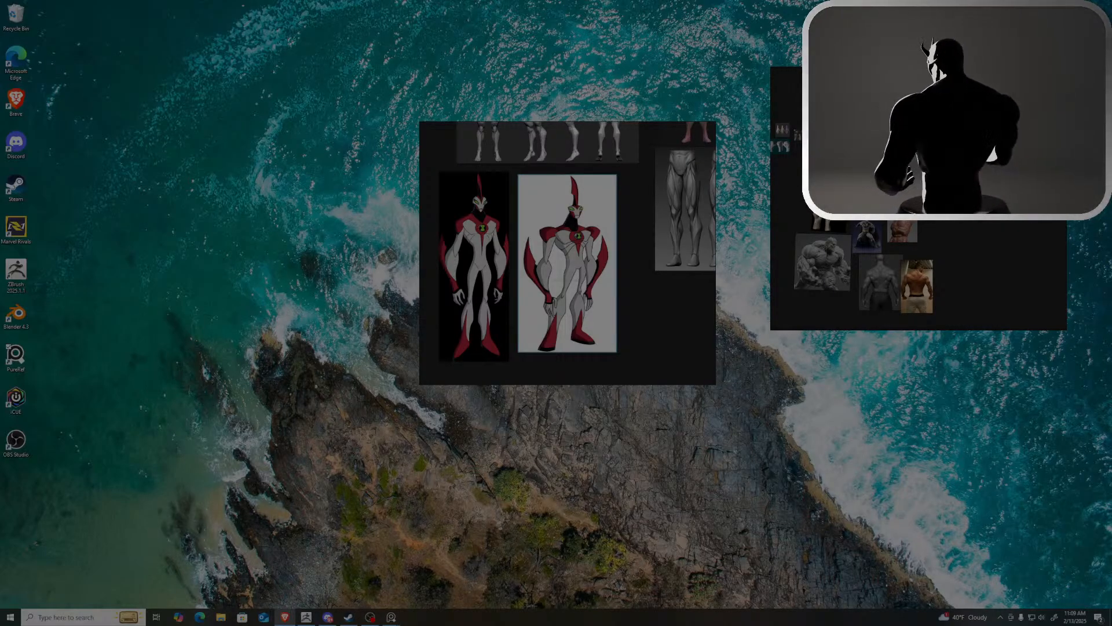
Copy a screenshot of the red-and-white T-pose figure, paste it onto the reference board, and place it below the leg anatomy reference
key(ctrl+c)
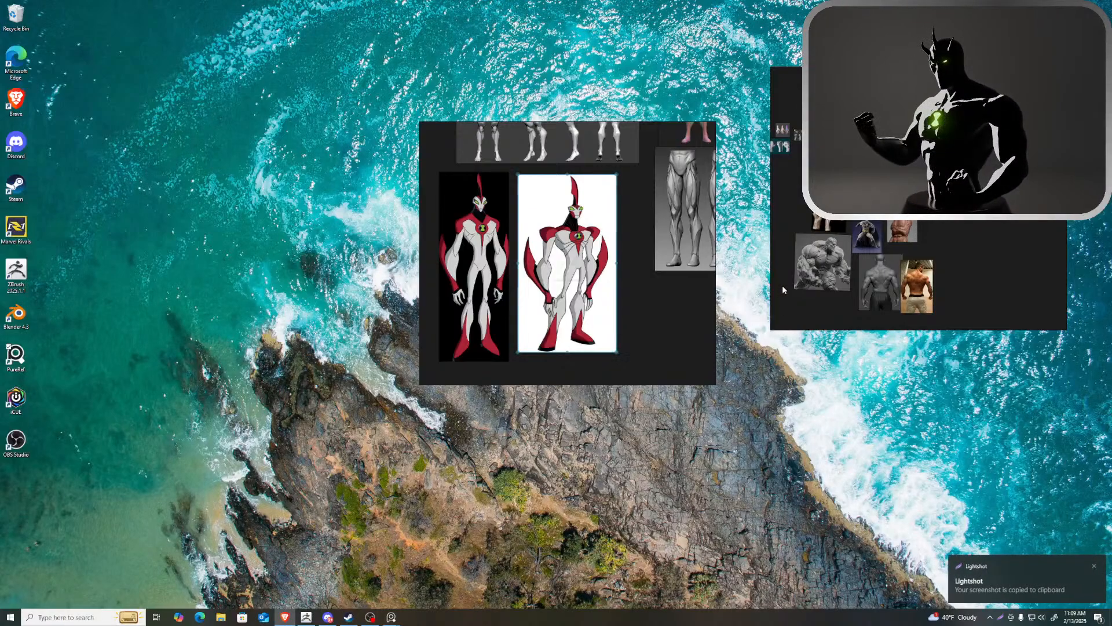
right_click(675, 302)
click(704, 401)
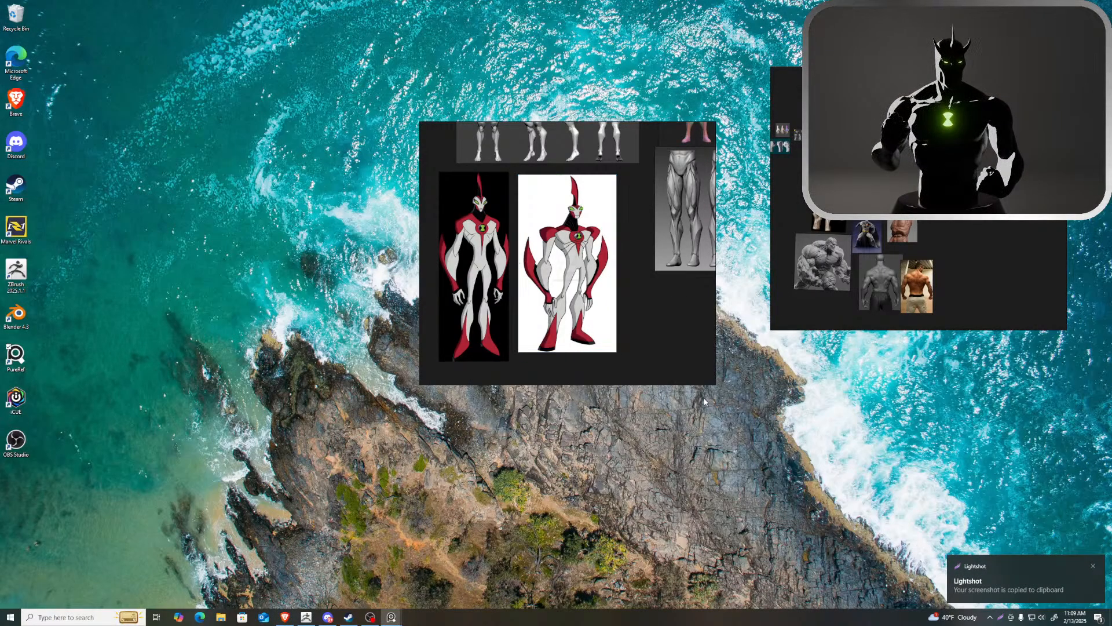
scroll(661, 342, down, 2)
drag(668, 313, 687, 330)
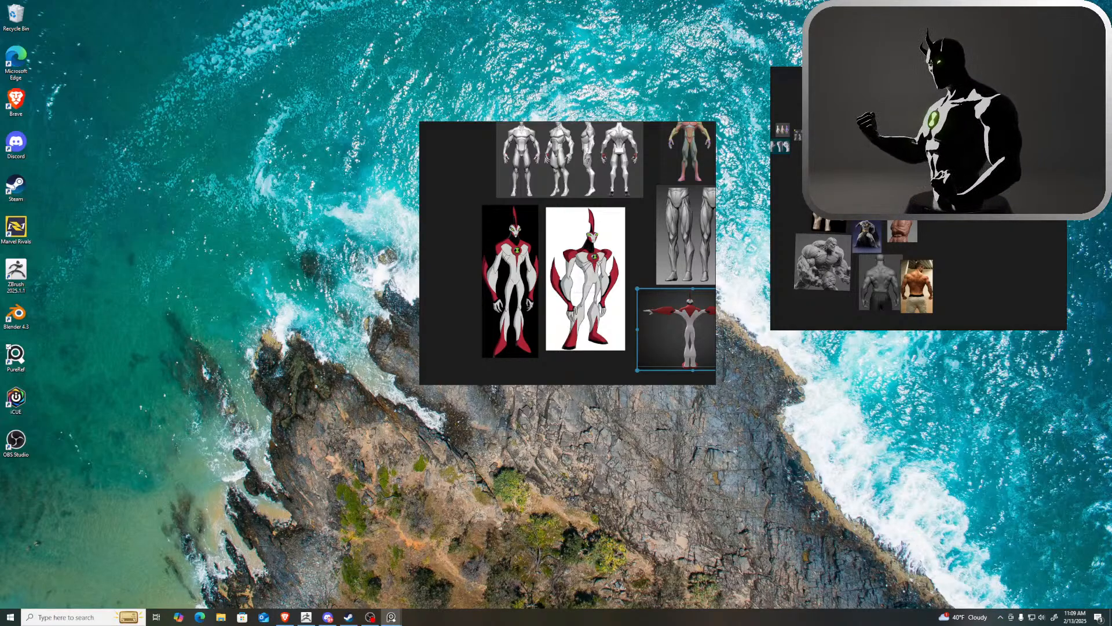
Copy a screenshot of the blue-and-white posed figure, paste it beside the T-pose reference, and enlarge it
key(alt+Tab)
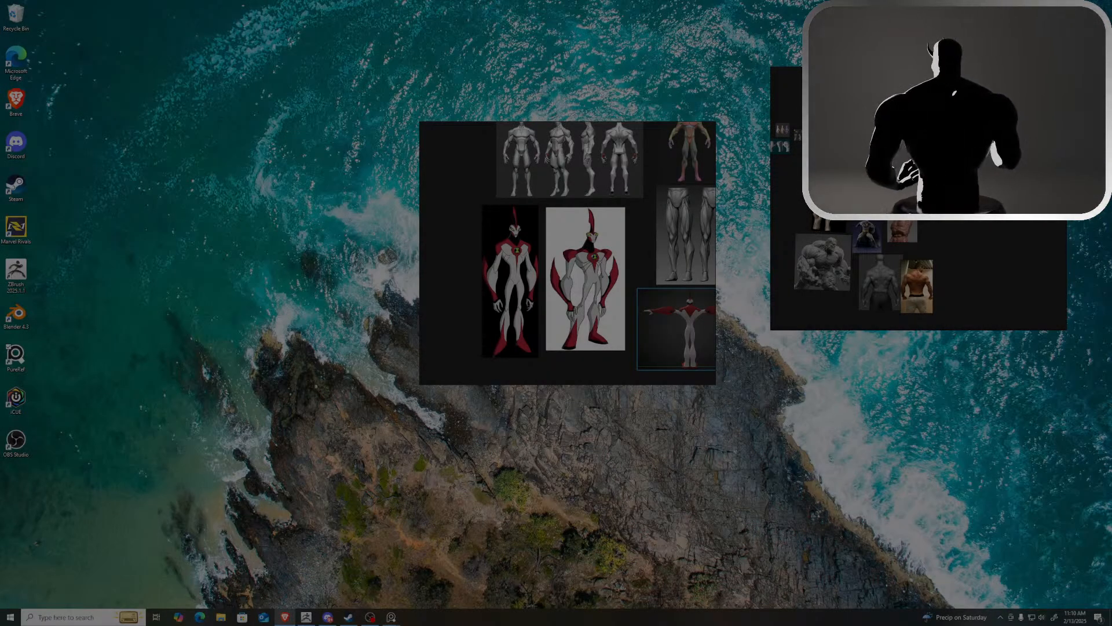
key(ctrl+s)
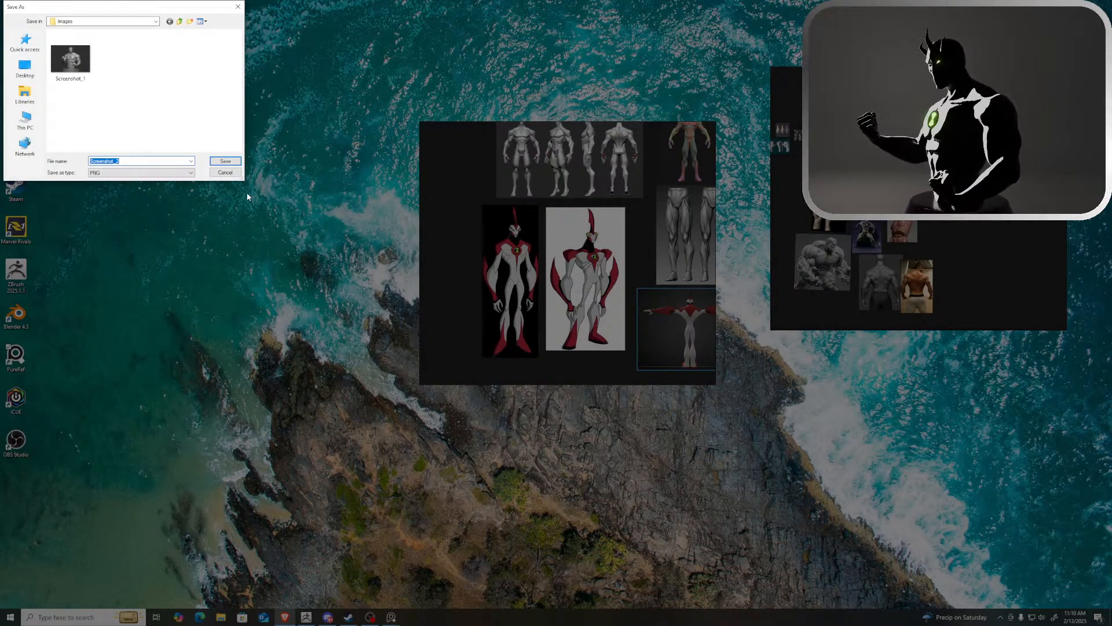
click(225, 171)
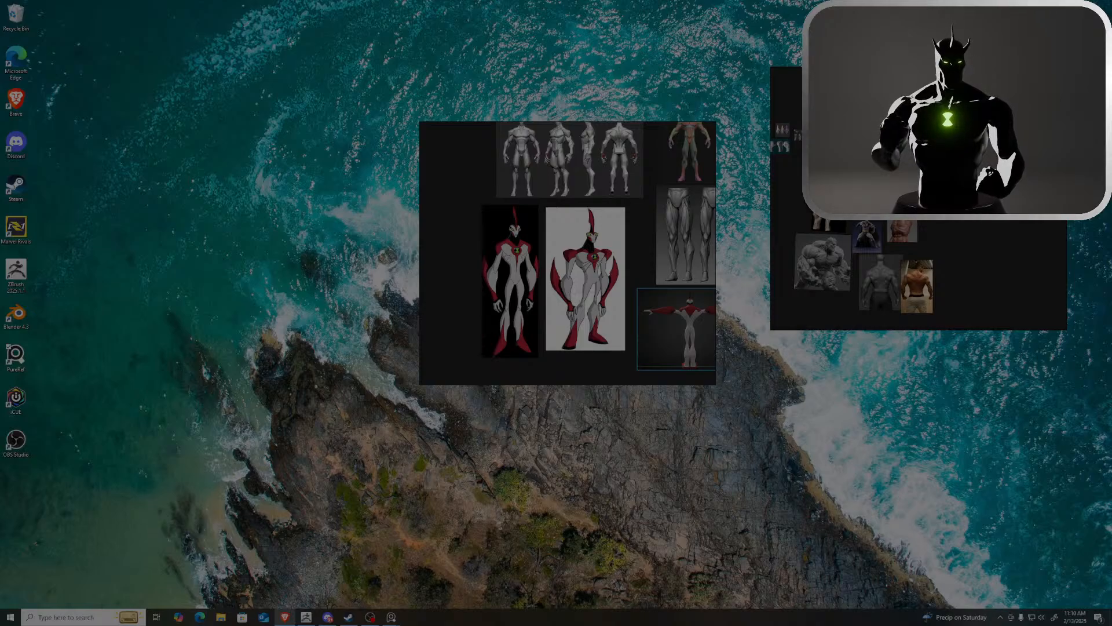
key(ctrl+c)
scroll(612, 310, down, 2)
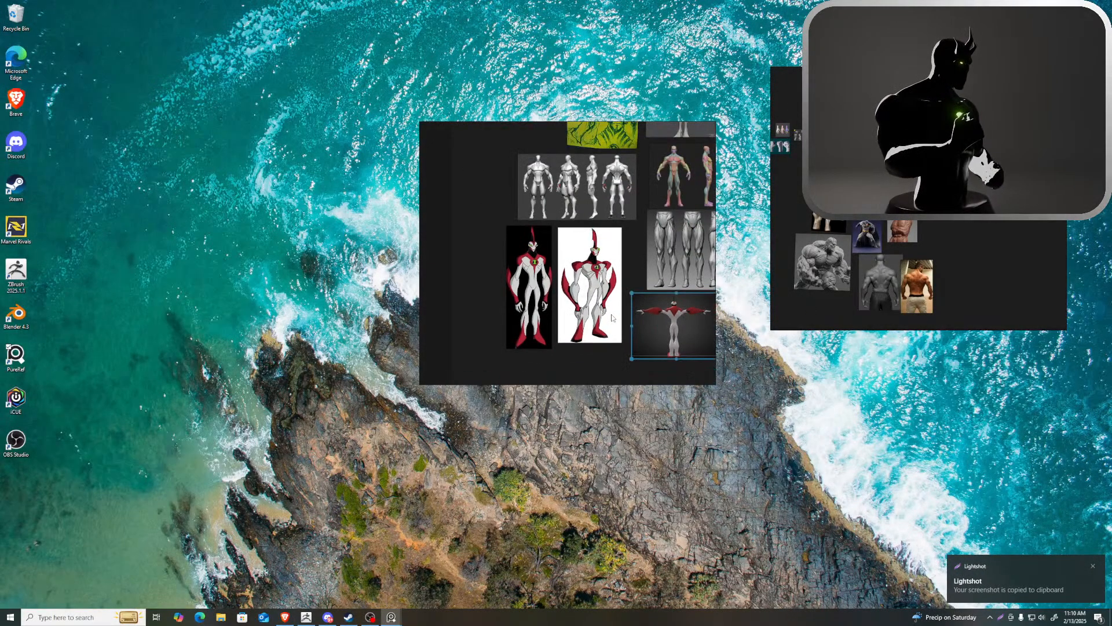
scroll(612, 310, down, 3)
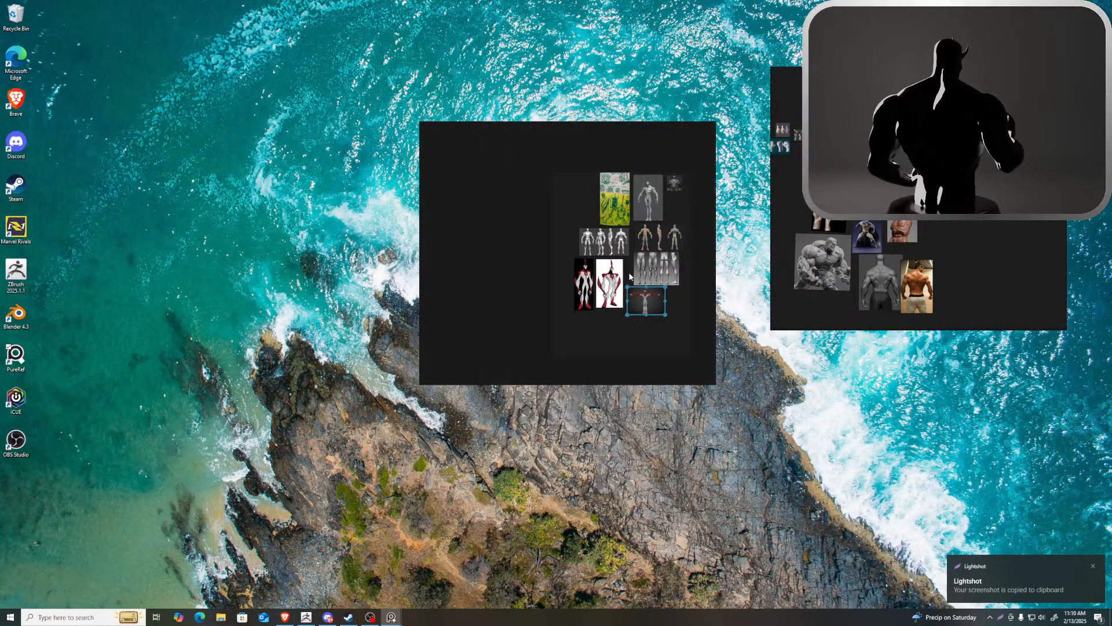
right_click(682, 309)
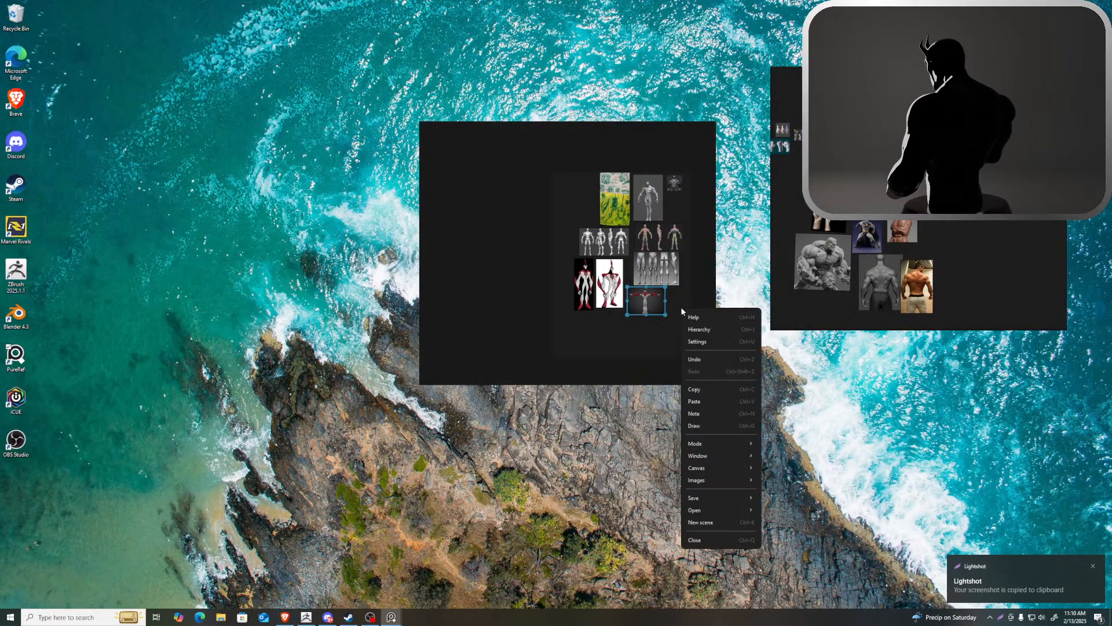
click(695, 401)
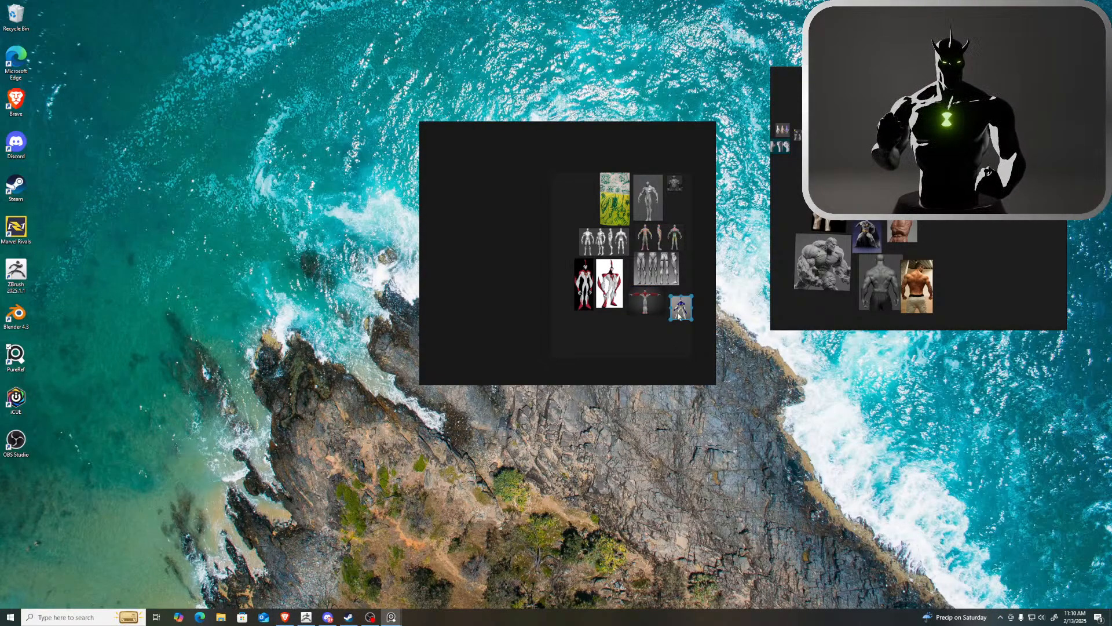
drag(680, 316, 704, 332)
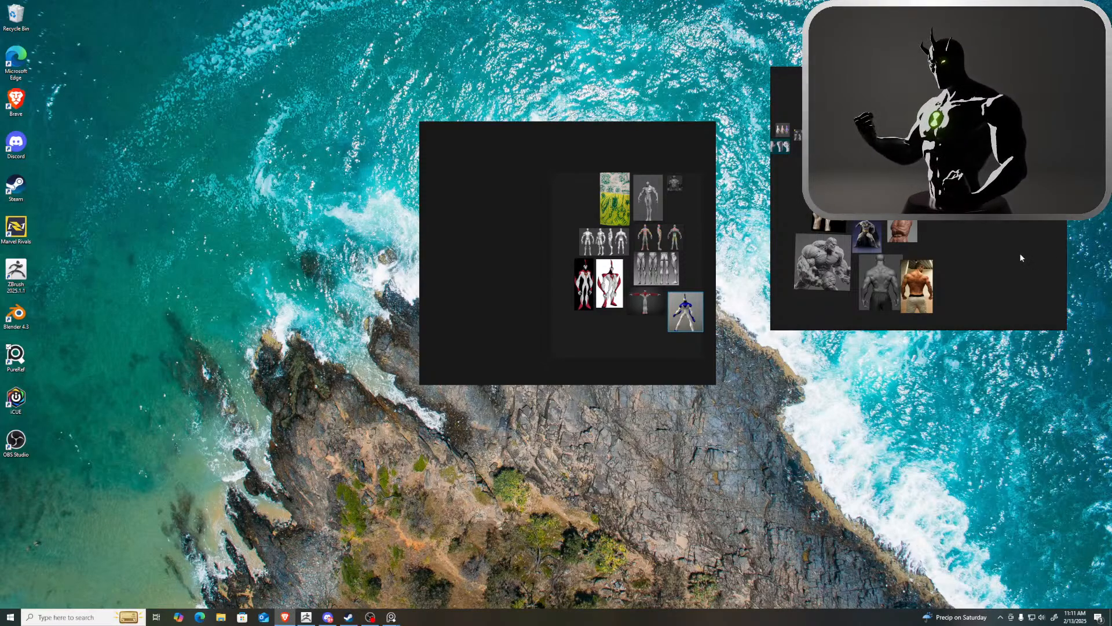
Move the second reference board to the other monitor, then add the dark muscular-legs image to the main board and shrink it slightly
right_drag(1000, 264, 1111, 285)
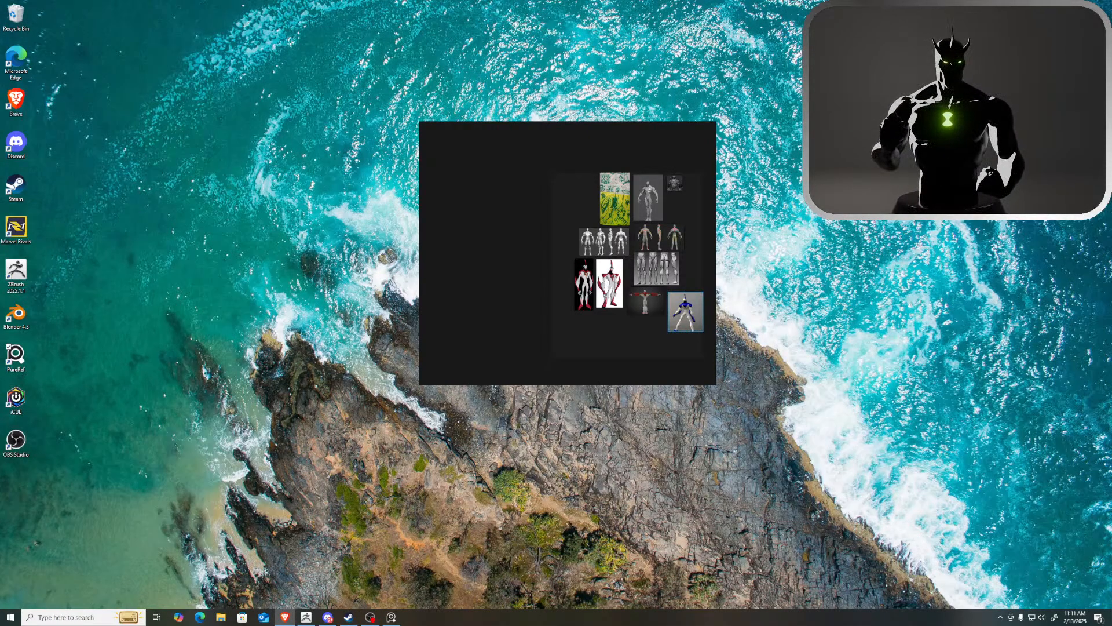
drag(1111, 197, 679, 208)
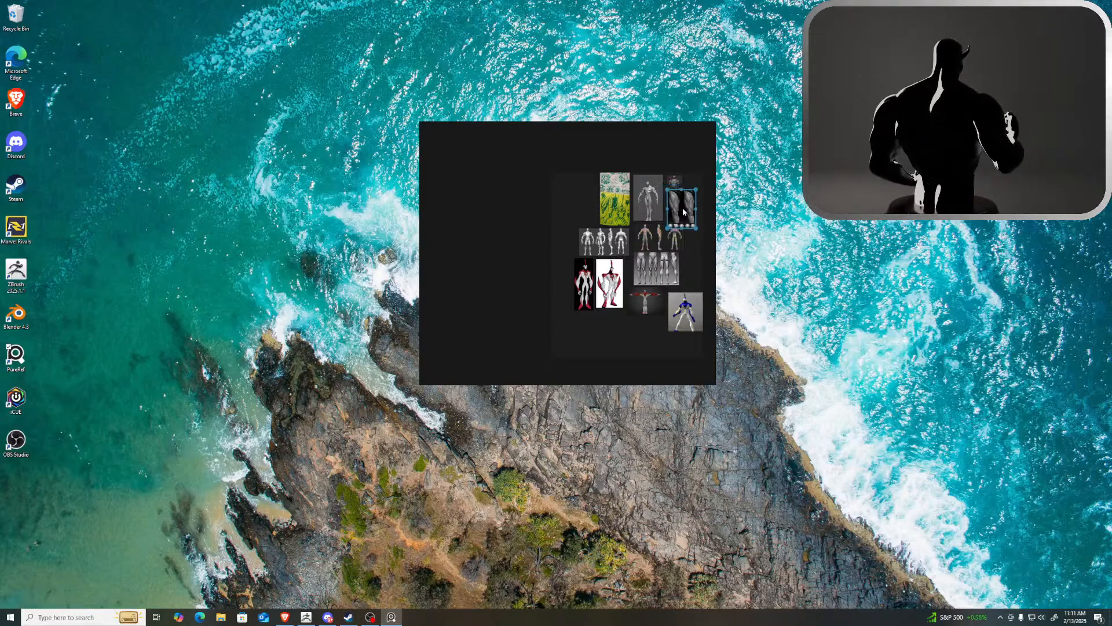
drag(667, 188, 675, 216)
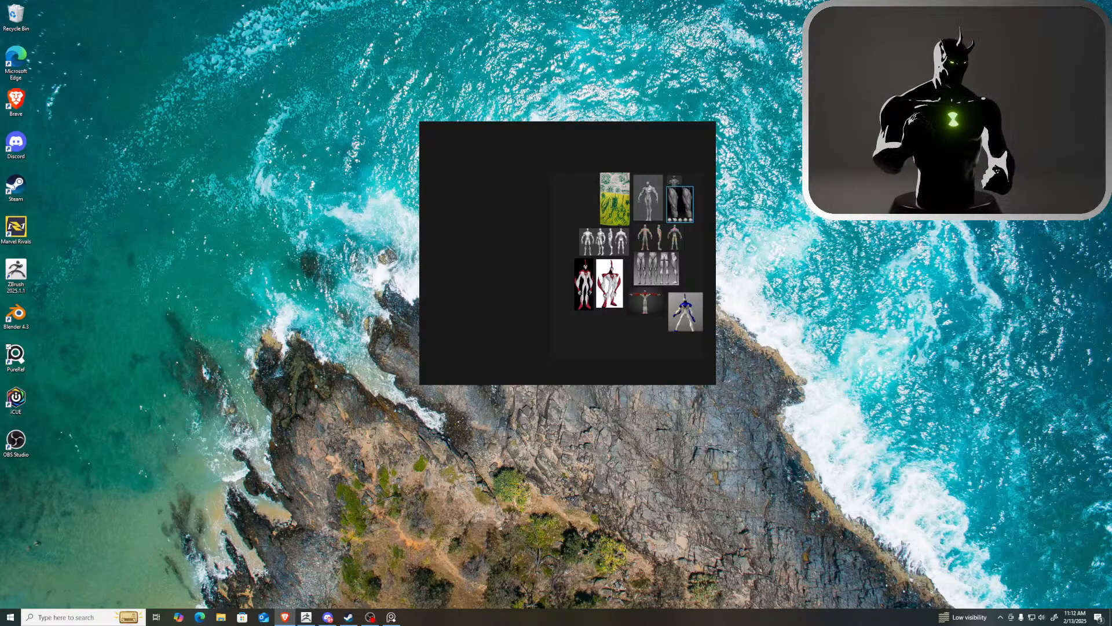
Add the red-and-silver figure, the red-and-white illustration, the blue-toned hero image and the teal figure to the board's empty side
drag(707, 220, 558, 199)
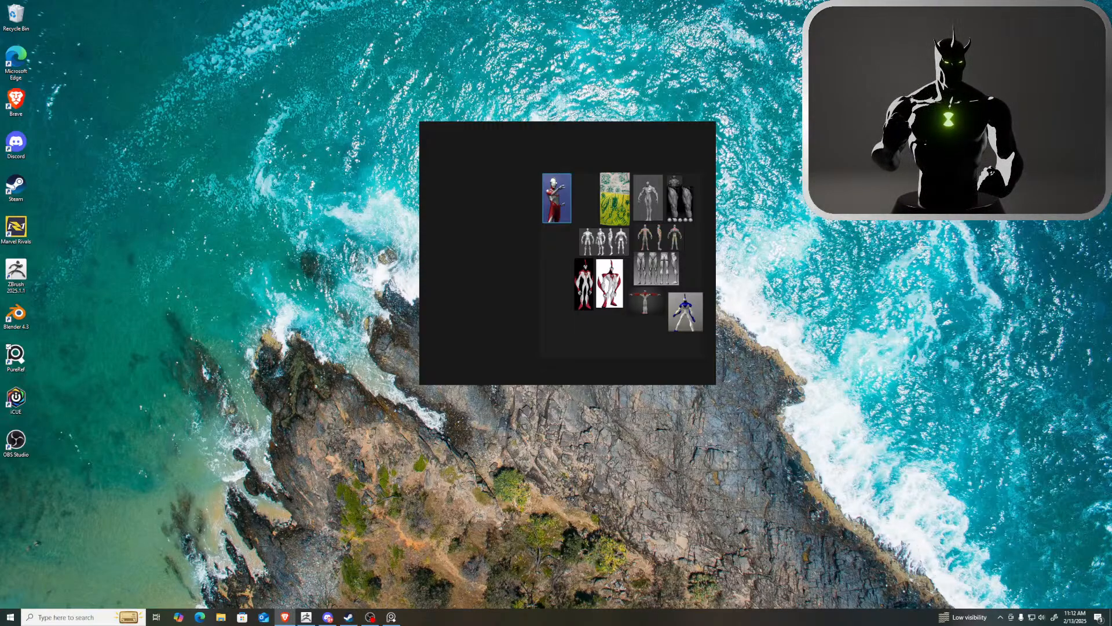
drag(1111, 418, 552, 244)
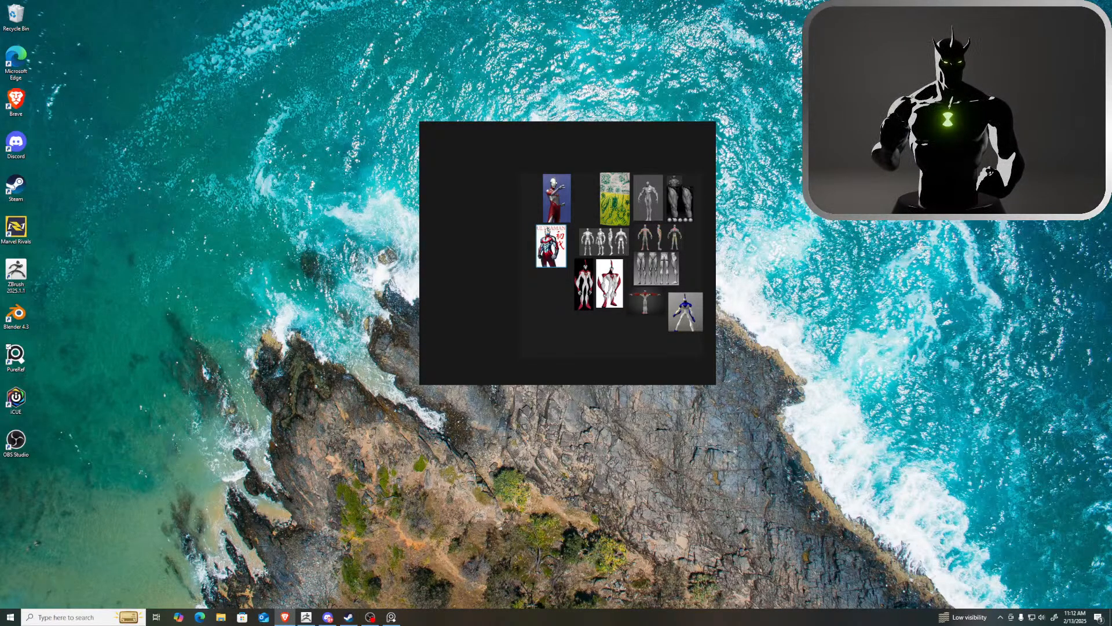
drag(1111, 272, 553, 291)
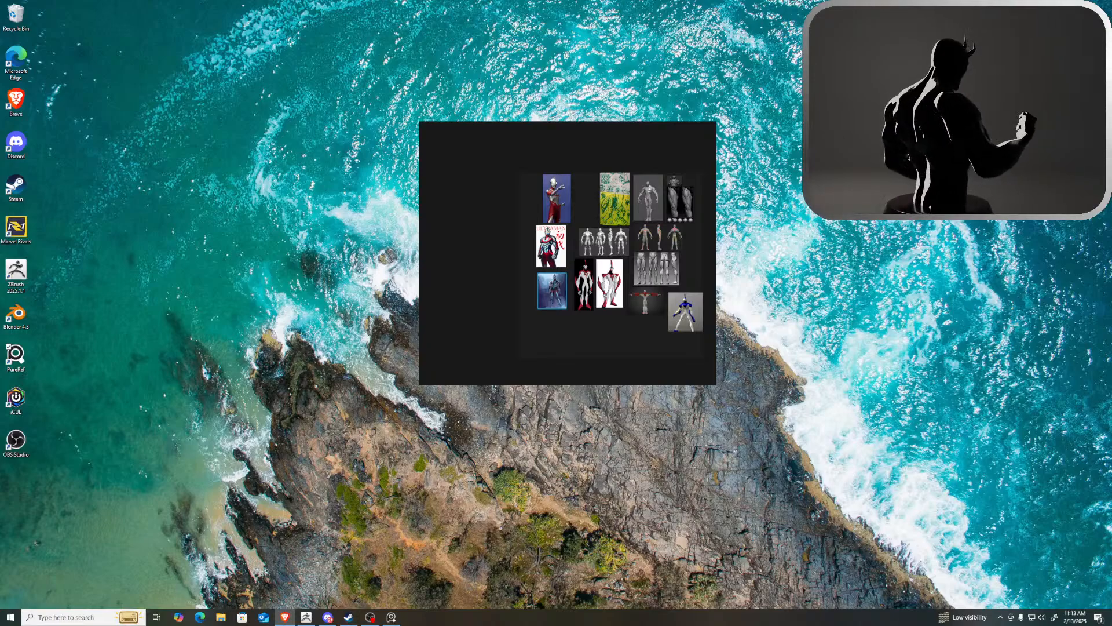
drag(785, 284, 513, 208)
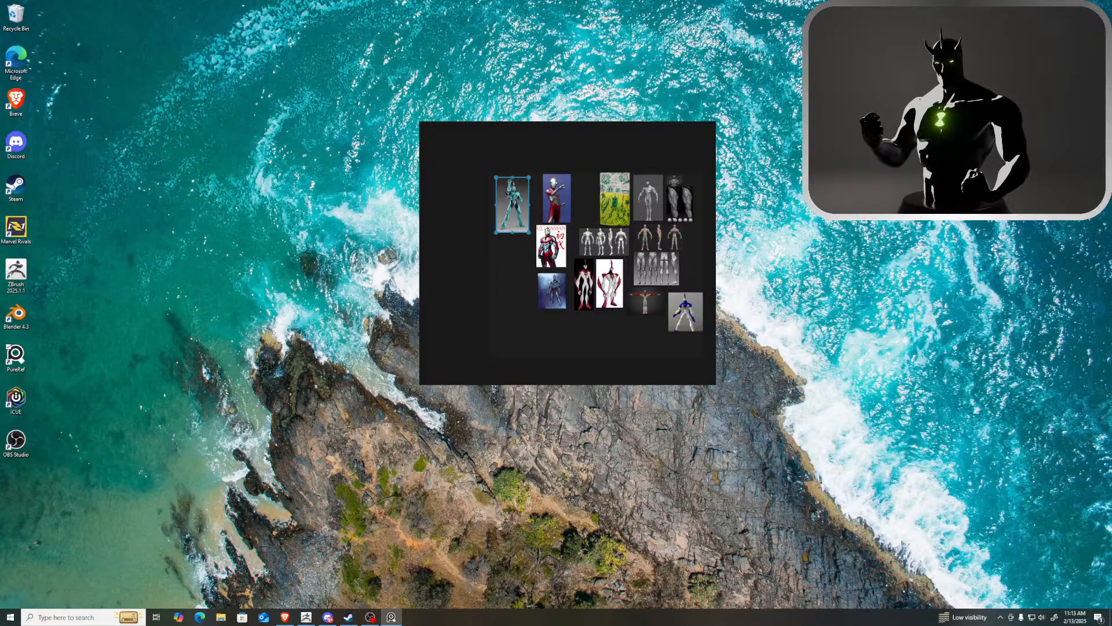
Add the wide dark character banner and the ruined-city diorama base image to the reference board below the teal figure
key(alt+Tab)
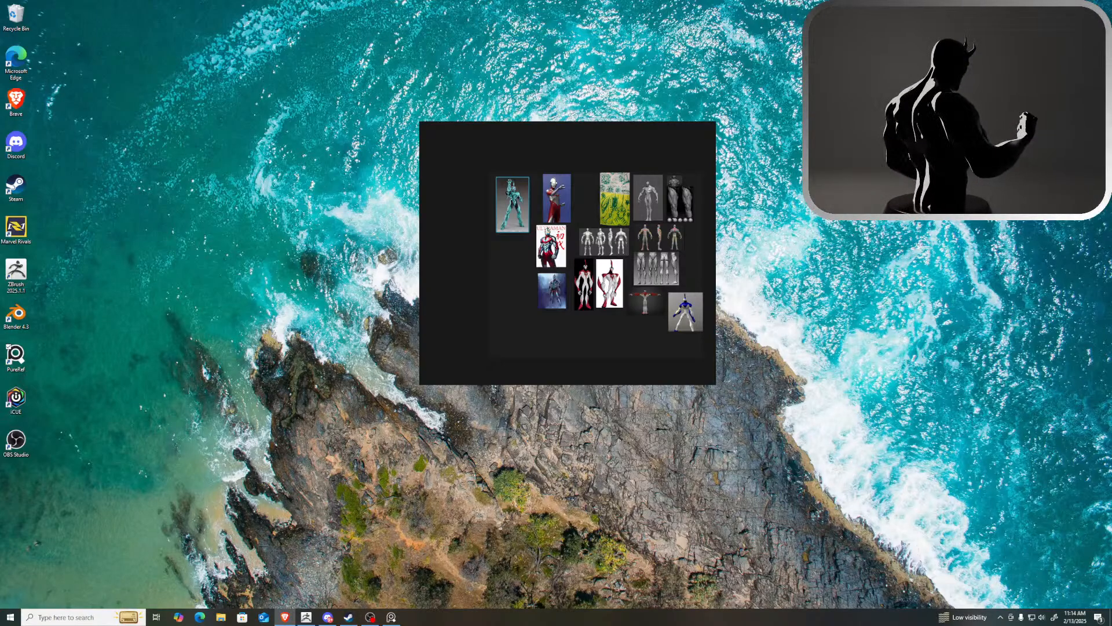
drag(1111, 255, 534, 262)
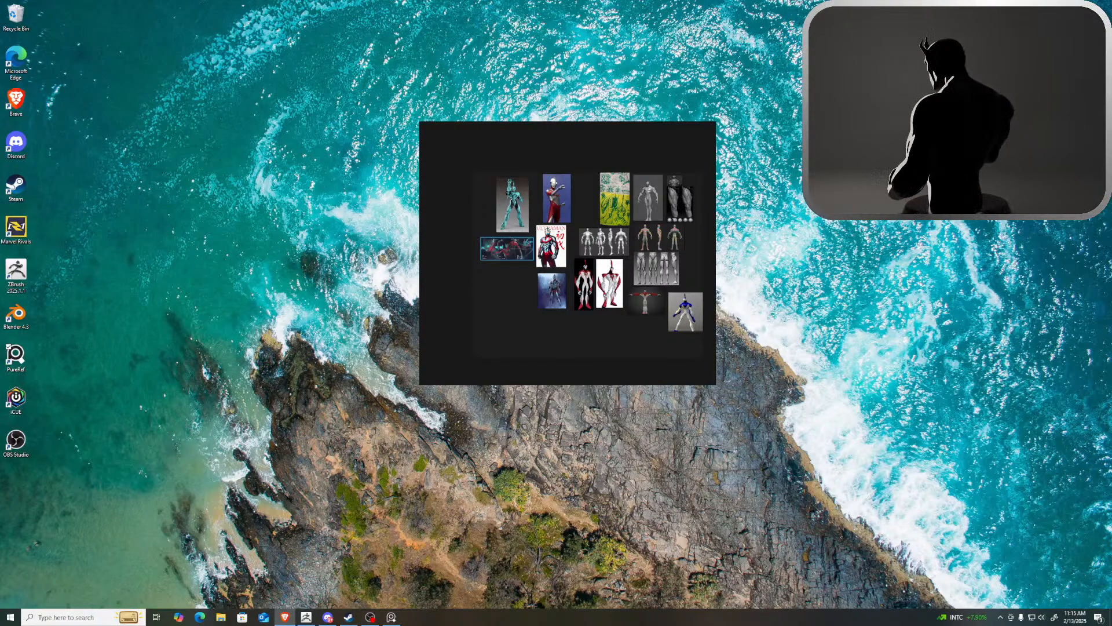
drag(1111, 307, 487, 285)
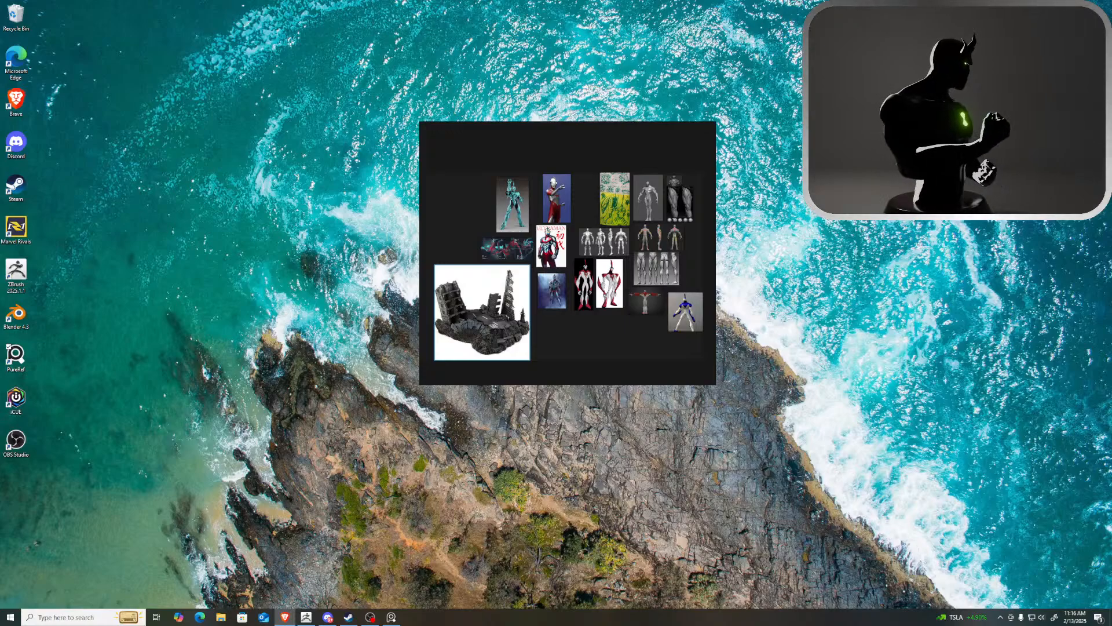
Move the reference board to the other monitor and switch to ZBrush
drag(633, 129, 1111, 120)
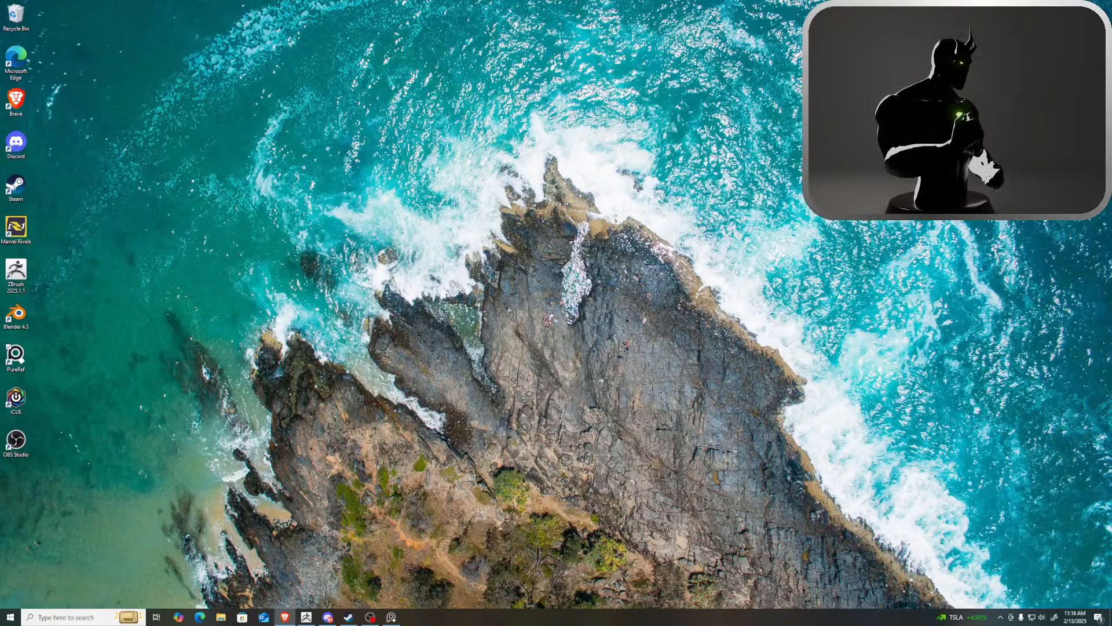
click(24, 282)
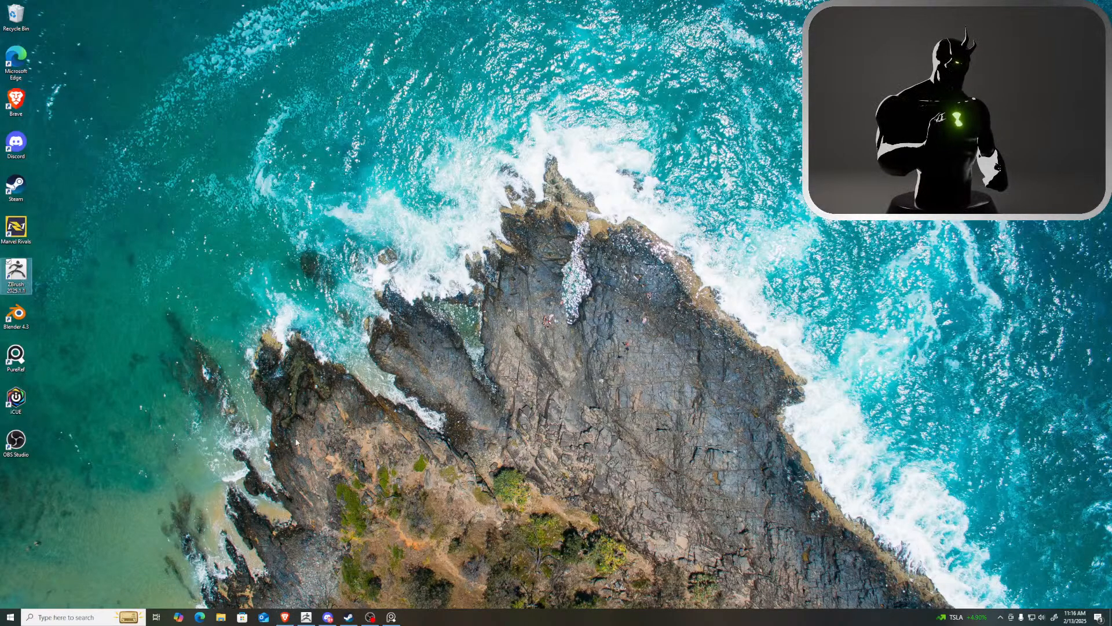
click(306, 618)
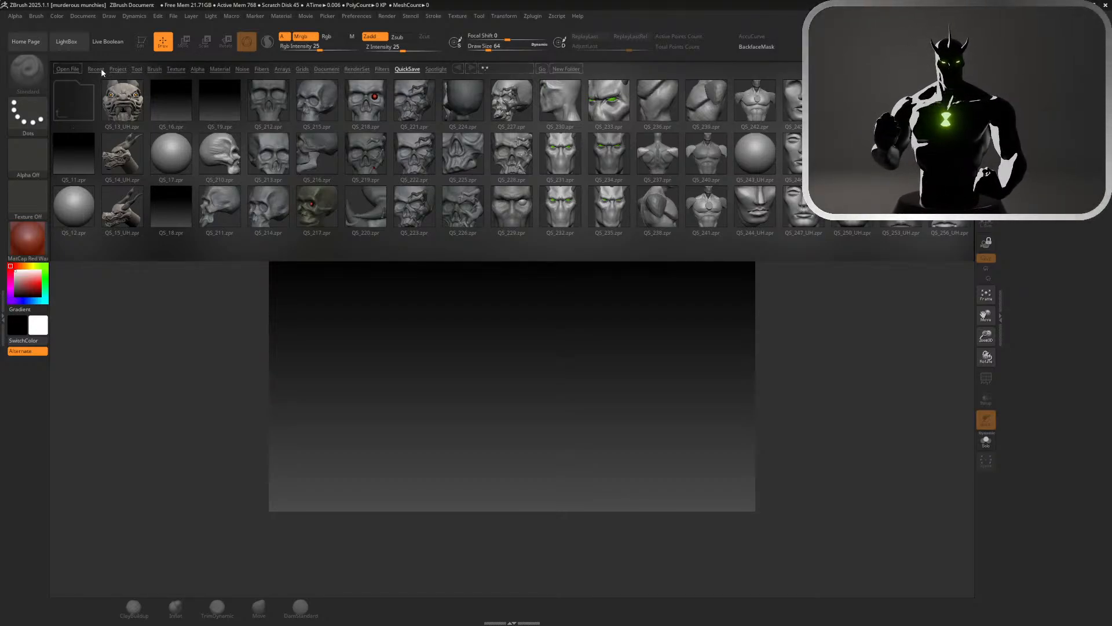
Open the Alien X Finished bust project from the recently used files
click(518, 142)
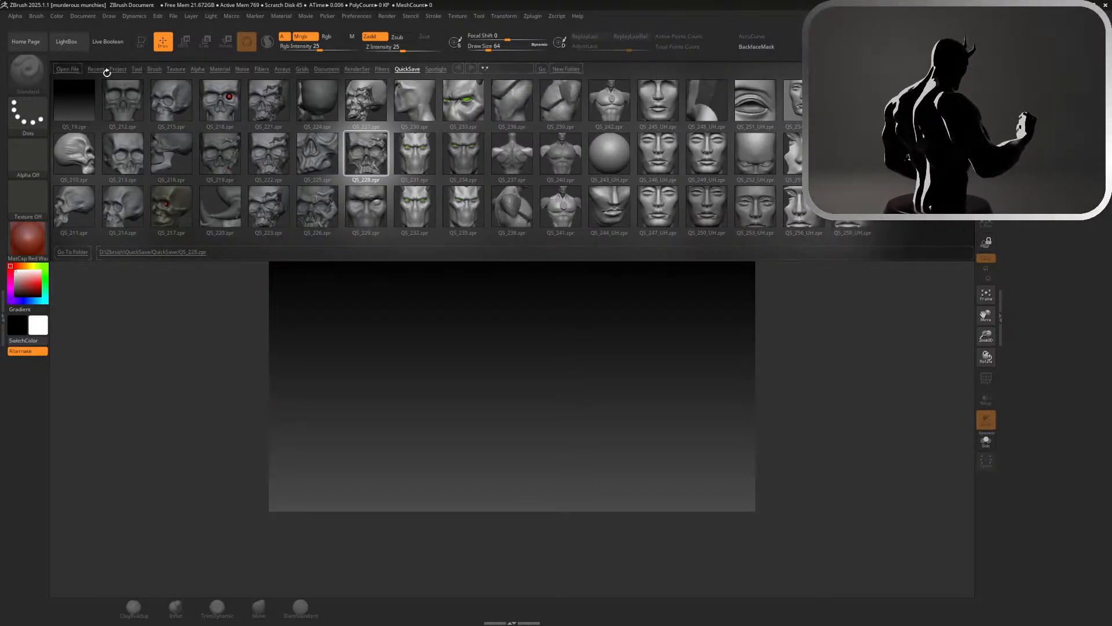
click(97, 70)
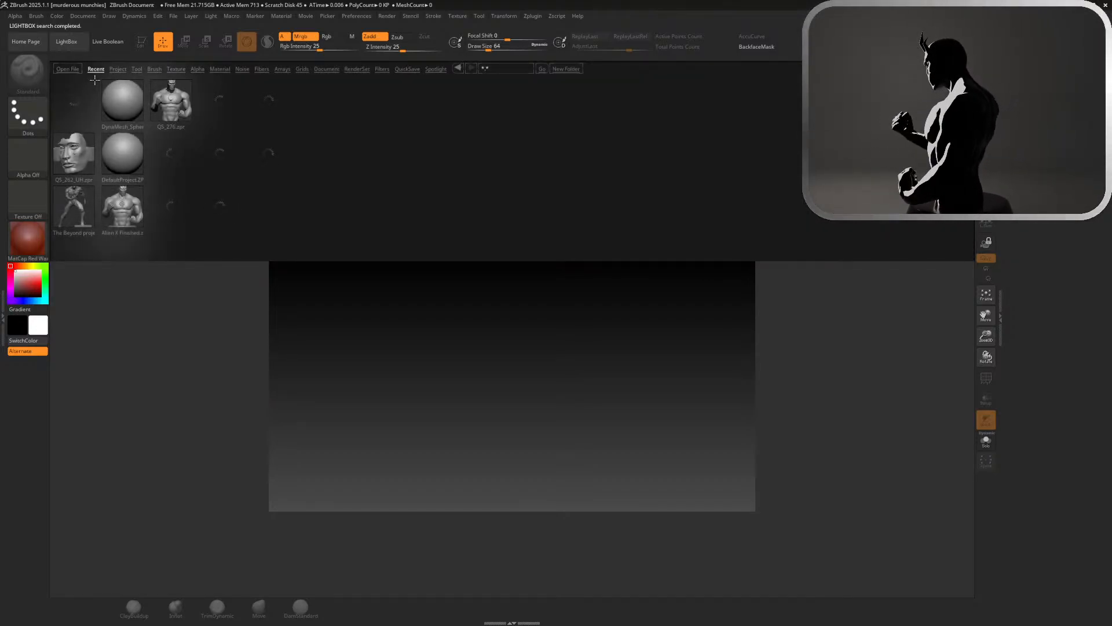
double_click(117, 205)
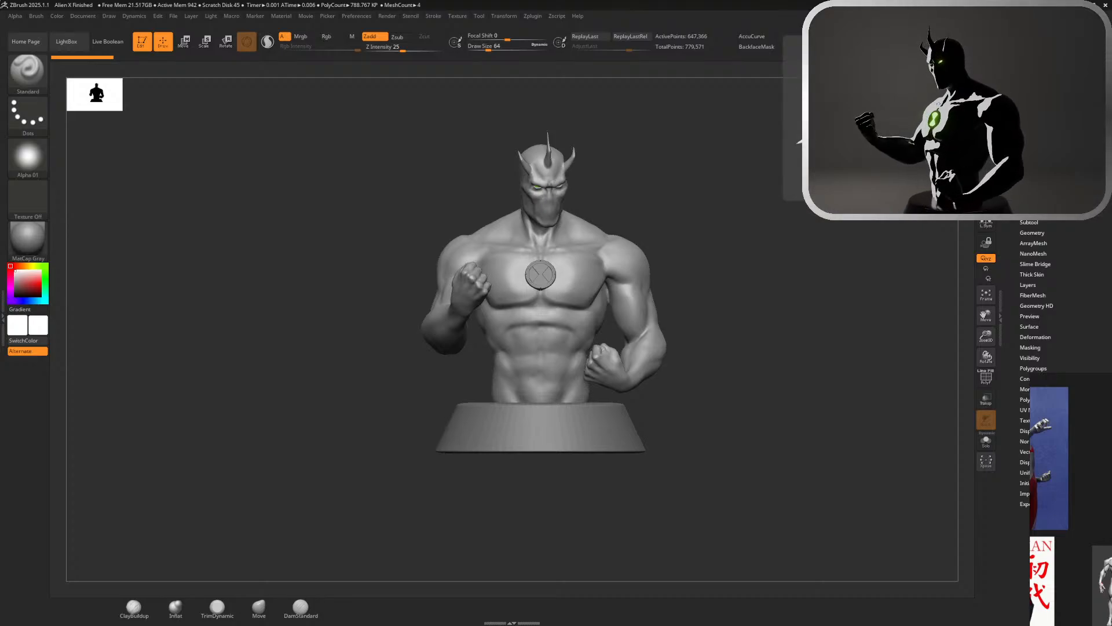
Bring the reference board next to the bust, nudge the green-and-yellow character sketch, and copy that image
right_drag(1111, 500, 954, 450)
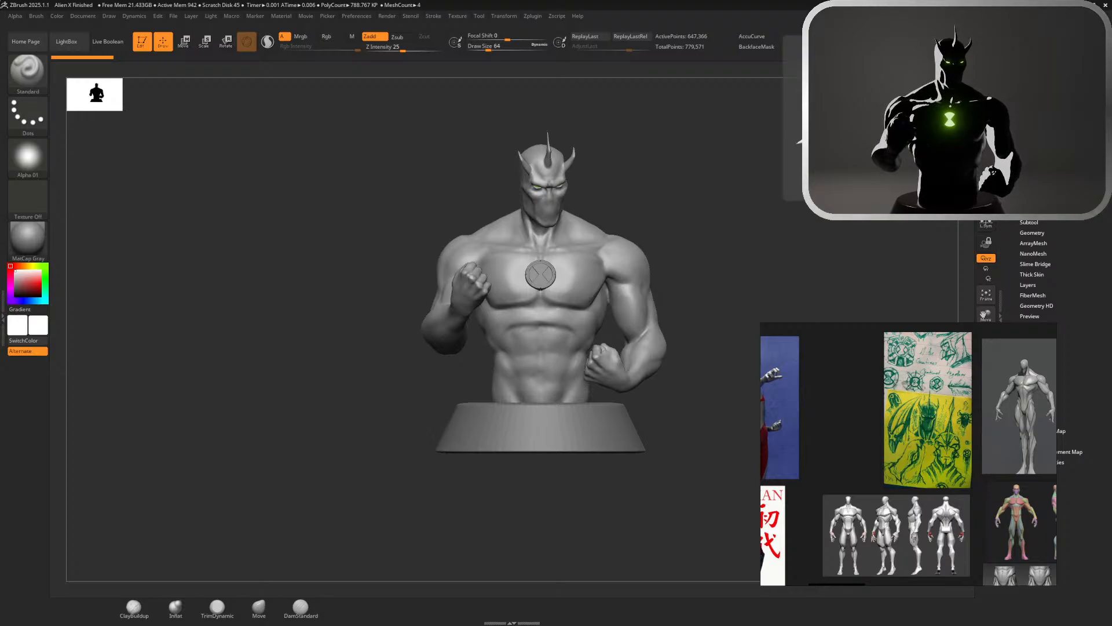
right_click(928, 412)
drag(926, 414, 930, 411)
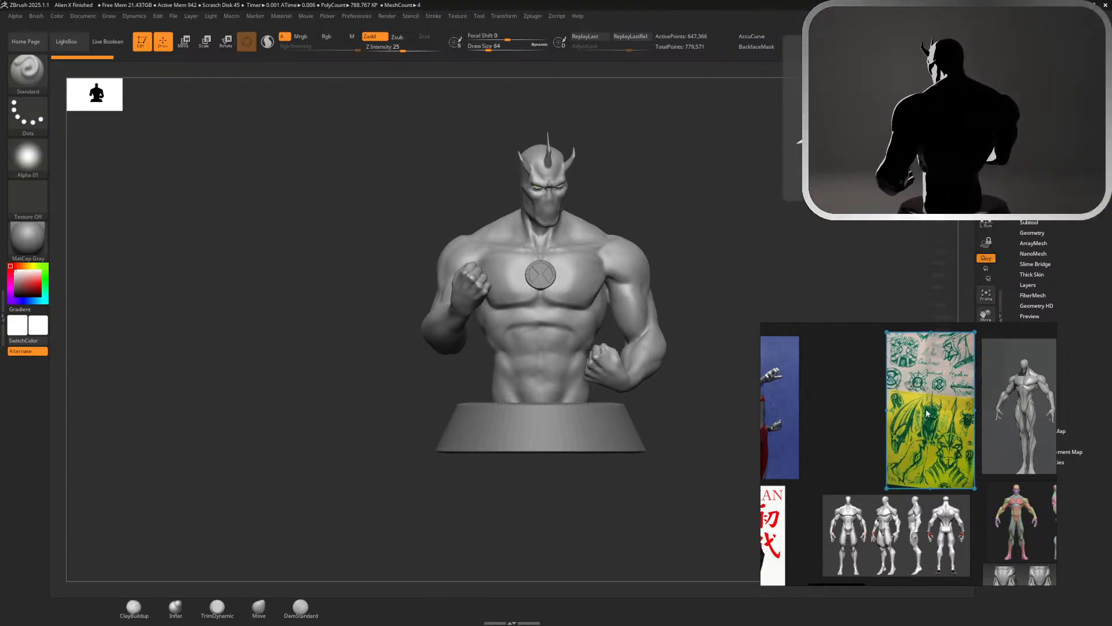
right_click(929, 410)
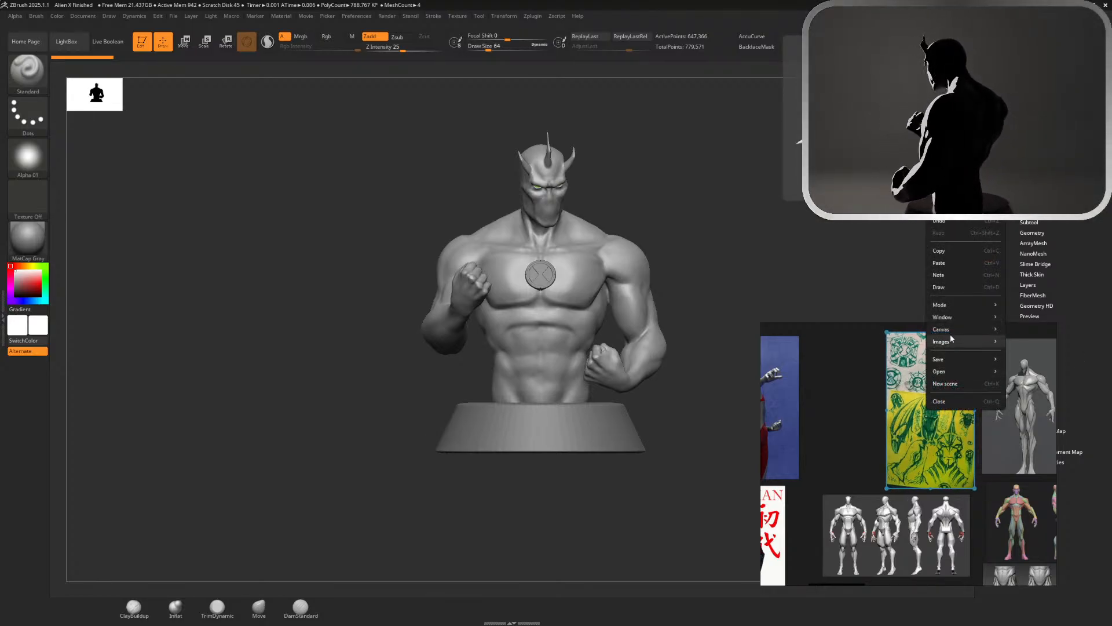
click(965, 251)
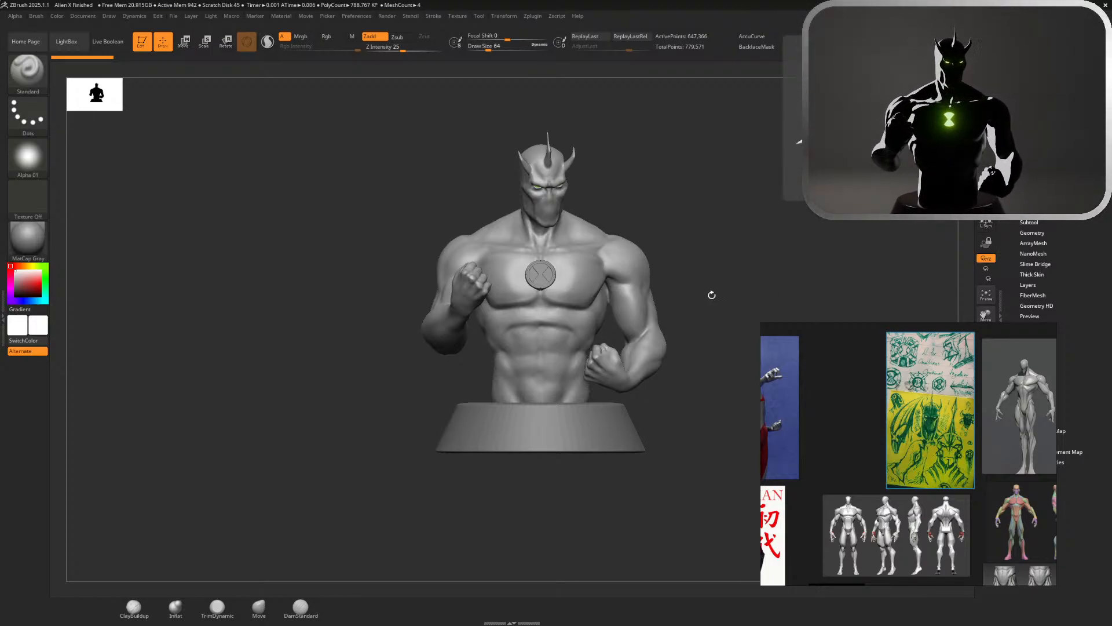
Select the DamStandard brush and set up a close view of the bust's chest and arms
mouse_move(711, 296)
mouse_down()
mouse_move(686, 295)
mouse_move(750, 273)
mouse_move(911, 288)
mouse_move(886, 291)
mouse_up()
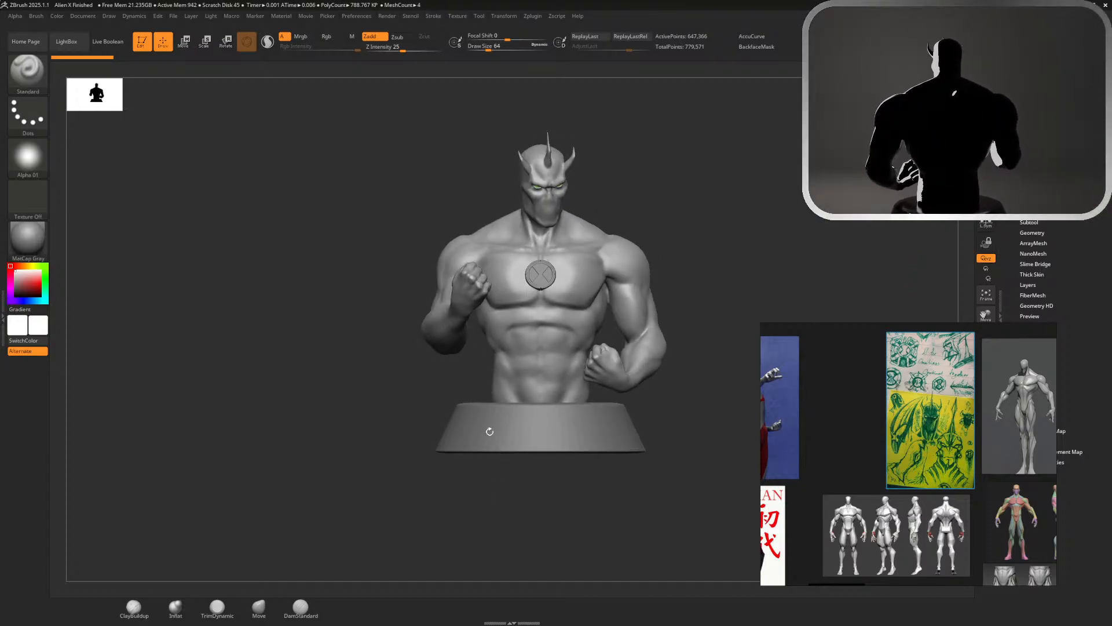
click(301, 606)
key(b)
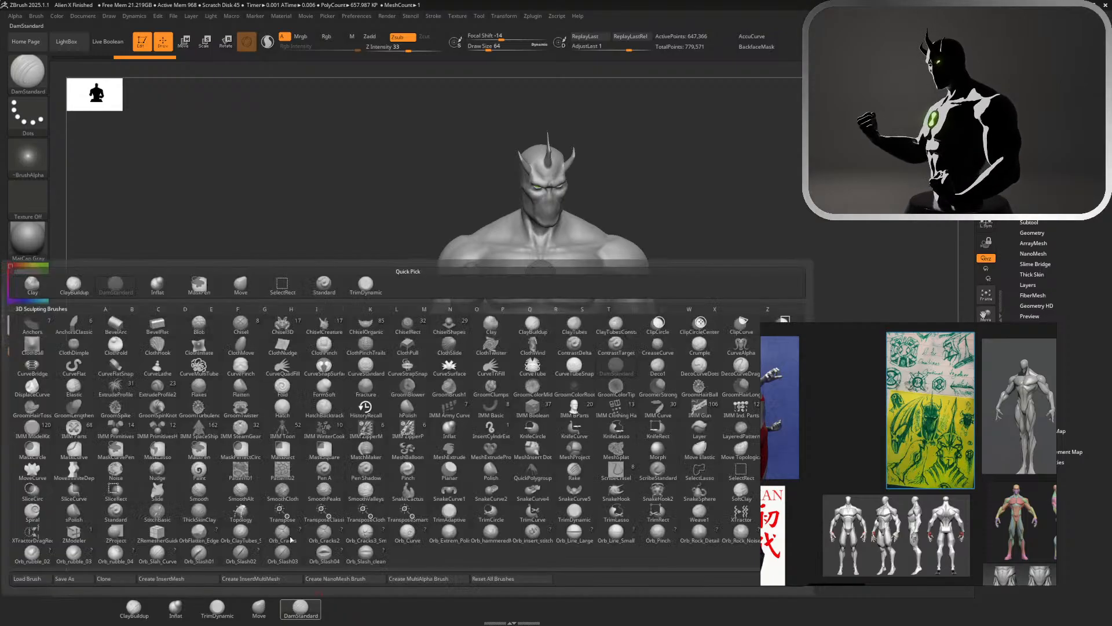
mouse_move(654, 207)
mouse_down()
mouse_move(686, 209)
mouse_move(659, 220)
mouse_up()
key(ctrl)
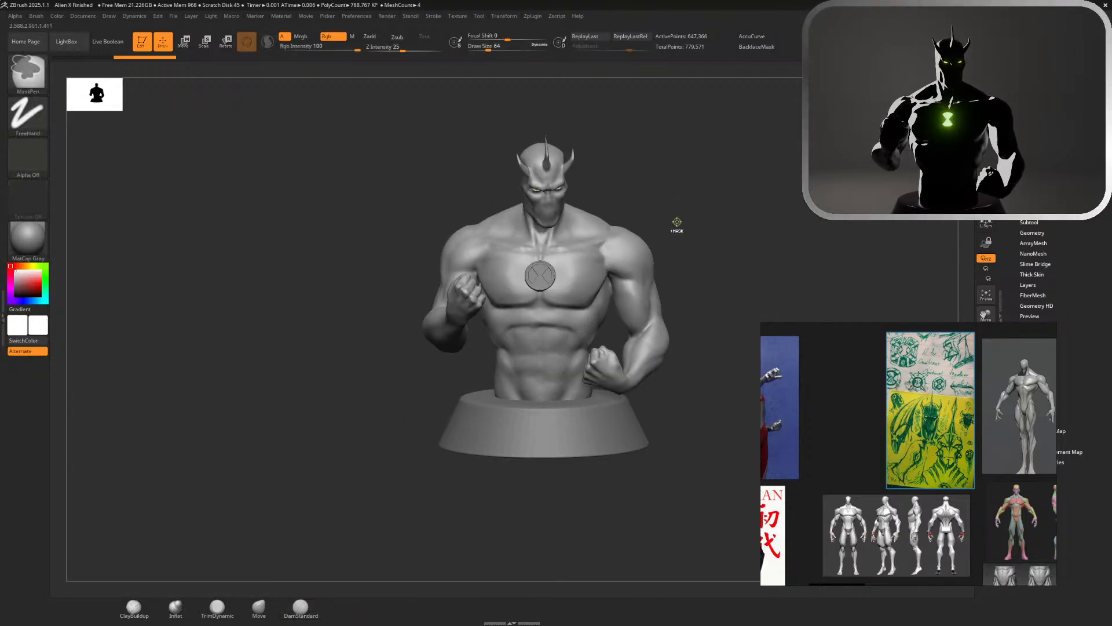
ctrl+right_drag(677, 223, 794, 162)
key(s)
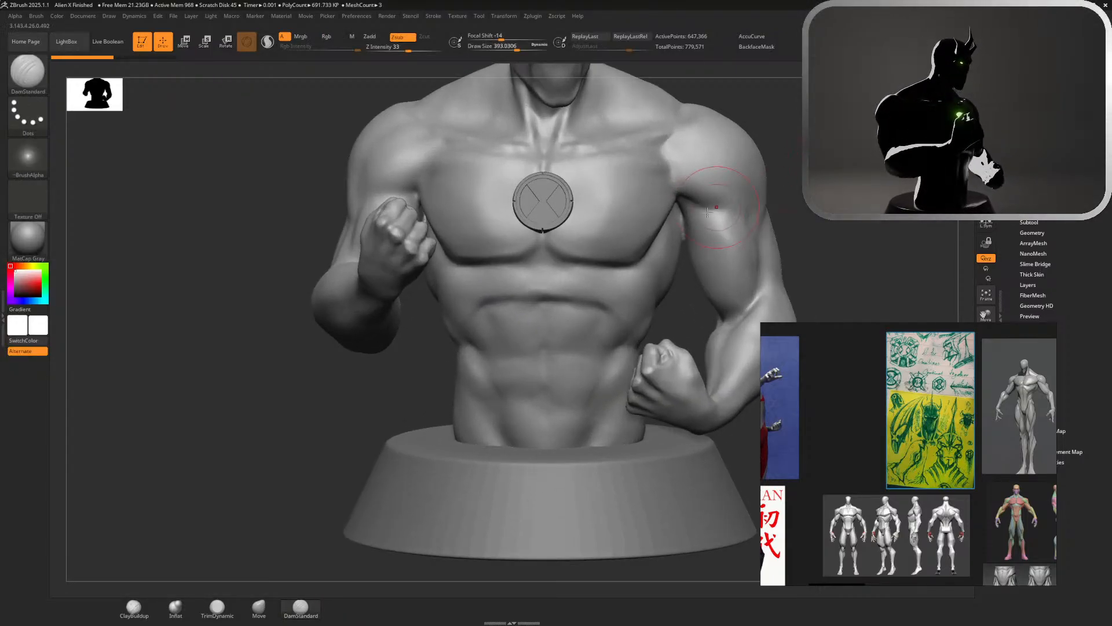
Lower the DamStandard brush's Z Intensity to 22 and carve a muscle line across the figure's left biceps below the shoulder
mouse_move(763, 217)
mouse_down()
mouse_move(707, 209)
mouse_move(765, 226)
mouse_up()
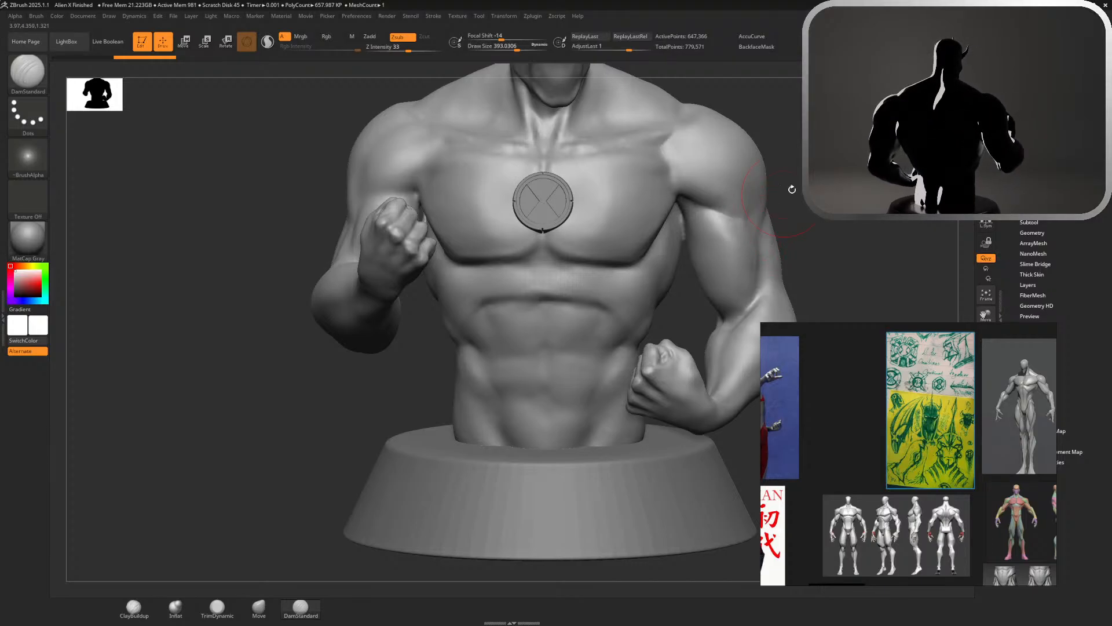
drag(792, 189, 796, 163)
key(ctrl)
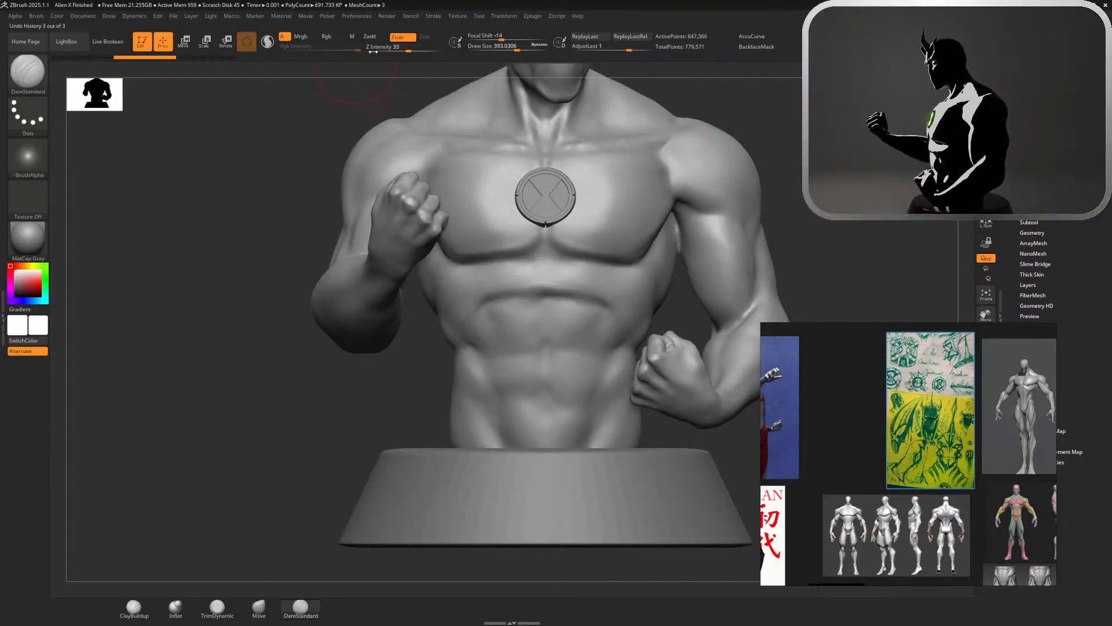
drag(373, 51, 363, 52)
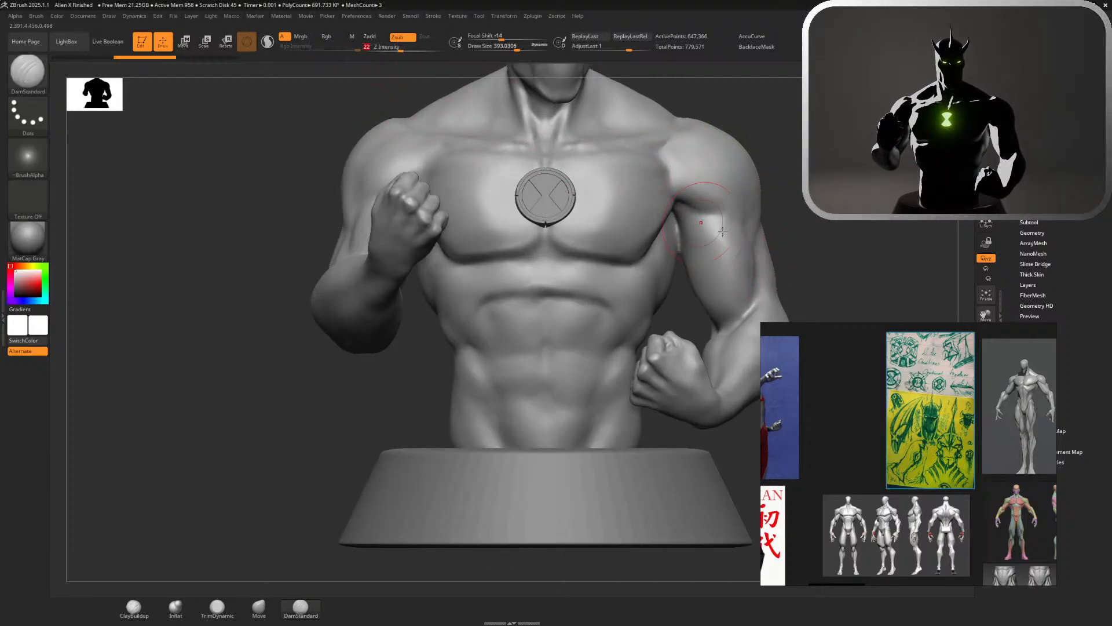
mouse_move(698, 209)
mouse_down()
mouse_move(782, 228)
mouse_move(718, 222)
mouse_move(747, 238)
mouse_move(744, 226)
mouse_move(771, 226)
mouse_move(747, 229)
mouse_up()
drag(794, 232, 846, 233)
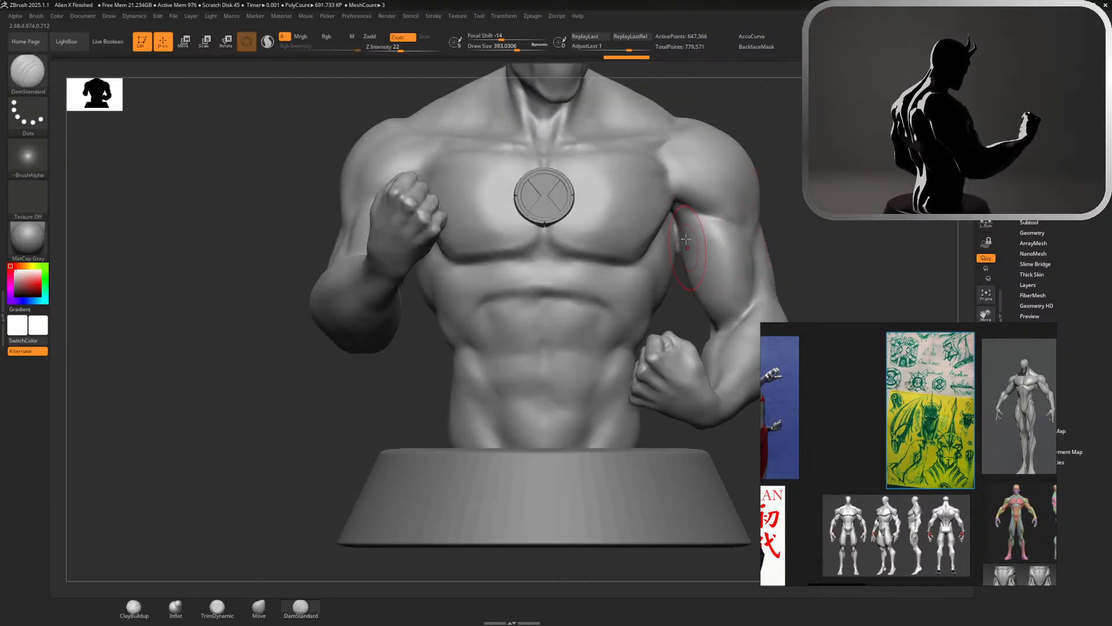
Flatten the front of the figure's left biceps with the TrimDynamic brush at Z Intensity 43 and smooth the strokes
click(218, 606)
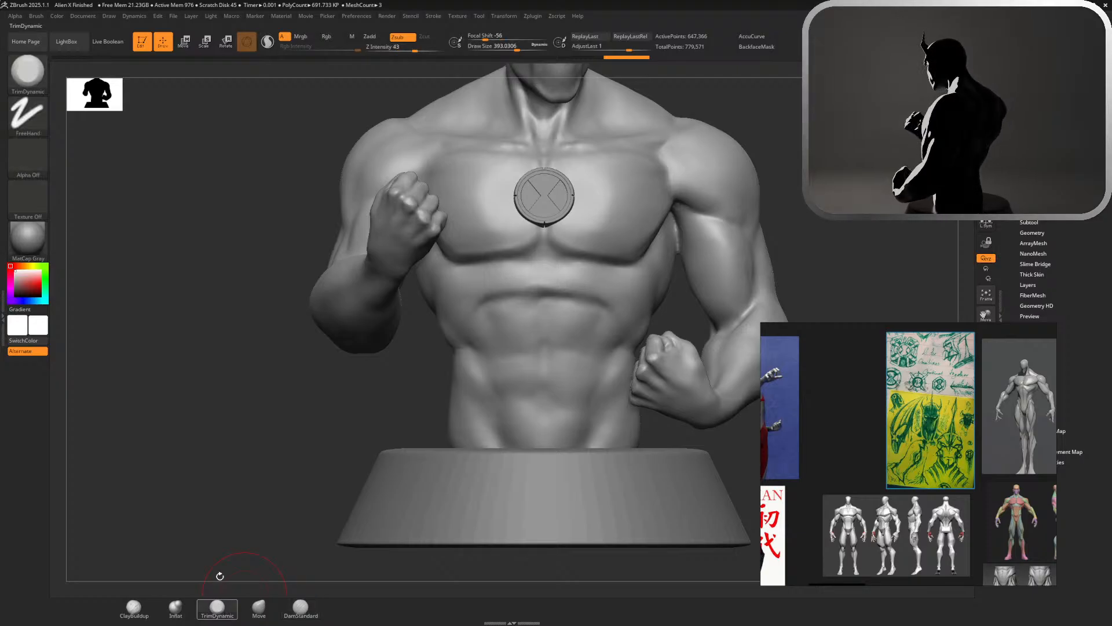
drag(887, 252, 791, 243)
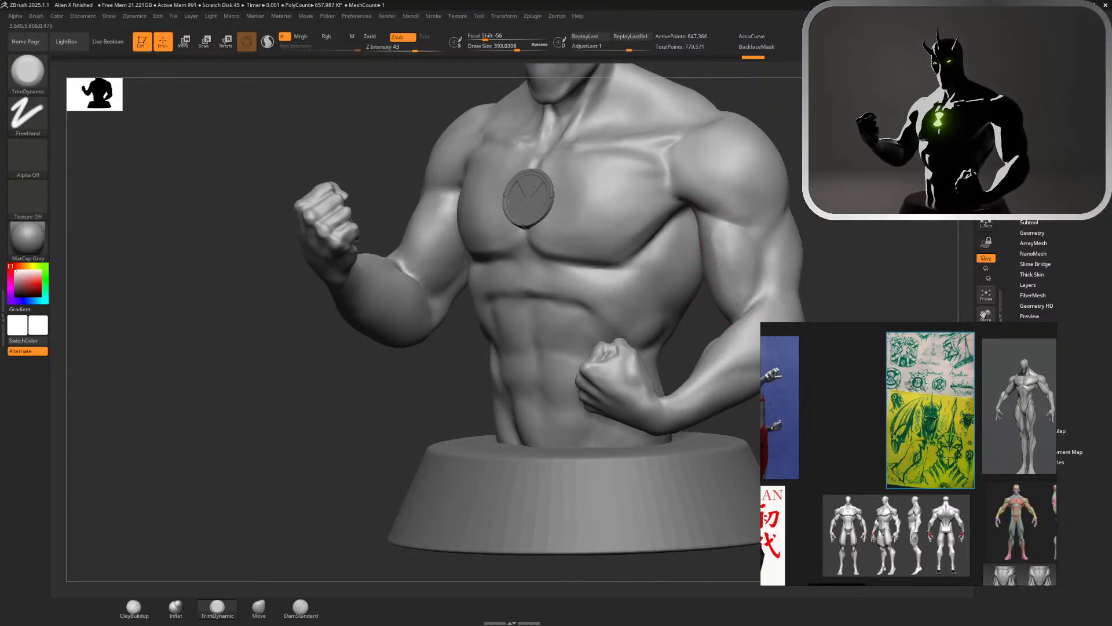
key(shift)
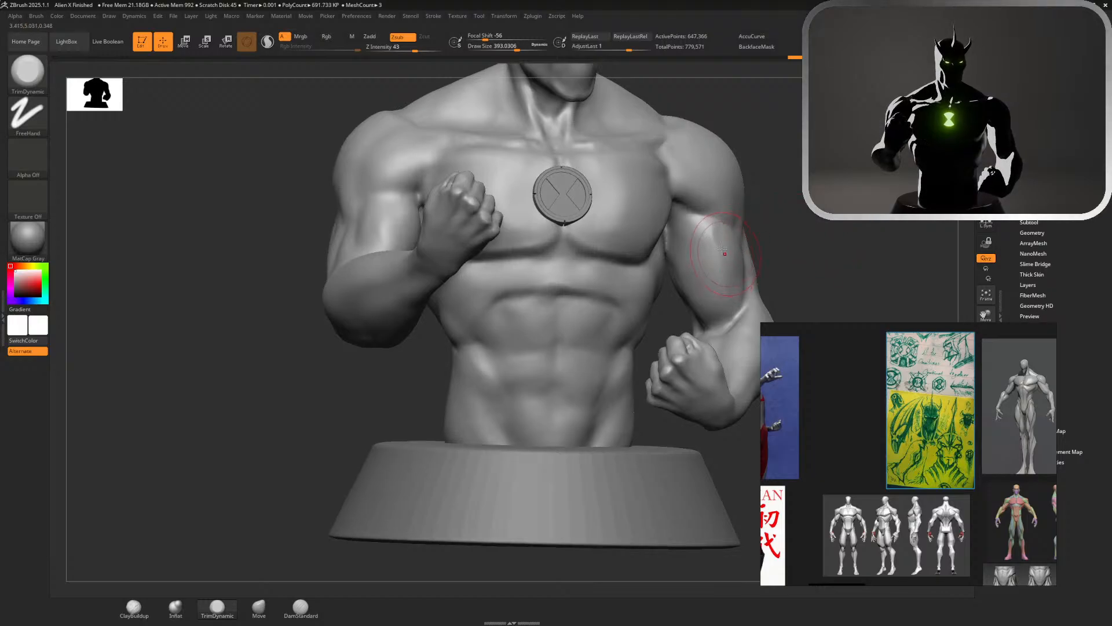
drag(717, 230, 731, 267)
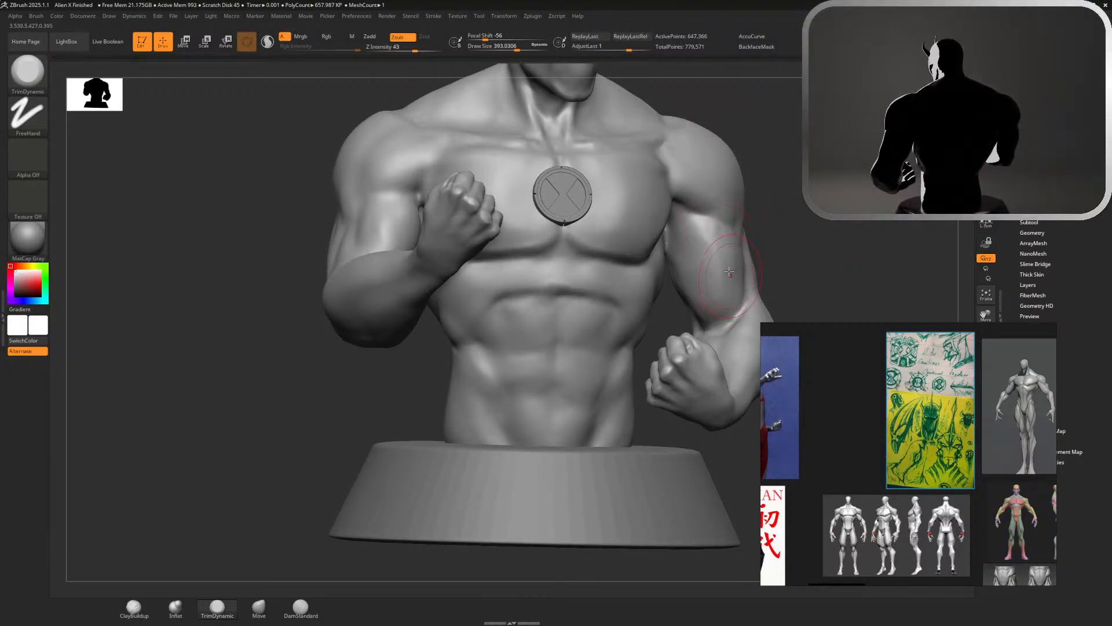
key(shift)
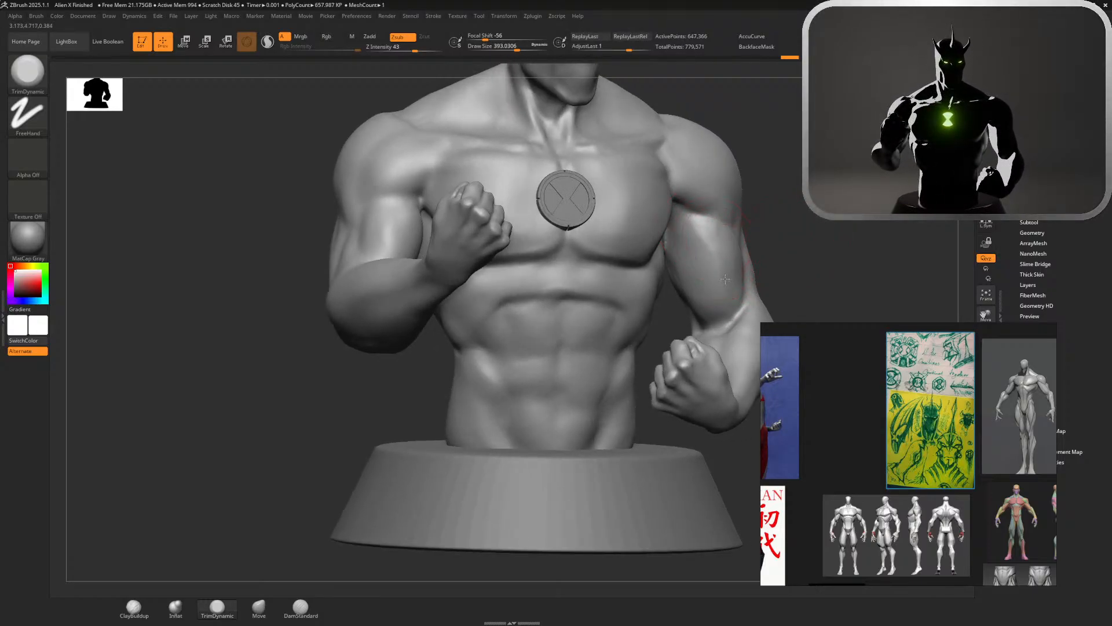
Undo the last trim stroke and flatten the lower and inner biceps of the left arm towards the elbow
key(ctrl+z)
drag(719, 249, 728, 300)
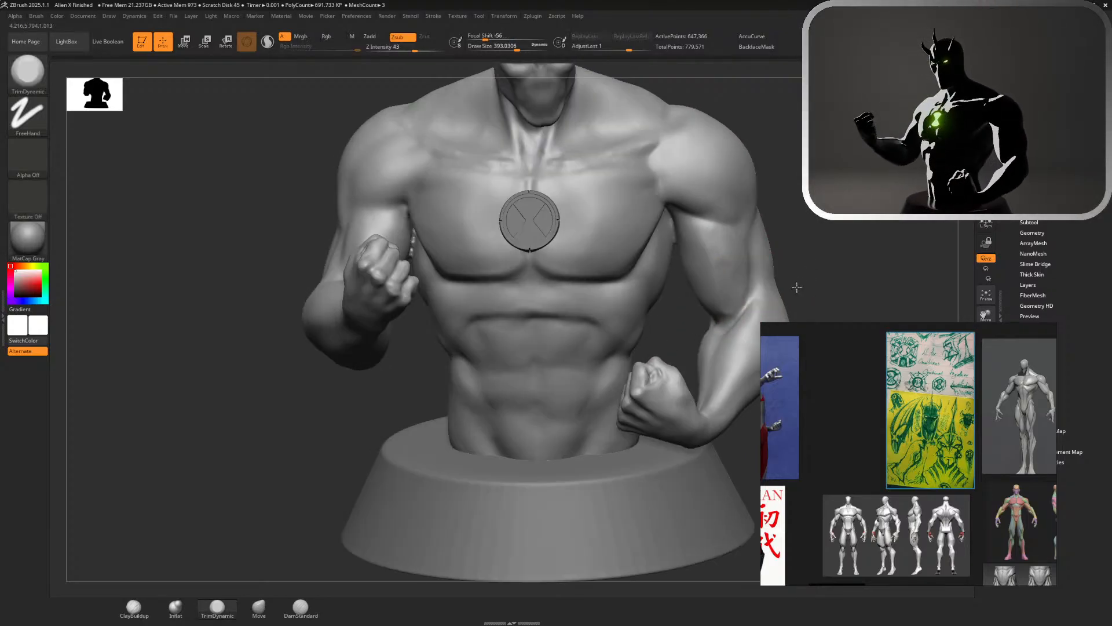
drag(797, 287, 800, 263)
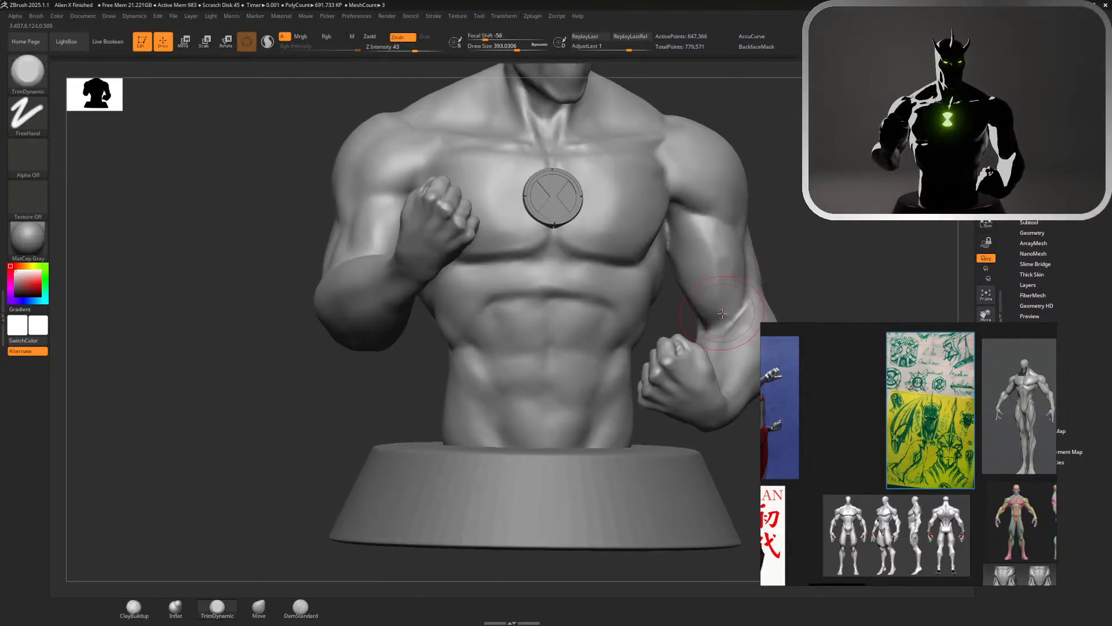
shift+drag(724, 282, 719, 262)
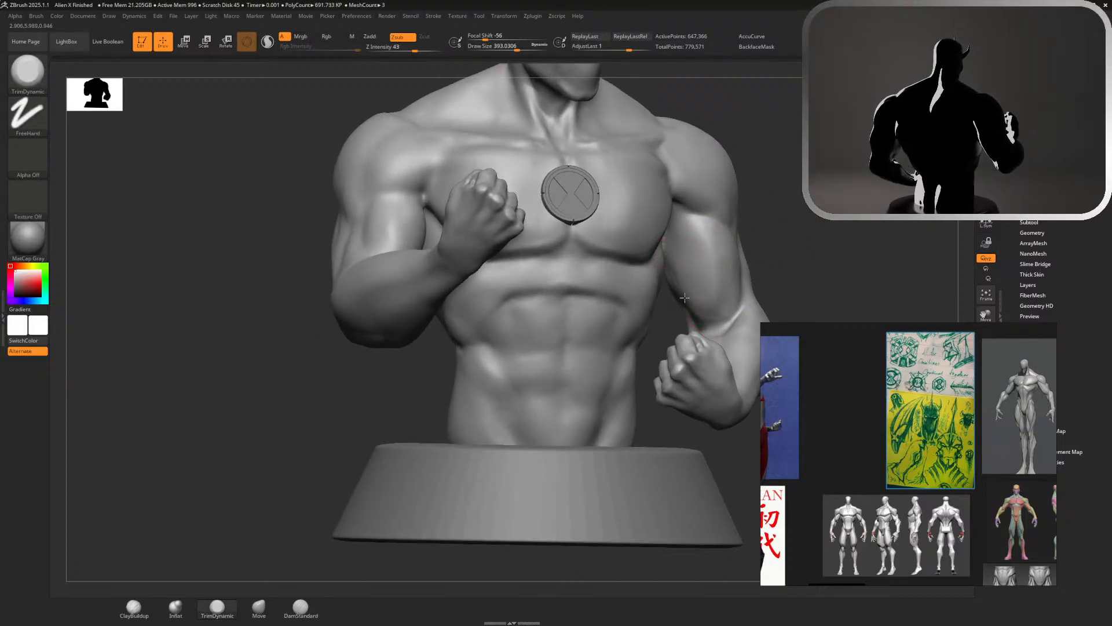
mouse_move(671, 259)
mouse_down()
mouse_move(698, 301)
mouse_move(695, 290)
mouse_move(729, 290)
mouse_up()
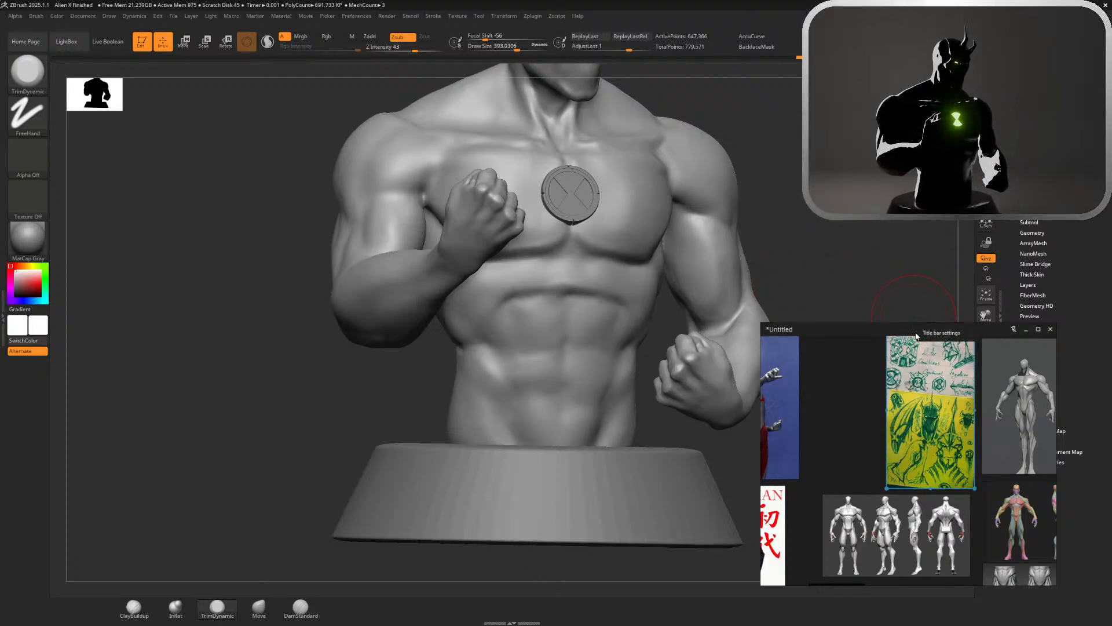
Move the reference board off the sculpting screen and turn on the polyframe display with coloured polygroups
drag(894, 329, 1111, 300)
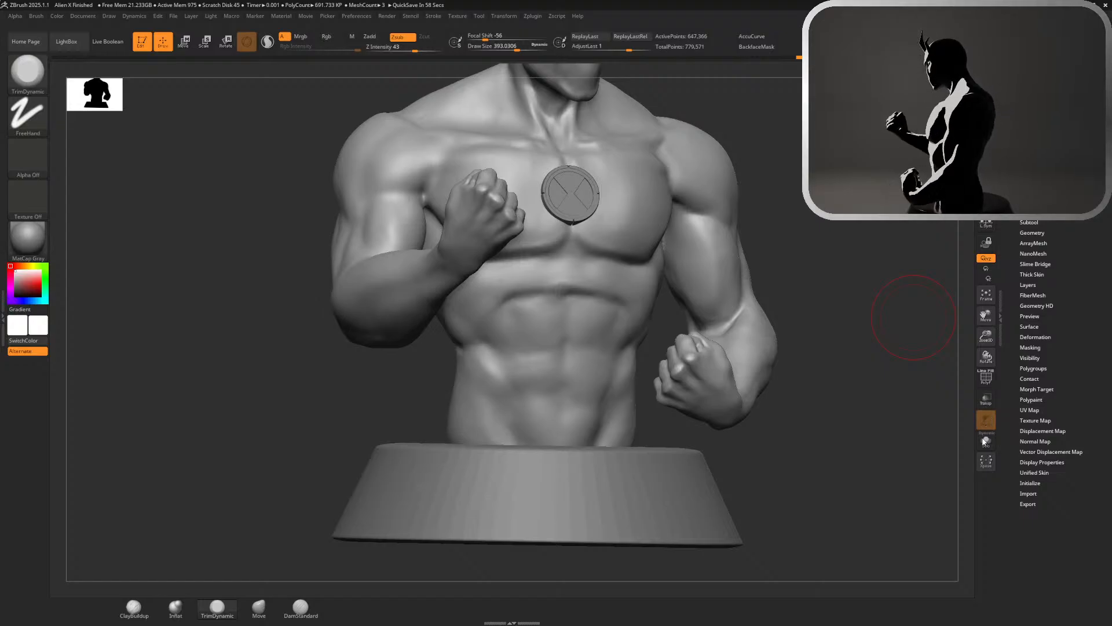
click(989, 378)
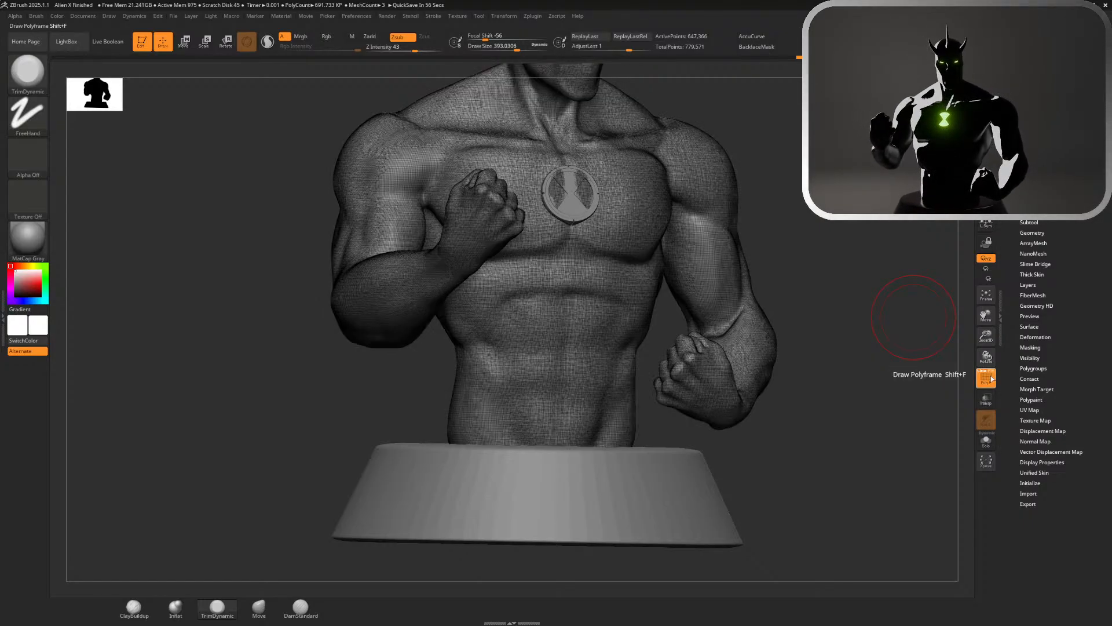
click(984, 378)
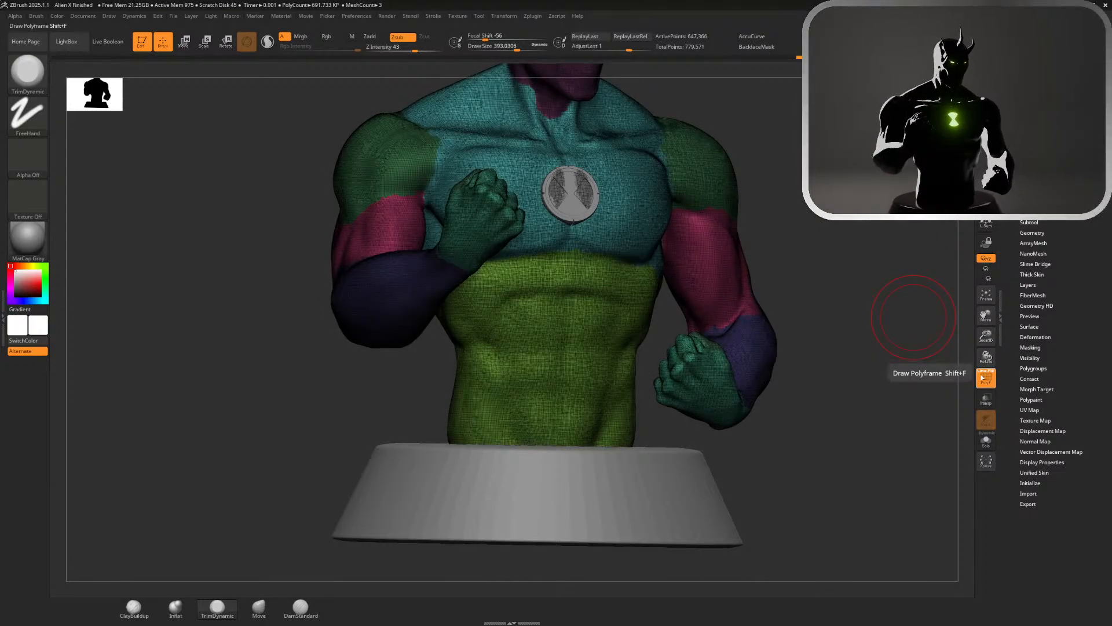
Hide the shoulder, abdomen and chest polygroups of the bust's body
ctrl+shift+click(719, 270)
ctrl+shift+click(719, 270)
ctrl+shift+click(720, 270)
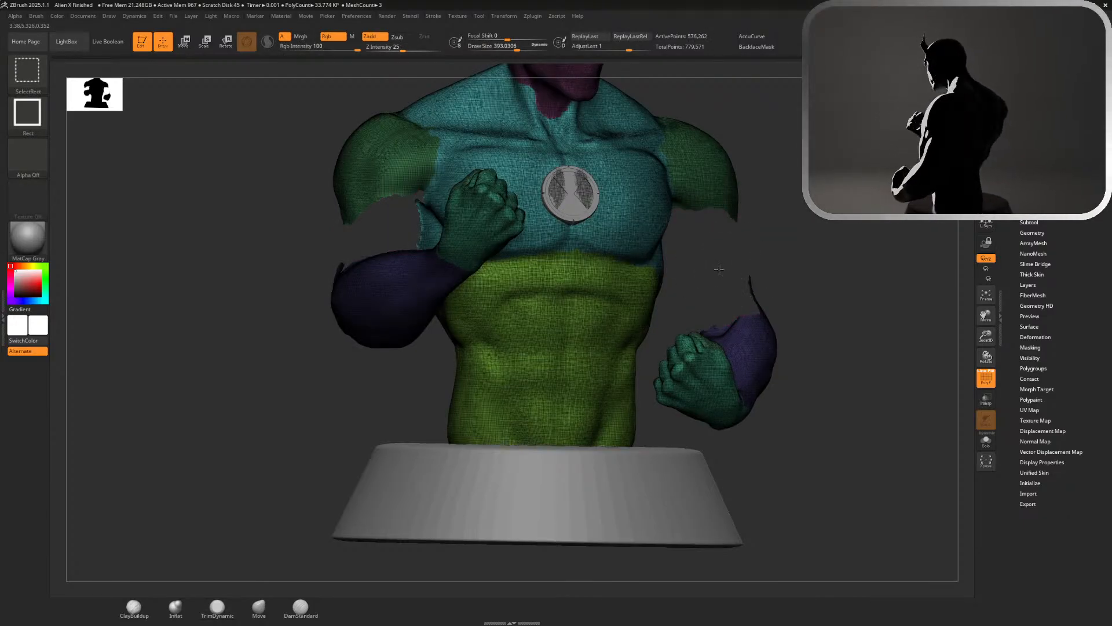
ctrl+shift+click(719, 267)
ctrl+shift+click(705, 174)
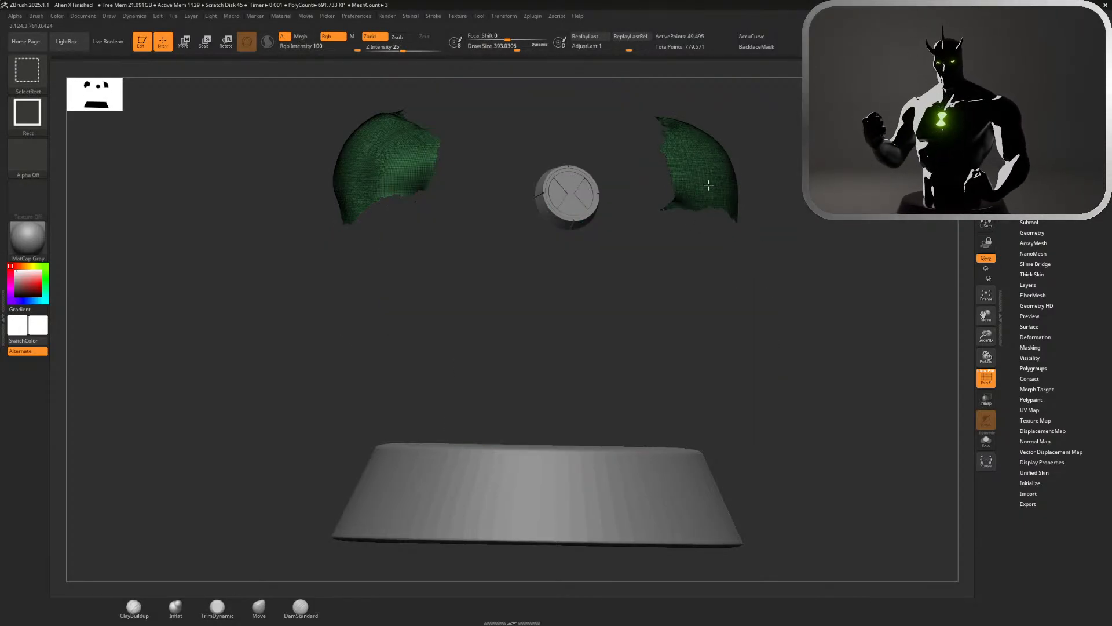
ctrl+shift+click(706, 184)
ctrl+shift+click(620, 263)
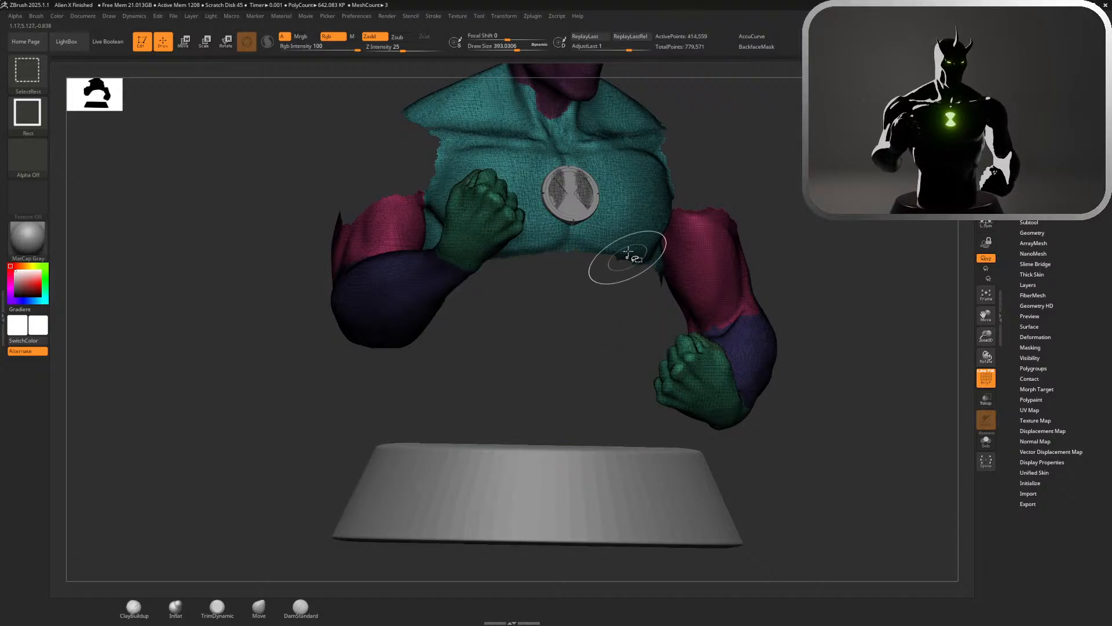
ctrl+shift+click(635, 243)
Hide the hand and forearm polygroups to isolate the upper arms, and turn off the polyframe display
drag(781, 237, 847, 323)
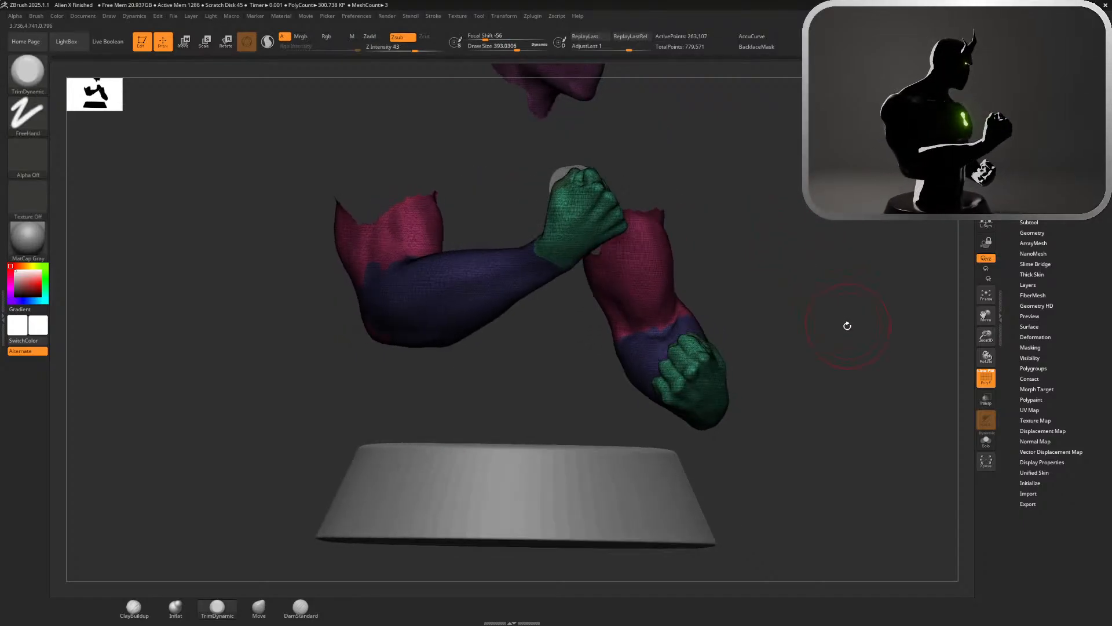
ctrl+shift+click(695, 362)
ctrl+shift+click(692, 374)
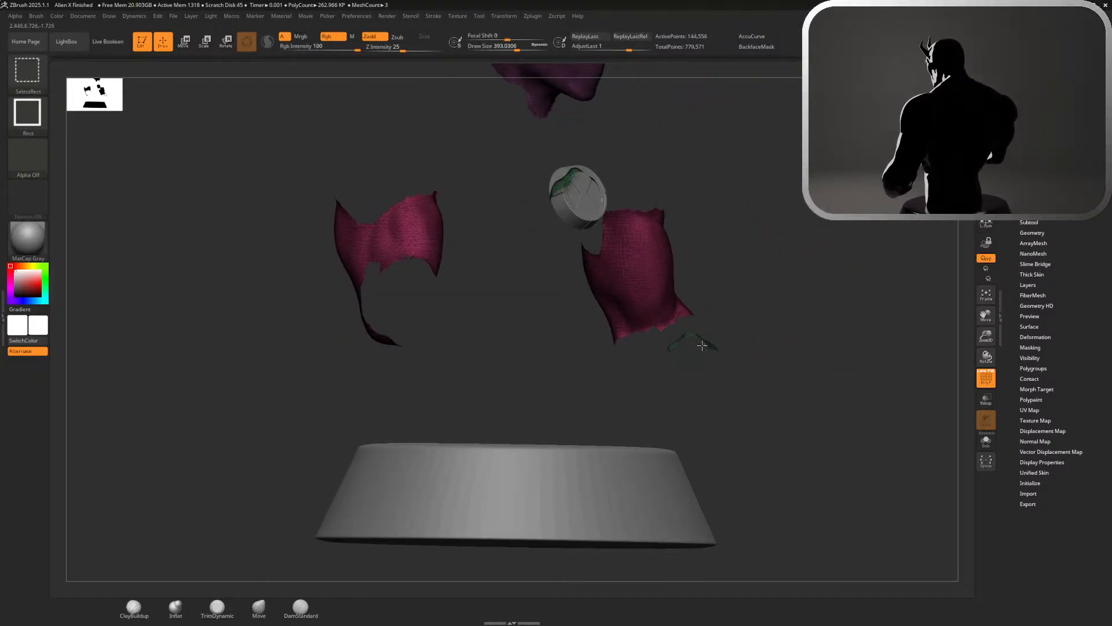
ctrl+shift+click(695, 345)
click(984, 383)
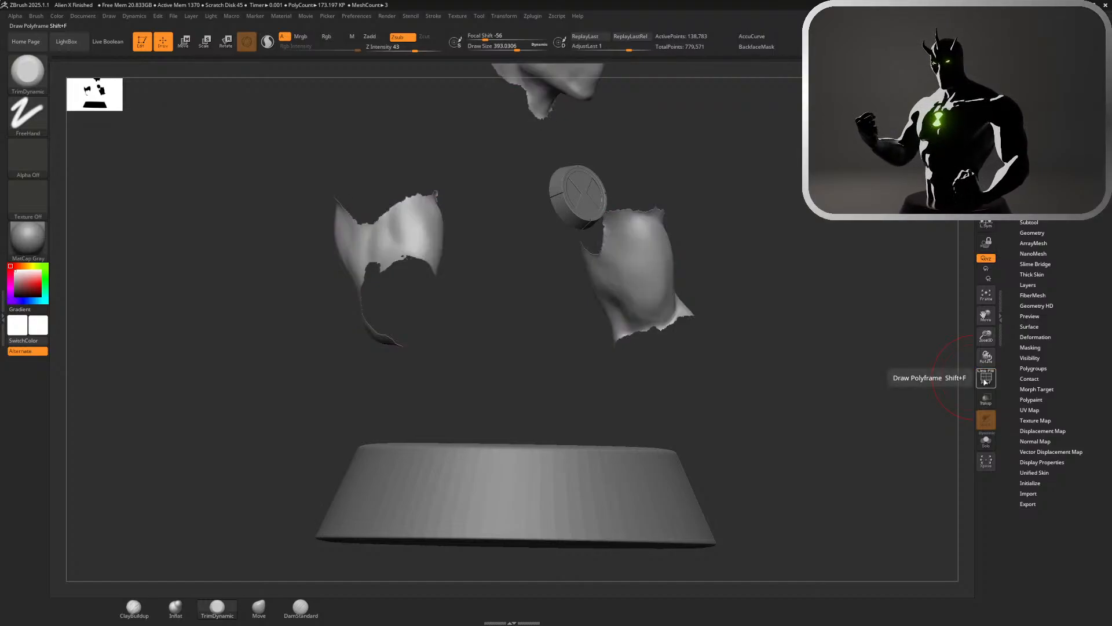
Trim the isolated left biceps from several angles with TrimDynamic to define its front and inner planes
alt+drag(807, 291, 745, 284)
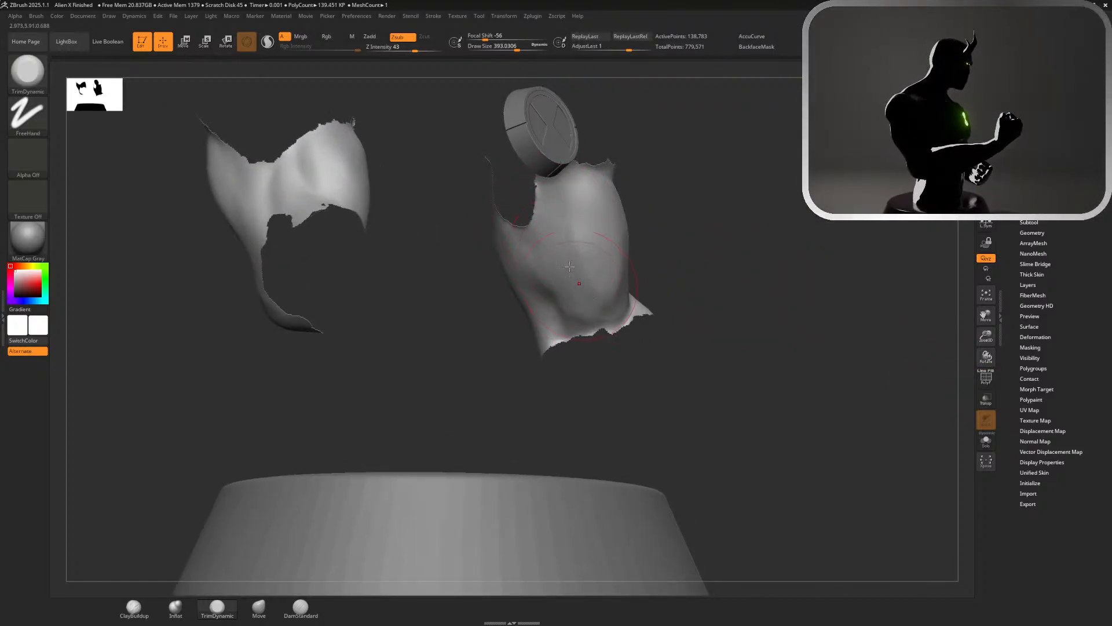
mouse_move(668, 238)
mouse_down()
mouse_move(604, 255)
mouse_move(616, 256)
mouse_up()
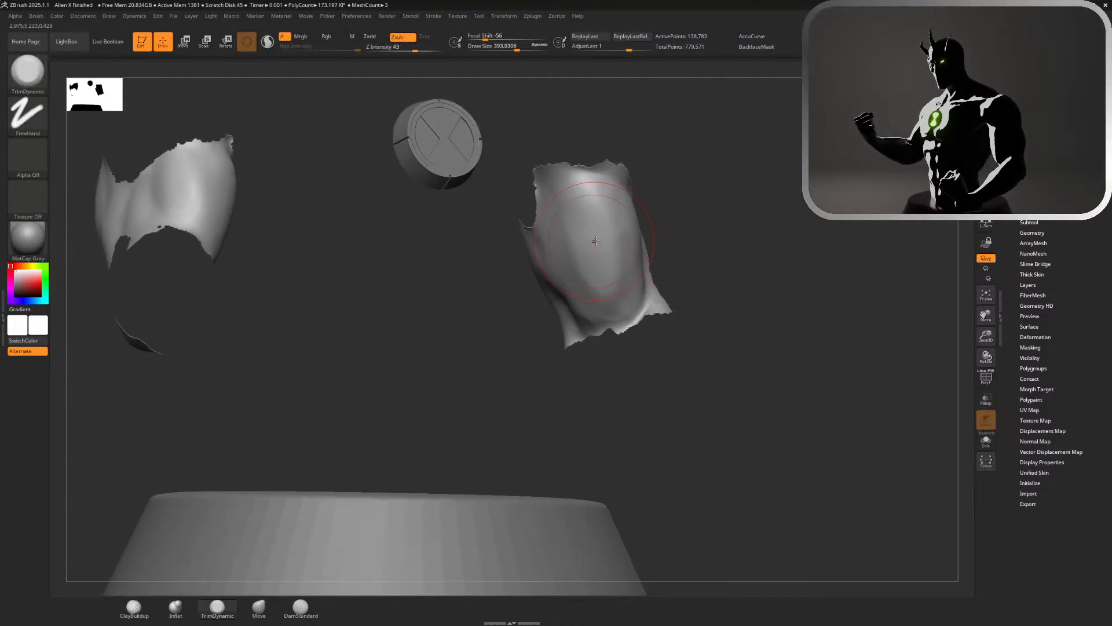
drag(684, 226, 641, 239)
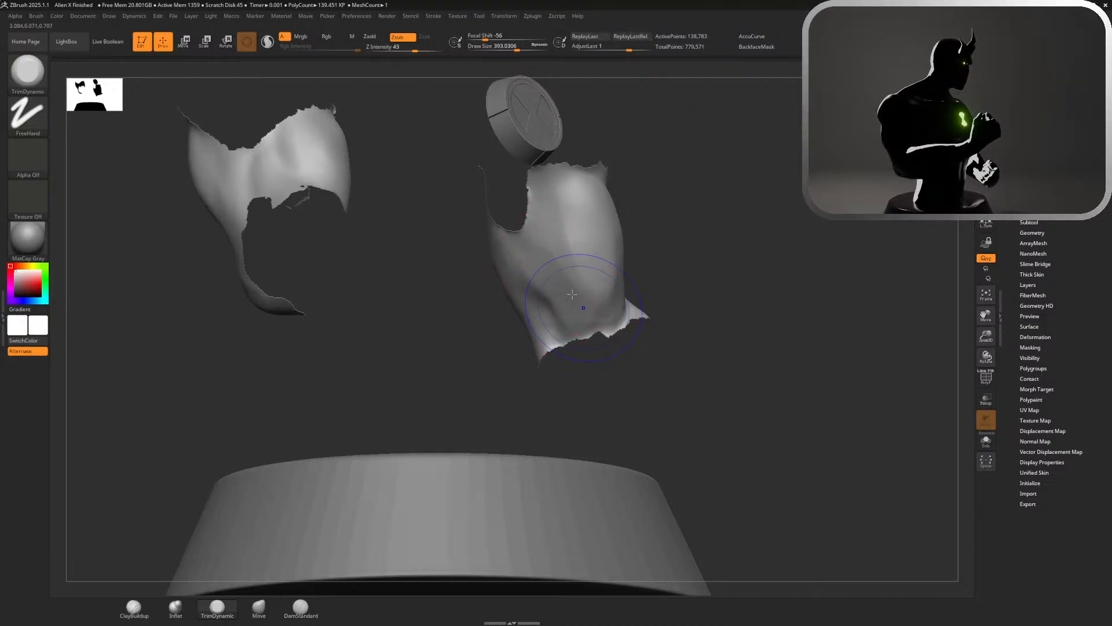
mouse_move(573, 295)
shift+mouse_down()
mouse_move(583, 301)
mouse_move(591, 252)
shift+mouse_up()
drag(727, 210, 620, 215)
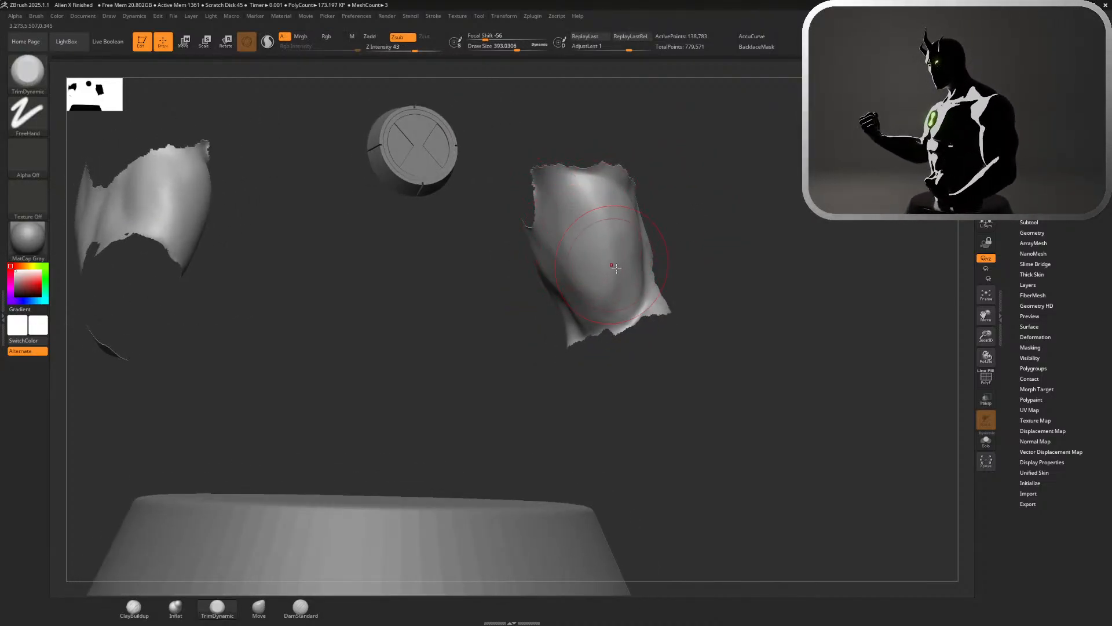
Unhide all polygroups of the body and frame the whole bust to check the arm's shape
ctrl+shift+click(864, 365)
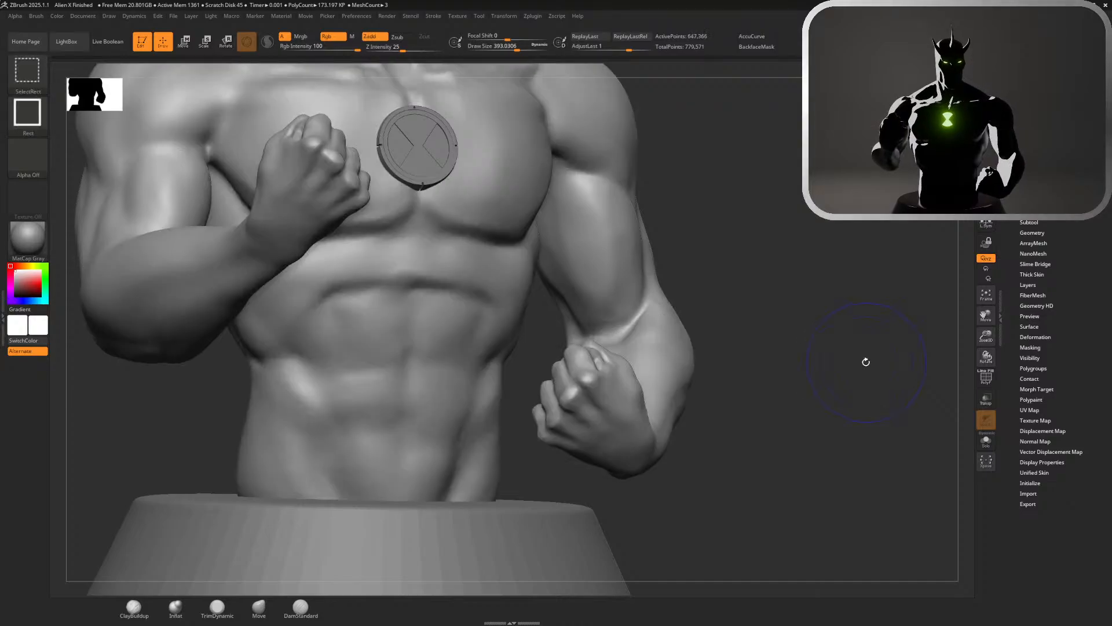
key(f)
drag(811, 359, 747, 359)
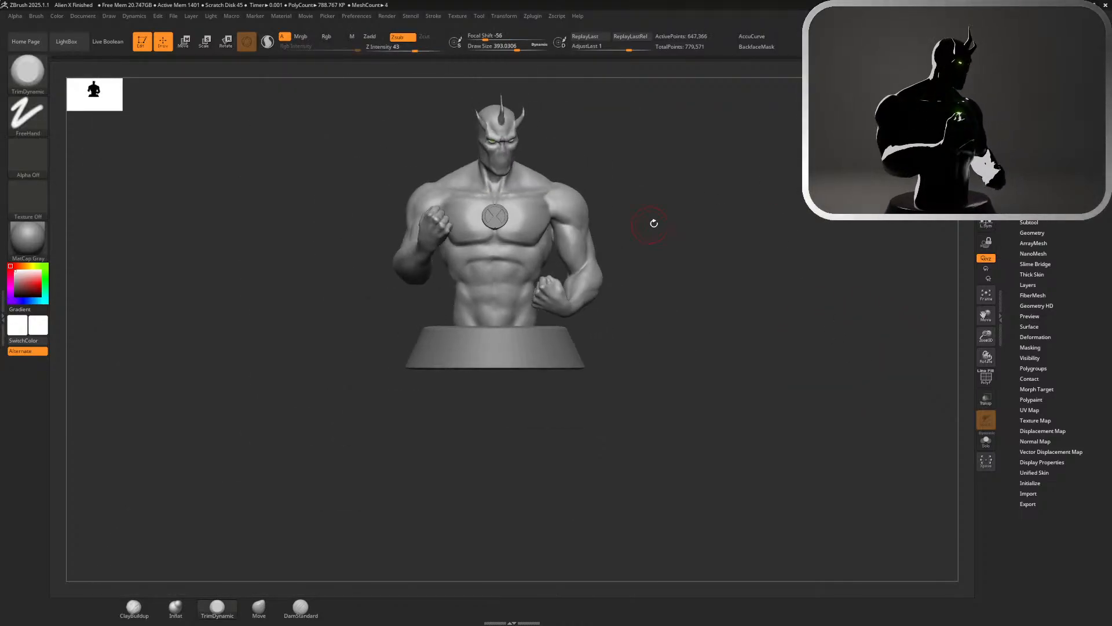
mouse_move(654, 223)
alt+mouse_down()
mouse_move(640, 261)
mouse_move(607, 222)
mouse_move(608, 207)
alt+mouse_up()
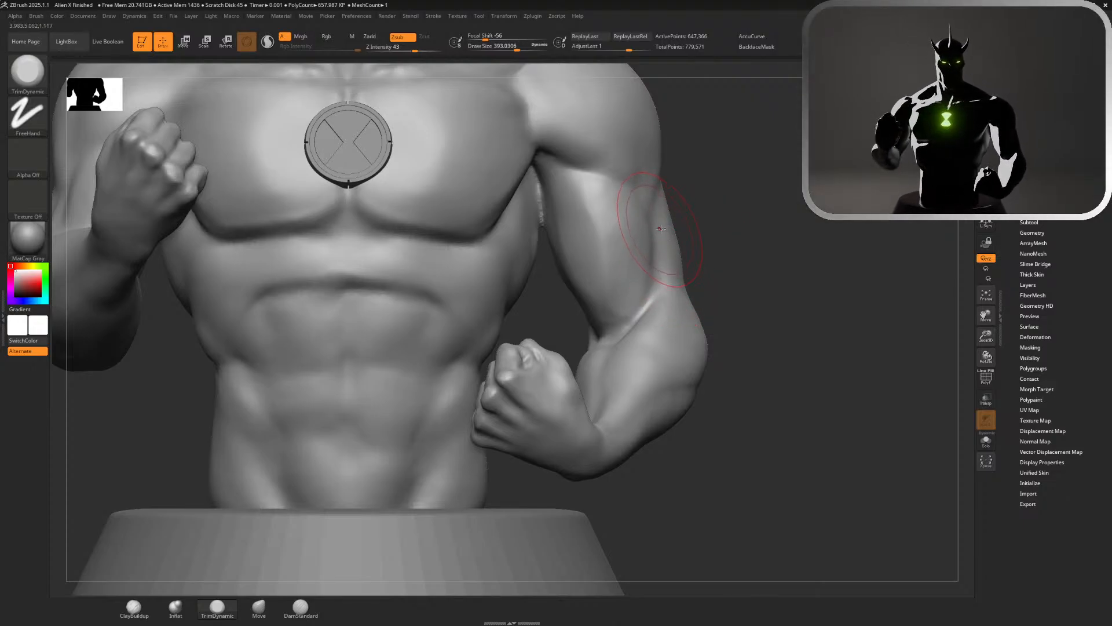
Flatten the inner and front surface of the left biceps on the full body with TrimDynamic strokes
drag(724, 231, 609, 216)
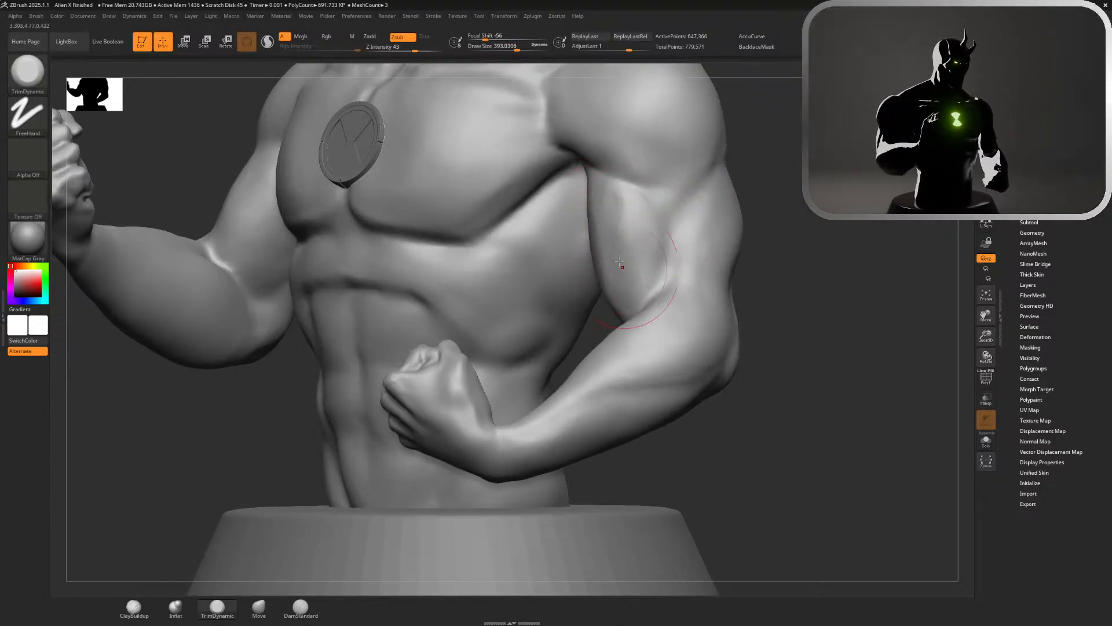
mouse_move(640, 277)
mouse_down()
mouse_move(661, 235)
mouse_move(647, 277)
mouse_up()
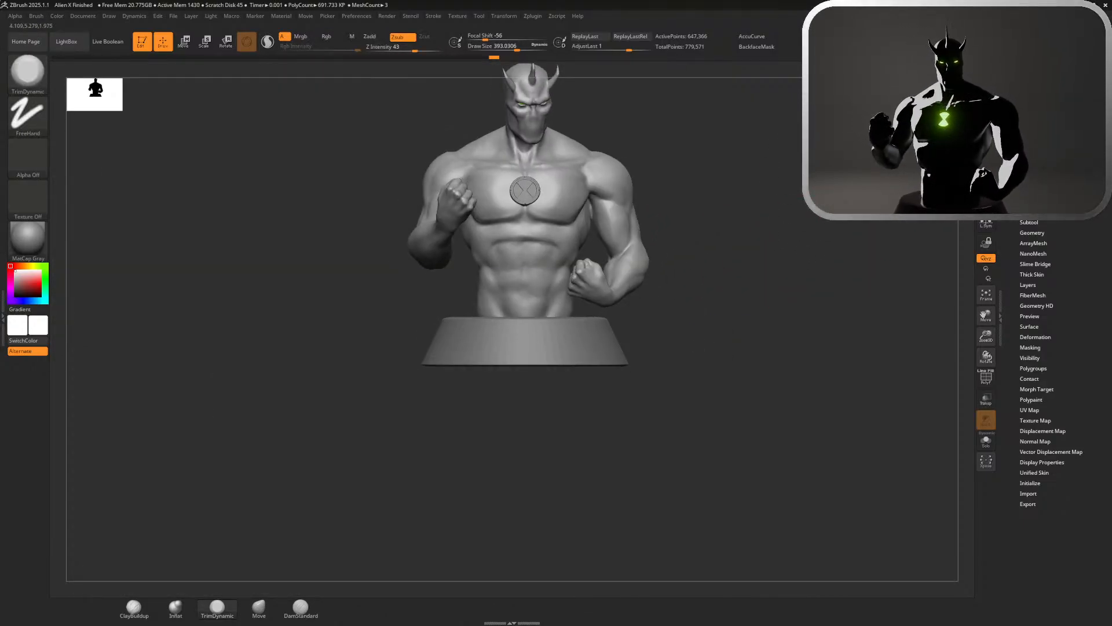
ctrl+right_drag(603, 249, 621, 220)
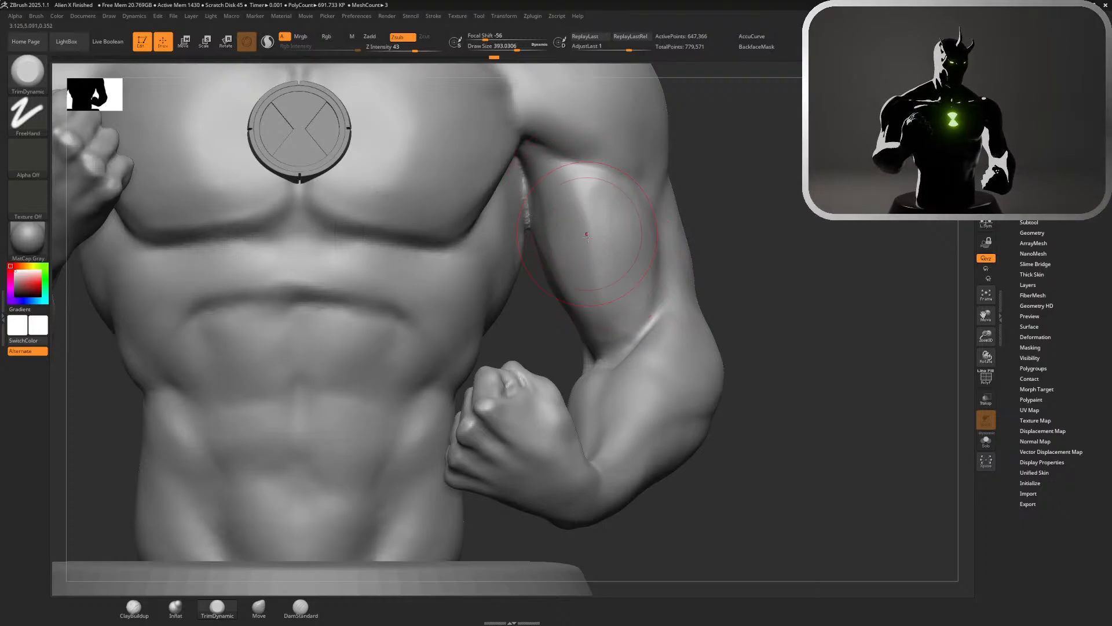
drag(586, 287, 550, 199)
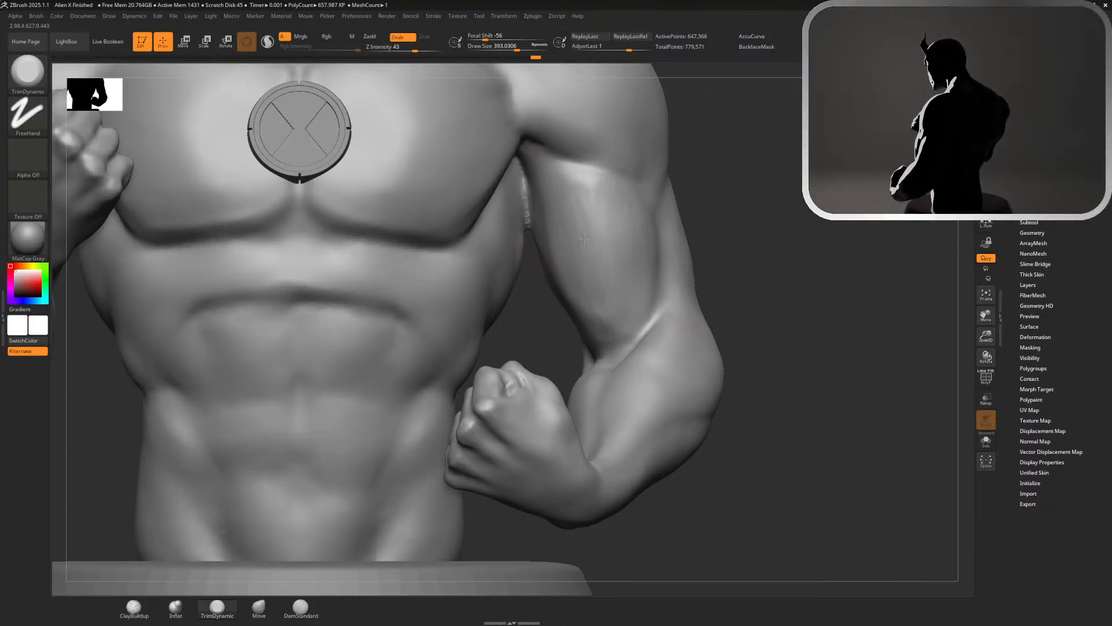
key(f)
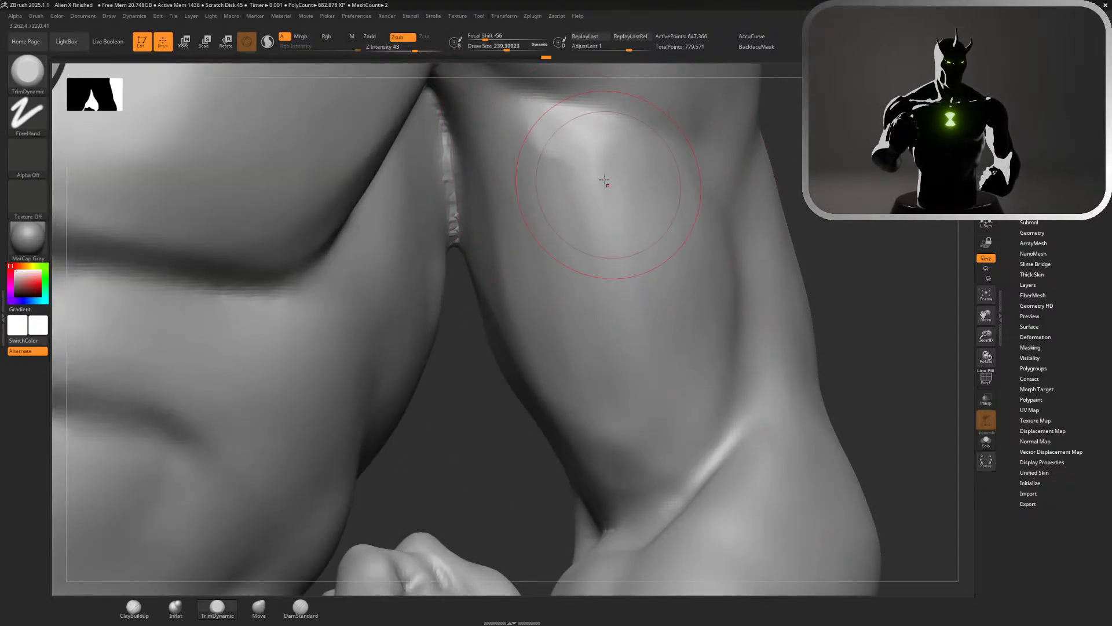
Undo a trim stroke on the upper left biceps and reduce the TrimDynamic draw size to about 167
mouse_move(605, 181)
mouse_down()
mouse_move(572, 146)
mouse_move(605, 177)
mouse_up()
key(ctrl+z)
key(s)
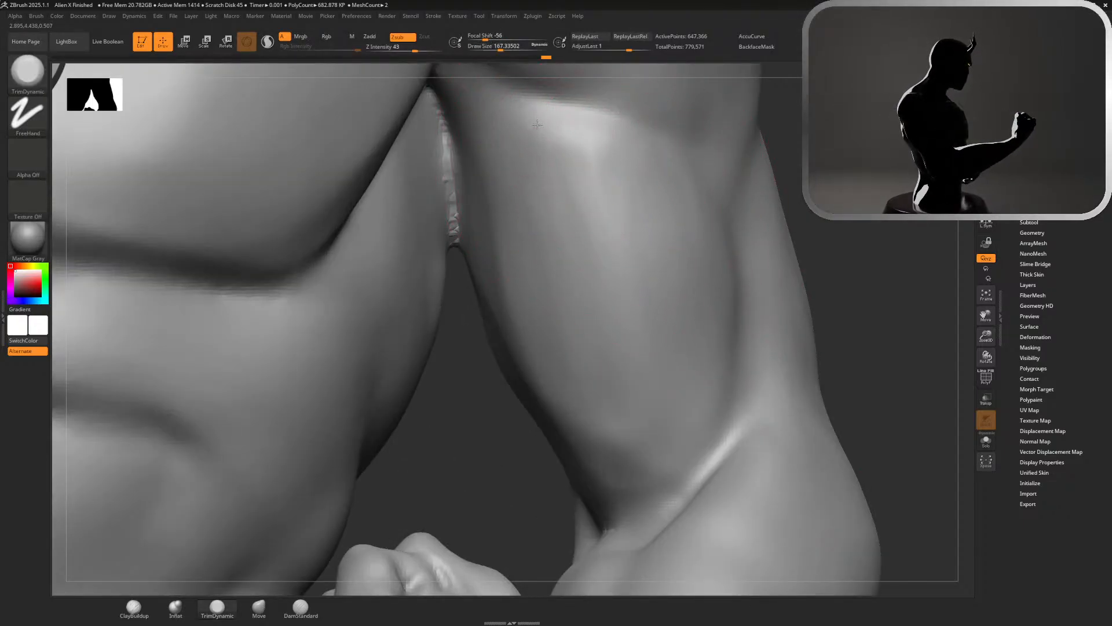
Smooth the trimmed planes of the left biceps from its upper end down to the elbow crease
key(shift)
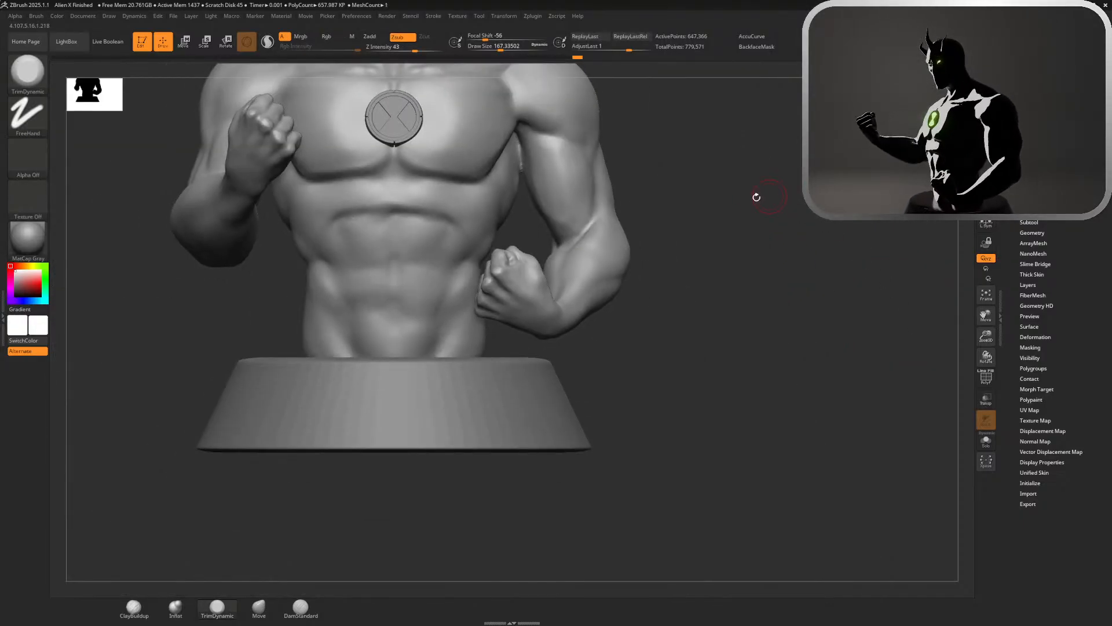
drag(754, 194, 711, 260)
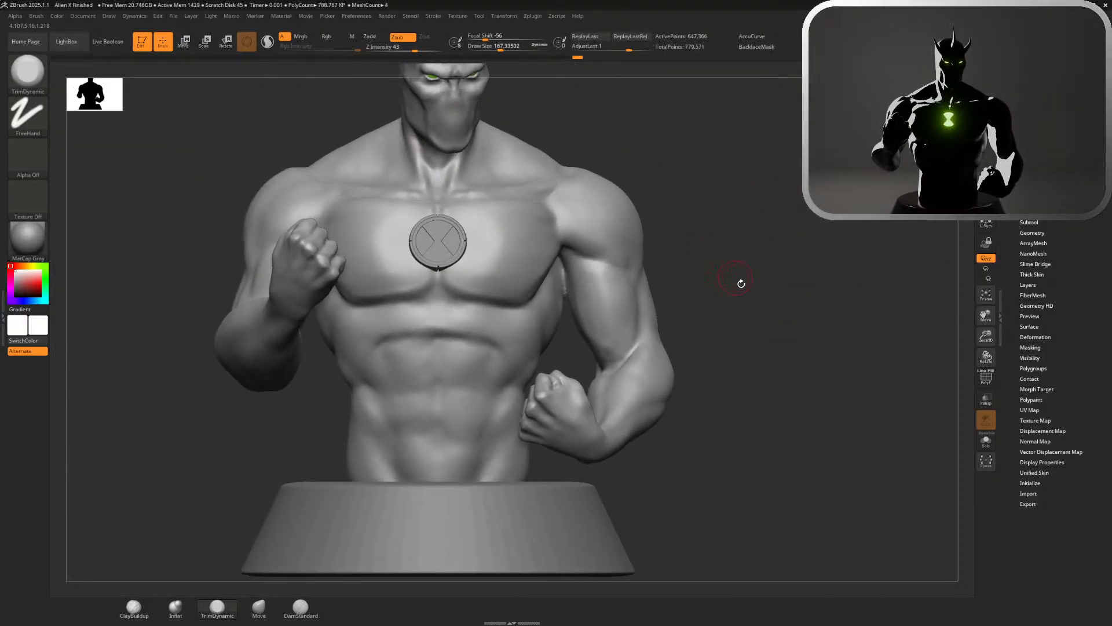
drag(742, 267, 851, 133)
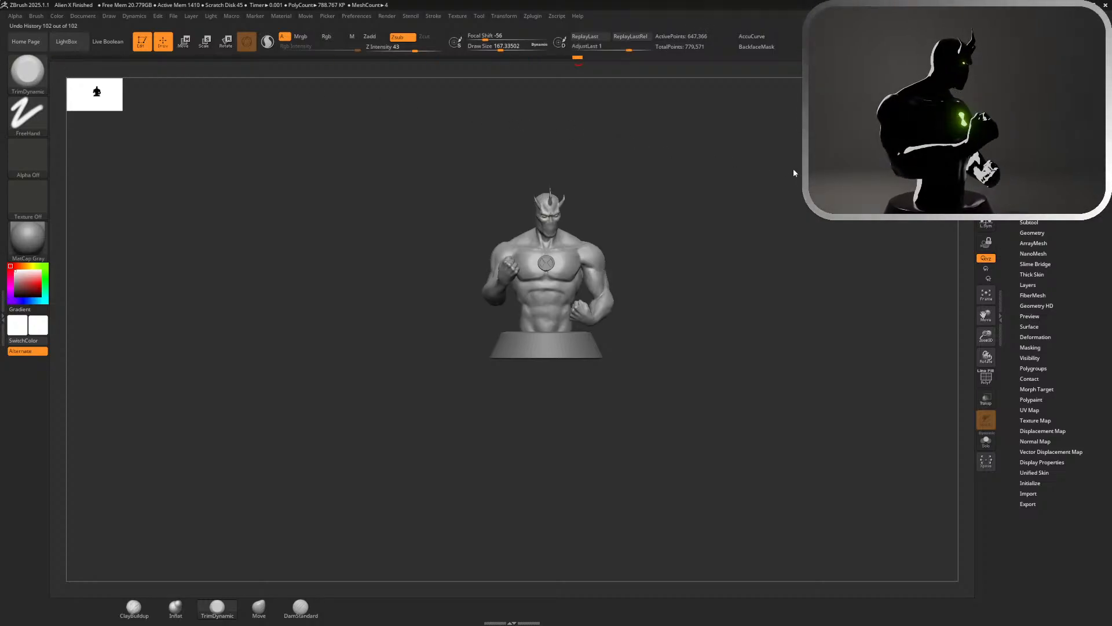
mouse_move(572, 233)
mouse_down()
mouse_move(586, 215)
mouse_move(880, 443)
mouse_up()
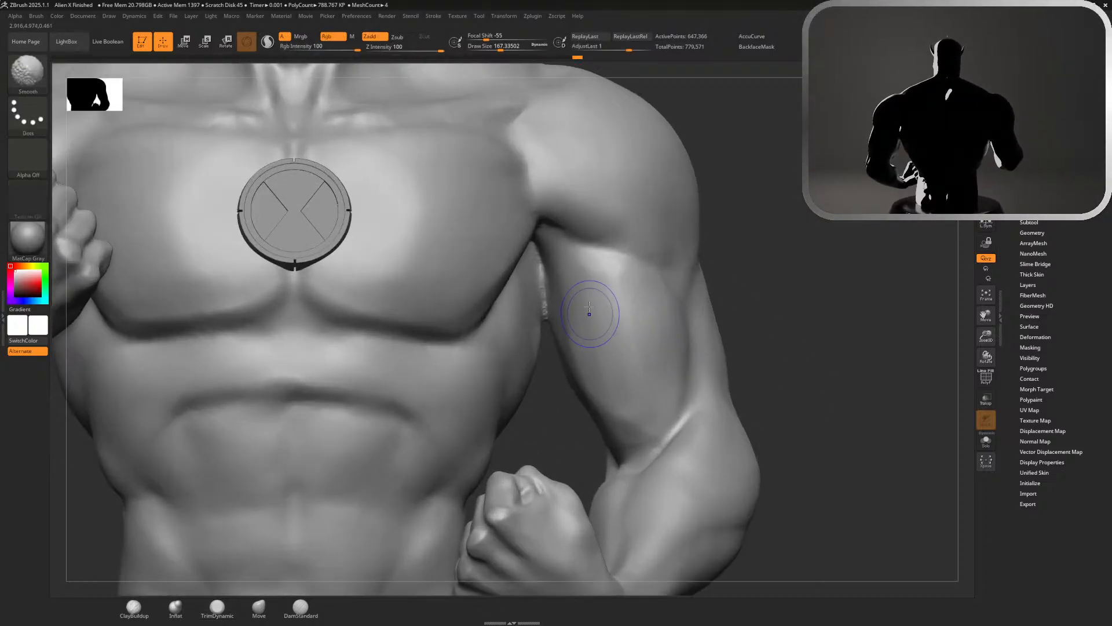
mouse_move(588, 315)
shift+mouse_down()
mouse_move(583, 305)
mouse_move(631, 379)
shift+mouse_up()
shift+drag(654, 309, 664, 328)
mouse_move(660, 383)
shift+mouse_down()
mouse_move(647, 424)
mouse_move(622, 419)
shift+mouse_up()
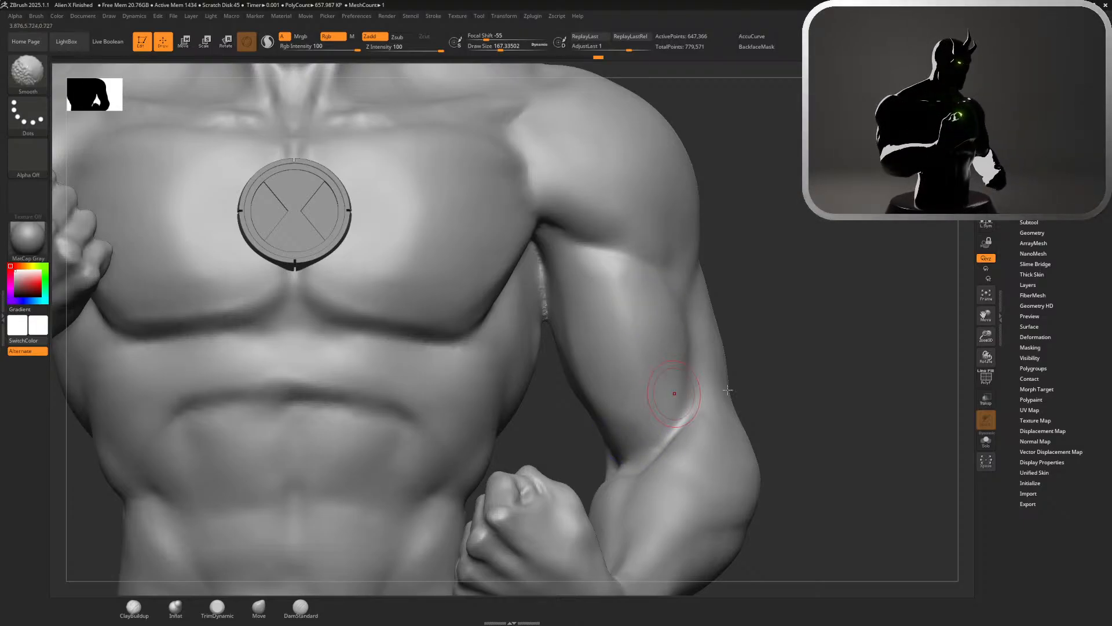
drag(802, 387, 802, 405)
Build up the left elbow crease and outer forearm with ClayBuildup at draw size about 251, and smooth the strokes
key(s)
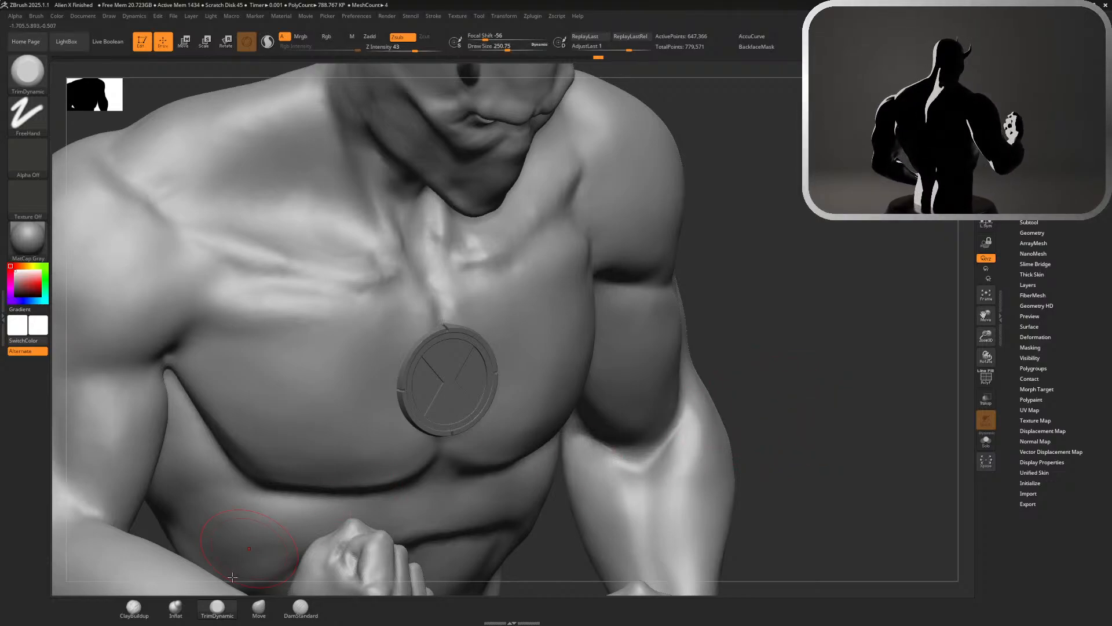
click(133, 607)
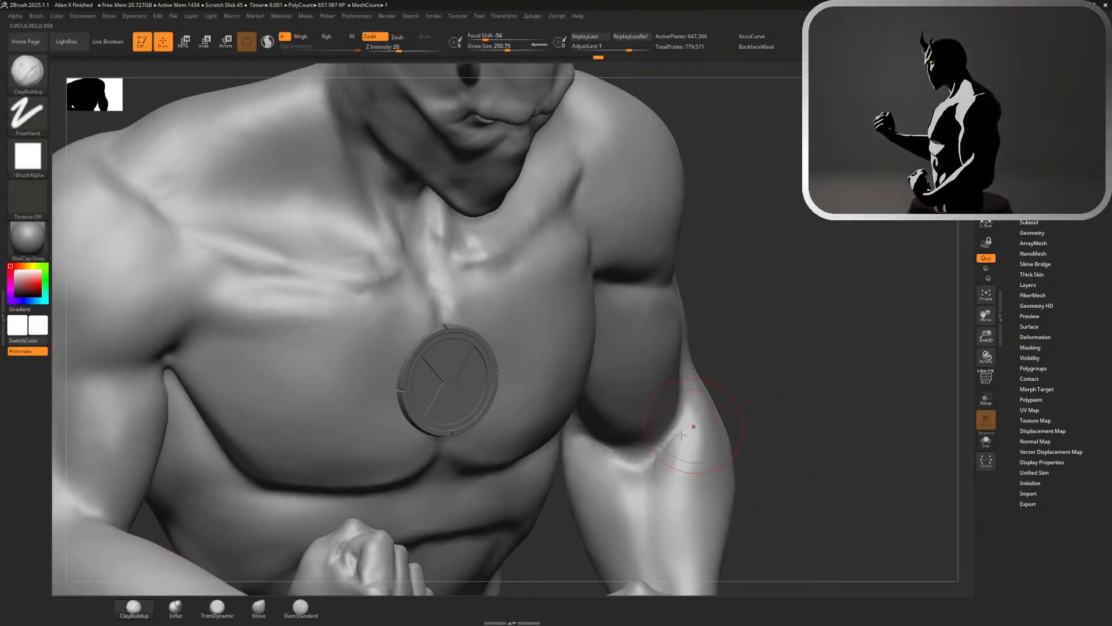
mouse_move(680, 435)
mouse_down()
mouse_move(654, 489)
mouse_move(667, 447)
mouse_move(679, 457)
mouse_move(665, 485)
mouse_move(677, 474)
mouse_move(690, 420)
mouse_move(750, 380)
mouse_move(741, 389)
mouse_up()
mouse_move(777, 422)
mouse_down()
mouse_move(770, 407)
mouse_move(799, 423)
mouse_up()
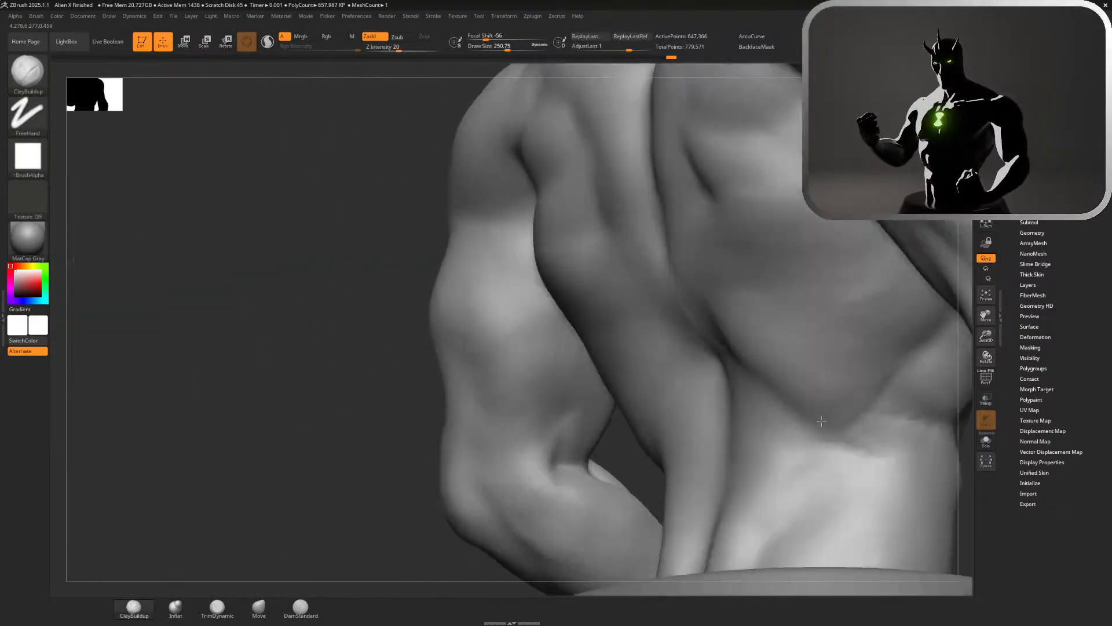
mouse_move(580, 463)
mouse_down()
mouse_move(530, 475)
mouse_move(534, 487)
mouse_up()
key(shift)
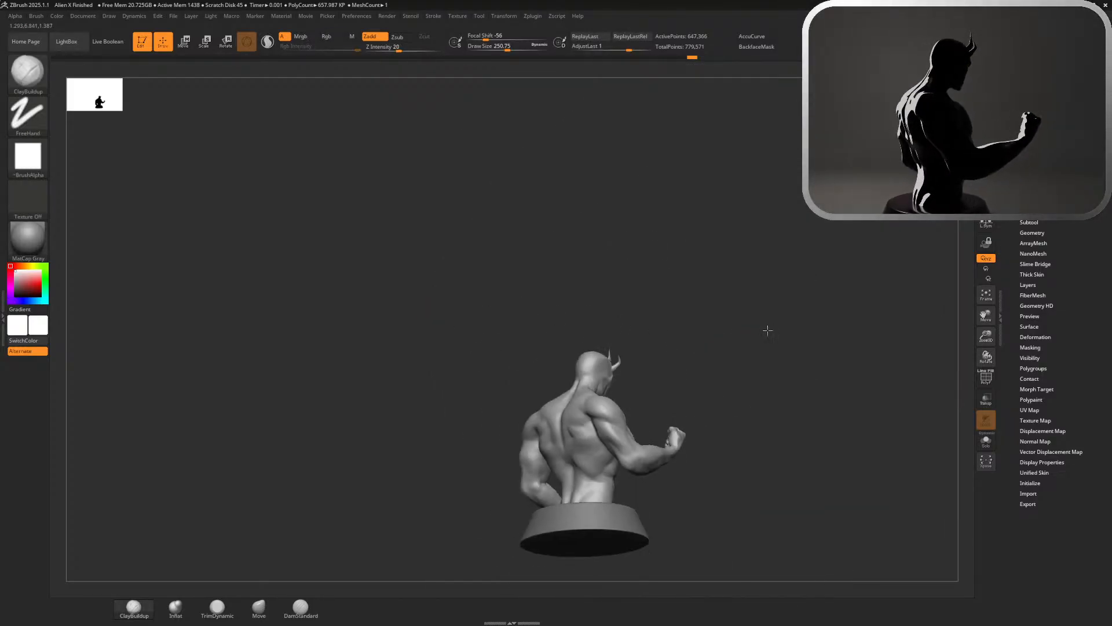
Check the bust from the back and front, and smooth the inner side of the left upper arm
drag(765, 328, 777, 337)
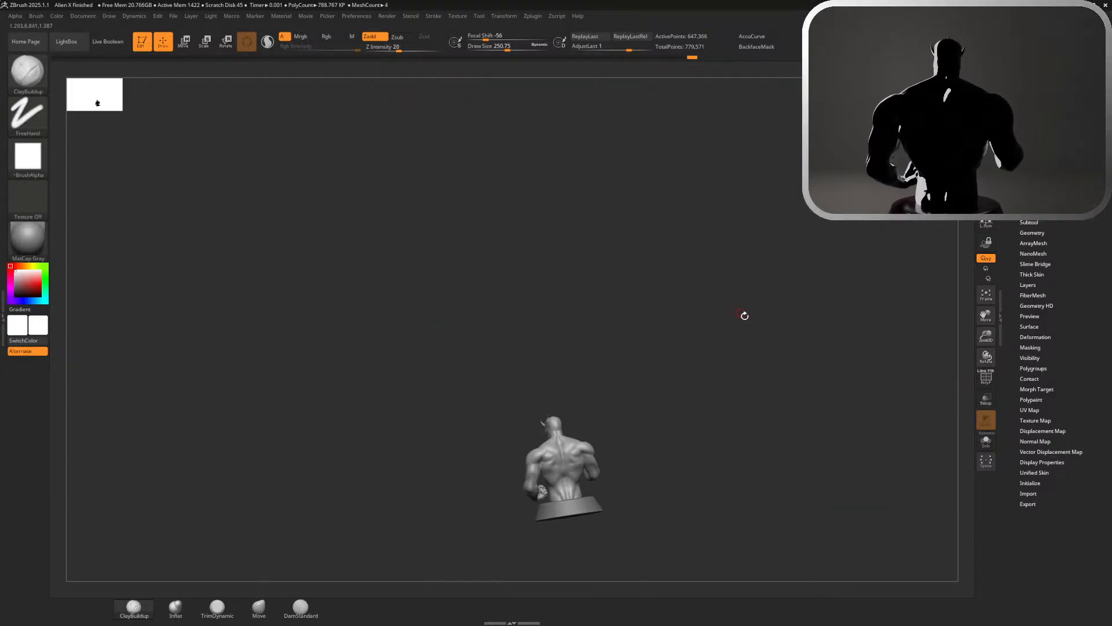
drag(755, 317, 879, 241)
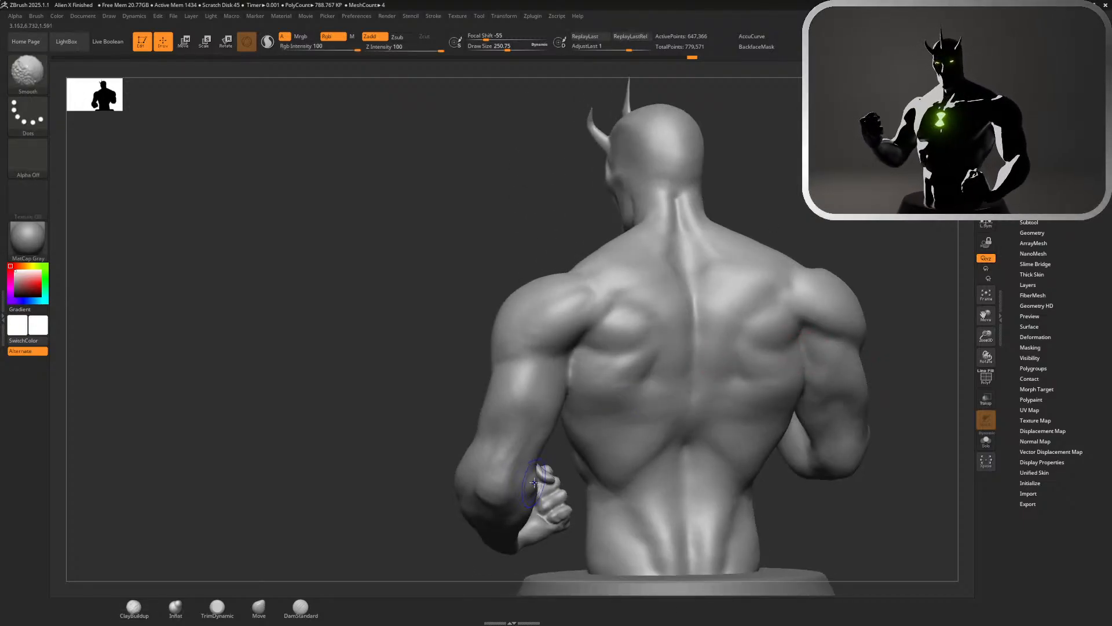
mouse_move(371, 455)
mouse_down()
mouse_move(628, 455)
mouse_move(678, 480)
mouse_up()
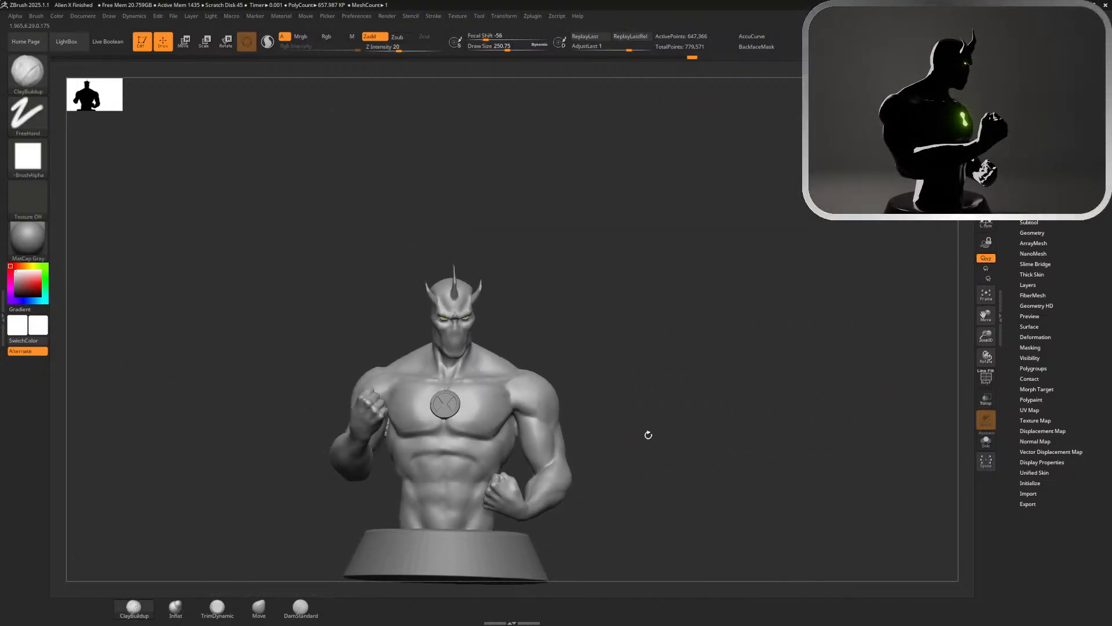
drag(646, 434, 653, 455)
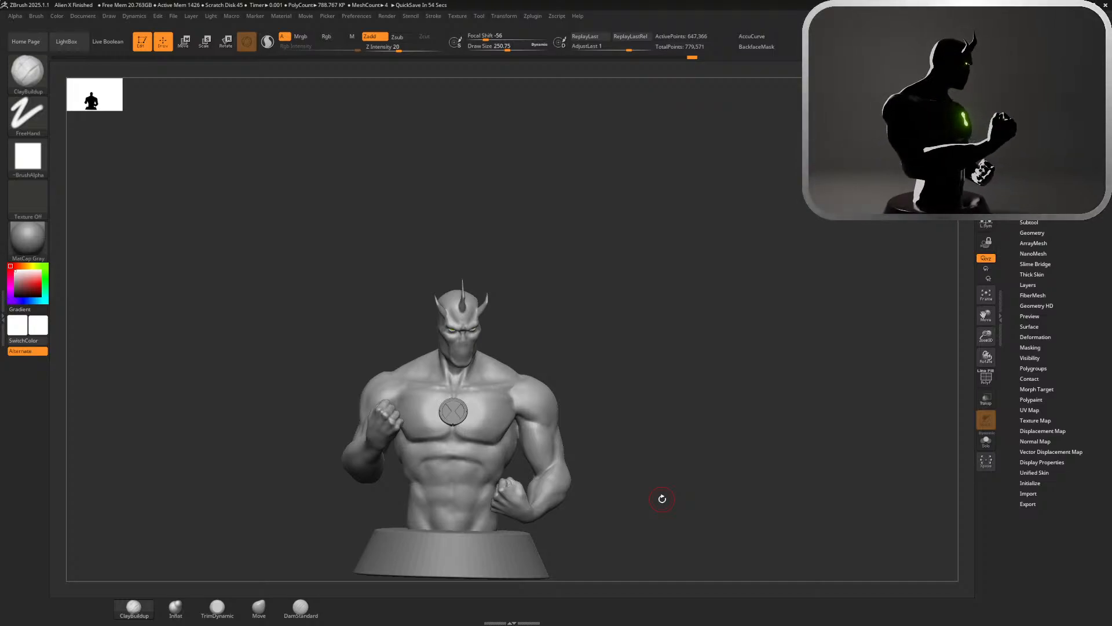
alt+drag(603, 462, 718, 324)
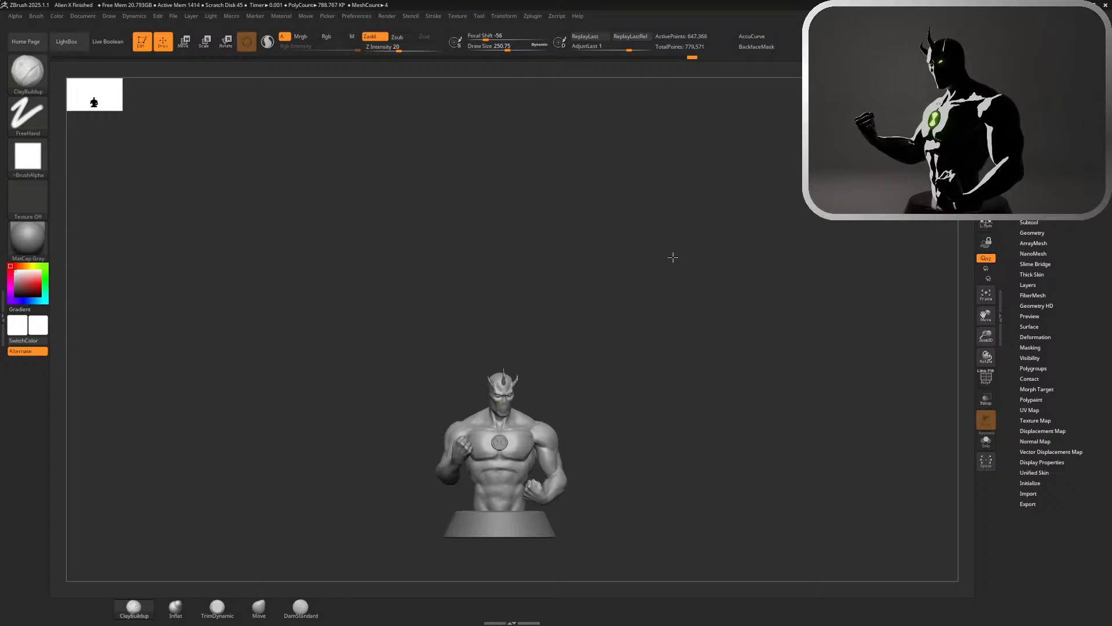
mouse_move(673, 255)
alt+mouse_down()
mouse_move(795, 340)
mouse_move(762, 318)
mouse_move(769, 297)
mouse_move(542, 321)
alt+mouse_up()
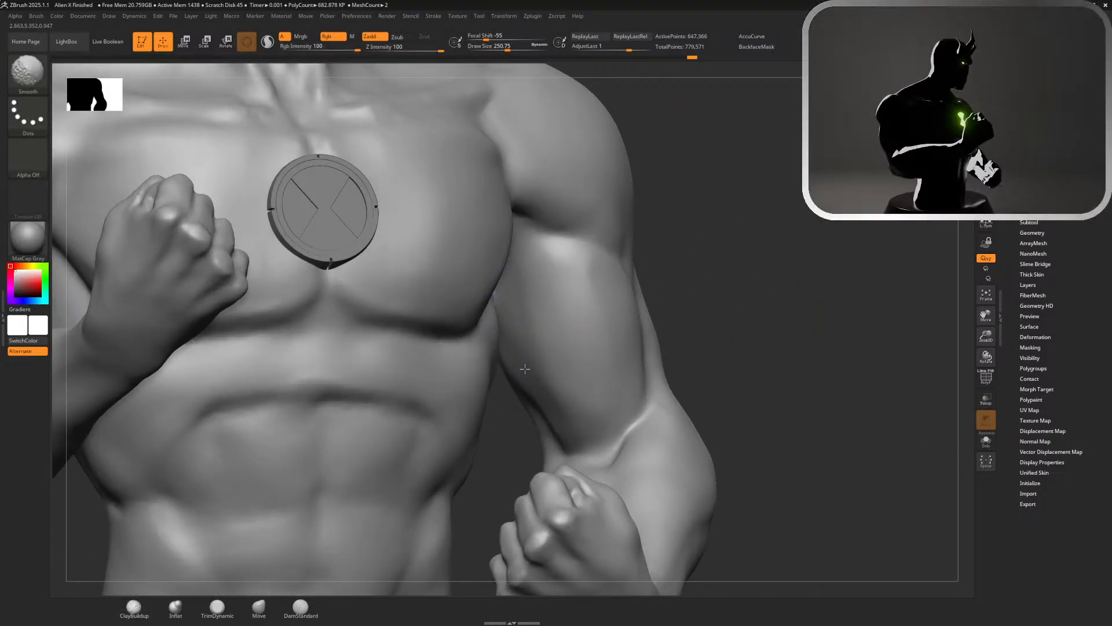
alt+drag(780, 350, 685, 256)
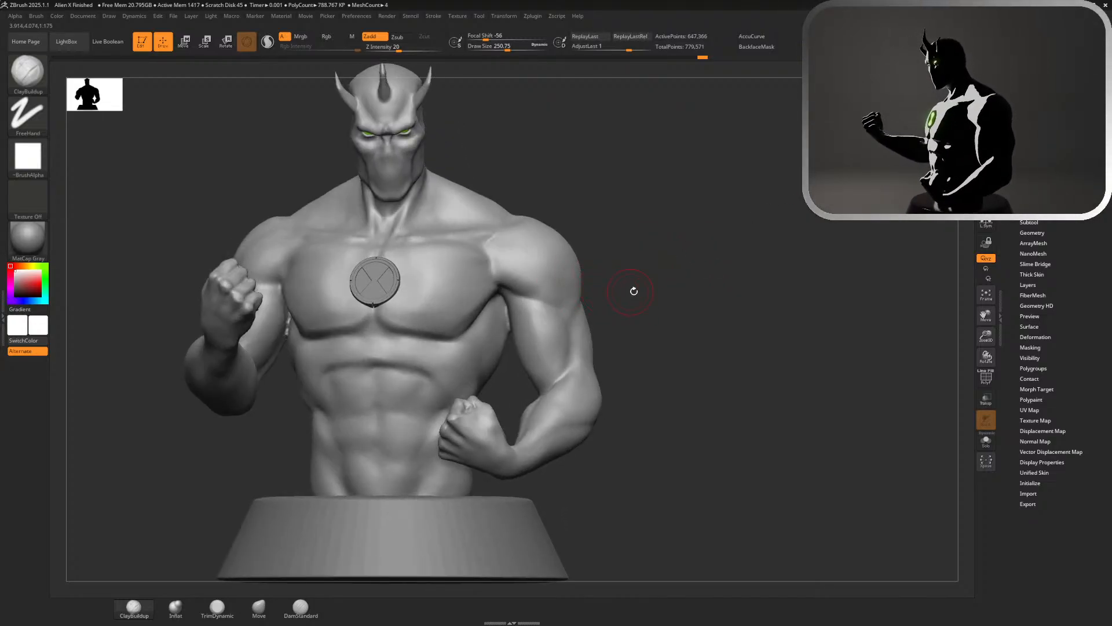
Build up the transition between the left deltoid and biceps with ClayBuildup and smooth it
drag(634, 291, 580, 284)
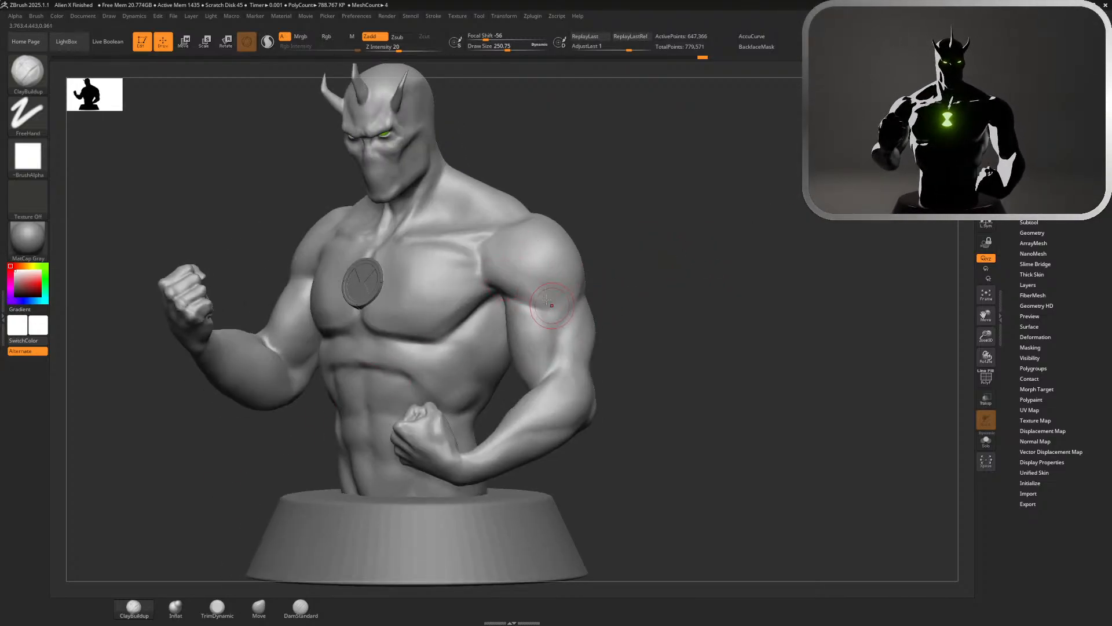
mouse_move(502, 276)
mouse_down()
mouse_move(553, 306)
mouse_move(505, 270)
mouse_move(562, 291)
mouse_up()
key(shift)
drag(508, 275, 553, 297)
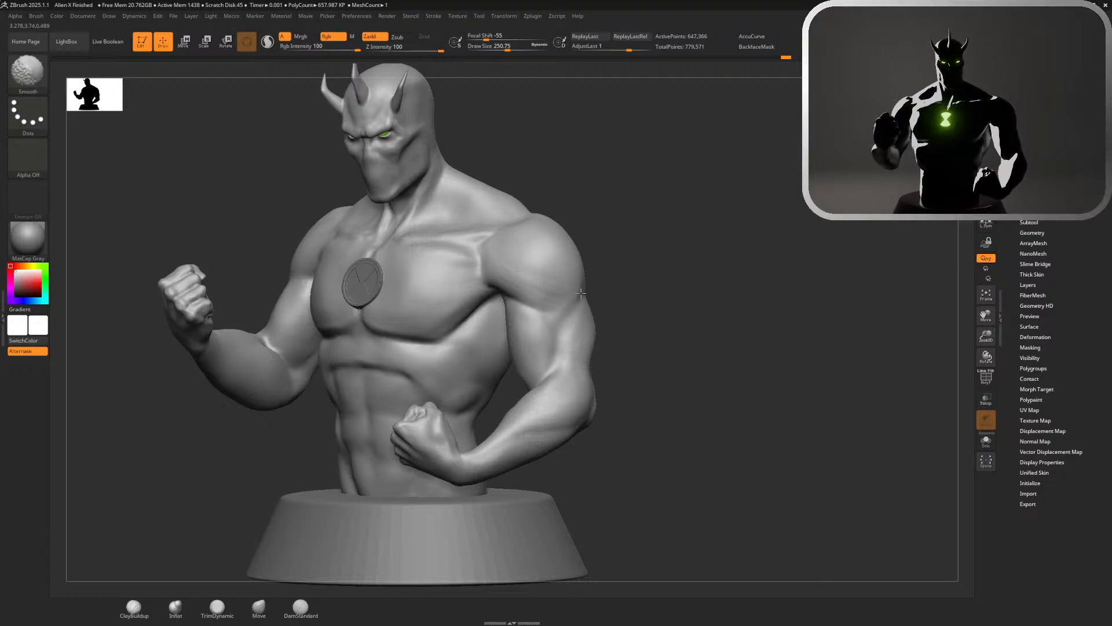
Set the draw size to about 620 with the Move brush, and hide the chest, abdomen and shoulder polygroups to expose the left upper arm
alt+drag(670, 310, 606, 173)
drag(606, 231, 719, 232)
alt+drag(615, 239, 733, 221)
mouse_move(821, 197)
mouse_down()
mouse_move(959, 199)
mouse_move(802, 199)
mouse_move(878, 199)
mouse_up()
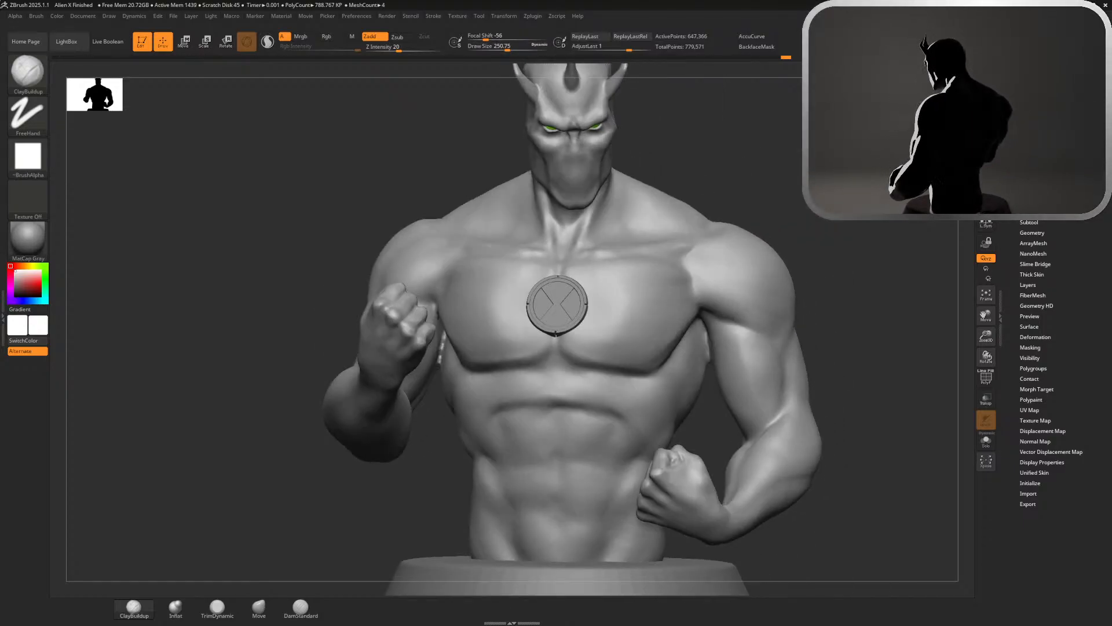
drag(498, 127, 513, 128)
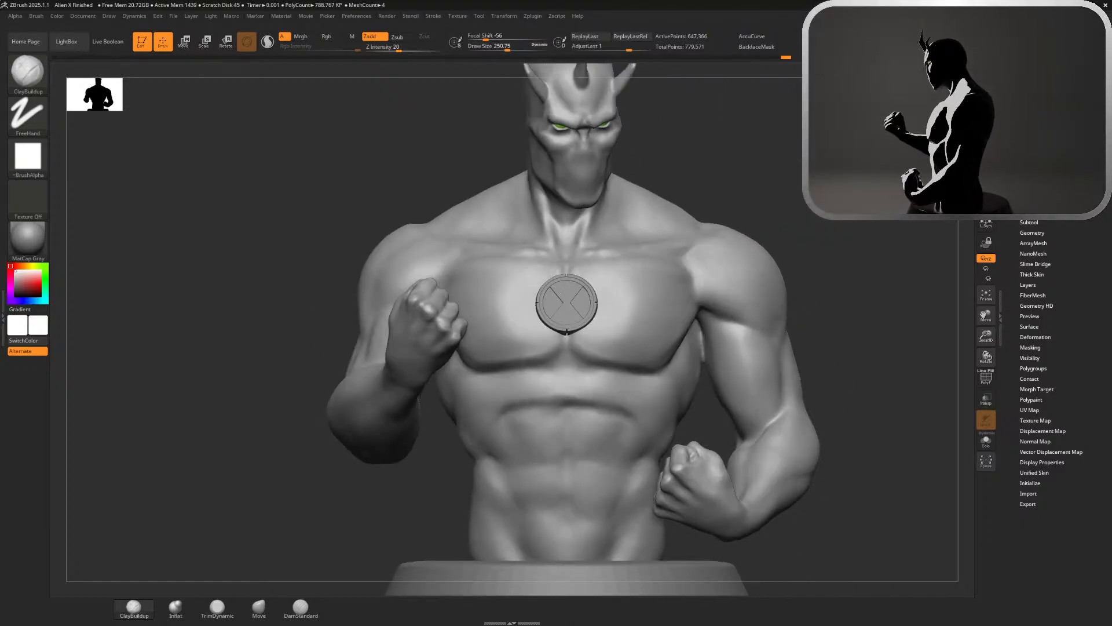
click(259, 606)
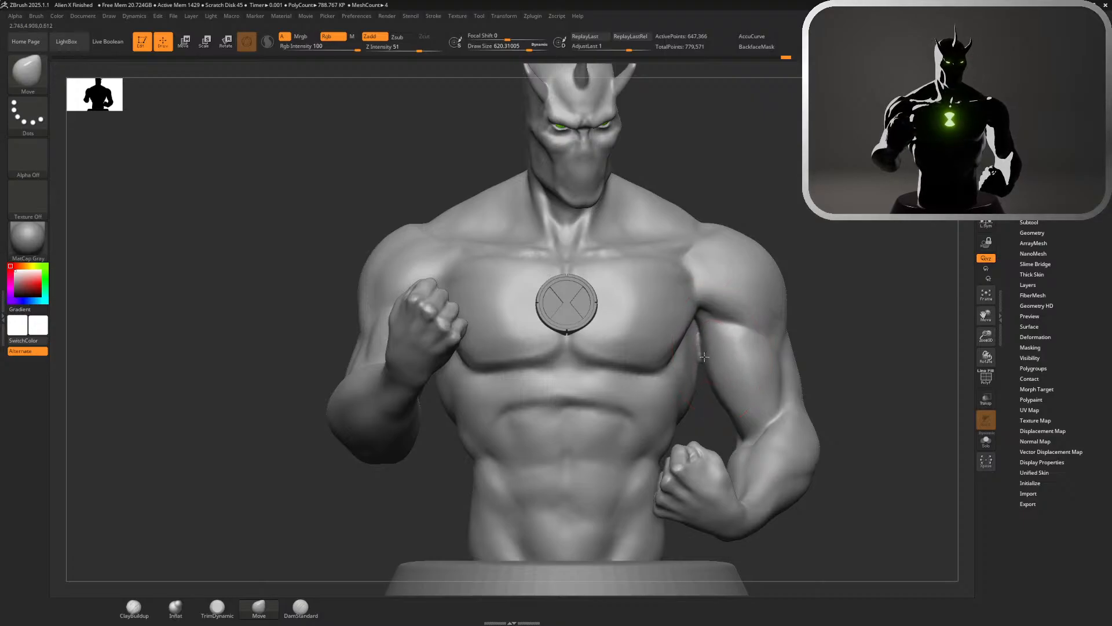
key(ctrl)
key(ctrl)
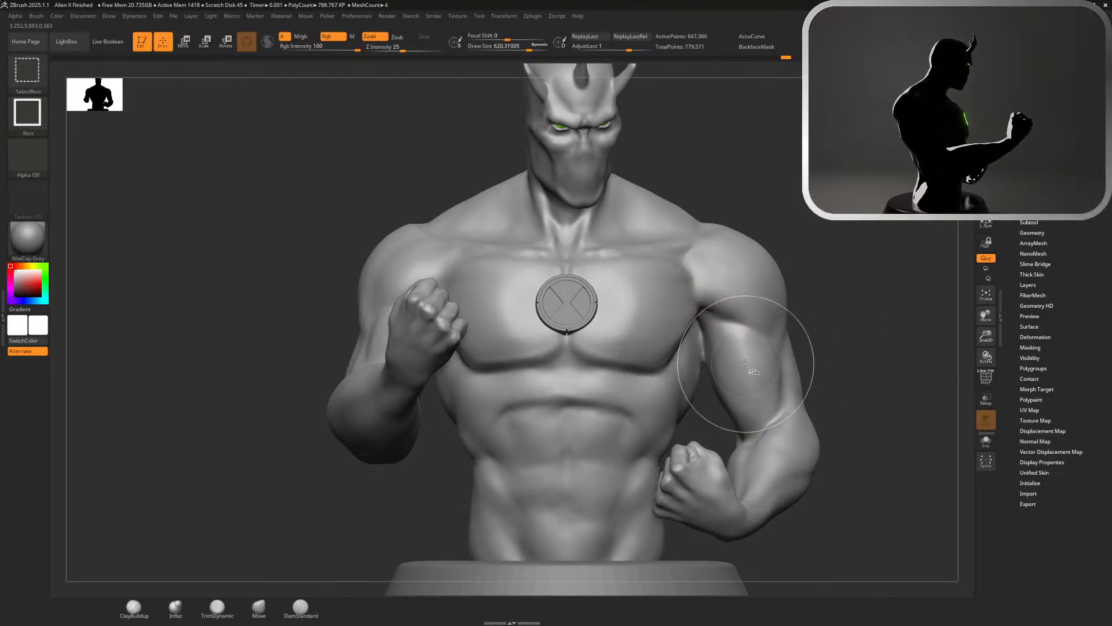
ctrl+shift+click(661, 365)
ctrl+shift+click(660, 346)
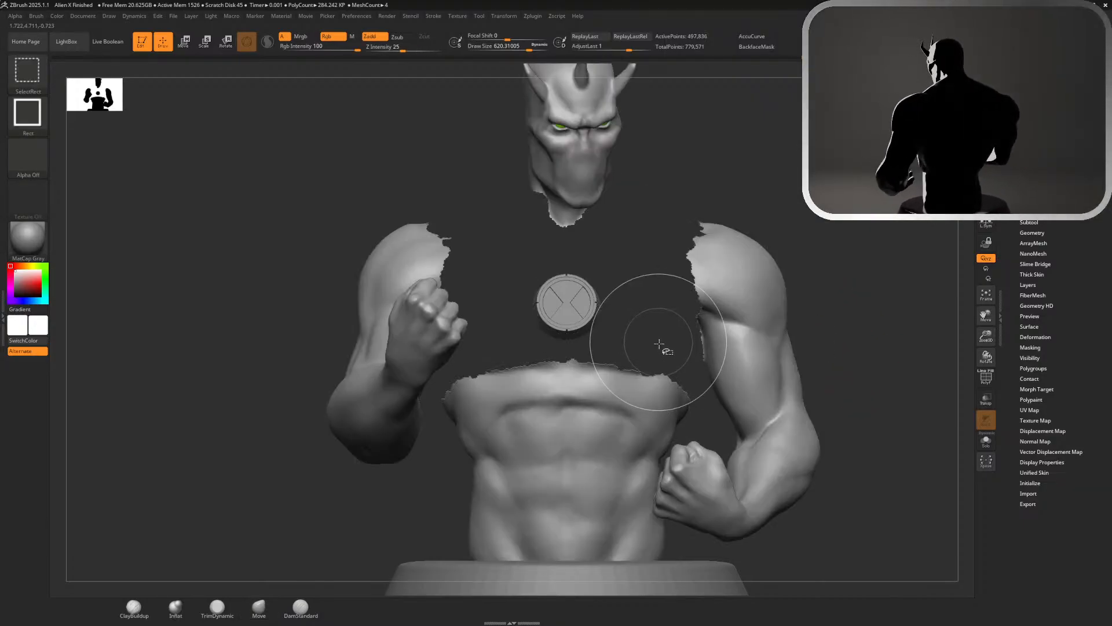
ctrl+shift+click(643, 408)
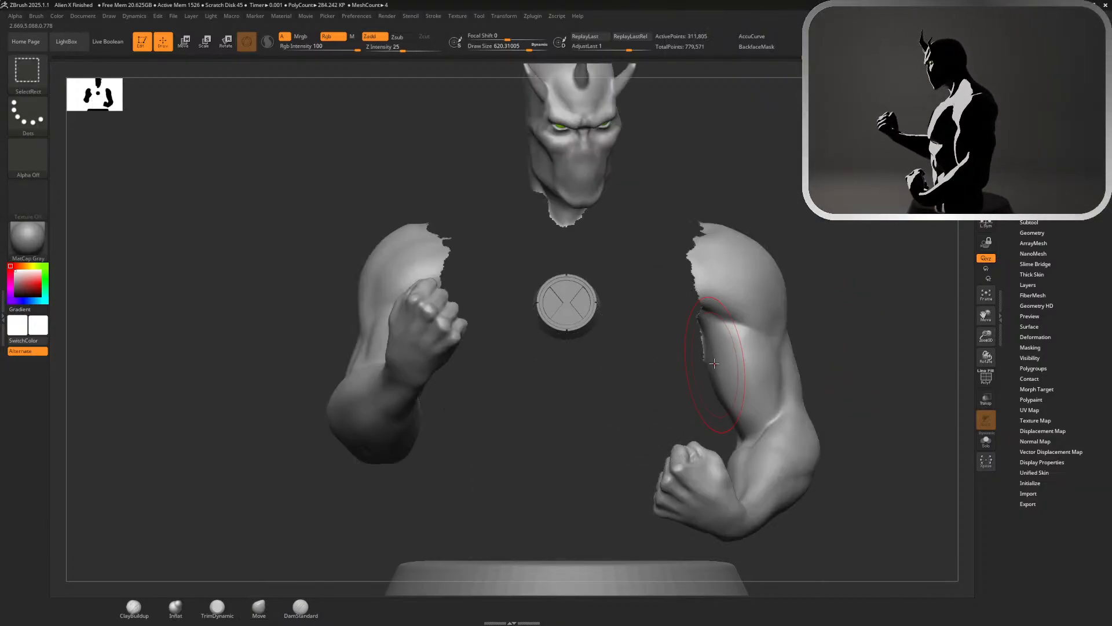
ctrl+shift+click(763, 289)
Reduce the Move brush's draw size to about 445 and reshape the inner edge of the isolated left upper arm
mouse_move(822, 272)
alt+mouse_down()
mouse_move(852, 293)
mouse_move(854, 322)
alt+mouse_up()
key(s)
drag(781, 282, 777, 282)
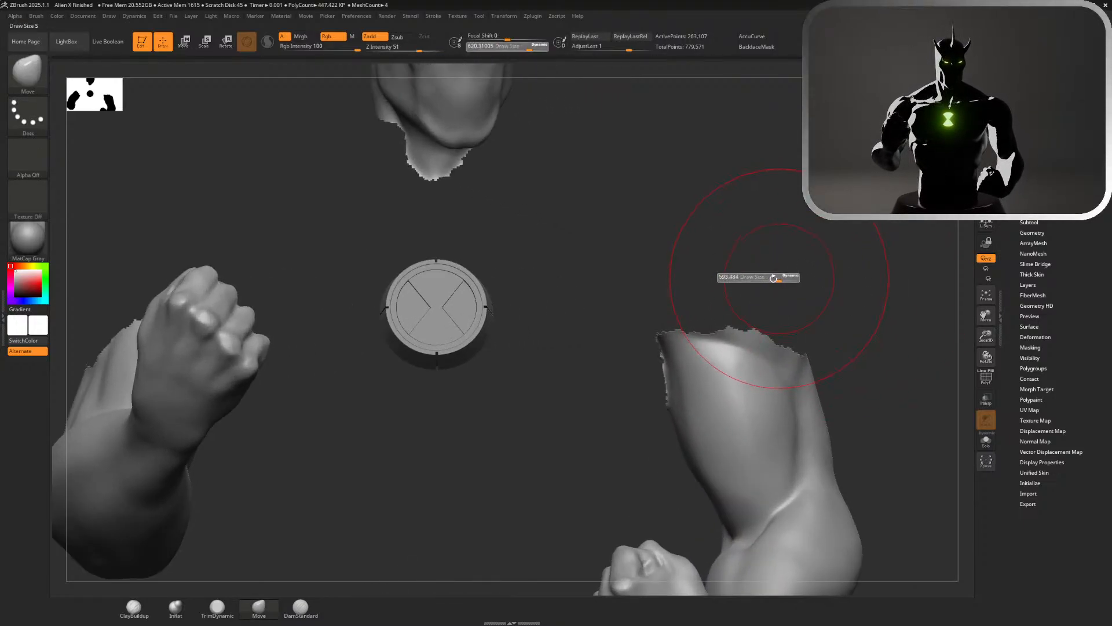
mouse_move(724, 309)
mouse_down()
mouse_move(740, 258)
mouse_move(725, 259)
mouse_up()
key(s)
drag(728, 259, 721, 259)
drag(678, 390, 683, 385)
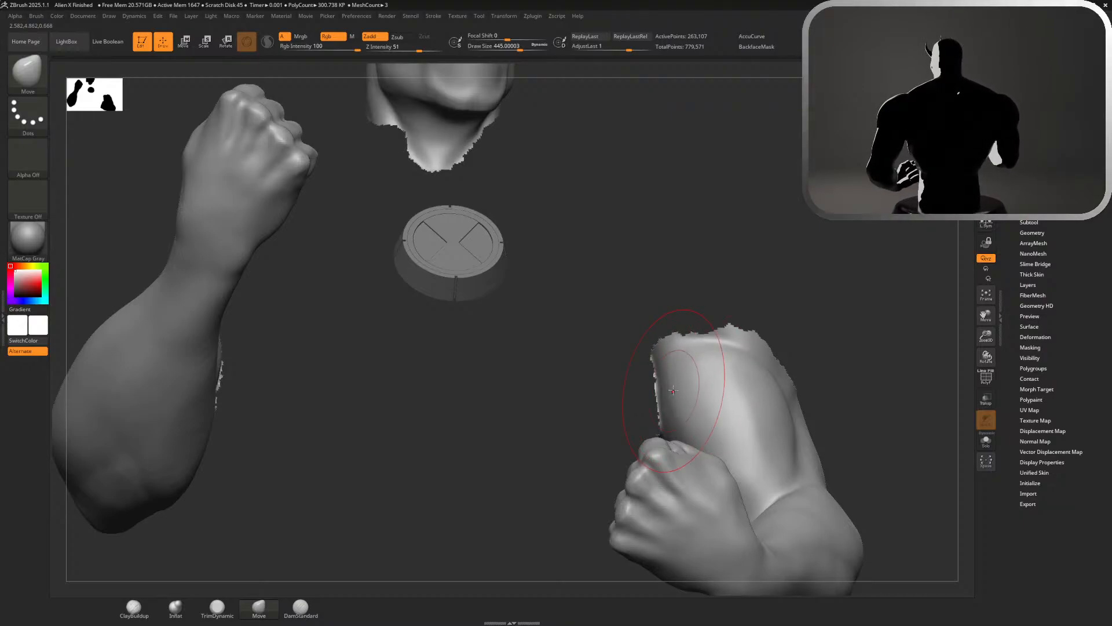
drag(696, 290, 704, 320)
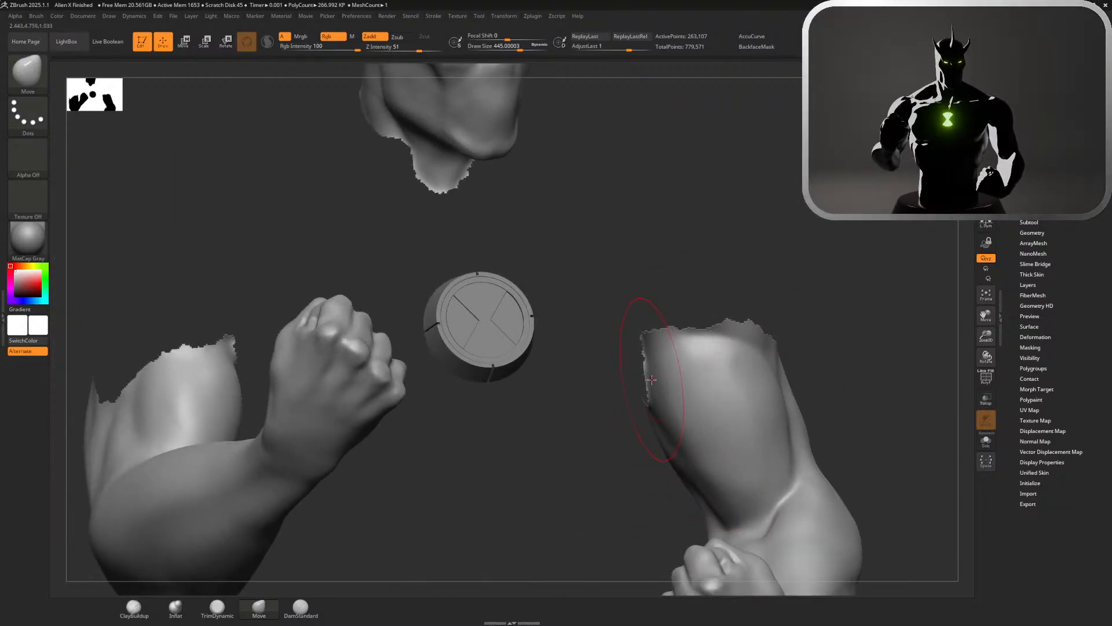
Unhide all polygroups, smooth the left armpit where the biceps meets the chest, and return to the Move brush
ctrl+shift+click(805, 294)
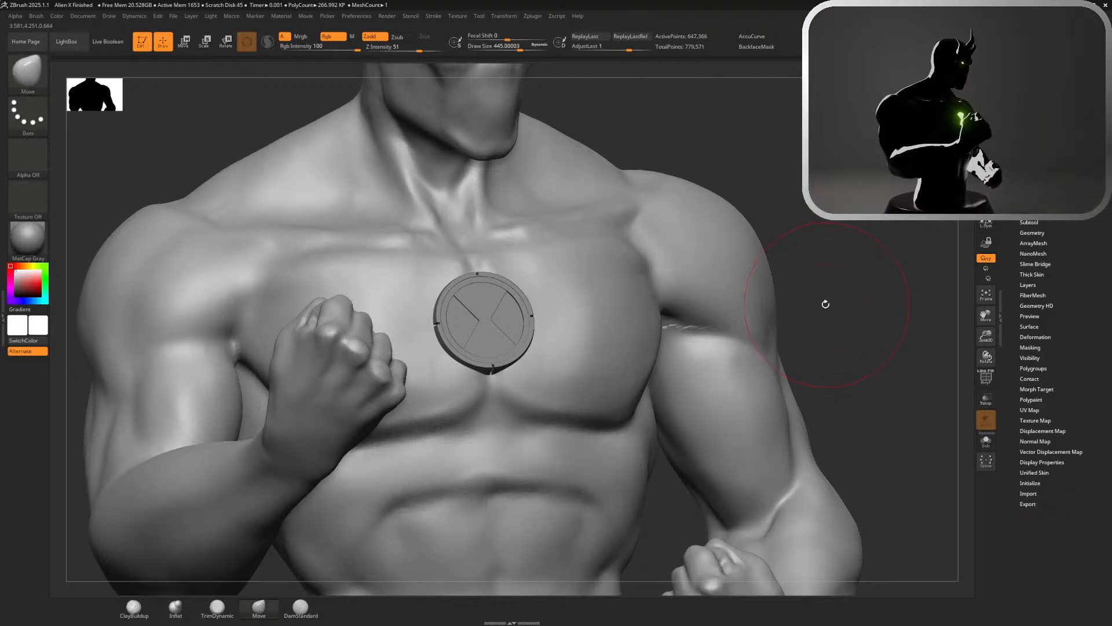
drag(824, 303, 802, 305)
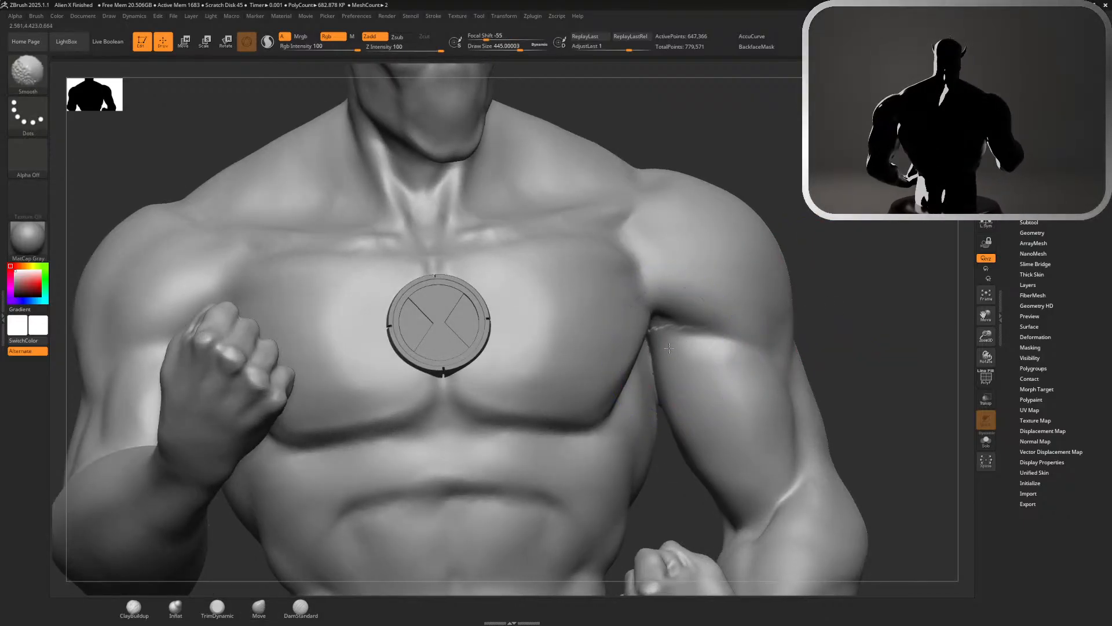
key(b)
key(m)
key(v)
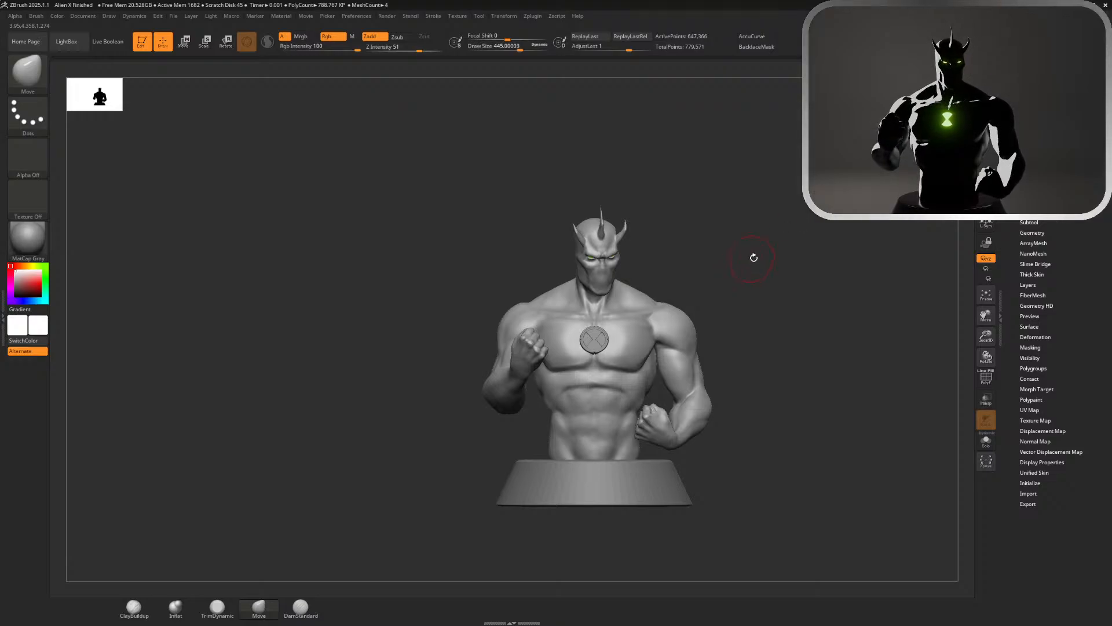
Examine the whole bust from front and back, checking the left armpit and the arm's silhouette
alt+drag(751, 256, 797, 268)
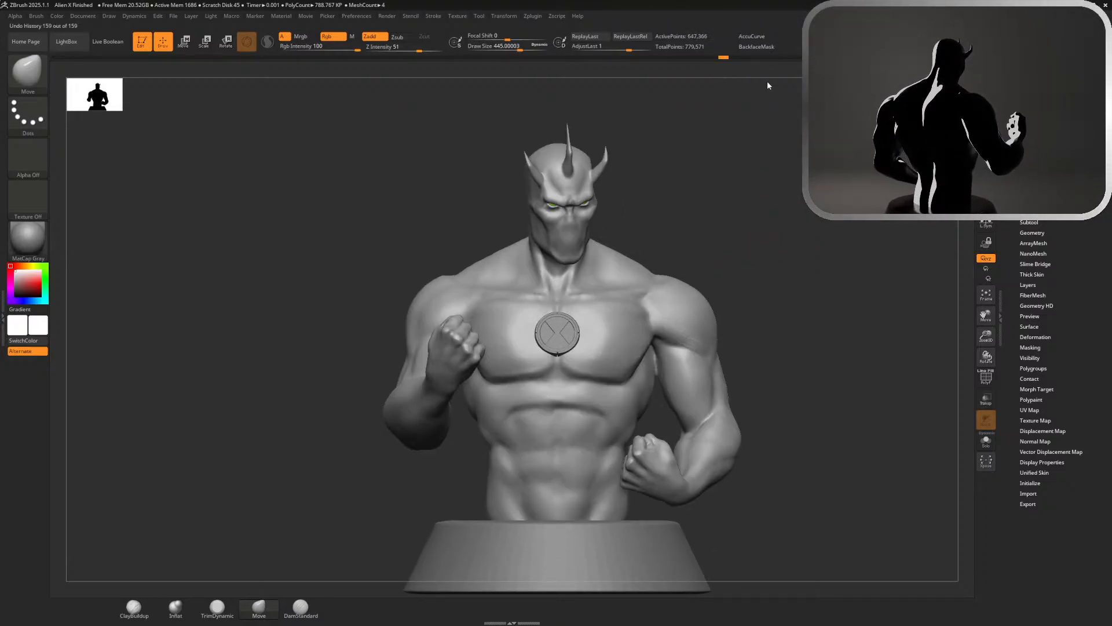
ctrl+right_drag(829, 291, 705, 219)
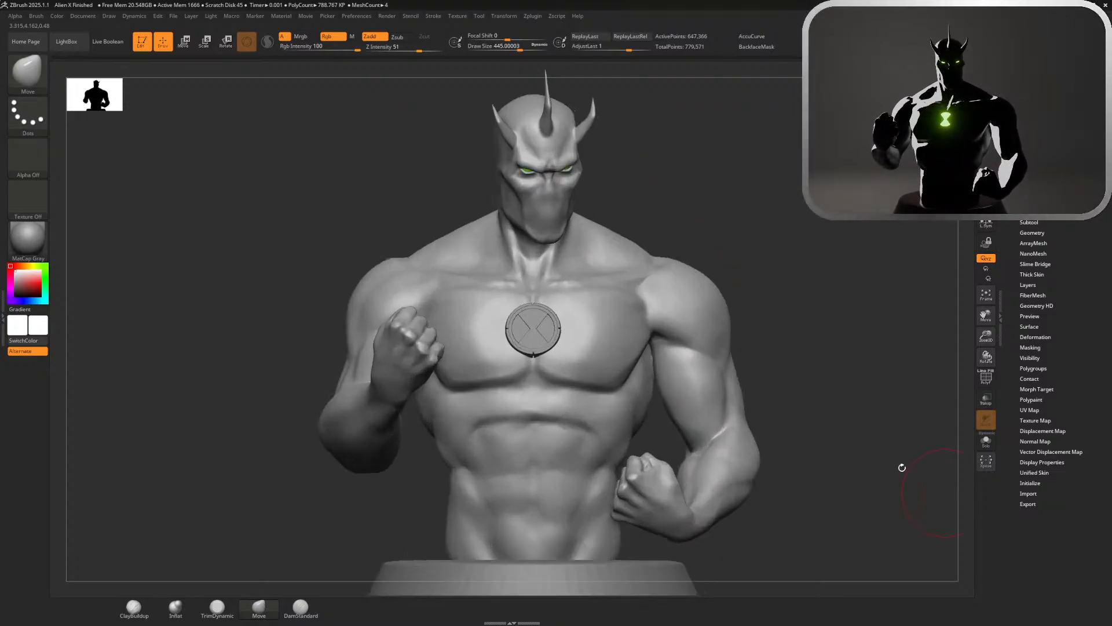
key(f)
key(shift)
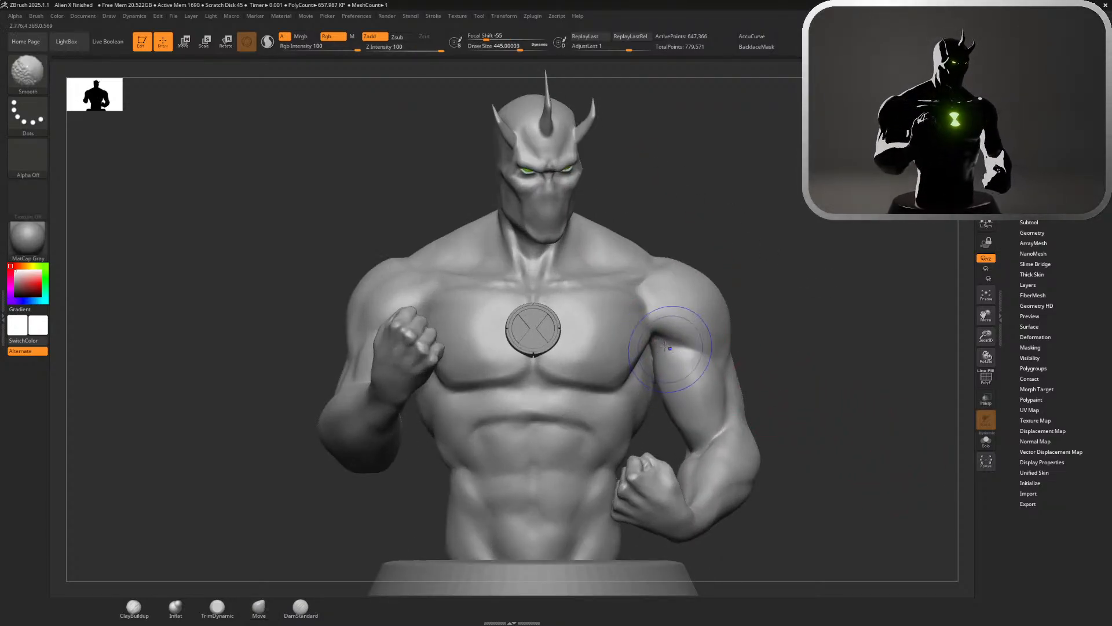
key(ctrl)
mouse_move(834, 368)
ctrl+right_down()
mouse_move(797, 353)
mouse_move(806, 359)
mouse_move(788, 377)
mouse_move(675, 371)
ctrl+right_up()
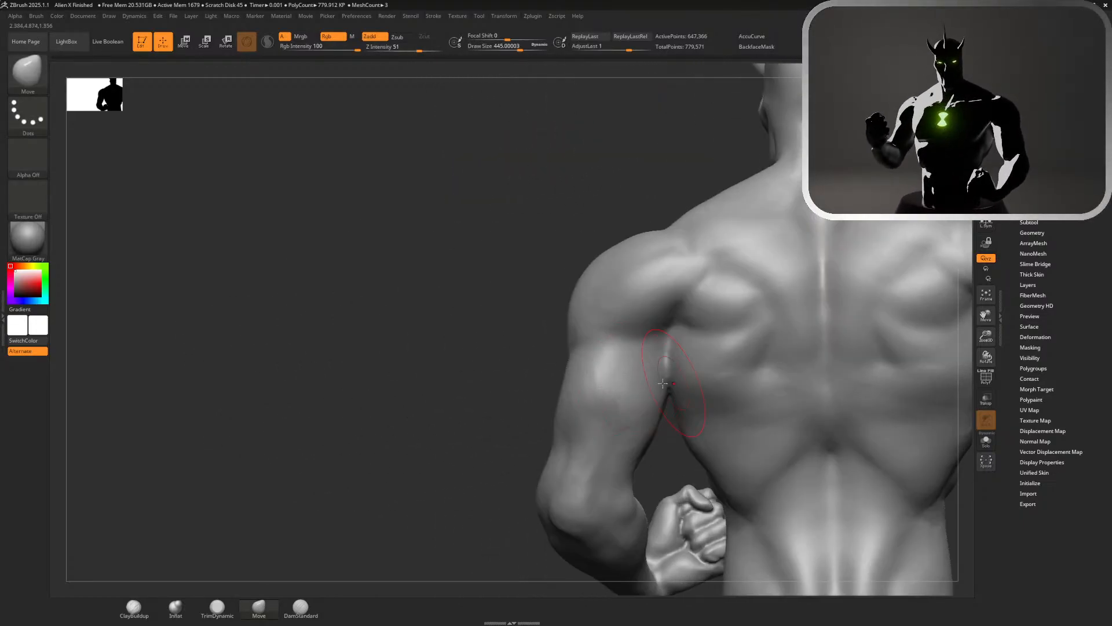
right_drag(516, 401, 612, 194)
right_drag(951, 139, 834, 139)
ctrl+right_drag(765, 238, 890, 299)
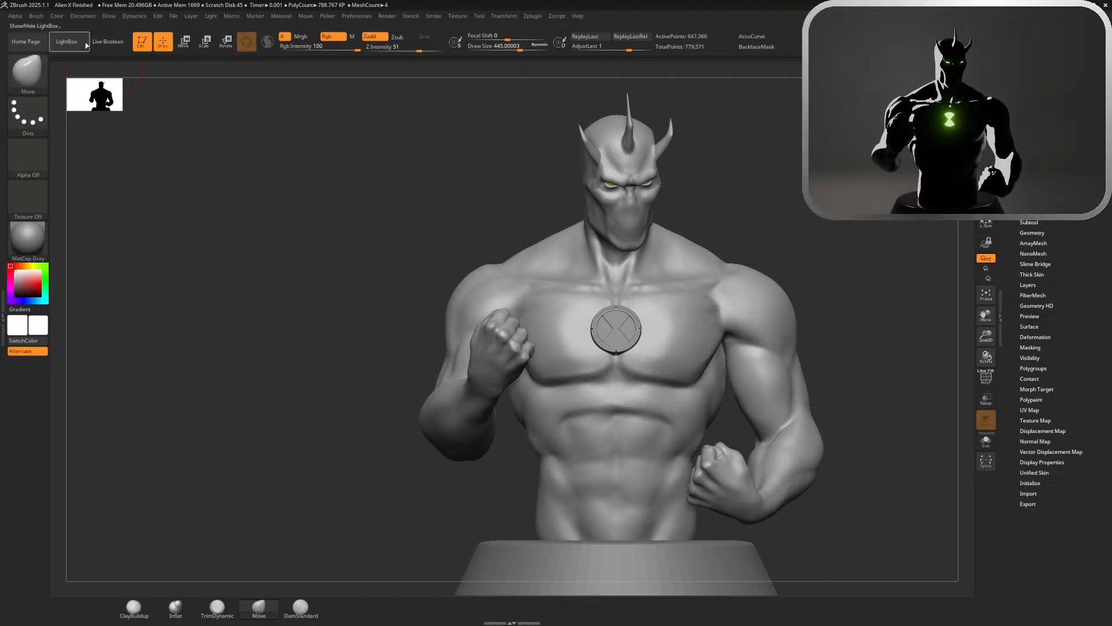
Open the recent DynaMesh_Sphere_32 project without saving the current project's changes, and bring up the reference image board
click(66, 41)
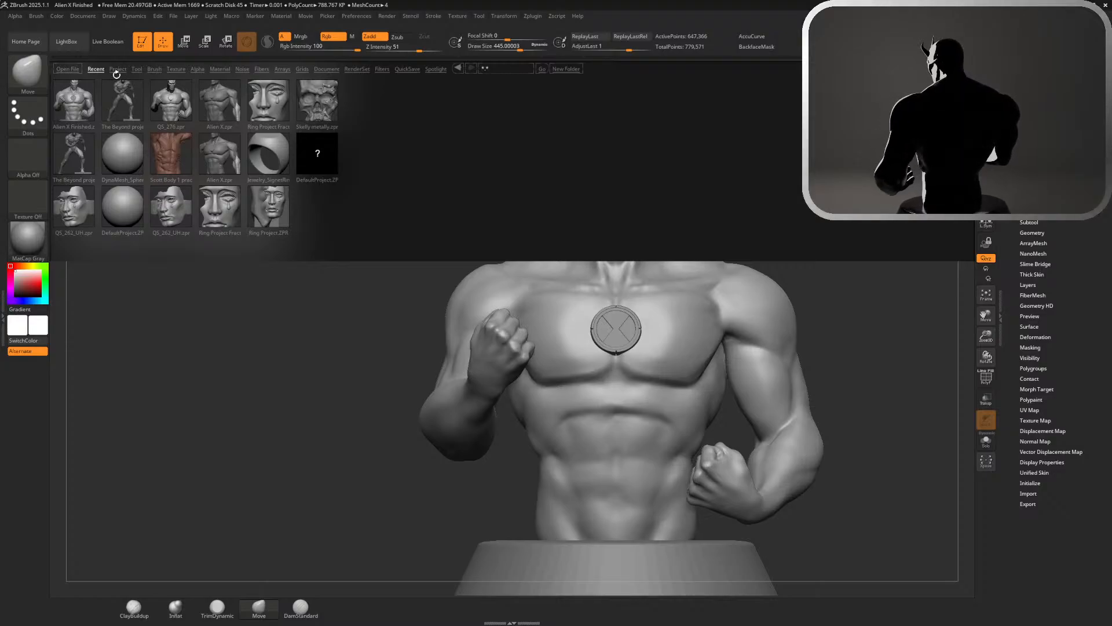
double_click(144, 155)
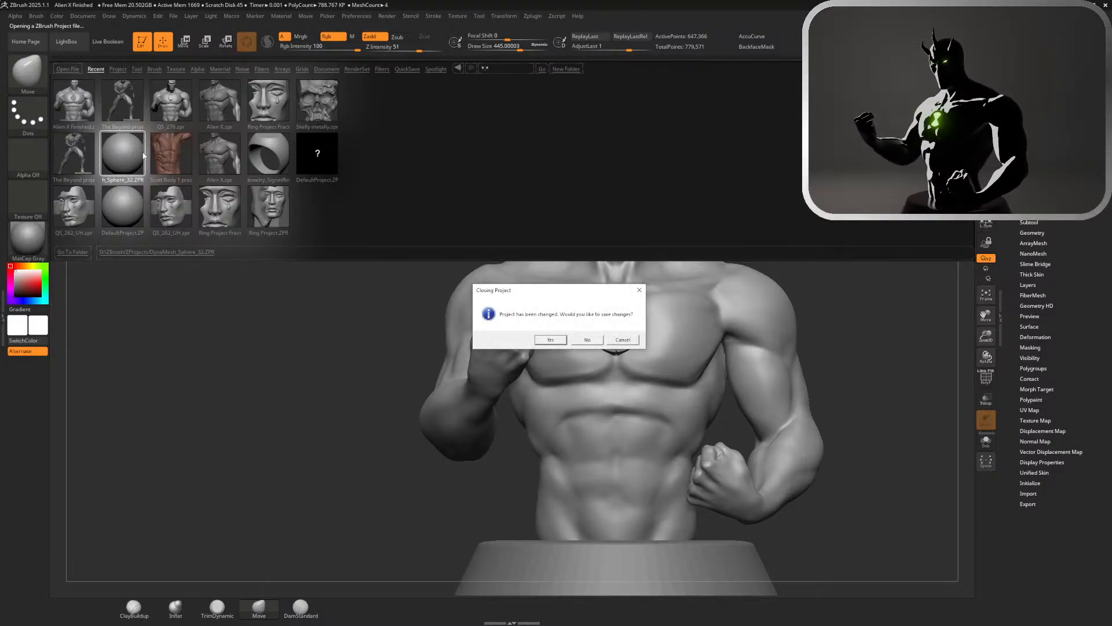
click(590, 339)
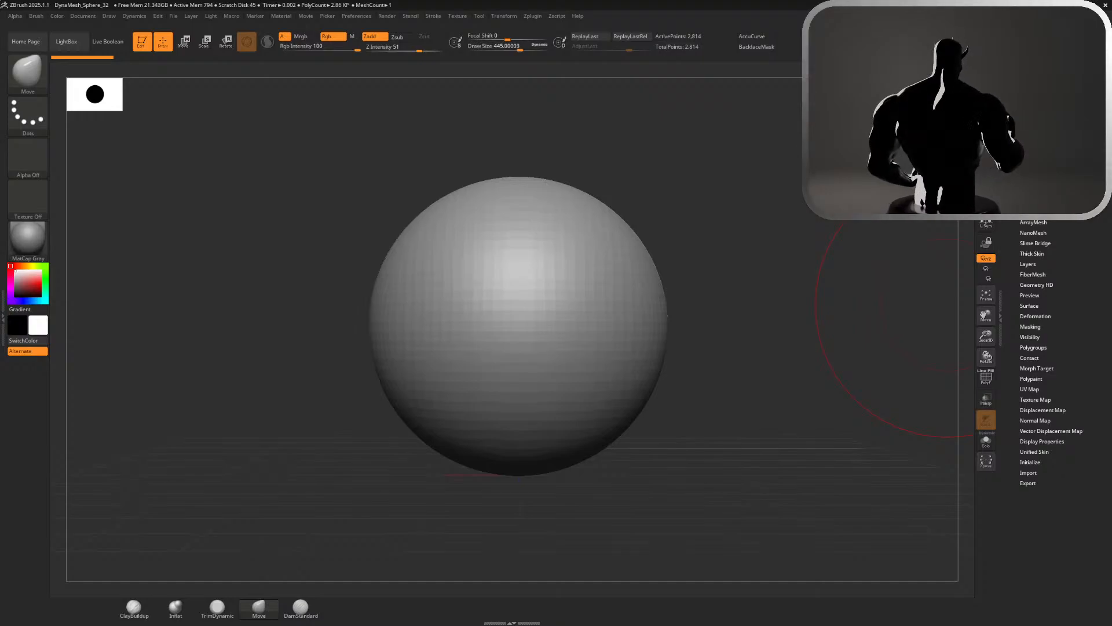
mouse_move(1111, 458)
right_down()
mouse_move(926, 448)
mouse_move(934, 365)
mouse_move(948, 410)
mouse_move(1030, 358)
mouse_move(1053, 299)
mouse_move(1011, 406)
right_up()
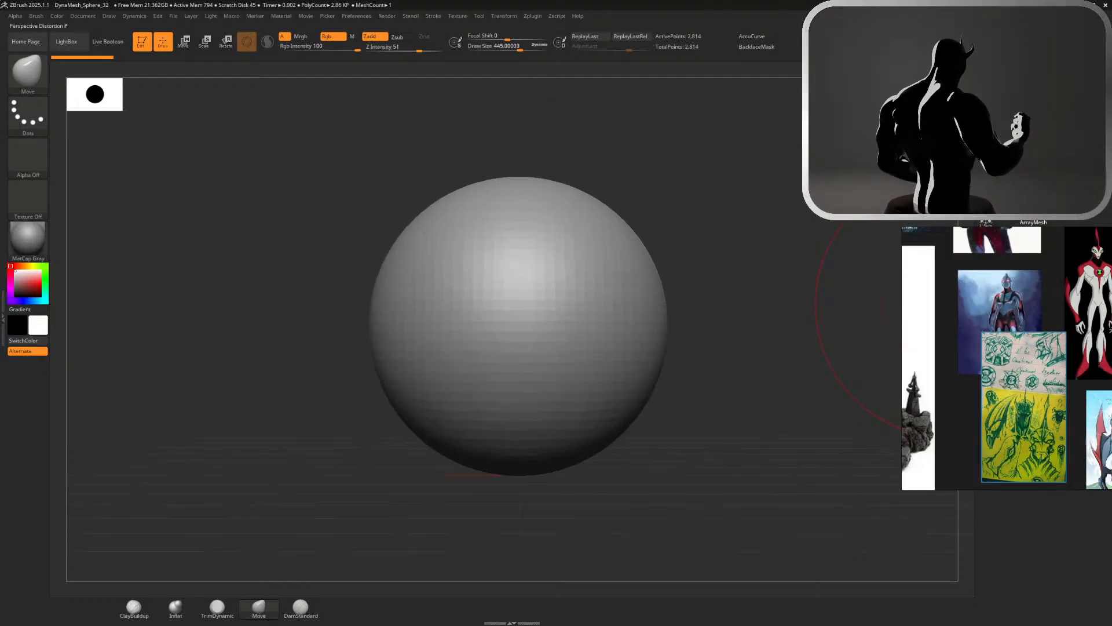
click(38, 17)
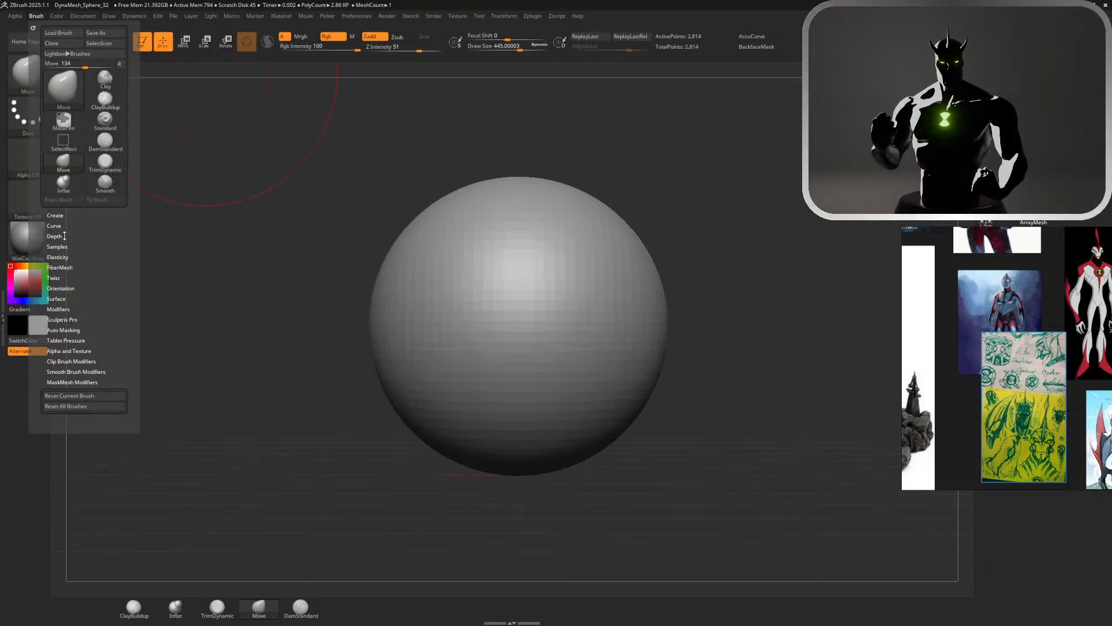
mouse_move(79, 22)
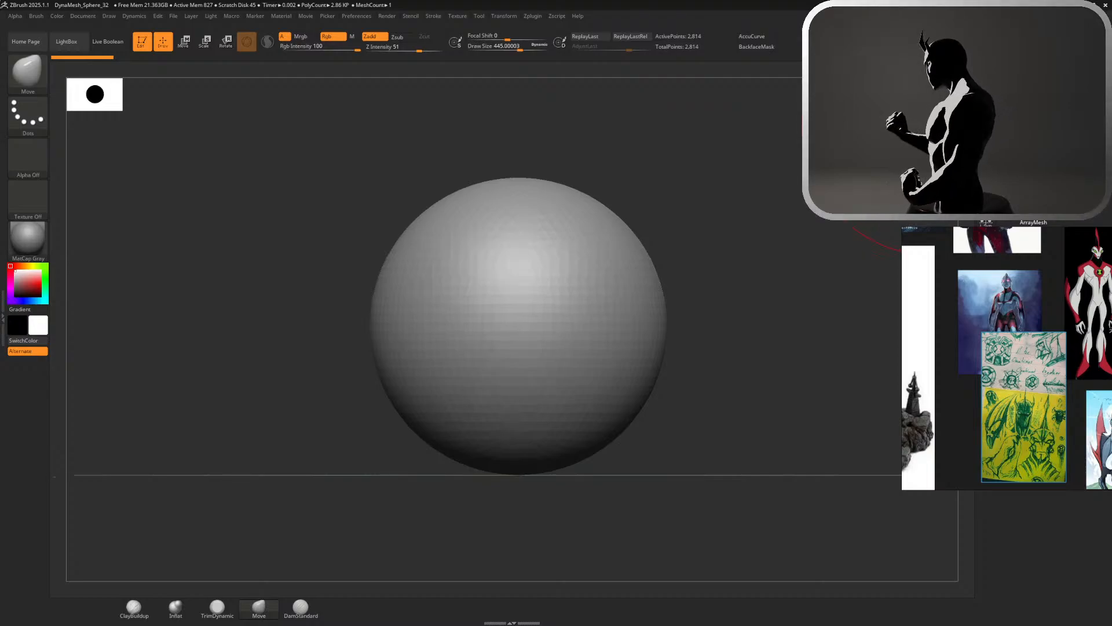
key(w)
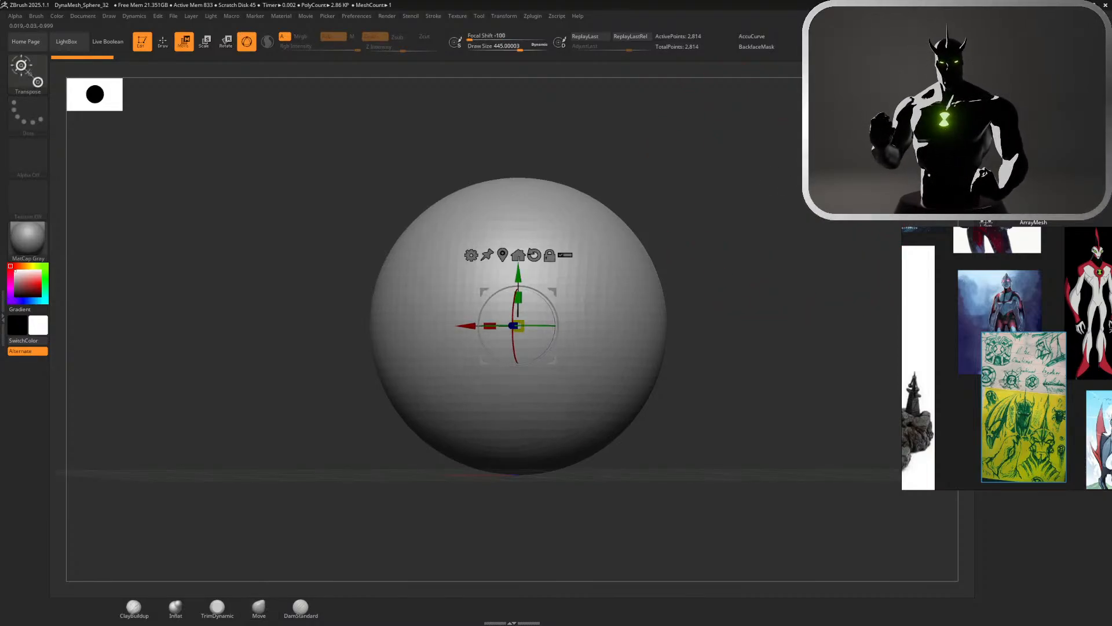
key(q)
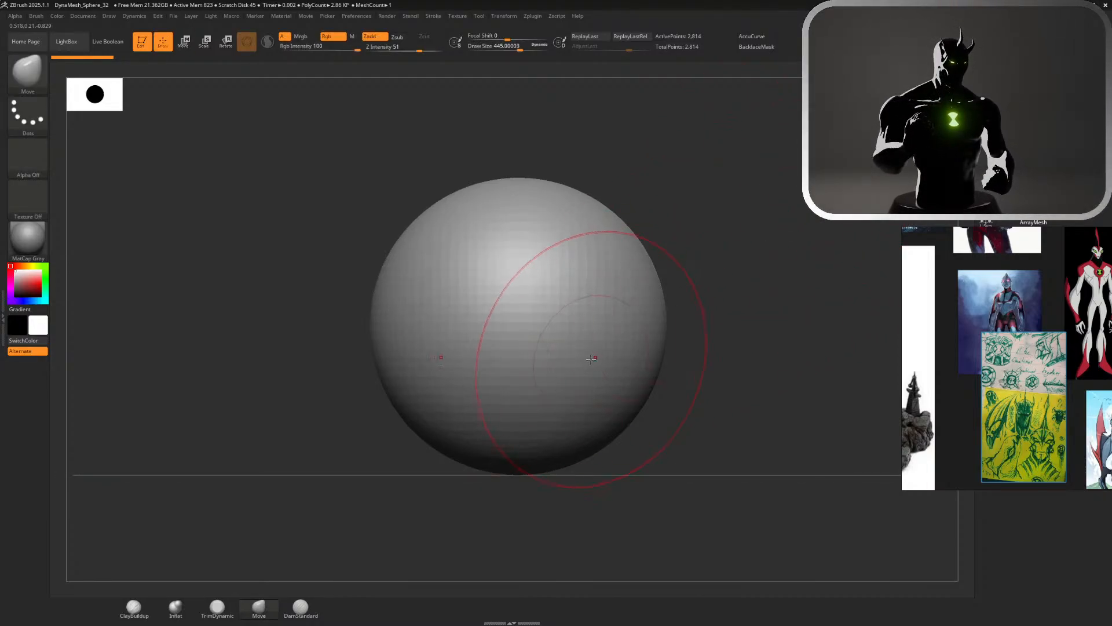
Set the Move brush's draw size to about 724 and frame the green concept sketches on the reference board
mouse_move(740, 375)
mouse_down()
mouse_move(746, 288)
mouse_move(787, 196)
mouse_move(750, 221)
mouse_up()
key(s)
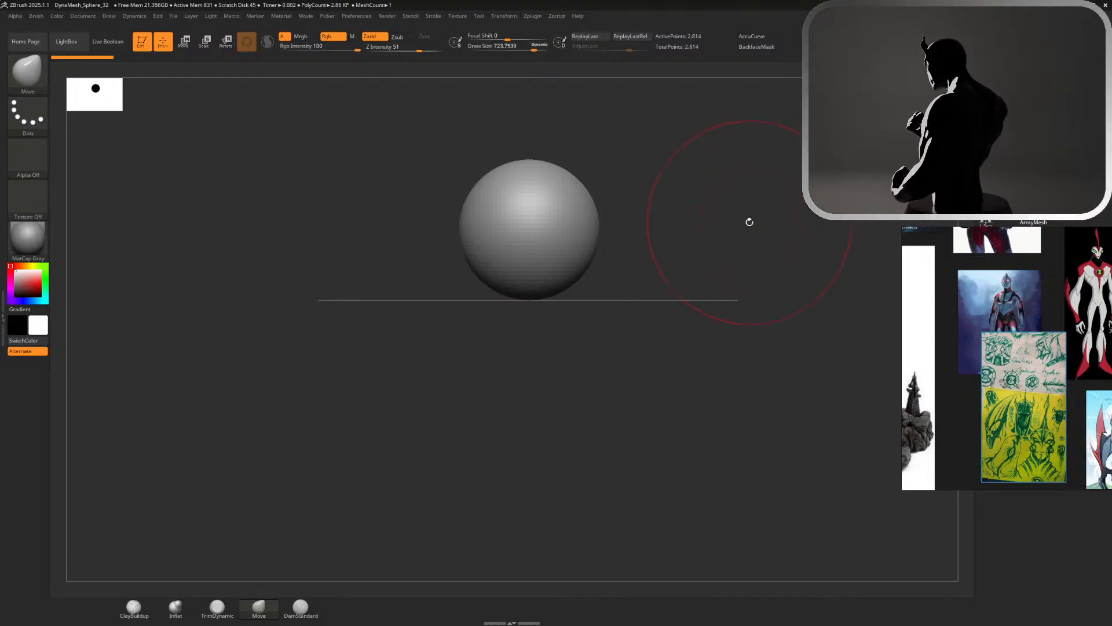
scroll(1008, 430, up, 2)
scroll(1016, 435, down, 4)
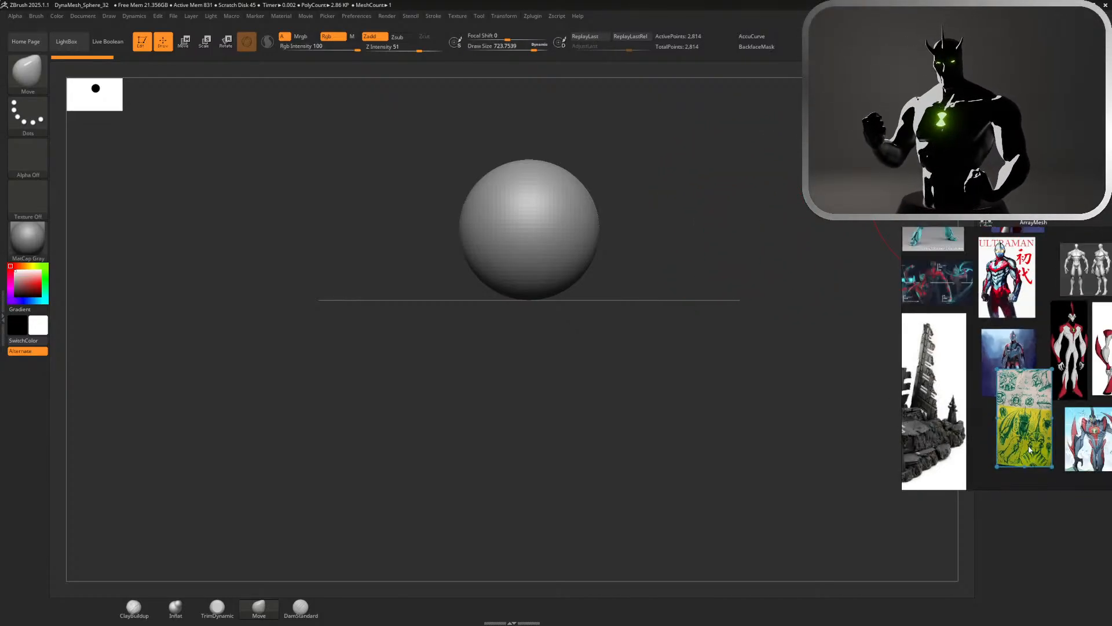
scroll(1036, 452, up, 2)
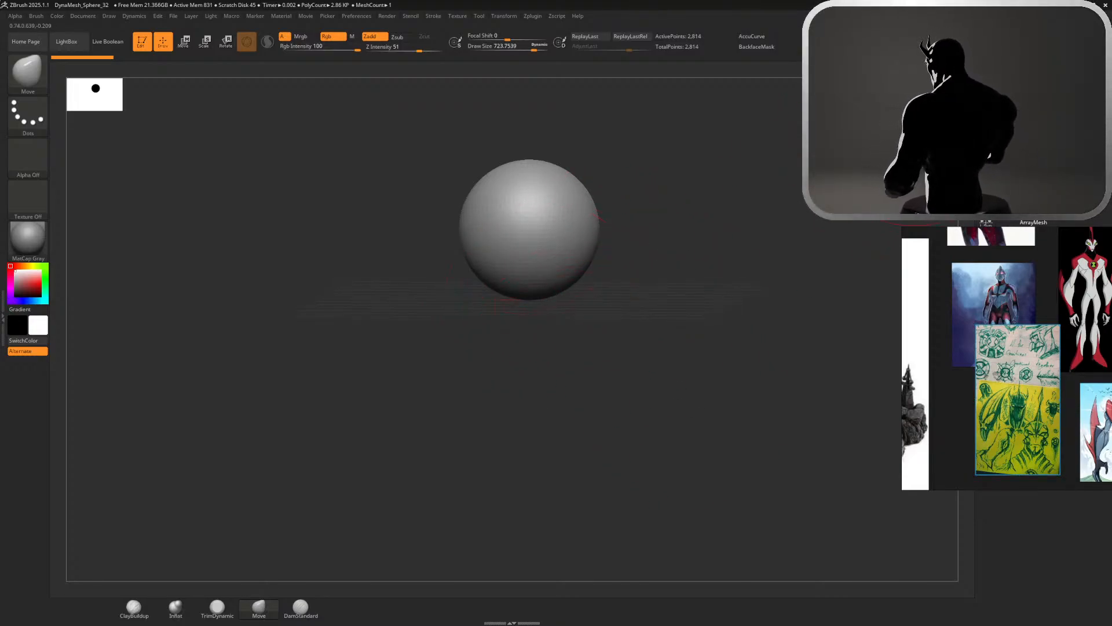
shift+drag(919, 117, 742, 192)
mouse_move(551, 300)
mouse_down()
mouse_move(530, 375)
mouse_move(506, 395)
mouse_up()
key(w)
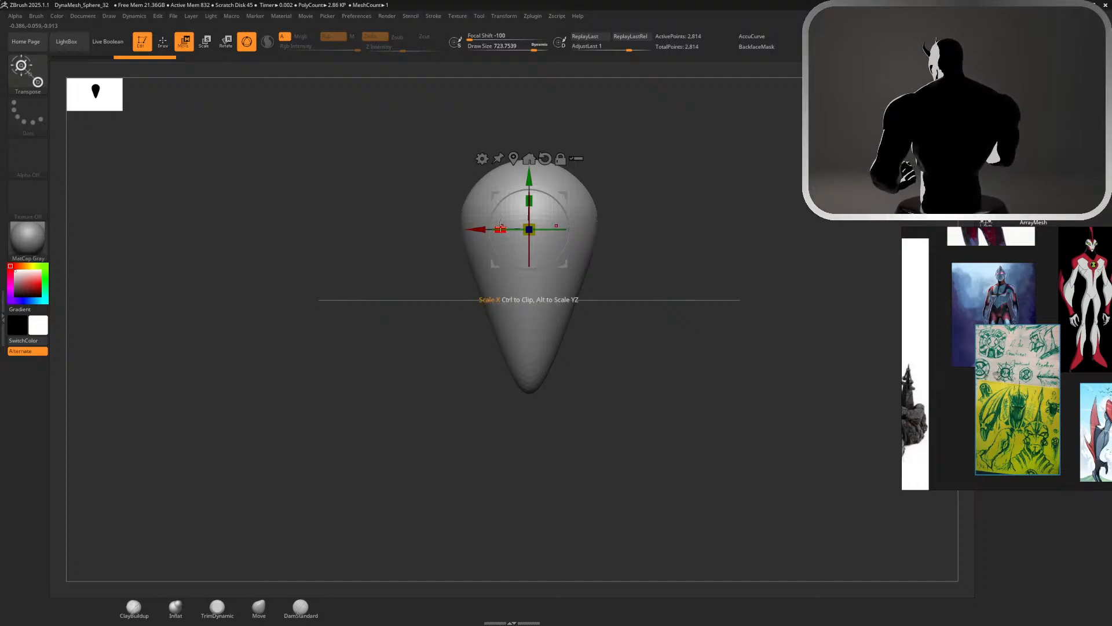
drag(500, 229, 475, 229)
key(q)
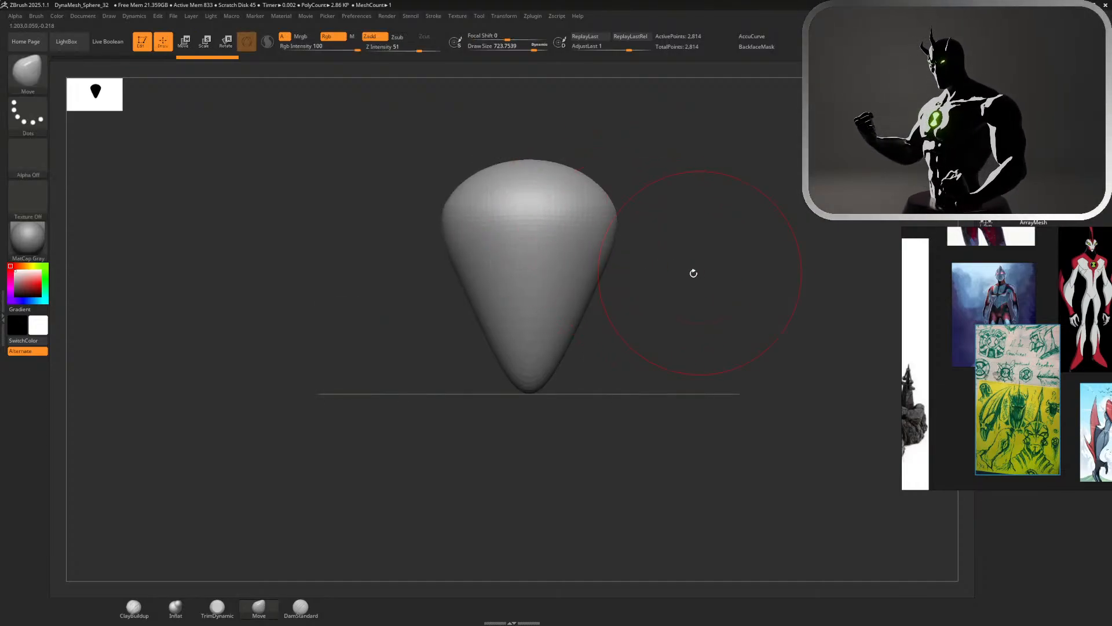
drag(645, 263, 741, 234)
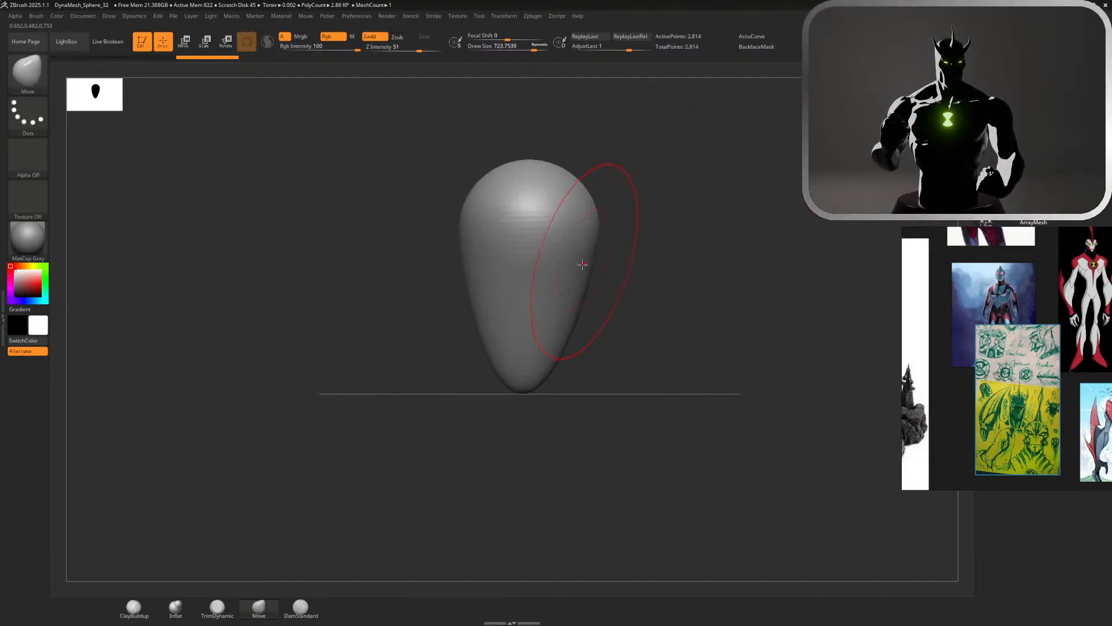
drag(590, 262, 613, 273)
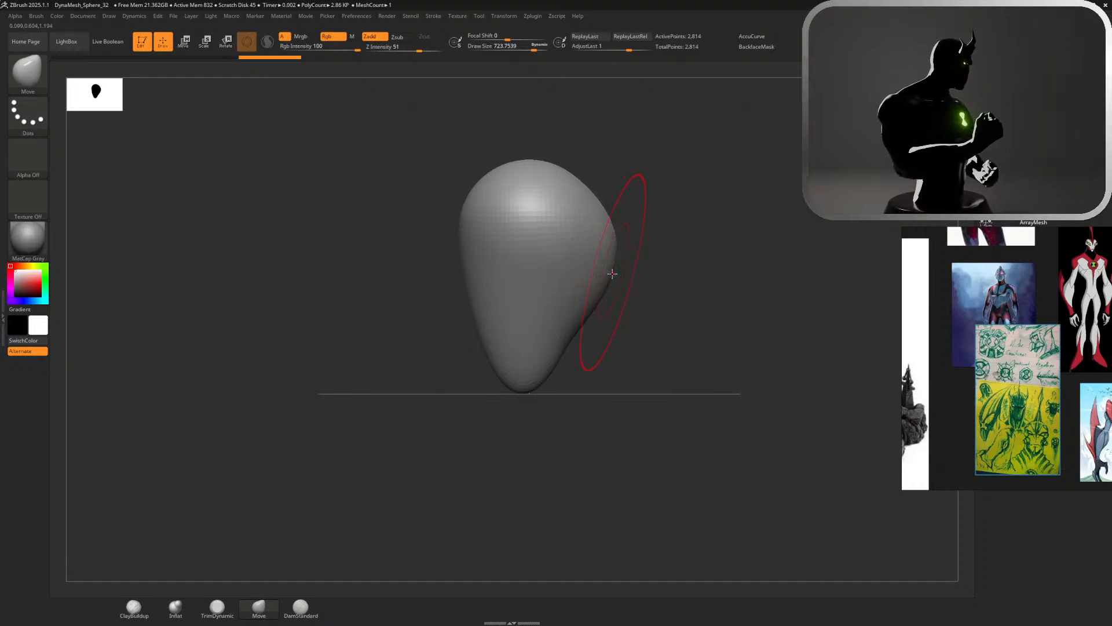
key(ctrl+z)
key(s)
drag(602, 358, 606, 358)
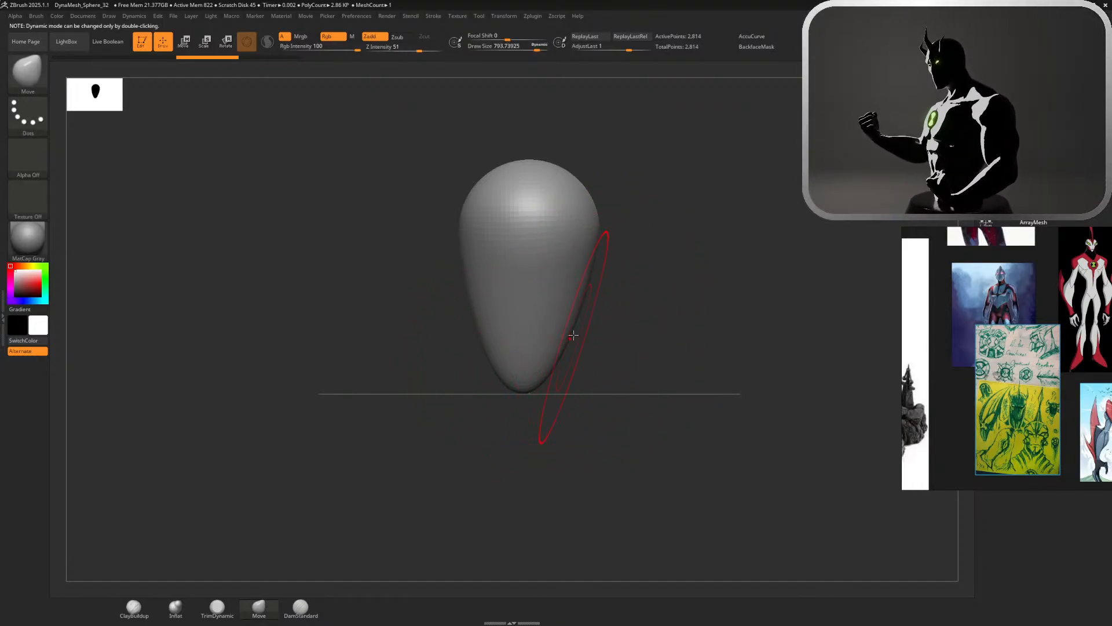
key(ctrl+z)
key(ctrl+z)
key(ctrl+z)
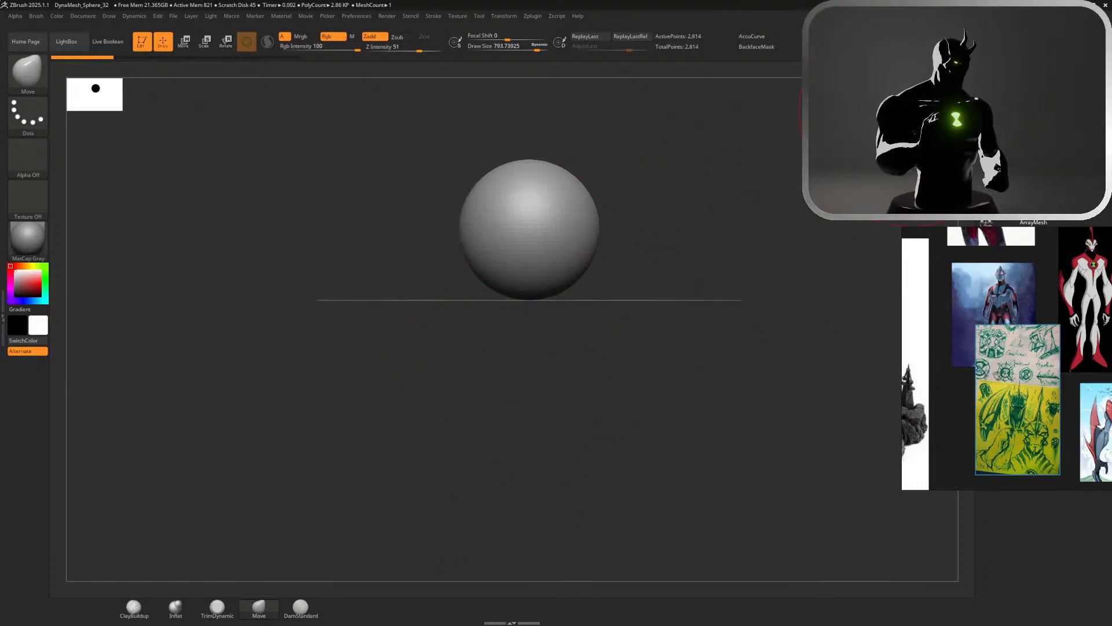
Set the Move brush's draw size to about 437 and pull the sphere's underside down into a tapered chin
key(s)
drag(690, 218, 672, 218)
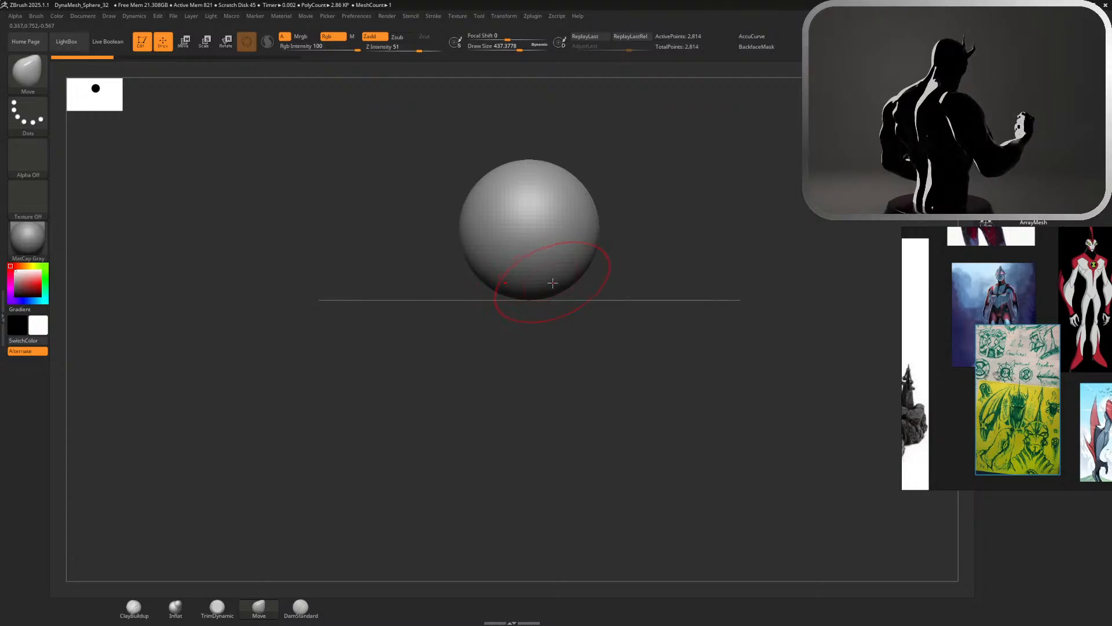
mouse_move(530, 293)
mouse_down()
mouse_move(541, 330)
mouse_move(522, 371)
mouse_move(555, 375)
mouse_up()
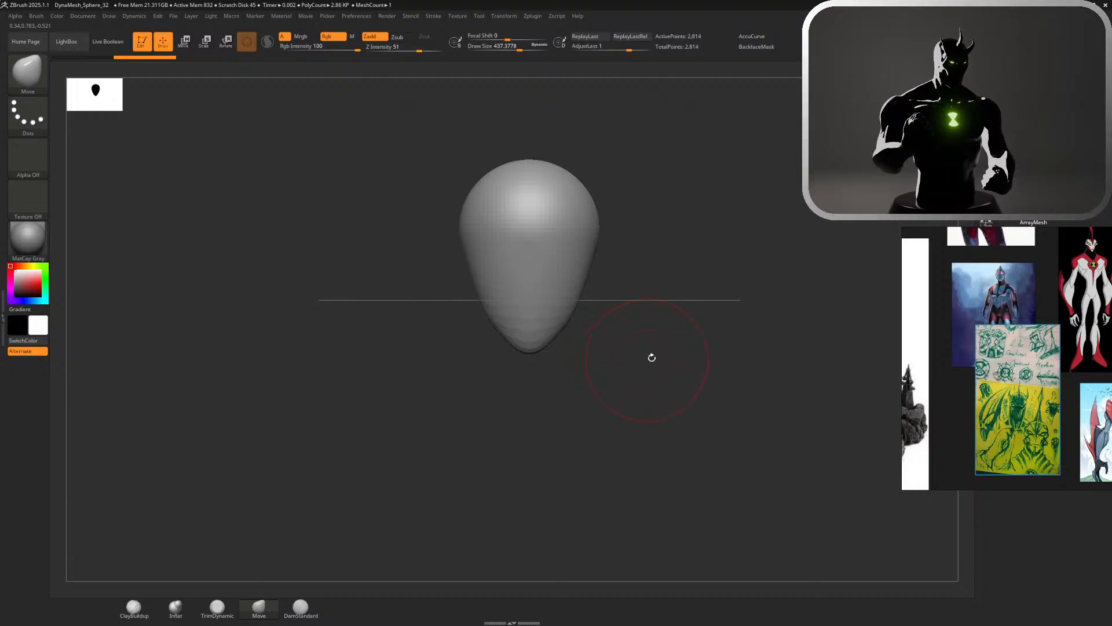
From the side, hollow the area behind the chin, pull a neck stub down and backward, and soften its form
shift+drag(684, 278, 640, 355)
drag(604, 309, 600, 308)
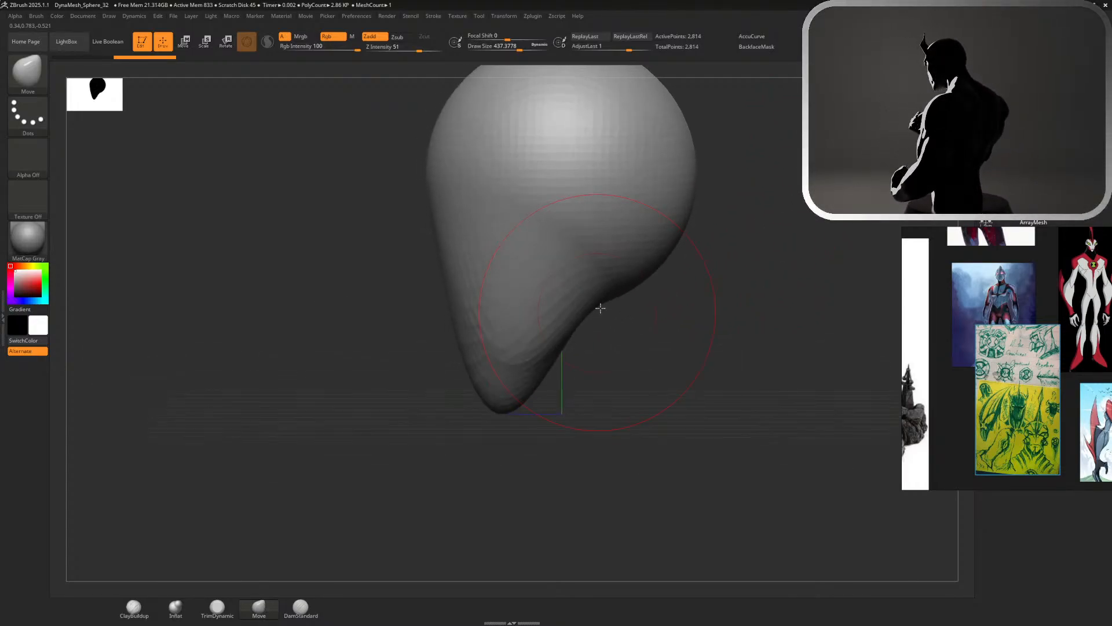
right_drag(593, 311, 607, 313)
drag(607, 313, 736, 491)
drag(767, 350, 846, 234)
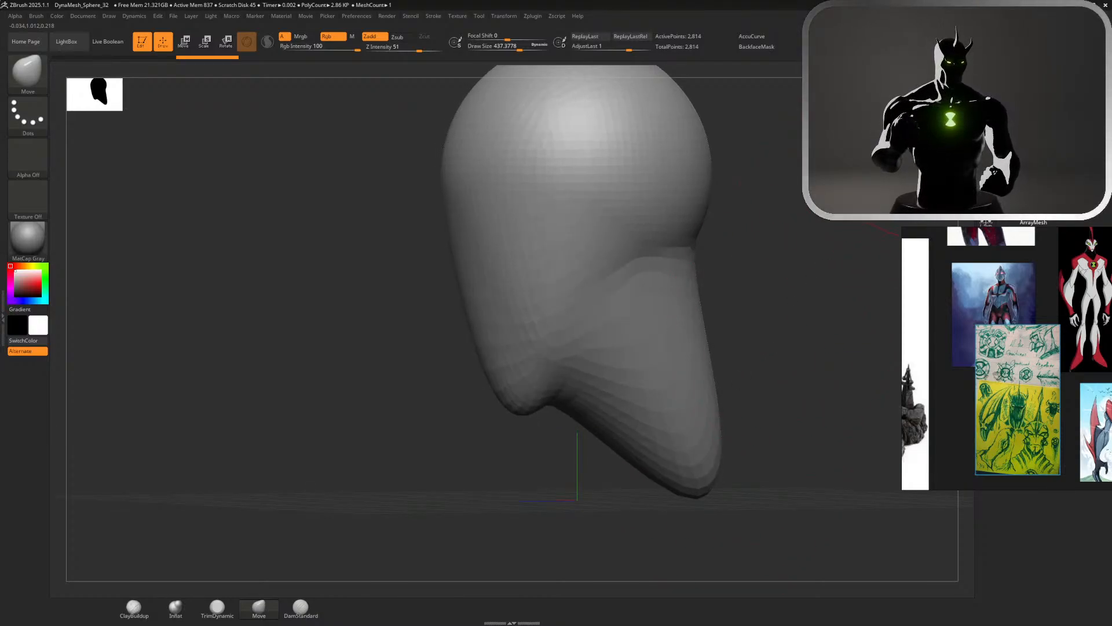
shift+drag(904, 144, 939, 134)
drag(904, 168, 941, 168)
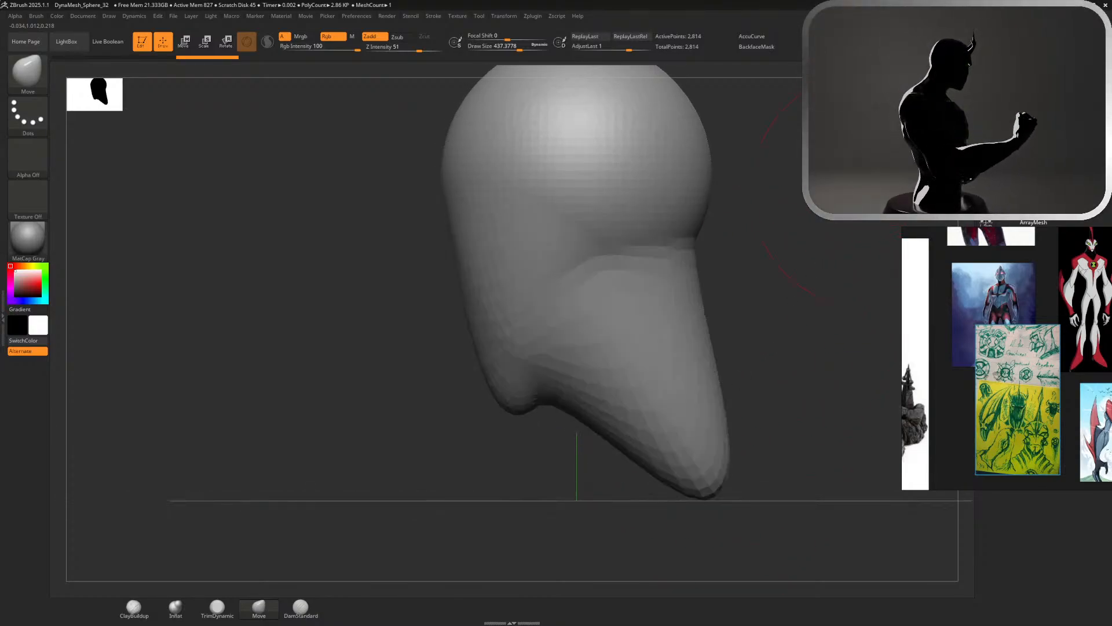
Set the draw size to about 695 and smooth the front profile of the face
alt+drag(834, 197, 759, 249)
key(s)
drag(541, 365, 526, 365)
mouse_move(529, 291)
mouse_down()
mouse_move(512, 289)
mouse_move(520, 268)
mouse_up()
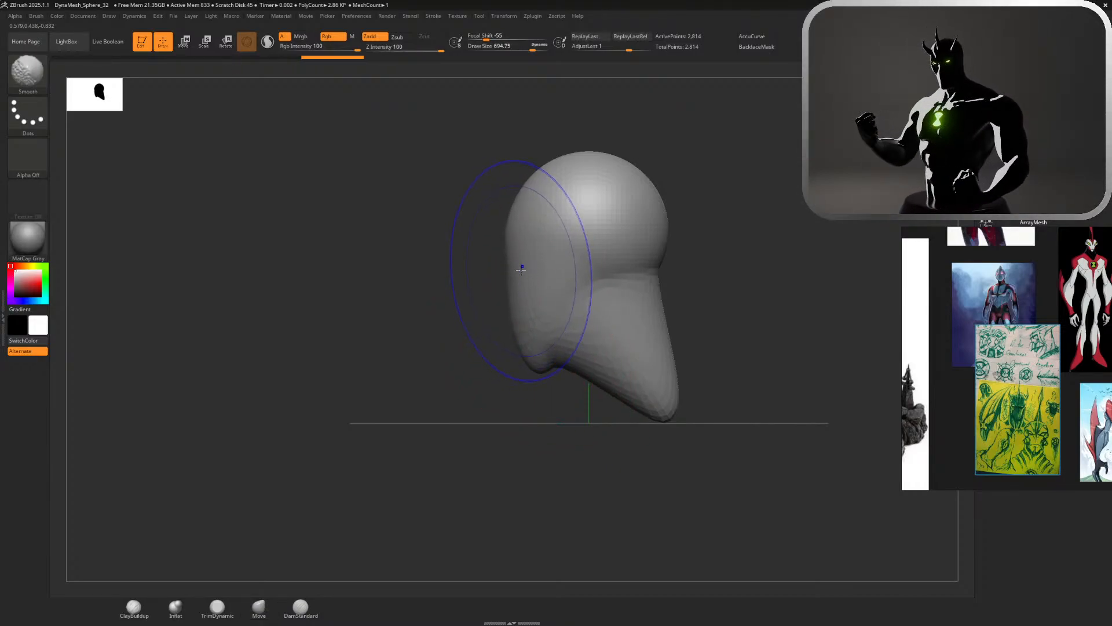
Reduce the draw size to about 400, reshape the underside of the jaw, and smooth the transition between jaw and neck
key(s)
drag(599, 367, 580, 370)
key(s)
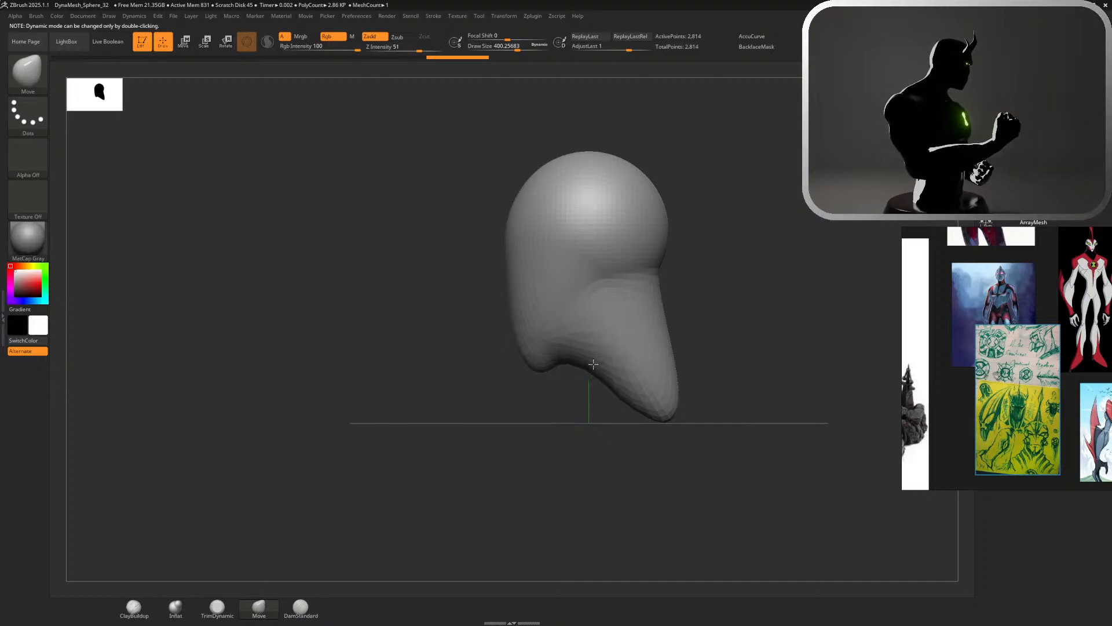
key(shift)
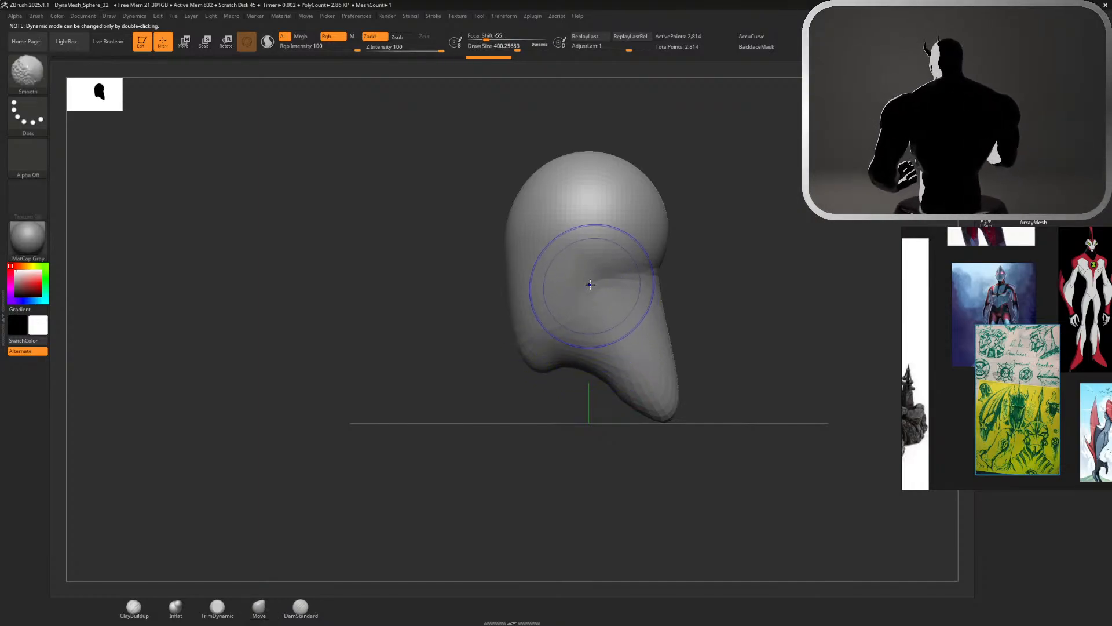
mouse_move(708, 245)
mouse_down()
mouse_move(687, 255)
mouse_move(687, 228)
mouse_move(717, 260)
mouse_move(700, 241)
mouse_move(745, 382)
mouse_up()
key(s)
drag(688, 303, 646, 298)
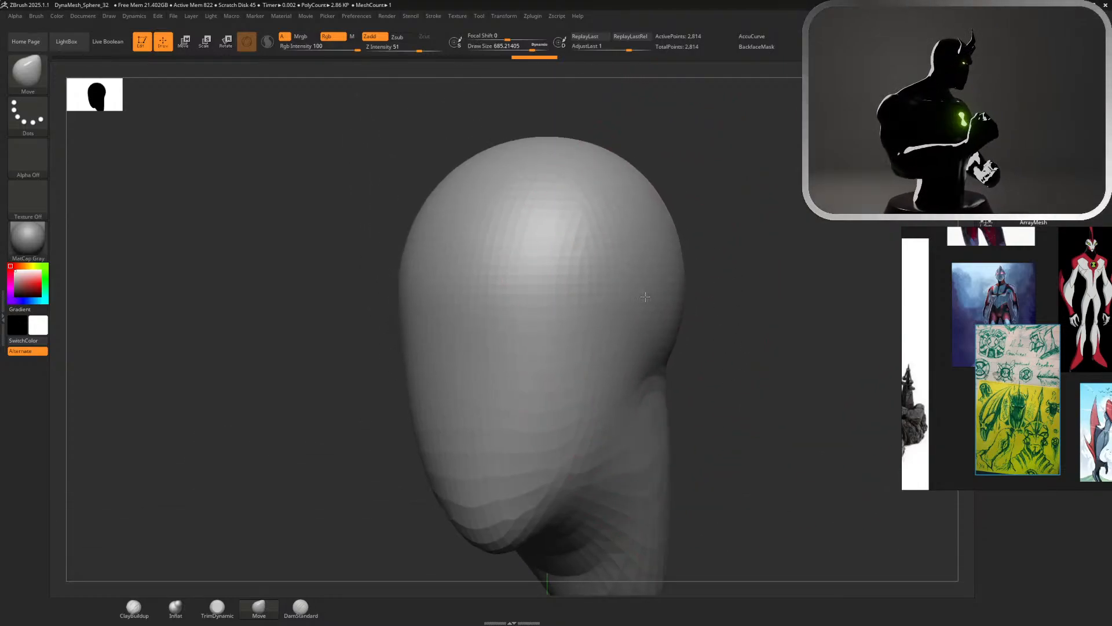
key(shift)
key(shift)
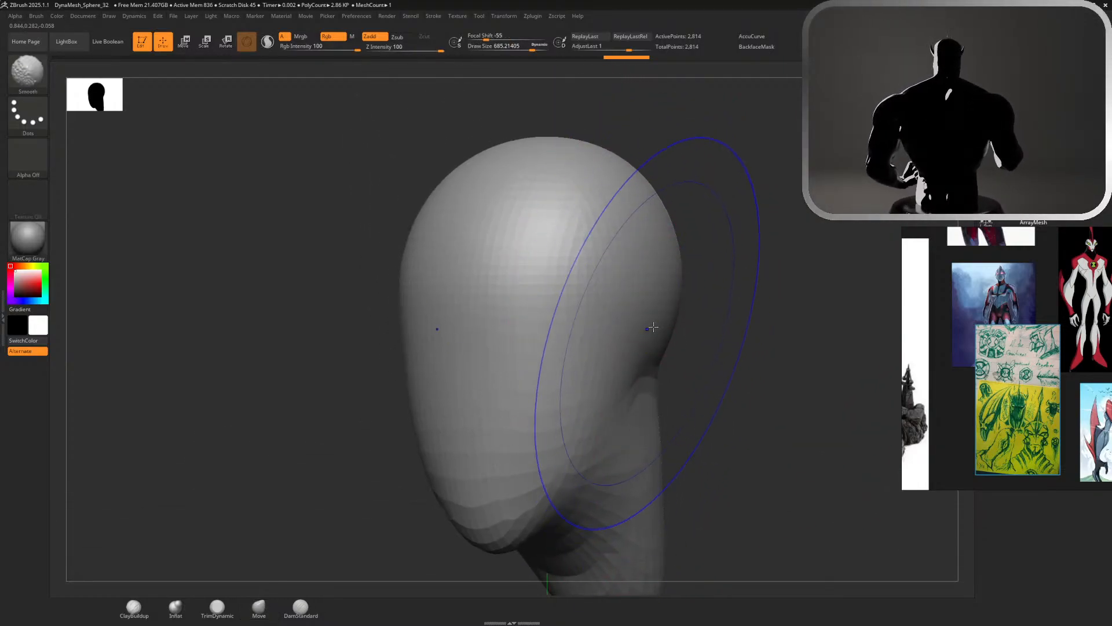
key(ctrl+z)
Set the Move brush's draw size to about 508, narrow the sides of the head and jaw, and check the front silhouette
key(s)
drag(720, 328, 711, 329)
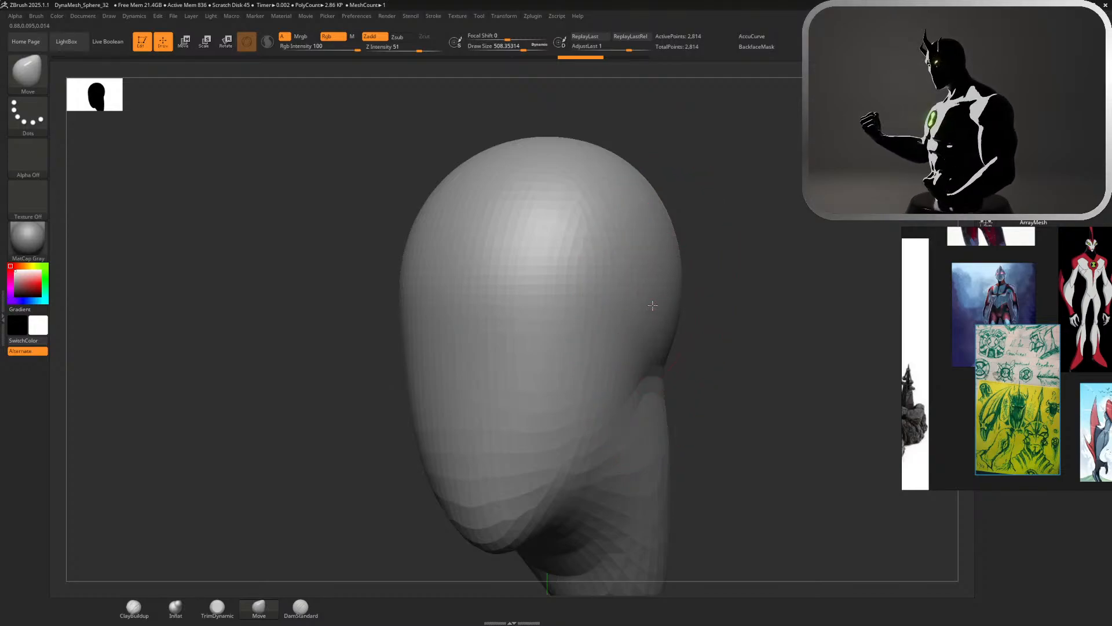
drag(652, 305, 649, 306)
drag(663, 453, 641, 472)
shift+drag(655, 313, 652, 299)
click(921, 128)
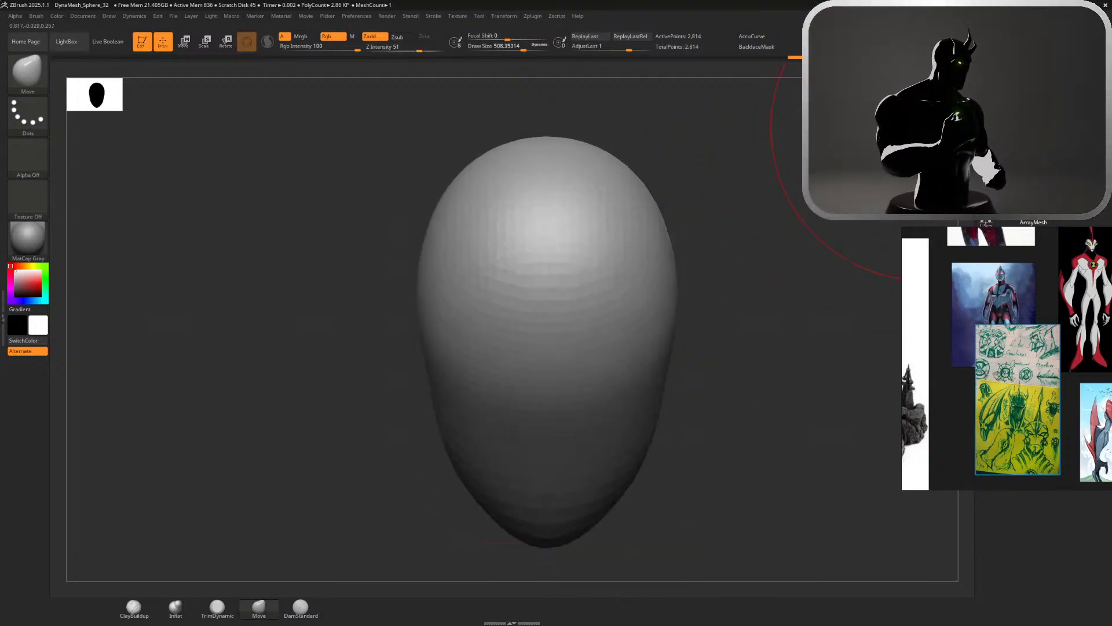
click(921, 129)
Set the Move brush's draw size to about 629 and extend the back of the skull outward and downward
key(s)
mouse_move(763, 233)
mouse_down()
mouse_move(775, 231)
mouse_move(753, 383)
mouse_up()
key(s)
drag(735, 336, 729, 336)
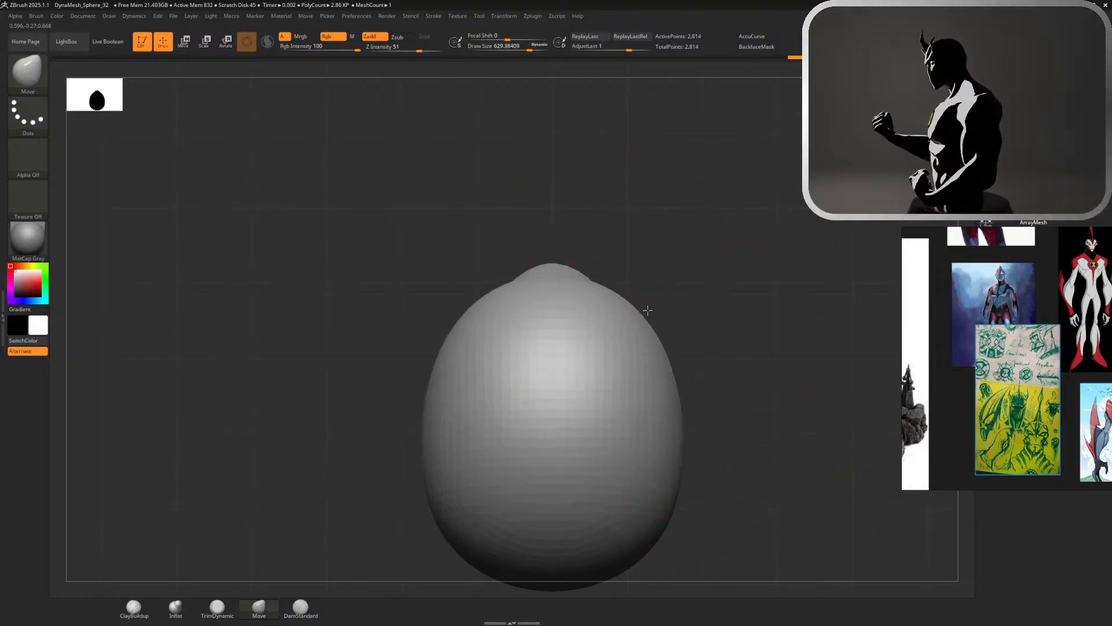
mouse_move(648, 310)
mouse_down()
mouse_move(683, 267)
mouse_move(683, 243)
mouse_move(728, 251)
mouse_move(840, 220)
mouse_move(997, 231)
mouse_move(939, 116)
mouse_move(757, 109)
mouse_move(705, 166)
mouse_up()
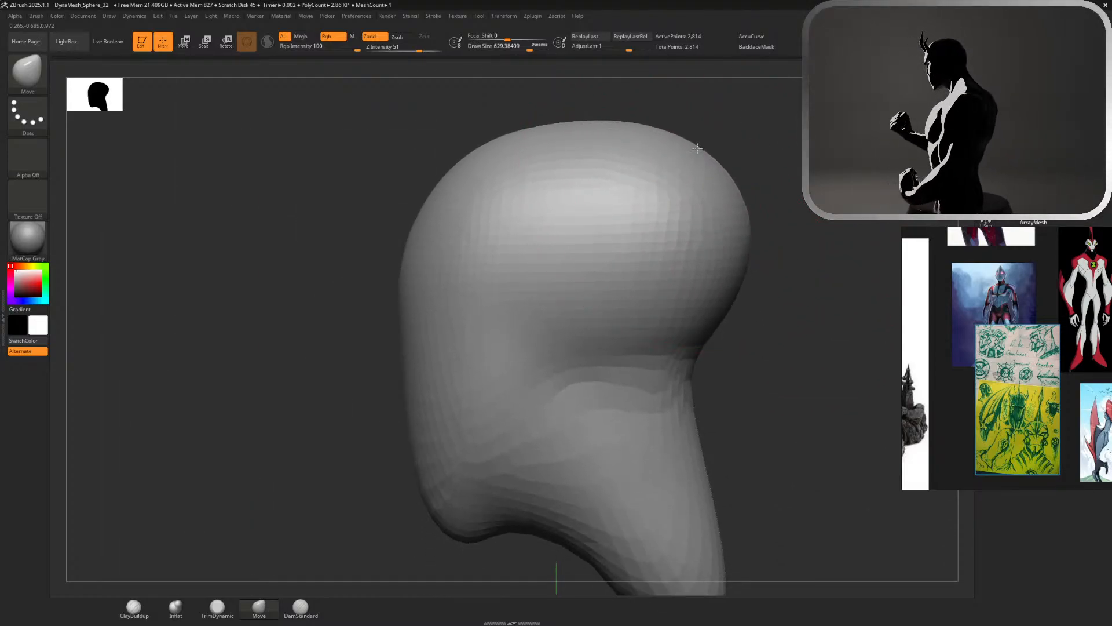
mouse_move(702, 337)
mouse_down()
mouse_move(706, 390)
mouse_move(722, 411)
mouse_up()
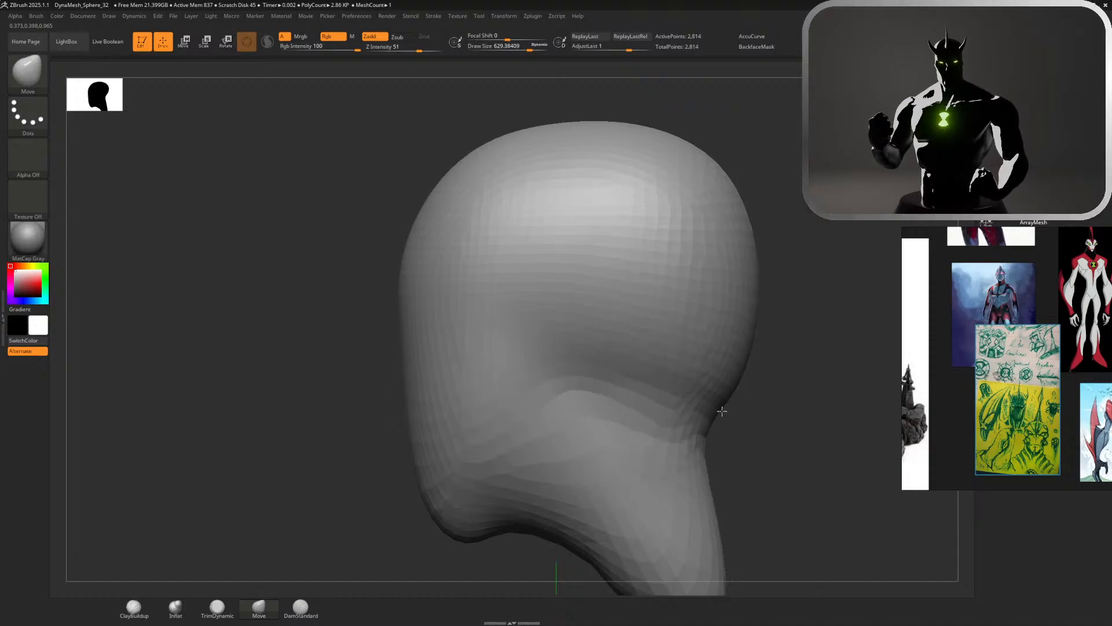
drag(756, 295, 773, 293)
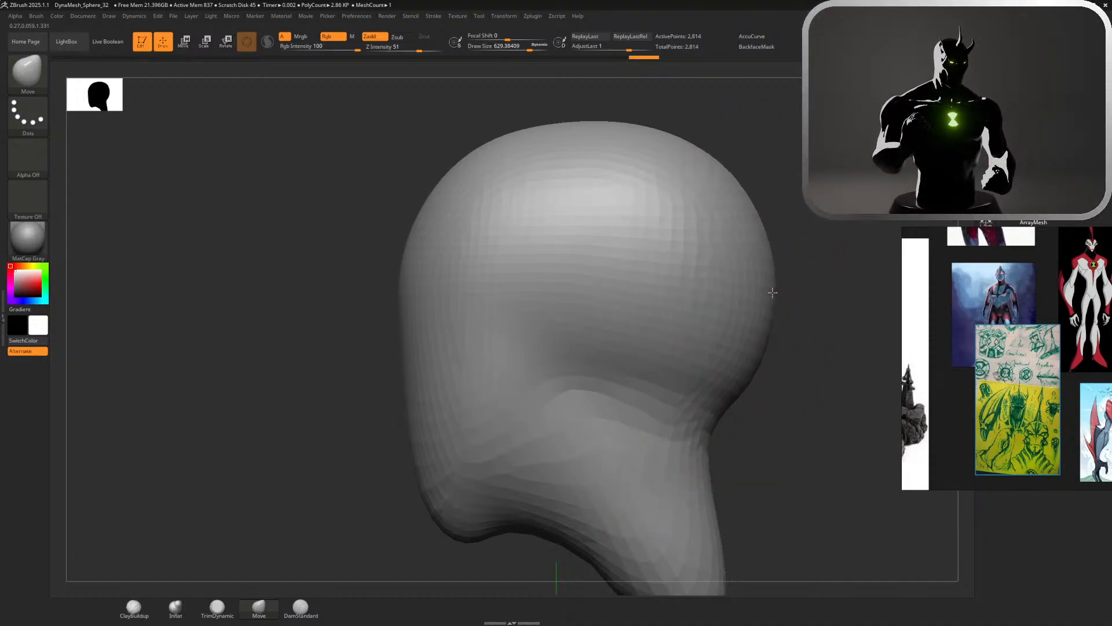
Pull the lower end of the neck downward and backward with the Move brush, and push its tip up to shorten it
alt+drag(758, 370, 743, 174)
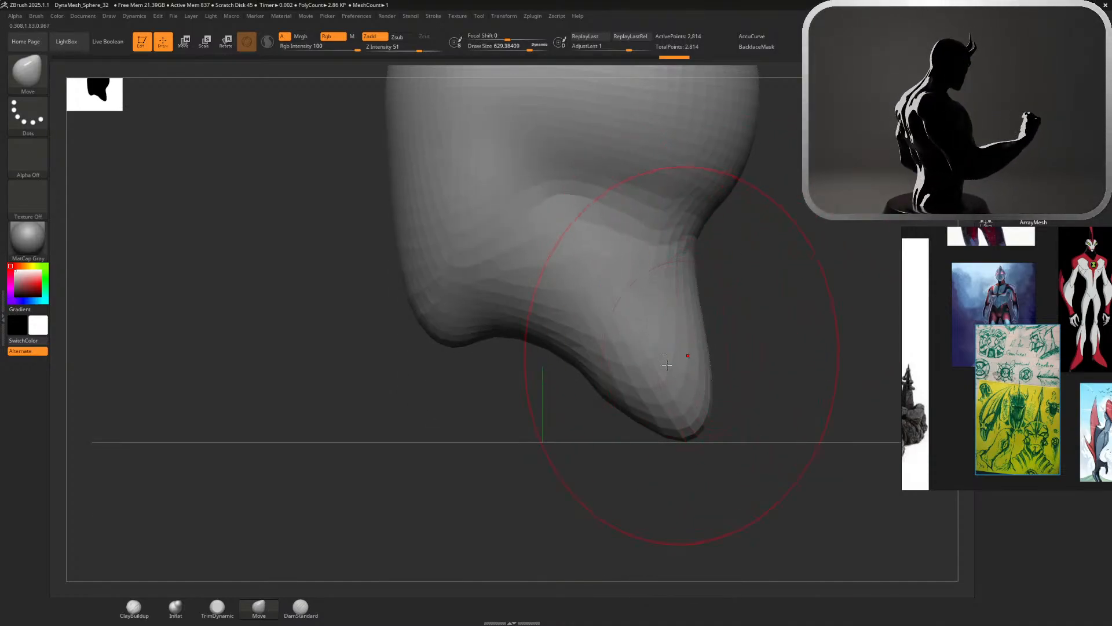
mouse_move(644, 414)
mouse_down()
mouse_move(644, 510)
mouse_move(675, 511)
mouse_move(669, 504)
mouse_up()
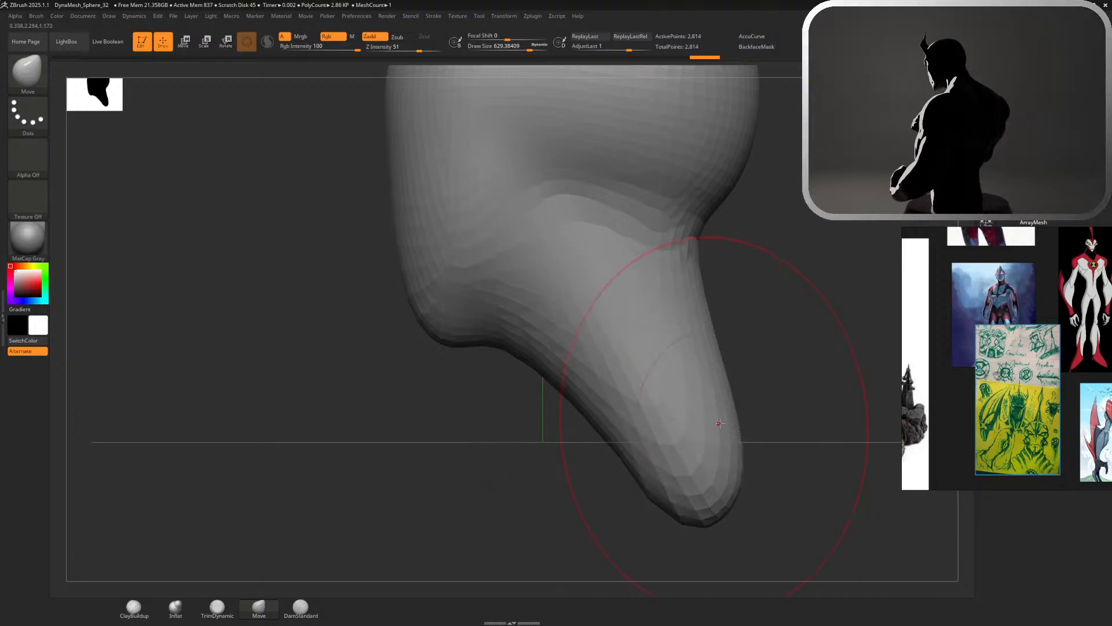
drag(717, 387, 769, 395)
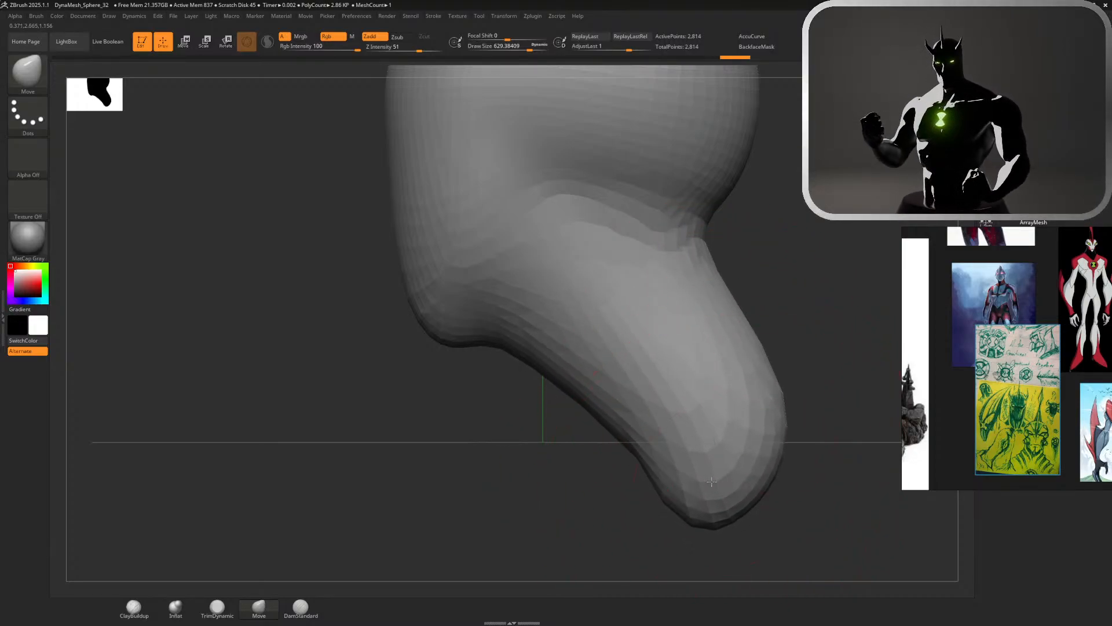
drag(711, 482, 676, 417)
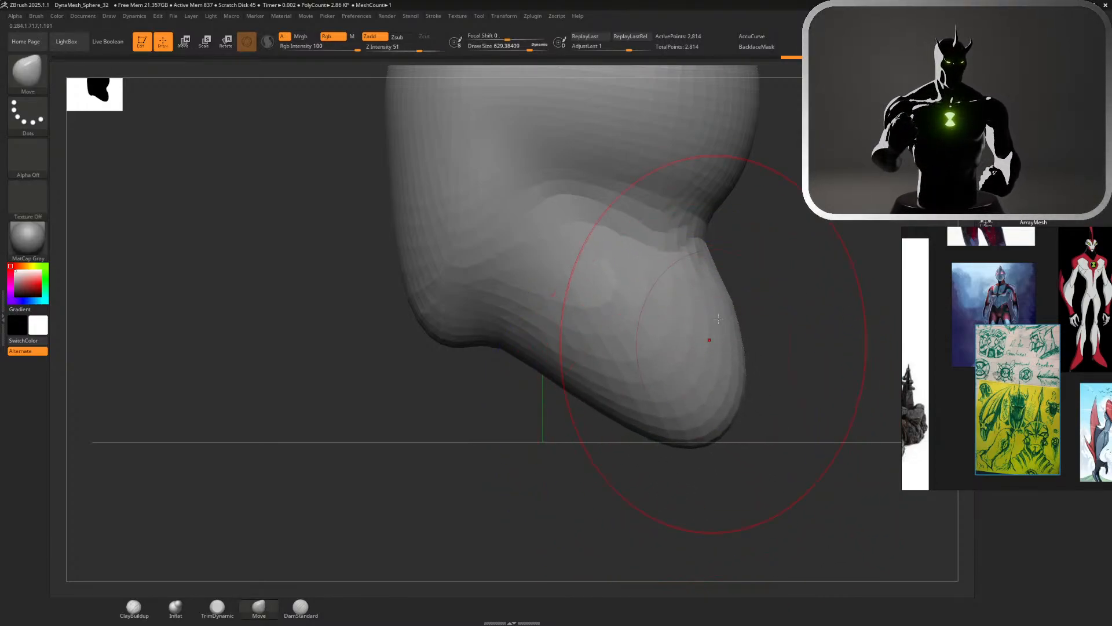
Reshape the neck's lower end down and back, undo the unwanted pulls, and smooth the neck's side at a draw size of about 400
drag(711, 340, 708, 360)
key(ctrl+z)
drag(652, 427, 636, 457)
mouse_move(708, 372)
mouse_down()
mouse_move(740, 369)
mouse_move(739, 379)
mouse_move(741, 363)
mouse_move(725, 374)
mouse_move(742, 402)
mouse_up()
key(ctrl+z)
key(ctrl+z)
key(s)
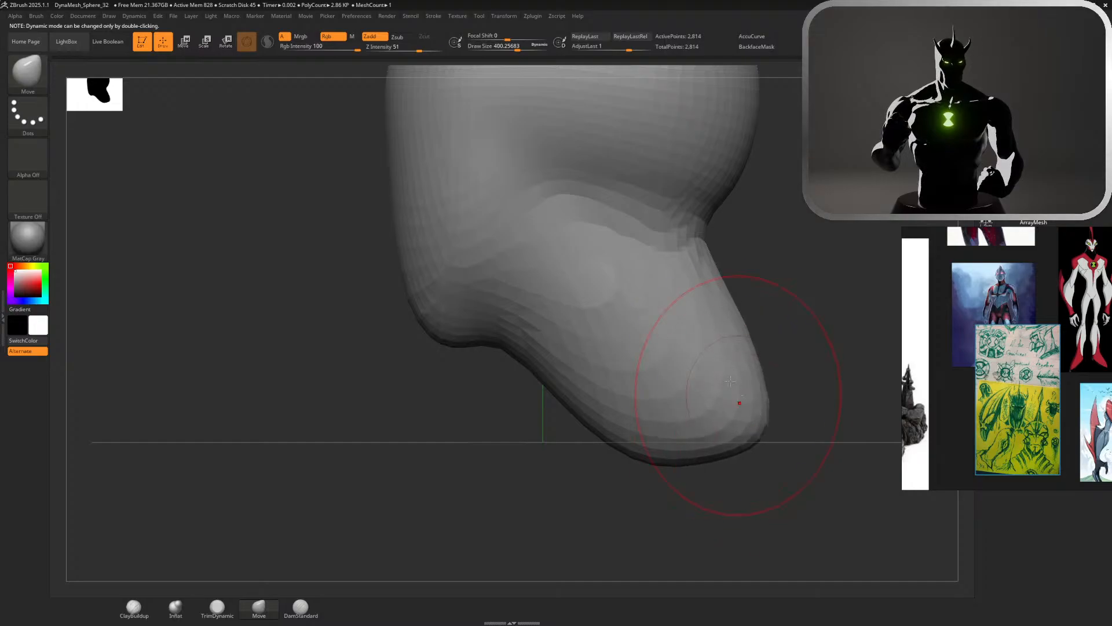
mouse_move(687, 347)
shift+mouse_down()
mouse_move(621, 367)
mouse_move(596, 353)
mouse_move(614, 359)
shift+mouse_up()
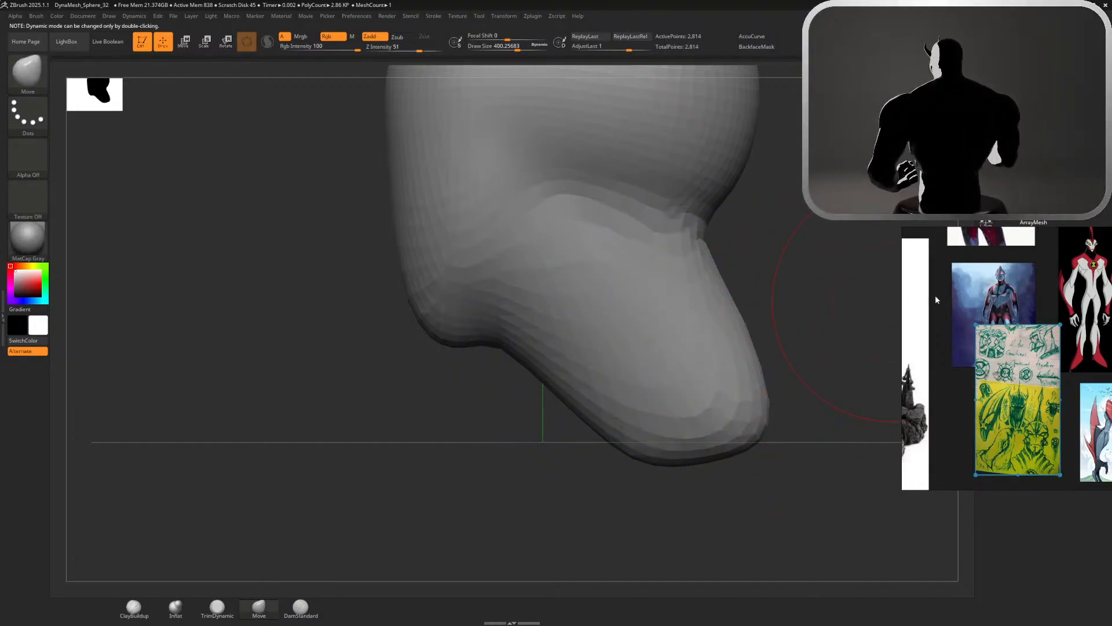
Browse the reference board and examine the head of the red-and-white alien character with green eyes up close
scroll(1052, 278, down, 4)
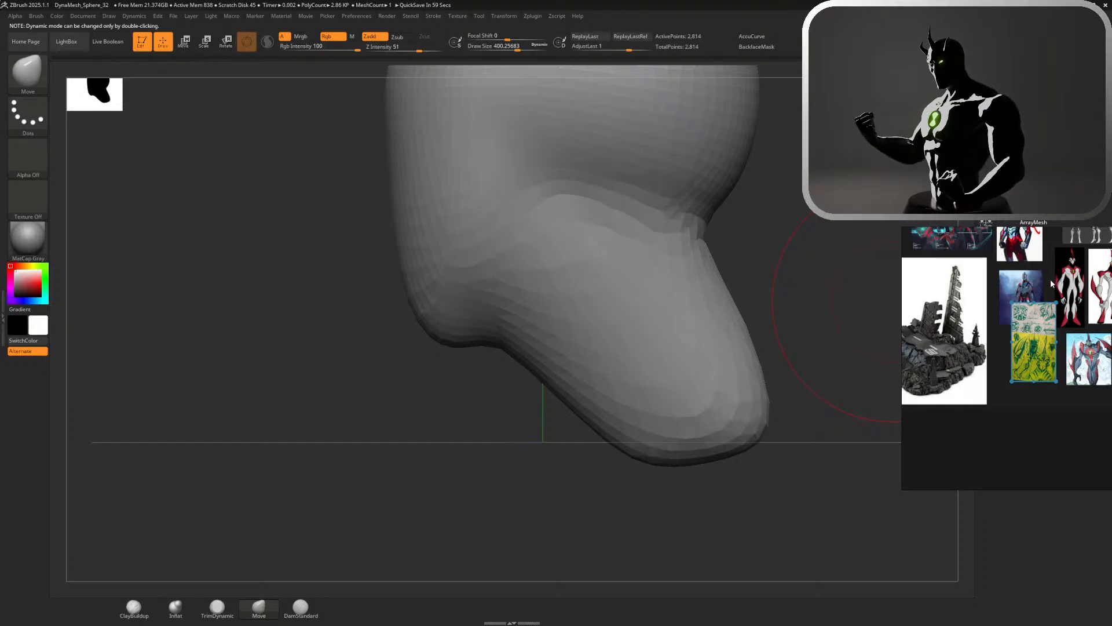
right_drag(1053, 278, 1014, 307)
scroll(1015, 371, up, 5)
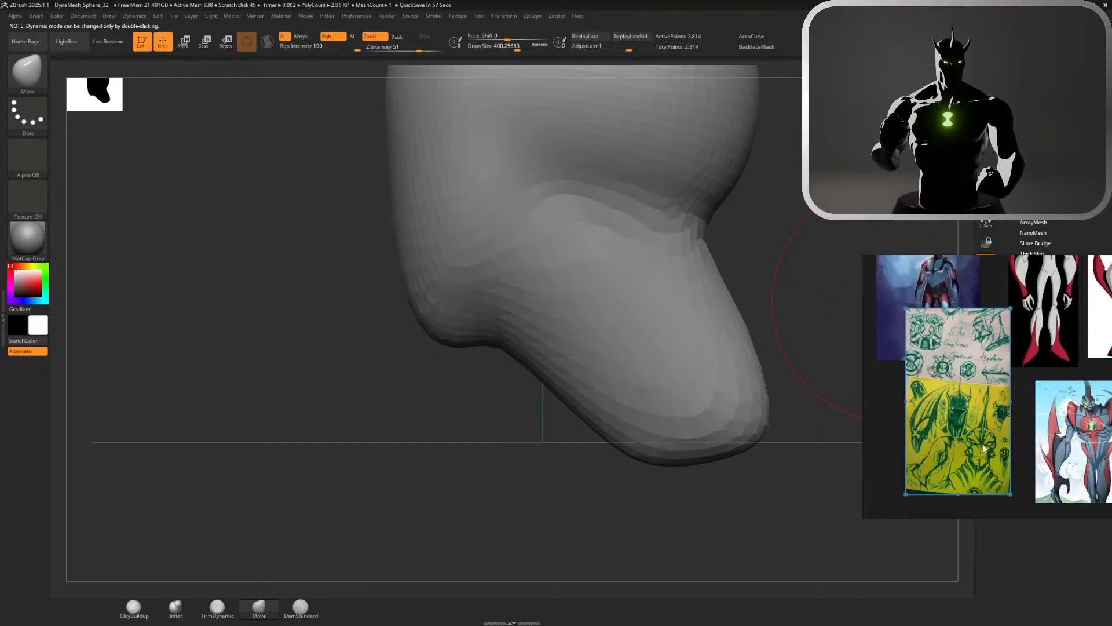
scroll(1037, 394, down, 9)
scroll(1045, 314, up, 5)
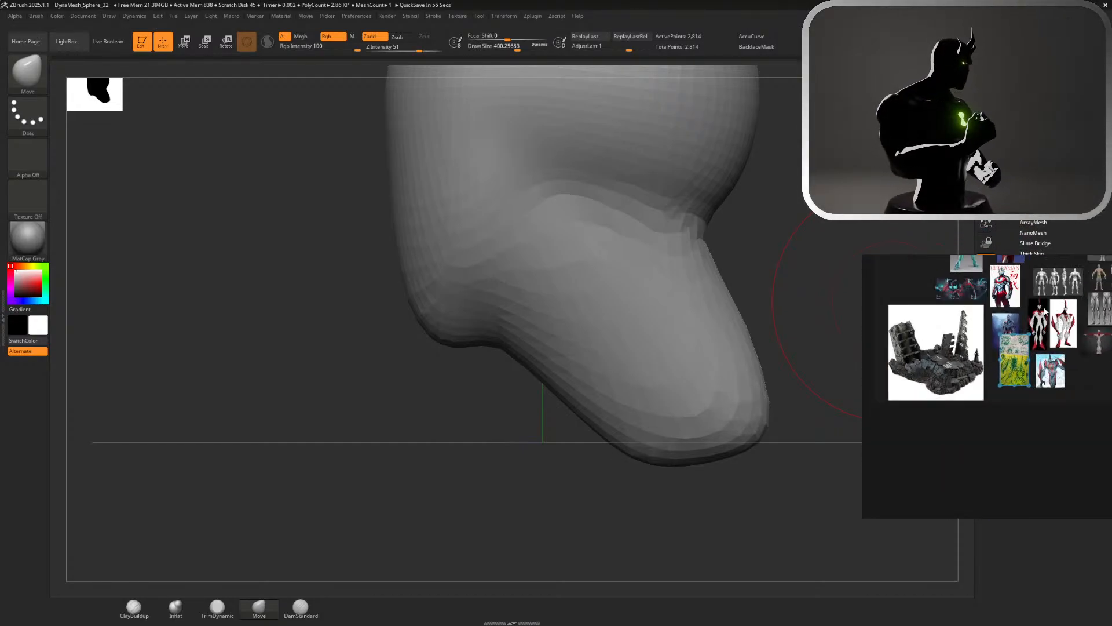
scroll(1044, 314, up, 5)
scroll(1025, 307, down, 4)
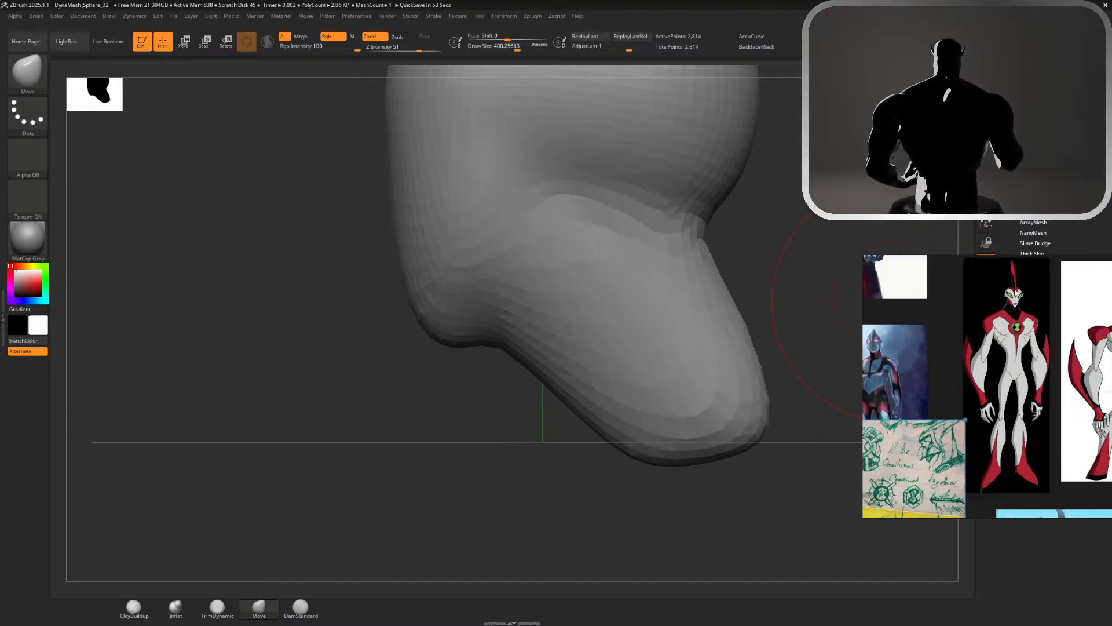
scroll(1014, 284, up, 4)
scroll(1012, 279, up, 2)
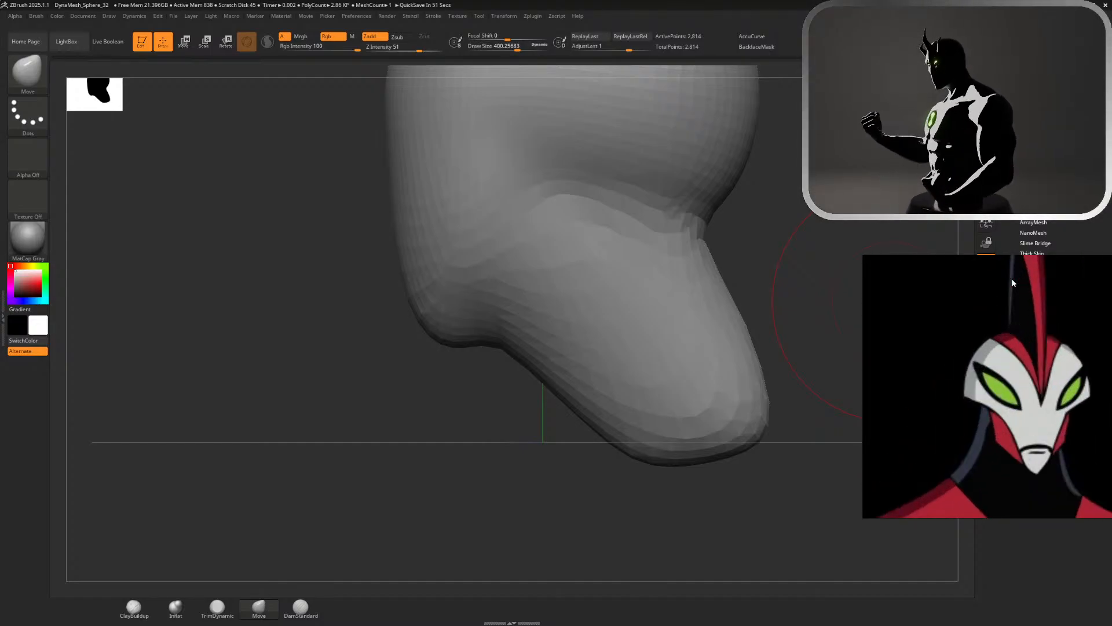
Flatten the sides of the head into planes with the TrimDynamic brush at a draw size of about 400 and smooth them
drag(740, 250, 852, 243)
alt+drag(830, 173, 777, 382)
drag(740, 296, 730, 295)
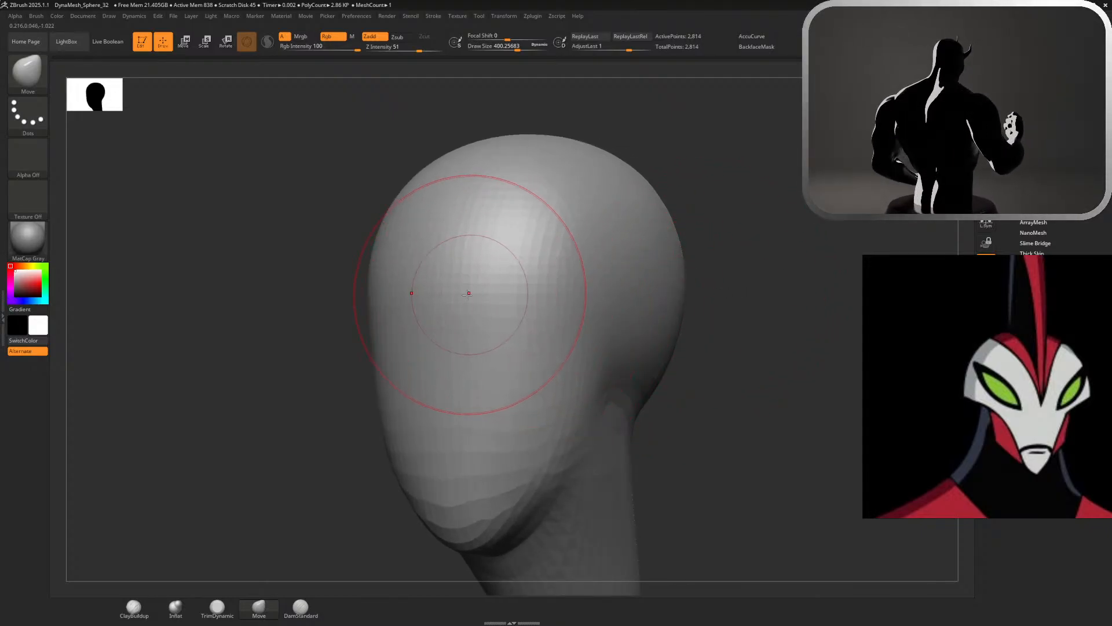
click(218, 607)
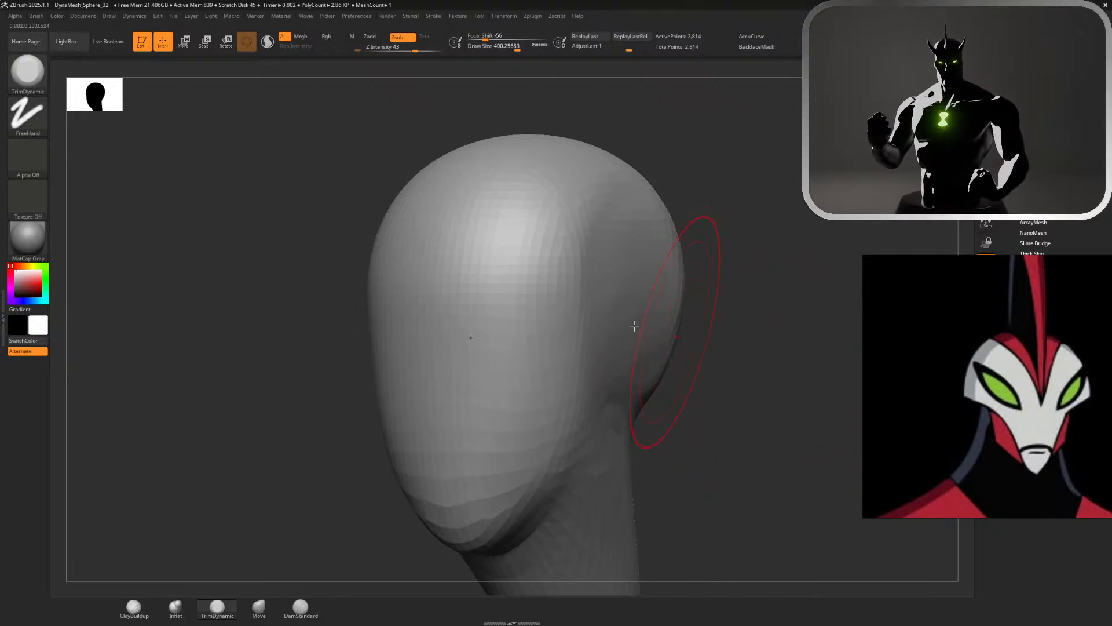
key(shift)
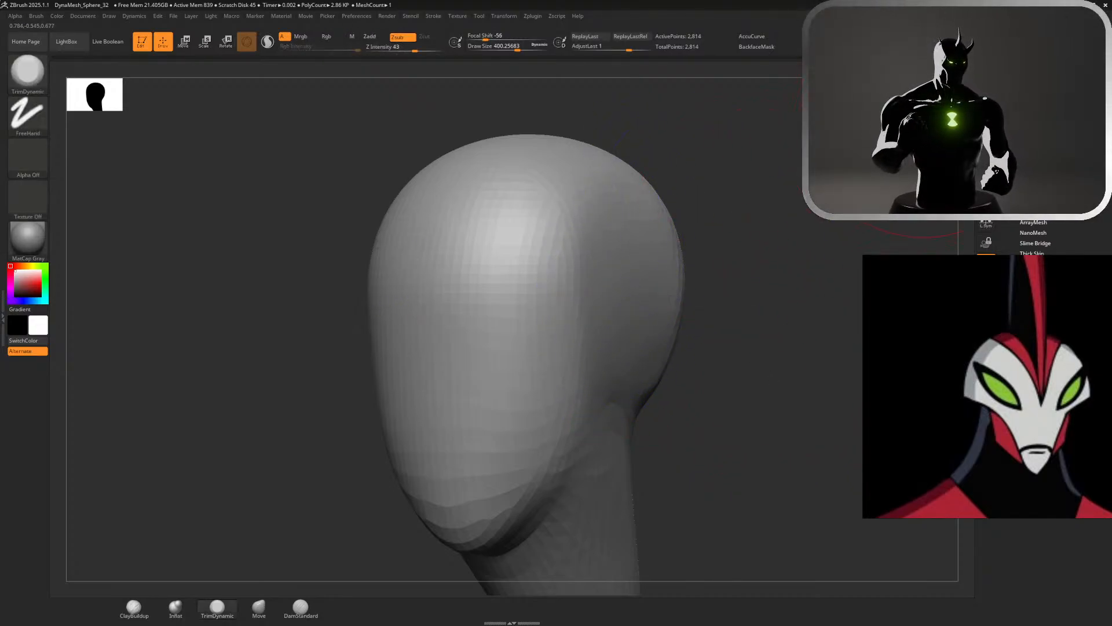
shift+drag(731, 216, 631, 223)
key(shift)
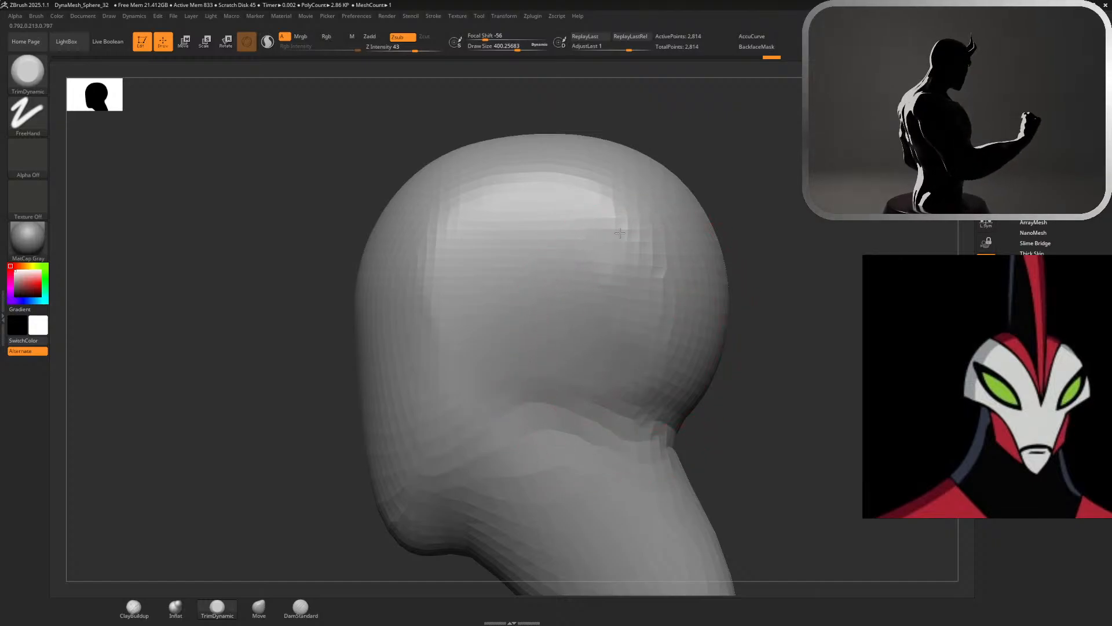
key(shift)
Set the Move brush's draw size to 1000 and pull the whole neck forward beneath the head
mouse_move(669, 437)
shift+mouse_down()
mouse_move(690, 481)
mouse_move(712, 303)
shift+mouse_up()
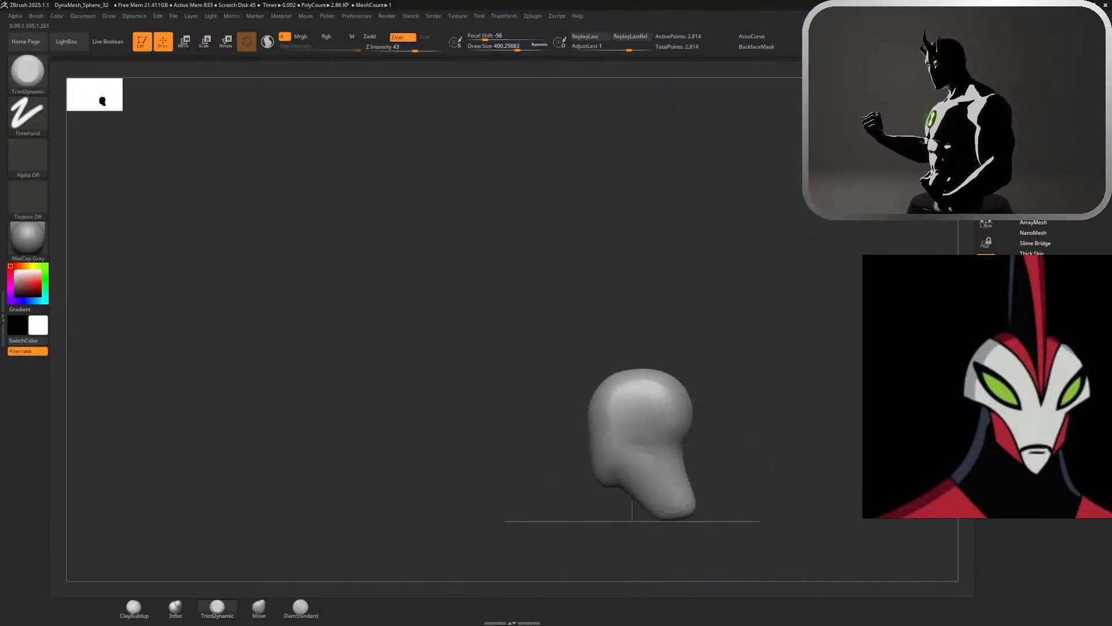
click(259, 606)
key(s)
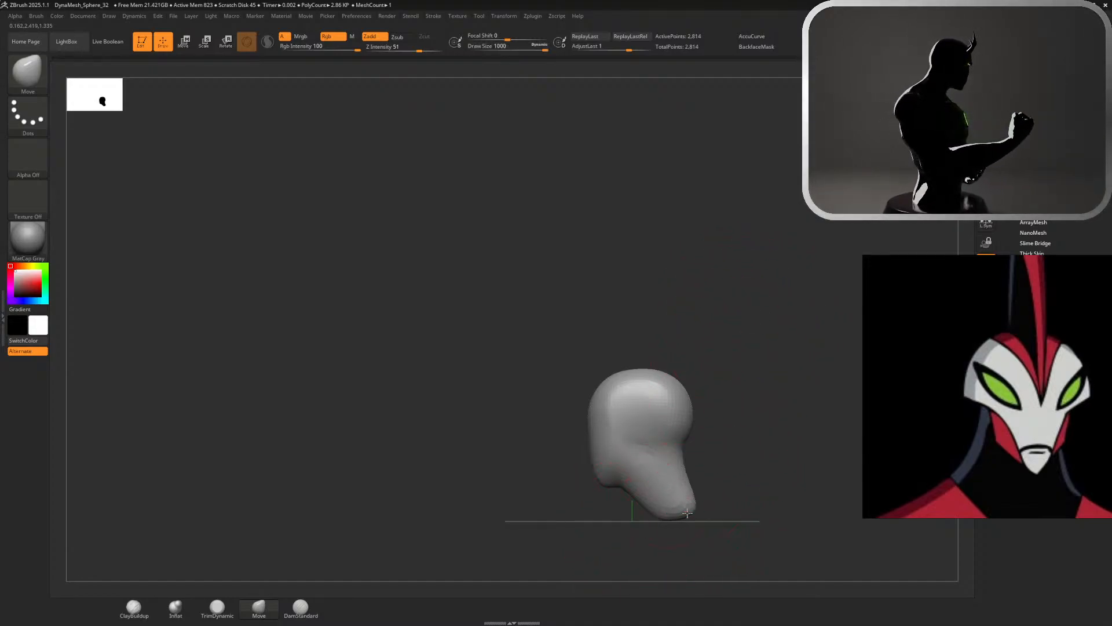
drag(687, 513, 678, 516)
key(f)
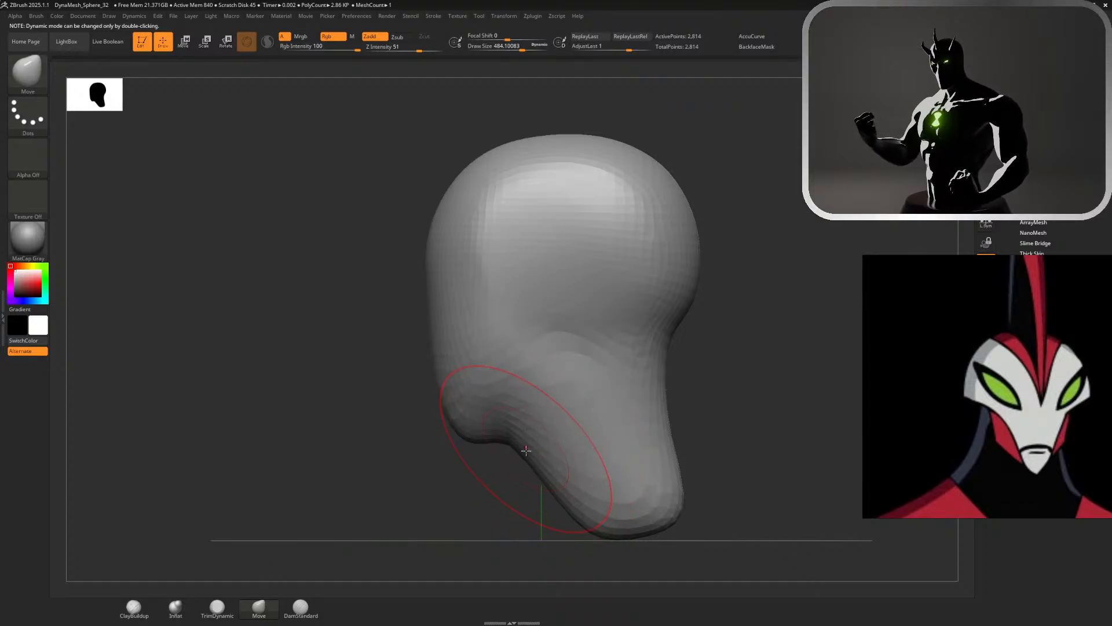
Reshape the front contour of the neck at a draw size of about 324 and extend its front base downward at about 492
key(s)
drag(547, 452, 532, 452)
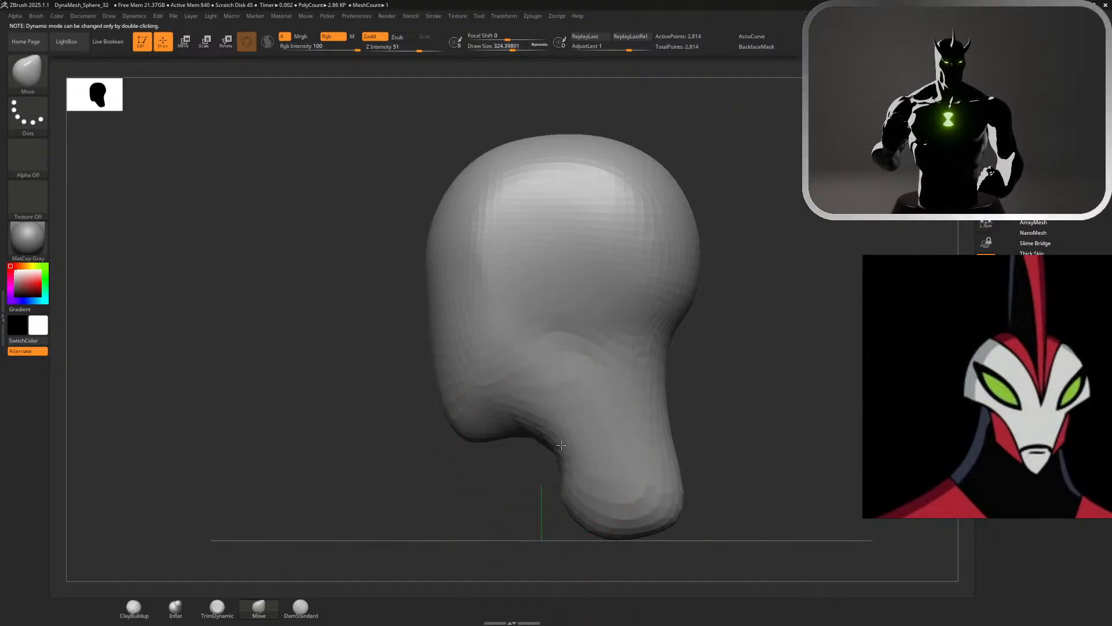
key(s)
mouse_move(569, 501)
mouse_down()
mouse_move(582, 514)
mouse_move(573, 527)
mouse_up()
mouse_move(597, 458)
shift+mouse_down()
mouse_move(573, 480)
mouse_move(566, 429)
shift+mouse_up()
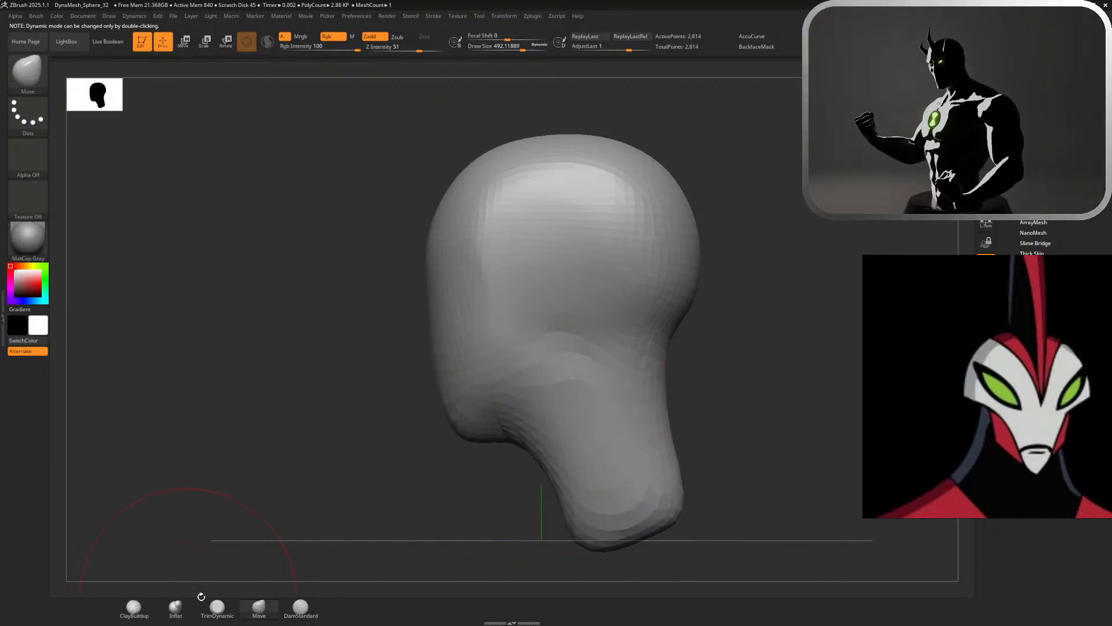
Carve the jawline from the jaw corner toward the chin with DamStandard at a draw size of about 245, and smooth the surrounding surface
click(300, 607)
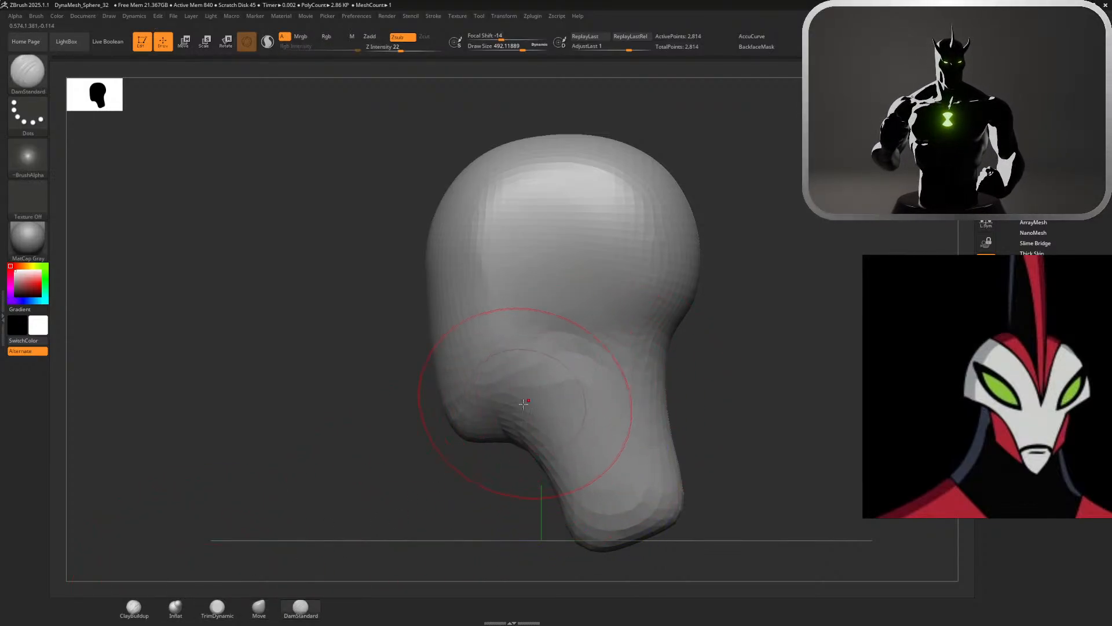
key(s)
mouse_move(524, 403)
mouse_down()
mouse_move(502, 413)
mouse_move(546, 400)
mouse_up()
key(ctrl+z)
key(ctrl+z)
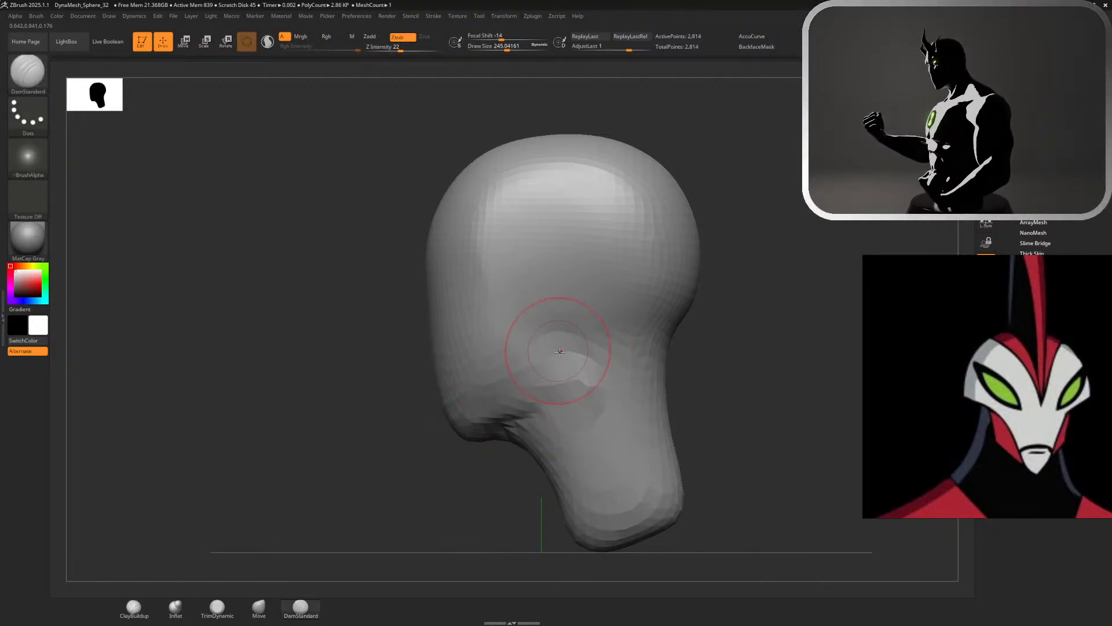
drag(560, 351, 472, 421)
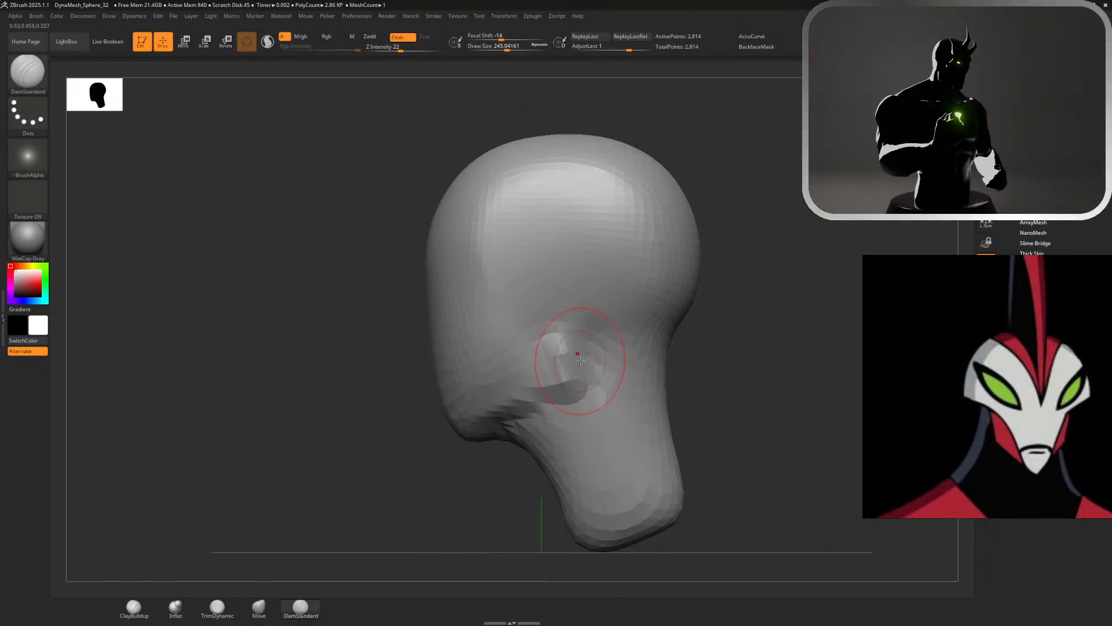
shift+drag(551, 372, 535, 356)
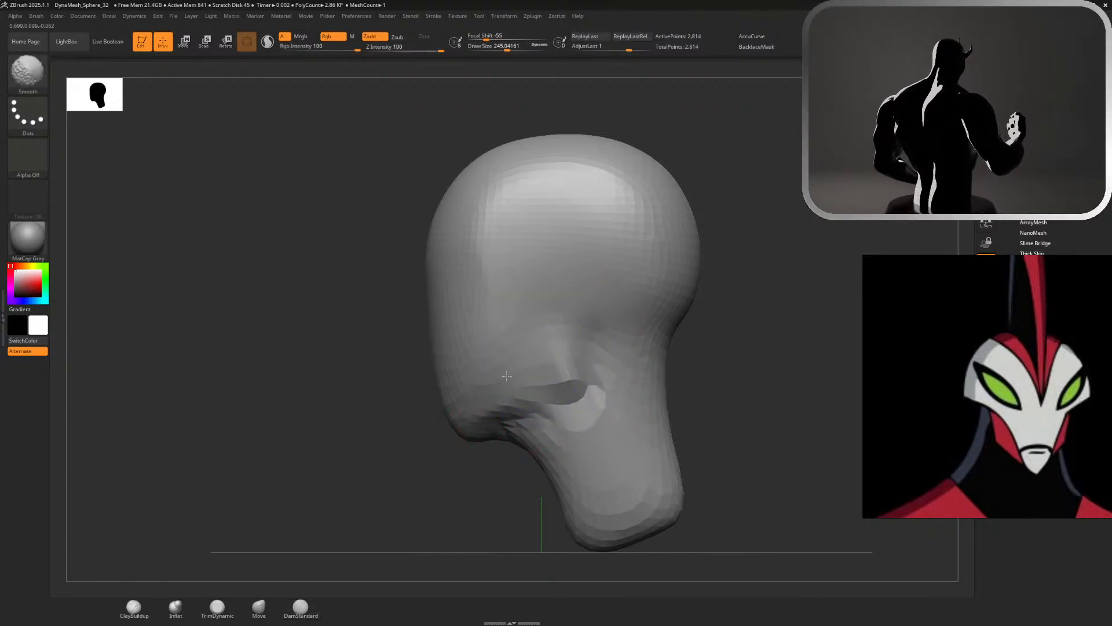
mouse_move(560, 457)
shift+mouse_down()
mouse_move(611, 426)
mouse_move(552, 360)
mouse_move(555, 369)
shift+mouse_up()
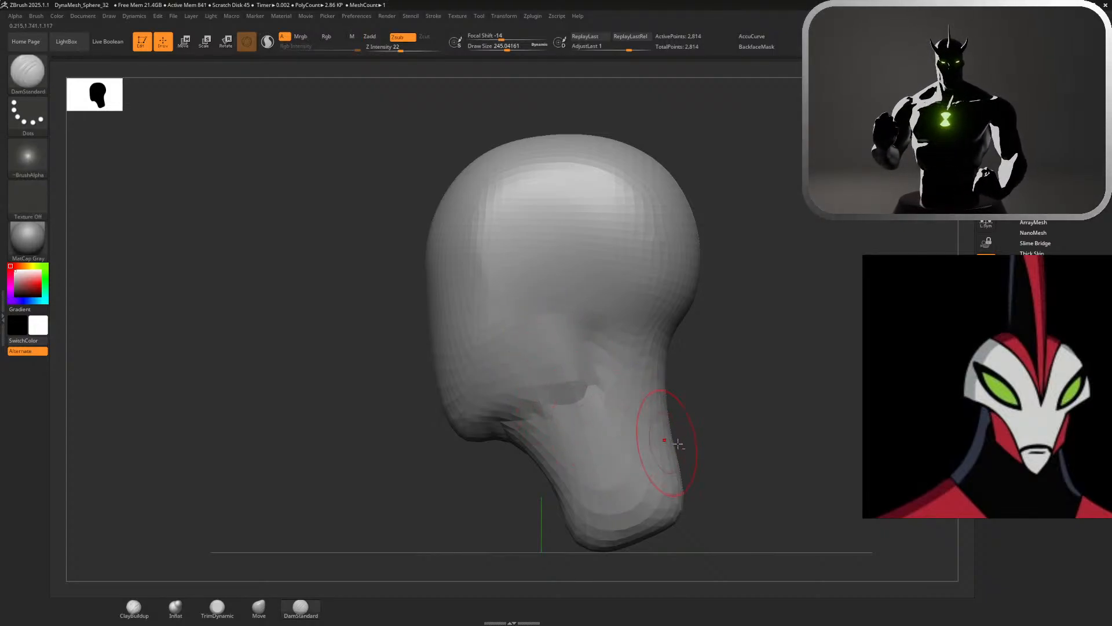
Add volume to the upper neck beneath the jaw with the ClayBuildup brush
drag(721, 431, 791, 341)
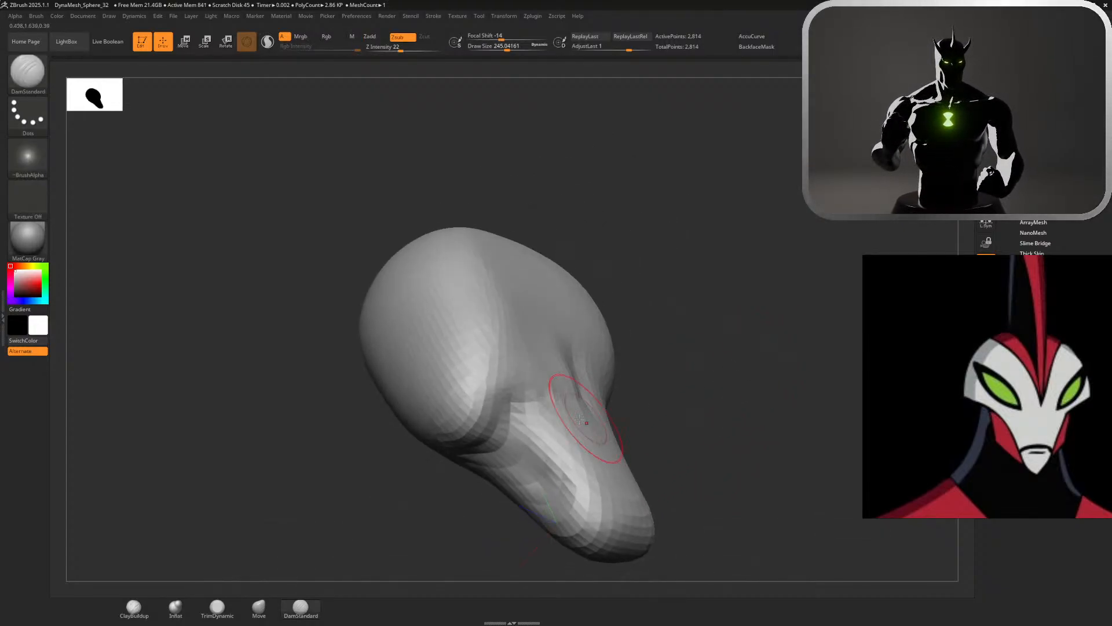
click(133, 607)
mouse_move(523, 432)
mouse_down()
mouse_move(510, 458)
mouse_move(542, 431)
mouse_move(504, 469)
mouse_move(536, 434)
mouse_up()
mouse_move(655, 412)
mouse_down()
mouse_move(665, 380)
mouse_move(615, 385)
mouse_move(758, 281)
mouse_move(837, 287)
mouse_up()
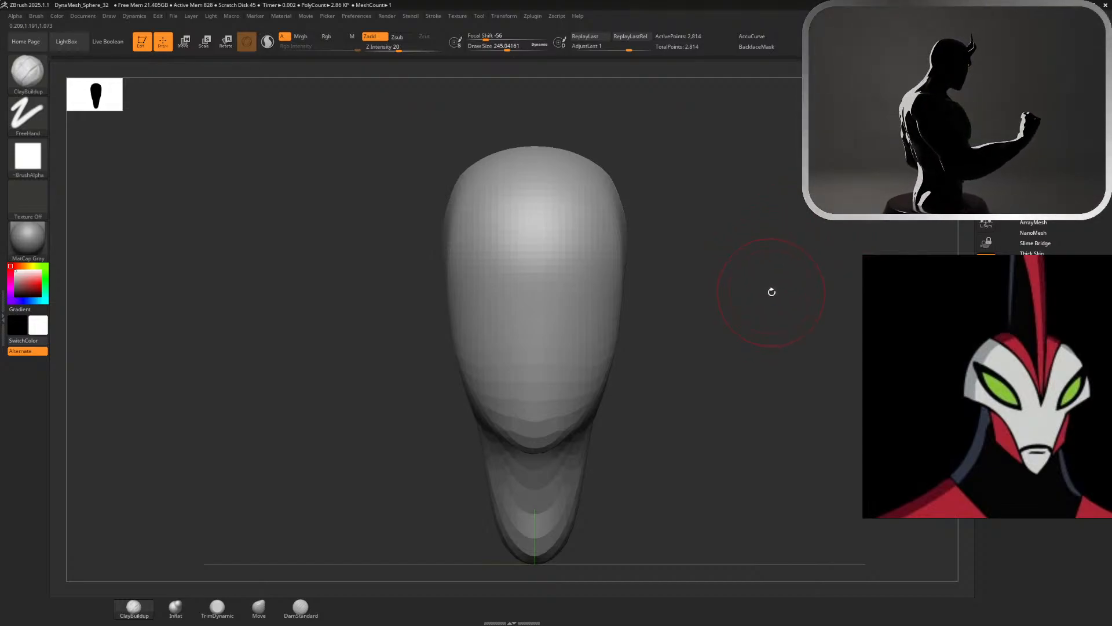
drag(762, 294, 715, 313)
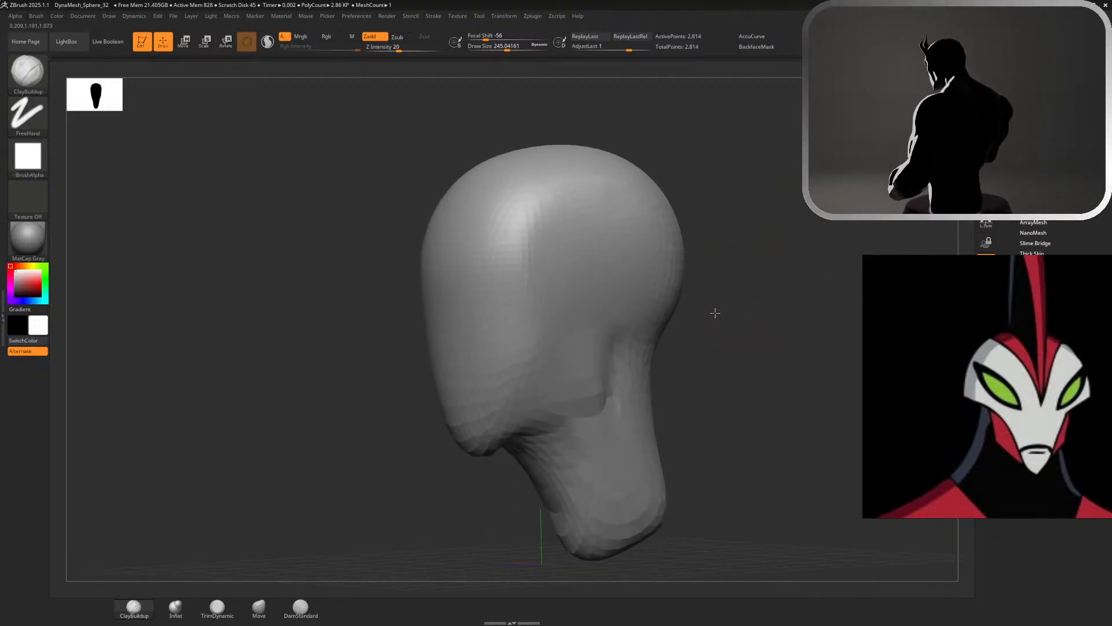
key(shift)
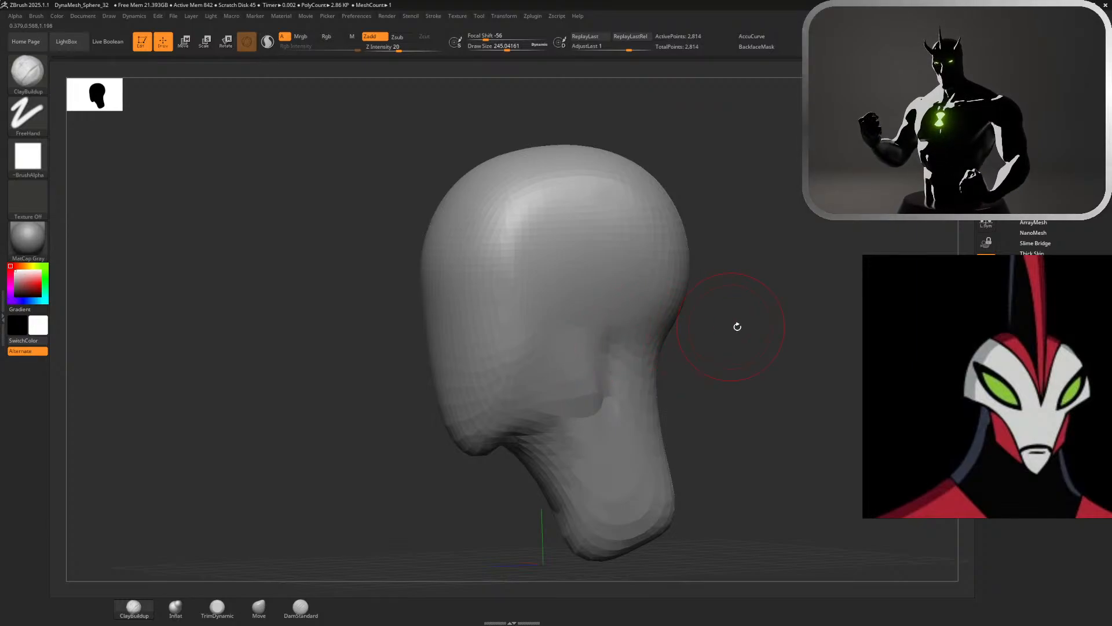
drag(747, 322, 771, 311)
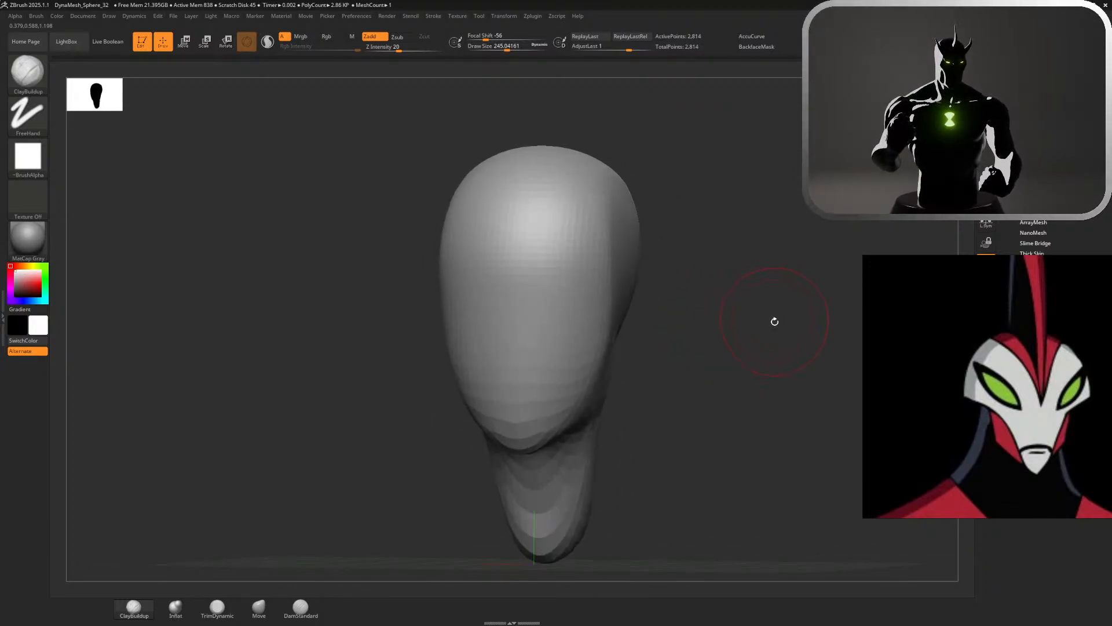
key(shift)
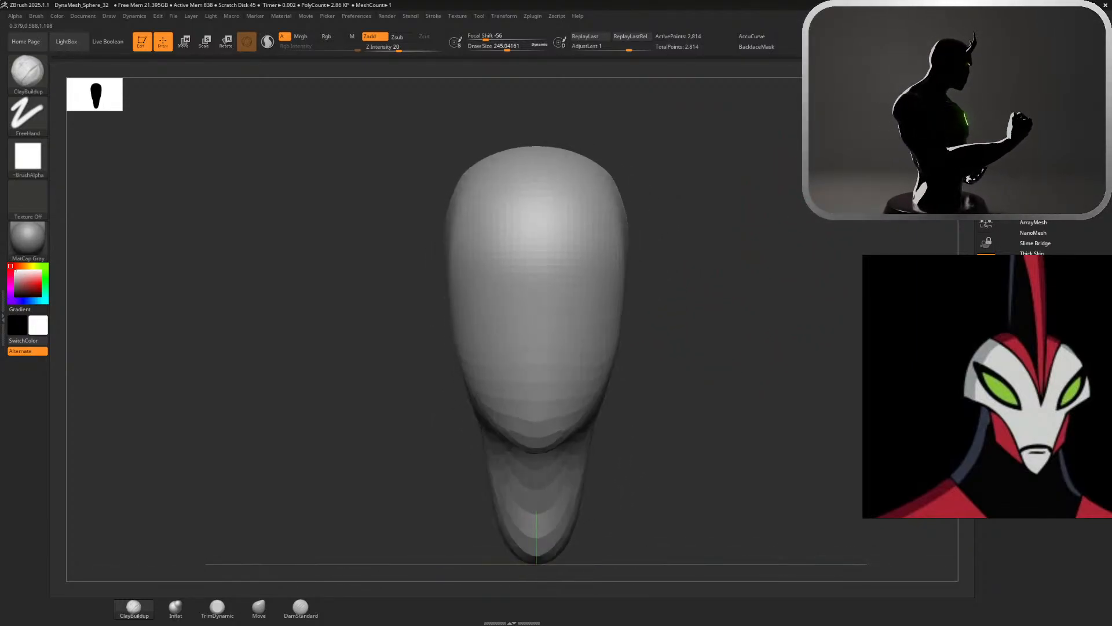
drag(740, 251, 255, 572)
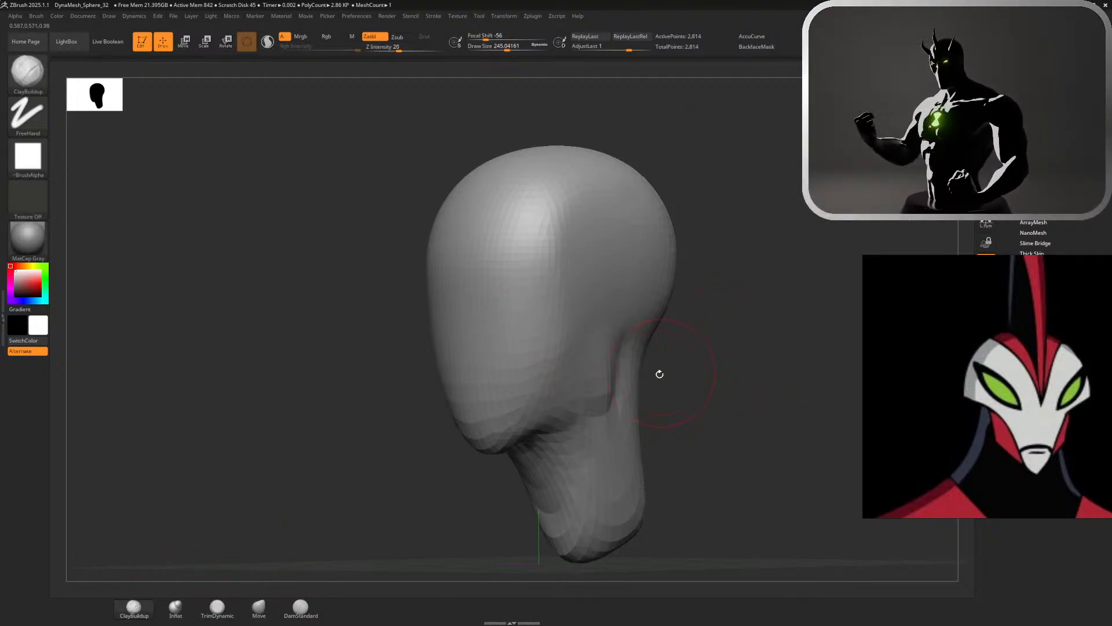
Rework the side of the neck beneath the jaw with ClayBuildup, update the DynaMesh, and smooth the neck surface
click(218, 609)
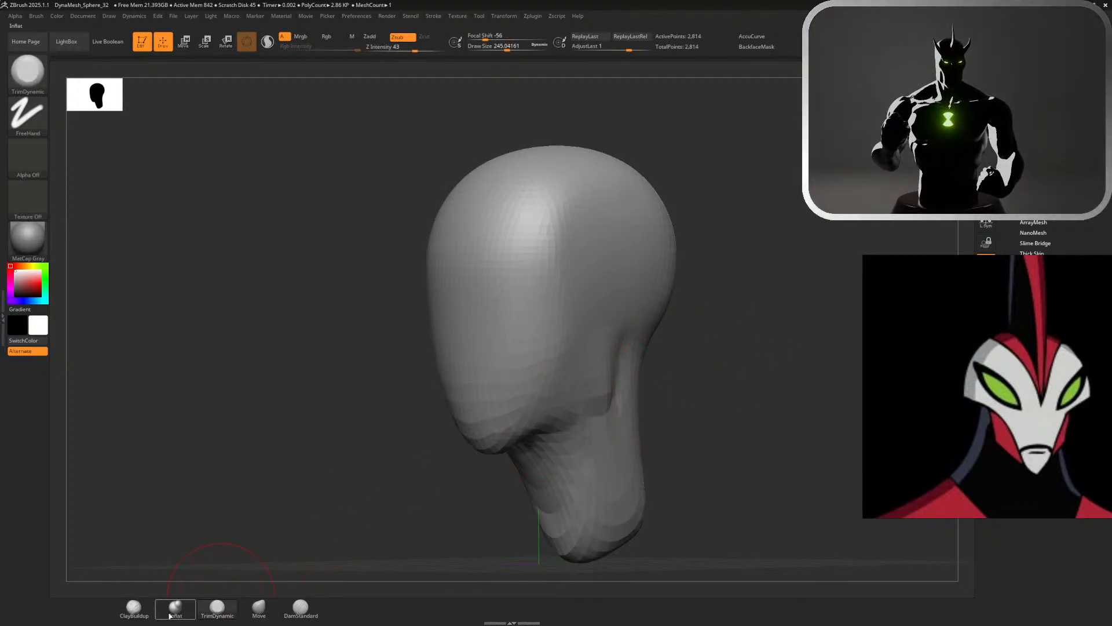
click(130, 610)
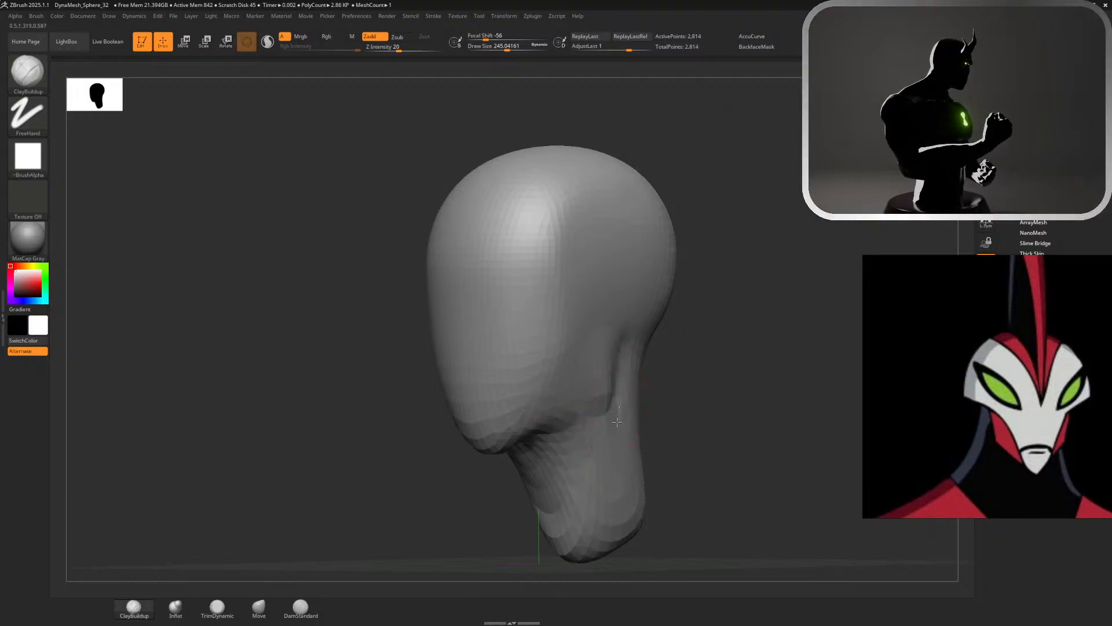
mouse_move(617, 422)
alt+mouse_down()
mouse_move(579, 455)
mouse_move(517, 482)
alt+mouse_up()
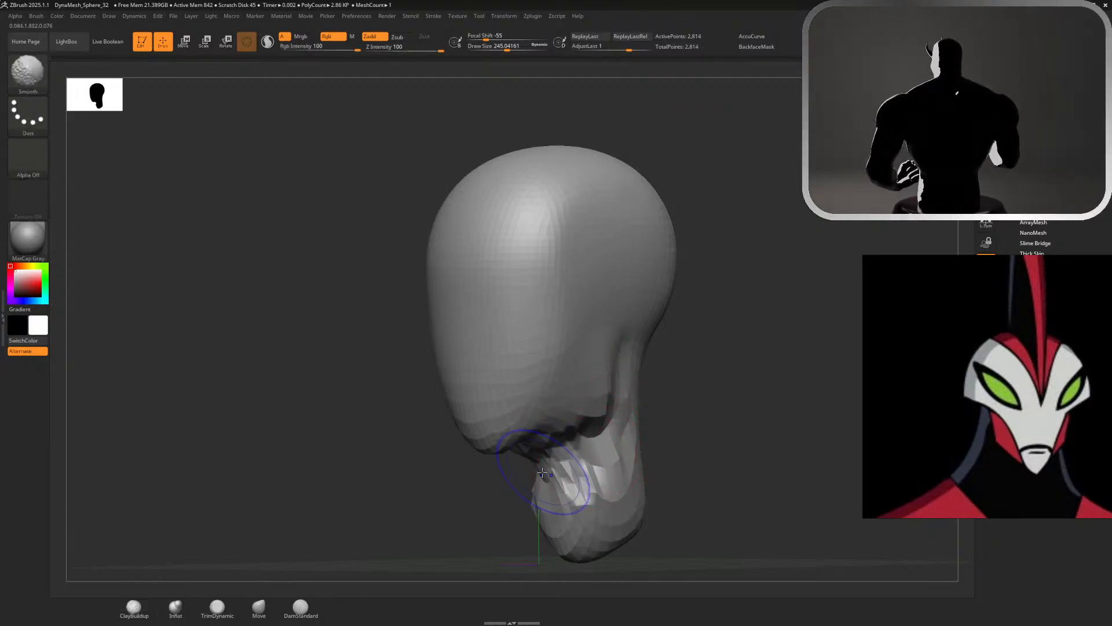
ctrl+drag(732, 415, 724, 412)
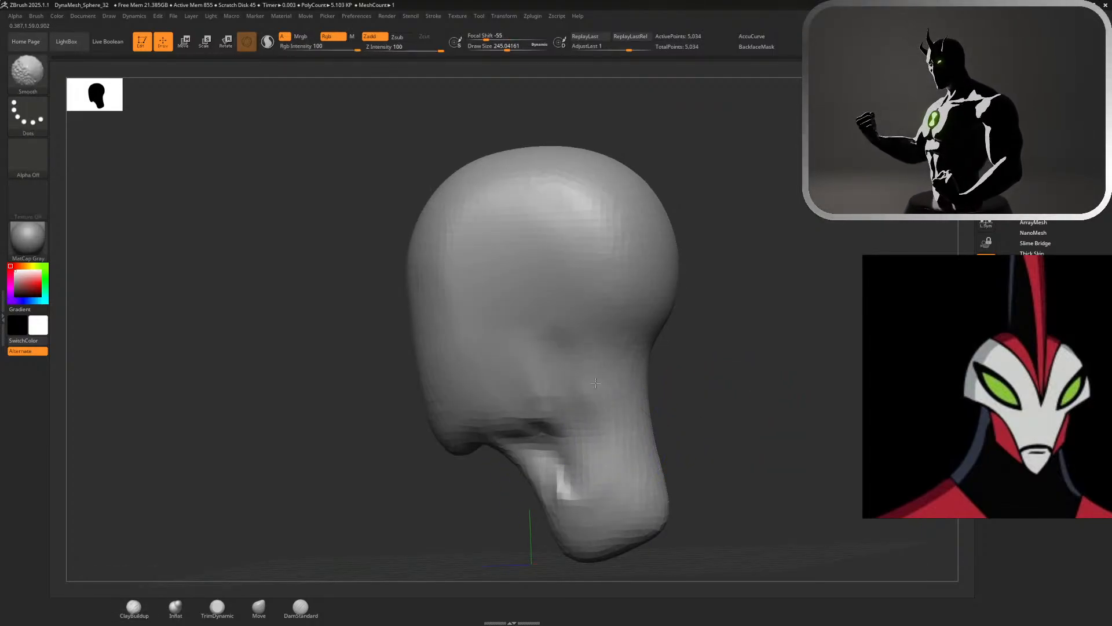
shift+drag(559, 460, 510, 479)
Flatten the underside of the jaw where it meets the neck with TrimDynamic at a draw size of about 245
drag(695, 432, 754, 304)
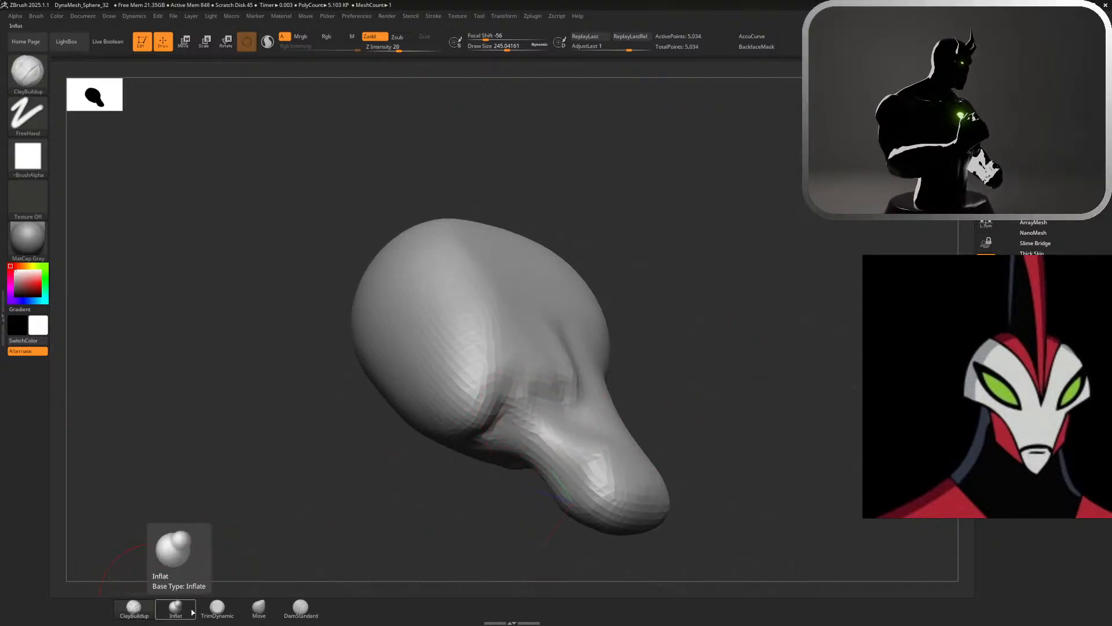
click(217, 608)
mouse_move(498, 426)
mouse_down()
mouse_move(496, 394)
mouse_move(491, 428)
mouse_up()
mouse_move(685, 380)
mouse_down()
mouse_move(559, 350)
mouse_move(685, 336)
mouse_up()
drag(482, 445, 501, 442)
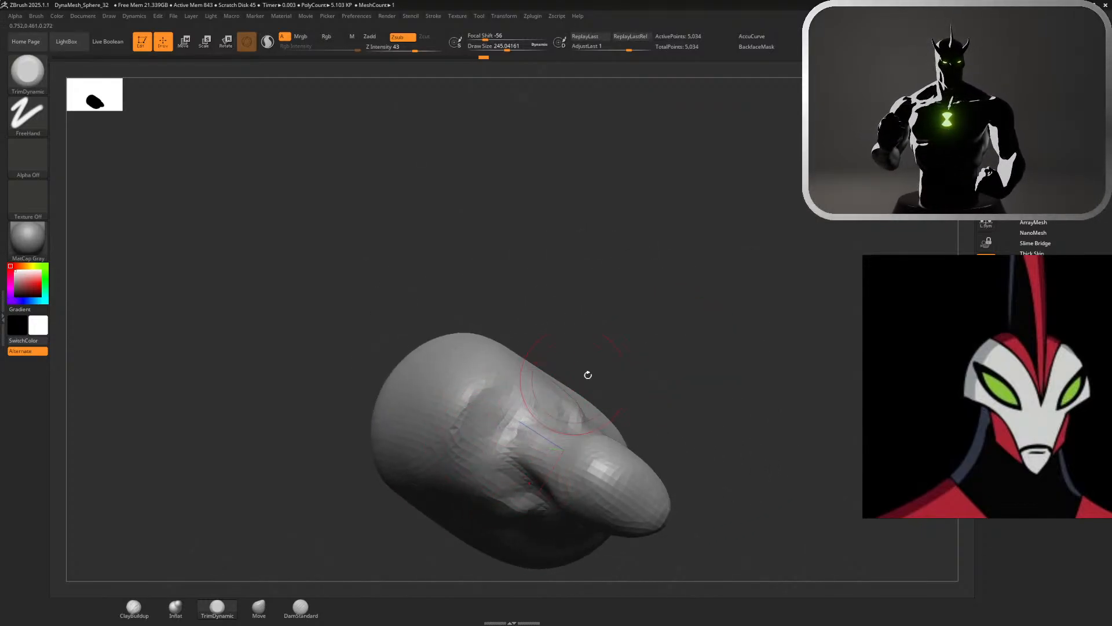
drag(589, 376, 538, 429)
Widen the sides of the neck and extend its base downward with the Move brush at a draw size of about 476, smoothing beneath the jaw
mouse_move(714, 251)
mouse_down()
mouse_move(769, 225)
mouse_move(690, 249)
mouse_move(634, 289)
mouse_move(628, 261)
mouse_move(670, 133)
mouse_up()
key(s)
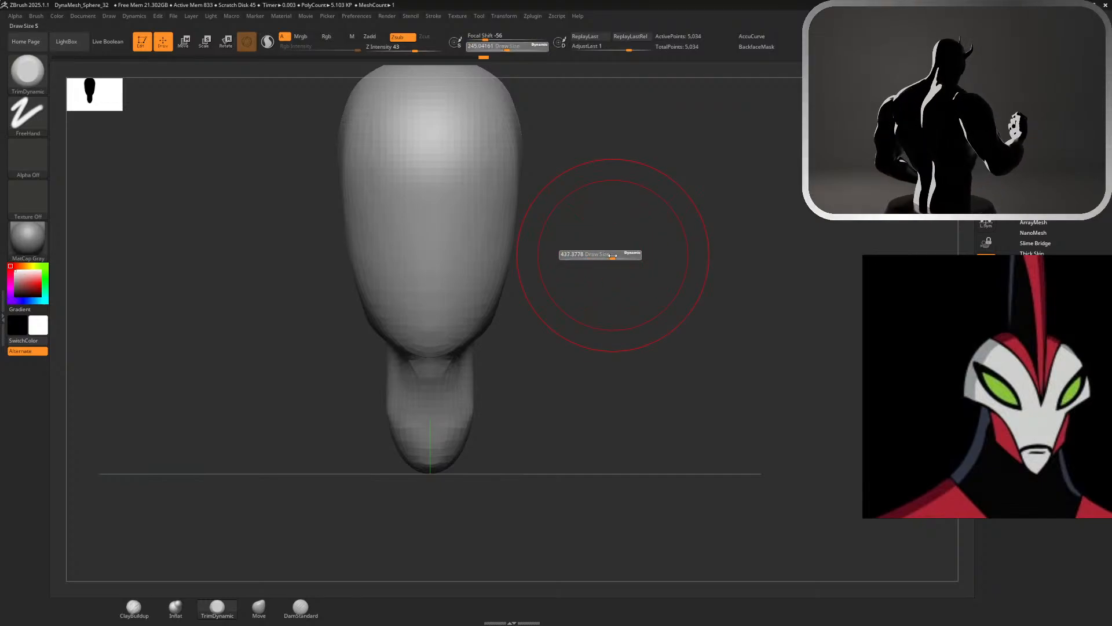
click(259, 606)
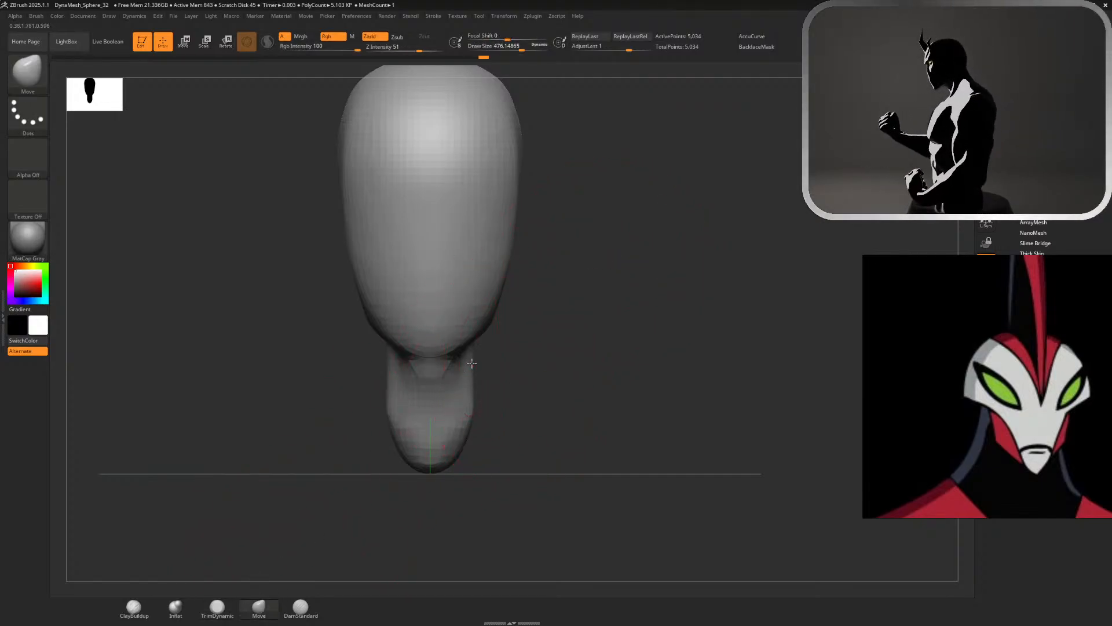
drag(466, 371, 504, 367)
mouse_move(487, 427)
mouse_down()
mouse_move(477, 447)
mouse_move(506, 485)
mouse_move(507, 507)
mouse_move(479, 490)
mouse_up()
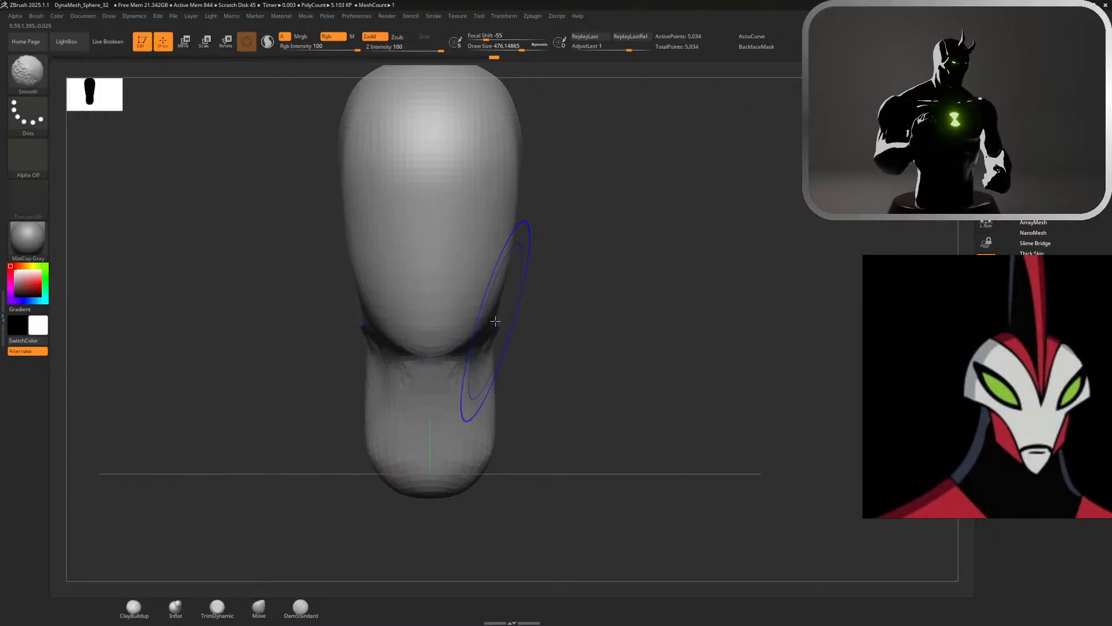
alt+drag(596, 361, 690, 447)
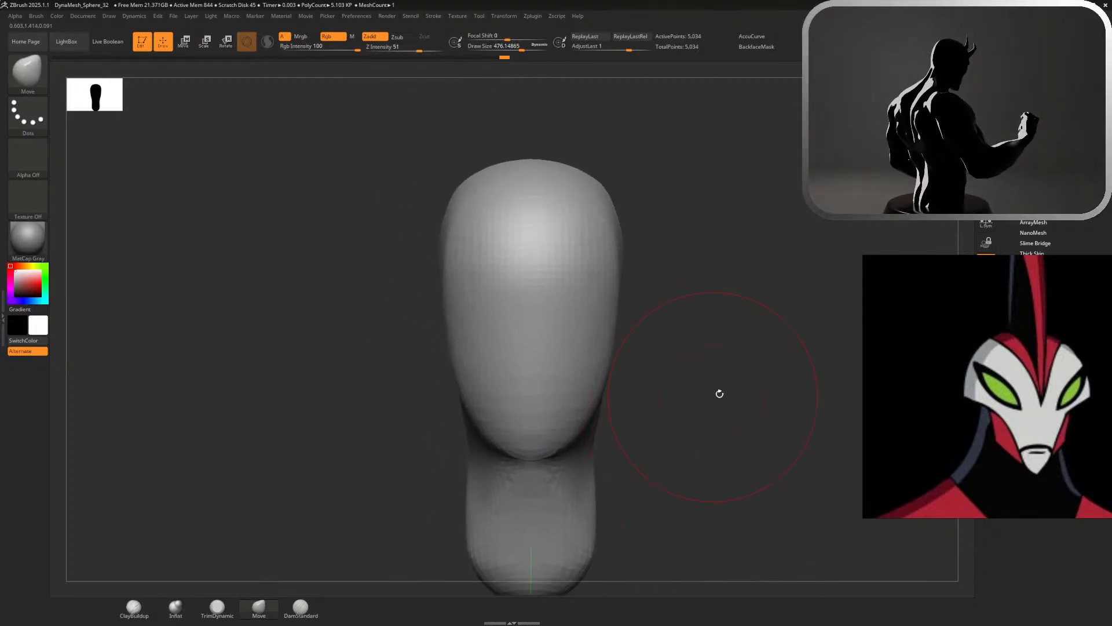
Carve the lower and rear edges of the jaw with DamStandard at a draw size of about 476, and smooth the adjoining neck
drag(720, 393, 672, 388)
shift+drag(342, 429, 301, 435)
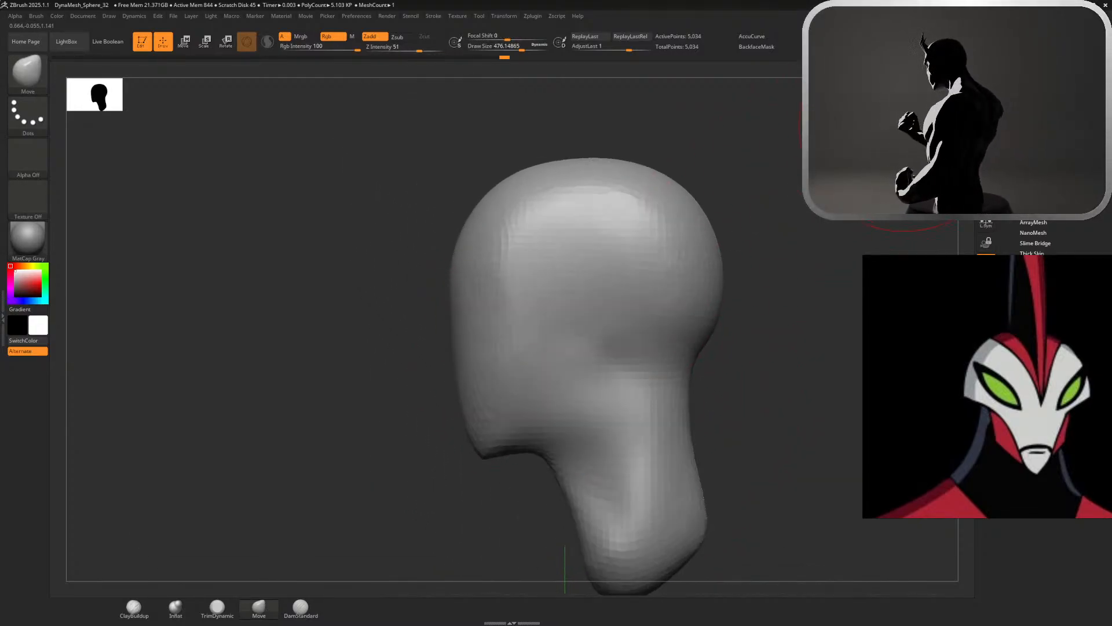
click(301, 605)
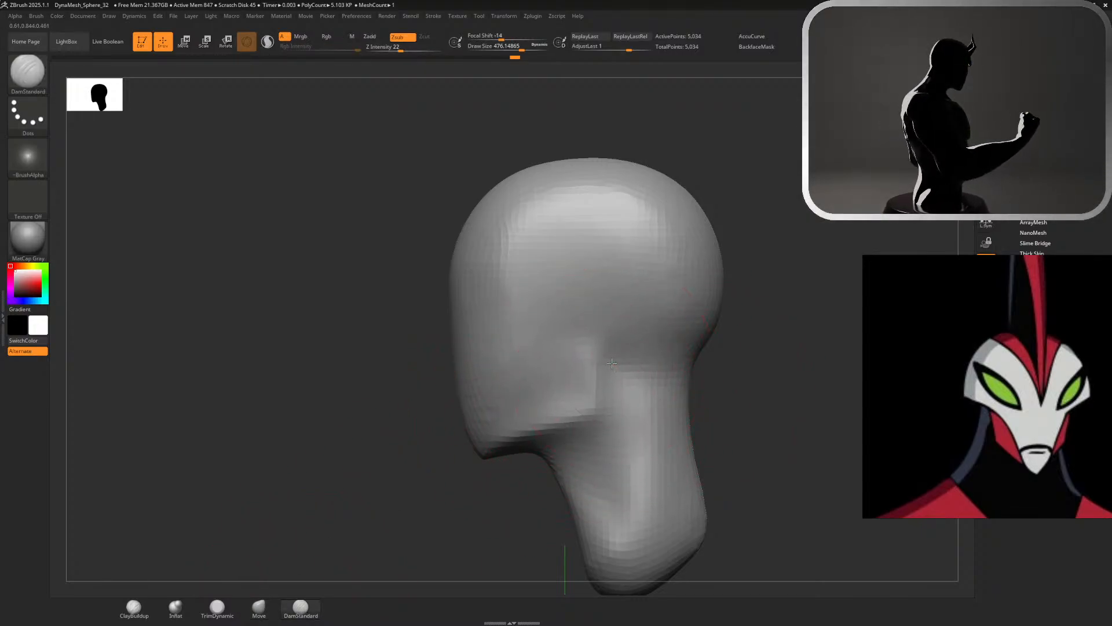
key(shift)
shift+drag(644, 411, 641, 428)
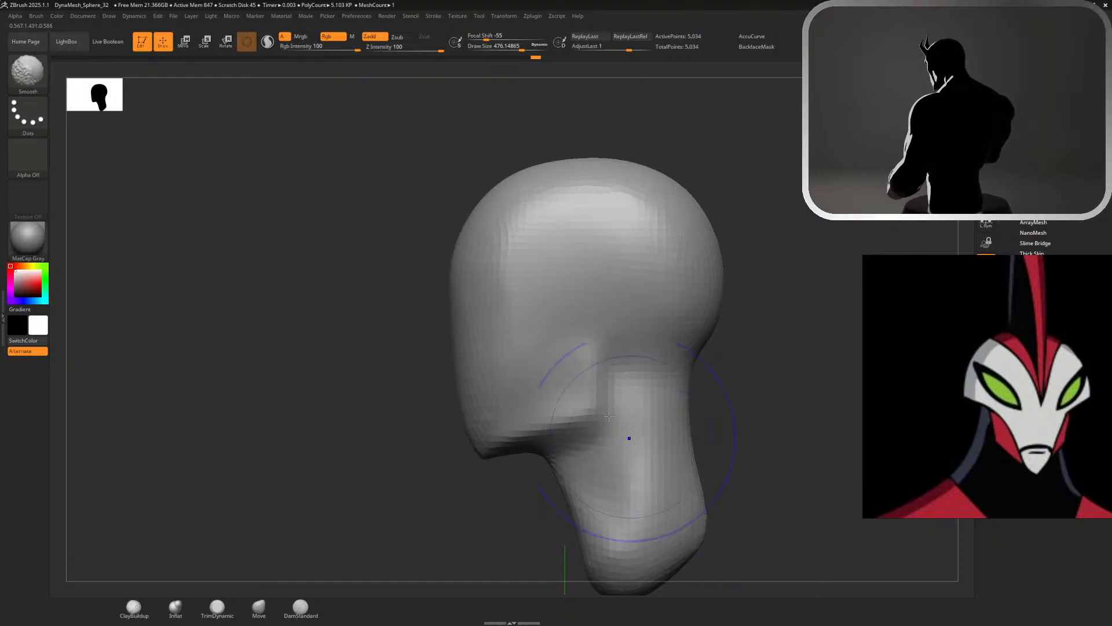
Flatten the side planes of the face from the temple down to the jaw with TrimDynamic at a draw size of about 476
mouse_move(731, 374)
mouse_down()
mouse_move(763, 380)
mouse_move(810, 365)
mouse_up()
drag(814, 199, 939, 125)
mouse_move(629, 337)
mouse_down()
mouse_move(698, 340)
mouse_move(387, 438)
mouse_up()
click(226, 609)
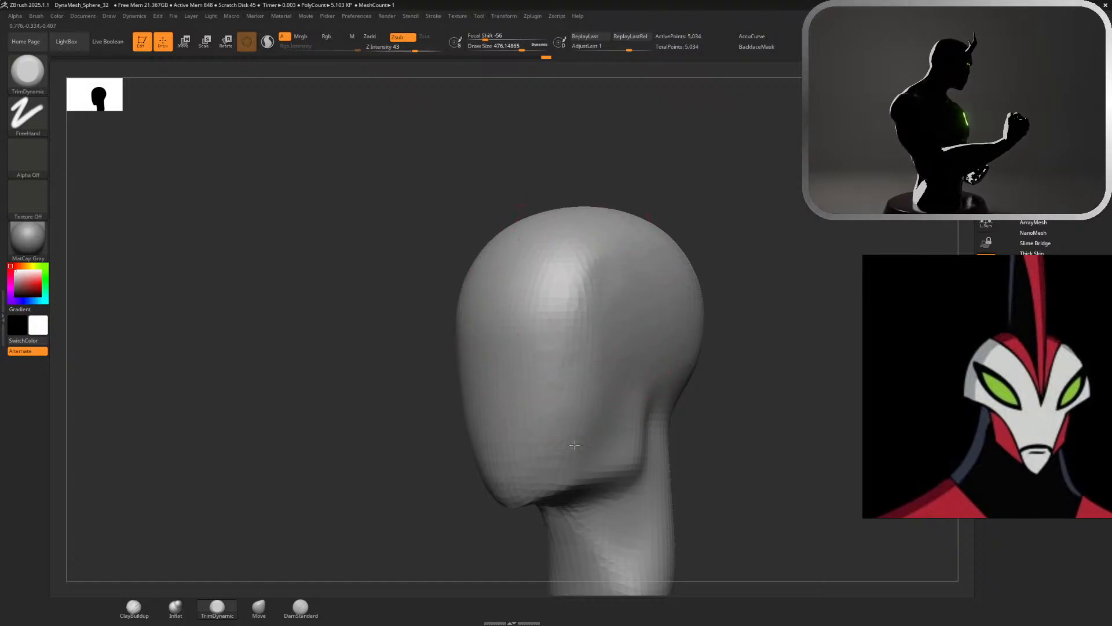
drag(637, 272, 588, 371)
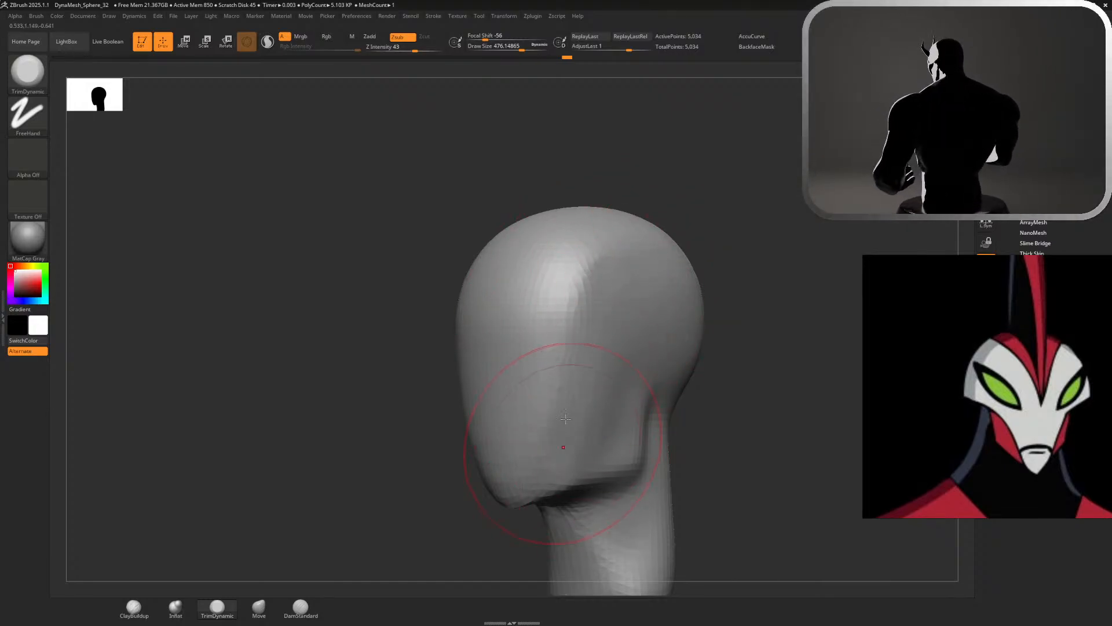
drag(609, 261, 591, 338)
mouse_move(582, 270)
mouse_down()
mouse_move(556, 417)
mouse_move(571, 402)
mouse_up()
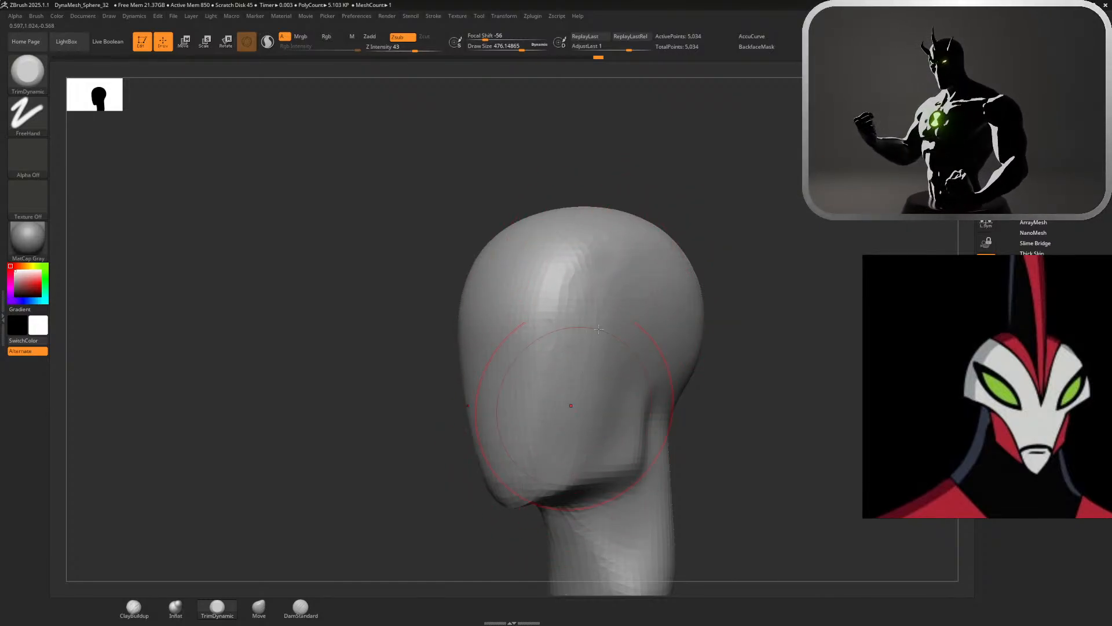
drag(633, 290, 575, 459)
mouse_move(585, 267)
mouse_down()
mouse_move(570, 355)
mouse_move(591, 311)
mouse_up()
mouse_move(757, 298)
mouse_down()
mouse_move(826, 299)
mouse_move(722, 301)
mouse_up()
mouse_move(589, 310)
mouse_down()
mouse_move(594, 283)
mouse_move(567, 385)
mouse_up()
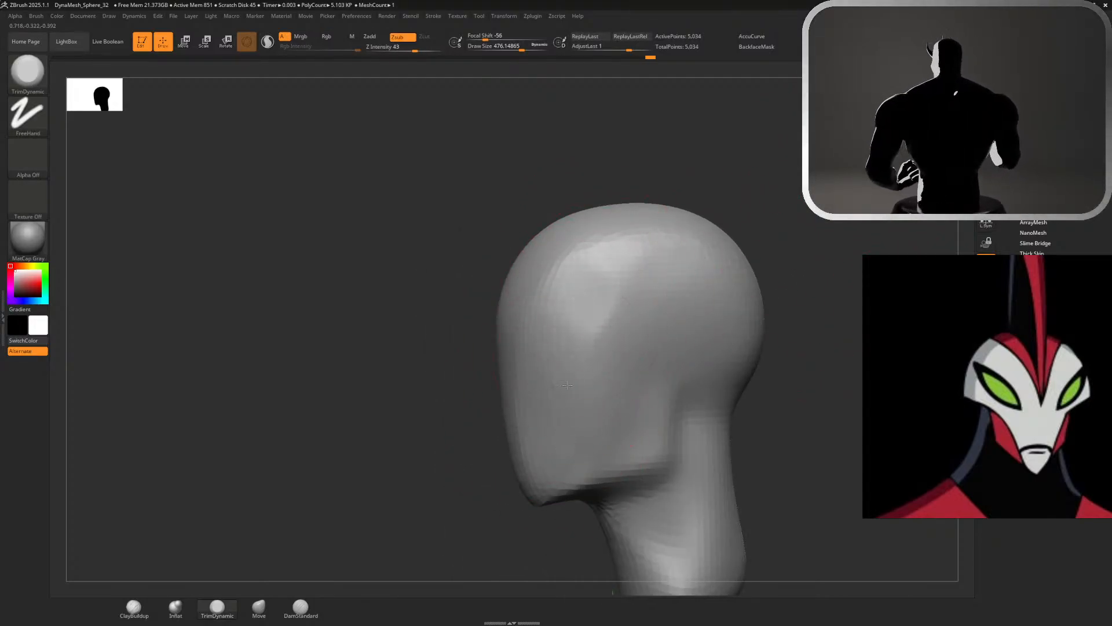
drag(630, 307, 605, 430)
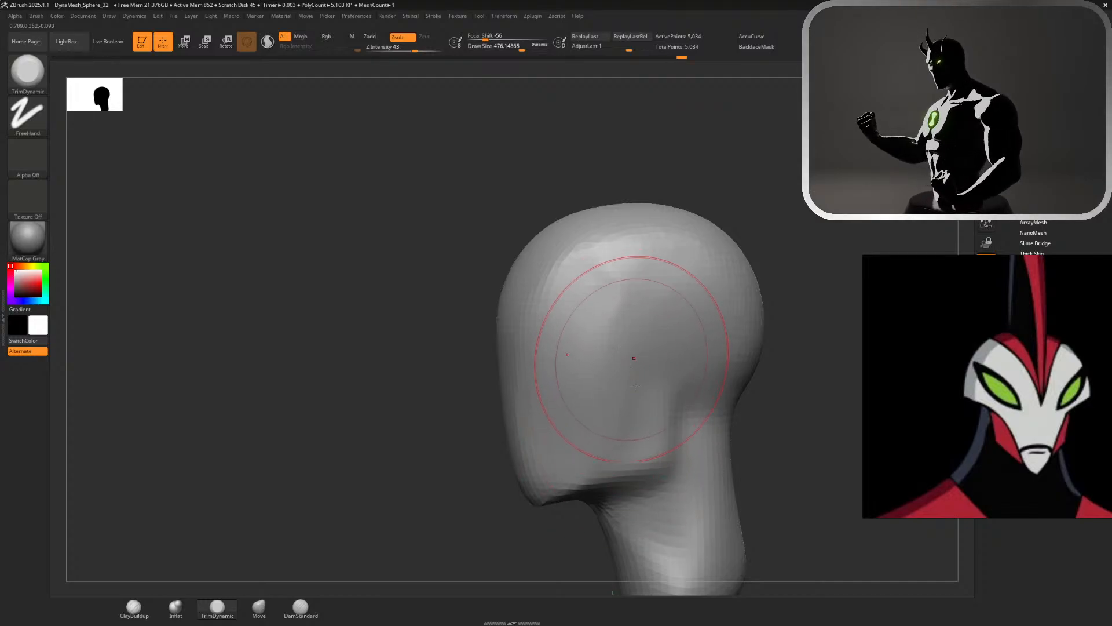
Build up the cheek and side of the jaw with ClayBuildup at a draw size of about 293
click(132, 616)
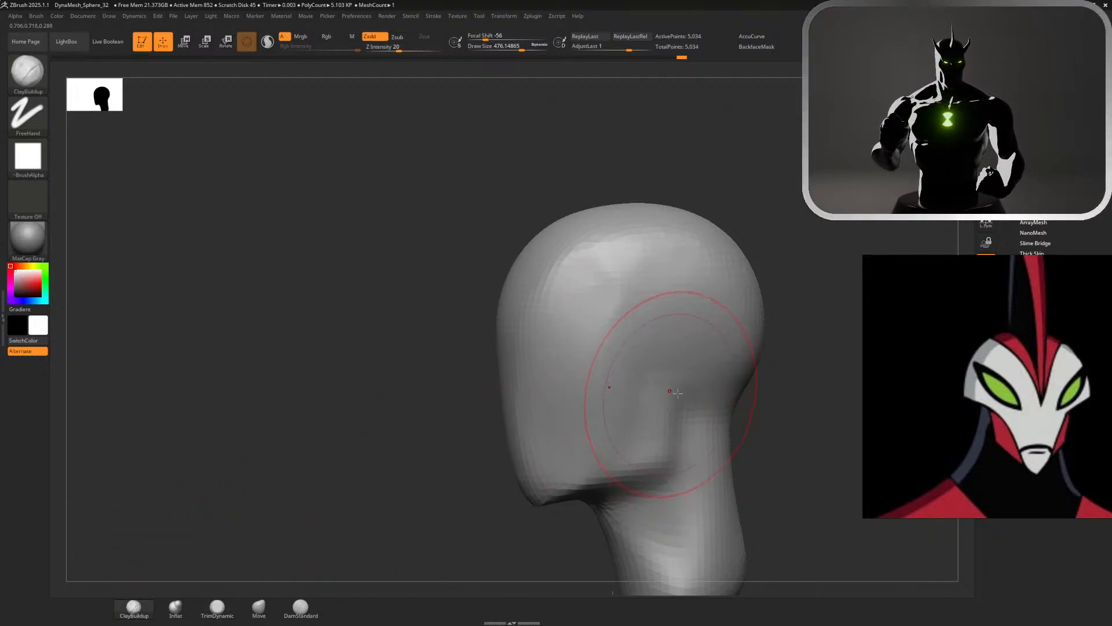
key(s)
click(675, 393)
mouse_move(597, 460)
mouse_down()
mouse_move(637, 432)
mouse_move(655, 386)
mouse_move(664, 437)
mouse_move(610, 440)
mouse_move(620, 397)
mouse_move(671, 340)
mouse_up()
shift+drag(730, 290, 693, 302)
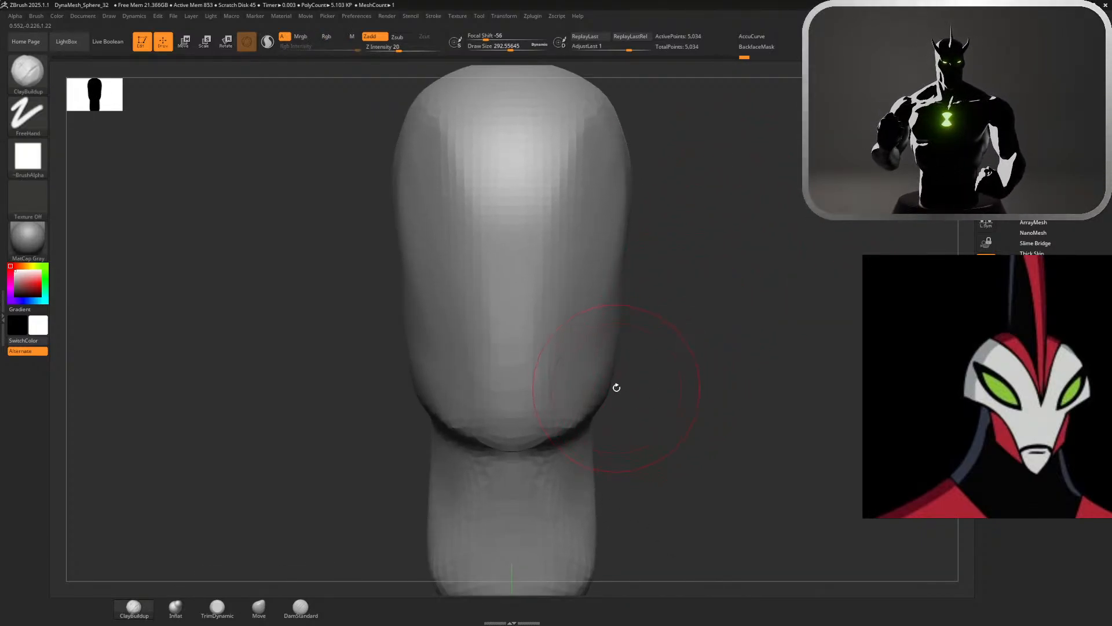
Pull the chin down into a point and adjust the jaw corners with the Move brush, smoothing the side of the jaw
click(250, 612)
drag(514, 445, 513, 471)
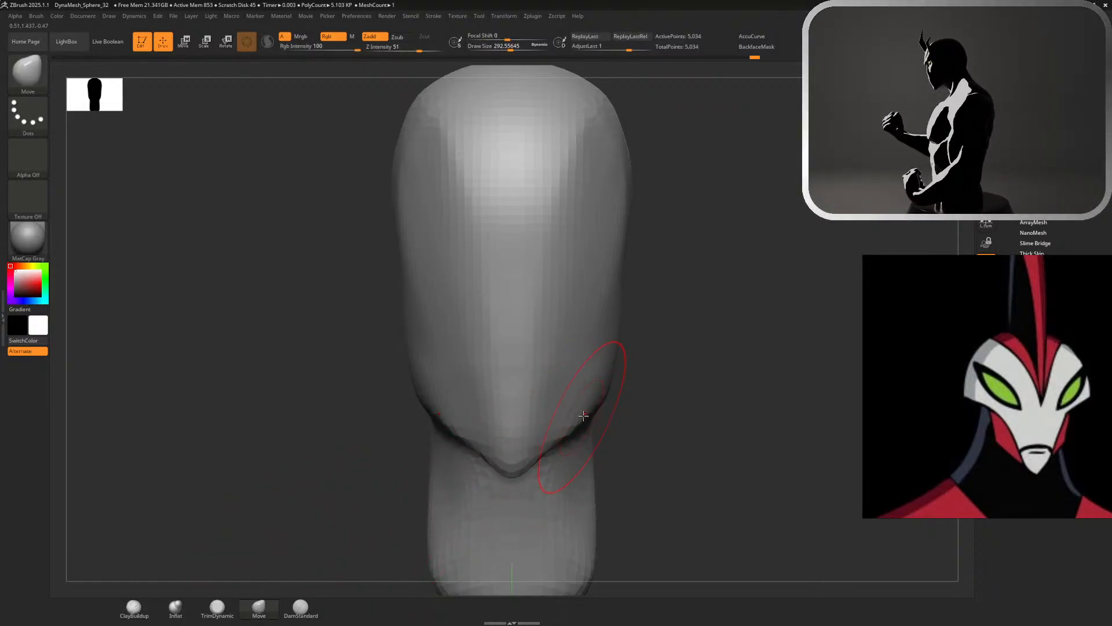
mouse_move(629, 407)
mouse_down()
mouse_move(612, 382)
mouse_move(614, 403)
mouse_up()
mouse_move(696, 390)
mouse_down()
mouse_move(719, 388)
mouse_move(620, 354)
mouse_up()
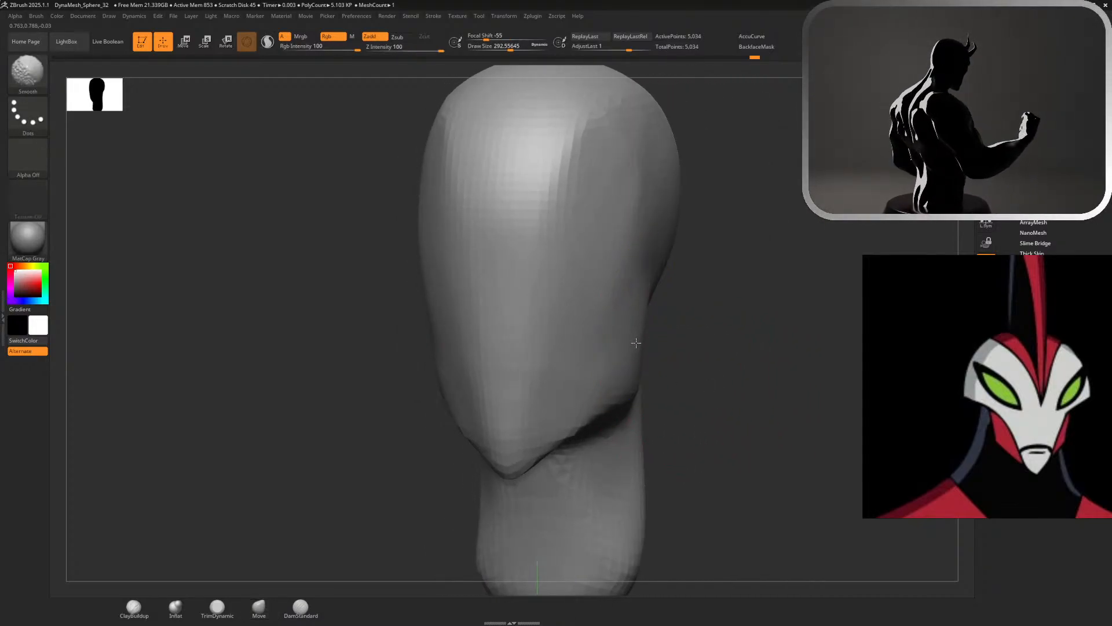
drag(610, 410, 625, 398)
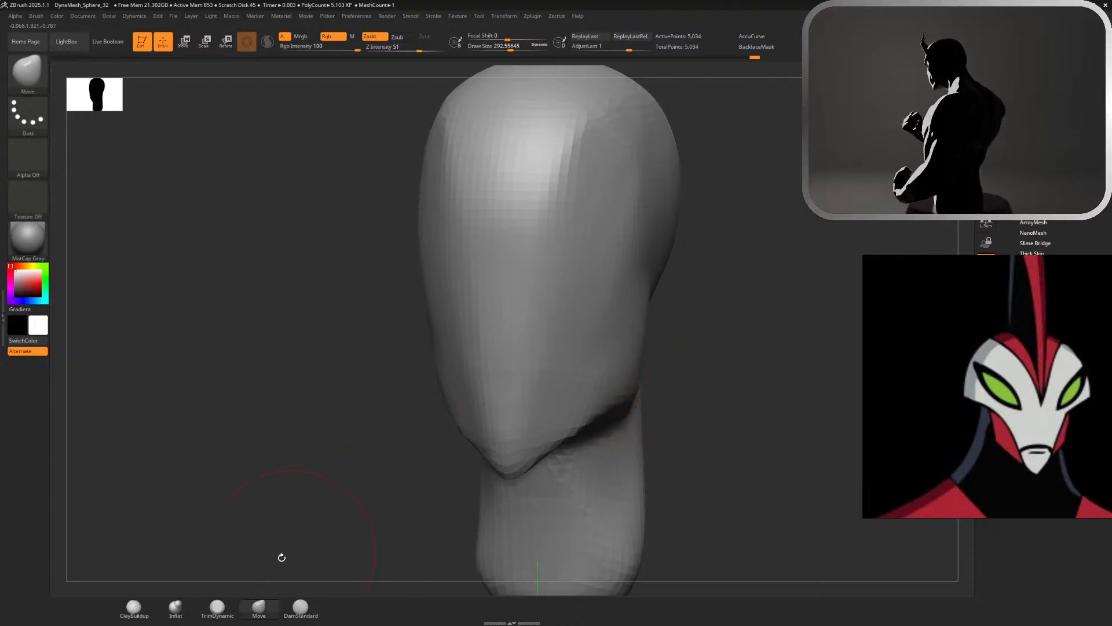
Sharpen the jawline from the chin to the jaw corner and behind the jaw with DamStandard, and switch to the TrimDynamic brush
click(148, 609)
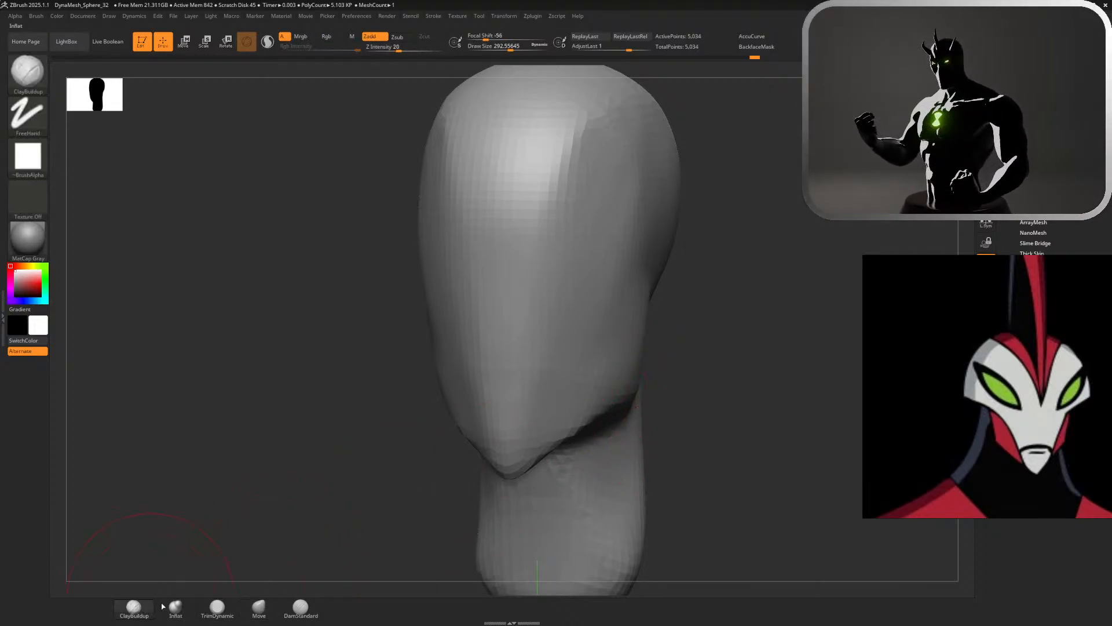
click(300, 605)
mouse_move(708, 407)
mouse_down()
mouse_move(561, 429)
mouse_move(674, 383)
mouse_up()
drag(534, 438, 647, 386)
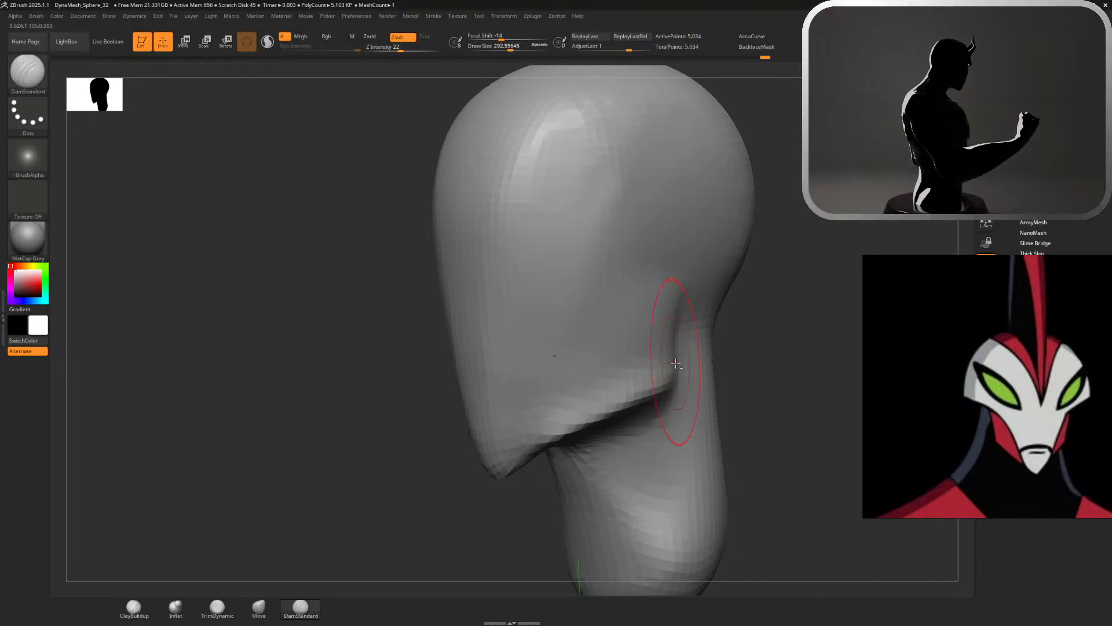
mouse_move(669, 326)
mouse_down()
mouse_move(673, 375)
mouse_move(677, 305)
mouse_up()
key(ctrl+z)
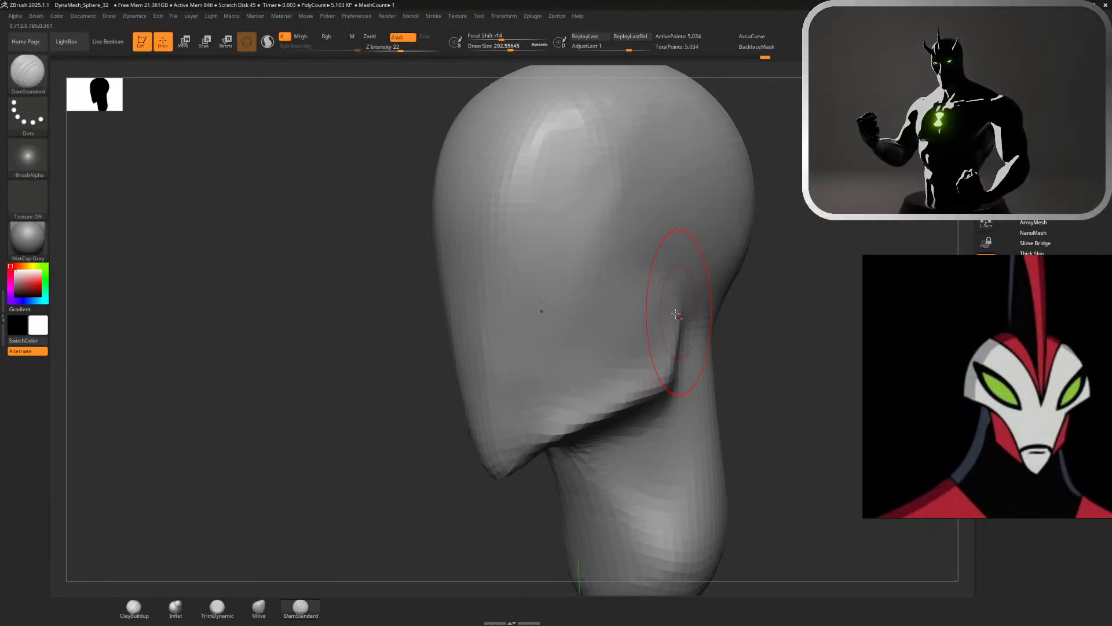
alt+drag(657, 389, 486, 472)
mouse_move(618, 410)
shift+mouse_down()
mouse_move(633, 400)
mouse_move(541, 445)
mouse_move(643, 388)
mouse_move(539, 427)
shift+mouse_up()
click(217, 607)
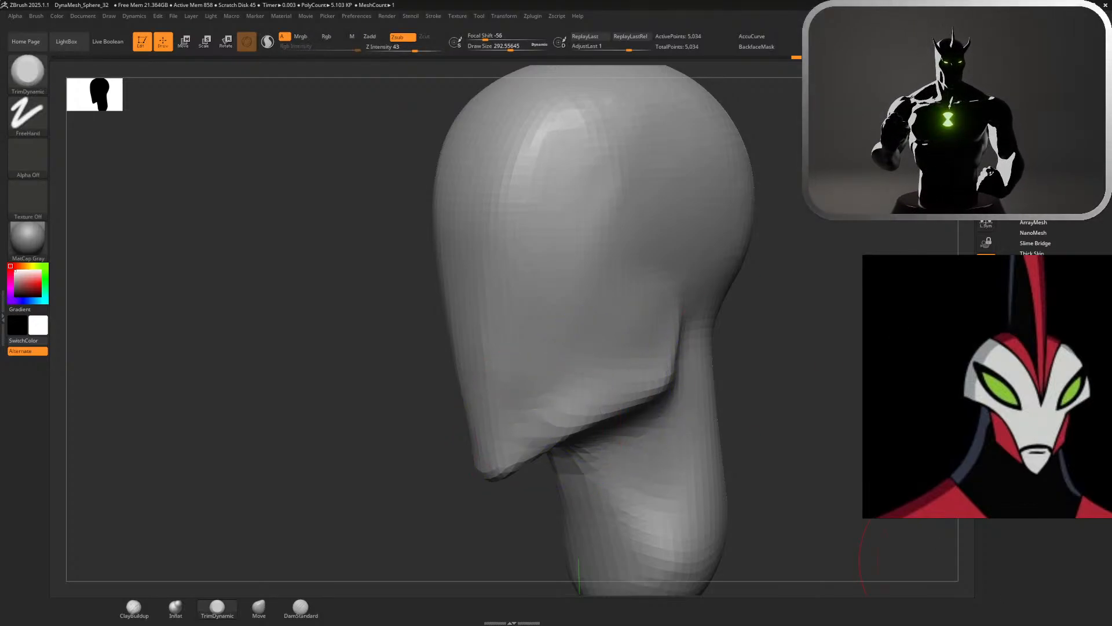
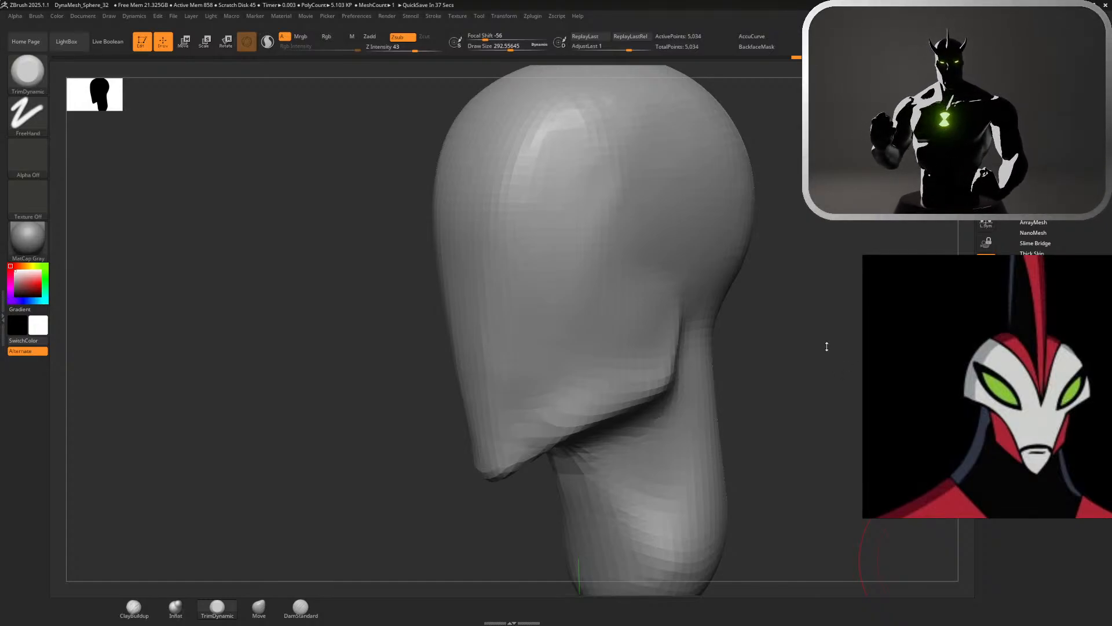
Smooth the bulge on the cheeks and along the side of the jaw with the Smooth brush
shift+drag(793, 382, 846, 383)
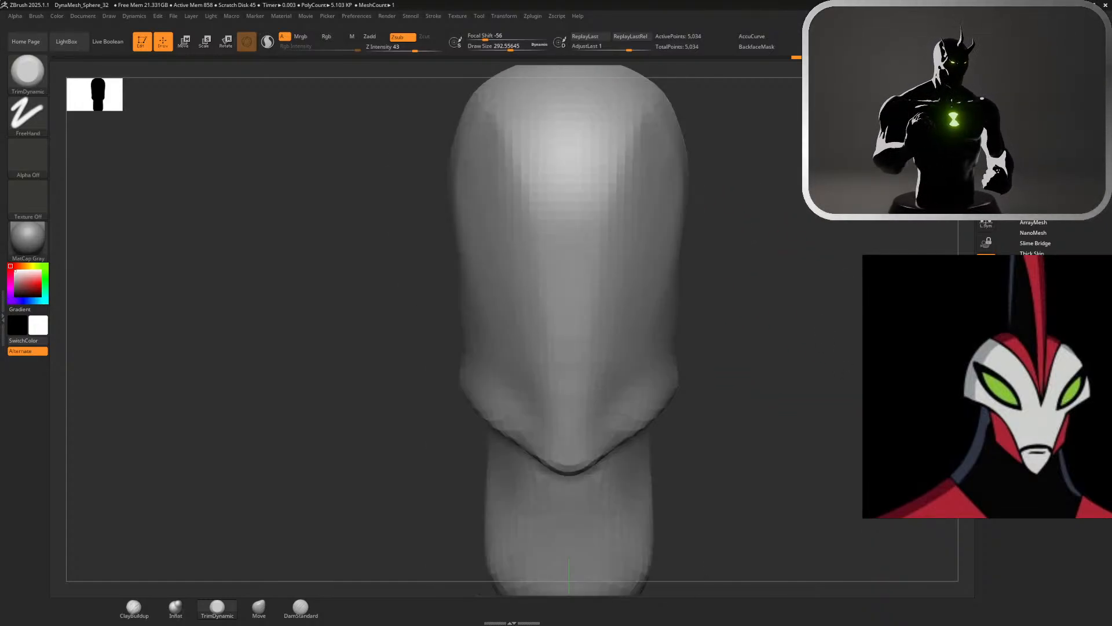
mouse_move(753, 360)
mouse_down()
mouse_move(603, 386)
mouse_move(696, 325)
mouse_up()
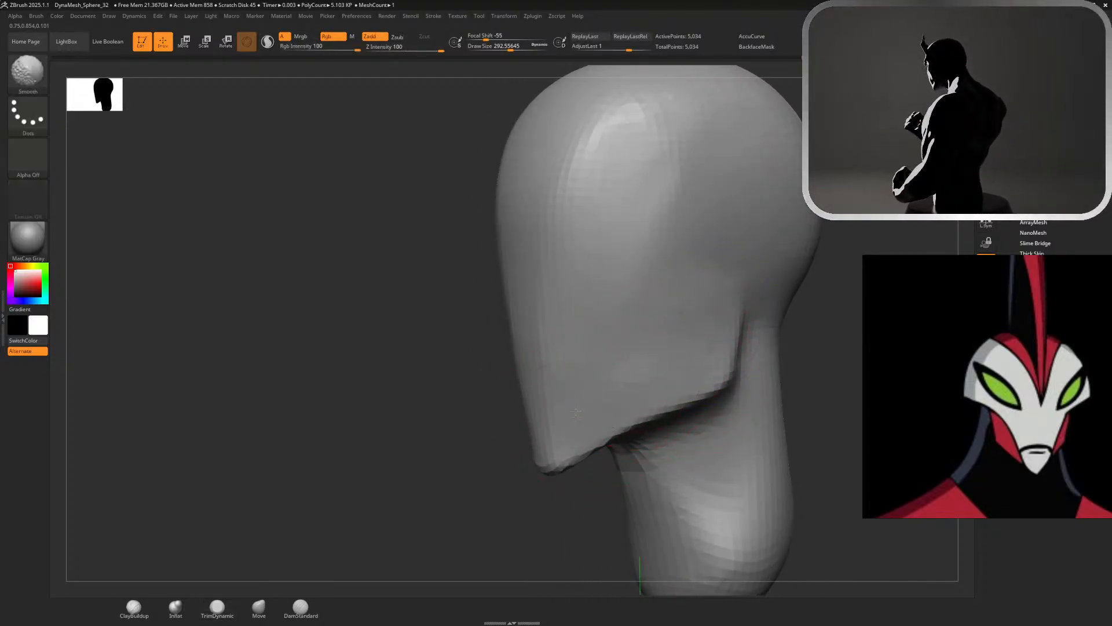
mouse_move(863, 234)
alt+mouse_down()
mouse_move(840, 174)
mouse_move(852, 290)
mouse_move(881, 185)
mouse_move(893, 186)
mouse_move(765, 228)
alt+mouse_up()
key(f)
key(s)
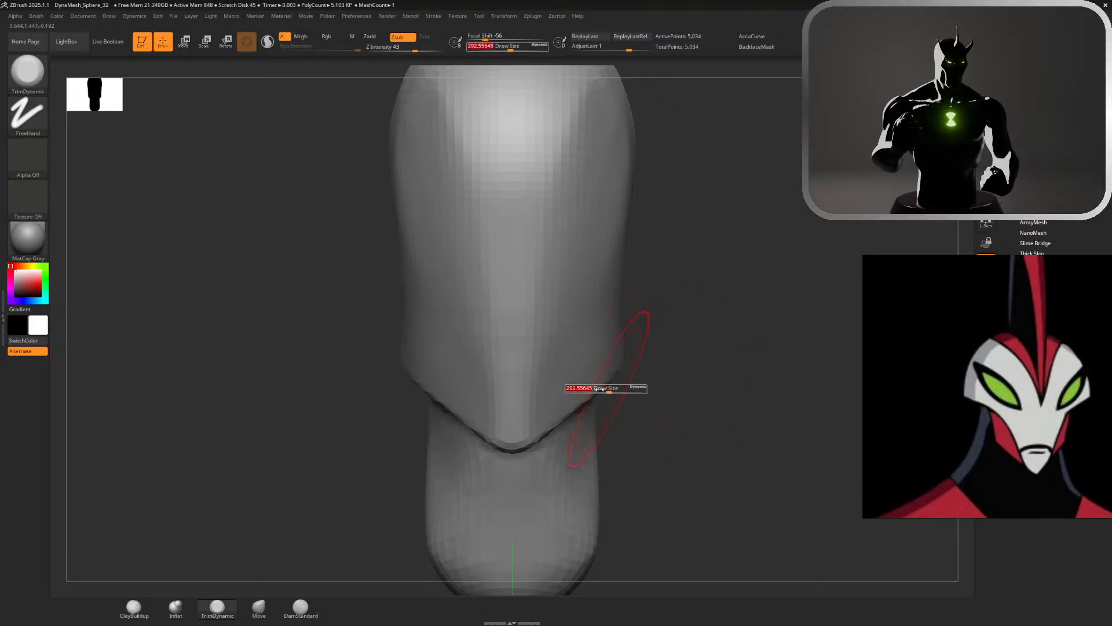
Narrow the chin into a sharper point from the front with the Move brush at a draw size of about 293
alt+drag(739, 374, 715, 342)
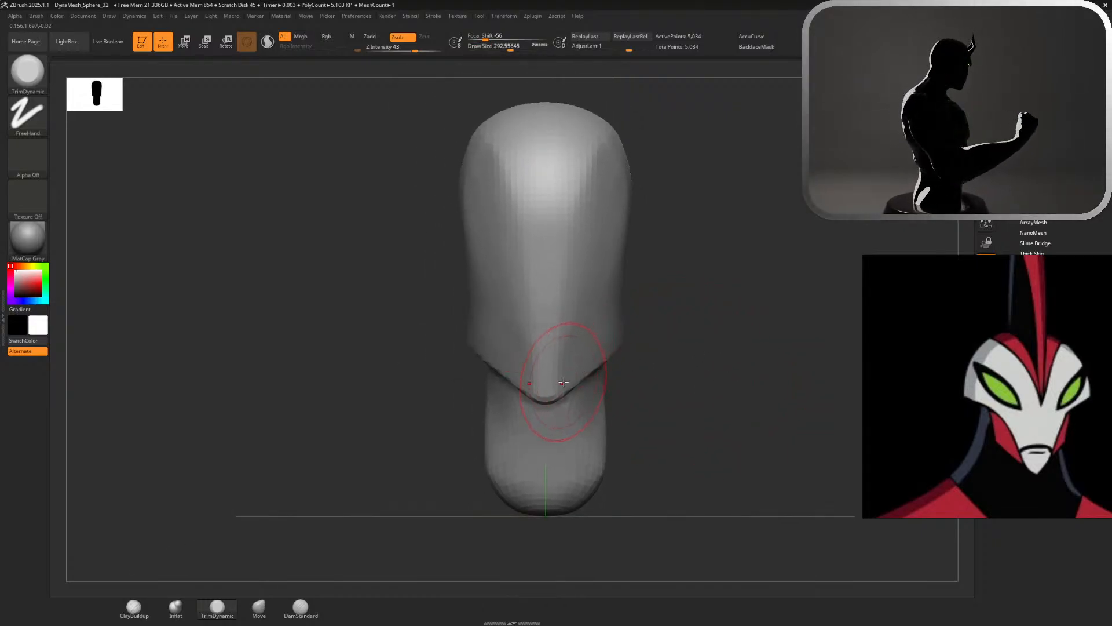
click(260, 608)
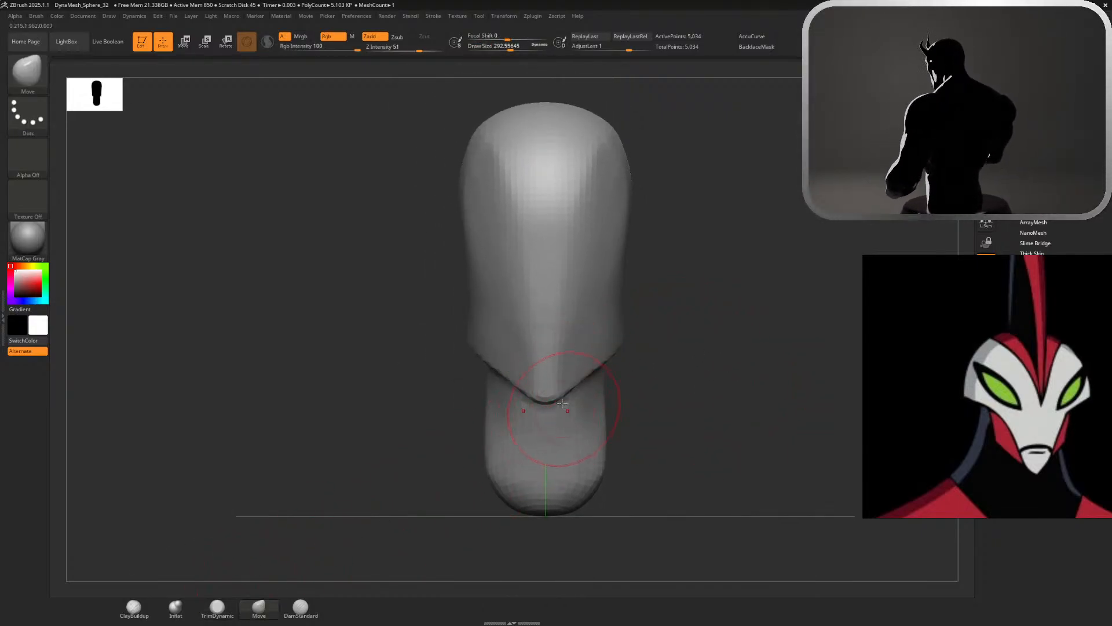
key(ctrl+z)
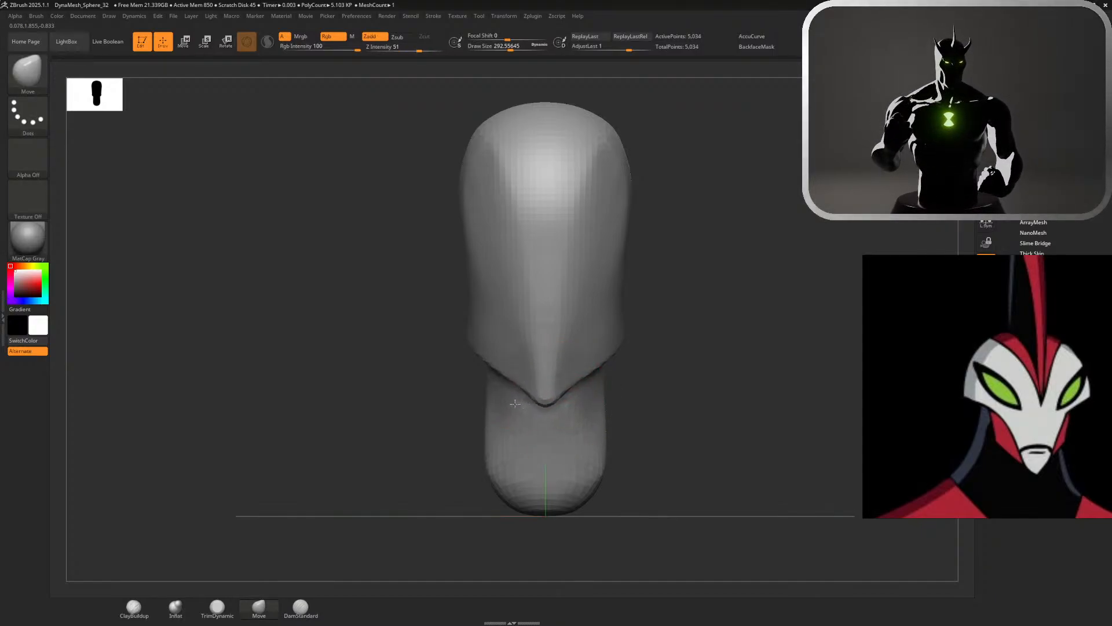
Try to smooth the sides of the face from the forehead down to the jaw corners
key(shift)
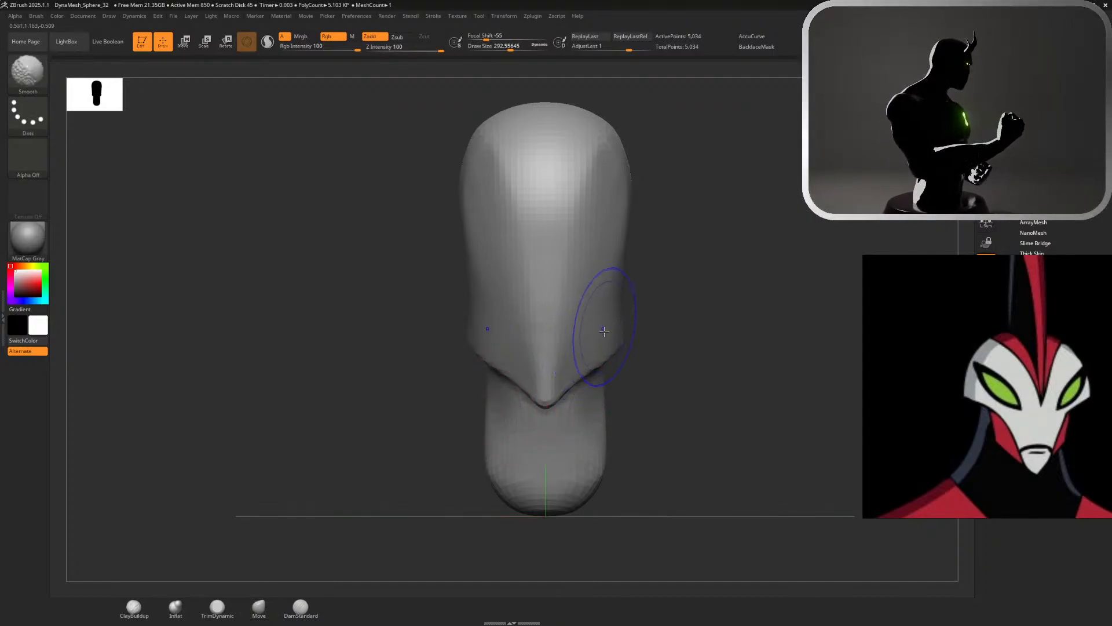
shift+drag(606, 324, 564, 198)
mouse_move(564, 200)
shift+mouse_down()
mouse_move(589, 326)
mouse_move(606, 299)
shift+mouse_up()
shift+drag(606, 299, 623, 315)
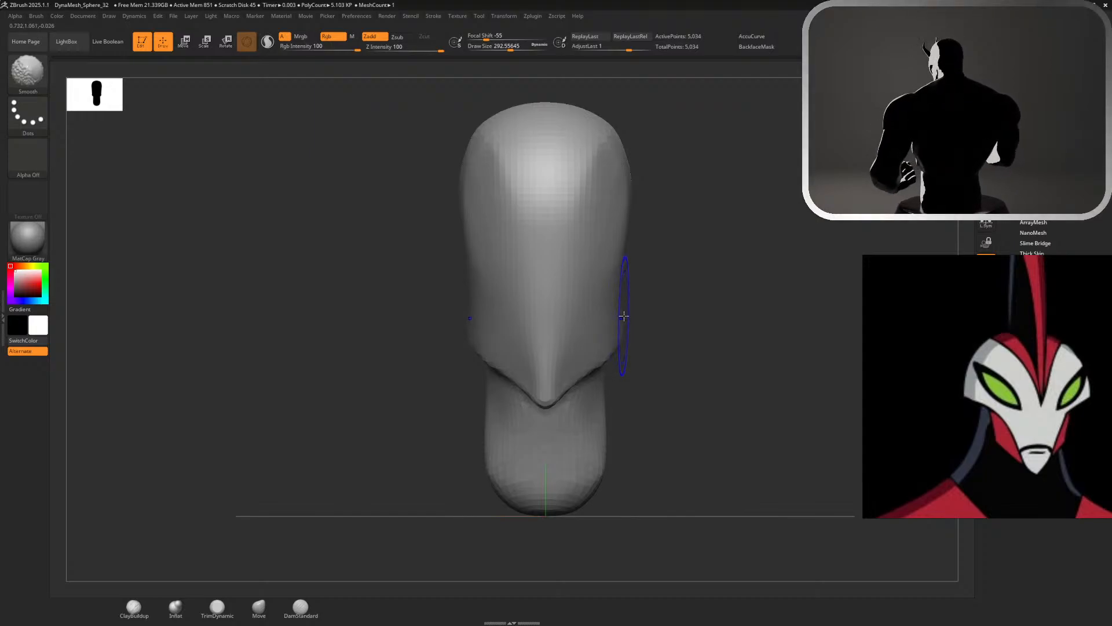
key(ctrl+z)
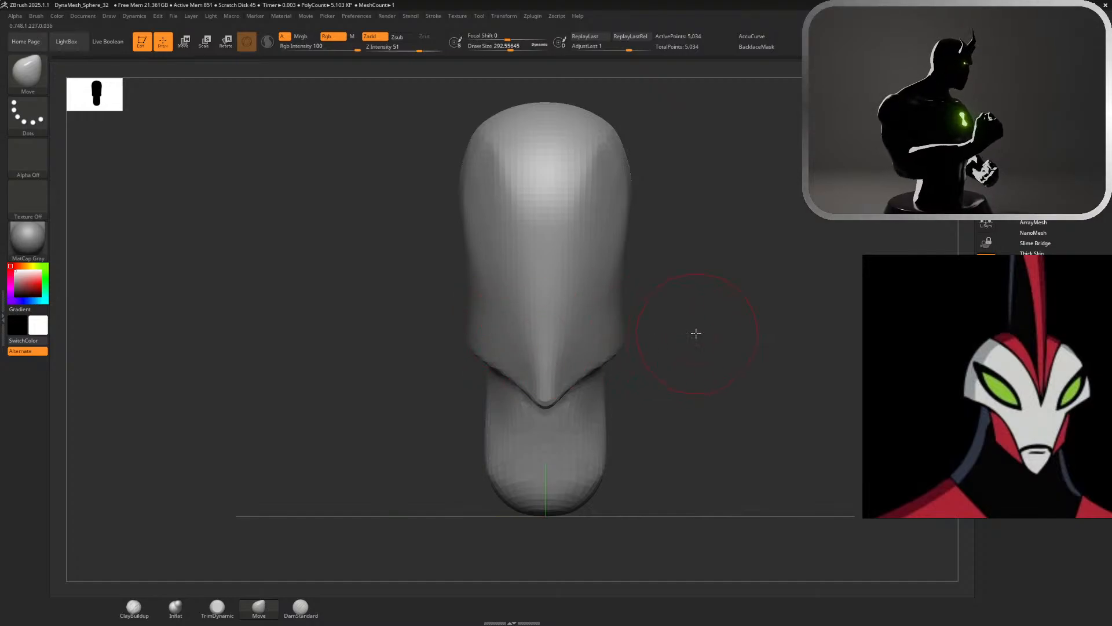
Examine the head shape and the jawline from the front and the side
alt+drag(655, 340, 650, 410)
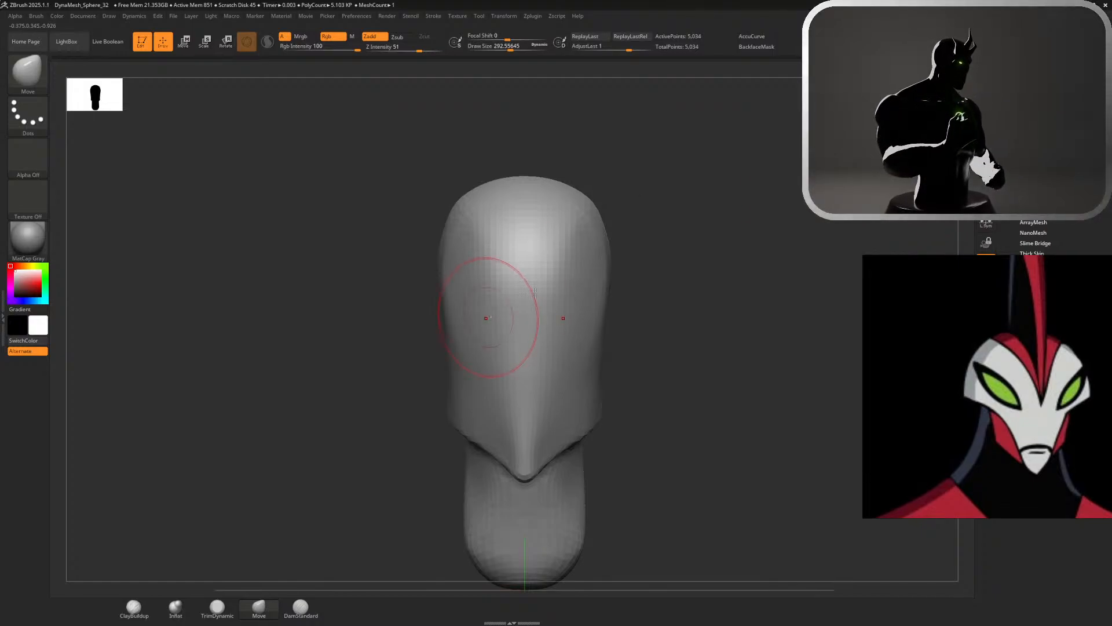
mouse_move(823, 255)
mouse_down()
mouse_move(669, 228)
mouse_move(697, 236)
mouse_up()
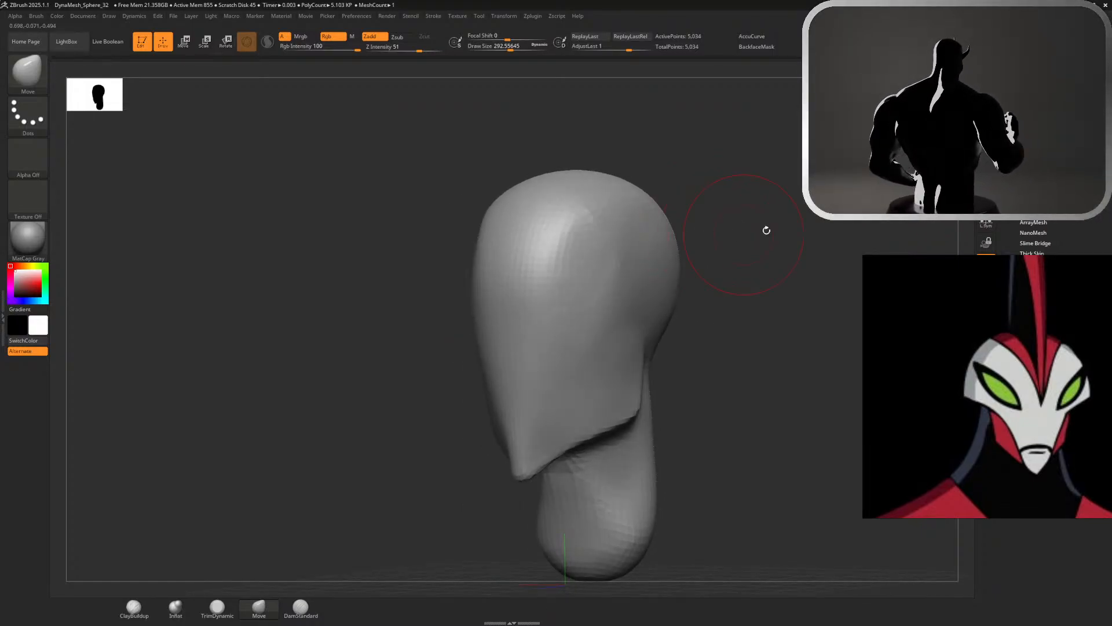
drag(769, 228, 752, 229)
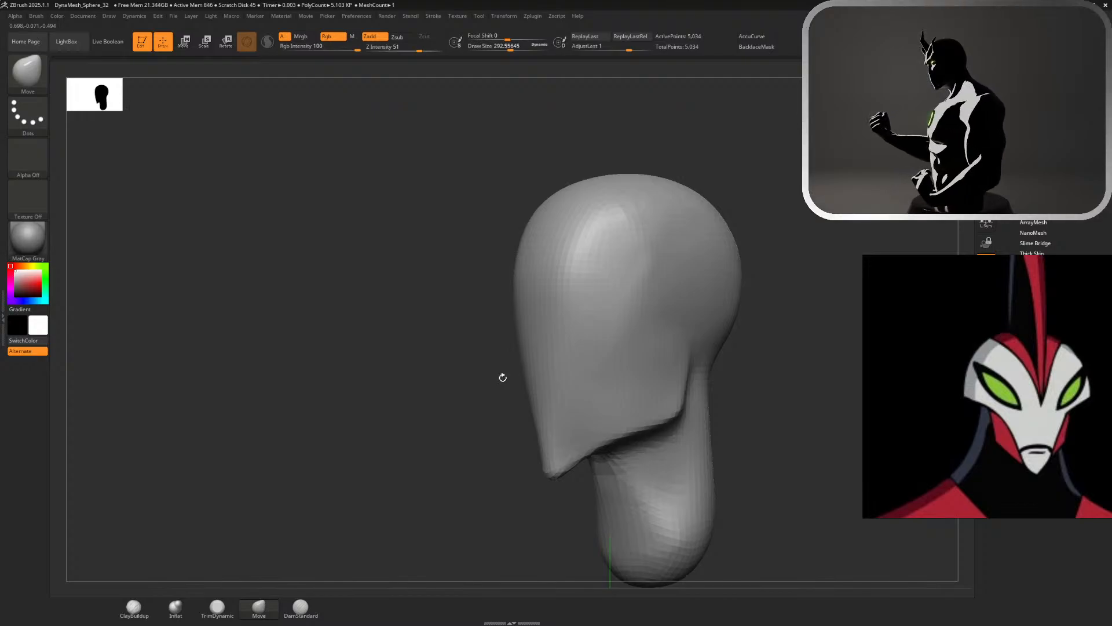
mouse_move(613, 439)
mouse_down()
mouse_move(606, 452)
mouse_move(645, 438)
mouse_up()
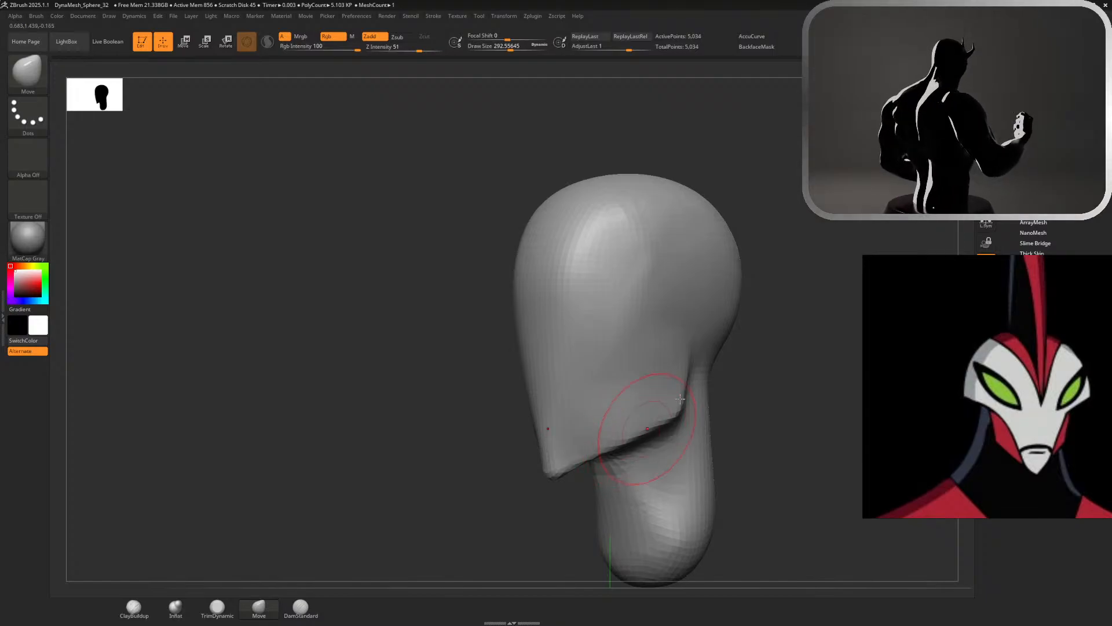
alt+drag(793, 267, 789, 191)
mouse_move(789, 232)
mouse_down()
mouse_move(846, 233)
mouse_move(789, 233)
mouse_up()
Move the reference board clear of the tool panel and zoom it out to the full-body character images
drag(942, 373, 2, 413)
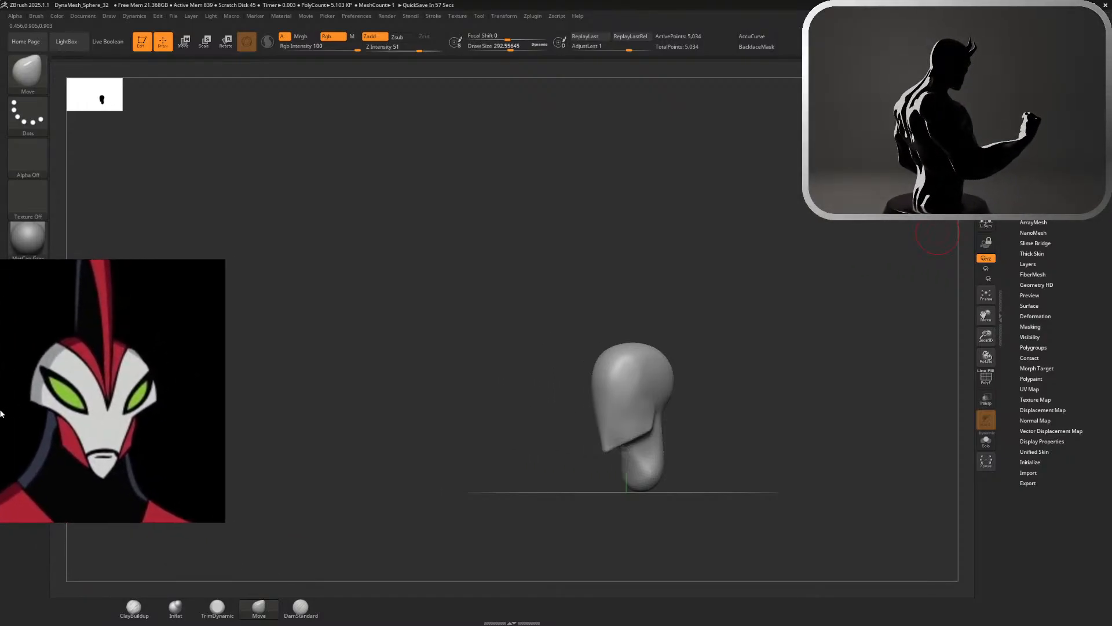
scroll(44, 413, down, 4)
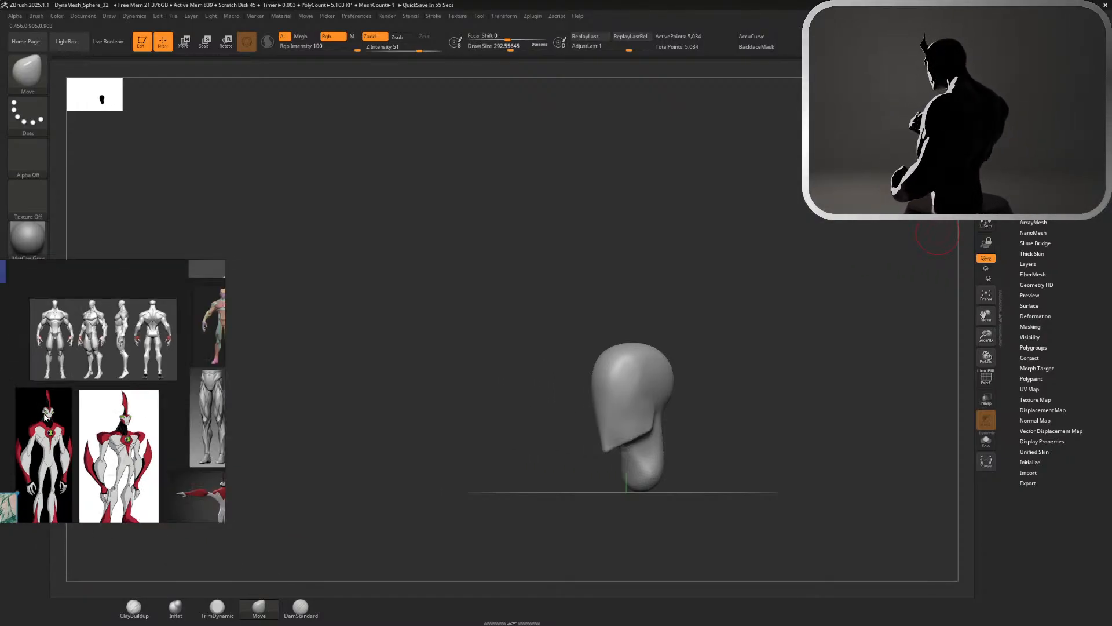
drag(50, 415, 85, 391)
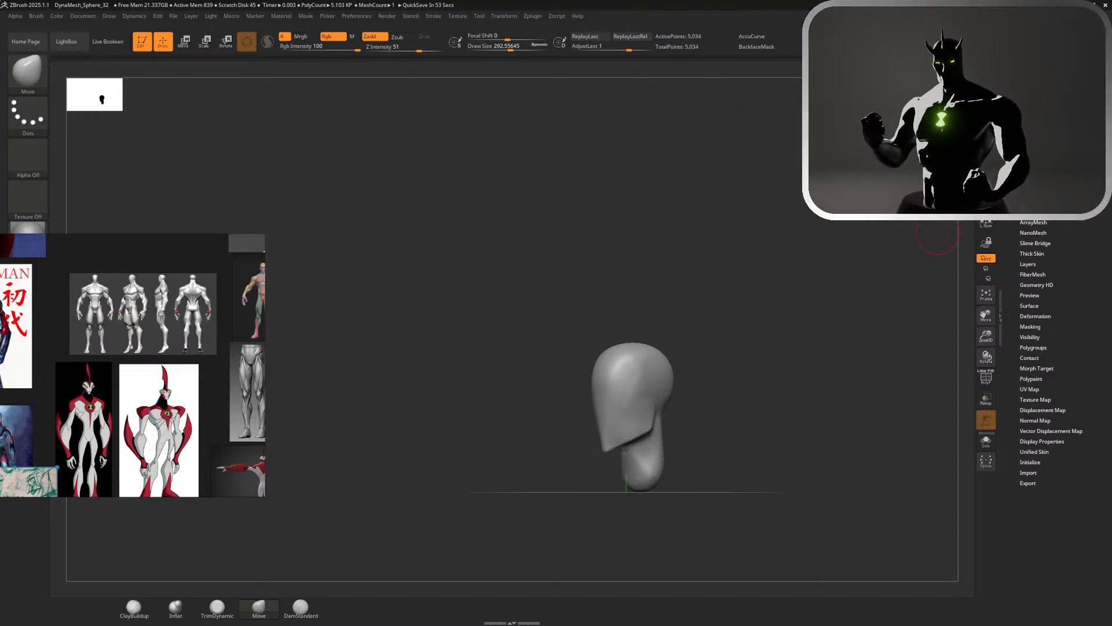
click(1032, 201)
click(1031, 202)
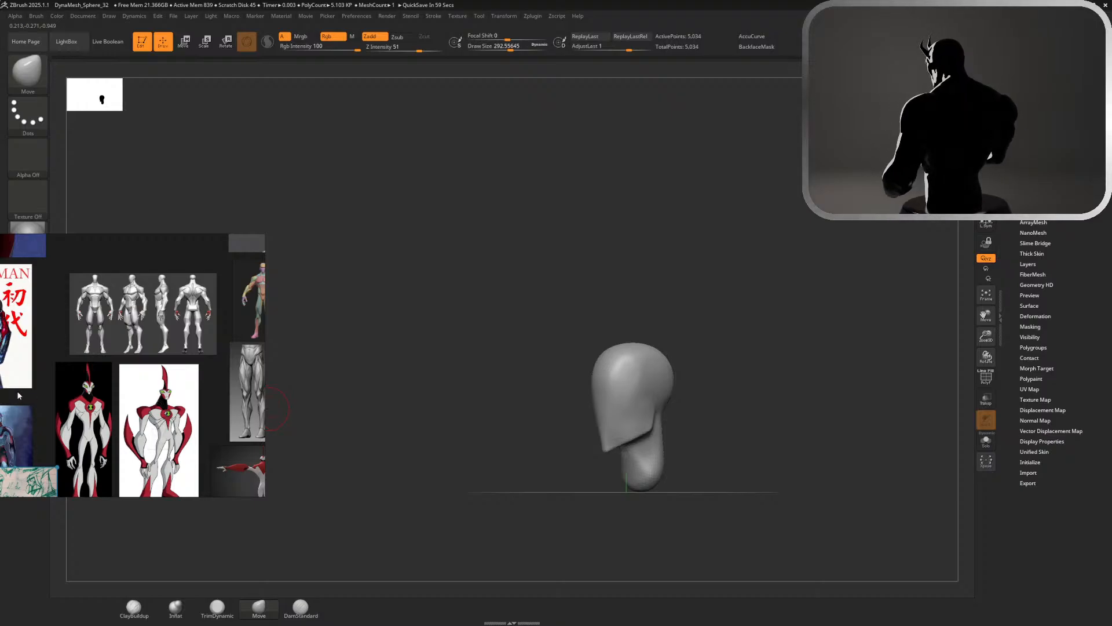
Compare the helmet sketches and the red-and-white character's head proportions on the reference board with the sculpted head
scroll(37, 413, down, 4)
scroll(17, 467, up, 7)
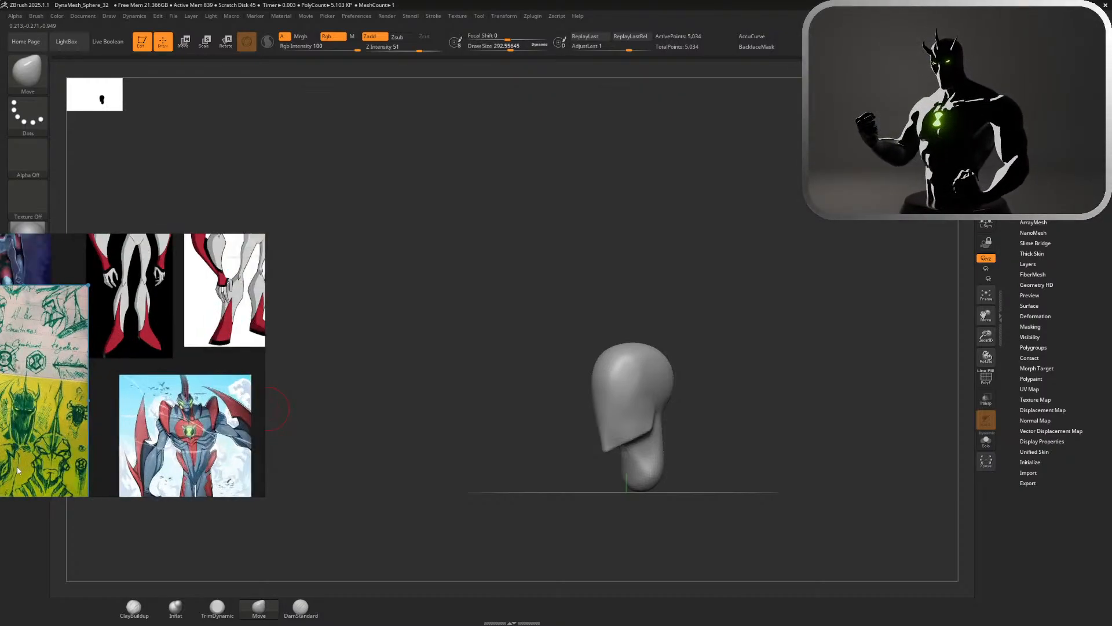
scroll(16, 467, up, 2)
scroll(16, 467, down, 4)
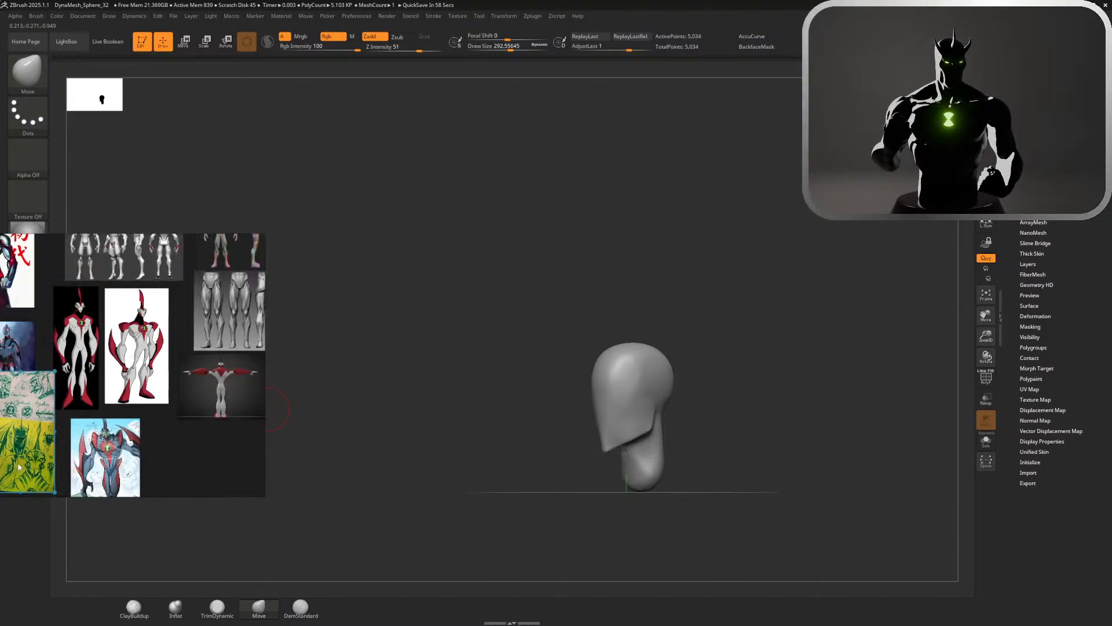
scroll(19, 467, down, 4)
scroll(25, 442, up, 6)
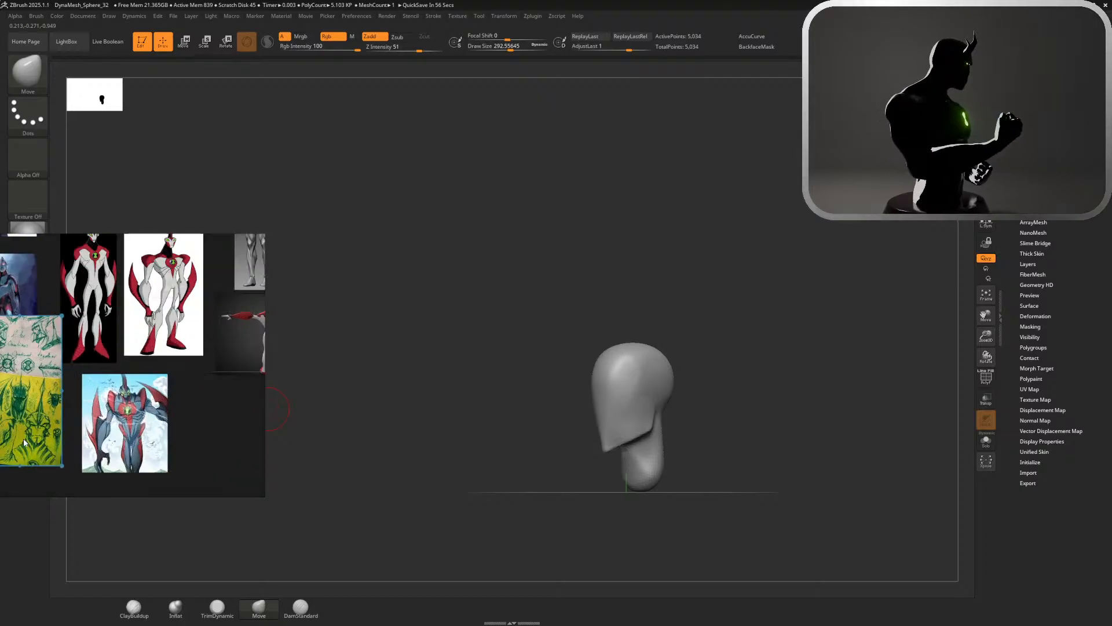
scroll(25, 442, up, 5)
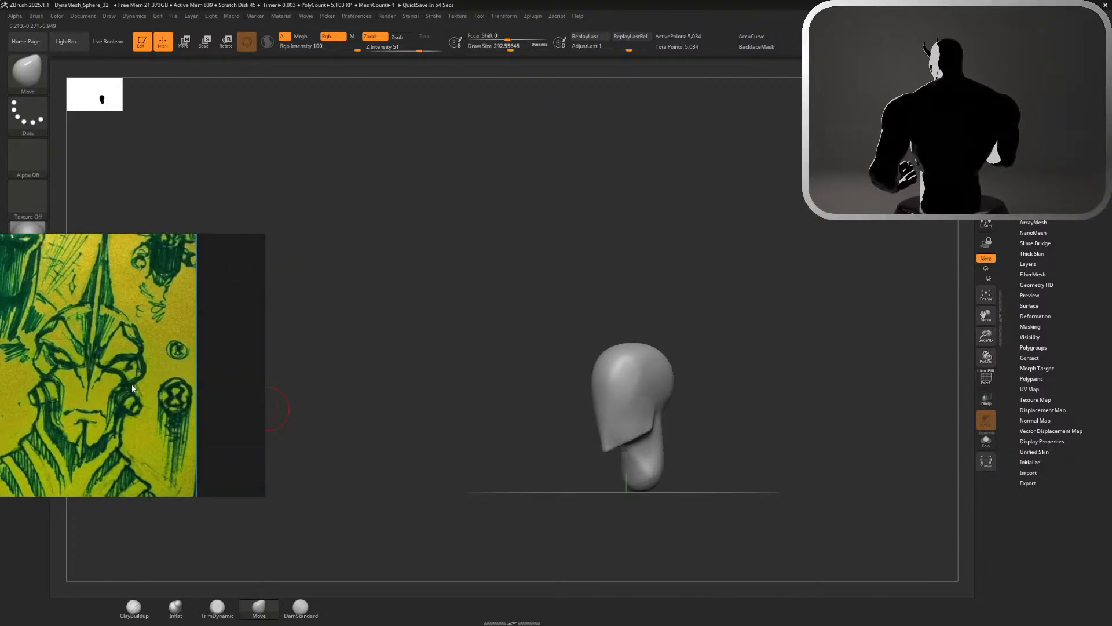
scroll(103, 441, down, 5)
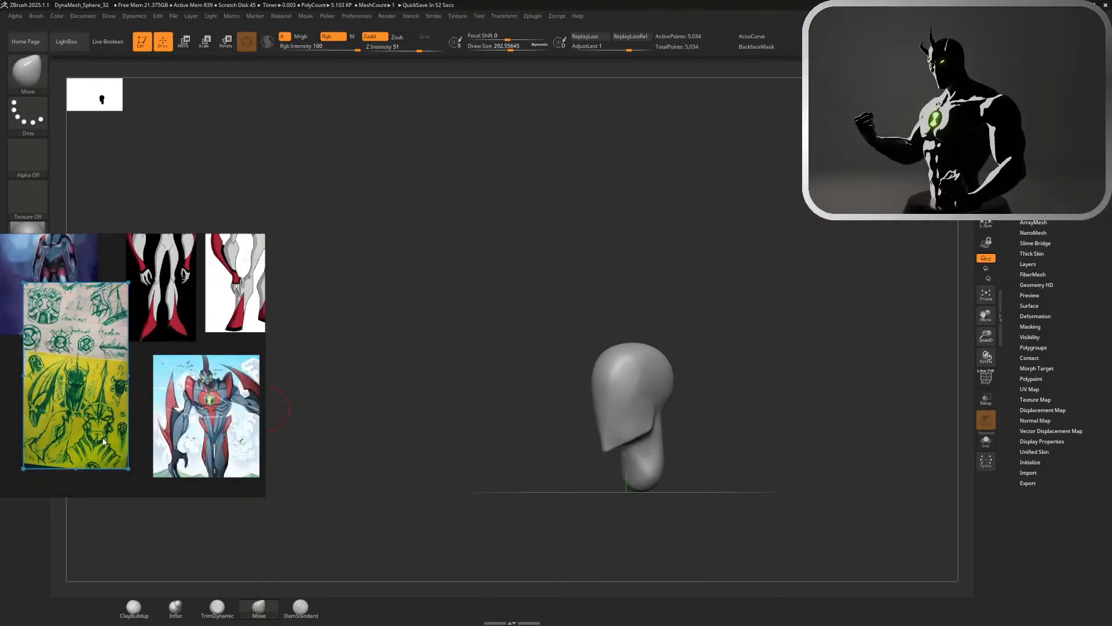
scroll(135, 269, up, 8)
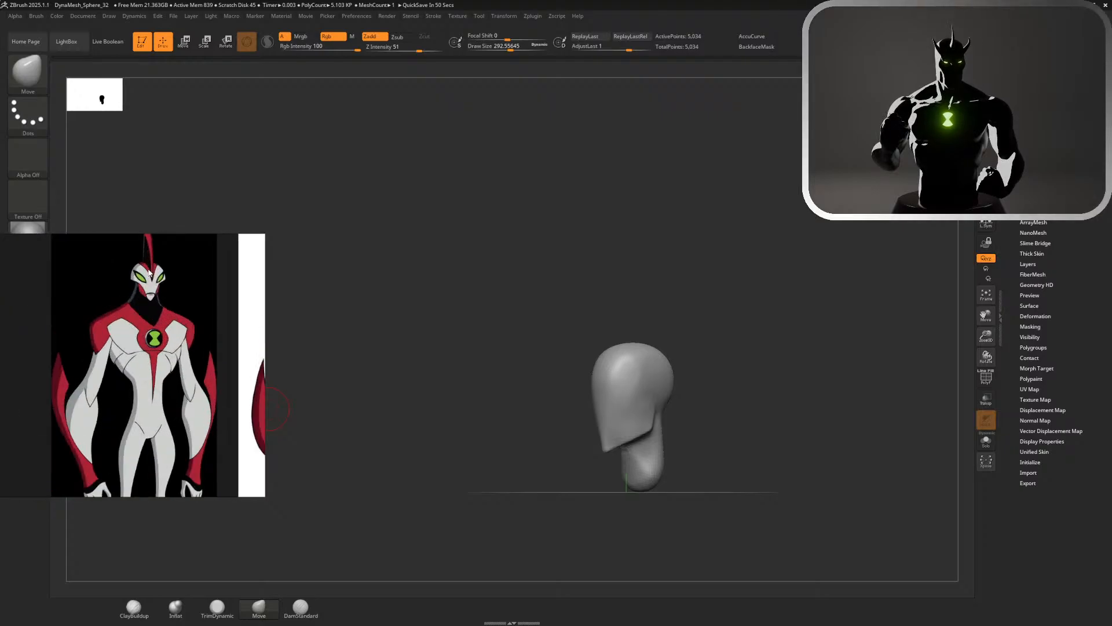
drag(382, 278, 406, 279)
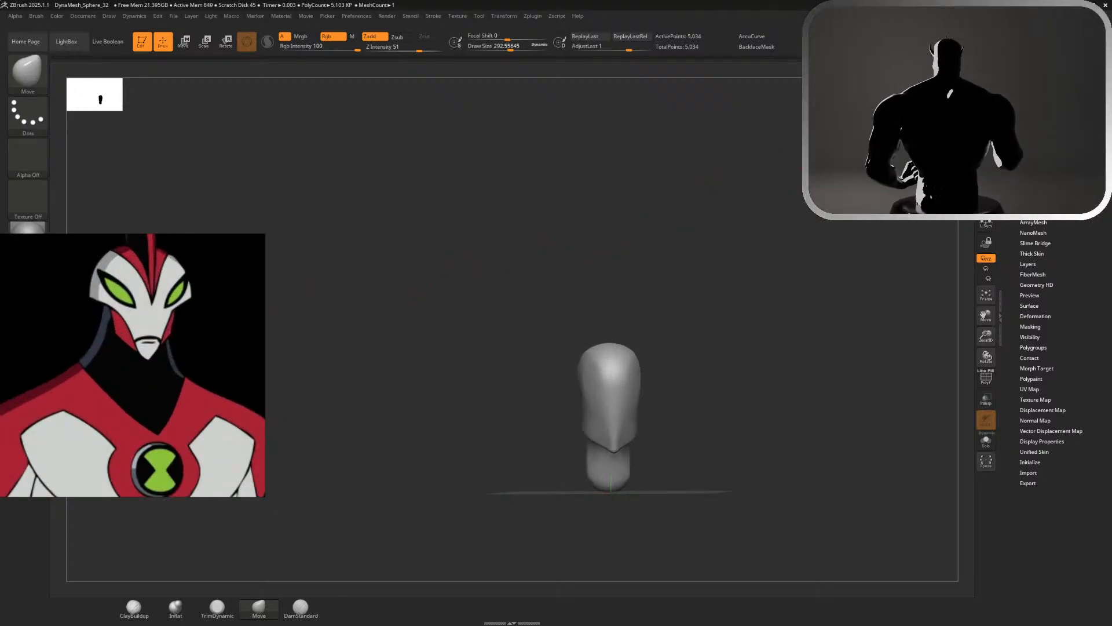
key(shift)
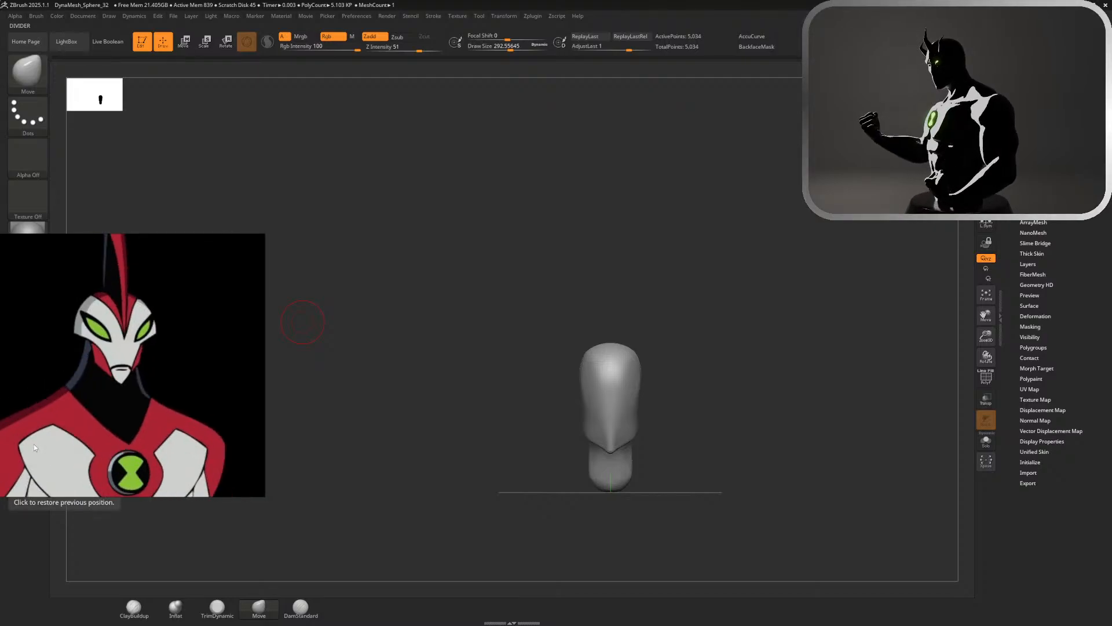
scroll(33, 444, down, 3)
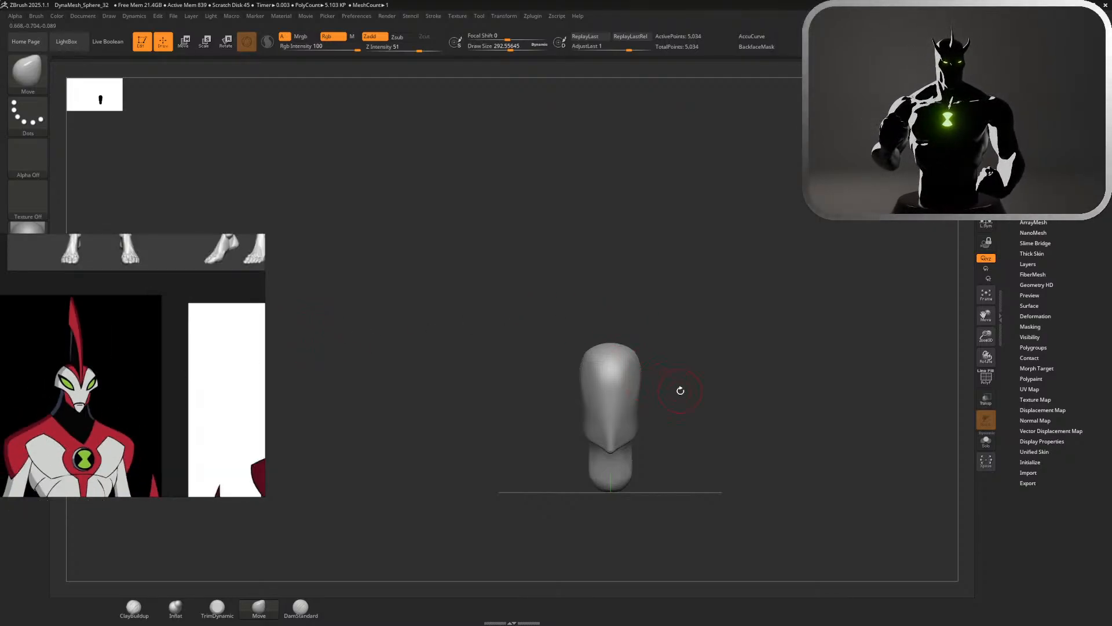
drag(701, 387, 680, 400)
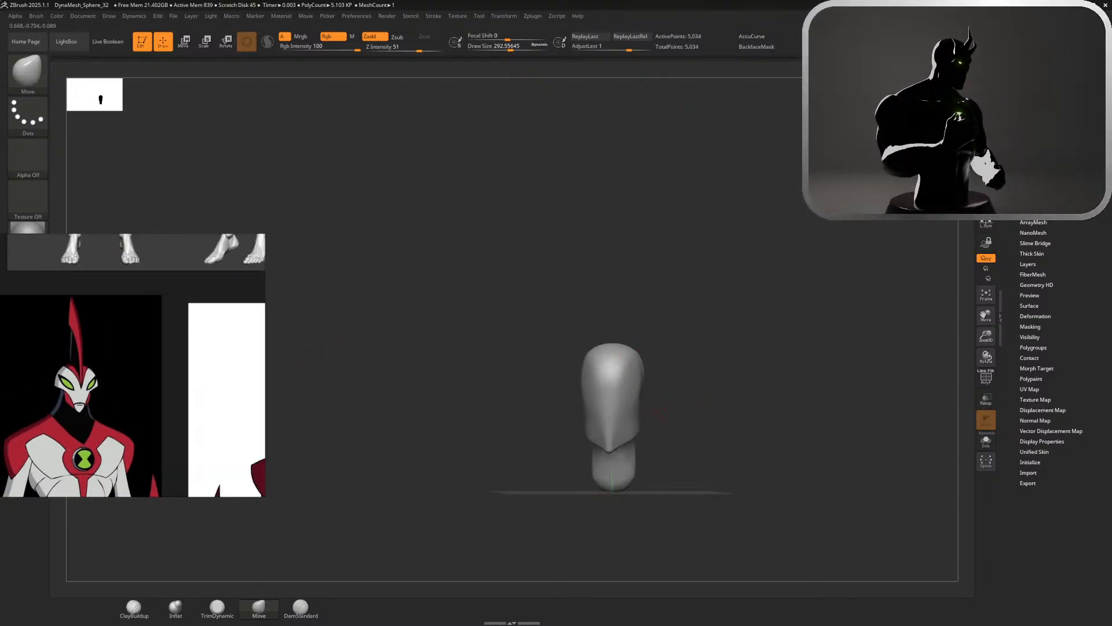
Mask the head from the crown down to mid-face, then invert the mask and blur its edge
key(f)
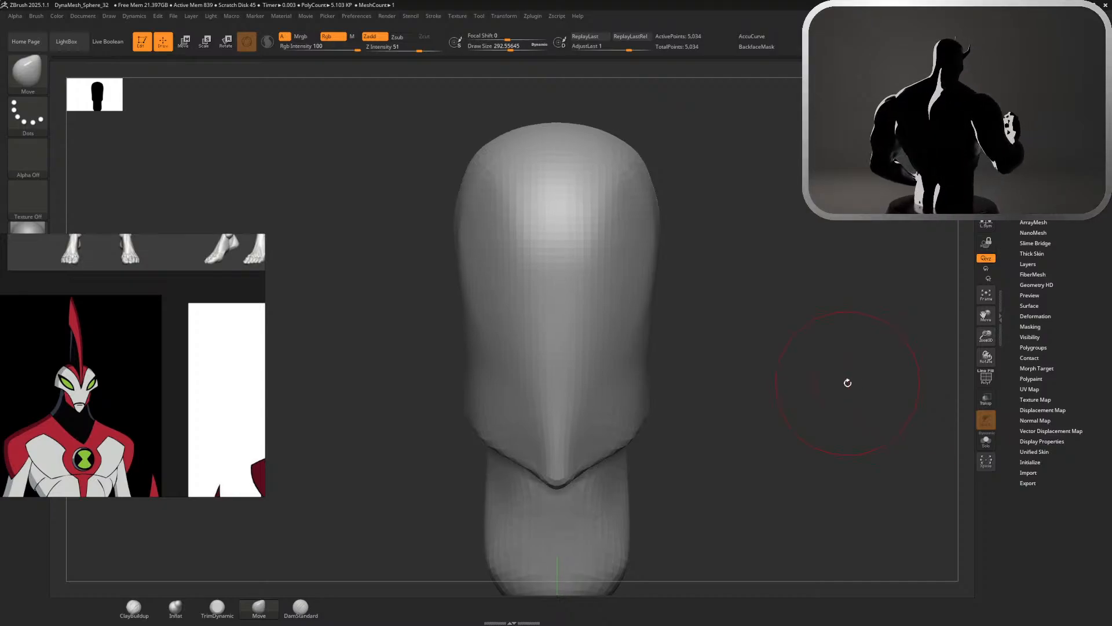
key(ctrl)
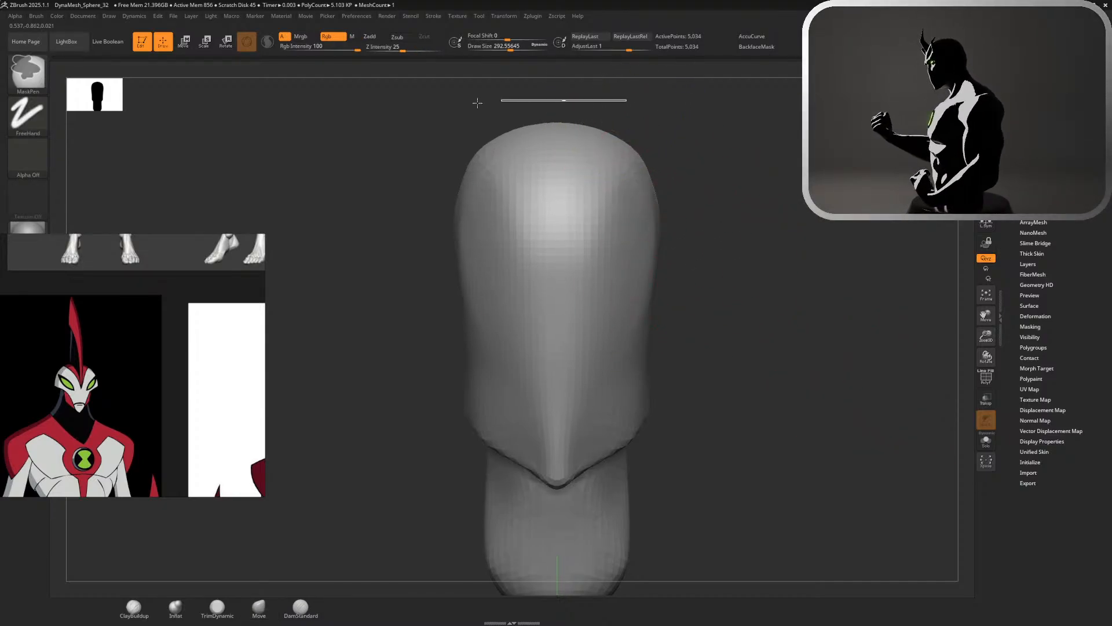
ctrl+drag(478, 103, 392, 306)
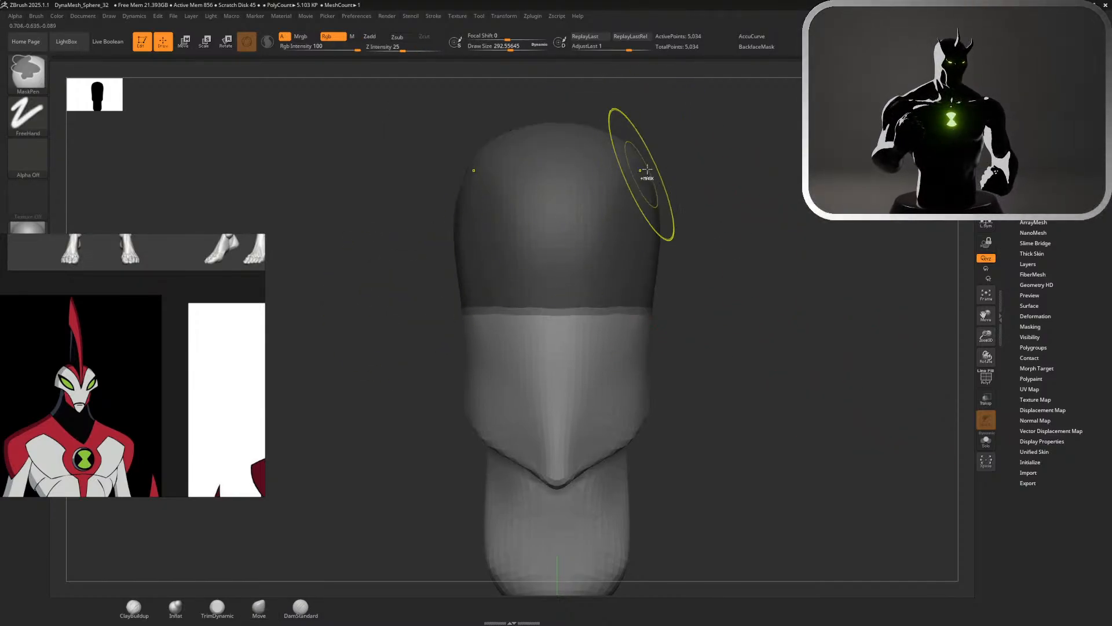
ctrl+click(742, 241)
ctrl+click(620, 258)
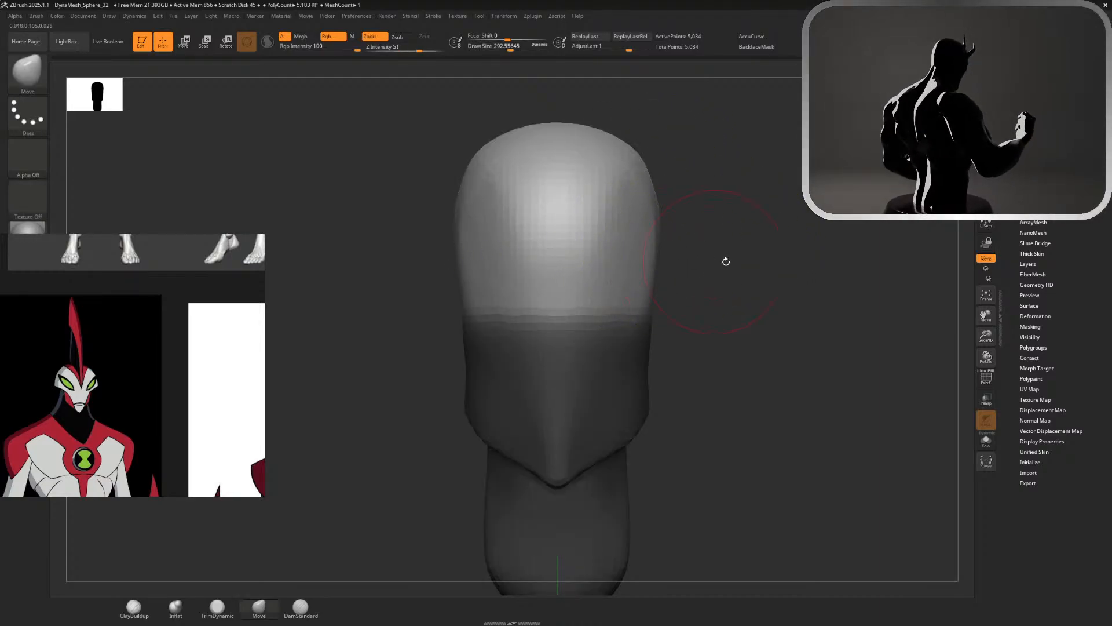
Widen the unmasked upper part of the head sideways with the transform gizmo
key(w)
drag(541, 249, 499, 248)
key(ctrl+z)
mouse_move(765, 252)
mouse_down()
mouse_move(686, 265)
mouse_move(764, 260)
mouse_up()
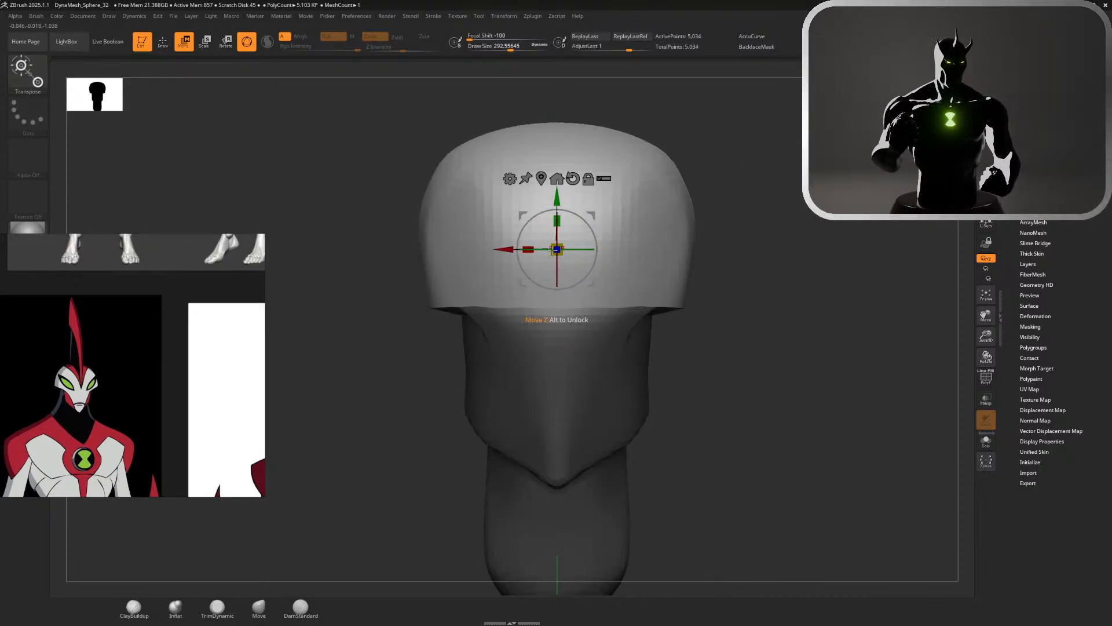
drag(557, 250, 478, 248)
drag(718, 322, 656, 317)
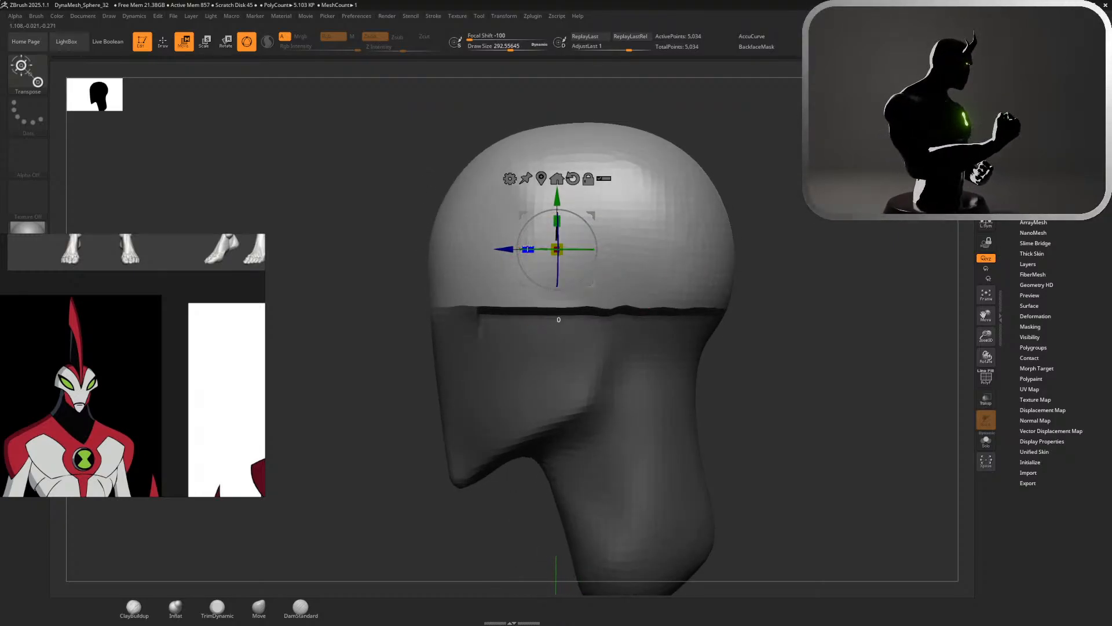
Try a front-to-back adjustment of the upper head with the gizmo, undo it, and clear the mask
drag(528, 250, 554, 247)
key(ctrl+z)
ctrl+right_drag(551, 240, 834, 223)
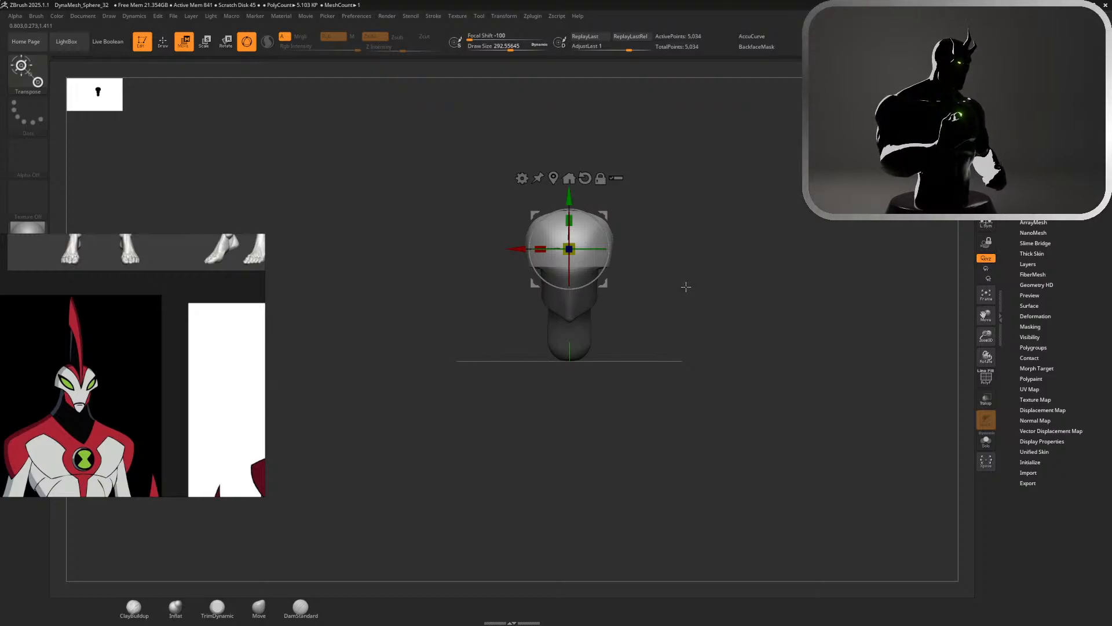
ctrl+right_drag(686, 286, 762, 340)
ctrl+drag(763, 298, 784, 315)
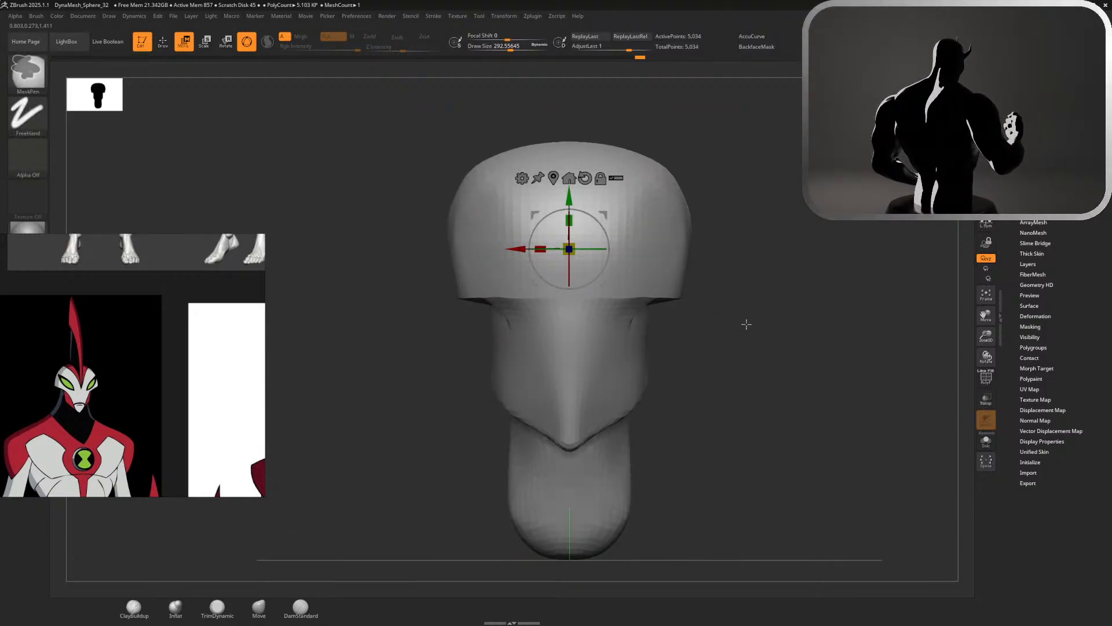
key(ctrl+z)
drag(536, 240, 594, 249)
key(ctrl+z)
key(ctrl+z)
key(ctrl+z)
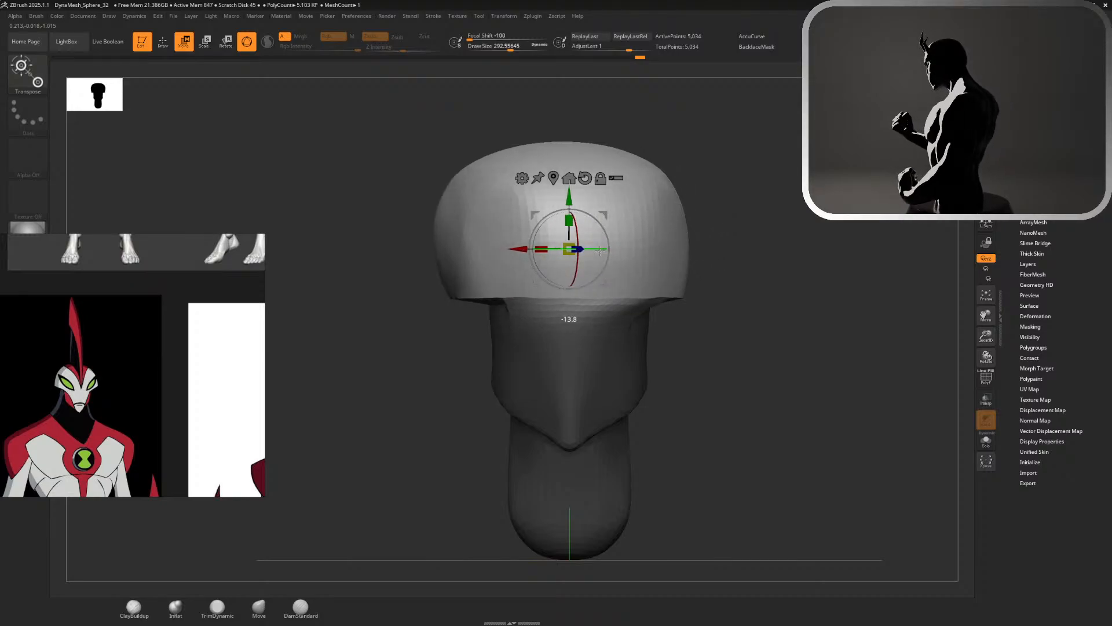
key(ctrl+z)
drag(534, 232, 527, 239)
key(ctrl+z)
Set the Move brush size to about 437 and reshape the lower side edges of the widened upper head
key(q)
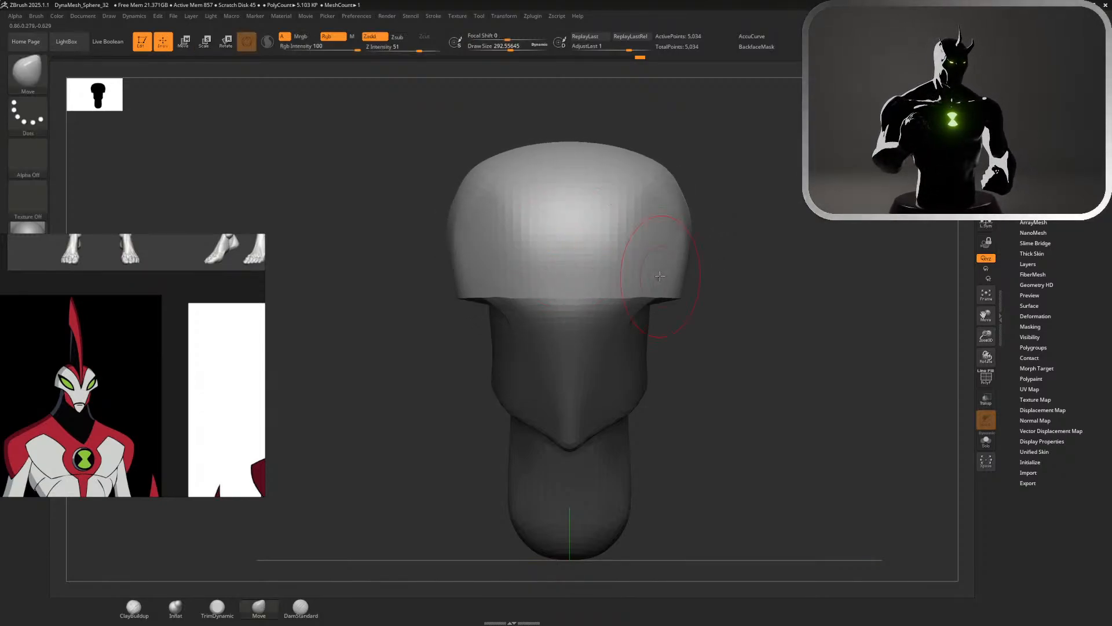
key(s)
drag(756, 327, 772, 321)
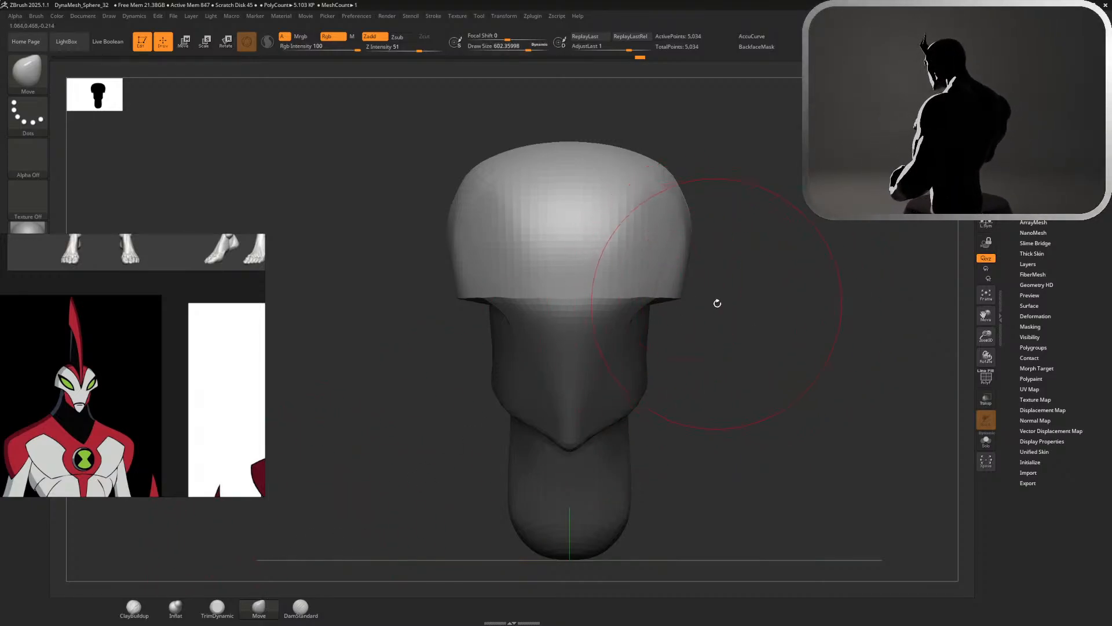
key(s)
drag(717, 302, 678, 288)
key(ctrl+z)
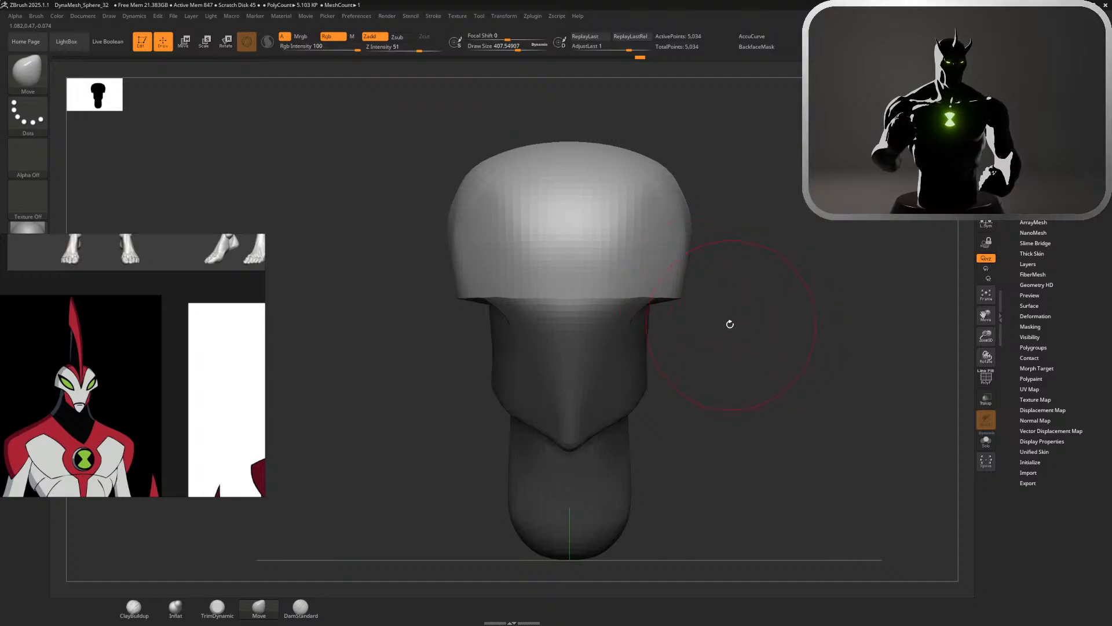
mouse_move(730, 324)
mouse_down()
mouse_move(710, 318)
mouse_move(723, 317)
mouse_up()
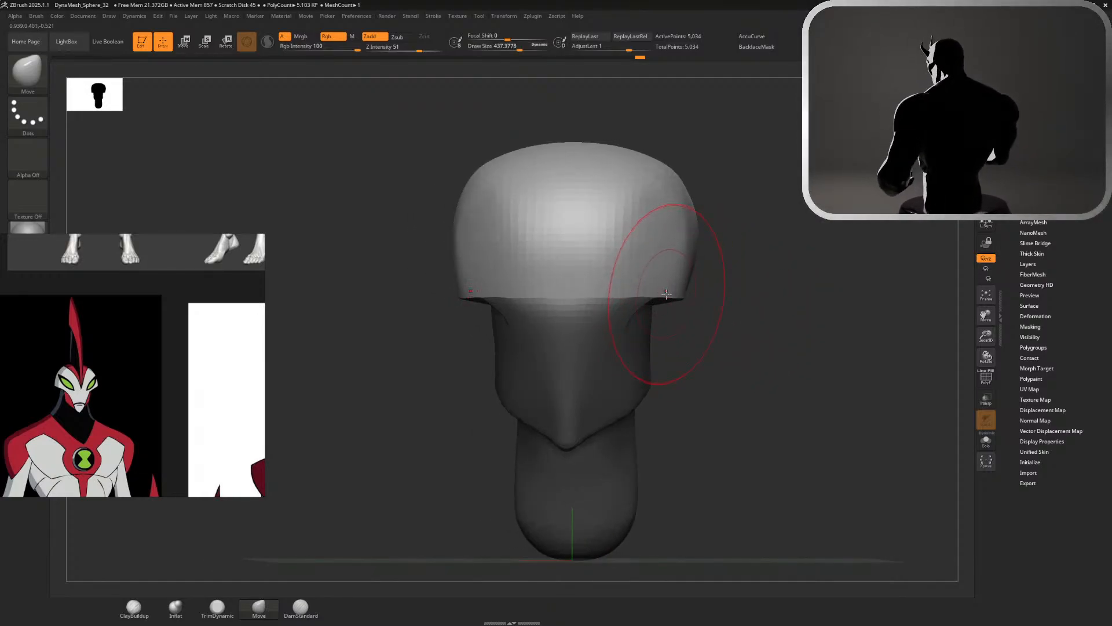
mouse_move(667, 294)
mouse_down()
mouse_move(665, 281)
mouse_move(648, 297)
mouse_move(789, 289)
mouse_move(821, 306)
mouse_move(759, 274)
mouse_move(627, 278)
mouse_move(726, 259)
mouse_move(830, 298)
mouse_move(447, 359)
mouse_move(655, 308)
mouse_move(682, 324)
mouse_up()
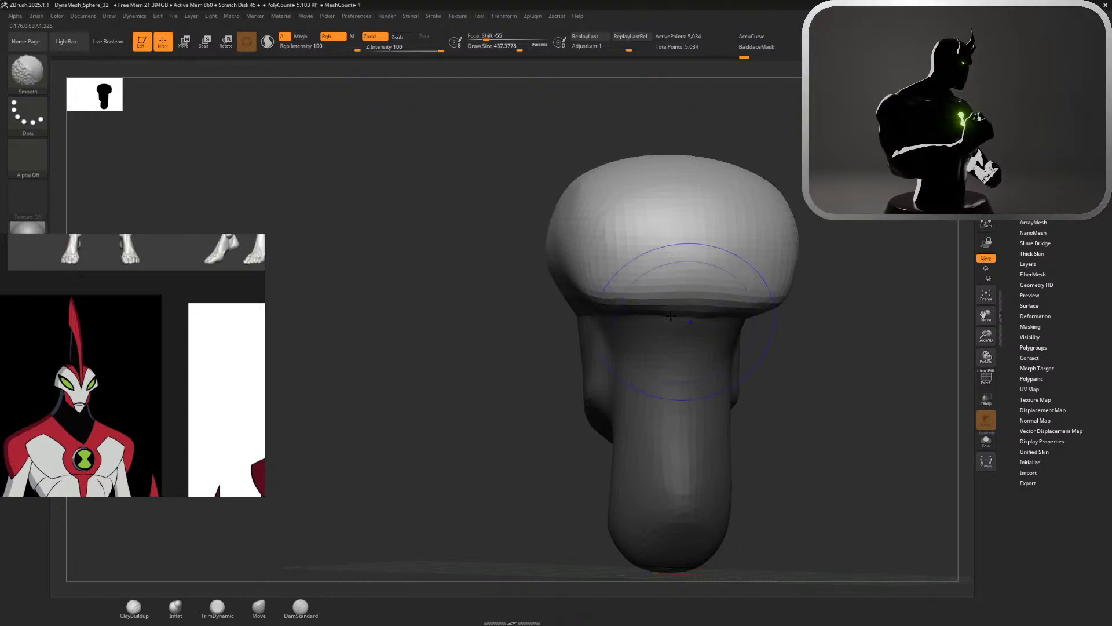
Undo the smoothing strokes along the underside of the upper head's rim
drag(807, 356, 745, 347)
key(ctrl)
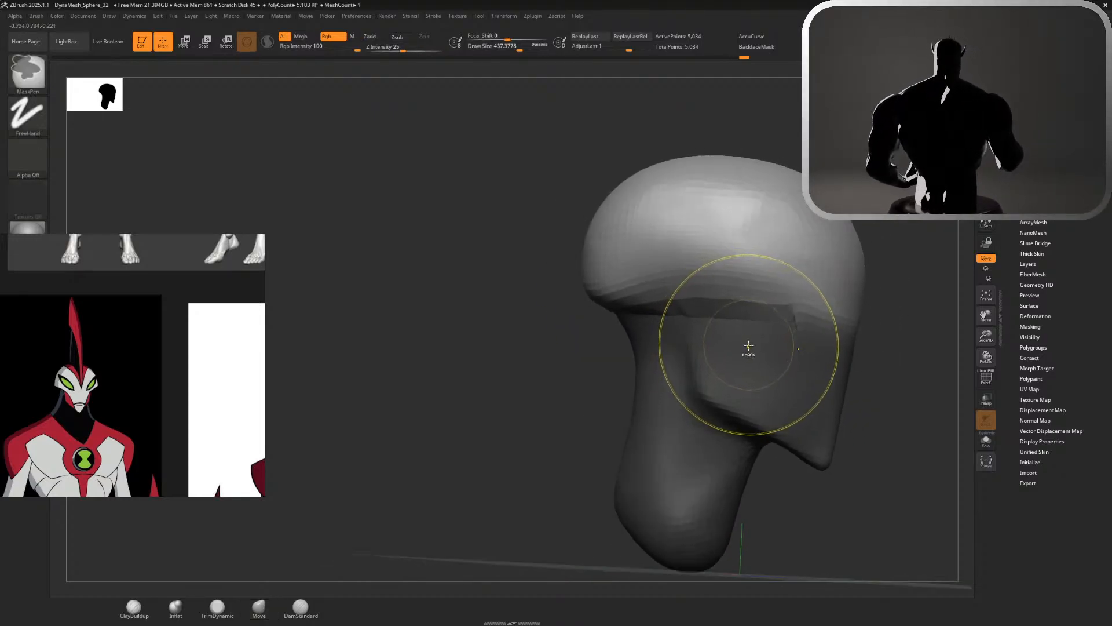
key(ctrl+z)
key(ctrl+z)
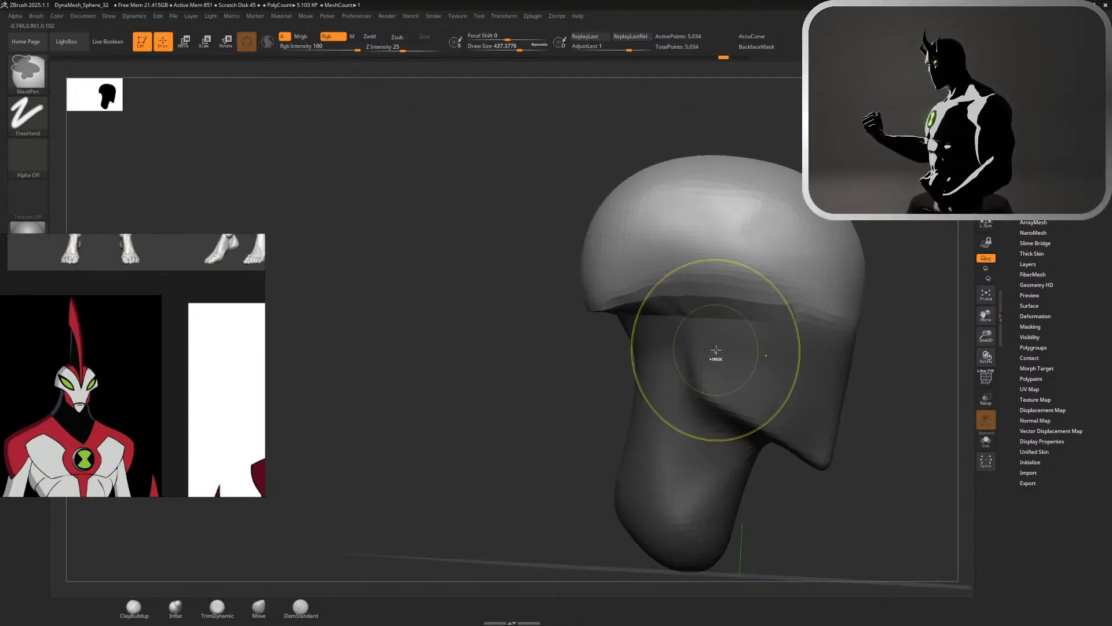
key(ctrl+z)
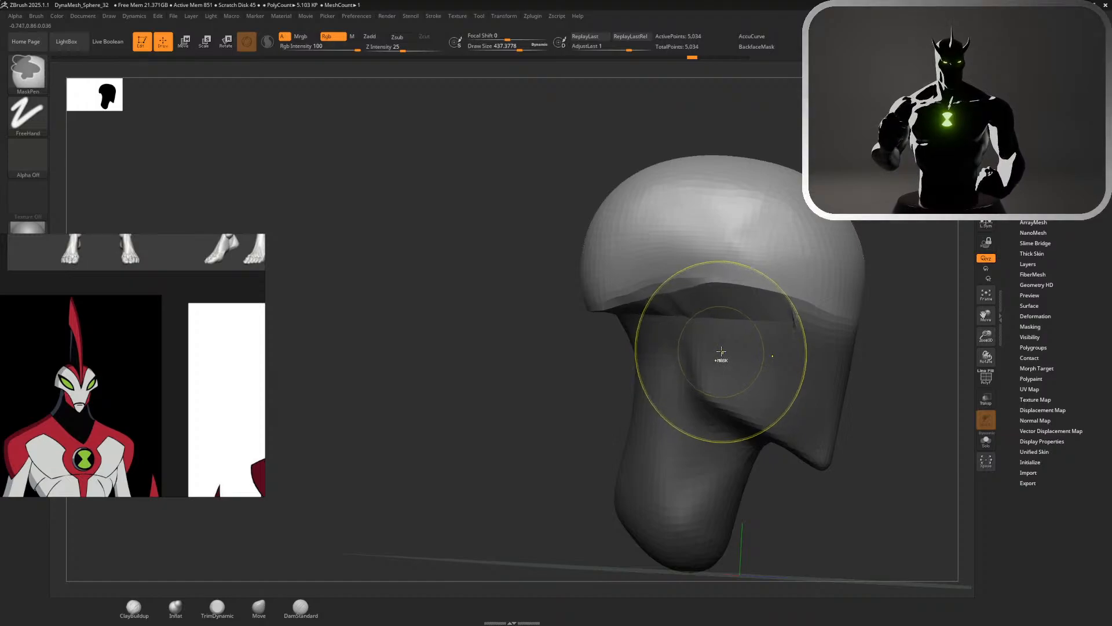
key(ctrl+z)
Remesh the head with DynaMesh, undoing and redoing to compare the stretched band under the rim before and after
mouse_move(886, 332)
mouse_down()
mouse_move(722, 325)
mouse_move(751, 324)
mouse_move(731, 327)
mouse_up()
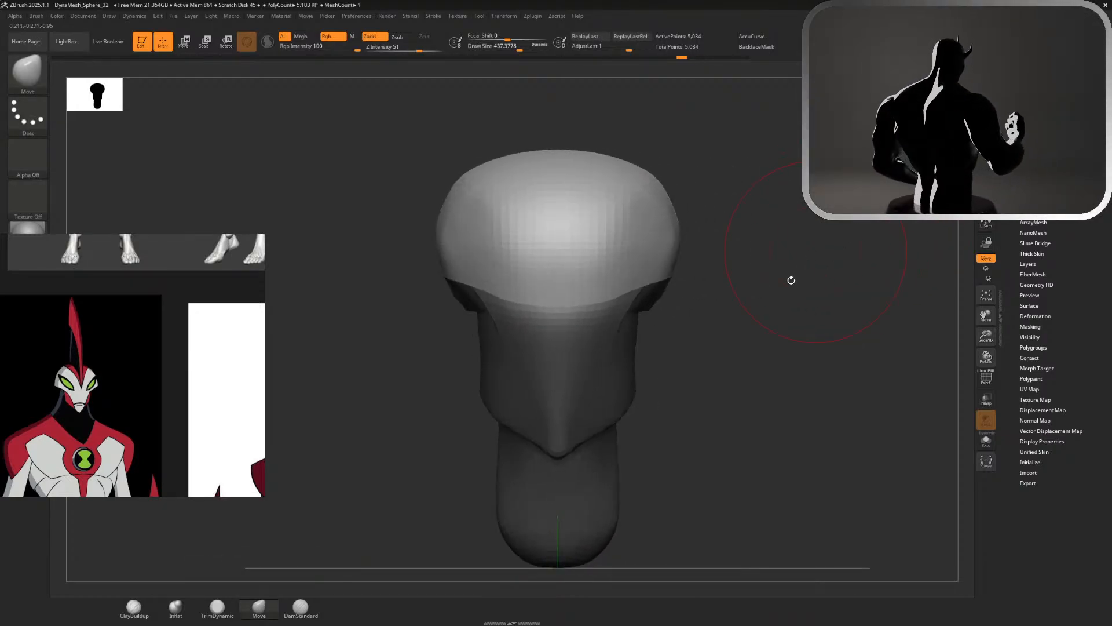
mouse_move(785, 301)
alt+mouse_down()
mouse_move(815, 313)
mouse_move(728, 328)
mouse_move(708, 320)
mouse_move(833, 367)
mouse_move(815, 300)
mouse_move(798, 300)
mouse_move(859, 288)
alt+mouse_up()
key(ctrl+z)
key(ctrl+z)
key(ctrl+shift+z)
key(s)
key(ctrl+z)
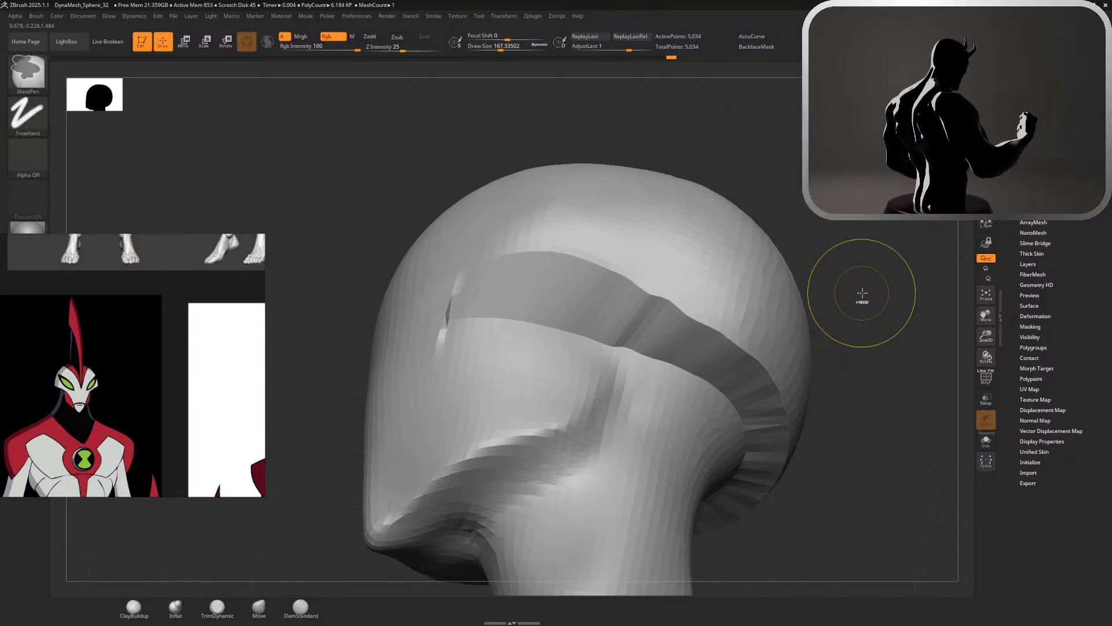
key(ctrl+shift+z)
key(ctrl+z)
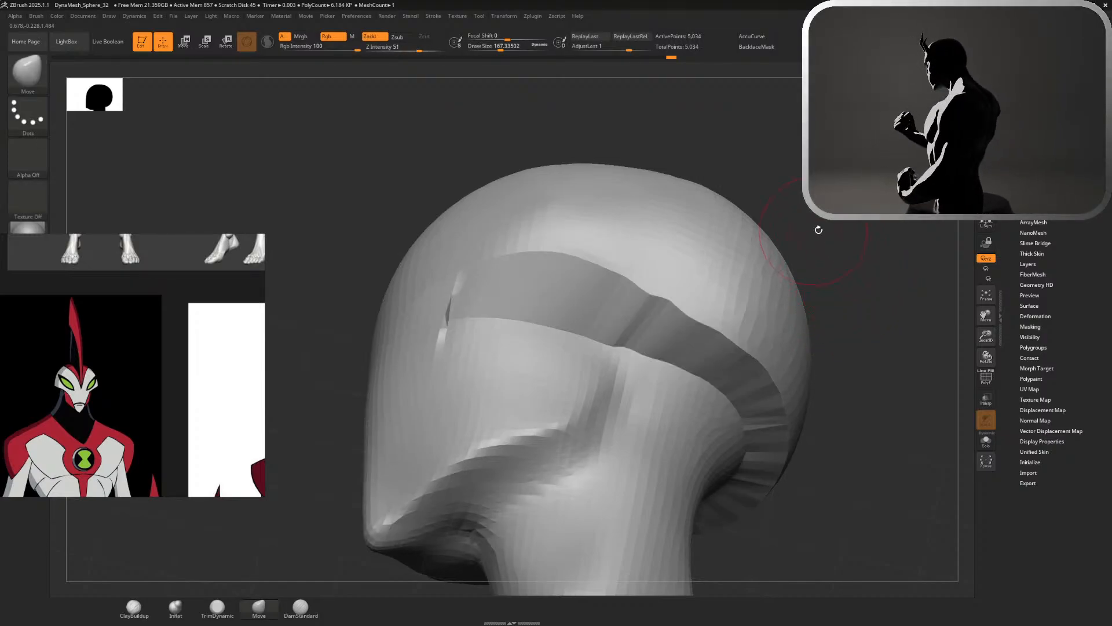
key(ctrl+shift+z)
mouse_move(884, 264)
alt+mouse_down()
mouse_move(881, 192)
mouse_move(904, 257)
mouse_move(843, 260)
alt+mouse_up()
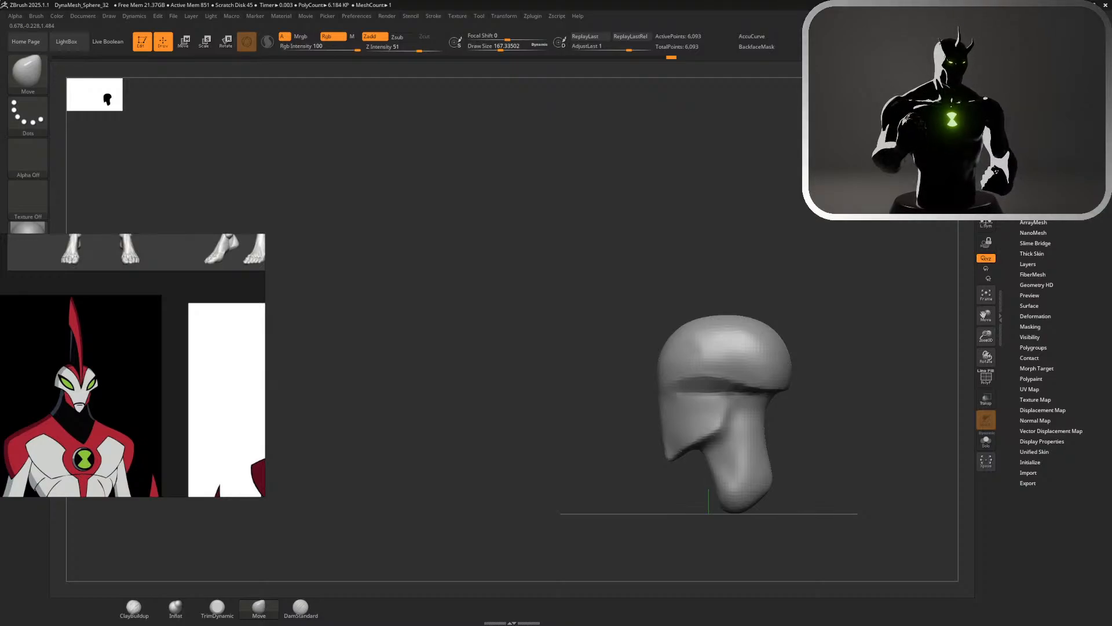
Fill and soften the recess beneath the upper head's rim with ClayBuildup strokes from the face toward the back
alt+drag(930, 174, 932, 239)
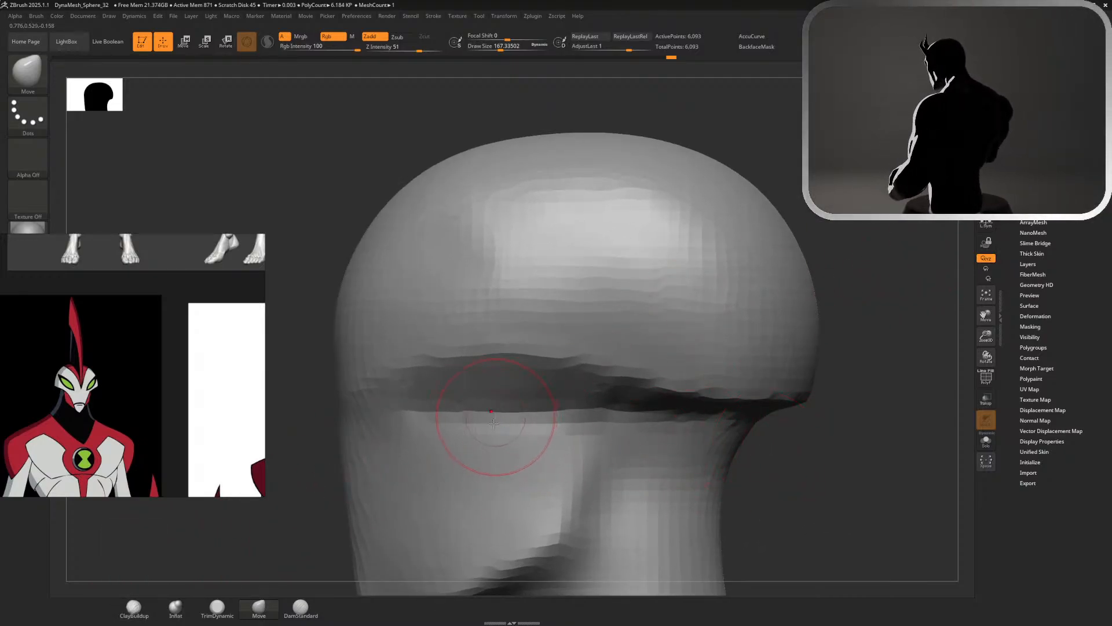
click(137, 607)
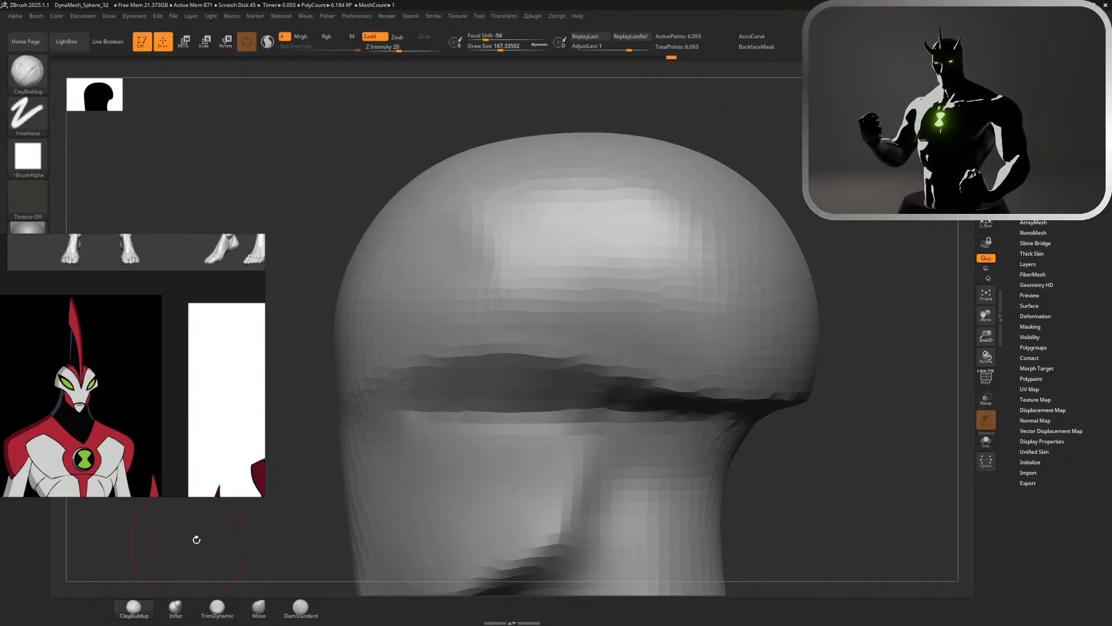
drag(196, 539, 207, 498)
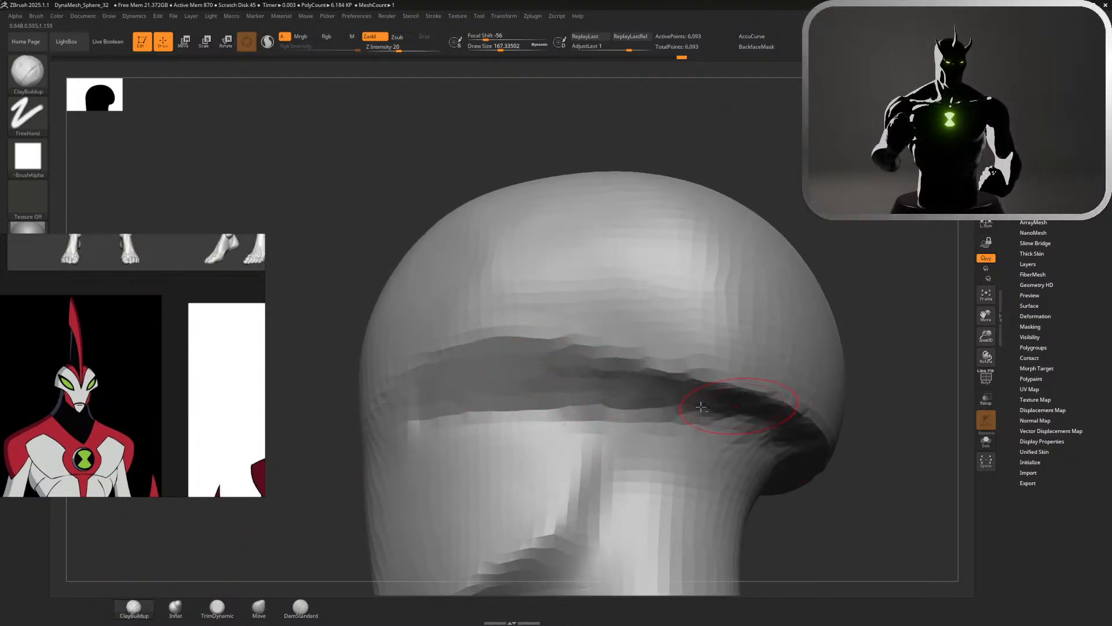
mouse_move(634, 385)
mouse_down()
mouse_move(805, 422)
mouse_move(744, 394)
mouse_move(797, 412)
mouse_move(765, 404)
mouse_up()
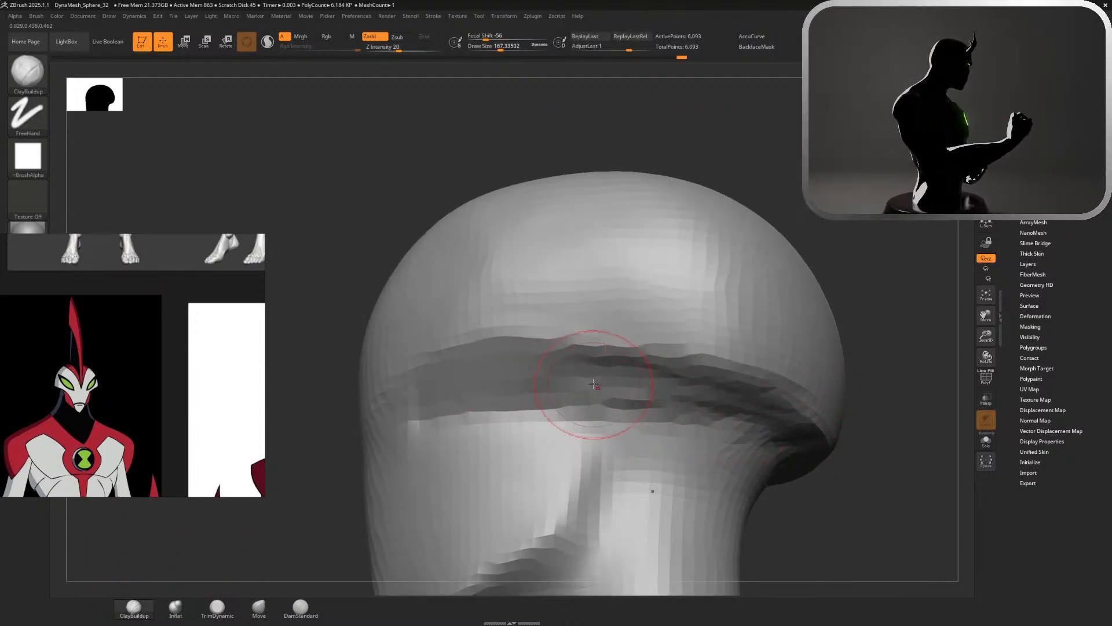
drag(598, 389, 733, 394)
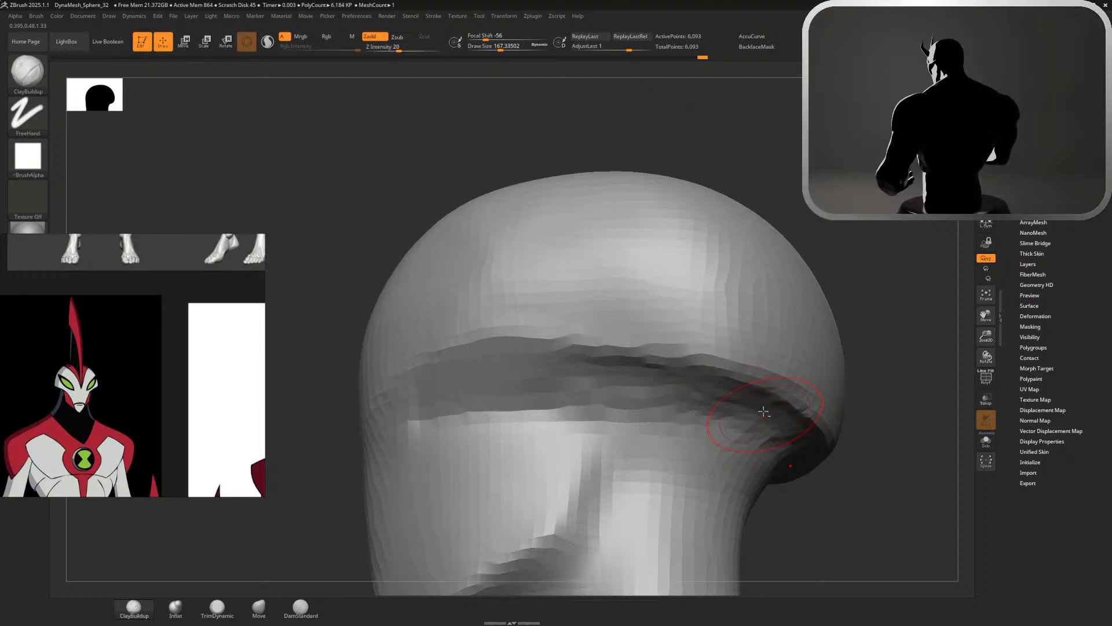
mouse_move(792, 447)
shift+mouse_down()
mouse_move(608, 389)
mouse_move(524, 387)
shift+mouse_up()
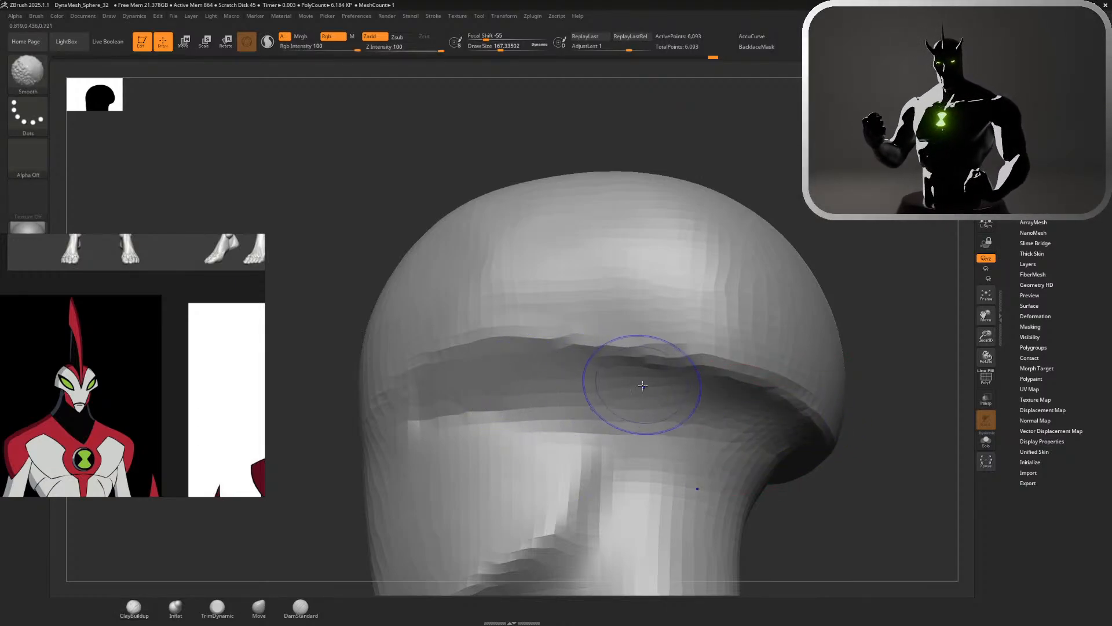
Clean up the jagged rim along the side of the upper head with DamStandard strokes and smoothing
click(300, 607)
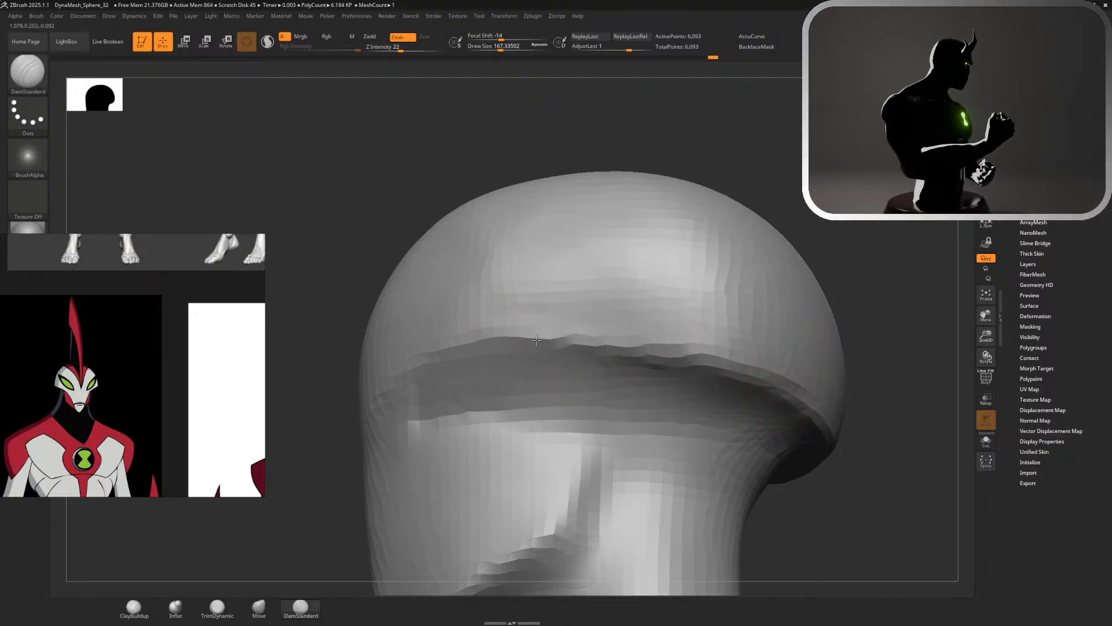
mouse_move(536, 340)
mouse_down()
mouse_move(802, 423)
mouse_move(738, 360)
mouse_move(541, 338)
mouse_move(638, 336)
mouse_up()
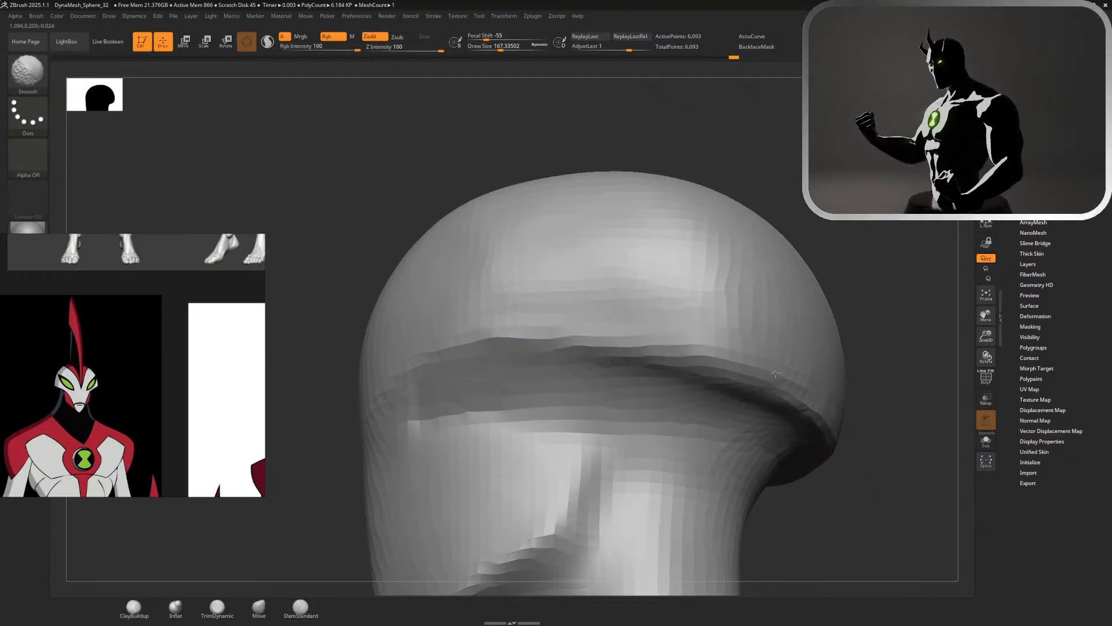
mouse_move(501, 355)
mouse_down()
mouse_move(651, 365)
mouse_move(504, 316)
mouse_up()
alt+drag(879, 232, 944, 168)
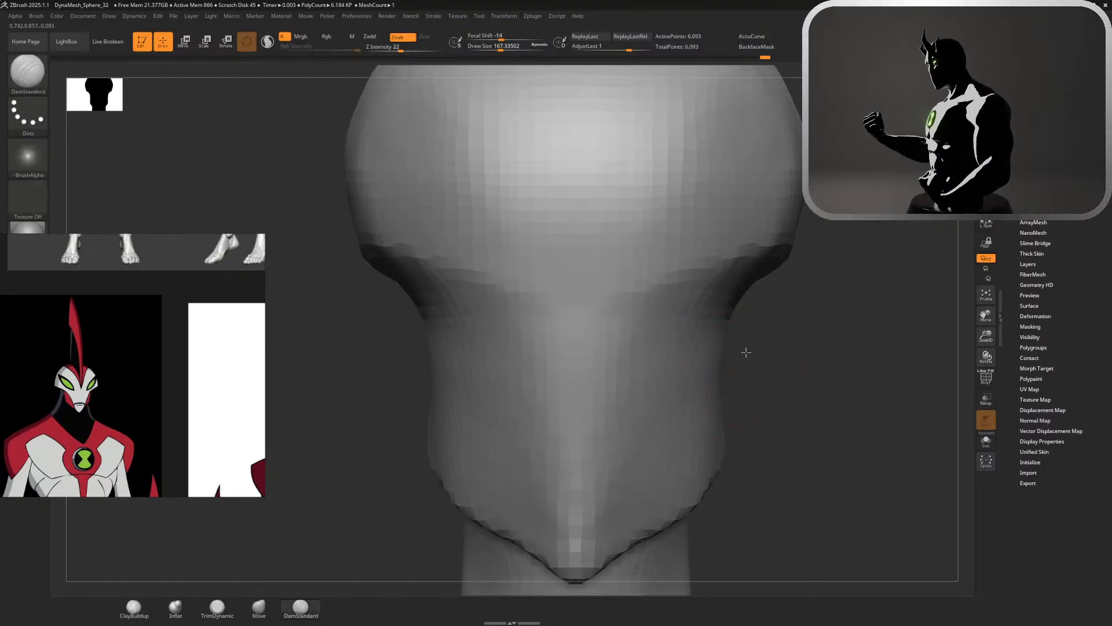
Enlarge the brush to about 365 and smooth the sides of the upper head
mouse_move(745, 347)
alt+mouse_down()
mouse_move(799, 193)
mouse_move(759, 191)
mouse_move(795, 195)
alt+mouse_up()
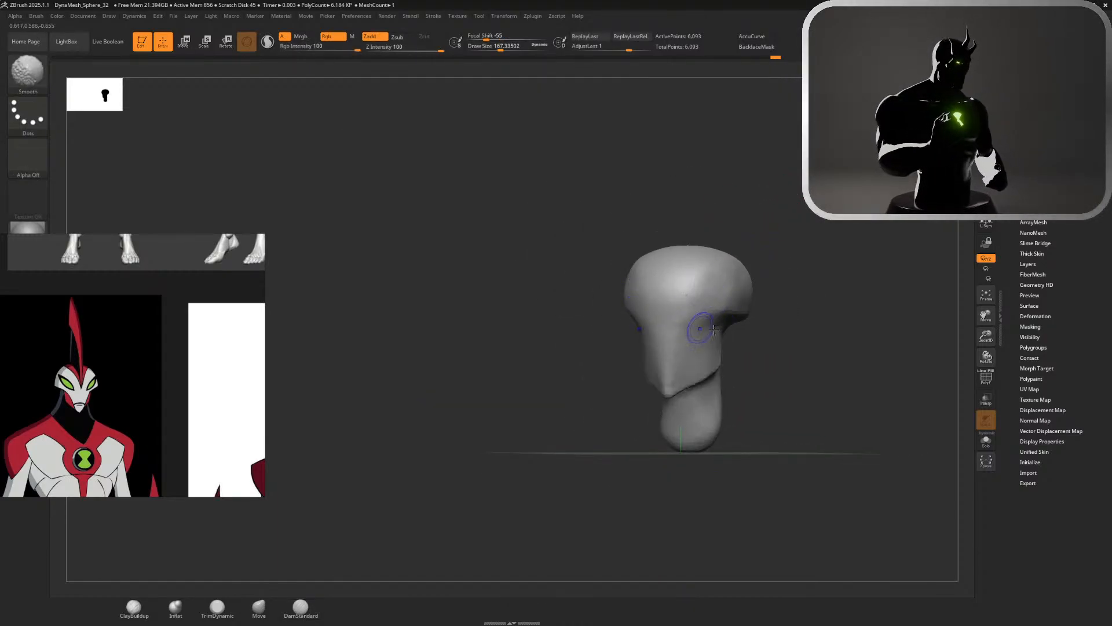
mouse_move(777, 332)
shift+mouse_down()
mouse_move(802, 333)
mouse_move(742, 415)
shift+mouse_up()
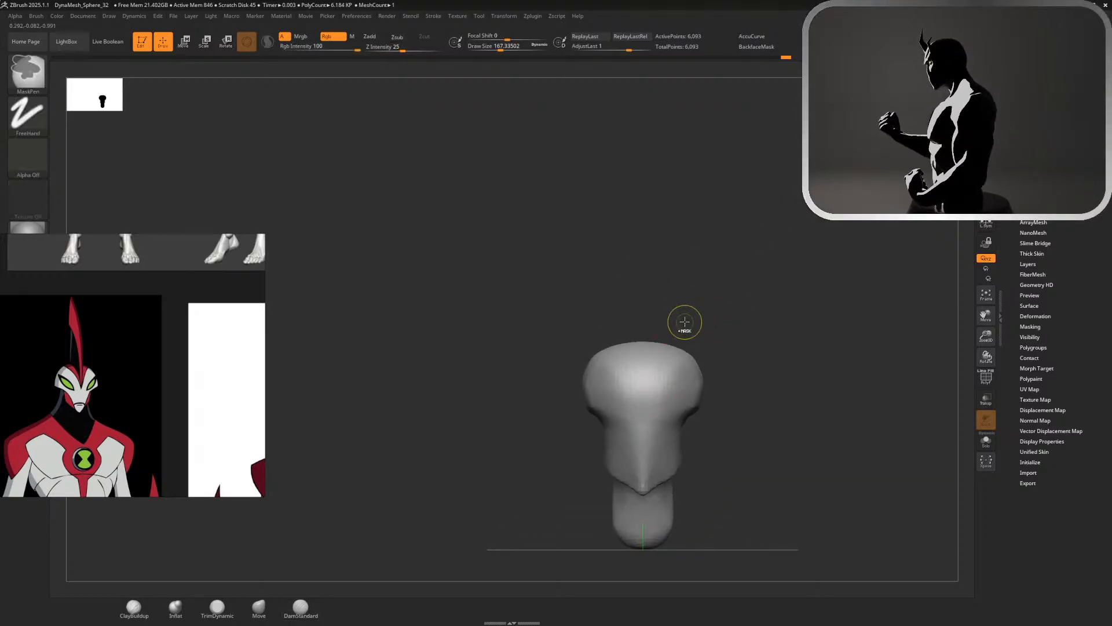
ctrl+right_drag(682, 269, 746, 292)
key(s)
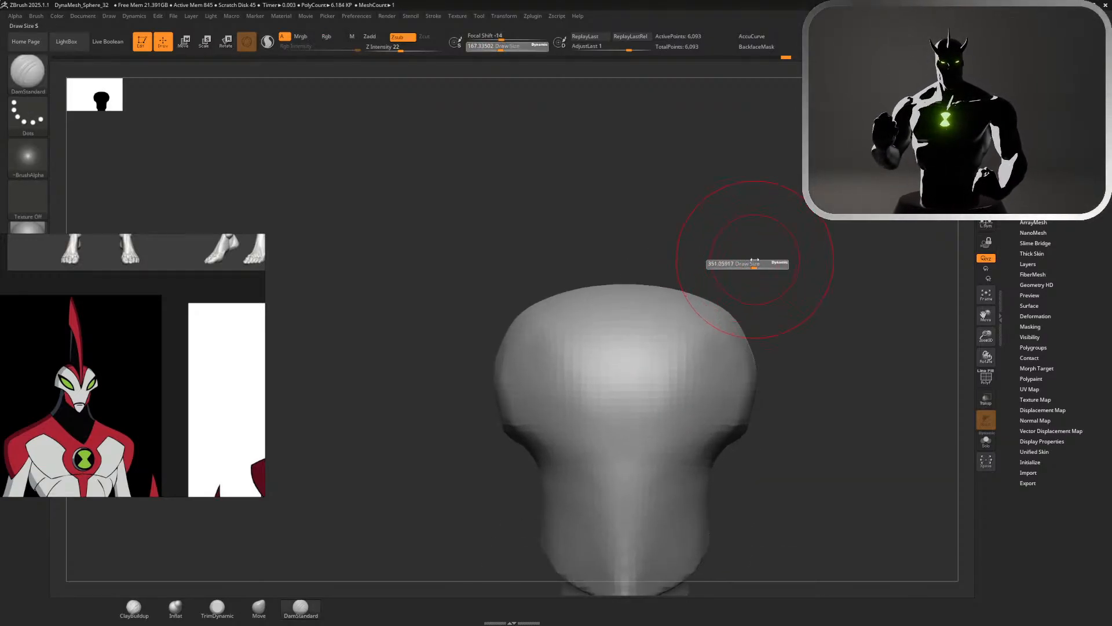
key(shift)
shift+drag(748, 360, 737, 384)
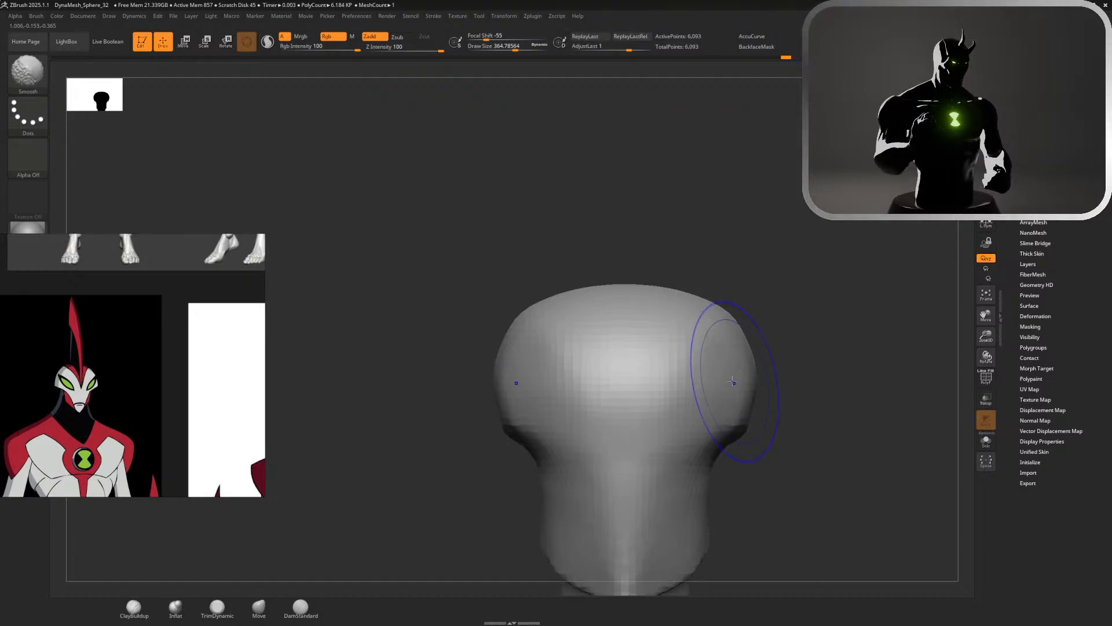
Raise the crown and round the back of the skull using the Move brush at a size of about 955
key(s)
drag(658, 216, 687, 217)
click(259, 607)
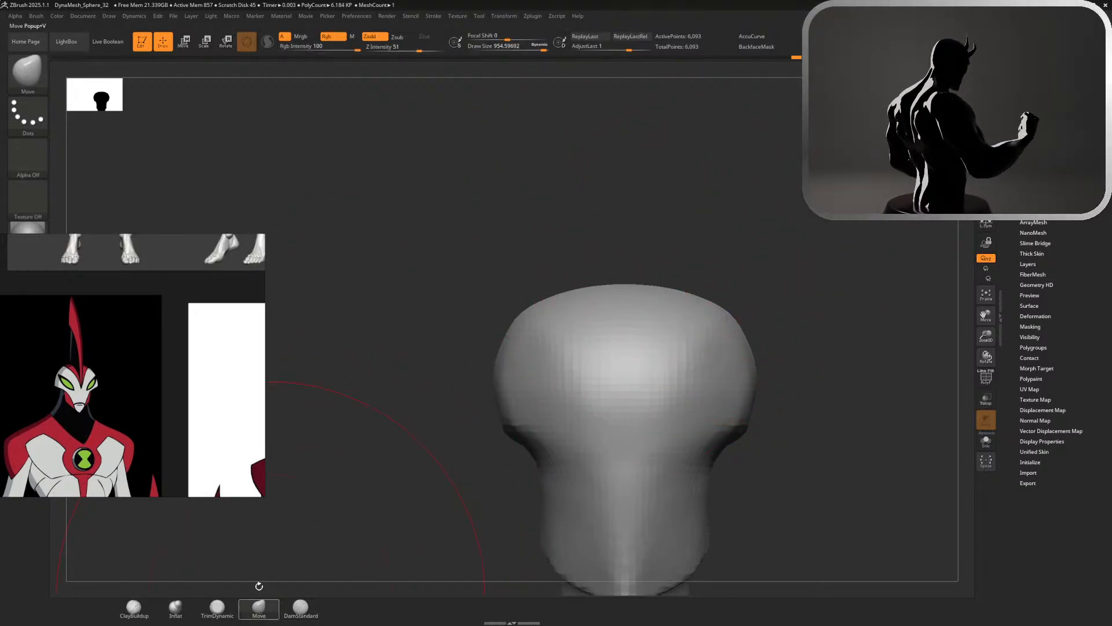
drag(625, 286, 626, 259)
mouse_move(764, 271)
ctrl+right_down()
mouse_move(755, 243)
mouse_move(762, 251)
mouse_move(731, 252)
ctrl+right_up()
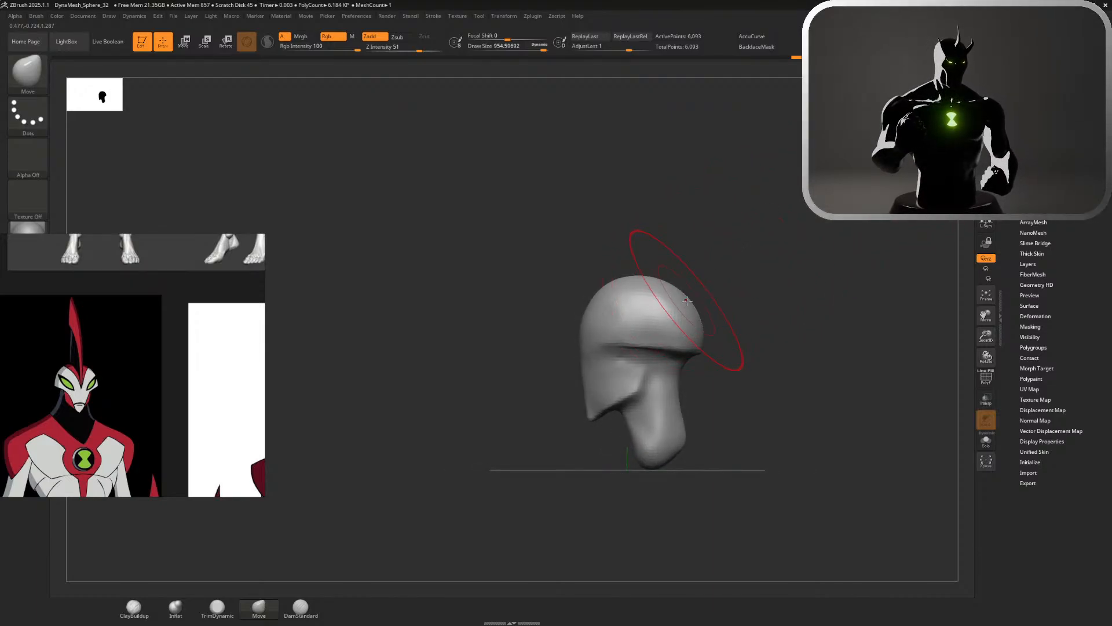
drag(687, 300, 690, 297)
Reduce the Move brush size to about 784 and adjust the forehead's slope in side view
ctrl+right_drag(734, 296, 783, 307)
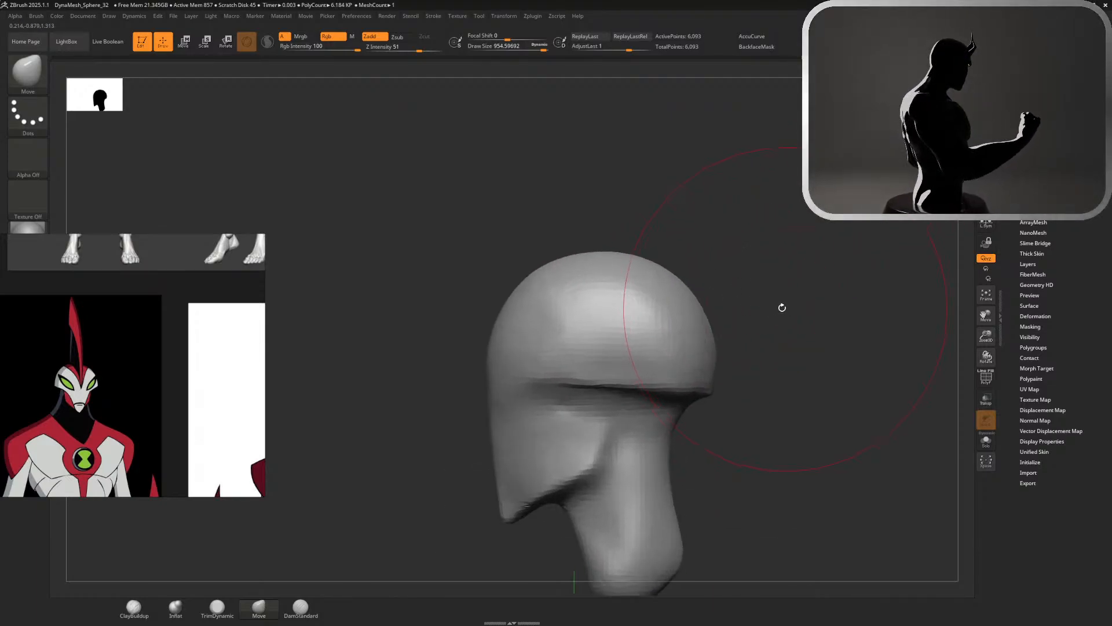
key(s)
drag(713, 248, 704, 247)
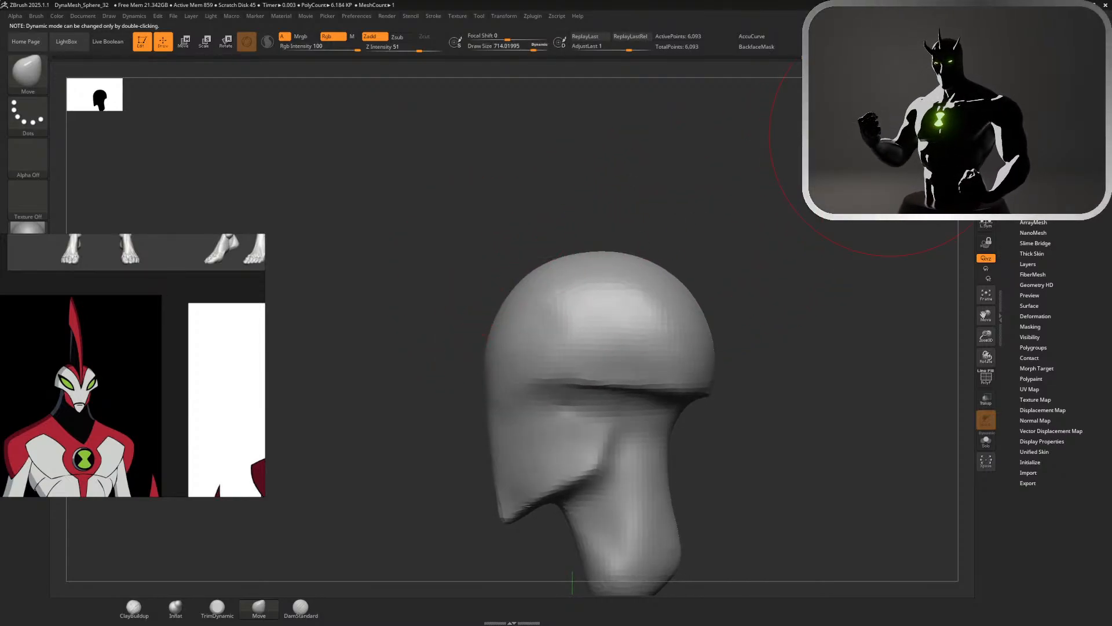
key(s)
drag(603, 218, 608, 218)
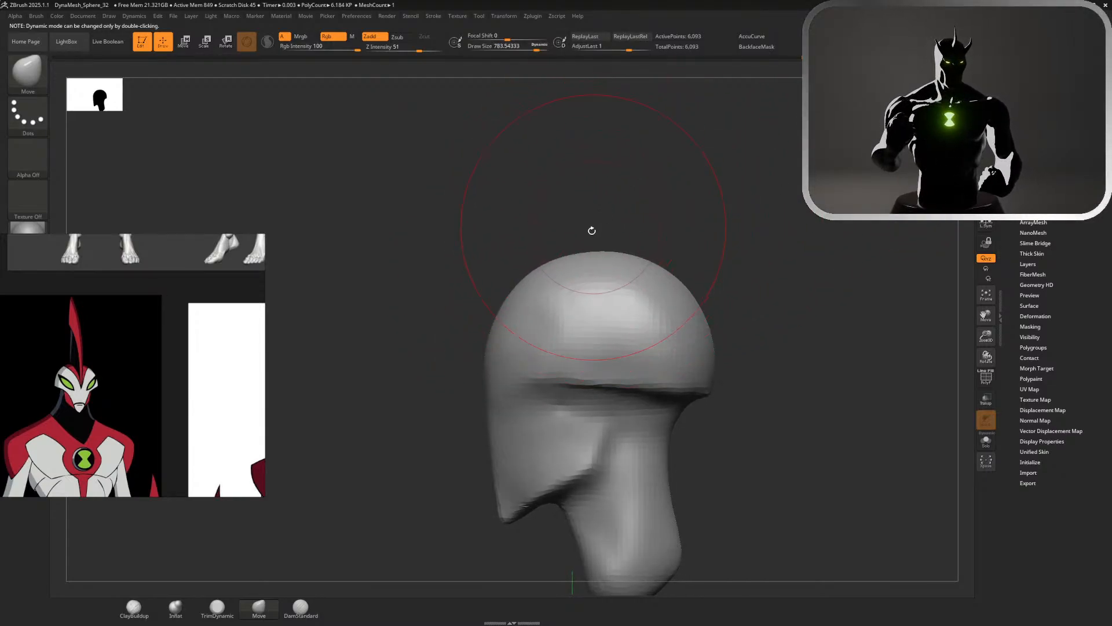
drag(516, 293, 536, 283)
key(ctrl+z)
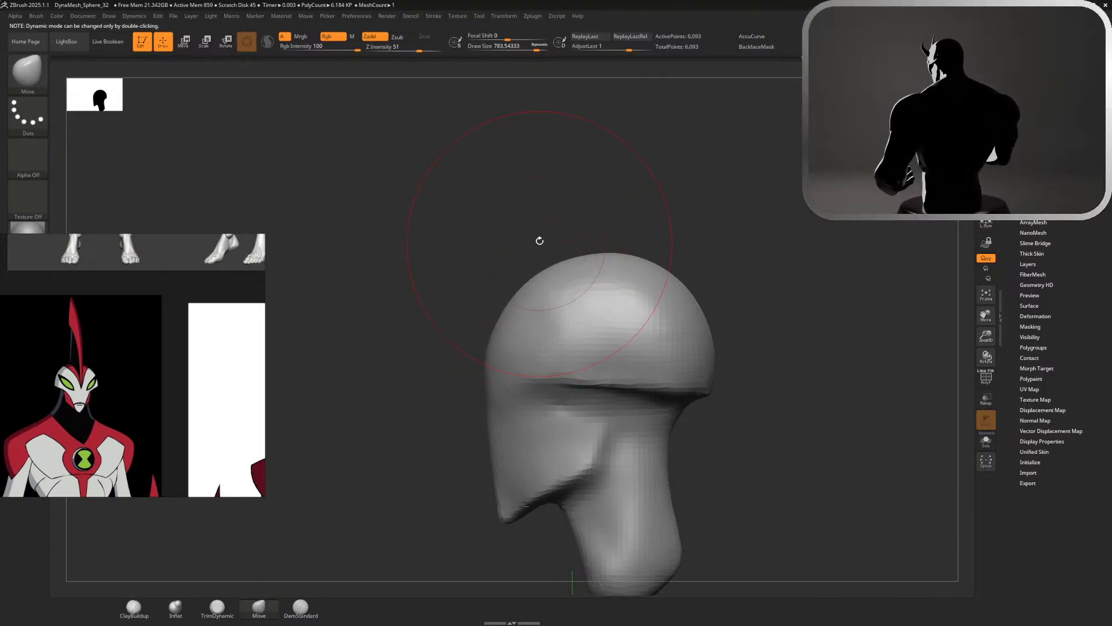
Refine the head's silhouette with the Move brush reduced to about 415 and compare its front view with the red-and-white character reference
drag(539, 240, 560, 150)
mouse_move(845, 197)
alt+mouse_down()
mouse_move(863, 291)
mouse_move(751, 258)
alt+mouse_up()
key(s)
mouse_move(628, 244)
shift+mouse_down()
mouse_move(609, 245)
mouse_move(584, 387)
mouse_move(567, 410)
mouse_move(646, 385)
shift+mouse_up()
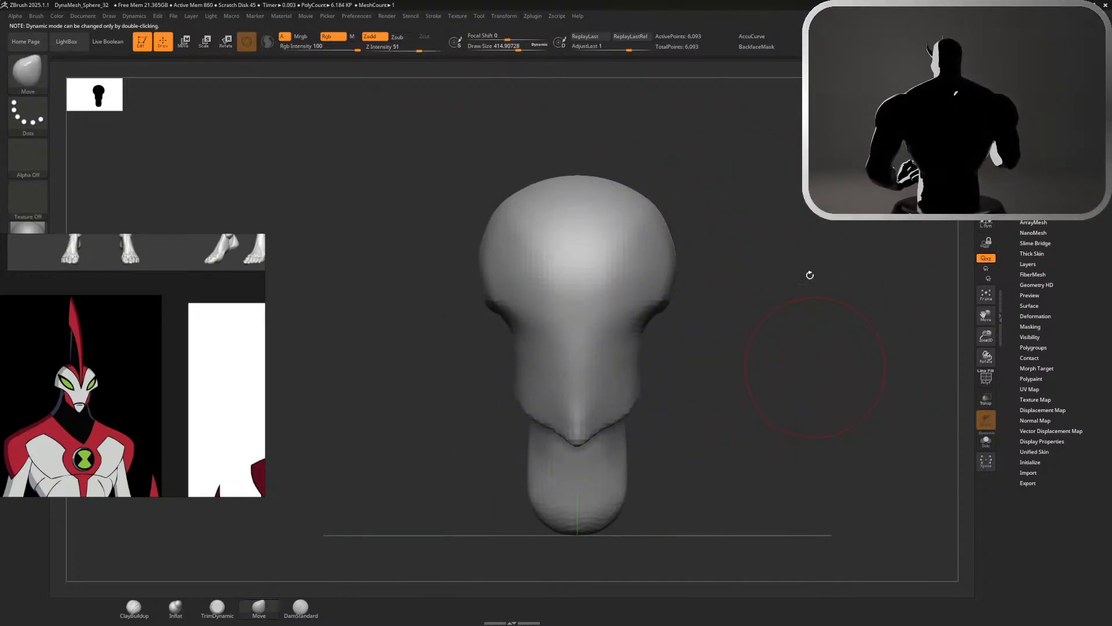
scroll(96, 394, down, 5)
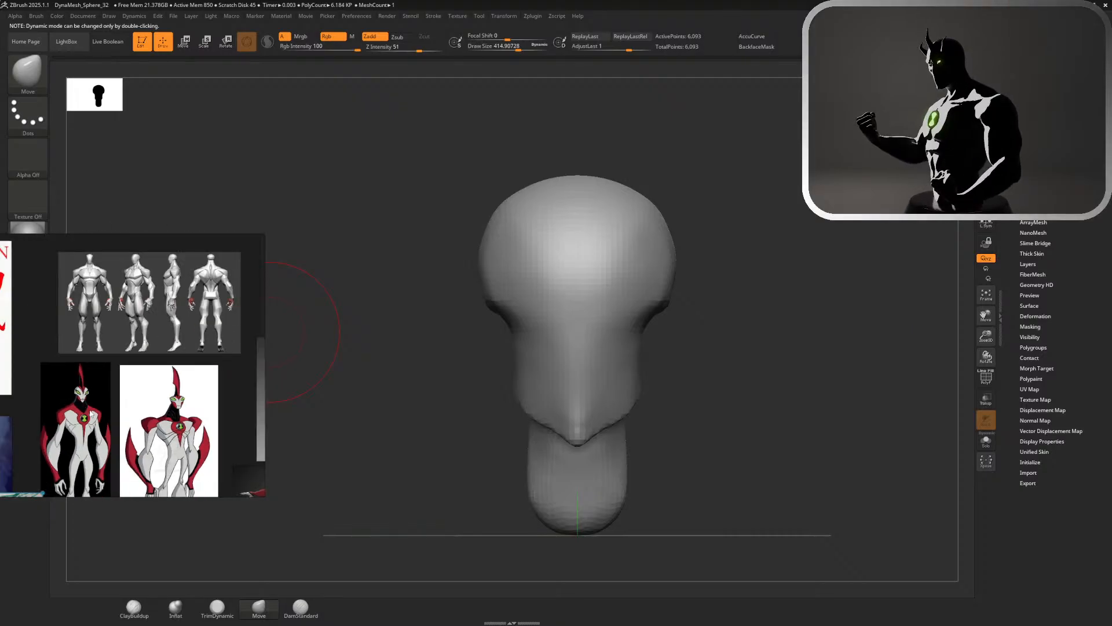
scroll(80, 442, up, 5)
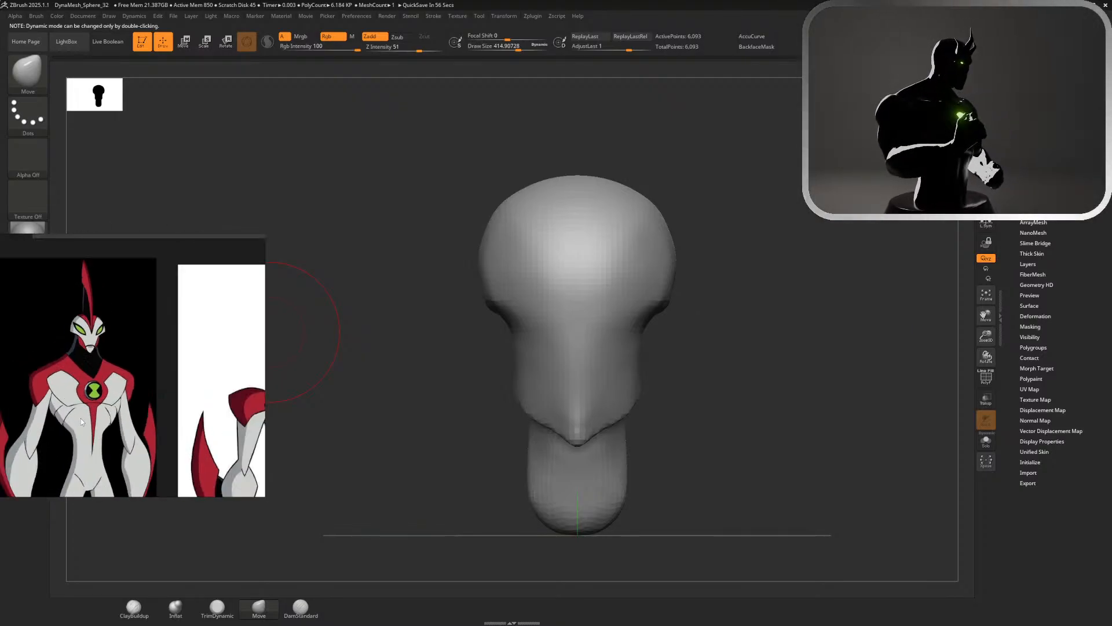
Browse the reference board and examine the head of the red-and-white character against the sculpt's front view
scroll(81, 418, down, 6)
scroll(92, 470, up, 3)
scroll(93, 470, up, 6)
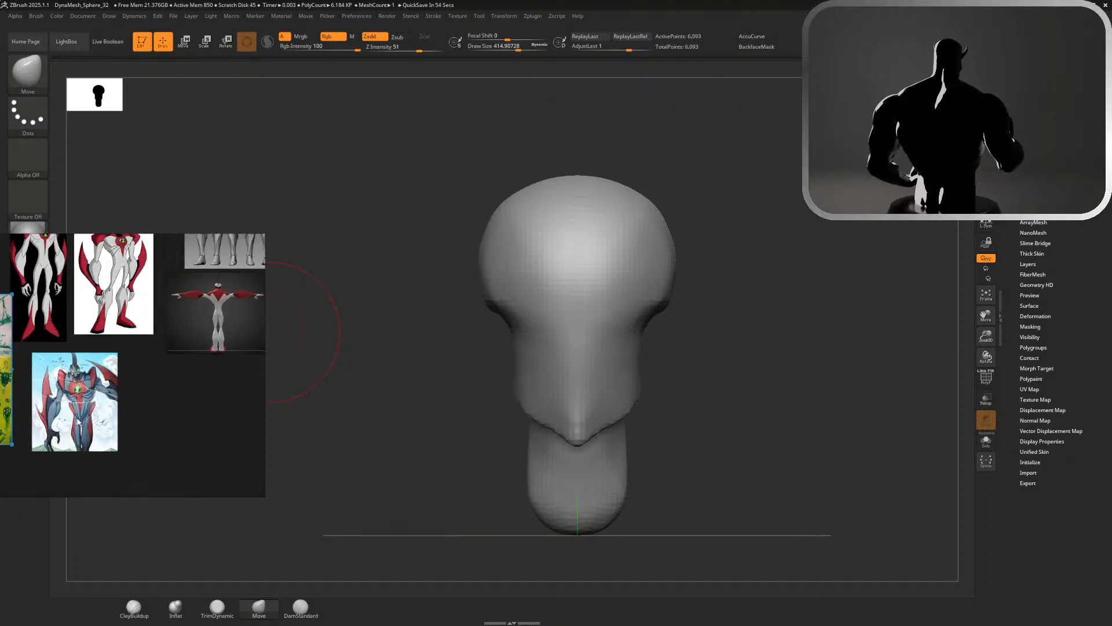
scroll(55, 342, down, 5)
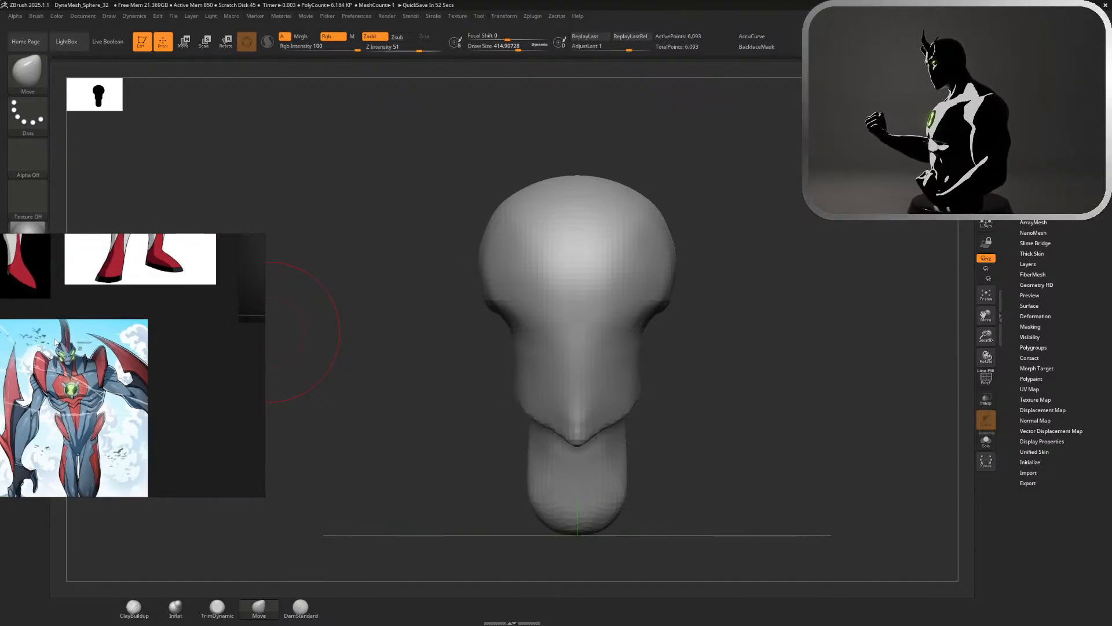
scroll(36, 272, down, 3)
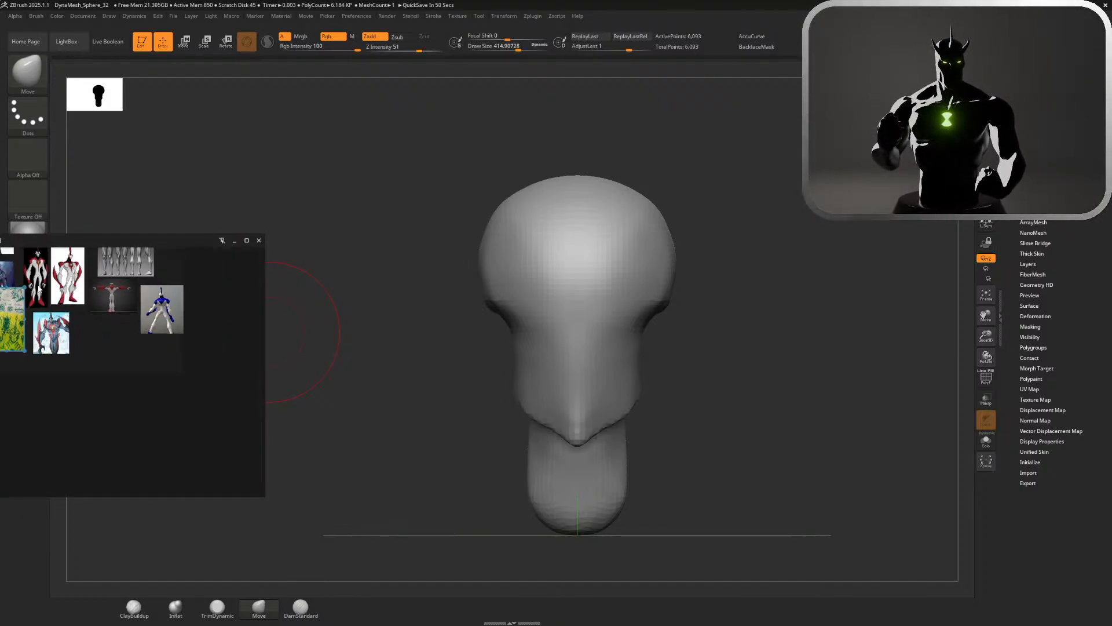
scroll(44, 286, up, 7)
scroll(42, 284, down, 3)
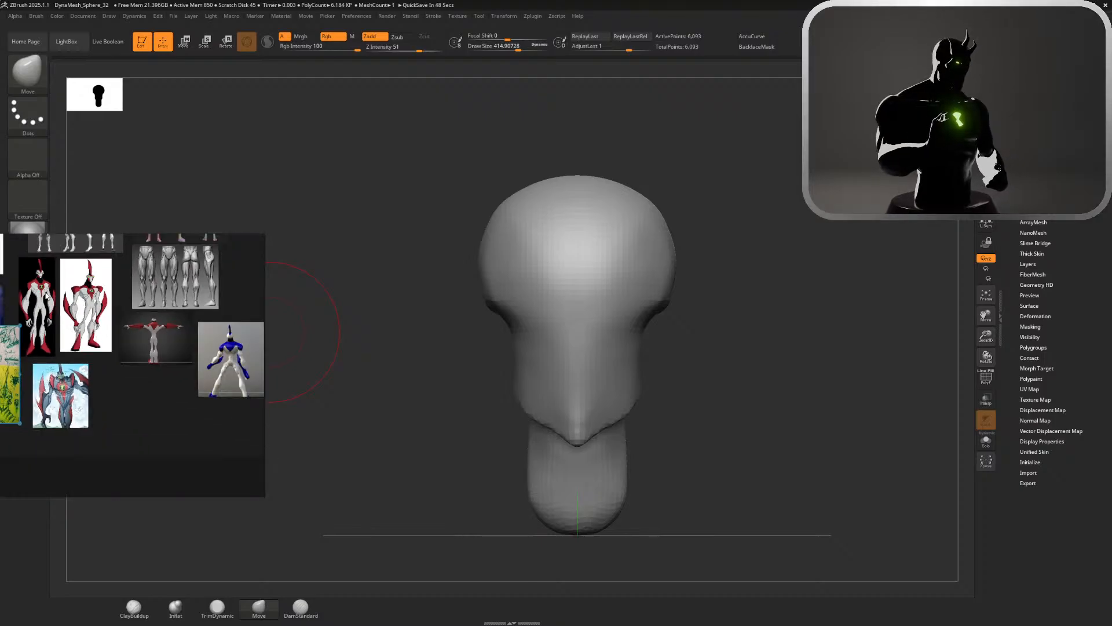
scroll(34, 268, up, 6)
scroll(35, 271, up, 2)
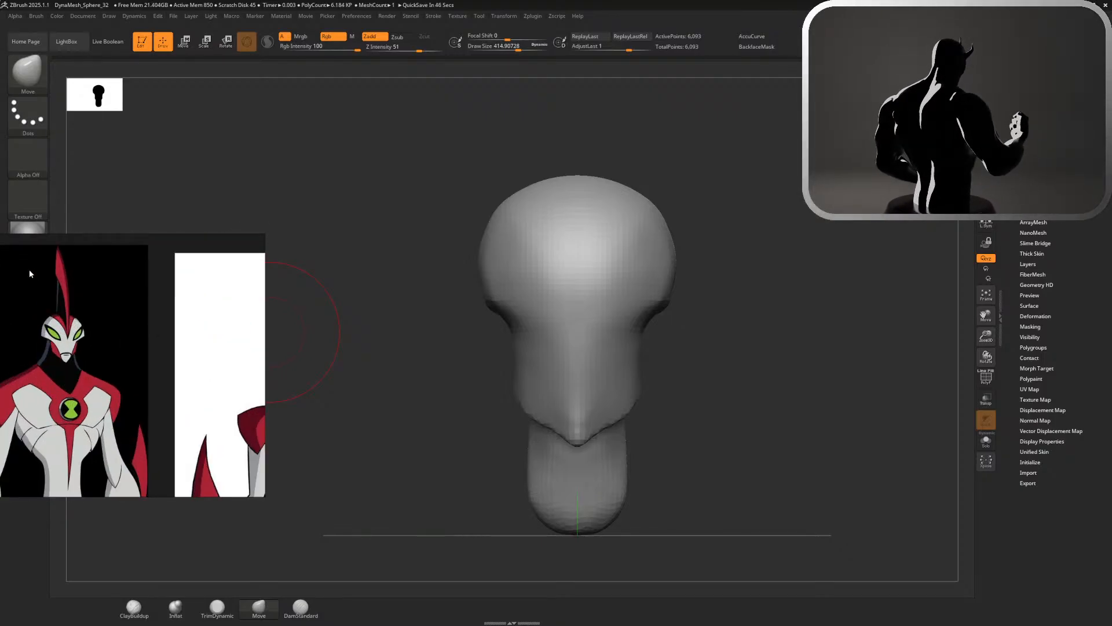
Reduce the brush size to about 358 and carve creases with DamStandard down the face sides from the rim to the chin
key(s)
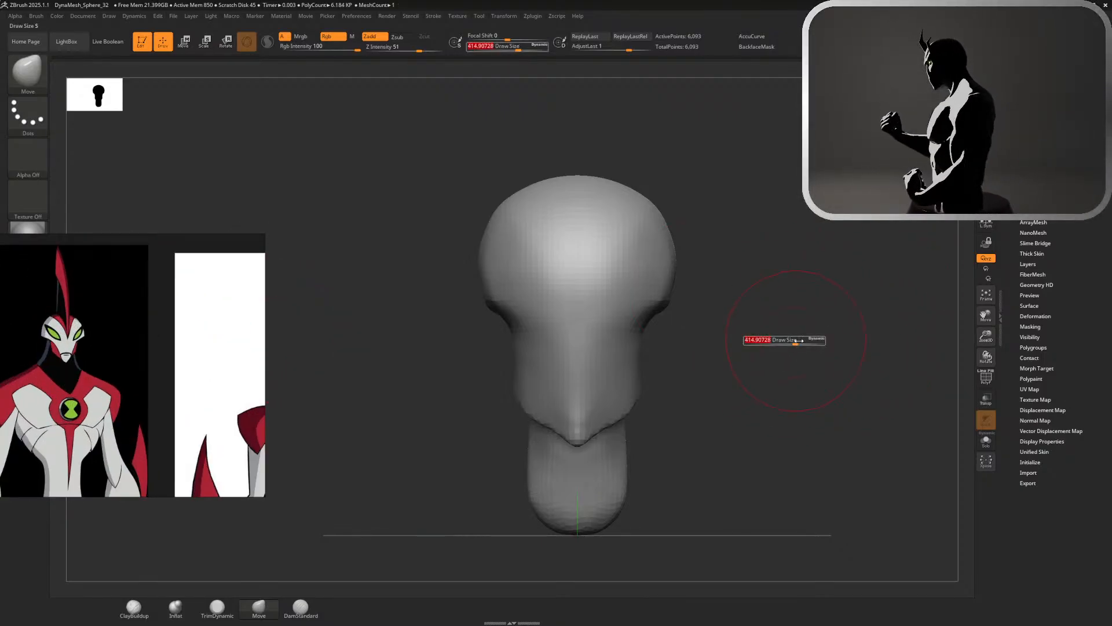
drag(795, 340, 791, 341)
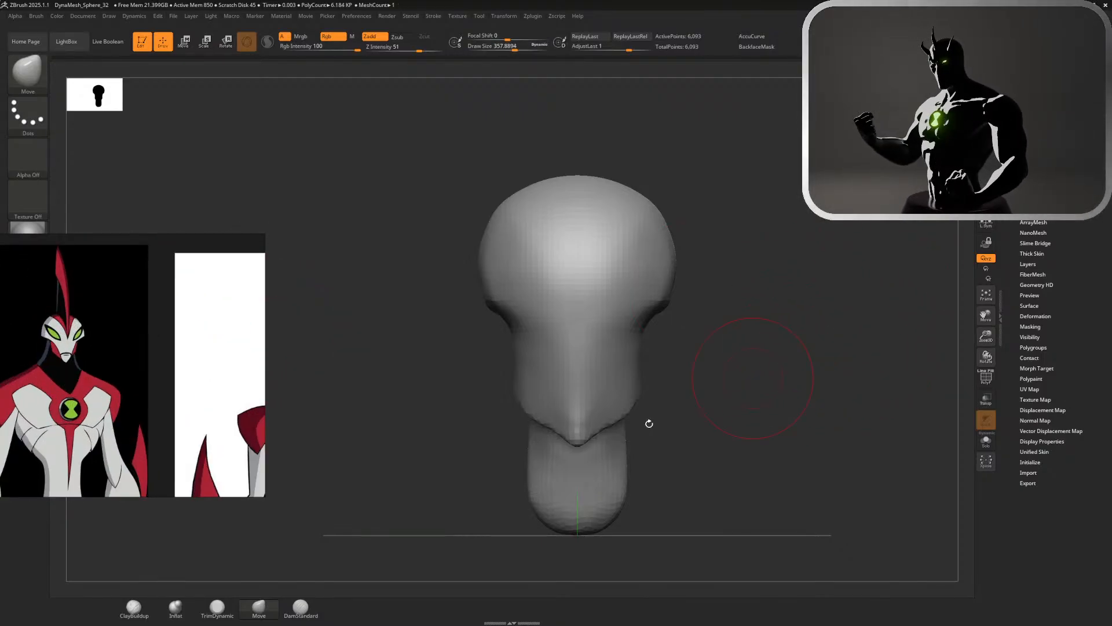
click(299, 610)
drag(704, 325, 625, 328)
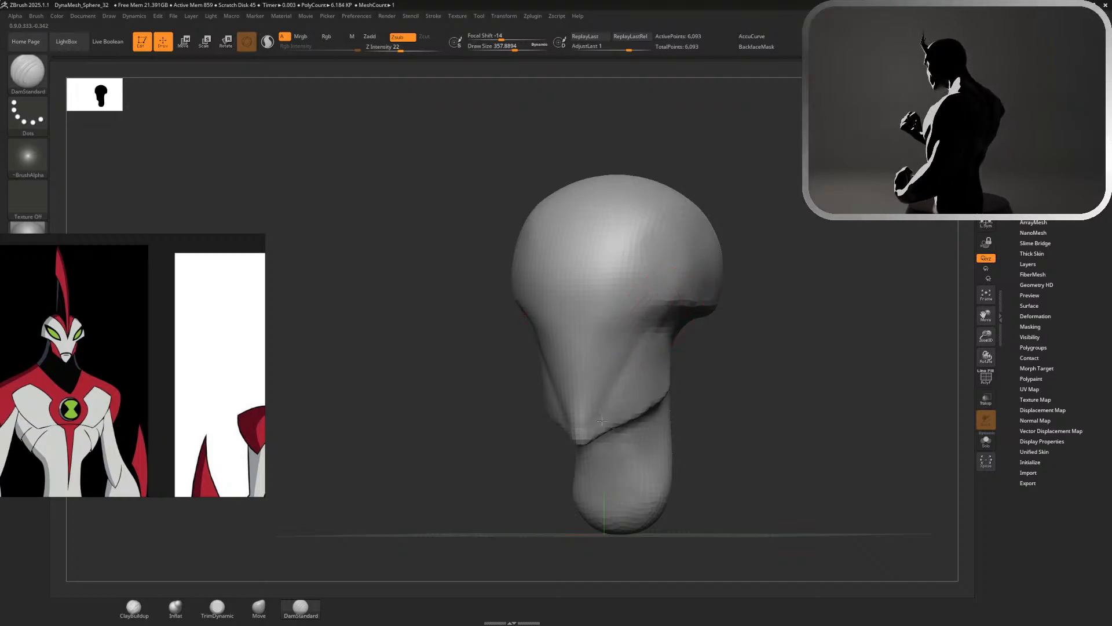
key(shift)
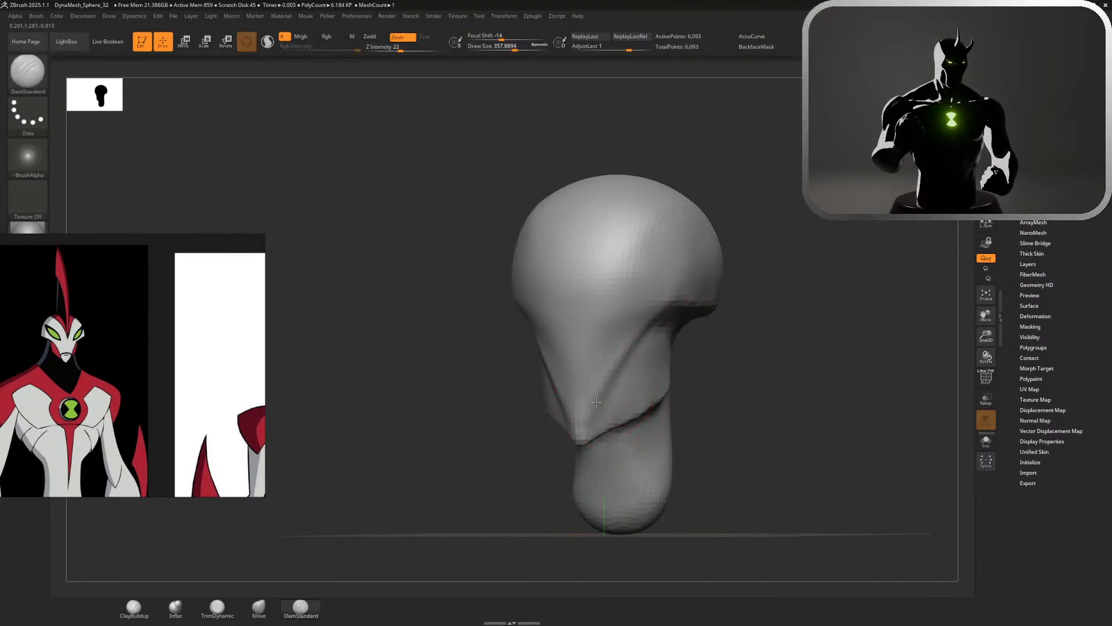
mouse_move(747, 423)
mouse_down()
mouse_move(777, 422)
mouse_move(735, 422)
mouse_move(733, 376)
mouse_move(702, 460)
mouse_move(694, 427)
mouse_move(682, 426)
mouse_move(725, 410)
mouse_up()
Build up the cheek below the rim with ClayBuildup at a size of about 202 and smooth the added volume
click(137, 614)
key(s)
mouse_move(644, 392)
mouse_down()
mouse_move(622, 390)
mouse_move(651, 408)
mouse_move(681, 374)
mouse_move(670, 349)
mouse_move(648, 362)
mouse_move(646, 412)
mouse_up()
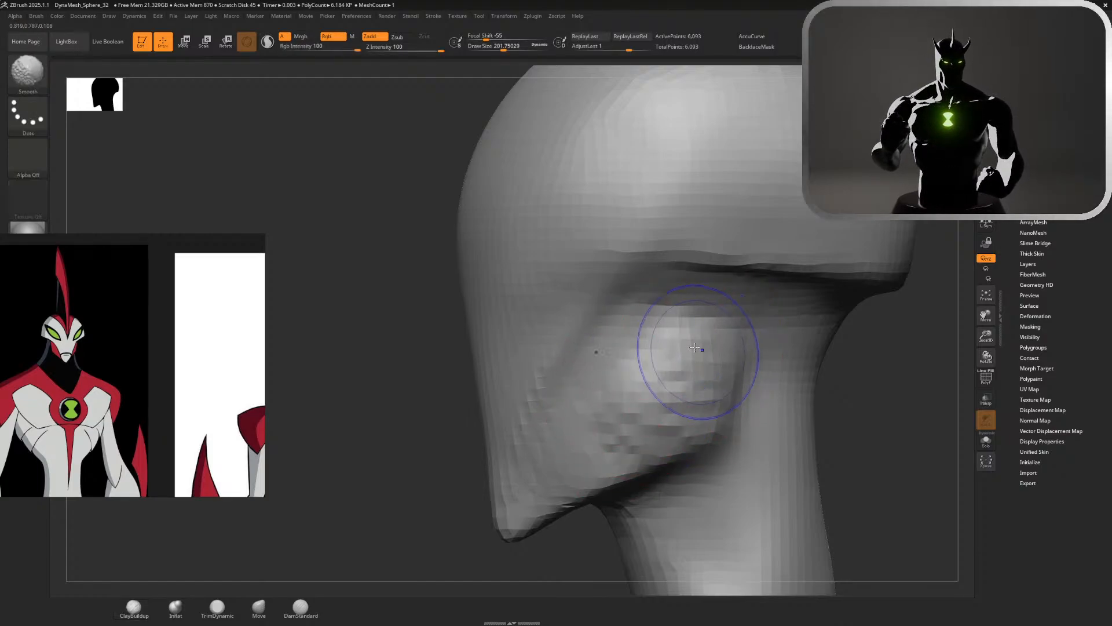
mouse_move(670, 353)
shift+mouse_down()
mouse_move(656, 347)
mouse_move(671, 322)
shift+mouse_up()
mouse_move(880, 425)
alt+mouse_down()
mouse_move(869, 347)
mouse_move(887, 419)
mouse_move(950, 420)
mouse_move(887, 418)
alt+mouse_up()
alt+drag(881, 290, 885, 366)
Layer diagonal ClayBuildup strokes across the lower cheek and along the jaw to define its planes
drag(559, 414, 629, 455)
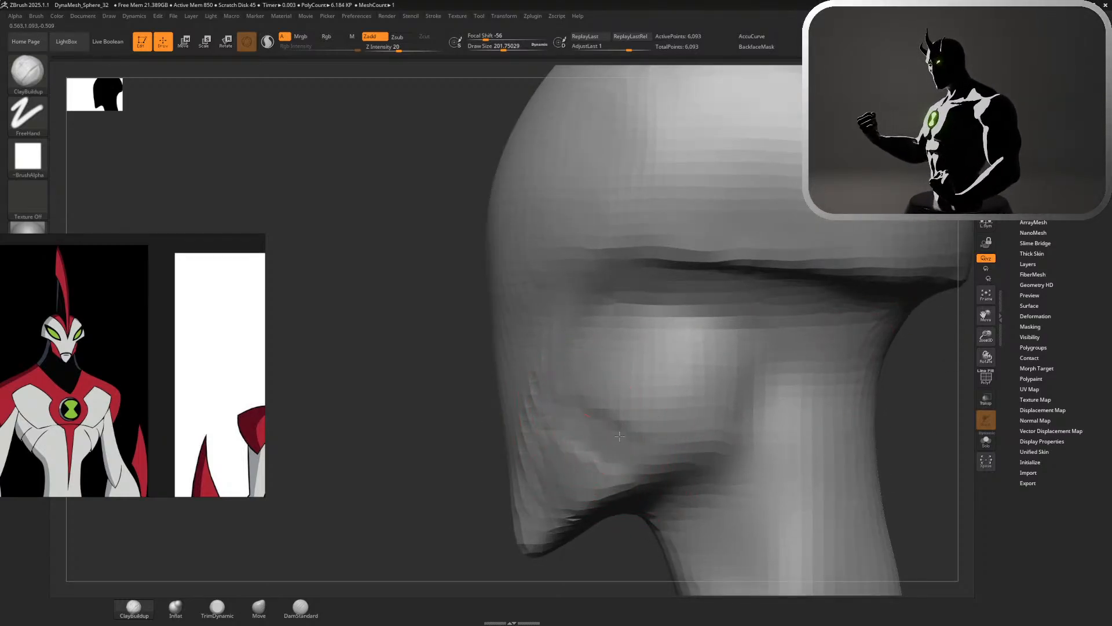
mouse_move(591, 406)
mouse_down()
mouse_move(643, 442)
mouse_move(606, 405)
mouse_move(669, 443)
mouse_up()
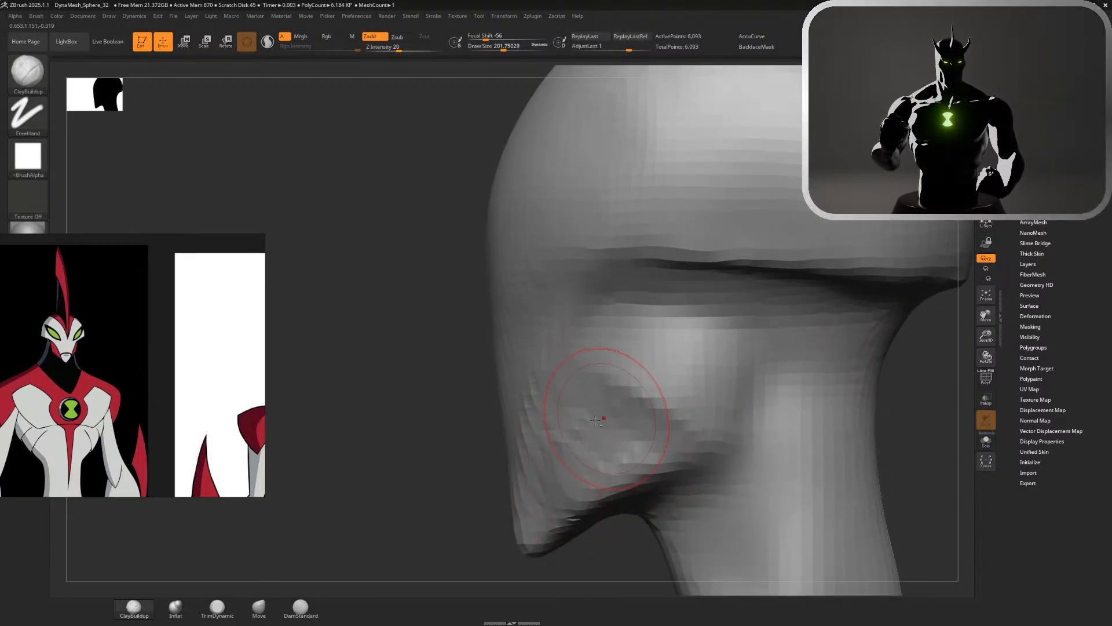
drag(597, 419, 663, 440)
mouse_move(649, 380)
shift+mouse_down()
mouse_move(663, 394)
mouse_move(658, 378)
shift+mouse_up()
shift+drag(604, 426, 585, 439)
drag(476, 427, 742, 430)
alt+drag(717, 346, 794, 278)
alt+drag(767, 235, 771, 362)
Tighten the jaw and cheek outline in front view with the Move brush, enlarging it to about 318 for the cheeks
click(267, 613)
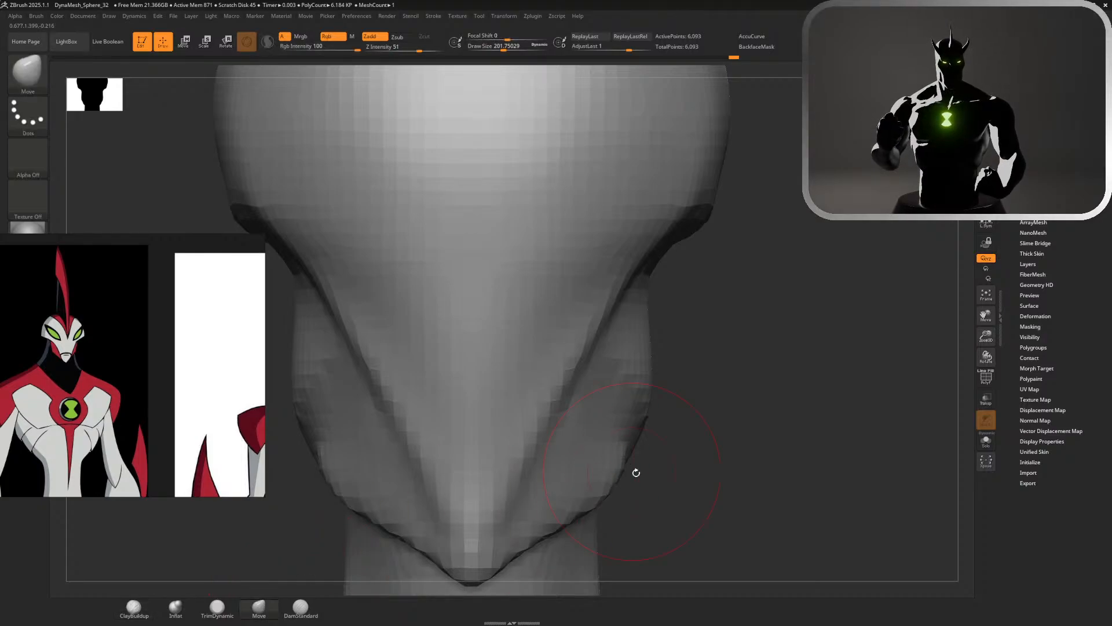
drag(608, 495, 596, 492)
right_drag(622, 477, 618, 475)
shift+drag(897, 152, 902, 154)
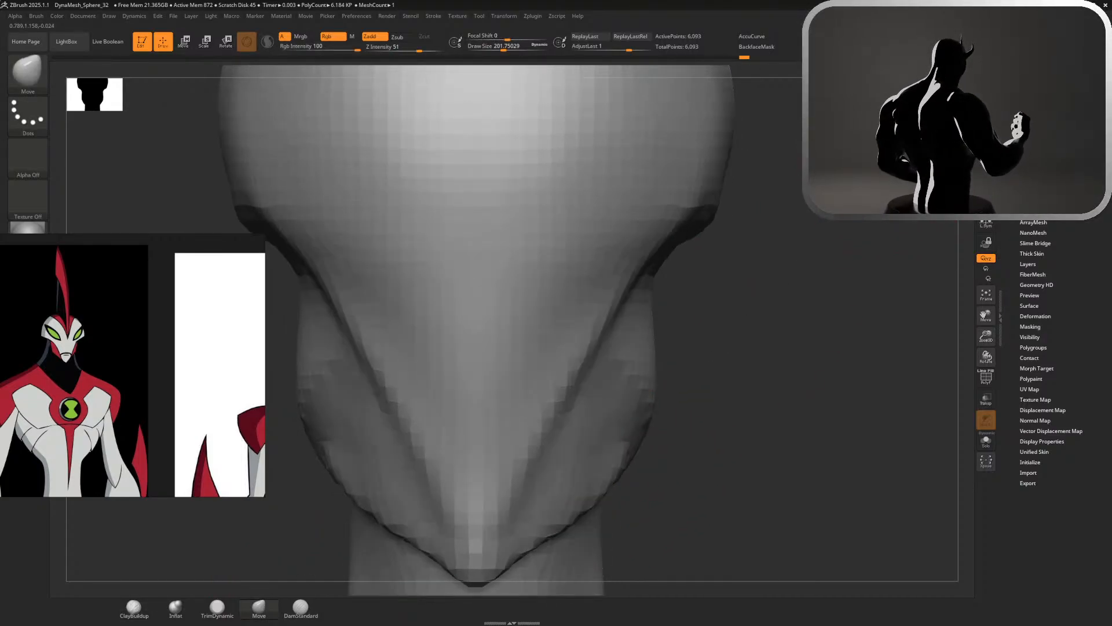
key(s)
drag(700, 340, 697, 341)
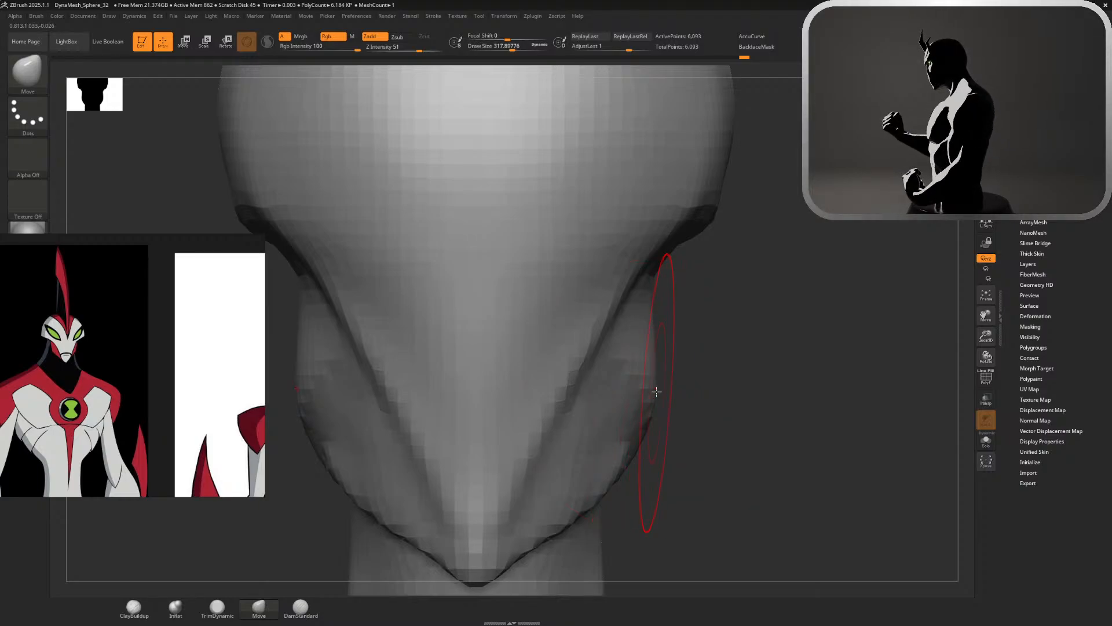
drag(656, 391, 634, 388)
alt+drag(704, 400, 634, 313)
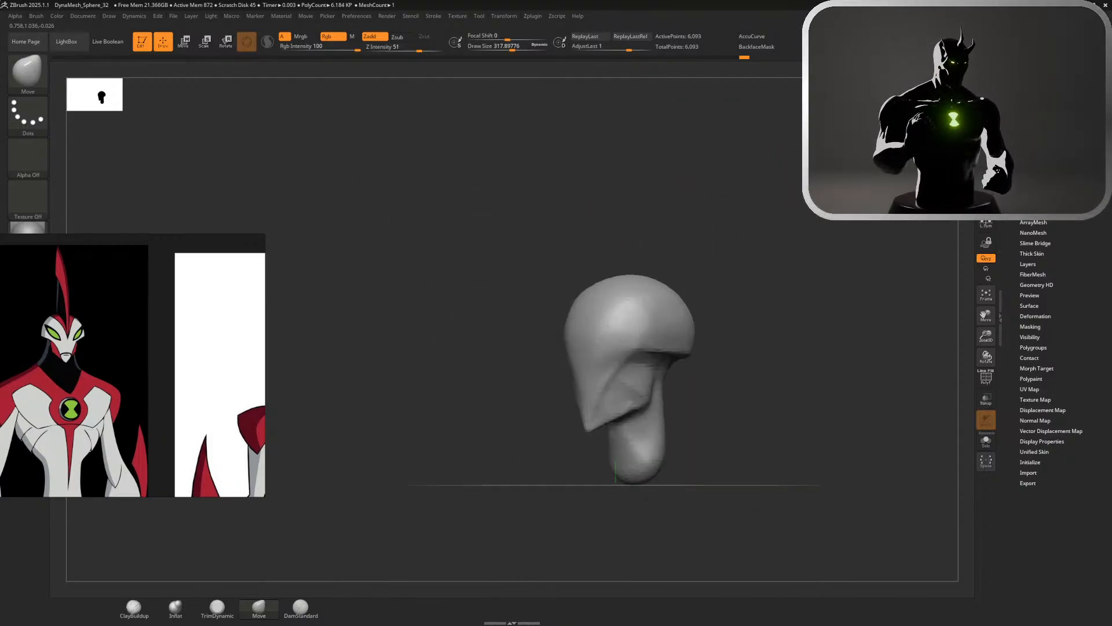
mouse_move(828, 226)
alt+mouse_down()
mouse_move(808, 333)
mouse_move(796, 335)
alt+mouse_up()
key(s)
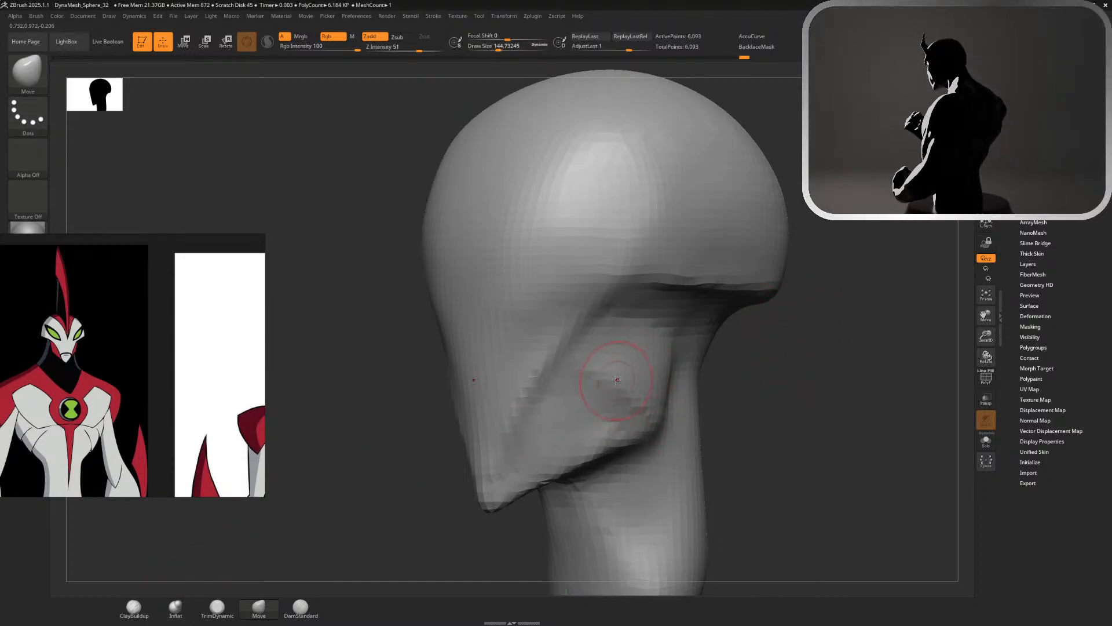
key(ctrl+z)
key(s)
drag(618, 378, 642, 397)
key(ctrl+z)
mouse_move(754, 393)
mouse_down()
mouse_move(822, 388)
mouse_move(689, 380)
mouse_up()
key(ctrl+z)
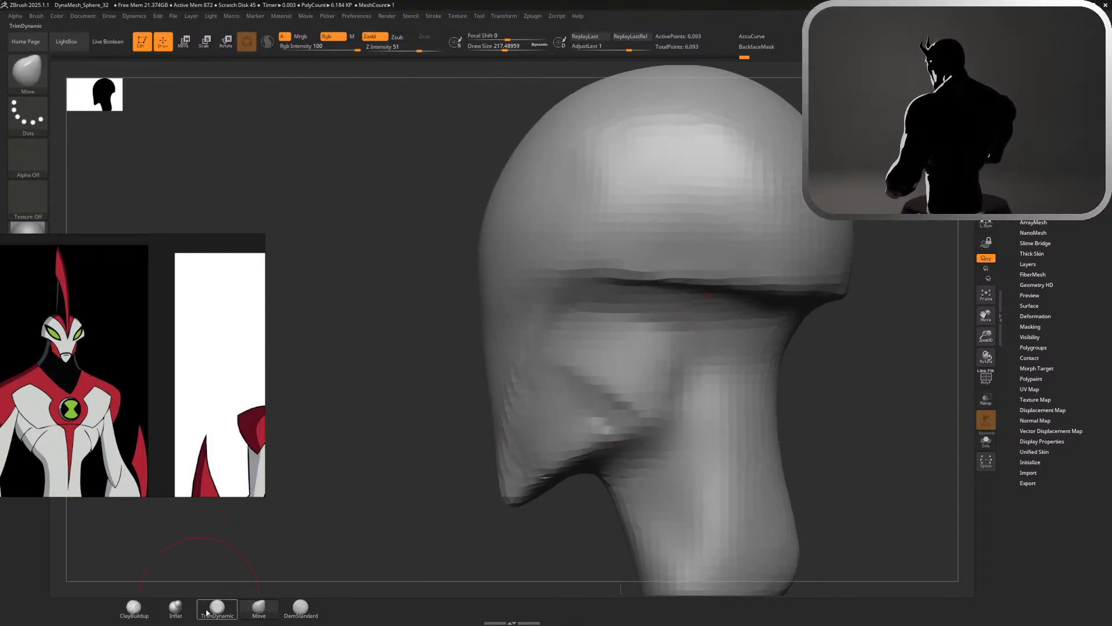
Carve a diagonal crease across the lower cheek with DamStandard and smooth the cheek surface around it
click(147, 608)
click(301, 607)
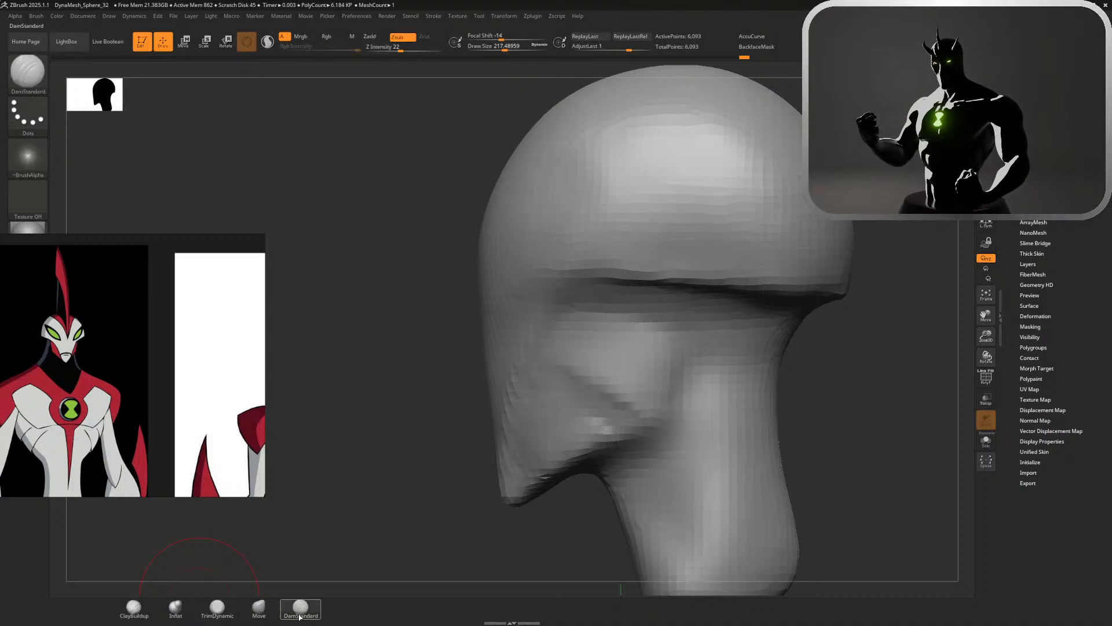
drag(603, 381, 665, 406)
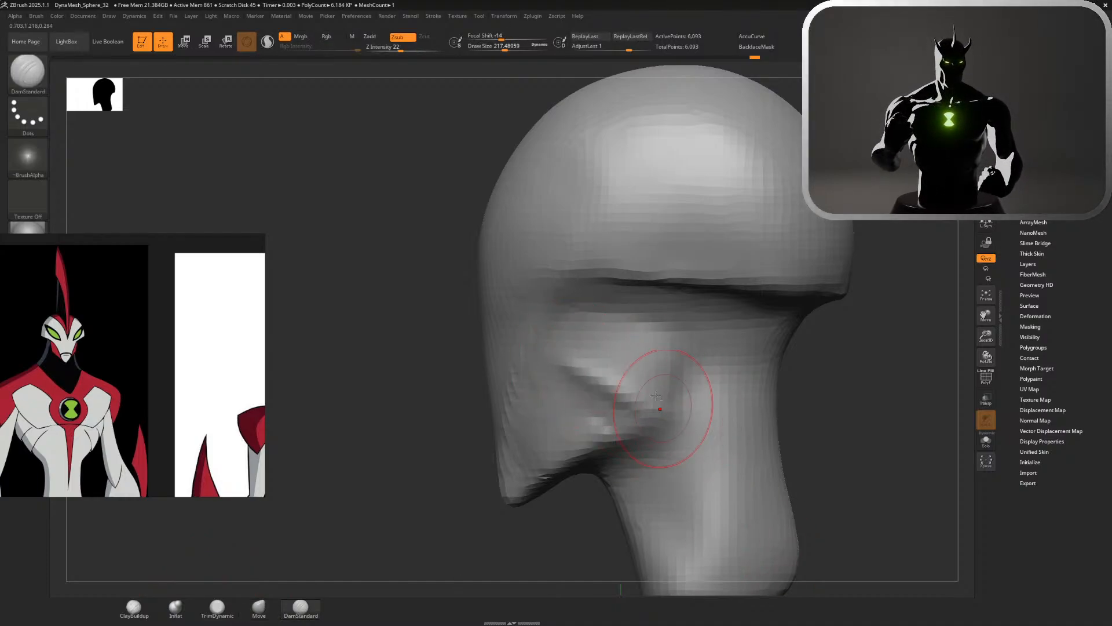
drag(568, 369, 660, 426)
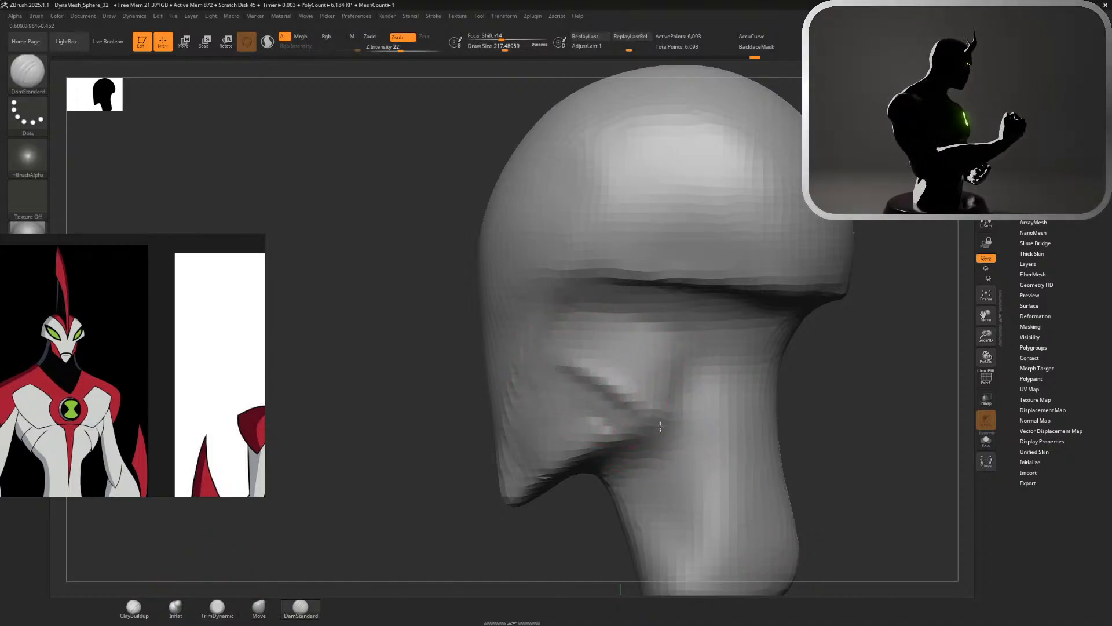
mouse_move(608, 373)
shift+mouse_down()
mouse_move(661, 407)
mouse_move(635, 350)
shift+mouse_up()
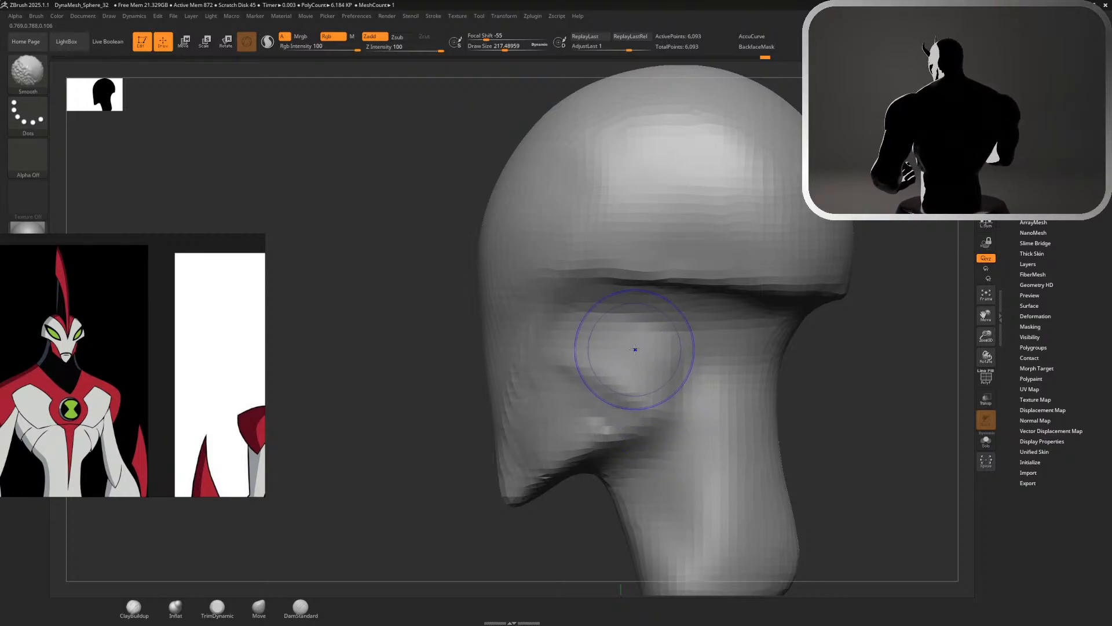
drag(802, 380, 779, 389)
Add ClayBuildup strokes between the rim and the cheek at a size of about 145 and blend them by smoothing
click(133, 608)
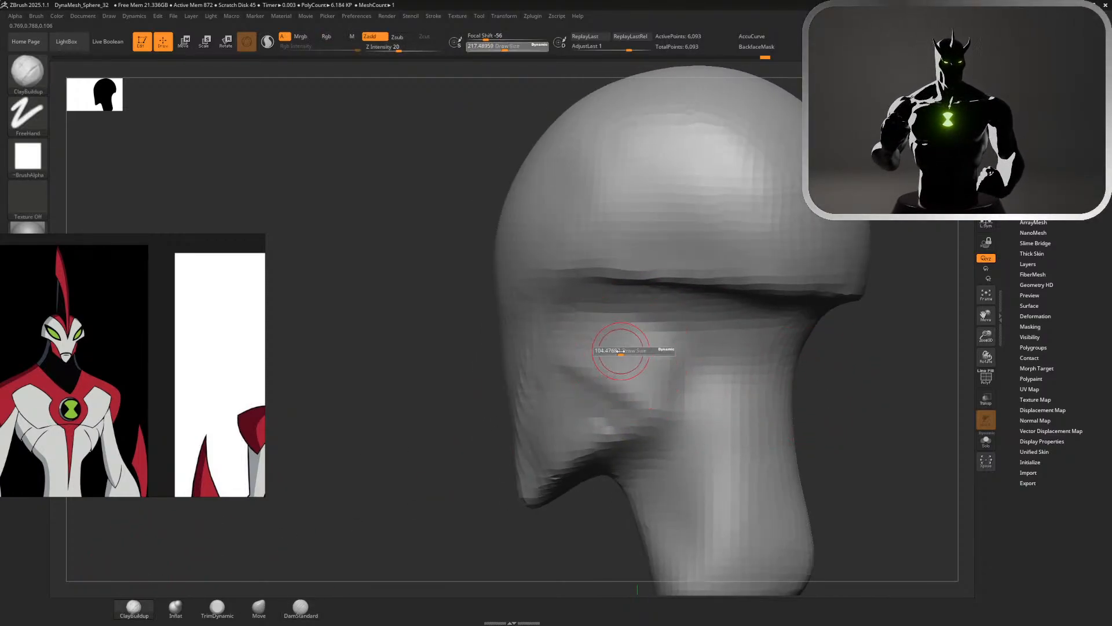
mouse_move(569, 297)
mouse_down()
mouse_move(690, 336)
mouse_move(696, 324)
mouse_move(653, 300)
mouse_up()
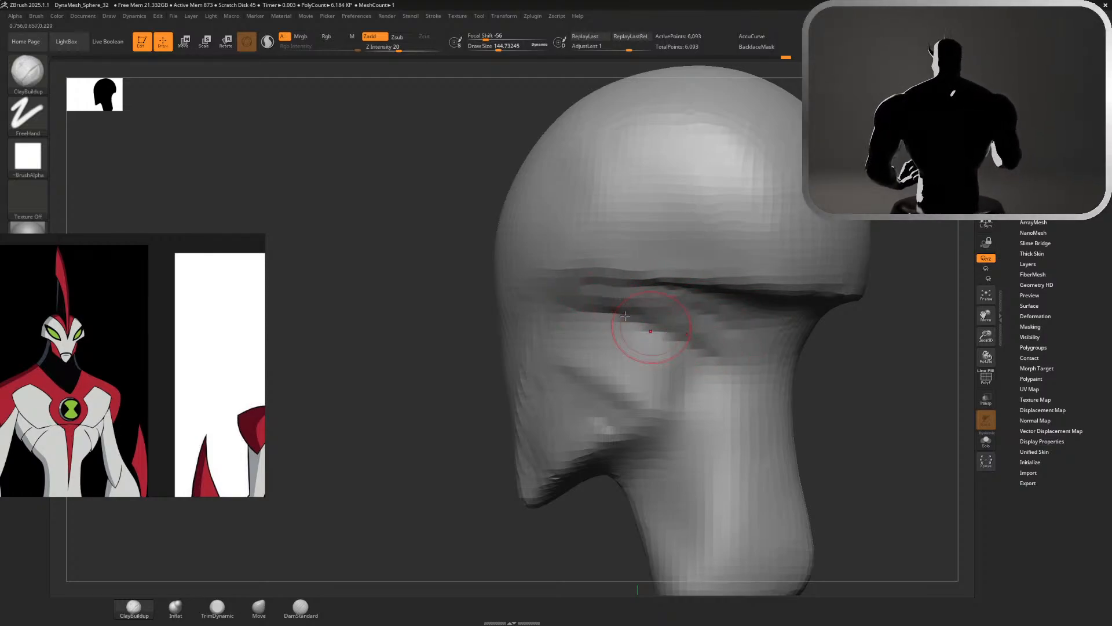
mouse_move(676, 341)
mouse_down()
mouse_move(603, 348)
mouse_move(657, 362)
mouse_up()
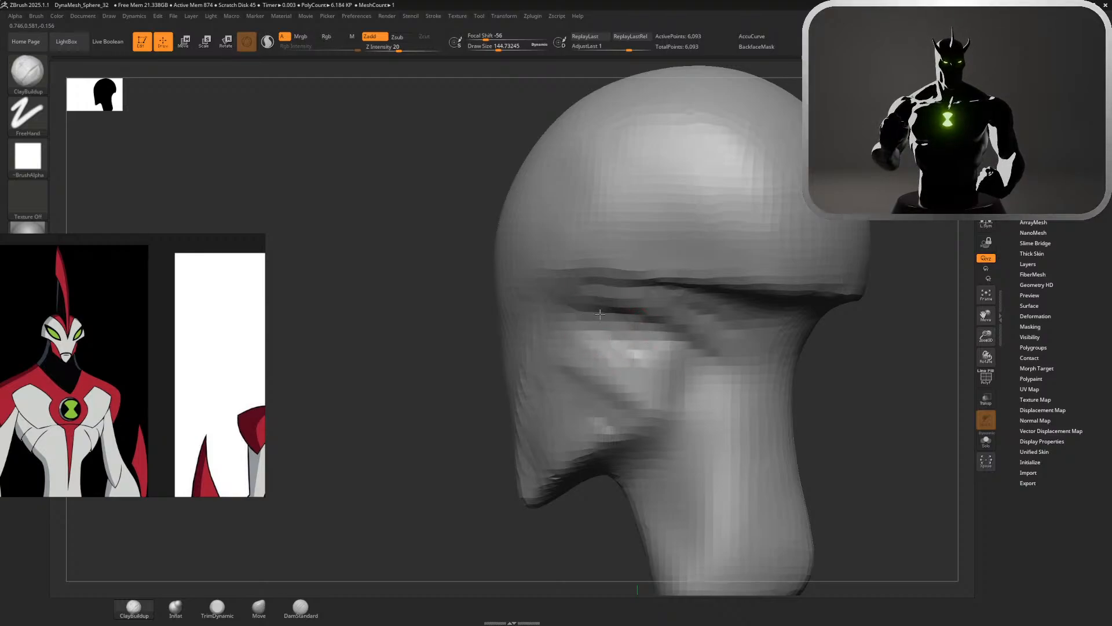
mouse_move(600, 313)
mouse_down()
mouse_move(698, 316)
mouse_move(637, 322)
mouse_up()
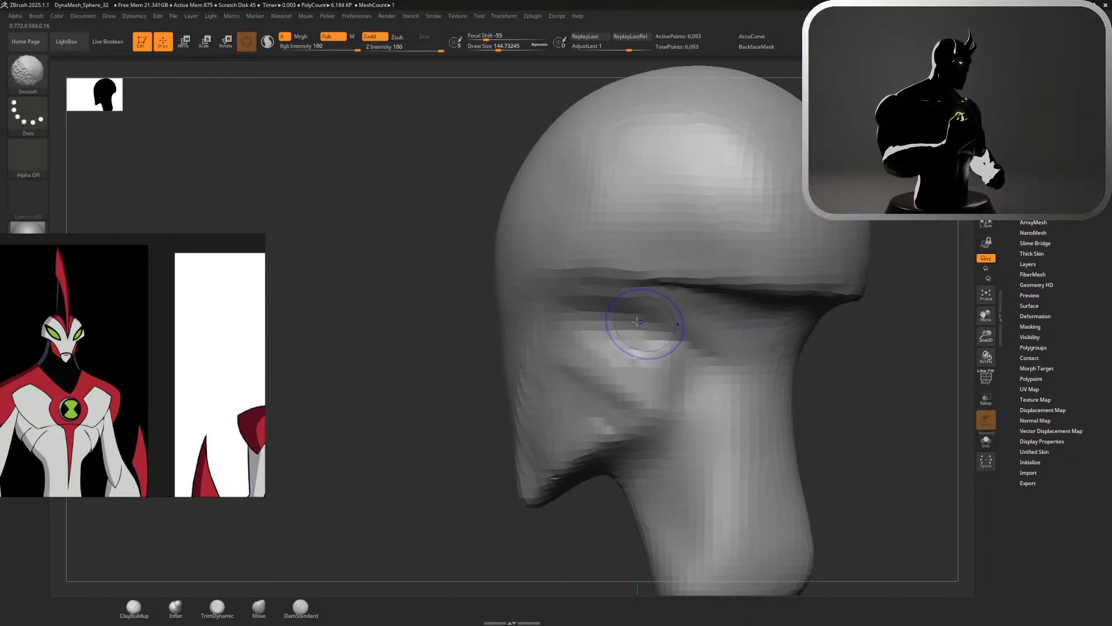
mouse_move(877, 382)
mouse_down()
mouse_move(869, 336)
mouse_move(892, 337)
mouse_up()
alt+drag(696, 262, 786, 386)
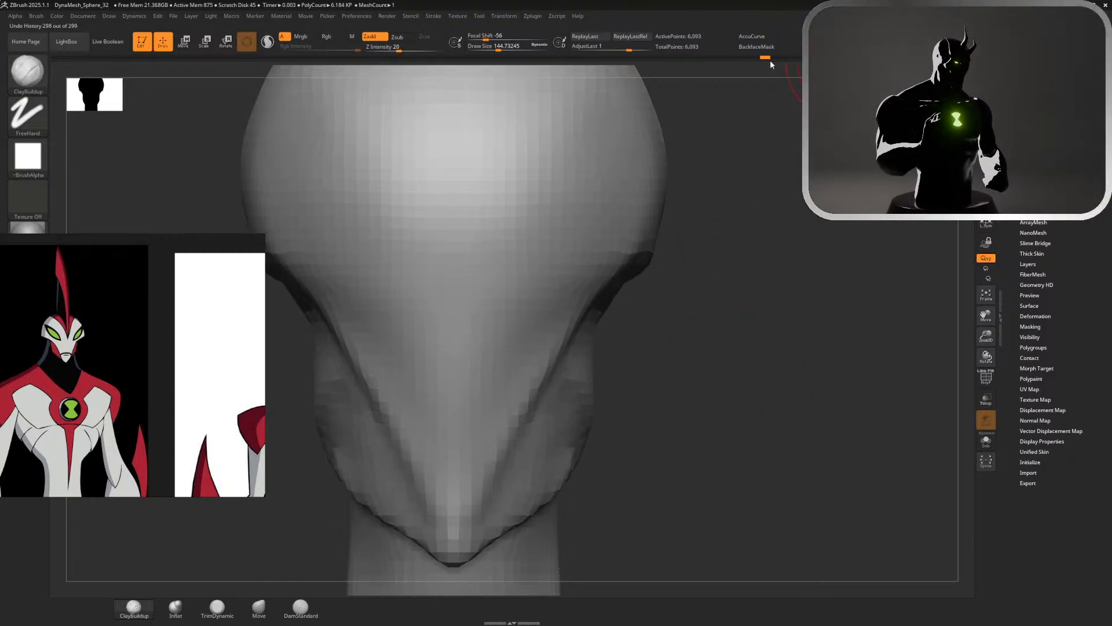
Smooth the transition beneath the rim behind the cheek and check the head from the front
drag(776, 186, 651, 336)
key(shift)
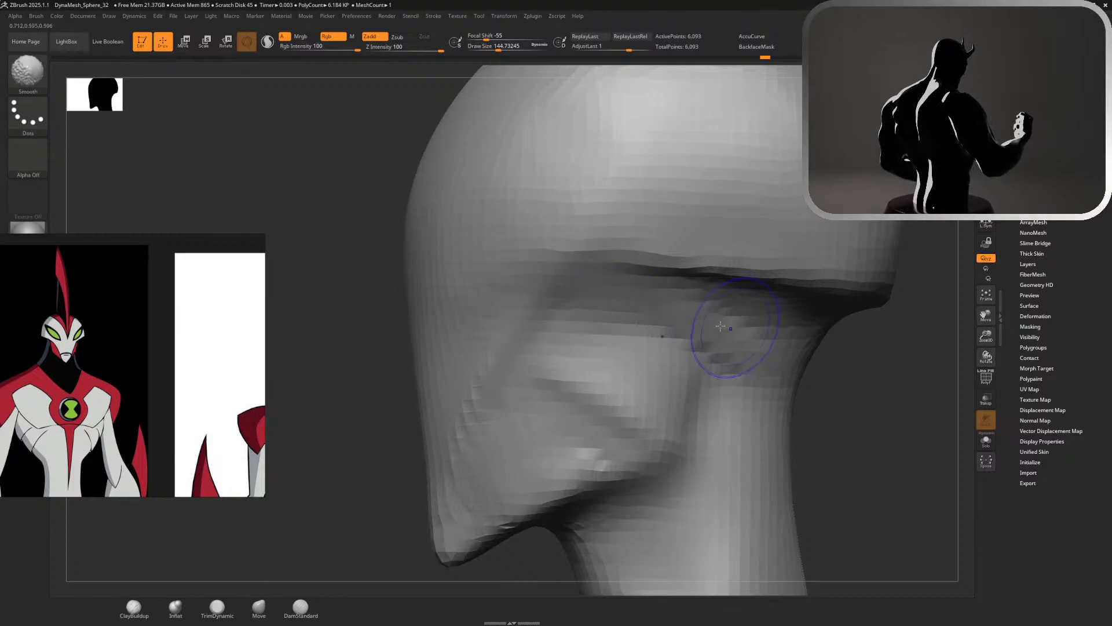
shift+drag(702, 299, 681, 333)
alt+drag(827, 385, 777, 279)
drag(777, 278, 886, 281)
key(f)
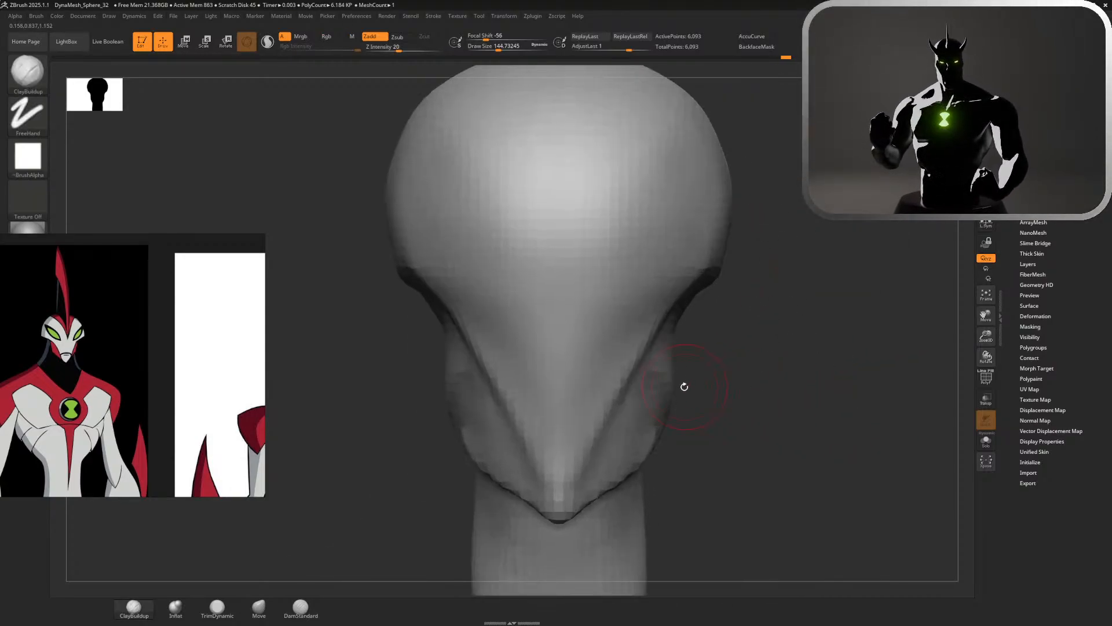
Reshape the cheeks and sides of the face in front view using the Move brush at a size of about 202
click(259, 606)
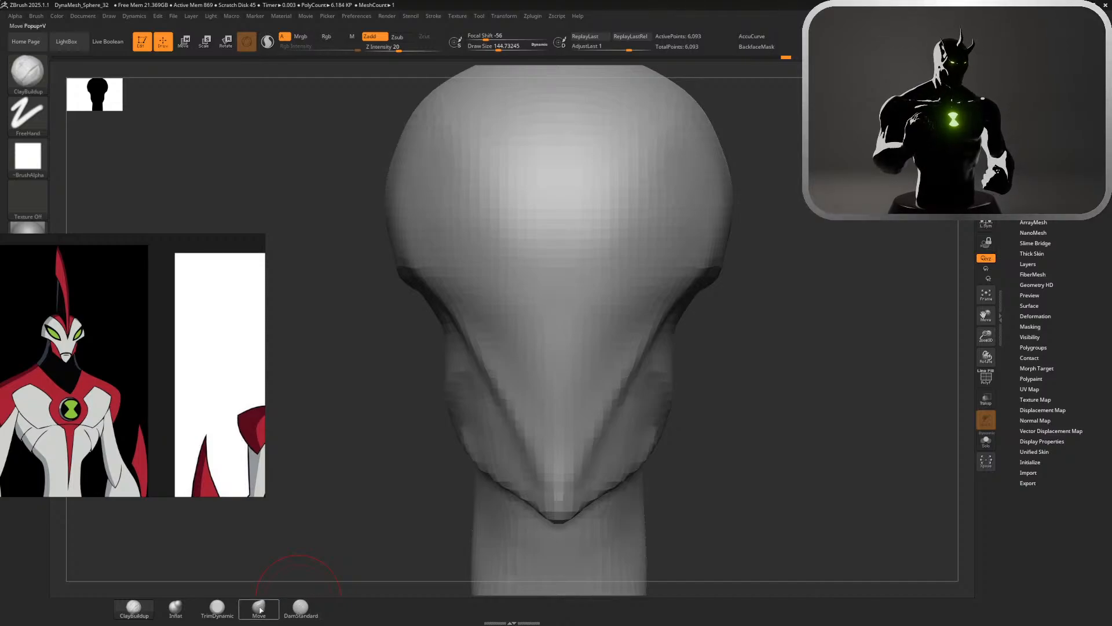
key(s)
drag(771, 405, 768, 406)
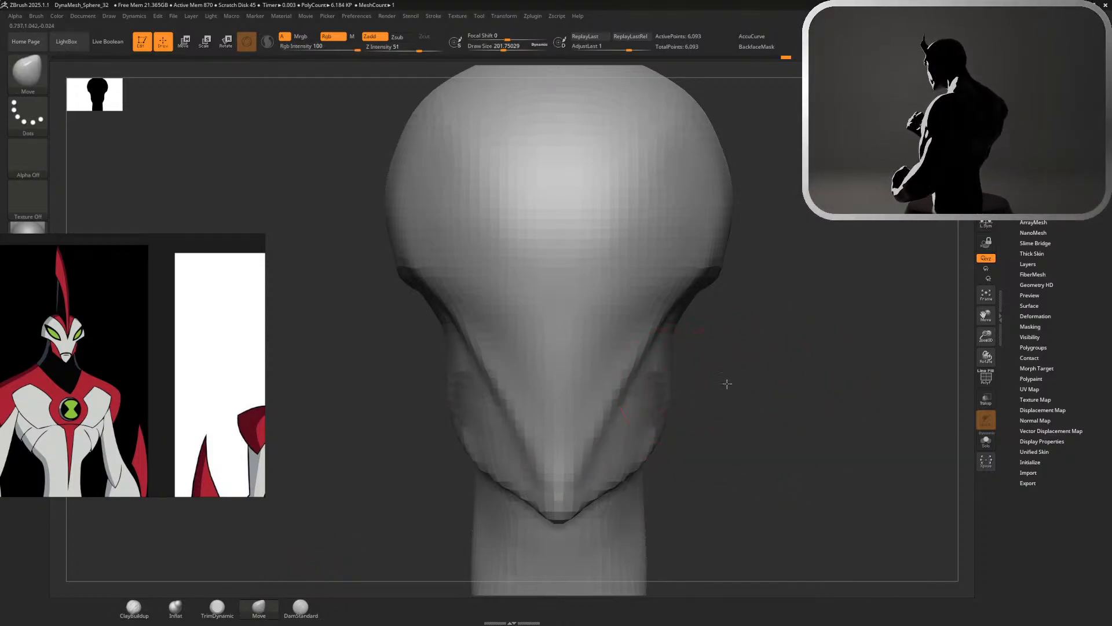
ctrl+right_drag(727, 384, 695, 289)
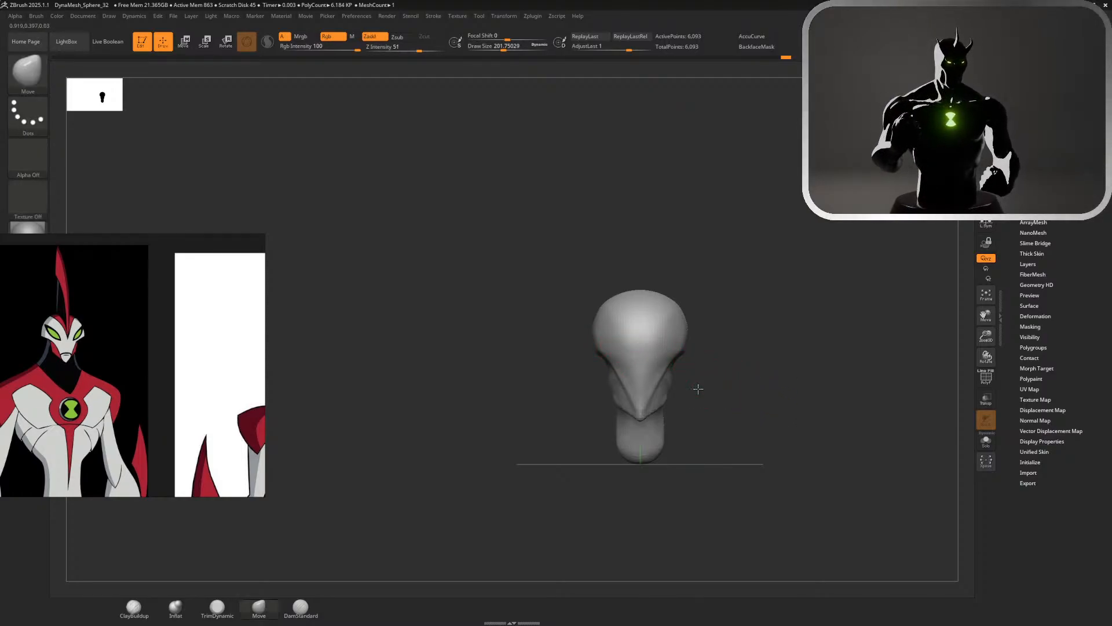
ctrl+right_drag(698, 387, 682, 383)
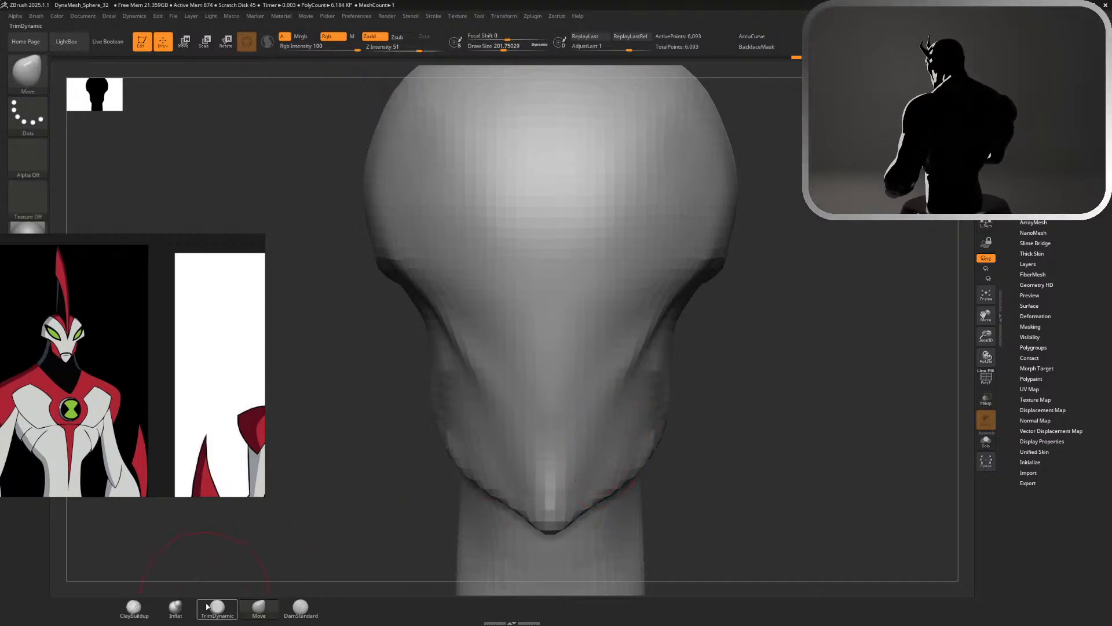
Extend the face crease down towards the chin in front view using DamStandard at a size of about 202, and smooth around it
click(300, 608)
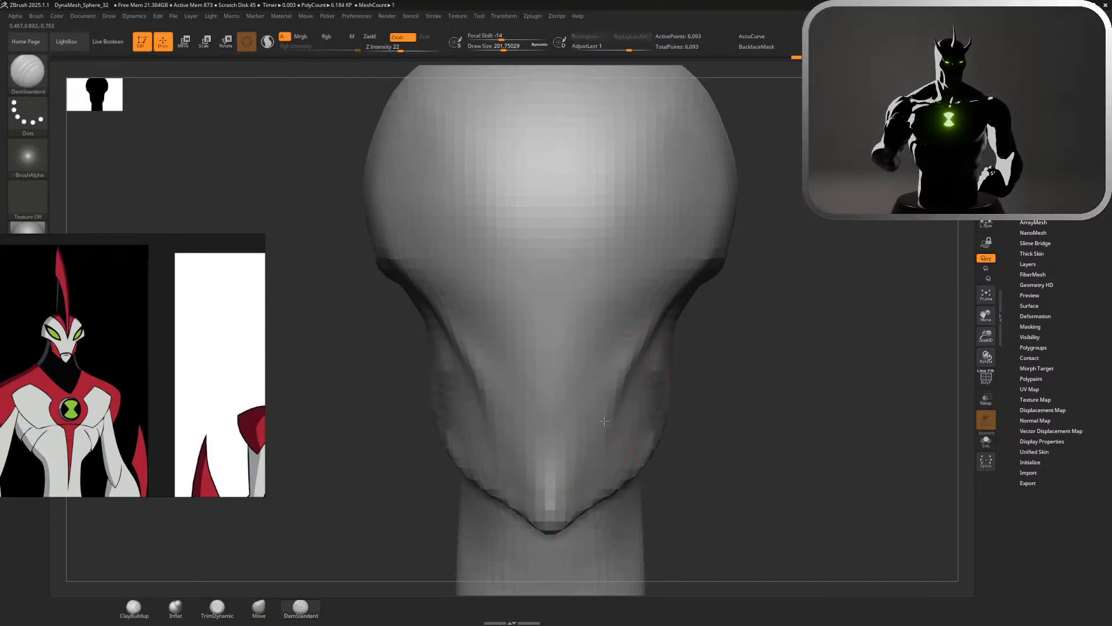
drag(604, 420, 598, 466)
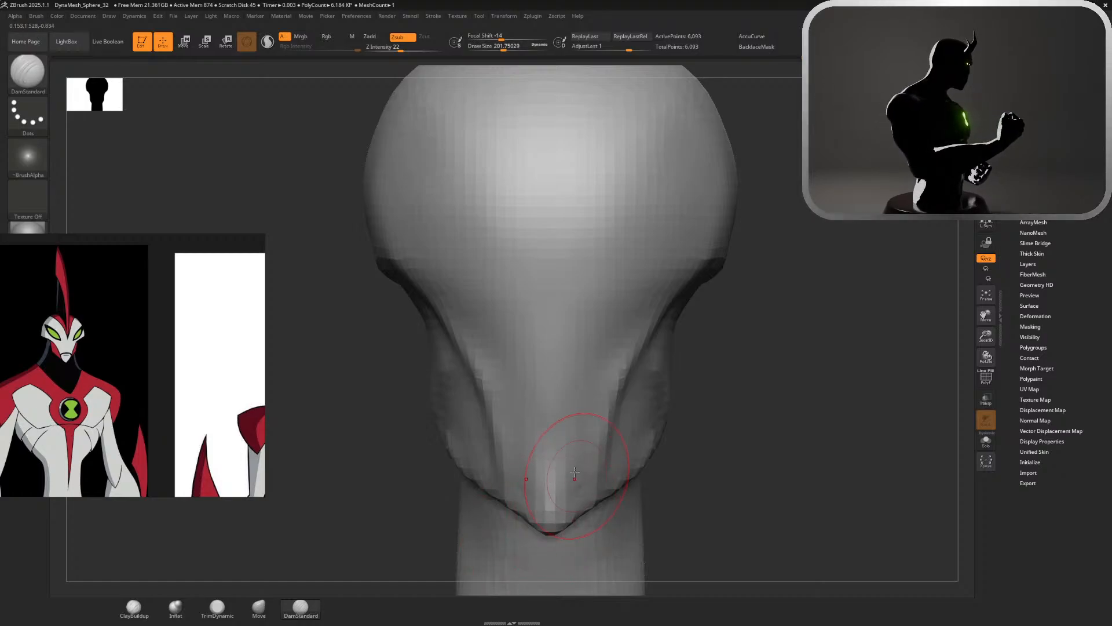
key(ctrl)
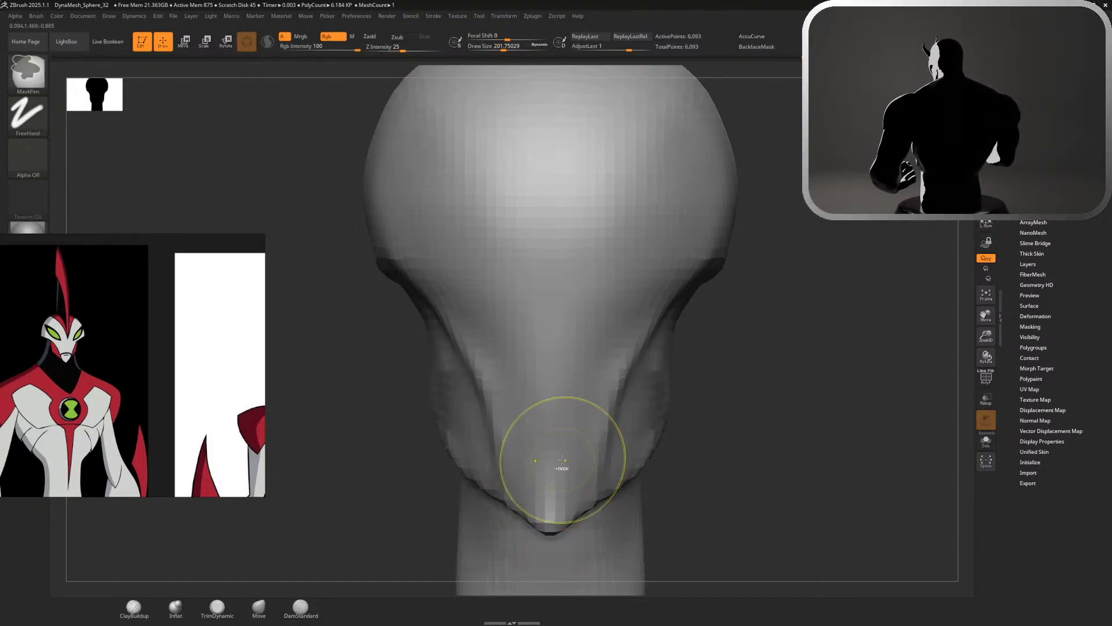
key(shift)
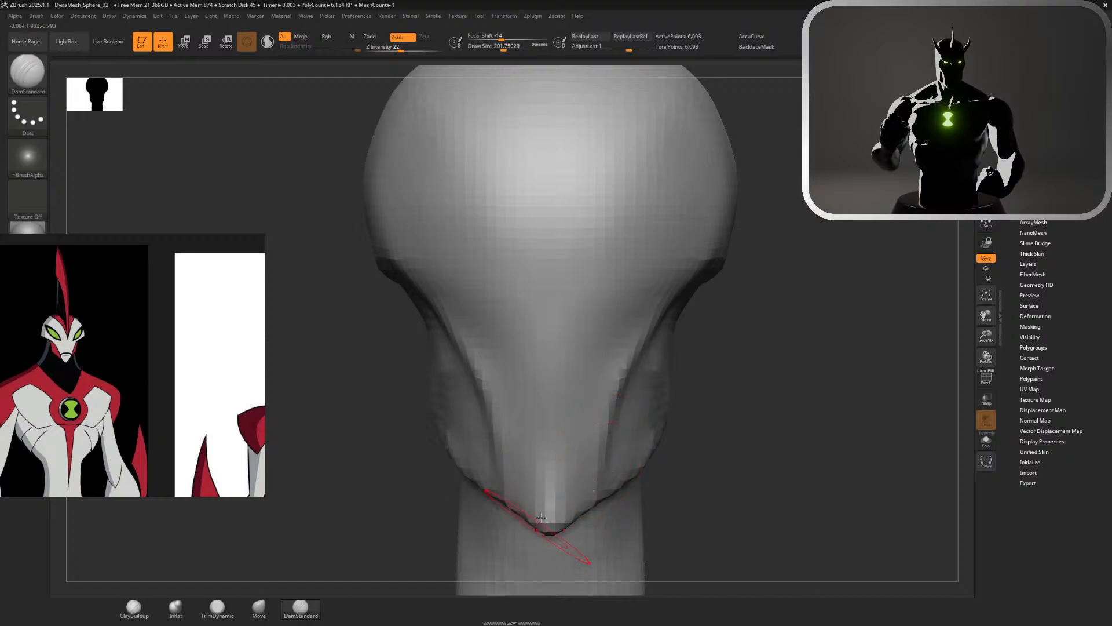
key(shift)
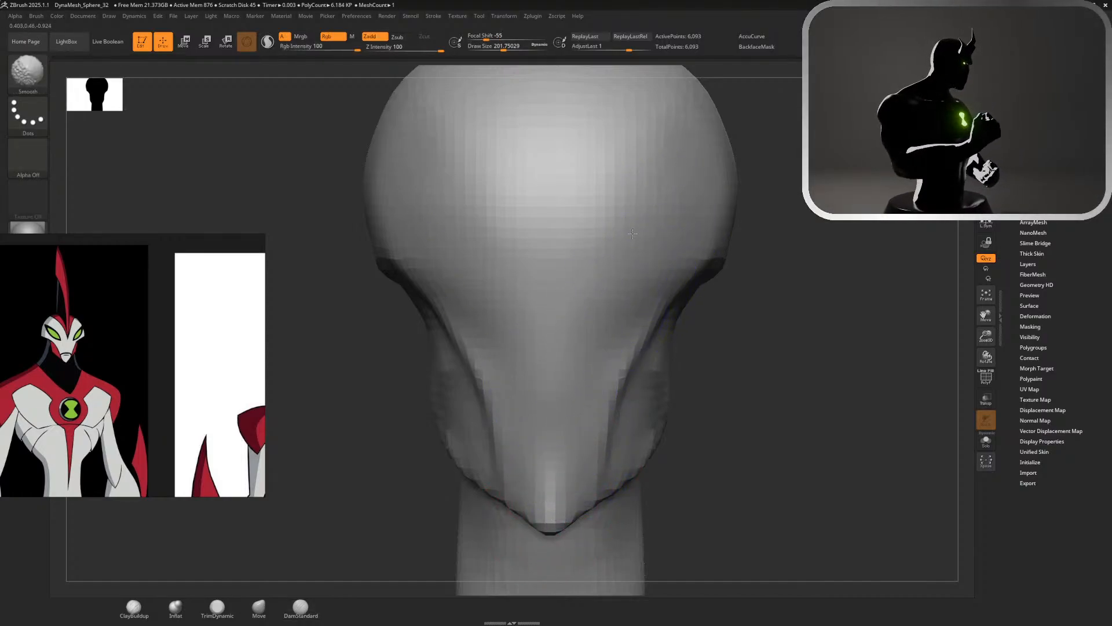
Carve the crease along the front edge of the cheek towards the jaw with DamStandard at a size of about 128
mouse_move(772, 289)
alt+mouse_down()
mouse_move(772, 238)
mouse_move(727, 238)
alt+mouse_up()
alt+drag(789, 173, 881, 280)
drag(443, 366, 484, 367)
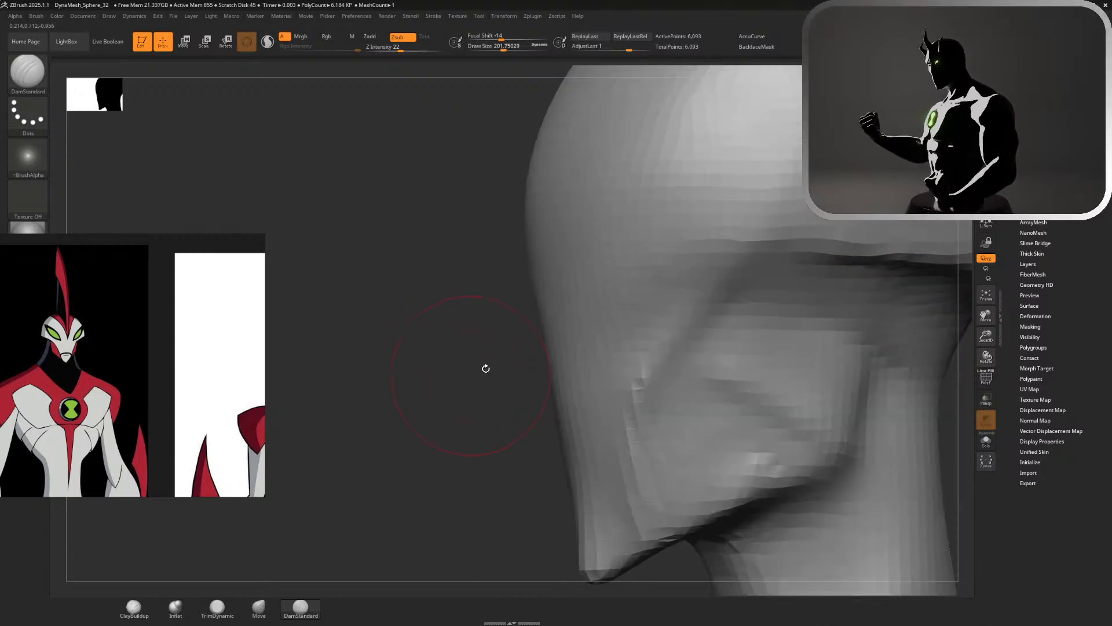
key(s)
drag(725, 287, 717, 287)
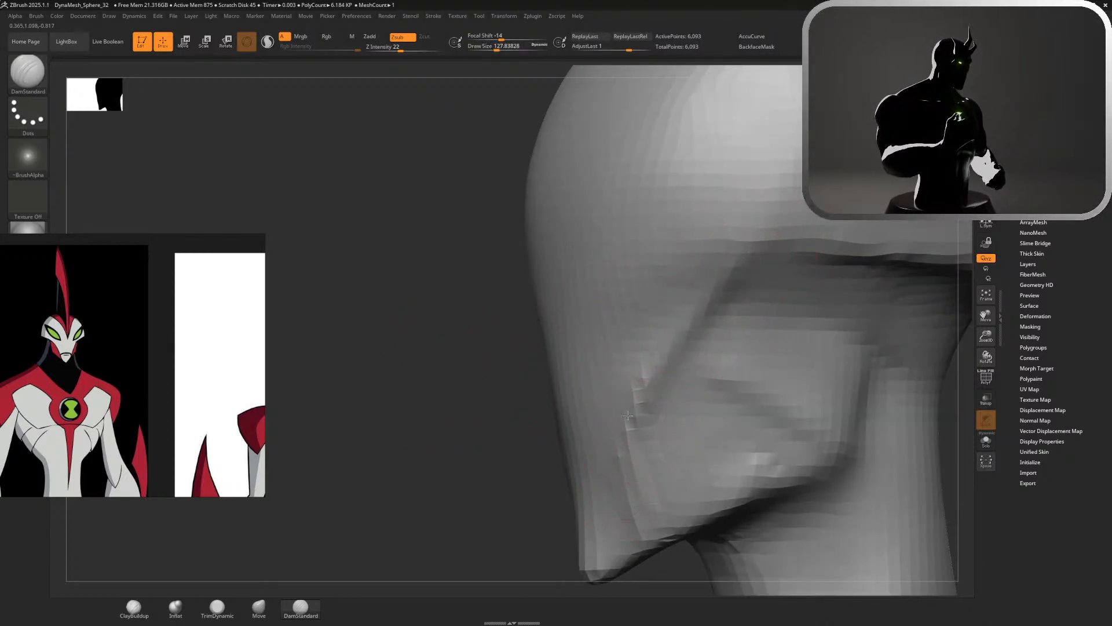
mouse_move(606, 484)
shift+mouse_down()
mouse_move(613, 454)
mouse_move(624, 501)
shift+mouse_up()
Deepen the cheek's front crease down to the jaw from the opposite side, smooth its edge and check the head from a distance
alt+drag(531, 510, 533, 439)
alt+drag(739, 464, 759, 574)
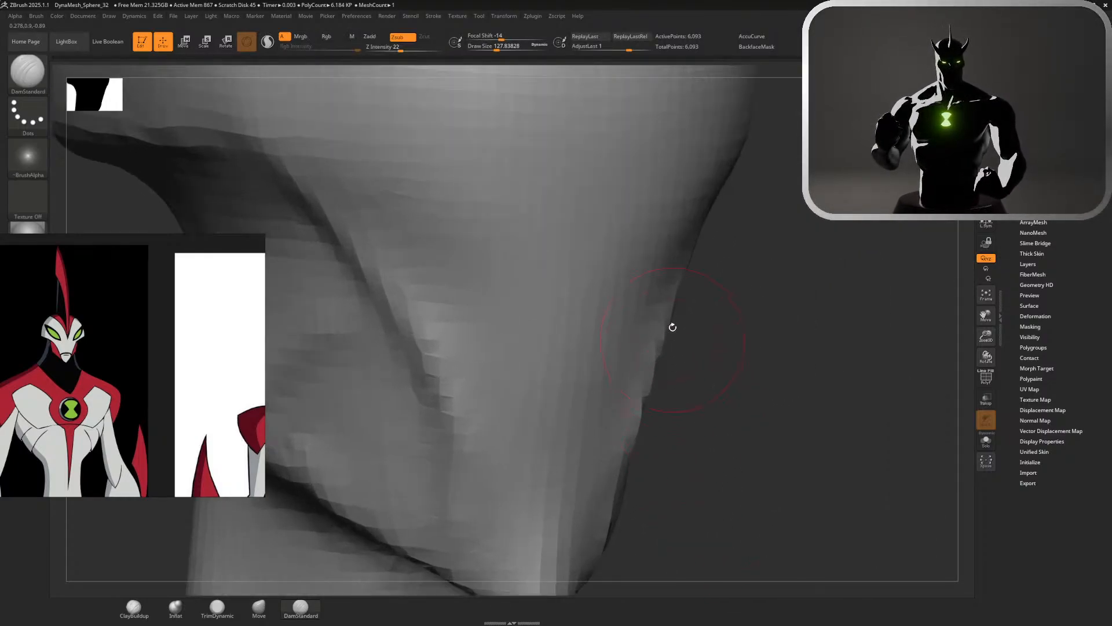
mouse_move(666, 318)
shift+mouse_down()
mouse_move(632, 443)
mouse_move(663, 357)
shift+mouse_up()
mouse_move(715, 422)
mouse_down()
mouse_move(732, 437)
mouse_move(536, 350)
mouse_up()
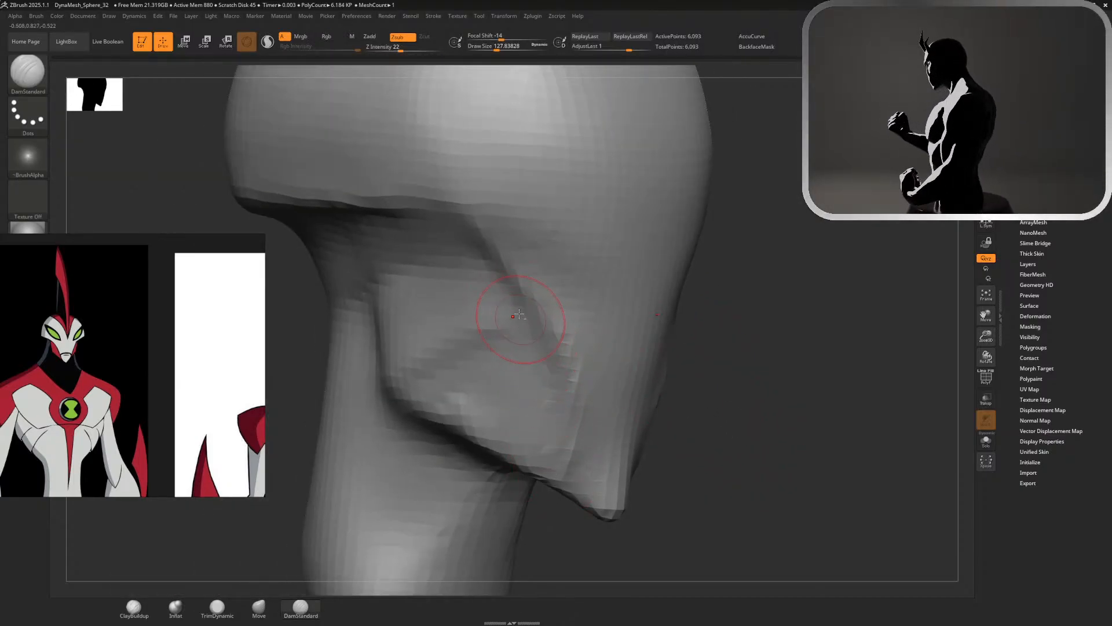
drag(522, 318, 550, 445)
shift+drag(545, 406, 533, 366)
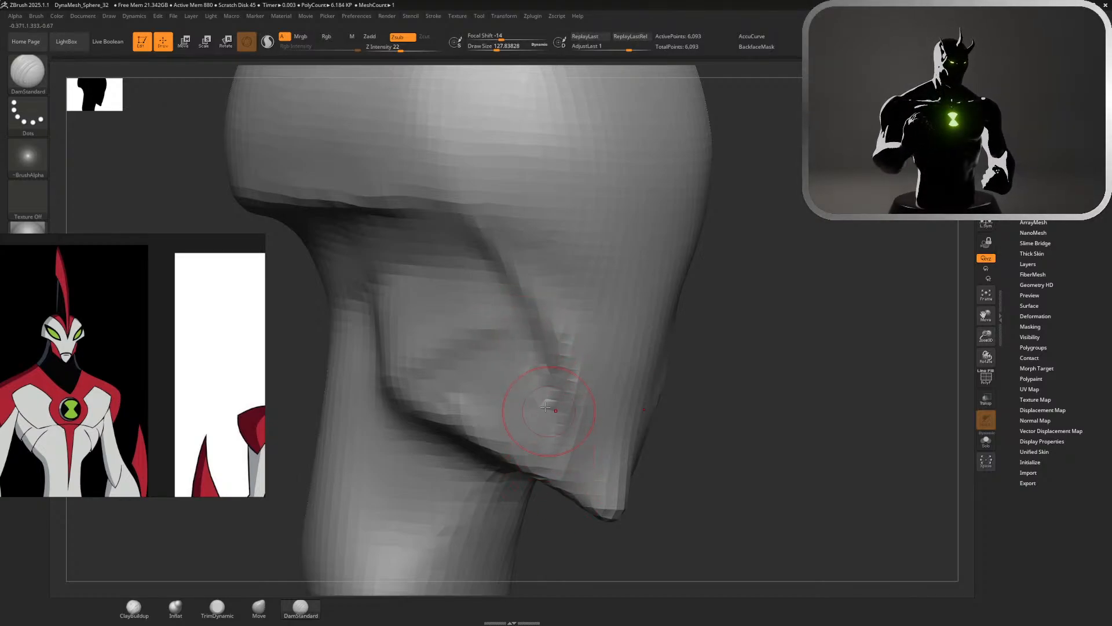
shift+drag(551, 412, 521, 388)
mouse_move(728, 508)
alt+mouse_down()
mouse_move(647, 315)
mouse_move(673, 323)
mouse_move(647, 320)
mouse_move(607, 360)
alt+mouse_up()
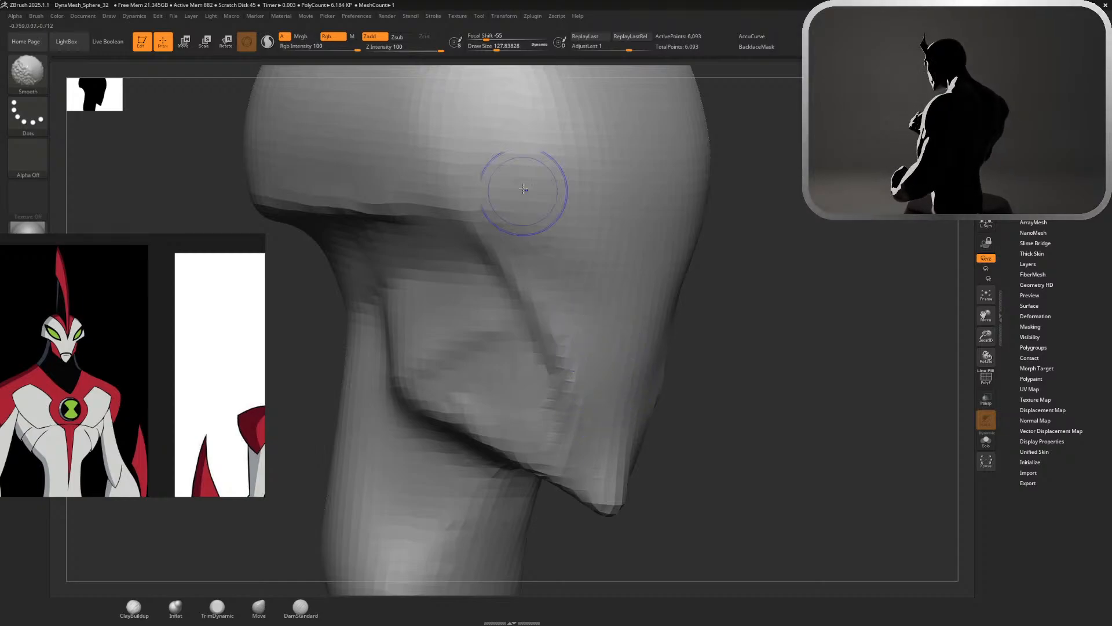
mouse_move(727, 432)
alt+mouse_down()
mouse_move(666, 278)
mouse_move(672, 264)
alt+mouse_up()
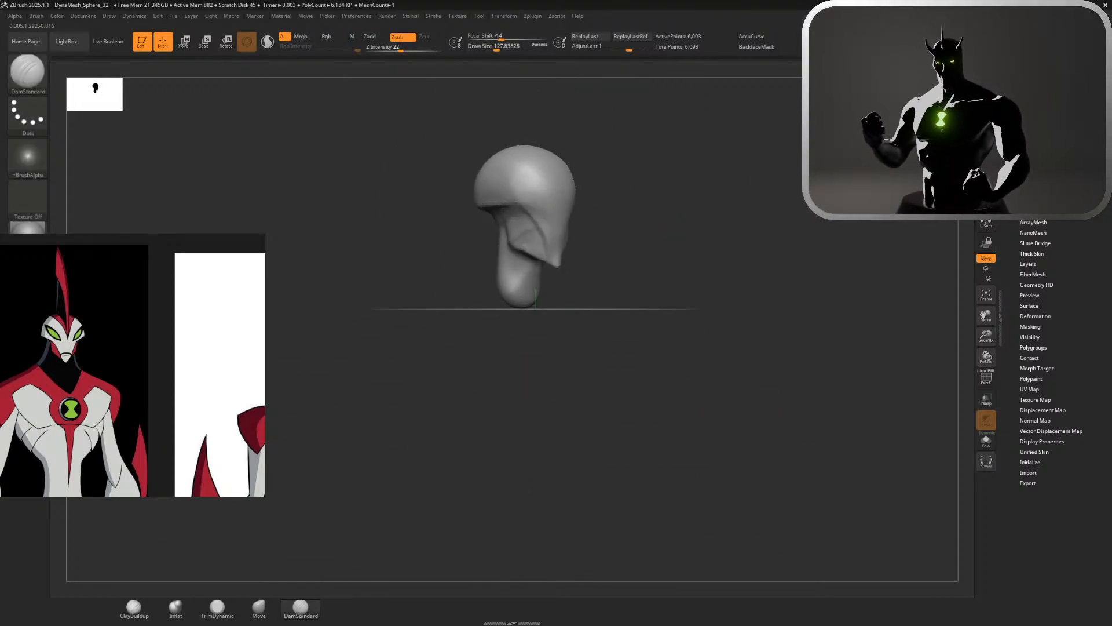
alt+drag(741, 230, 790, 425)
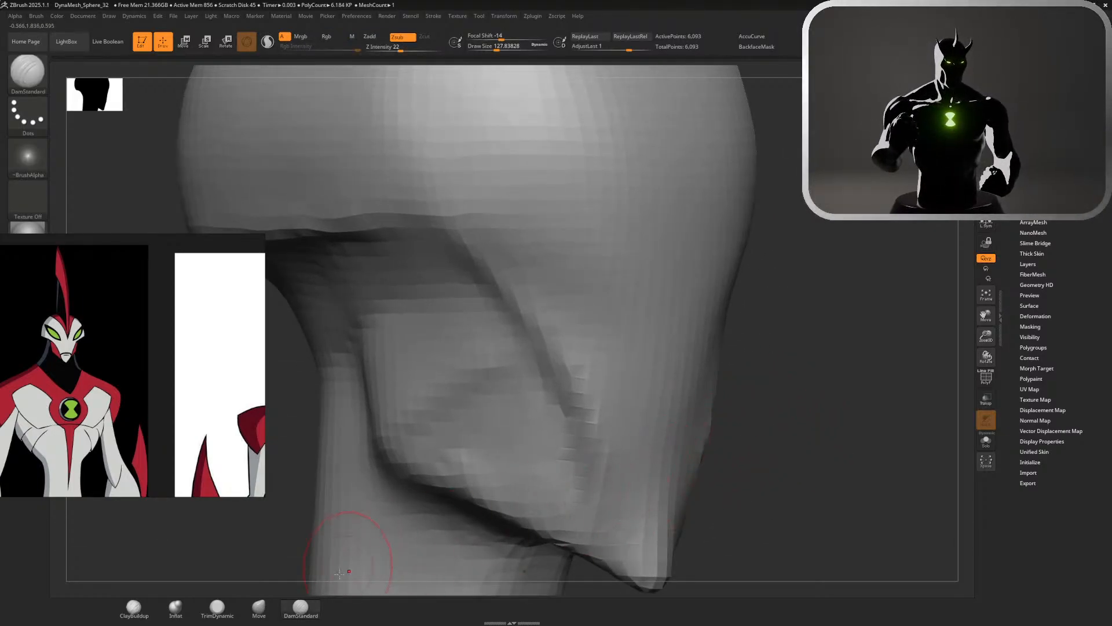
Build up the upper back of the neck beneath the rim with ClayBuildup at a size of about 128 and smooth it
click(259, 606)
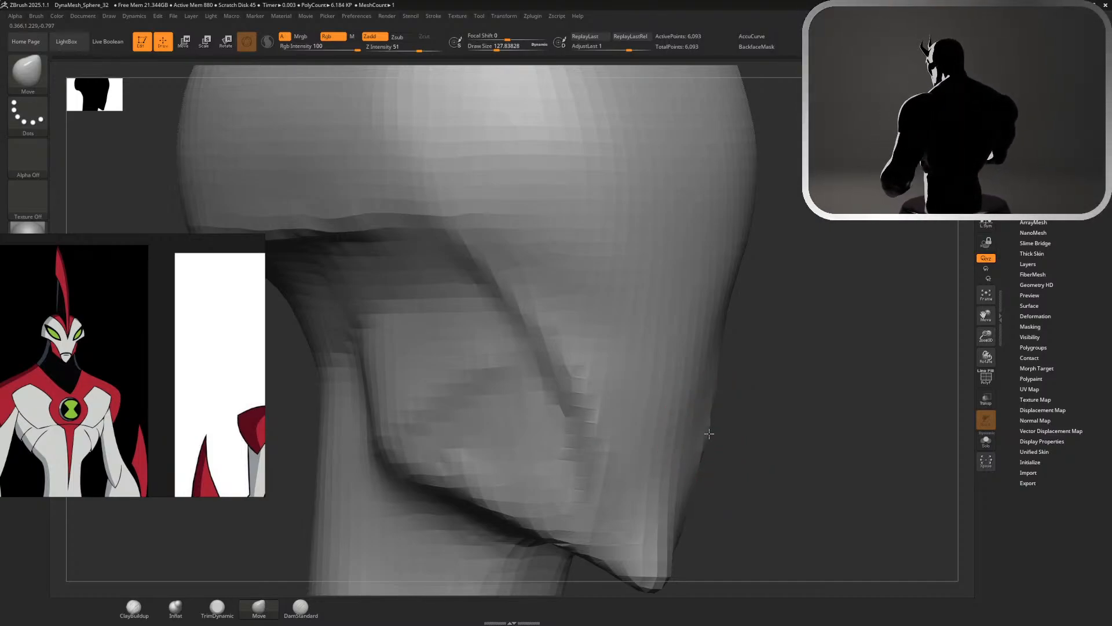
alt+drag(772, 440, 738, 246)
drag(840, 394, 556, 394)
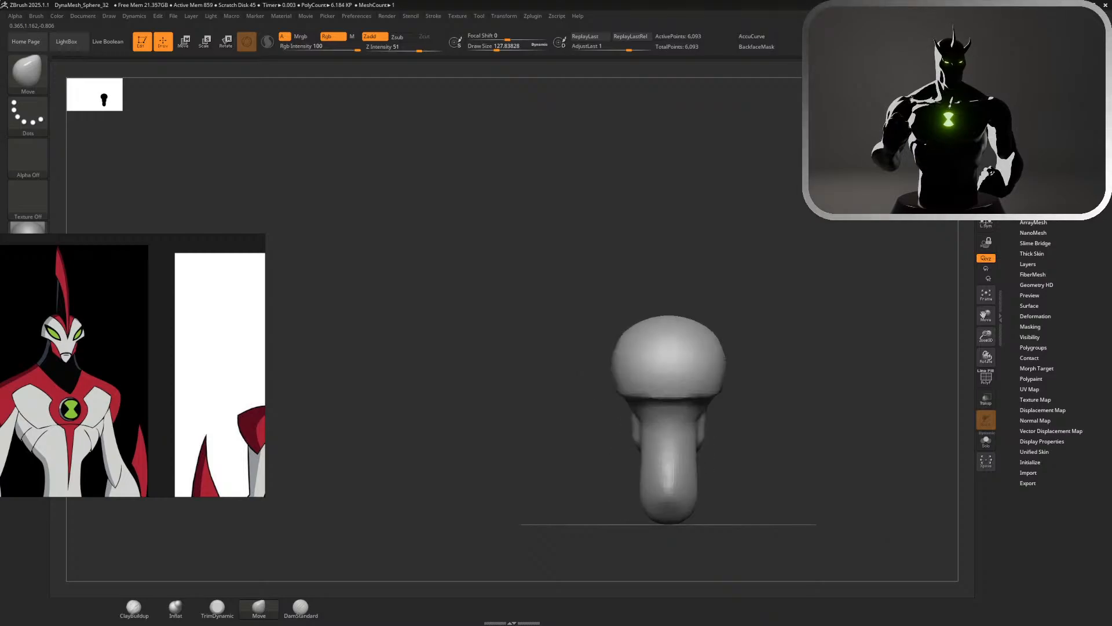
alt+drag(776, 205, 852, 247)
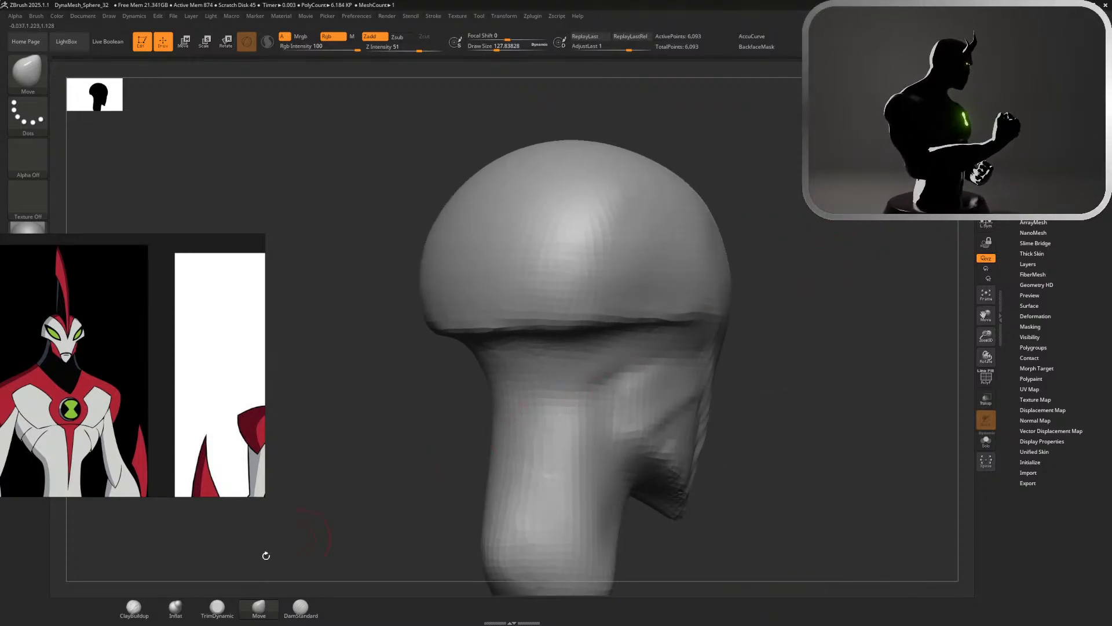
click(134, 607)
drag(532, 387, 542, 397)
mouse_move(605, 381)
mouse_down()
mouse_move(534, 393)
mouse_move(509, 410)
mouse_move(570, 435)
mouse_move(559, 374)
mouse_move(563, 410)
mouse_move(523, 424)
mouse_move(584, 437)
mouse_move(539, 415)
mouse_move(501, 421)
mouse_move(563, 455)
mouse_up()
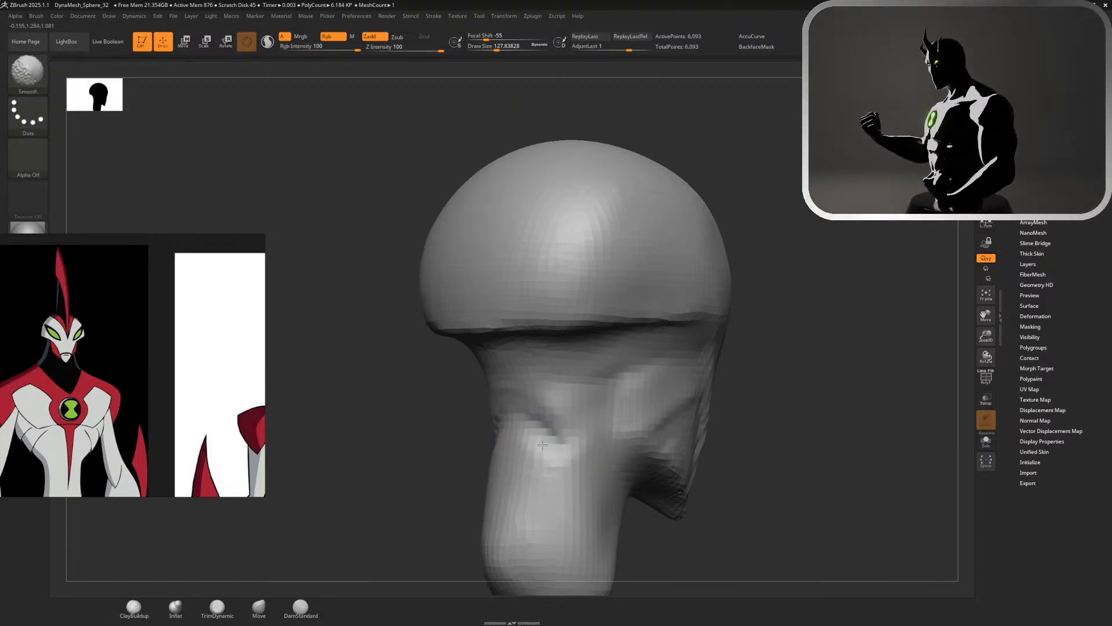
drag(724, 467, 812, 463)
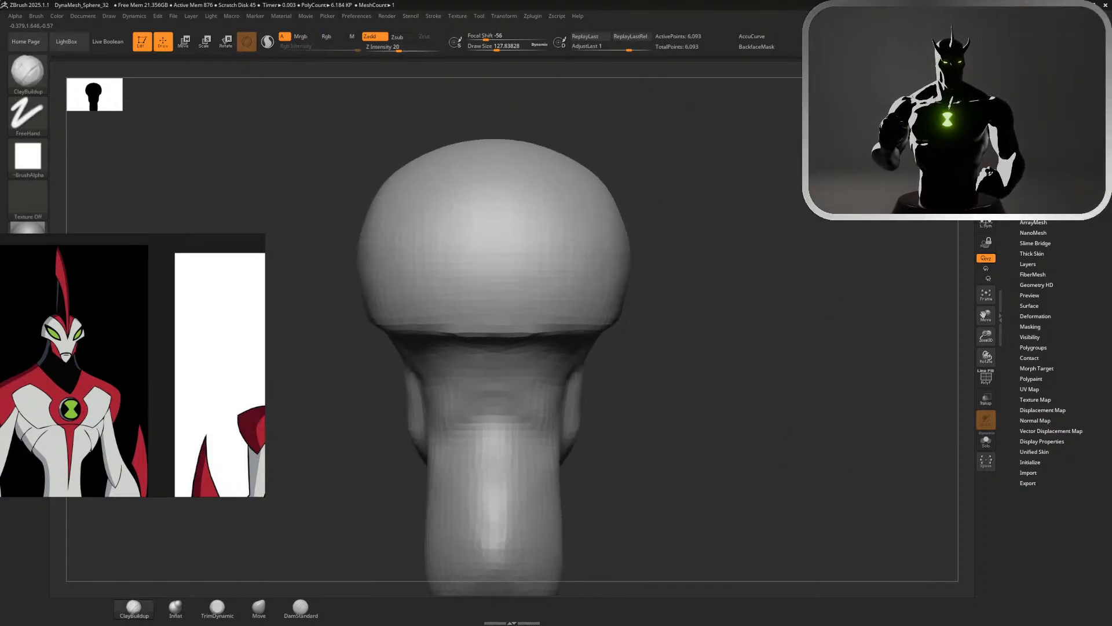
Add long ClayBuildup strokes down the back of the neck at a size of about 172, undoing an unwanted stroke
alt+drag(680, 362, 739, 207)
key(s)
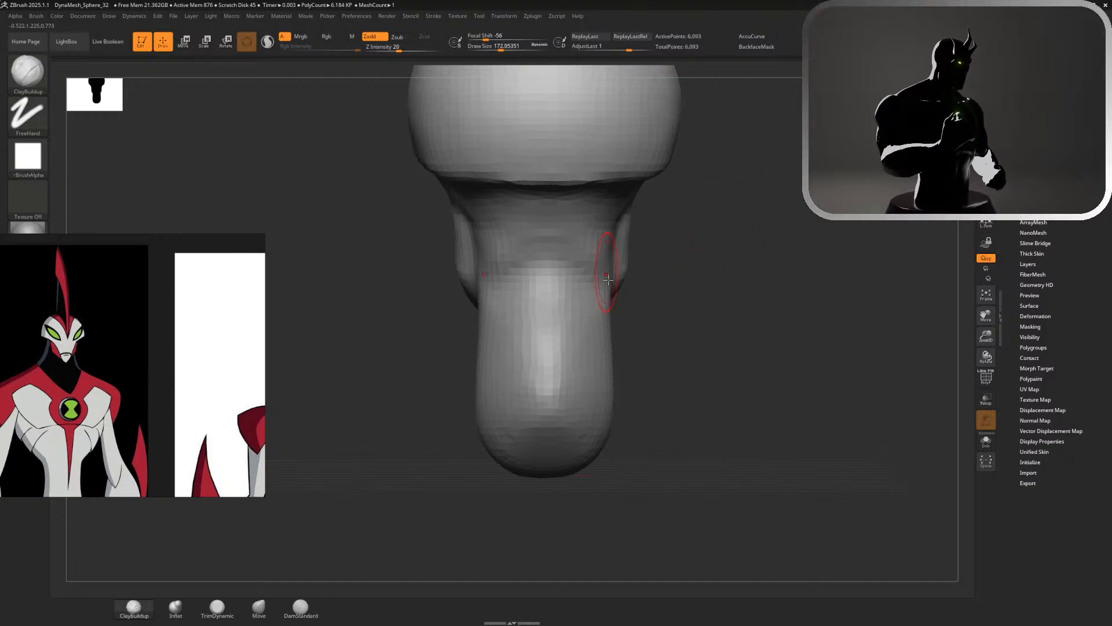
drag(560, 297, 557, 399)
mouse_move(549, 298)
mouse_down()
mouse_move(549, 420)
mouse_move(579, 382)
mouse_move(571, 361)
mouse_move(581, 347)
mouse_move(563, 295)
mouse_move(581, 371)
mouse_move(558, 412)
mouse_up()
mouse_move(586, 364)
shift+mouse_down()
mouse_move(574, 310)
mouse_move(541, 387)
shift+mouse_up()
shift+drag(553, 278, 547, 359)
key(ctrl+z)
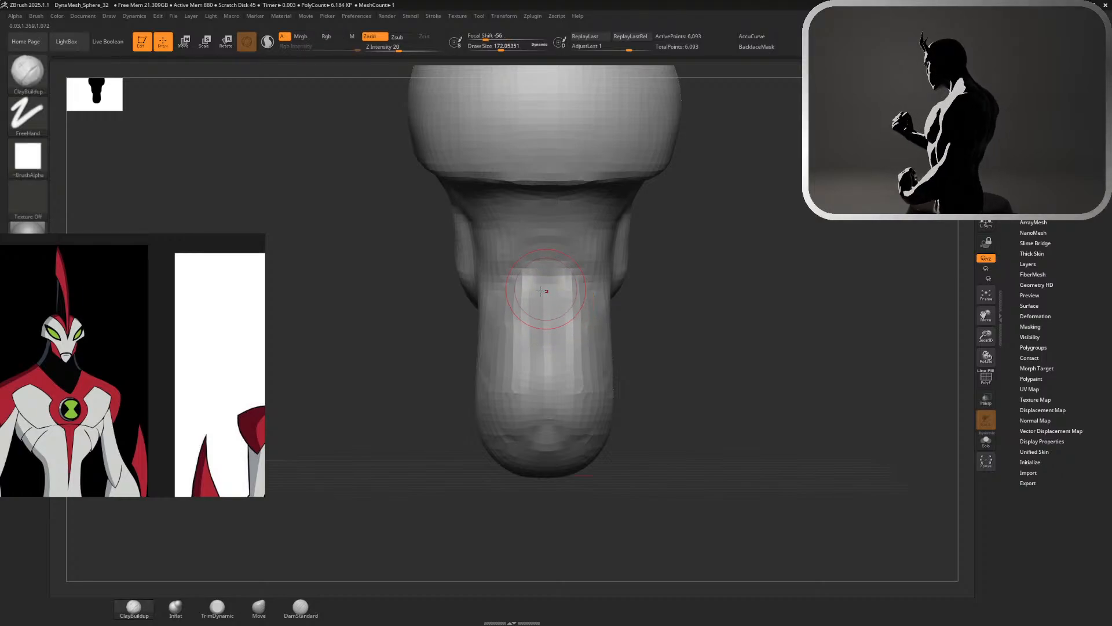
mouse_move(511, 322)
shift+mouse_down()
mouse_move(477, 375)
mouse_move(503, 418)
shift+mouse_up()
shift+drag(579, 439, 545, 431)
Adjust the shape of the neck from behind using the Move brush at a size of about 476
mouse_move(649, 440)
mouse_down()
mouse_move(695, 435)
mouse_move(651, 405)
mouse_move(712, 372)
mouse_move(760, 246)
mouse_up()
click(259, 609)
key(s)
drag(617, 300, 632, 301)
mouse_move(559, 314)
mouse_down()
mouse_move(556, 337)
mouse_move(596, 422)
mouse_up()
alt+drag(690, 363, 696, 289)
mouse_move(696, 290)
mouse_down()
mouse_move(757, 271)
mouse_move(683, 267)
mouse_move(731, 271)
mouse_move(716, 348)
mouse_up()
alt+drag(745, 235, 748, 405)
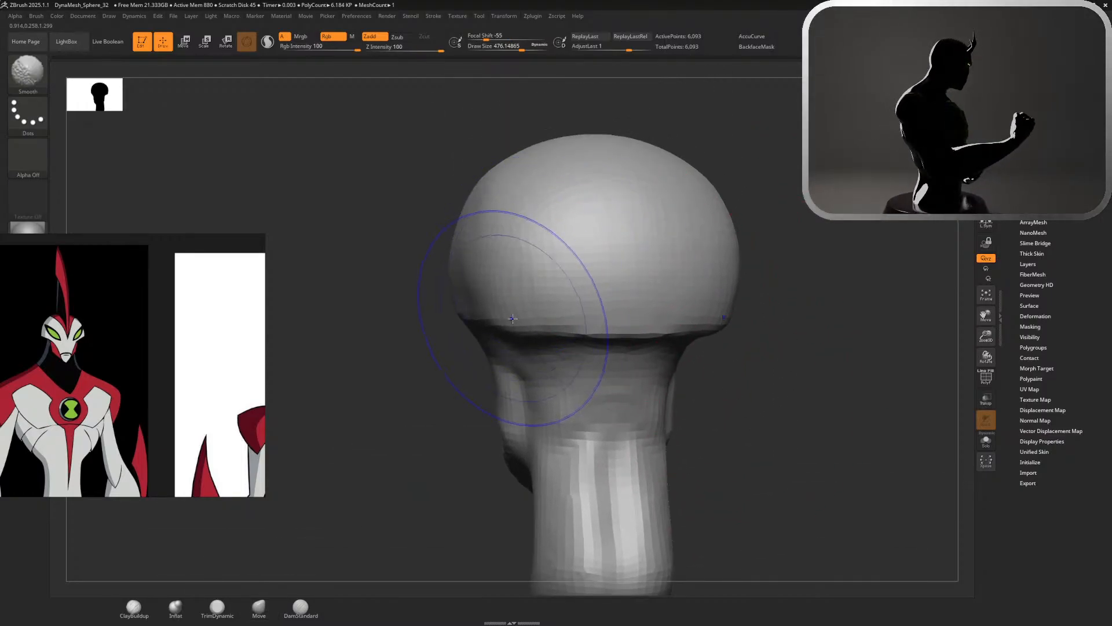
Bring up the back-view reference and pull the rear rim's centre down into a V-shaped point with Move at a size of about 268
scroll(85, 313, down, 8)
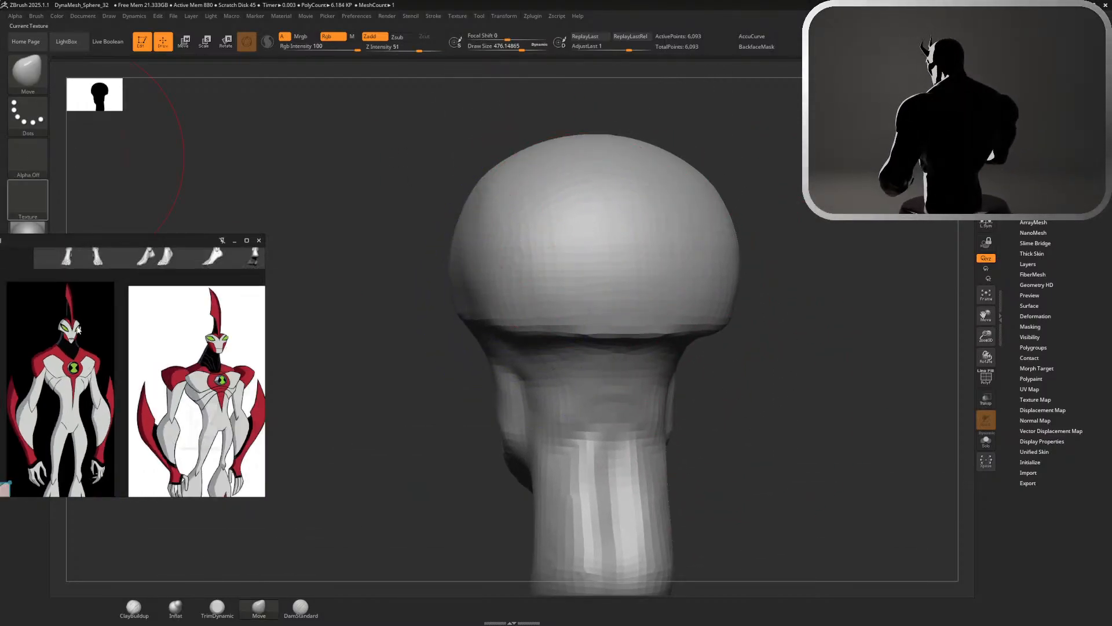
scroll(195, 387, up, 5)
scroll(209, 388, up, 4)
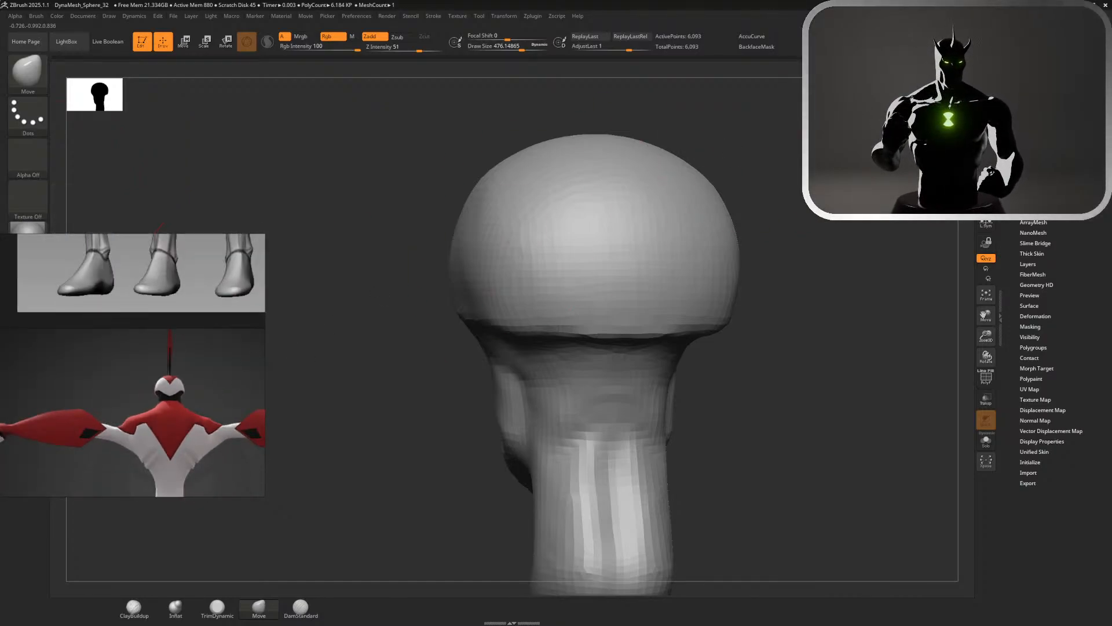
shift+drag(921, 129, 907, 129)
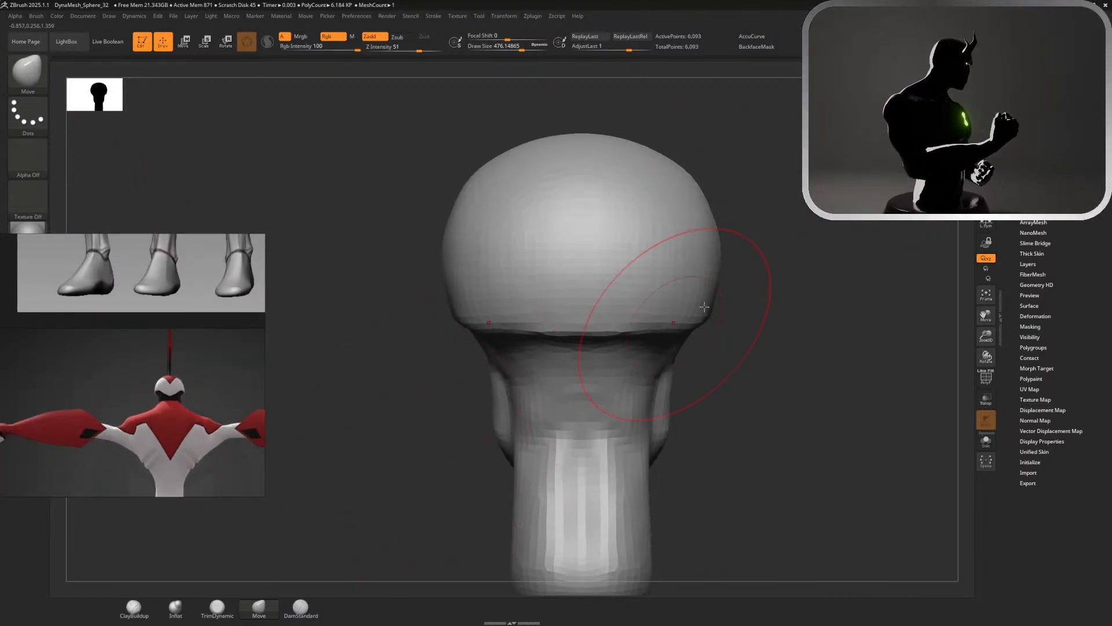
key(s)
drag(784, 300, 772, 299)
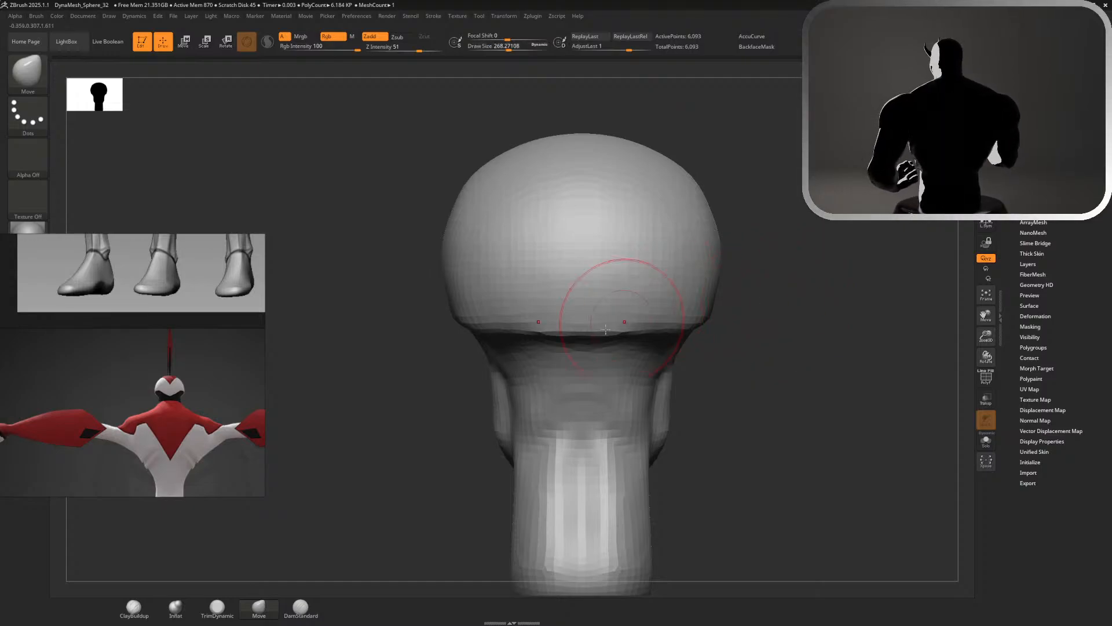
mouse_move(579, 333)
mouse_down()
mouse_move(580, 380)
mouse_move(564, 384)
mouse_move(556, 368)
mouse_move(582, 376)
mouse_move(582, 362)
mouse_up()
drag(635, 331, 645, 337)
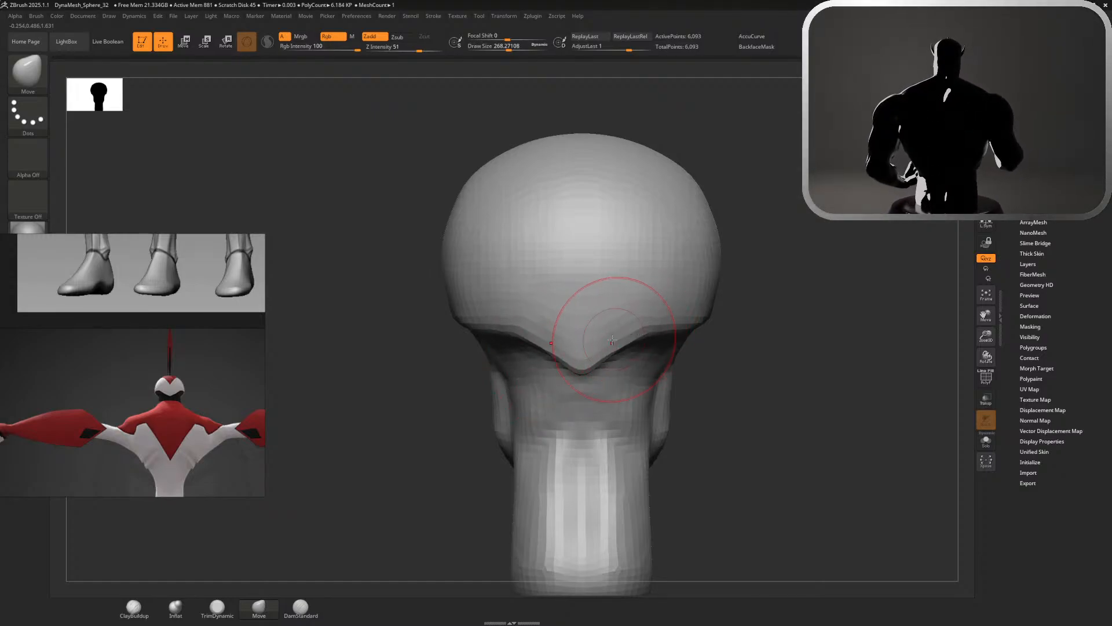
drag(580, 369, 577, 375)
Inspect the rim from the side and flatten the front of the face towards the chin with TrimDynamic at a size of about 268
drag(731, 310, 813, 303)
mouse_move(782, 315)
alt+mouse_down()
mouse_move(723, 245)
mouse_move(763, 251)
mouse_move(748, 230)
mouse_move(748, 255)
alt+mouse_up()
mouse_move(687, 239)
alt+mouse_down()
mouse_move(717, 252)
mouse_move(772, 310)
alt+mouse_up()
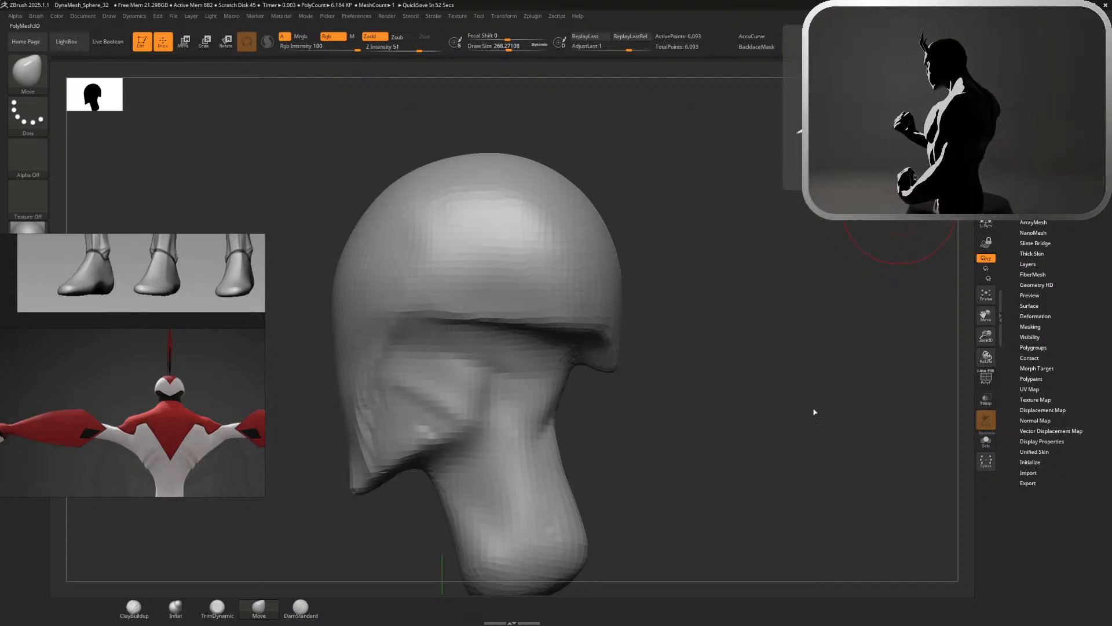
mouse_move(815, 412)
mouse_down()
mouse_move(839, 422)
mouse_move(872, 319)
mouse_up()
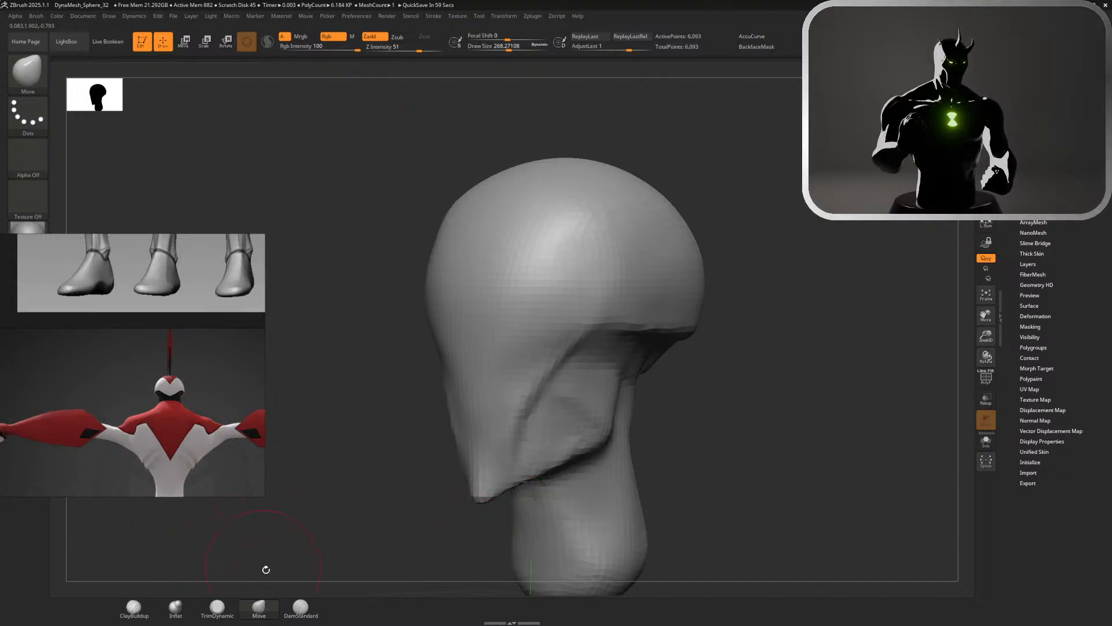
click(173, 607)
click(216, 608)
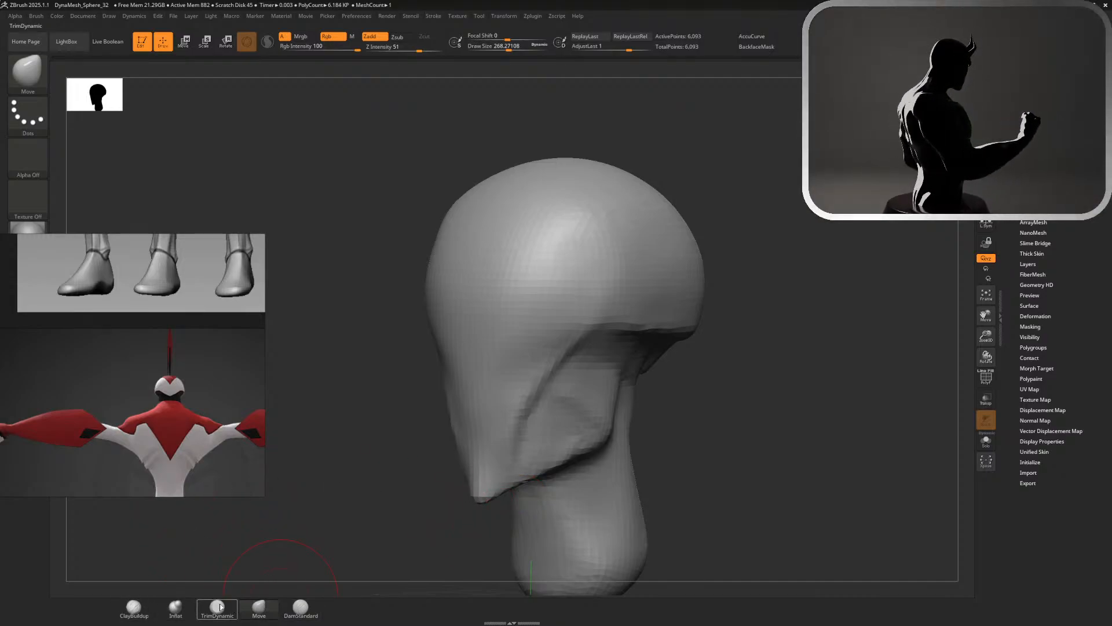
mouse_move(461, 362)
mouse_down()
mouse_move(481, 466)
mouse_move(473, 495)
mouse_up()
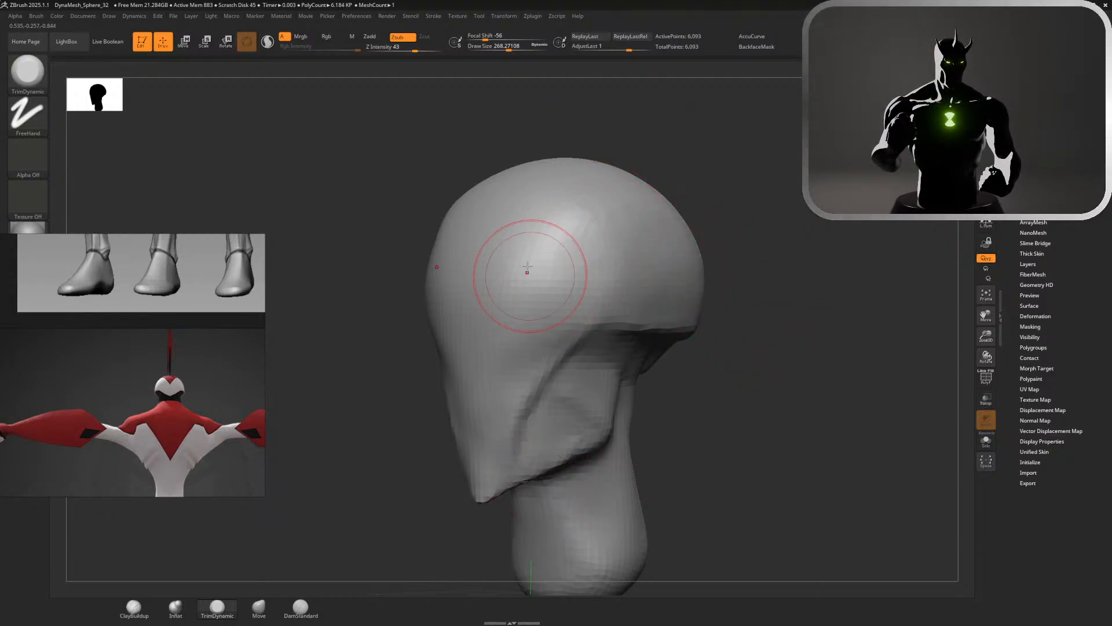
Flatten the side of the head above the rim with TrimDynamic at a size of about 331
key(s)
mouse_move(753, 237)
mouse_down()
mouse_move(806, 236)
mouse_move(779, 236)
mouse_up()
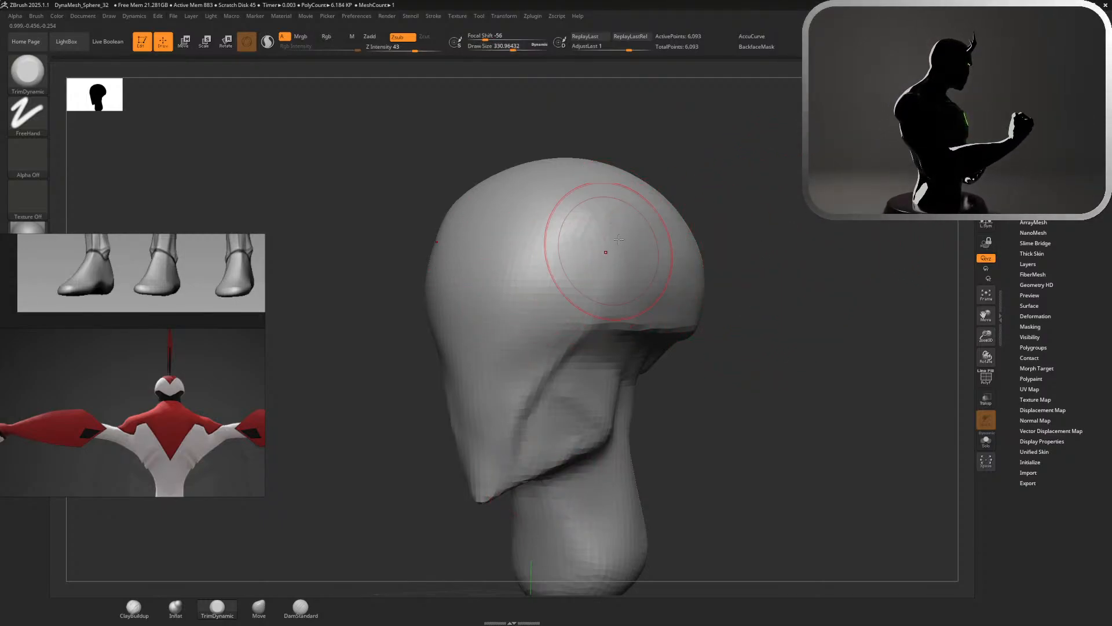
drag(563, 292, 595, 259)
drag(567, 316, 631, 233)
mouse_move(599, 304)
mouse_down()
mouse_move(642, 241)
mouse_move(616, 267)
mouse_up()
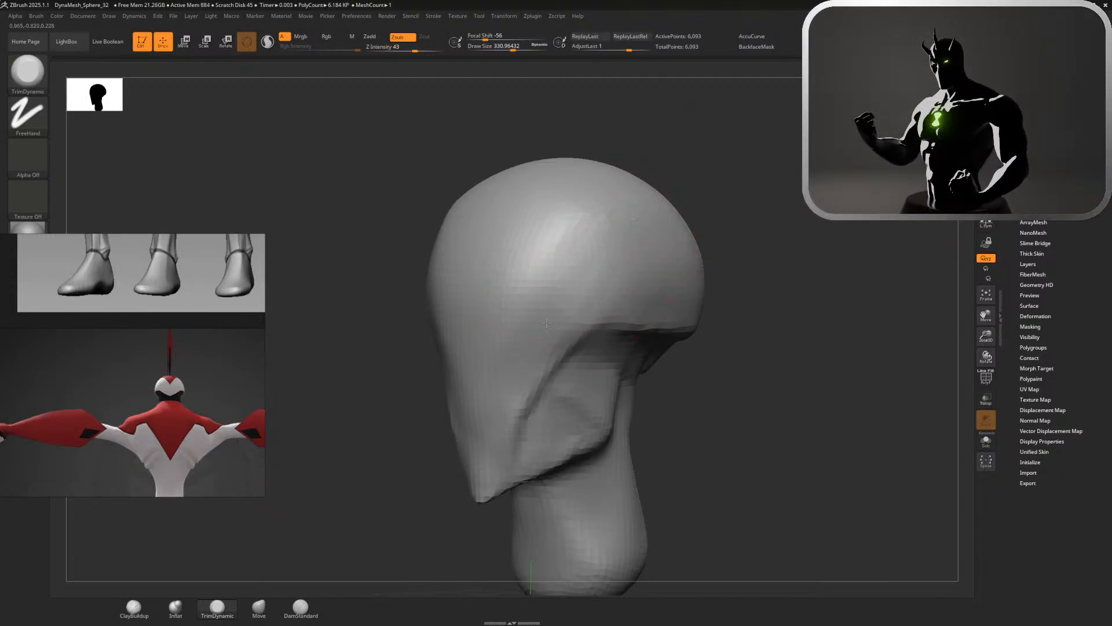
Smooth the side of the face from the temple to the cheek and check the head from the other side
key(shift)
shift+drag(526, 285, 521, 410)
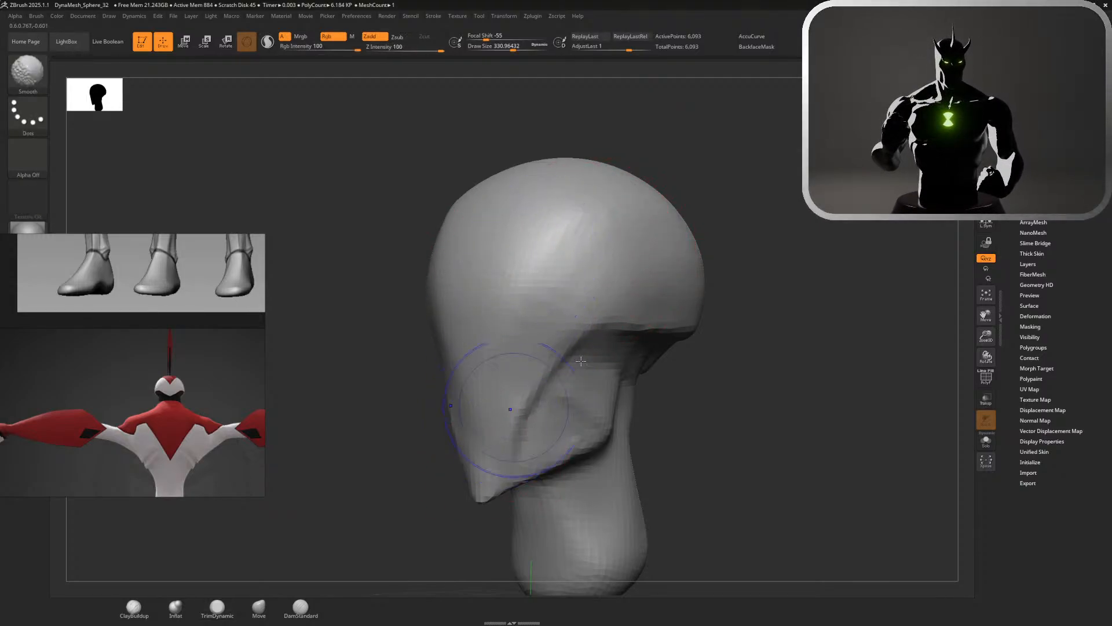
mouse_move(748, 268)
mouse_down()
mouse_move(854, 268)
mouse_move(835, 220)
mouse_move(844, 223)
mouse_move(683, 229)
mouse_move(759, 228)
mouse_move(737, 227)
mouse_move(809, 283)
mouse_move(808, 263)
mouse_move(789, 269)
mouse_up()
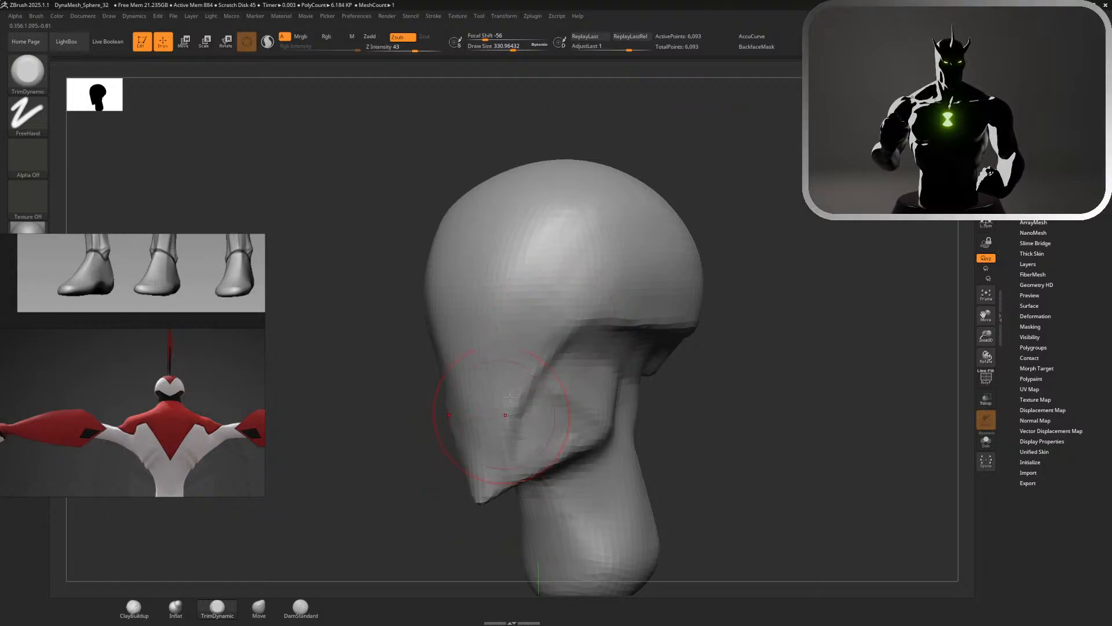
alt+drag(806, 279, 684, 214)
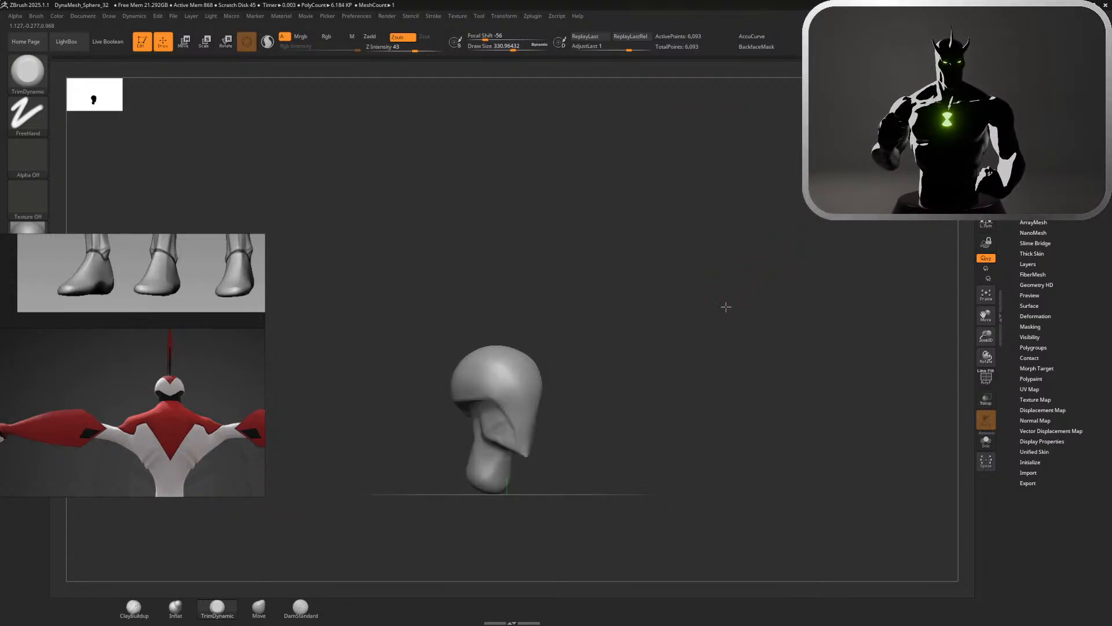
Capture a side-view reference of the crested head and copy it to the clipboard
alt+drag(725, 305, 825, 265)
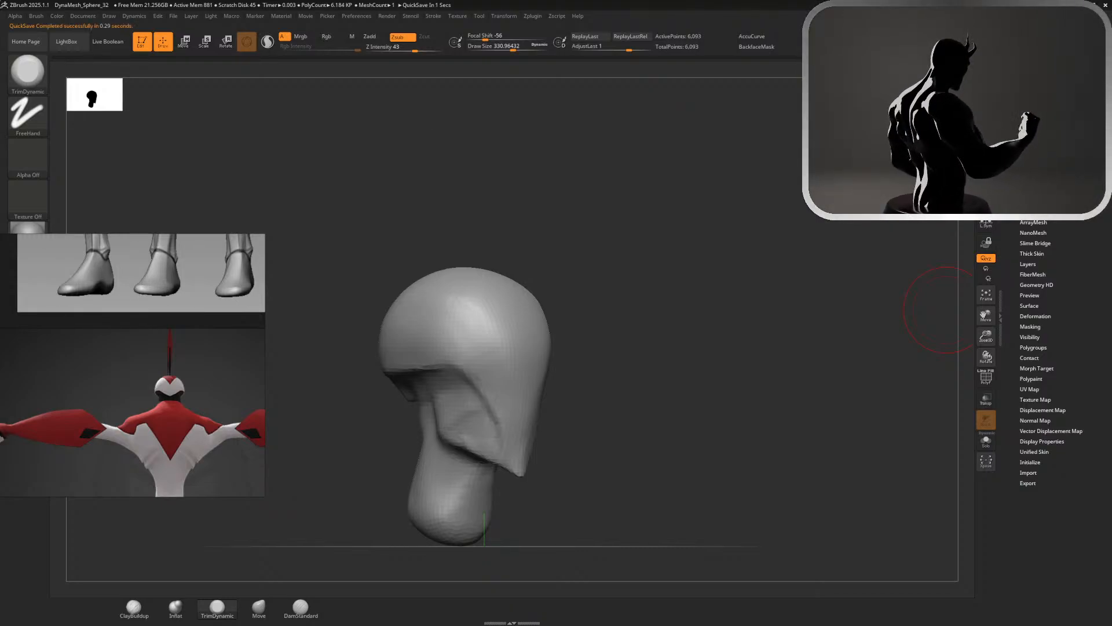
click(1083, 334)
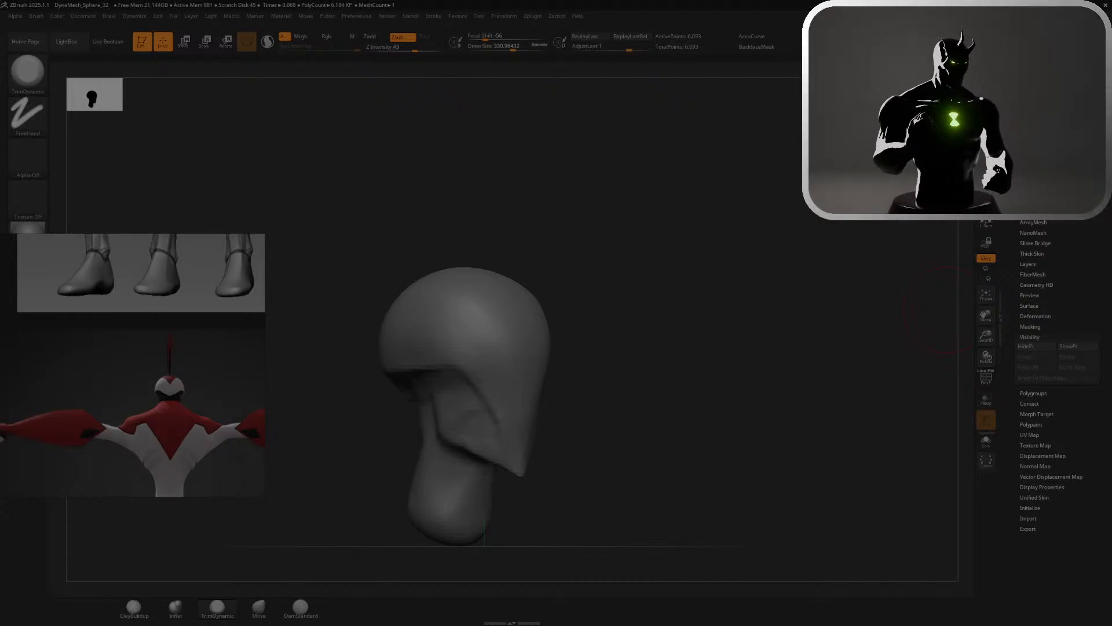
key(ctrl+c)
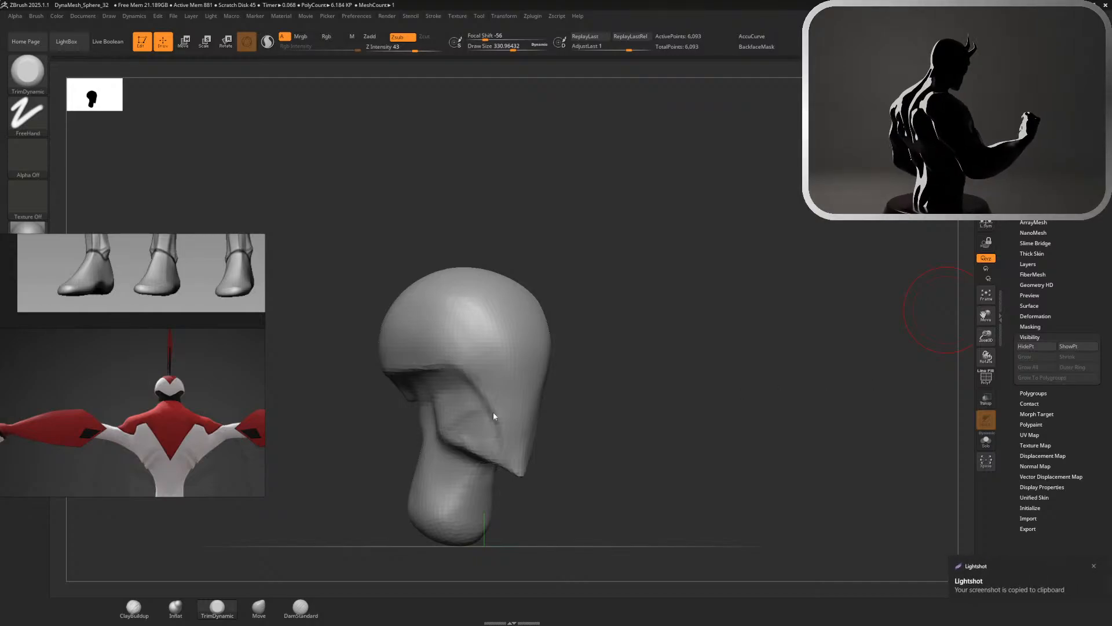
Paste the copied side-view image into an empty area of the reference board, enlarge it and place it in view
scroll(134, 400, down, 3)
scroll(132, 399, down, 8)
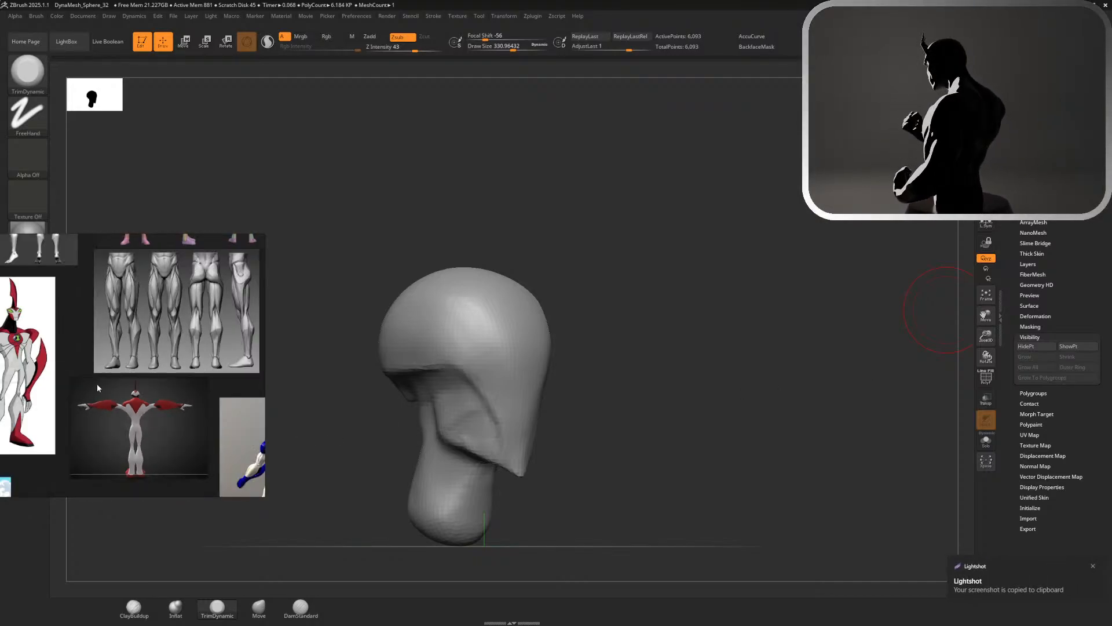
scroll(76, 451, up, 6)
right_click(152, 382)
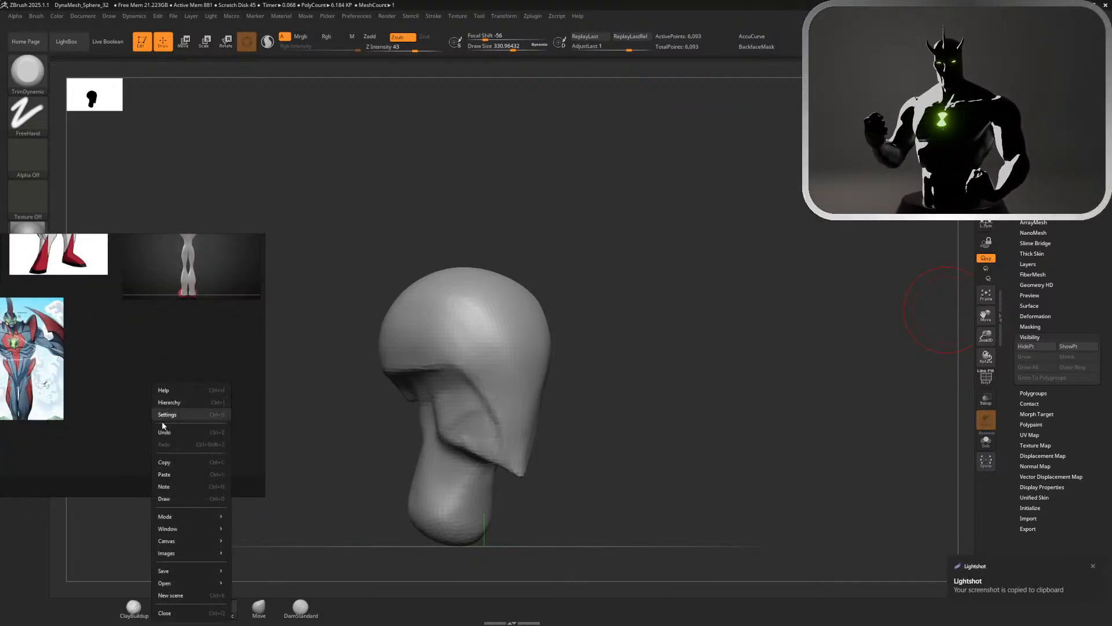
click(179, 474)
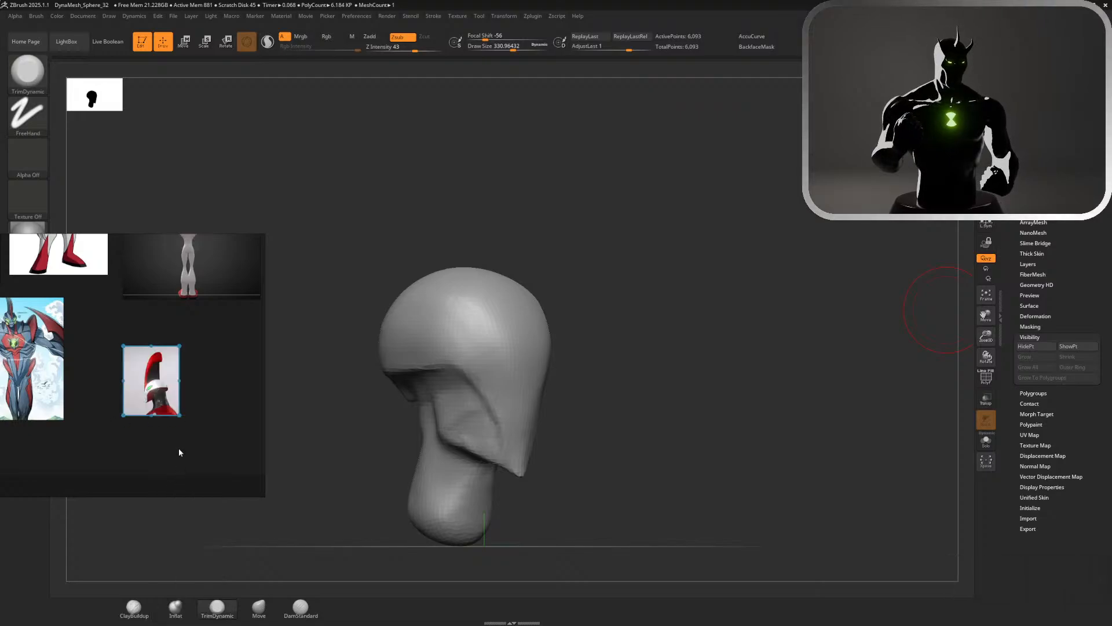
drag(180, 345, 263, 236)
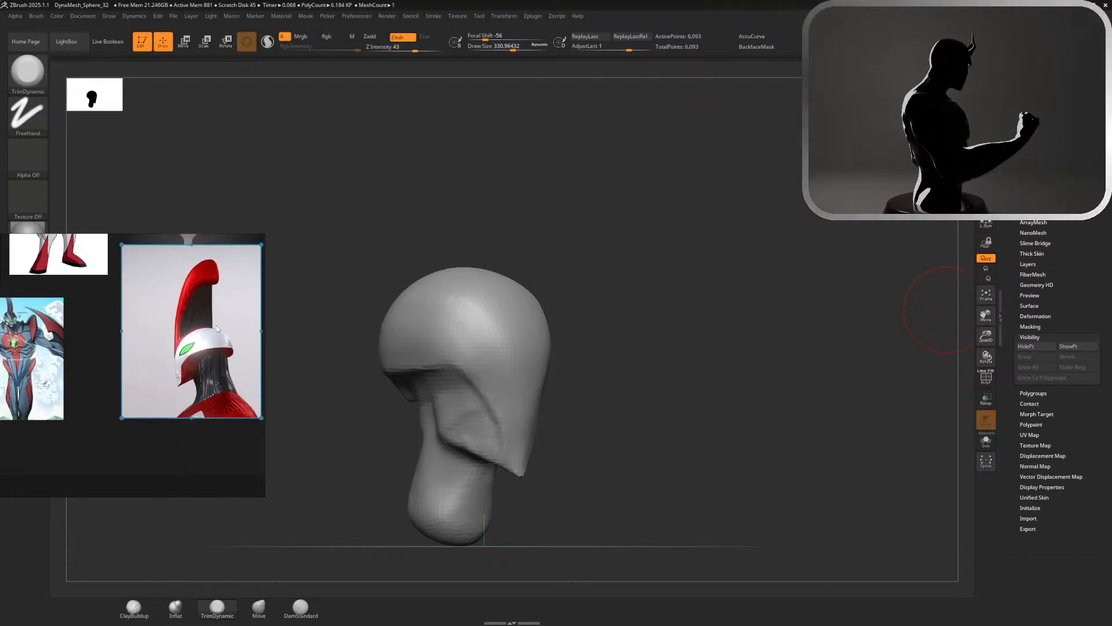
drag(217, 325, 184, 382)
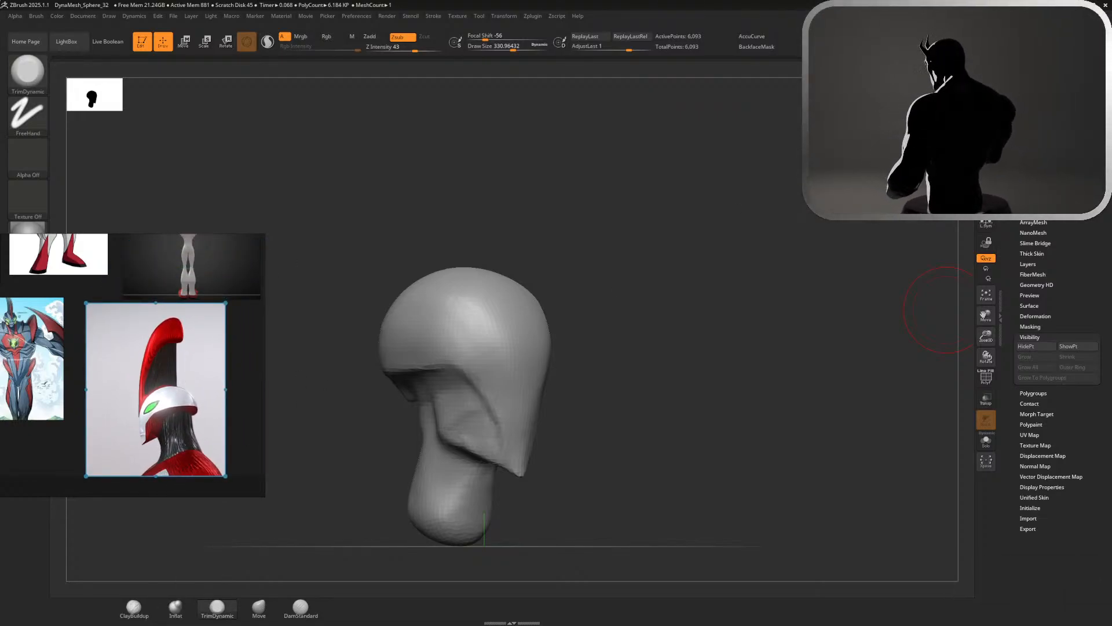
Turn the head to a side view and reshape the chin profile with Move at a size of about 585
drag(948, 310, 985, 310)
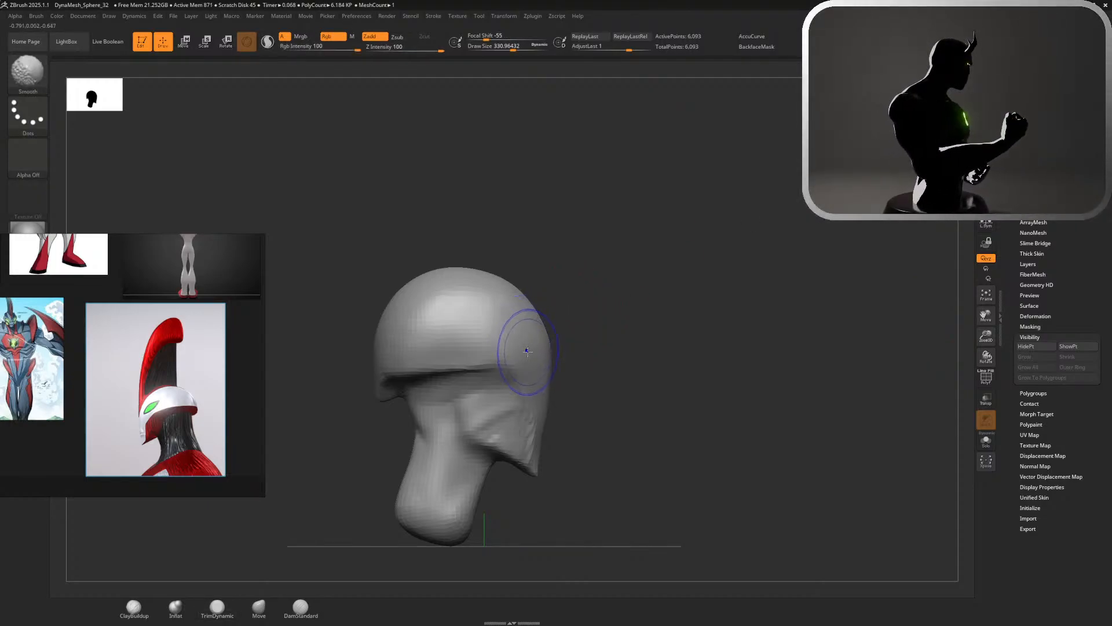
alt+drag(692, 285, 734, 219)
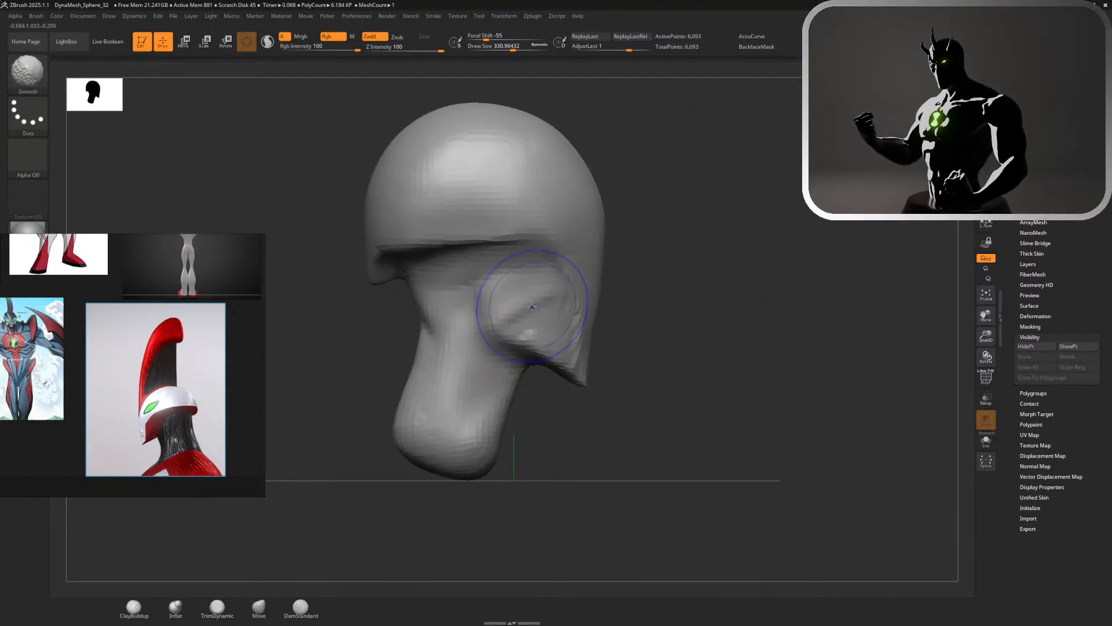
key(s)
drag(621, 347, 635, 348)
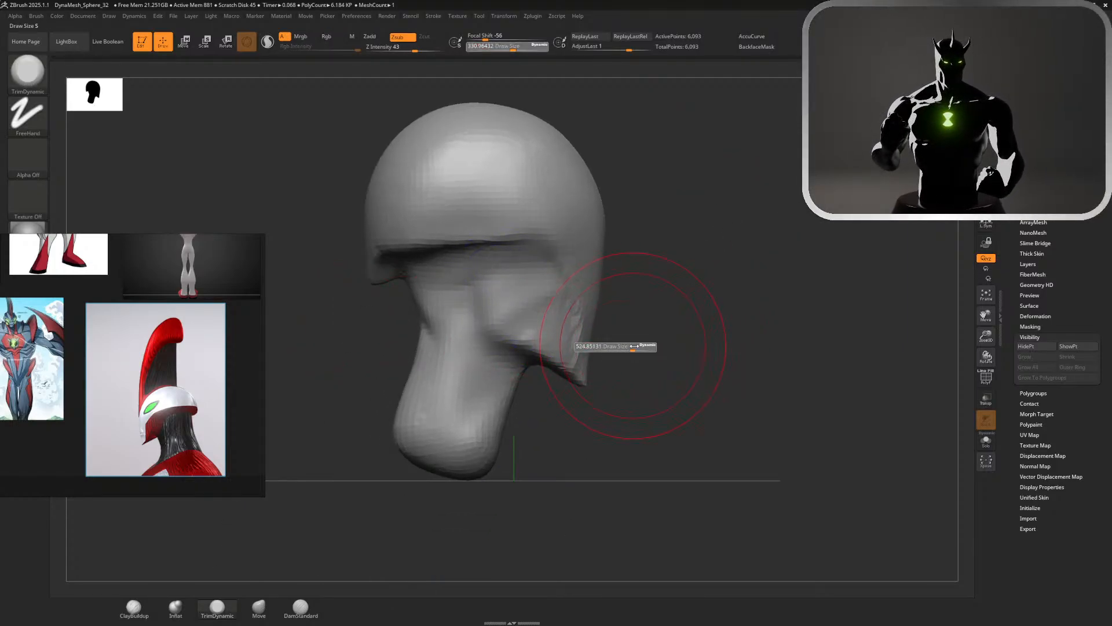
click(259, 606)
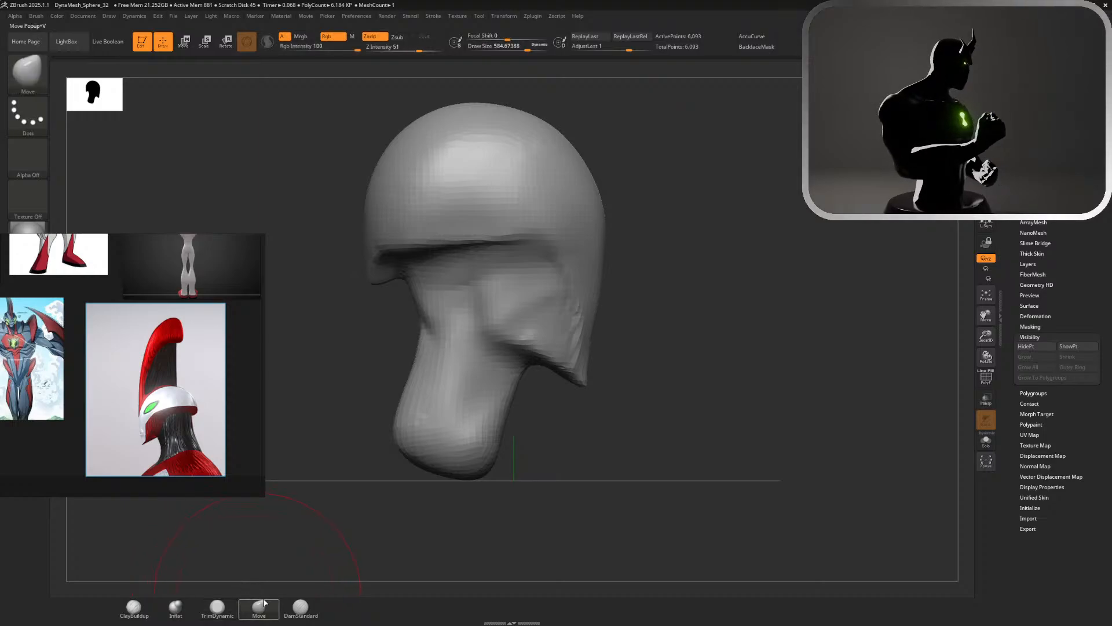
mouse_move(583, 367)
mouse_down()
mouse_move(617, 355)
mouse_move(599, 348)
mouse_up()
key(s)
mouse_move(602, 297)
shift+mouse_down()
mouse_move(606, 308)
mouse_move(712, 318)
mouse_move(675, 357)
shift+mouse_up()
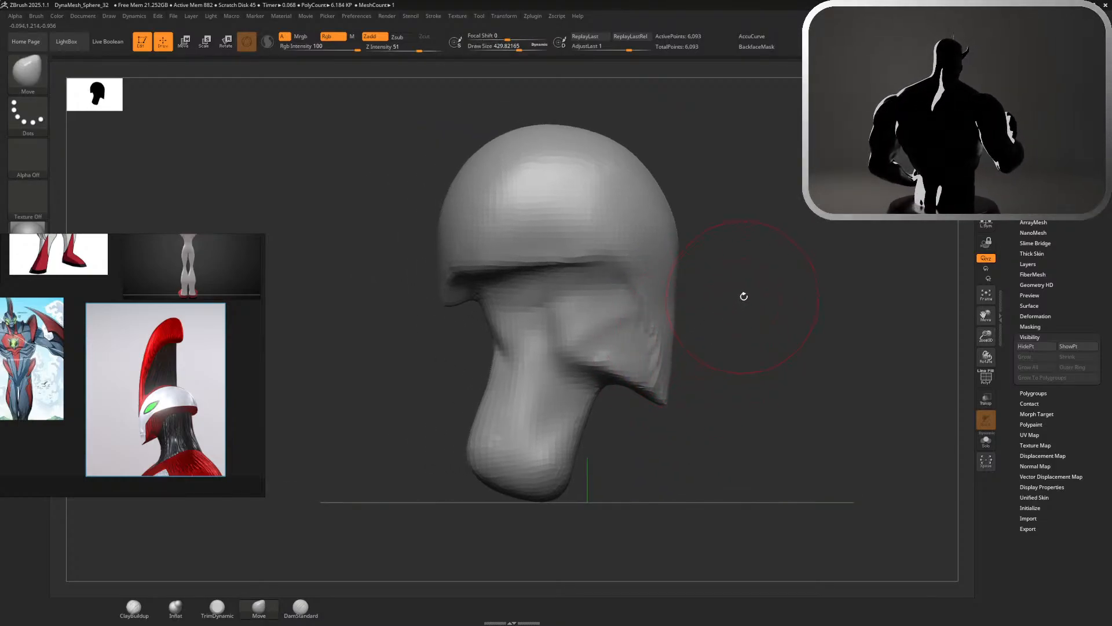
Try adjusting the rim's front corner with Move at a size of about 629, and undo the last changes
key(s)
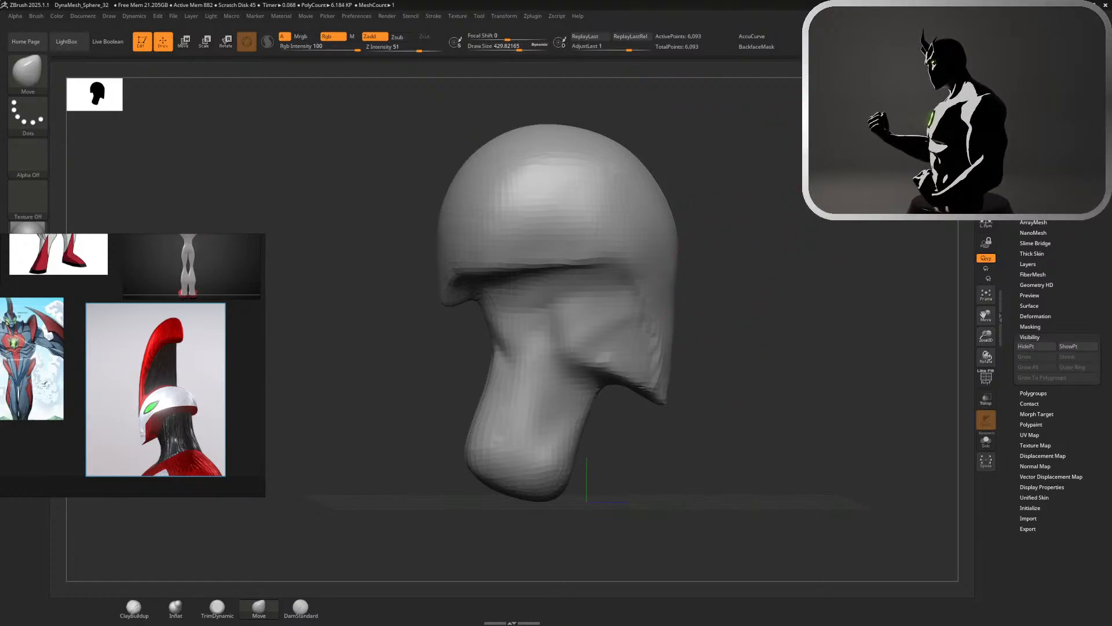
key(s)
drag(738, 222, 748, 223)
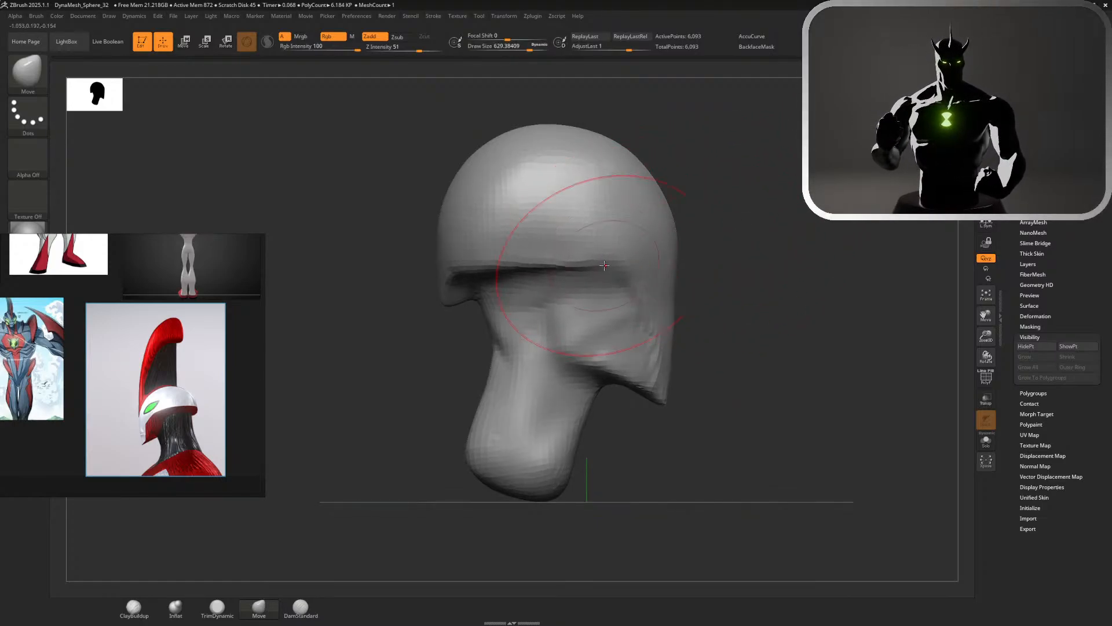
key(ctrl+z)
key(ctrl+z)
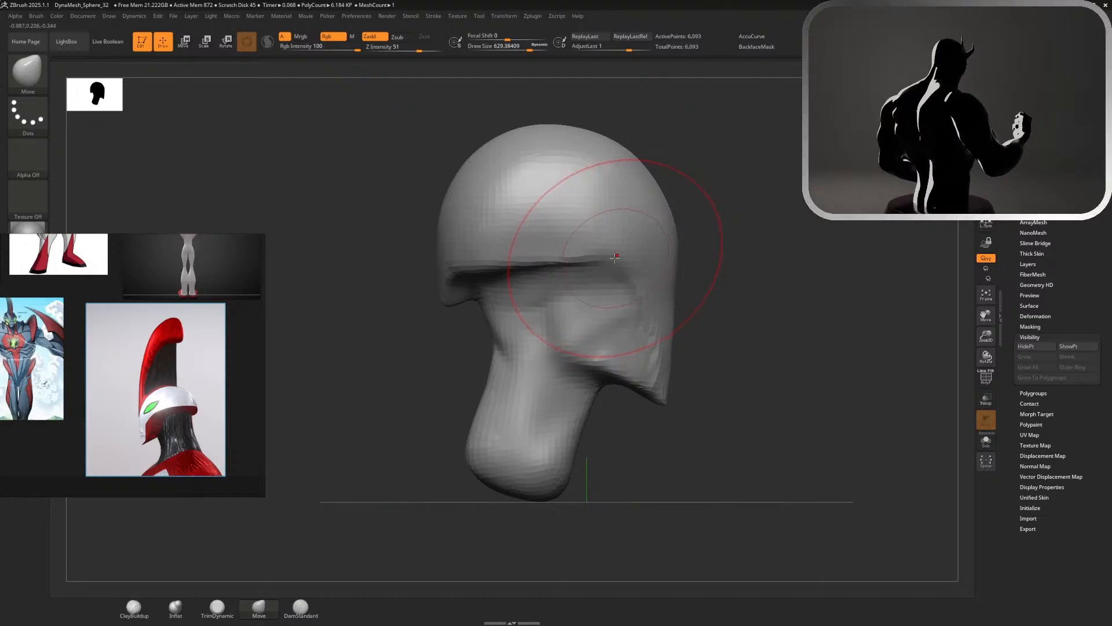
mouse_move(731, 212)
mouse_down()
mouse_move(734, 228)
mouse_move(718, 203)
mouse_up()
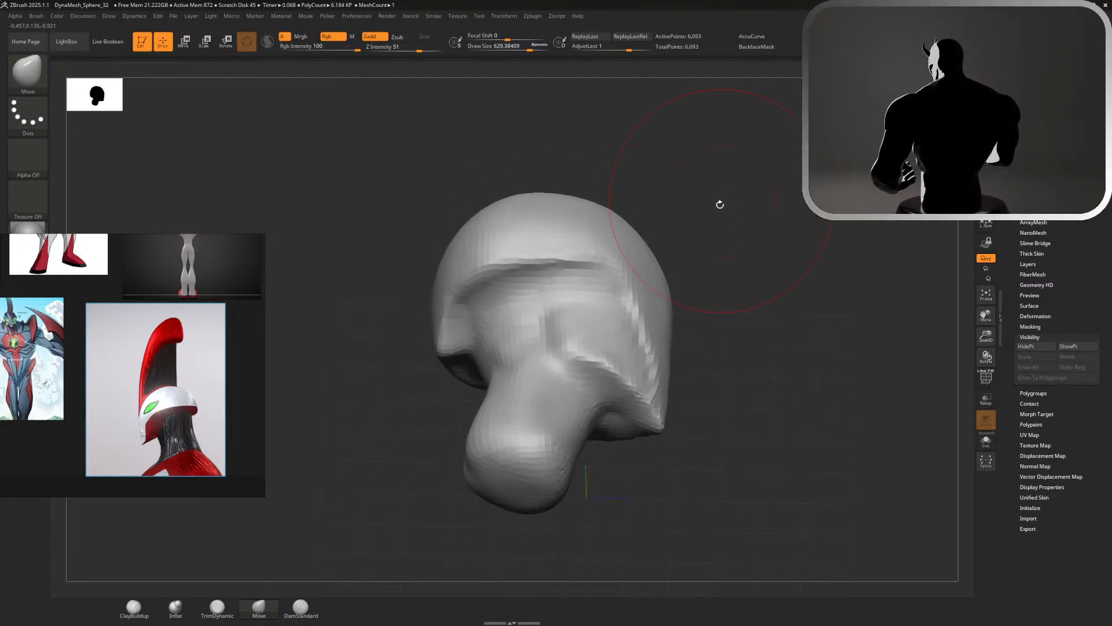
Sculpt the area beneath the head's rim, from the cheek towards the back, with ClayBuildup at a size of about 268
click(132, 607)
mouse_move(703, 263)
mouse_down()
mouse_move(701, 301)
mouse_move(683, 294)
mouse_up()
key(s)
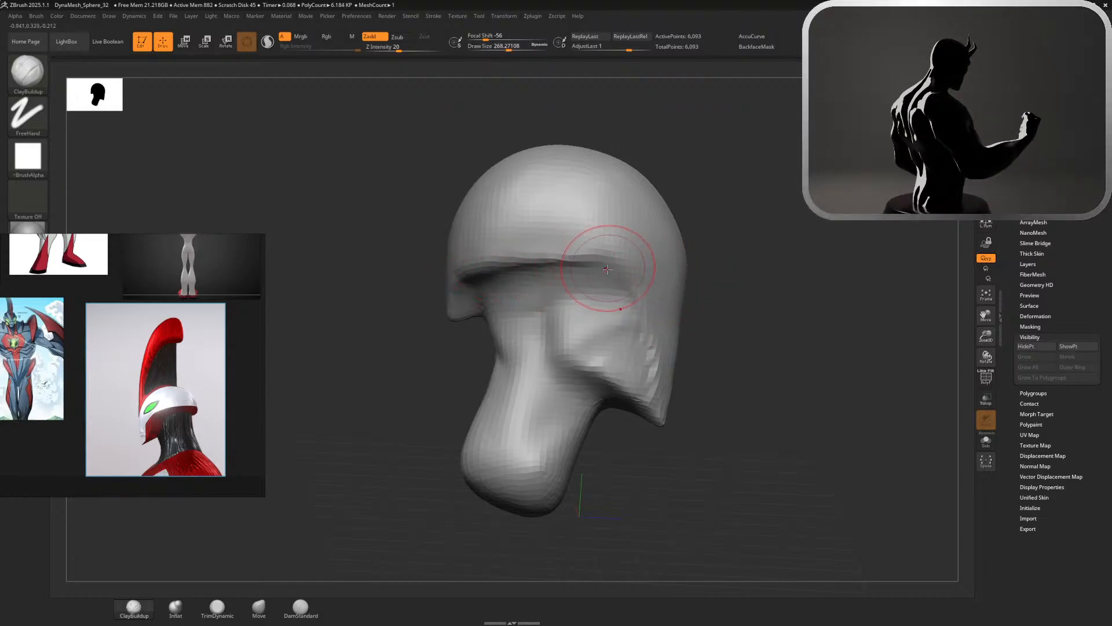
mouse_move(705, 317)
mouse_down()
mouse_move(802, 300)
mouse_move(596, 280)
mouse_move(472, 295)
mouse_up()
alt+drag(571, 295, 466, 296)
alt+drag(540, 295, 469, 295)
mouse_move(550, 290)
alt+mouse_down()
mouse_move(466, 294)
mouse_move(428, 322)
alt+mouse_up()
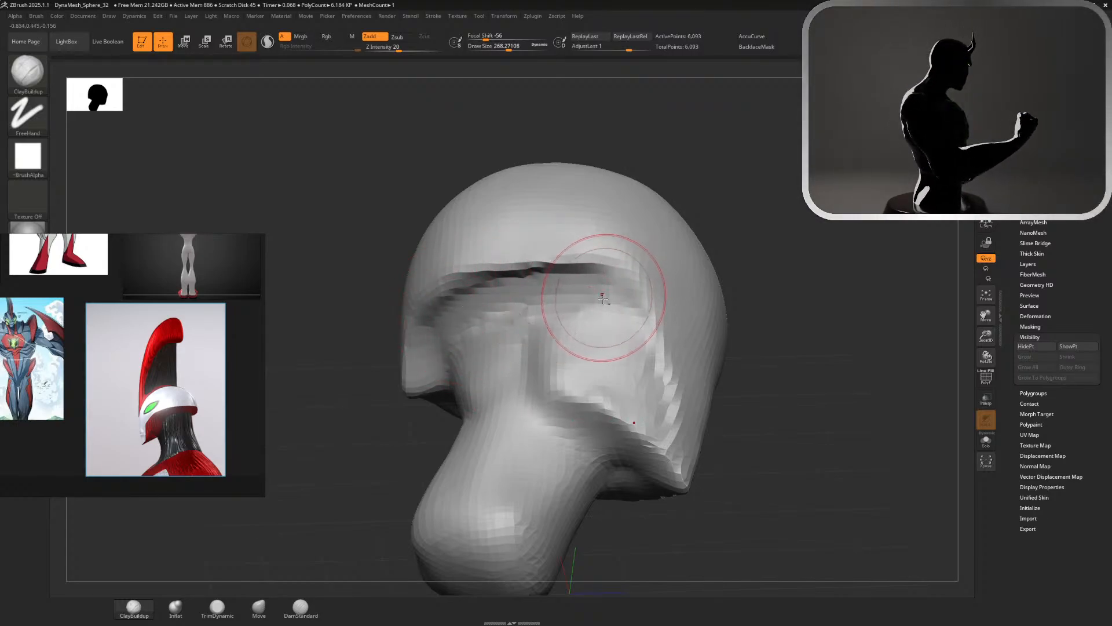
Cut a crease beneath the rim with DamStandard at a size of about 94, undoing the first stroke
click(300, 609)
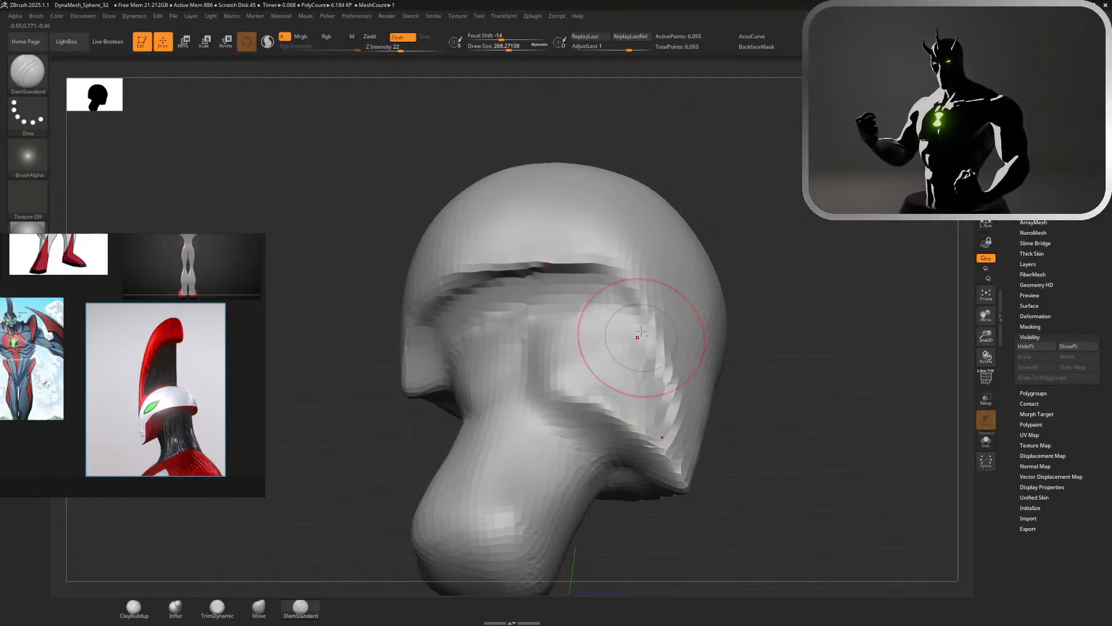
key(s)
drag(576, 292, 481, 299)
key(ctrl+z)
key(s)
mouse_move(590, 292)
mouse_down()
mouse_move(493, 294)
mouse_move(440, 318)
mouse_up()
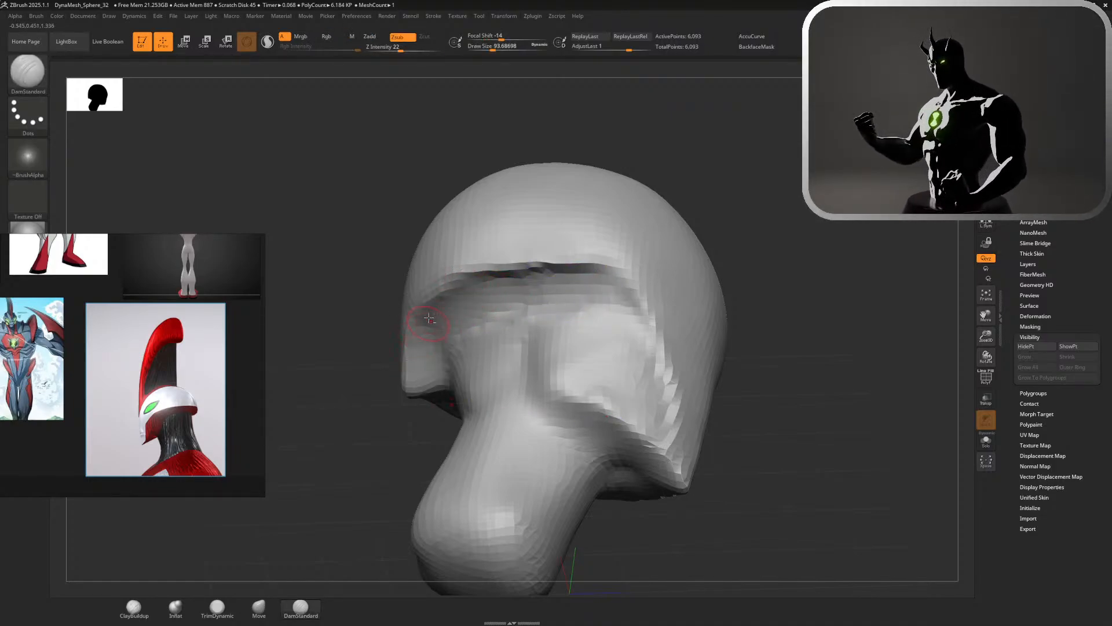
alt+drag(796, 251, 649, 210)
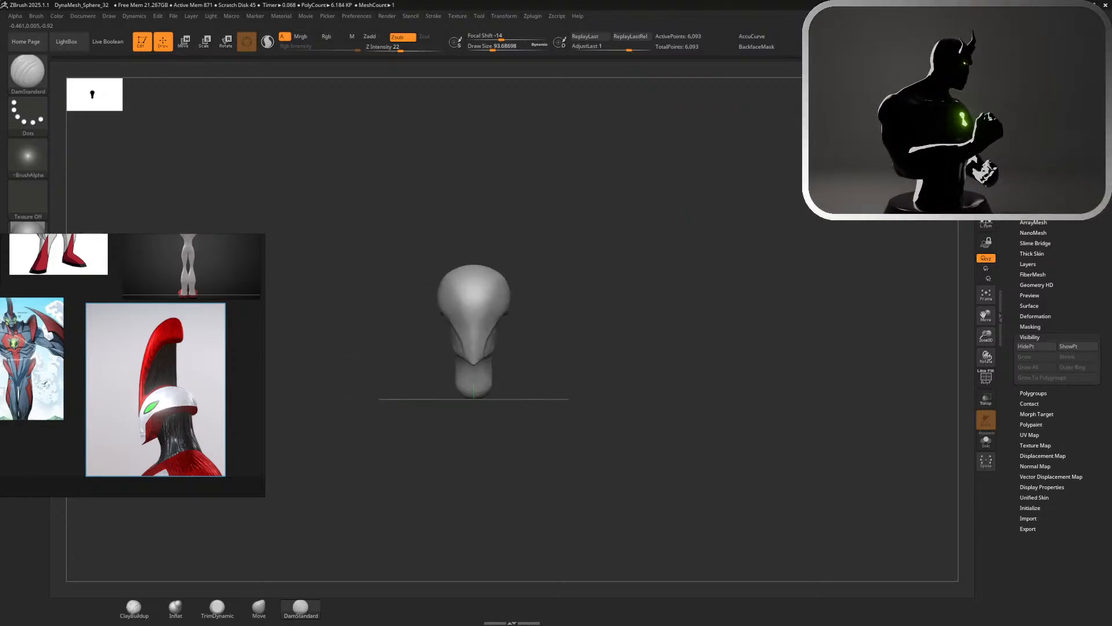
Flatten the side of the cheek below the rim with TrimDynamic at a size of about 318
mouse_move(582, 312)
alt+mouse_down()
mouse_move(638, 330)
mouse_move(728, 389)
mouse_move(673, 371)
mouse_move(600, 316)
alt+mouse_up()
key(s)
shift+drag(401, 256, 391, 258)
drag(586, 269, 619, 266)
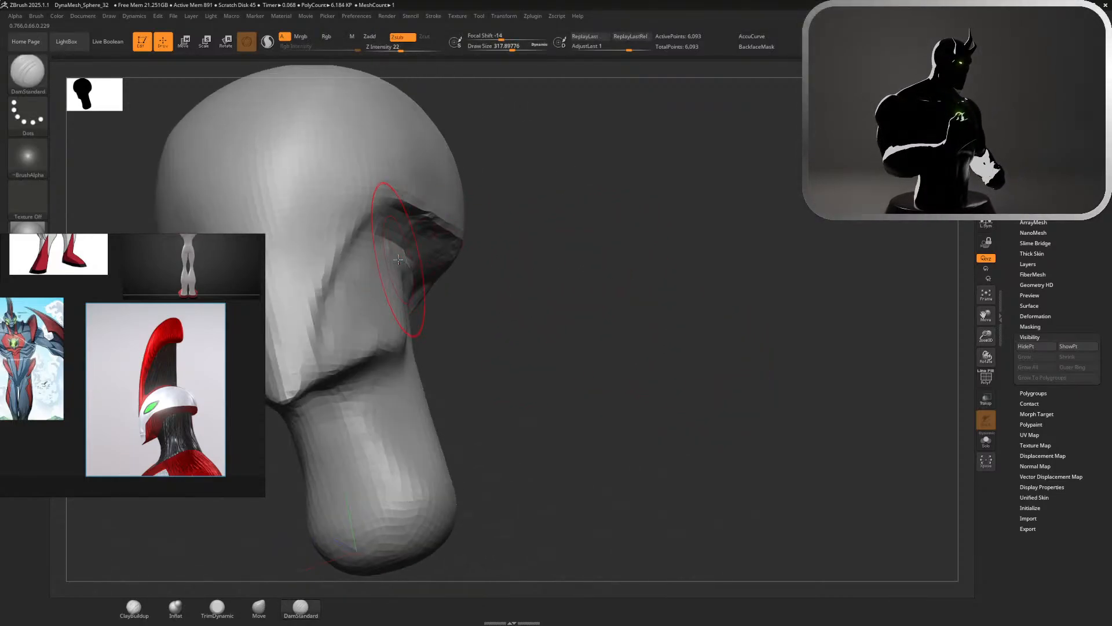
click(218, 606)
drag(525, 428, 603, 420)
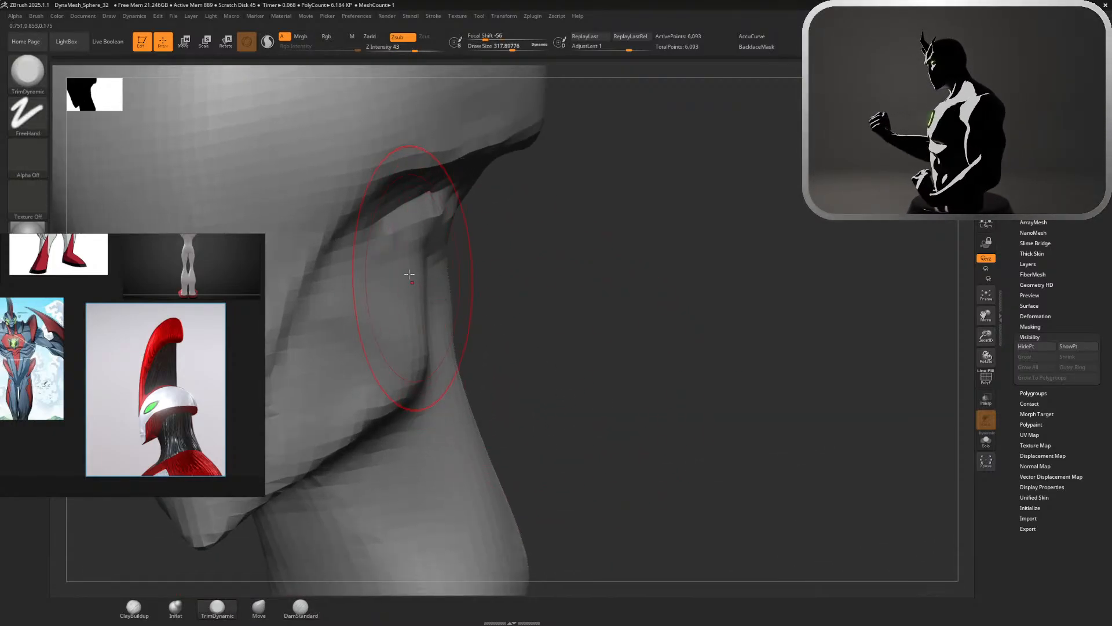
mouse_move(389, 277)
mouse_down()
mouse_move(398, 226)
mouse_move(375, 356)
mouse_move(385, 336)
mouse_up()
mouse_move(539, 343)
mouse_down()
mouse_move(589, 351)
mouse_move(536, 230)
mouse_move(684, 216)
mouse_up()
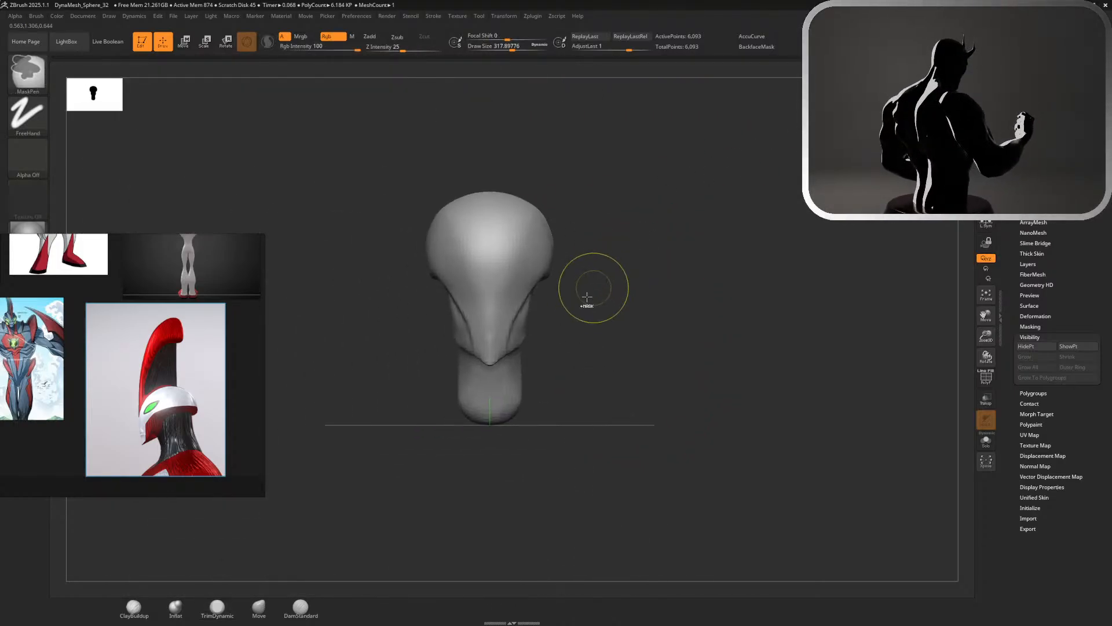
Bring the full-body front-view character art into view on the reference board to compare it with the head's front
alt+drag(571, 324, 537, 417)
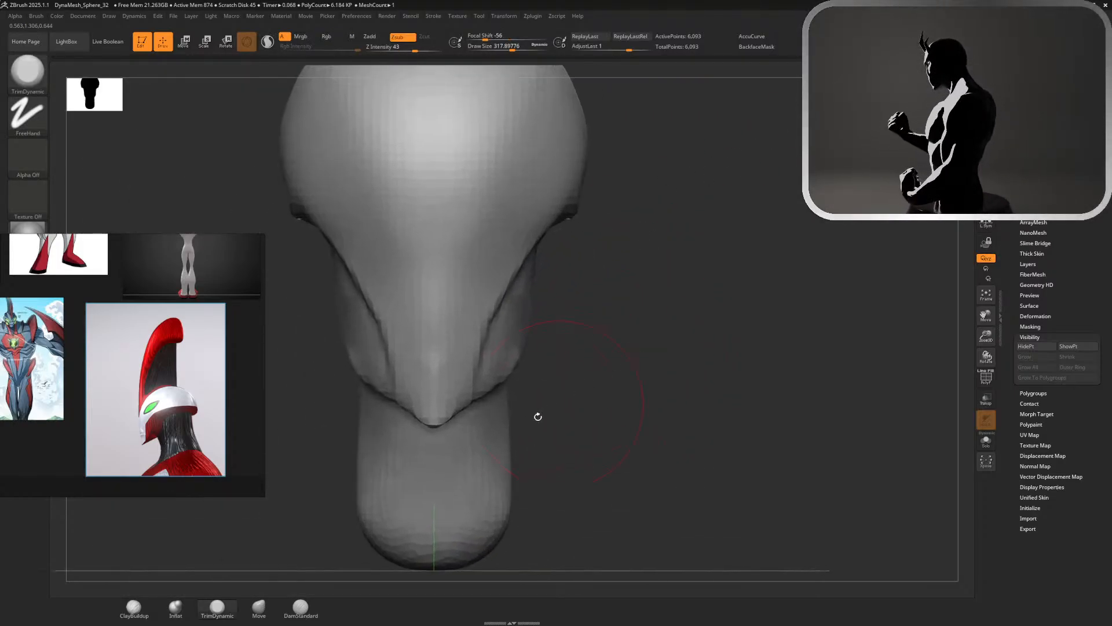
click(257, 609)
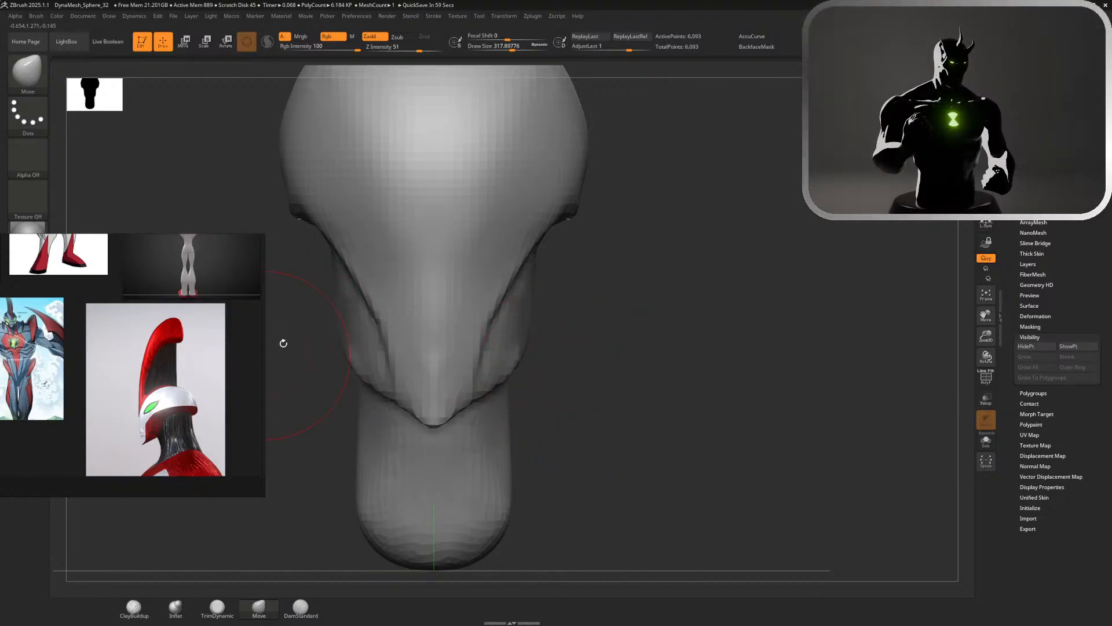
scroll(242, 357, up, 1)
mouse_move(228, 339)
right_down()
mouse_move(245, 336)
mouse_move(236, 334)
right_up()
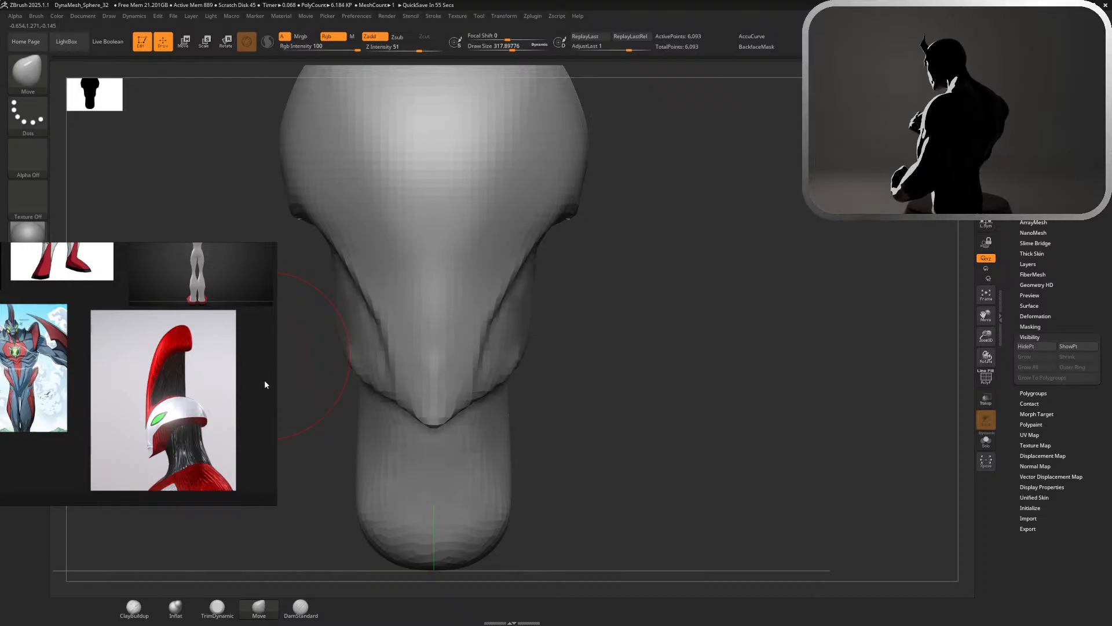
scroll(265, 384, down, 3)
scroll(261, 420, up, 4)
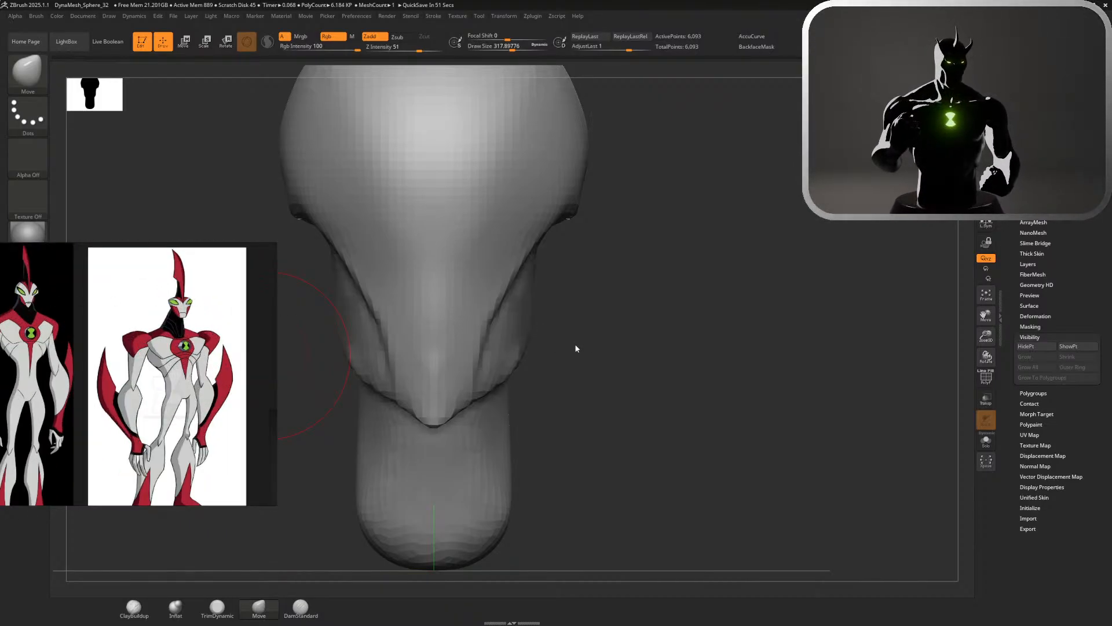
Smooth the upper cheek, refine the crease between face and cheek with DamStandard at about 318, and check it from the front
drag(578, 348, 623, 360)
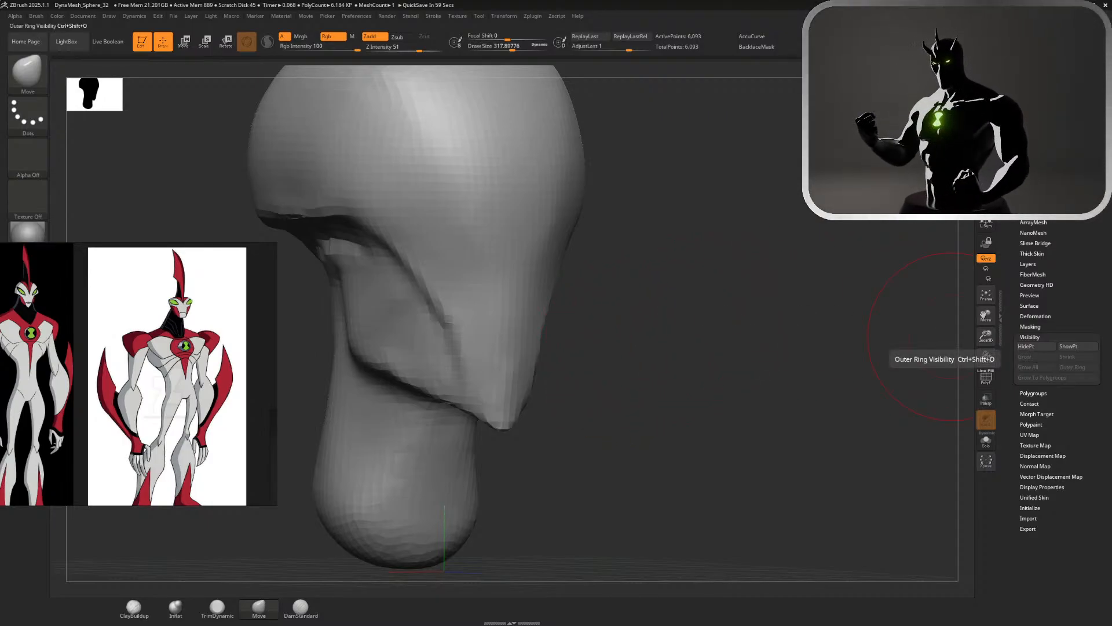
key(shift)
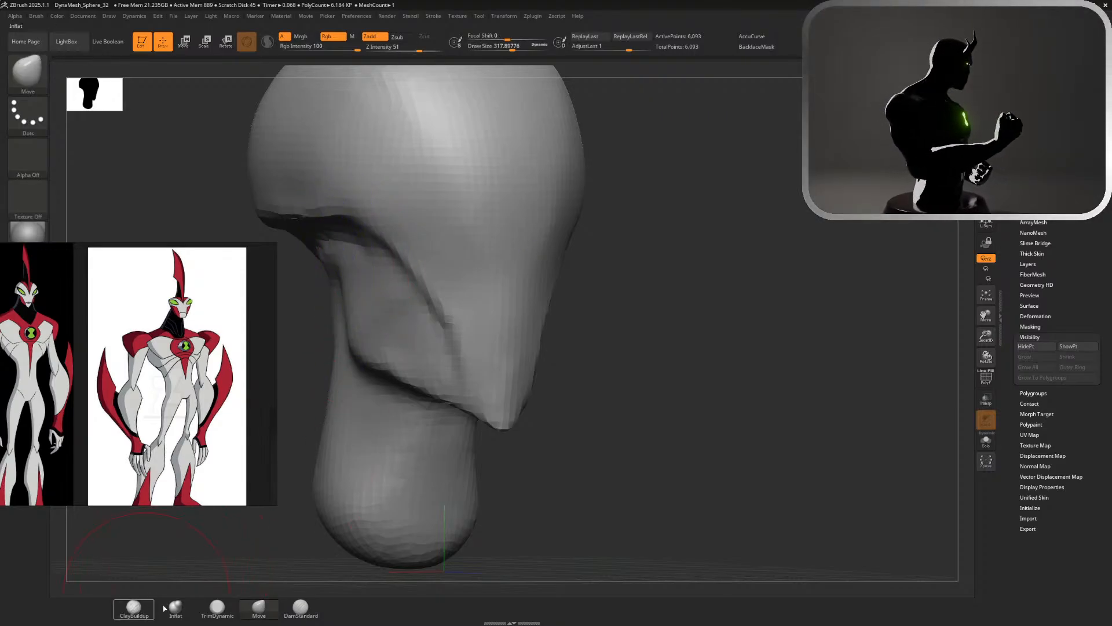
click(301, 606)
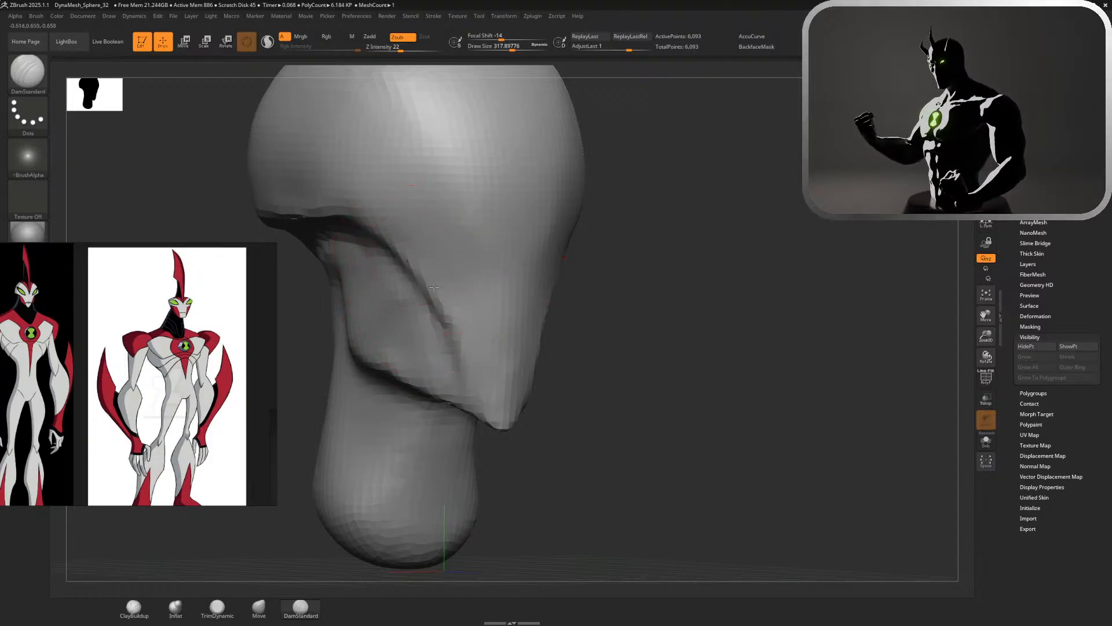
key(shift)
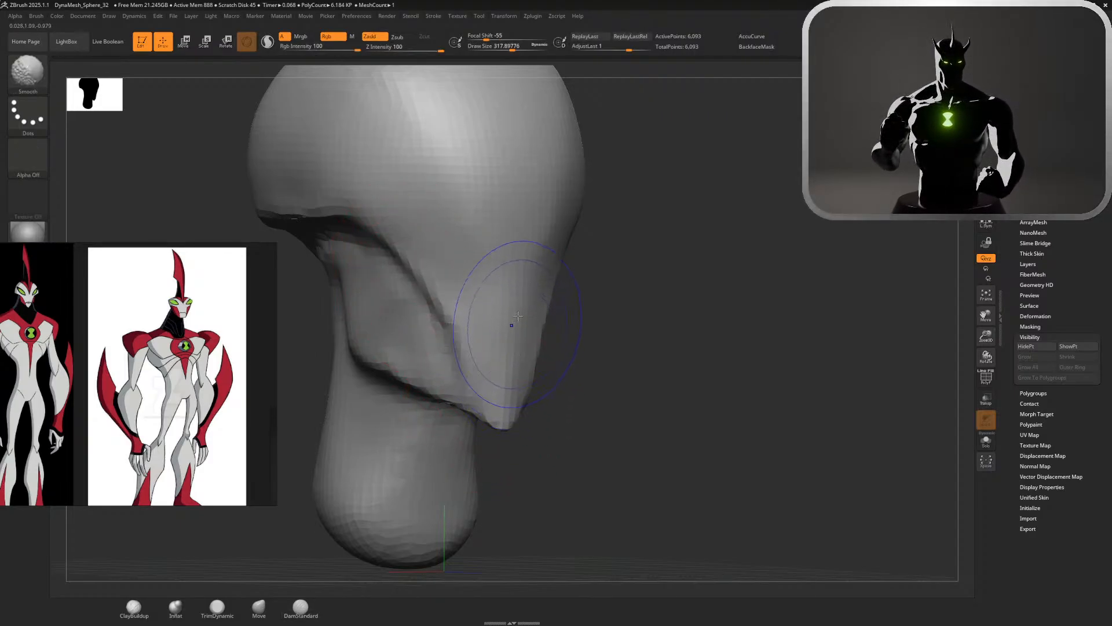
alt+drag(626, 244, 605, 195)
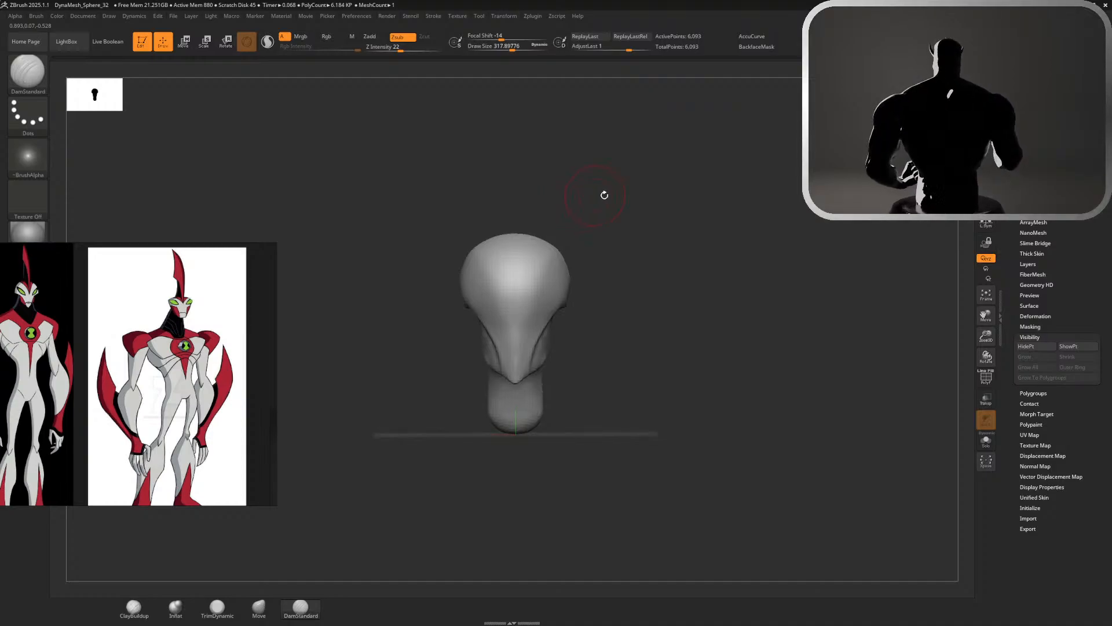
alt+drag(651, 233, 715, 254)
alt+drag(583, 368, 659, 380)
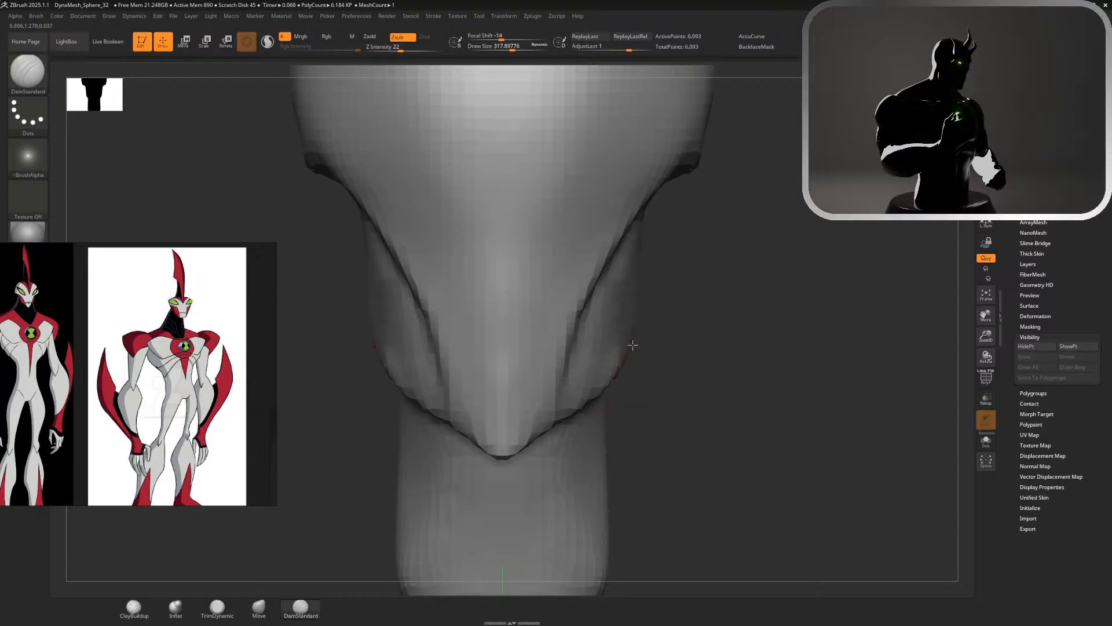
Reshape the outer contour of the lower cheeks from the front with Move at draw sizes of about 318 and 154
click(259, 606)
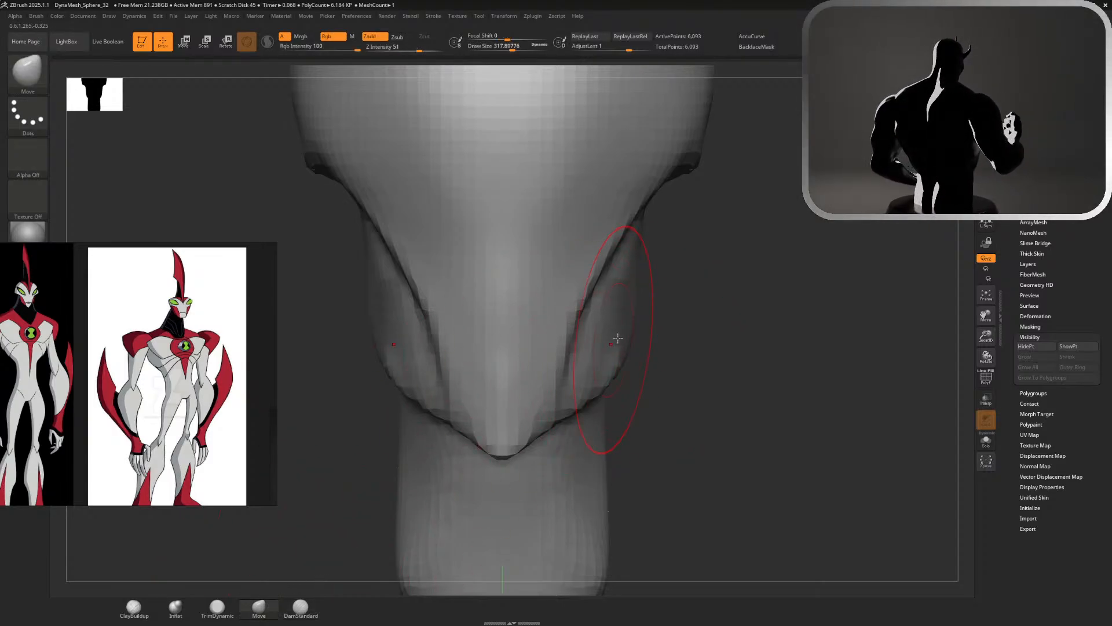
right_drag(632, 330, 634, 330)
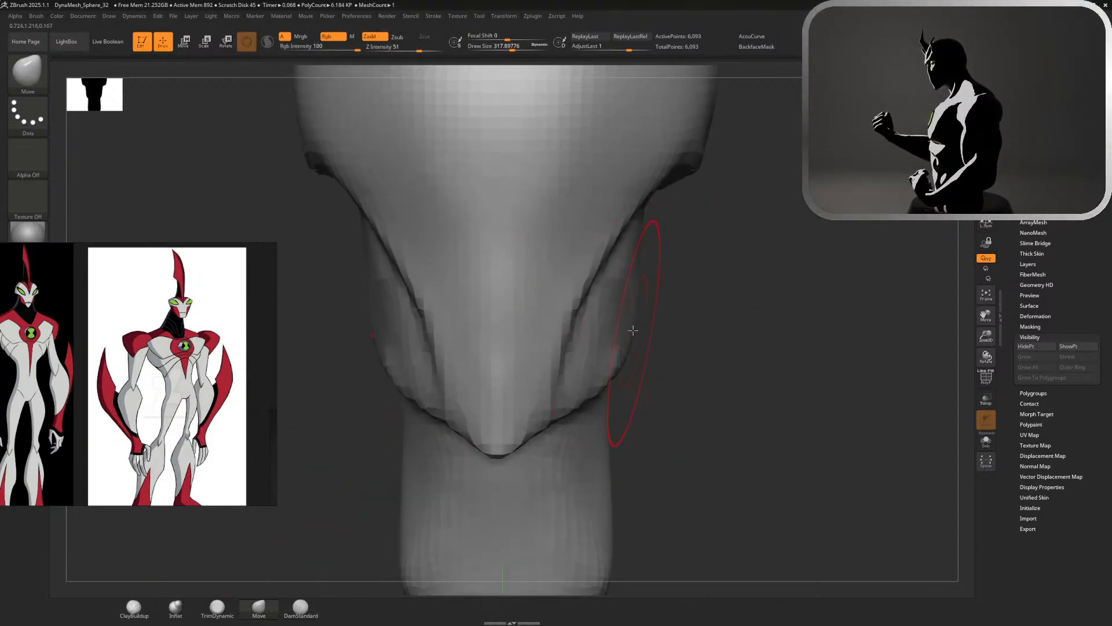
shift+drag(941, 112, 817, 190)
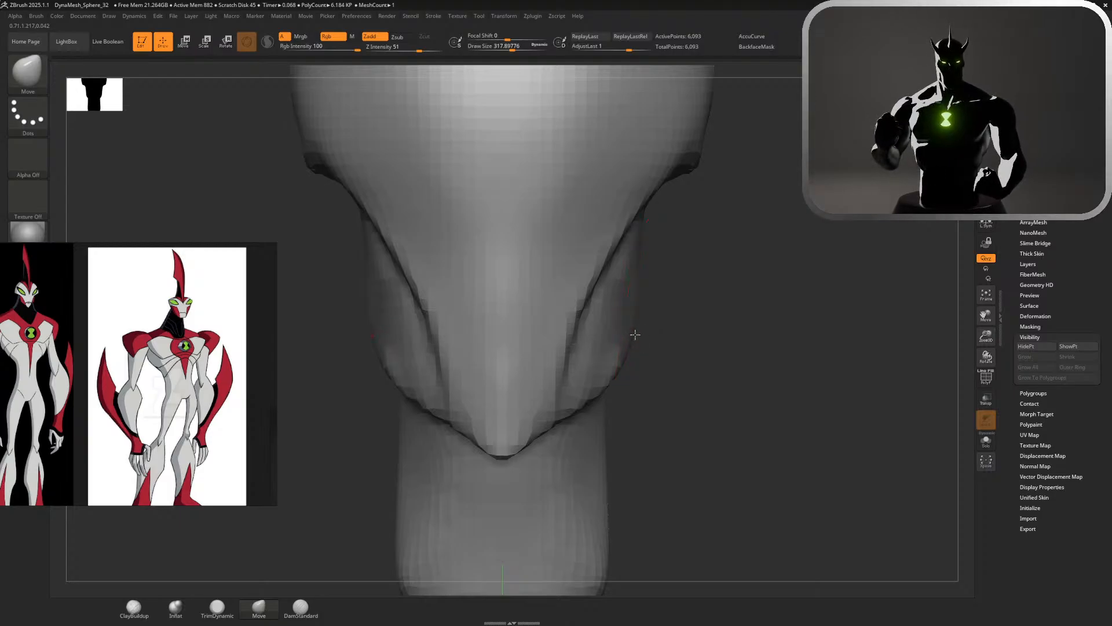
drag(609, 381, 611, 374)
mouse_move(613, 376)
ctrl+right_down()
mouse_move(651, 333)
mouse_move(694, 193)
mouse_move(663, 186)
mouse_move(668, 333)
ctrl+right_up()
key(s)
mouse_move(626, 343)
mouse_down()
mouse_move(597, 354)
mouse_move(632, 336)
mouse_move(602, 348)
mouse_up()
Deepen the recess on the underside of the head with DamStandard at a size of about 154
mouse_move(533, 474)
right_down()
mouse_move(869, 351)
mouse_move(753, 286)
right_up()
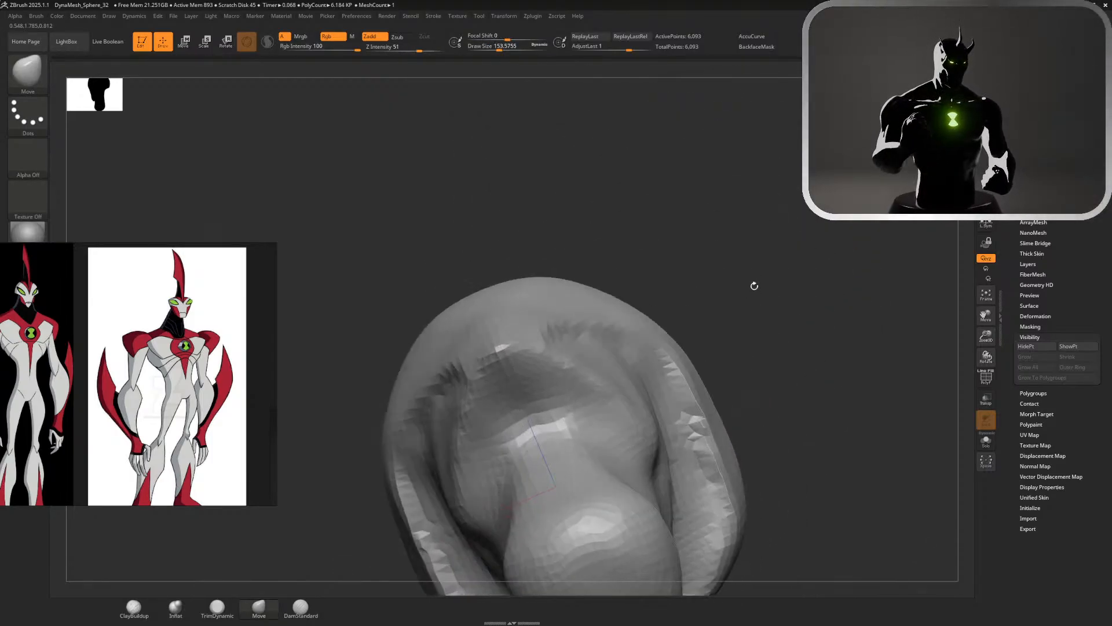
click(301, 607)
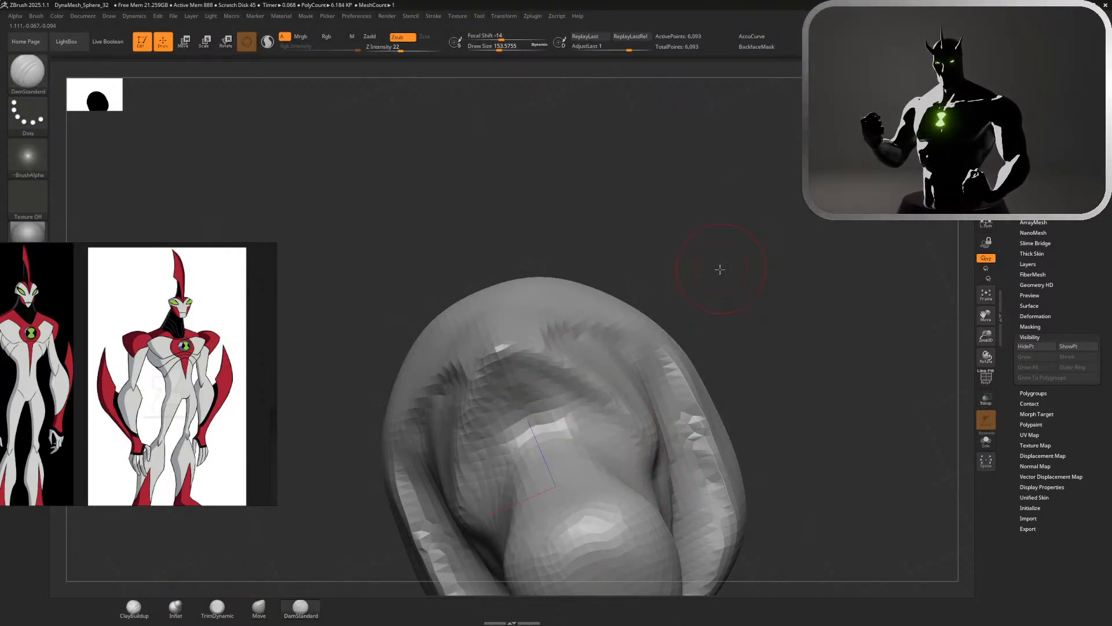
drag(720, 269, 753, 278)
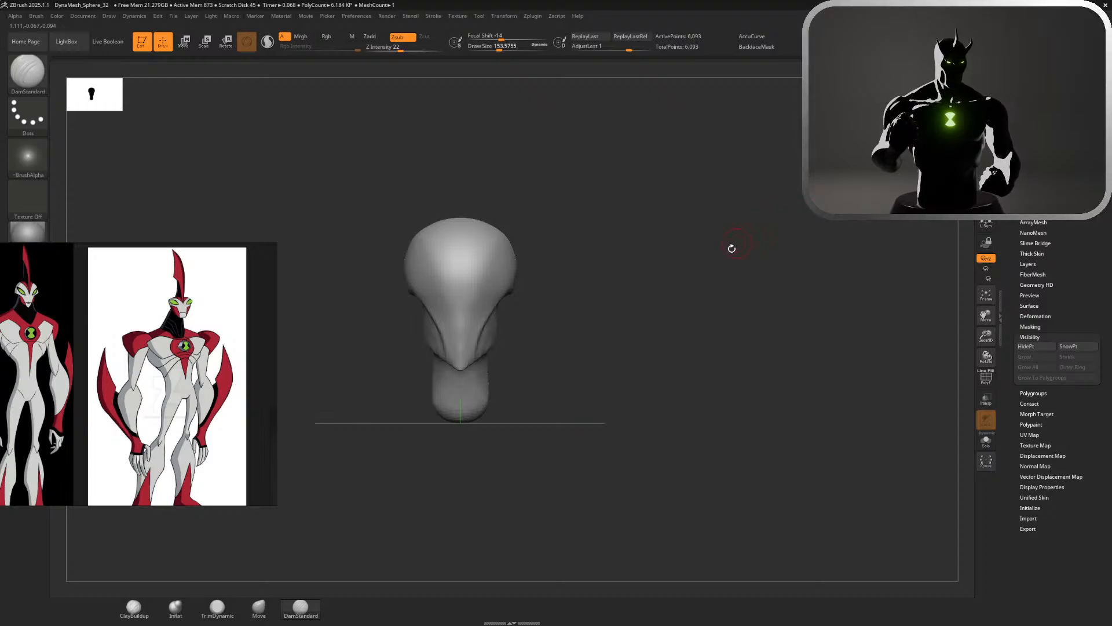
Examine the cheek outline, face crease and chin from the front and side, and compare the whole head with the reference
alt+drag(564, 347, 695, 475)
alt+drag(658, 226, 704, 347)
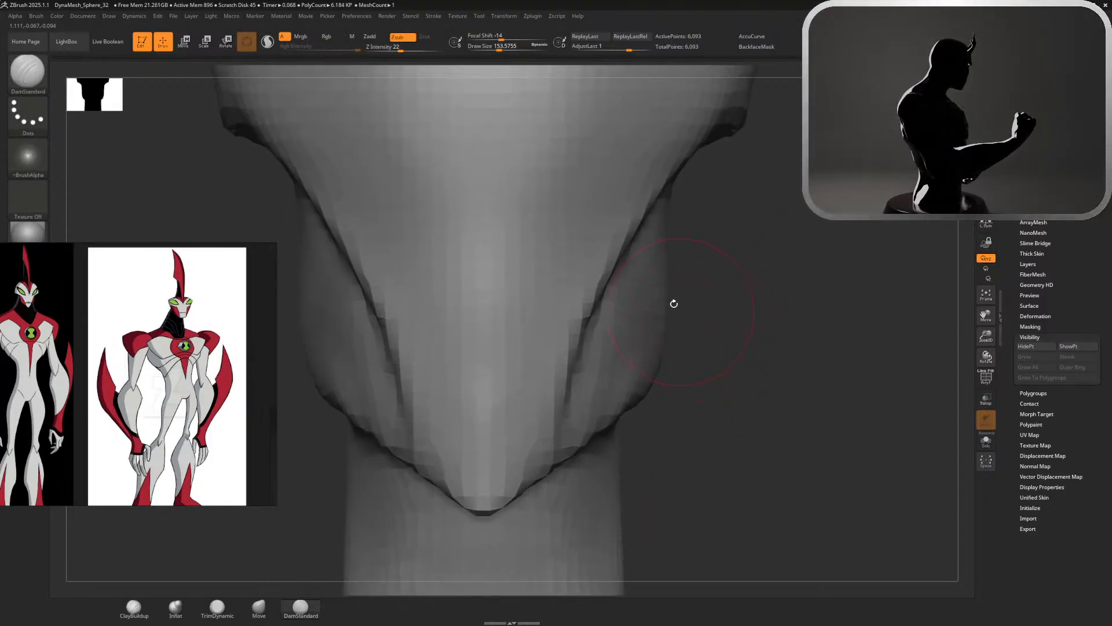
mouse_move(689, 276)
mouse_down()
mouse_move(801, 208)
mouse_move(775, 373)
mouse_up()
key(ctrl+z)
mouse_move(804, 184)
mouse_down()
mouse_move(767, 378)
mouse_move(718, 282)
mouse_move(733, 324)
mouse_up()
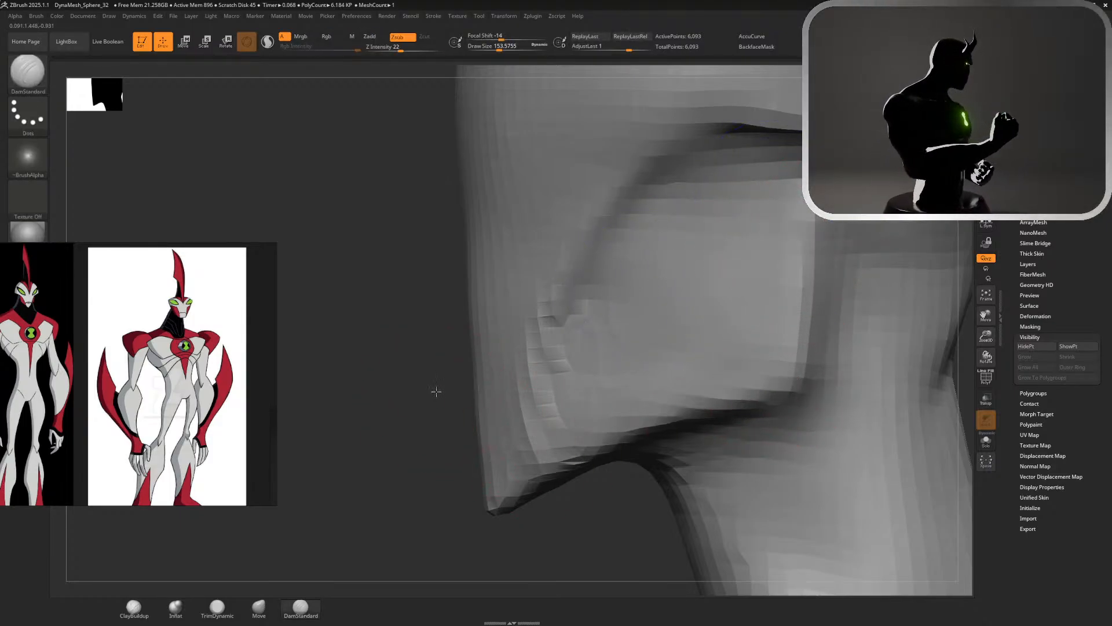
mouse_move(435, 390)
mouse_down()
mouse_move(480, 394)
mouse_move(458, 394)
mouse_up()
drag(836, 292, 800, 301)
alt+drag(853, 342, 849, 272)
drag(857, 324, 904, 330)
key(f)
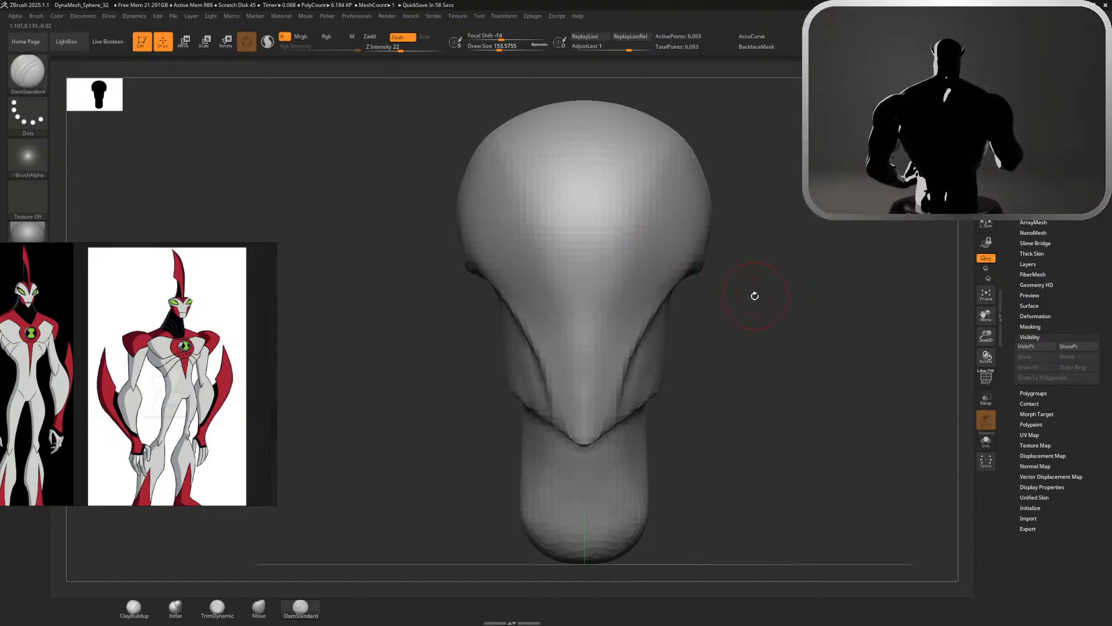
Mask the front of the face down to the chin with MaskPen at a size of about 154
mouse_move(755, 296)
mouse_down()
mouse_move(721, 280)
mouse_move(745, 228)
mouse_move(742, 284)
mouse_move(706, 255)
mouse_move(637, 278)
mouse_move(597, 330)
mouse_move(562, 409)
mouse_move(565, 432)
mouse_move(643, 243)
mouse_move(588, 280)
mouse_move(600, 329)
mouse_up()
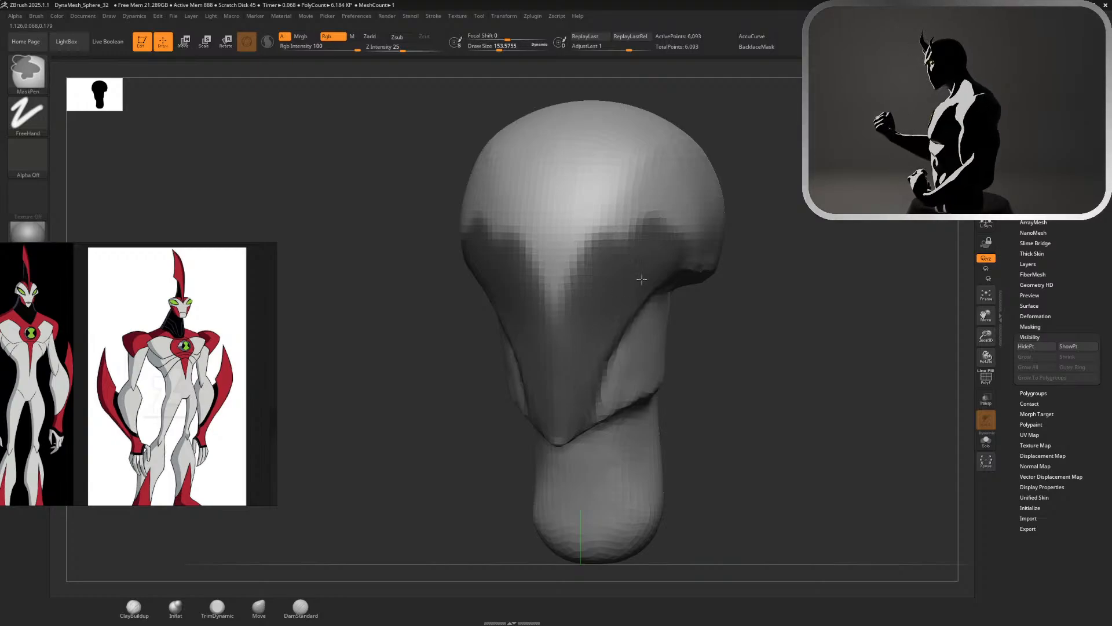
ctrl+drag(592, 372, 561, 425)
ctrl+click(629, 303)
mouse_move(603, 313)
ctrl+mouse_down()
mouse_move(668, 241)
mouse_move(596, 408)
mouse_move(565, 430)
ctrl+mouse_up()
ctrl+click(597, 330)
shift+drag(822, 231, 839, 233)
Choose Move for sculpting and extend the mask over the rim, neck and face edge at about 234, leaving the cheek unmasked
key(s)
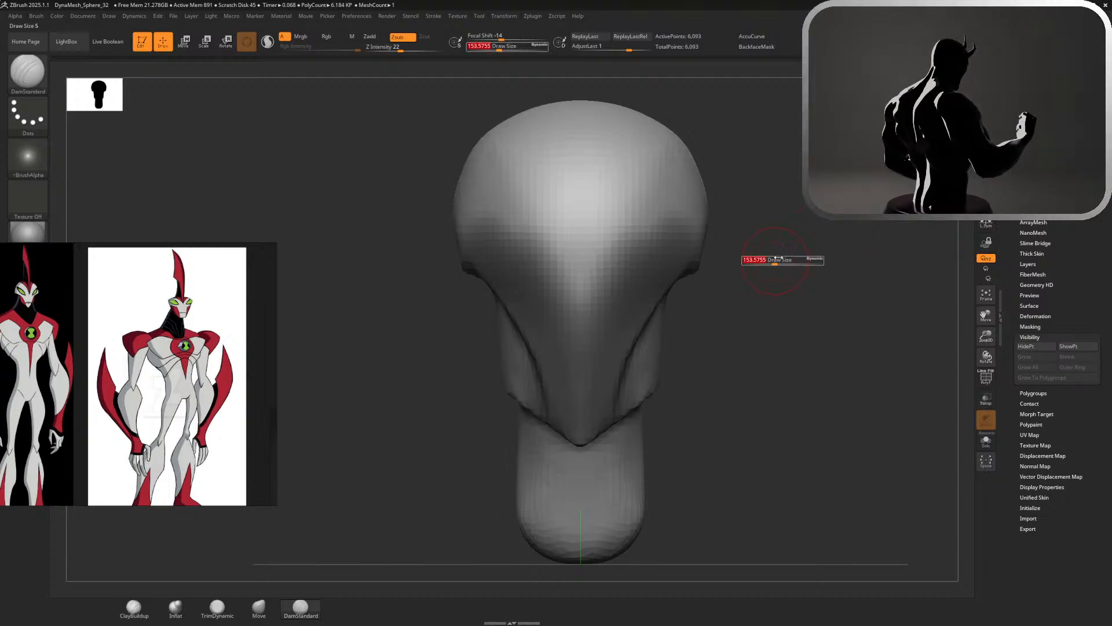
drag(782, 261, 808, 261)
click(259, 608)
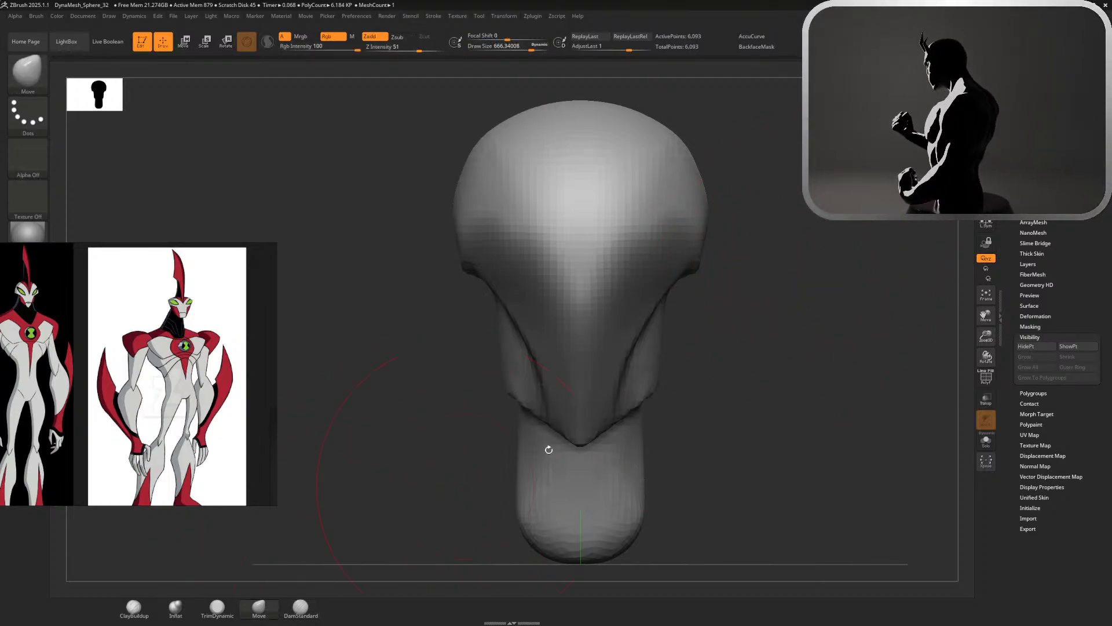
mouse_move(662, 347)
mouse_down()
mouse_move(752, 375)
mouse_move(737, 360)
mouse_move(754, 293)
mouse_move(729, 294)
mouse_up()
key(s)
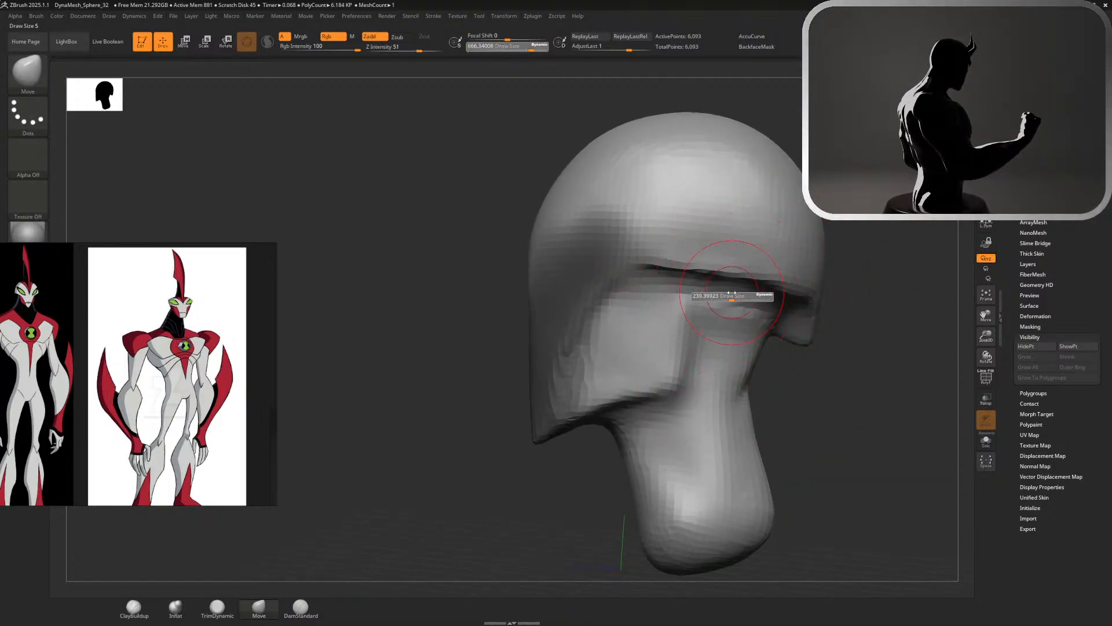
mouse_move(657, 251)
ctrl+mouse_down()
mouse_move(774, 272)
mouse_move(806, 316)
ctrl+mouse_up()
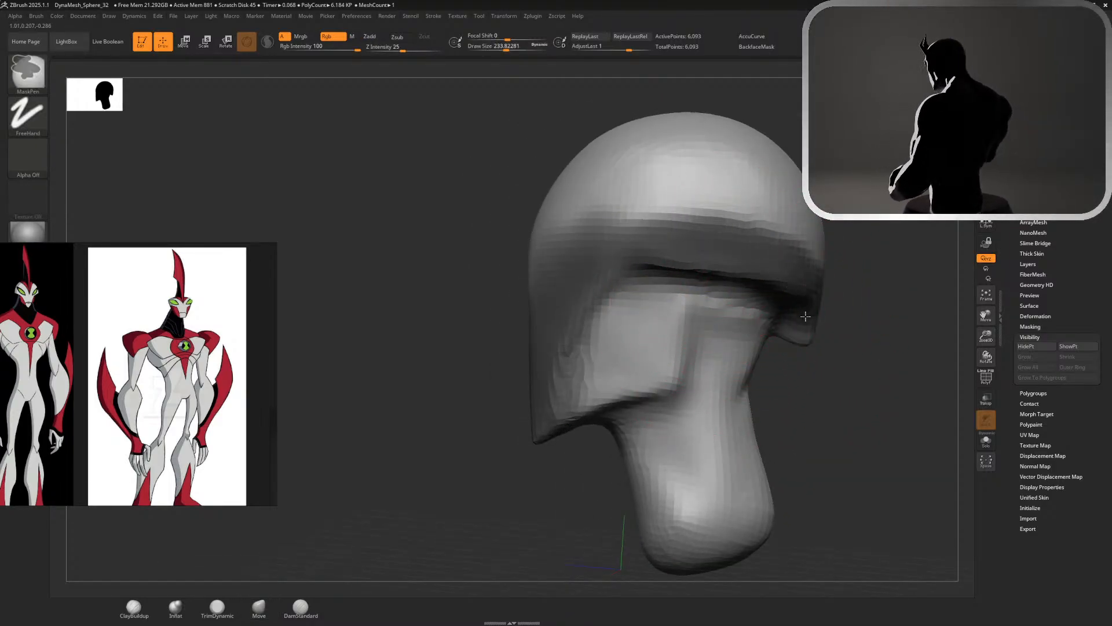
mouse_move(765, 279)
ctrl+mouse_down()
mouse_move(740, 332)
mouse_move(729, 323)
mouse_move(739, 287)
ctrl+mouse_up()
mouse_move(725, 409)
ctrl+mouse_down()
mouse_move(637, 440)
mouse_move(626, 481)
mouse_move(753, 441)
mouse_move(664, 493)
mouse_move(688, 529)
ctrl+mouse_up()
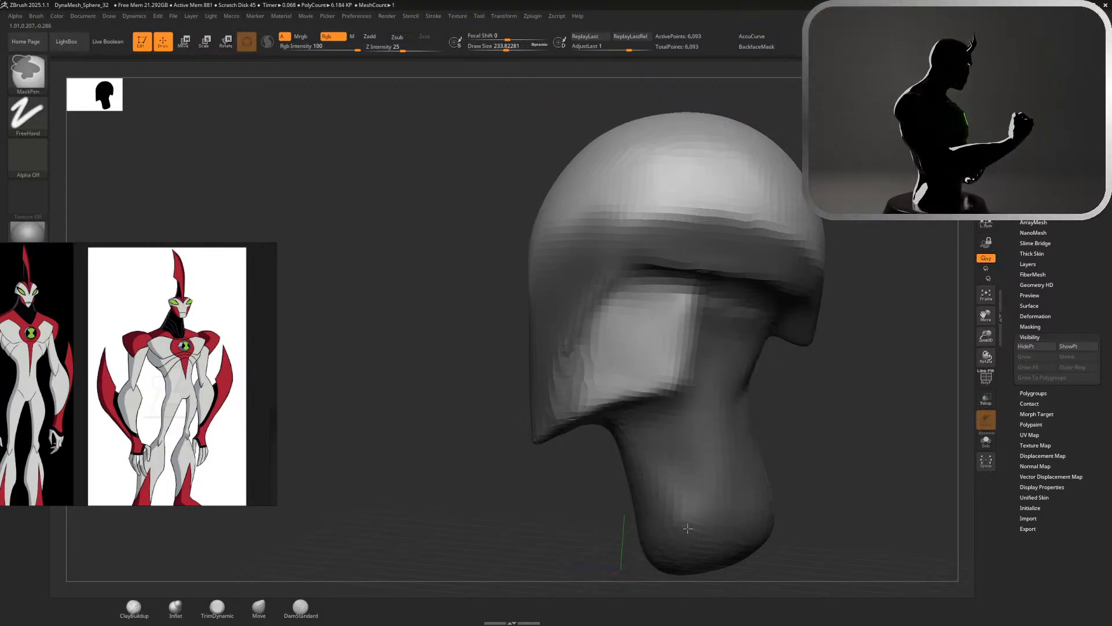
mouse_move(776, 312)
ctrl+mouse_down()
mouse_move(805, 232)
mouse_move(626, 209)
mouse_move(580, 272)
mouse_move(551, 399)
ctrl+mouse_up()
ctrl+click(609, 258)
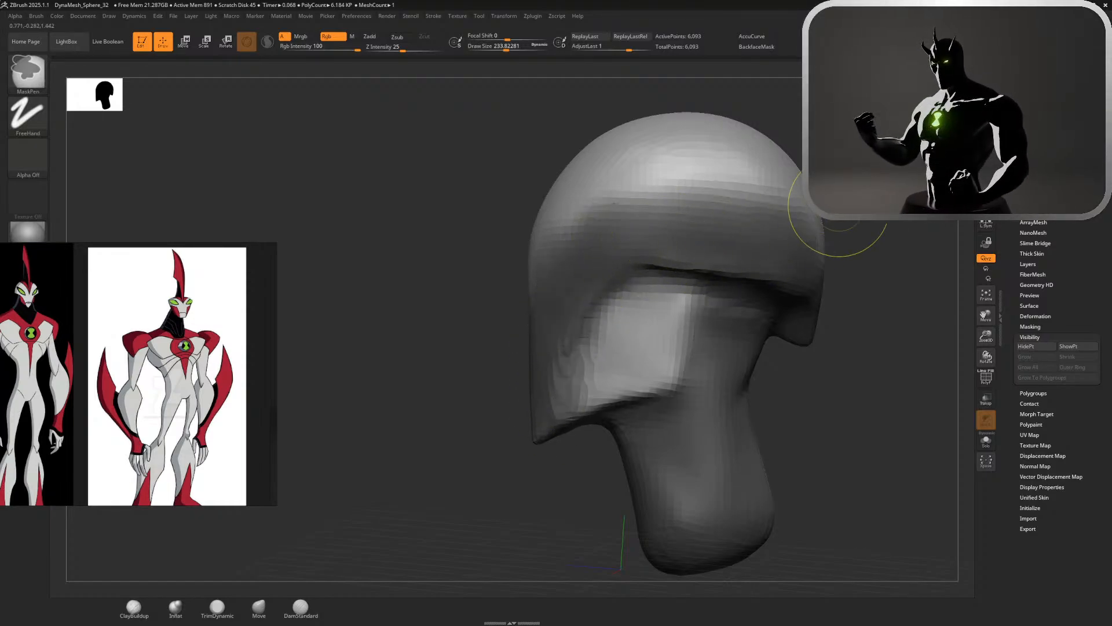
Reshape the unmasked cheeks from the front with Move at a size of about 666
drag(852, 374, 950, 377)
key(s)
drag(846, 248, 872, 248)
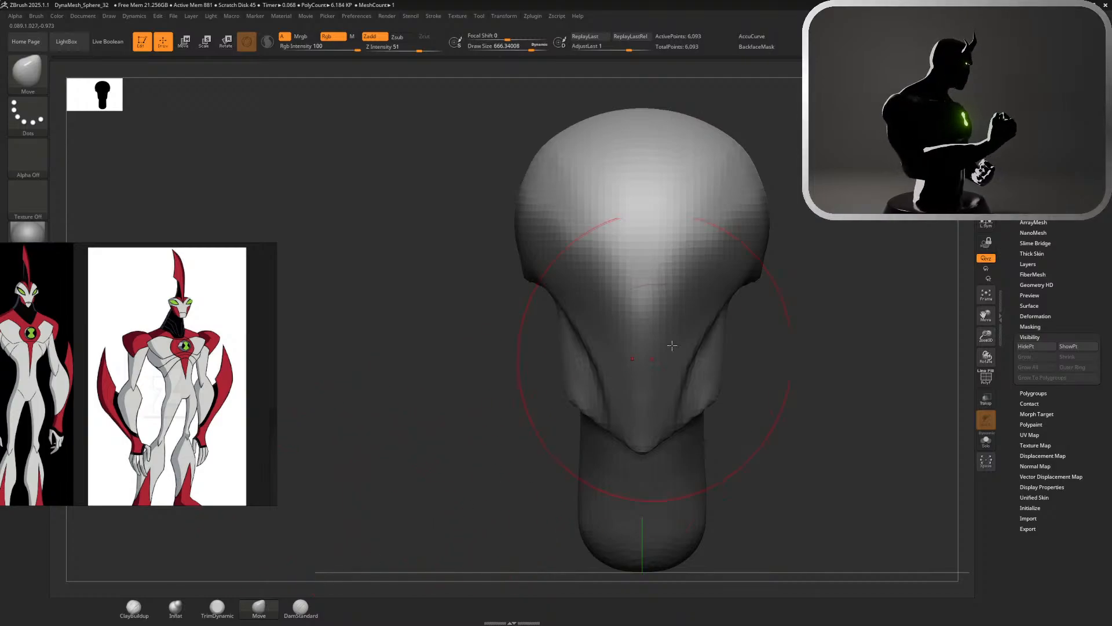
mouse_move(719, 340)
mouse_down()
mouse_move(781, 352)
mouse_move(751, 323)
mouse_up()
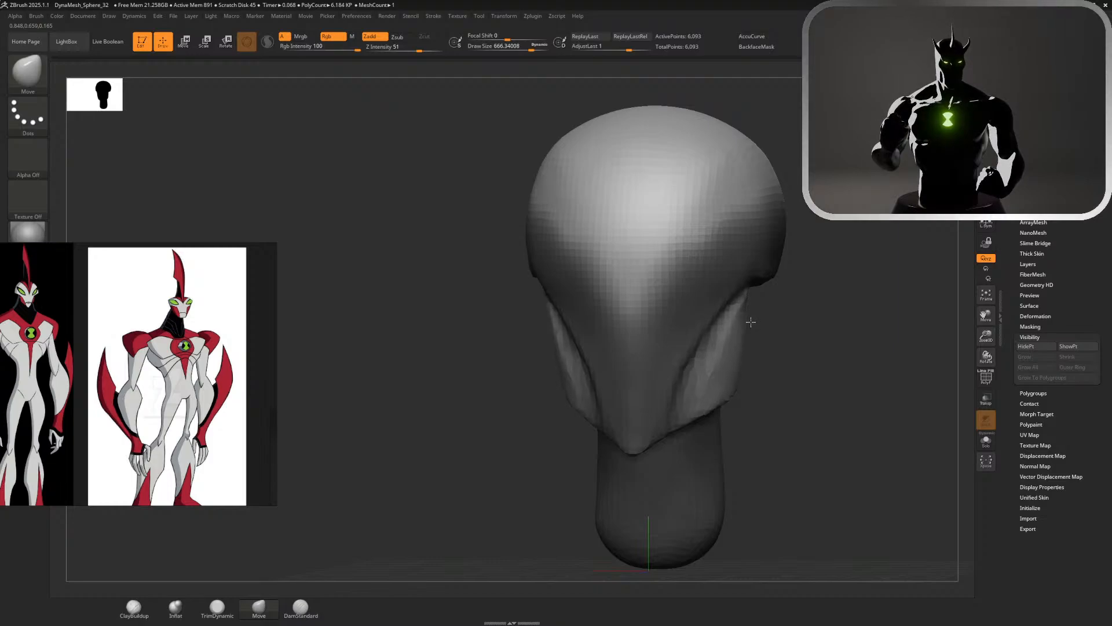
Refine the cheek's outer contour with Move at about 400 and smooth its surface at about 149
shift+drag(934, 163, 933, 134)
key(s)
mouse_move(811, 283)
alt+mouse_down()
mouse_move(810, 350)
mouse_move(794, 353)
alt+mouse_up()
drag(748, 398, 738, 399)
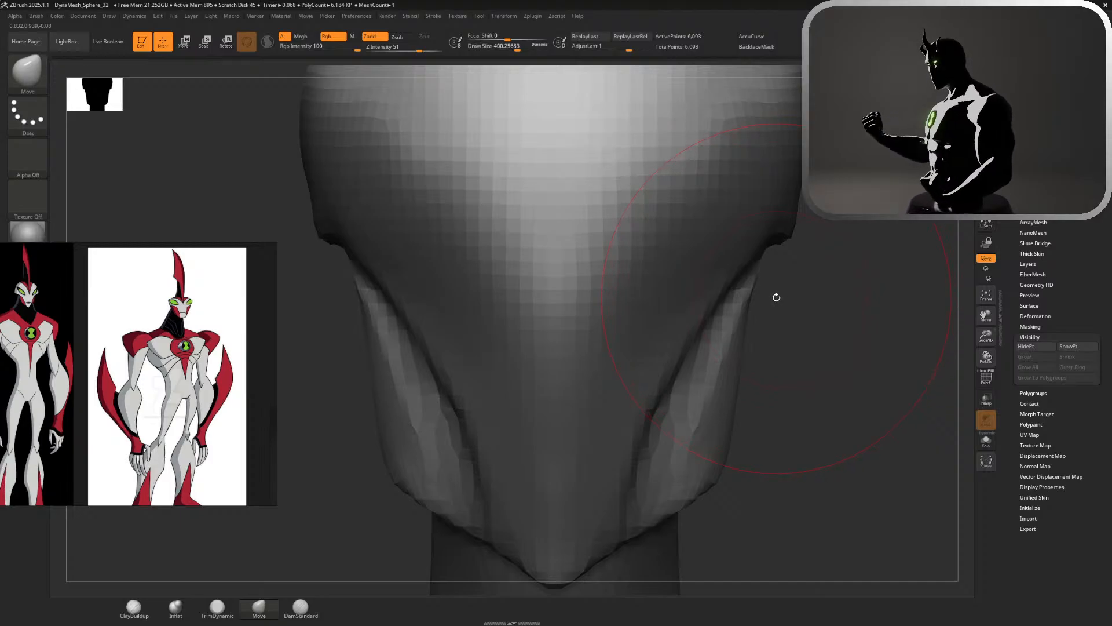
mouse_move(757, 287)
mouse_down()
mouse_move(752, 274)
mouse_move(757, 309)
mouse_move(719, 351)
mouse_up()
key(s)
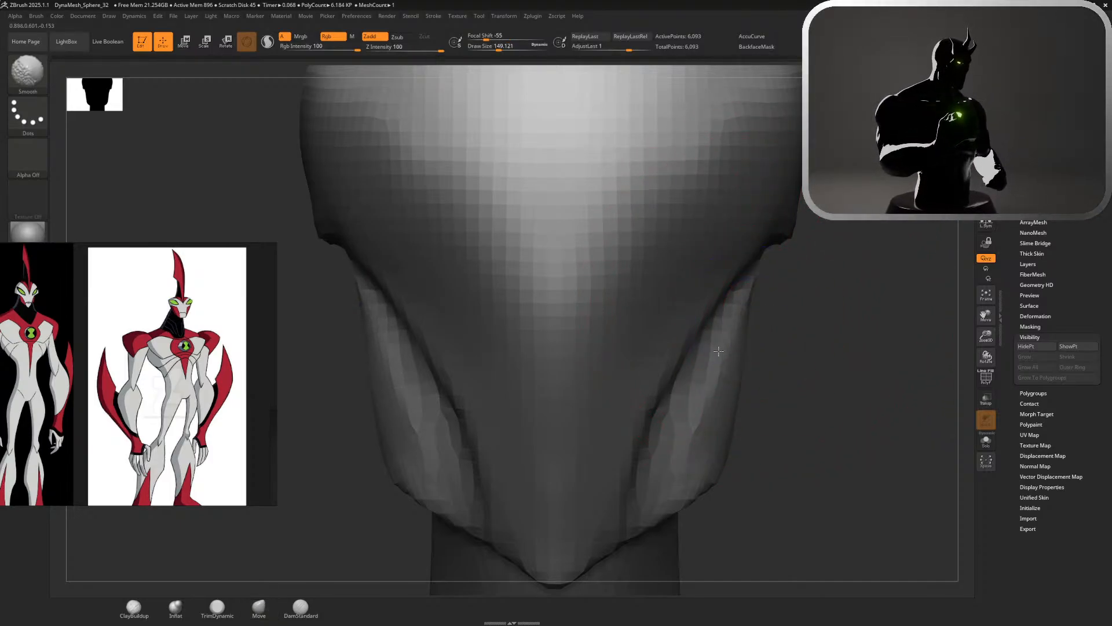
key(s)
Adjust the lower corner of the cheek with Move at about 400 and clear the mask
mouse_move(759, 449)
mouse_down()
mouse_move(835, 443)
mouse_move(769, 440)
mouse_up()
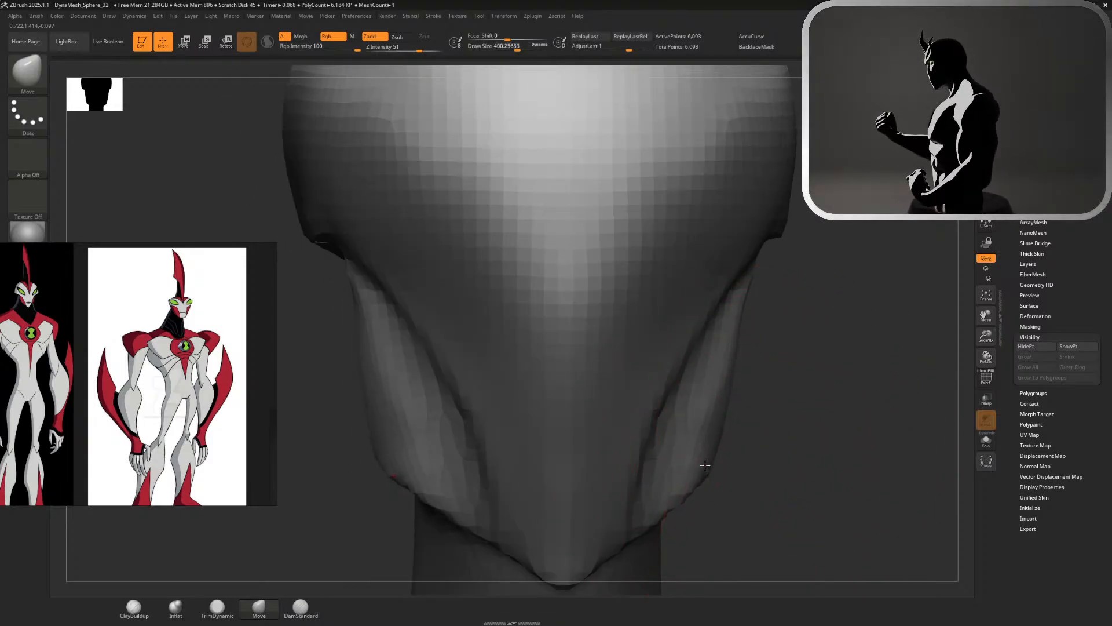
right_drag(711, 464, 738, 464)
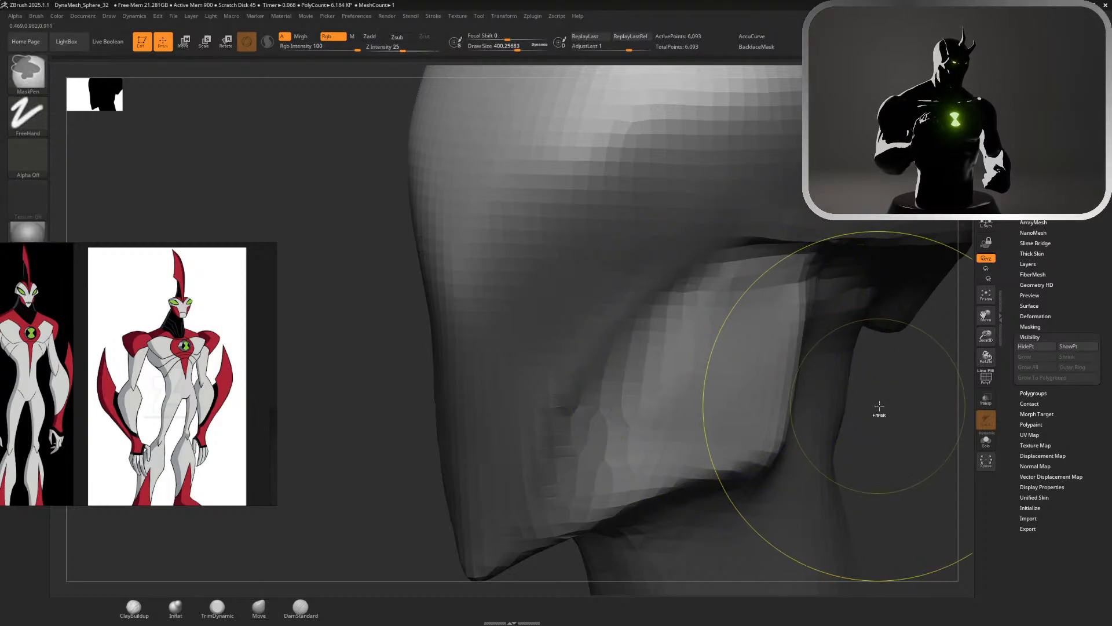
mouse_move(881, 409)
shift+mouse_down()
mouse_move(882, 422)
mouse_move(879, 399)
shift+mouse_up()
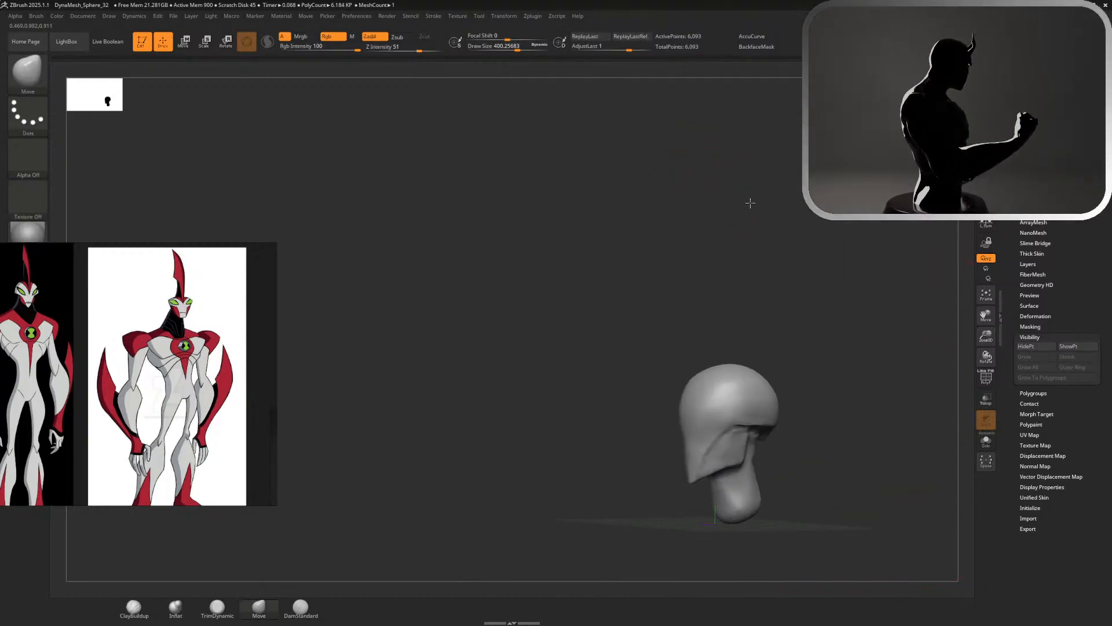
alt+right_drag(750, 204, 716, 234)
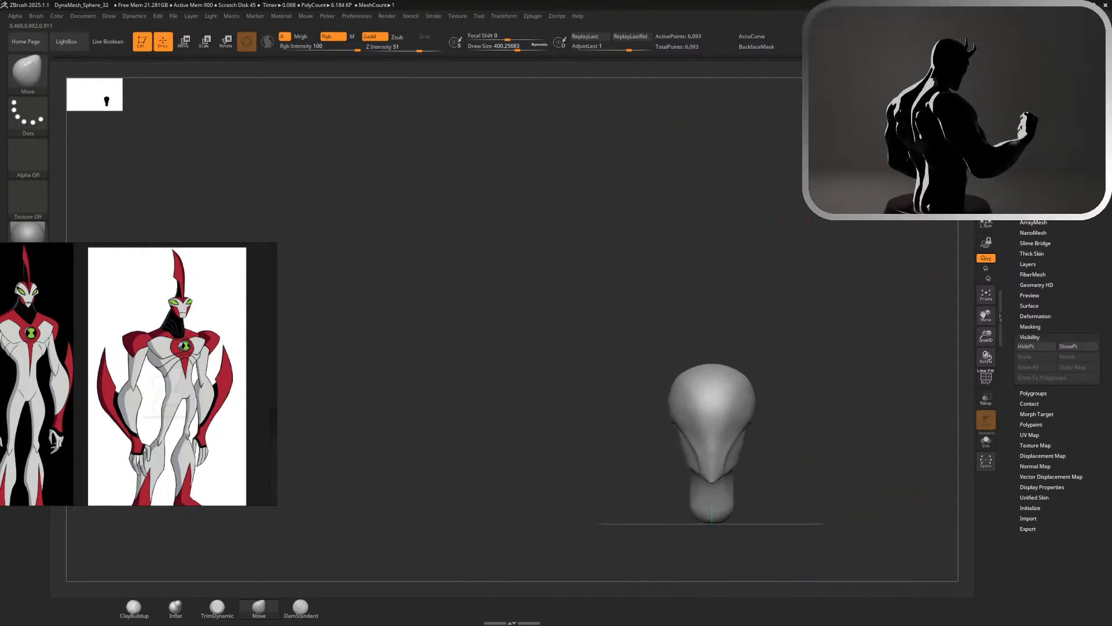
alt+right_drag(814, 243, 717, 203)
mouse_move(717, 203)
ctrl+right_down()
mouse_move(773, 245)
mouse_move(850, 355)
ctrl+right_up()
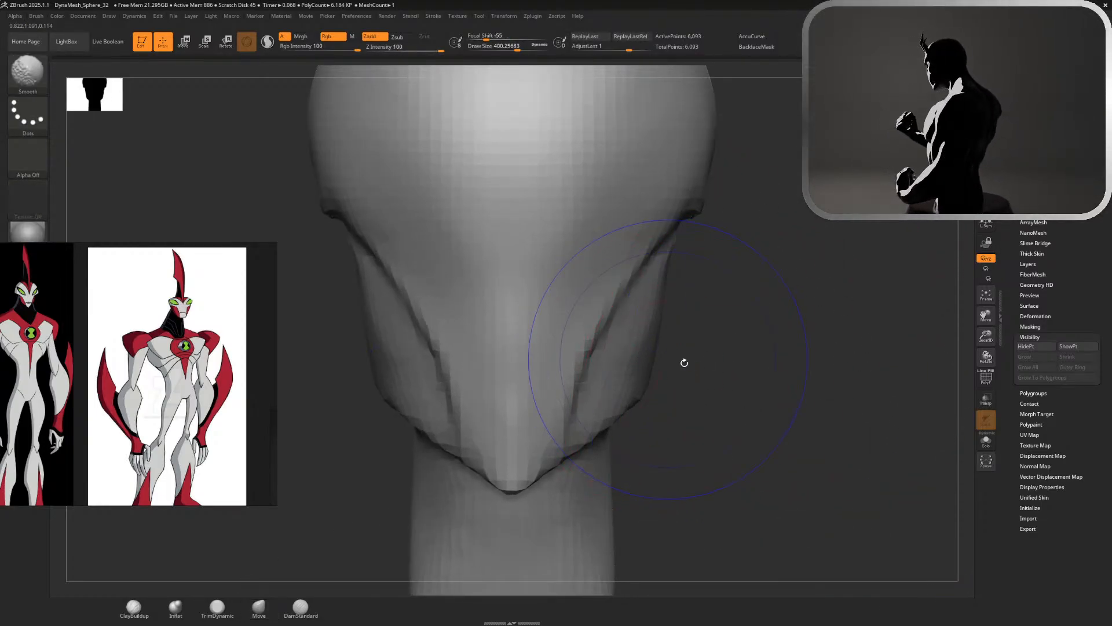
Smooth the side of the cheek below the rim at a size of about 257 and switch to DamStandard
key(s)
drag(706, 366, 703, 365)
right_drag(695, 360, 650, 349)
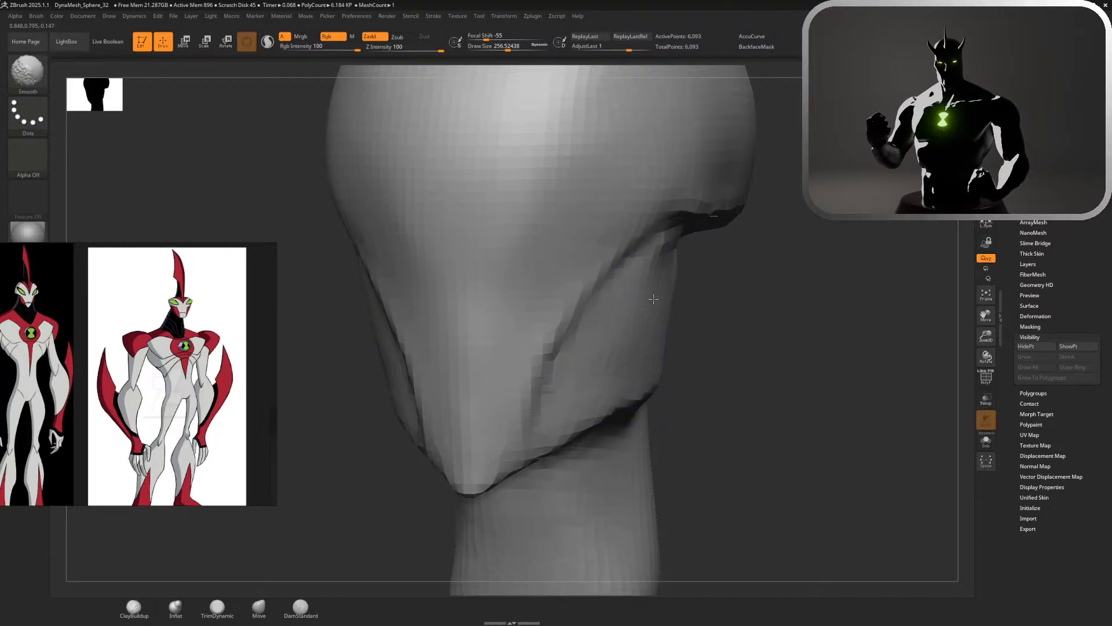
click(141, 601)
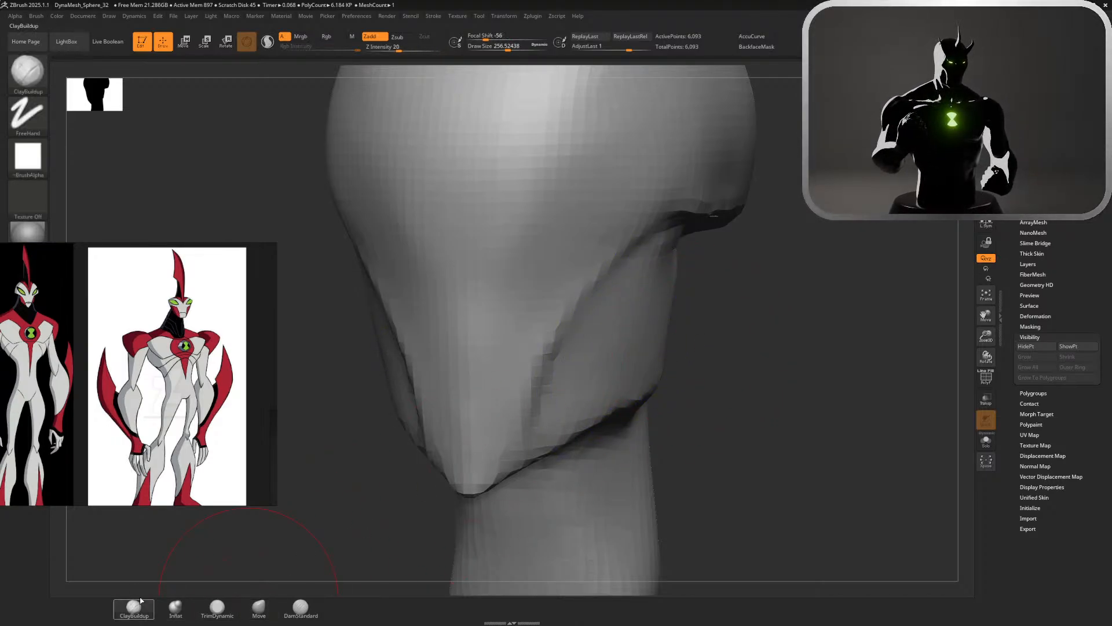
click(301, 606)
right_drag(479, 541, 658, 286)
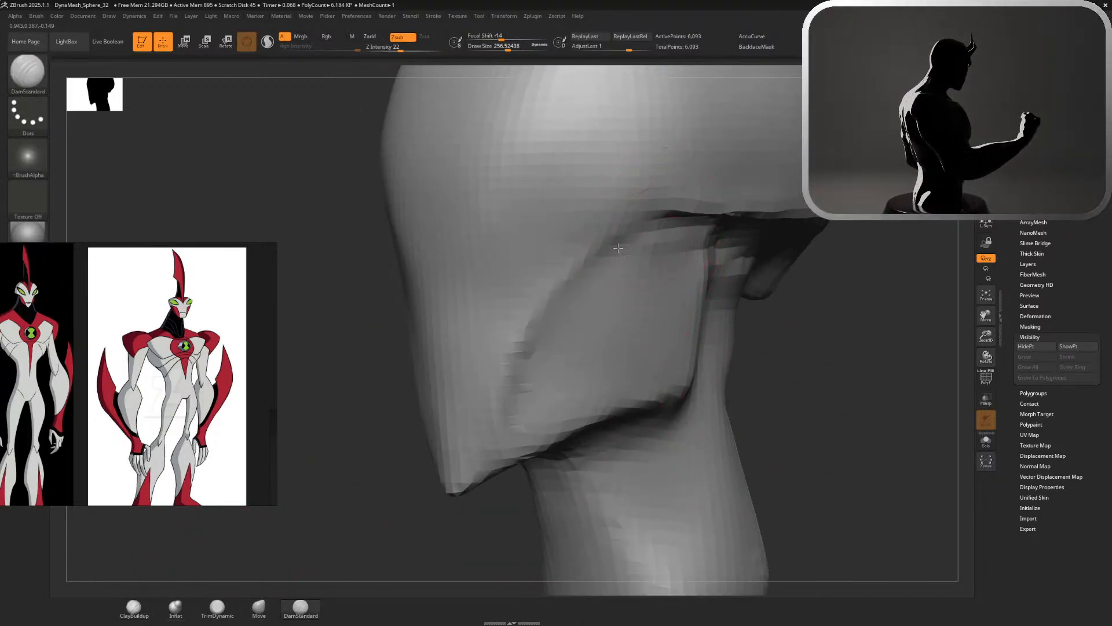
Try a horizontal crease across the lower face with DamStandard at about 257
right_drag(759, 426, 805, 244)
right_drag(806, 243, 795, 235)
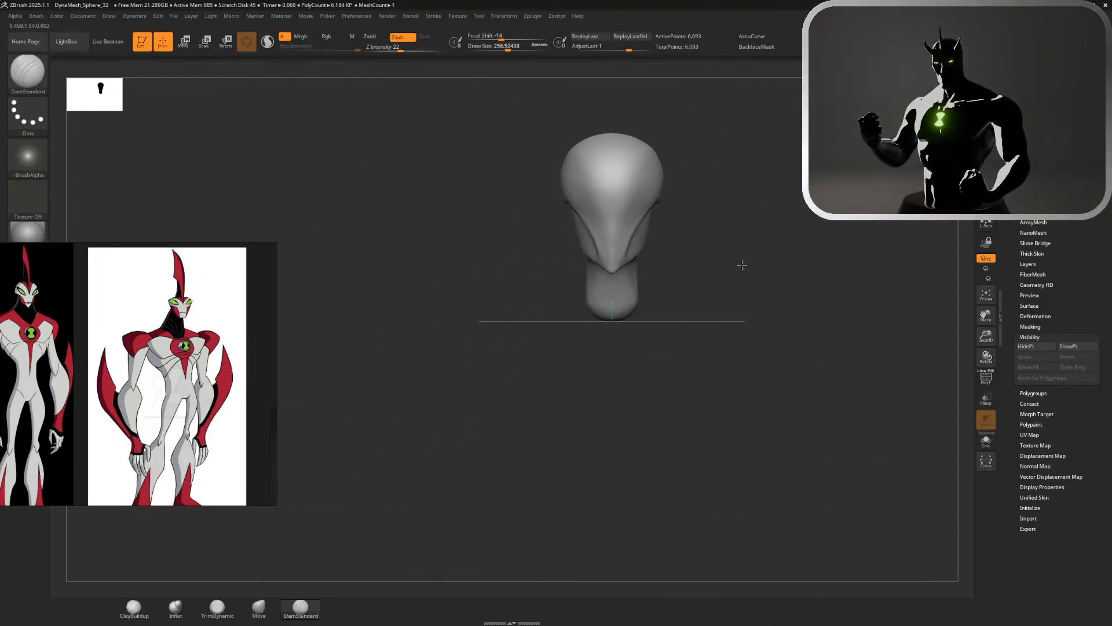
key(f)
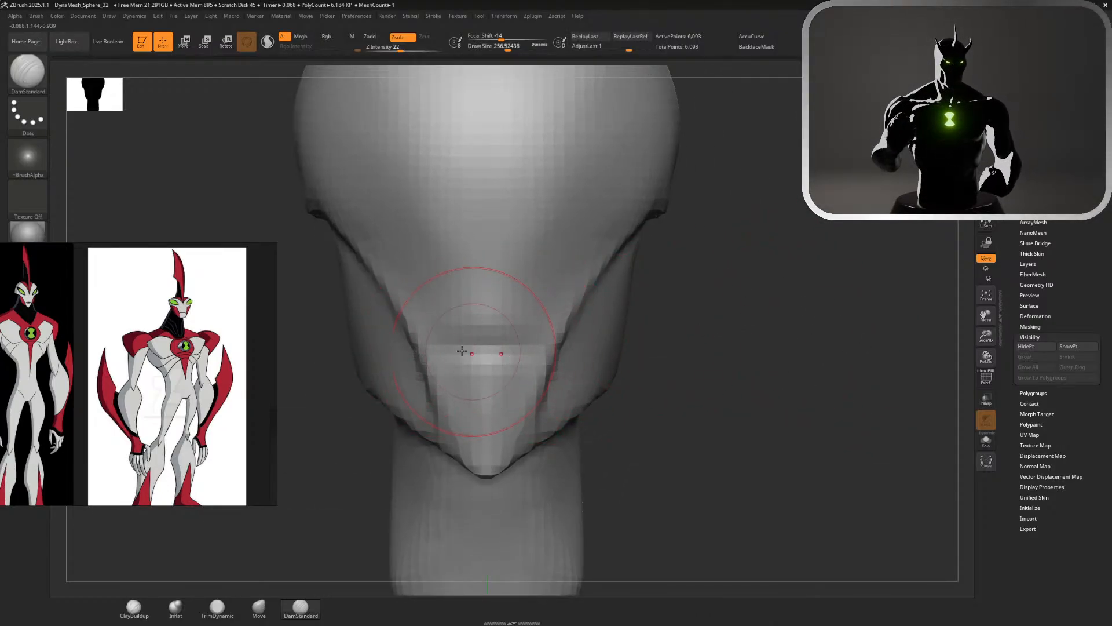
ctrl+right_drag(584, 336, 576, 181)
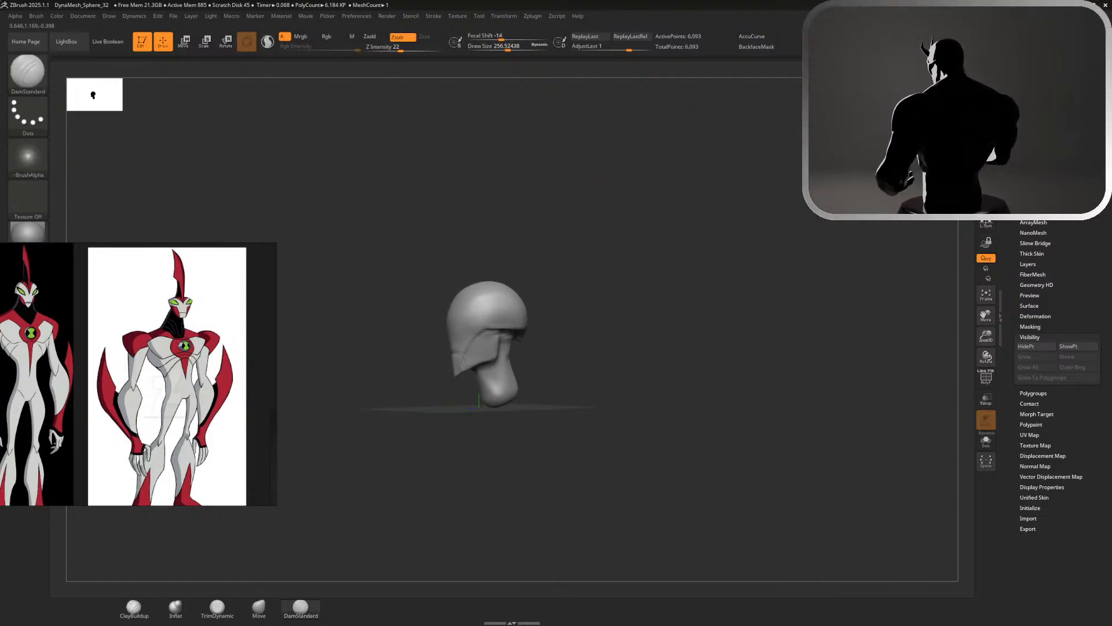
key(f)
Smooth out the crease between face and cheek and recut it as a clean curve with DamStandard at about 140
key(s)
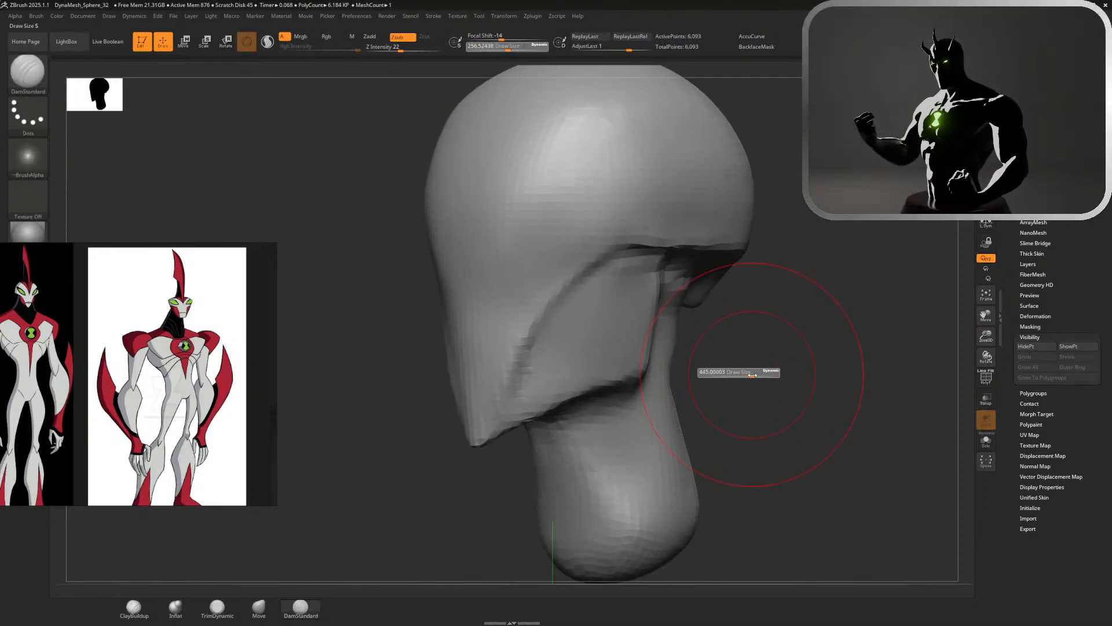
drag(752, 375, 743, 354)
key(s)
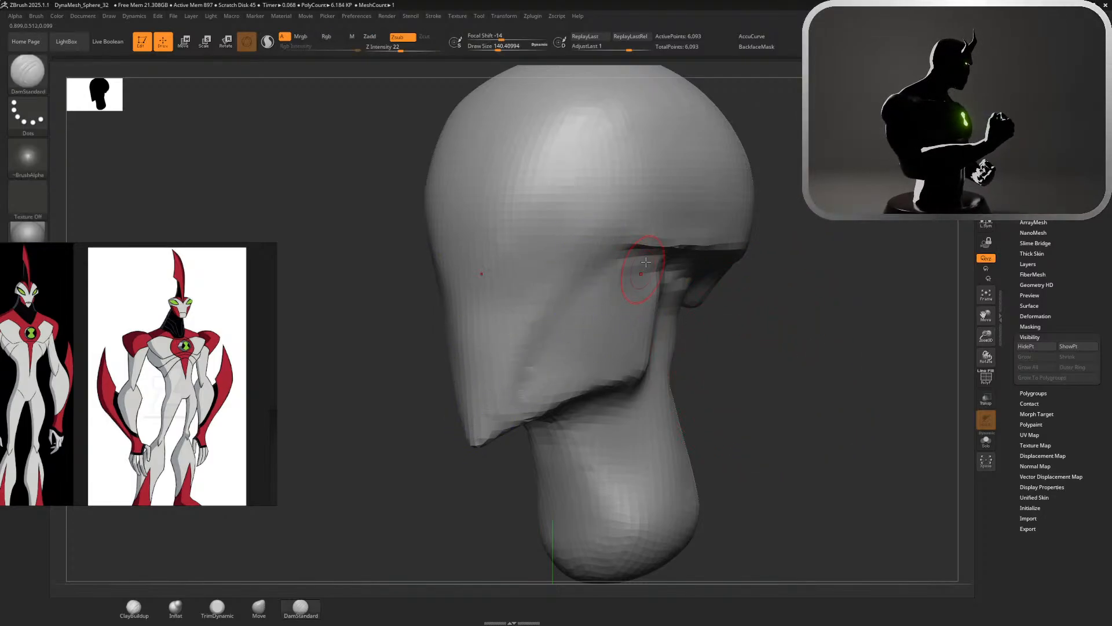
shift+drag(579, 263, 496, 398)
shift+drag(586, 282, 538, 339)
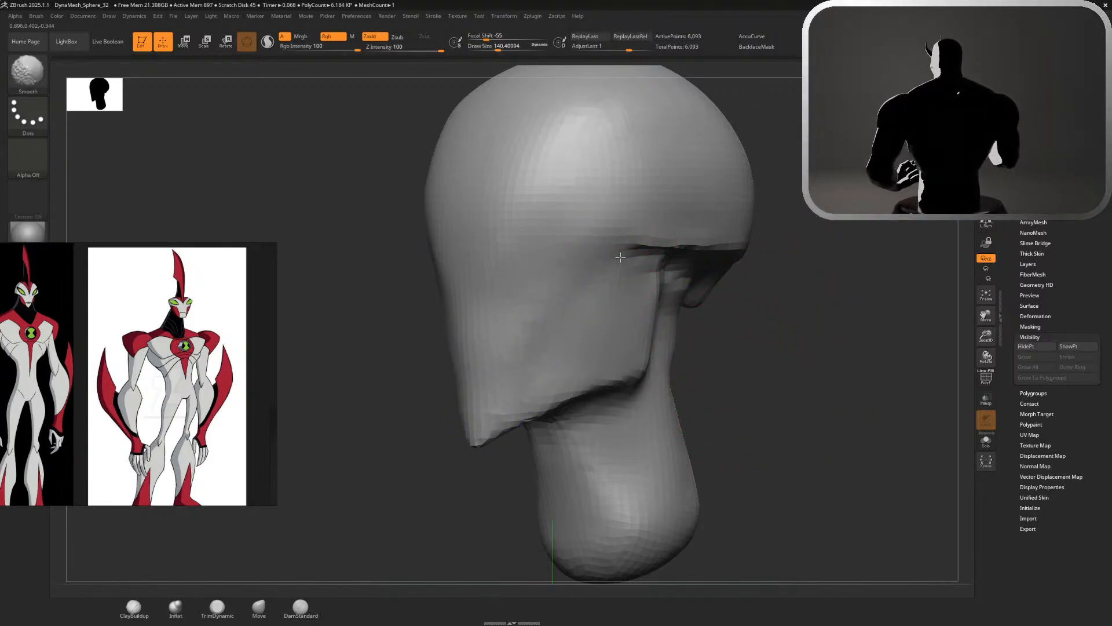
shift+drag(620, 258, 497, 399)
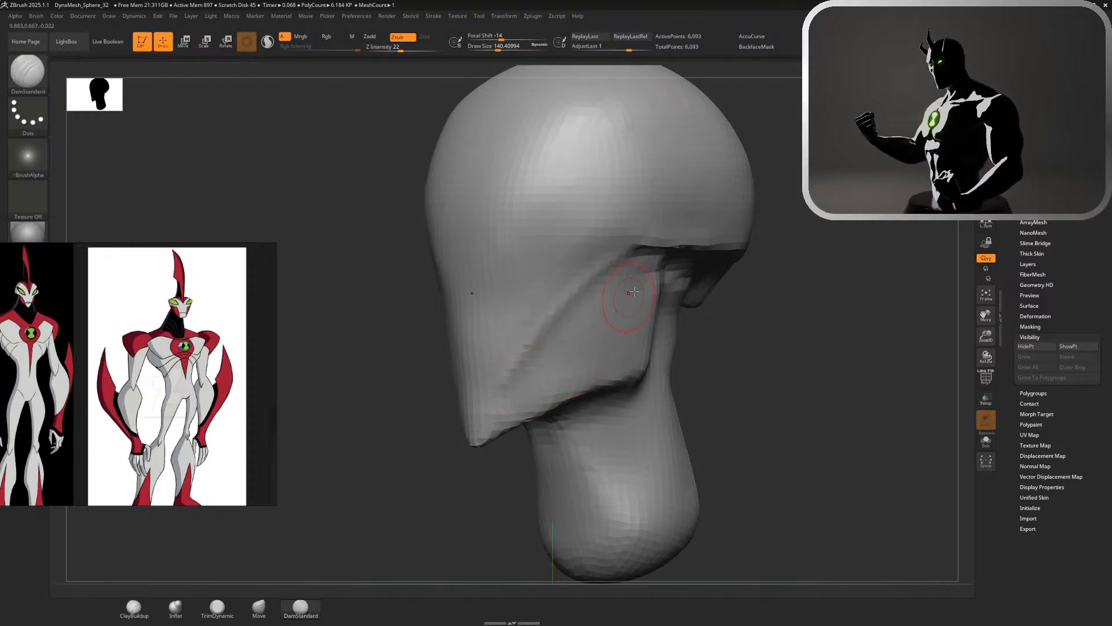
shift+drag(651, 253, 532, 382)
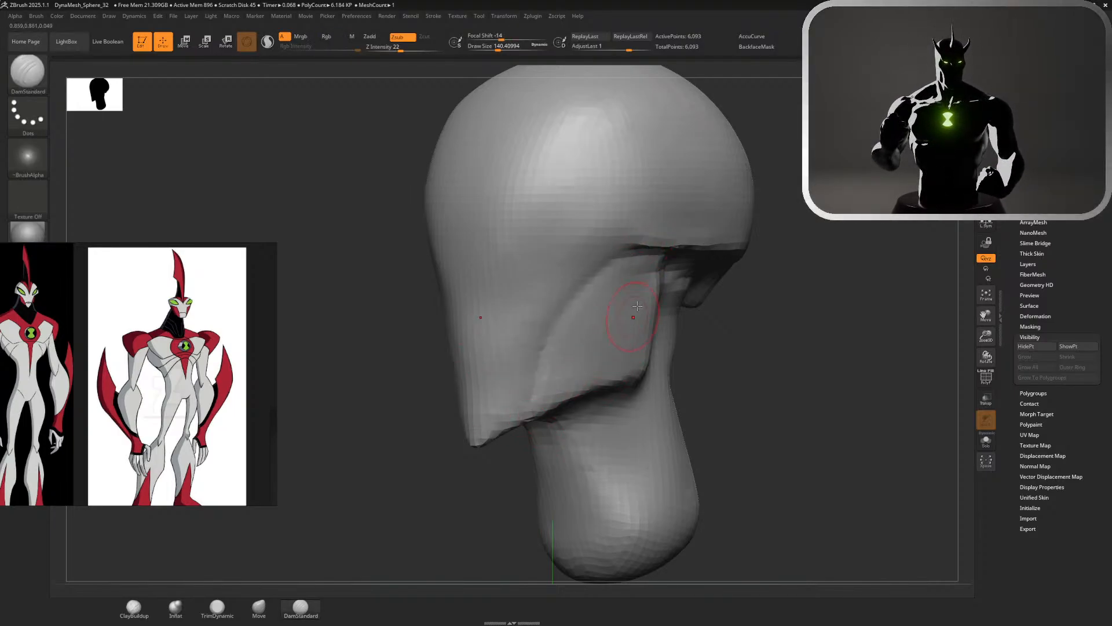
Deepen the curved crease between face and cheek and cut a horizontal crease across the lower face with DamStandard at about 140
mouse_move(645, 242)
shift+mouse_down()
mouse_move(609, 278)
mouse_move(589, 348)
shift+mouse_up()
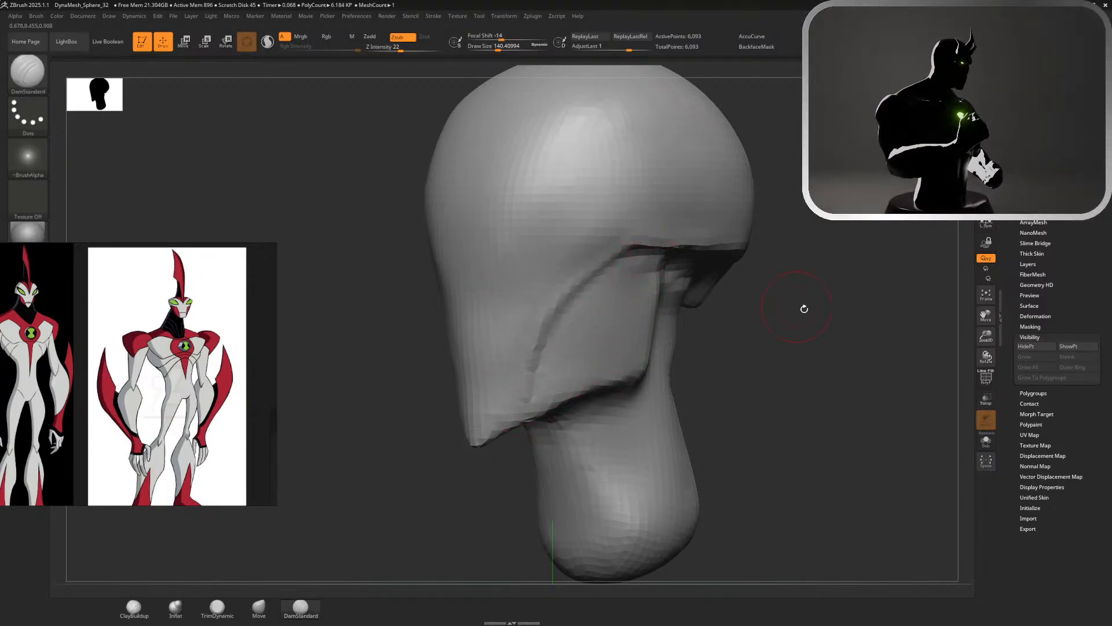
drag(804, 309, 869, 236)
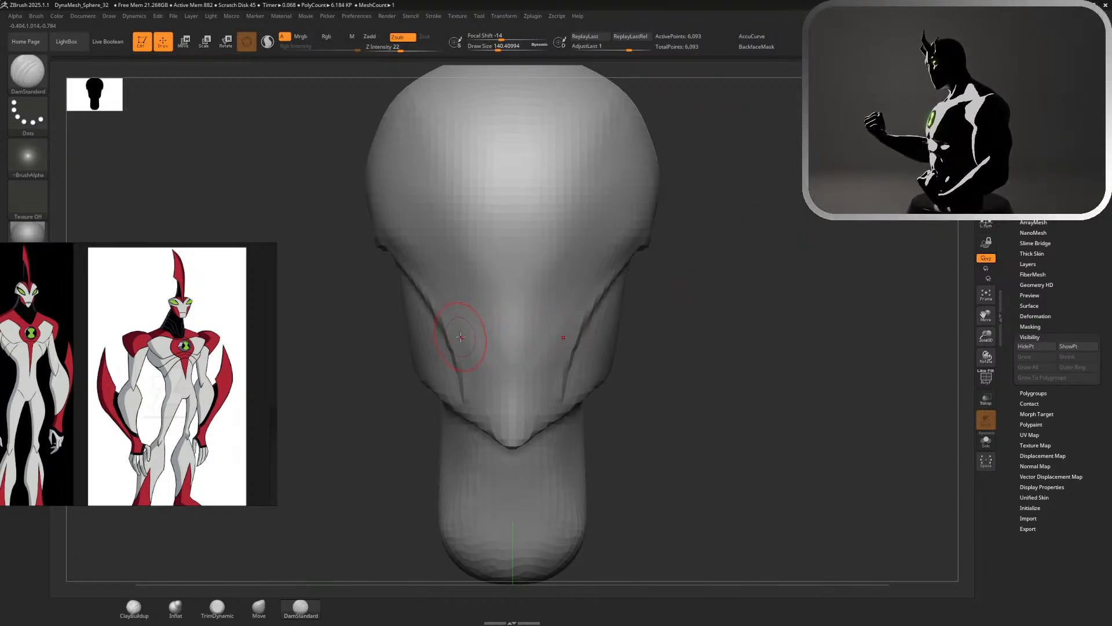
drag(462, 345, 556, 346)
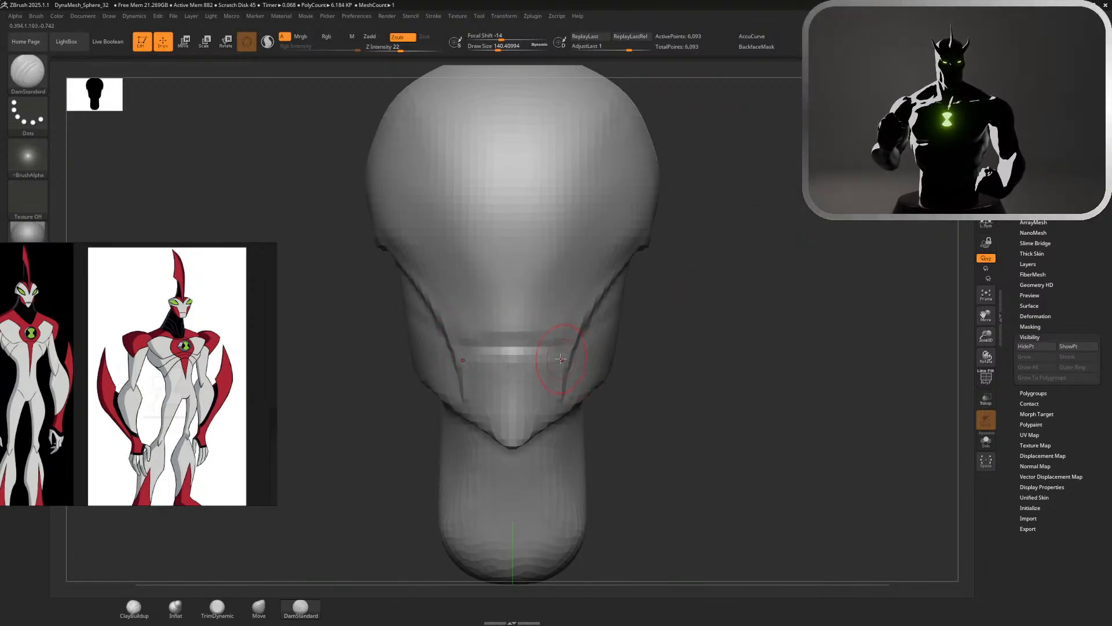
key(ctrl+z)
drag(483, 346, 555, 348)
ctrl+right_drag(571, 324, 581, 183)
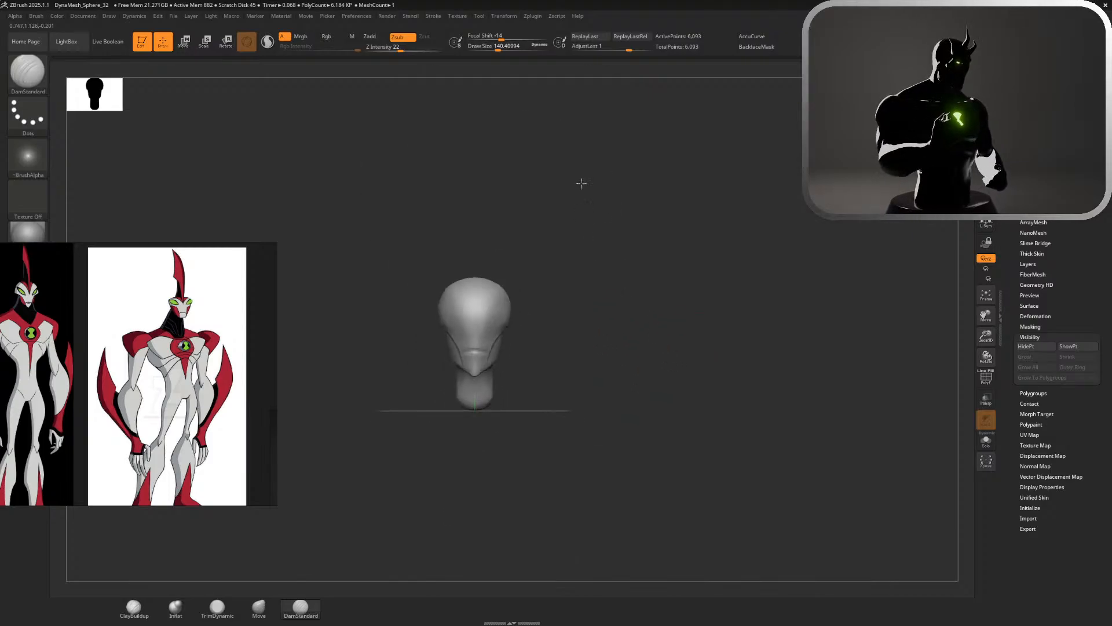
Smooth the underside of the rim where it meets the cheek at a size of about 140
mouse_move(692, 197)
mouse_down()
mouse_move(465, 226)
mouse_move(499, 228)
mouse_move(508, 207)
mouse_up()
ctrl+right_drag(508, 207, 556, 336)
mouse_move(661, 281)
shift+mouse_down()
mouse_move(638, 216)
mouse_move(683, 241)
shift+mouse_up()
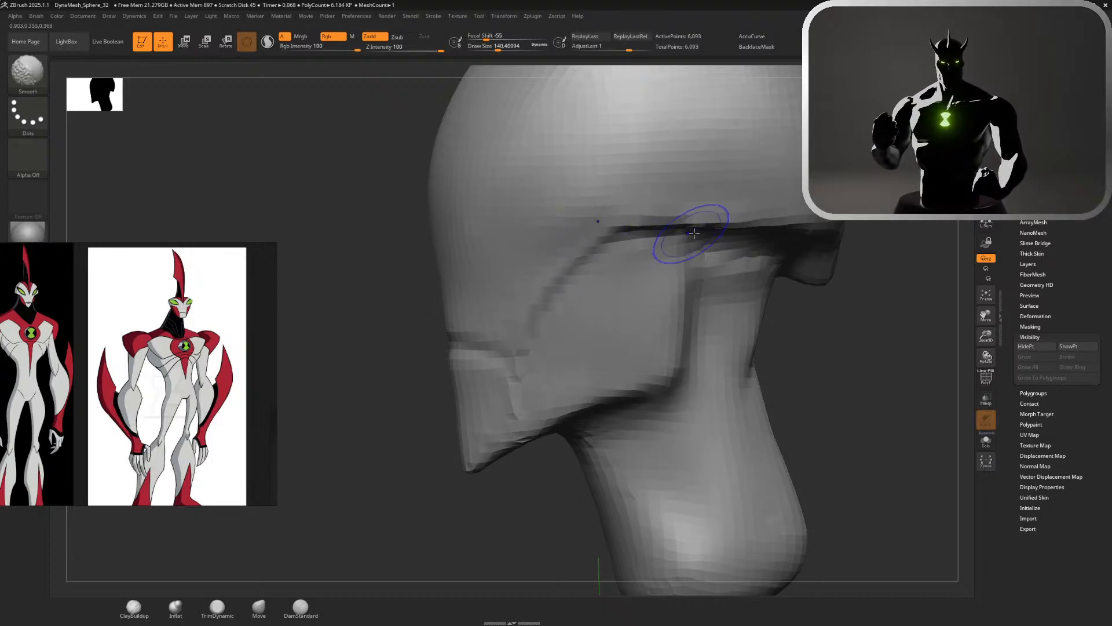
mouse_move(845, 323)
mouse_down()
mouse_move(732, 356)
mouse_move(737, 377)
mouse_move(558, 360)
mouse_up()
key(ctrl)
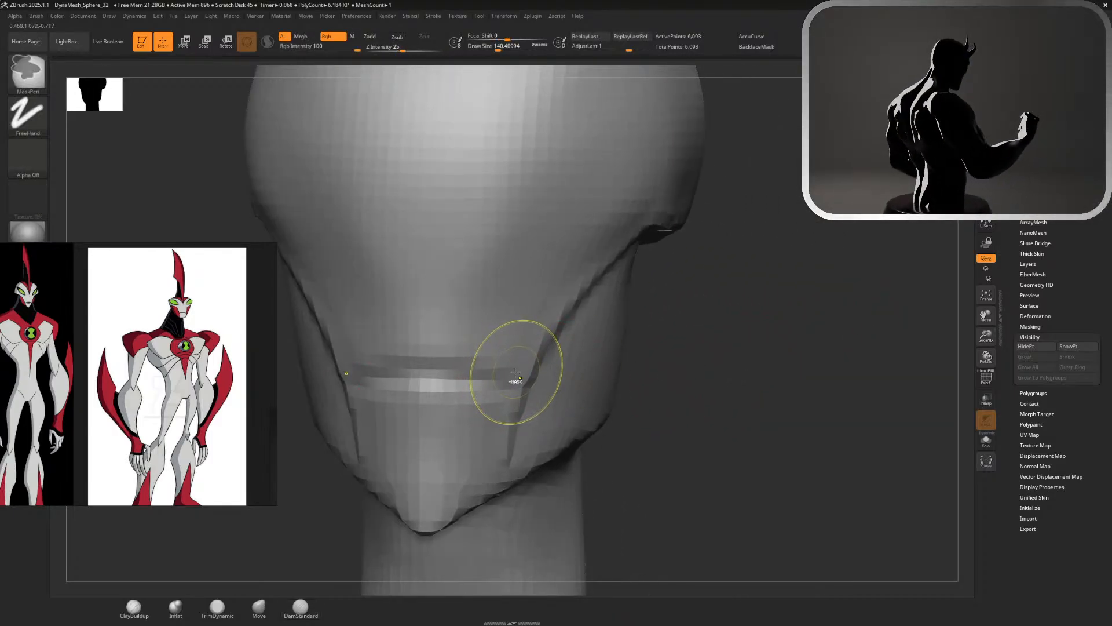
drag(736, 355, 623, 344)
mouse_move(688, 220)
shift+mouse_down()
mouse_move(662, 227)
mouse_move(678, 231)
shift+mouse_up()
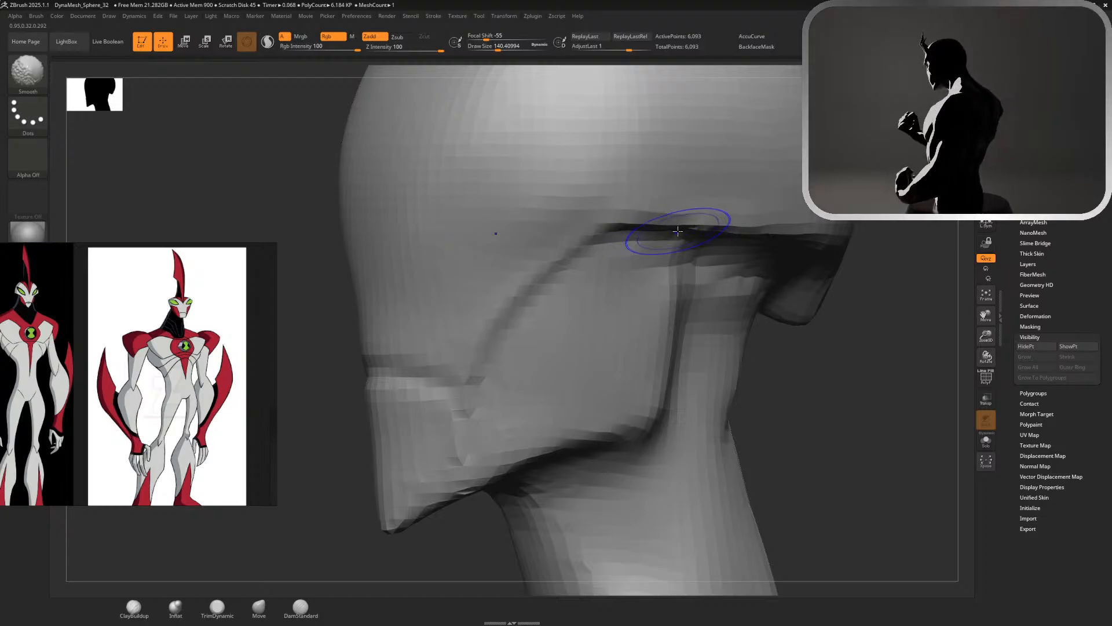
Carve more horizontal creases above and below the first one in the mouth area with DamStandard at about 140
mouse_move(765, 329)
mouse_down()
mouse_move(802, 348)
mouse_move(653, 402)
mouse_up()
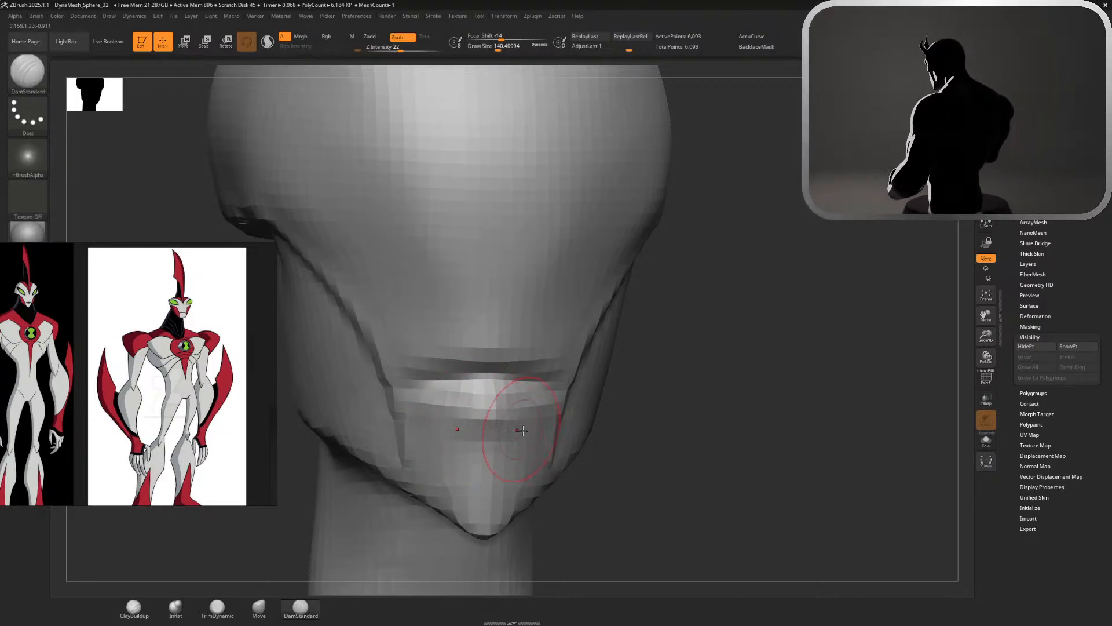
key(ctrl+z)
drag(504, 348, 574, 376)
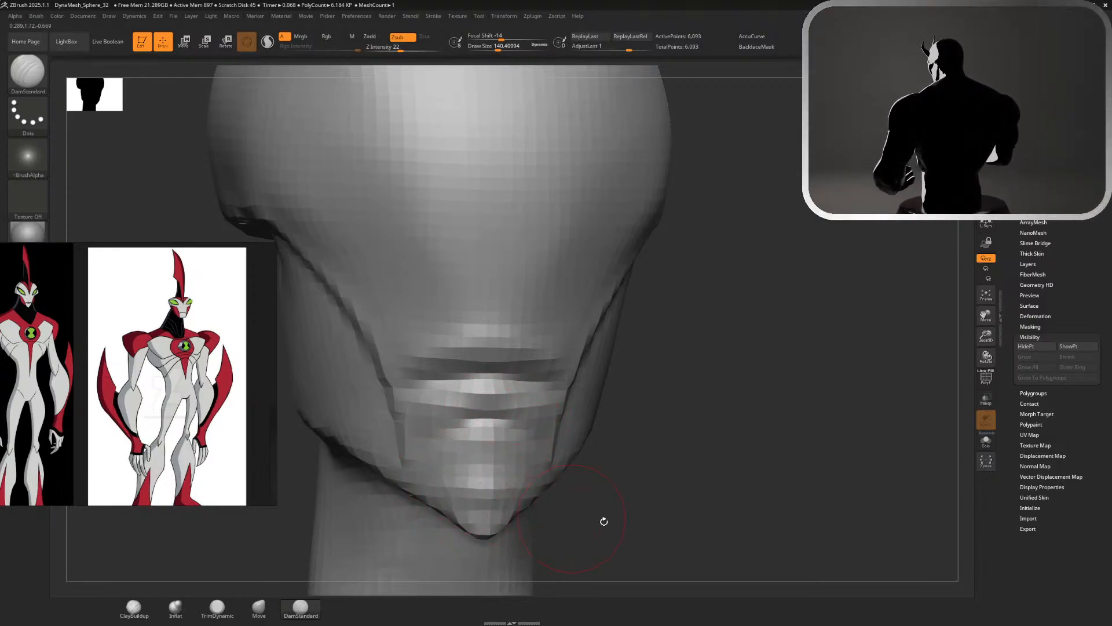
alt+drag(603, 522, 580, 313)
mouse_move(556, 297)
mouse_down()
mouse_move(505, 296)
mouse_move(571, 301)
mouse_move(531, 297)
mouse_move(583, 325)
mouse_move(574, 328)
mouse_move(646, 392)
mouse_move(524, 371)
mouse_up()
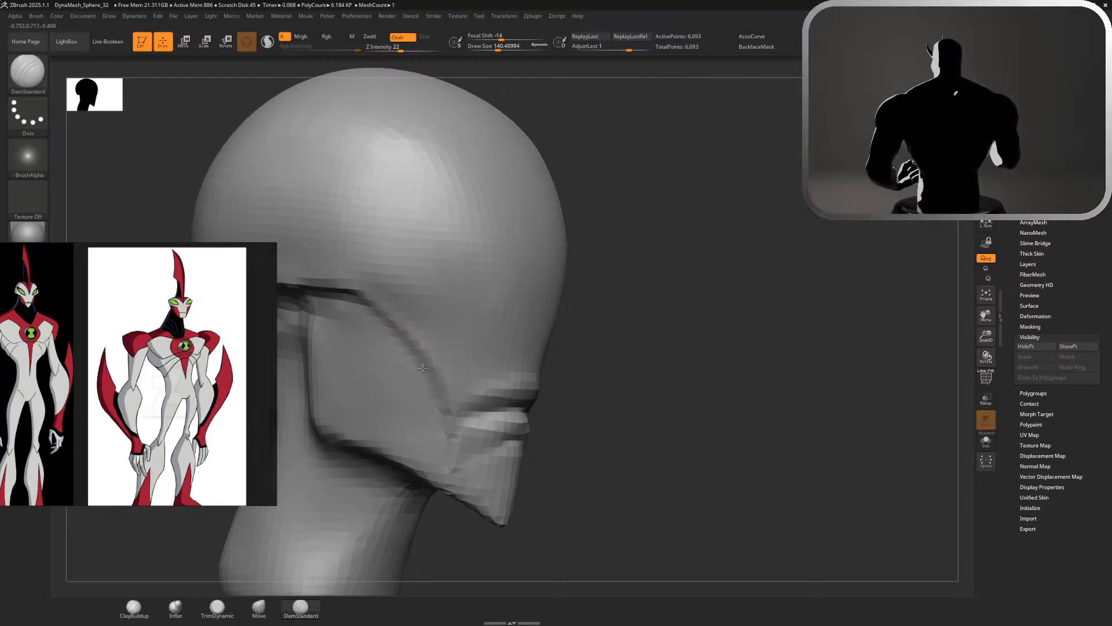
Set the draw size to about 149 and smooth the area under the rim around the back of the cheek
alt+drag(632, 405, 324, 238)
mouse_move(487, 272)
mouse_down()
mouse_move(628, 301)
mouse_move(761, 410)
mouse_move(739, 410)
mouse_move(752, 410)
mouse_up()
key(s)
shift+drag(534, 348, 501, 325)
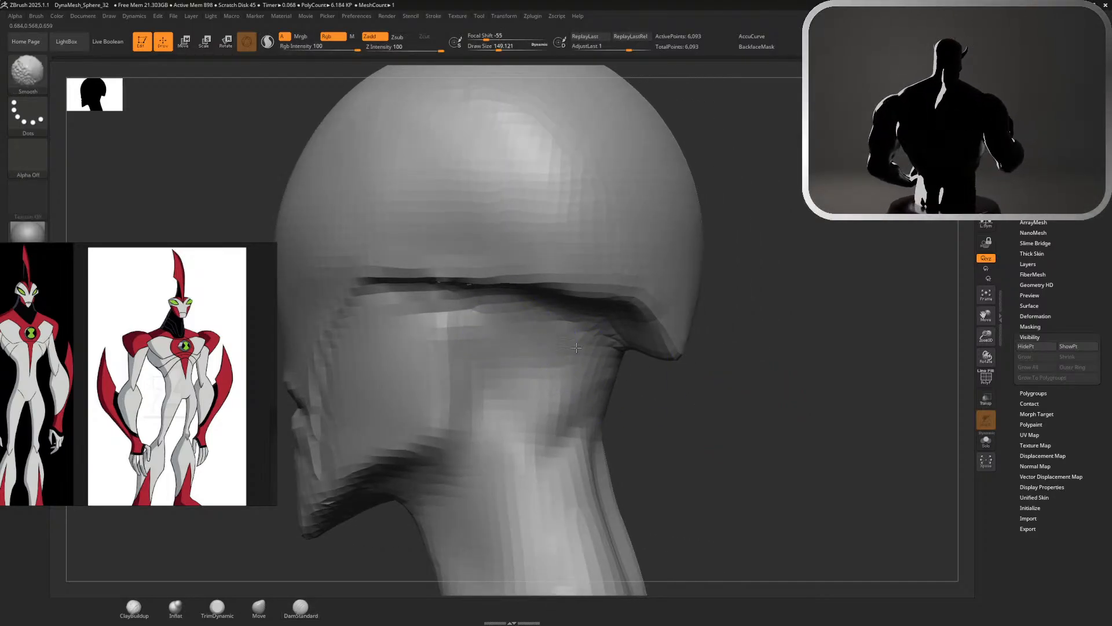
mouse_move(707, 463)
alt+mouse_down()
mouse_move(675, 355)
mouse_move(684, 255)
mouse_move(725, 268)
mouse_move(749, 445)
mouse_move(674, 441)
alt+mouse_up()
mouse_move(465, 257)
shift+mouse_down()
mouse_move(435, 236)
mouse_move(472, 249)
mouse_move(456, 236)
shift+mouse_up()
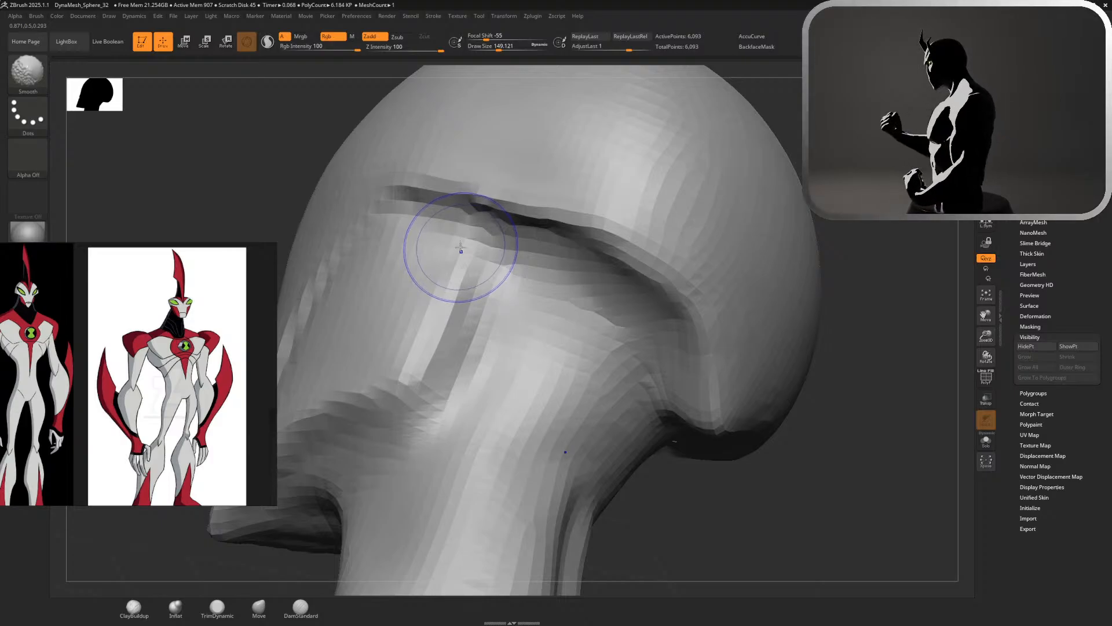
mouse_move(757, 106)
mouse_down()
mouse_move(771, 99)
mouse_move(832, 189)
mouse_up()
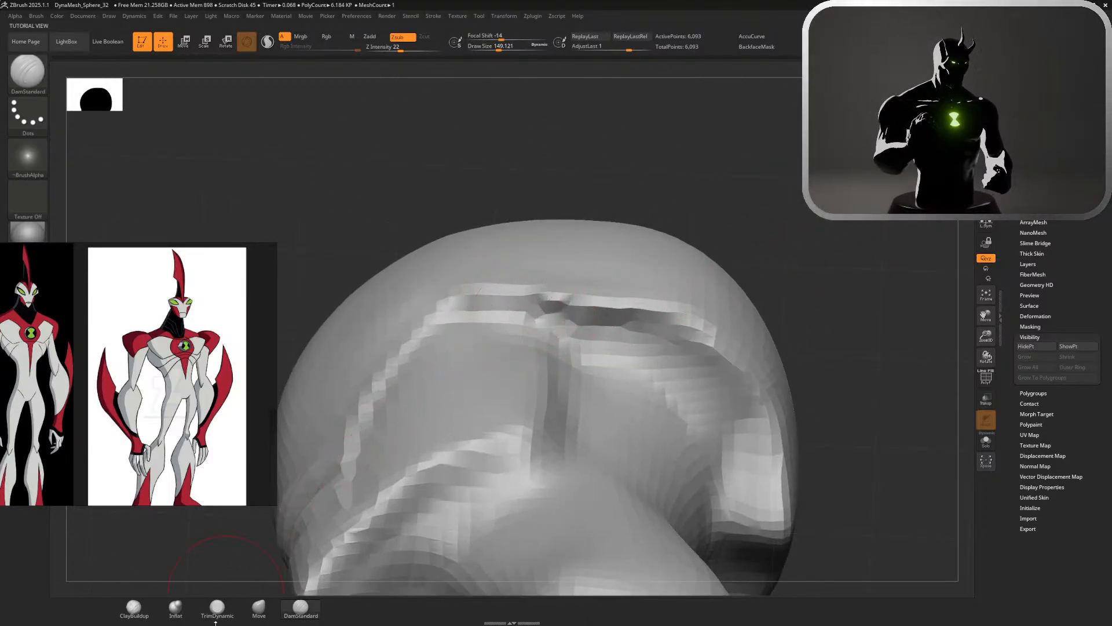
Even out the notch in the rim's lower edge above the cheek with Move at about 149 and smooth the surface beneath it
click(259, 607)
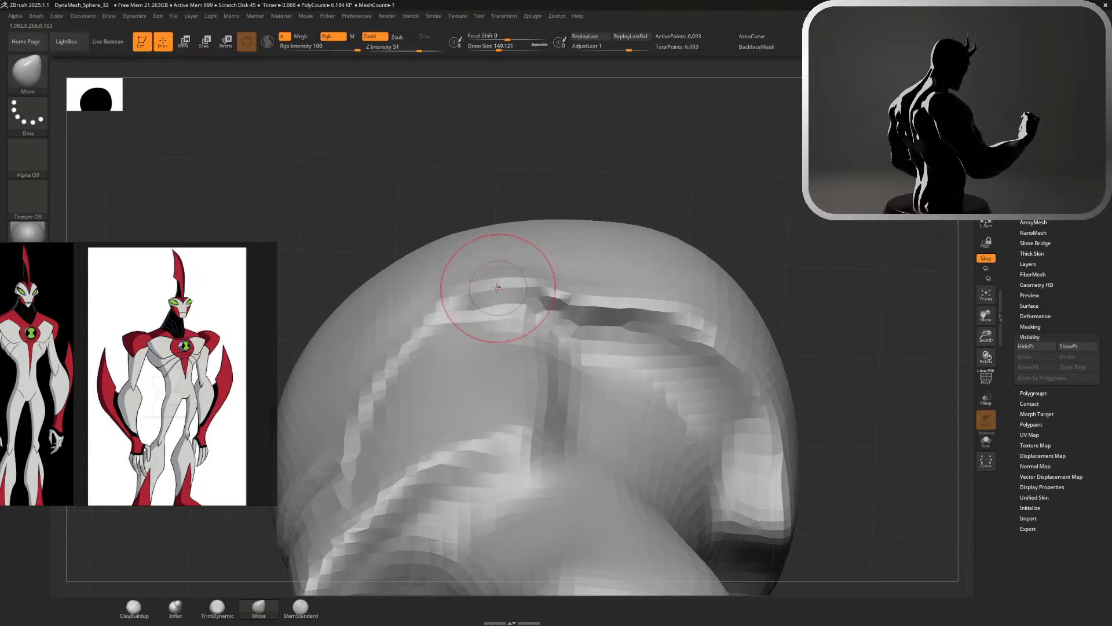
key(shift)
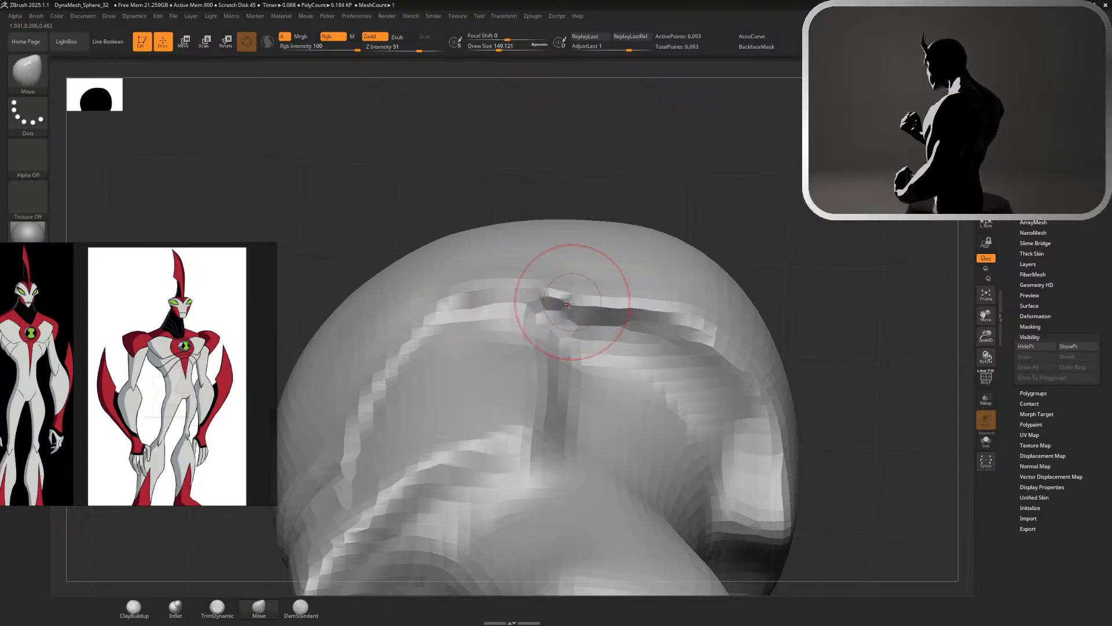
mouse_move(549, 318)
shift+mouse_down()
mouse_move(579, 318)
mouse_move(566, 315)
mouse_move(581, 285)
shift+mouse_up()
drag(587, 290, 595, 284)
drag(612, 296, 603, 288)
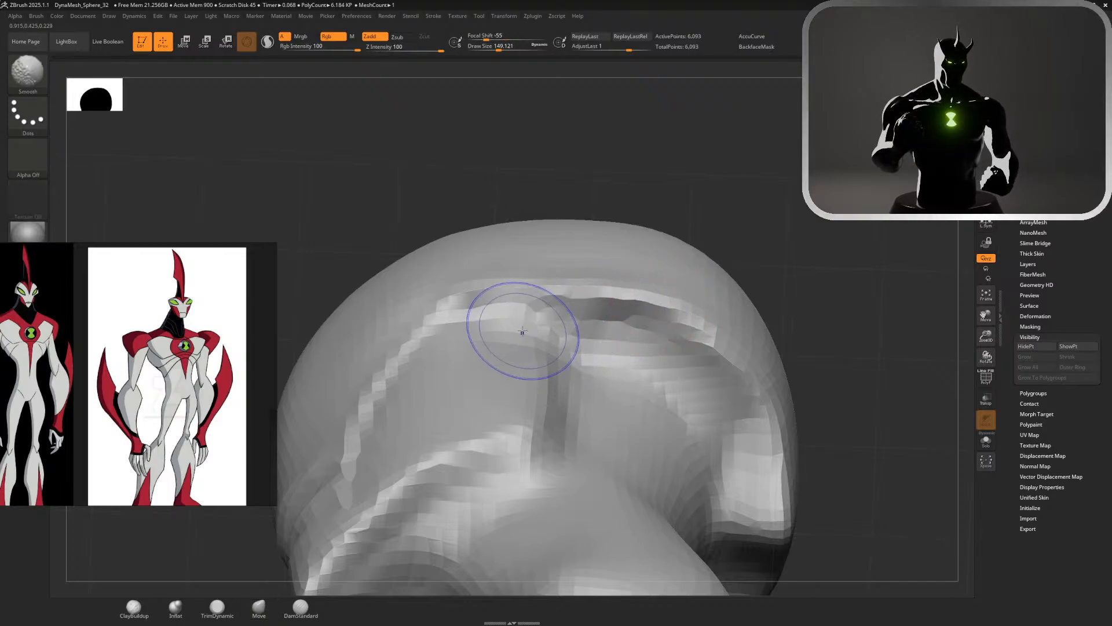
shift+drag(615, 349, 578, 332)
mouse_move(662, 360)
shift+mouse_down()
mouse_move(641, 342)
mouse_move(615, 343)
shift+mouse_up()
shift+drag(676, 370, 739, 374)
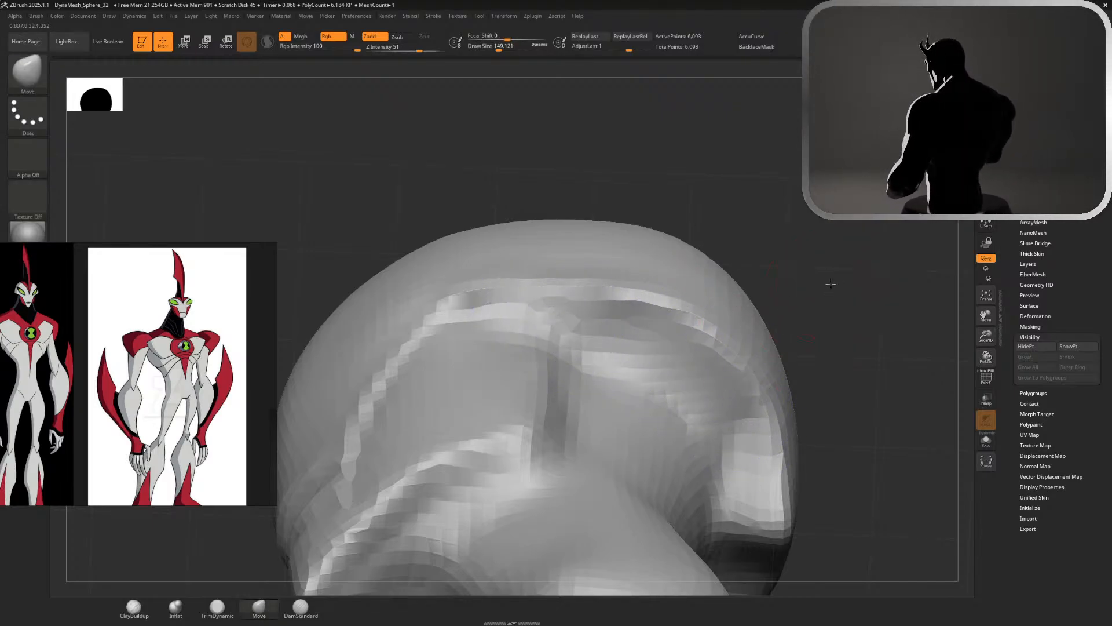
alt+drag(830, 284, 811, 215)
drag(811, 214, 715, 308)
mouse_move(743, 272)
mouse_down()
mouse_move(720, 241)
mouse_move(811, 252)
mouse_up()
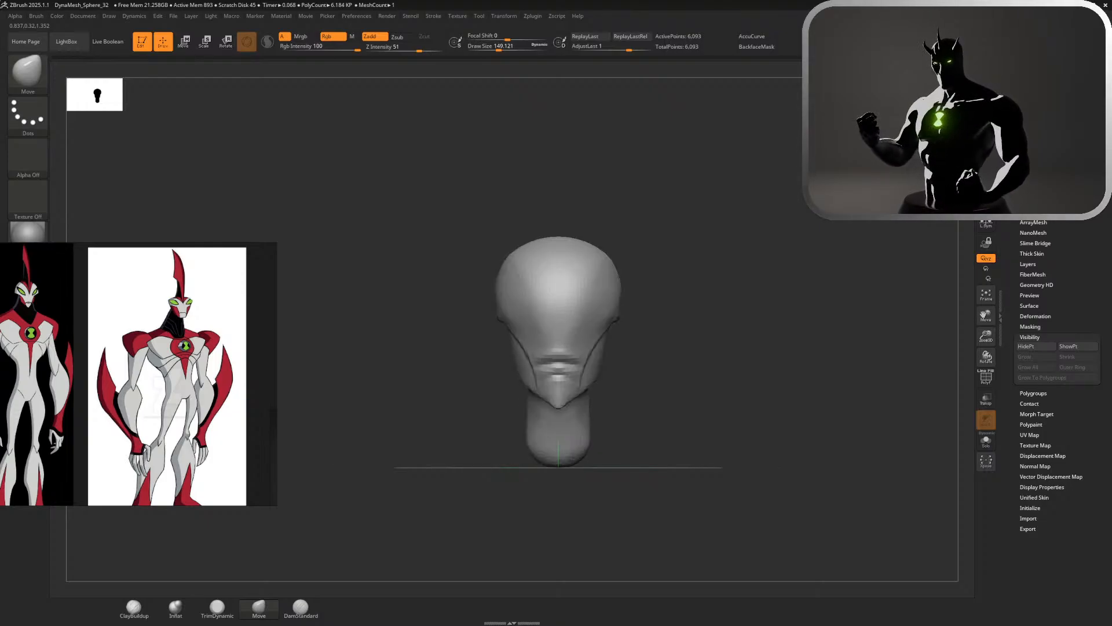
Smooth the side of the head just above the rim and the face crease at a size of about 149
alt+drag(691, 328, 732, 336)
shift+drag(645, 253, 640, 282)
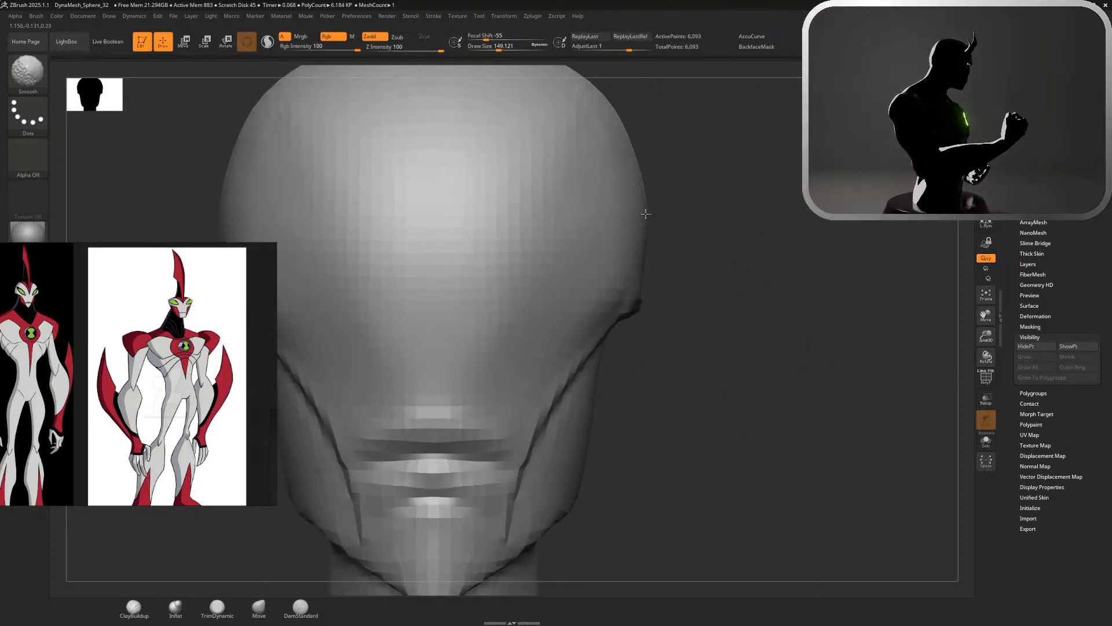
mouse_move(666, 273)
mouse_down()
mouse_move(585, 267)
mouse_move(634, 251)
mouse_up()
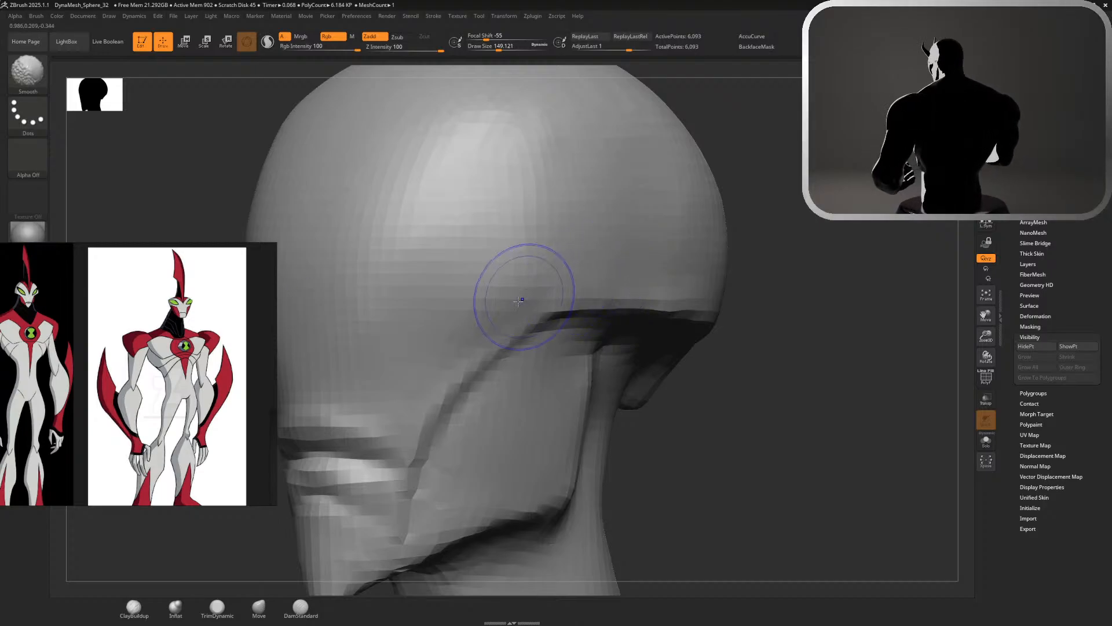
alt+drag(776, 394, 718, 307)
shift+drag(719, 307, 776, 310)
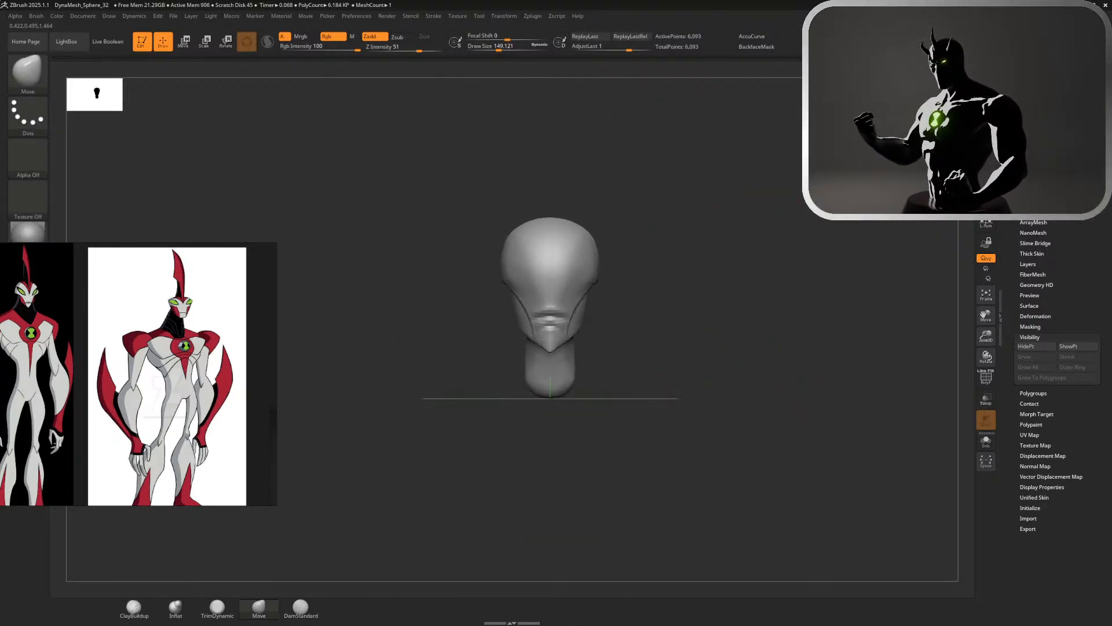
Soften the horizontal creases across the mouth area with Smooth at about 149
alt+drag(654, 333, 785, 427)
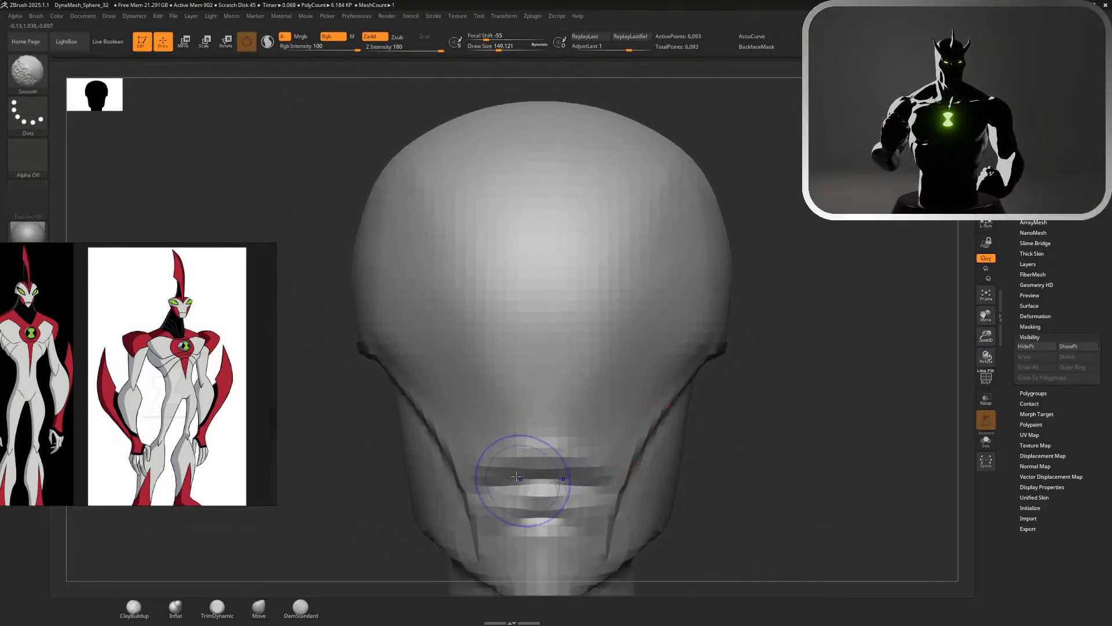
mouse_move(533, 442)
shift+mouse_down()
mouse_move(551, 487)
mouse_move(544, 524)
mouse_move(558, 521)
shift+mouse_up()
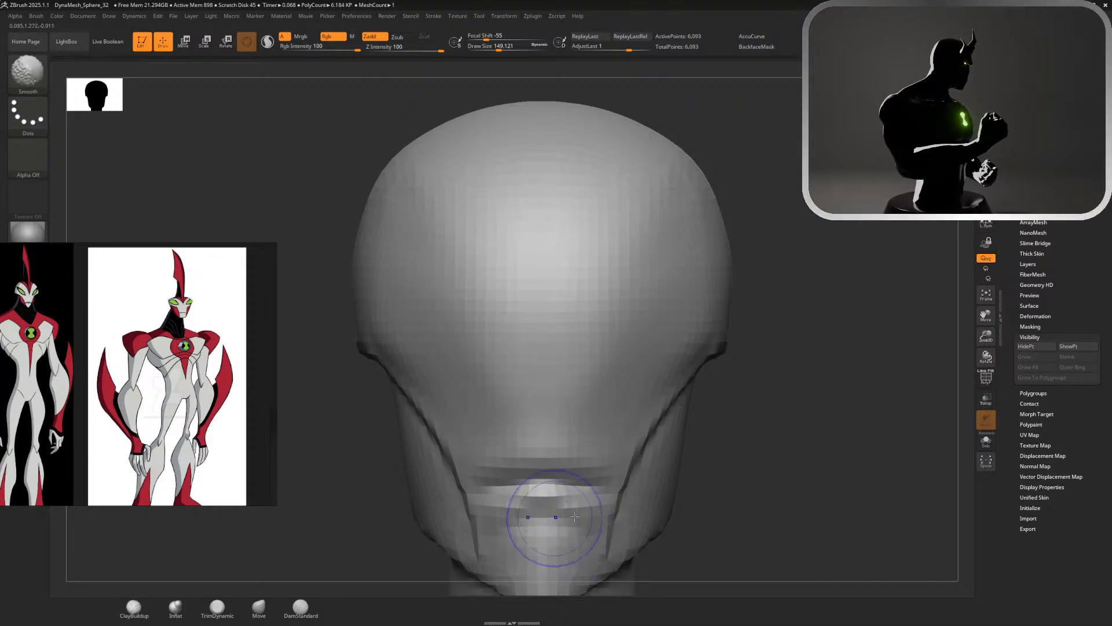
alt+drag(762, 506, 708, 459)
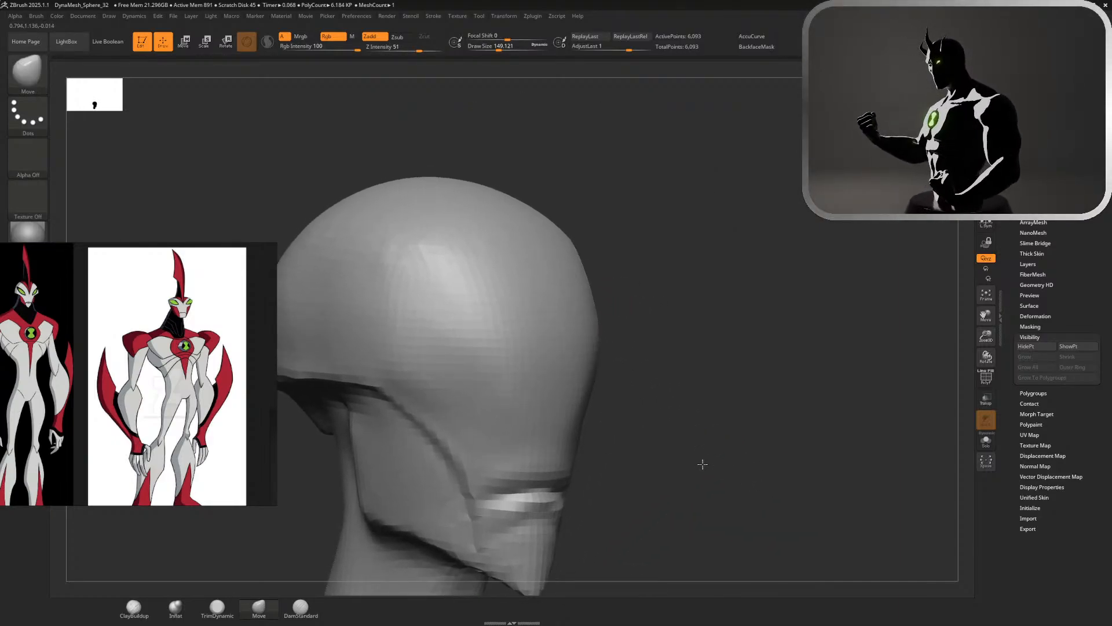
mouse_move(768, 408)
alt+mouse_down()
mouse_move(815, 457)
mouse_move(682, 228)
alt+mouse_up()
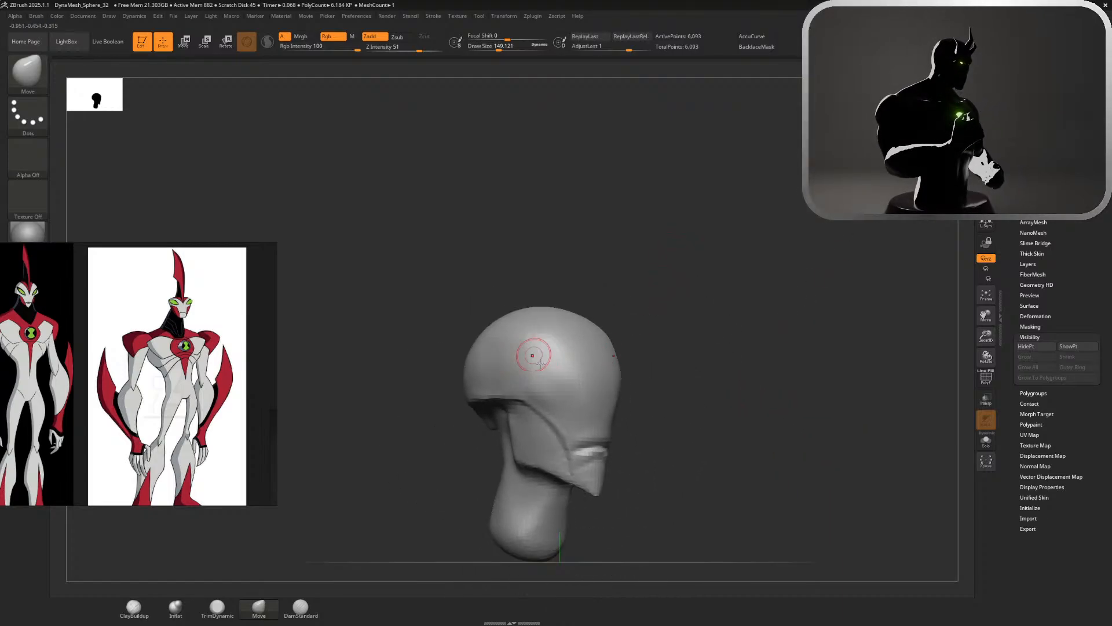
Try masking a slanted eye shape on the side of the head with MaskPen at about 149
mouse_move(534, 363)
ctrl+mouse_down()
mouse_move(579, 392)
mouse_move(530, 361)
ctrl+mouse_up()
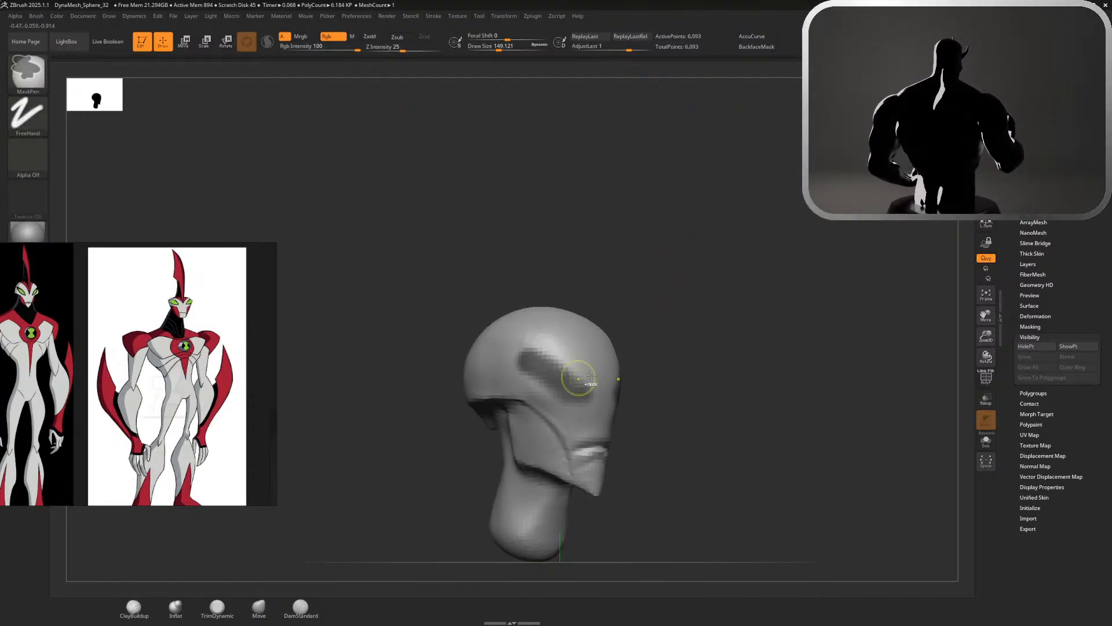
drag(794, 359, 674, 345)
alt+drag(759, 325, 735, 214)
mouse_move(644, 249)
mouse_down()
mouse_move(694, 259)
mouse_move(672, 276)
mouse_up()
alt+drag(592, 307, 734, 388)
Set the draw size to about 62 and try masking filled, slanted eye shapes on the front and sides of the head
key(s)
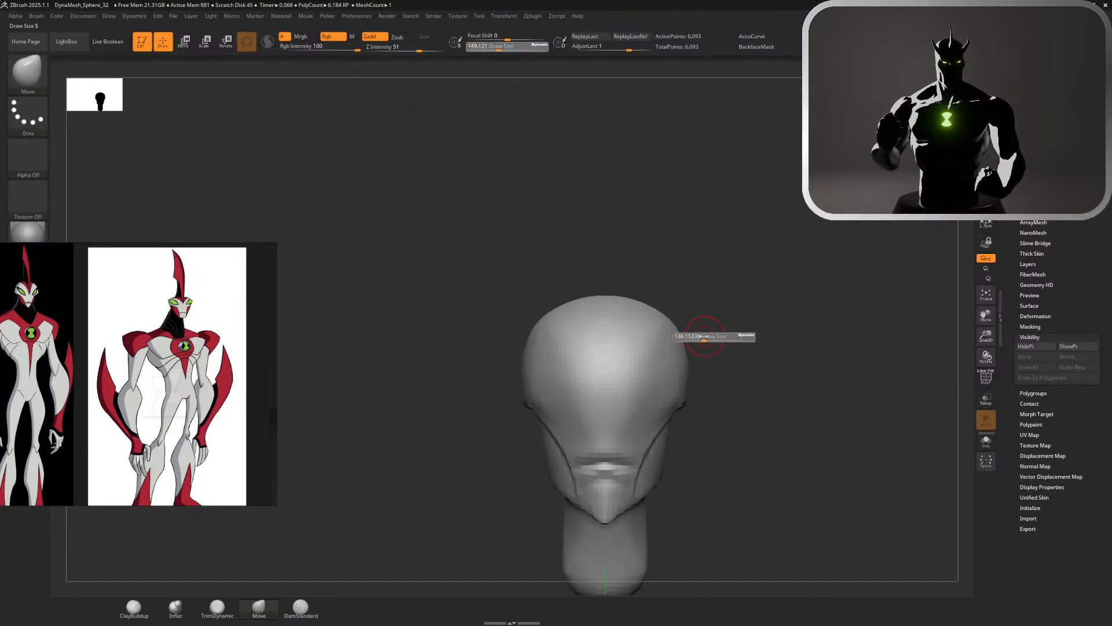
drag(706, 337, 696, 338)
key(ctrl)
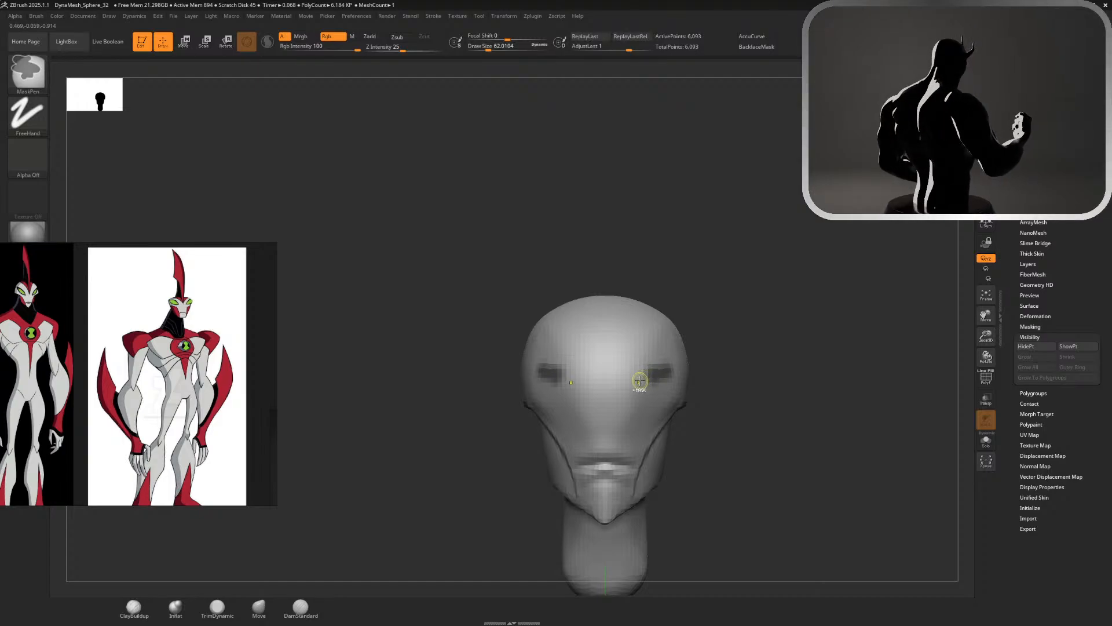
mouse_move(639, 381)
ctrl+alt+mouse_down()
mouse_move(650, 383)
mouse_move(641, 378)
ctrl+alt+mouse_up()
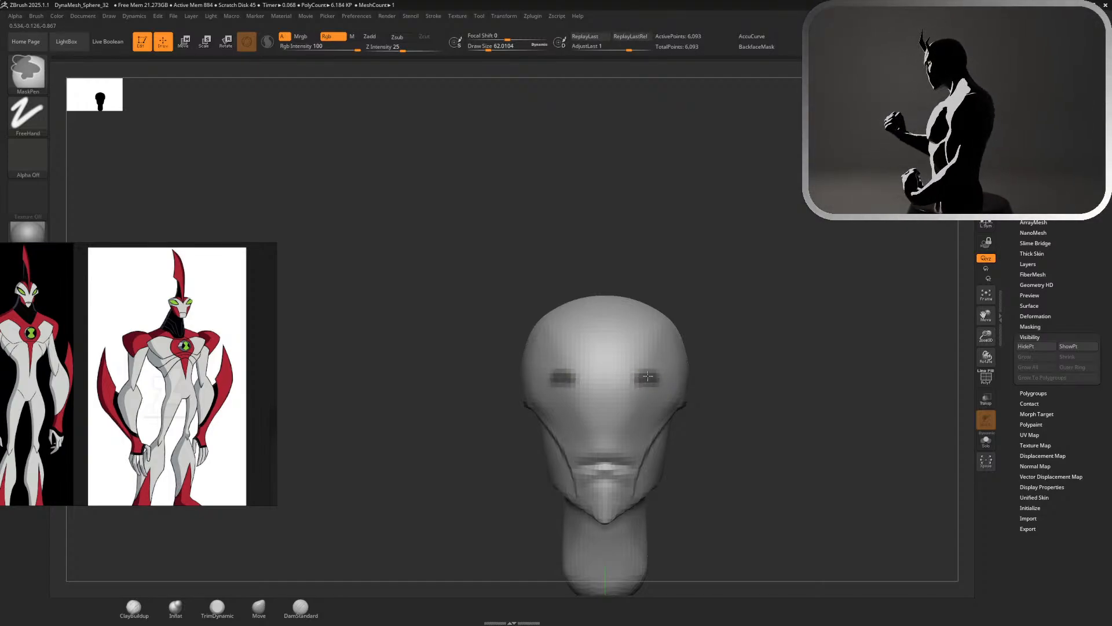
mouse_move(728, 360)
mouse_down()
mouse_move(652, 373)
mouse_move(733, 352)
mouse_up()
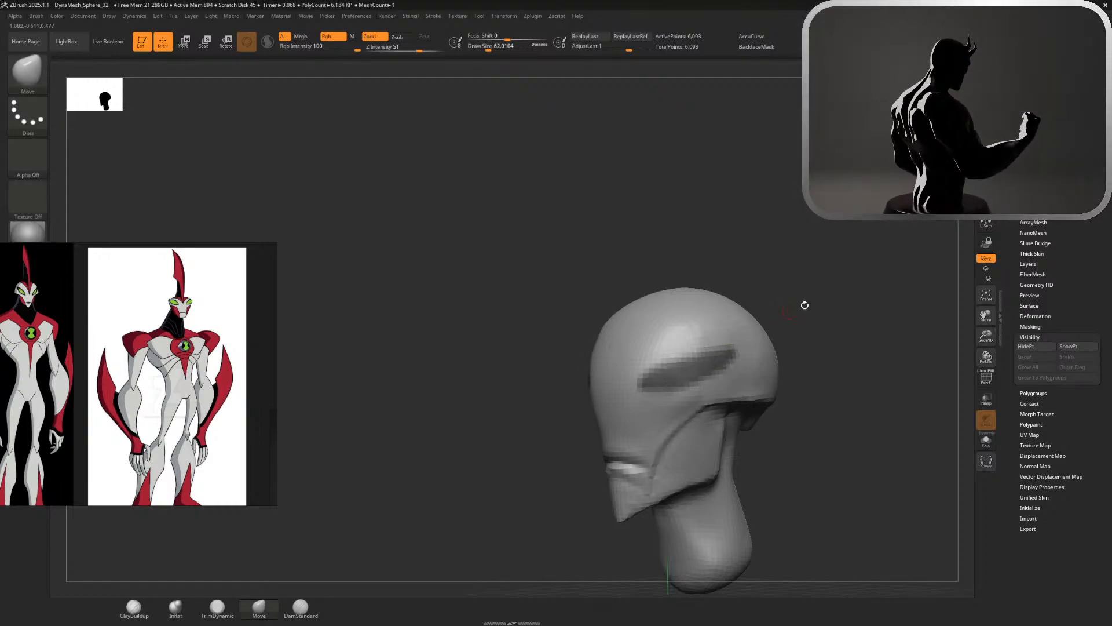
mouse_move(805, 305)
mouse_down()
mouse_move(836, 318)
mouse_move(806, 290)
mouse_move(791, 305)
mouse_move(759, 304)
mouse_up()
alt+drag(695, 290, 852, 394)
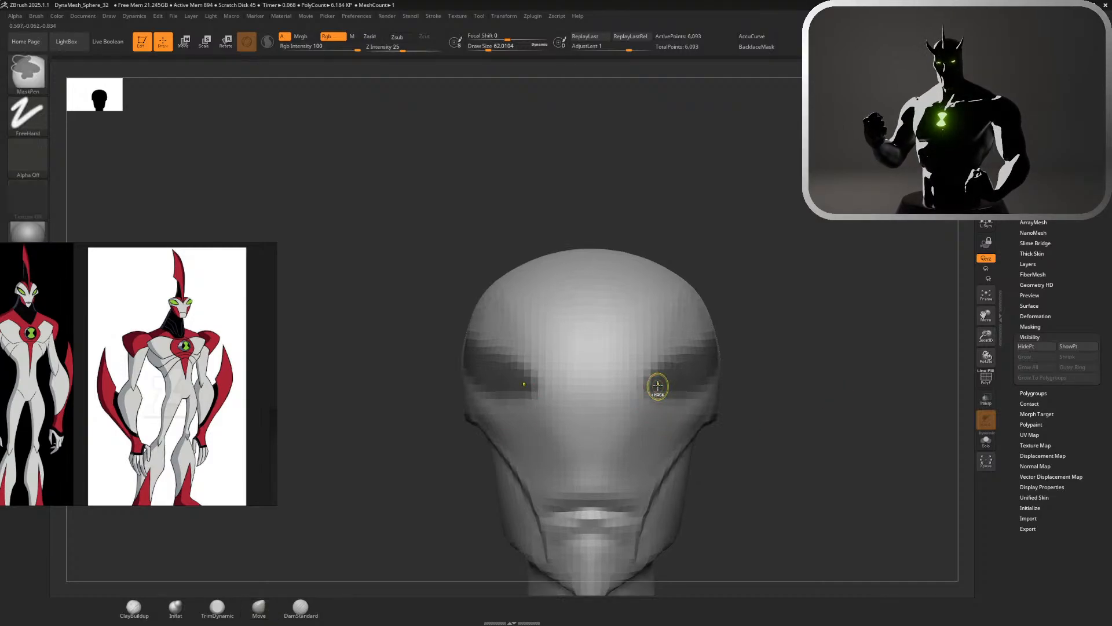
key(ctrl+z)
Try outlining large angular eyes on the head with MaskPen at about 62, starting from the slanted upper edge
ctrl+drag(633, 394, 681, 344)
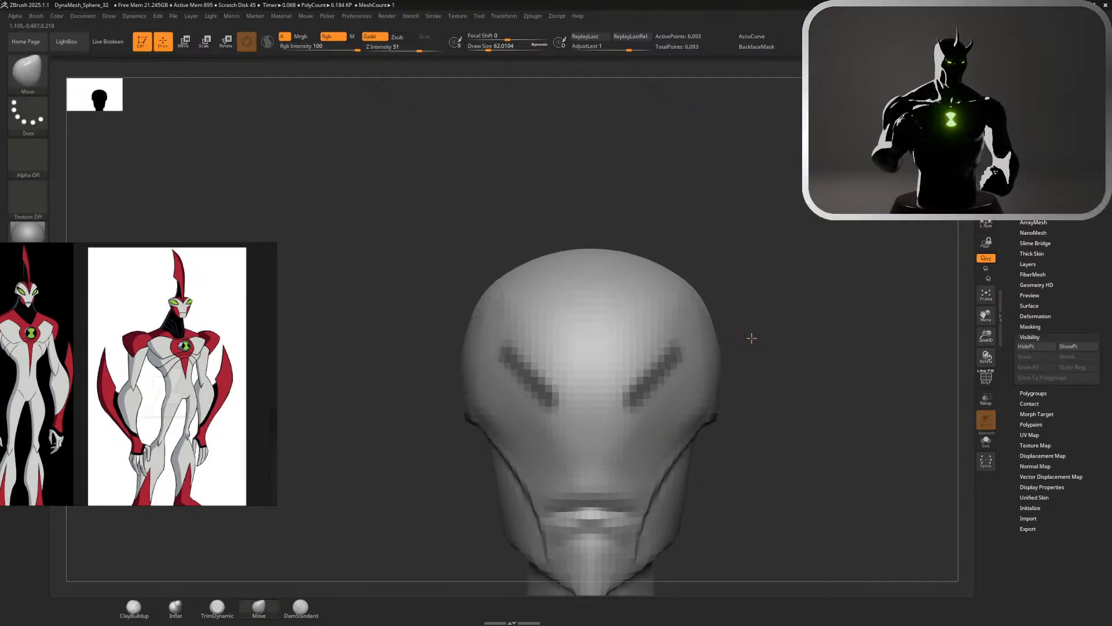
mouse_move(750, 335)
mouse_down()
mouse_move(710, 346)
mouse_move(794, 350)
mouse_move(727, 398)
mouse_move(651, 401)
mouse_up()
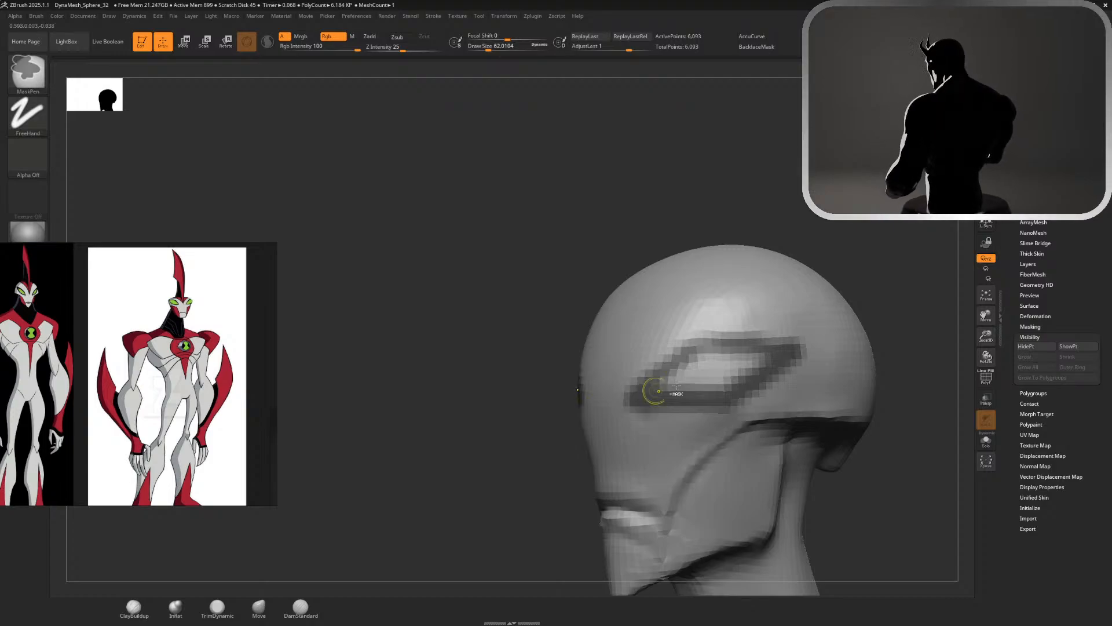
drag(863, 266, 945, 267)
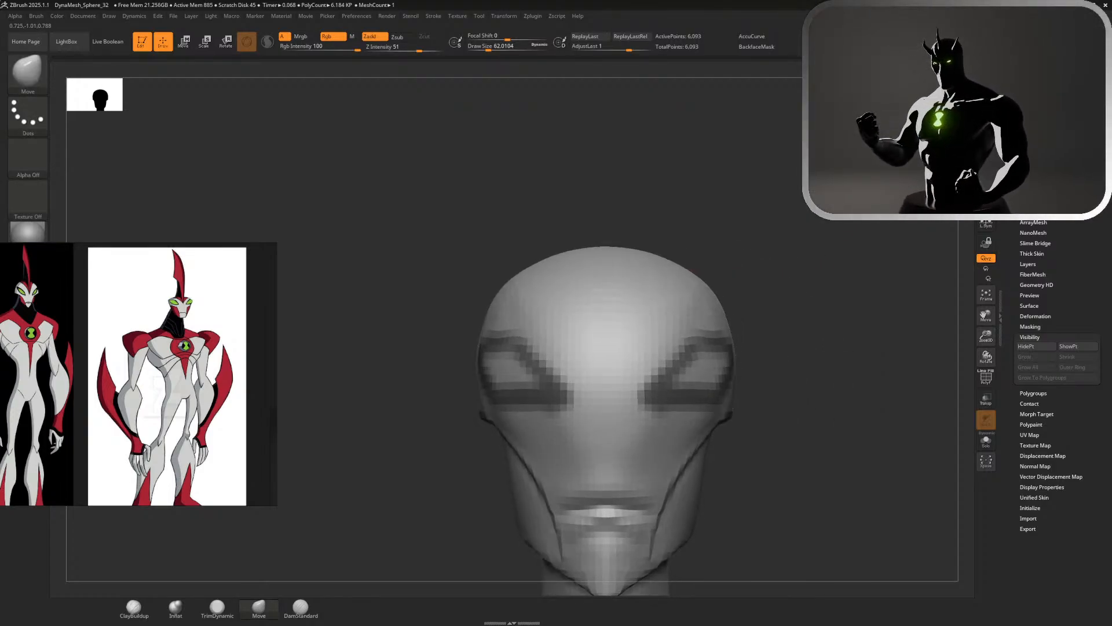
key(ctrl+z)
key(ctrl+z)
Try a new diagonal mask stroke for the eye's upper edge with MaskPen, then undo it
ctrl+drag(656, 382, 702, 332)
drag(811, 327, 728, 329)
ctrl+drag(729, 328, 808, 359)
key(ctrl+z)
key(ctrl+z)
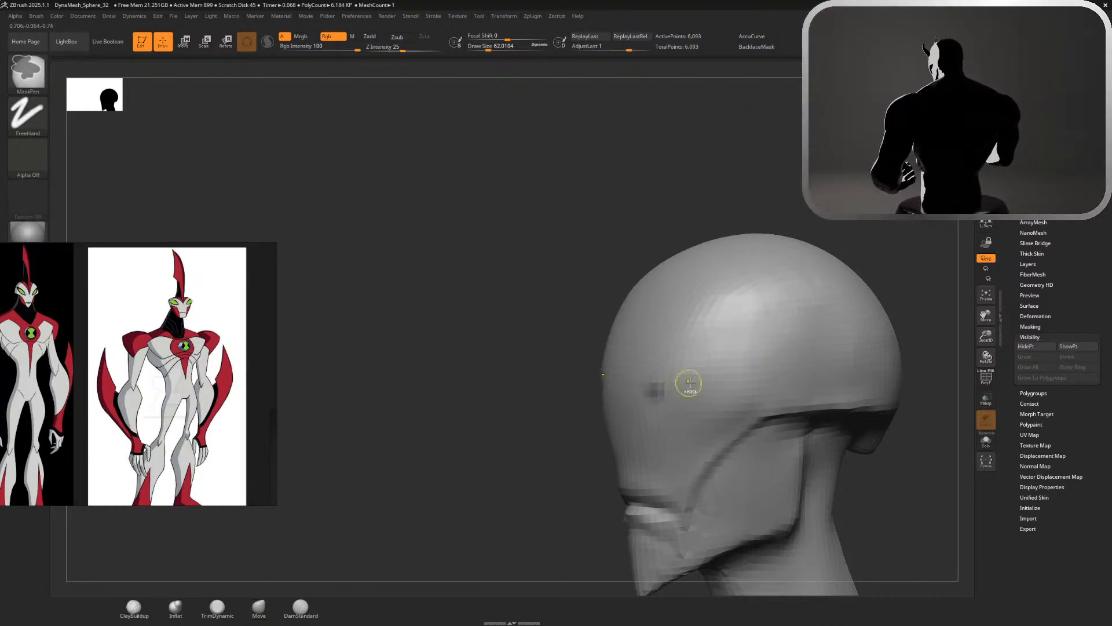
Try restoring and extending the angular eye mask outlines with MaskPen at about 62, then undo the mask strokes
key(ctrl+shift+z)
mouse_move(643, 387)
ctrl+mouse_down()
mouse_move(753, 379)
mouse_move(809, 358)
mouse_move(793, 349)
ctrl+mouse_up()
shift+drag(837, 241, 909, 232)
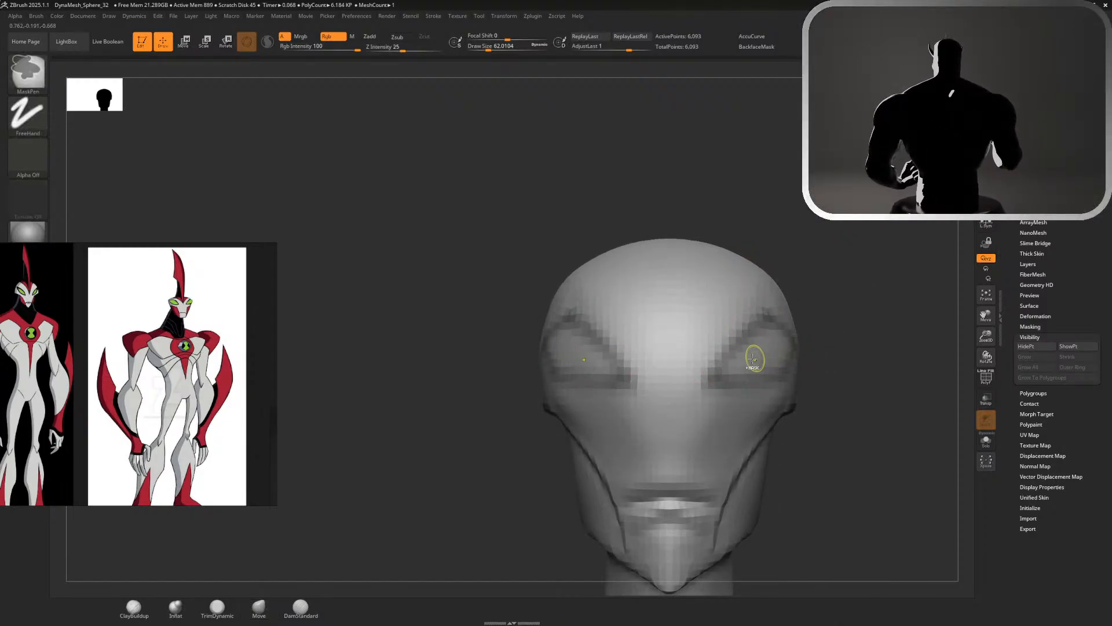
key(ctrl+z)
key(ctrl+z)
key(ctrl+z)
key(ctrl+z)
key(ctrl+z)
key(ctrl+z)
key(ctrl+z)
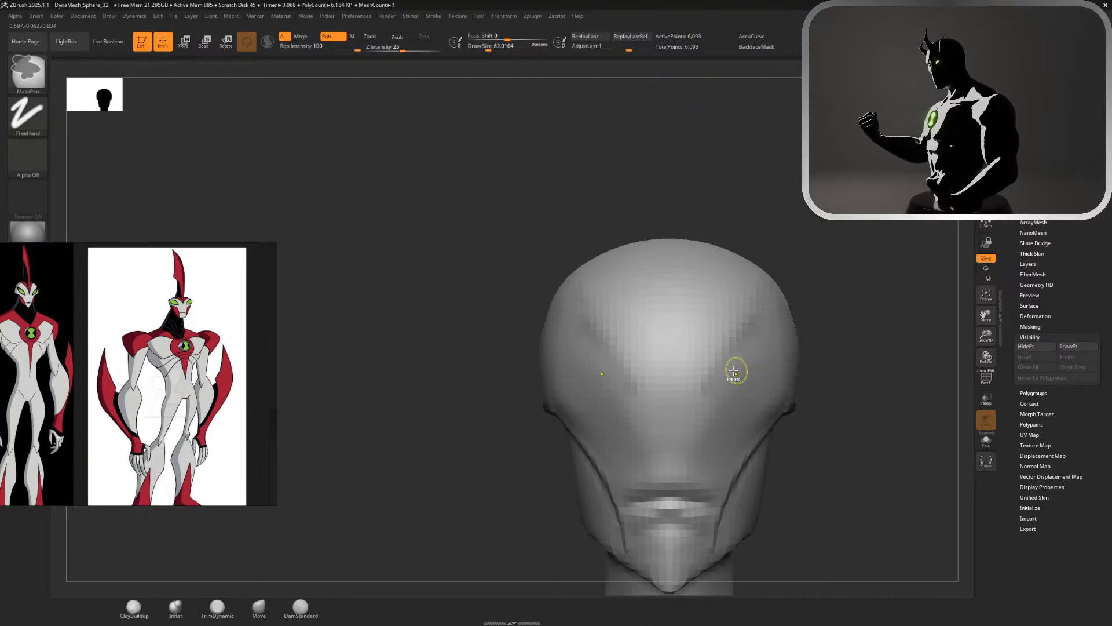
Try masking a steep diagonal eye edge on the side of the head with MaskPen, then undo the strokes
drag(852, 330, 715, 372)
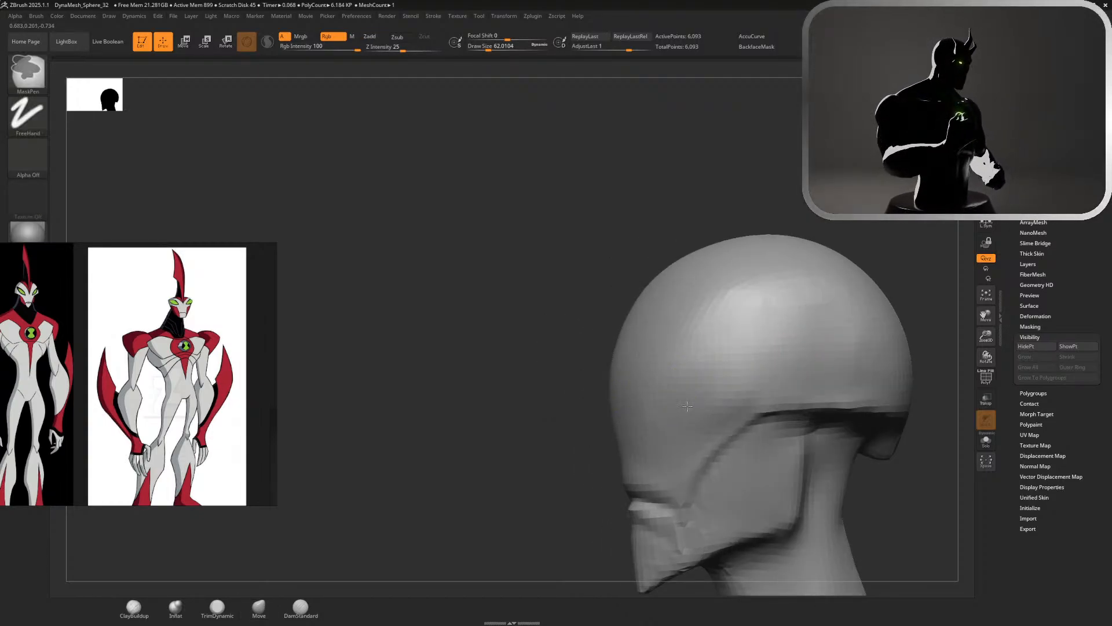
ctrl+drag(691, 391, 728, 326)
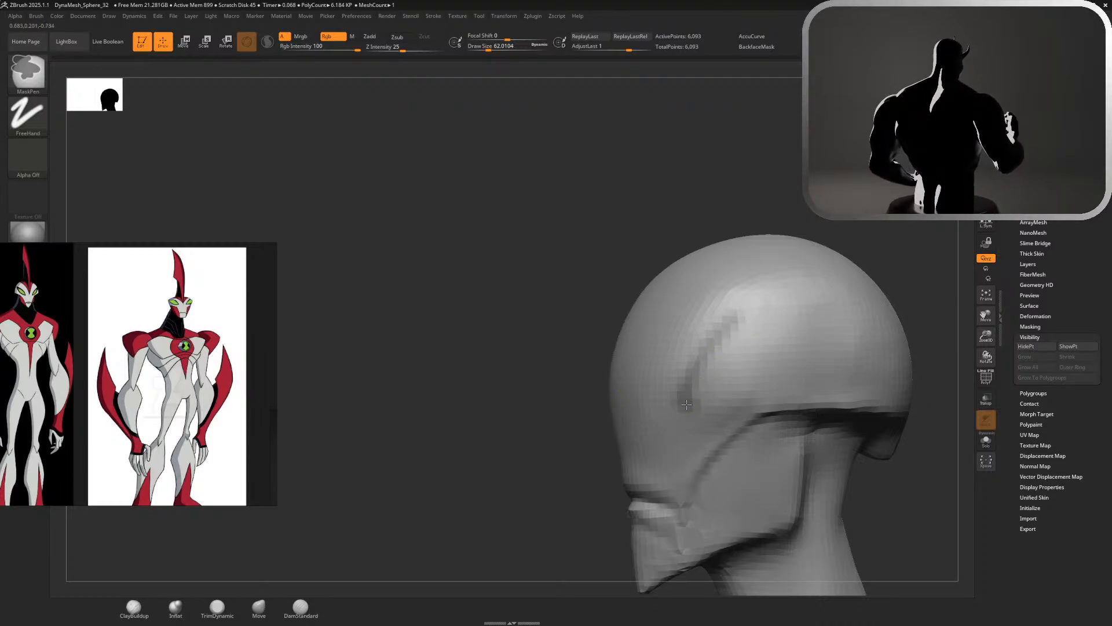
mouse_move(687, 404)
ctrl+mouse_down()
mouse_move(770, 368)
mouse_move(788, 319)
mouse_move(702, 337)
ctrl+mouse_up()
mouse_move(818, 227)
mouse_down()
mouse_move(927, 247)
mouse_move(918, 250)
mouse_up()
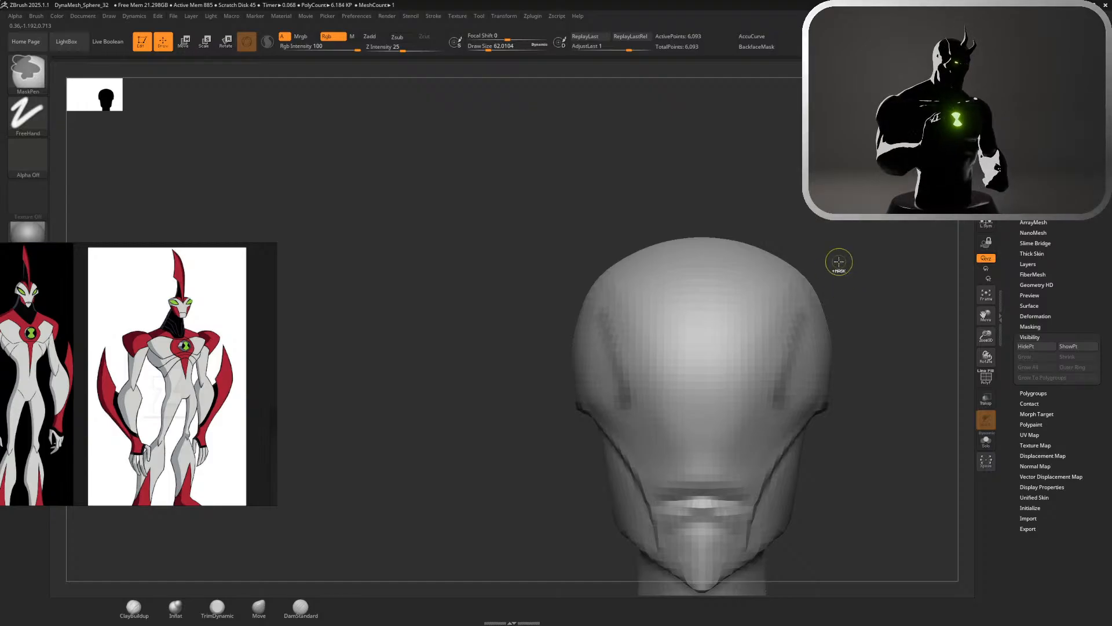
key(ctrl+z)
key(ctrl+z)
Examine the reference board, focusing on the eyes and head of the blue and red armoured character
scroll(134, 363, down, 4)
scroll(134, 452, down, 4)
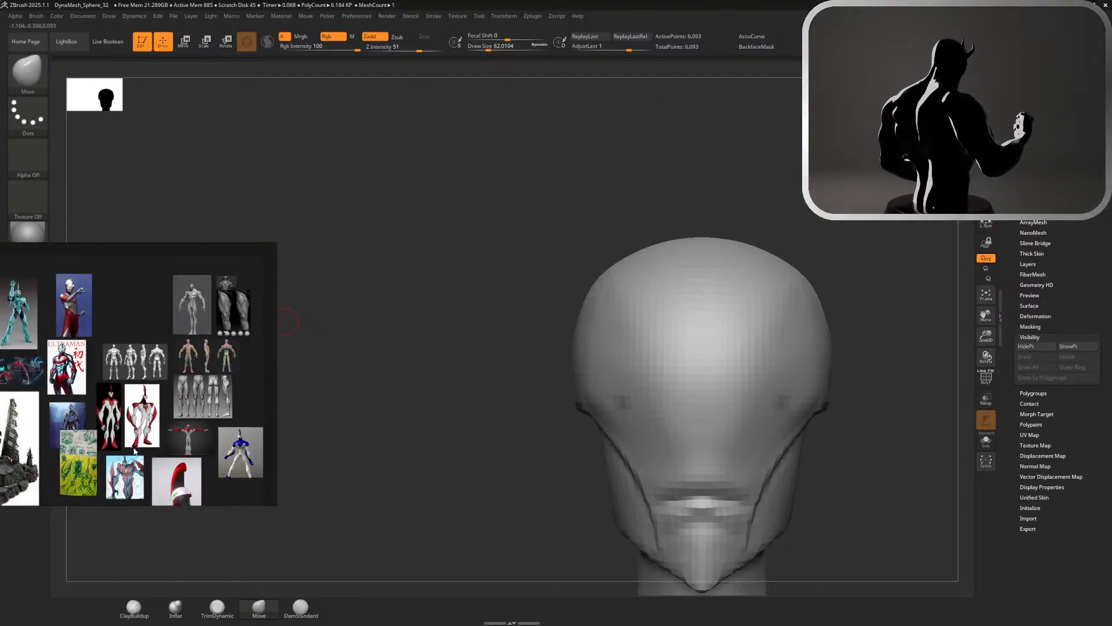
scroll(134, 451, down, 3)
scroll(135, 489, up, 6)
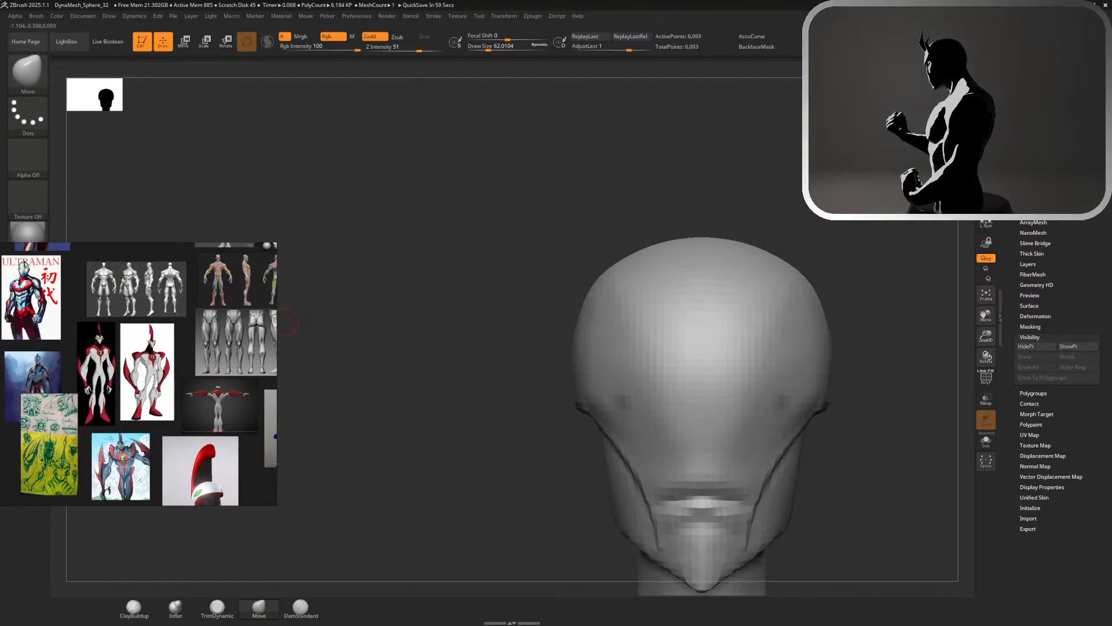
scroll(145, 394, up, 3)
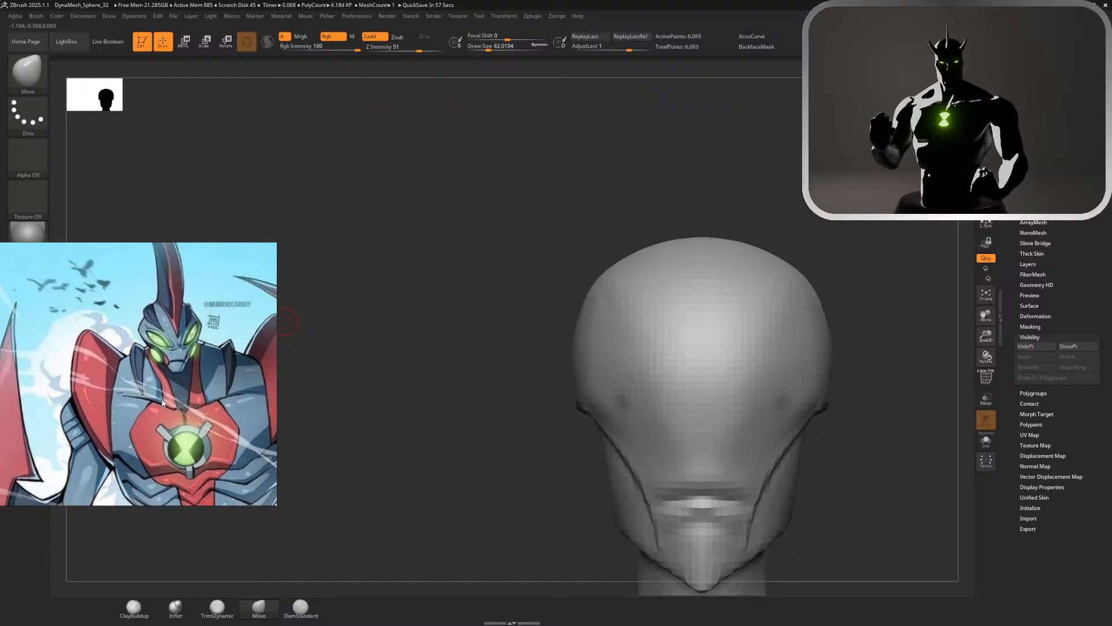
scroll(178, 427, down, 4)
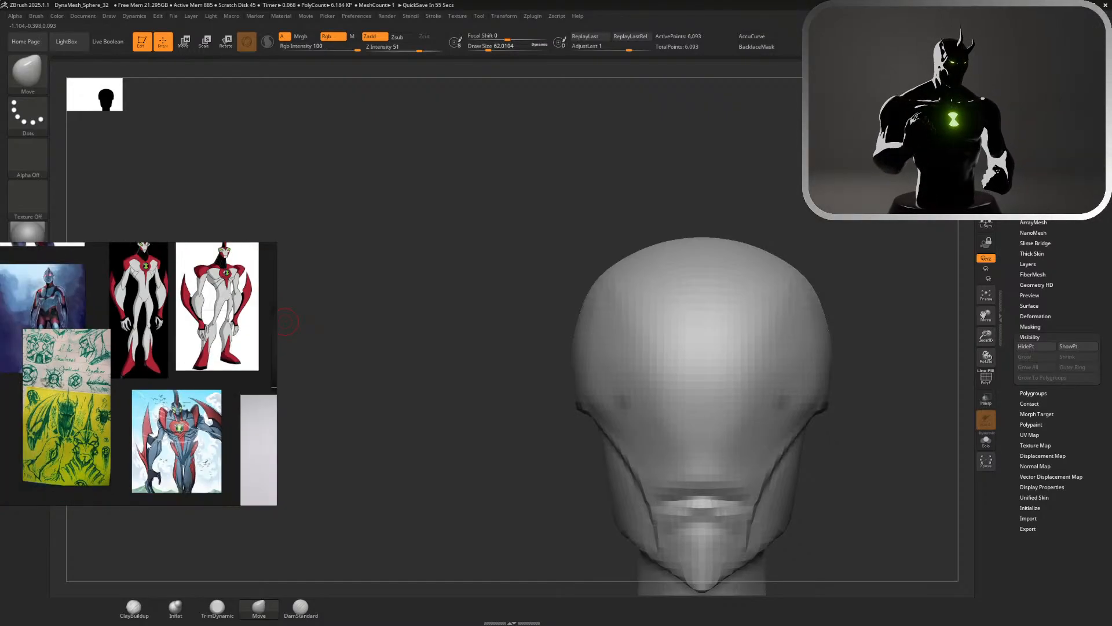
scroll(92, 458, up, 5)
scroll(93, 458, down, 4)
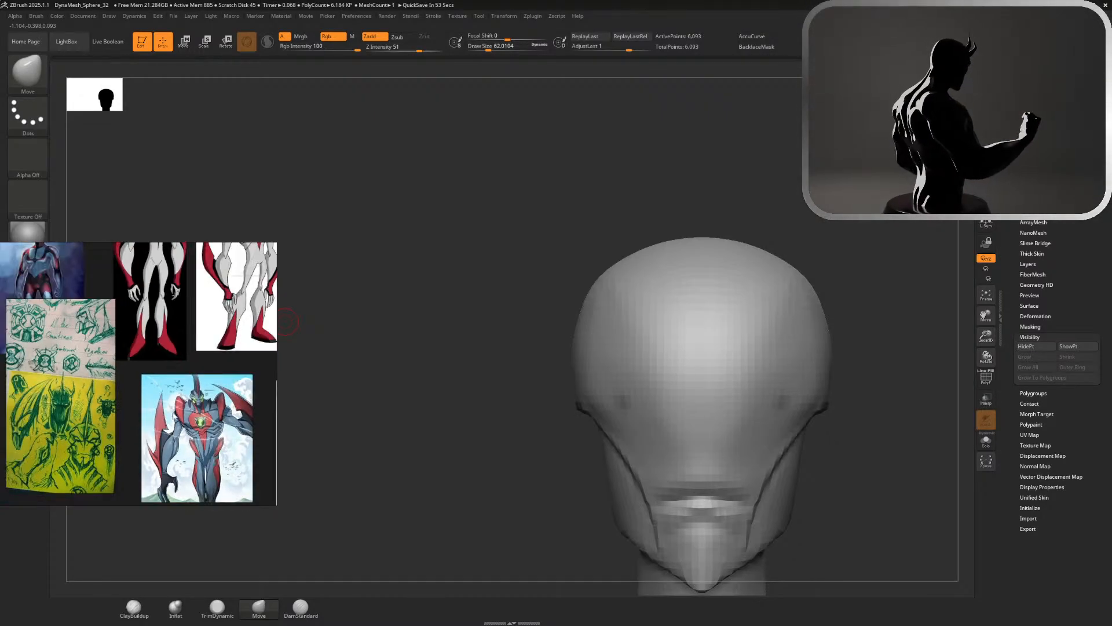
scroll(214, 406, up, 4)
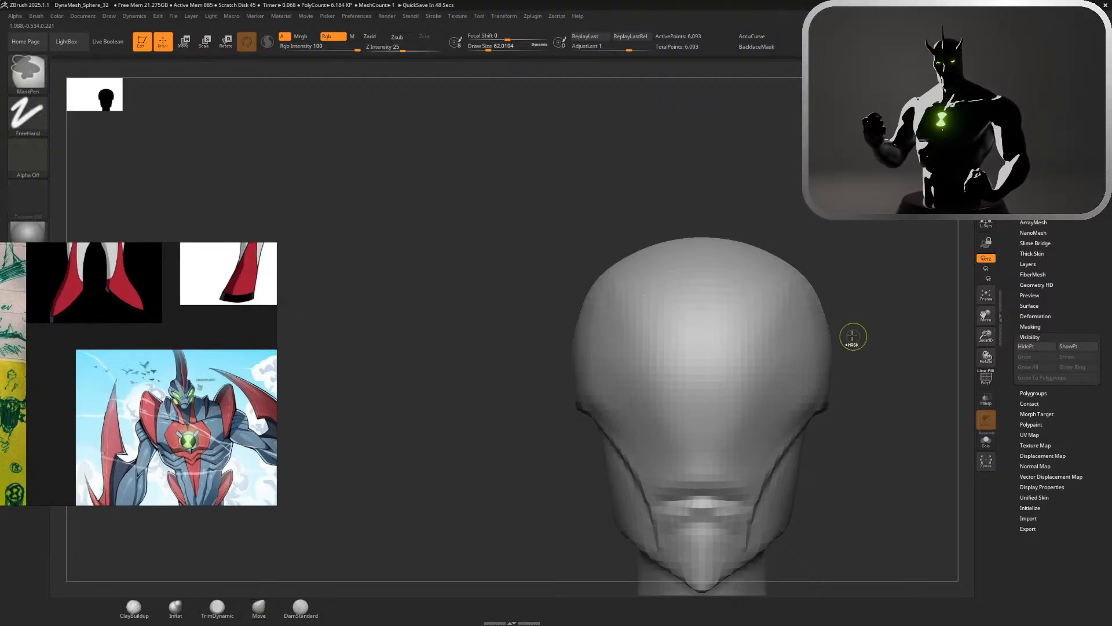
Pull the back of the skull slightly outward in side view with the Move brush at a draw size of about 576
mouse_move(876, 324)
mouse_down()
mouse_move(850, 301)
mouse_move(872, 286)
mouse_move(866, 241)
mouse_move(831, 228)
mouse_move(864, 266)
mouse_move(781, 285)
mouse_move(856, 266)
mouse_move(882, 237)
mouse_move(673, 214)
mouse_move(711, 220)
mouse_up()
key(s)
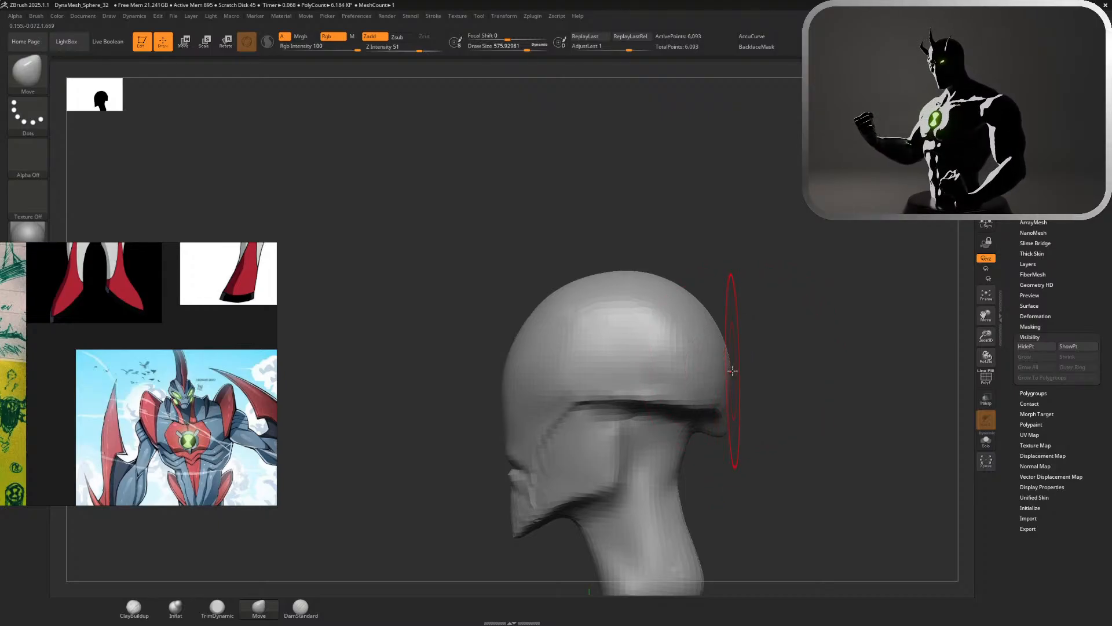
drag(732, 370, 740, 371)
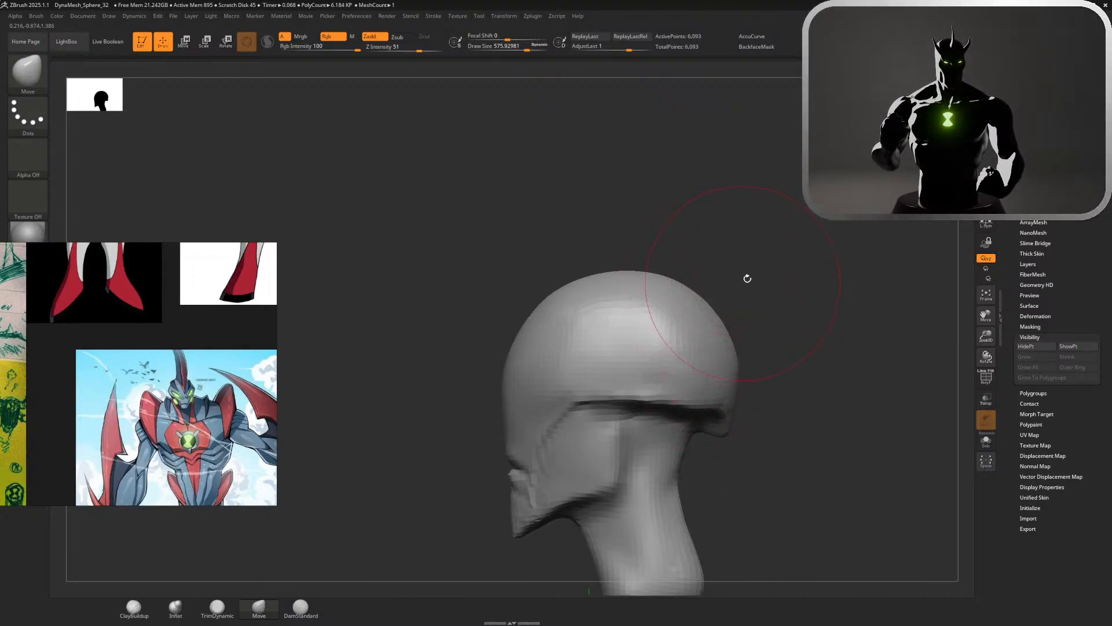
drag(810, 248, 842, 252)
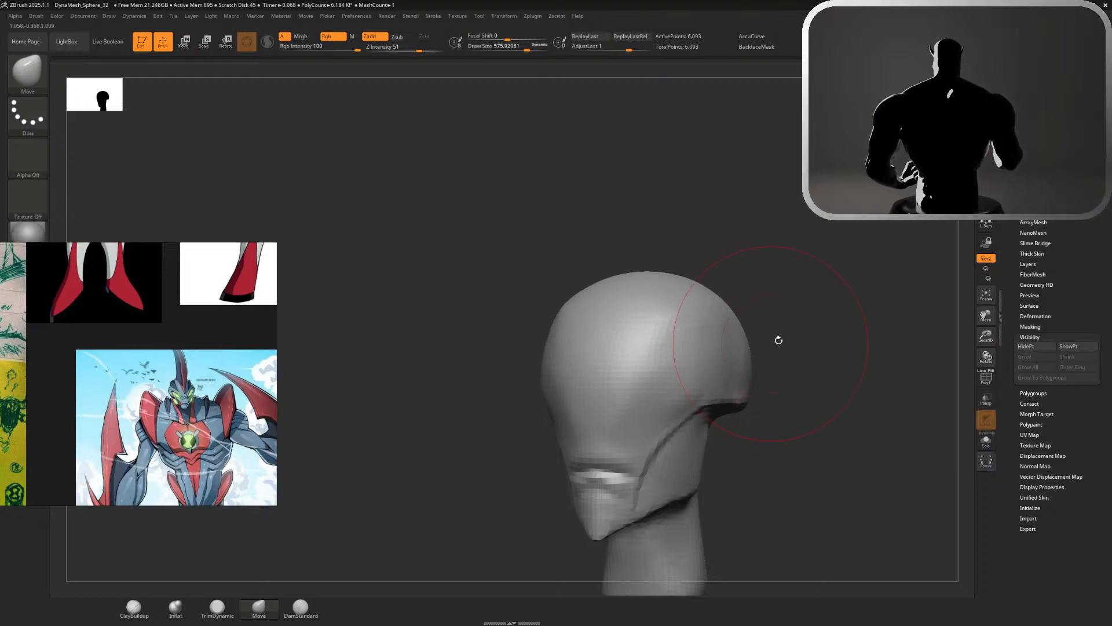
shift+drag(779, 341, 748, 324)
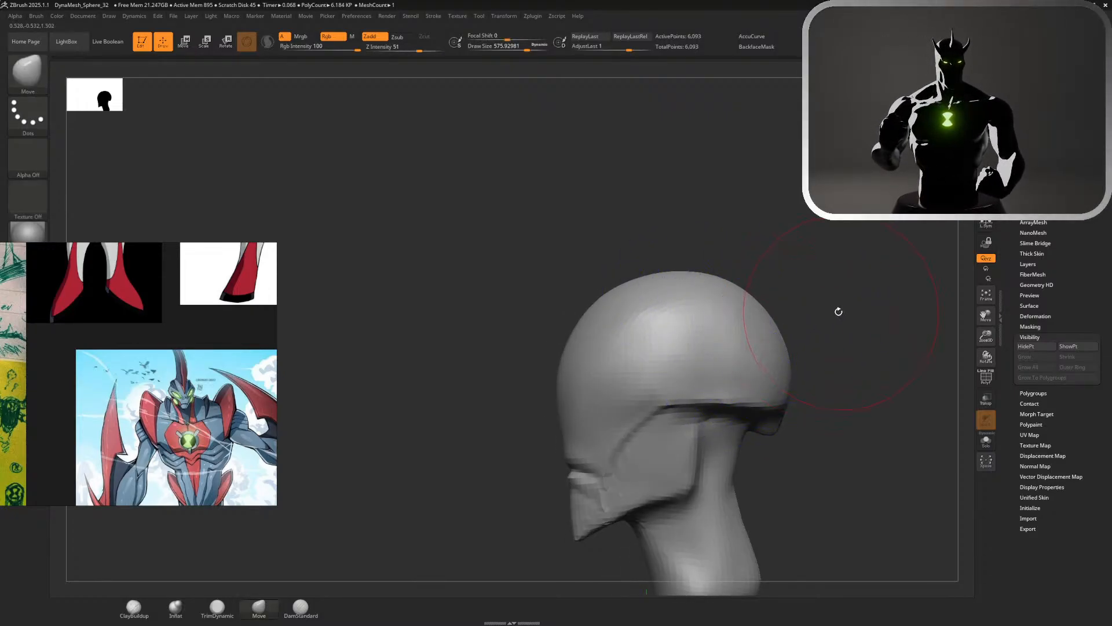
drag(839, 311, 816, 314)
drag(765, 220, 781, 265)
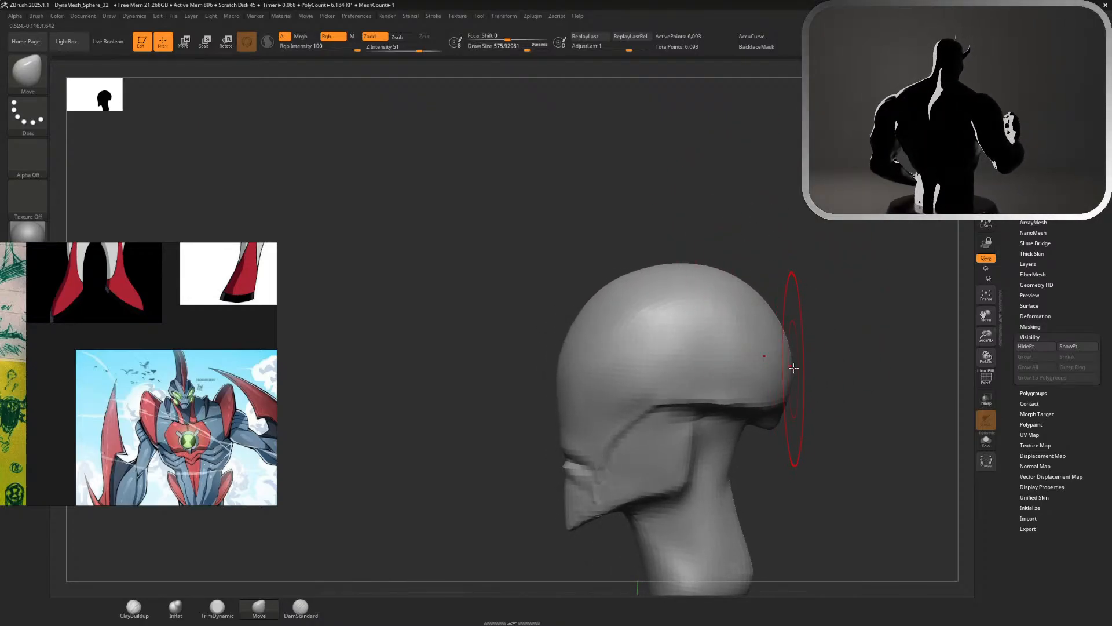
key(shift)
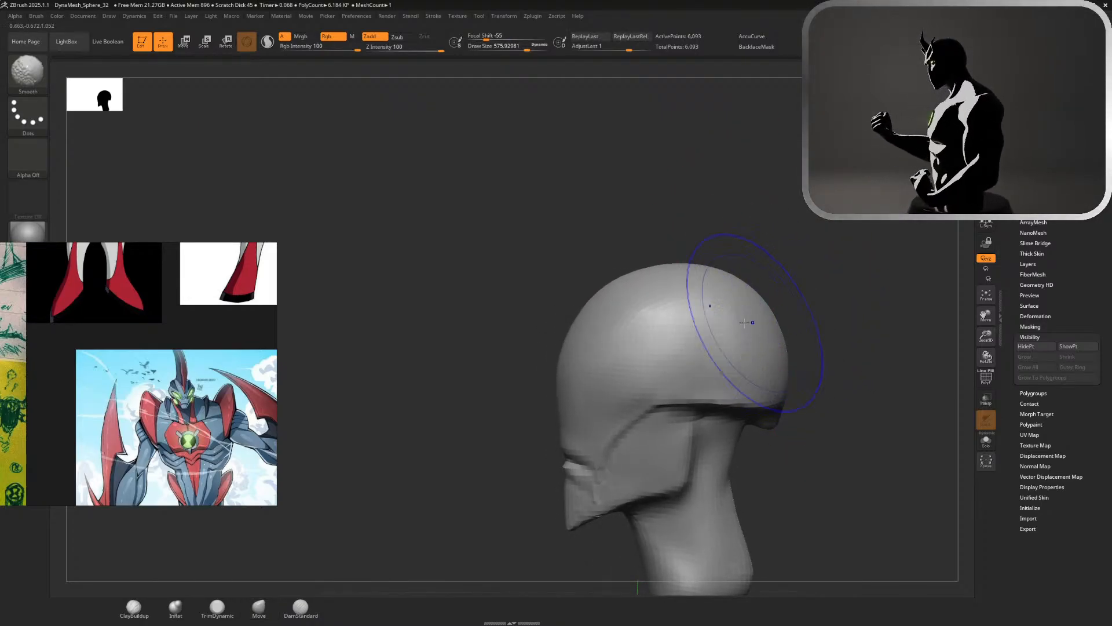
shift+drag(811, 267, 887, 267)
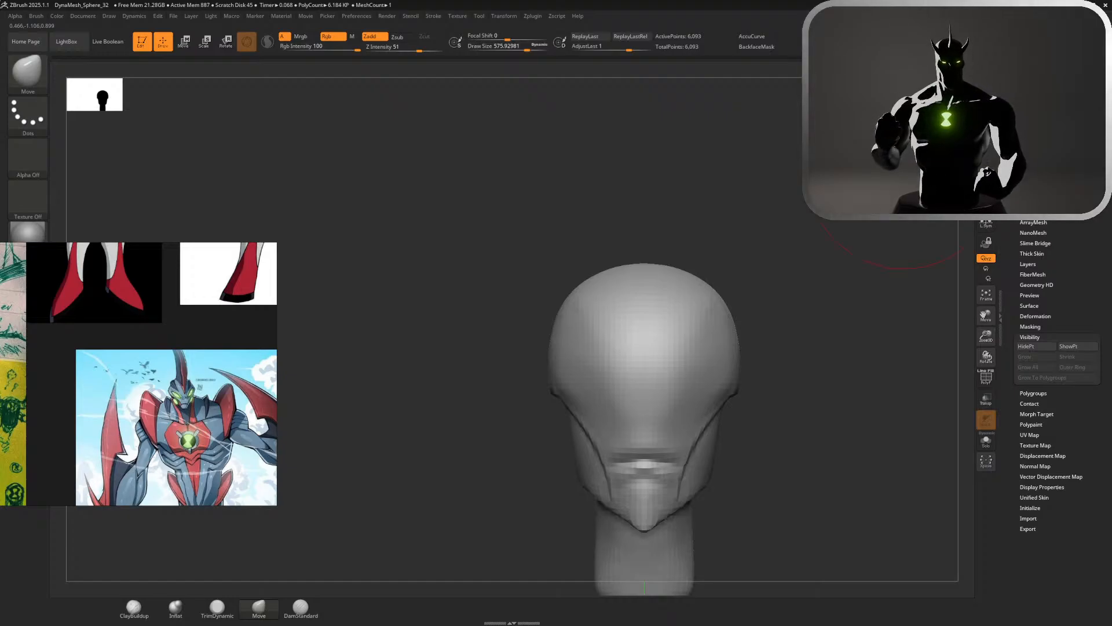
Set the Move brush's draw size to about 154 and examine the red and white character references for the head shape
mouse_move(892, 192)
alt+mouse_down()
mouse_move(827, 276)
mouse_move(810, 270)
alt+mouse_up()
key(s)
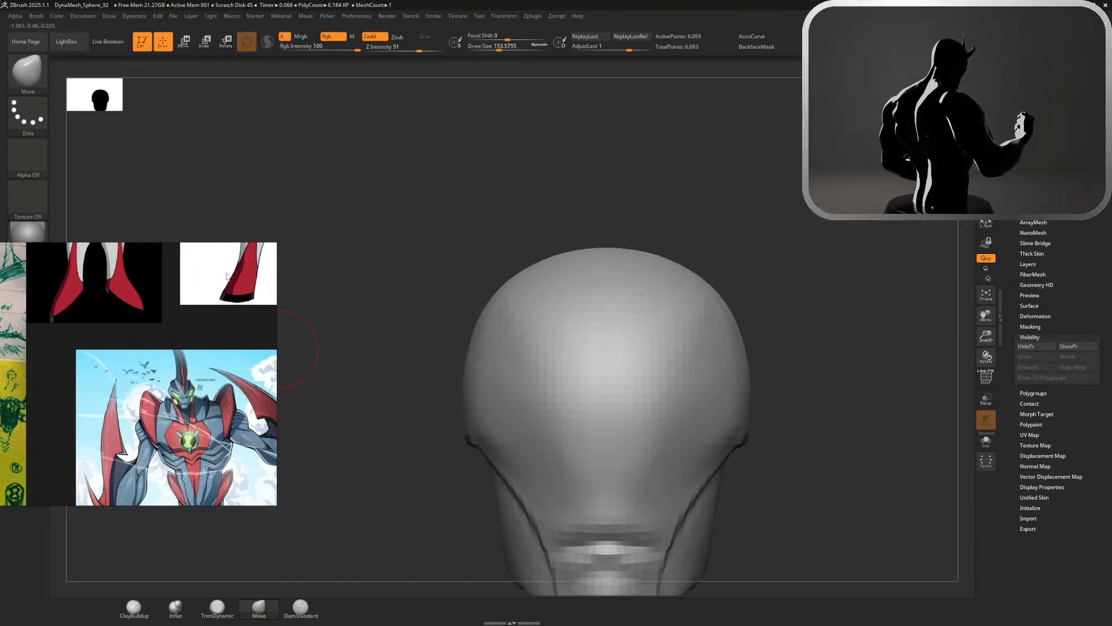
scroll(132, 326, down, 5)
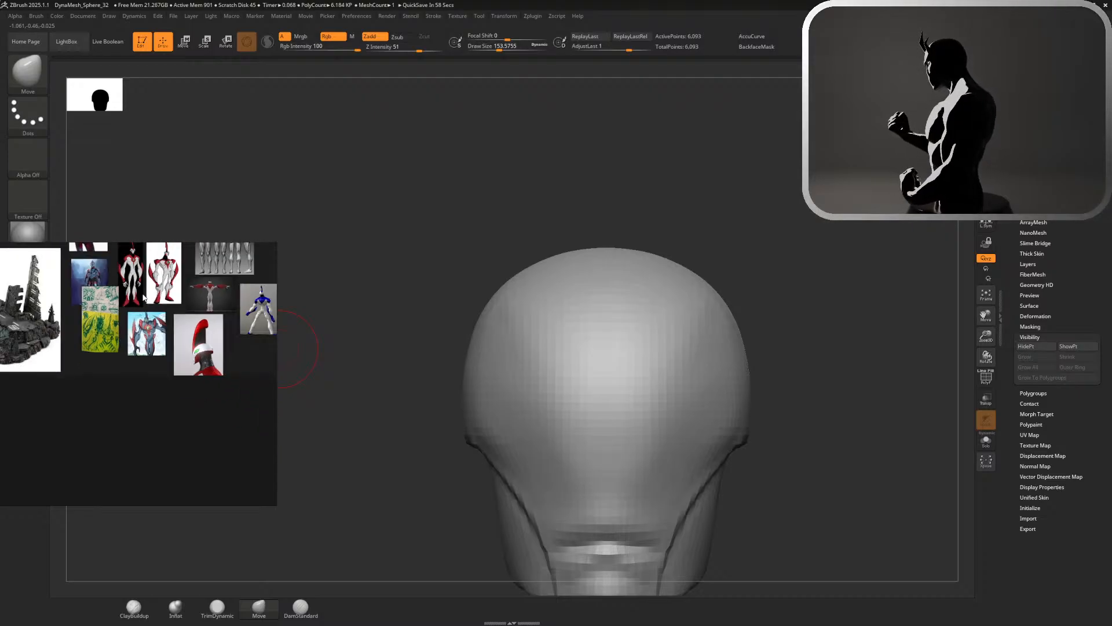
scroll(150, 289, up, 1)
scroll(145, 287, down, 3)
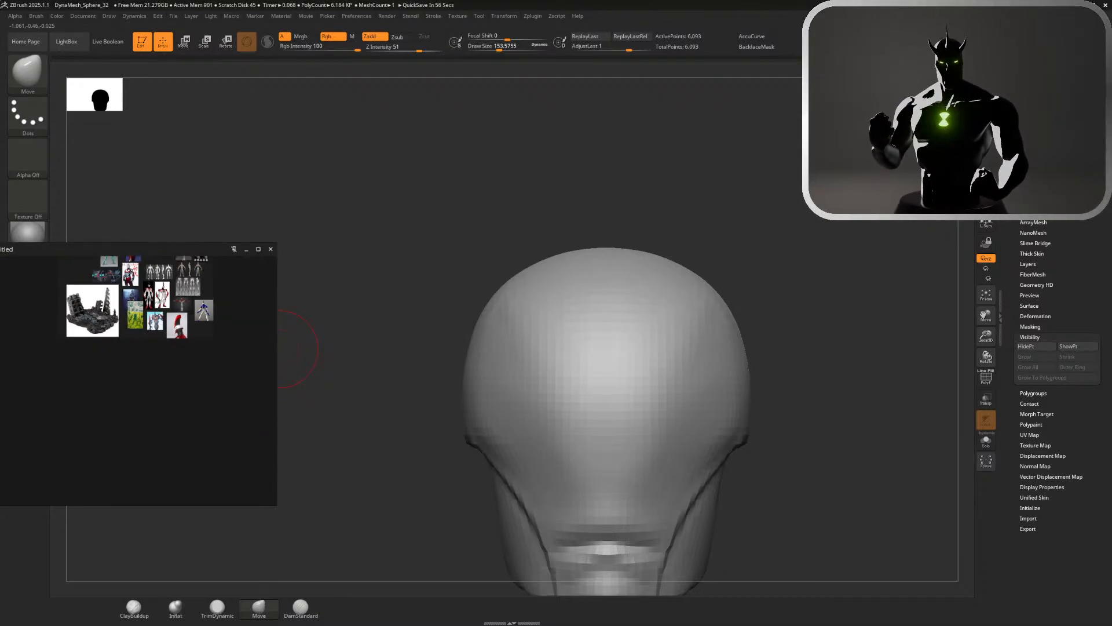
scroll(133, 278, up, 5)
scroll(130, 274, up, 2)
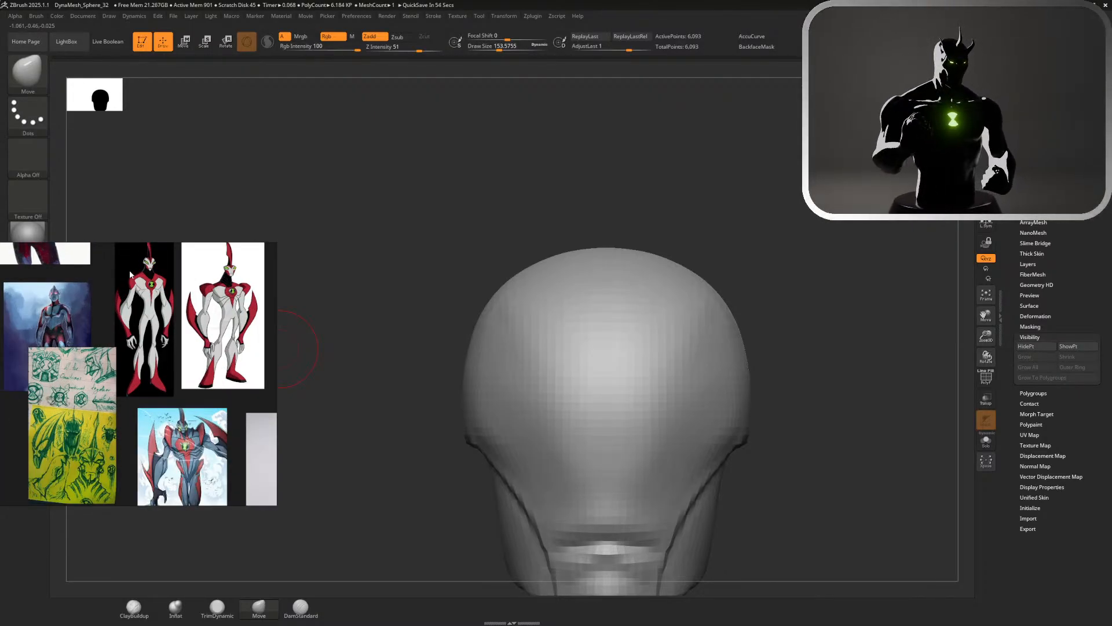
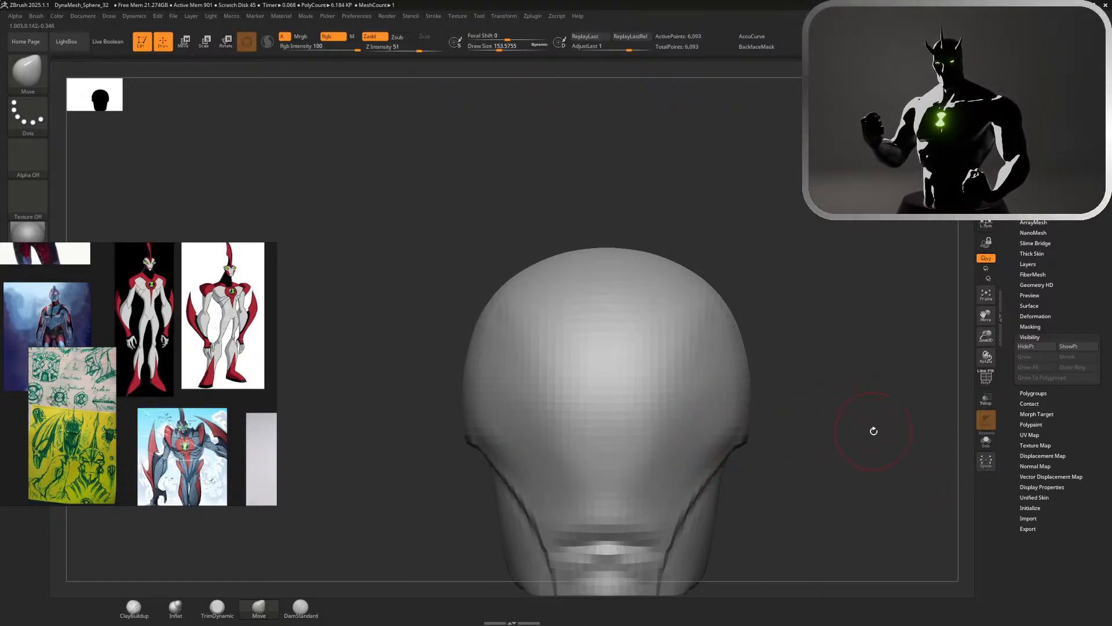
Try masking a short diagonal upper eye edge on the side of the head with MaskPen at a draw size of about 87
mouse_move(874, 432)
mouse_down()
mouse_move(856, 429)
mouse_move(856, 340)
mouse_up()
key(s)
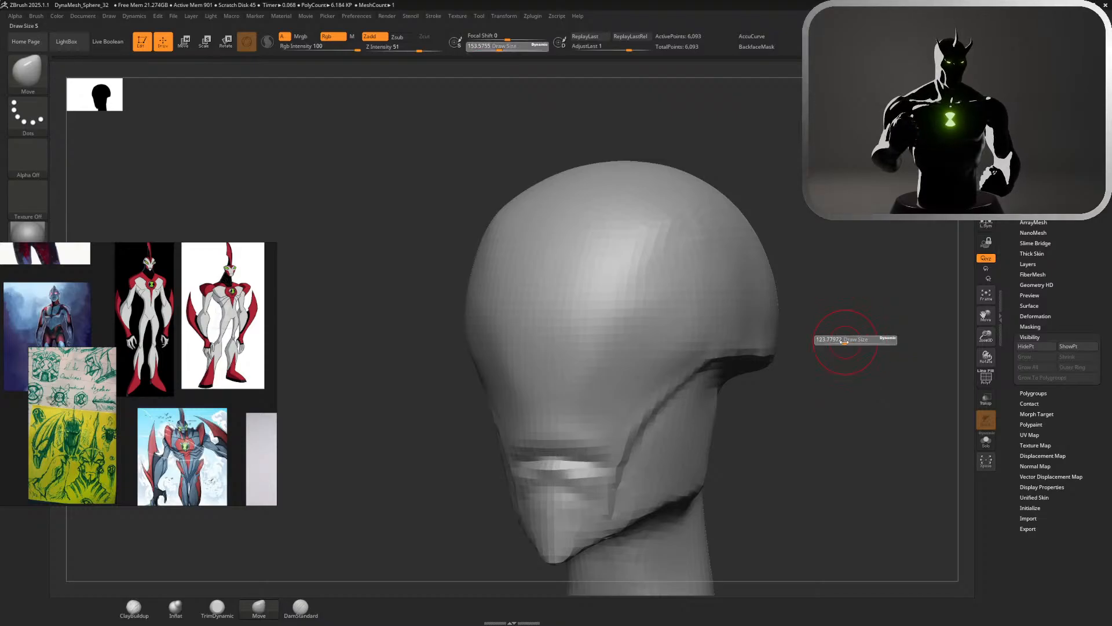
key(ctrl)
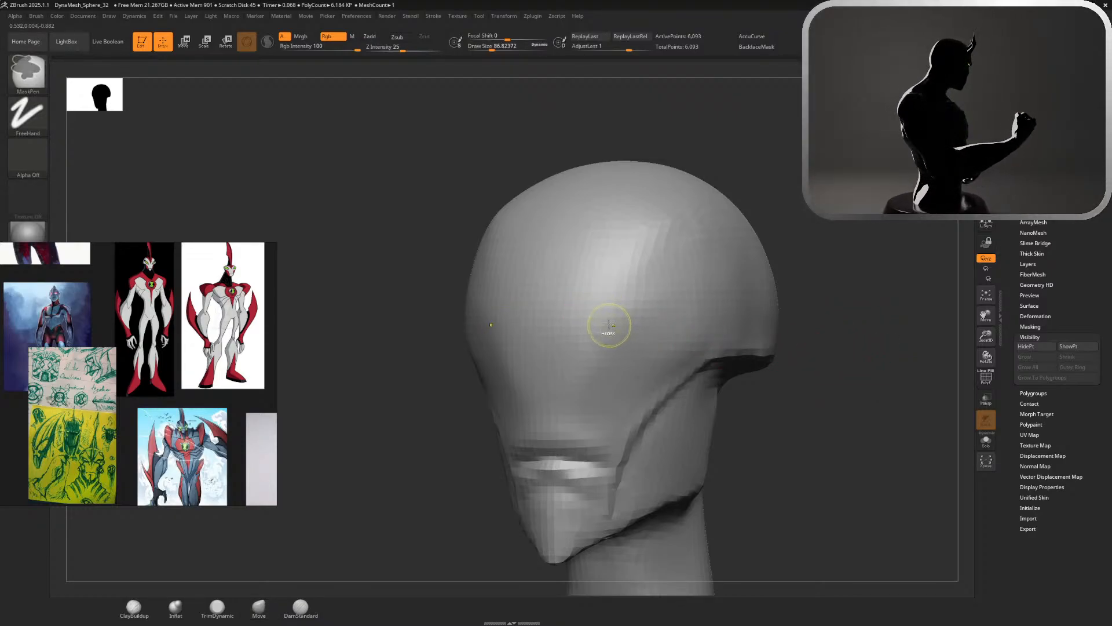
ctrl+drag(610, 325, 629, 323)
key(ctrl+z)
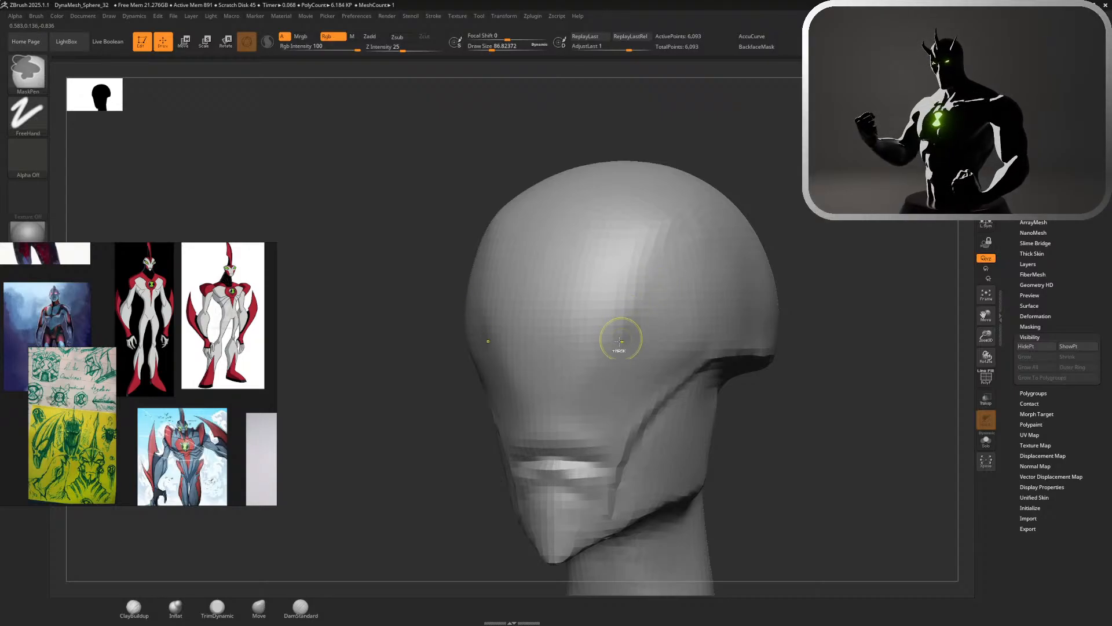
ctrl+drag(595, 329, 675, 265)
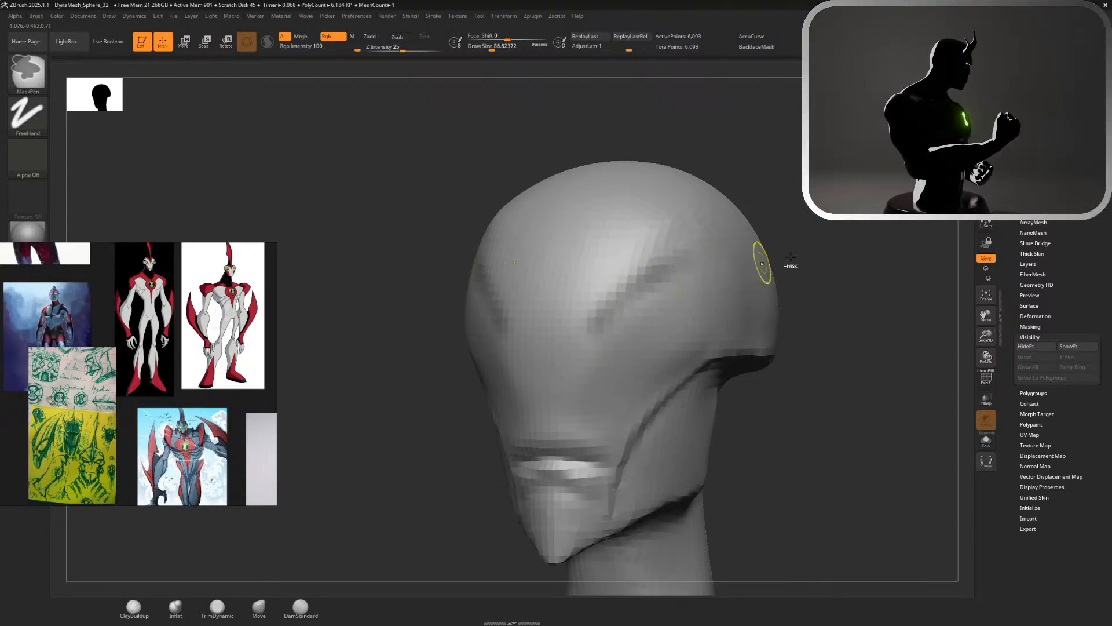
mouse_move(790, 259)
ctrl+mouse_down()
mouse_move(835, 270)
mouse_move(765, 263)
ctrl+mouse_up()
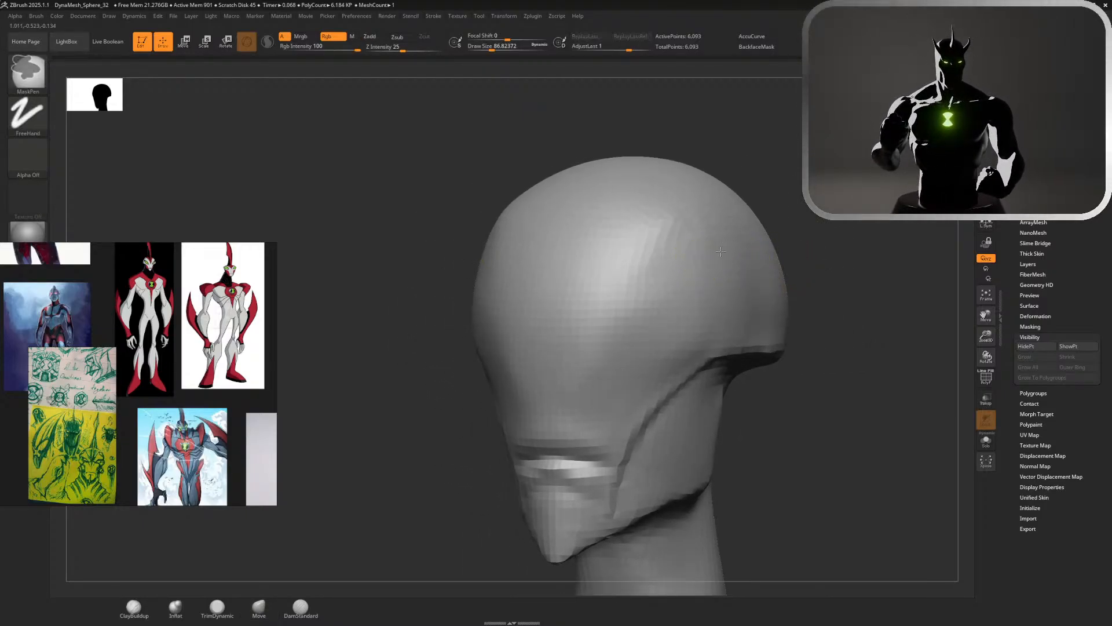
Try masking a wide slanted eye outline on the head's side with MaskPen, check it from the front, and undo it
mouse_move(663, 269)
ctrl+mouse_down()
mouse_move(719, 251)
mouse_move(625, 295)
mouse_move(722, 323)
mouse_move(758, 264)
mouse_move(619, 283)
mouse_move(692, 319)
mouse_move(759, 259)
ctrl+mouse_up()
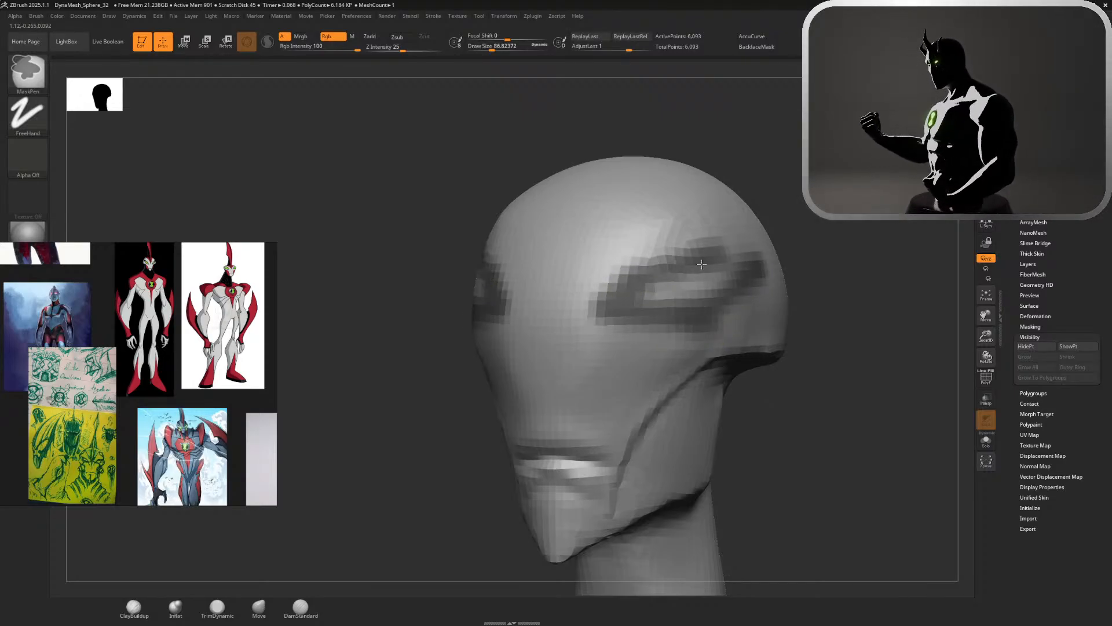
click(259, 607)
drag(585, 130, 655, 145)
key(ctrl+z)
key(ctrl+z)
key(ctrl+z)
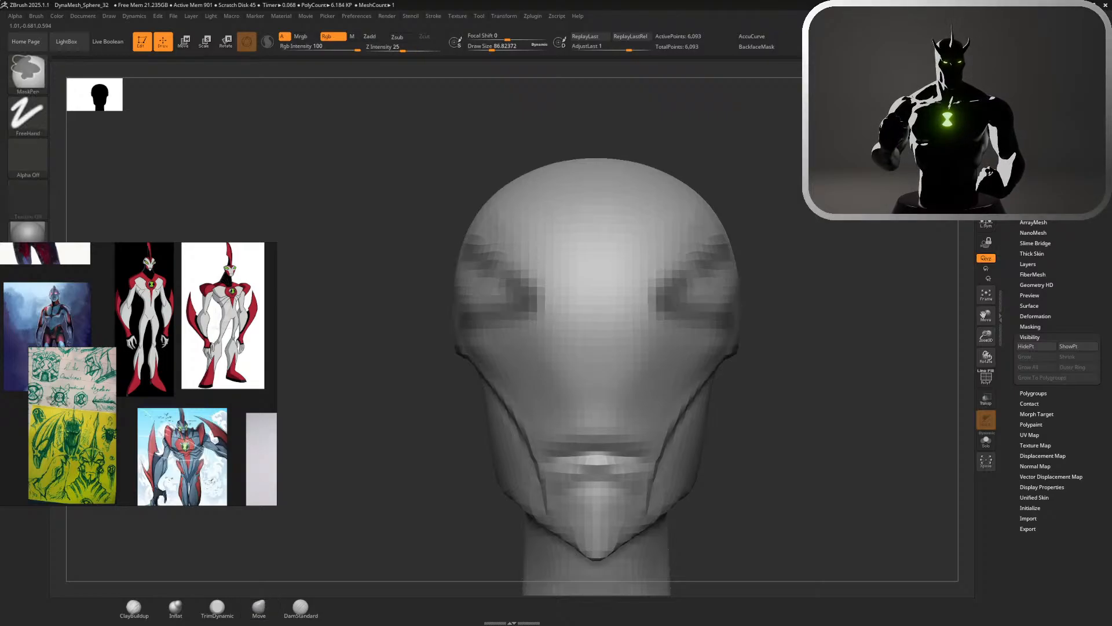
key(ctrl+z)
key(ctrl+z)
key(ctrl+z)
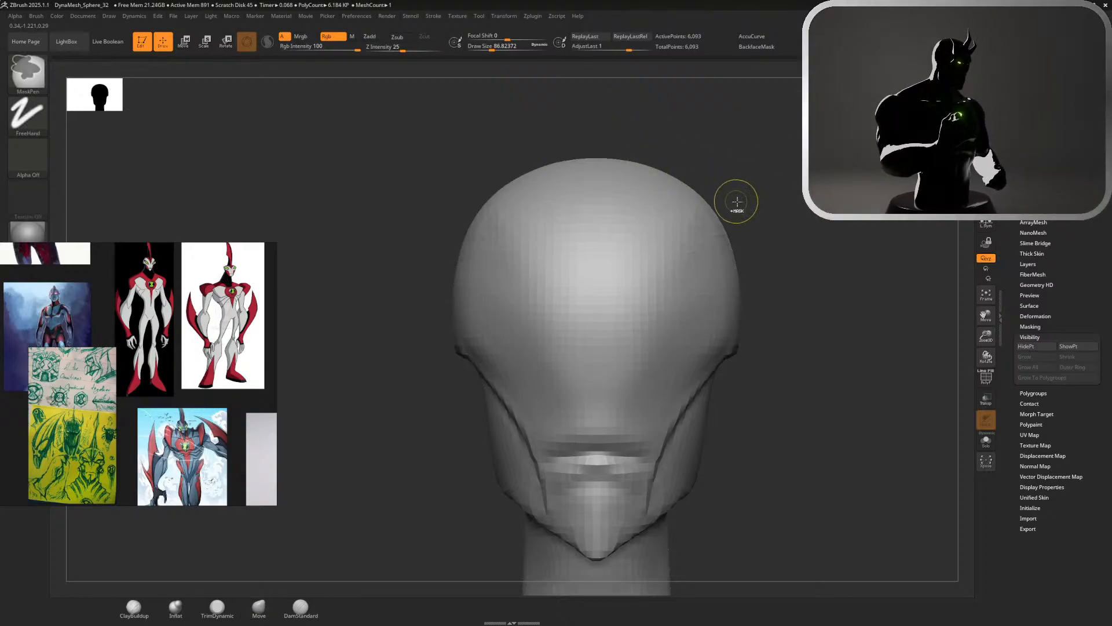
Set the Move brush's draw size to about 559 and examine the head's proportions from several angles and from a distance
key(s)
mouse_move(798, 216)
mouse_down()
mouse_move(723, 248)
mouse_move(735, 246)
mouse_up()
drag(481, 48, 526, 47)
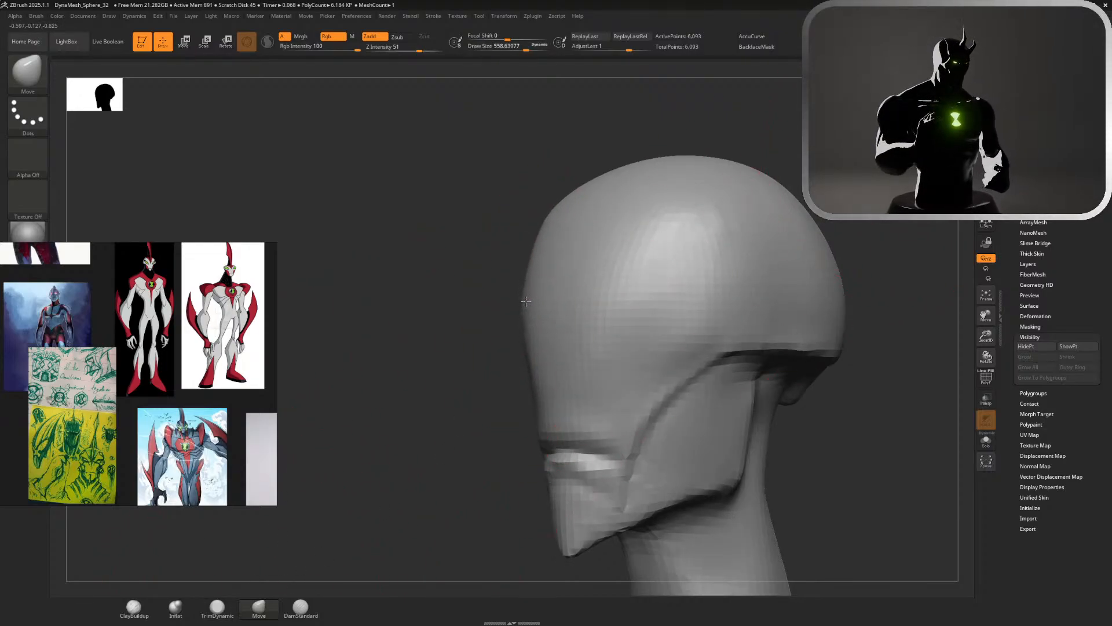
drag(465, 295, 347, 234)
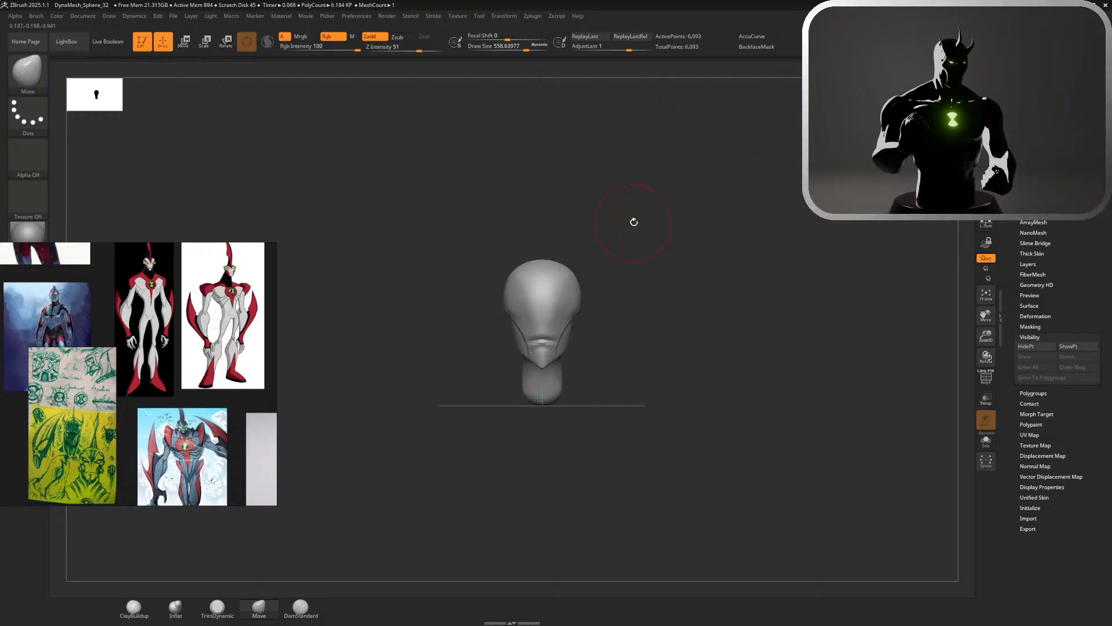
mouse_move(634, 222)
alt+mouse_down()
mouse_move(707, 287)
mouse_move(717, 439)
mouse_move(794, 376)
alt+mouse_up()
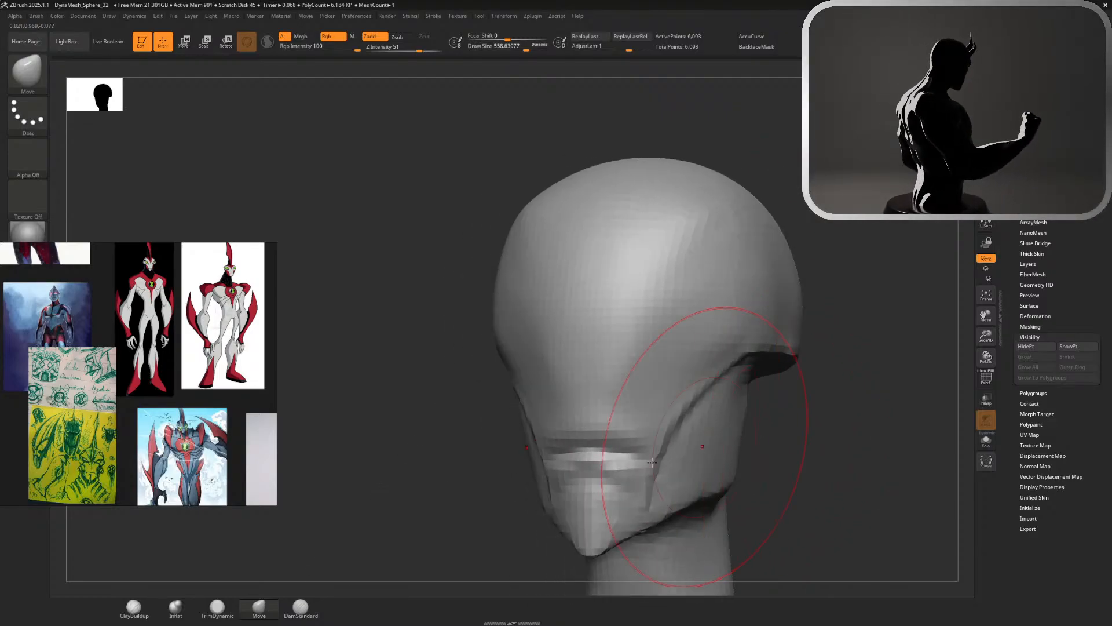
Try building a large oval mound on the jaw side with ClayBuildup and TrimDynamic at a draw size of about 101, then undo it
click(134, 609)
key(s)
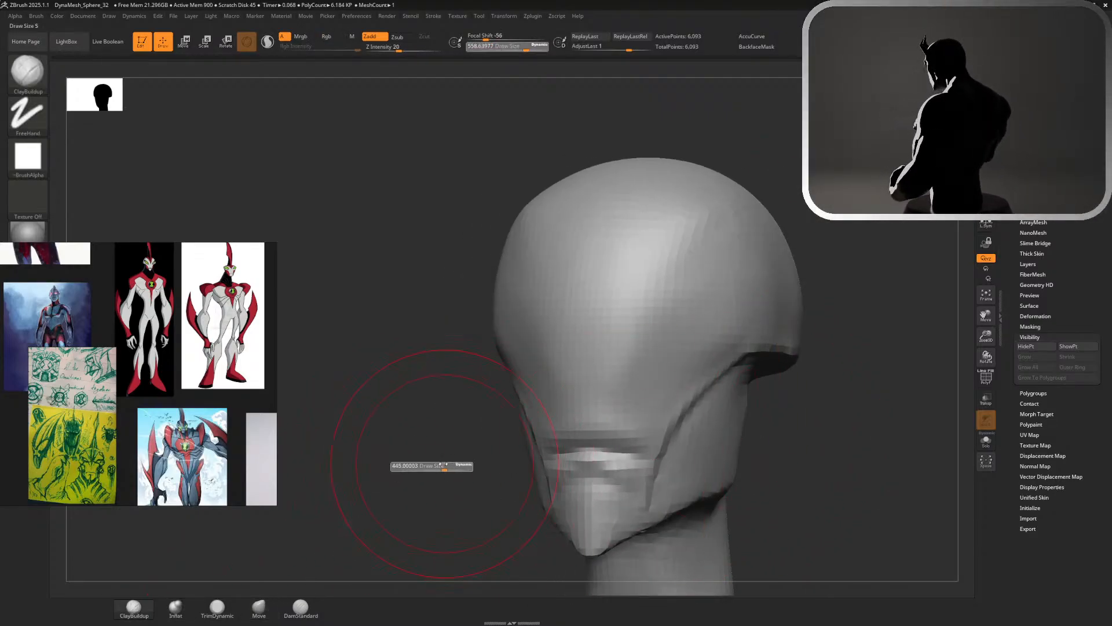
drag(423, 463, 417, 463)
drag(840, 409, 761, 419)
mouse_move(693, 424)
mouse_down()
mouse_move(649, 447)
mouse_move(710, 414)
mouse_move(643, 455)
mouse_move(657, 460)
mouse_move(696, 429)
mouse_up()
click(218, 608)
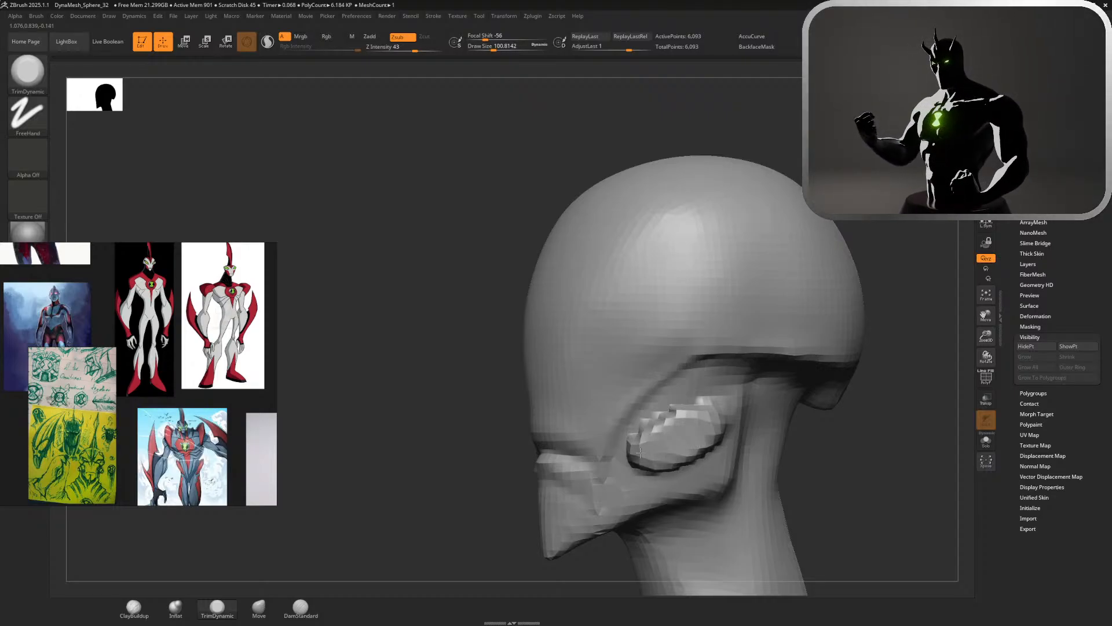
drag(803, 447, 869, 425)
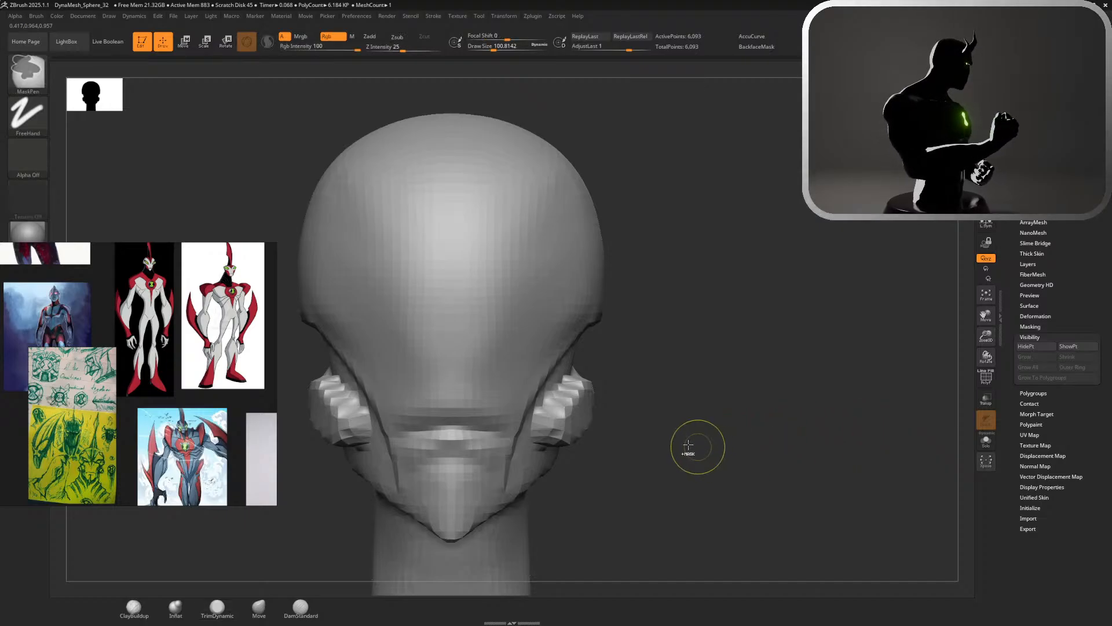
key(ctrl+z)
key(ctrl+z)
Try a smaller round mound on the rear jaw with ClayBuildup, switch to TrimDynamic at a draw size of about 217, and undo the mound
drag(659, 420, 382, 468)
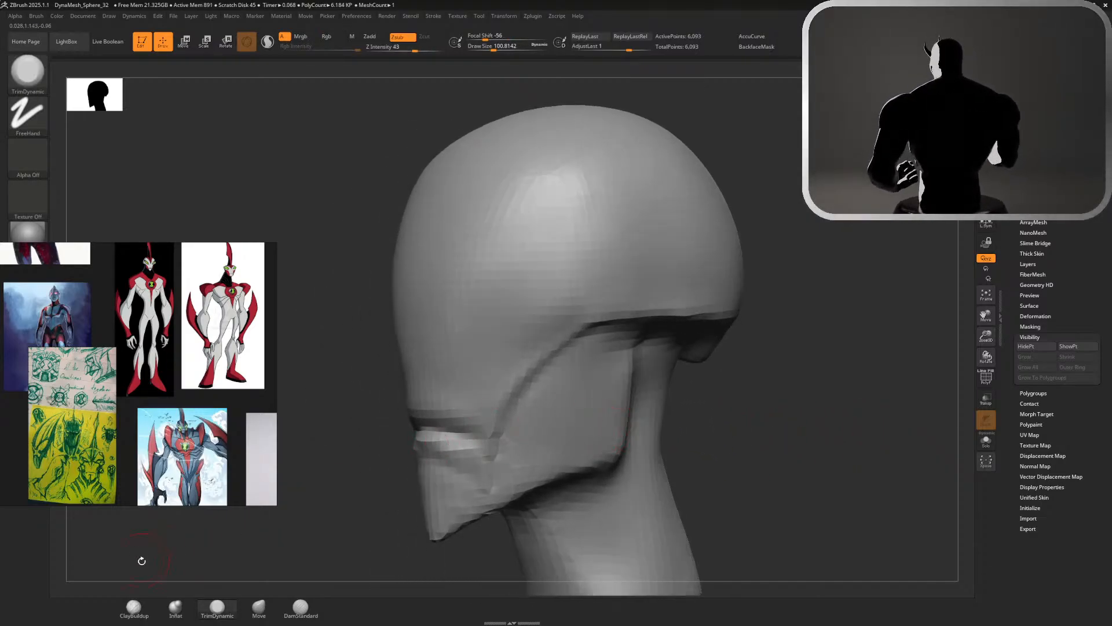
click(138, 610)
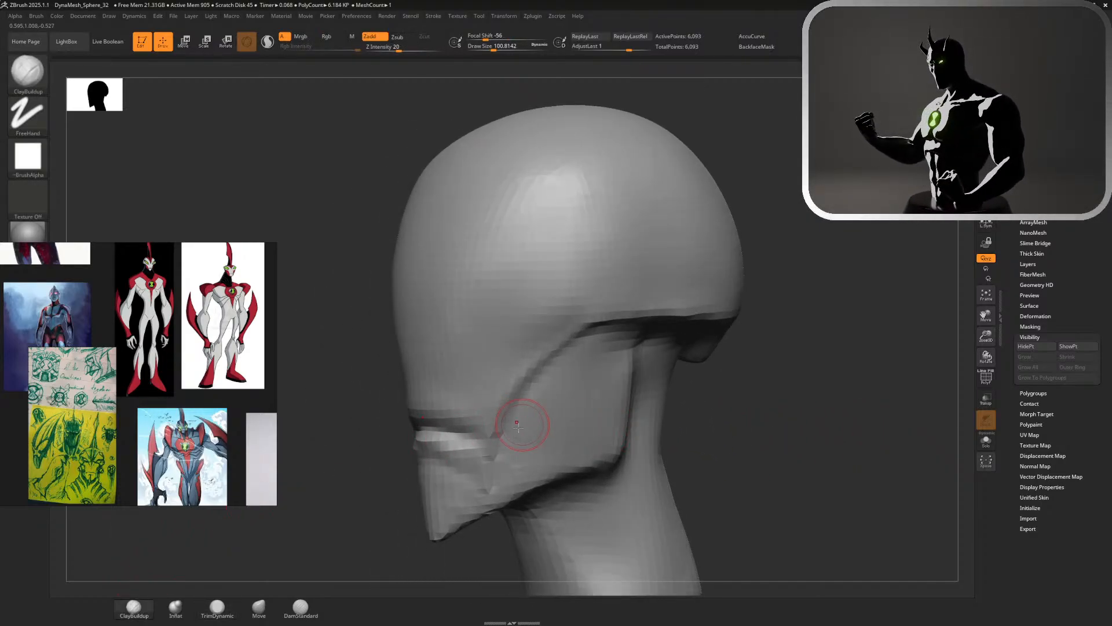
drag(518, 427, 606, 458)
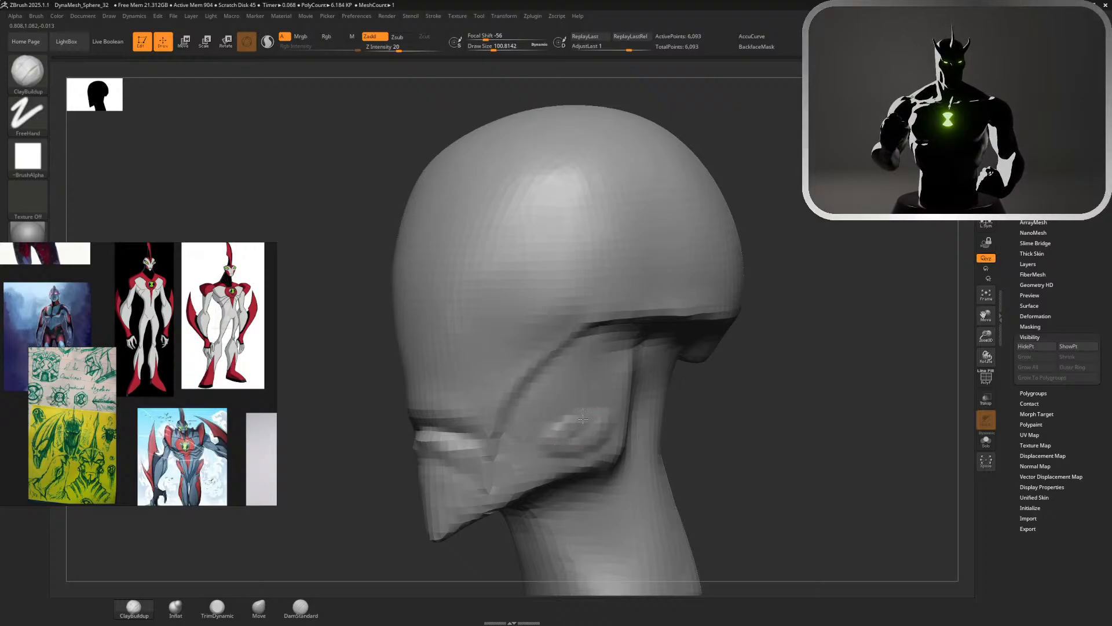
drag(583, 418, 612, 412)
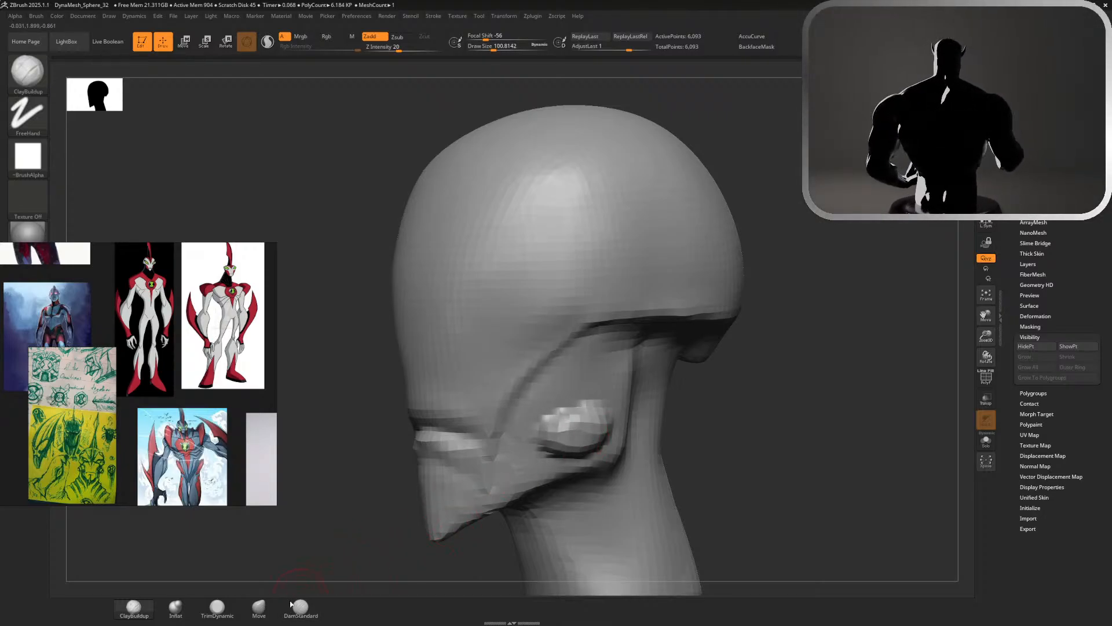
click(220, 609)
key(s)
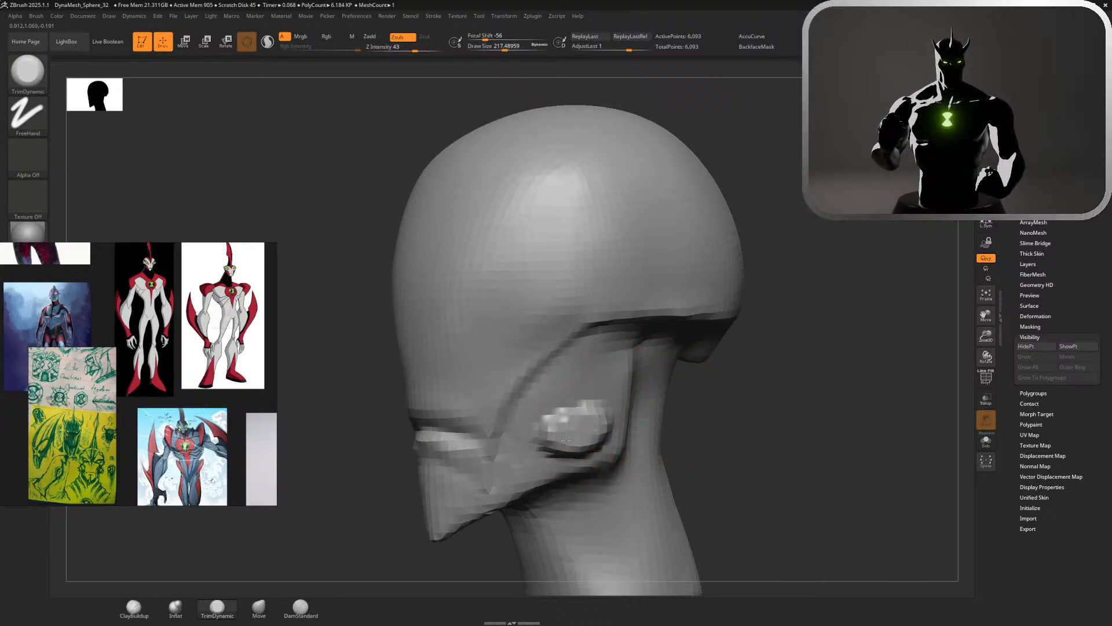
drag(695, 417, 771, 354)
shift+drag(927, 232, 828, 243)
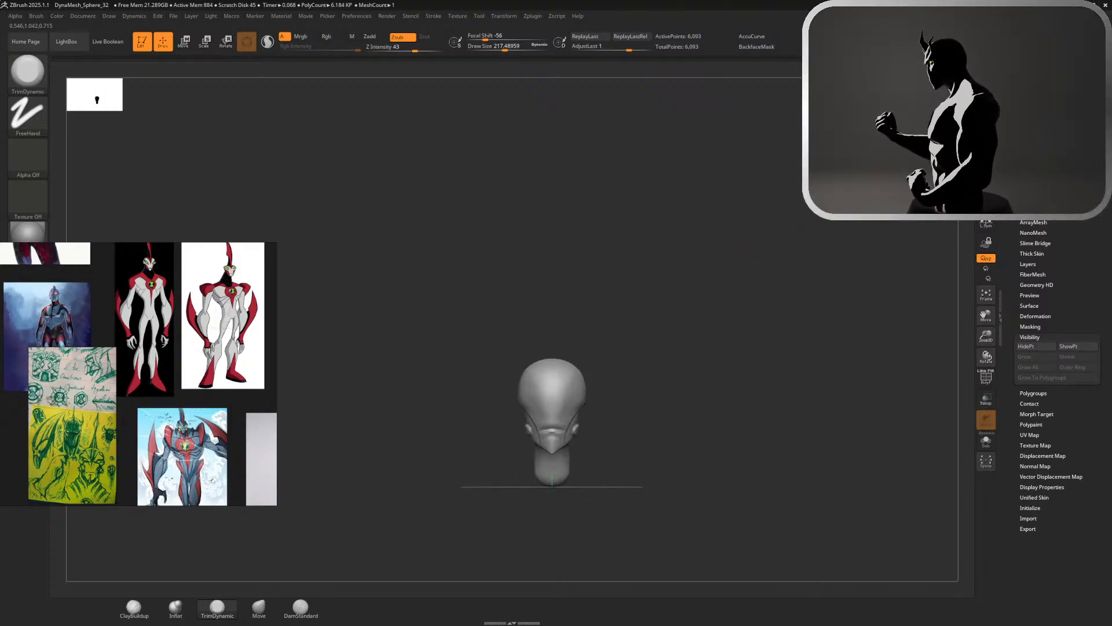
alt+drag(731, 294, 799, 432)
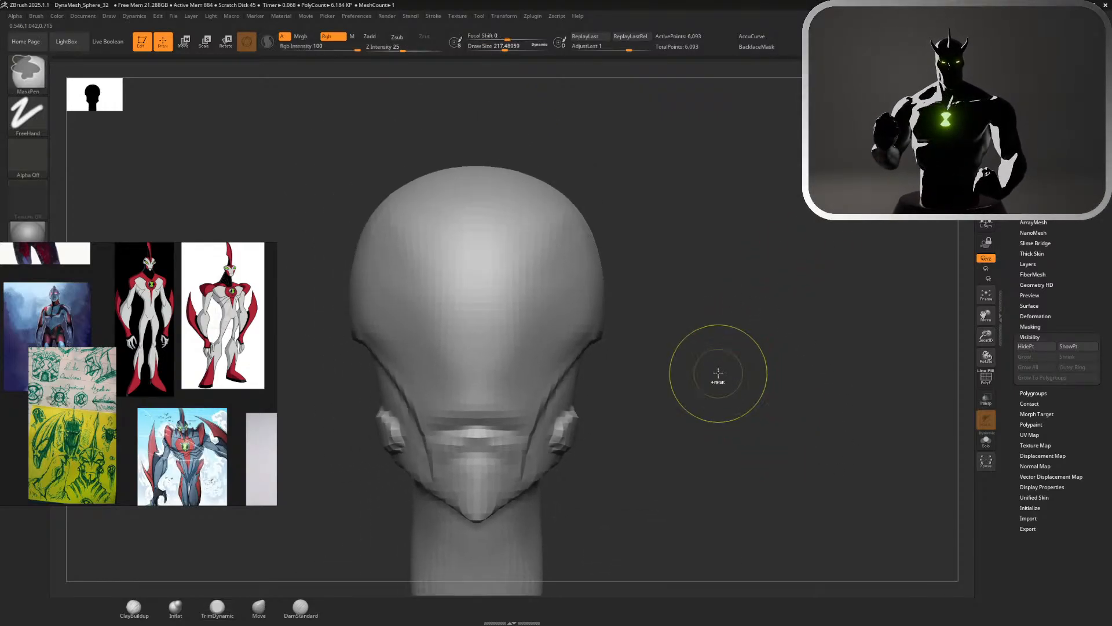
key(ctrl+z)
Try building slanted eye mounds from the front view with ClayBuildup at a draw size of about 217, then undo them
alt+drag(666, 262, 712, 333)
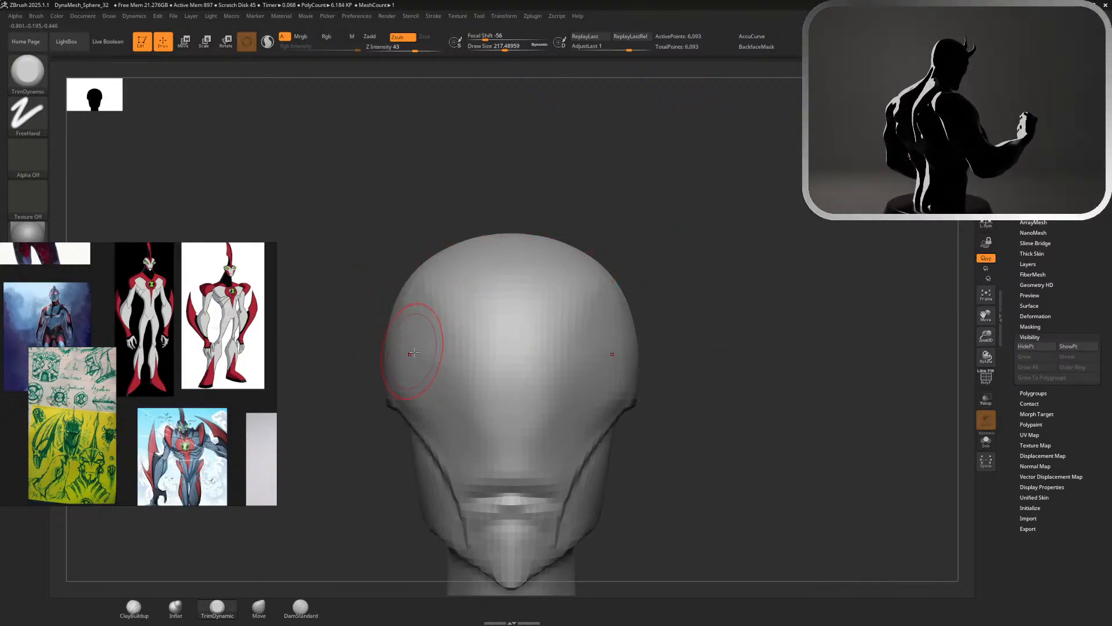
click(133, 607)
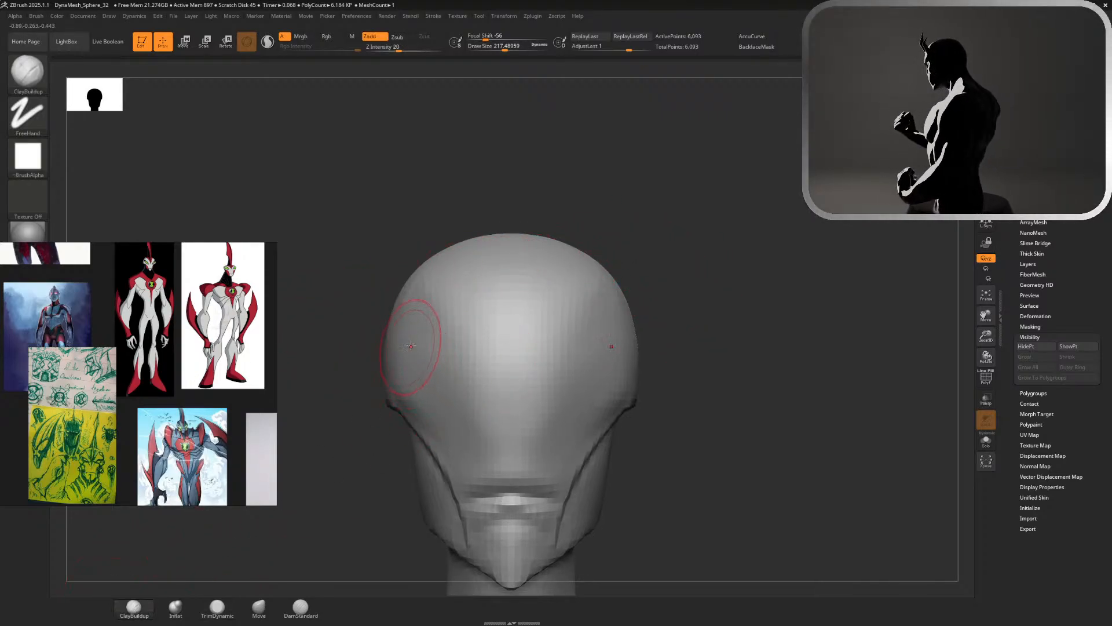
mouse_move(407, 364)
mouse_down()
mouse_move(466, 387)
mouse_move(450, 391)
mouse_move(459, 373)
mouse_move(427, 322)
mouse_move(400, 339)
mouse_move(442, 374)
mouse_move(454, 363)
mouse_up()
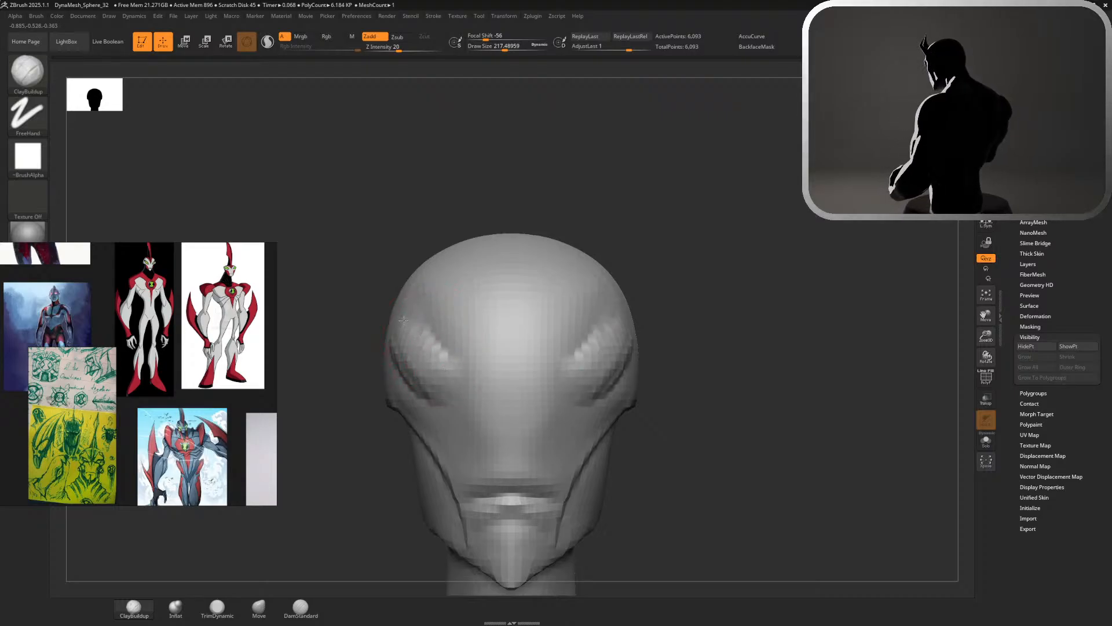
drag(404, 332, 443, 359)
alt+drag(755, 334, 626, 208)
drag(649, 325, 591, 328)
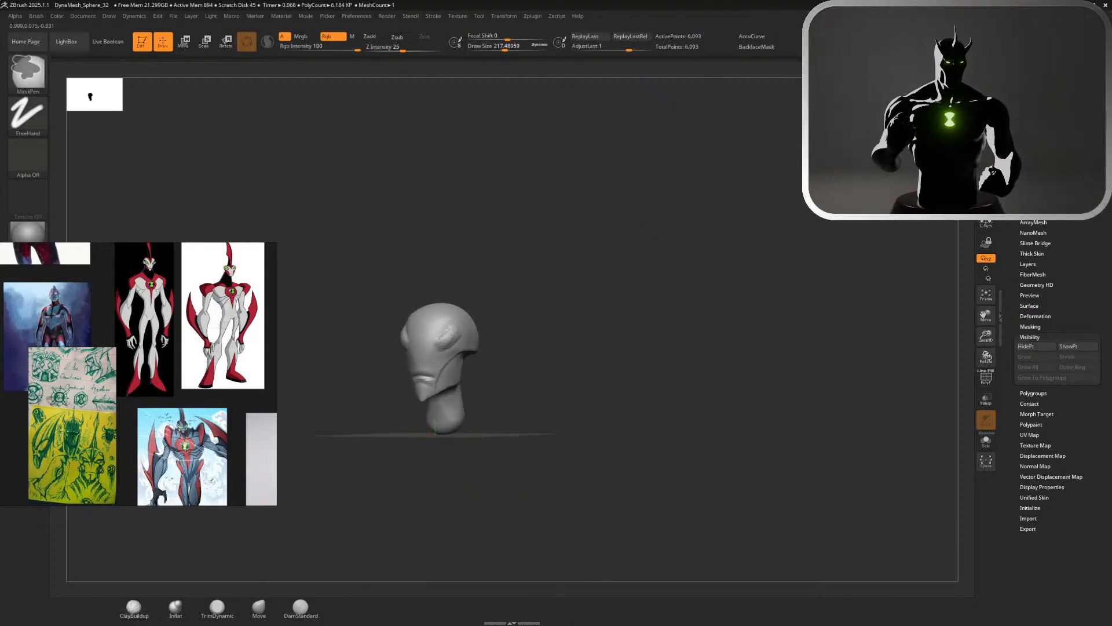
alt+drag(599, 263, 736, 356)
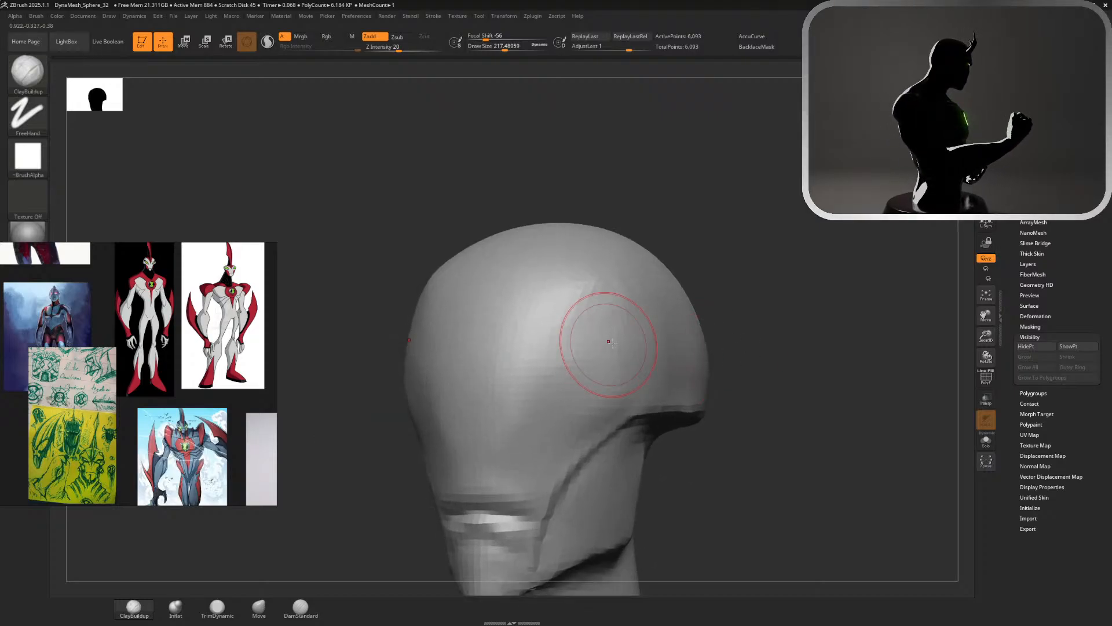
Build up wide slanted eye mounds on both sides of the head with ClayBuildup at a draw size of about 217
mouse_move(609, 339)
mouse_down()
mouse_move(571, 358)
mouse_move(605, 325)
mouse_move(618, 349)
mouse_move(642, 347)
mouse_up()
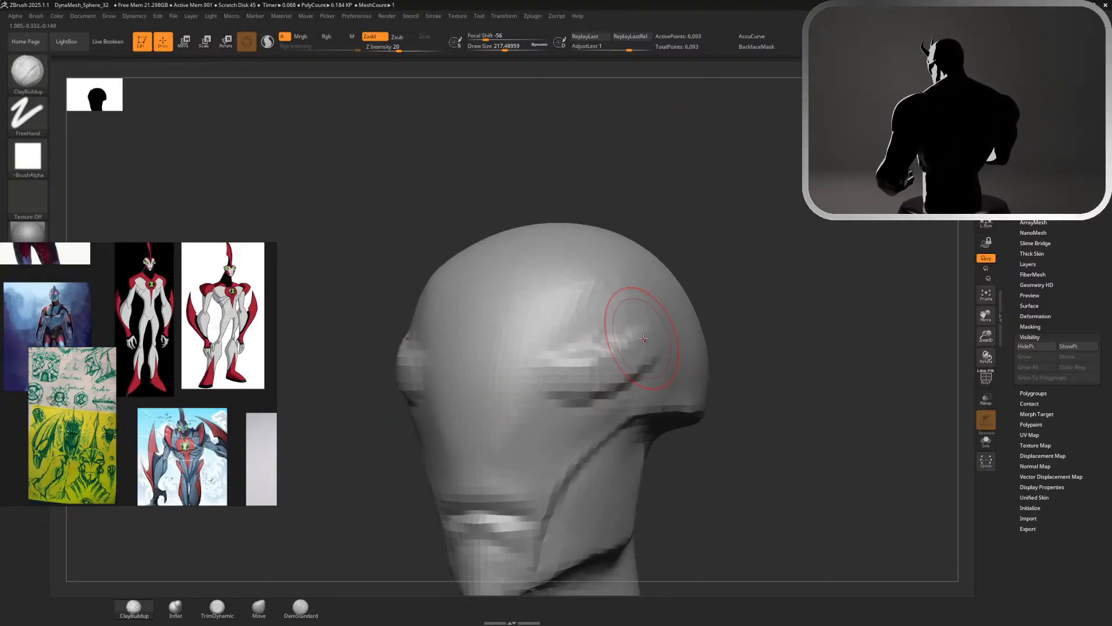
drag(540, 372, 673, 329)
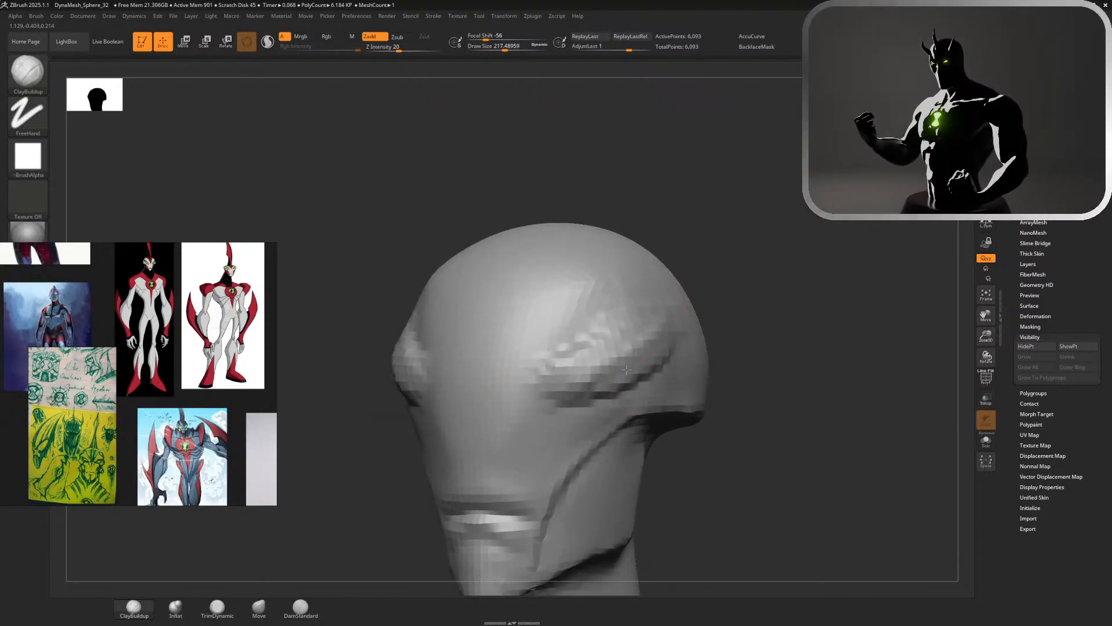
key(shift)
mouse_move(785, 310)
mouse_down()
mouse_move(797, 304)
mouse_move(785, 308)
mouse_move(790, 323)
mouse_move(835, 252)
mouse_up()
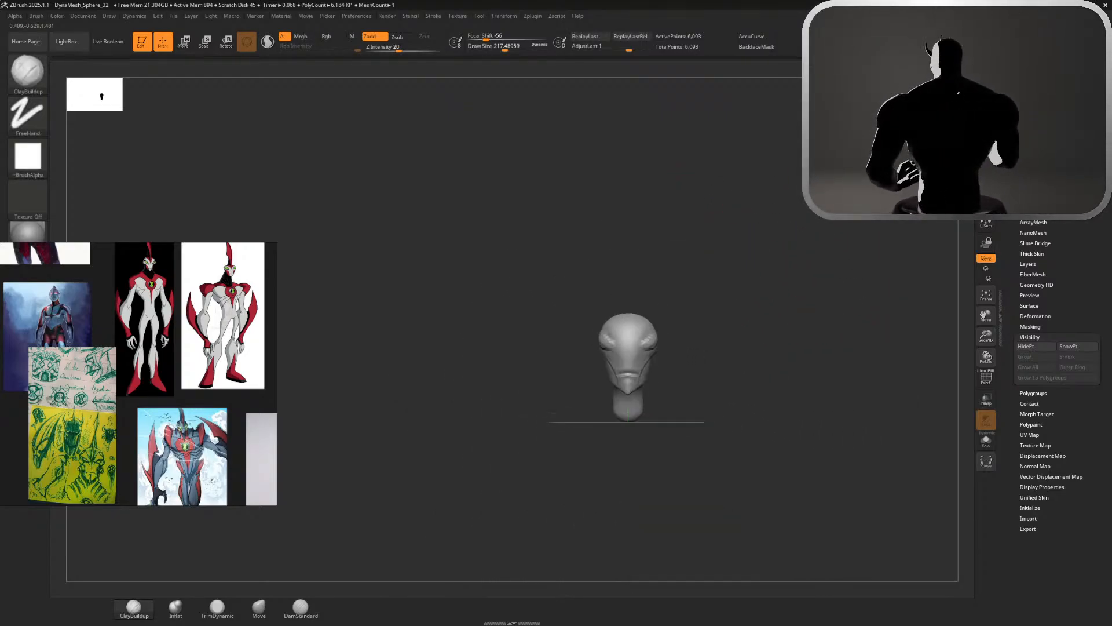
alt+drag(693, 242, 778, 433)
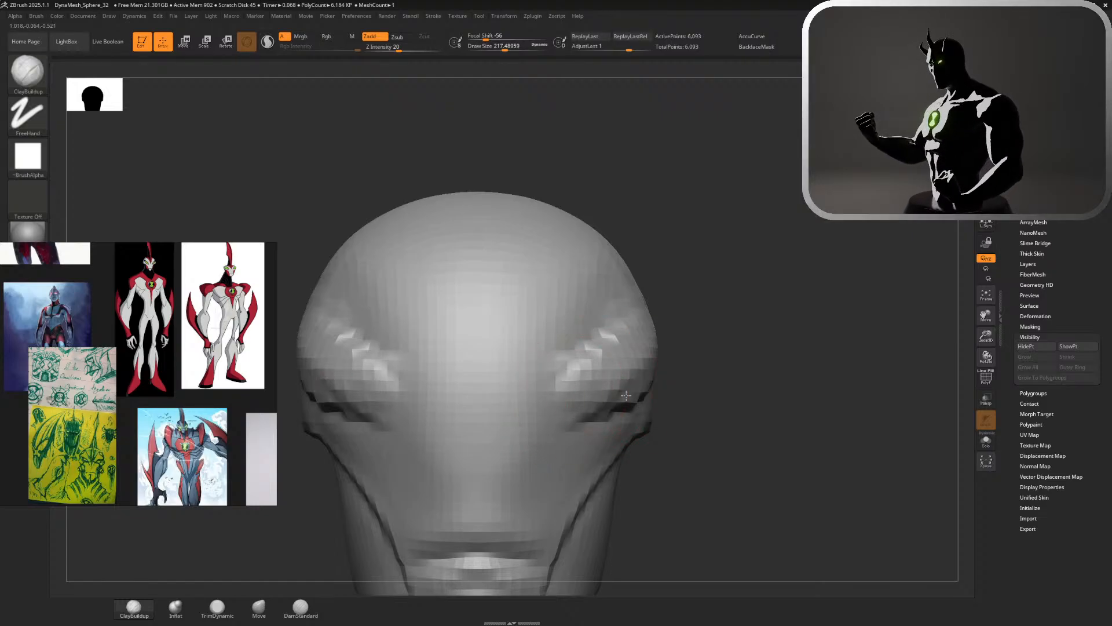
drag(625, 396, 590, 368)
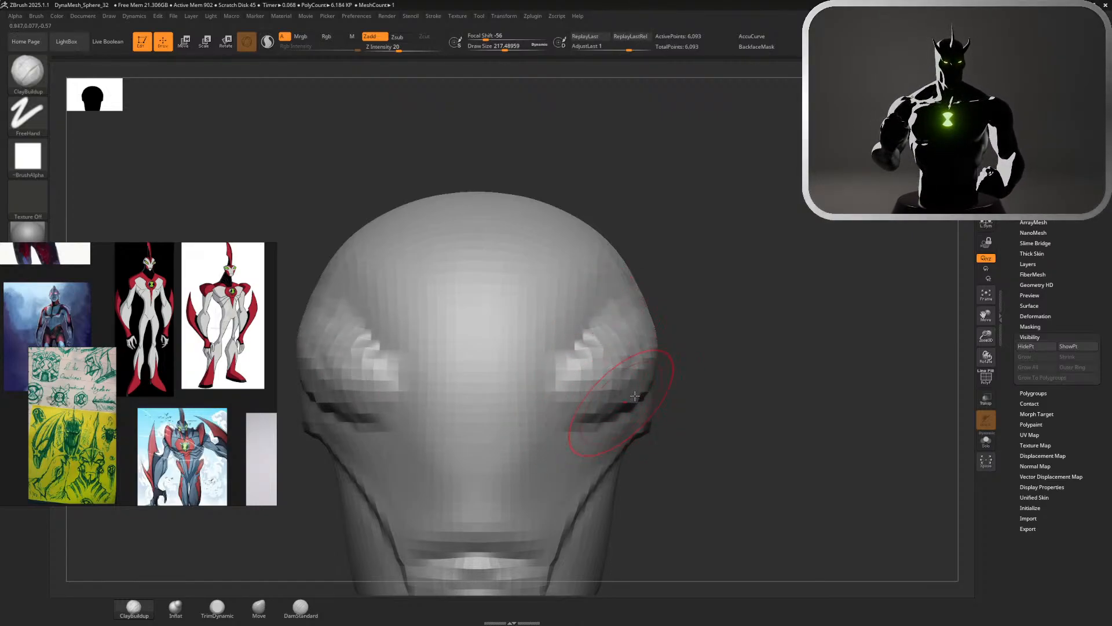
Carve creases around the slanted eye mounds and toward the back of the head with DamStandard at a draw size of about 154
click(300, 611)
drag(783, 371, 692, 367)
key(s)
mouse_move(603, 324)
mouse_down()
mouse_move(549, 354)
mouse_move(528, 411)
mouse_move(637, 405)
mouse_up()
key(ctrl+z)
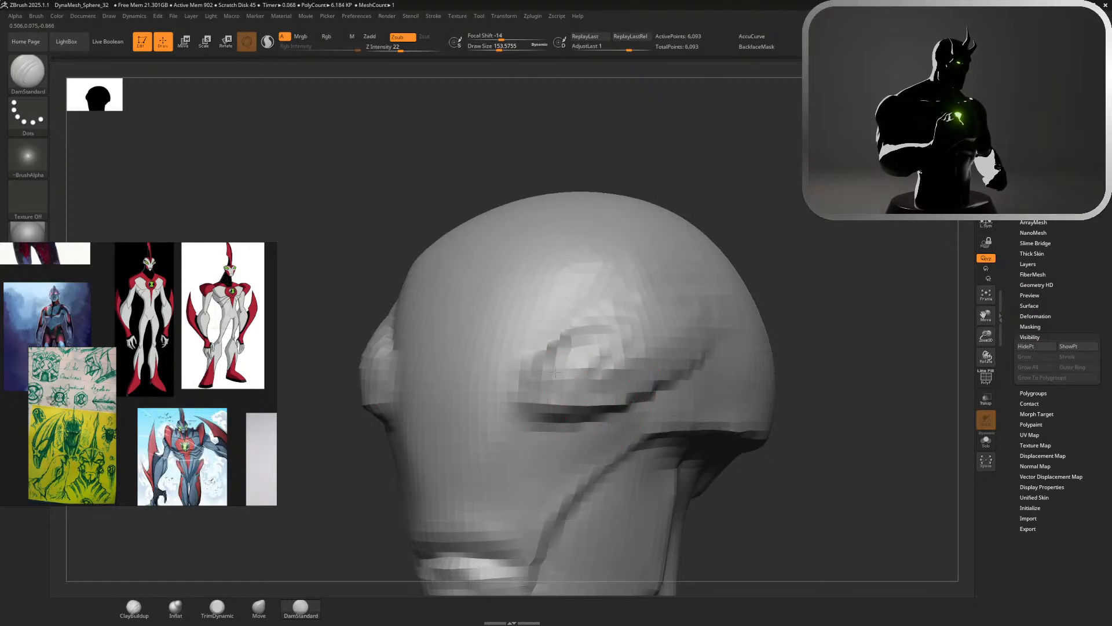
mouse_move(555, 373)
mouse_down()
mouse_move(618, 324)
mouse_move(608, 336)
mouse_up()
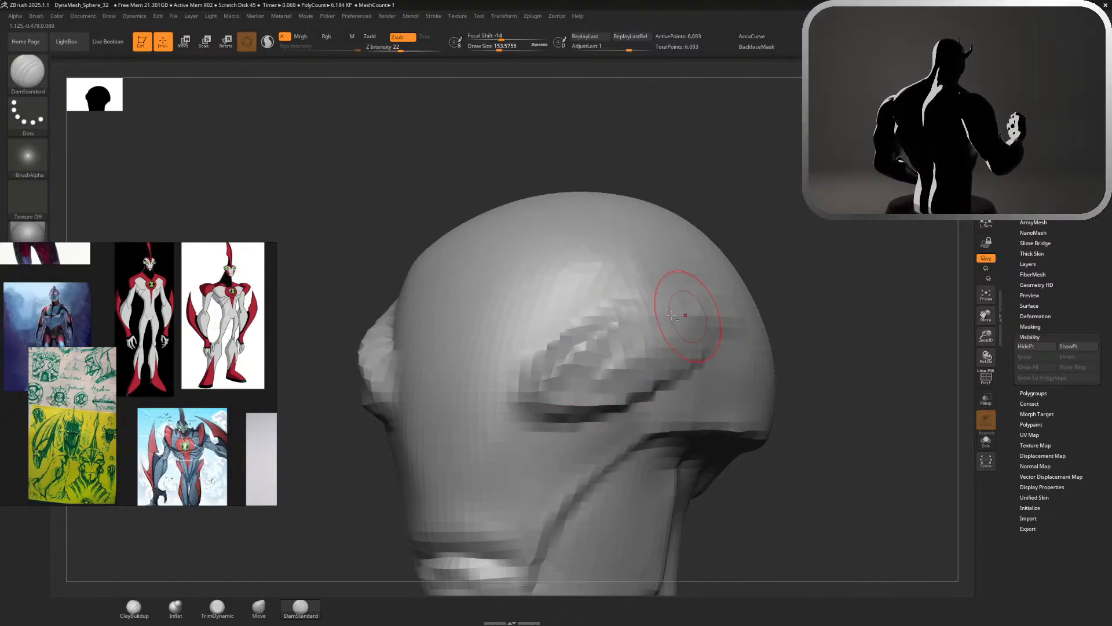
drag(672, 349, 735, 326)
drag(624, 403, 719, 331)
Try reshaping the slanted eye mounds from the front view with Move at a draw size of about 358
mouse_move(864, 294)
mouse_down()
mouse_move(803, 296)
mouse_move(860, 310)
mouse_move(863, 243)
mouse_move(834, 249)
mouse_up()
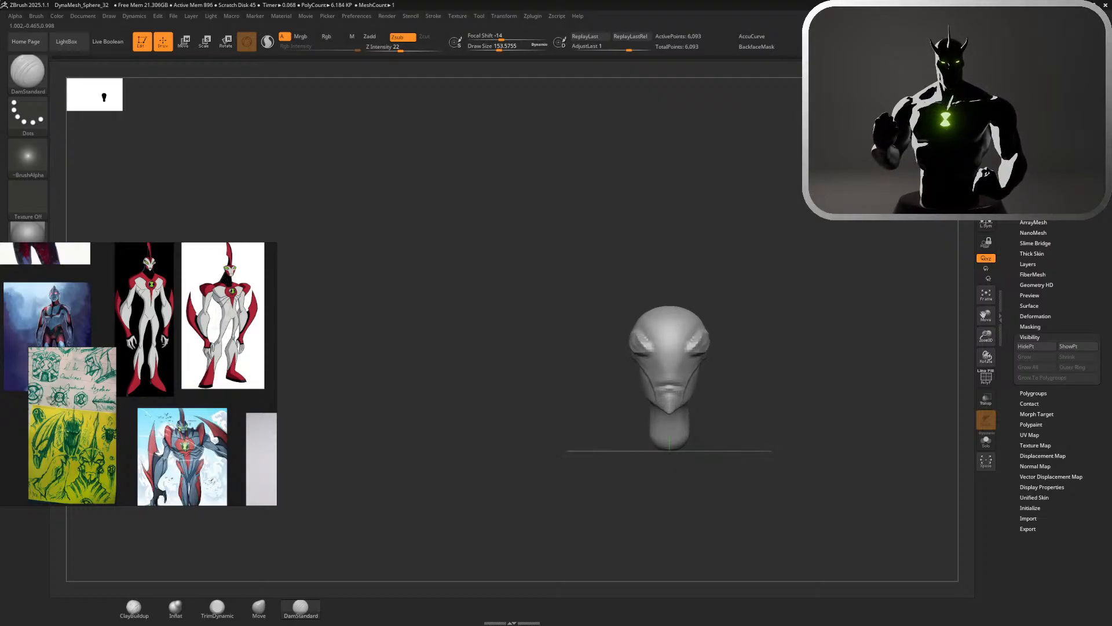
mouse_move(633, 224)
alt+mouse_down()
mouse_move(745, 298)
mouse_move(579, 328)
mouse_move(579, 298)
alt+mouse_up()
key(s)
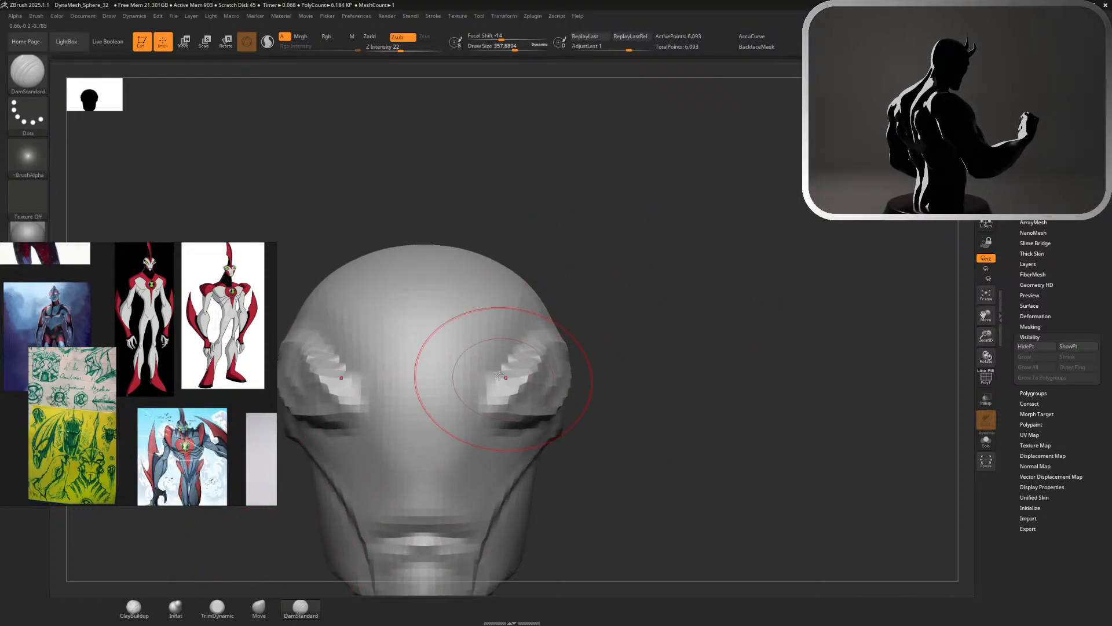
click(259, 607)
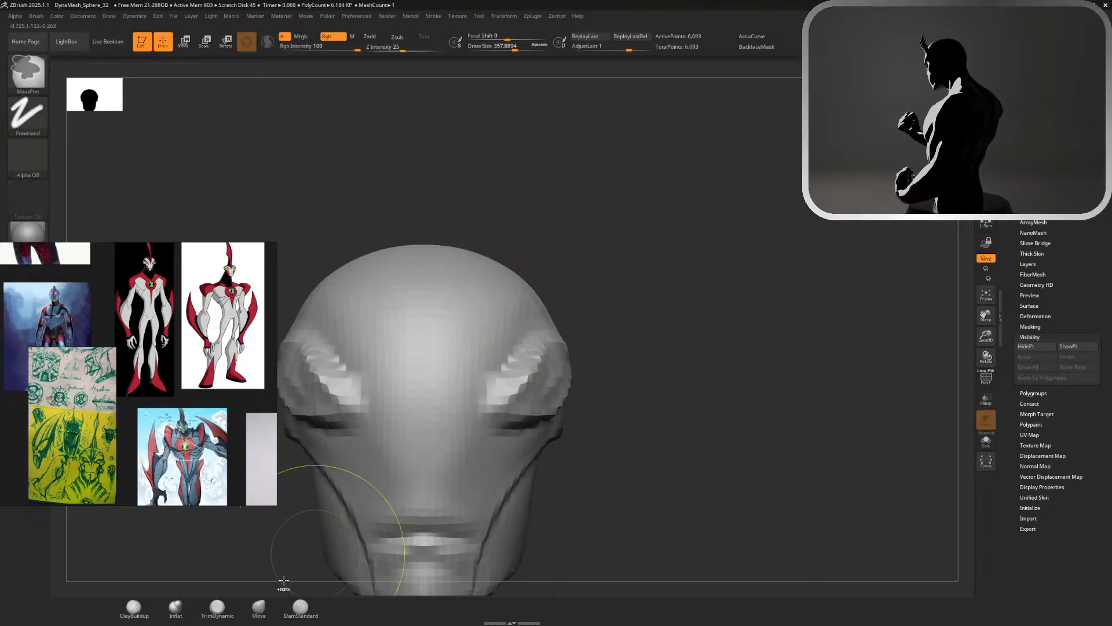
drag(486, 336, 501, 340)
mouse_move(626, 375)
alt+mouse_down()
mouse_move(536, 292)
mouse_move(513, 295)
mouse_move(540, 302)
alt+mouse_up()
shift+drag(669, 253, 663, 255)
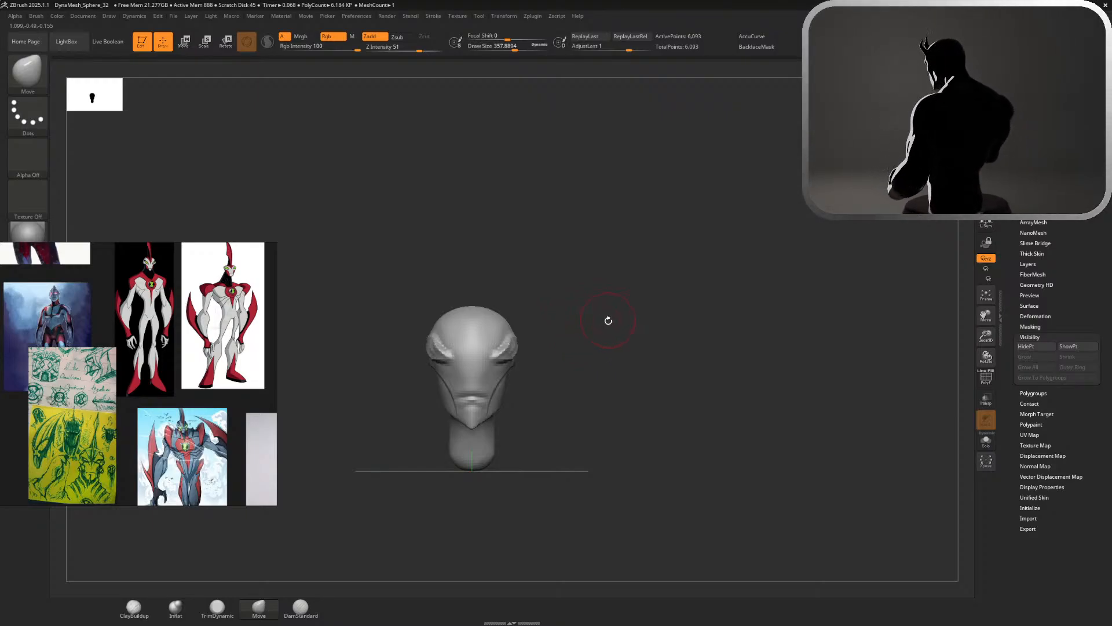
key(ctrl)
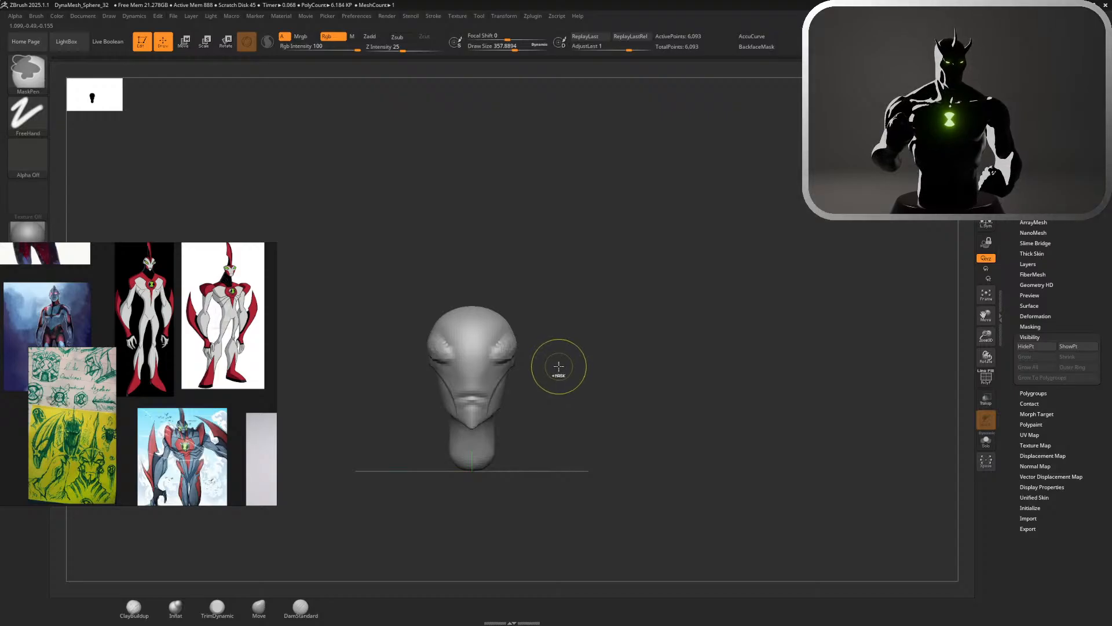
ctrl+right_drag(559, 363, 680, 457)
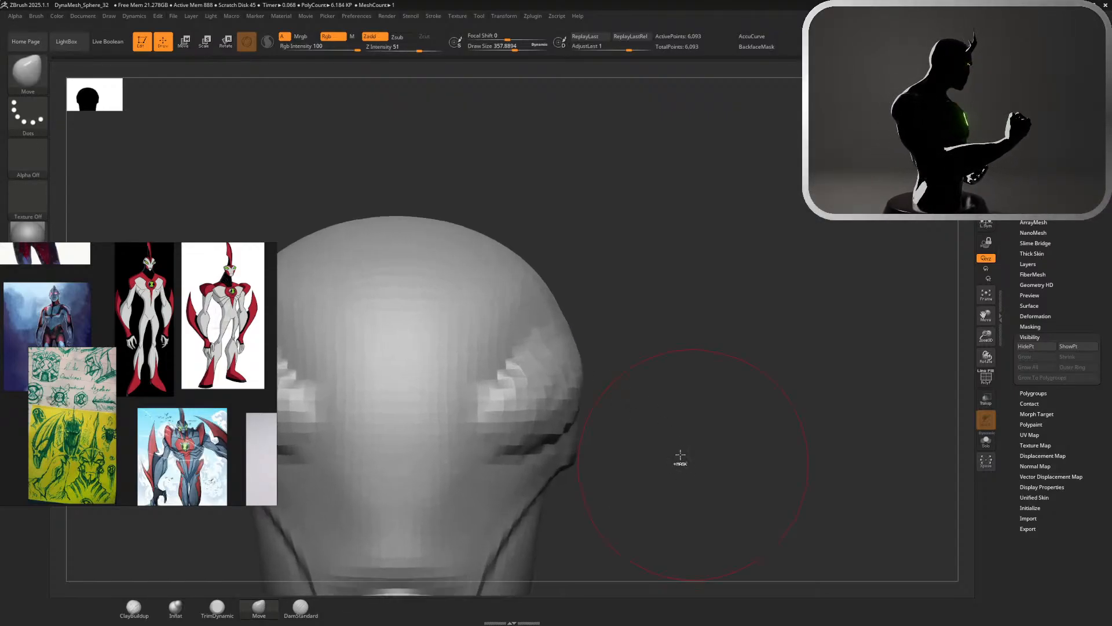
Undo the Move adjustments, the carved creases and the slanted eye mounds to bring back the smooth head
key(ctrl+z)
key(ctrl+z)
key(ctrl+z)
key(ctrl+z)
key(ctrl+z)
key(ctrl+z)
key(ctrl+z)
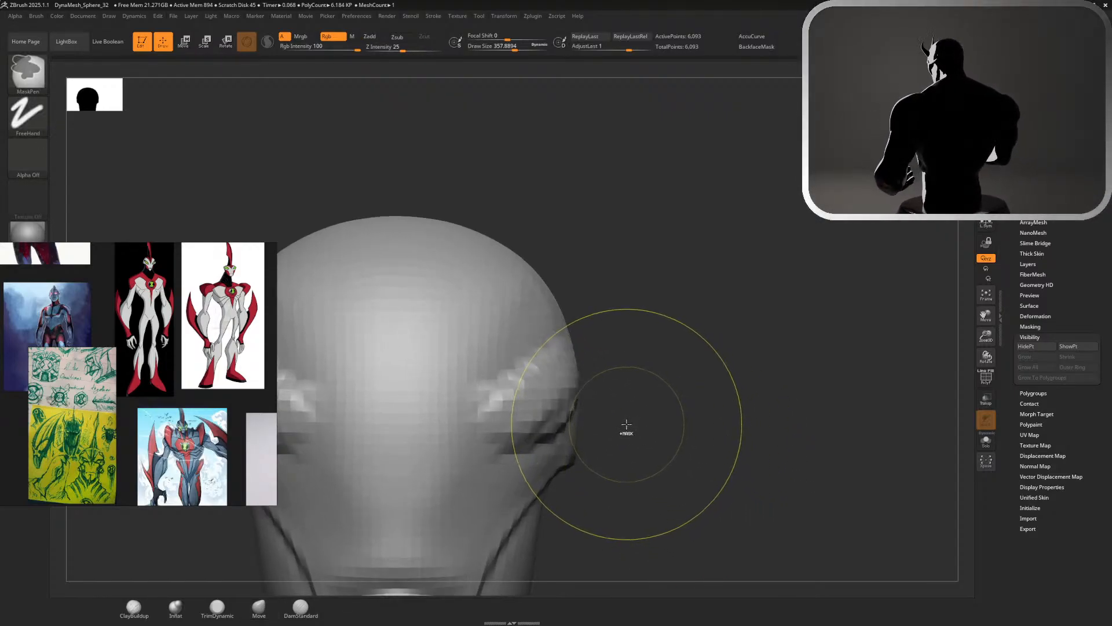
key(ctrl+z)
key(ctrl+z)
key(ctrl+z)
key(ctrl+z)
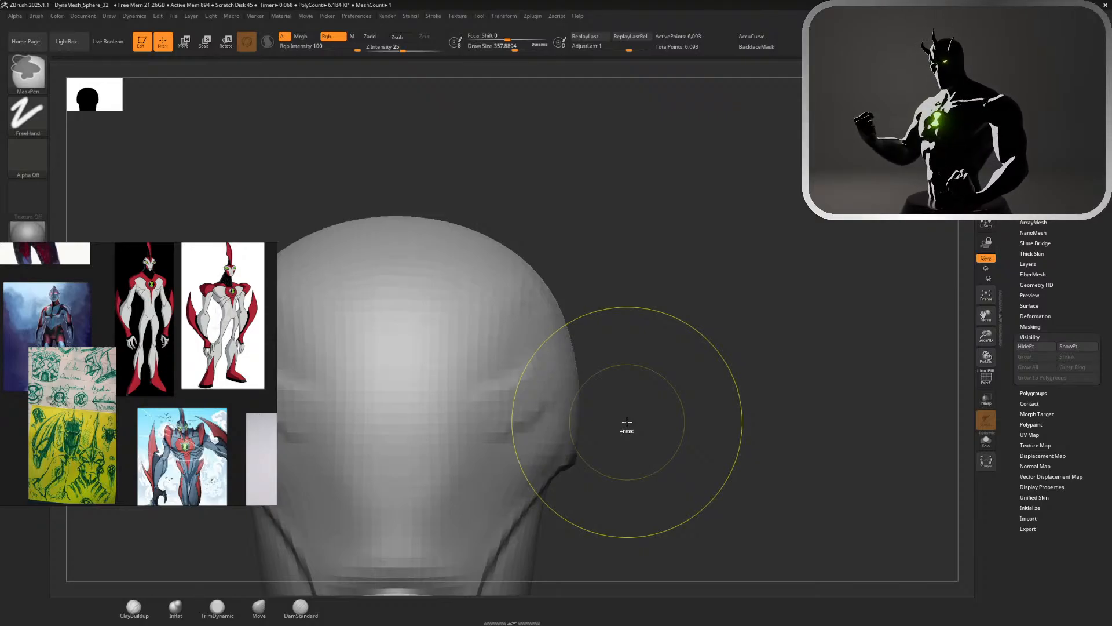
Enlarge the blue-and-red character reference and carve slanted upper eye creases with DamStandard at a draw size of about 251, accepting the undo-history removal
mouse_move(628, 420)
ctrl+right_down()
mouse_move(698, 400)
mouse_move(765, 362)
mouse_move(820, 310)
mouse_move(914, 272)
ctrl+right_up()
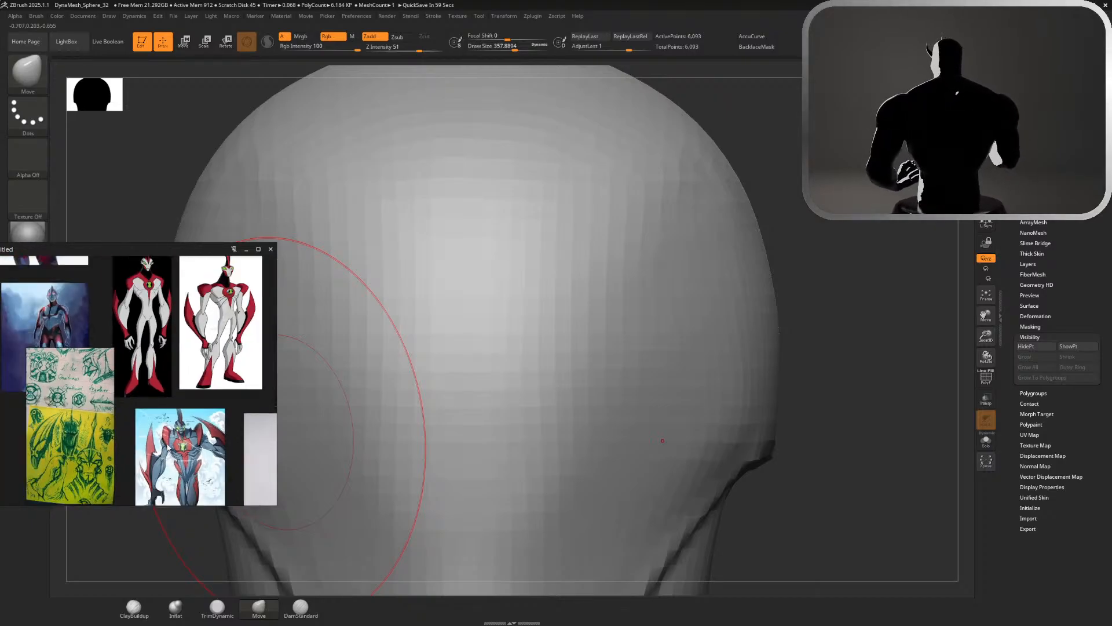
scroll(235, 412, up, 5)
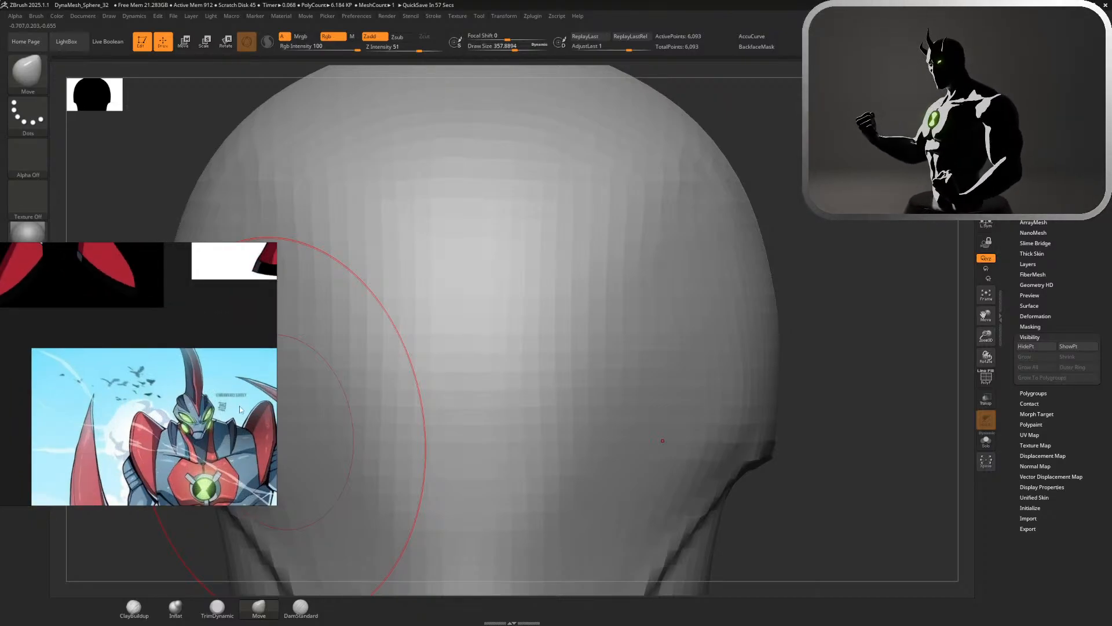
alt+drag(857, 362, 794, 311)
key(s)
click(795, 311)
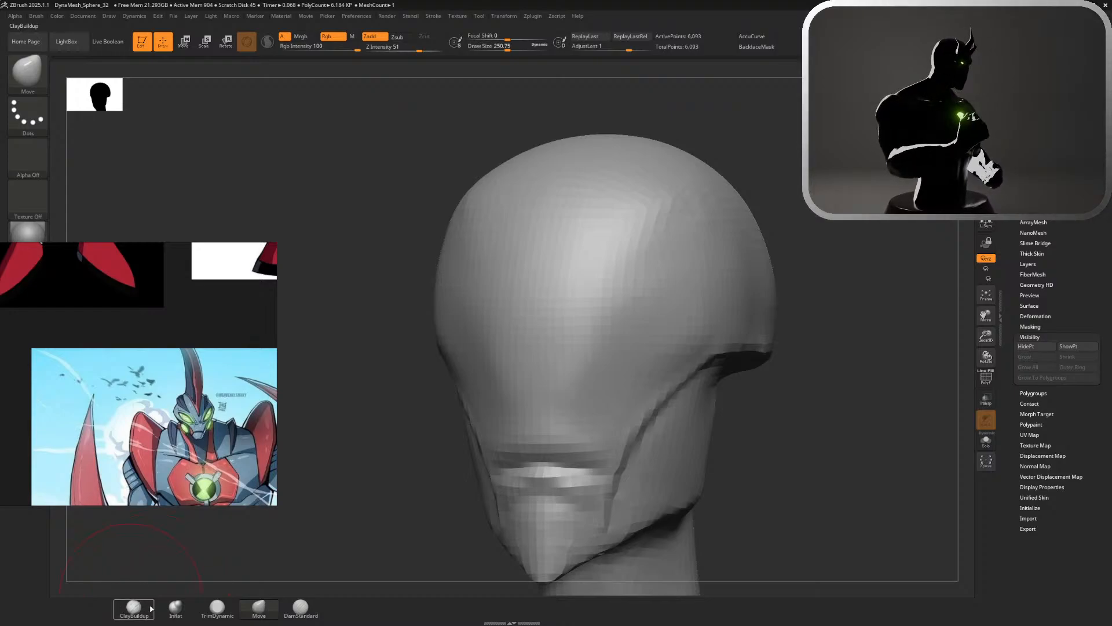
click(301, 607)
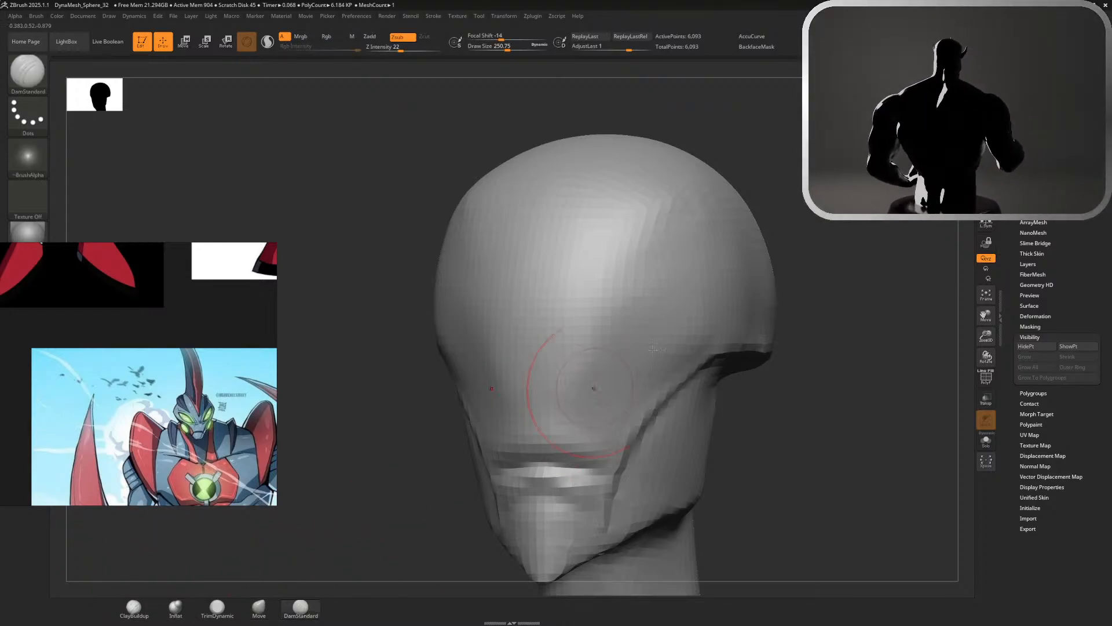
click(704, 252)
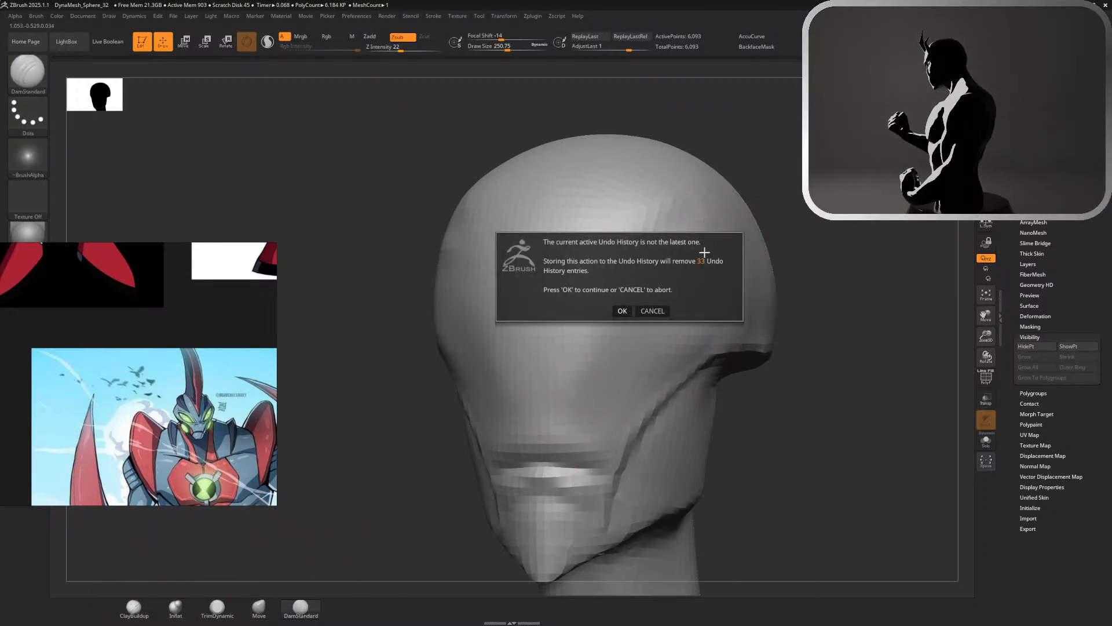
click(615, 311)
drag(720, 236, 622, 289)
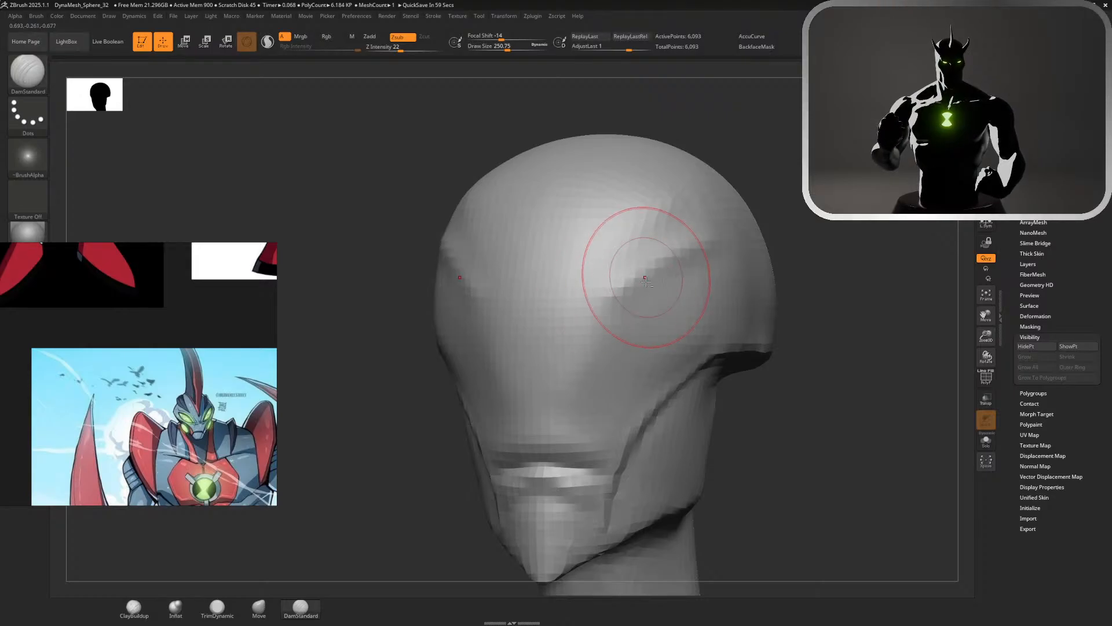
mouse_move(720, 255)
mouse_down()
mouse_move(617, 297)
mouse_move(726, 329)
mouse_up()
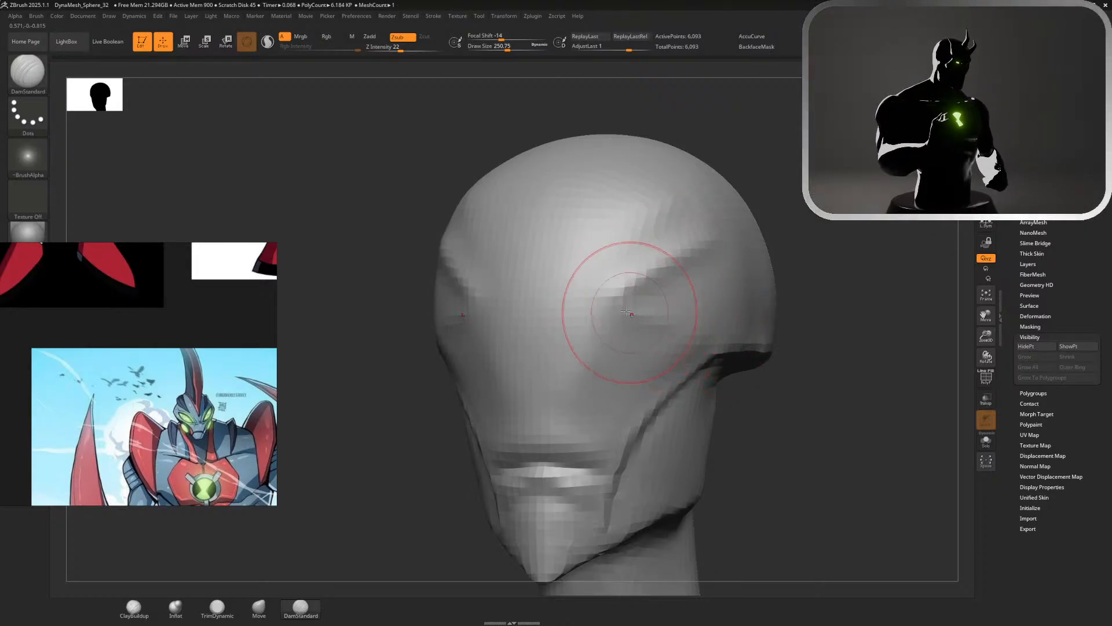
Carve the lower eye creases and extend the upper and lower creases toward the back of the head with DamStandard
drag(621, 304, 701, 325)
drag(862, 306, 779, 290)
drag(700, 325, 831, 266)
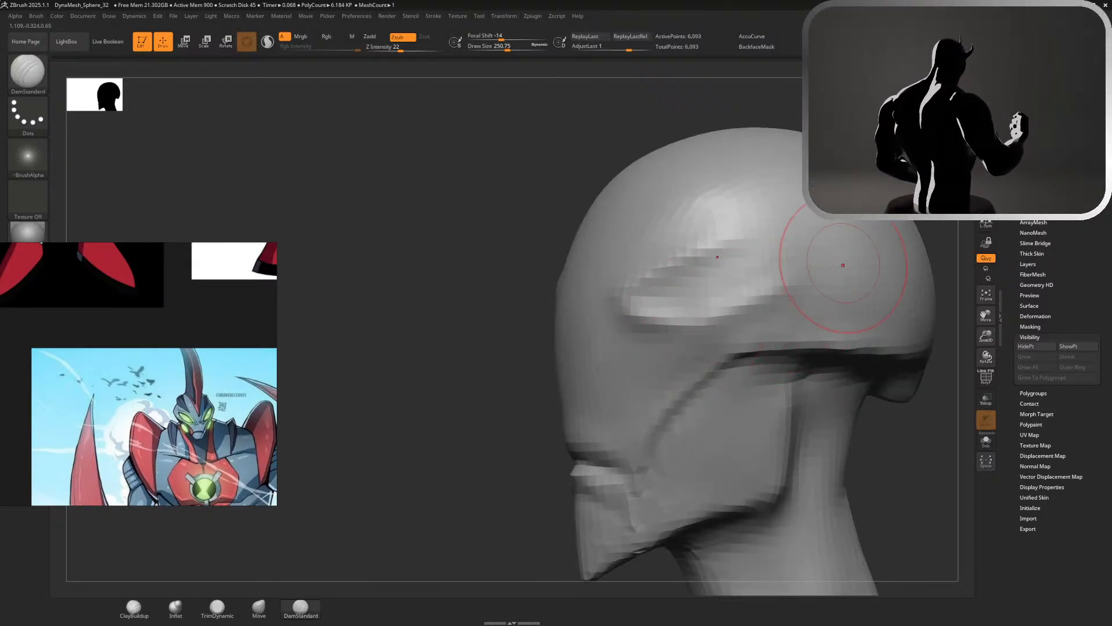
mouse_move(762, 295)
mouse_down()
mouse_move(822, 252)
mouse_move(718, 251)
mouse_up()
drag(810, 246, 715, 251)
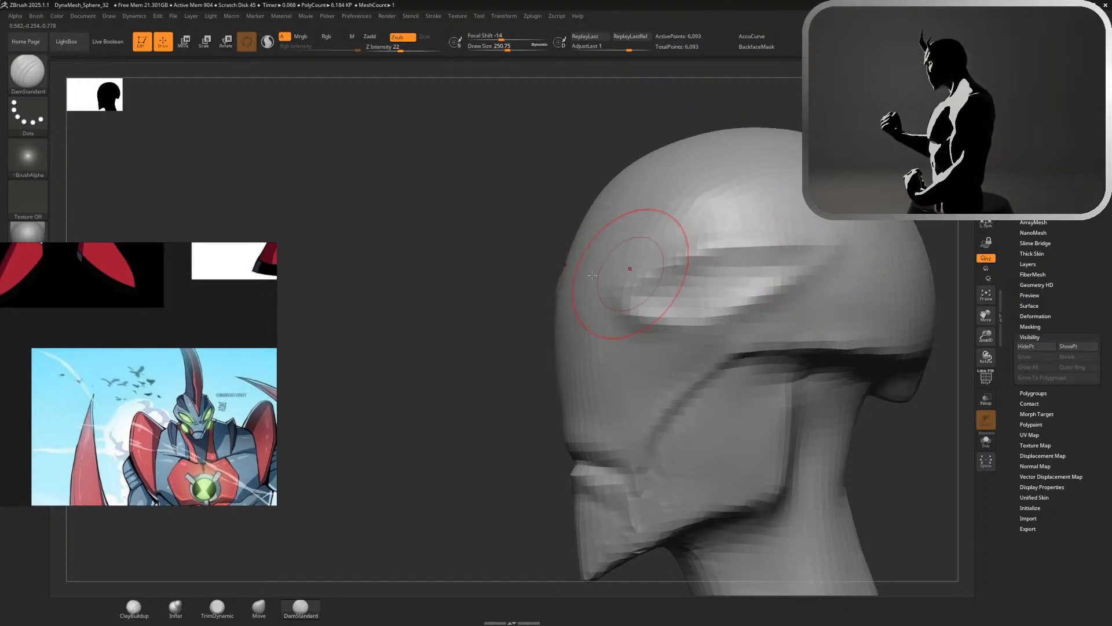
Undo the DamStandard eye creases on both sides of the head
mouse_move(400, 255)
alt+mouse_down()
mouse_move(398, 211)
mouse_move(579, 234)
alt+mouse_up()
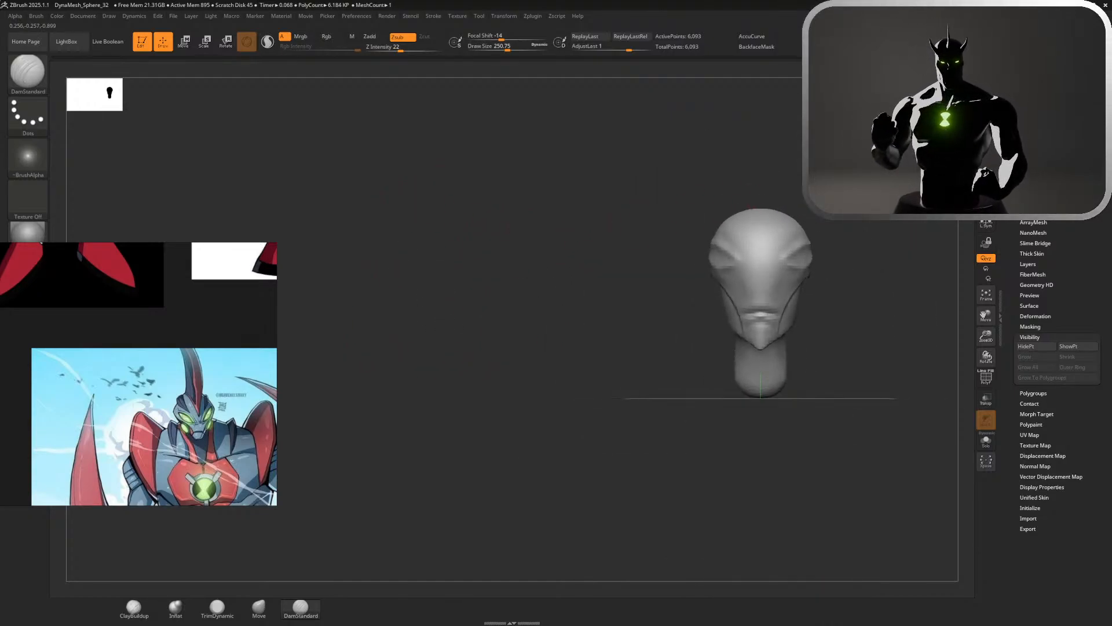
alt+drag(827, 193, 661, 235)
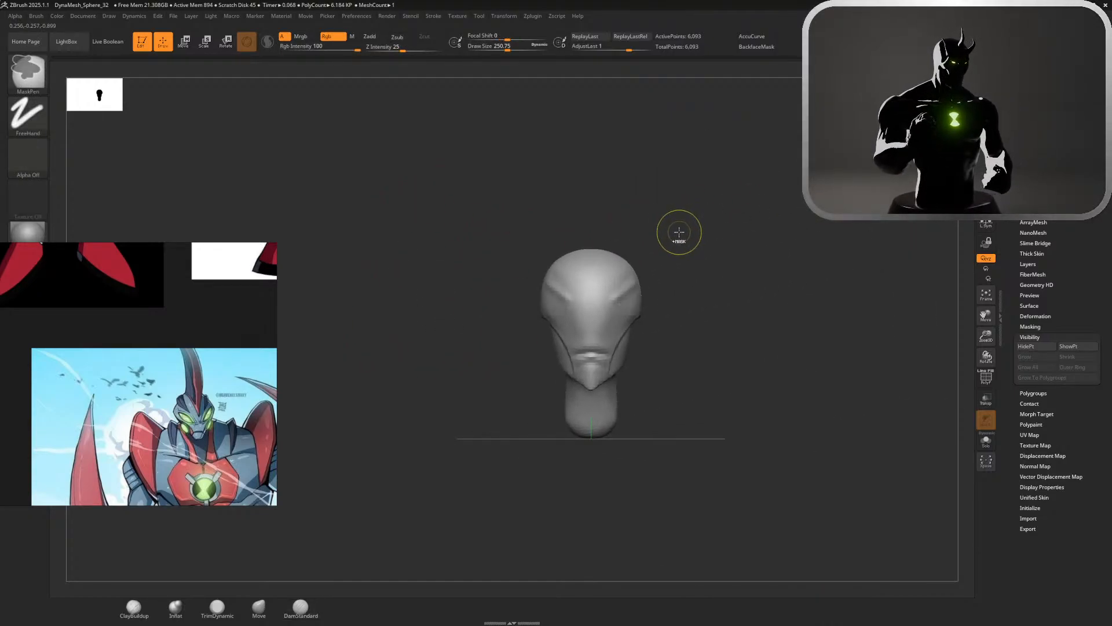
mouse_move(679, 233)
ctrl+right_down()
mouse_move(708, 246)
mouse_move(730, 290)
ctrl+right_up()
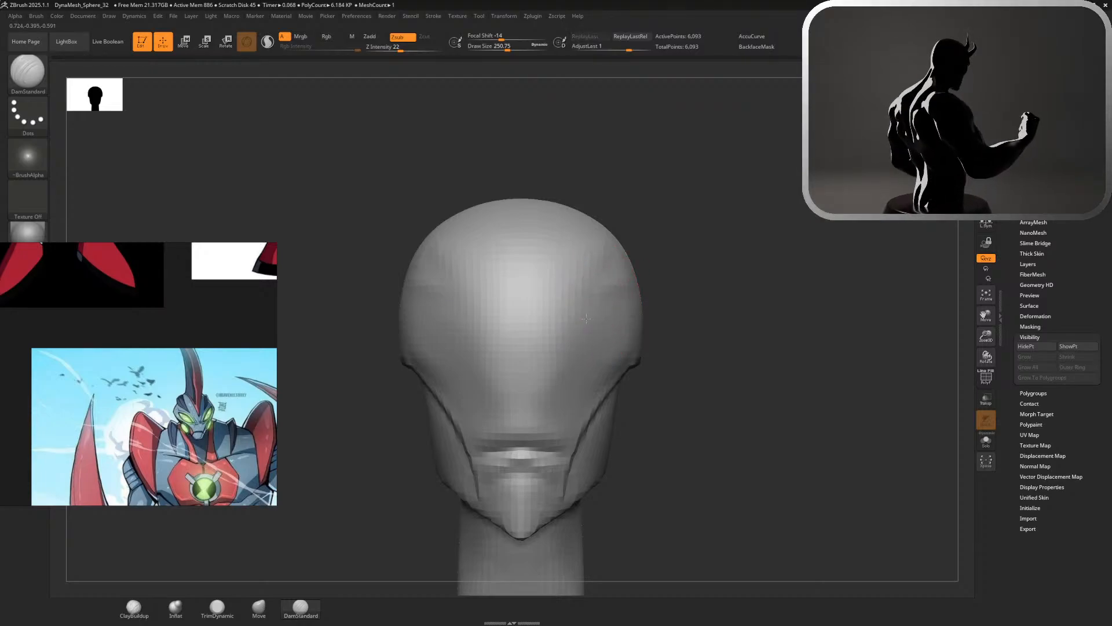
Recarve slanted eye creases from the front and side with DamStandard at a draw size of about 251
mouse_move(586, 318)
mouse_down()
mouse_move(572, 344)
mouse_move(620, 339)
mouse_up()
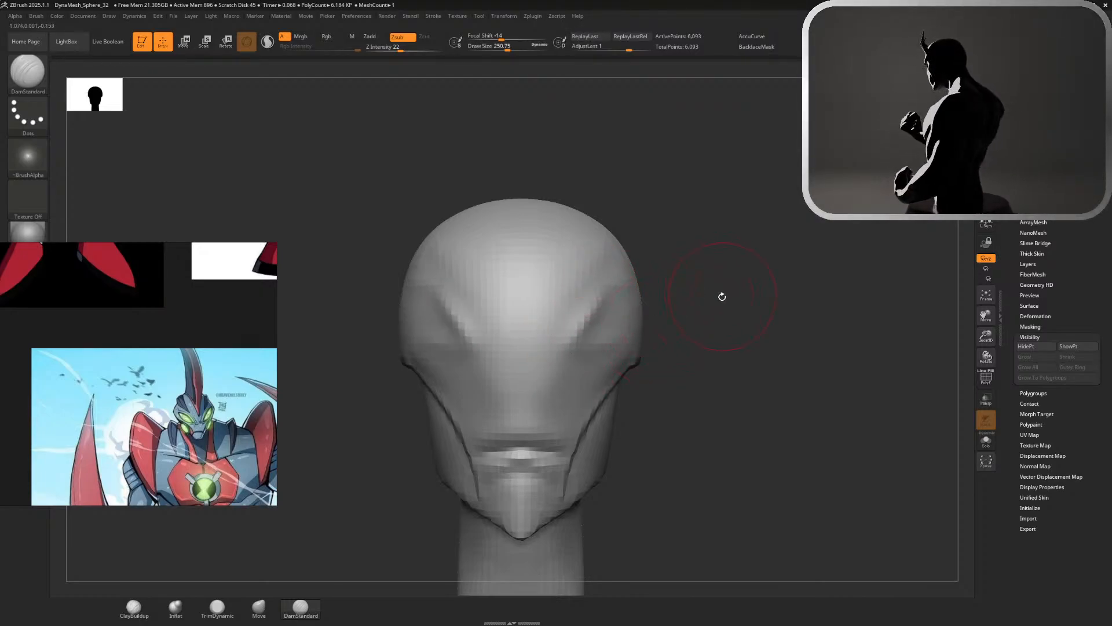
mouse_move(722, 297)
mouse_down()
mouse_move(623, 342)
mouse_move(635, 338)
mouse_up()
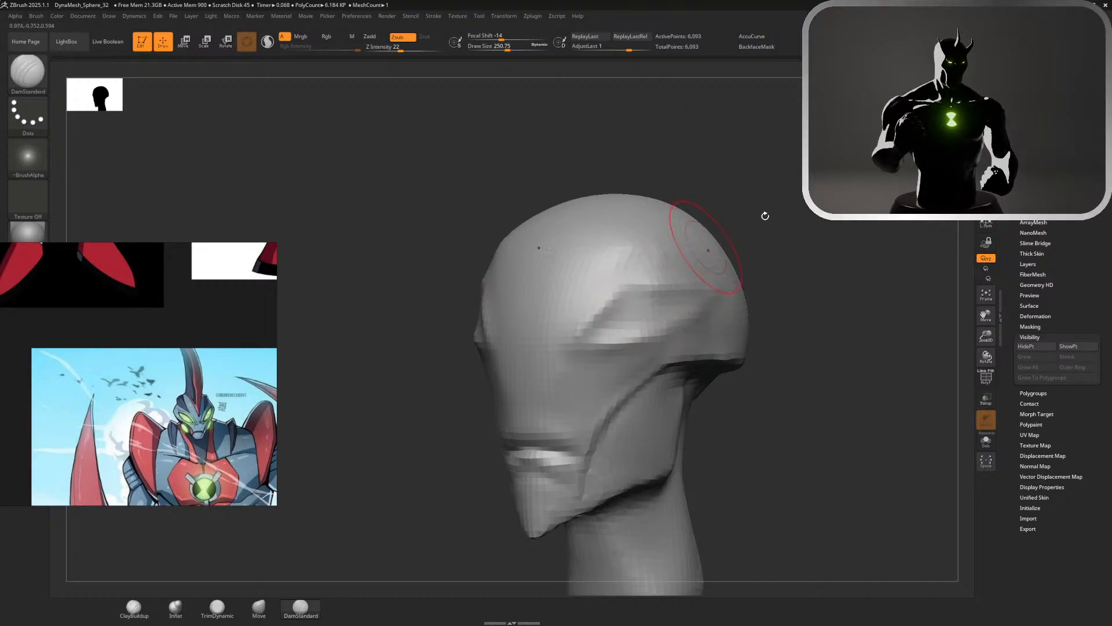
shift+drag(765, 215, 854, 230)
alt+drag(766, 324, 684, 272)
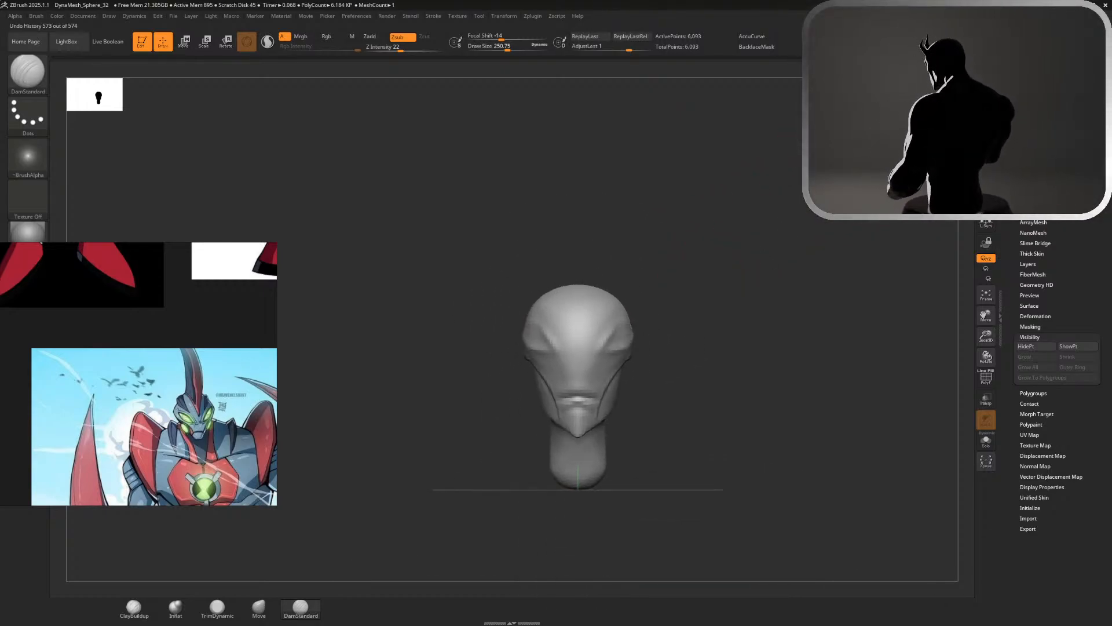
Undo the recarved eye creases
key(ctrl+z)
key(ctrl+z)
mouse_move(811, 72)
mouse_down()
mouse_move(762, 79)
mouse_move(806, 104)
mouse_move(400, 145)
mouse_move(195, 181)
mouse_move(840, 162)
mouse_up()
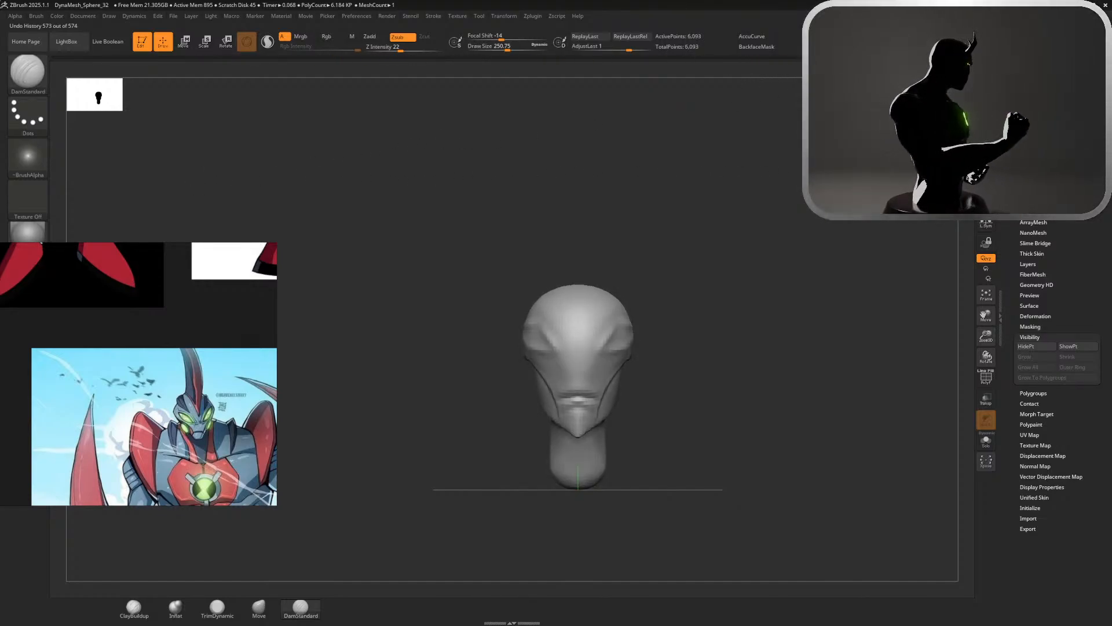
key(ctrl)
key(ctrl+z)
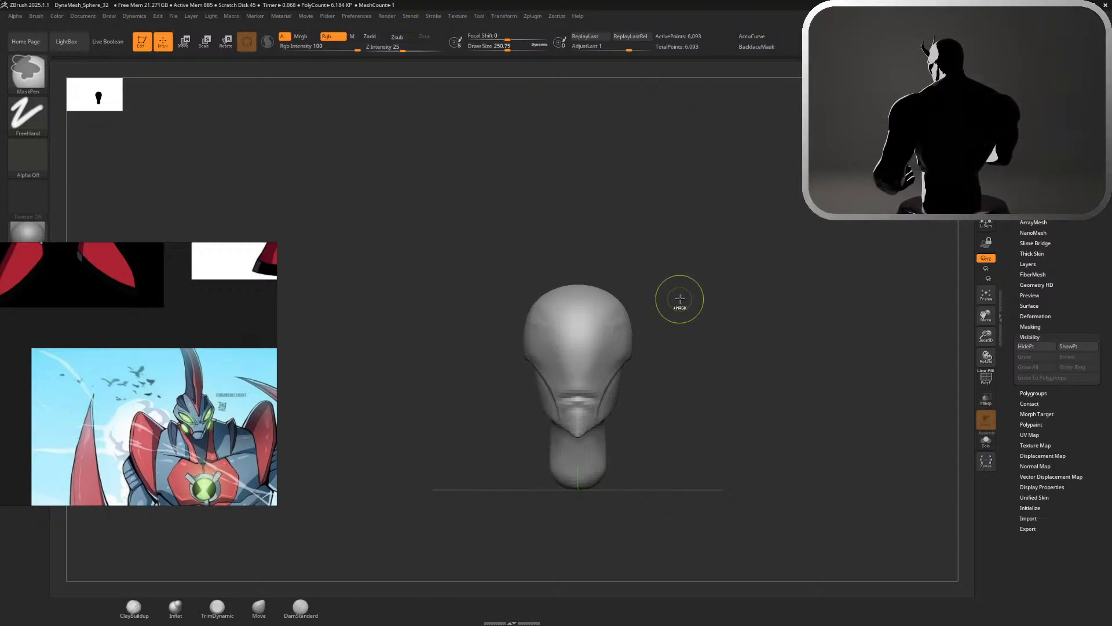
Build thin slanted ridges along the upper eye edges with ClayBuildup at a draw size of about 59, undoing and redrawing them once
alt+drag(671, 303, 720, 323)
shift+drag(564, 342, 570, 396)
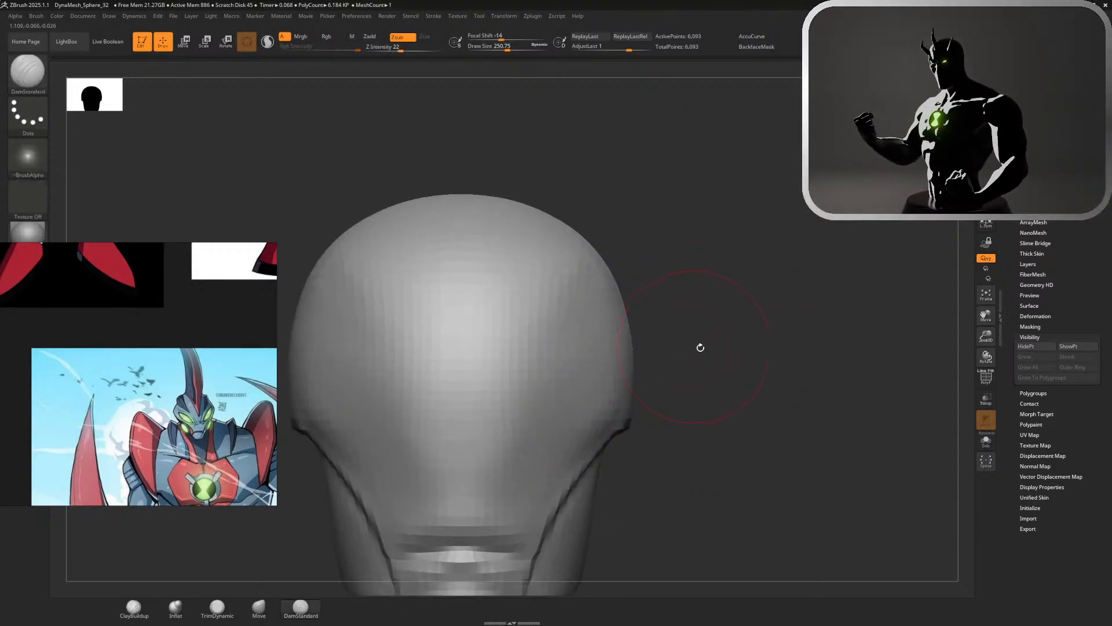
drag(700, 345, 576, 294)
click(133, 609)
key(s)
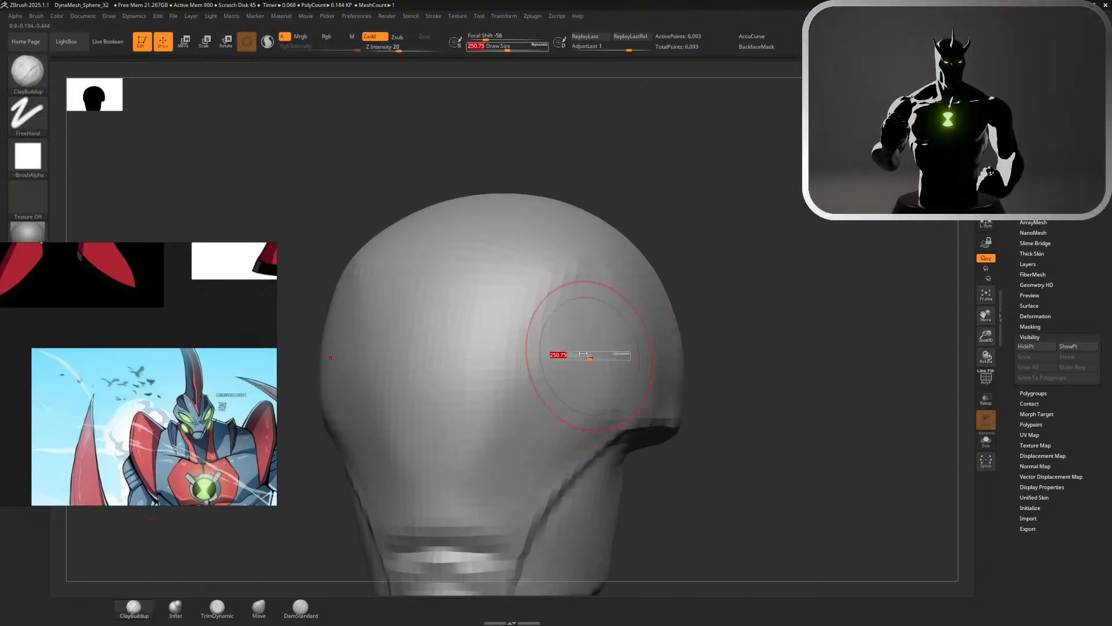
mouse_move(591, 352)
mouse_down()
mouse_move(536, 371)
mouse_move(585, 390)
mouse_up()
key(ctrl+z)
key(ctrl+z)
key(ctrl+z)
key(ctrl+z)
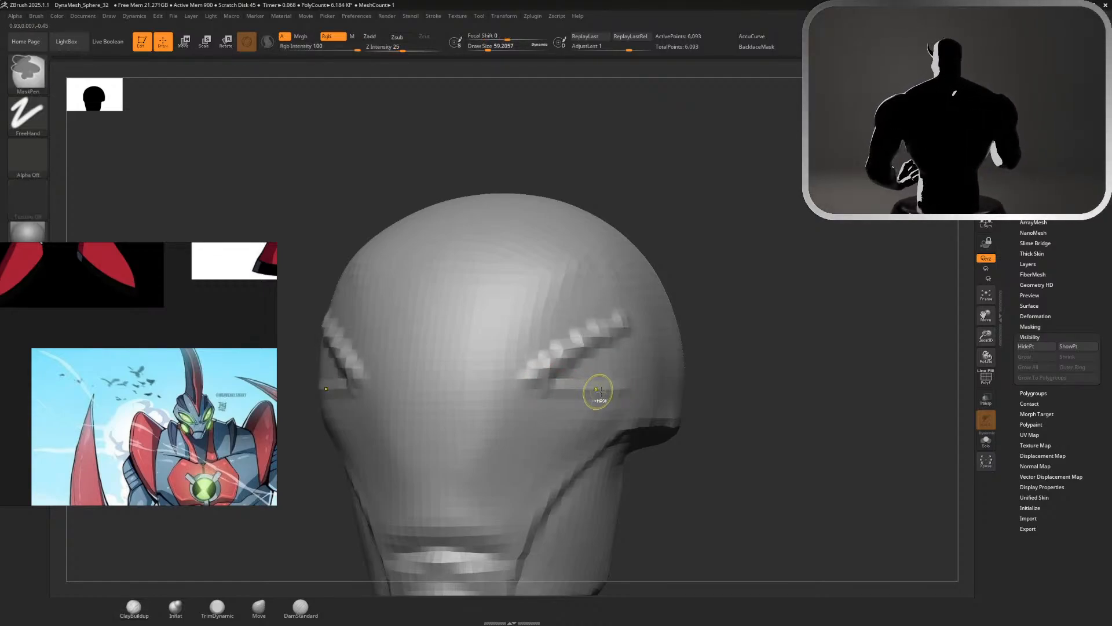
key(ctrl+shift+z)
key(ctrl+shift+z)
key(ctrl+shift+z)
key(ctrl+shift+z)
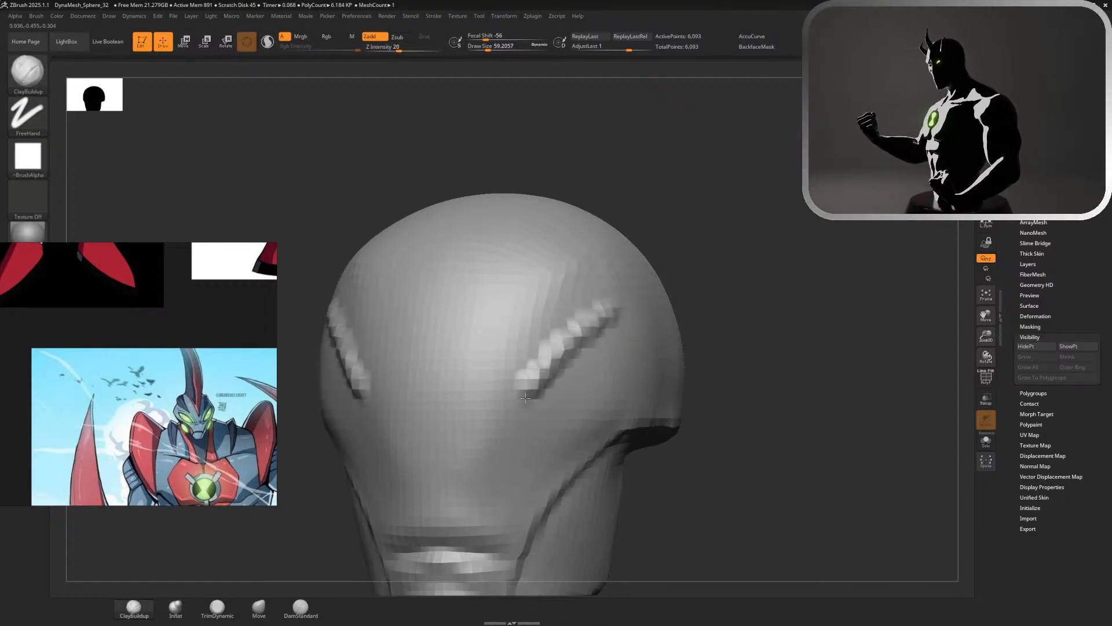
Outline the lower eye edges toward the back of the head and fill the eye shapes with ClayBuildup at a draw size of about 59
mouse_move(721, 342)
mouse_down()
mouse_move(644, 380)
mouse_move(739, 319)
mouse_up()
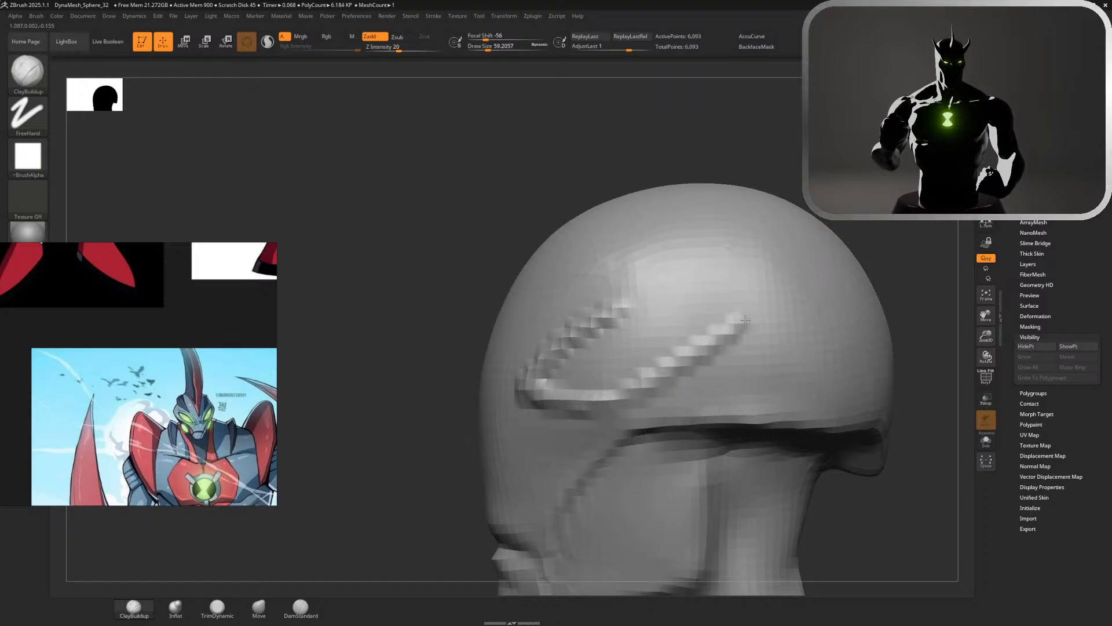
mouse_move(655, 371)
mouse_down()
mouse_move(736, 320)
mouse_move(613, 322)
mouse_move(685, 335)
mouse_move(579, 376)
mouse_move(679, 337)
mouse_move(557, 365)
mouse_move(574, 337)
mouse_move(638, 351)
mouse_move(598, 359)
mouse_move(606, 385)
mouse_up()
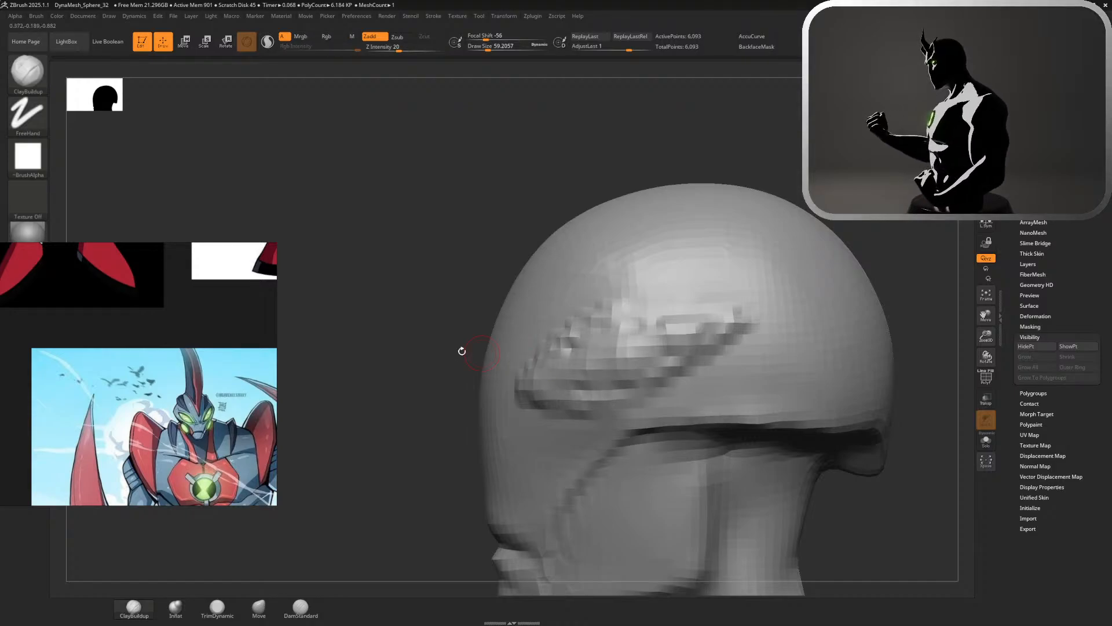
mouse_move(462, 350)
alt+mouse_down()
mouse_move(421, 266)
mouse_move(590, 273)
alt+mouse_up()
alt+drag(728, 233, 707, 269)
Switch to Move at a draw size of about 234, review the raised eye shapes, and undo them
key(s)
click(707, 269)
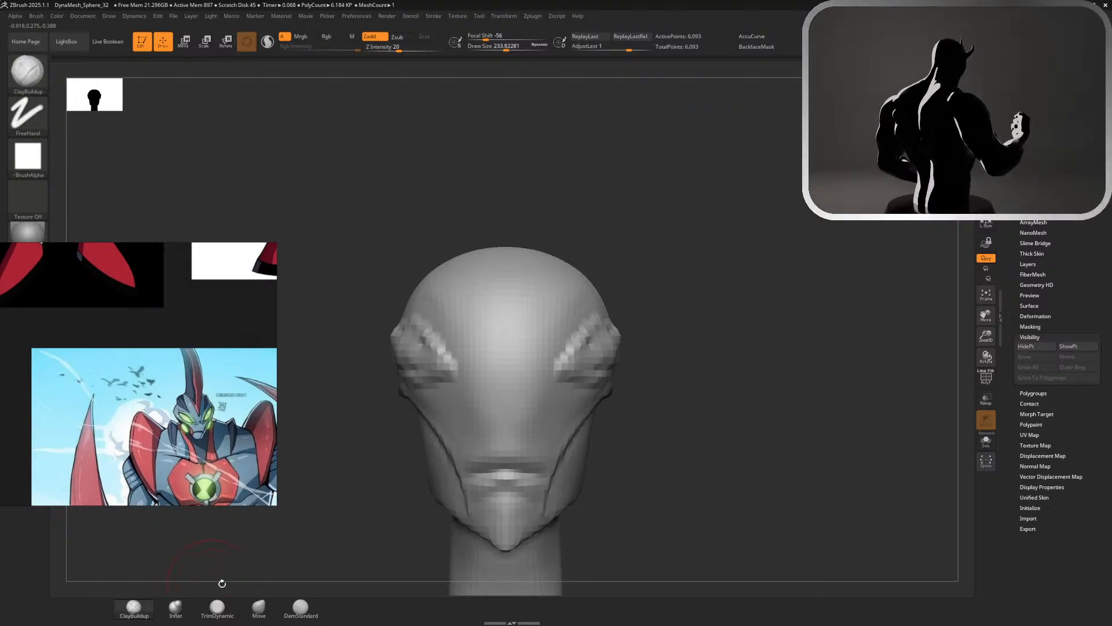
click(260, 607)
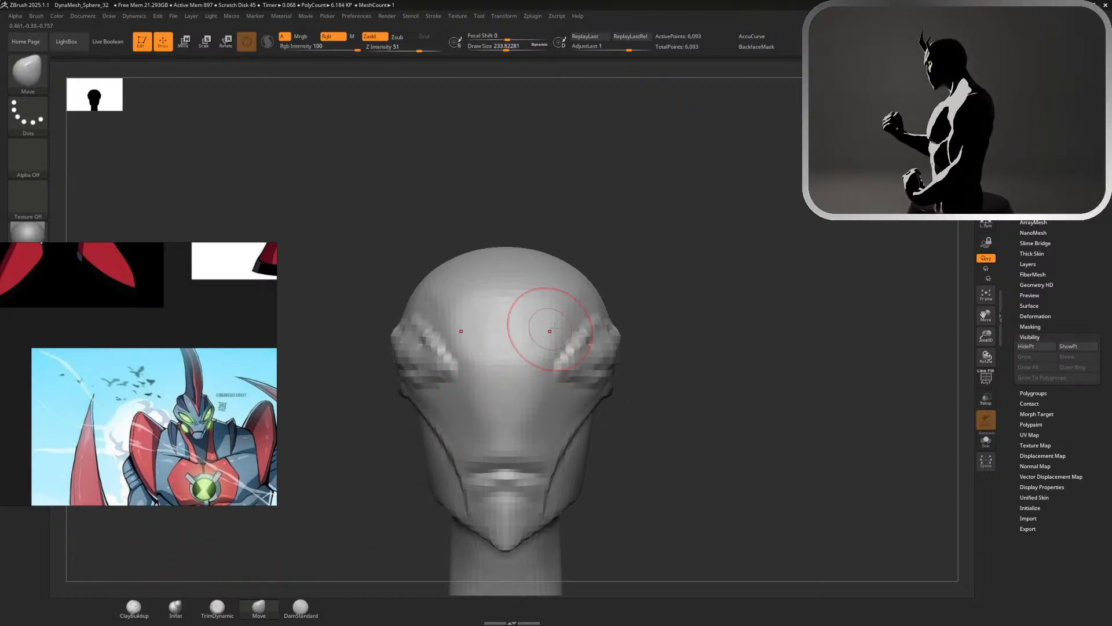
drag(705, 328, 740, 323)
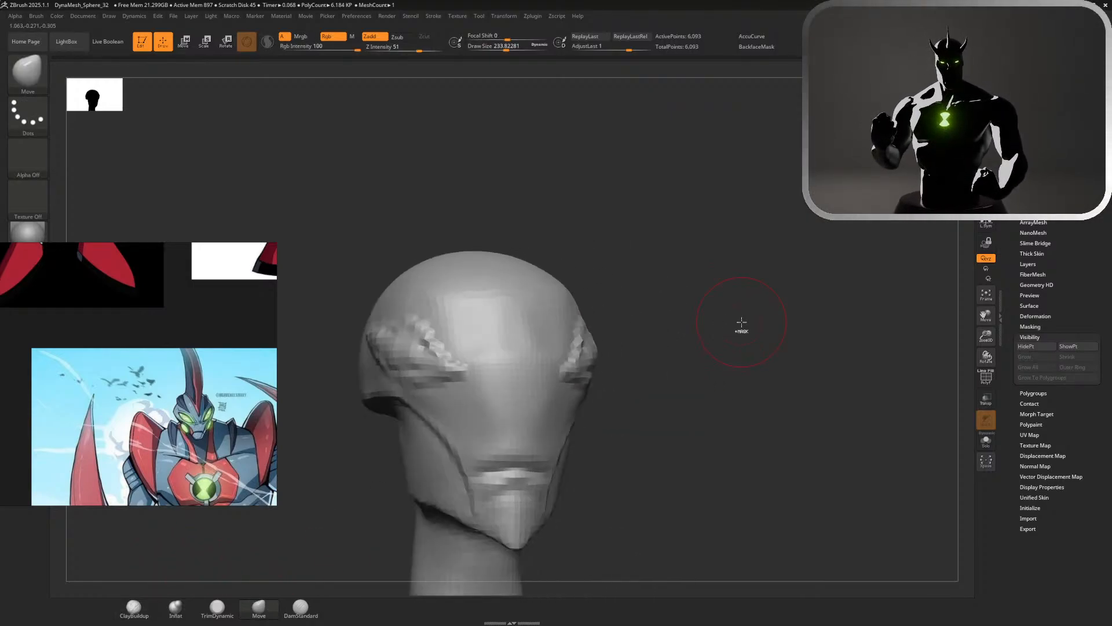
key(ctrl)
key(ctrl+z)
key(ctrl+z)
key(ctrl+z)
key(ctrl+z)
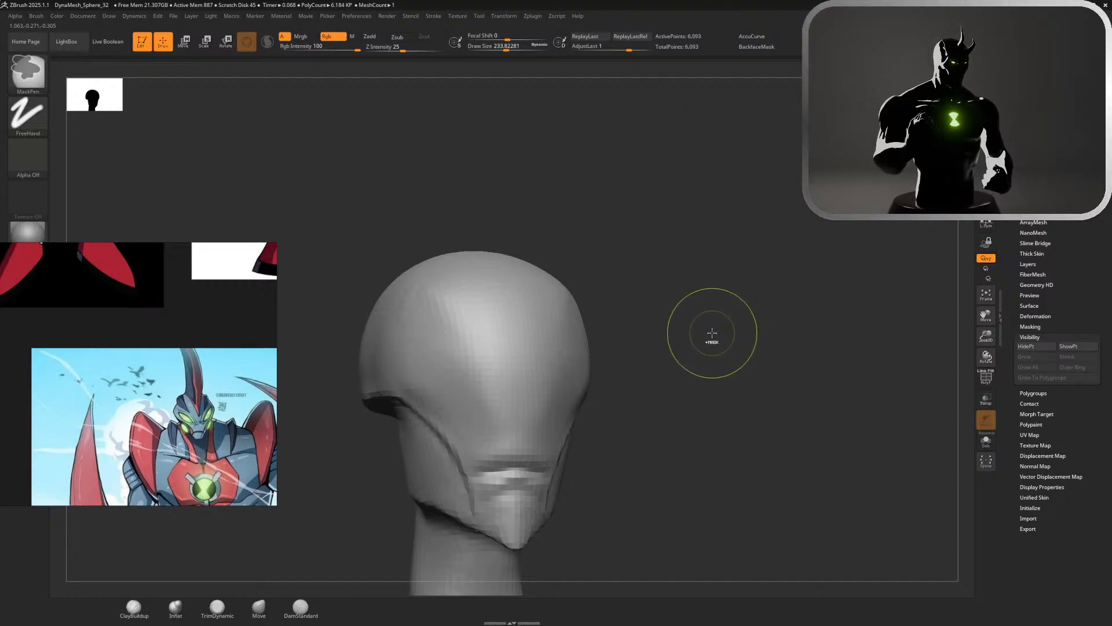
Switch to ClayBuildup, lower the draw size to about 149, and undo the test strokes on the eye areas
drag(677, 362, 632, 357)
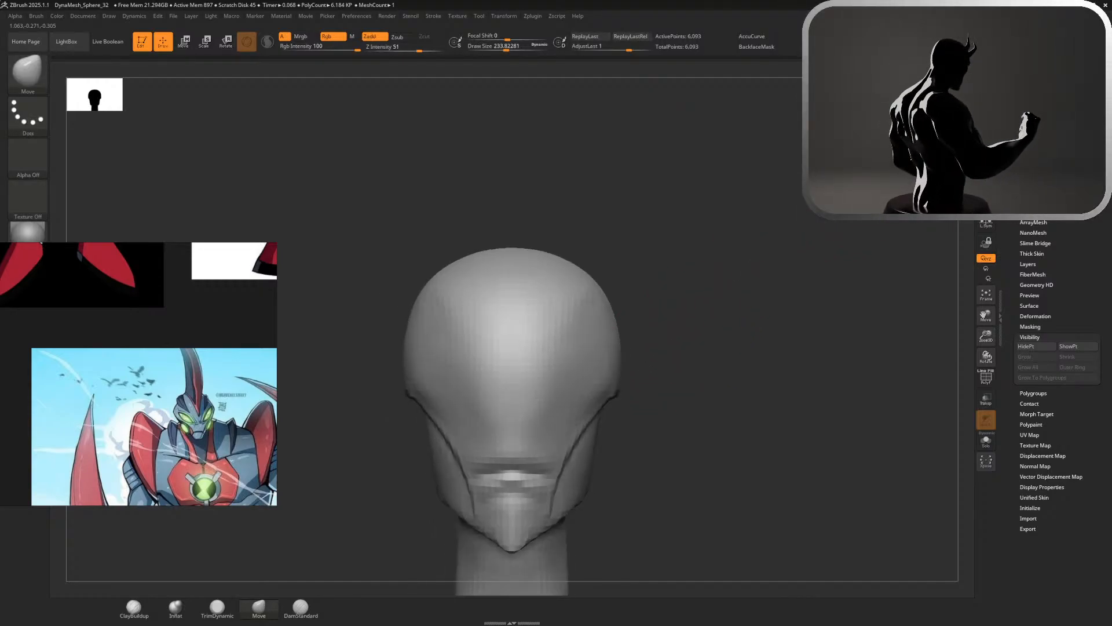
click(133, 609)
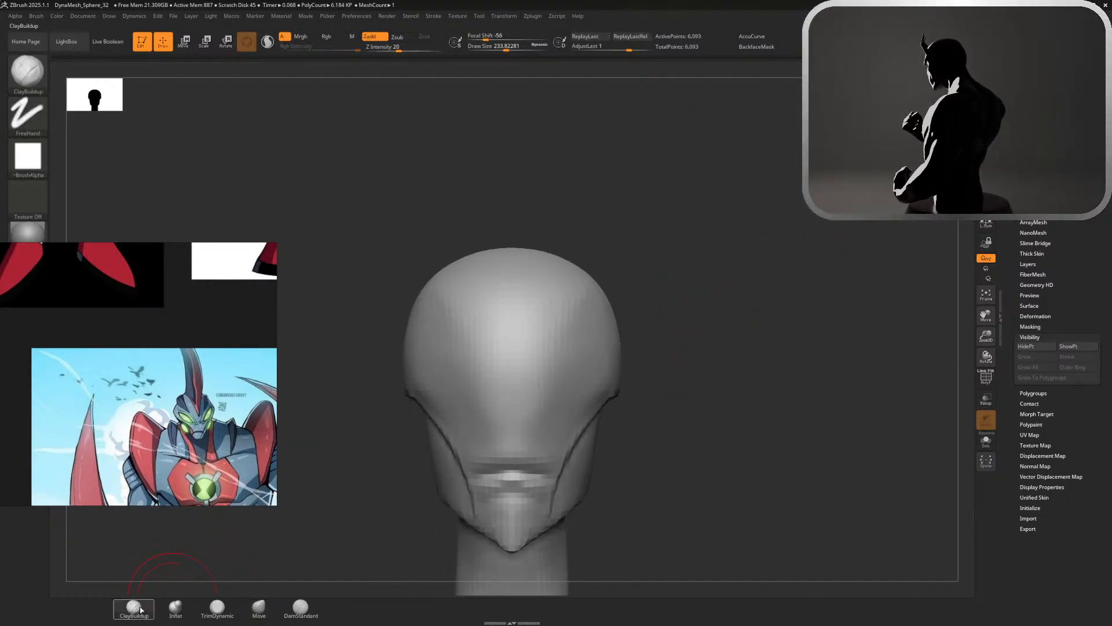
drag(573, 361, 603, 366)
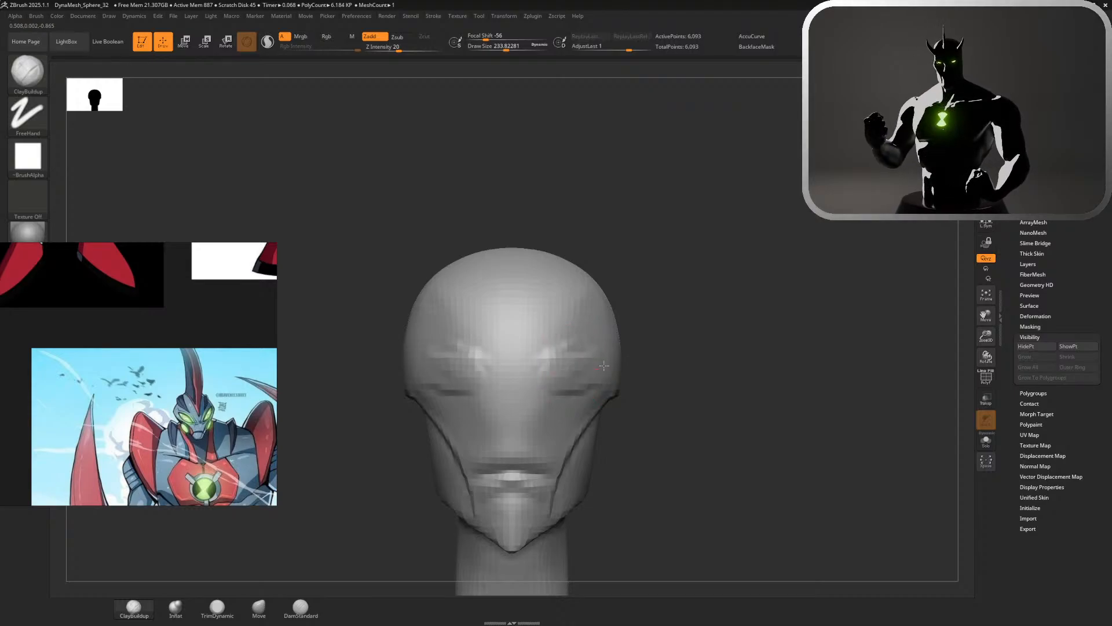
key(ctrl+z)
key(s)
drag(670, 352, 662, 352)
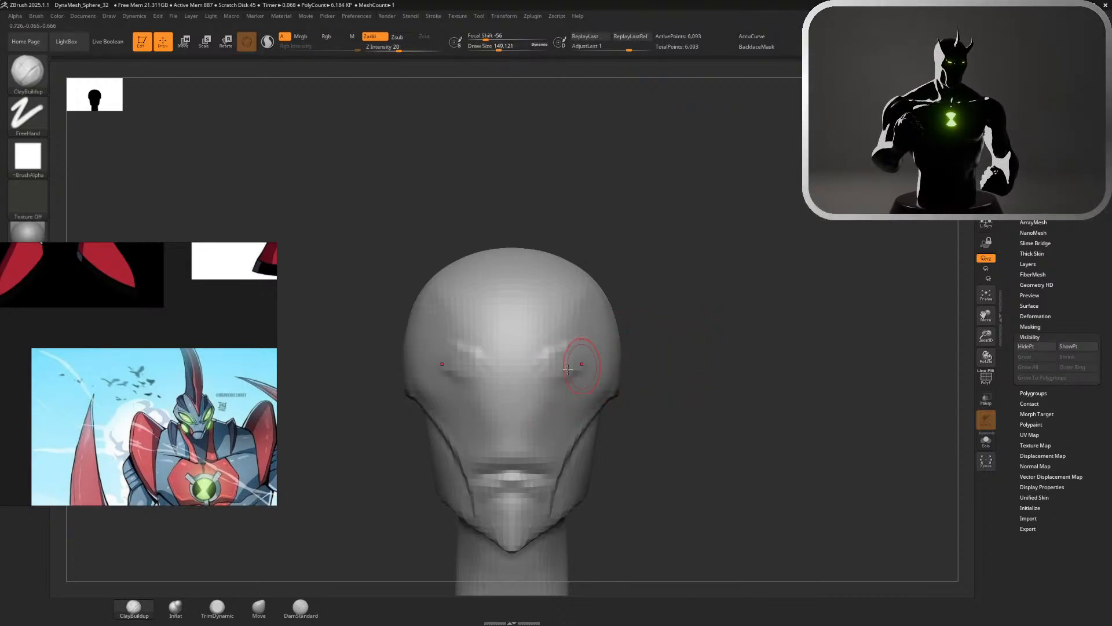
key(ctrl+z)
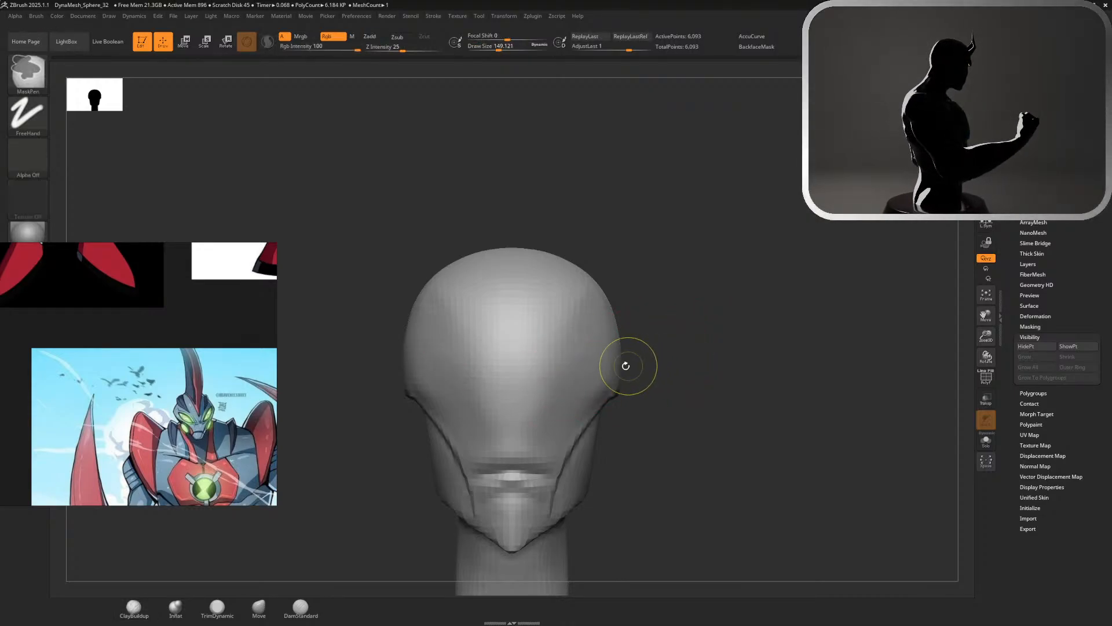
Build up raised slanted eye shapes from the front of the face toward the temples with ClayBuildup at a draw size of about 149
mouse_move(553, 376)
mouse_down()
mouse_move(626, 327)
mouse_move(663, 341)
mouse_up()
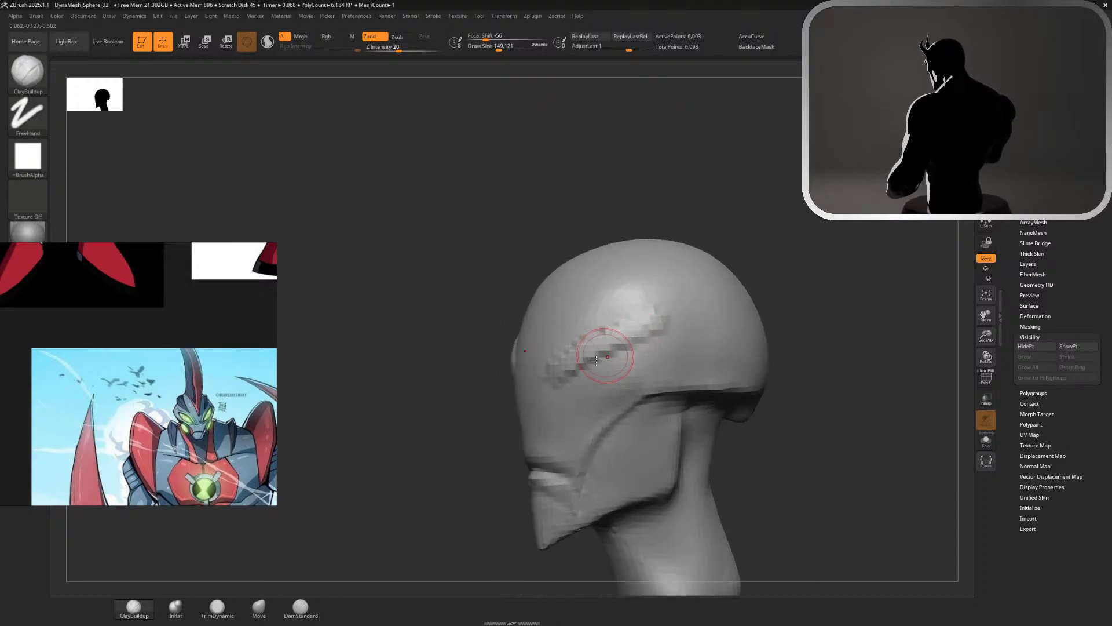
mouse_move(600, 374)
mouse_down()
mouse_move(667, 327)
mouse_move(614, 339)
mouse_move(631, 348)
mouse_up()
drag(406, 307, 582, 294)
alt+drag(774, 271, 741, 356)
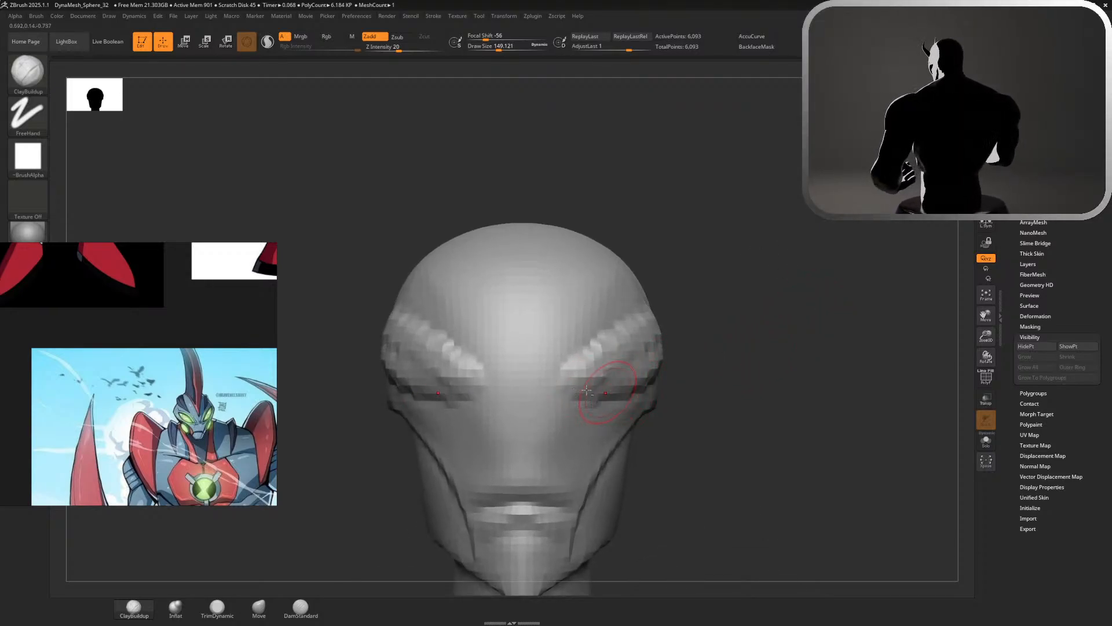
mouse_move(586, 390)
alt+mouse_down()
mouse_move(602, 380)
mouse_move(593, 363)
alt+mouse_up()
drag(730, 311, 750, 249)
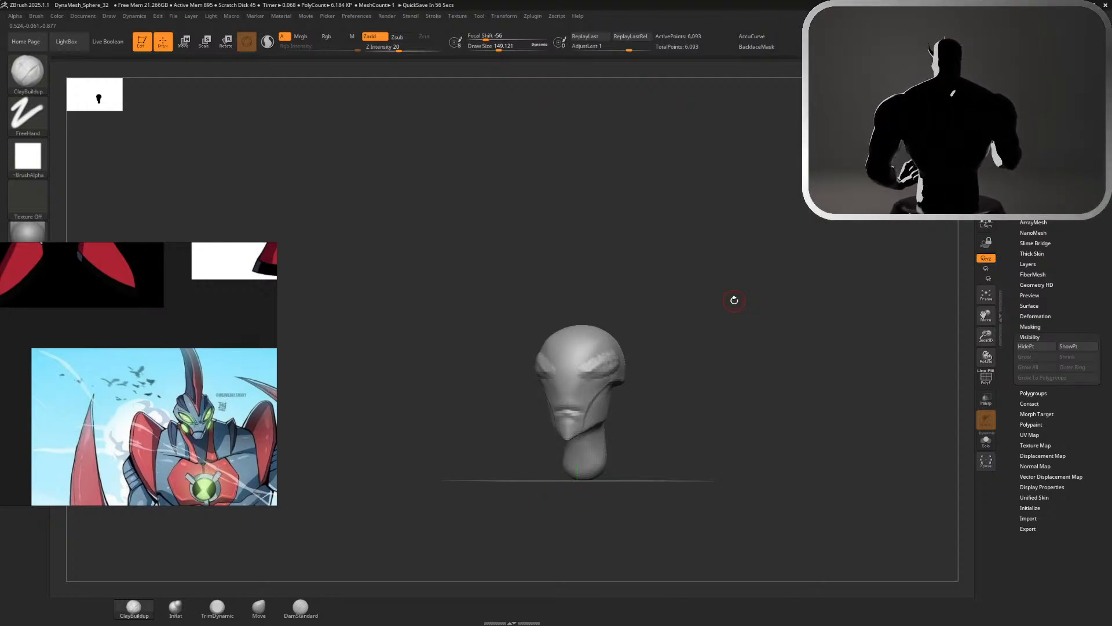
Review the eye shapes around the head and append a Sphere3D as a new subtool
click(1030, 202)
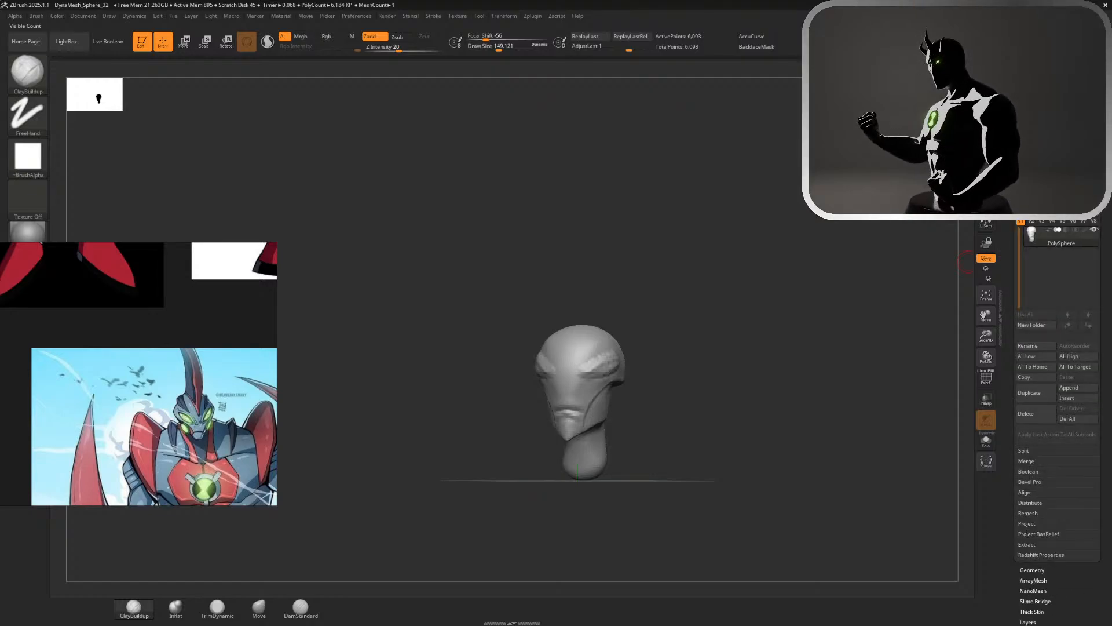
drag(717, 363, 697, 358)
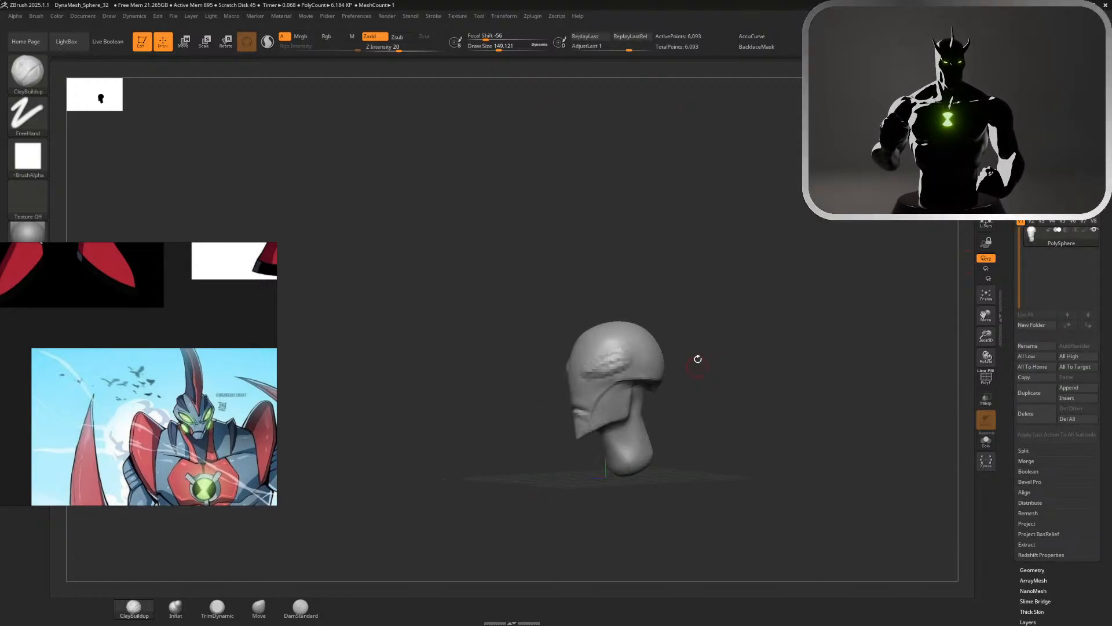
mouse_move(692, 317)
alt+mouse_down()
mouse_move(857, 392)
mouse_move(707, 307)
mouse_move(752, 326)
mouse_move(709, 361)
mouse_move(792, 307)
alt+mouse_up()
drag(725, 293, 810, 294)
ctrl+right_drag(844, 229, 755, 121)
drag(777, 145, 887, 149)
ctrl+right_drag(807, 174, 954, 353)
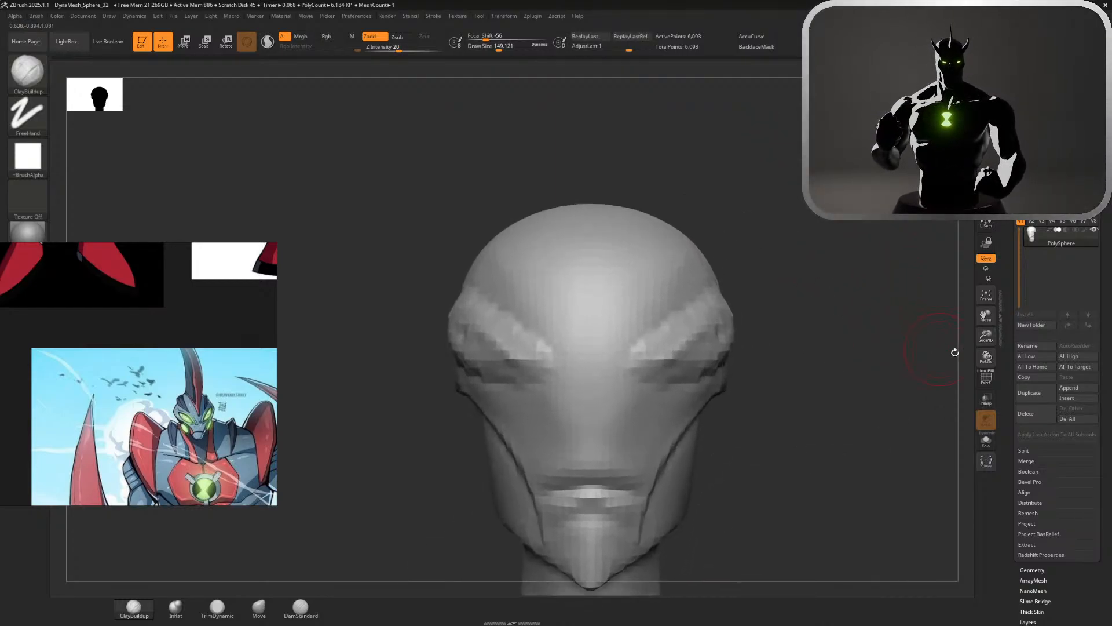
click(1071, 420)
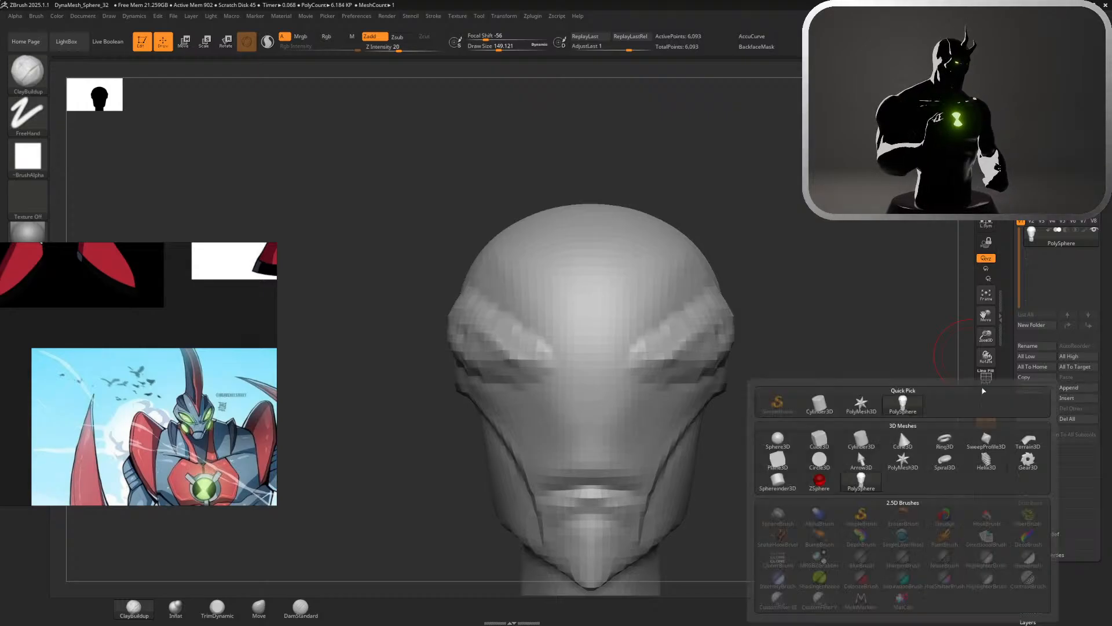
click(778, 440)
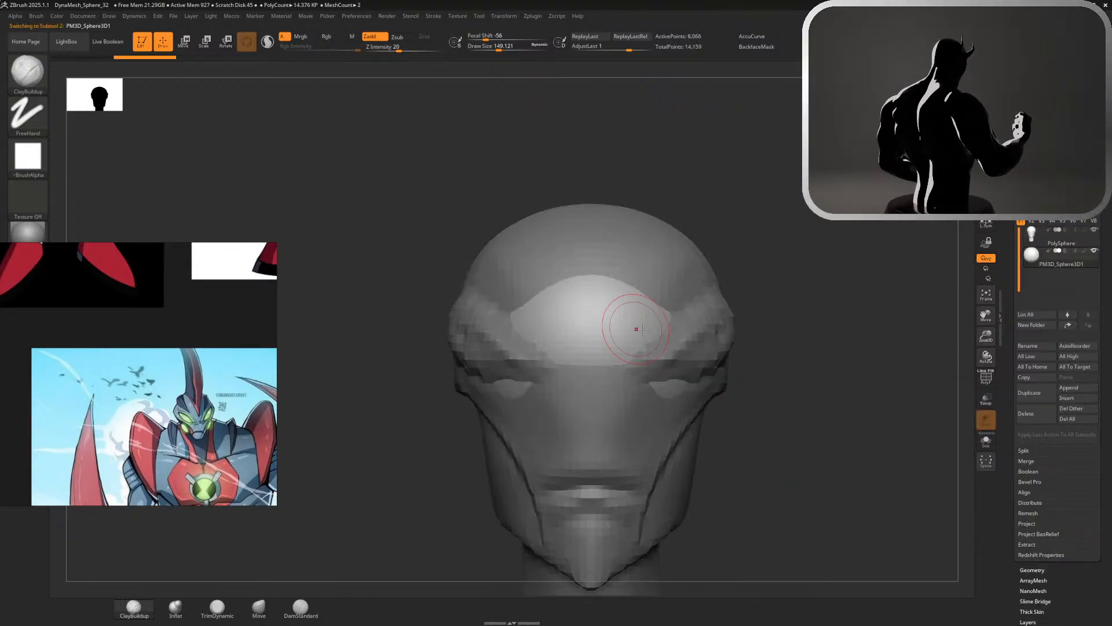
Move the appended sphere out of the head's centre to one side and forward beside the eye shape
key(w)
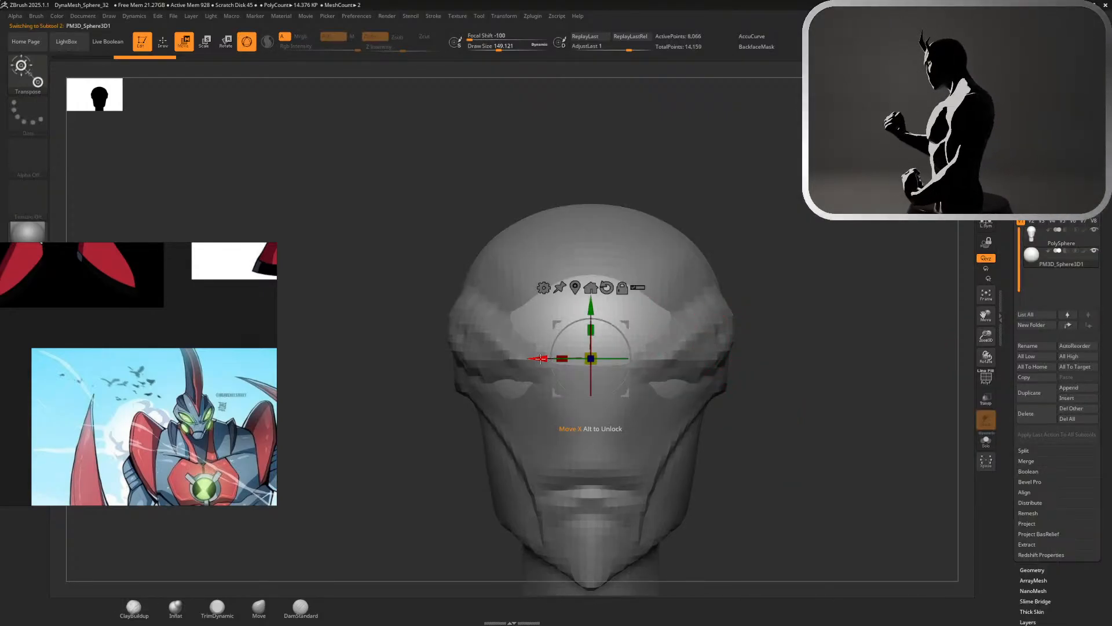
drag(540, 359, 662, 358)
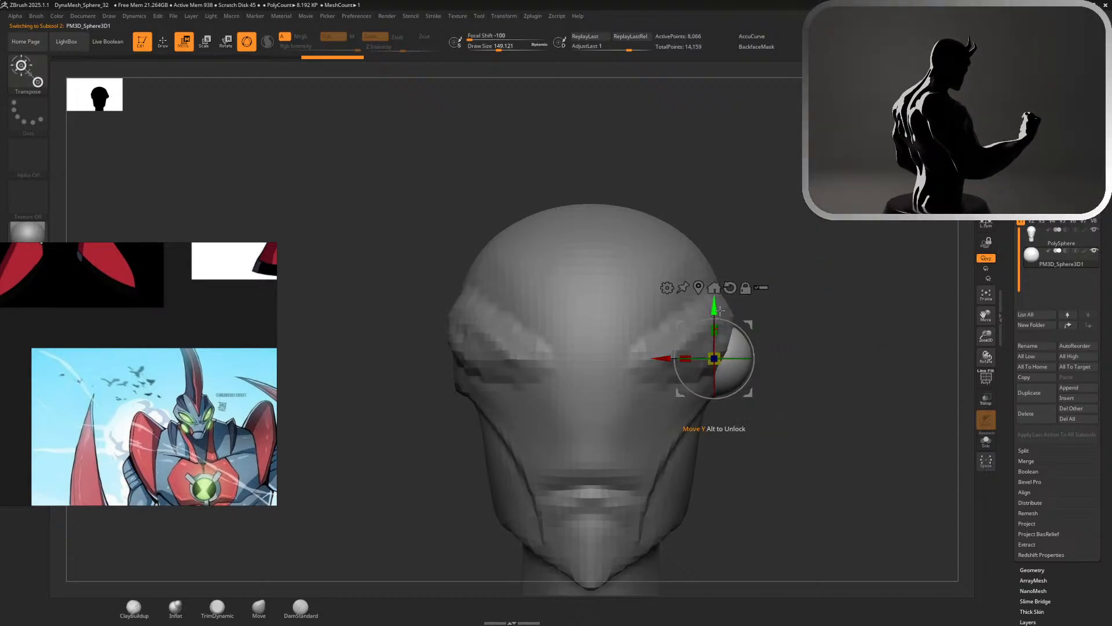
key(q)
alt+drag(776, 348, 779, 273)
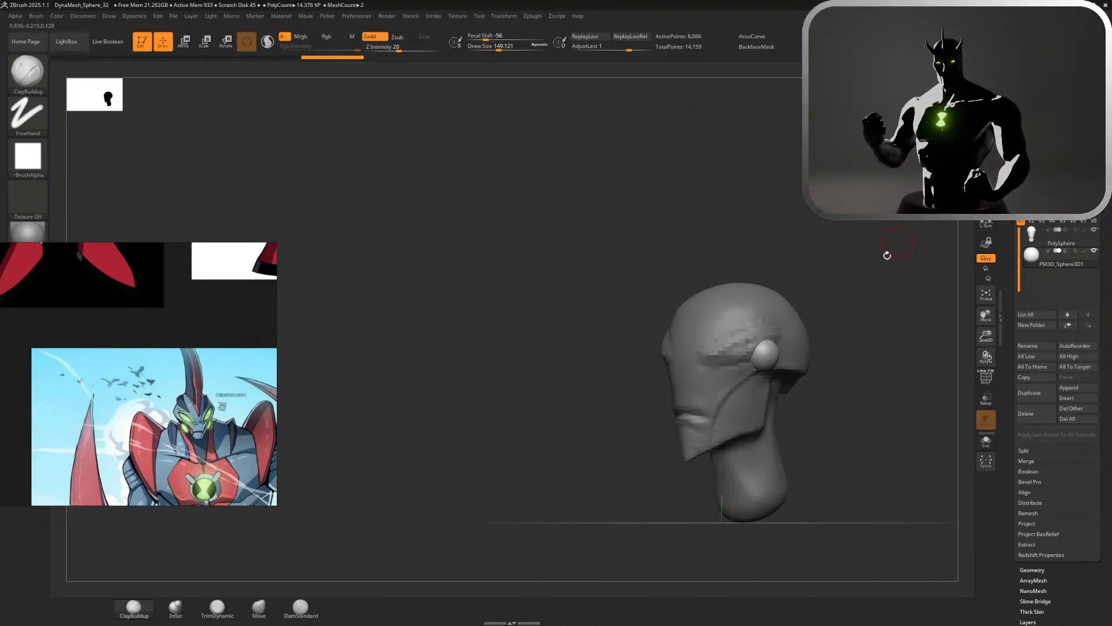
key(w)
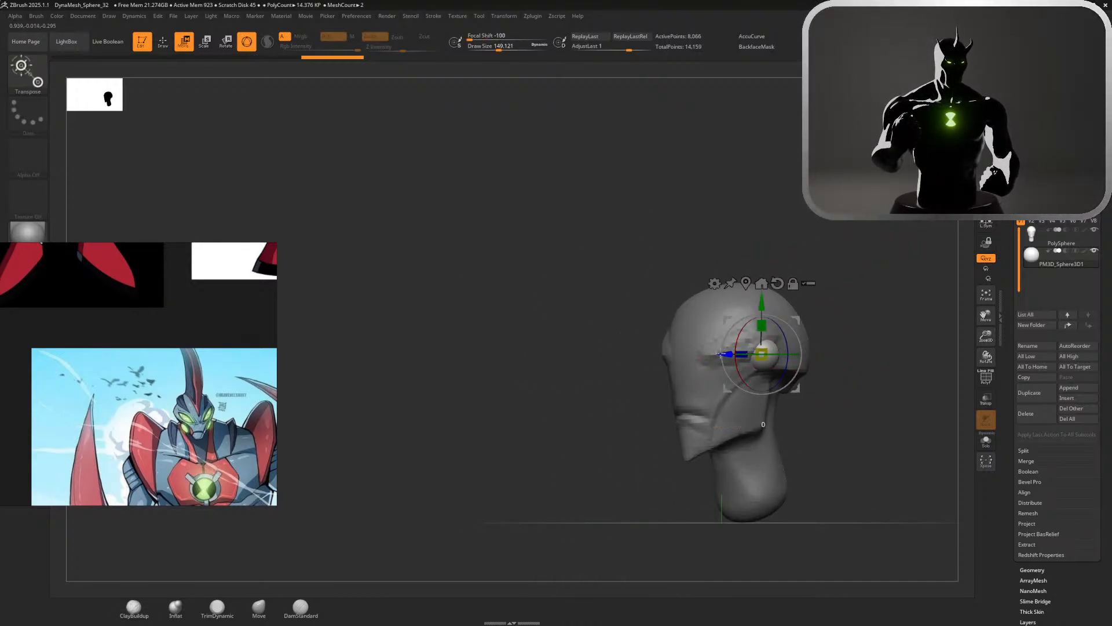
drag(737, 353, 685, 353)
drag(572, 308, 619, 305)
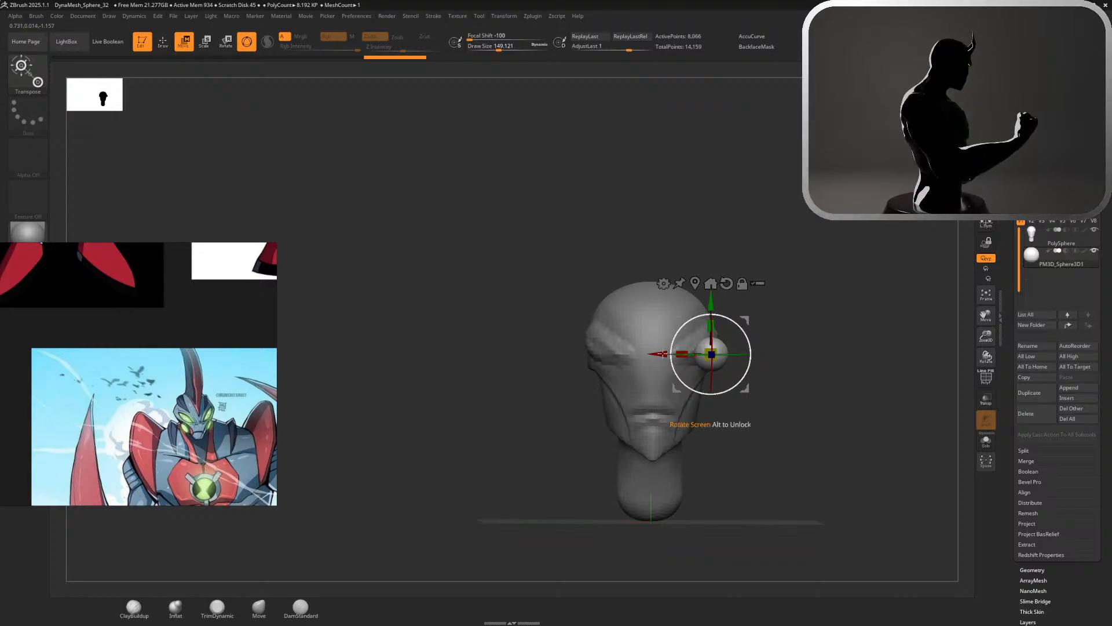
mouse_move(776, 276)
mouse_down()
mouse_move(757, 254)
mouse_move(779, 255)
mouse_up()
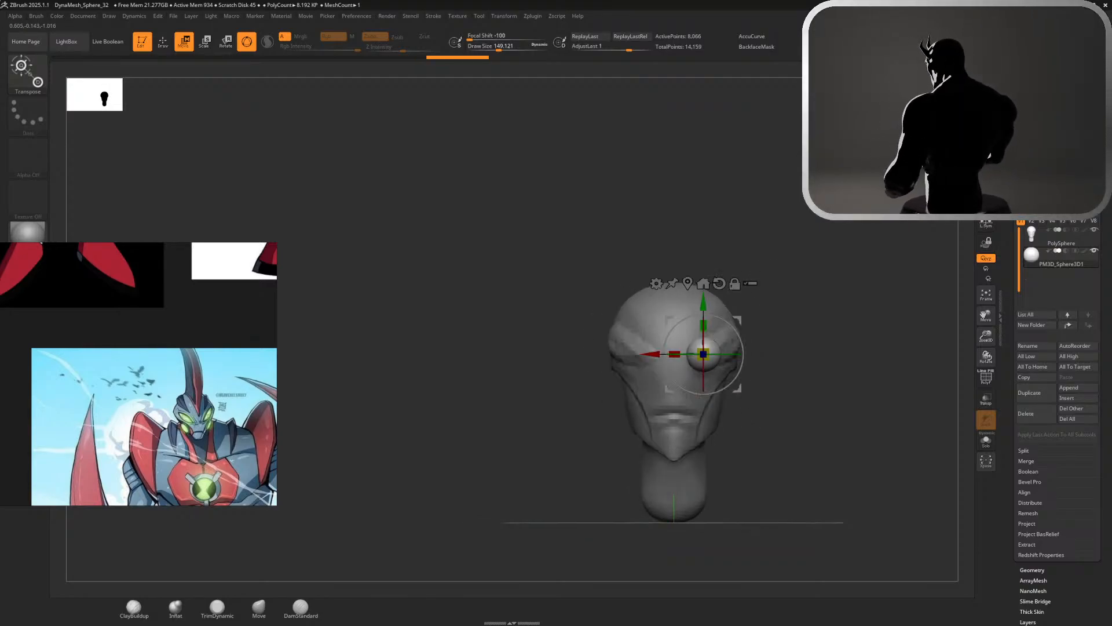
drag(654, 353, 681, 353)
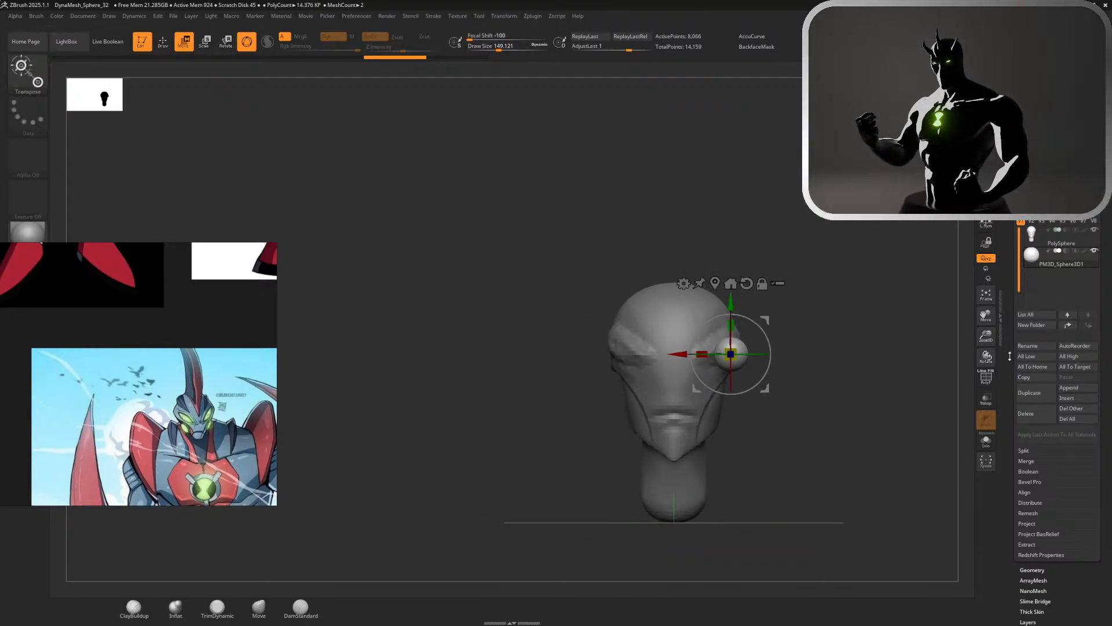
Open the sphere's geometry settings and remesh it at a low resolution with DynaMesh
scroll(1022, 307, down, 5)
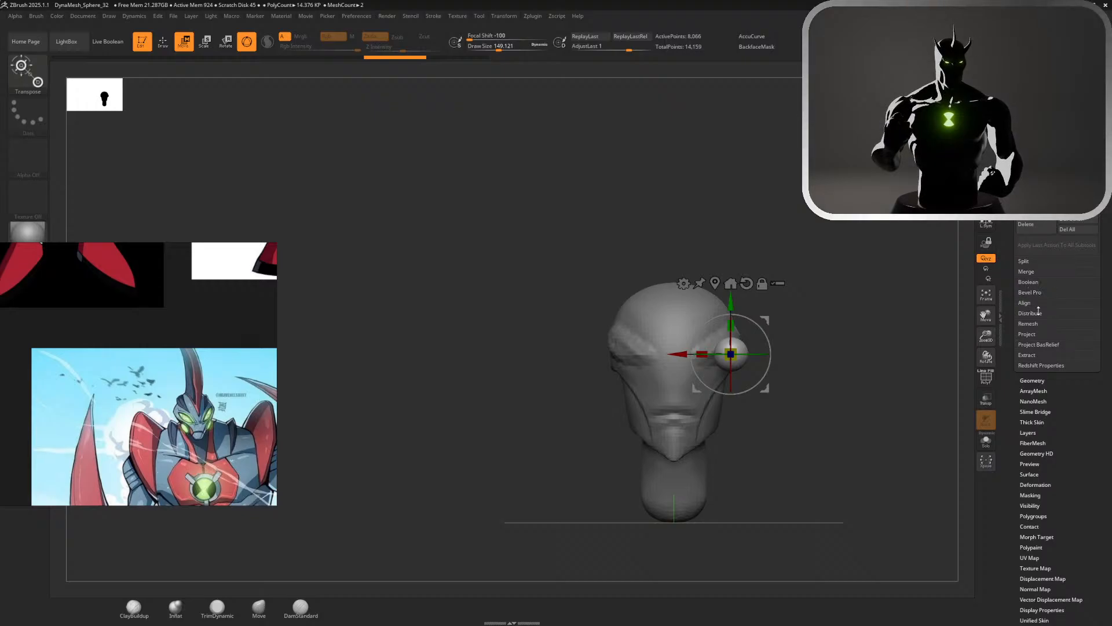
click(1033, 380)
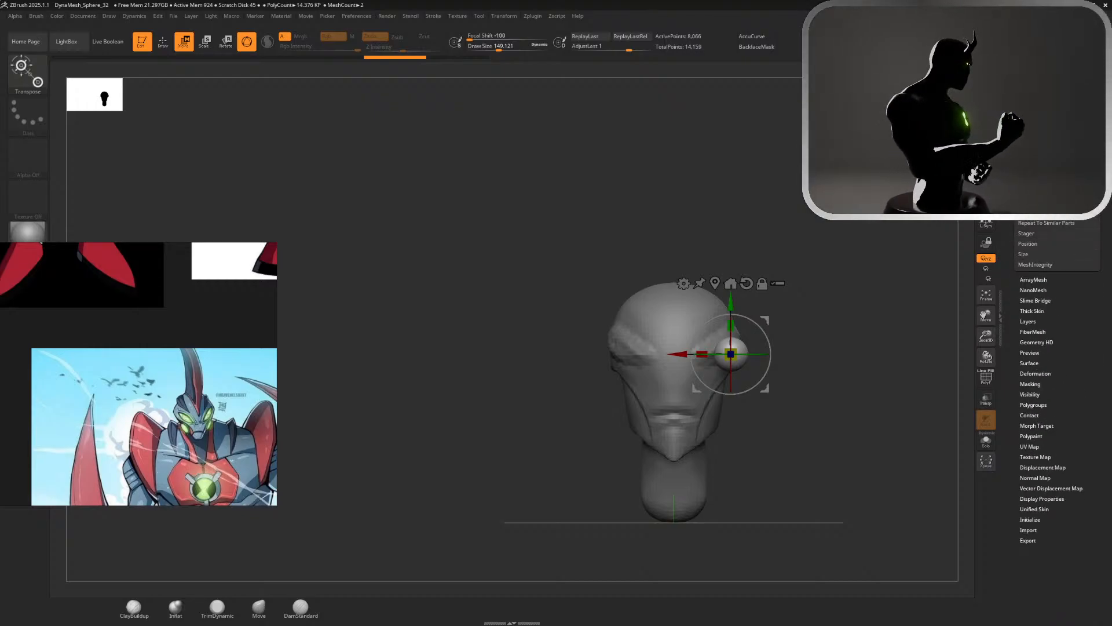
scroll(1043, 348, up, 2)
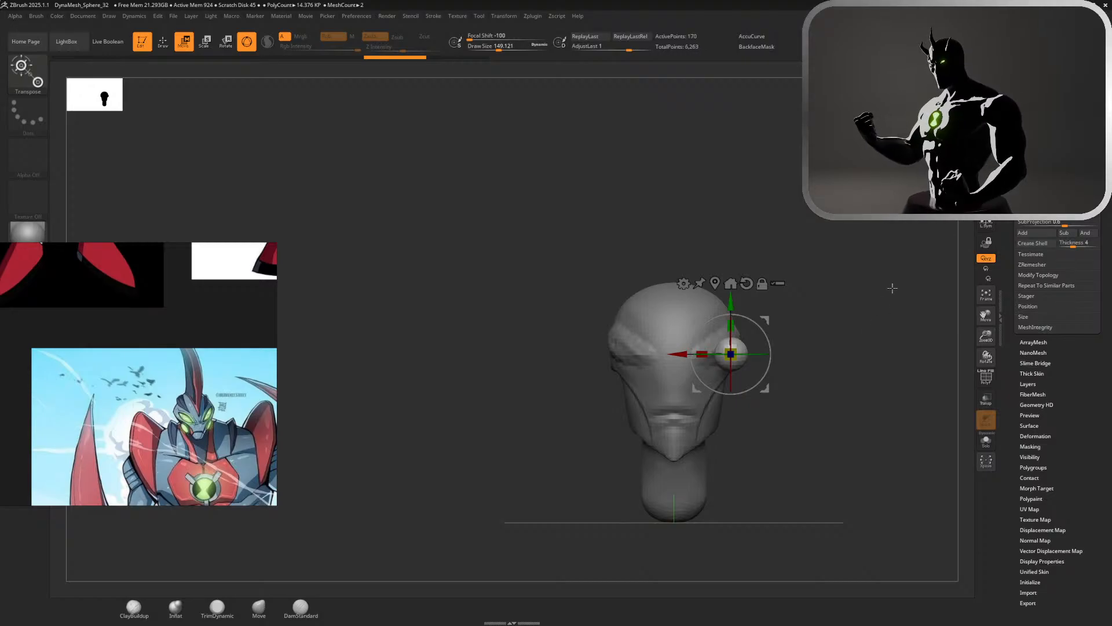
Position the low-resolution sphere inside the eye area, partly embedded in the face, checking it from the side and front
ctrl+right_drag(841, 325, 826, 429)
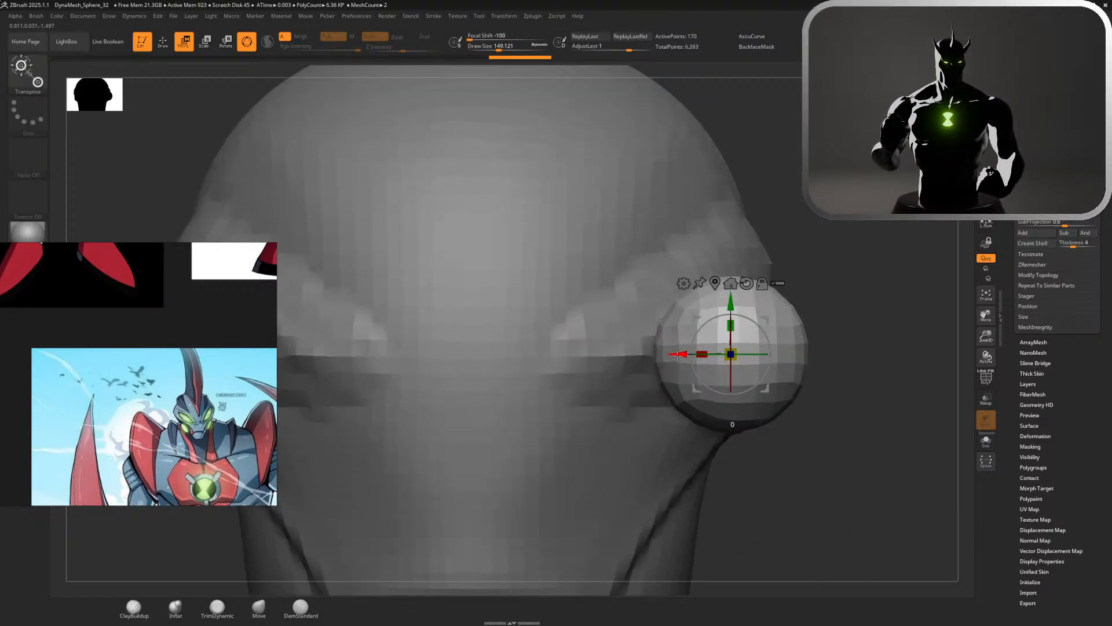
drag(677, 355, 571, 355)
right_drag(843, 304, 620, 292)
drag(560, 334, 705, 328)
right_drag(559, 315, 719, 266)
right_drag(892, 296, 883, 432)
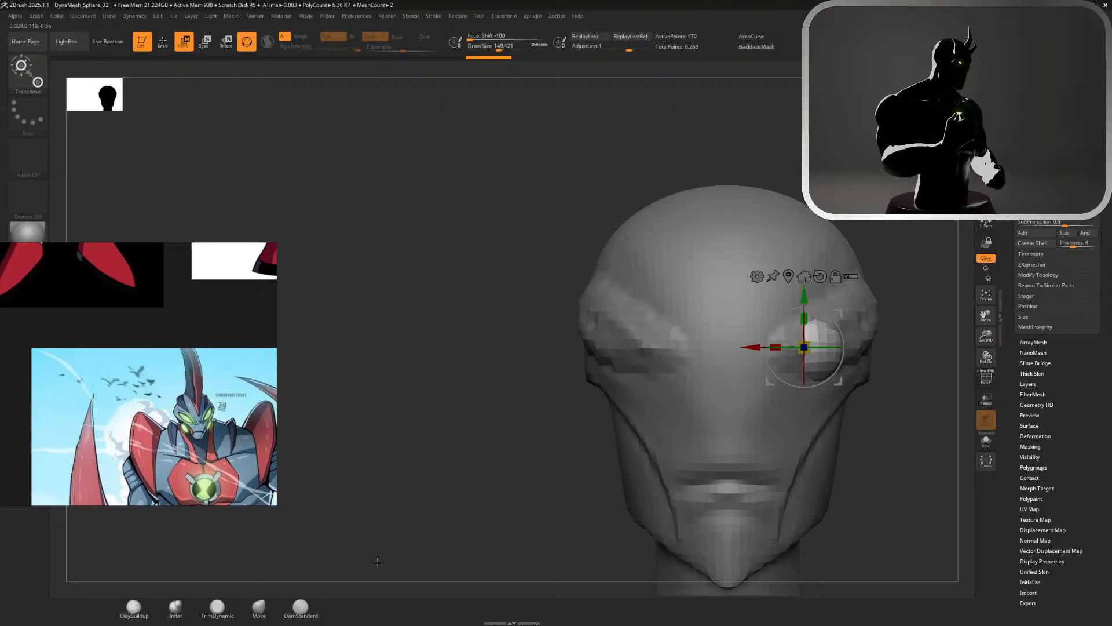
Stretch the sphere into a long slanted eye shape following the raised clay with Move at a draw size of about 274
click(260, 611)
right_drag(696, 348, 798, 358)
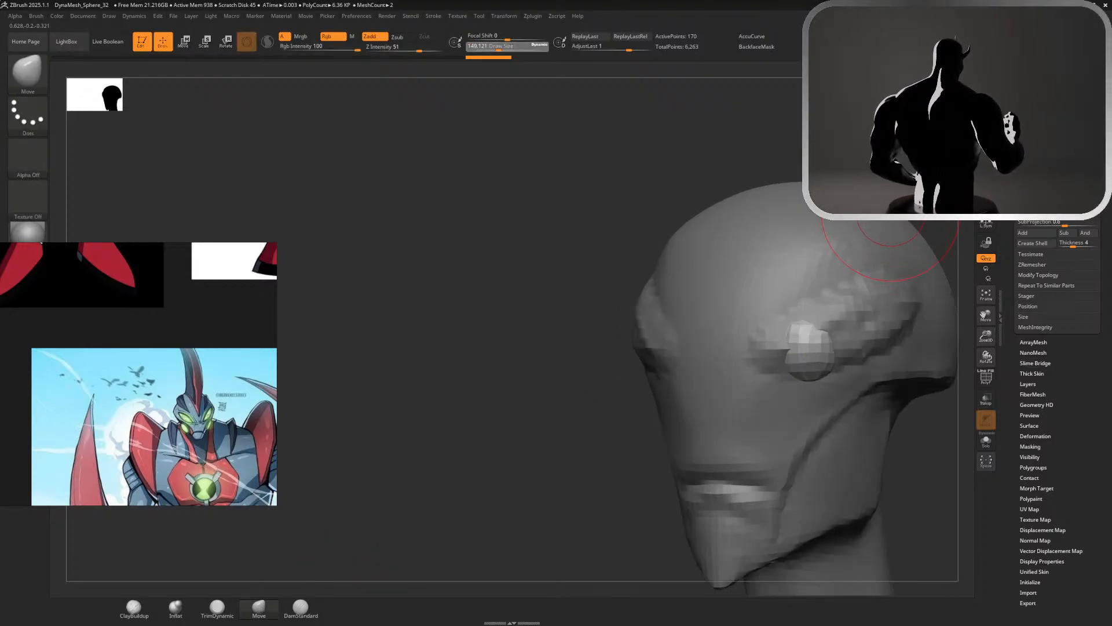
drag(798, 357, 725, 357)
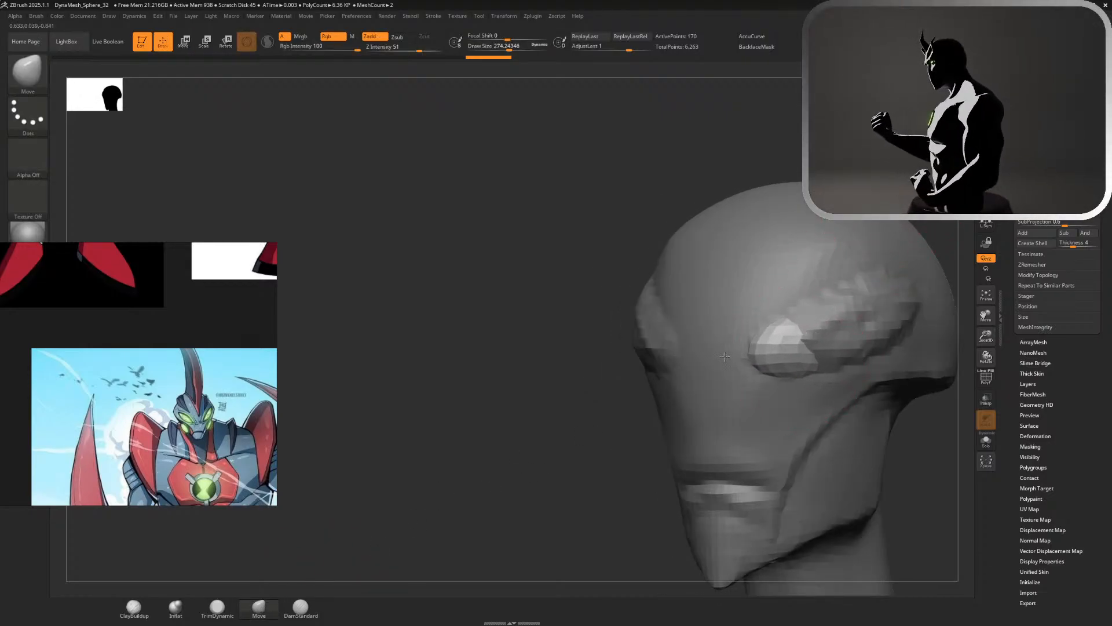
drag(819, 337, 904, 316)
right_drag(903, 316, 908, 262)
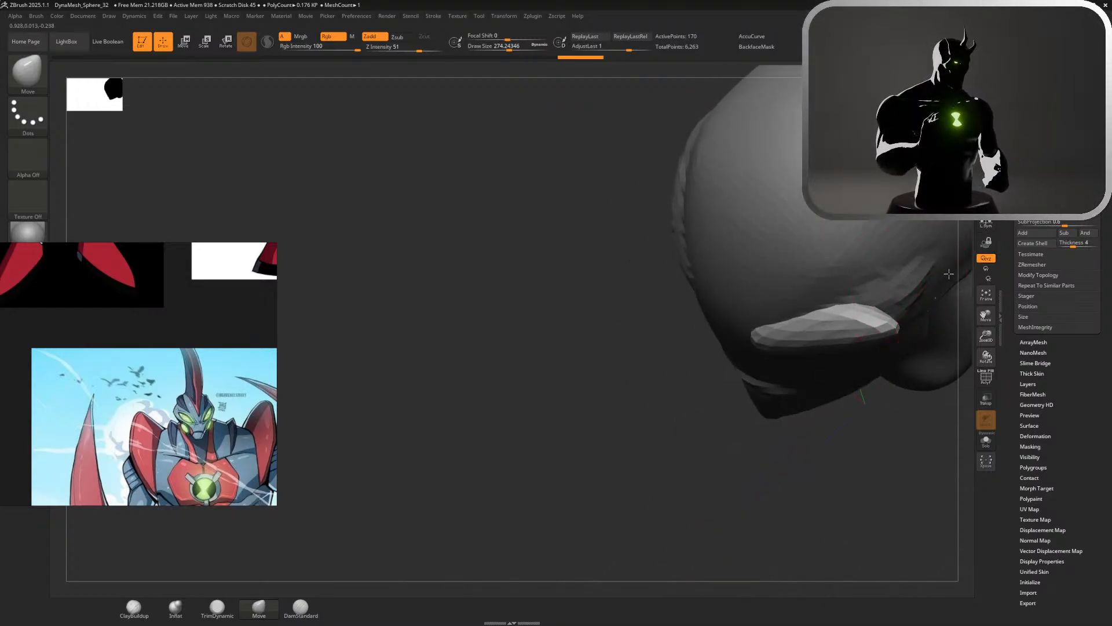
Wrap the eye piece's outer end around the temple with Move, raising the draw size to about 415, and undo the last adjustment
right_drag(870, 435, 765, 423)
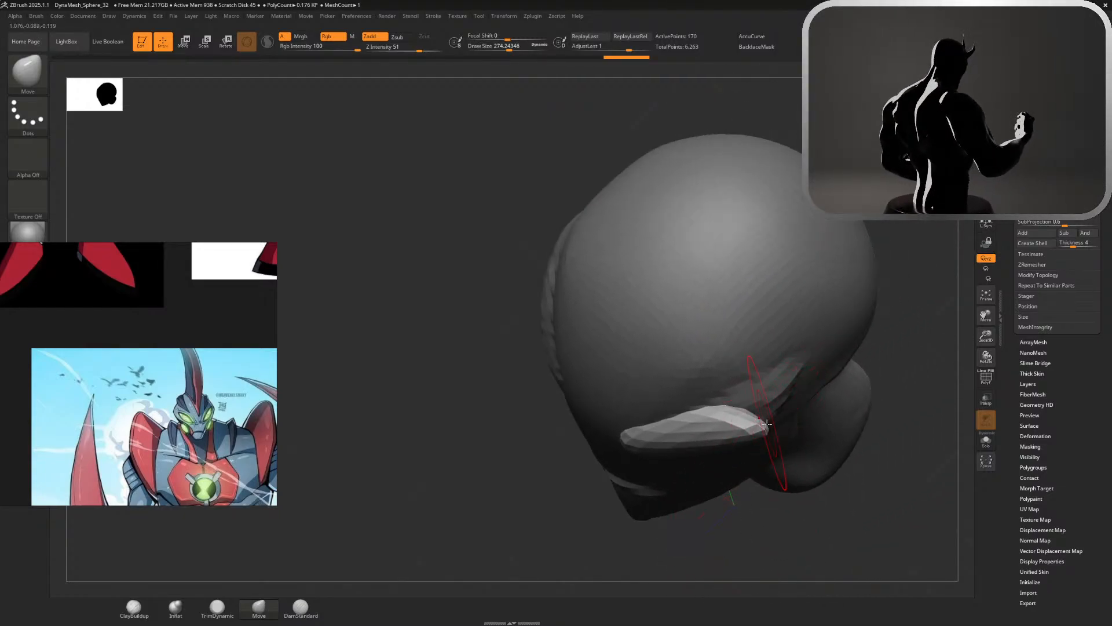
drag(764, 427, 803, 359)
drag(885, 217, 881, 93)
mouse_move(856, 240)
mouse_down()
mouse_move(614, 316)
mouse_move(616, 331)
mouse_up()
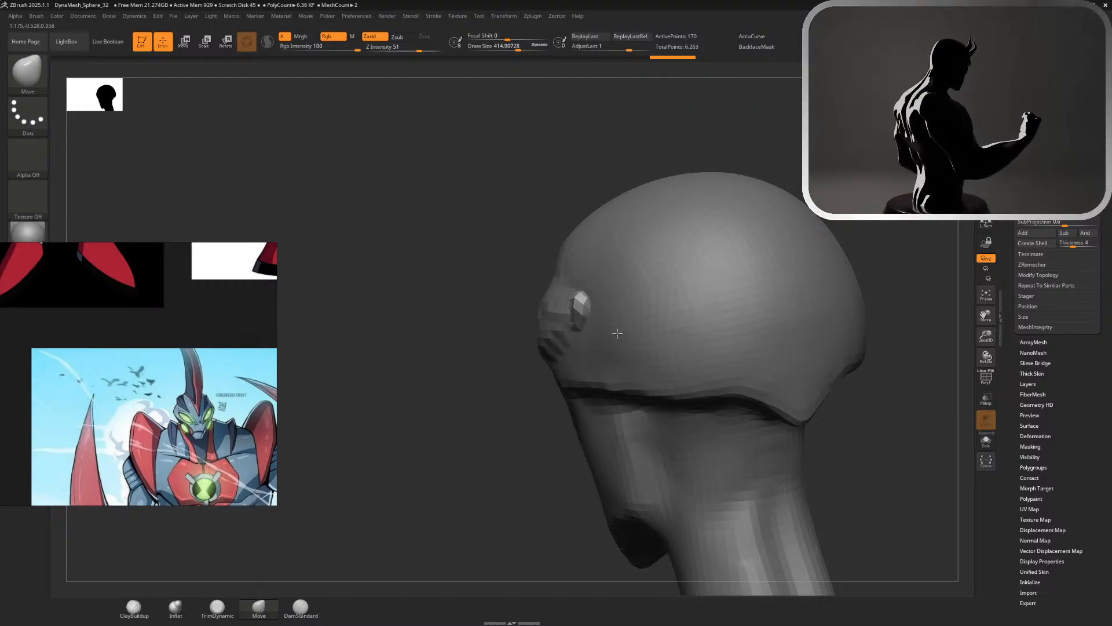
drag(426, 285, 578, 280)
mouse_move(530, 329)
mouse_down()
mouse_move(545, 335)
mouse_move(531, 315)
mouse_move(550, 311)
mouse_move(525, 313)
mouse_move(553, 307)
mouse_up()
key(ctrl+z)
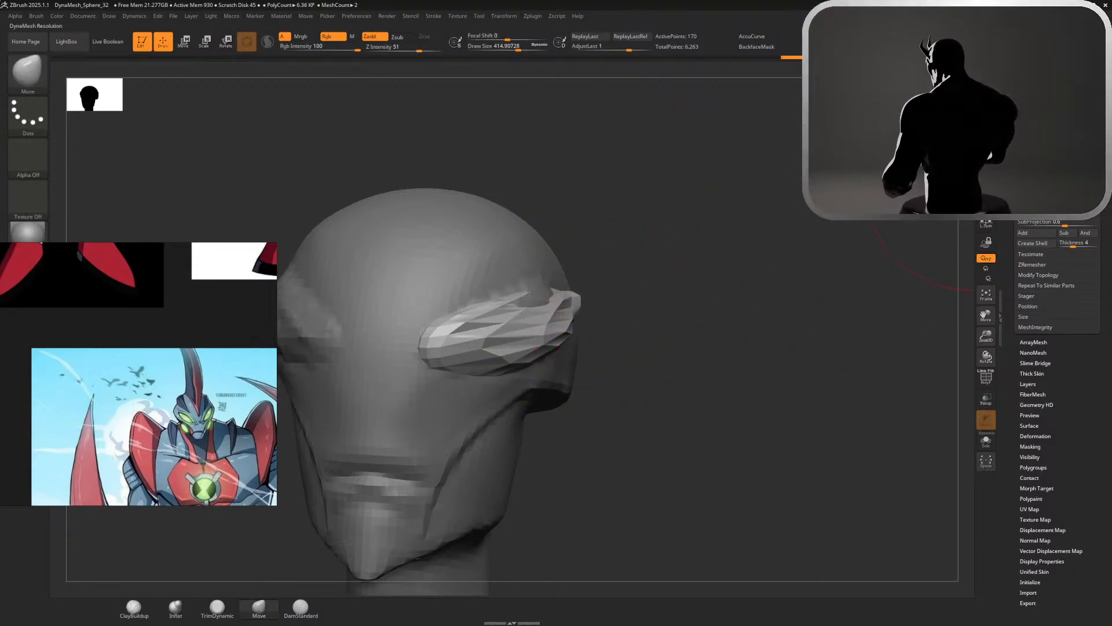
Remesh the eye piece at a higher DynaMesh resolution and smooth its surface and outer end at a draw size of about 415
ctrl+drag(732, 322, 695, 325)
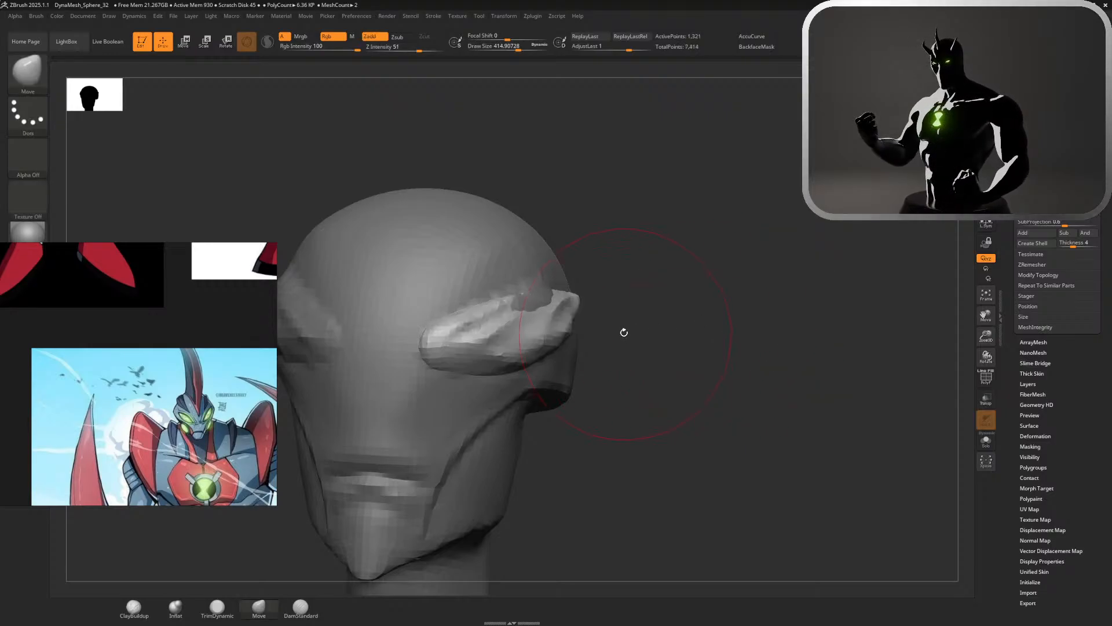
shift+drag(539, 311, 504, 339)
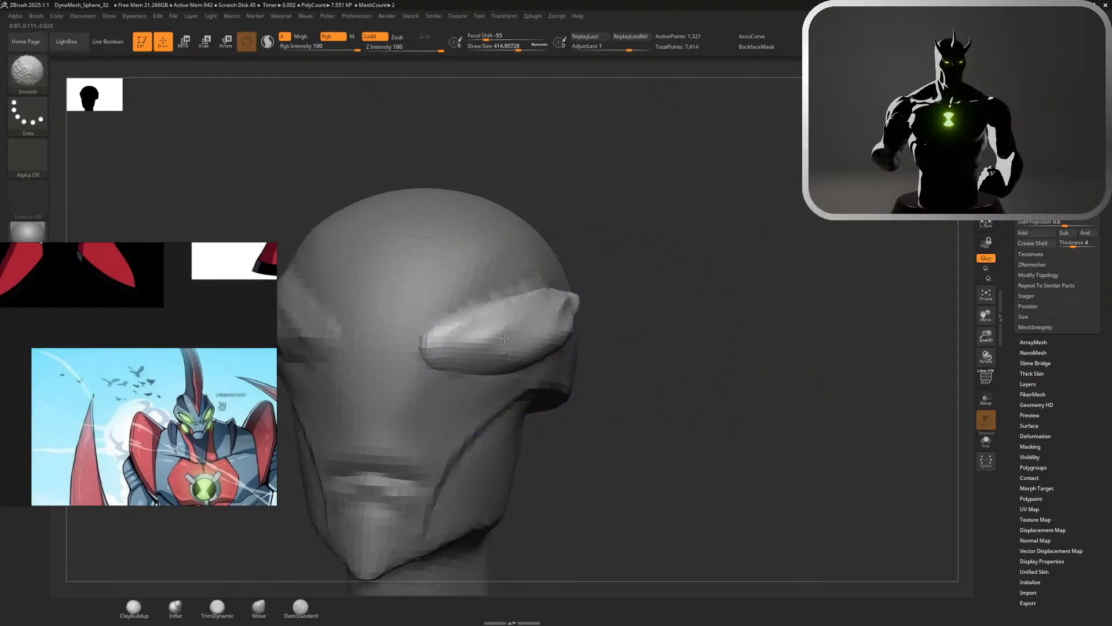
shift+drag(584, 301, 601, 293)
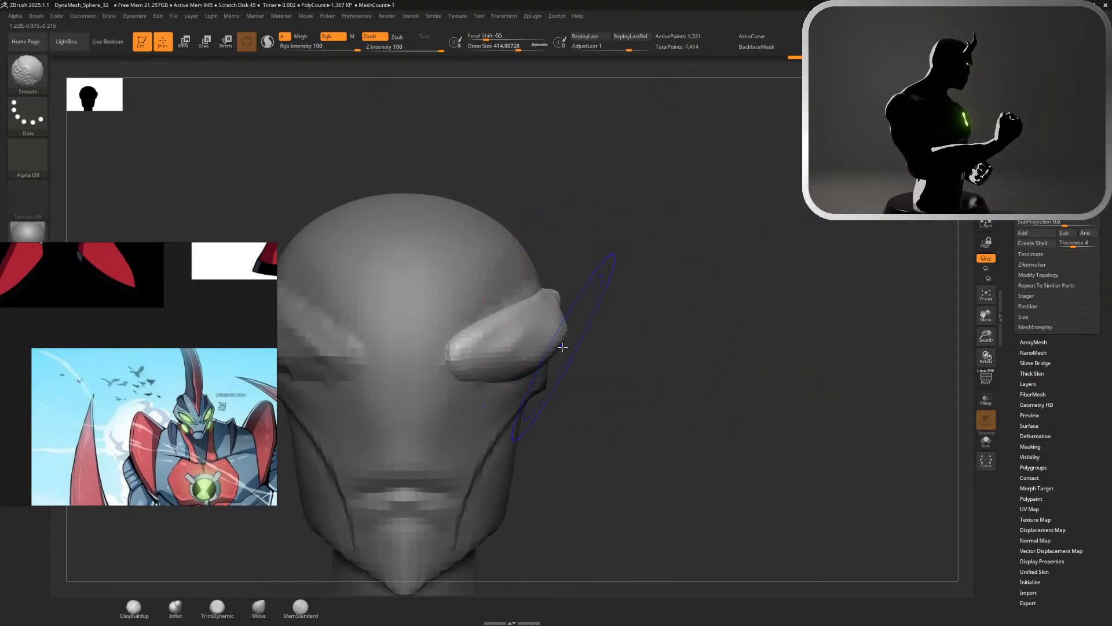
shift+drag(558, 333, 547, 348)
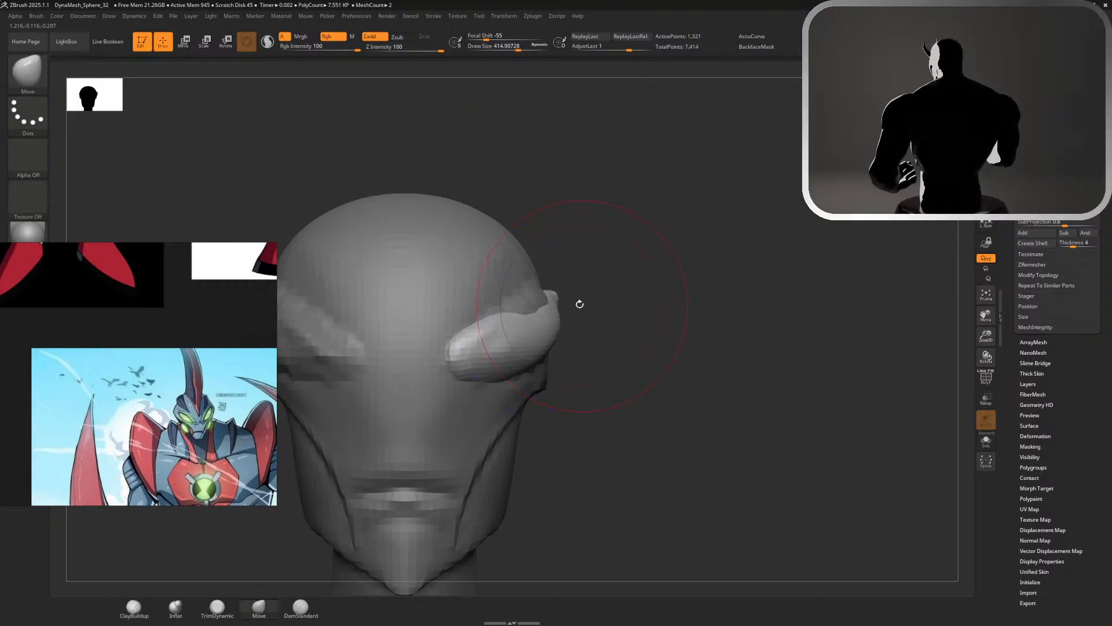
Reshape the eye piece's outer end along the temple with Move at a draw size of about 257
mouse_move(578, 303)
mouse_down()
mouse_move(484, 307)
mouse_move(541, 309)
mouse_move(529, 306)
mouse_up()
key(s)
click(669, 255)
drag(555, 346, 562, 357)
drag(556, 296, 557, 289)
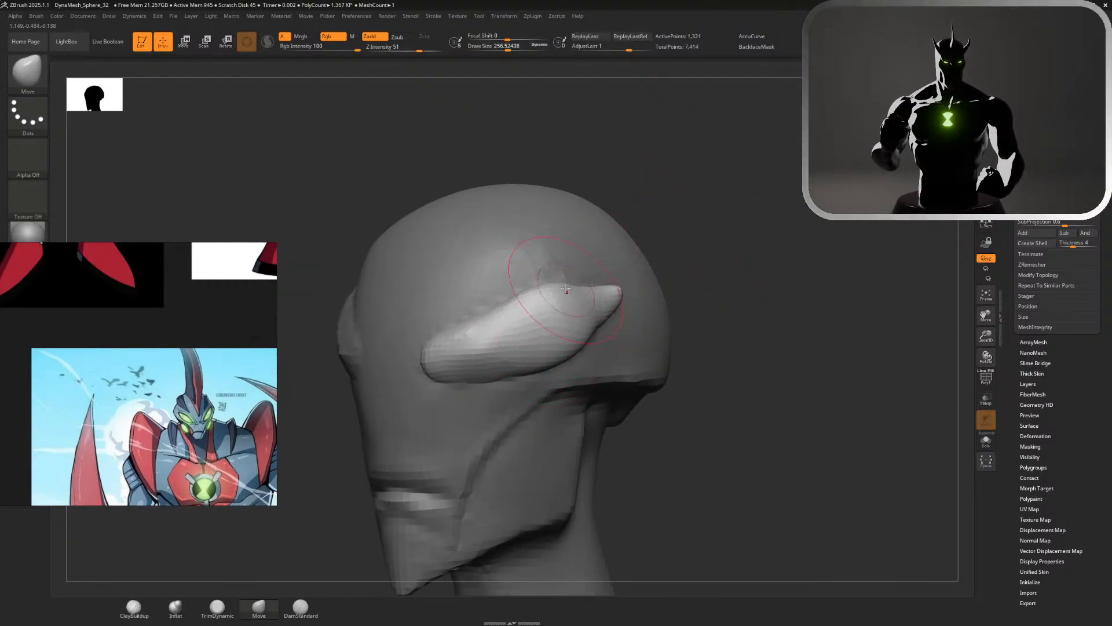
mouse_move(720, 277)
mouse_down()
mouse_move(594, 290)
mouse_move(636, 292)
mouse_move(599, 299)
mouse_move(641, 291)
mouse_up()
mouse_move(835, 232)
mouse_down()
mouse_move(779, 183)
mouse_move(724, 197)
mouse_up()
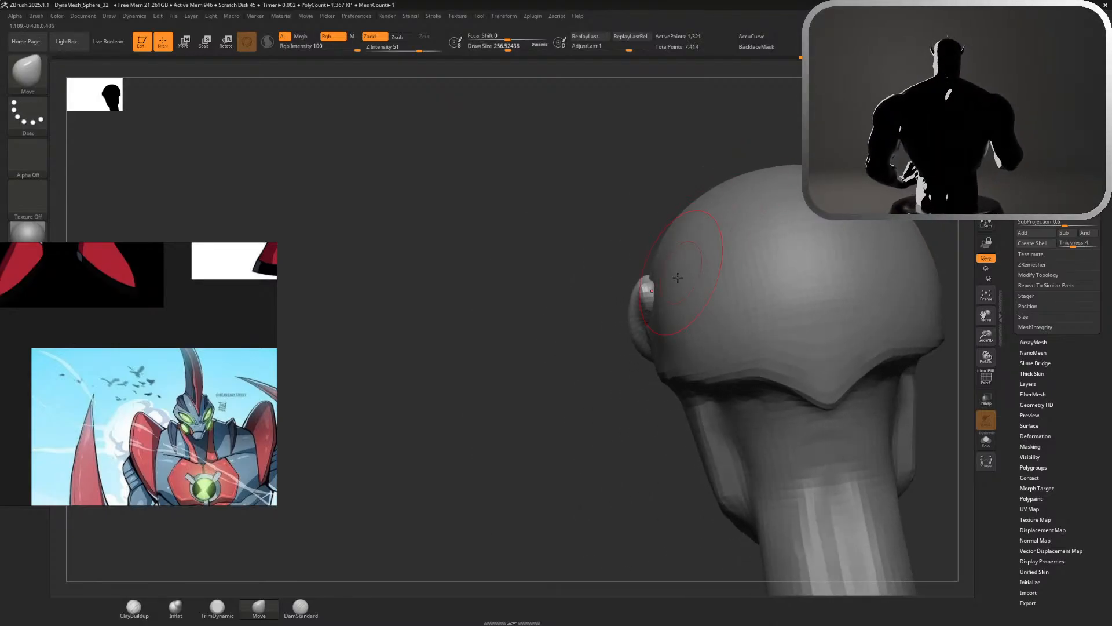
Smooth the eye piece's outer end where it wraps around the side of the head
key(shift)
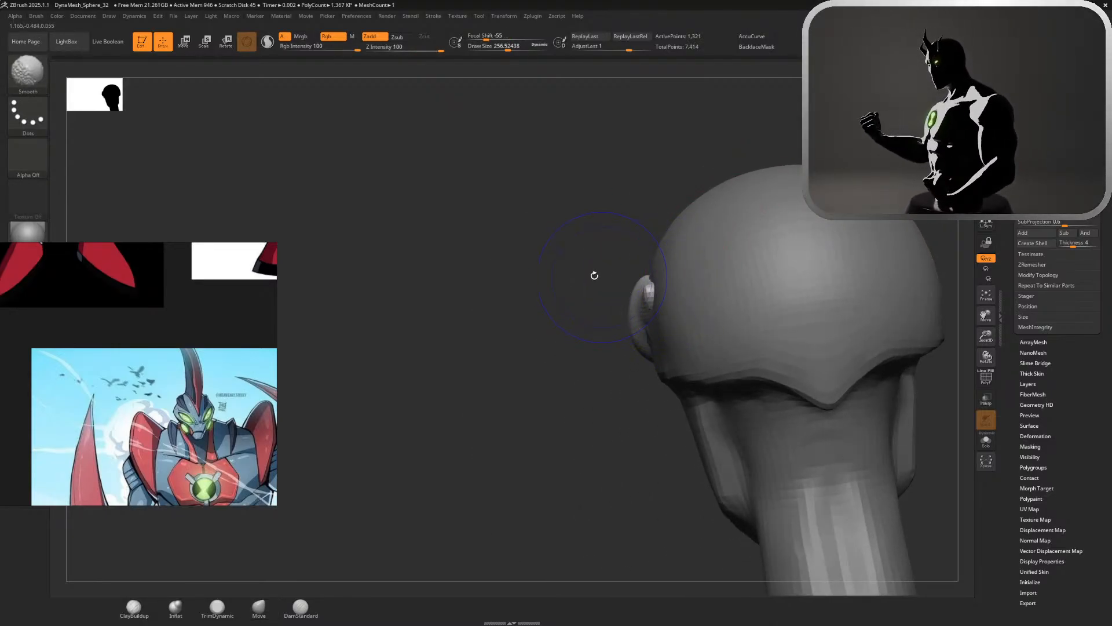
shift+drag(594, 275, 670, 273)
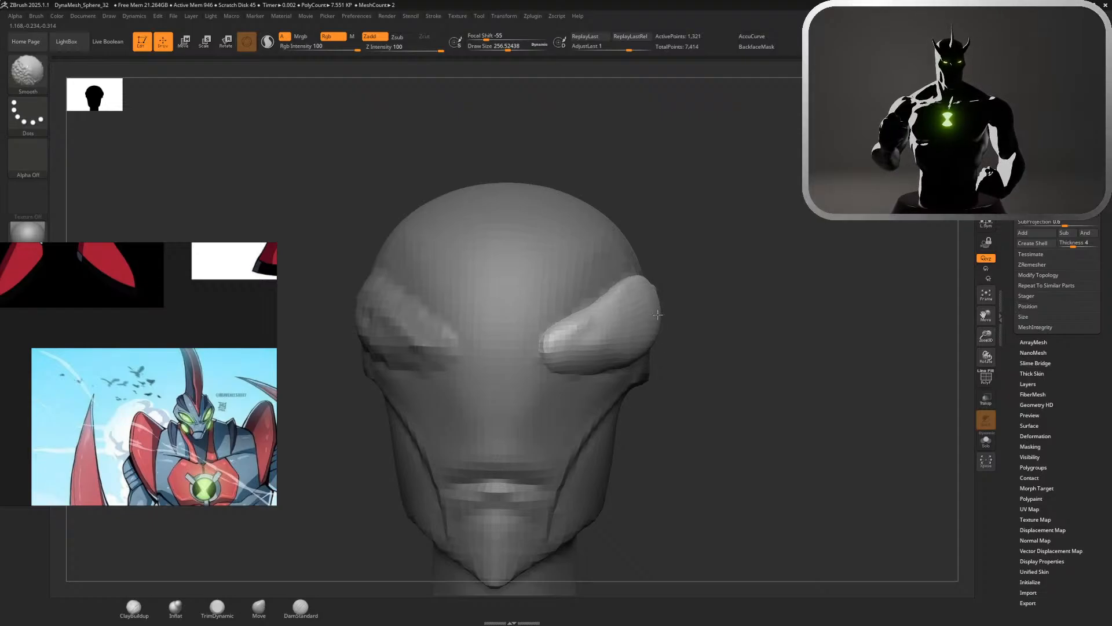
shift+drag(657, 314, 630, 336)
Sharpen the eye piece's inner corner with a DamStandard stroke along its upper edge, redoing the first attempt
click(301, 607)
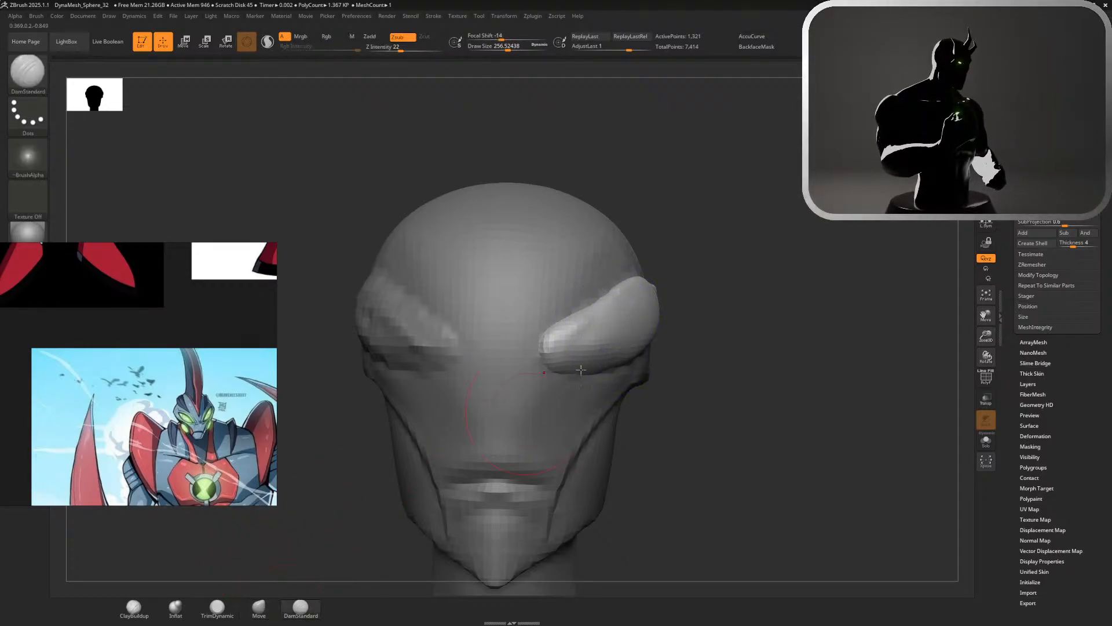
drag(609, 293, 545, 346)
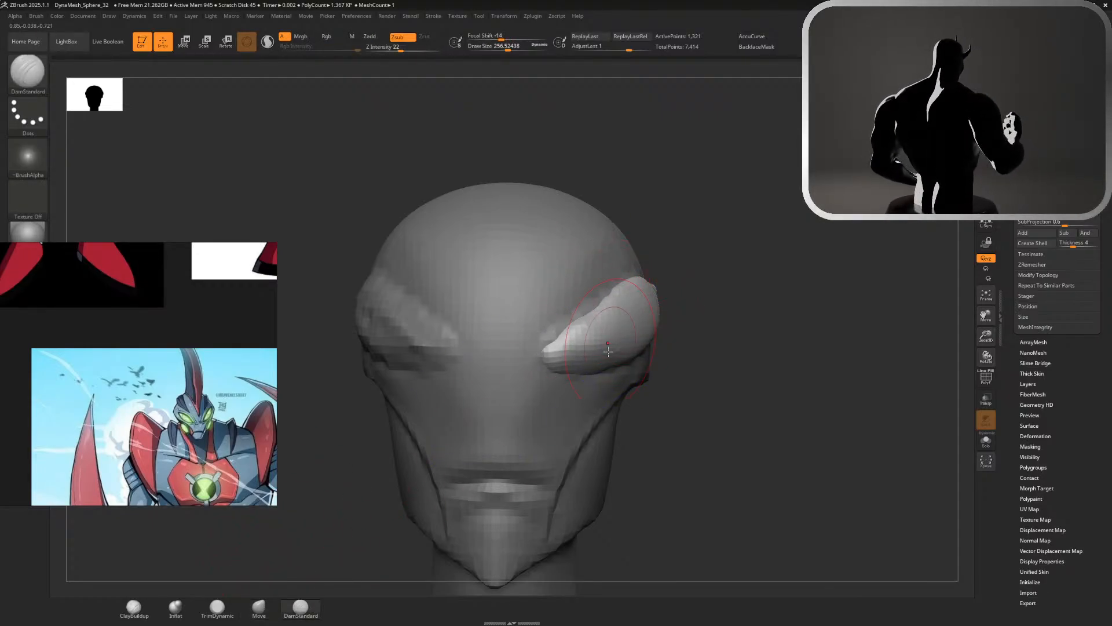
key(ctrl+z)
mouse_move(615, 283)
mouse_down()
mouse_move(539, 346)
mouse_move(524, 341)
mouse_up()
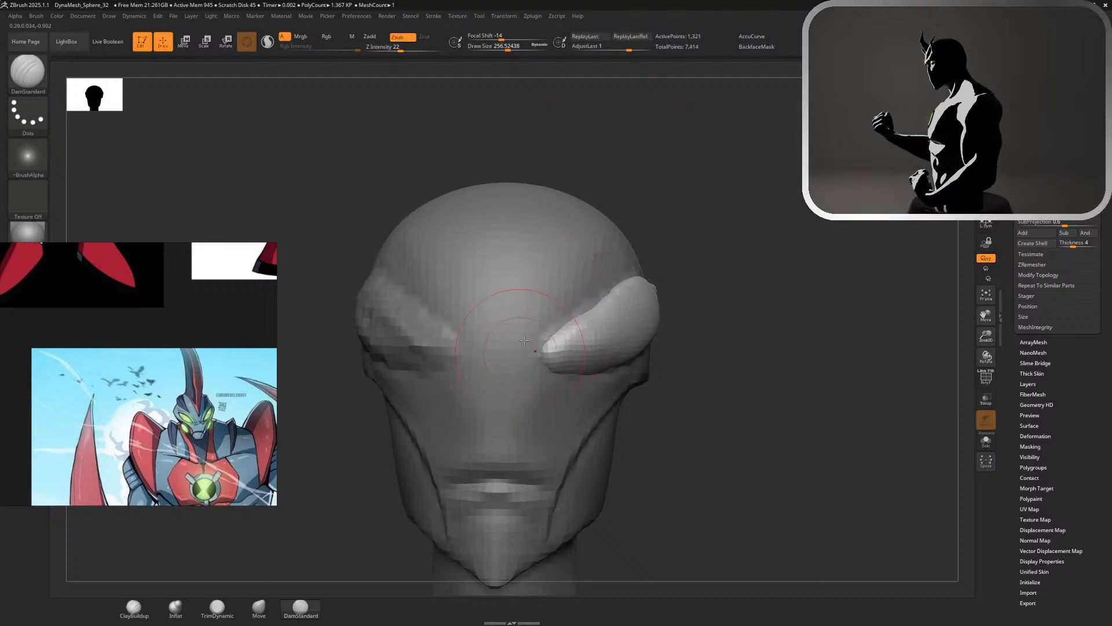
Refine the outer half of the eye piece with DamStandard and smooth its middle
drag(740, 425, 660, 415)
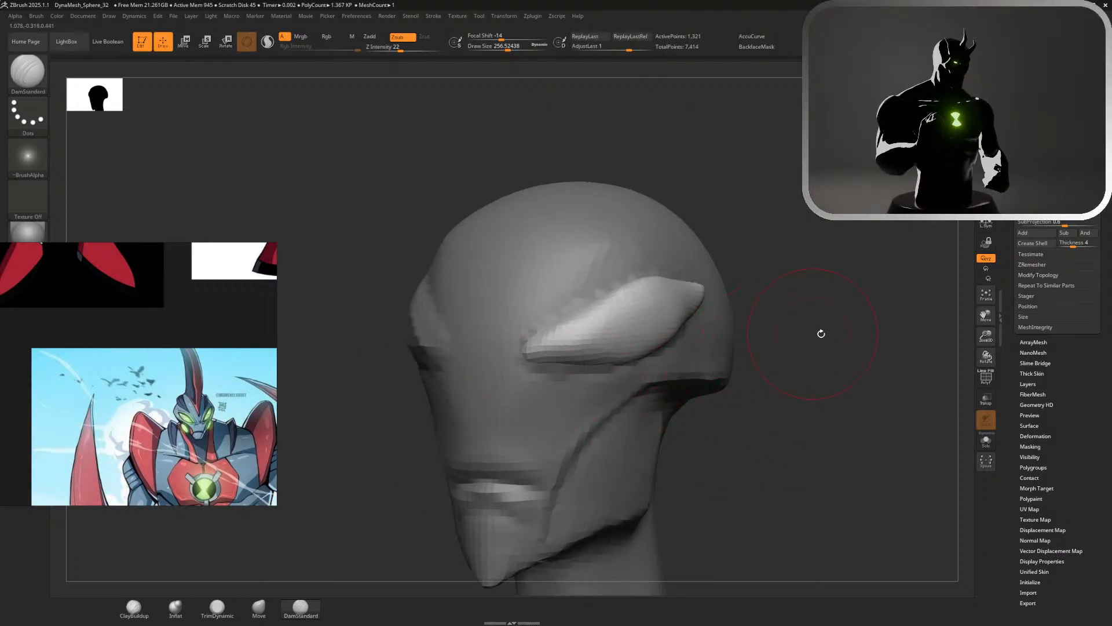
mouse_move(821, 334)
mouse_down()
mouse_move(658, 344)
mouse_move(721, 295)
mouse_up()
mouse_move(636, 357)
mouse_down()
mouse_move(710, 298)
mouse_move(603, 269)
mouse_up()
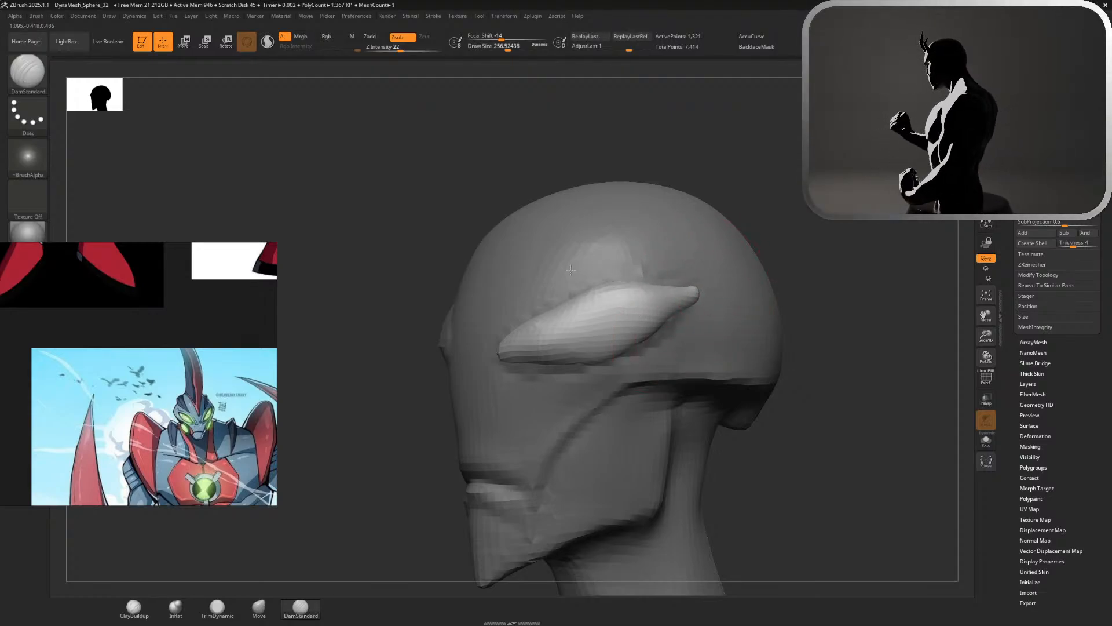
key(shift)
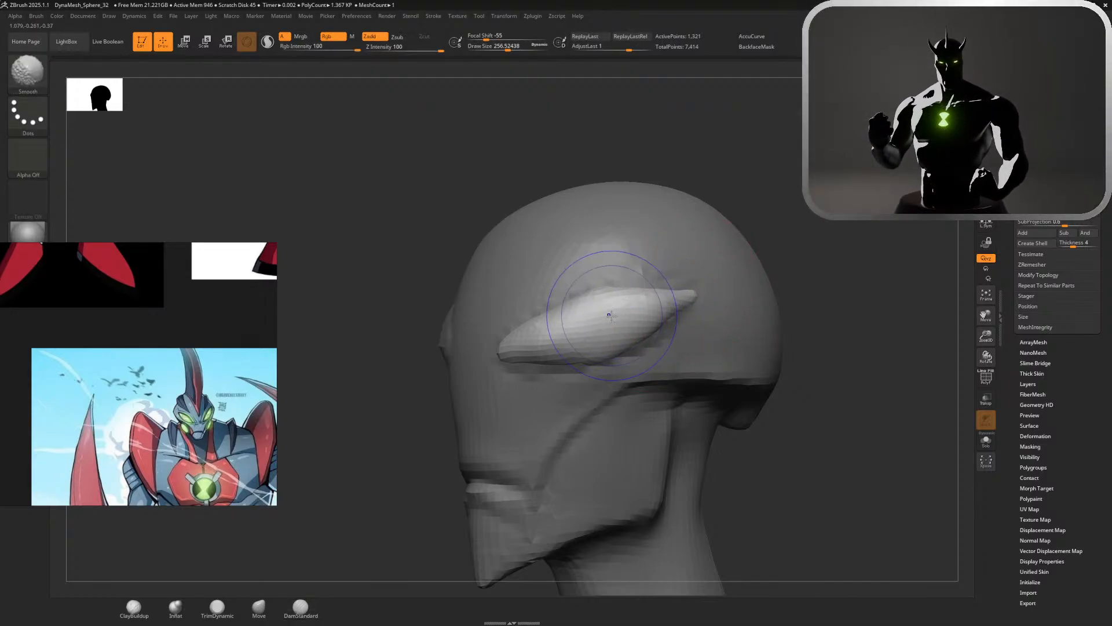
mouse_move(612, 315)
shift+mouse_down()
mouse_move(580, 313)
mouse_move(603, 301)
shift+mouse_up()
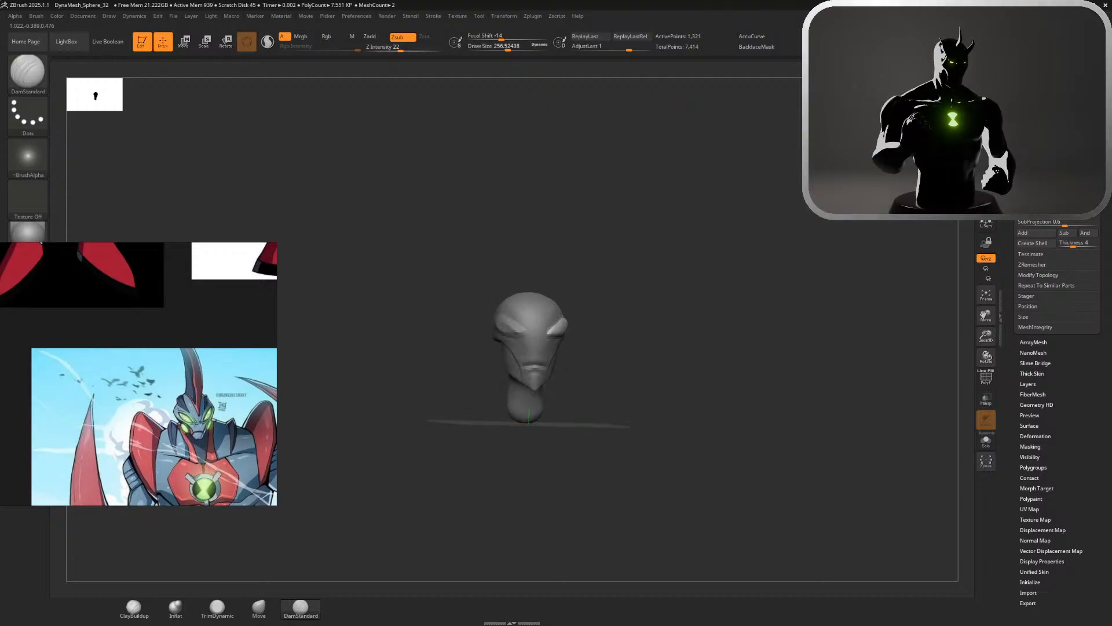
Flatten the eye piece's front surface with TrimDynamic at a draw size of about 257
shift+right_drag(730, 229, 701, 395)
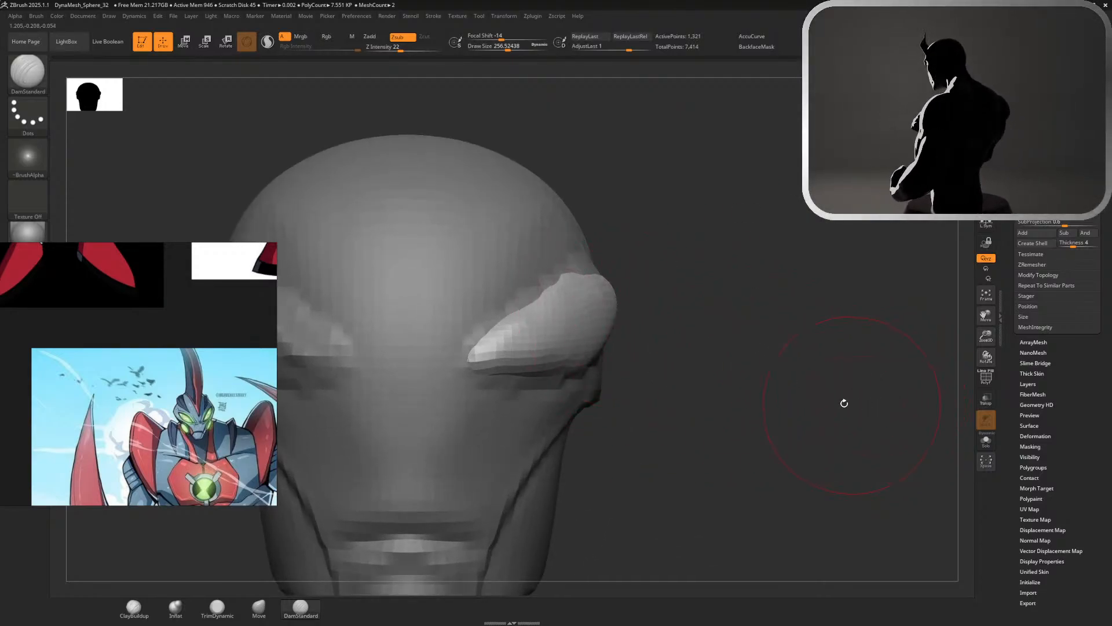
ctrl+right_drag(794, 393, 537, 310)
ctrl+right_drag(715, 340, 857, 487)
click(220, 607)
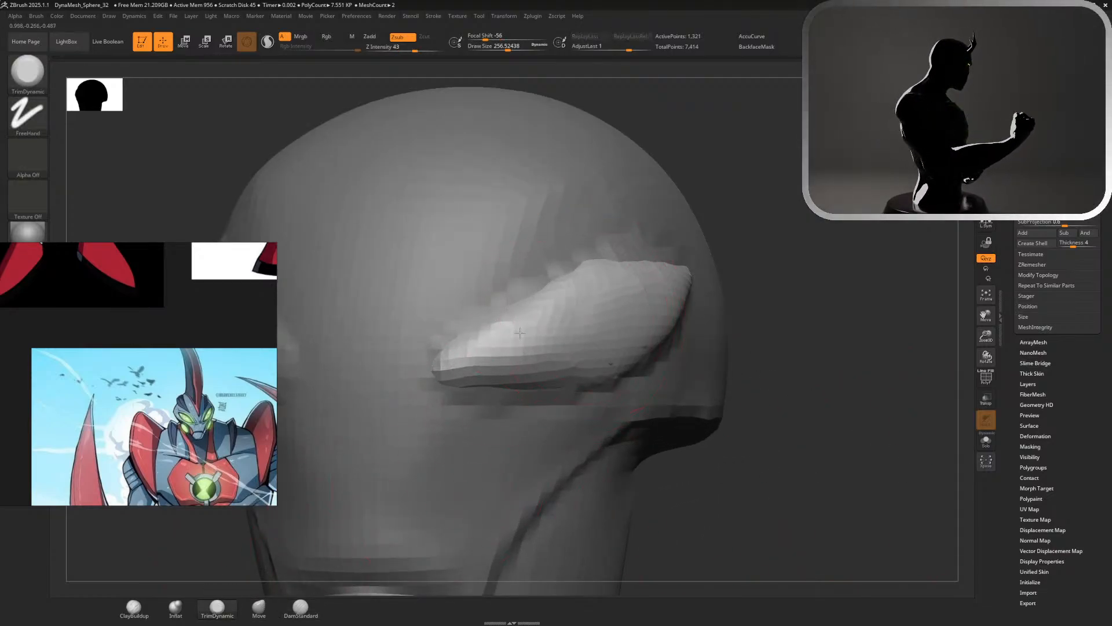
drag(464, 362, 568, 341)
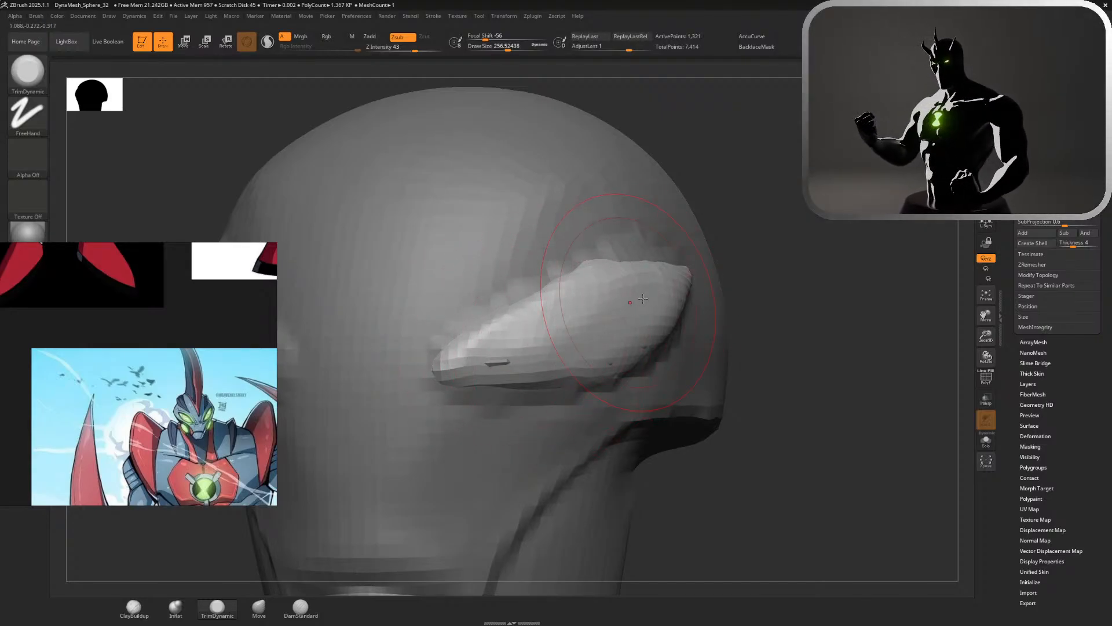
drag(631, 304, 660, 290)
mouse_move(553, 324)
mouse_down()
mouse_move(596, 289)
mouse_move(538, 346)
mouse_up()
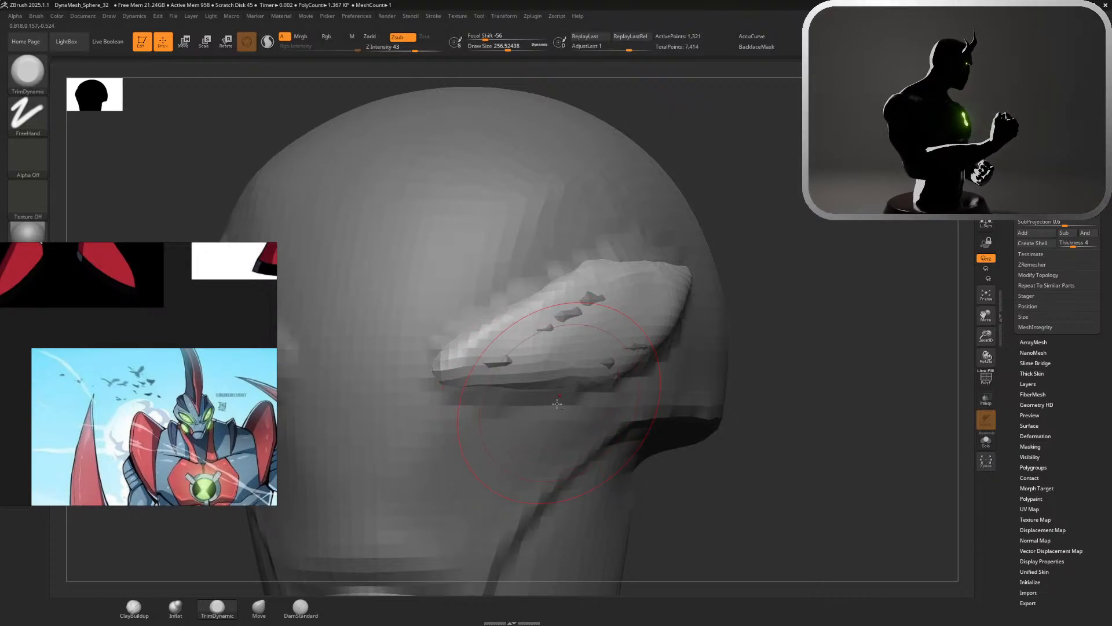
alt+click(590, 398)
Isolate the eye piece and flatten the hidden back of its thick inner end with TrimDynamic at a draw size of about 197
alt+drag(811, 320, 567, 200)
drag(619, 226, 837, 383)
drag(938, 128, 948, 126)
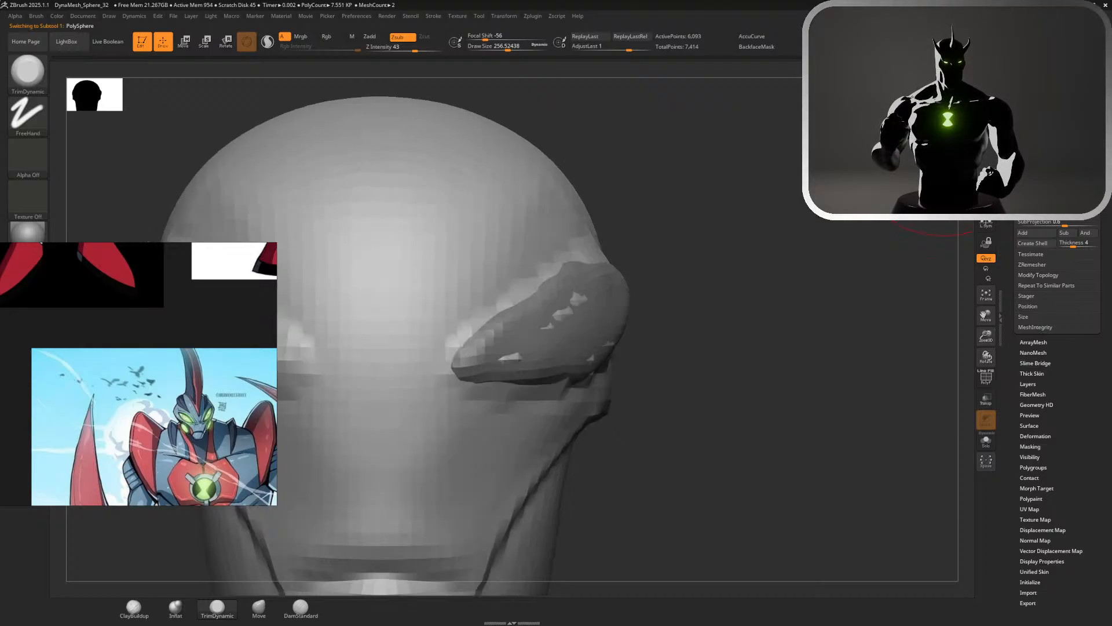
alt+click(587, 337)
key(s)
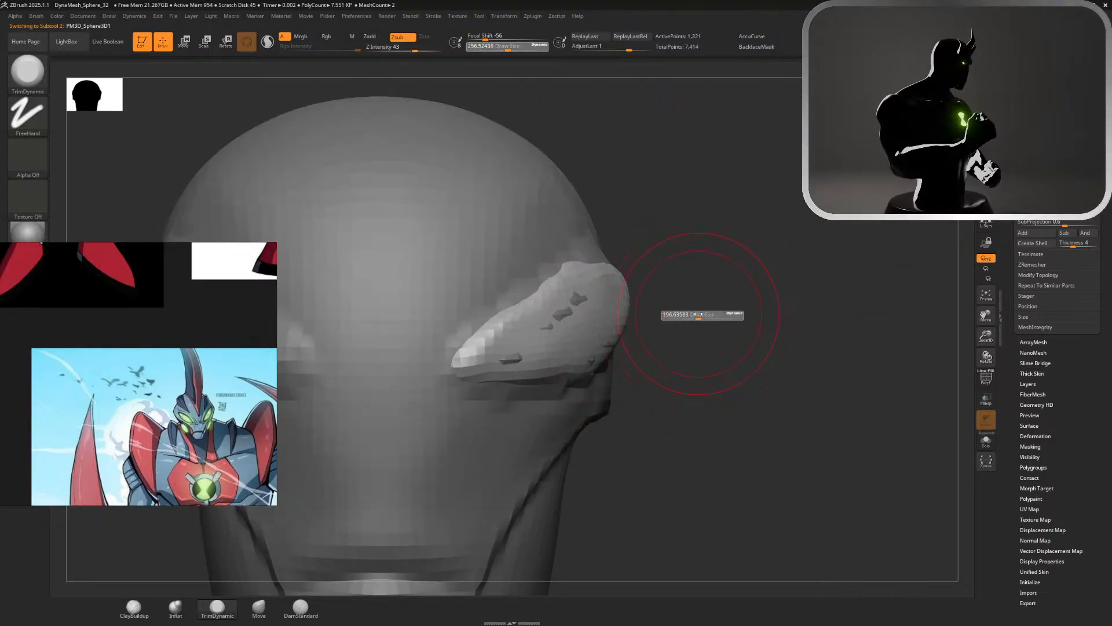
click(986, 441)
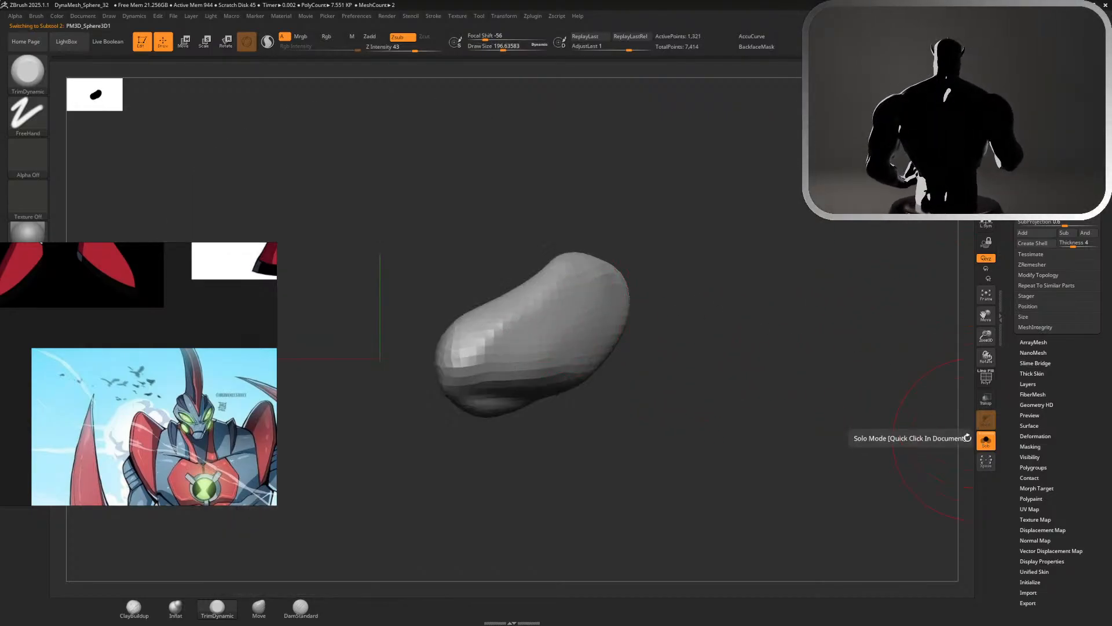
drag(869, 406, 797, 396)
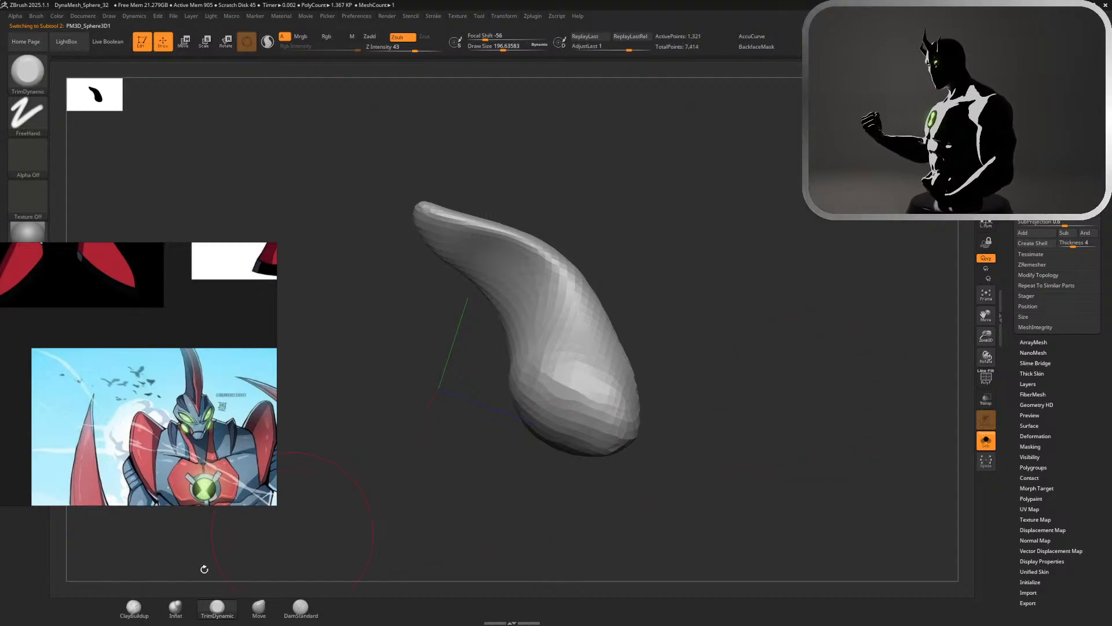
mouse_move(538, 400)
mouse_down()
mouse_move(543, 381)
mouse_move(549, 400)
mouse_move(588, 424)
mouse_up()
Rework the isolated eye piece's inner end with ClayBuildup, undoing the first stroke, and show the head again
click(141, 609)
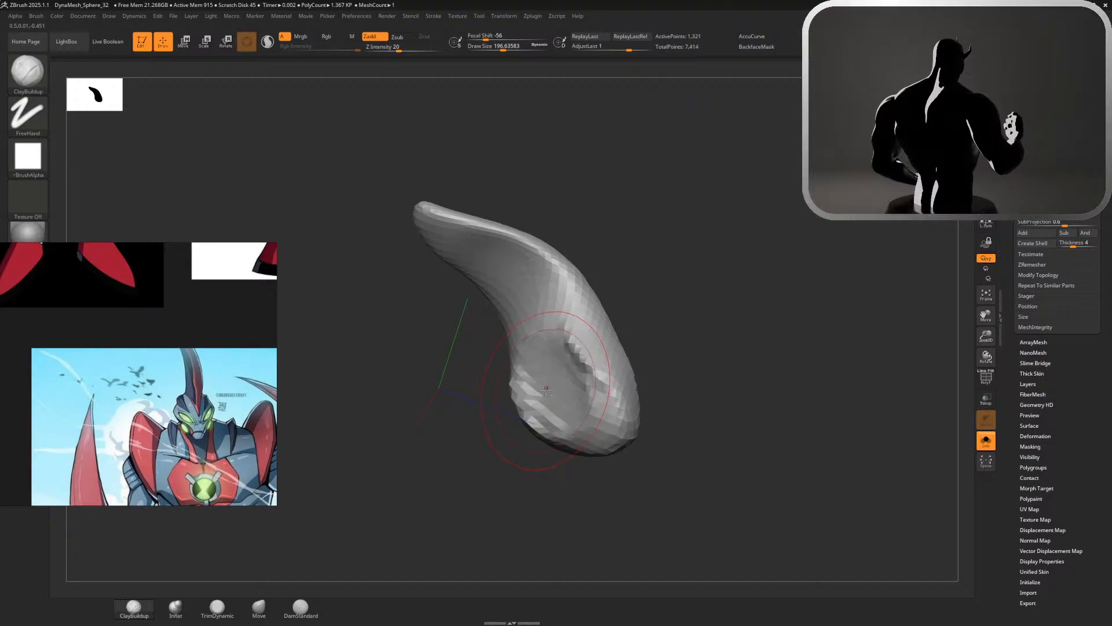
mouse_move(536, 384)
alt+mouse_down()
mouse_move(493, 320)
mouse_move(548, 371)
mouse_move(514, 384)
mouse_move(580, 347)
mouse_move(530, 408)
alt+mouse_up()
key(ctrl+z)
mouse_move(707, 401)
mouse_down()
mouse_move(752, 372)
mouse_move(713, 278)
mouse_move(603, 251)
mouse_move(549, 414)
mouse_up()
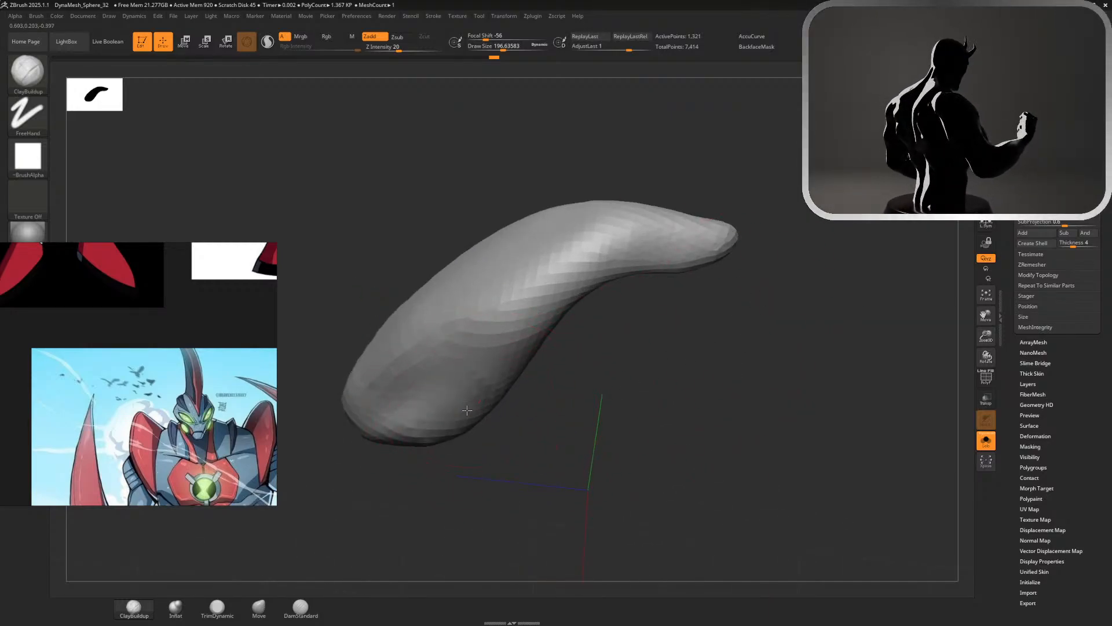
mouse_move(467, 410)
alt+mouse_down()
mouse_move(489, 392)
mouse_move(407, 433)
mouse_move(442, 410)
mouse_move(498, 399)
alt+mouse_up()
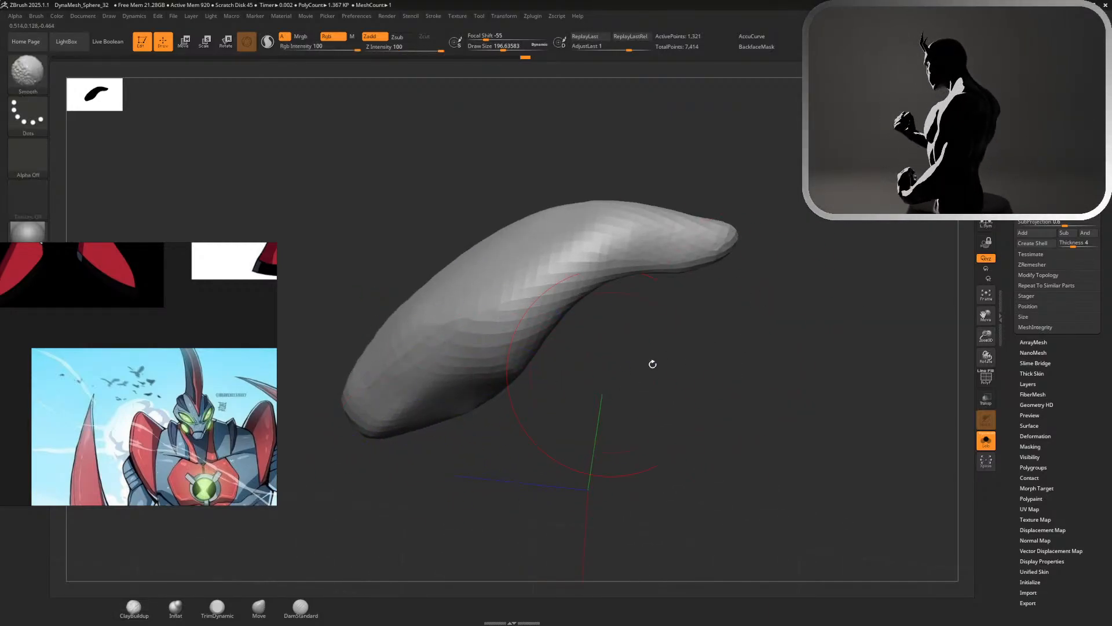
click(986, 442)
Adjust the eye piece's lower and upper edges with Move at a draw size of about 197, smoothing the upper edge
ctrl+right_drag(683, 164, 708, 316)
click(265, 604)
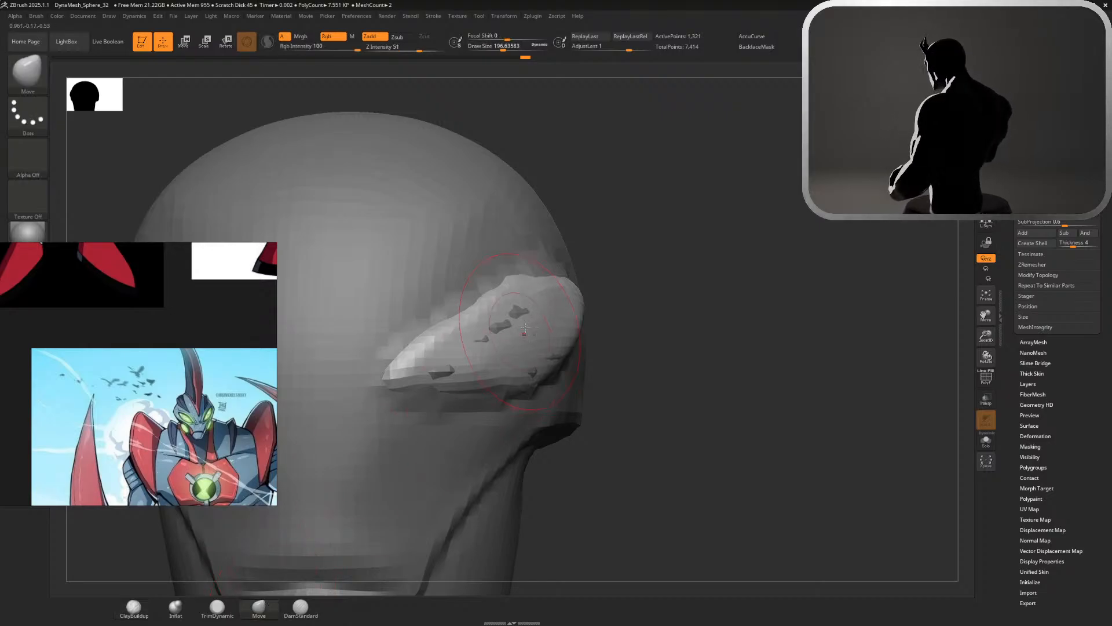
mouse_move(501, 381)
mouse_down()
mouse_move(498, 396)
mouse_move(435, 393)
mouse_up()
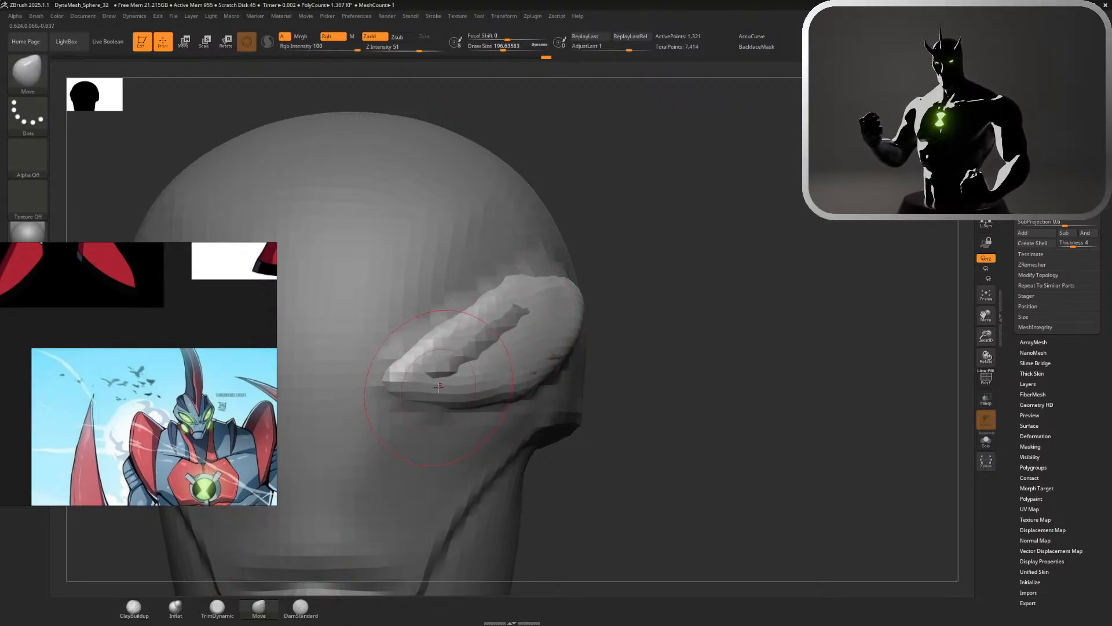
mouse_move(441, 342)
mouse_down()
mouse_move(433, 334)
mouse_move(514, 278)
mouse_up()
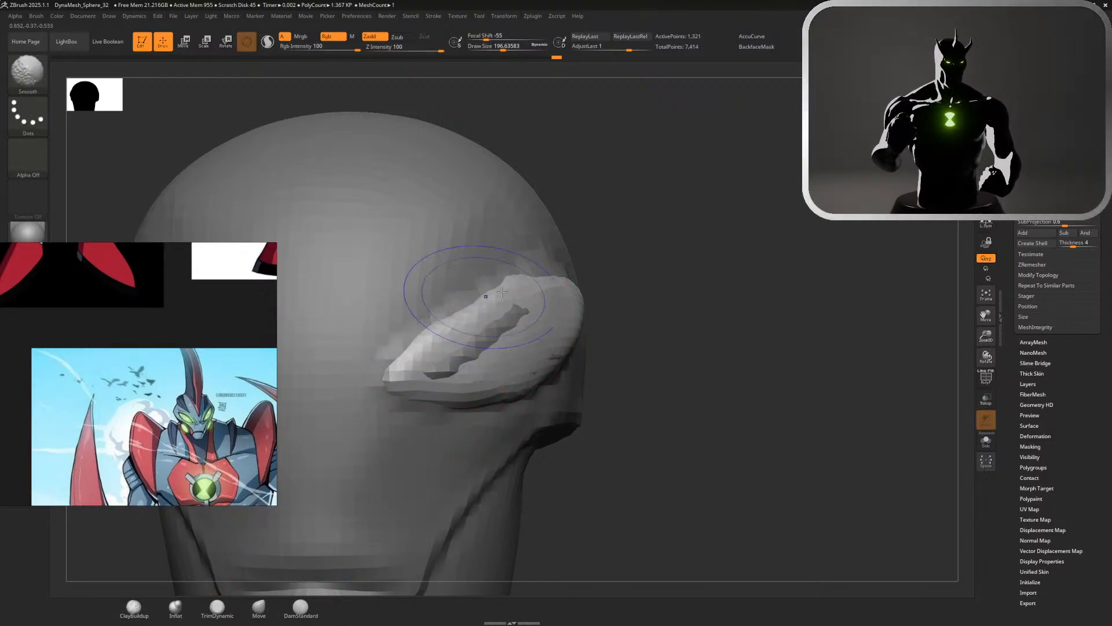
right_drag(585, 264, 526, 275)
drag(531, 280, 526, 271)
drag(591, 284, 679, 289)
mouse_move(611, 351)
mouse_down()
mouse_move(616, 359)
mouse_move(485, 405)
mouse_up()
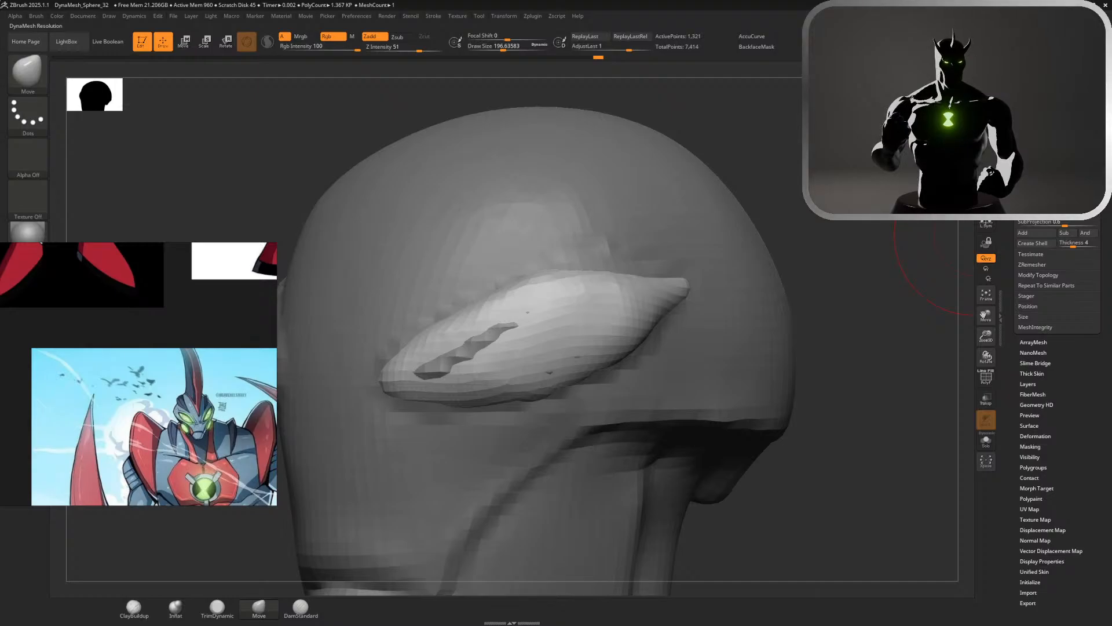
Remesh the eye piece at a higher DynaMesh resolution and pull its surface over the head clay poking through
ctrl+drag(909, 243, 868, 259)
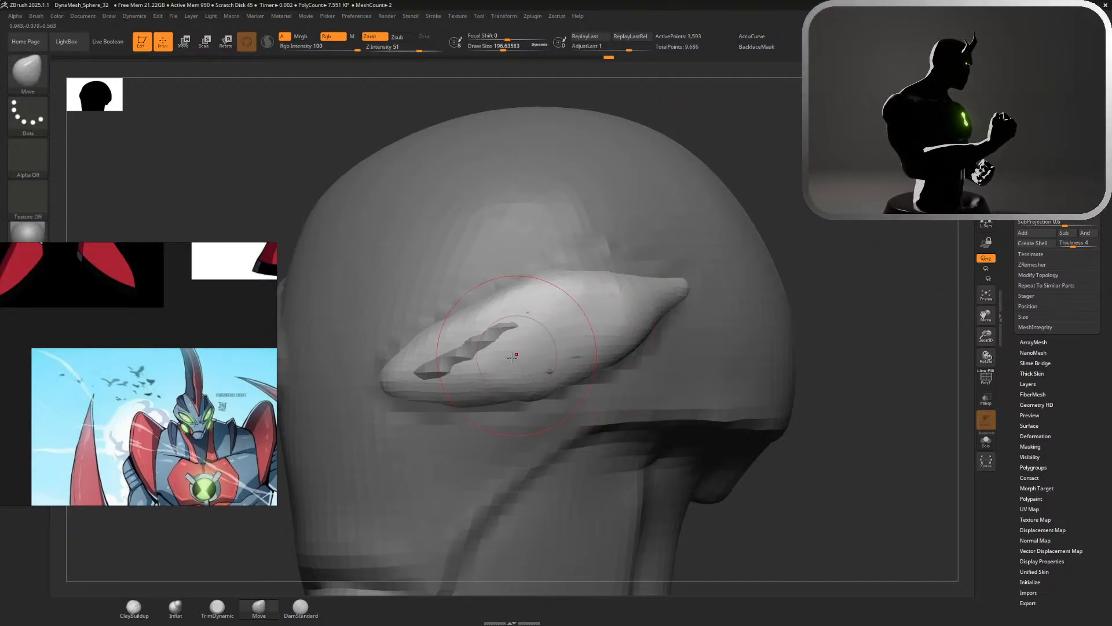
mouse_move(494, 343)
shift+mouse_down()
mouse_move(417, 348)
mouse_move(555, 349)
mouse_move(622, 322)
mouse_move(542, 300)
mouse_move(446, 352)
mouse_move(493, 368)
shift+mouse_up()
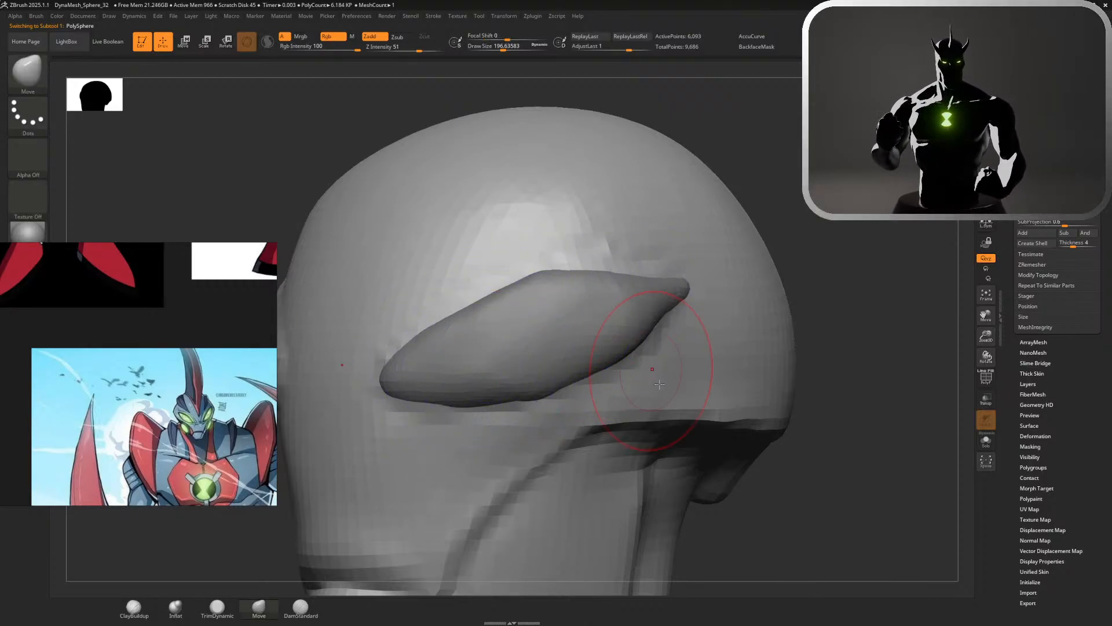
alt+click(432, 371)
Carve a sharp crease along the eye piece's lower edge with DamStandard at a draw size of about 116
click(300, 609)
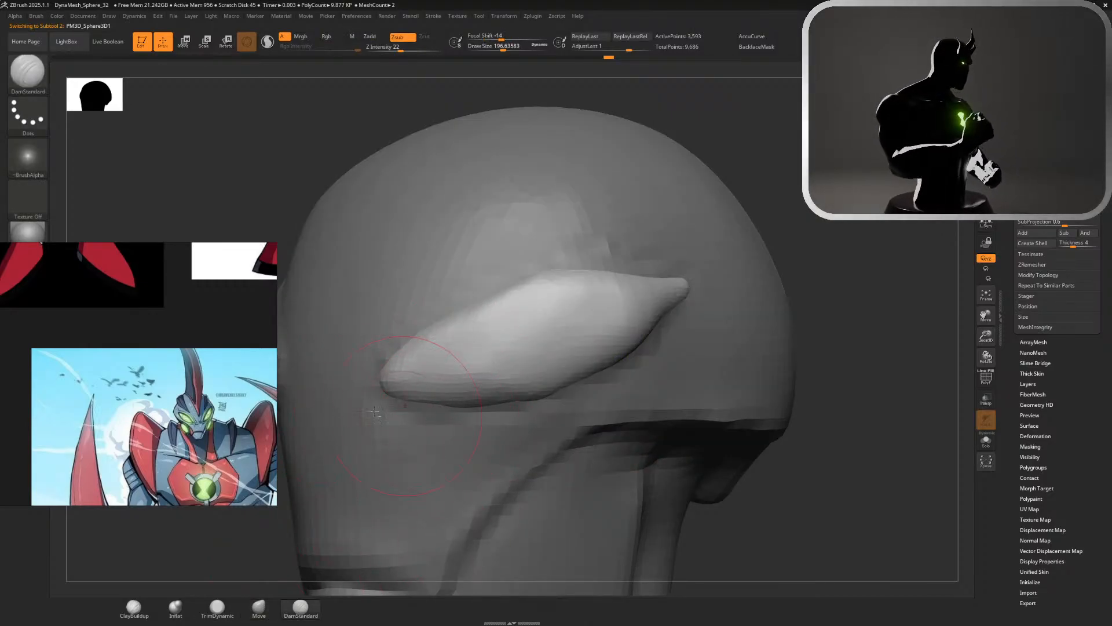
key(s)
drag(416, 393, 558, 392)
drag(390, 389, 550, 391)
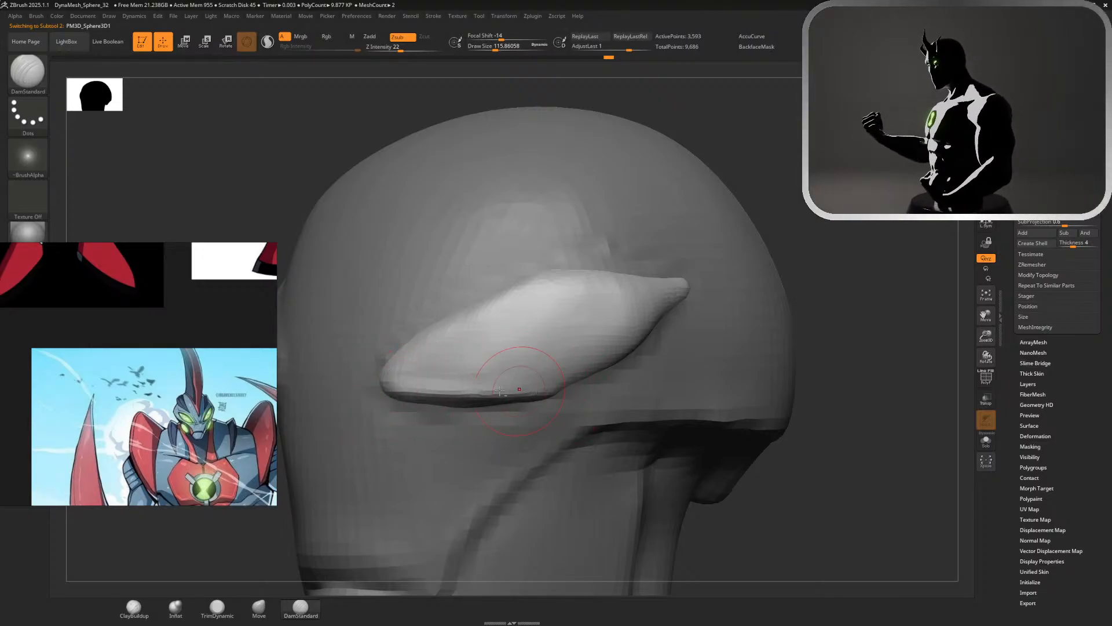
drag(427, 389, 530, 385)
Crease the eye piece's upper edge from the inner corner to the peak with DamStandard, undoing the first two attempts
drag(403, 369, 519, 301)
key(ctrl+z)
drag(397, 361, 523, 288)
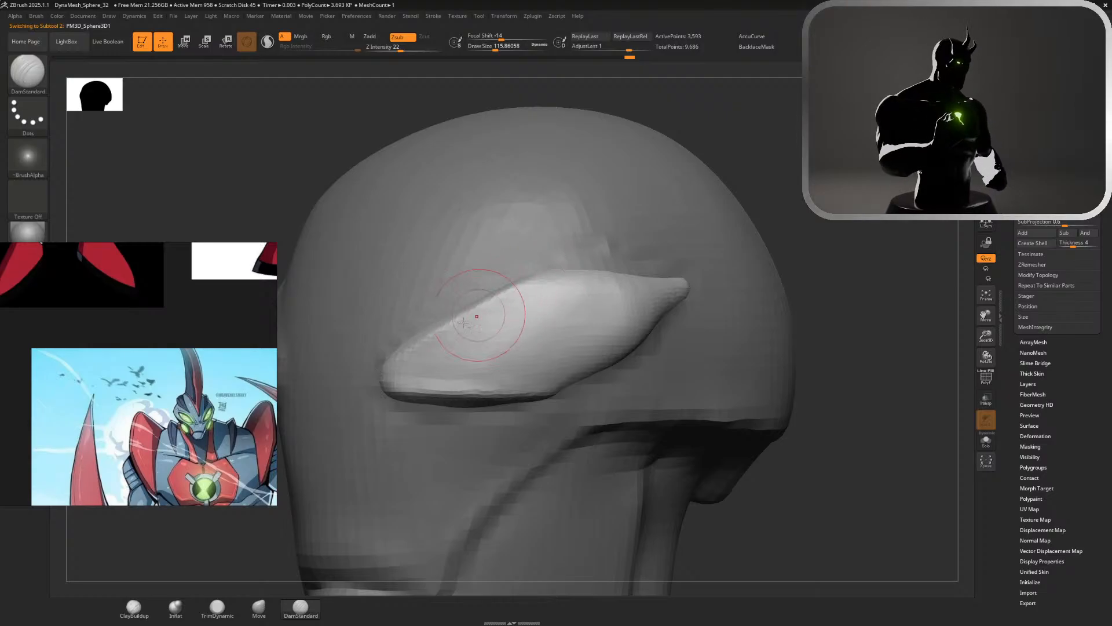
key(ctrl+z)
drag(398, 368, 542, 280)
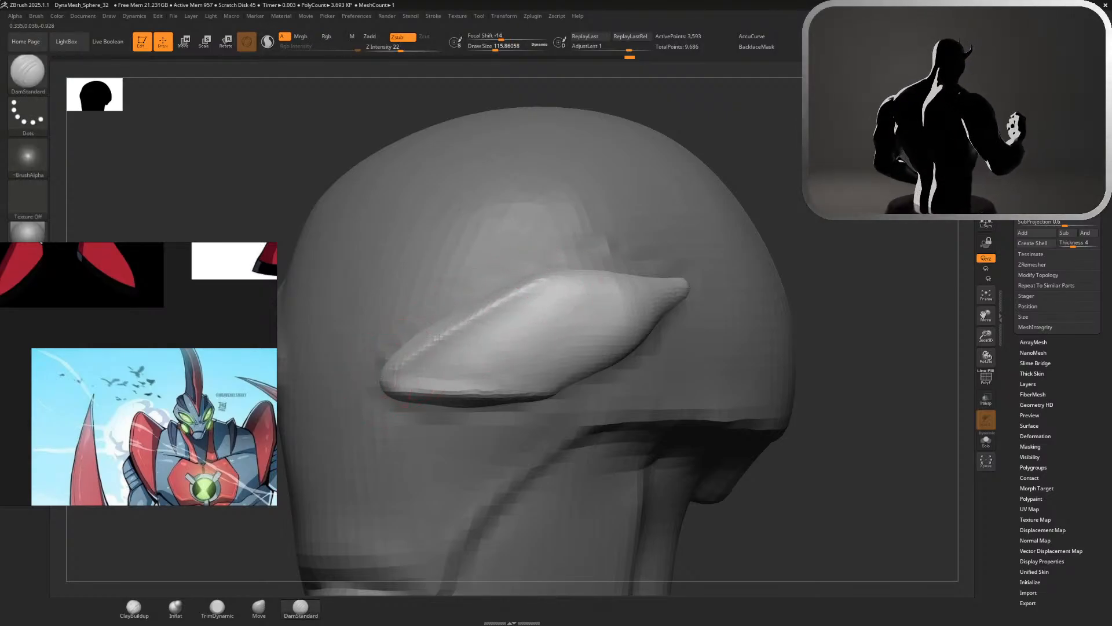
drag(438, 336, 543, 282)
Extend the DamStandard creases along the upper and lower edges of the eye piece's outer half
drag(785, 194, 716, 200)
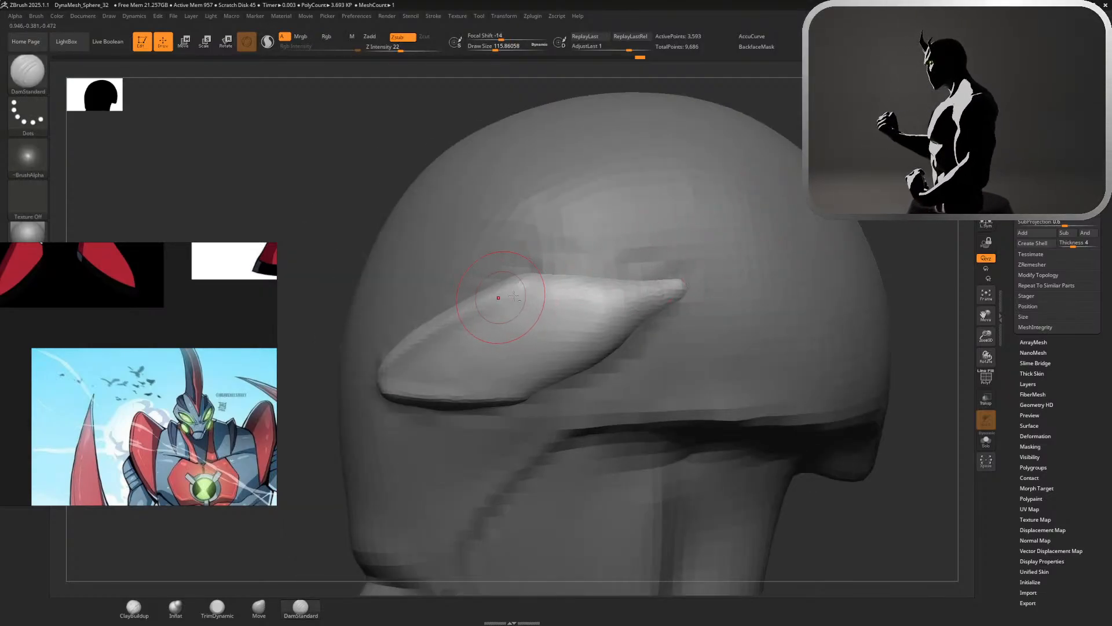
mouse_move(514, 285)
mouse_down()
mouse_move(667, 292)
mouse_move(680, 304)
mouse_up()
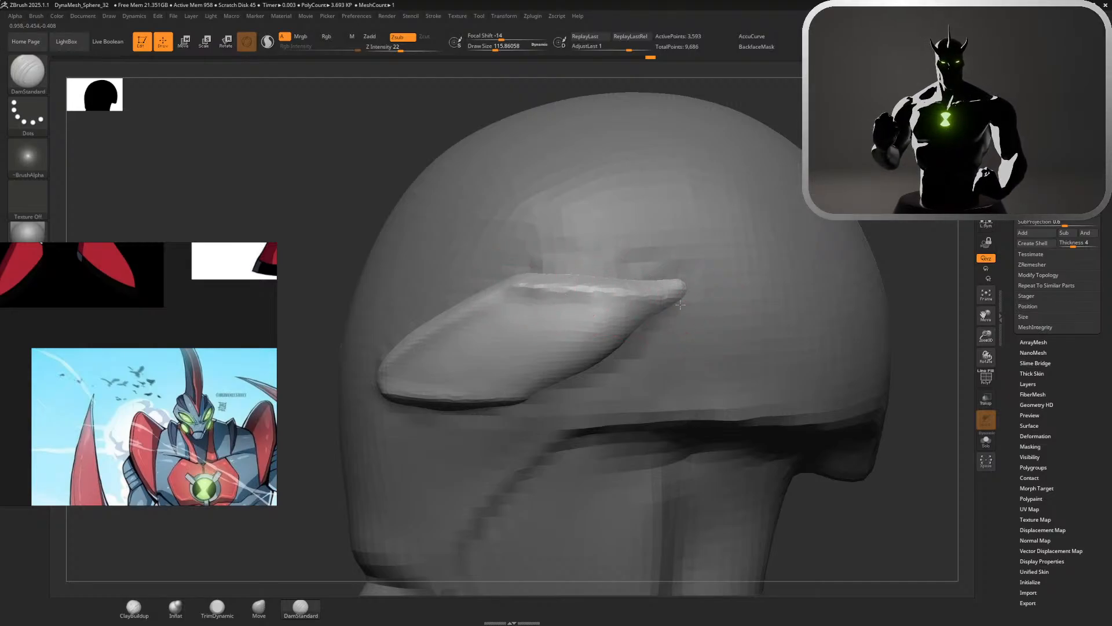
mouse_move(518, 394)
mouse_down()
mouse_move(652, 305)
mouse_move(535, 375)
mouse_up()
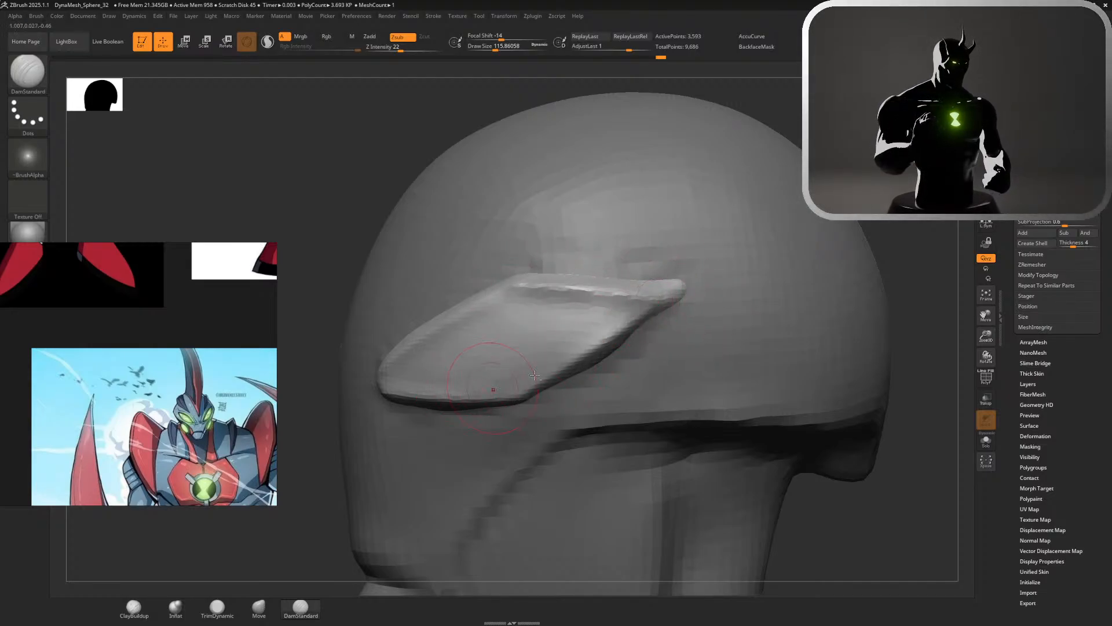
Reposition the eye piece against the side of the head with the gizmo and scale it along the Y axis
alt+drag(946, 350, 935, 214)
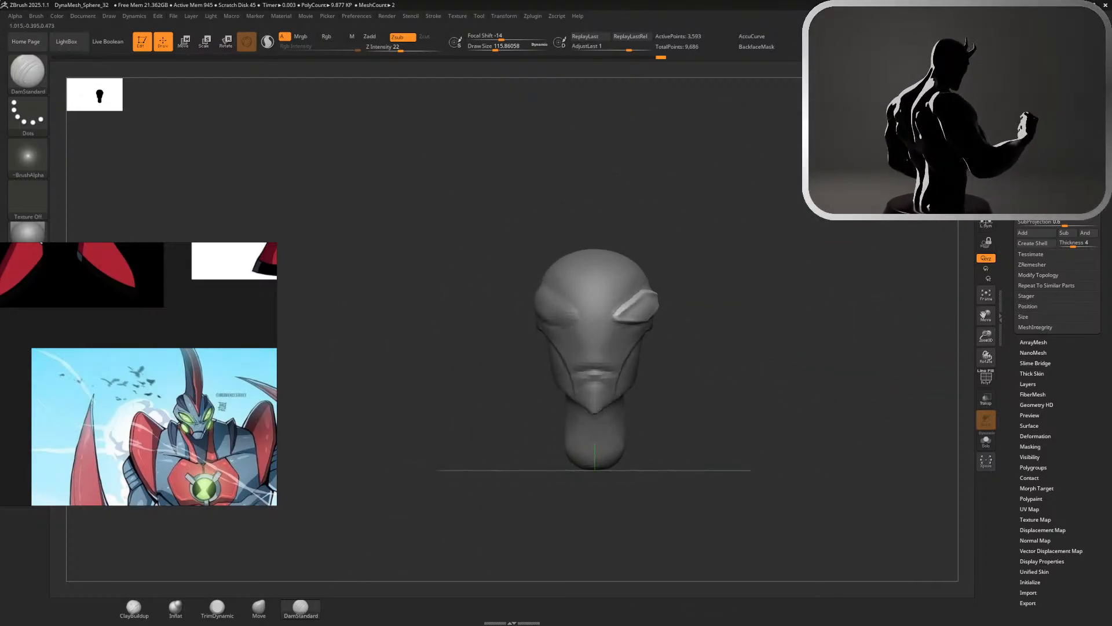
key(w)
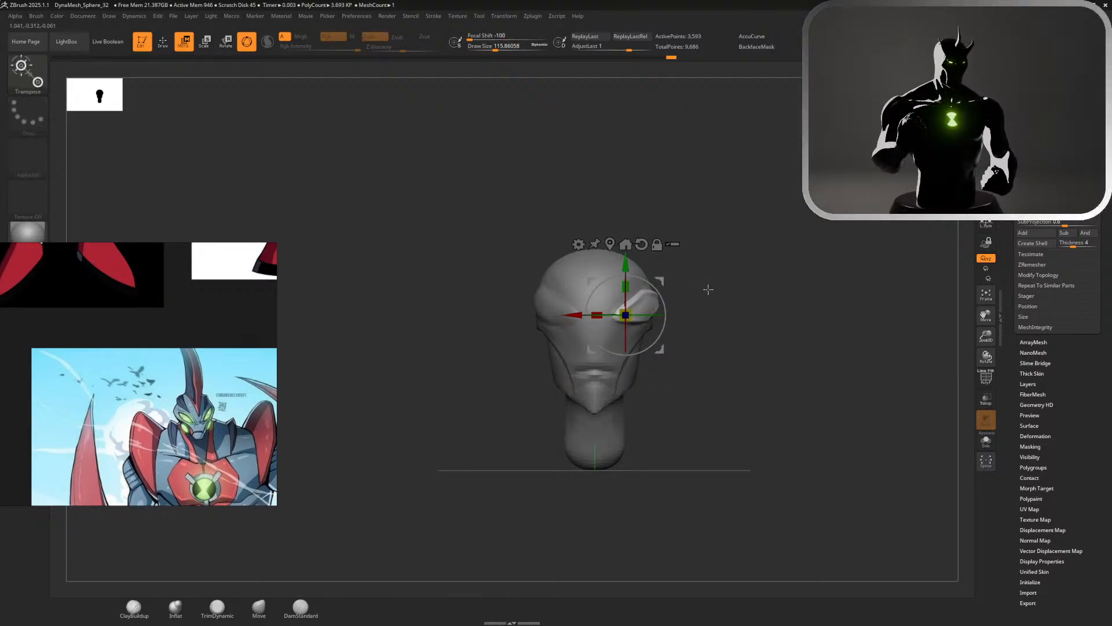
drag(708, 288, 566, 317)
drag(512, 301, 635, 275)
drag(566, 319, 616, 301)
alt+drag(788, 209, 720, 303)
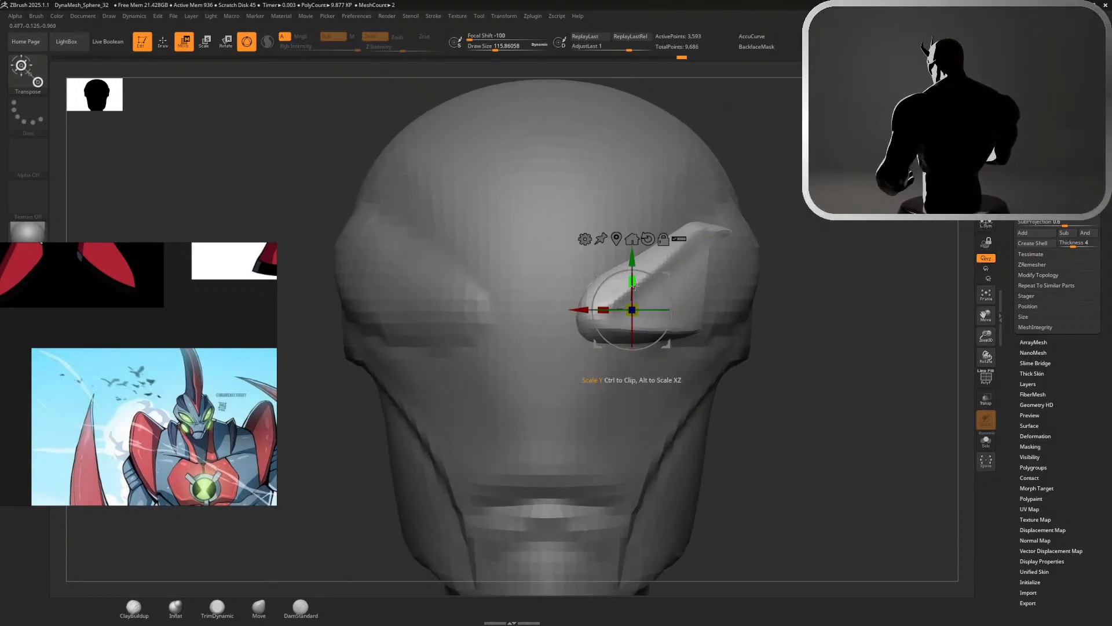
drag(633, 282, 646, 310)
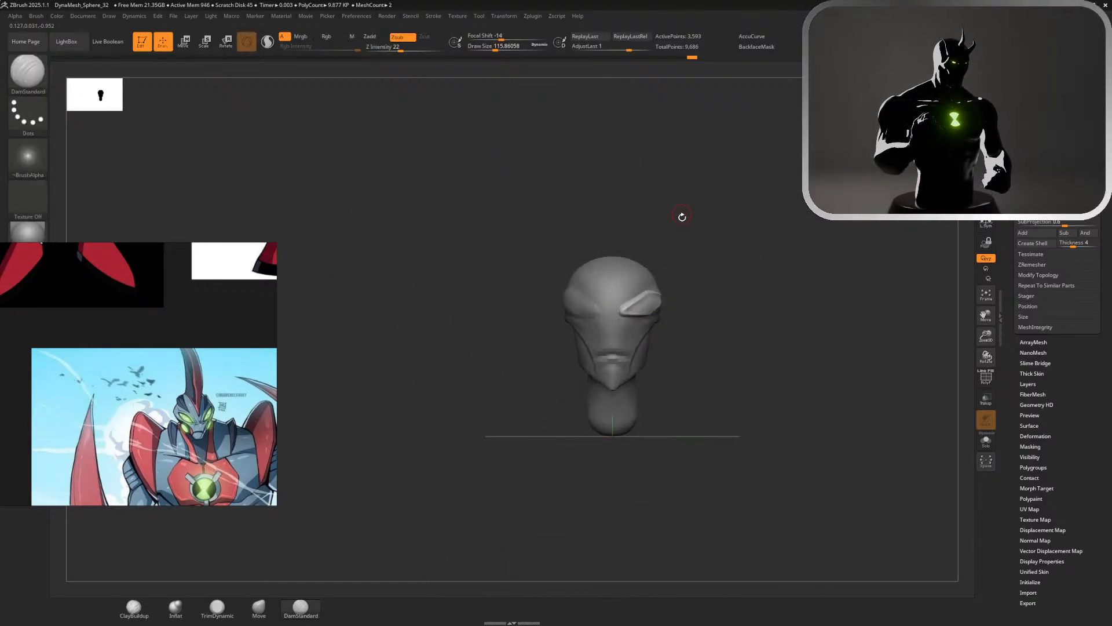
mouse_move(765, 252)
mouse_down()
mouse_move(579, 256)
mouse_move(679, 244)
mouse_move(804, 293)
mouse_move(780, 250)
mouse_move(790, 252)
mouse_up()
Lower the eye piece slightly and adjust its placement against the brow in front and side views
key(s)
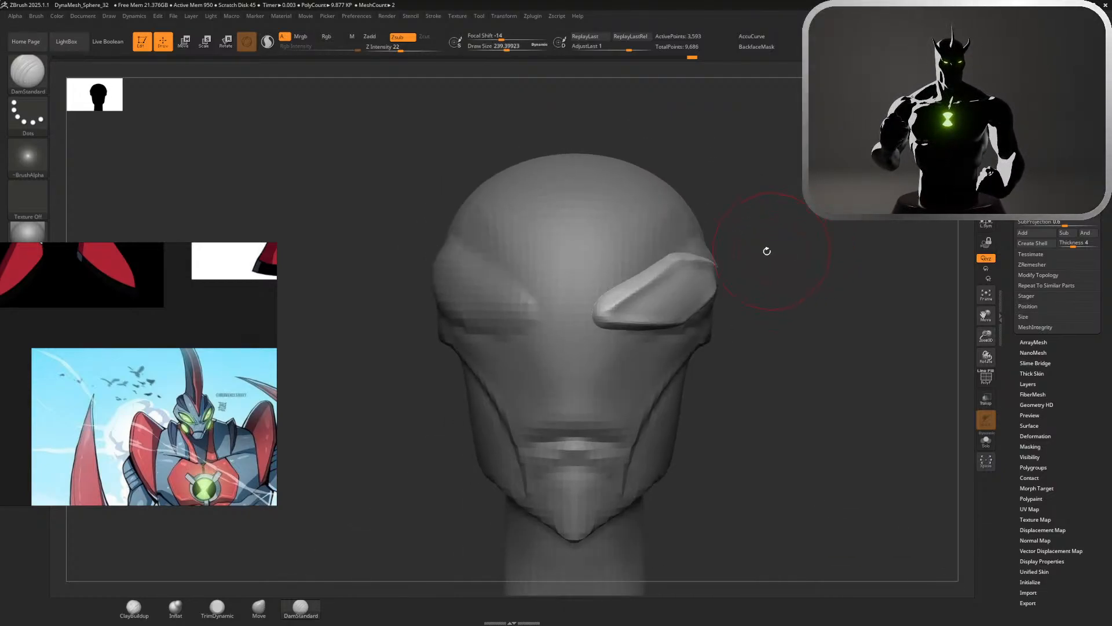
key(w)
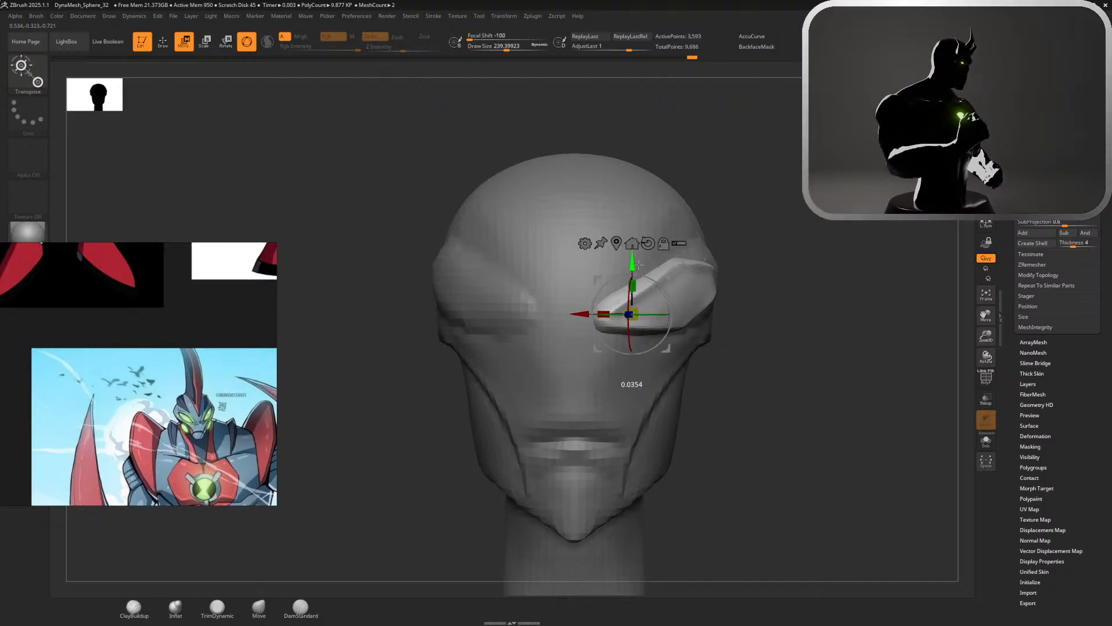
alt+drag(818, 304, 790, 290)
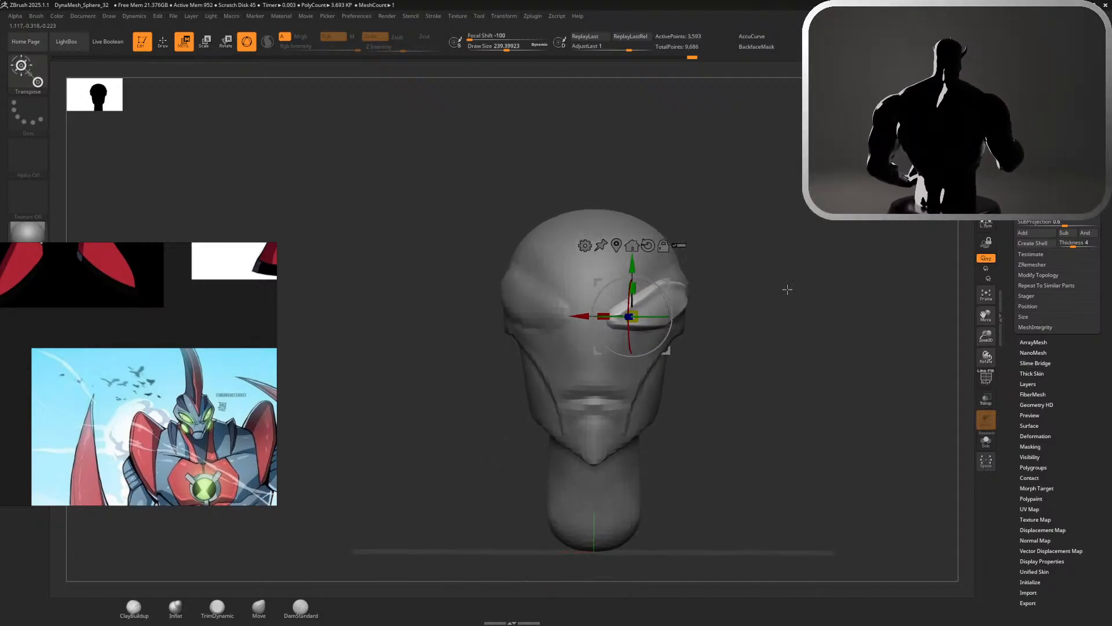
key(q)
key(w)
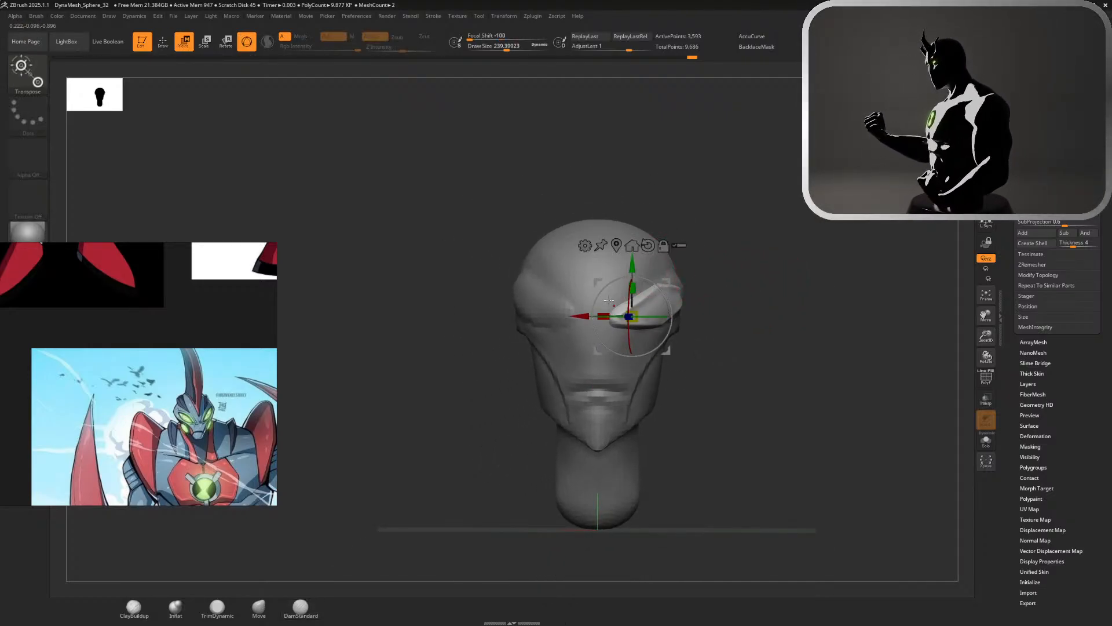
drag(720, 298, 586, 317)
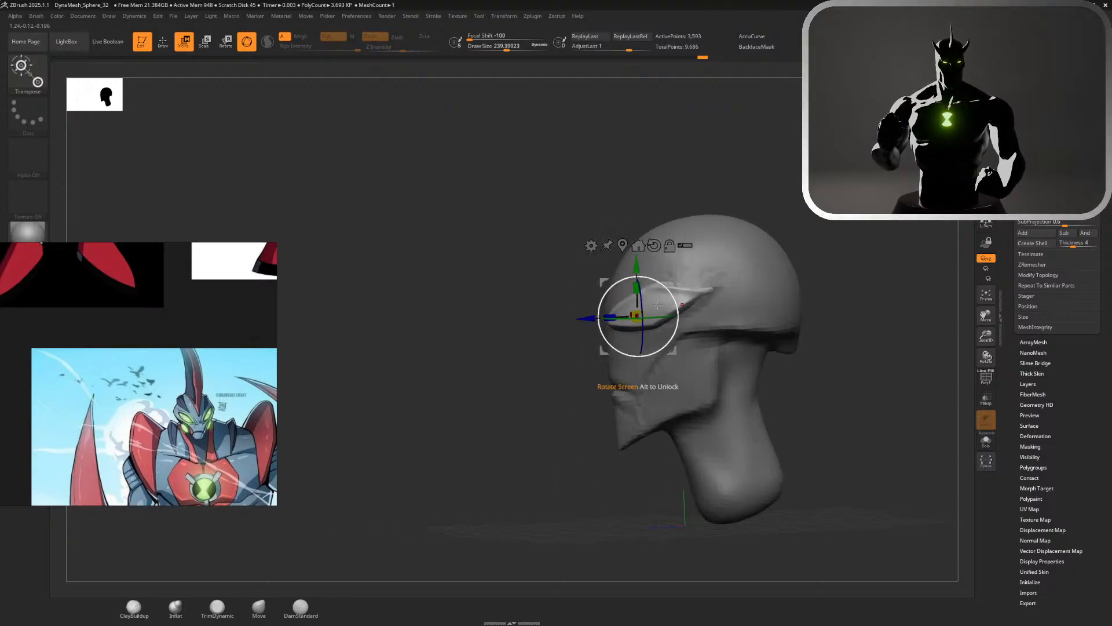
key(q)
Rotate the eye piece about its Y axis and sink it into the head's surface
drag(856, 325, 894, 321)
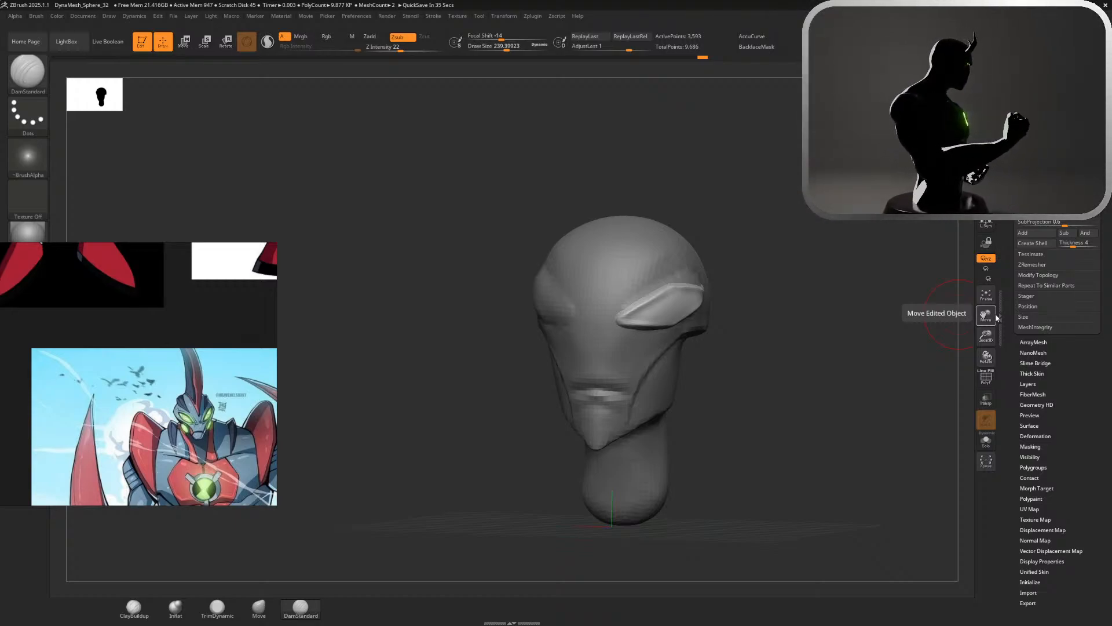
drag(863, 268, 813, 270)
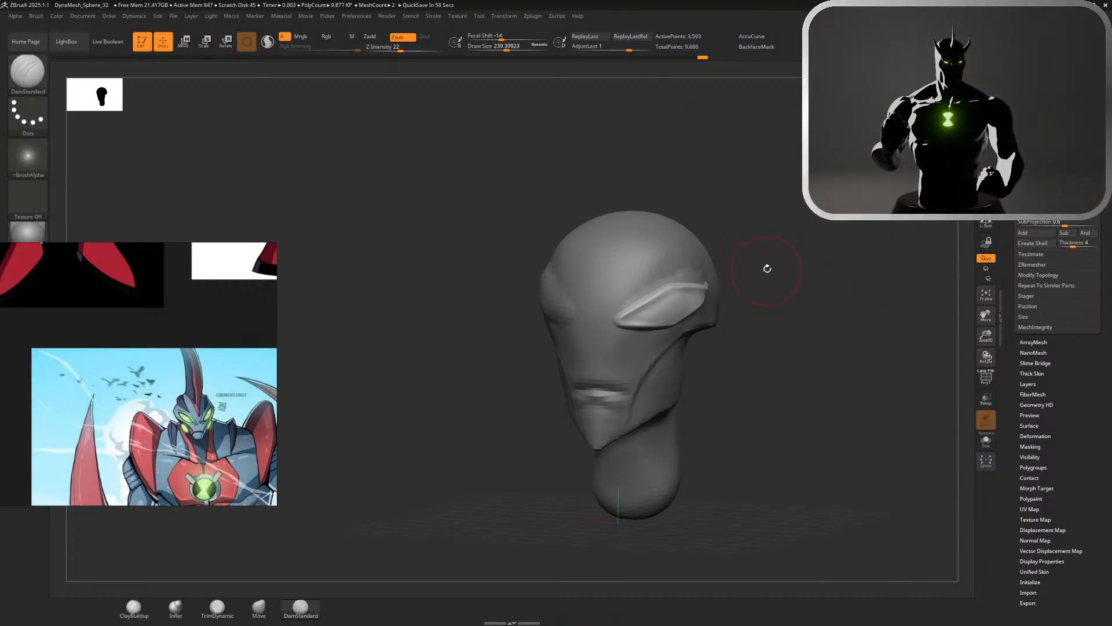
mouse_move(767, 268)
mouse_down()
mouse_move(748, 201)
mouse_move(772, 243)
mouse_move(719, 243)
mouse_move(797, 237)
mouse_move(759, 233)
mouse_move(840, 266)
mouse_move(824, 268)
mouse_up()
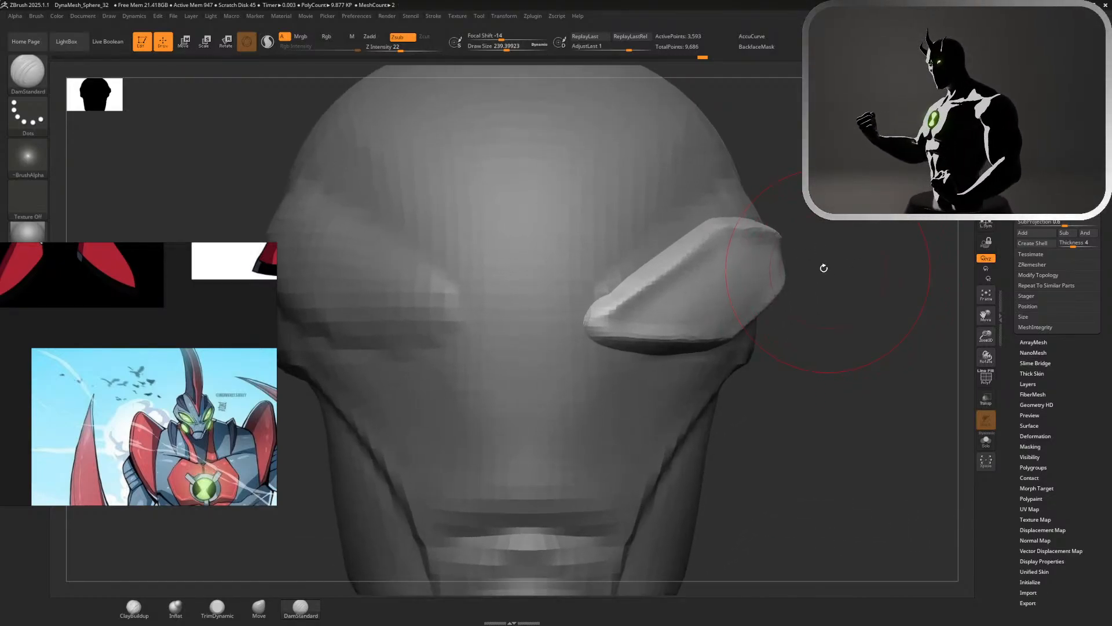
drag(840, 224, 800, 226)
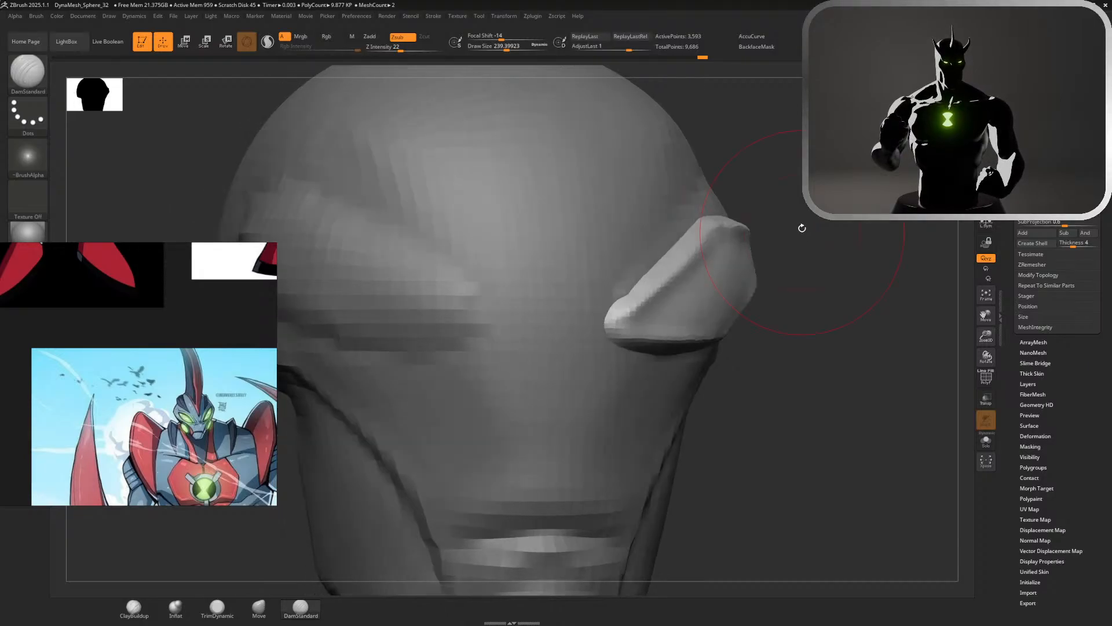
key(w)
mouse_move(779, 293)
mouse_down()
mouse_move(790, 303)
mouse_move(775, 285)
mouse_move(783, 293)
mouse_up()
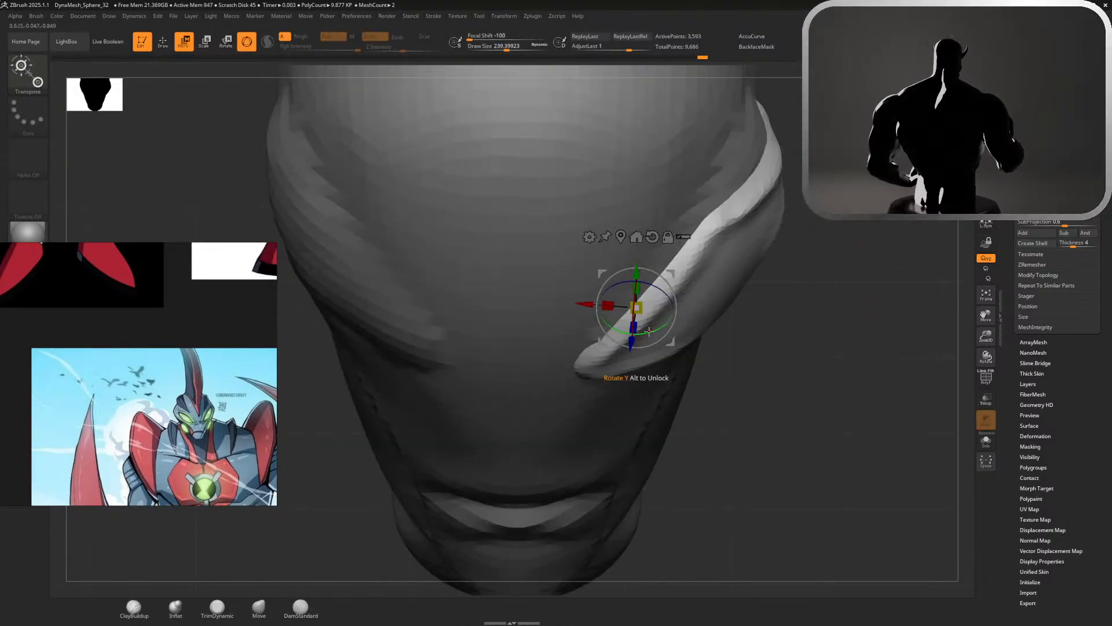
alt+drag(652, 333, 632, 321)
key(Tab)
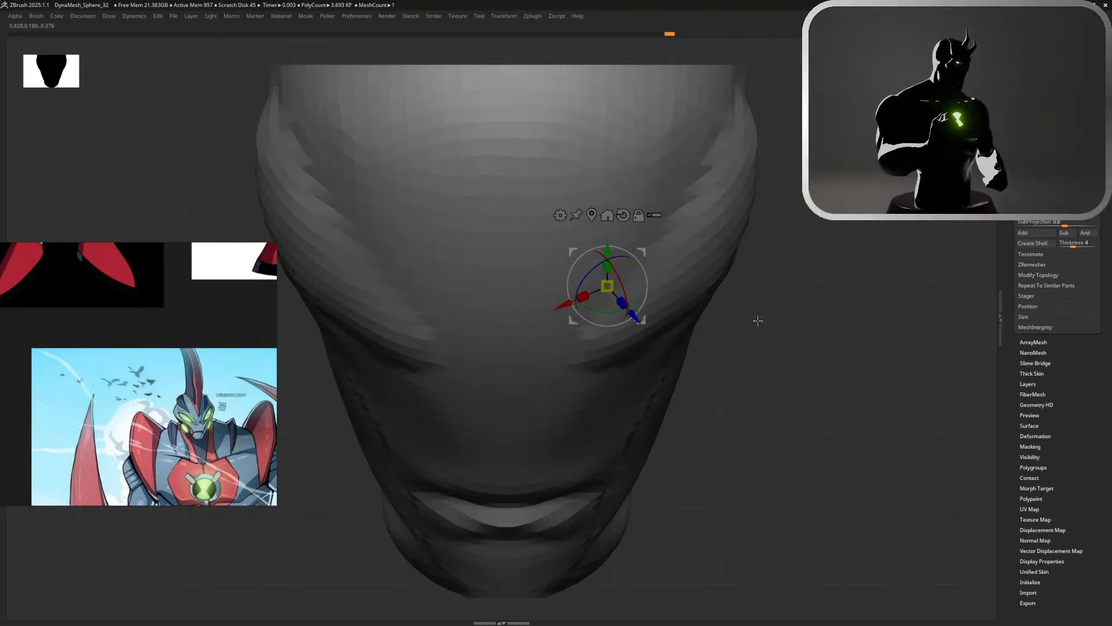
Select the head and carve a symmetrical socket around the eye piece with ClayBuildup at a draw size of about 120
key(Tab)
key(q)
mouse_move(762, 332)
mouse_down()
mouse_move(763, 300)
mouse_move(690, 255)
mouse_up()
alt+click(705, 218)
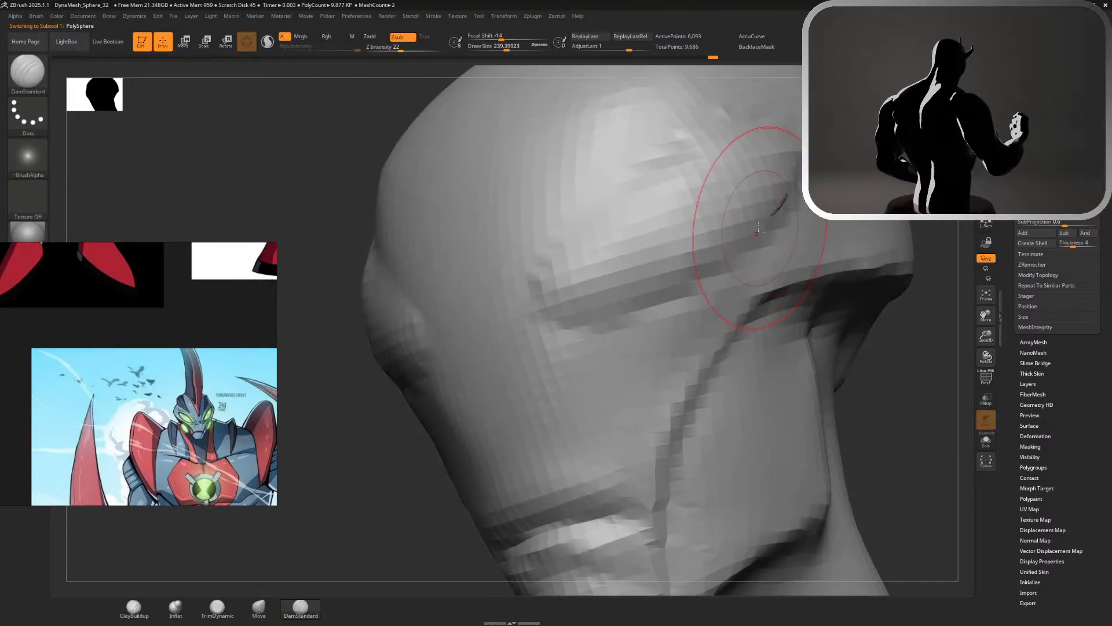
drag(369, 432, 388, 429)
key(s)
drag(758, 335, 750, 336)
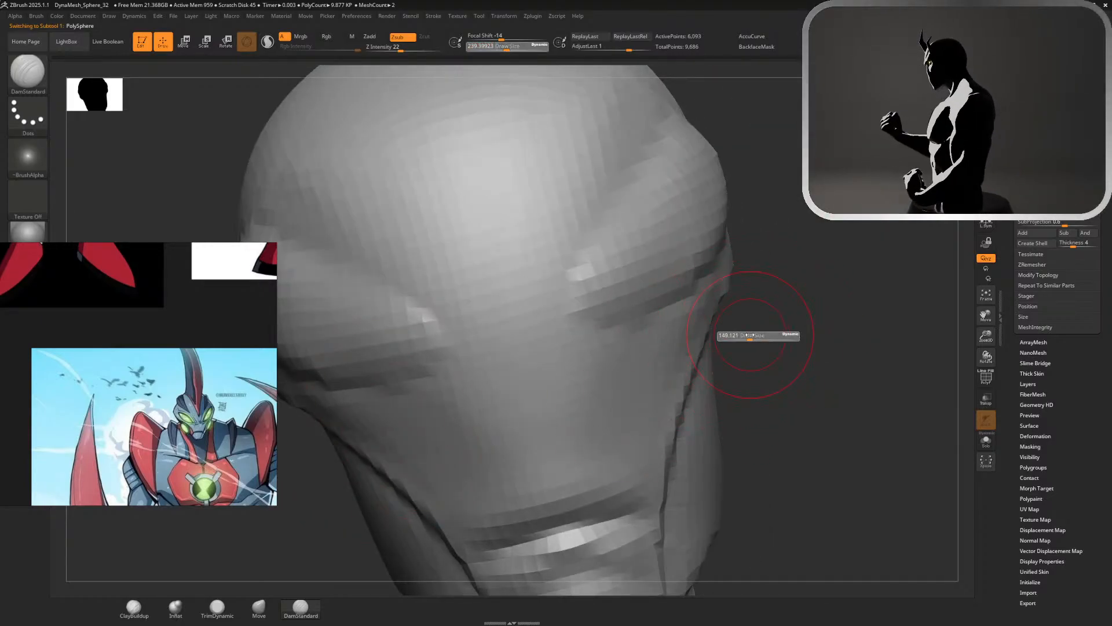
click(134, 608)
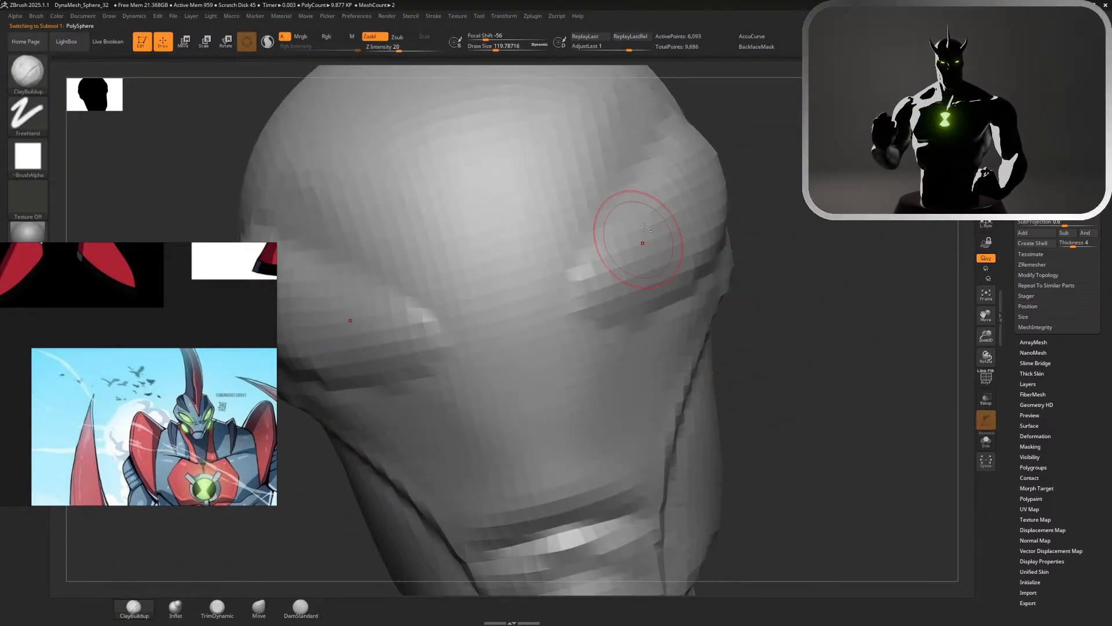
mouse_move(687, 223)
alt+mouse_down()
mouse_move(619, 281)
mouse_move(591, 277)
mouse_move(682, 181)
mouse_move(706, 175)
alt+mouse_up()
drag(880, 260, 788, 232)
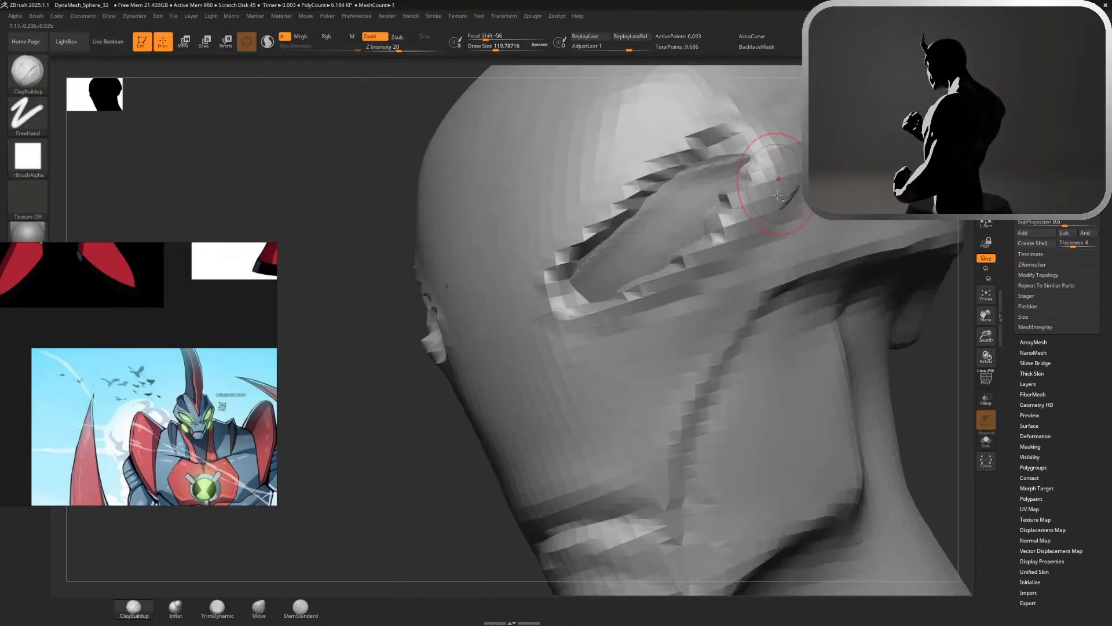
mouse_move(672, 266)
alt+mouse_down()
mouse_move(526, 332)
mouse_move(649, 296)
mouse_move(724, 232)
mouse_move(759, 191)
mouse_move(751, 185)
mouse_move(808, 166)
alt+mouse_up()
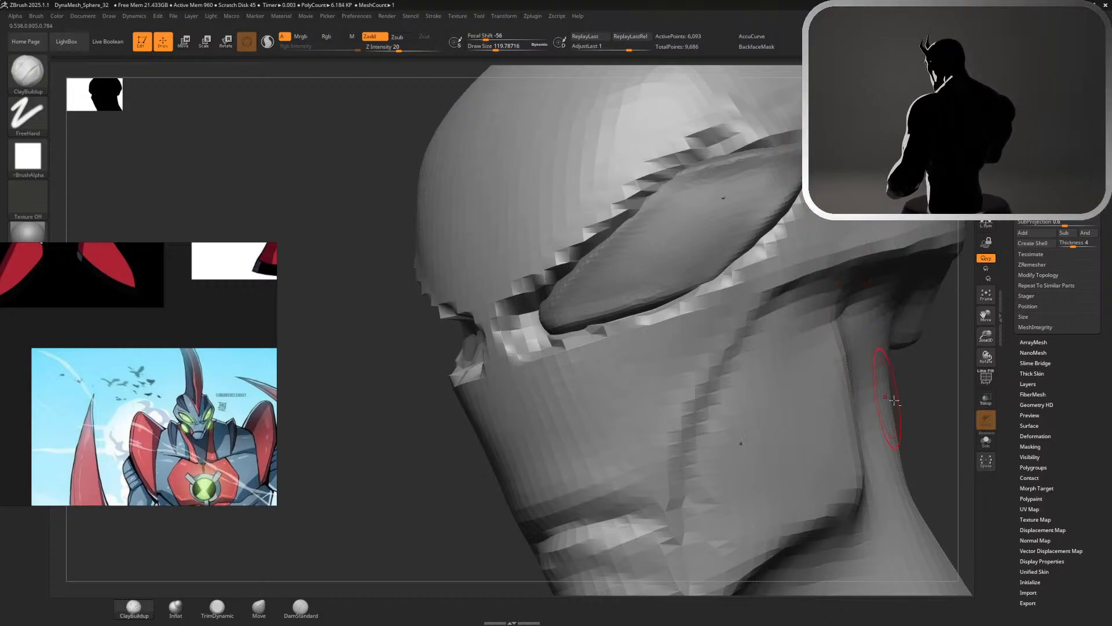
Smooth the jagged clay around the carved eye sockets on the head
key(f)
drag(844, 321, 927, 354)
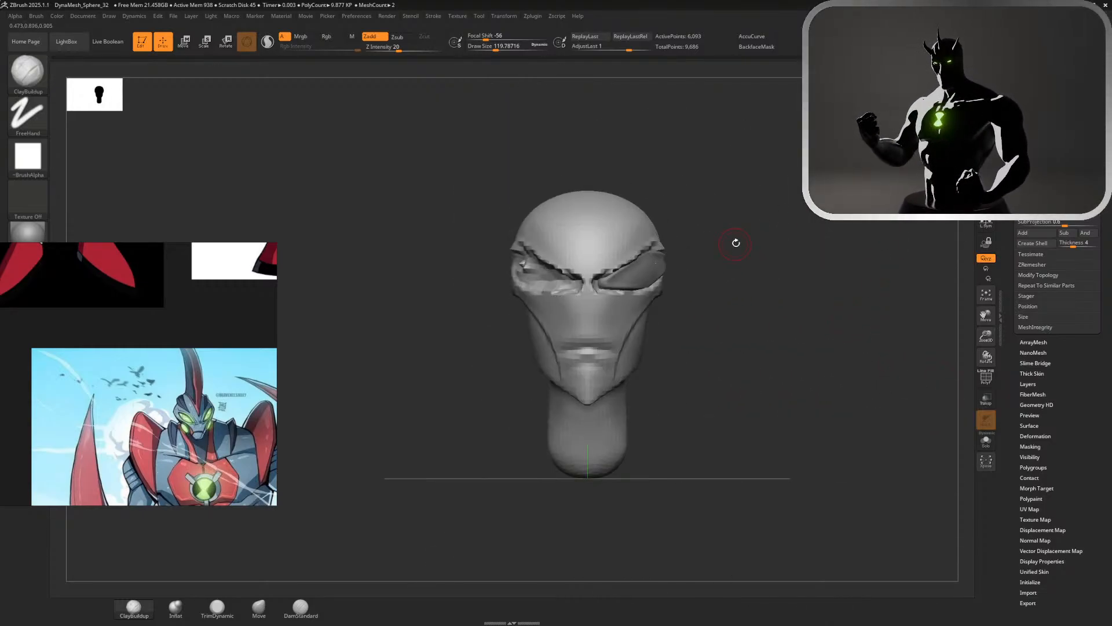
alt+drag(736, 243, 795, 270)
mouse_move(697, 240)
shift+mouse_down()
mouse_move(698, 216)
mouse_move(632, 232)
mouse_move(565, 272)
mouse_move(551, 266)
mouse_move(562, 303)
mouse_move(581, 303)
mouse_move(576, 246)
mouse_move(588, 315)
mouse_move(710, 283)
shift+mouse_up()
mouse_move(786, 270)
mouse_down()
mouse_move(686, 203)
mouse_move(628, 211)
mouse_move(541, 144)
mouse_move(675, 211)
mouse_up()
Select the eye piece and scale it along the Y and Z axes to fit the carved socket
alt+click(635, 296)
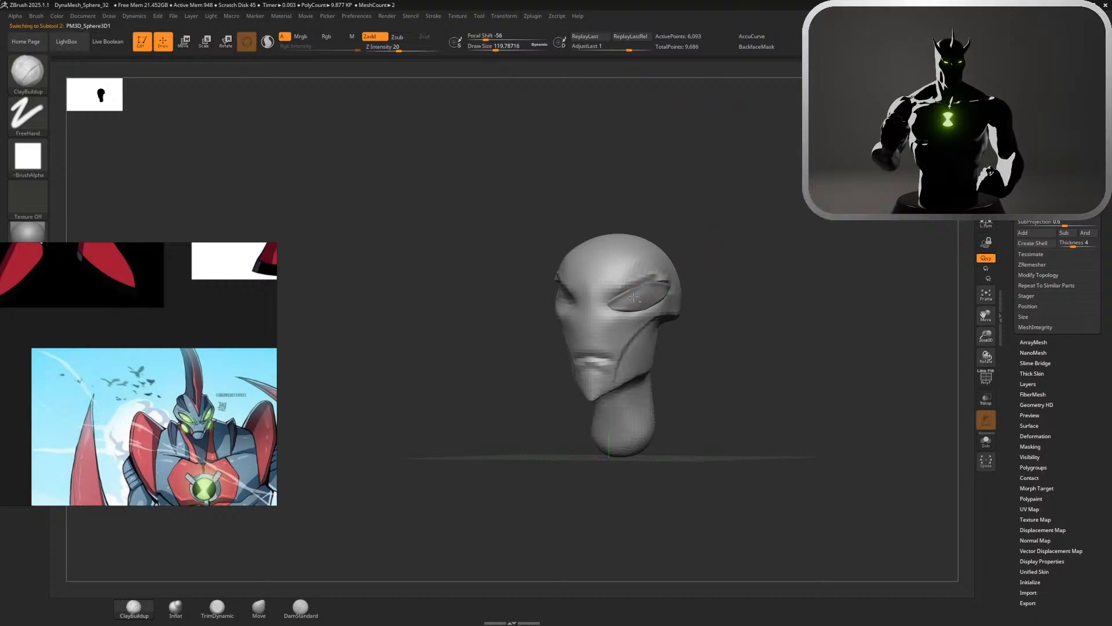
key(w)
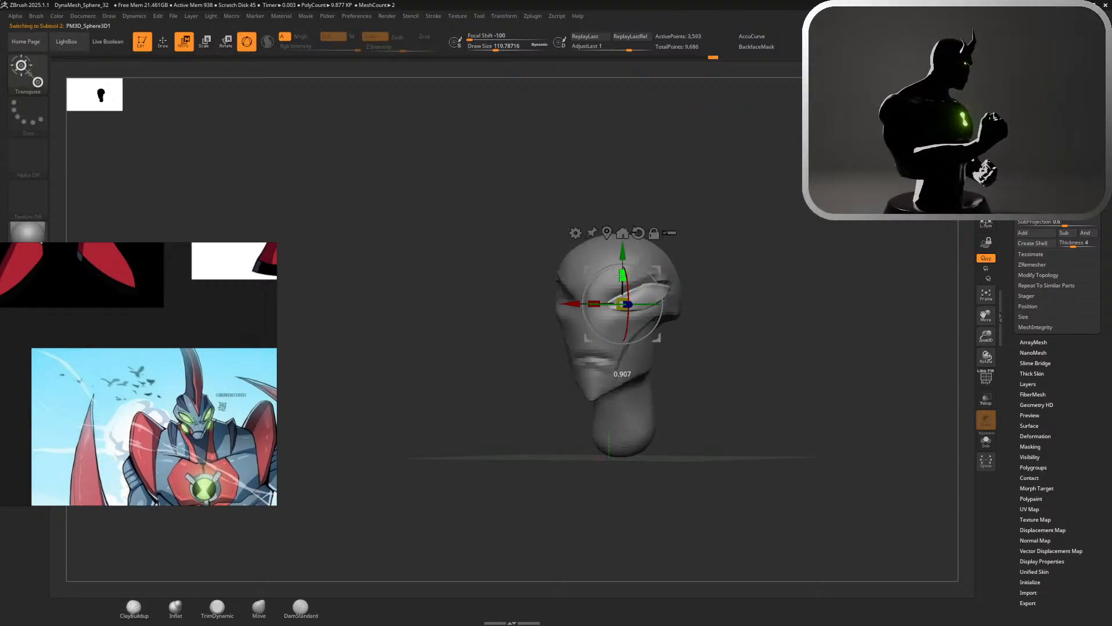
drag(622, 276, 598, 304)
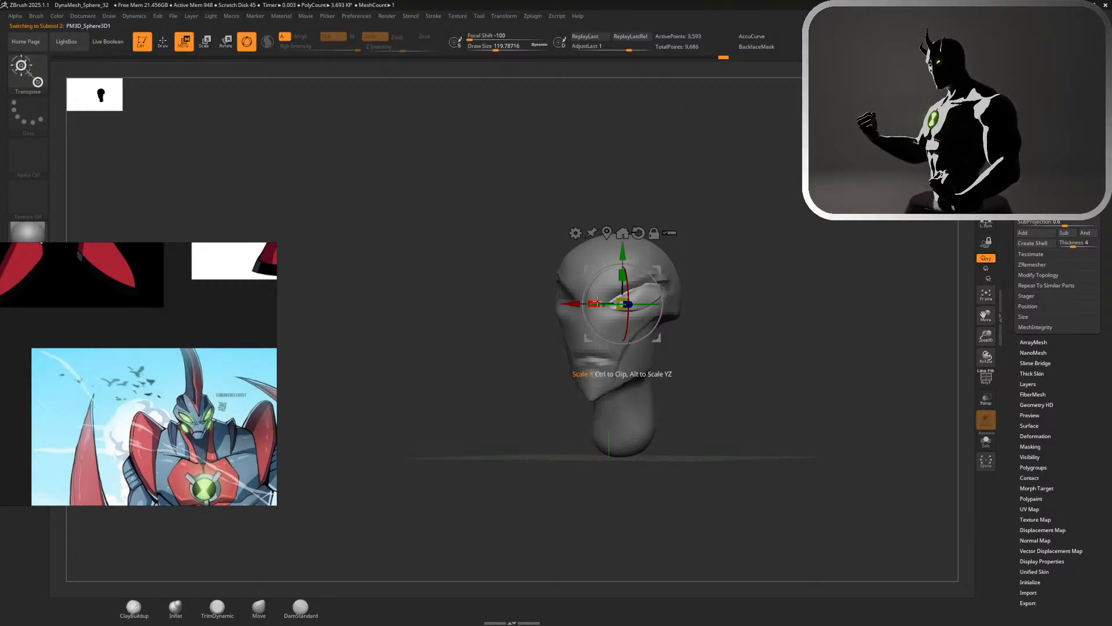
shift+drag(735, 258, 690, 257)
ctrl+right_drag(726, 249, 808, 265)
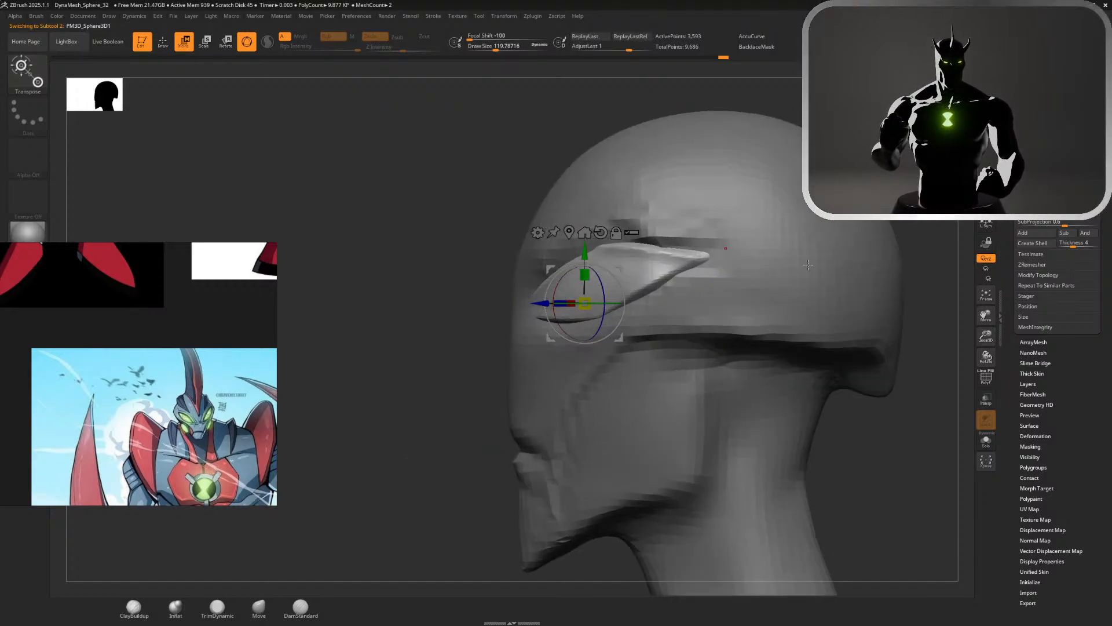
drag(565, 302, 573, 302)
drag(478, 269, 504, 317)
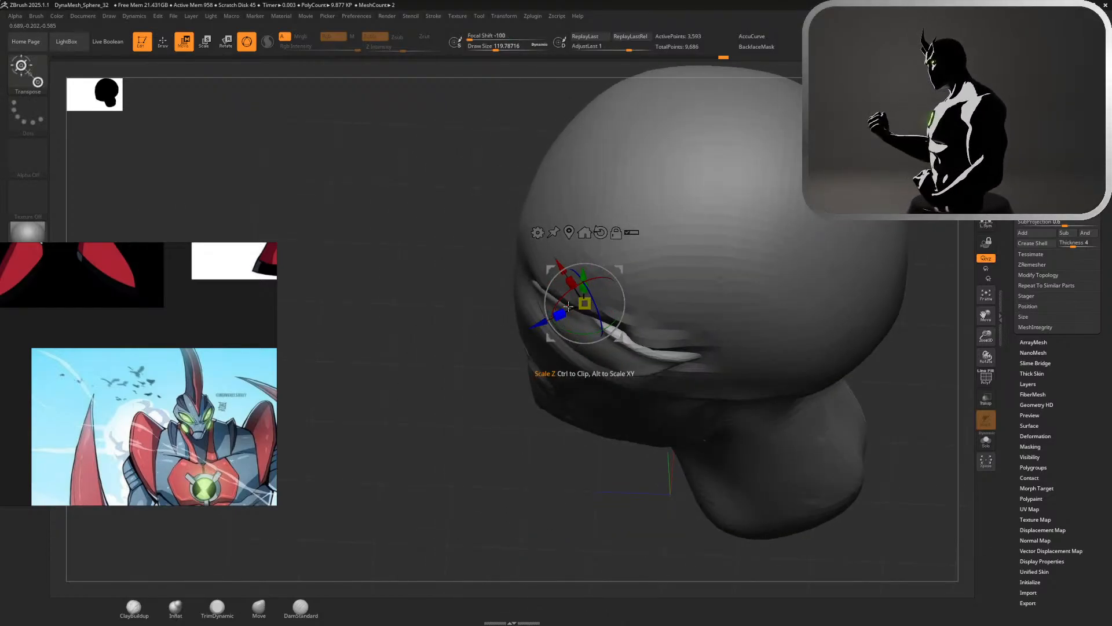
drag(568, 280, 567, 279)
Move the eye piece slightly outward so it stands proud of the socket
key(q)
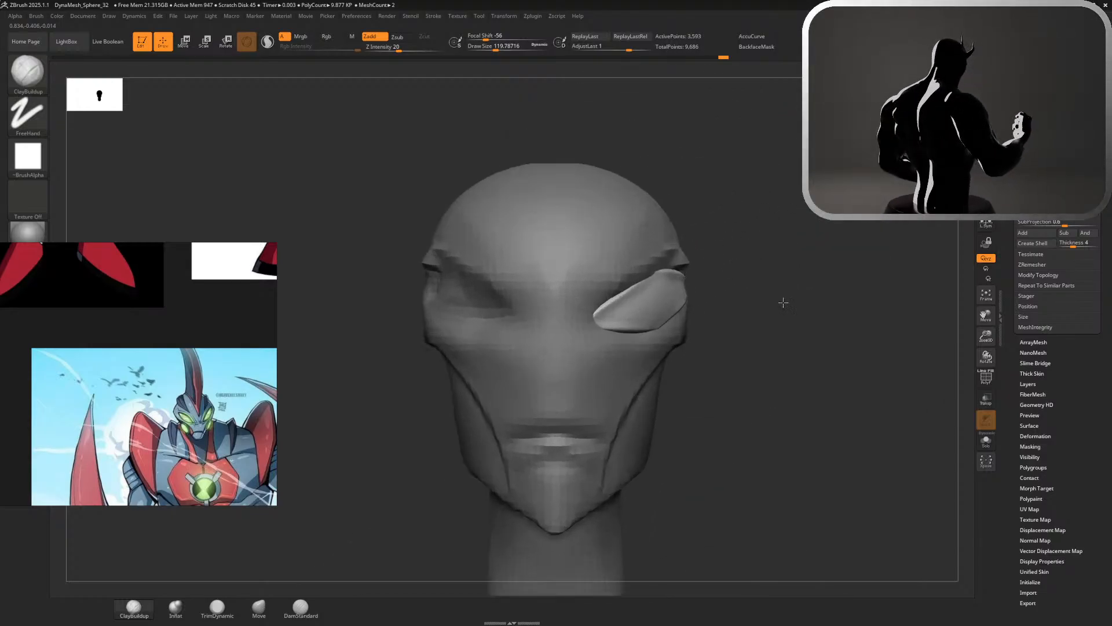
key(w)
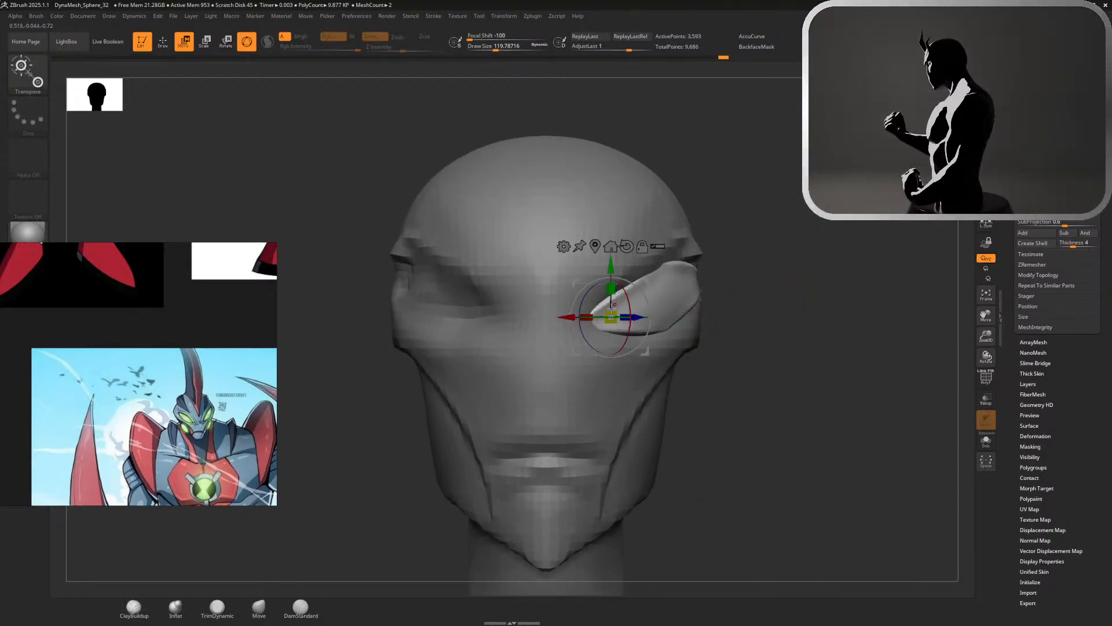
drag(640, 317, 646, 318)
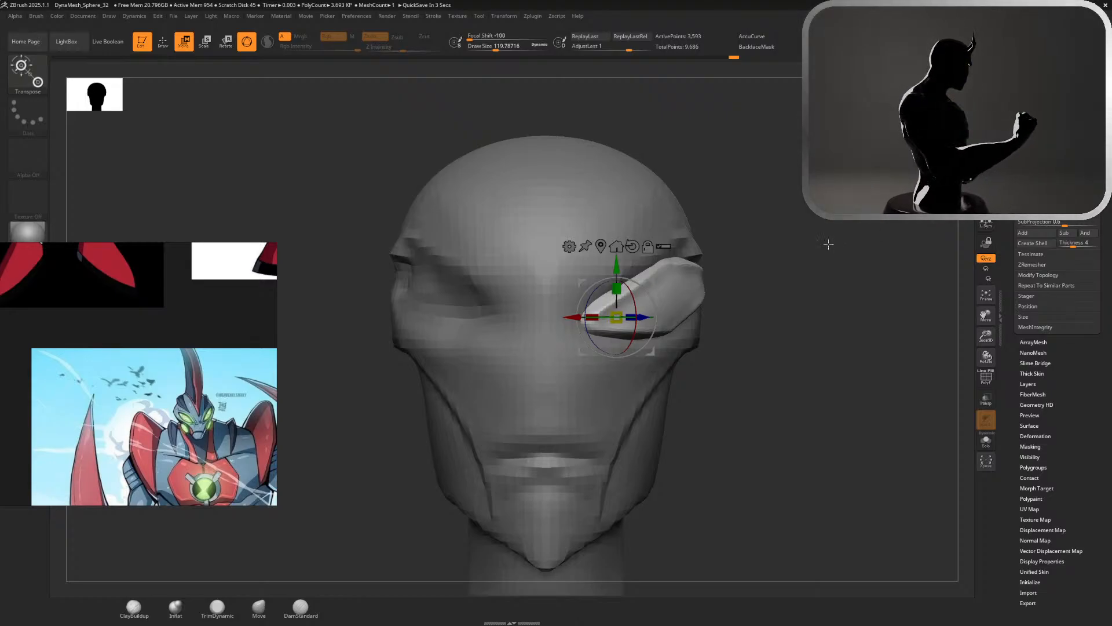
Remesh the eye piece with DynaMesh and smooth its creased faces and edges into a rounded almond form
key(q)
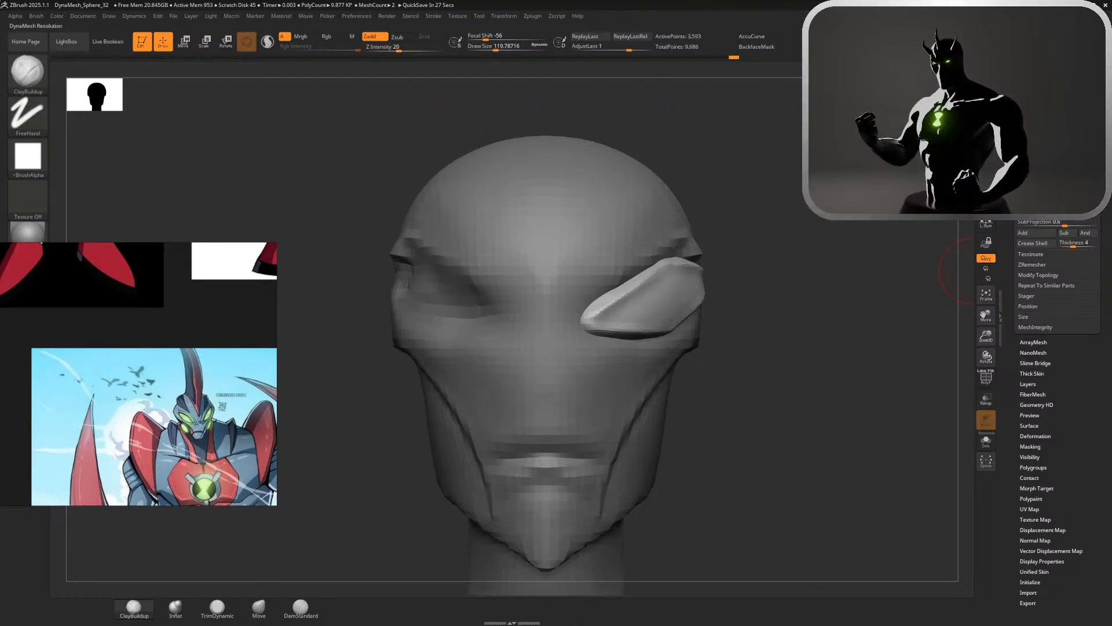
ctrl+drag(815, 279, 835, 309)
mouse_move(657, 277)
shift+mouse_down()
mouse_move(634, 296)
mouse_move(639, 281)
shift+mouse_up()
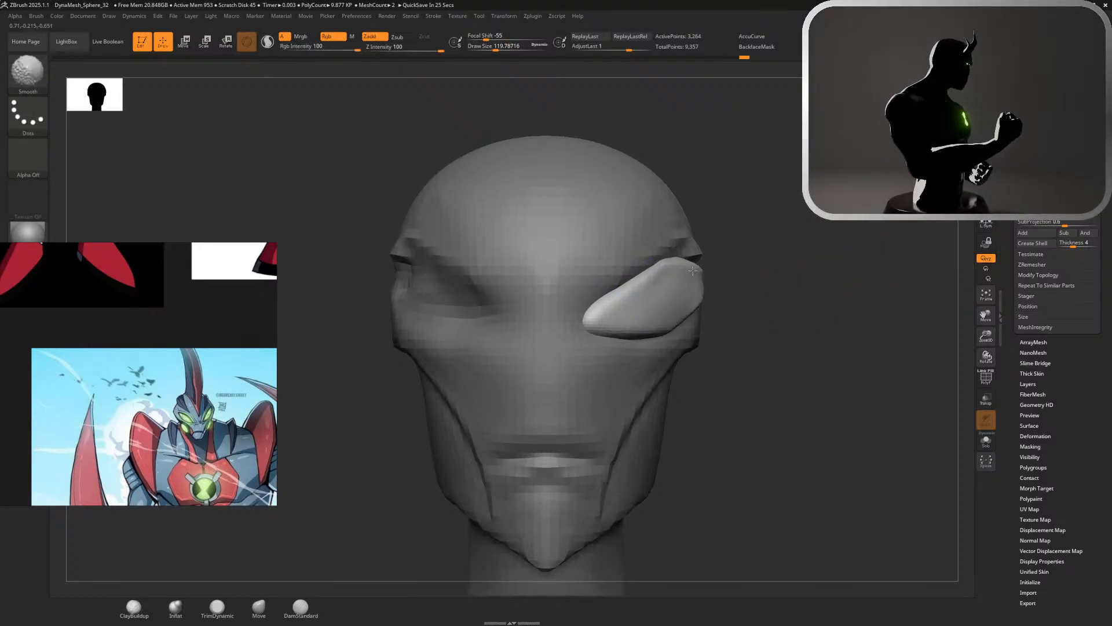
right_drag(693, 270, 715, 303)
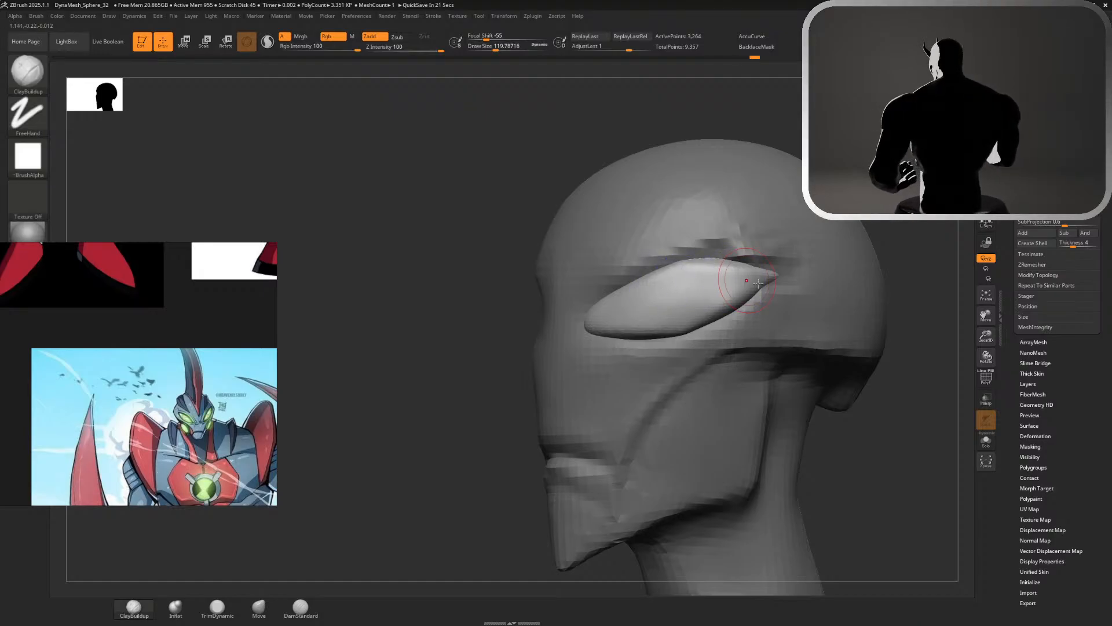
Build up the eye piece's outer face and upper edge with ClayBuildup strokes at a Z intensity of 20
shift+drag(782, 278, 669, 332)
ctrl+right_drag(874, 374, 886, 196)
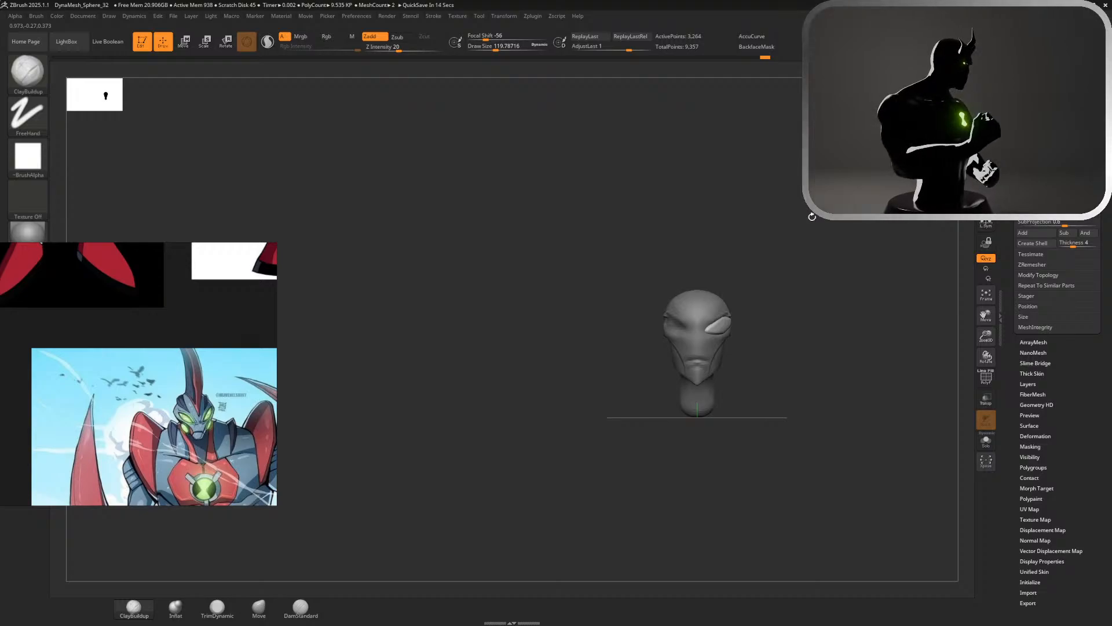
ctrl+right_drag(811, 217, 961, 505)
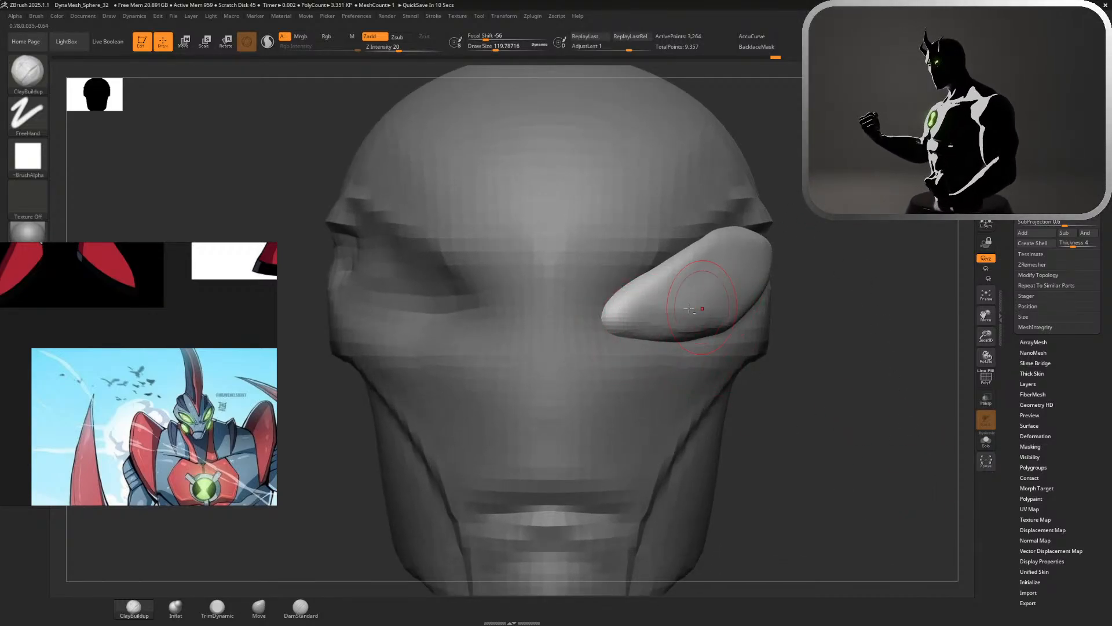
mouse_move(684, 304)
mouse_down()
mouse_move(721, 250)
mouse_move(698, 245)
mouse_move(637, 289)
mouse_move(723, 243)
mouse_up()
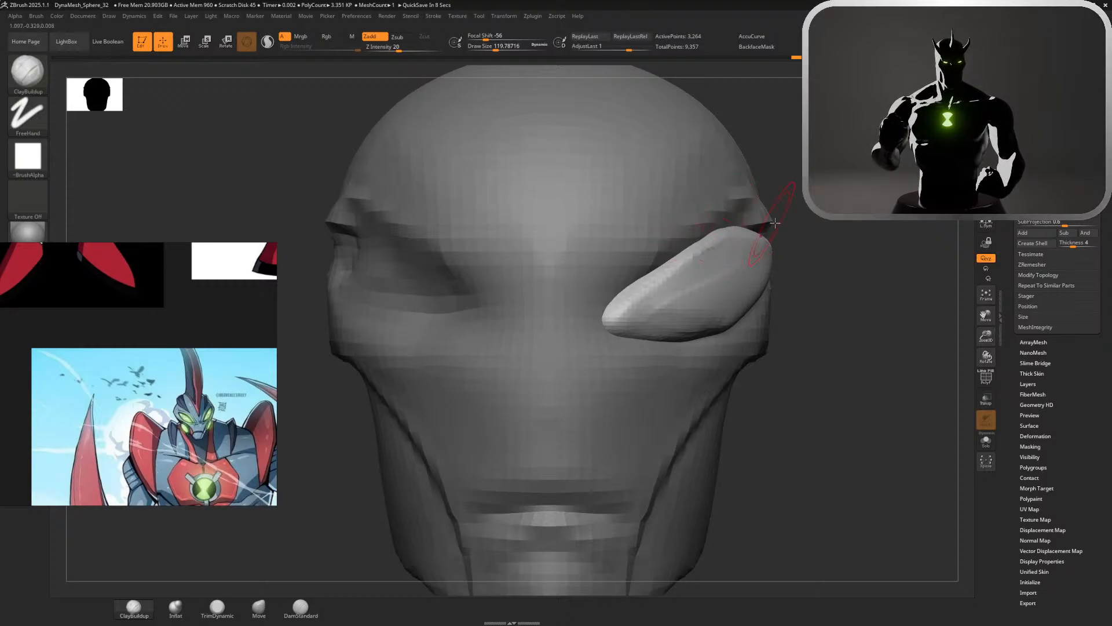
right_drag(775, 223, 684, 221)
mouse_move(799, 243)
mouse_down()
mouse_move(757, 225)
mouse_move(822, 248)
mouse_move(868, 244)
mouse_up()
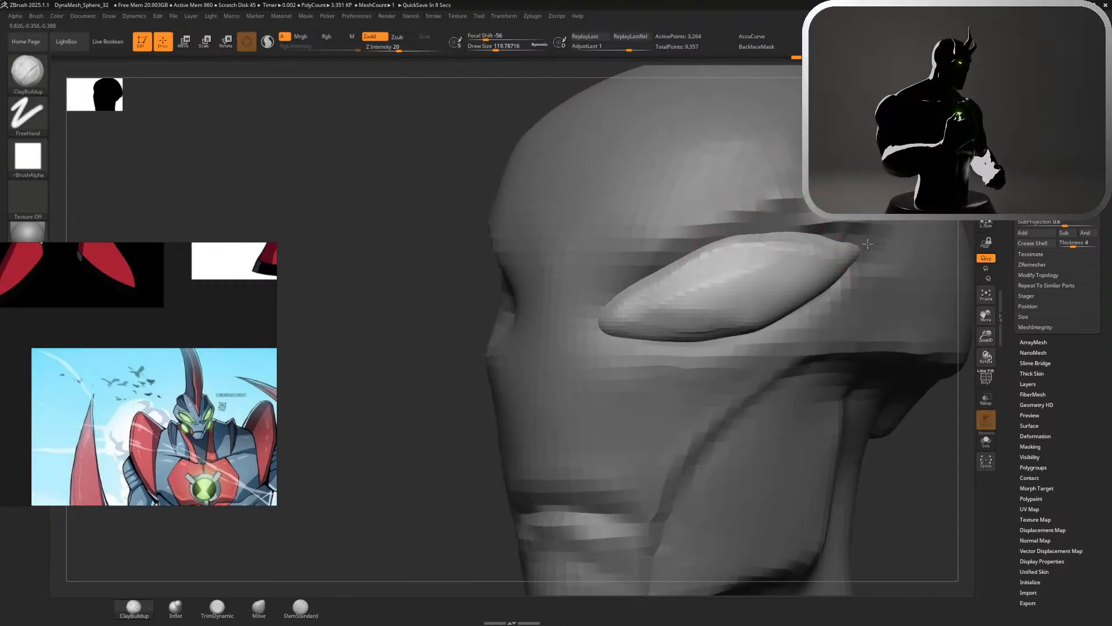
Smooth the eye piece's front face, lower edge and outer tip into cleaner rounded surfaces
ctrl+right_drag(902, 474, 658, 276)
alt+right_drag(840, 181, 645, 212)
ctrl+right_drag(645, 212, 728, 337)
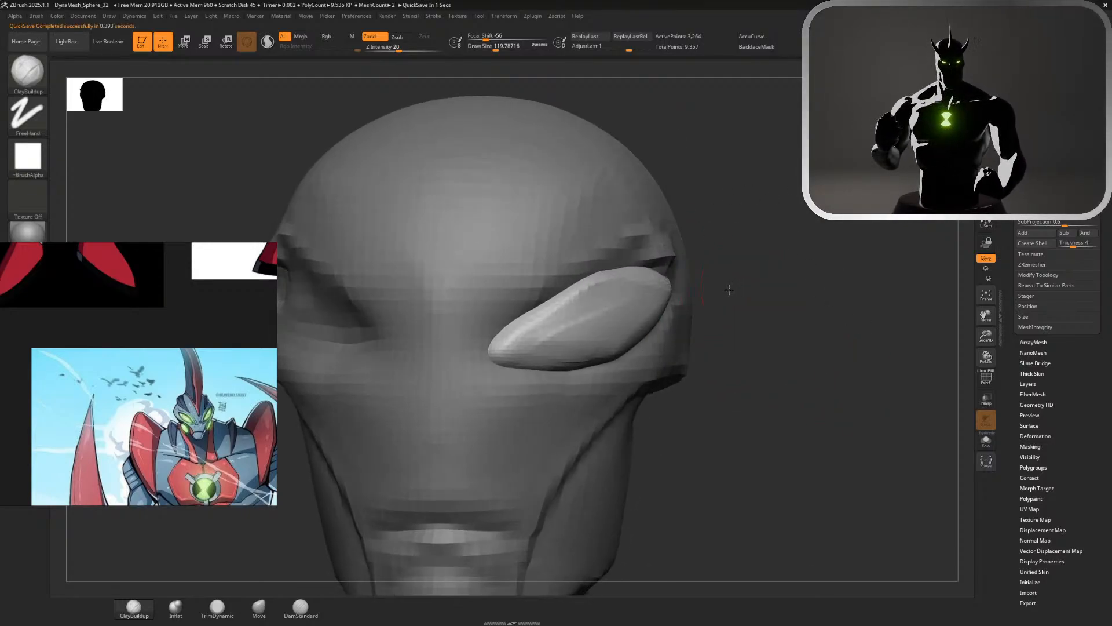
right_drag(728, 292, 571, 272)
mouse_move(565, 259)
mouse_down()
mouse_move(662, 285)
mouse_move(588, 351)
mouse_up()
ctrl+right_drag(838, 453, 783, 310)
ctrl+right_drag(749, 249, 755, 372)
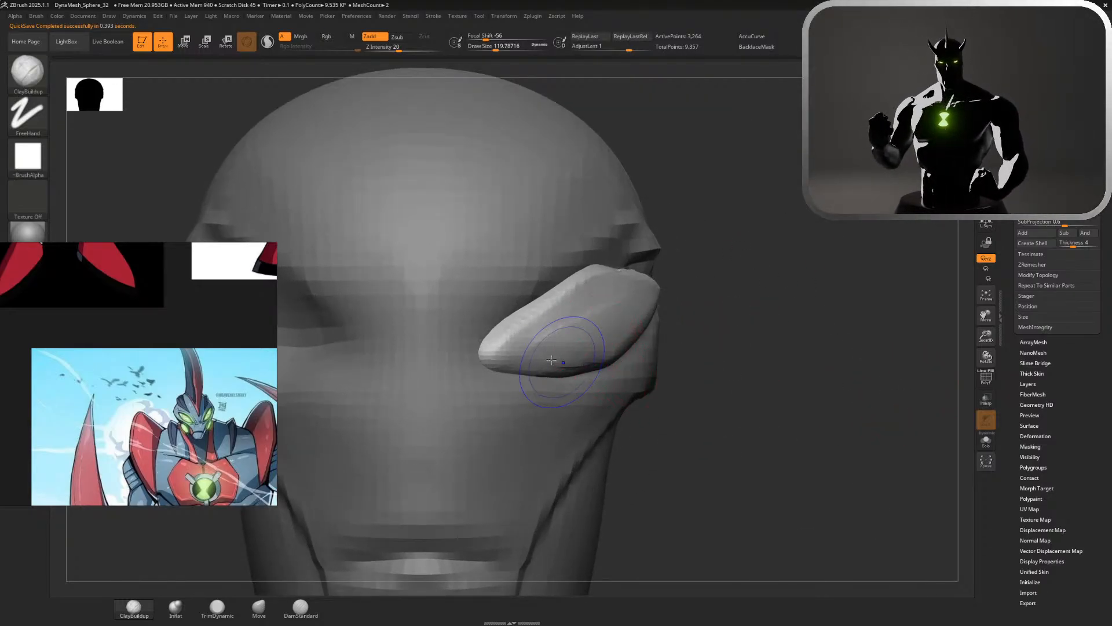
key(shift)
mouse_move(592, 286)
shift+mouse_down()
mouse_move(496, 354)
mouse_move(514, 332)
shift+mouse_up()
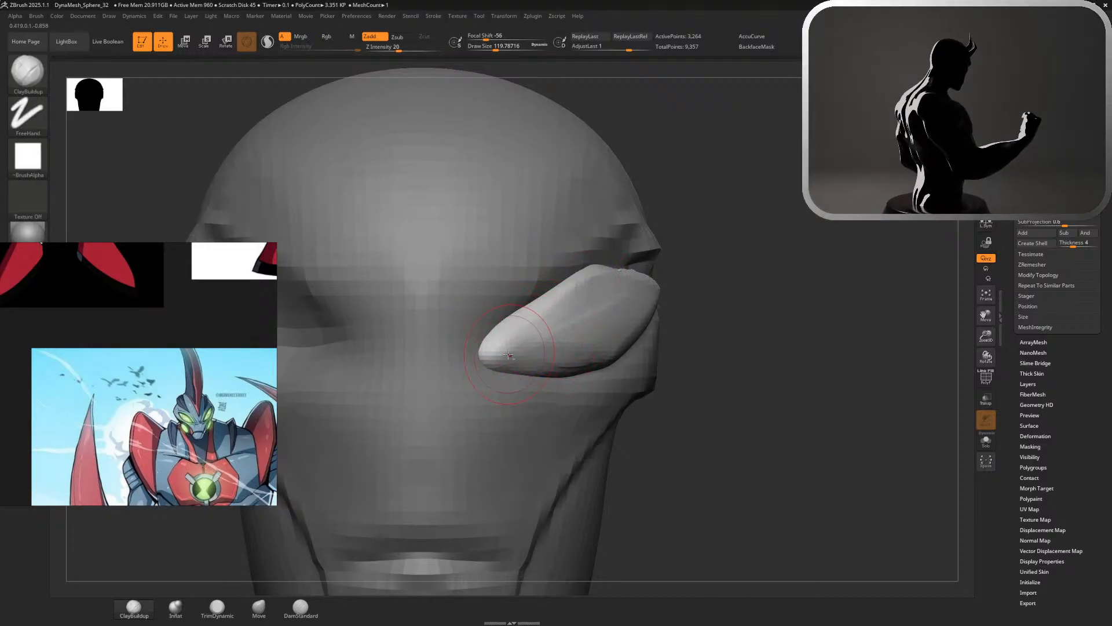
key(shift)
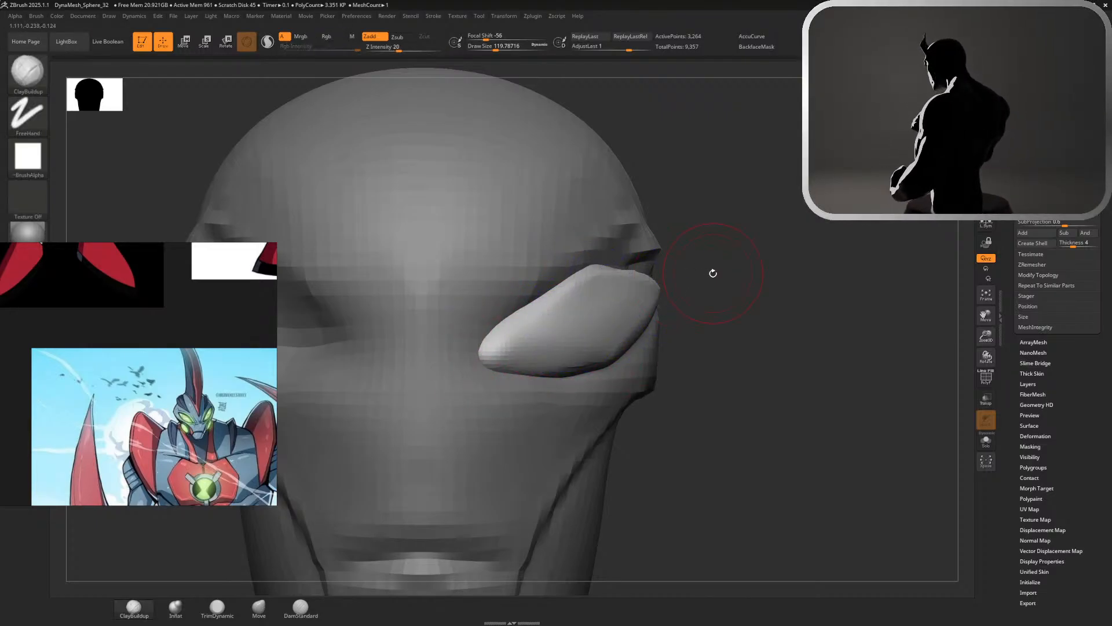
drag(713, 273, 668, 262)
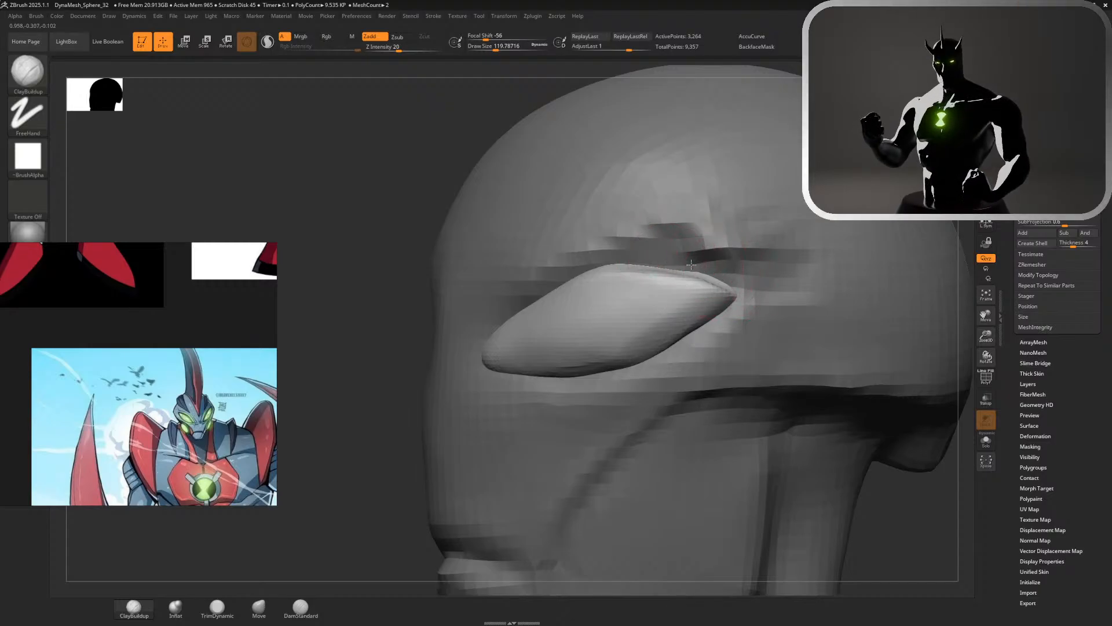
key(shift)
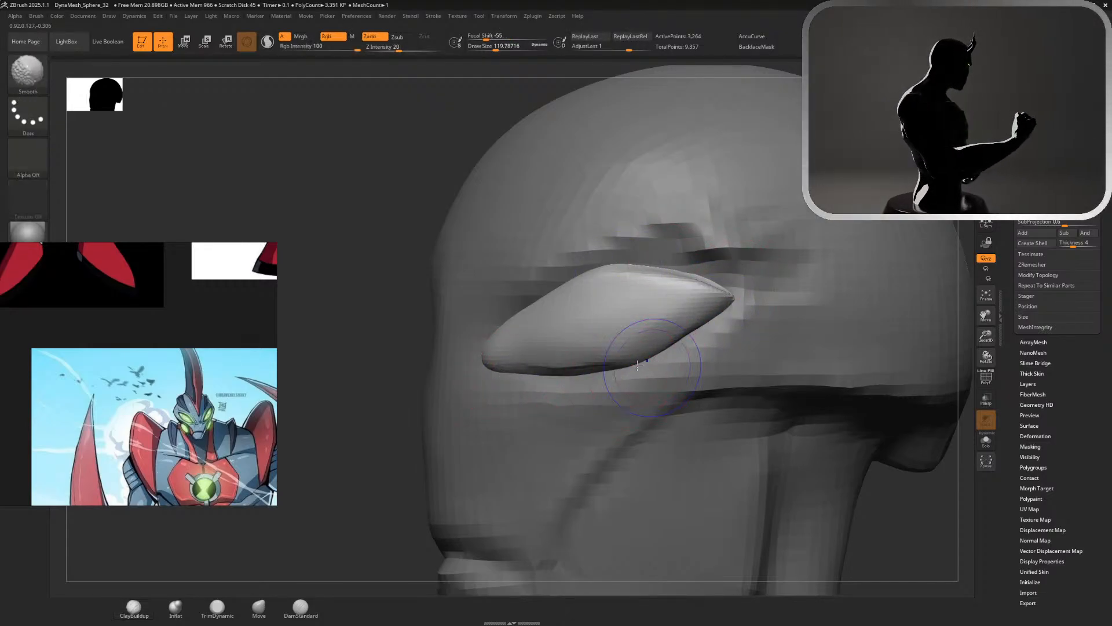
Try to rotate the eye piece in the side view so its outer tip tilts upward
key(w)
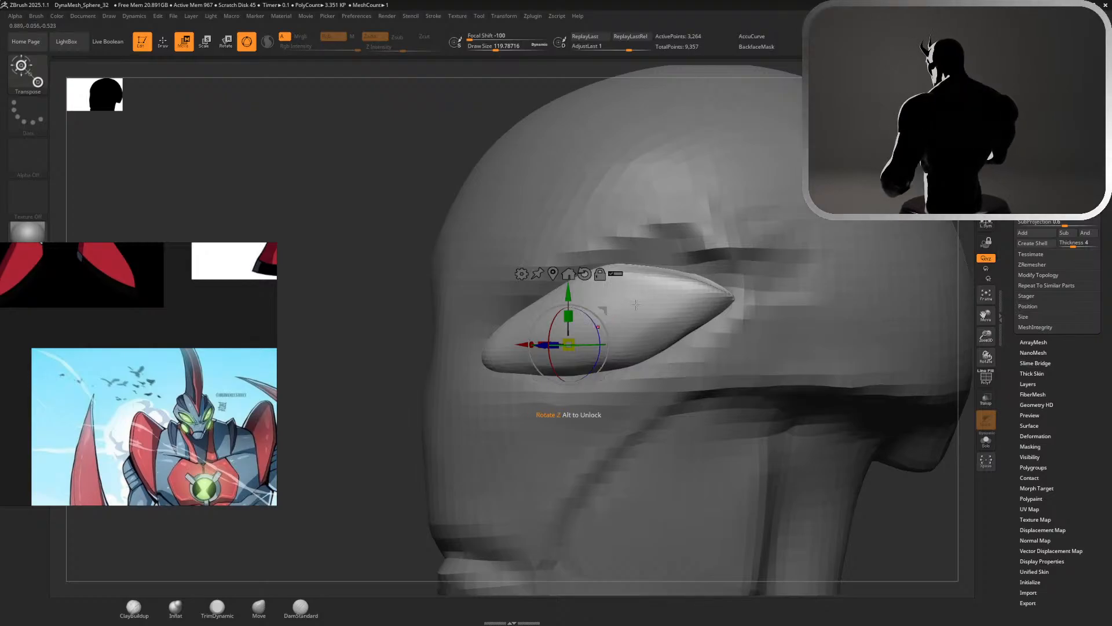
drag(779, 260, 745, 259)
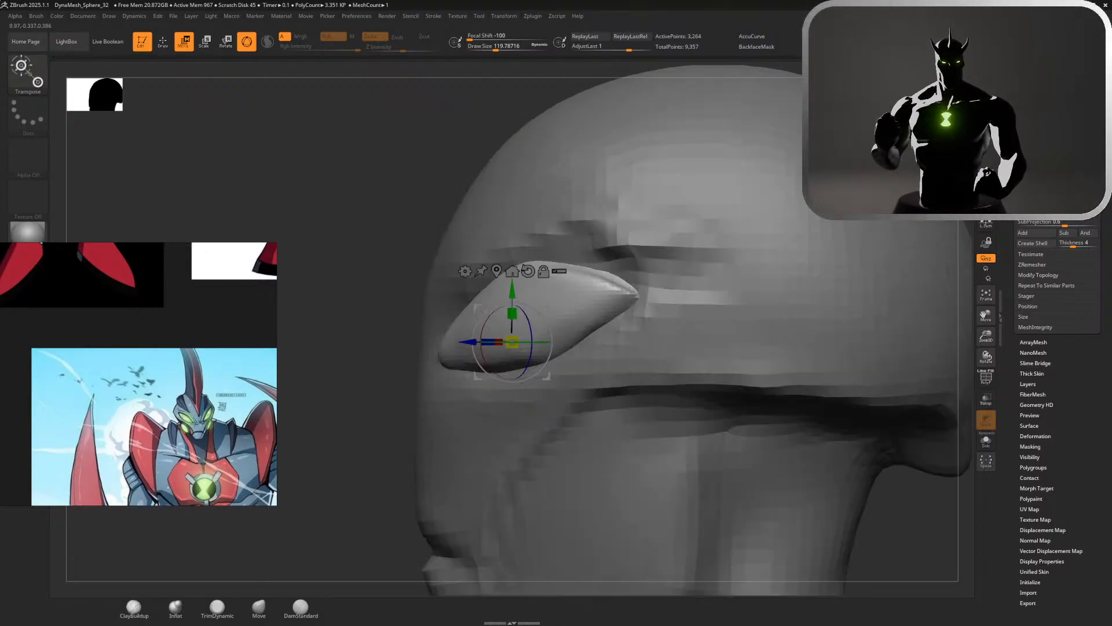
click(528, 271)
drag(532, 310, 521, 301)
key(Tab)
key(Tab)
key(q)
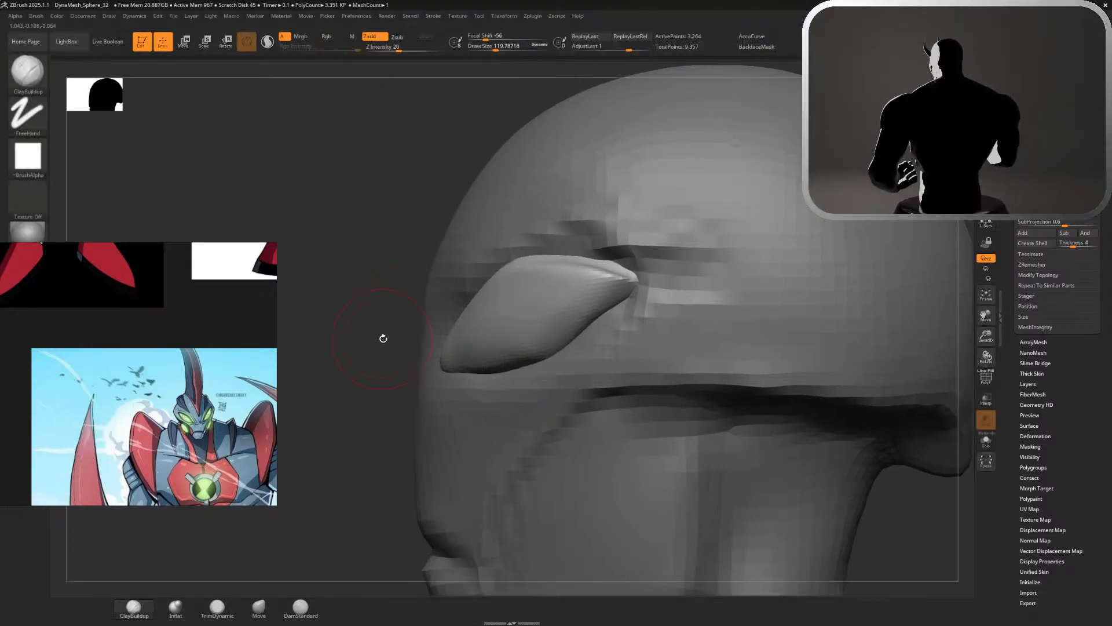
mouse_move(382, 337)
alt+mouse_down()
mouse_move(350, 285)
mouse_move(354, 240)
alt+mouse_up()
drag(354, 240, 426, 260)
drag(655, 244, 623, 241)
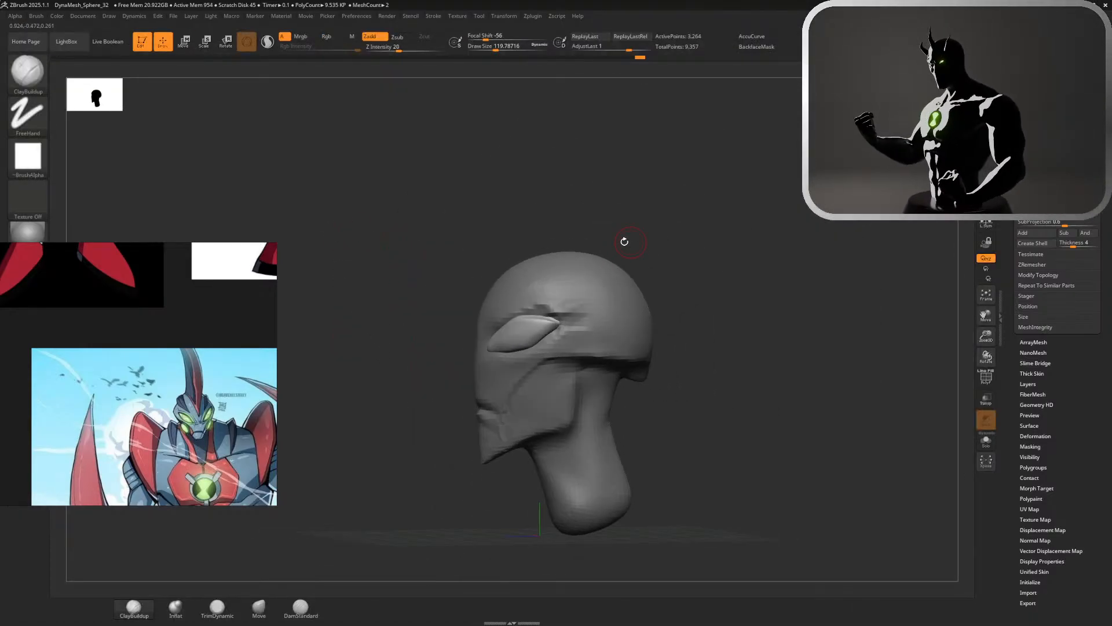
key(ctrl+z)
Rotate the eye piece slightly in the side view to adjust its slant
key(w)
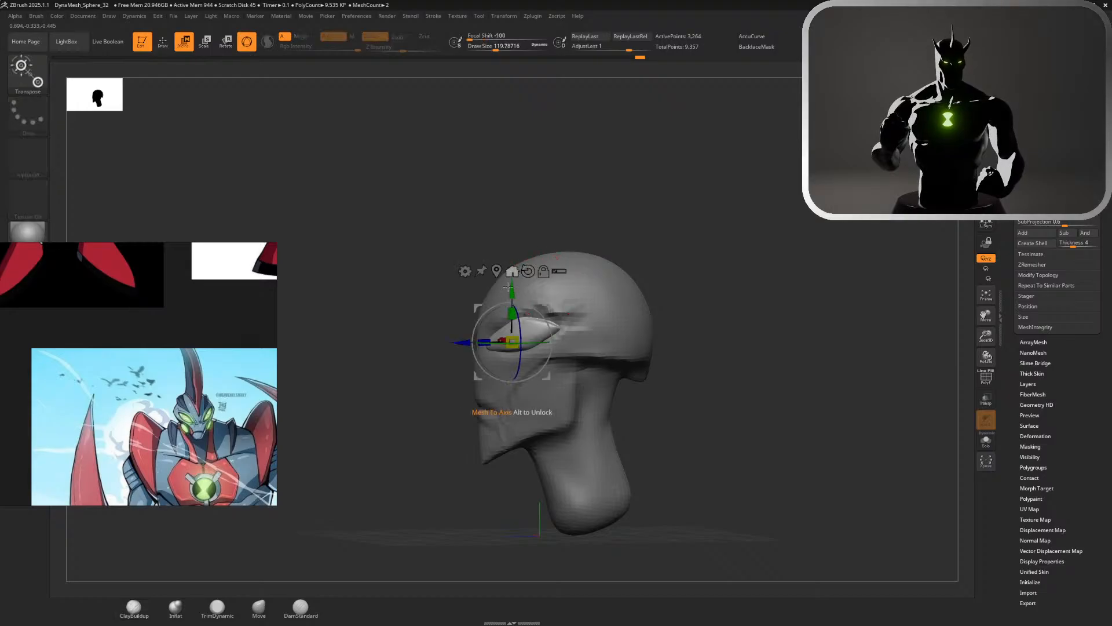
drag(541, 316, 543, 319)
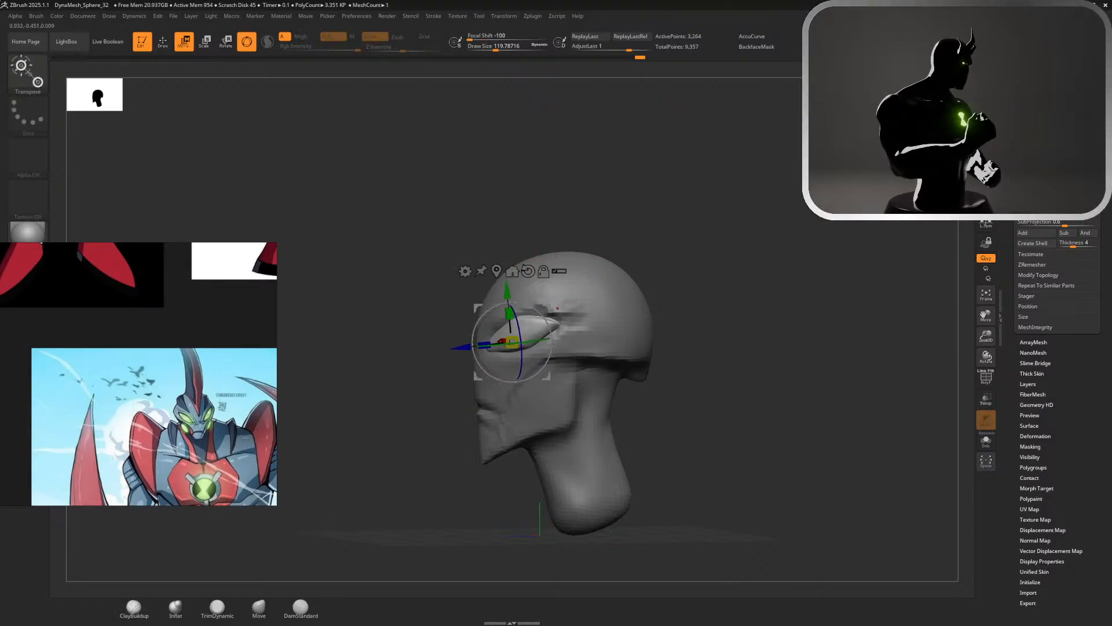
key(q)
drag(644, 239, 744, 228)
Select the head and carve a DamStandard groove along the socket's lower edge, from the inner corner to the outer tip
alt+click(526, 299)
mouse_move(602, 279)
alt+mouse_down()
mouse_move(755, 327)
mouse_move(649, 293)
alt+mouse_up()
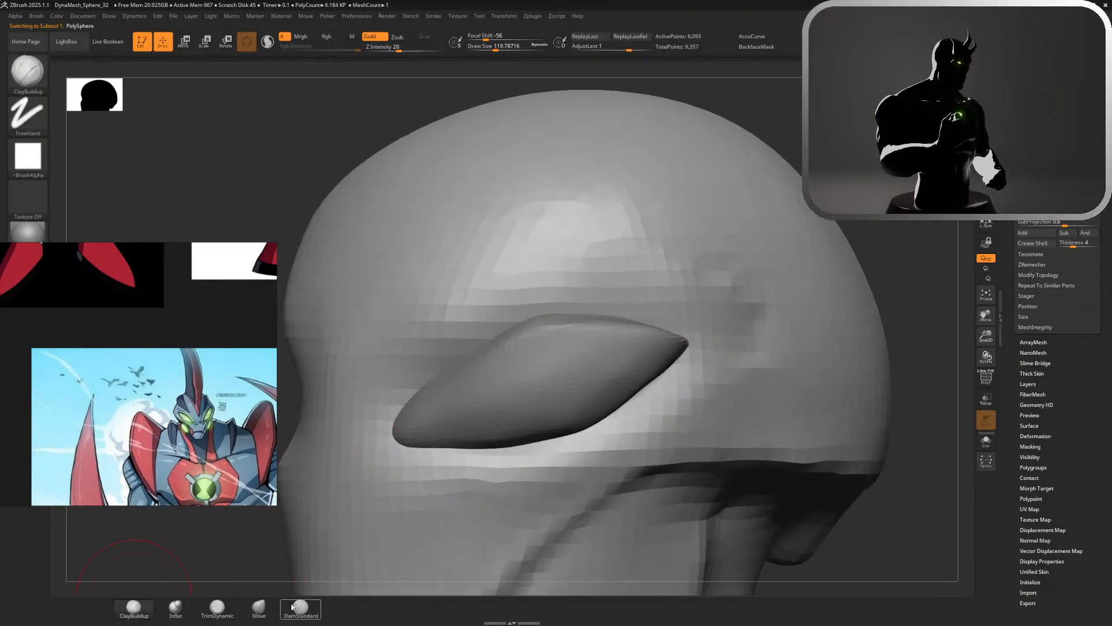
click(309, 603)
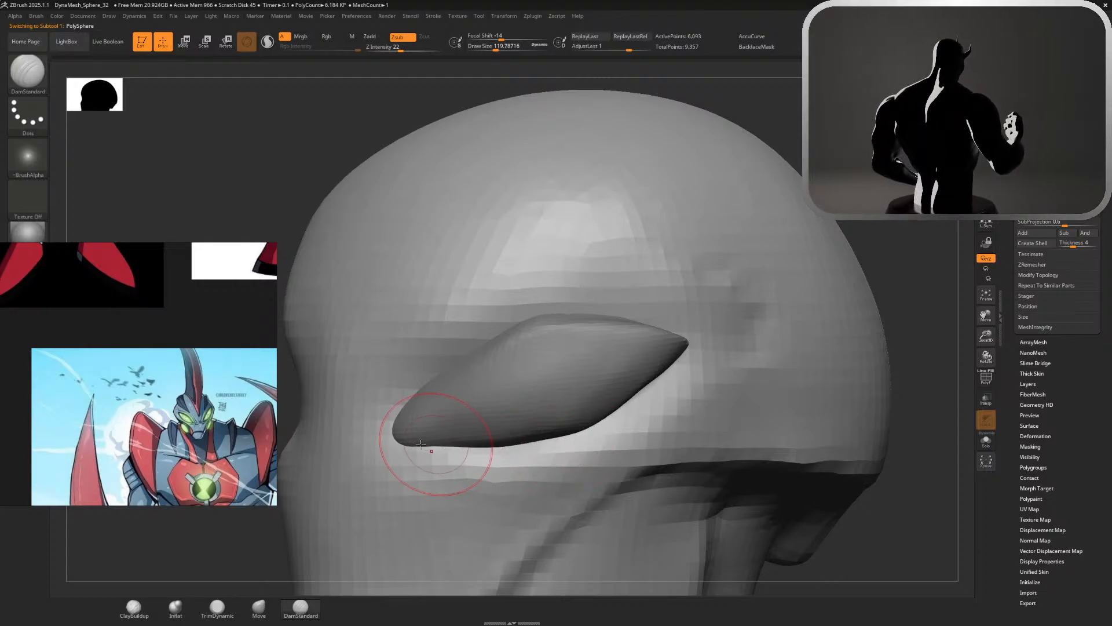
drag(384, 442, 570, 430)
drag(497, 445, 585, 429)
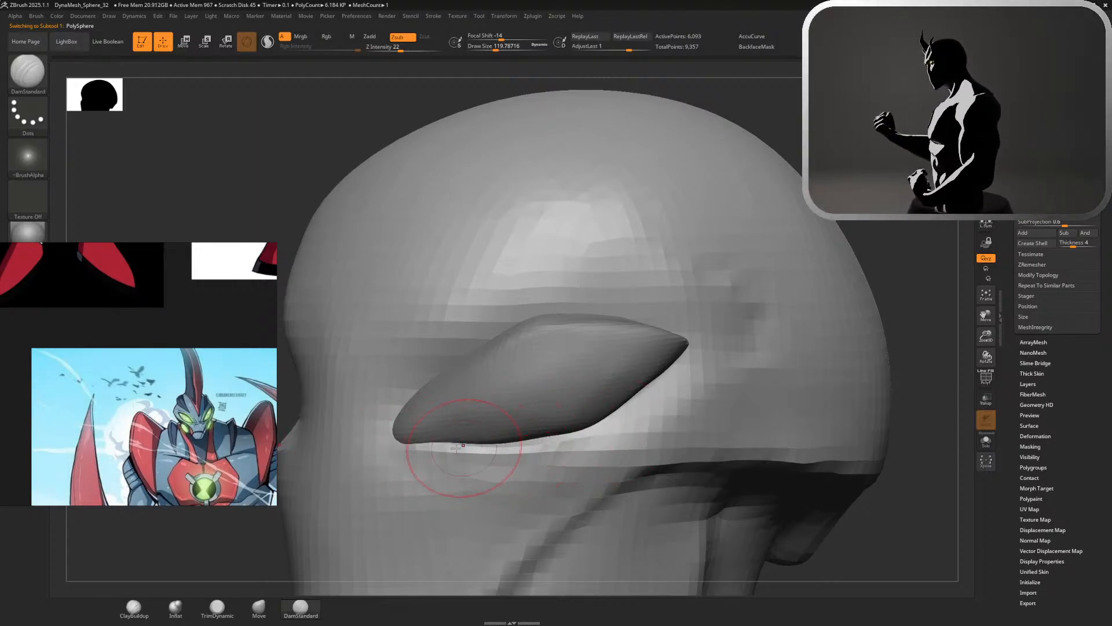
mouse_move(461, 445)
mouse_down()
mouse_move(584, 425)
mouse_move(628, 403)
mouse_move(688, 343)
mouse_up()
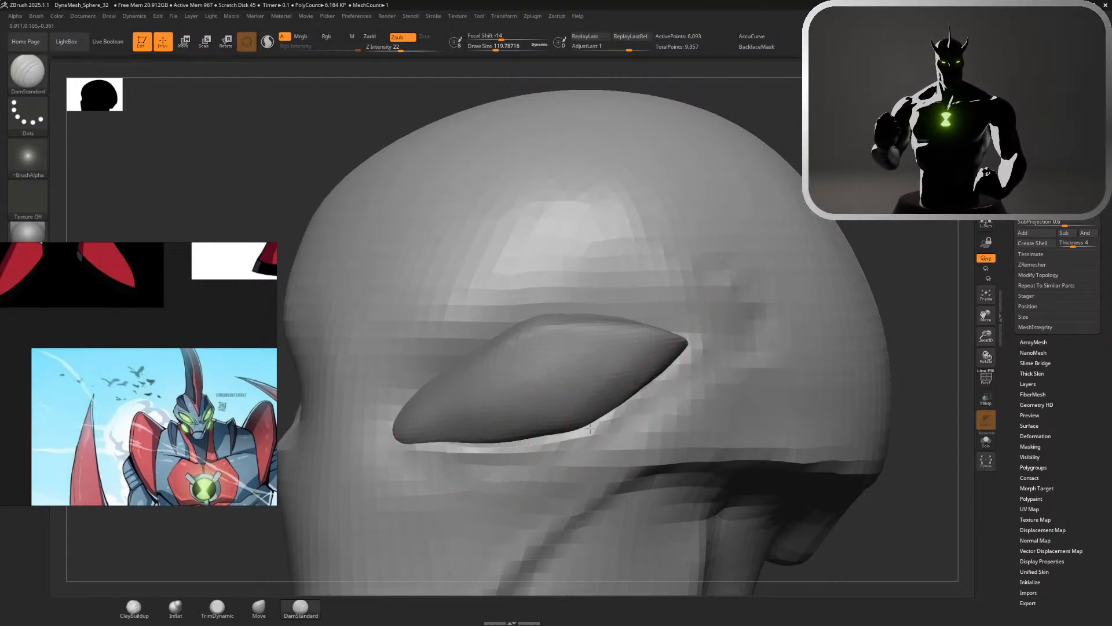
drag(590, 425, 691, 344)
Carve a DamStandard groove along the socket's upper edge and down to the eye's inner corner
mouse_move(536, 299)
mouse_down()
mouse_move(688, 339)
mouse_move(623, 325)
mouse_up()
right_drag(359, 313, 495, 303)
right_drag(628, 304, 509, 285)
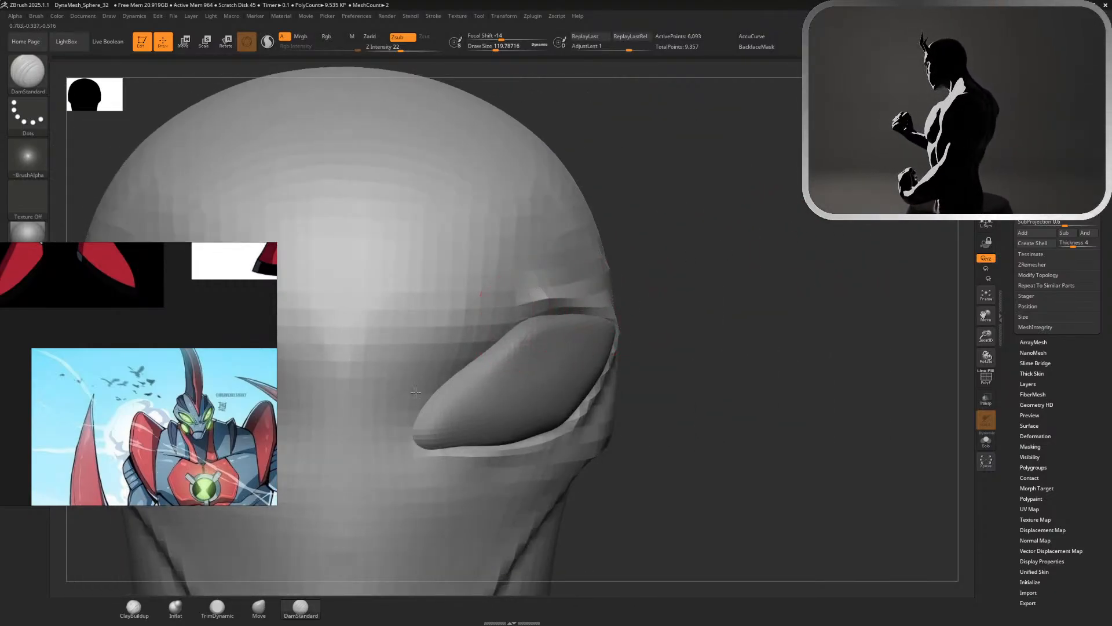
drag(527, 312, 411, 422)
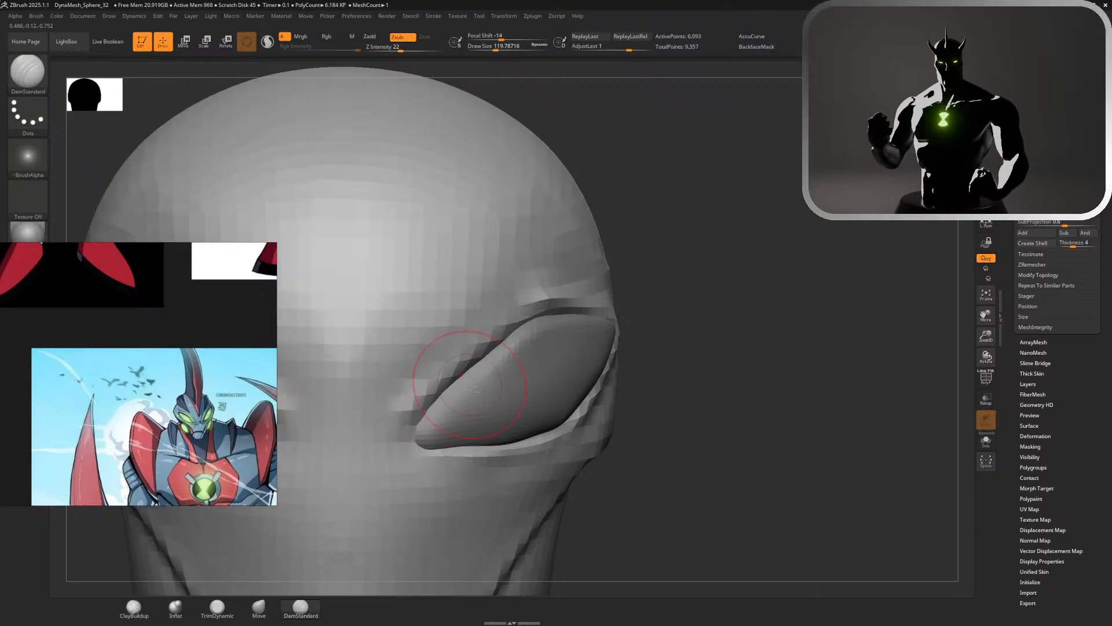
drag(748, 346, 672, 350)
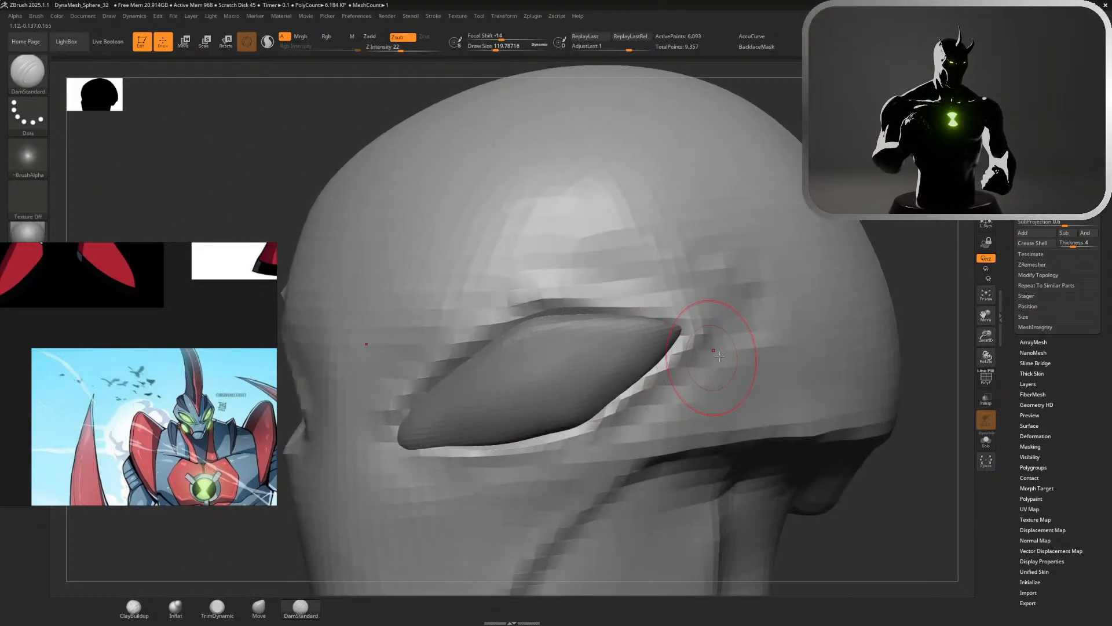
Smooth the rough patches on the head above the eye and behind its outer corner
click(134, 606)
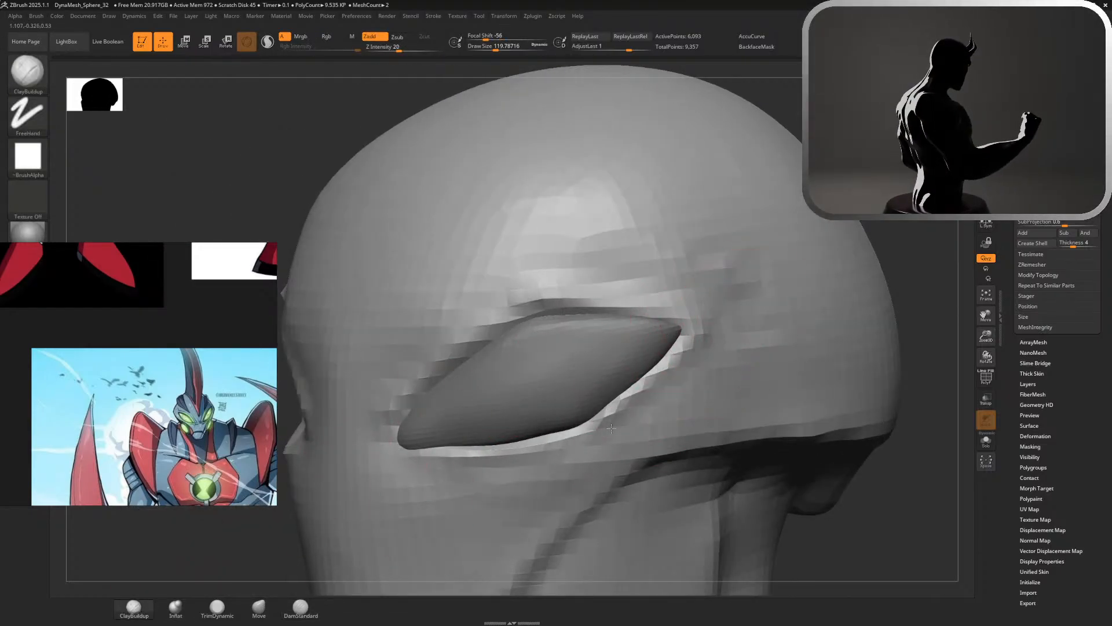
key(shift)
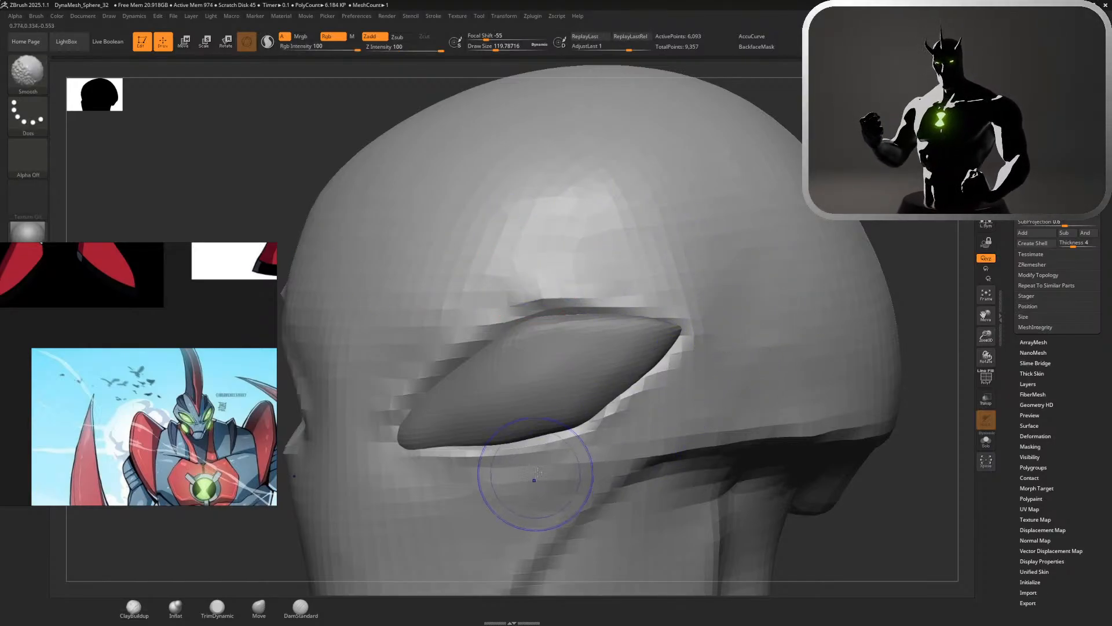
alt+drag(909, 249, 852, 226)
drag(556, 255, 620, 179)
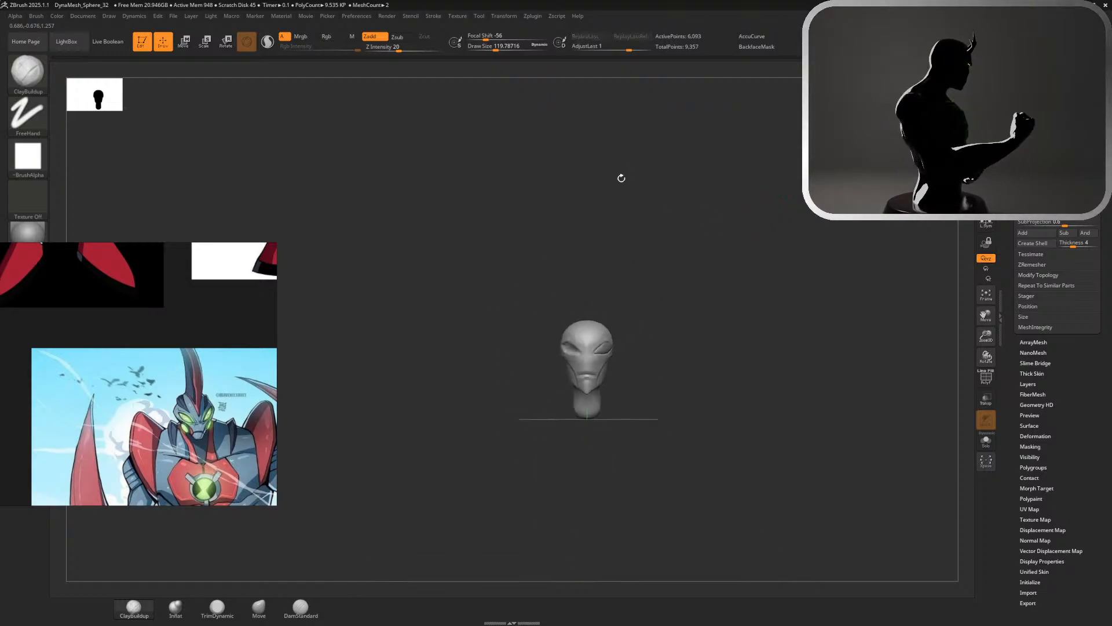
drag(710, 200, 514, 197)
alt+drag(580, 218, 738, 276)
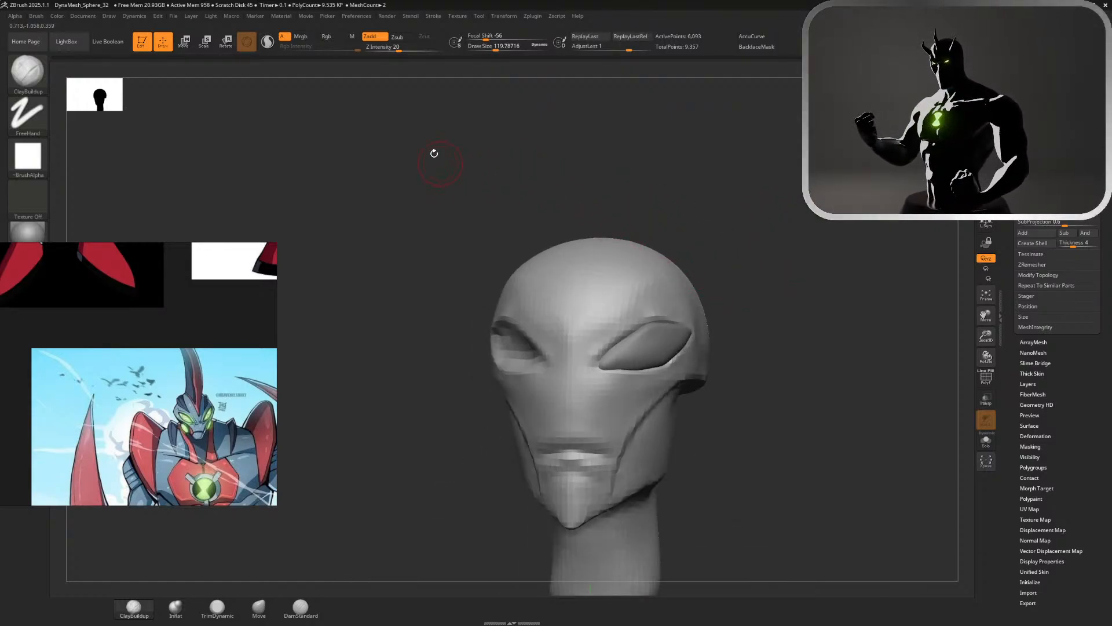
Try to build up raised brow ridges above the eye sockets with ClayBuildup strokes
mouse_move(745, 178)
alt+mouse_down()
mouse_move(773, 189)
mouse_move(794, 261)
alt+mouse_up()
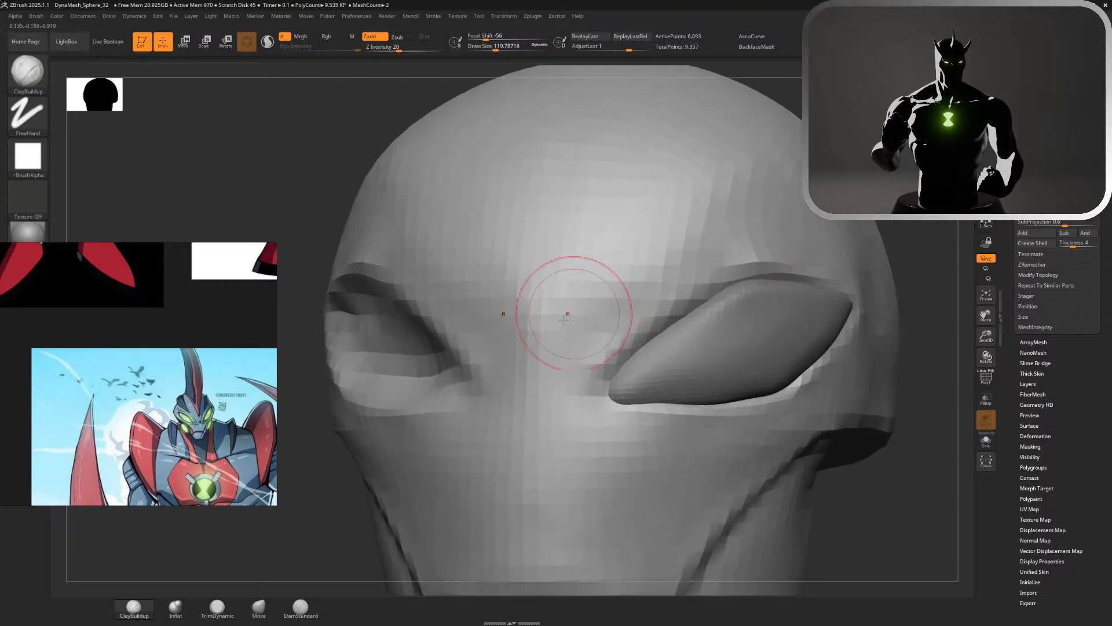
mouse_move(567, 315)
mouse_down()
mouse_move(604, 347)
mouse_move(549, 378)
mouse_move(545, 368)
mouse_up()
drag(604, 309, 545, 347)
drag(625, 279, 571, 332)
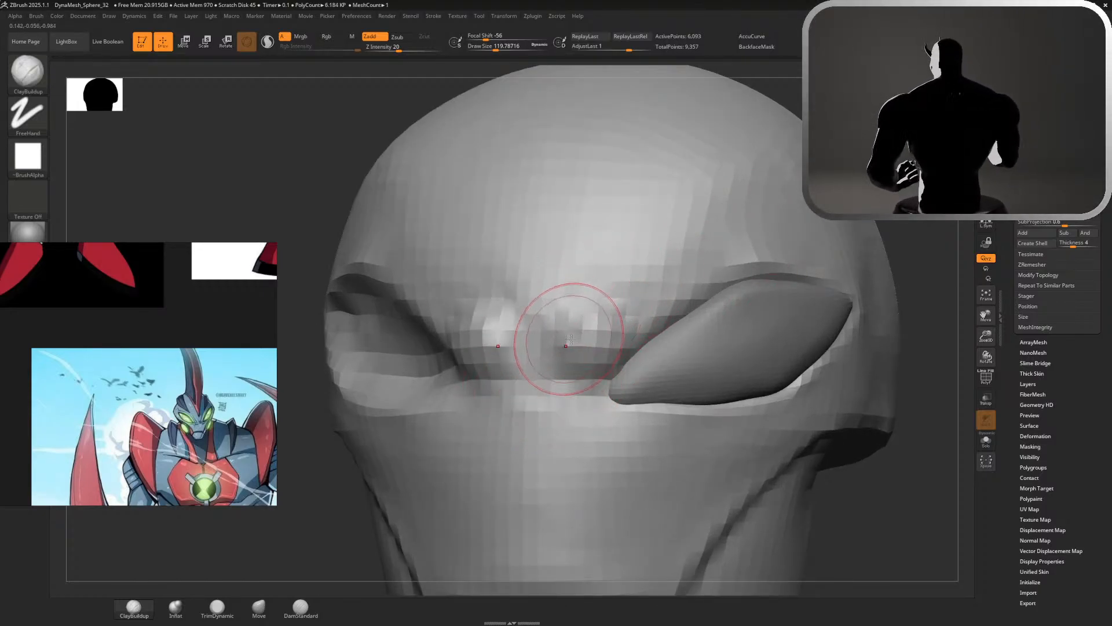
drag(736, 255, 609, 324)
mouse_move(790, 244)
mouse_down()
mouse_move(623, 322)
mouse_move(774, 97)
mouse_up()
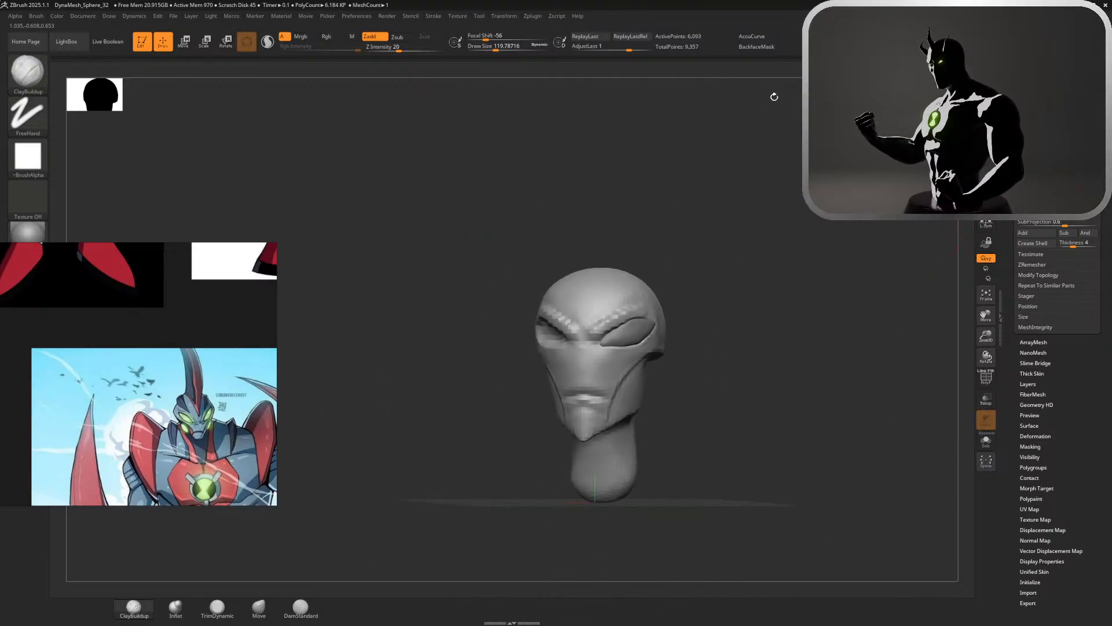
drag(765, 243, 808, 246)
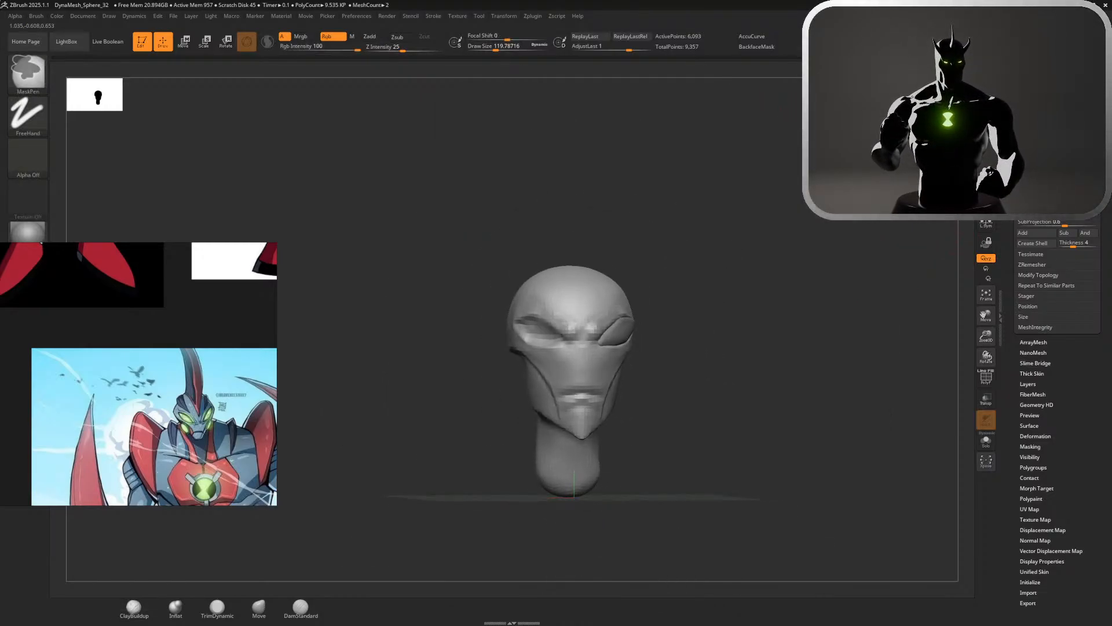
drag(757, 206, 718, 206)
Try to scale the head vertically with the transform gizmo
key(w)
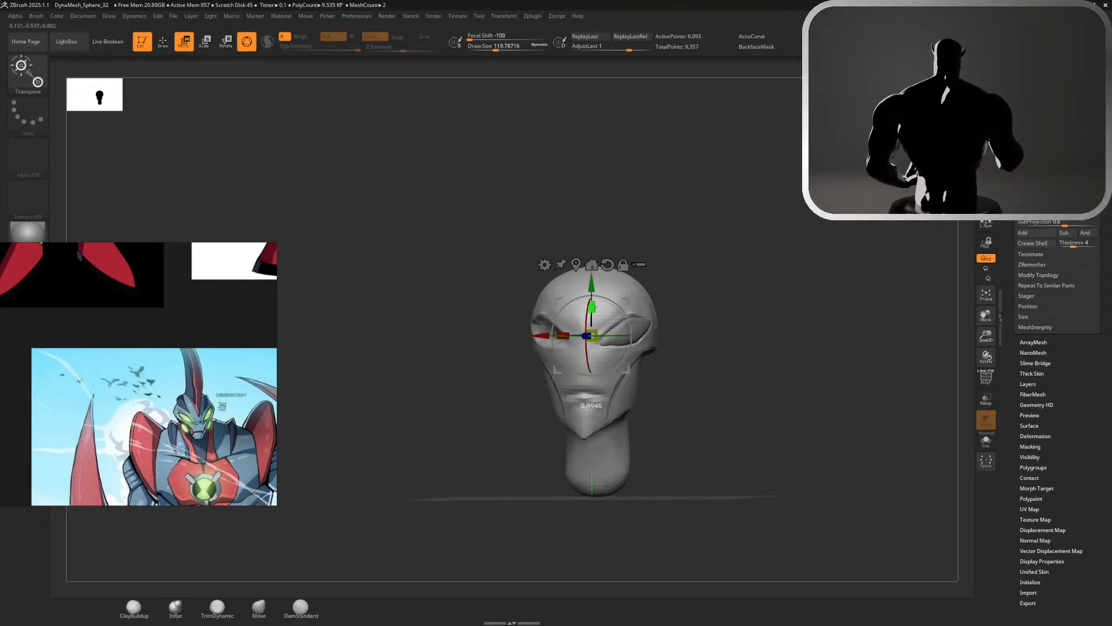
mouse_move(594, 305)
mouse_down()
mouse_move(599, 322)
mouse_move(558, 329)
mouse_move(613, 319)
mouse_up()
key(ctrl+z)
key(ctrl+z)
Select the eye piece and examine its fit in the socket from the front and side
alt+click(639, 319)
key(q)
drag(677, 308, 711, 313)
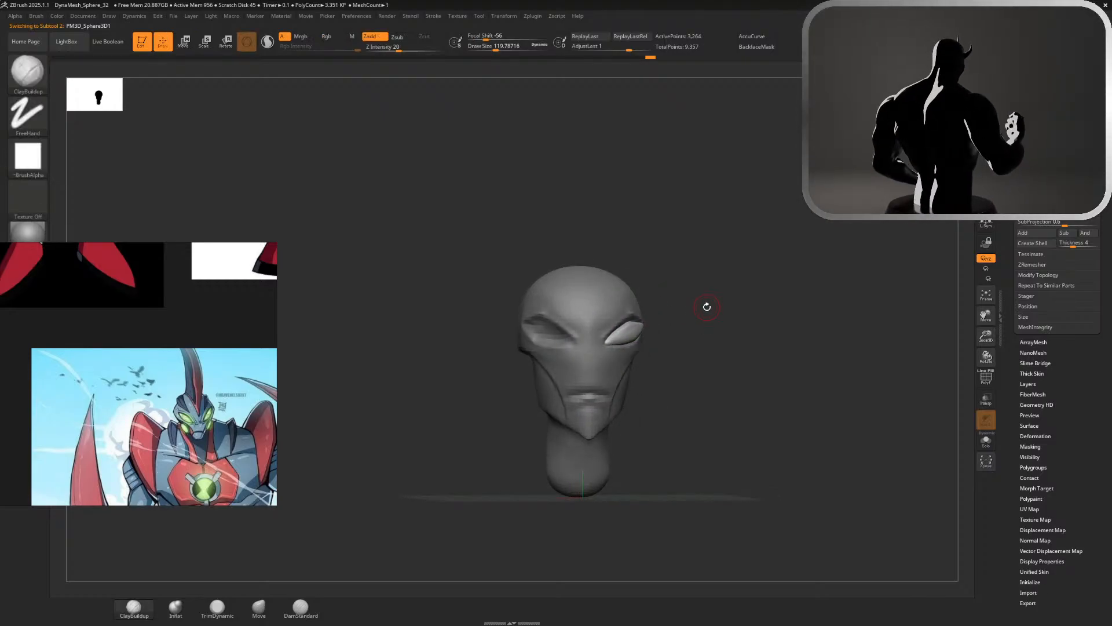
key(Tab)
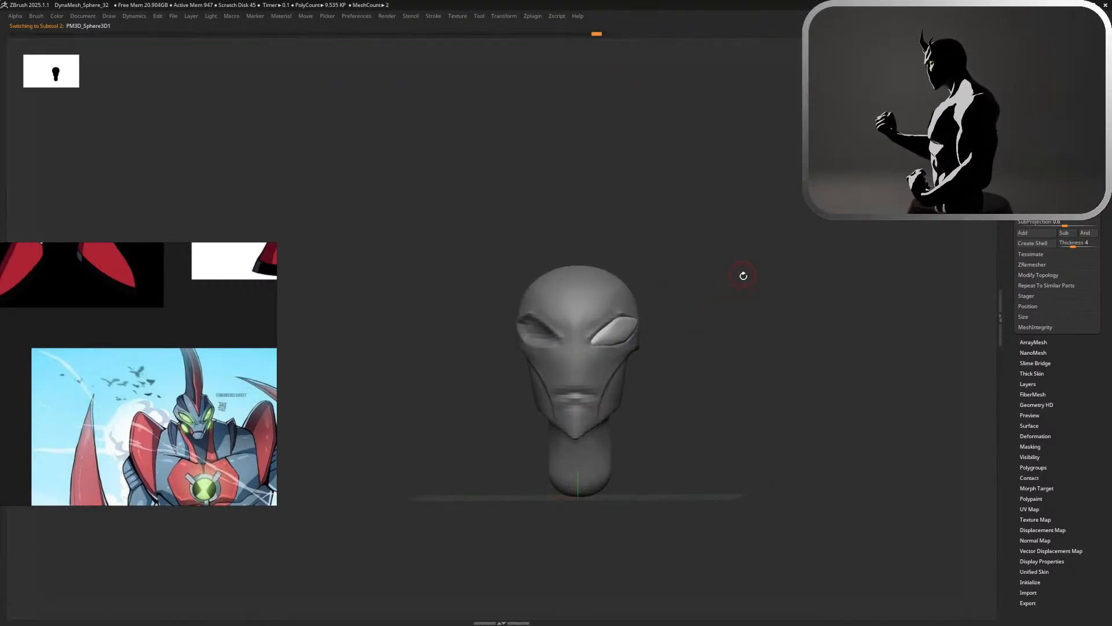
key(Tab)
shift+drag(709, 261, 864, 332)
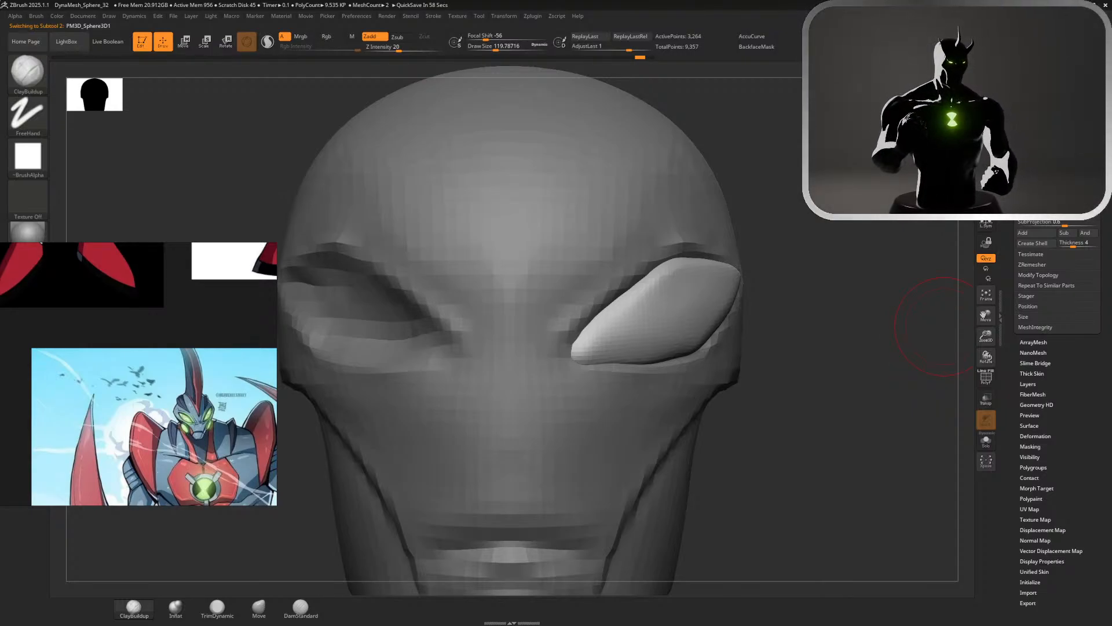
right_drag(721, 377, 894, 473)
ctrl+right_drag(943, 522, 663, 366)
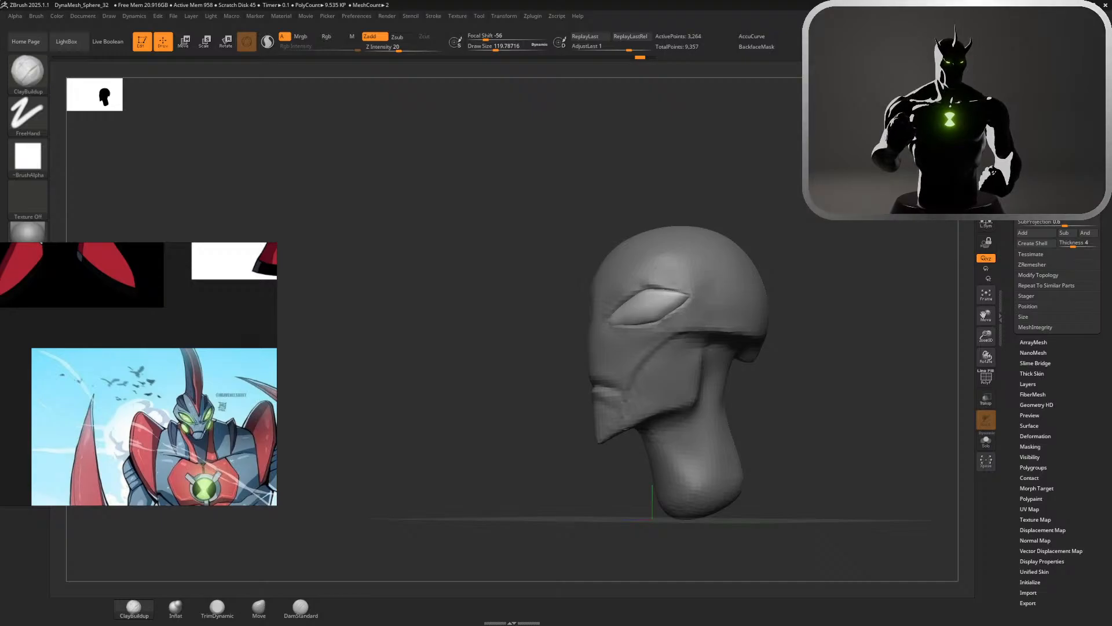
right_drag(753, 394, 887, 398)
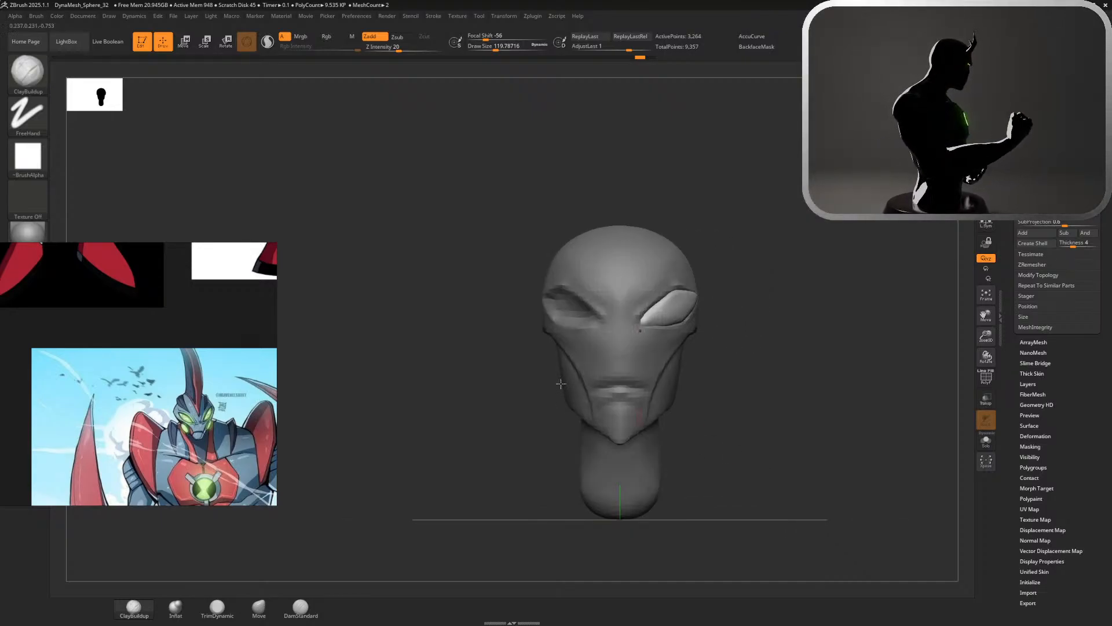
Select the head and carve a crease under the eye's inner corner with the DamStandard brush at a size of about 68
alt+click(656, 331)
ctrl+right_drag(748, 354, 922, 462)
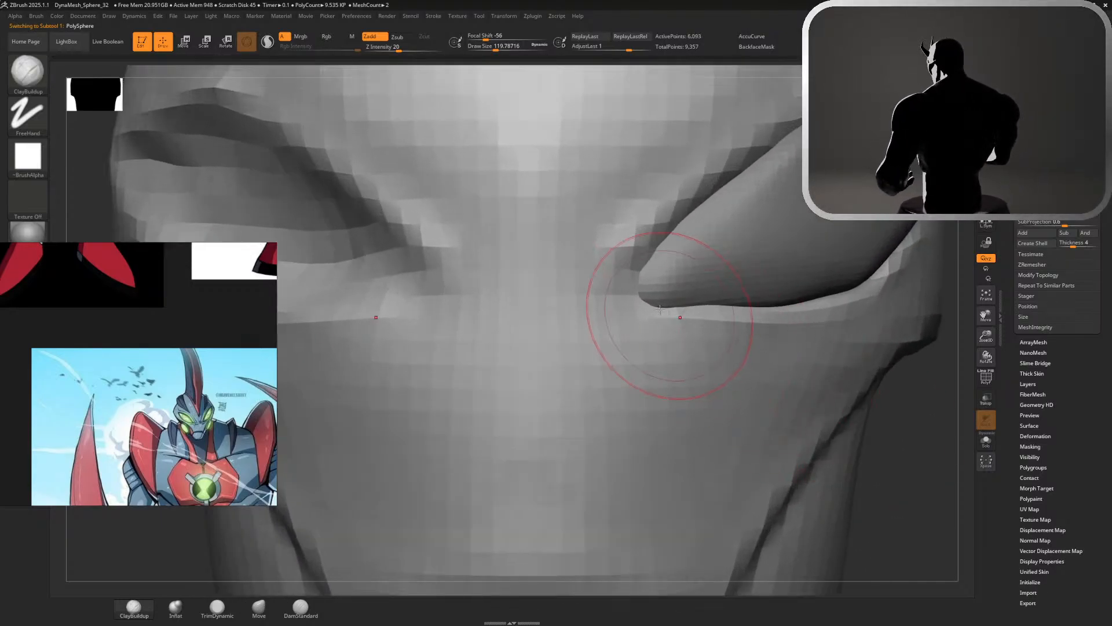
key(s)
drag(705, 340, 699, 343)
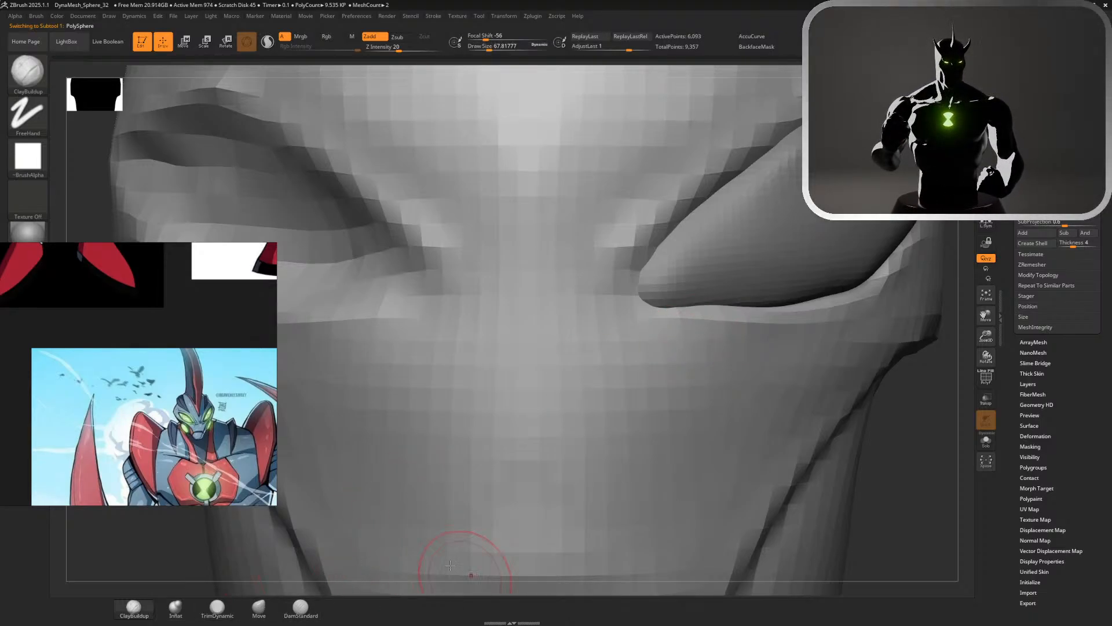
click(312, 613)
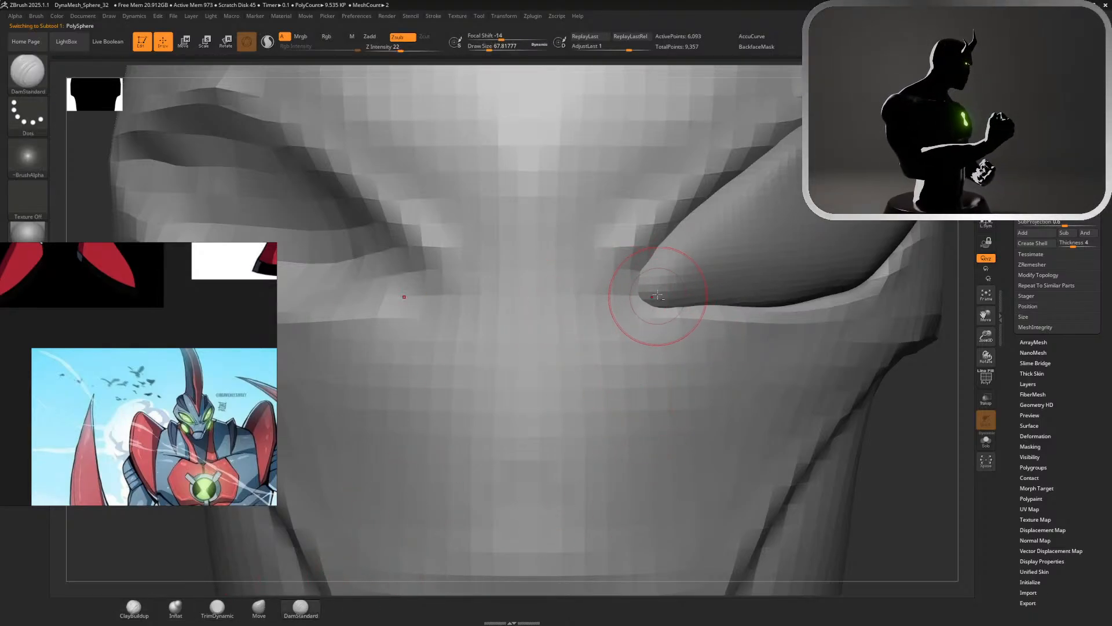
alt+click(631, 300)
drag(638, 302, 741, 315)
key(ctrl+z)
mouse_move(642, 304)
mouse_down()
mouse_move(717, 317)
mouse_move(694, 317)
mouse_up()
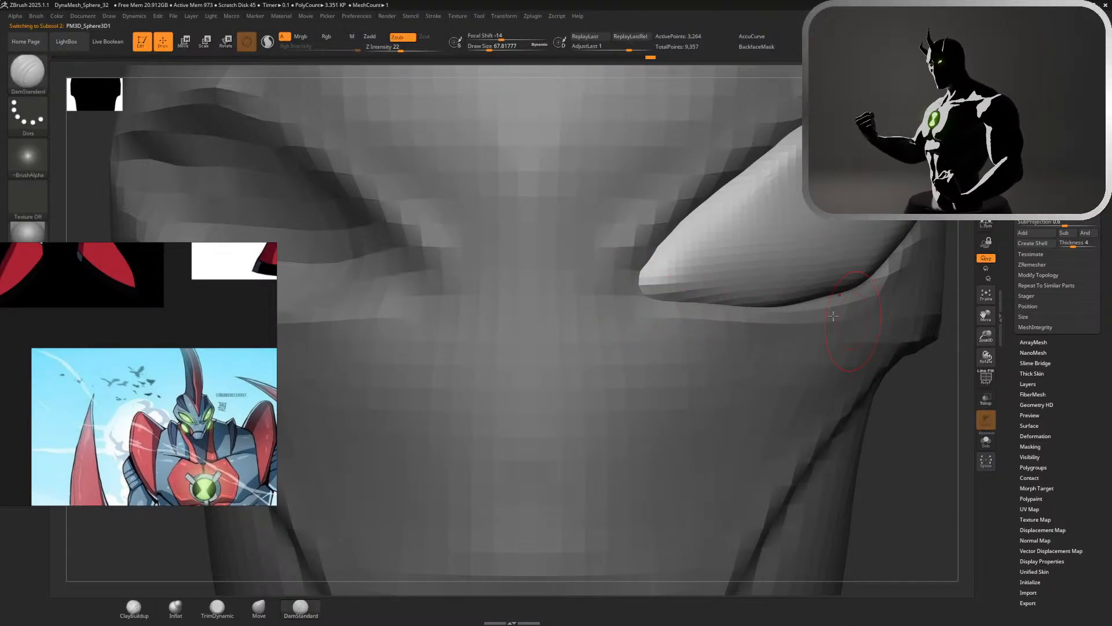
alt+click(714, 321)
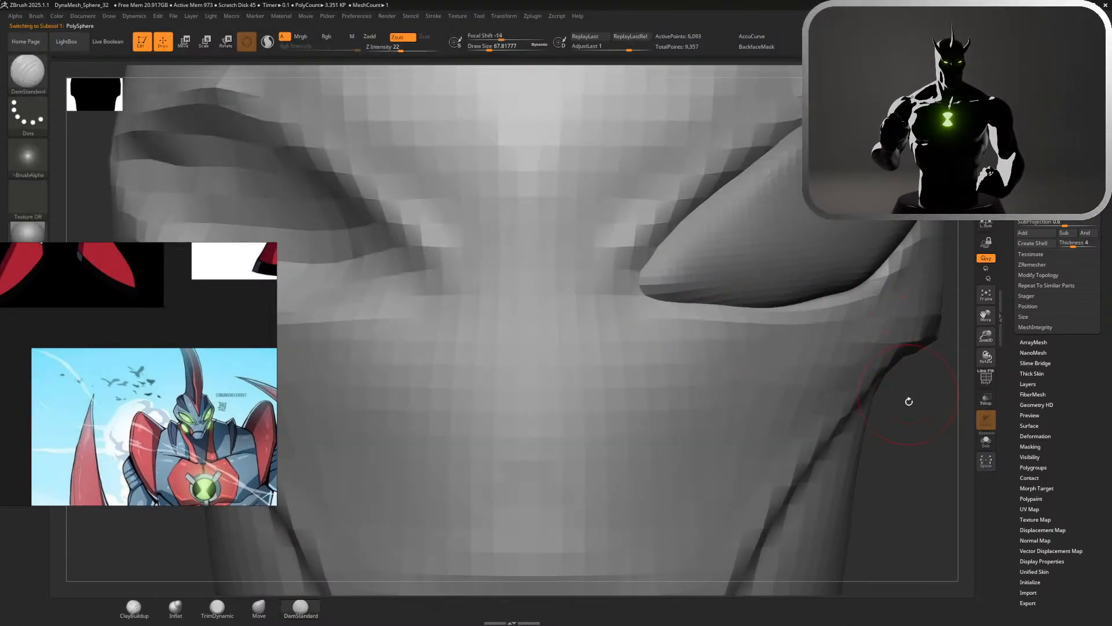
Smooth the forehead and the upper side of the head with the brush enlarged to about 251
key(f)
alt+drag(857, 374, 854, 343)
drag(854, 343, 782, 333)
key(s)
drag(750, 270, 768, 269)
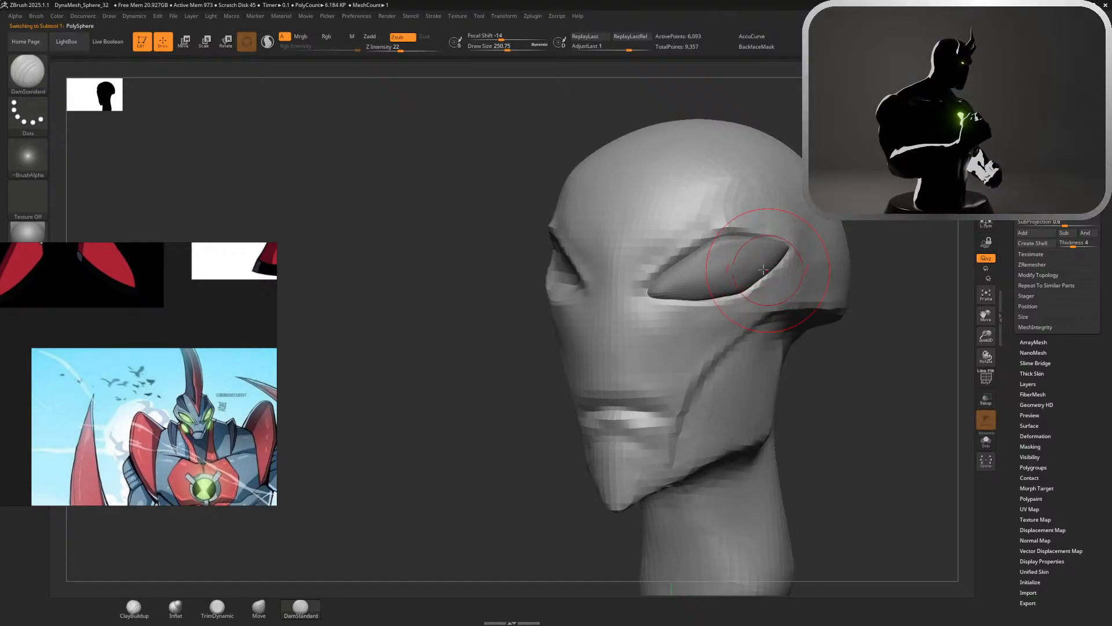
key(shift)
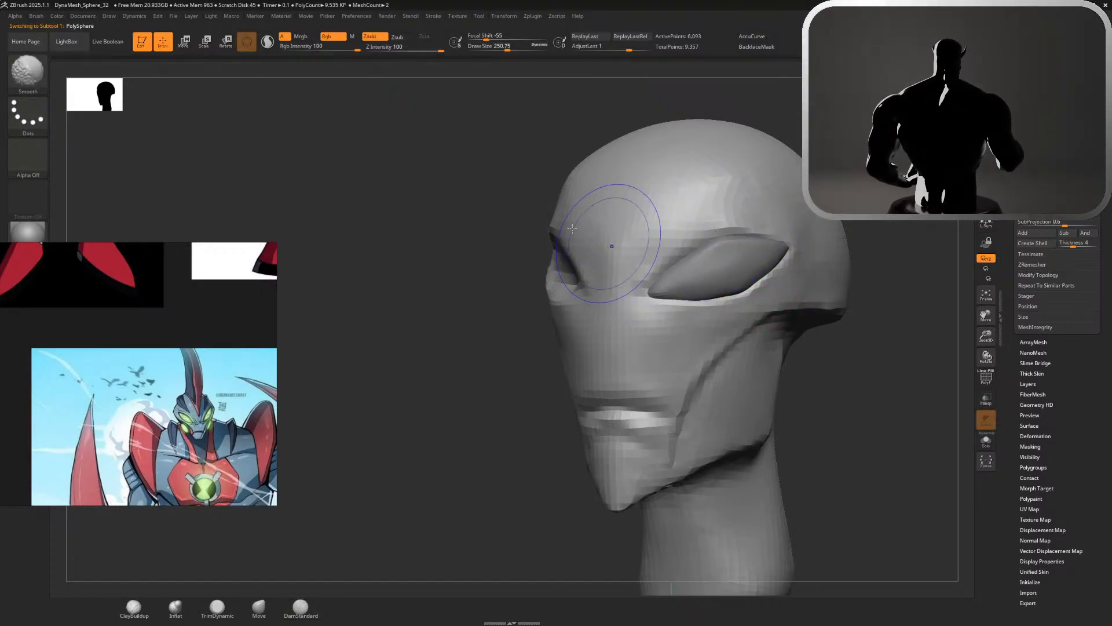
shift+drag(637, 140, 686, 152)
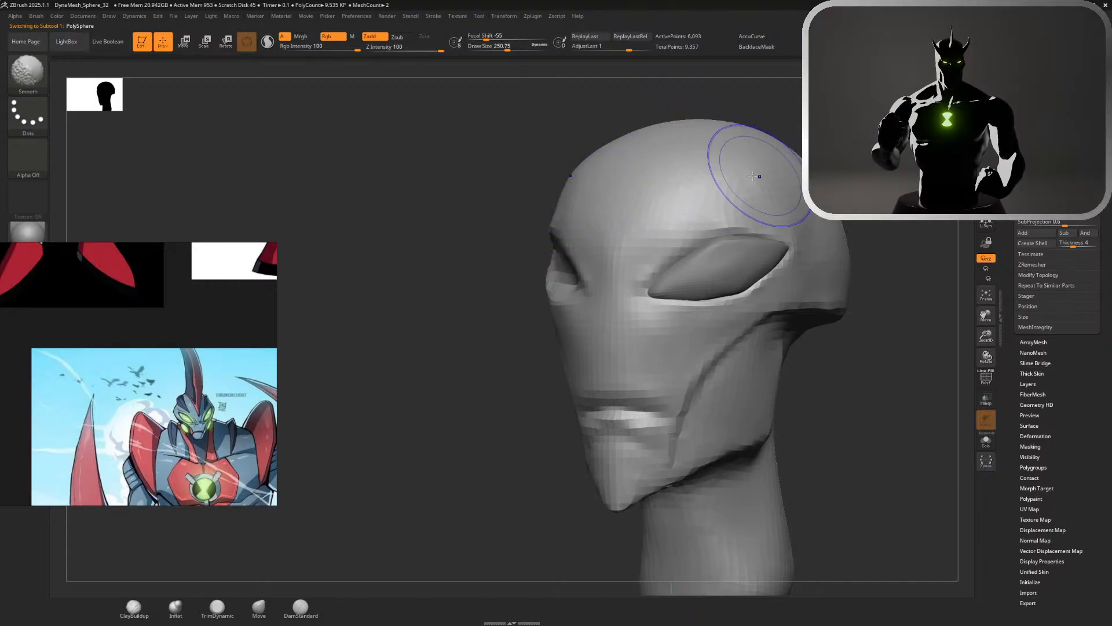
Select the eye piece and pull its lower edge down toward the socket rim with the Move brush at a size of about 154
alt+click(732, 269)
mouse_move(870, 362)
ctrl+right_down()
mouse_move(919, 380)
mouse_move(933, 428)
mouse_move(876, 425)
mouse_move(774, 385)
mouse_move(794, 378)
ctrl+right_up()
key(s)
drag(794, 377, 786, 379)
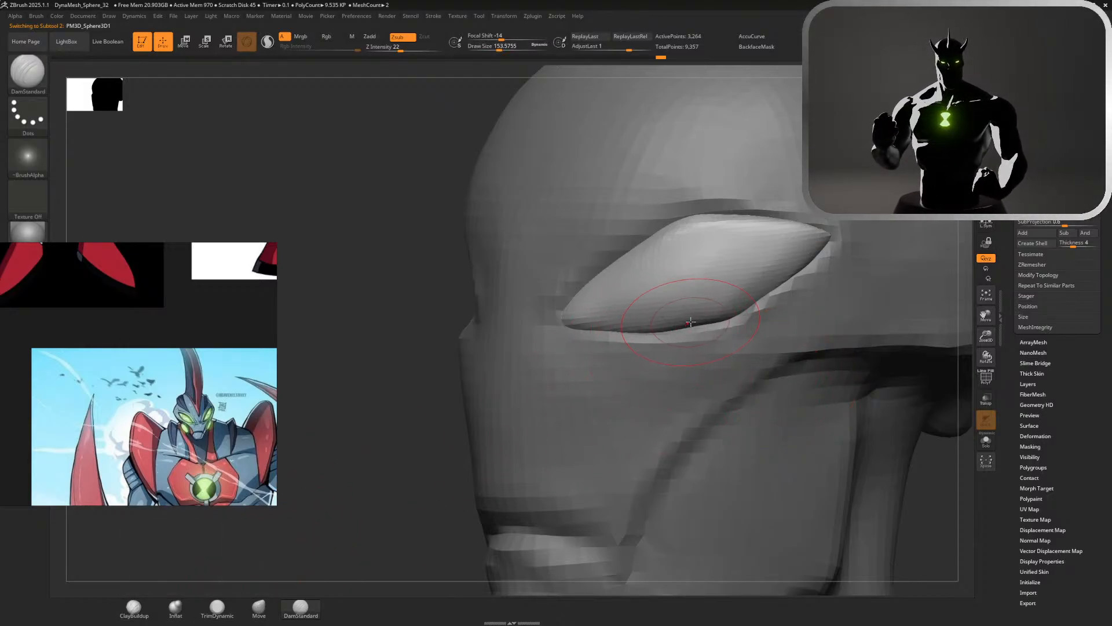
key(b)
key(m)
key(v)
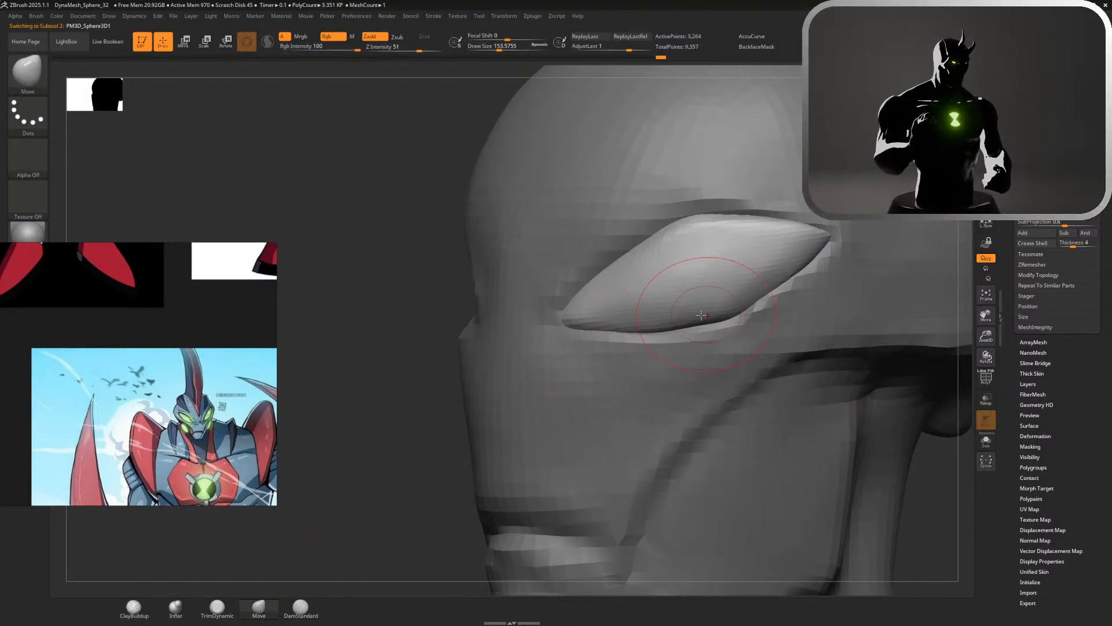
drag(705, 315, 699, 329)
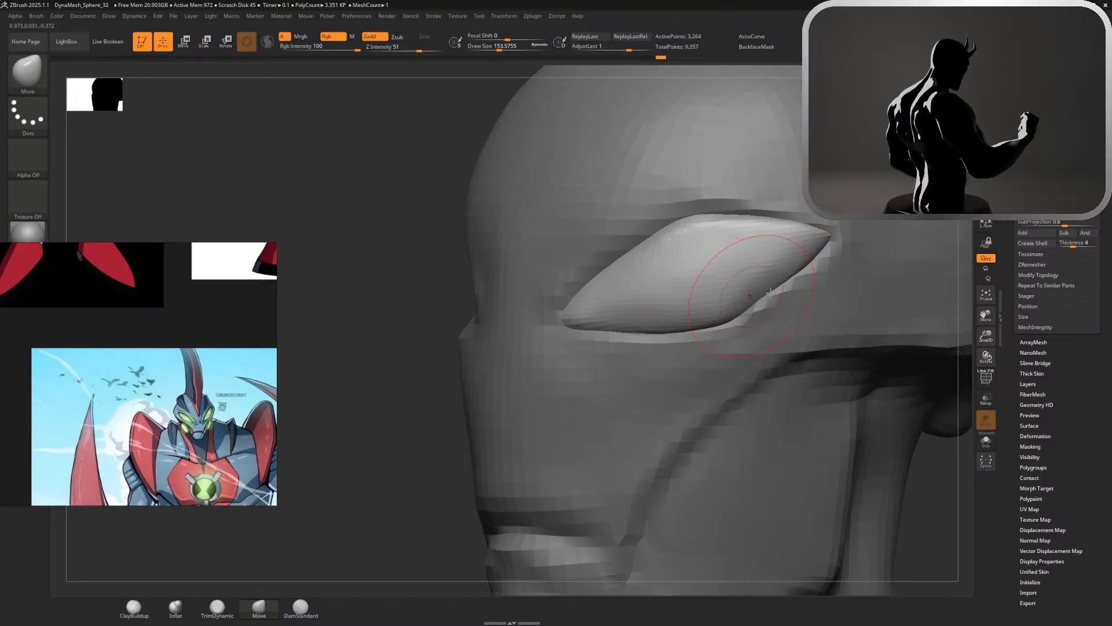
Select the head and pull the socket's lower outer edge up against the eye with the Move brush at a size of about 124
alt+click(785, 293)
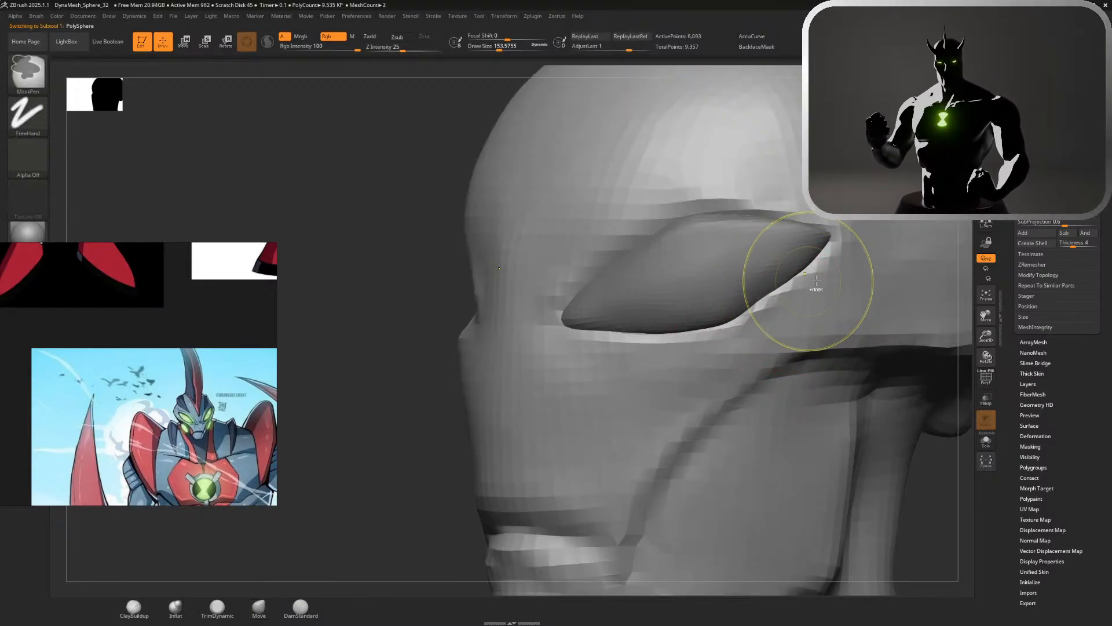
click(288, 612)
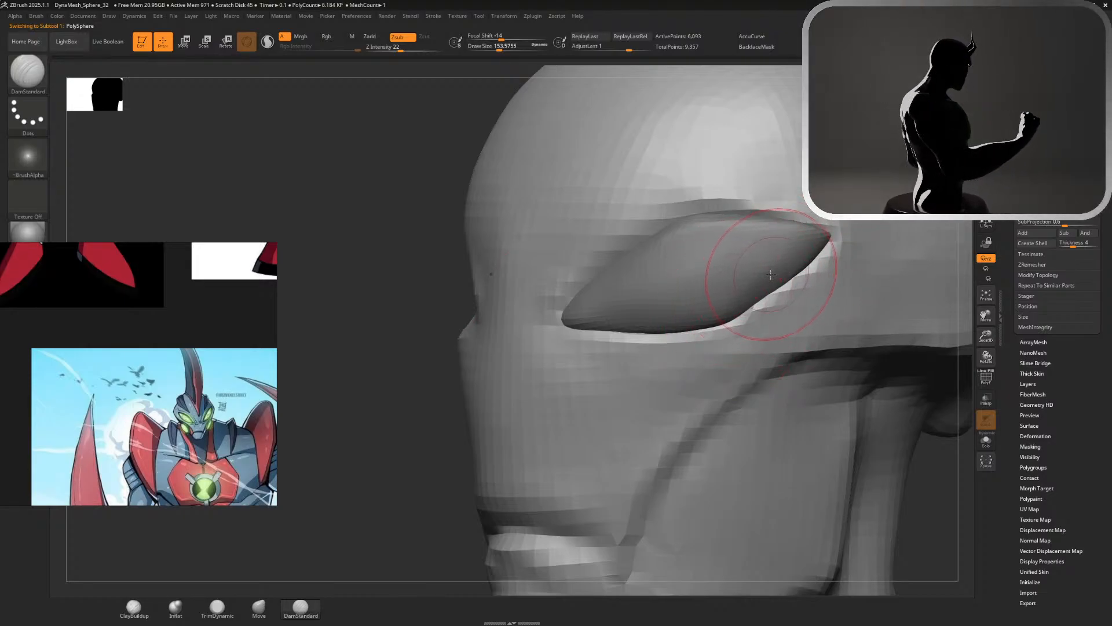
key(s)
drag(763, 275, 757, 275)
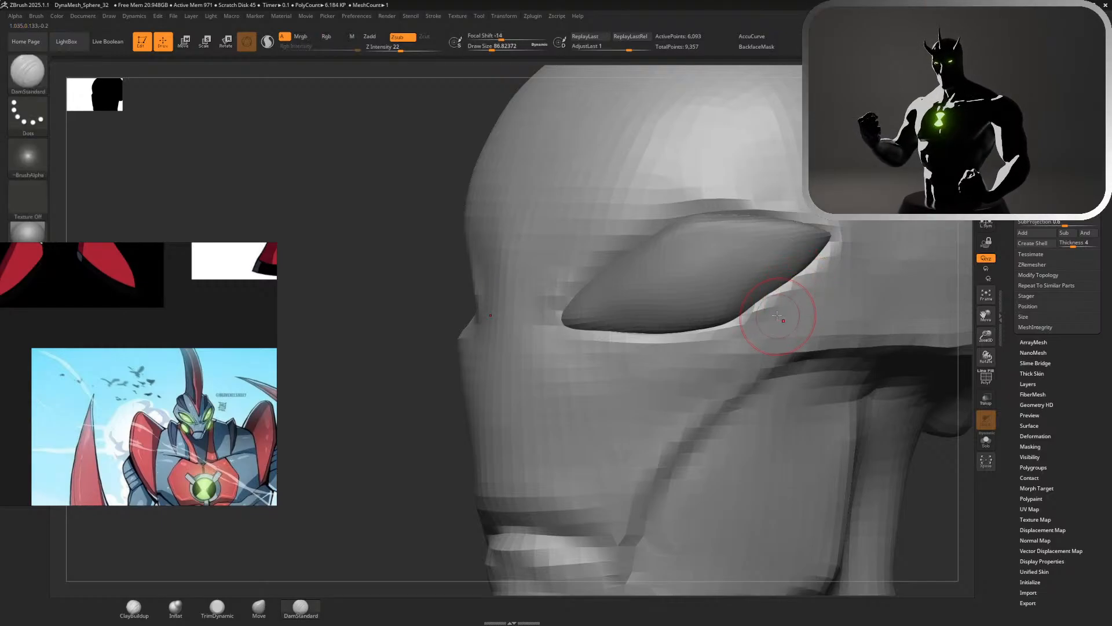
click(261, 607)
key(s)
drag(754, 247, 753, 260)
key(s)
mouse_move(763, 304)
shift+mouse_down()
mouse_move(747, 325)
mouse_move(784, 280)
shift+mouse_up()
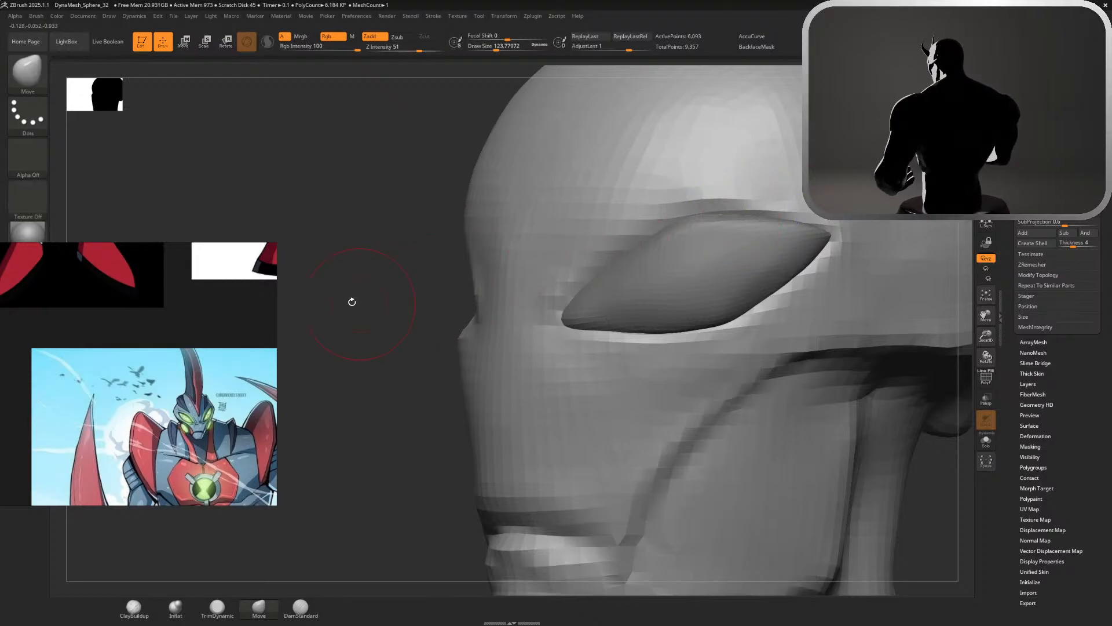
Push the upper socket edge against the eye with the Move brush, working from the outer corner to the inner corner
drag(350, 300, 399, 299)
mouse_move(786, 200)
mouse_down()
mouse_move(770, 237)
mouse_move(787, 255)
mouse_move(780, 201)
mouse_up()
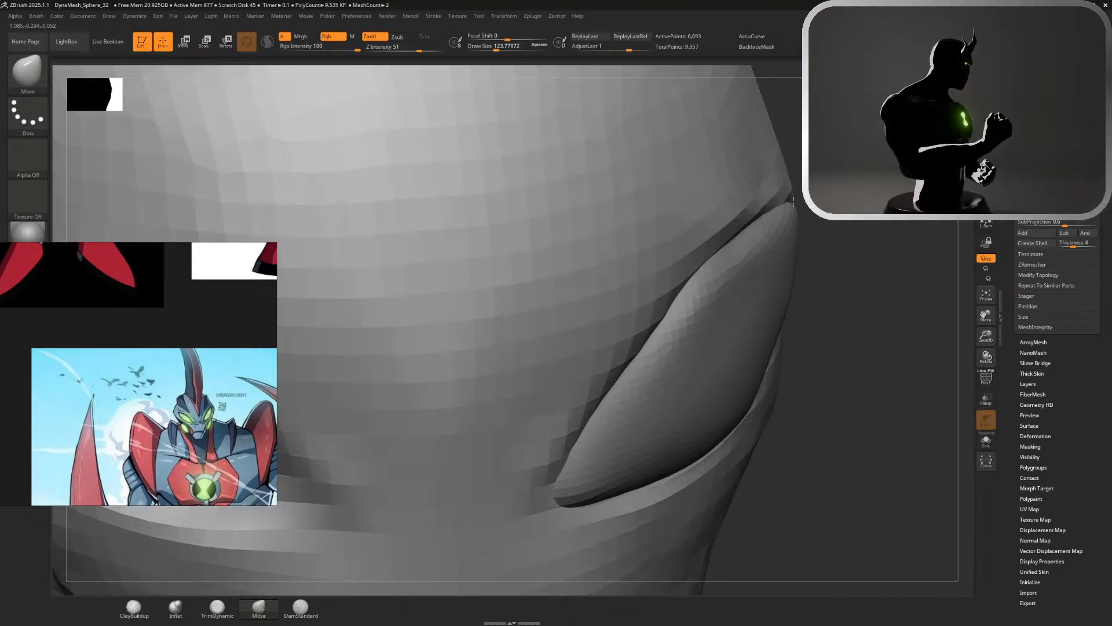
drag(770, 214, 773, 220)
drag(702, 261, 707, 268)
drag(671, 304, 700, 293)
drag(615, 383, 622, 388)
drag(558, 478, 564, 476)
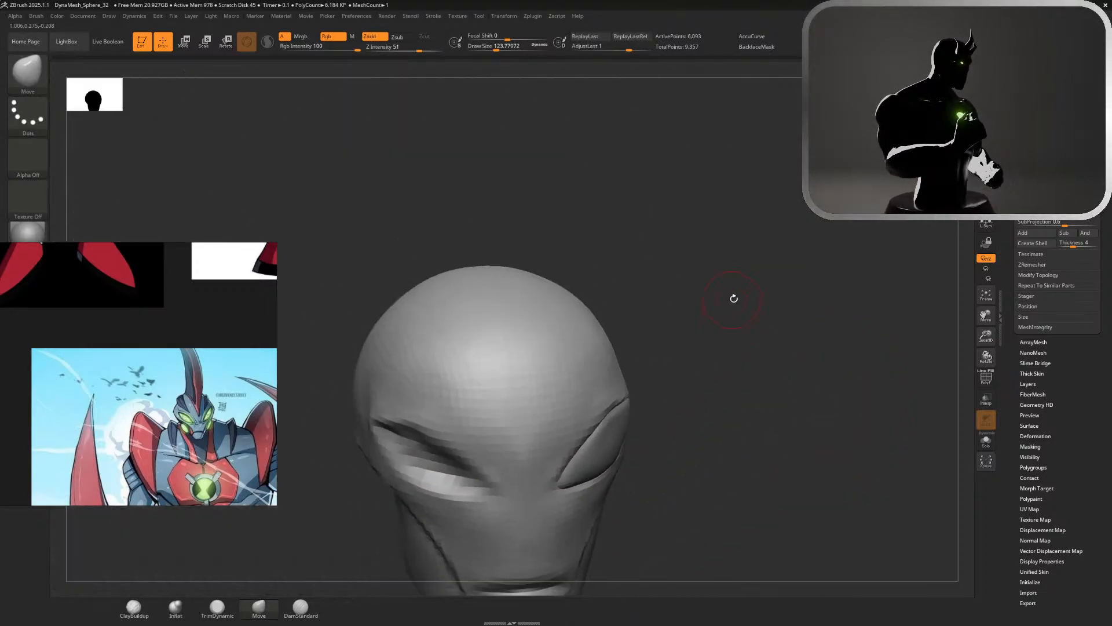
Smooth the brow and upper socket rim above the eye, enlarging the Smooth brush to about 430
drag(732, 298, 658, 490)
mouse_move(849, 243)
mouse_down()
mouse_move(663, 224)
mouse_move(652, 325)
mouse_up()
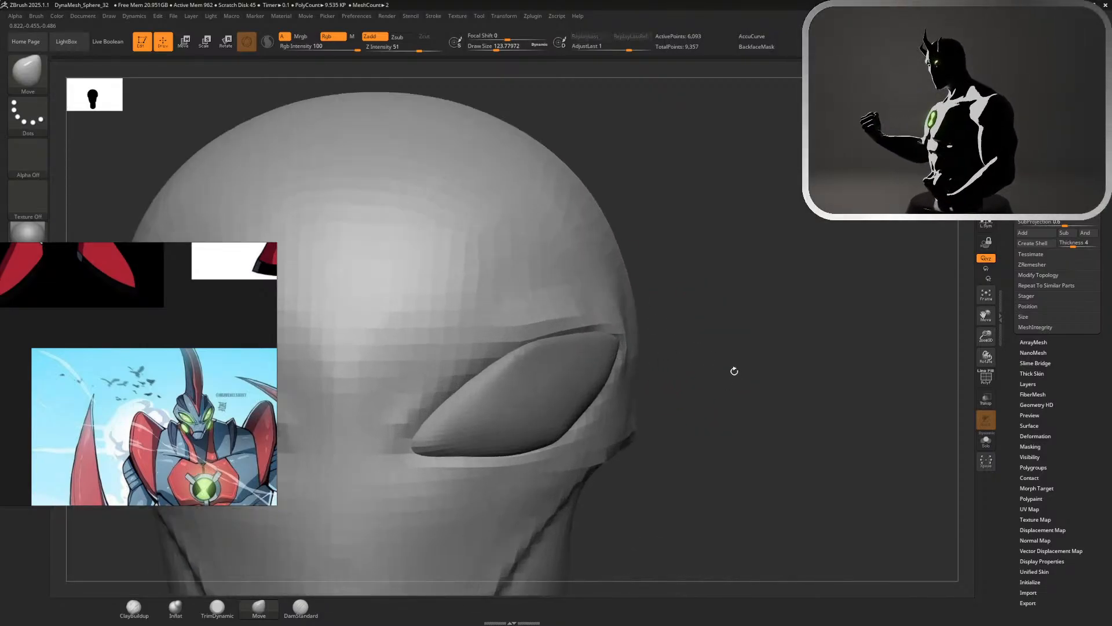
key(s)
mouse_move(724, 336)
mouse_down()
mouse_move(607, 339)
mouse_move(579, 322)
mouse_move(458, 359)
mouse_move(399, 423)
mouse_move(510, 461)
mouse_move(608, 406)
mouse_move(617, 328)
mouse_move(602, 336)
mouse_up()
mouse_move(607, 394)
ctrl+mouse_down()
mouse_move(616, 325)
mouse_move(440, 402)
mouse_move(394, 443)
ctrl+mouse_up()
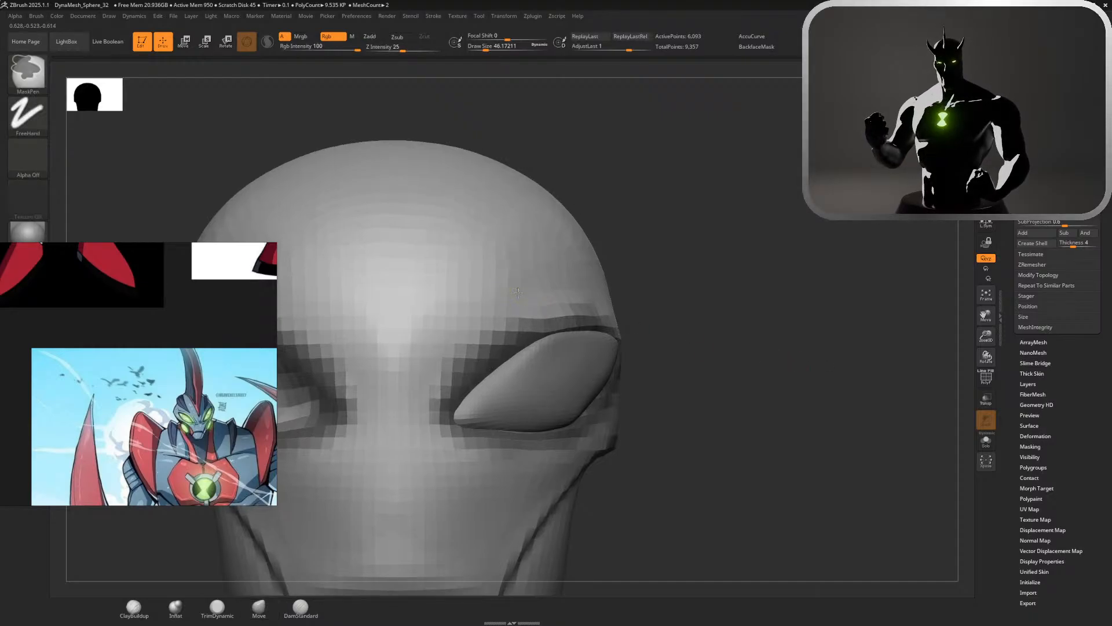
key(s)
shift+drag(562, 338, 587, 326)
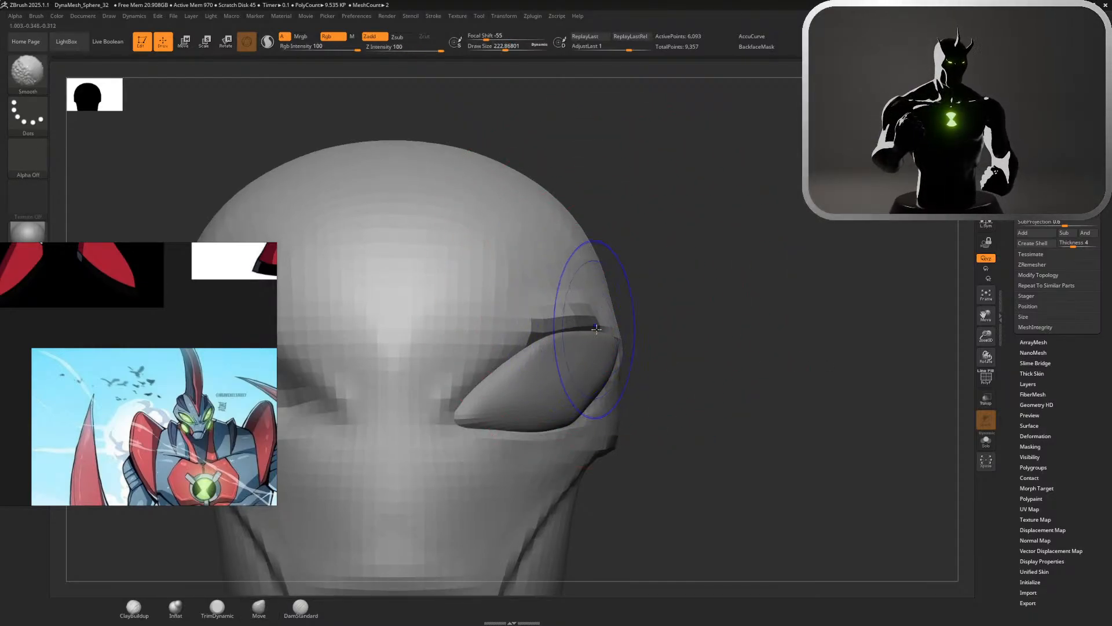
key(ctrl+z)
key(s)
drag(662, 310, 678, 310)
shift+drag(562, 356, 554, 349)
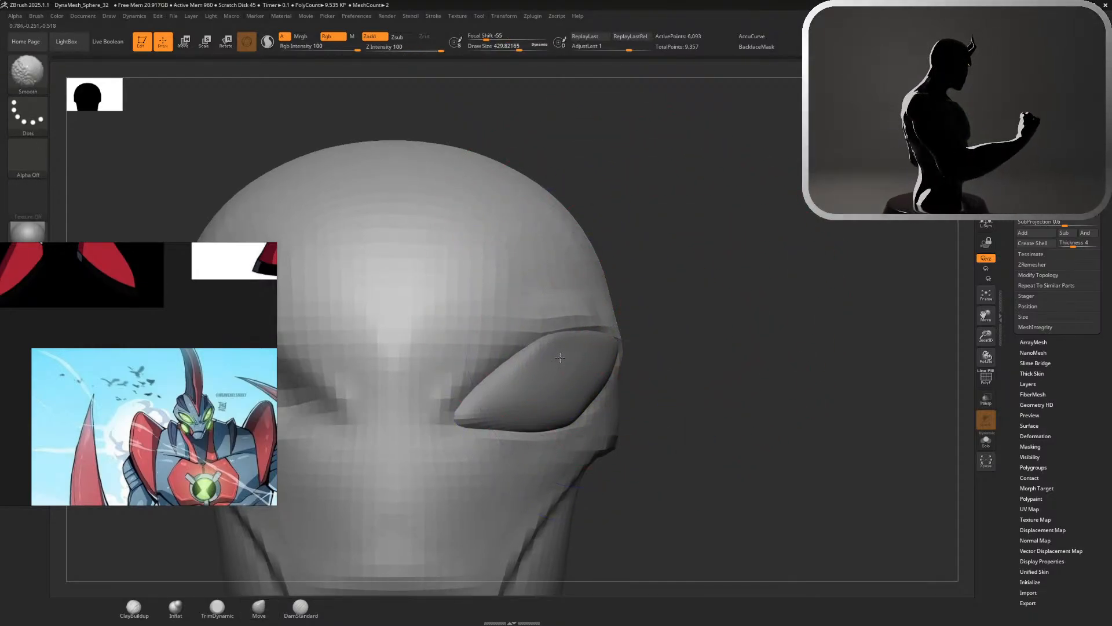
shift+drag(510, 384, 566, 356)
Nudge the socket edges around the eye's side and lower rim with the Move brush at a size of about 257
mouse_move(765, 364)
mouse_down()
mouse_move(612, 358)
mouse_move(698, 355)
mouse_move(675, 371)
mouse_move(633, 369)
mouse_up()
key(s)
drag(633, 368, 614, 373)
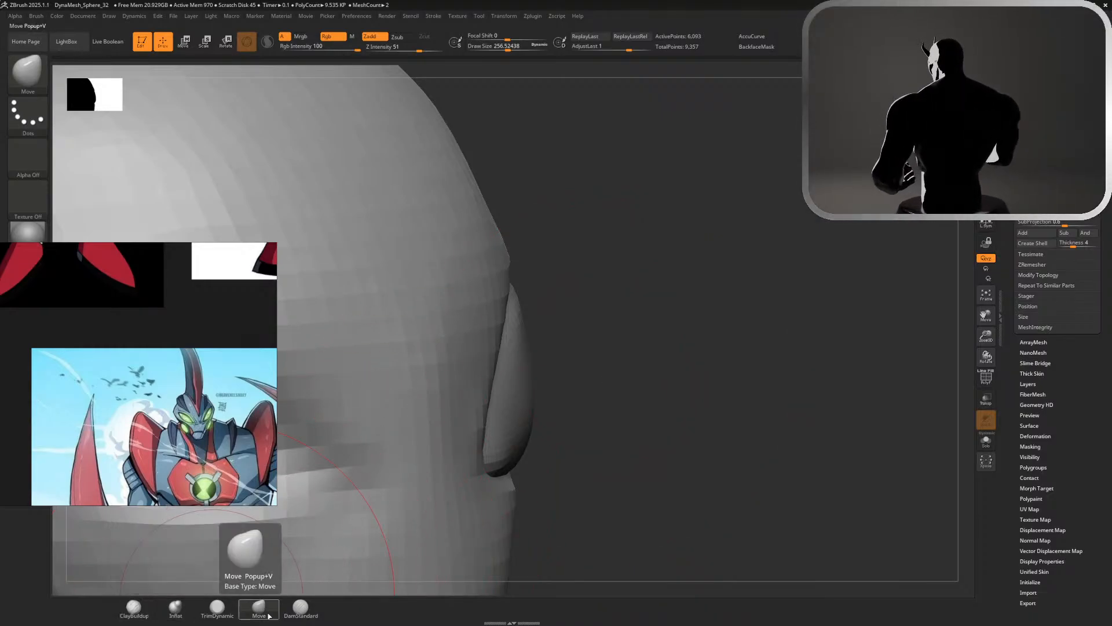
drag(506, 348, 509, 342)
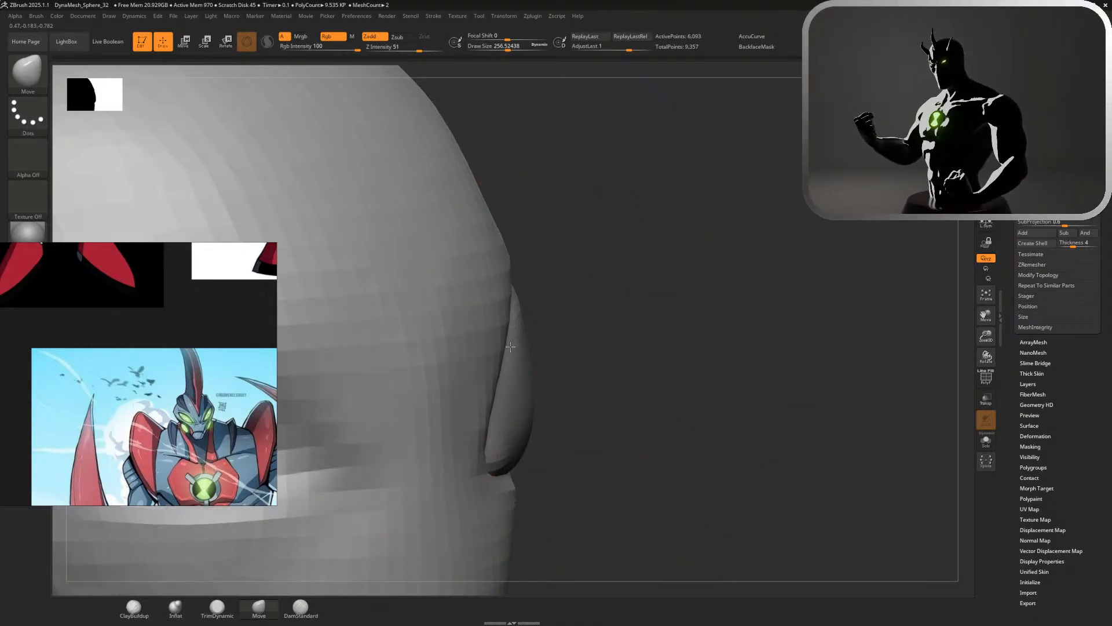
drag(577, 428, 472, 436)
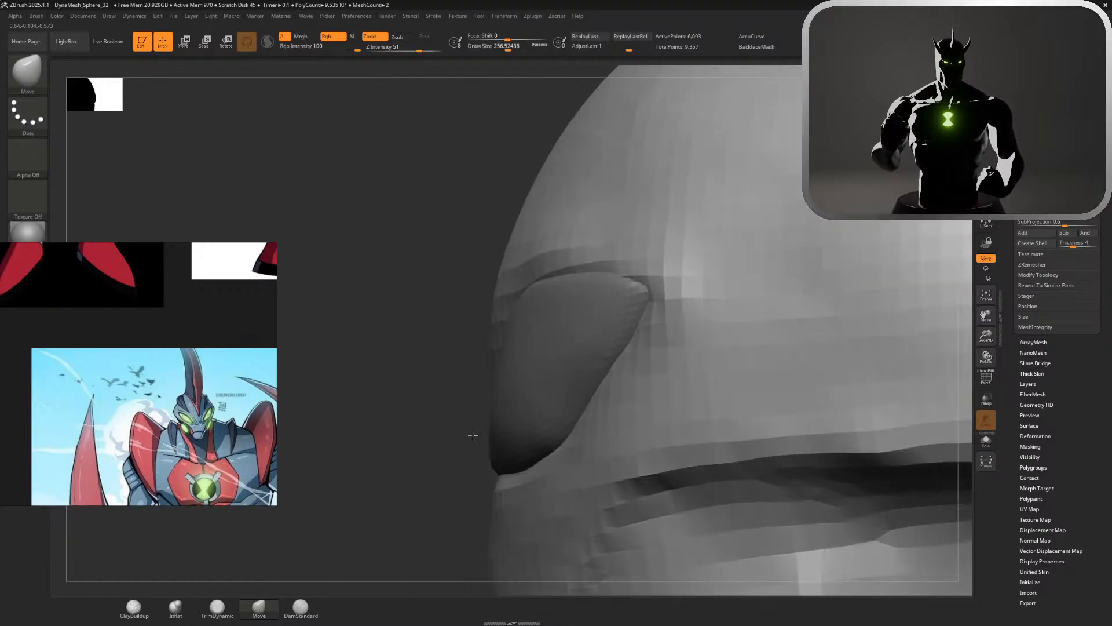
drag(526, 466, 508, 471)
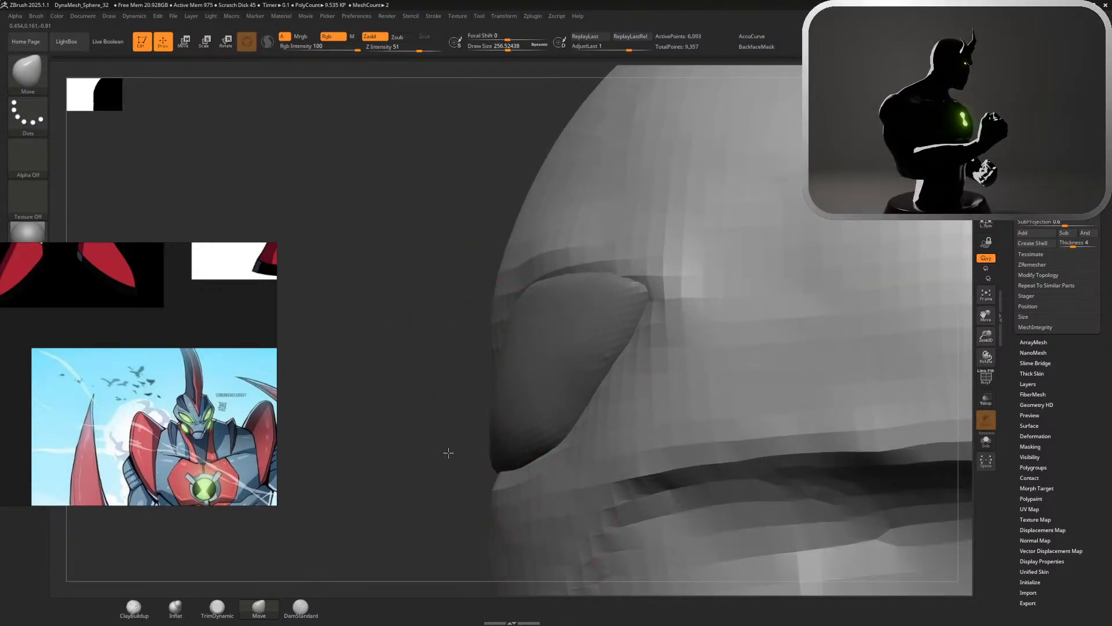
Examine the eye's fit and the overall head shape up close, from the front and in profile
mouse_move(447, 452)
mouse_down()
mouse_move(509, 442)
mouse_move(620, 477)
mouse_move(619, 365)
mouse_up()
key(s)
ctrl+drag(618, 356, 589, 391)
mouse_move(601, 454)
alt+mouse_down()
mouse_move(583, 371)
mouse_move(561, 390)
mouse_move(609, 367)
alt+mouse_up()
key(s)
shift+drag(501, 377, 482, 377)
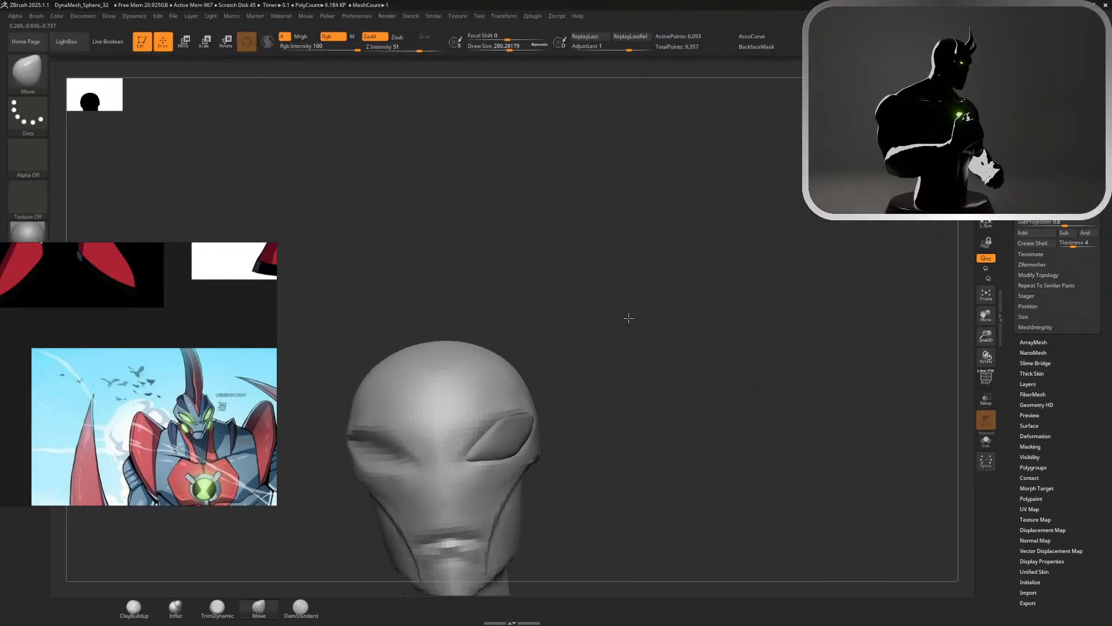
alt+drag(628, 318, 665, 191)
mouse_move(649, 348)
mouse_down()
mouse_move(735, 348)
mouse_move(597, 342)
mouse_move(649, 347)
mouse_up()
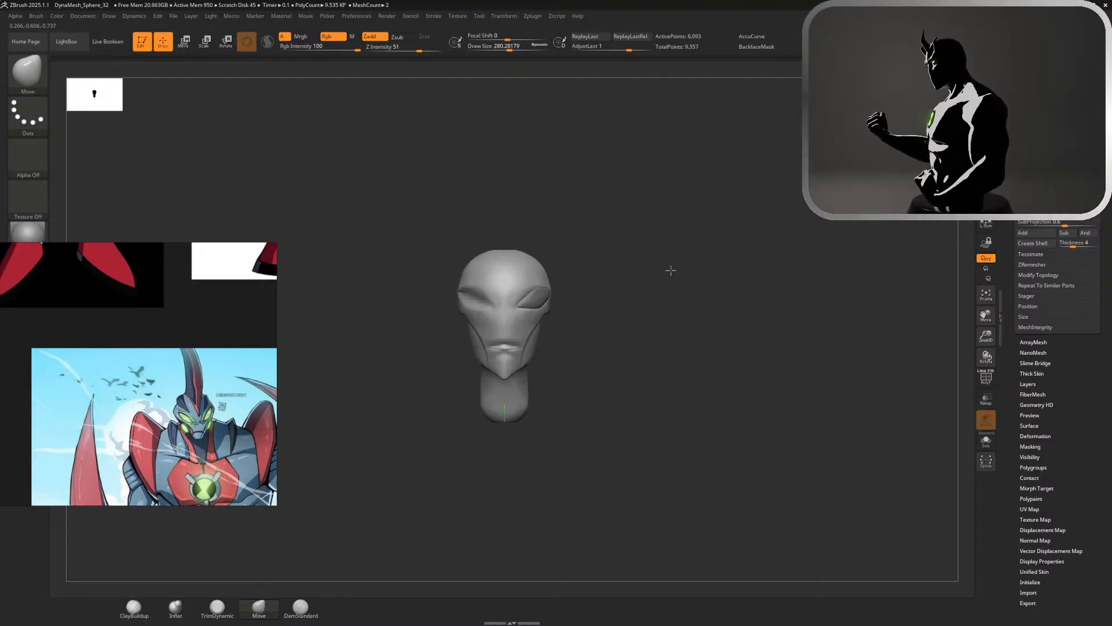
key(f)
alt+drag(643, 259, 704, 296)
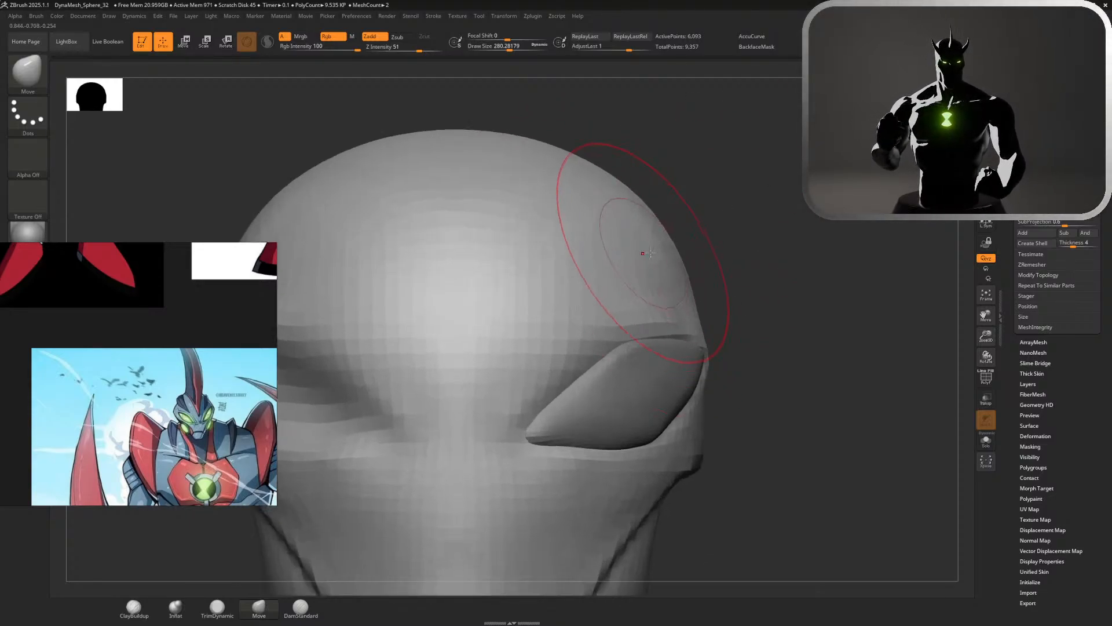
alt+drag(723, 235, 637, 212)
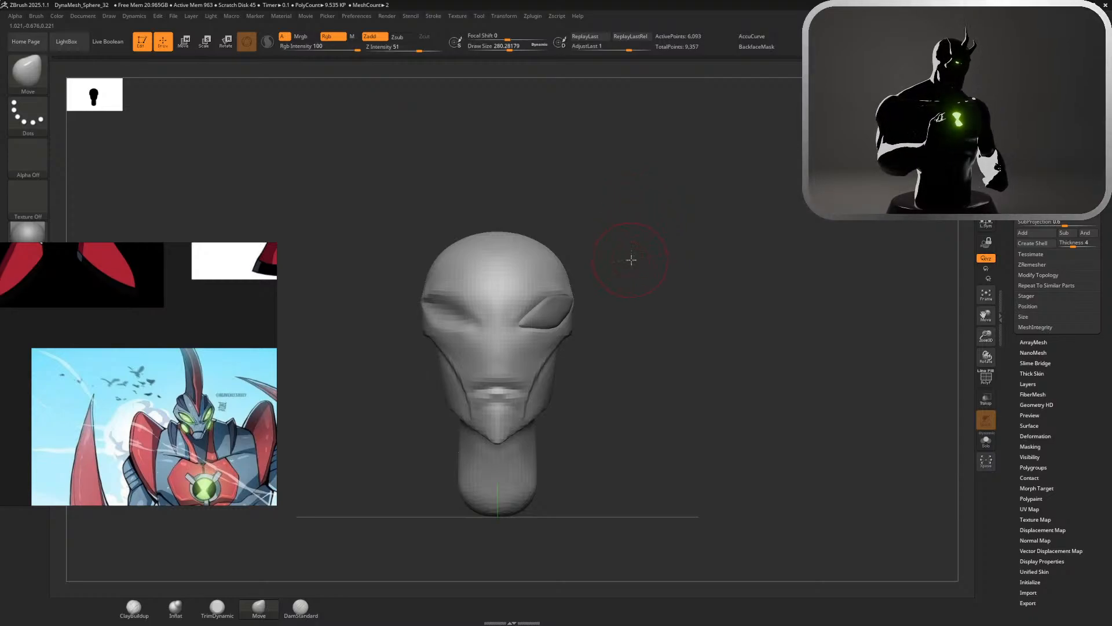
drag(631, 260, 552, 283)
key(shift)
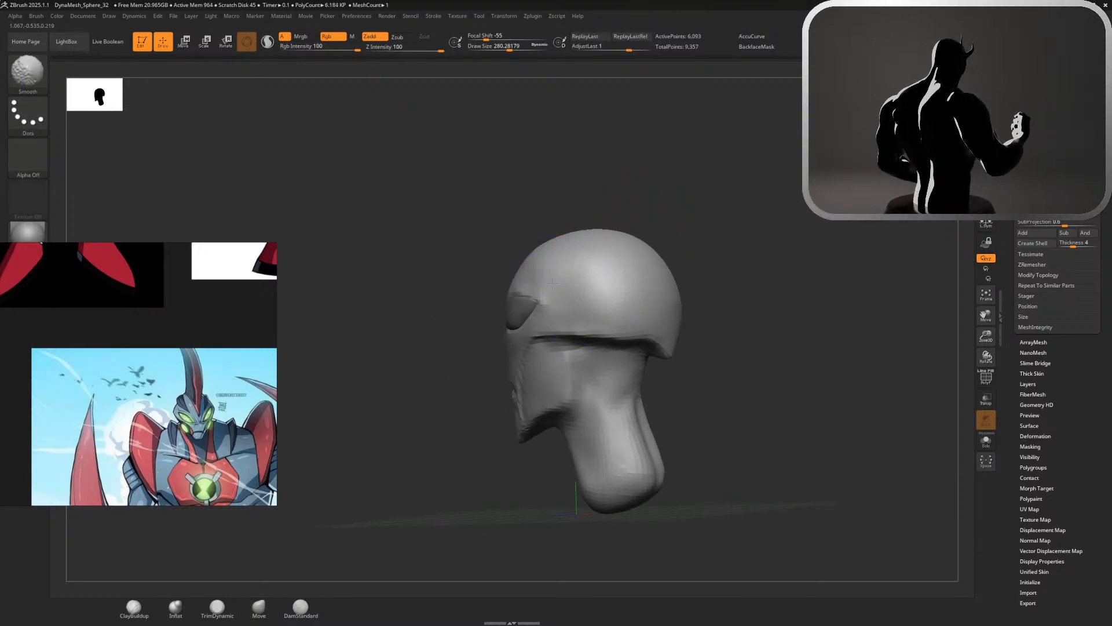
drag(753, 220, 718, 223)
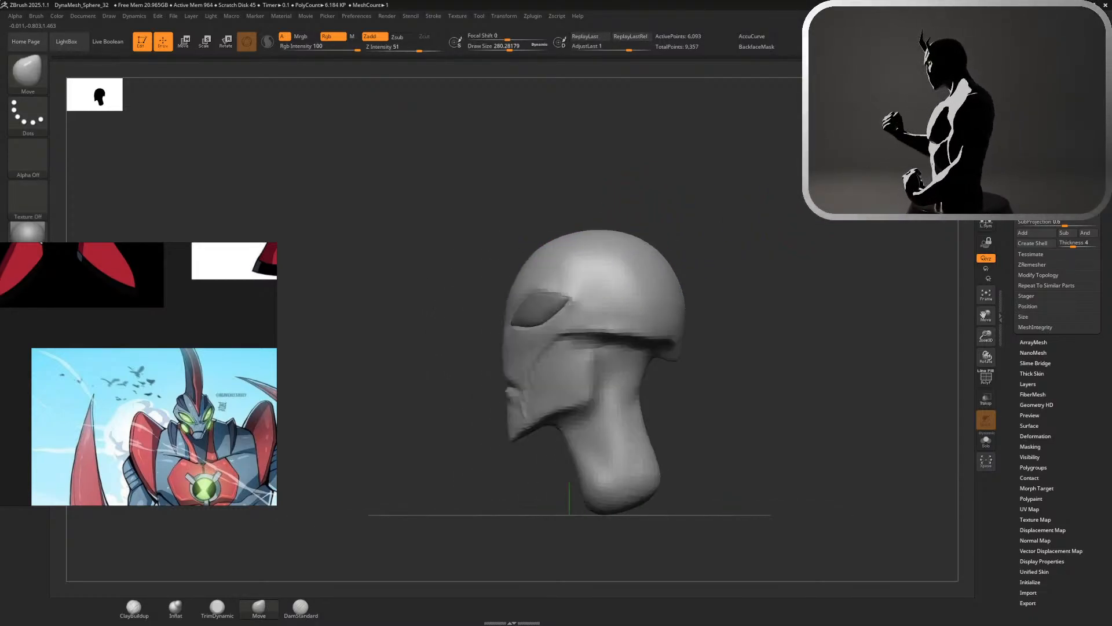
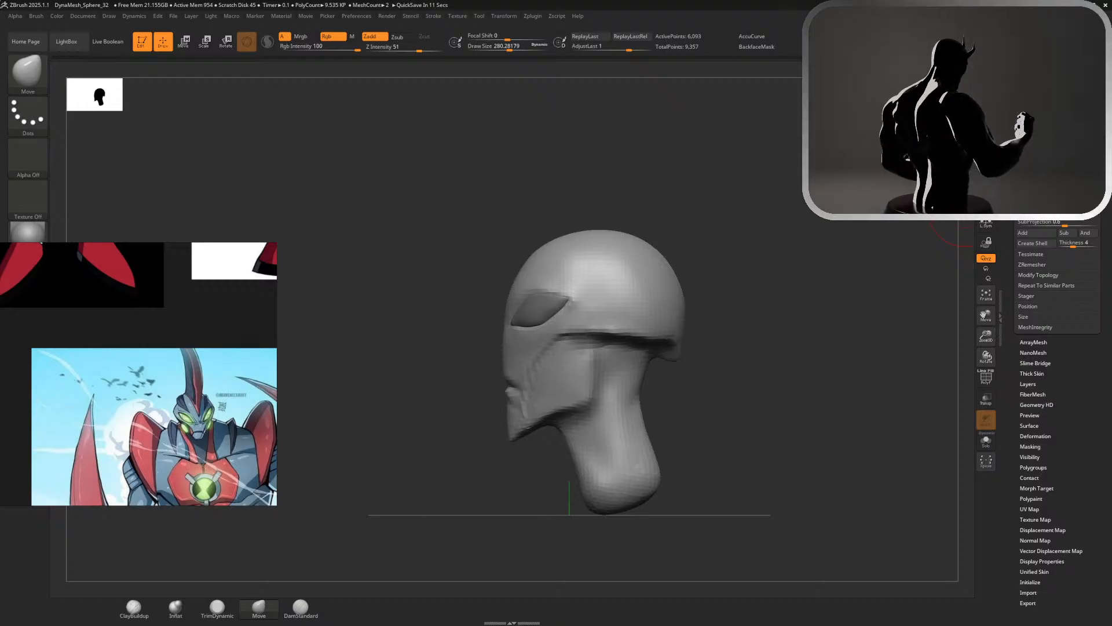
Try a DamStandard stroke on the crease beside the mouth corner, undo it and reduce the brush size to about 71
mouse_move(967, 208)
mouse_down()
mouse_move(1043, 209)
mouse_move(966, 208)
mouse_up()
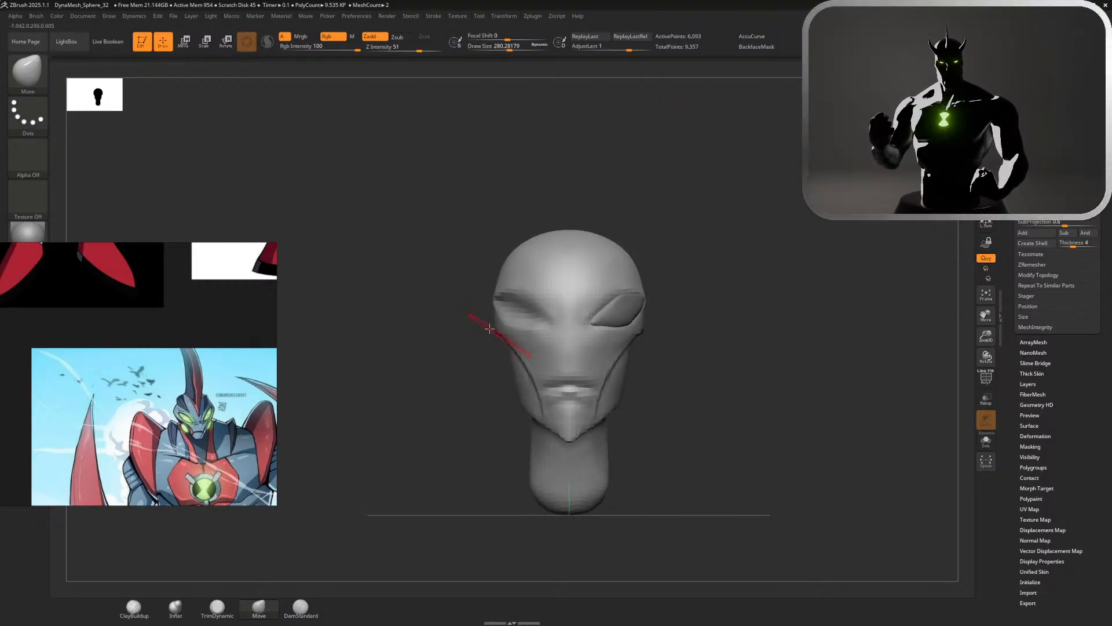
mouse_move(700, 425)
alt+mouse_down()
mouse_move(775, 484)
mouse_move(842, 174)
alt+mouse_up()
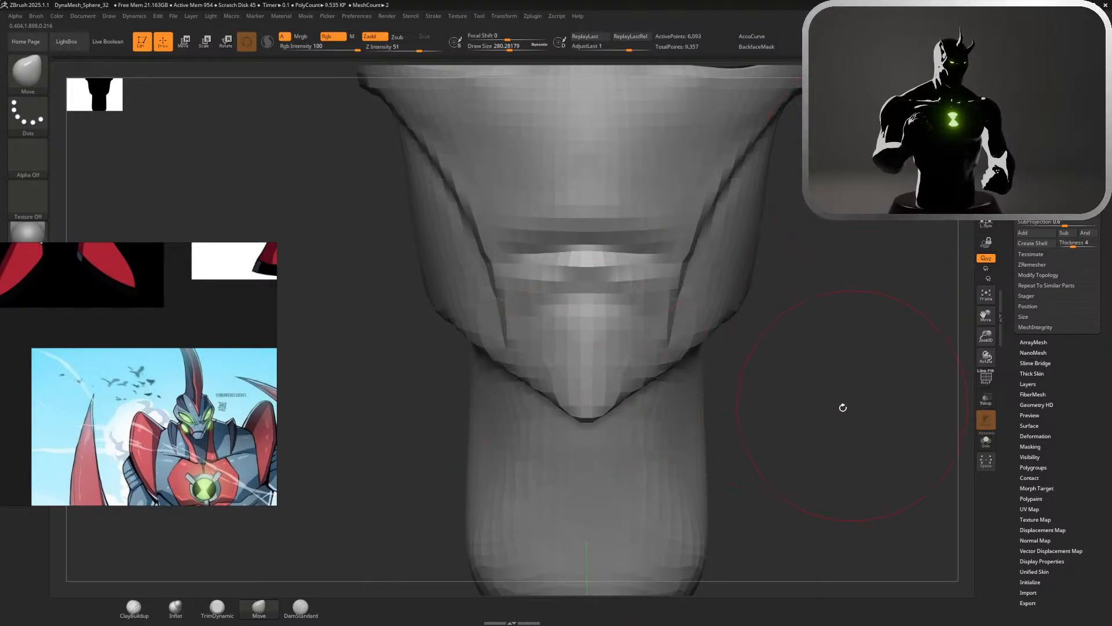
key(s)
drag(842, 405, 798, 402)
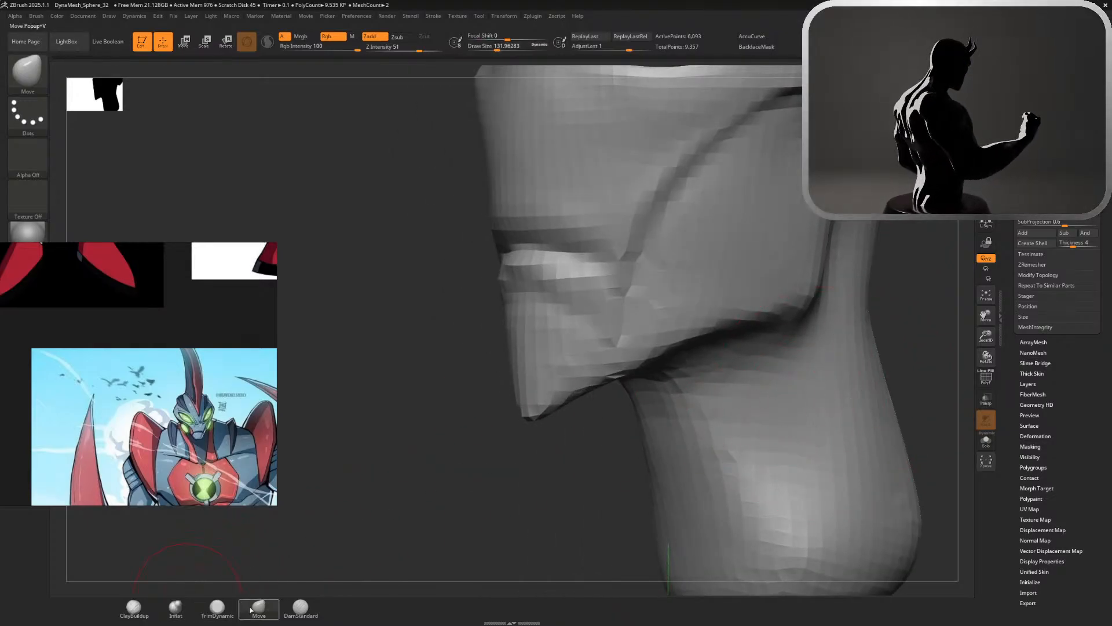
click(301, 606)
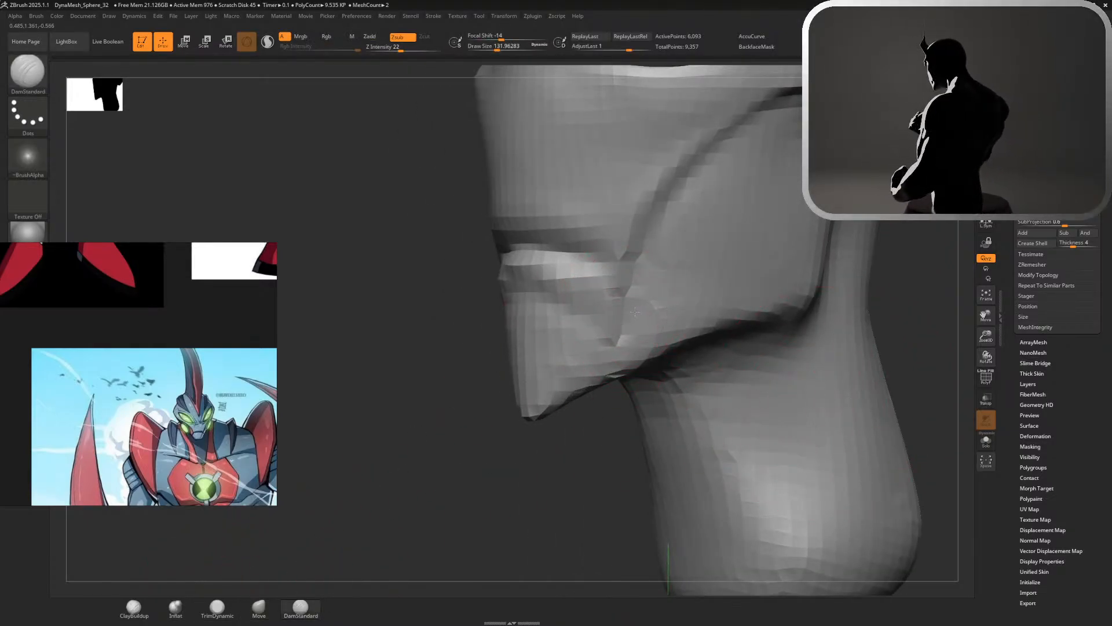
mouse_move(635, 312)
mouse_down()
mouse_move(623, 332)
mouse_move(627, 318)
mouse_up()
key(ctrl+z)
key(s)
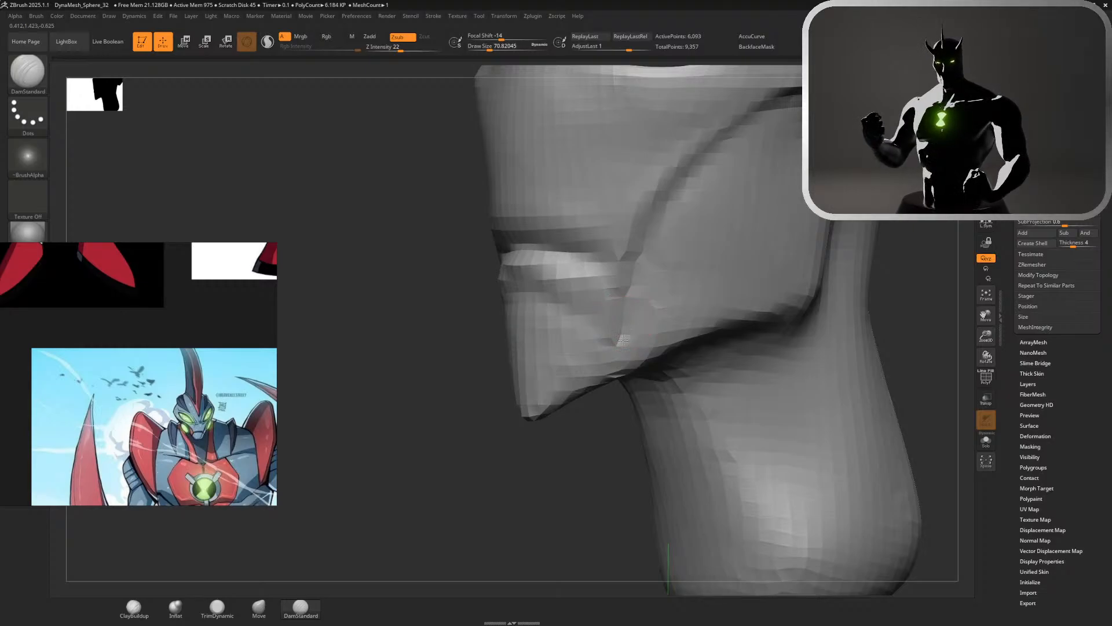
Try to recarve the lips and mouth line from the front with the DamStandard brush, undoing the stroke
ctrl+right_drag(831, 319, 898, 286)
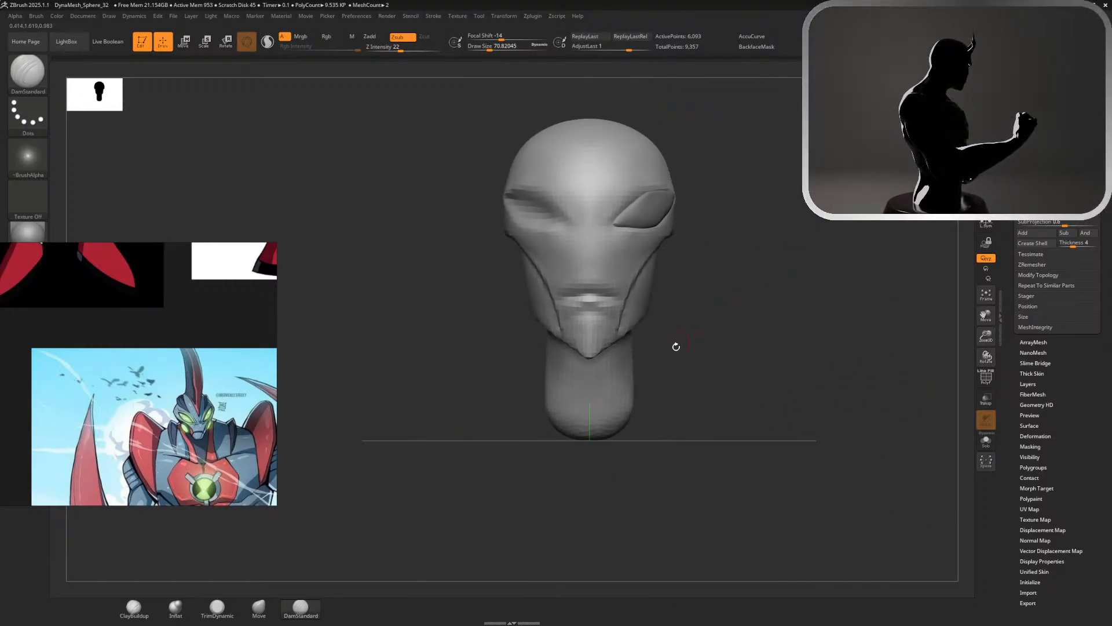
ctrl+right_drag(689, 342, 770, 391)
alt+right_drag(764, 322, 819, 380)
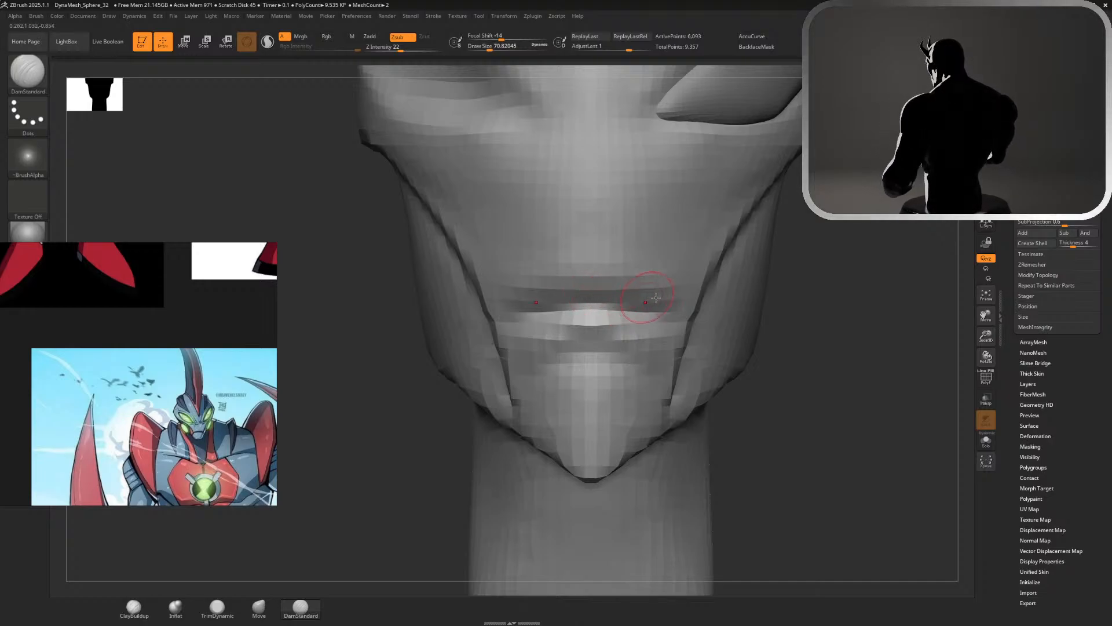
mouse_move(671, 293)
shift+mouse_down()
mouse_move(625, 315)
mouse_move(682, 328)
shift+mouse_up()
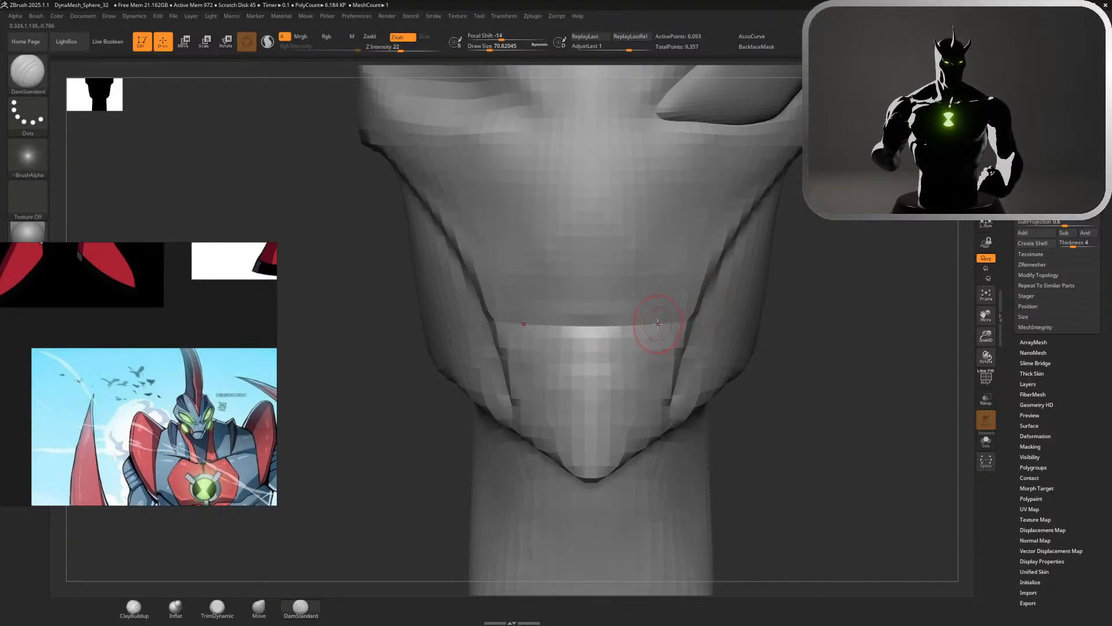
key(ctrl+z)
mouse_move(593, 299)
mouse_down()
mouse_move(662, 298)
mouse_move(595, 296)
mouse_up()
Carve a sharper mouth line above the lower lip with the DamStandard brush and check it from several angles
ctrl+right_drag(824, 338, 730, 246)
right_drag(730, 246, 684, 234)
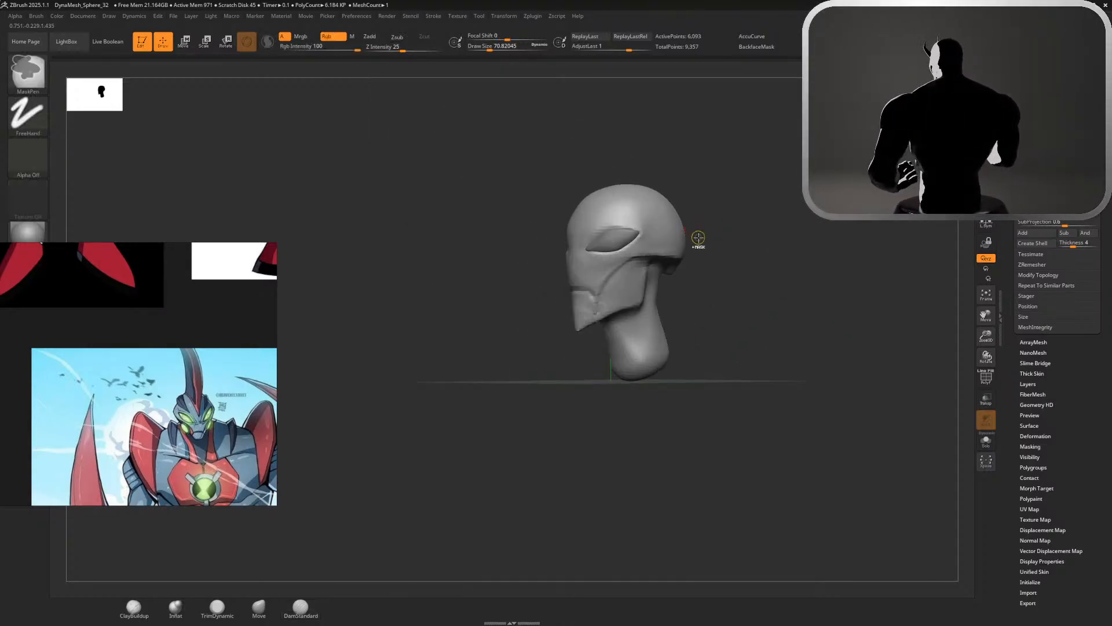
right_drag(716, 310, 791, 273)
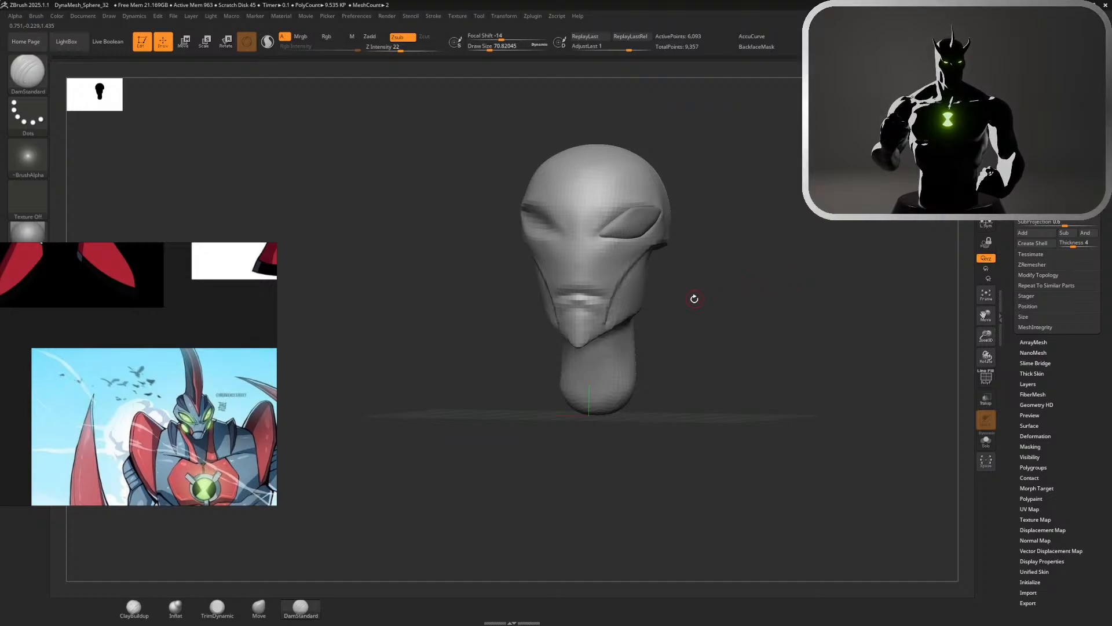
ctrl+right_drag(693, 300, 812, 373)
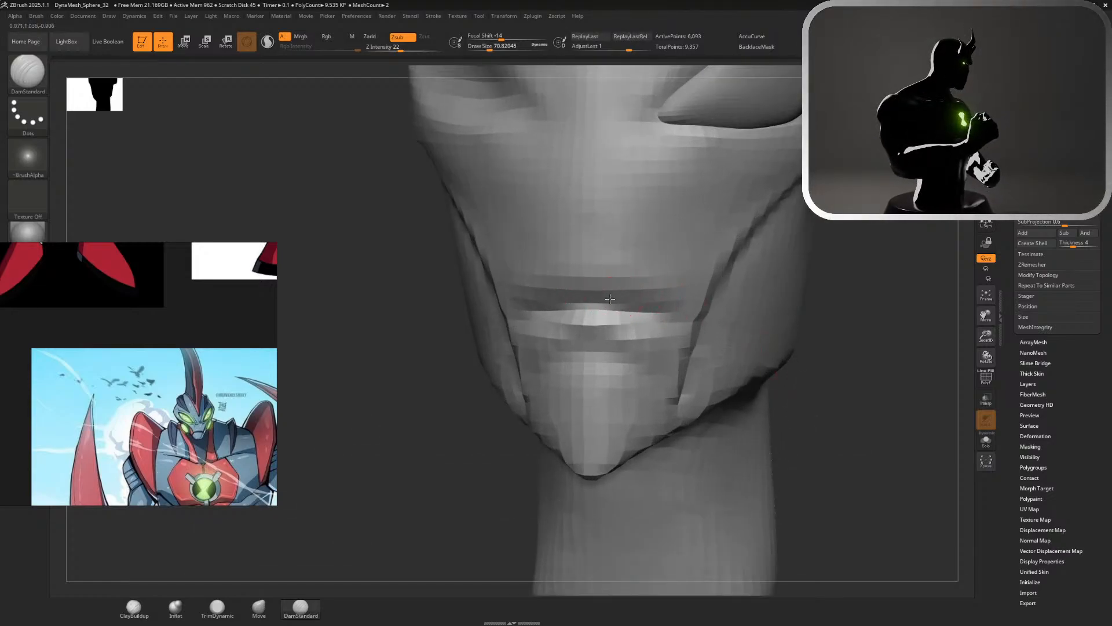
drag(609, 307, 666, 306)
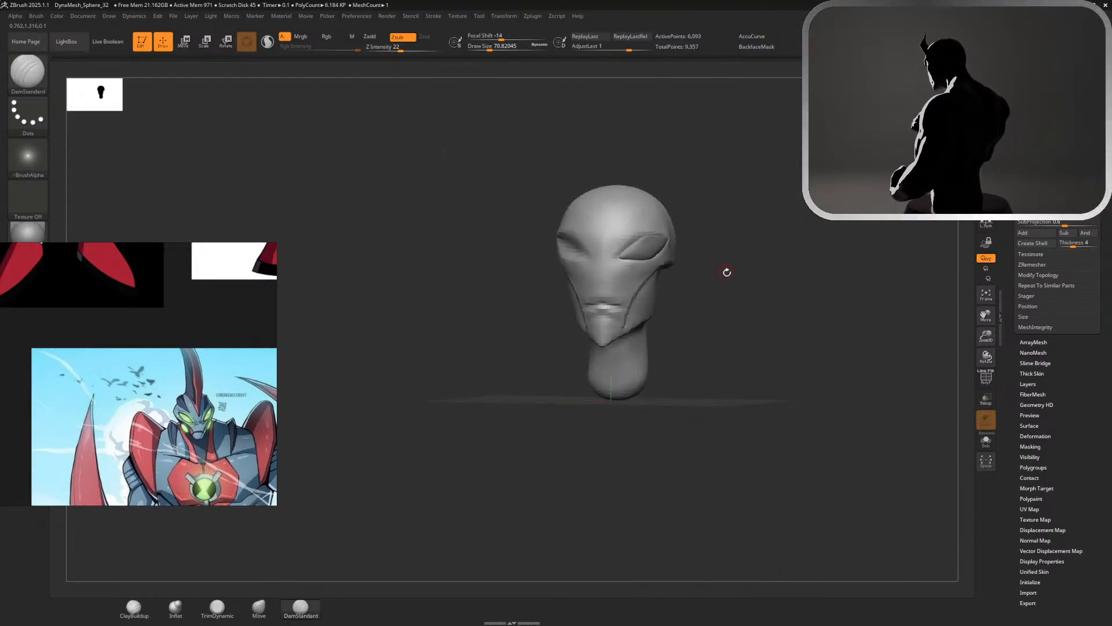
right_drag(728, 273, 745, 273)
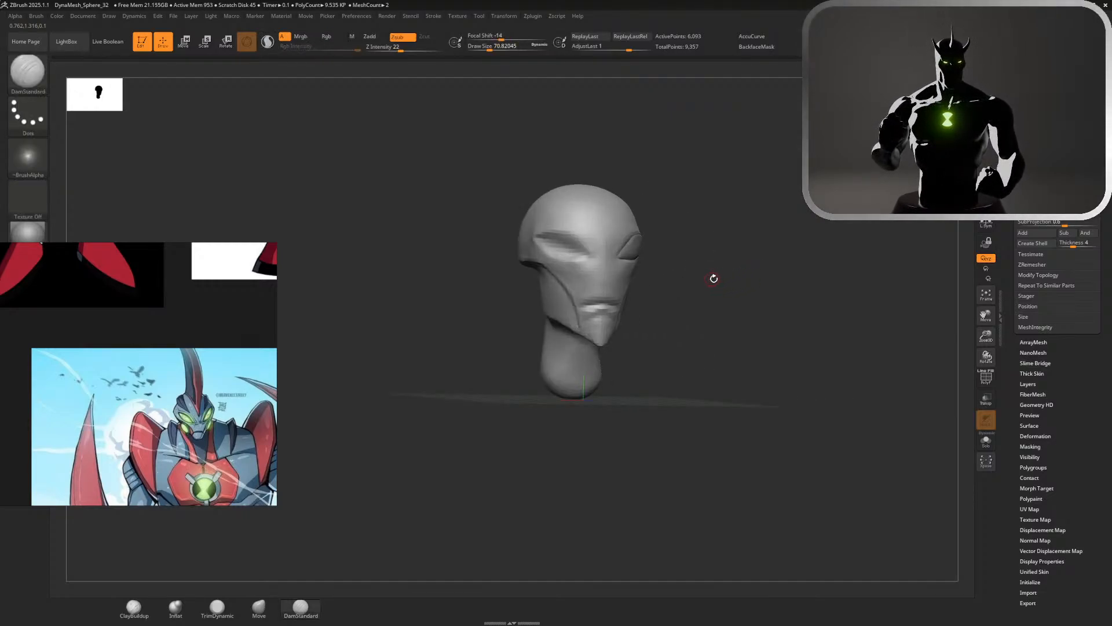
right_drag(715, 279, 695, 279)
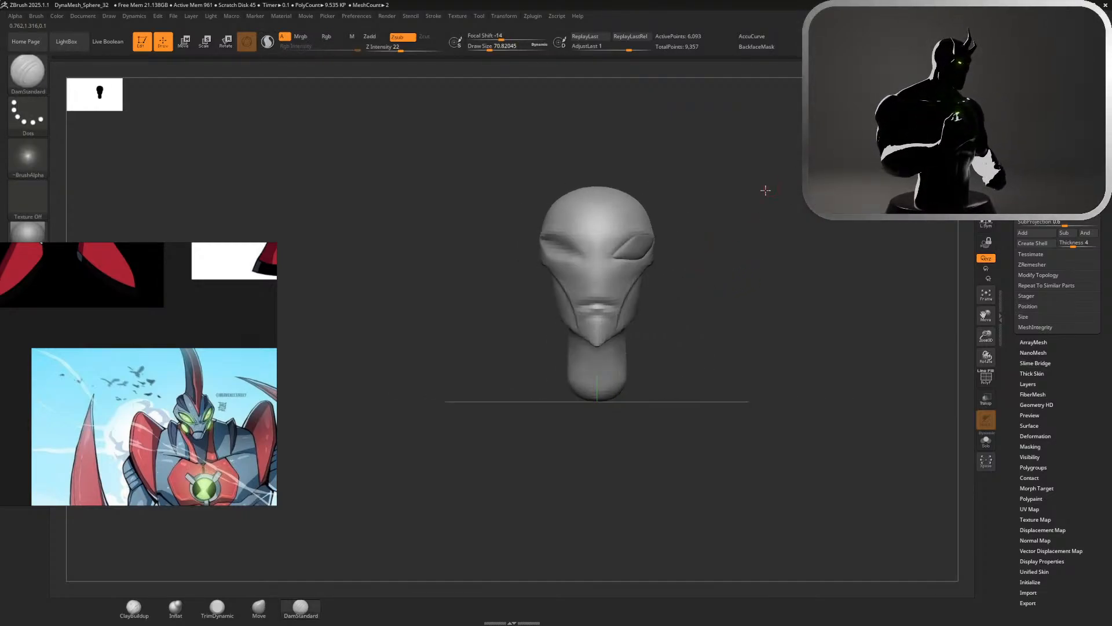
Build up the inner brow ridges beside the eye and the bridge of the nose with the ClayBuildup brush
ctrl+right_drag(764, 190, 829, 333)
alt+right_drag(846, 291, 787, 443)
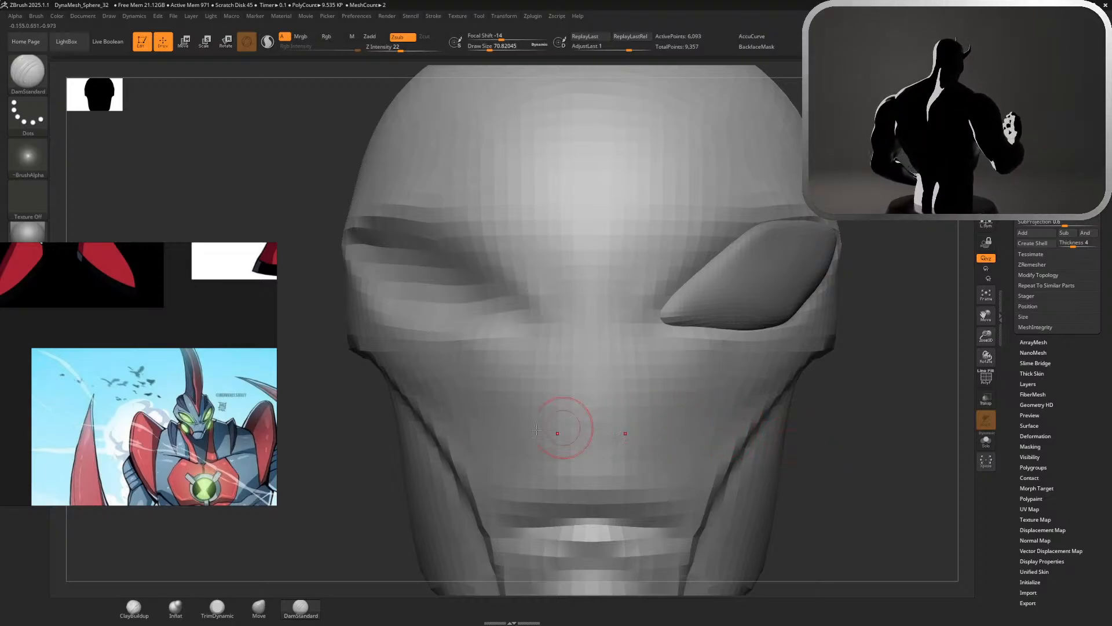
click(136, 612)
mouse_move(665, 248)
mouse_down()
mouse_move(618, 303)
mouse_move(659, 294)
mouse_up()
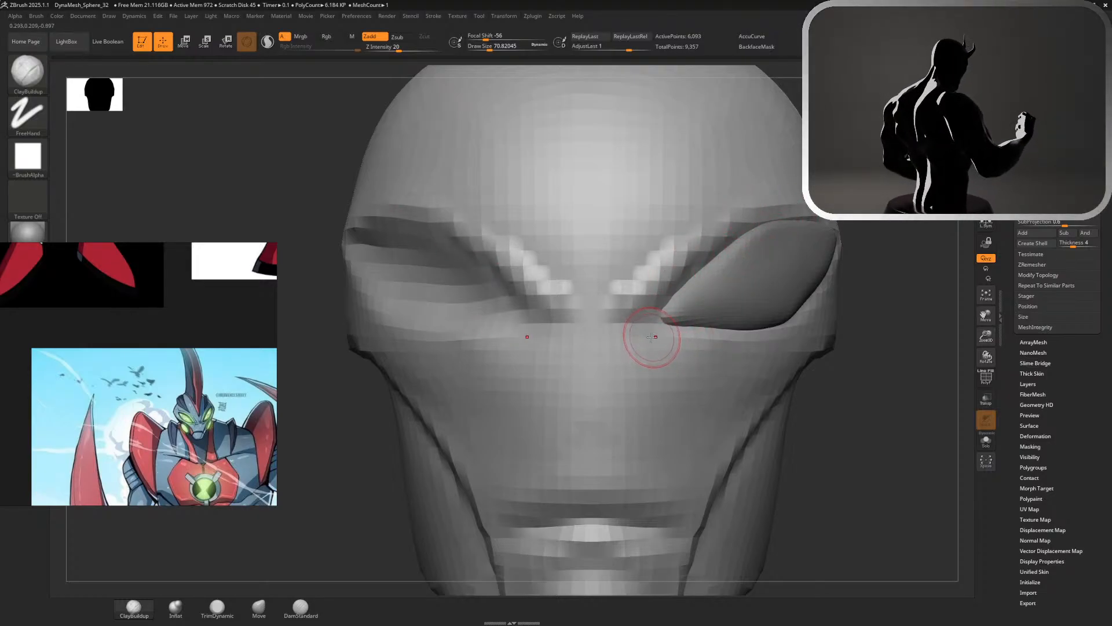
mouse_move(633, 341)
mouse_down()
mouse_move(579, 349)
mouse_move(604, 365)
mouse_move(591, 371)
mouse_move(595, 346)
mouse_up()
mouse_move(596, 345)
mouse_down()
mouse_move(603, 366)
mouse_move(638, 349)
mouse_move(718, 352)
mouse_move(608, 373)
mouse_move(589, 365)
mouse_move(591, 387)
mouse_up()
Select the eye piece and mirror it to the other side of the head with SubTool Master
mouse_move(854, 457)
alt+mouse_down()
mouse_move(722, 297)
mouse_move(649, 299)
mouse_move(725, 303)
alt+mouse_up()
key(ctrl)
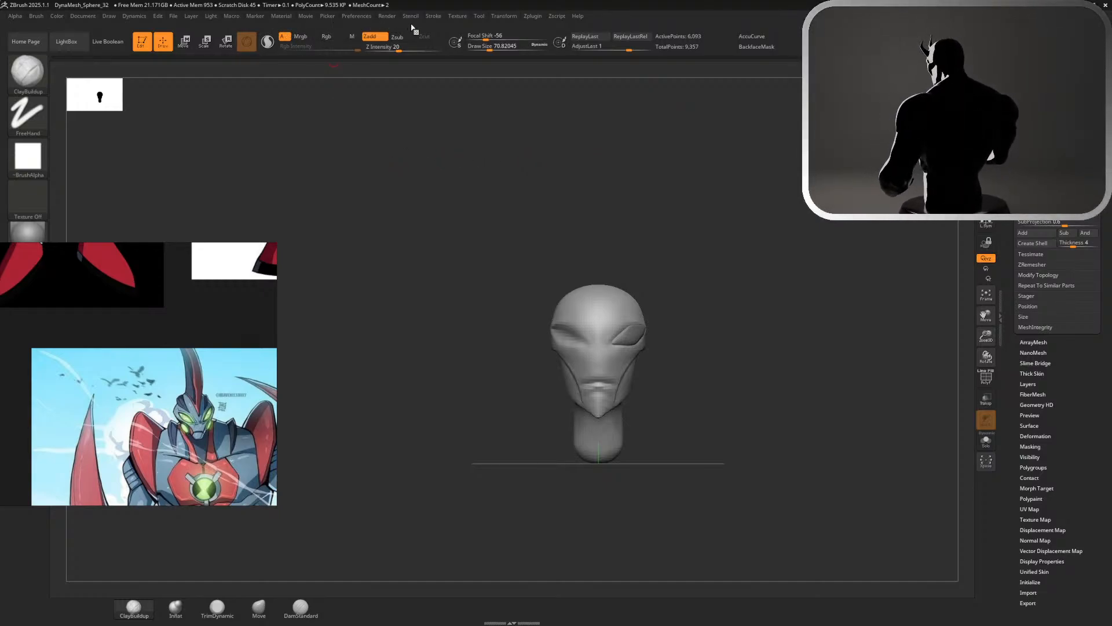
alt+click(637, 330)
click(479, 17)
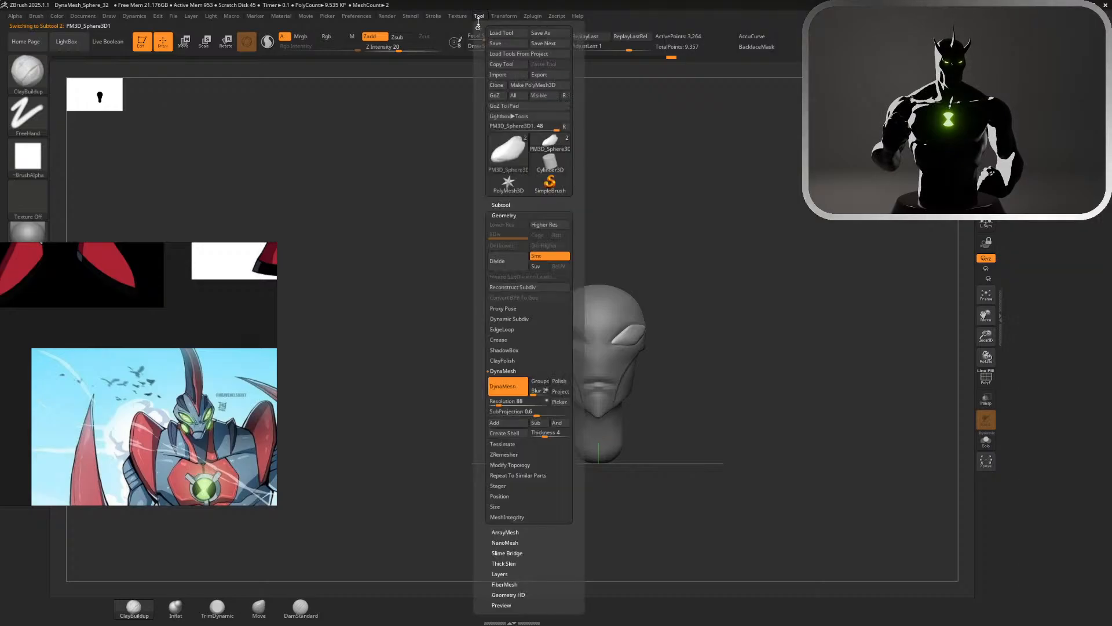
click(477, 16)
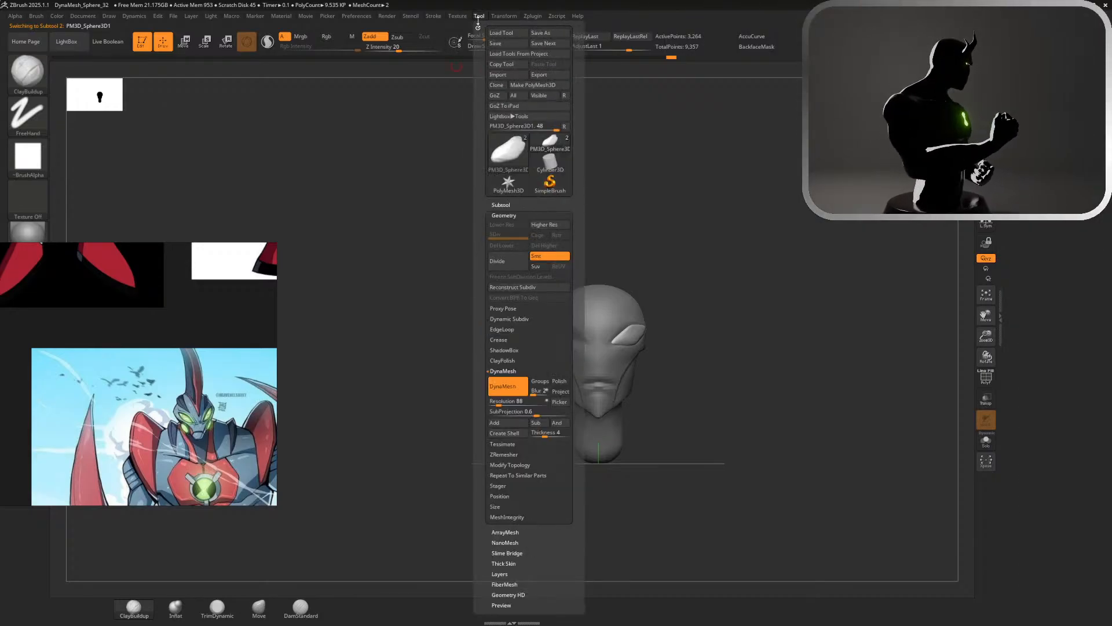
click(534, 17)
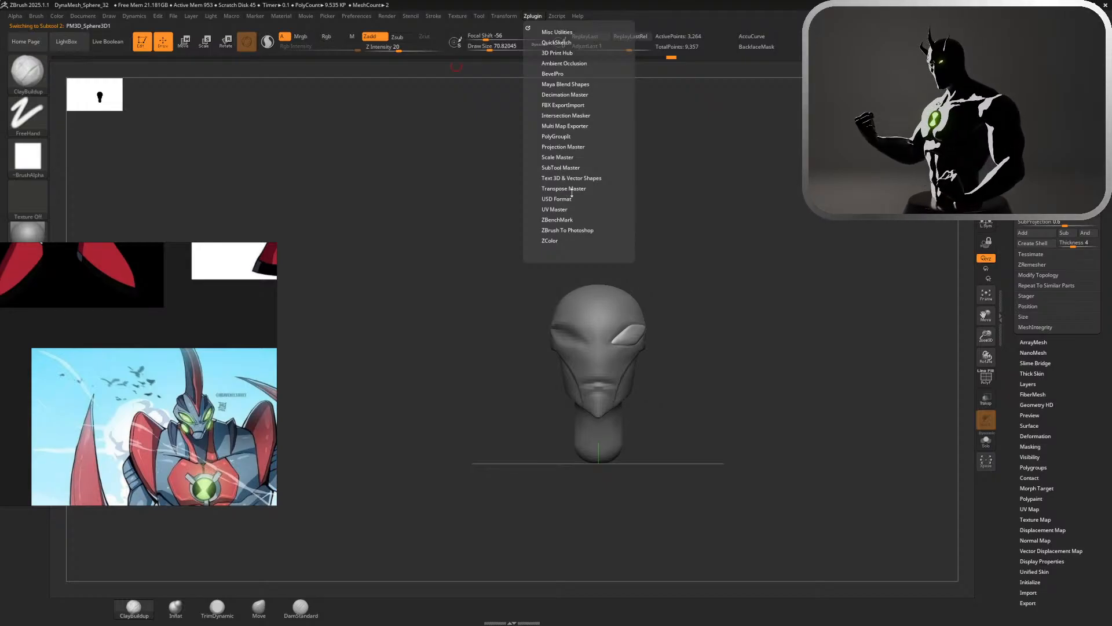
click(571, 170)
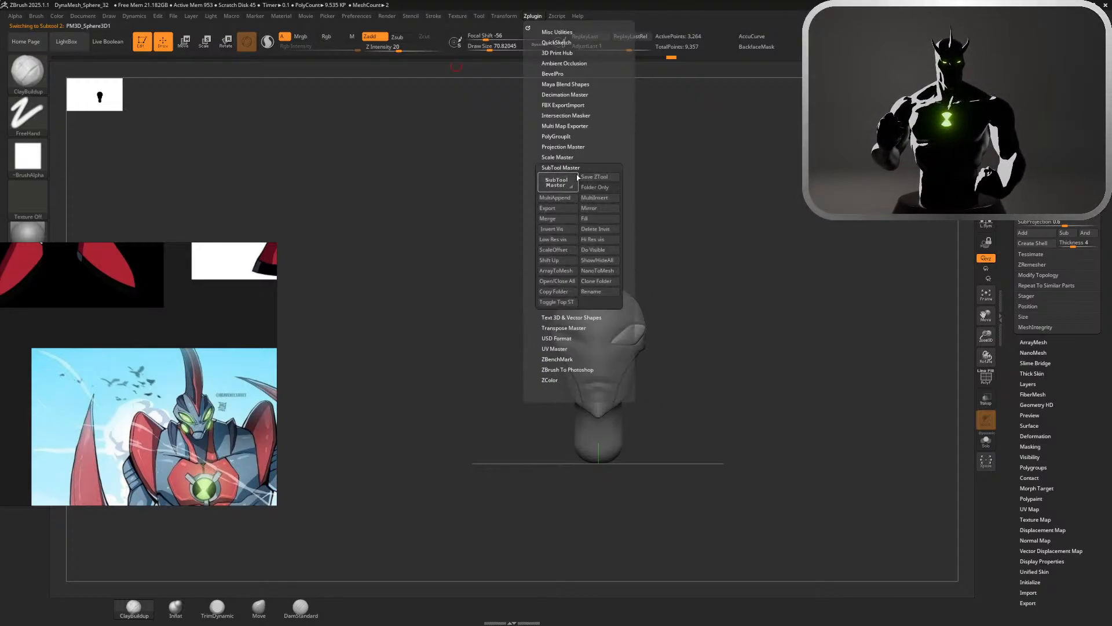
click(601, 223)
click(504, 260)
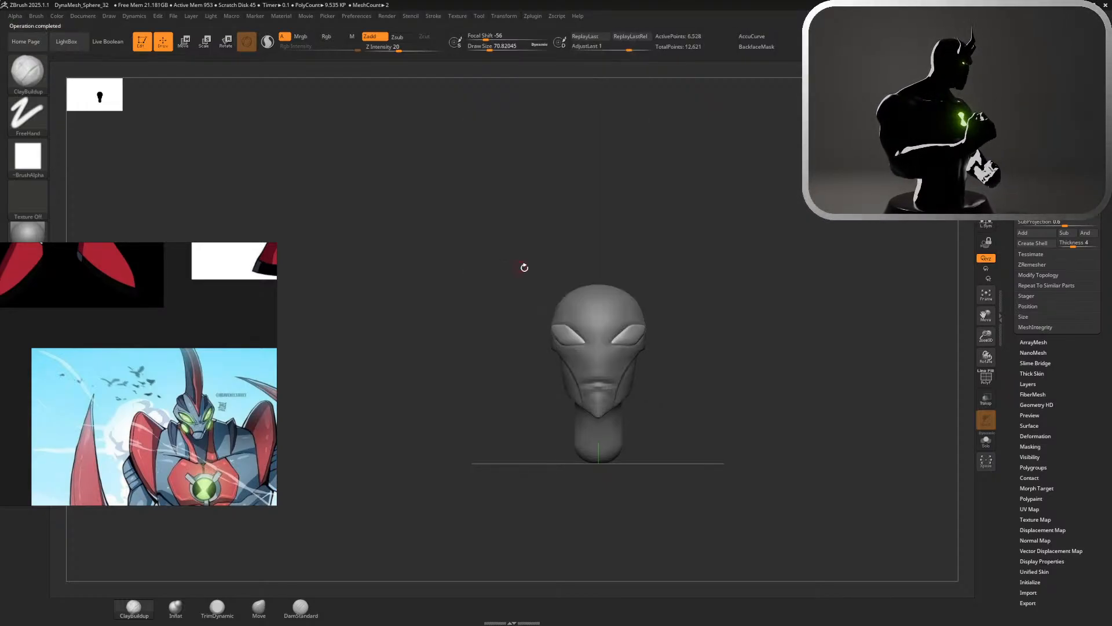
Undo the eye's mirroring and mirror it again across the X axis with SubTool Master, merging into one SubTool
mouse_move(690, 305)
mouse_down()
mouse_move(524, 275)
mouse_move(710, 198)
mouse_up()
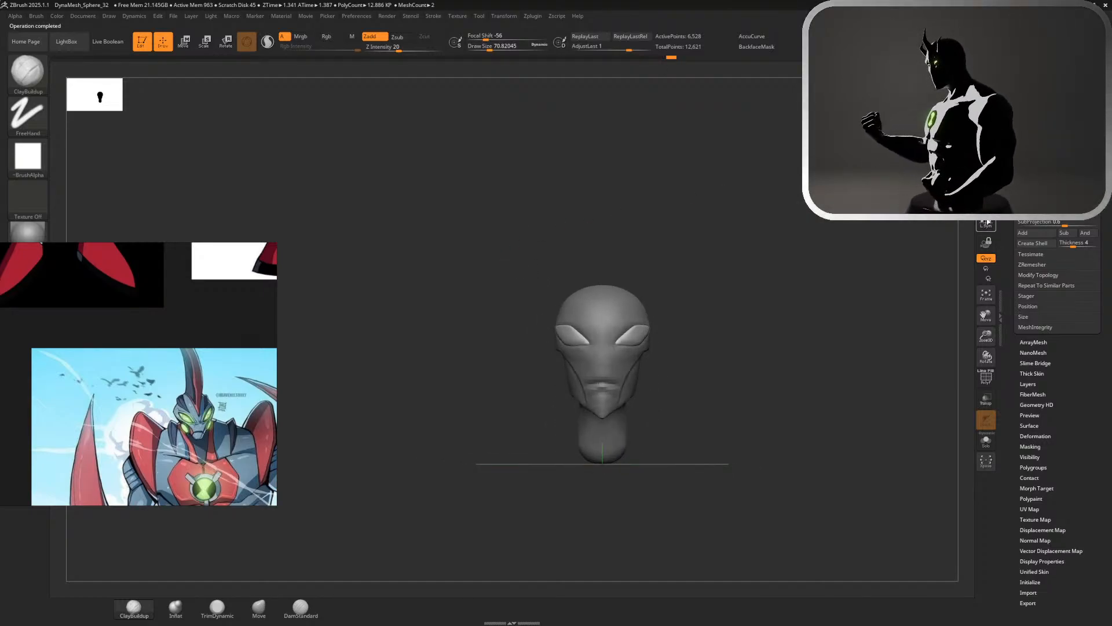
drag(833, 265, 654, 229)
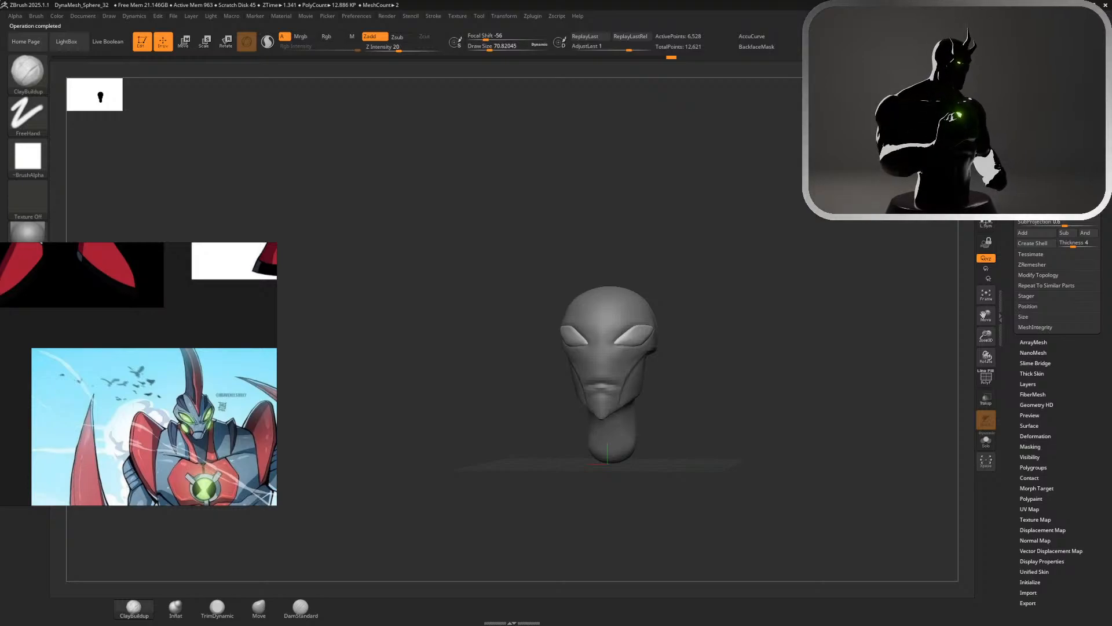
drag(735, 232, 842, 236)
mouse_move(713, 265)
alt+mouse_down()
mouse_move(884, 357)
mouse_move(888, 371)
alt+mouse_up()
alt+drag(754, 262, 913, 316)
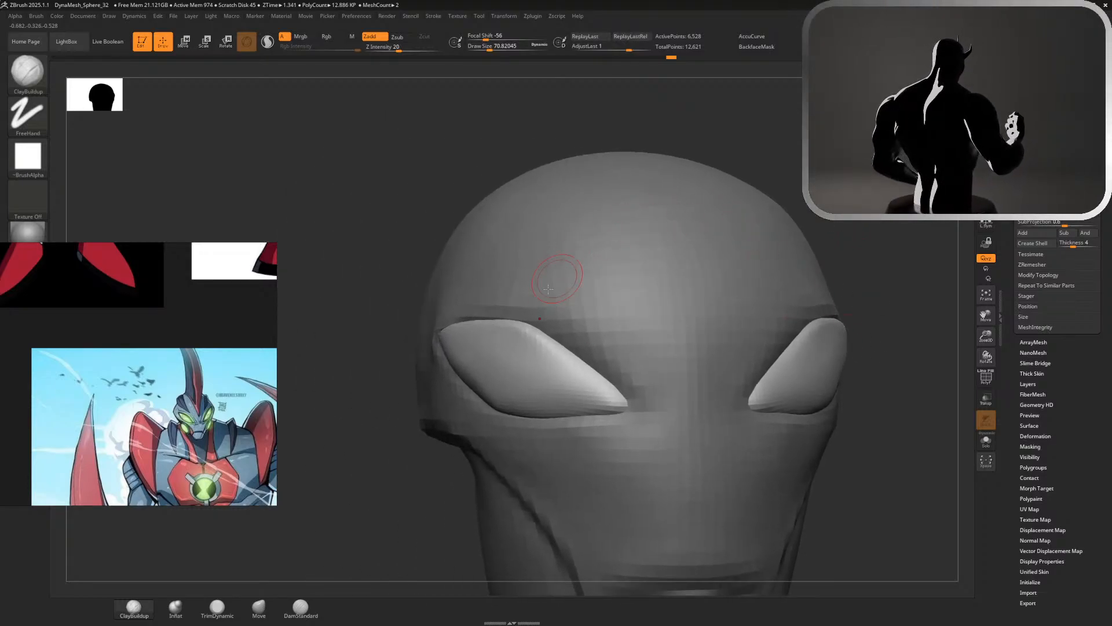
key(s)
drag(535, 308, 550, 308)
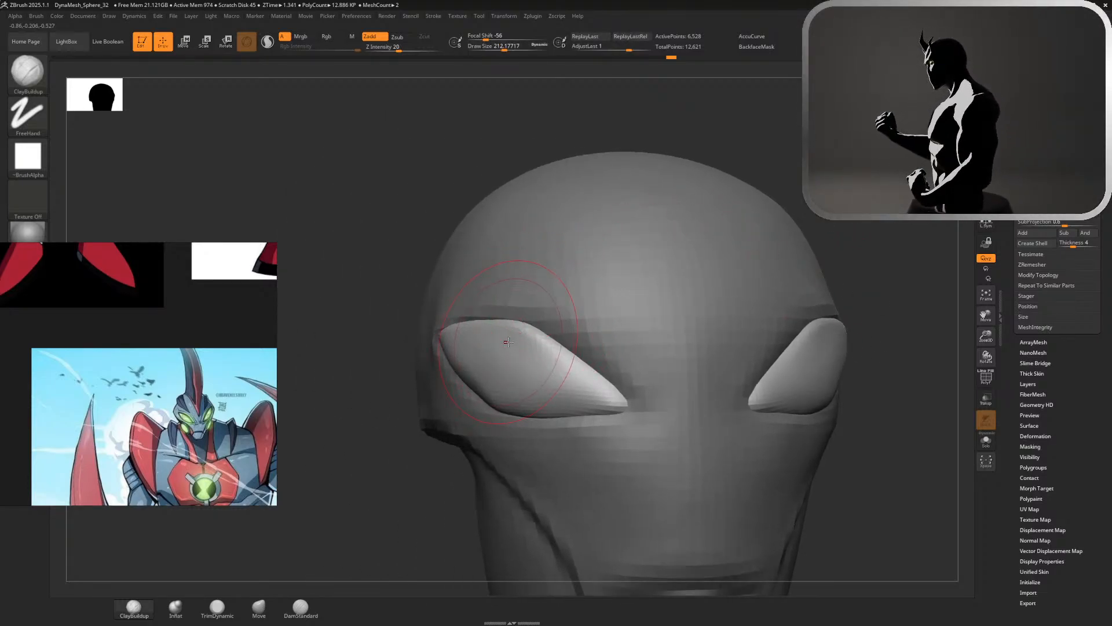
key(ctrl+z)
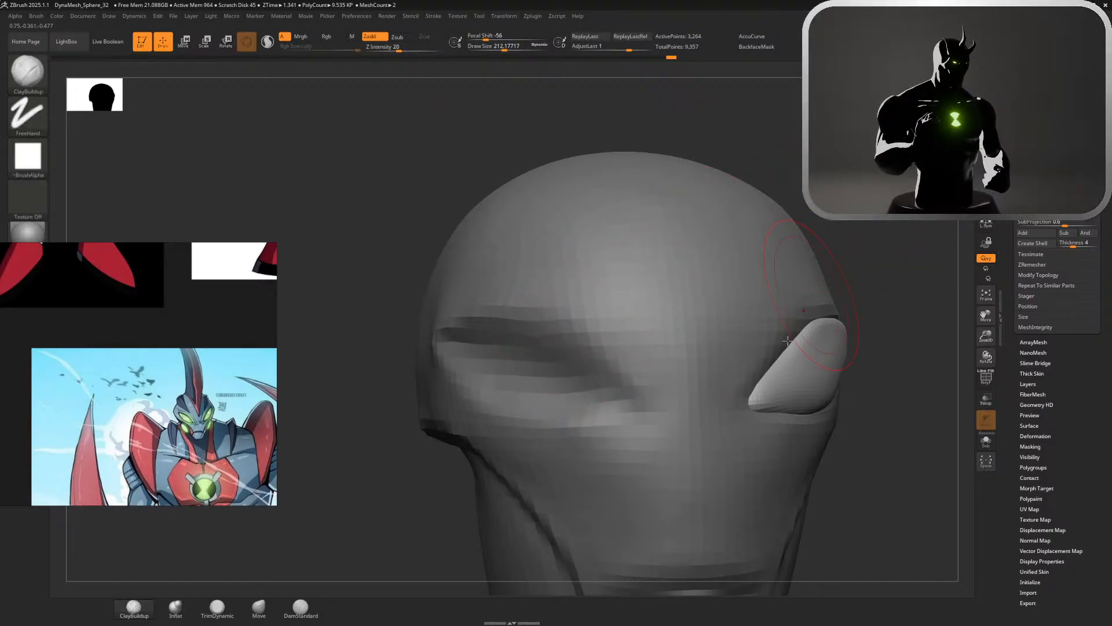
click(538, 17)
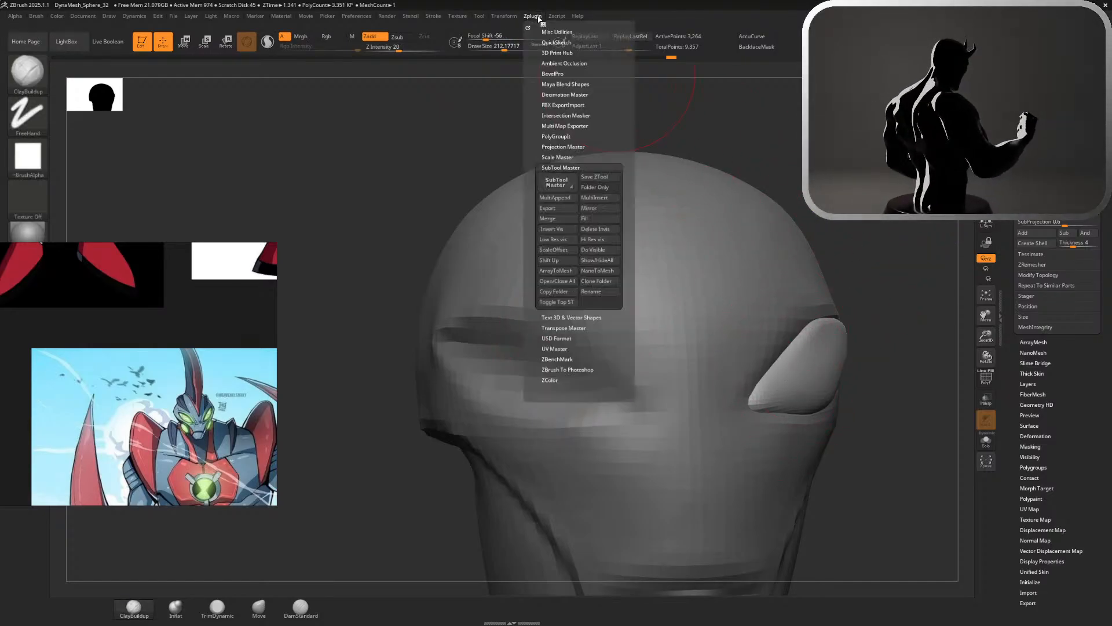
click(594, 209)
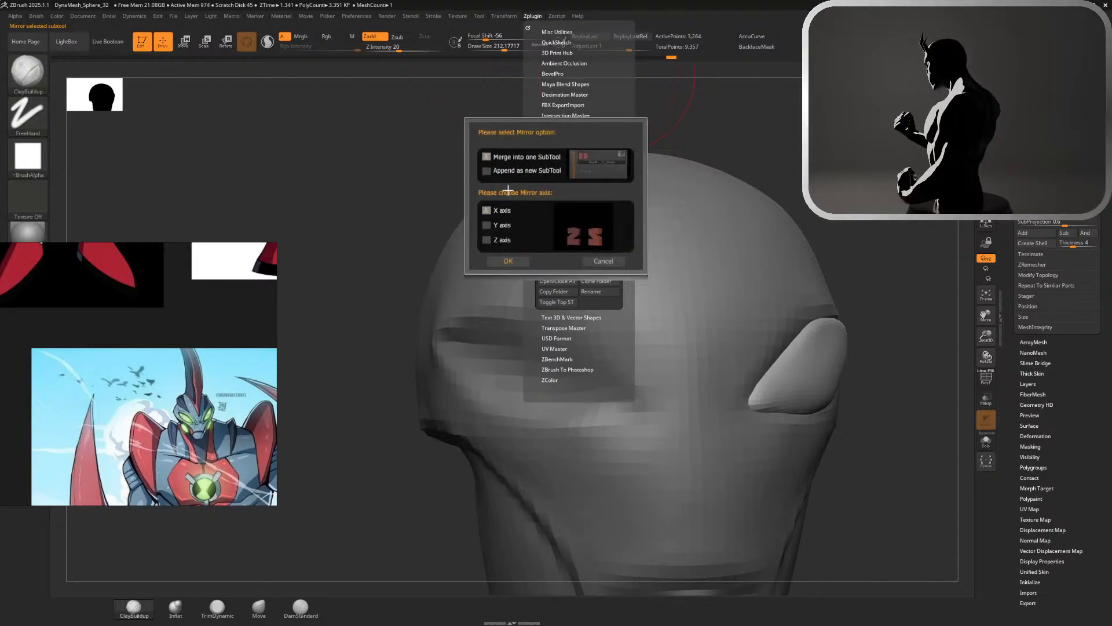
click(508, 264)
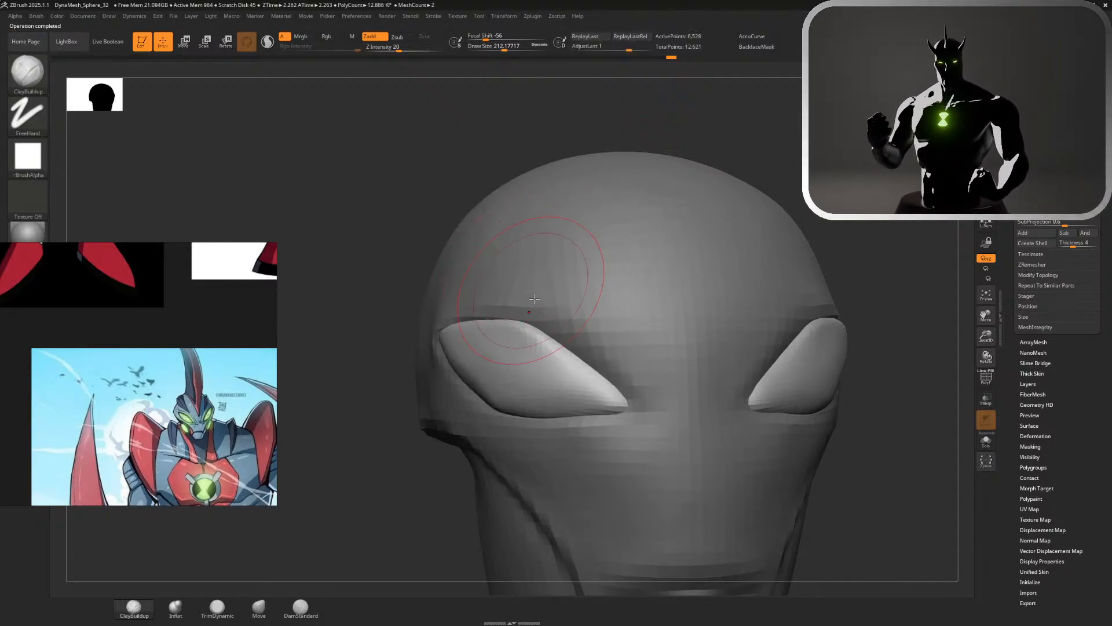
Adjust the outer corners of the eyes against their sockets with the Move brush at a size of about 104
click(259, 607)
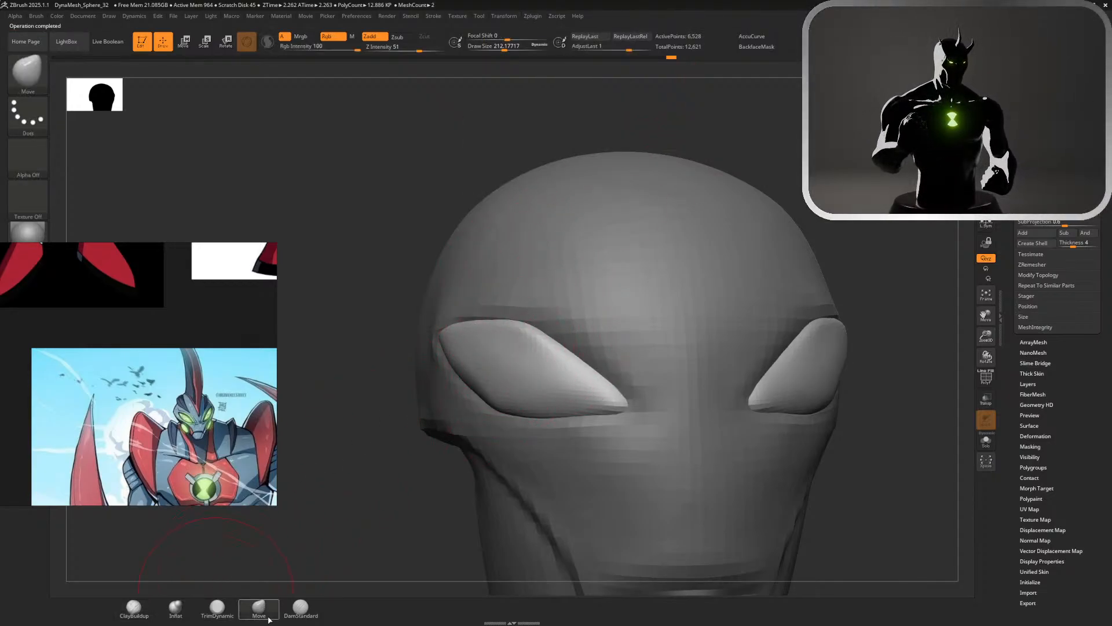
drag(401, 483, 442, 414)
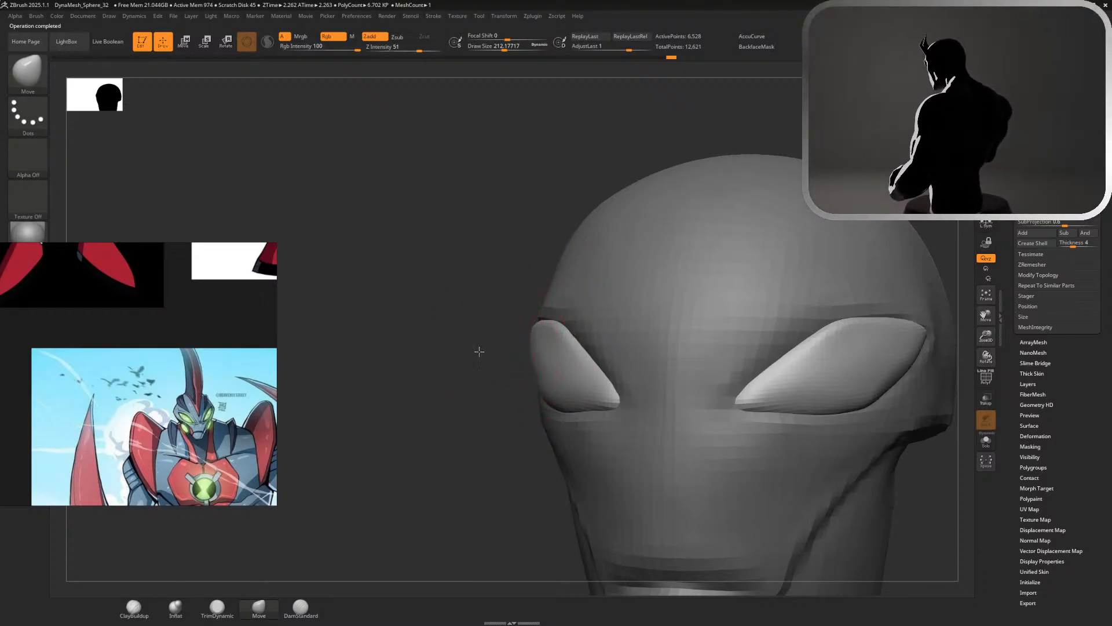
key(s)
mouse_move(479, 352)
alt+mouse_down()
mouse_move(547, 390)
mouse_move(534, 371)
mouse_move(689, 228)
mouse_move(777, 216)
mouse_move(666, 300)
mouse_move(555, 301)
mouse_move(515, 316)
mouse_move(531, 325)
alt+mouse_up()
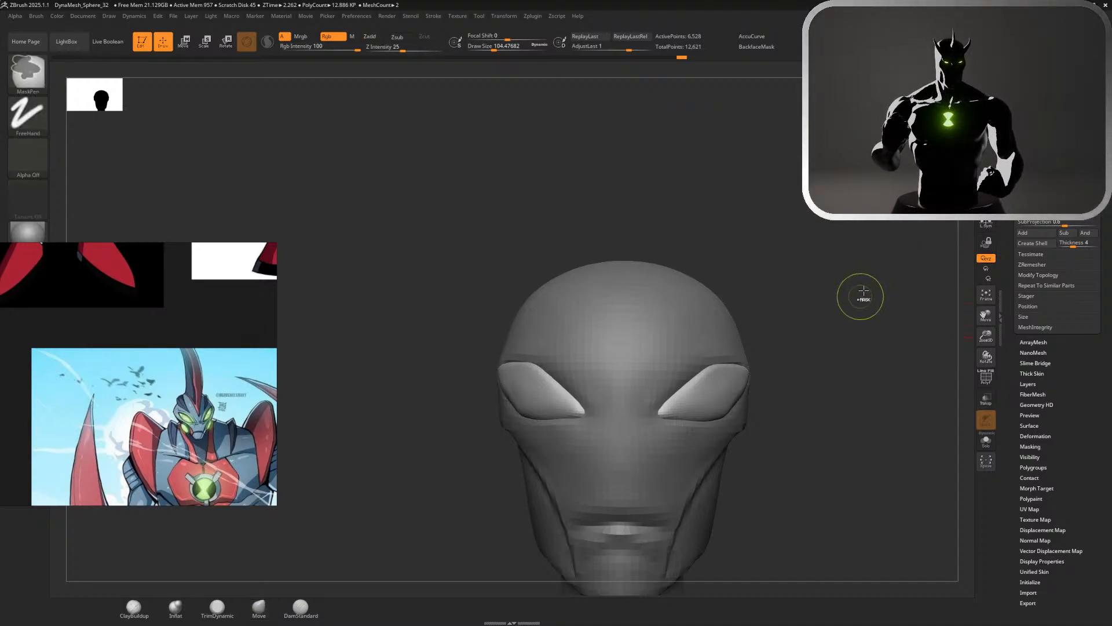
Open the Deformation settings for the eyes and smooth the inner halves of their surfaces with the Smooth brush
ctrl+drag(862, 297, 629, 396)
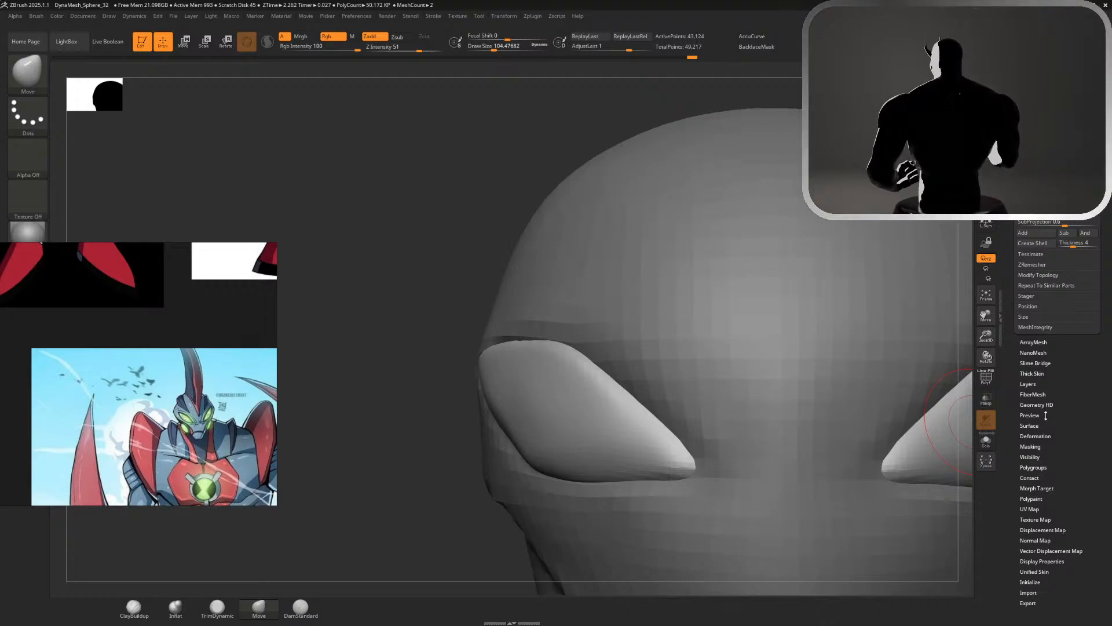
click(1035, 436)
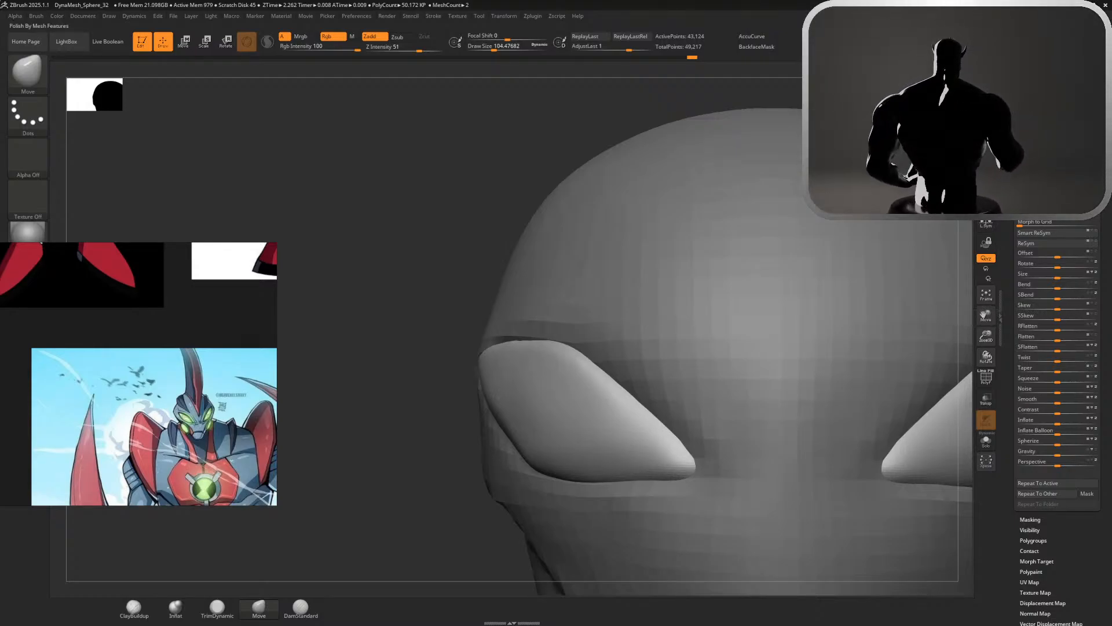
alt+drag(428, 297, 386, 188)
drag(458, 220, 655, 315)
shift+drag(551, 397, 658, 438)
mouse_move(871, 246)
alt+mouse_down()
mouse_move(823, 139)
mouse_move(893, 142)
mouse_move(806, 142)
alt+mouse_up()
alt+drag(729, 240, 777, 259)
mouse_move(803, 414)
mouse_down()
mouse_move(753, 417)
mouse_move(768, 415)
mouse_up()
alt+drag(832, 335, 834, 378)
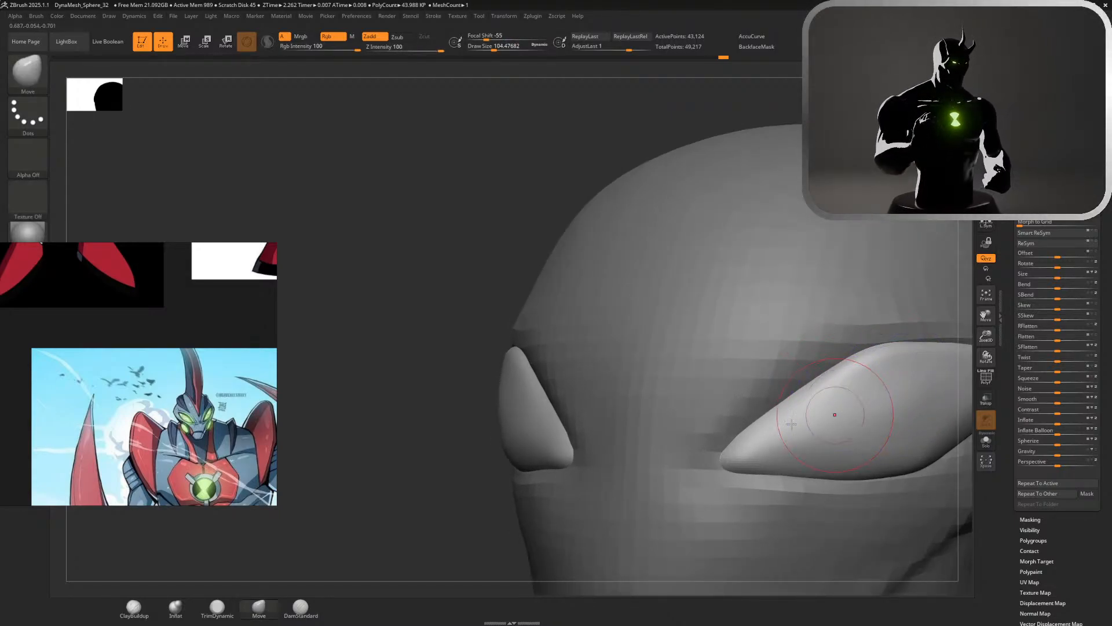
Smooth the middle of the eyes' outer surfaces to even out their curvature
mouse_move(486, 497)
alt+mouse_down()
mouse_move(479, 372)
mouse_move(565, 348)
alt+mouse_up()
mouse_move(869, 200)
alt+mouse_down()
mouse_move(683, 203)
mouse_move(857, 296)
alt+mouse_up()
drag(840, 344, 715, 399)
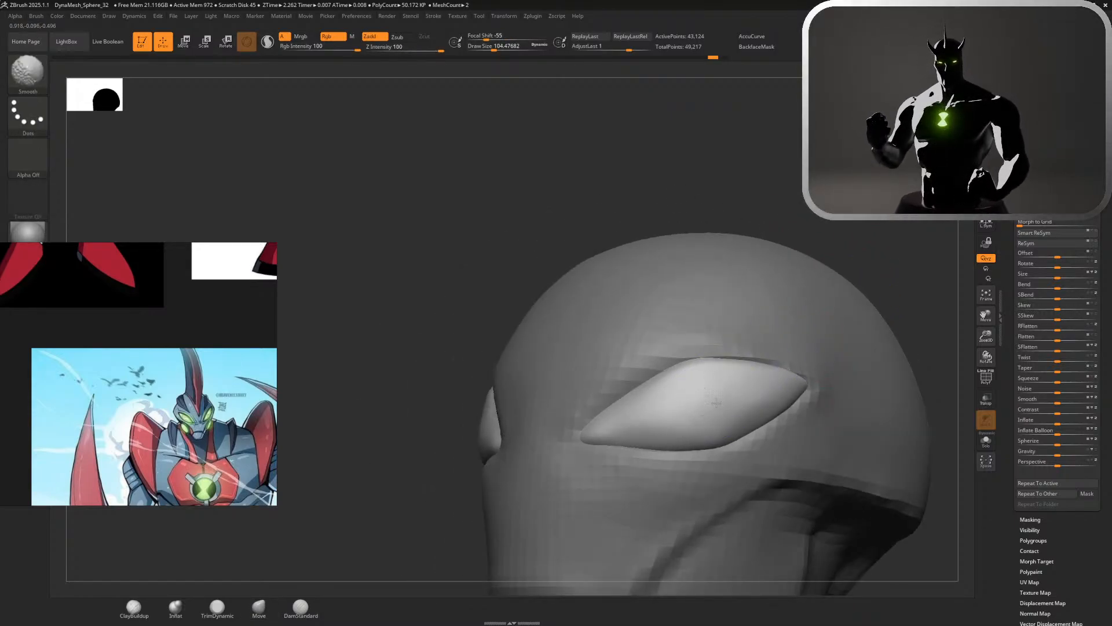
mouse_move(867, 221)
alt+mouse_down()
mouse_move(792, 196)
mouse_move(858, 203)
alt+mouse_up()
alt+drag(765, 231, 858, 319)
mouse_move(710, 400)
shift+mouse_down()
mouse_move(684, 411)
mouse_move(689, 425)
shift+mouse_up()
mouse_move(869, 393)
alt+mouse_down()
mouse_move(805, 335)
mouse_move(749, 307)
mouse_move(707, 322)
mouse_move(603, 309)
mouse_move(678, 366)
mouse_move(673, 326)
alt+mouse_up()
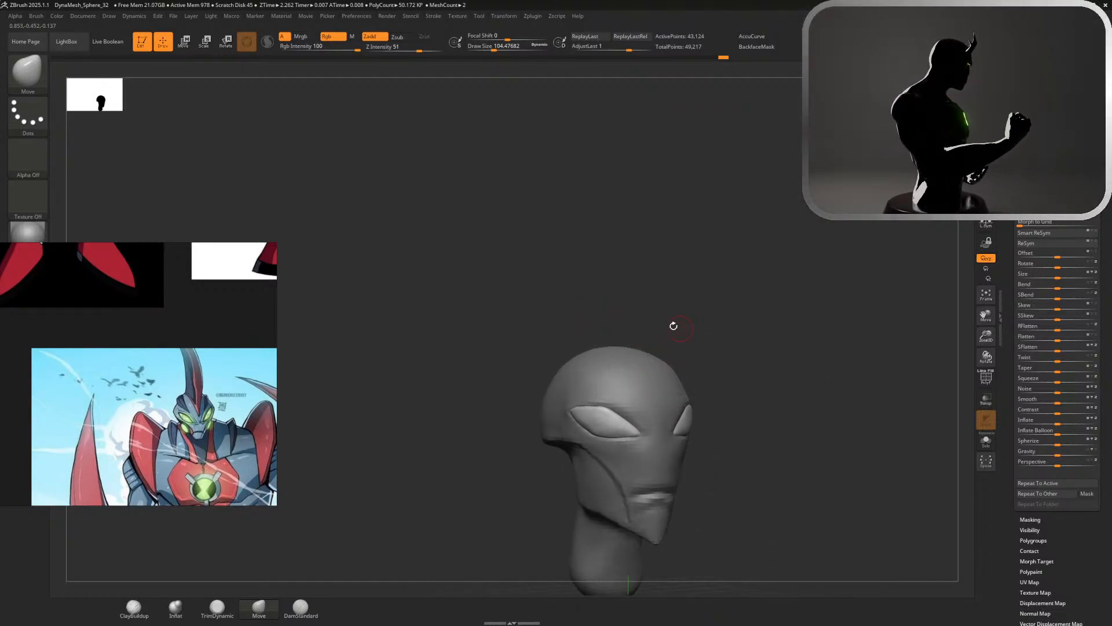
Select the head SubTool and set the brush size to about 217
drag(593, 300, 565, 325)
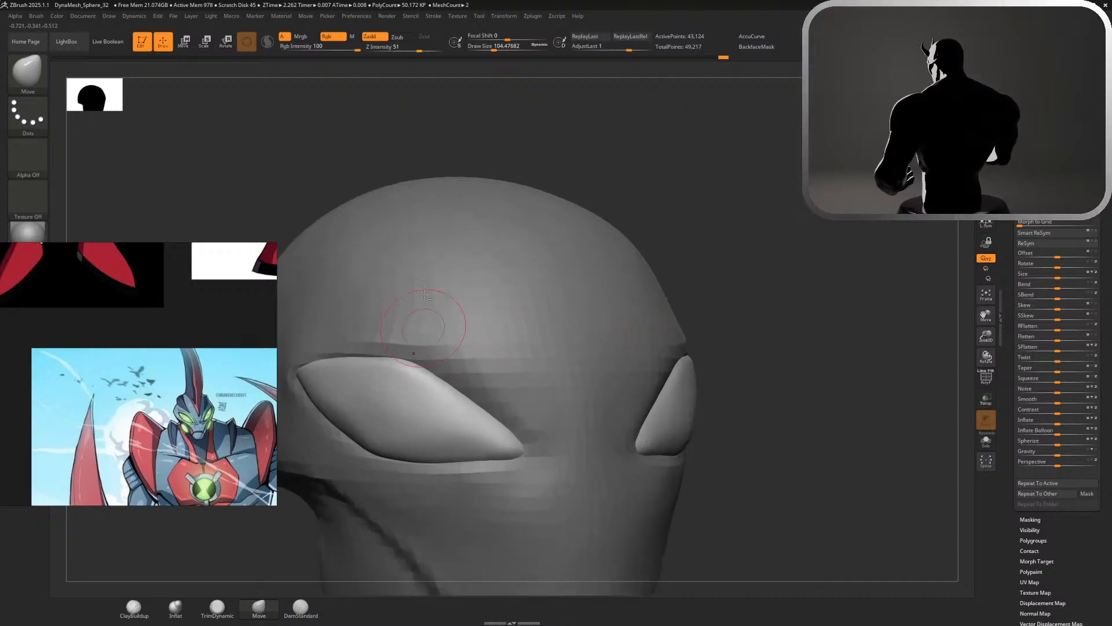
alt+click(423, 383)
alt+drag(593, 174, 895, 157)
key(s)
drag(617, 256, 627, 256)
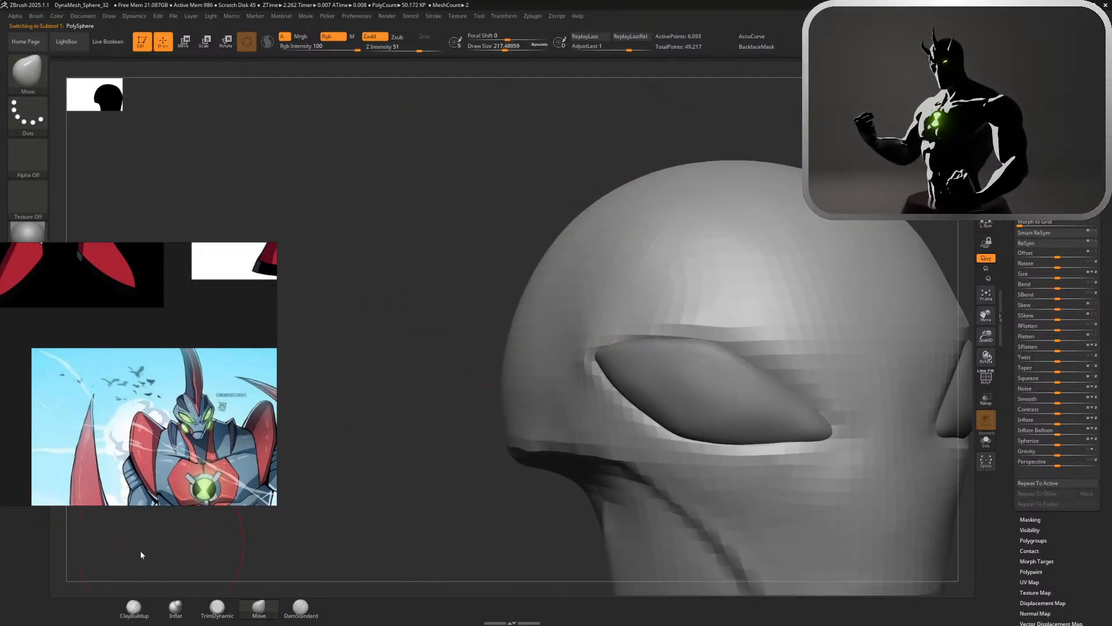
Try to build up the cheeks below the eyes with the ClayBuildup brush and smooth them
click(119, 607)
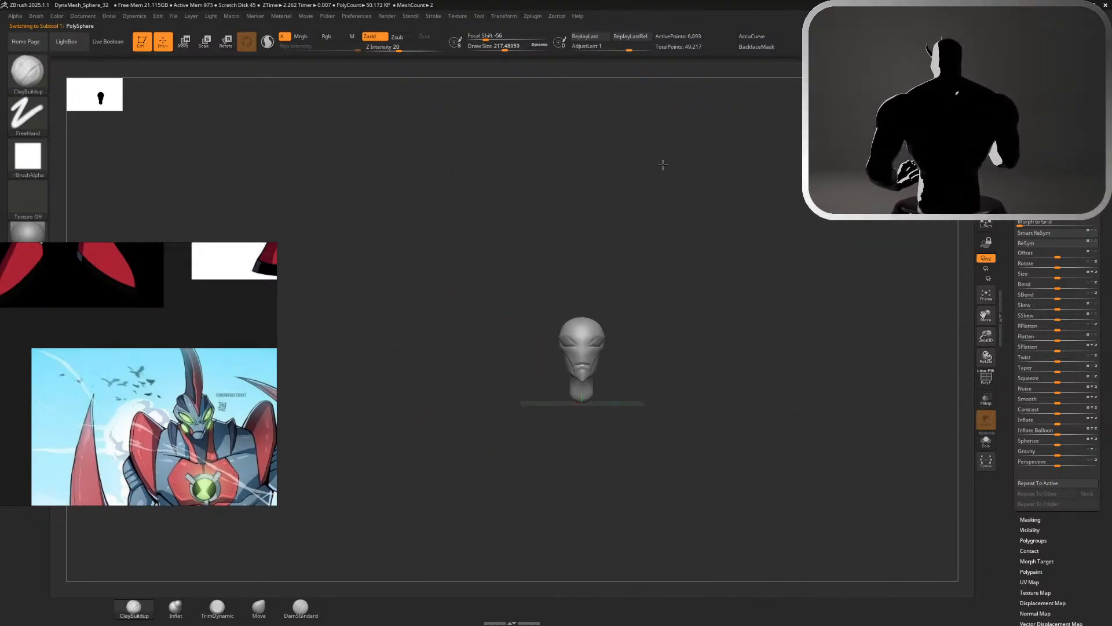
mouse_move(600, 259)
mouse_down()
mouse_move(593, 251)
mouse_move(583, 273)
mouse_move(601, 255)
mouse_up()
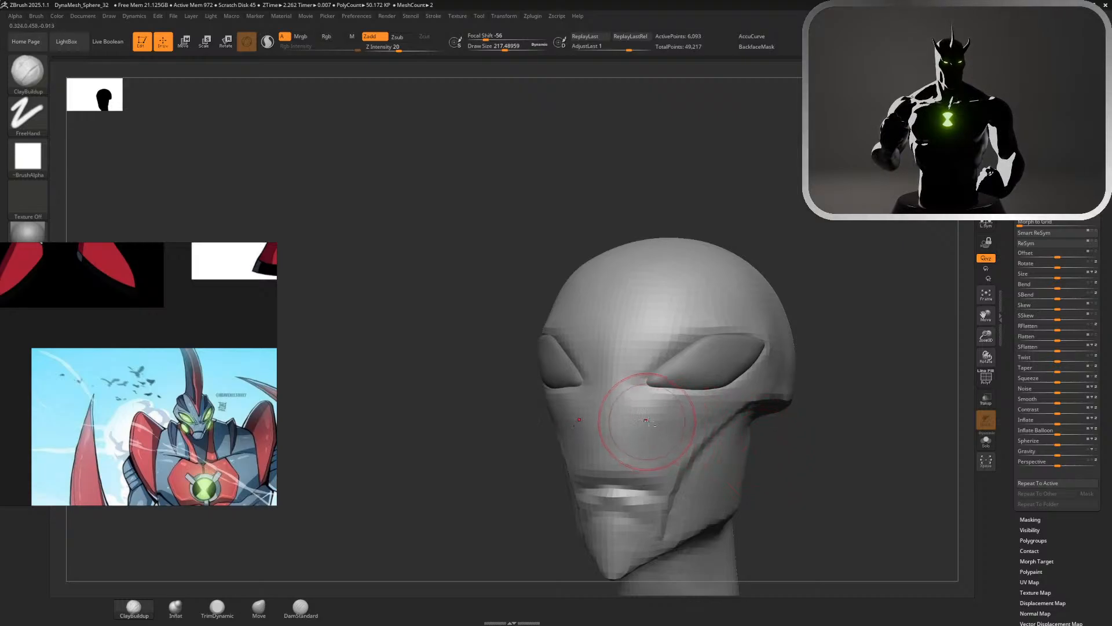
alt+drag(646, 417, 667, 438)
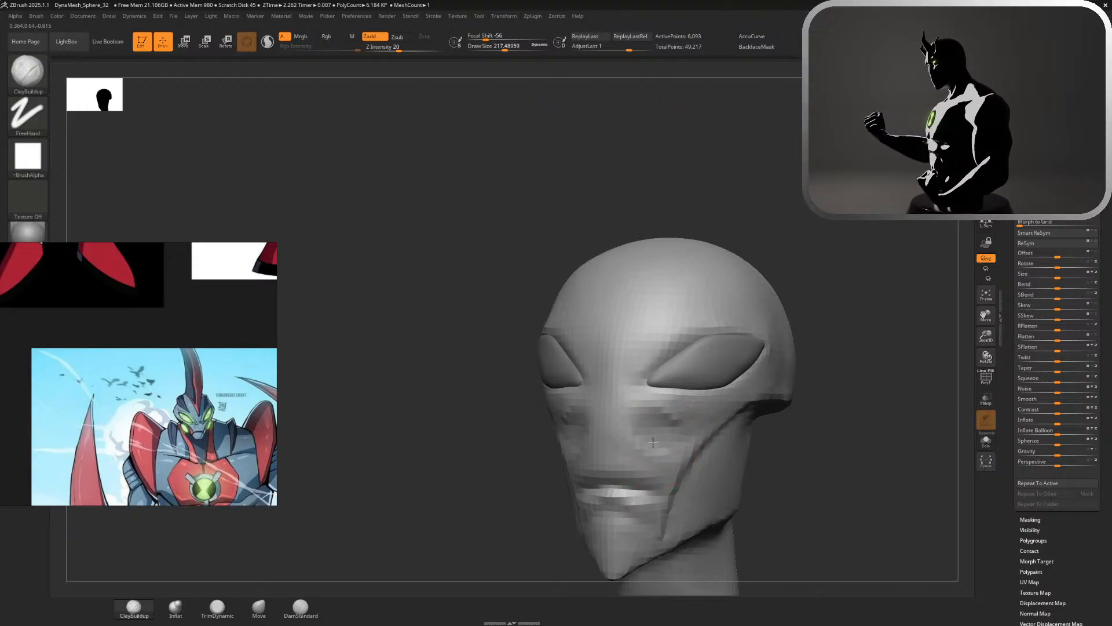
key(shift)
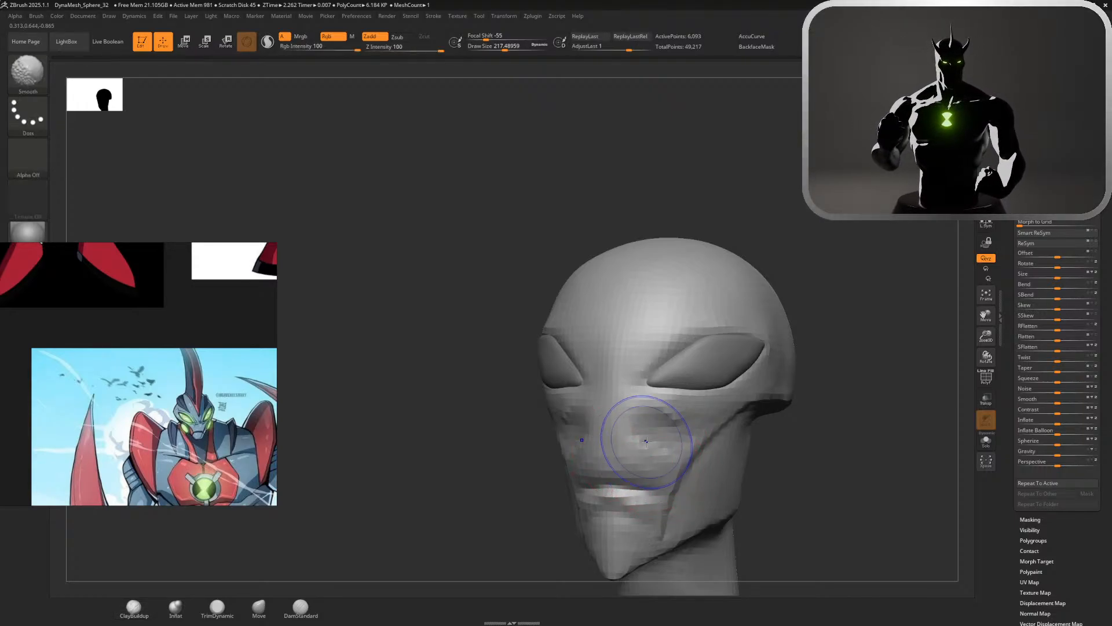
alt+drag(838, 440, 736, 302)
drag(736, 301, 789, 324)
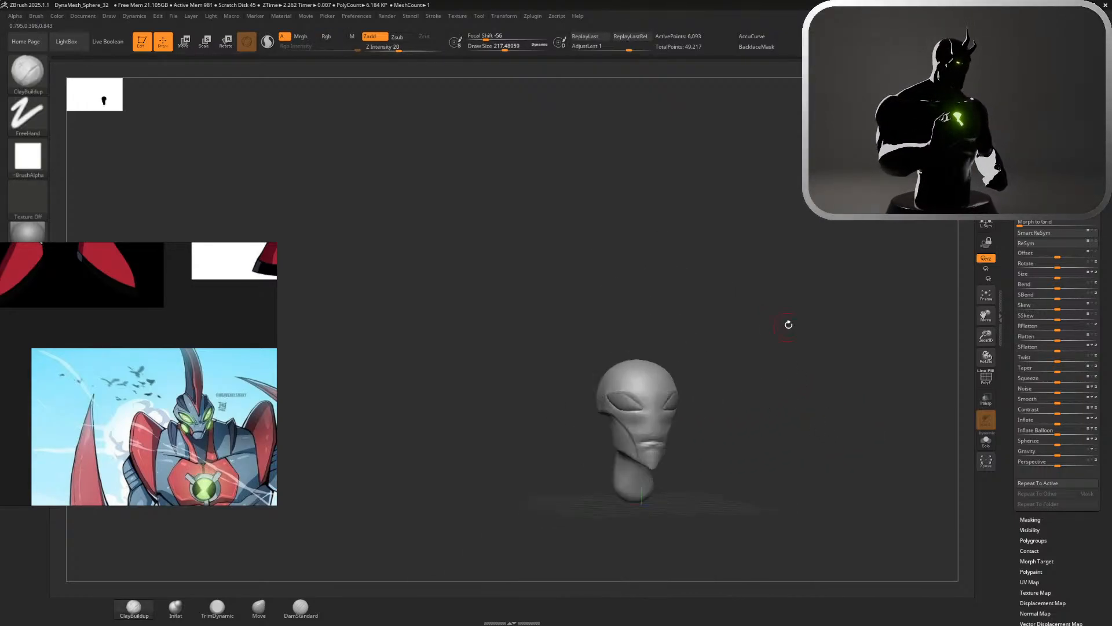
alt+drag(788, 322, 812, 410)
key(ctrl)
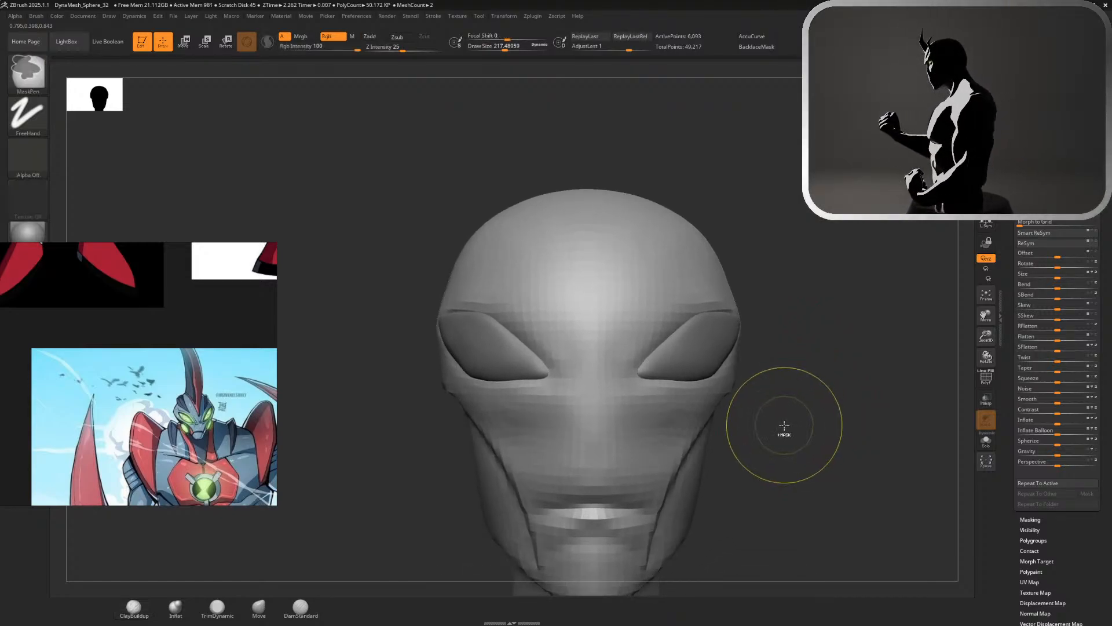
key(ctrl+z)
key(ctrl+z)
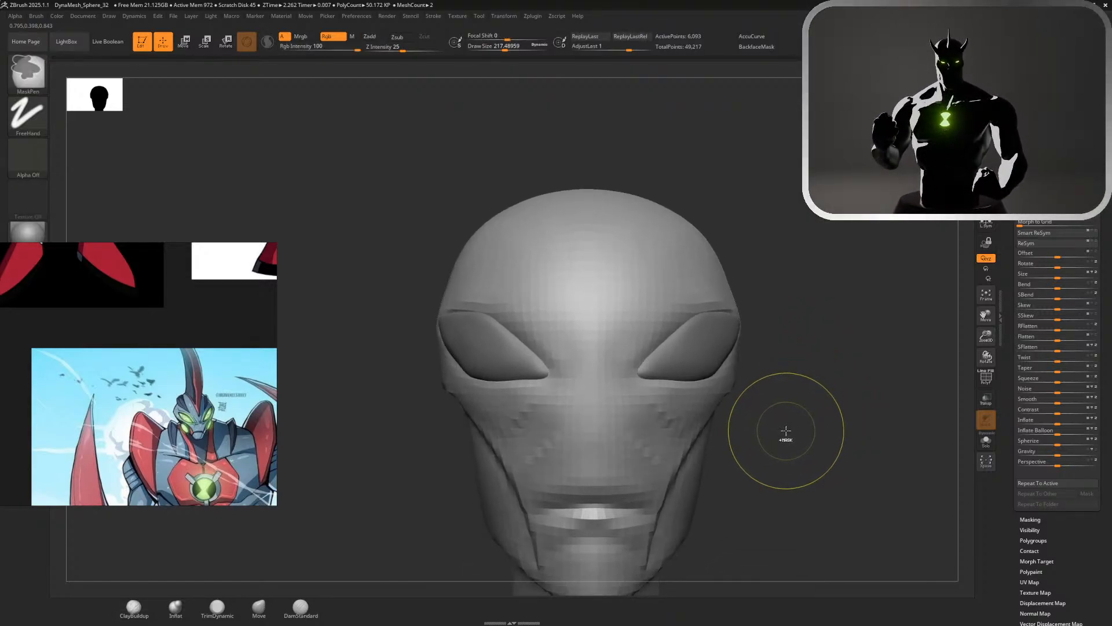
Try to build up clay volume on top of the head with the ClayBuildup brush
mouse_move(788, 431)
alt+mouse_down()
mouse_move(740, 300)
mouse_move(826, 359)
mouse_move(807, 360)
mouse_move(800, 323)
mouse_move(886, 407)
alt+mouse_up()
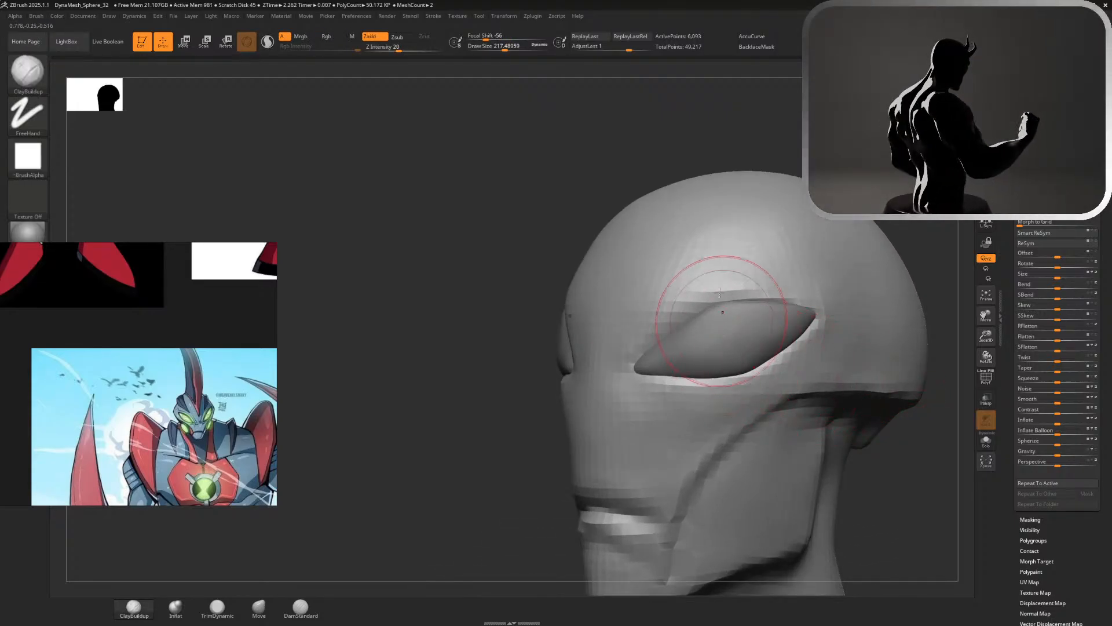
mouse_move(682, 195)
mouse_down()
mouse_move(679, 204)
mouse_move(653, 186)
mouse_up()
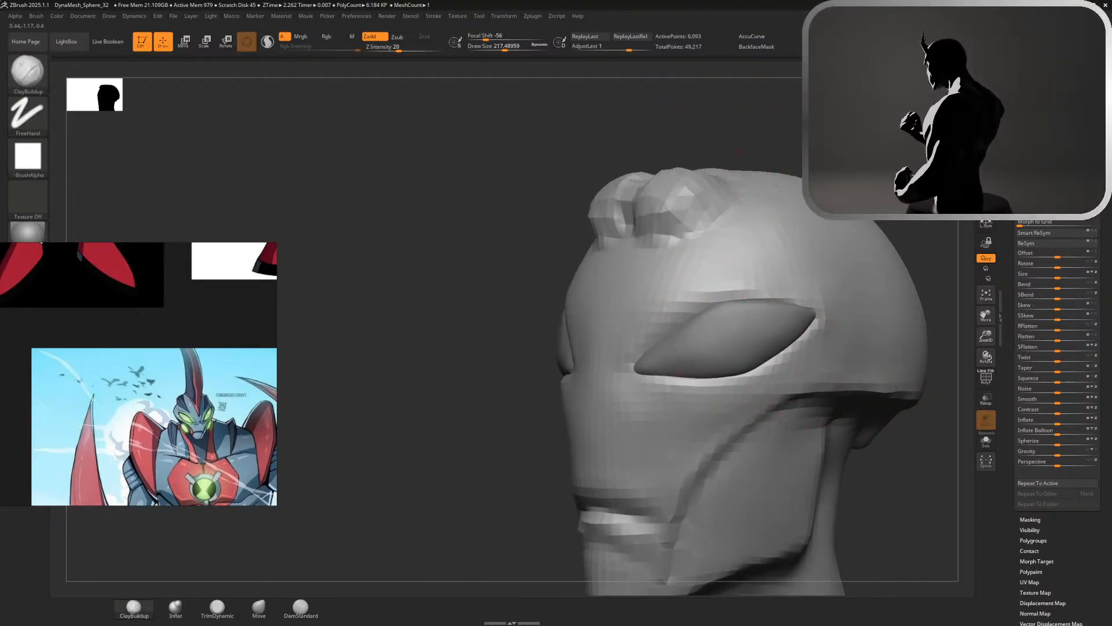
drag(759, 139, 835, 168)
mouse_move(840, 290)
alt+mouse_down()
mouse_move(811, 201)
mouse_move(630, 366)
mouse_move(638, 348)
alt+mouse_up()
key(ctrl+z)
Try to pull the top of the head up into a tall crest with the Move brush at a size of about 620
key(s)
click(259, 605)
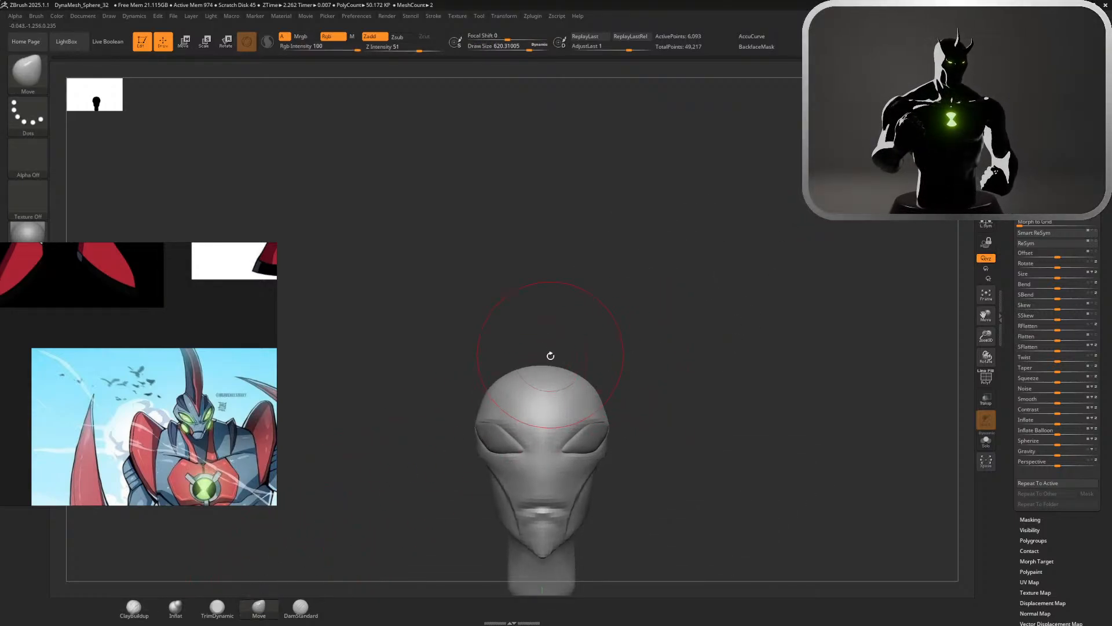
mouse_move(543, 371)
mouse_down()
mouse_move(576, 167)
mouse_move(618, 157)
mouse_up()
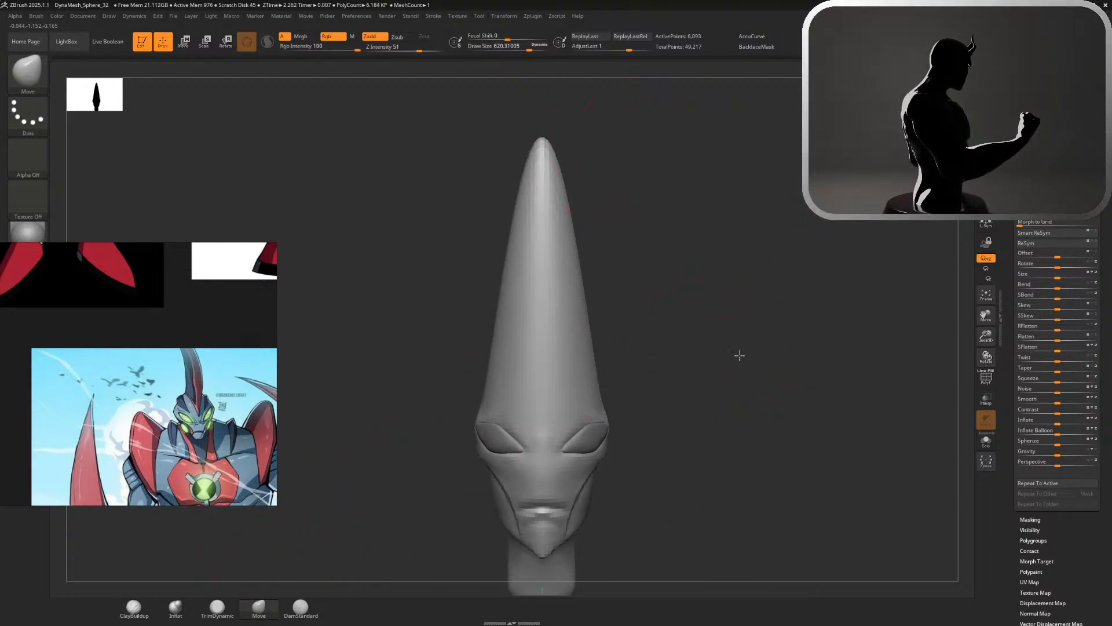
alt+drag(737, 355, 661, 238)
key(ctrl+z)
mouse_move(599, 343)
alt+mouse_down()
mouse_move(580, 400)
mouse_move(545, 362)
mouse_move(597, 377)
alt+mouse_up()
alt+drag(664, 390, 629, 333)
drag(666, 331, 638, 328)
key(ctrl+z)
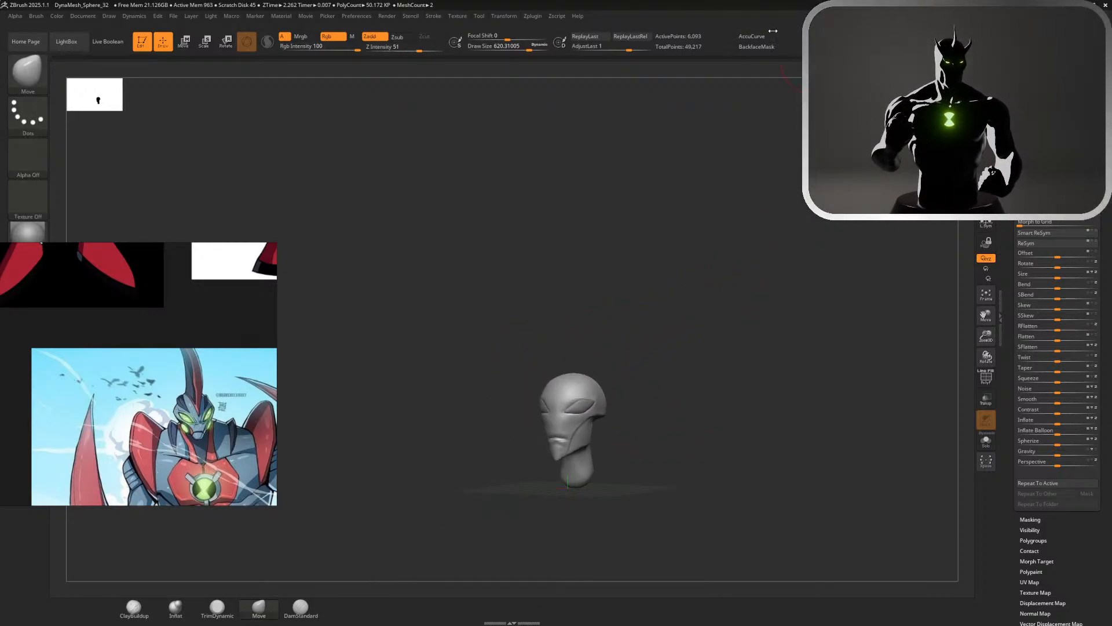
Turn on AccuCurve for the Move brush and try to pull a pointed horn from the top of the head
click(770, 35)
drag(652, 235, 639, 249)
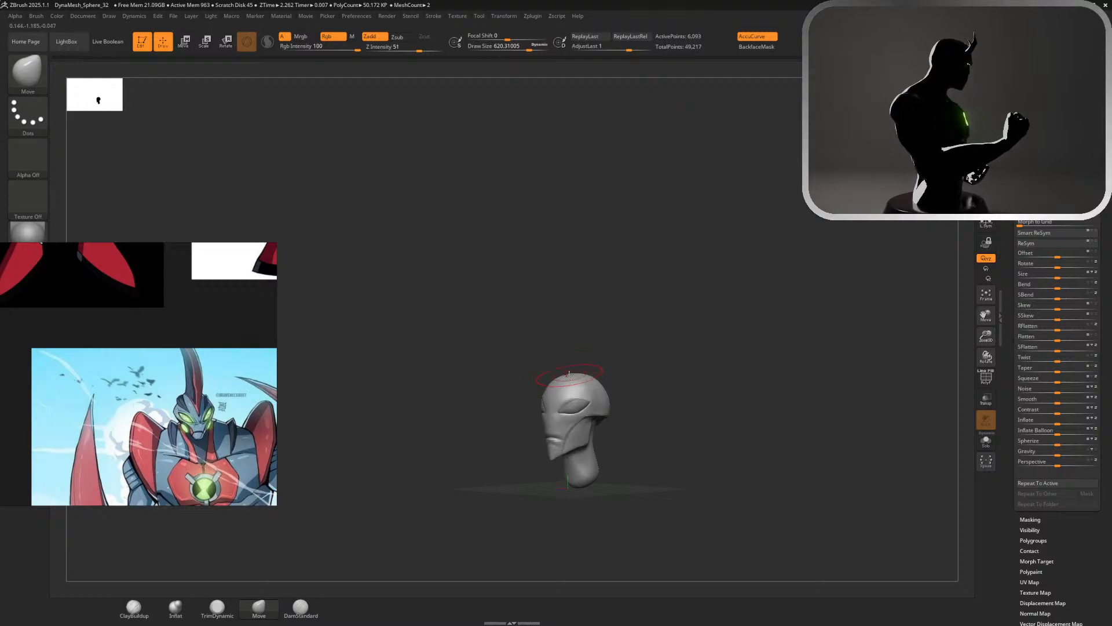
drag(569, 376, 586, 249)
key(ctrl+z)
Try to pull the horn up from the crown with the Move brush reduced to a size of about 415
alt+drag(645, 315, 745, 448)
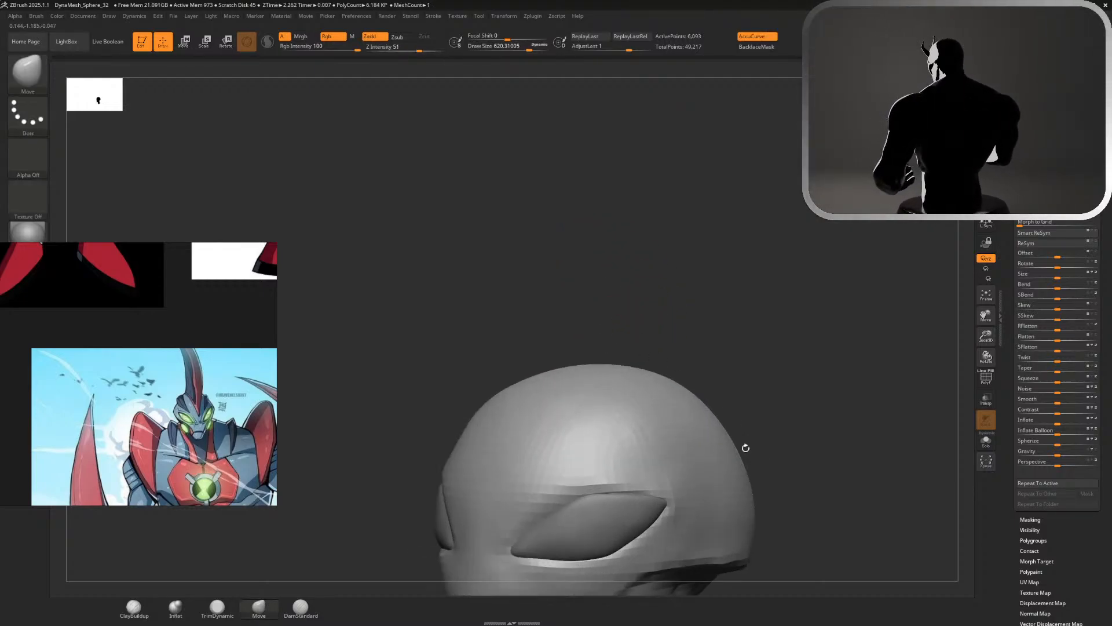
key(s)
mouse_move(563, 369)
mouse_down()
mouse_move(550, 369)
mouse_move(560, 321)
mouse_move(551, 115)
mouse_up()
key(ctrl+z)
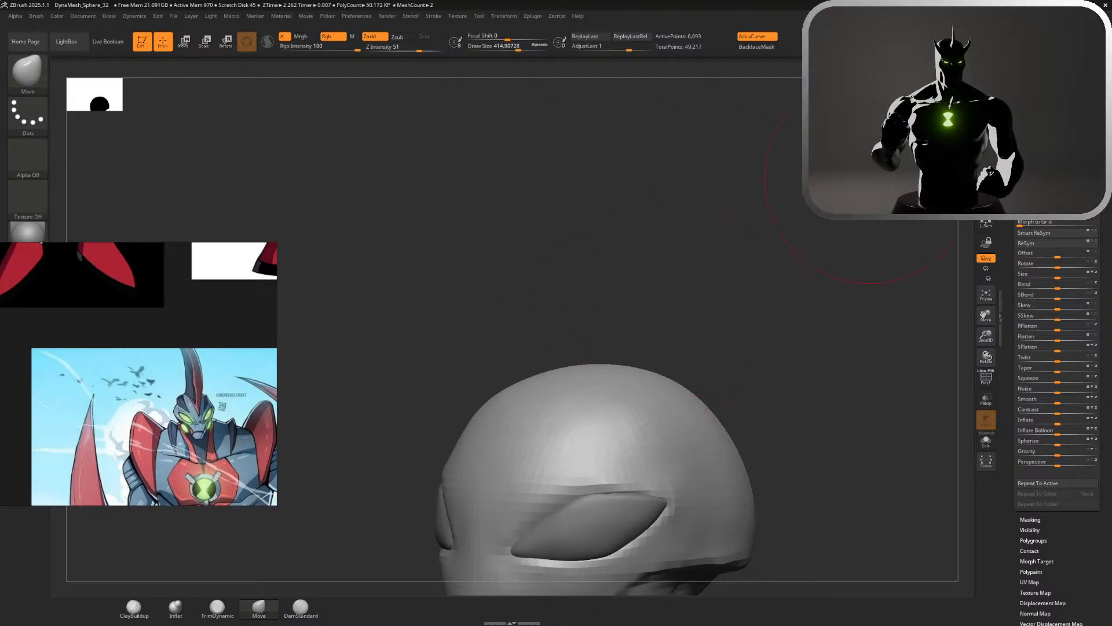
Pull a thin, tall spike straight up from the crown with the Move brush at a size of about 257
shift+drag(933, 129, 950, 132)
alt+drag(707, 336, 643, 284)
key(s)
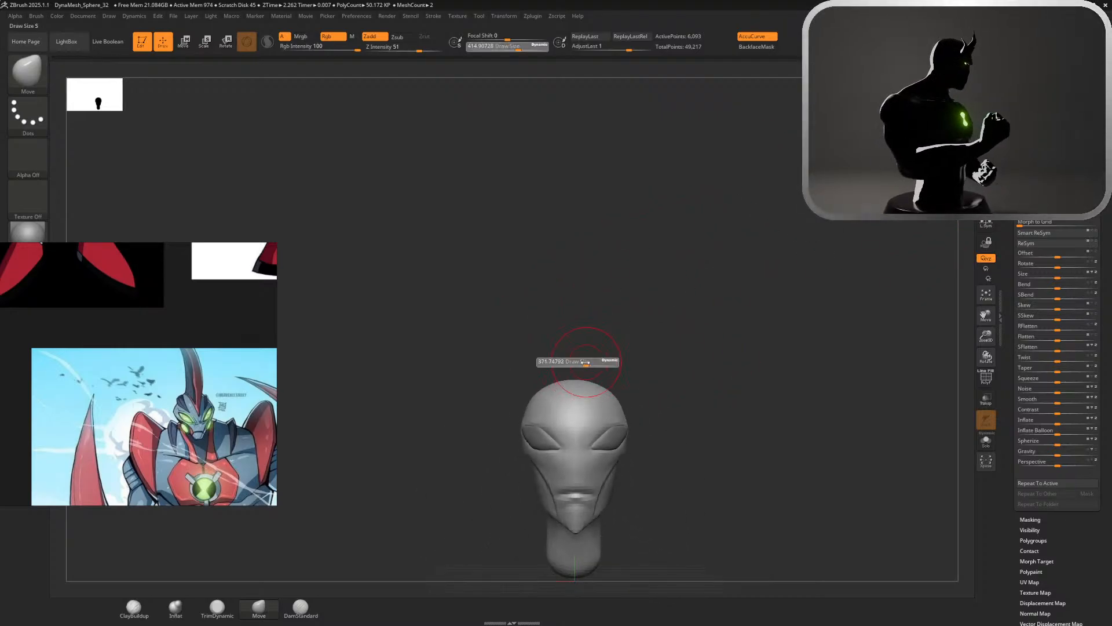
mouse_move(586, 363)
mouse_down()
mouse_move(575, 364)
mouse_move(568, 186)
mouse_up()
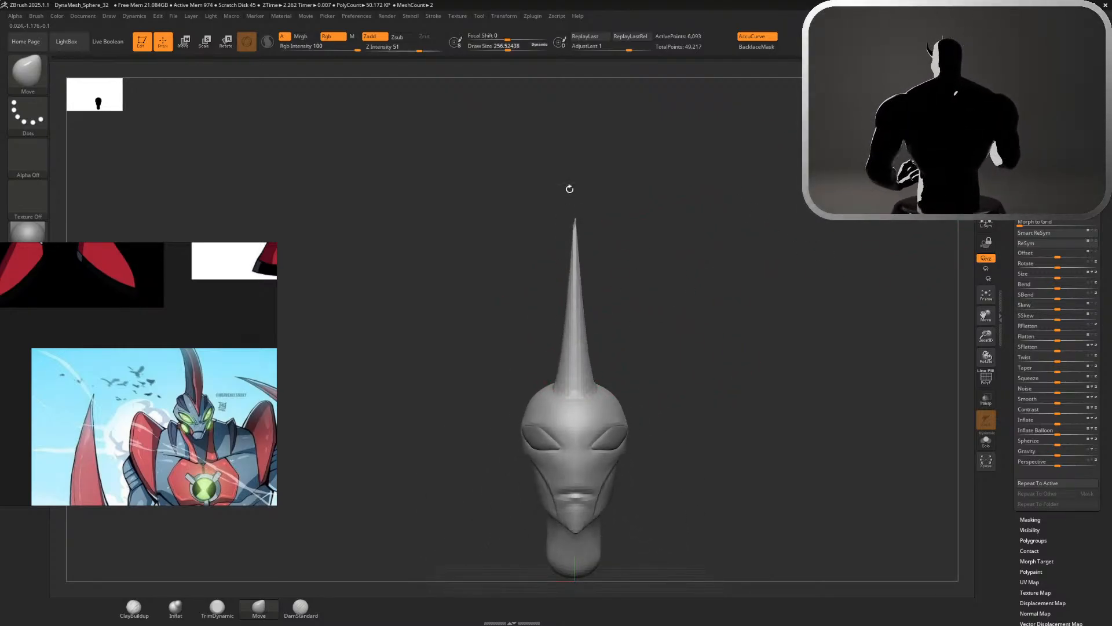
mouse_move(615, 243)
mouse_down()
mouse_move(695, 312)
mouse_move(659, 317)
mouse_move(744, 308)
mouse_up()
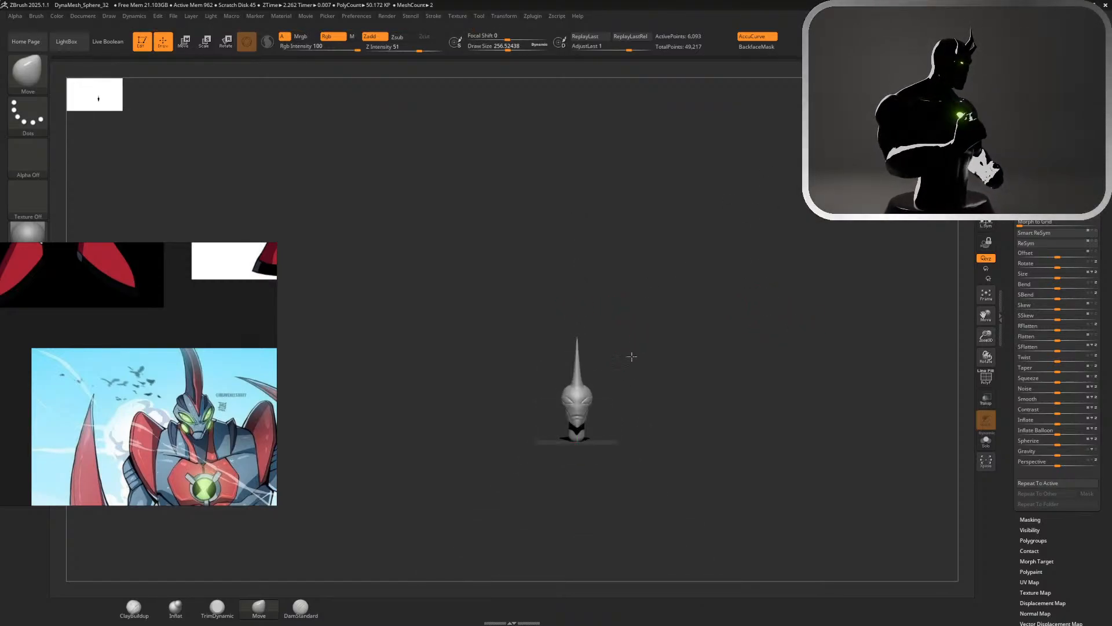
Render the spiked head with BPR shadows to inspect its silhouette
alt+drag(632, 356, 828, 457)
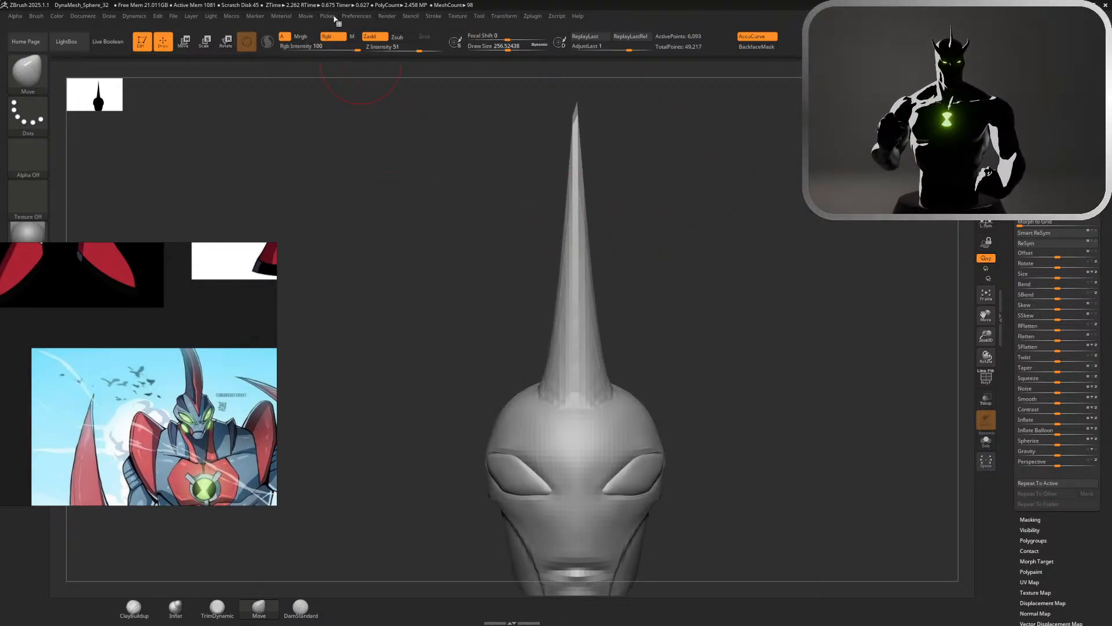
click(210, 16)
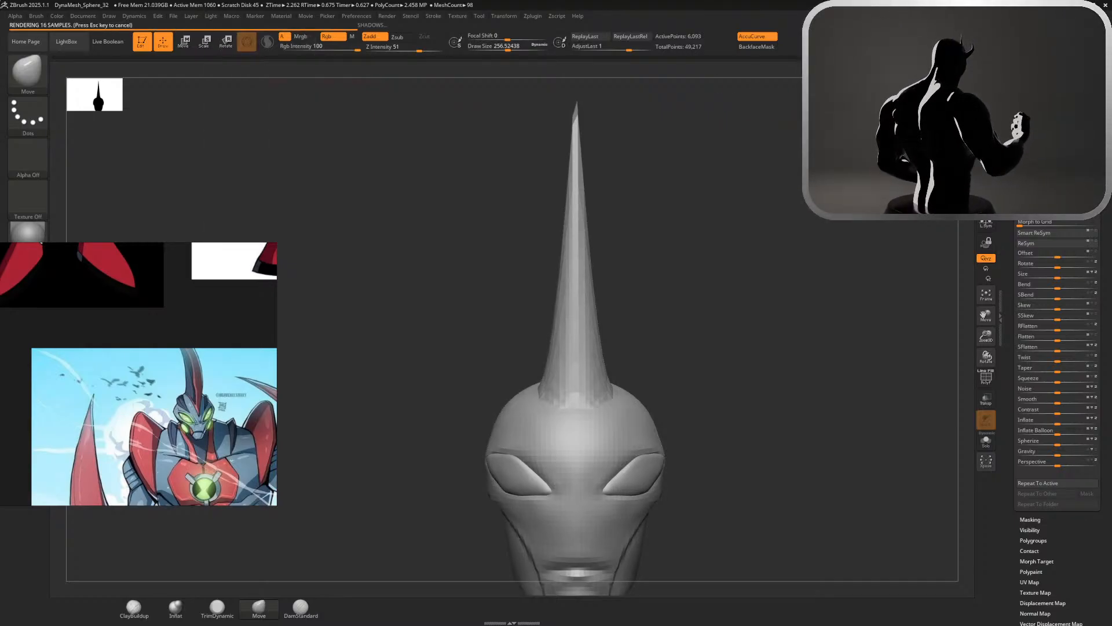
alt+drag(752, 297, 729, 161)
key(shift+r)
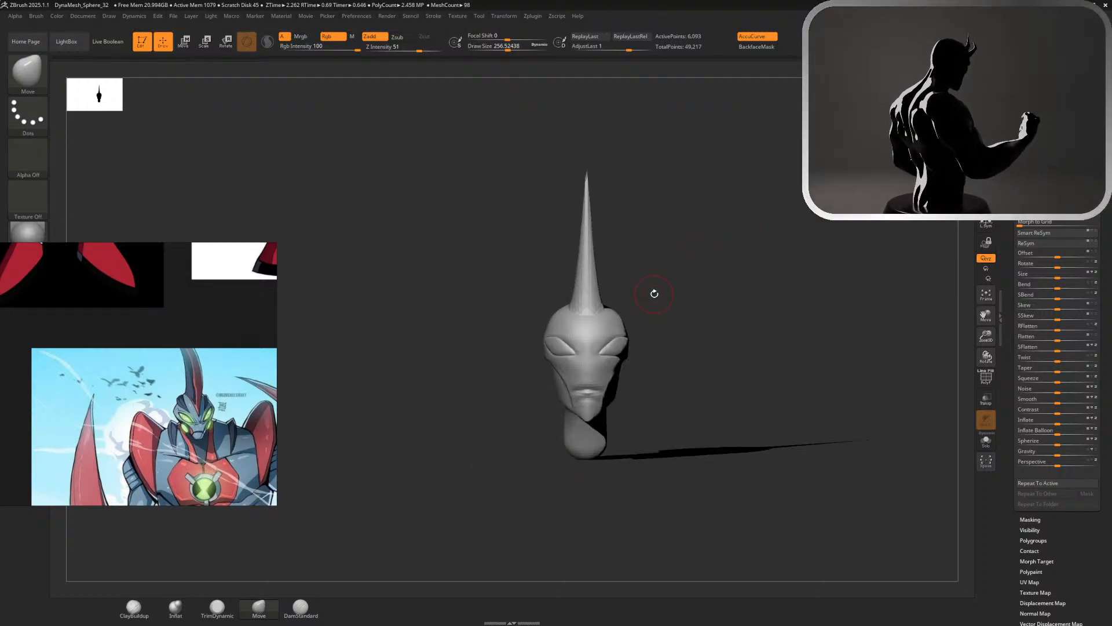
alt+drag(660, 318, 778, 398)
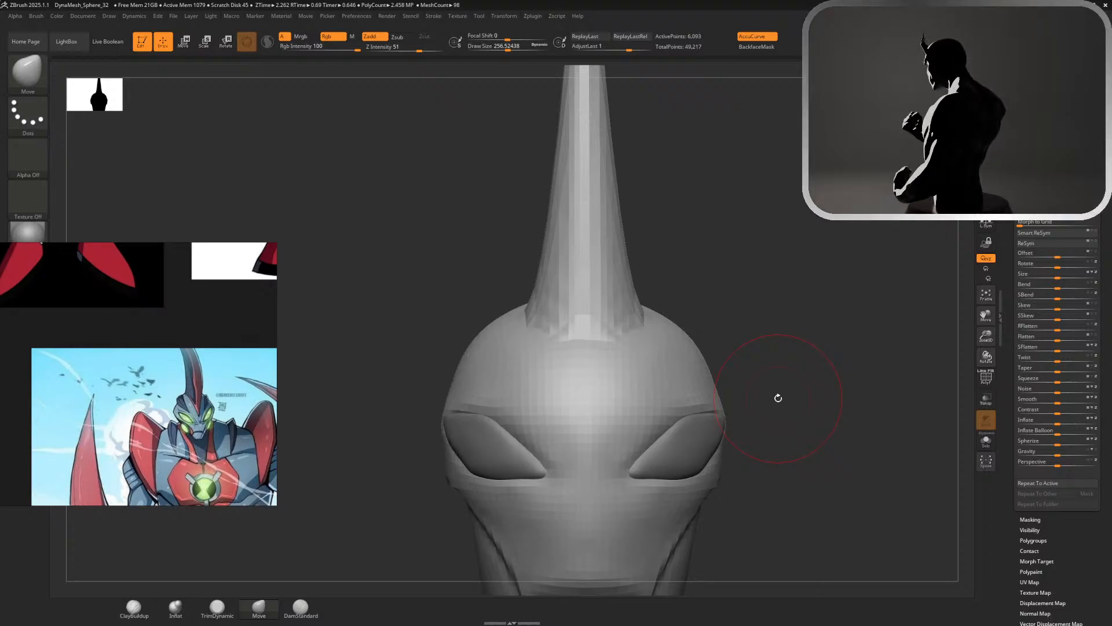
Bring up the full-body front view on the reference board and undo the spike pulled from the head
scroll(52, 318, down, 6)
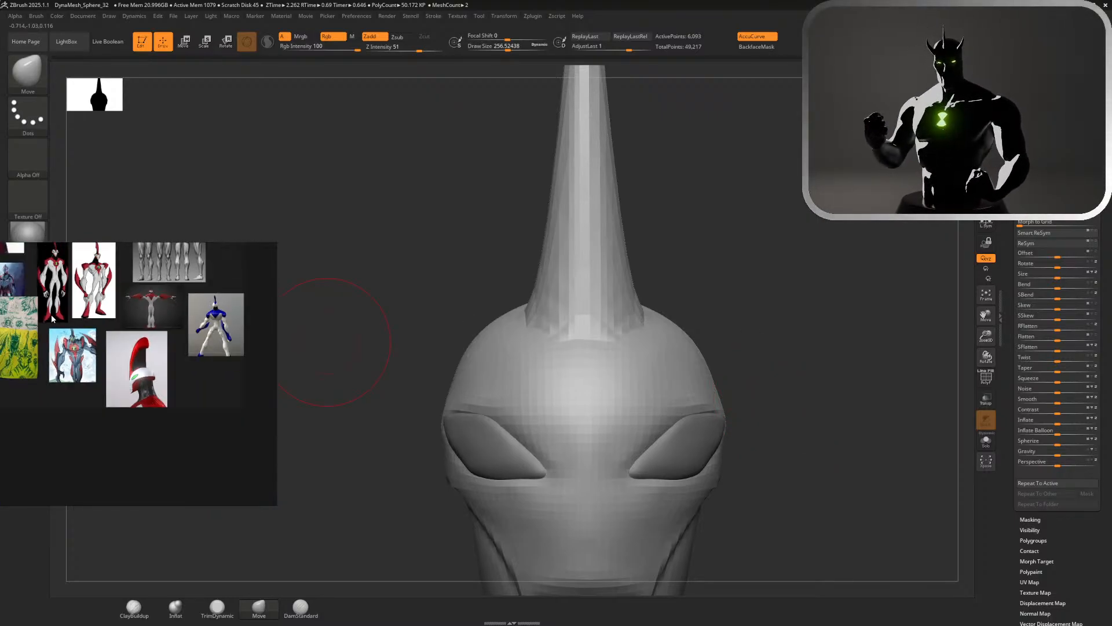
scroll(52, 318, up, 4)
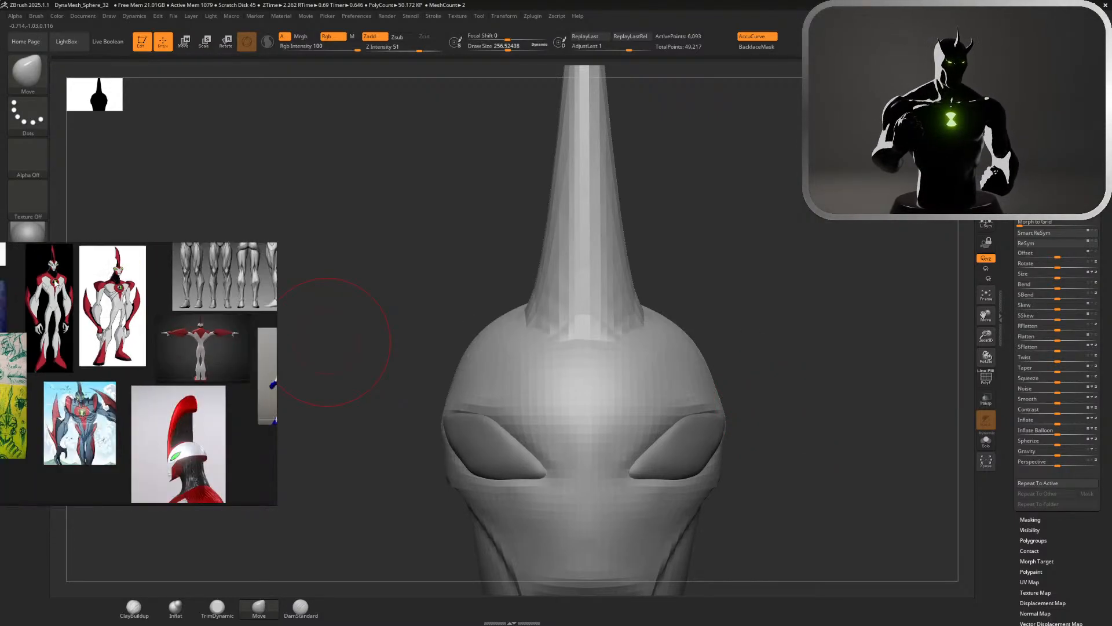
scroll(52, 318, up, 3)
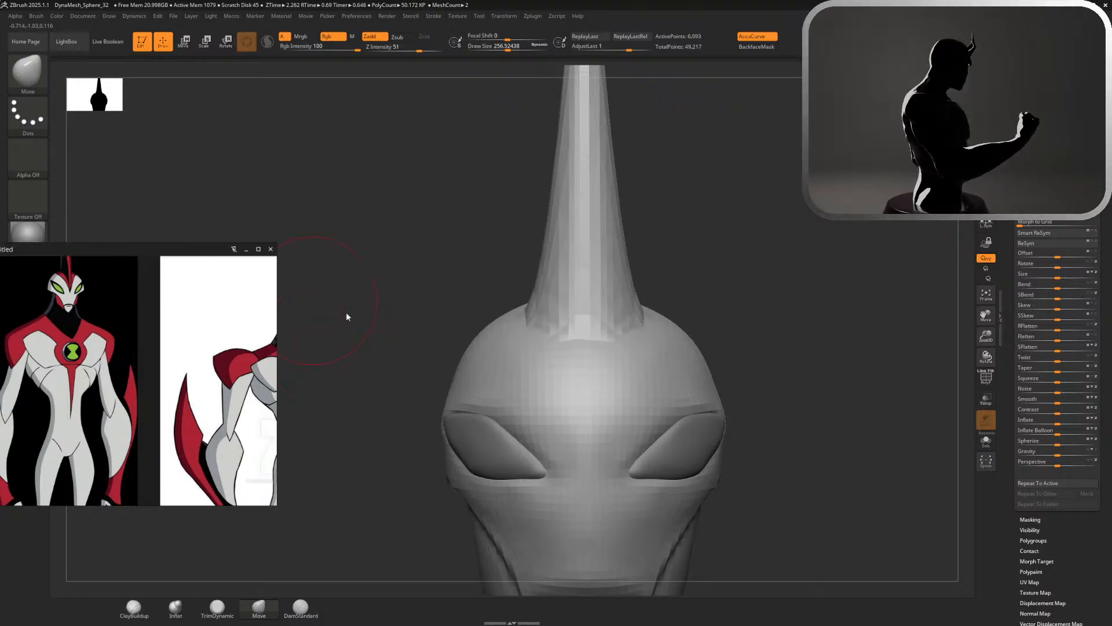
alt+drag(758, 422, 752, 415)
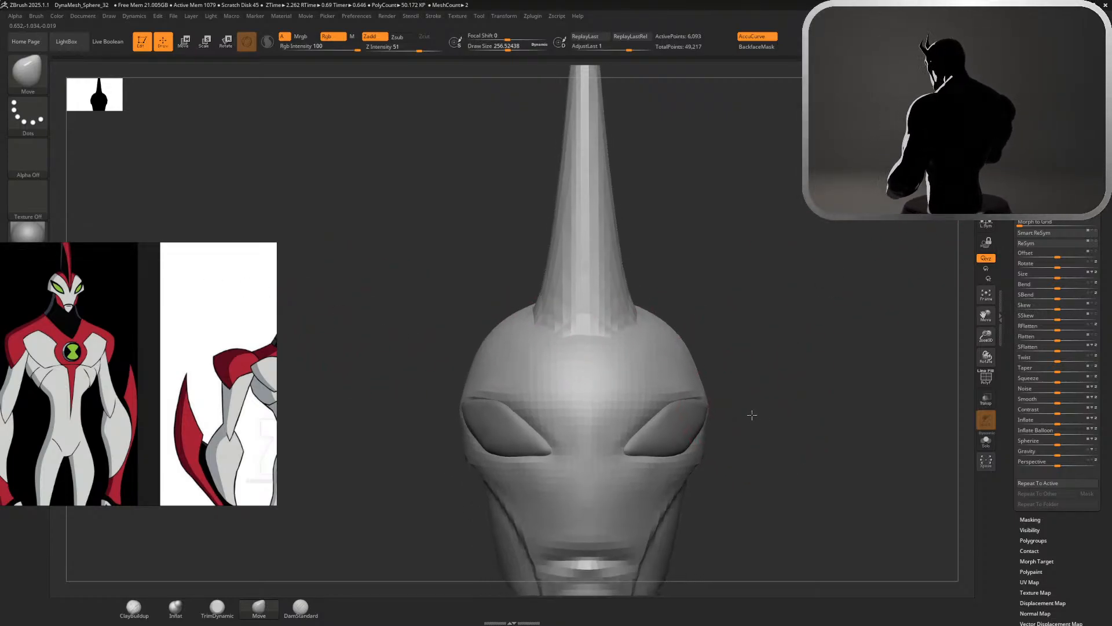
key(ctrl+z)
Select the mirrored eyes and tilt them slightly with the transform gizmo
alt+click(699, 401)
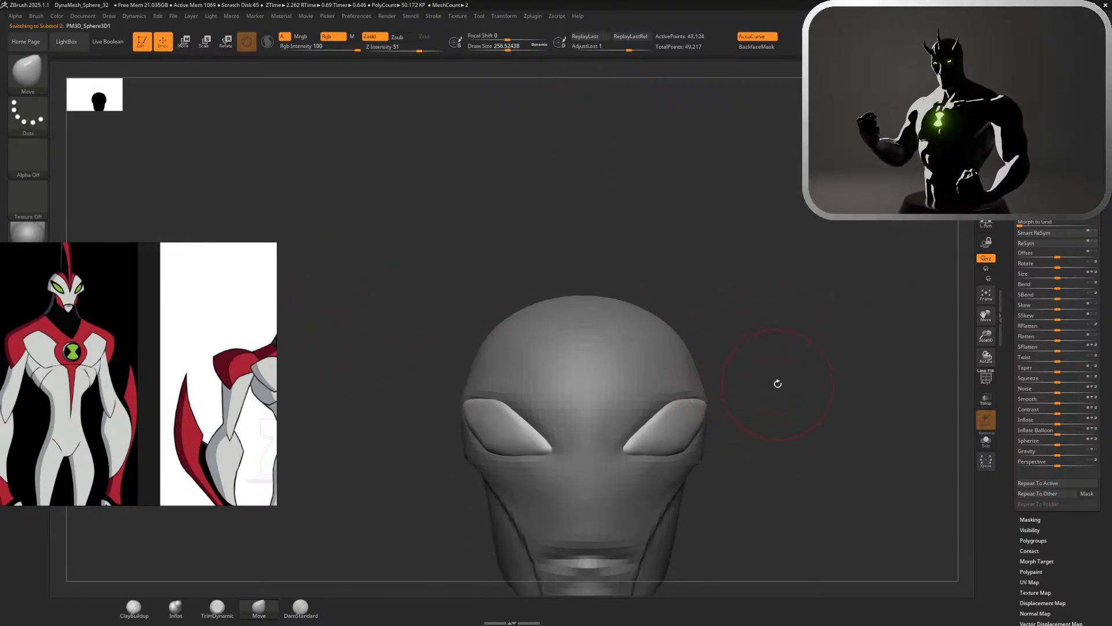
key(w)
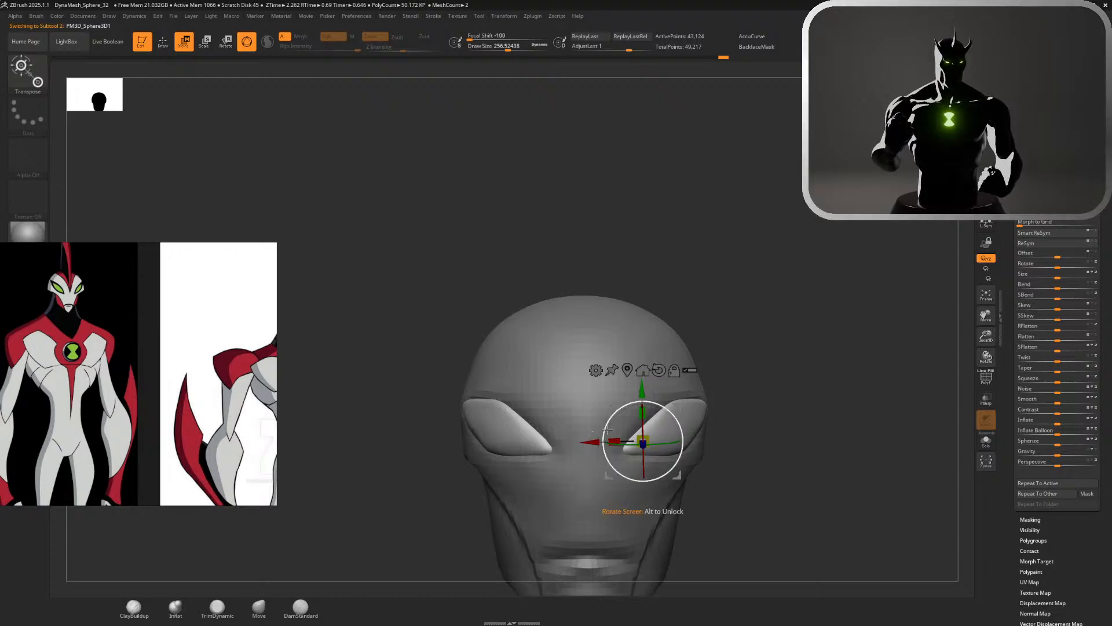
drag(605, 428, 658, 445)
key(ctrl+z)
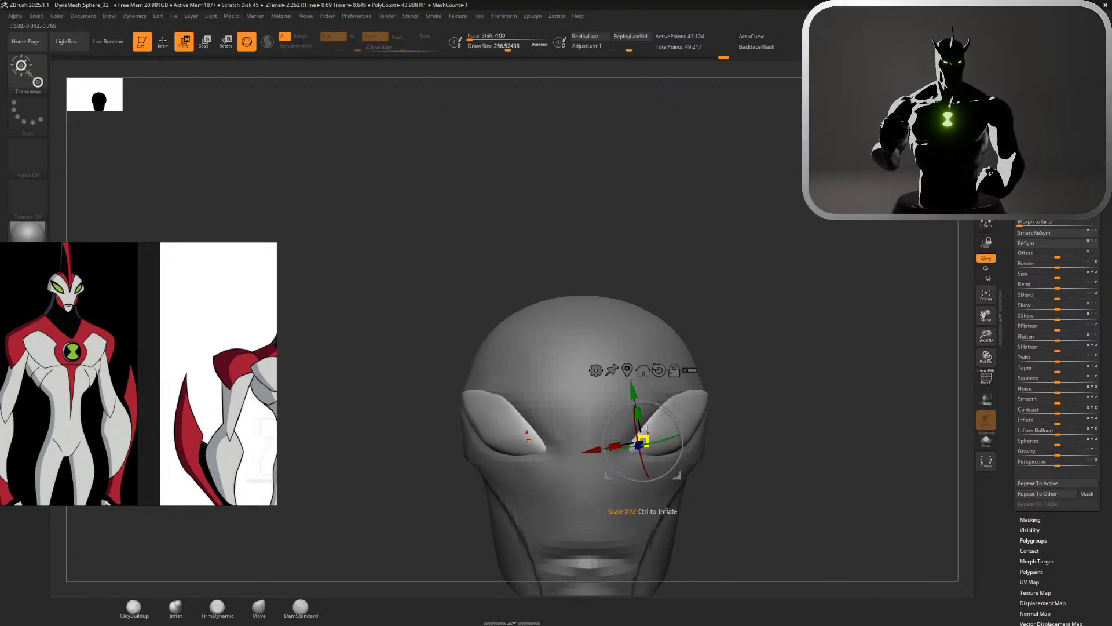
drag(734, 395, 685, 396)
key(q)
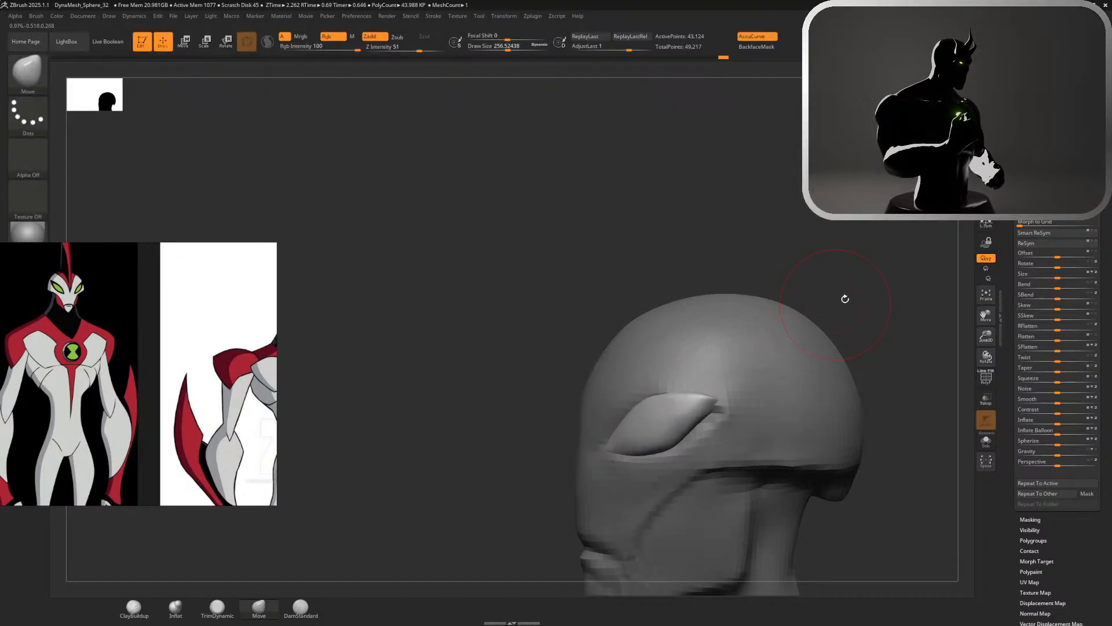
Select the head and reshape the brow above the eyes' outer corners with the Move brush at a size of about 305
drag(845, 299, 874, 278)
alt+click(777, 397)
drag(858, 325, 883, 326)
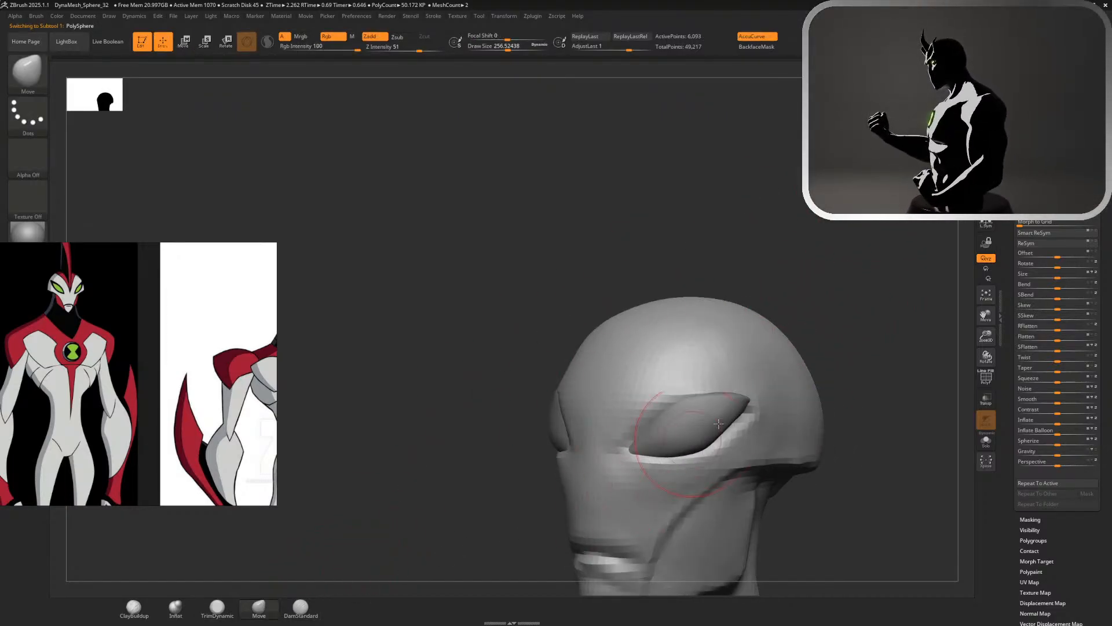
key(s)
click(768, 387)
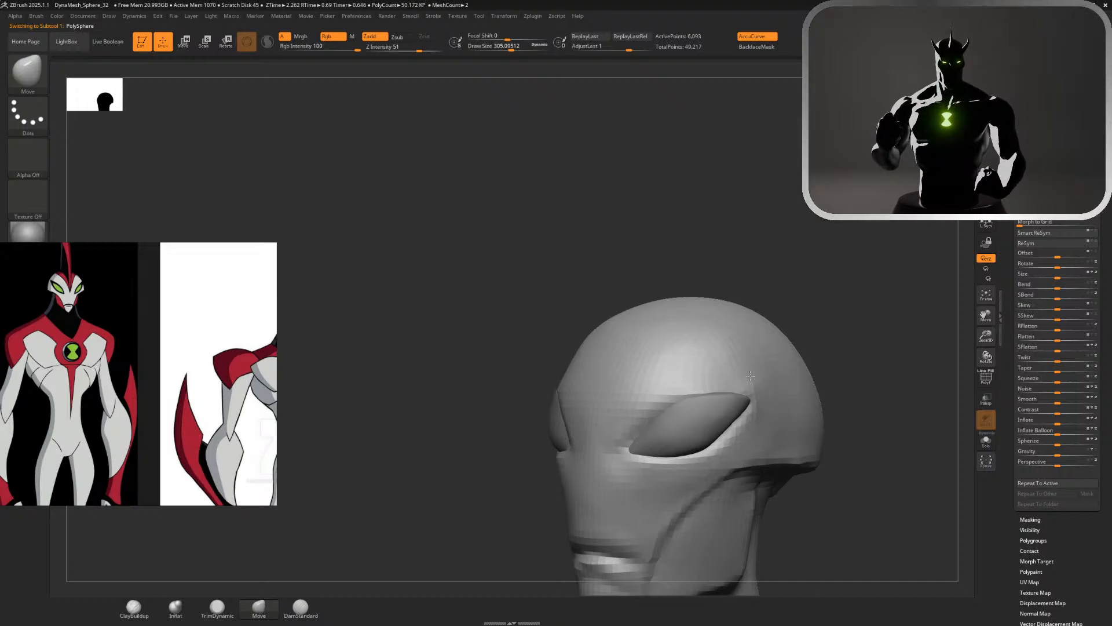
mouse_move(717, 400)
mouse_down()
mouse_move(719, 380)
mouse_move(685, 381)
mouse_up()
Refine the outer ends of the brow ridge around the eyes, checking the fit from the front, side and below
mouse_move(759, 259)
mouse_down()
mouse_move(835, 261)
mouse_move(730, 145)
mouse_move(755, 224)
mouse_up()
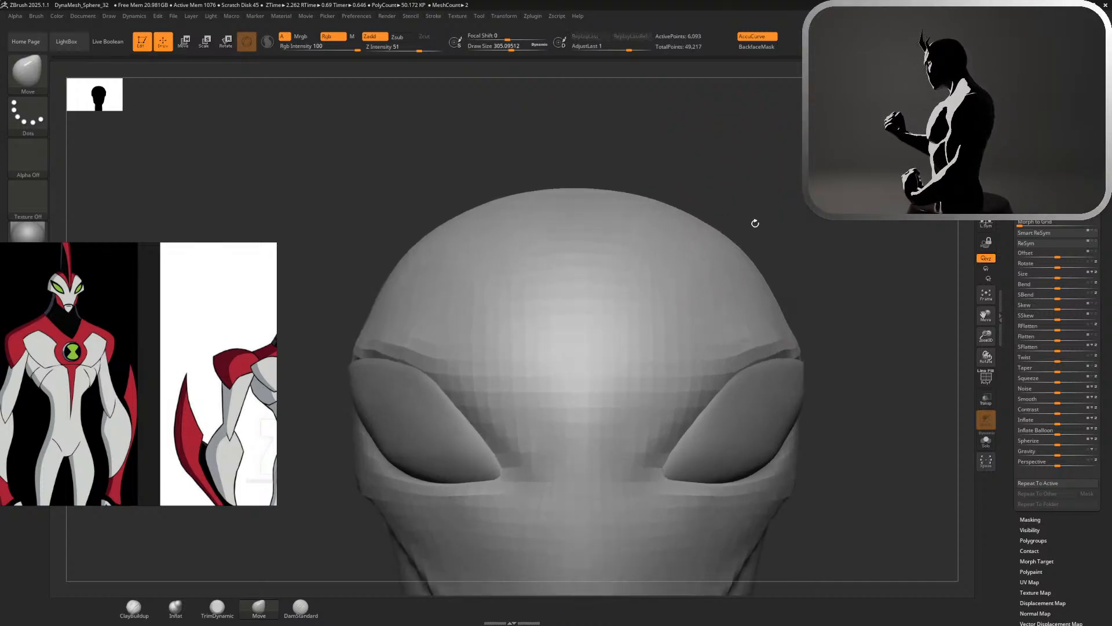
drag(784, 350, 778, 347)
drag(893, 342, 762, 345)
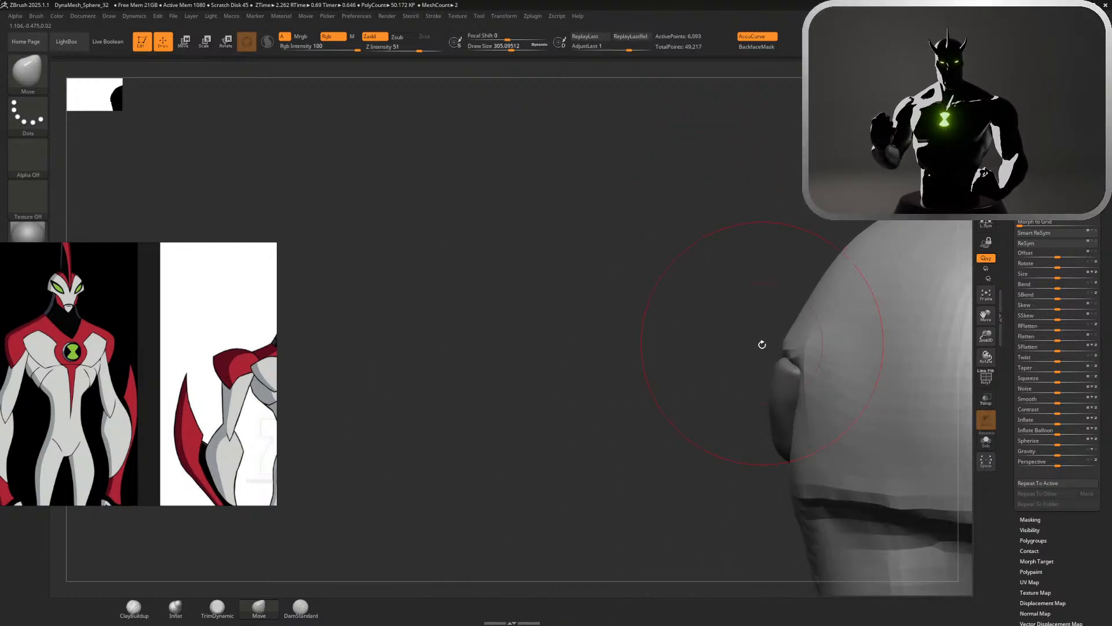
alt+click(786, 376)
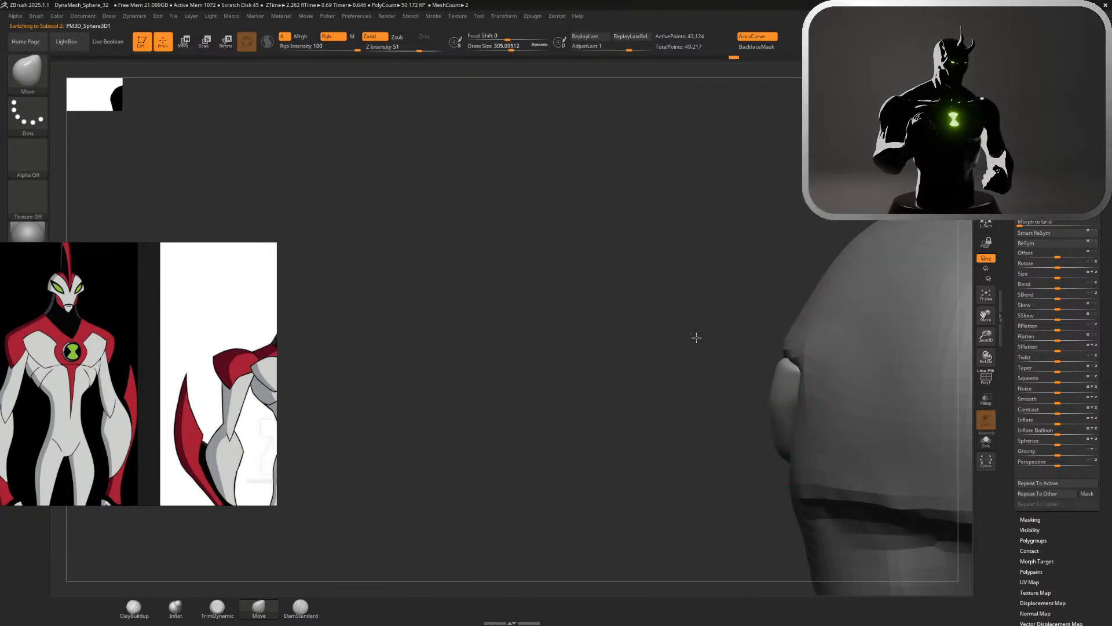
drag(697, 337, 745, 360)
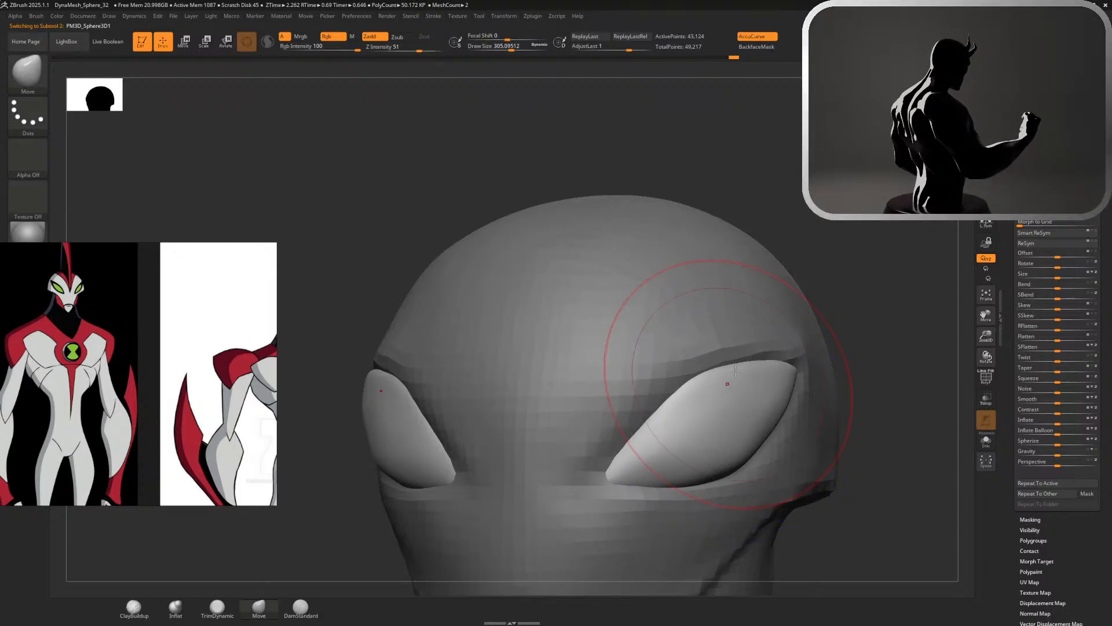
alt+click(718, 296)
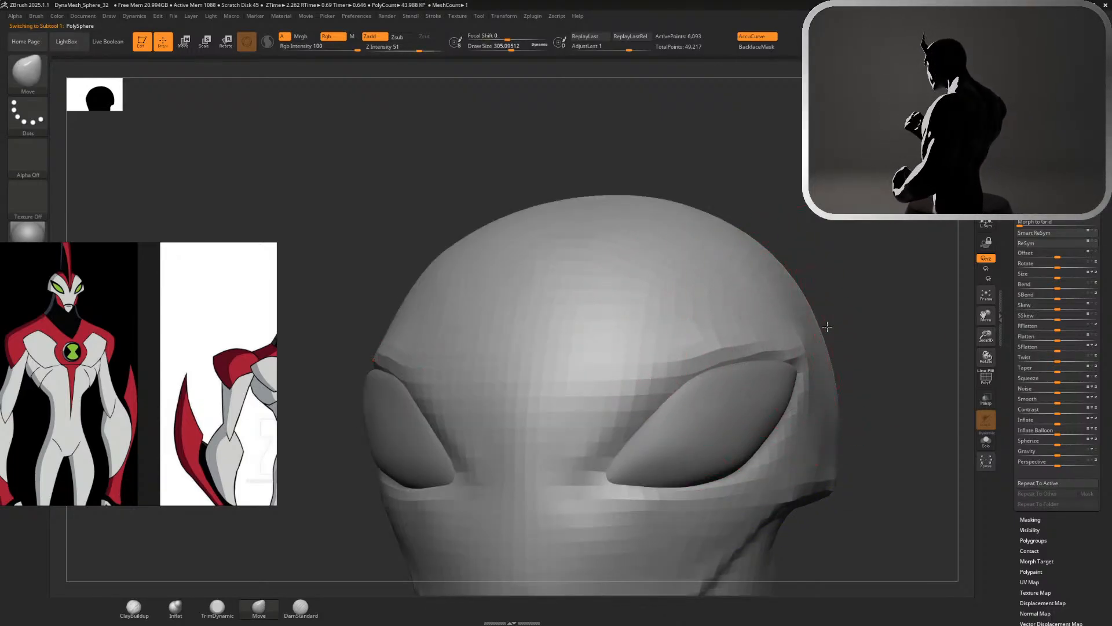
drag(827, 328, 744, 359)
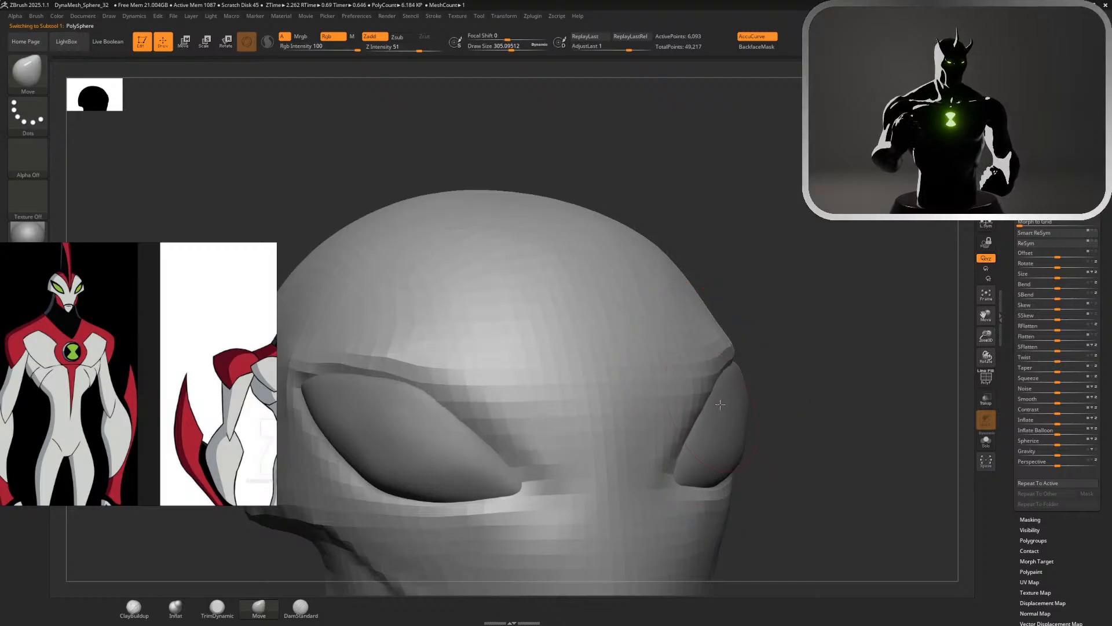
mouse_move(728, 484)
mouse_down()
mouse_move(784, 427)
mouse_move(757, 387)
mouse_move(777, 389)
mouse_up()
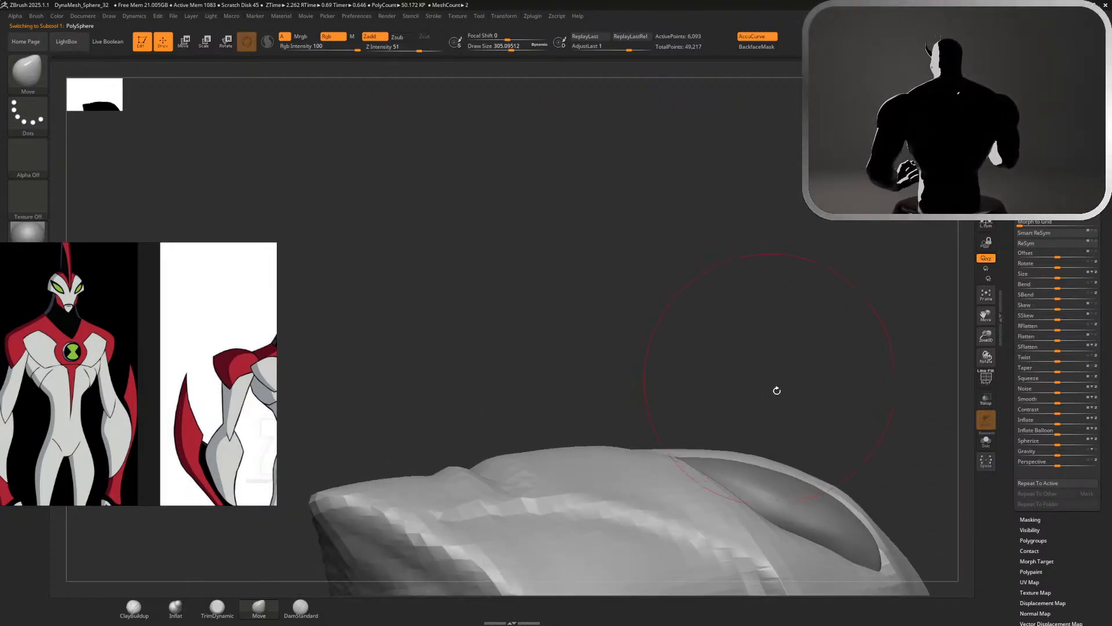
Select the eyes for transforming and isolate them with Solo
alt+click(809, 503)
key(w)
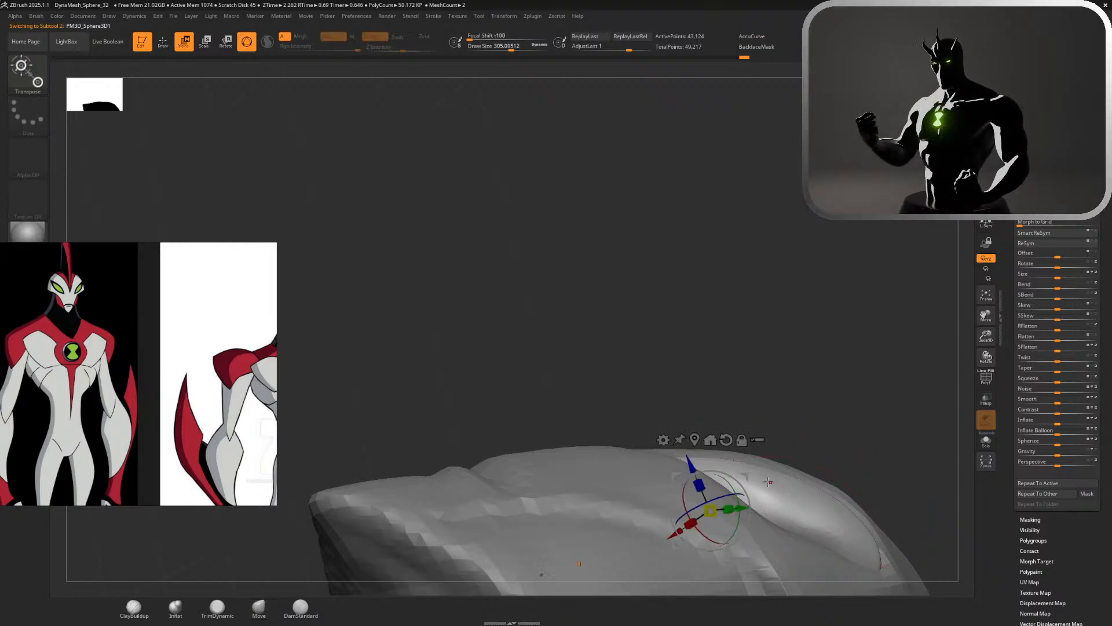
drag(776, 397, 926, 441)
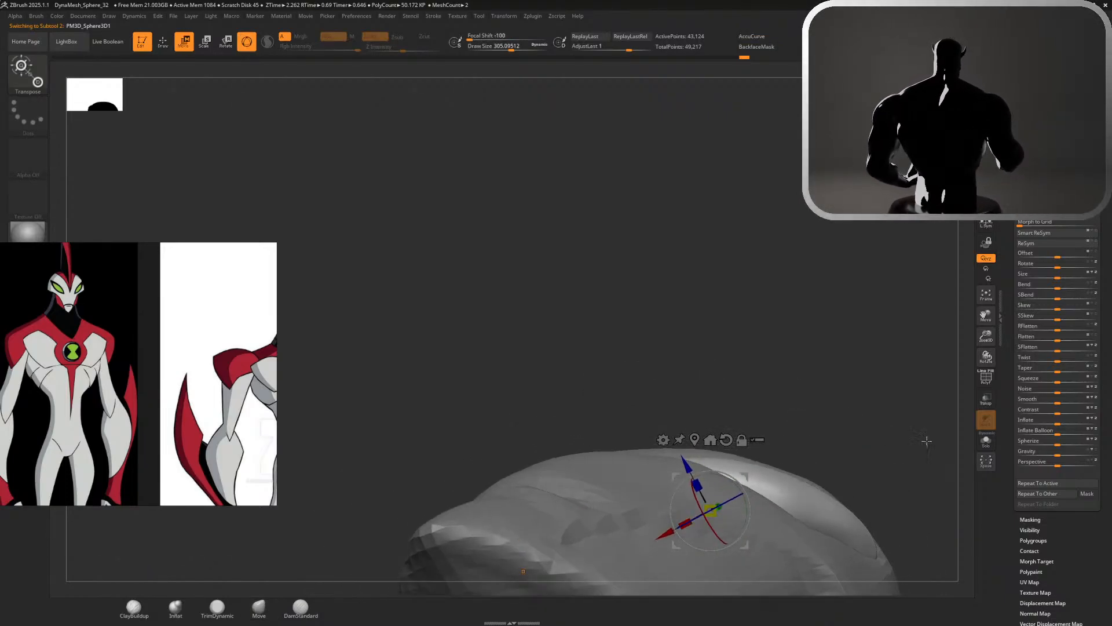
click(982, 441)
drag(864, 257, 788, 85)
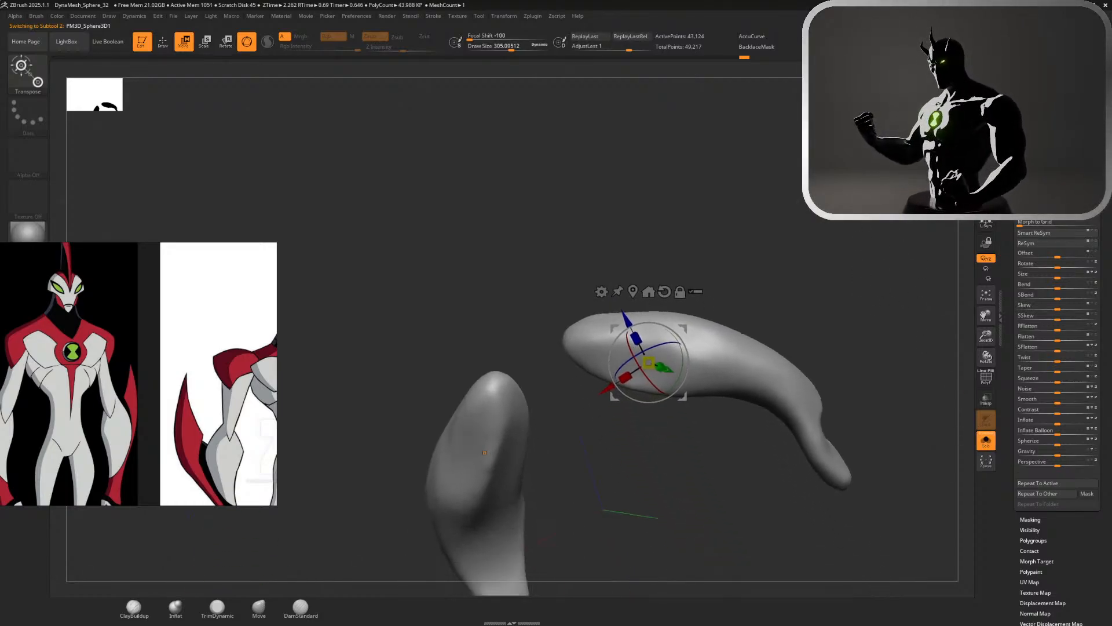
Unlock the eyes' gizmo, reset its orientation and reposition its pivot closer to the eye's centre
click(679, 289)
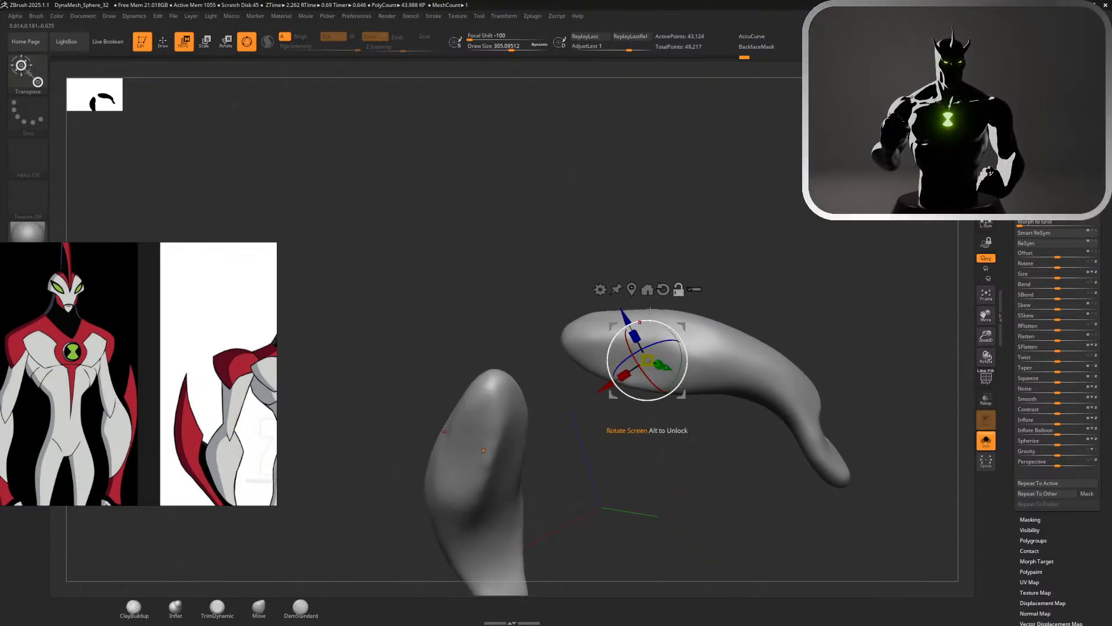
click(679, 290)
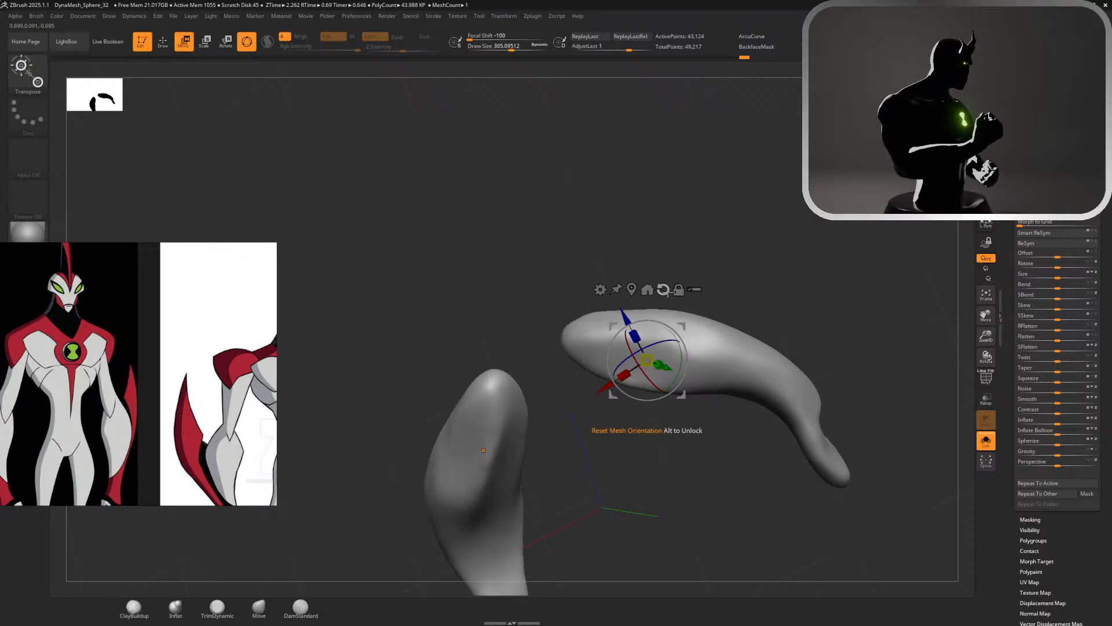
click(679, 291)
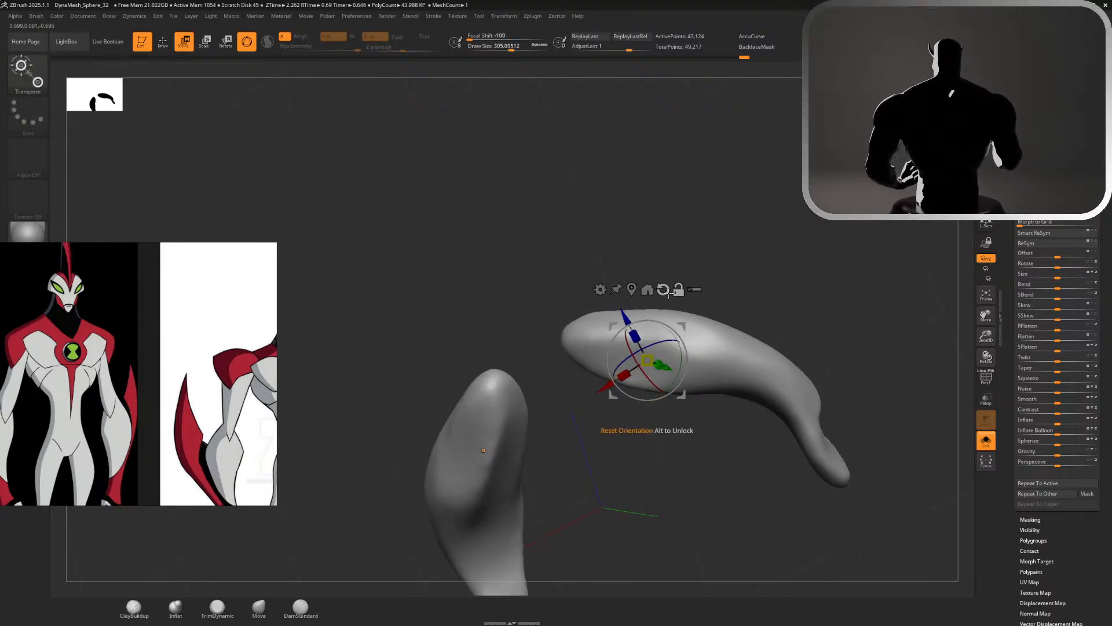
click(664, 291)
right_drag(639, 343, 551, 284)
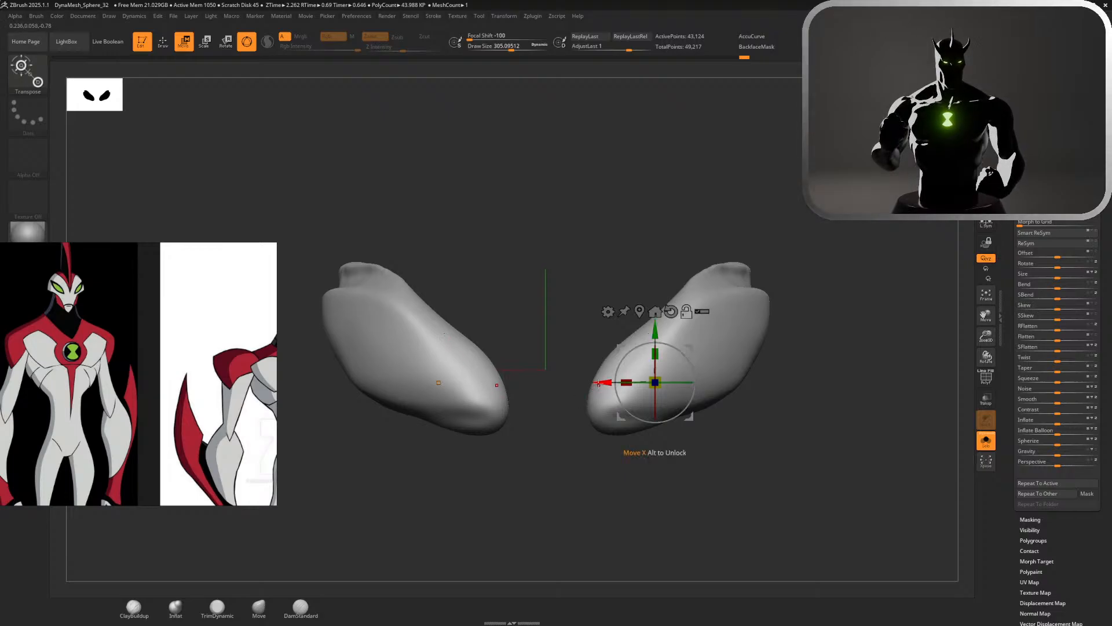
drag(656, 383, 715, 383)
right_drag(832, 275, 774, 268)
click(681, 312)
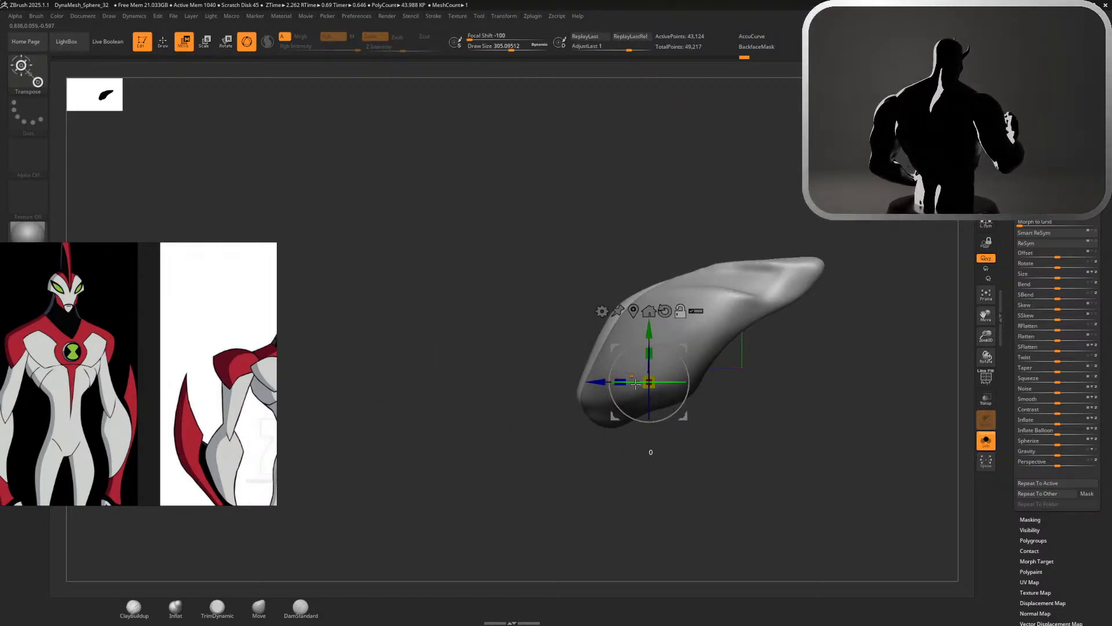
drag(650, 332, 650, 292)
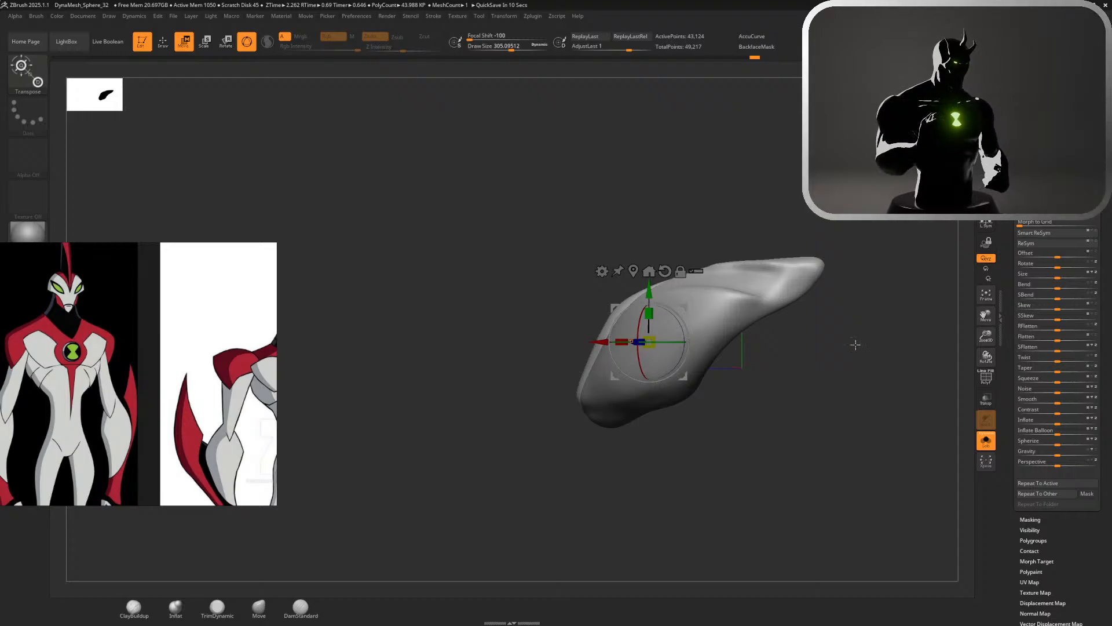
Show the head again and adjust the eyes' fit in their sockets with the Move brush
drag(855, 353, 901, 362)
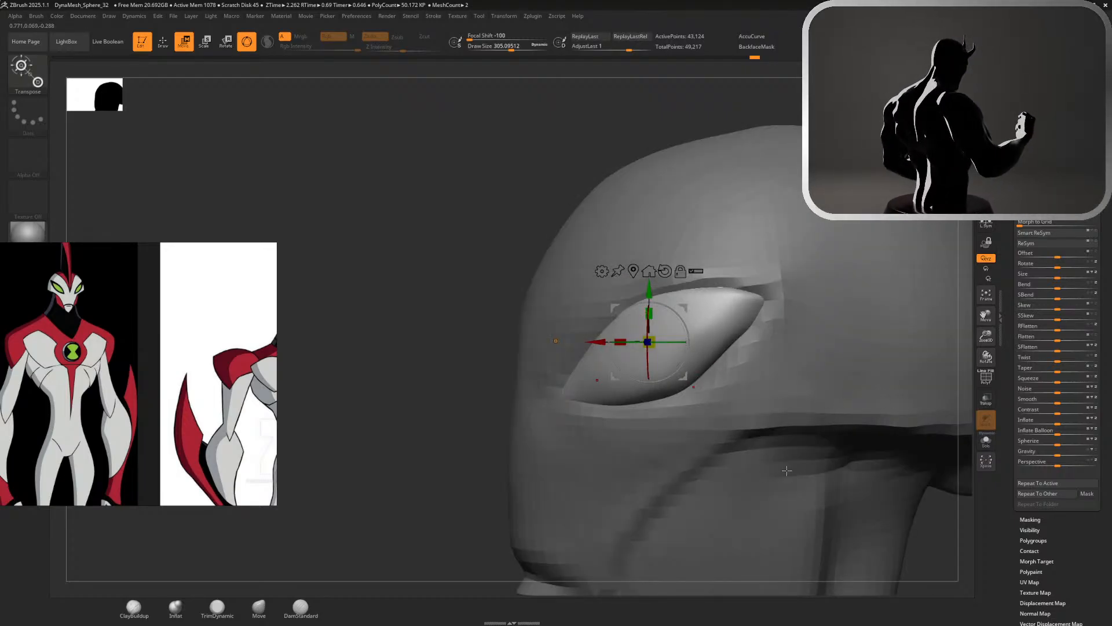
drag(401, 244, 418, 158)
key(q)
mouse_move(783, 238)
mouse_down()
mouse_move(787, 255)
mouse_move(767, 251)
mouse_move(785, 226)
mouse_move(793, 246)
mouse_move(645, 298)
mouse_up()
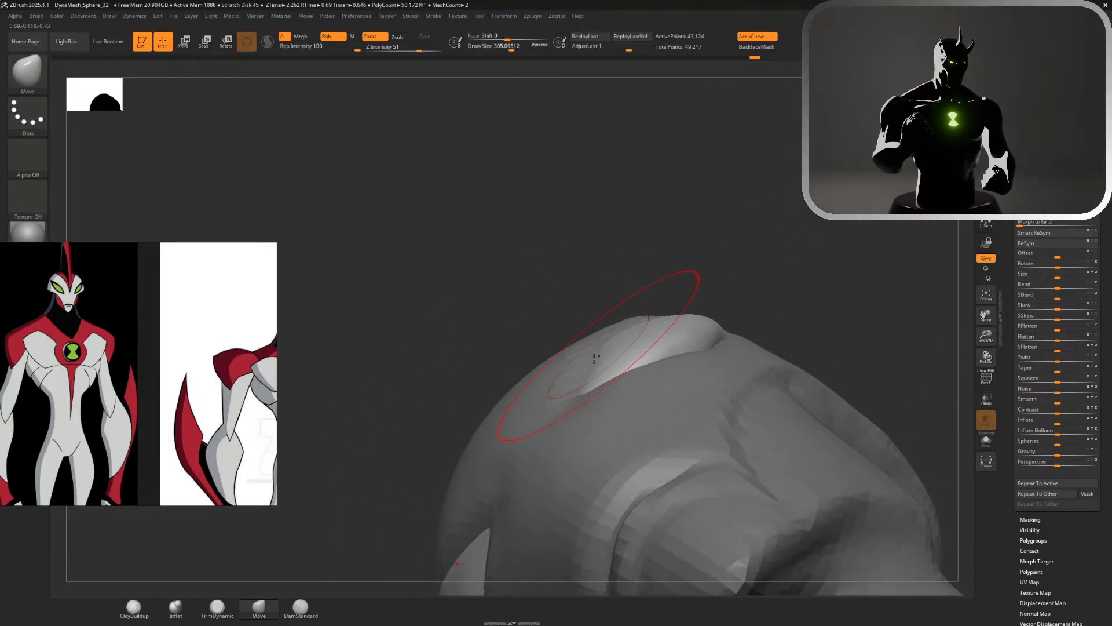
mouse_move(721, 331)
mouse_down()
mouse_move(738, 290)
mouse_move(810, 313)
mouse_move(752, 306)
mouse_move(776, 313)
mouse_move(840, 320)
mouse_move(833, 337)
mouse_move(802, 335)
mouse_up()
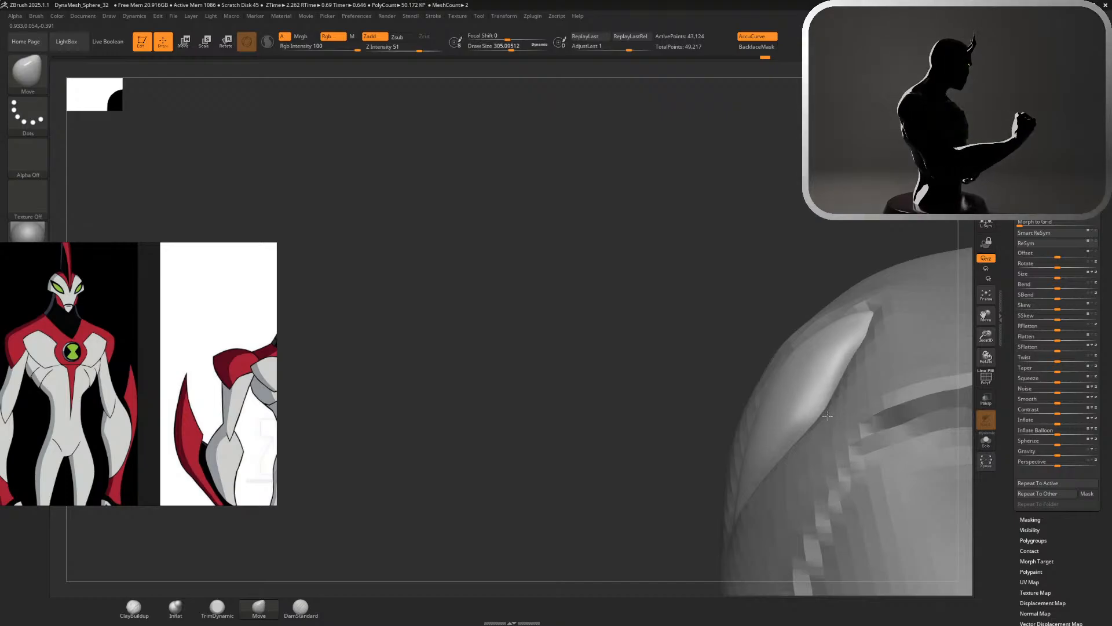
drag(680, 249, 737, 290)
Select the head and shape the socket rims and surrounding face to follow the eyes with the Move brush
alt+click(819, 386)
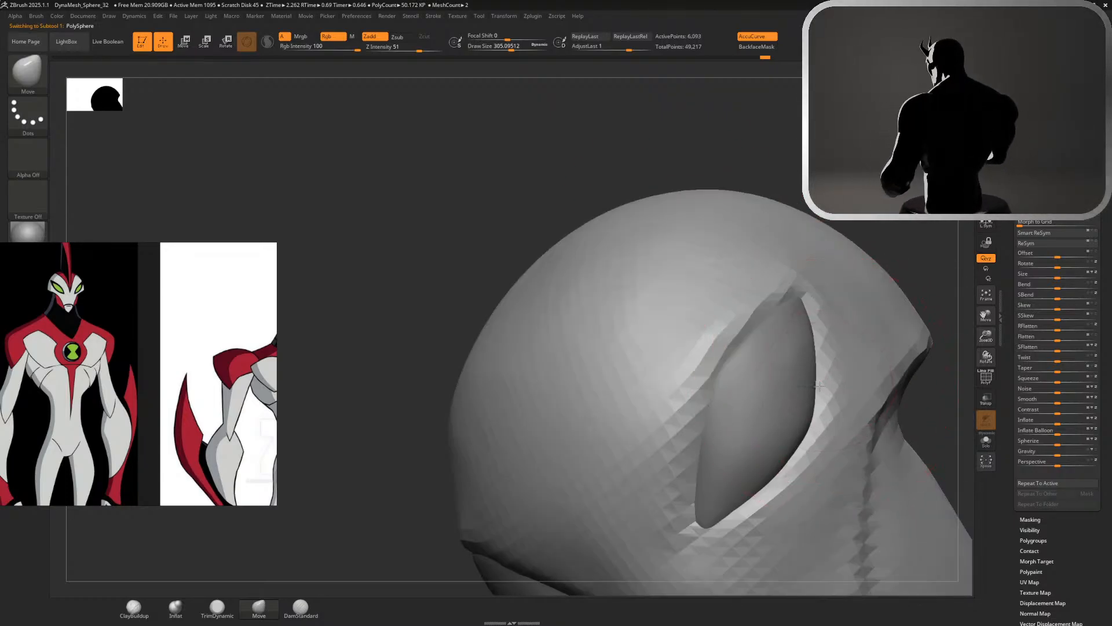
drag(827, 216, 832, 124)
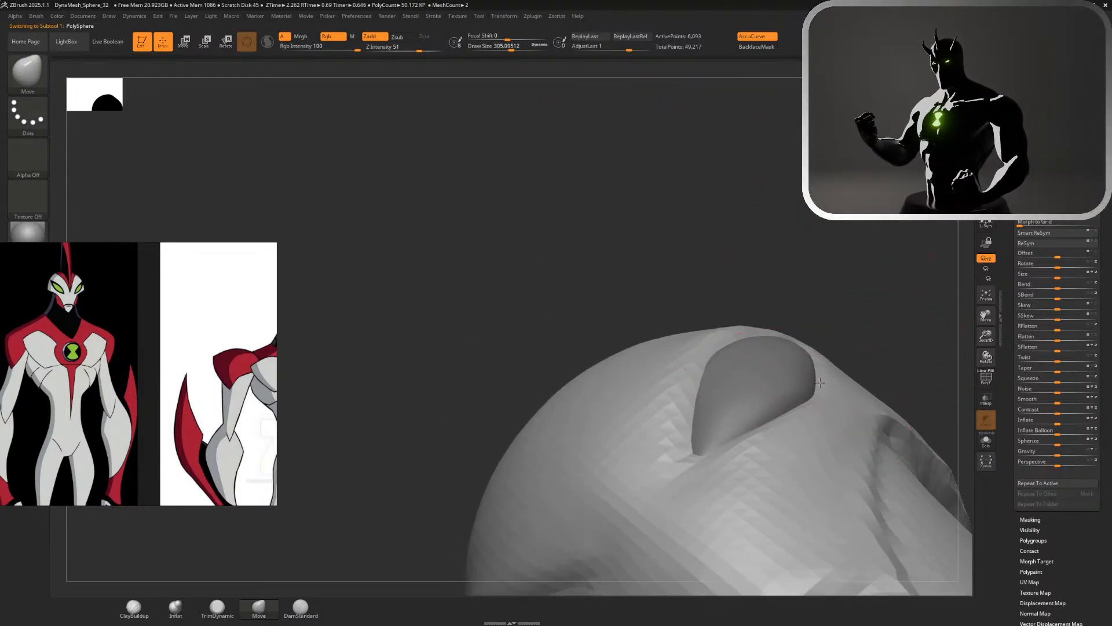
alt+drag(837, 318, 770, 255)
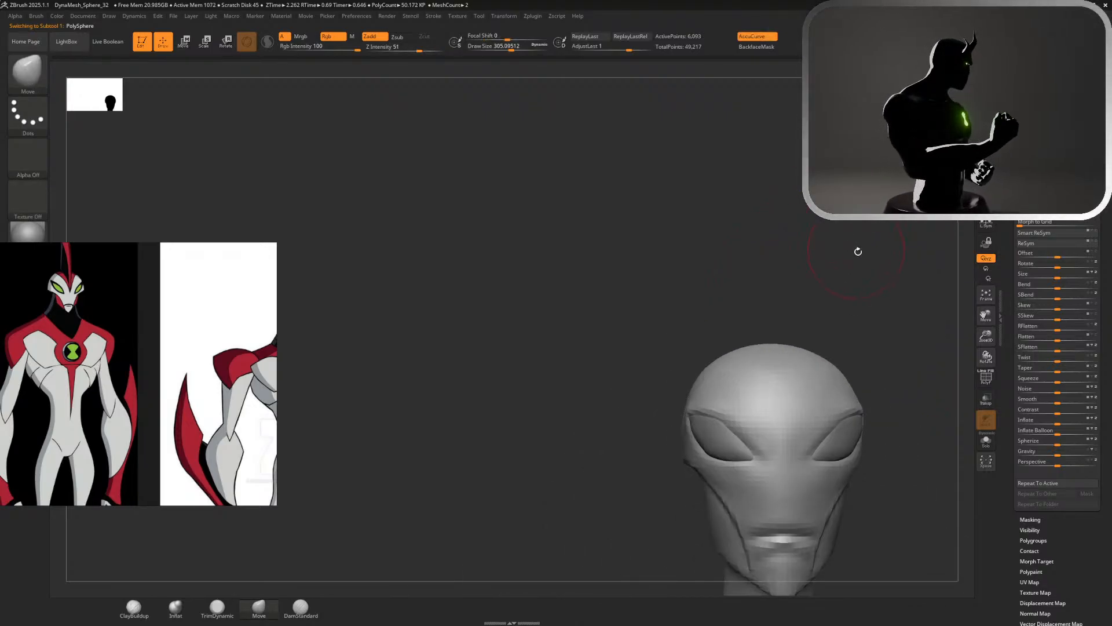
alt+drag(858, 252, 673, 349)
alt+drag(776, 319, 772, 429)
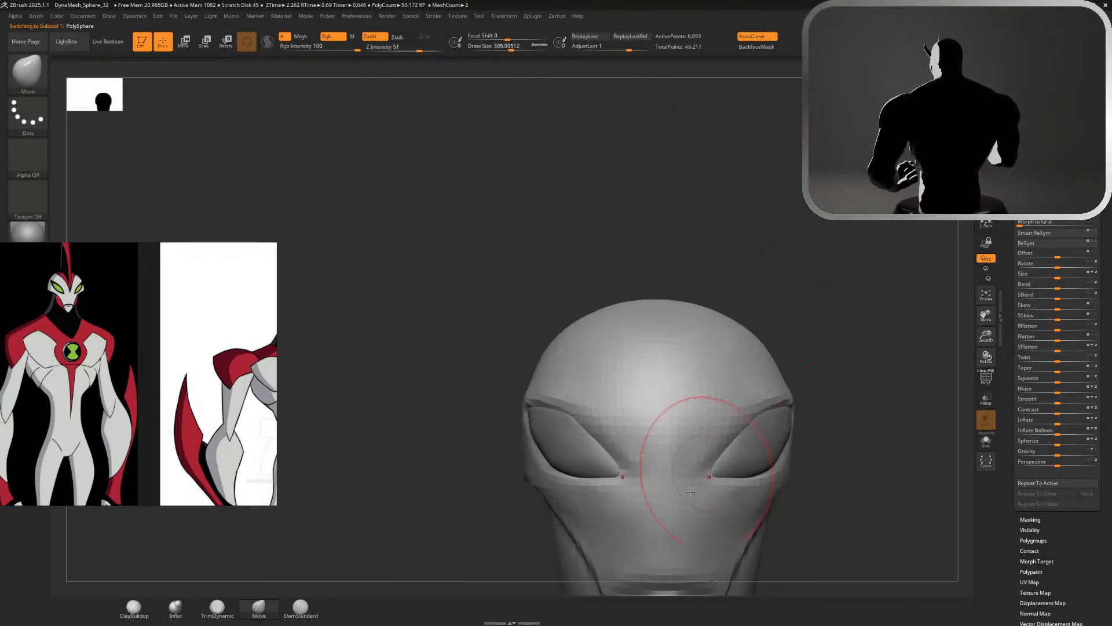
alt+drag(806, 528, 792, 429)
alt+drag(793, 429, 831, 406)
drag(804, 451, 853, 445)
Review the head from the back, side and front, and bring up the tall red crest on the reference board
drag(893, 240, 925, 239)
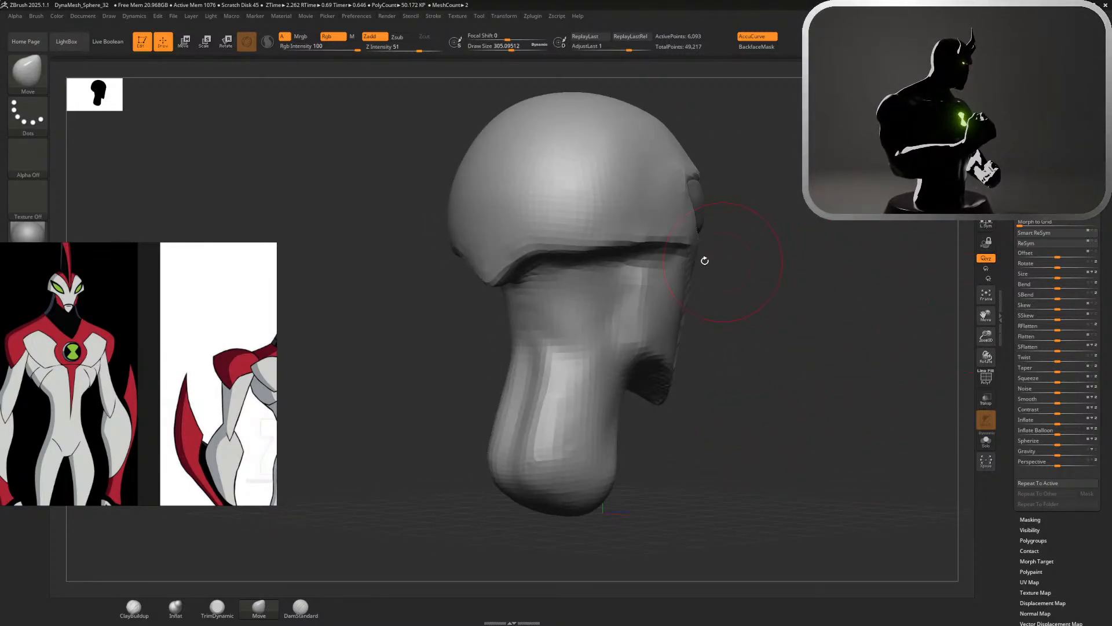
drag(857, 307, 870, 395)
drag(831, 324, 874, 291)
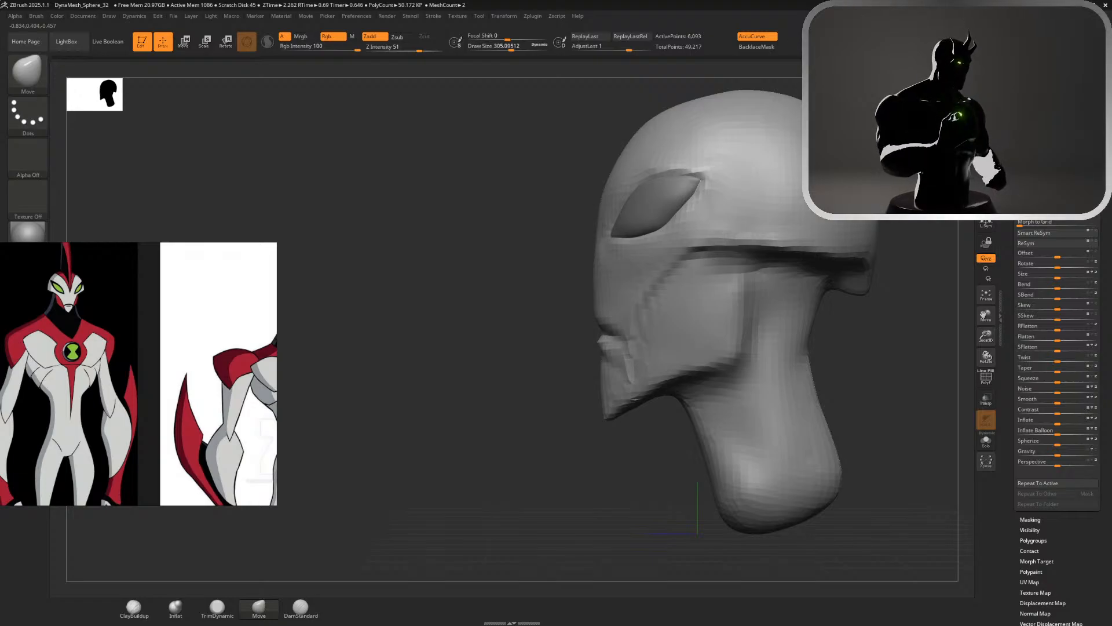
drag(869, 337, 880, 299)
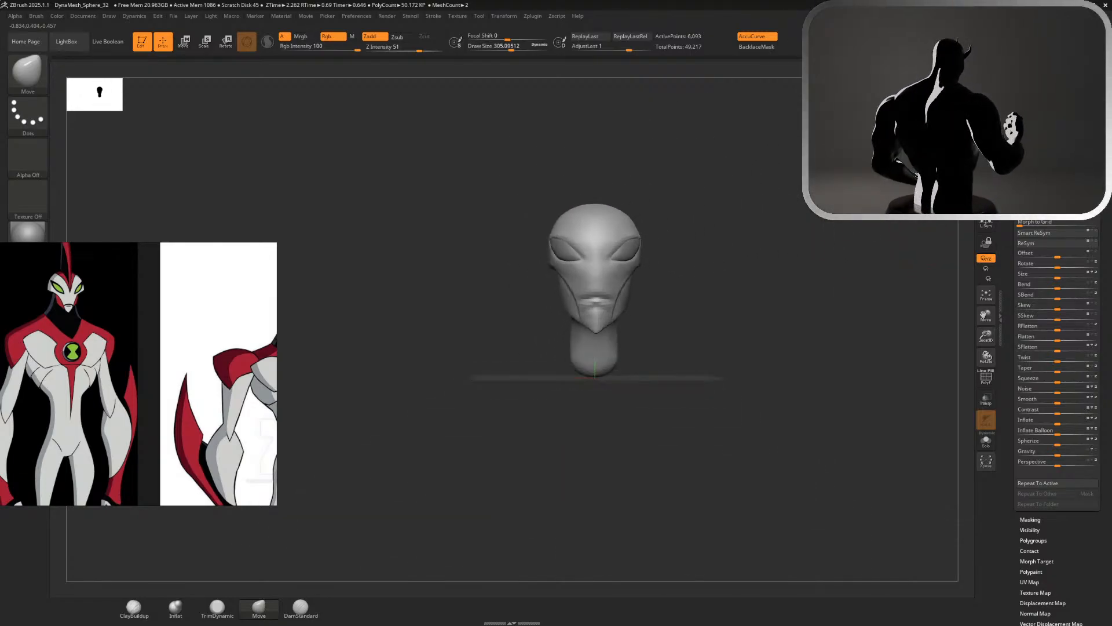
scroll(166, 329, down, 3)
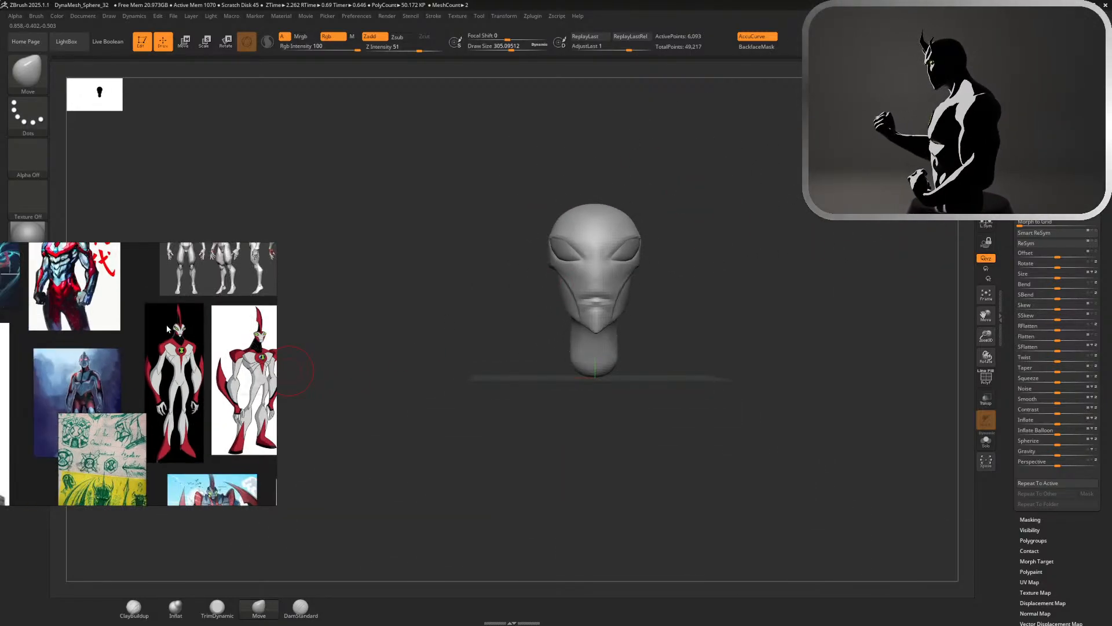
scroll(167, 306, down, 5)
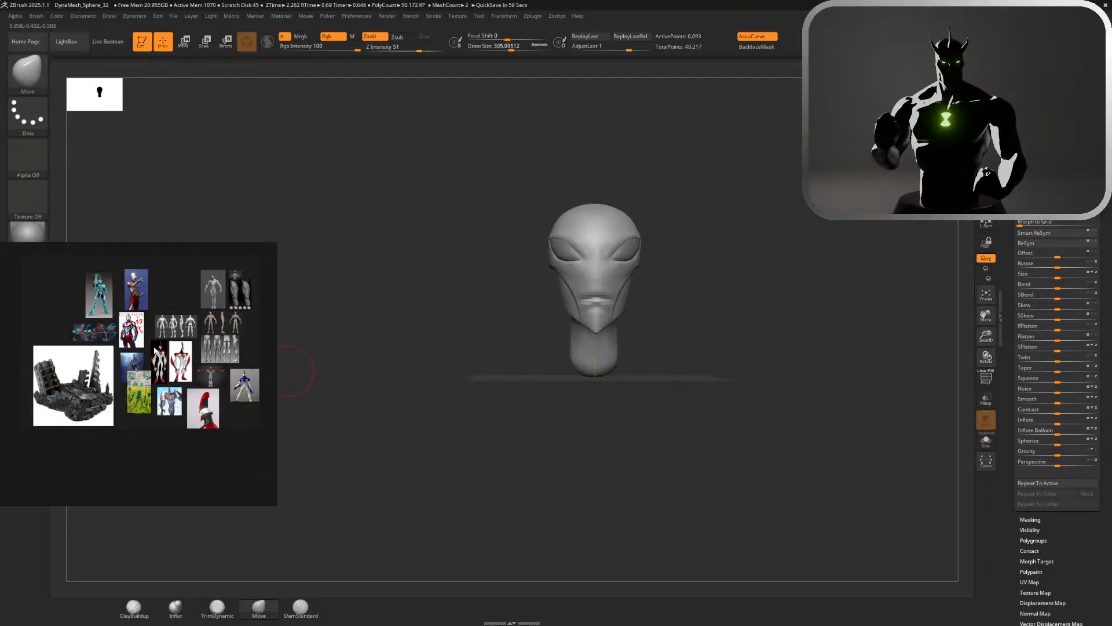
scroll(185, 349, up, 8)
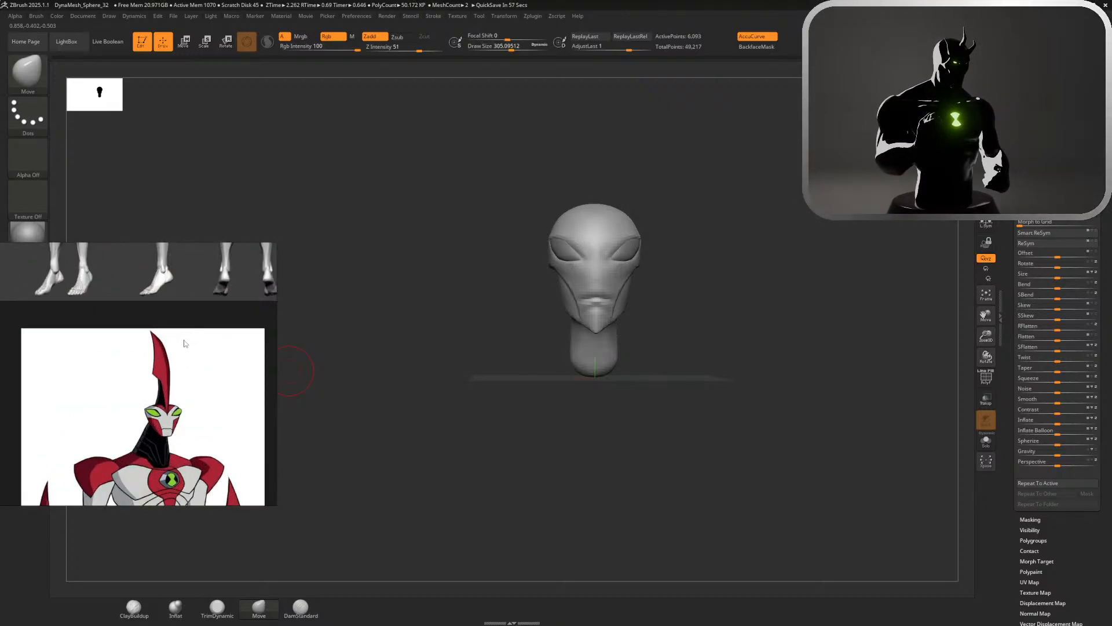
Check the crest on the reference board and add a Cube3D as a new subtool to the head
scroll(183, 348, down, 4)
scroll(74, 343, up, 6)
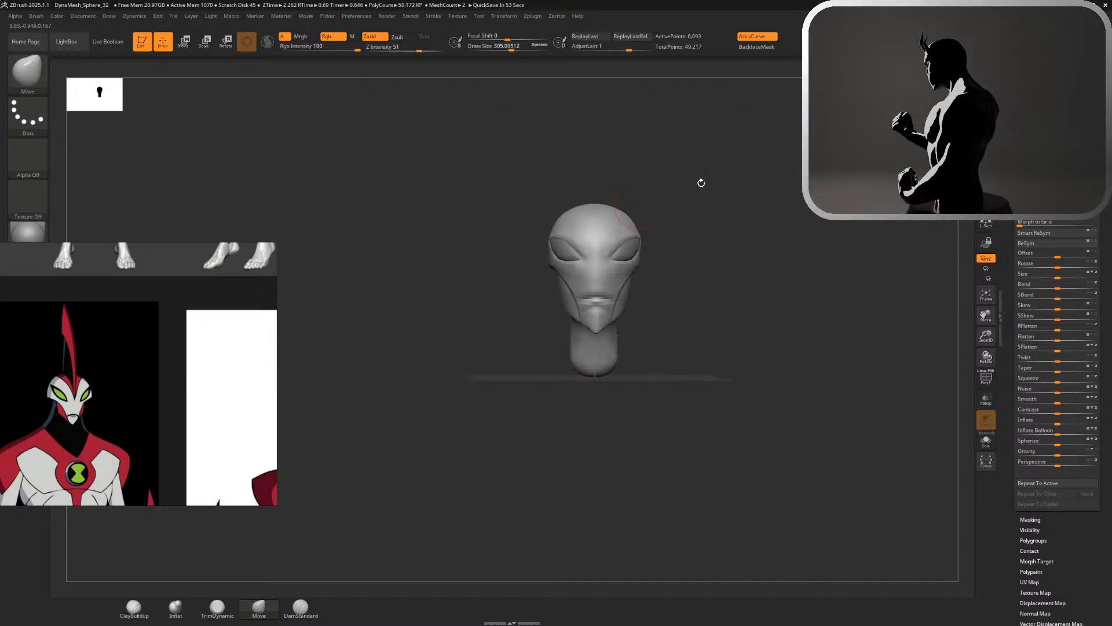
drag(1105, 347, 1105, 408)
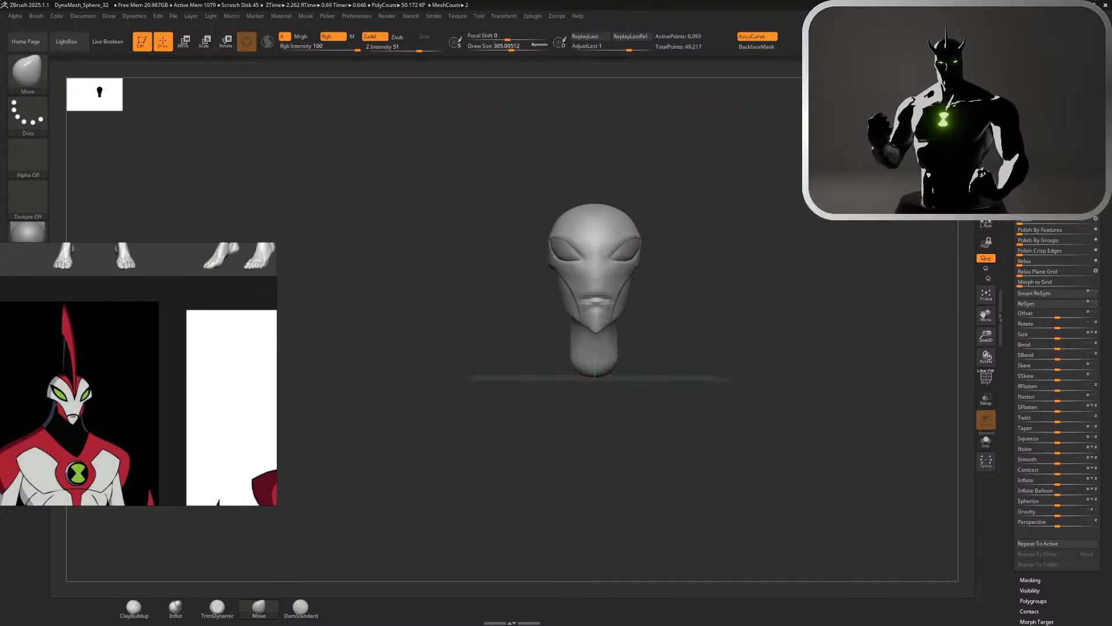
click(1031, 72)
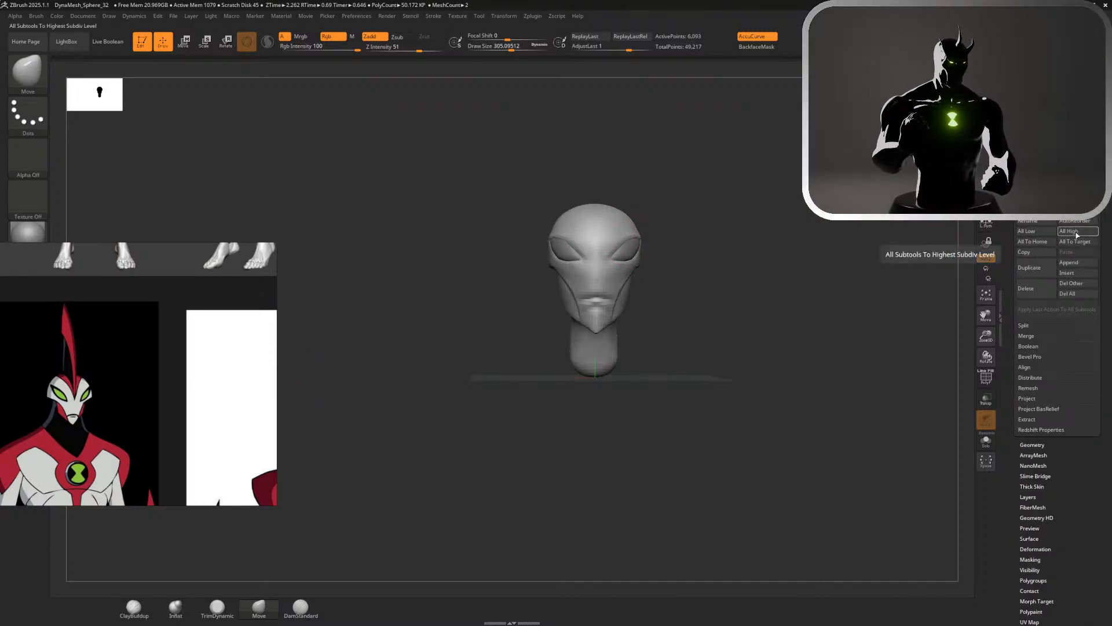
alt+drag(831, 263, 753, 390)
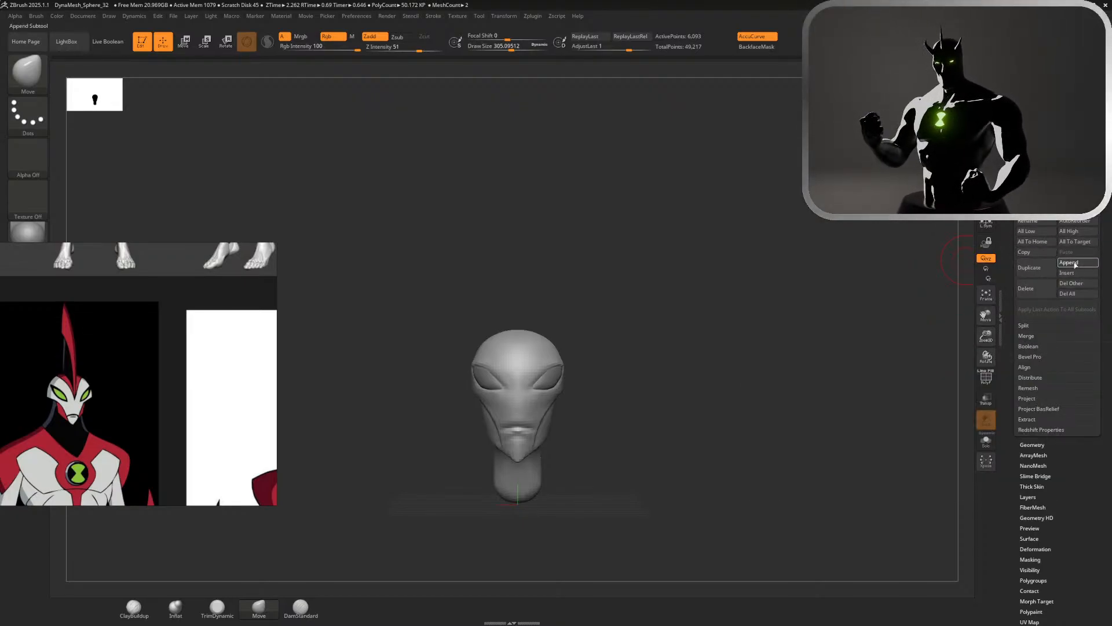
click(1078, 272)
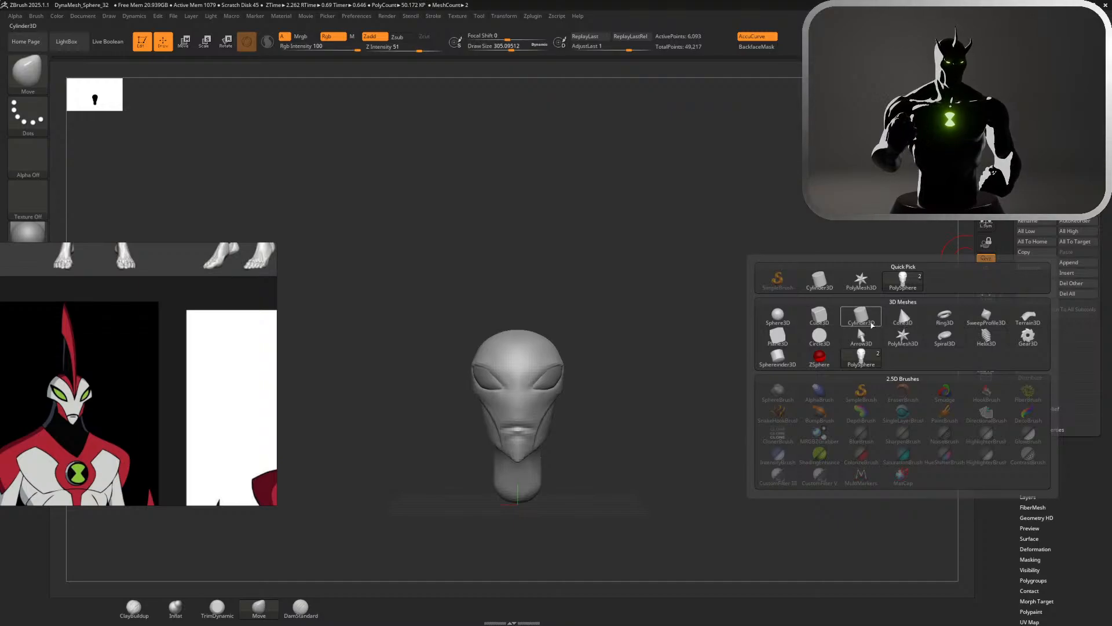
click(820, 316)
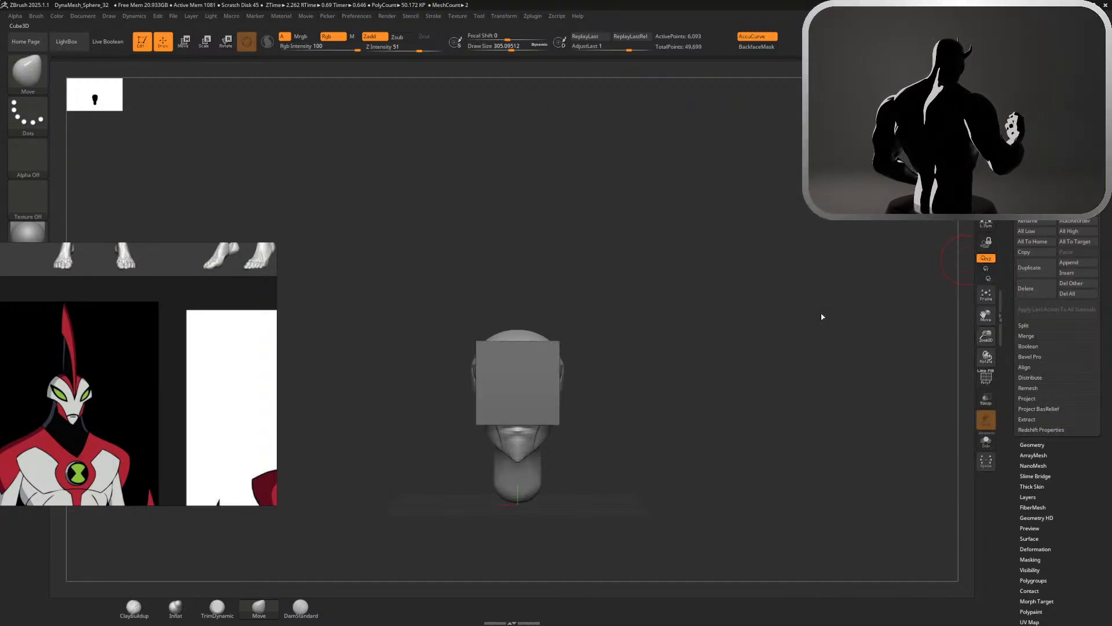
Select the cube, flatten its width to 0.1, stretch it taller and stand the slab upright on top of the head
alt+click(536, 372)
key(w)
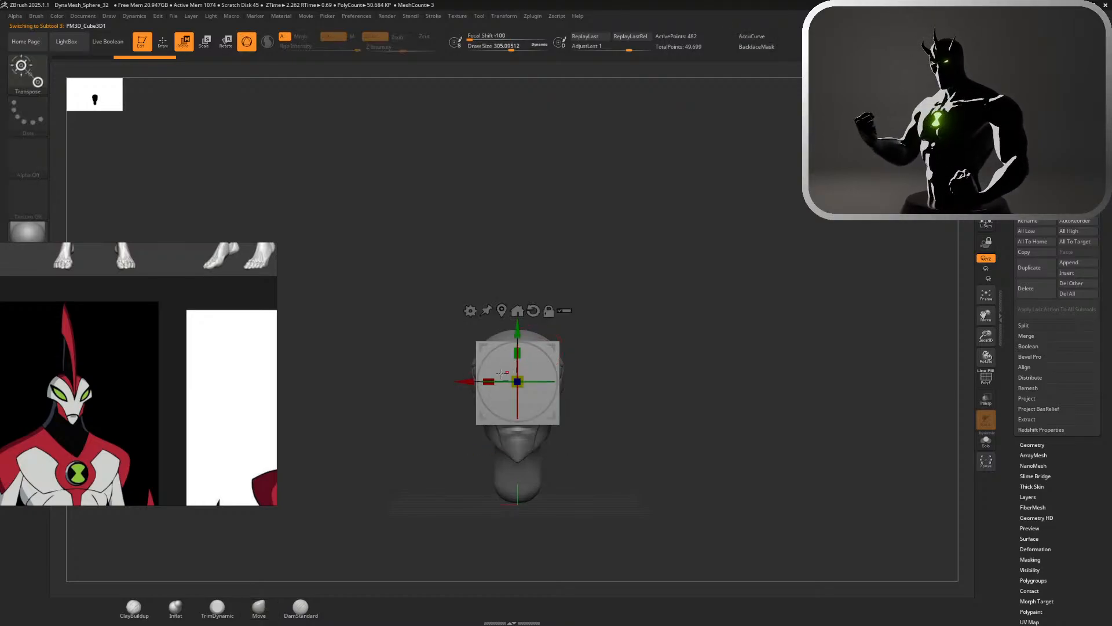
drag(490, 381, 535, 380)
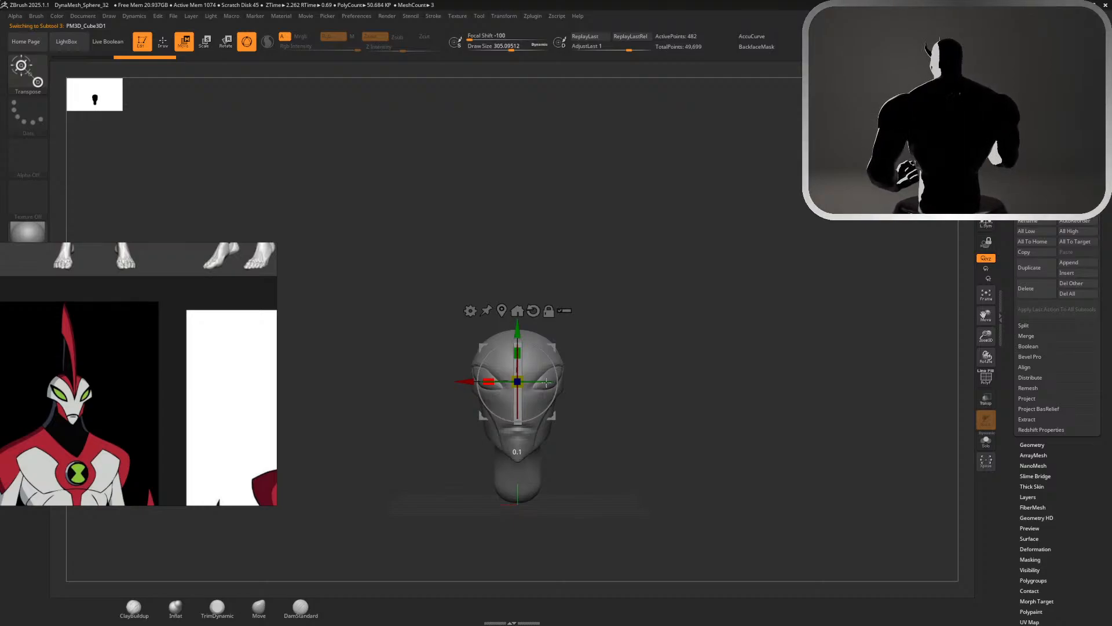
shift+drag(609, 385, 556, 384)
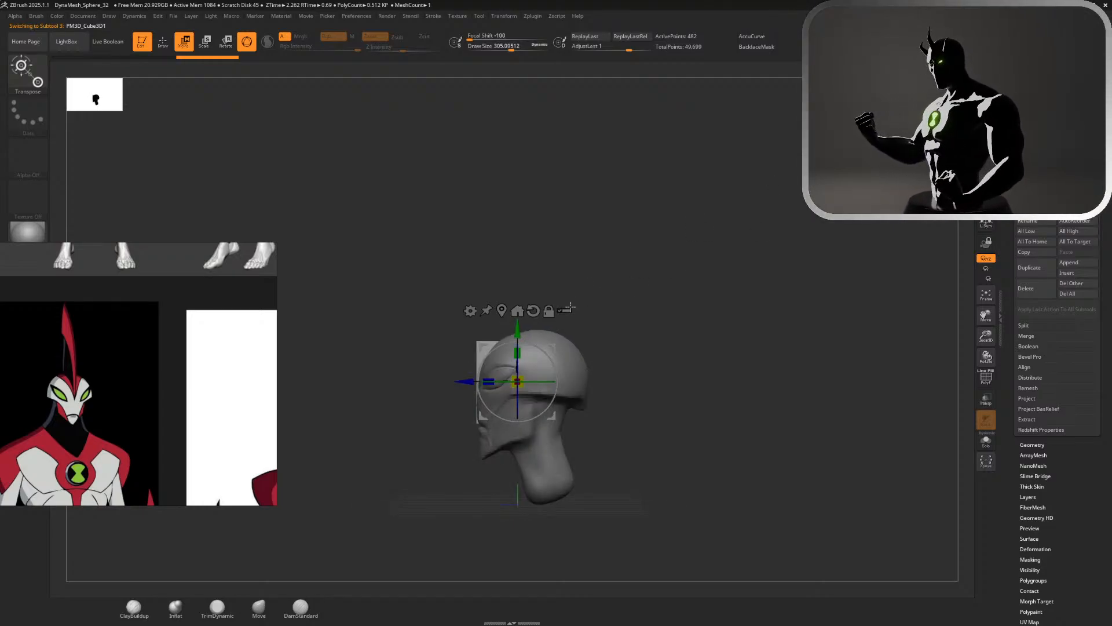
drag(517, 331, 505, 224)
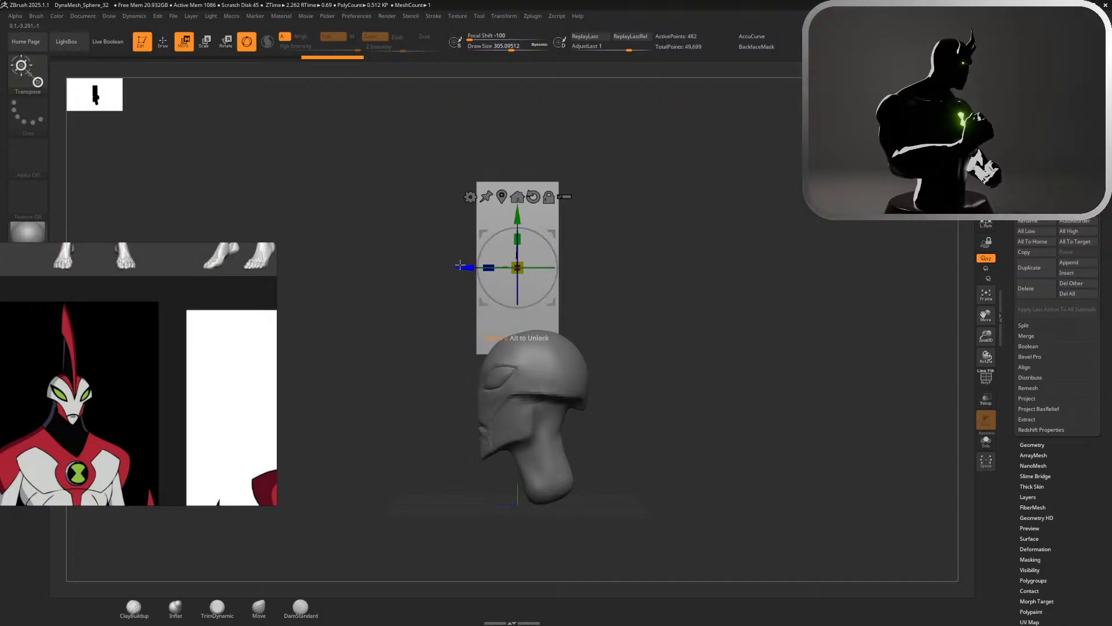
drag(460, 265, 472, 265)
drag(524, 214, 522, 222)
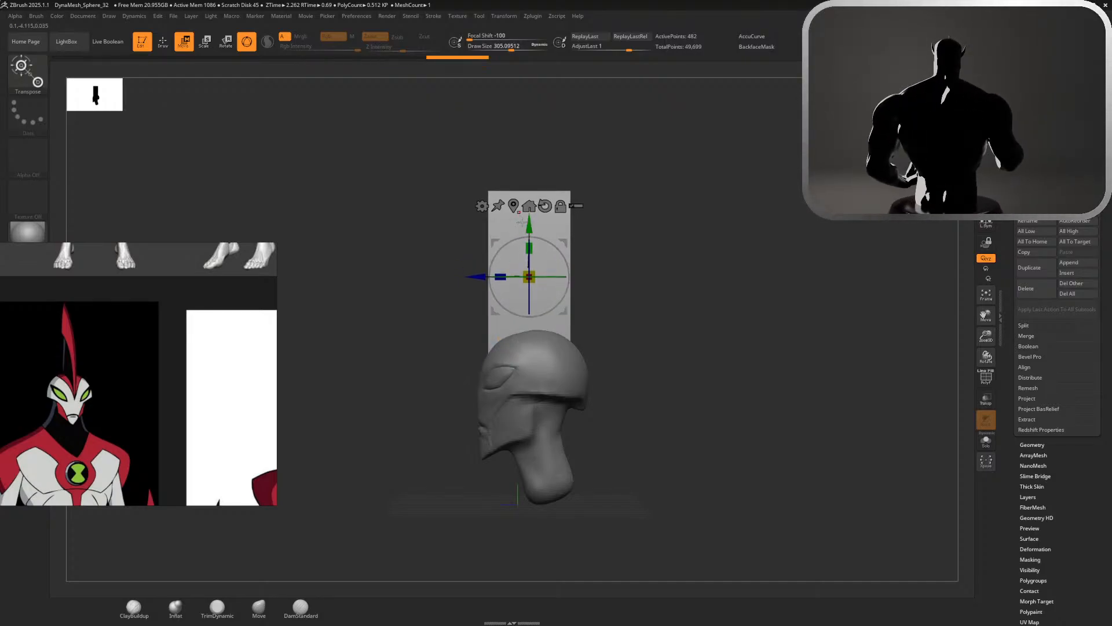
Compare the crest across the reference images and adjust the slab's height and position so it sinks further into the forehead
scroll(106, 390, down, 5)
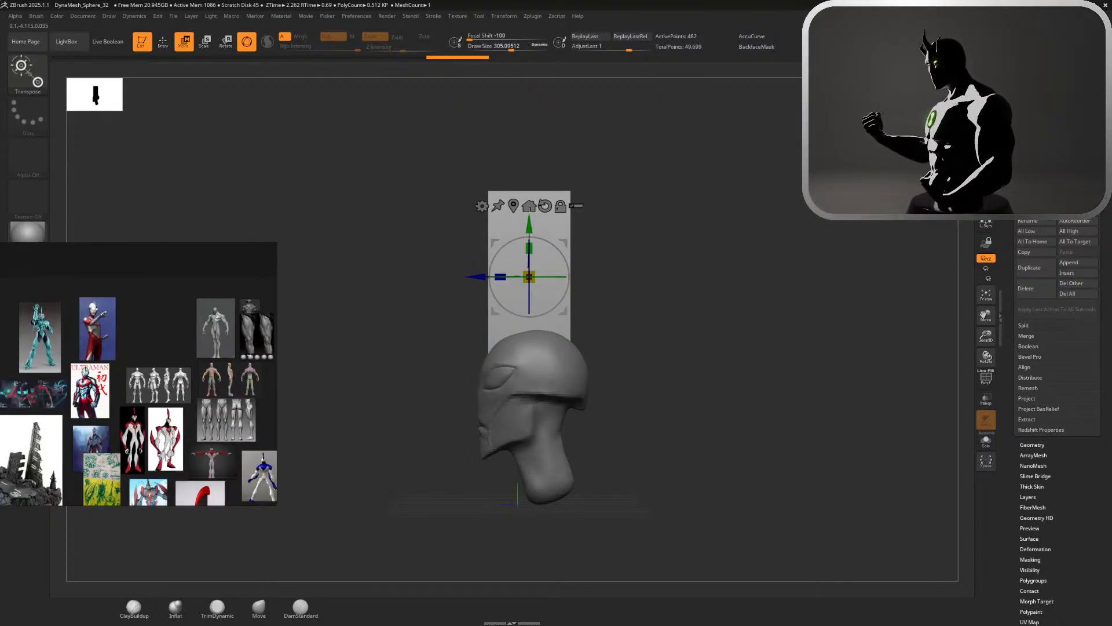
scroll(160, 483, down, 3)
scroll(161, 484, up, 10)
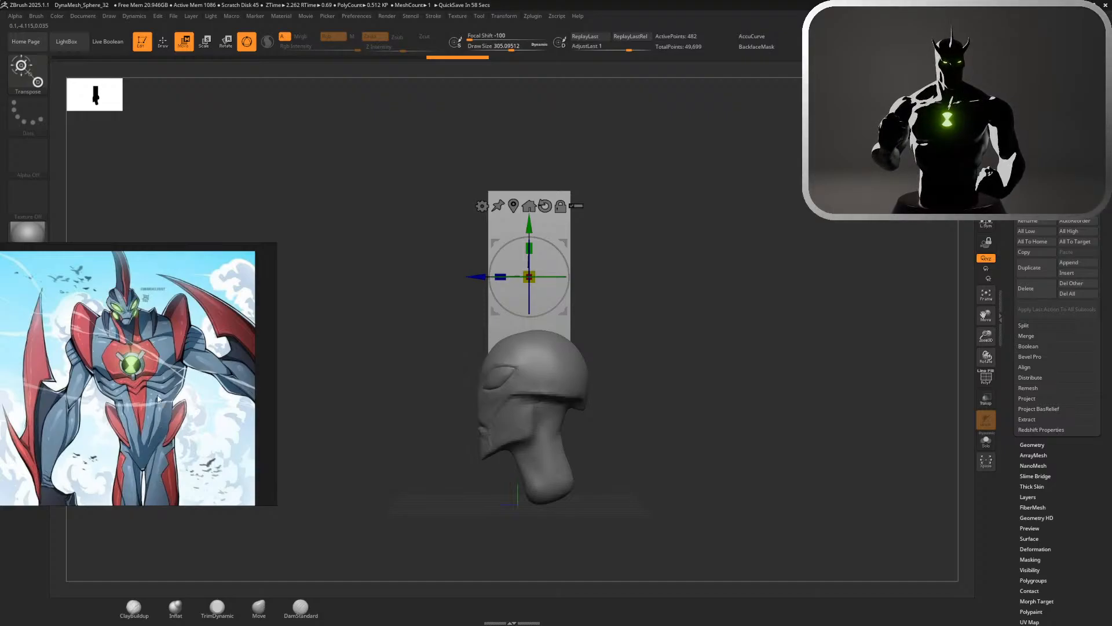
scroll(159, 399, down, 5)
scroll(174, 331, up, 6)
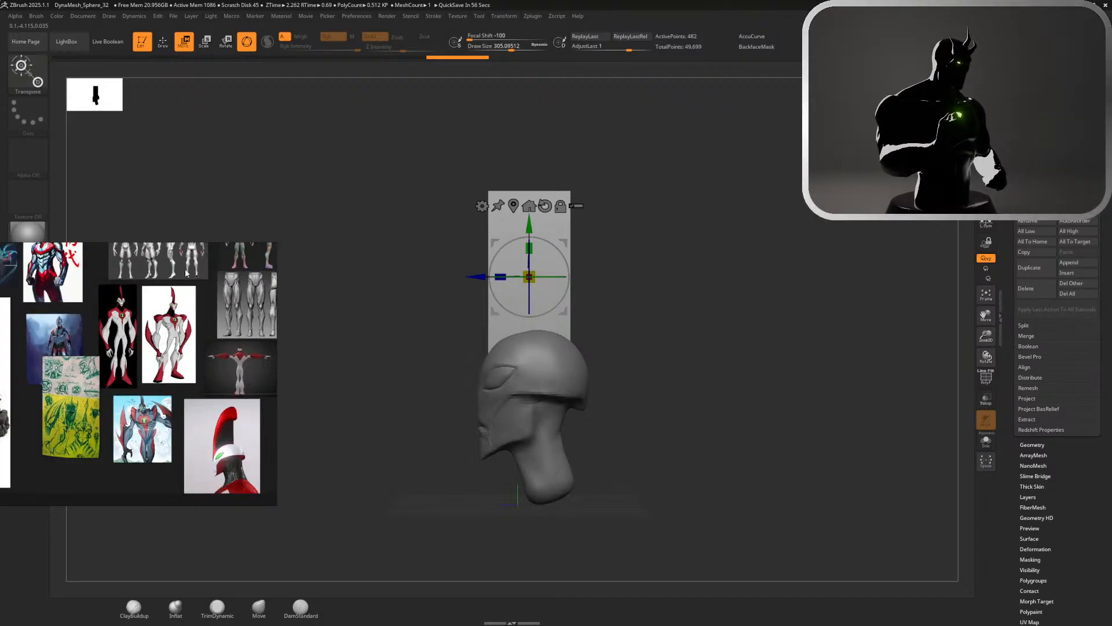
scroll(173, 336, up, 2)
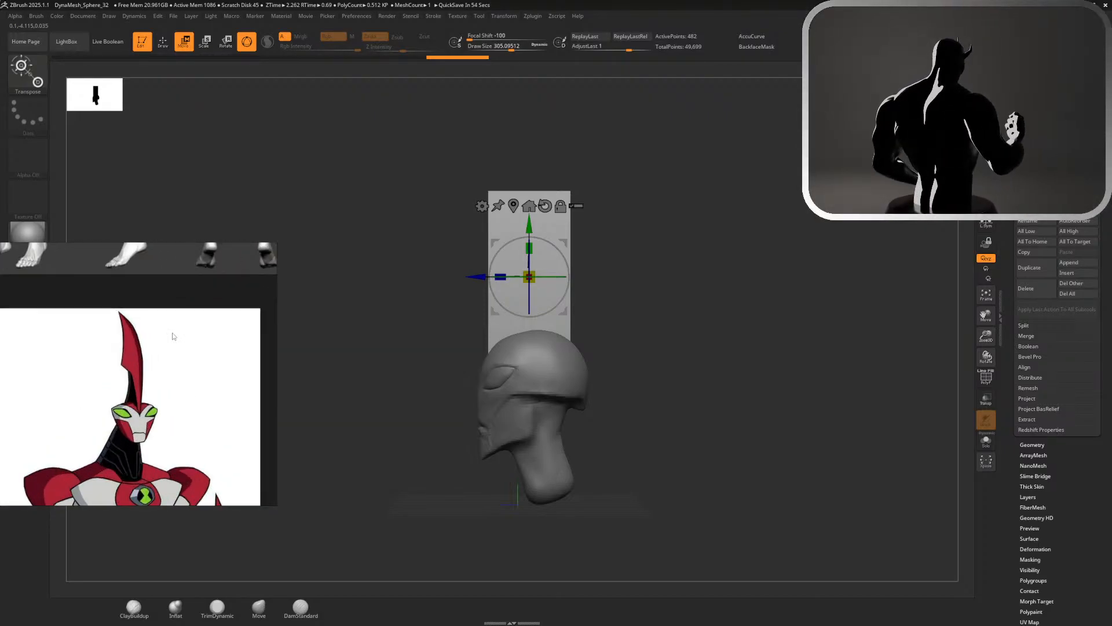
drag(699, 252, 777, 206)
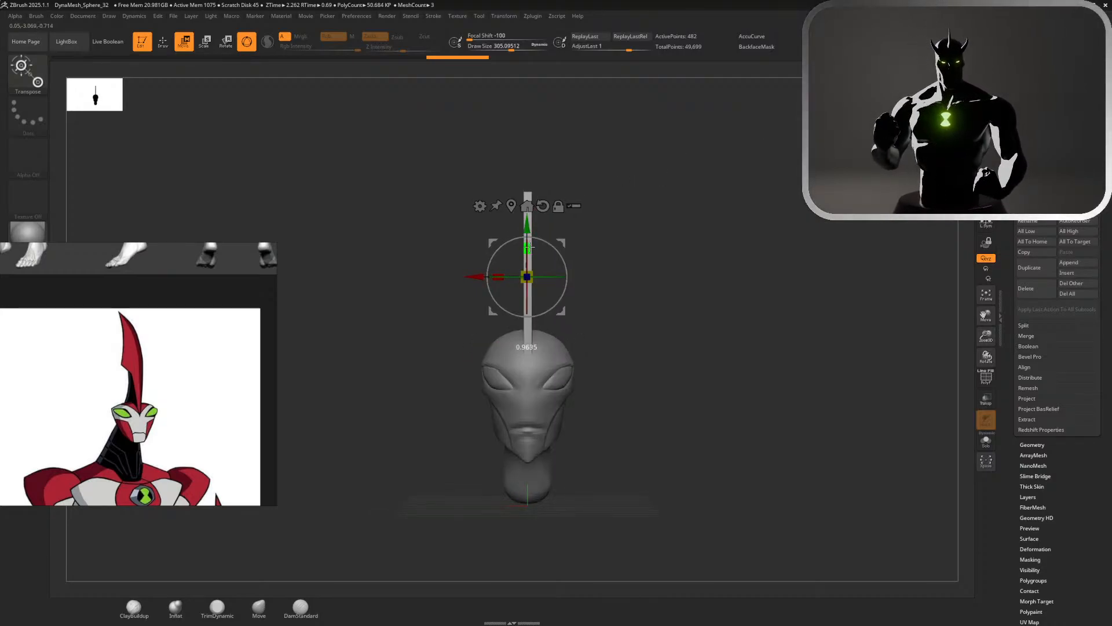
drag(640, 262, 571, 266)
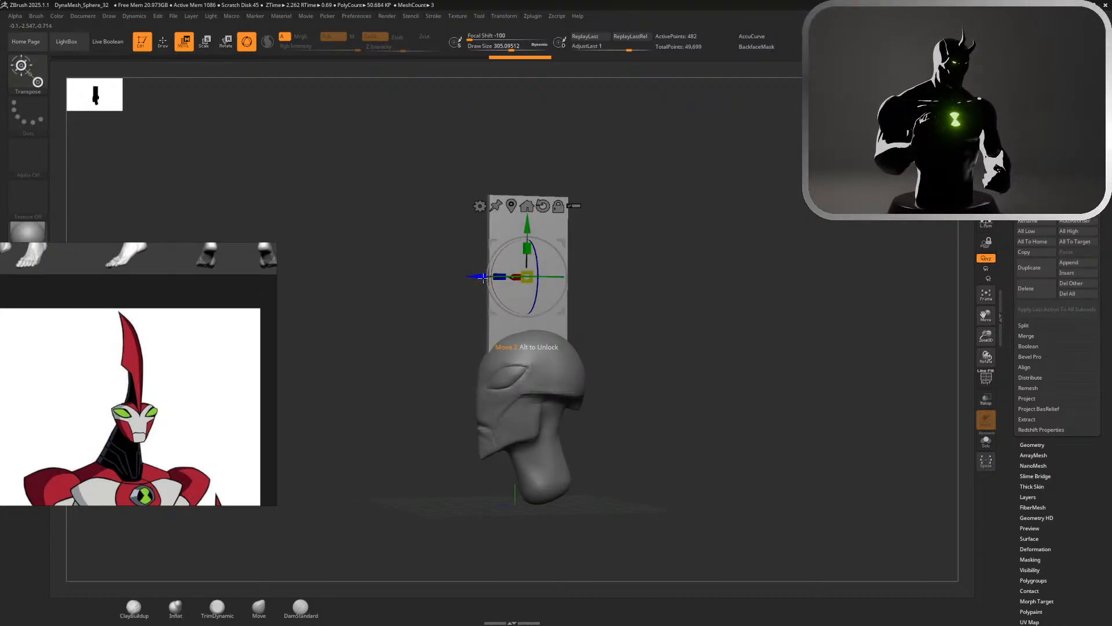
drag(483, 278, 474, 278)
drag(520, 227, 520, 243)
drag(586, 217, 637, 214)
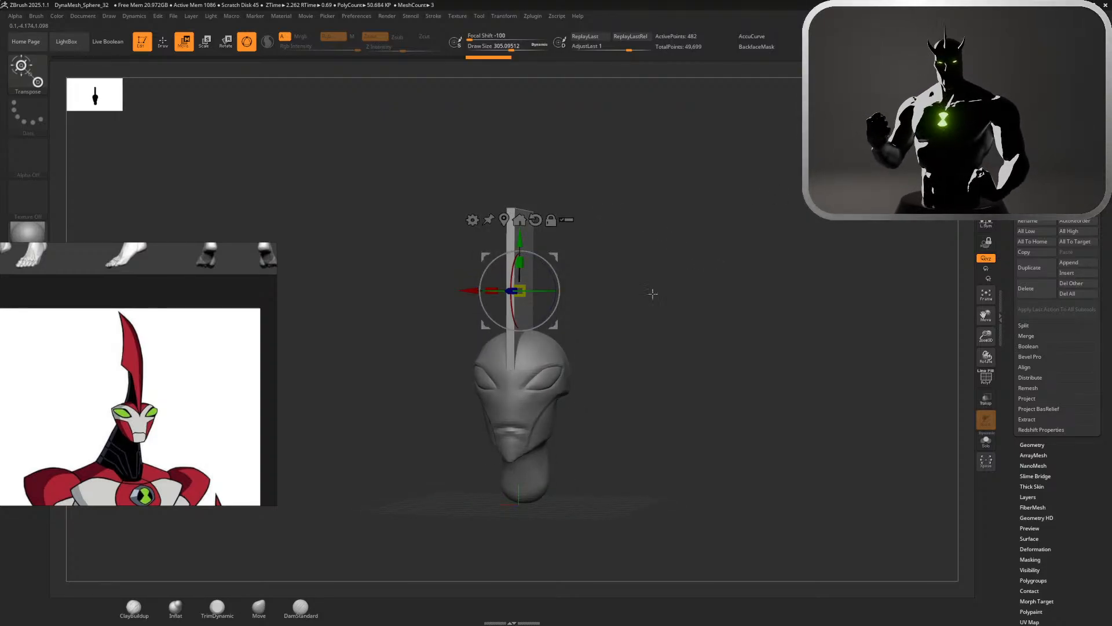
Return to the Move brush with AccuCurve turned off and inspect the slab up close from side and front against the crest reference
scroll(144, 387, down, 7)
scroll(81, 374, up, 8)
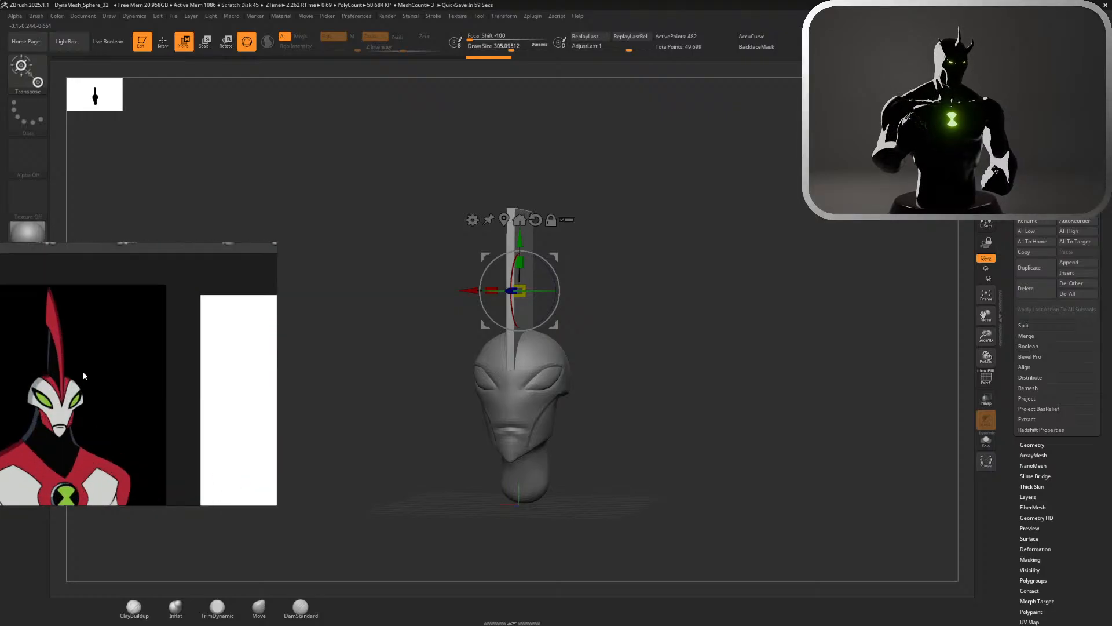
scroll(83, 376, up, 2)
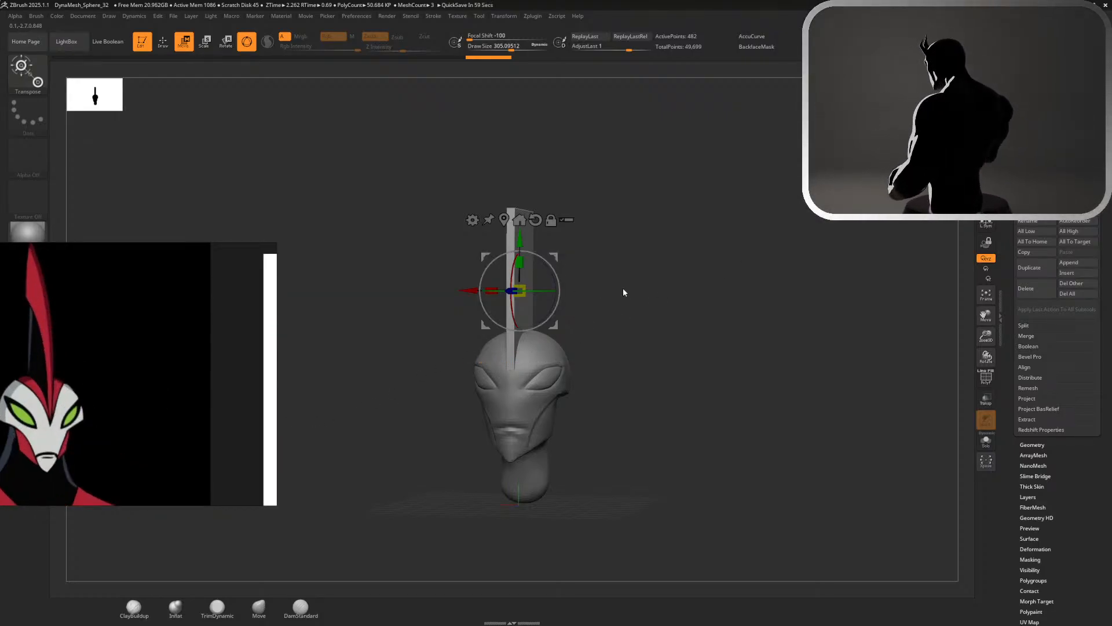
drag(647, 331, 725, 310)
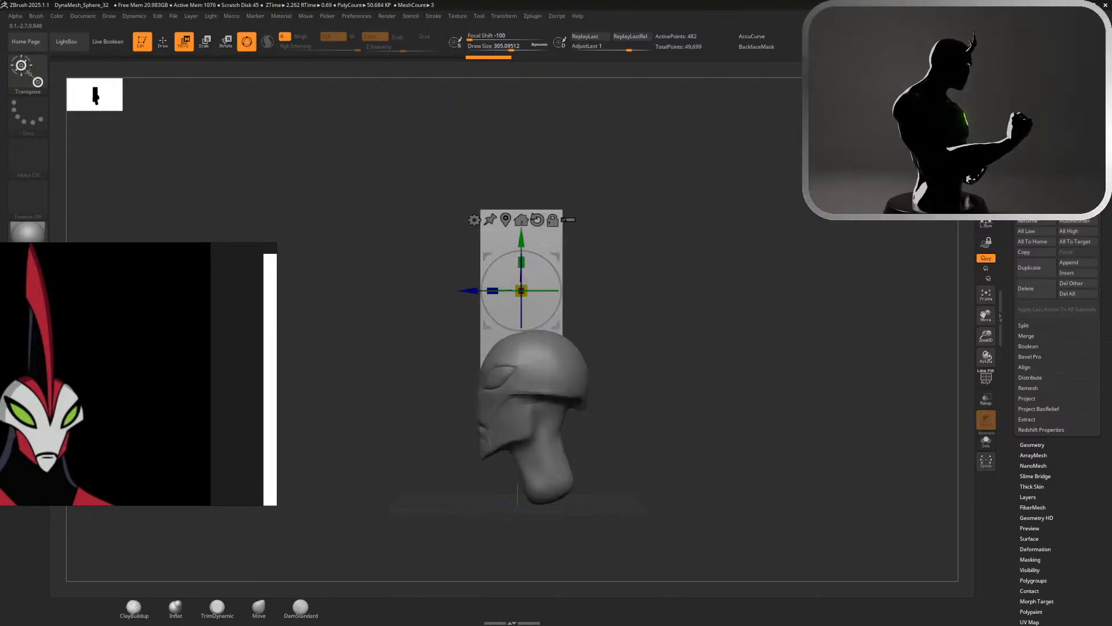
key(q)
alt+drag(683, 240, 846, 197)
click(770, 37)
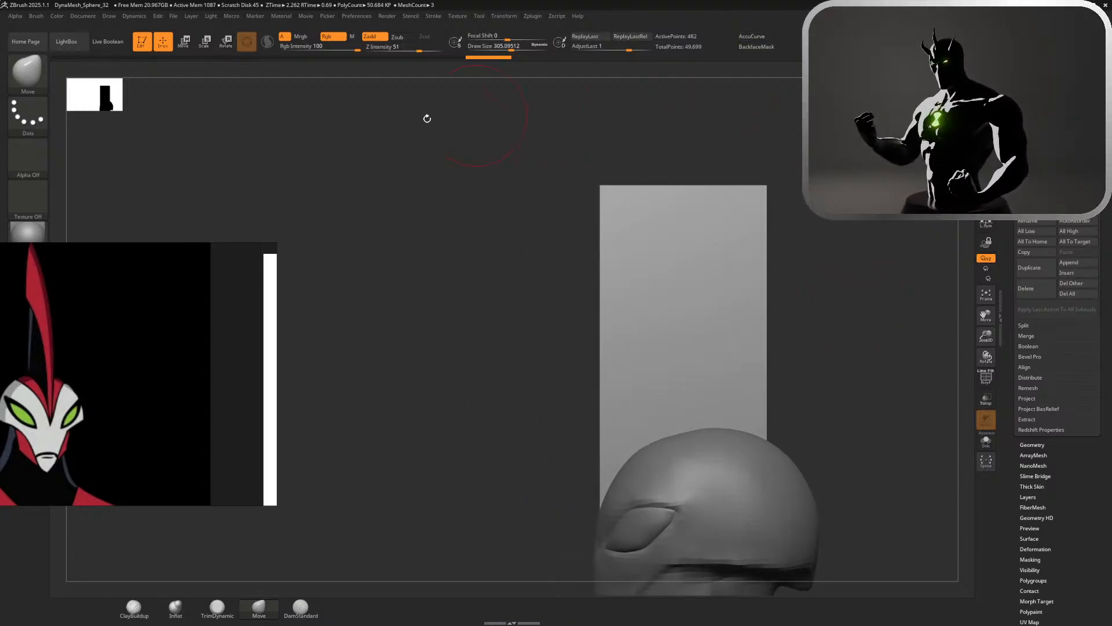
alt+drag(508, 260, 511, 213)
alt+drag(817, 303, 895, 200)
mouse_move(1002, 179)
mouse_down()
mouse_move(1016, 179)
mouse_move(939, 173)
mouse_move(938, 187)
mouse_up()
click(986, 180)
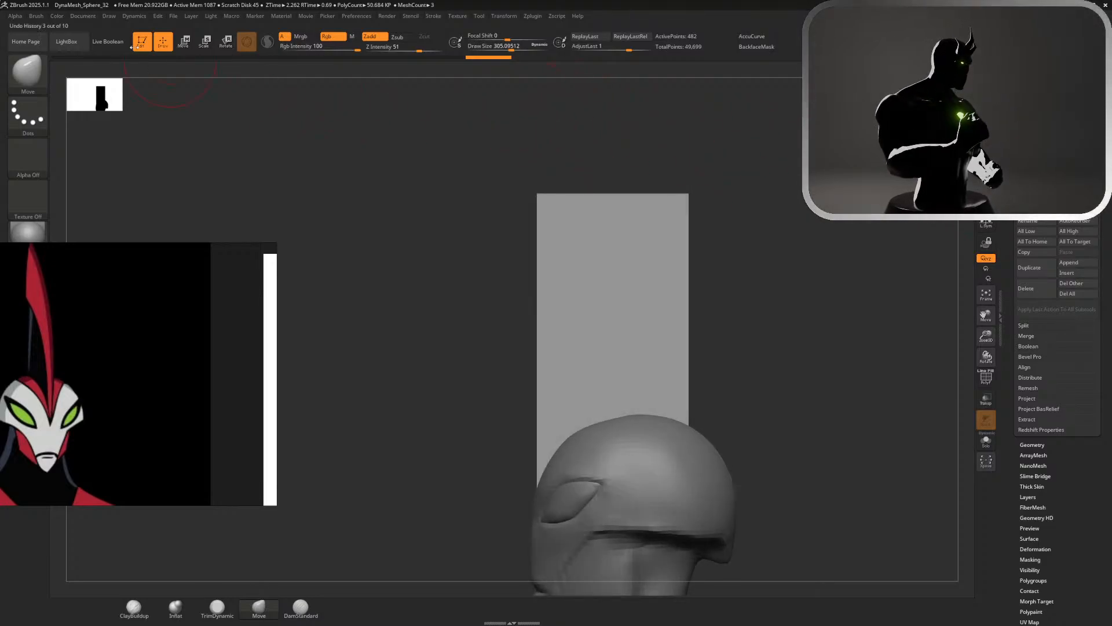
drag(410, 122, 518, 149)
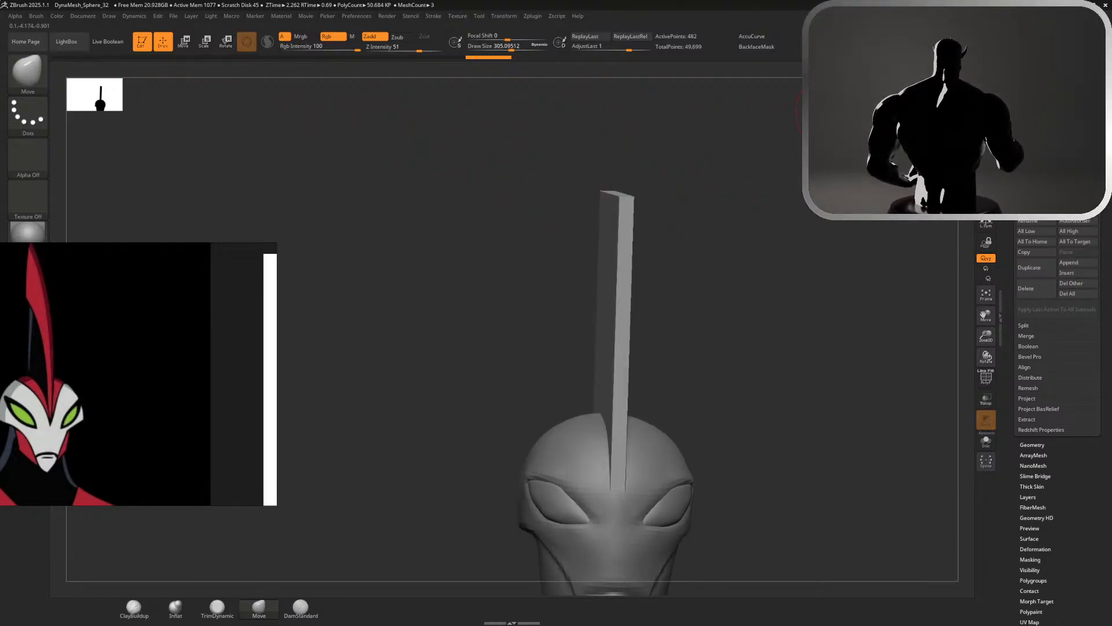
shift+drag(747, 80, 761, 77)
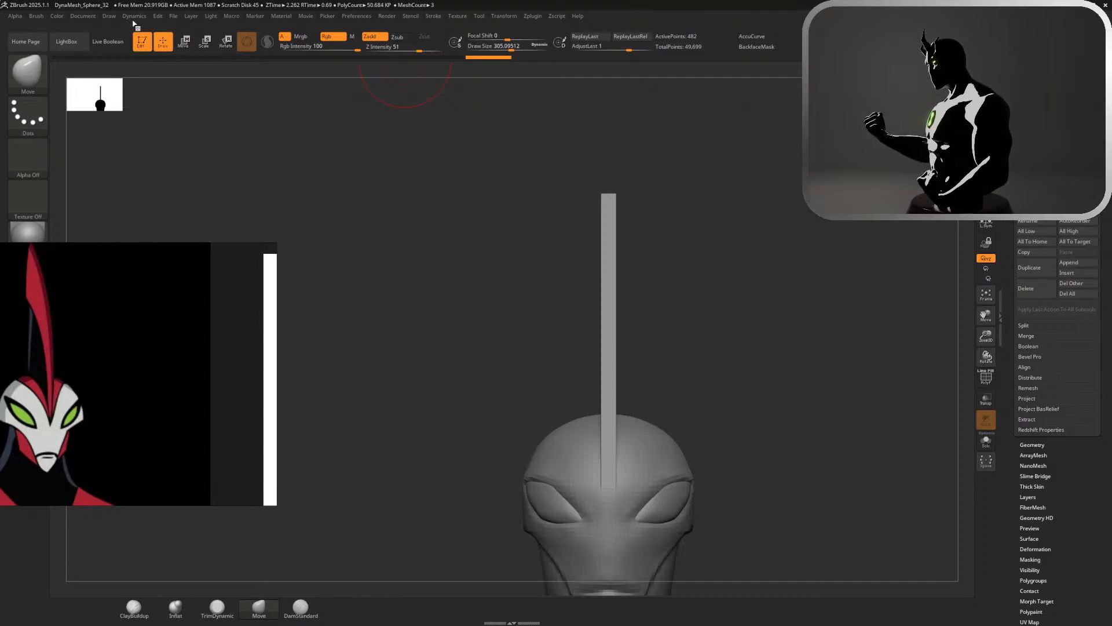
Look through the QuickSave and recent projects in LightBox for earlier sculpts
mouse_move(132, 20)
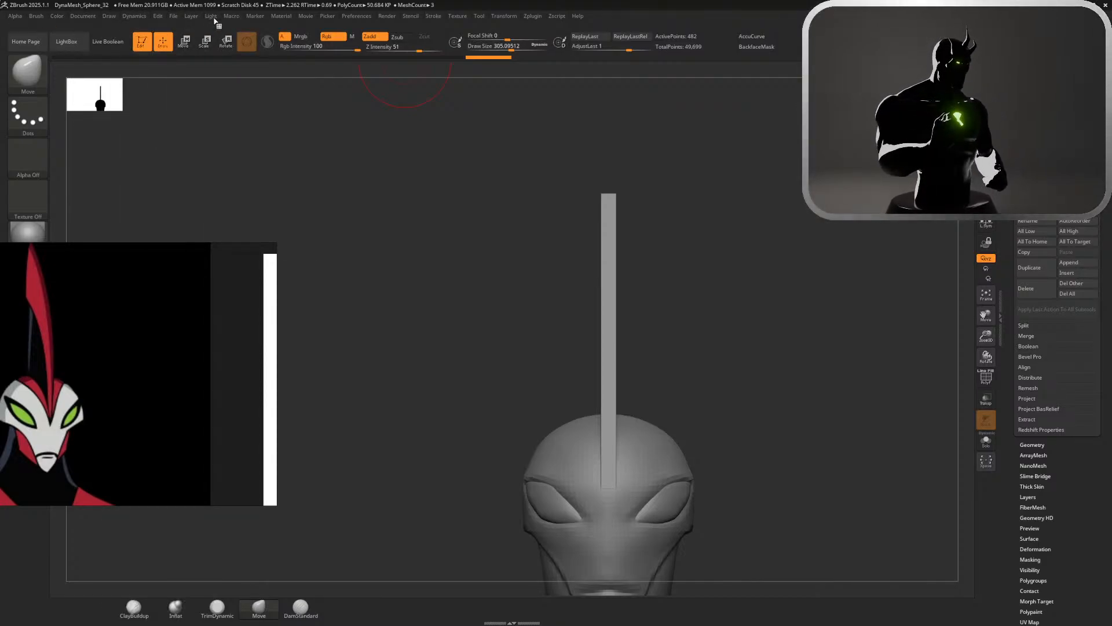
mouse_move(366, 17)
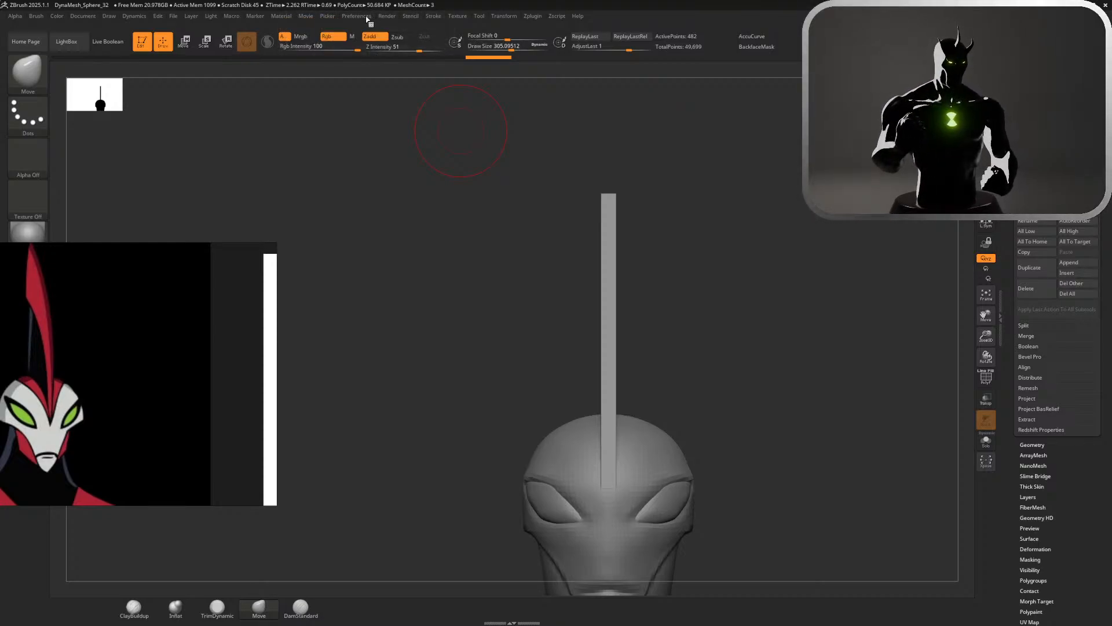
click(362, 16)
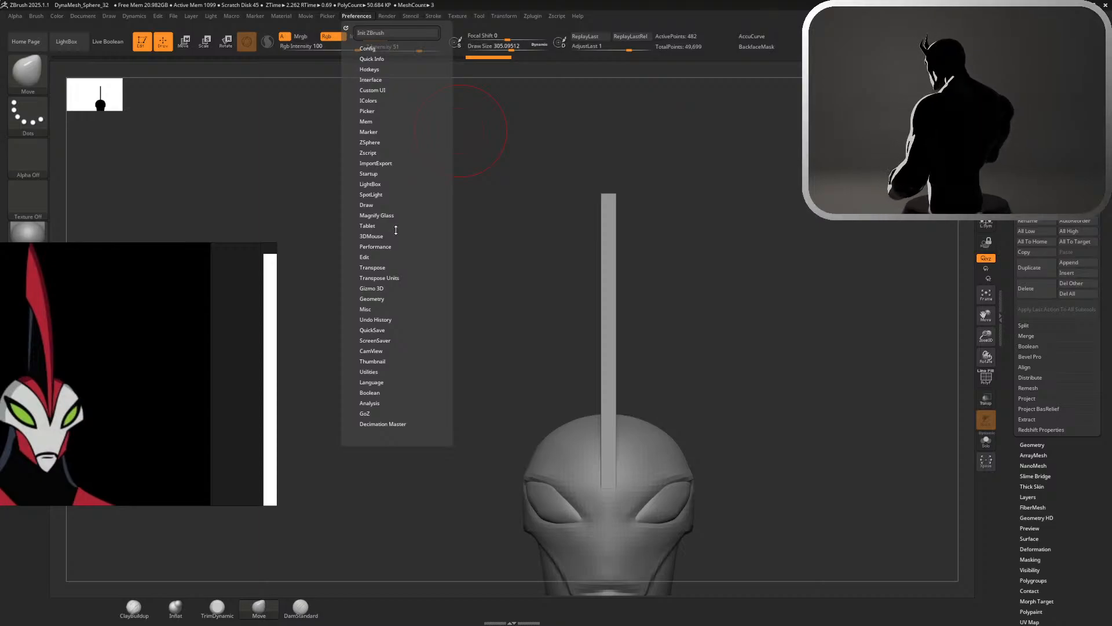
click(66, 41)
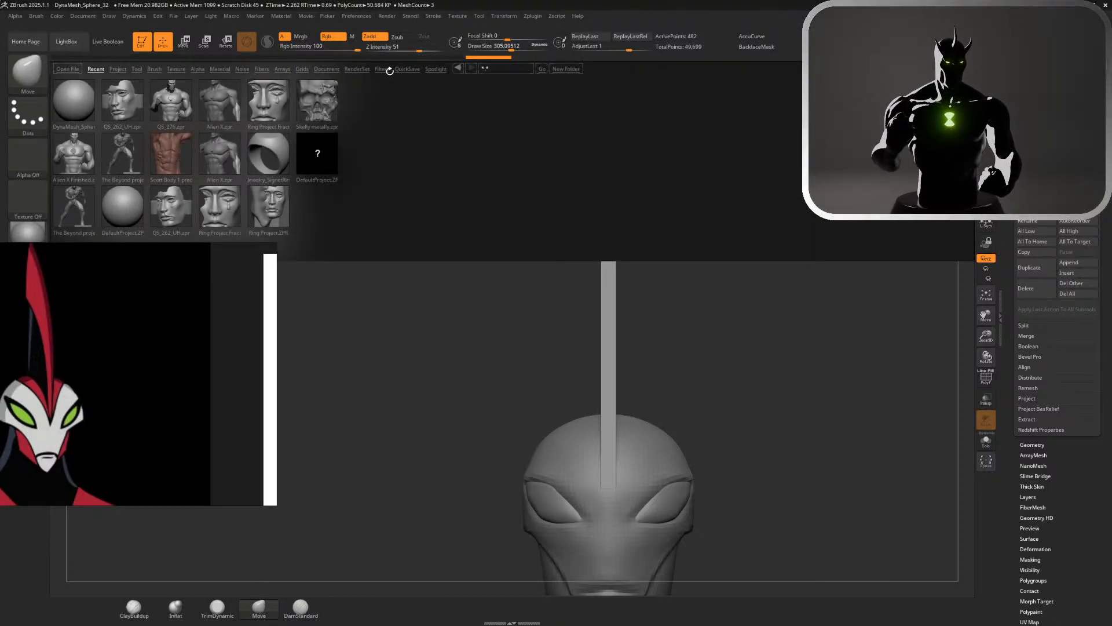
click(364, 68)
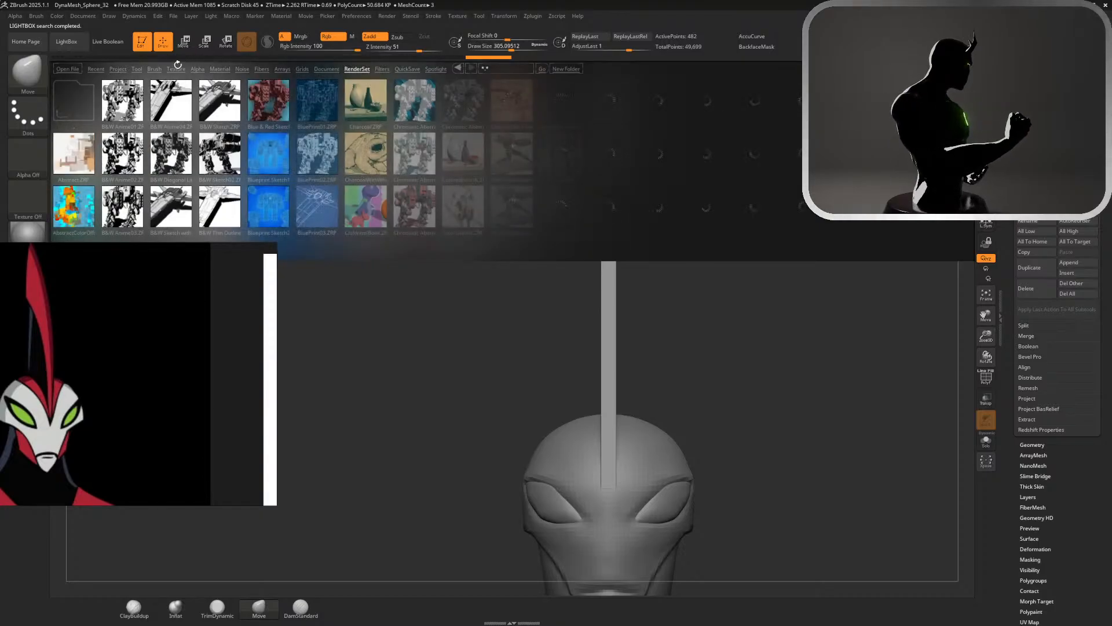
click(408, 70)
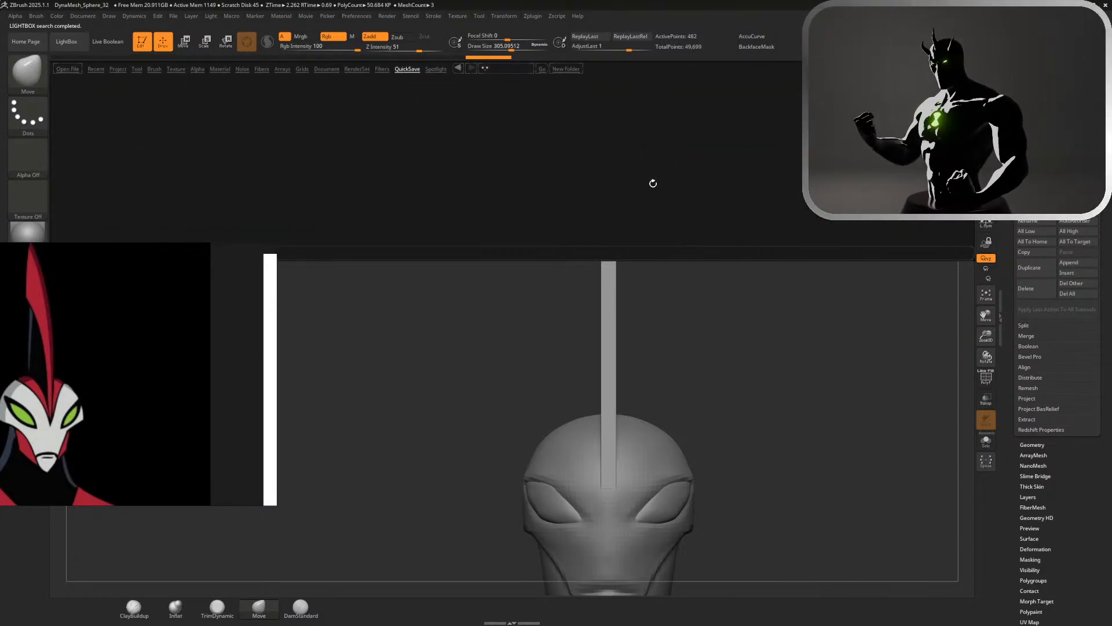
drag(789, 166, 696, 184)
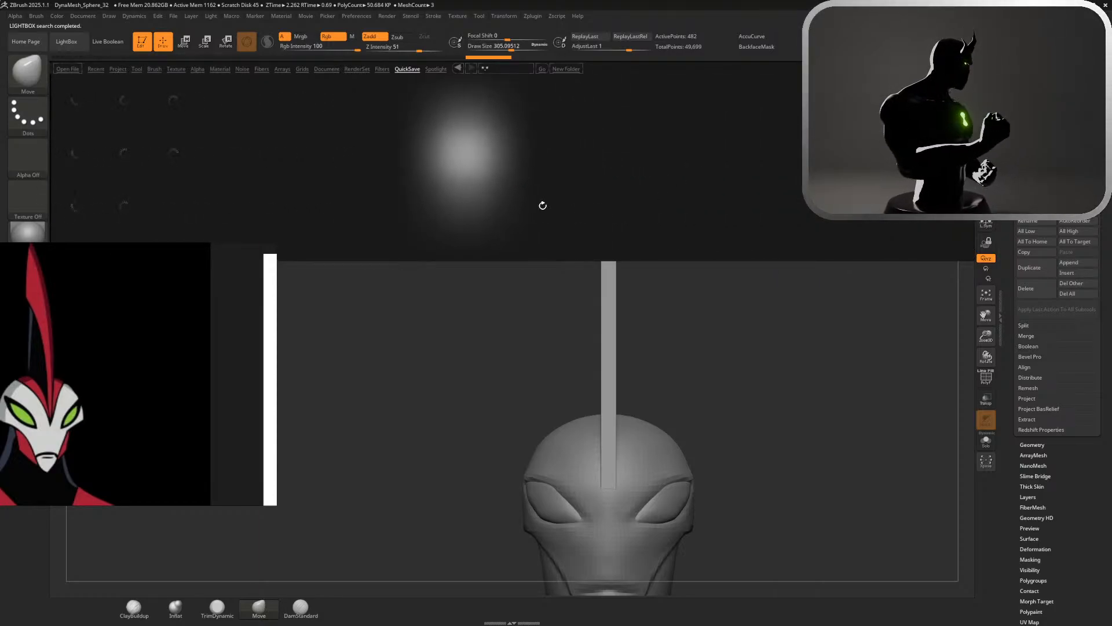
drag(543, 206, 621, 183)
drag(705, 166, 612, 169)
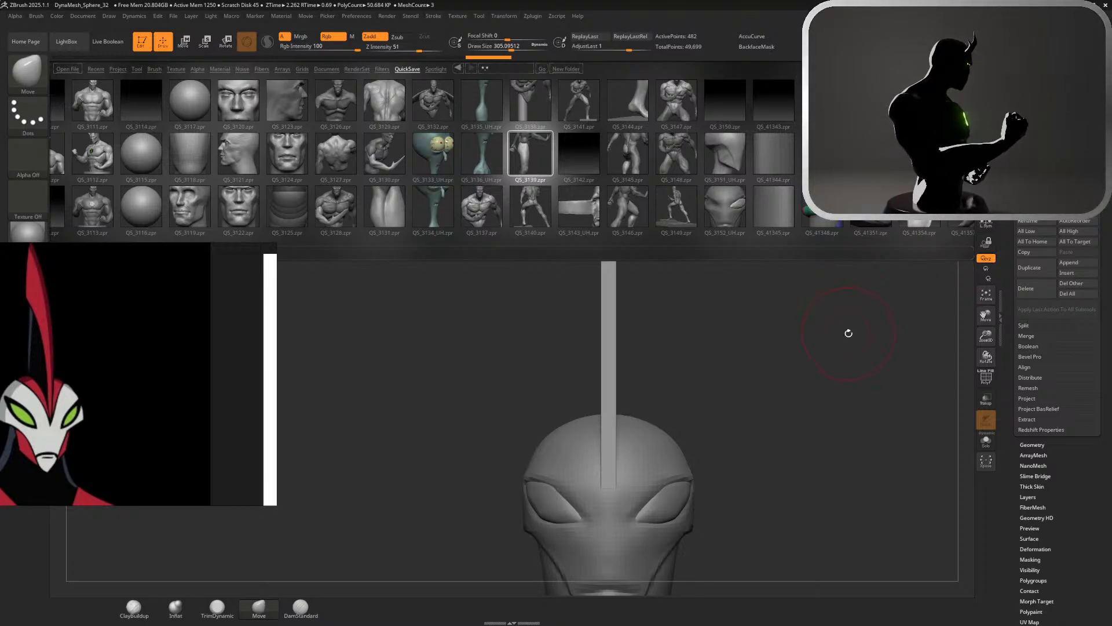
click(83, 48)
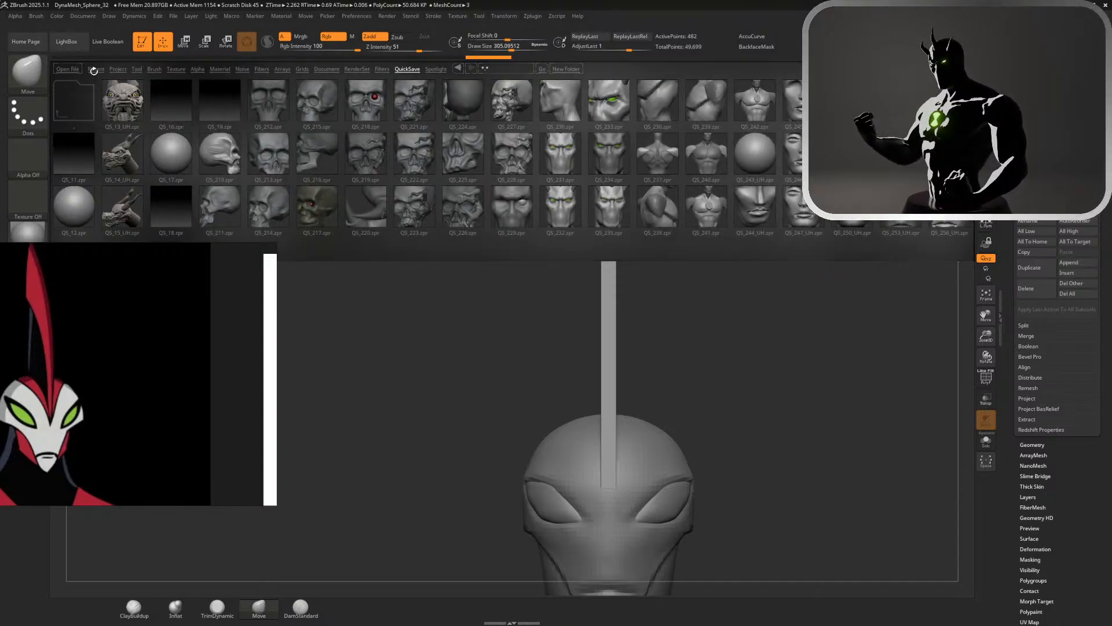
click(96, 70)
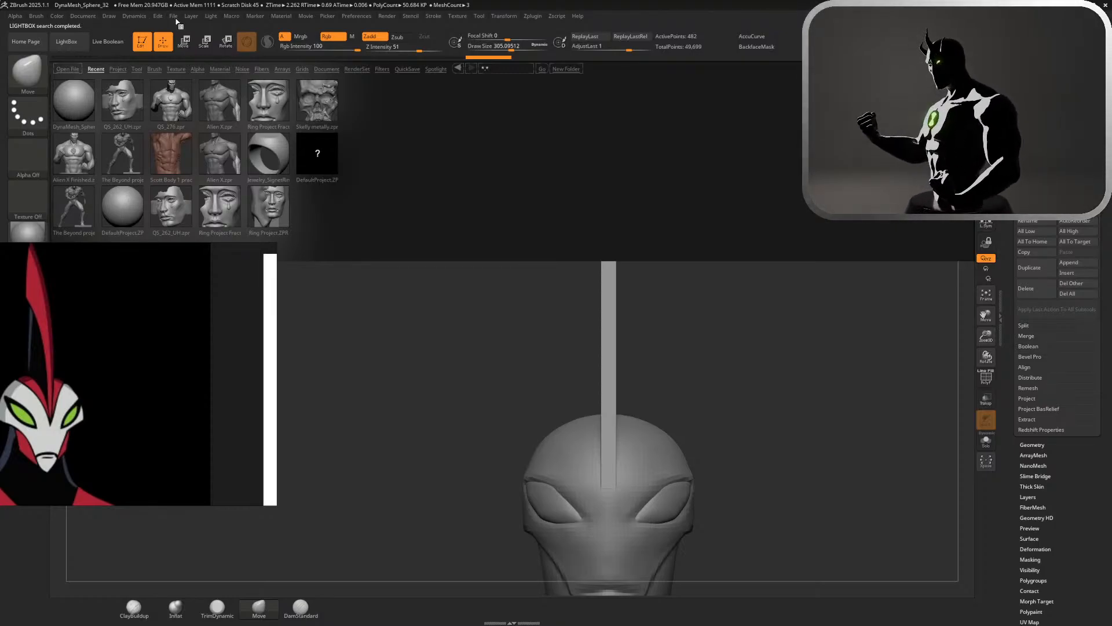
Save the current project as Waybig Project and move the reference board back beside the head
click(174, 16)
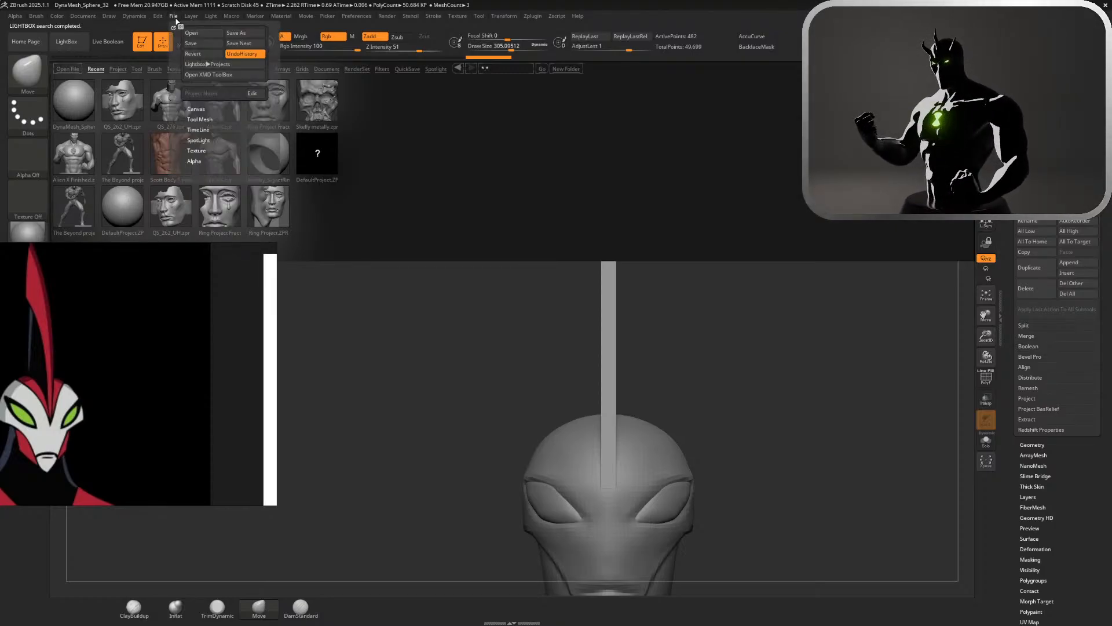
click(207, 45)
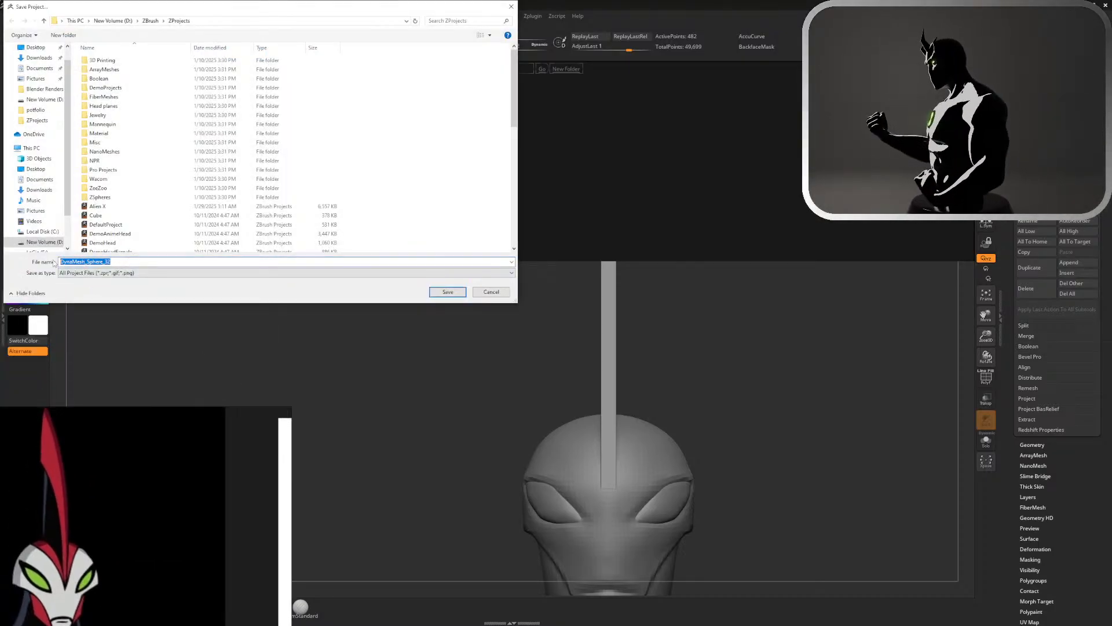
text(Way)
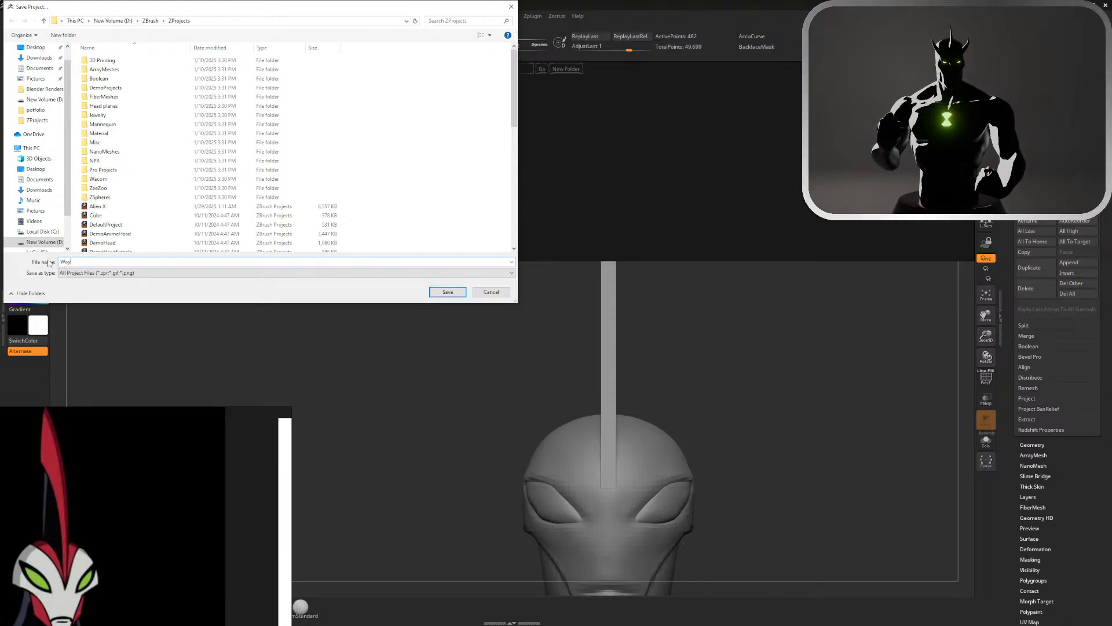
text(big)
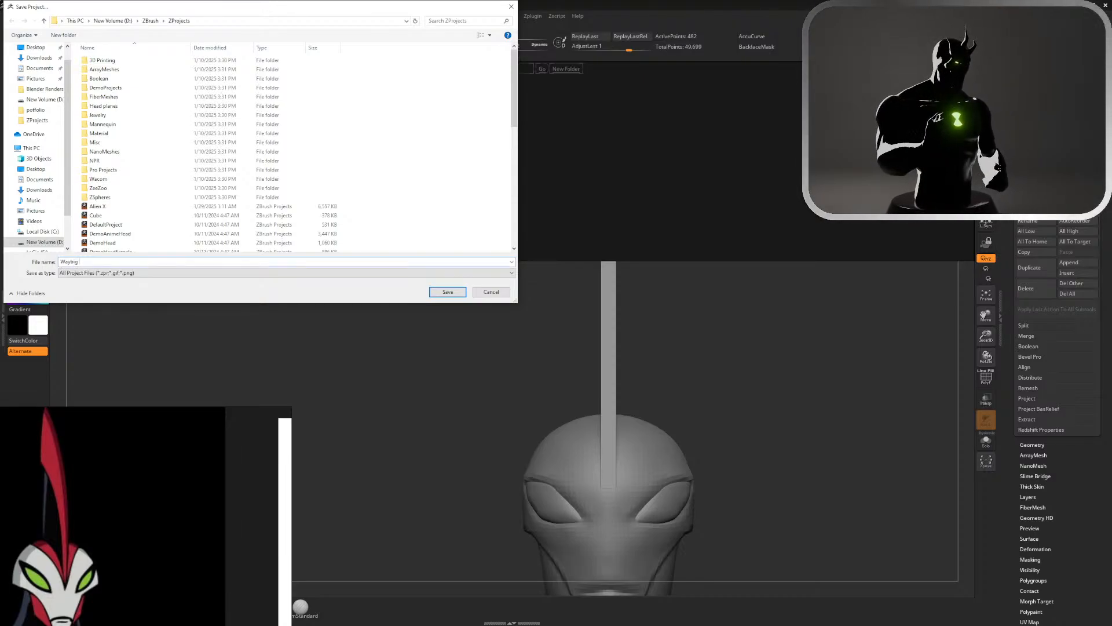
text( Project)
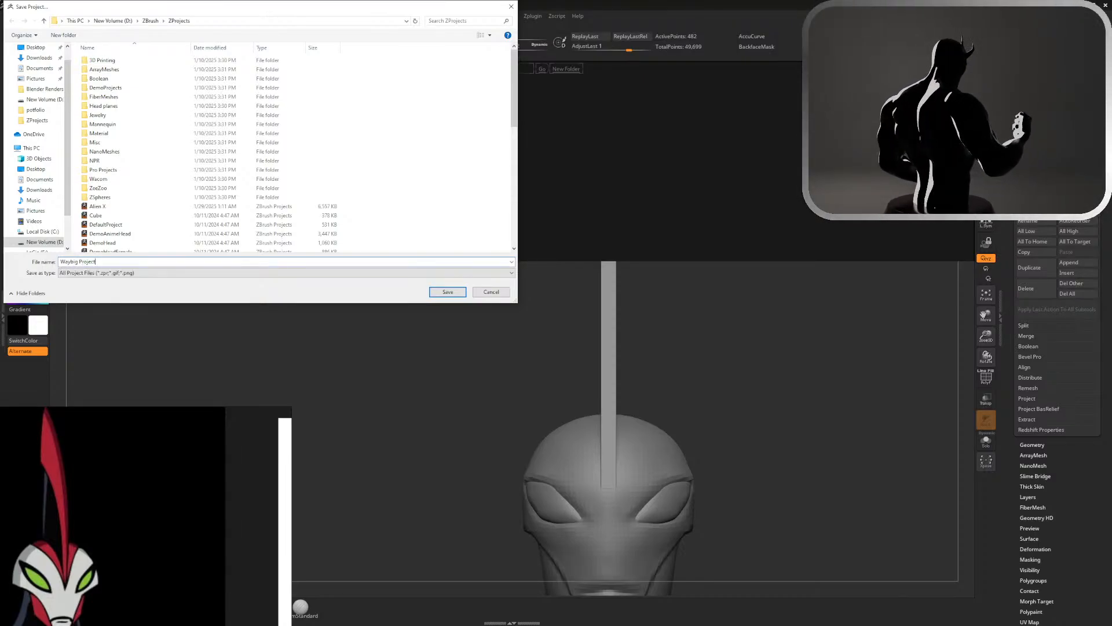
click(457, 293)
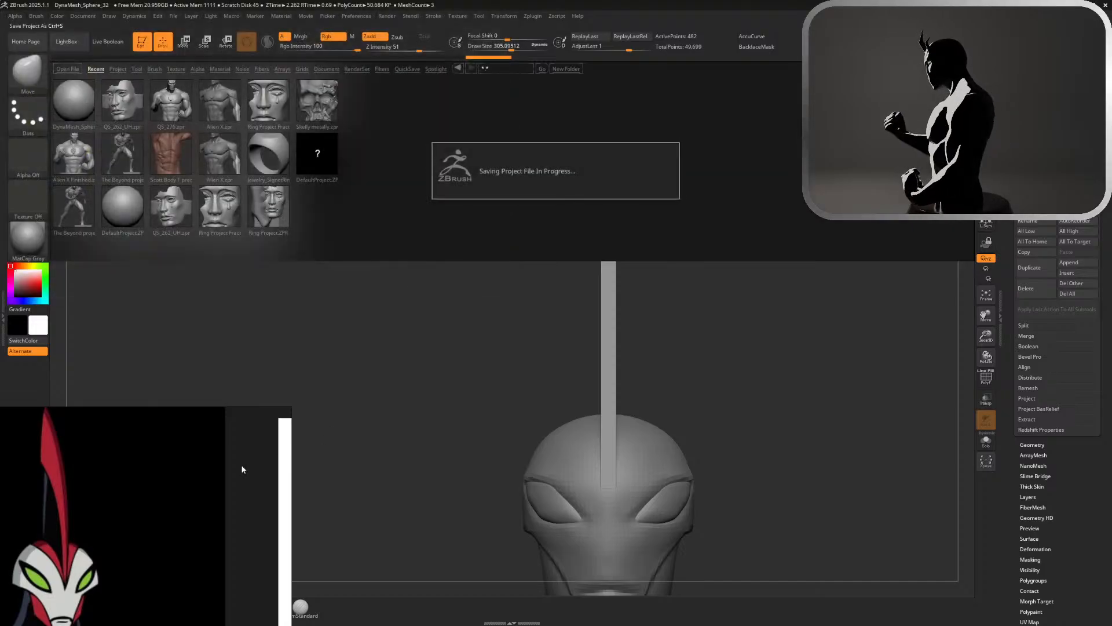
drag(241, 467, 369, 360)
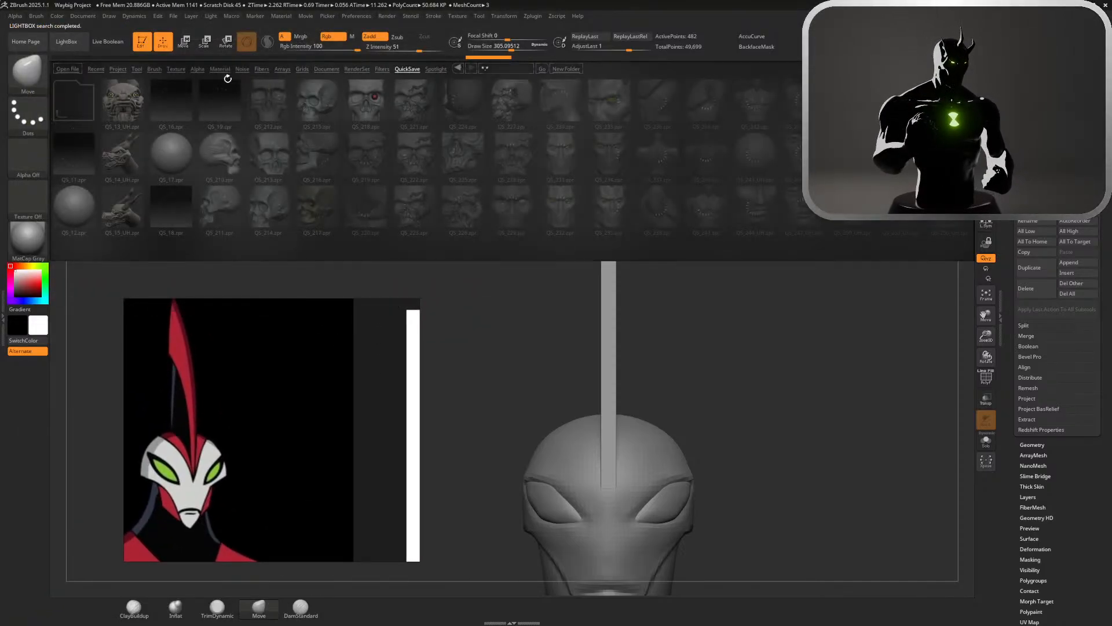
Find the project QS_3136_UH among the QuickSave files and open it in place of the current project
click(87, 70)
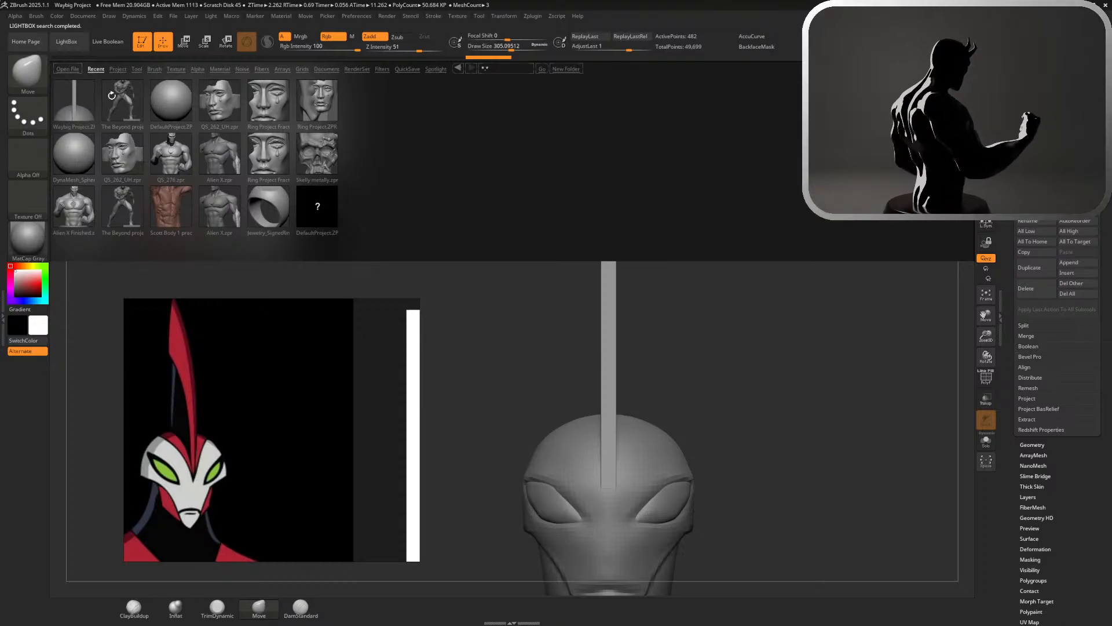
click(406, 69)
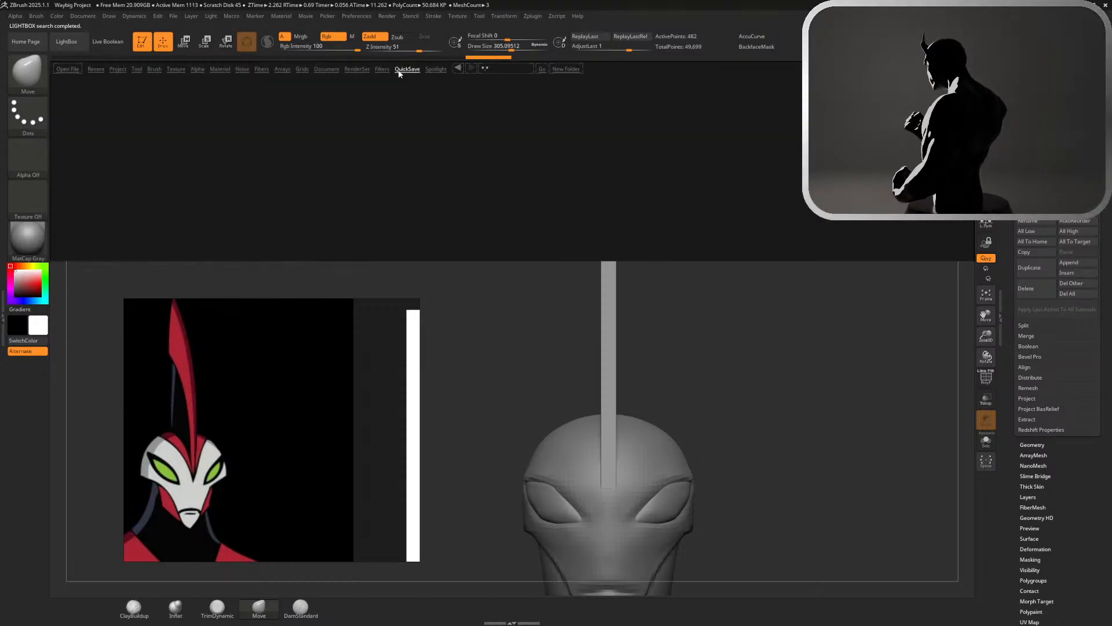
drag(450, 115, 307, 108)
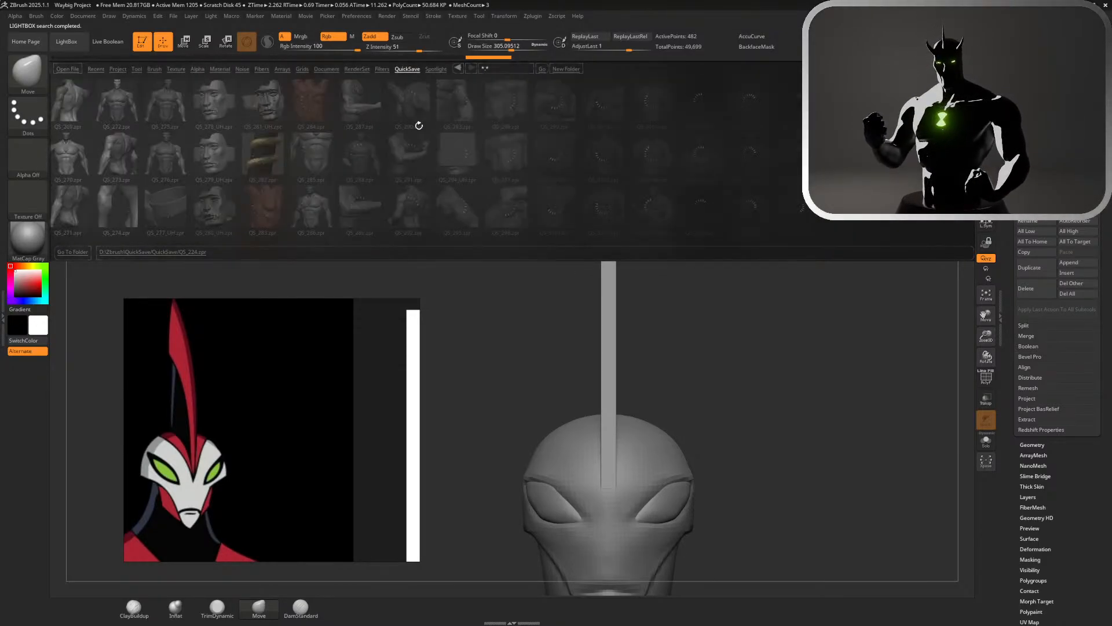
mouse_move(578, 110)
mouse_down()
mouse_move(474, 126)
mouse_move(572, 127)
mouse_up()
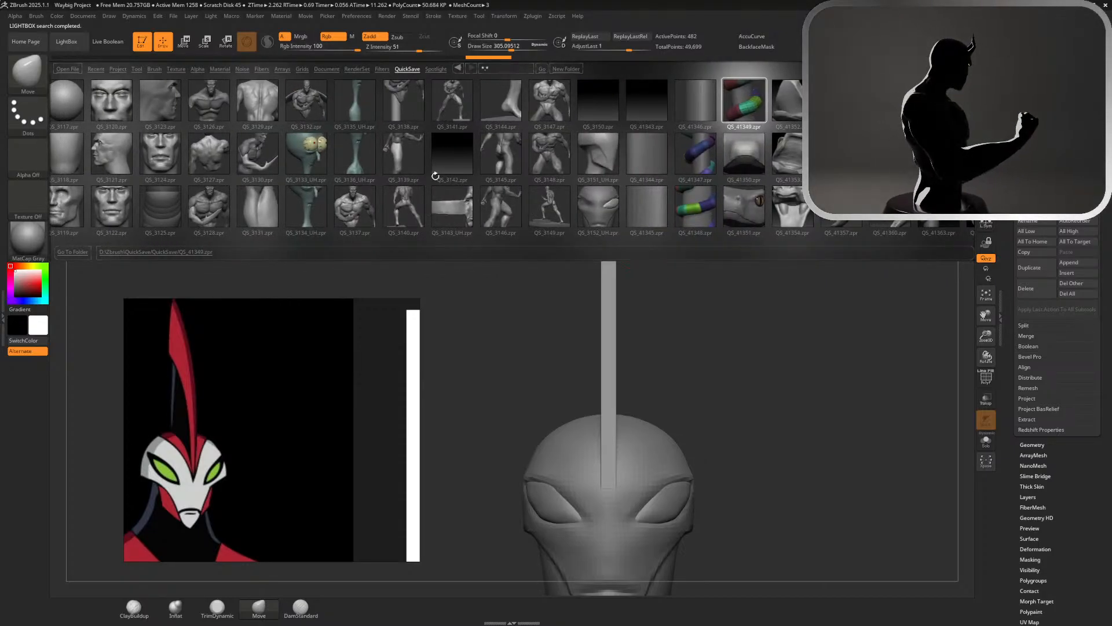
double_click(360, 162)
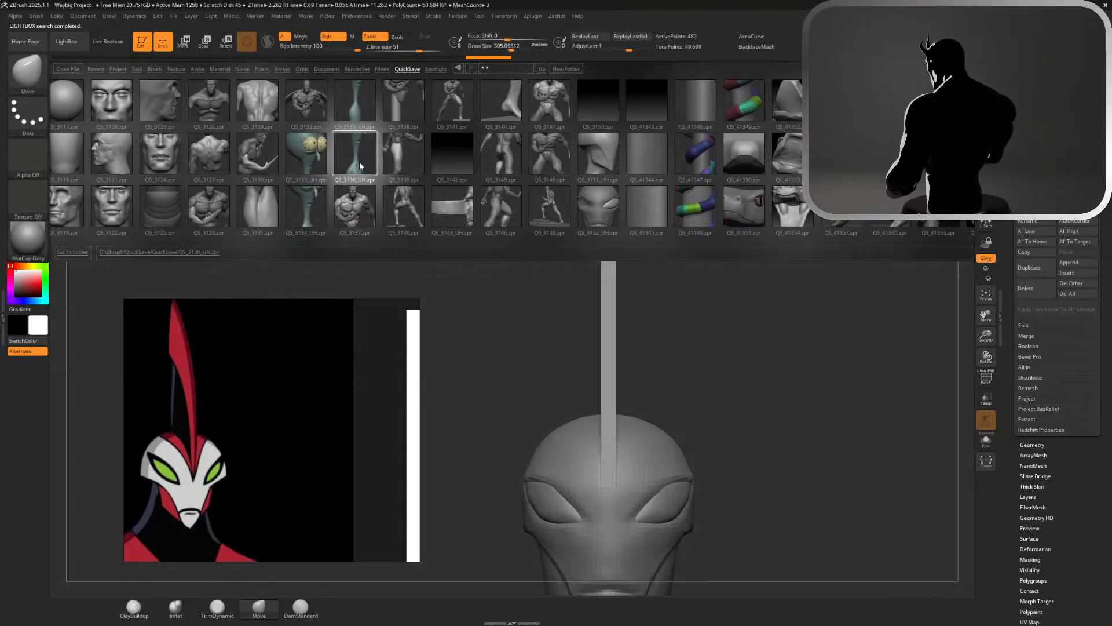
click(595, 341)
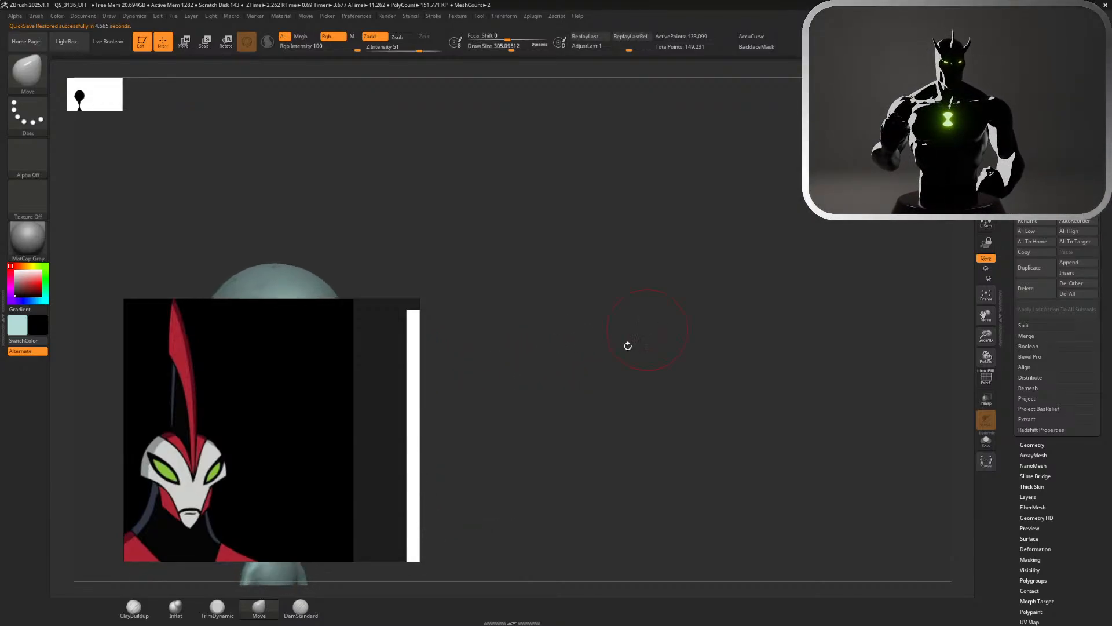
View the cartoon character sculpt at an angle and put the Squidward picture on the reference board beside it for comparison
drag(424, 369, 218, 374)
drag(425, 385, 677, 322)
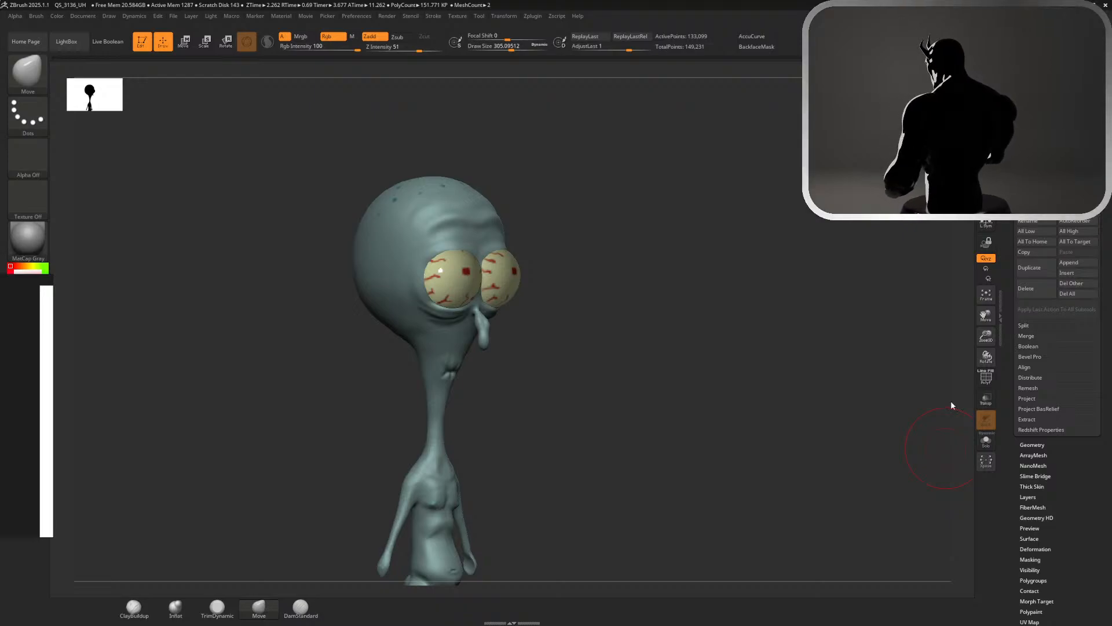
right_drag(11, 420, 760, 315)
scroll(703, 327, down, 3)
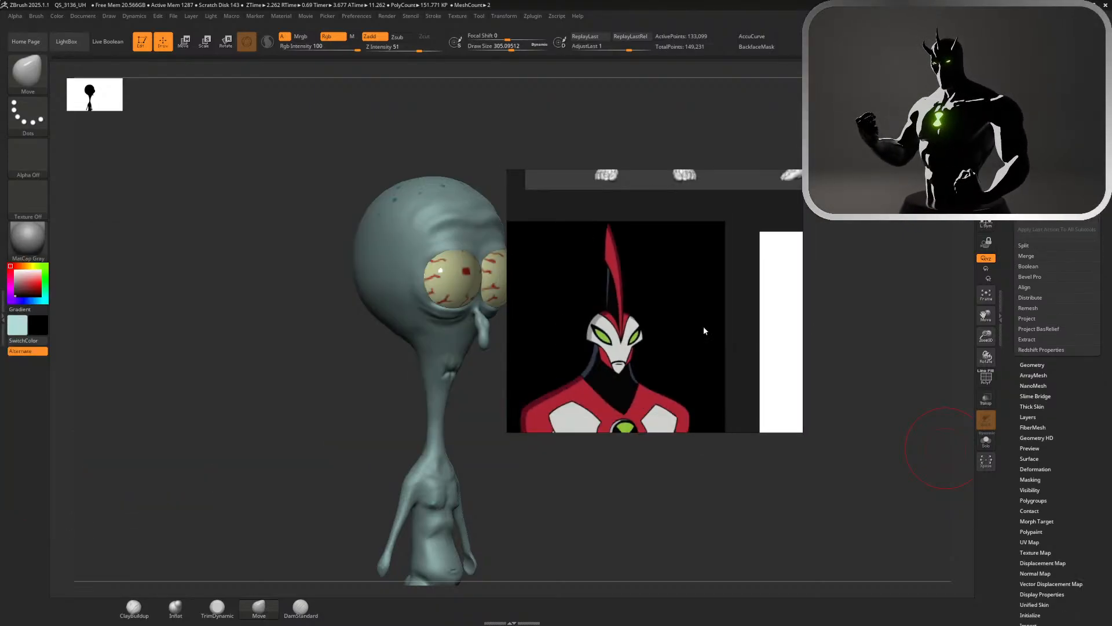
scroll(703, 325, down, 4)
scroll(703, 325, up, 1)
drag(1111, 326, 697, 302)
right_drag(570, 306, 642, 295)
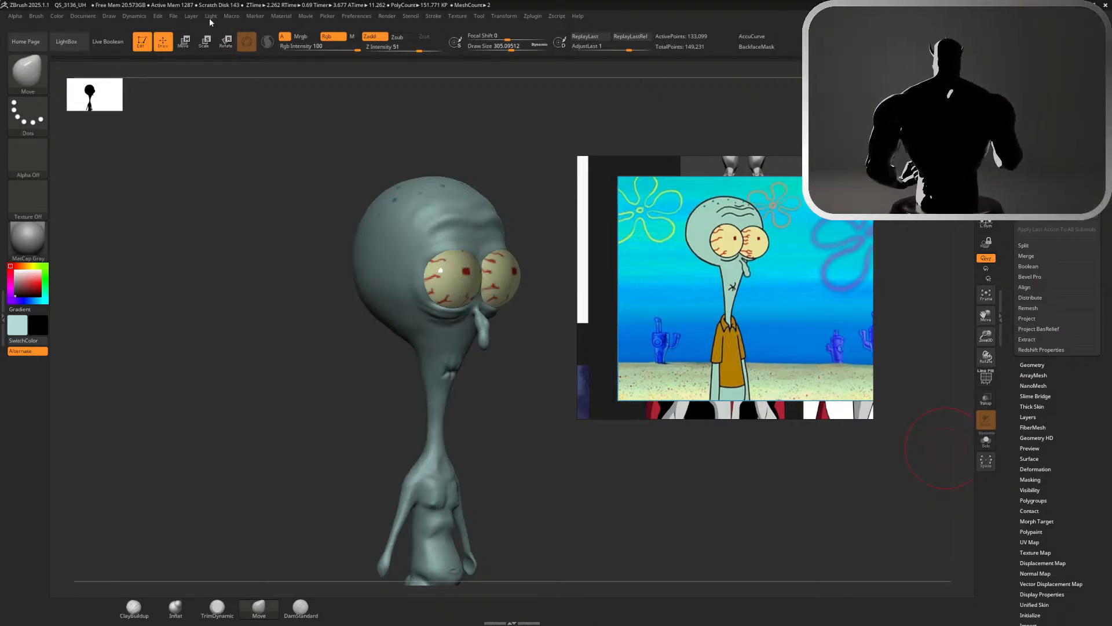
Browse the QuickSave files again and open the project QS_3149 with the posed figure
click(66, 41)
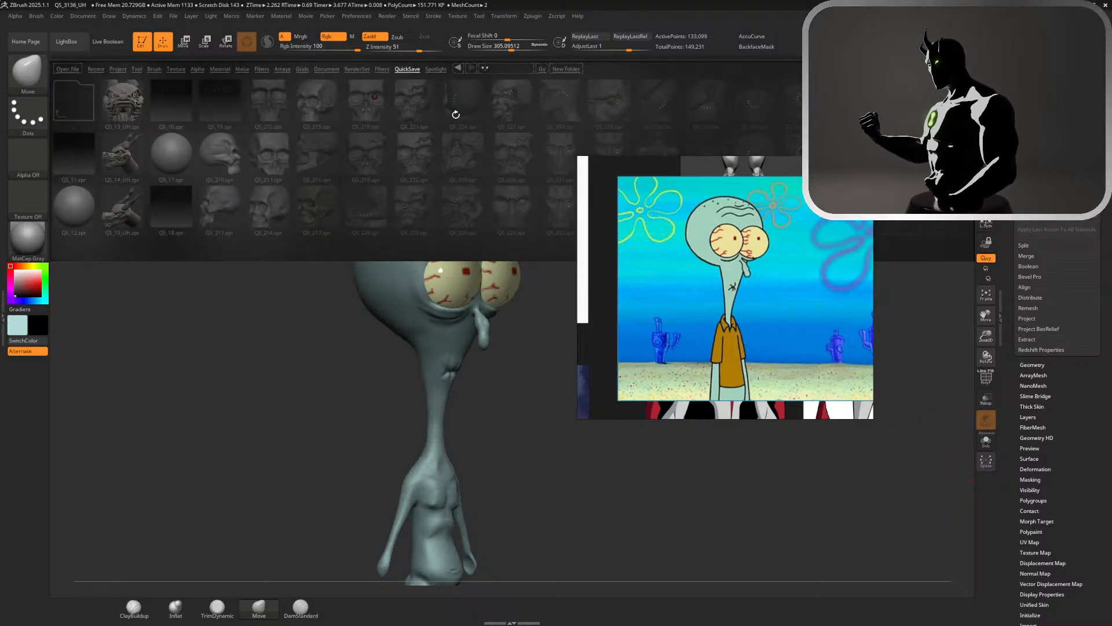
drag(456, 115, 162, 102)
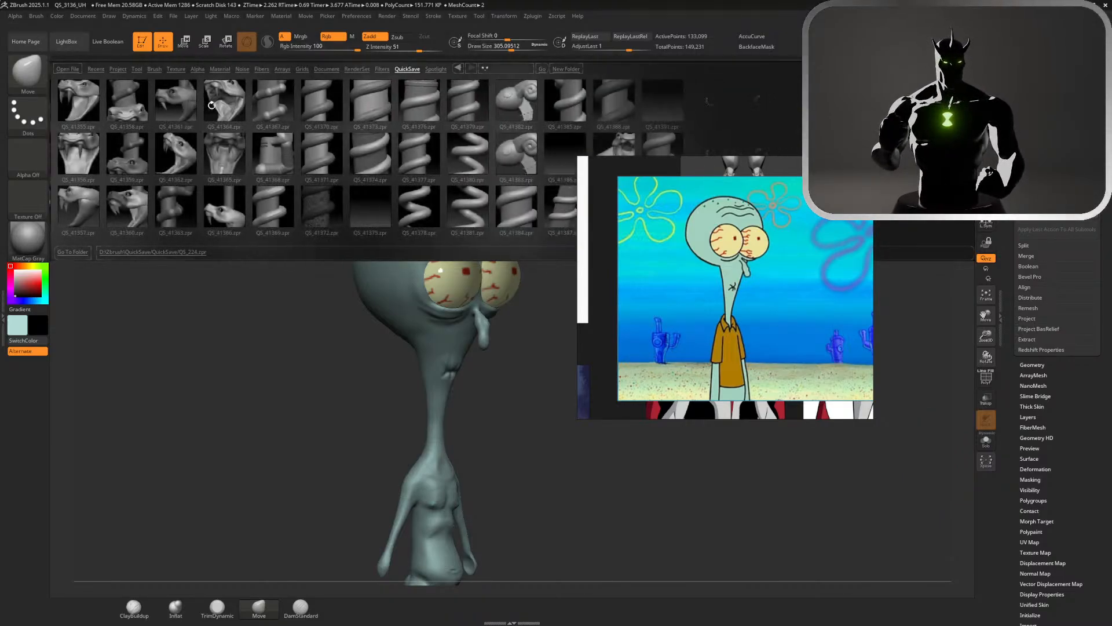
drag(239, 111, 474, 105)
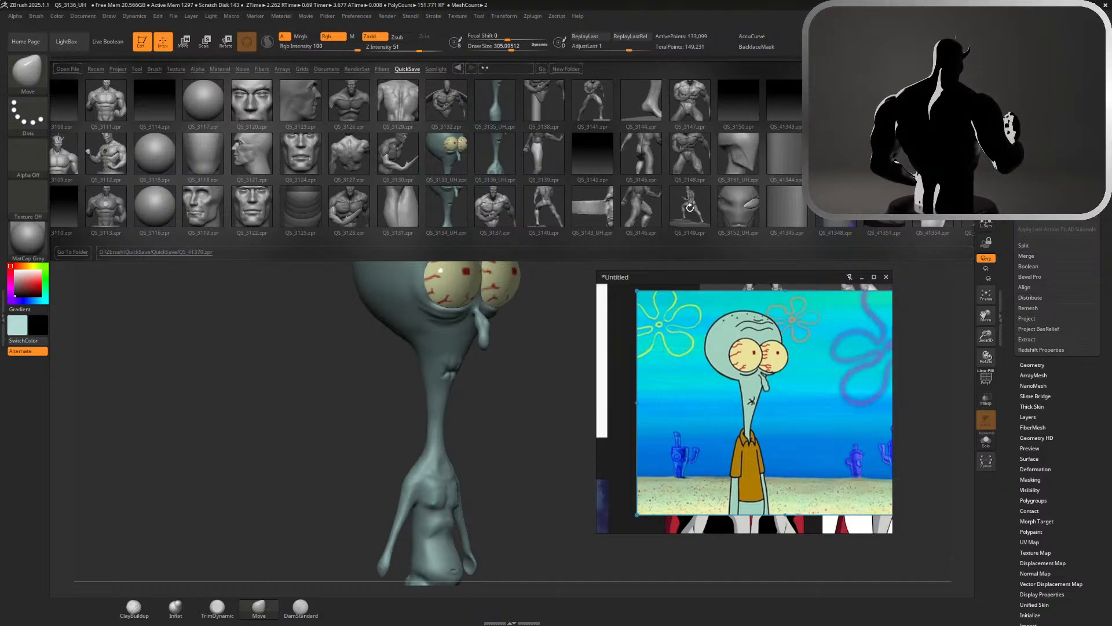
double_click(690, 207)
click(577, 344)
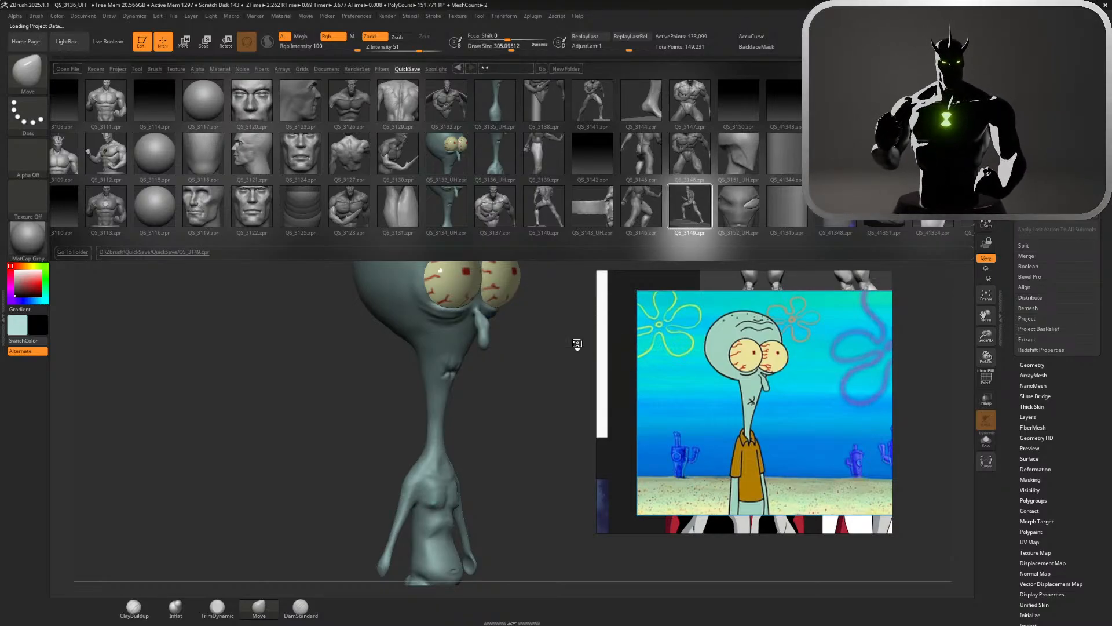
Delete the Squidward picture from the reference board and bring the full set of character references into view
right_click(725, 341)
click(704, 341)
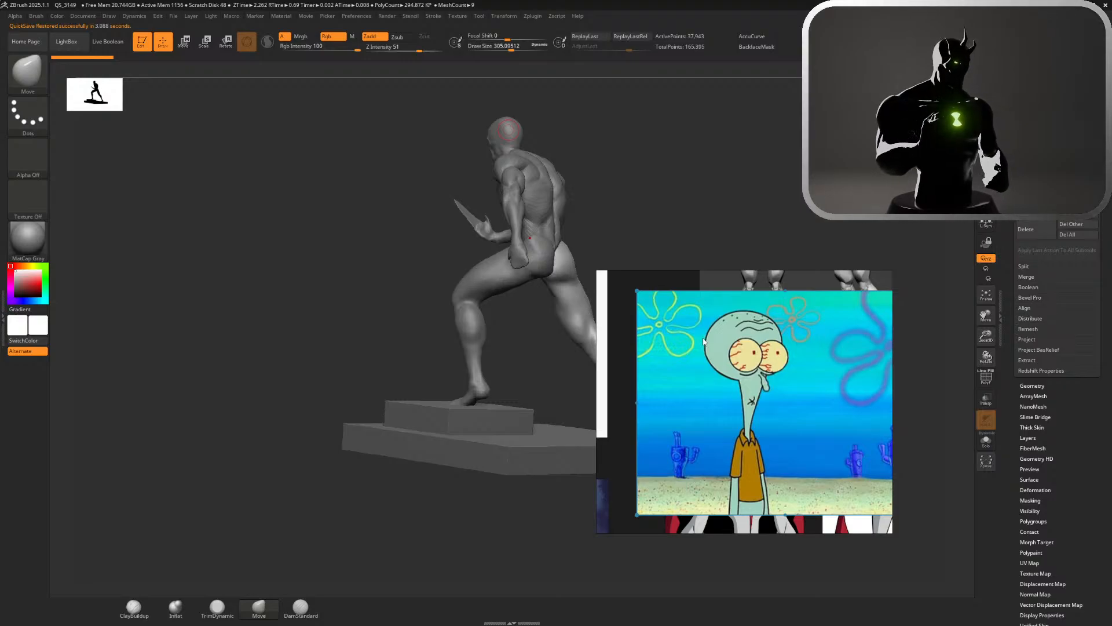
key(Delete)
scroll(703, 337, down, 7)
Move the reference board aside and examine the posed muscular figure and its base from several angles, along with its subtool list
drag(632, 194, 714, 183)
drag(881, 239, 620, 184)
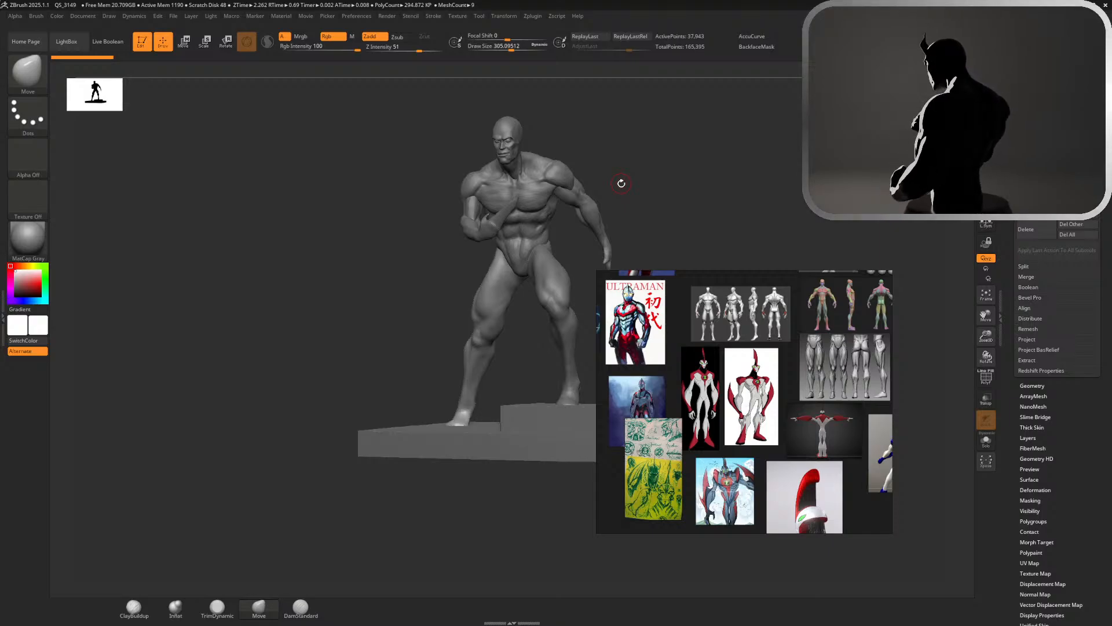
drag(801, 419, 1076, 345)
right_drag(1076, 344, 1111, 261)
mouse_move(840, 345)
mouse_down()
mouse_move(867, 350)
mouse_move(807, 342)
mouse_move(687, 364)
mouse_move(643, 355)
mouse_move(666, 356)
mouse_up()
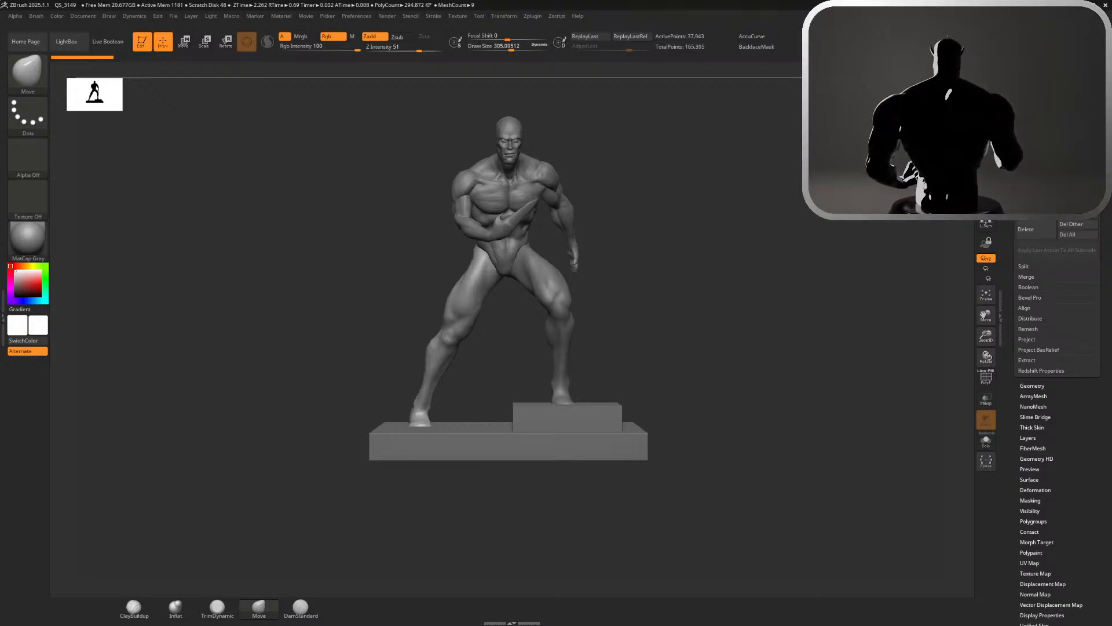
mouse_move(435, 231)
mouse_down()
mouse_move(422, 261)
mouse_move(111, 264)
mouse_move(241, 251)
mouse_move(547, 251)
mouse_move(779, 219)
mouse_up()
mouse_move(858, 145)
mouse_down()
mouse_move(939, 197)
mouse_move(1020, 151)
mouse_up()
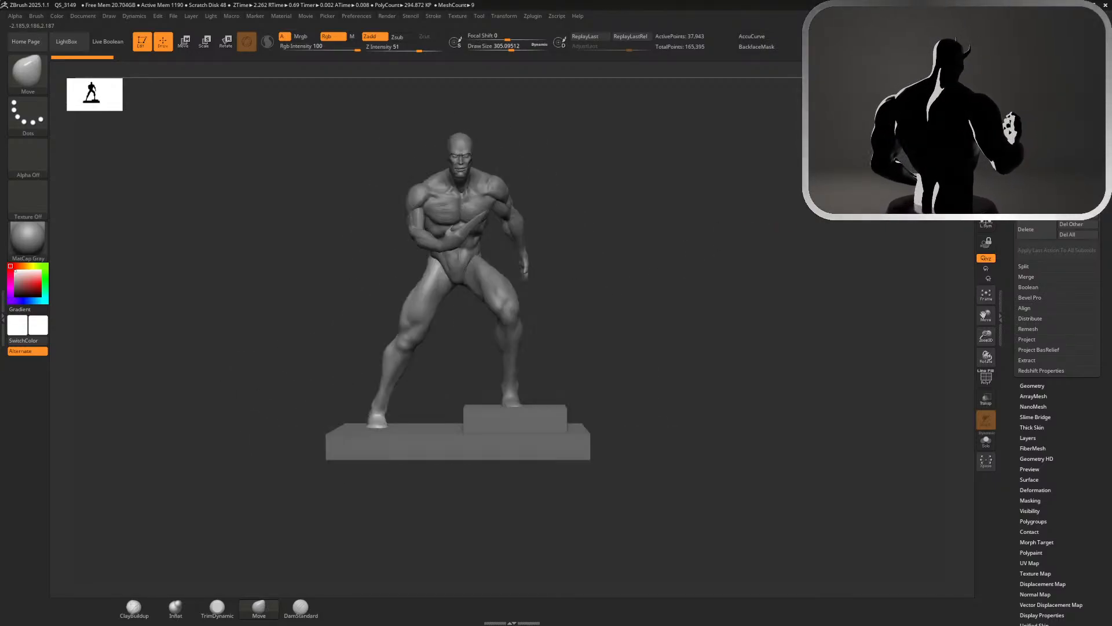
scroll(1037, 302, up, 6)
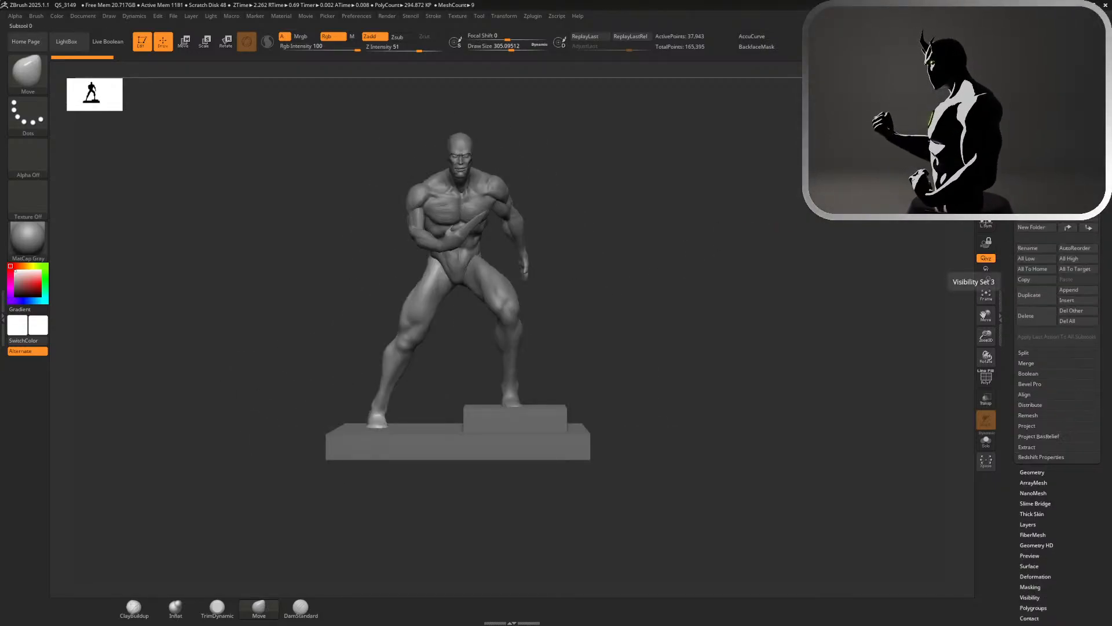
Make the hidden wing subtools of the posed figure visible and examine the figure with its wings
mouse_move(1096, 227)
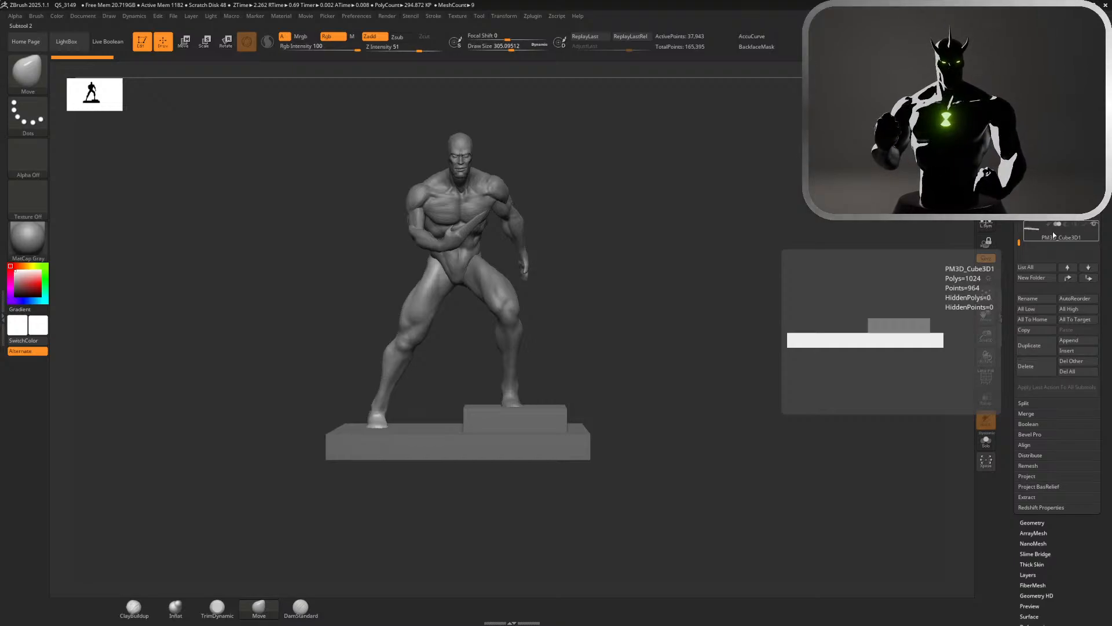
scroll(1061, 237, up, 2)
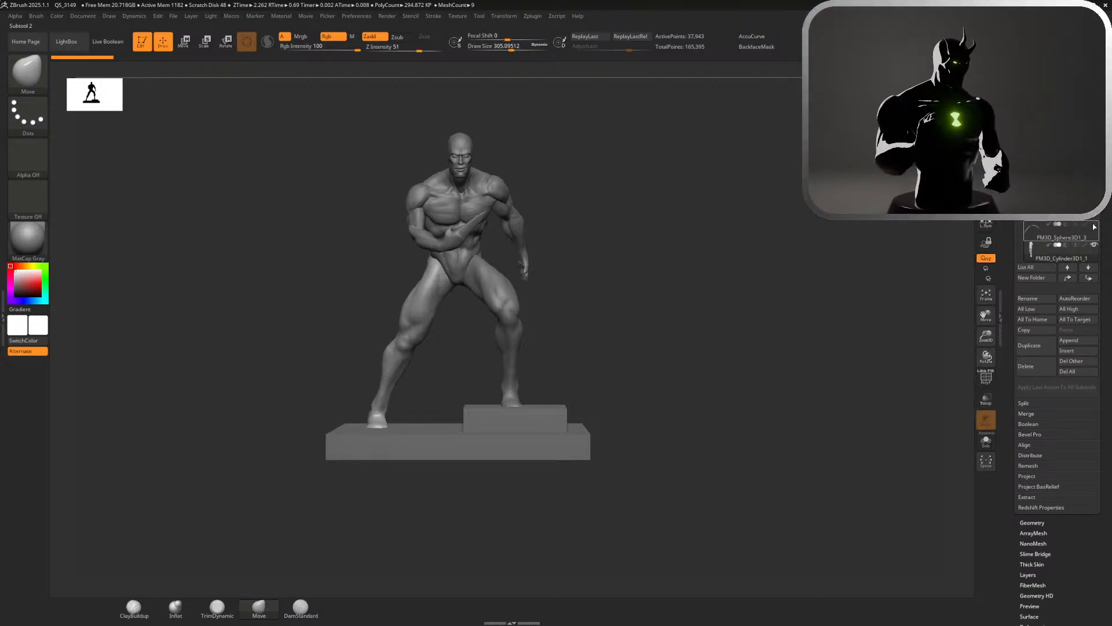
click(1095, 226)
mouse_move(716, 214)
mouse_down()
mouse_move(700, 216)
mouse_move(724, 217)
mouse_up()
key(shift+r)
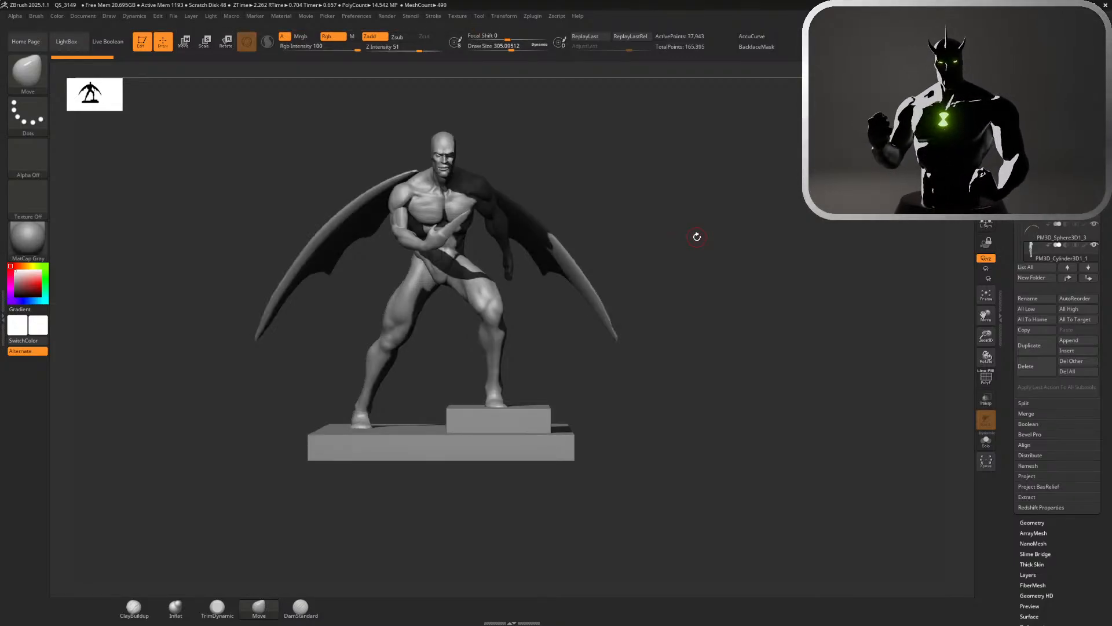
click(697, 237)
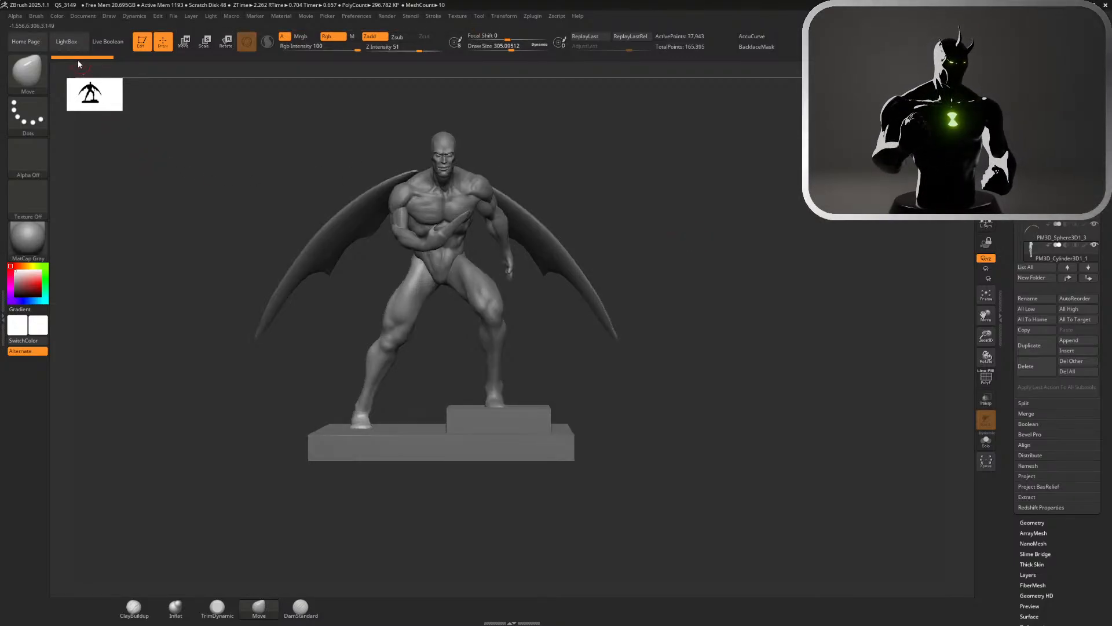
Reopen Waybig Project from the recent files, discarding the changes to QS_3149
click(66, 41)
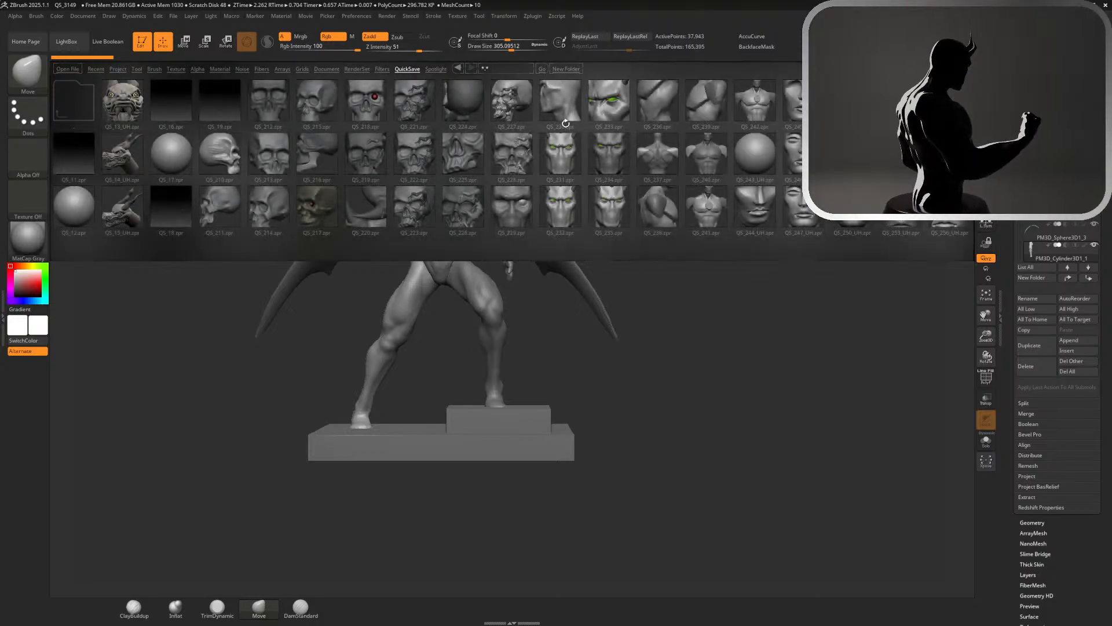
click(96, 69)
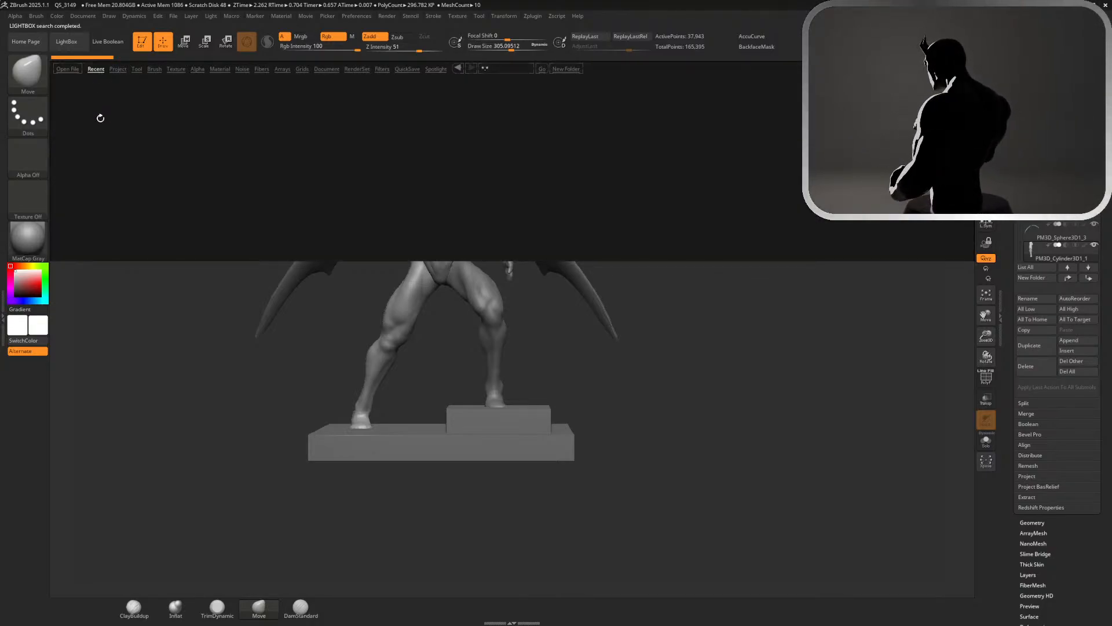
double_click(79, 108)
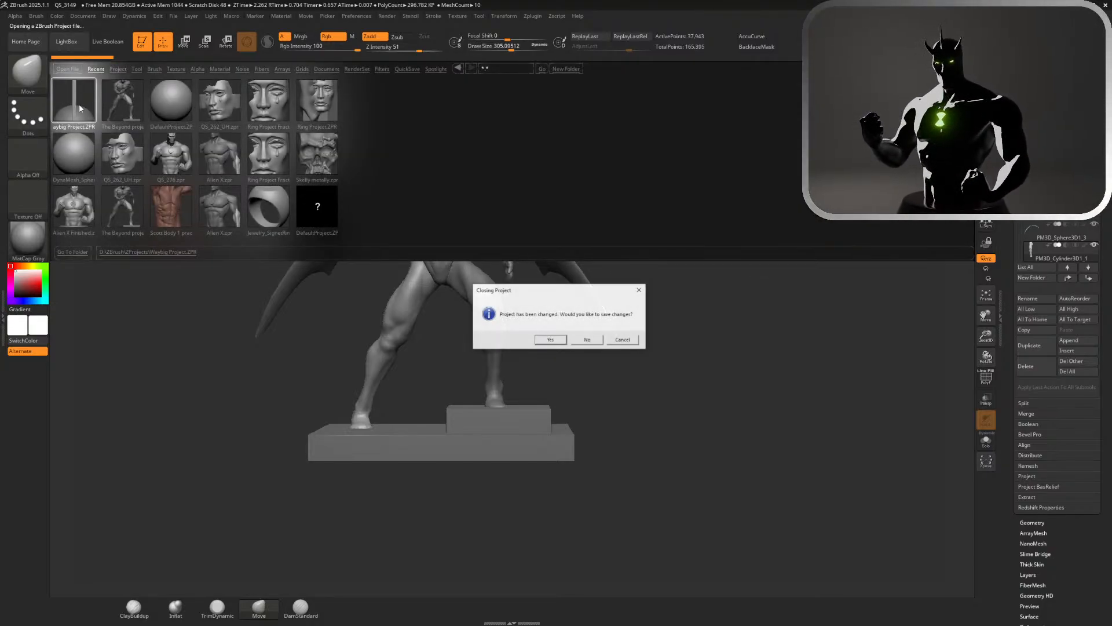
click(586, 339)
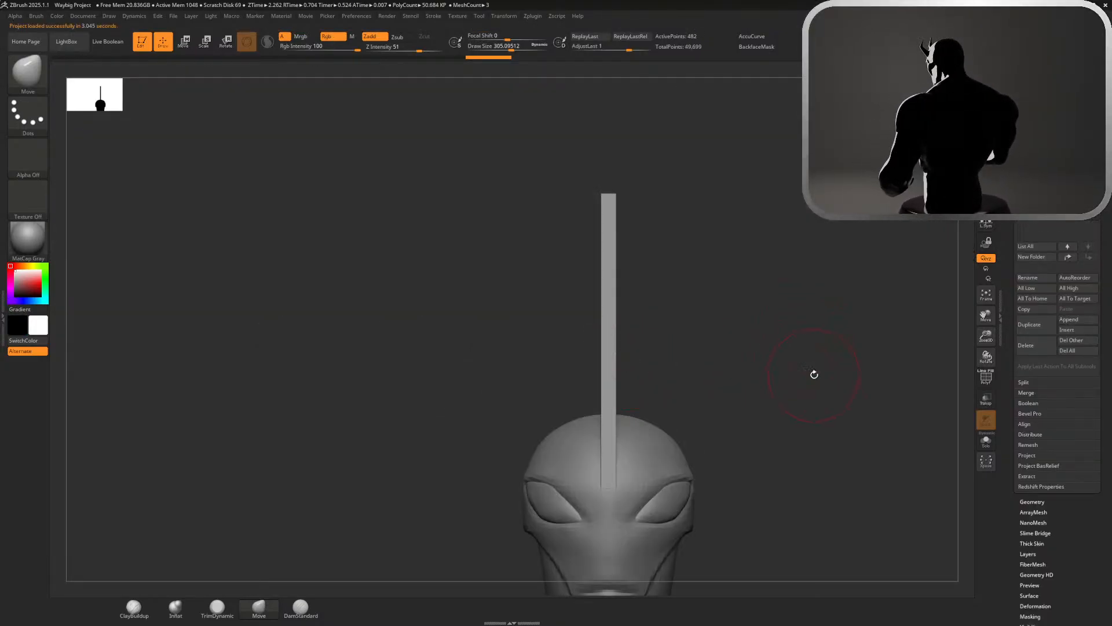
Select the crest in side view, round off its upper front corner with the Move brush, and smooth the edge
alt+drag(814, 374, 559, 170)
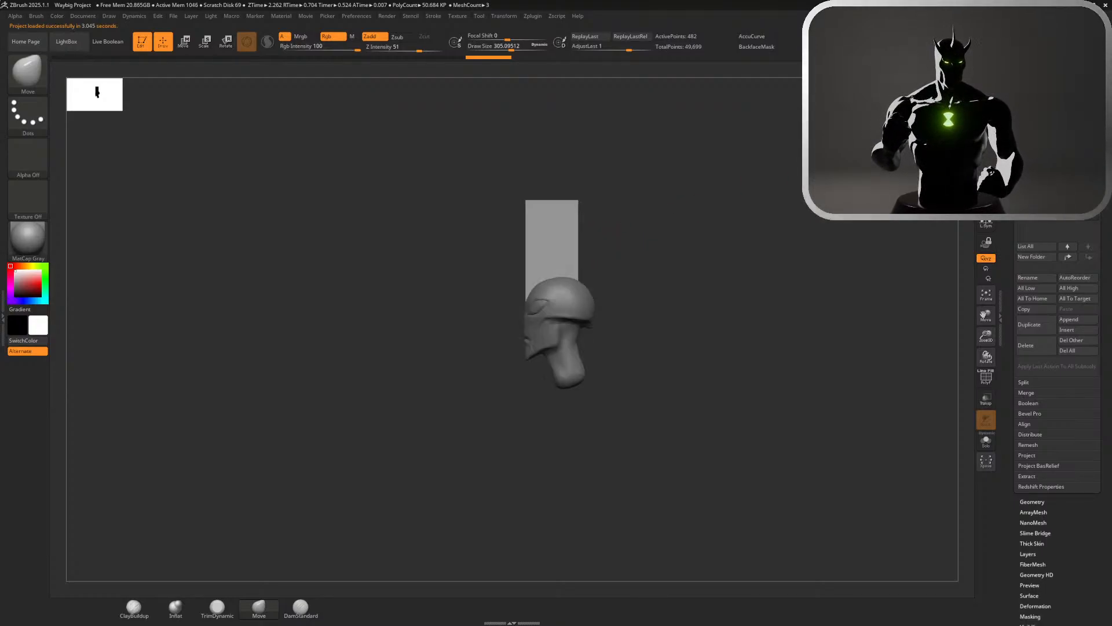
alt+drag(717, 226, 860, 209)
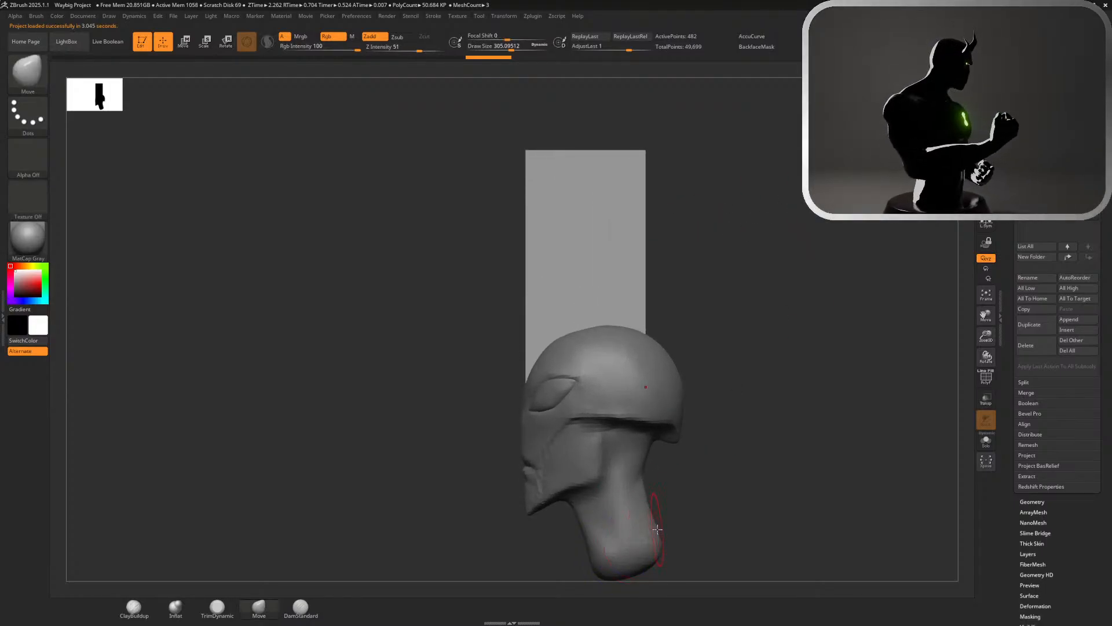
alt+click(639, 533)
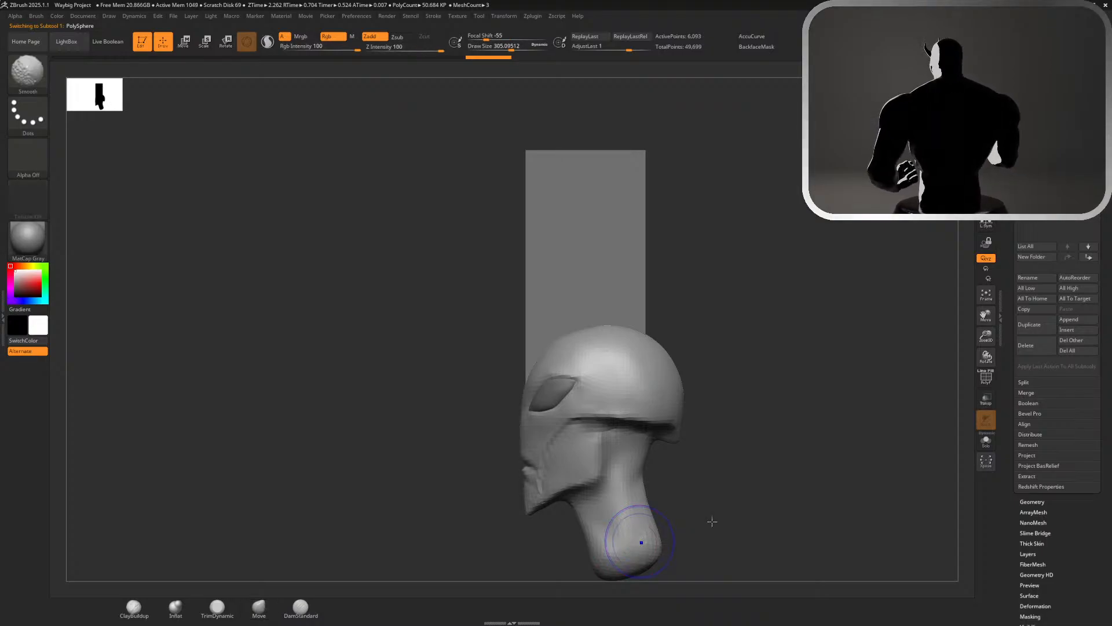
alt+click(584, 213)
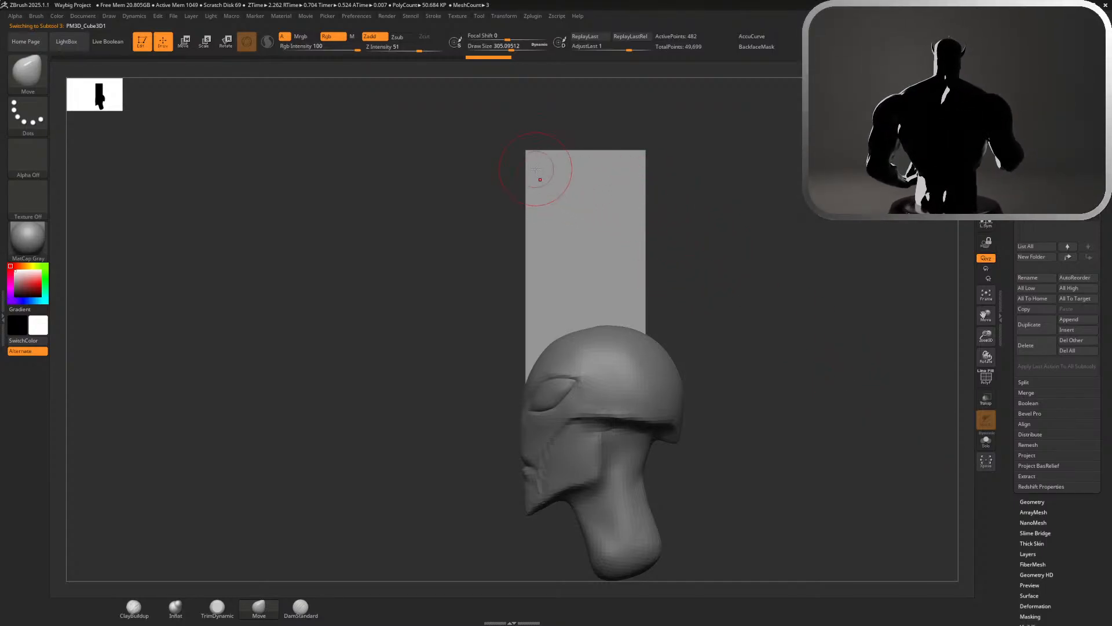
shift+drag(530, 157, 568, 139)
shift+drag(518, 209, 519, 207)
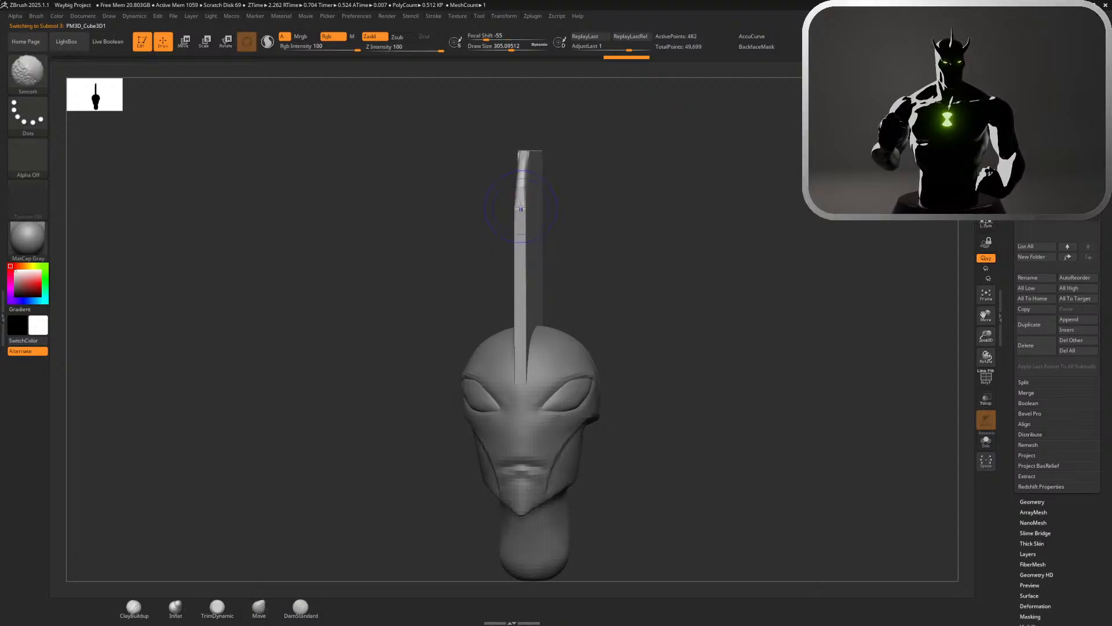
mouse_move(564, 159)
mouse_down()
mouse_move(546, 180)
mouse_move(534, 132)
mouse_move(575, 94)
mouse_up()
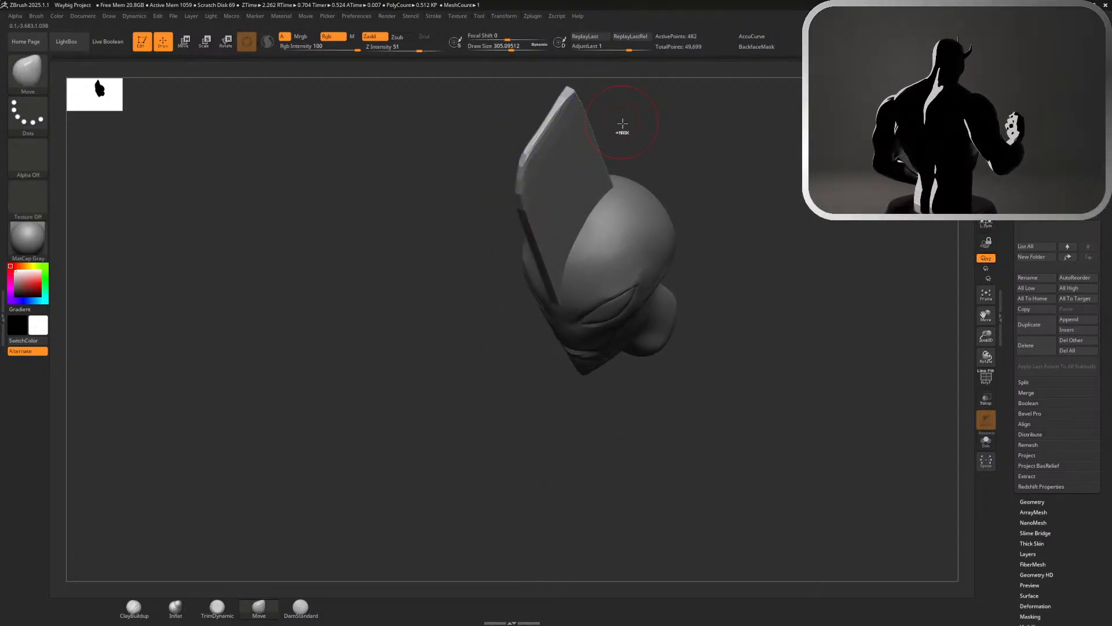
key(ctrl+z)
shift+drag(533, 140, 530, 148)
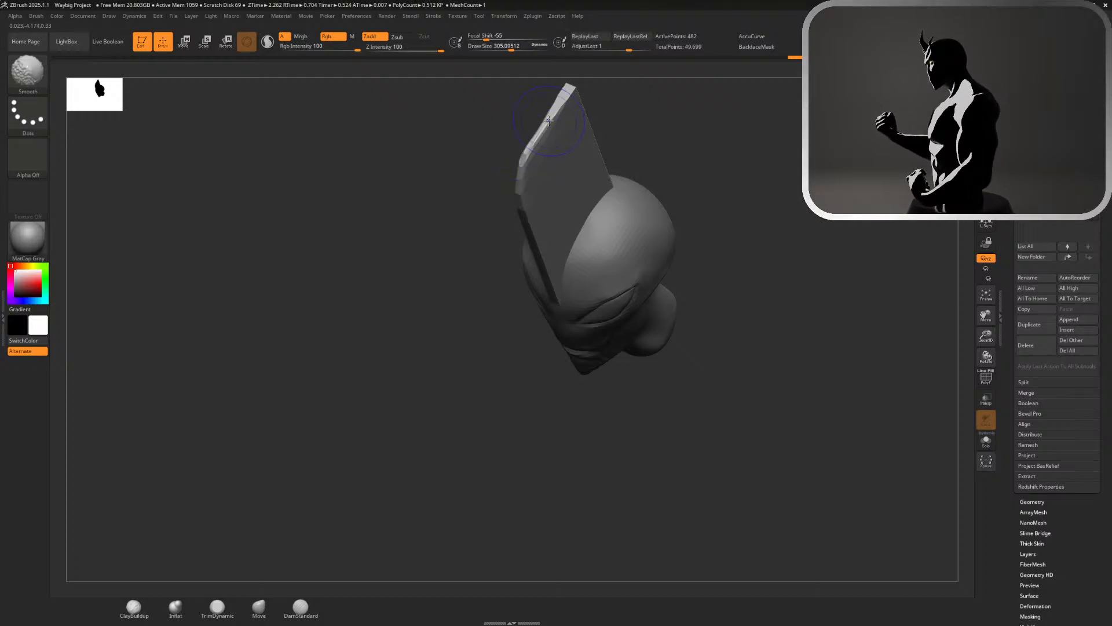
Remesh the crest with ZRemesher at a target polygon count of 5, and again with Half enabled
mouse_move(666, 171)
mouse_down()
mouse_move(698, 176)
mouse_move(678, 164)
mouse_move(773, 139)
mouse_up()
alt+drag(793, 212, 897, 281)
drag(1012, 296, 1015, 15)
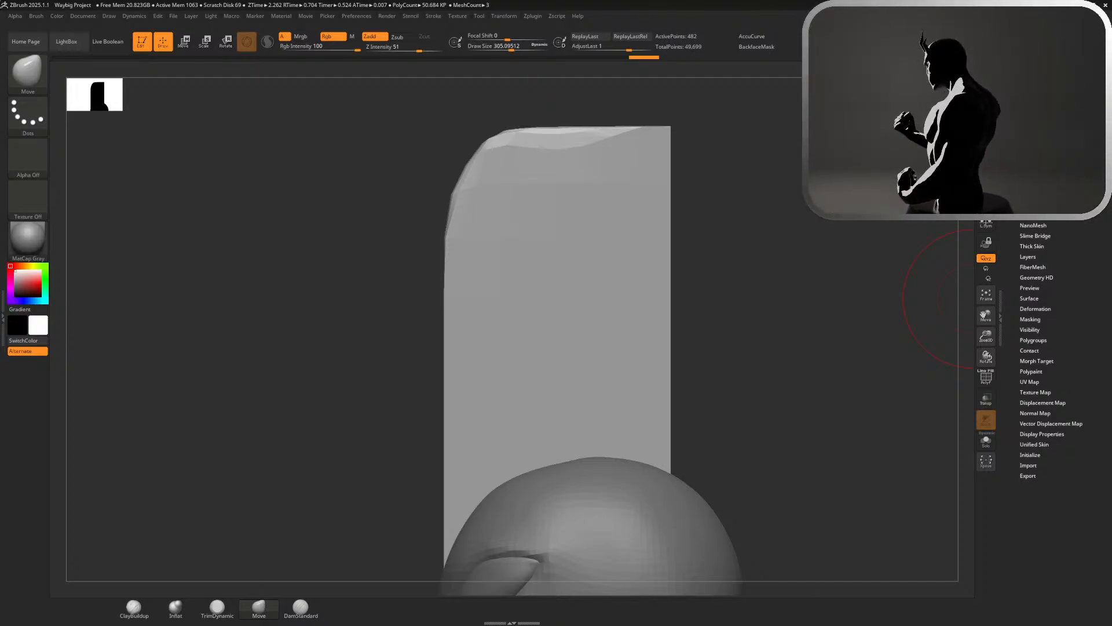
click(1030, 204)
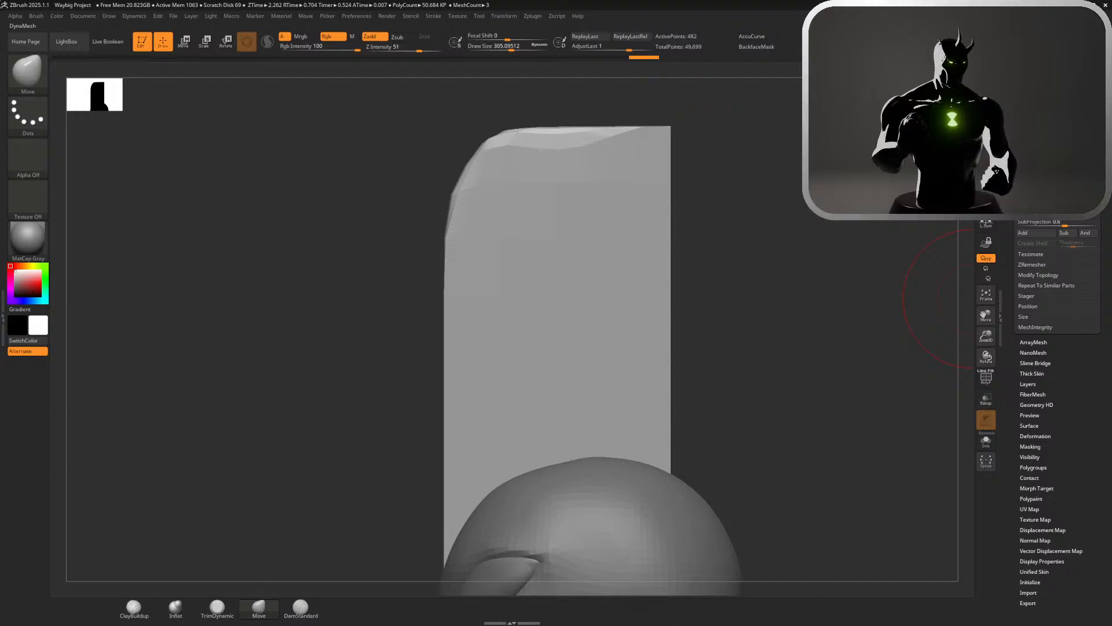
click(1035, 263)
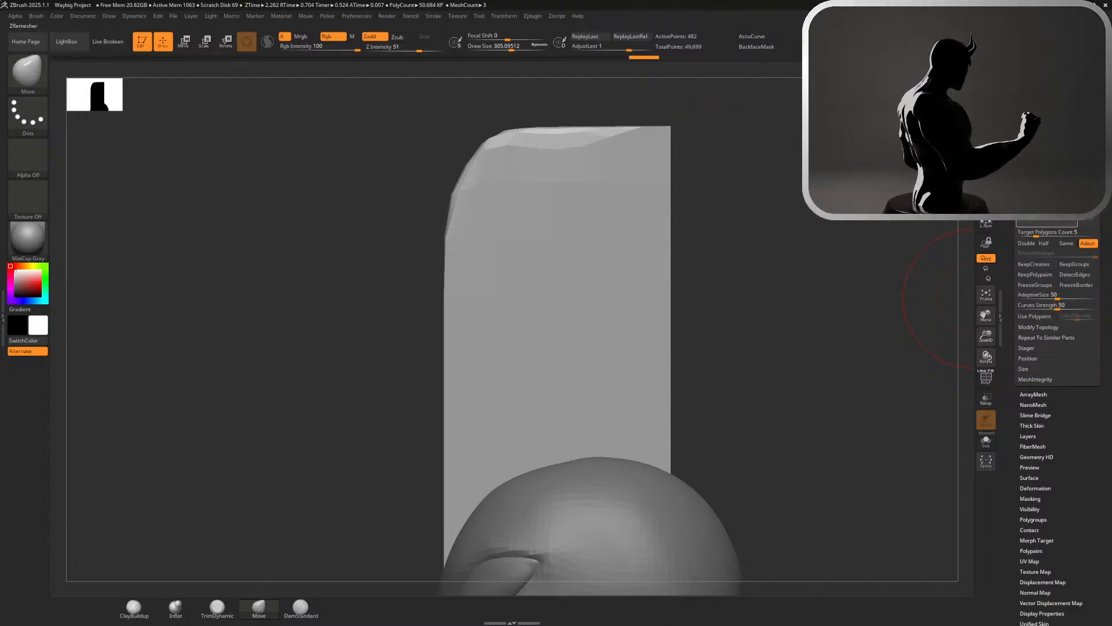
click(1061, 220)
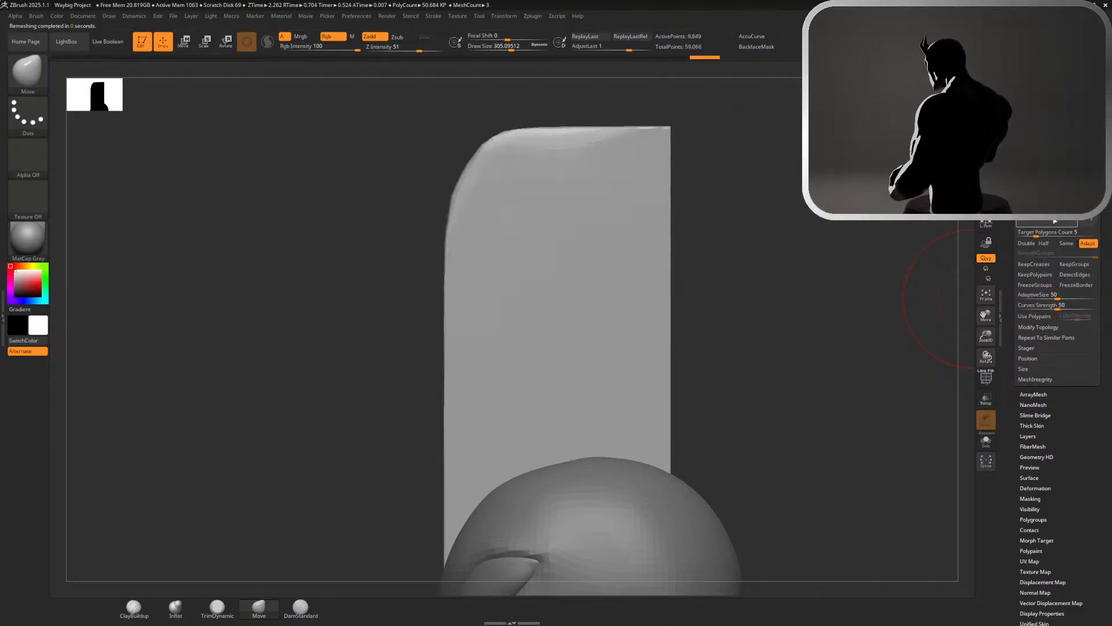
drag(771, 226, 932, 223)
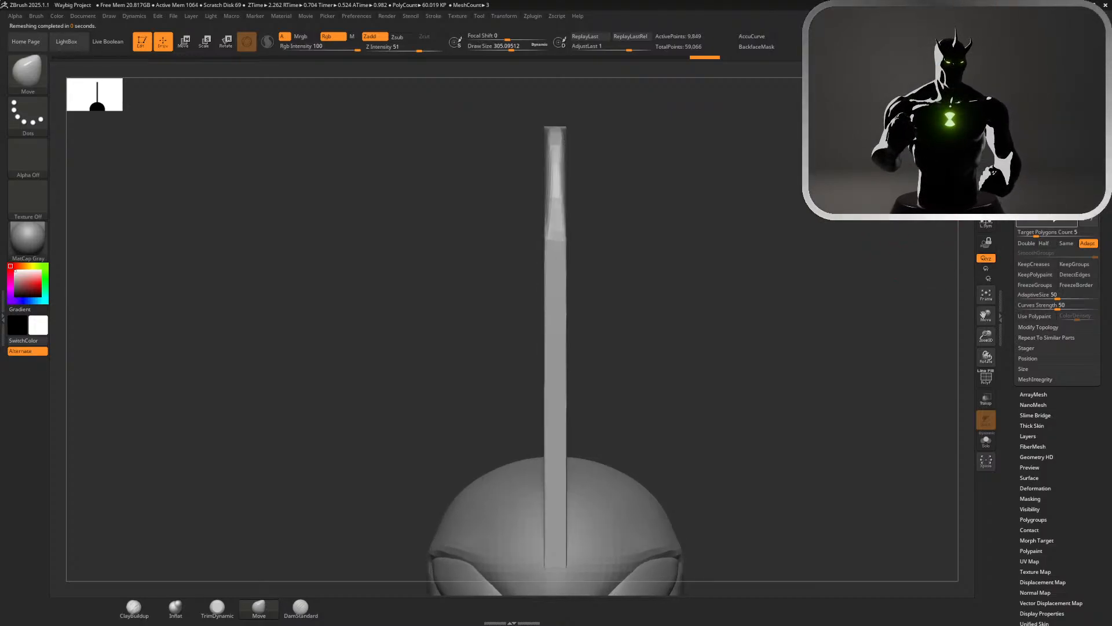
click(1043, 222)
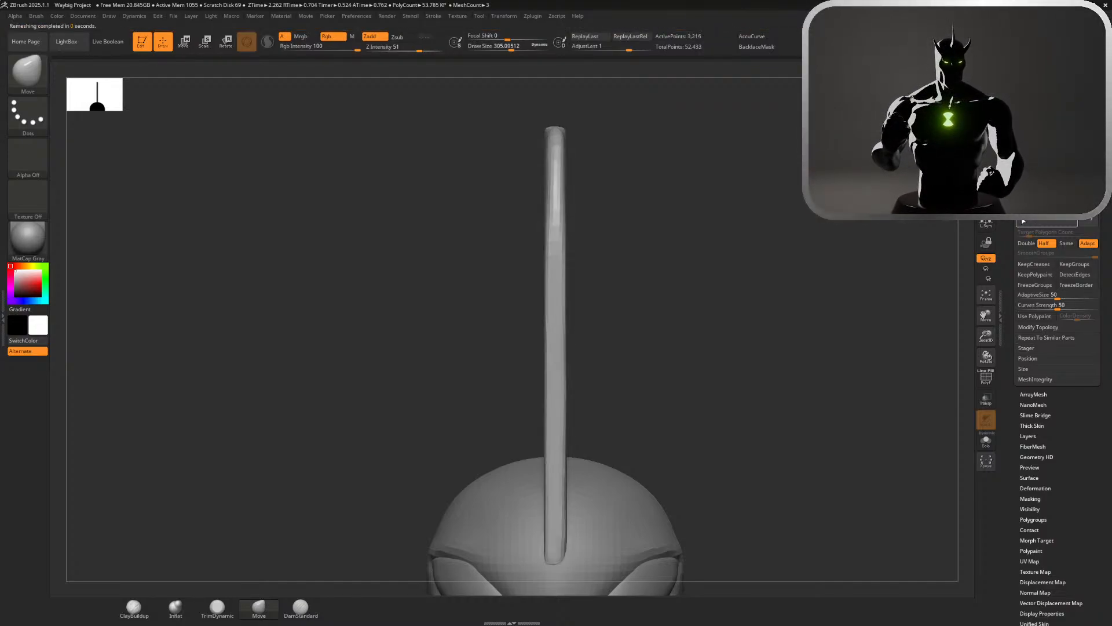
Smooth the lower front edge of the crest where it meets the forehead
drag(865, 230, 894, 263)
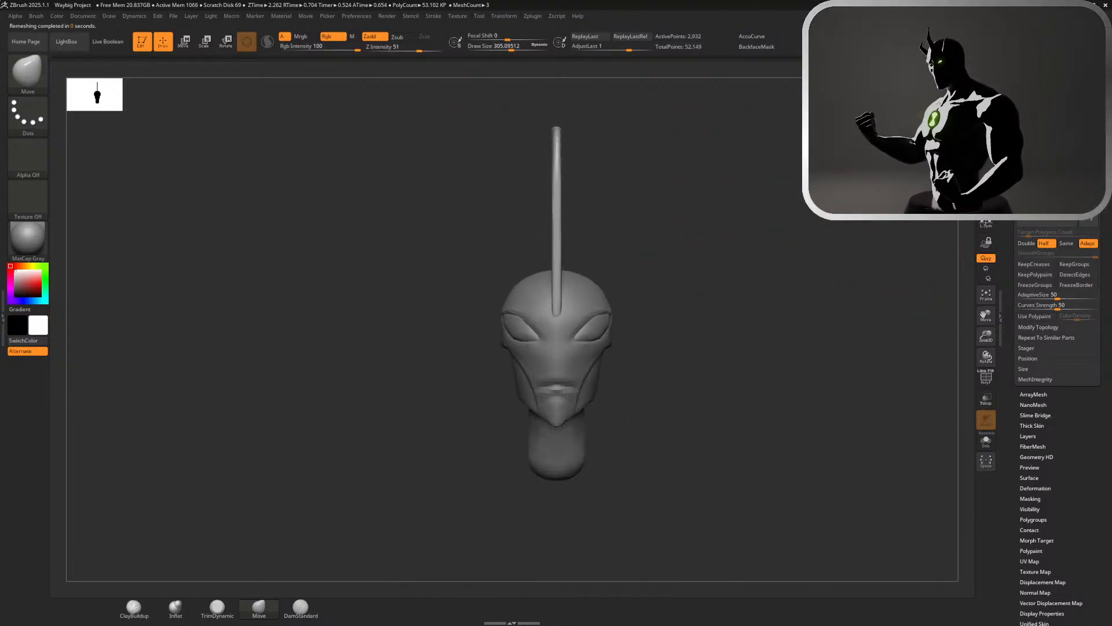
mouse_move(931, 243)
mouse_down()
mouse_move(876, 241)
mouse_move(777, 266)
mouse_move(735, 303)
mouse_up()
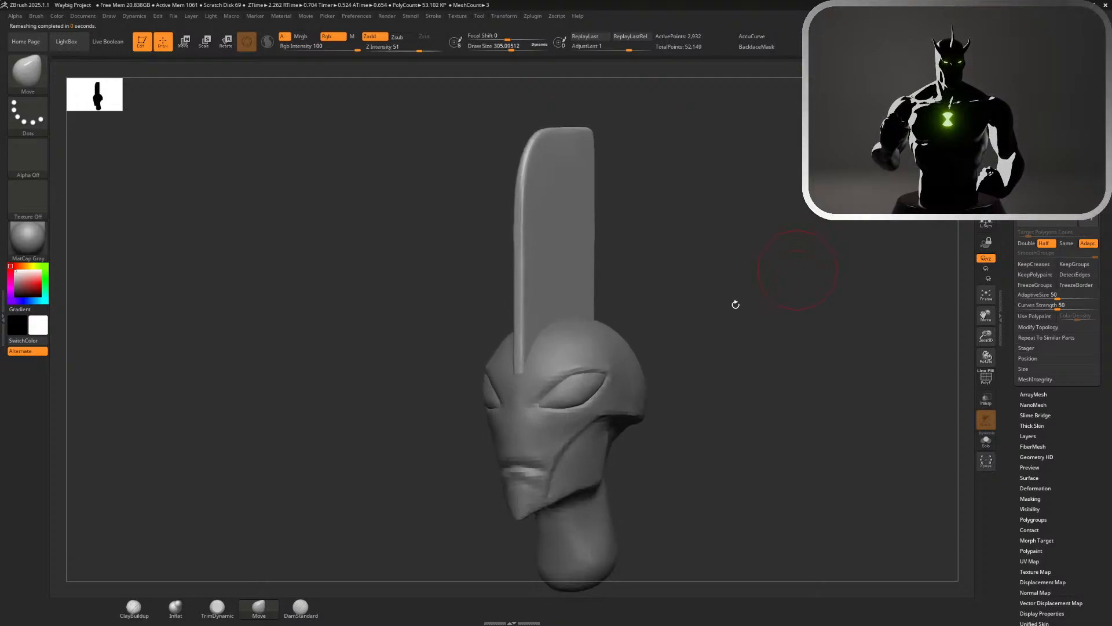
key(shift)
shift+drag(534, 378, 520, 374)
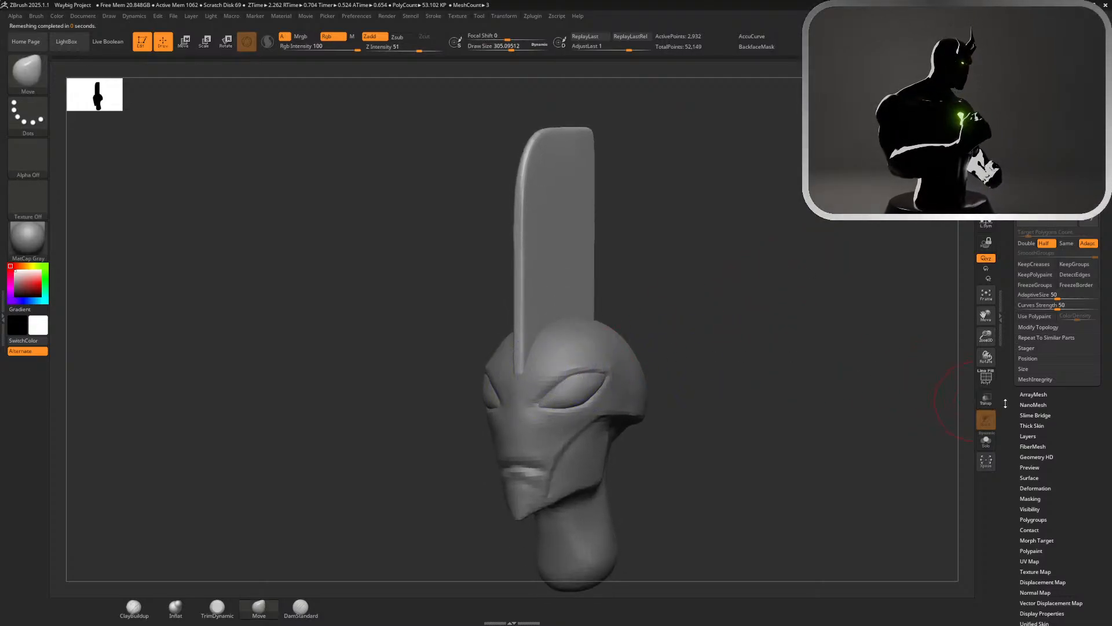
drag(1005, 404, 1007, 239)
click(1034, 319)
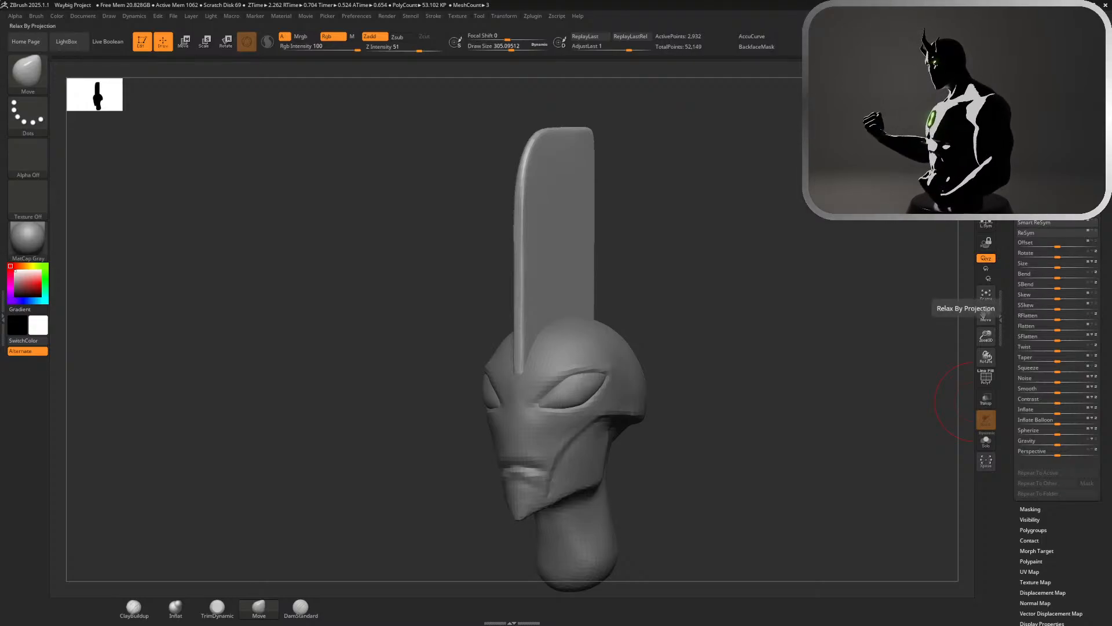
drag(860, 238, 891, 234)
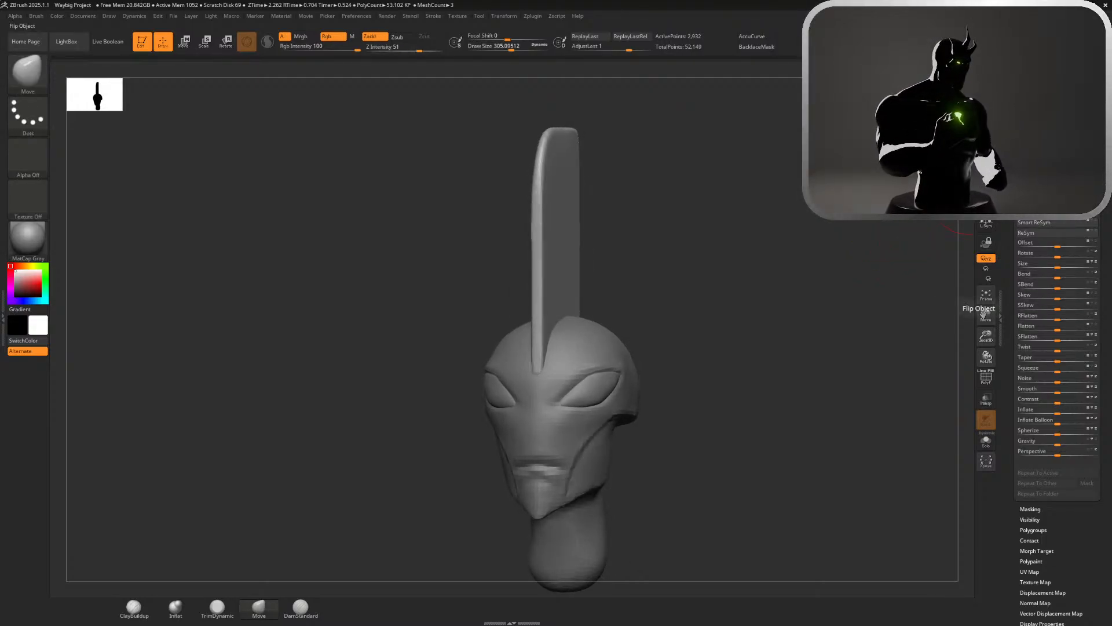
scroll(1057, 348, up, 5)
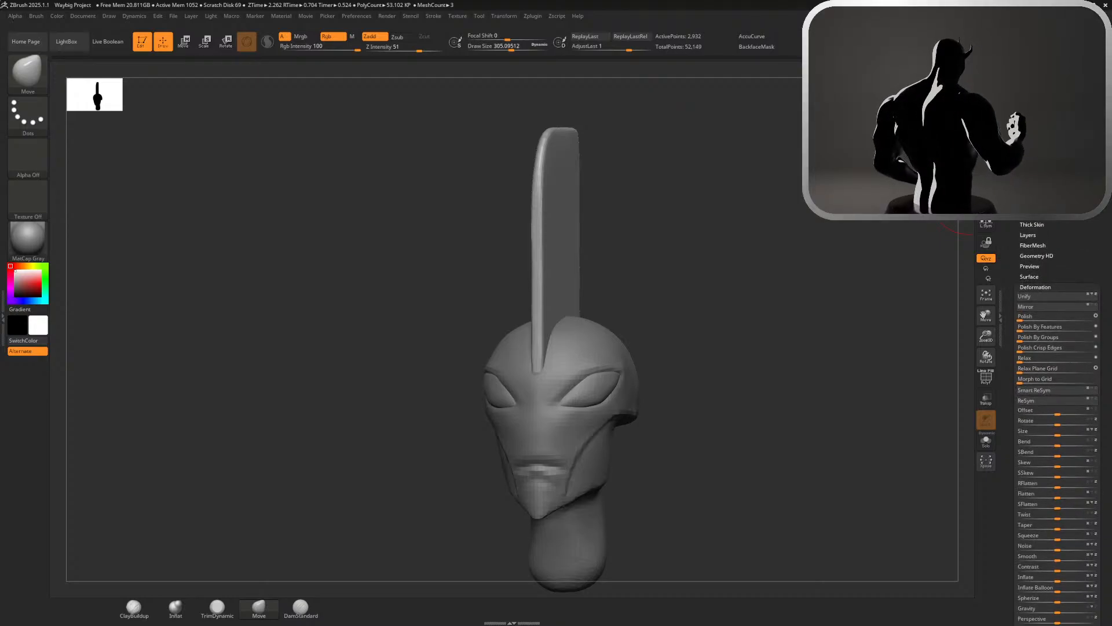
click(1035, 287)
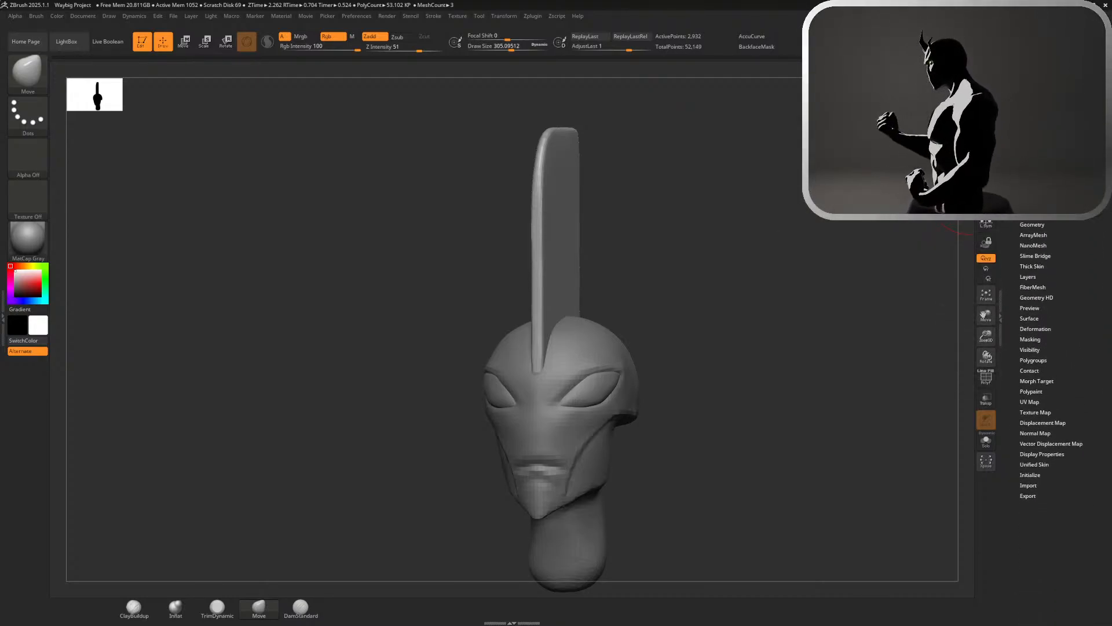
Apply Mirror And Weld to the crest from the Modify Topology options
scroll(1044, 376, up, 5)
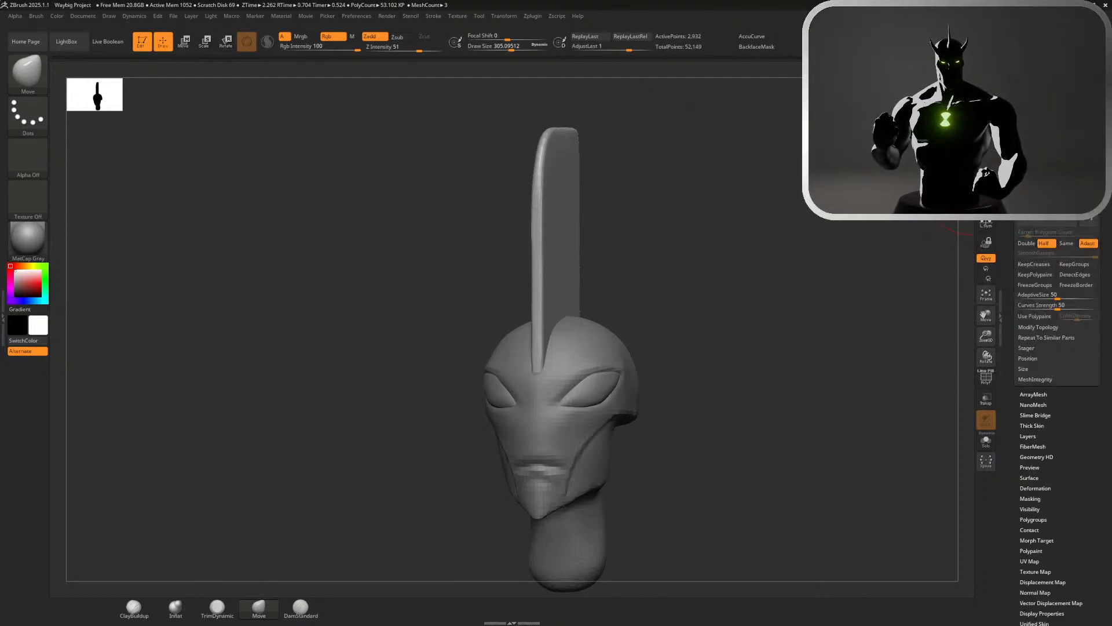
click(1058, 330)
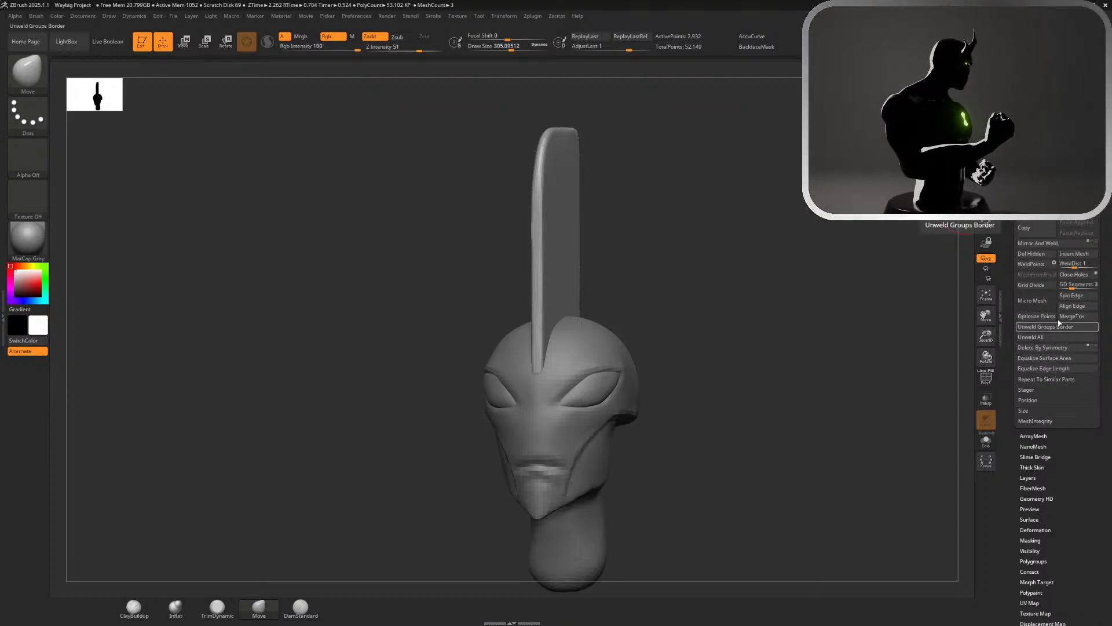
click(1035, 244)
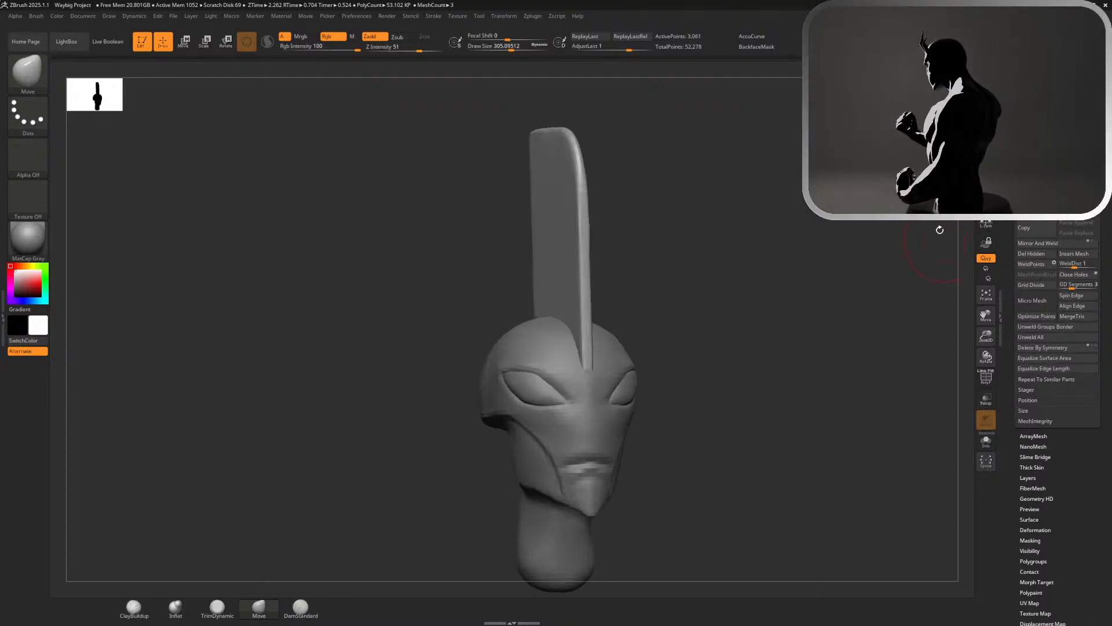
Smooth and soften the crest's upper rear corner
mouse_move(826, 220)
ctrl+right_down()
mouse_move(787, 322)
mouse_move(798, 237)
mouse_move(672, 223)
ctrl+right_up()
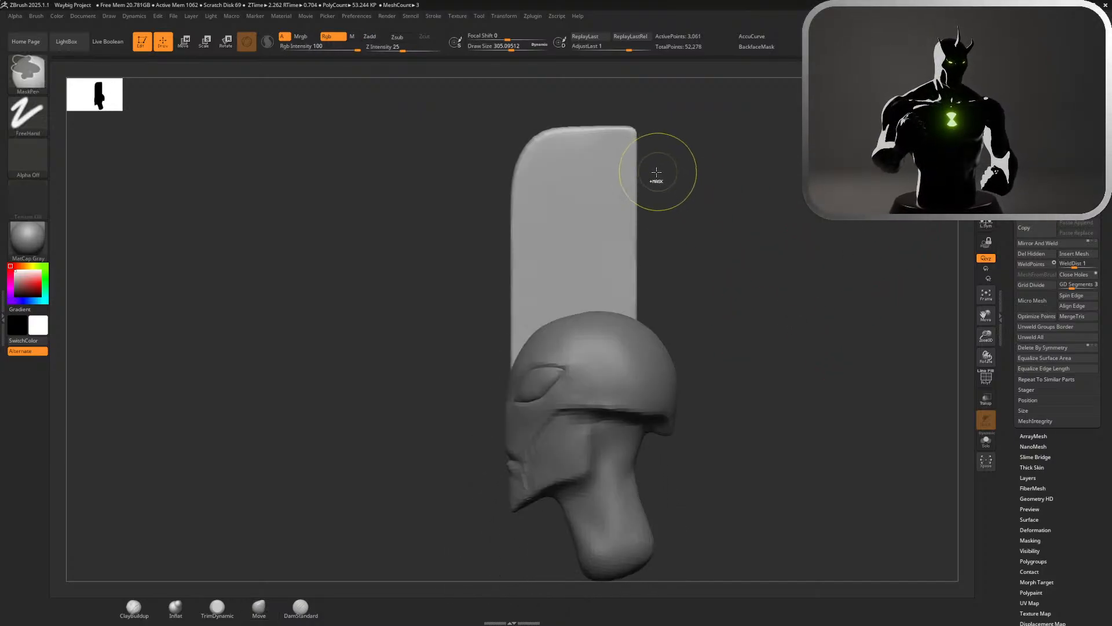
mouse_move(653, 170)
ctrl+shift+mouse_down()
mouse_move(573, 179)
mouse_move(670, 191)
ctrl+shift+mouse_up()
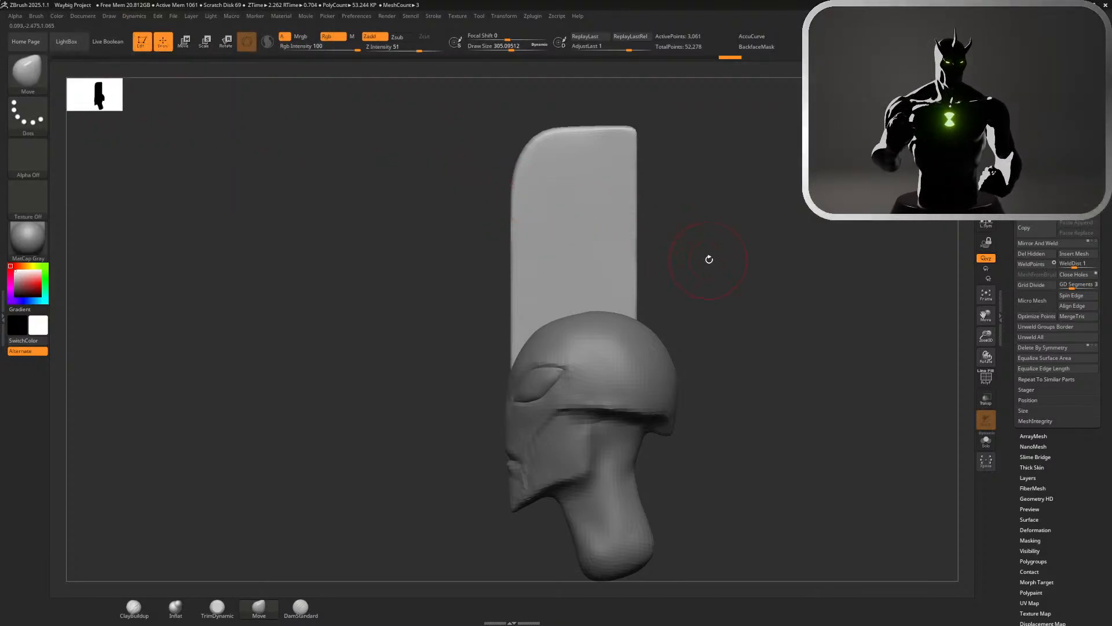
mouse_move(709, 259)
mouse_down()
mouse_move(651, 249)
mouse_move(685, 237)
mouse_up()
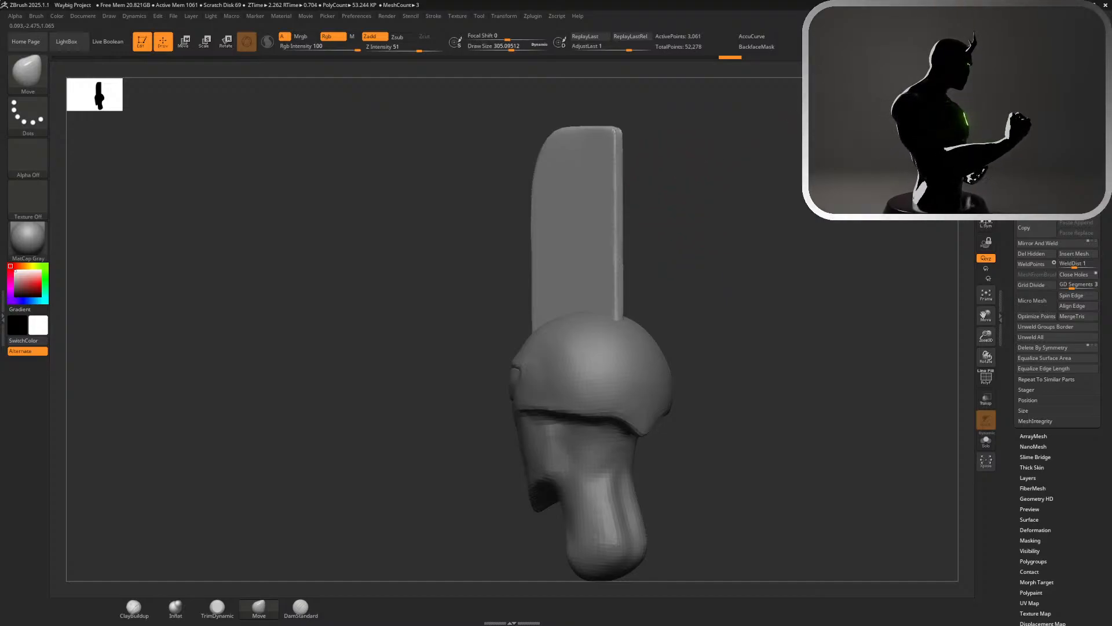
drag(1103, 87, 1104, 143)
click(1033, 86)
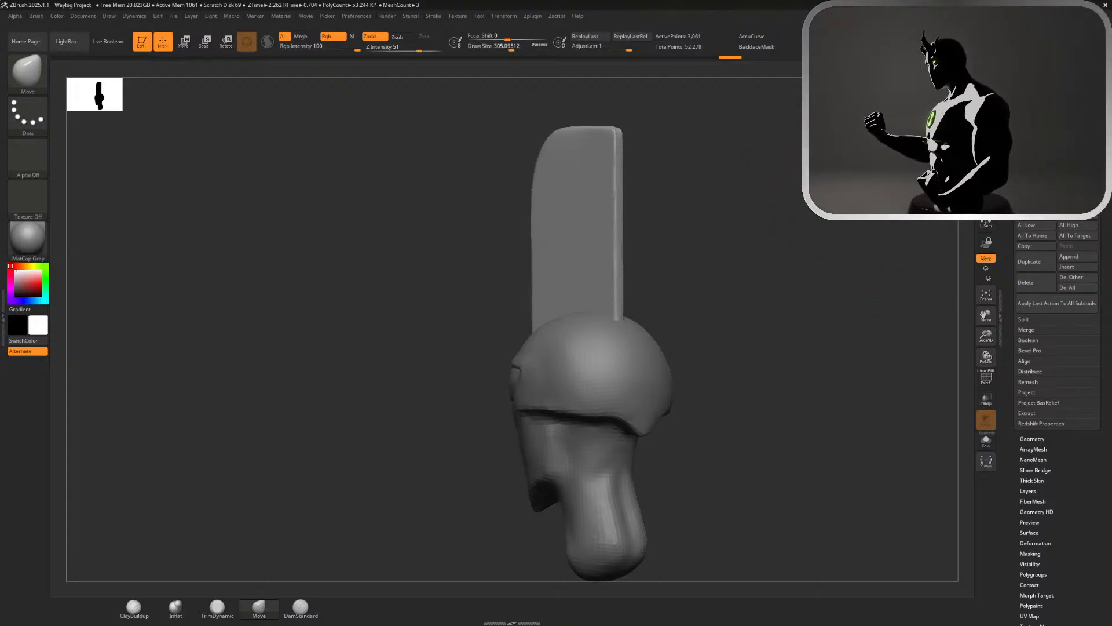
drag(748, 371, 812, 371)
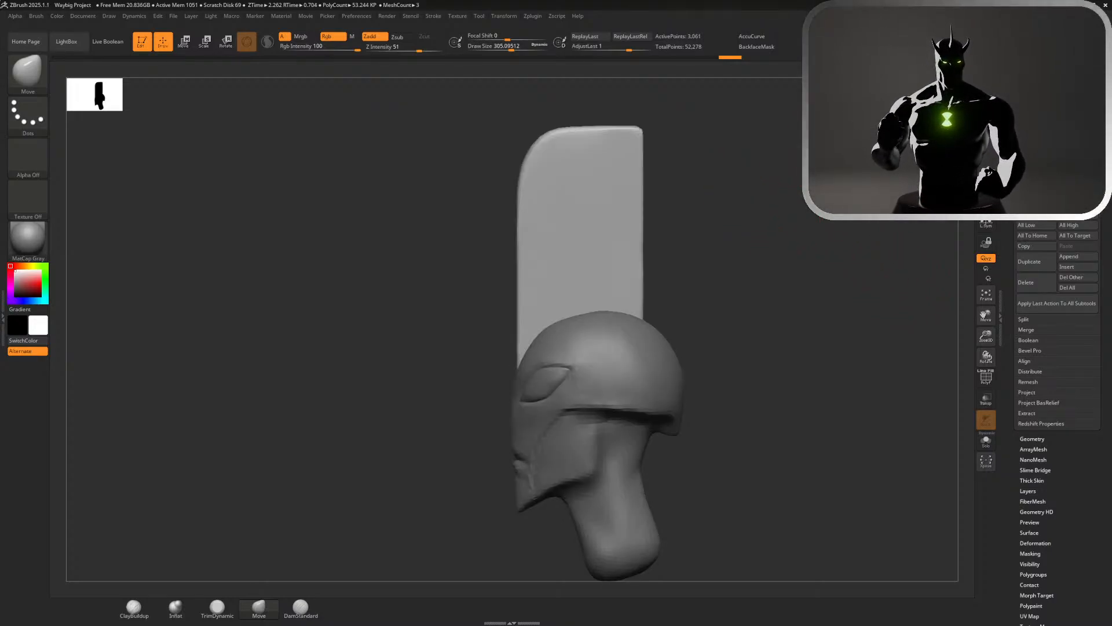
drag(738, 138, 620, 137)
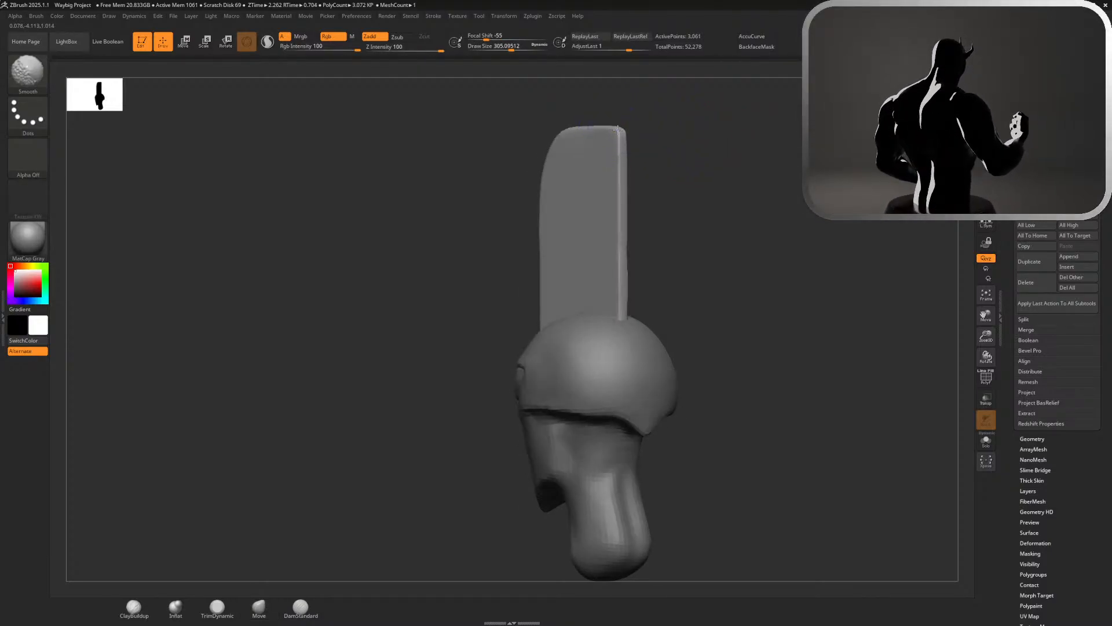
drag(684, 151, 745, 155)
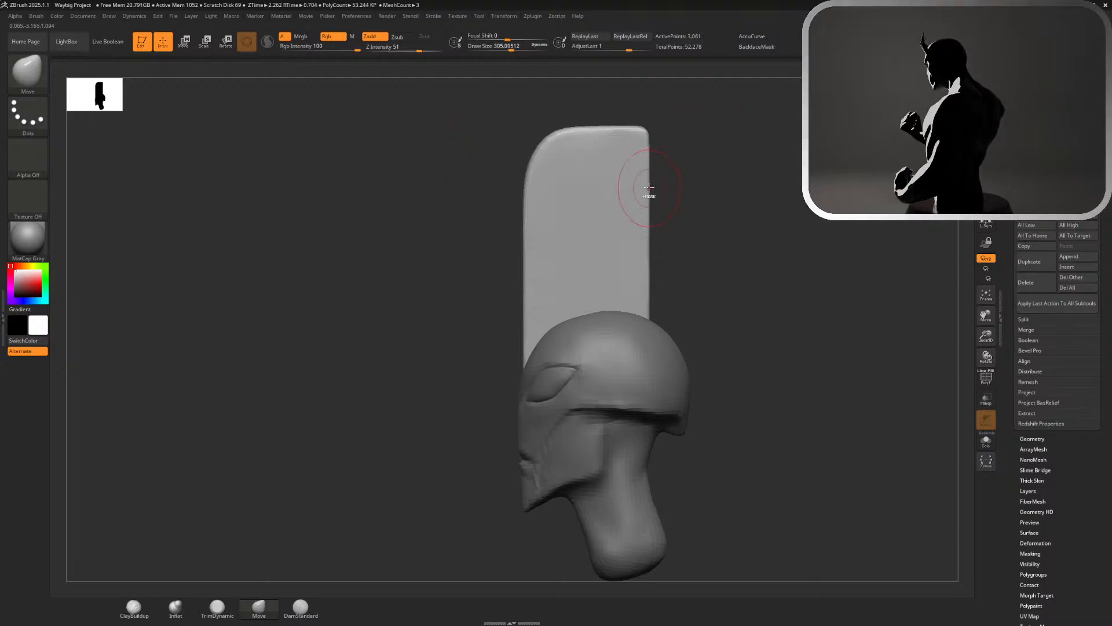
Try masking the lower rear area of the crest with the MaskLasso brush and undo the mask
key(ctrl)
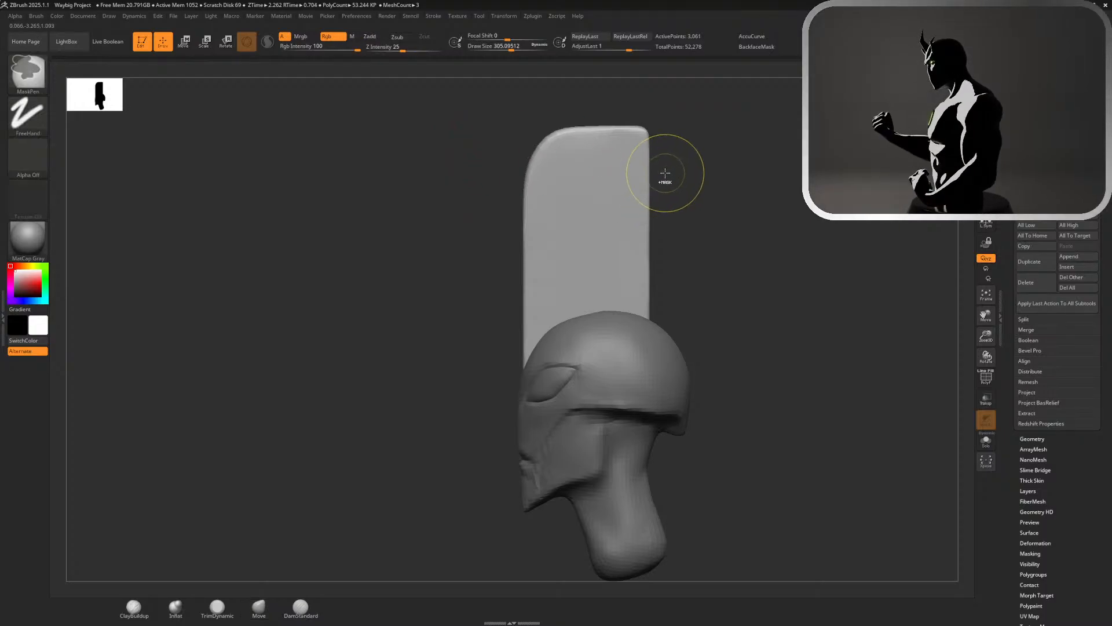
click(34, 74)
mouse_move(498, 119)
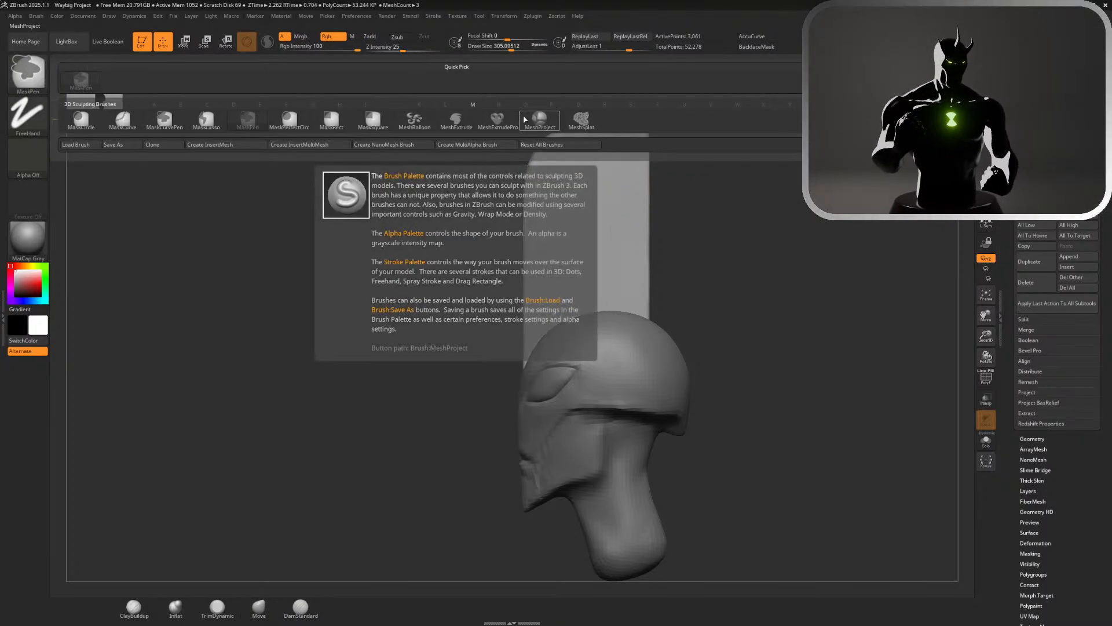
click(207, 121)
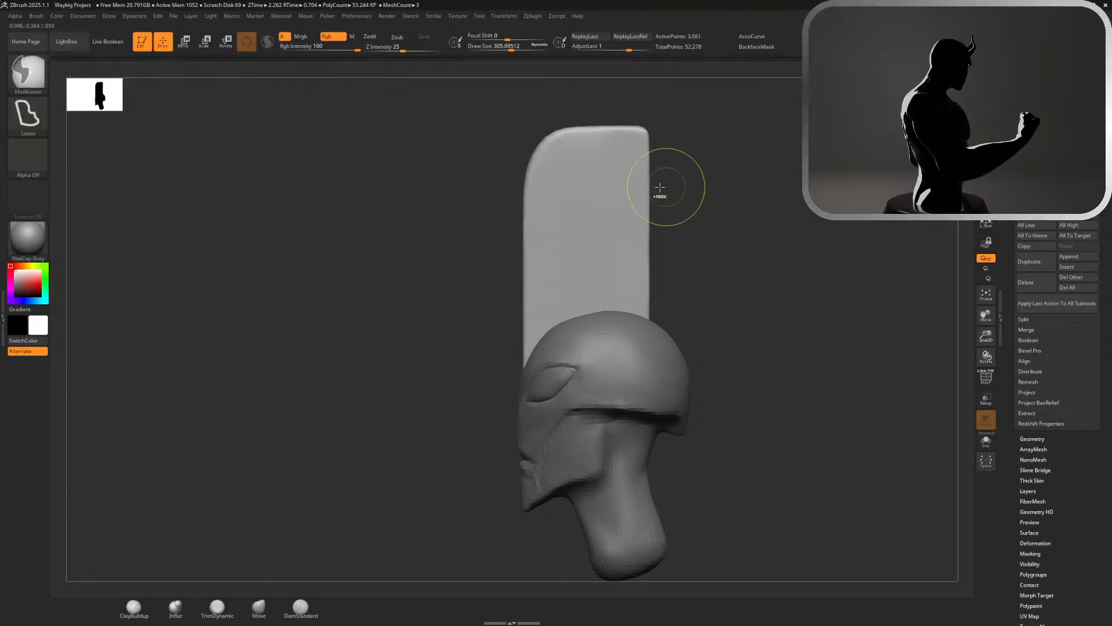
mouse_move(660, 164)
mouse_down()
mouse_move(643, 162)
mouse_move(575, 214)
mouse_move(559, 373)
mouse_move(774, 374)
mouse_up()
ctrl+click(628, 236)
ctrl+click(628, 237)
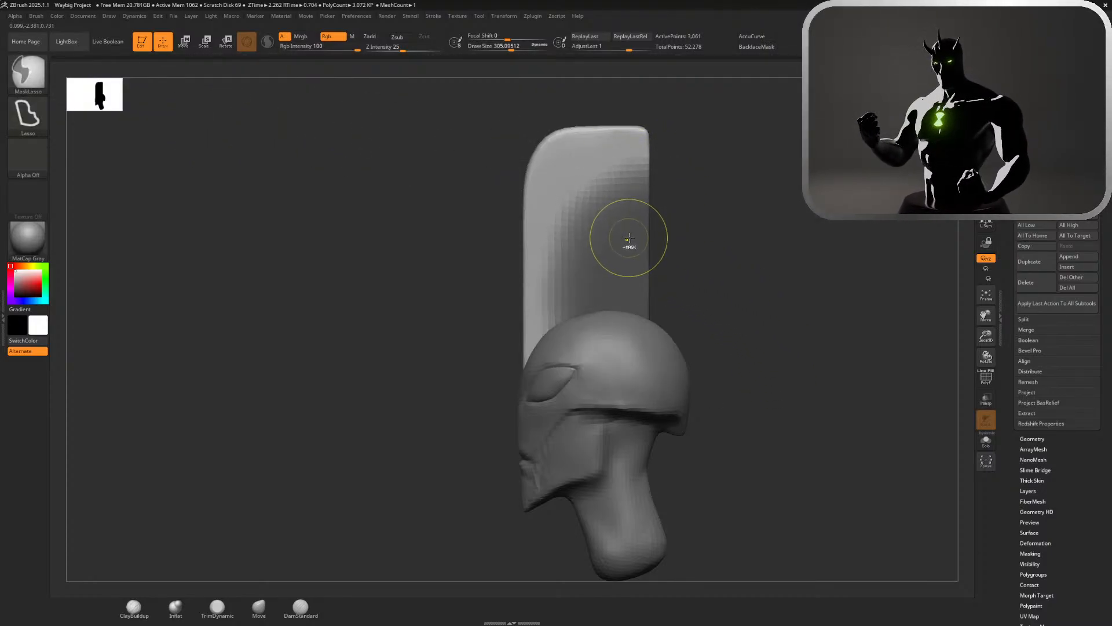
key(ctrl+z)
key(ctrl+z)
key(ctrl+z)
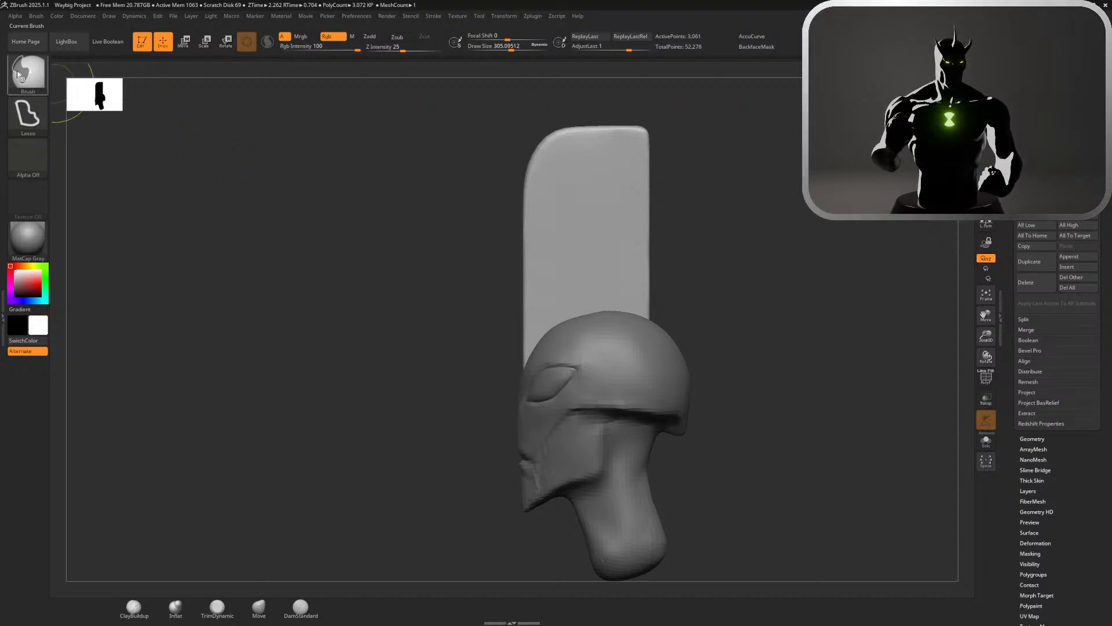
Cut a concave curve out of the crest's rear with the TrimCurve brush, from below the upper tip to the head
click(27, 73)
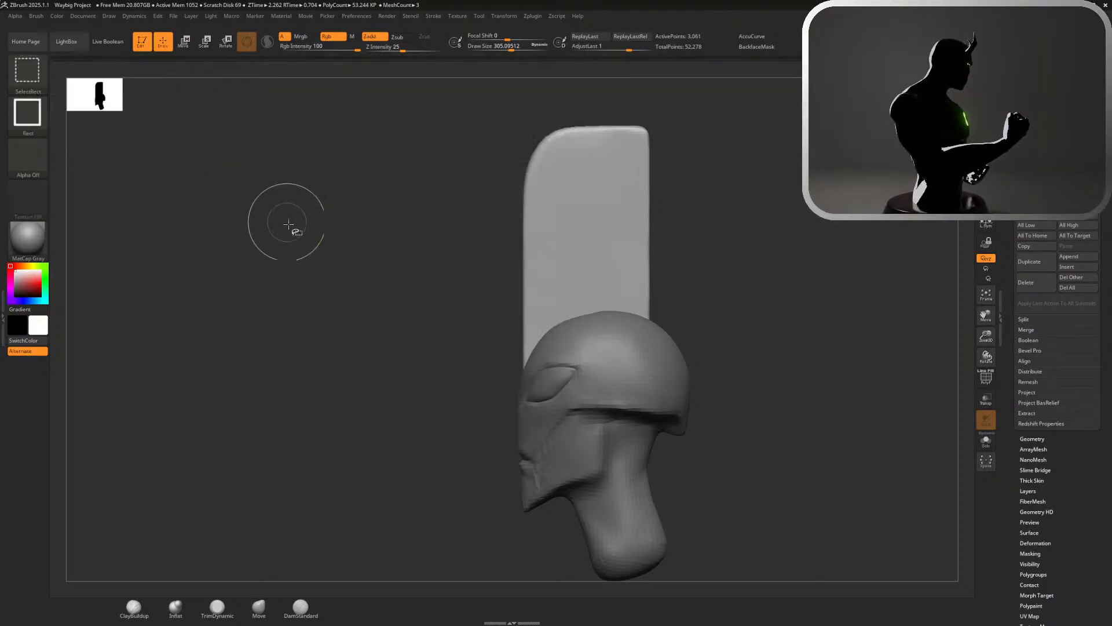
ctrl+shift+click(28, 72)
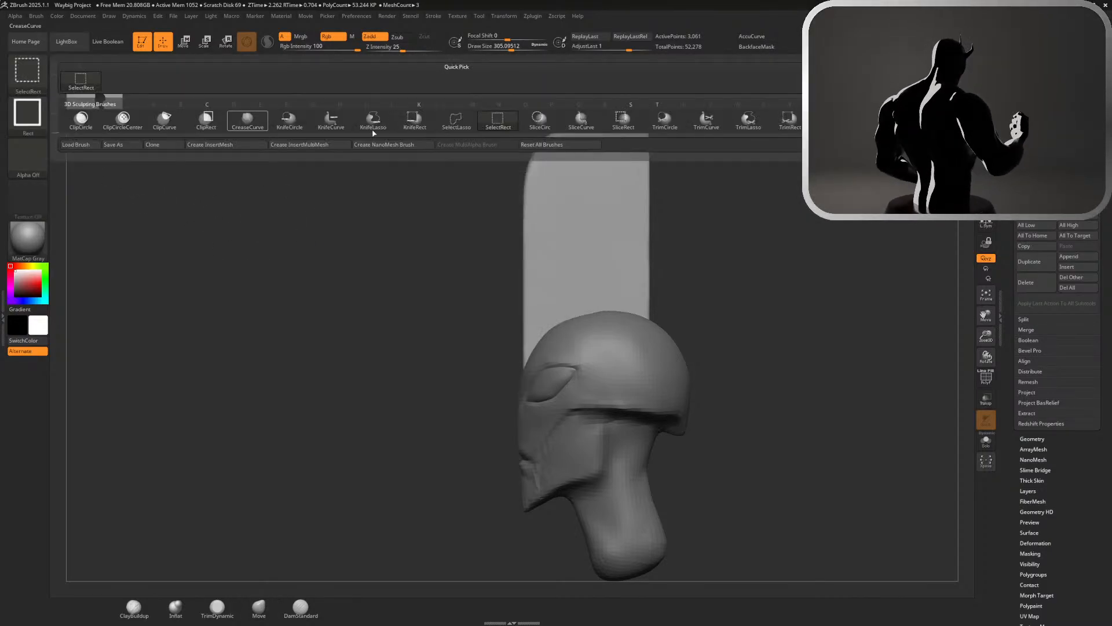
click(708, 124)
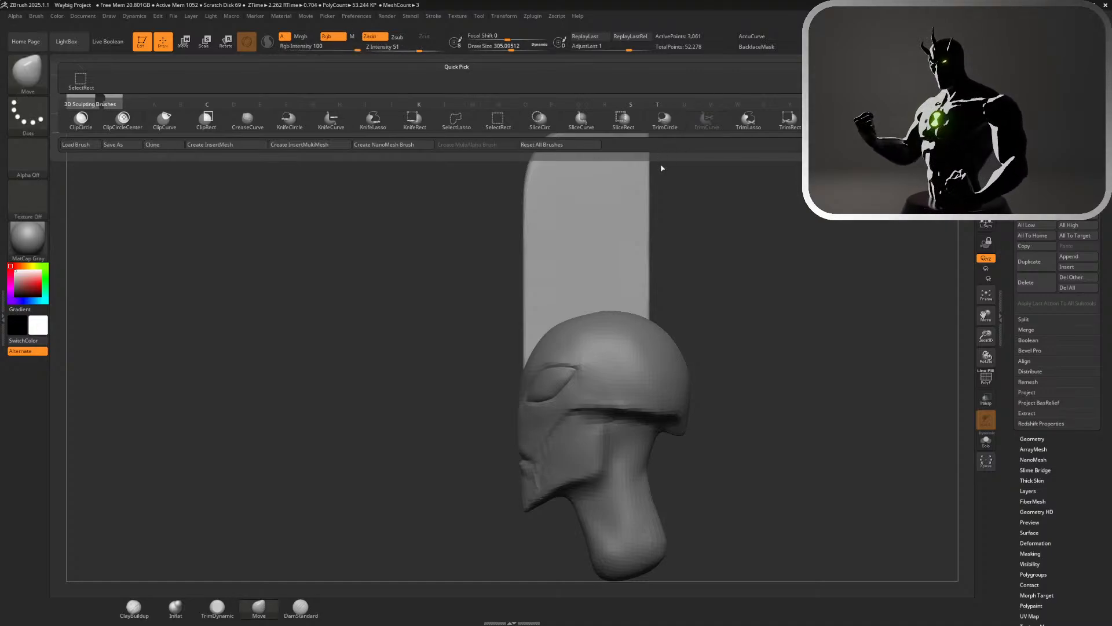
mouse_move(675, 163)
ctrl+shift+mouse_down()
mouse_move(596, 163)
mouse_move(677, 164)
mouse_move(577, 175)
mouse_move(555, 255)
mouse_move(552, 375)
mouse_move(562, 173)
ctrl+shift+mouse_up()
ctrl+click(668, 173)
ctrl+click(667, 172)
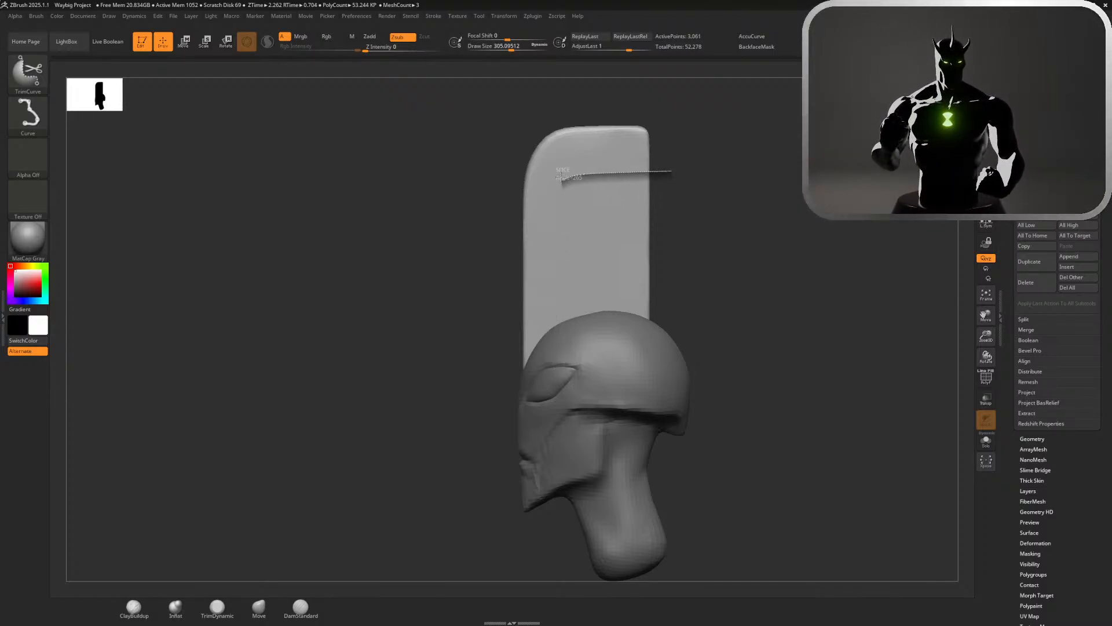
mouse_move(554, 217)
ctrl+shift+mouse_down()
mouse_move(560, 339)
mouse_move(556, 183)
mouse_move(557, 348)
mouse_move(542, 301)
mouse_move(551, 197)
ctrl+shift+mouse_up()
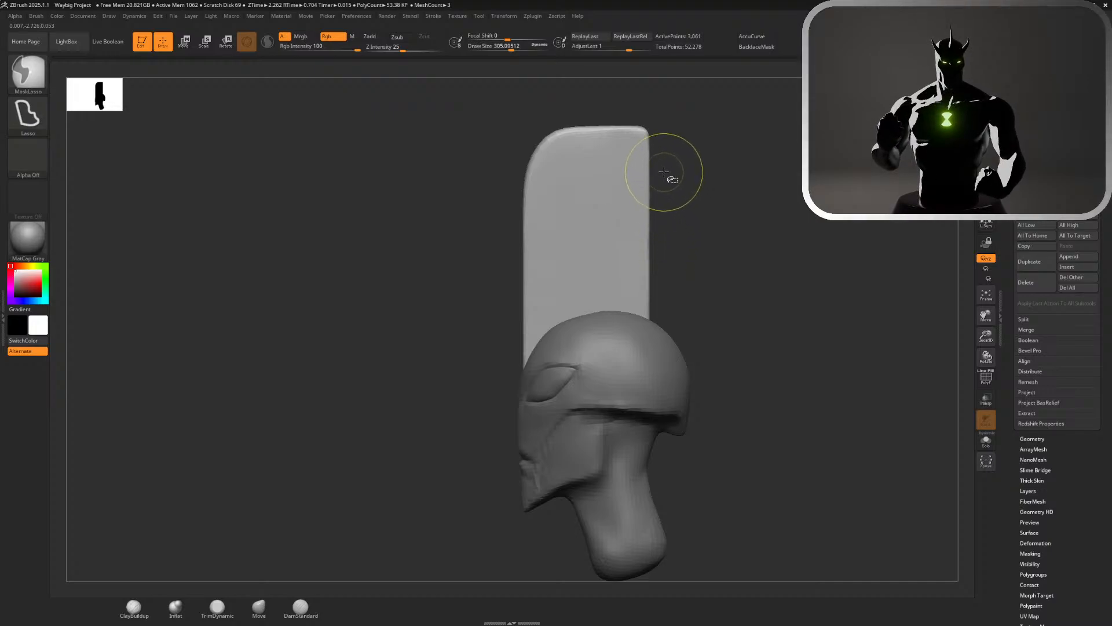
mouse_move(663, 168)
ctrl+shift+mouse_down()
mouse_move(575, 189)
mouse_move(653, 185)
mouse_move(570, 185)
mouse_move(545, 367)
mouse_move(569, 219)
mouse_move(556, 237)
mouse_move(562, 359)
mouse_move(530, 358)
mouse_move(554, 364)
ctrl+shift+mouse_up()
drag(678, 257, 845, 259)
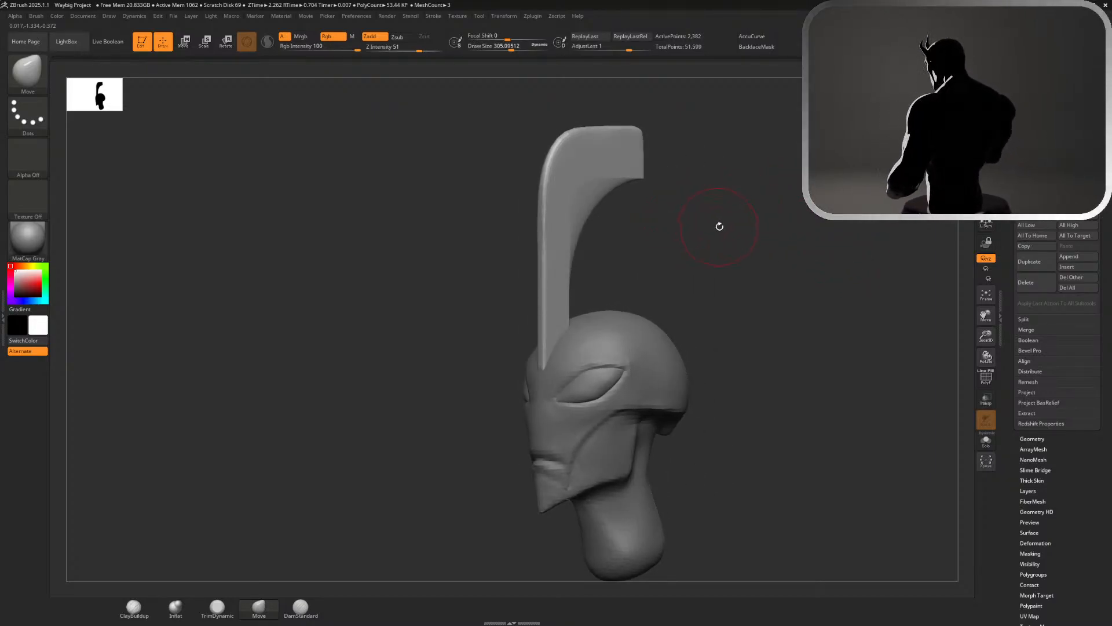
Push the crest's upper front edge inward into a broader curve using the Move brush at a draw size of about 611
drag(717, 229, 687, 211)
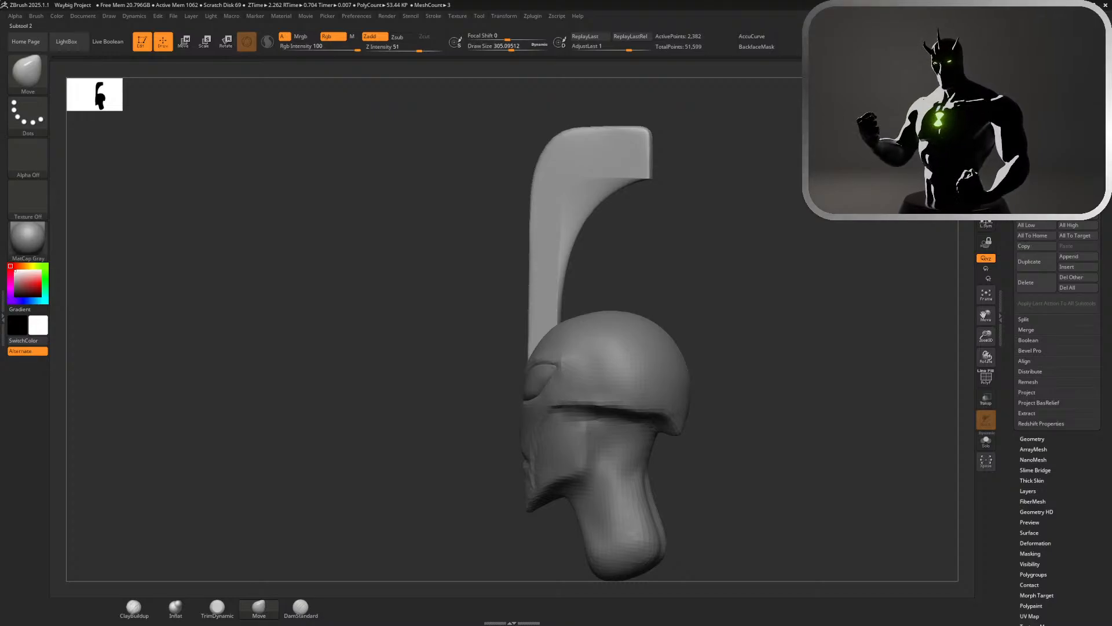
mouse_move(872, 197)
mouse_down()
mouse_move(985, 200)
mouse_move(794, 201)
mouse_move(866, 198)
mouse_up()
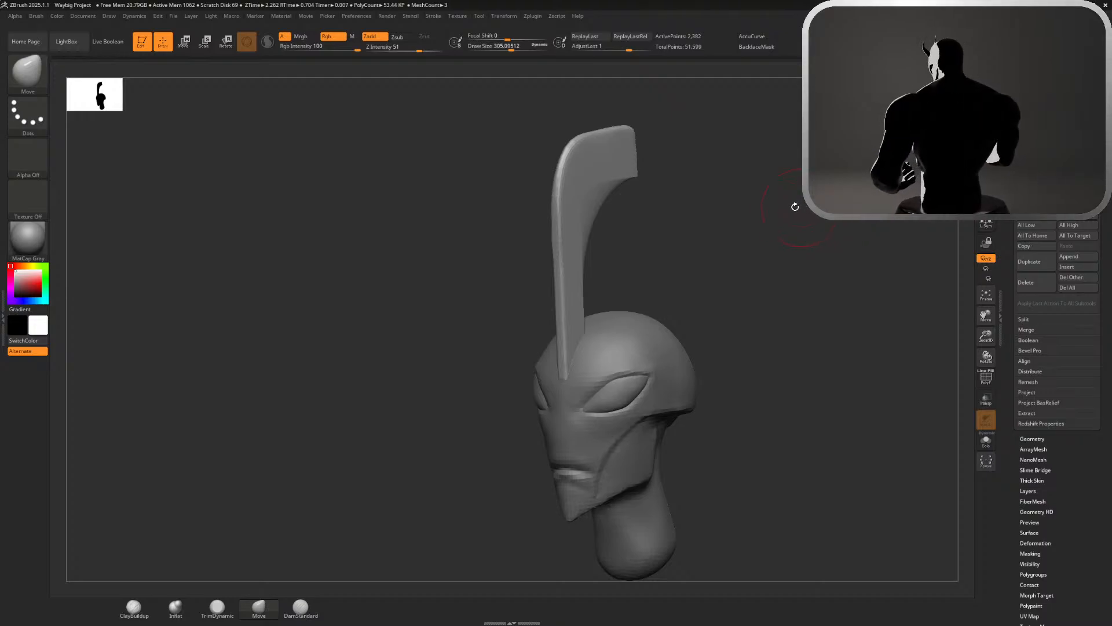
mouse_move(834, 189)
mouse_down()
mouse_move(795, 177)
mouse_move(805, 170)
mouse_up()
key(s)
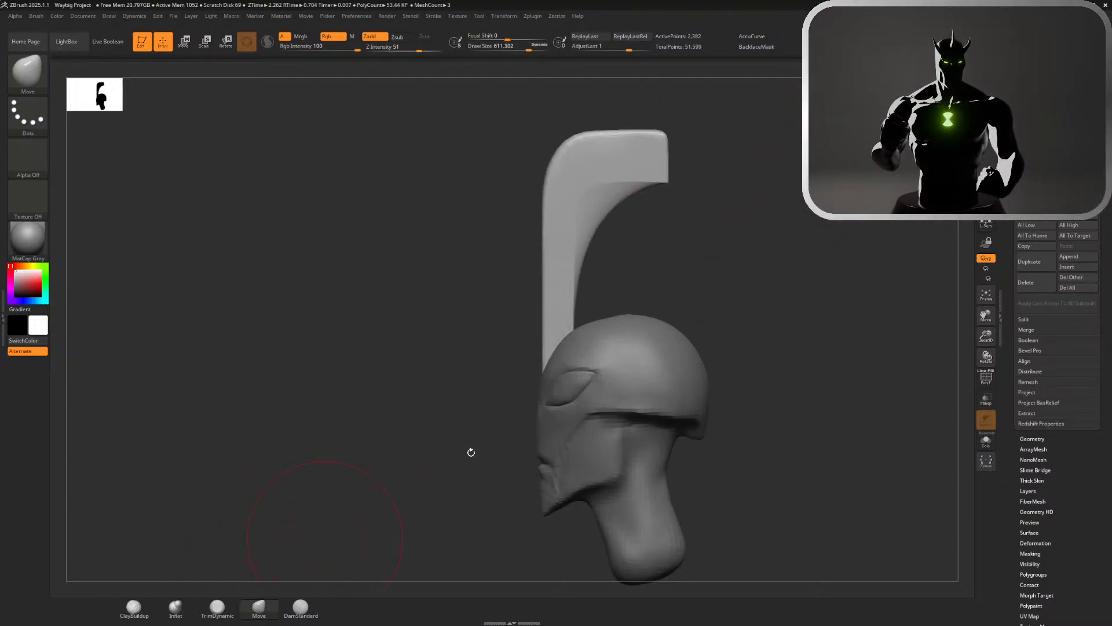
drag(560, 166, 567, 171)
mouse_move(540, 212)
shift+mouse_down()
mouse_move(544, 226)
mouse_move(546, 214)
shift+mouse_up()
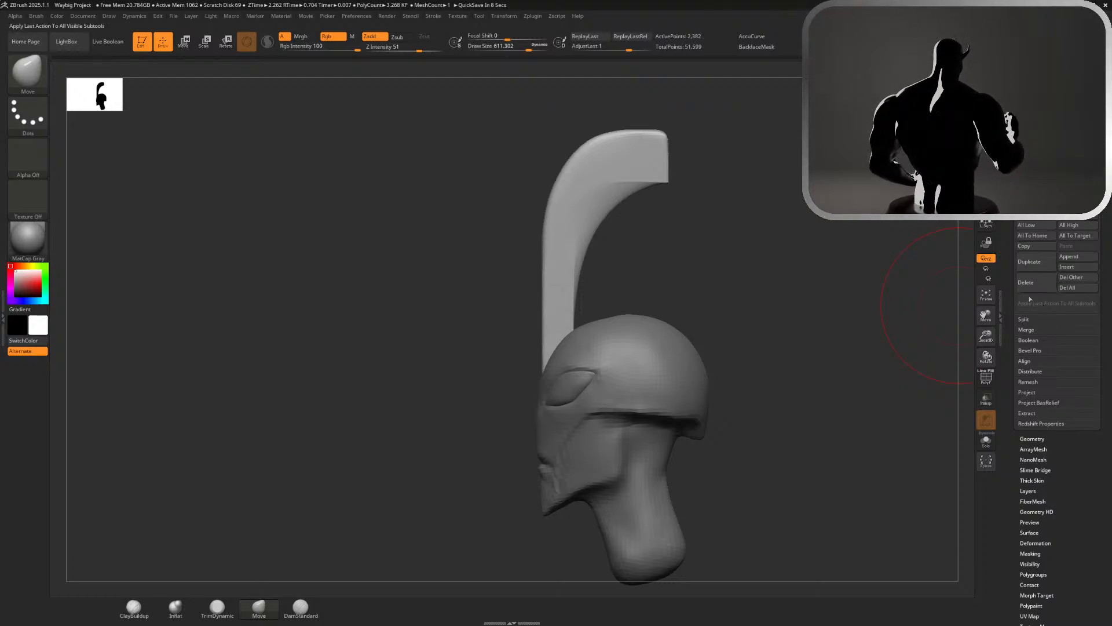
Append a cube as a new subtool and scale it along X into a thin plate matching the crest's thickness
click(1078, 257)
click(837, 316)
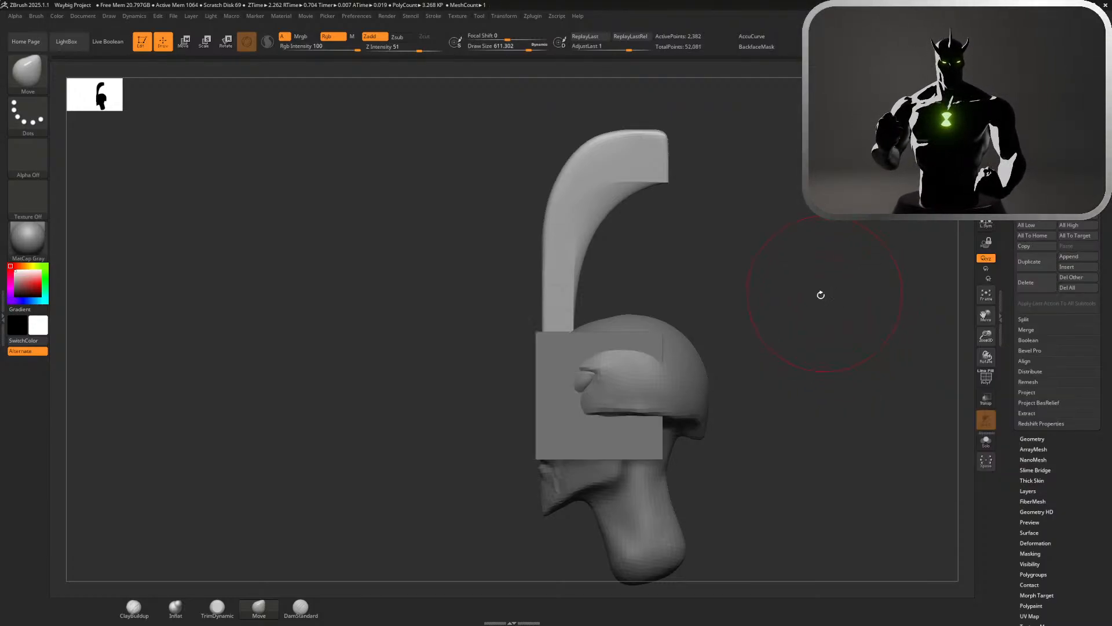
drag(820, 296, 690, 342)
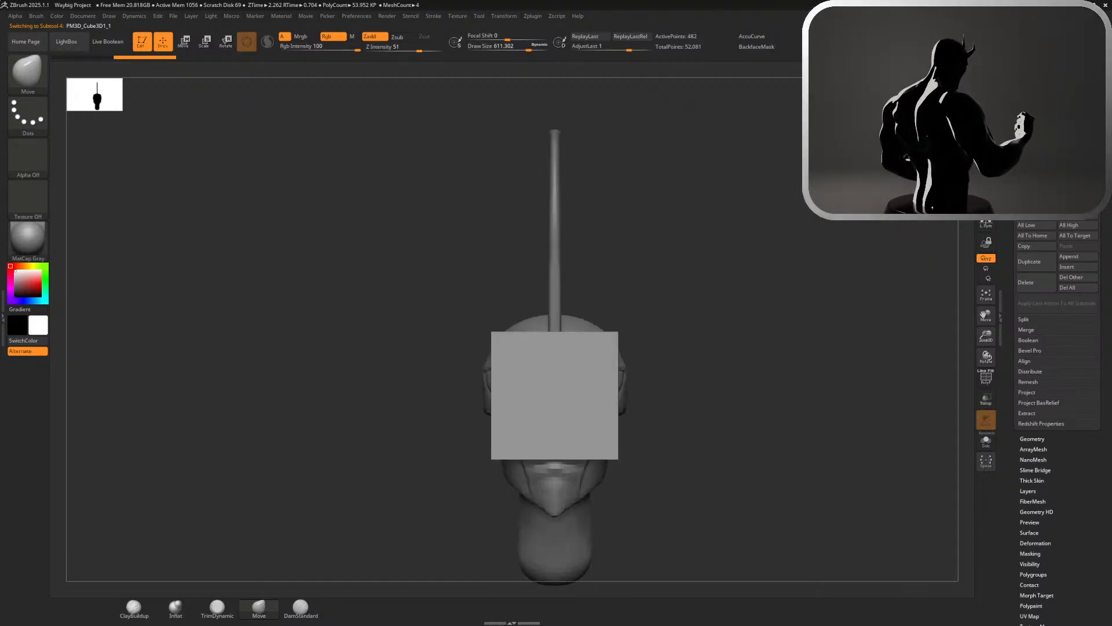
key(w)
drag(525, 396, 604, 391)
drag(703, 331, 695, 332)
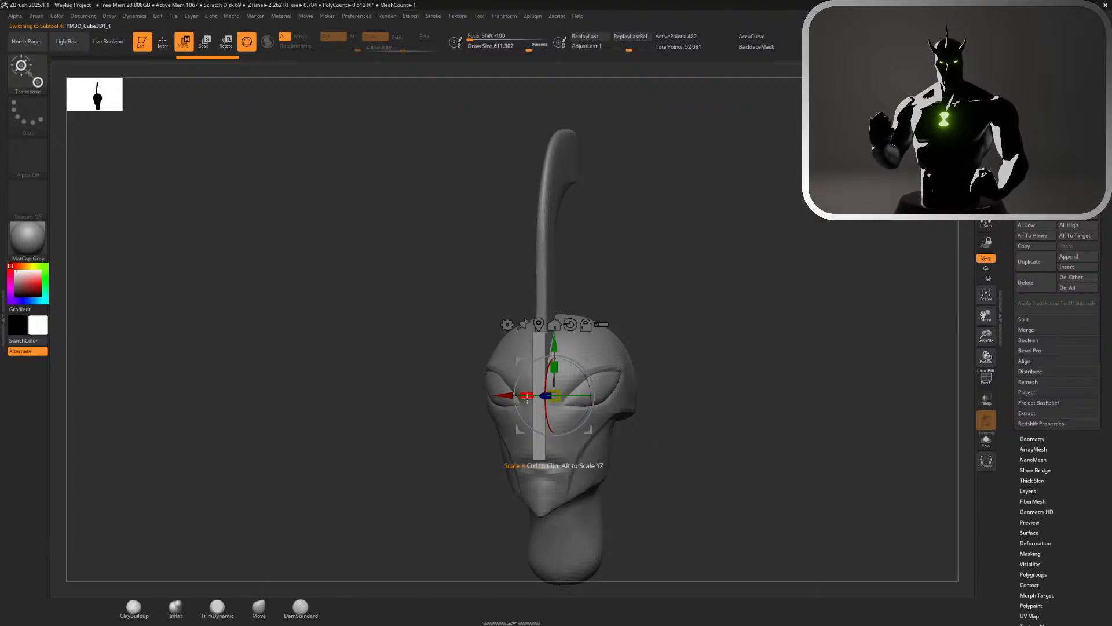
drag(527, 397, 558, 396)
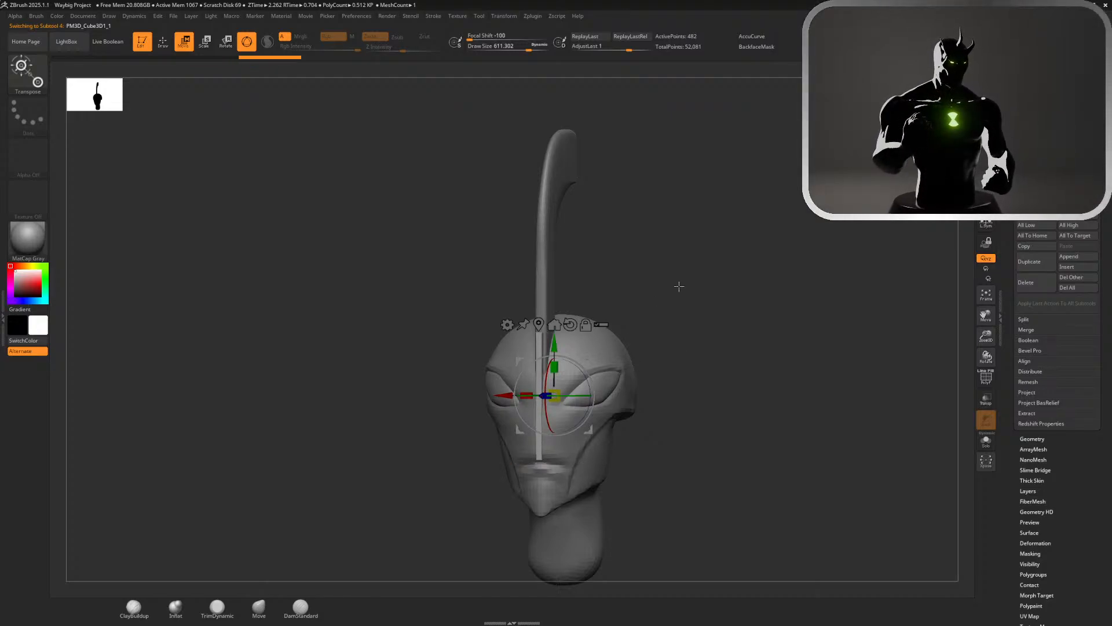
Move the thin plate up and back into the crest's rear hollow and scale it narrower along Z
drag(679, 286, 594, 291)
drag(503, 399, 556, 396)
drag(604, 343, 551, 175)
shift+drag(690, 232, 696, 232)
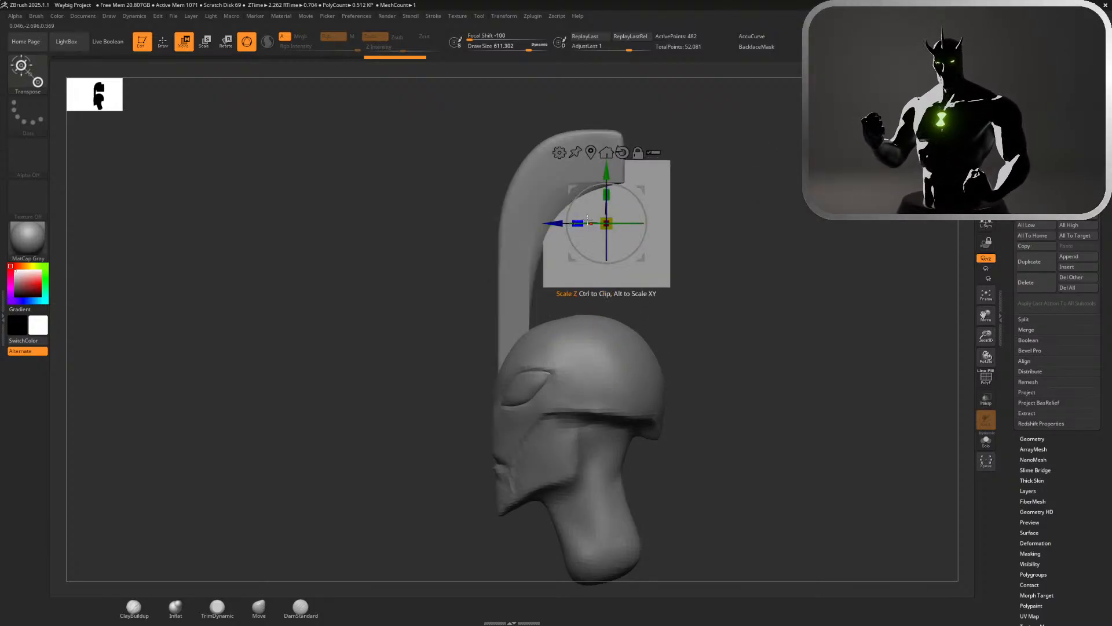
drag(579, 223, 526, 226)
mouse_move(574, 183)
mouse_down()
mouse_move(589, 164)
mouse_move(574, 200)
mouse_up()
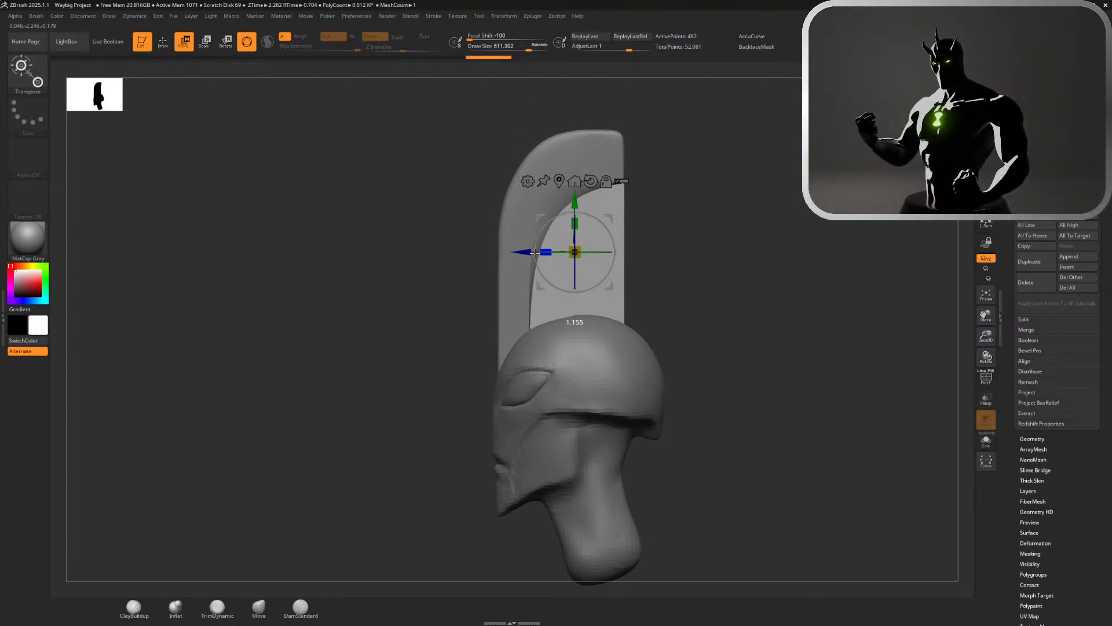
drag(523, 255, 512, 255)
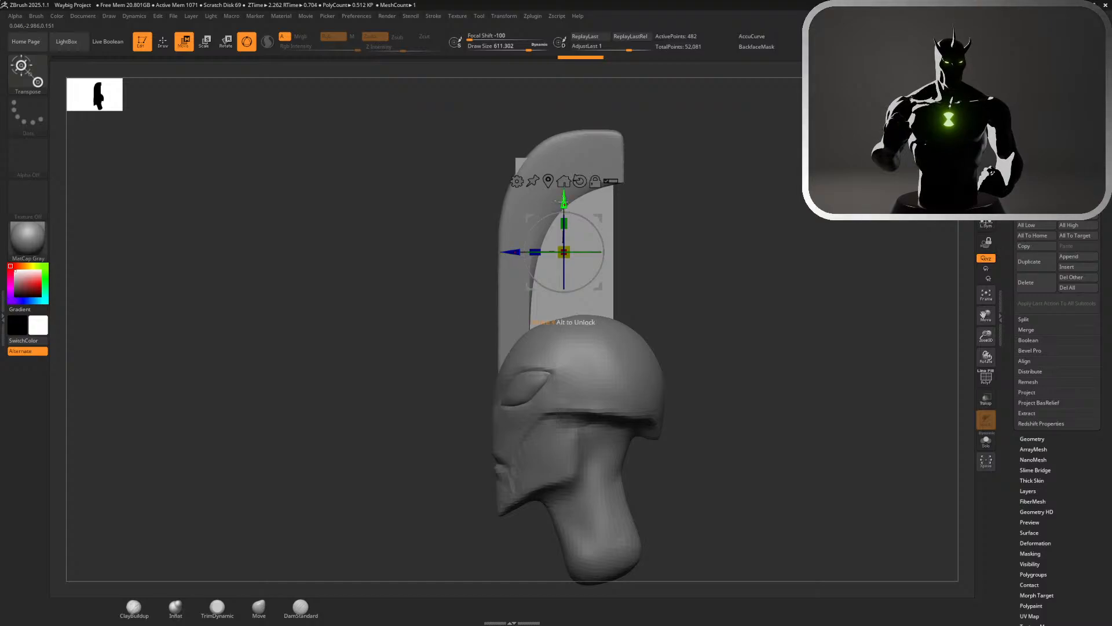
drag(562, 200, 562, 208)
mouse_move(528, 259)
mouse_down()
mouse_move(552, 255)
mouse_move(518, 258)
mouse_move(539, 258)
mouse_up()
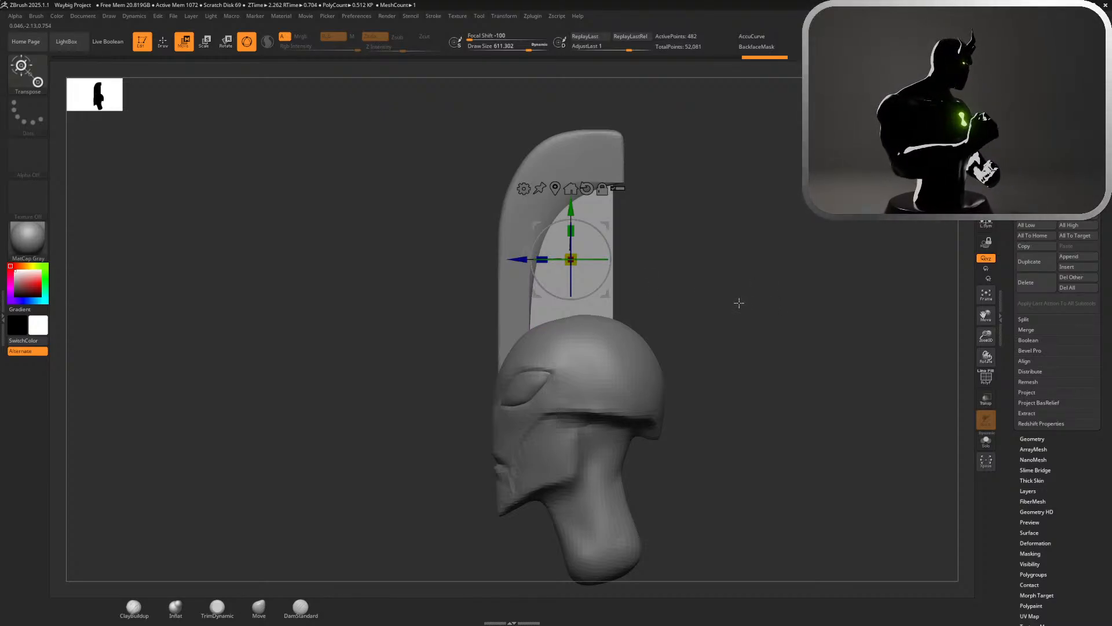
Select the crest subtool and scale it narrower from front to back in side view
key(q)
mouse_move(730, 297)
mouse_down()
mouse_move(802, 295)
mouse_move(726, 315)
mouse_move(748, 255)
mouse_move(724, 275)
mouse_move(684, 277)
mouse_move(681, 306)
mouse_move(703, 307)
mouse_up()
alt+click(633, 370)
alt+click(588, 307)
alt+drag(693, 249, 704, 351)
key(w)
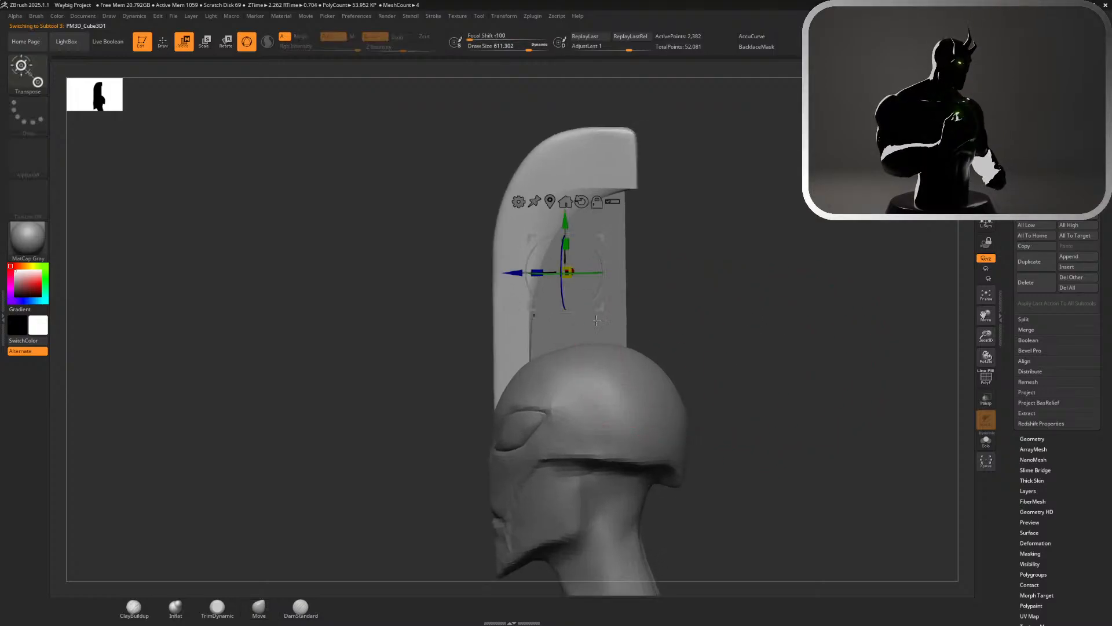
drag(537, 272, 503, 280)
Select the thin plate subtool and shift it forward along Z, deeper into the crest's rear hollow
alt+click(602, 304)
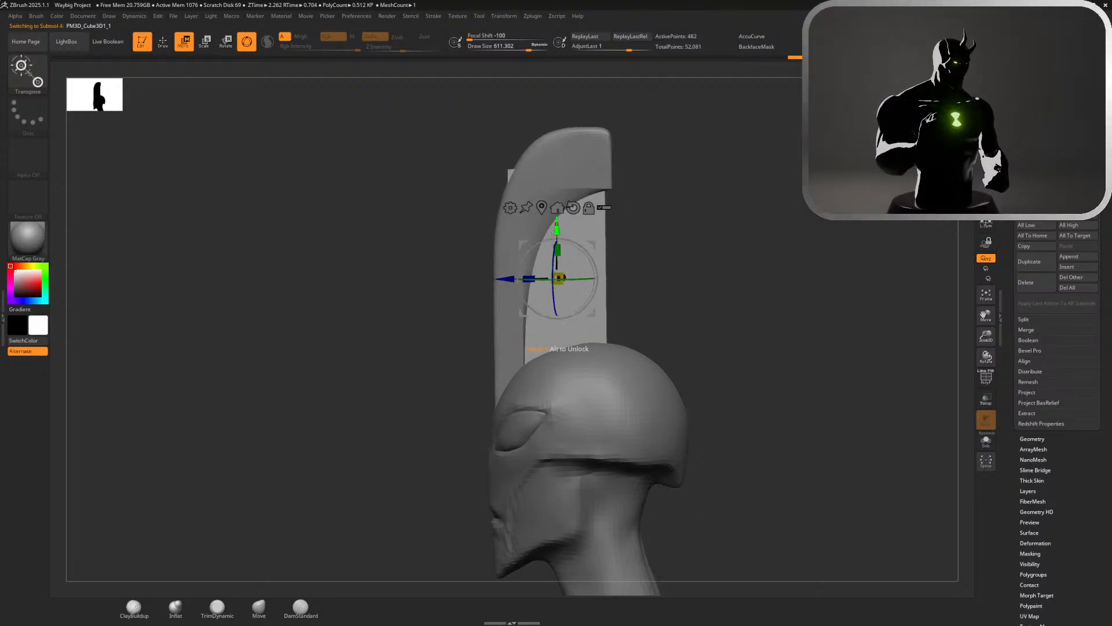
drag(557, 249, 557, 251)
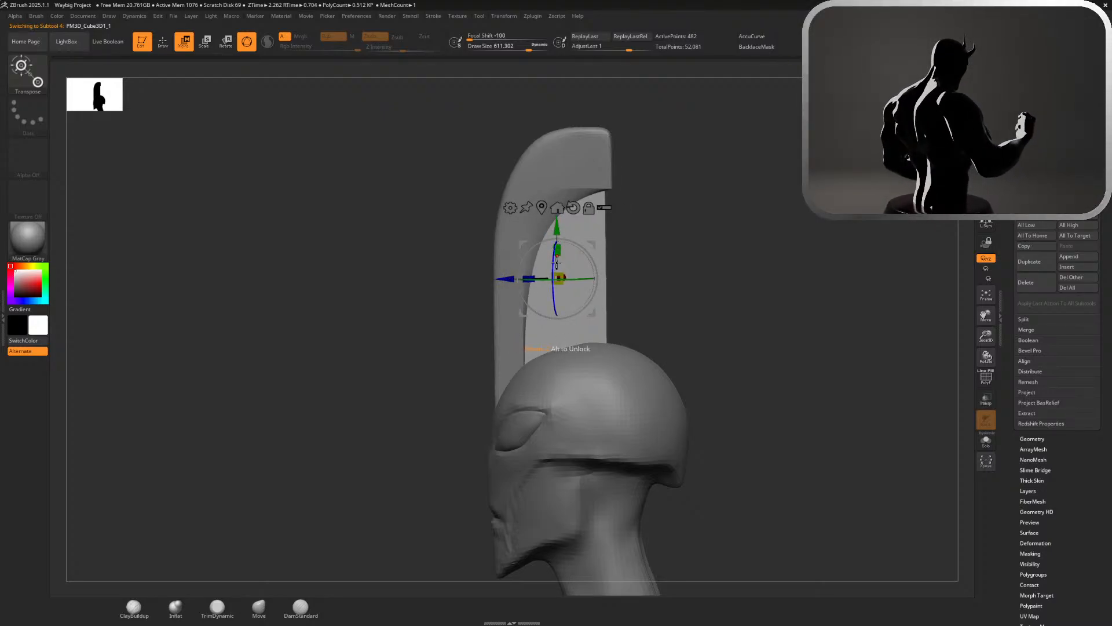
key(q)
mouse_move(661, 250)
mouse_down()
mouse_move(706, 259)
mouse_move(706, 273)
mouse_move(686, 288)
mouse_move(681, 237)
mouse_move(666, 240)
mouse_up()
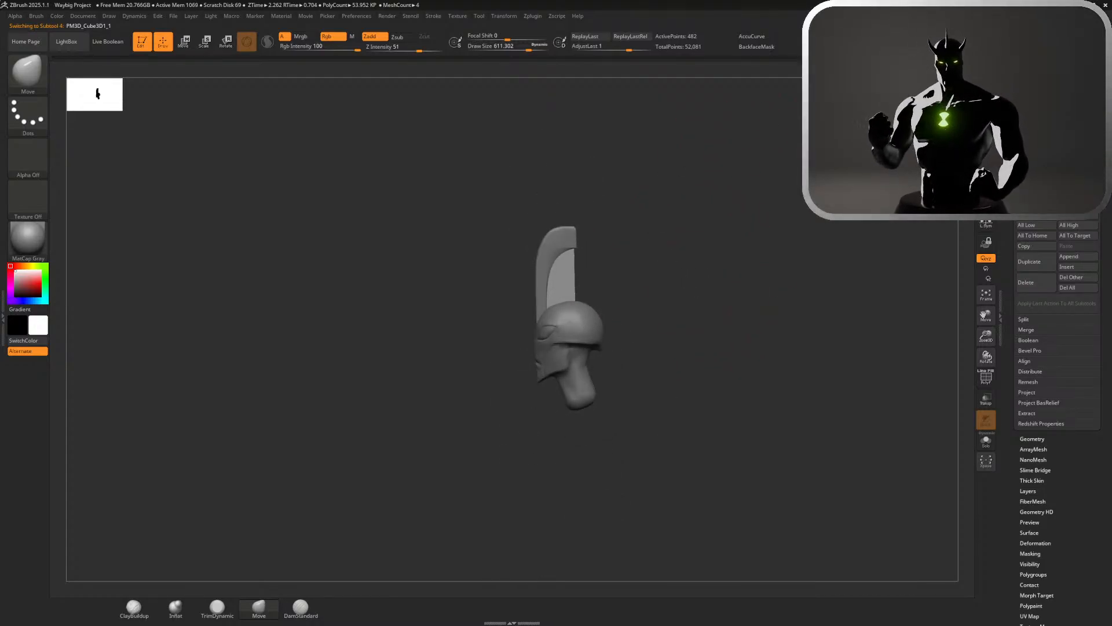
alt+drag(636, 302, 660, 370)
key(w)
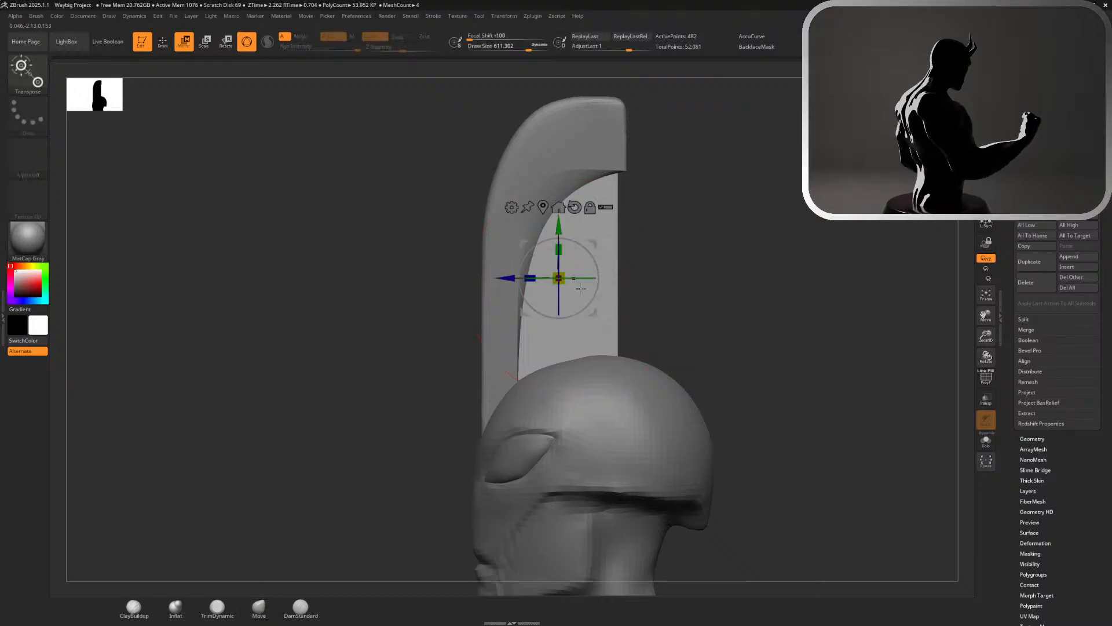
drag(509, 278, 507, 278)
mouse_move(528, 278)
mouse_down()
mouse_move(548, 275)
mouse_move(502, 279)
mouse_up()
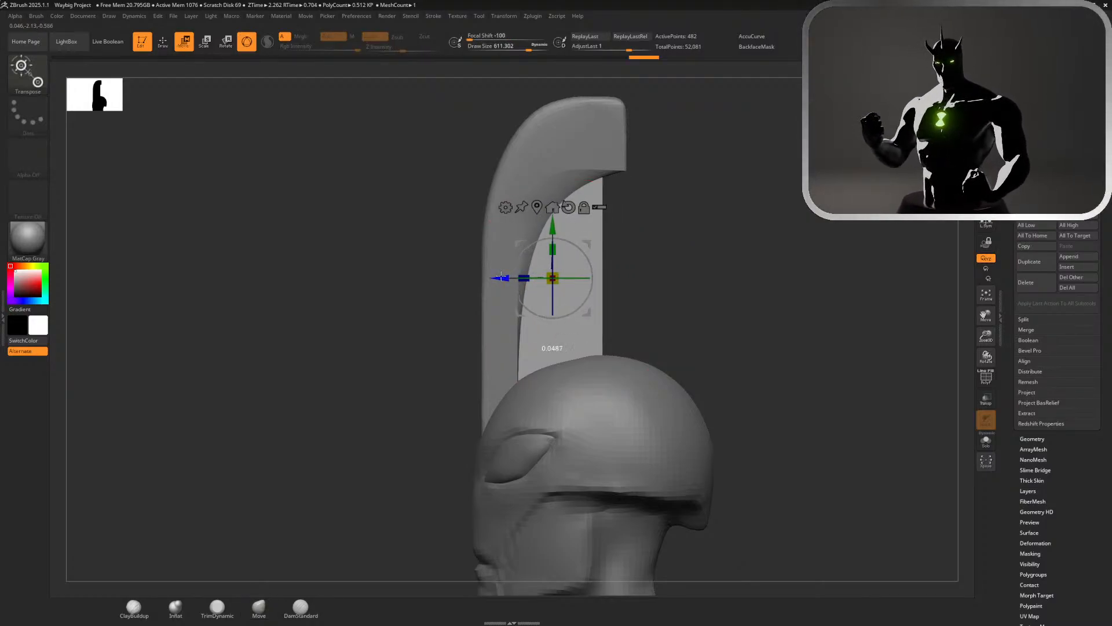
Round off the crest's upper front edge with the Move brush at a draw size of about 611 and smooth it
key(q)
mouse_move(716, 287)
mouse_down()
mouse_move(760, 291)
mouse_move(684, 199)
mouse_move(583, 202)
mouse_move(782, 290)
mouse_up()
key(s)
drag(686, 221, 677, 219)
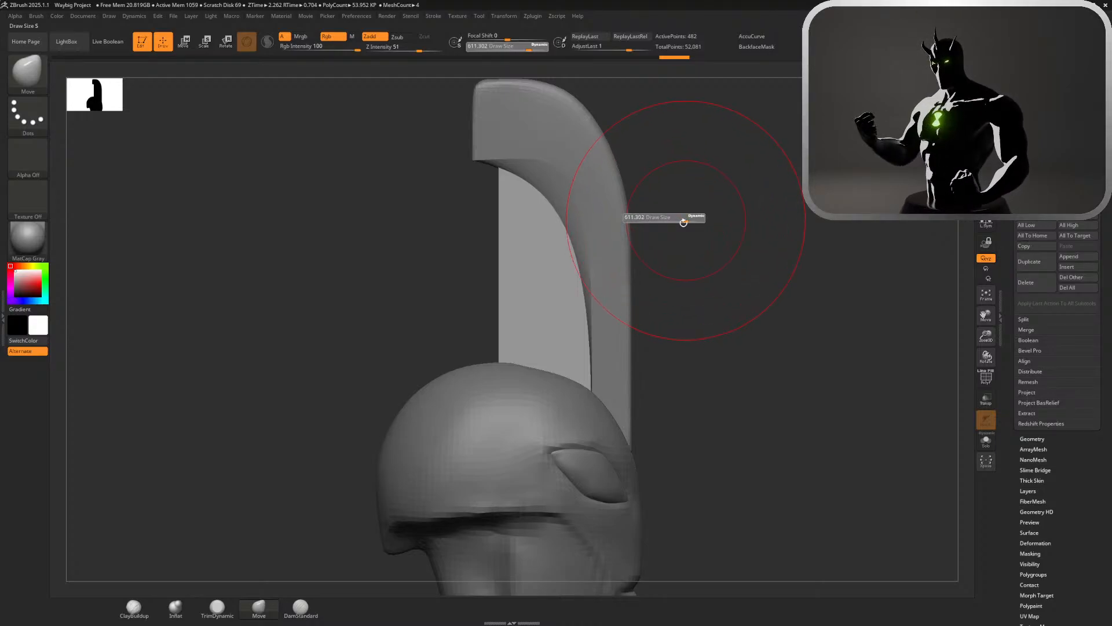
alt+click(624, 169)
mouse_move(603, 93)
alt+mouse_down()
mouse_move(637, 212)
mouse_move(628, 260)
mouse_move(606, 247)
alt+mouse_up()
drag(670, 318, 651, 325)
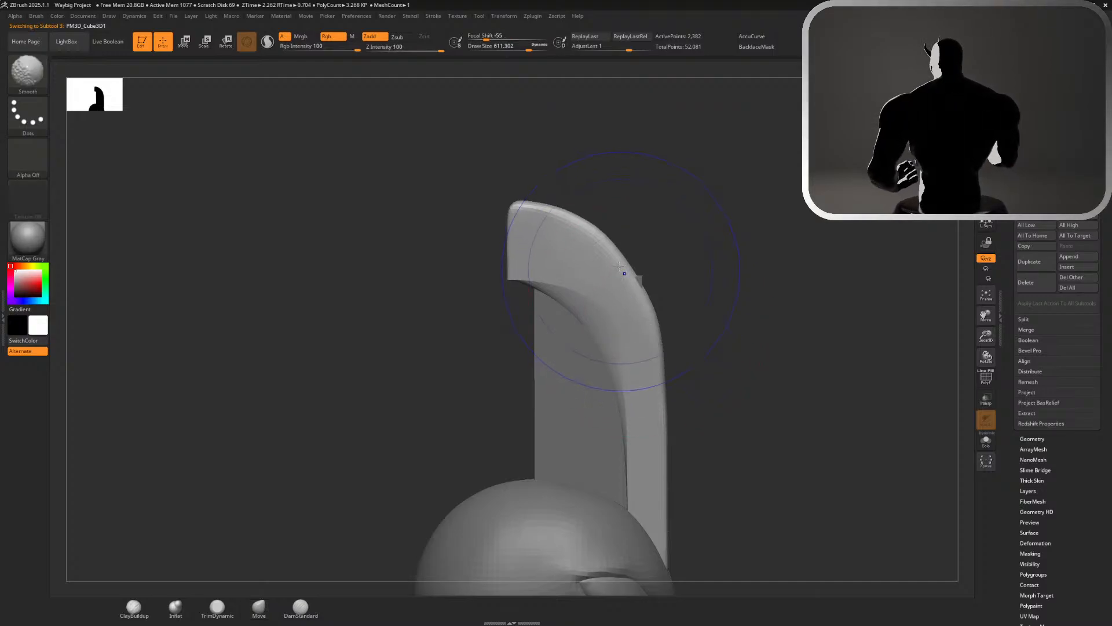
alt+click(635, 280)
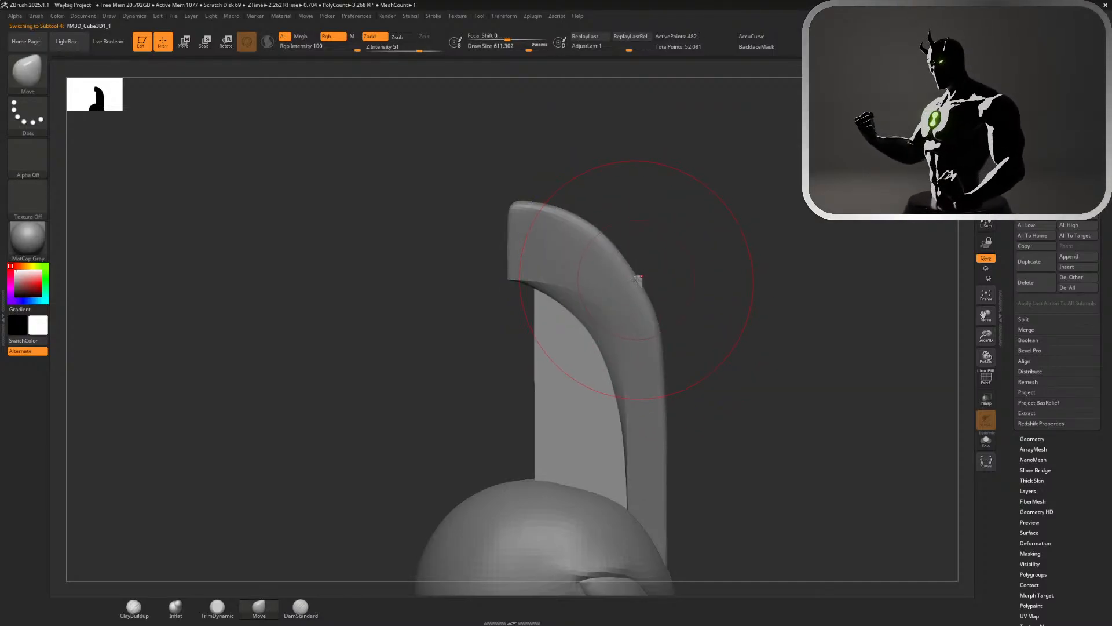
mouse_move(713, 316)
alt+mouse_down()
mouse_move(668, 252)
mouse_move(778, 203)
mouse_move(684, 232)
mouse_move(614, 235)
mouse_move(851, 238)
mouse_move(747, 157)
alt+mouse_up()
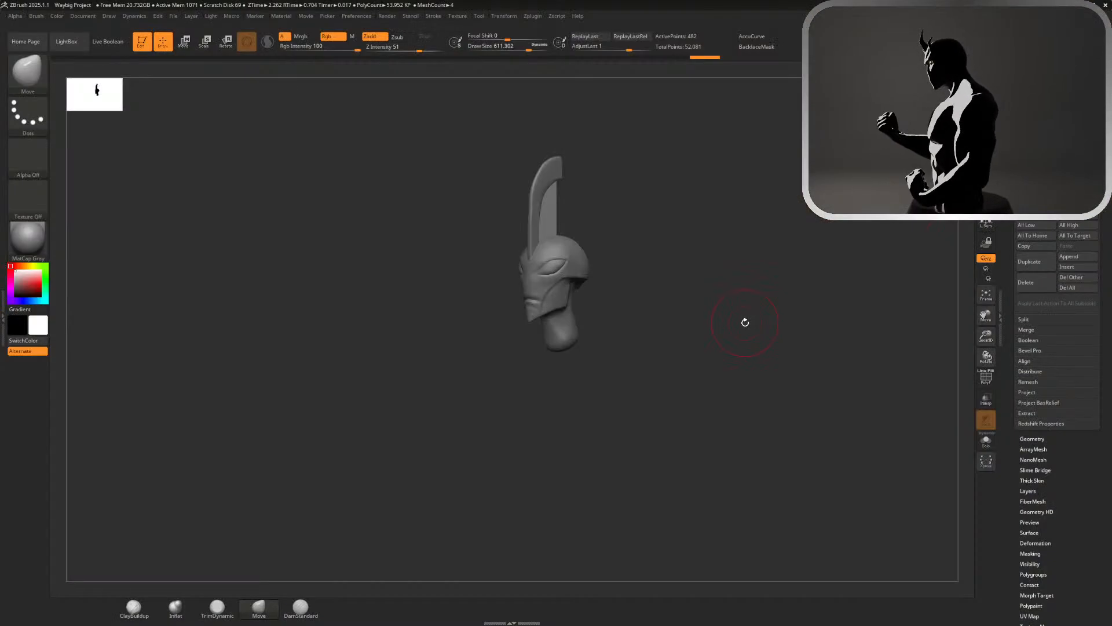
drag(708, 316, 812, 322)
drag(677, 273, 591, 265)
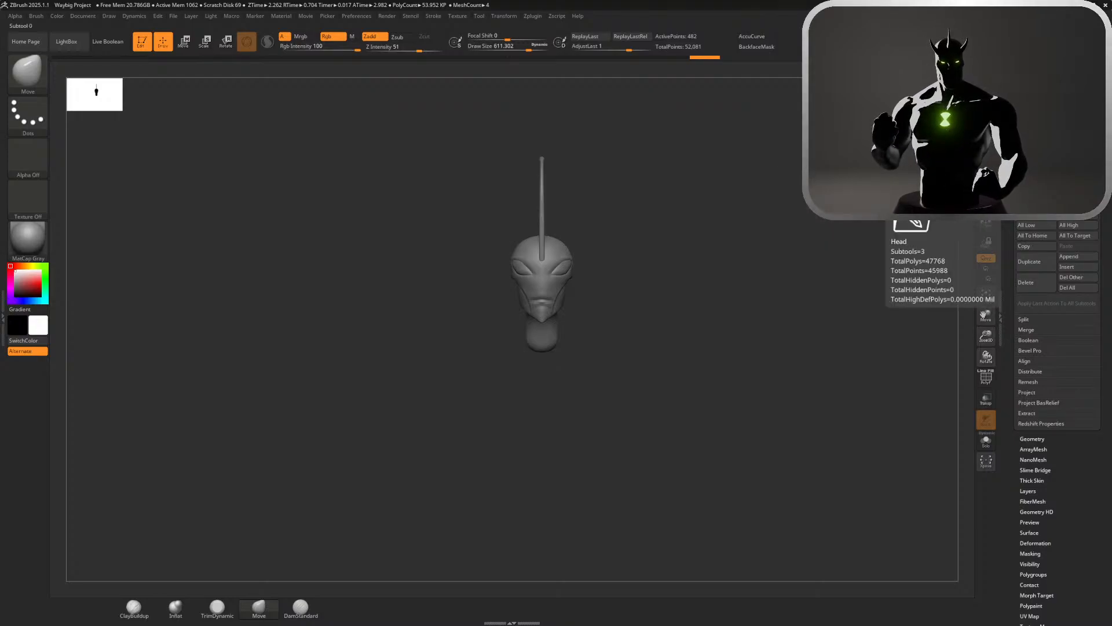
mouse_move(1102, 194)
mouse_down()
mouse_move(1102, 143)
mouse_move(1102, 209)
mouse_up()
drag(1032, 242, 1031, 293)
scroll(1029, 282, down, 10)
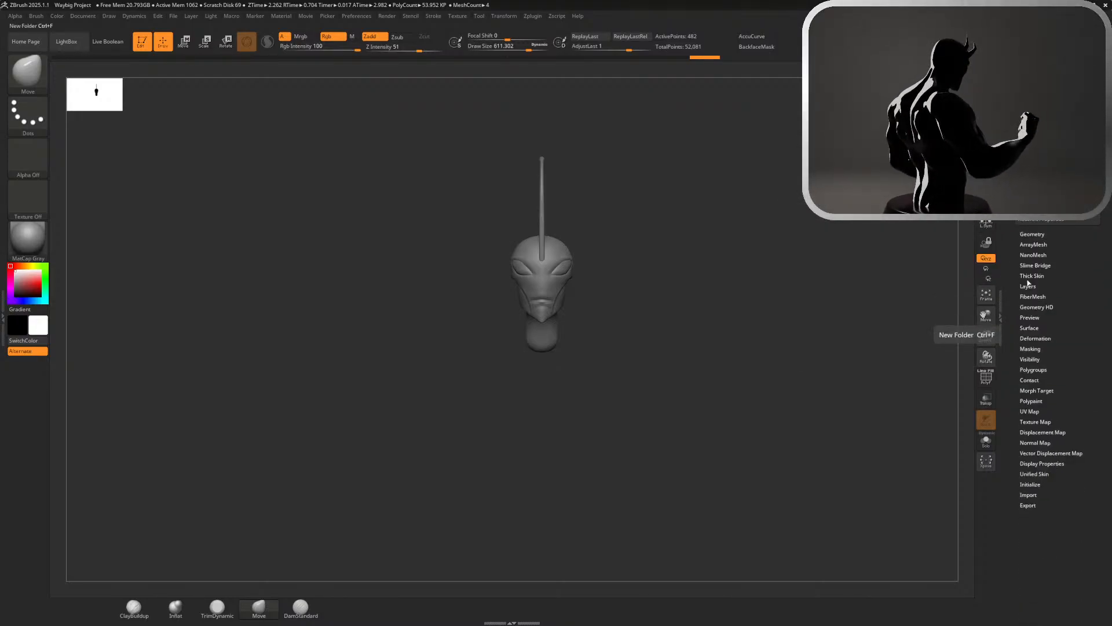
scroll(1029, 283, up, 10)
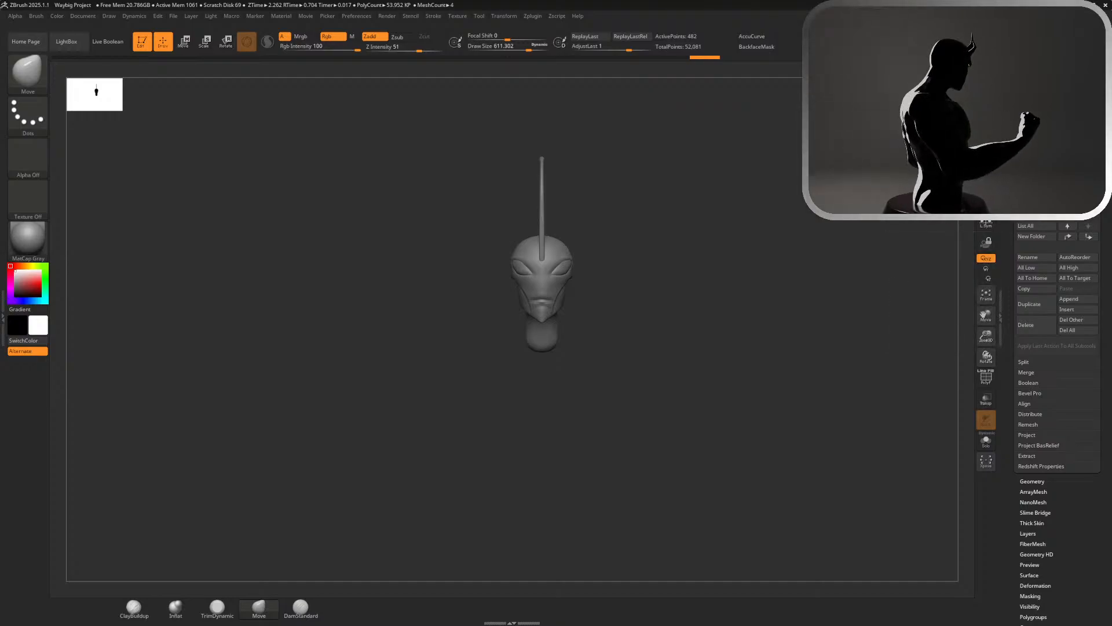
Select the head subtool and frame the face and eye in a three-quarter view
drag(681, 233, 632, 366)
alt+click(617, 429)
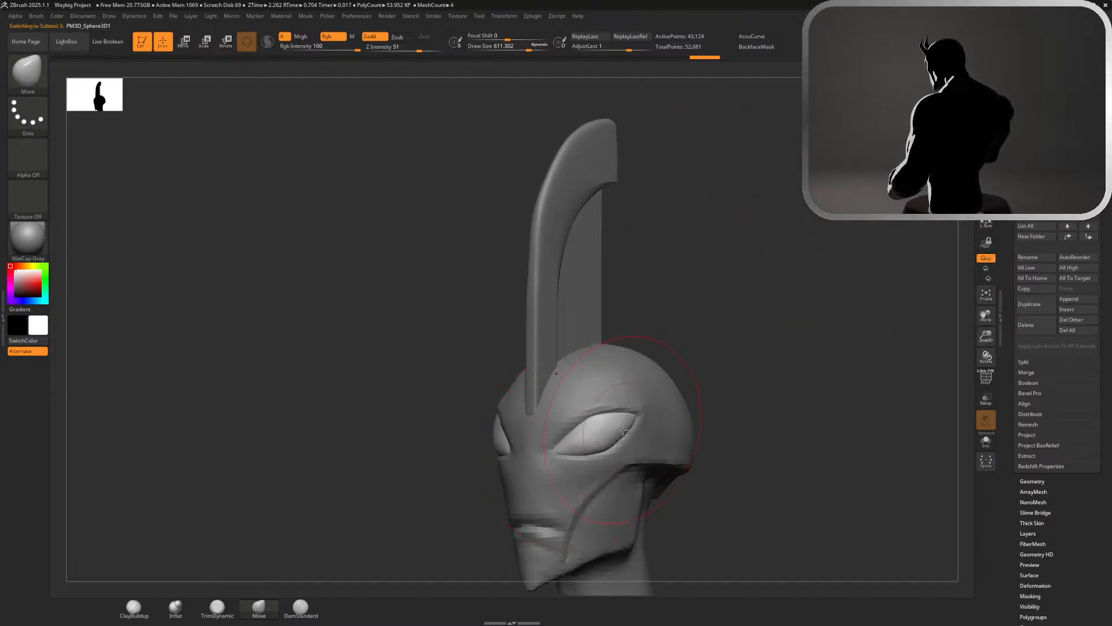
alt+drag(765, 406, 776, 287)
drag(776, 286, 712, 290)
alt+drag(831, 223, 837, 132)
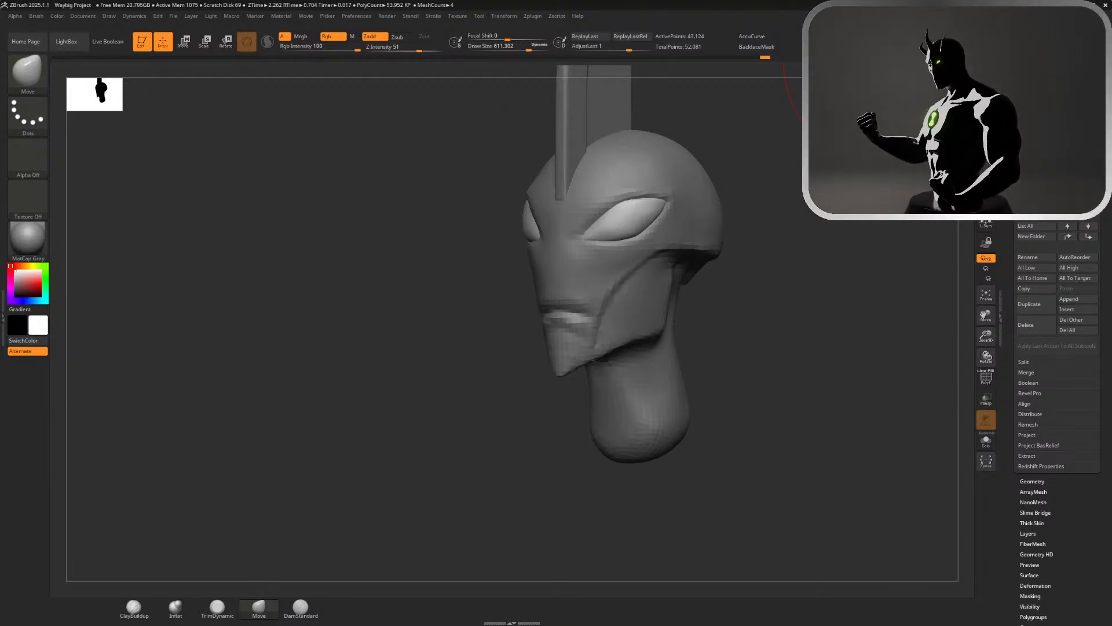
drag(773, 310, 832, 326)
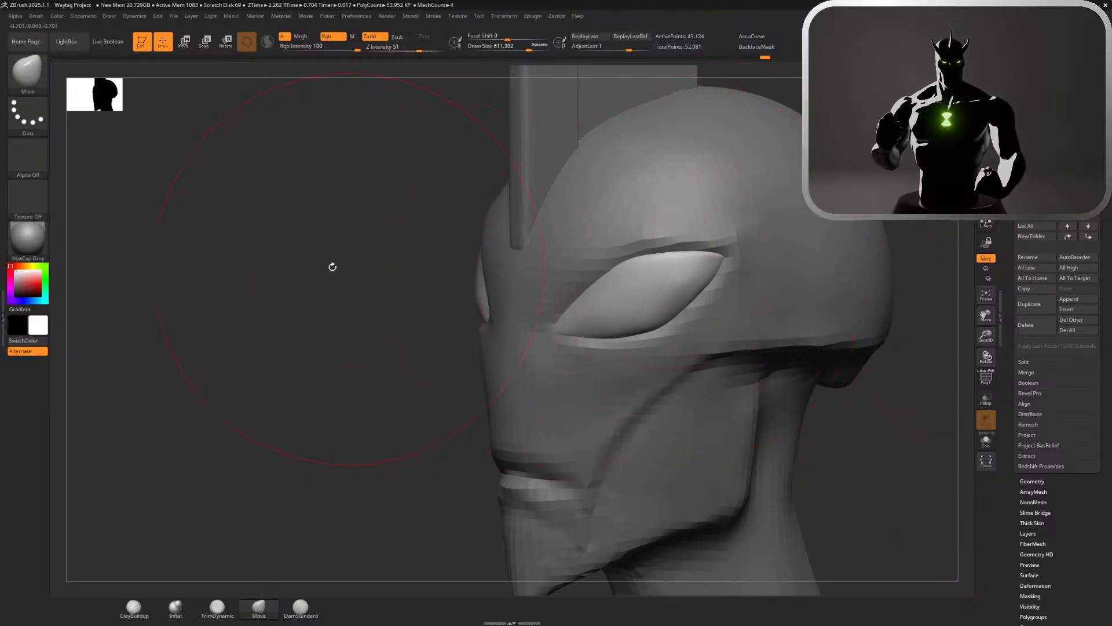
Set the current colour to a bright lime green so the head parts preview in it
click(46, 265)
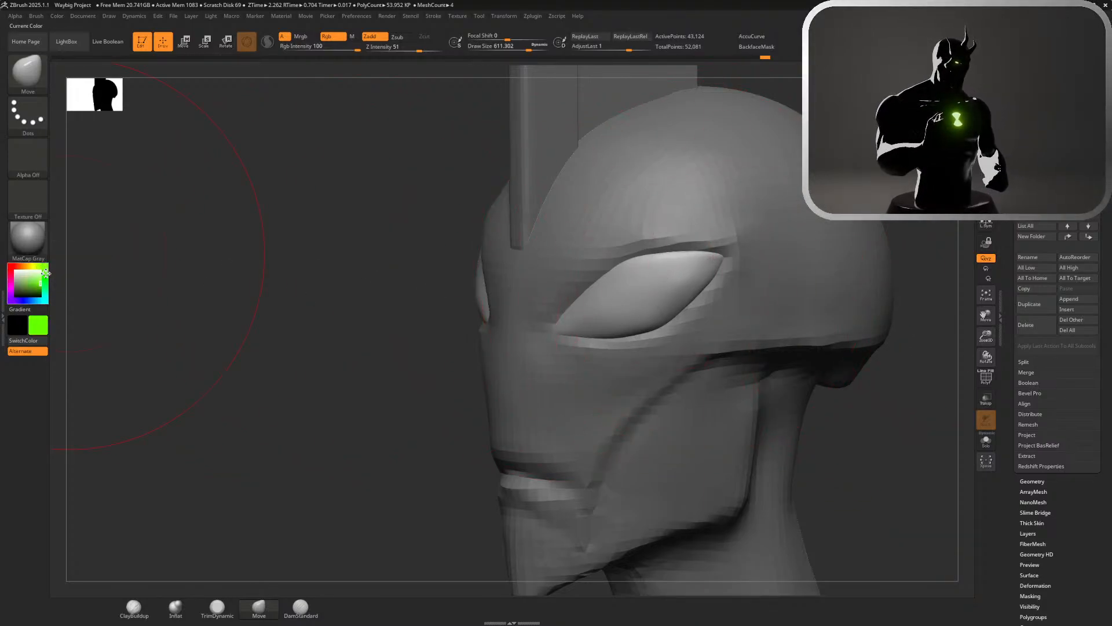
click(45, 276)
click(44, 273)
drag(44, 272, 45, 271)
drag(188, 308, 229, 312)
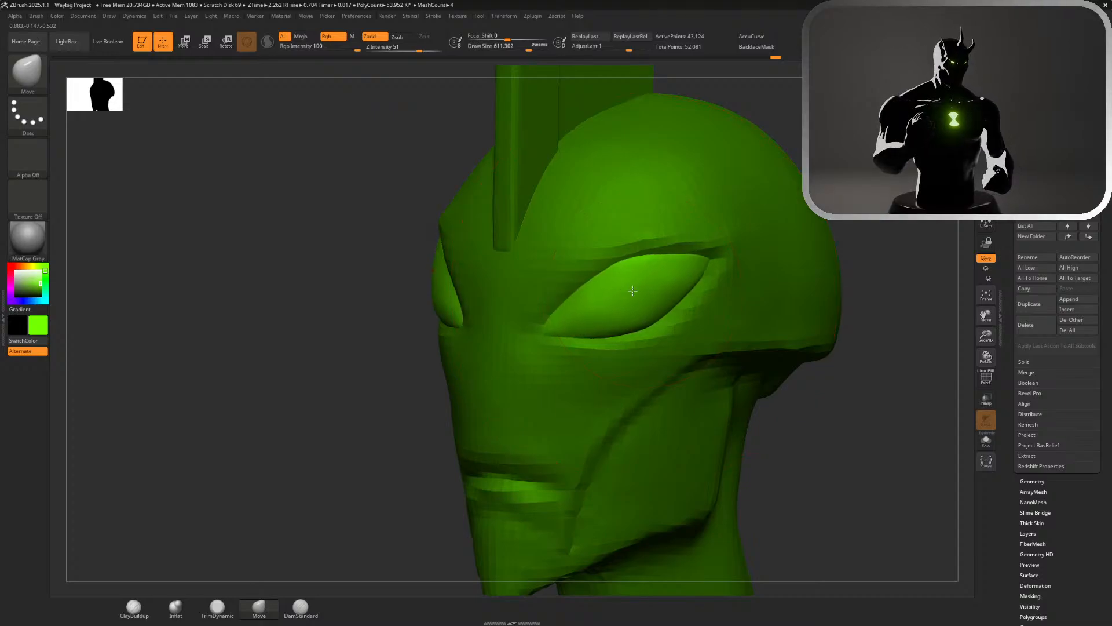
Try to pull the eyes upward with the Move brush and undo the strokes
mouse_move(646, 290)
mouse_down()
mouse_move(582, 253)
mouse_move(644, 225)
mouse_up()
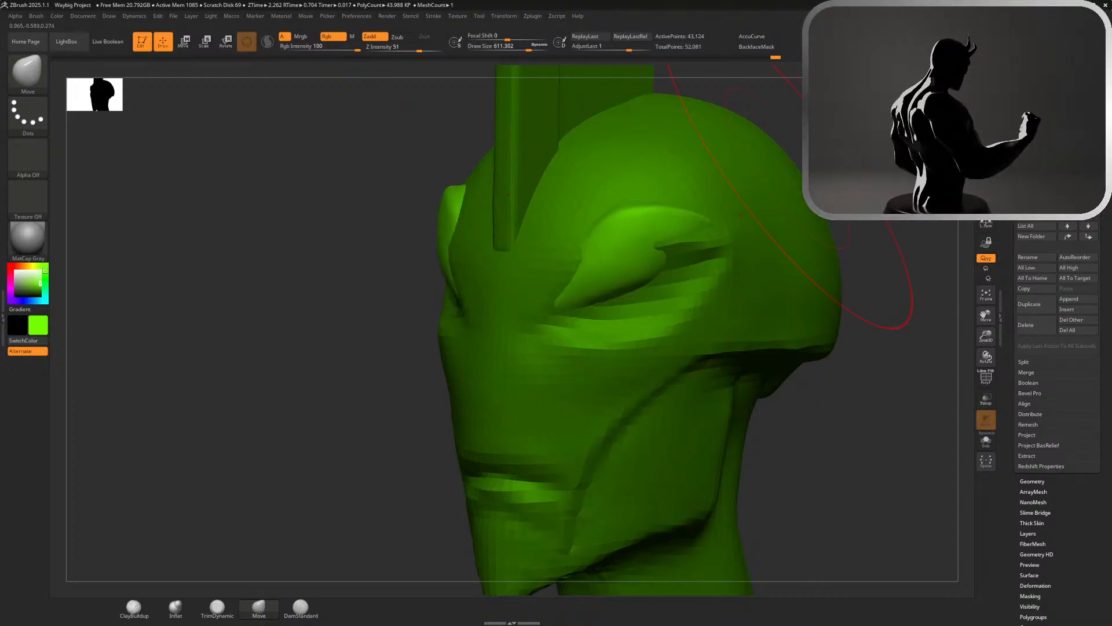
drag(811, 191, 892, 194)
key(ctrl+z)
drag(753, 206, 704, 229)
mouse_move(642, 259)
mouse_down()
mouse_move(629, 235)
mouse_move(604, 282)
mouse_up()
key(ctrl+z)
key(ctrl+z)
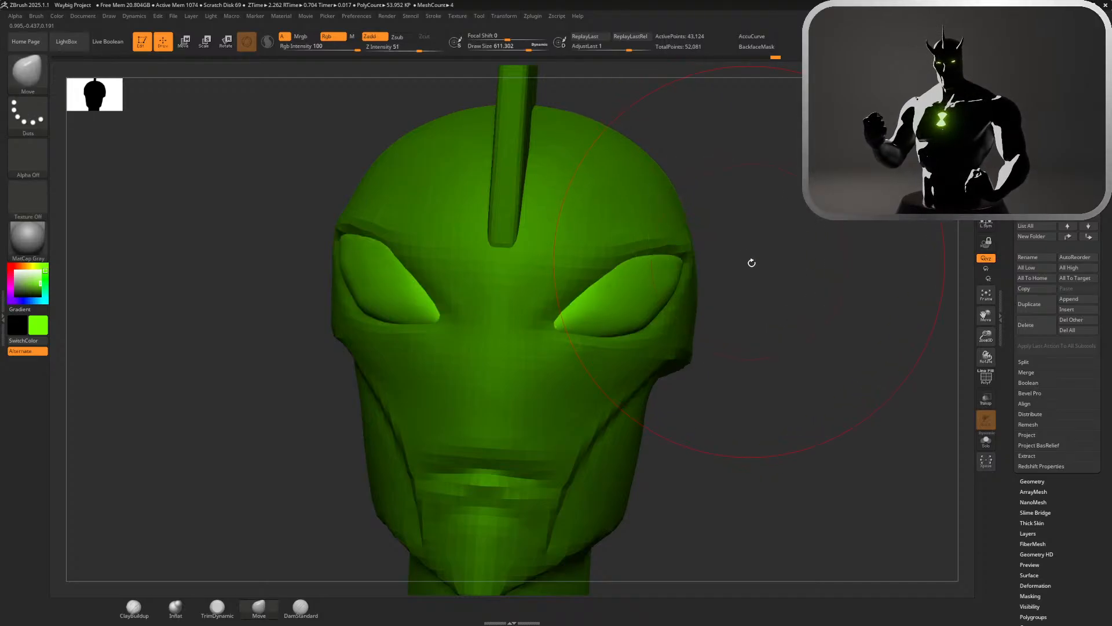
alt+drag(807, 277, 751, 263)
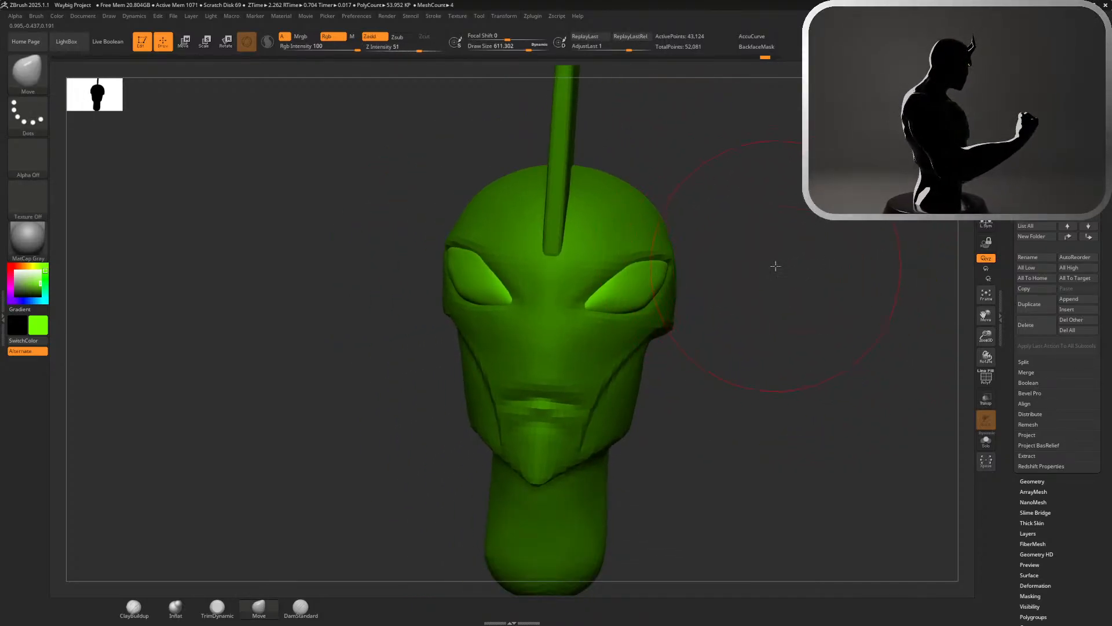
alt+drag(775, 266, 801, 278)
mouse_move(765, 58)
mouse_down()
mouse_move(565, 71)
mouse_move(807, 75)
mouse_up()
key(ctrl+z)
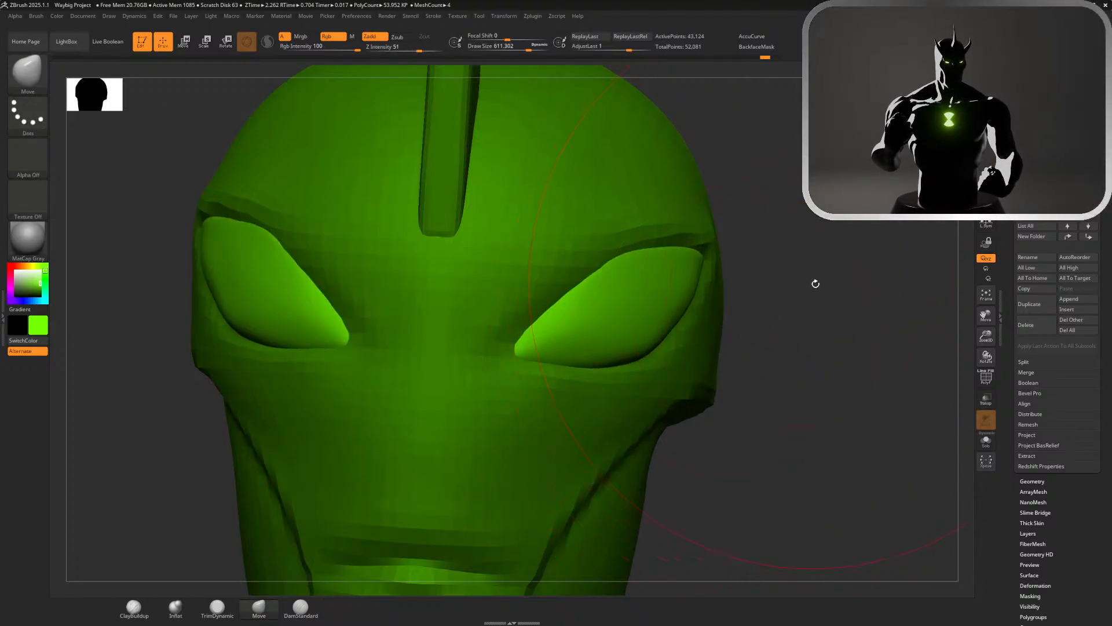
drag(816, 284, 775, 277)
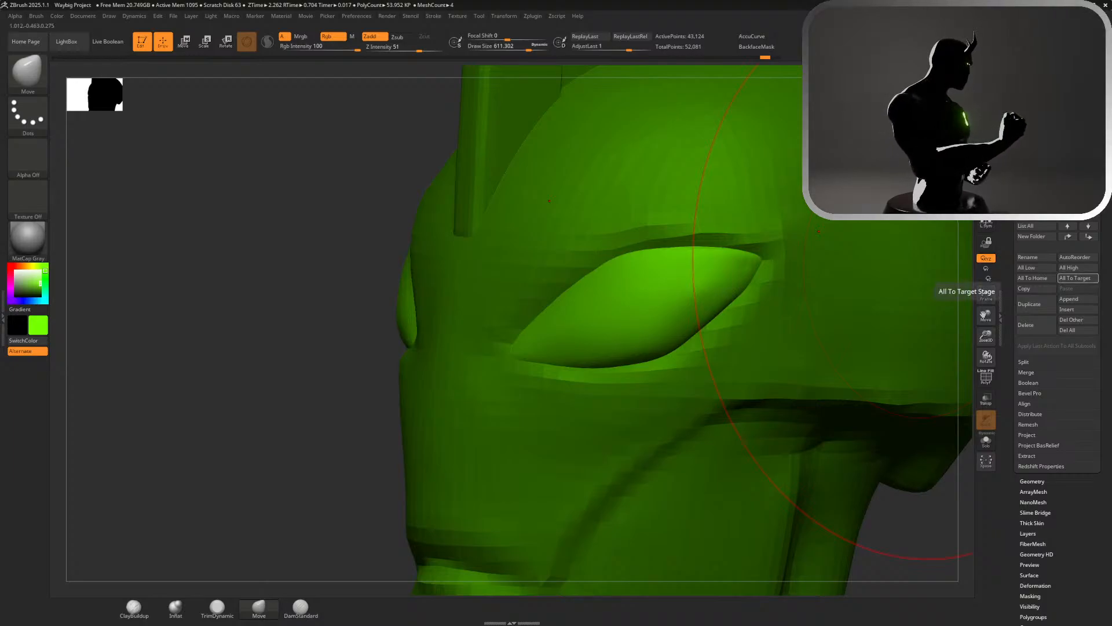
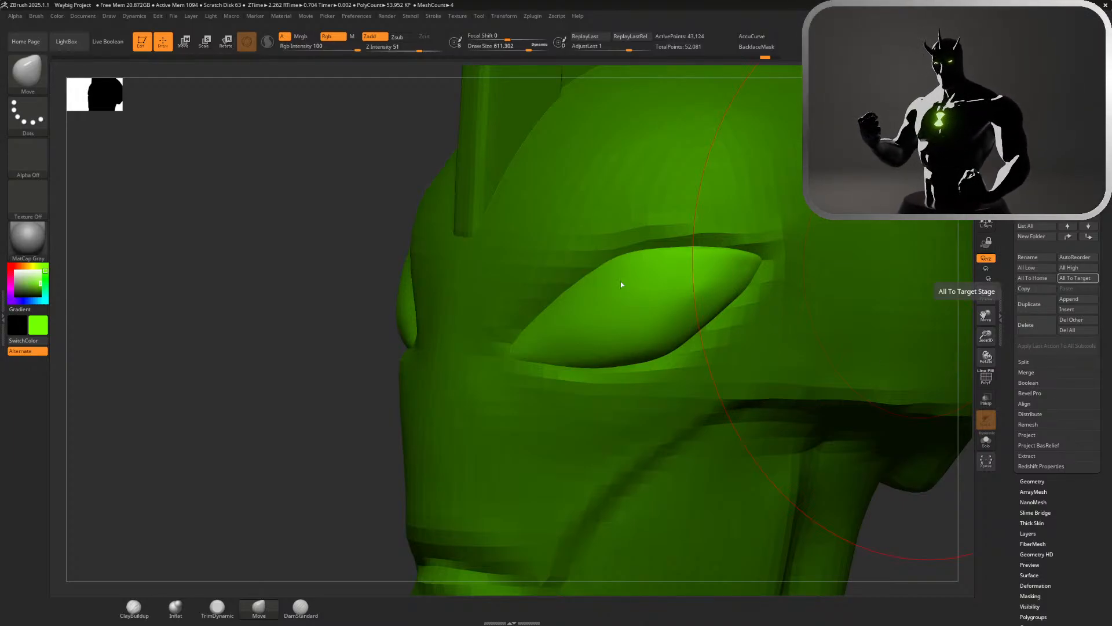
Smooth the surface of the eye from its outer corner toward the inner corner with a draw size of about 37
drag(137, 332, 186, 330)
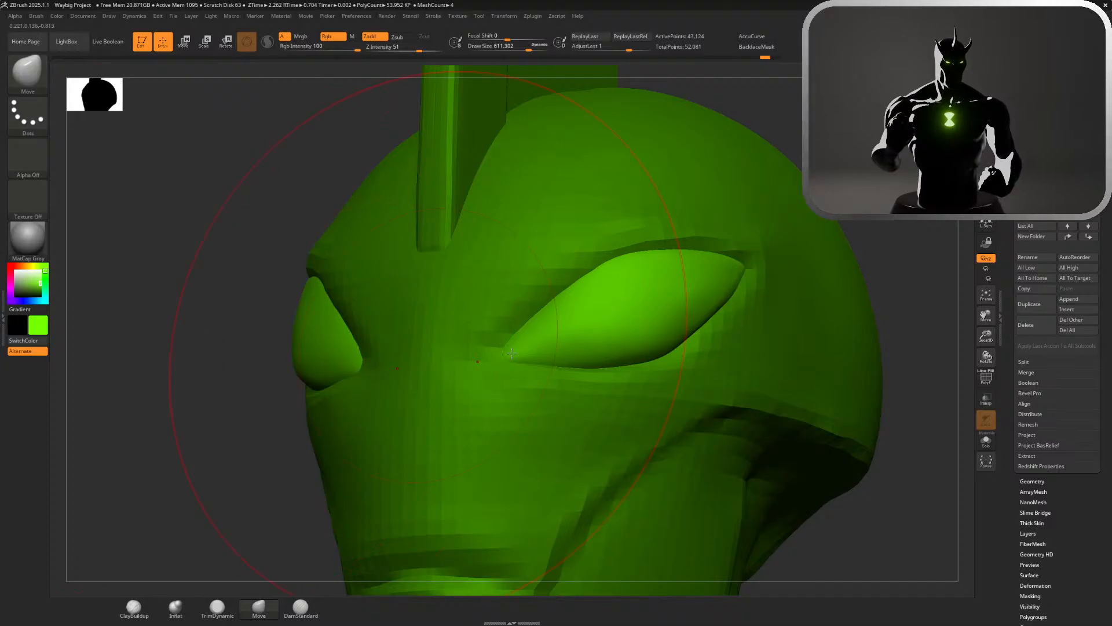
alt+drag(912, 273, 942, 289)
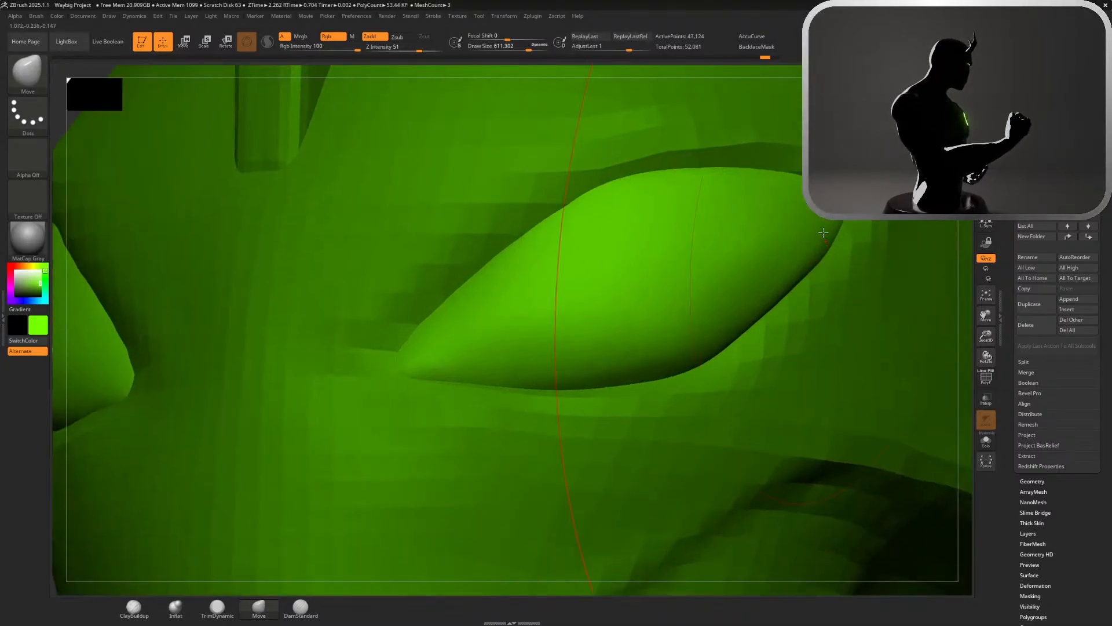
key(s)
drag(846, 284, 802, 271)
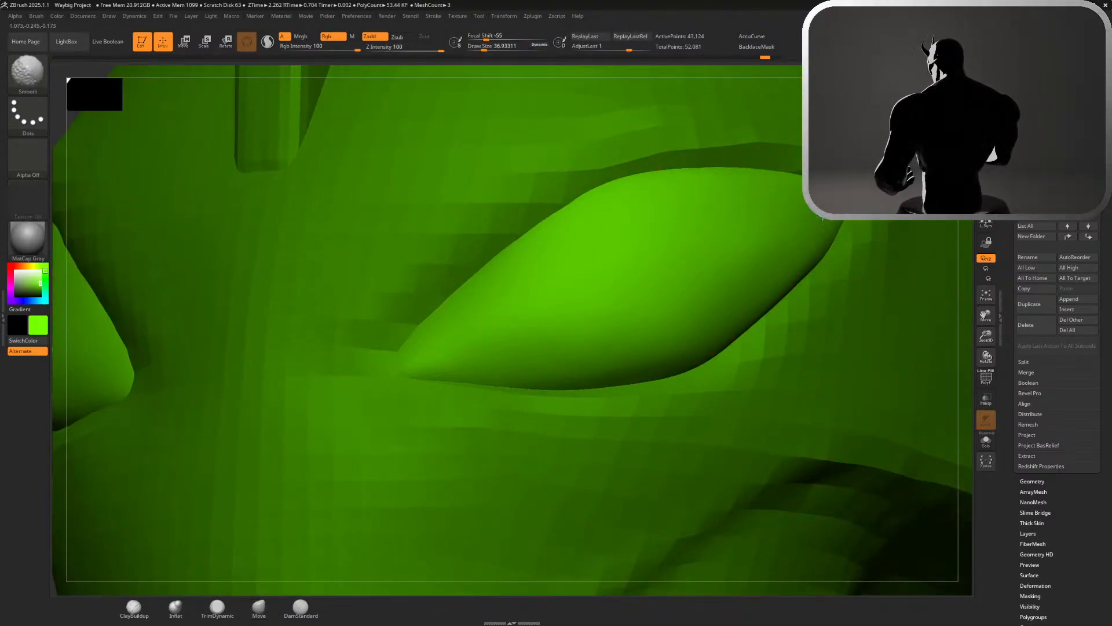
key(shift)
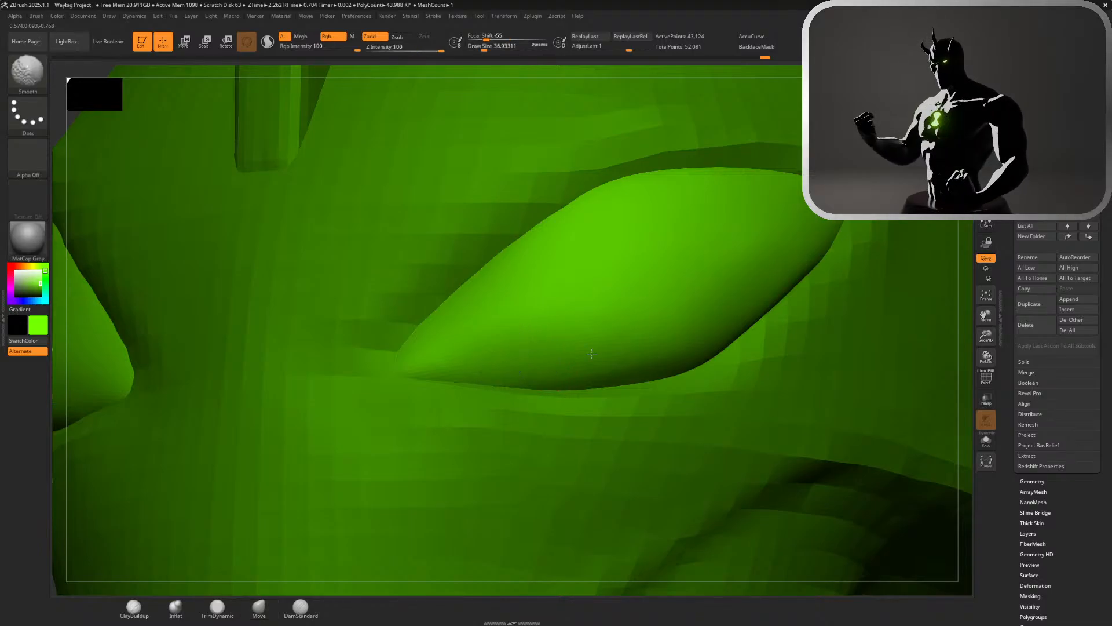
mouse_move(673, 312)
shift+mouse_down()
mouse_move(758, 241)
mouse_move(650, 351)
shift+mouse_up()
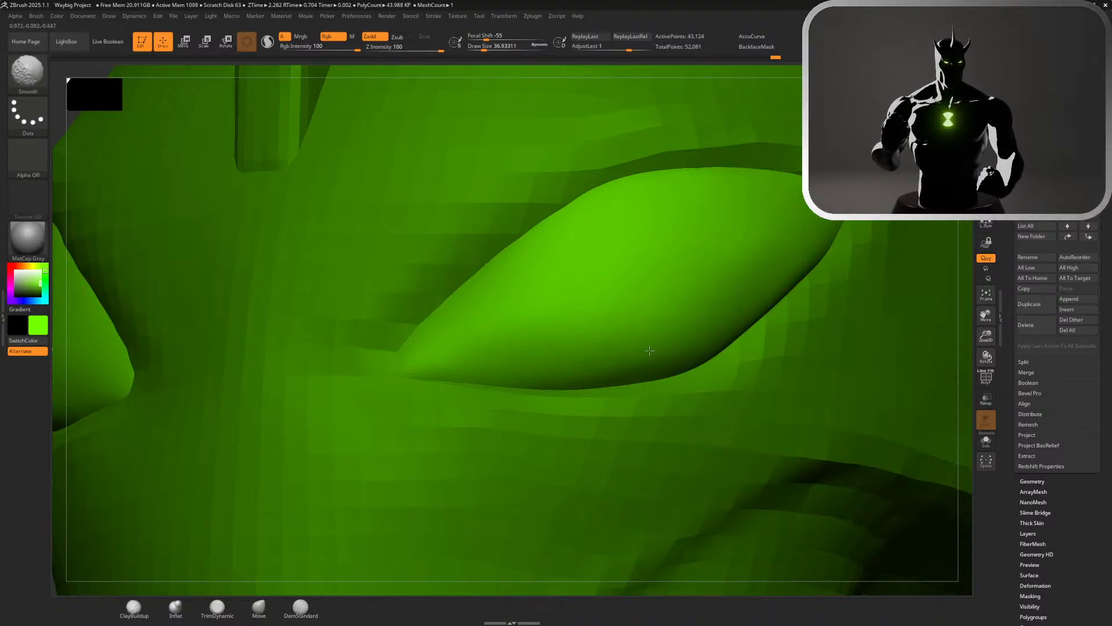
shift+drag(552, 345, 500, 340)
key(shift)
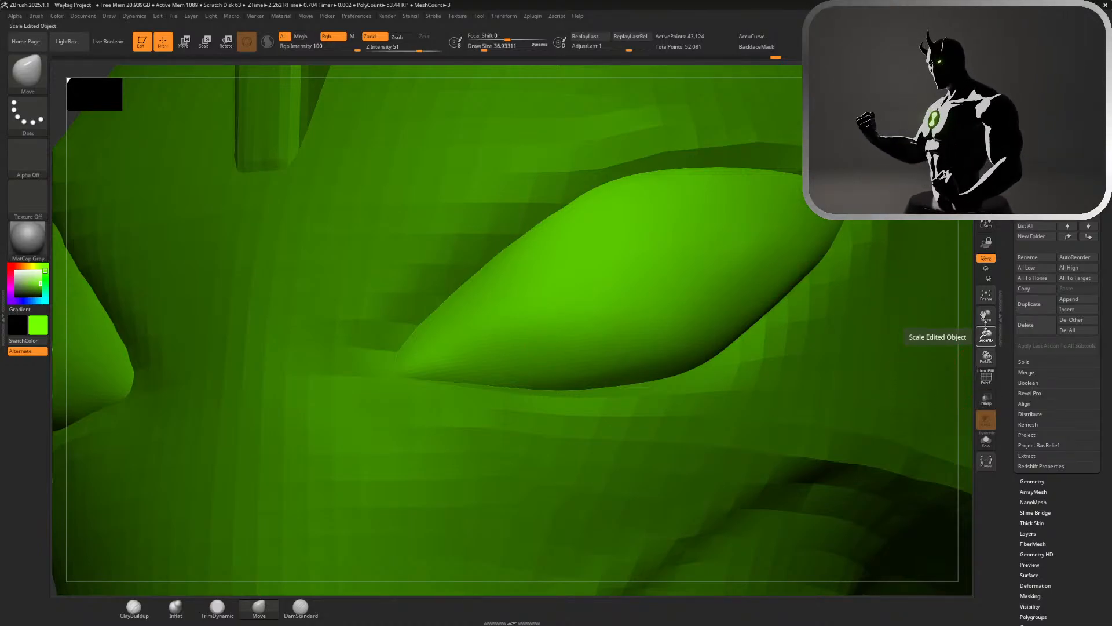
Refine the outer edge of the eyes with the Move brush at a draw size of about 104 and smooth it
drag(987, 337, 987, 283)
shift+drag(798, 255, 824, 285)
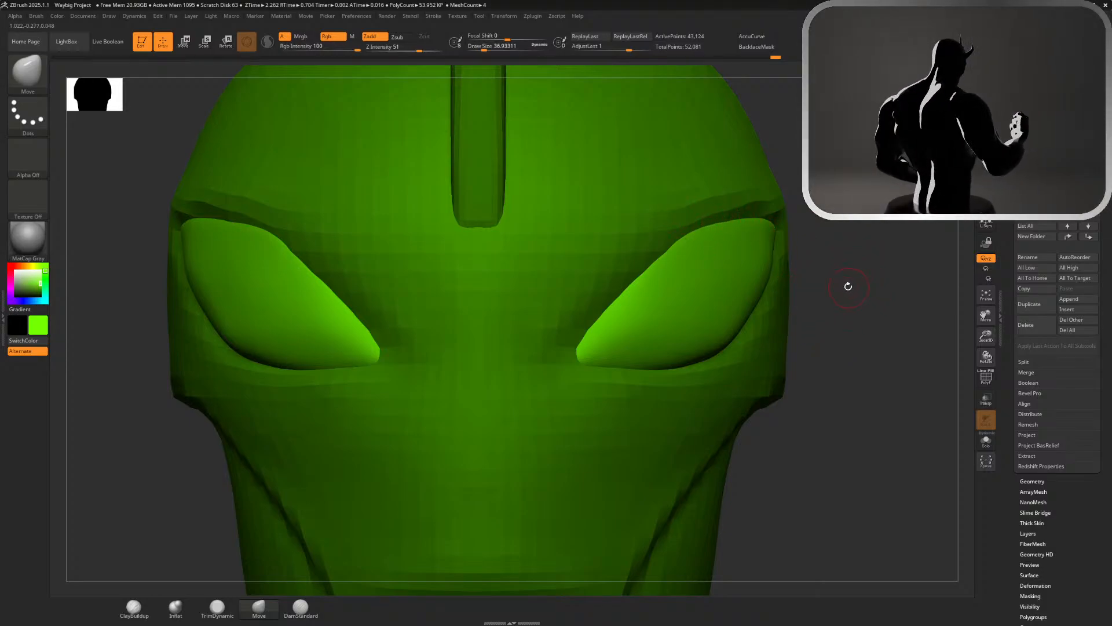
key(s)
drag(857, 284, 851, 284)
ctrl+right_drag(833, 302, 832, 319)
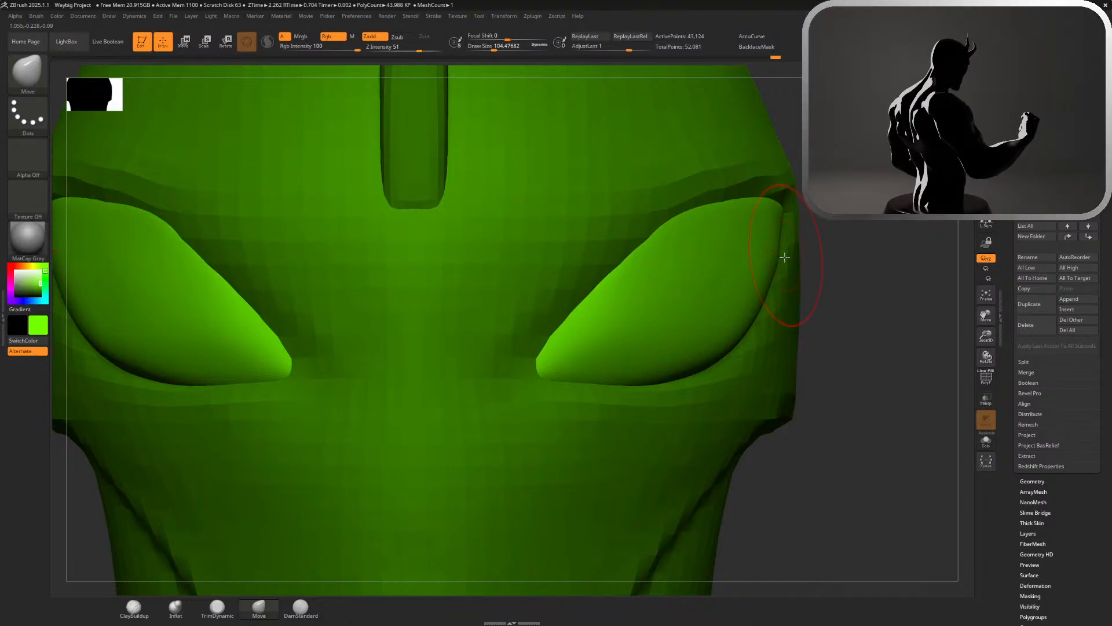
key(shift)
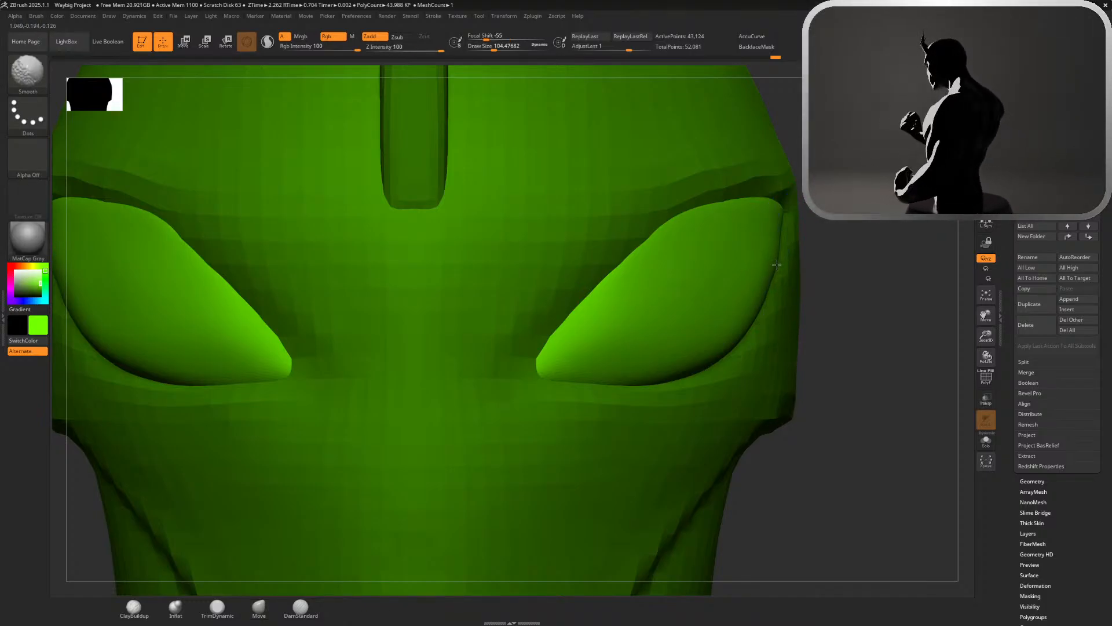
alt+drag(872, 333, 775, 201)
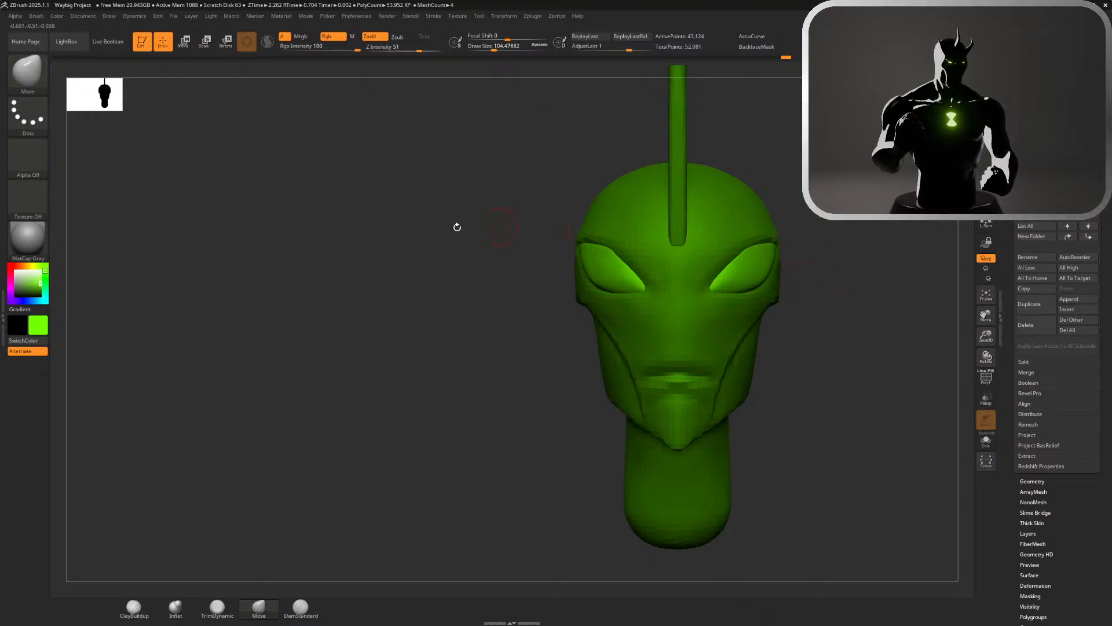
Change the active colour to a lighter, slightly less saturated green
click(30, 281)
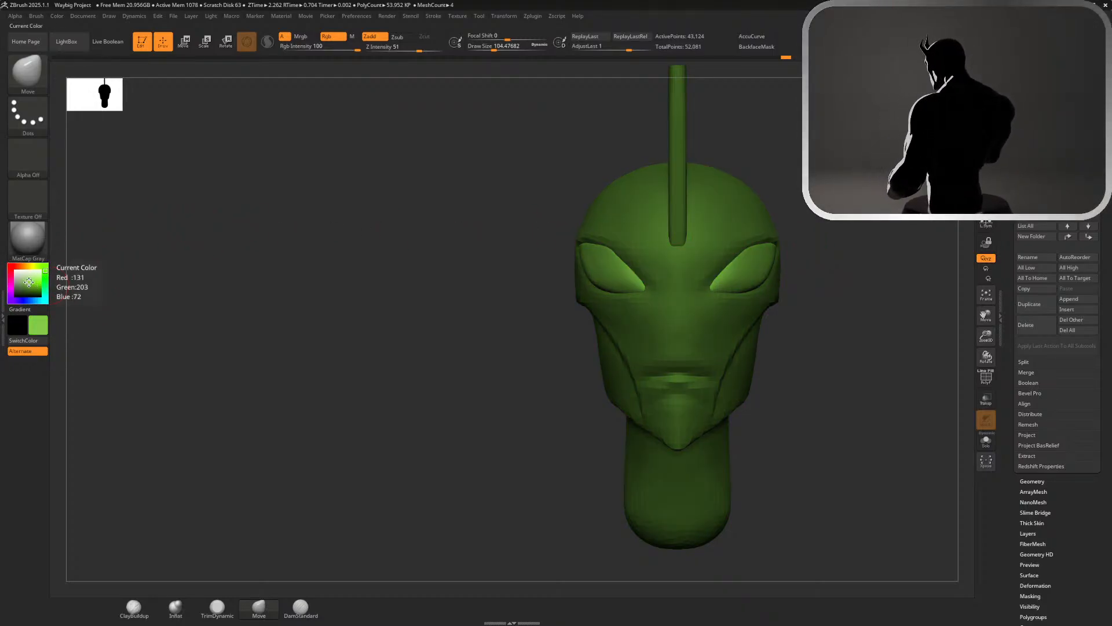
click(37, 280)
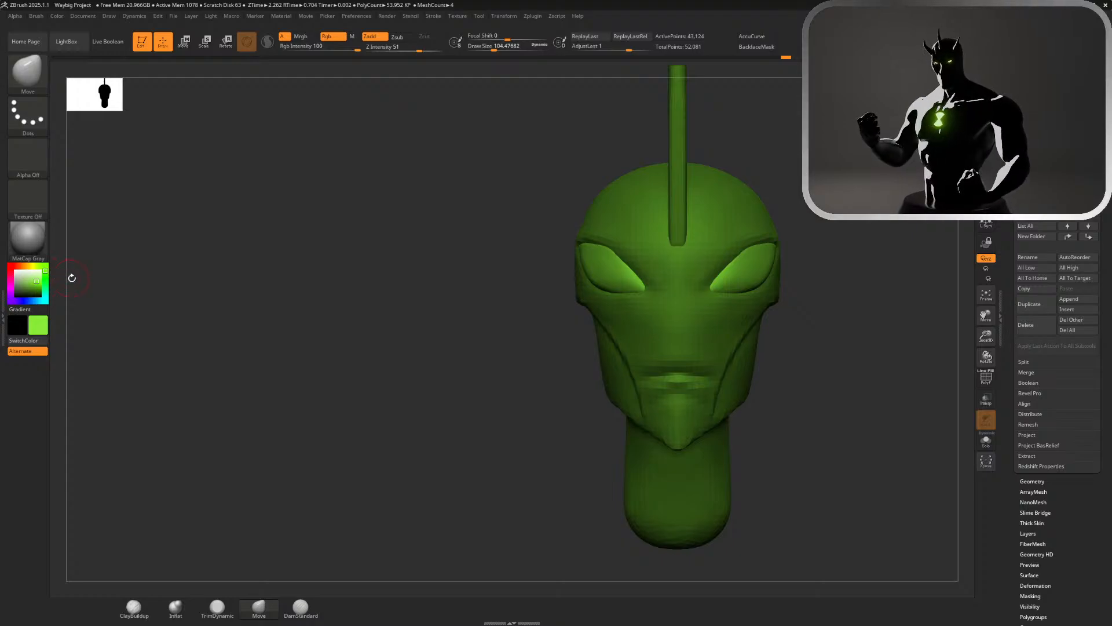
mouse_move(325, 308)
mouse_down()
mouse_move(353, 269)
mouse_move(360, 276)
mouse_move(326, 290)
mouse_move(347, 266)
mouse_move(341, 325)
mouse_up()
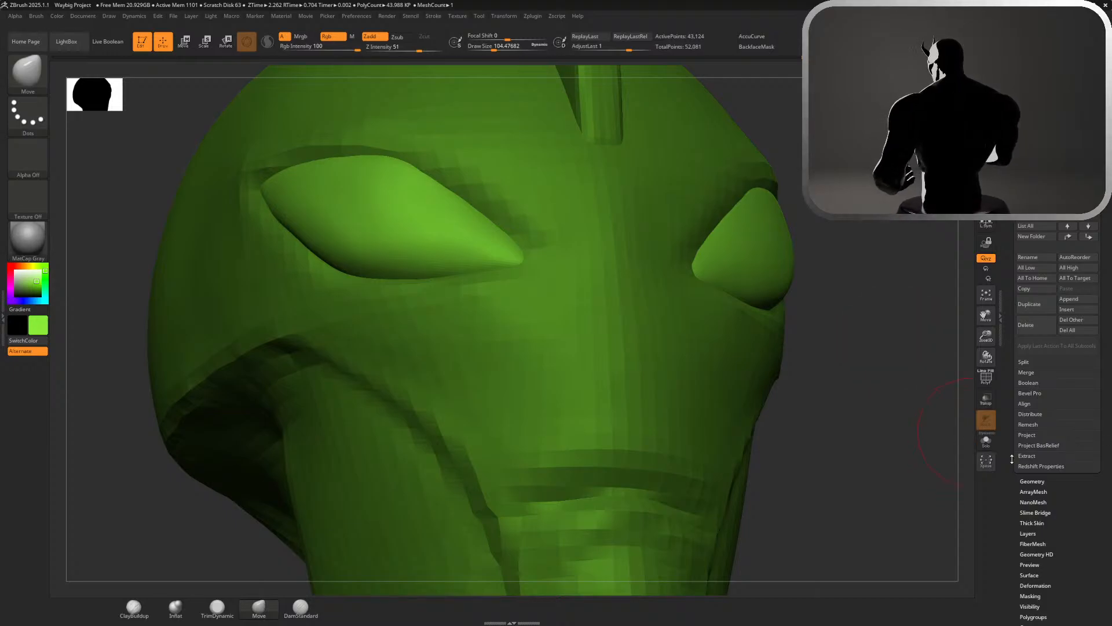
Try enlarging the eyes with the Inflate deformation and undo it
drag(1009, 486, 1009, 200)
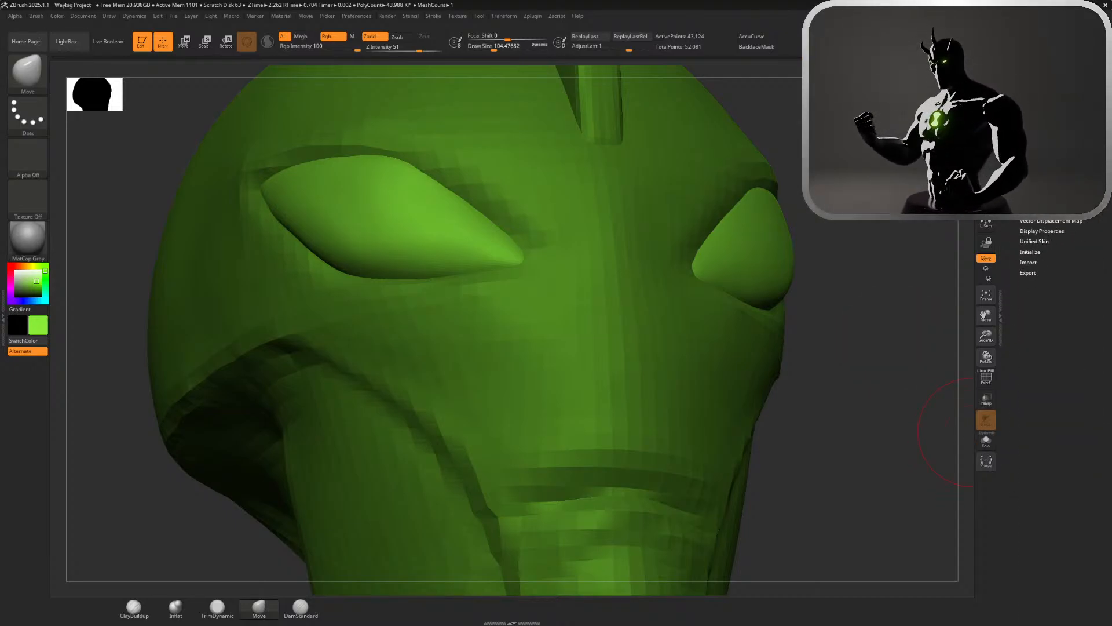
click(1036, 106)
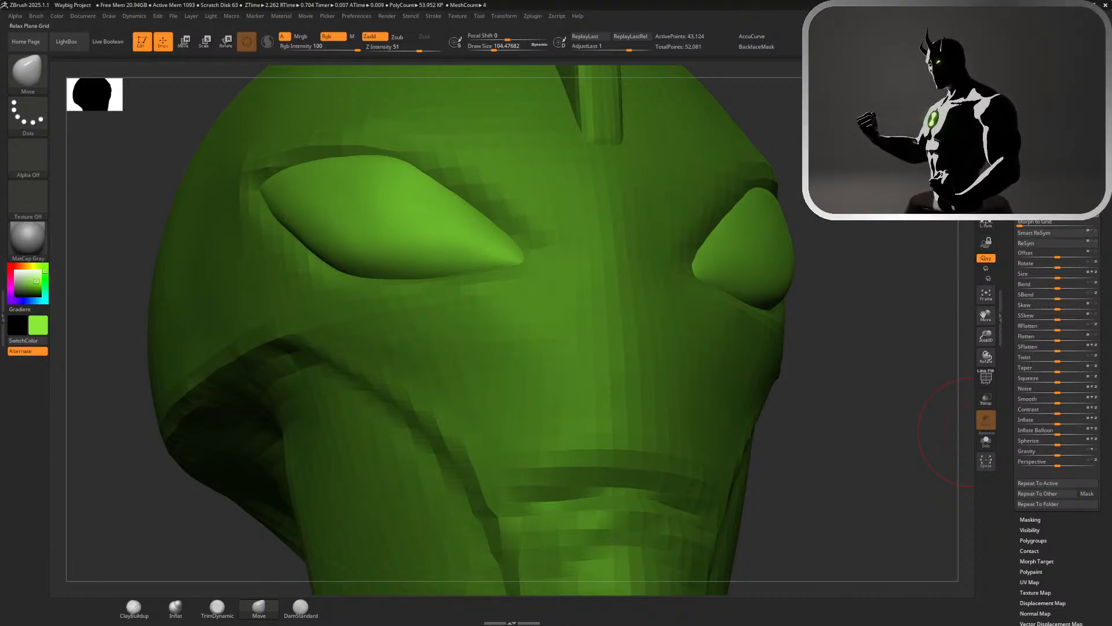
click(1067, 213)
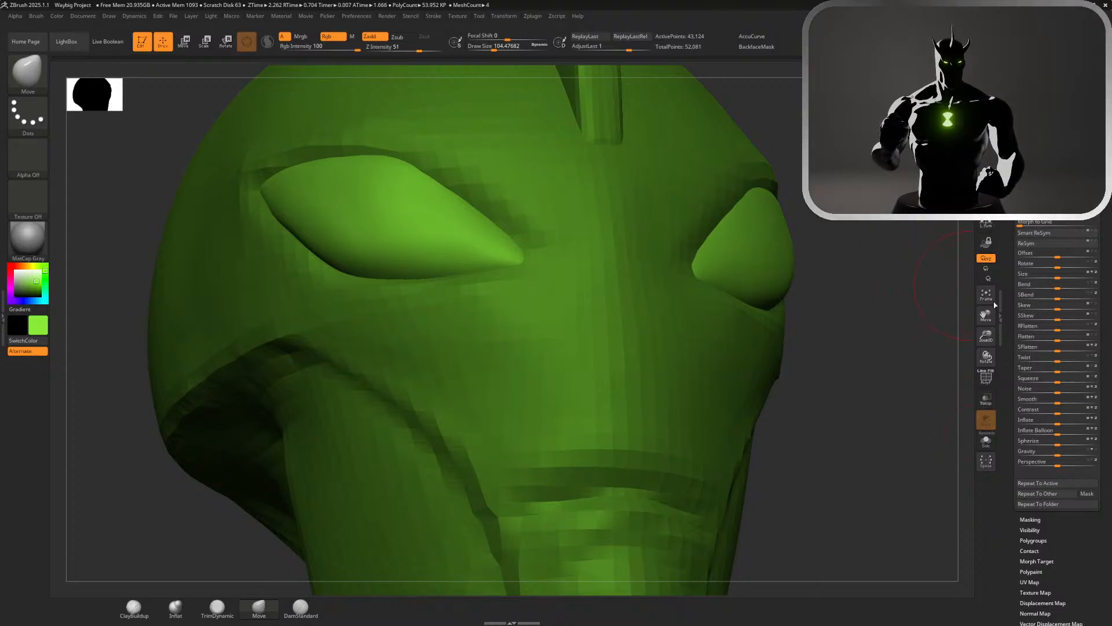
drag(1052, 424, 1078, 425)
key(ctrl+z)
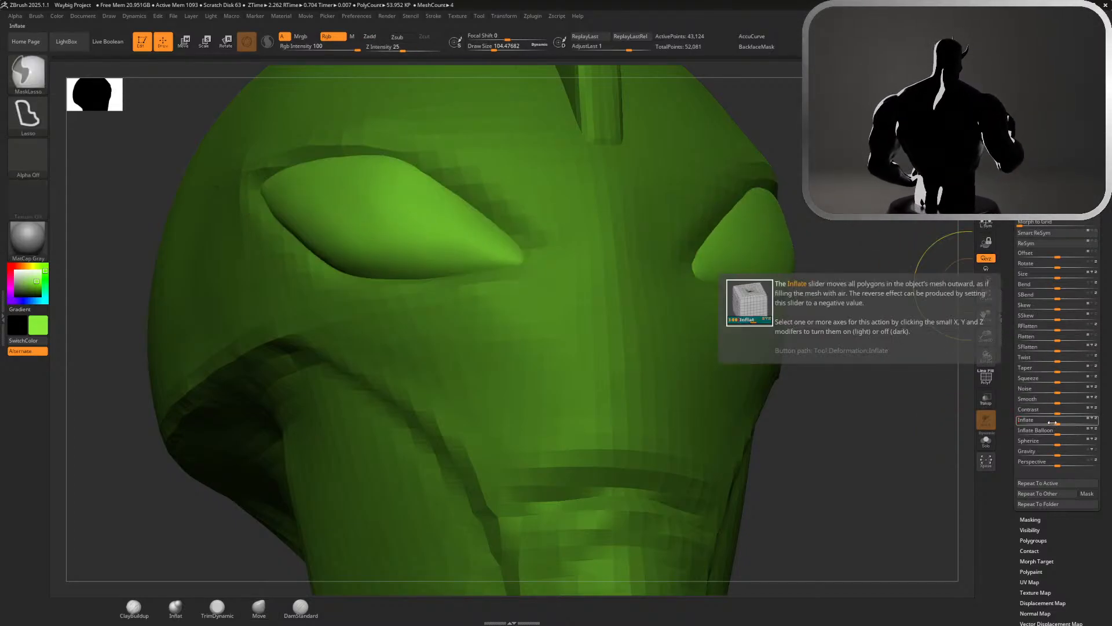
Choose the Paint brush for colouring the eyes
drag(786, 417, 775, 439)
drag(209, 329, 274, 322)
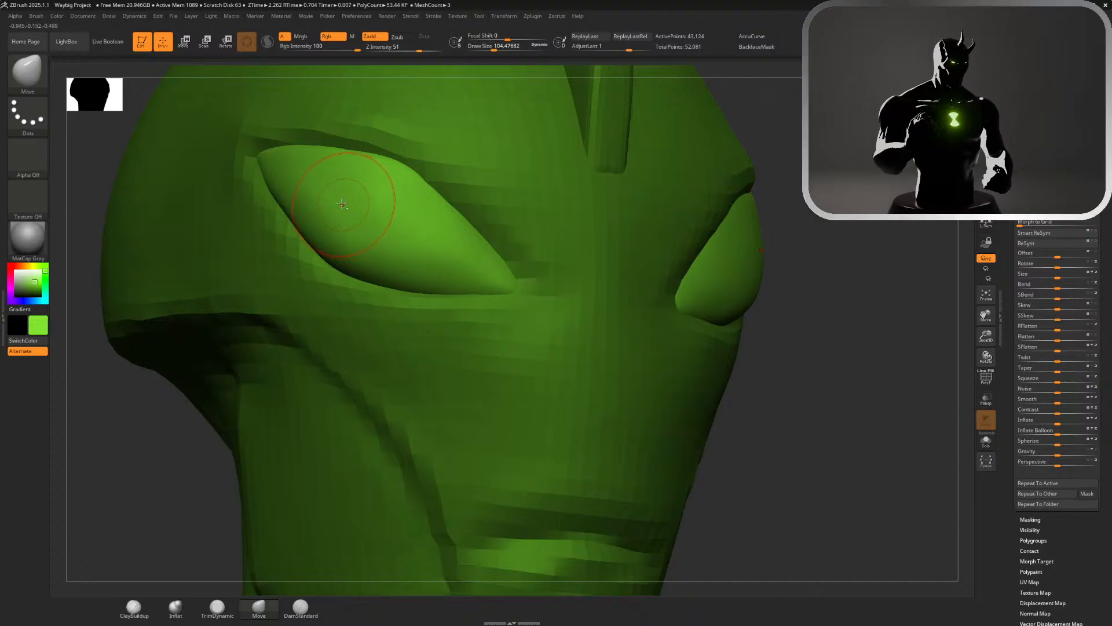
key(b)
key(p)
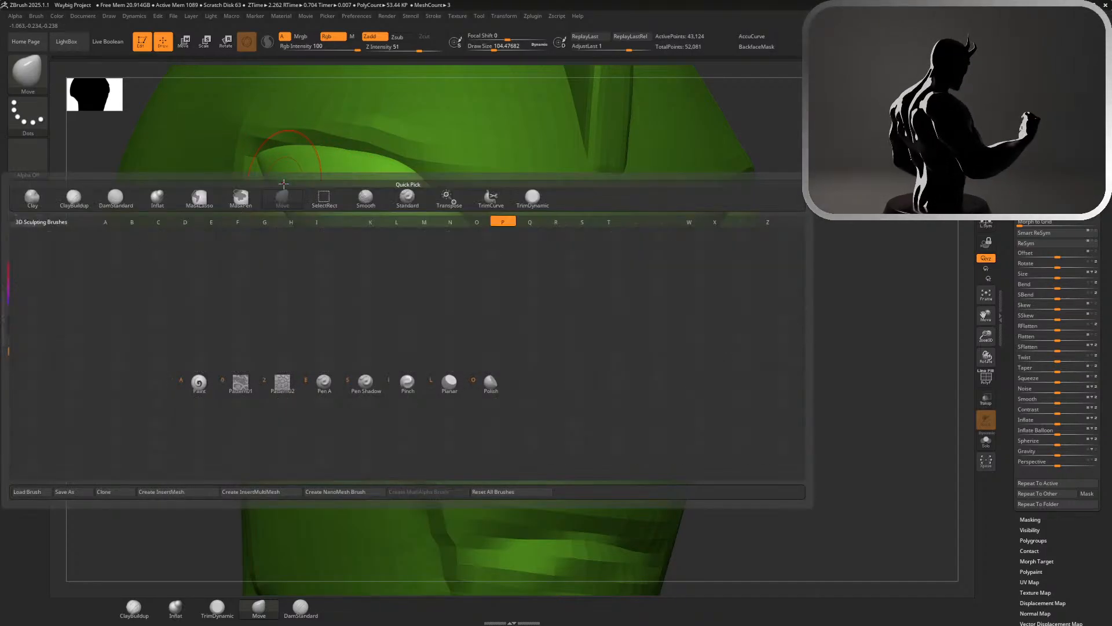
key(s)
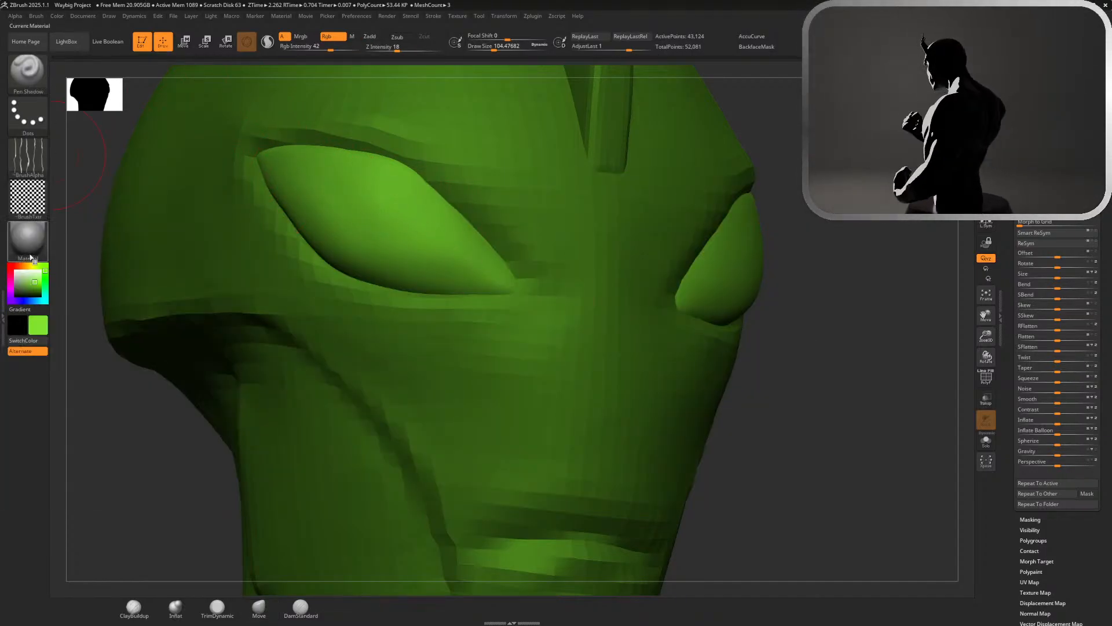
key(b)
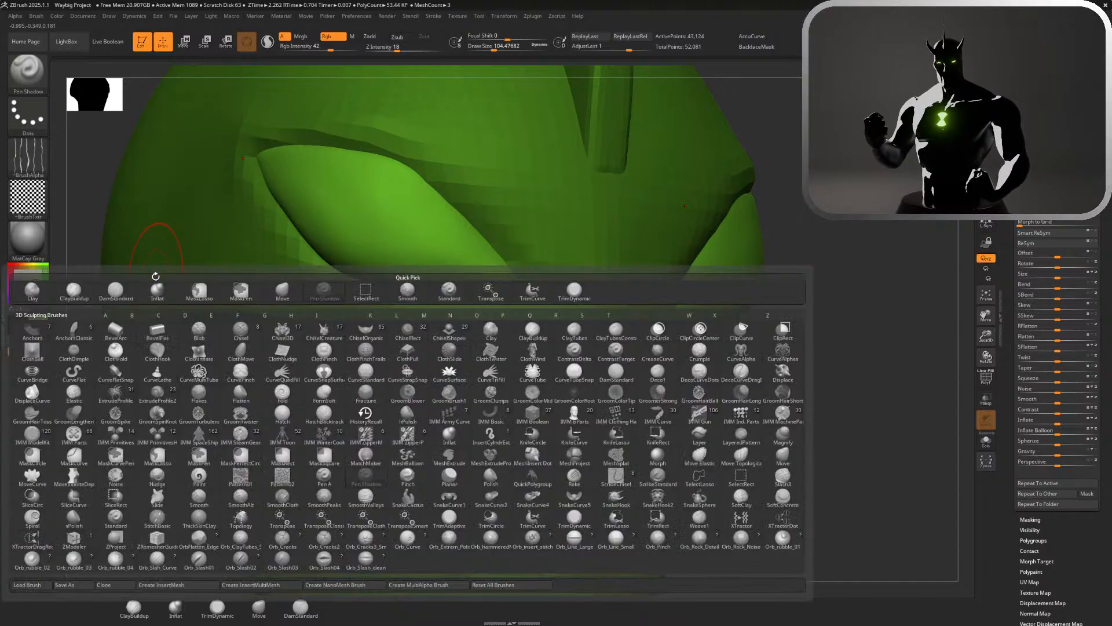
key(p)
key(a)
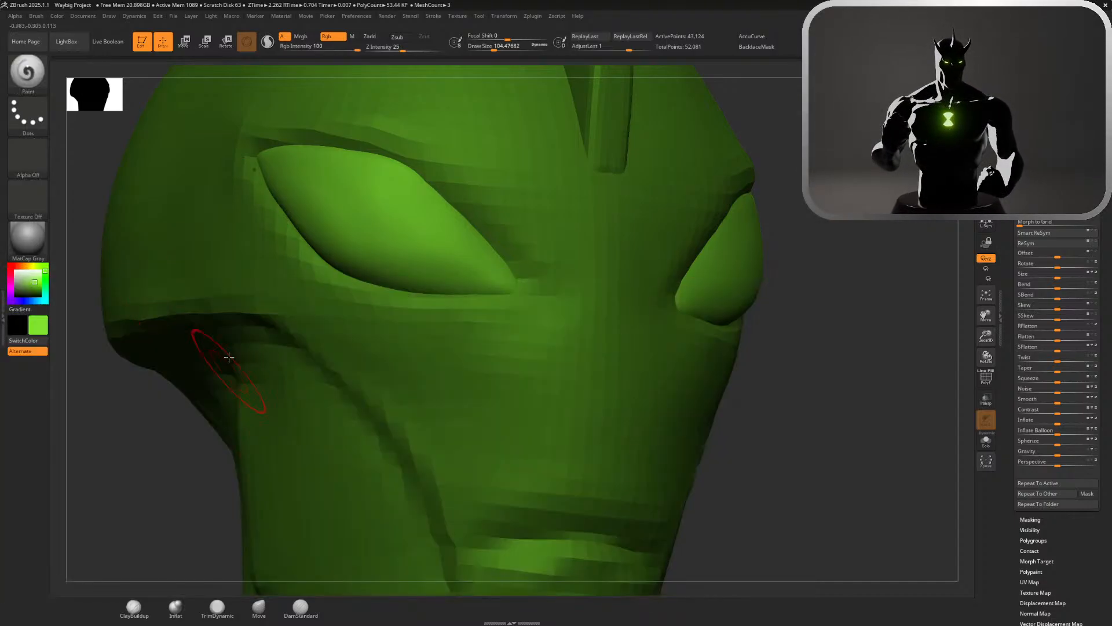
Set the material to ToyPlastic and check its highlights on the head and eyes from several angles
click(27, 237)
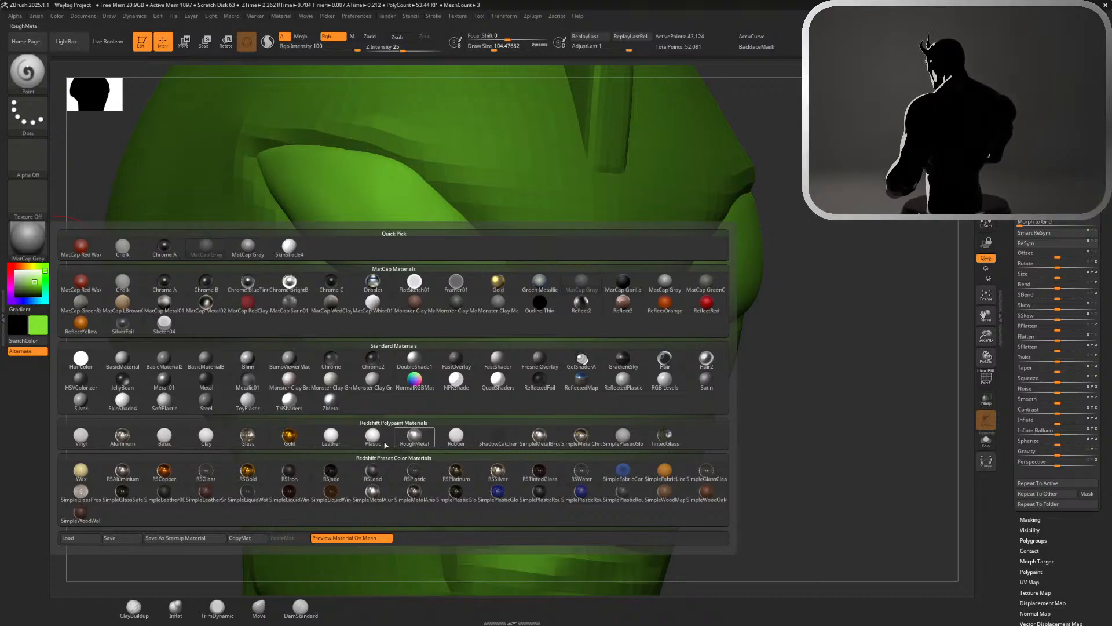
click(239, 405)
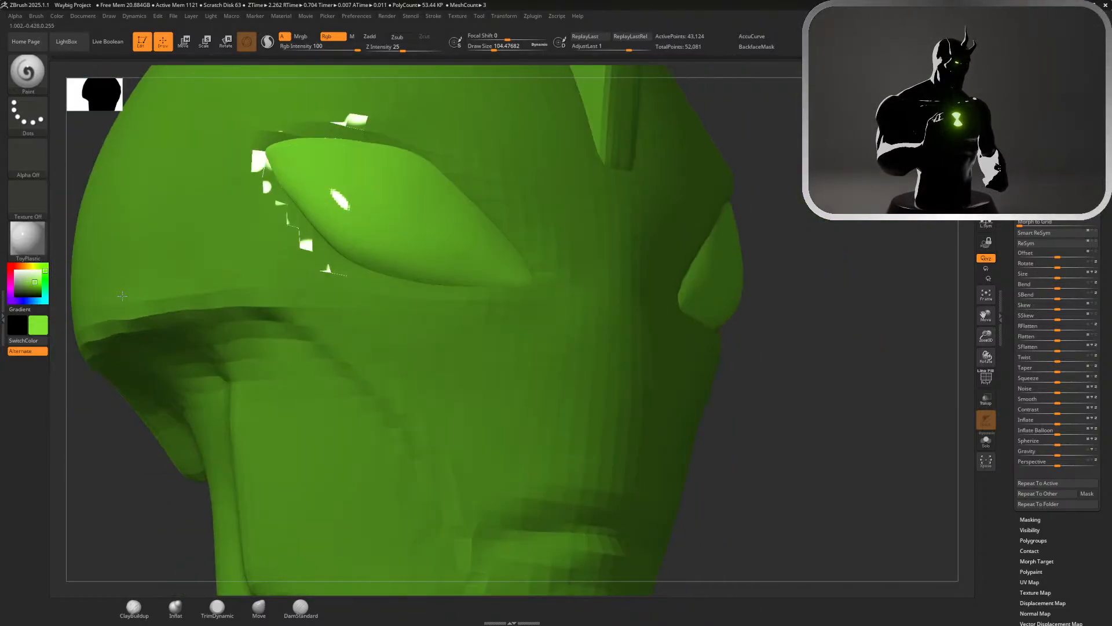
drag(120, 297, 116, 278)
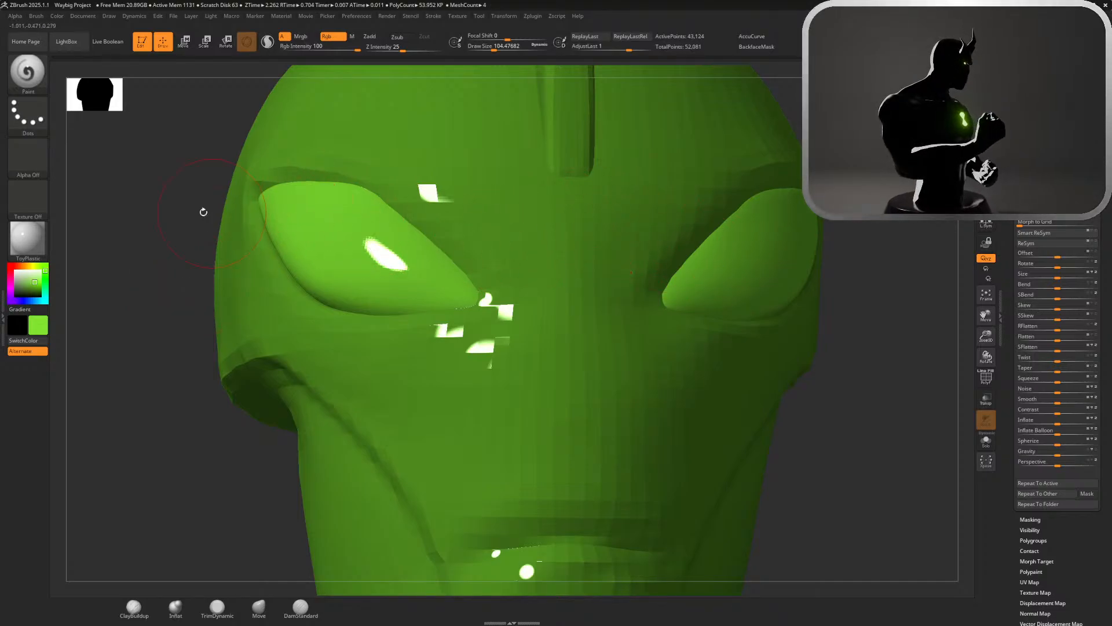
drag(201, 211, 209, 172)
drag(100, 151, 275, 207)
drag(150, 172, 134, 162)
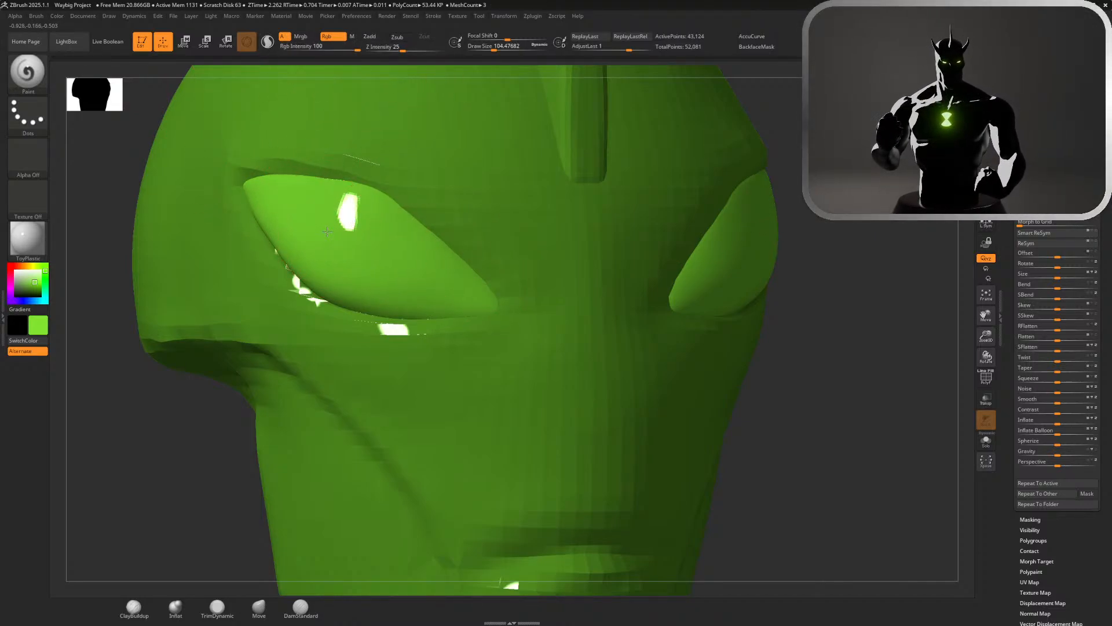
Fill the eyes with the ToyPlastic material using only the material channel, undoing the test paint stroke
drag(338, 246, 347, 253)
key(ctrl+z)
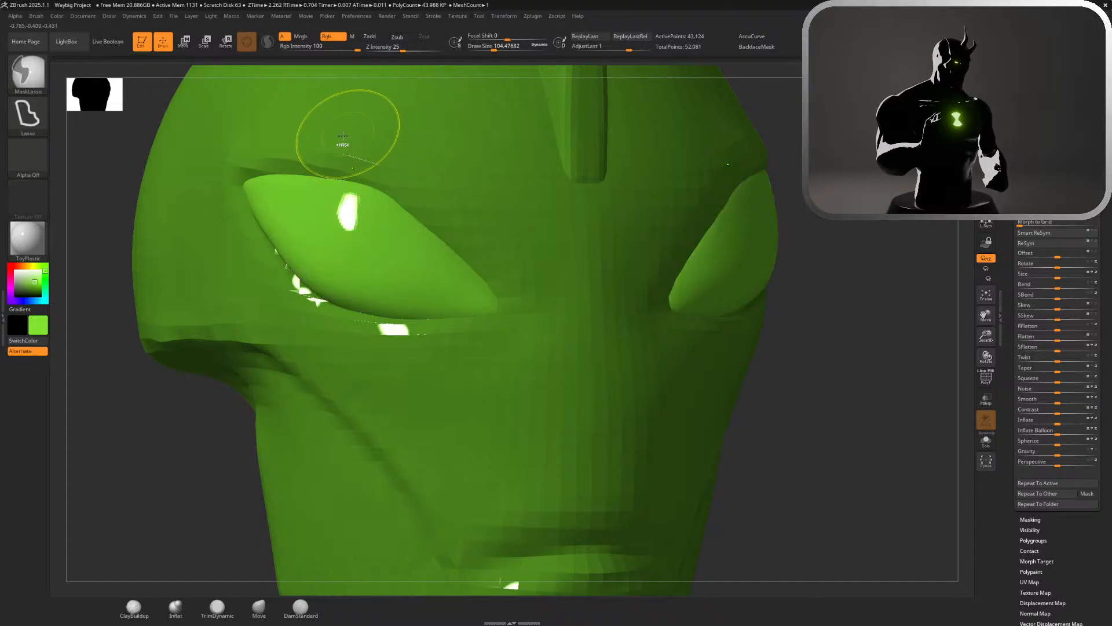
click(352, 37)
click(55, 17)
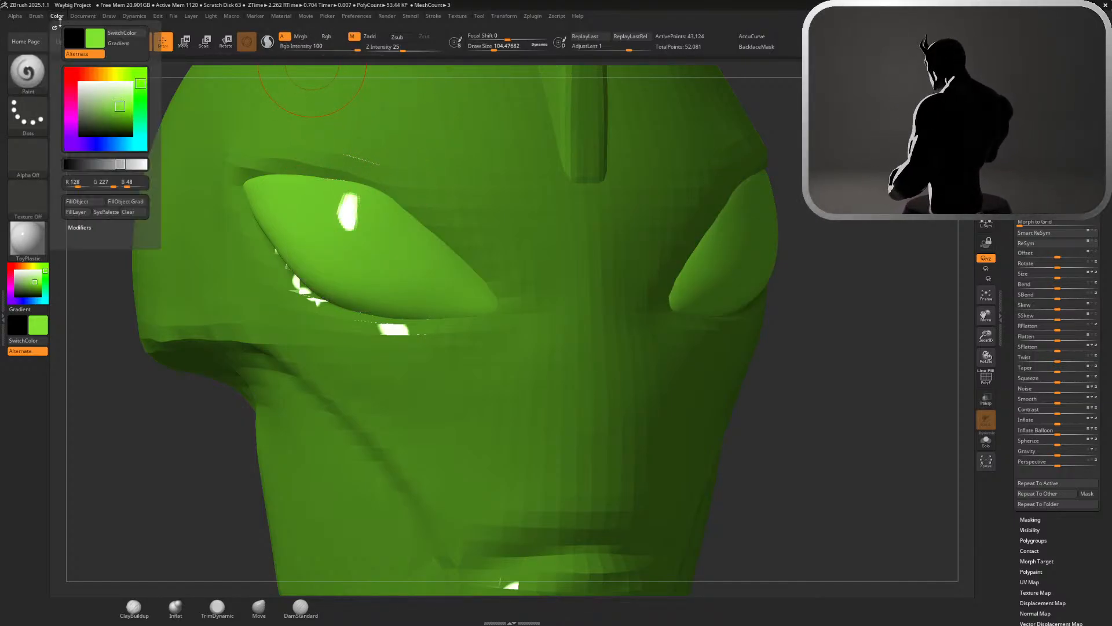
click(99, 202)
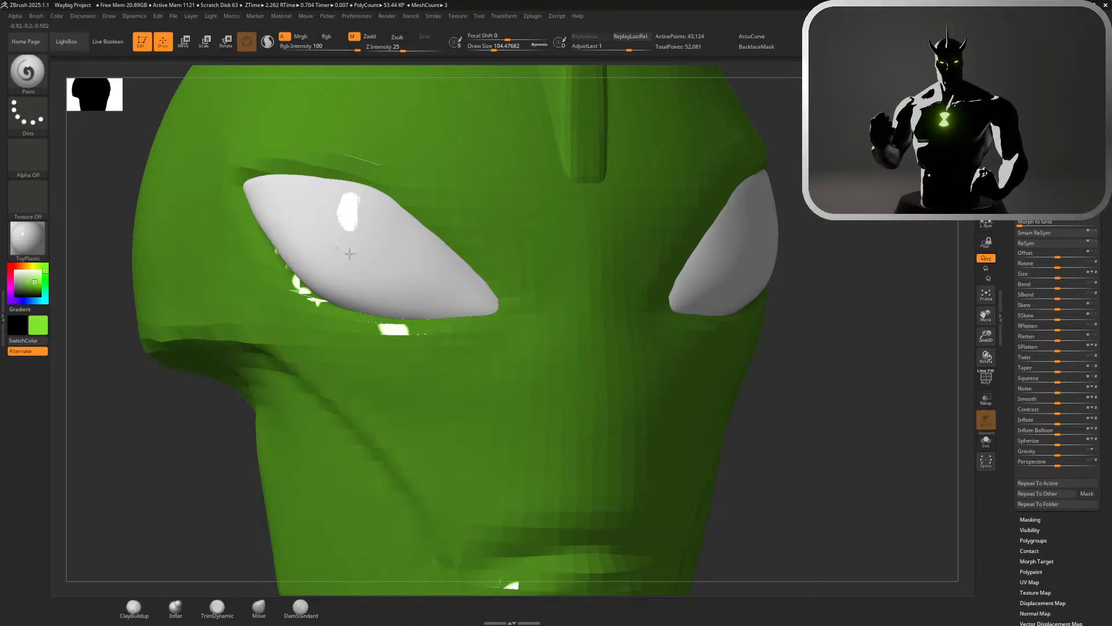
Switch to colour-only painting, undo the bright green test stroke, and cover both eyes with very dark green
click(334, 36)
mouse_move(348, 230)
mouse_down()
mouse_move(333, 223)
mouse_move(472, 254)
mouse_up()
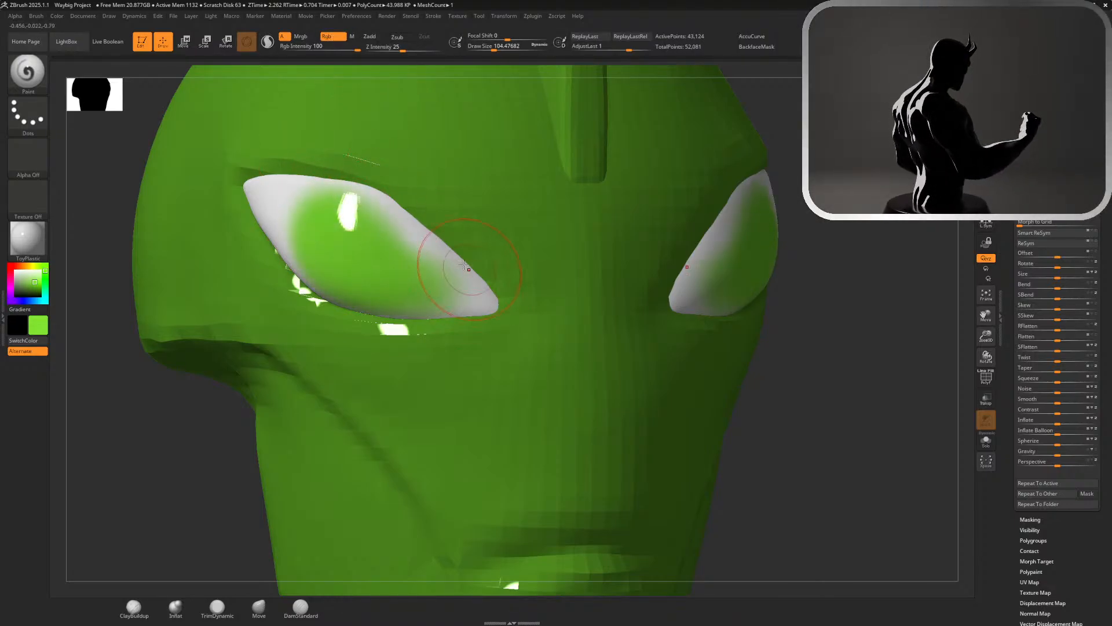
key(ctrl+z)
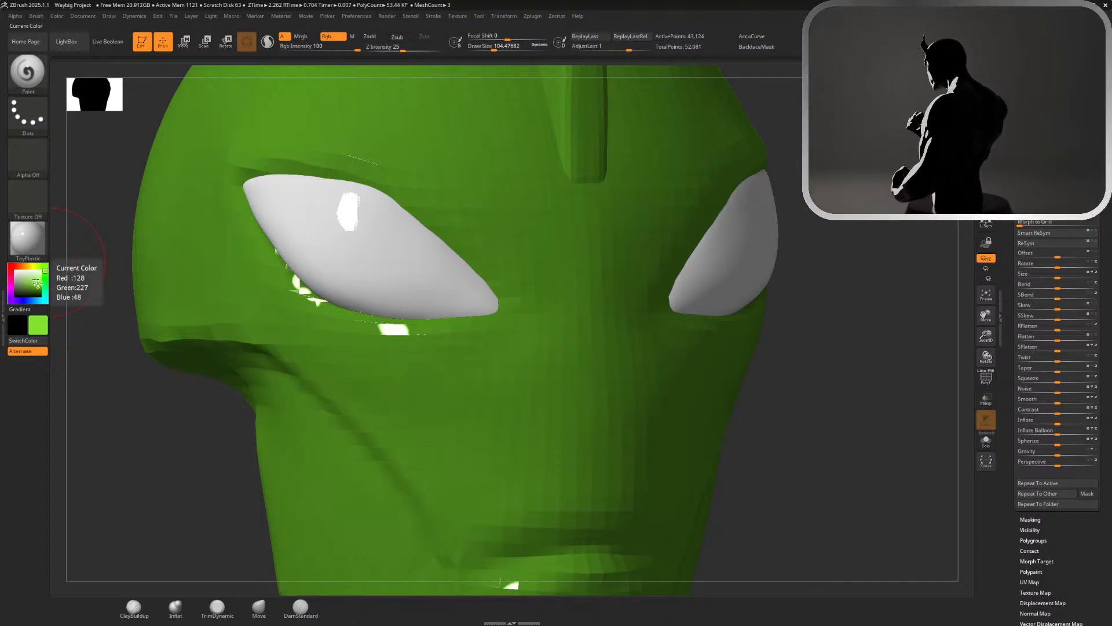
drag(37, 286, 40, 295)
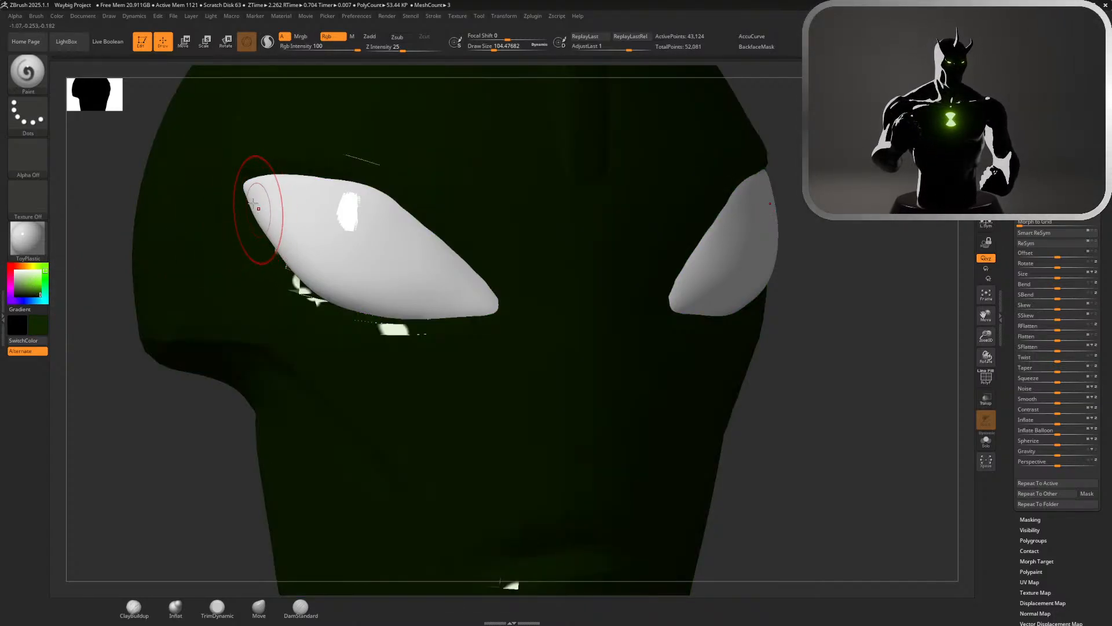
mouse_move(261, 204)
mouse_down()
mouse_move(365, 287)
mouse_move(477, 280)
mouse_move(336, 208)
mouse_move(255, 191)
mouse_move(272, 191)
mouse_up()
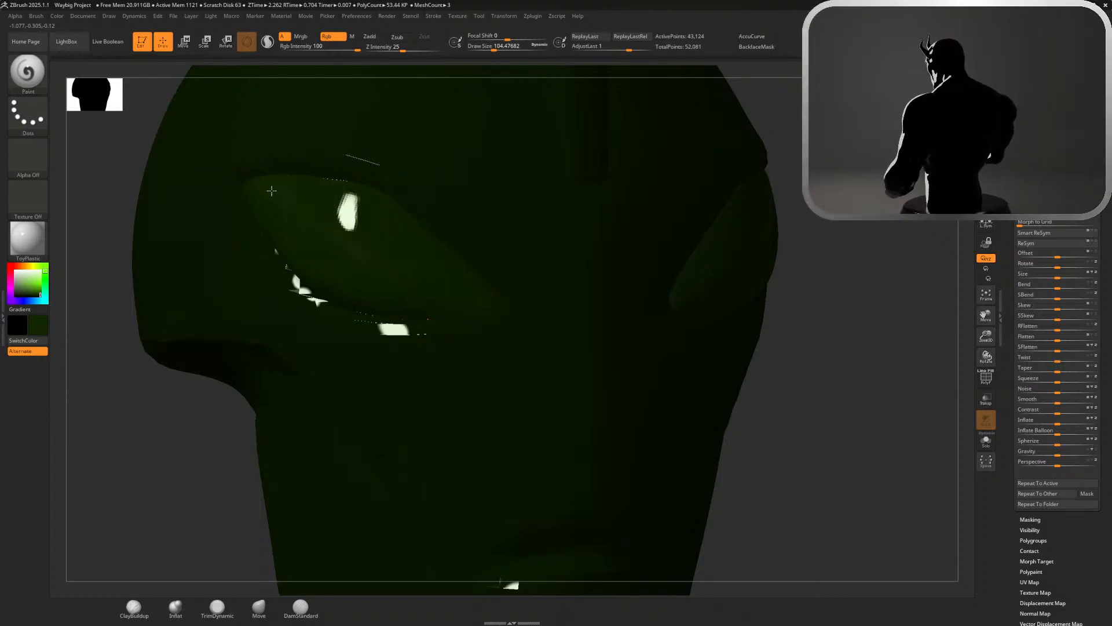
Paint a medium green over the centre of the eyes, keeping the very dark green around their edges
click(38, 290)
drag(39, 290, 37, 288)
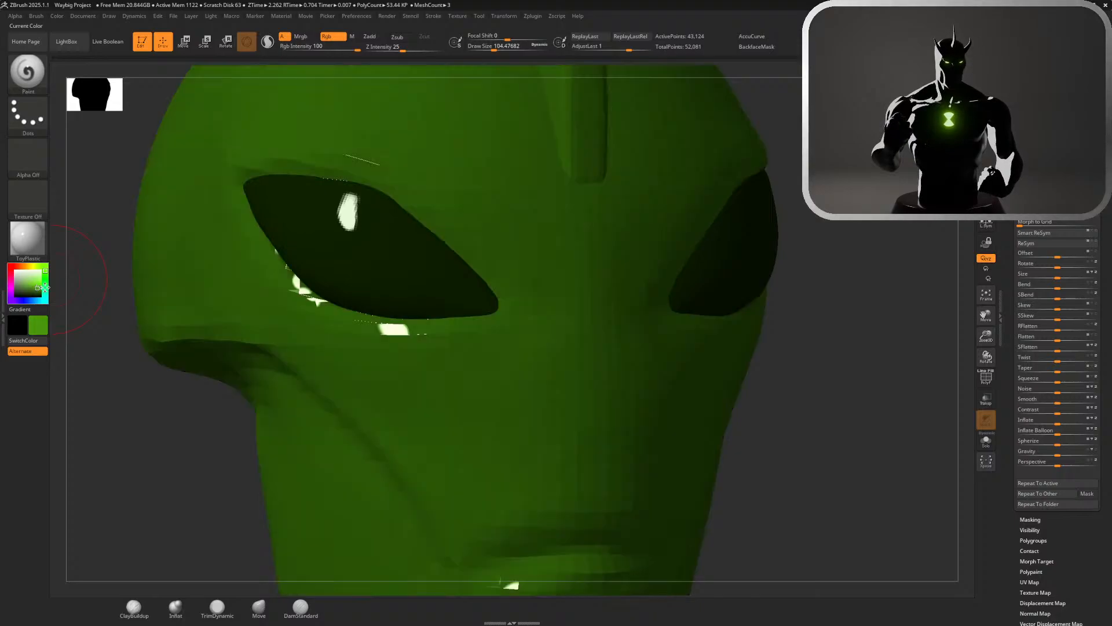
mouse_move(290, 216)
mouse_down()
mouse_move(370, 279)
mouse_move(330, 240)
mouse_move(435, 274)
mouse_up()
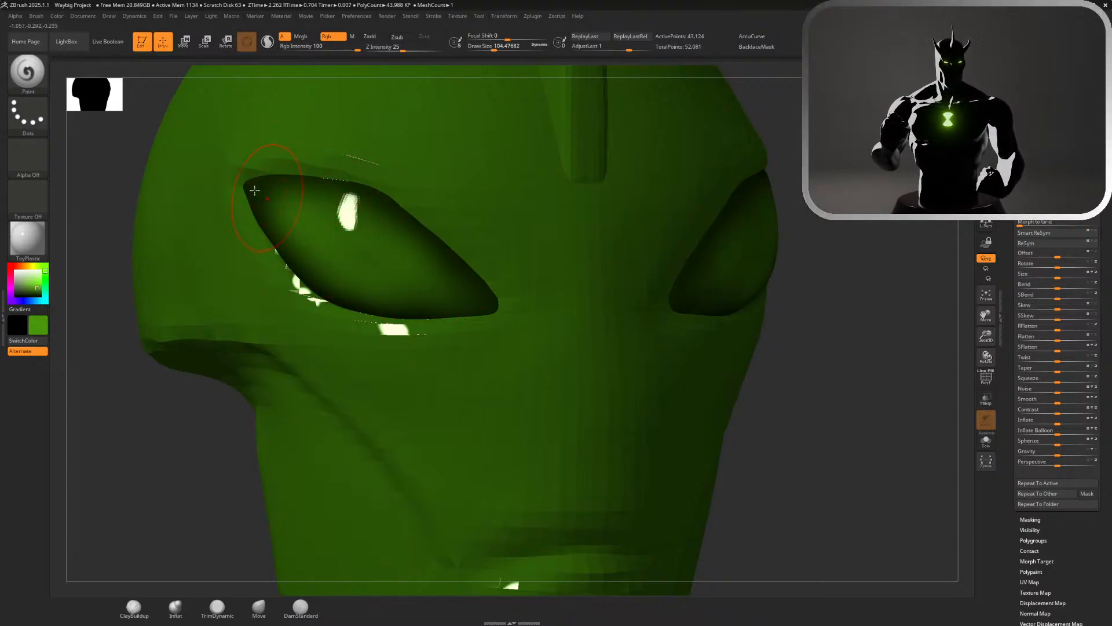
Paint a brighter green over the centre of both eyes and smooth its blend into the dark edges
right_drag(152, 129, 173, 133)
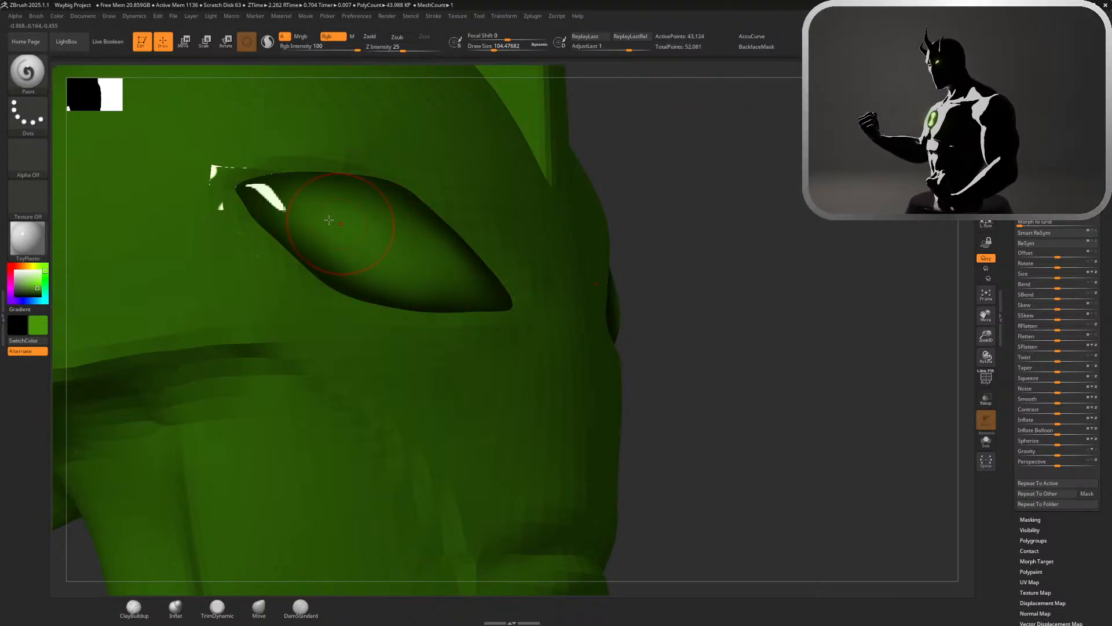
drag(781, 287, 684, 281)
drag(39, 287, 37, 283)
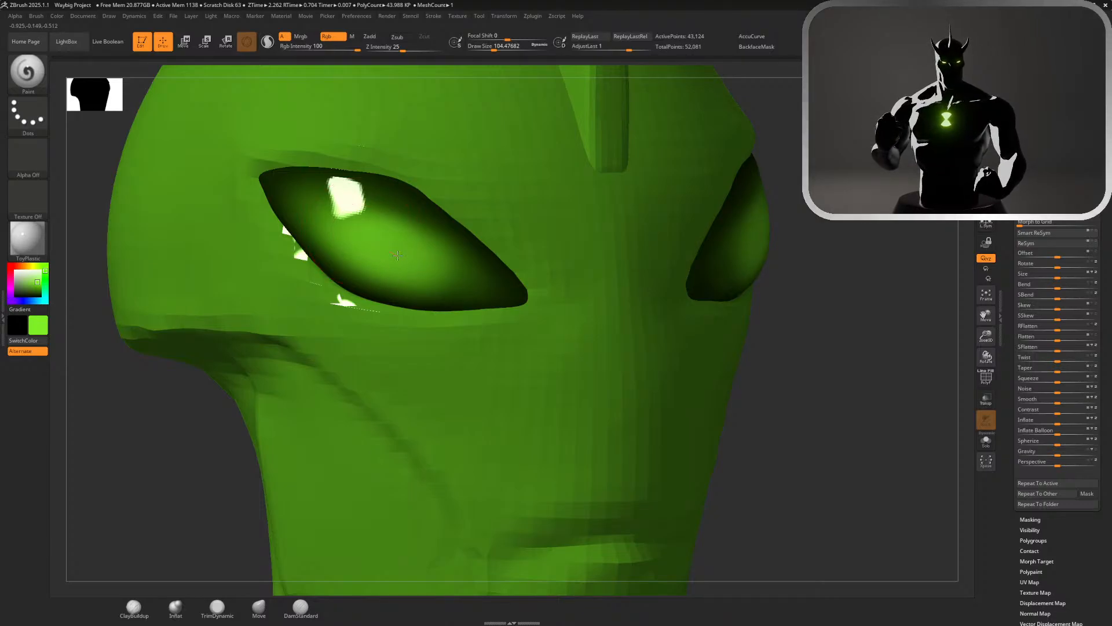
drag(355, 237, 444, 281)
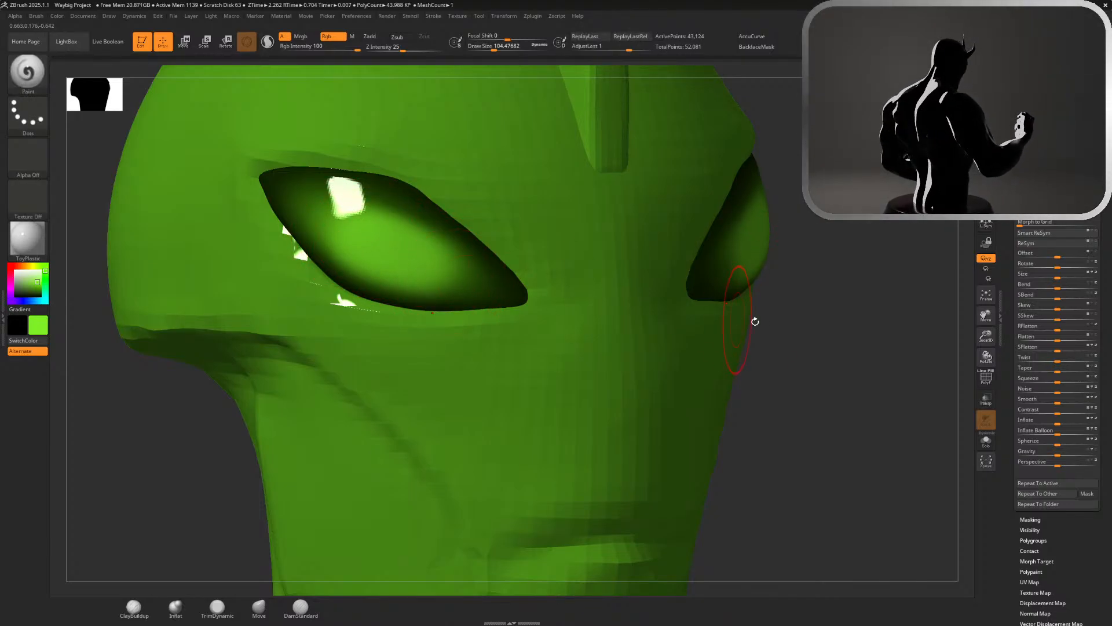
ctrl+right_drag(851, 347, 661, 194)
right_drag(661, 194, 644, 187)
ctrl+right_drag(569, 199, 945, 400)
key(shift)
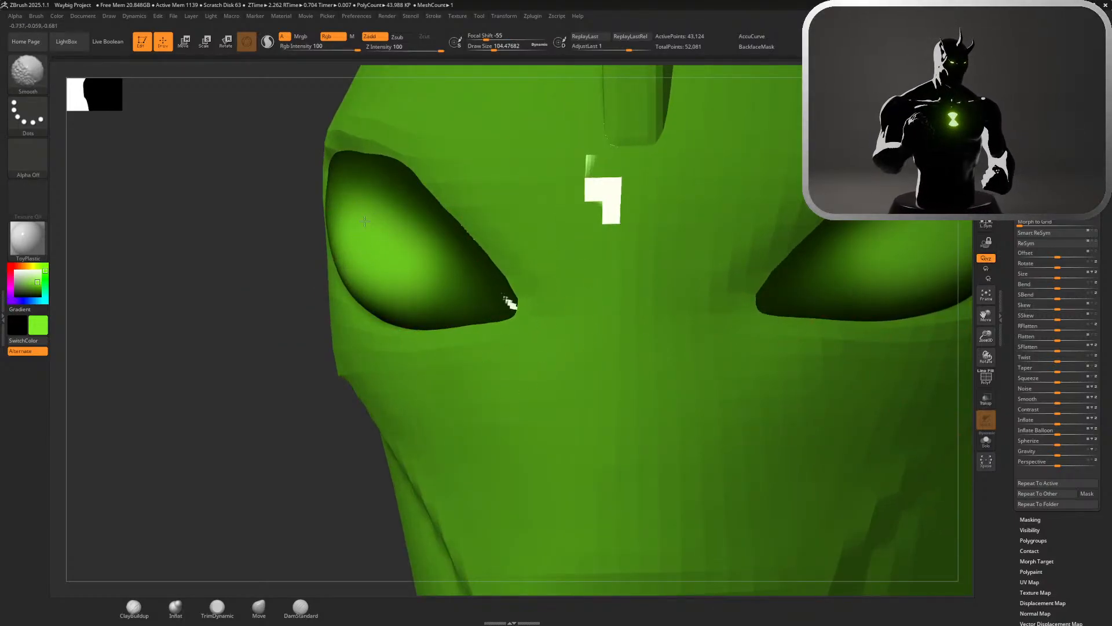
mouse_move(343, 252)
ctrl+right_down()
mouse_move(174, 228)
mouse_move(268, 251)
ctrl+right_up()
ctrl+right_drag(597, 339, 779, 406)
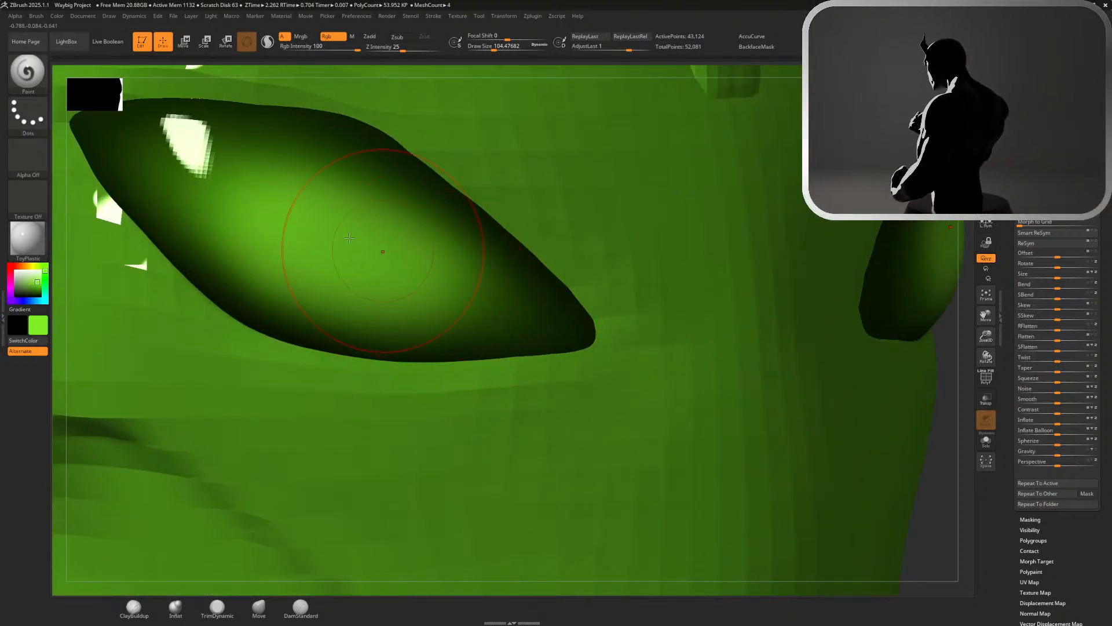
Try a small pale green highlight in the centre of the eyes at brush size about 20, and undo it
click(36, 284)
drag(32, 282, 34, 280)
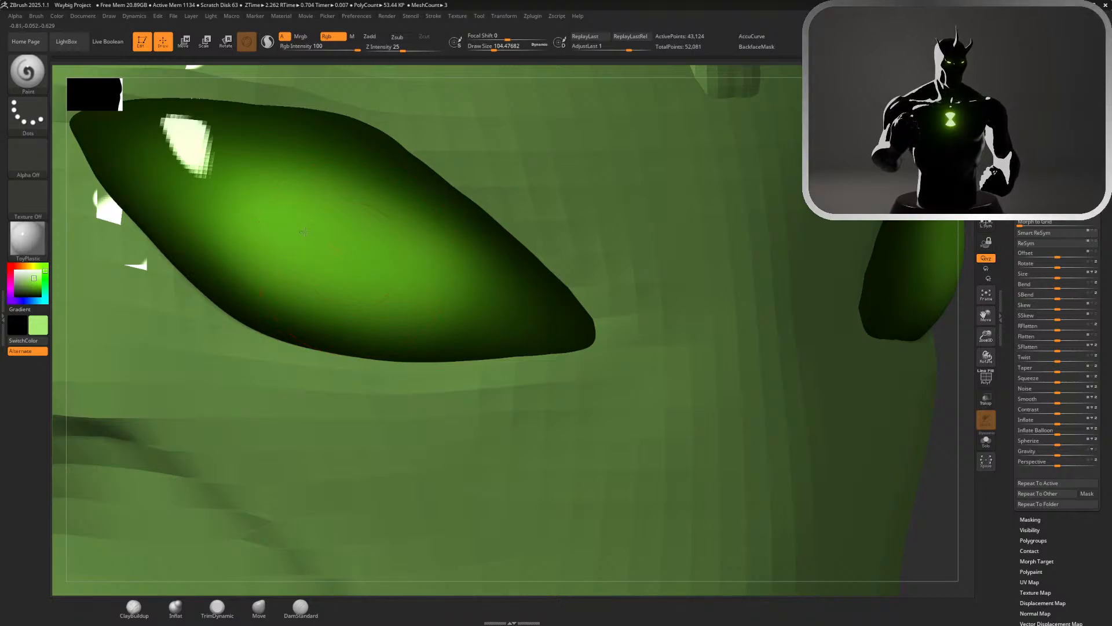
mouse_move(305, 231)
mouse_down()
mouse_move(360, 258)
mouse_move(332, 250)
mouse_up()
key(ctrl+z)
key(s)
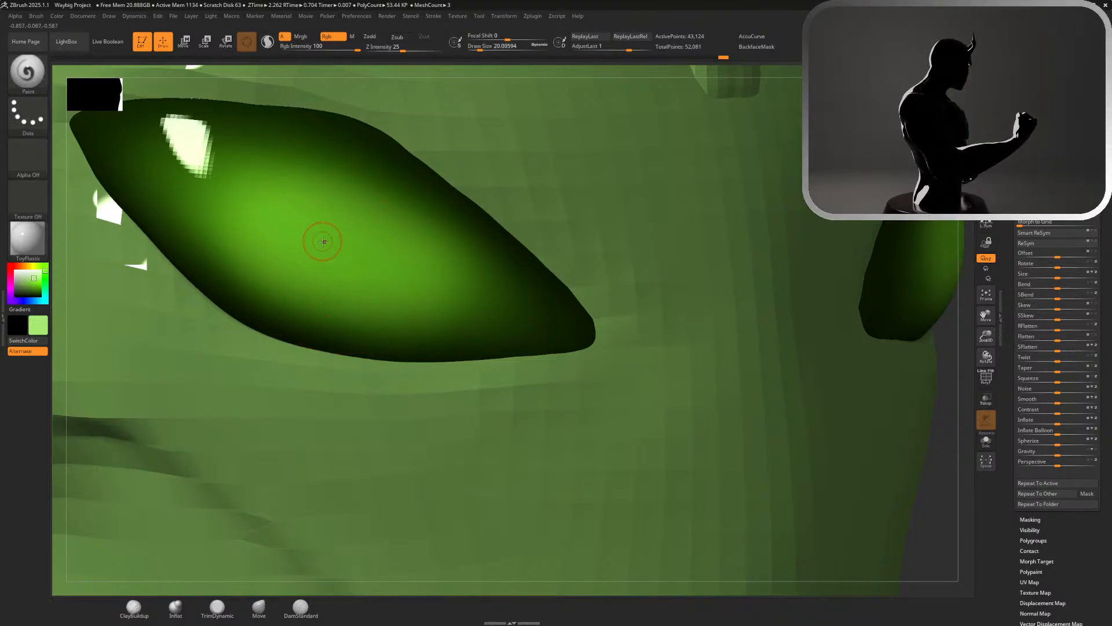
click(323, 241)
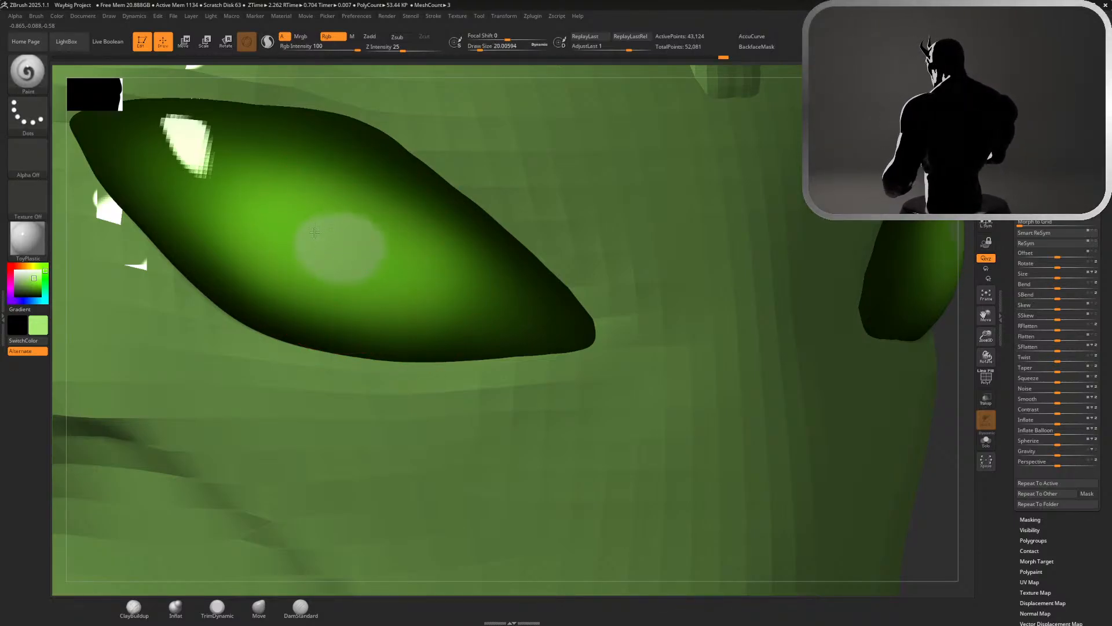
key(shift)
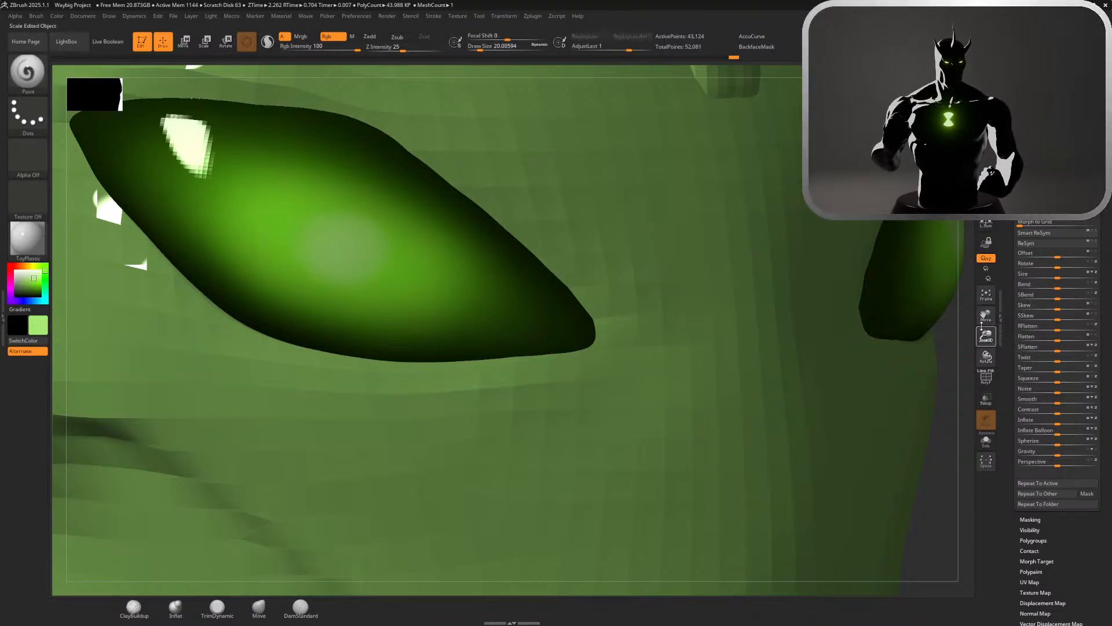
drag(987, 335, 880, 226)
drag(766, 175, 731, 175)
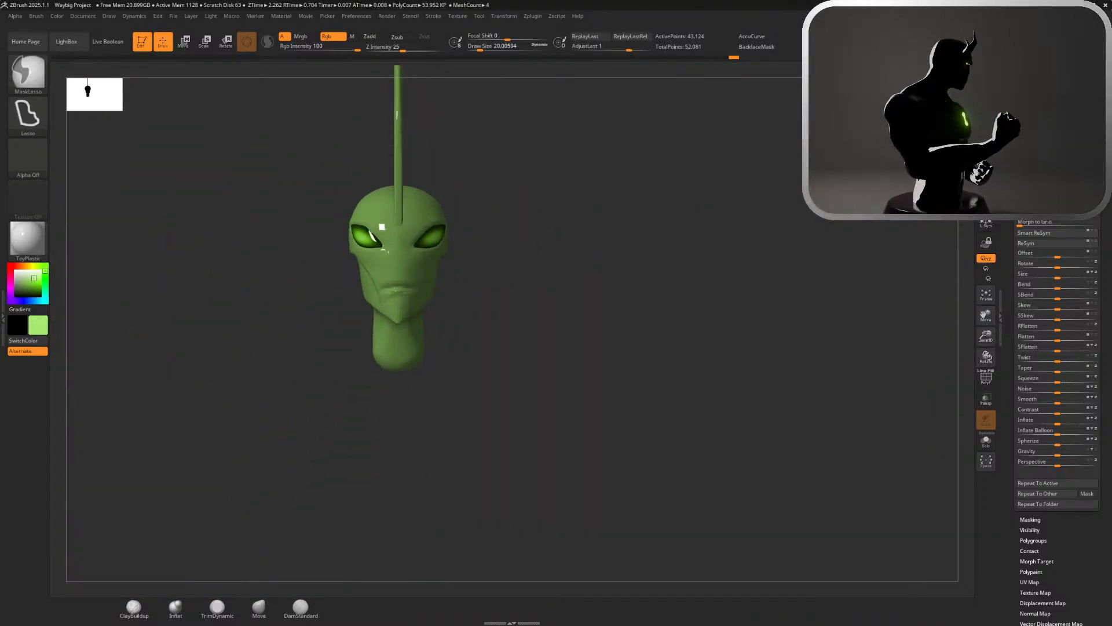
key(ctrl+z)
Extend the bright green towards the inner corners of the eyes at brush size about 116, undoing the first stroke
mouse_move(543, 245)
alt+mouse_down()
mouse_move(743, 323)
mouse_move(784, 326)
alt+mouse_up()
key(s)
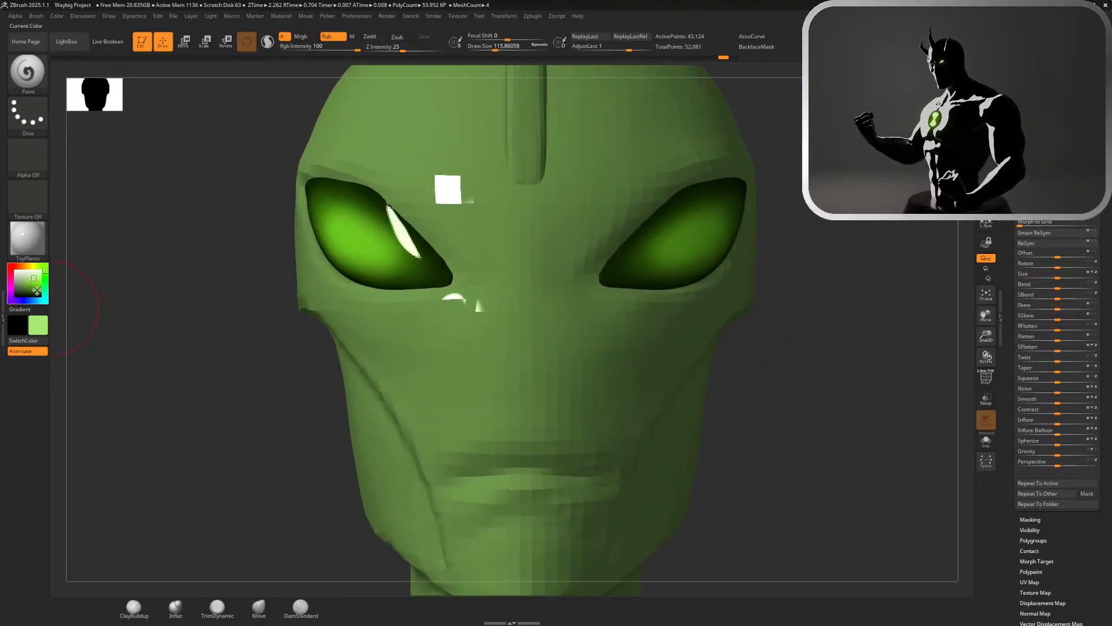
key(c)
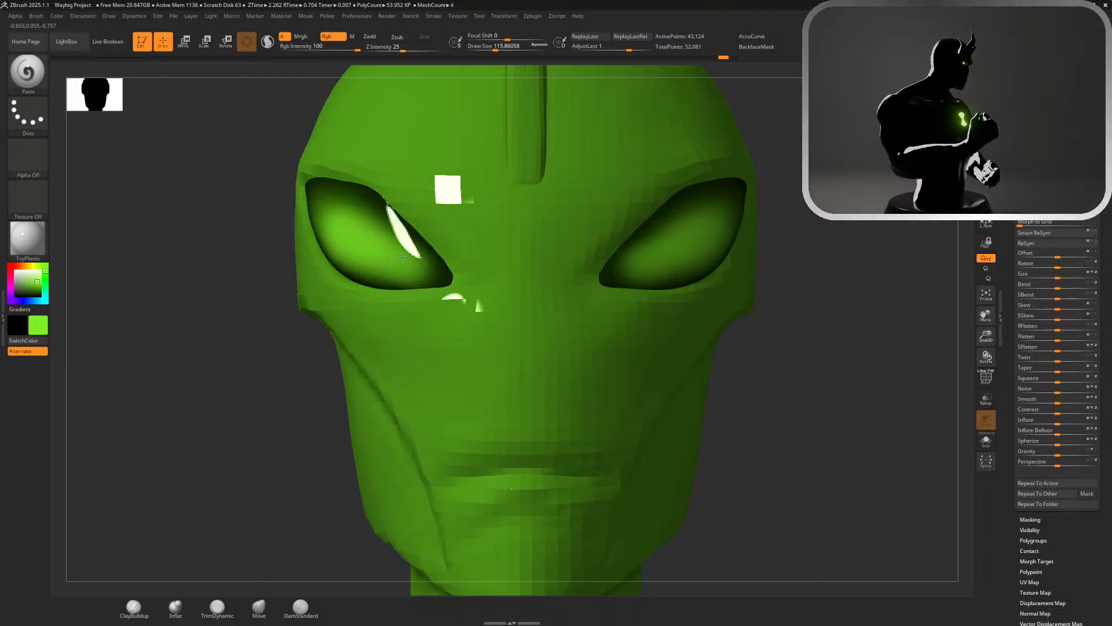
key(ctrl+z)
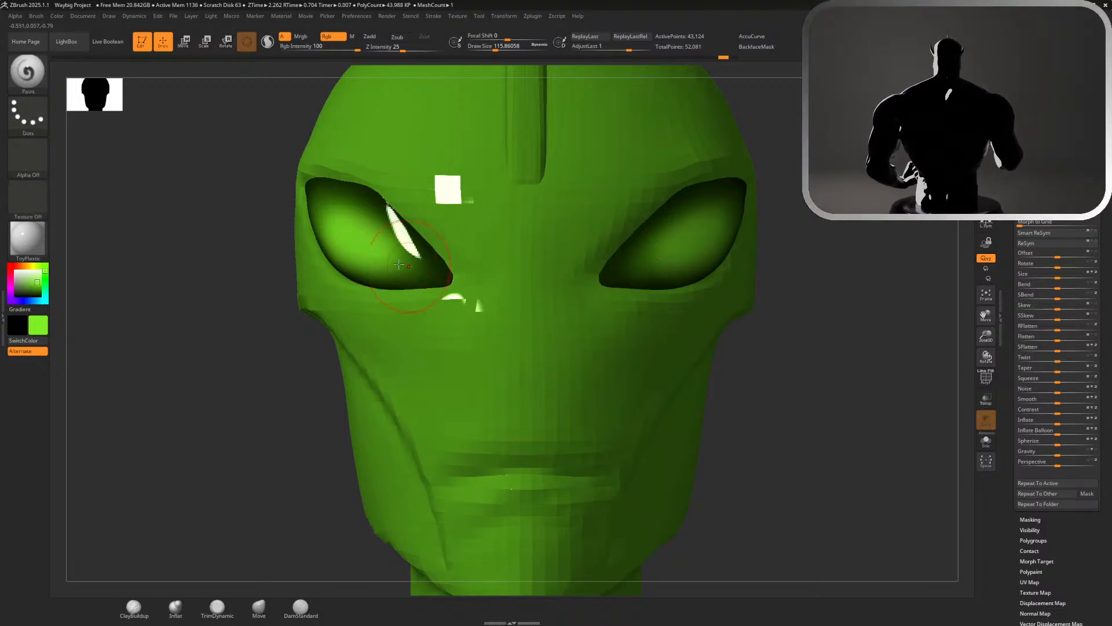
drag(426, 271, 400, 263)
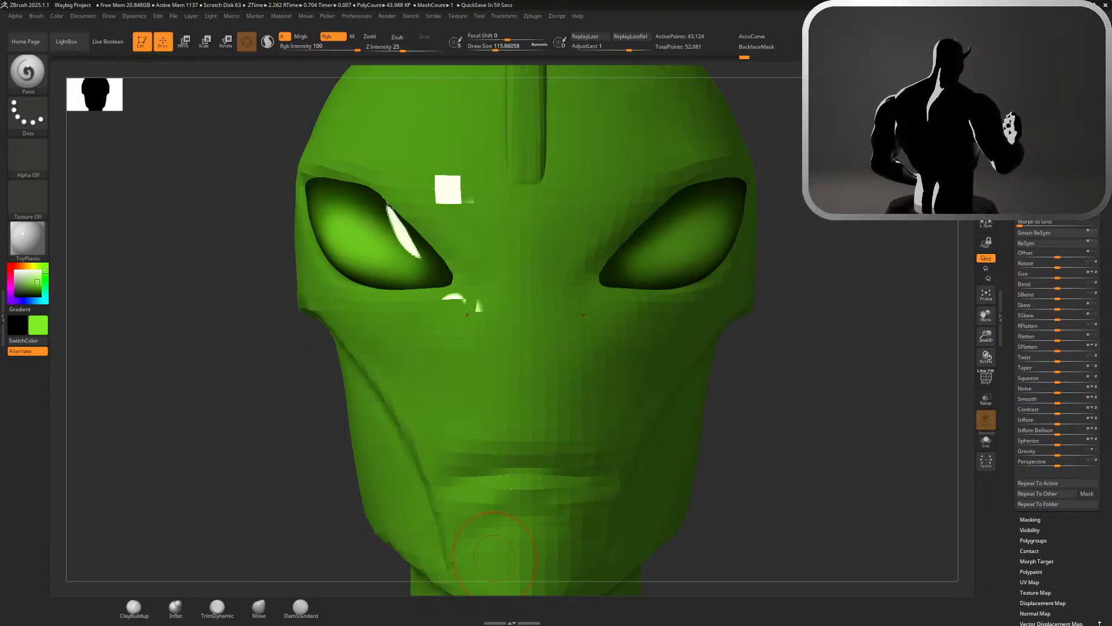
drag(846, 292, 788, 294)
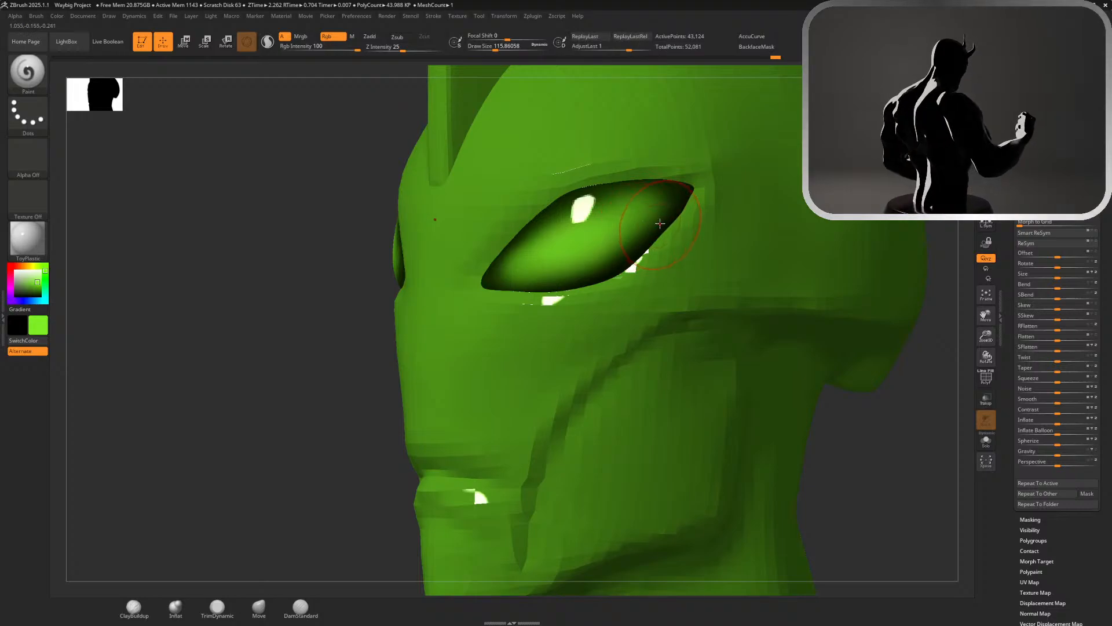
Try filling the whole eyes with the bright green colour, and undo the fill
alt+drag(935, 438, 839, 275)
alt+click(671, 260)
drag(839, 275, 802, 270)
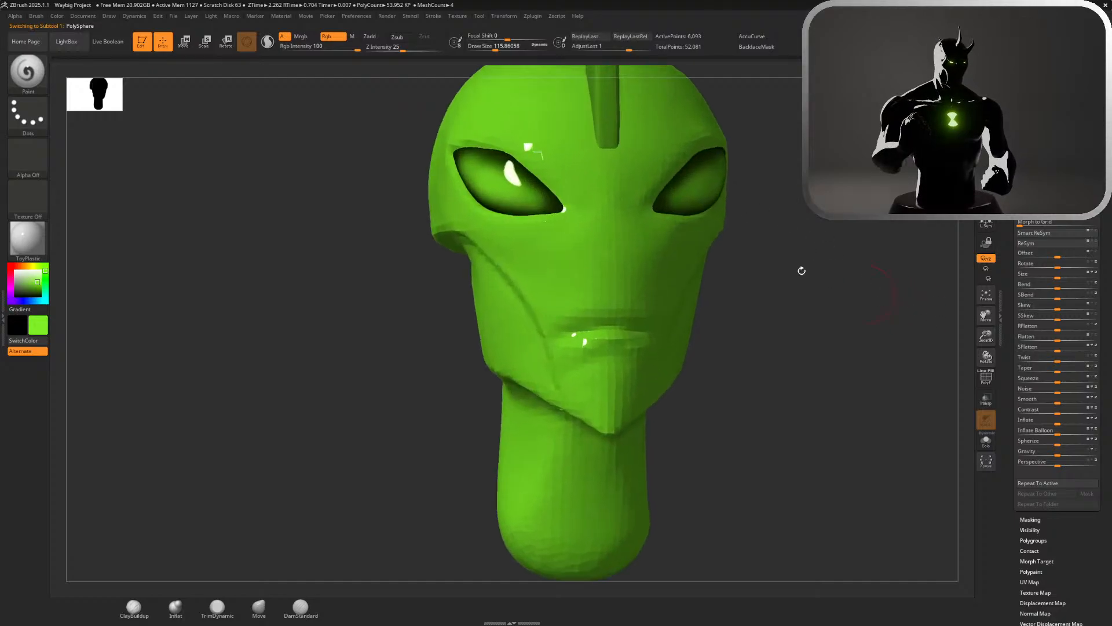
alt+click(643, 185)
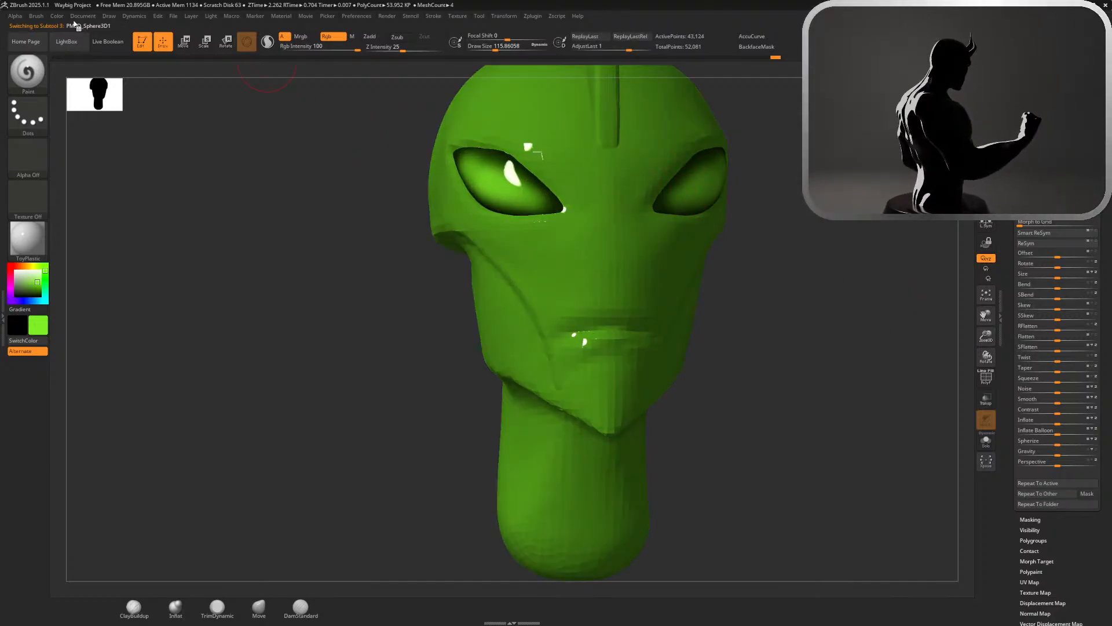
click(56, 16)
click(81, 201)
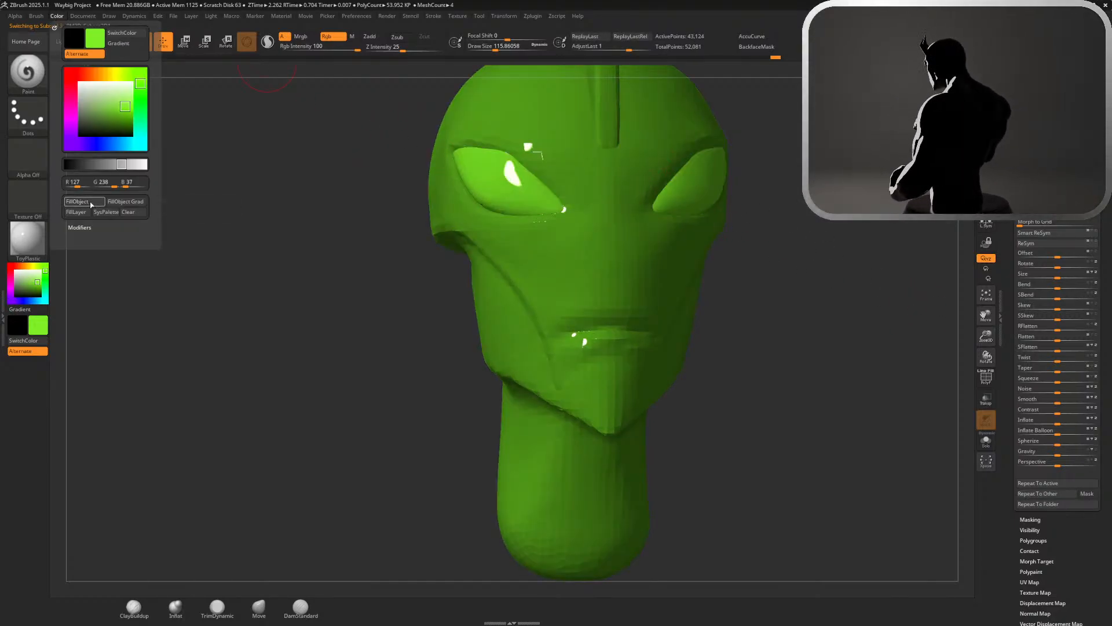
key(ctrl)
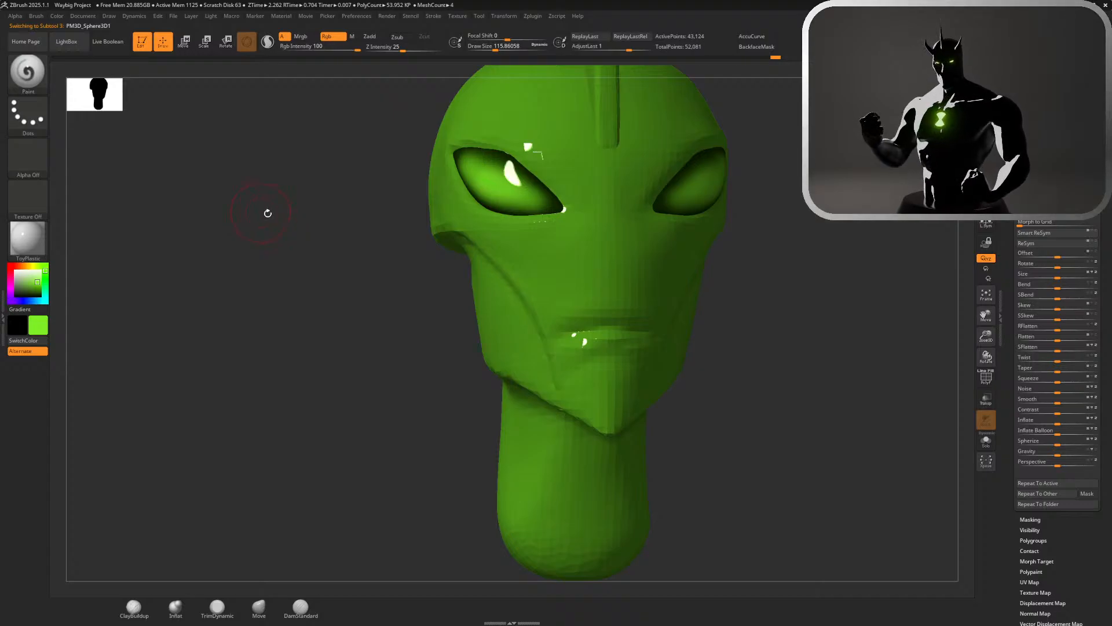
Select the head subtool and give it the MatCap Gray material with white as the active colour
alt+click(481, 293)
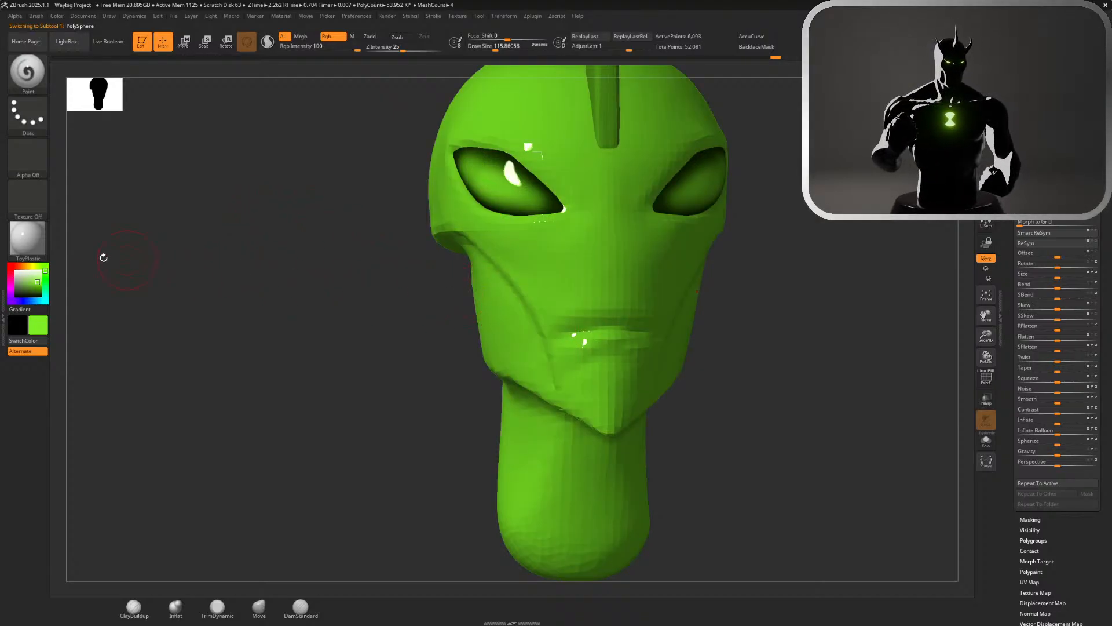
click(31, 239)
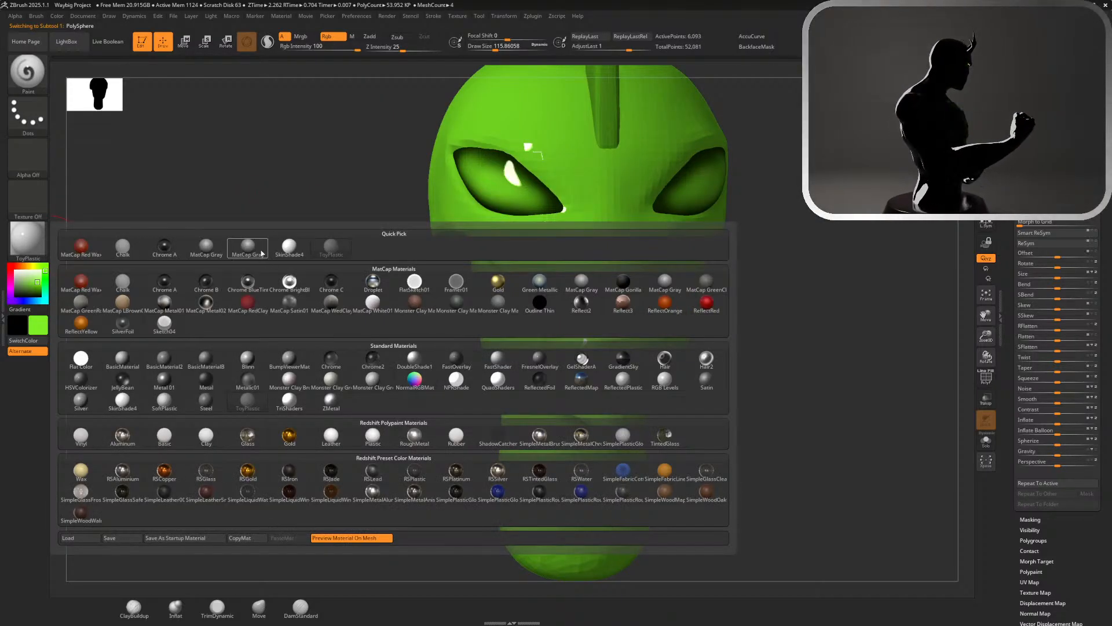
click(262, 253)
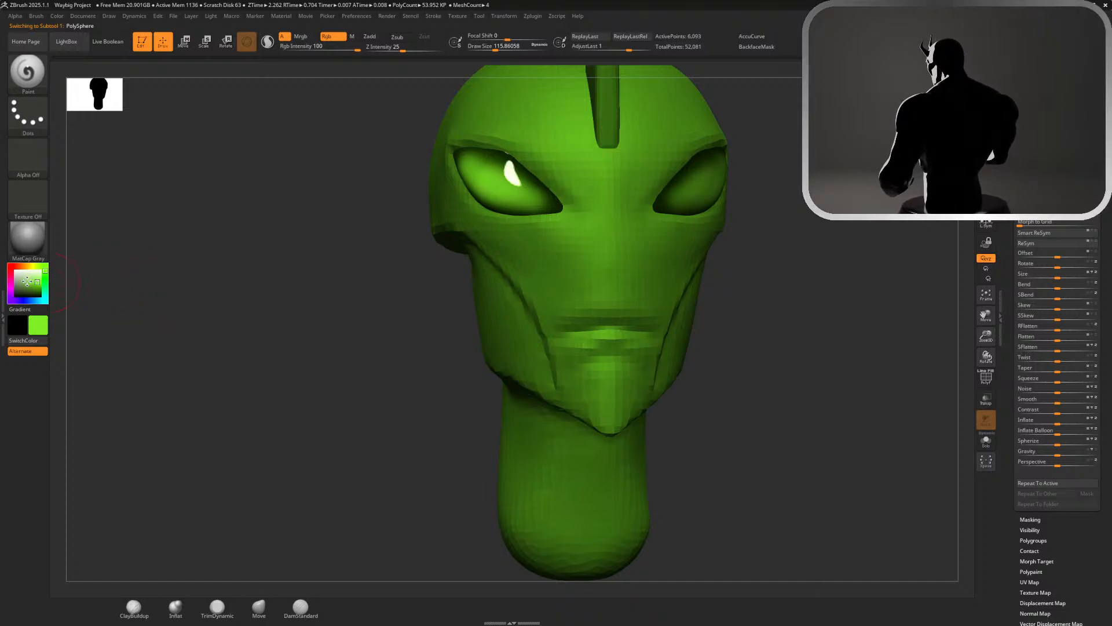
drag(27, 281, 6, 265)
Examine the whole gray head with its painted eyes from the side and front, and run a BPR render
ctrl+right_drag(288, 318, 355, 209)
drag(628, 273, 461, 132)
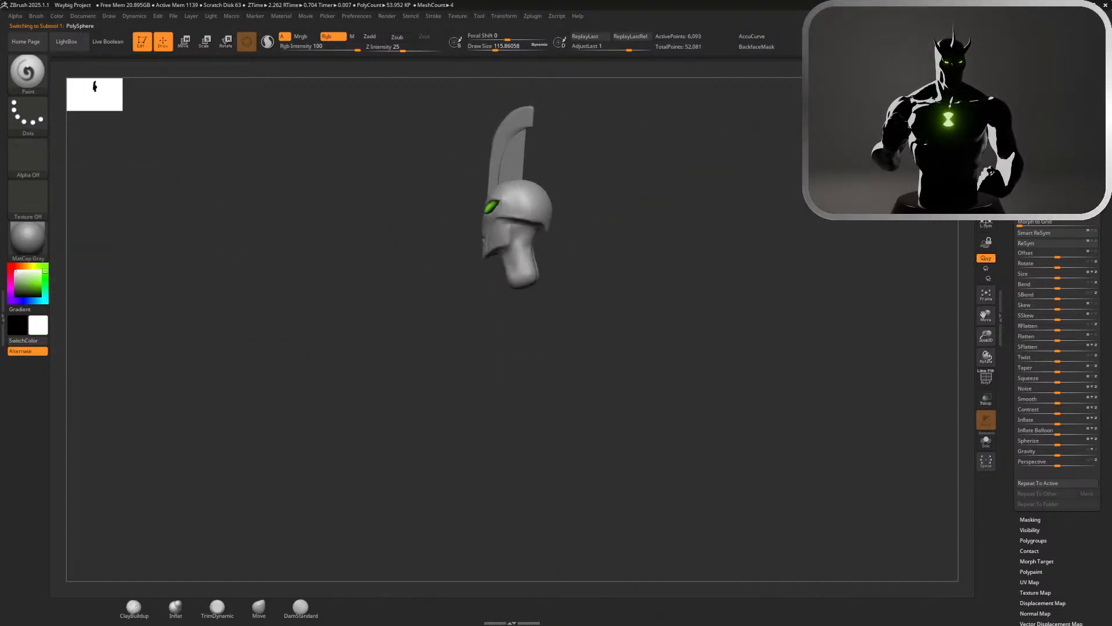
drag(460, 278, 655, 281)
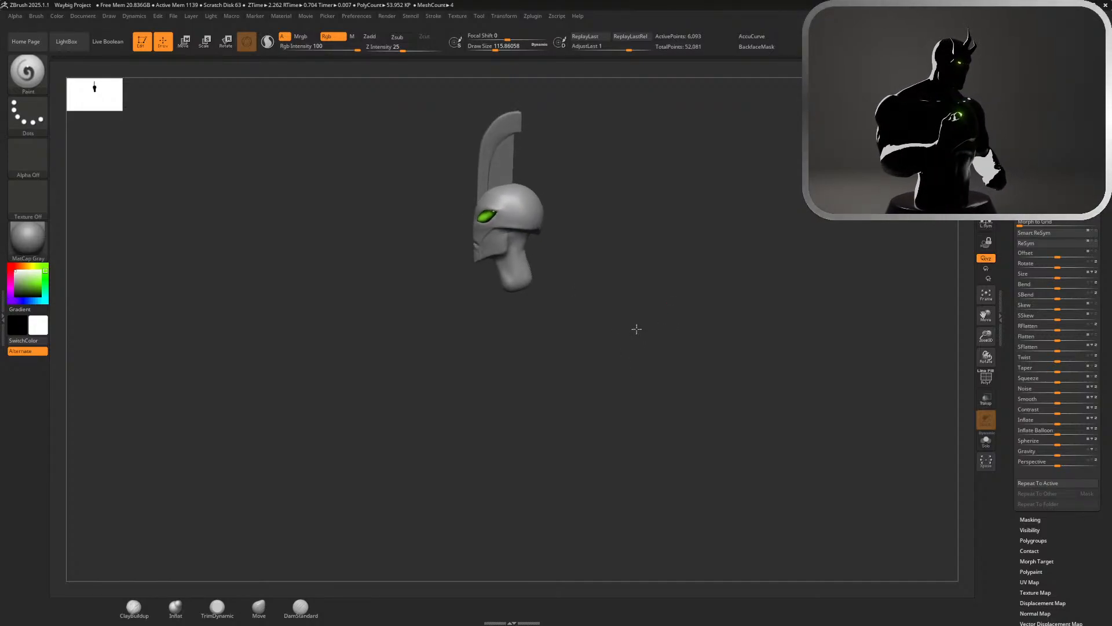
mouse_move(696, 296)
mouse_down()
mouse_move(733, 297)
mouse_move(680, 316)
mouse_up()
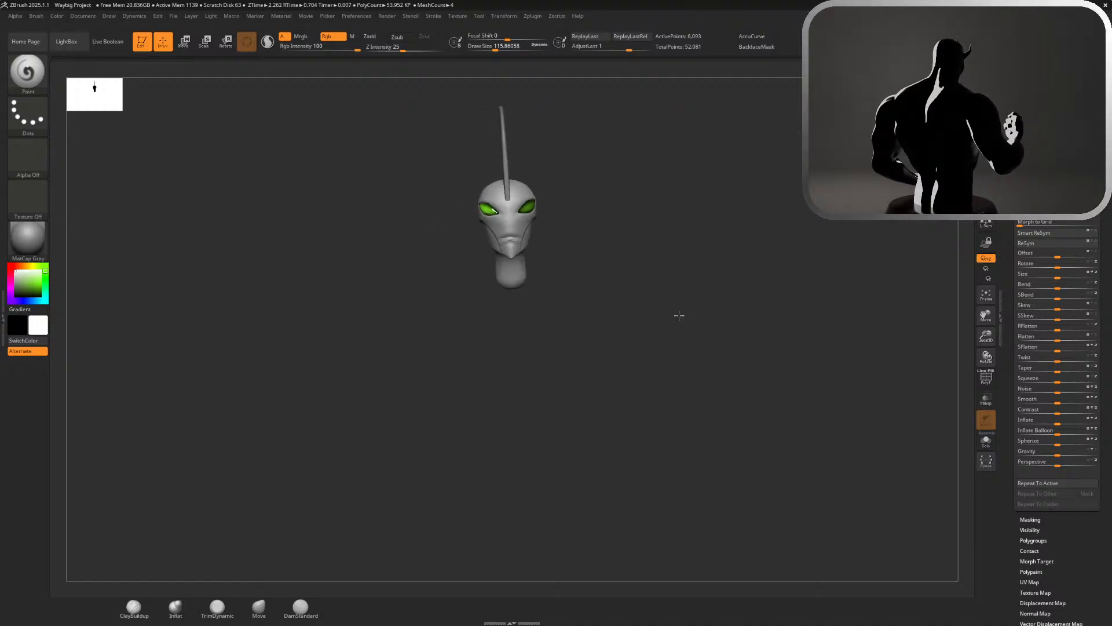
mouse_move(611, 314)
mouse_down()
mouse_move(511, 299)
mouse_move(457, 308)
mouse_move(502, 308)
mouse_move(777, 226)
mouse_move(758, 230)
mouse_move(748, 214)
mouse_move(835, 194)
mouse_move(725, 216)
mouse_move(752, 211)
mouse_move(725, 281)
mouse_up()
key(shift+r)
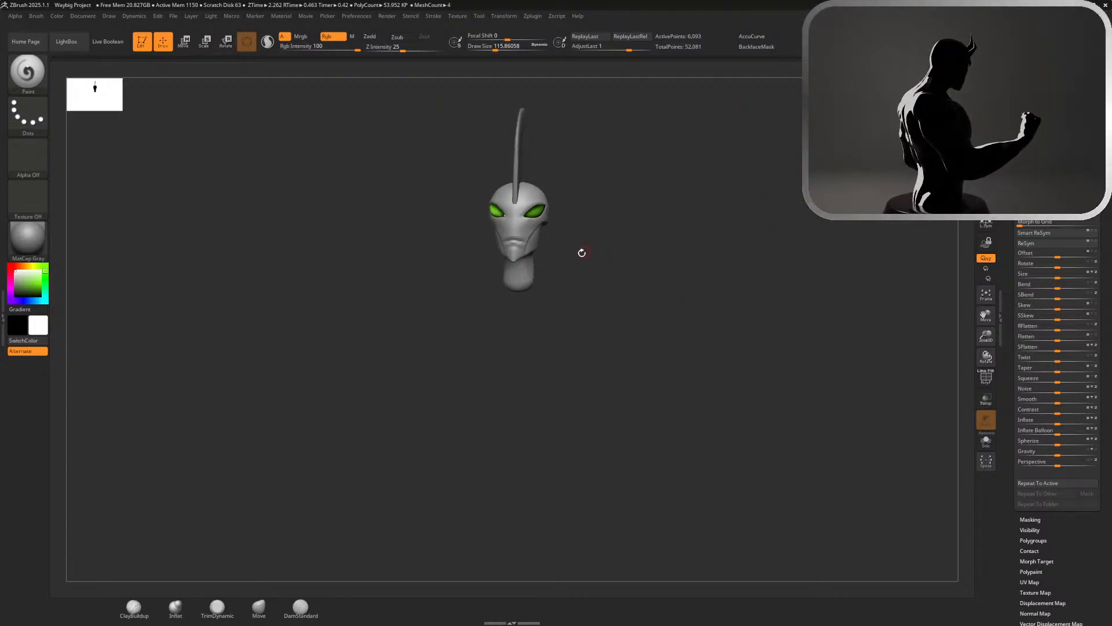
Inspect the head at closer range from several angles and render it with BPR, including a straight front view
key(f)
key(shift)
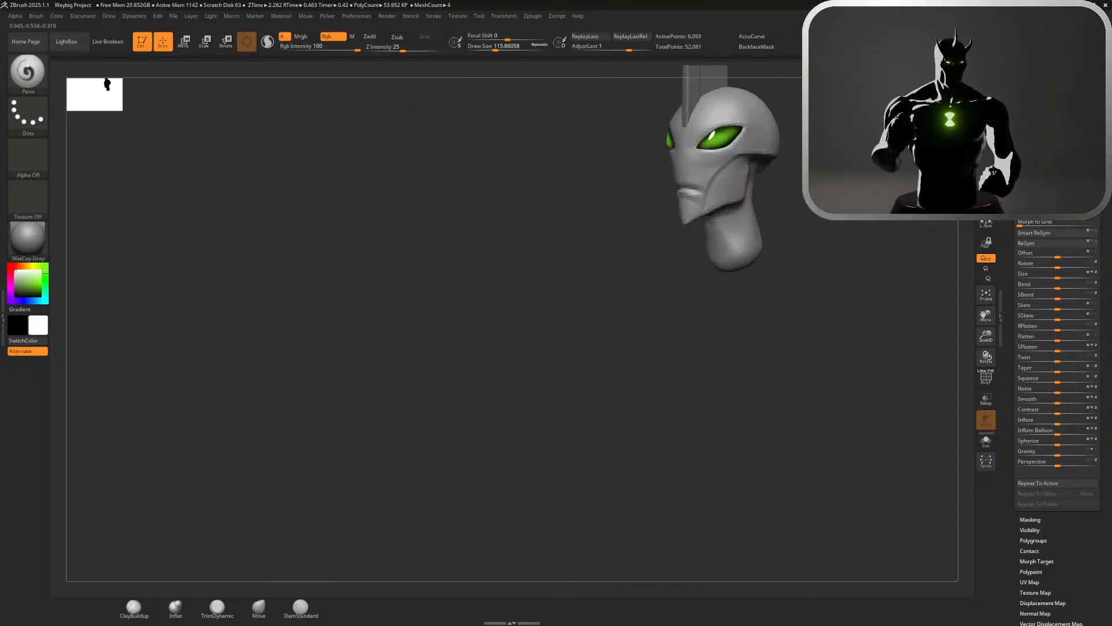
drag(579, 325, 701, 325)
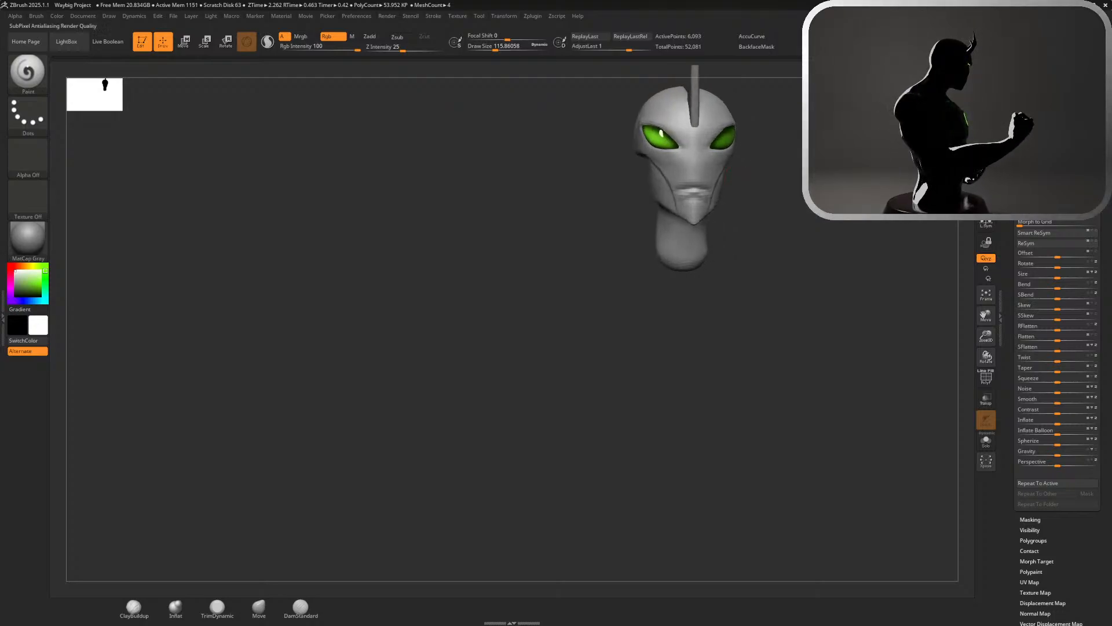
key(shift+r)
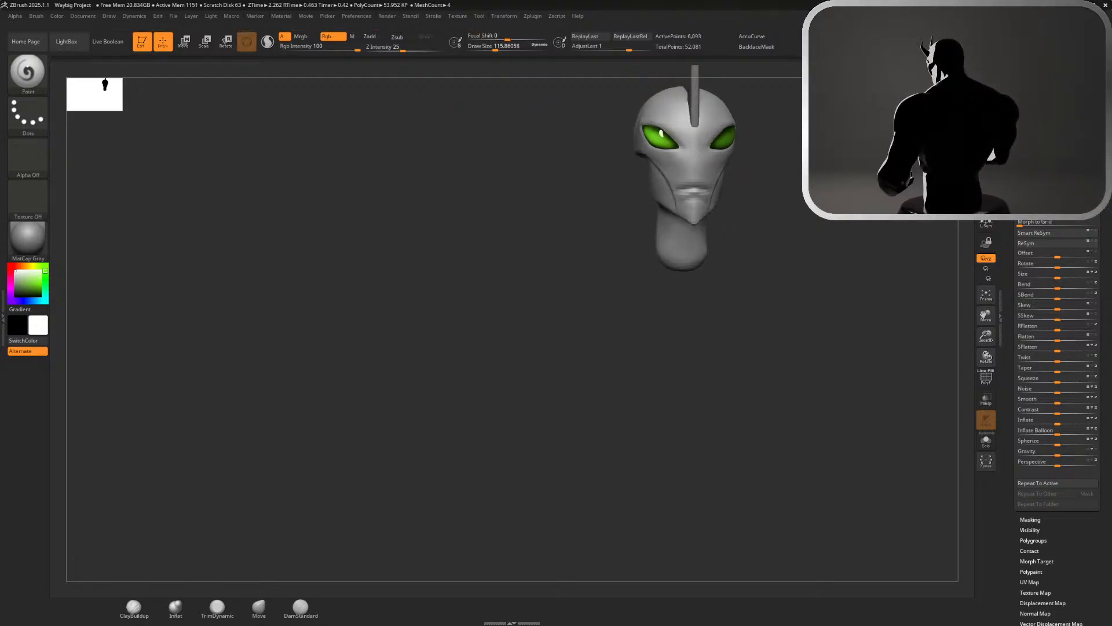
drag(745, 316, 617, 323)
alt+drag(829, 261, 893, 351)
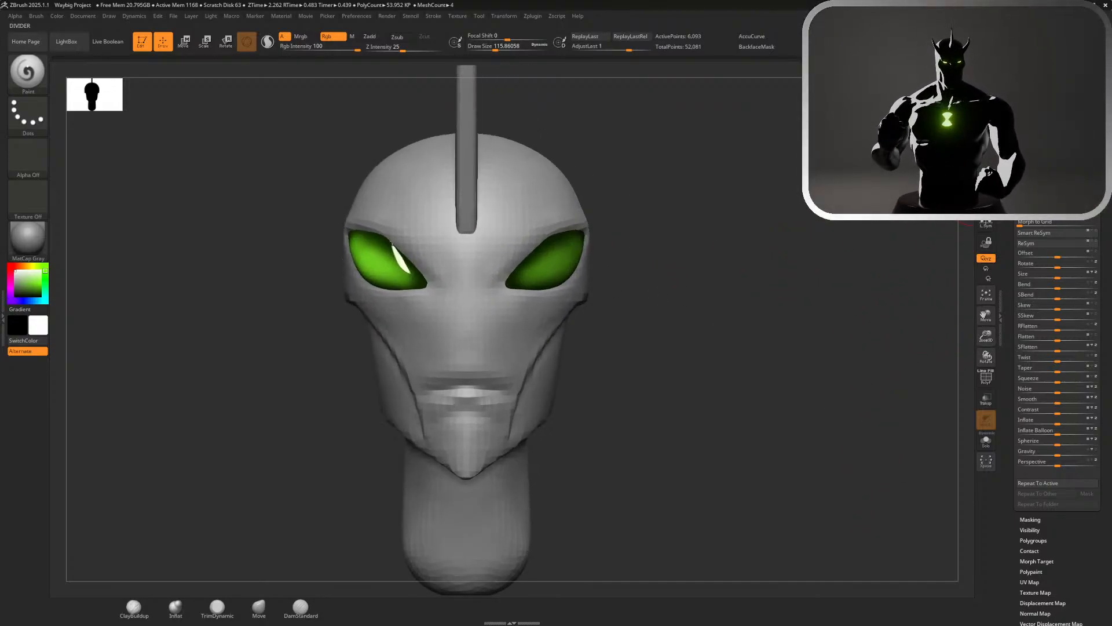
click(986, 68)
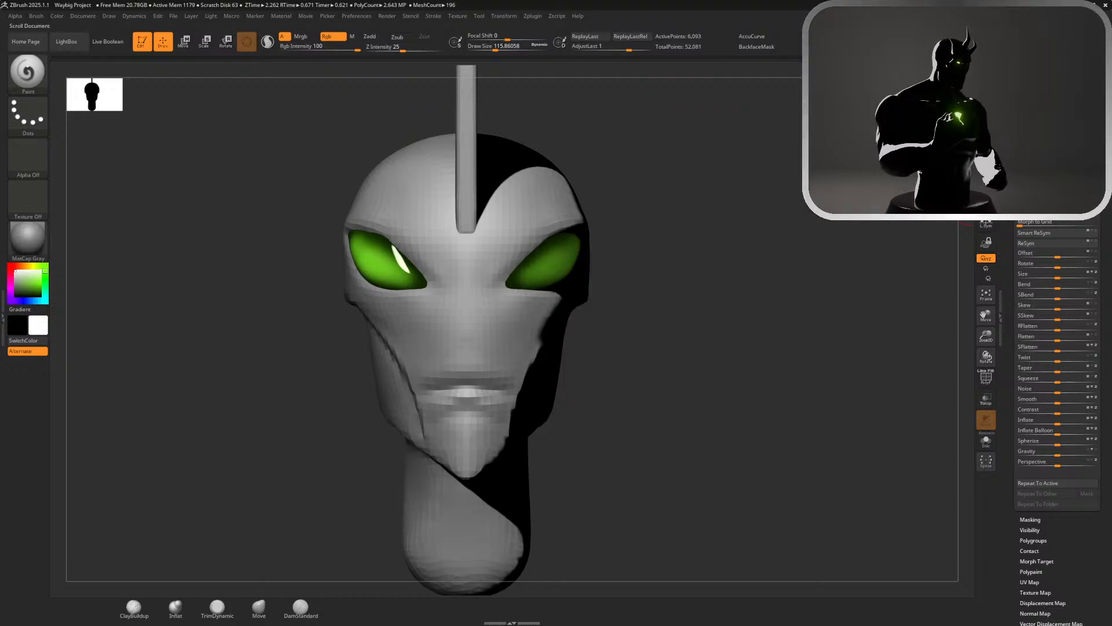
Append a Sphere3D to the head's subtools
scroll(1057, 371, up, 3)
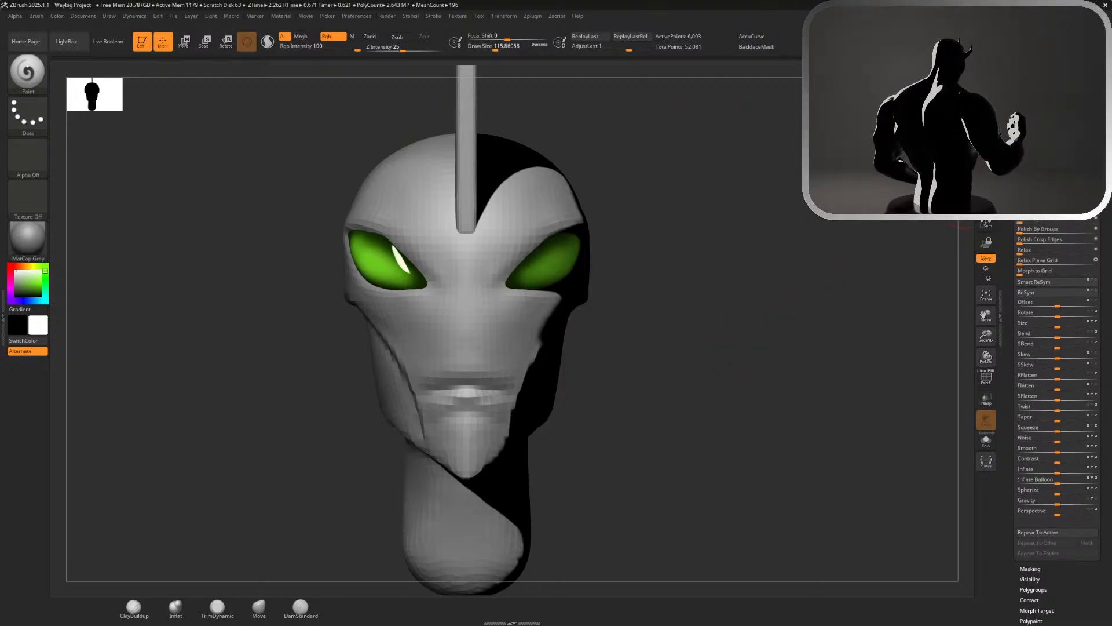
click(1030, 121)
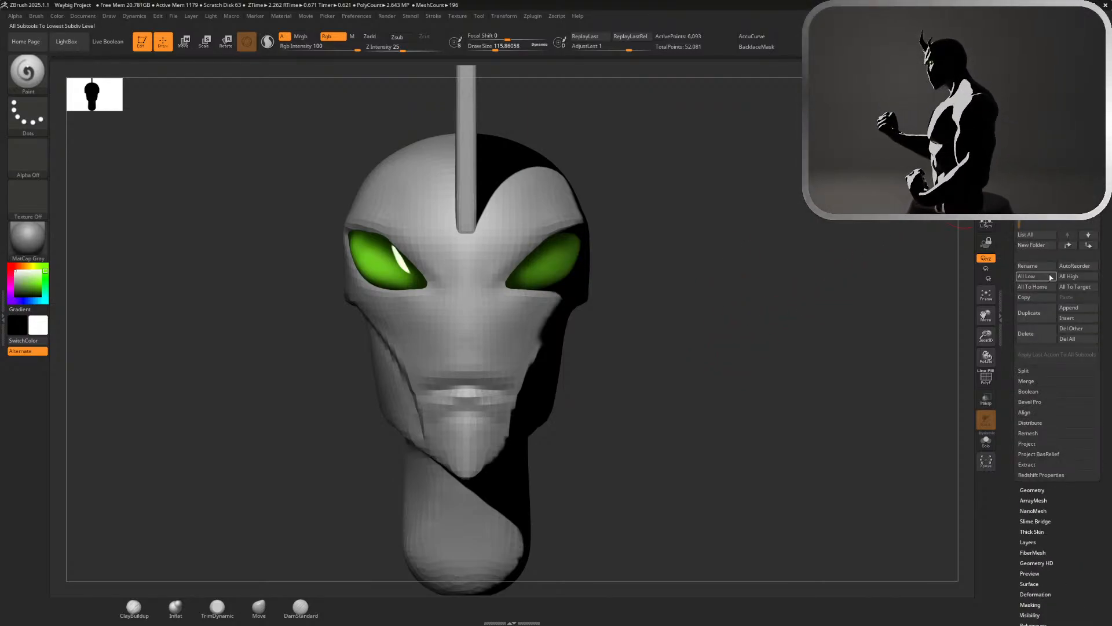
click(1069, 308)
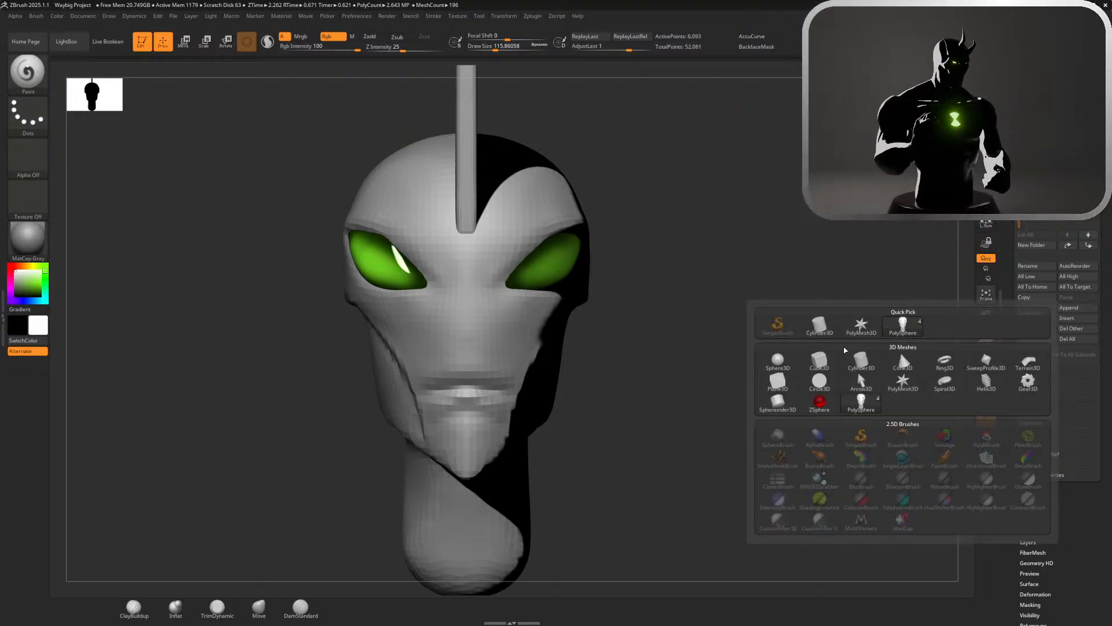
click(777, 361)
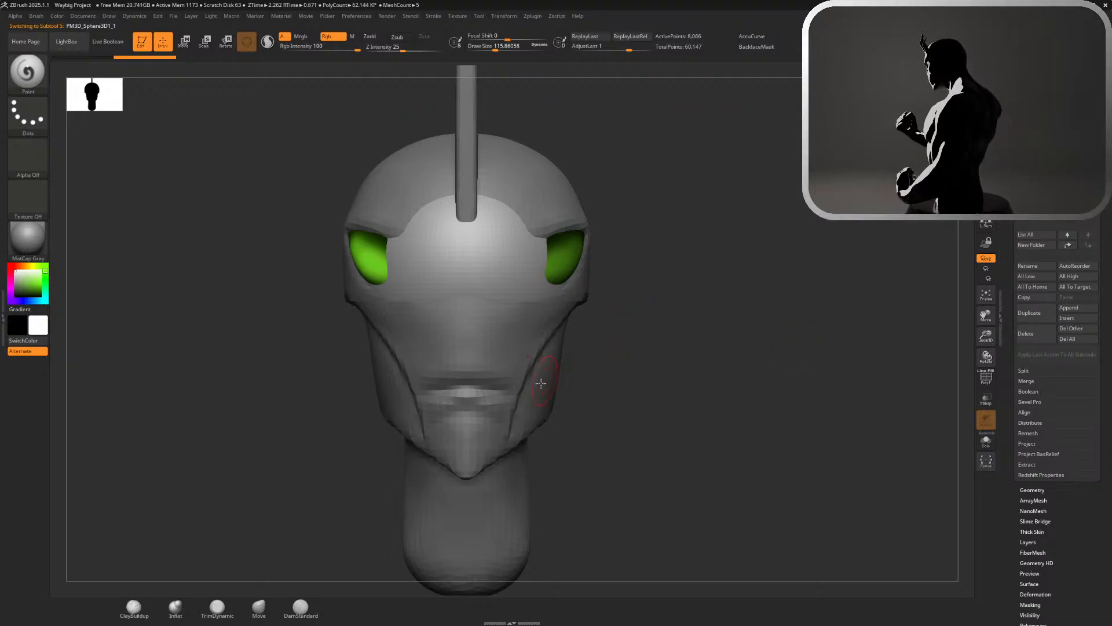
Select the appended sphere subtool and move it down along the vertical axis to the base of the neck
alt+click(515, 400)
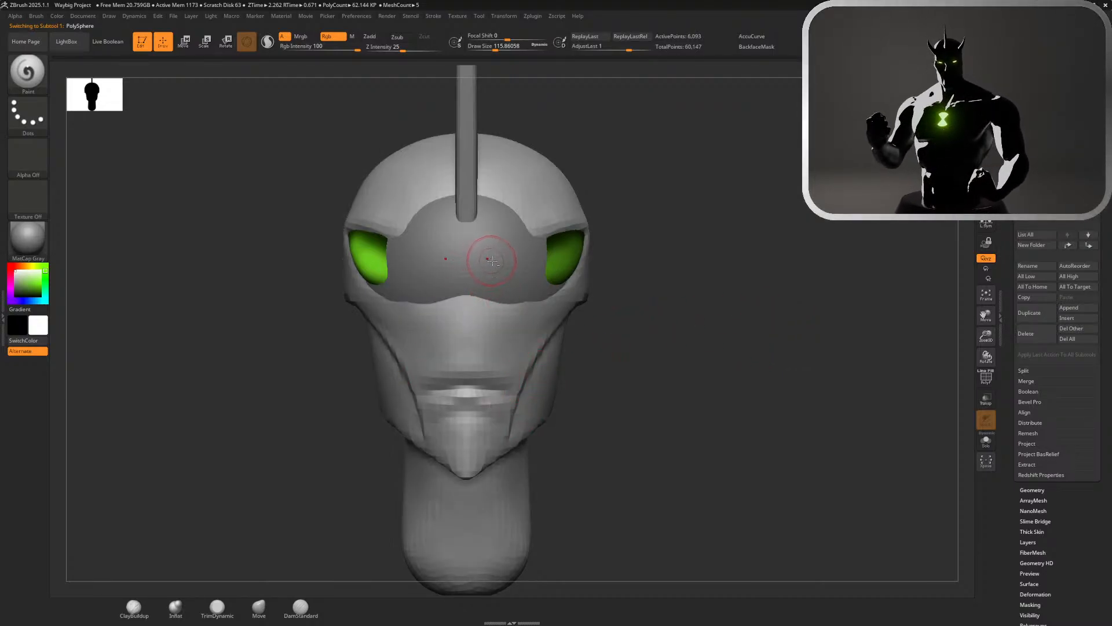
alt+click(492, 261)
alt+click(576, 265)
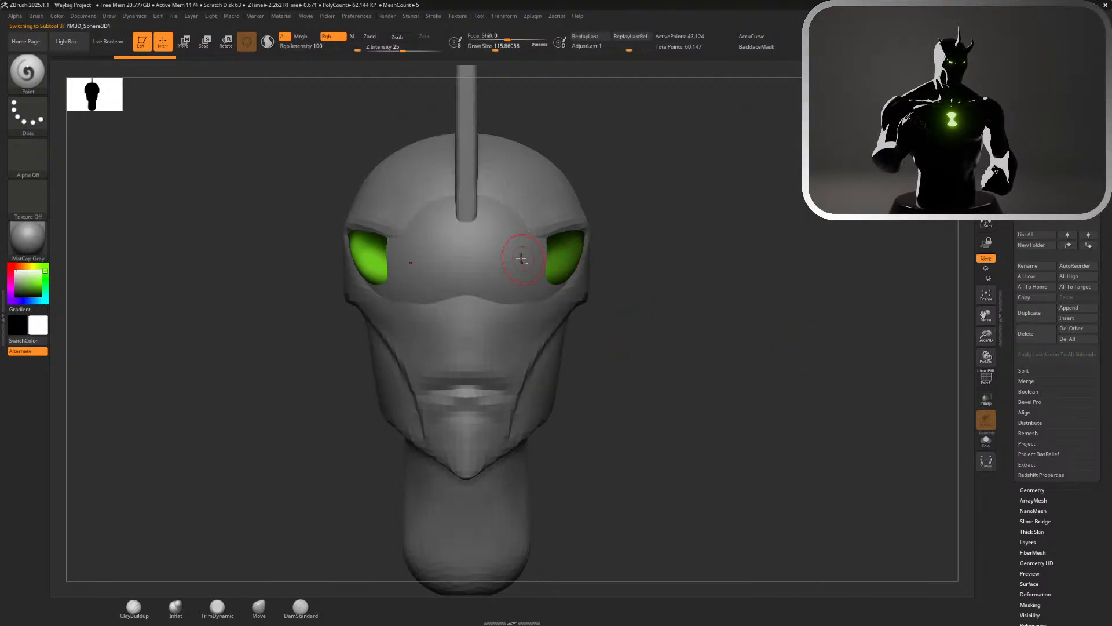
alt+click(521, 259)
alt+drag(597, 273, 643, 231)
key(w)
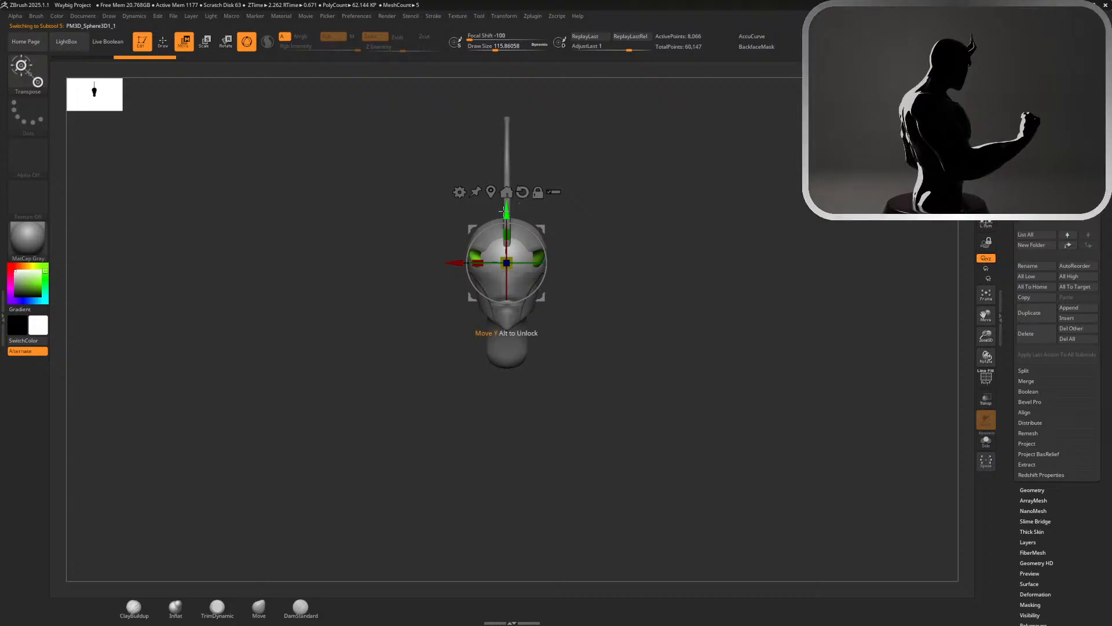
drag(510, 213, 522, 334)
key(q)
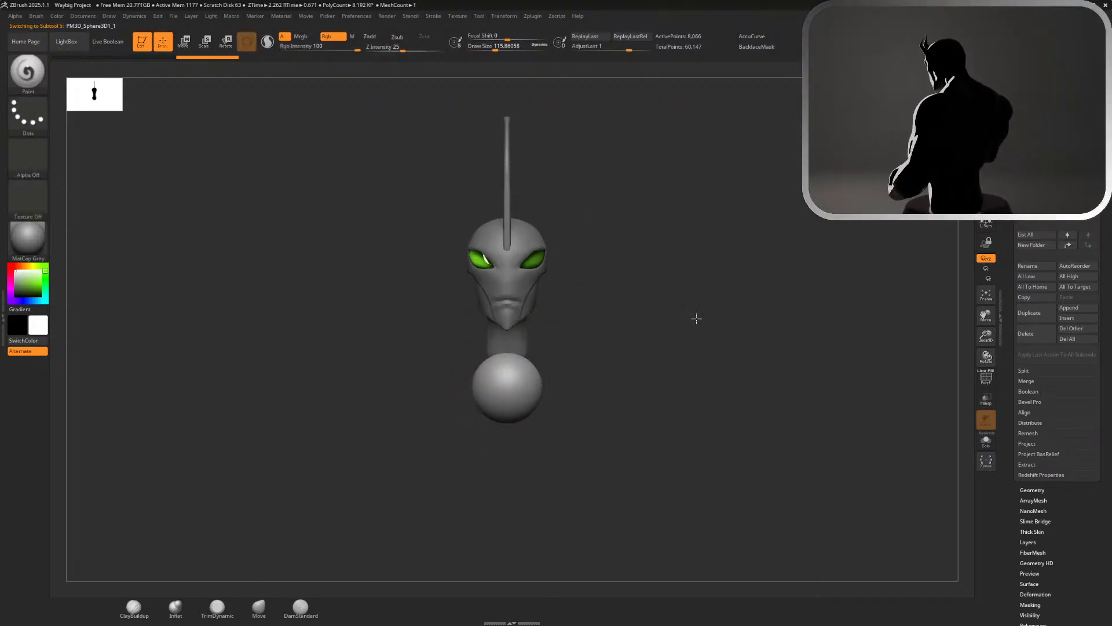
Align the sphere beneath the neck in side view by moving it backward and slightly up
shift+drag(696, 318, 586, 318)
alt+drag(795, 277, 782, 235)
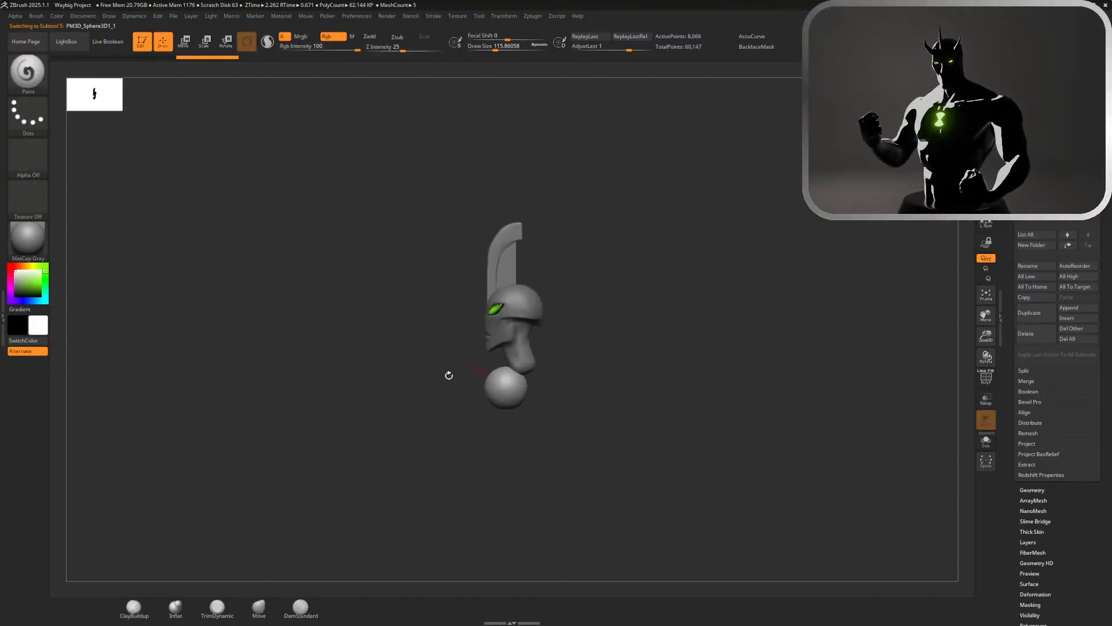
key(w)
drag(454, 388, 474, 388)
drag(525, 339, 526, 332)
key(q)
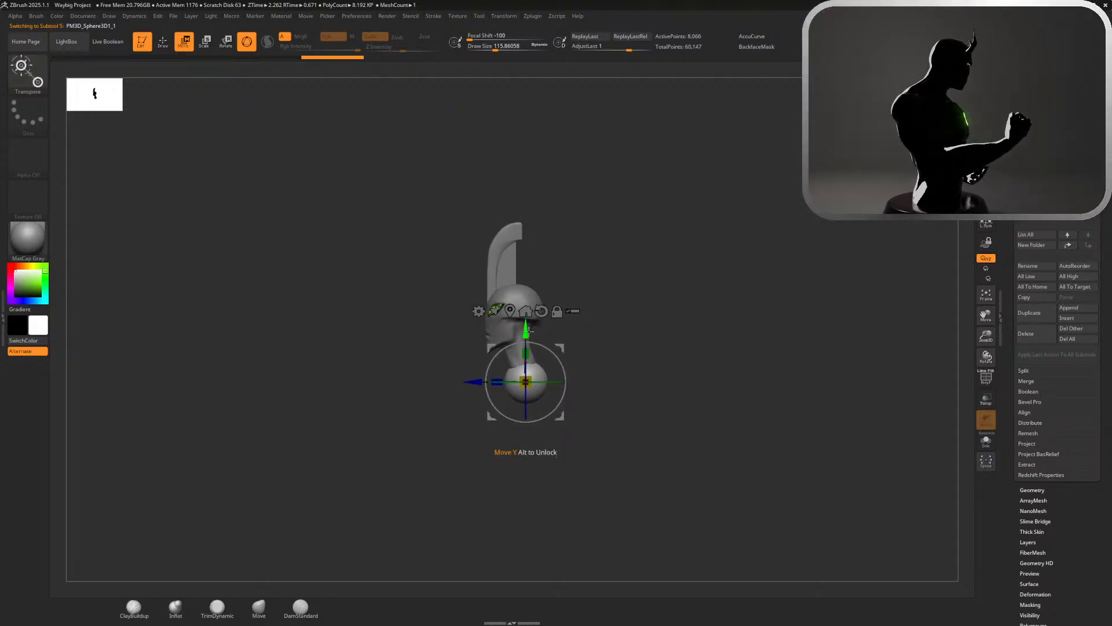
drag(678, 345, 746, 345)
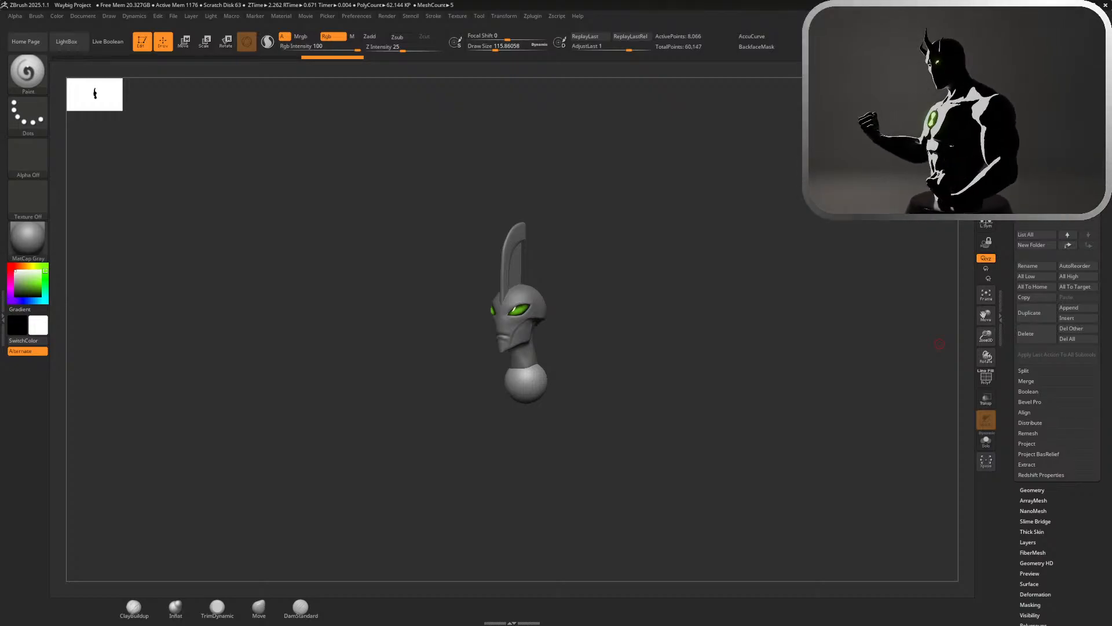
Switch to the reference board and examine the muscular figure's three-quarter and back views at different magnifications
key(alt+Tab)
mouse_move(933, 343)
right_down()
mouse_move(879, 350)
mouse_move(914, 350)
right_up()
scroll(928, 331, up, 3)
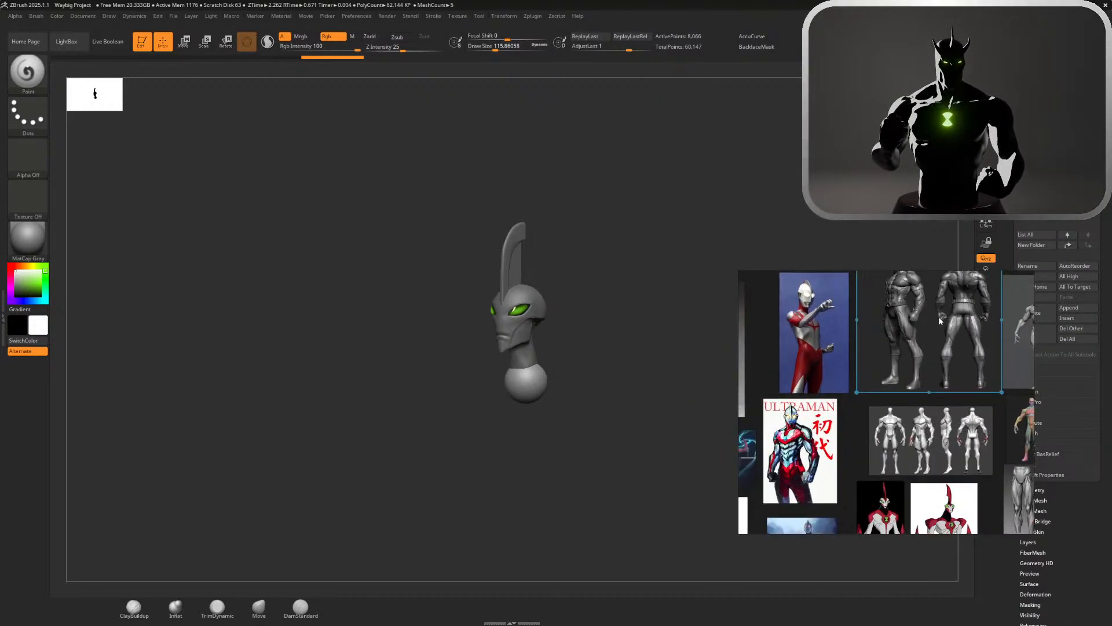
scroll(940, 320, down, 2)
scroll(940, 307, up, 5)
scroll(939, 325, down, 3)
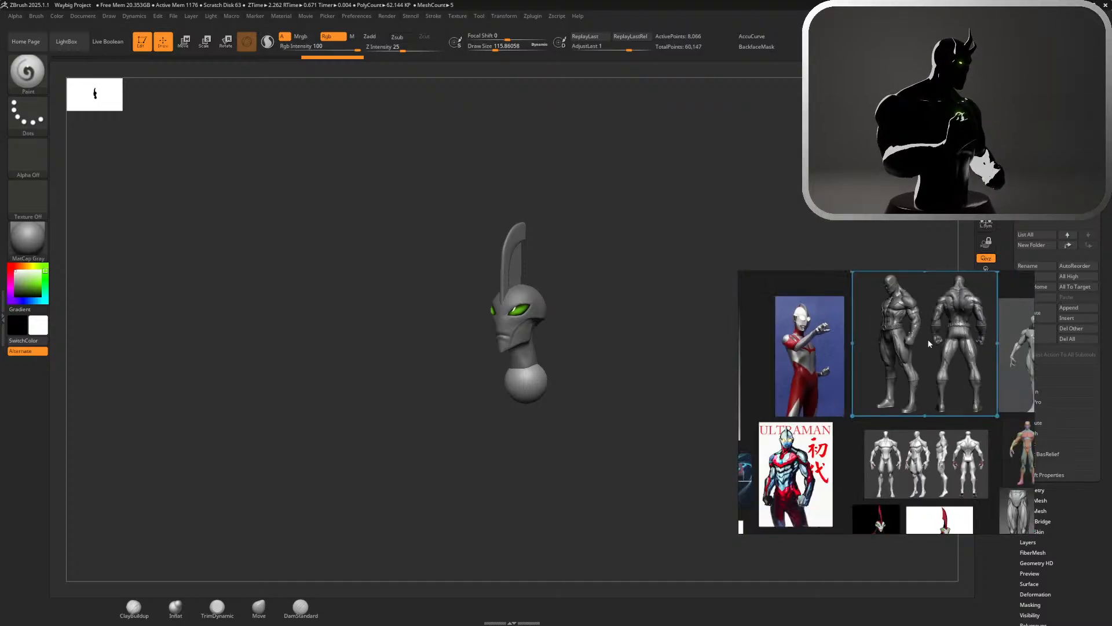
scroll(928, 336, down, 2)
scroll(927, 322, up, 5)
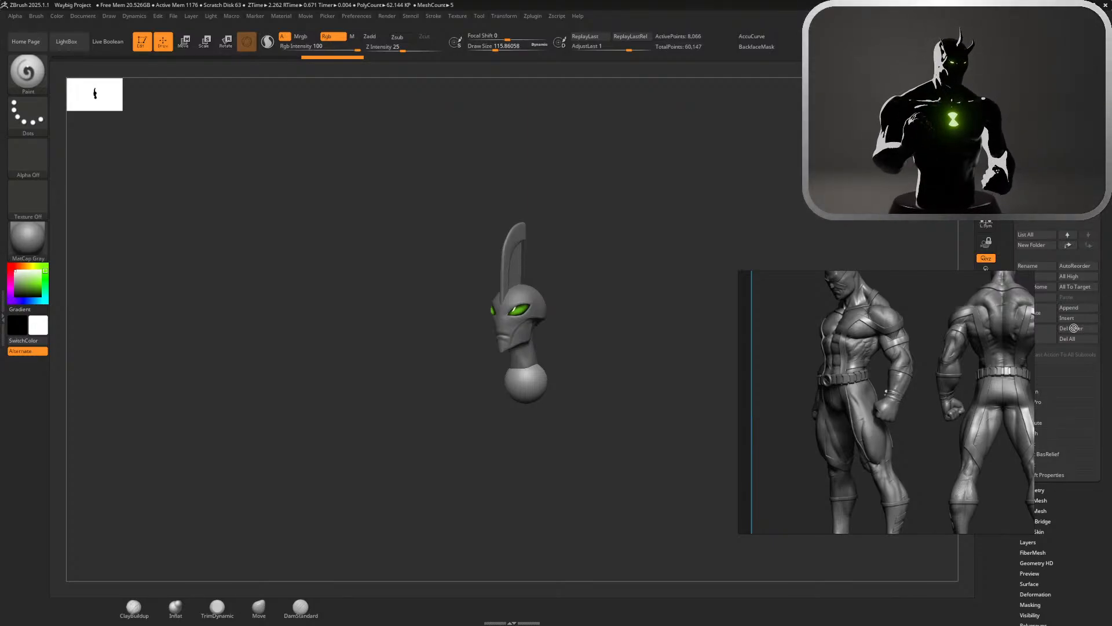
click(864, 371)
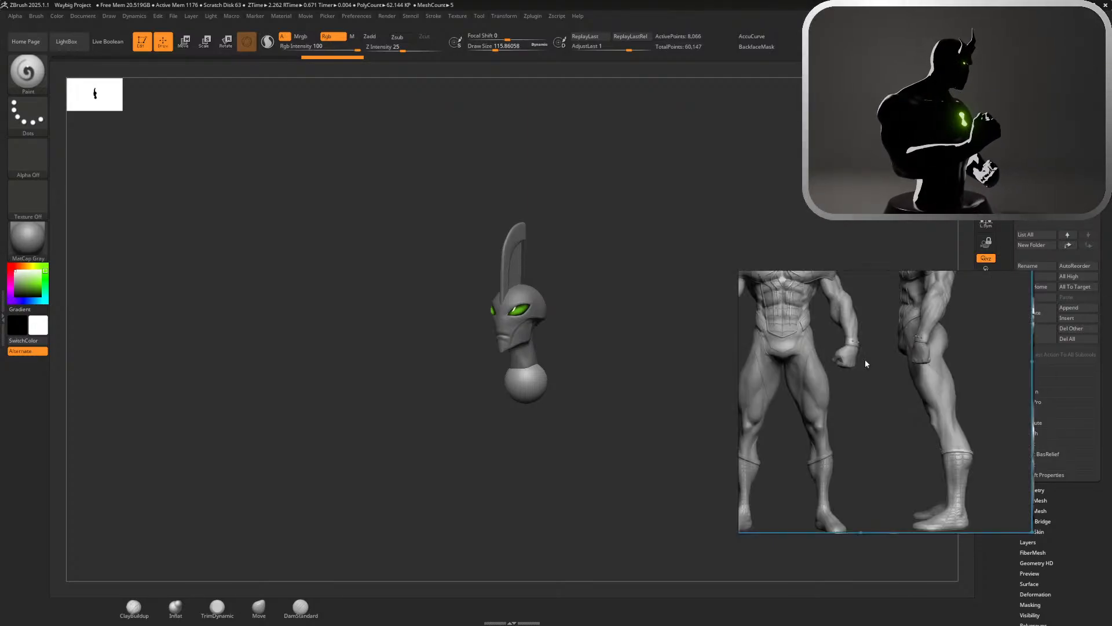
scroll(865, 359, down, 5)
Reposition the three-quarter and back figure reference on the board and frame the front-and-side body reference for modelling
drag(865, 359, 942, 318)
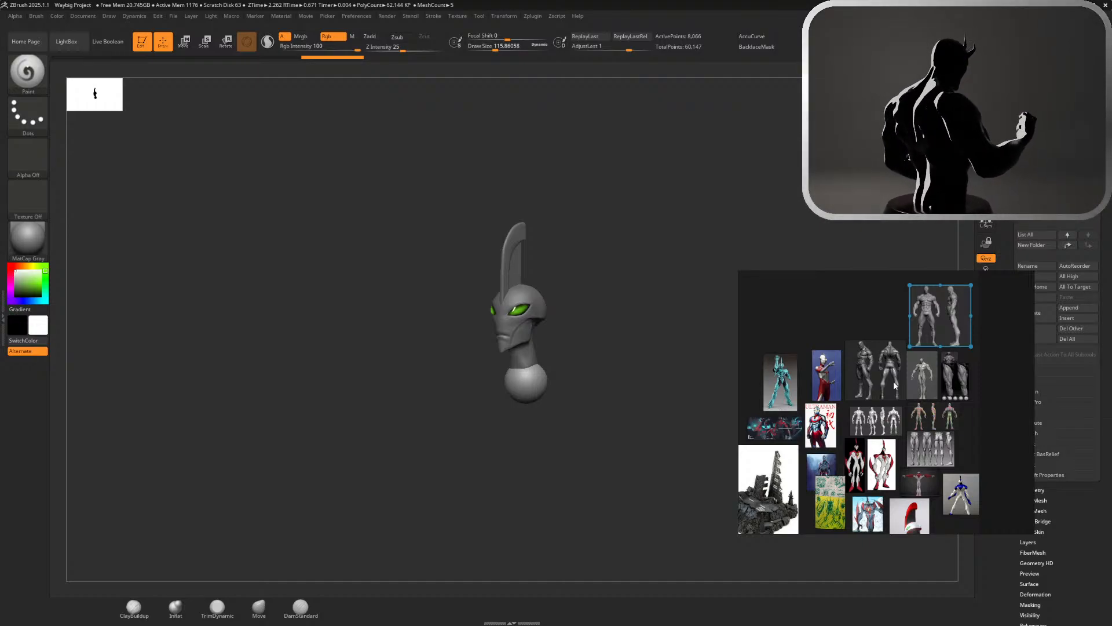
drag(895, 386, 874, 373)
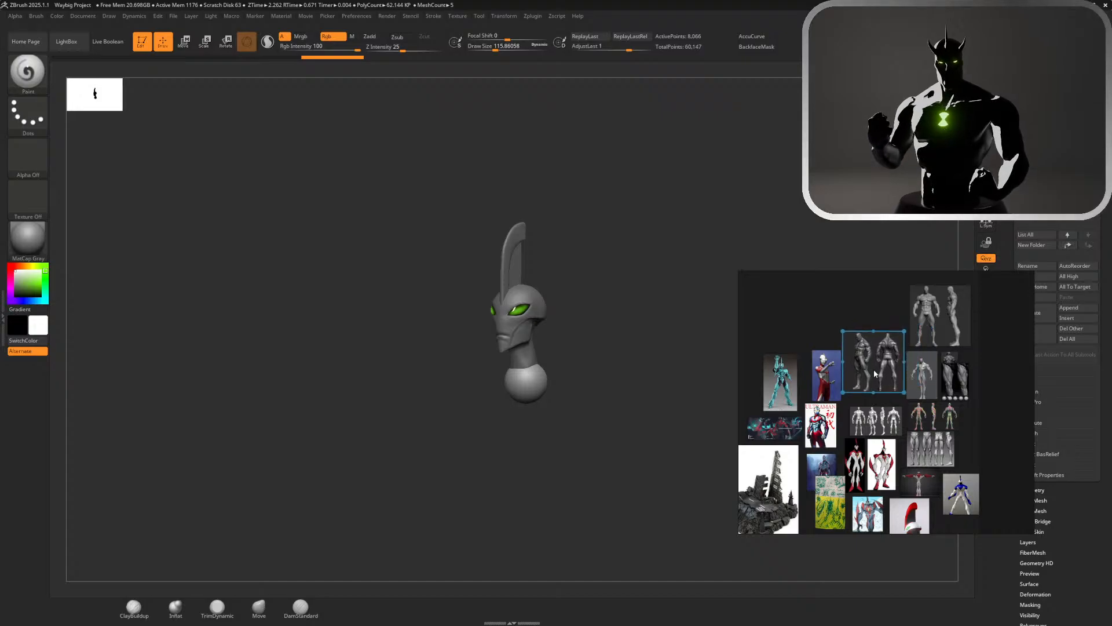
scroll(926, 433, down, 4)
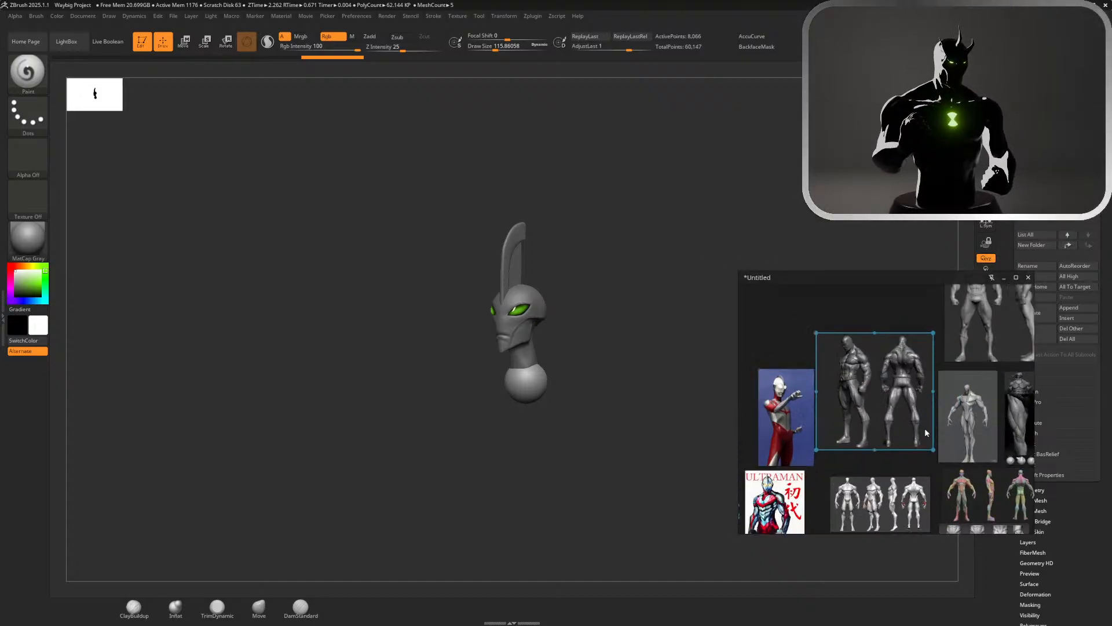
scroll(925, 433, up, 4)
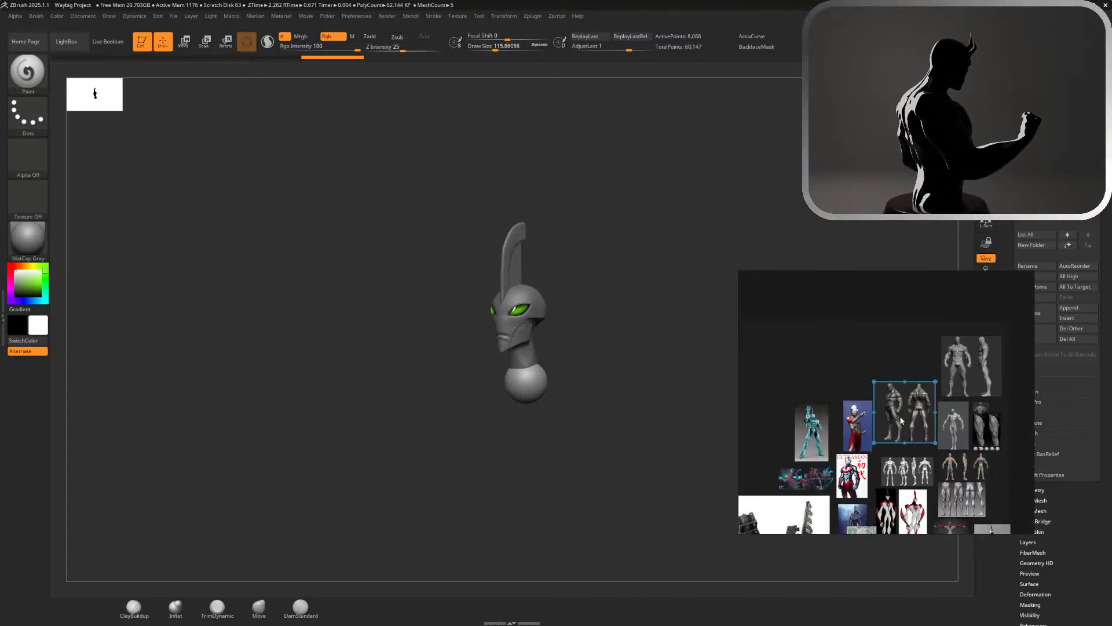
scroll(916, 414, up, 4)
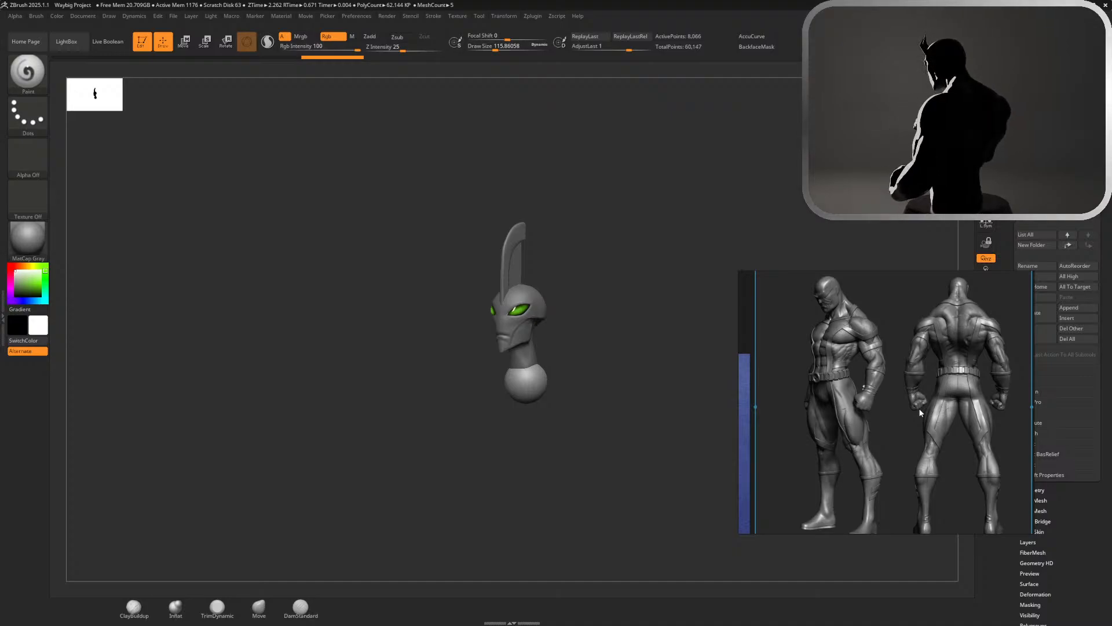
scroll(919, 408, down, 6)
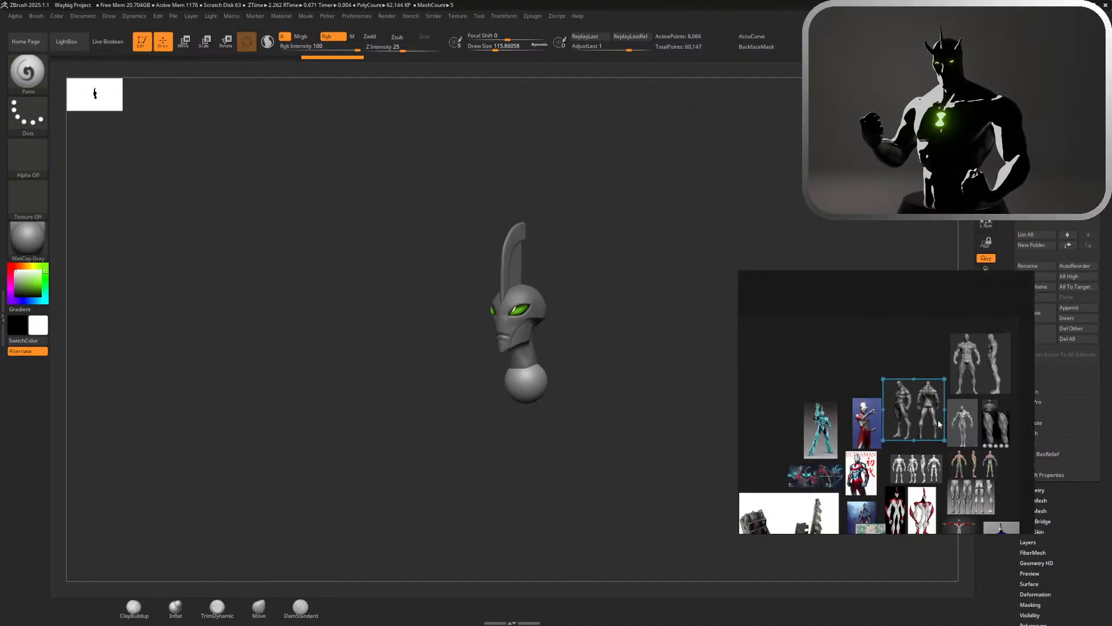
scroll(933, 416, up, 3)
scroll(938, 419, down, 3)
scroll(1017, 342, up, 8)
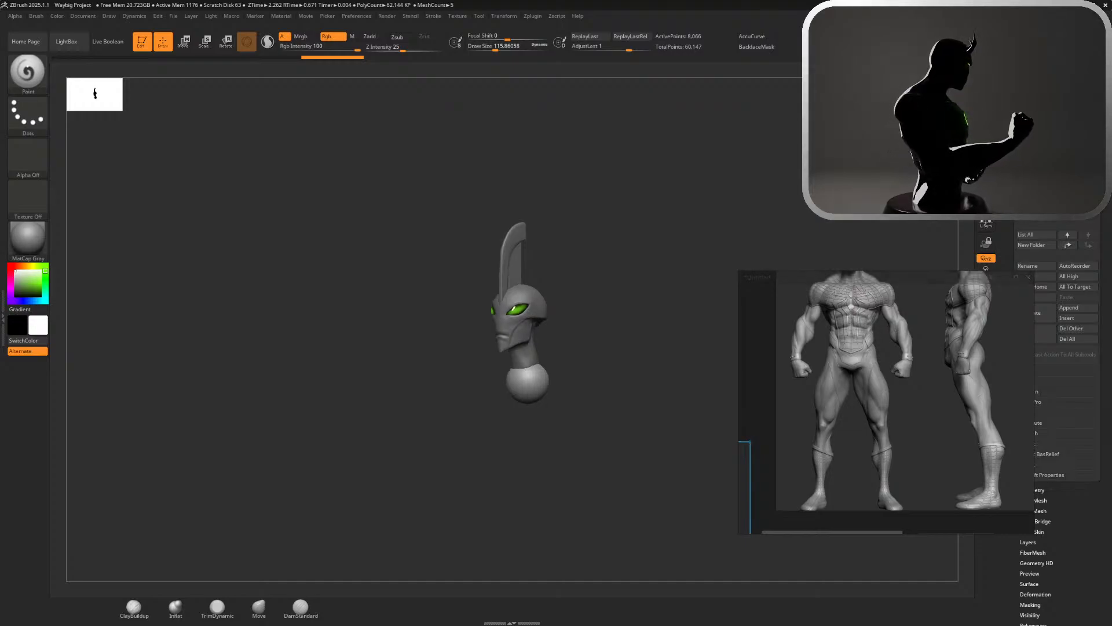
Face the head and sphere straight on, set the draw size to 1000 and choose the Move brush
mouse_move(626, 371)
mouse_down()
mouse_move(591, 370)
mouse_move(689, 371)
mouse_move(626, 370)
mouse_up()
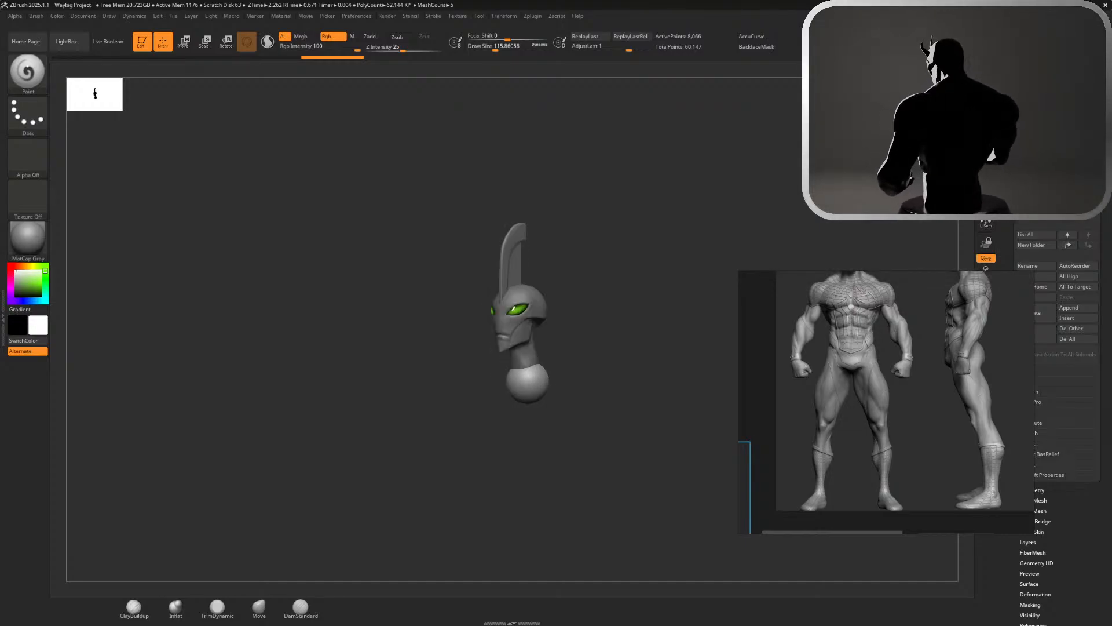
shift+drag(565, 460, 600, 466)
ctrl+right_drag(613, 472, 559, 461)
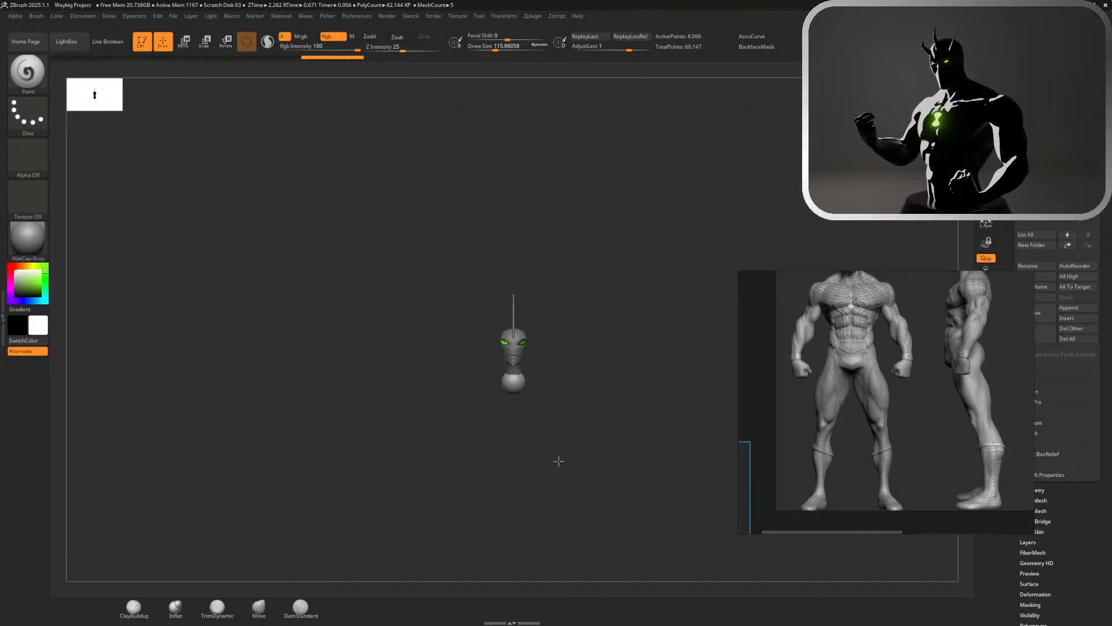
alt+drag(559, 461, 649, 342)
text(s1000)
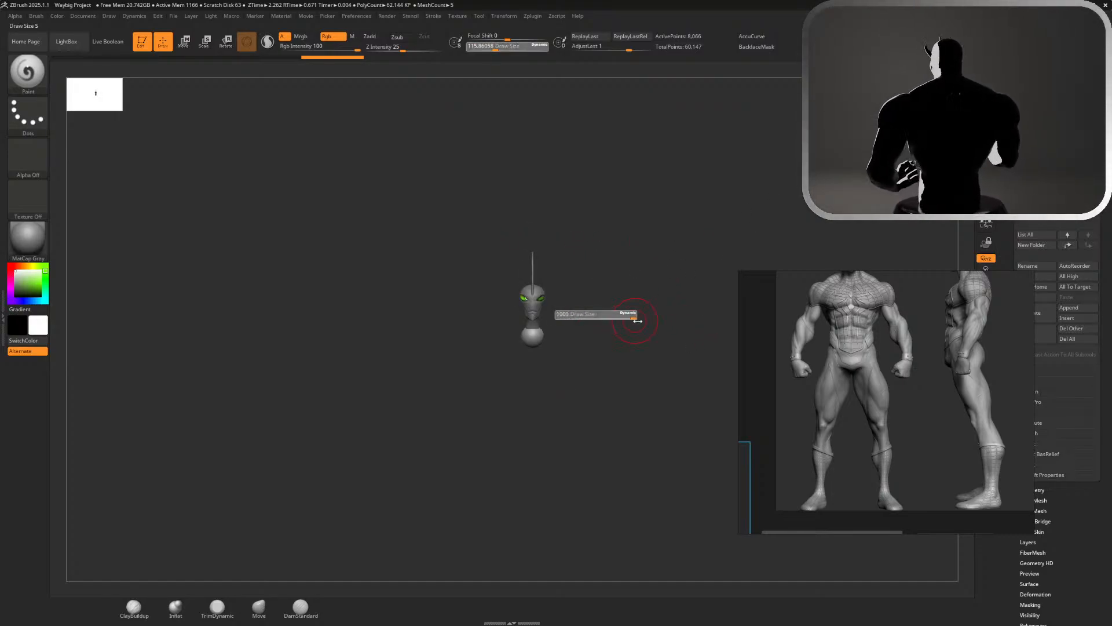
key(Return)
click(259, 606)
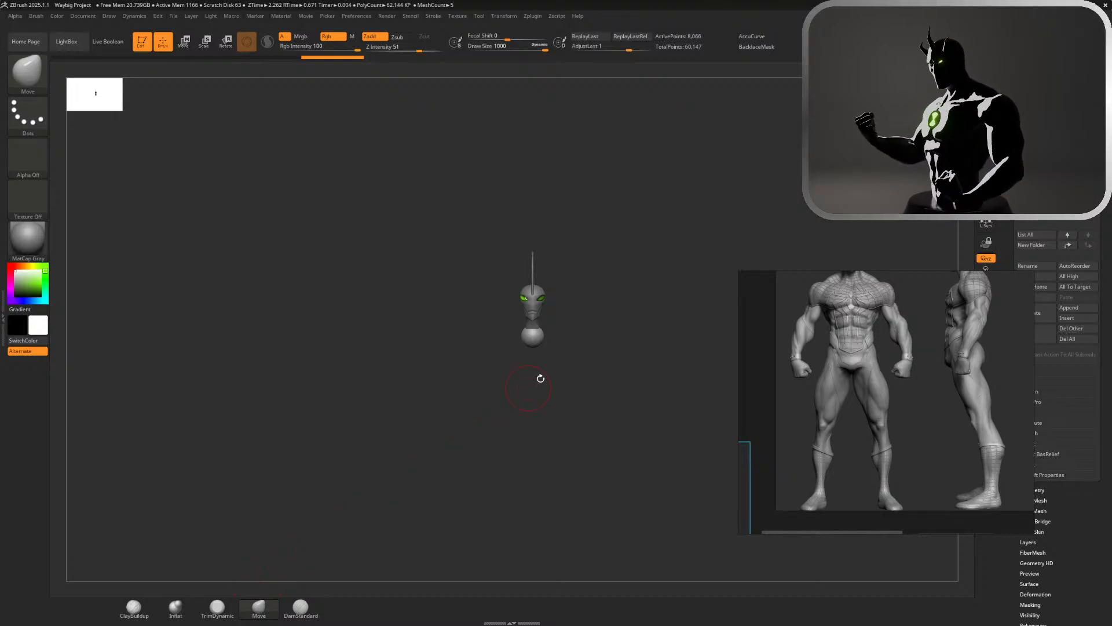
Turn off the brush's Dynamic draw size mode
key(s)
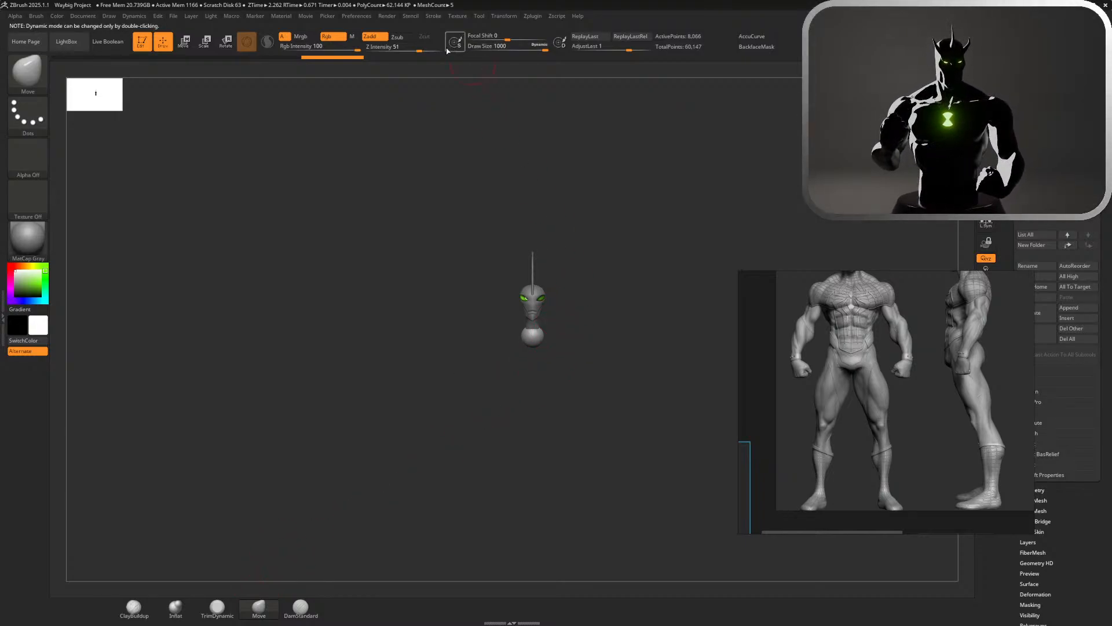
click(541, 47)
click(543, 47)
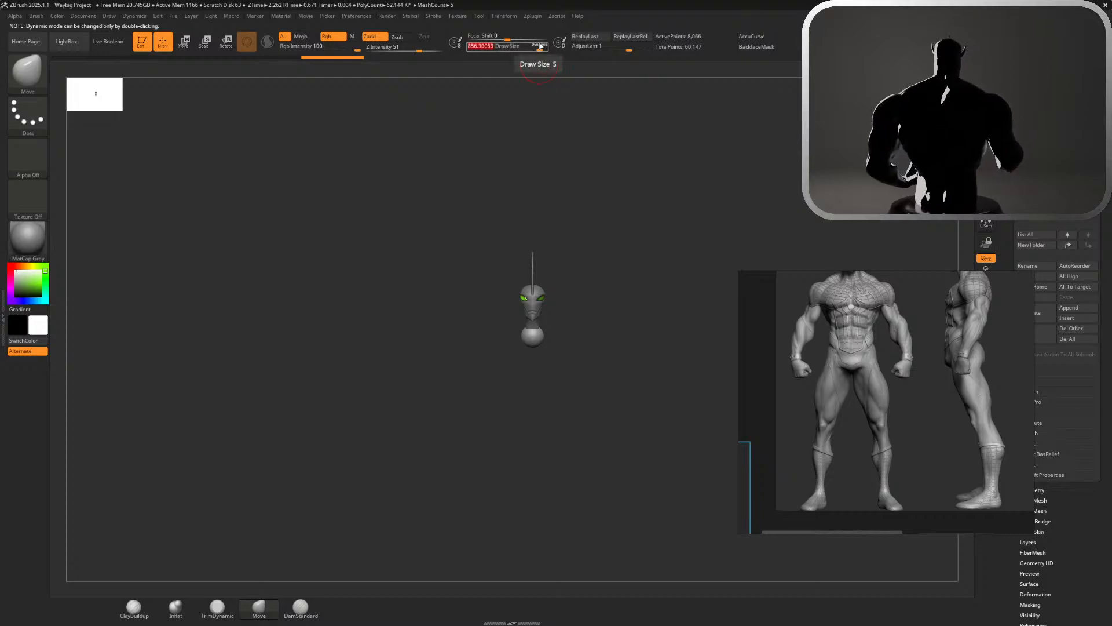
click(540, 47)
key(s)
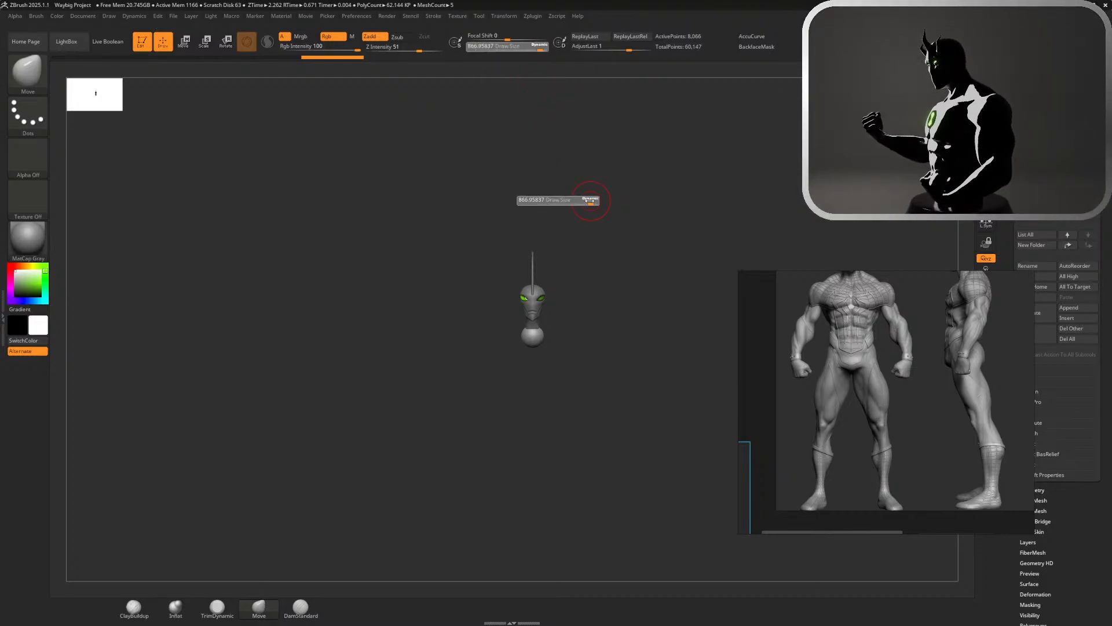
click(538, 48)
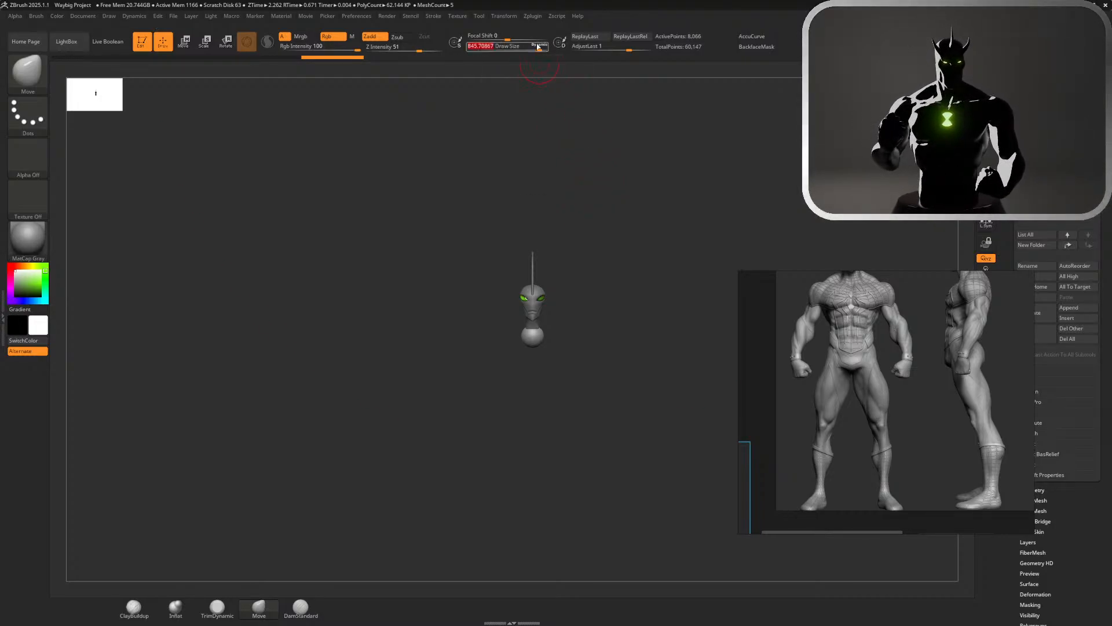
Stretch the sphere sideways into a wide, flat shoulder form with the Move brush at a draw size of about 167
key(s)
drag(561, 305, 519, 304)
mouse_move(623, 402)
ctrl+right_down()
mouse_move(585, 333)
mouse_move(577, 280)
ctrl+right_up()
key(s)
mouse_move(570, 309)
mouse_down()
mouse_move(614, 347)
mouse_move(887, 333)
mouse_up()
mouse_move(560, 332)
mouse_down()
mouse_move(703, 330)
mouse_move(678, 337)
mouse_up()
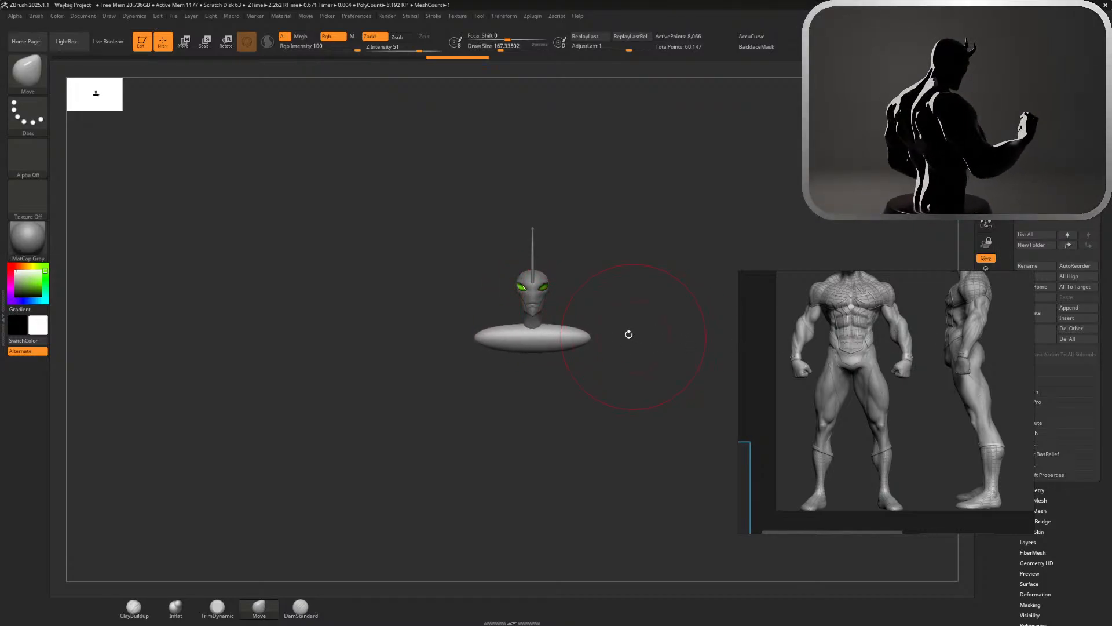
mouse_move(585, 337)
mouse_down()
mouse_move(594, 337)
mouse_move(547, 361)
mouse_move(544, 397)
mouse_move(551, 357)
mouse_up()
Set the draw size to about 163 and pull the shoulder form's upper middle up around the neck into sloping trapezius shapes
key(s)
drag(583, 303, 578, 303)
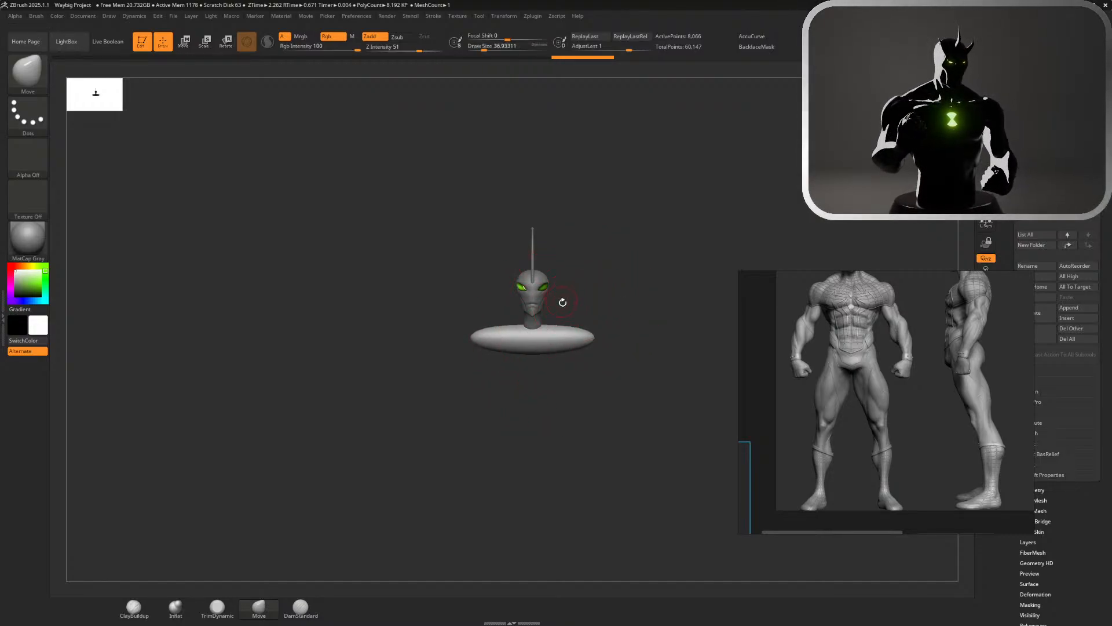
key(f)
key(s)
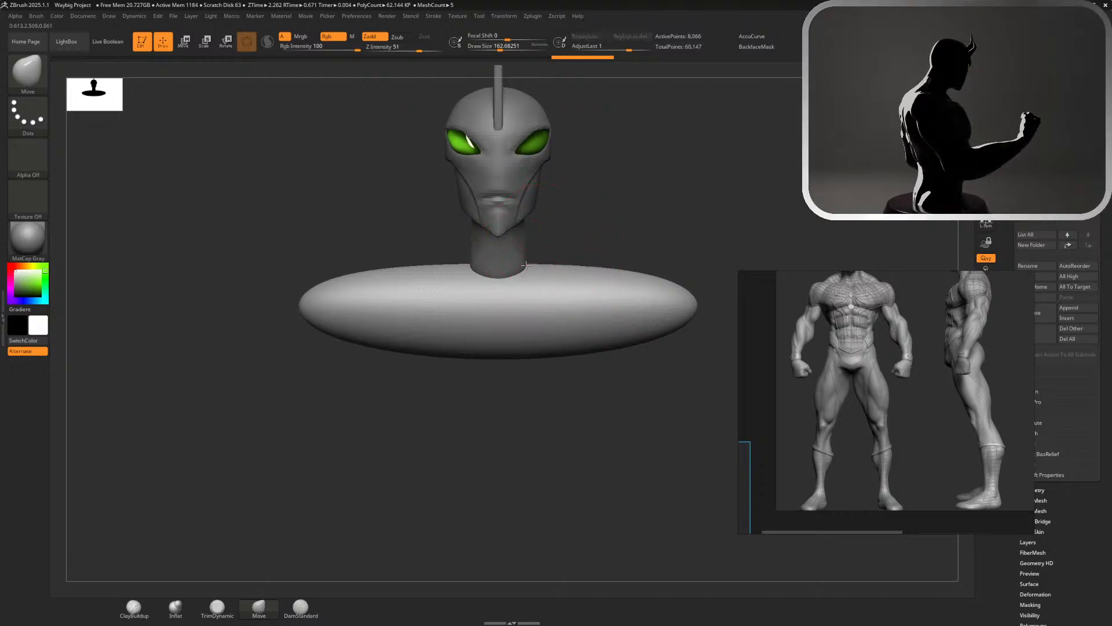
drag(523, 275, 513, 173)
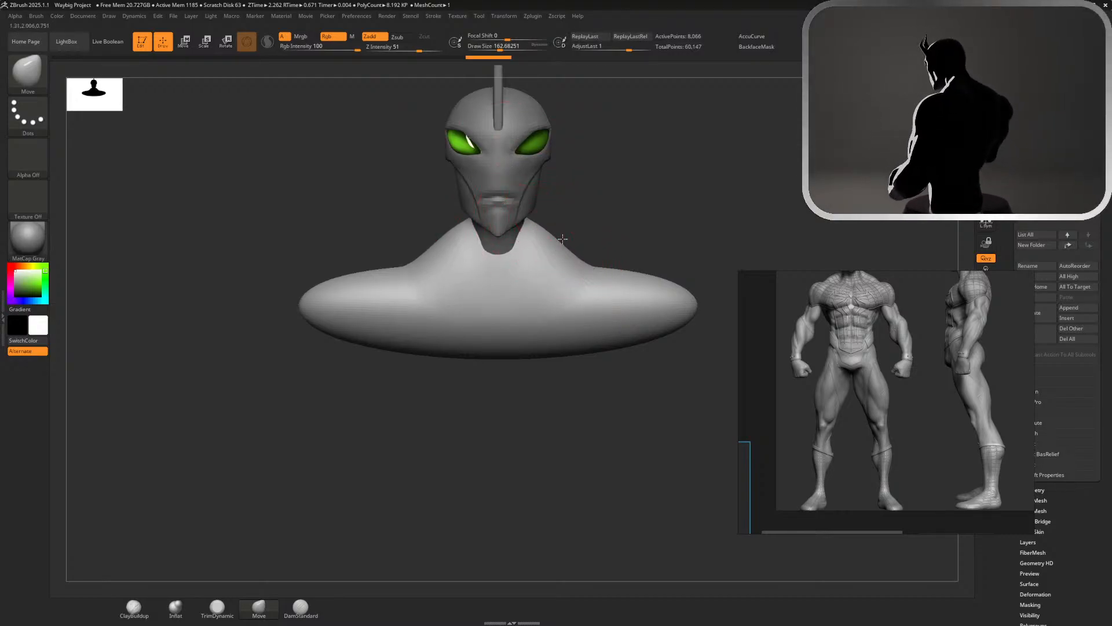
mouse_move(561, 241)
right_down()
mouse_move(500, 248)
mouse_move(584, 249)
right_up()
drag(560, 243, 524, 277)
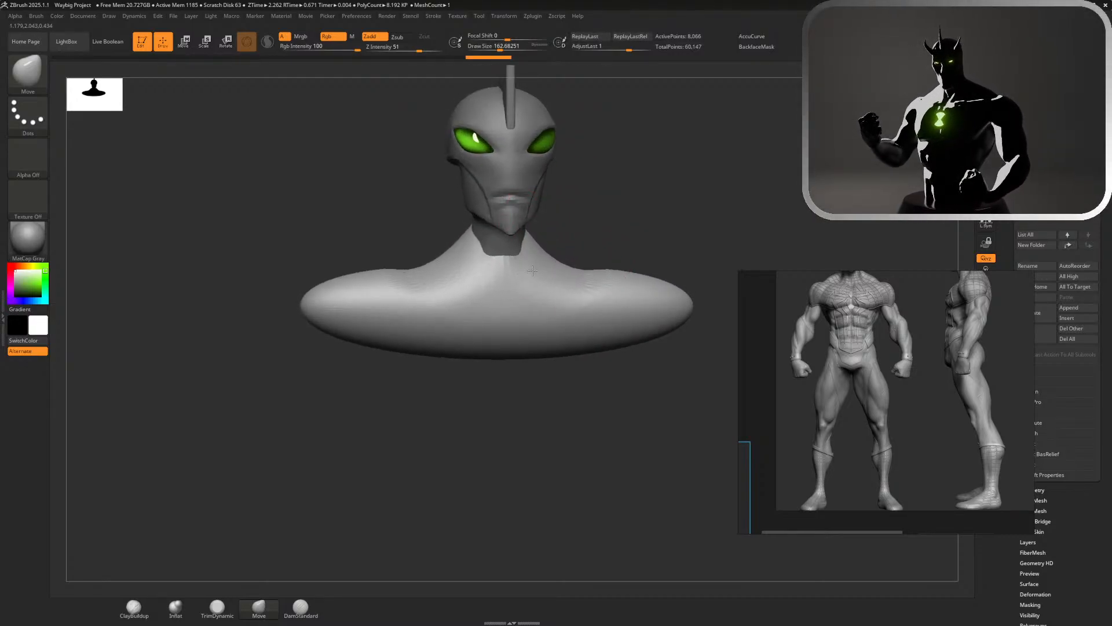
Try to pull the middle of the shoulder form's underside down into a tapered torso
mouse_move(635, 211)
right_down()
mouse_move(725, 242)
mouse_move(723, 129)
mouse_move(791, 135)
right_up()
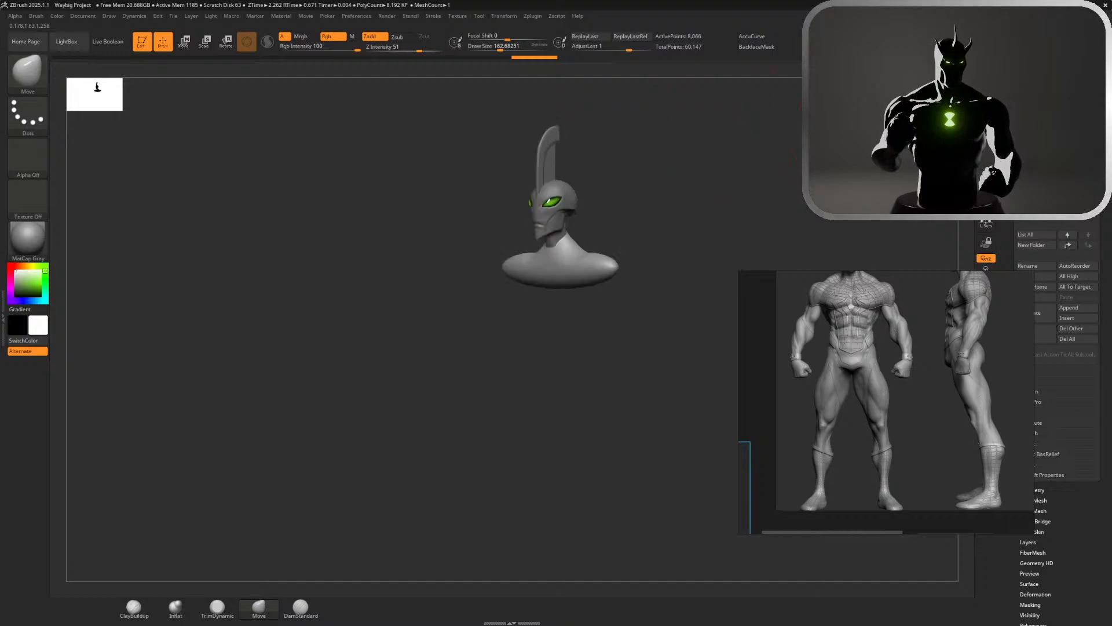
drag(563, 284, 559, 385)
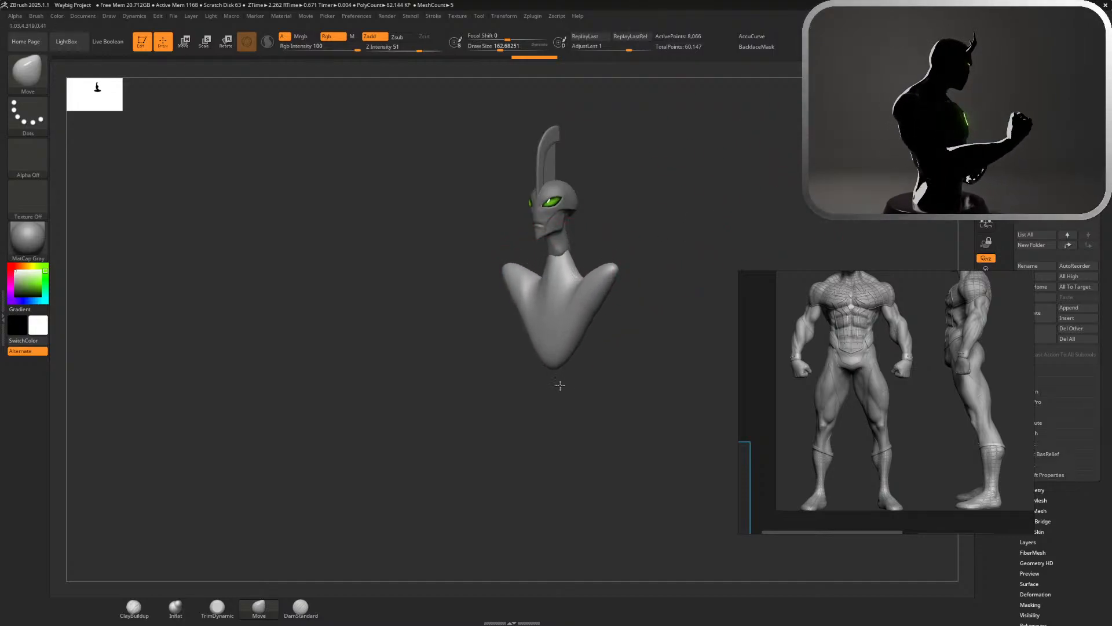
key(ctrl+z)
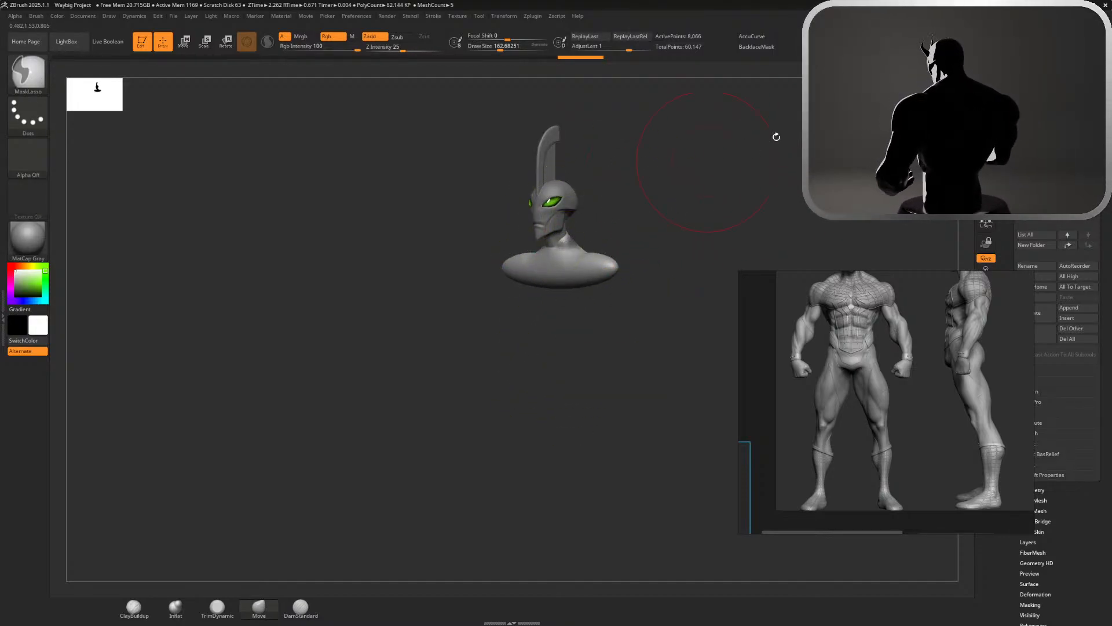
Reshape the neck base and upper back of the shoulder form from the side with the Move brush
shift+right_drag(689, 200, 649, 200)
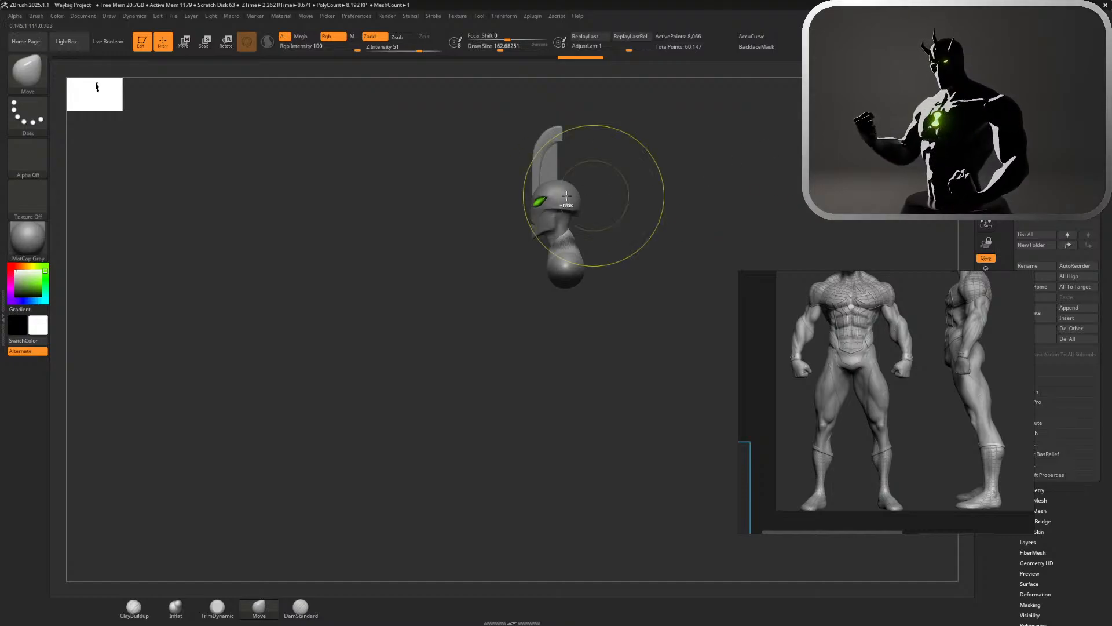
mouse_move(586, 186)
ctrl+mouse_down()
mouse_move(513, 229)
mouse_move(561, 257)
mouse_move(587, 242)
ctrl+mouse_up()
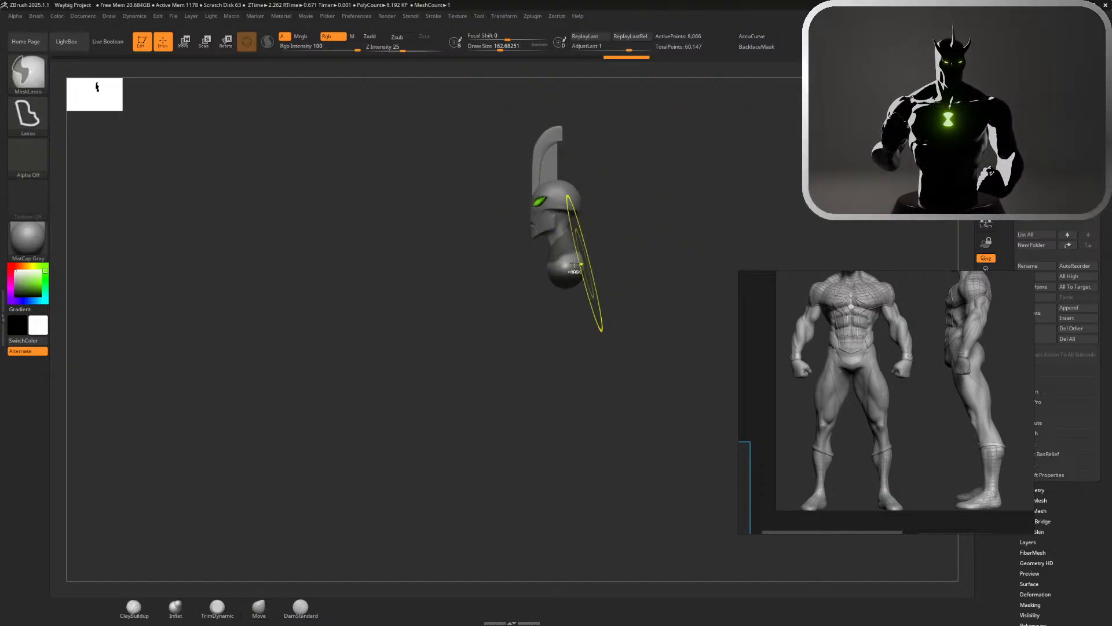
right_drag(644, 241, 678, 243)
mouse_move(613, 237)
ctrl+mouse_down()
mouse_move(597, 317)
mouse_move(614, 244)
ctrl+mouse_up()
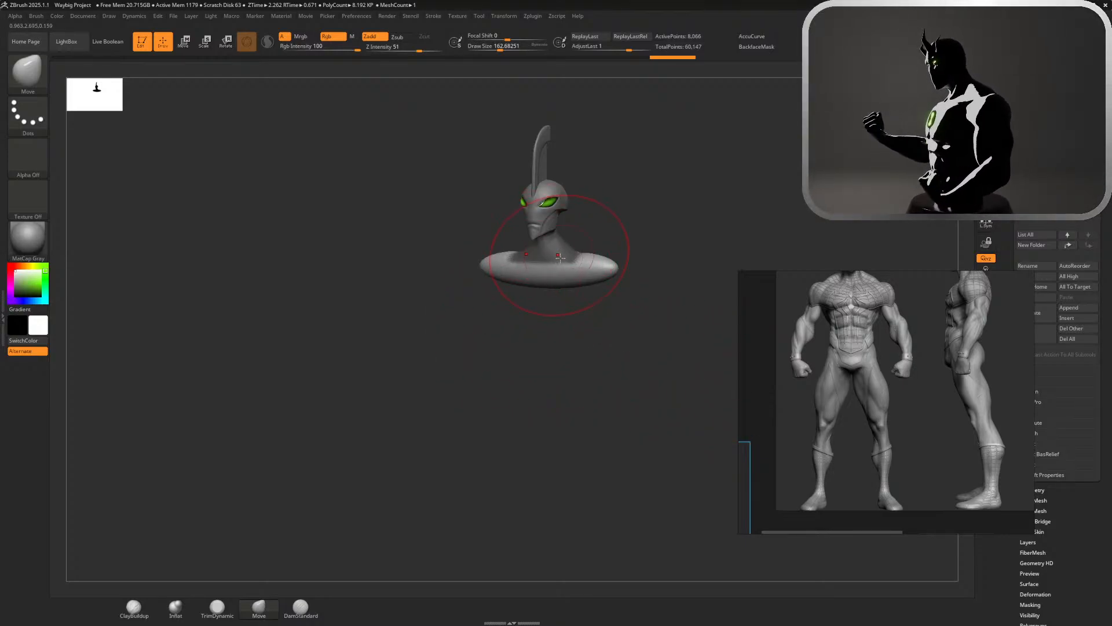
Set the draw size to about 124 and refine the trapezius slope where the neck meets the shoulders
key(space)
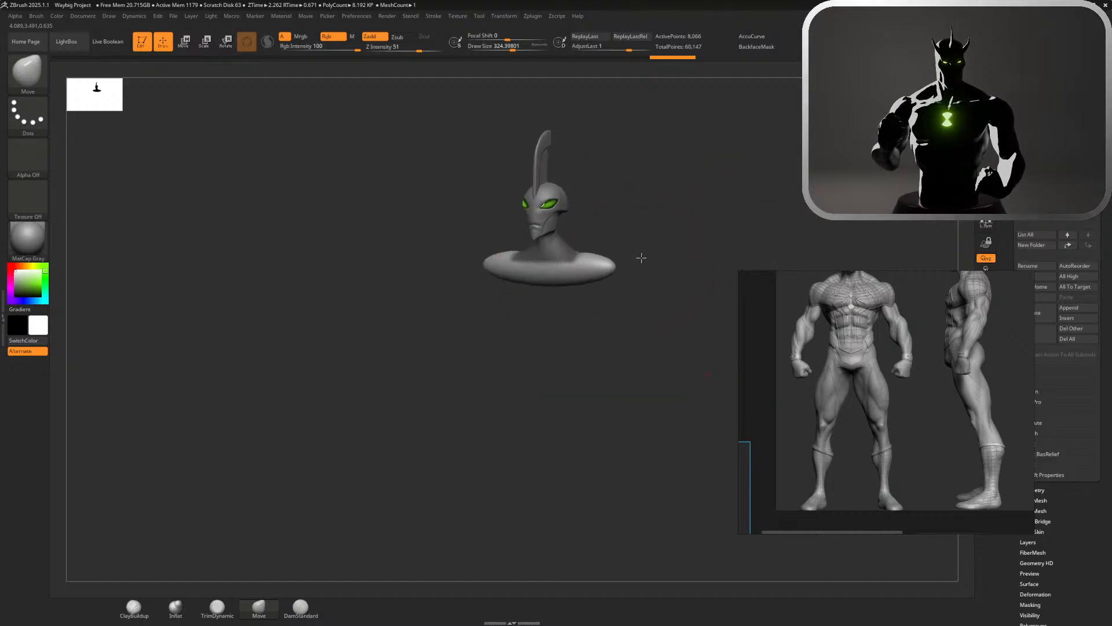
key(s)
drag(636, 257, 620, 258)
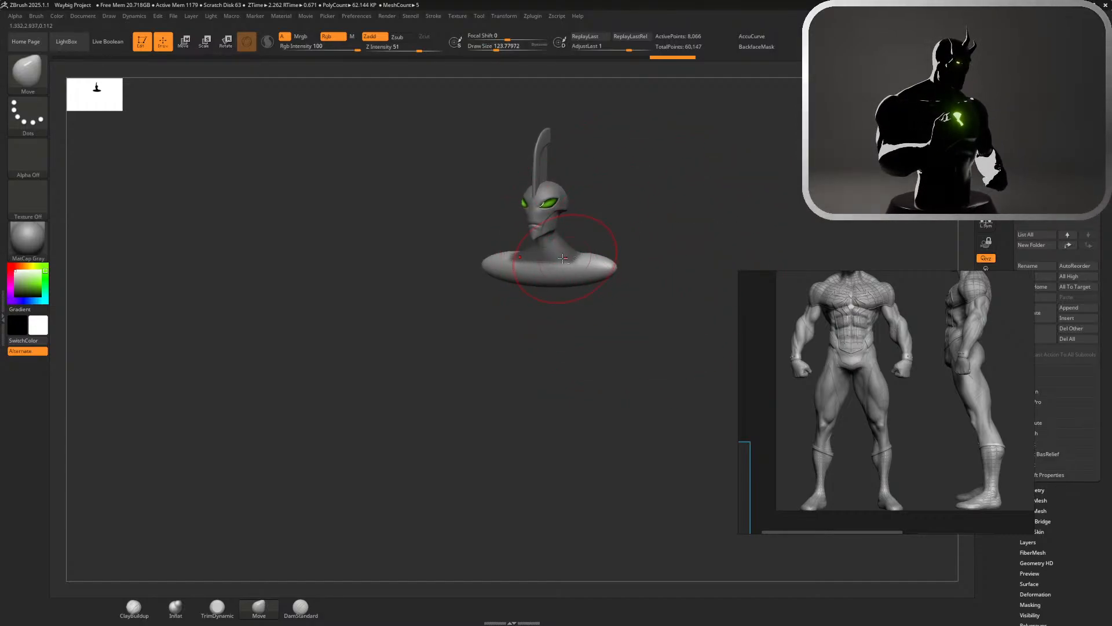
ctrl+click(597, 267)
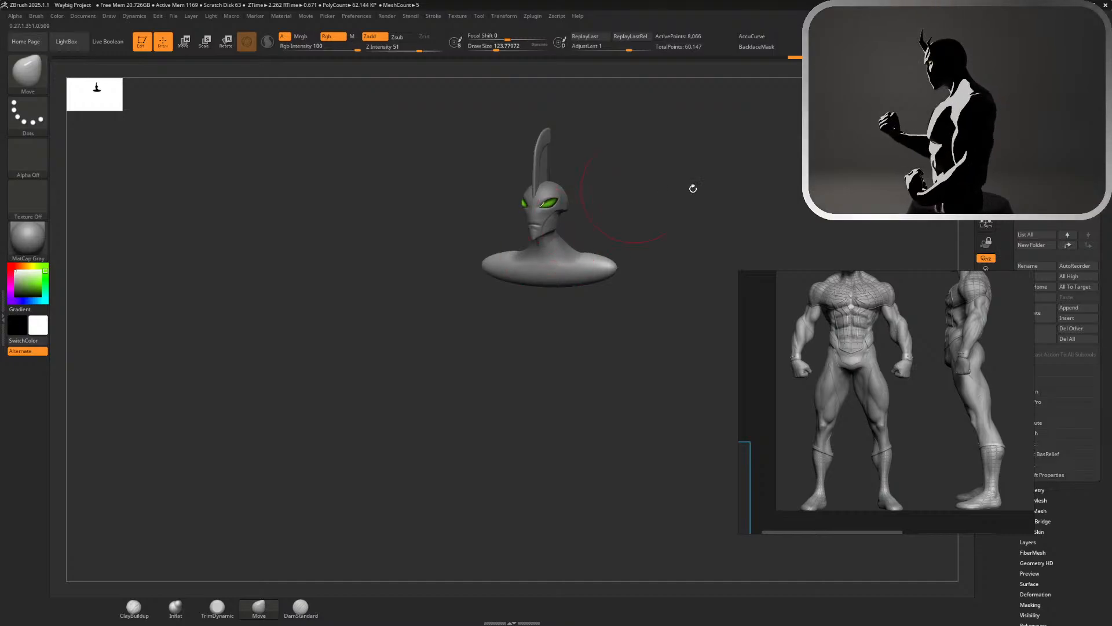
Set the draw size to about 136 and adjust the underside of the shoulder form
drag(693, 188, 631, 191)
key(s)
drag(628, 253, 634, 253)
mouse_move(577, 280)
mouse_down()
mouse_move(596, 288)
mouse_move(604, 313)
mouse_move(582, 303)
mouse_move(581, 284)
mouse_up()
drag(643, 234, 668, 244)
Try to pull the underside of the shoulder form downward from the front view
key(s)
mouse_move(625, 304)
mouse_down()
mouse_move(609, 306)
mouse_move(586, 342)
mouse_up()
key(ctrl+z)
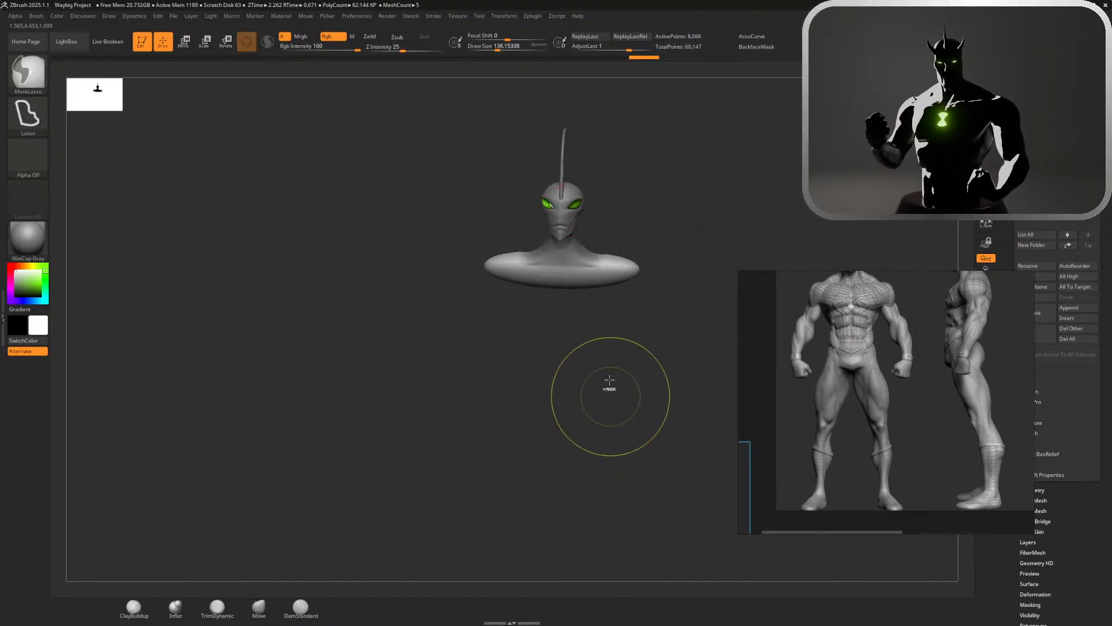
Turn the brush's Dynamic draw size mode back on and set the draw size to 1000
key(o)
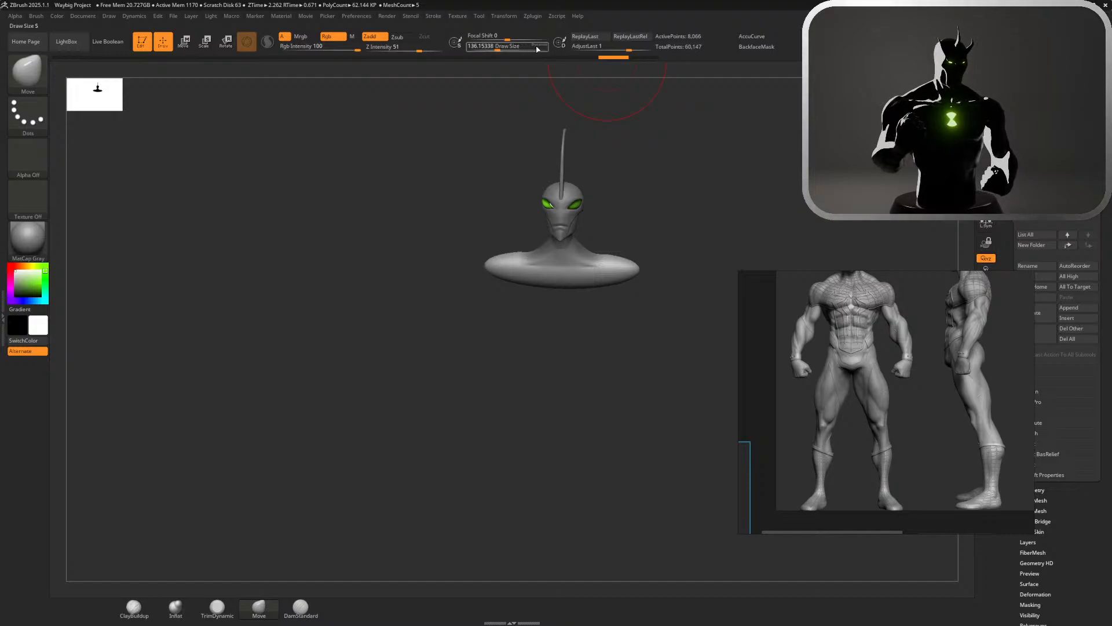
click(541, 47)
click(542, 49)
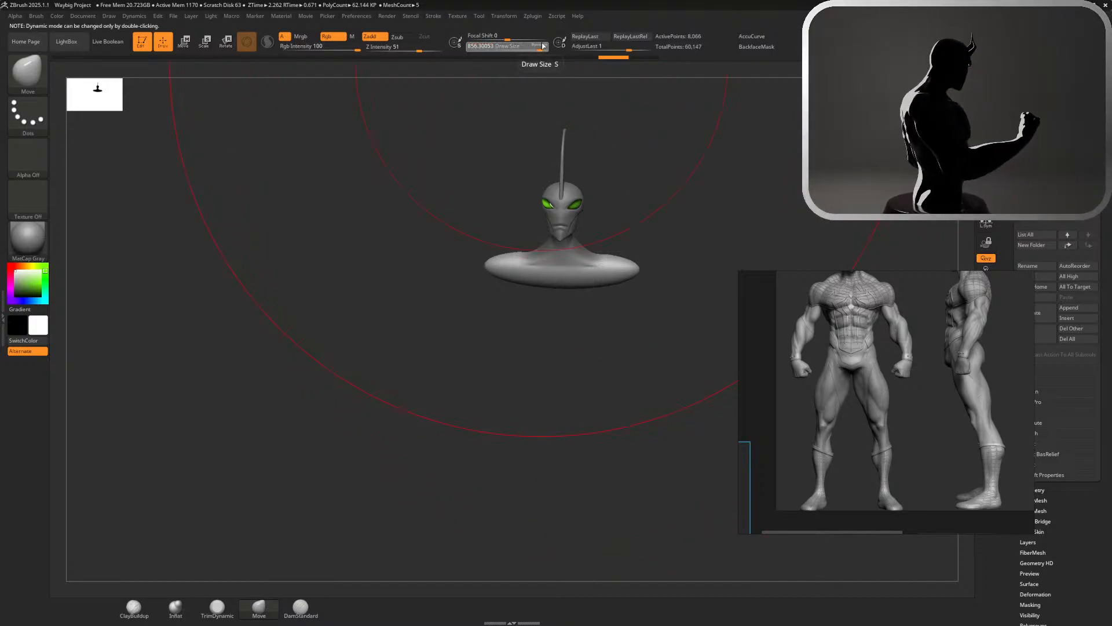
drag(540, 49, 507, 48)
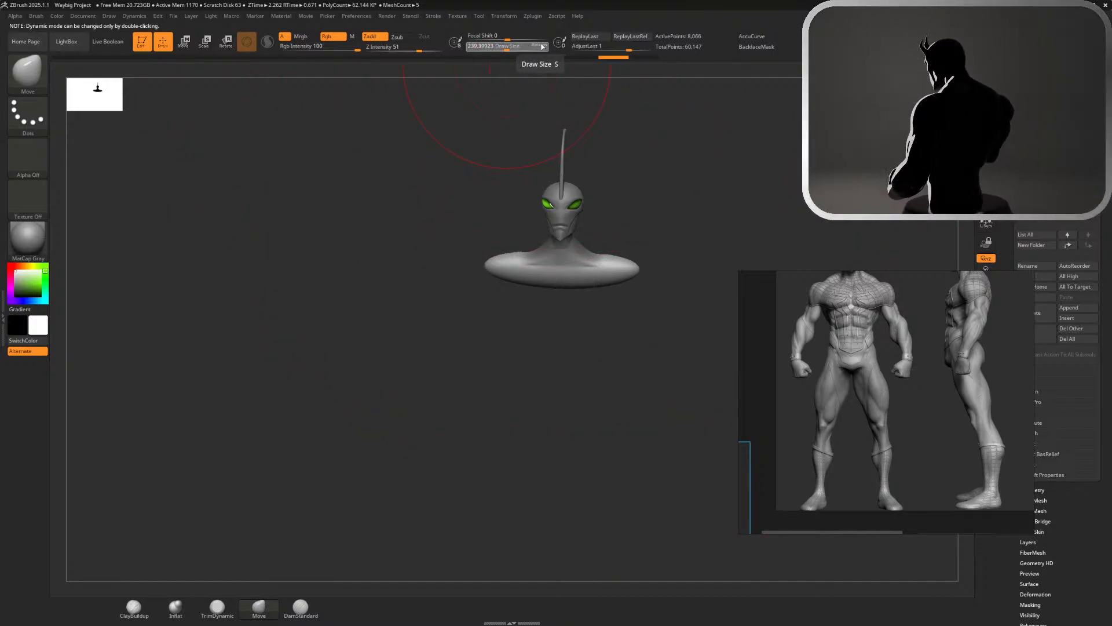
click(540, 47)
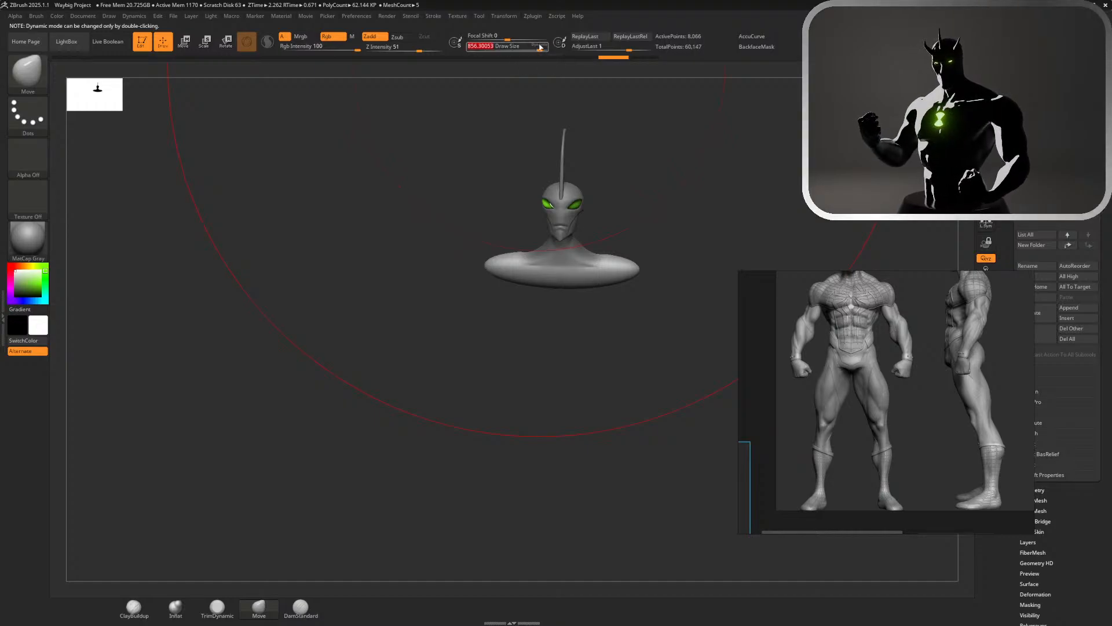
key(s)
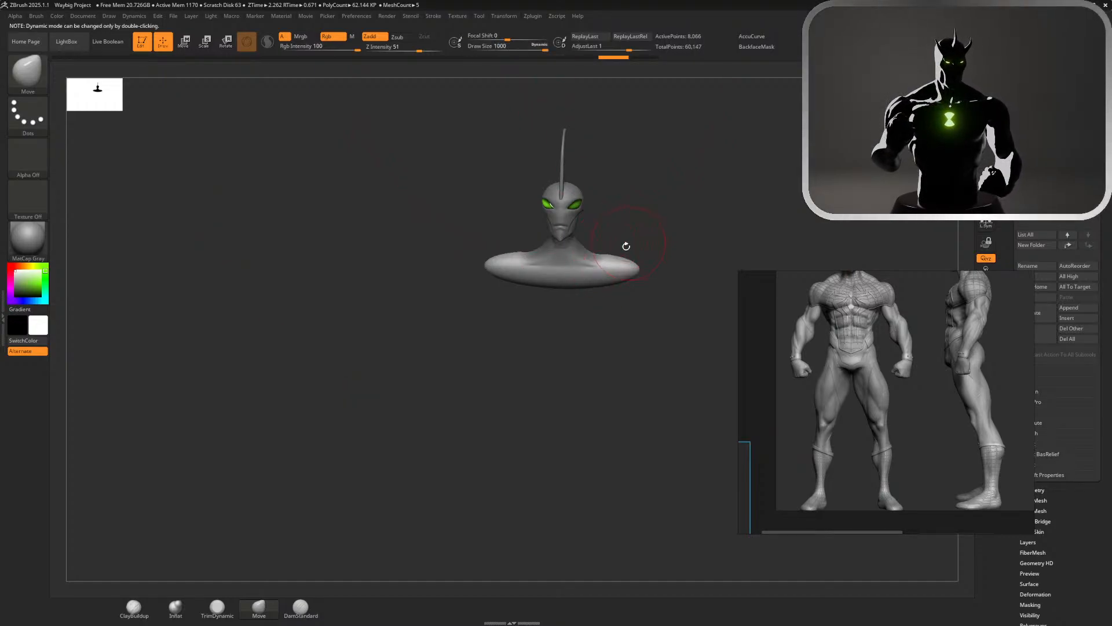
Pull the middle of the shoulder form's underside down into a long torso tapering to a narrow point
drag(565, 283, 559, 360)
mouse_move(584, 309)
mouse_down()
mouse_move(603, 353)
mouse_move(586, 311)
mouse_move(589, 331)
mouse_move(626, 334)
mouse_move(592, 395)
mouse_move(596, 452)
mouse_move(600, 433)
mouse_up()
key(s)
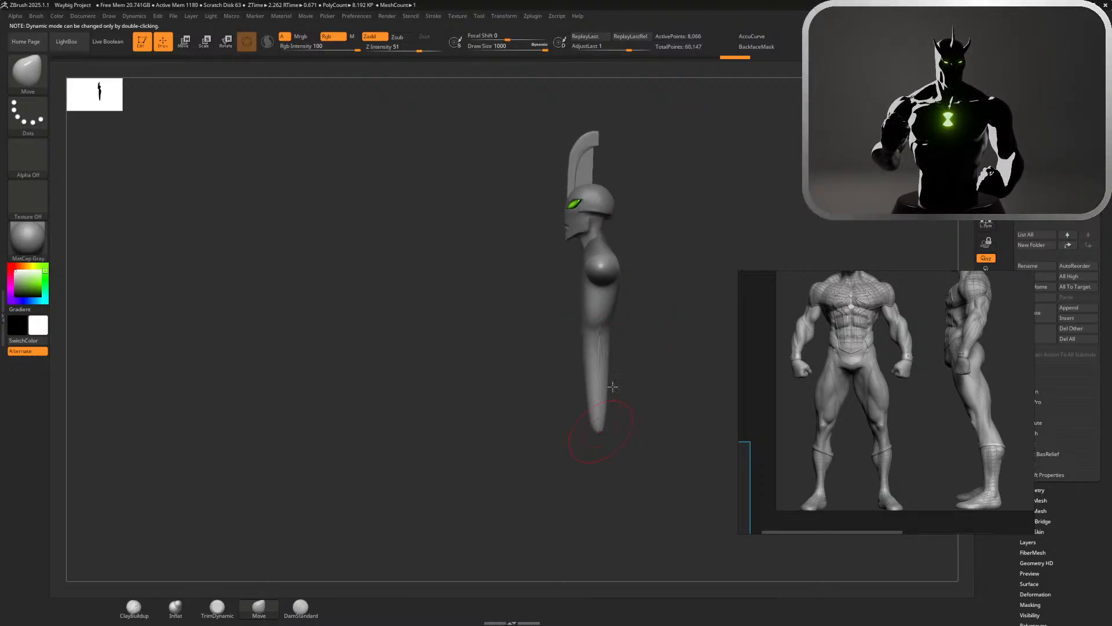
Try to widen the chest by pulling the mass beneath both shoulders downward from the front view
drag(655, 325, 715, 318)
shift+drag(708, 236, 723, 234)
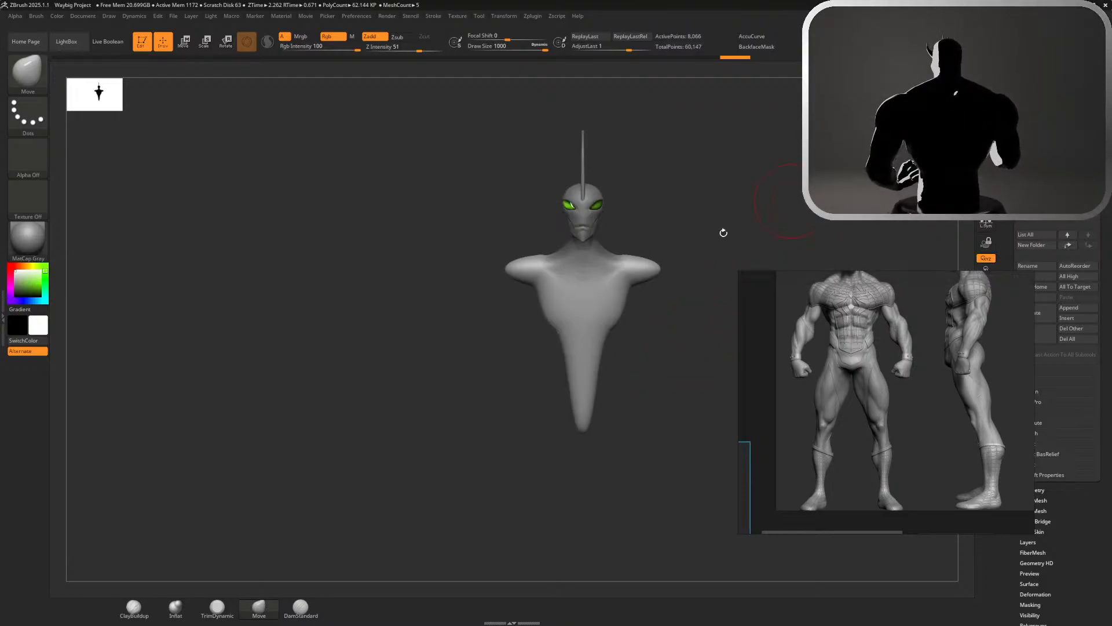
mouse_move(644, 278)
mouse_down()
mouse_move(646, 335)
mouse_move(650, 298)
mouse_move(636, 264)
mouse_move(656, 264)
mouse_move(656, 303)
mouse_move(625, 325)
mouse_up()
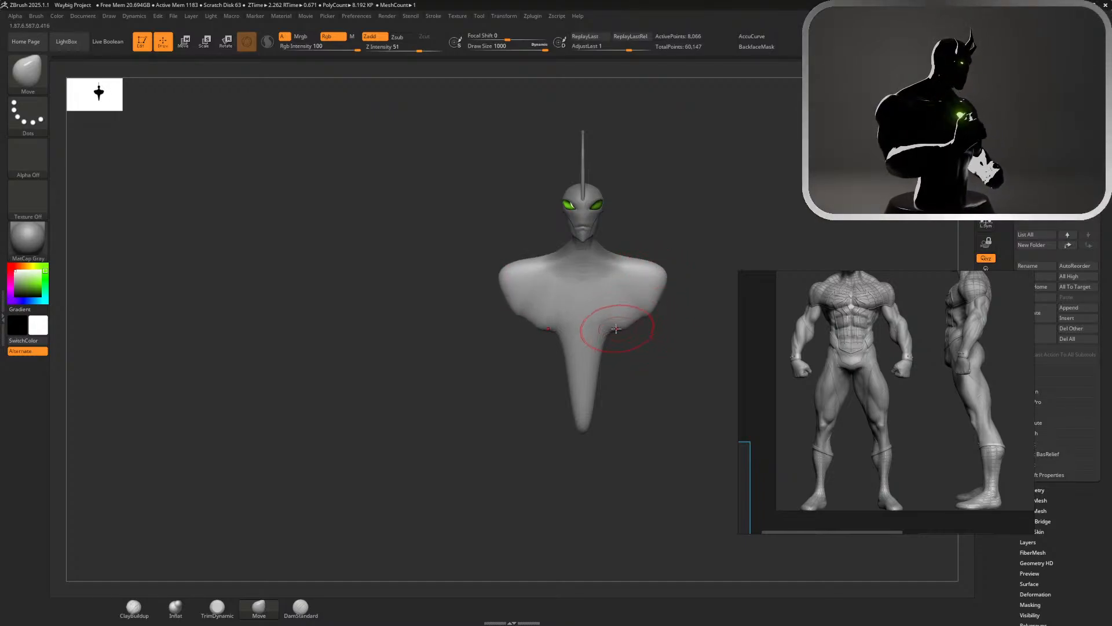
key(ctrl+z)
key(ctrl+z)
Pull the shoulder ends down into rounded deltoid masses on both sides of the torso
mouse_move(638, 367)
mouse_down()
mouse_move(672, 370)
mouse_move(672, 331)
mouse_up()
key(s)
key(s)
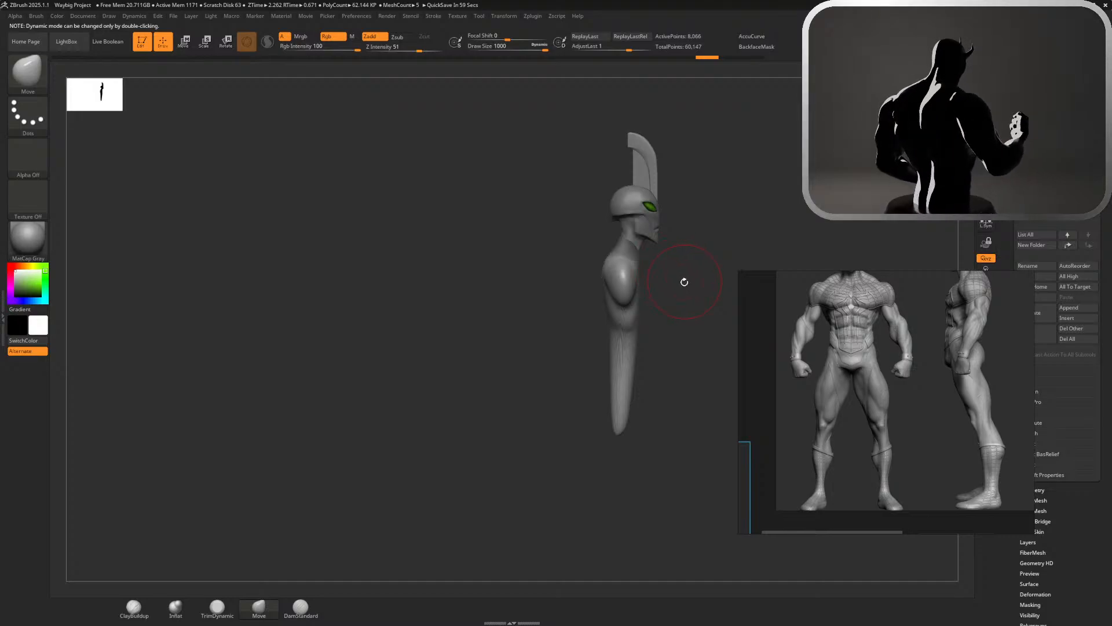
Rotate the torso with the gizmo in side view so its lower end tilts forward
key(w)
drag(650, 255, 669, 249)
key(q)
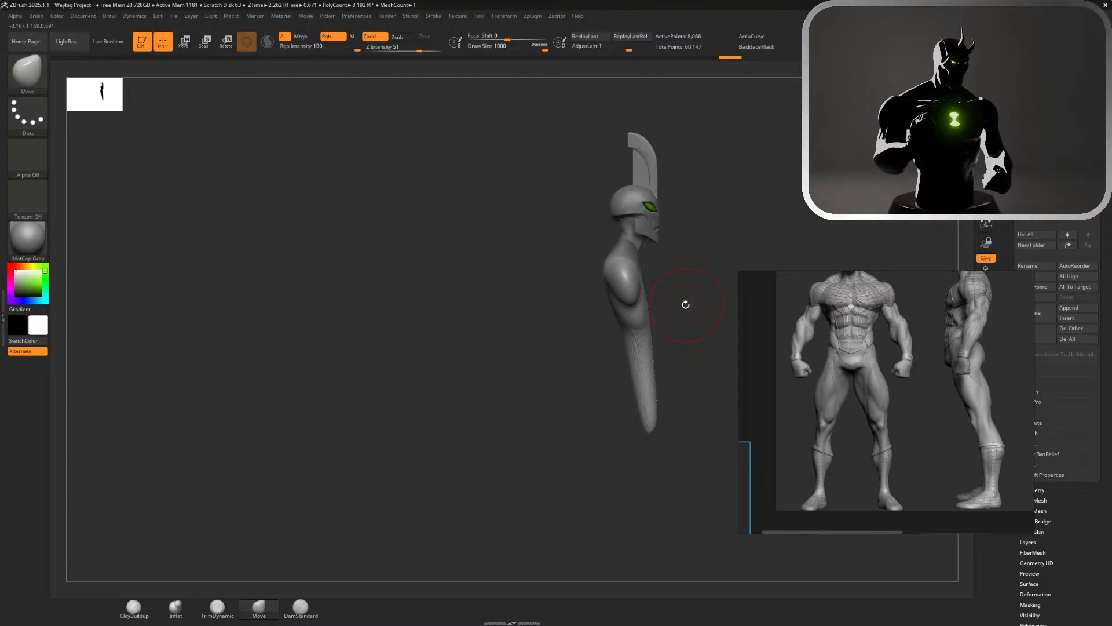
Stretch the torso lengthwise by scaling it along the gizmo's Y axis
key(s)
alt+drag(678, 300, 655, 262)
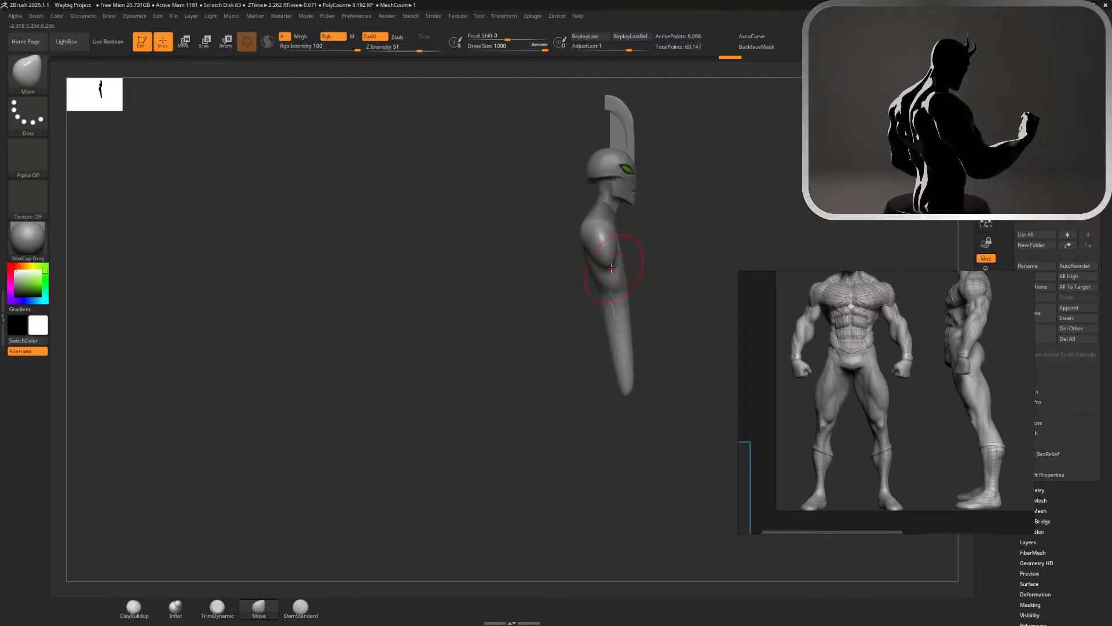
key(w)
drag(597, 201, 592, 185)
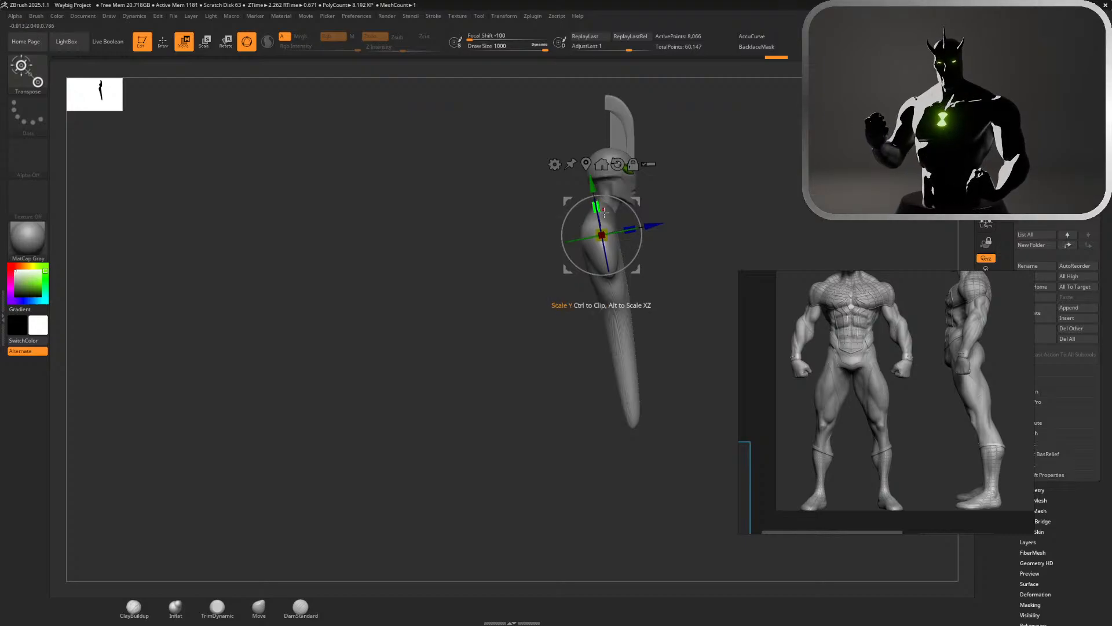
key(q)
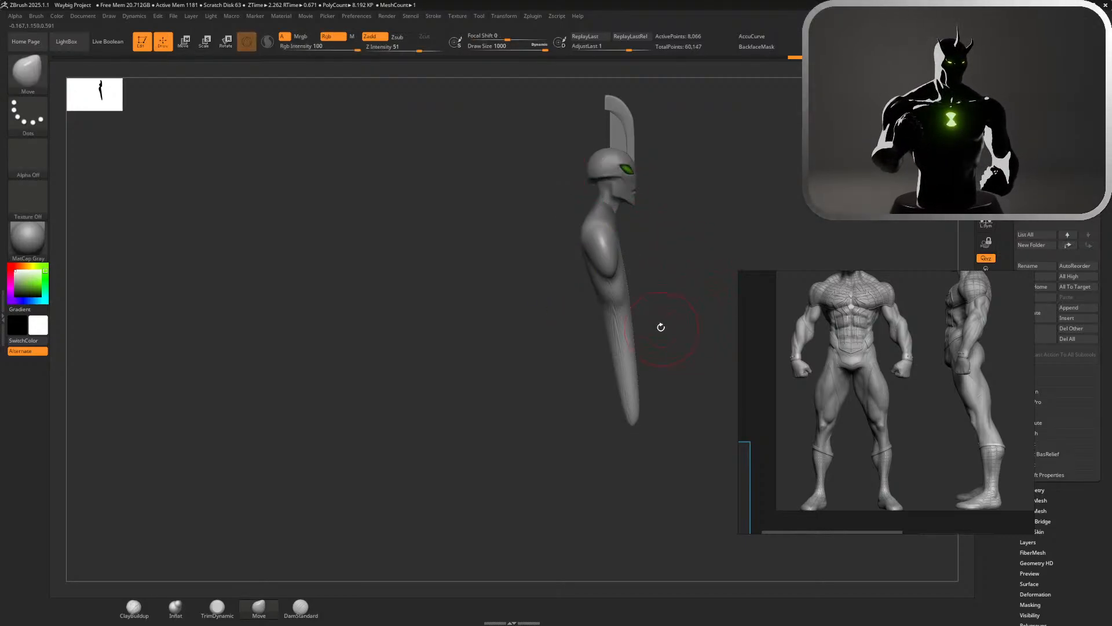
Turn off the brush's Dynamic draw size mode and set the draw size to about 136
mouse_move(661, 327)
mouse_down()
mouse_move(626, 315)
mouse_move(636, 313)
mouse_up()
key(s)
click(668, 304)
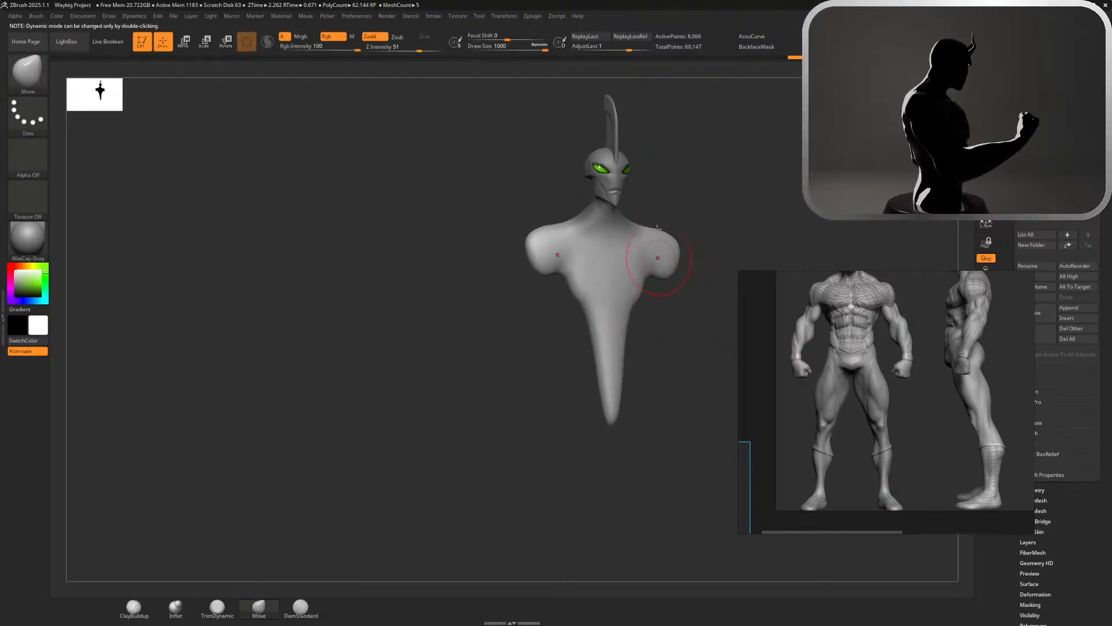
drag(543, 46, 531, 49)
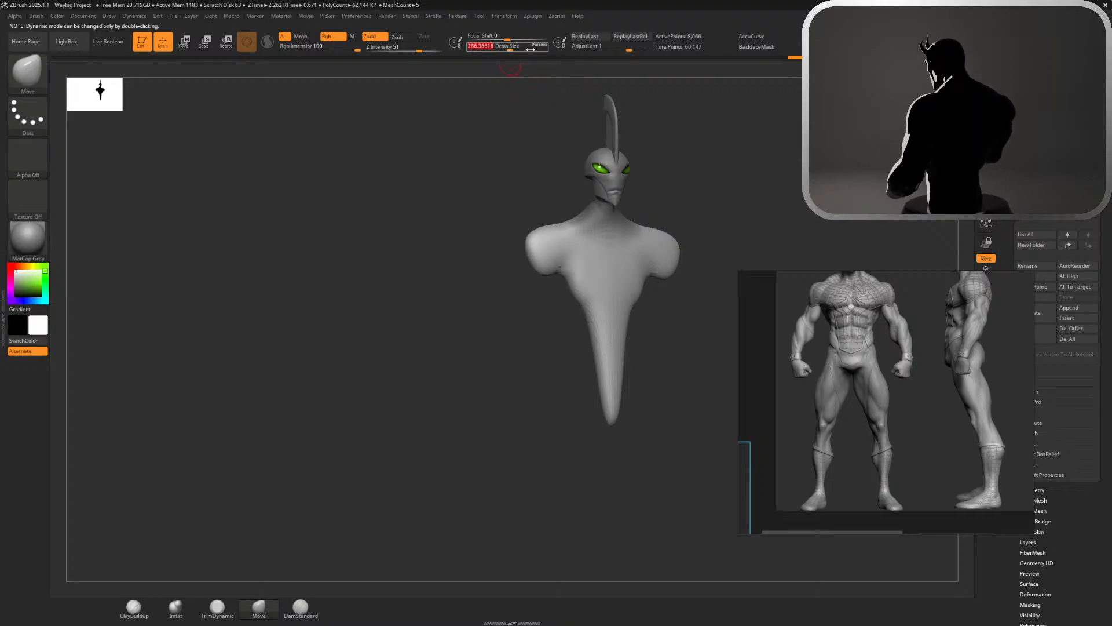
click(543, 49)
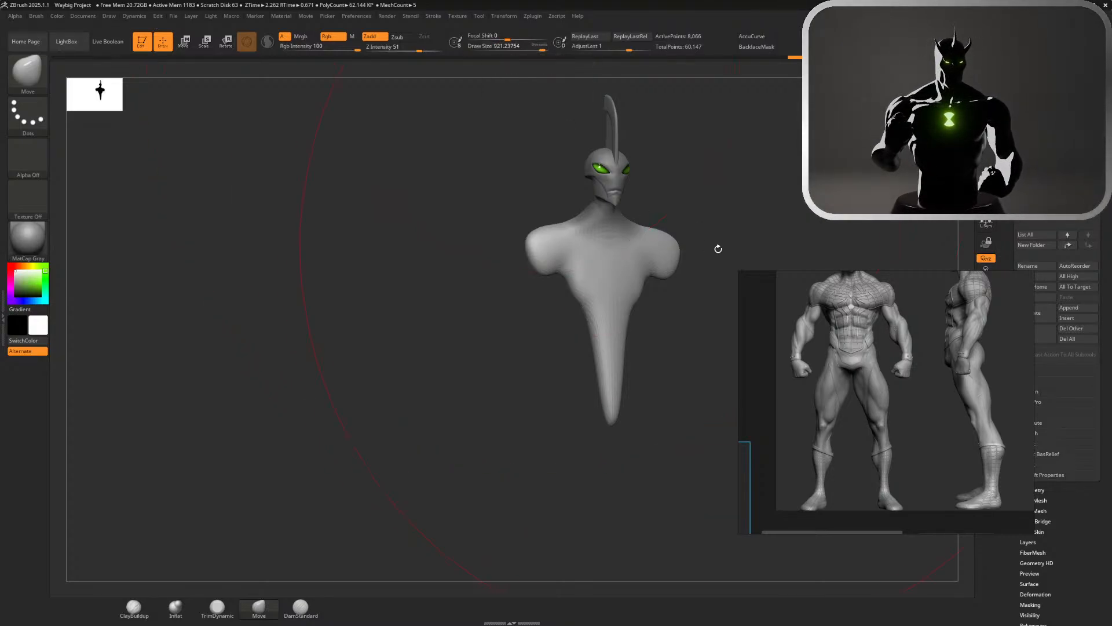
key(s)
Try to reshape the middle of the upper back between the shoulders with the Move brush
mouse_move(718, 230)
mouse_down()
mouse_move(673, 226)
mouse_move(787, 213)
mouse_up()
drag(587, 263, 613, 275)
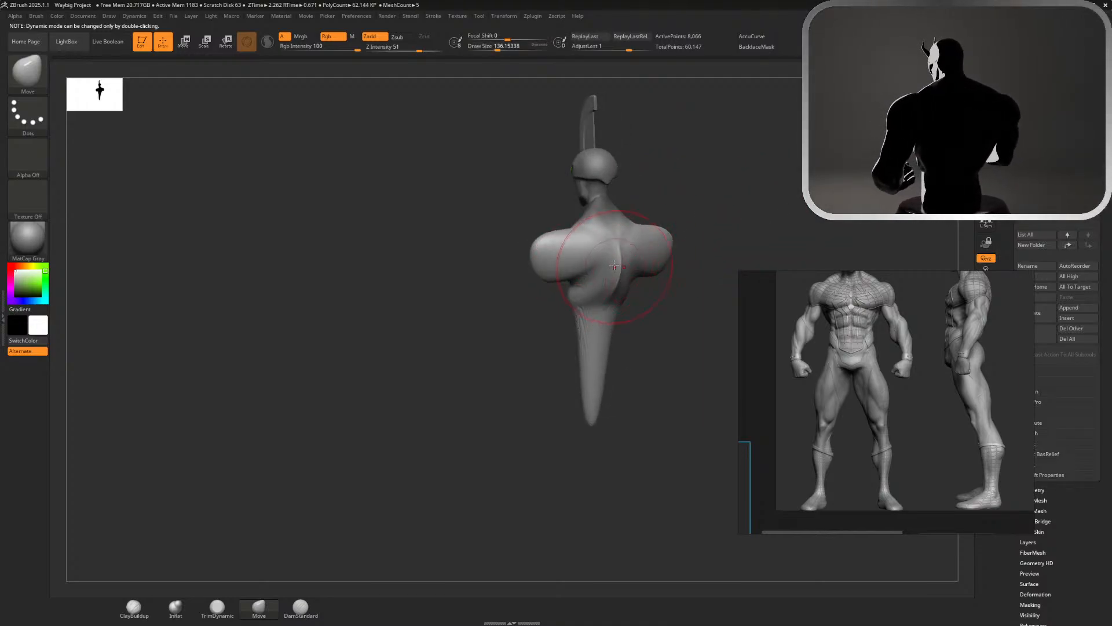
key(ctrl+z)
Try to smooth the upper back around the shoulder blade area
mouse_move(683, 214)
mouse_down()
mouse_move(644, 251)
mouse_move(658, 269)
mouse_move(639, 276)
mouse_up()
mouse_move(718, 210)
mouse_down()
mouse_move(738, 166)
mouse_move(729, 148)
mouse_up()
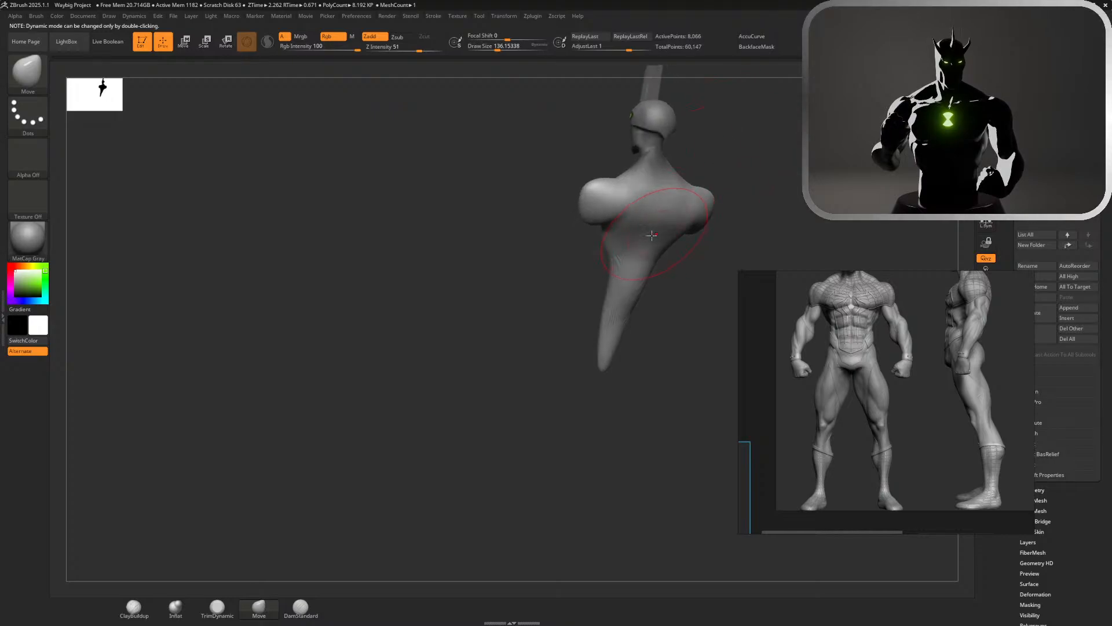
key(shift)
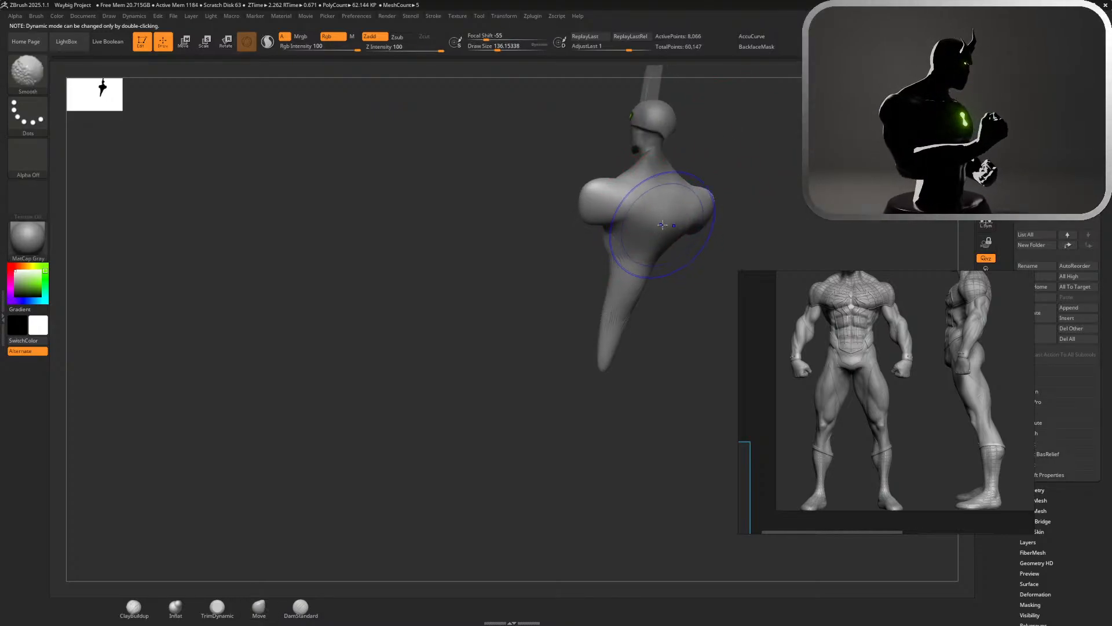
key(ctrl+z)
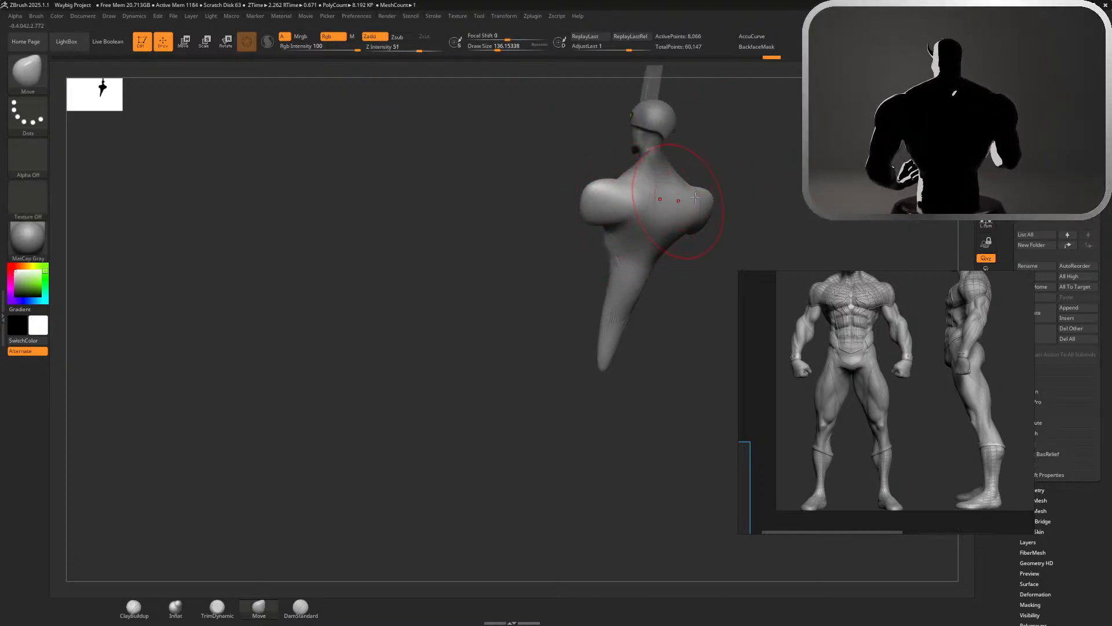
Deepen the torso in side view by pulling the back backward and the chest forward into a fuller ribcage
drag(756, 184, 921, 186)
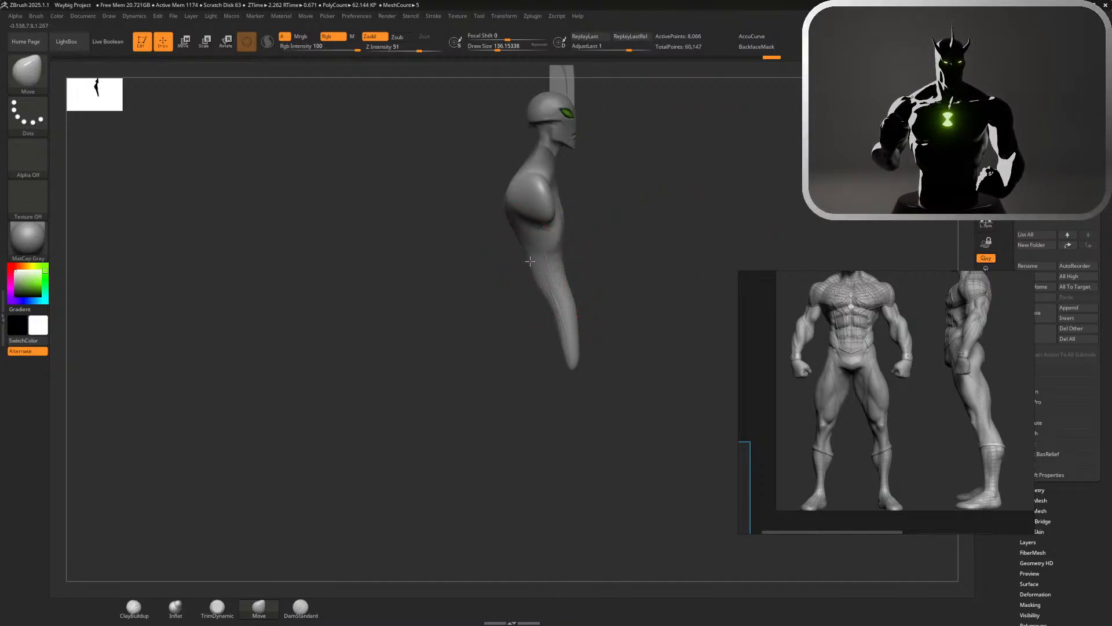
mouse_move(565, 264)
mouse_down()
mouse_move(583, 269)
mouse_move(560, 296)
mouse_move(536, 277)
mouse_move(578, 279)
mouse_move(549, 302)
mouse_move(521, 262)
mouse_move(526, 275)
mouse_up()
mouse_move(525, 269)
right_down()
mouse_move(608, 203)
mouse_move(685, 204)
mouse_move(589, 214)
right_up()
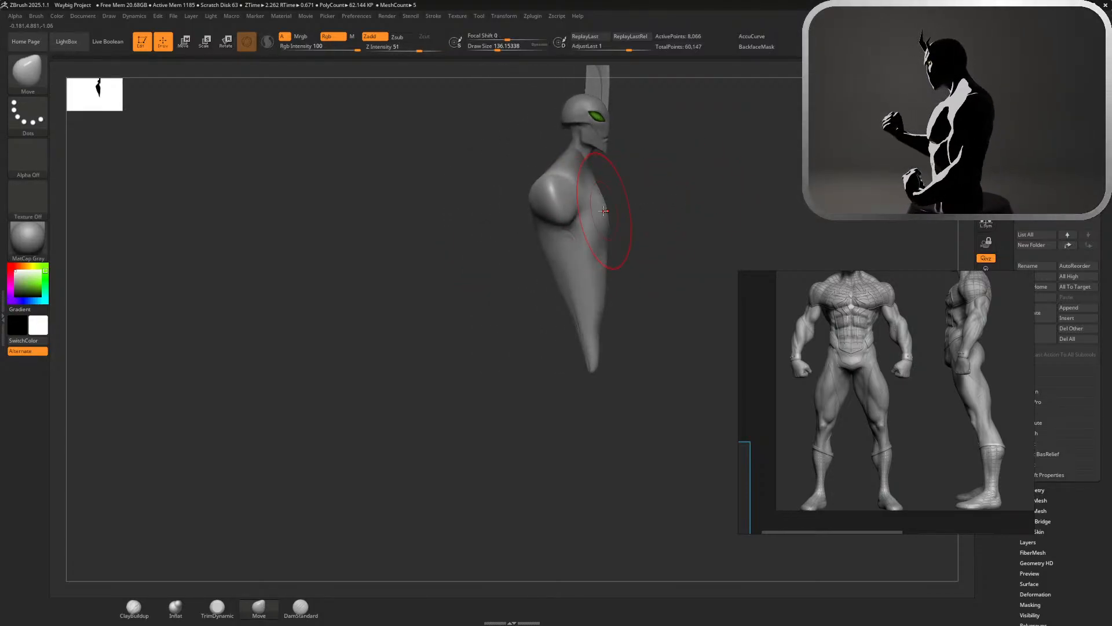
mouse_move(599, 215)
mouse_down()
mouse_move(610, 220)
mouse_move(622, 187)
mouse_up()
key(shift)
Set the draw size to about 217 and push in the upper chest below the neck, refining the chest's front profile
key(s)
ctrl+right_drag(624, 187, 732, 233)
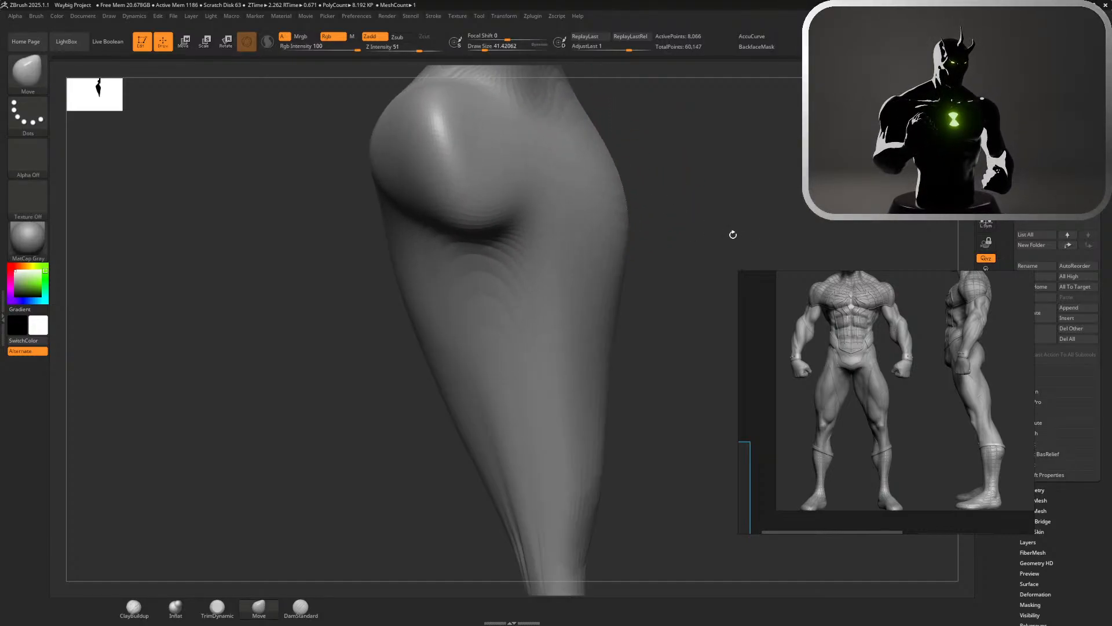
alt+right_drag(690, 167, 719, 272)
key(s)
drag(730, 235, 694, 230)
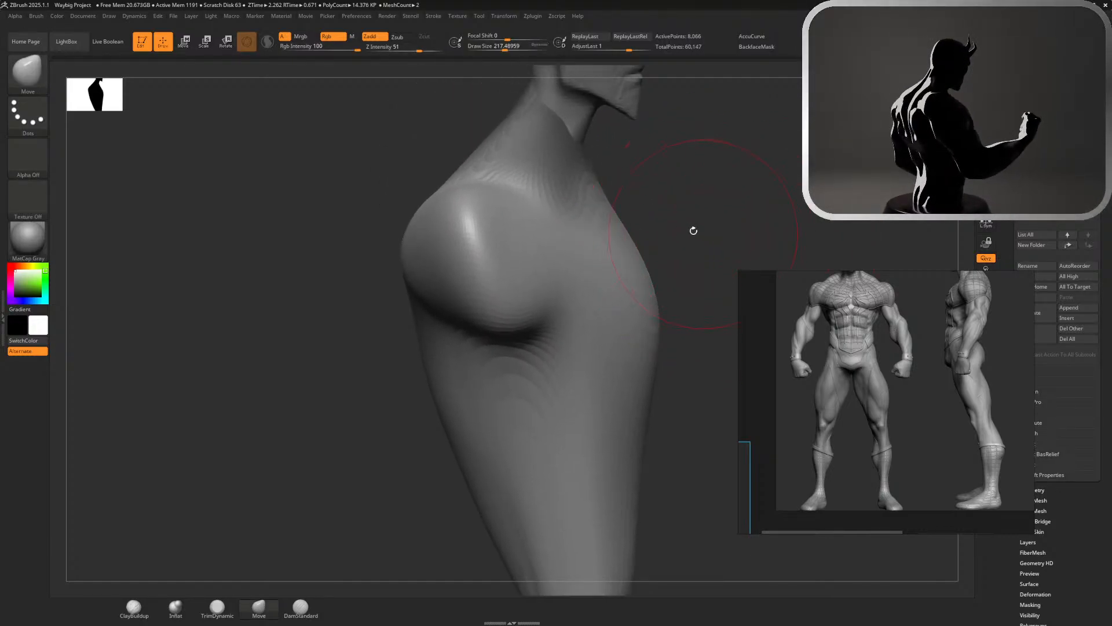
mouse_move(615, 220)
mouse_down()
mouse_move(552, 224)
mouse_move(570, 235)
mouse_up()
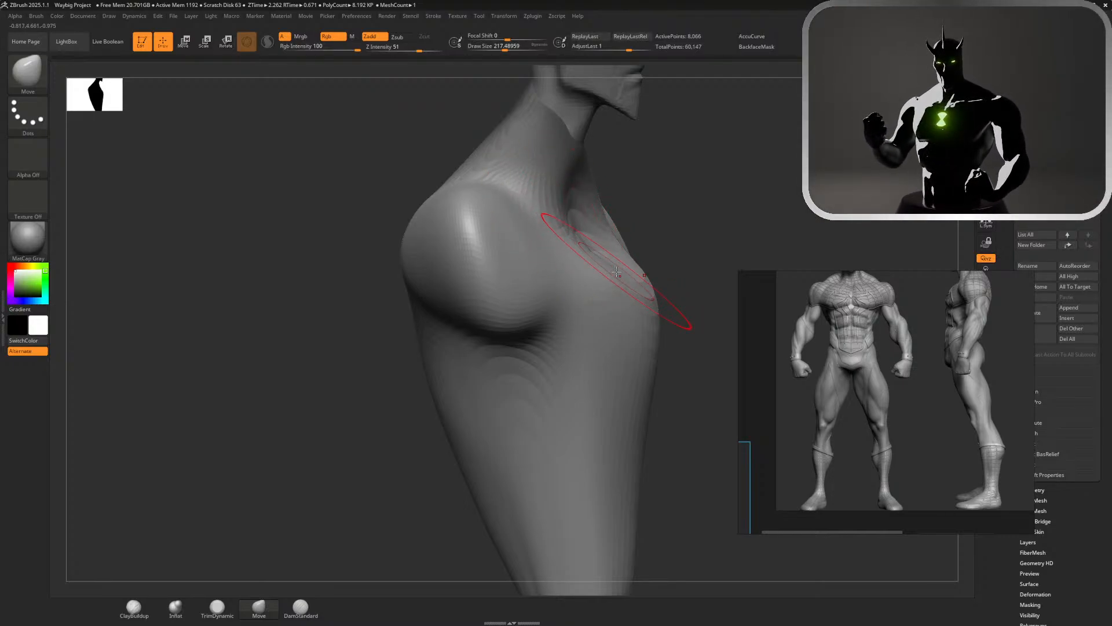
mouse_move(617, 268)
mouse_down()
mouse_move(623, 254)
mouse_move(640, 285)
mouse_up()
shift+drag(667, 325, 647, 380)
mouse_move(653, 329)
shift+mouse_down()
mouse_move(646, 416)
mouse_move(690, 181)
mouse_move(701, 186)
mouse_move(658, 187)
shift+mouse_up()
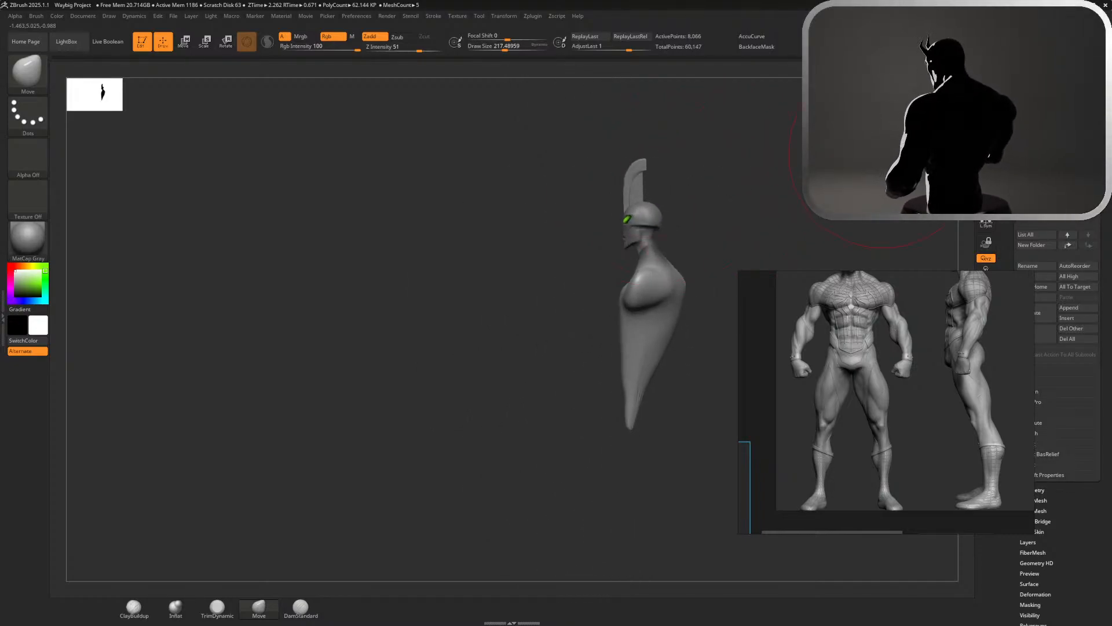
Refine the upper back in side view and bend the lower torso into a curved, forward-leaning taper
drag(684, 290, 678, 293)
mouse_move(780, 179)
mouse_down()
mouse_move(816, 182)
mouse_move(783, 183)
mouse_up()
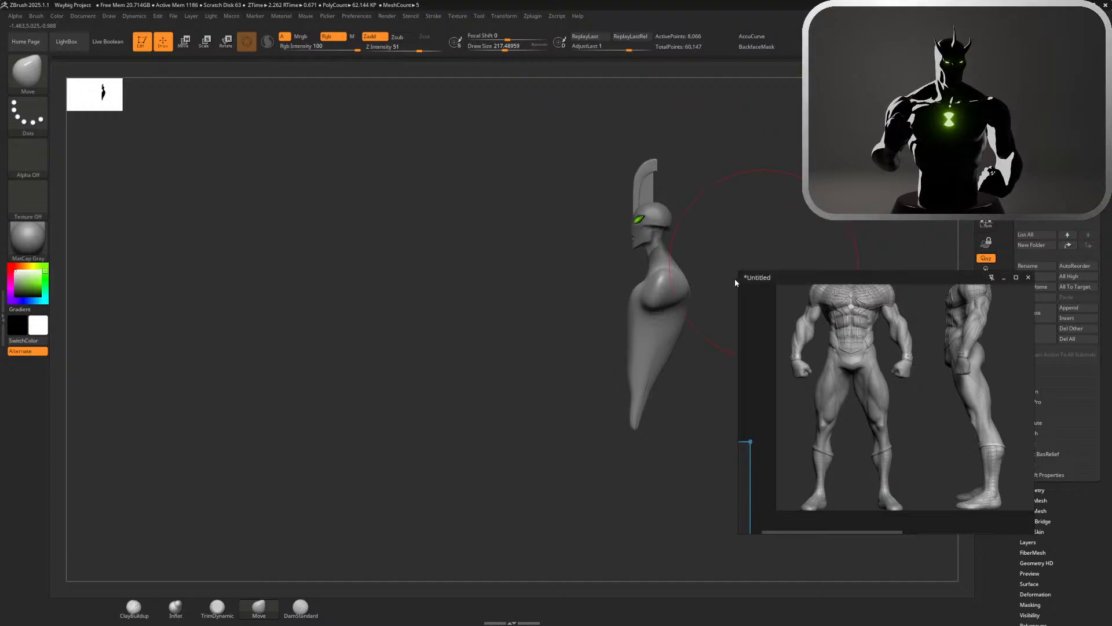
alt+drag(735, 282, 814, 281)
mouse_move(695, 500)
alt+mouse_down()
mouse_move(608, 367)
mouse_move(564, 374)
alt+mouse_up()
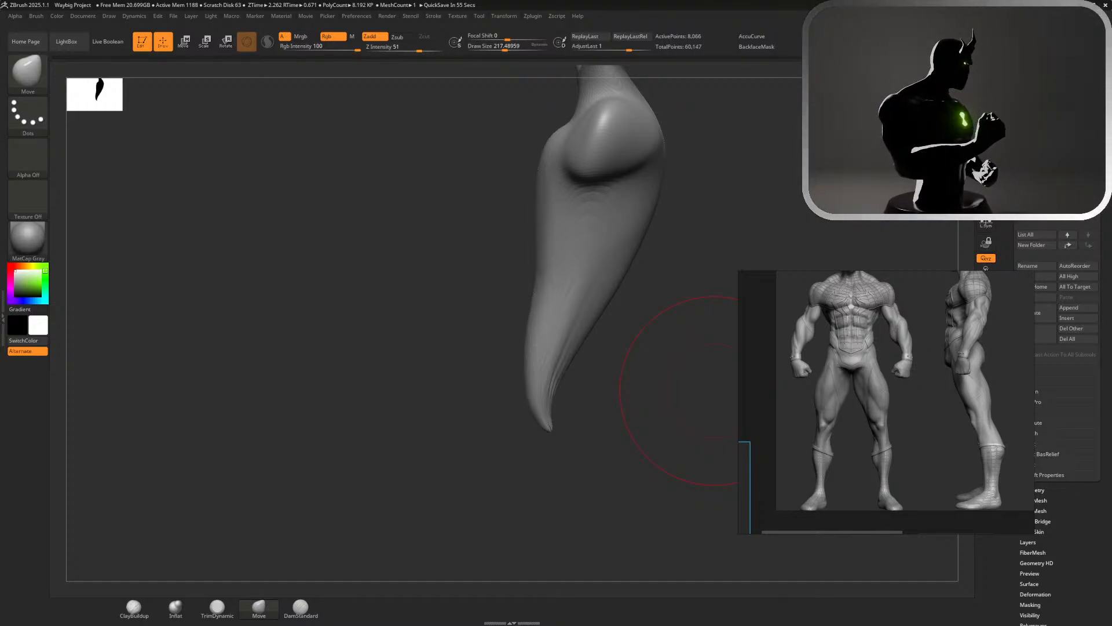
Undo the last bend of the lower torso and reshape its tapered end in side view with the Move brush
key(ctrl+z)
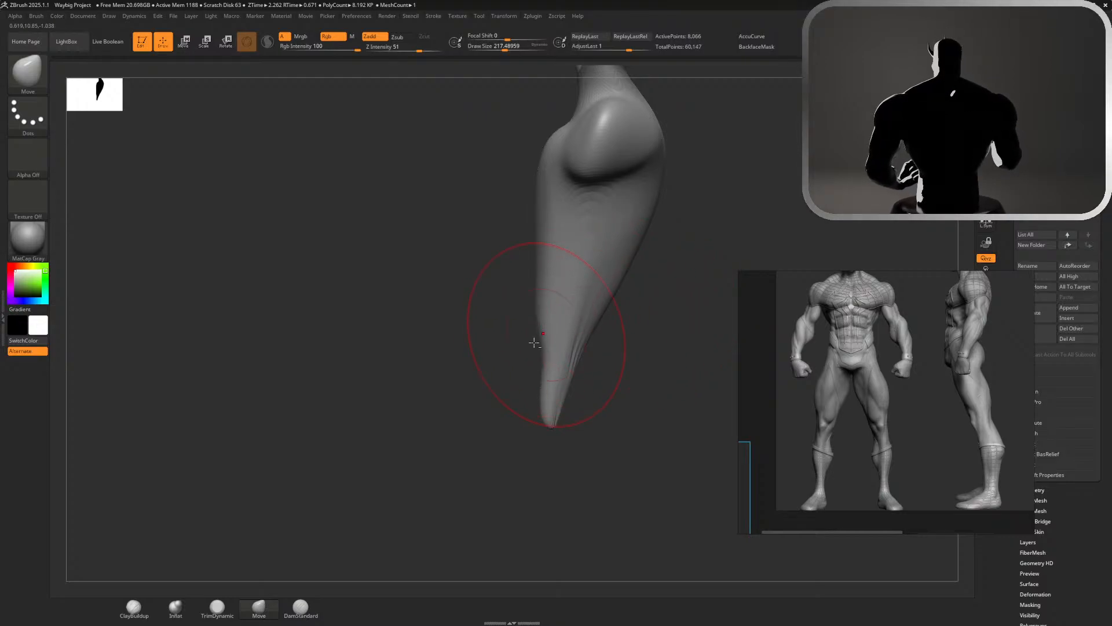
mouse_move(540, 343)
mouse_down()
mouse_move(526, 353)
mouse_move(530, 371)
mouse_up()
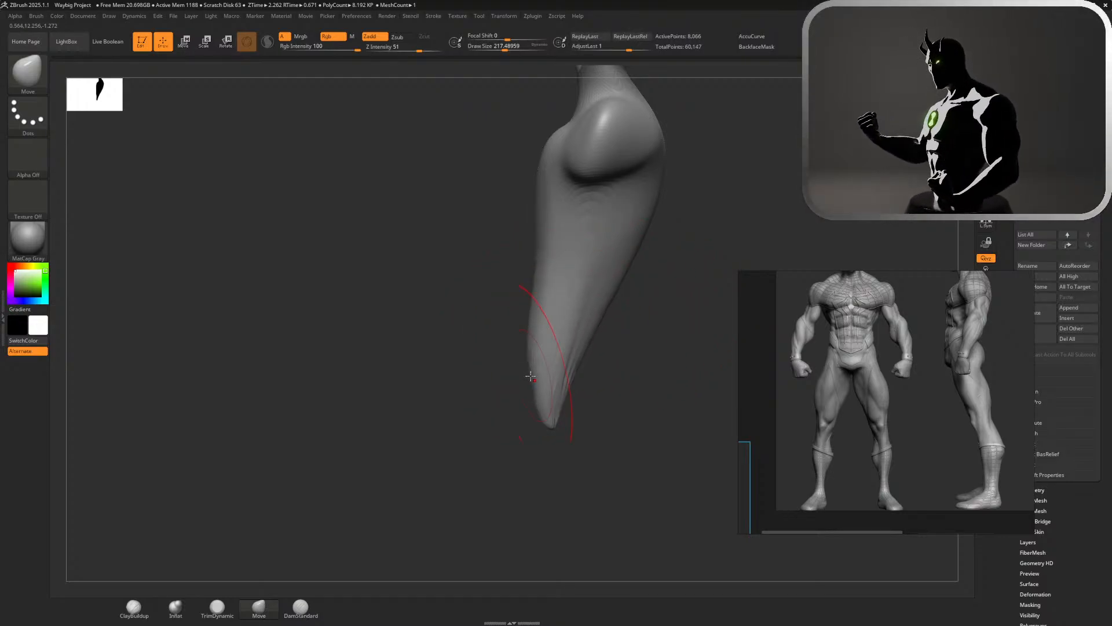
mouse_move(589, 336)
shift+mouse_down()
mouse_move(589, 372)
mouse_move(554, 398)
mouse_move(552, 380)
mouse_move(622, 360)
mouse_move(600, 373)
mouse_move(596, 359)
mouse_move(607, 357)
shift+mouse_up()
mouse_move(619, 203)
mouse_down()
mouse_move(655, 244)
mouse_move(647, 218)
mouse_move(696, 237)
mouse_move(510, 238)
mouse_up()
key(ctrl+z)
ctrl+right_drag(521, 243, 522, 179)
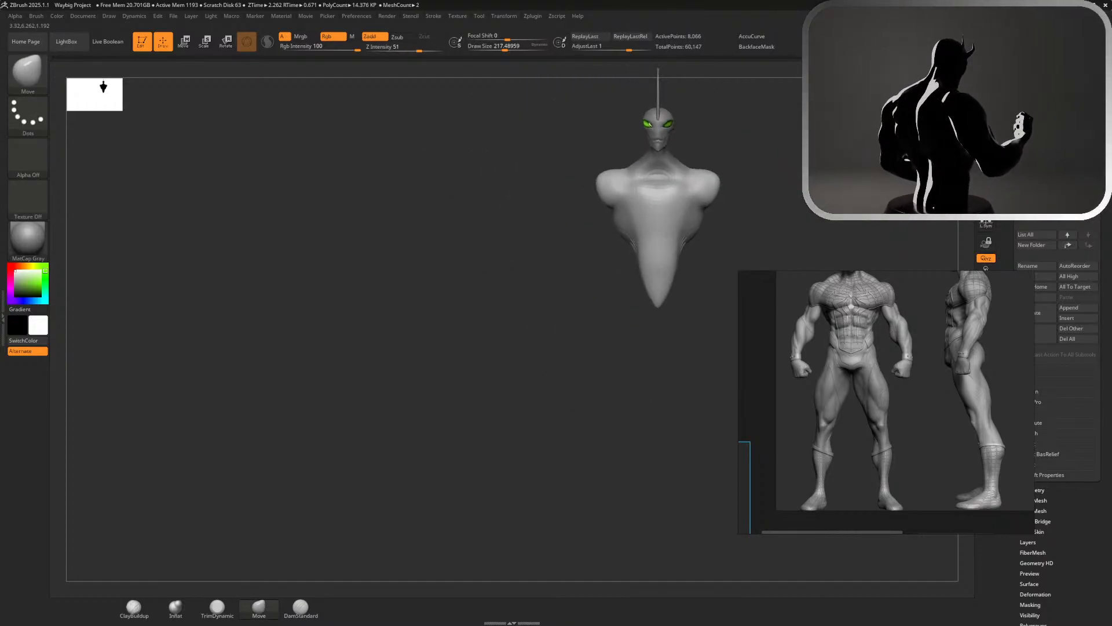
alt+right_drag(836, 176, 736, 247)
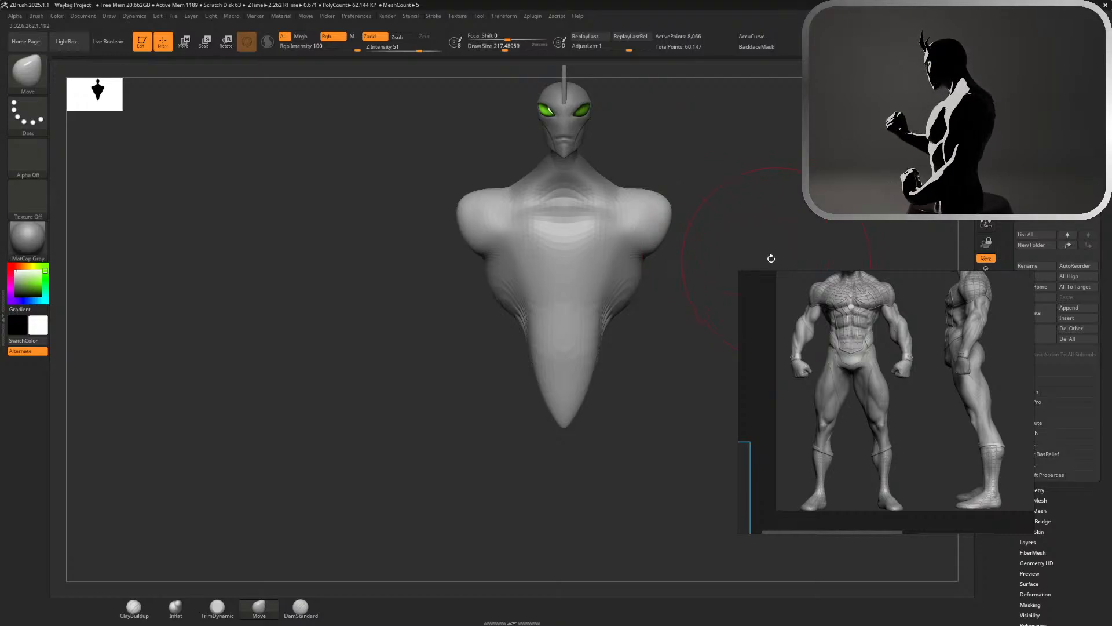
Set the draw size to about 154 and smooth the front of the chest
mouse_move(589, 219)
shift+mouse_down()
mouse_move(653, 210)
mouse_move(755, 219)
shift+mouse_up()
key(s)
mouse_move(665, 255)
mouse_down()
mouse_move(680, 256)
mouse_move(668, 250)
mouse_up()
mouse_move(692, 248)
mouse_down()
mouse_move(818, 175)
mouse_move(779, 175)
mouse_up()
key(s)
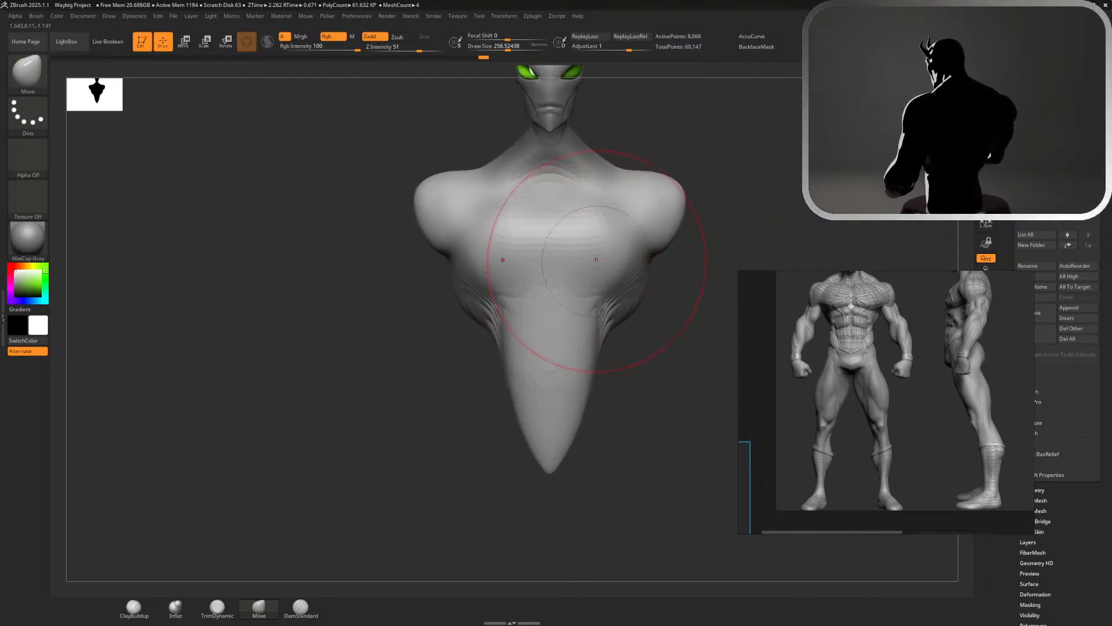
drag(700, 256, 699, 236)
key(shift)
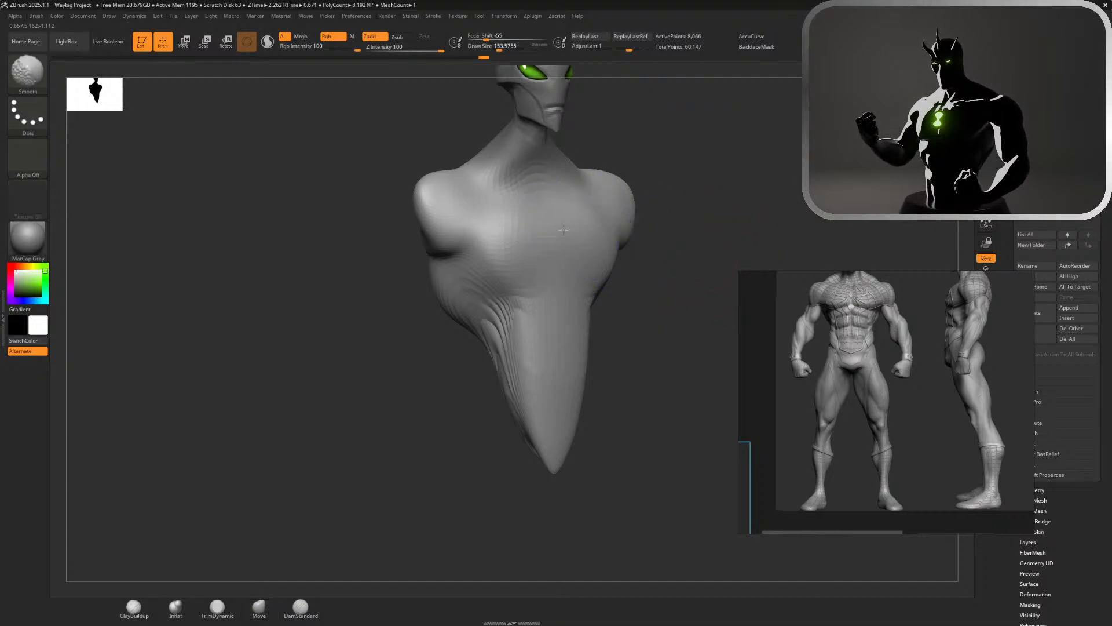
shift+drag(523, 229, 492, 228)
mouse_move(701, 273)
alt+mouse_down()
mouse_move(686, 227)
mouse_move(657, 222)
alt+mouse_up()
drag(591, 190, 516, 191)
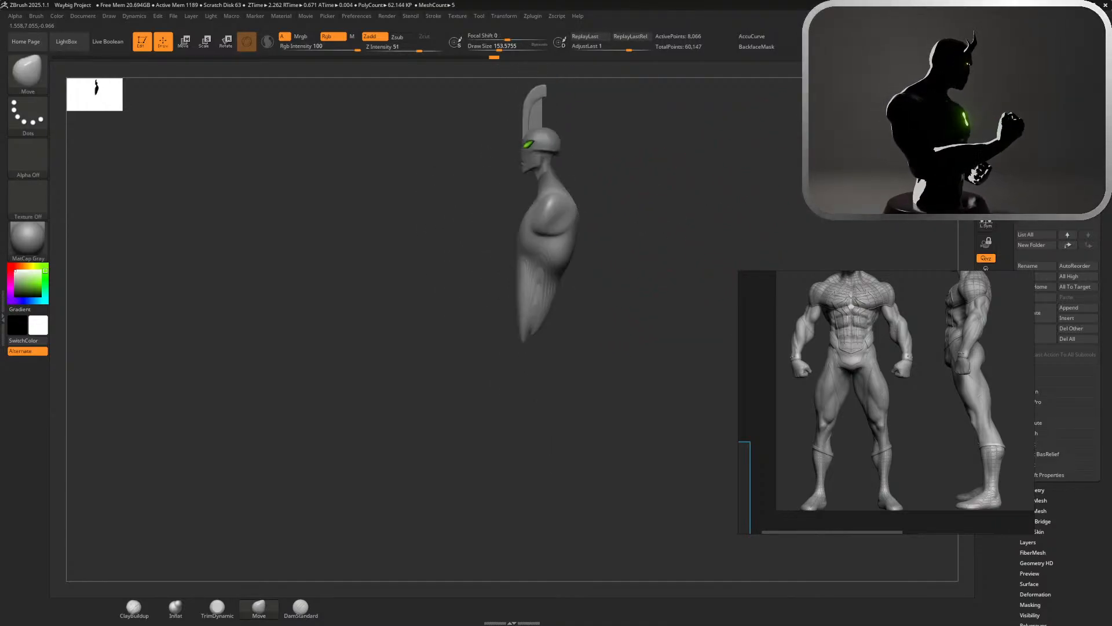
Lower the front of the torso's neck edge so it wraps around the head's neck, and smooth the neck base
drag(603, 232, 695, 231)
drag(696, 191, 817, 364)
mouse_move(770, 178)
alt+mouse_down()
mouse_move(757, 167)
mouse_move(742, 174)
alt+mouse_up()
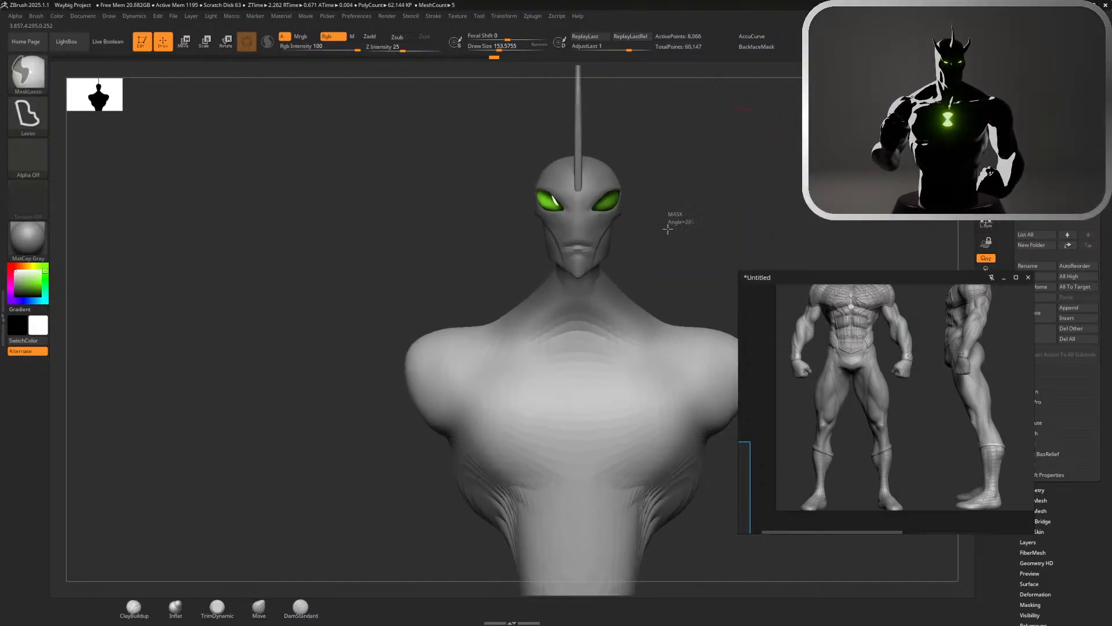
ctrl+drag(667, 217, 651, 248)
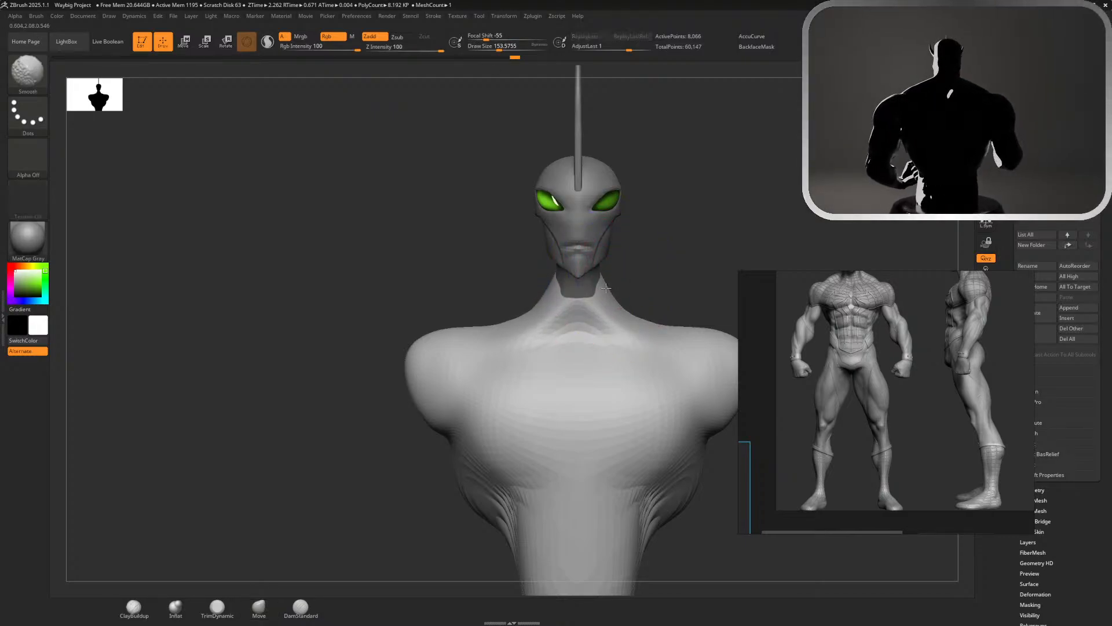
drag(655, 313, 649, 247)
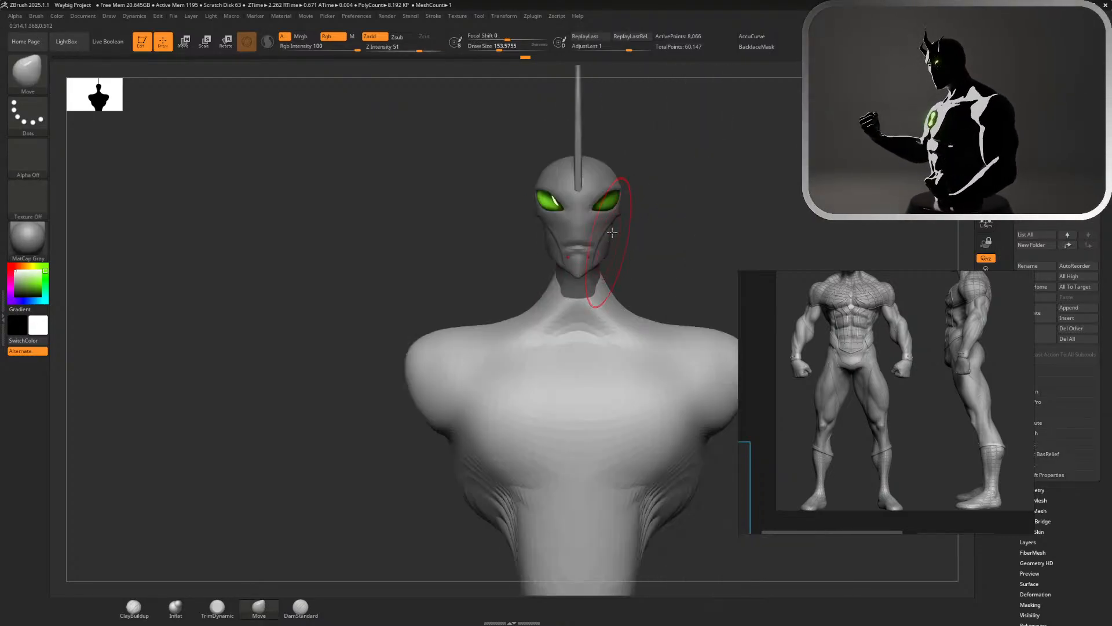
Smooth the upper back and the slopes from the neck to the shoulders in back view
alt+drag(797, 188, 808, 124)
drag(637, 244, 765, 231)
alt+drag(735, 174, 744, 180)
drag(745, 180, 711, 236)
drag(594, 266, 563, 249)
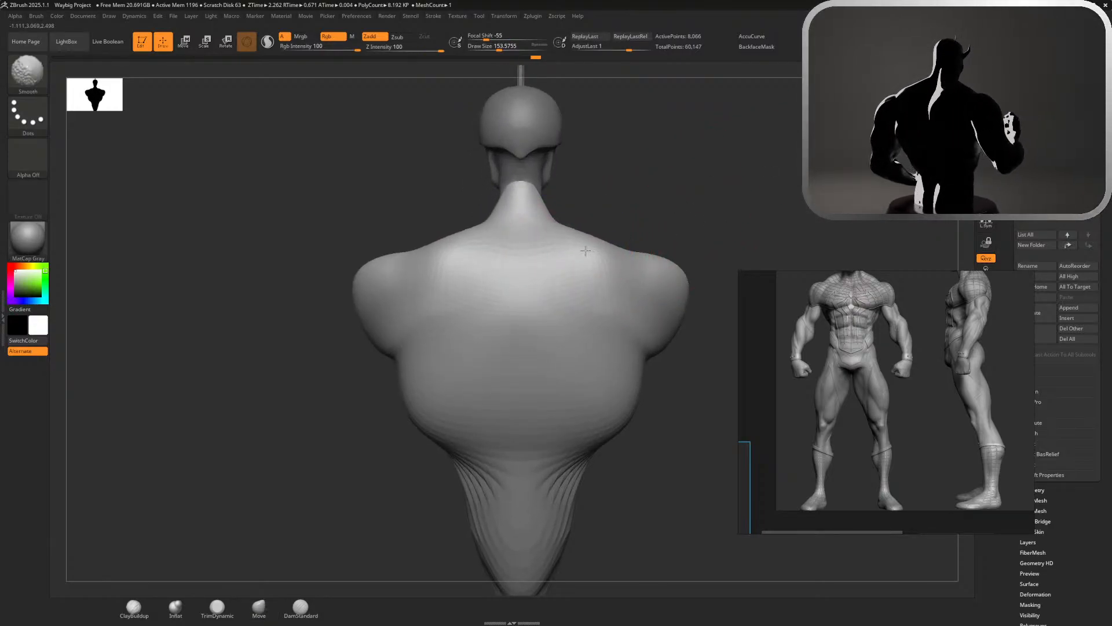
key(shift)
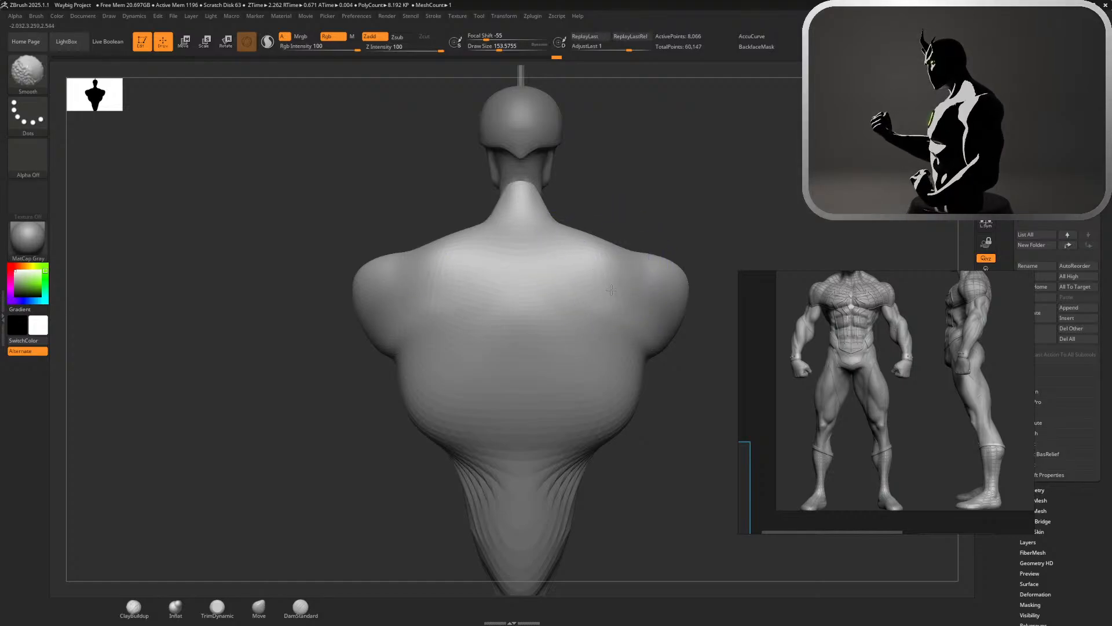
Smooth away the creases on the front of the neck base and collar area
mouse_move(670, 236)
mouse_down()
mouse_move(732, 211)
mouse_move(789, 212)
mouse_move(720, 218)
mouse_up()
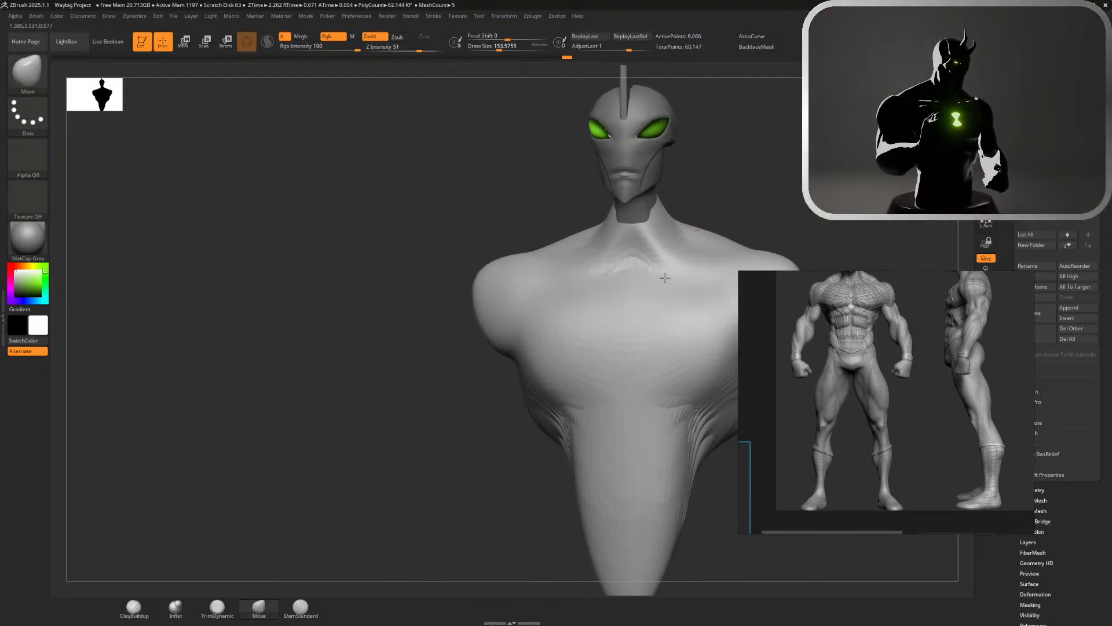
key(shift)
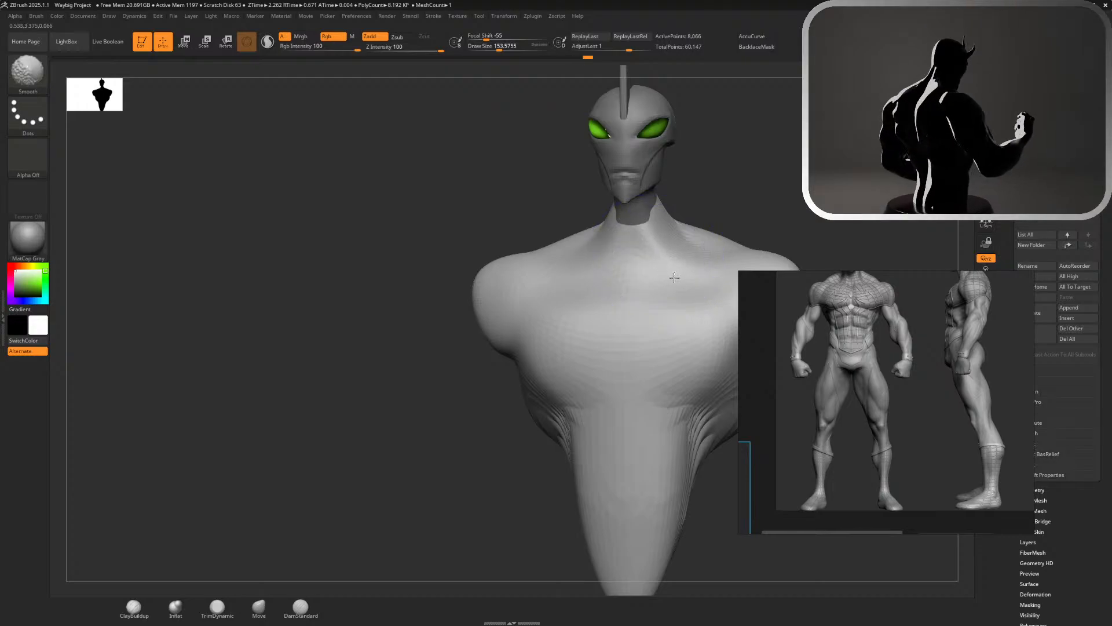
shift+drag(674, 277, 666, 280)
mouse_move(779, 202)
alt+mouse_down()
mouse_move(796, 125)
mouse_move(788, 134)
alt+mouse_up()
mouse_move(788, 173)
alt+mouse_down()
mouse_move(787, 194)
mouse_move(697, 223)
alt+mouse_up()
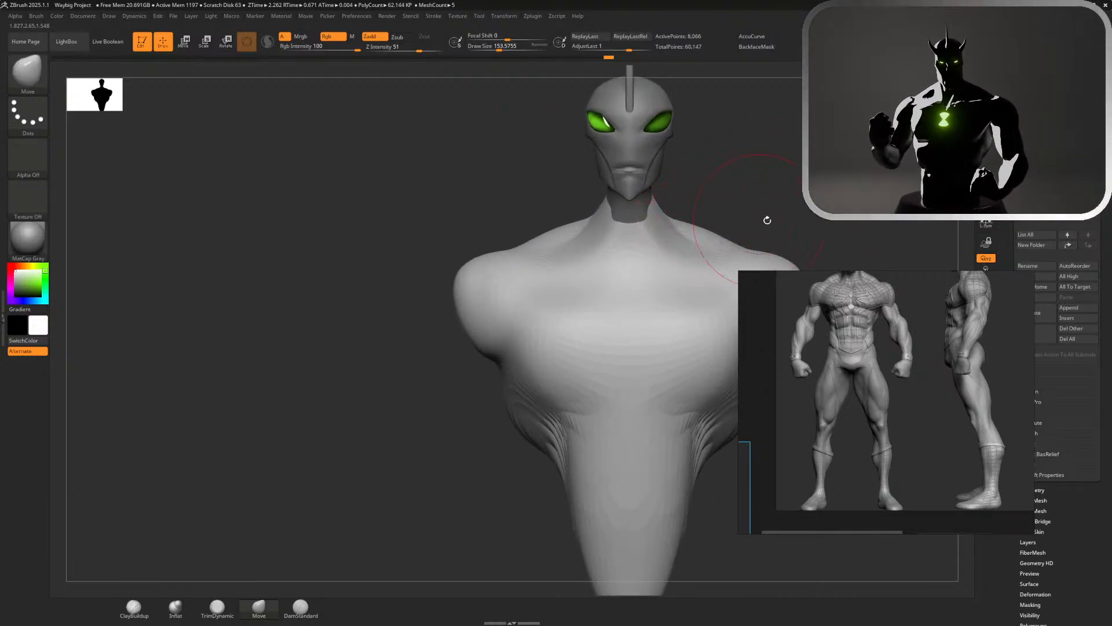
Scale the whole torso narrower across its width with the gizmo and return to the Move brush
alt+drag(767, 220, 648, 243)
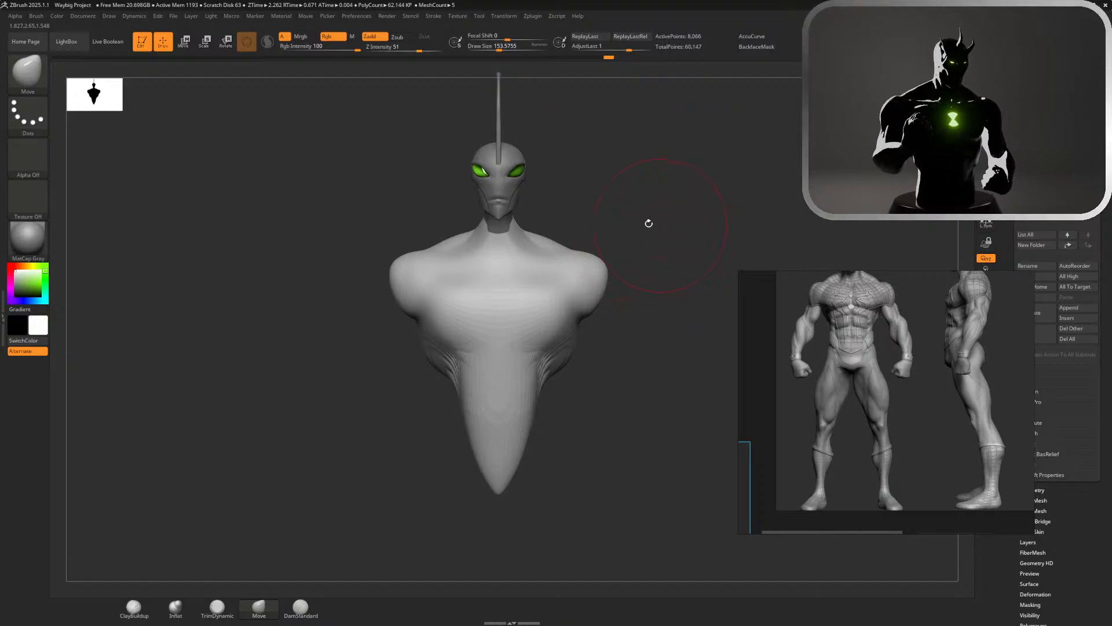
key(w)
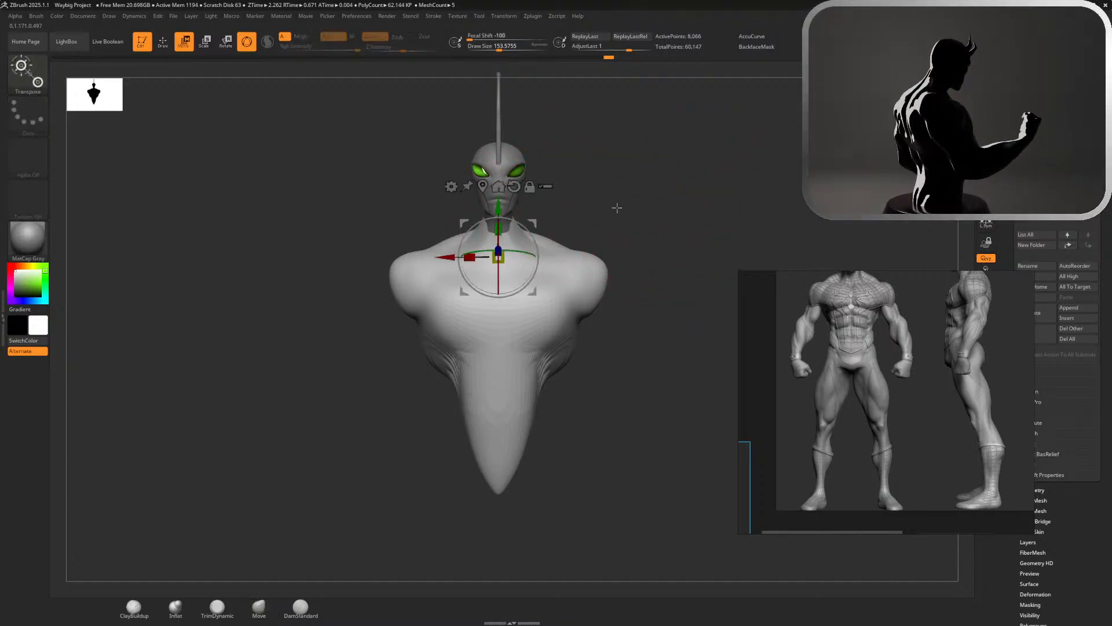
mouse_move(469, 257)
mouse_down()
mouse_move(489, 262)
mouse_move(430, 250)
mouse_move(490, 258)
mouse_move(456, 256)
mouse_up()
key(q)
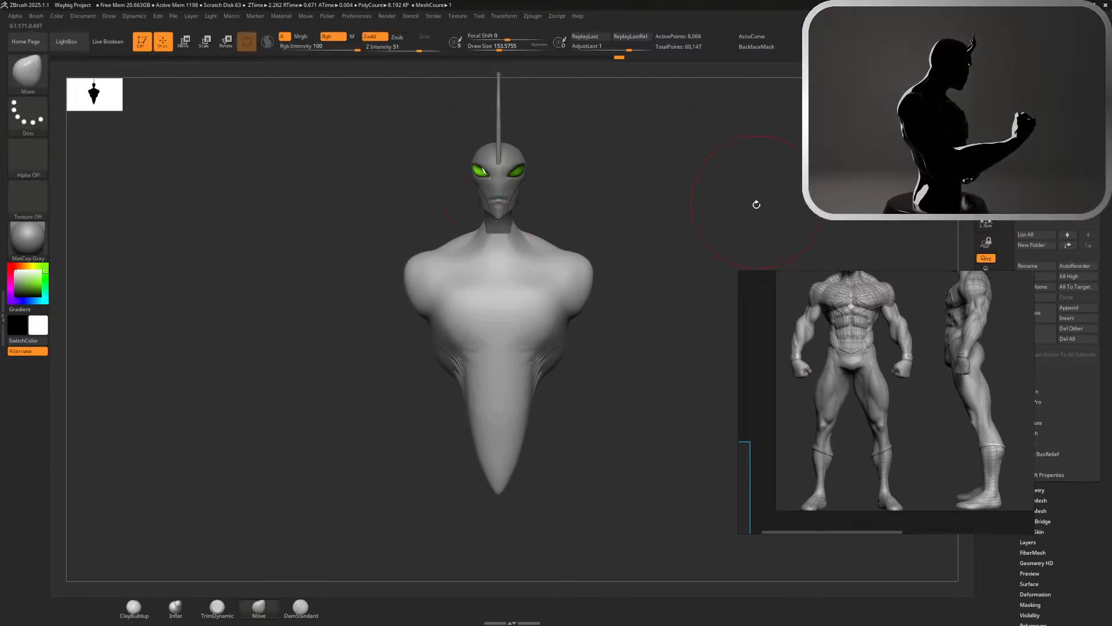
Set the draw size to about 268 and pull the upper back backward in side view
mouse_move(757, 203)
mouse_down()
mouse_move(738, 202)
mouse_move(794, 102)
mouse_up()
drag(857, 116, 817, 116)
key(f)
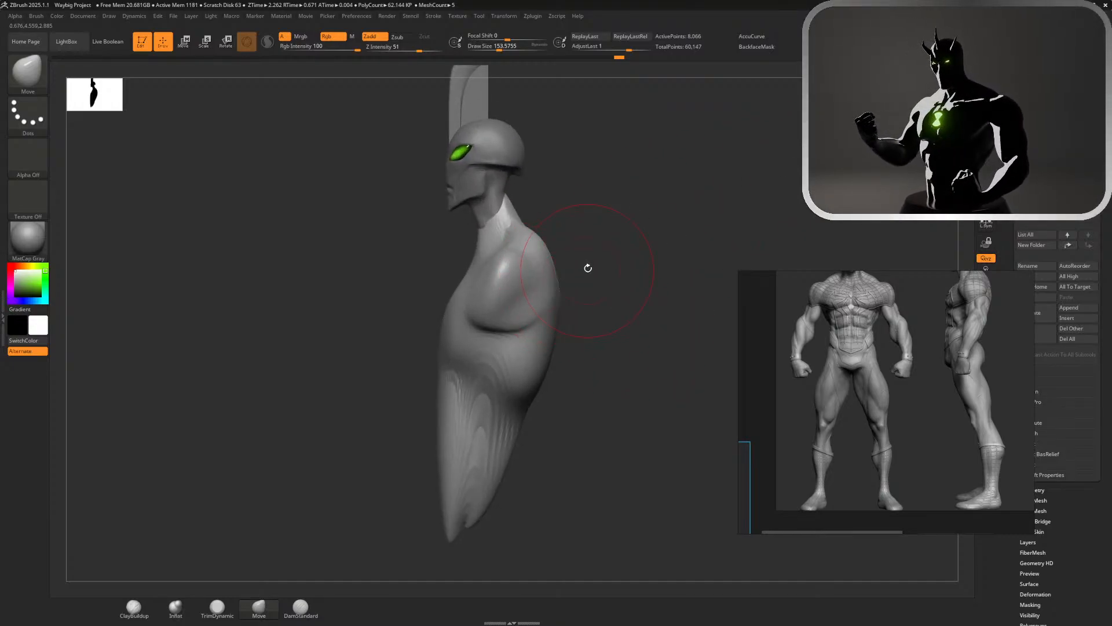
key(s)
drag(596, 266, 605, 265)
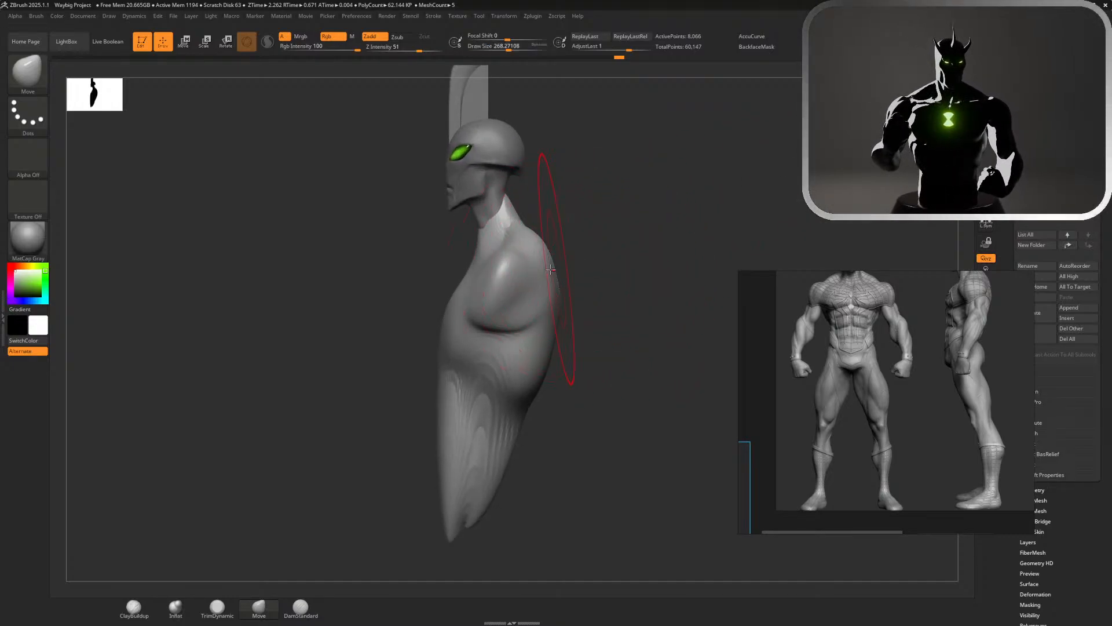
drag(558, 304, 570, 306)
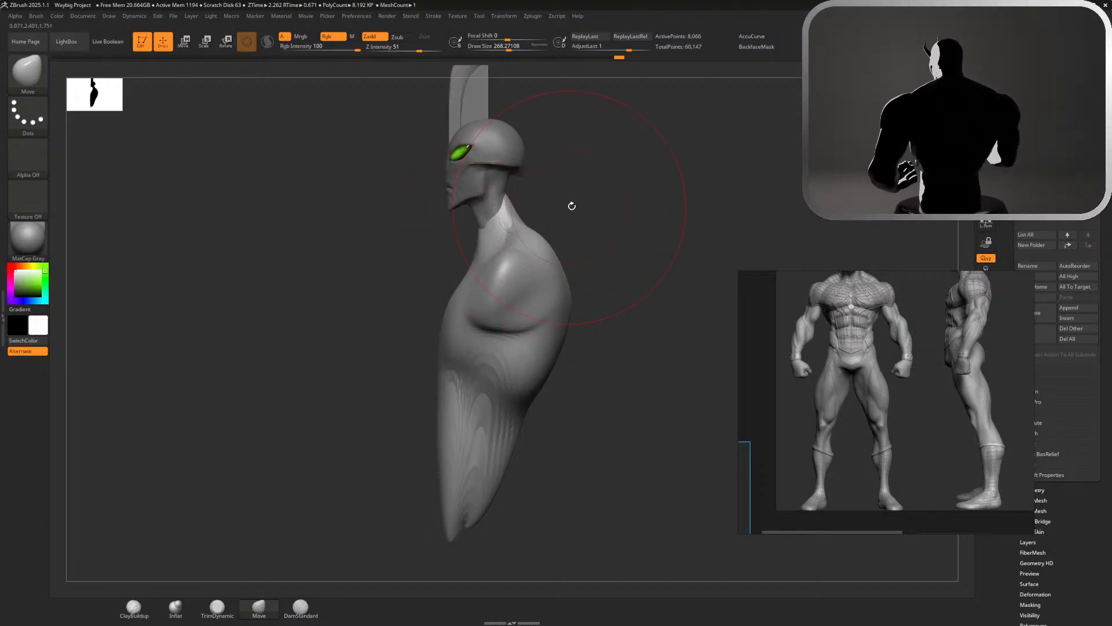
Set the draw size to about 197 and pull the back of the neck up under the head, refining the trapezius slope
mouse_move(572, 206)
alt+mouse_down()
mouse_move(563, 368)
mouse_move(610, 336)
alt+mouse_up()
key(s)
drag(555, 256, 549, 256)
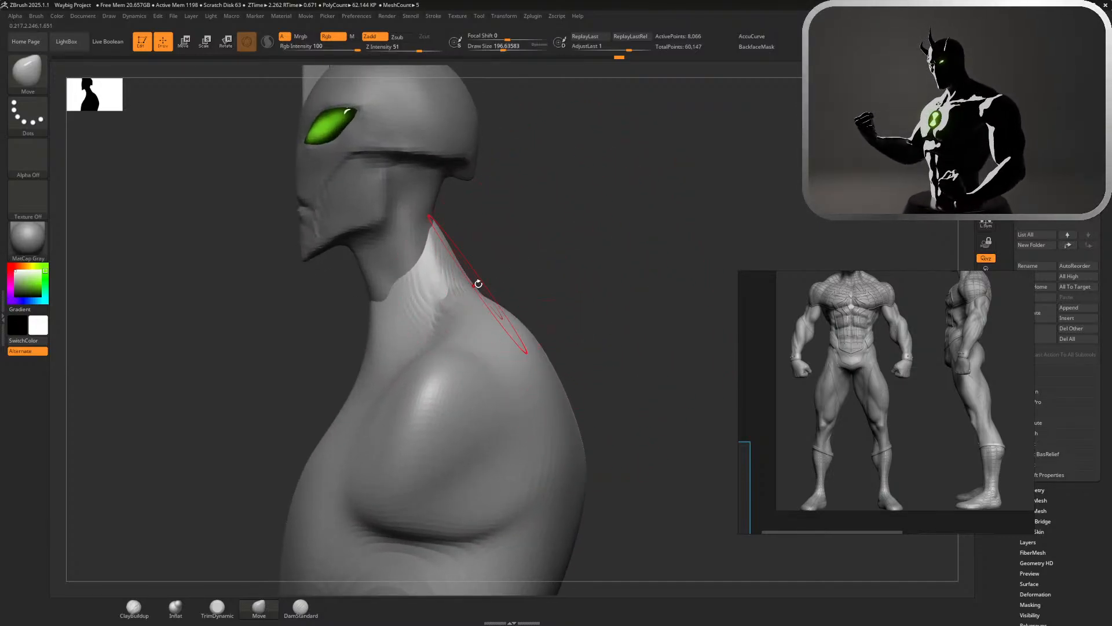
drag(476, 285, 487, 276)
drag(434, 220, 433, 195)
mouse_move(486, 267)
mouse_down()
mouse_move(478, 279)
mouse_move(493, 309)
mouse_move(488, 293)
mouse_up()
mouse_move(435, 209)
mouse_down()
mouse_move(430, 167)
mouse_move(439, 185)
mouse_up()
Reshape the shoulder ball in side view, raising its underside and widening it toward the back and front
alt+drag(563, 191, 932, 188)
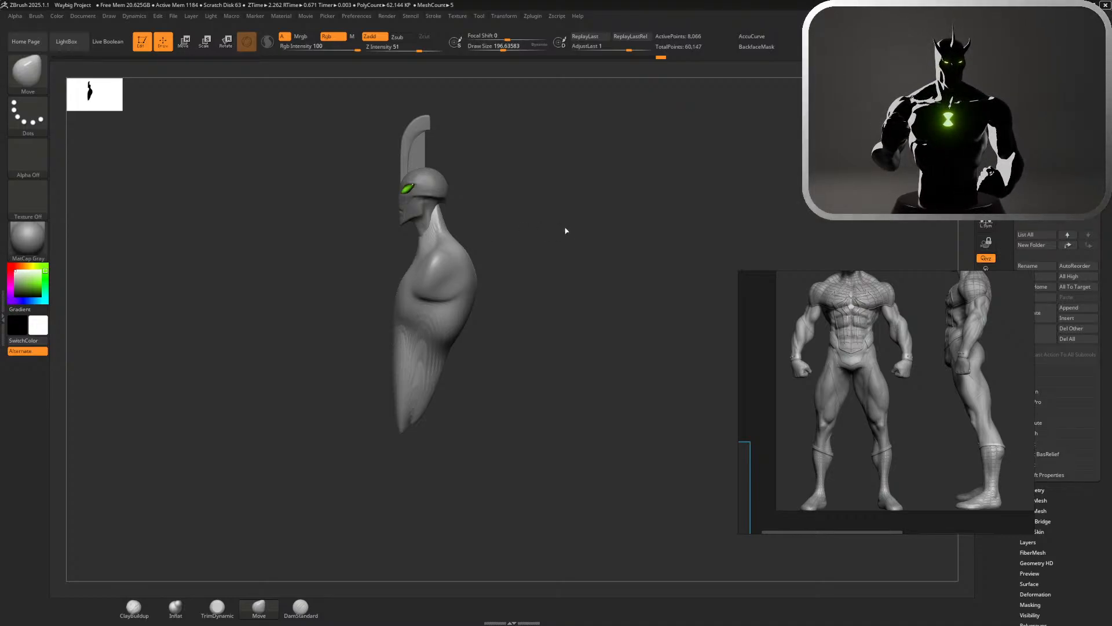
alt+drag(563, 232, 652, 268)
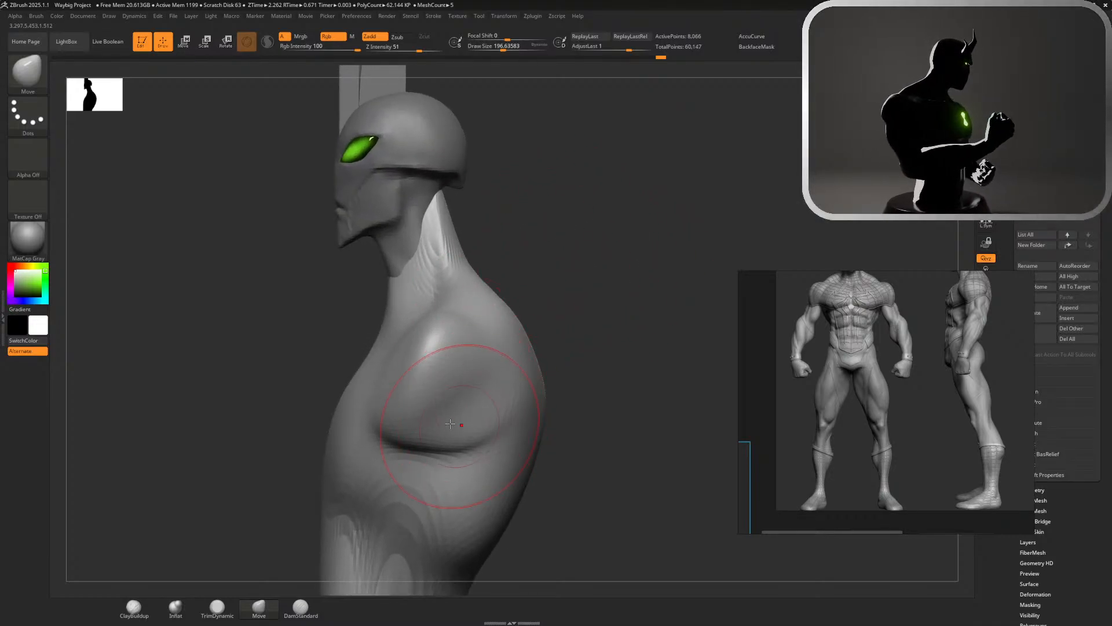
mouse_move(437, 443)
mouse_down()
mouse_move(466, 393)
mouse_move(493, 415)
mouse_up()
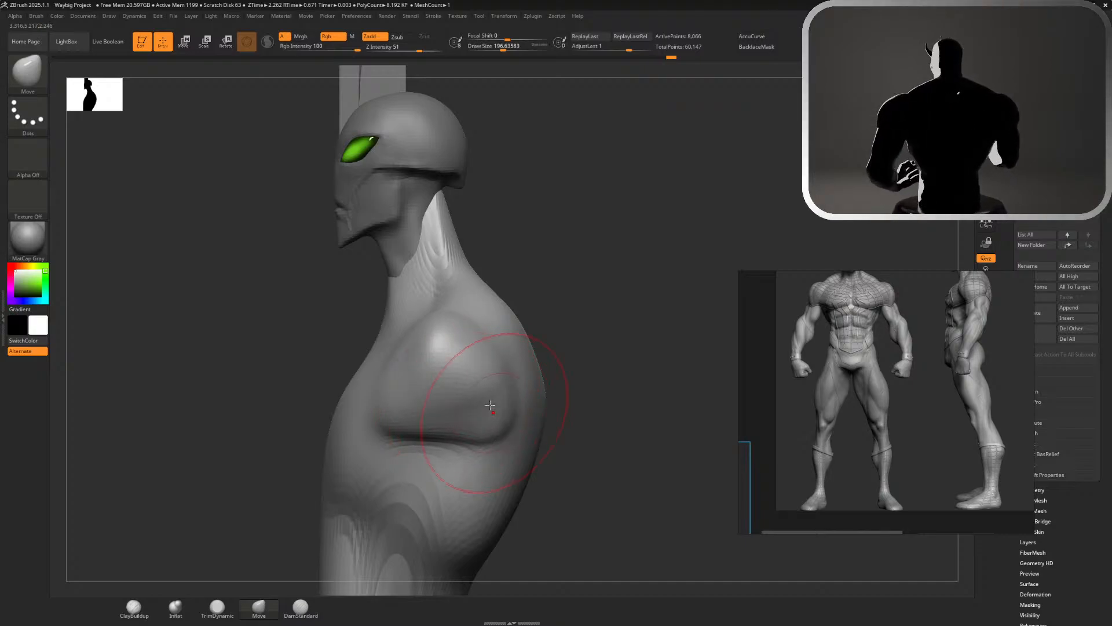
mouse_move(472, 367)
shift+mouse_down()
mouse_move(447, 371)
mouse_move(416, 354)
shift+mouse_up()
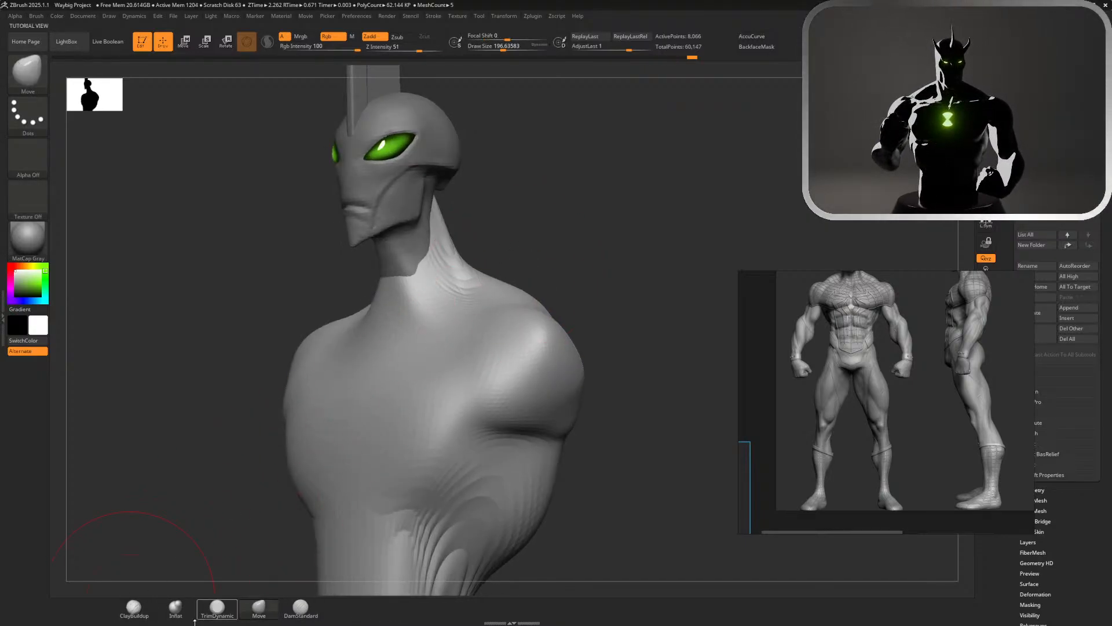
Add volume to the shoulders and their upper surface with the Inflat brush
click(176, 609)
drag(586, 346, 598, 335)
mouse_move(503, 322)
mouse_down()
mouse_move(551, 332)
mouse_move(551, 354)
mouse_move(565, 353)
mouse_up()
mouse_move(631, 361)
mouse_down()
mouse_move(530, 331)
mouse_move(596, 275)
mouse_up()
alt+drag(774, 205, 812, 130)
alt+drag(728, 200, 751, 219)
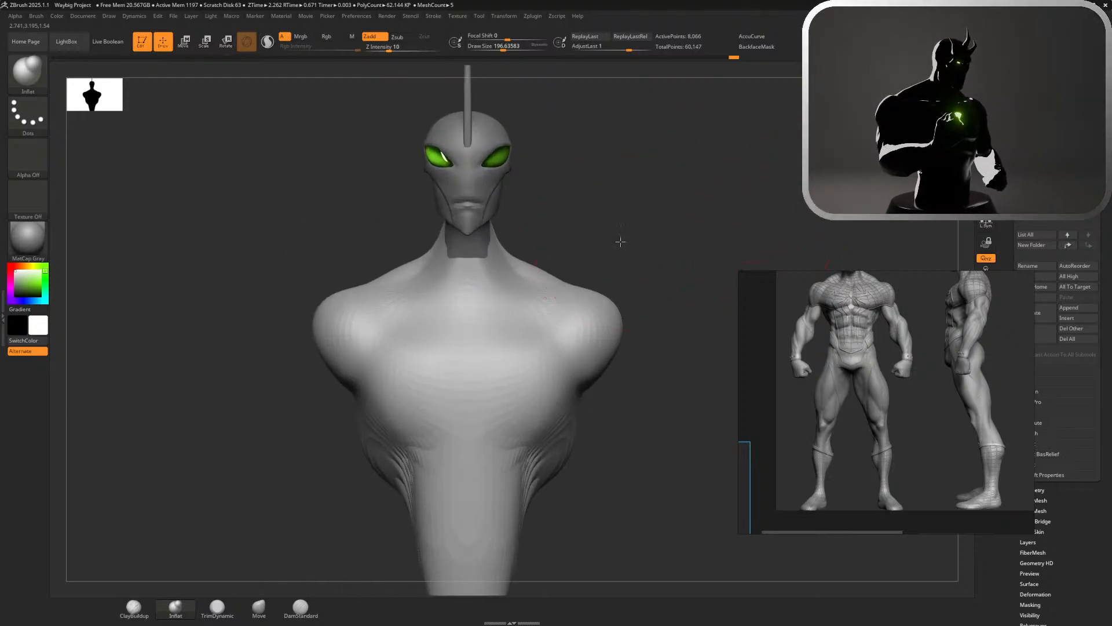
Inflate the trapezius from the neck base toward the shoulders in back view
alt+drag(620, 243, 381, 193)
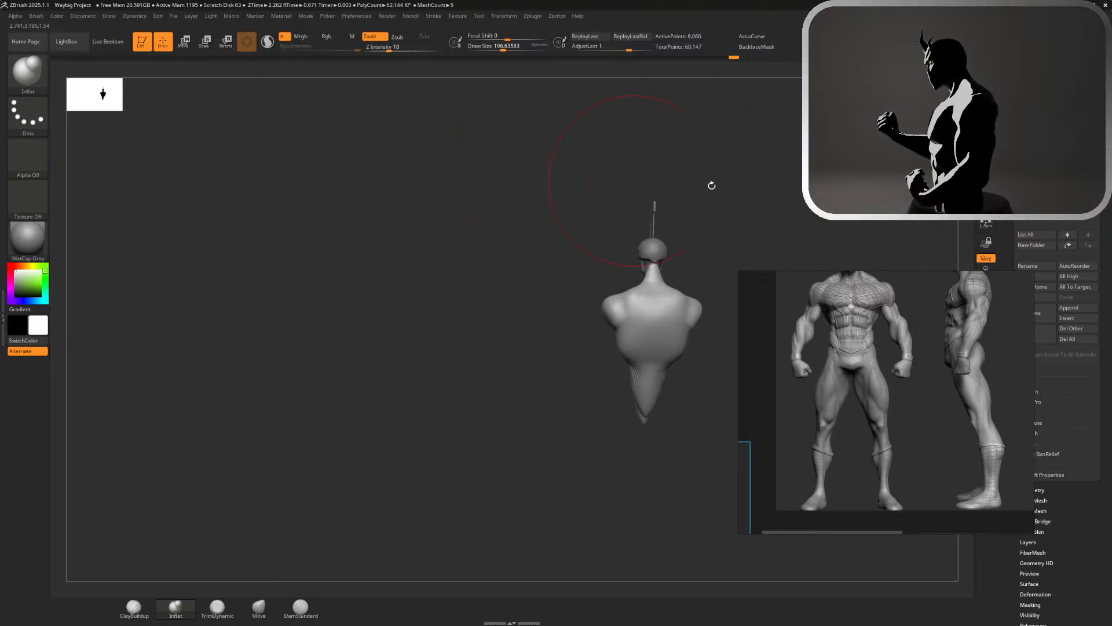
mouse_move(712, 184)
alt+mouse_down()
mouse_move(810, 196)
mouse_move(697, 149)
mouse_move(655, 174)
mouse_move(711, 174)
mouse_move(726, 276)
alt+mouse_up()
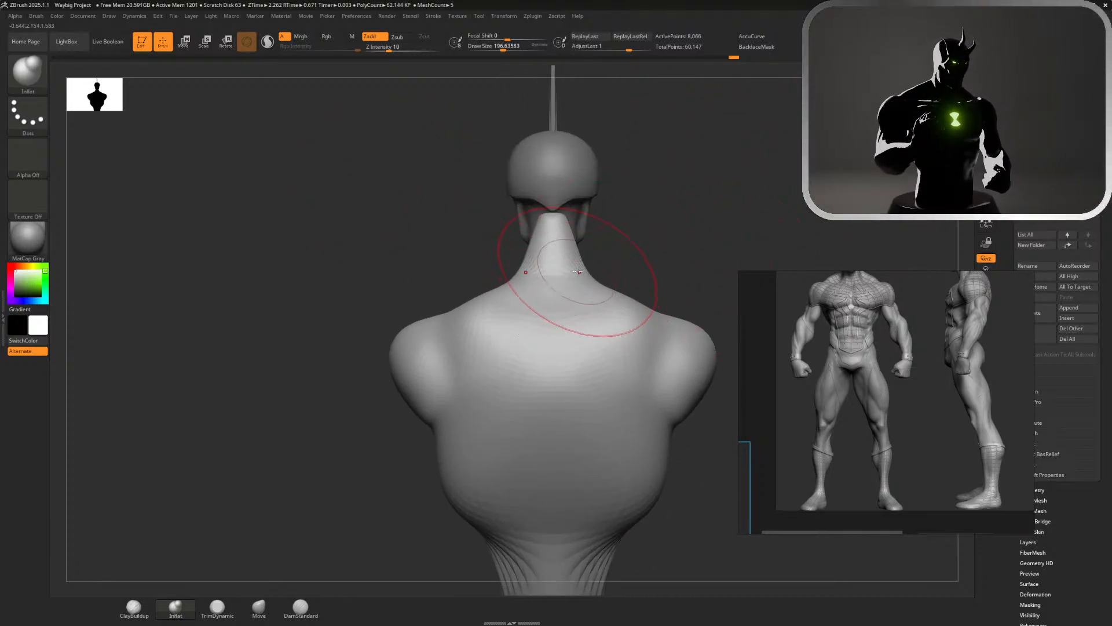
drag(579, 270, 642, 296)
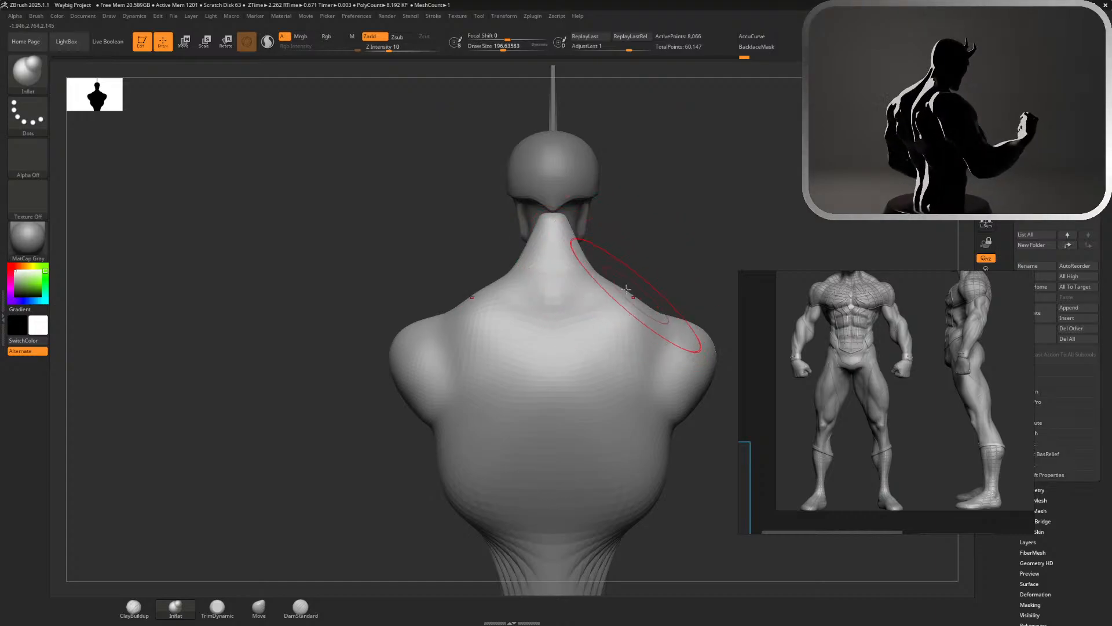
mouse_move(521, 318)
shift+mouse_down()
mouse_move(486, 316)
mouse_move(494, 326)
shift+mouse_up()
Reshape the upper chest and collar area in front view with the Move brush and smooth the surface
alt+drag(721, 247, 690, 184)
drag(690, 185, 789, 189)
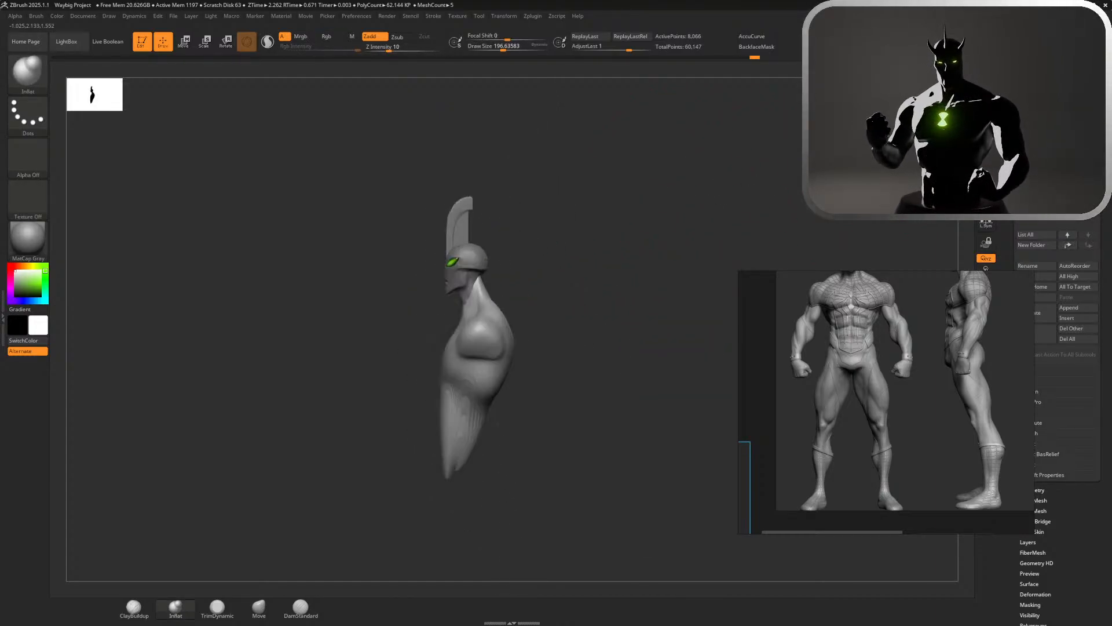
alt+drag(698, 200, 685, 272)
alt+drag(658, 328, 659, 460)
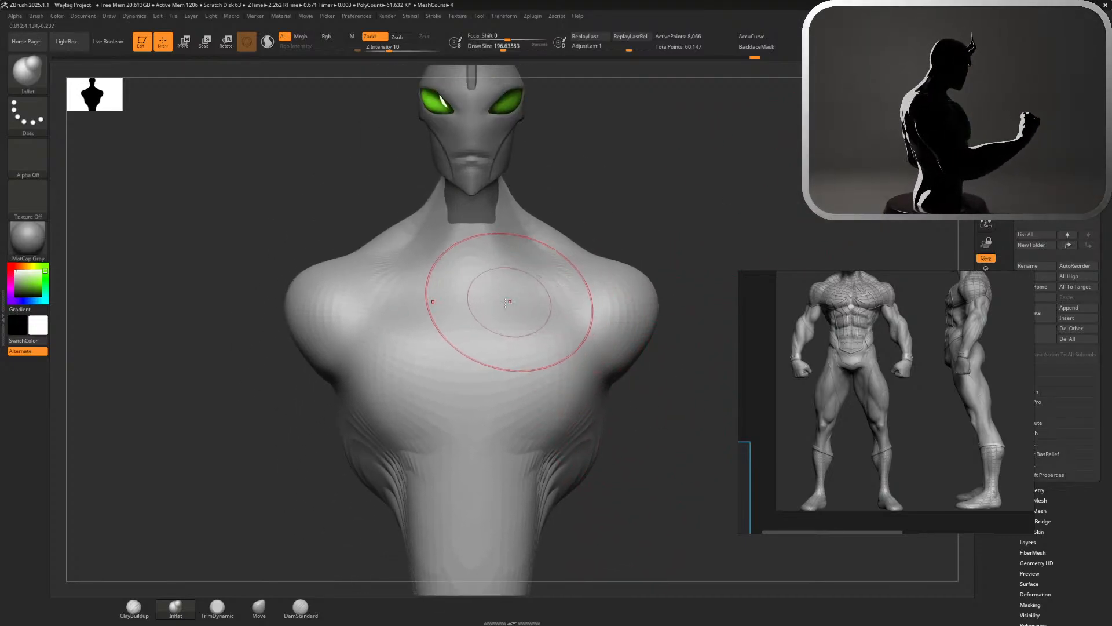
click(134, 606)
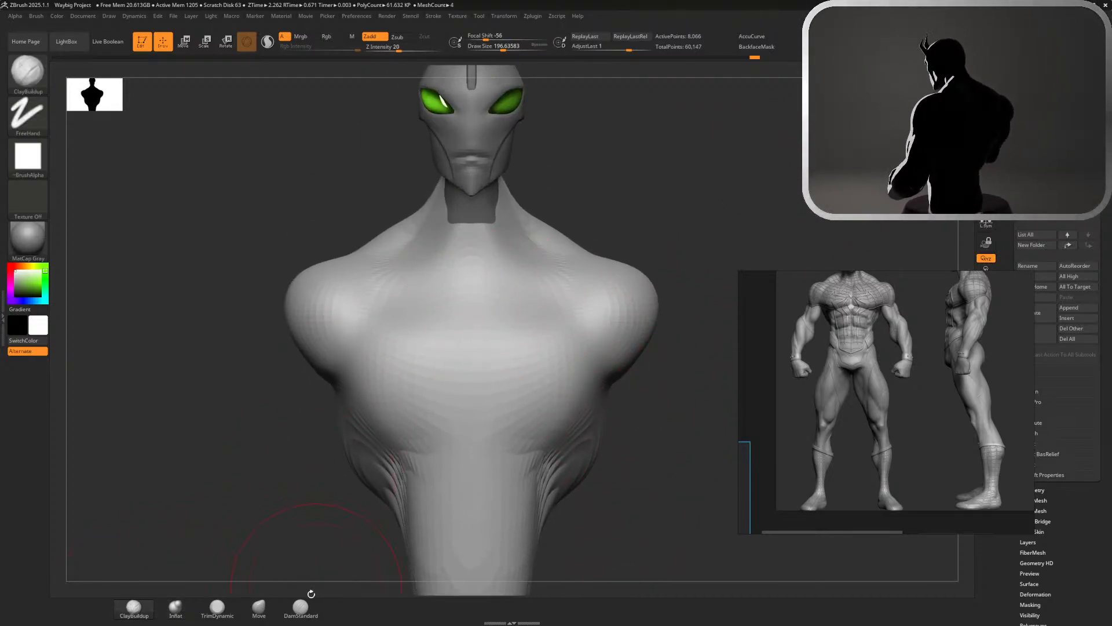
click(259, 607)
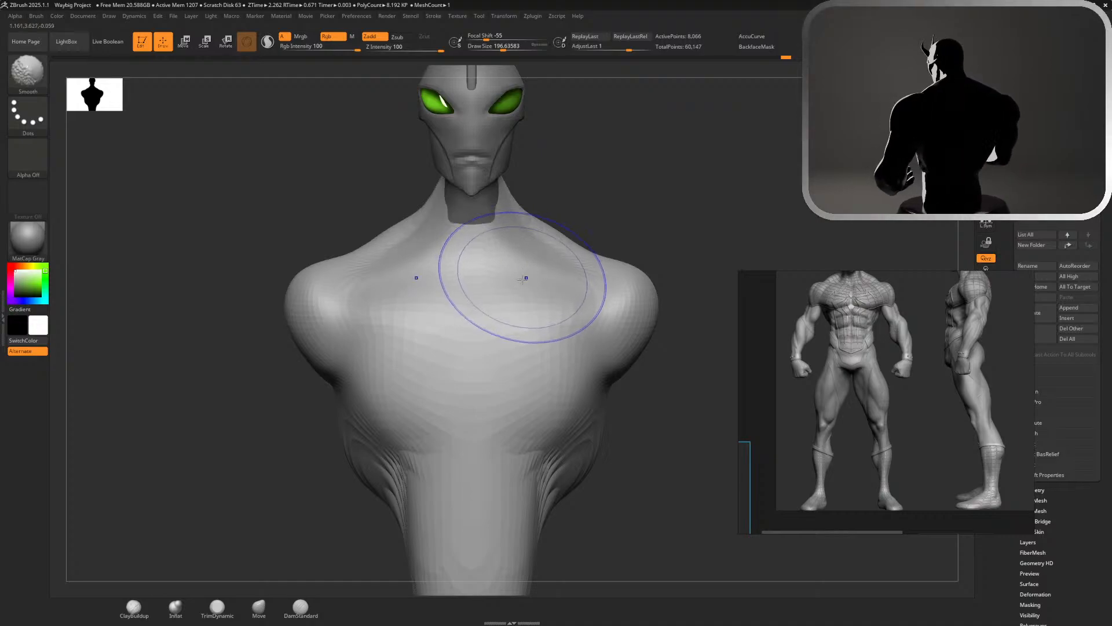
key(shift)
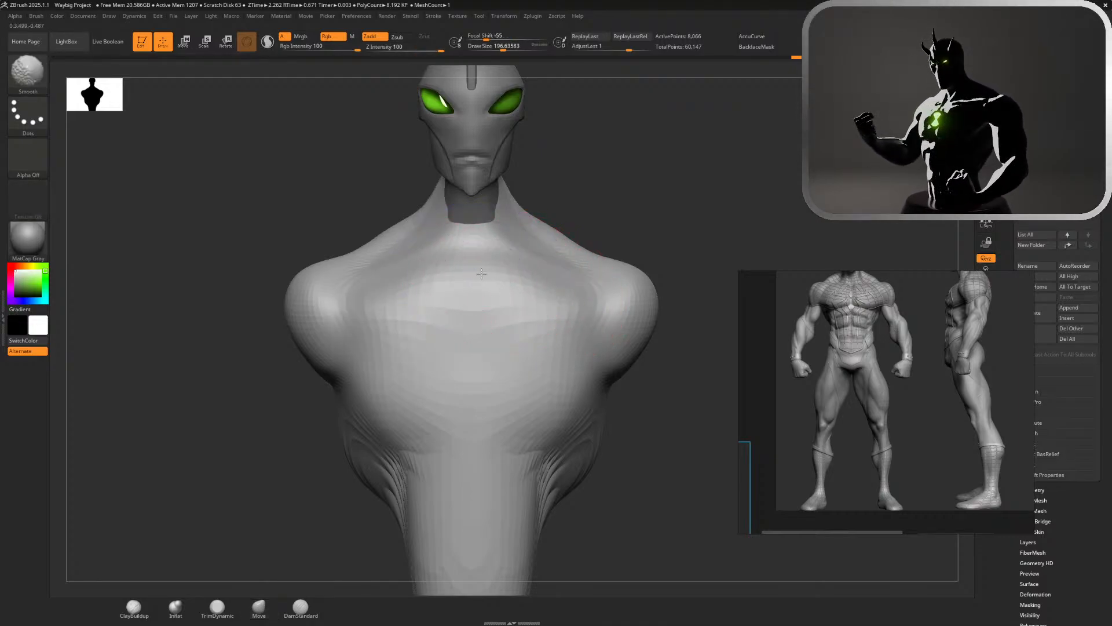
Reshape the outer shoulders in front view with the Move brush
mouse_move(675, 216)
mouse_down()
mouse_move(657, 255)
mouse_move(643, 215)
mouse_up()
drag(857, 136, 658, 258)
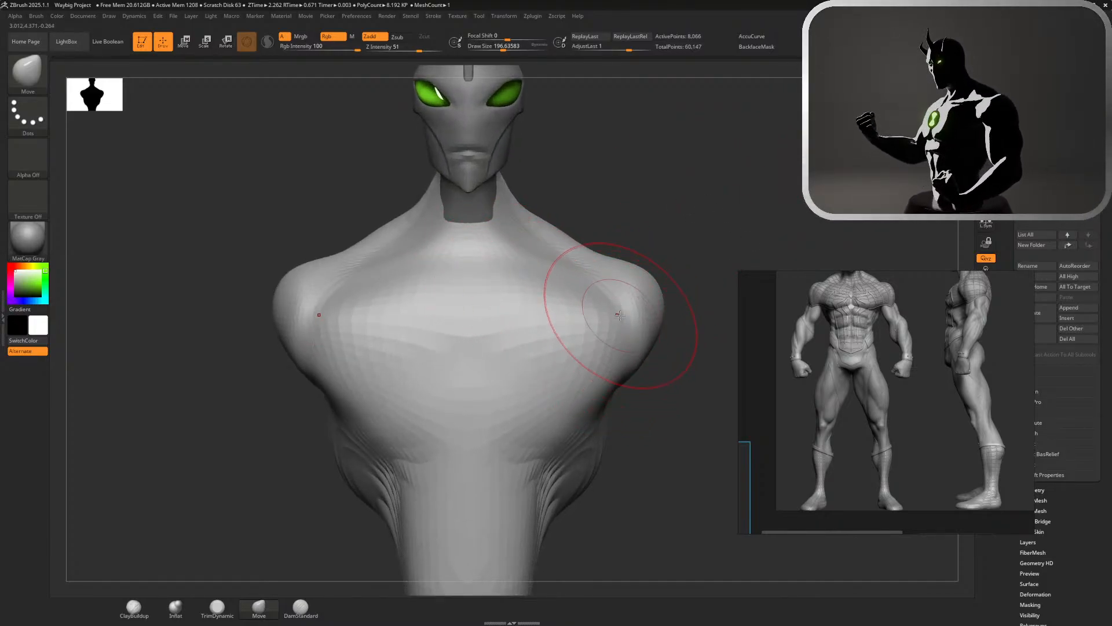
drag(618, 319, 603, 325)
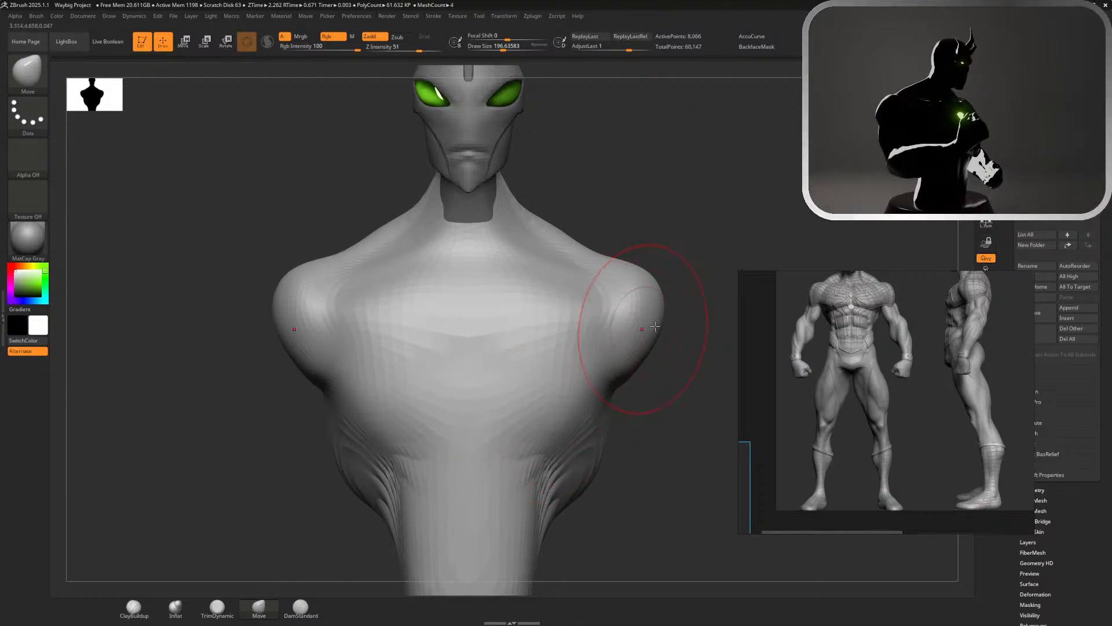
key(s)
mouse_move(655, 324)
mouse_down()
mouse_move(609, 311)
mouse_move(619, 330)
mouse_up()
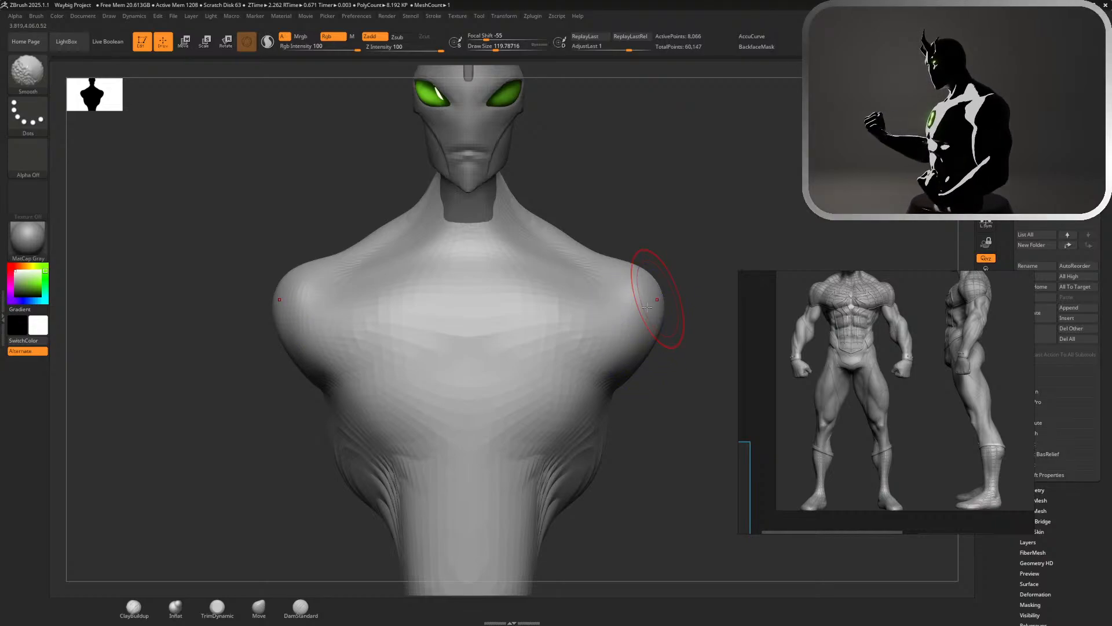
Inflate the outer shoulders and the collar area above the chest with the Inflat brush and smooth them
click(176, 606)
mouse_move(652, 316)
mouse_down()
mouse_move(630, 296)
mouse_move(618, 302)
mouse_move(666, 298)
mouse_move(661, 313)
mouse_move(652, 304)
mouse_up()
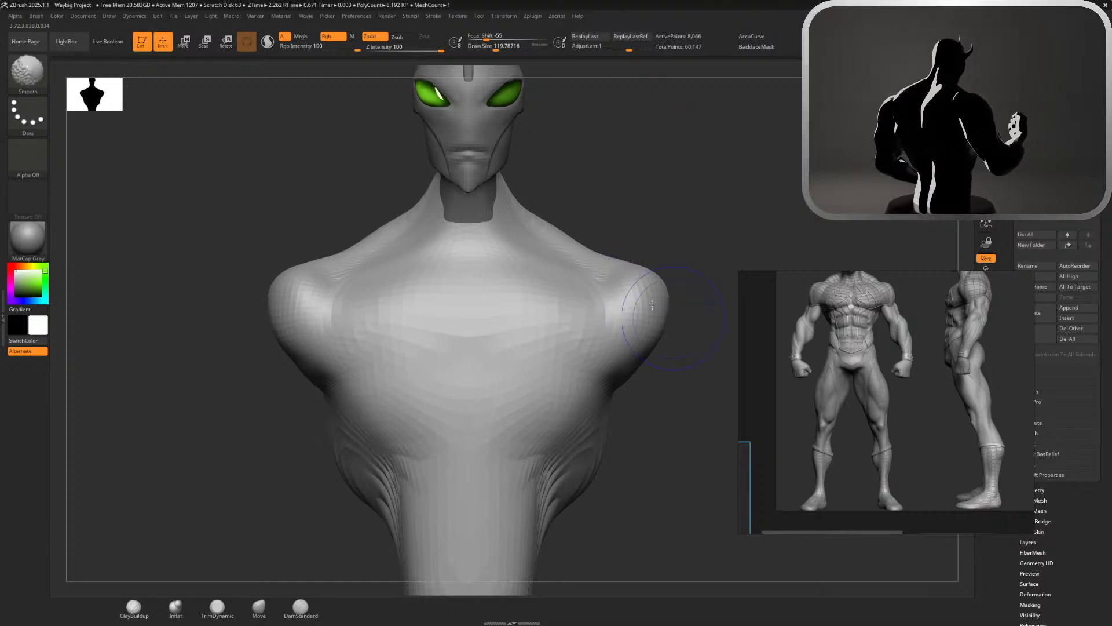
mouse_move(633, 191)
mouse_down()
mouse_move(615, 238)
mouse_move(622, 231)
mouse_up()
mouse_move(458, 248)
mouse_down()
mouse_move(586, 281)
mouse_move(545, 257)
mouse_up()
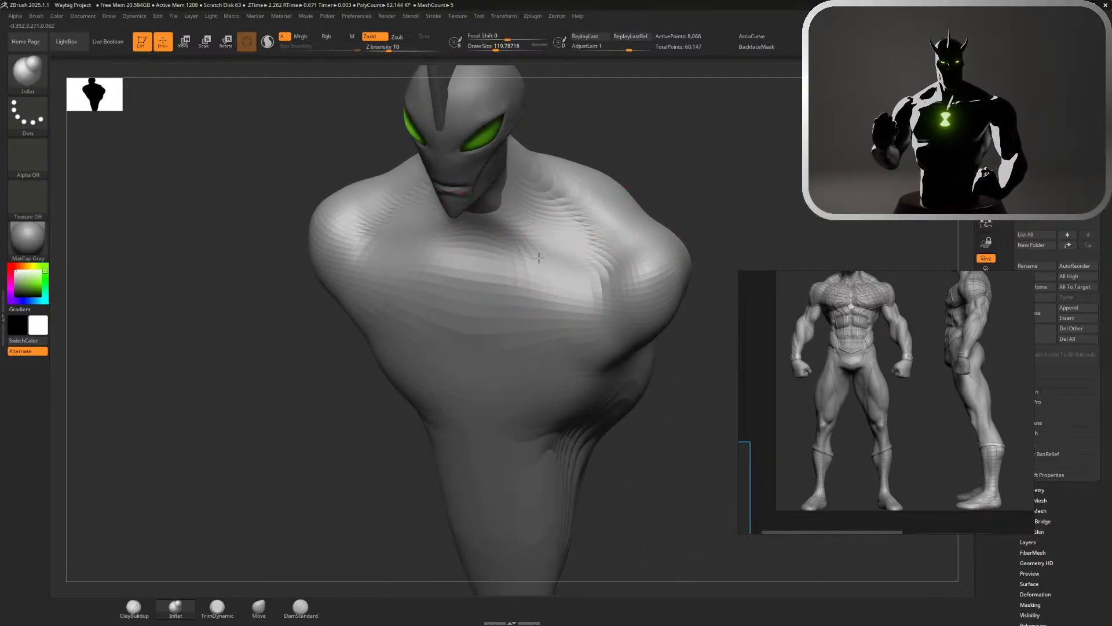
mouse_move(704, 161)
shift+mouse_down()
mouse_move(708, 176)
mouse_move(686, 157)
mouse_move(690, 182)
mouse_move(670, 179)
mouse_move(727, 176)
mouse_move(671, 209)
mouse_move(485, 248)
mouse_move(539, 261)
mouse_move(502, 253)
shift+mouse_up()
mouse_move(745, 229)
alt+mouse_down()
mouse_move(736, 171)
mouse_move(701, 199)
mouse_move(739, 199)
mouse_move(582, 198)
alt+mouse_up()
drag(653, 238, 647, 191)
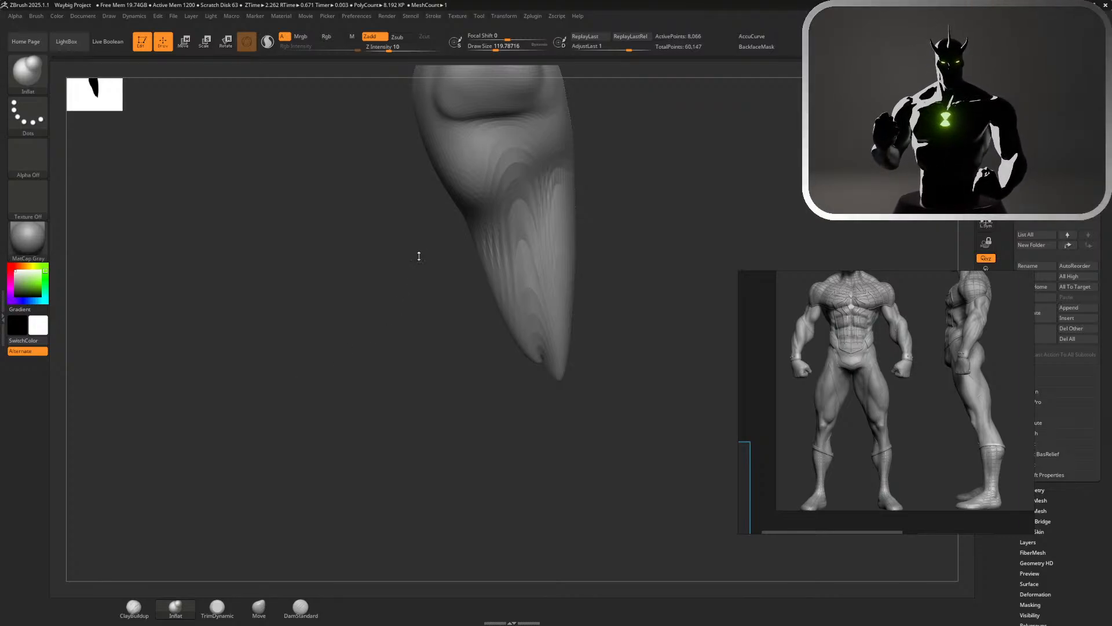
Refine the upper back's contour behind the shoulder in side view with the Move brush
mouse_move(728, 243)
mouse_down()
mouse_move(747, 235)
mouse_move(668, 203)
mouse_move(669, 261)
mouse_move(648, 298)
mouse_move(608, 284)
mouse_up()
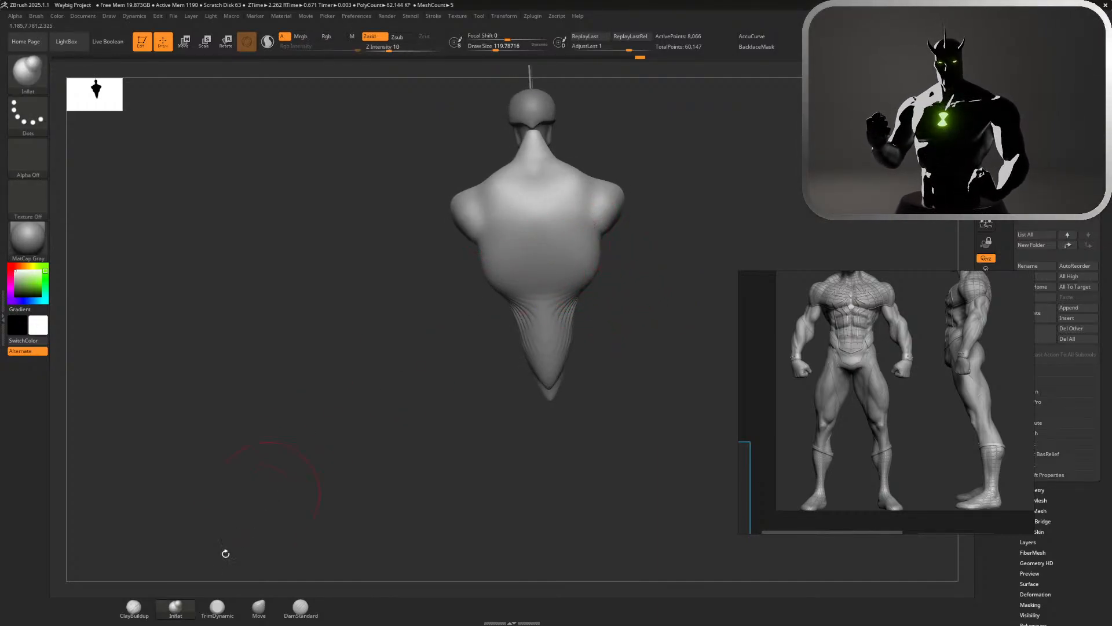
click(255, 604)
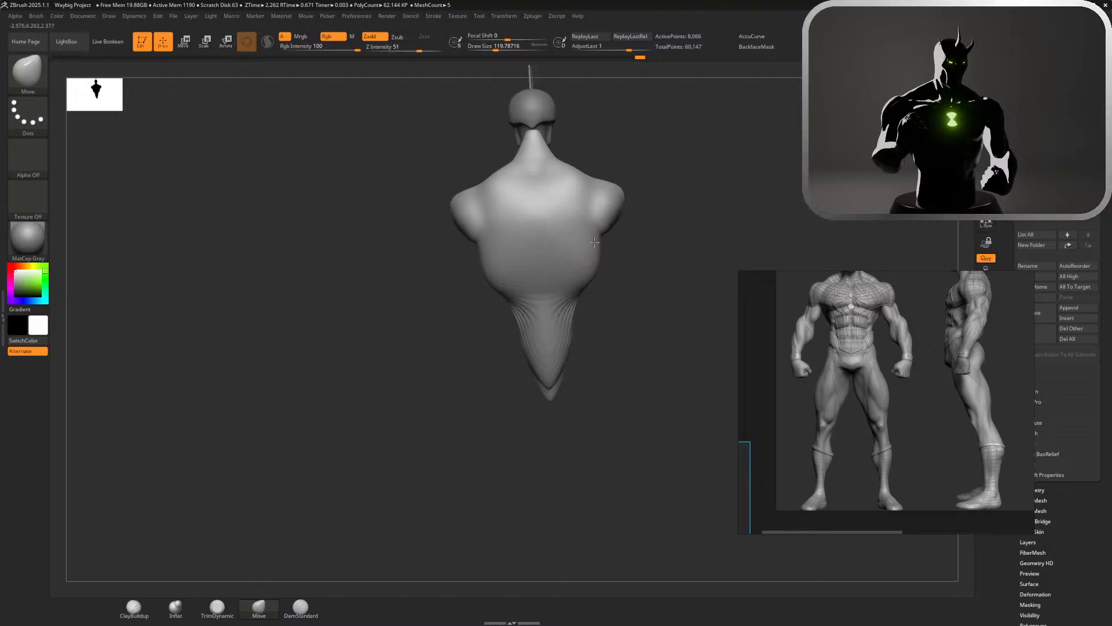
mouse_move(616, 241)
mouse_down()
mouse_move(566, 246)
mouse_move(586, 253)
mouse_move(742, 149)
mouse_up()
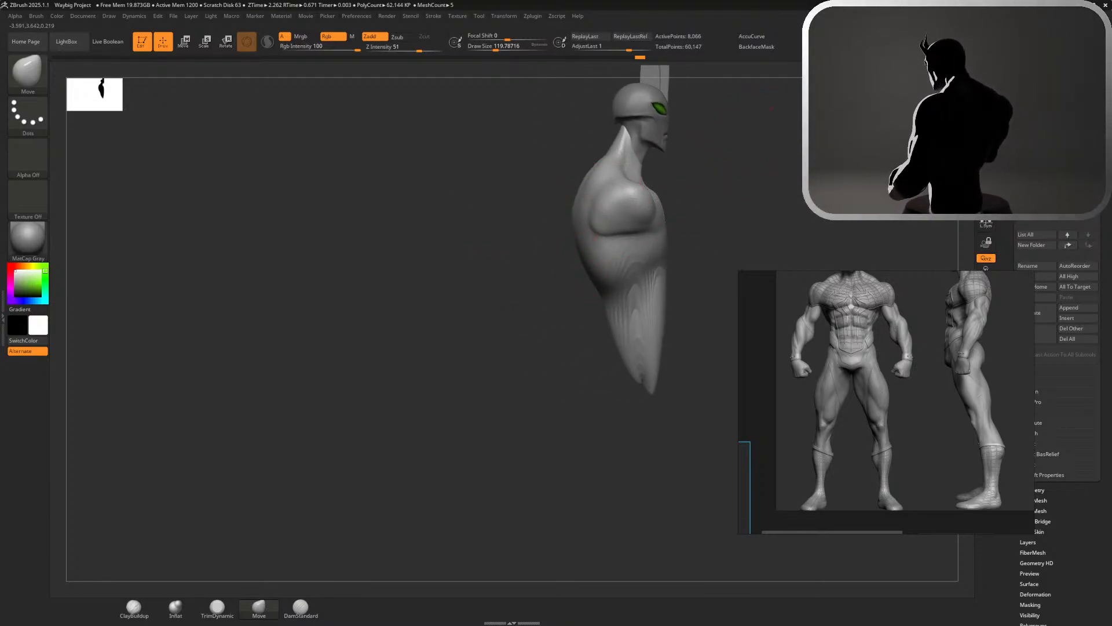
drag(771, 109, 764, 110)
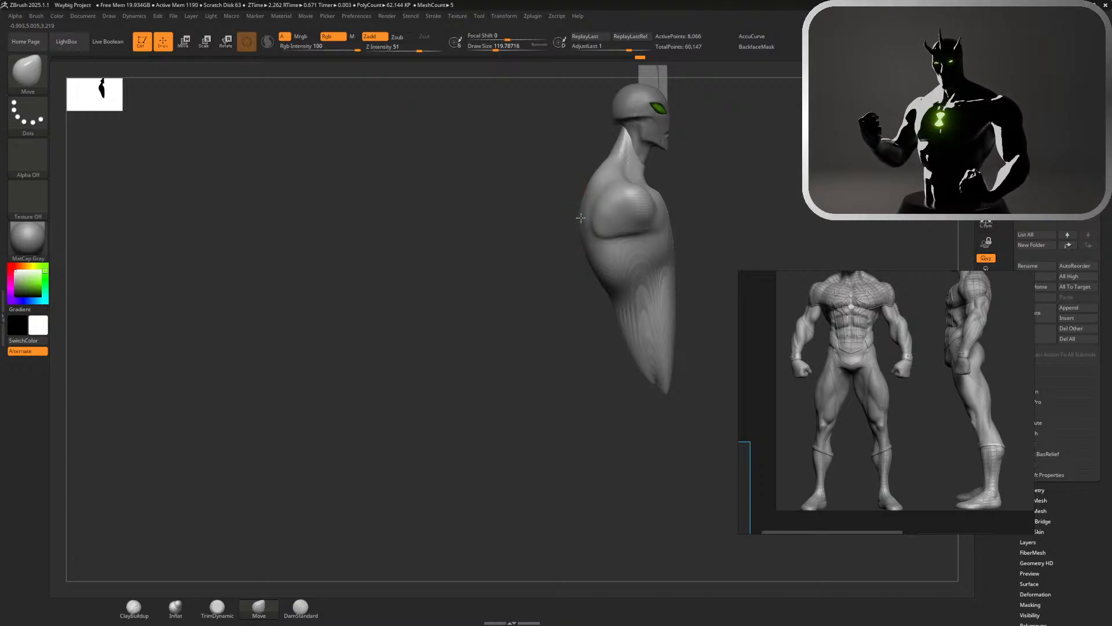
key(shift)
shift+drag(593, 178, 596, 196)
mouse_move(724, 196)
mouse_down()
mouse_move(765, 198)
mouse_move(740, 233)
mouse_move(773, 224)
mouse_up()
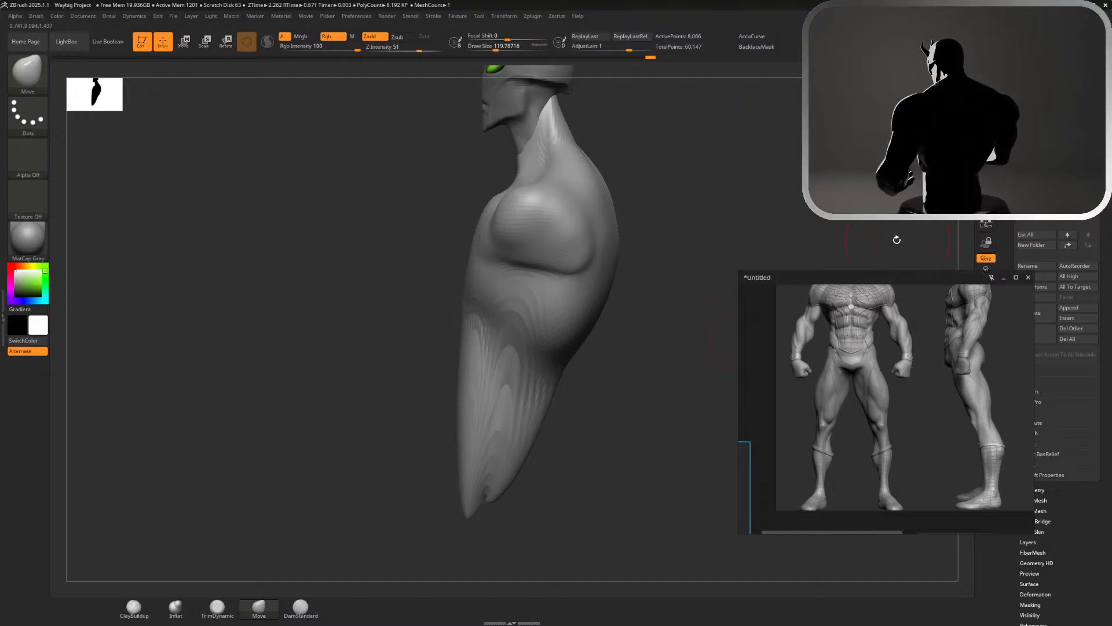
Widen the tapered waist and blunt the torso's lower tip in front view using a Move brush of about 274 draw size
drag(900, 235, 680, 331)
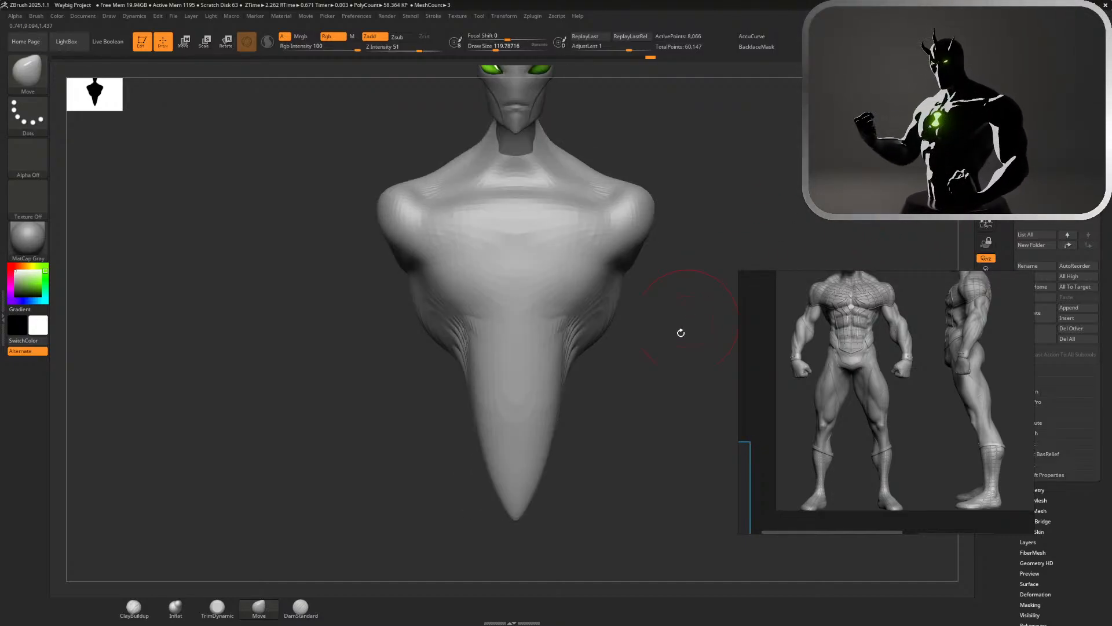
mouse_move(580, 354)
alt+mouse_down()
mouse_move(622, 377)
mouse_move(621, 395)
alt+mouse_up()
key(s)
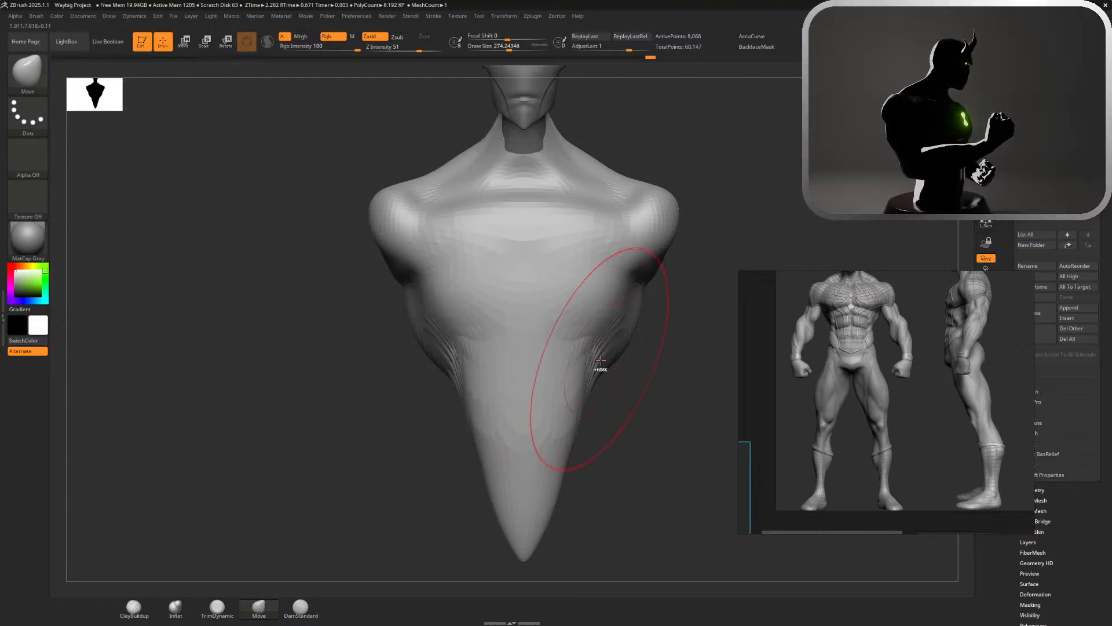
drag(565, 390, 586, 385)
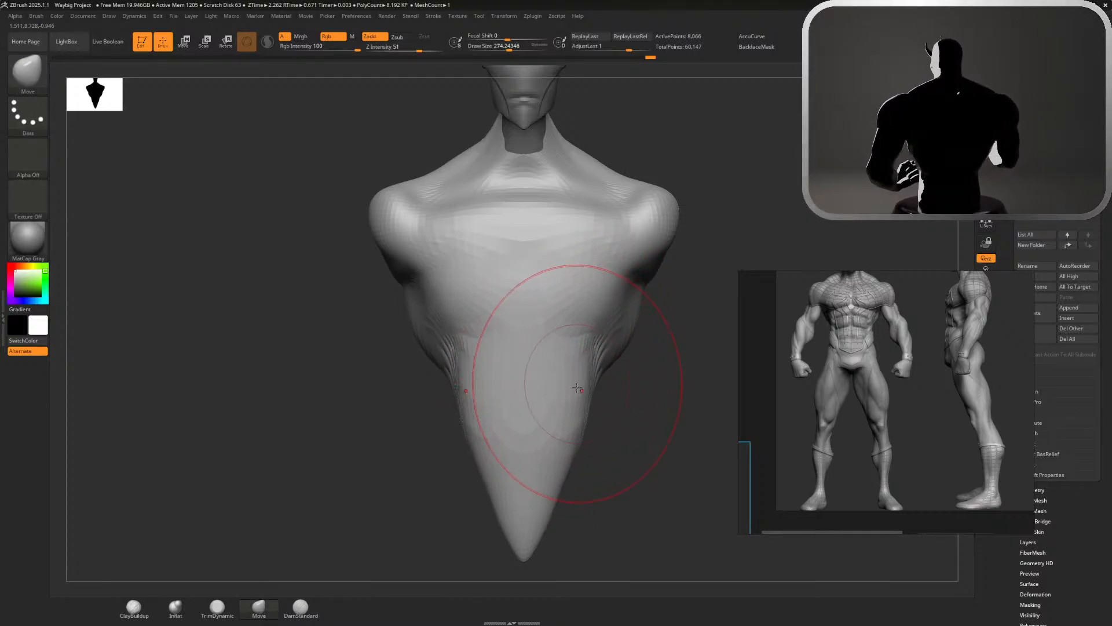
mouse_move(565, 465)
mouse_down()
mouse_move(596, 485)
mouse_move(586, 517)
mouse_move(561, 519)
mouse_up()
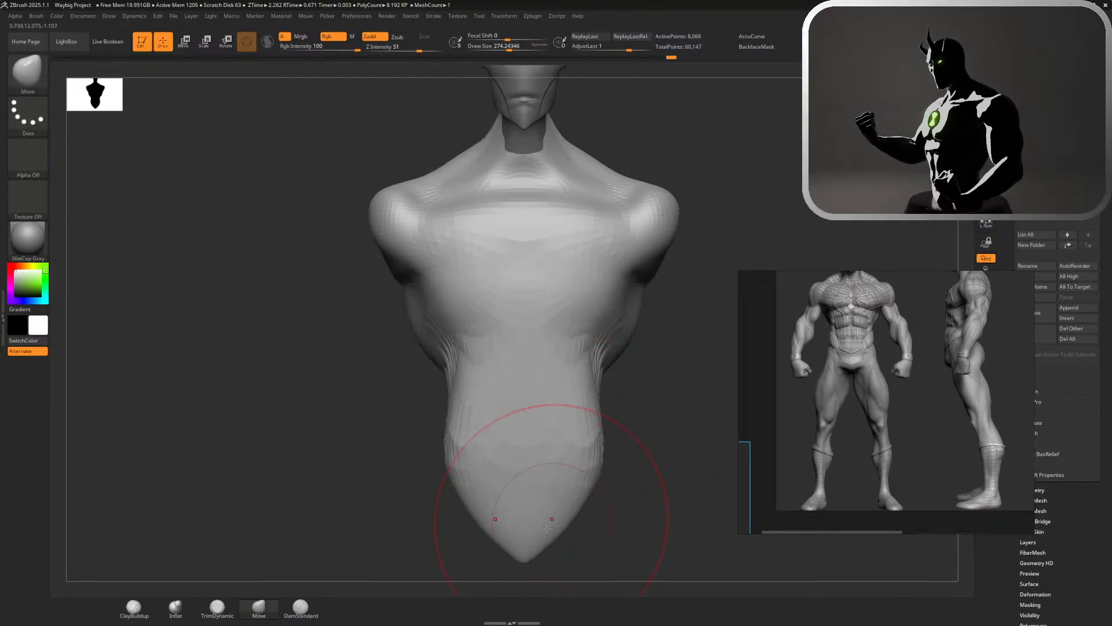
mouse_move(530, 561)
mouse_down()
mouse_move(533, 522)
mouse_move(564, 503)
mouse_up()
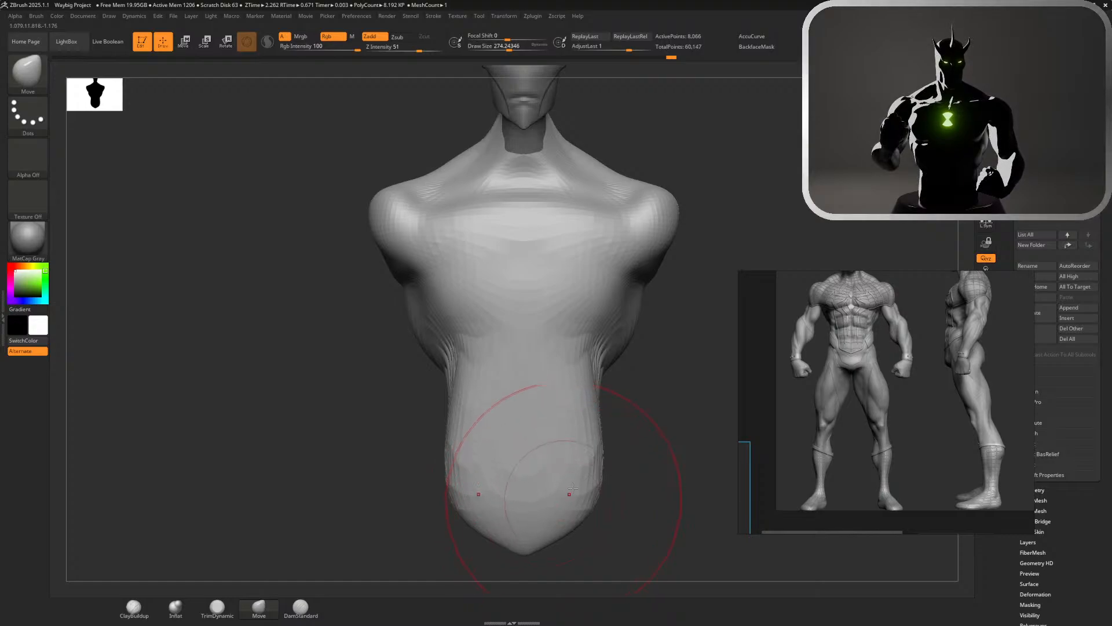
Push the lower torso forward in side view with the Move brush and adjust the waist's sides from the front
mouse_move(611, 474)
mouse_down()
mouse_move(626, 468)
mouse_move(613, 471)
mouse_move(619, 458)
mouse_move(724, 406)
mouse_move(857, 284)
mouse_up()
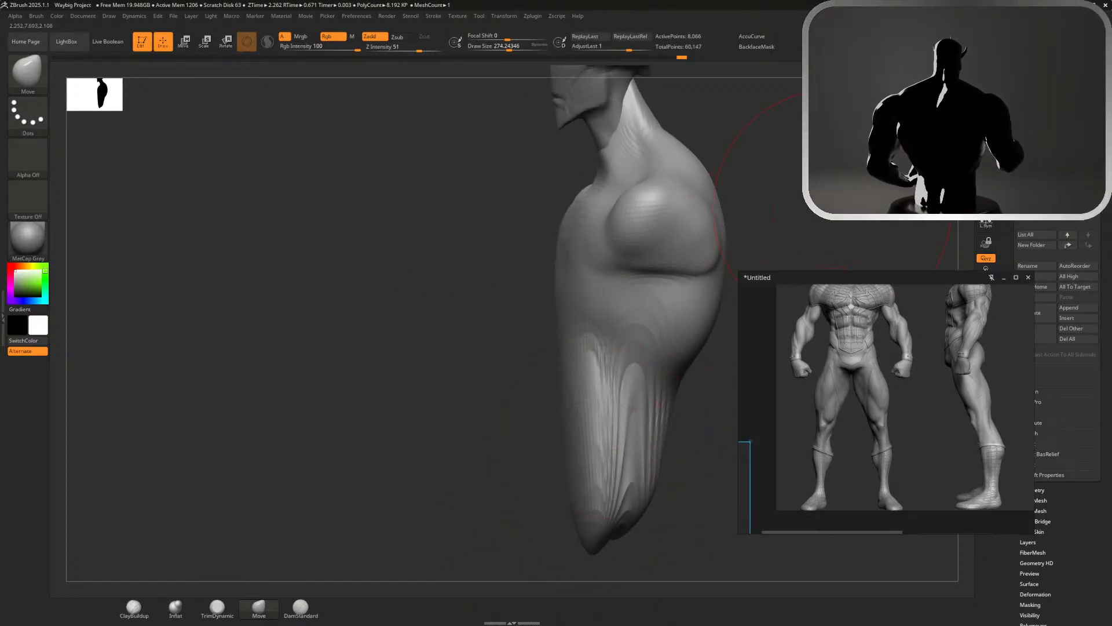
drag(917, 123, 893, 123)
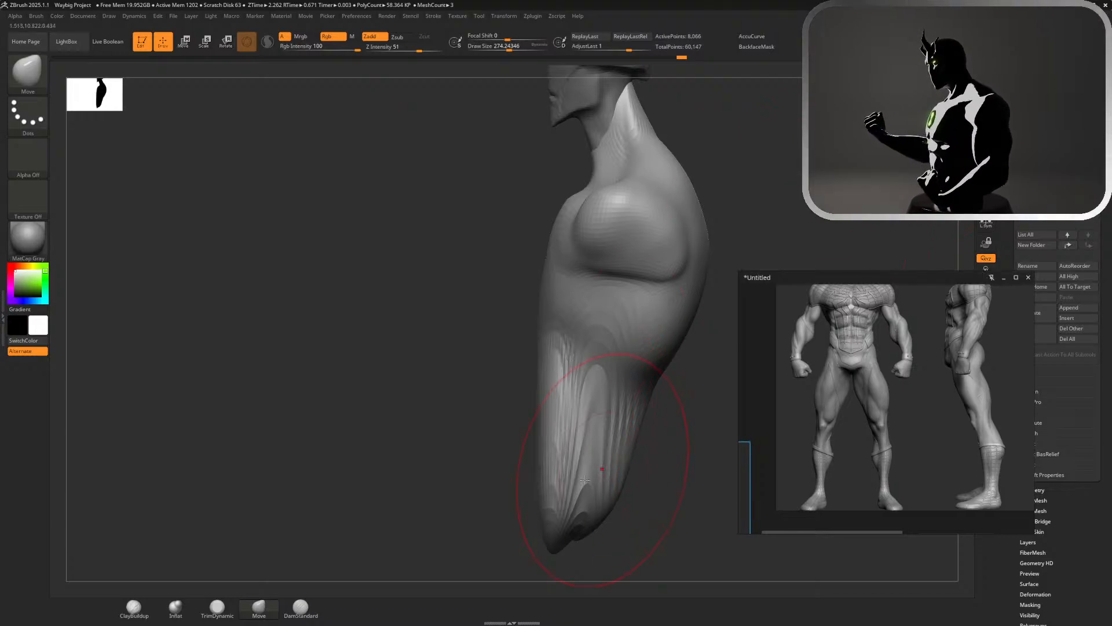
mouse_move(549, 514)
mouse_down()
mouse_move(519, 524)
mouse_move(569, 500)
mouse_up()
drag(624, 478, 634, 480)
drag(527, 472, 518, 467)
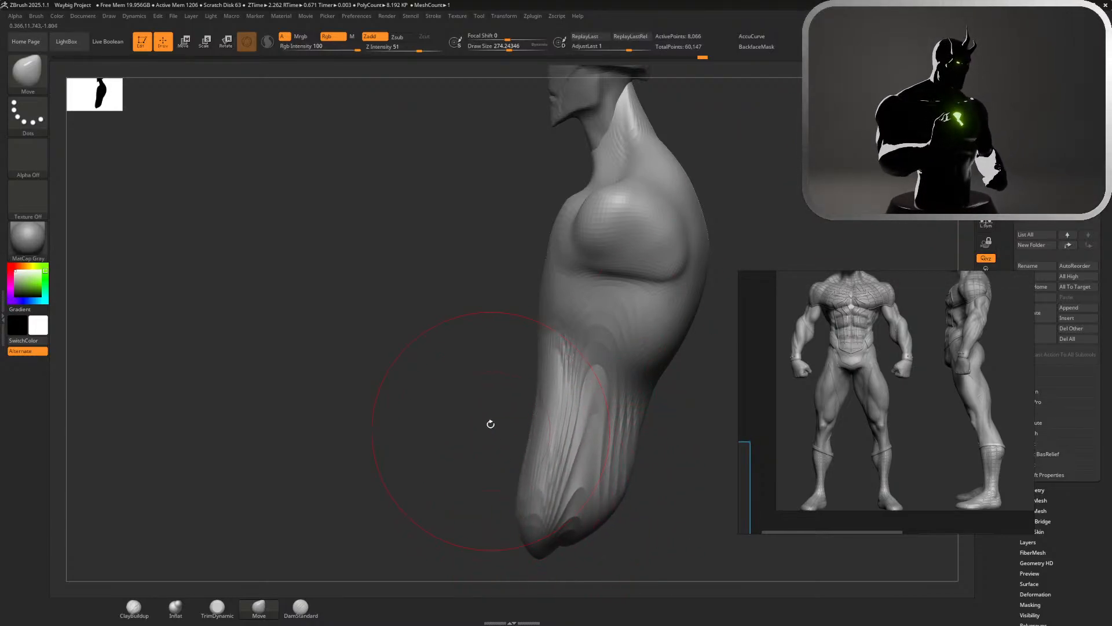
drag(491, 424, 535, 417)
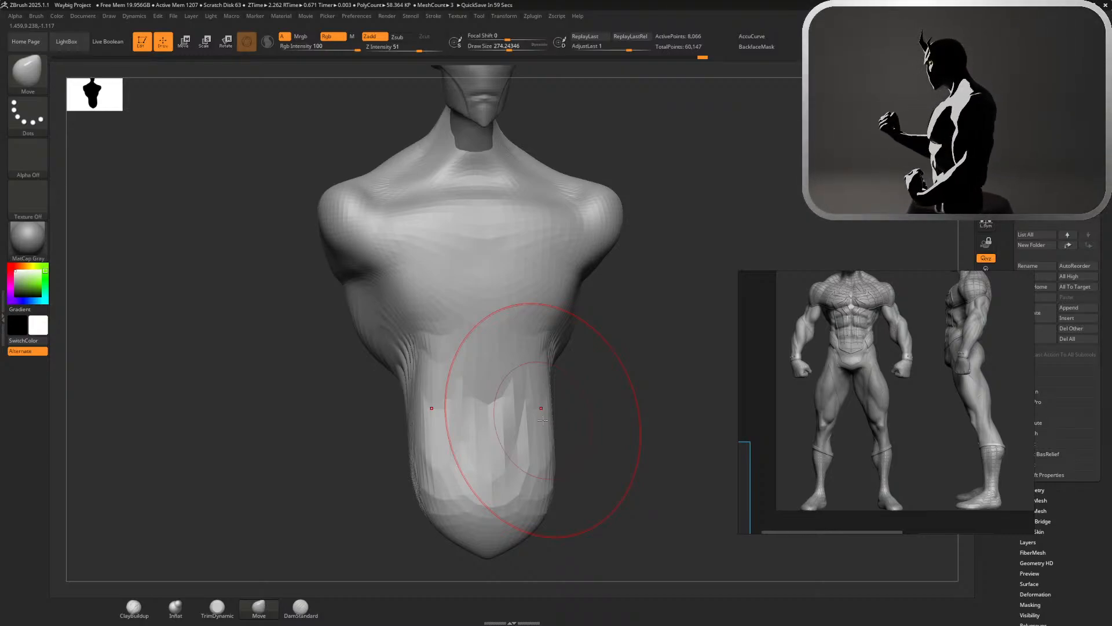
mouse_move(542, 420)
right_down()
mouse_move(511, 423)
mouse_move(878, 116)
mouse_move(910, 122)
mouse_move(635, 405)
right_up()
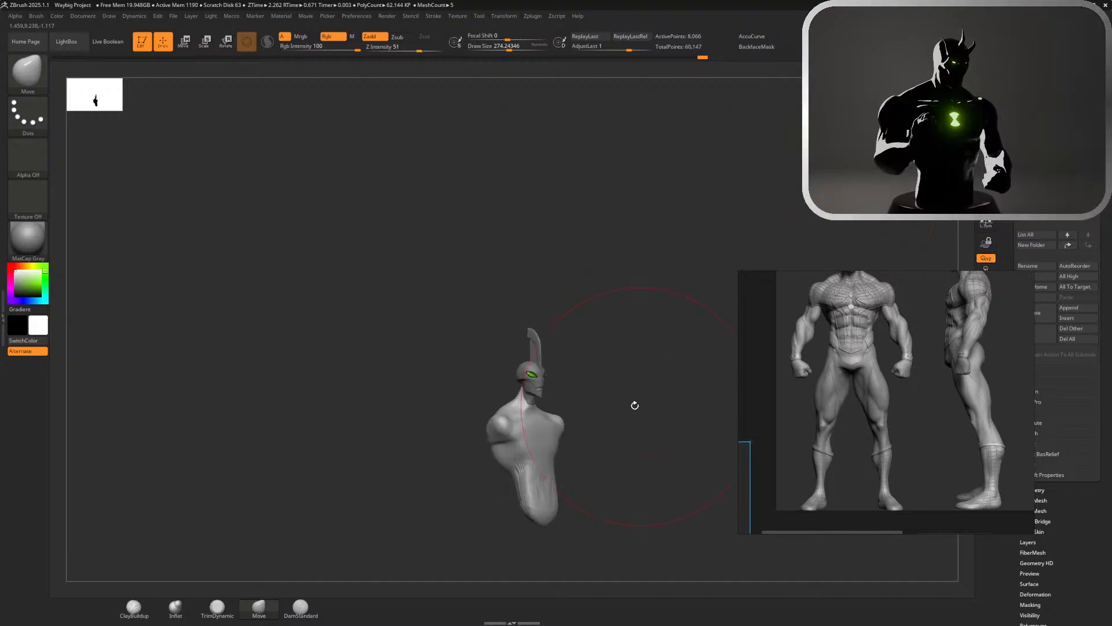
Shift the shoulder ball slightly toward the back in side view using a Move brush of about 149 draw size
right_drag(887, 145, 927, 121)
ctrl+right_drag(707, 265, 651, 345)
key(s)
click(653, 342)
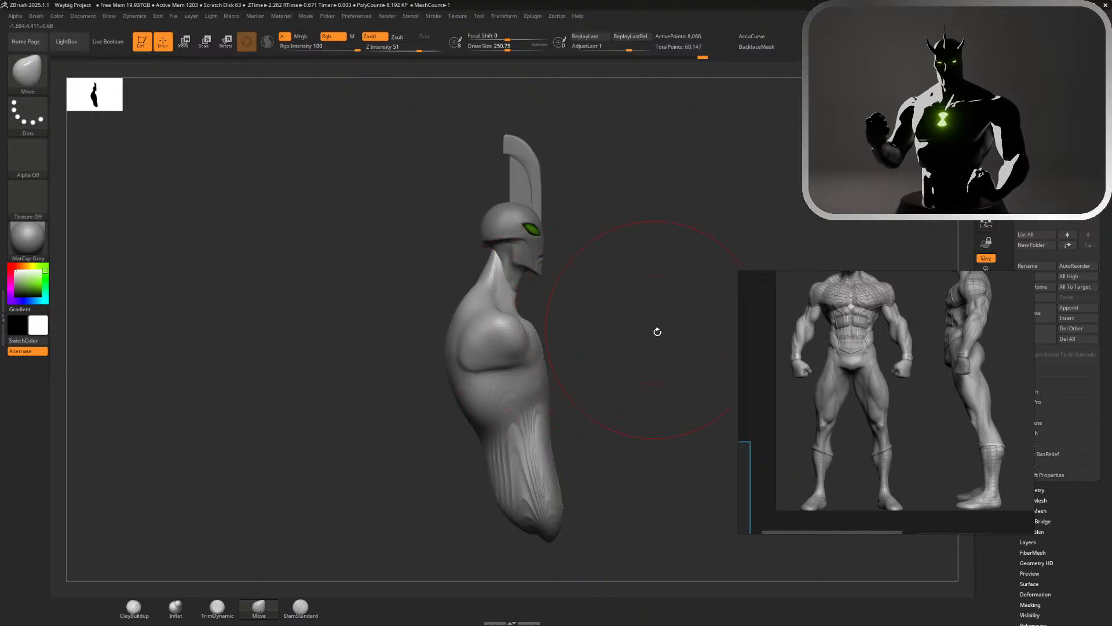
mouse_move(657, 331)
ctrl+right_down()
mouse_move(596, 390)
mouse_move(606, 385)
ctrl+right_up()
key(s)
click(469, 331)
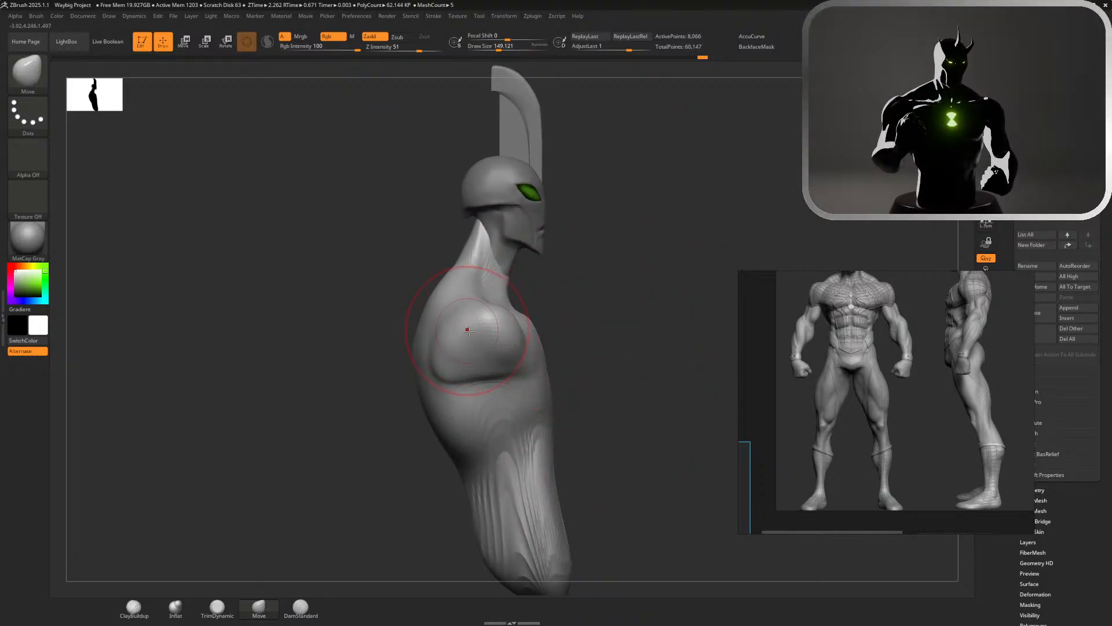
drag(476, 330, 467, 327)
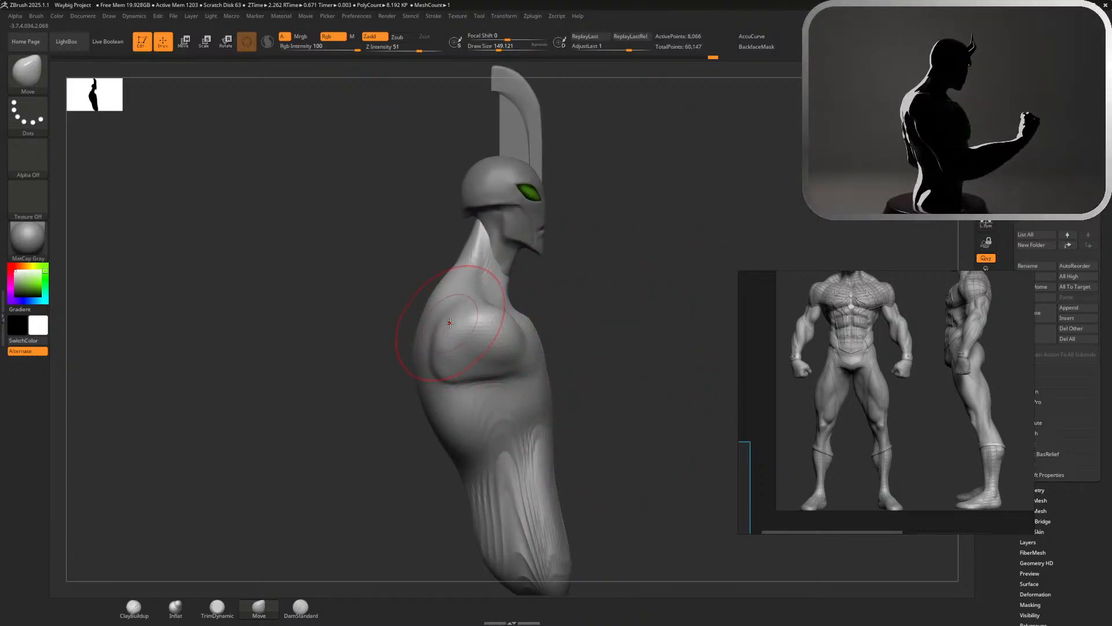
drag(685, 247, 723, 244)
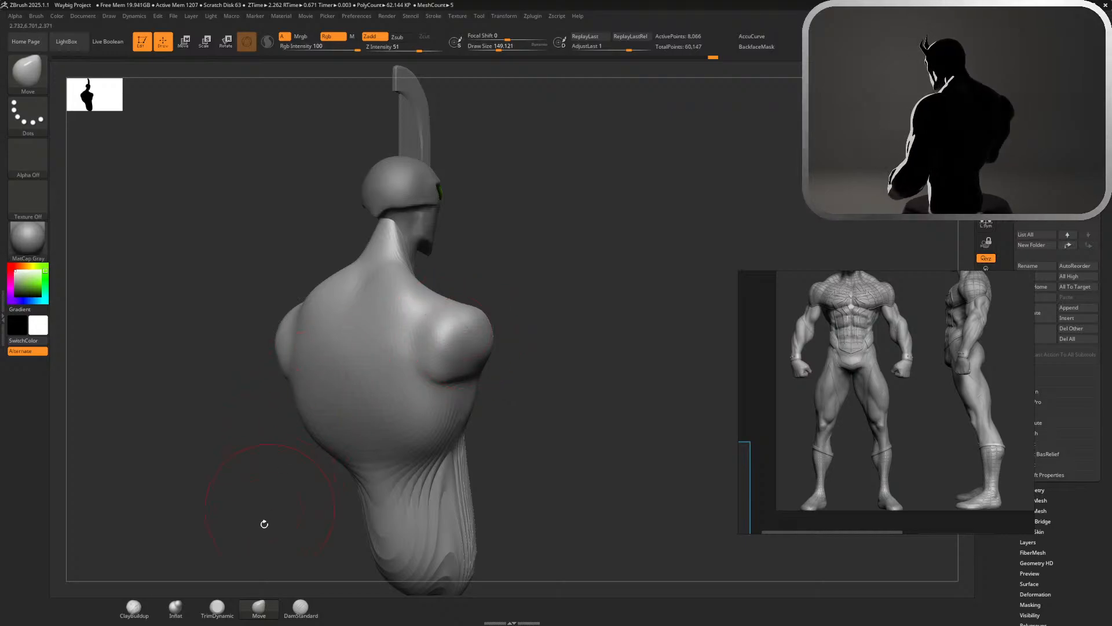
Build up the back of the shoulder and its transition into the upper back with the ClayBuildup brush
click(135, 606)
alt+drag(552, 265, 504, 280)
key(s)
mouse_move(399, 291)
mouse_down()
mouse_move(393, 284)
mouse_move(408, 329)
mouse_move(403, 367)
mouse_move(395, 327)
mouse_up()
drag(405, 371, 377, 339)
mouse_move(405, 281)
mouse_down()
mouse_move(416, 293)
mouse_move(394, 371)
mouse_move(410, 336)
mouse_move(432, 355)
mouse_up()
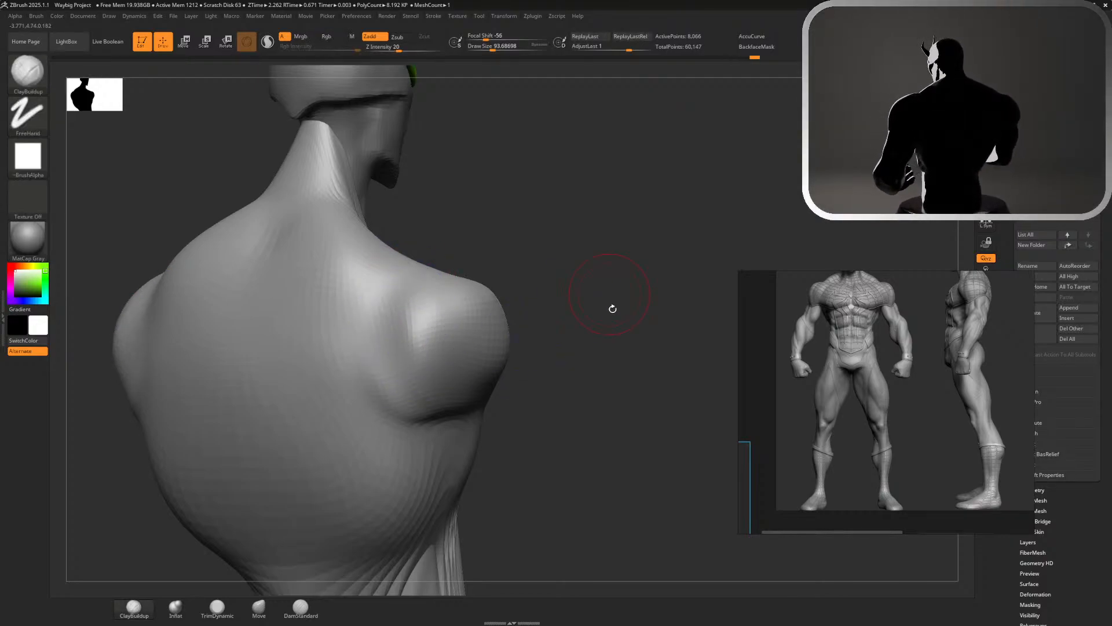
alt+drag(589, 301, 553, 255)
shift+drag(409, 330, 438, 343)
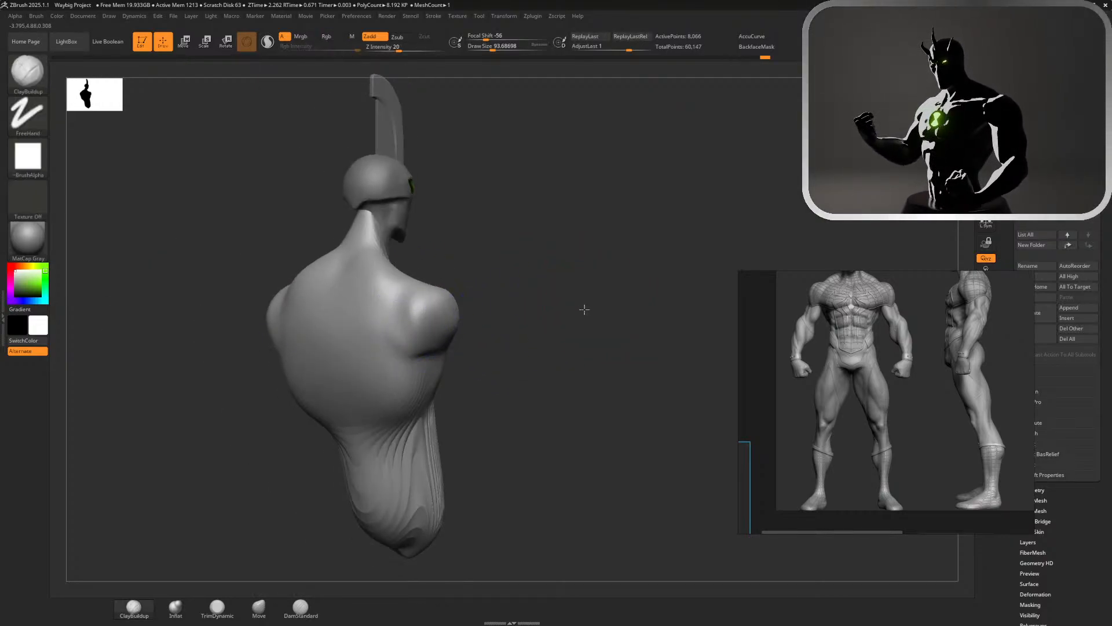
Reshape the collar line and upper chest edge in front view with the Move brush
mouse_move(584, 310)
mouse_down()
mouse_move(559, 311)
mouse_move(583, 303)
mouse_move(611, 315)
mouse_move(543, 309)
mouse_up()
mouse_move(628, 297)
alt+mouse_down()
mouse_move(640, 157)
mouse_move(663, 174)
mouse_move(650, 174)
alt+mouse_up()
key(f)
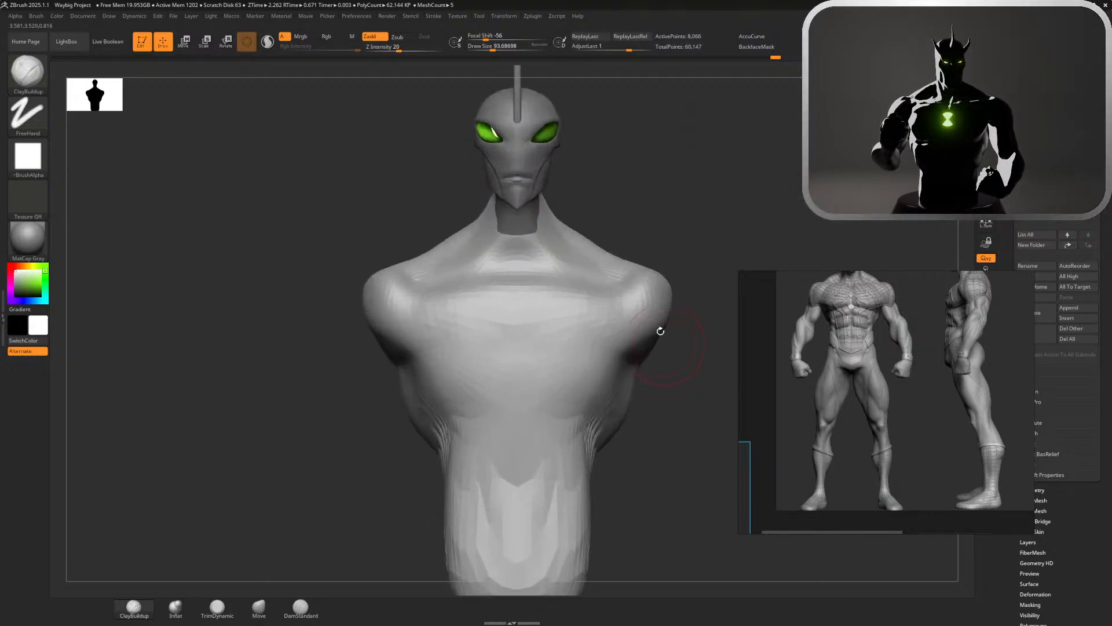
click(259, 607)
mouse_move(522, 267)
mouse_down()
mouse_move(516, 290)
mouse_move(600, 294)
mouse_up()
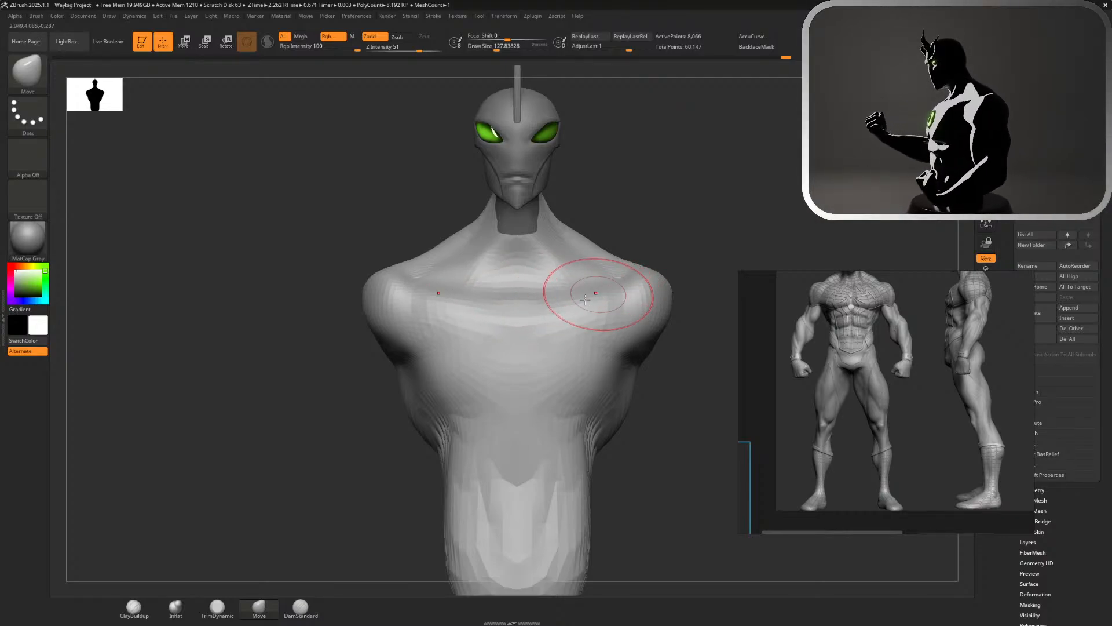
mouse_move(534, 327)
shift+mouse_down()
mouse_move(551, 315)
mouse_move(556, 329)
shift+mouse_up()
mouse_move(556, 329)
shift+mouse_down()
mouse_move(603, 309)
mouse_move(554, 296)
shift+mouse_up()
Enlarge the silhouette thumbnail to size 471
mouse_move(680, 244)
alt+mouse_down()
mouse_move(618, 191)
mouse_move(606, 218)
mouse_move(588, 216)
mouse_move(745, 226)
alt+mouse_up()
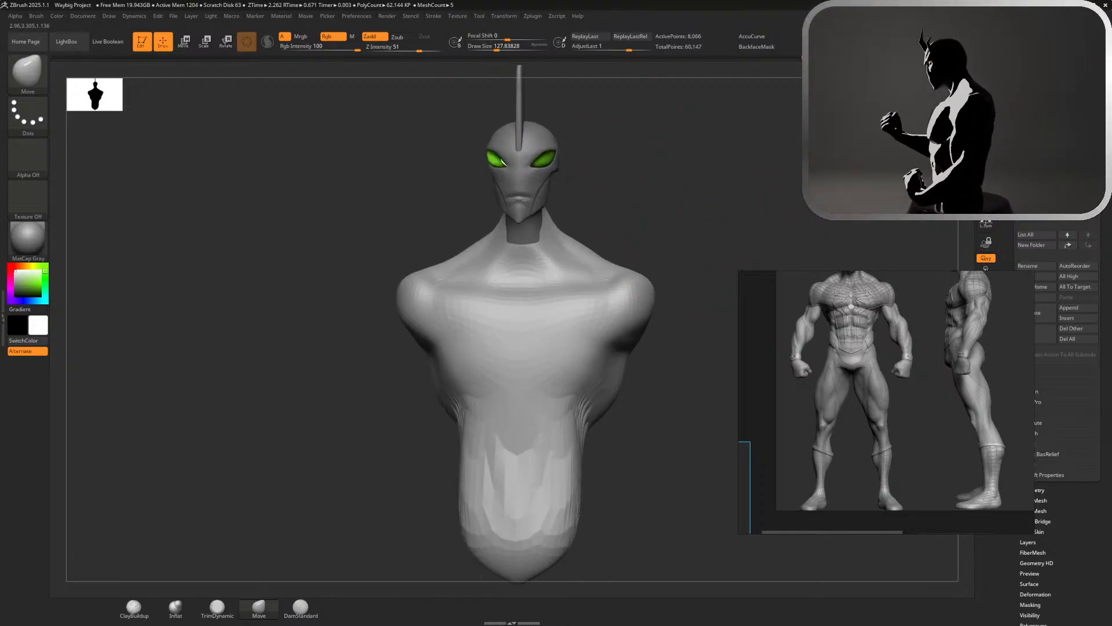
shift+drag(684, 293, 626, 249)
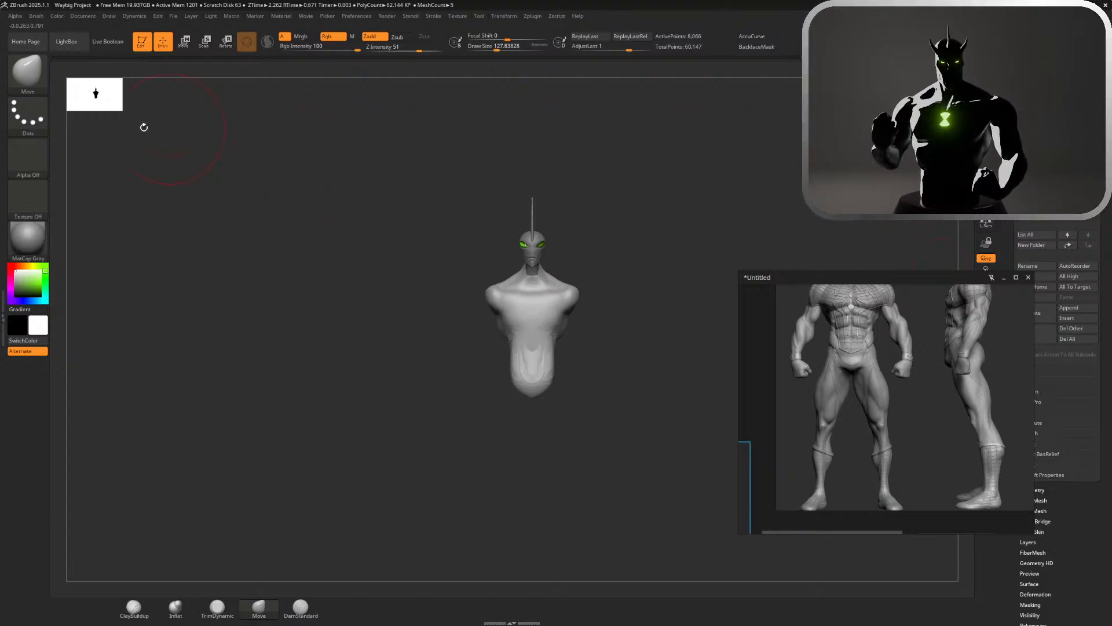
drag(110, 105, 255, 256)
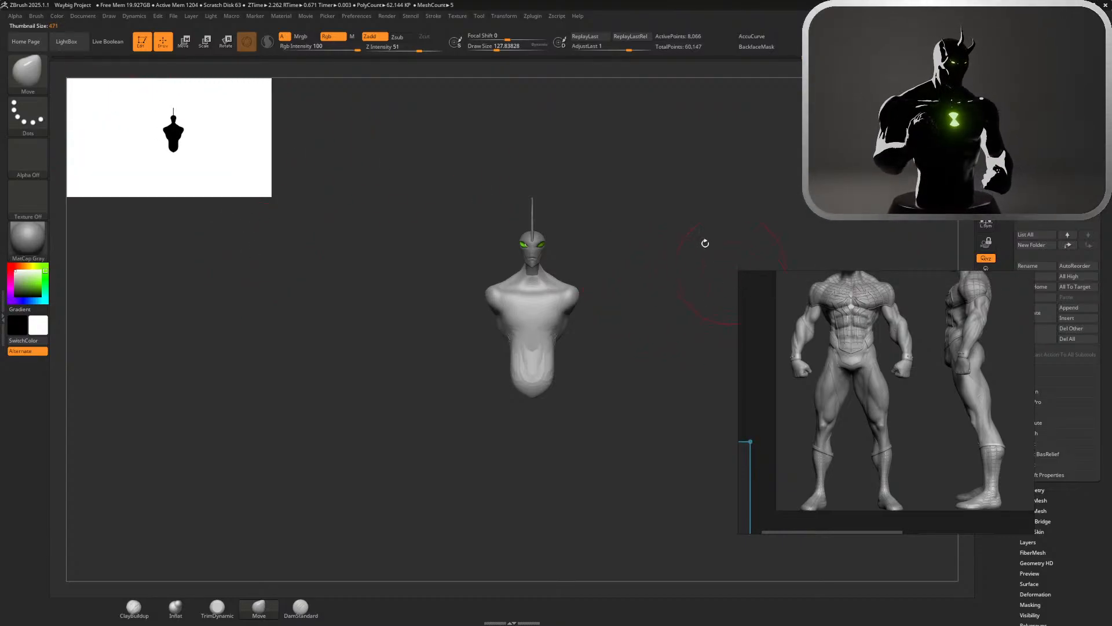
alt+drag(719, 191, 711, 363)
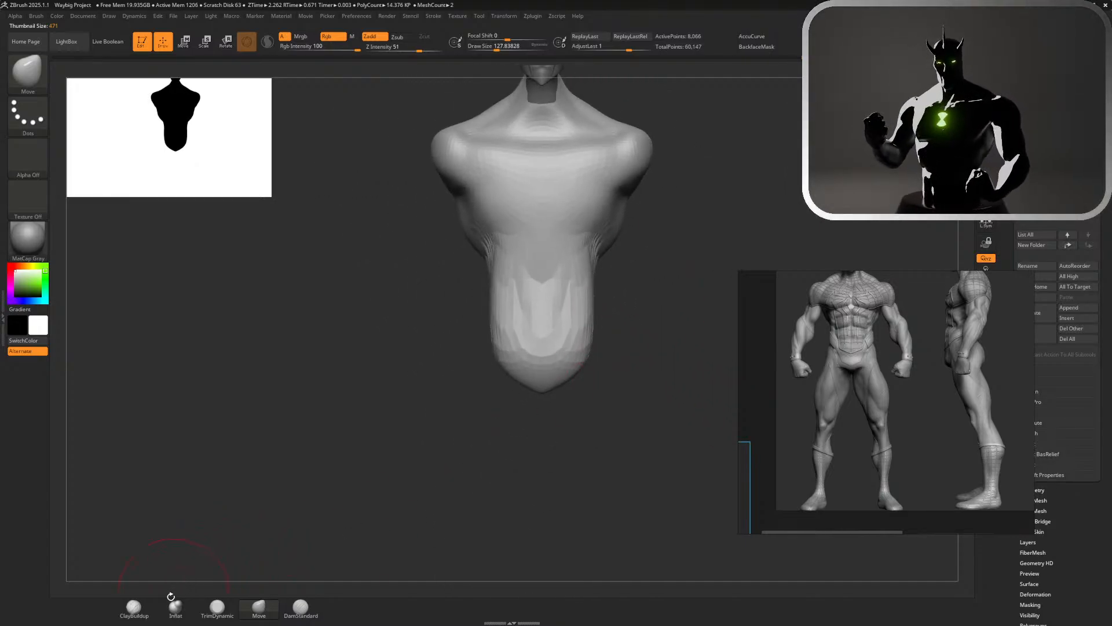
Try to fill out the torso's lower end with the Inflat brush and undo the strokes
click(173, 600)
alt+drag(602, 415, 625, 428)
key(s)
key(s)
mouse_move(582, 469)
mouse_down()
mouse_move(596, 469)
mouse_move(530, 492)
mouse_move(571, 469)
mouse_up()
mouse_move(553, 420)
mouse_down()
mouse_move(573, 476)
mouse_move(571, 426)
mouse_up()
key(ctrl+z)
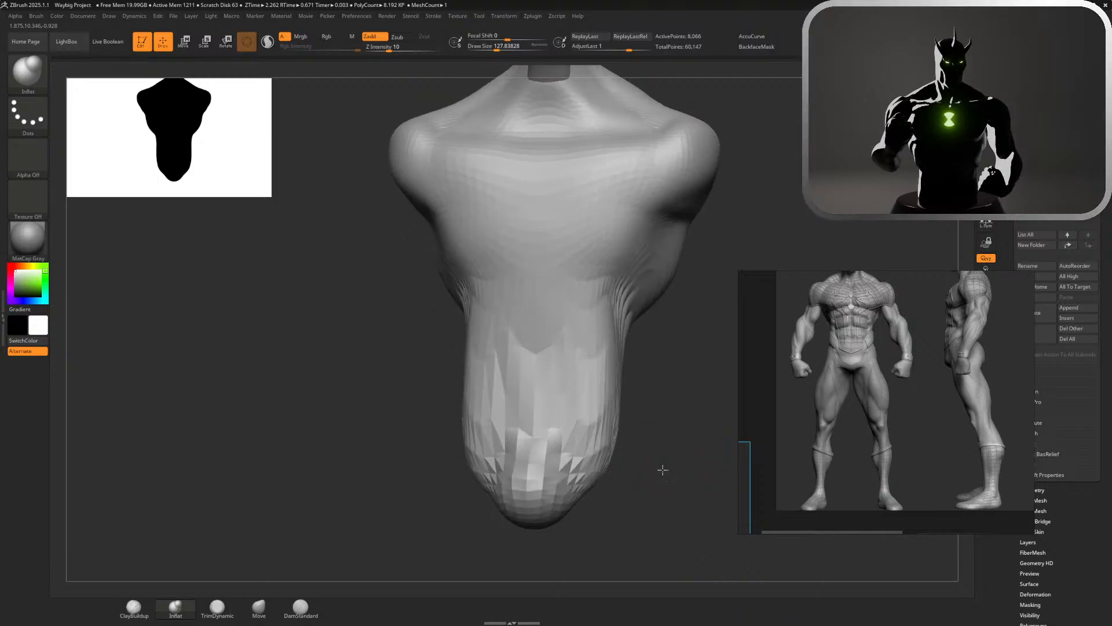
mouse_move(666, 467)
mouse_down()
mouse_move(638, 469)
mouse_move(667, 490)
mouse_up()
key(ctrl+z)
key(ctrl+z)
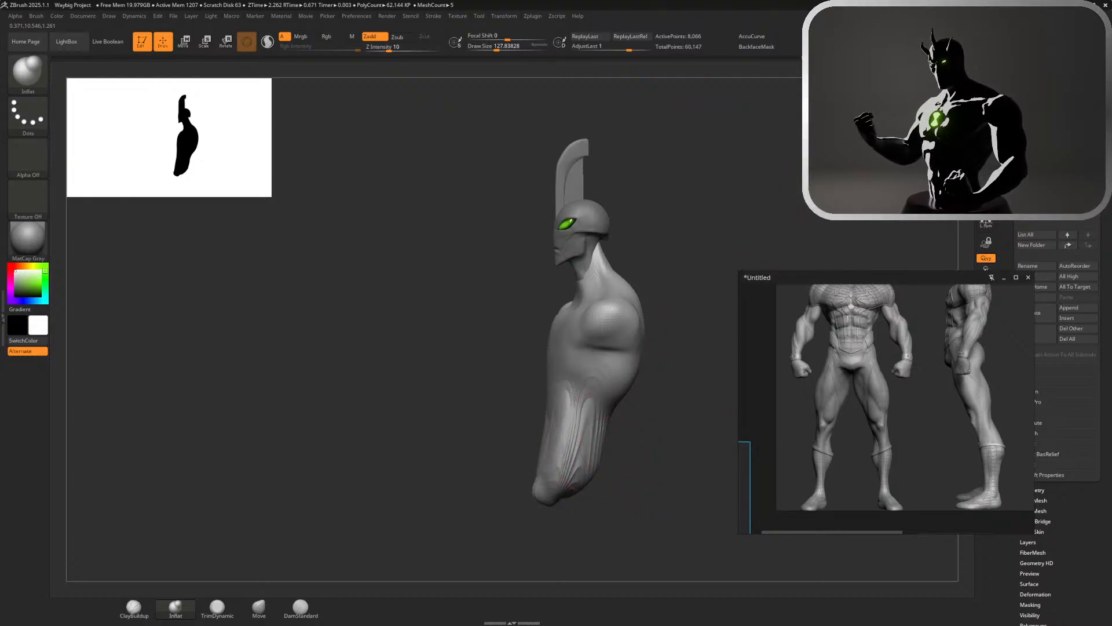
Smooth the waist's side and extend its lower back end downward with the Move brush at draw size about 149
mouse_move(586, 431)
shift+mouse_down()
mouse_move(554, 471)
mouse_move(628, 400)
mouse_move(588, 428)
shift+mouse_up()
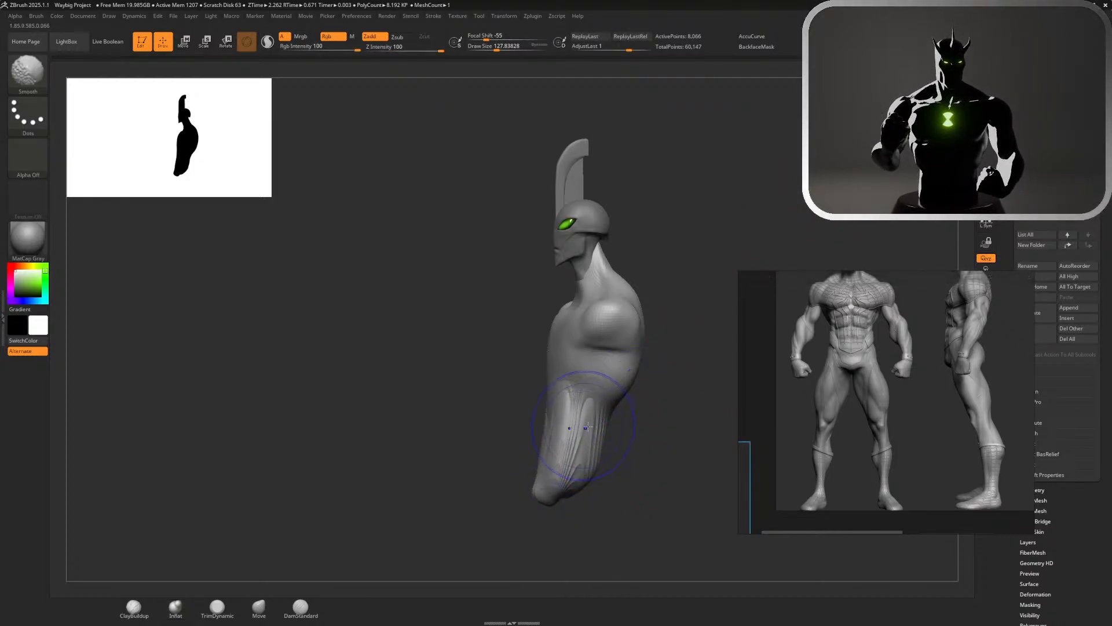
drag(718, 347, 695, 347)
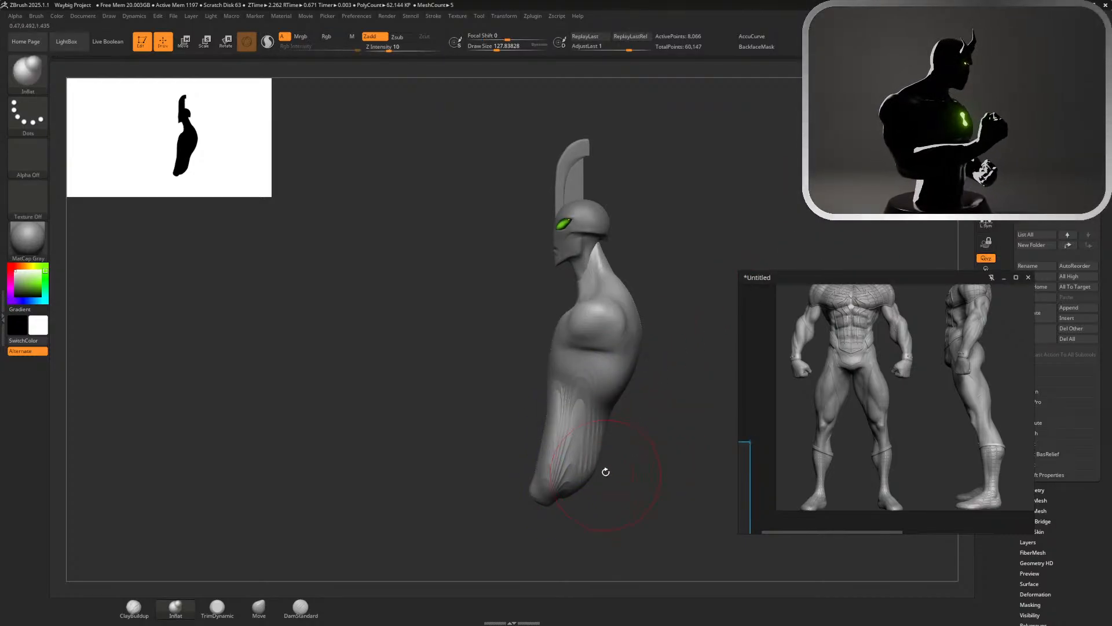
click(262, 610)
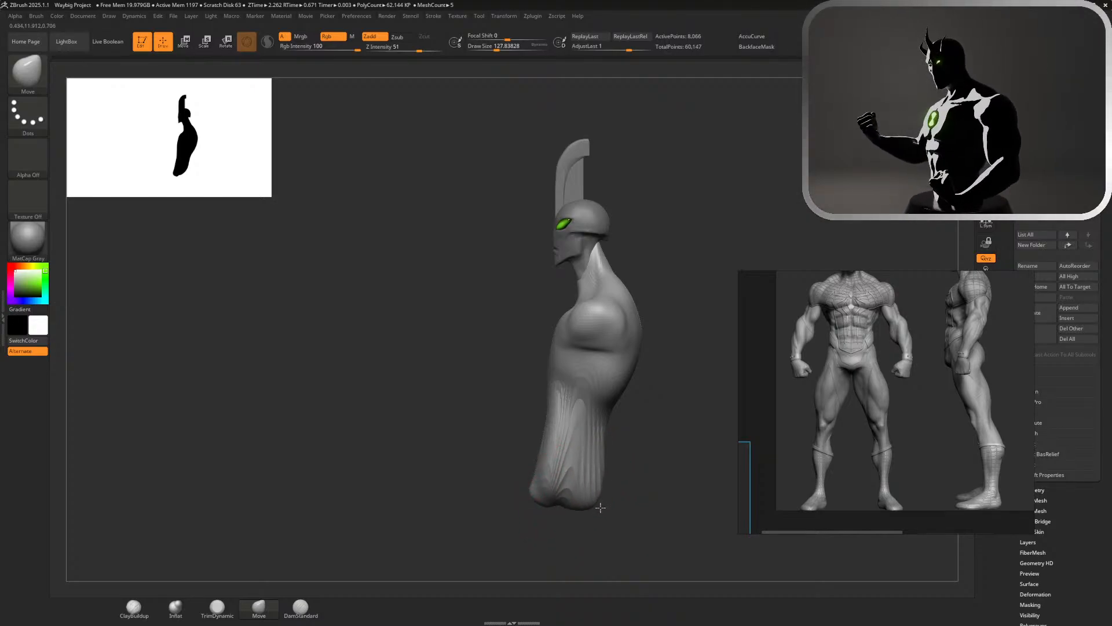
key(s)
mouse_move(595, 508)
mouse_down()
mouse_move(584, 505)
mouse_move(651, 505)
mouse_move(588, 520)
mouse_move(584, 511)
mouse_up()
key(s)
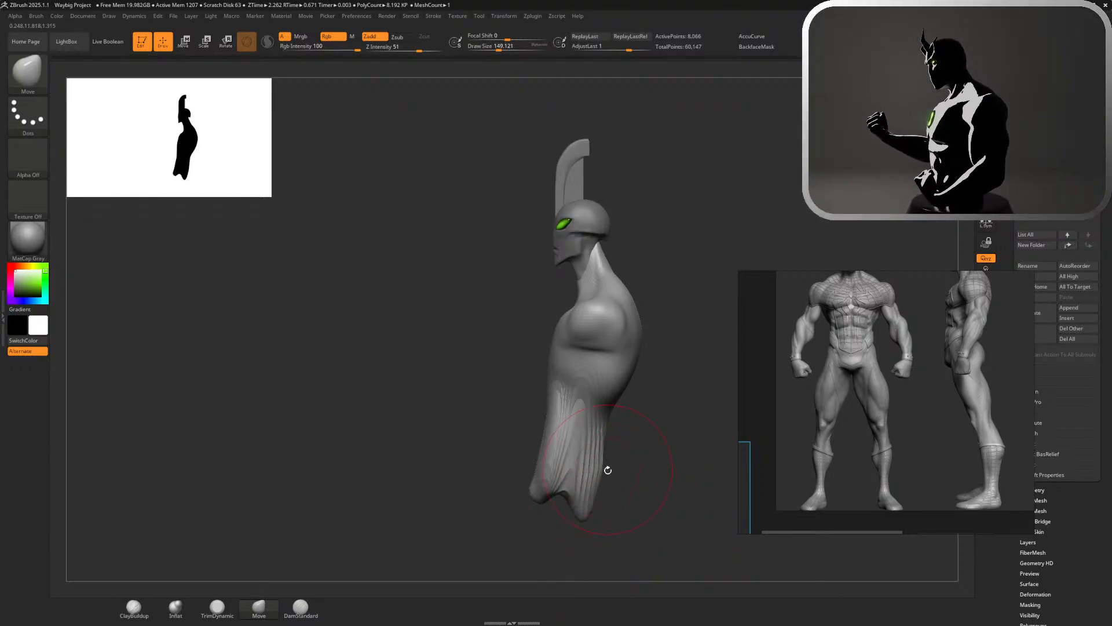
mouse_move(608, 470)
mouse_down()
mouse_move(593, 454)
mouse_move(605, 476)
mouse_up()
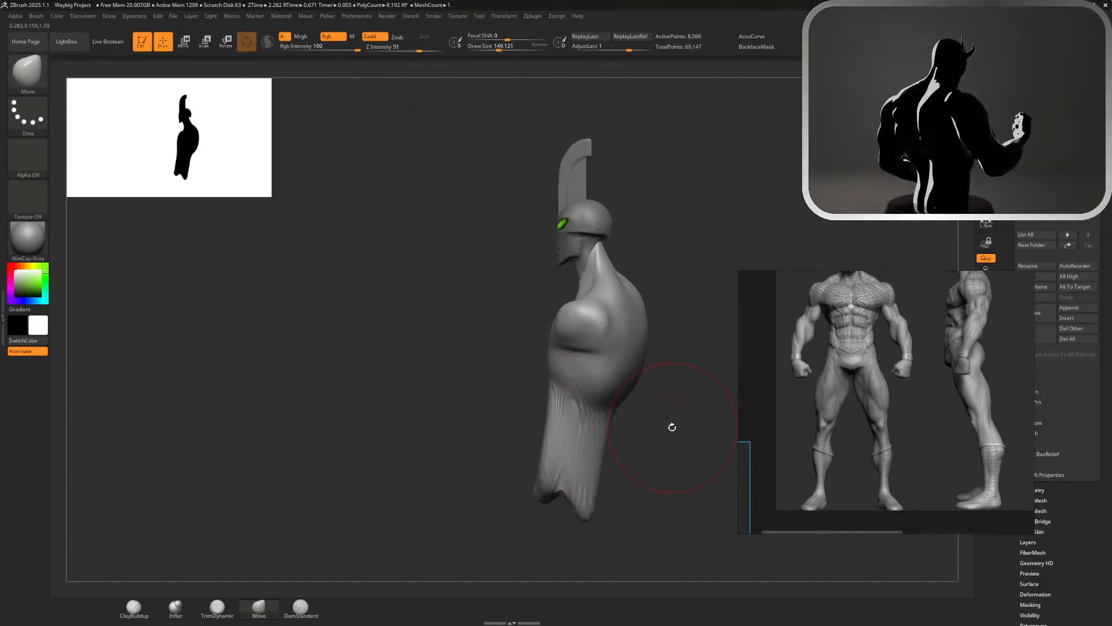
mouse_move(541, 373)
shift+mouse_down()
mouse_move(587, 449)
mouse_move(678, 452)
mouse_move(654, 456)
mouse_move(641, 487)
shift+mouse_up()
mouse_move(715, 266)
alt+mouse_down()
mouse_move(740, 234)
mouse_move(804, 234)
mouse_move(816, 216)
mouse_move(849, 210)
alt+mouse_up()
key(f)
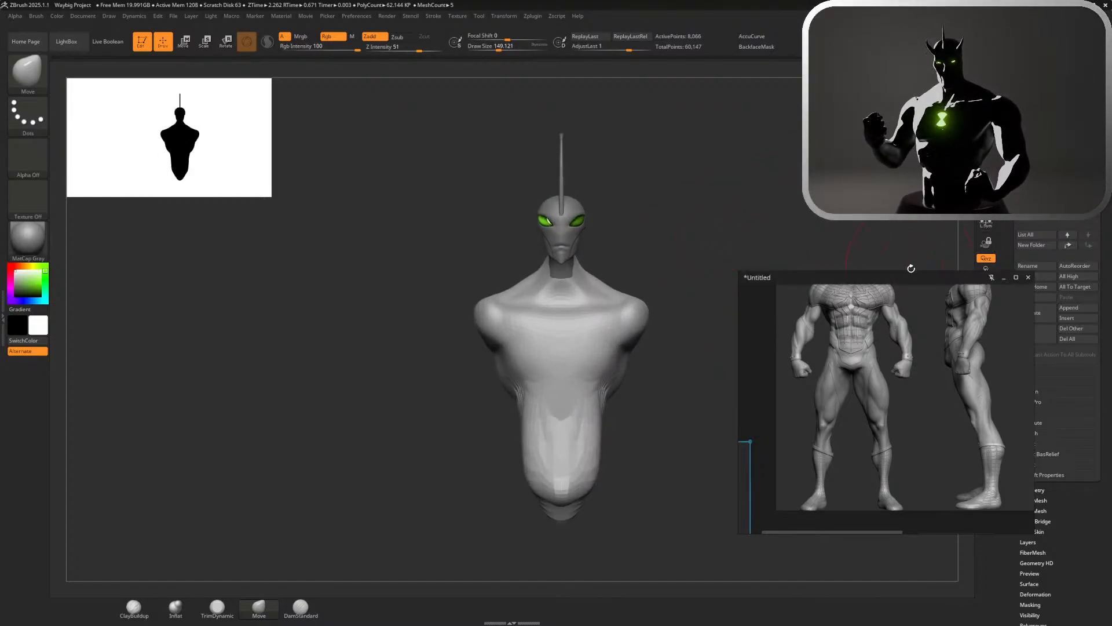
Shift the reference board clear of the model and pull both shoulders outward into short arm stubs with the Move brush
drag(908, 278, 927, 188)
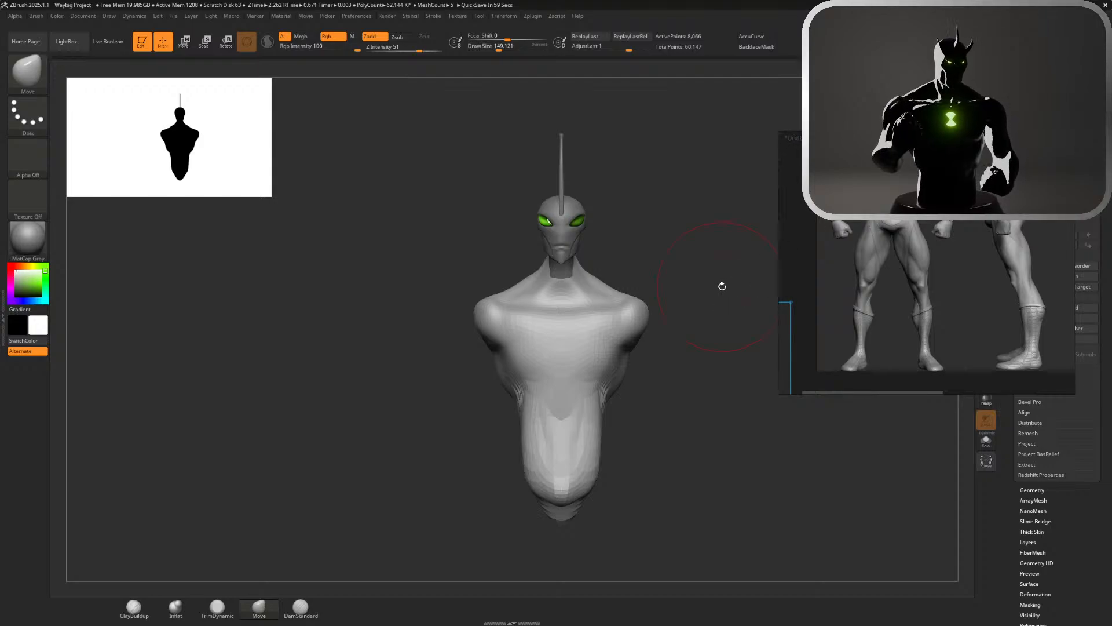
mouse_move(722, 287)
mouse_down()
mouse_move(713, 303)
mouse_move(710, 263)
mouse_move(710, 307)
mouse_move(623, 453)
mouse_up()
drag(625, 380, 607, 375)
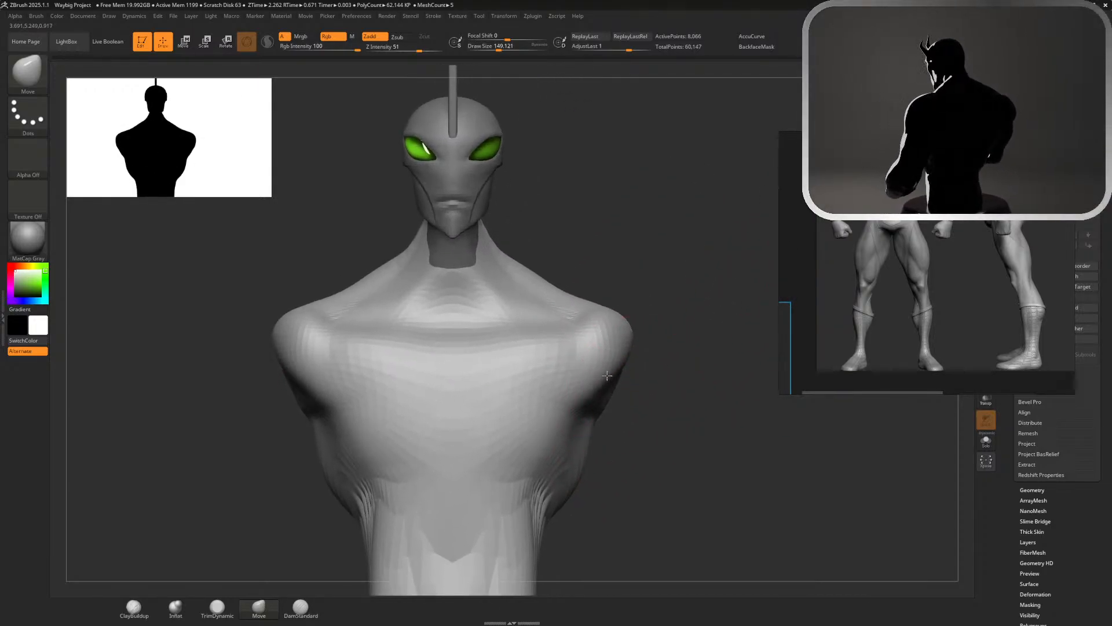
mouse_move(633, 336)
mouse_down()
mouse_move(690, 377)
mouse_move(703, 428)
mouse_move(775, 372)
mouse_move(647, 310)
mouse_up()
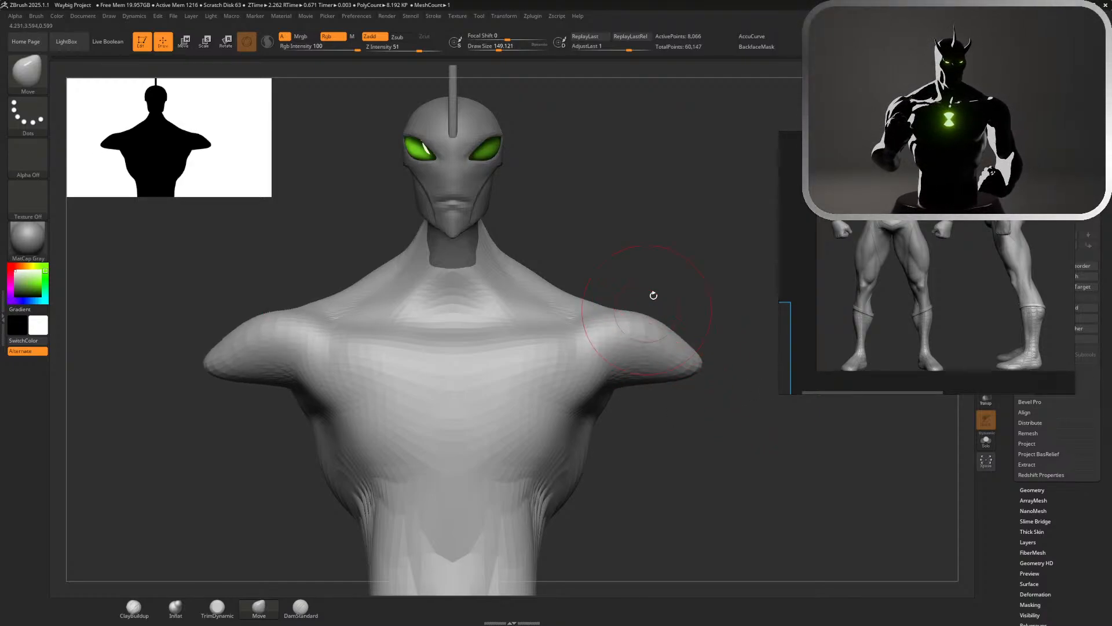
Reshape the shoulder and upper torso from the side with the Move brush at draw size about 257
shift+drag(718, 281, 643, 282)
key(s)
drag(742, 298, 751, 298)
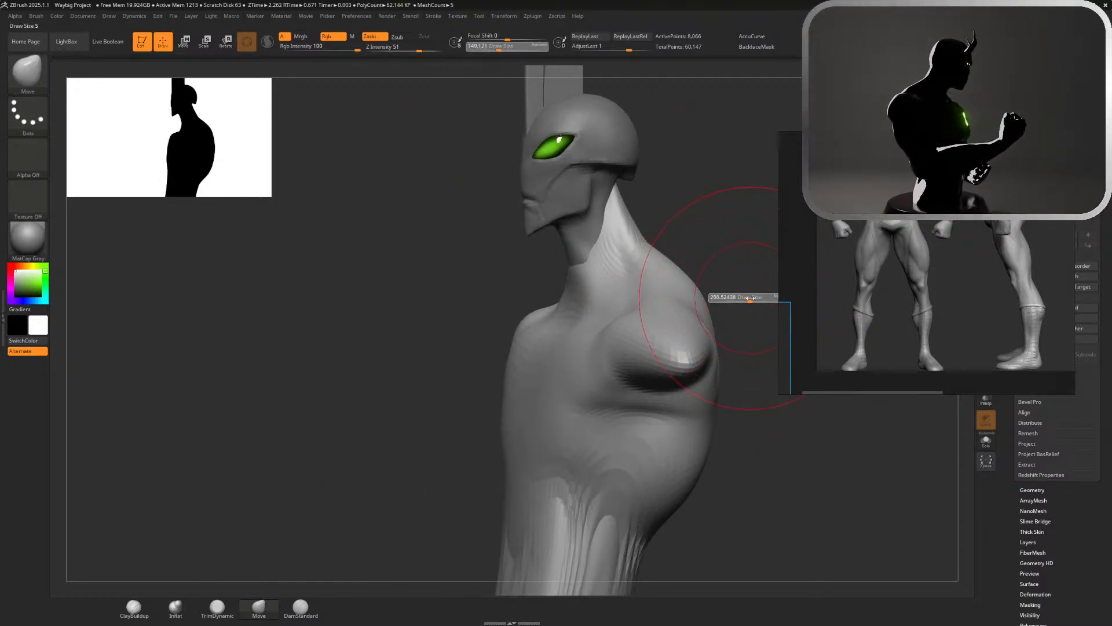
drag(675, 343, 683, 323)
mouse_move(708, 366)
mouse_down()
mouse_move(719, 397)
mouse_move(729, 392)
mouse_up()
mouse_move(620, 406)
mouse_down()
mouse_move(646, 408)
mouse_move(633, 409)
mouse_up()
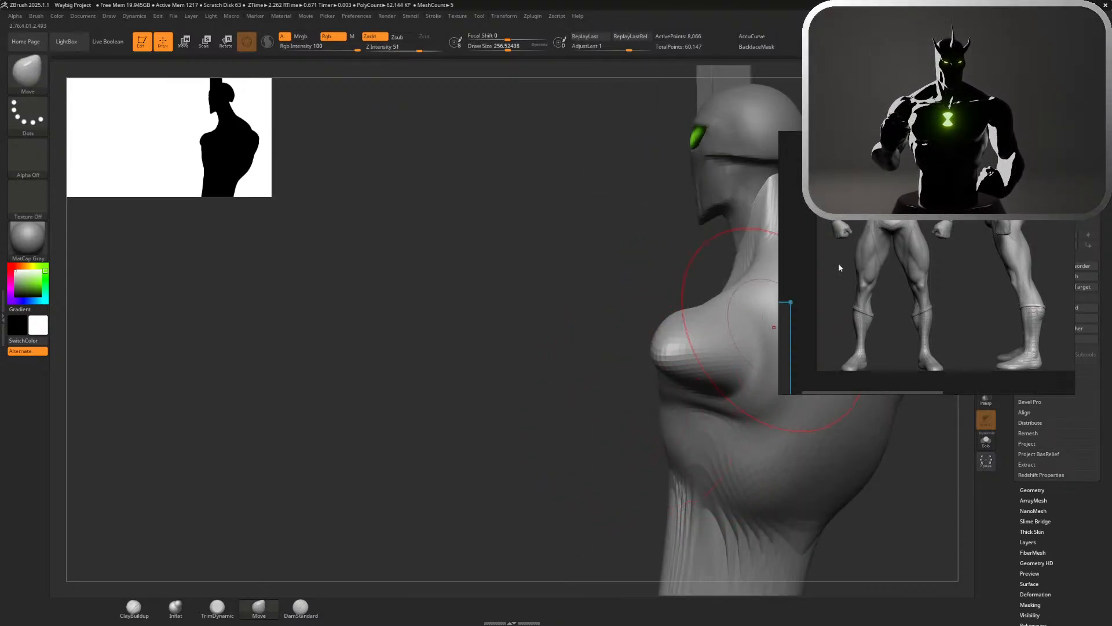
Bring up the side view of the coloured muscle reference and adjust the torso's side profile with the Move brush
scroll(901, 237, down, 6)
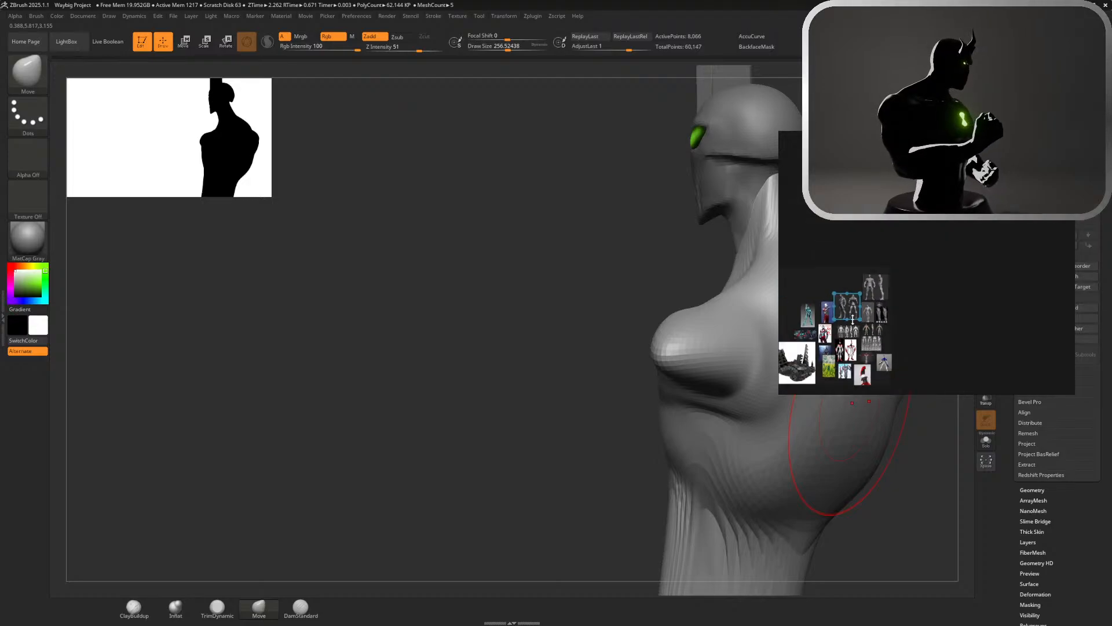
scroll(853, 319, up, 8)
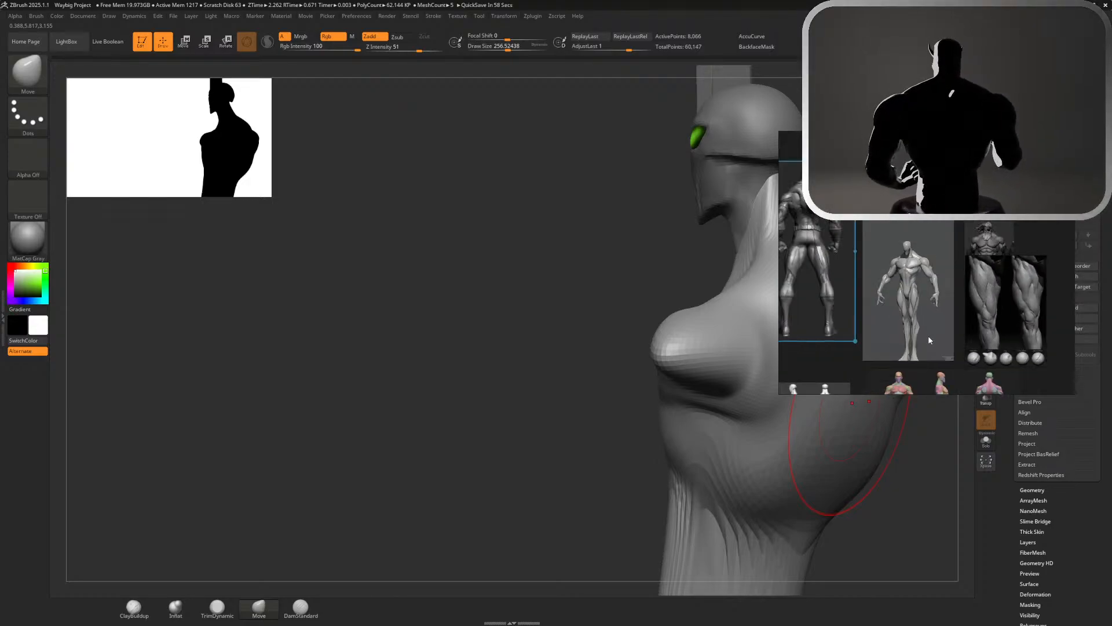
scroll(929, 341, down, 4)
scroll(929, 369, up, 10)
scroll(1006, 357, down, 3)
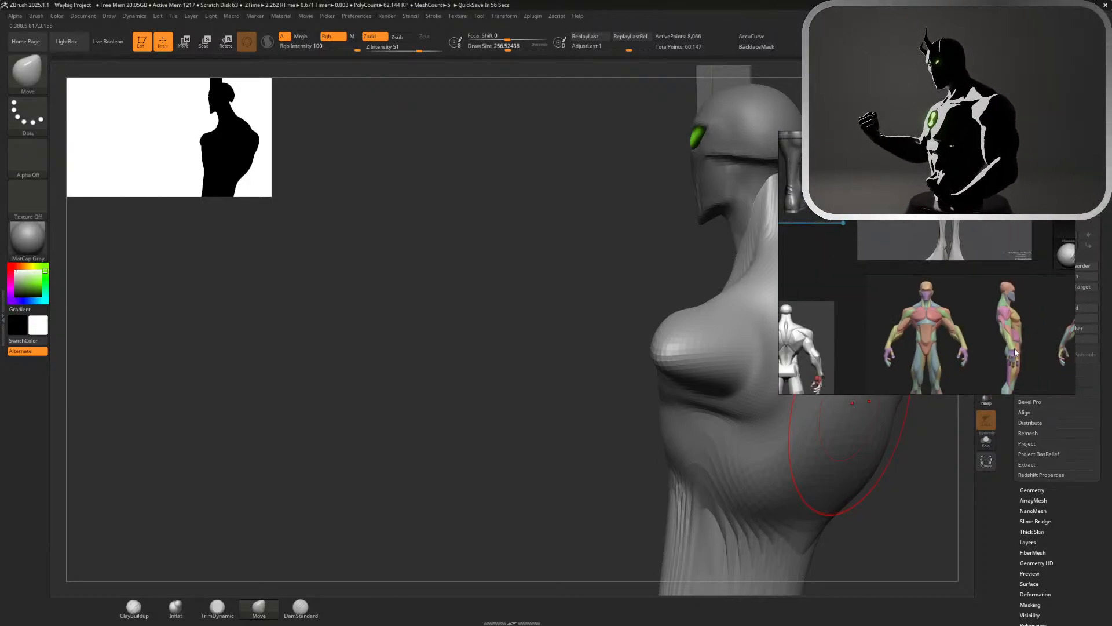
scroll(1016, 352, up, 5)
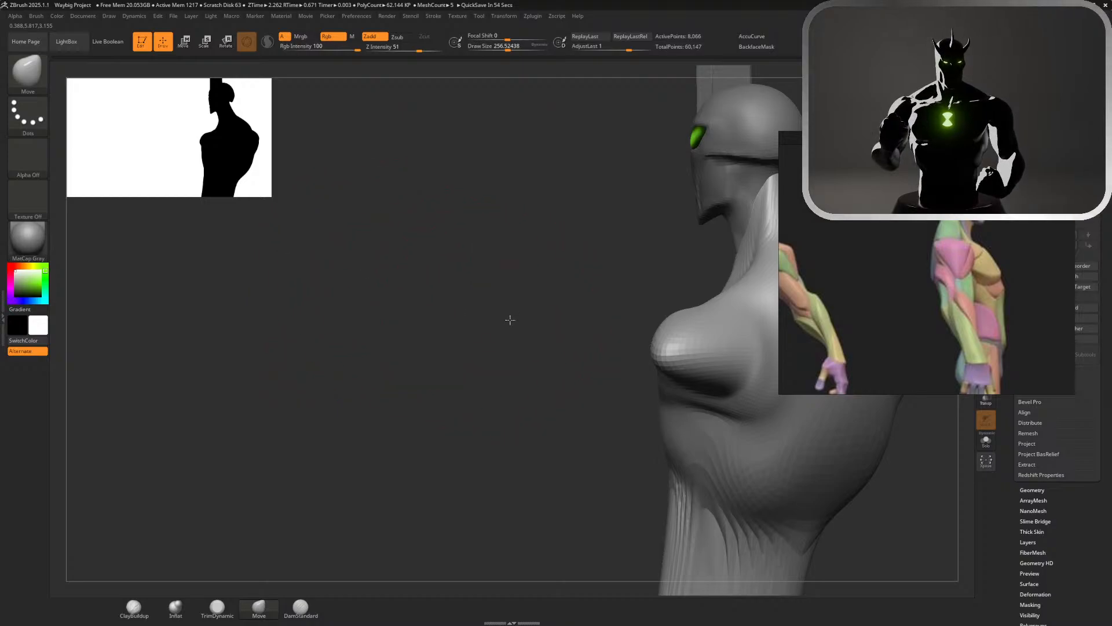
mouse_move(509, 320)
mouse_down()
mouse_move(618, 313)
mouse_move(543, 332)
mouse_move(777, 159)
mouse_up()
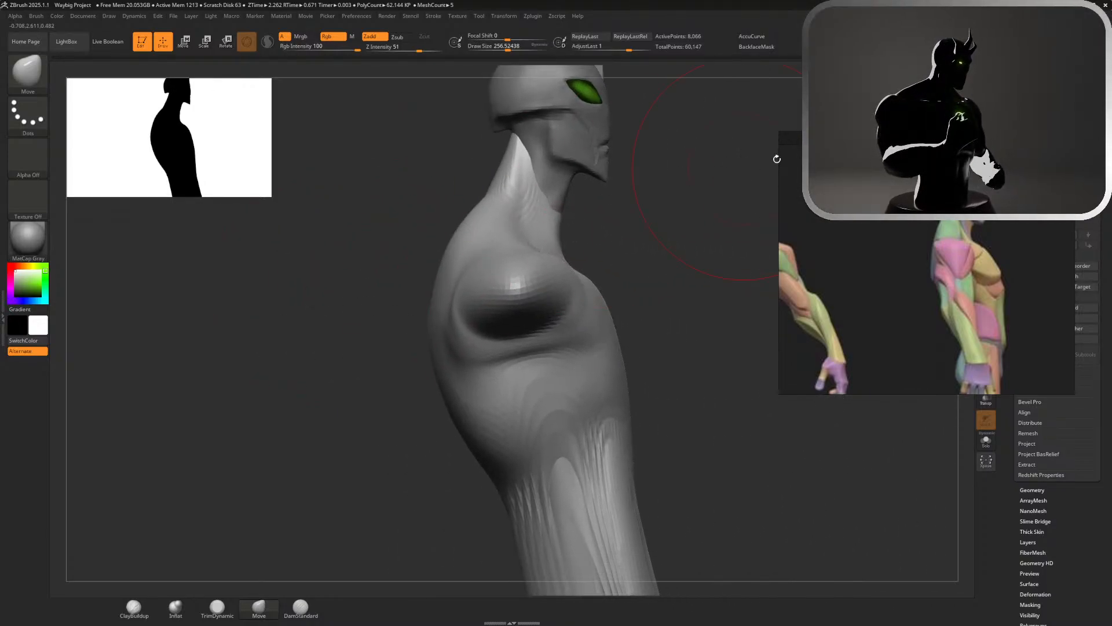
shift+drag(690, 255, 670, 276)
shift+drag(507, 368, 547, 351)
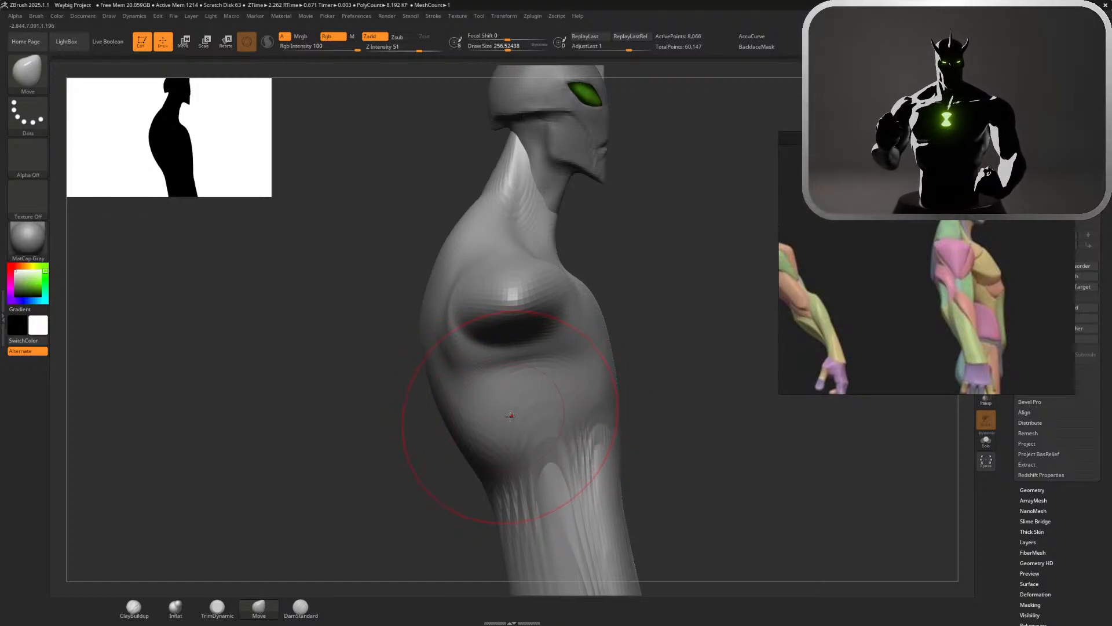
Pull the shoulder stub downward into a deltoid shape with the Move brush at draw size about 192, smoothing its surface
key(s)
click(632, 279)
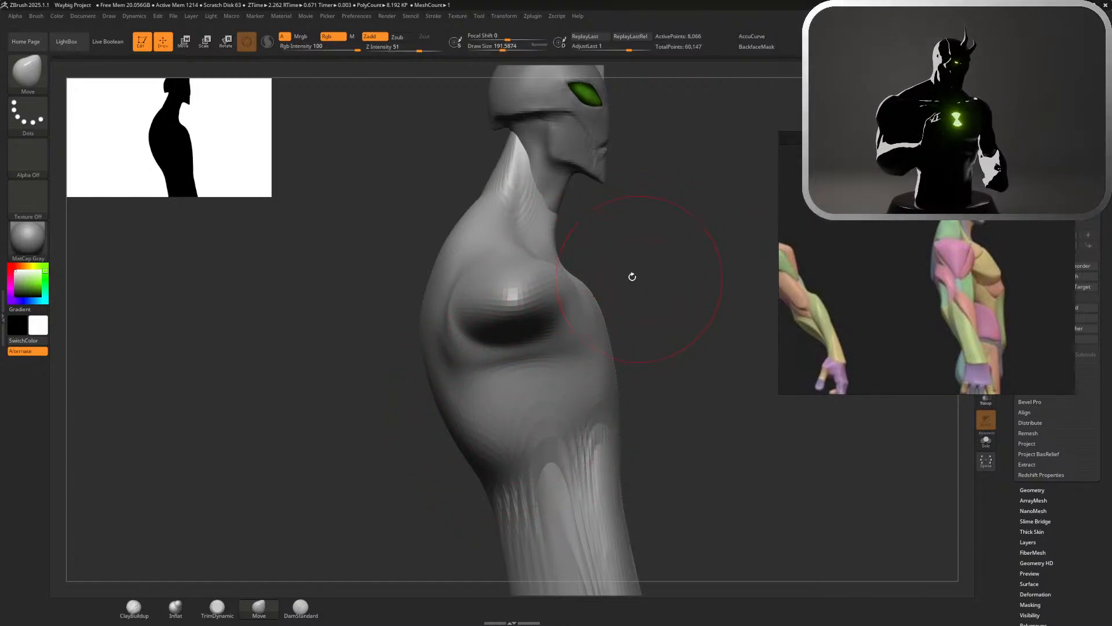
mouse_move(515, 318)
mouse_down()
mouse_move(526, 320)
mouse_move(552, 477)
mouse_move(490, 360)
mouse_up()
key(shift)
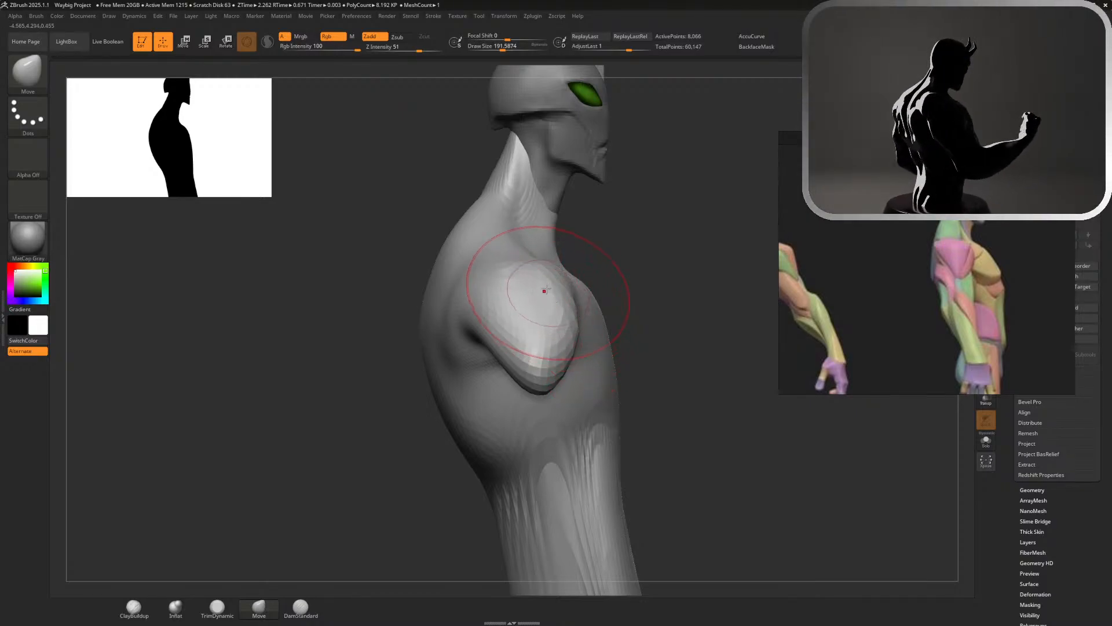
shift+drag(514, 303, 511, 280)
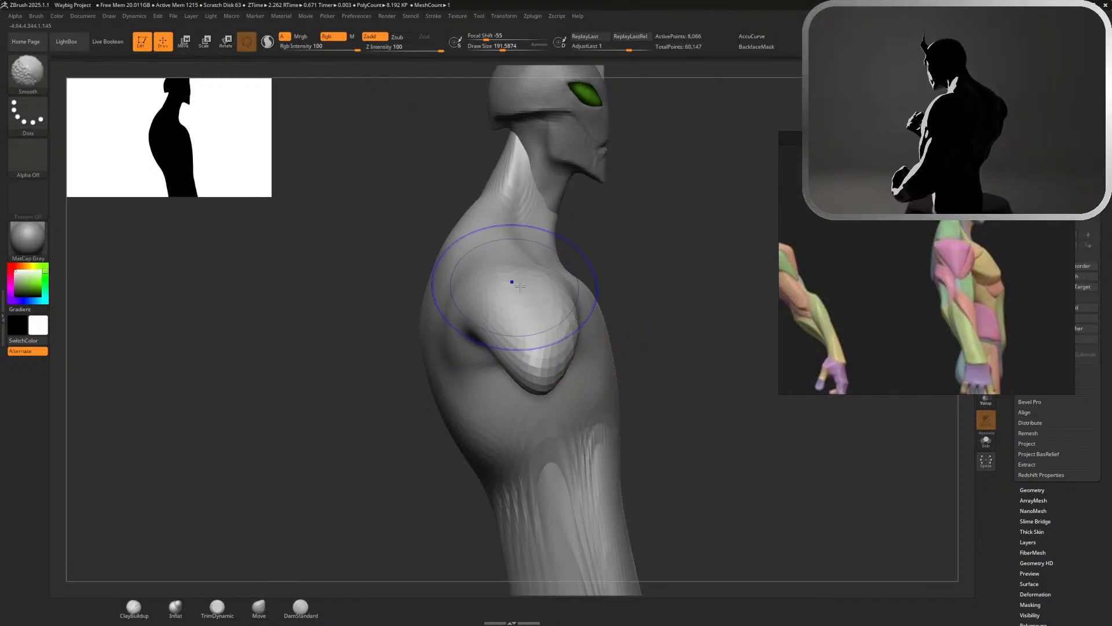
mouse_move(579, 262)
mouse_down()
mouse_move(636, 257)
mouse_move(523, 302)
mouse_up()
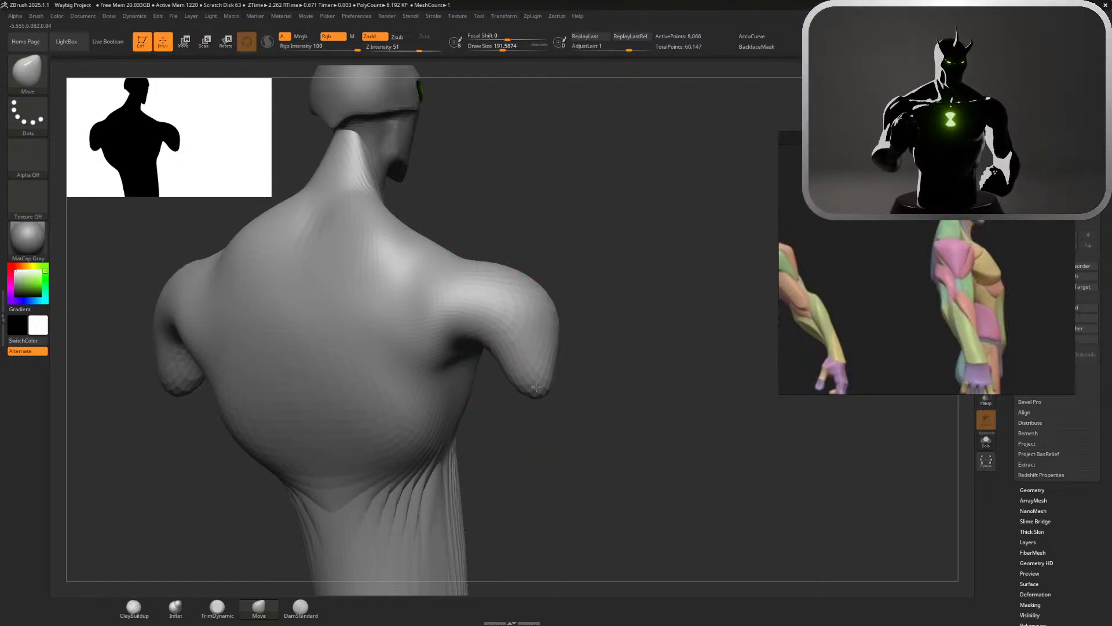
Refine the deltoid's outline and tapered lower tip from the side and back with the Move brush
mouse_move(601, 347)
mouse_down()
mouse_move(613, 340)
mouse_move(591, 345)
mouse_move(502, 307)
mouse_move(513, 343)
mouse_up()
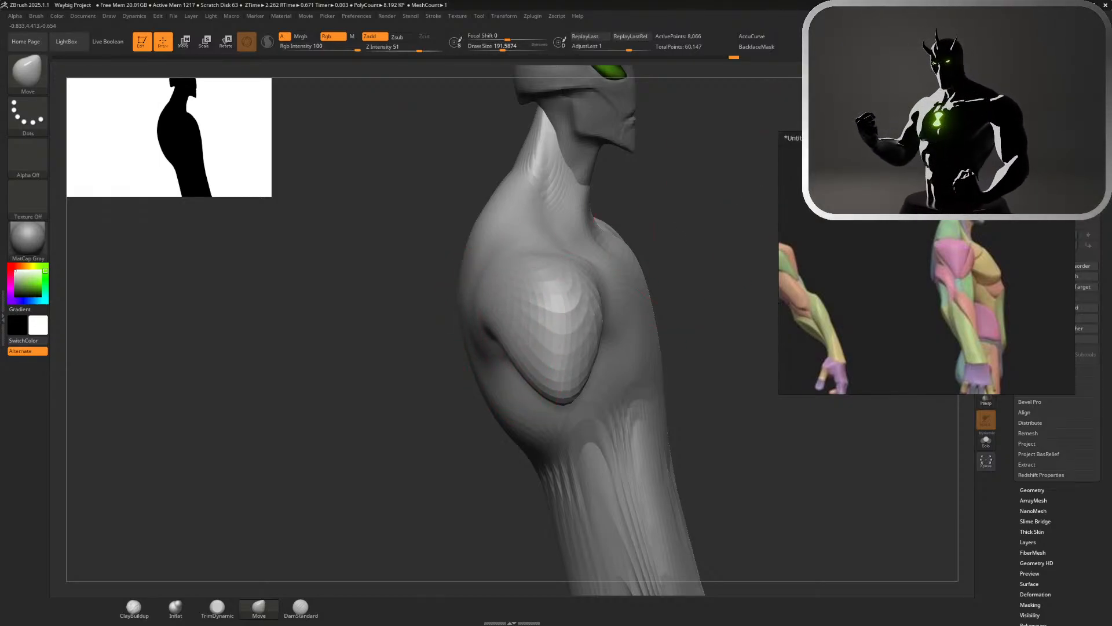
right_drag(538, 391, 547, 369)
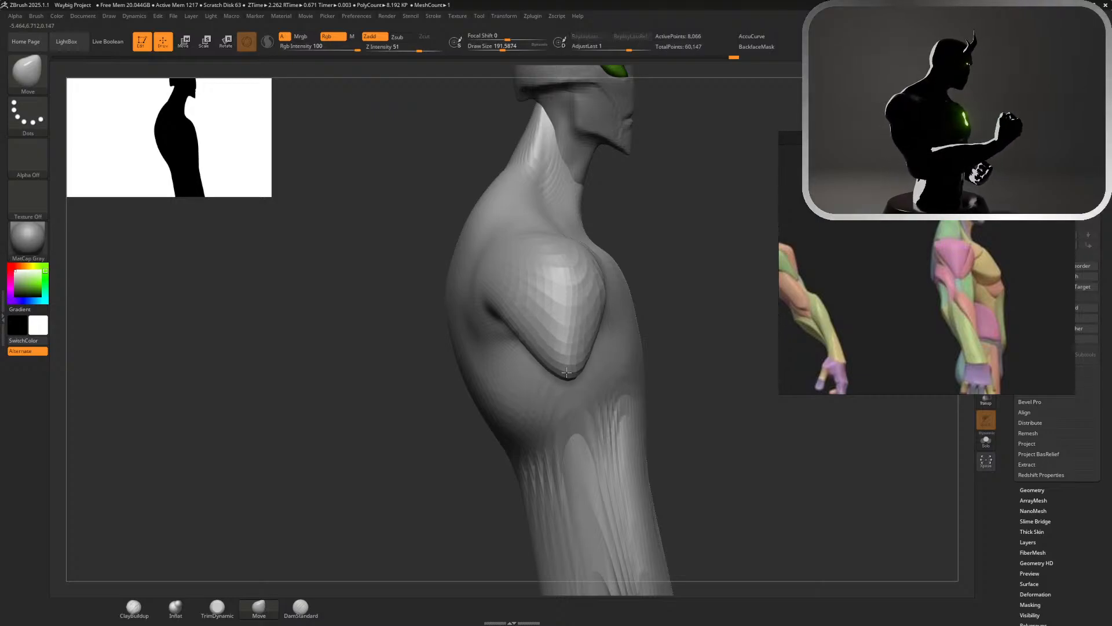
right_drag(566, 373, 683, 346)
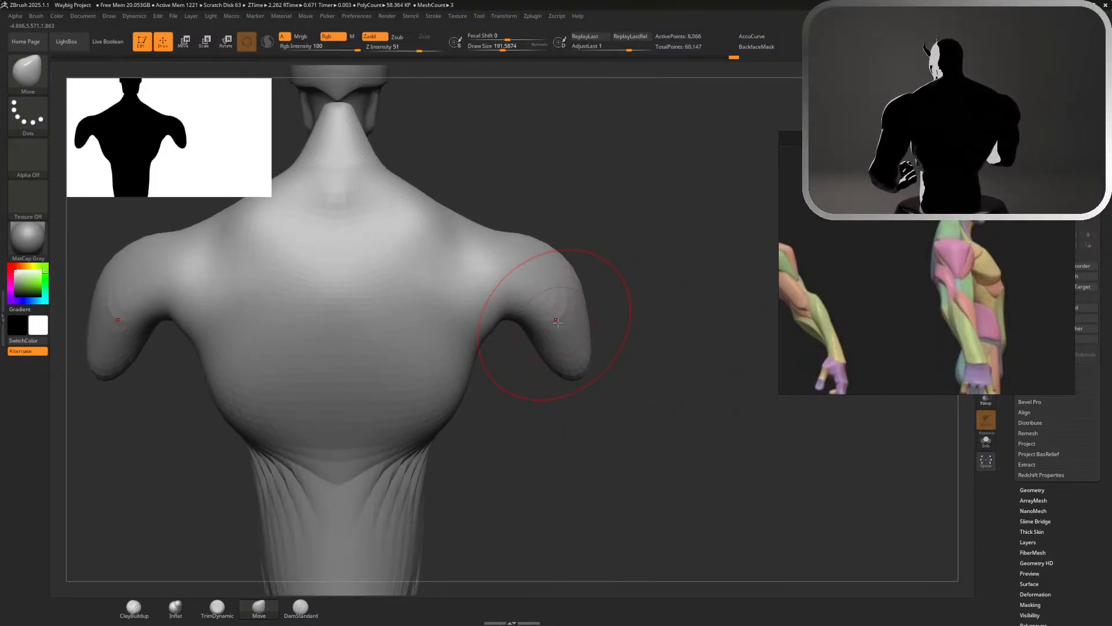
Build up and round the back of the deltoid with the ClayBuildup brush at draw size about 149
click(148, 615)
mouse_move(536, 297)
mouse_down()
mouse_move(498, 275)
mouse_move(571, 327)
mouse_up()
key(ctrl+z)
key(s)
drag(642, 275, 638, 275)
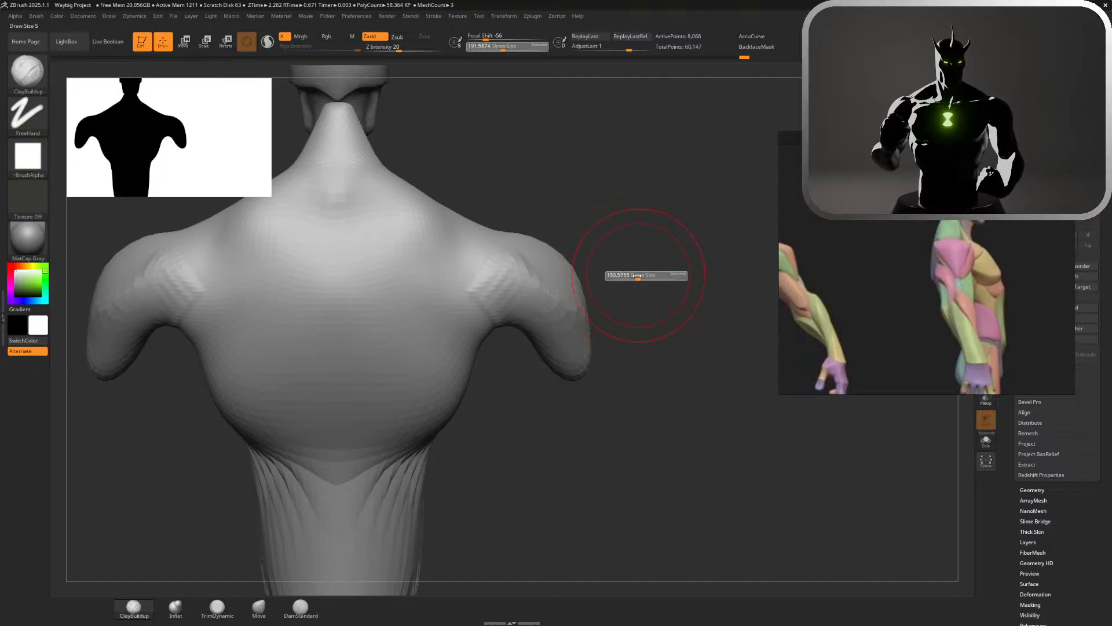
right_drag(638, 276, 606, 277)
mouse_move(498, 284)
mouse_down()
mouse_move(546, 330)
mouse_move(503, 296)
mouse_move(533, 328)
mouse_move(592, 342)
mouse_up()
right_drag(582, 313, 544, 301)
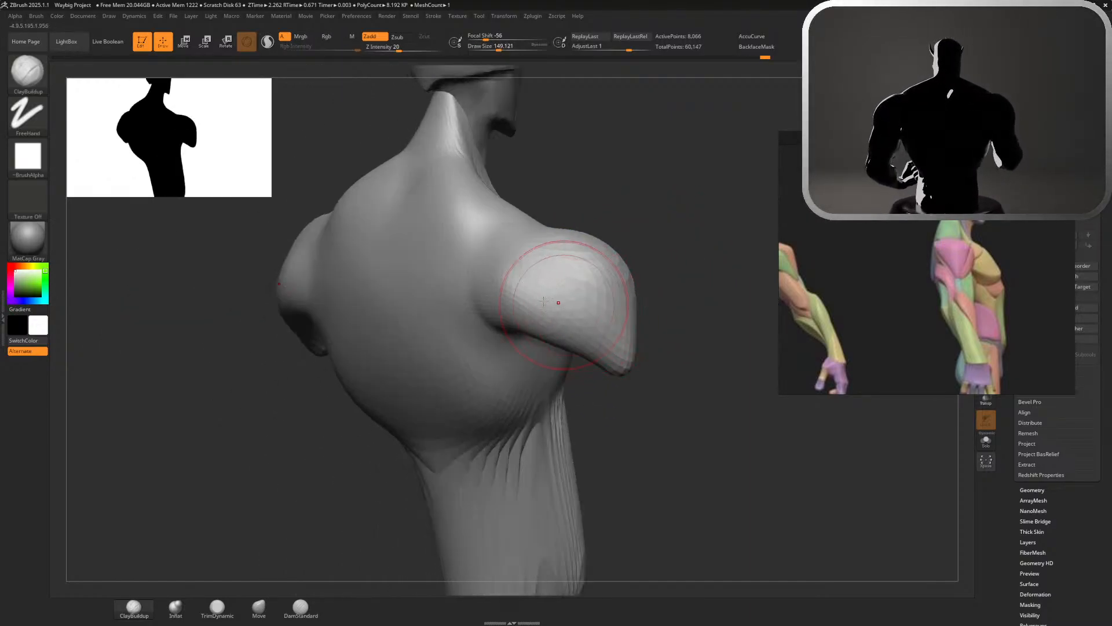
ctrl+drag(701, 328, 672, 321)
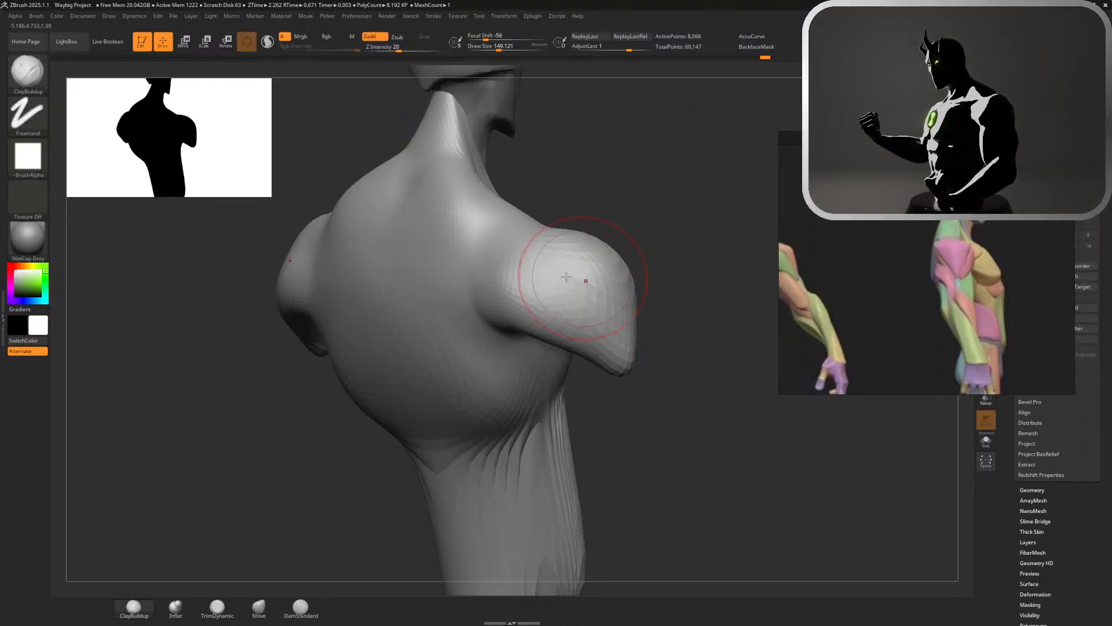
shift+drag(586, 281, 588, 285)
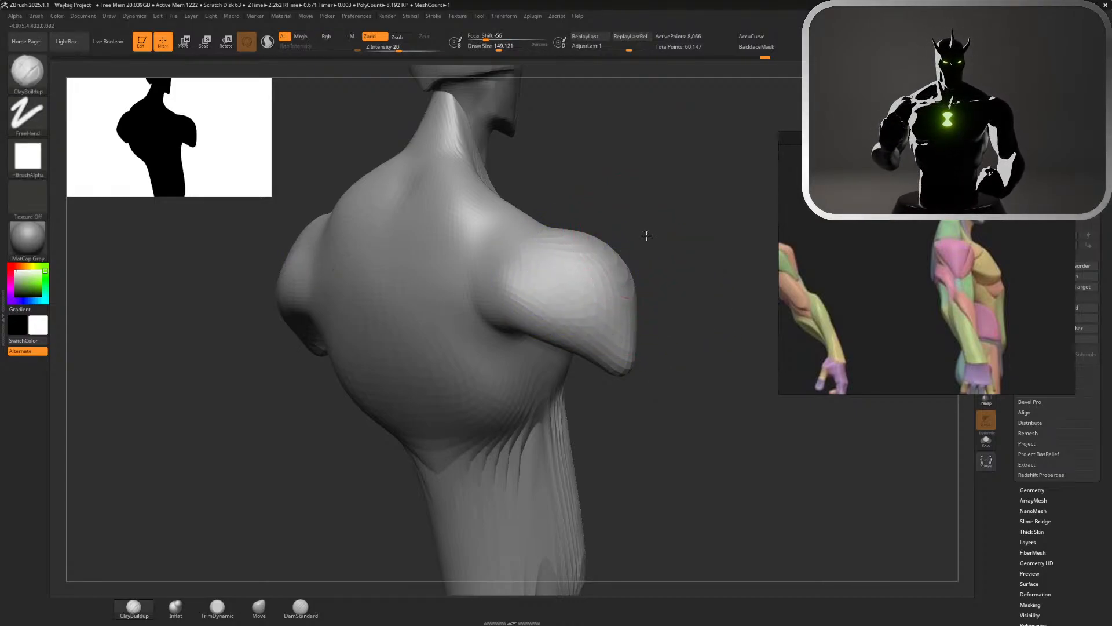
Build up the front and top of the deltoid with the ClayBuildup brush, enabling BackfaceMask for the strokes
ctrl+right_drag(645, 236, 636, 202)
right_drag(636, 203, 550, 209)
mouse_move(692, 195)
alt+right_down()
mouse_move(606, 208)
mouse_move(680, 256)
alt+right_up()
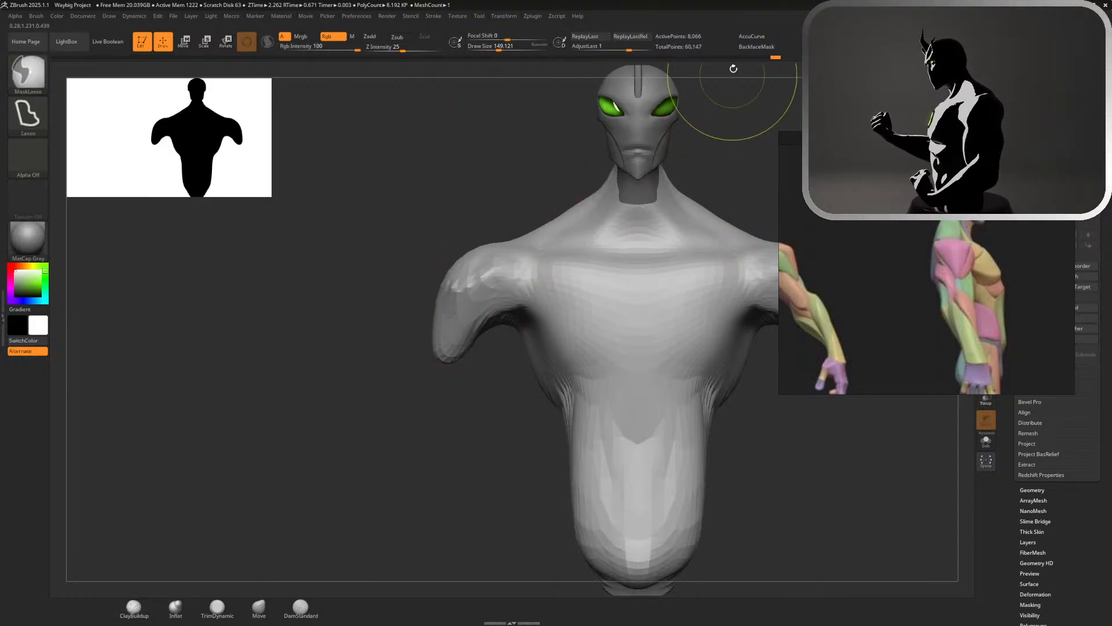
click(757, 46)
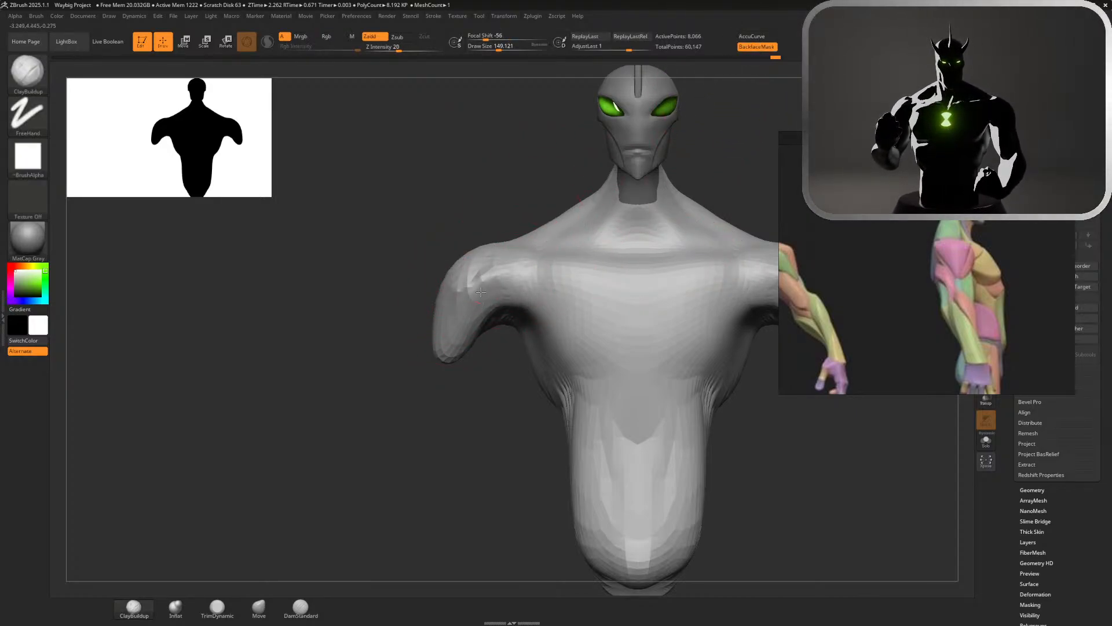
drag(486, 285, 458, 324)
alt+drag(501, 413, 533, 238)
alt+drag(657, 243, 671, 168)
drag(671, 179, 704, 291)
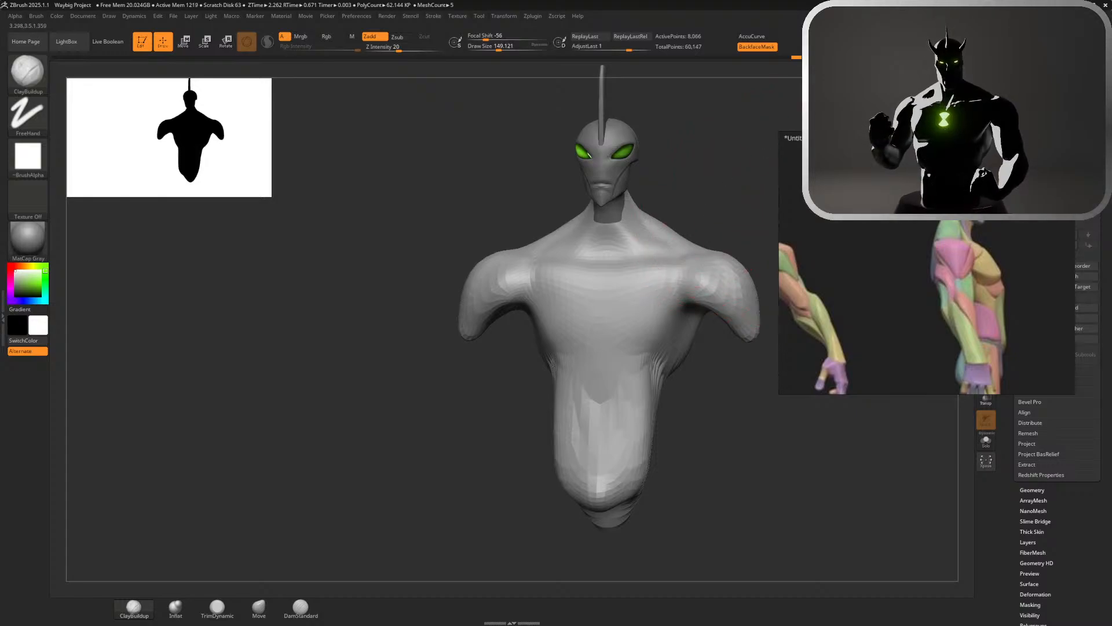
shift+drag(734, 185, 743, 185)
alt+drag(671, 191, 585, 276)
Adjust the inner shoulder in front view and the chest-to-abdomen profile in side view with the Move brush
click(259, 606)
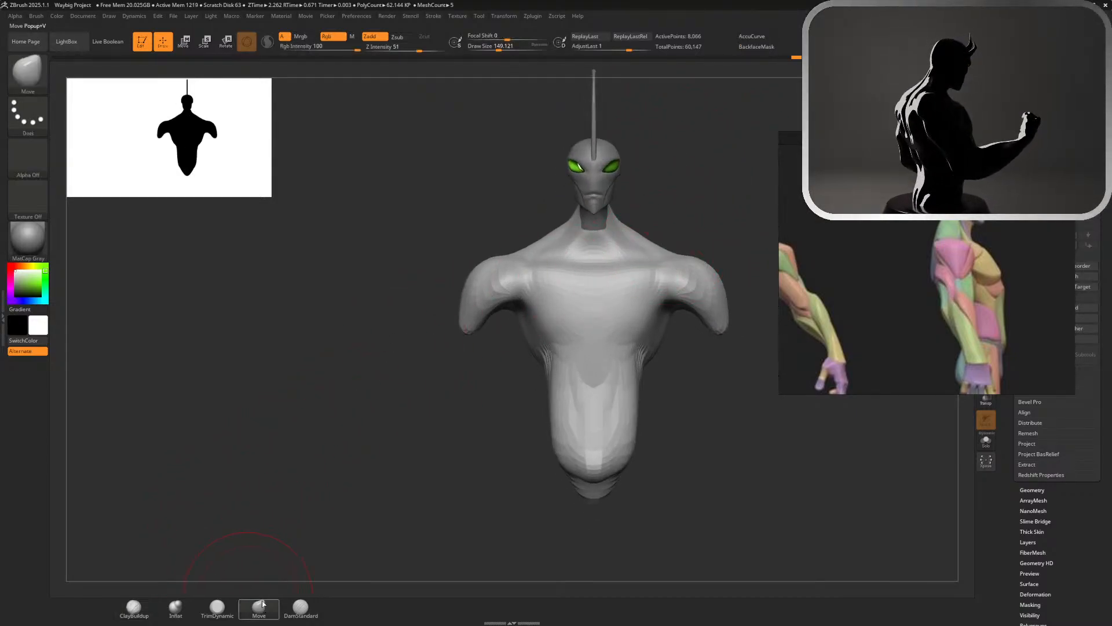
drag(669, 285, 689, 297)
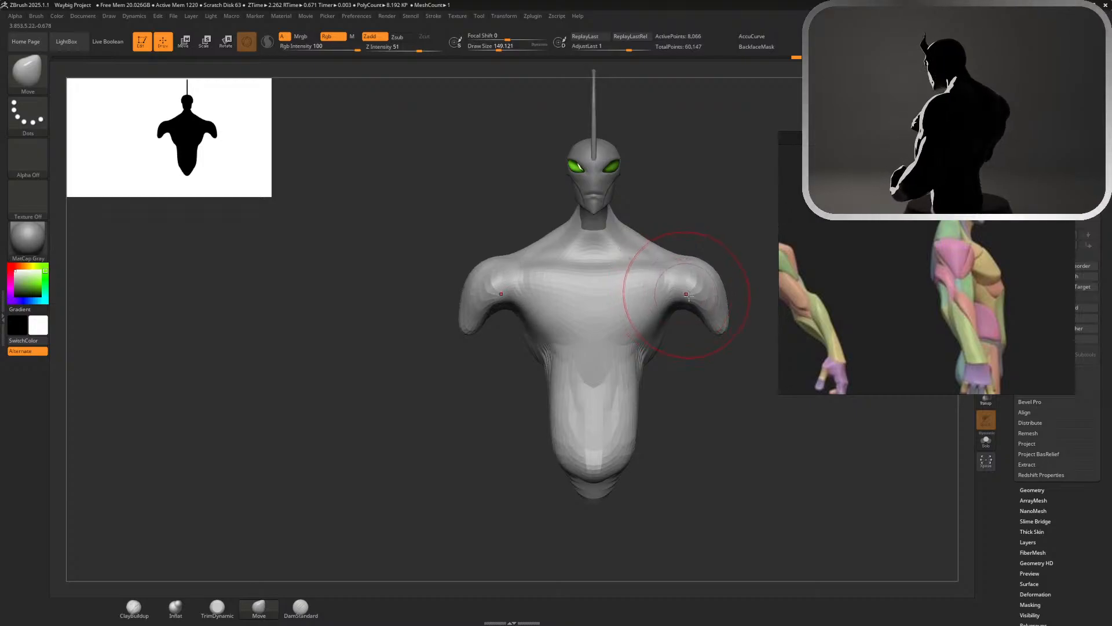
alt+drag(722, 238, 768, 185)
alt+drag(710, 253, 593, 272)
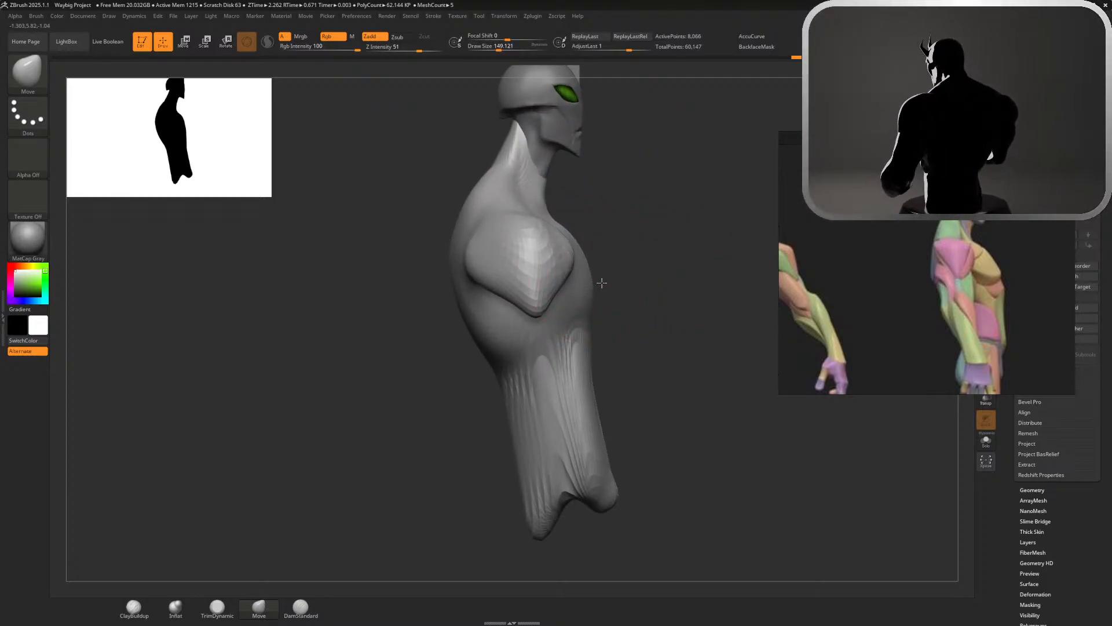
drag(588, 328, 582, 339)
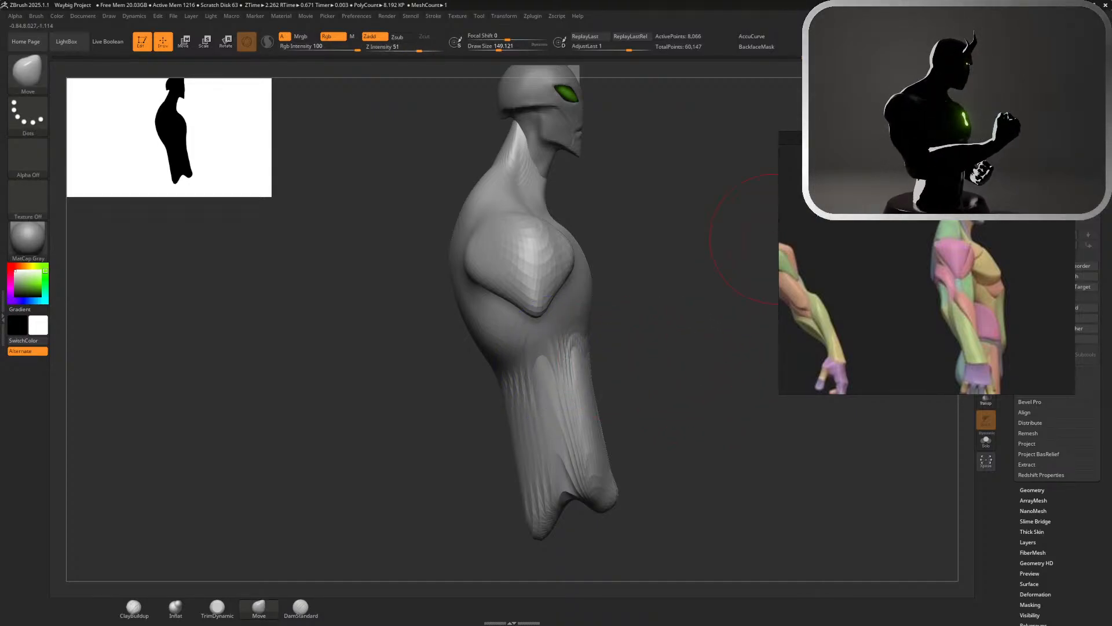
Move the anatomy reference clear of the subtool settings and expand the DynaMesh options within the Geometry settings
drag(1015, 308, 729, 260)
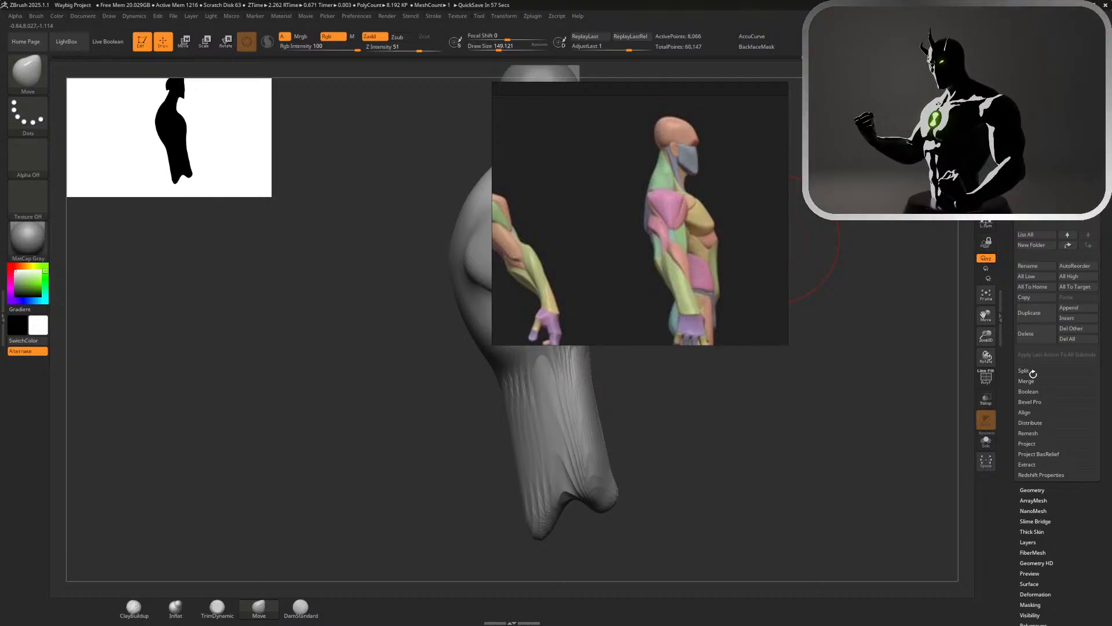
click(1033, 489)
click(1032, 276)
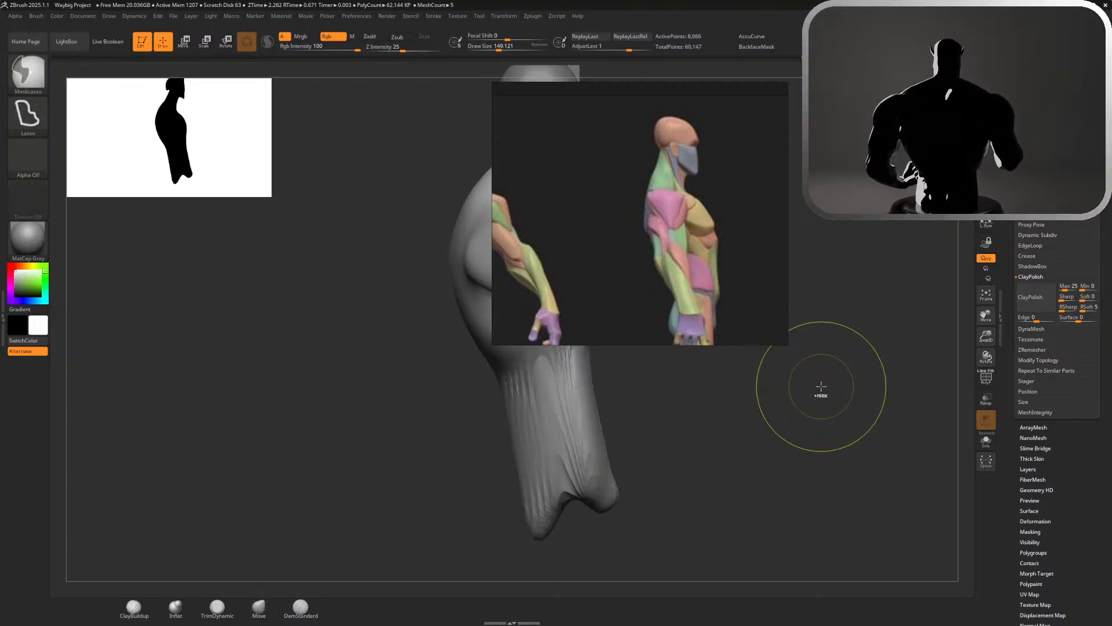
click(1032, 329)
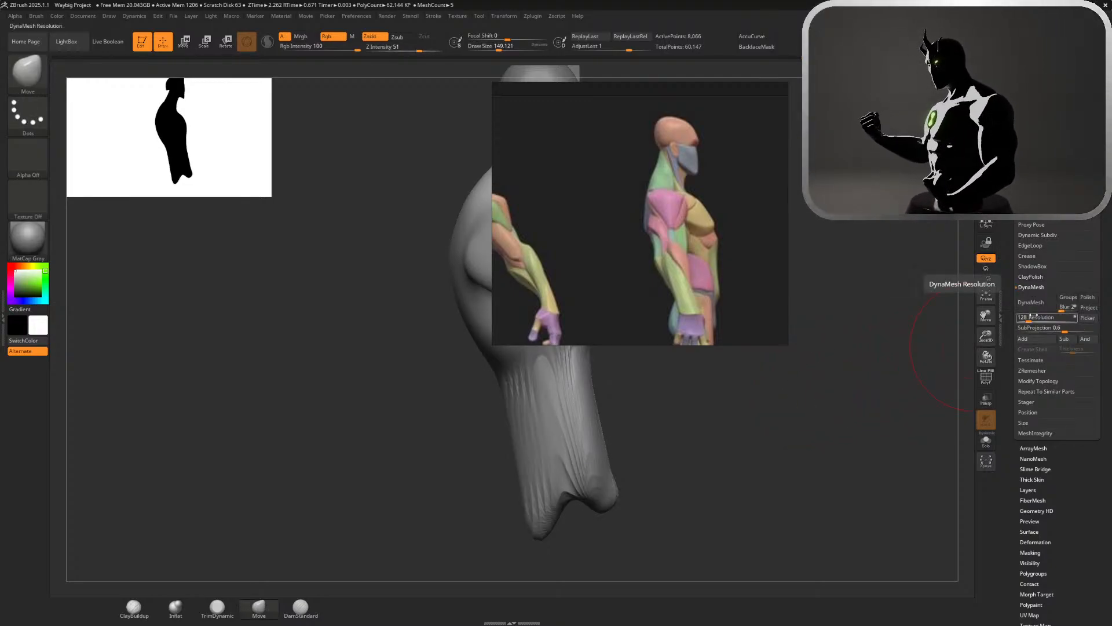
Try remeshing the torso with DynaMesh at resolution 40
click(1030, 319)
text(40)
key(Return)
ctrl+drag(790, 419, 783, 470)
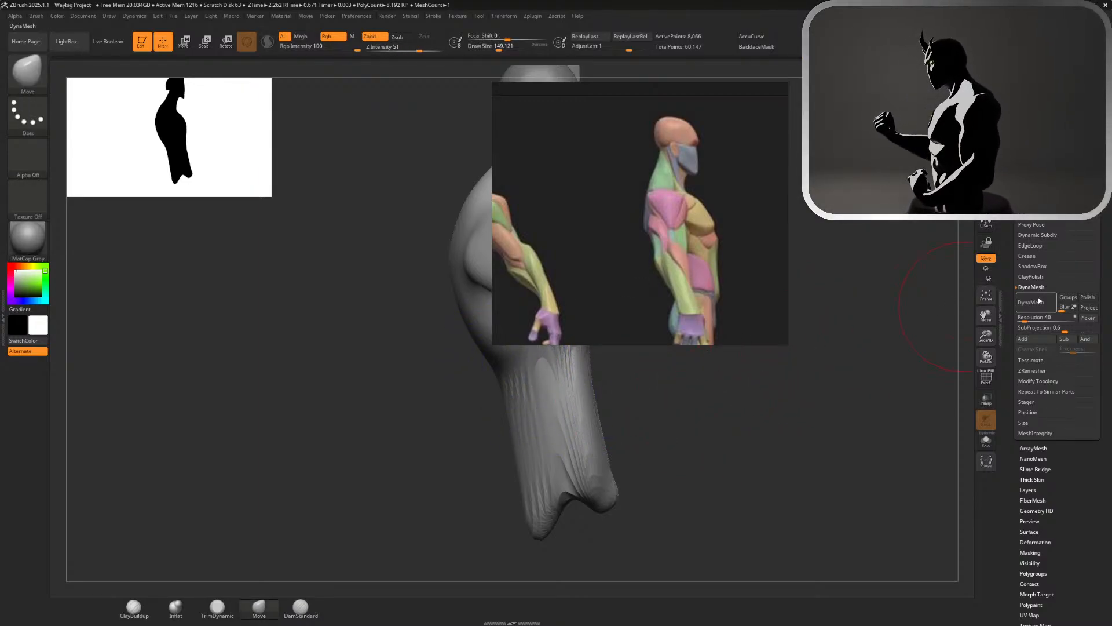
click(1039, 301)
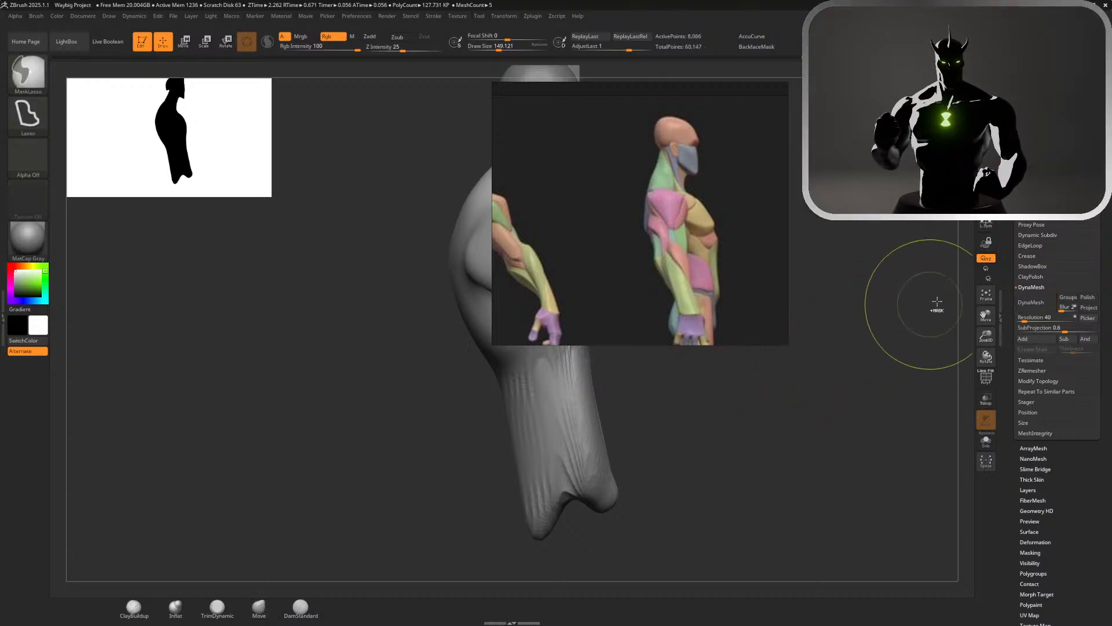
Set the DynaMesh resolution to 16 and remesh the torso to even out the stretched polygons
click(1025, 317)
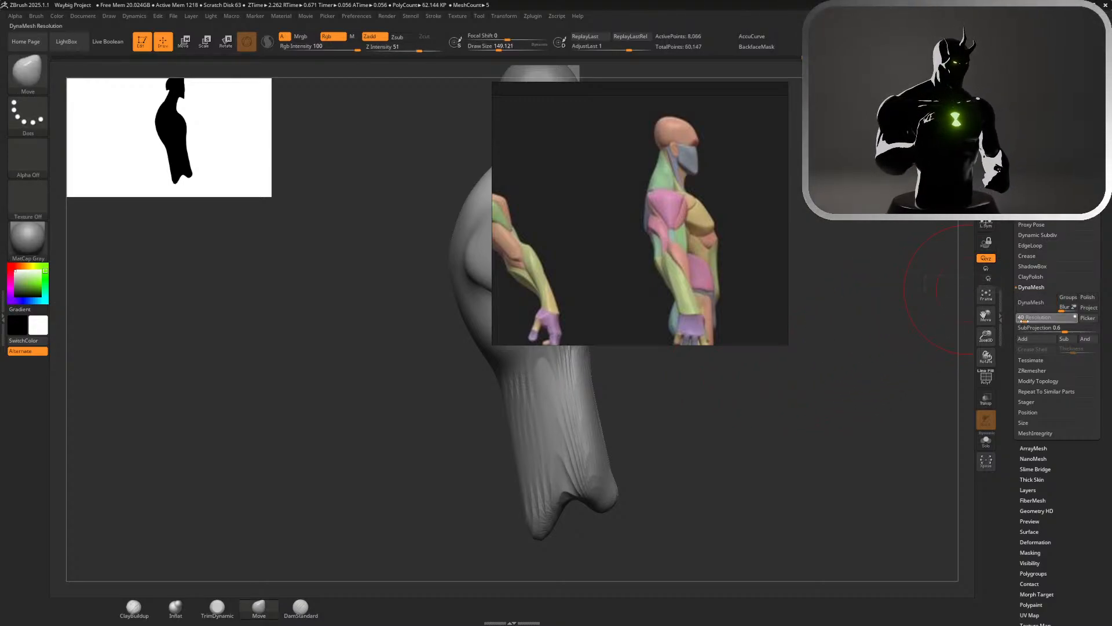
text(16)
key(Return)
click(1032, 301)
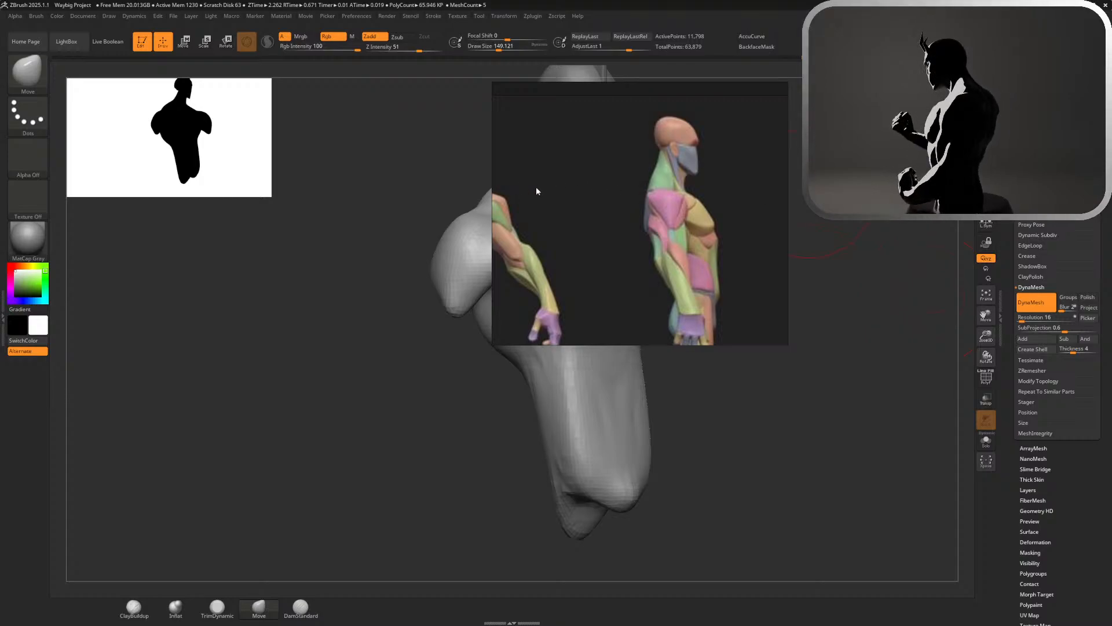
Move the anatomy reference off the canvas and check the remeshed body's overall silhouette from the side
right_drag(536, 191, 1111, 217)
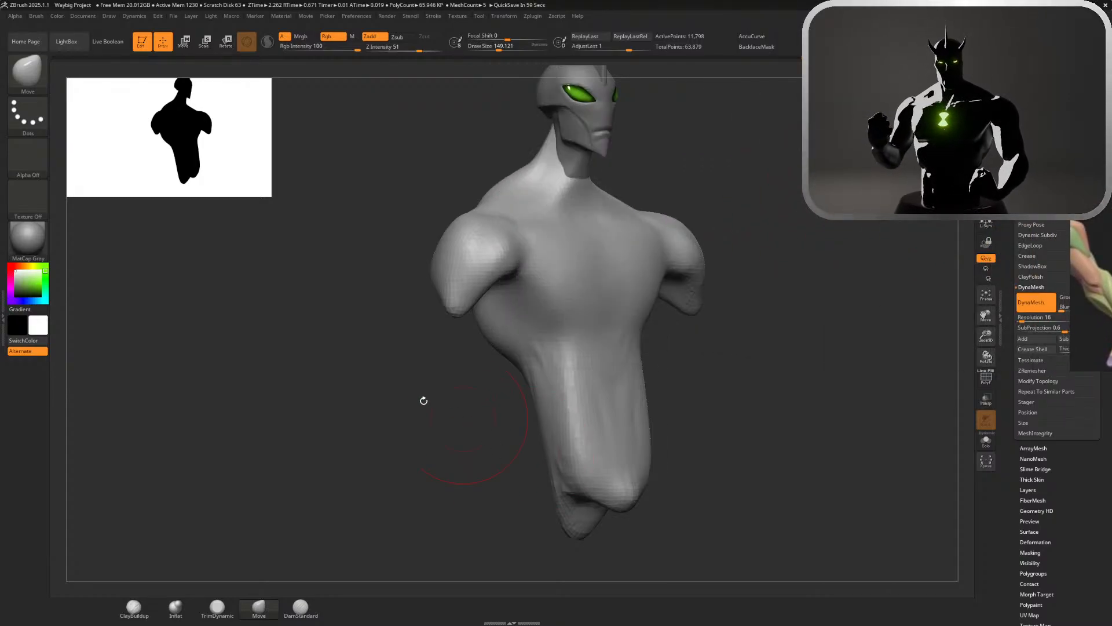
drag(811, 371, 893, 370)
alt+drag(769, 387, 662, 333)
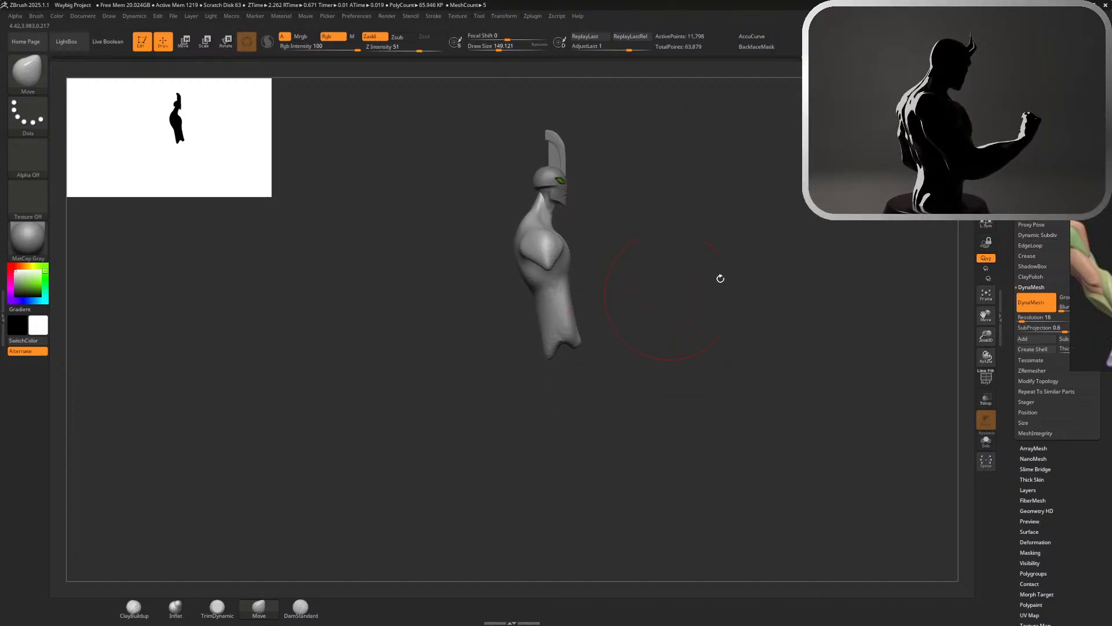
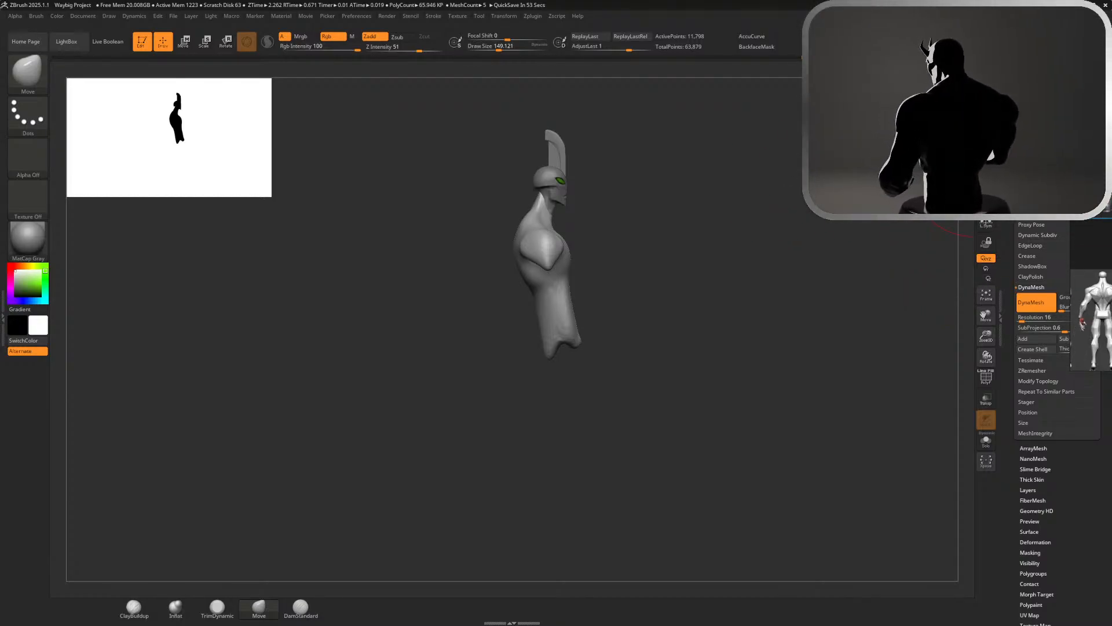
Append a Cylinder3D as a new subtool and make it the active part
click(1030, 99)
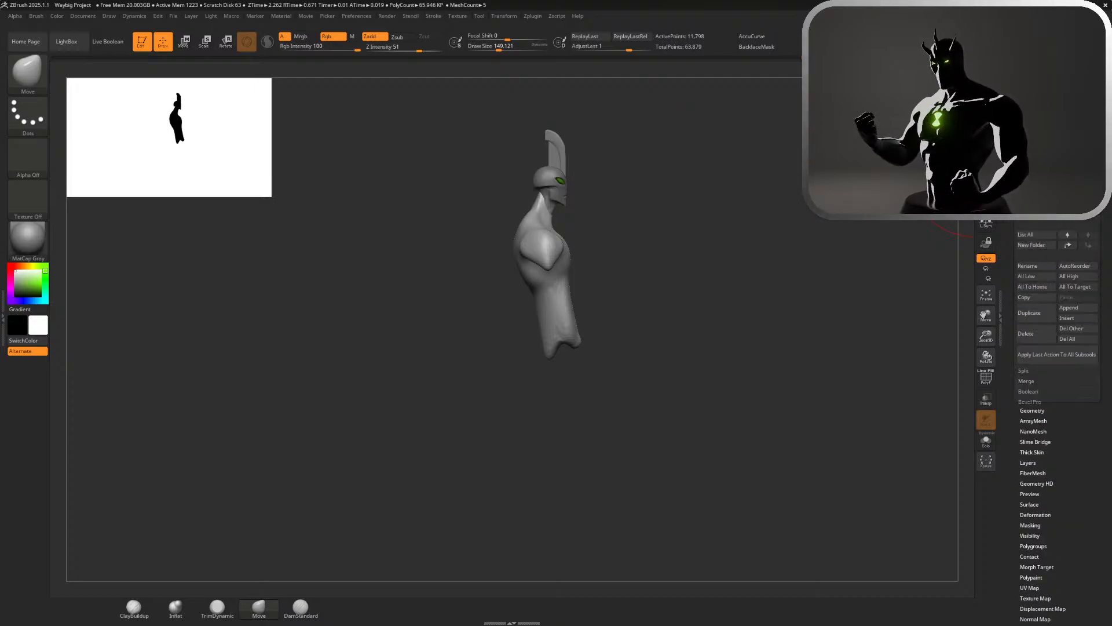
click(1070, 310)
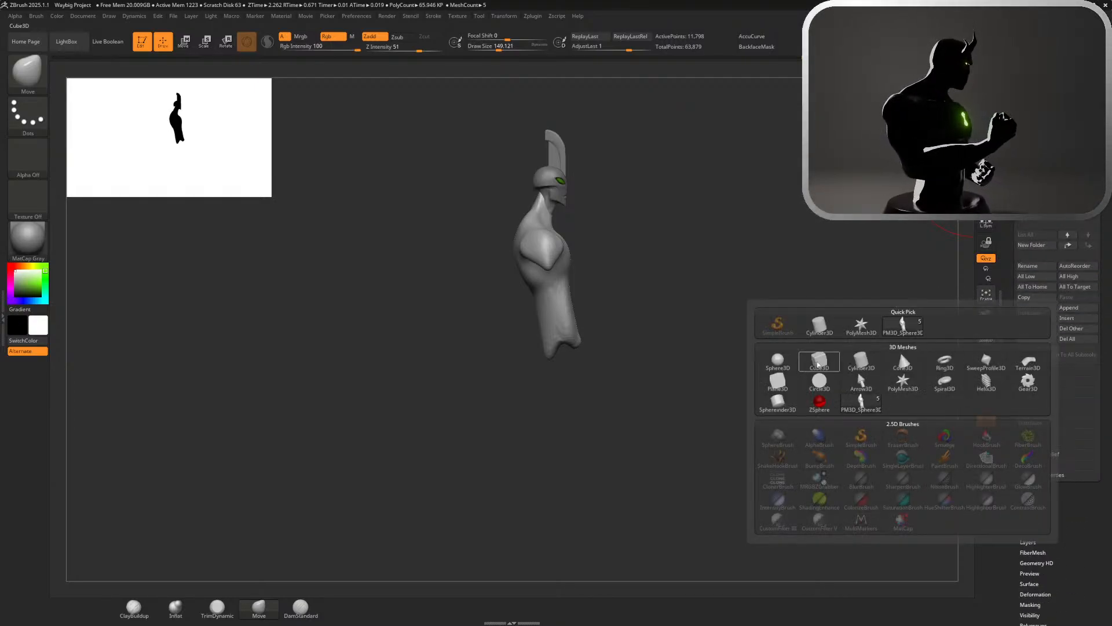
click(819, 325)
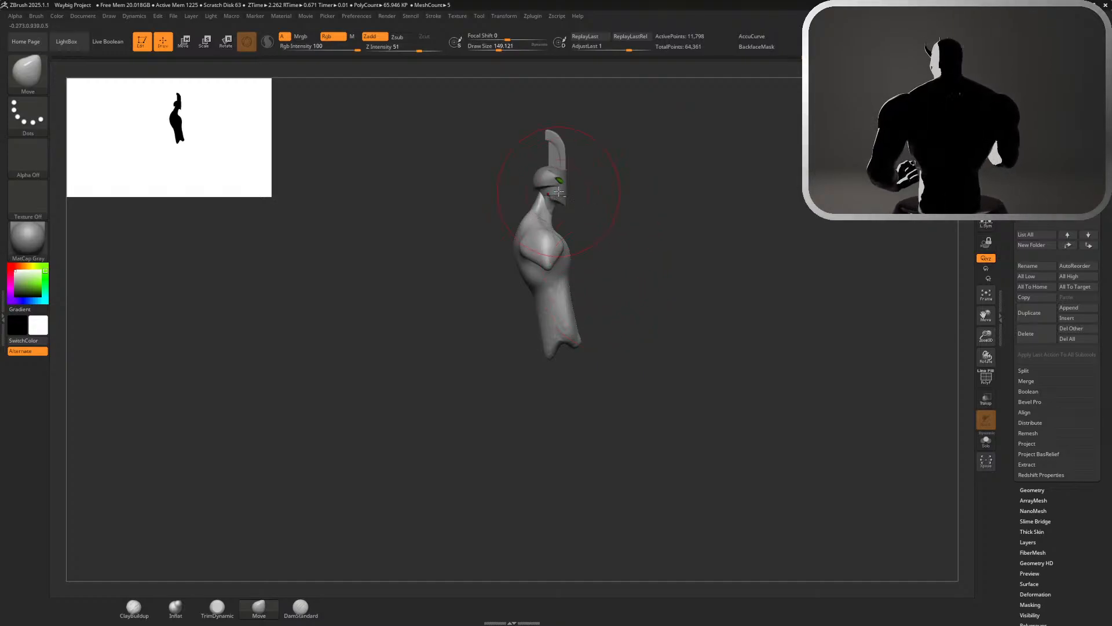
alt+click(558, 191)
Move the cylinder below the torso and stretch it lengthwise into a long, straight leg
drag(740, 173, 623, 175)
key(w)
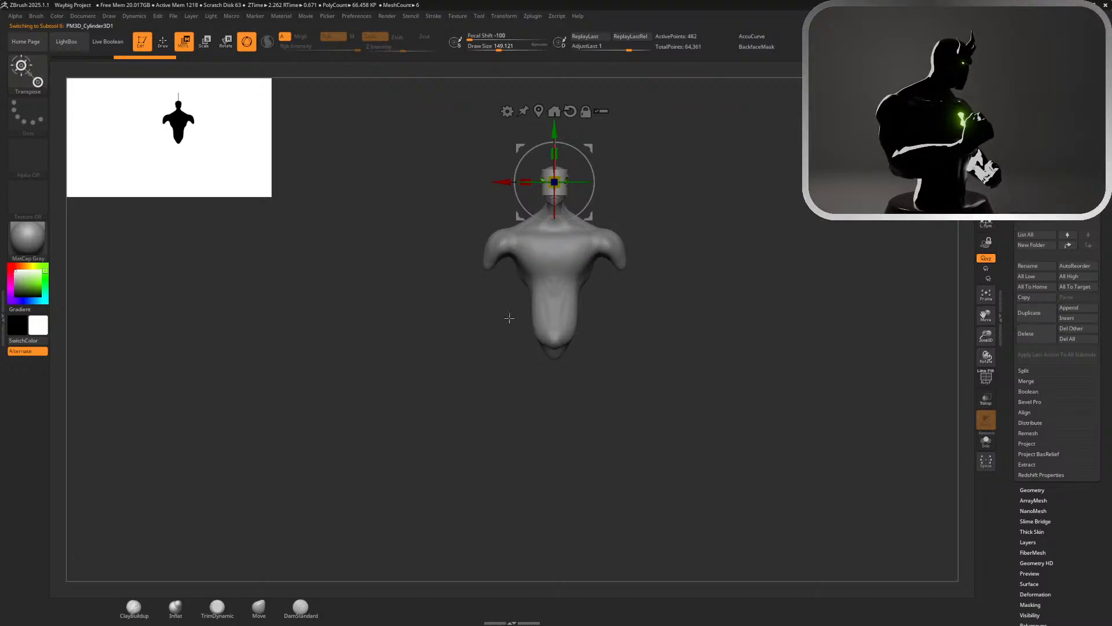
drag(554, 128, 554, 305)
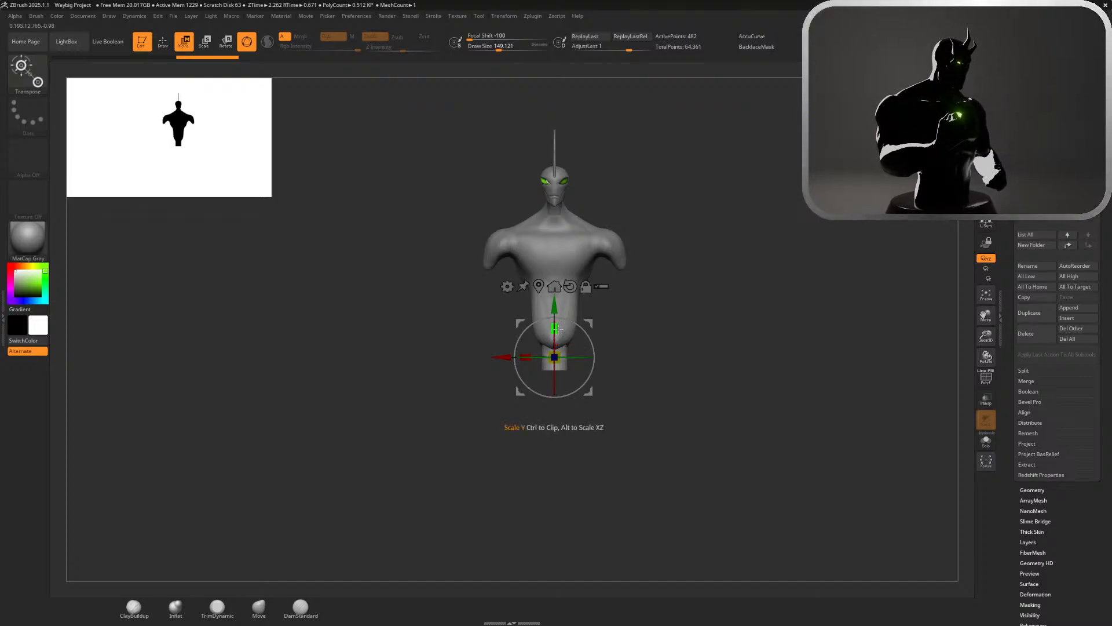
drag(555, 327, 567, 180)
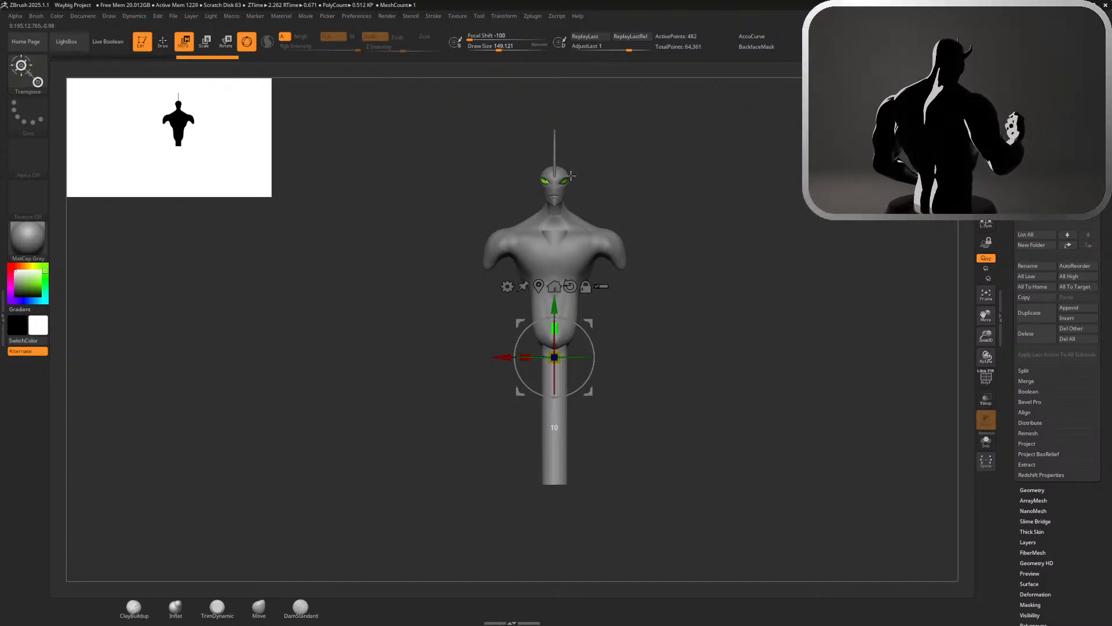
drag(555, 305, 629, 307)
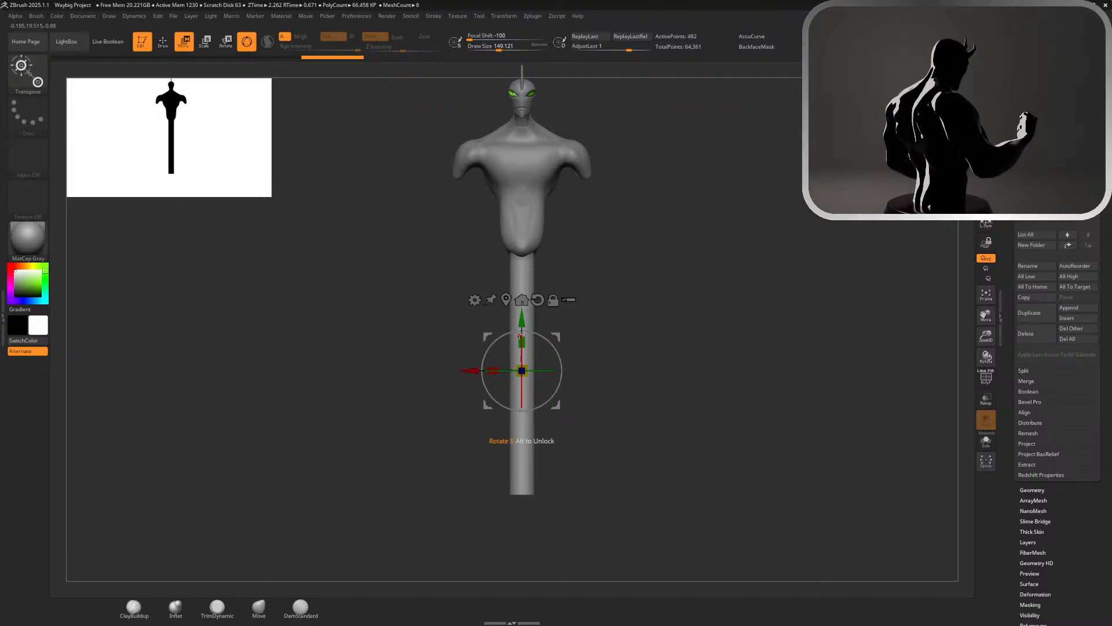
mouse_move(521, 343)
mouse_down()
mouse_move(528, 350)
mouse_move(517, 339)
mouse_up()
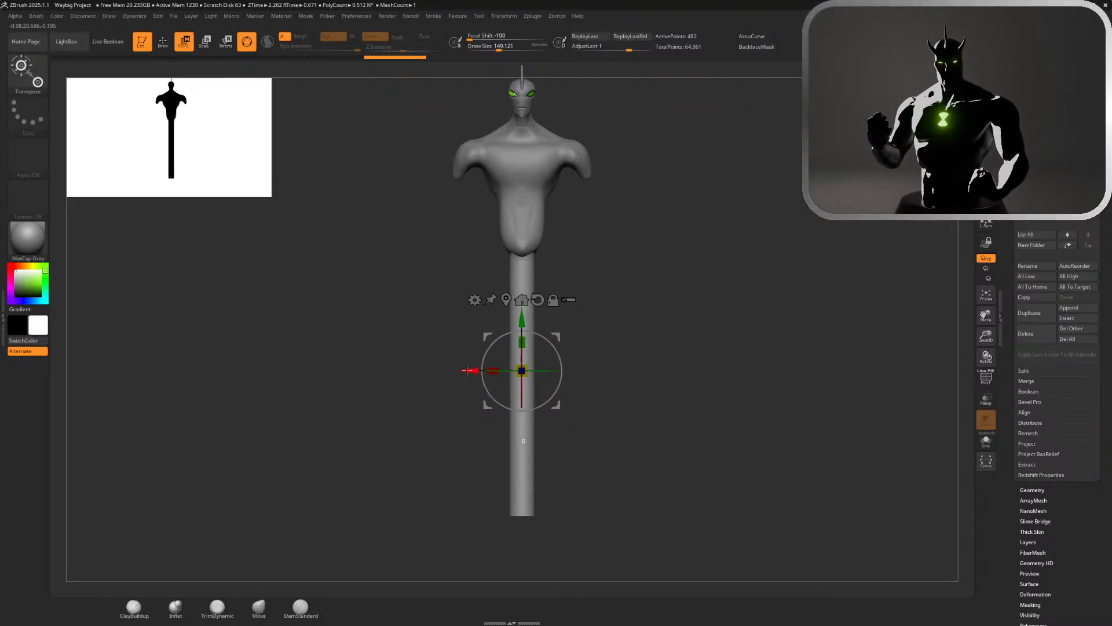
Shift the leg cylinder sideways under one hip and tilt it slightly in the side view so its foot end sits further back
drag(466, 371, 506, 349)
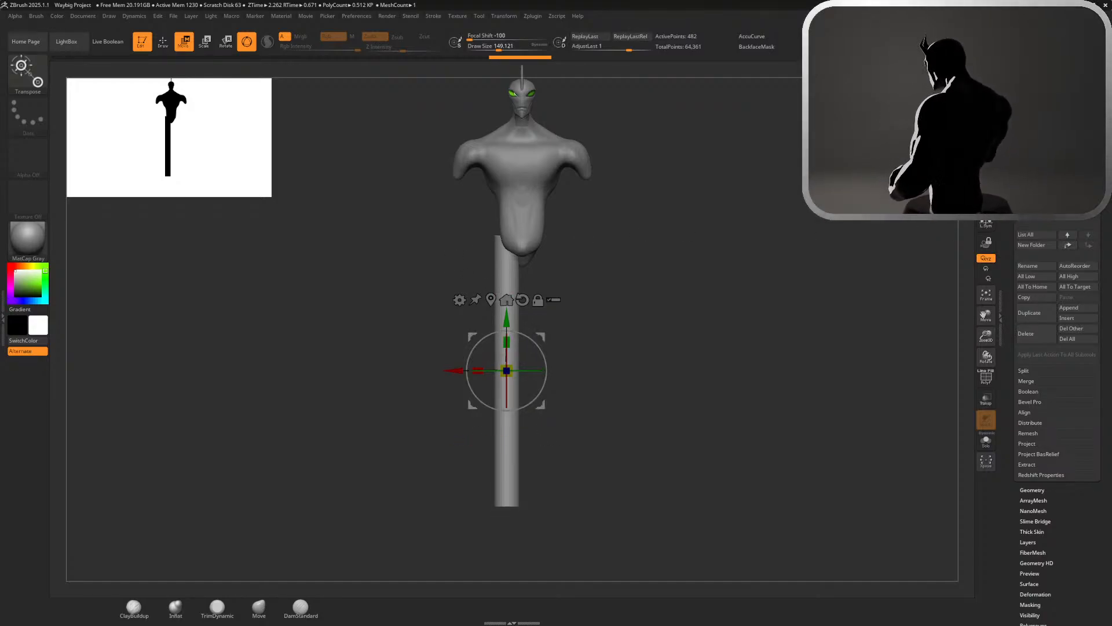
drag(731, 262, 717, 224)
shift+right_drag(580, 303, 604, 303)
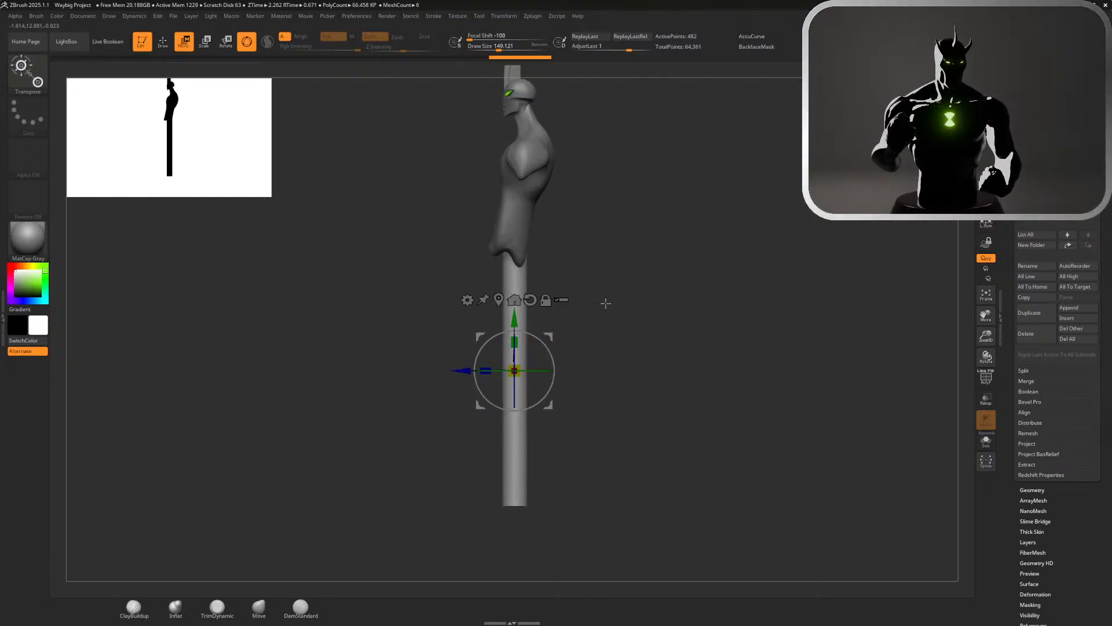
drag(554, 358, 554, 353)
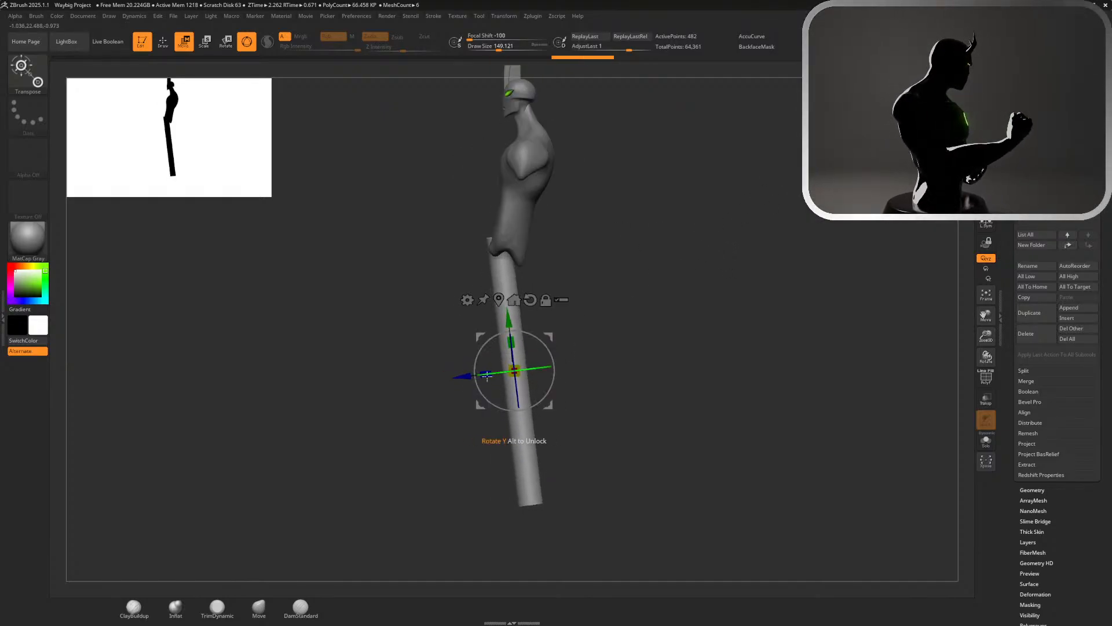
drag(464, 379, 473, 377)
right_drag(629, 352, 690, 324)
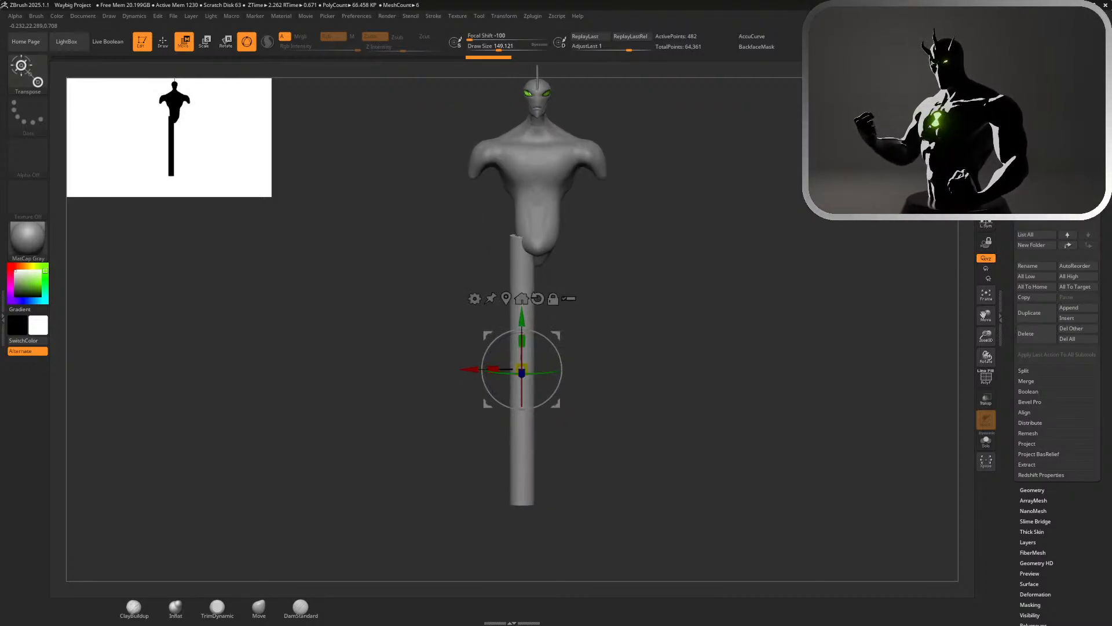
ctrl+right_drag(618, 346, 649, 359)
drag(525, 341, 529, 351)
Place the transform pivot at the top of the leg cylinder and rotate the leg outward from the hip
key(q)
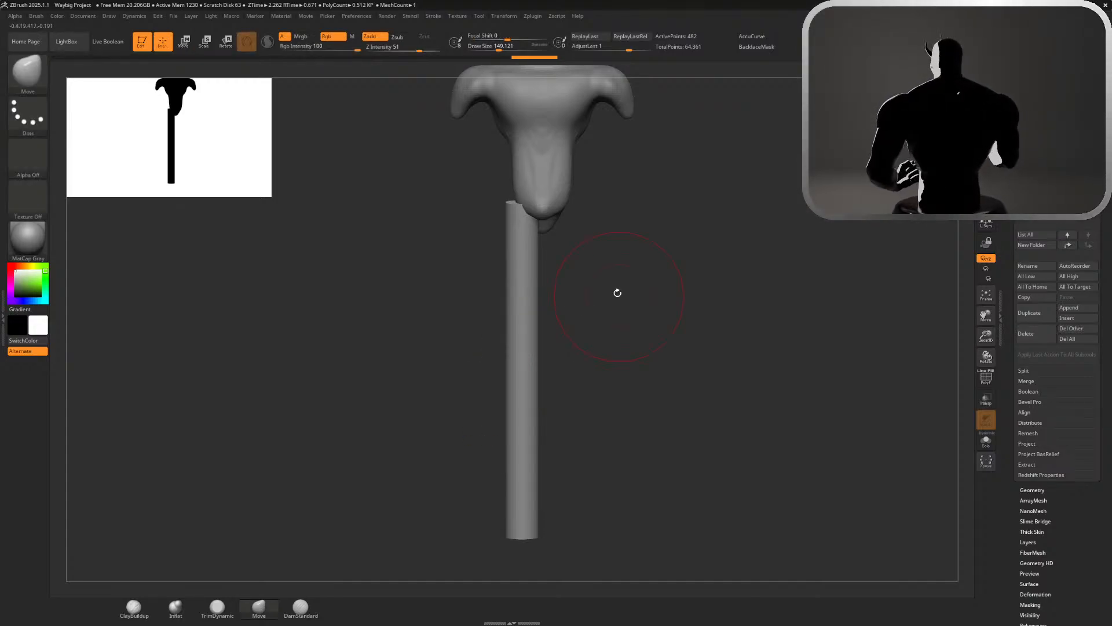
right_drag(618, 294, 725, 280)
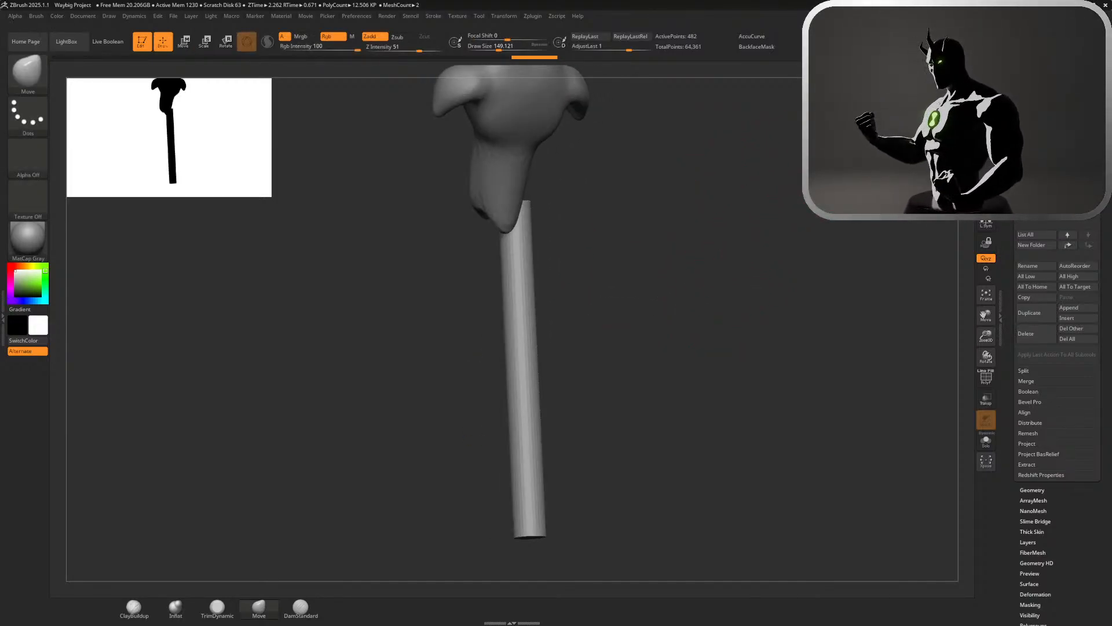
right_drag(605, 325, 730, 318)
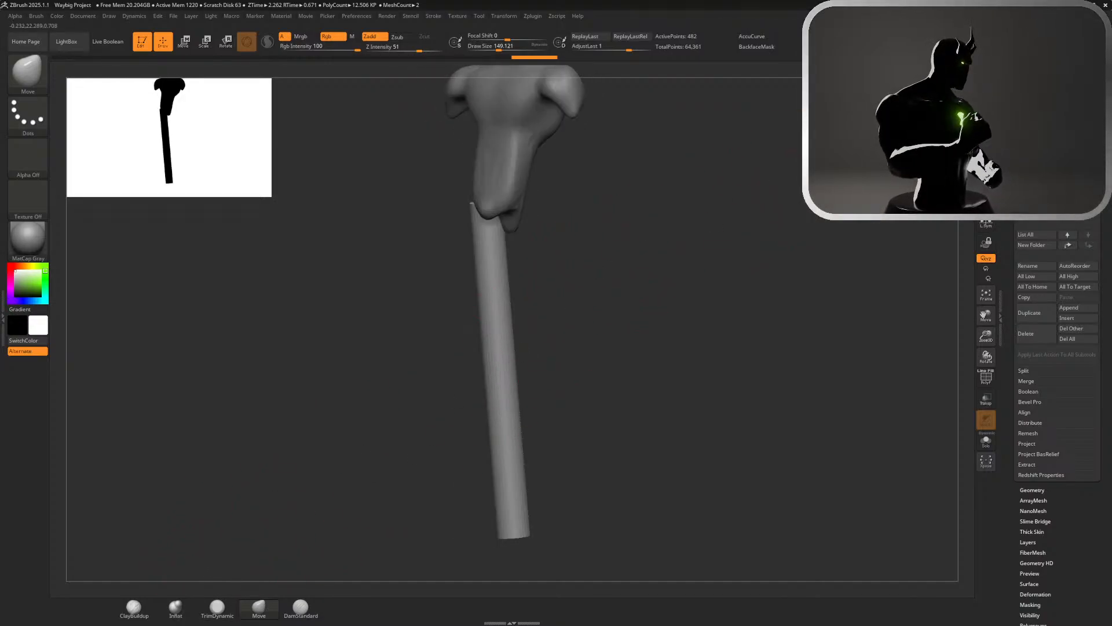
shift+right_drag(557, 267, 576, 265)
key(w)
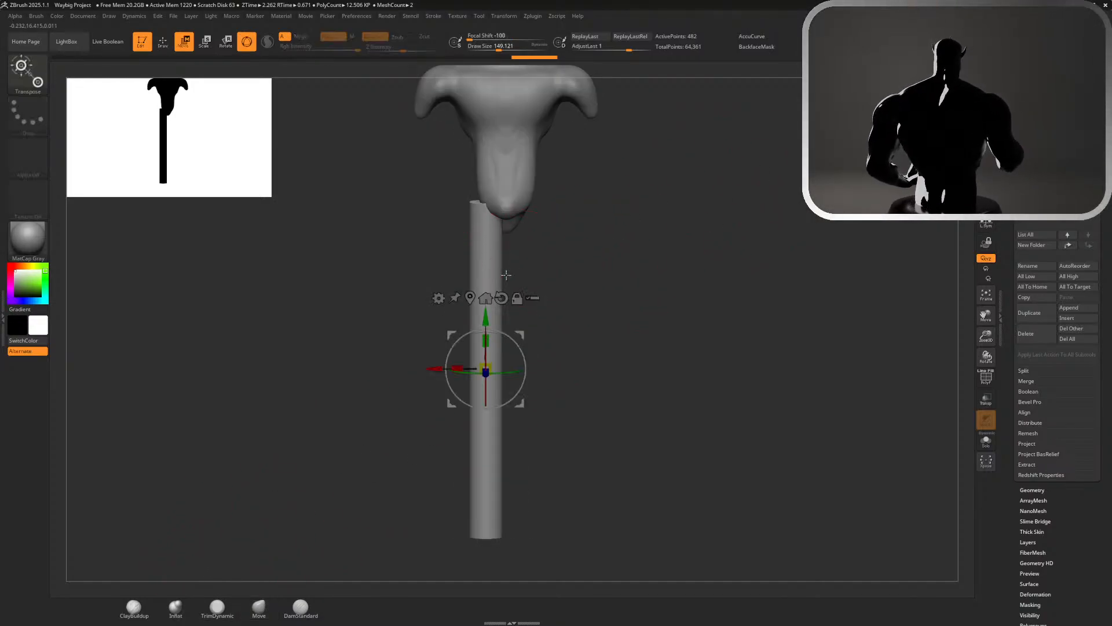
drag(512, 339, 487, 151)
key(ctrl+z)
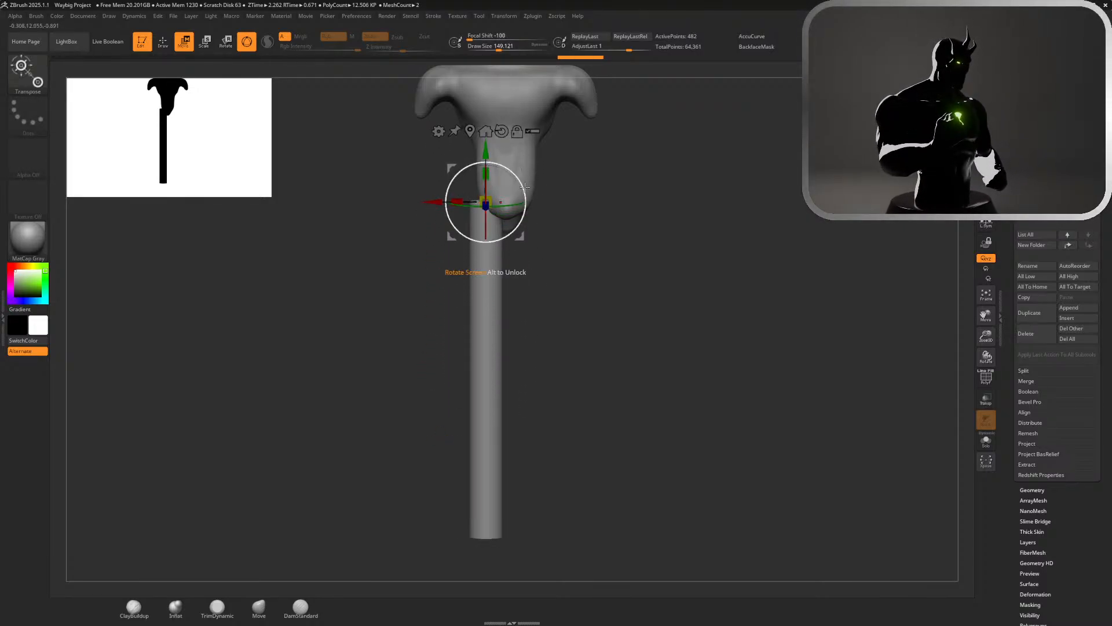
drag(526, 192, 527, 191)
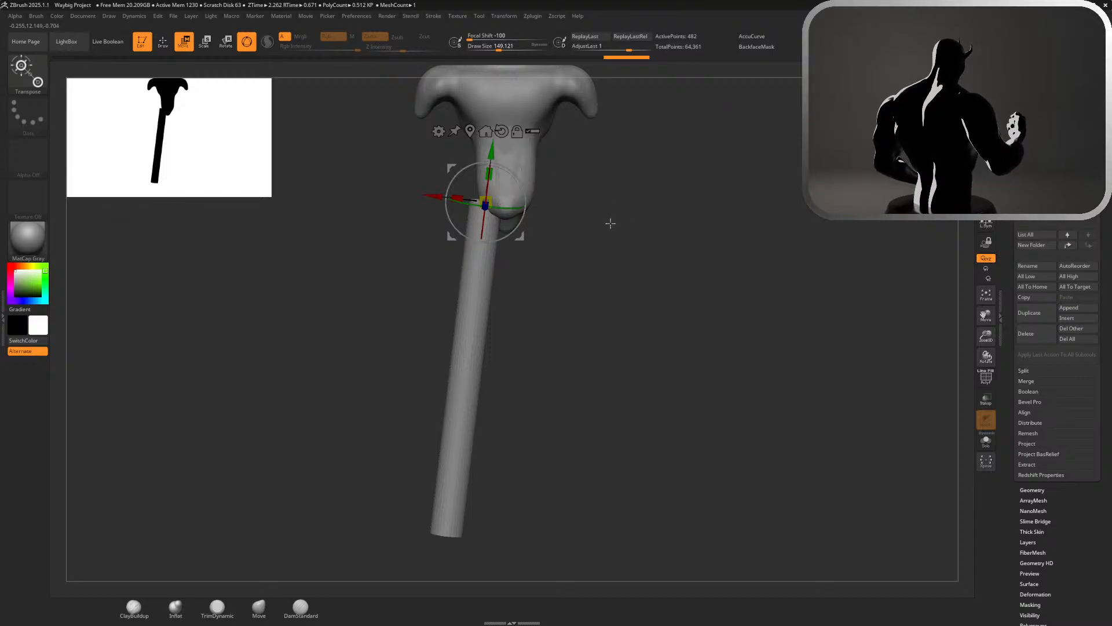
key(q)
Pull the upper end of the leg inward with the Move brush so it tucks under the pelvis
mouse_move(609, 228)
mouse_down()
mouse_move(745, 184)
mouse_move(678, 172)
mouse_move(662, 255)
mouse_move(724, 224)
mouse_up()
alt+drag(610, 248, 693, 334)
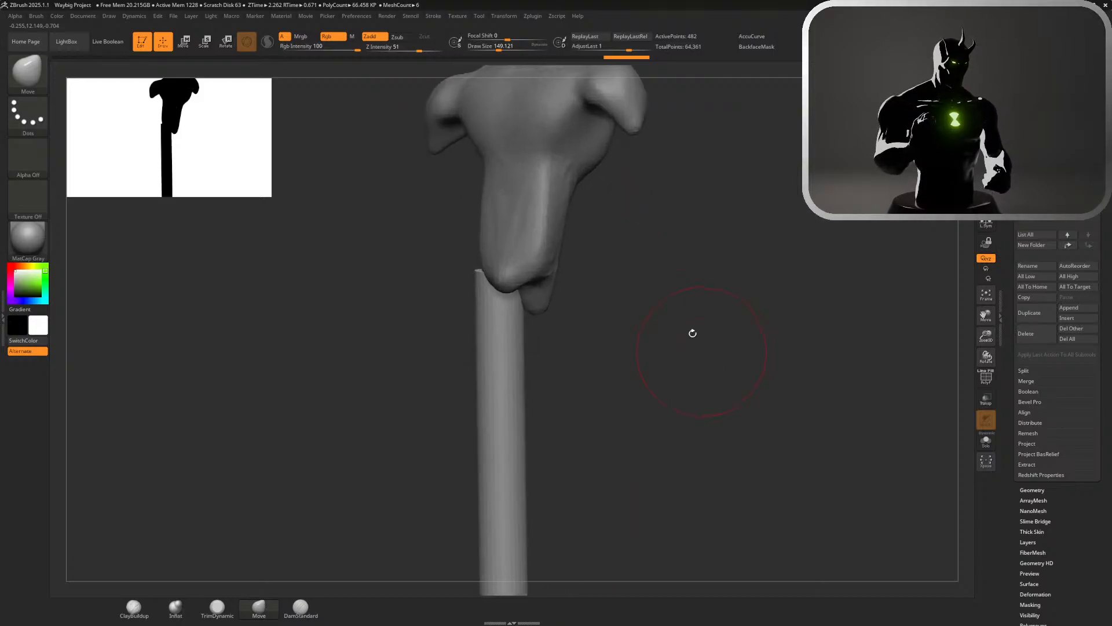
mouse_move(614, 277)
mouse_down()
mouse_move(687, 278)
mouse_move(631, 278)
mouse_up()
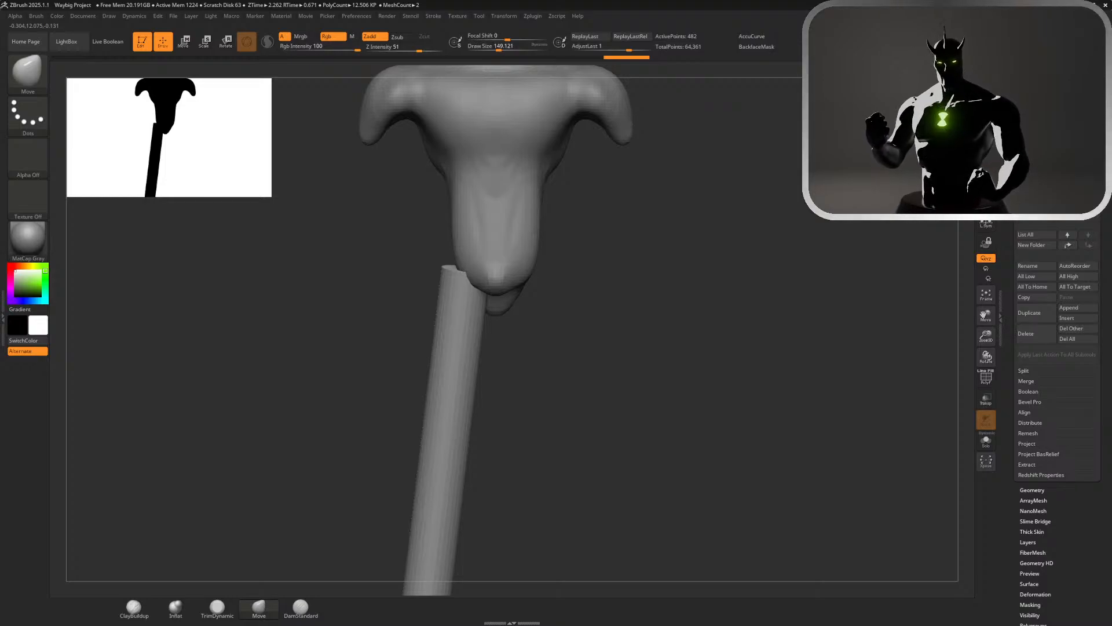
drag(445, 268, 457, 266)
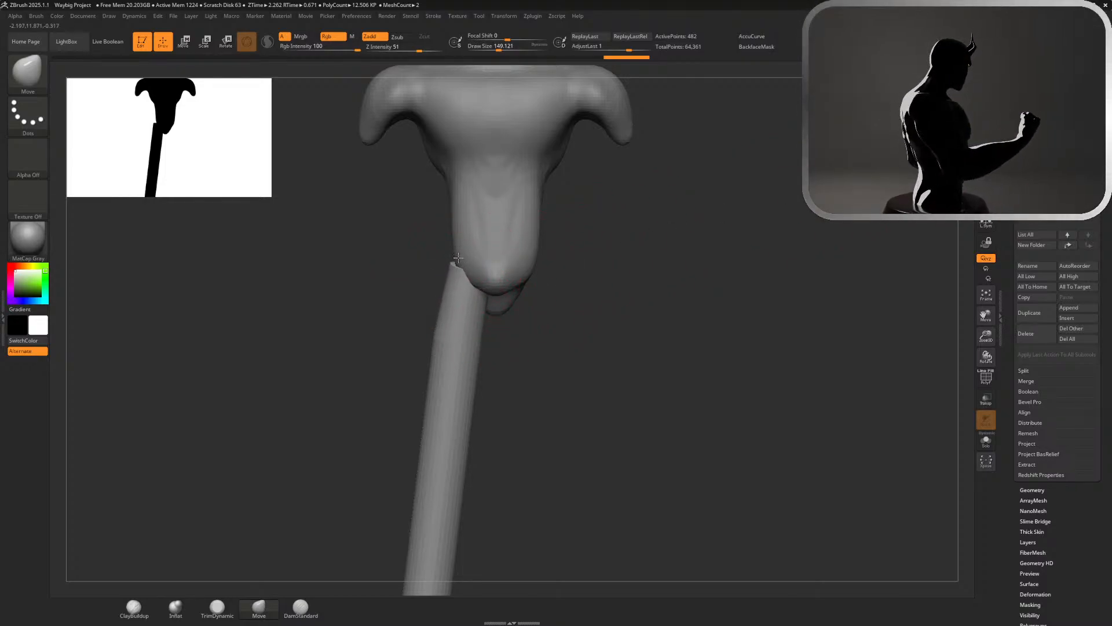
mouse_move(457, 256)
mouse_down()
mouse_move(478, 273)
mouse_move(464, 259)
mouse_up()
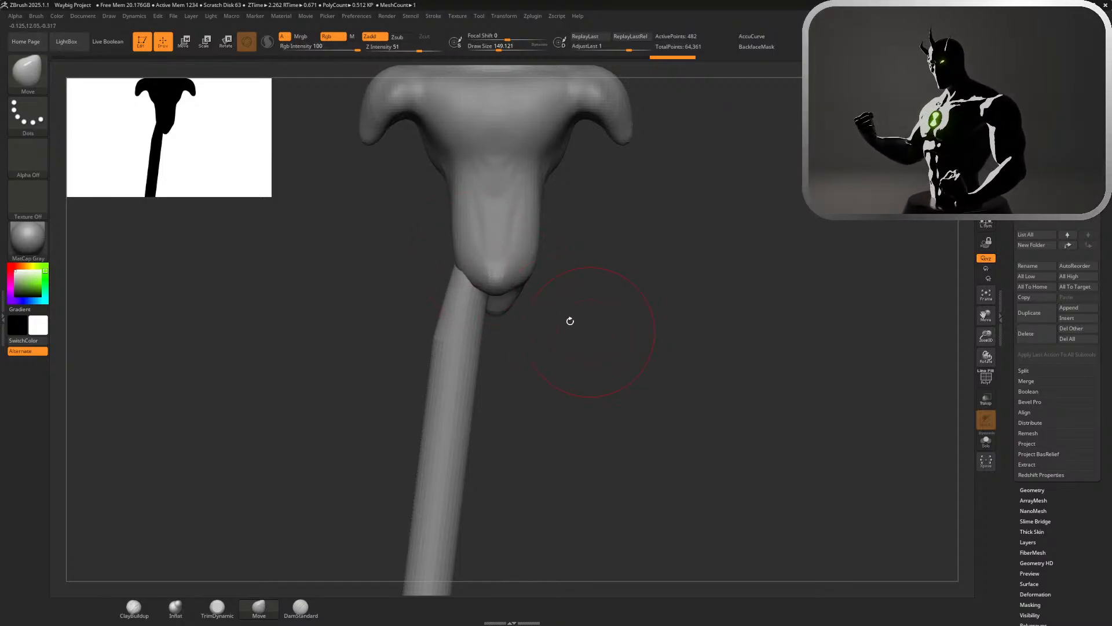
Switch to the torso and reshape its waist and flanks with the Move brush from the front and back
alt+click(467, 250)
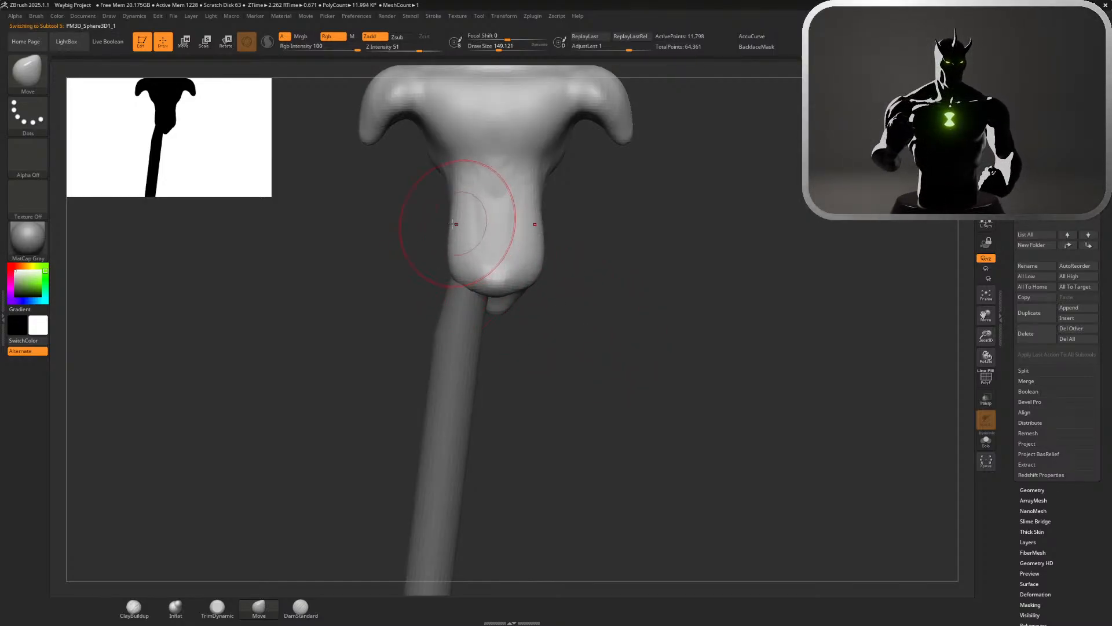
drag(452, 224, 468, 239)
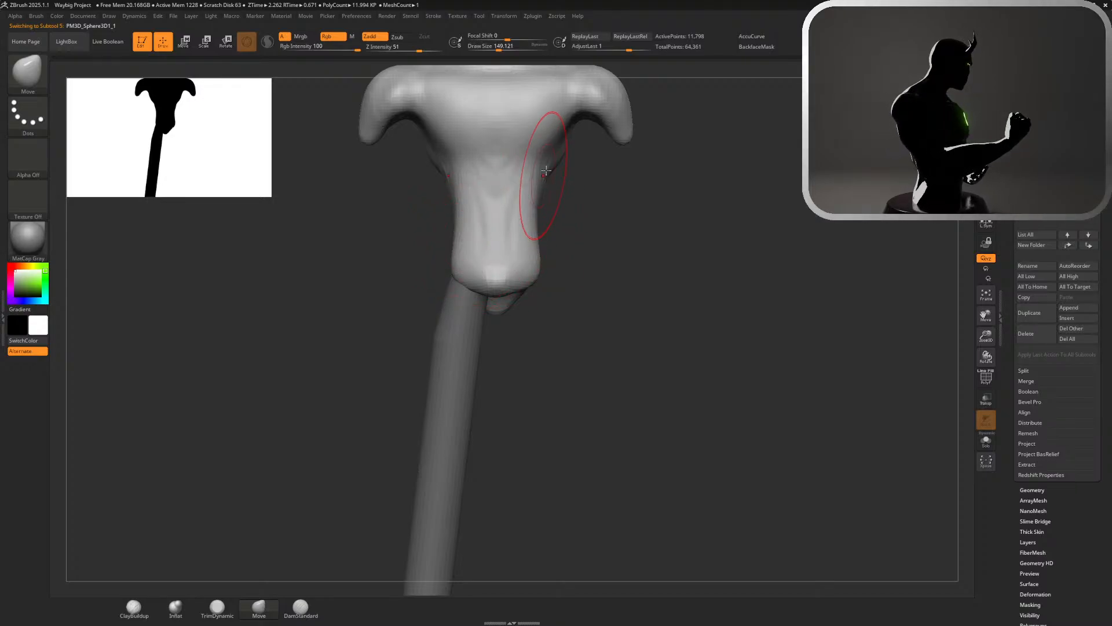
drag(544, 174, 584, 163)
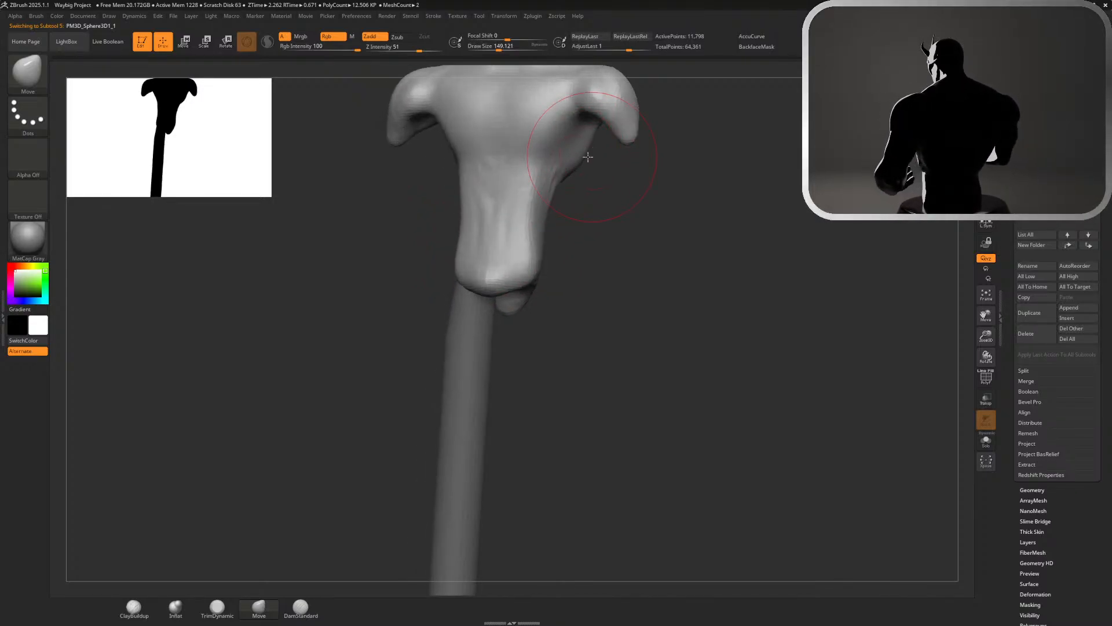
mouse_move(641, 210)
mouse_down()
mouse_move(582, 215)
mouse_move(607, 197)
mouse_up()
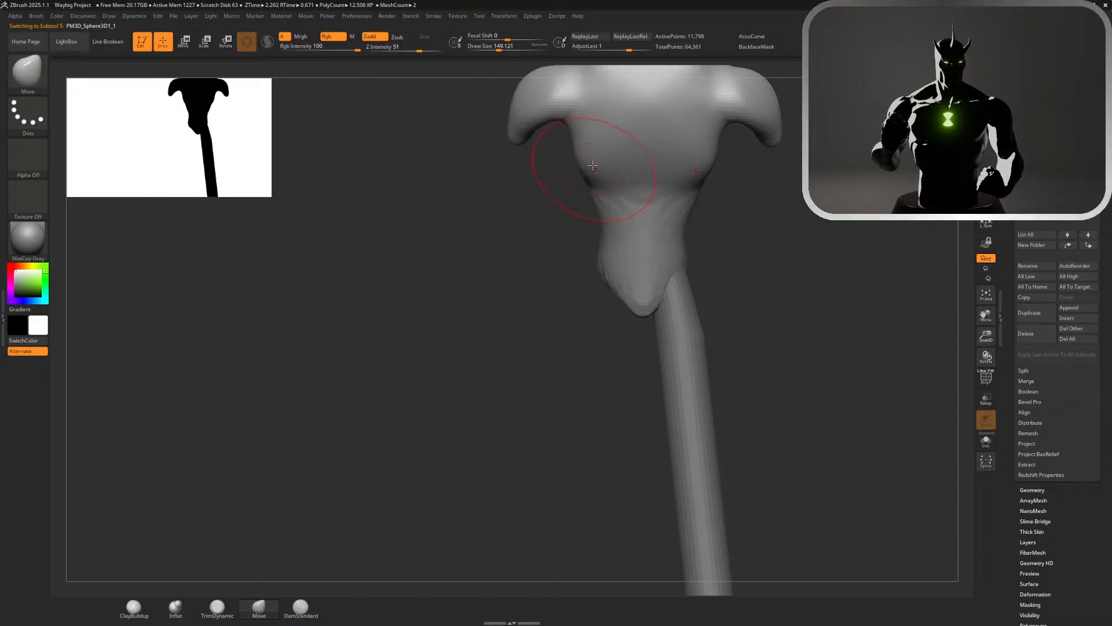
drag(514, 221, 689, 162)
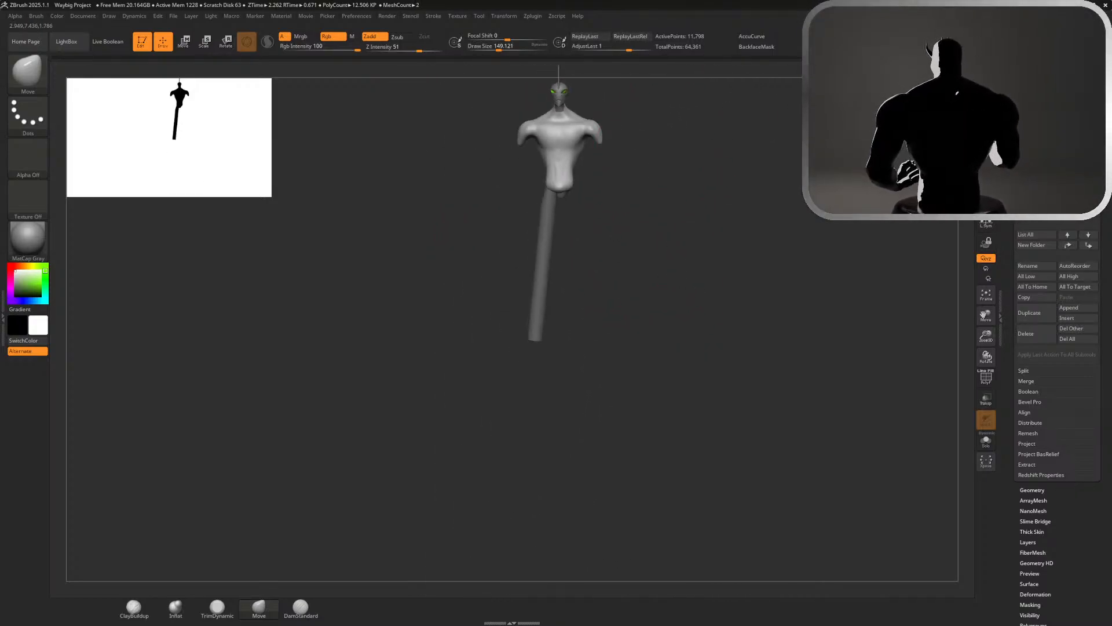
shift+drag(858, 197, 881, 200)
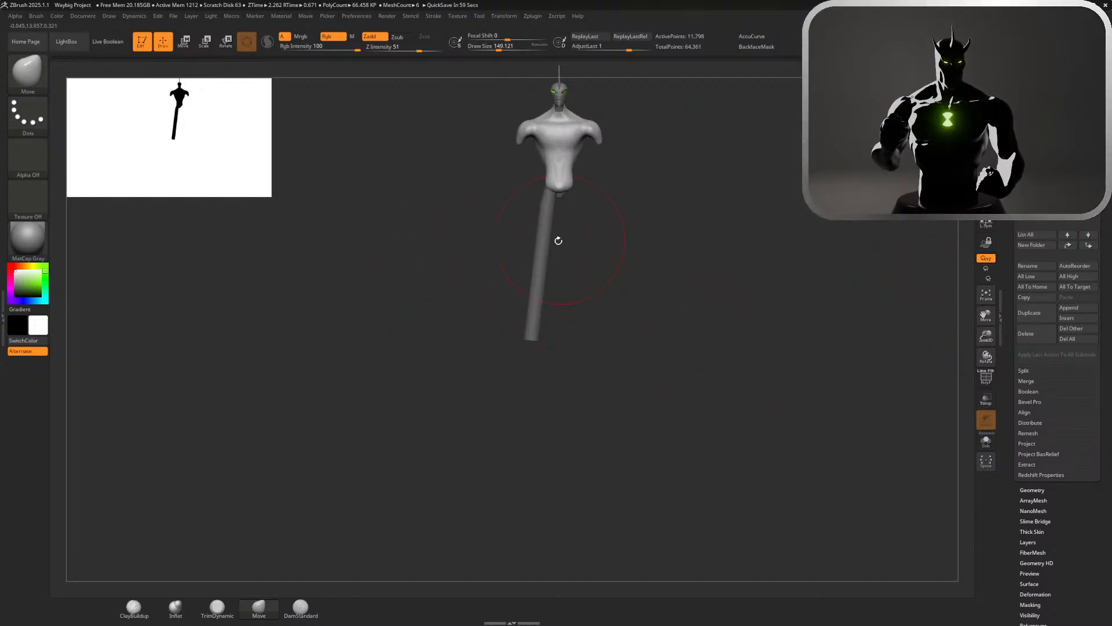
Switch back to the leg cylinder and bring the anatomy reference beside it, enlarged on the coloured front and side muscle figures
alt+drag(695, 252, 672, 347)
alt+click(492, 297)
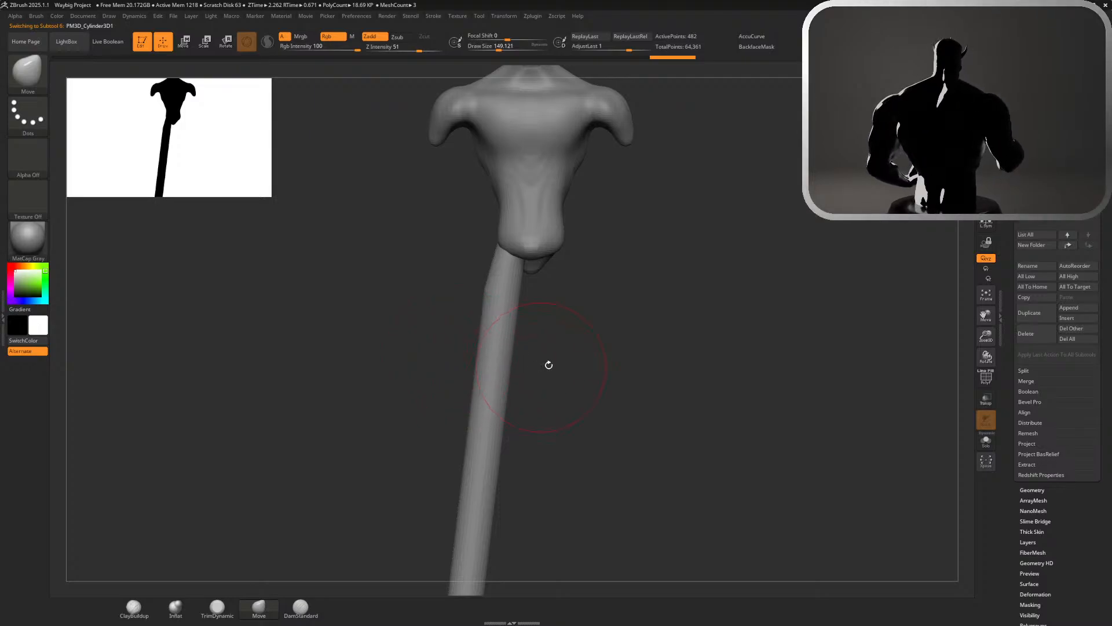
key(s)
drag(548, 365, 560, 362)
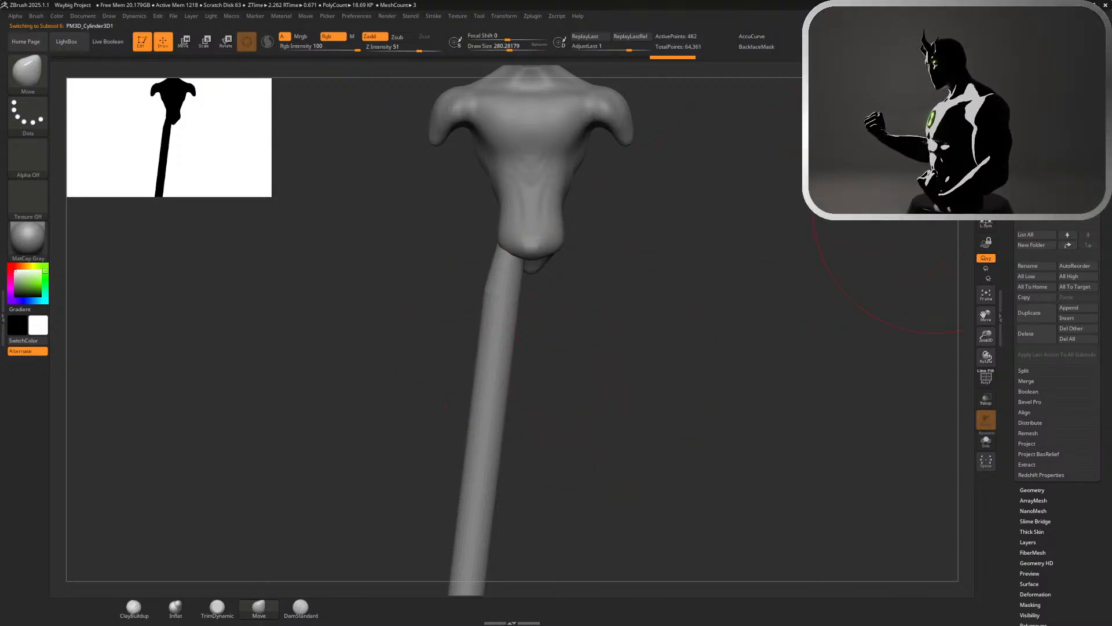
right_drag(1111, 278, 927, 315)
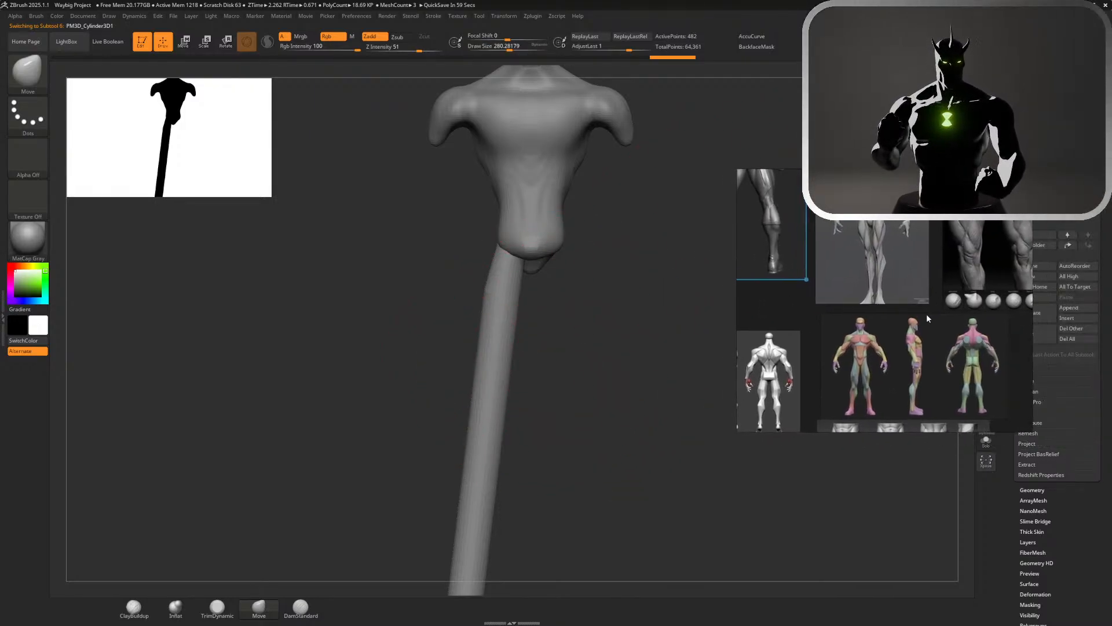
scroll(851, 416, up, 4)
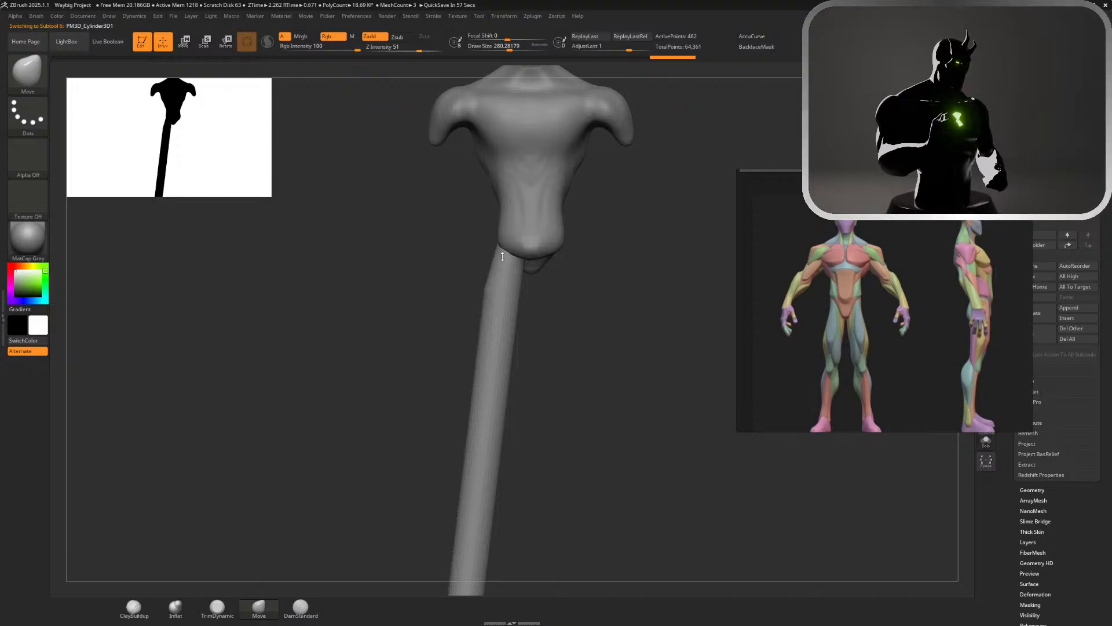
Reduce the Move brush to a draw size of about 140 and bulge the outer side of the thigh outward
mouse_move(603, 306)
alt+mouse_down()
mouse_move(603, 276)
mouse_move(645, 188)
mouse_move(507, 196)
mouse_move(516, 199)
alt+mouse_up()
key(s)
key(ctrl+z)
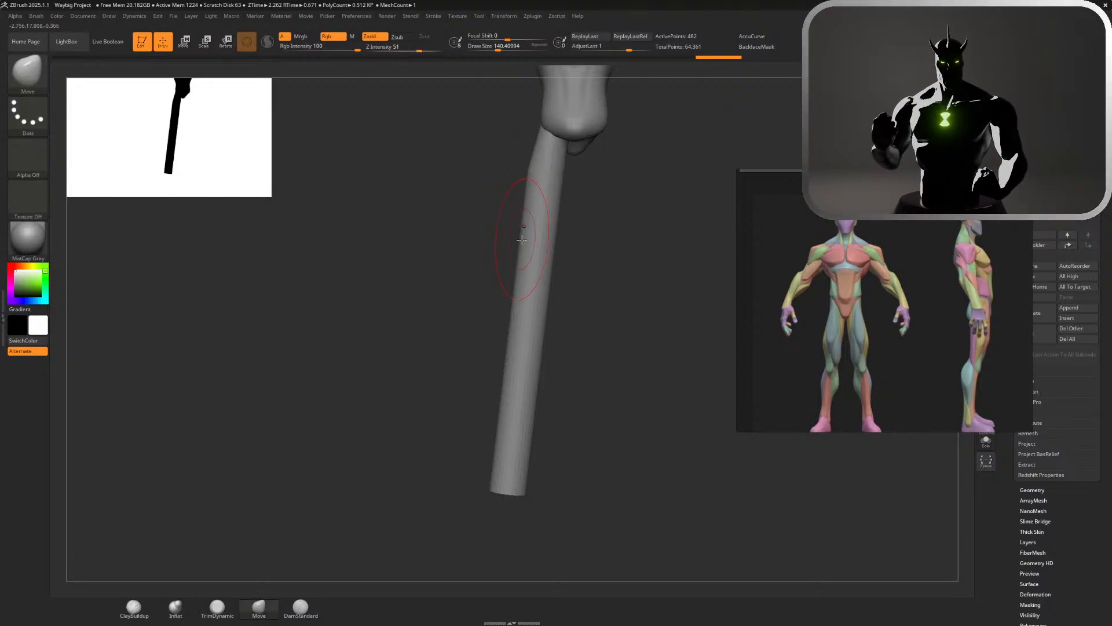
drag(525, 242, 510, 253)
mouse_move(530, 204)
mouse_down()
mouse_move(520, 206)
mouse_move(524, 185)
mouse_move(517, 218)
mouse_up()
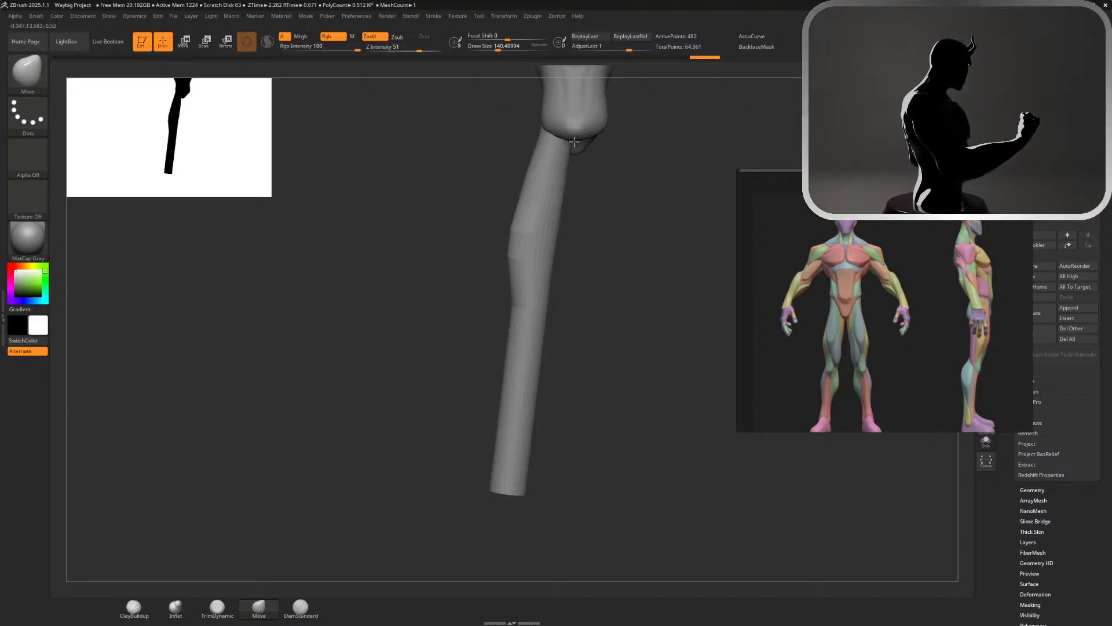
Fill out the inner side of the upper thigh beneath the pelvis with the Move brush
key(ctrl+z)
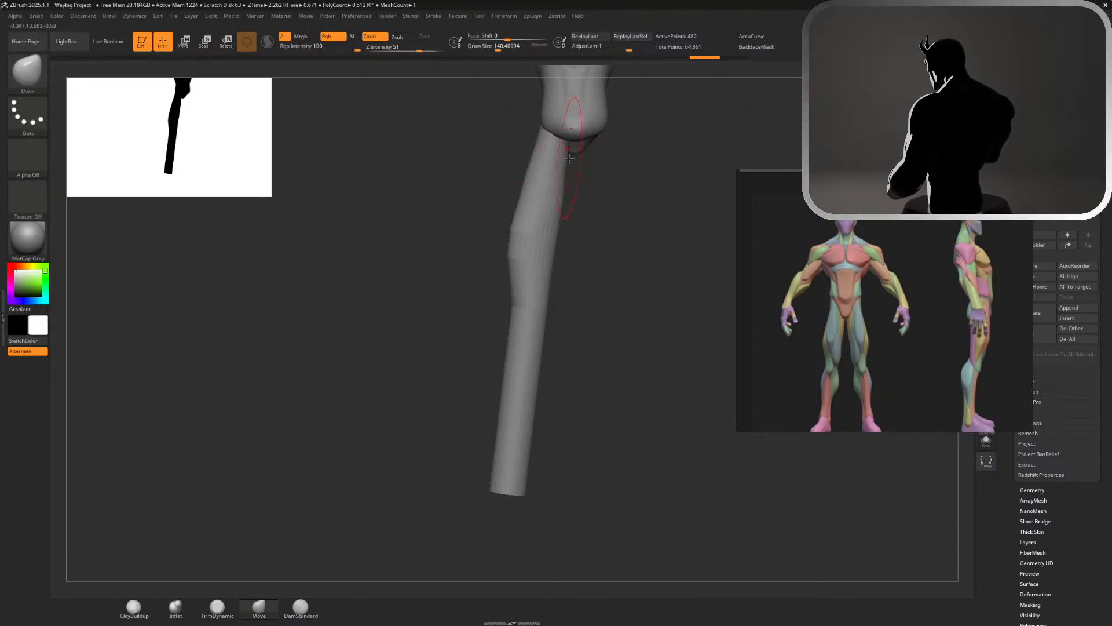
drag(582, 142, 582, 128)
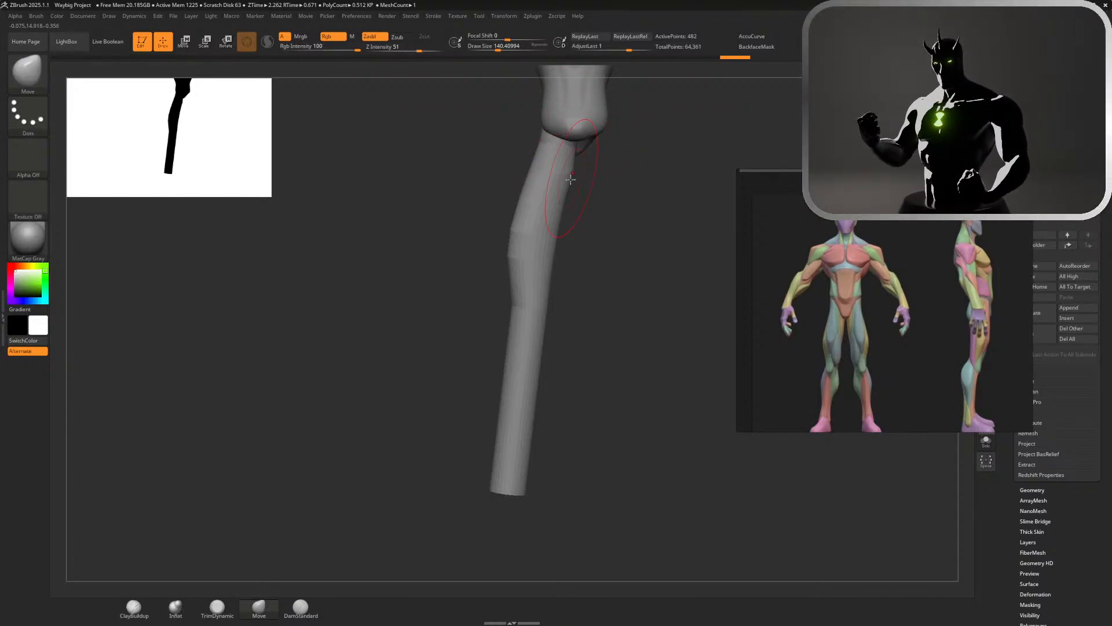
drag(571, 180, 562, 206)
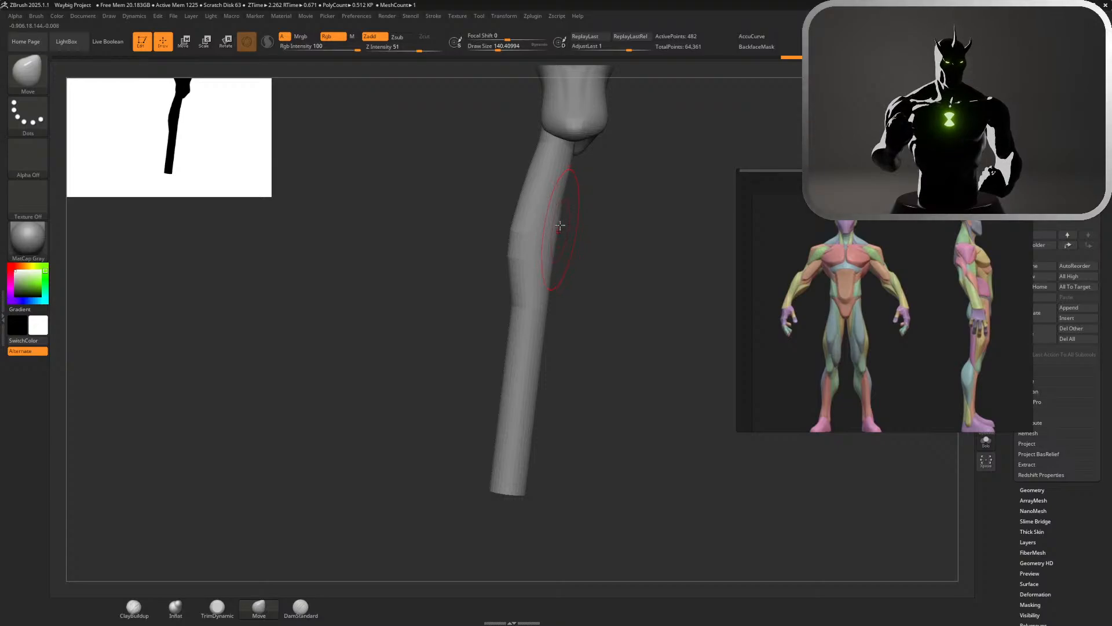
drag(556, 248, 555, 248)
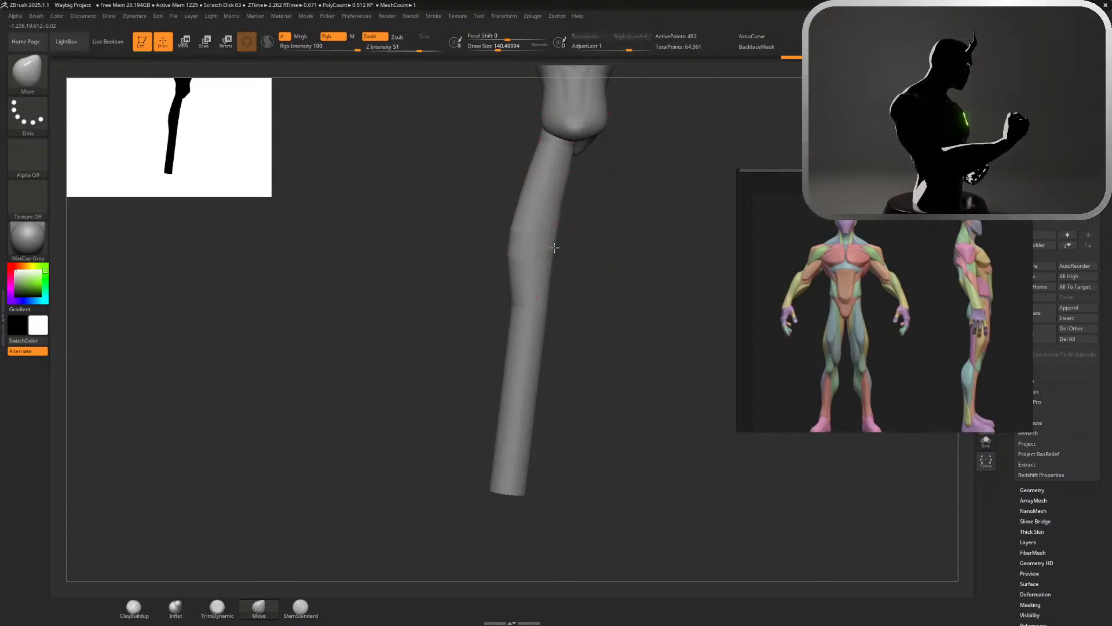
ctrl+right_drag(548, 298, 569, 186)
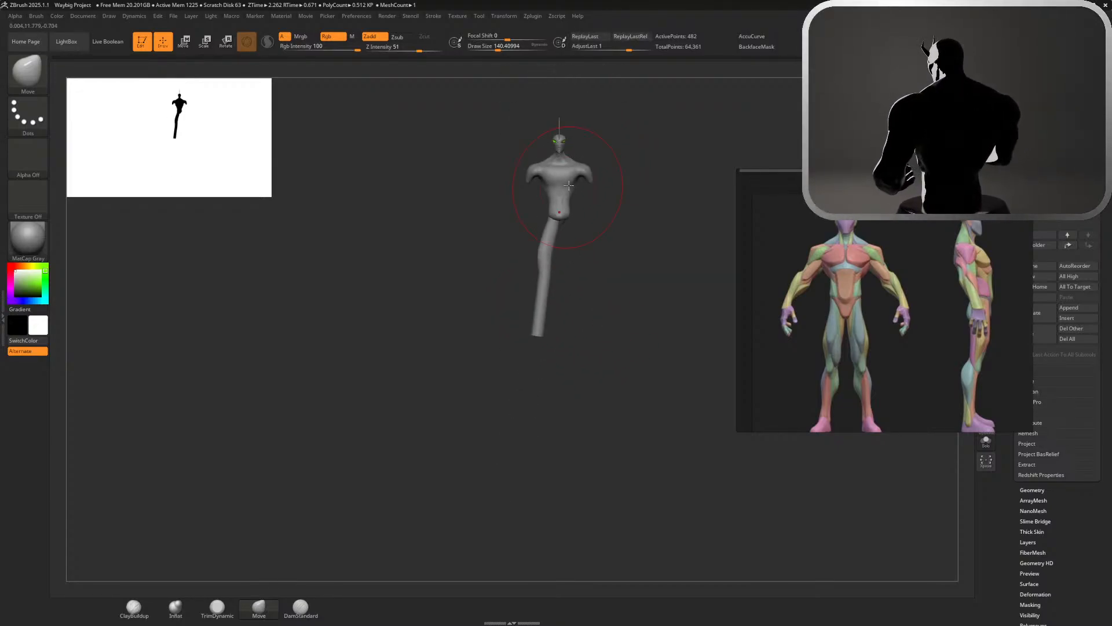
ctrl+right_drag(591, 289, 591, 342)
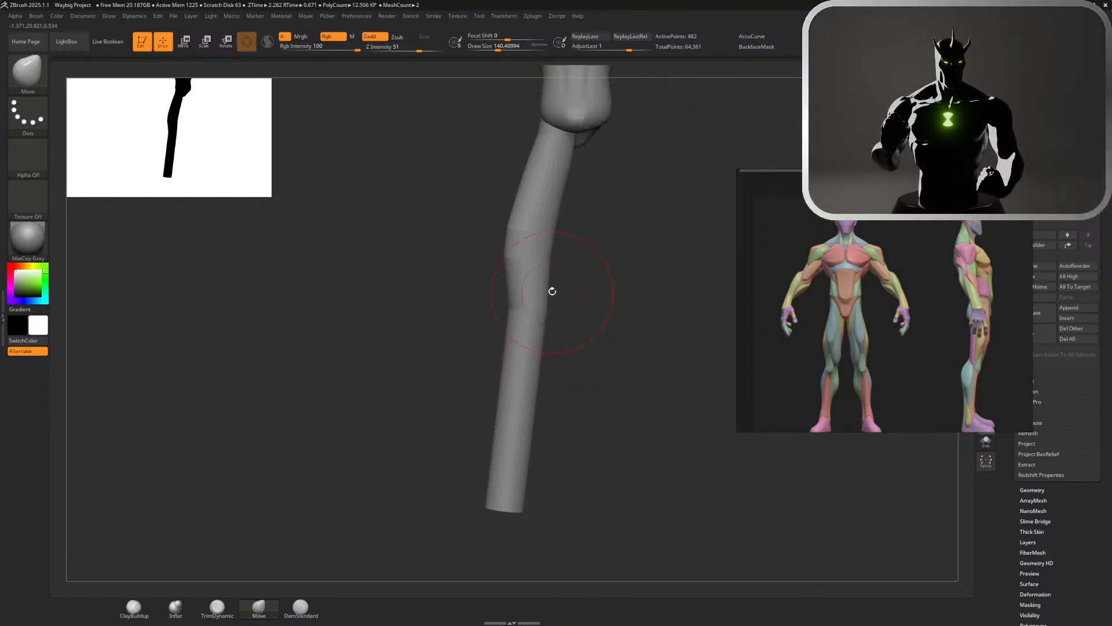
Pull the inner side of the lower thigh outward above the knee, using smaller Move brush sizes
drag(547, 288, 563, 285)
key(ctrl+z)
key(s)
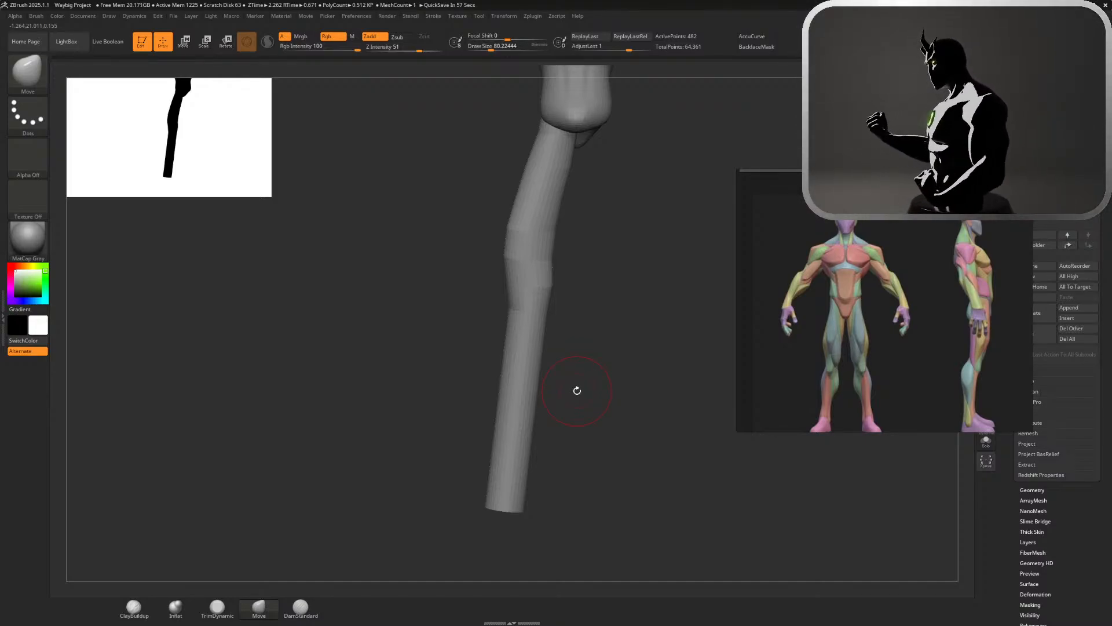
drag(621, 298, 689, 300)
mouse_move(691, 208)
mouse_down()
mouse_move(765, 206)
mouse_move(703, 199)
mouse_move(677, 172)
mouse_up()
key(s)
mouse_move(677, 188)
alt+mouse_down()
mouse_move(707, 265)
mouse_move(693, 234)
mouse_move(646, 203)
alt+mouse_up()
mouse_move(587, 170)
mouse_down()
mouse_move(575, 165)
mouse_move(590, 147)
mouse_up()
drag(585, 215, 583, 204)
mouse_move(584, 204)
shift+mouse_down()
mouse_move(585, 157)
mouse_move(598, 188)
shift+mouse_up()
mouse_move(693, 233)
alt+mouse_down()
mouse_move(695, 130)
mouse_move(731, 179)
alt+mouse_up()
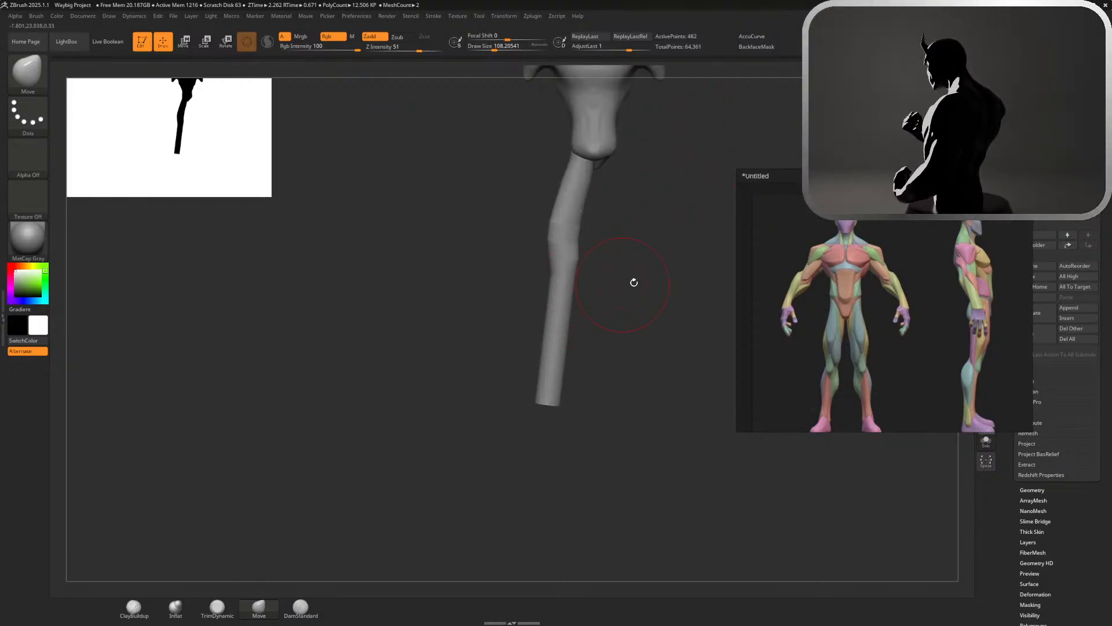
Set the draw size to about 120 and pull the inner side of the lower leg outward to form the calf bulge
drag(647, 277, 684, 165)
alt+drag(697, 243, 717, 472)
alt+drag(640, 384, 630, 206)
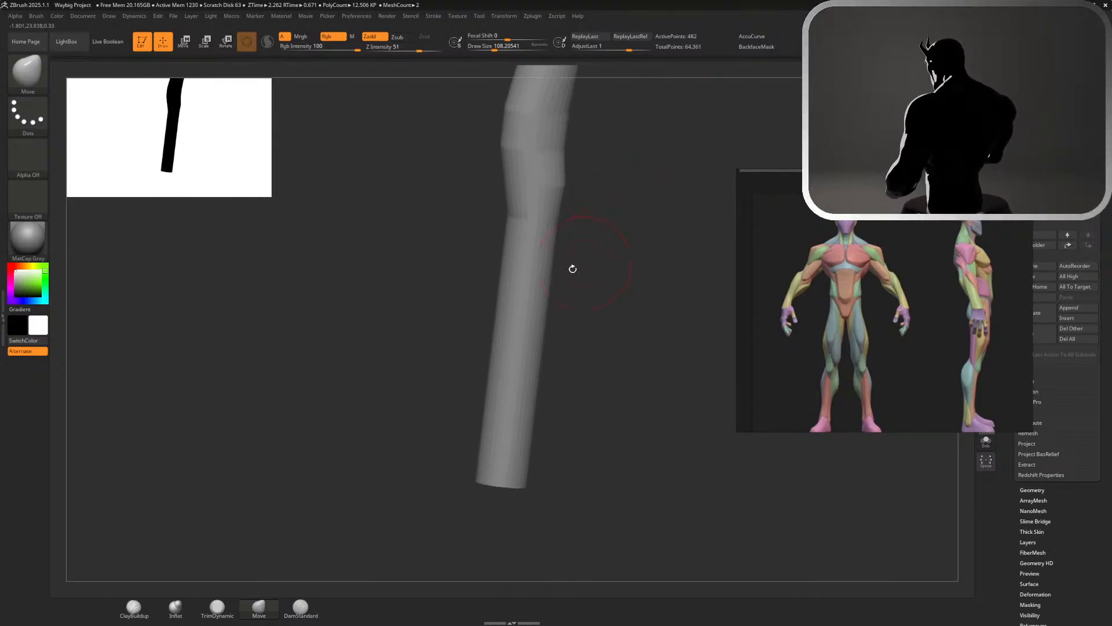
key(s)
drag(599, 302, 601, 303)
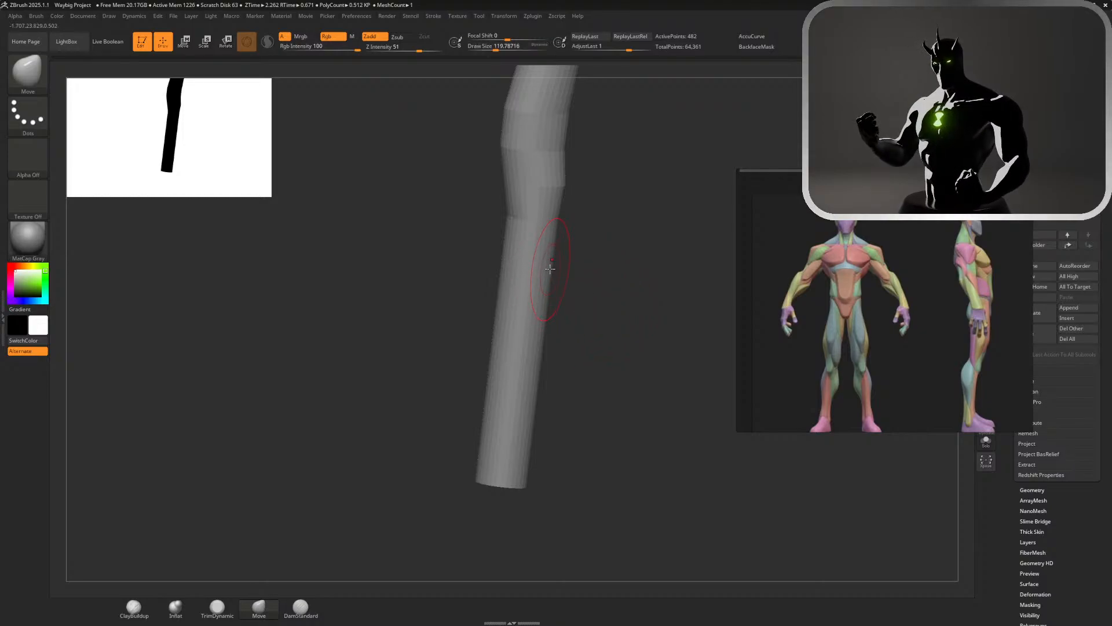
mouse_move(550, 267)
mouse_down()
mouse_move(574, 290)
mouse_move(551, 297)
mouse_move(645, 278)
mouse_move(579, 288)
mouse_up()
key(ctrl+z)
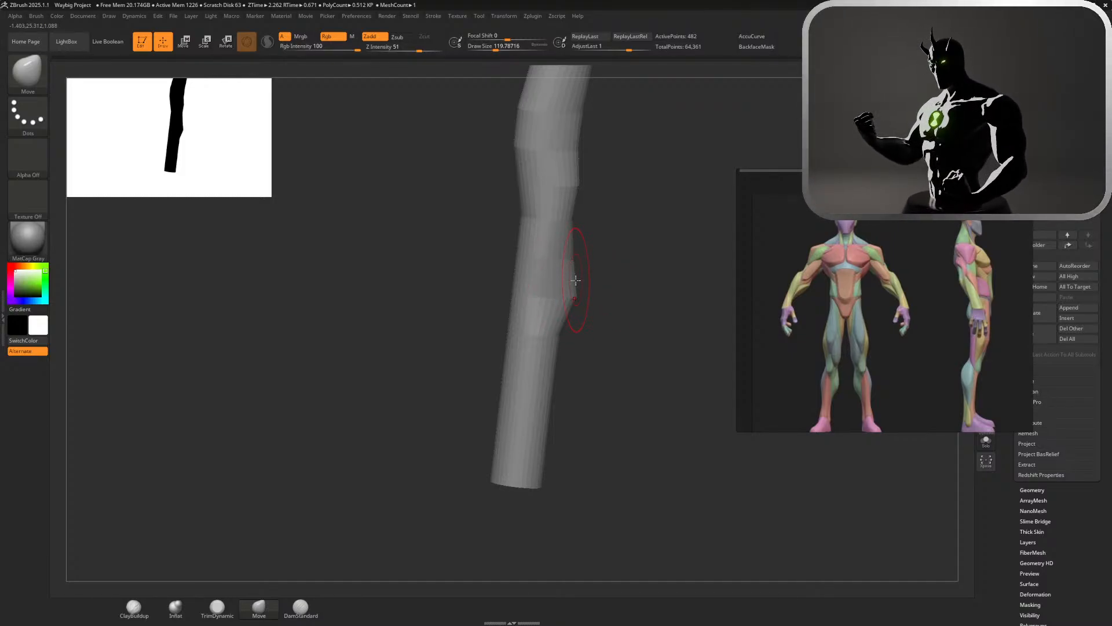
drag(578, 295, 621, 305)
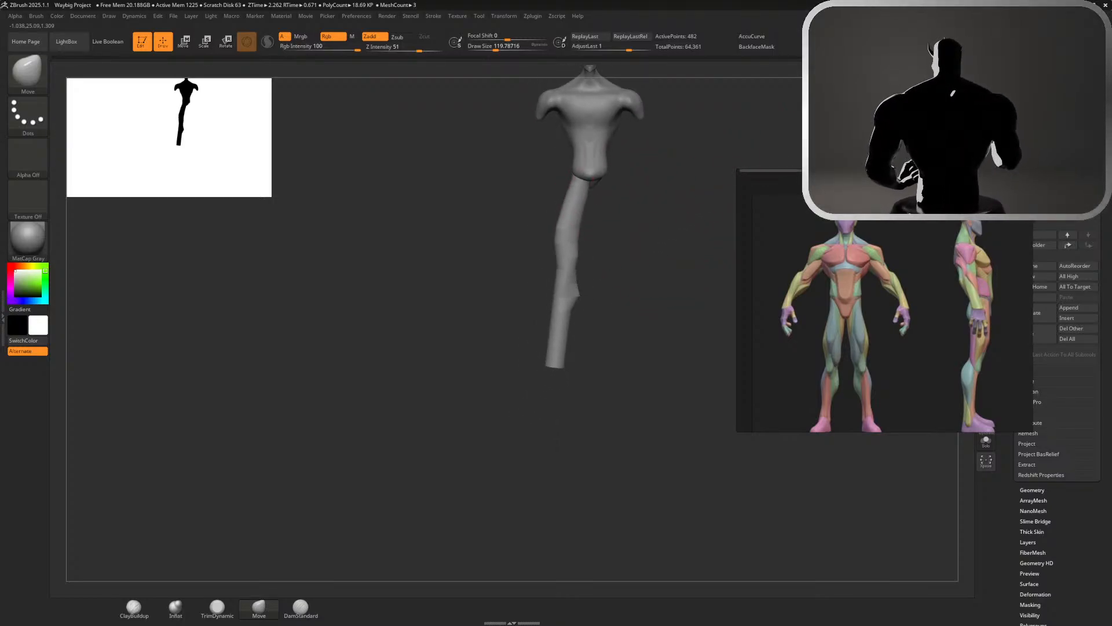
Browse the reference board and enlarge the two full-body Waybig illustrations to examine the leg proportions
scroll(807, 325, down, 5)
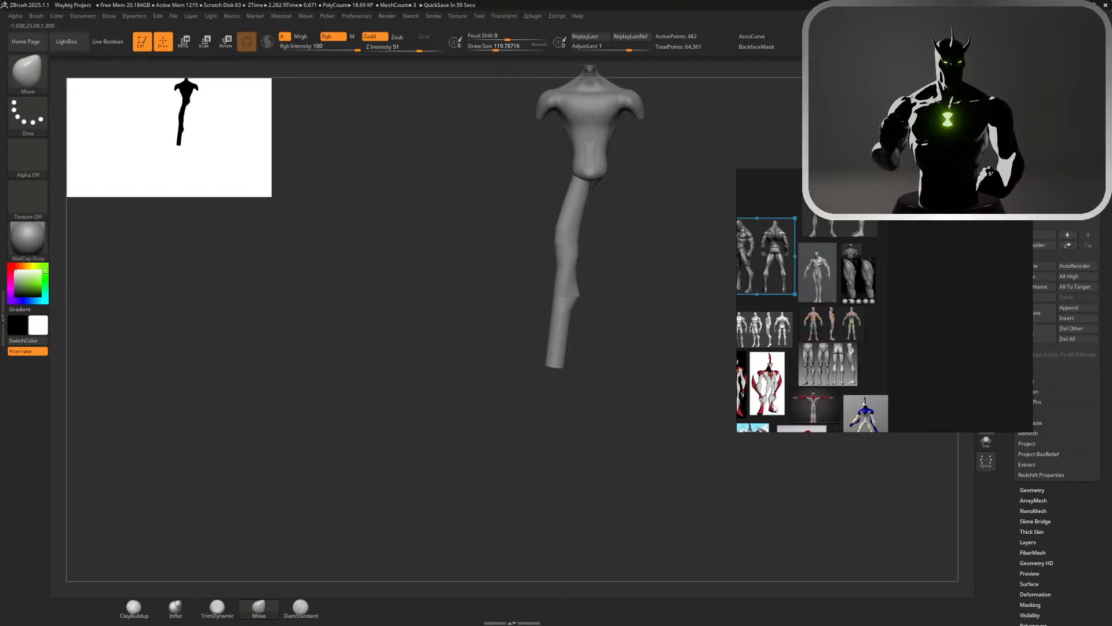
scroll(776, 415, down, 2)
scroll(776, 416, down, 1)
scroll(765, 425, up, 4)
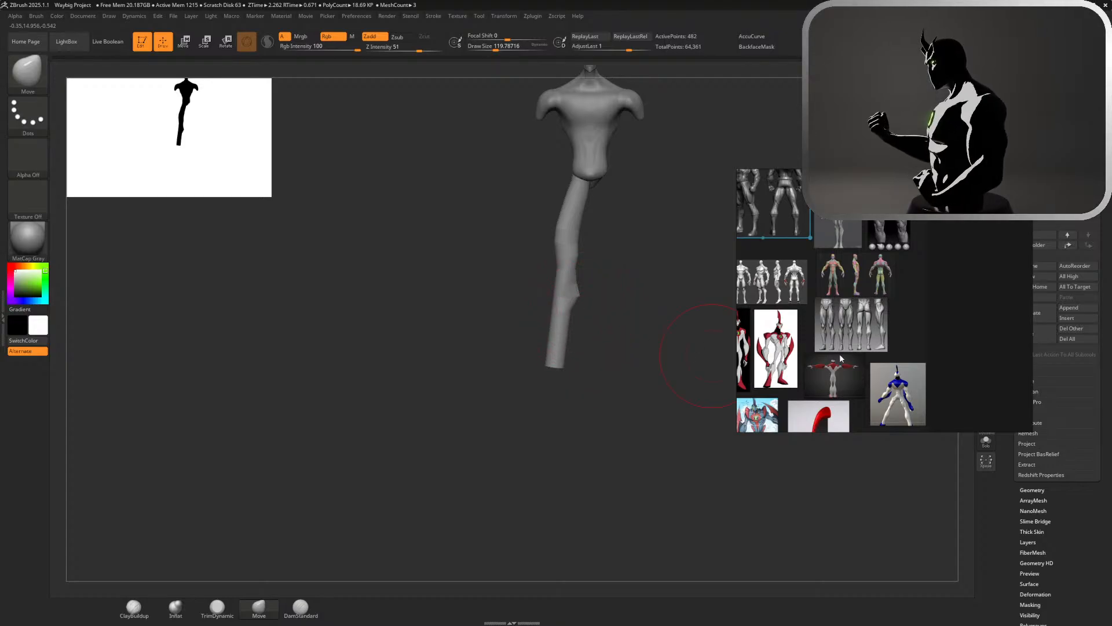
scroll(839, 383, down, 2)
scroll(797, 429, up, 4)
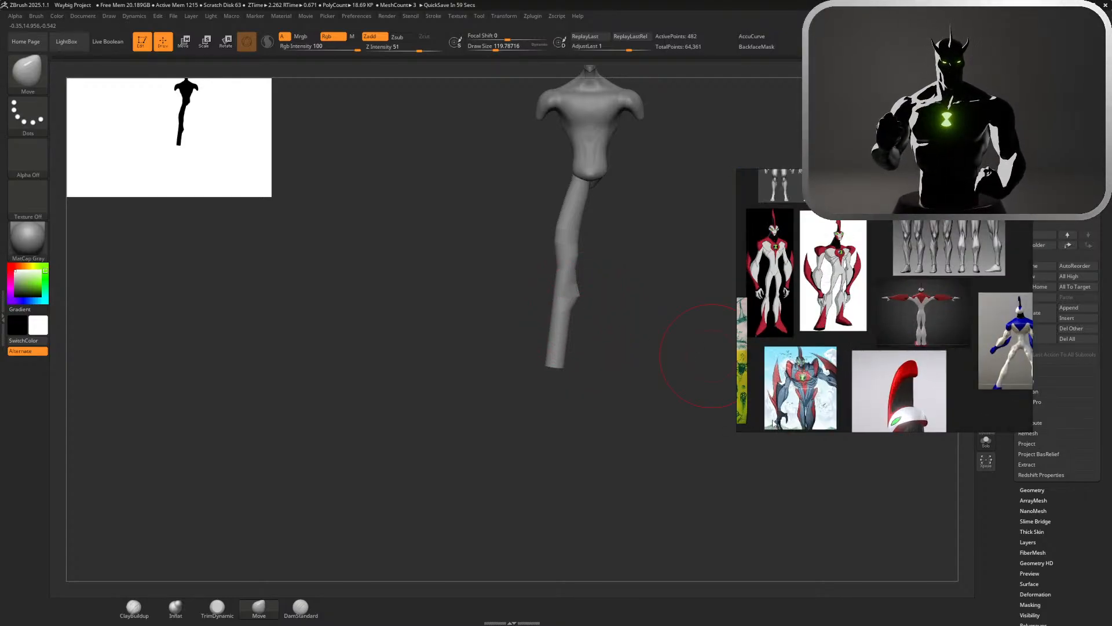
scroll(768, 359, up, 3)
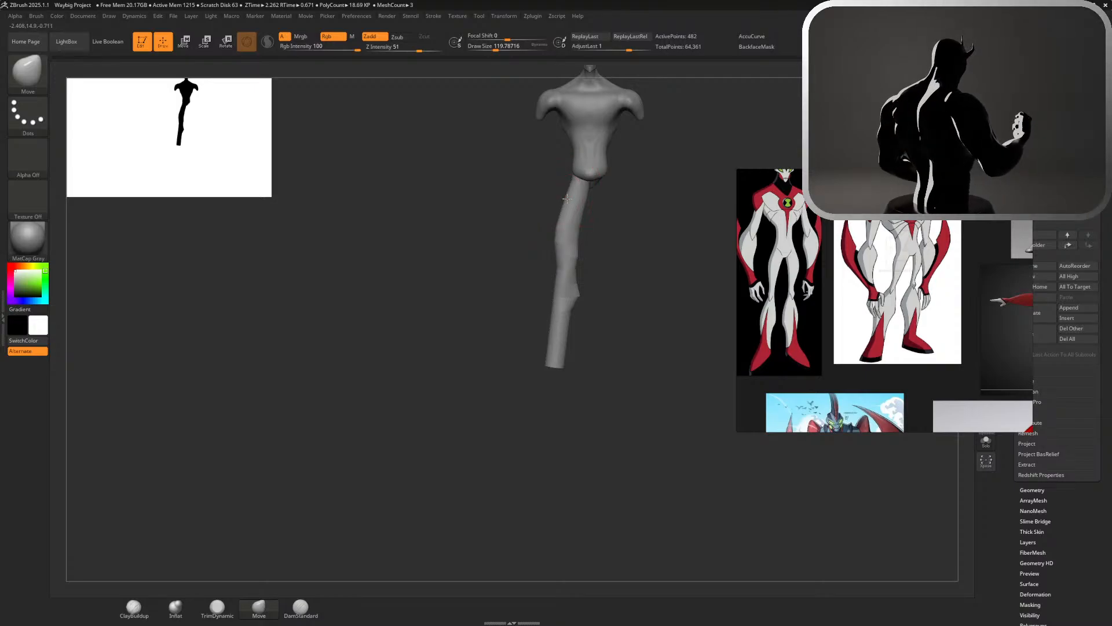
Pull the leg's outer top edge toward the hip and swell the outer thigh with the Inflat brush
drag(562, 197, 573, 182)
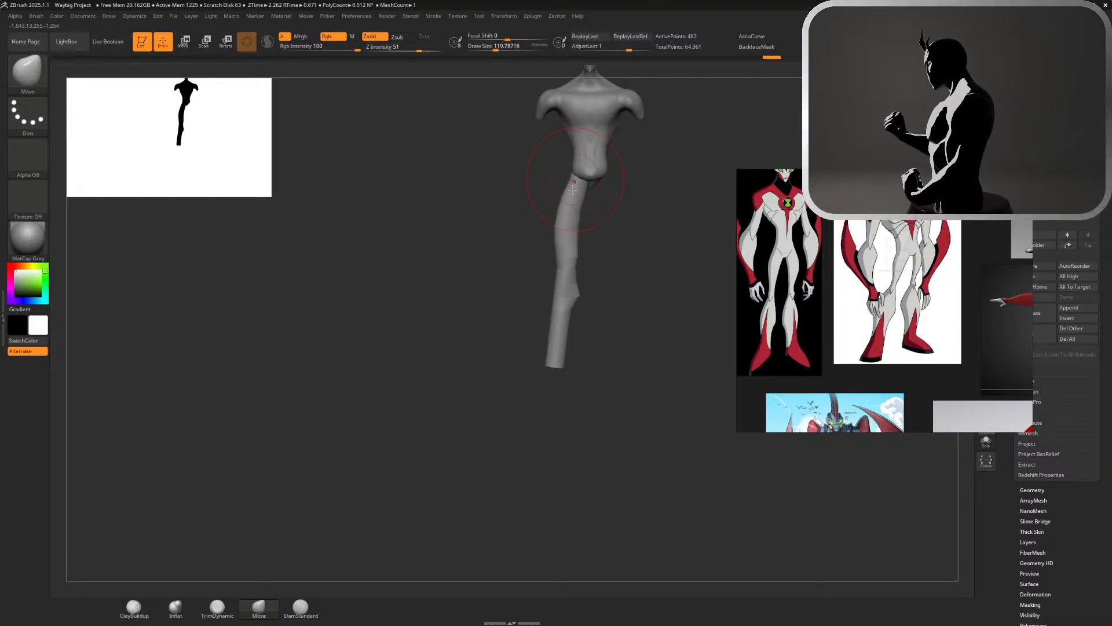
scroll(554, 239, up, 5)
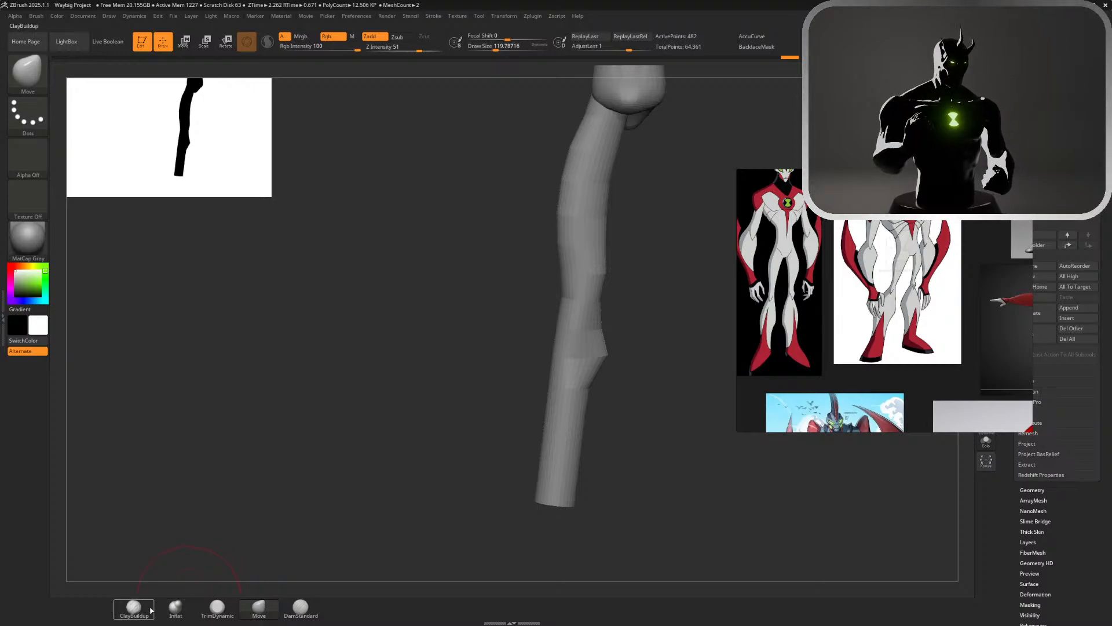
click(175, 607)
mouse_move(583, 132)
mouse_down()
mouse_move(549, 198)
mouse_move(561, 220)
mouse_up()
shift+drag(574, 150, 563, 232)
alt+drag(656, 285, 664, 288)
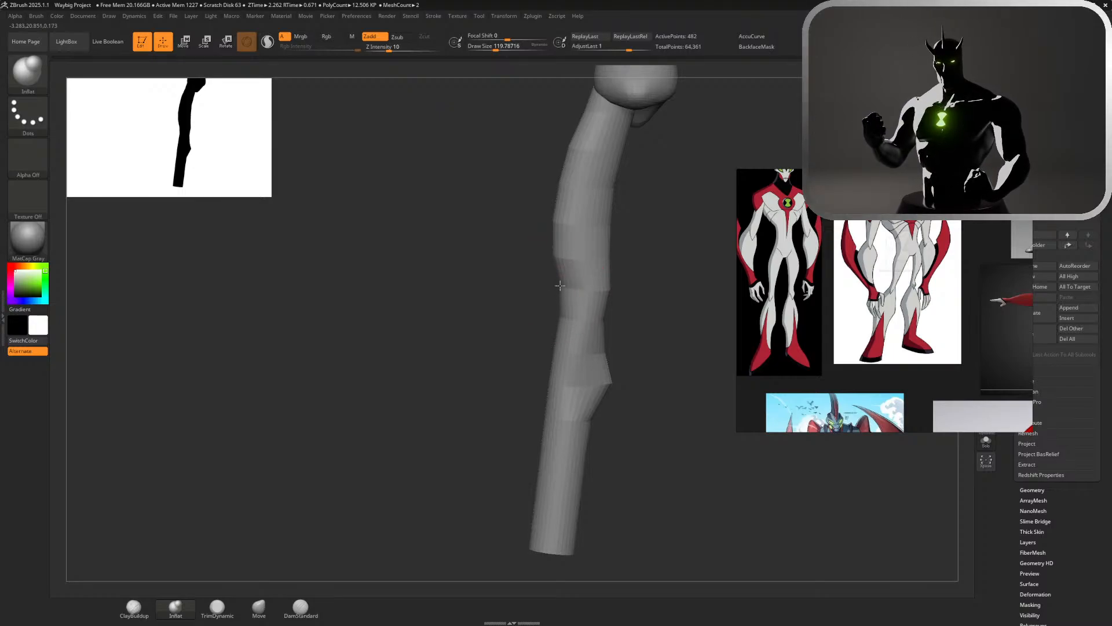
drag(560, 285, 559, 261)
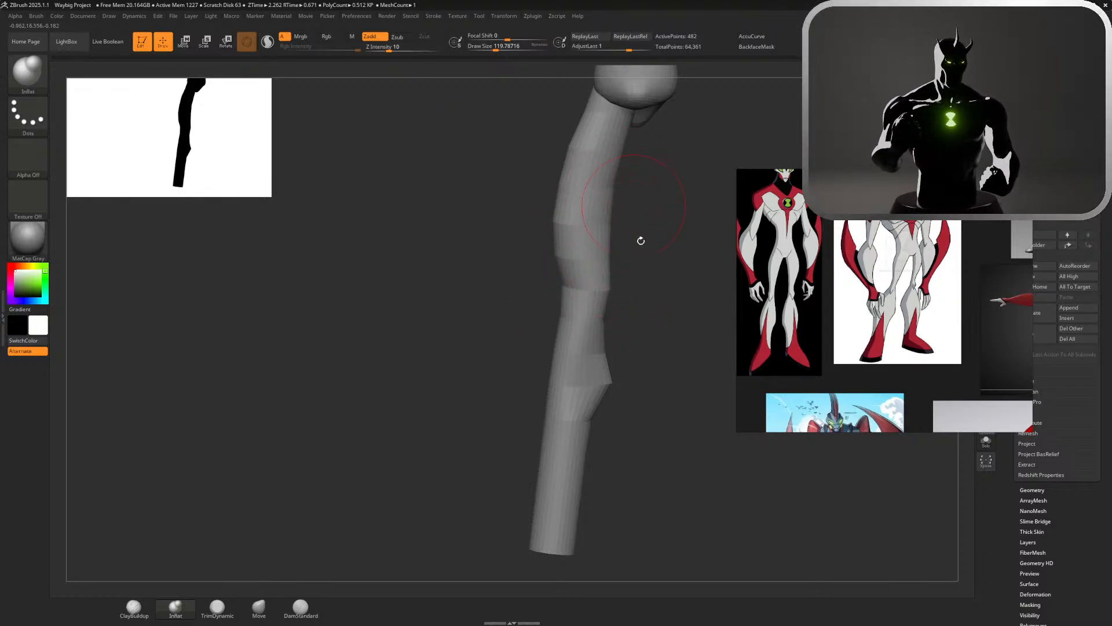
alt+drag(640, 240, 628, 149)
alt+drag(583, 230, 635, 289)
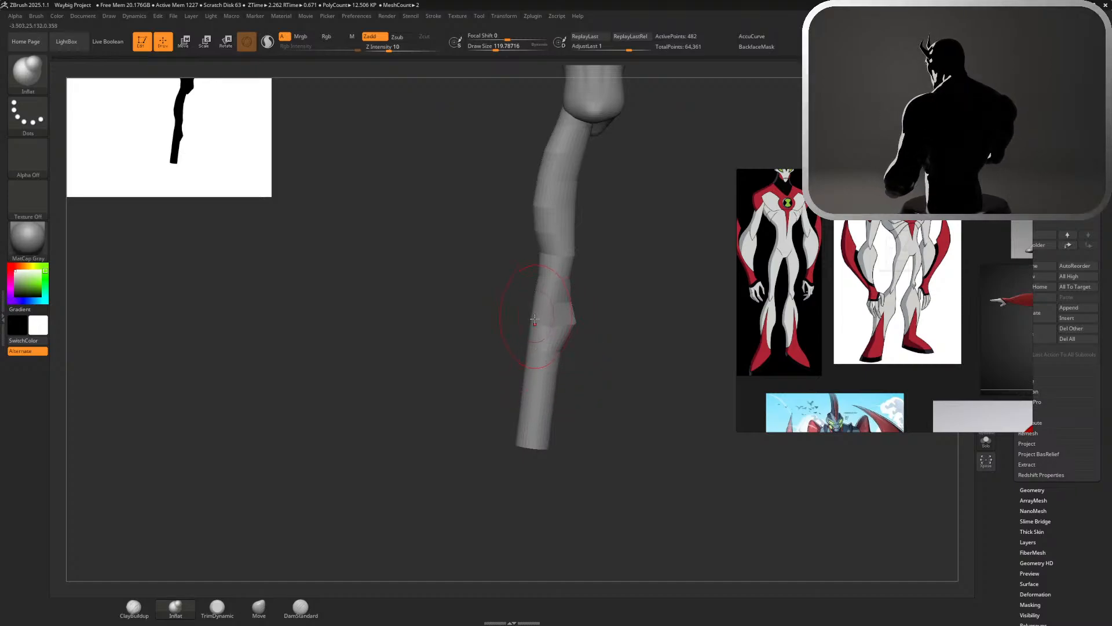
drag(581, 365, 588, 364)
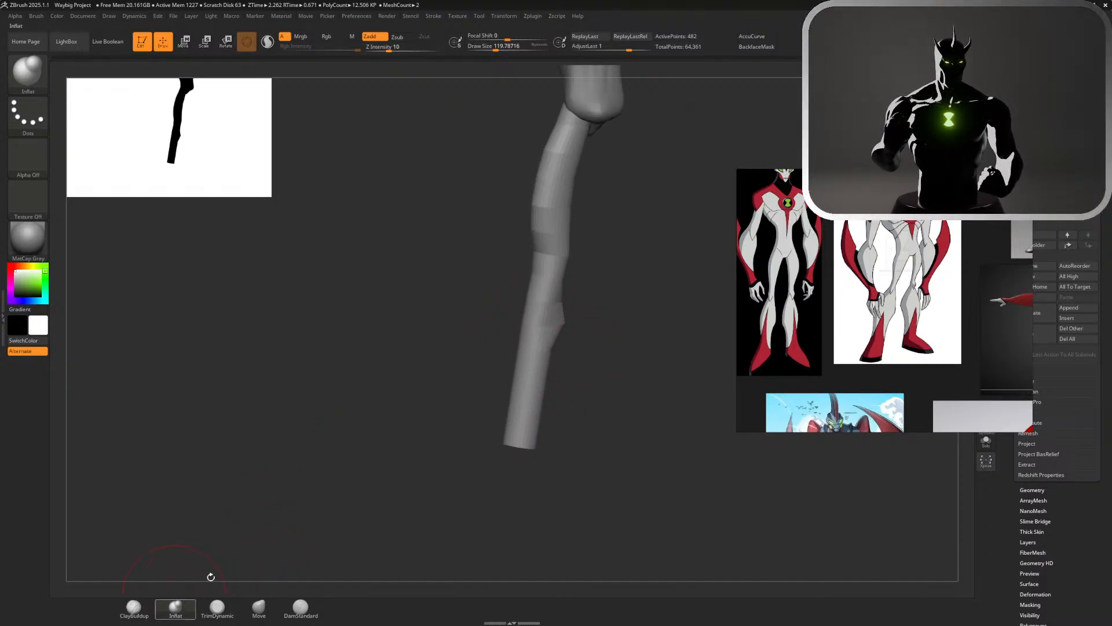
Return to the Move brush at a draw size of about 101 and pull the outer side of the calf outward
click(259, 608)
key(s)
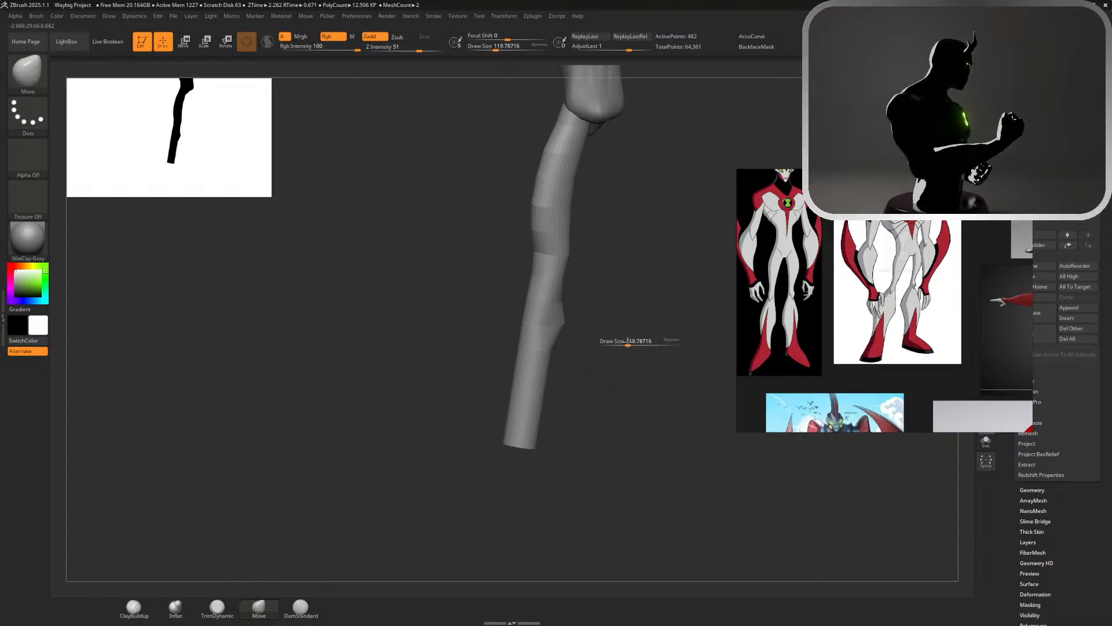
right_drag(640, 342, 628, 342)
drag(628, 342, 632, 342)
right_drag(614, 341, 753, 342)
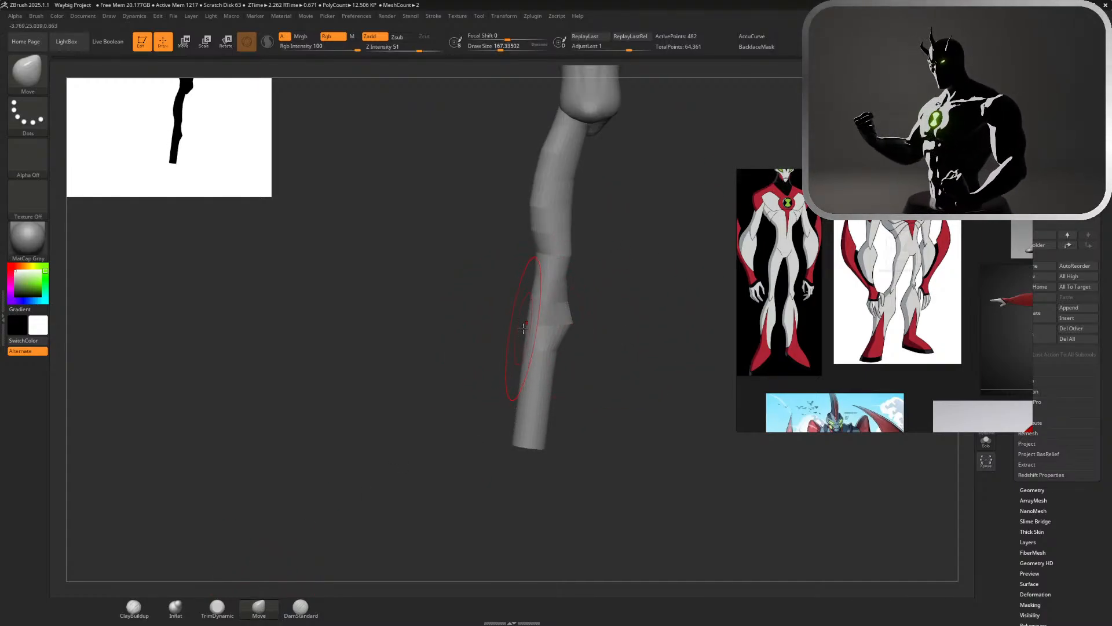
key(s)
drag(522, 322, 515, 323)
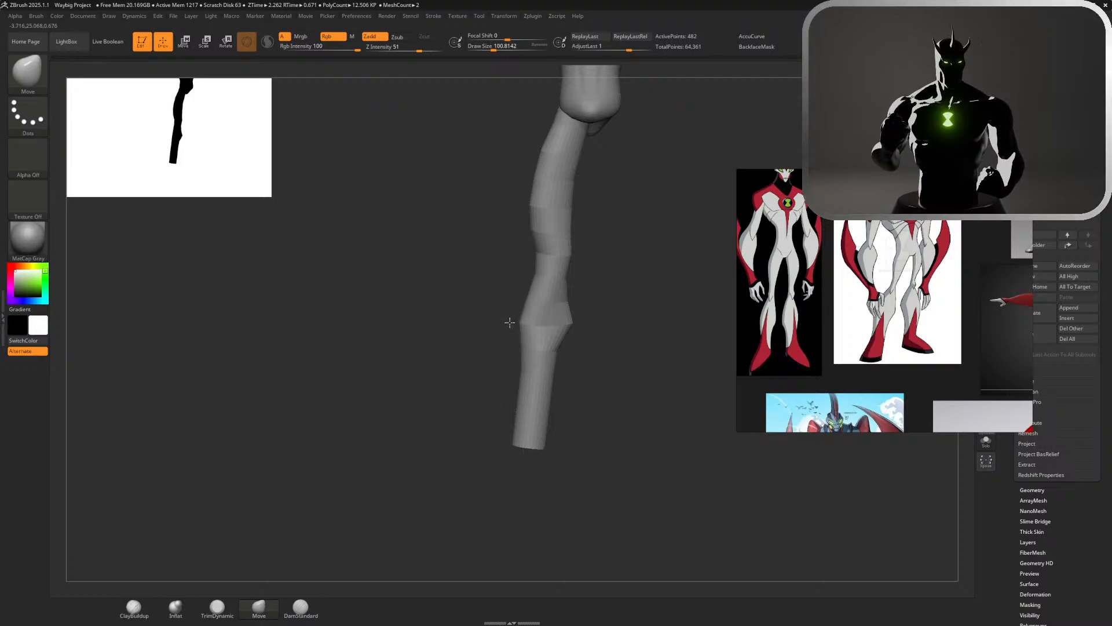
Widen the calf on its flat side with the Move brush from another angle, rounding the bulge around the leg
right_drag(588, 330, 530, 322)
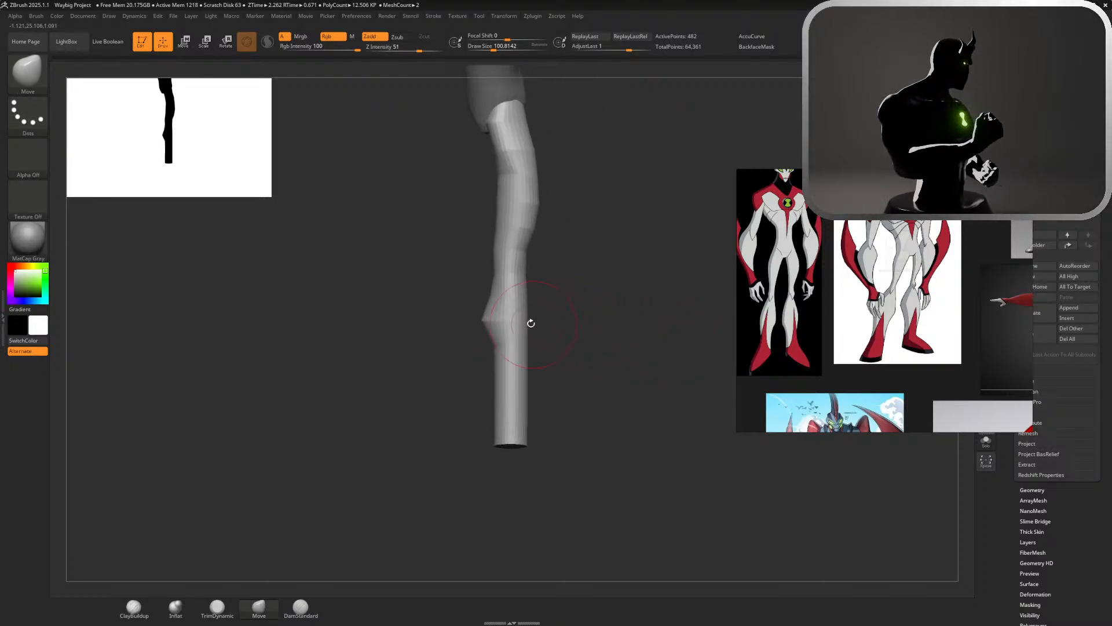
drag(530, 323, 541, 324)
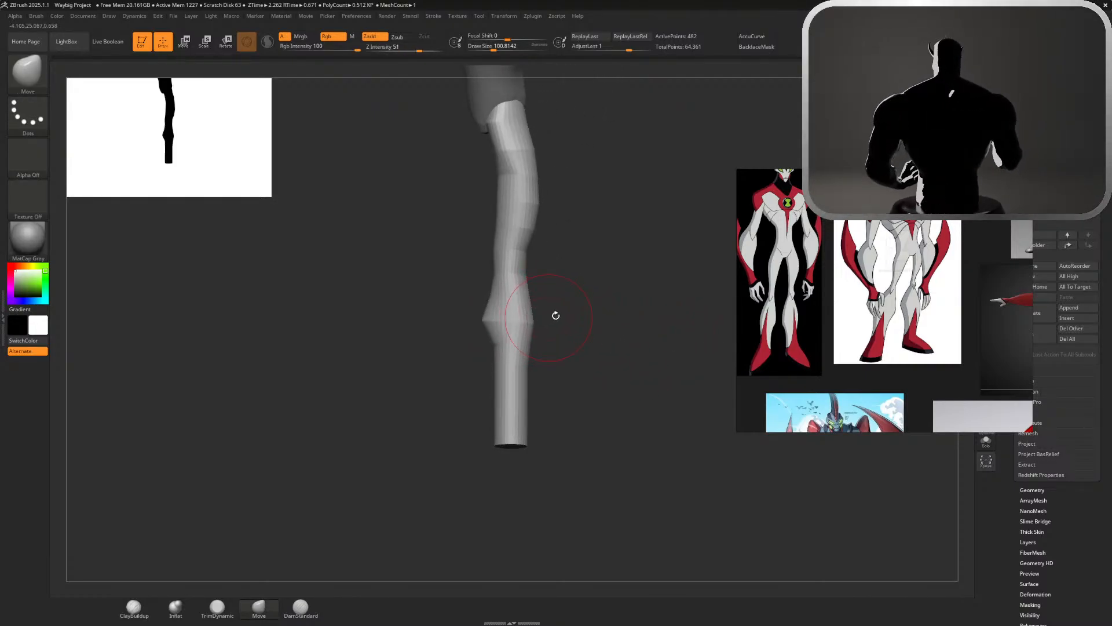
right_drag(555, 316, 516, 313)
mouse_move(638, 325)
right_down()
mouse_move(742, 324)
mouse_move(649, 325)
right_up()
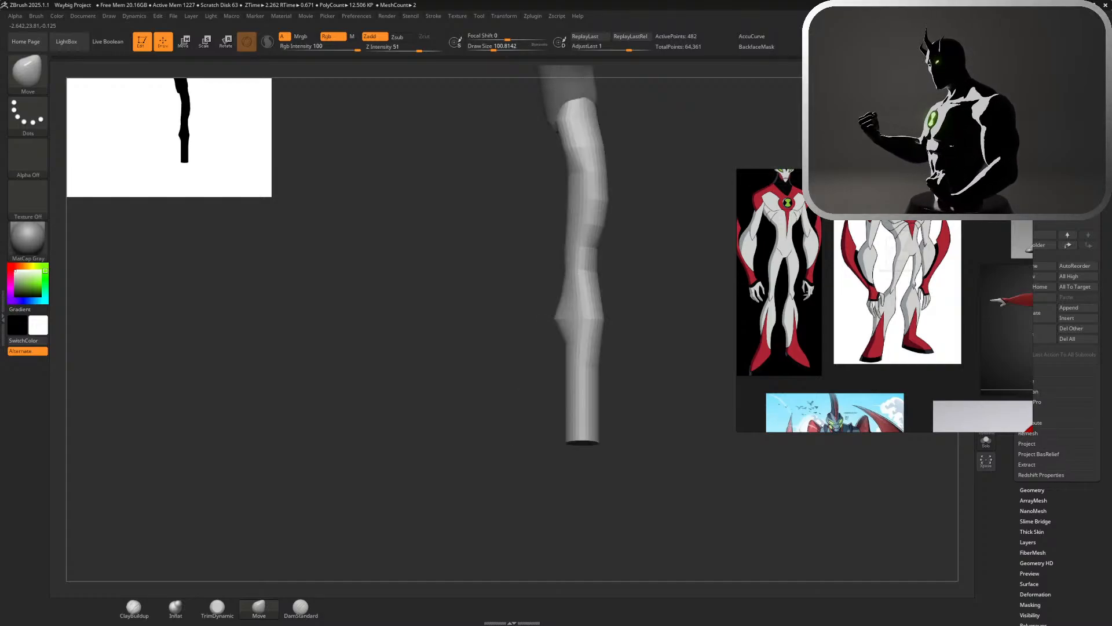
right_drag(655, 249, 732, 244)
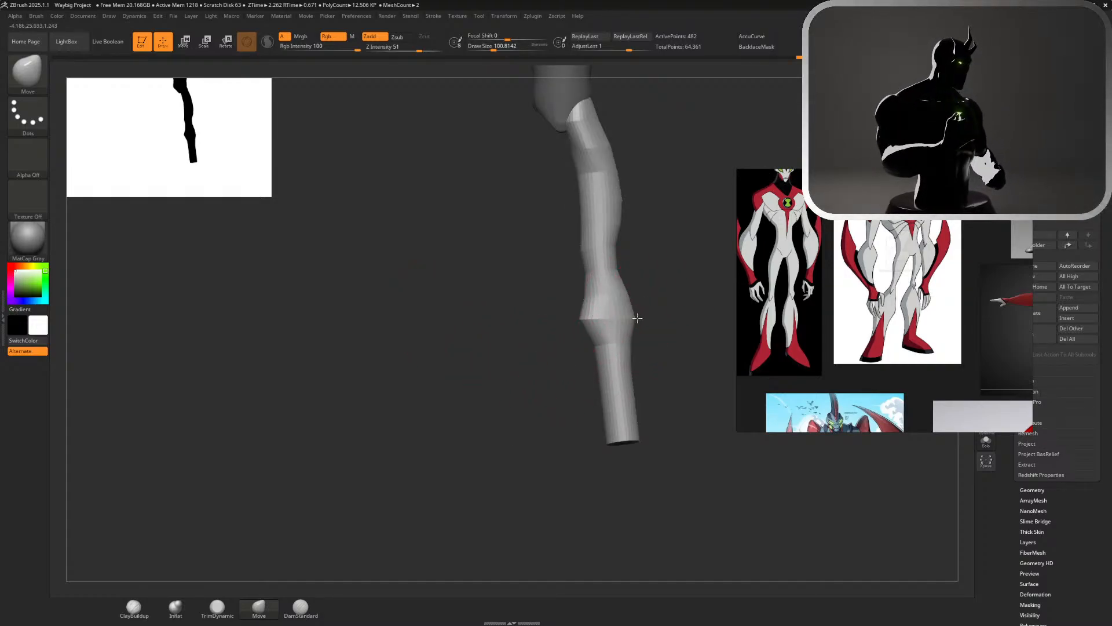
Blend the calf bulge into the lower leg and pull its bottom end downward, checking the shape from several angles
drag(633, 332, 628, 409)
shift+drag(608, 351, 603, 396)
drag(608, 446, 617, 466)
drag(668, 438, 642, 441)
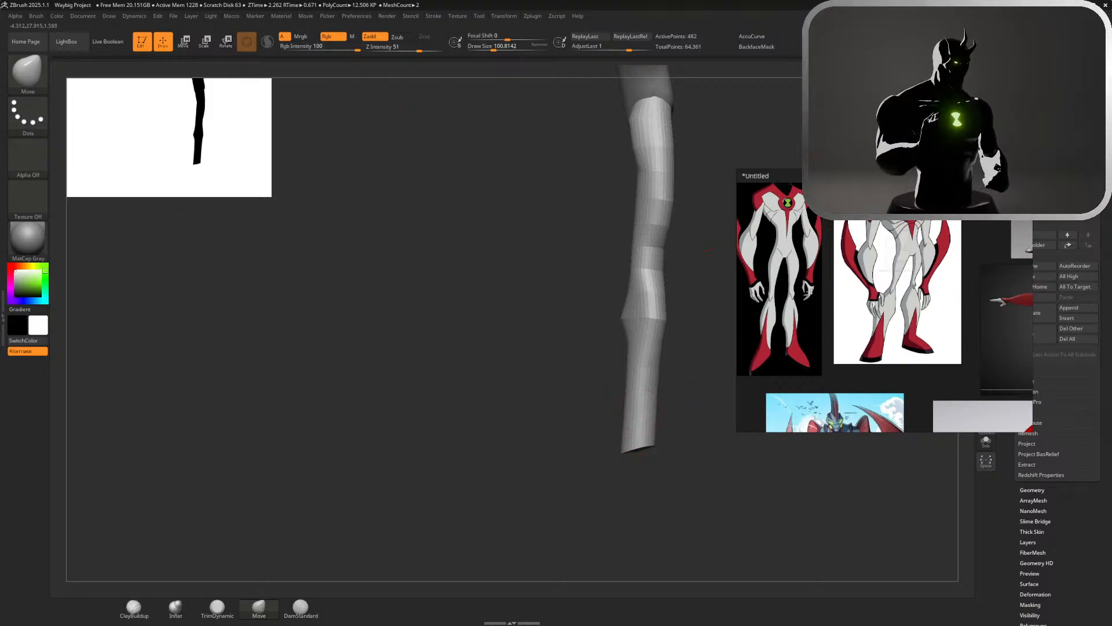
drag(711, 250, 729, 250)
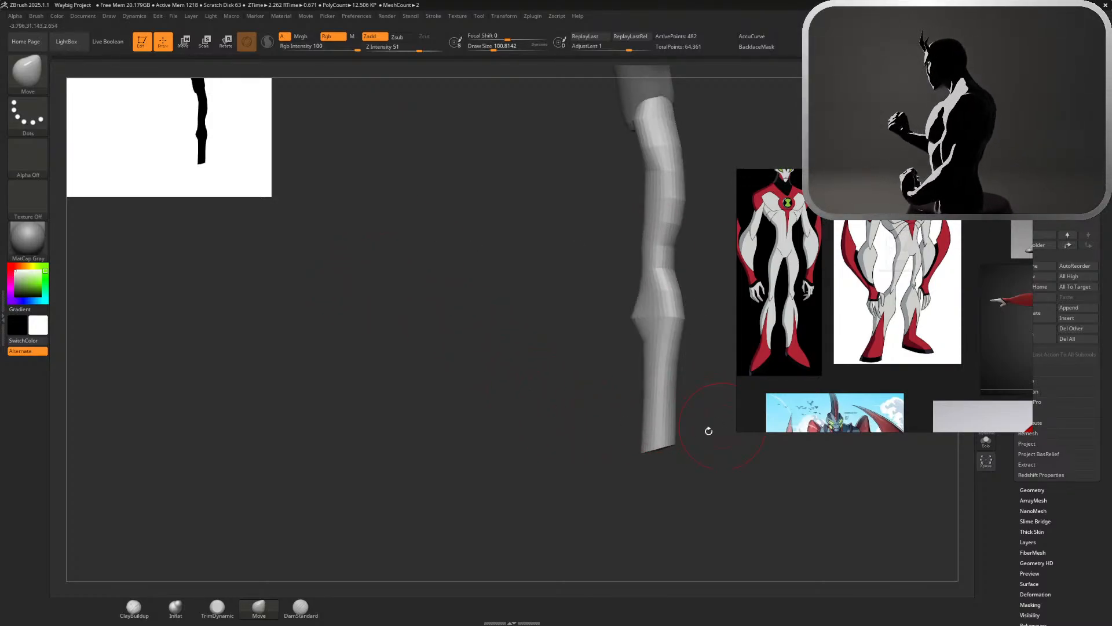
alt+drag(708, 430, 538, 460)
drag(690, 371, 585, 371)
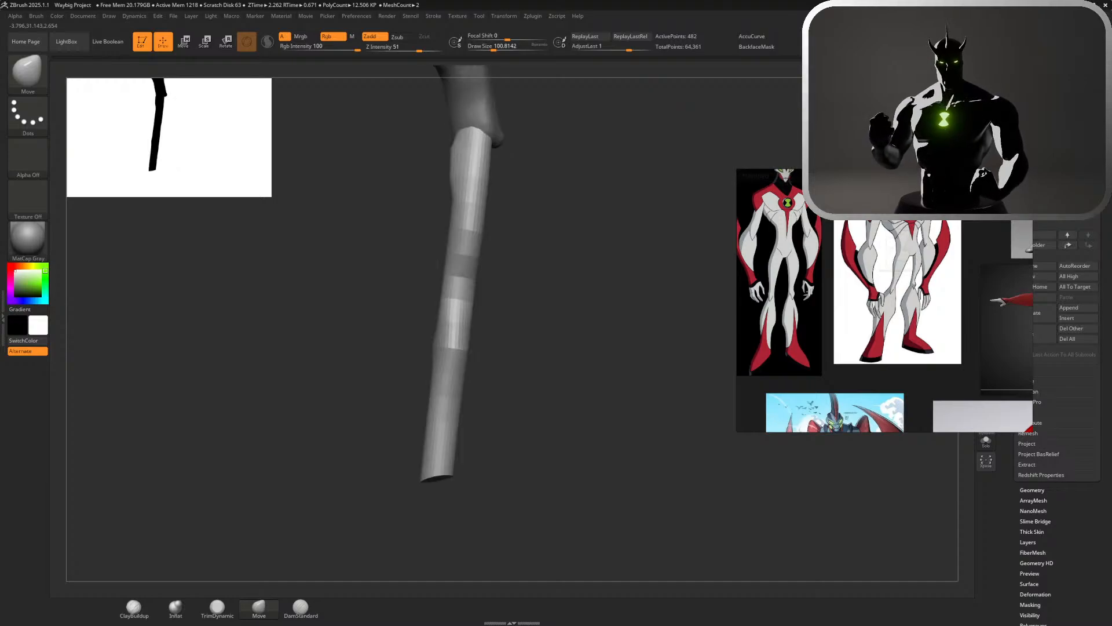
drag(553, 462, 628, 357)
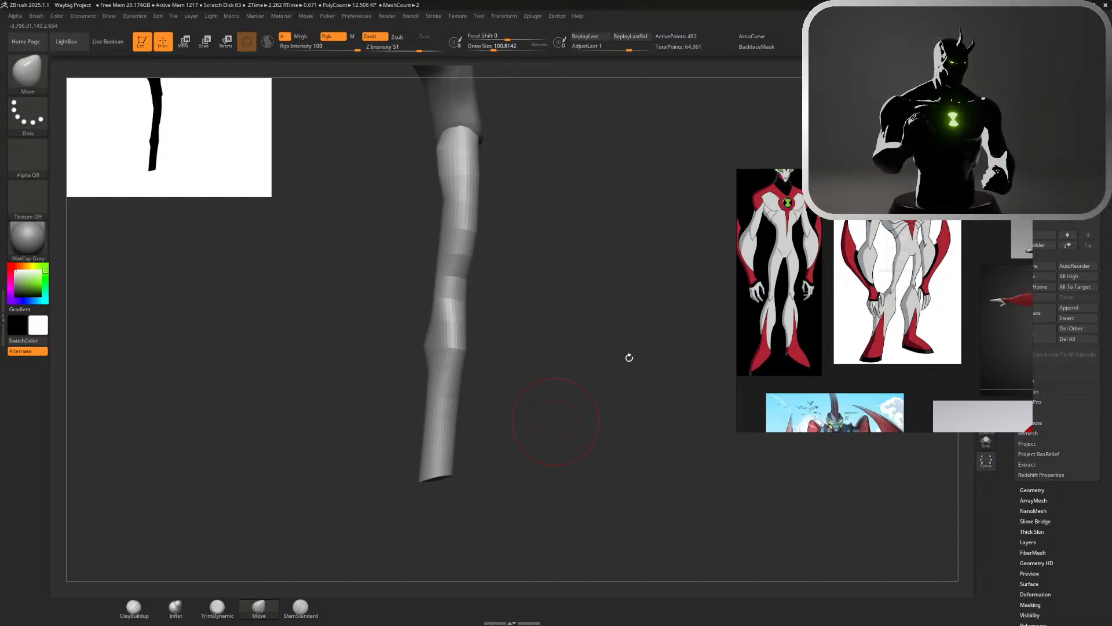
Pull the leg's bottom end forward and slightly backward with the Move brush into a wedge-shaped foot with a heel
drag(710, 272, 624, 322)
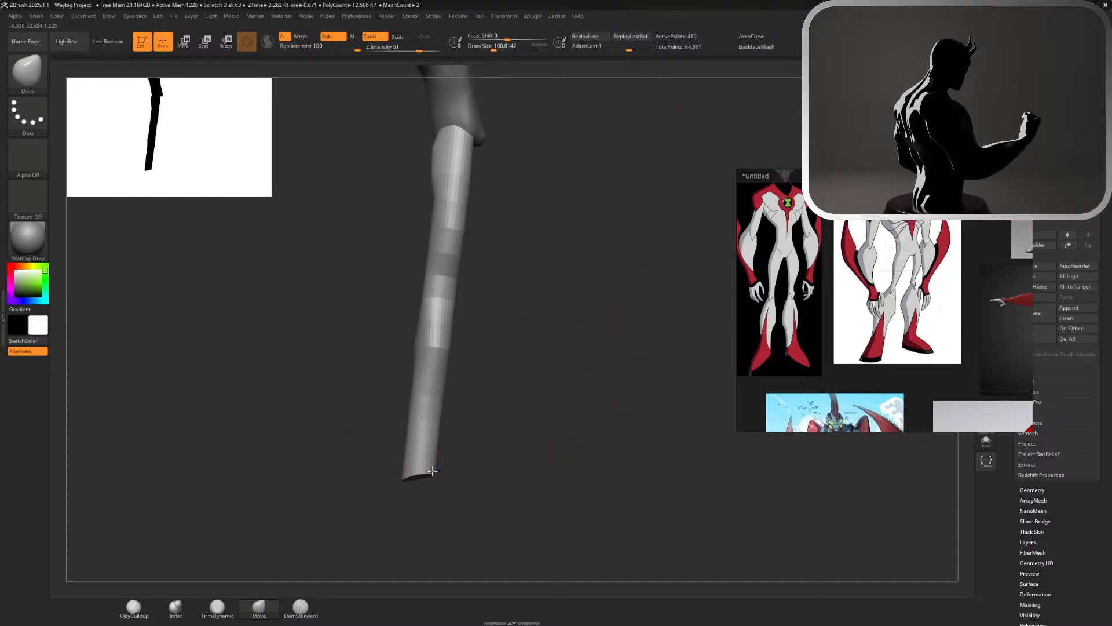
drag(421, 474, 564, 490)
key(ctrl+z)
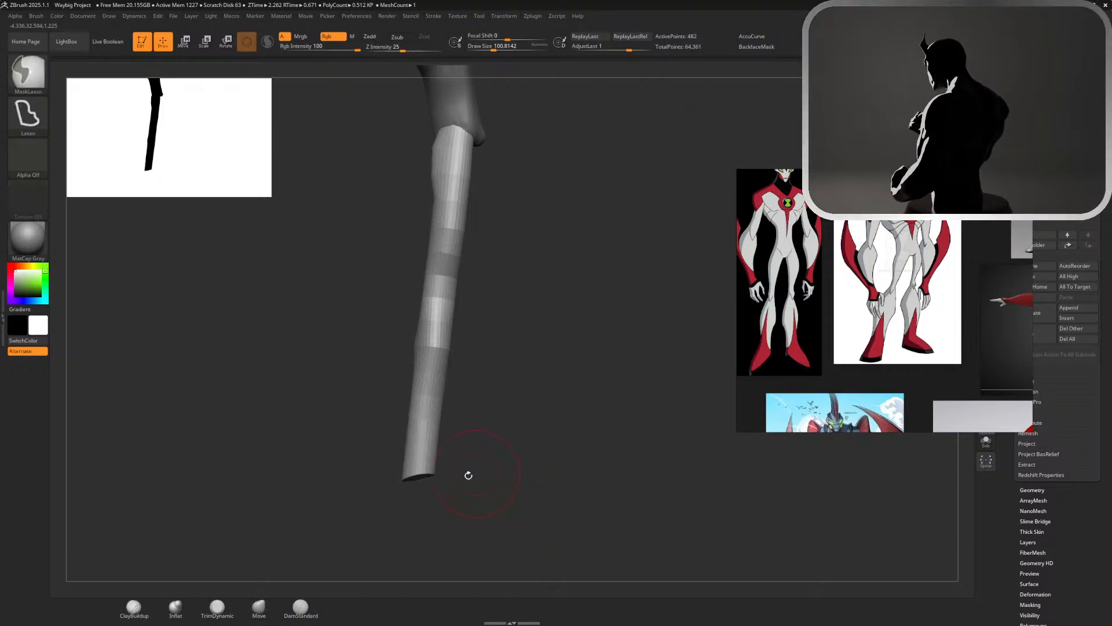
right_drag(431, 478, 426, 479)
drag(436, 478, 544, 496)
drag(417, 481, 382, 484)
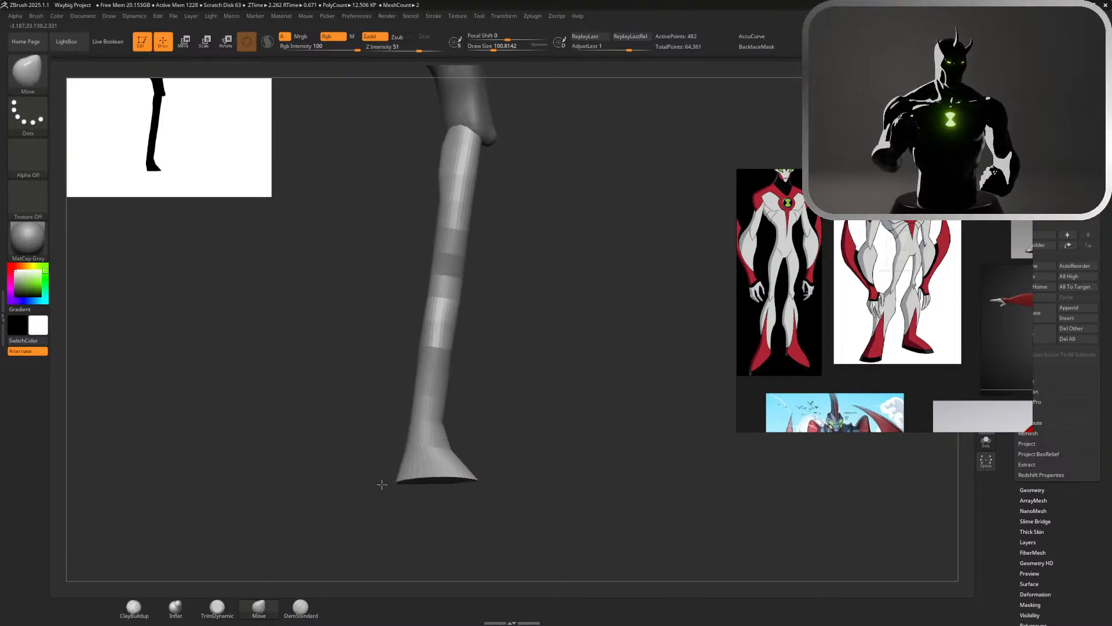
drag(497, 484, 541, 484)
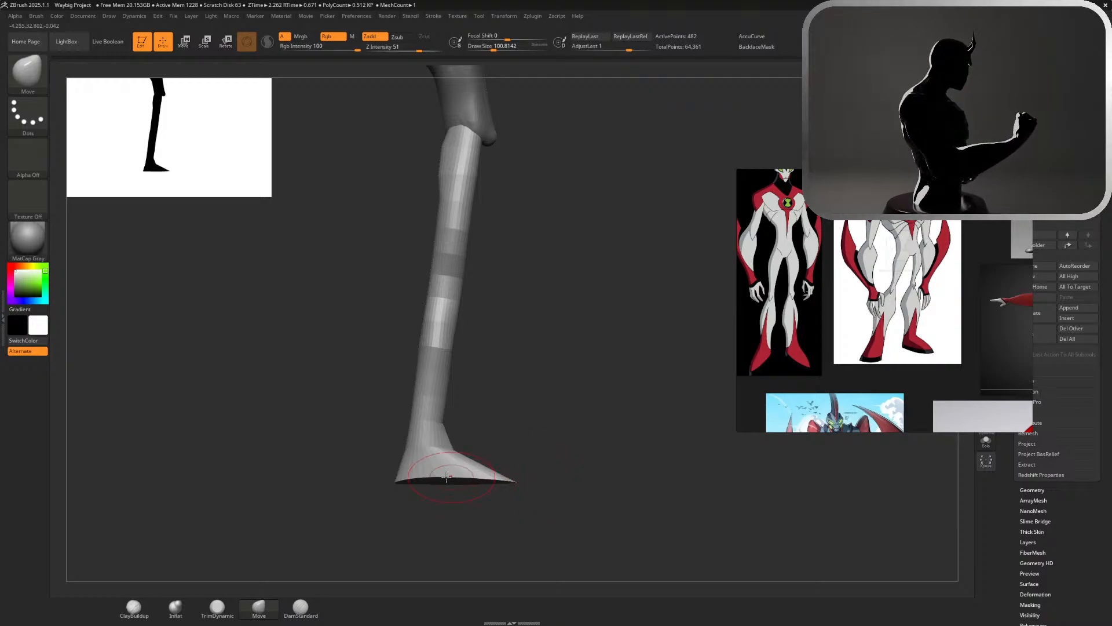
drag(427, 478, 420, 484)
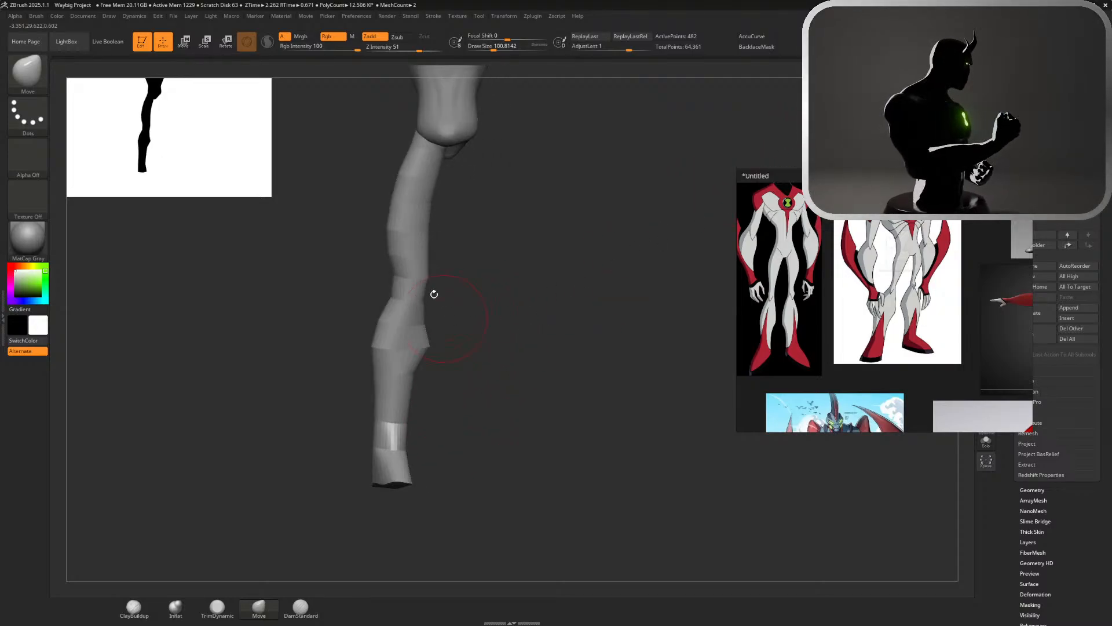
Try to reshape the outer thigh with the Move brush at a draw size of about 239
key(s)
click(477, 230)
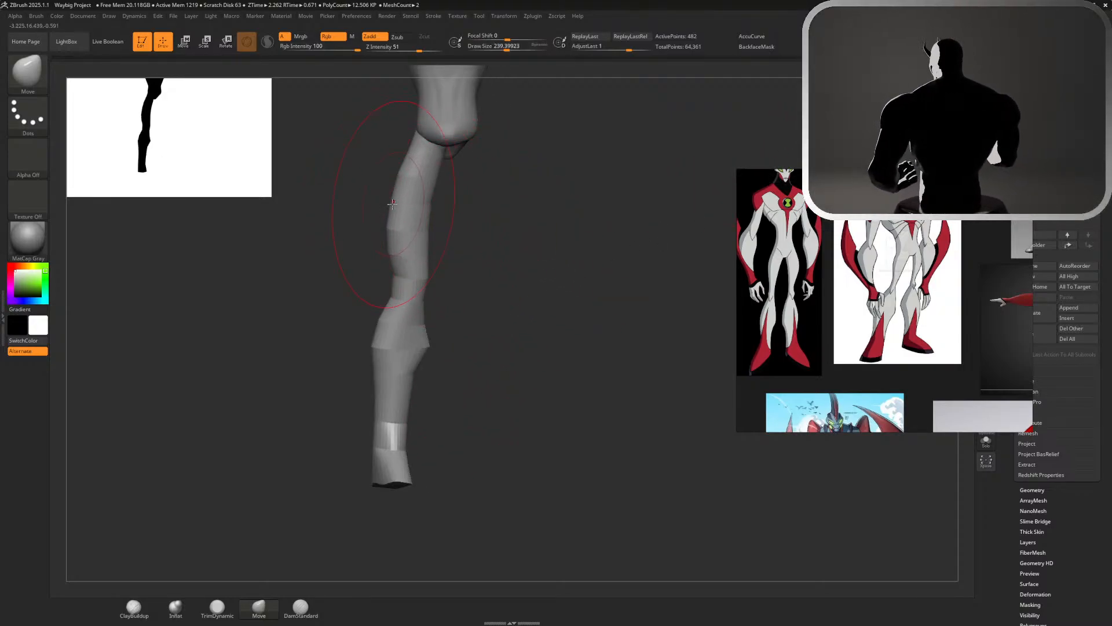
drag(392, 203, 430, 224)
key(ctrl+z)
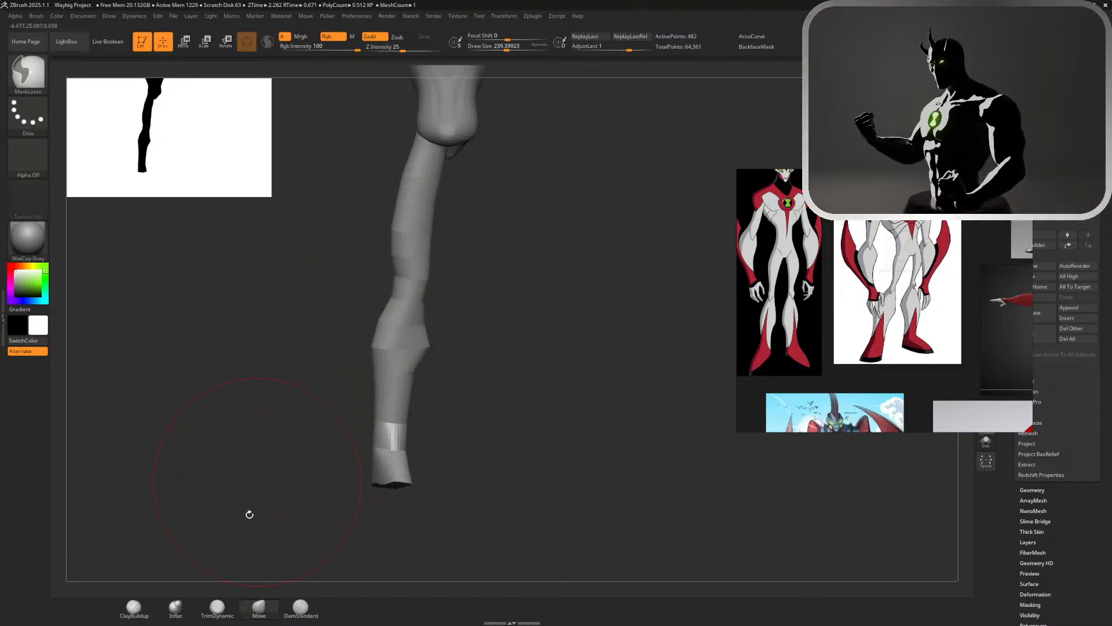
key(ctrl+z)
Check the leg against the full figure and set the Inflat brush to a draw size of about 124 for the outer thigh
click(174, 608)
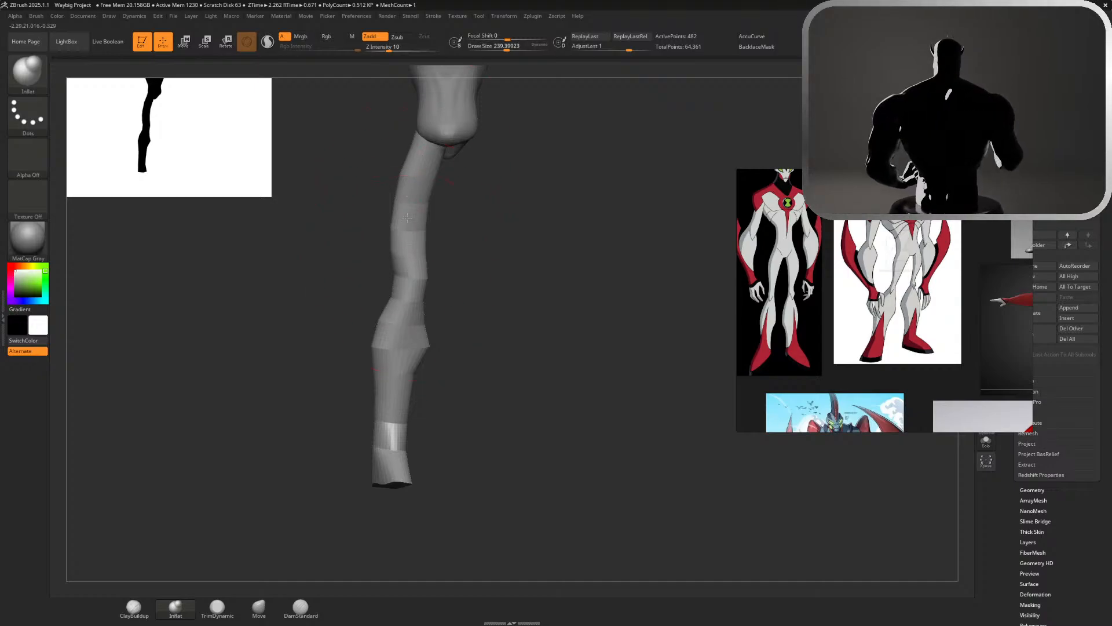
alt+drag(470, 320, 480, 132)
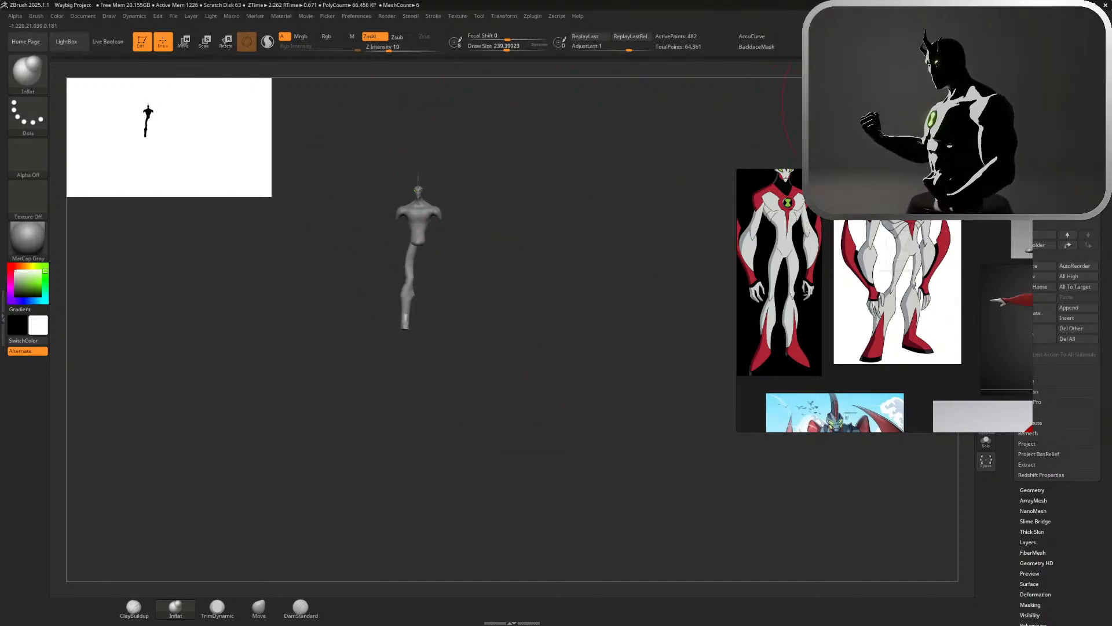
drag(882, 104, 829, 103)
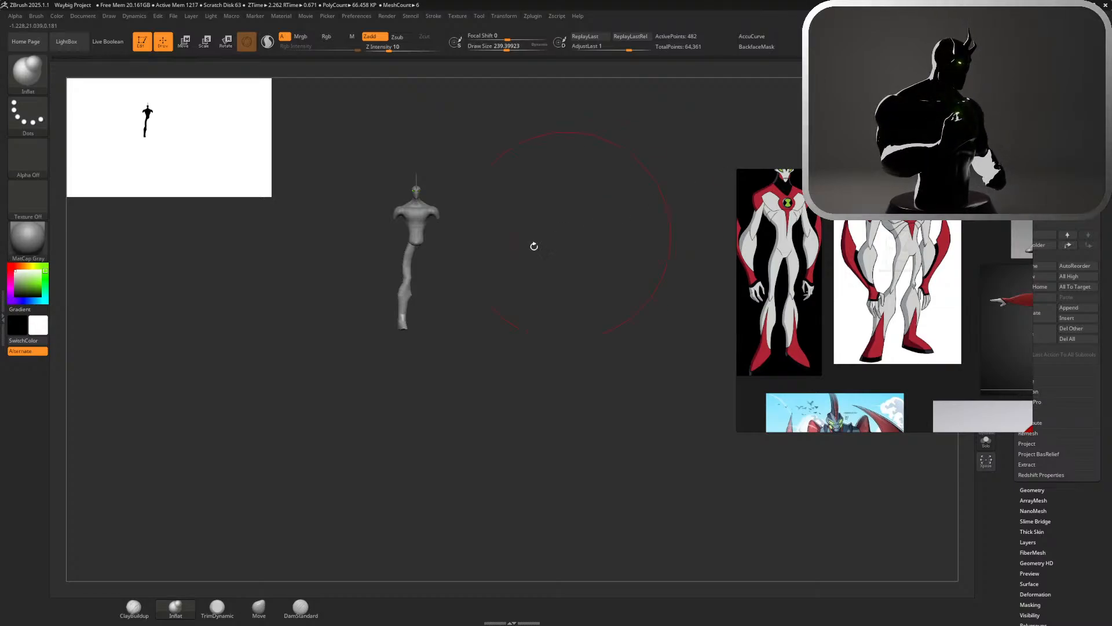
mouse_move(533, 246)
alt+mouse_down()
mouse_move(619, 377)
mouse_move(614, 417)
alt+mouse_up()
key(s)
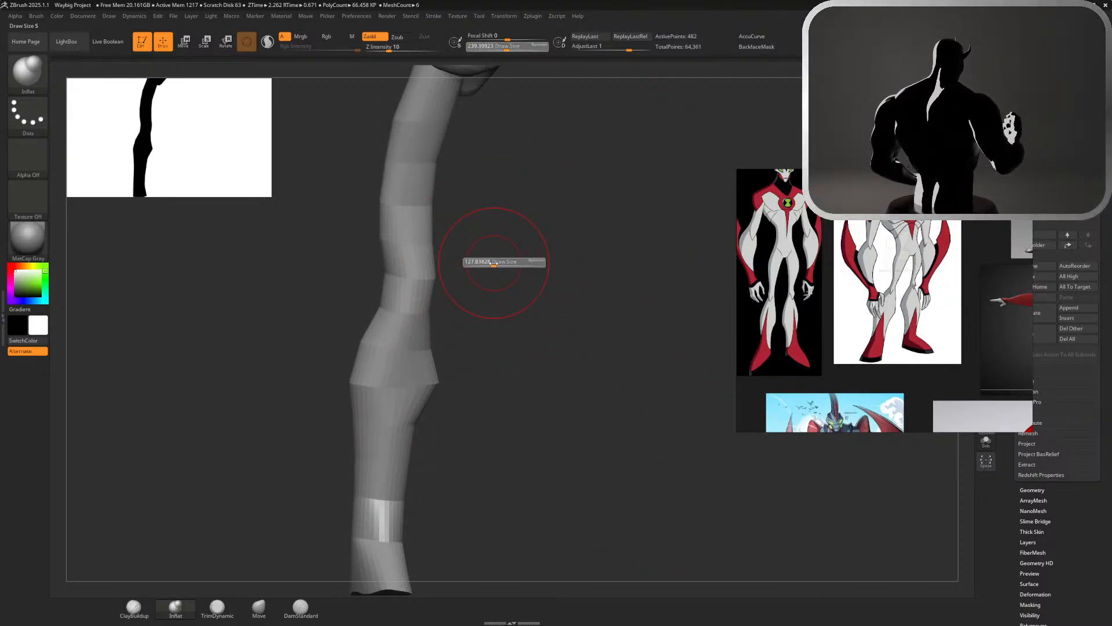
drag(494, 263, 491, 263)
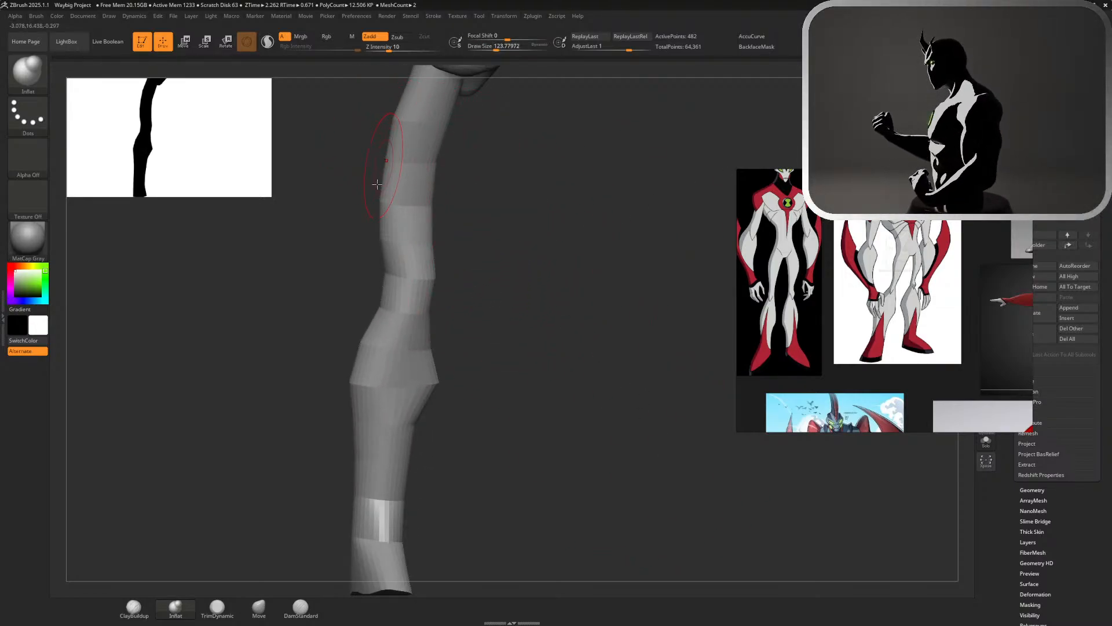
Return to the Move brush at a draw size of about 145, pull the outer upper thigh outward and tuck it in above the knee
click(259, 607)
mouse_move(571, 441)
alt+mouse_down()
mouse_move(599, 320)
mouse_move(570, 449)
alt+mouse_up()
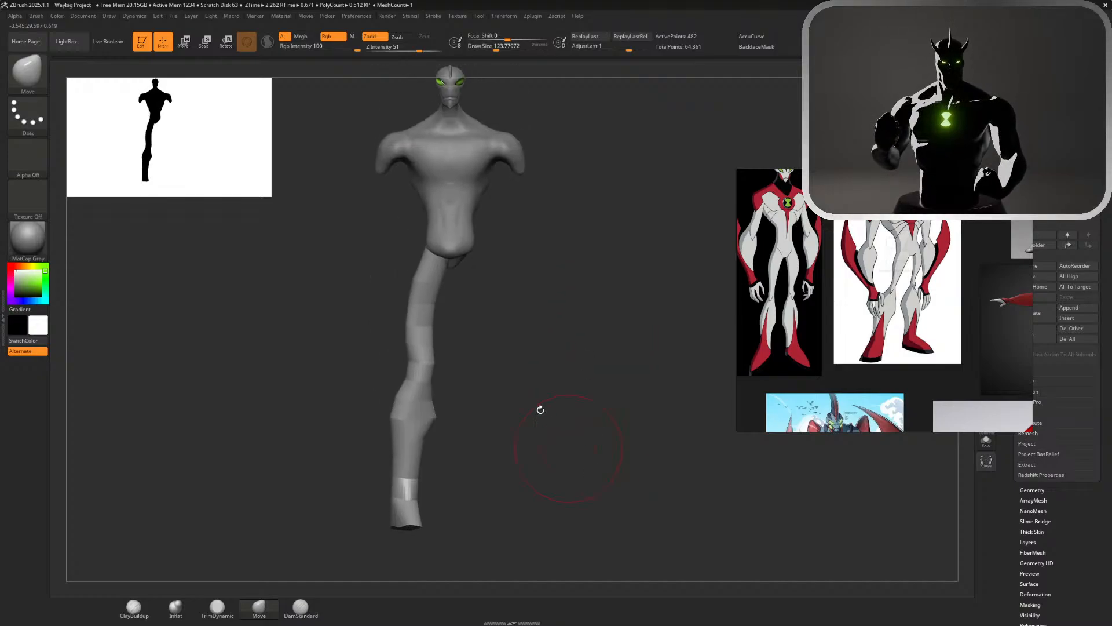
key(s)
drag(506, 391, 510, 390)
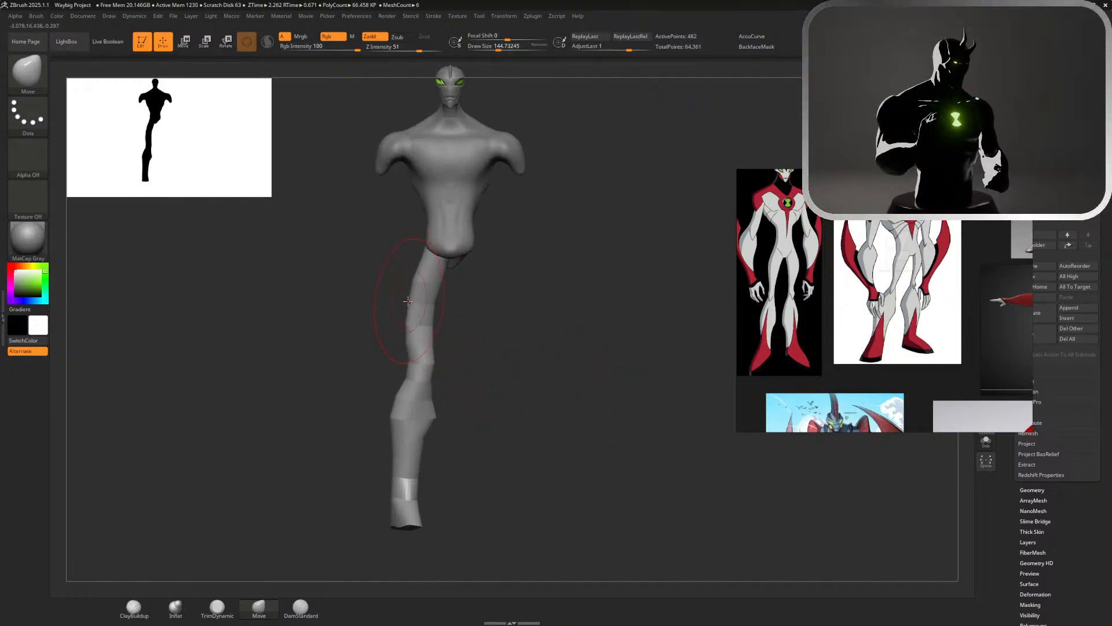
drag(408, 300, 396, 301)
ctrl+right_drag(499, 292, 545, 379)
drag(427, 253, 409, 254)
drag(407, 300, 399, 302)
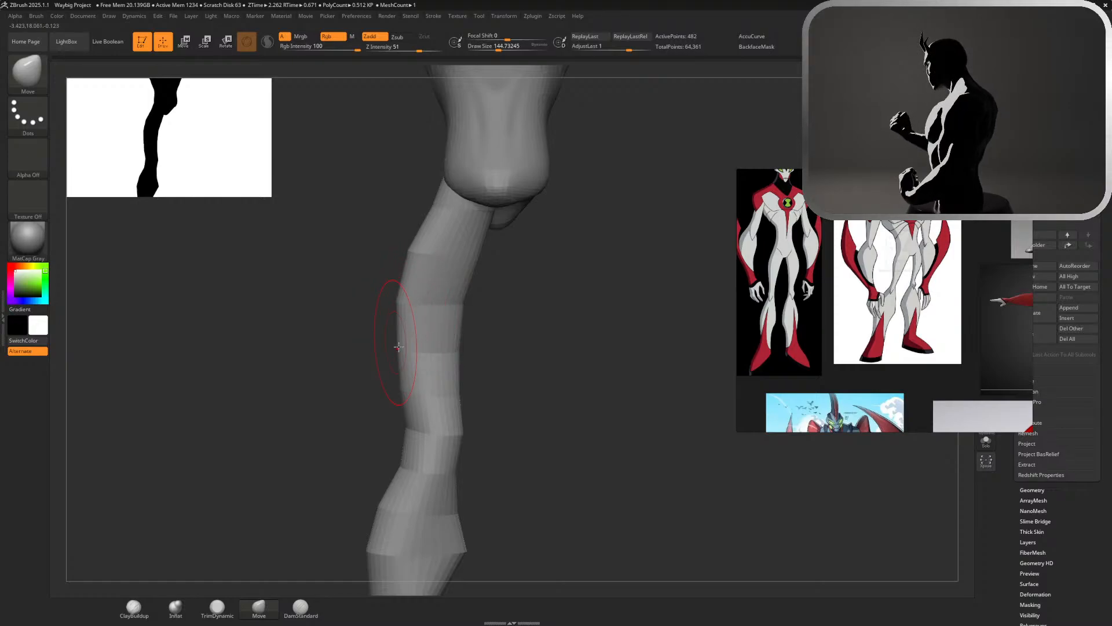
mouse_move(401, 351)
mouse_down()
mouse_move(392, 354)
mouse_move(414, 387)
mouse_up()
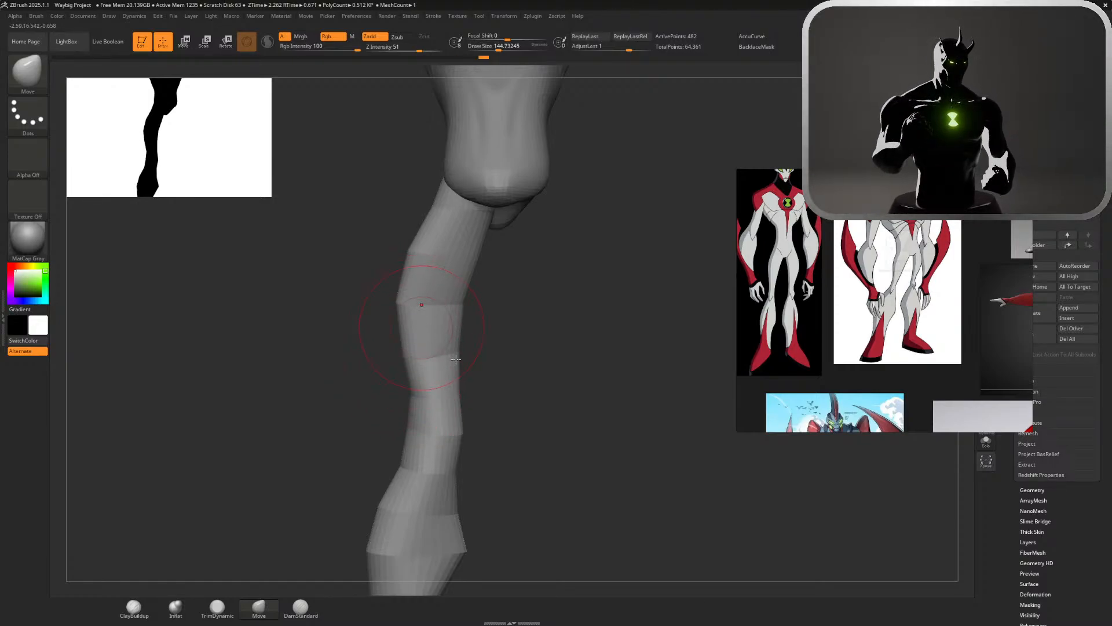
mouse_move(491, 379)
alt+mouse_down()
mouse_move(480, 295)
mouse_move(407, 314)
mouse_move(491, 377)
alt+mouse_up()
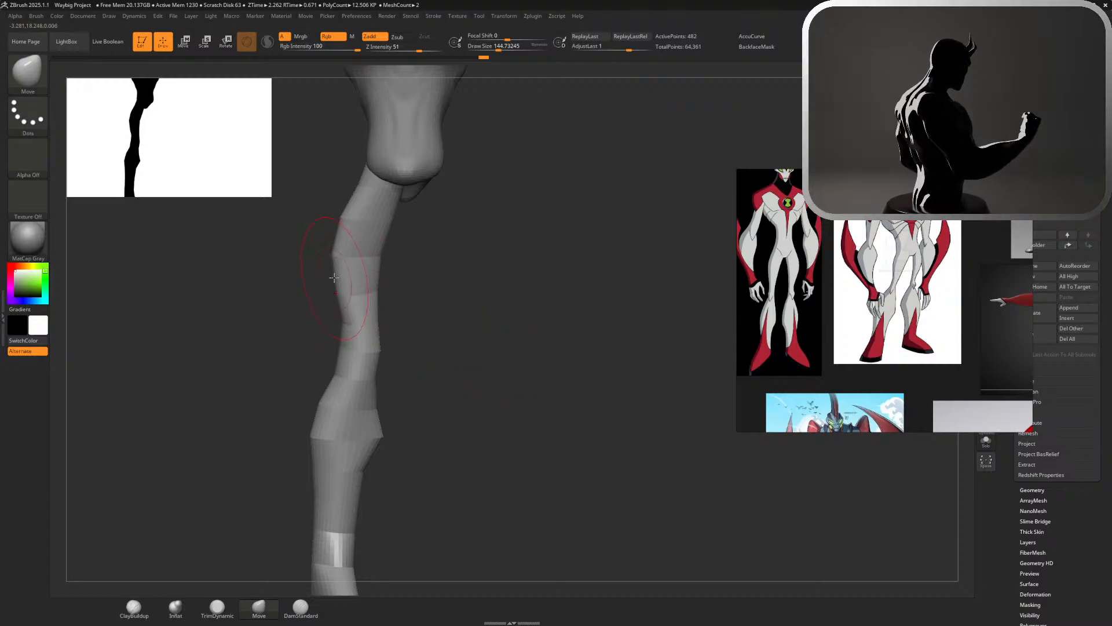
Refine the foot's top and sole with the Move brush while viewing the whole figure in side profile
drag(417, 299, 260, 311)
alt+drag(596, 379, 507, 178)
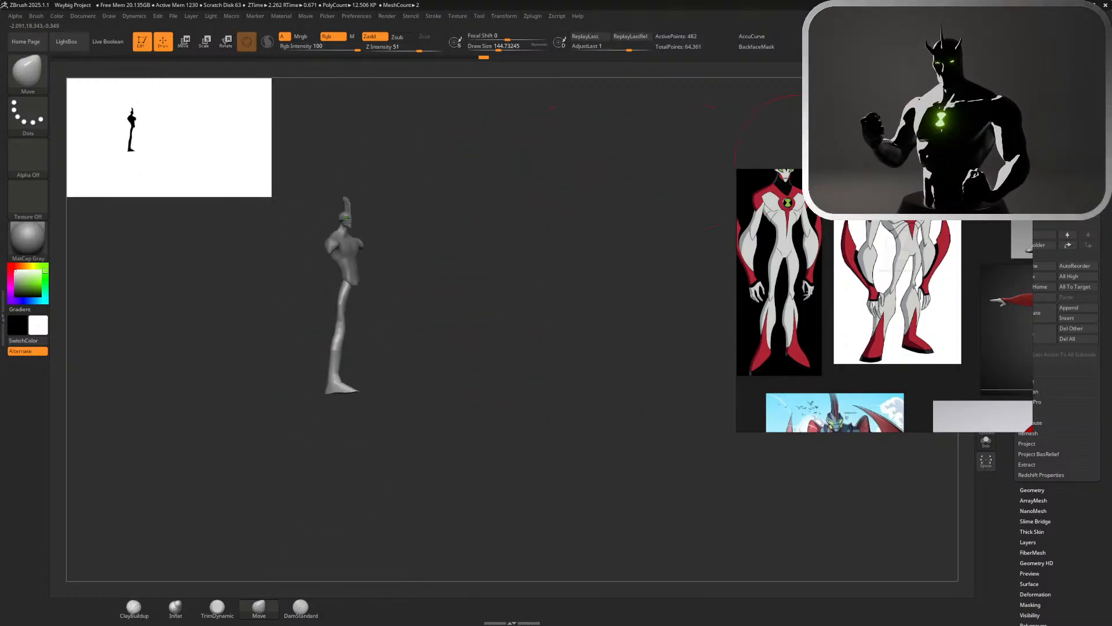
drag(629, 168, 655, 169)
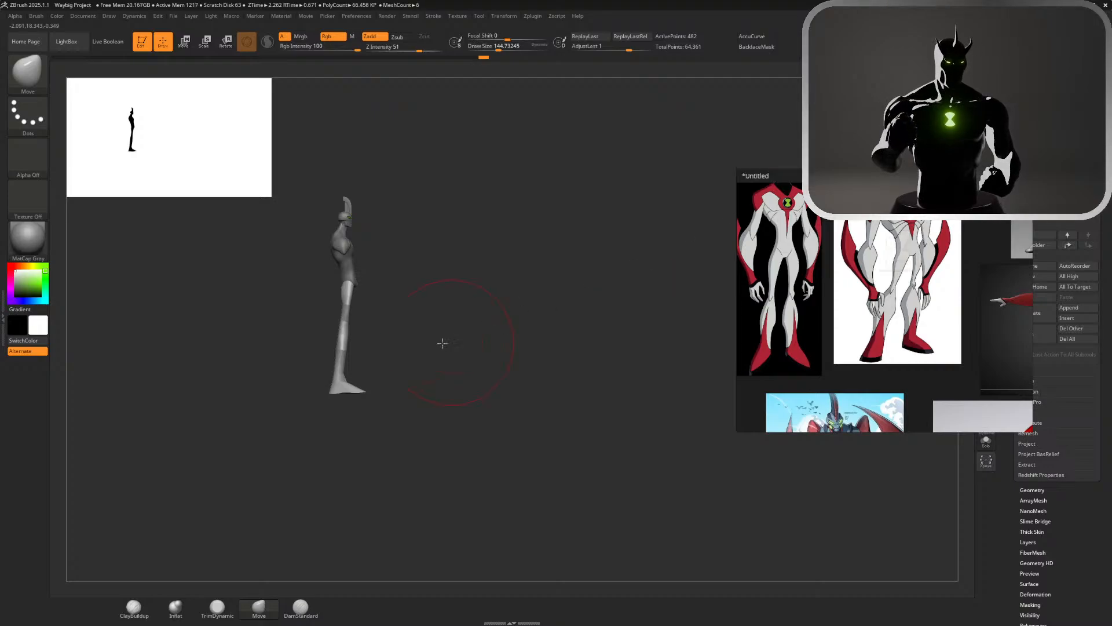
alt+drag(442, 342, 483, 381)
mouse_move(378, 467)
mouse_down()
mouse_move(372, 484)
mouse_move(337, 488)
mouse_up()
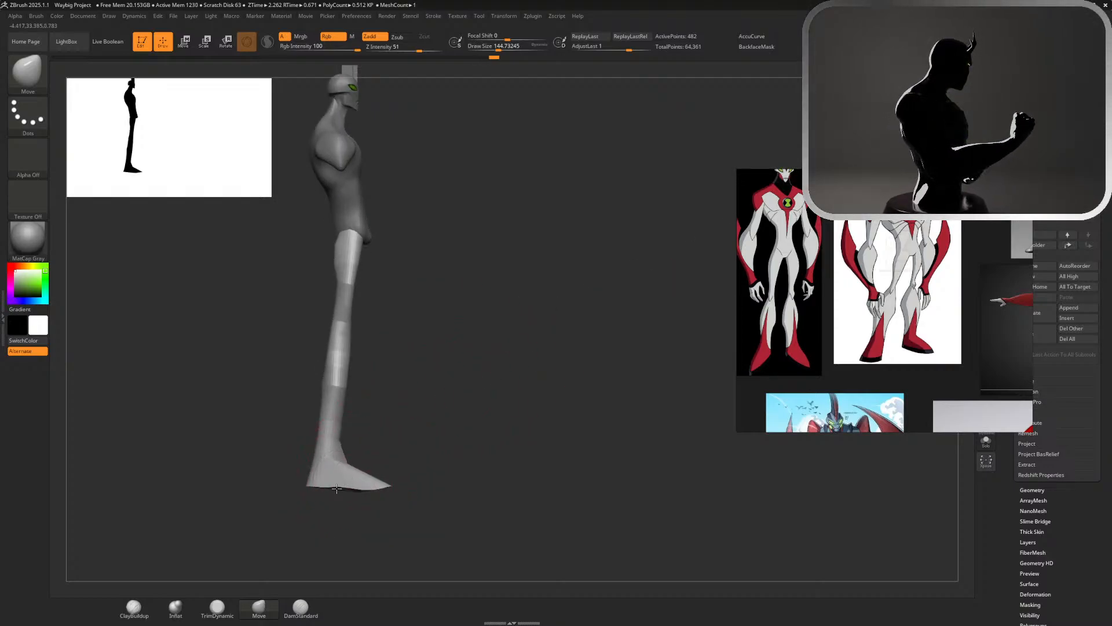
Compare the figure with the character references and widen the ankle and foot on both sides with the Move brush at about 251
alt+drag(485, 405, 775, 167)
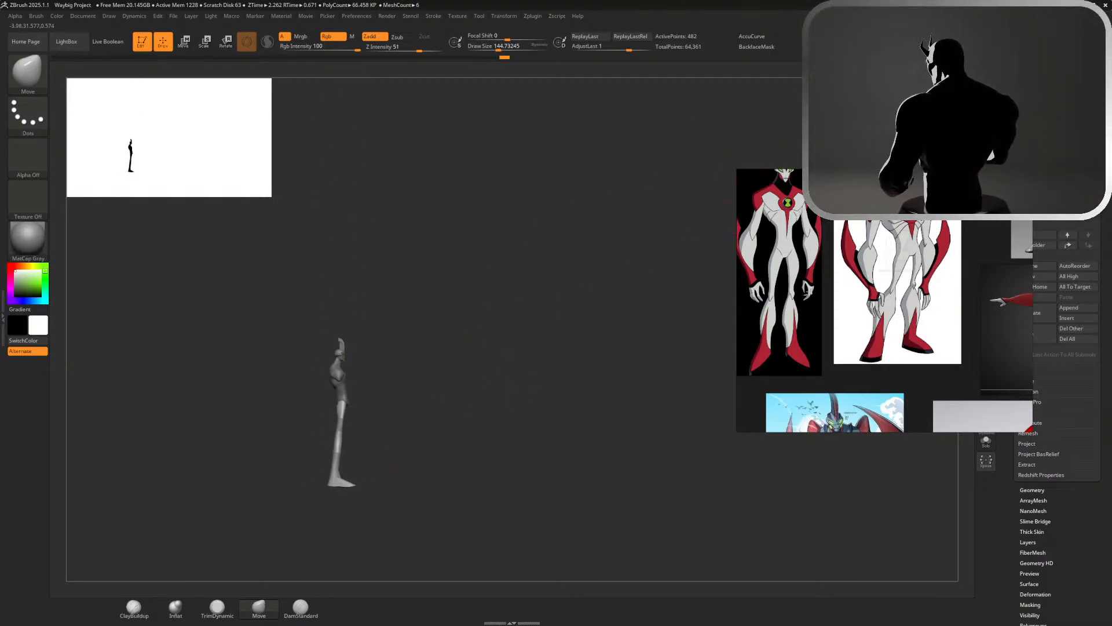
drag(579, 371, 464, 371)
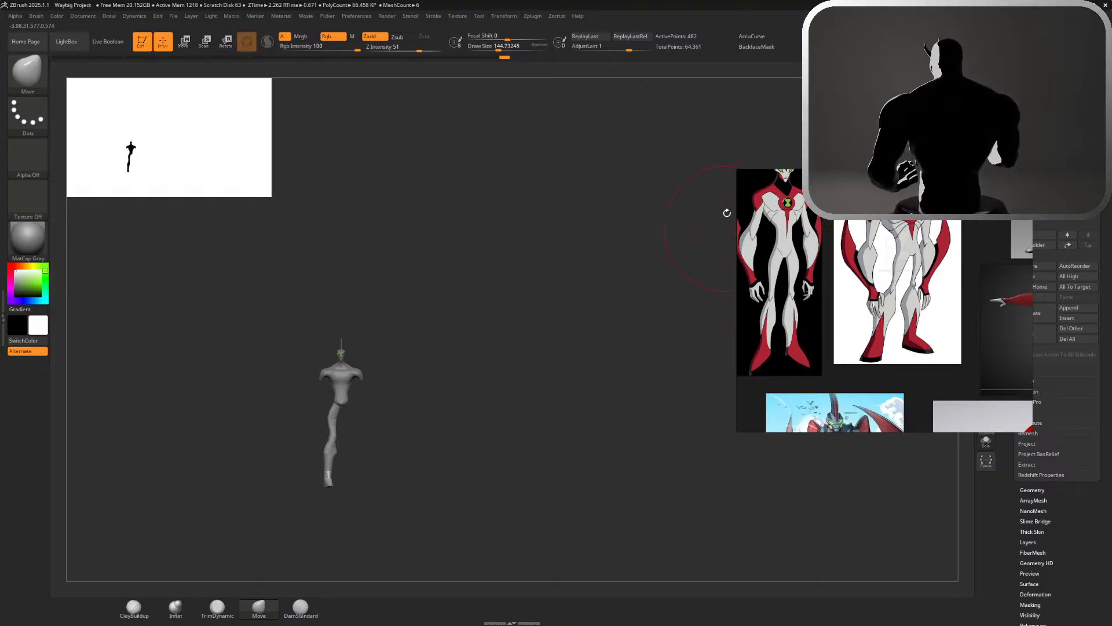
scroll(832, 370, down, 4)
scroll(832, 371, up, 5)
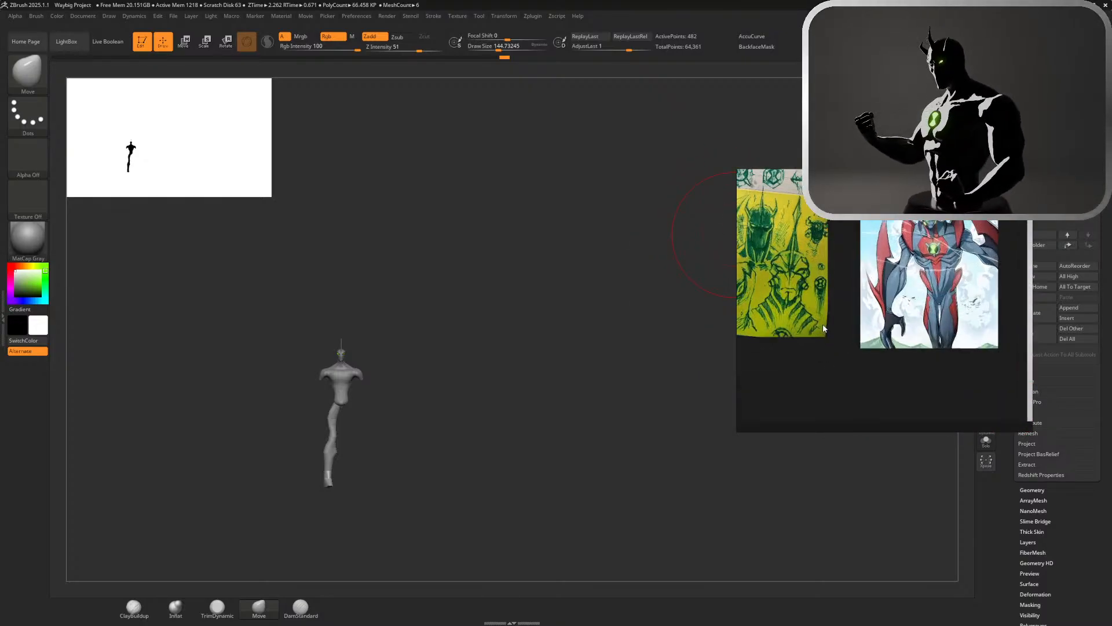
scroll(824, 328, down, 2)
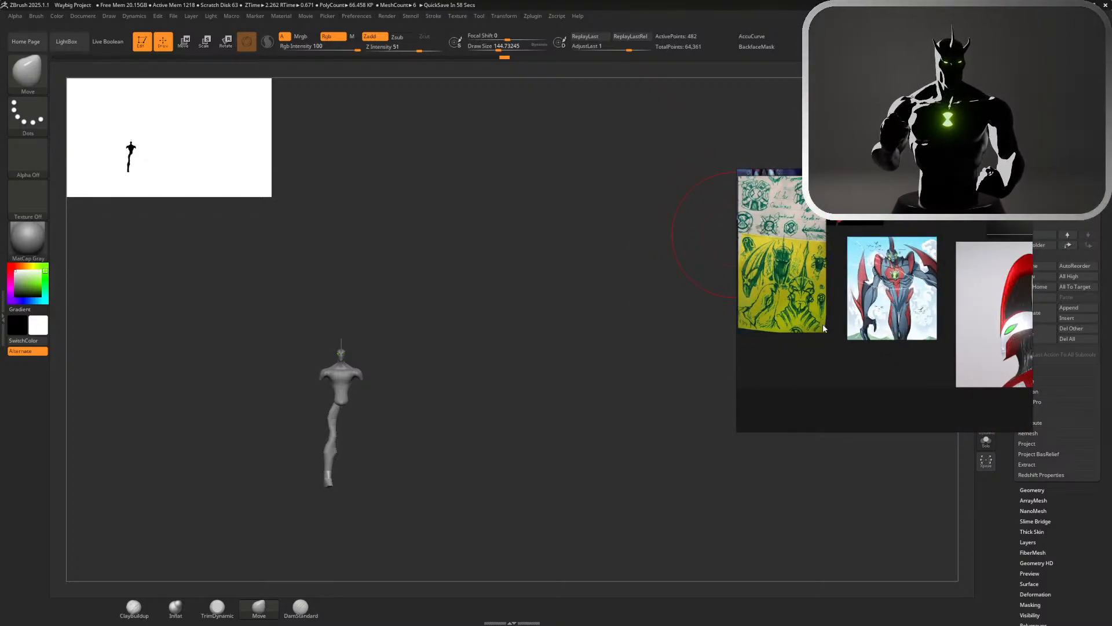
mouse_move(381, 453)
alt+mouse_down()
mouse_move(462, 453)
mouse_move(368, 447)
mouse_move(392, 454)
mouse_move(297, 467)
alt+mouse_up()
key(s)
key(ctrl+z)
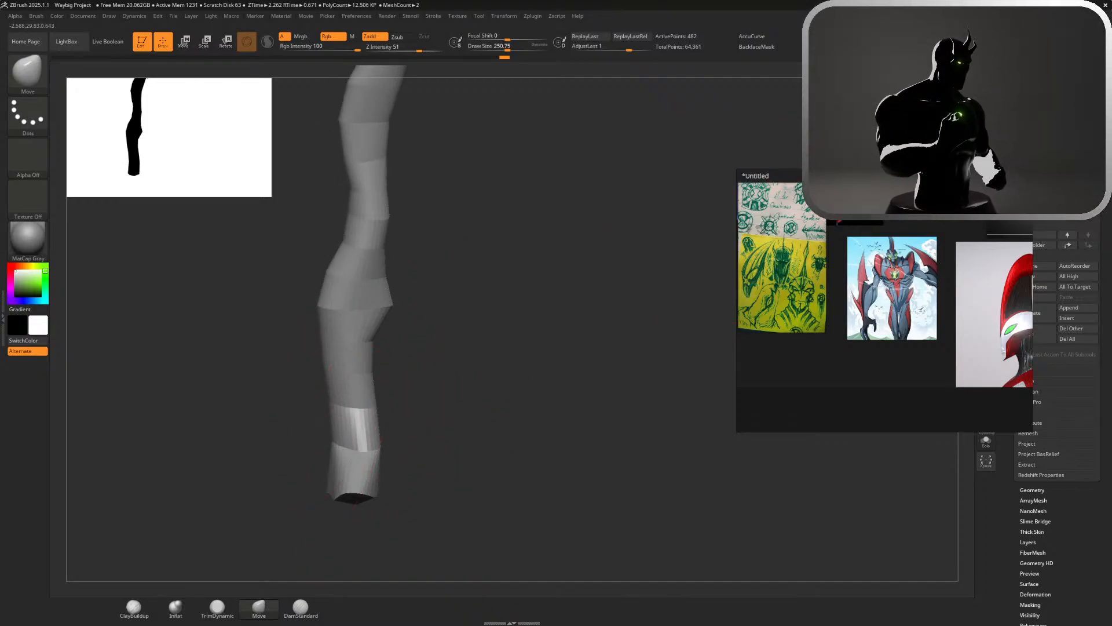
drag(457, 359, 455, 363)
drag(330, 451, 279, 462)
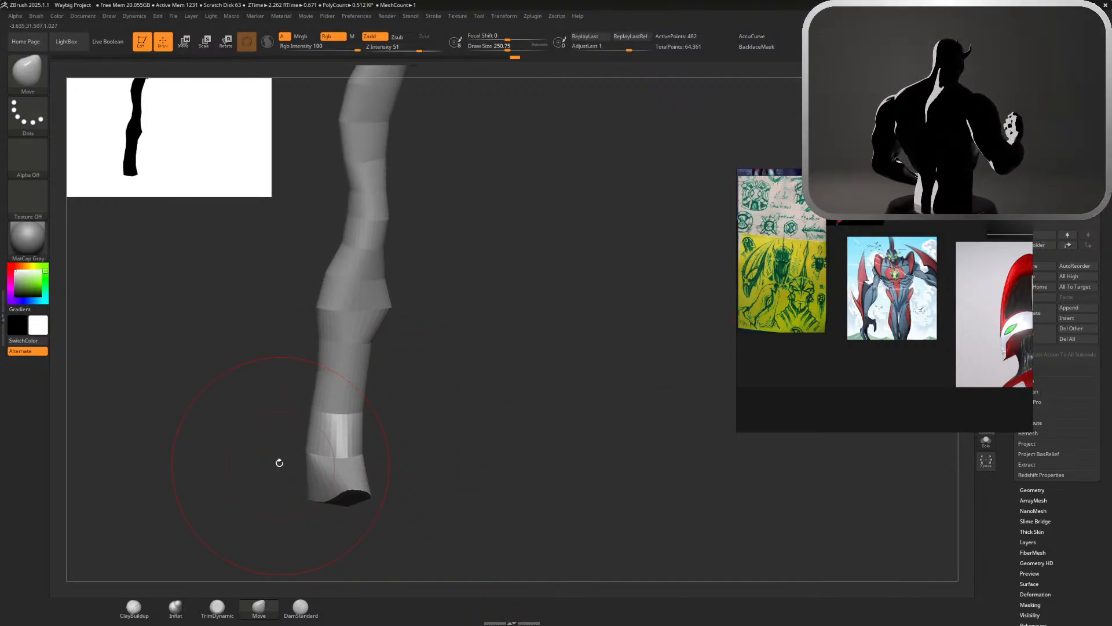
drag(363, 451, 403, 454)
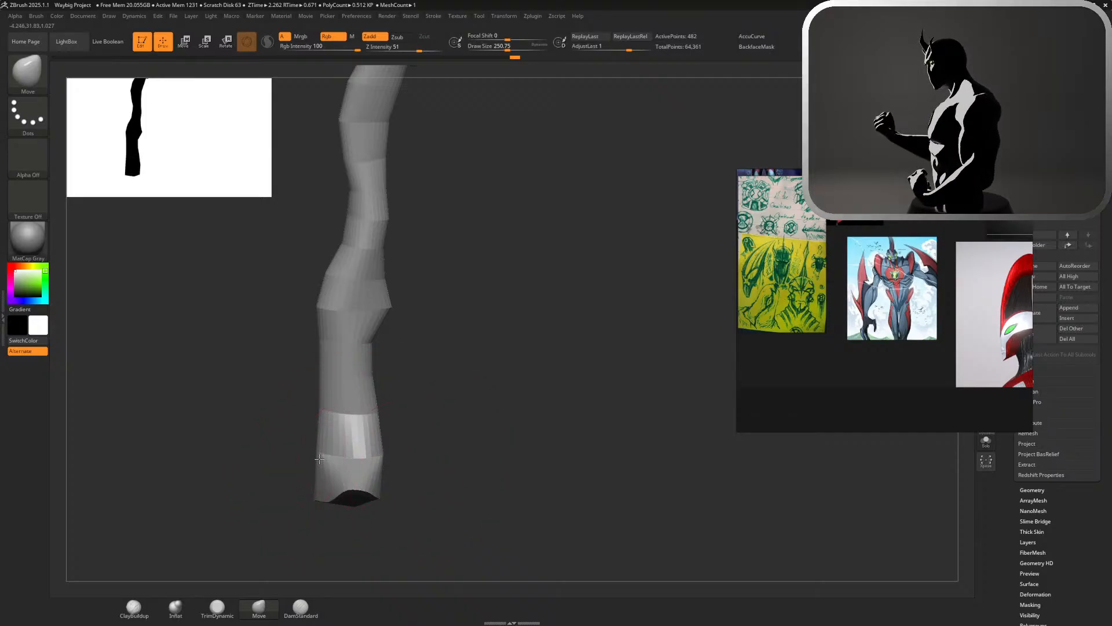
drag(319, 459, 291, 457)
Reduce the draw size to about 149 and pull the foot's bottom edge downward, checking against the full figure
key(s)
drag(435, 472, 427, 471)
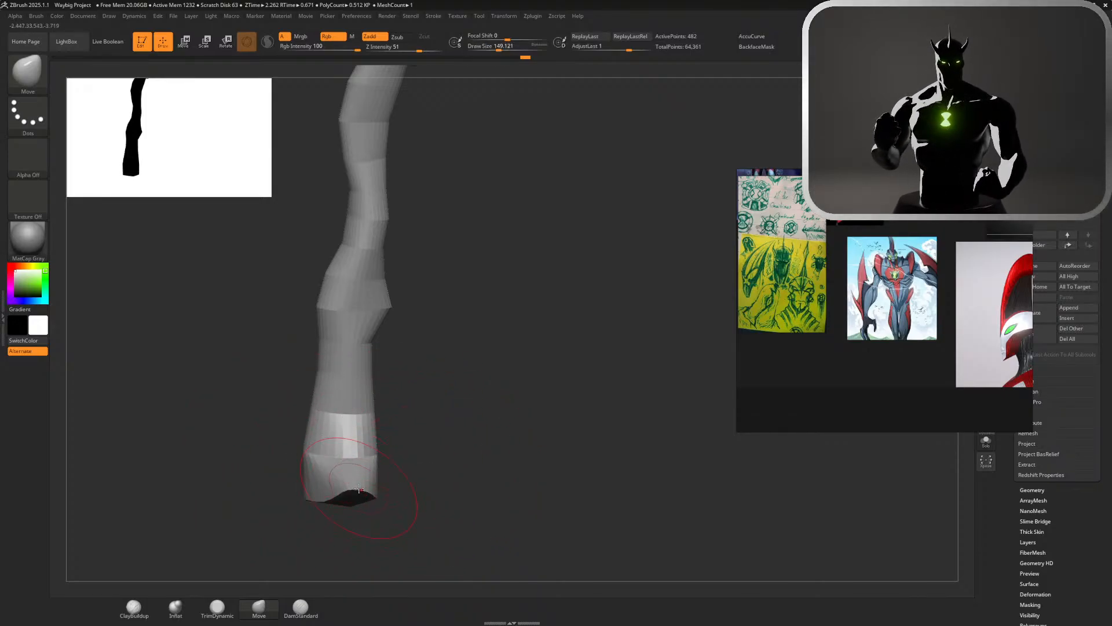
alt+drag(464, 388, 441, 272)
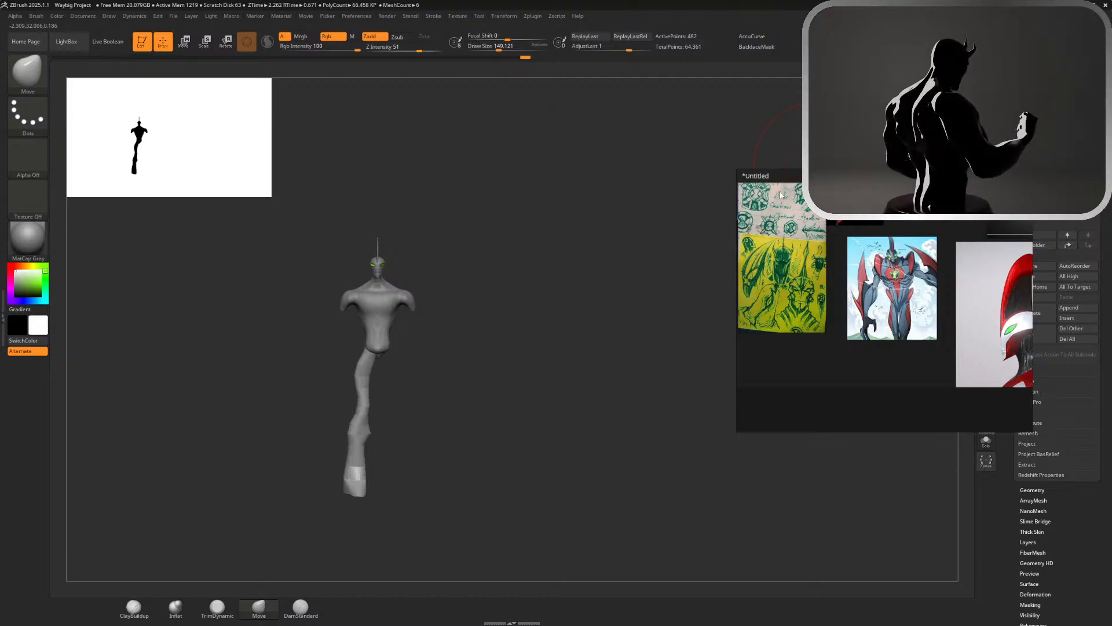
Set the Move brush to a draw size of about 245 and pull the inner and outer sides of the calf outward
alt+drag(438, 414, 615, 470)
key(s)
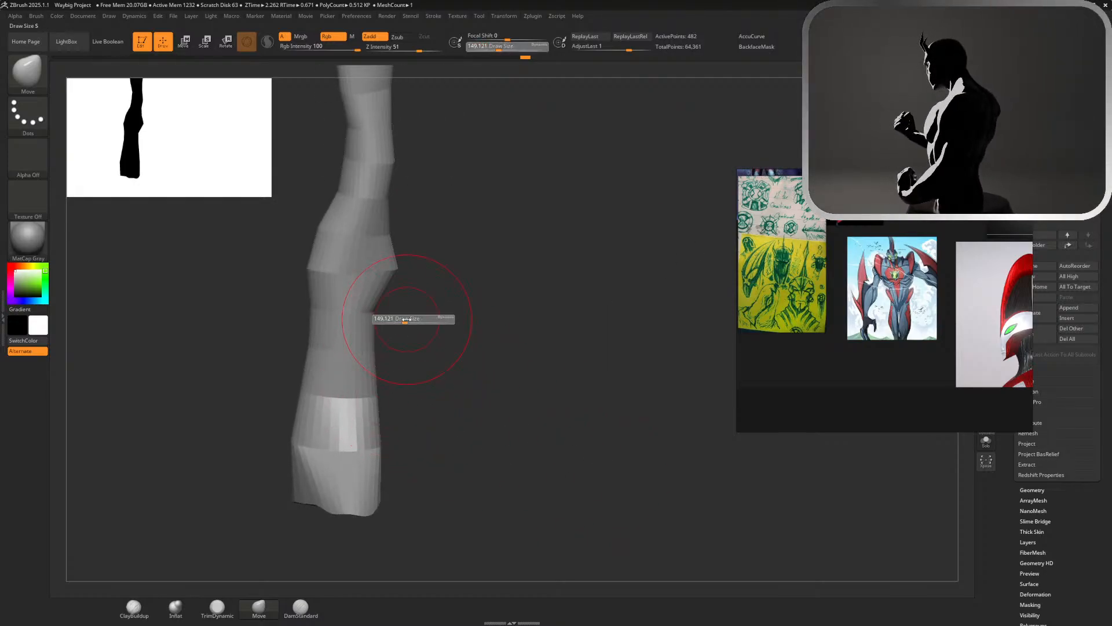
drag(386, 320, 394, 321)
drag(396, 277, 417, 276)
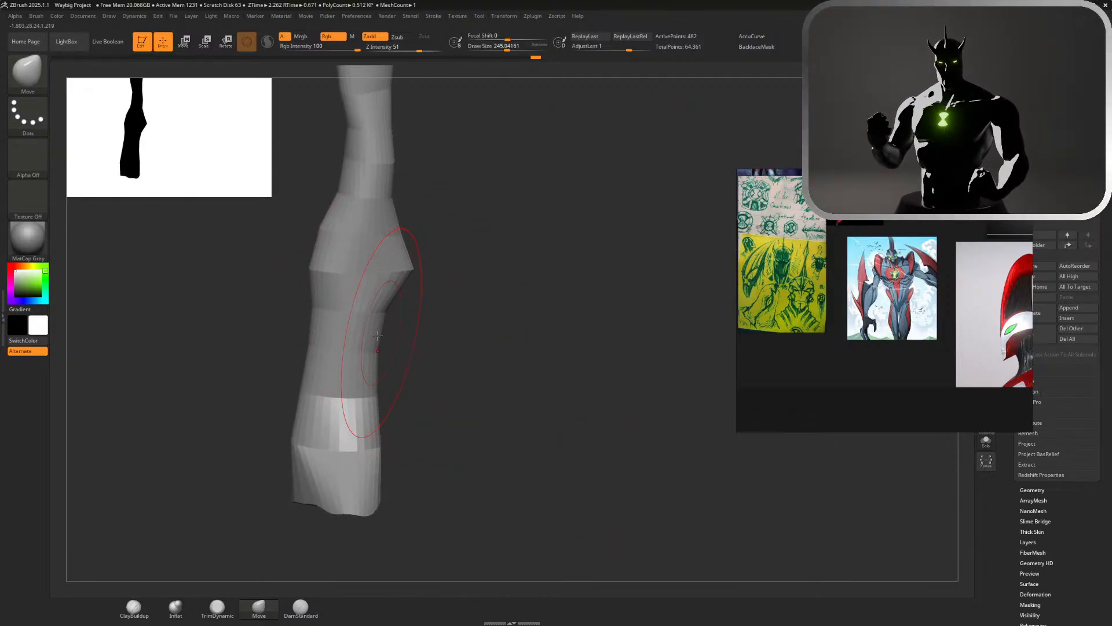
drag(379, 337, 395, 338)
drag(310, 303, 296, 304)
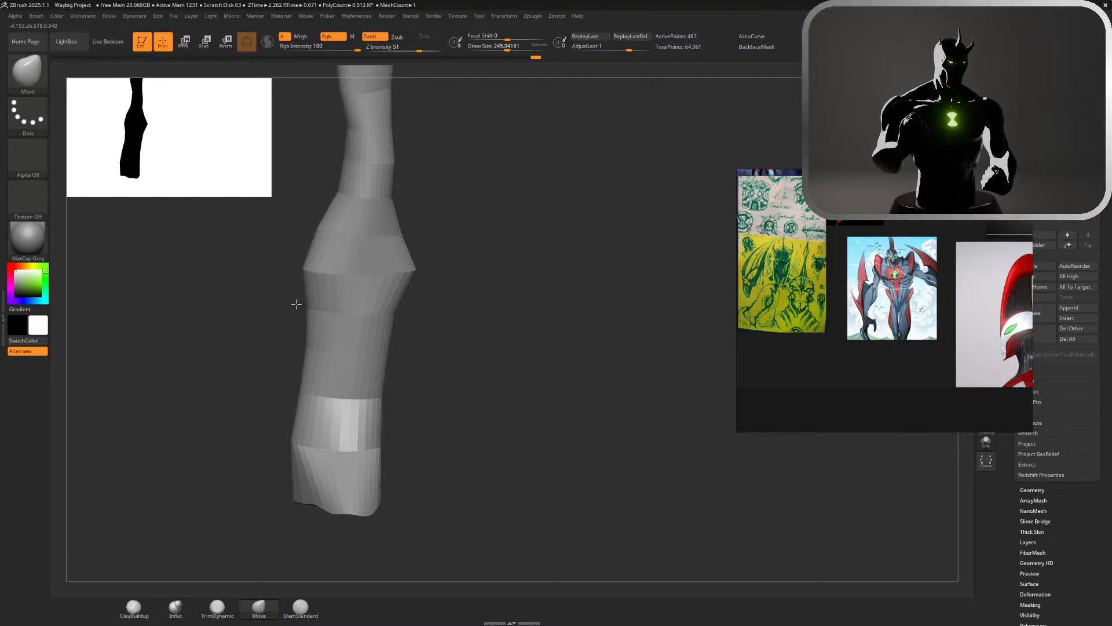
Push both sides of the lower shin inward to taper the leg toward the ankle
drag(298, 395, 312, 397)
drag(300, 435, 319, 429)
drag(385, 411, 370, 409)
Flare the foot's outer bottom edge outward, checking the leg's shape from the side and against the references
ctrl+right_drag(447, 393, 479, 236)
mouse_move(877, 116)
right_down()
mouse_move(811, 124)
mouse_move(869, 136)
right_up()
right_drag(481, 307, 425, 470)
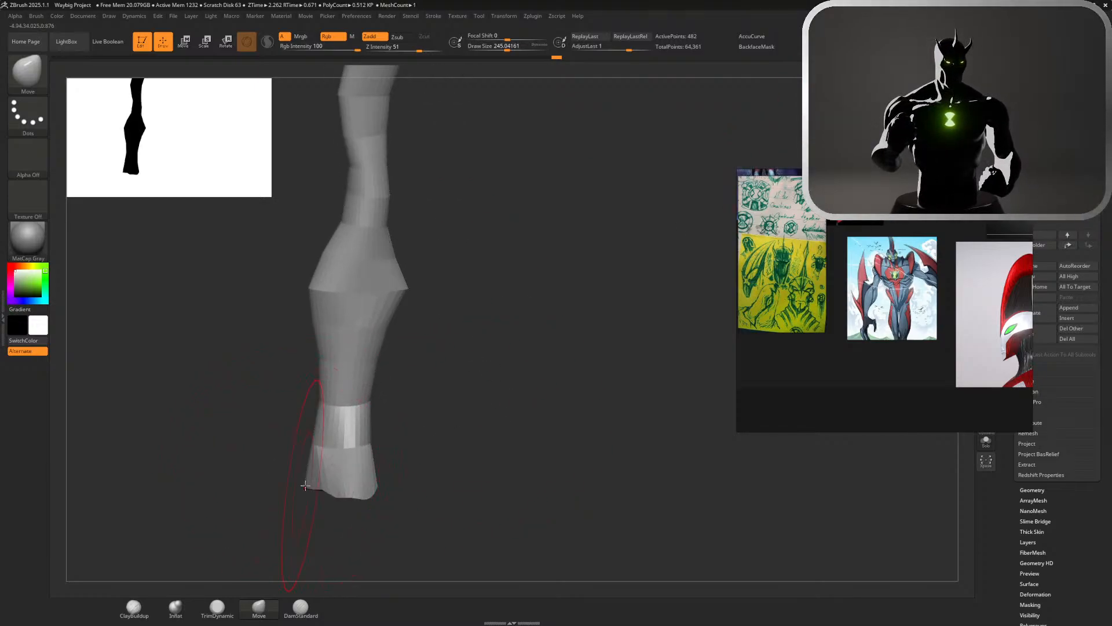
drag(314, 488, 296, 490)
right_drag(519, 442, 603, 426)
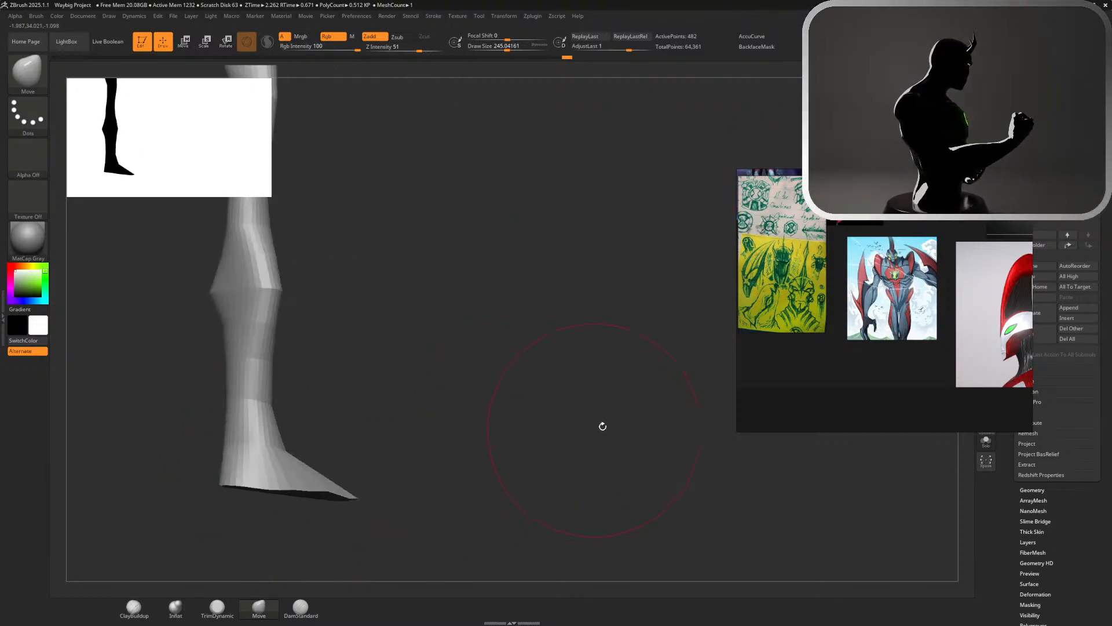
scroll(924, 301, down, 5)
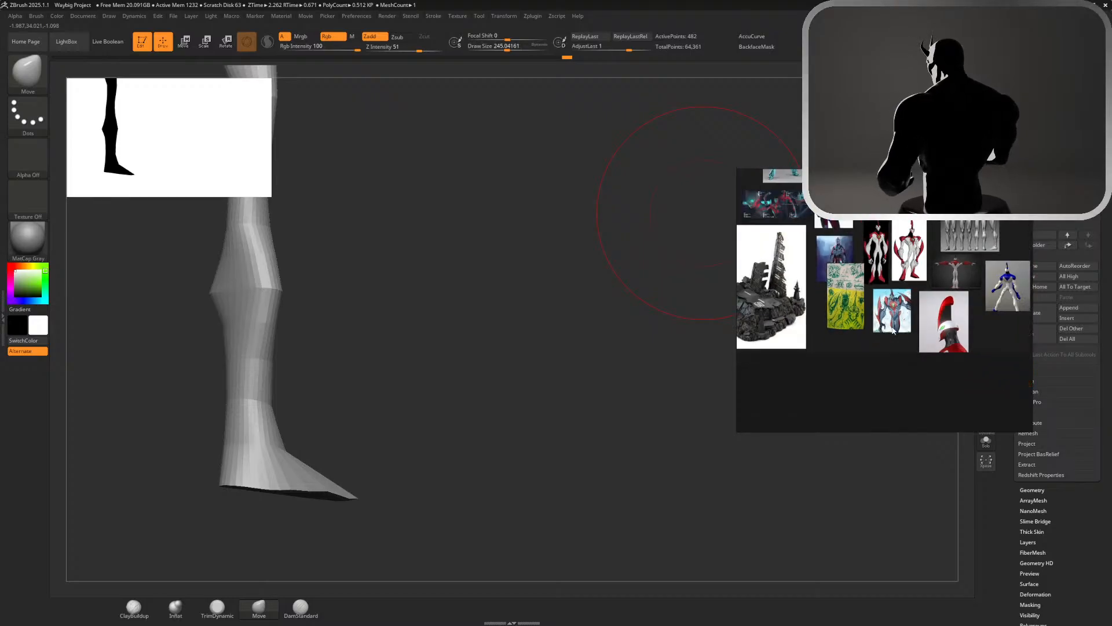
Pull the inner edge of the thigh outward from above the knee toward the hip, checking the figure against the character references
scroll(917, 258, up, 3)
scroll(916, 258, down, 2)
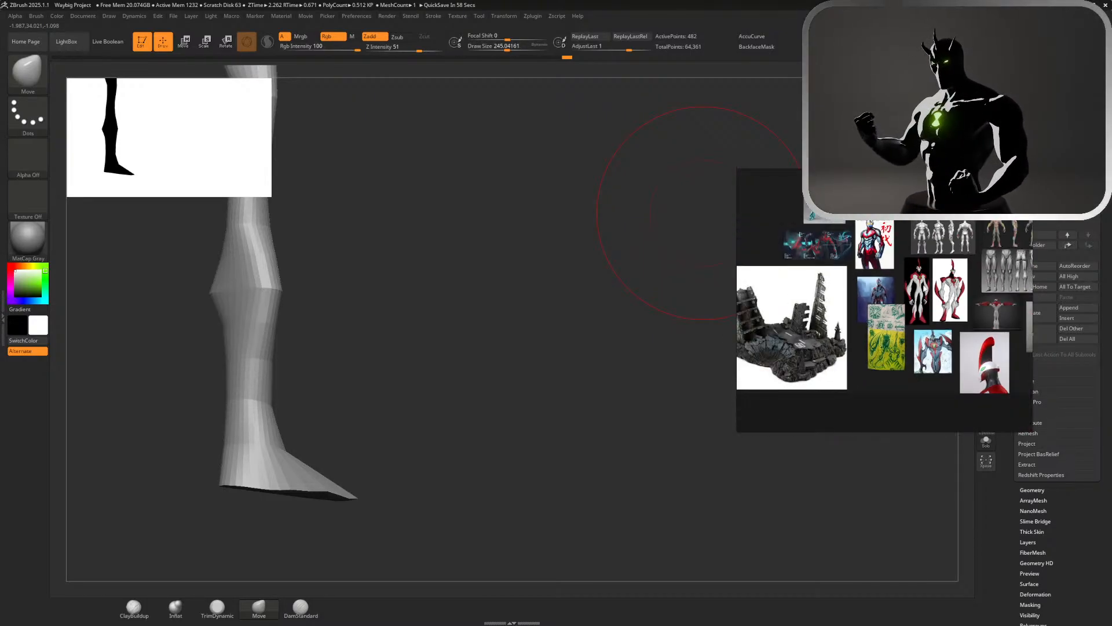
scroll(914, 333, up, 3)
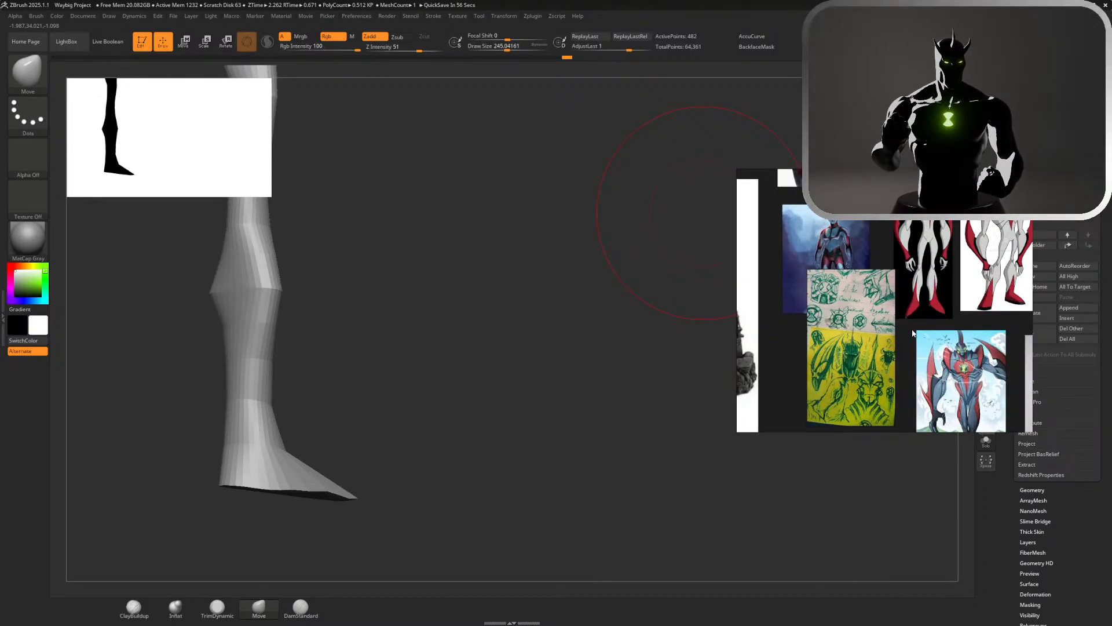
right_drag(513, 309, 752, 165)
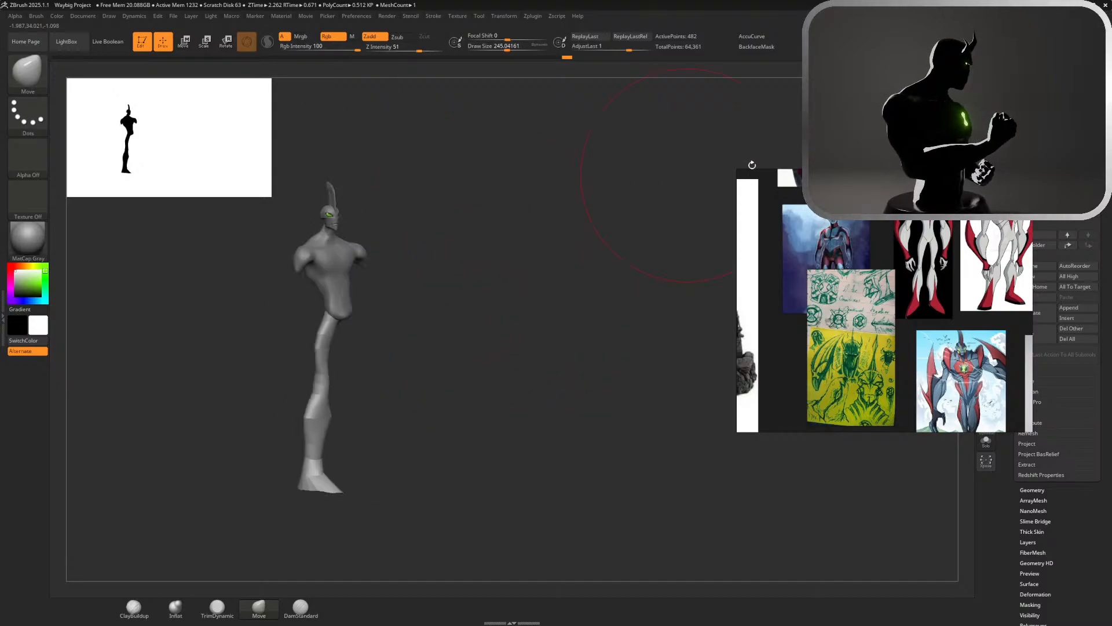
right_drag(882, 115, 898, 115)
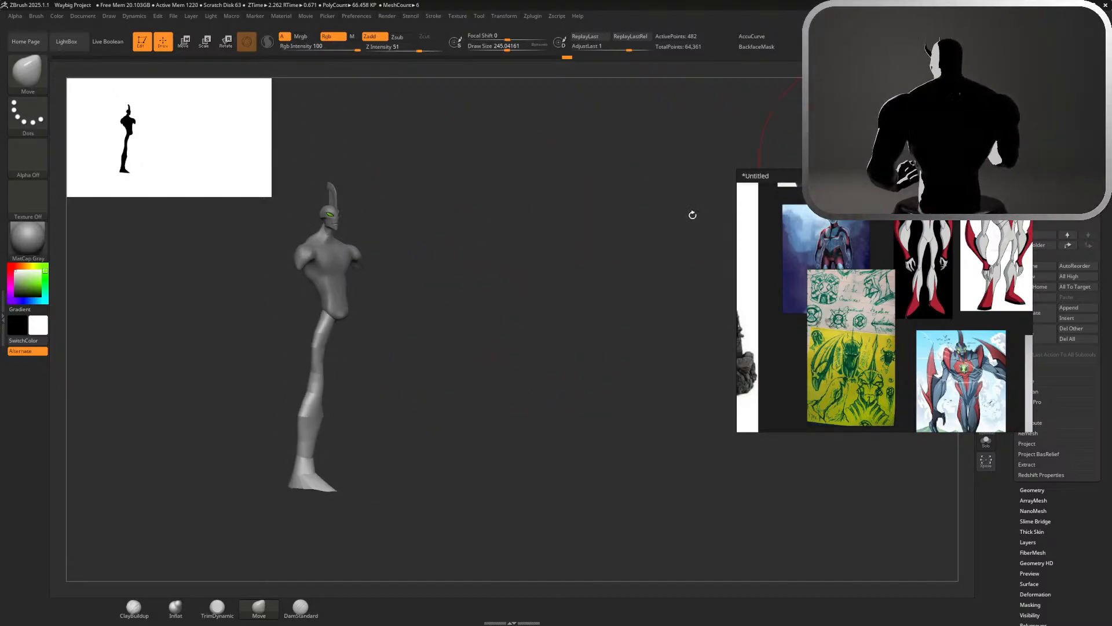
mouse_move(496, 317)
ctrl+right_down()
mouse_move(829, 140)
mouse_move(695, 140)
ctrl+right_up()
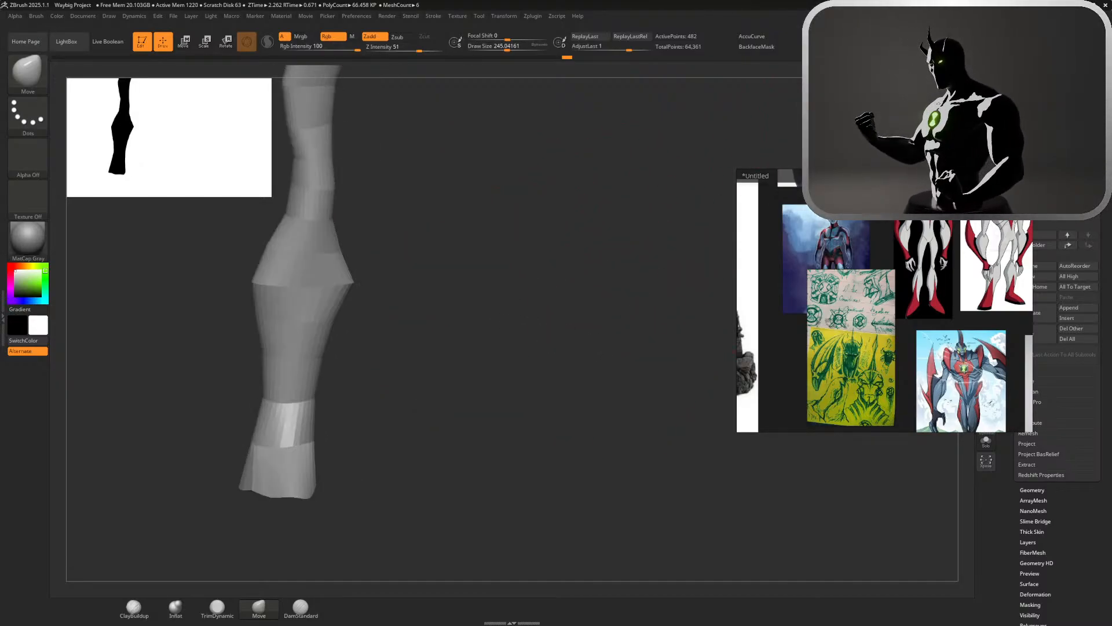
alt+right_drag(449, 174, 394, 341)
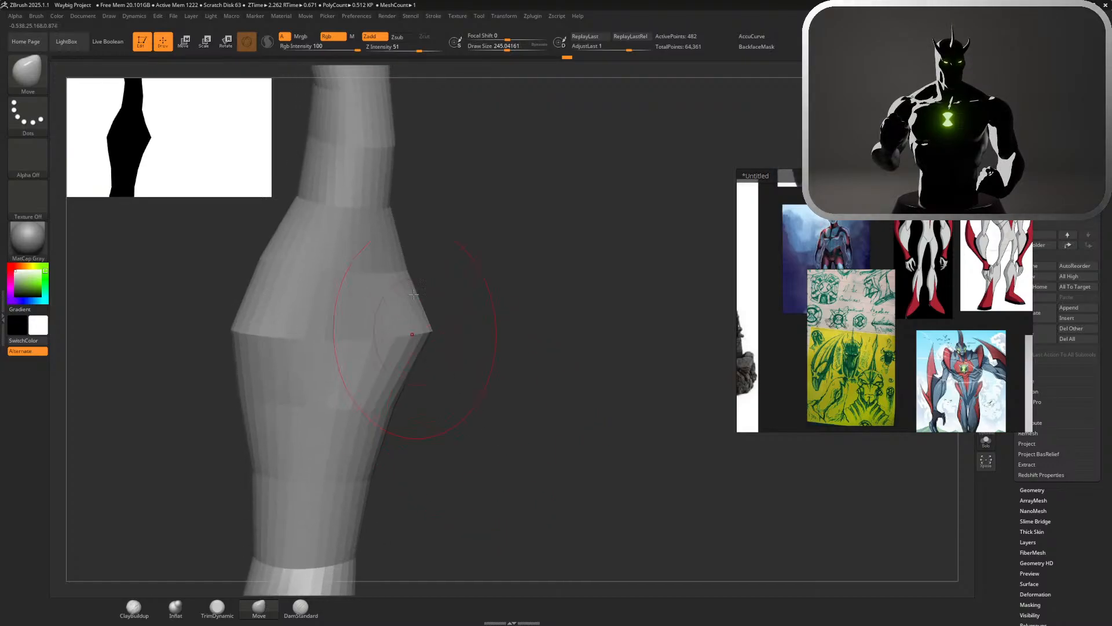
alt+right_drag(466, 191, 469, 452)
drag(388, 275, 403, 275)
drag(403, 214, 416, 215)
mouse_move(419, 174)
mouse_down()
mouse_move(442, 179)
mouse_move(428, 162)
mouse_up()
ctrl+right_drag(506, 315, 502, 215)
alt+right_drag(533, 249, 457, 377)
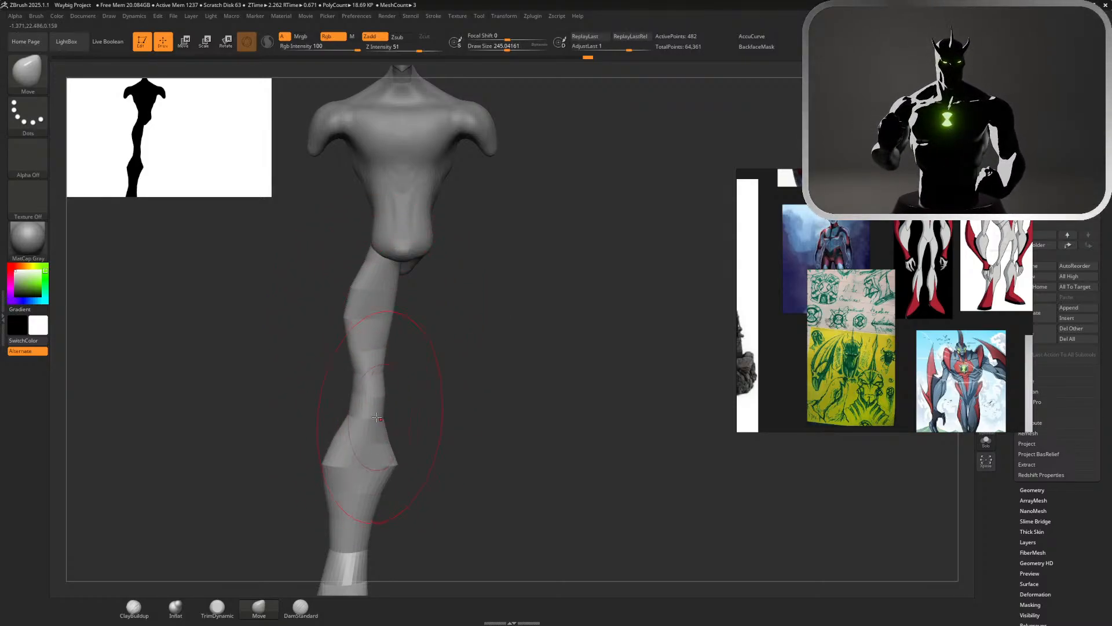
Set the Move brush to a draw size of about 94 and reshape the back of the upper thigh, following the leg anatomy reference
drag(399, 432, 425, 437)
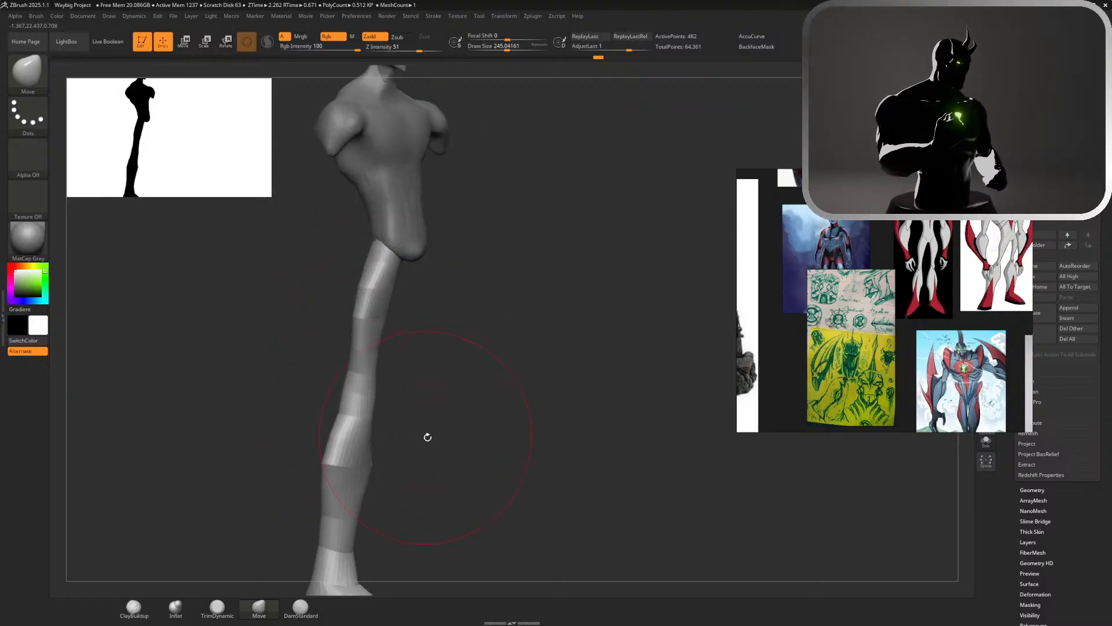
scroll(1009, 224, down, 5)
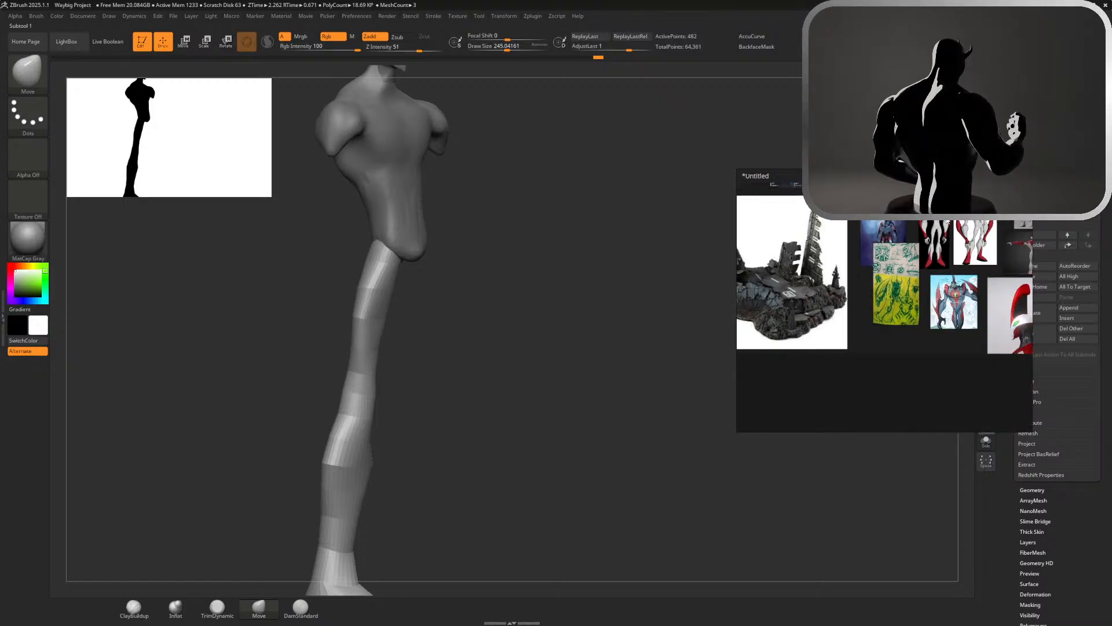
scroll(1009, 224, up, 5)
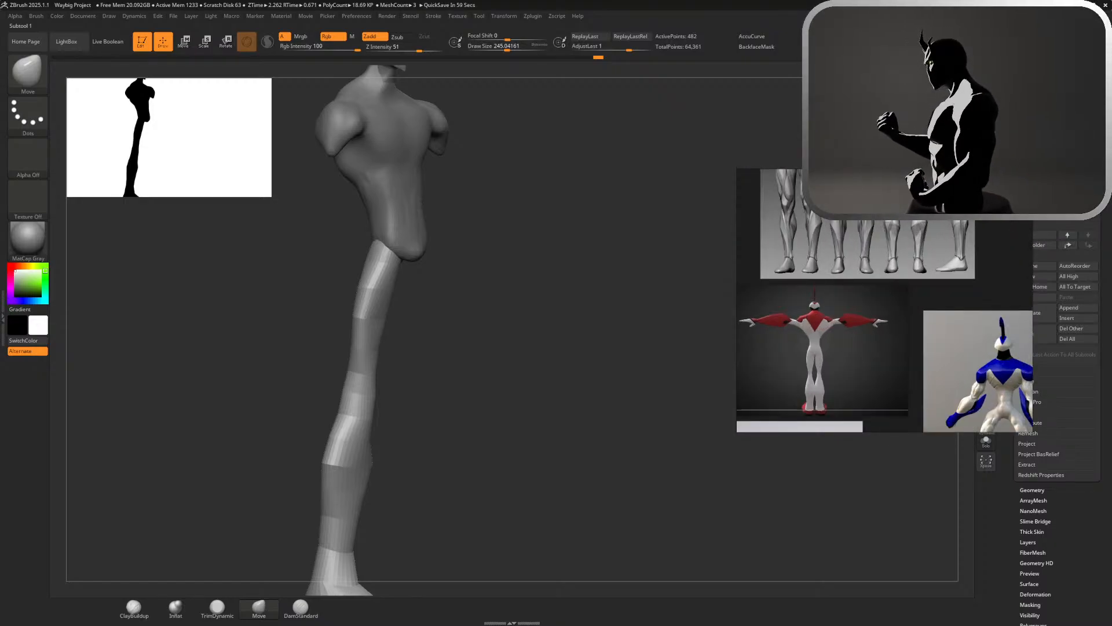
scroll(989, 206, down, 8)
scroll(999, 235, up, 6)
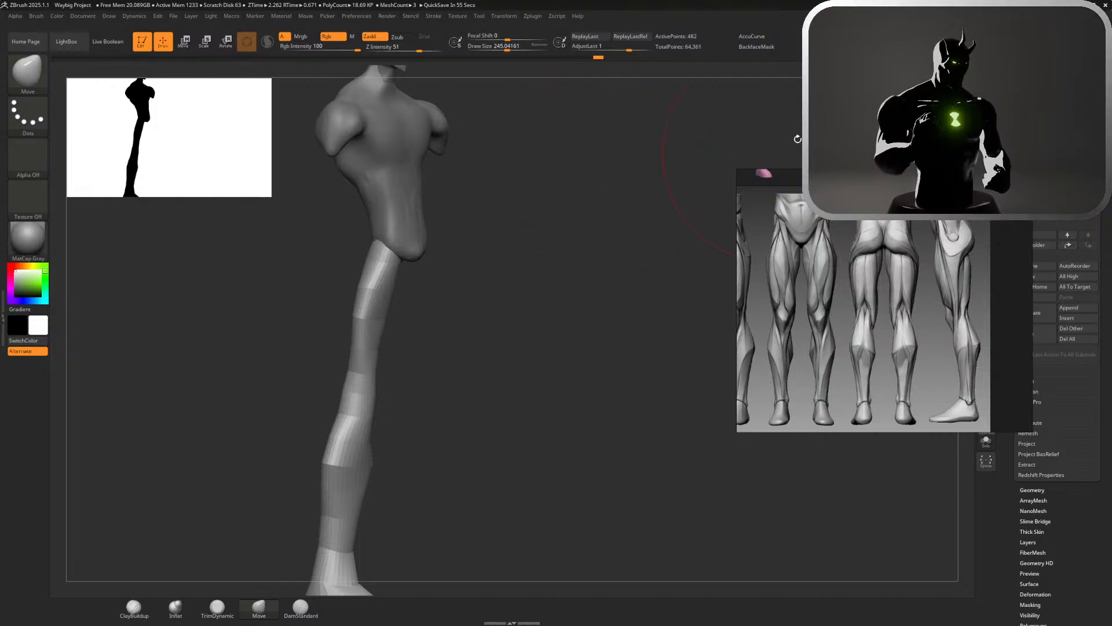
drag(556, 243, 643, 243)
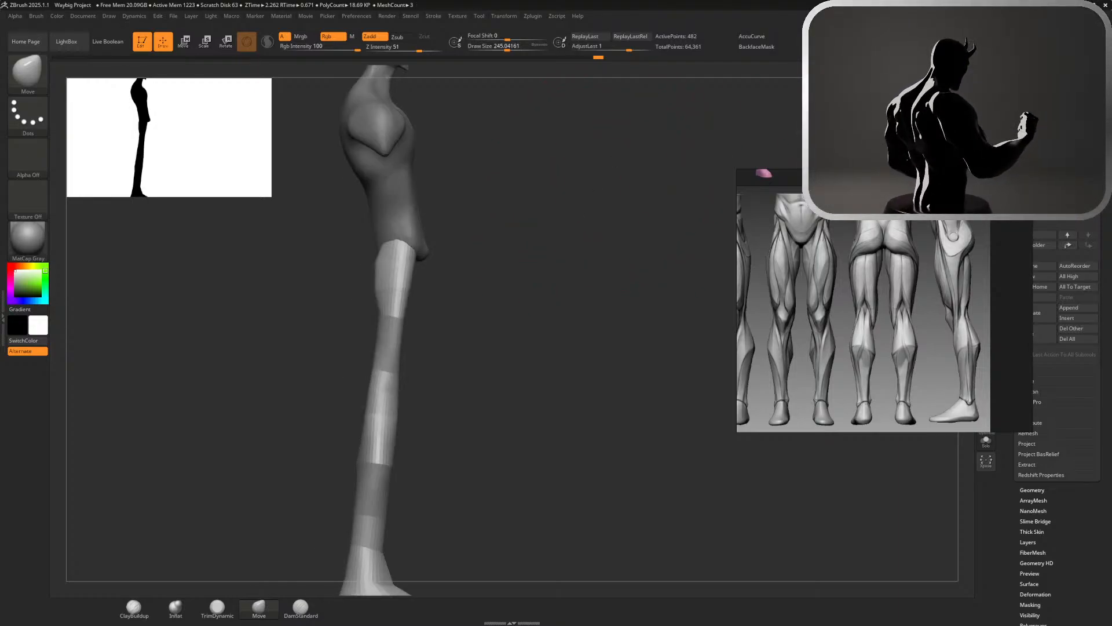
alt+drag(546, 257, 678, 249)
key(s)
drag(591, 280, 577, 280)
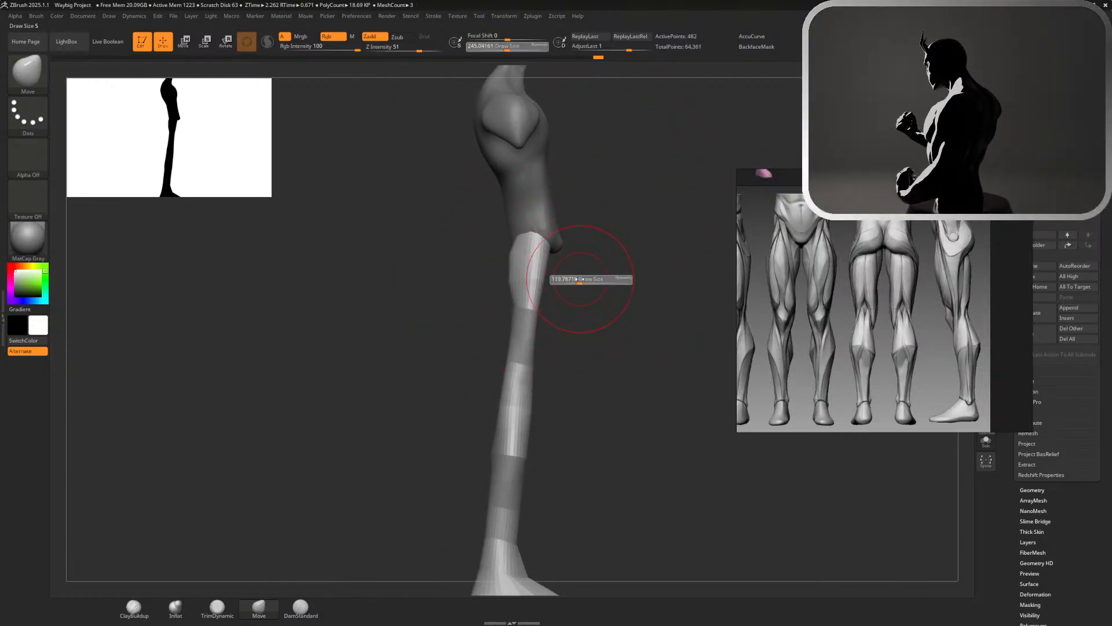
drag(503, 263, 507, 264)
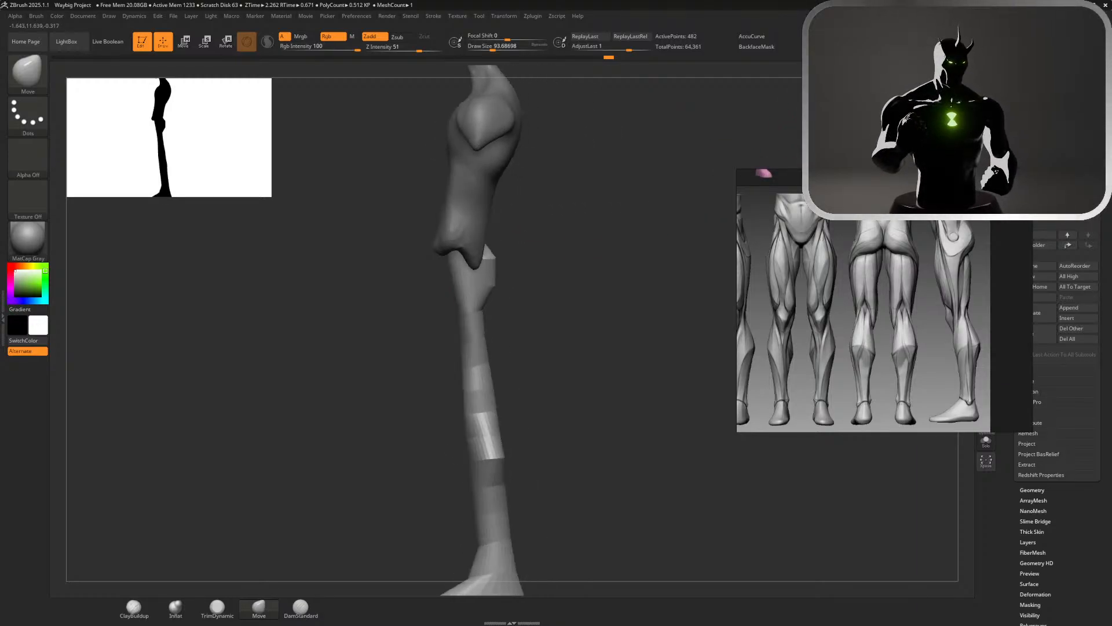
drag(589, 291, 563, 225)
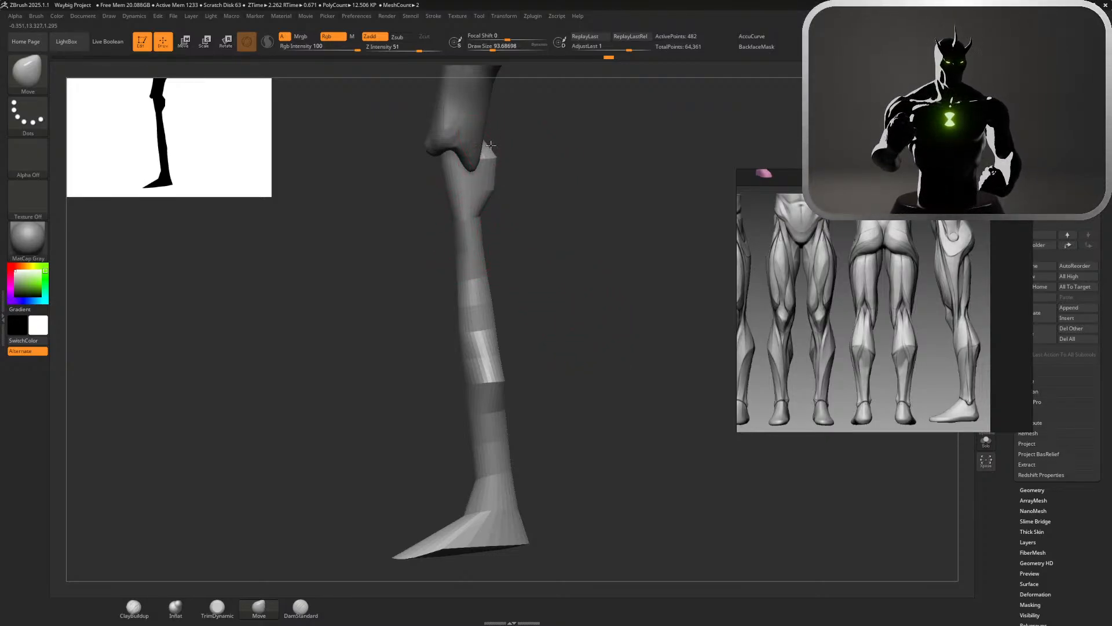
key(shift)
drag(491, 189, 497, 223)
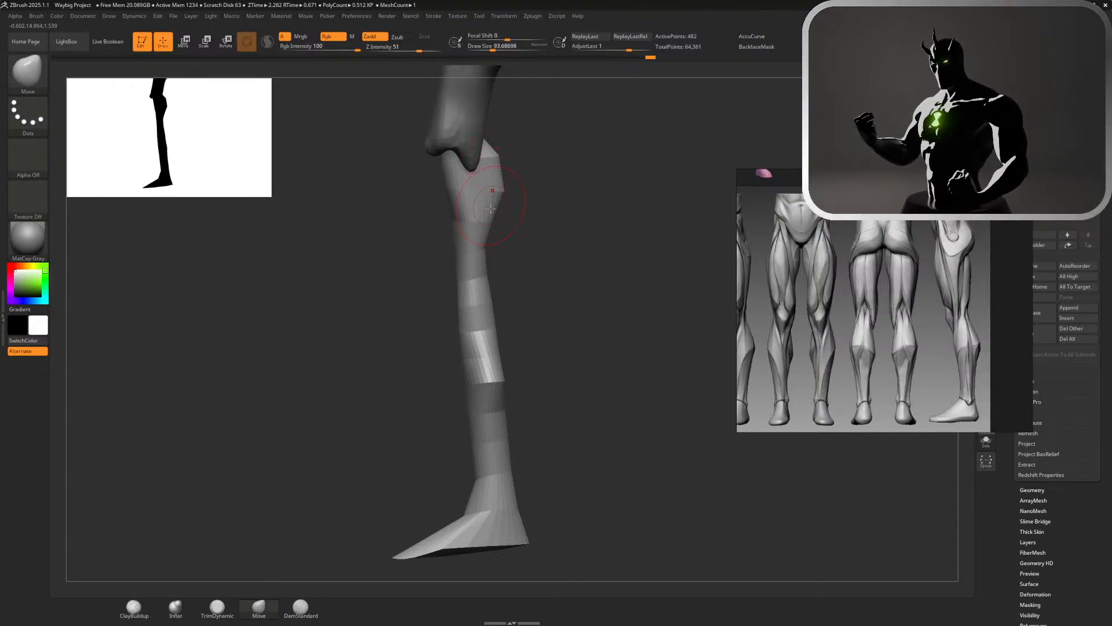
Pull the back of the thigh outward from the mid-thigh toward the knee to thicken the hamstring area
key(shift)
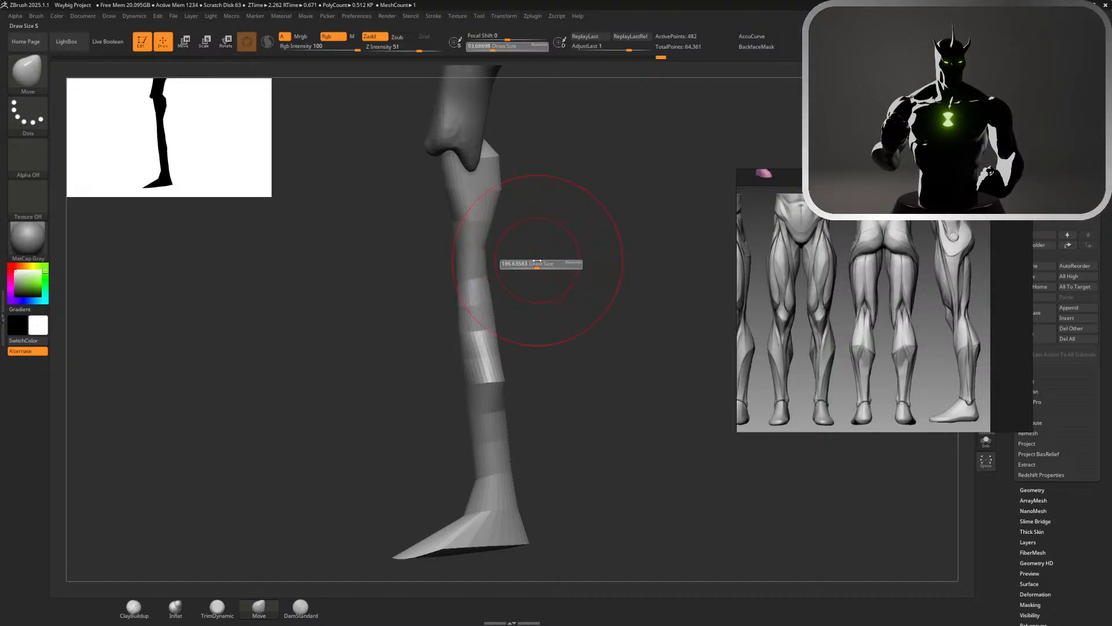
mouse_move(538, 264)
mouse_down()
mouse_move(522, 270)
mouse_move(501, 246)
mouse_up()
key(ctrl+z)
ctrl+right_drag(491, 236, 511, 239)
key(s)
drag(512, 239, 505, 238)
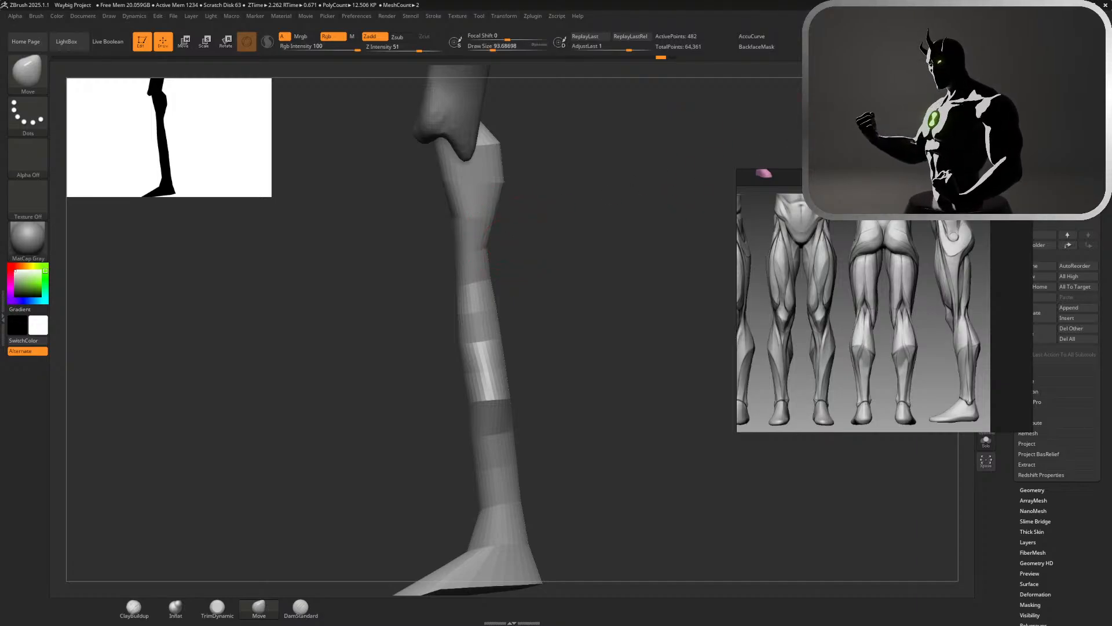
right_drag(512, 239, 503, 240)
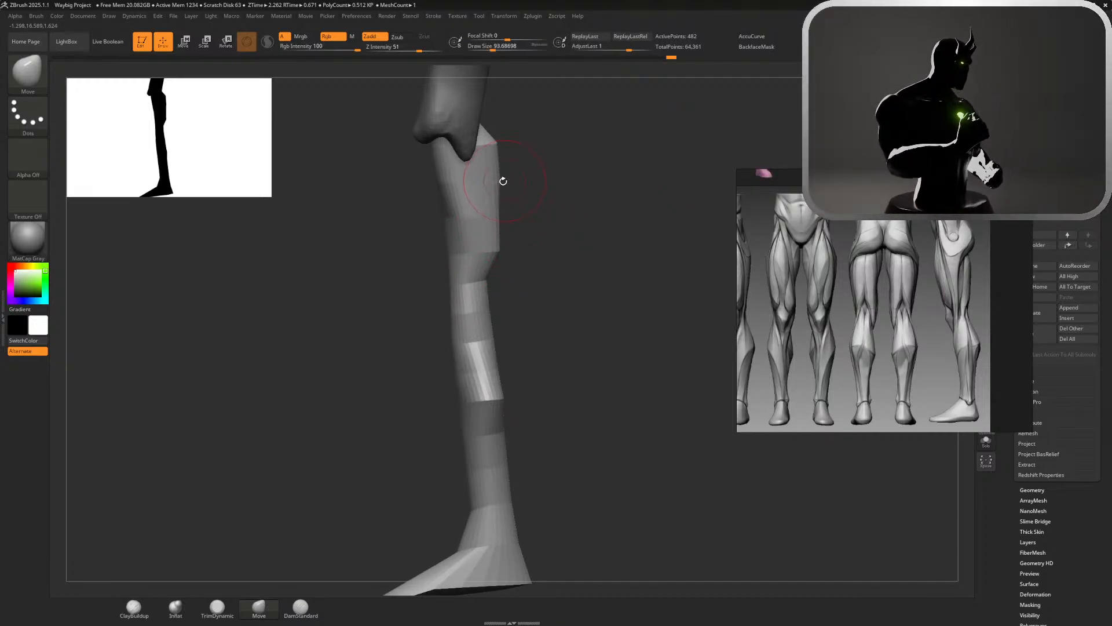
mouse_move(491, 292)
mouse_down()
mouse_move(499, 296)
mouse_move(500, 279)
mouse_up()
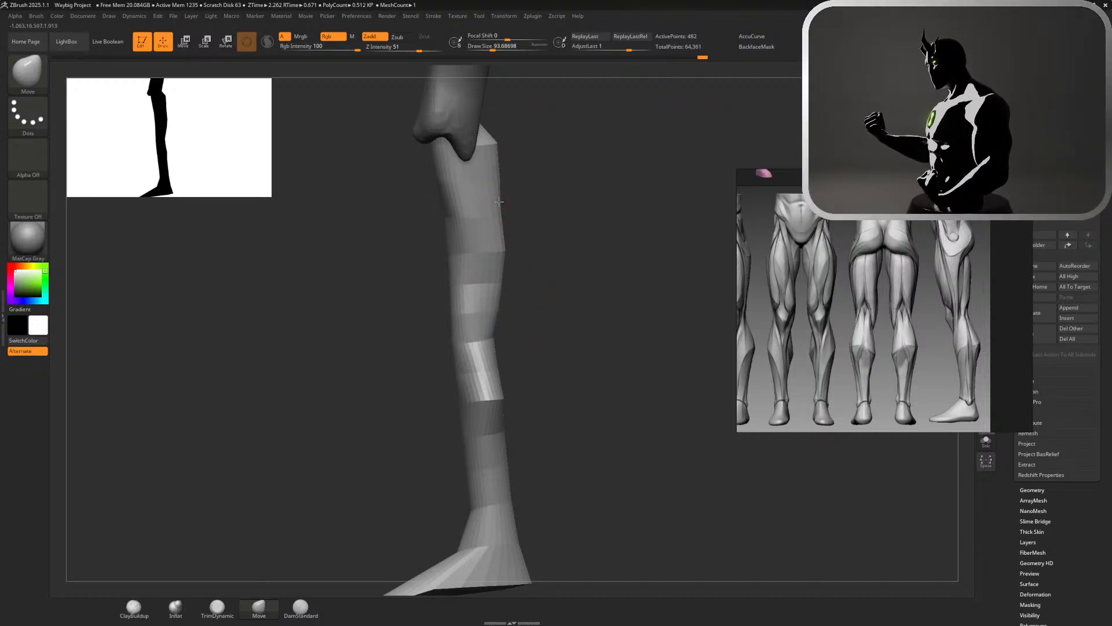
Round off the back contour of the thigh from the buttock to the knee with Move and Smooth strokes
drag(506, 177, 517, 174)
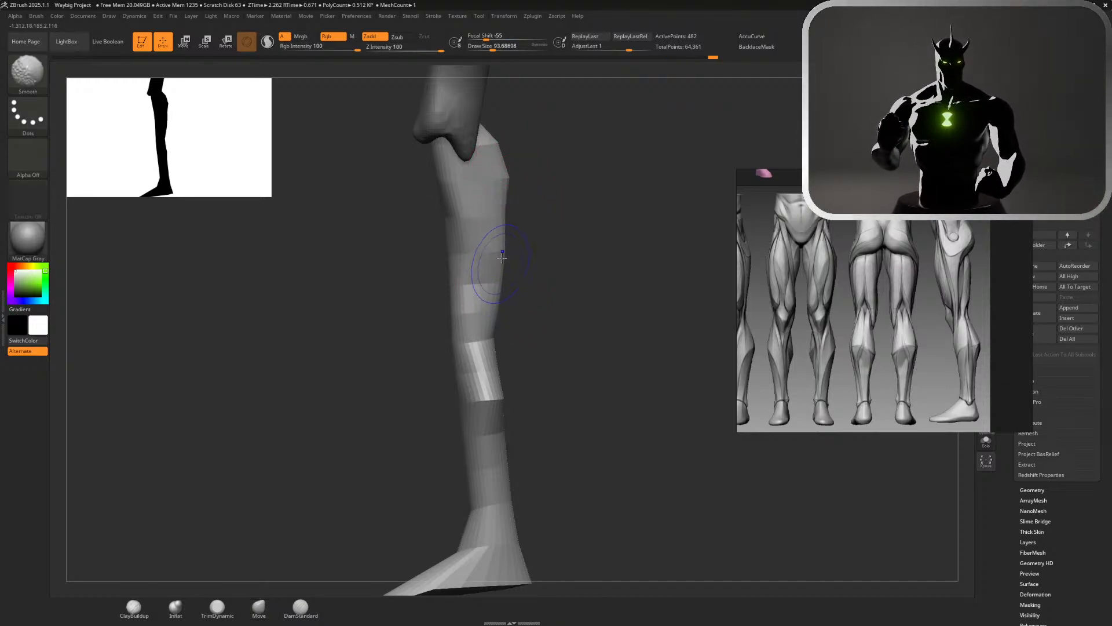
mouse_move(503, 231)
shift+mouse_down()
mouse_move(481, 174)
mouse_move(492, 145)
mouse_move(505, 219)
shift+mouse_up()
drag(494, 152, 506, 144)
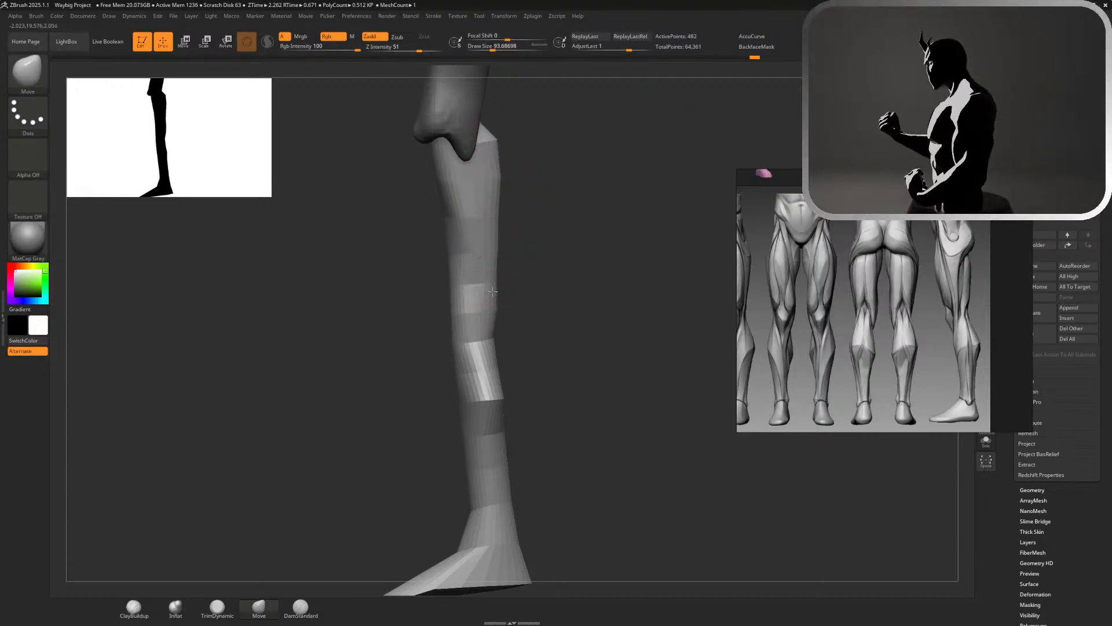
mouse_move(498, 259)
mouse_down()
mouse_move(499, 237)
mouse_move(510, 263)
mouse_up()
shift+drag(501, 208, 503, 293)
Increase the Move brush draw size to about 202 and pull the front of the thigh forward down toward the knee
mouse_move(591, 331)
alt+mouse_down()
mouse_move(553, 271)
mouse_move(603, 310)
mouse_move(566, 289)
alt+mouse_up()
key(s)
drag(526, 231, 538, 232)
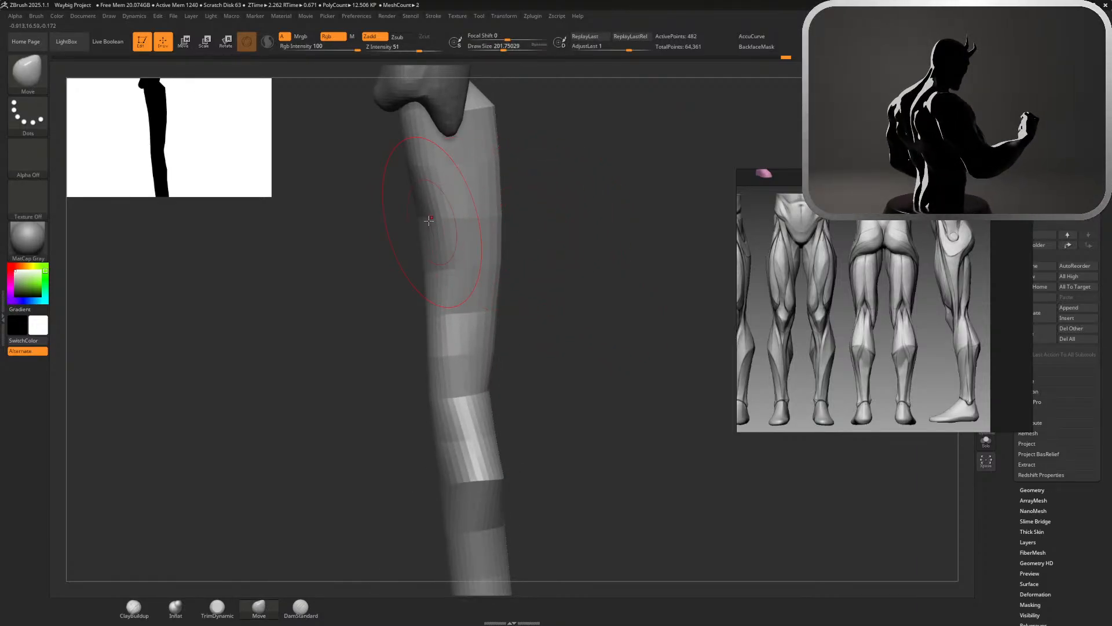
drag(411, 223, 399, 221)
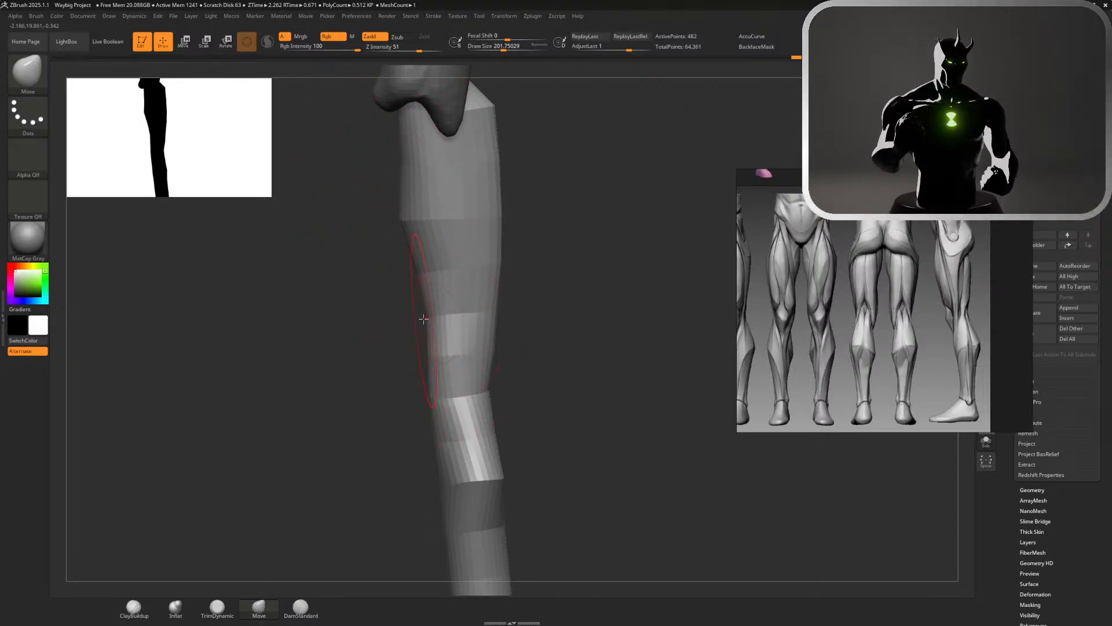
drag(424, 319, 387, 323)
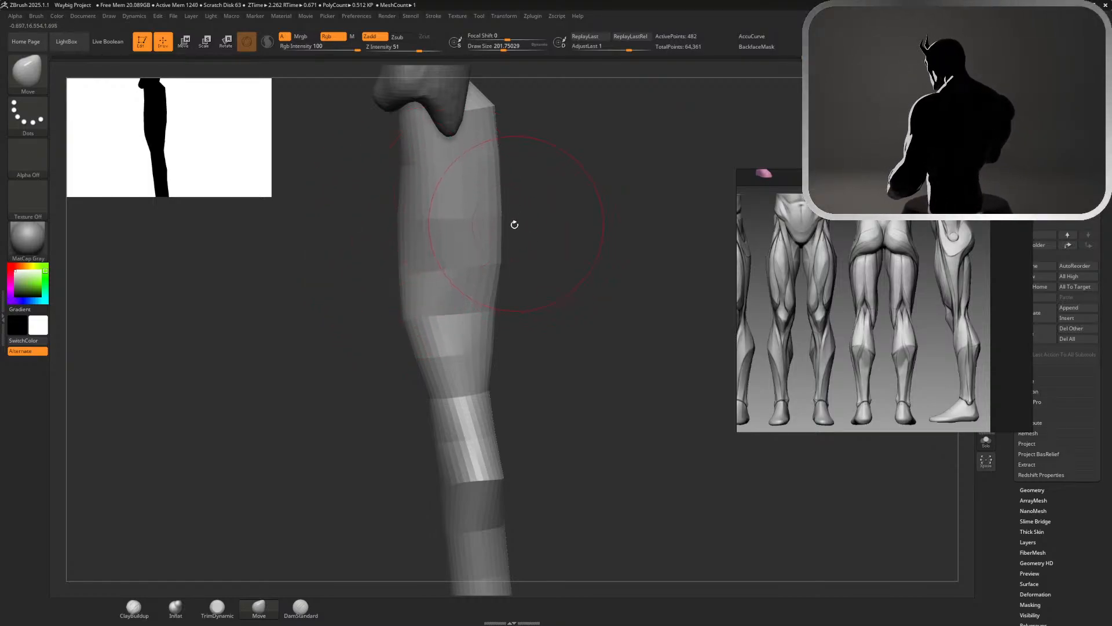
Push in the back of the thigh below the buttock, smooth it, and refine the front at a draw size of about 163
mouse_move(494, 207)
mouse_down()
mouse_move(472, 220)
mouse_move(482, 203)
mouse_move(461, 182)
mouse_up()
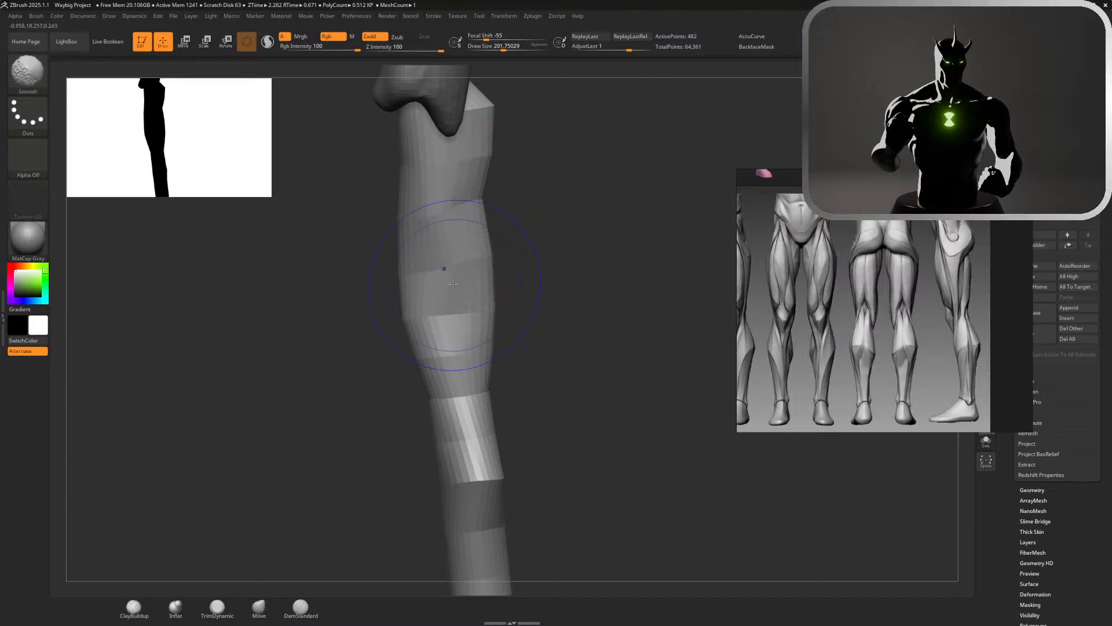
shift+drag(453, 284, 450, 279)
key(s)
mouse_move(403, 167)
mouse_down()
mouse_move(378, 169)
mouse_move(413, 213)
mouse_move(392, 201)
mouse_move(385, 236)
mouse_up()
Check the leg from the front and side, and move the whole leg forward by about 0.53 with the transform gizmo
drag(524, 249, 560, 228)
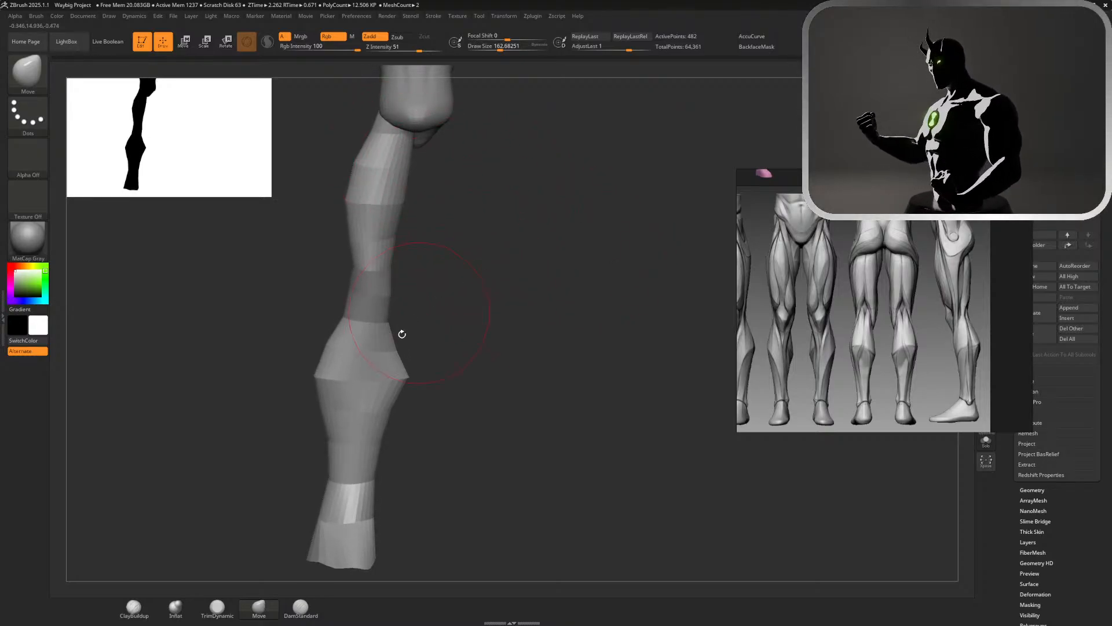
drag(503, 330, 585, 328)
drag(643, 301, 499, 304)
alt+drag(670, 127, 629, 125)
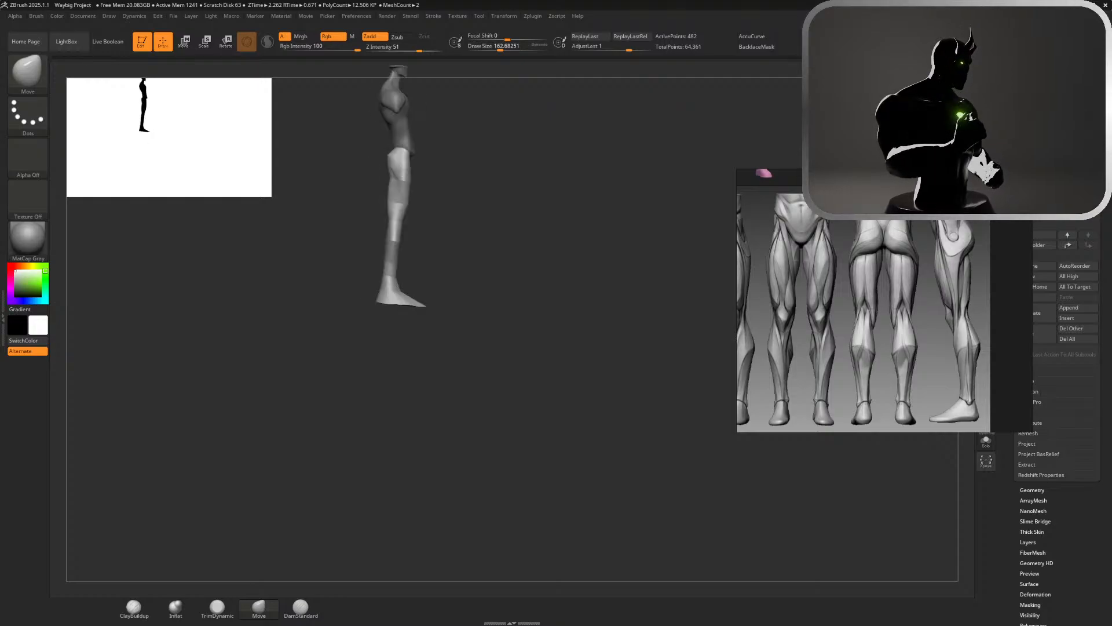
drag(629, 174, 521, 174)
mouse_move(672, 171)
alt+mouse_down()
mouse_move(596, 249)
mouse_move(542, 256)
alt+mouse_up()
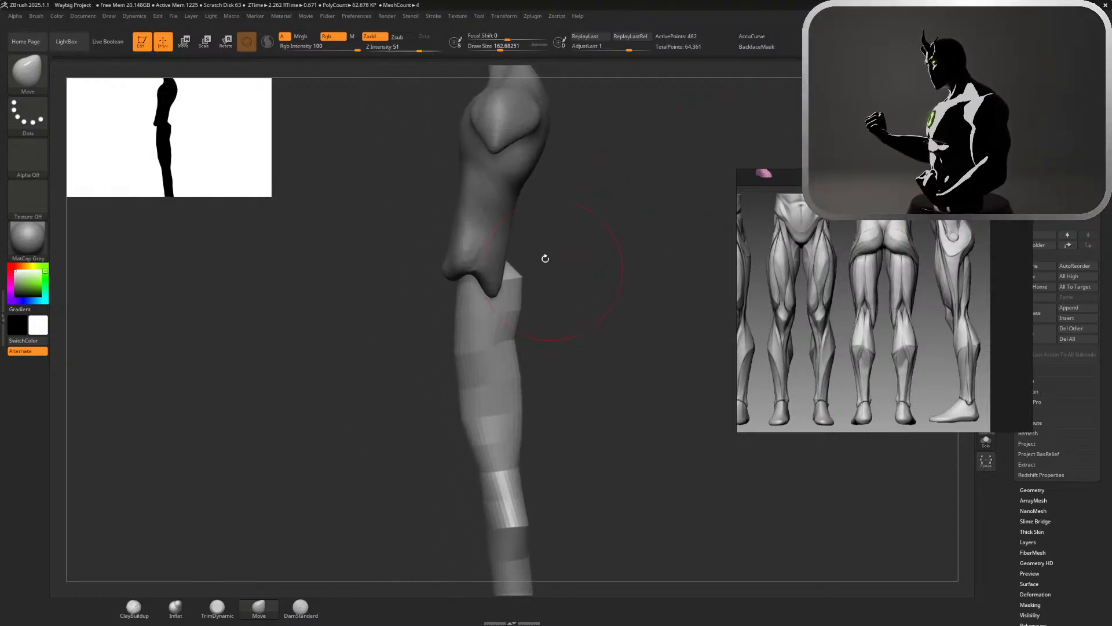
key(s)
key(w)
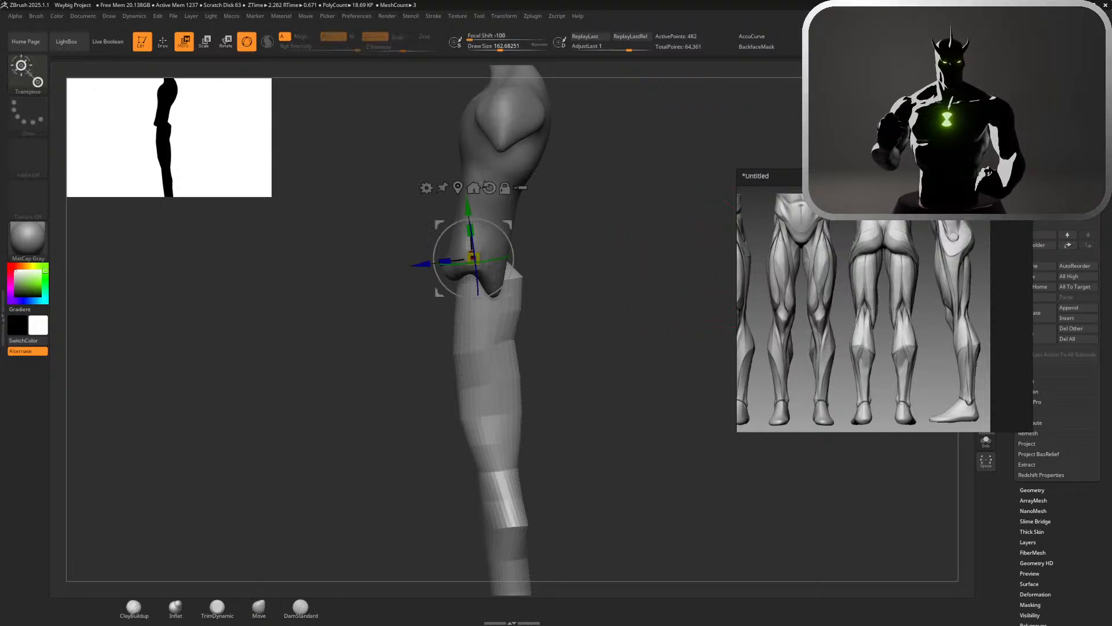
mouse_move(677, 259)
mouse_down()
mouse_move(672, 173)
mouse_move(675, 192)
mouse_up()
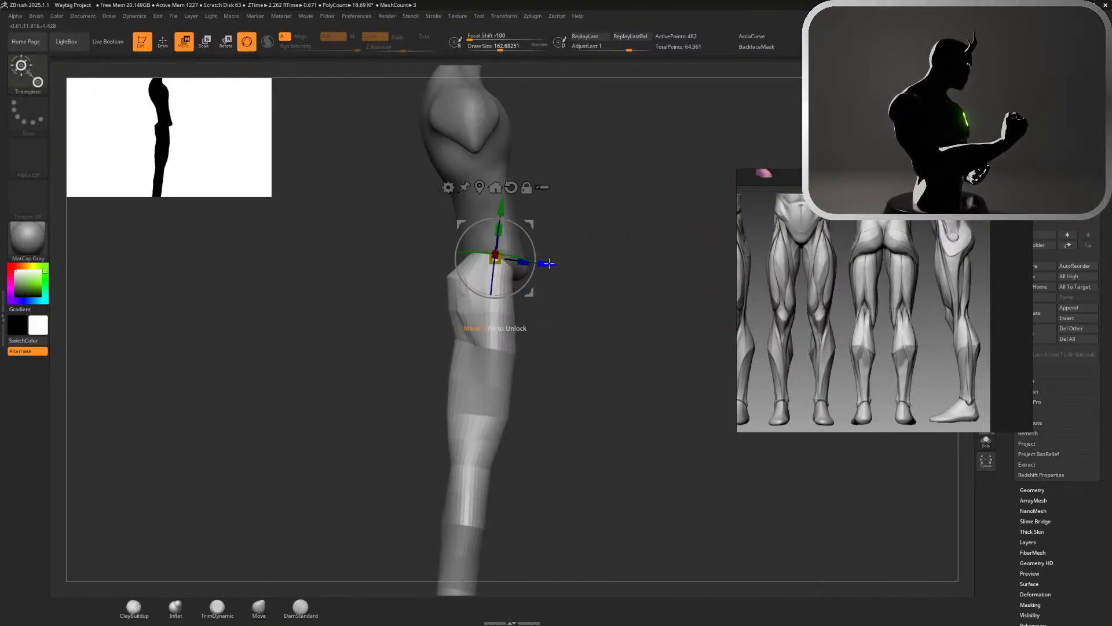
drag(549, 264, 561, 265)
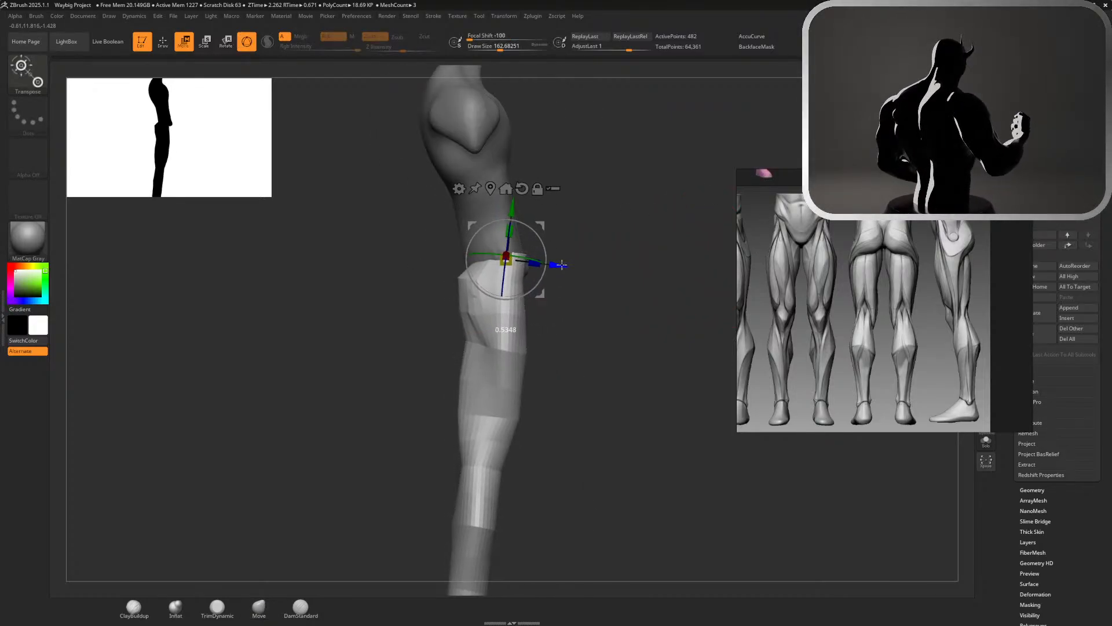
key(q)
Compare the torso and leg in side profile, try the transform gizmo on the leg, and undo the last change
mouse_move(635, 269)
alt+mouse_down()
mouse_move(632, 277)
mouse_move(633, 188)
alt+mouse_up()
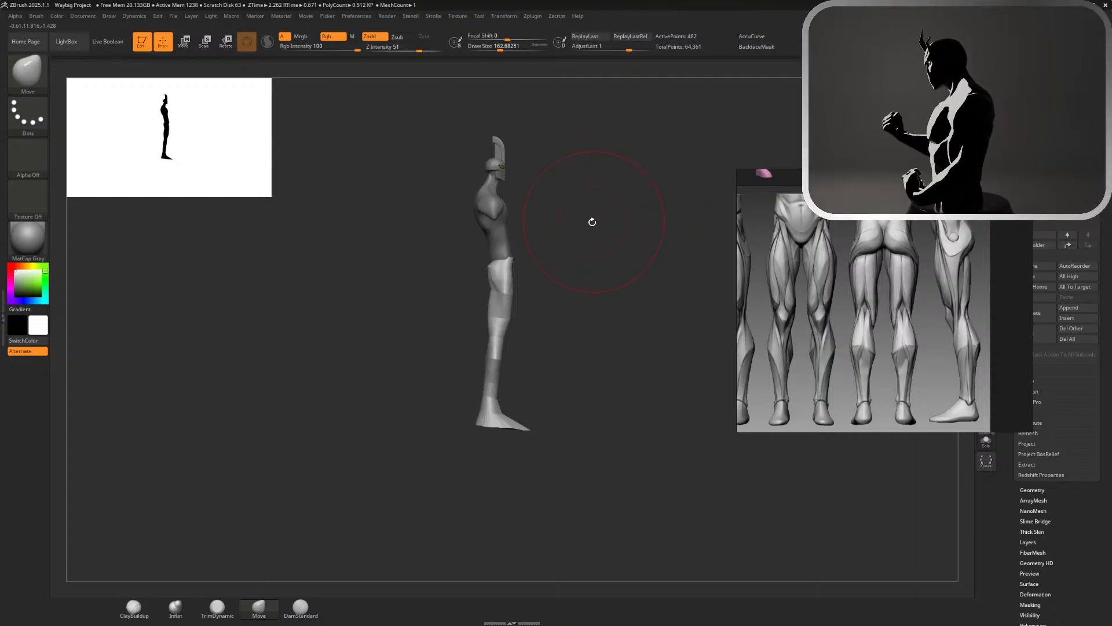
alt+click(500, 232)
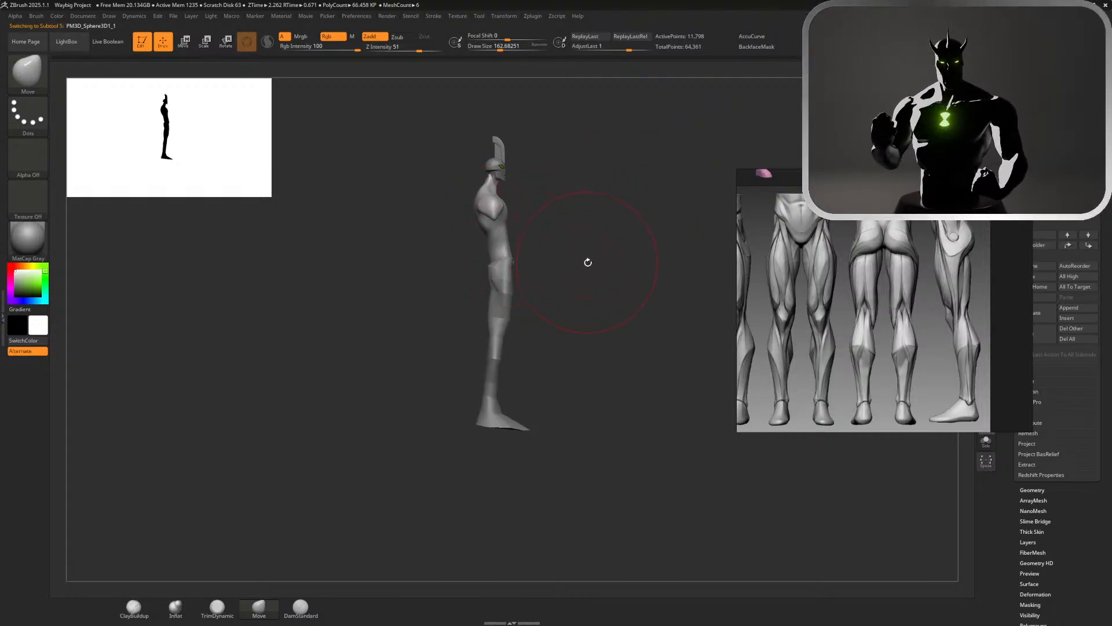
alt+drag(548, 267, 533, 307)
key(w)
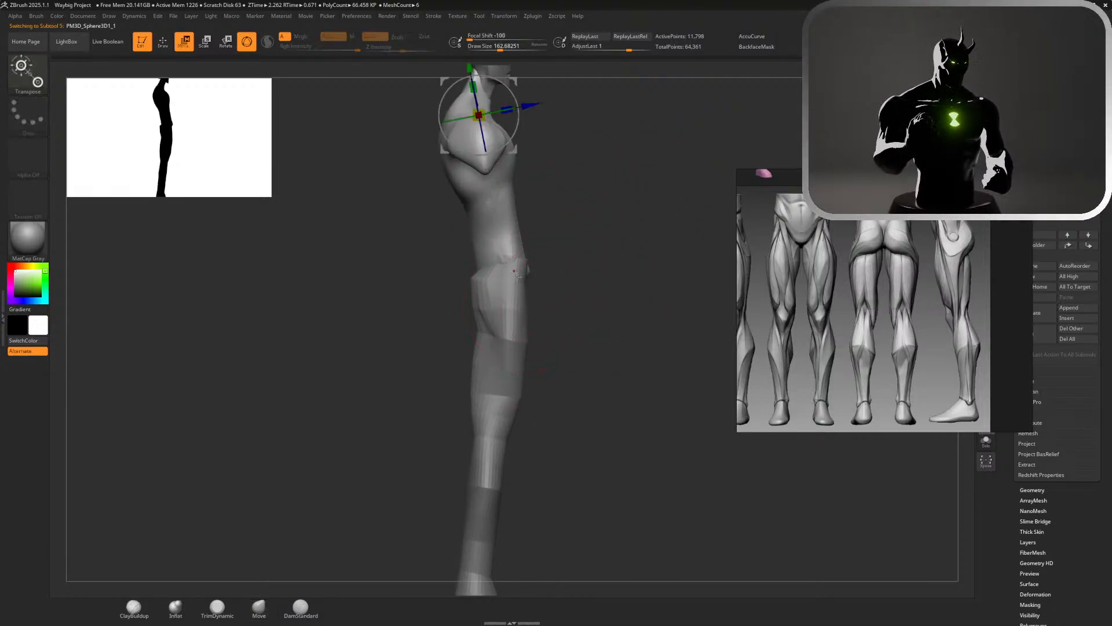
alt+click(518, 276)
drag(543, 245, 551, 227)
key(q)
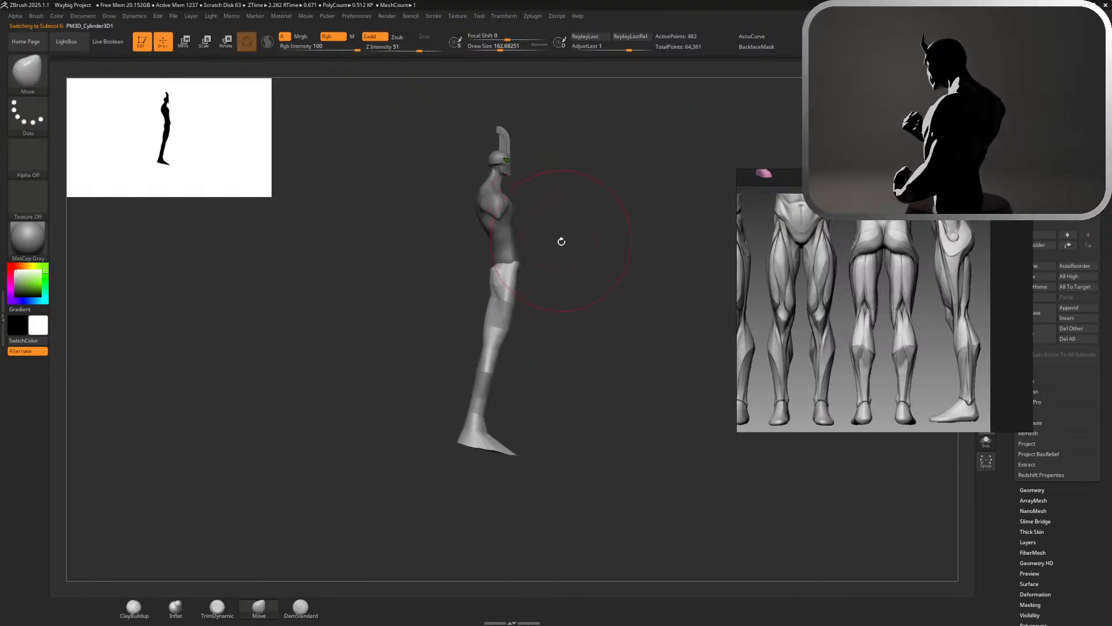
key(ctrl+z)
mouse_move(561, 268)
alt+mouse_down()
mouse_move(624, 308)
mouse_move(580, 199)
alt+mouse_up()
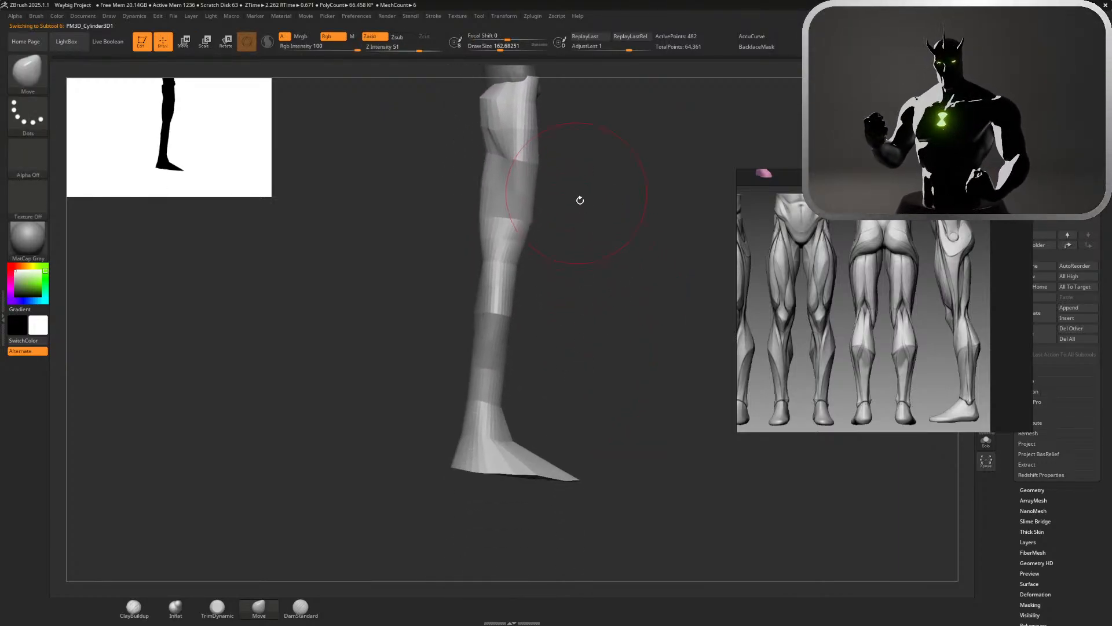
Pull the back of the calf outward below the knee with the Move brush to form a bulge
drag(589, 286, 414, 249)
alt+drag(606, 280, 553, 352)
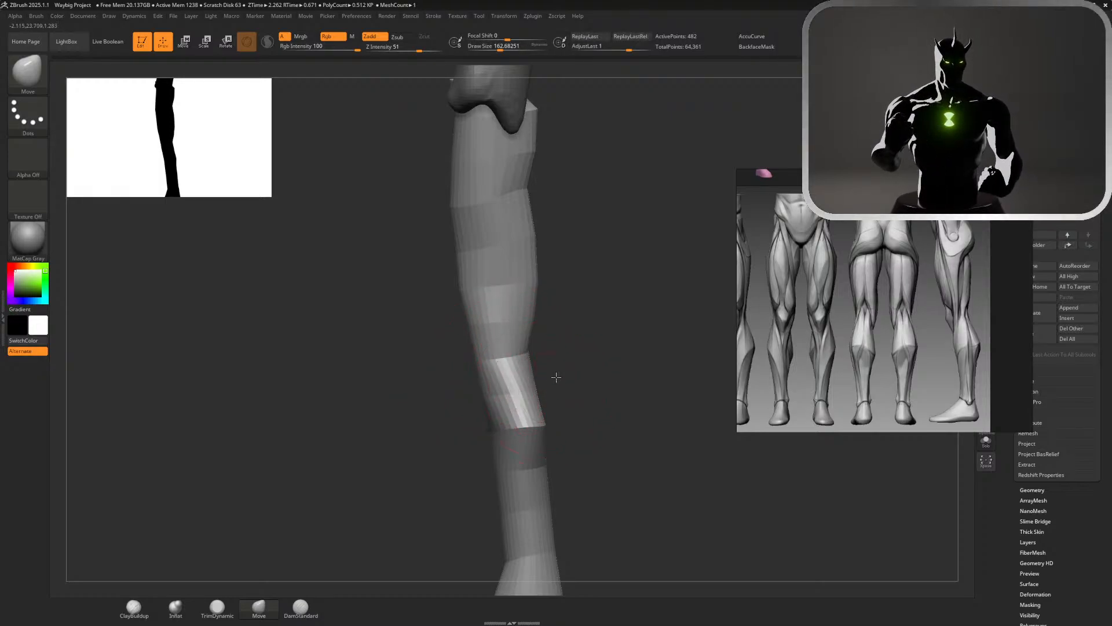
mouse_move(557, 378)
mouse_down()
mouse_move(519, 319)
mouse_move(524, 331)
mouse_move(572, 330)
mouse_up()
key(ctrl+z)
drag(657, 242, 720, 209)
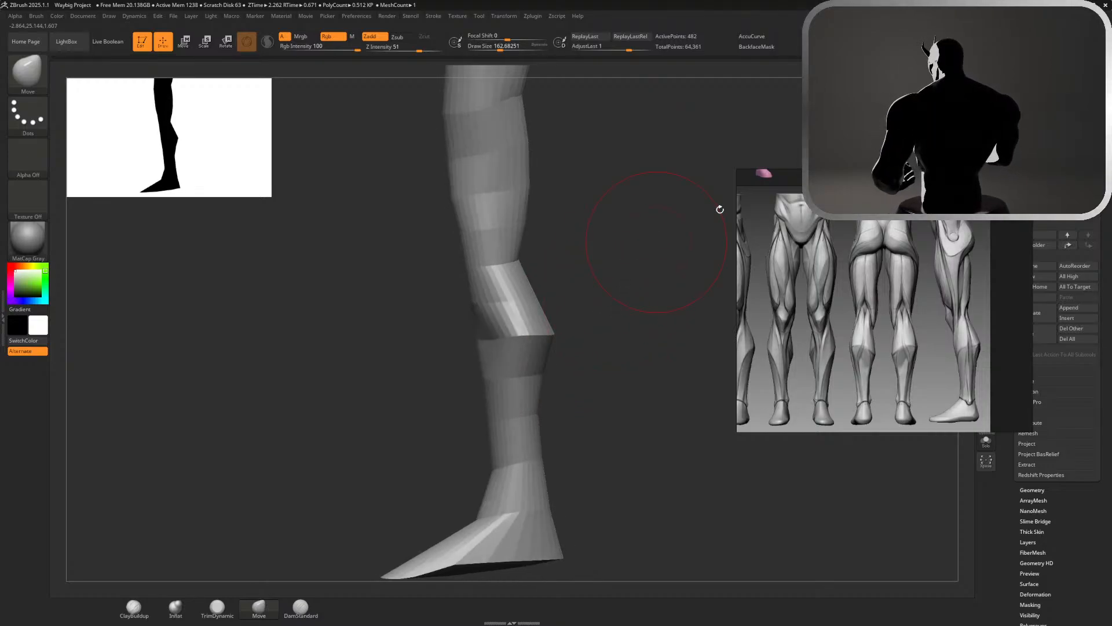
drag(695, 279, 714, 277)
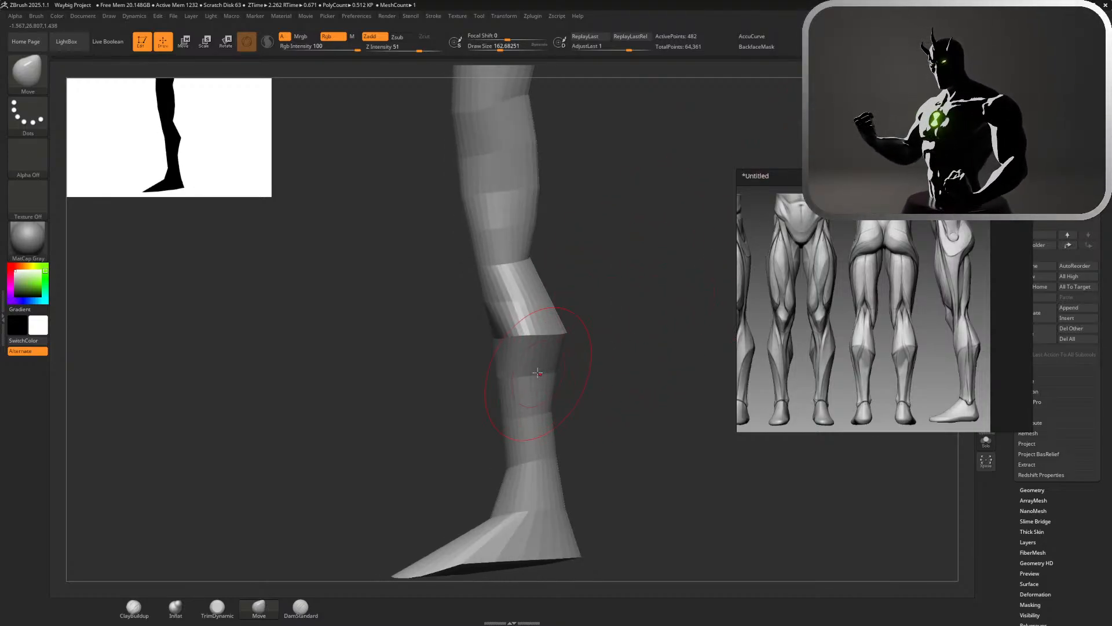
Reduce the Move draw size to about 97, pull the kneecap forward, and push in the front of the leg just above it
key(s)
drag(505, 303, 499, 303)
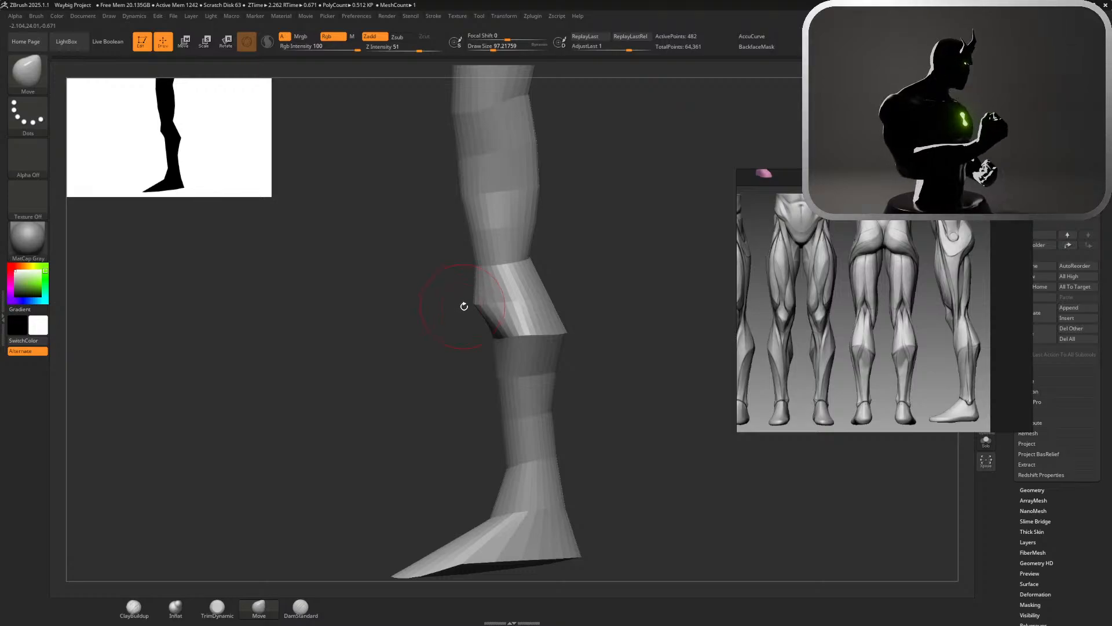
drag(471, 265, 490, 273)
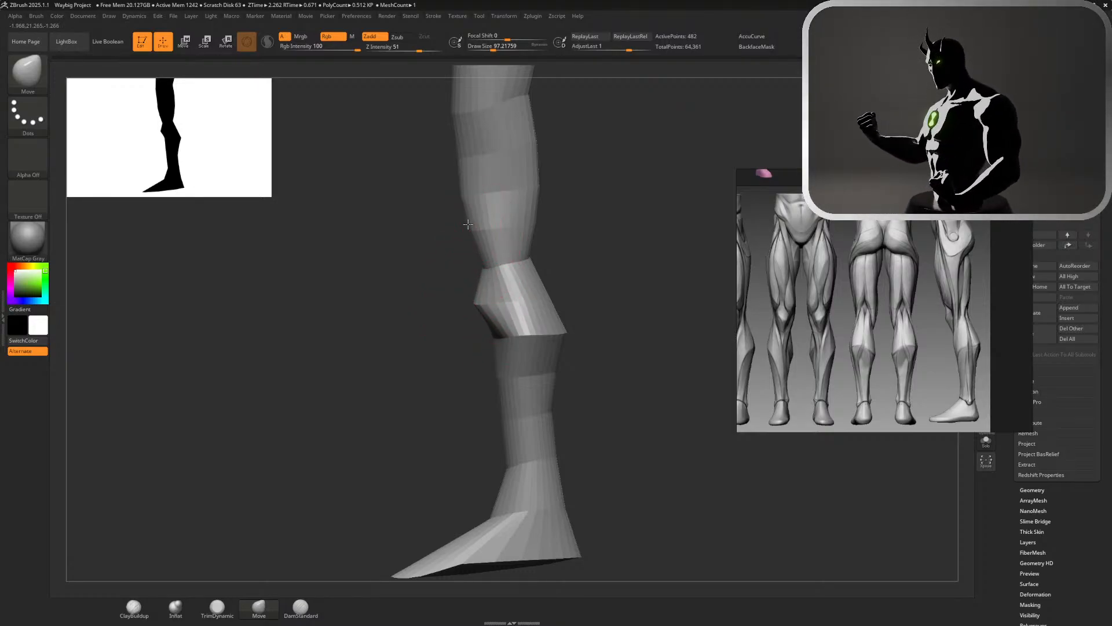
key(shift)
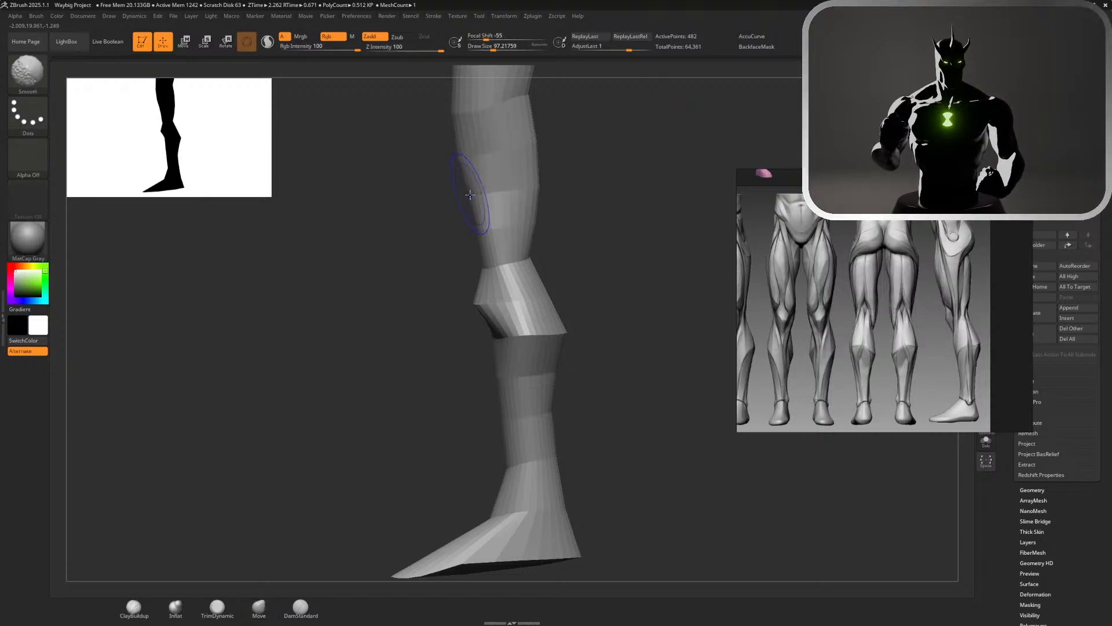
Refine the lower leg's side profile with Move strokes, pushing in the front of the shin above the ankle
mouse_move(626, 285)
ctrl+right_down()
mouse_move(588, 249)
mouse_move(566, 306)
mouse_move(580, 317)
mouse_move(539, 256)
mouse_move(566, 314)
mouse_move(603, 333)
ctrl+right_up()
alt+right_drag(599, 442, 533, 247)
drag(478, 213, 468, 212)
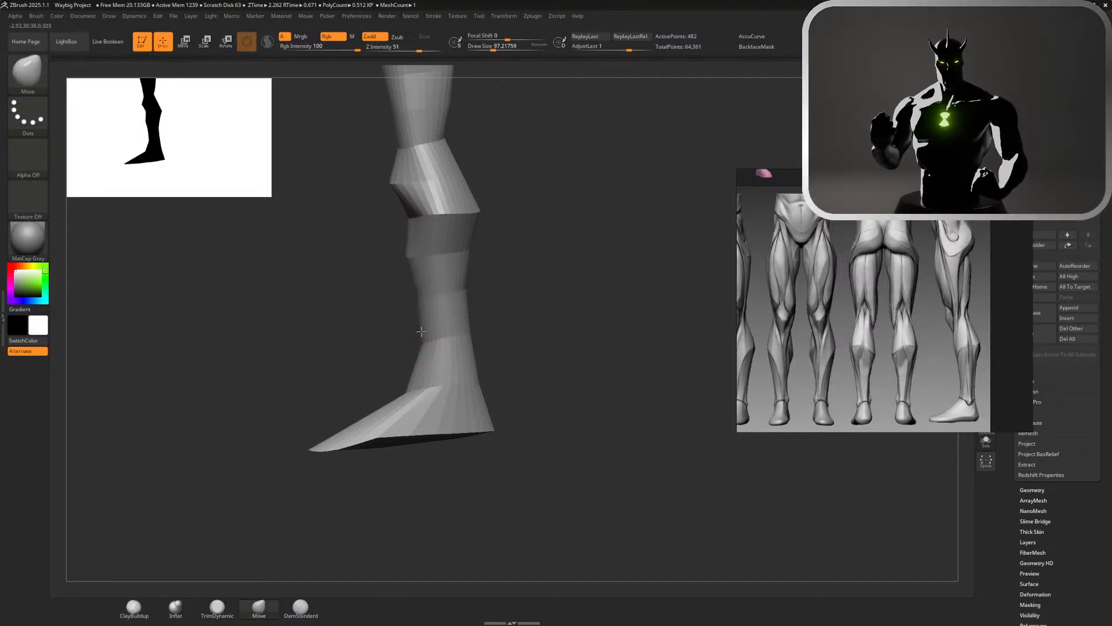
drag(417, 334, 426, 341)
mouse_move(408, 389)
mouse_down()
mouse_move(396, 381)
mouse_move(413, 407)
mouse_up()
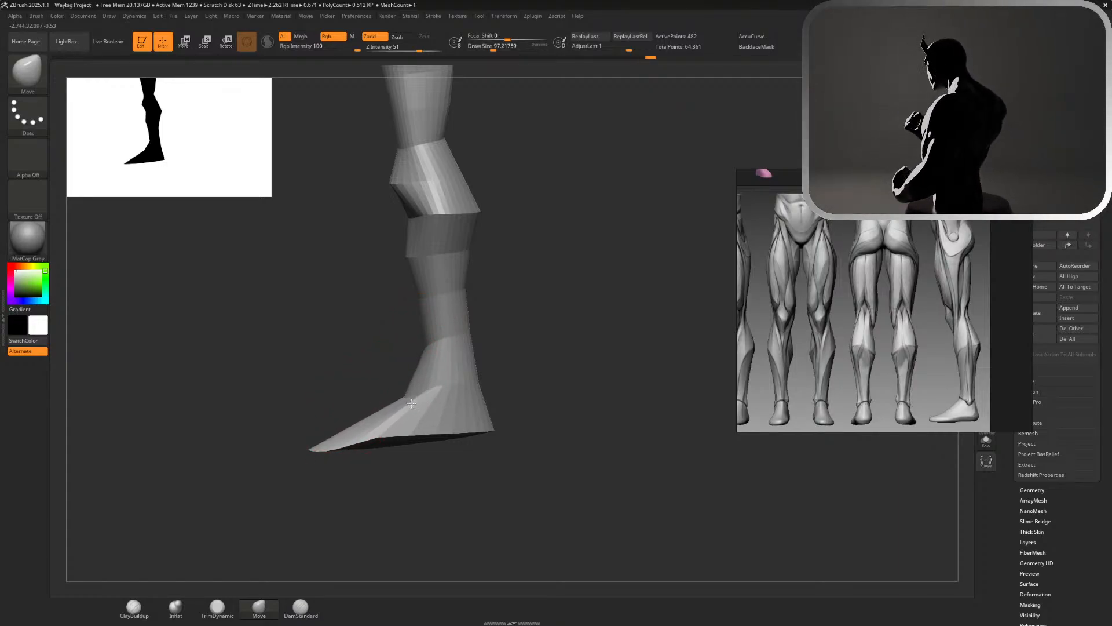
Increase the Move draw size to about 177 and pull the sole and heel down to level the underside of the foot
key(s)
drag(498, 425, 527, 425)
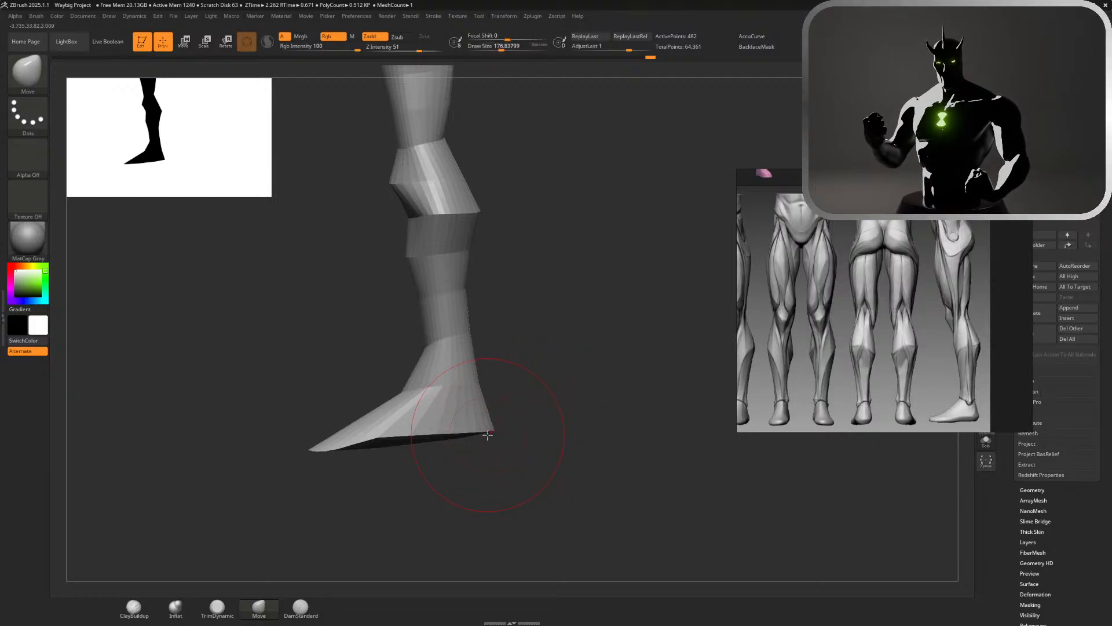
mouse_move(399, 435)
mouse_down()
mouse_move(402, 451)
mouse_move(376, 457)
mouse_move(405, 444)
mouse_up()
drag(490, 438, 489, 445)
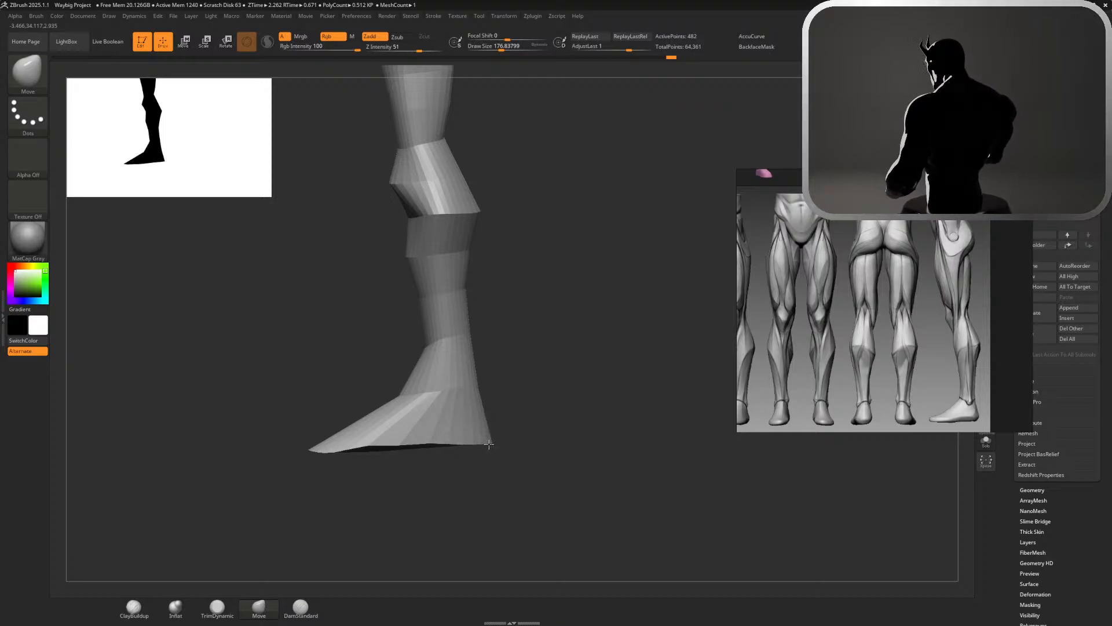
Set the Move draw size to about 158 and refine the front of the shin below the knee, checking it from several angles
key(s)
drag(510, 388, 509, 389)
mouse_move(565, 376)
ctrl+right_down()
mouse_move(571, 294)
mouse_move(573, 344)
mouse_move(667, 343)
ctrl+right_up()
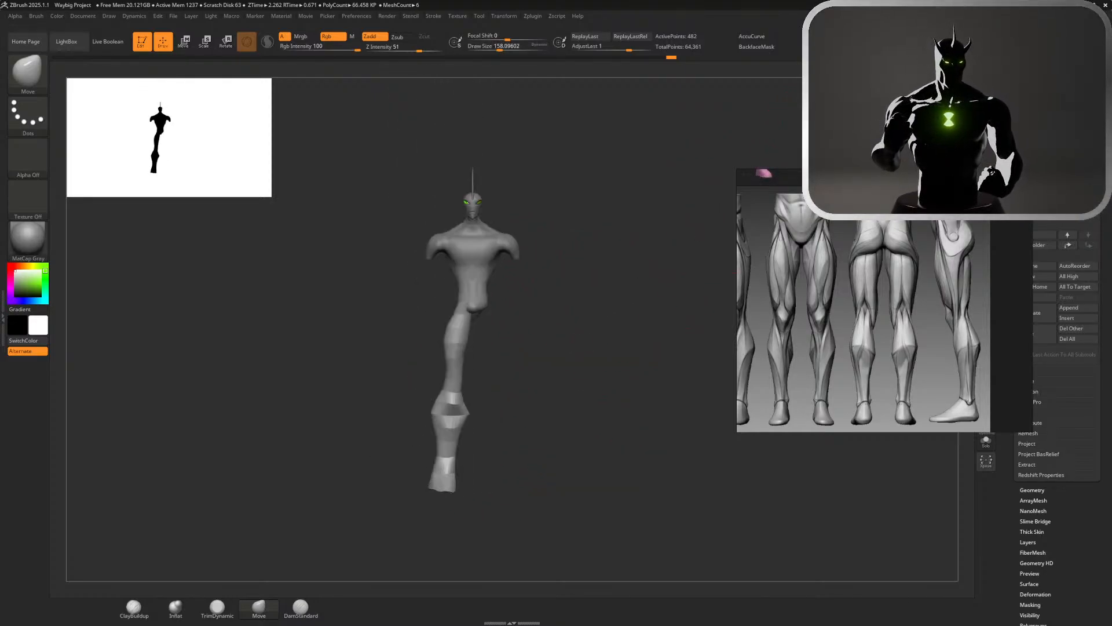
right_drag(618, 260, 654, 260)
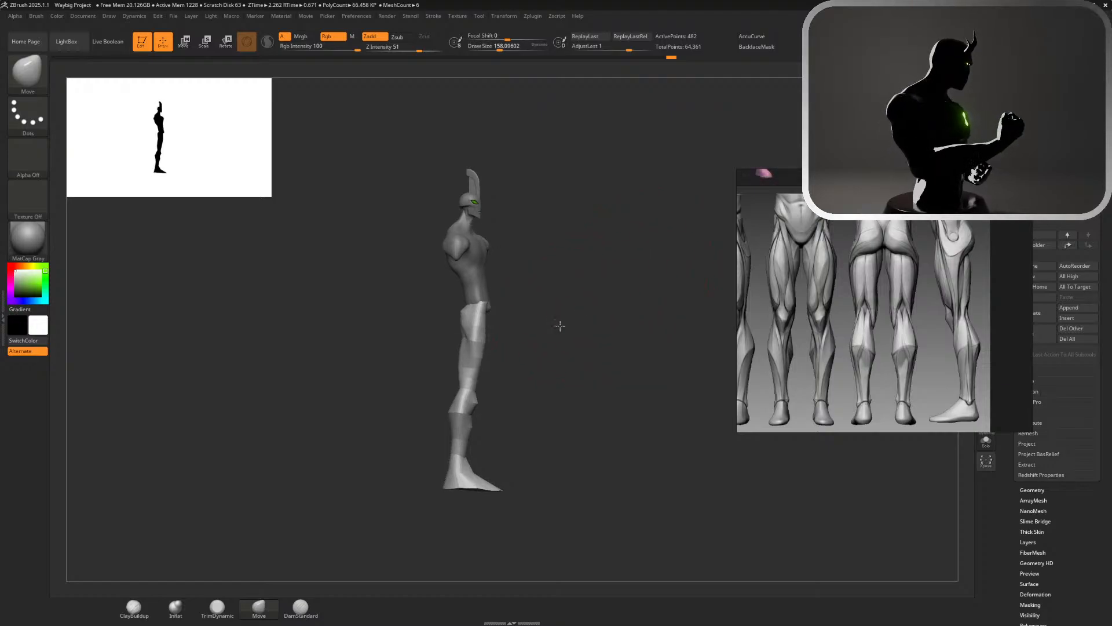
ctrl+right_drag(559, 325, 645, 411)
right_drag(595, 245, 583, 260)
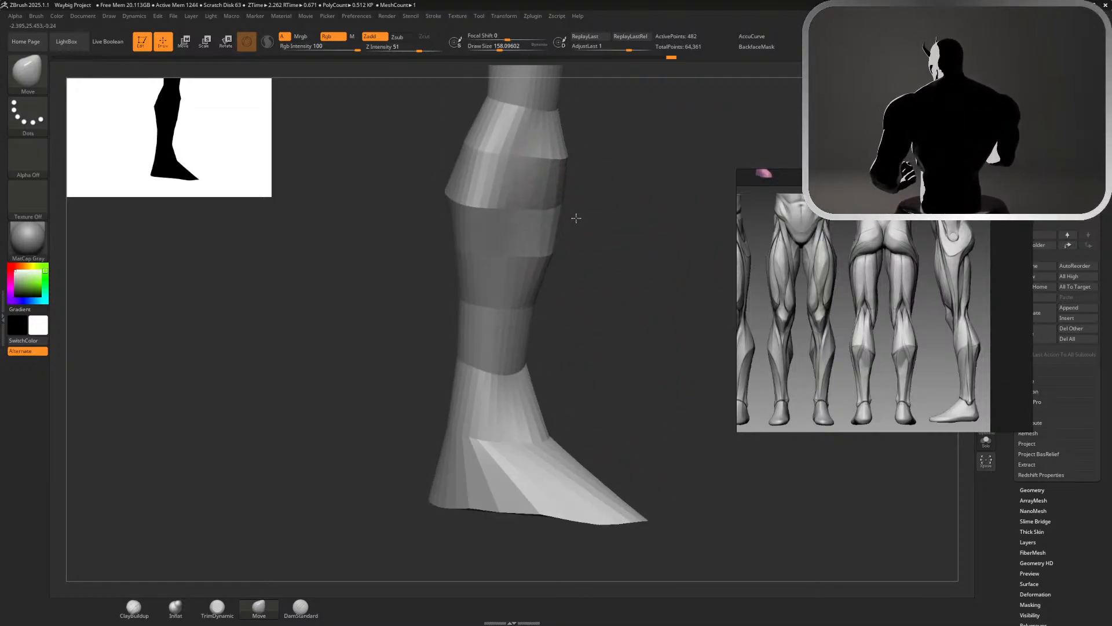
key(shift)
mouse_move(601, 311)
ctrl+right_down()
mouse_move(536, 243)
mouse_move(608, 246)
mouse_move(513, 247)
mouse_move(608, 246)
ctrl+right_up()
mouse_move(666, 167)
ctrl+right_down()
mouse_move(680, 211)
mouse_move(675, 251)
ctrl+right_up()
alt+right_drag(636, 208, 647, 476)
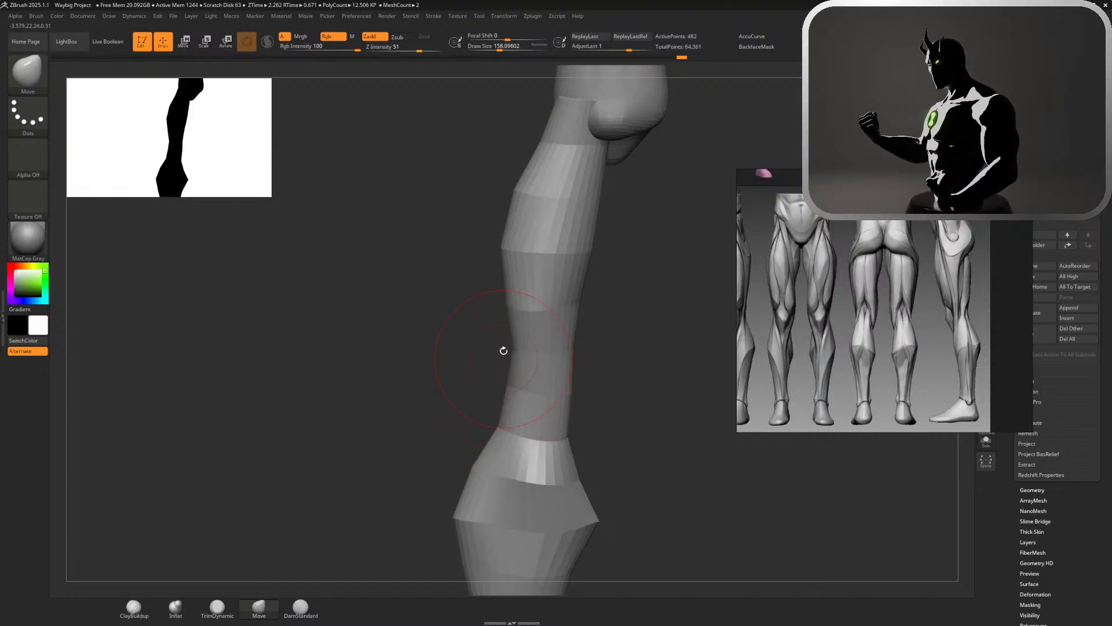
Narrow the thigh above the knee from the front view and push in its inner contour with Move strokes
drag(504, 365, 500, 366)
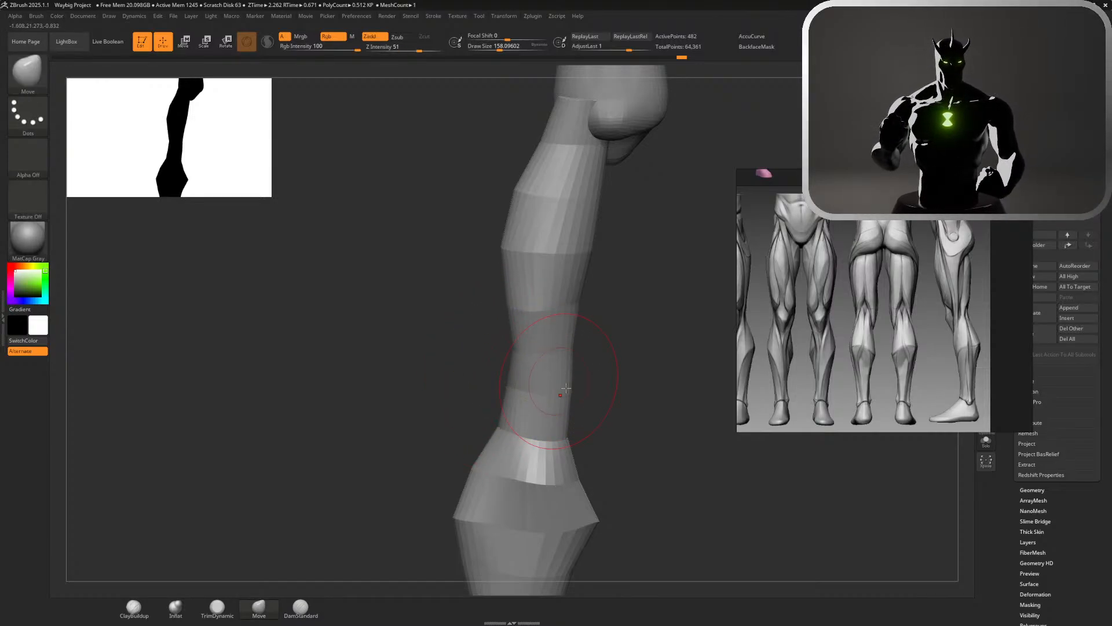
mouse_move(589, 403)
mouse_down()
mouse_move(634, 397)
mouse_move(570, 405)
mouse_move(606, 405)
mouse_up()
mouse_move(525, 460)
shift+mouse_down()
mouse_move(519, 474)
mouse_move(528, 463)
shift+mouse_up()
drag(677, 231, 664, 233)
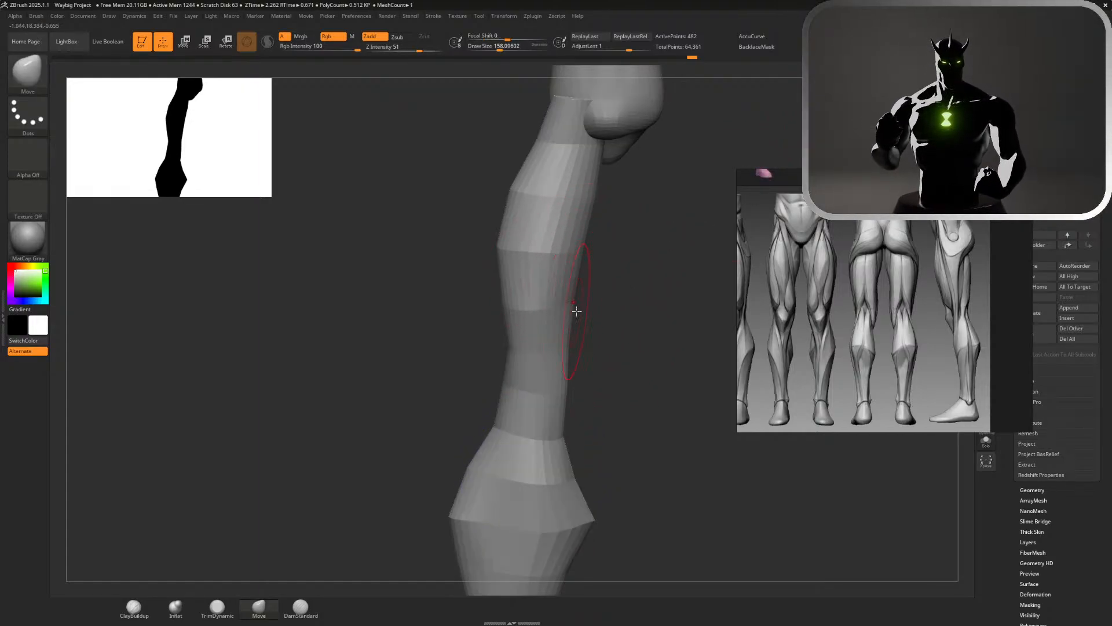
drag(569, 314, 565, 325)
mouse_move(565, 371)
mouse_down()
mouse_move(552, 367)
mouse_move(567, 356)
mouse_move(480, 366)
mouse_move(511, 397)
mouse_up()
Bow the outer thigh contour outward in the middle and tuck it in toward the hip
drag(501, 311, 494, 314)
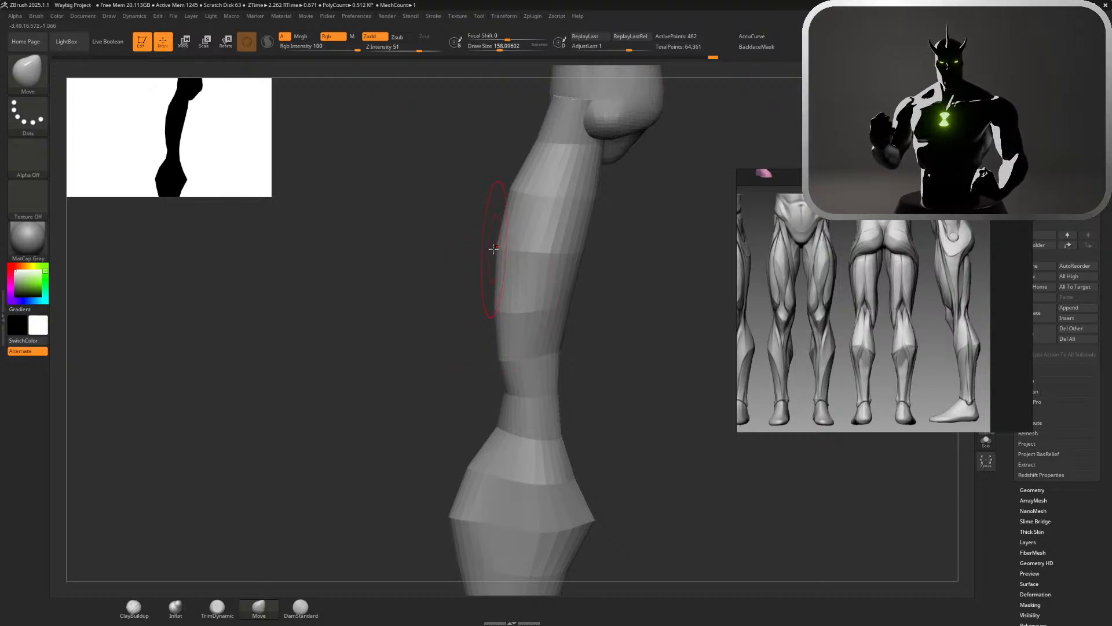
drag(496, 248, 490, 249)
mouse_move(502, 192)
right_down()
mouse_move(481, 192)
mouse_move(512, 194)
right_up()
drag(514, 194, 519, 196)
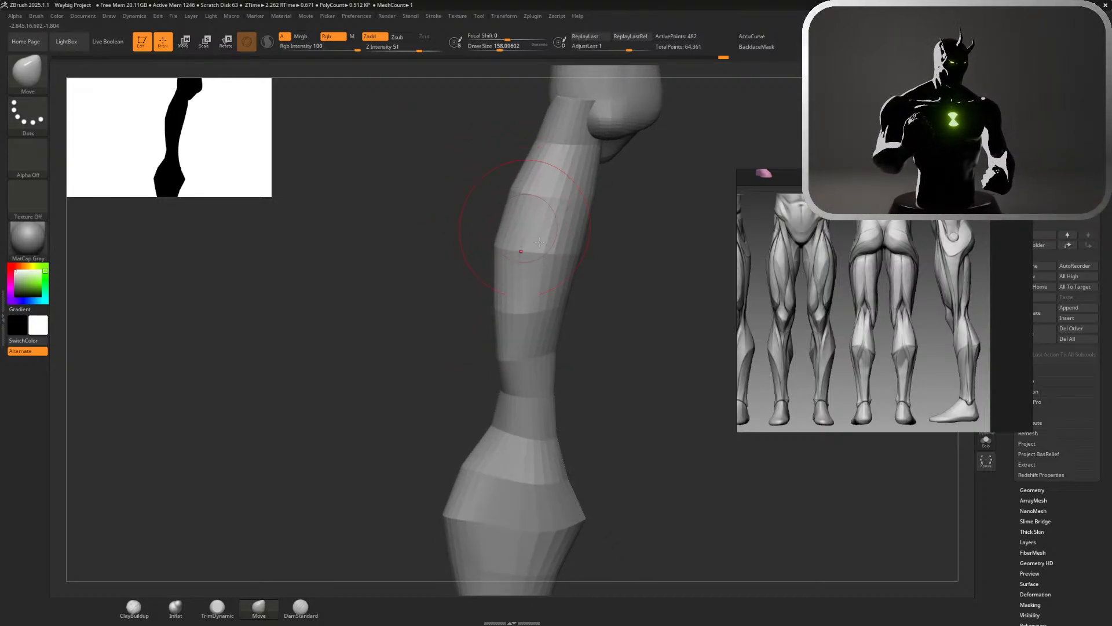
right_drag(668, 299, 693, 232)
key(f)
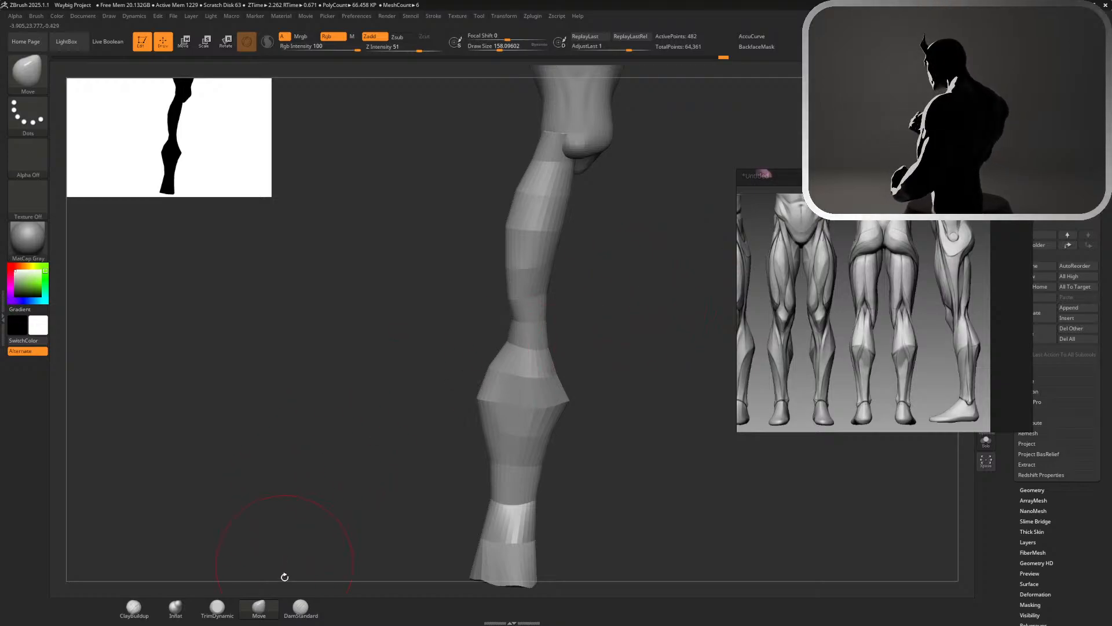
Switch to the Inflat brush at a draw size of about 192 and add volume along the thigh from the hip to the knee
click(174, 610)
key(s)
mouse_move(562, 239)
mouse_down()
mouse_move(533, 231)
mouse_move(529, 265)
mouse_move(533, 255)
mouse_move(547, 264)
mouse_up()
mouse_move(635, 322)
alt+mouse_down()
mouse_move(565, 239)
mouse_move(606, 266)
mouse_move(569, 443)
alt+mouse_up()
alt+click(496, 284)
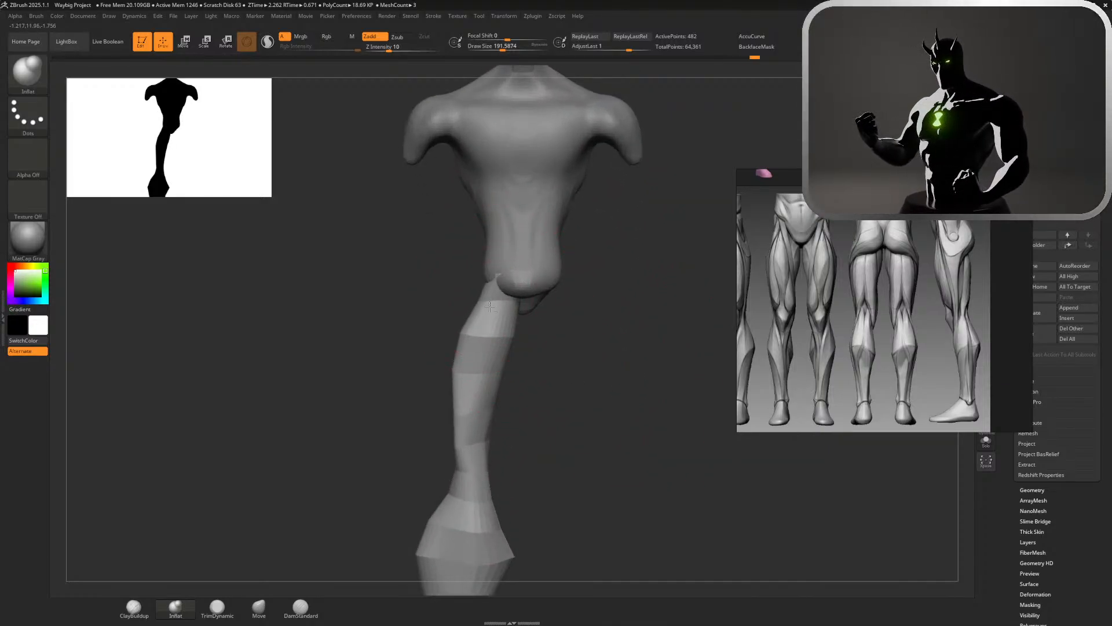
alt+drag(475, 400, 463, 472)
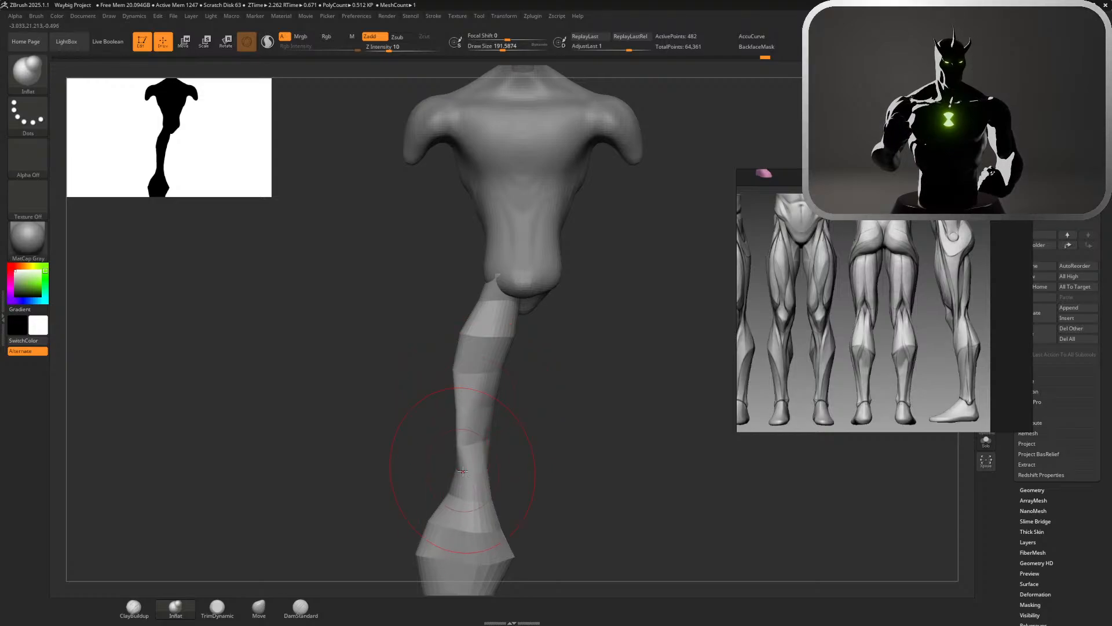
Reduce the Inflat draw size to about 163 and thicken the back and side of the thigh
mouse_move(533, 492)
alt+mouse_down()
mouse_move(516, 319)
mouse_move(640, 387)
mouse_move(580, 335)
mouse_move(590, 349)
mouse_move(601, 322)
mouse_move(499, 304)
mouse_move(561, 331)
alt+mouse_up()
alt+drag(529, 357, 525, 398)
key(s)
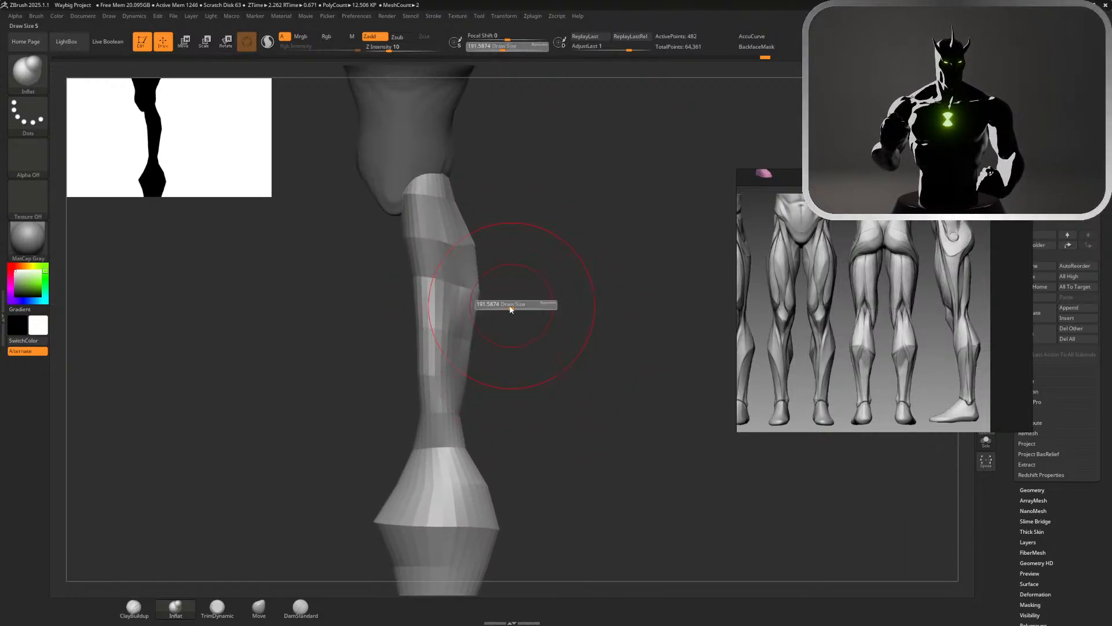
drag(512, 307, 508, 308)
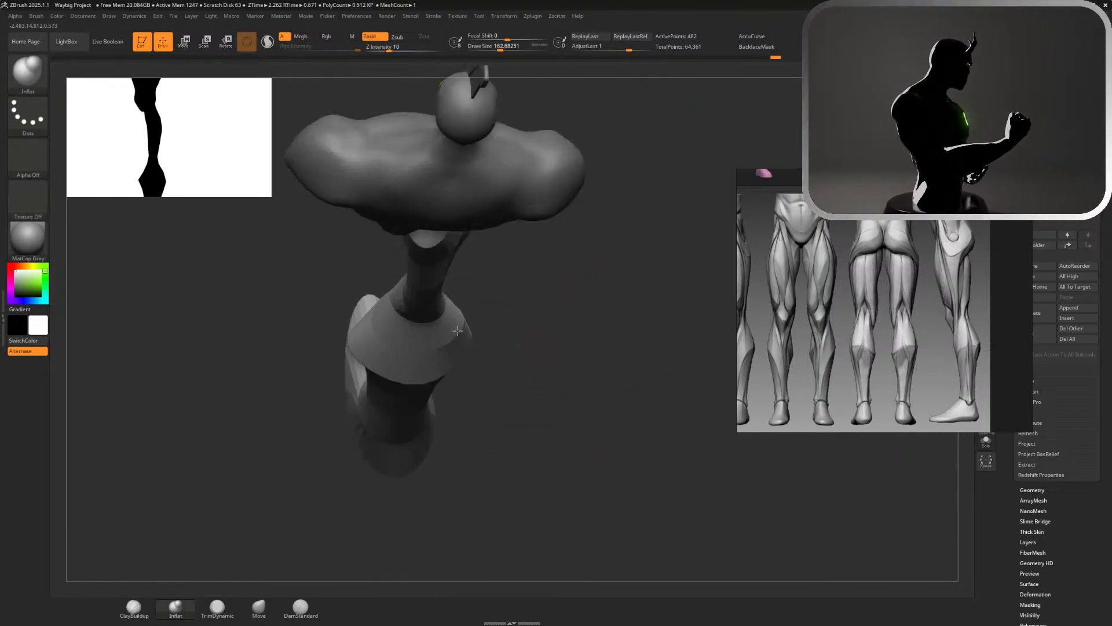
drag(577, 278, 578, 331)
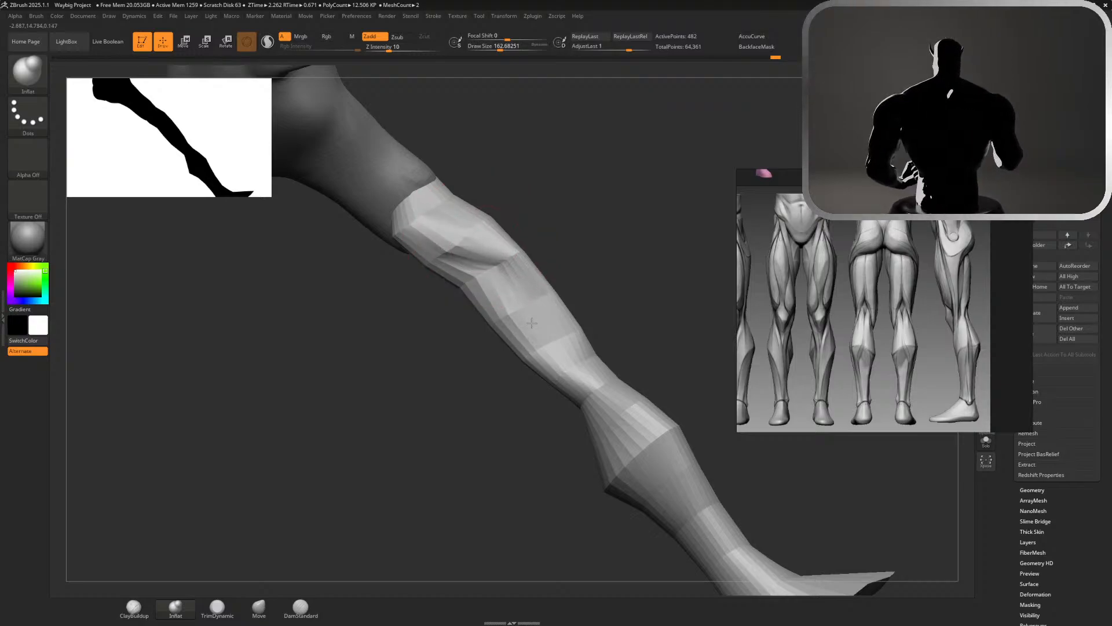
mouse_move(572, 342)
mouse_down()
mouse_move(544, 283)
mouse_move(616, 308)
mouse_move(708, 190)
mouse_move(631, 157)
mouse_move(625, 173)
mouse_up()
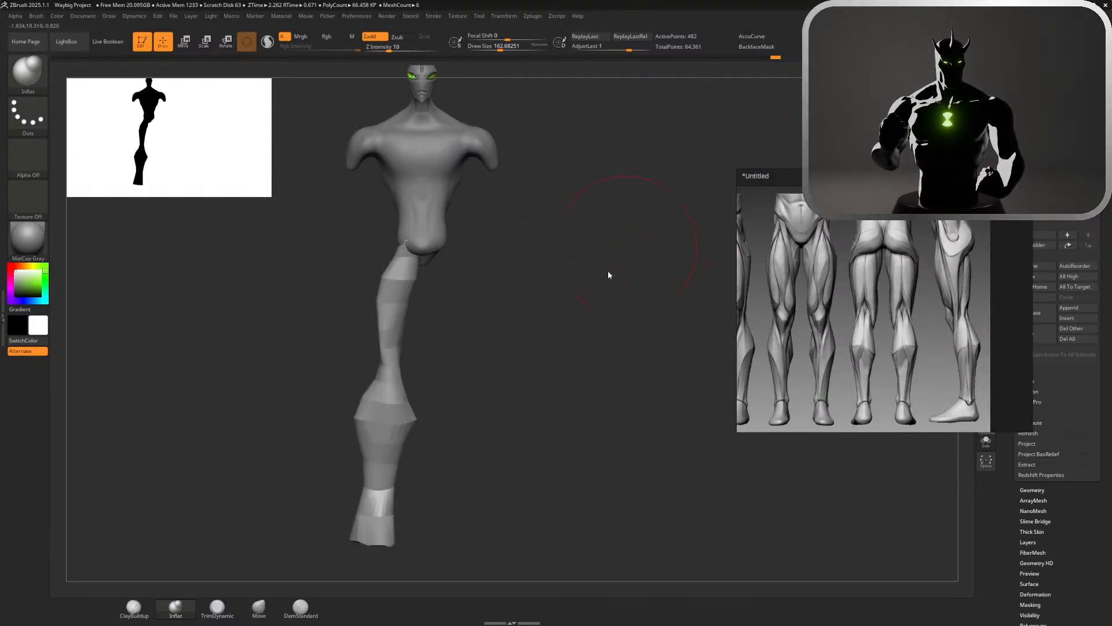
Switch to the Move brush at a draw size of about 145, pull the toes outward, and adjust the inner edge of the foot
mouse_move(494, 381)
alt+mouse_down()
mouse_move(489, 393)
mouse_move(509, 273)
mouse_move(509, 305)
mouse_move(496, 317)
alt+mouse_up()
key(s)
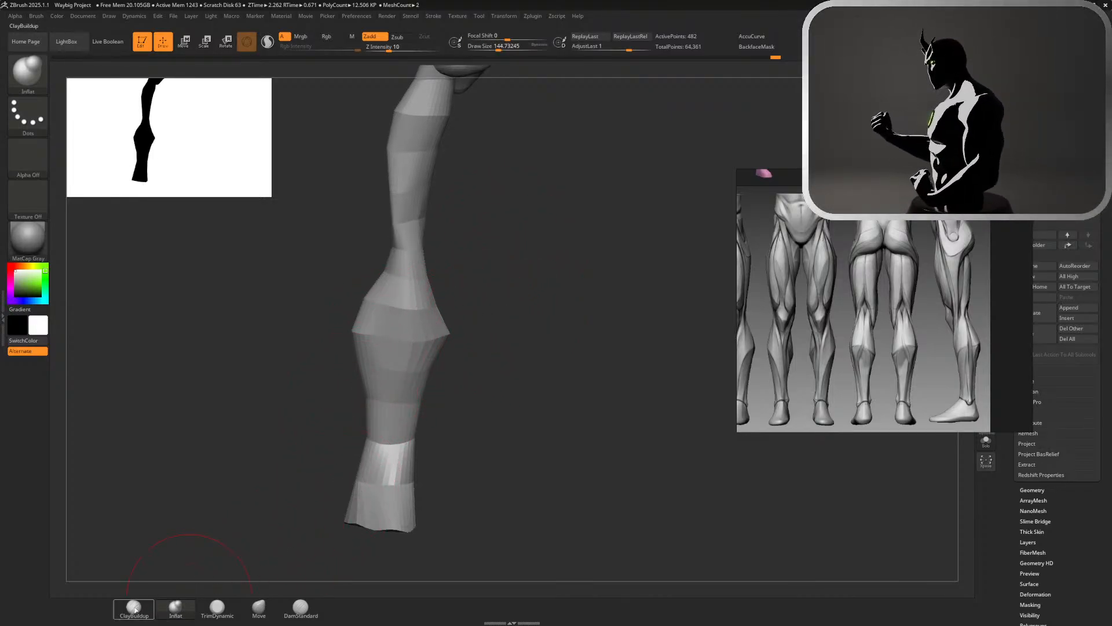
click(259, 607)
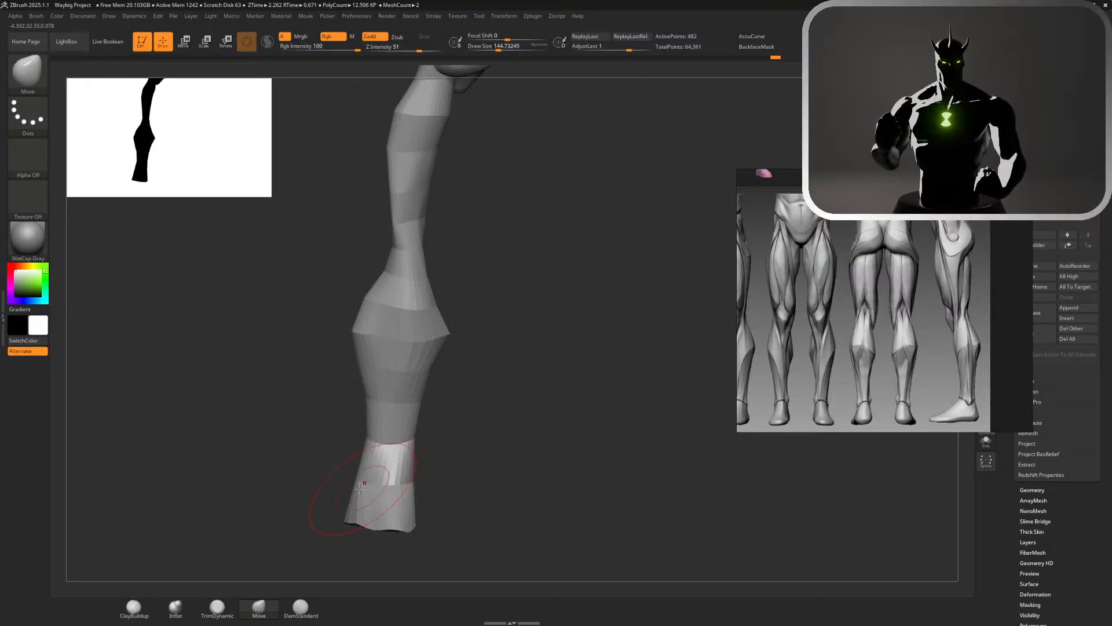
mouse_move(352, 481)
mouse_down()
mouse_move(360, 486)
mouse_move(347, 502)
mouse_move(304, 520)
mouse_up()
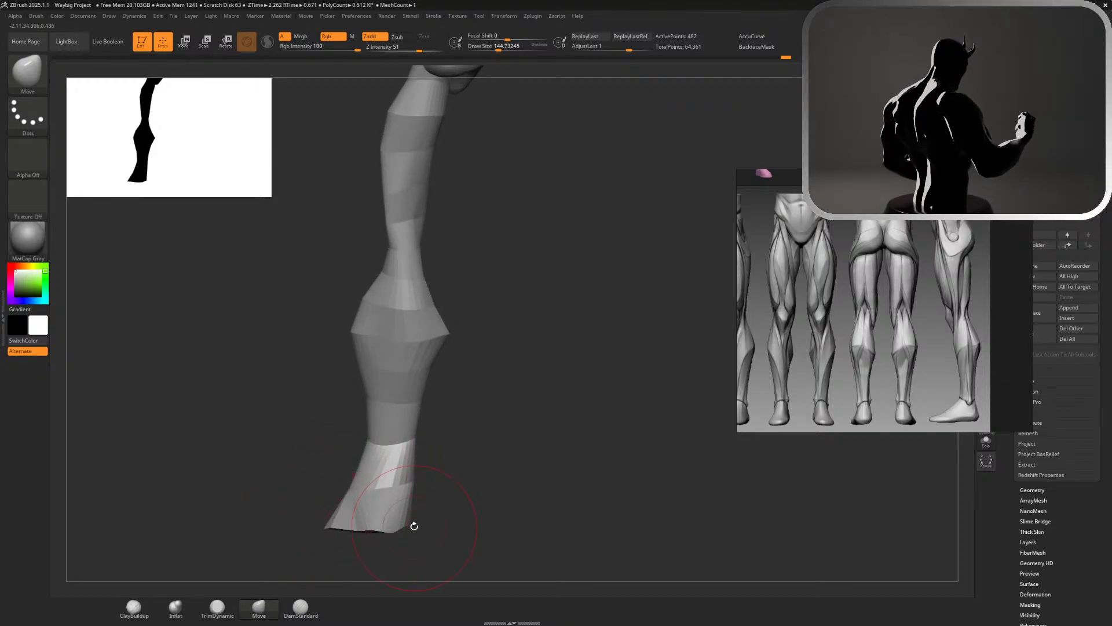
drag(415, 525, 410, 527)
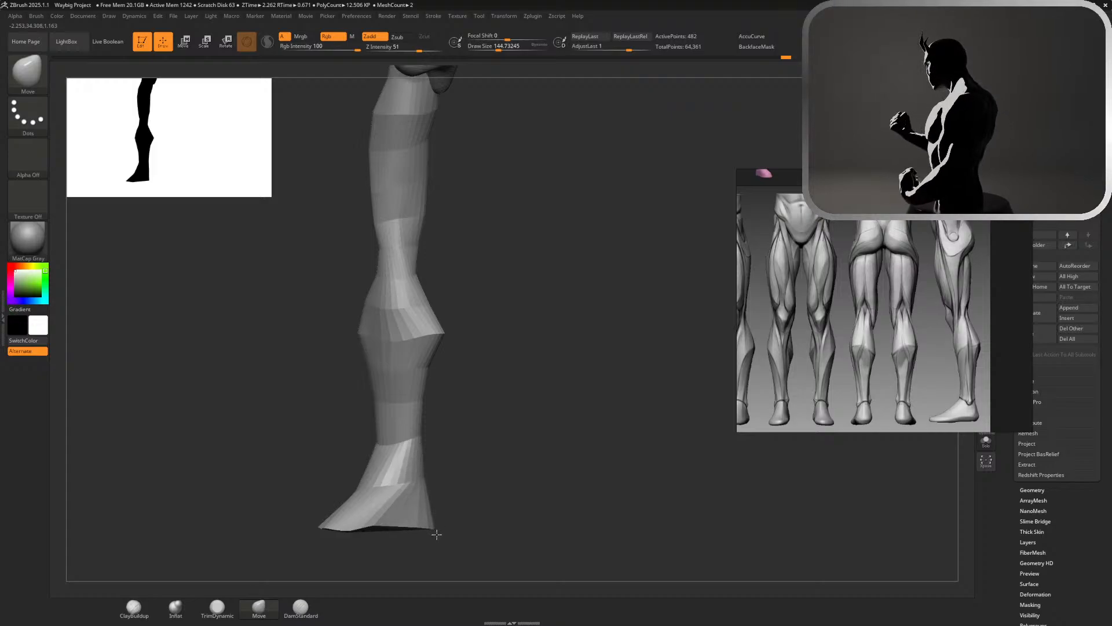
drag(479, 492, 528, 486)
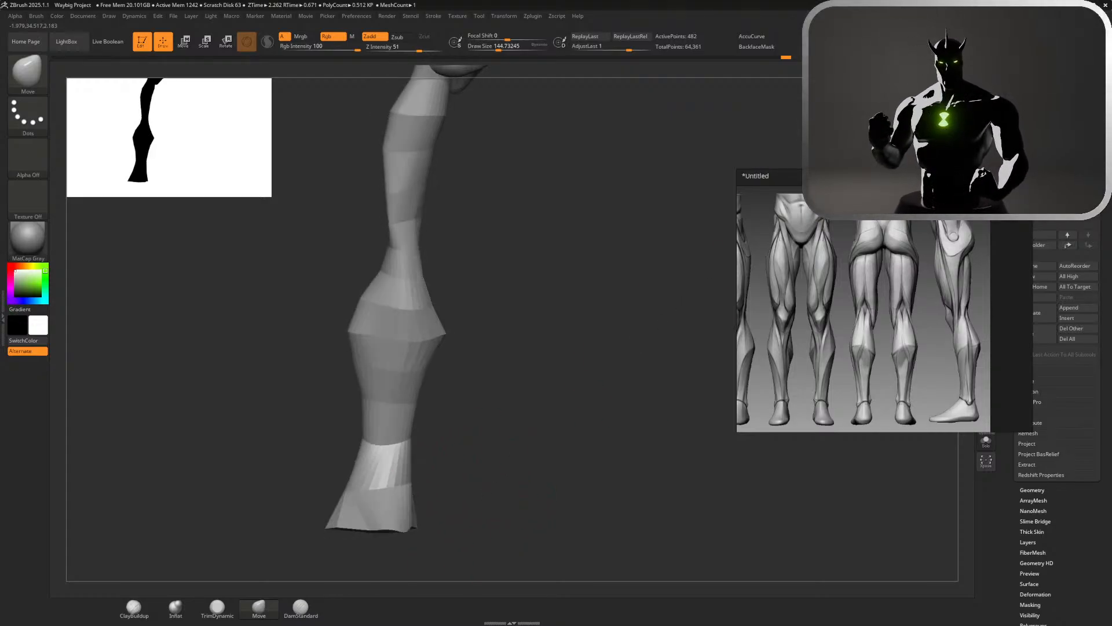
Reshape the ankle edge lower down toward the foot and nudge the calf's inner corner outward and down
drag(360, 442, 363, 493)
drag(411, 463, 404, 479)
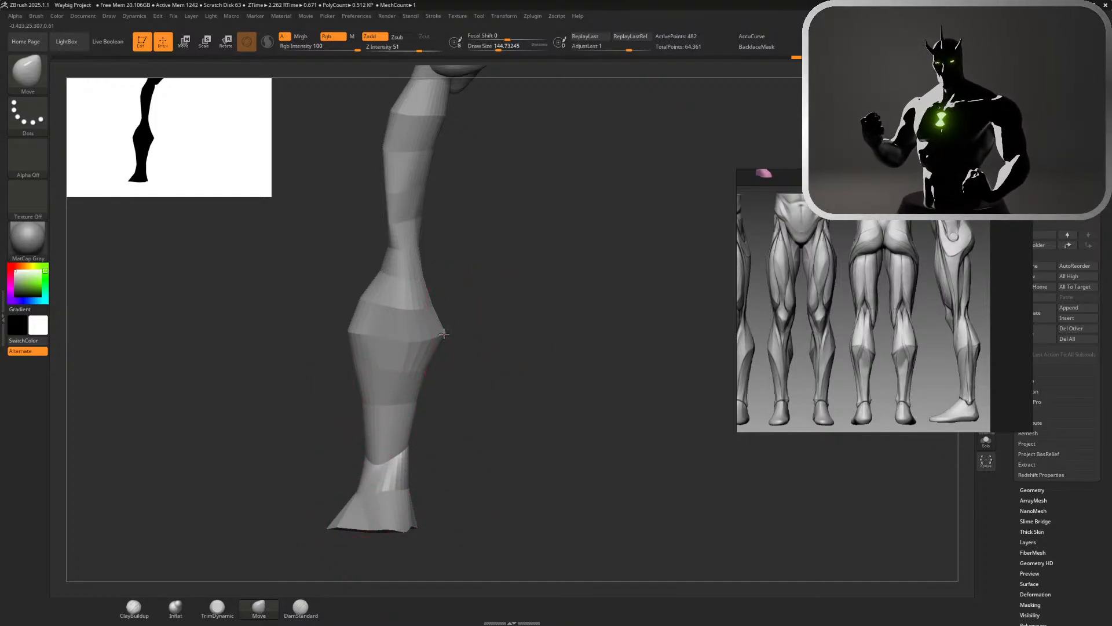
mouse_move(440, 334)
mouse_down()
mouse_move(452, 333)
mouse_move(448, 347)
mouse_up()
mouse_move(491, 292)
mouse_down()
mouse_move(519, 291)
mouse_move(507, 295)
mouse_move(533, 221)
mouse_move(549, 222)
mouse_up()
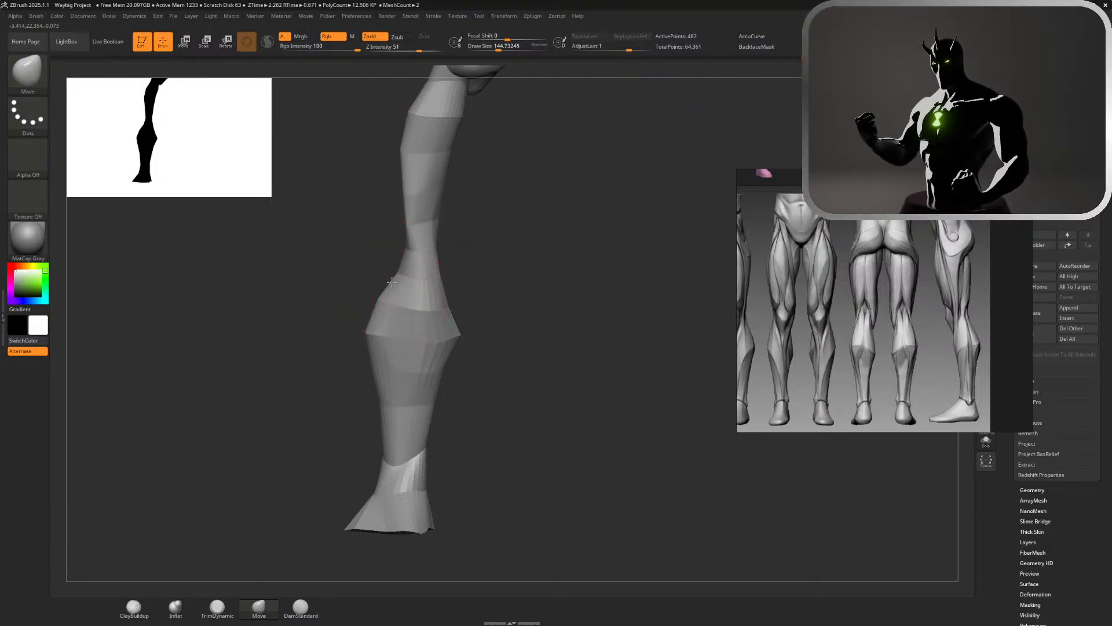
Pull the outer calf and lower shin contours inward and adjust the inner calf around its widest point
drag(382, 302, 390, 305)
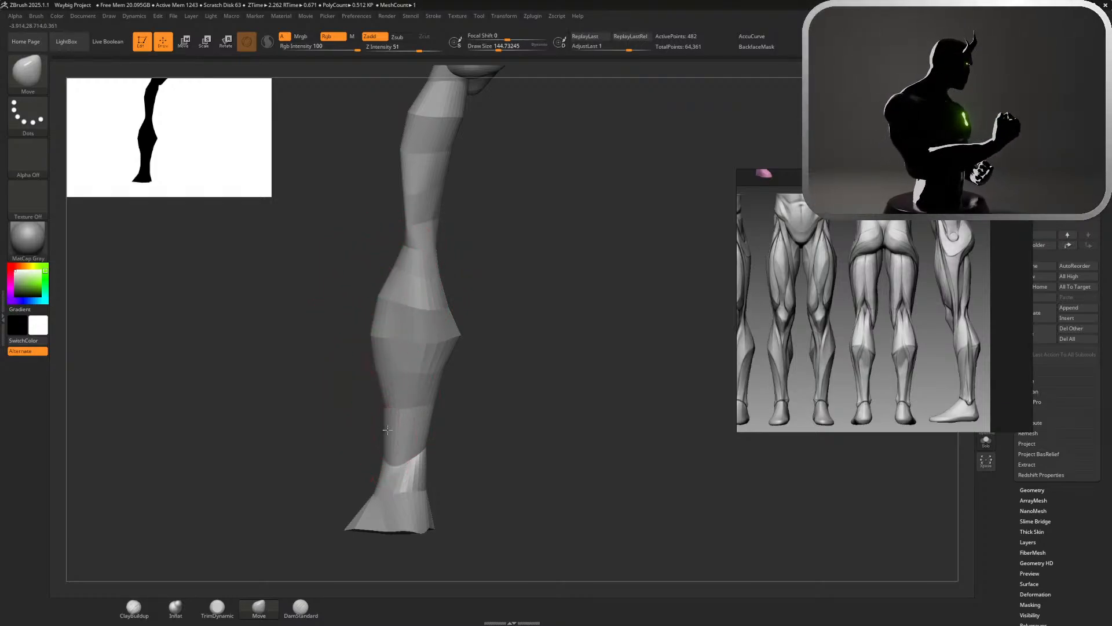
drag(388, 430, 394, 430)
alt+drag(553, 424, 520, 260)
alt+drag(466, 328, 544, 392)
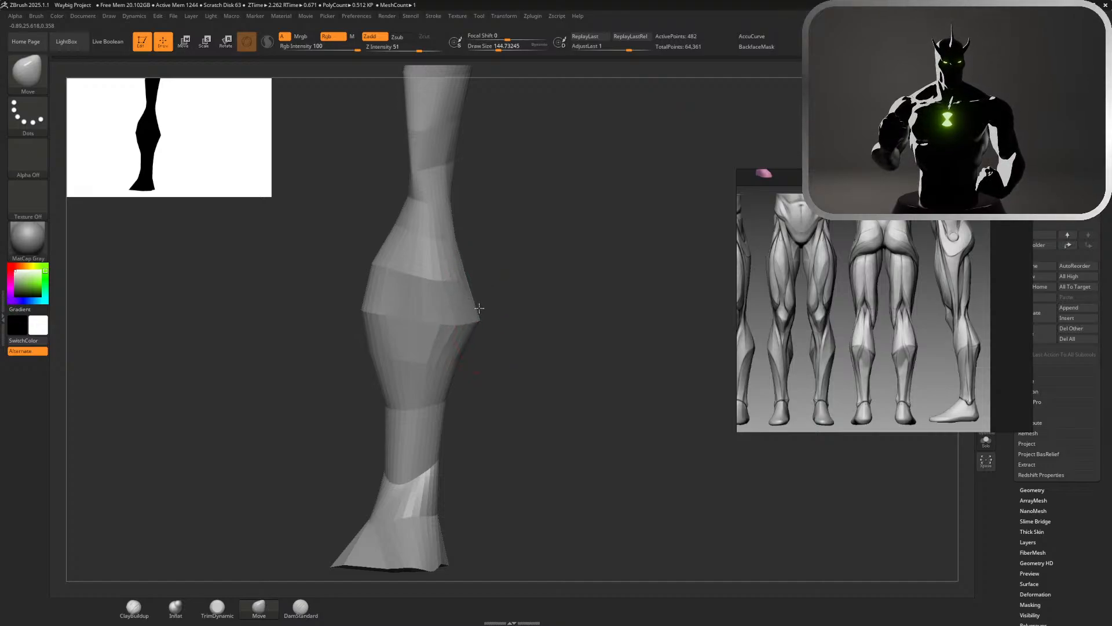
drag(467, 288, 473, 260)
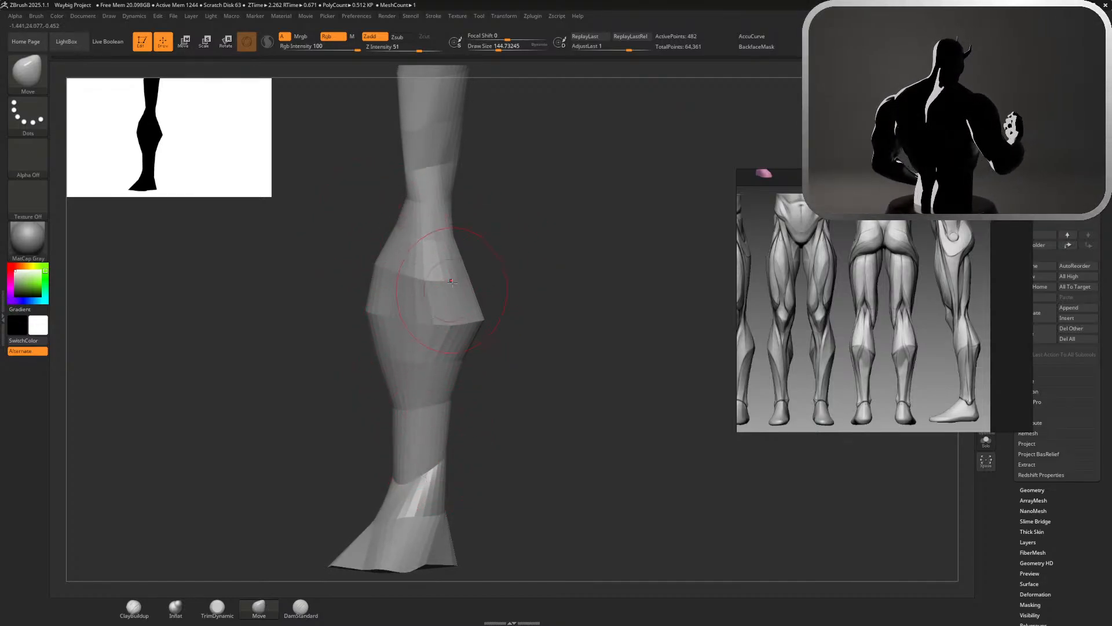
drag(551, 375, 565, 377)
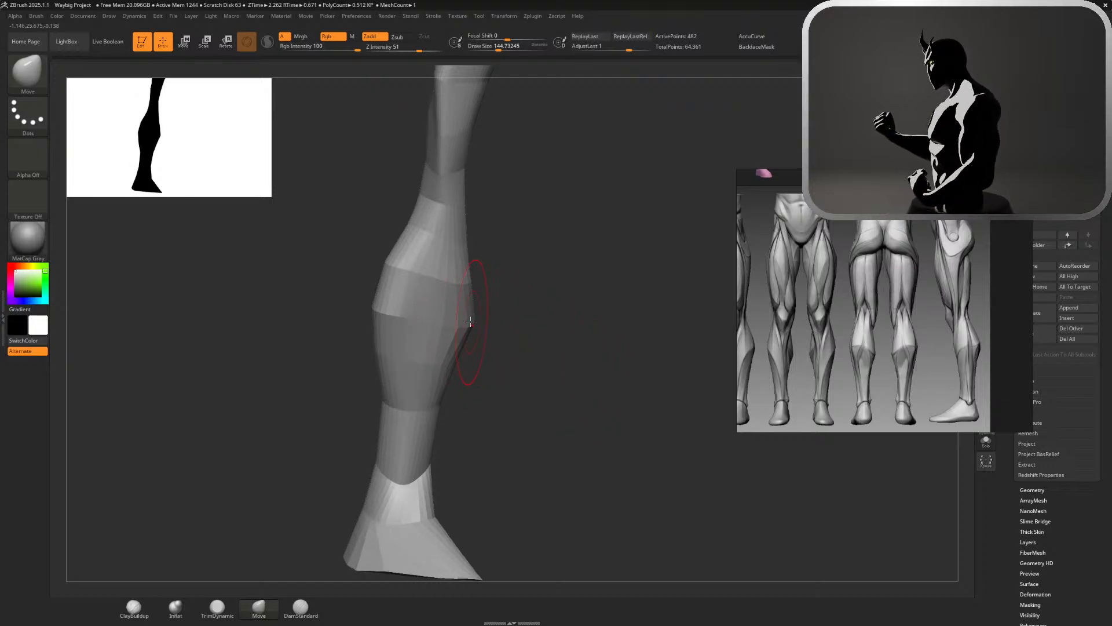
alt+drag(490, 317, 505, 226)
Reset the gizmo's orientation on the leg and nudge the leg slightly forward in side view
drag(563, 232, 763, 174)
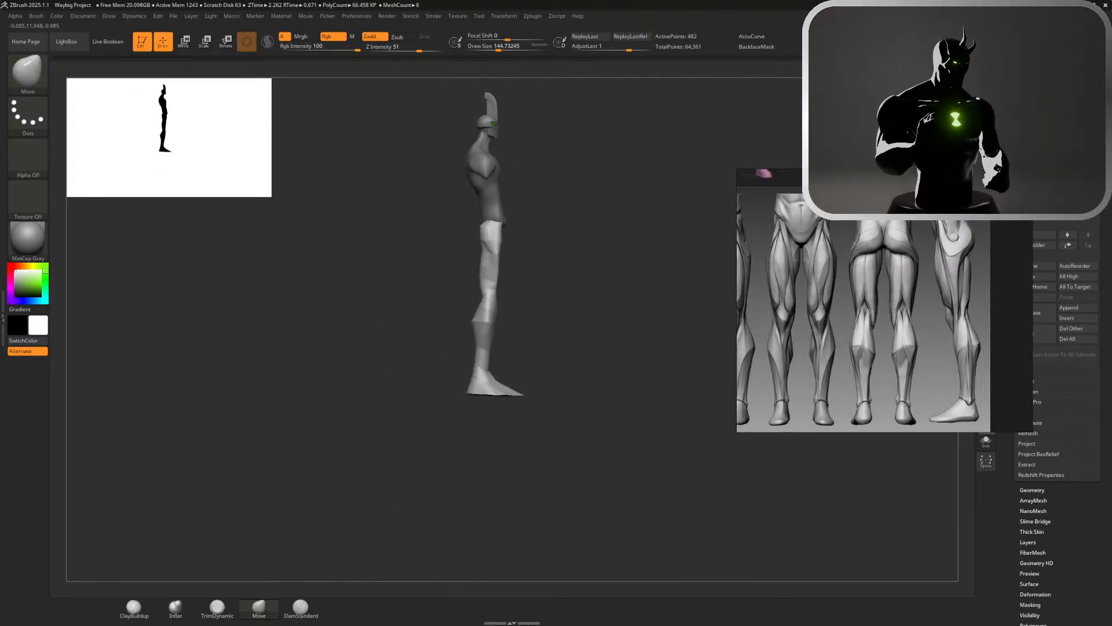
alt+drag(604, 212, 576, 231)
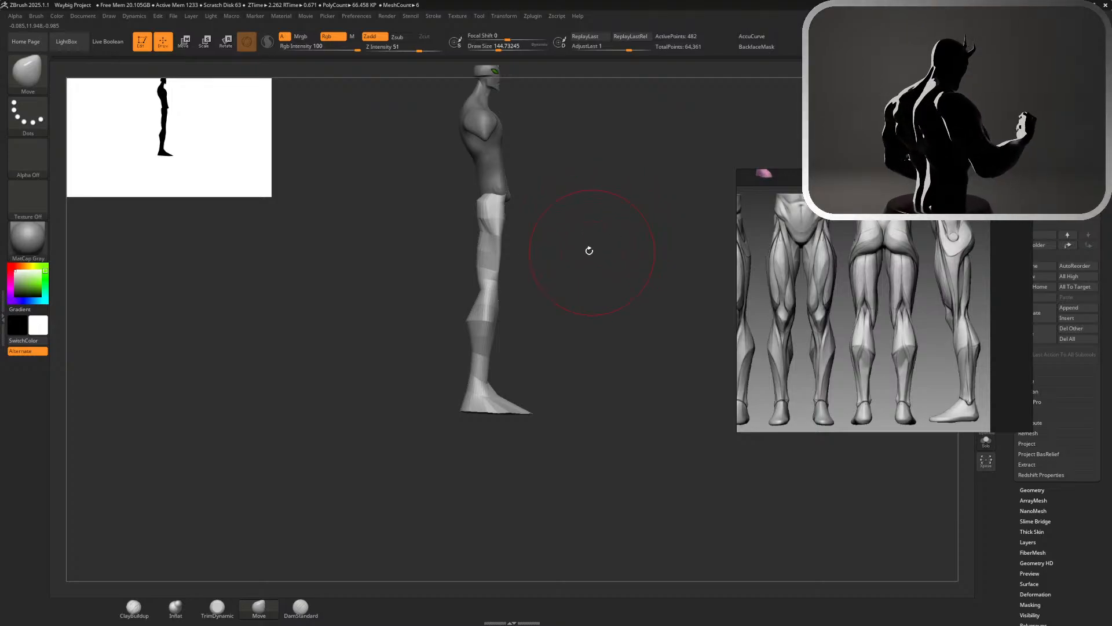
key(w)
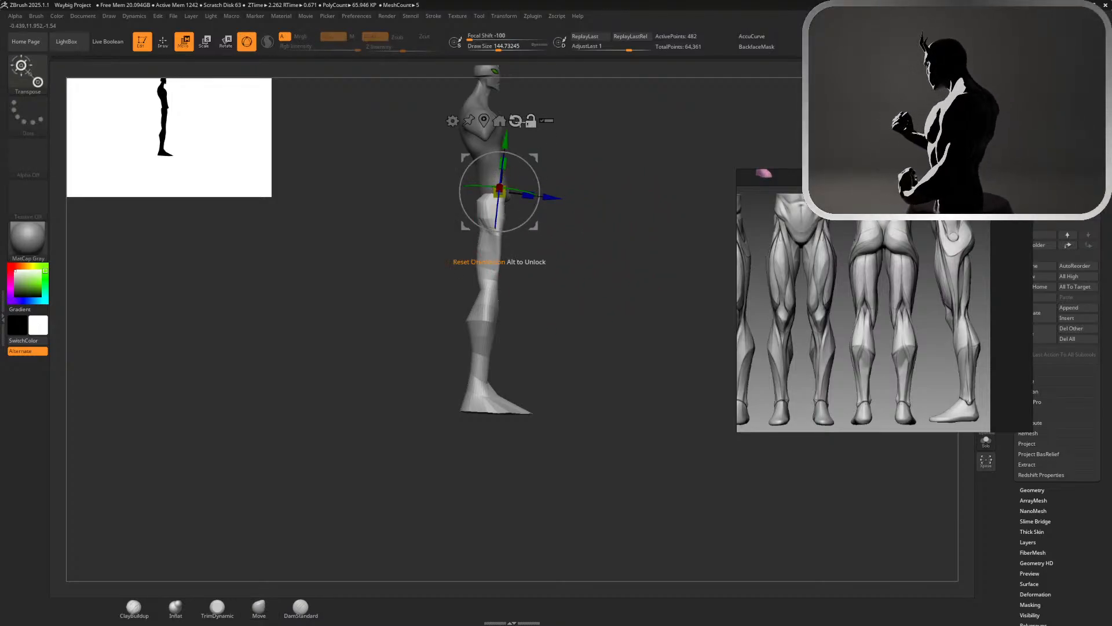
click(532, 121)
click(515, 121)
click(531, 121)
drag(555, 190, 558, 189)
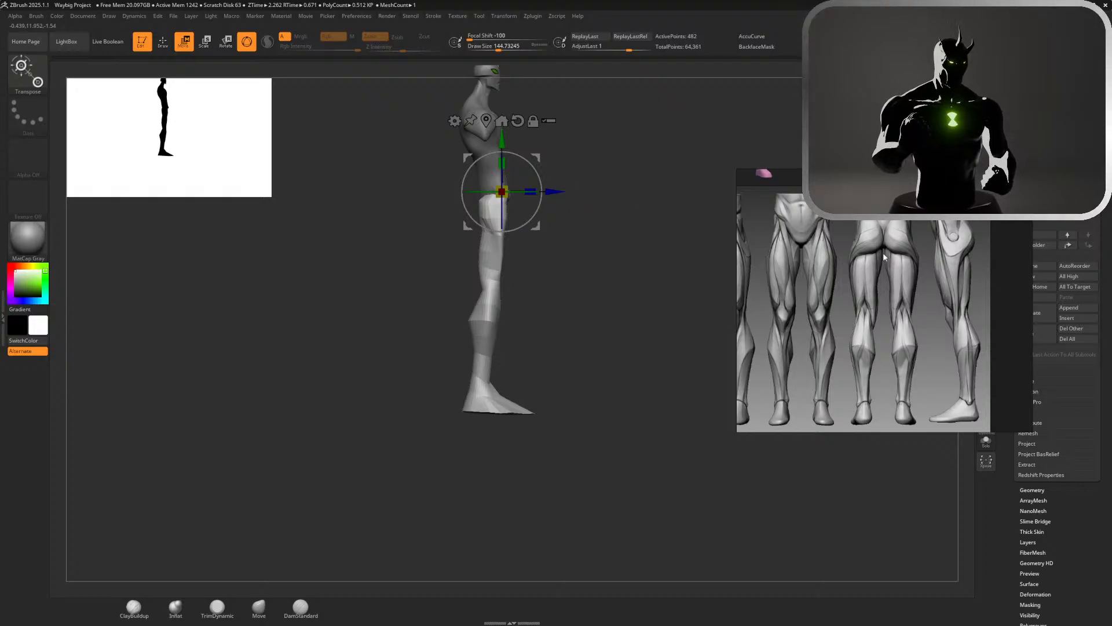
Examine the full-body and leg anatomy images on the reference board for the leg's stance in profile
scroll(850, 315, down, 3)
scroll(850, 317, down, 8)
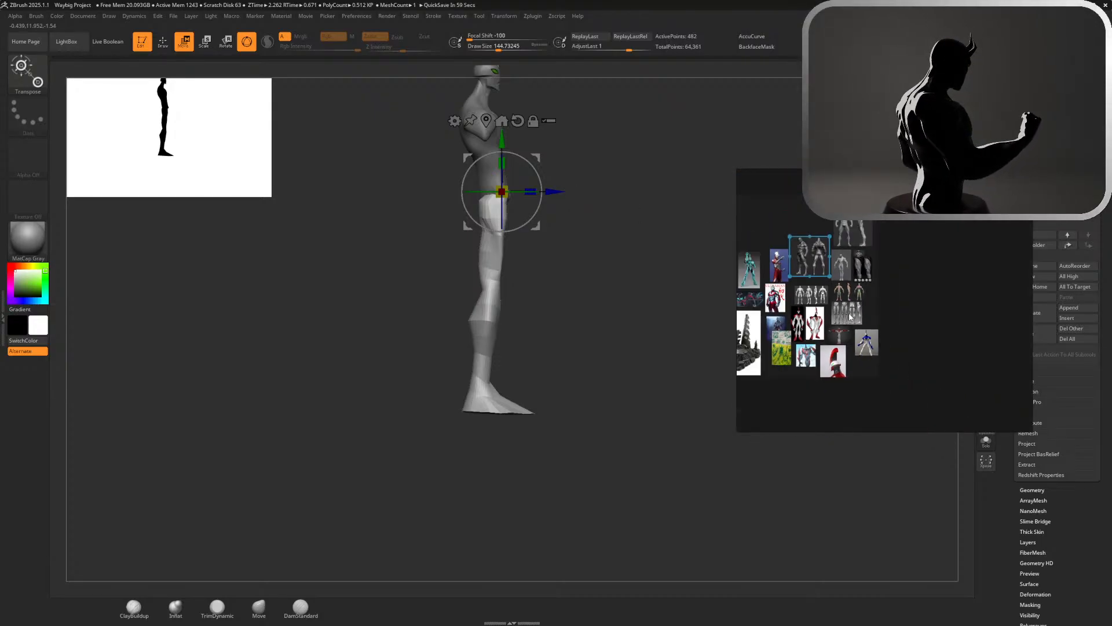
scroll(848, 222, up, 4)
scroll(874, 233, up, 5)
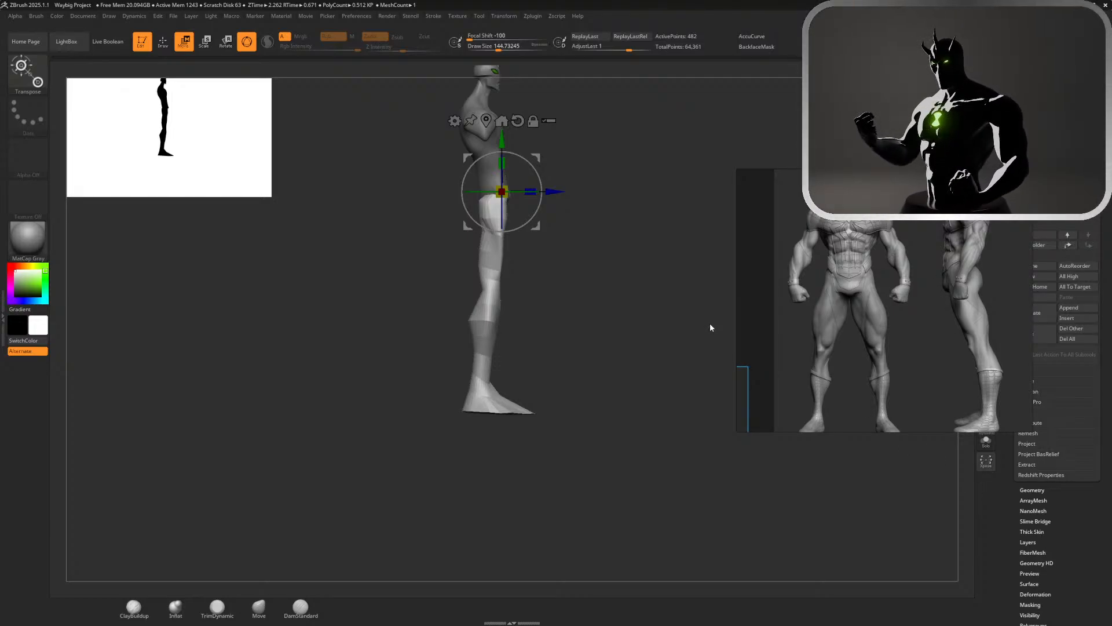
scroll(829, 227, down, 4)
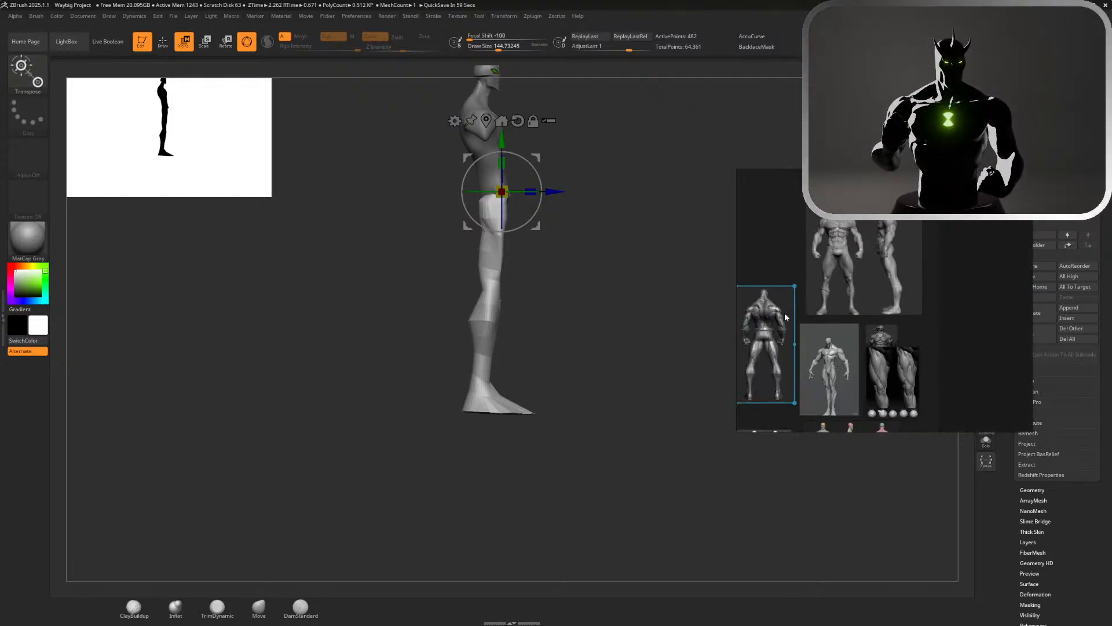
scroll(786, 317, down, 2)
scroll(765, 304, up, 6)
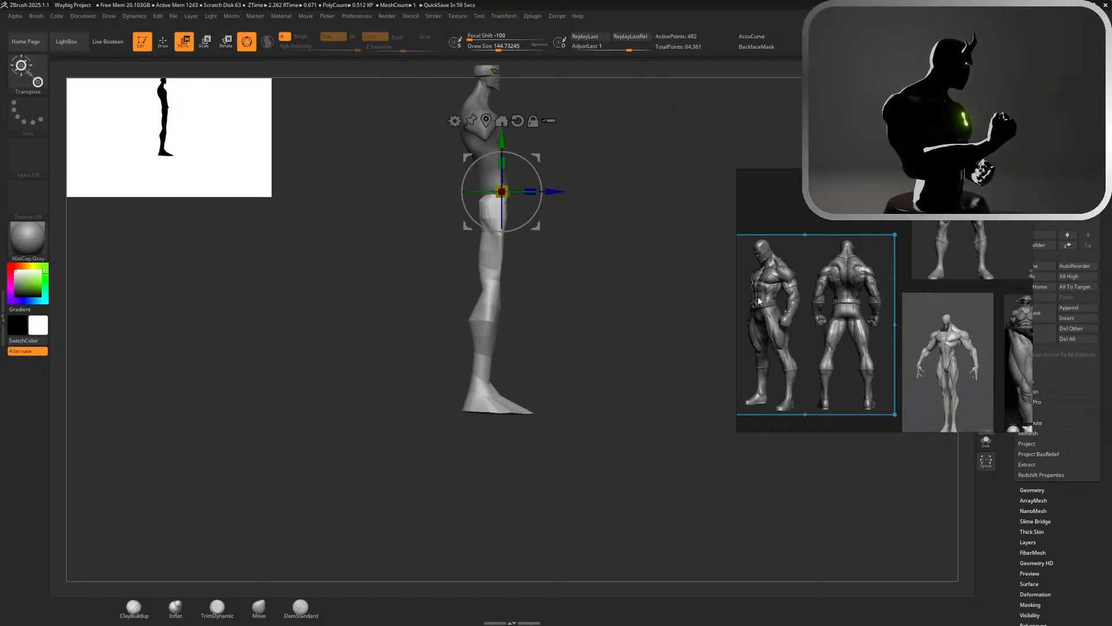
scroll(759, 300, down, 3)
scroll(769, 407, up, 3)
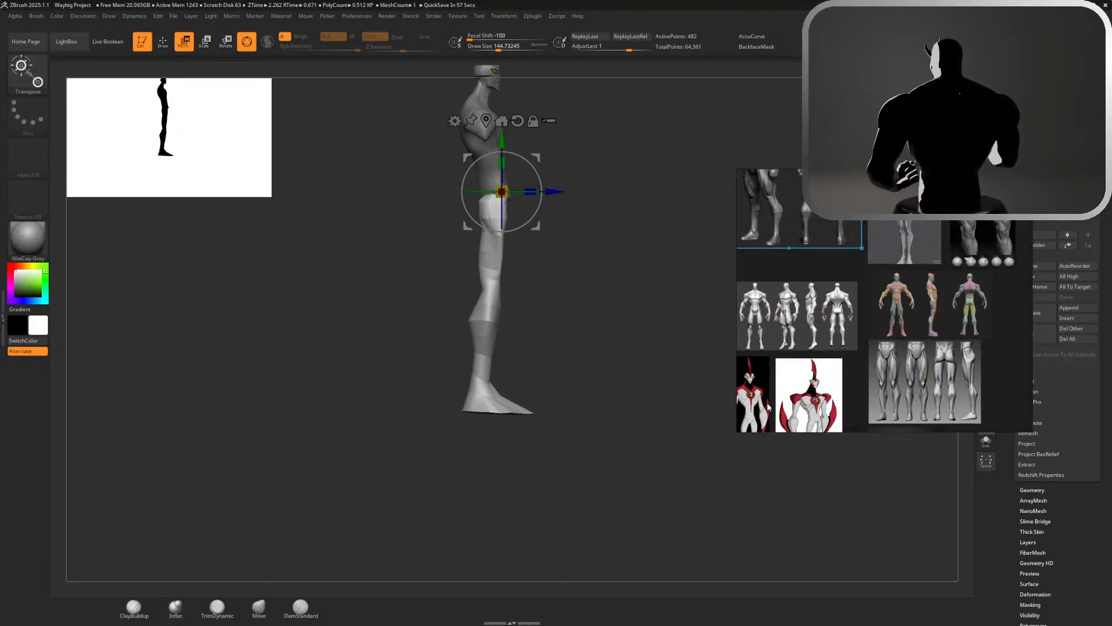
scroll(940, 311, down, 1)
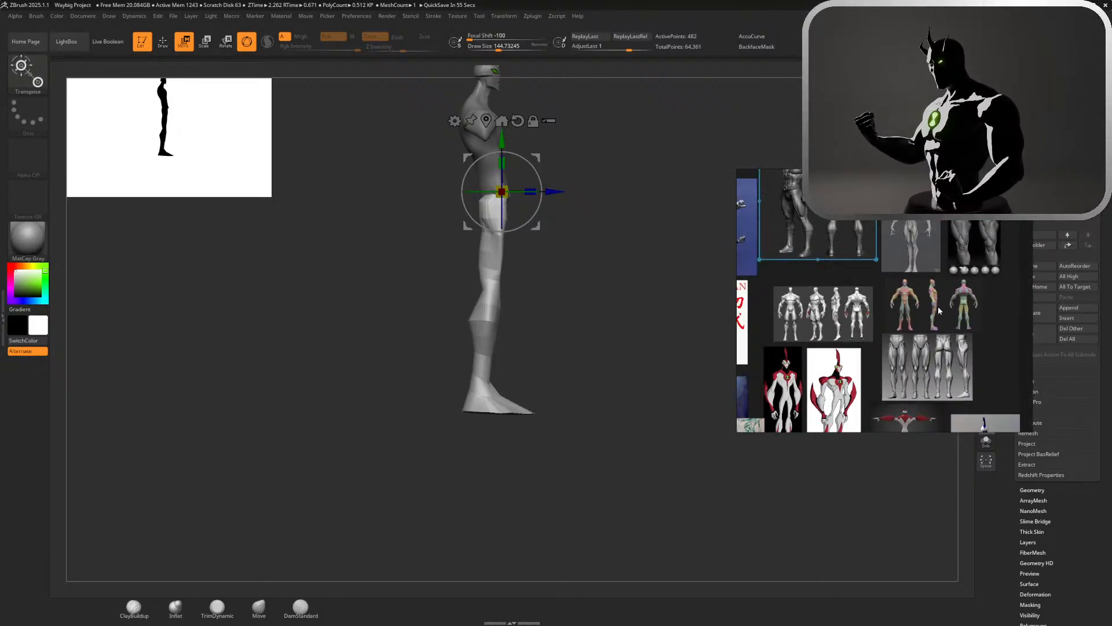
scroll(940, 311, down, 3)
scroll(940, 194, up, 5)
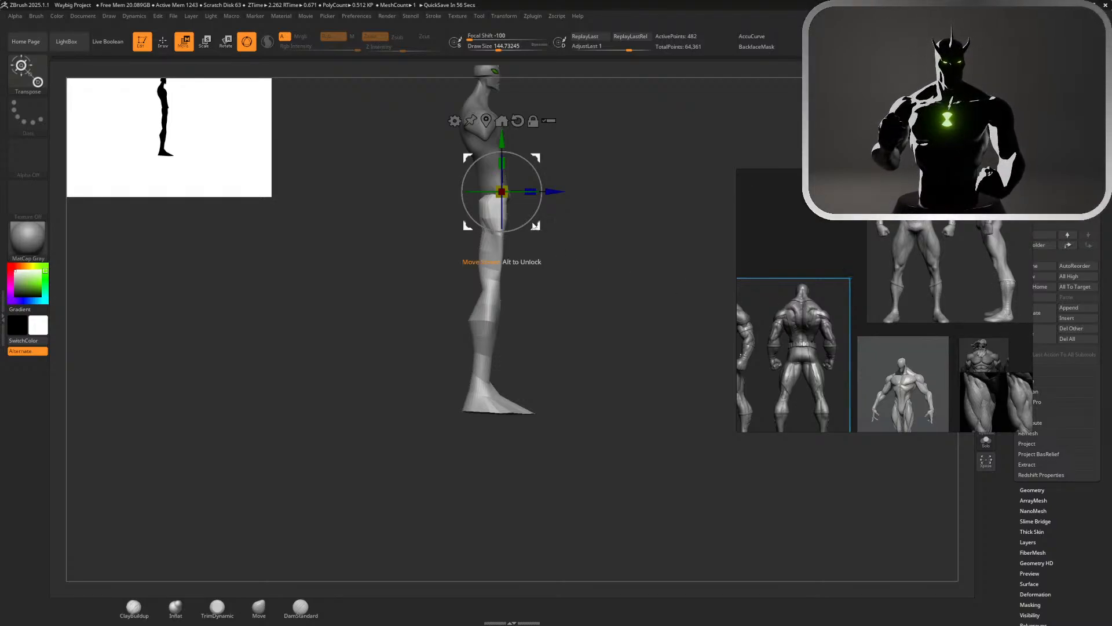
Try shifting the leg backward and rotating it with the foot masked, undo the rotation and clear the mask
mouse_move(524, 165)
mouse_down()
mouse_move(535, 172)
mouse_move(517, 160)
mouse_up()
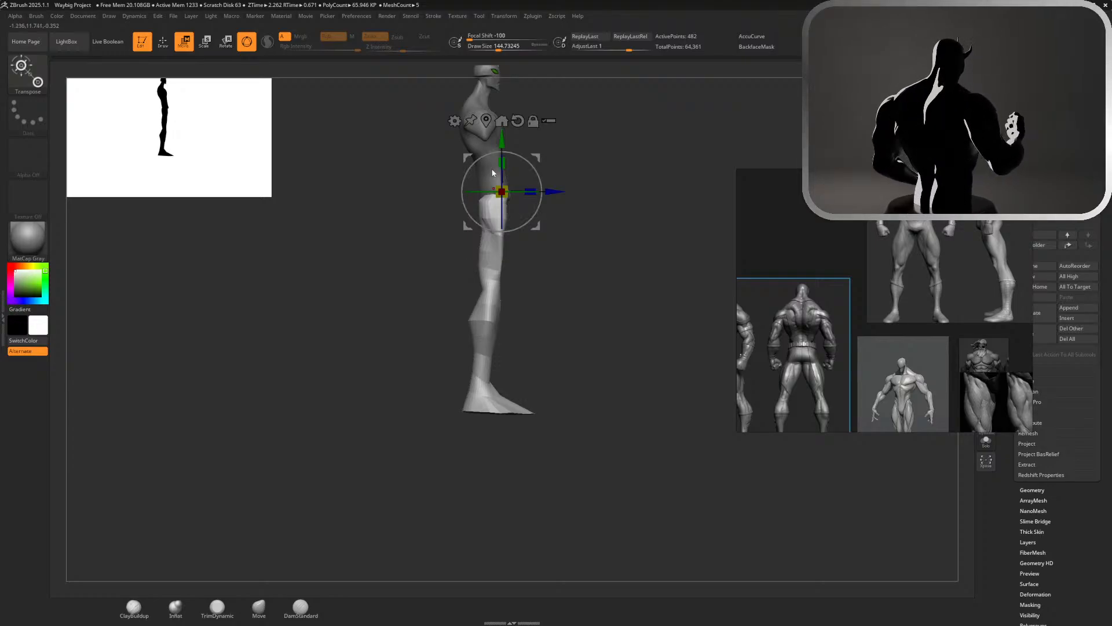
drag(555, 191, 539, 182)
key(ctrl+z)
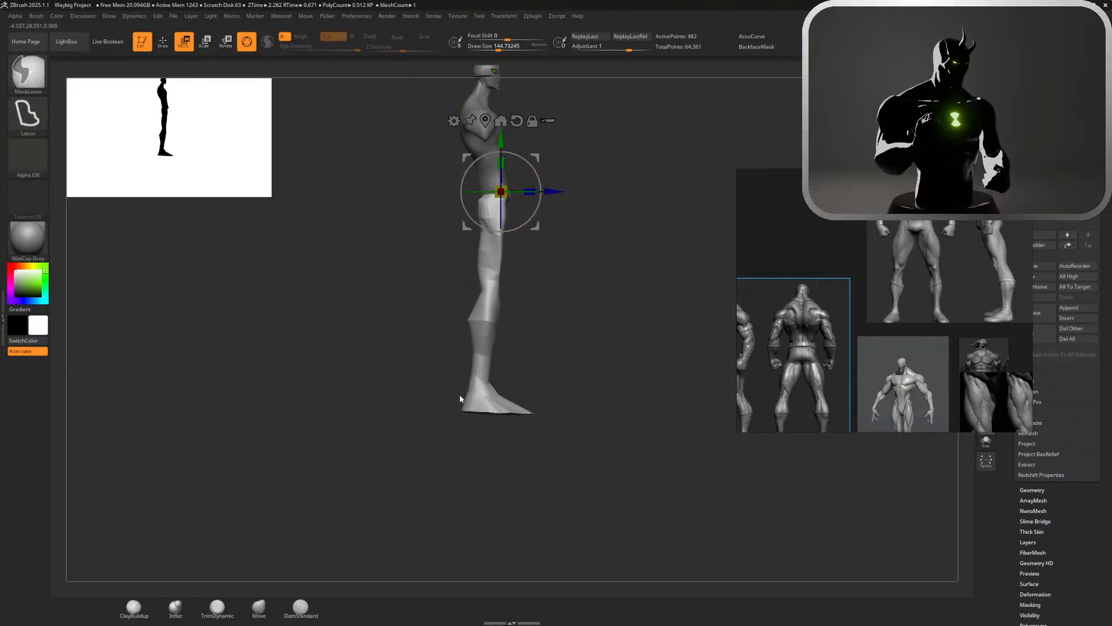
mouse_move(497, 390)
ctrl+mouse_down()
mouse_move(446, 385)
mouse_move(562, 446)
mouse_move(587, 345)
ctrl+mouse_up()
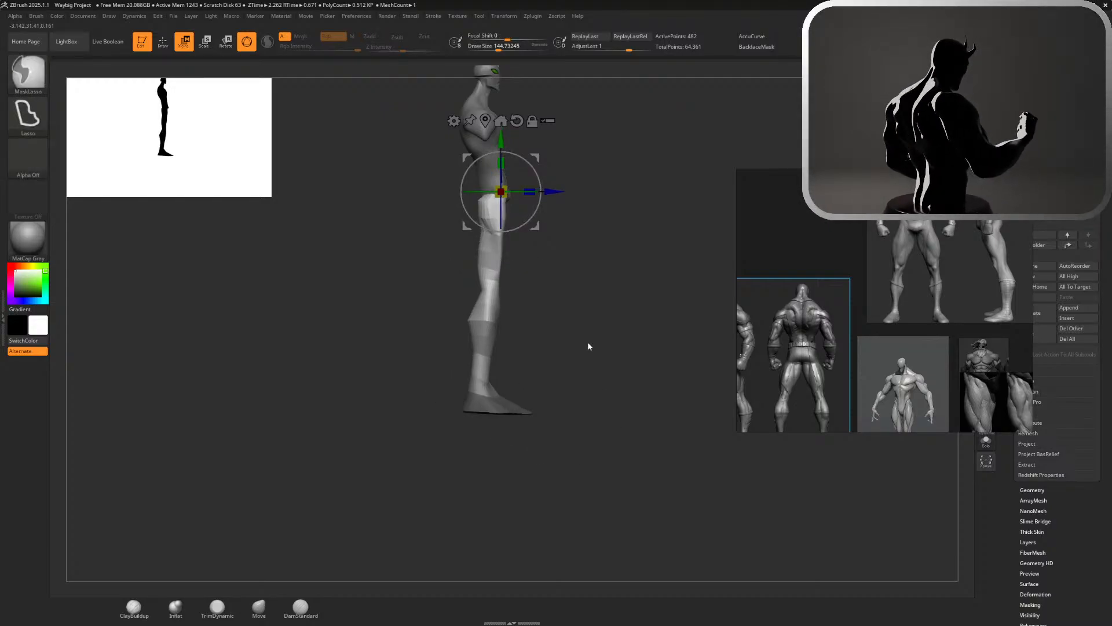
drag(542, 174, 543, 181)
key(ctrl+z)
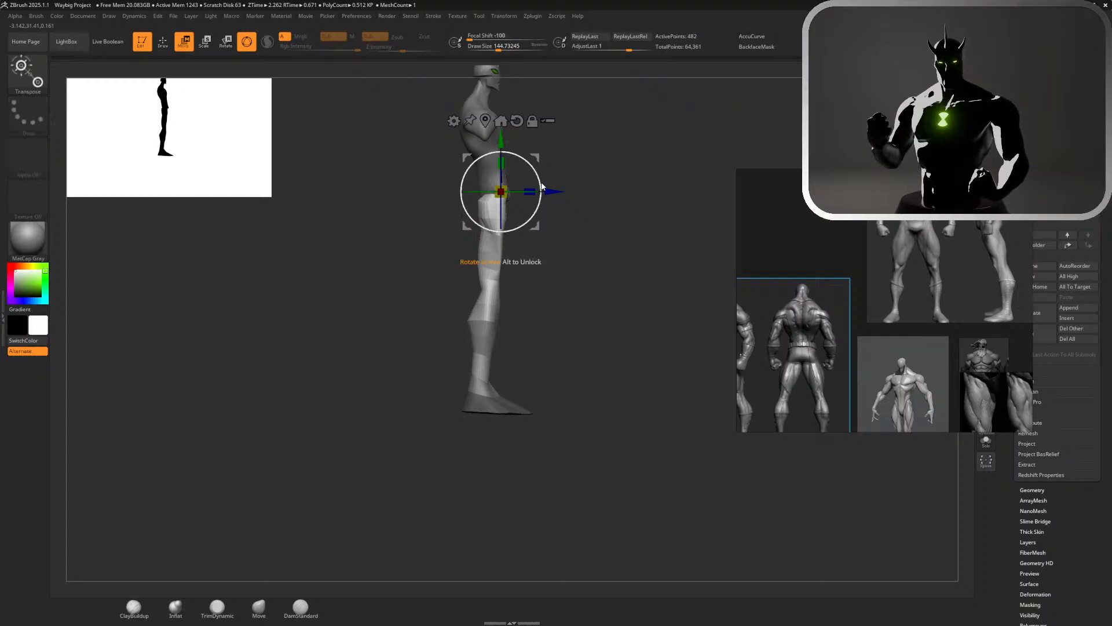
ctrl+drag(572, 328, 577, 335)
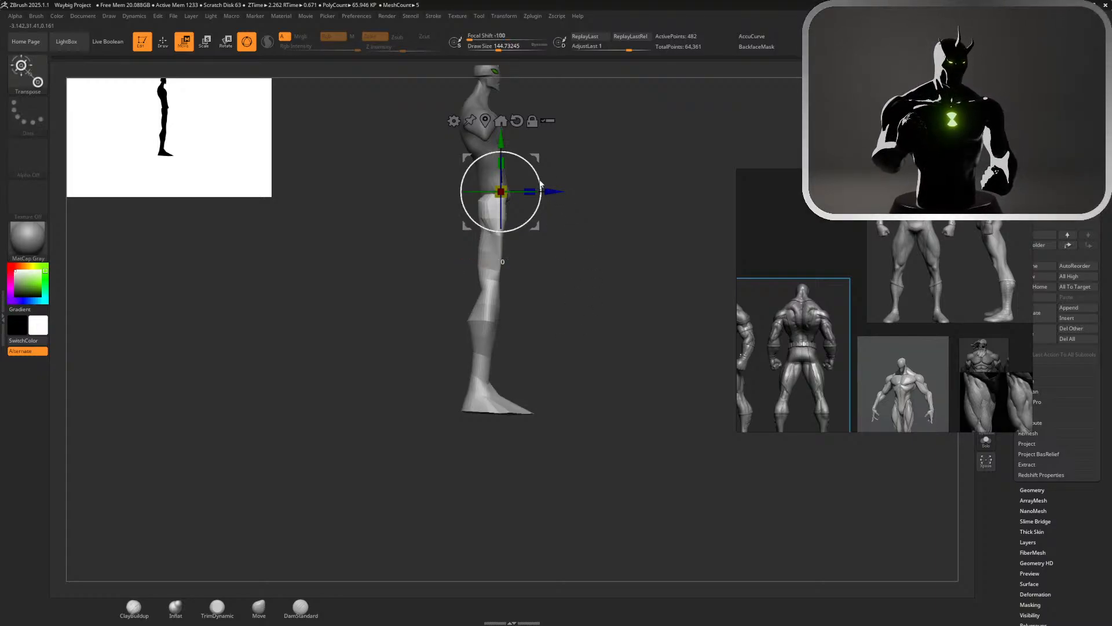
Rotate the leg backward about the hip, and level the foot by rotating it at the ankle with the rest of the leg masked
drag(541, 181, 541, 195)
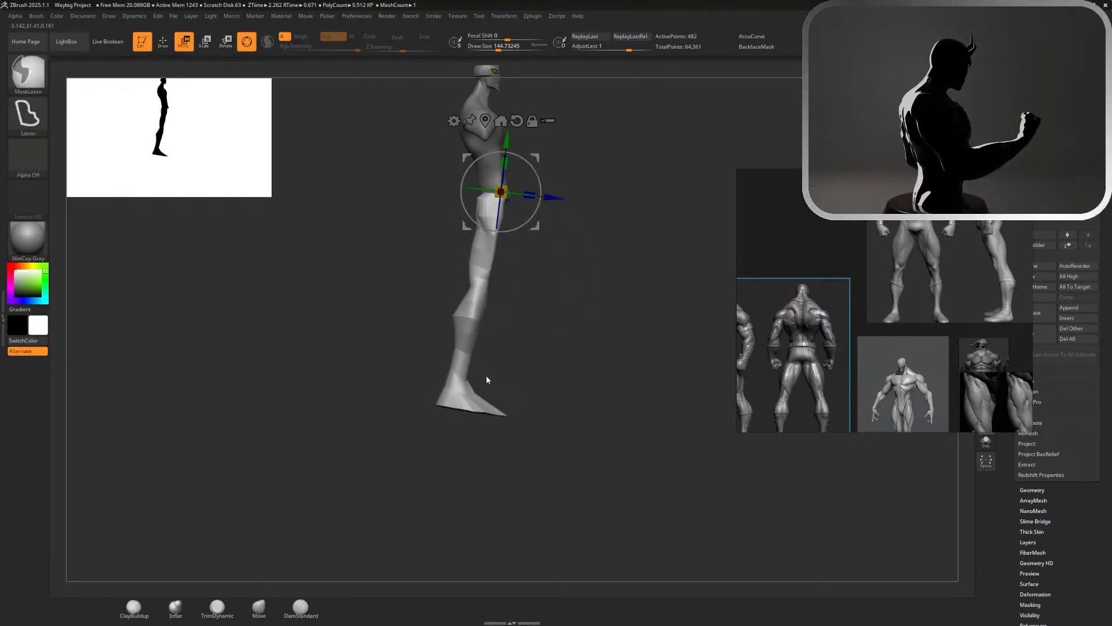
mouse_move(442, 384)
ctrl+mouse_down()
mouse_move(515, 443)
mouse_move(525, 400)
ctrl+mouse_up()
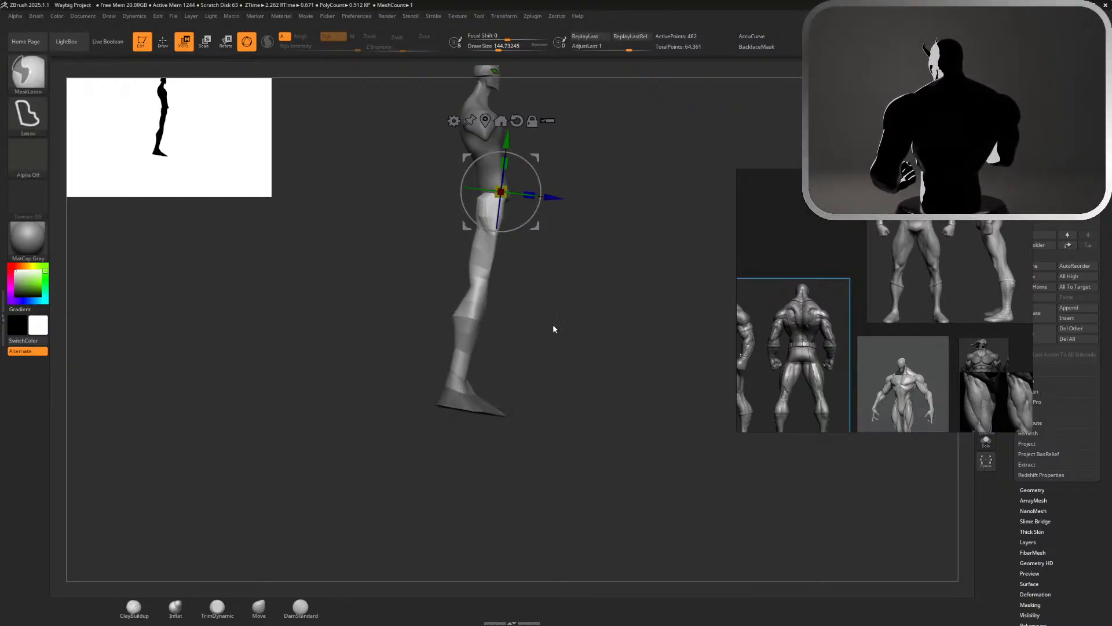
ctrl+click(572, 175)
drag(540, 179, 450, 320)
key(ctrl+z)
alt+drag(542, 381, 498, 349)
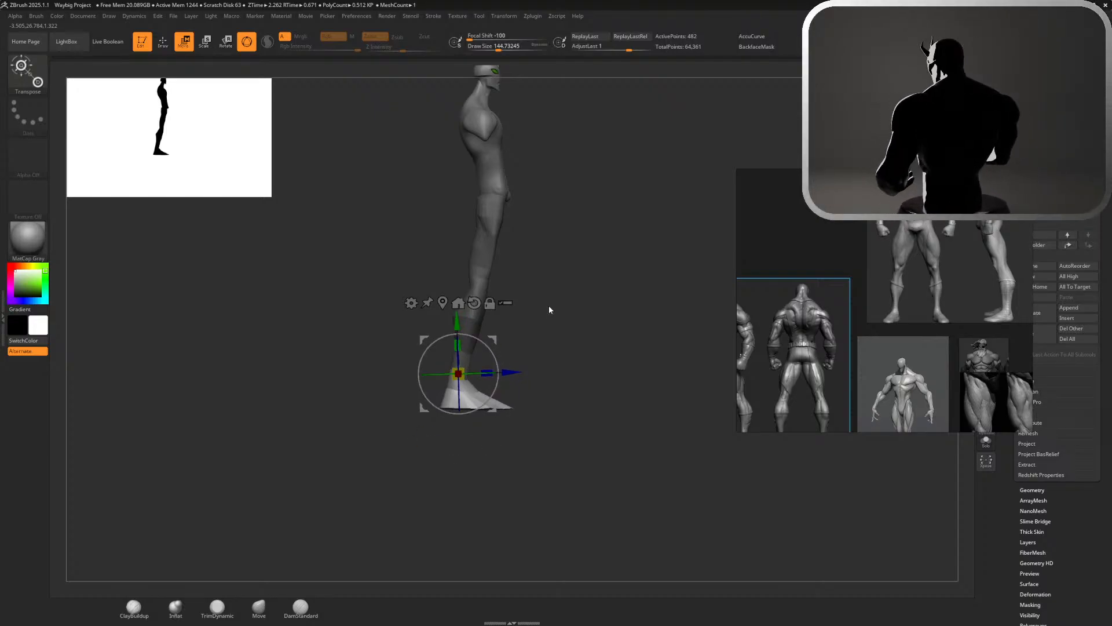
key(Tab)
key(Tab)
key(q)
Try rotating the torso upright and shifting it forward over the leg, and undo both changes
mouse_move(636, 285)
mouse_down()
mouse_move(580, 280)
mouse_move(645, 222)
mouse_move(603, 236)
mouse_move(672, 383)
mouse_up()
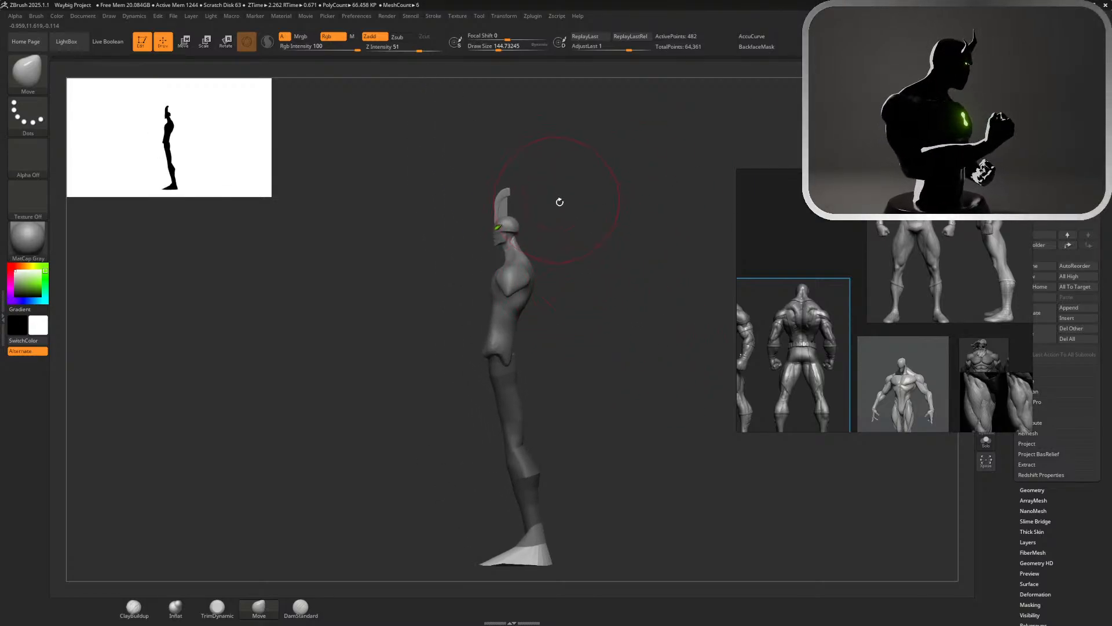
alt+click(513, 289)
key(w)
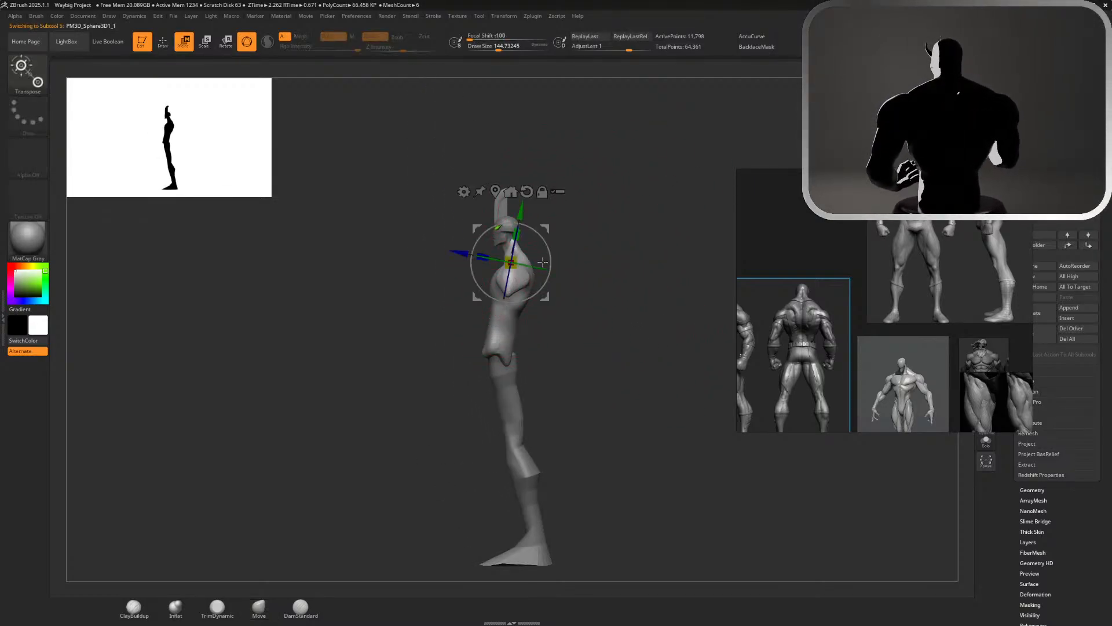
drag(551, 253, 550, 245)
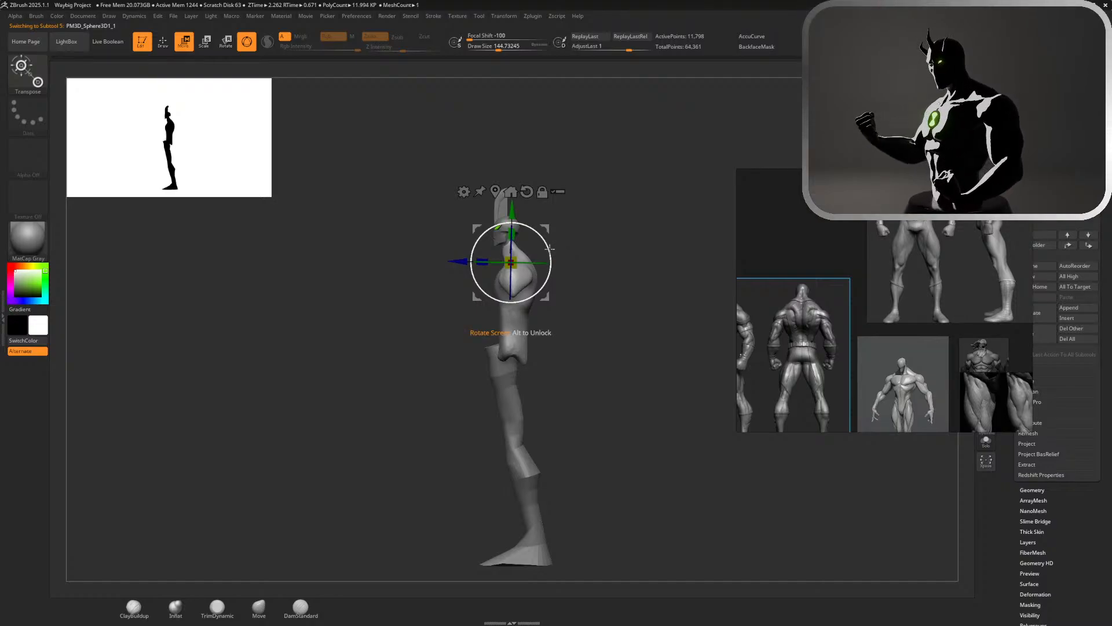
drag(458, 263, 447, 263)
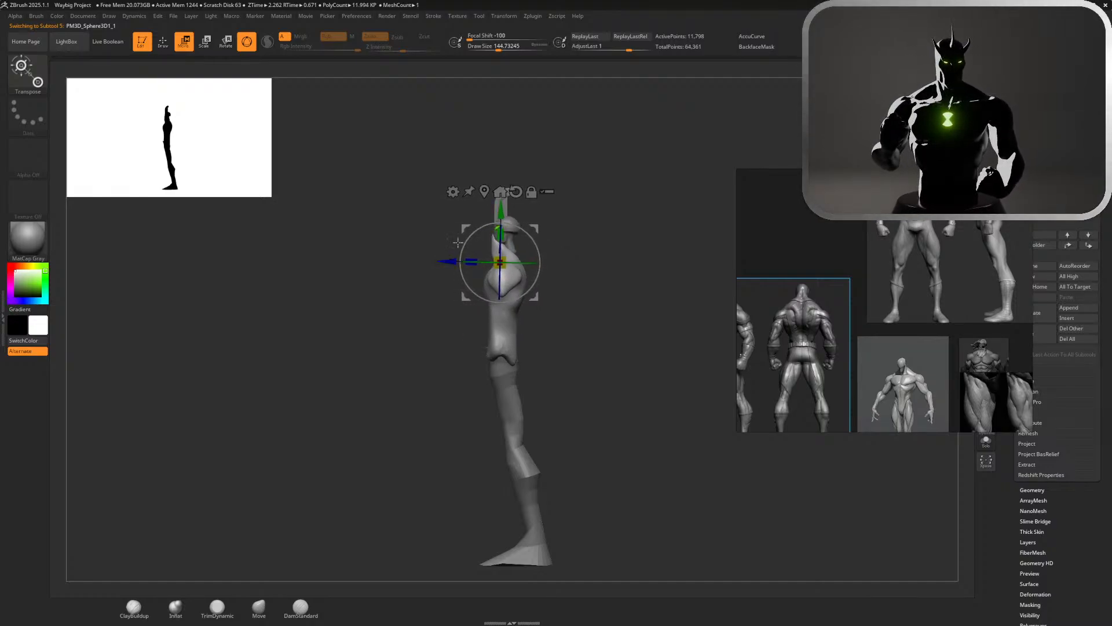
drag(640, 218, 645, 217)
key(ctrl+z)
key(ctrl+z)
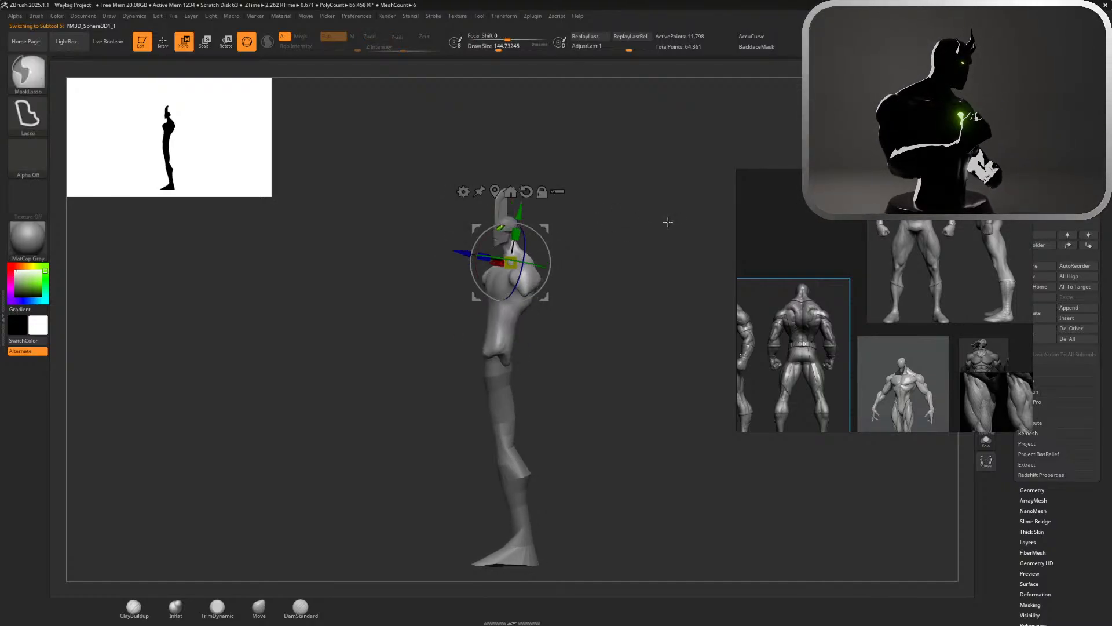
Examine how the torso meets the leg at the hip from the front, side and back, ending with the torso selected
key(q)
drag(615, 224, 652, 222)
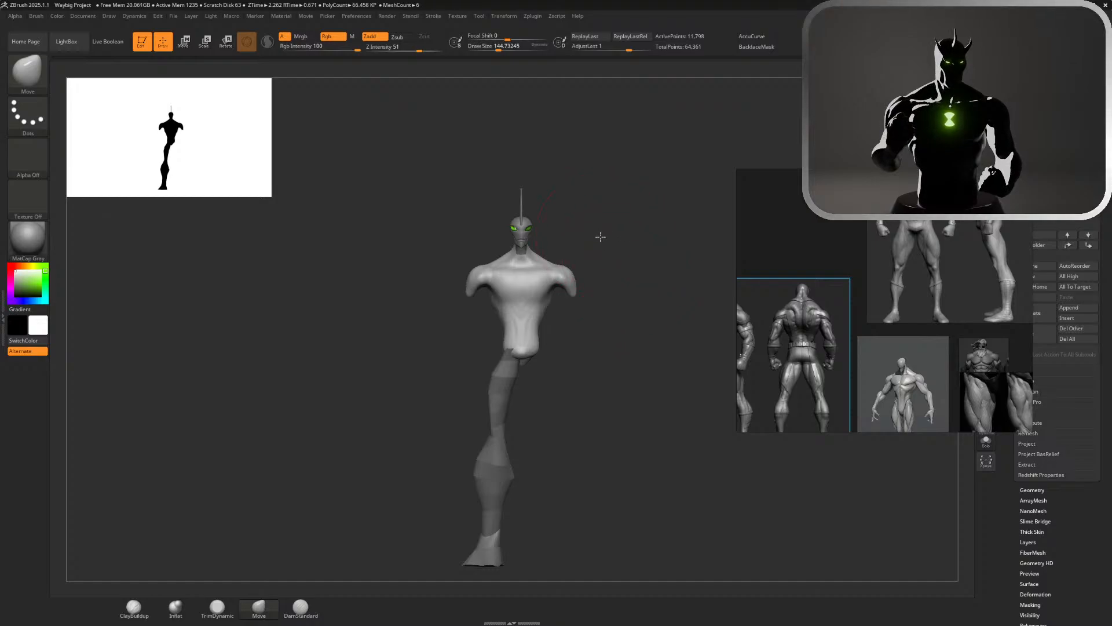
drag(600, 236, 597, 194)
alt+drag(561, 397, 623, 245)
alt+click(563, 288)
drag(620, 288, 596, 210)
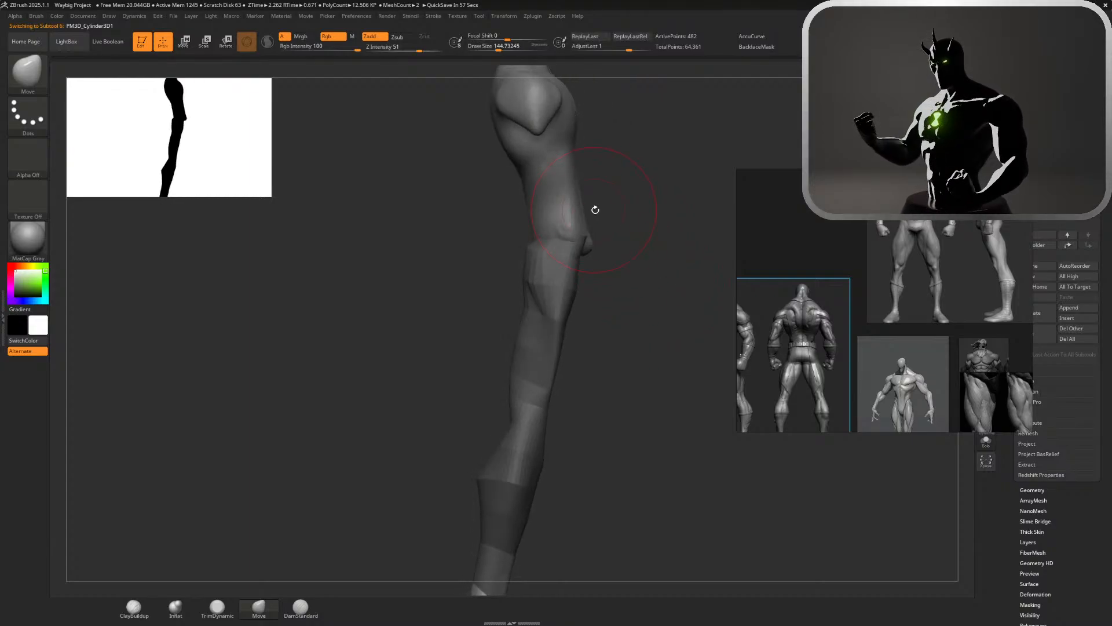
alt+click(572, 226)
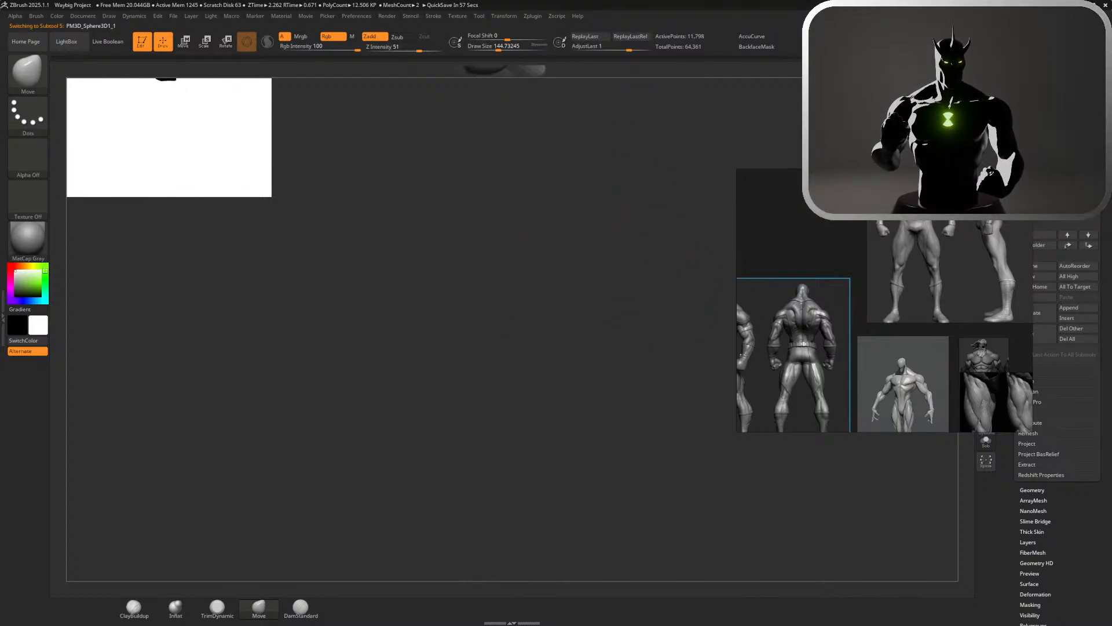
alt+drag(655, 93, 652, 556)
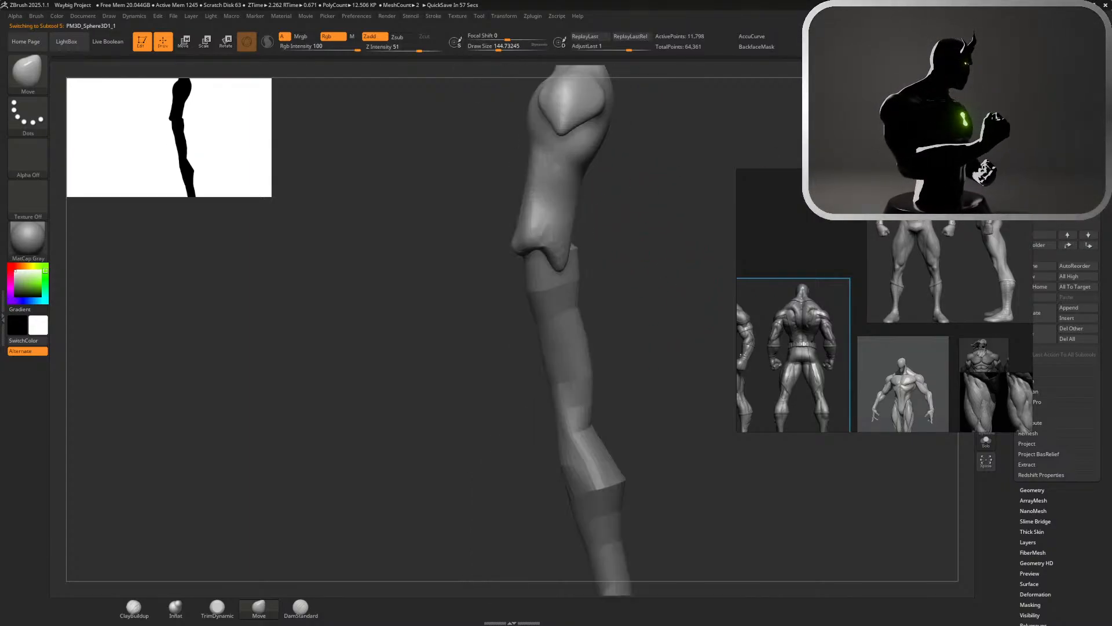
drag(643, 360, 759, 359)
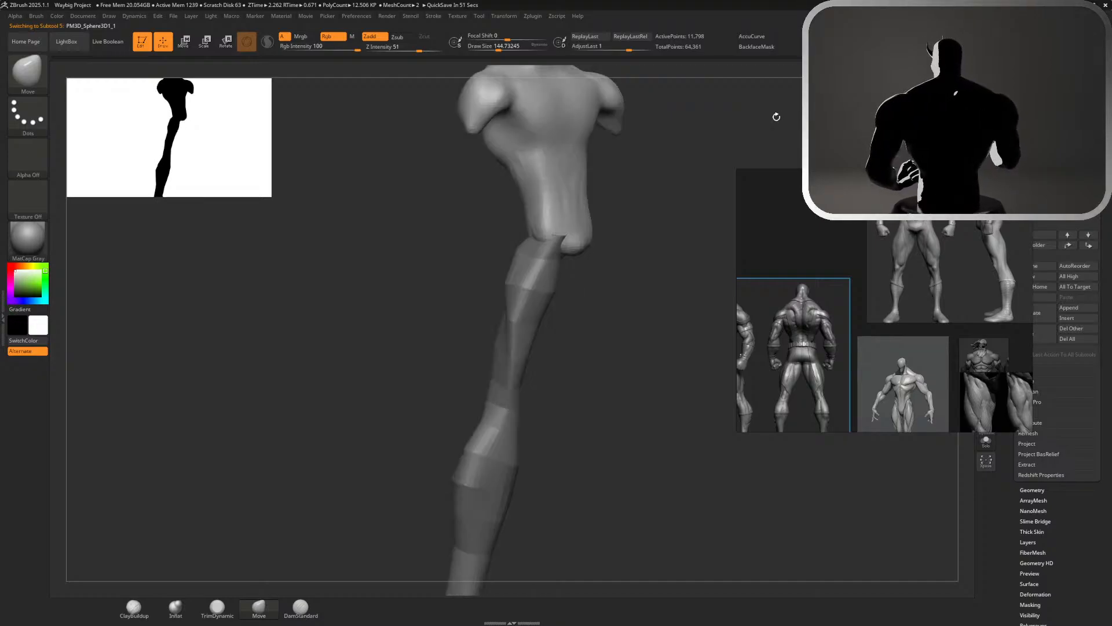
Rotate the torso slightly in side view about a pivot placed at the pelvis so the hips sit over the leg
alt+drag(791, 119, 751, 82)
drag(782, 111, 841, 119)
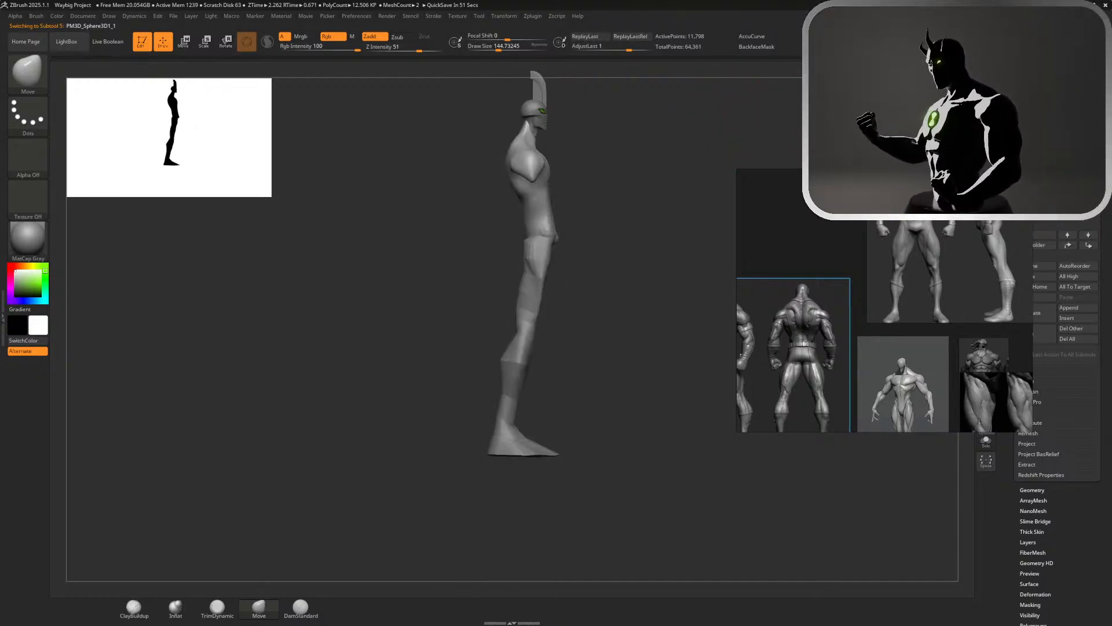
drag(672, 325, 463, 324)
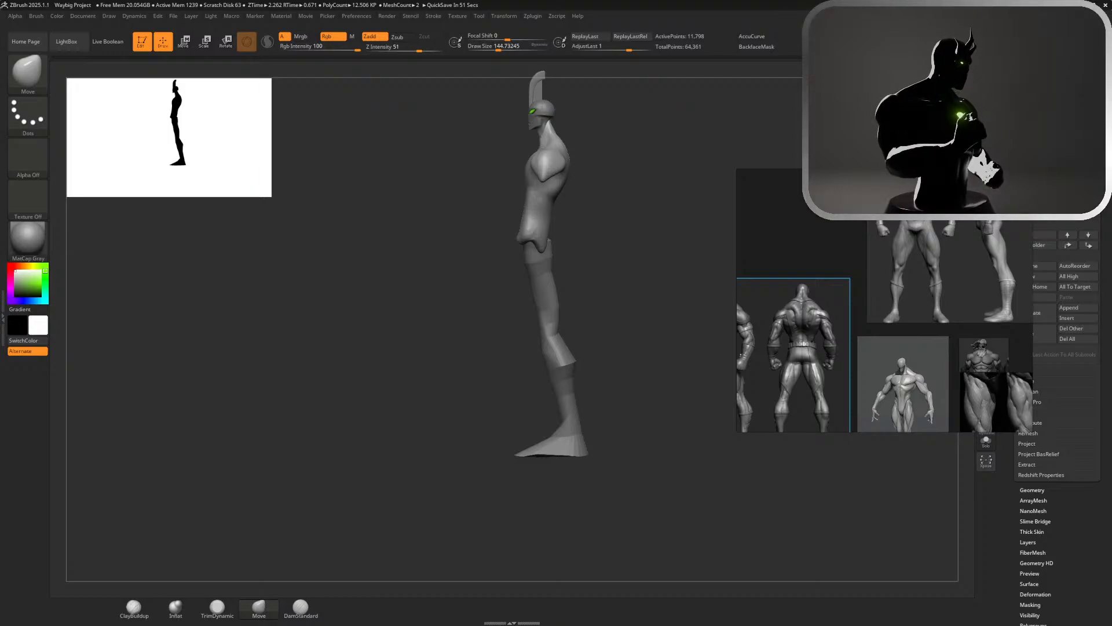
alt+drag(640, 235, 617, 242)
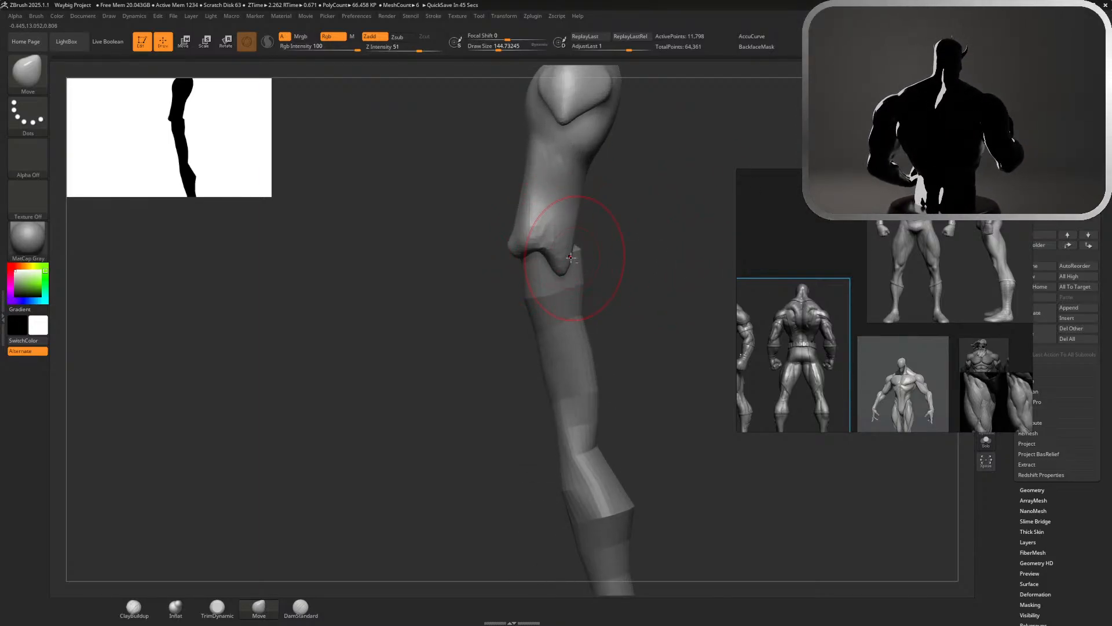
mouse_move(593, 226)
ctrl+mouse_down()
mouse_move(503, 232)
mouse_move(600, 249)
ctrl+mouse_up()
key(w)
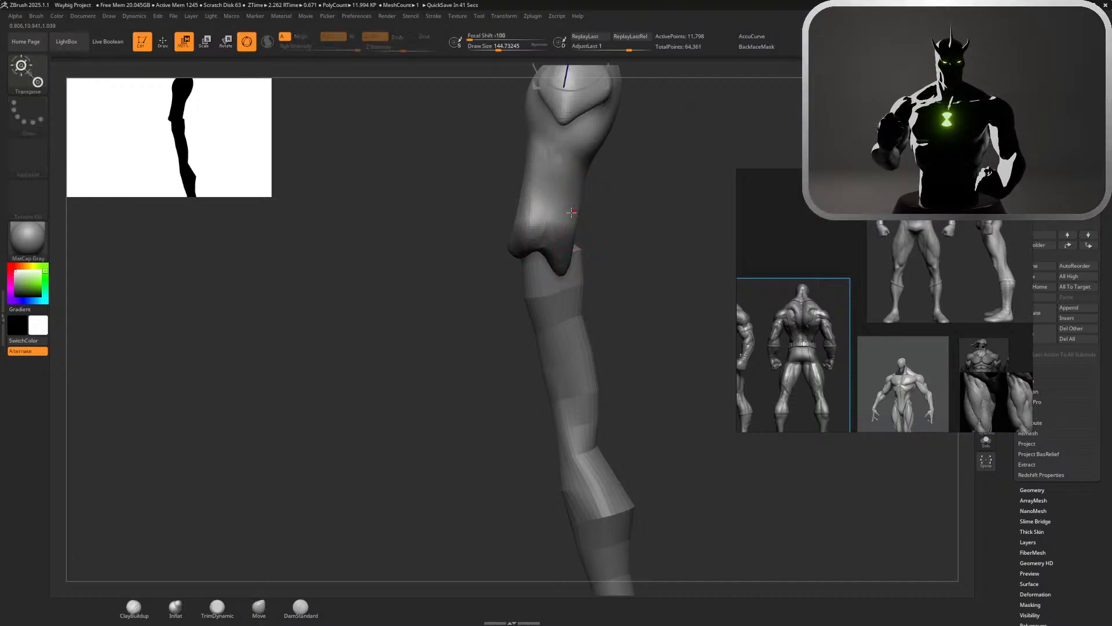
ctrl+click(635, 190)
alt+drag(631, 191, 639, 280)
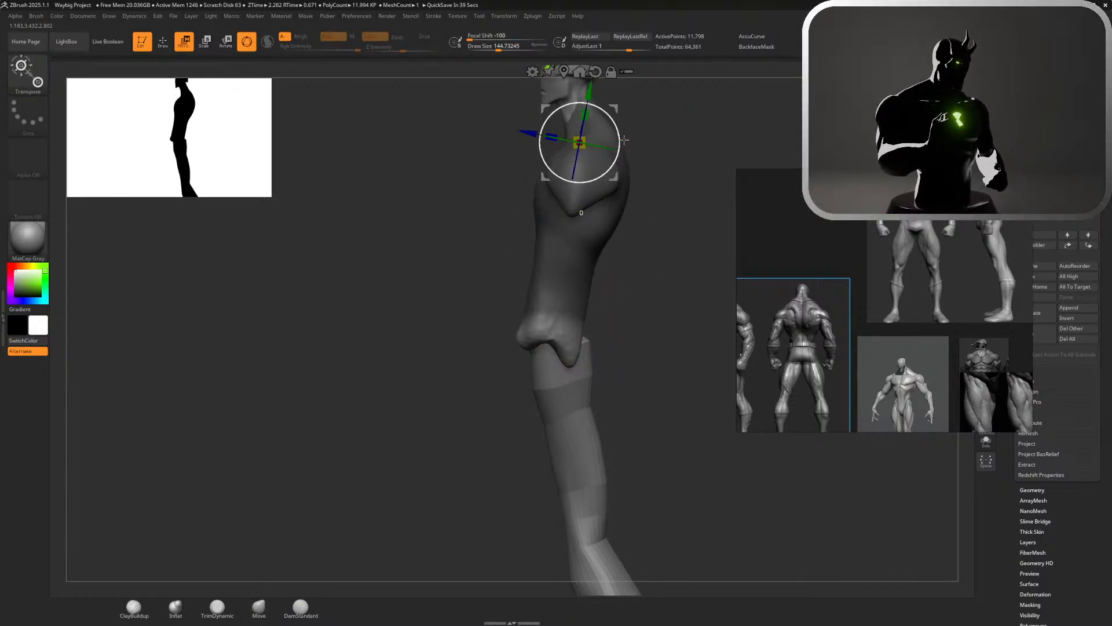
drag(620, 140, 581, 293)
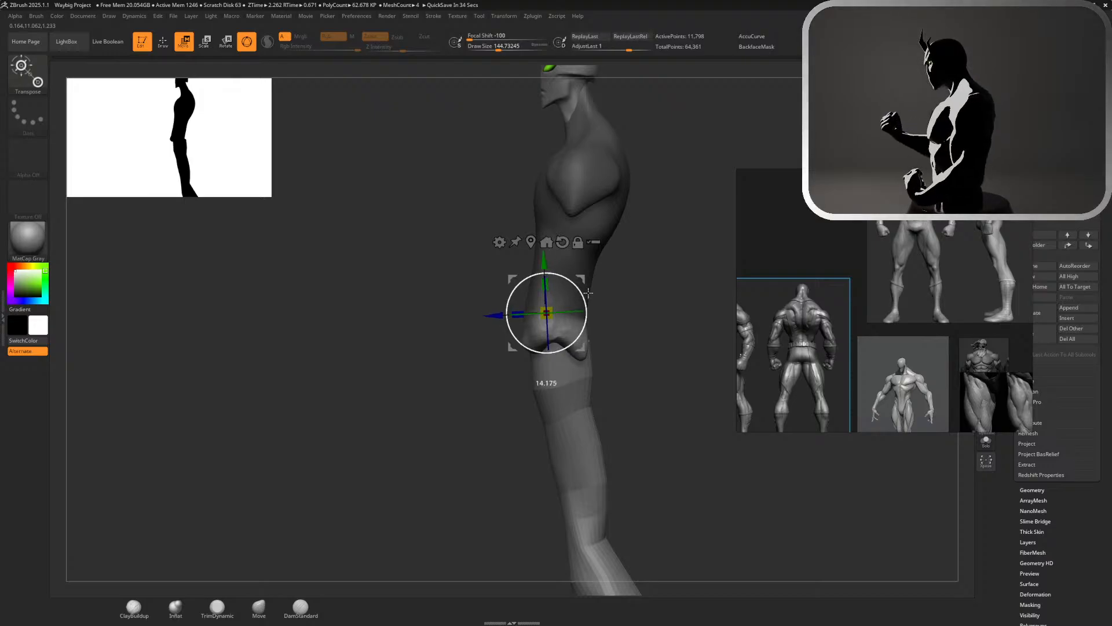
key(Tab)
key(Tab)
key(q)
Mirror the leg across the X axis with SubTool Master, merging both legs into one SubTool
drag(661, 313, 727, 310)
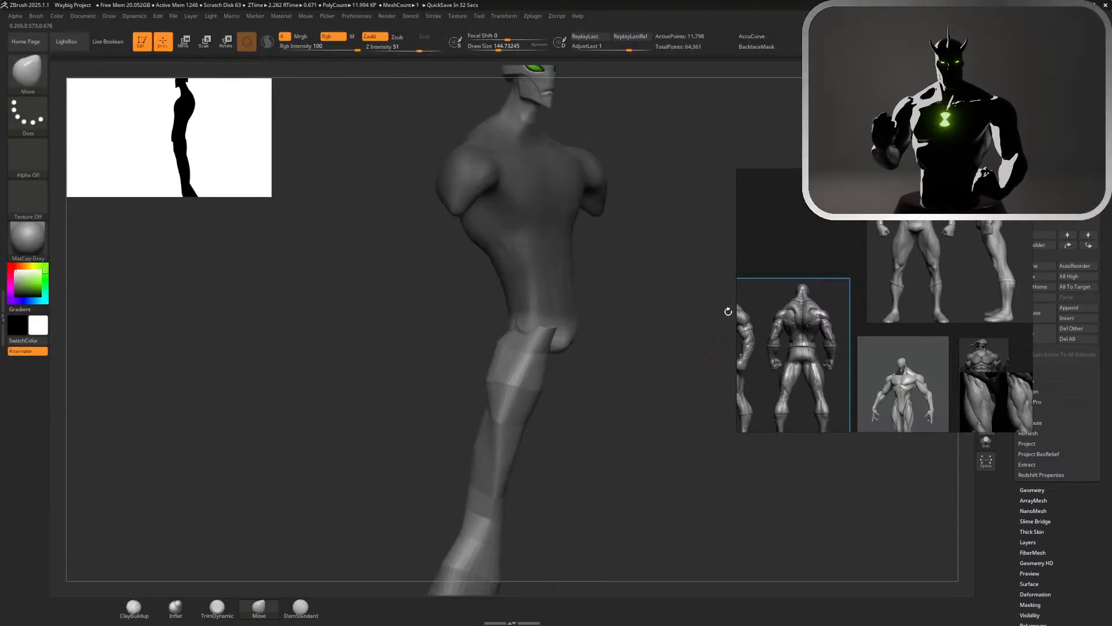
mouse_move(639, 309)
ctrl+mouse_down()
mouse_move(667, 314)
mouse_move(641, 328)
mouse_move(538, 332)
mouse_move(645, 329)
ctrl+mouse_up()
key(f)
alt+click(518, 462)
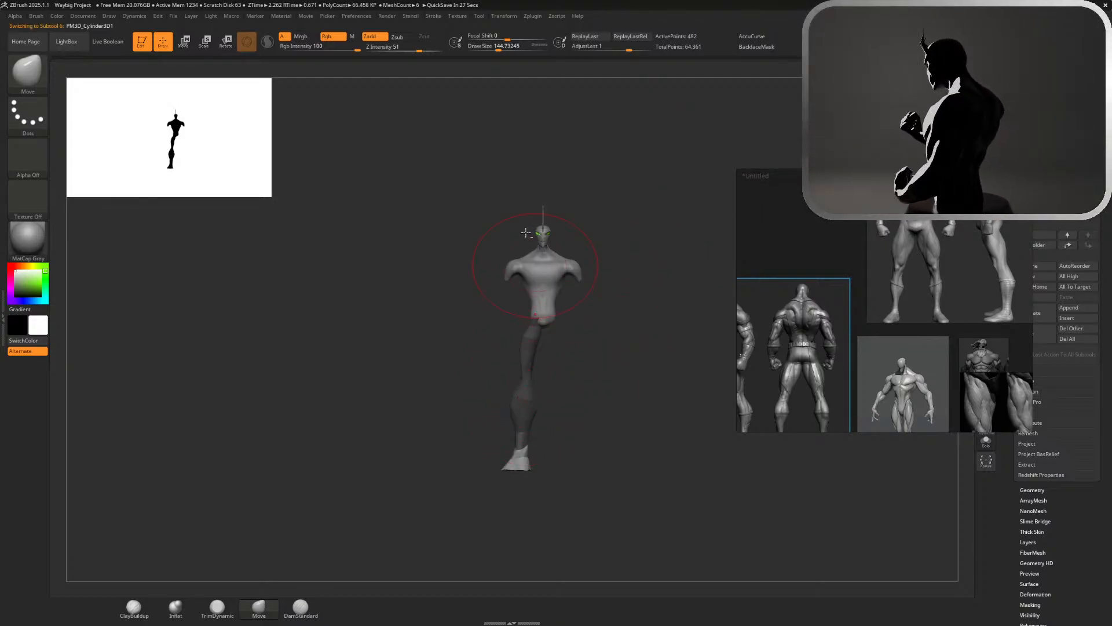
ctrl+drag(639, 225, 667, 237)
drag(636, 199, 494, 194)
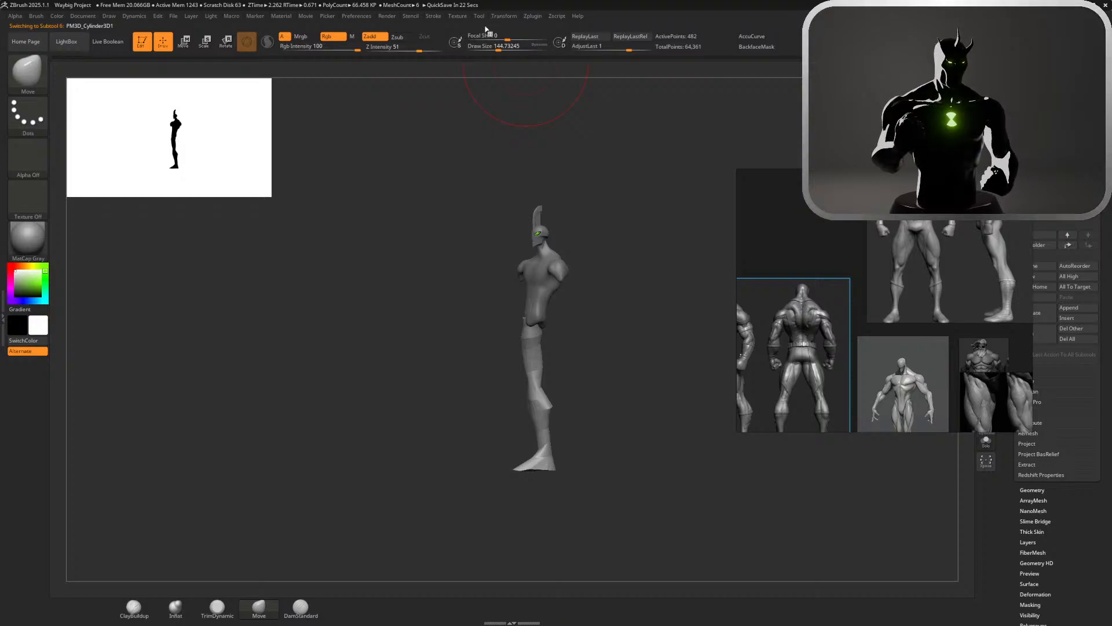
drag(584, 105, 565, 67)
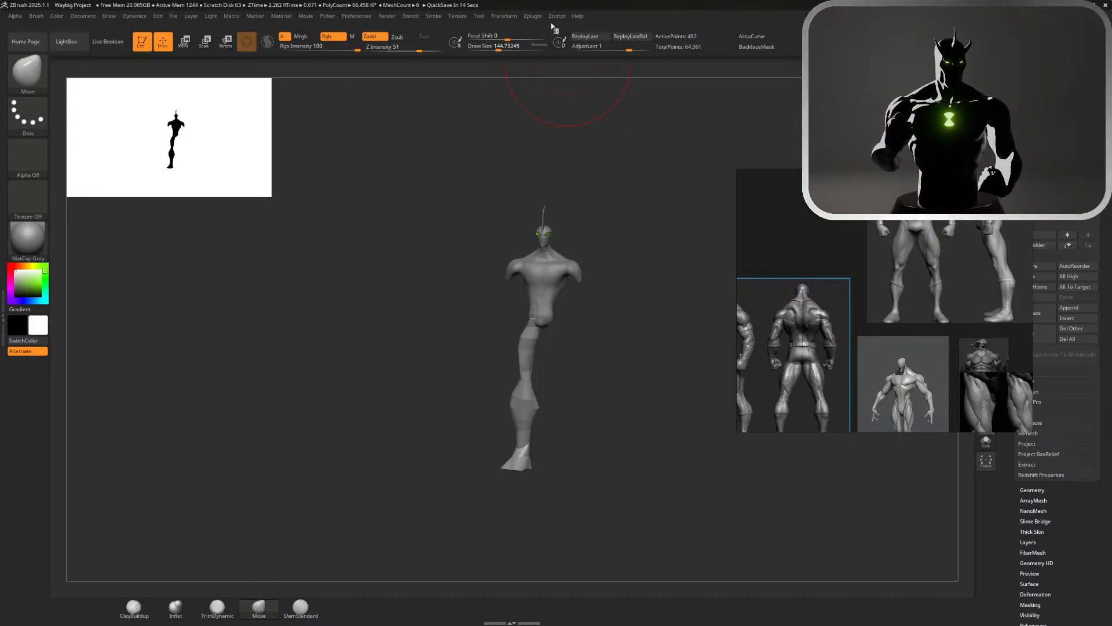
drag(603, 148, 536, 17)
click(533, 16)
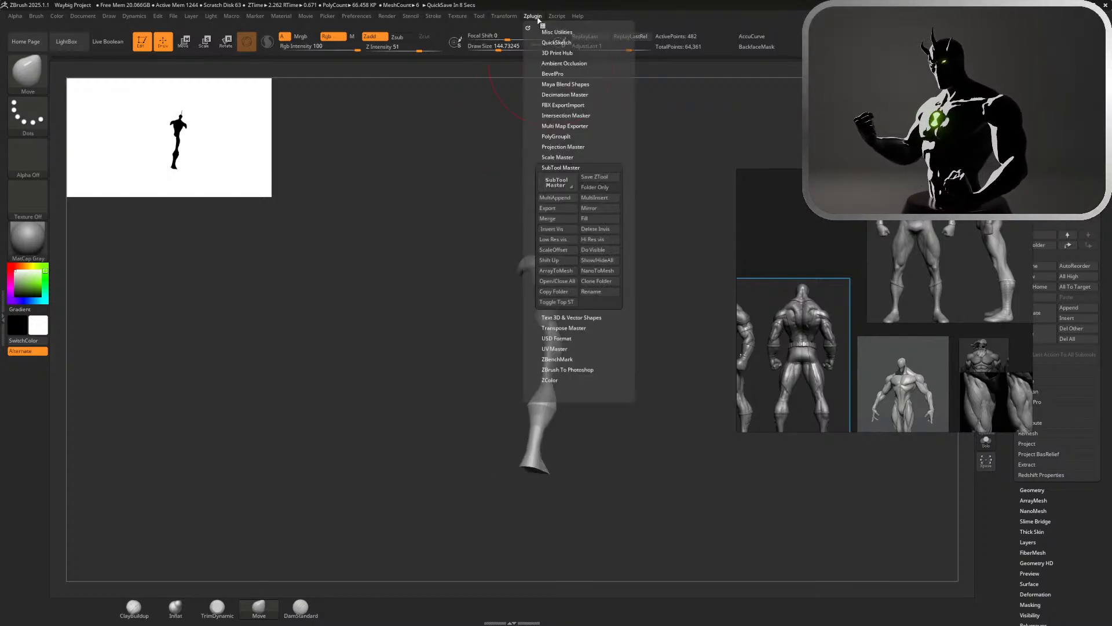
click(598, 208)
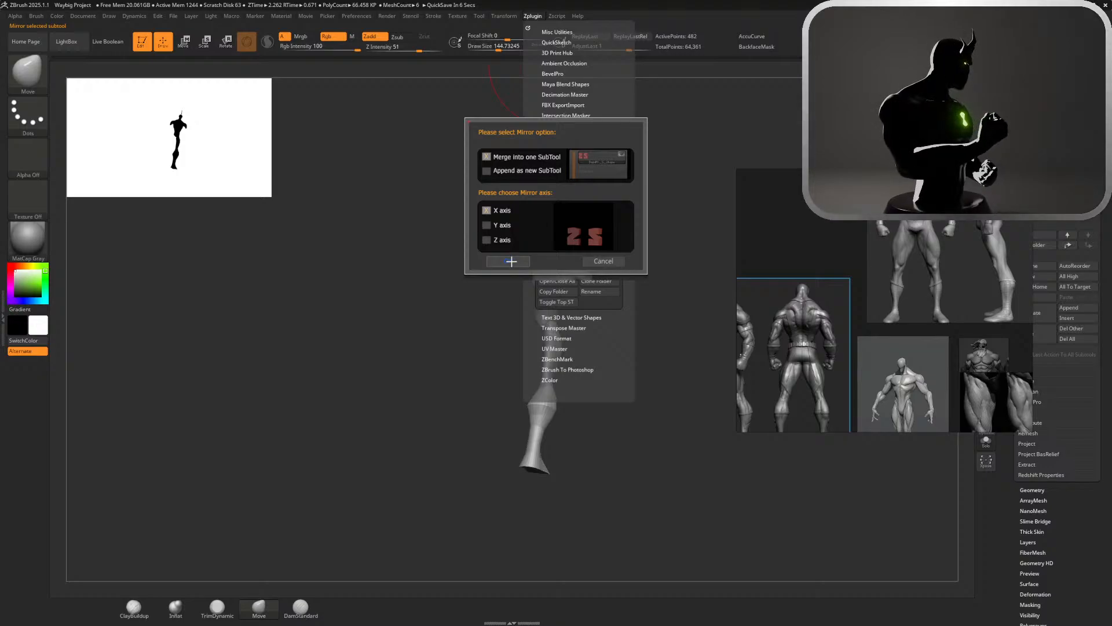
click(512, 262)
drag(696, 281, 638, 273)
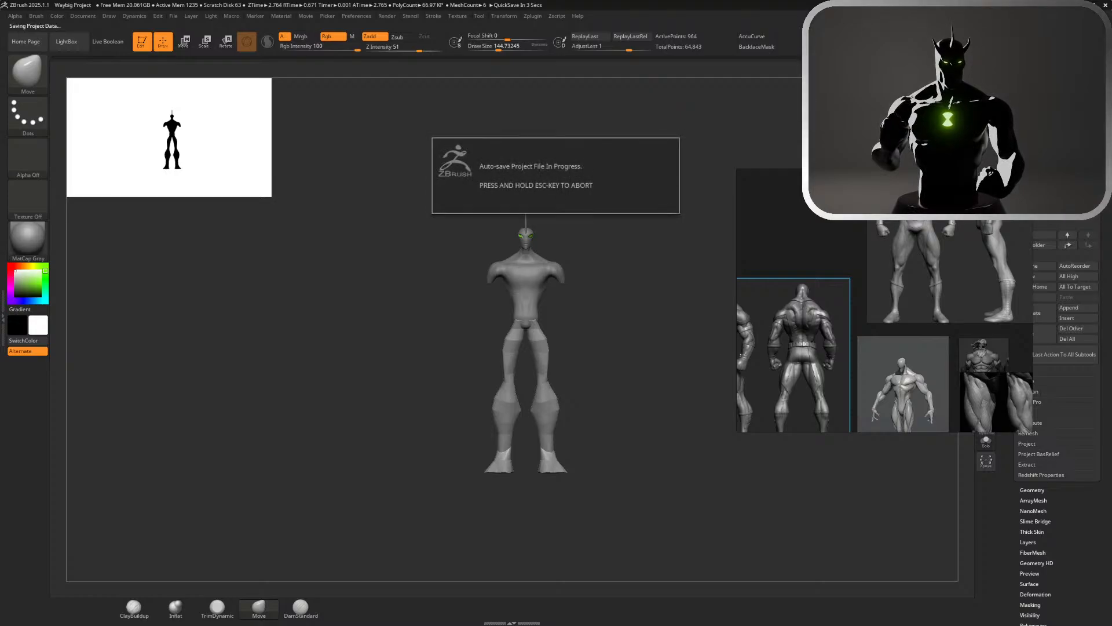
mouse_move(637, 272)
mouse_down()
mouse_move(562, 272)
mouse_move(643, 266)
mouse_up()
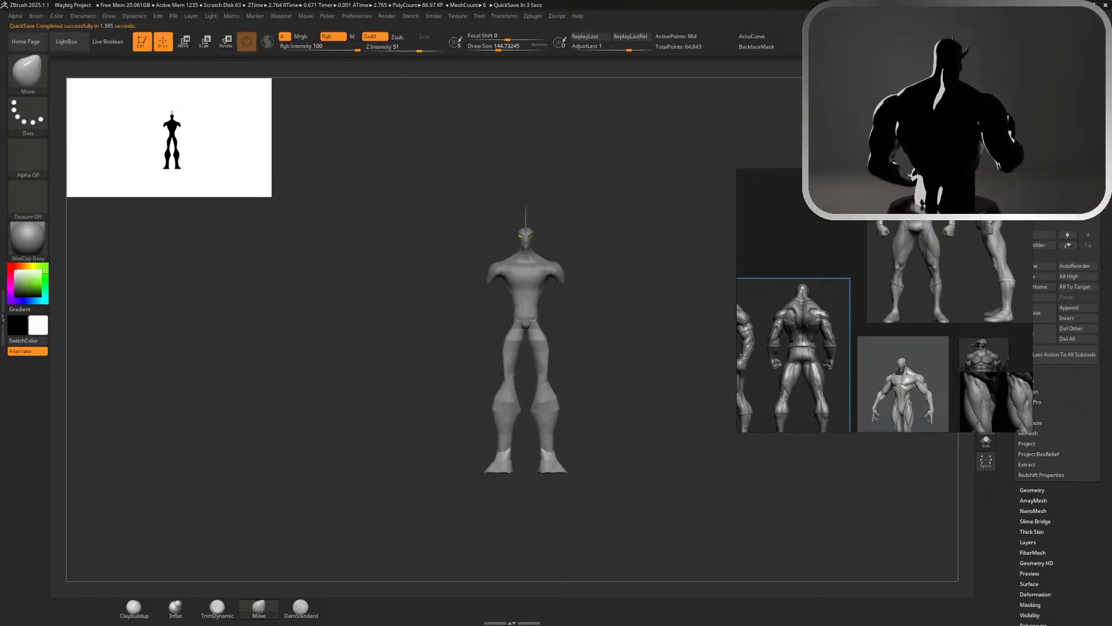
Try scaling the mirrored legs as a whole and undo the change, ending with the torso selected
key(w)
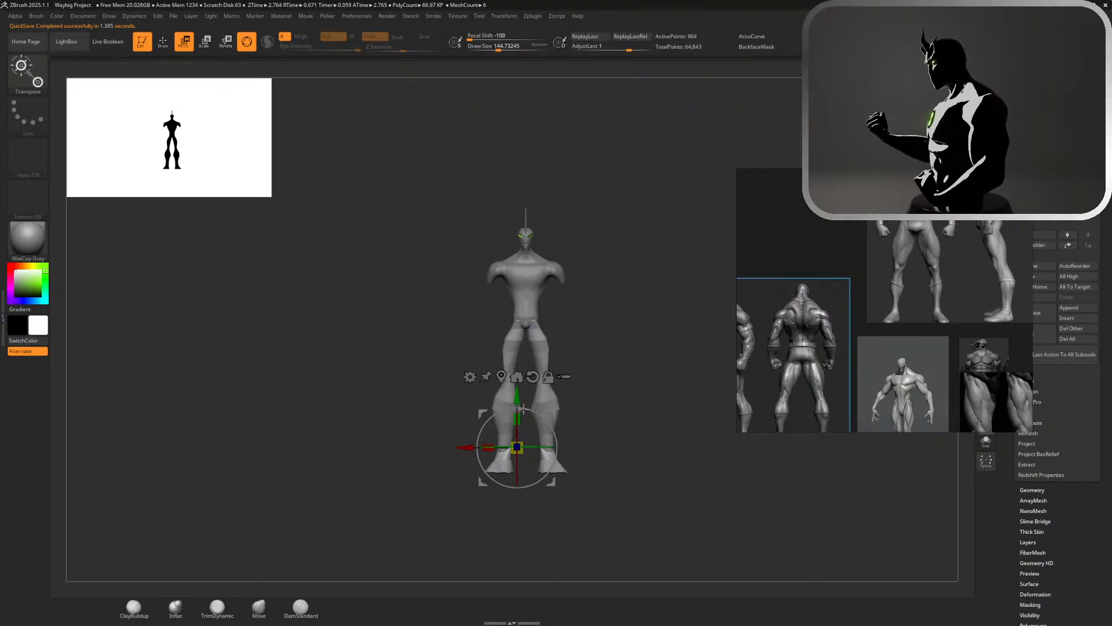
mouse_move(516, 447)
mouse_down()
mouse_move(501, 450)
mouse_move(516, 440)
mouse_up()
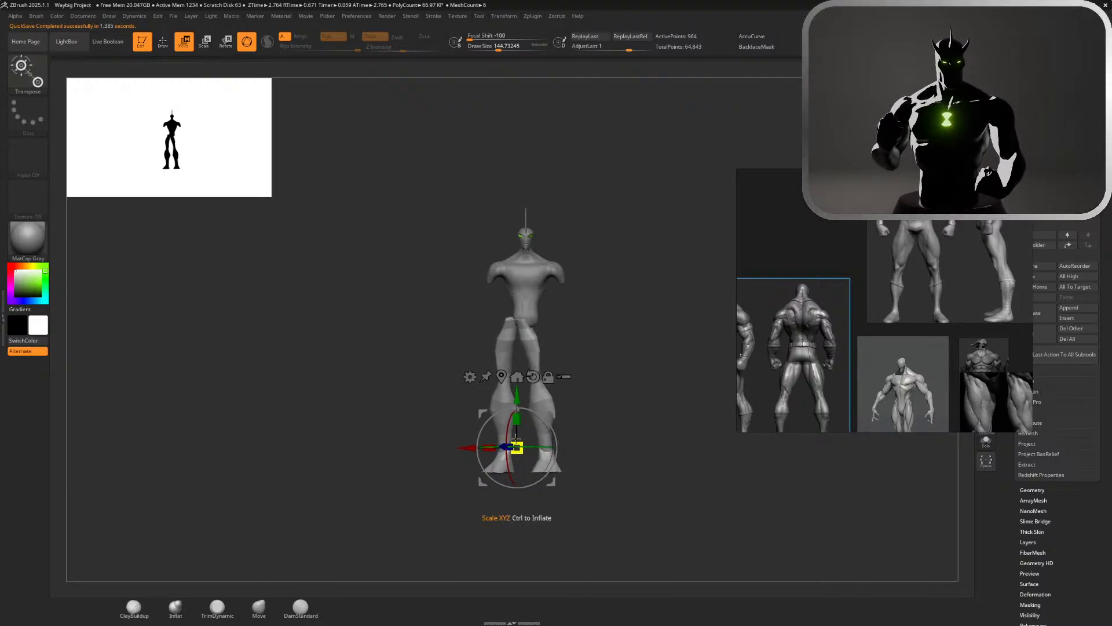
key(ctrl+z)
alt+click(526, 288)
alt+drag(597, 272, 560, 313)
key(ctrl+z)
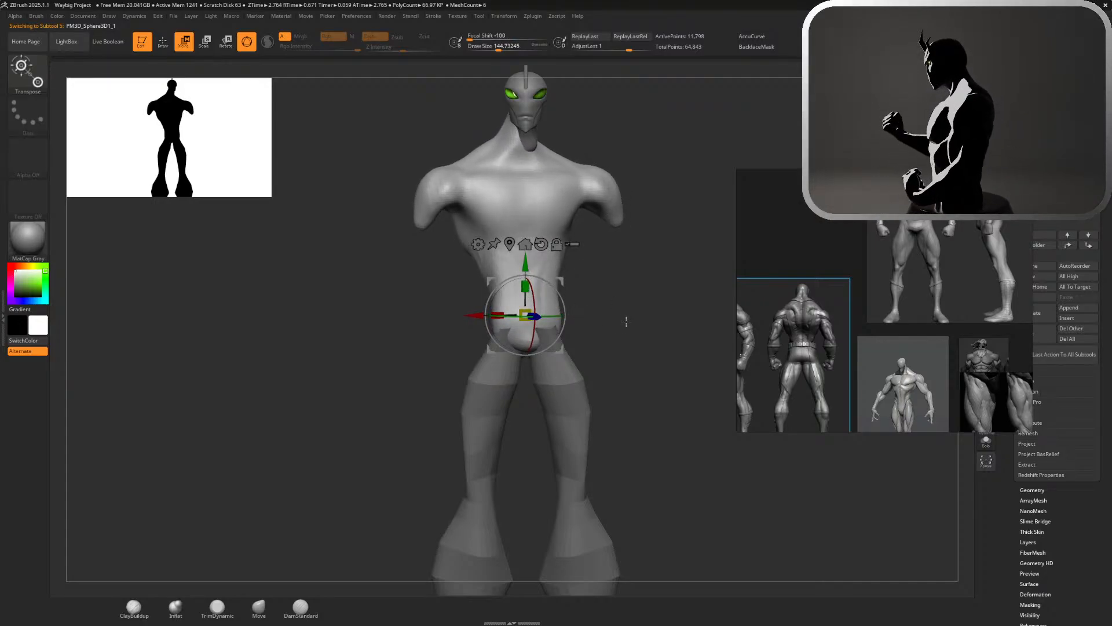
Activate the Move brush for the torso and zoom the reference board in on the turquoise armoured figure
alt+drag(625, 318, 662, 258)
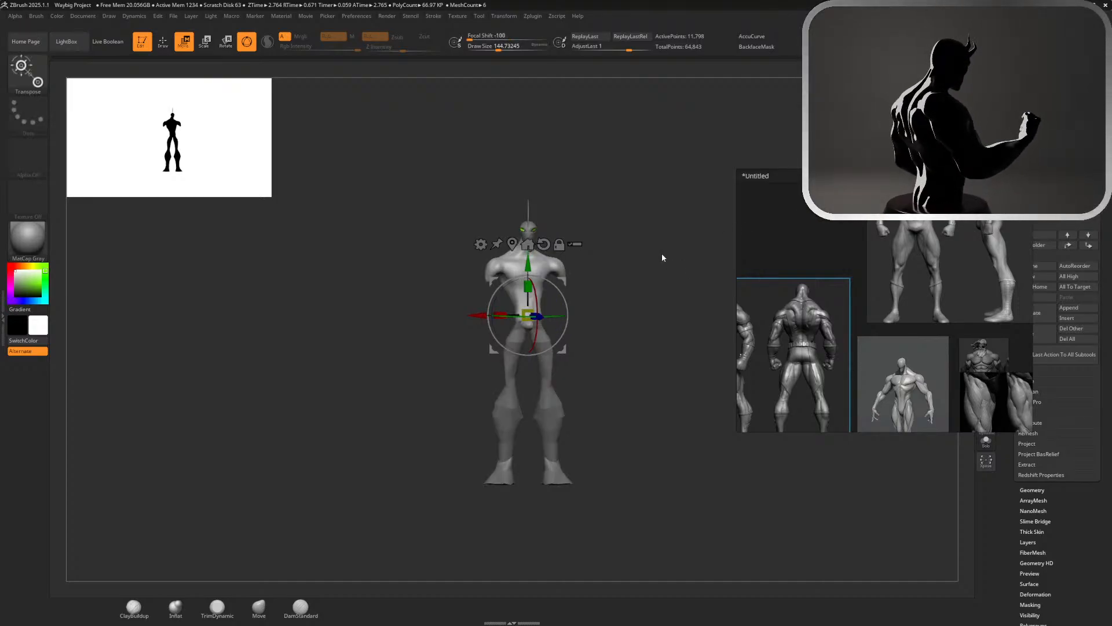
key(q)
key(b)
key(m)
key(v)
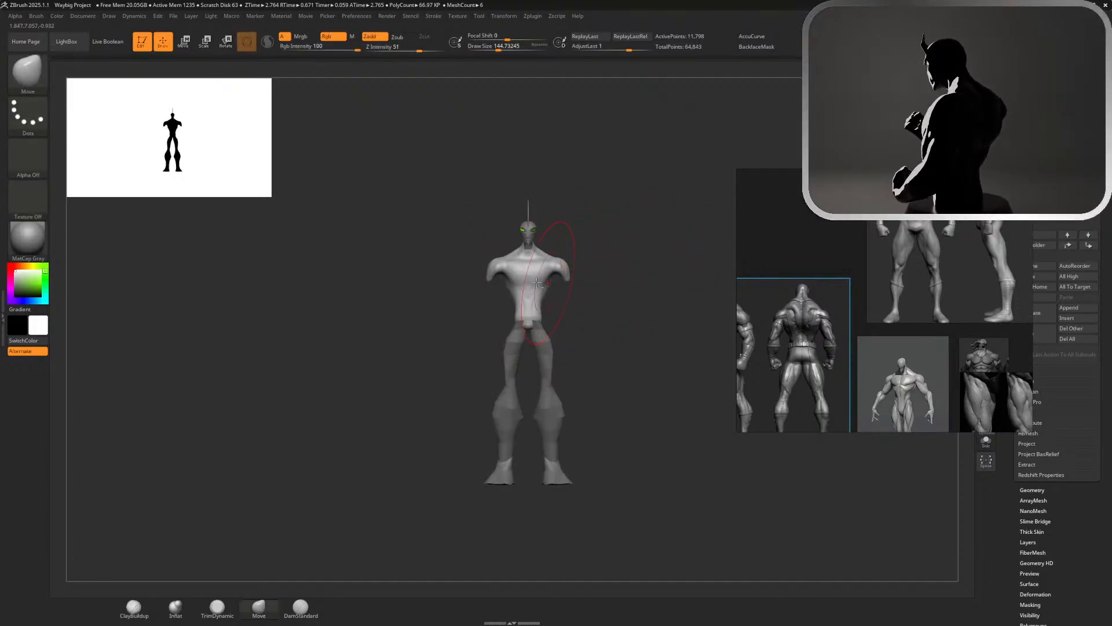
scroll(770, 276, down, 6)
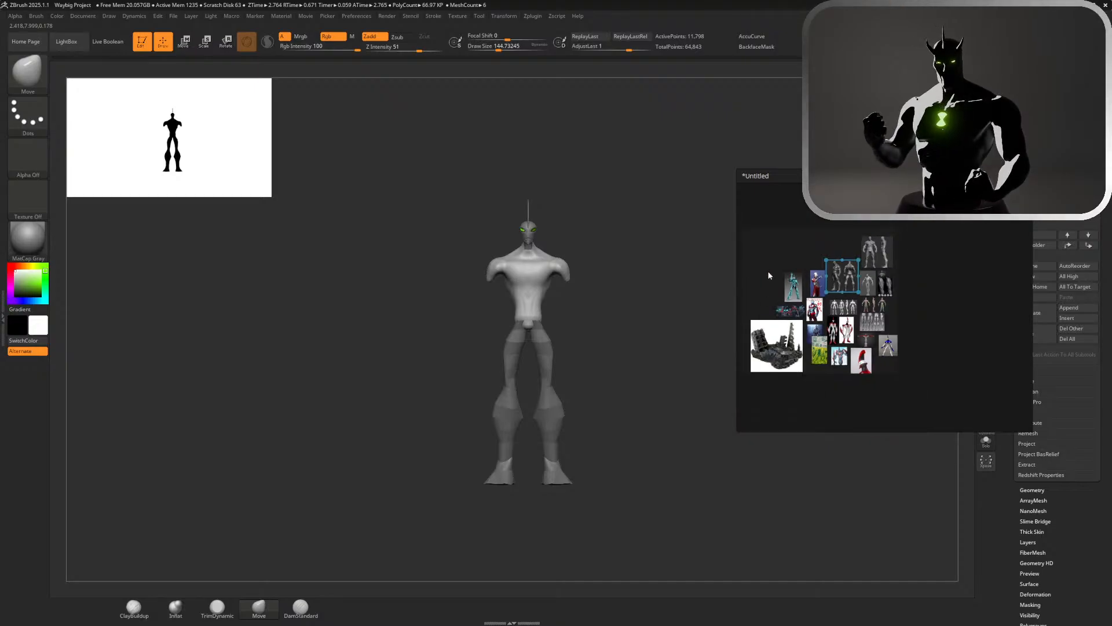
scroll(769, 275, up, 6)
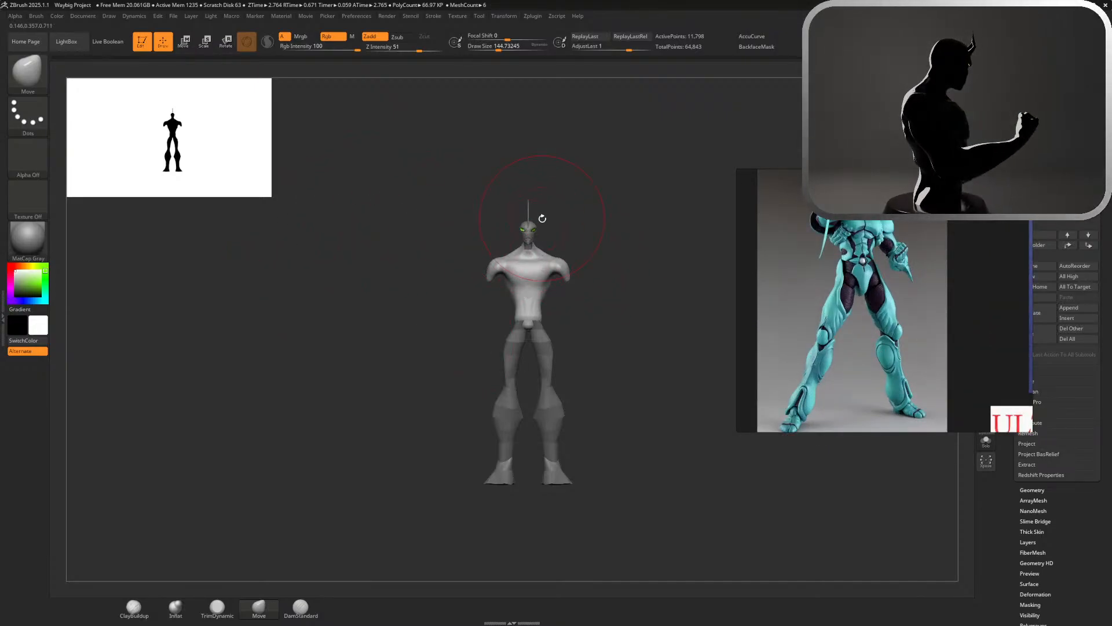
Pull the crotch down into a narrower wedge and fill out the sides of the hips with the Move brush, undoing unwanted strokes
alt+drag(568, 219, 661, 296)
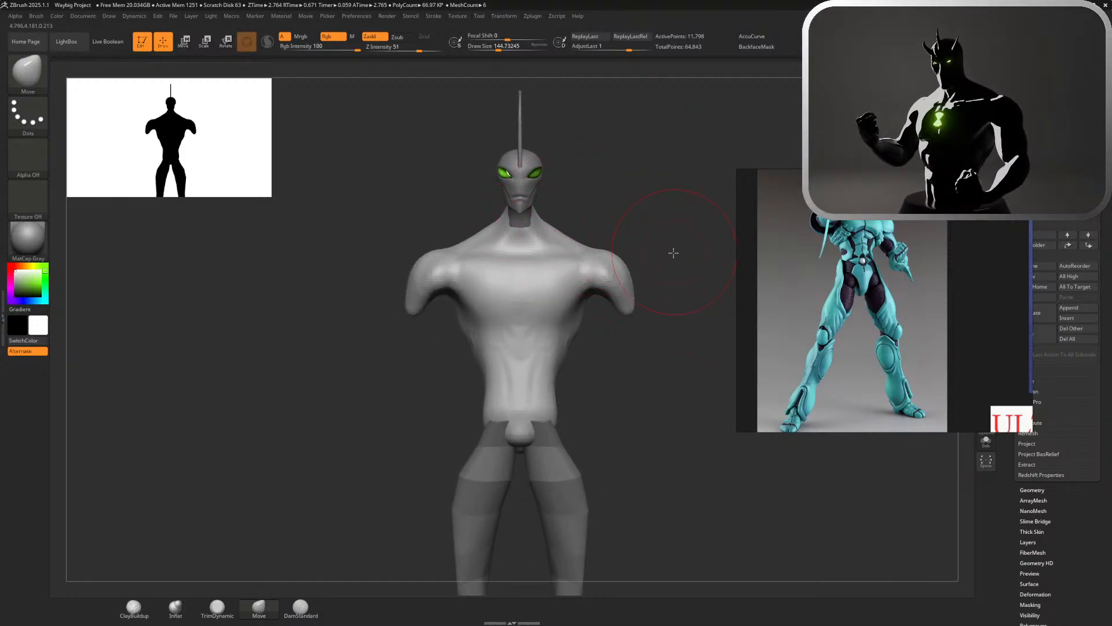
alt+drag(673, 251, 632, 159)
mouse_move(563, 313)
mouse_down()
mouse_move(591, 315)
mouse_move(561, 320)
mouse_up()
drag(481, 347, 477, 374)
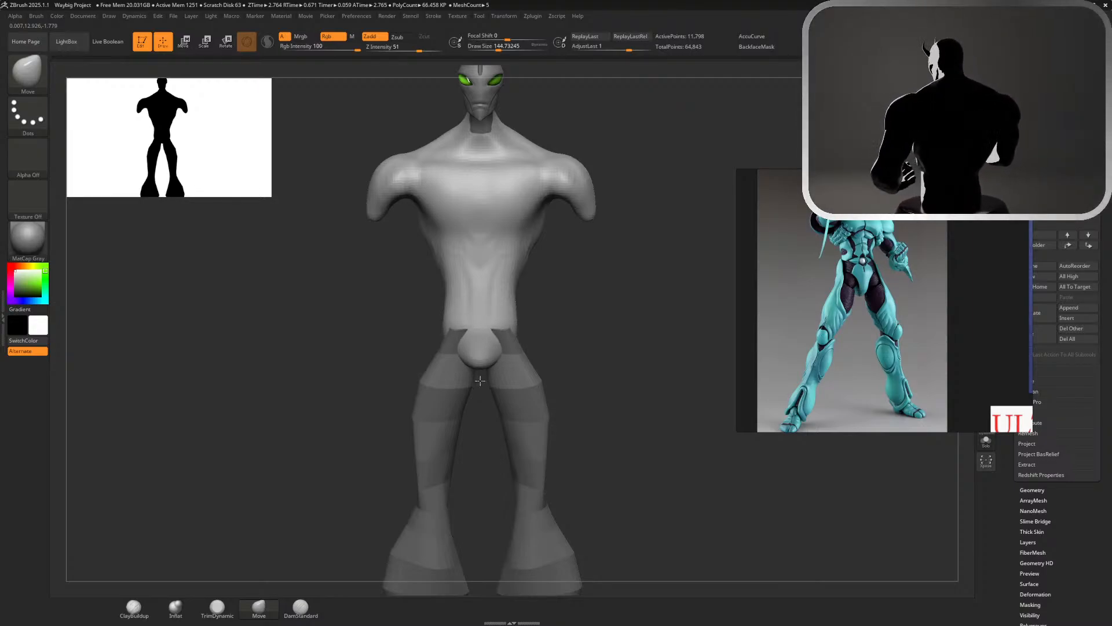
drag(482, 385, 481, 414)
drag(512, 362, 500, 357)
key(ctrl+z)
key(ctrl+z)
key(ctrl+z)
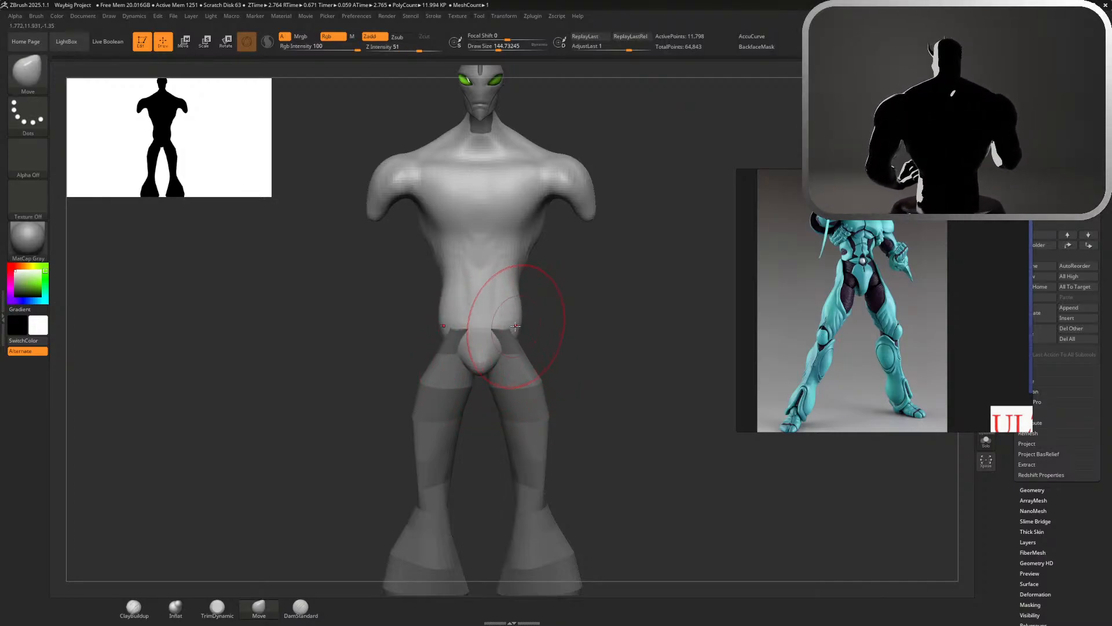
mouse_move(523, 319)
mouse_down()
mouse_move(571, 315)
mouse_move(502, 323)
mouse_up()
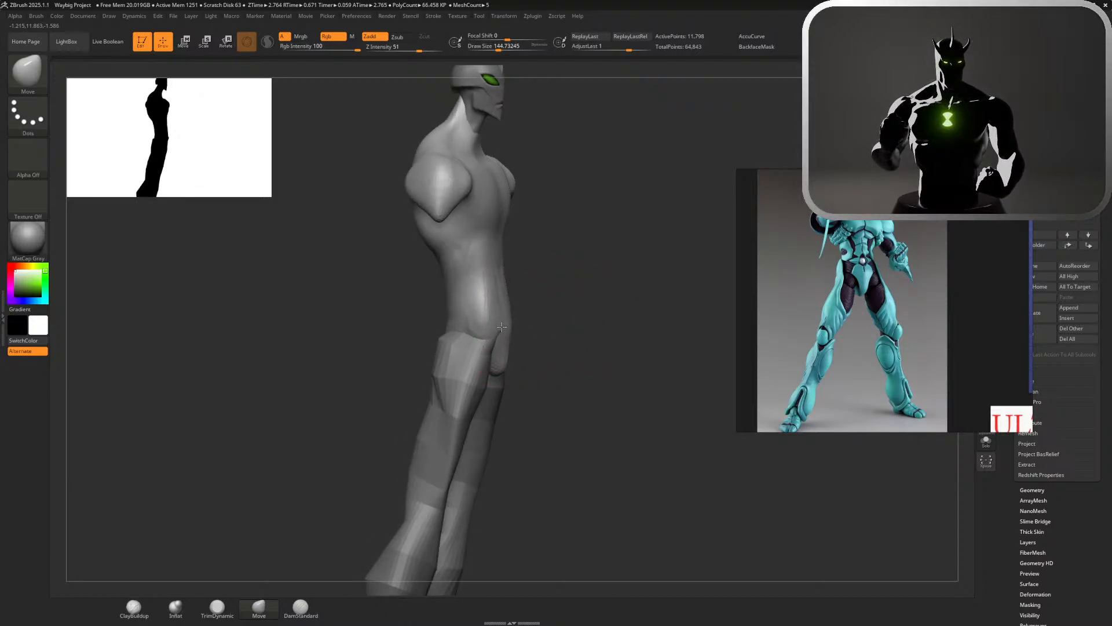
mouse_move(539, 319)
mouse_down()
mouse_move(583, 318)
mouse_move(495, 343)
mouse_up()
Select the legs and pull the upper thighs inward and up behind the pelvis with the Move brush at draw size 112
alt+click(489, 346)
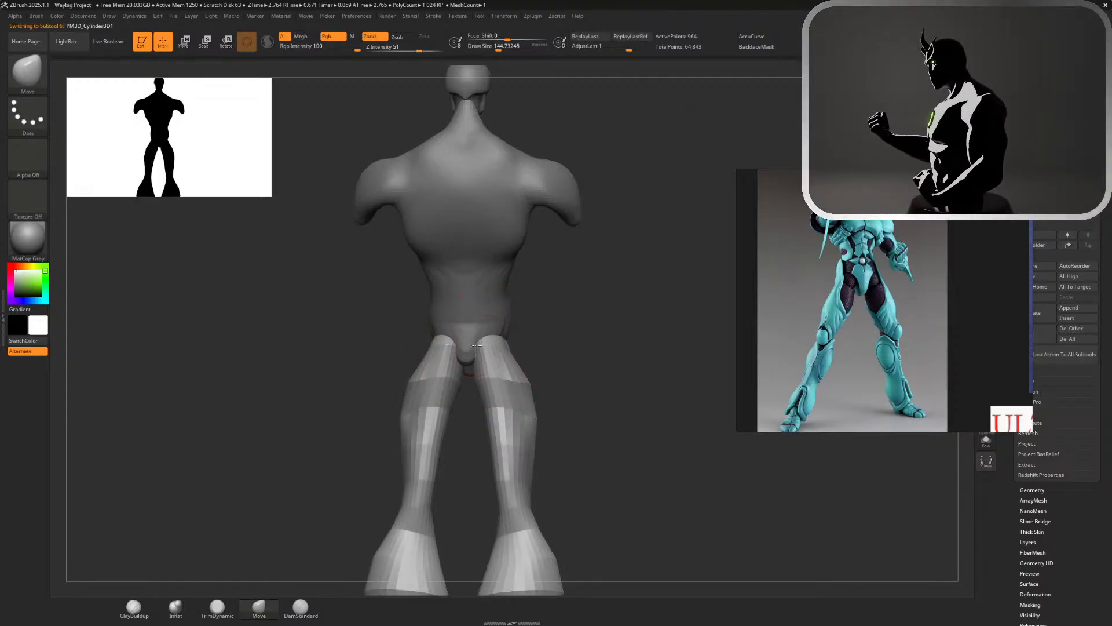
mouse_move(521, 327)
mouse_down()
mouse_move(554, 330)
mouse_move(491, 336)
mouse_move(528, 329)
mouse_up()
key(s)
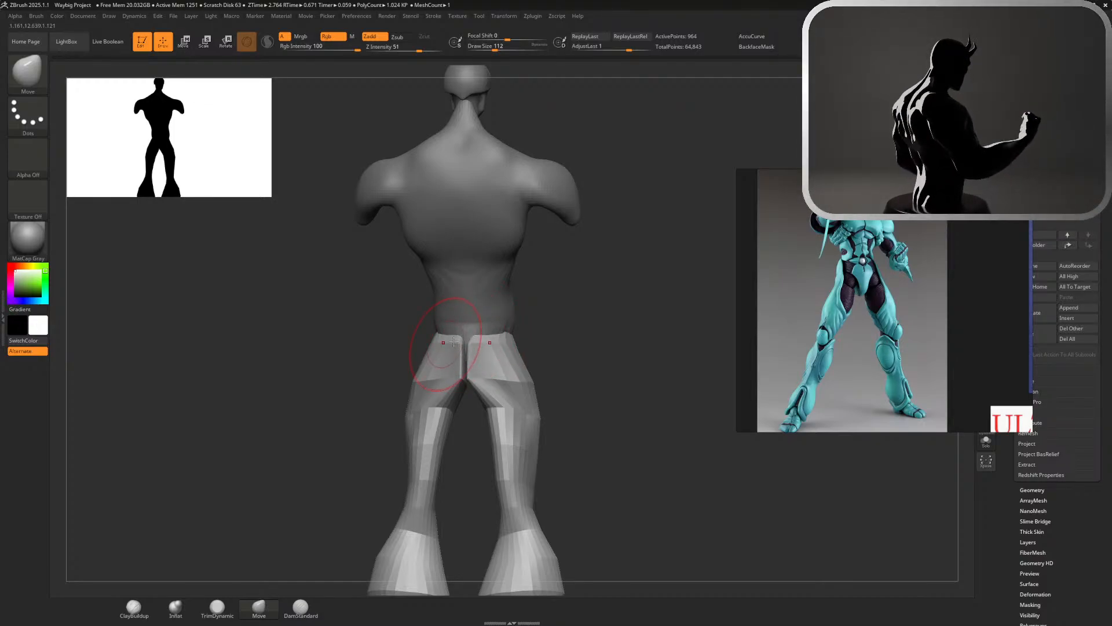
drag(573, 331, 597, 331)
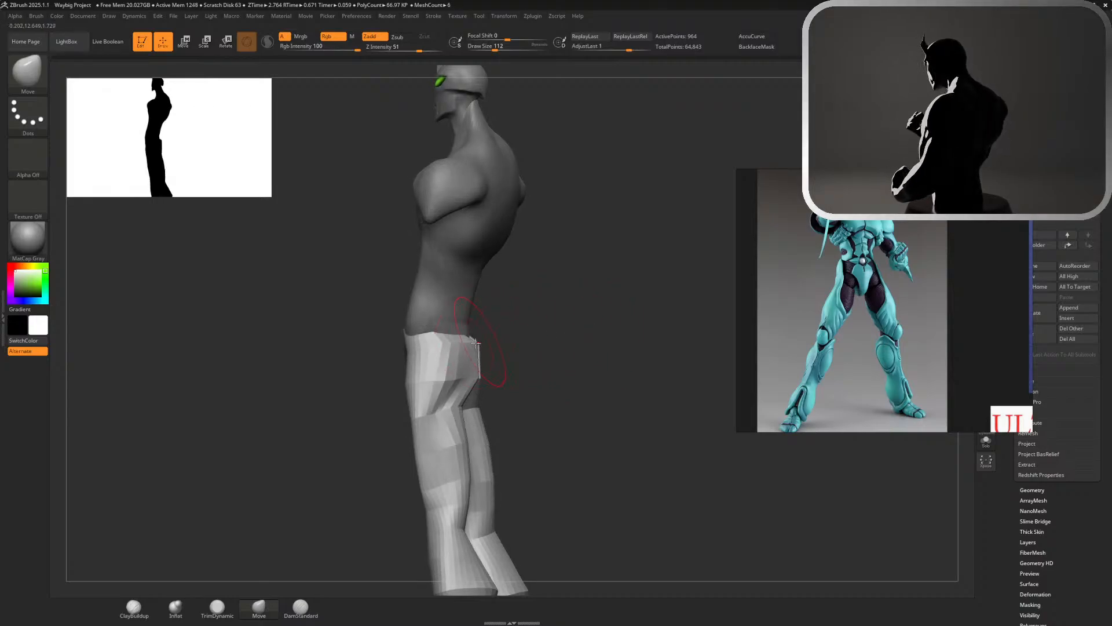
drag(468, 340, 532, 319)
Adjust the legs' side profile with the Move brush enlarged to a draw size of about 202
mouse_move(532, 319)
mouse_down()
mouse_move(462, 320)
mouse_move(523, 320)
mouse_move(596, 298)
mouse_move(537, 324)
mouse_move(666, 423)
mouse_move(564, 434)
mouse_up()
key(s)
drag(544, 398, 551, 398)
drag(488, 410, 529, 412)
alt+drag(547, 413, 546, 240)
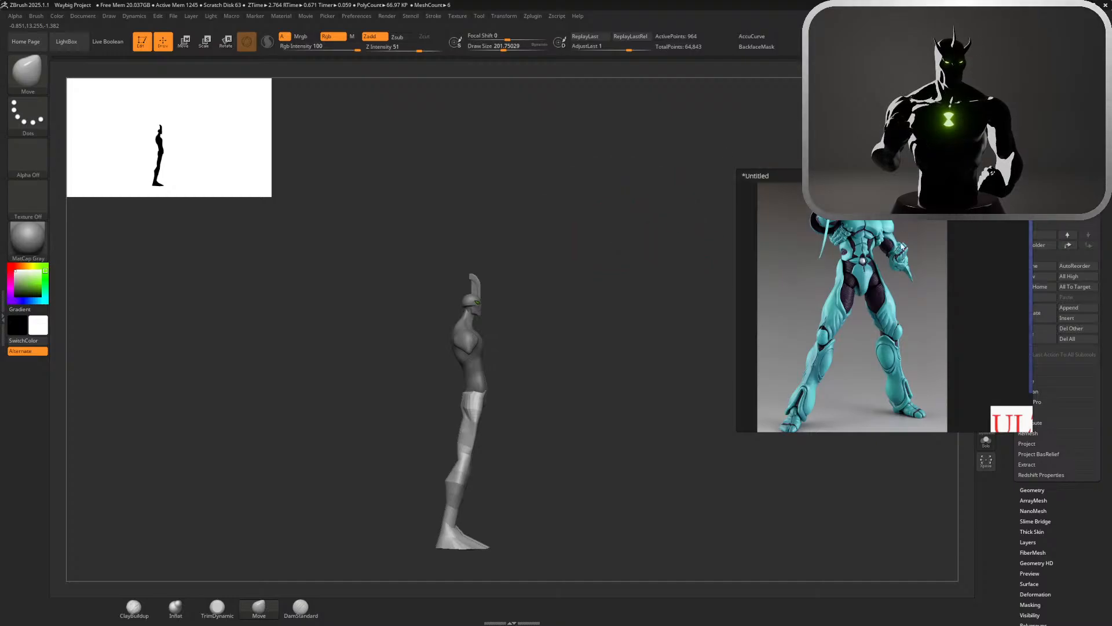
Refine the upper thighs from the side with the Move brush at draw size about 97, using the colour-coded anatomy figure as reference
scroll(910, 280, down, 8)
click(991, 277)
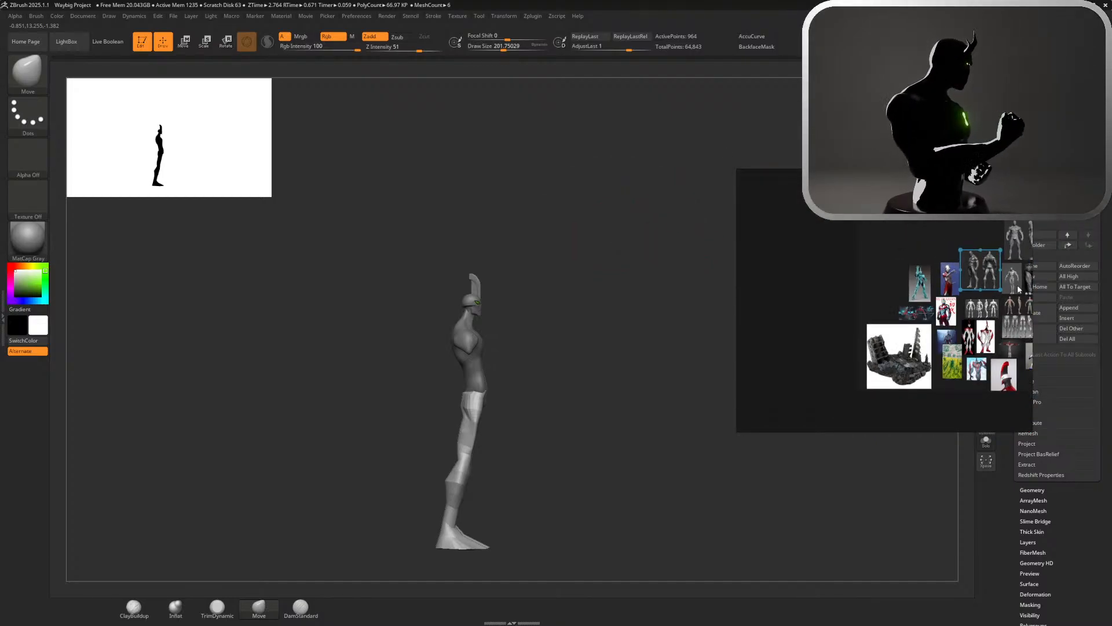
scroll(991, 277, up, 10)
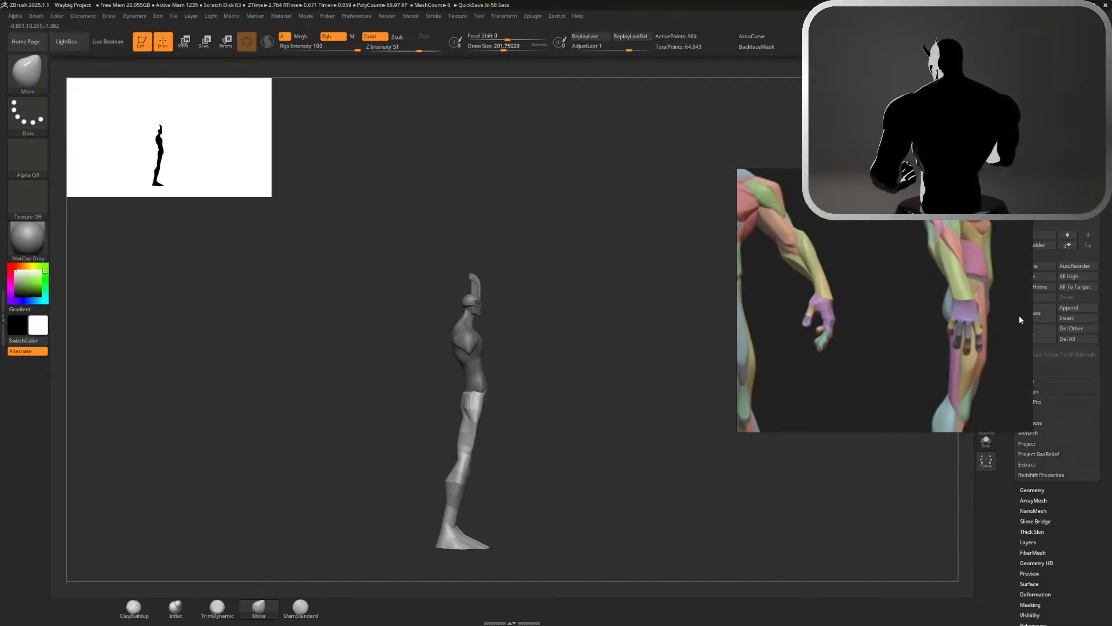
alt+drag(566, 405, 642, 489)
mouse_move(541, 447)
alt+mouse_down()
mouse_move(497, 407)
mouse_move(486, 413)
mouse_move(475, 381)
mouse_move(448, 390)
alt+mouse_up()
key(s)
drag(427, 437, 434, 439)
shift+drag(501, 447, 565, 386)
alt+drag(570, 348, 531, 298)
alt+drag(517, 347, 525, 332)
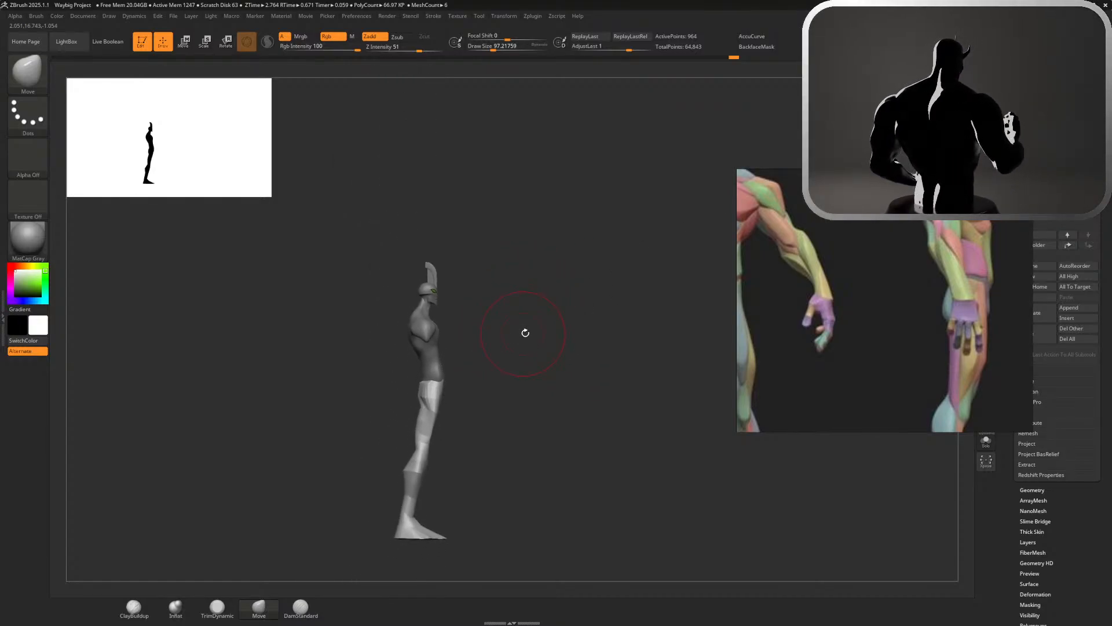
Check the hips from a three-quarter front view and make the torso the active SubTool
alt+drag(536, 372, 569, 390)
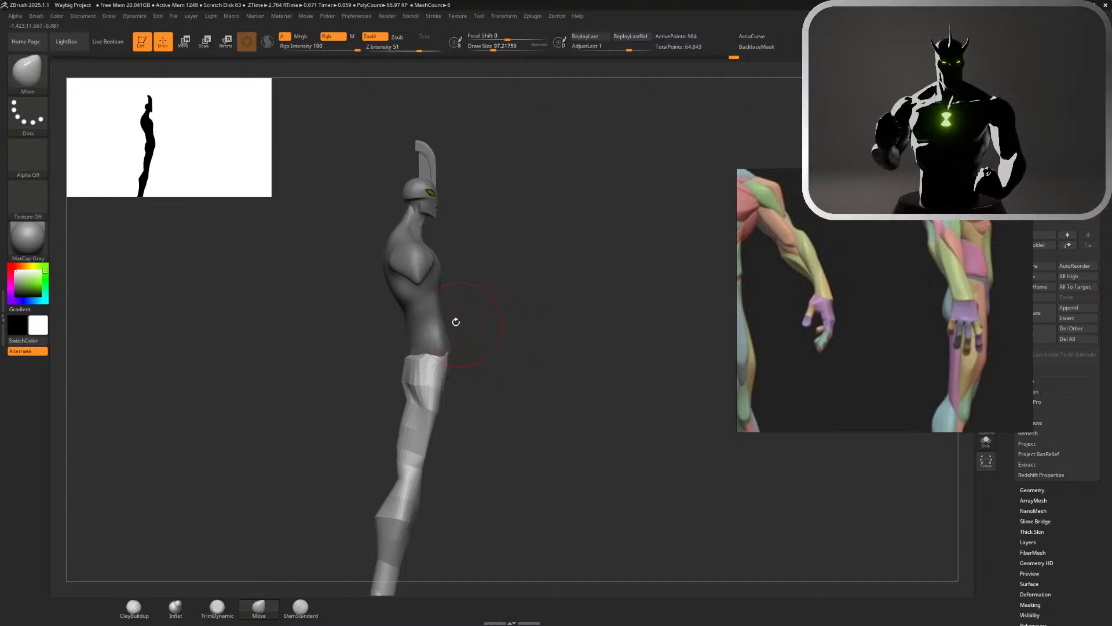
drag(489, 339, 603, 371)
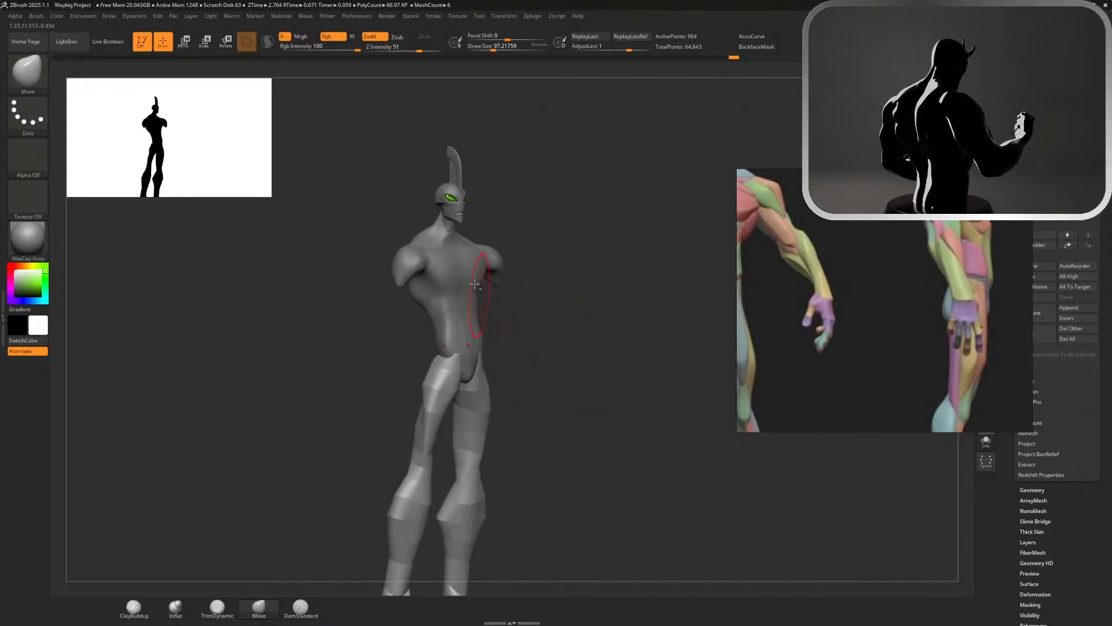
alt+click(475, 284)
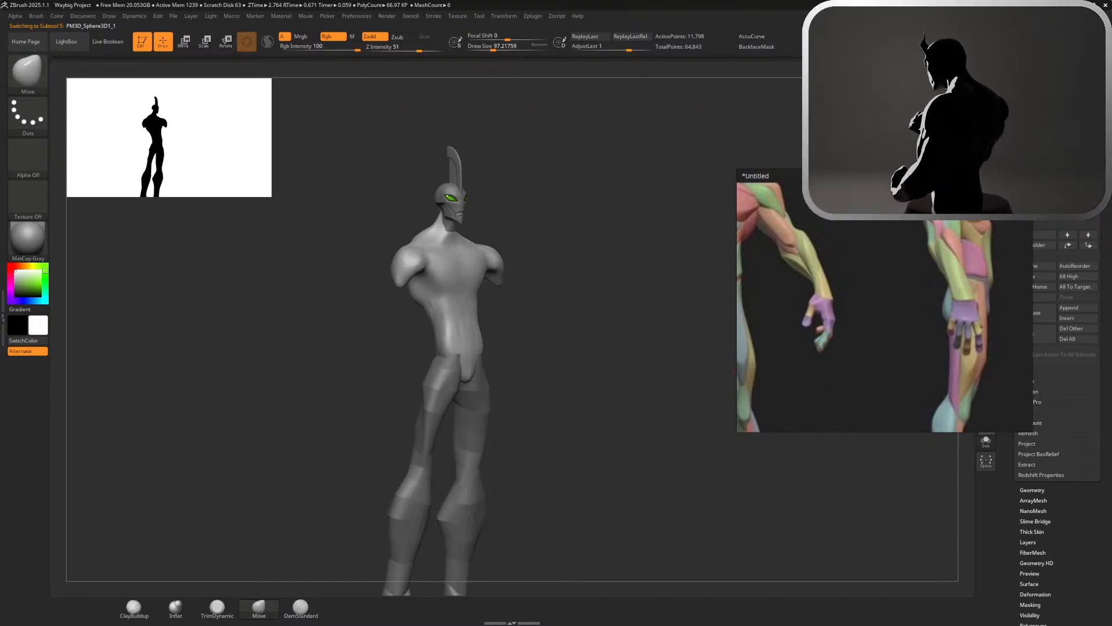
Carve the collarbones across the torso's upper chest with the DamStandard brush at draw size about 163
shift+drag(690, 255, 632, 255)
alt+drag(672, 223, 701, 305)
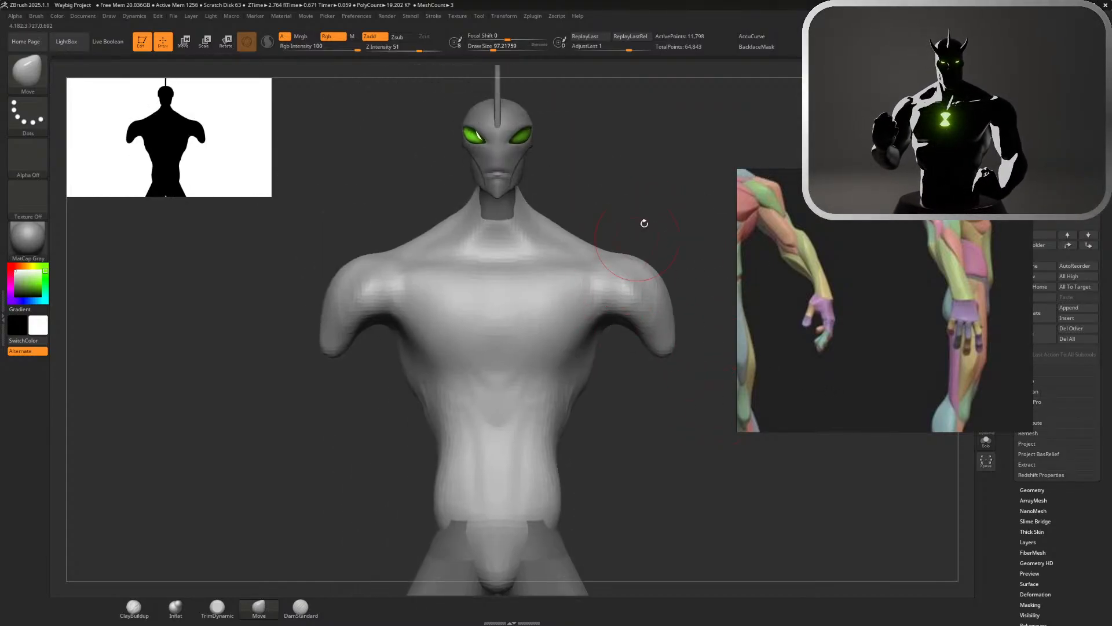
key(s)
drag(649, 206, 664, 206)
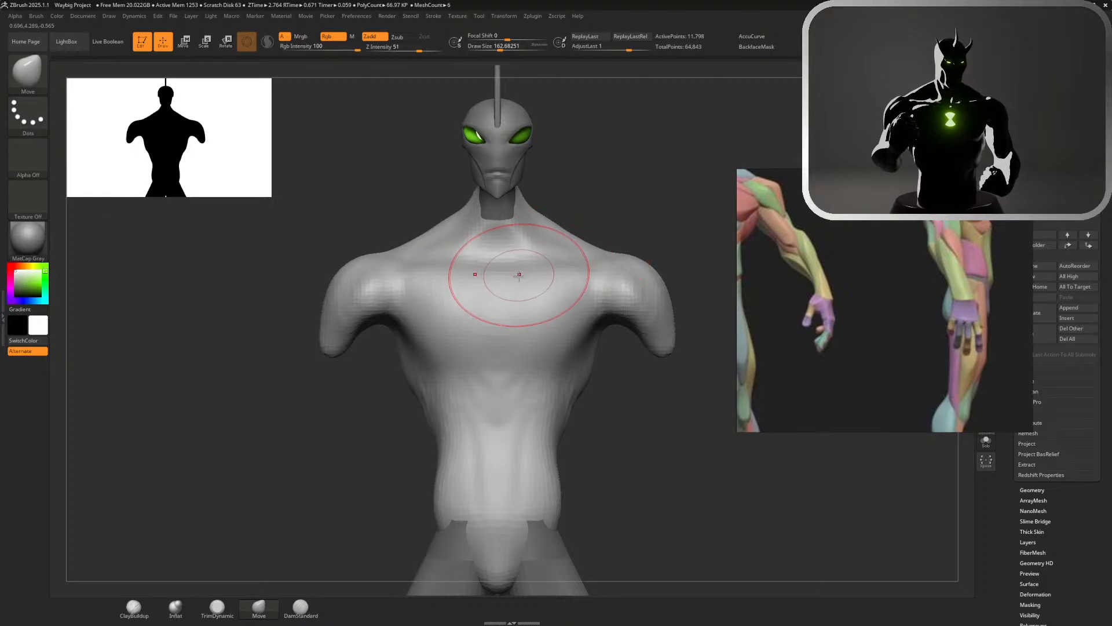
click(300, 607)
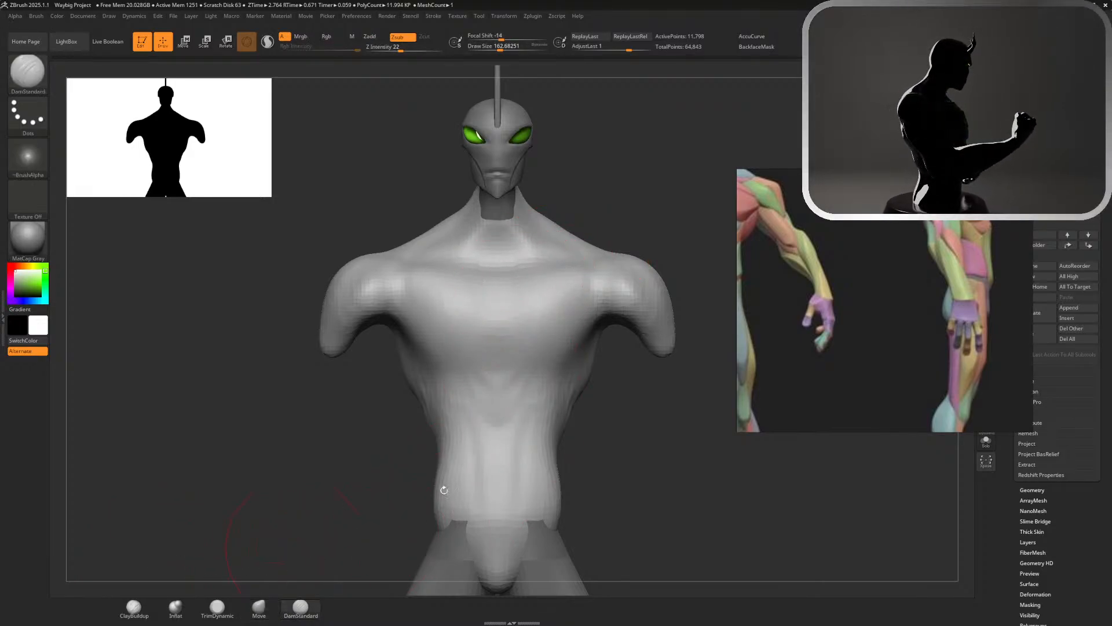
drag(407, 264, 492, 278)
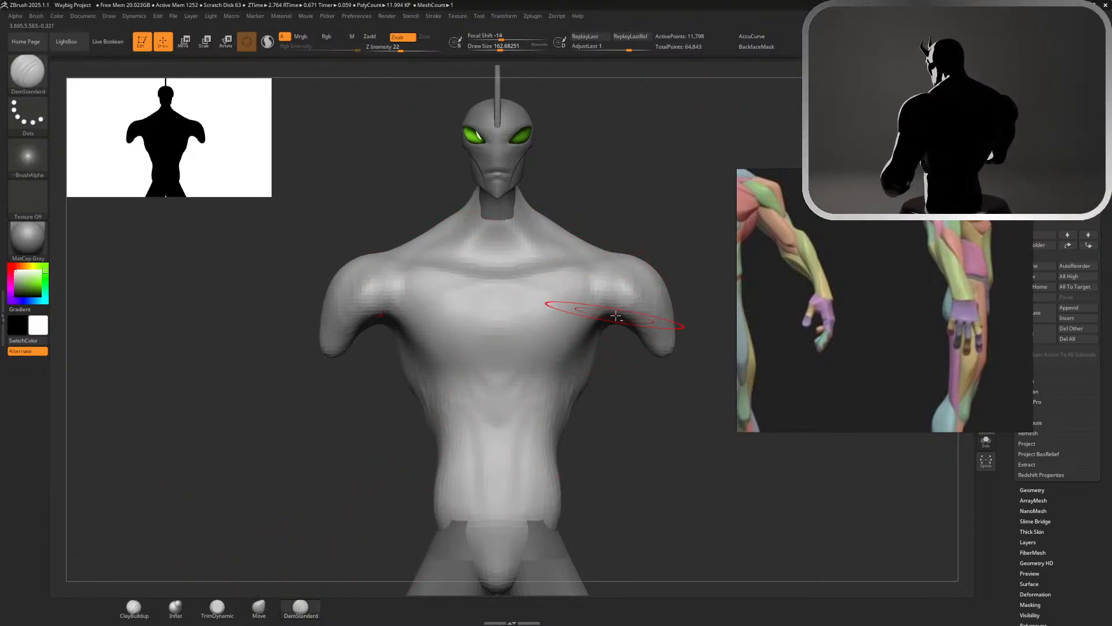
key(ctrl+z)
drag(411, 263, 492, 279)
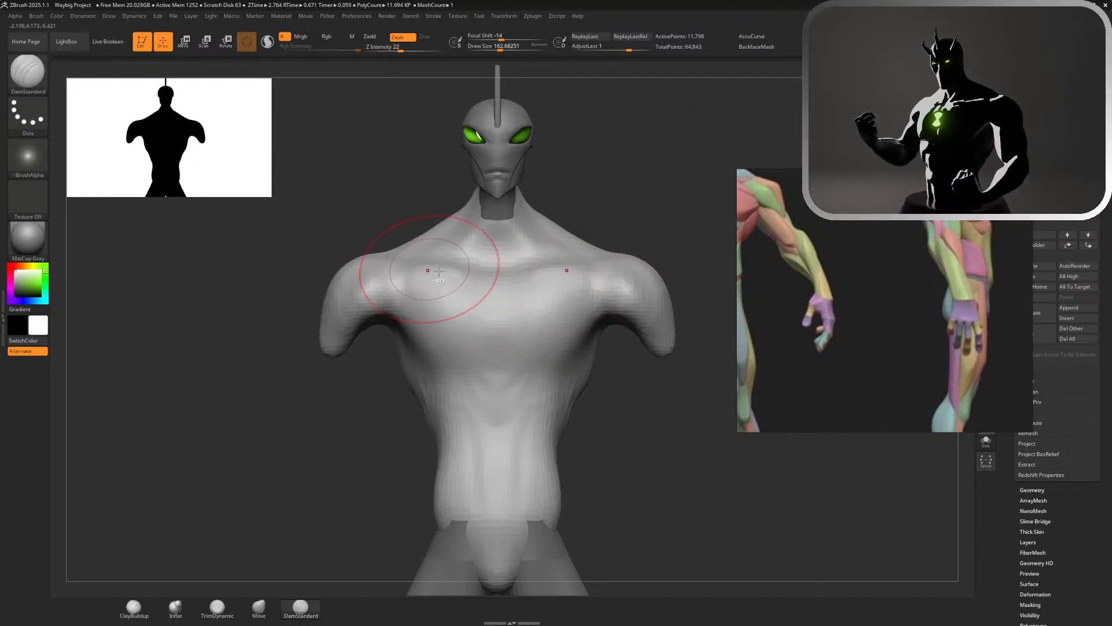
key(ctrl+z)
mouse_move(417, 265)
mouse_down()
mouse_move(496, 278)
mouse_move(499, 319)
mouse_move(540, 371)
mouse_up()
Carve the sternum groove and lower pectoral edges with the DamStandard brush, and define the crease where the chest meets the shoulder
key(ctrl+z)
mouse_move(498, 290)
mouse_down()
mouse_move(500, 375)
mouse_move(556, 366)
mouse_up()
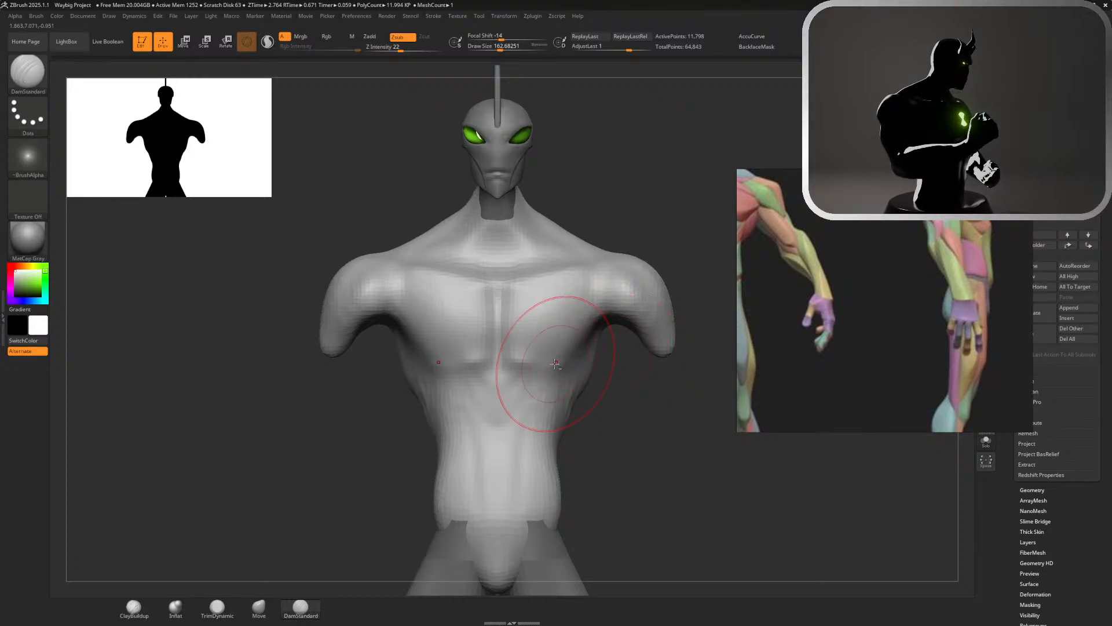
mouse_move(625, 377)
mouse_down()
mouse_move(724, 375)
mouse_move(628, 371)
mouse_move(652, 377)
mouse_up()
mouse_move(581, 349)
alt+mouse_down()
mouse_move(539, 231)
mouse_move(601, 219)
alt+mouse_up()
drag(684, 324, 382, 324)
shift+drag(829, 122, 782, 122)
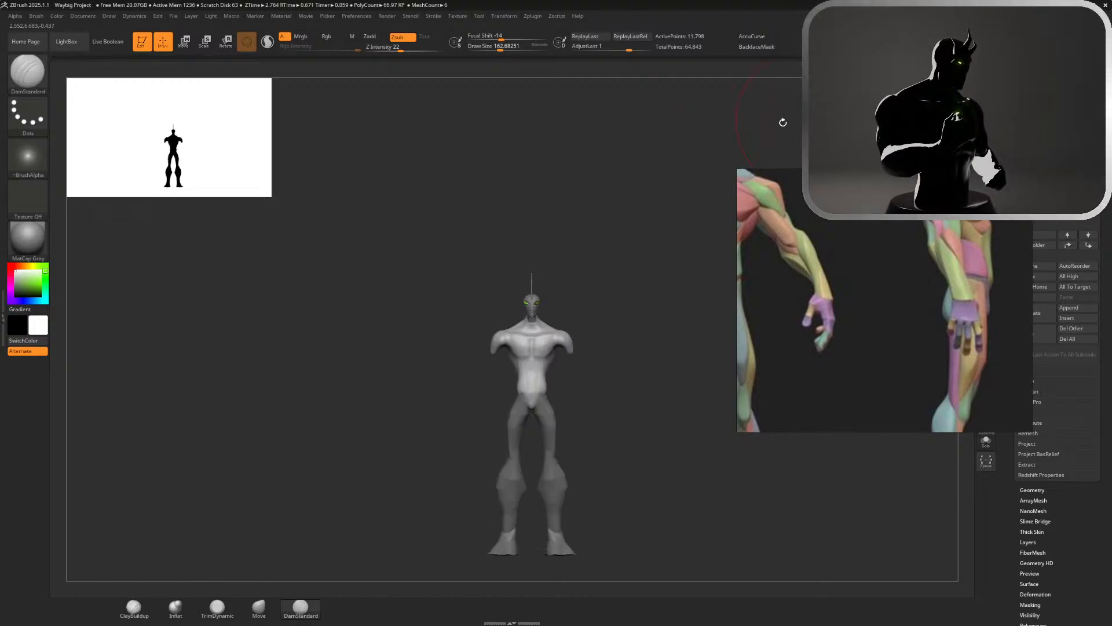
alt+drag(583, 239, 578, 294)
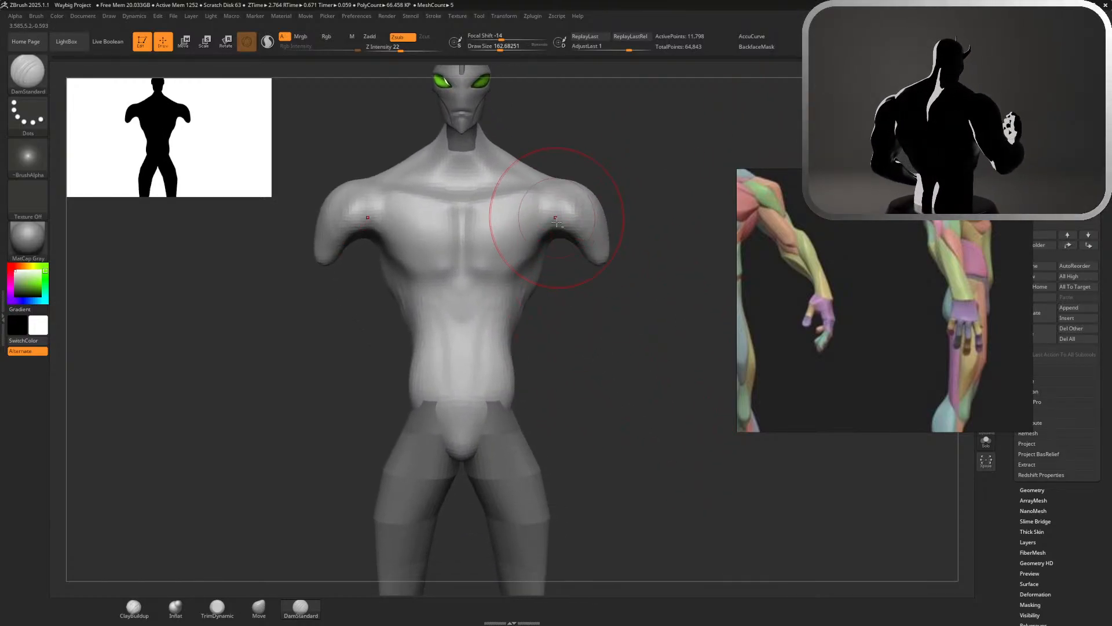
mouse_move(558, 217)
mouse_down()
mouse_move(597, 252)
mouse_move(604, 244)
mouse_up()
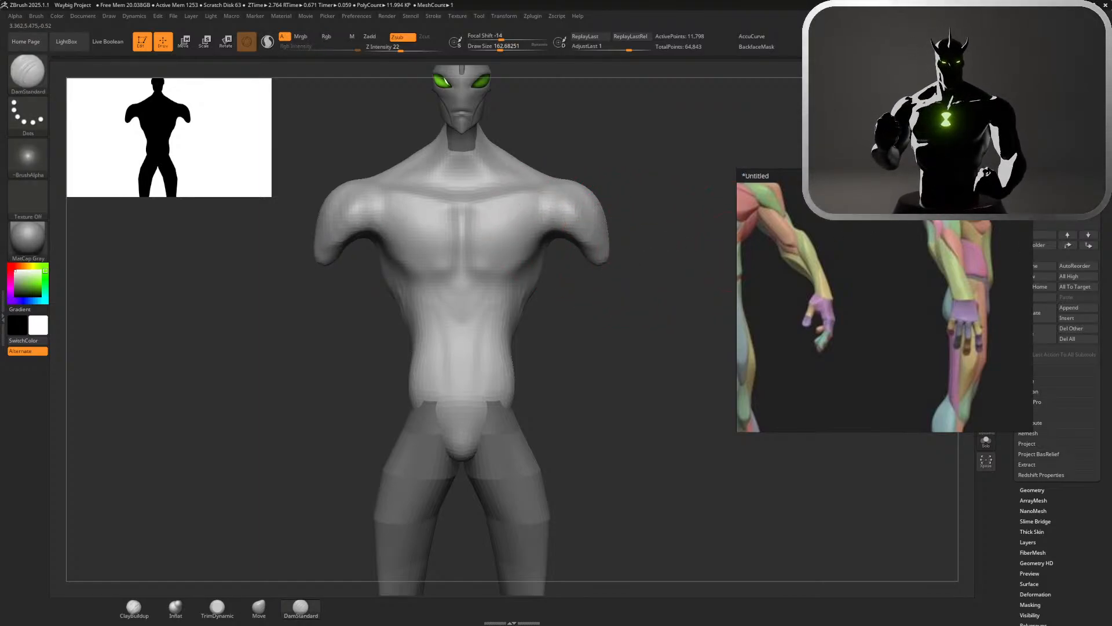
Move the anatomy reference aside, insert a Cylinder3D as a new SubTool and make it active
drag(890, 263, 827, 170)
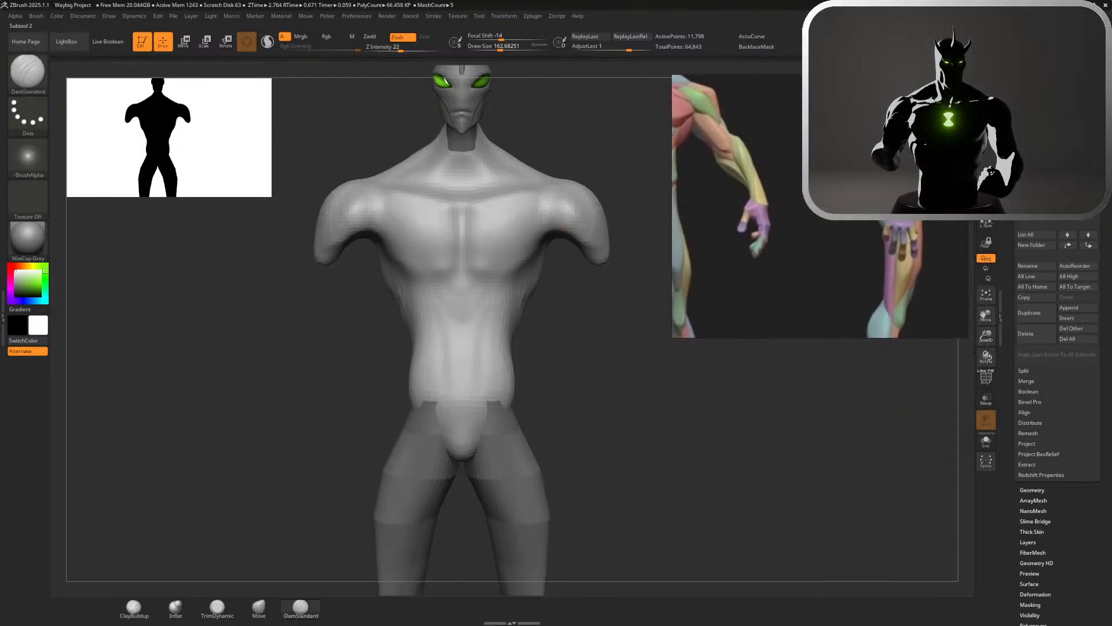
click(1070, 318)
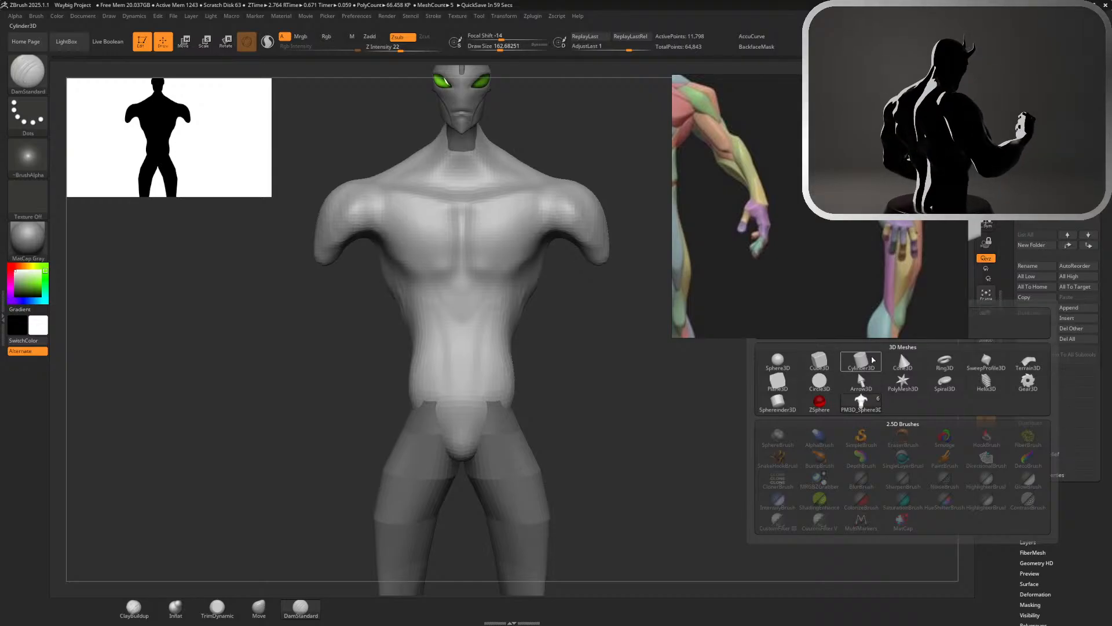
click(873, 360)
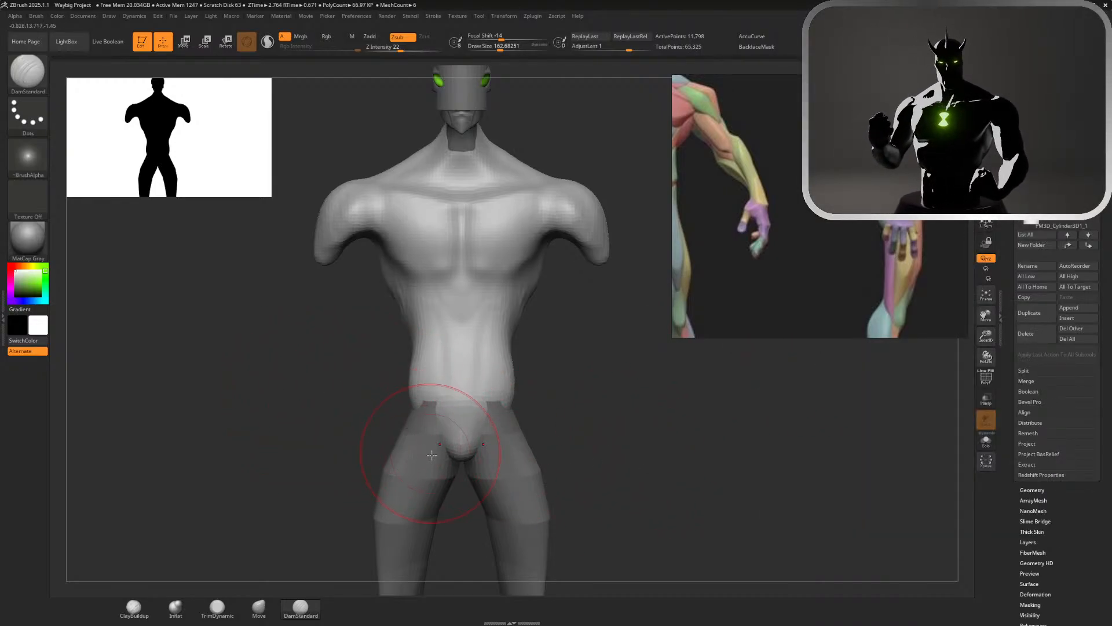
key(f)
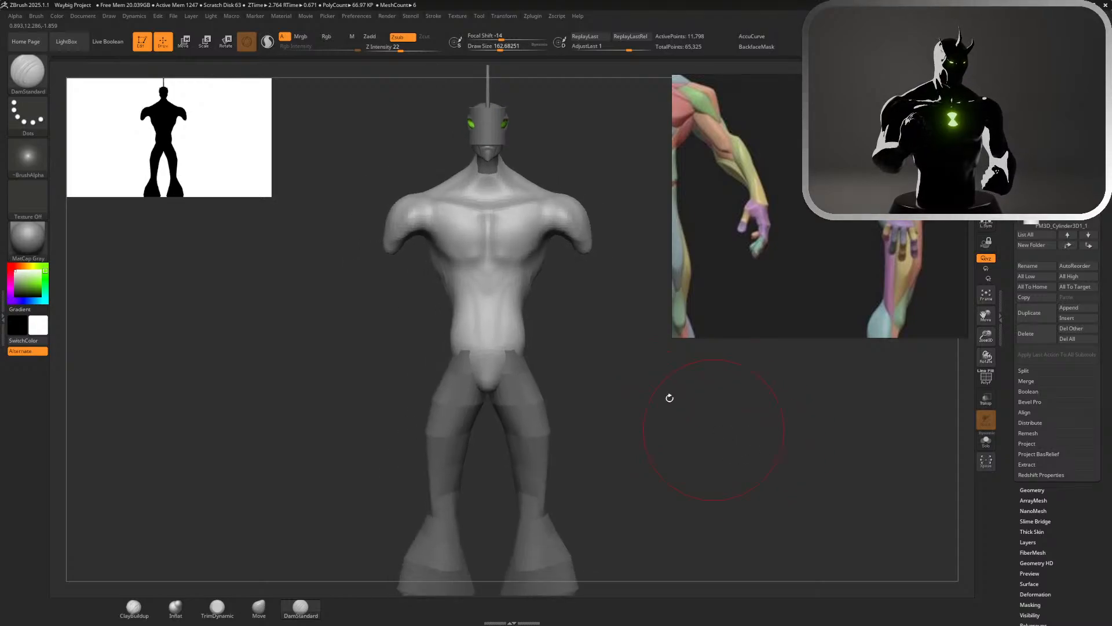
alt+click(482, 126)
Move the cylinder from the head to one shoulder and tilt it in side view to follow the upper arm
key(w)
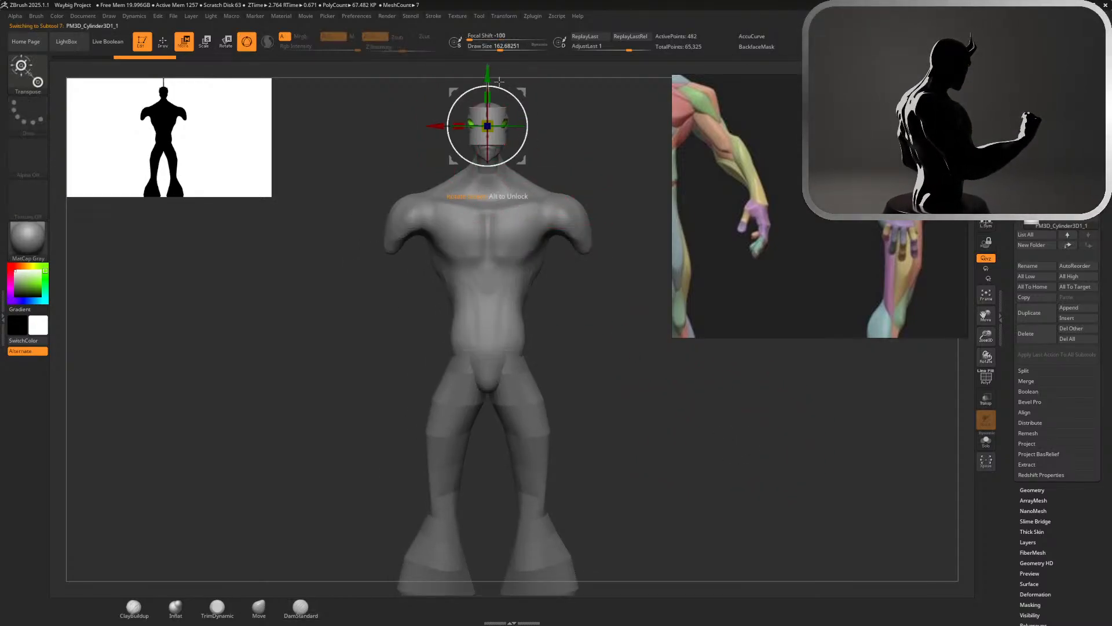
drag(487, 77, 487, 199)
drag(434, 249, 511, 249)
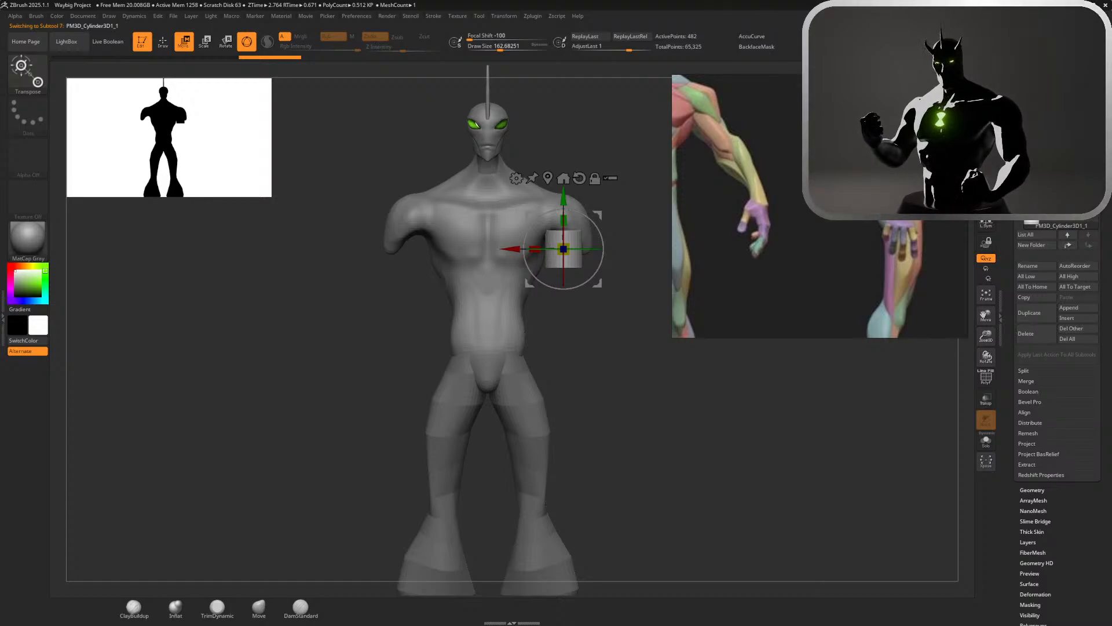
shift+drag(724, 313, 632, 313)
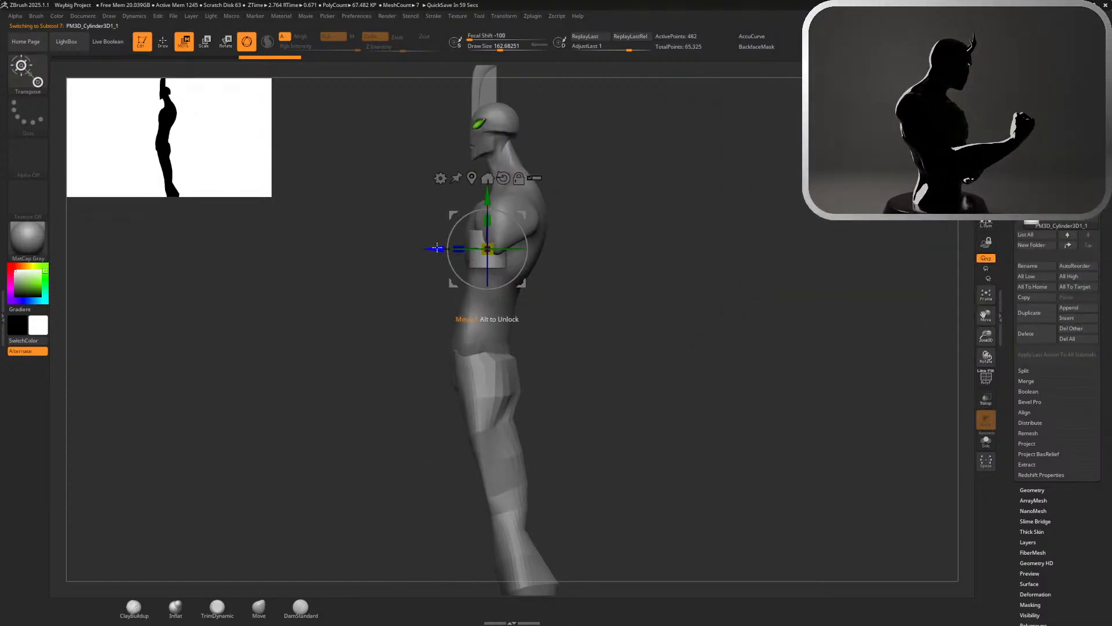
drag(439, 249, 451, 248)
drag(535, 228, 530, 221)
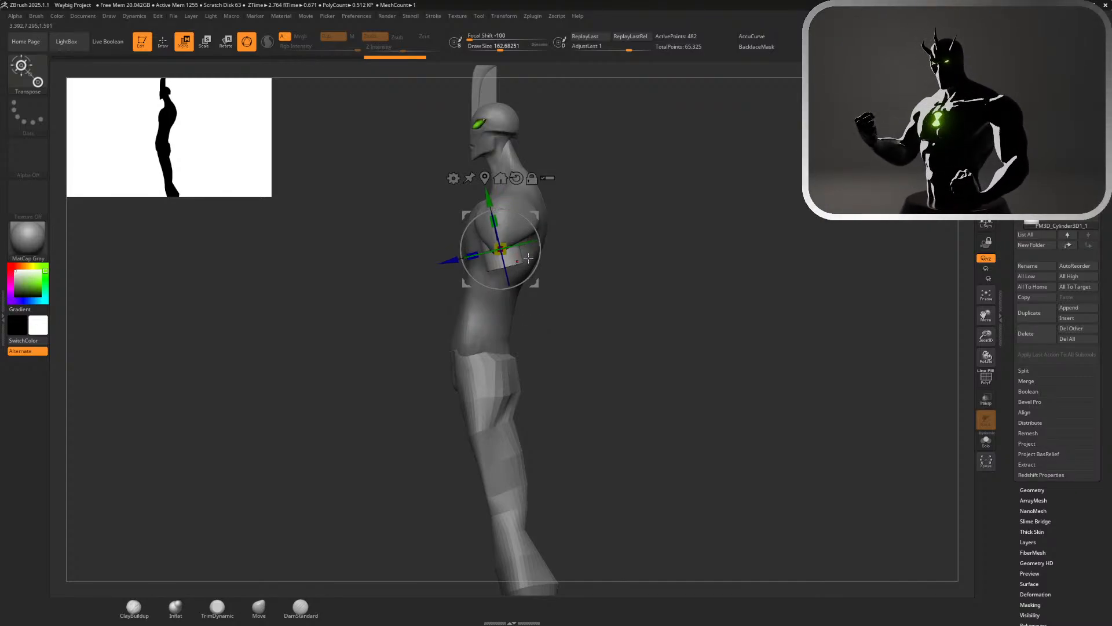
Stretch the cylinder along its length into a long arm and raise it so its upper end sits inside the shoulder
drag(514, 223, 503, 153)
drag(499, 220, 508, 337)
drag(596, 313, 697, 303)
alt+drag(742, 336, 722, 379)
drag(545, 360, 545, 357)
drag(466, 389, 481, 389)
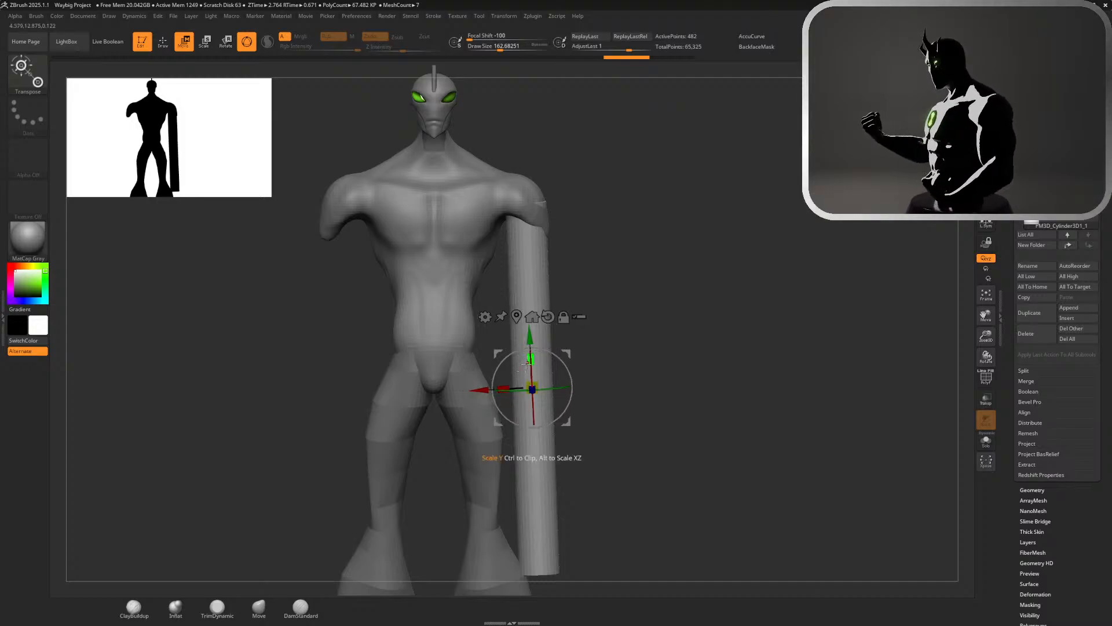
alt+drag(530, 337, 548, 213)
Check the arm cylinder against the full figure from front and side, and shift it slightly inward under the shoulder
ctrl+right_drag(621, 243, 736, 216)
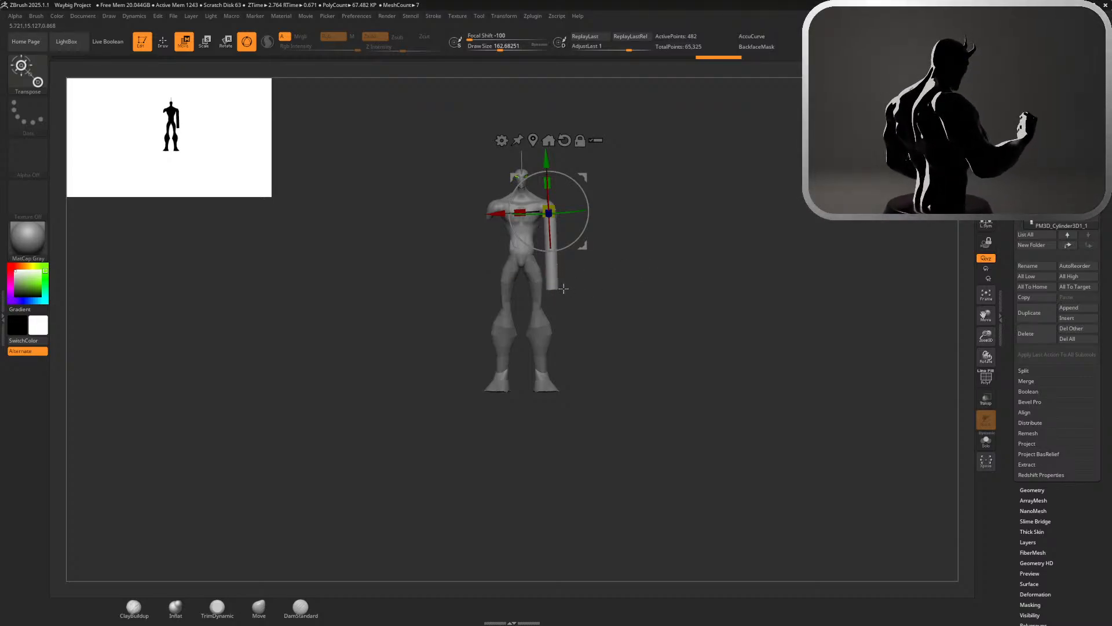
right_drag(600, 297, 548, 297)
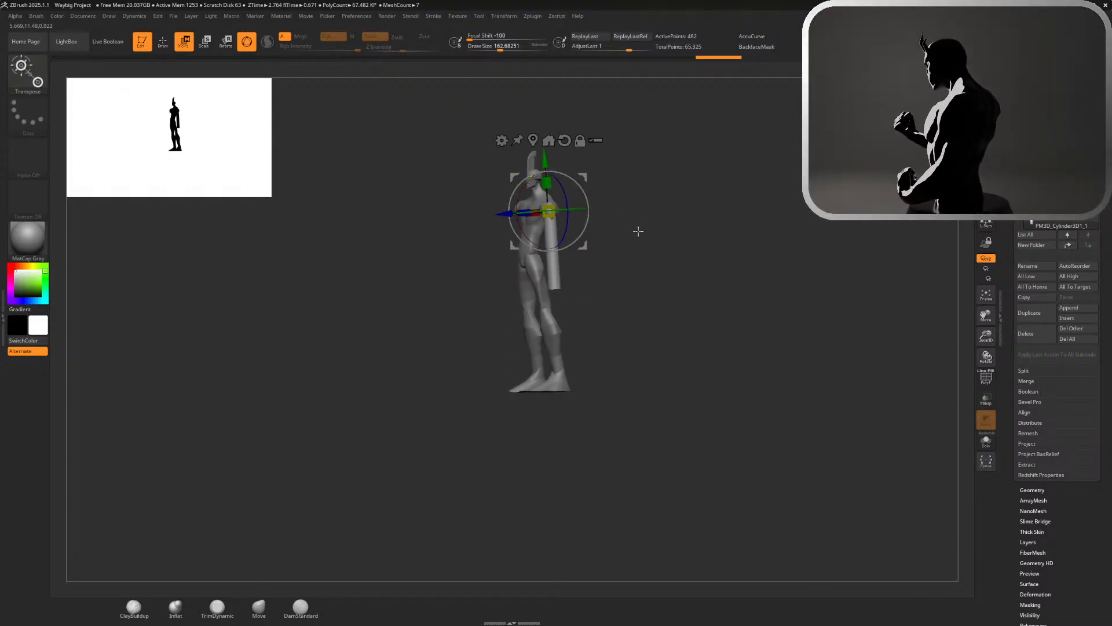
ctrl+right_drag(637, 232, 677, 301)
right_drag(678, 301, 721, 303)
shift+right_drag(637, 237, 680, 247)
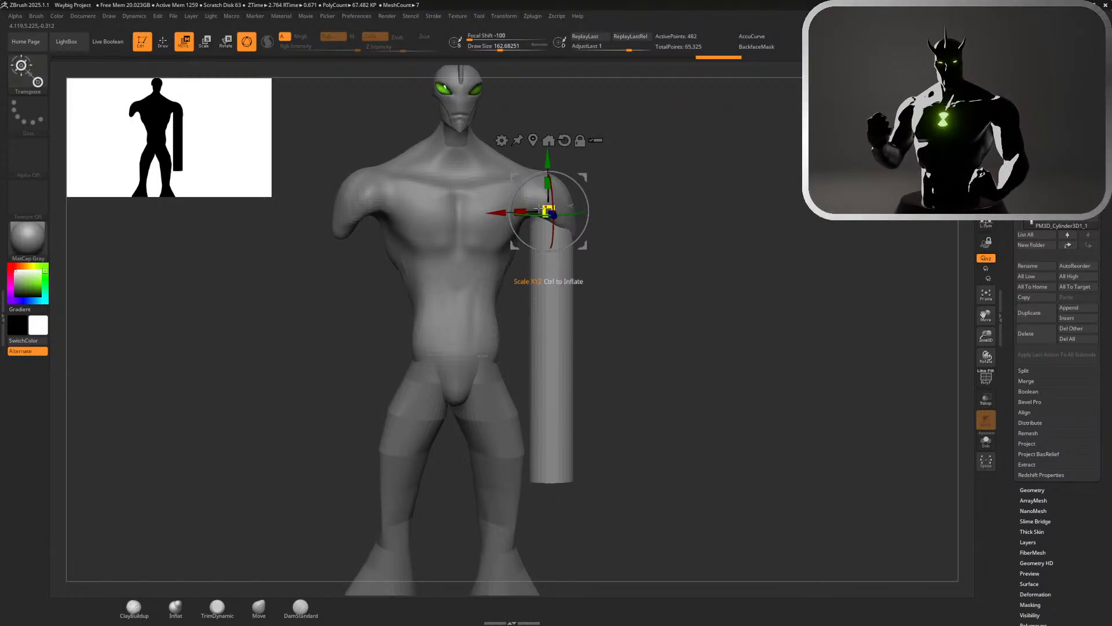
drag(498, 214, 495, 214)
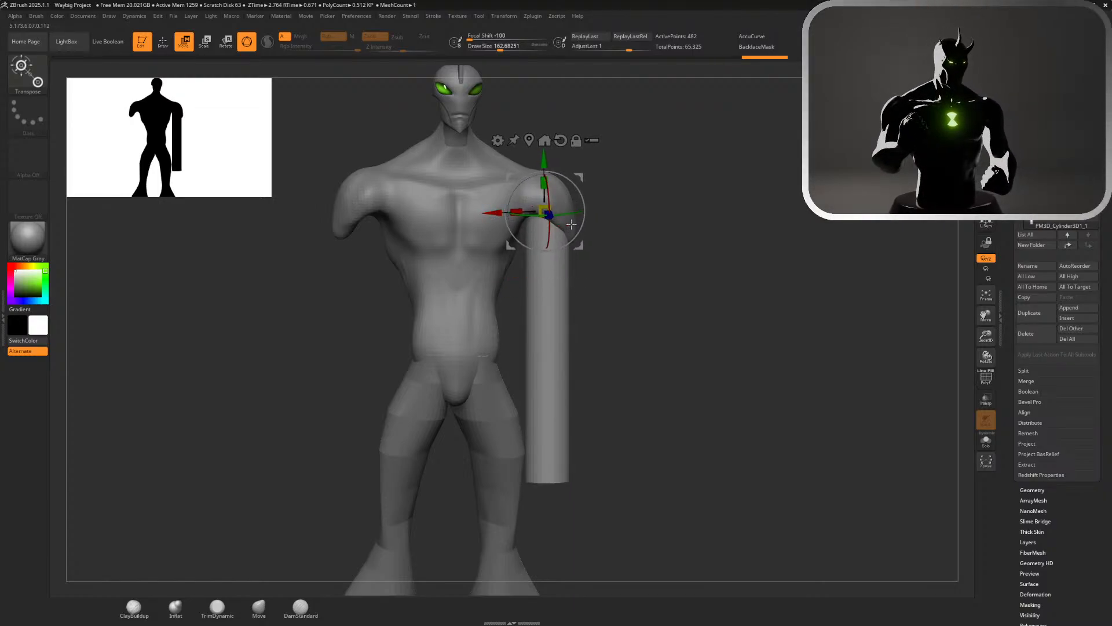
right_drag(609, 225, 603, 222)
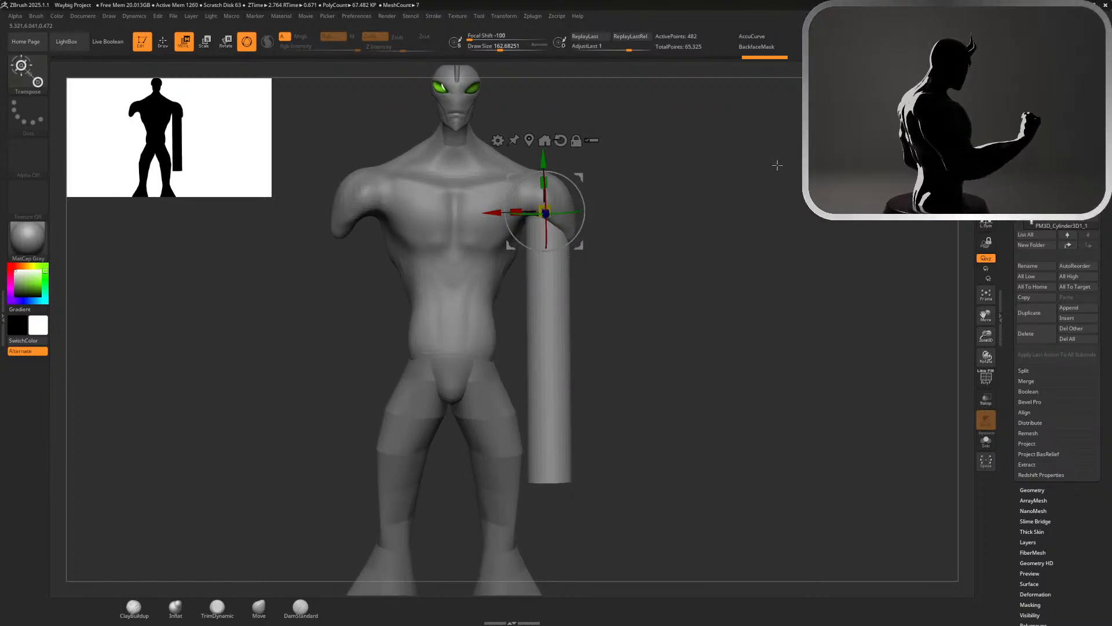
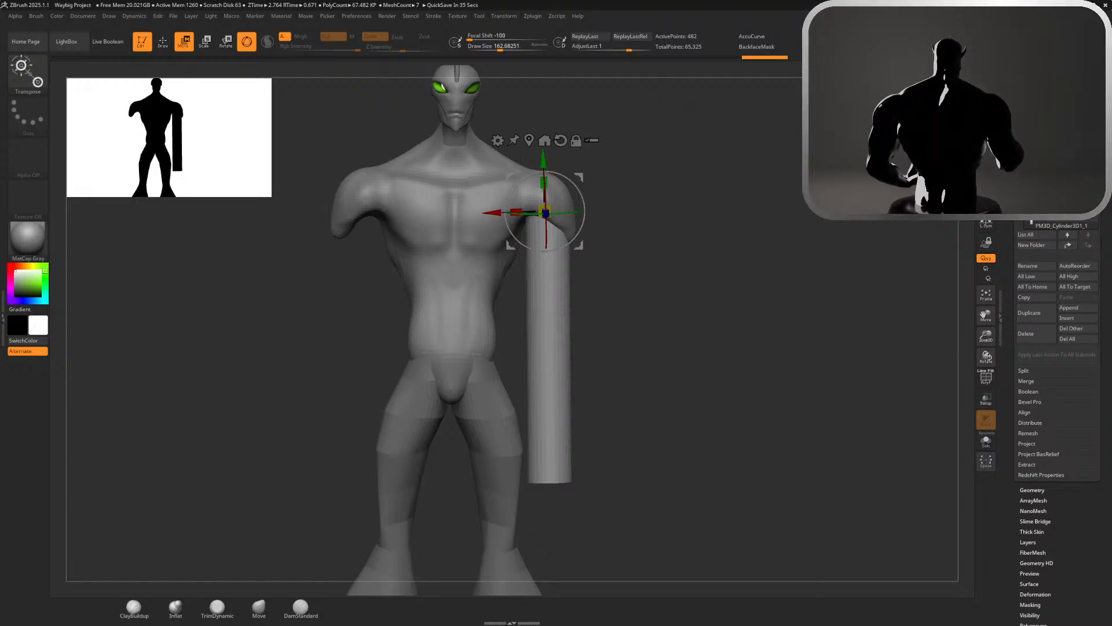
Rotate the arm cylinder upright in side view and shift it slightly back under the shoulder
drag(753, 347, 603, 350)
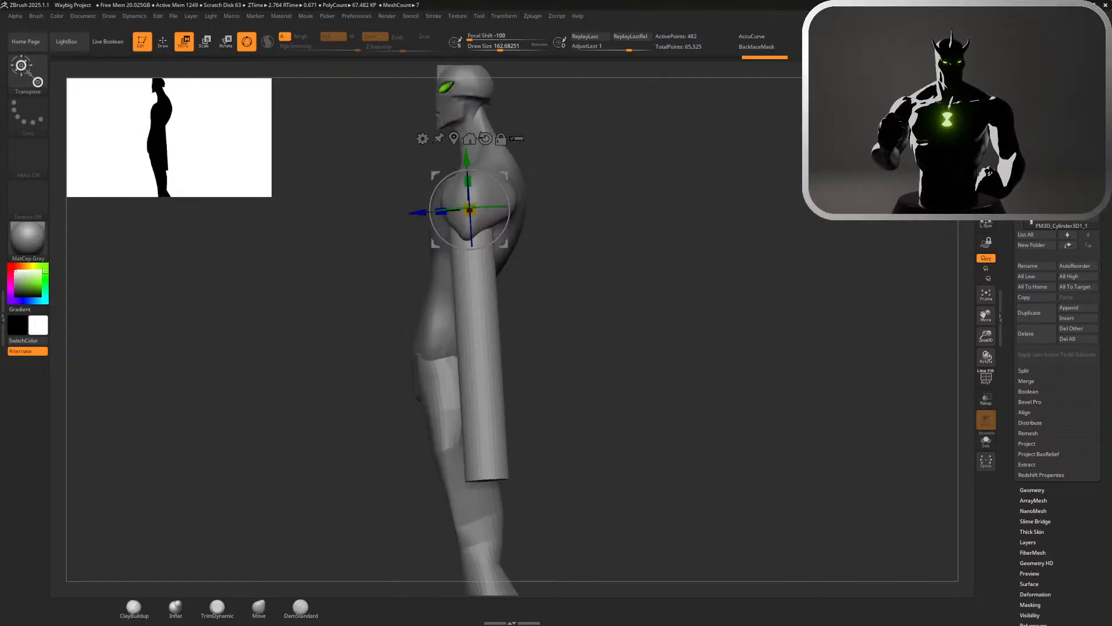
mouse_move(510, 215)
mouse_down()
mouse_move(511, 195)
mouse_move(511, 206)
mouse_up()
drag(421, 209, 430, 208)
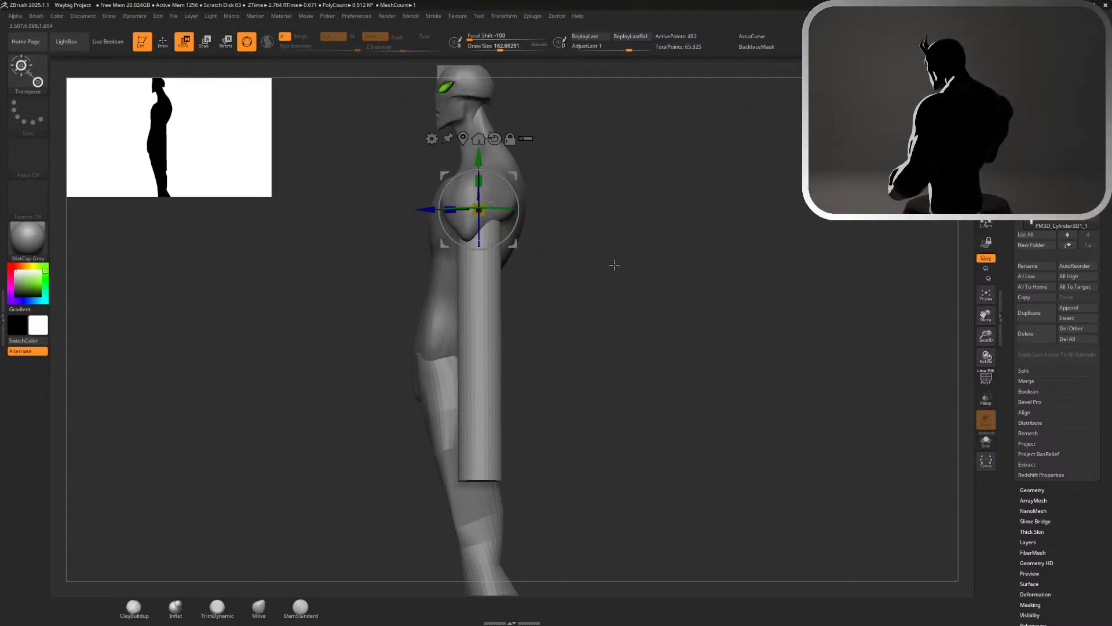
Make the torso active and reshape the shoulder's front edge and lower tip in side view with the Move brush
key(q)
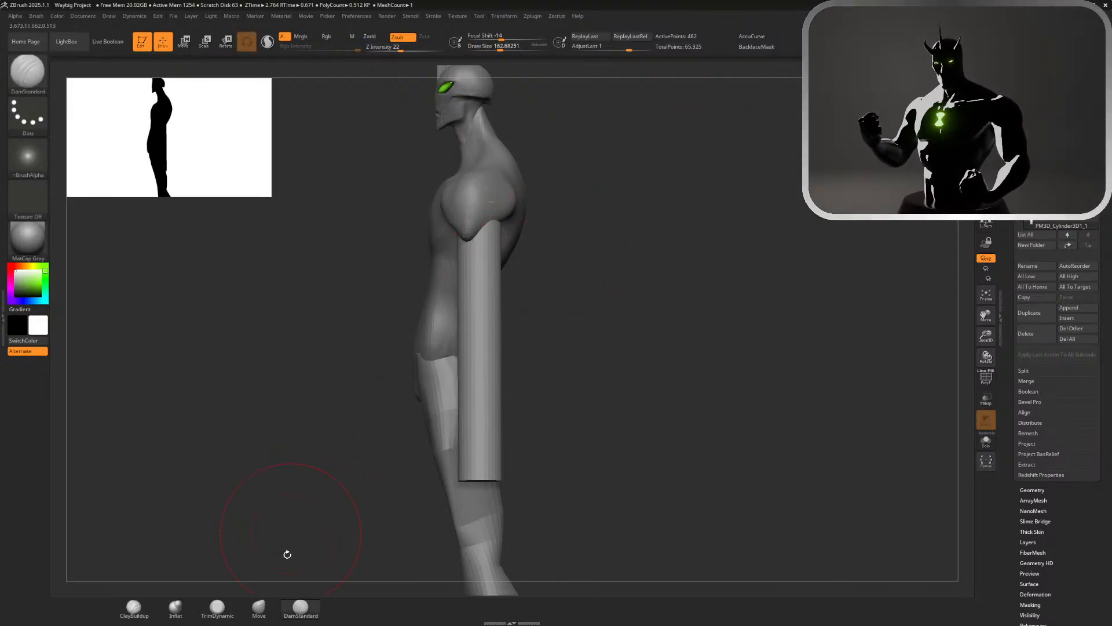
alt+click(485, 213)
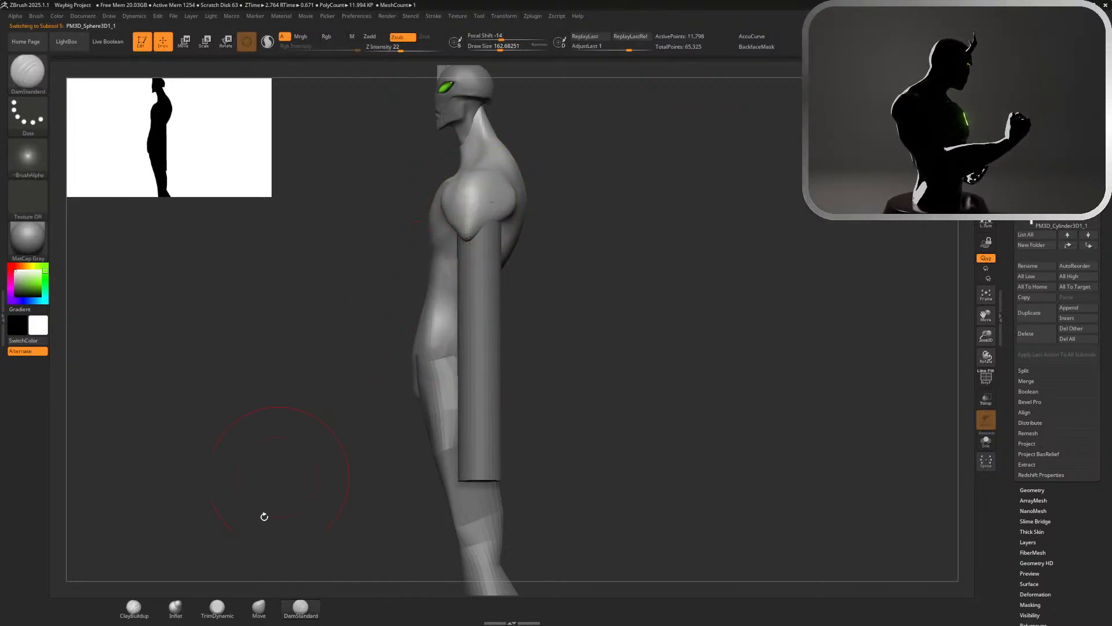
click(259, 606)
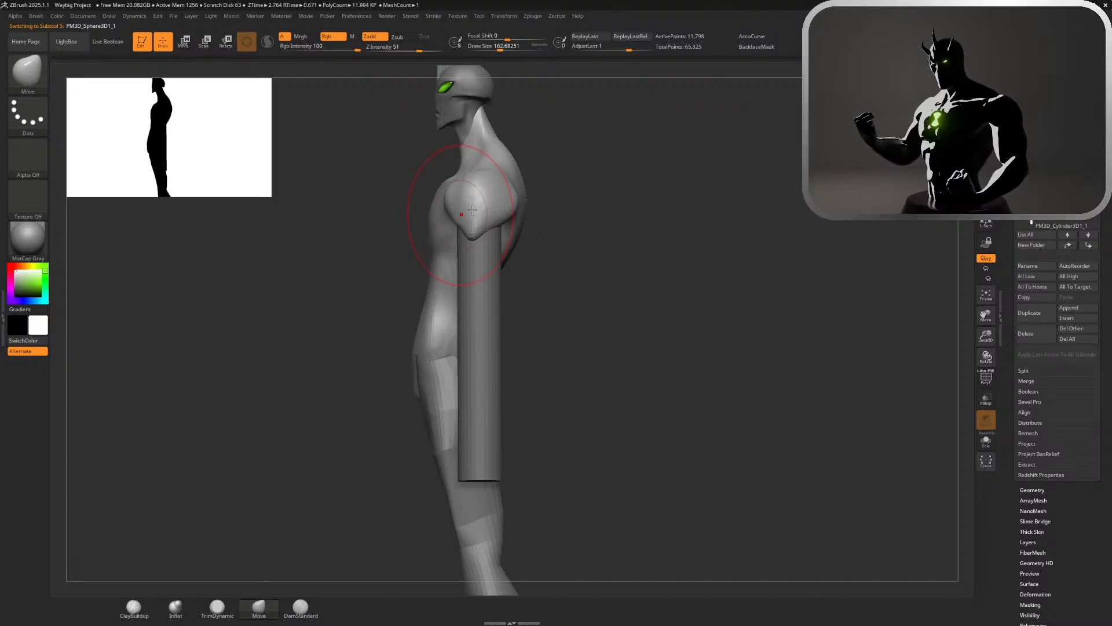
drag(605, 230, 696, 229)
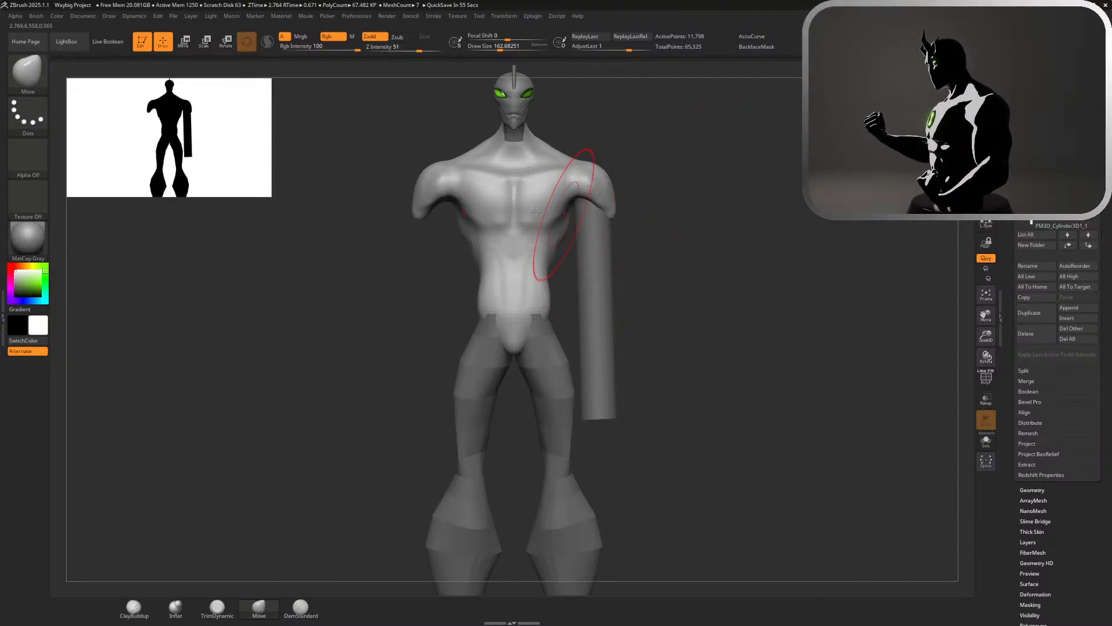
Make the arm cylinder active and rotate it in front view so its lower end angles away from the body
key(w)
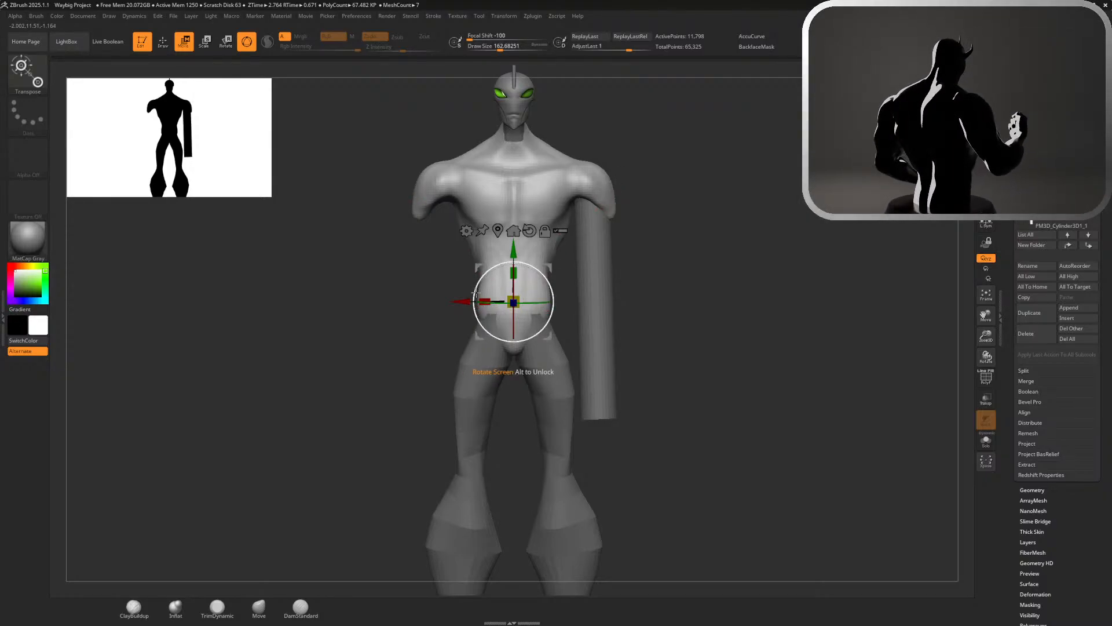
alt+click(588, 200)
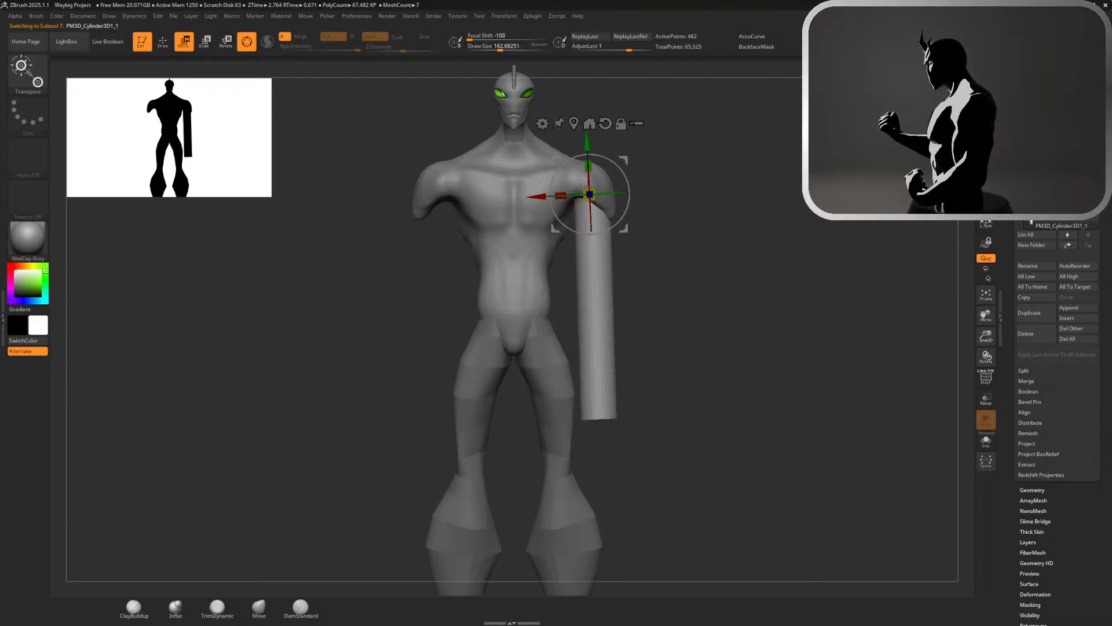
drag(578, 180, 536, 207)
key(q)
drag(695, 256, 629, 261)
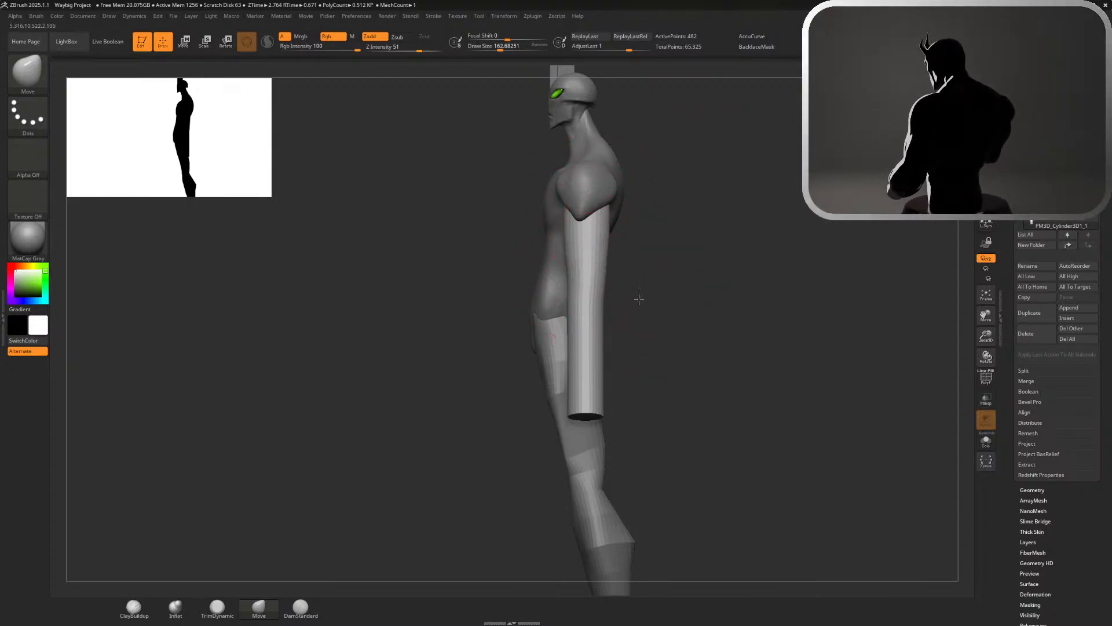
Reduce the Move brush to a draw size of about 128 and reshape the front edge of the upper arm in side view
key(s)
alt+drag(639, 299, 670, 316)
drag(549, 351, 553, 350)
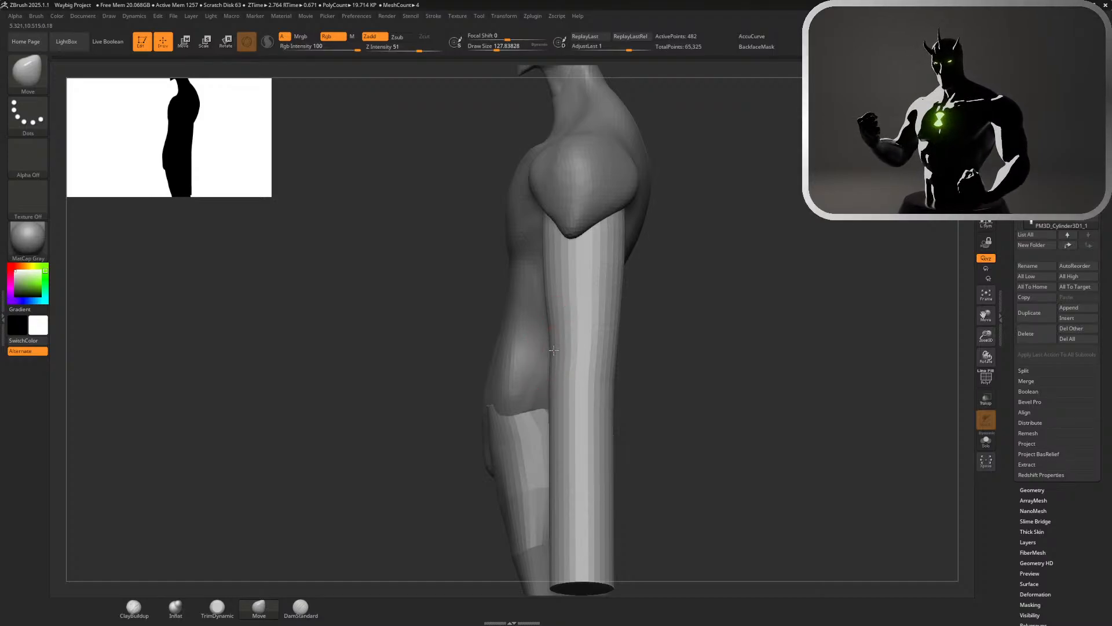
key(ctrl)
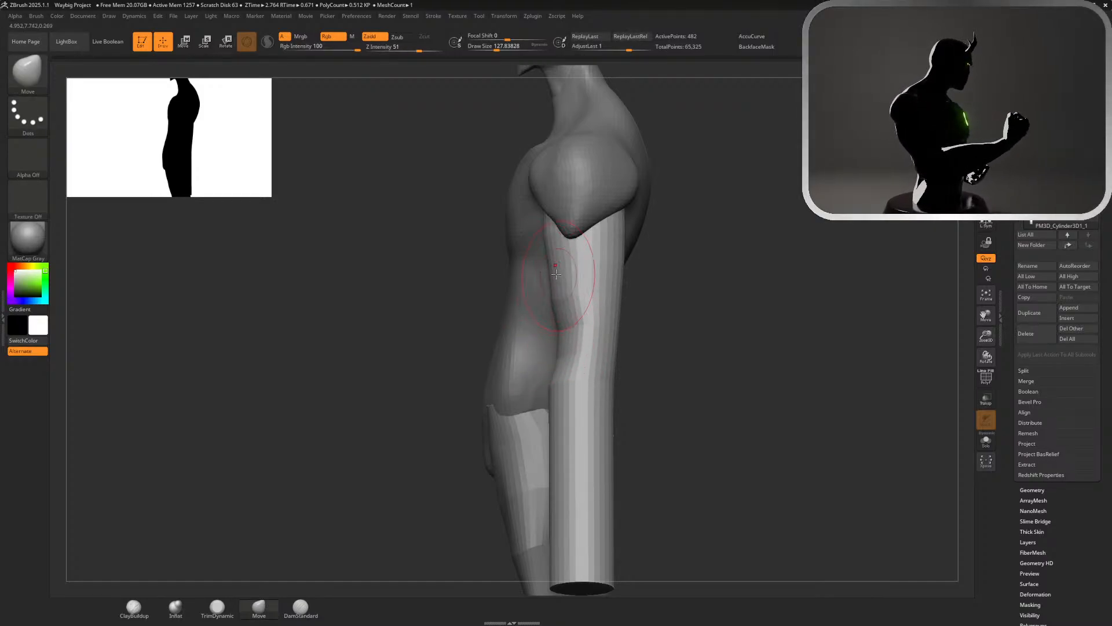
drag(655, 259, 701, 255)
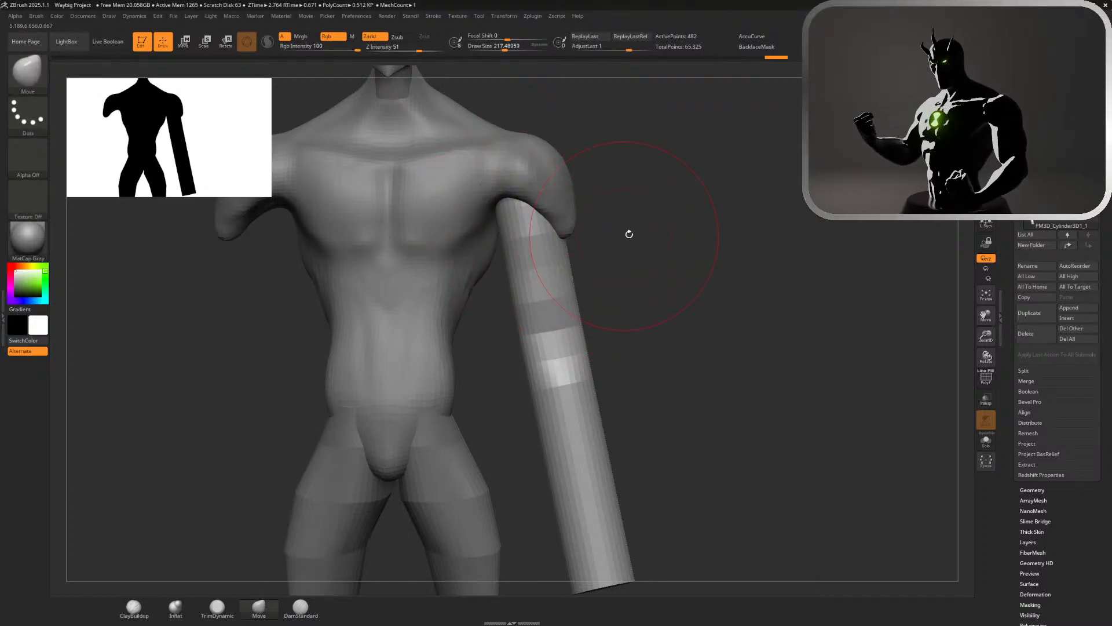
Set the draw size to about 140 and push the inner edge of the upper arm outward near the armpit
scroll(631, 233, up, 3)
key(s)
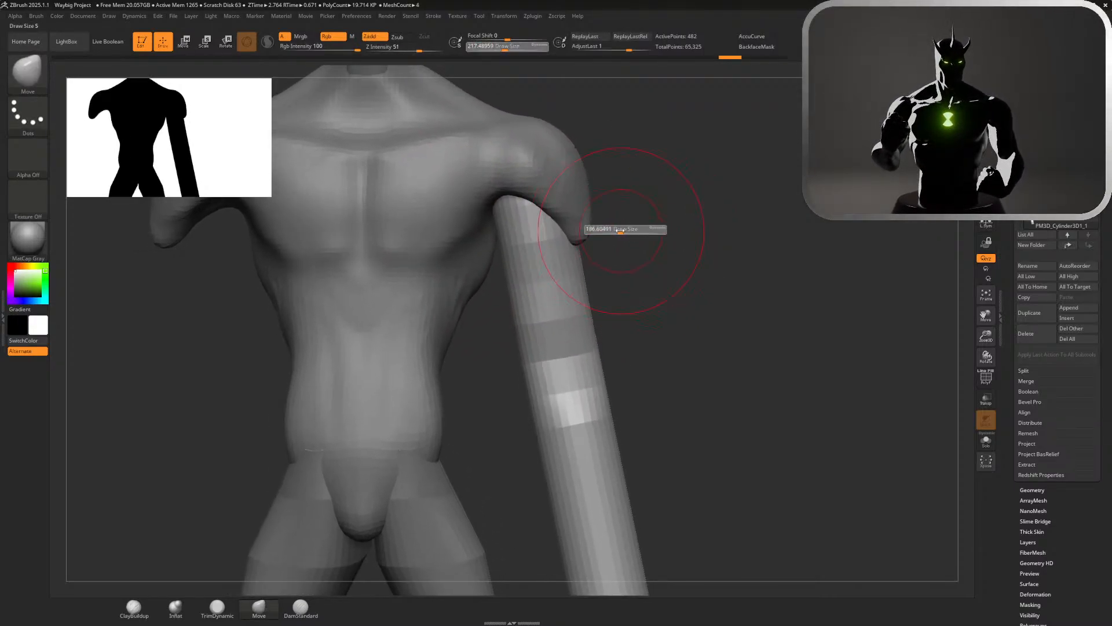
drag(620, 230, 616, 230)
mouse_move(499, 203)
mouse_down()
mouse_move(514, 199)
mouse_move(506, 232)
mouse_move(524, 246)
mouse_move(513, 205)
mouse_move(529, 208)
mouse_move(535, 230)
mouse_move(520, 203)
mouse_up()
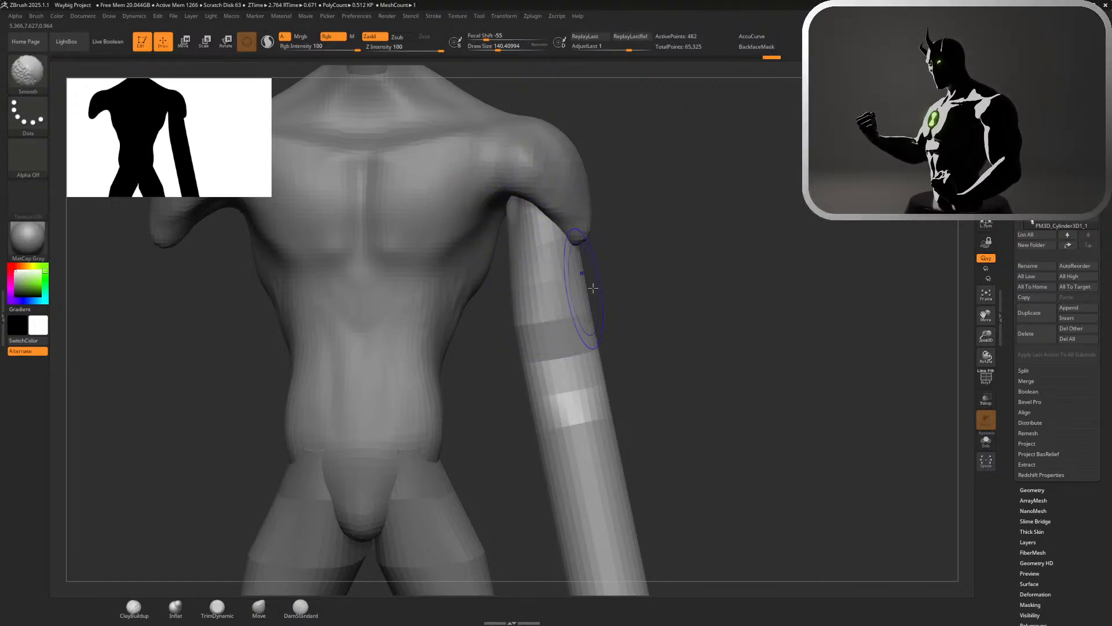
Carve creases into the front and inner side of the upper arm above the elbow with the DamStandard brush
click(301, 608)
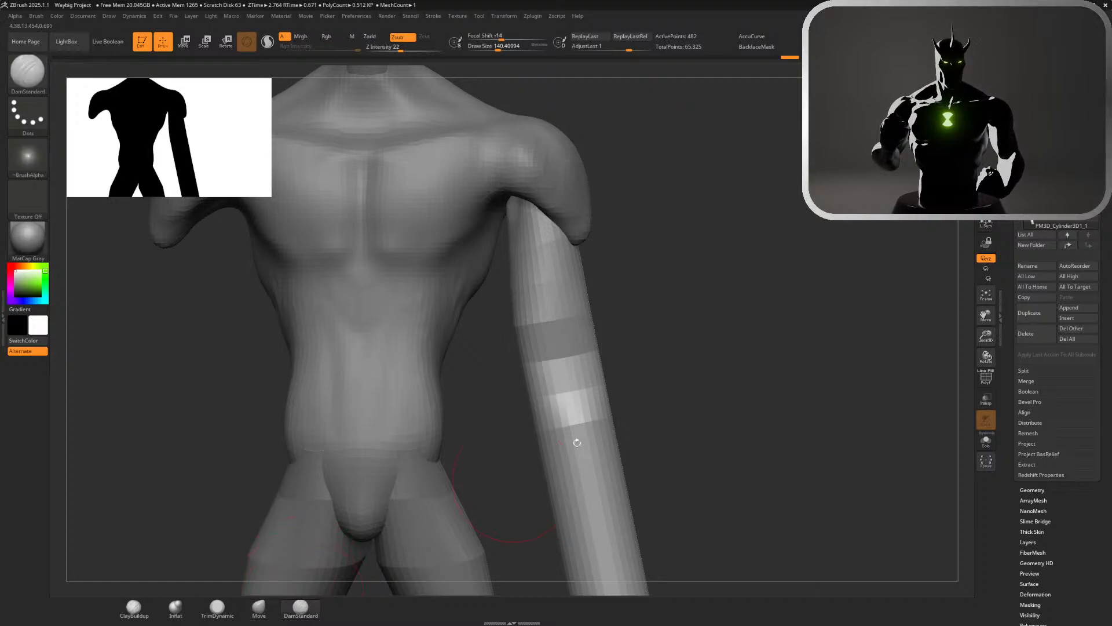
right_drag(536, 348, 574, 336)
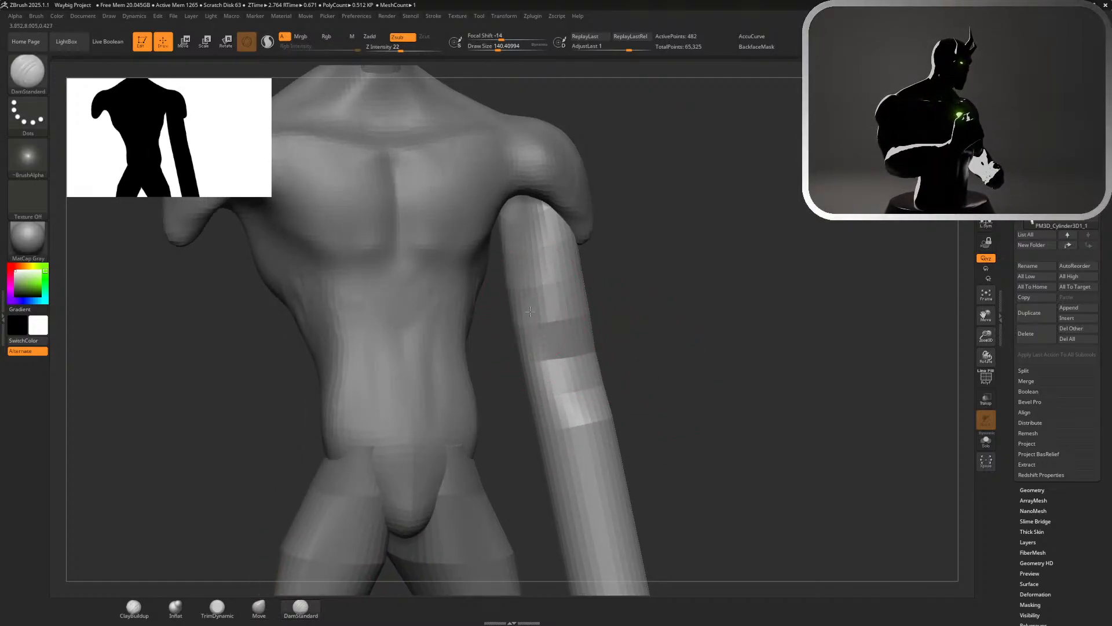
right_drag(638, 306, 556, 298)
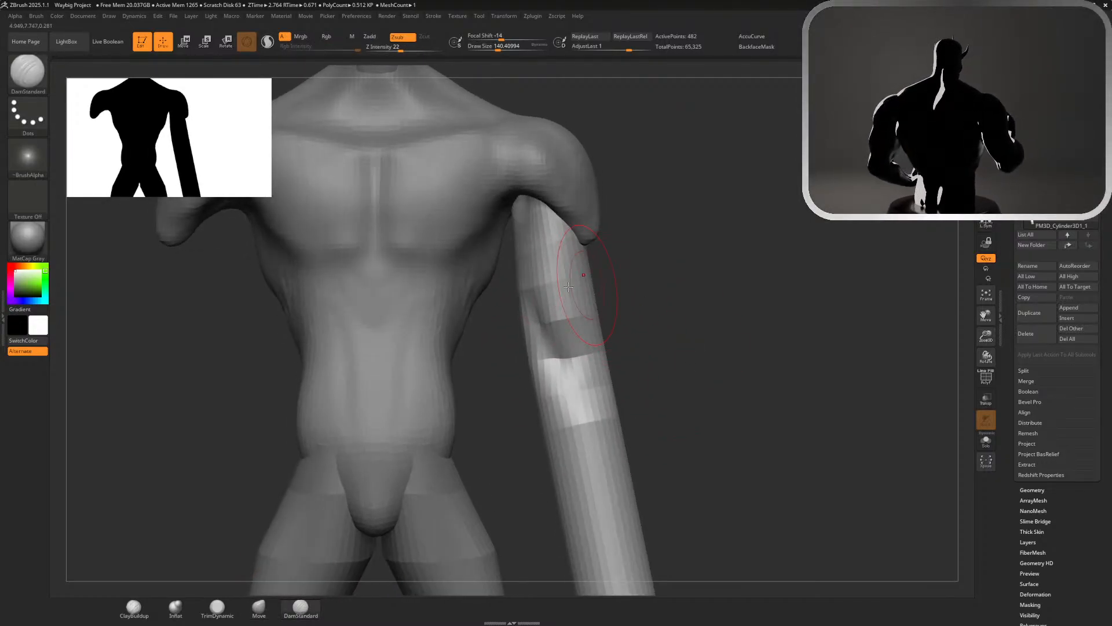
key(ctrl)
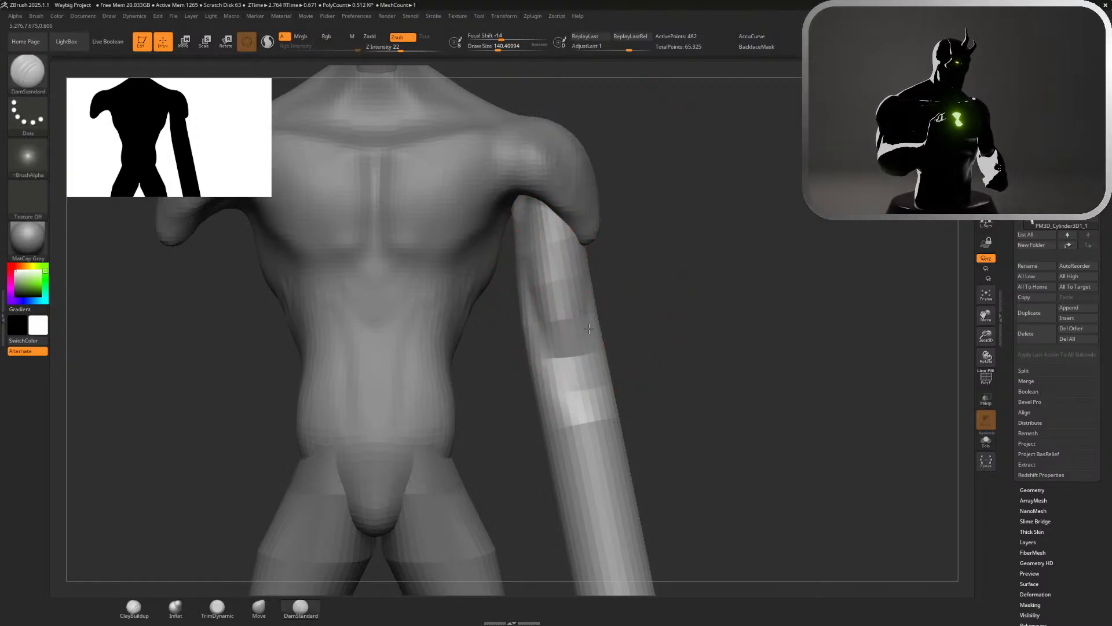
Shift the arm cylinder slightly inward toward the torso and return to brush drawing
key(w)
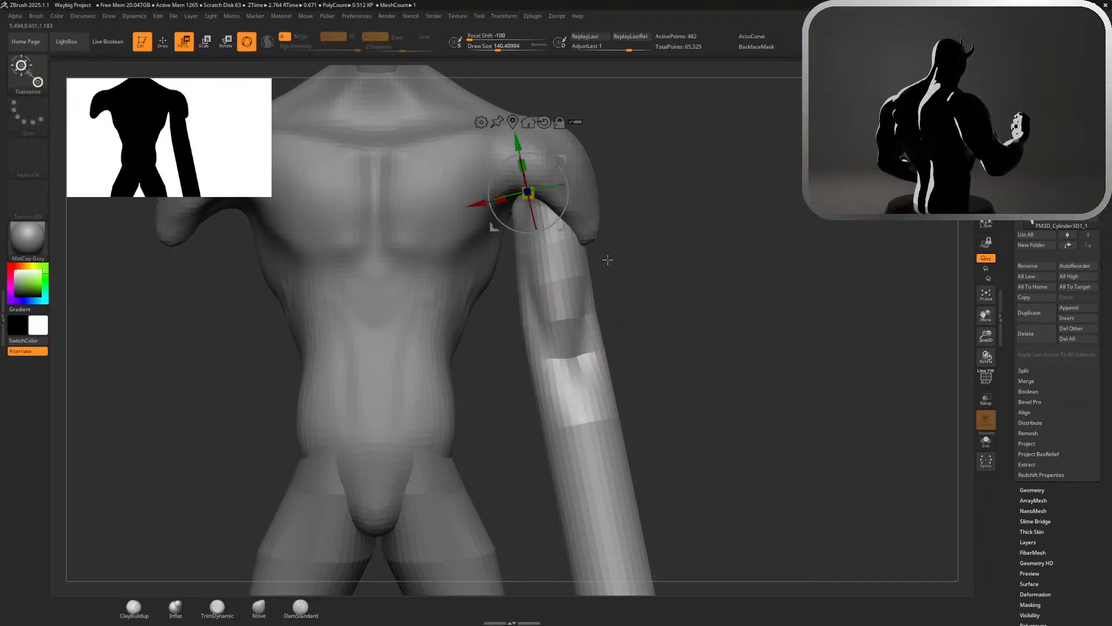
drag(471, 204, 469, 207)
key(q)
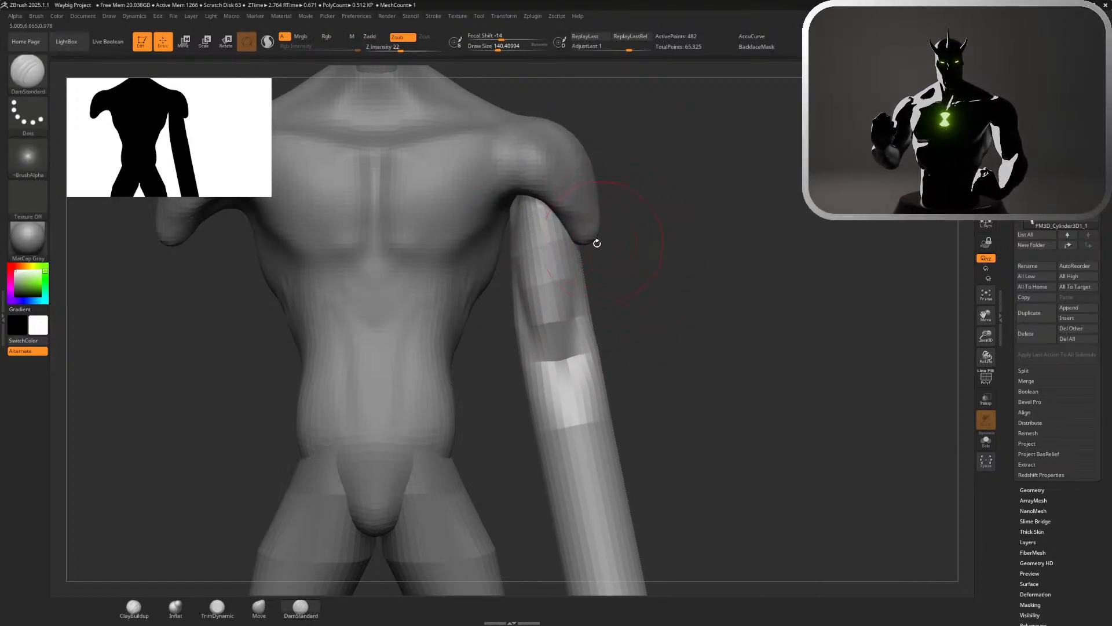
Make the torso active and pull the shoulder's lower tip into a narrower point over the upper arm with the Move brush
alt+click(596, 240)
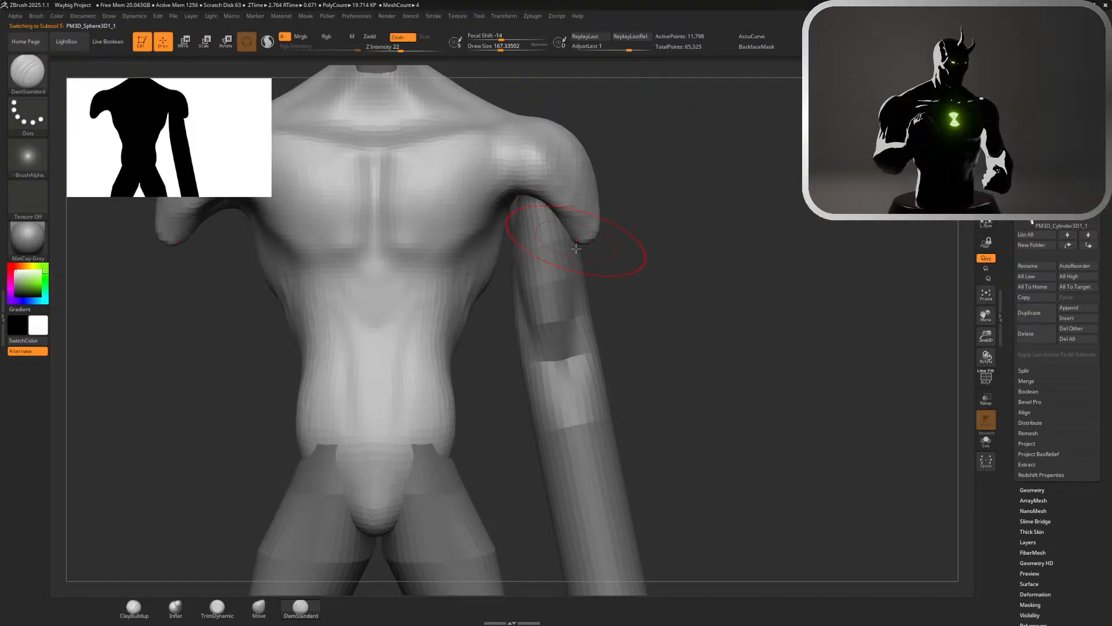
click(267, 618)
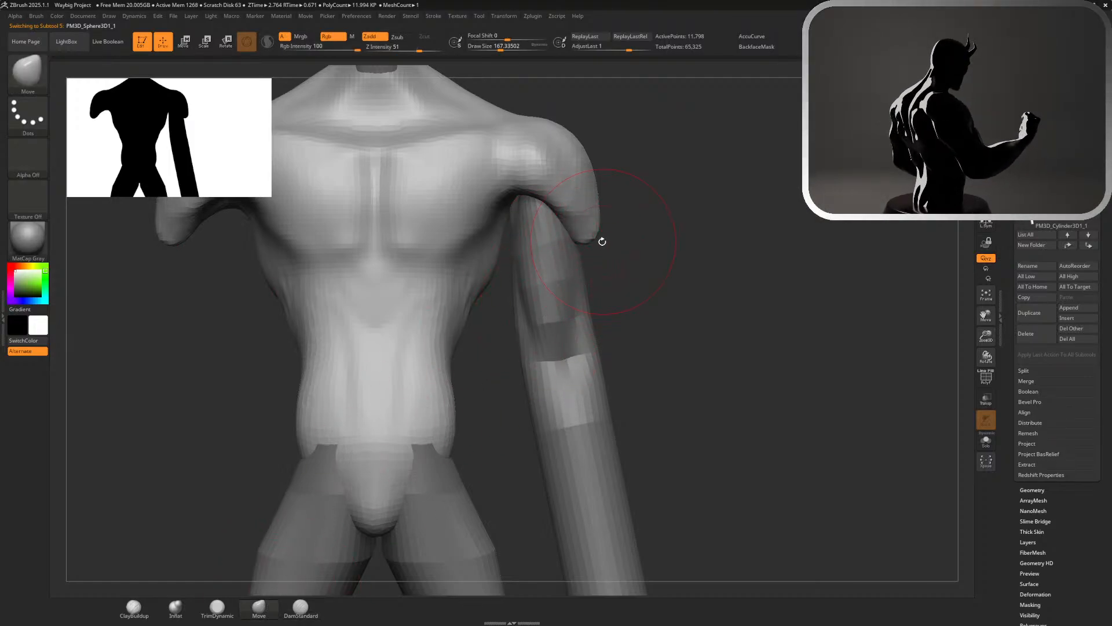
mouse_move(602, 241)
mouse_down()
mouse_move(559, 250)
mouse_move(567, 225)
mouse_up()
mouse_move(567, 226)
right_down()
mouse_move(587, 239)
mouse_move(572, 223)
right_up()
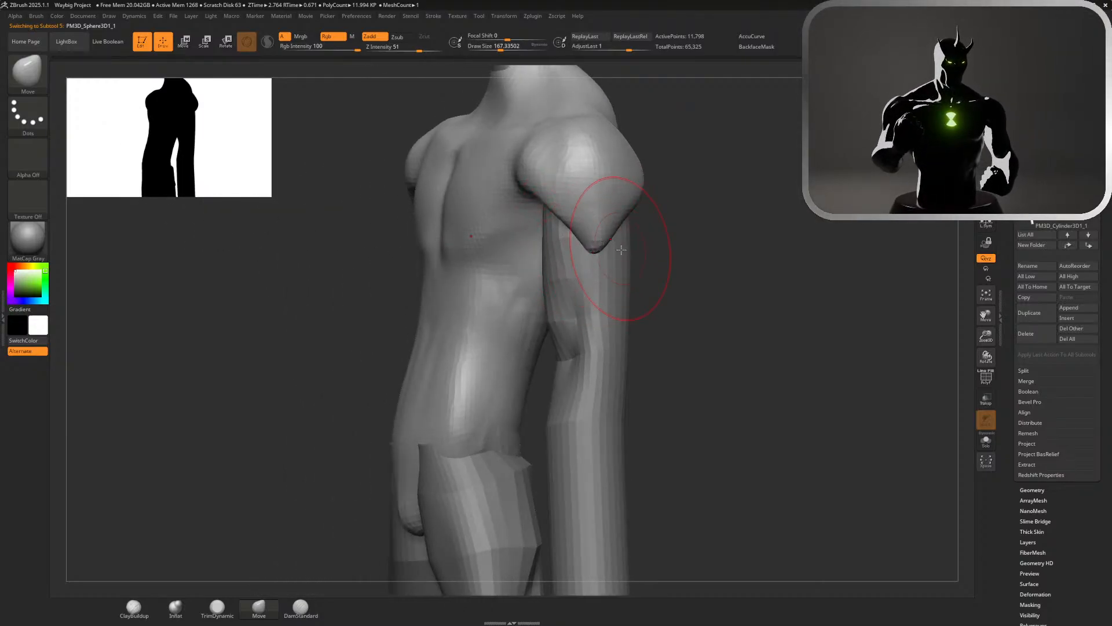
ctrl+right_drag(625, 247, 768, 185)
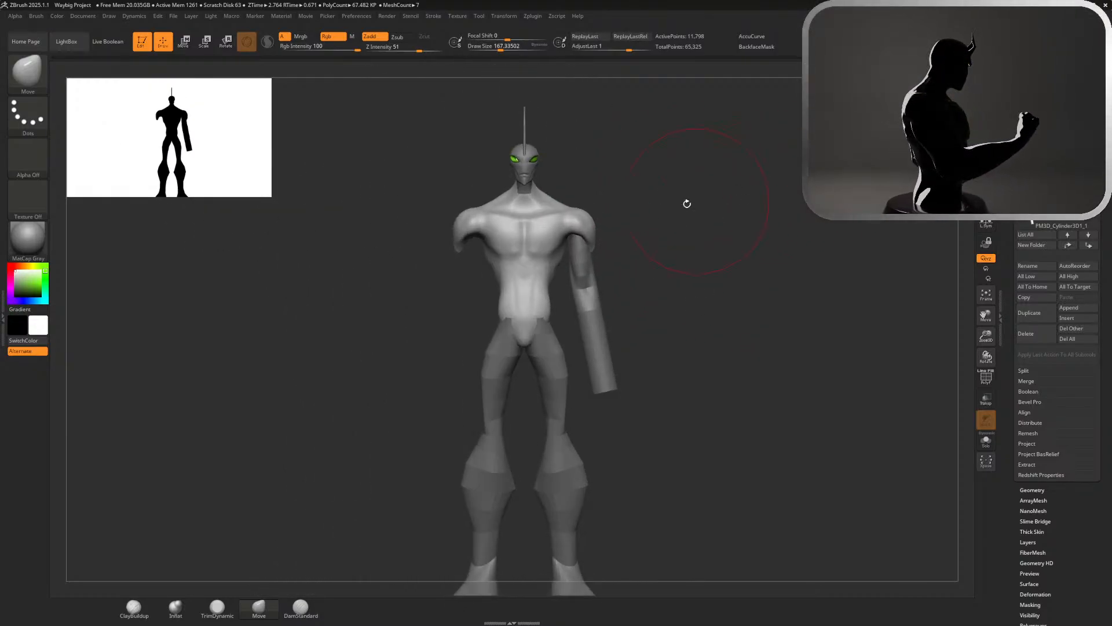
ctrl+right_drag(687, 204, 596, 250)
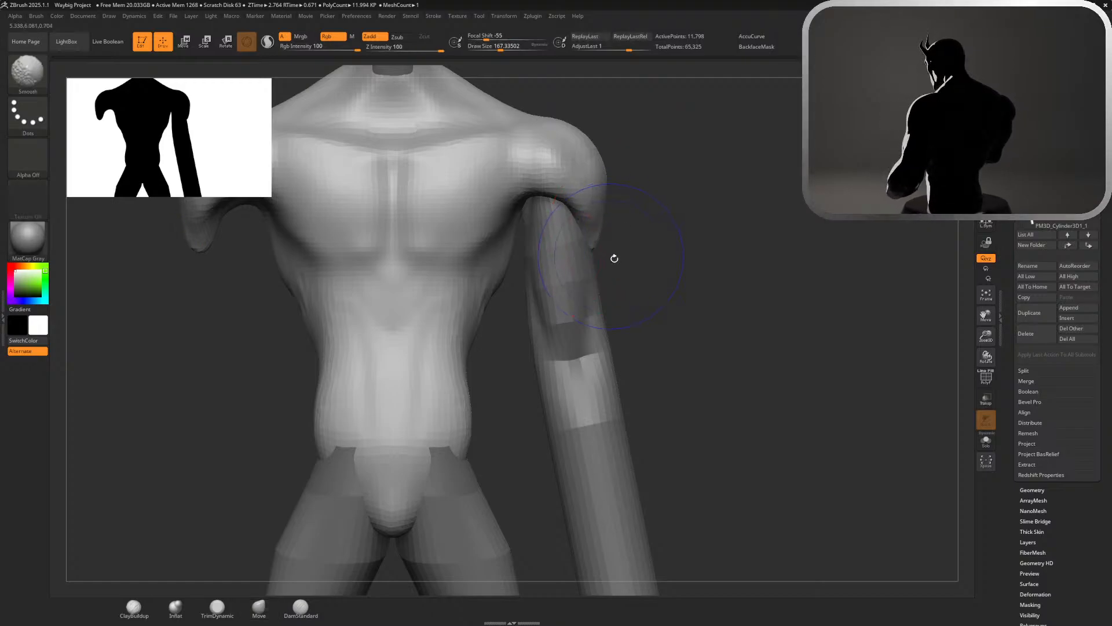
Refine the underside of the shoulder around the armpit with the Move brush, reducing the draw size to 112
drag(575, 200, 554, 211)
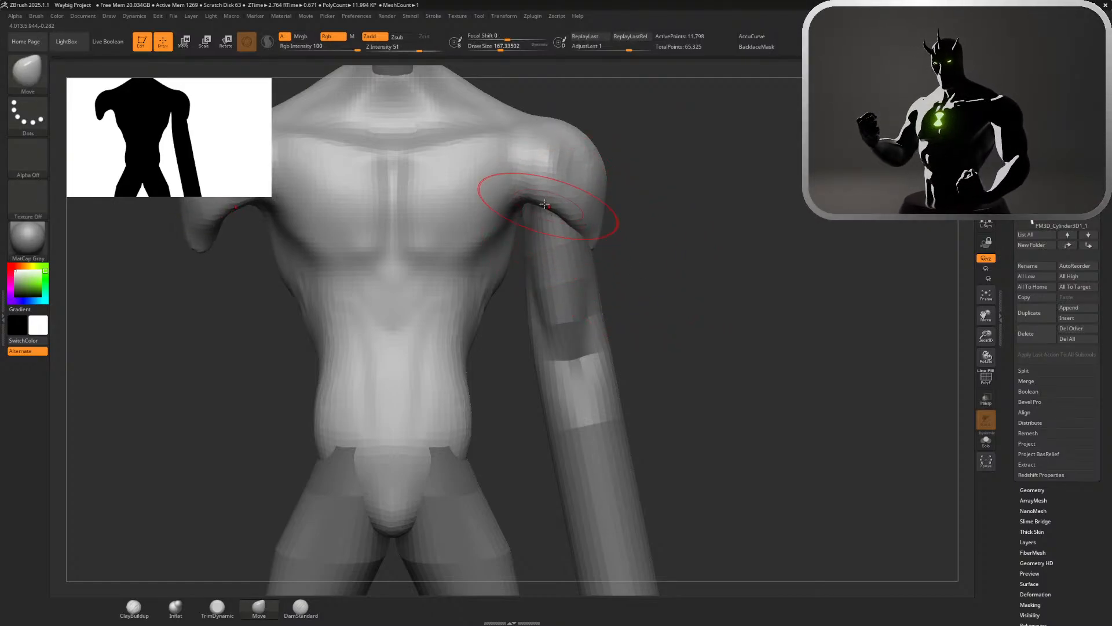
mouse_move(673, 234)
right_down()
mouse_move(655, 233)
mouse_move(653, 216)
right_up()
key(s)
drag(653, 216, 646, 216)
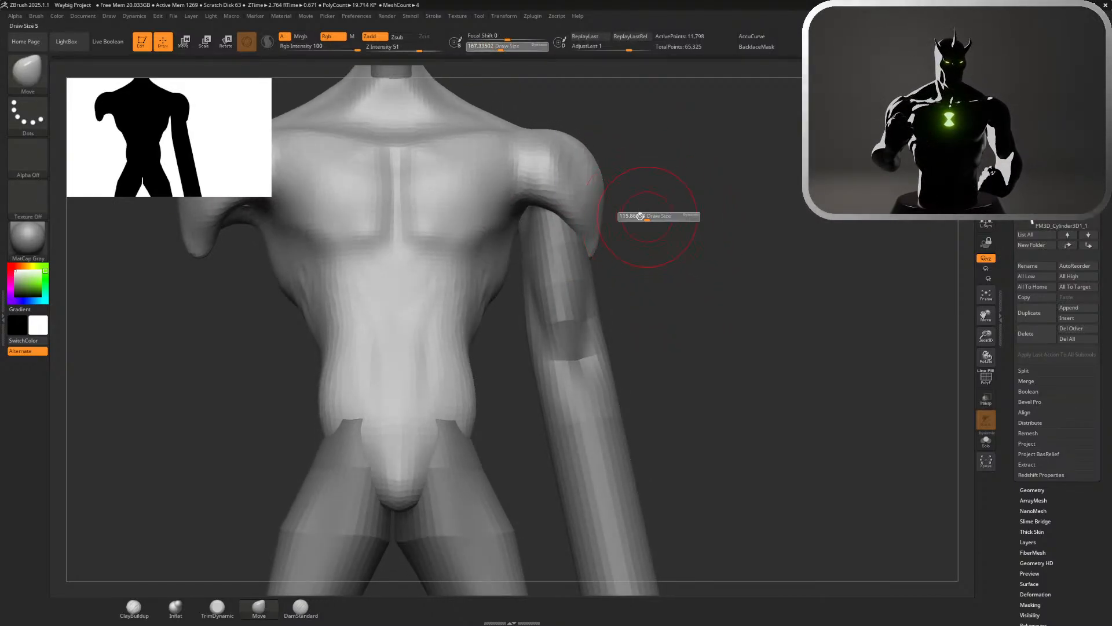
drag(526, 215, 519, 215)
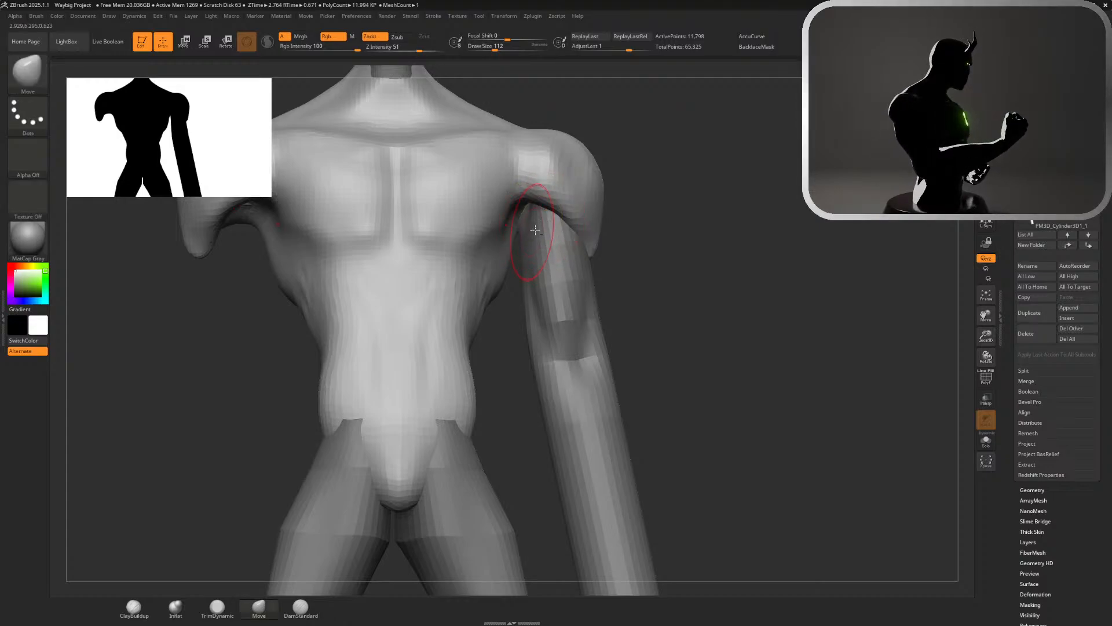
Make the arm cylinder active and enlarge the Move brush to a draw size of about 182
alt+click(524, 210)
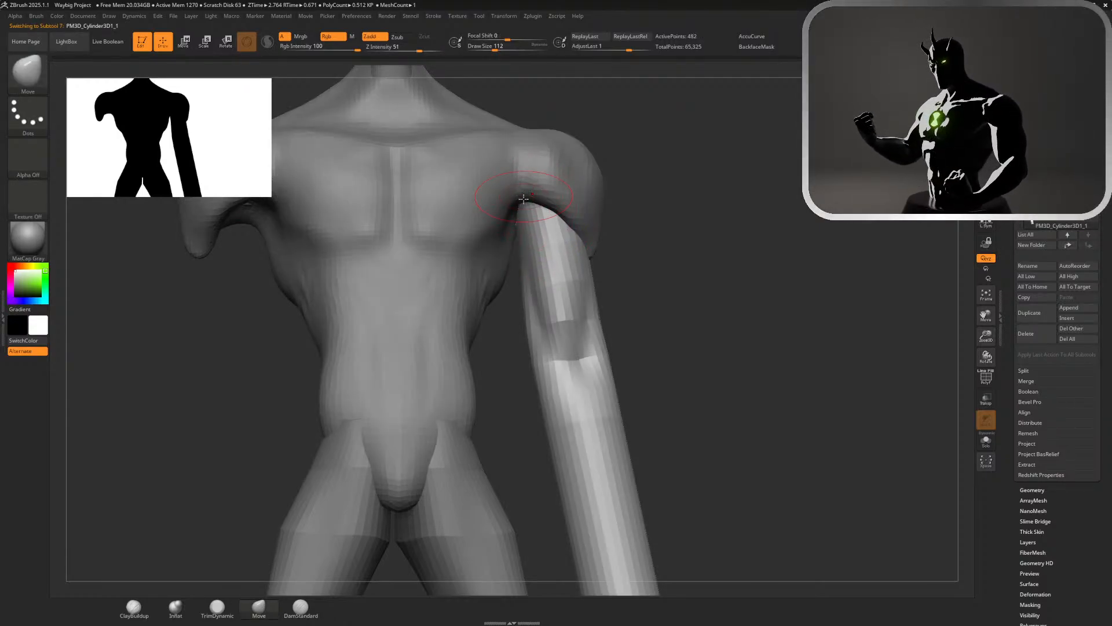
key(shift)
mouse_move(621, 266)
ctrl+right_down()
mouse_move(628, 231)
mouse_move(624, 266)
mouse_move(608, 273)
ctrl+right_up()
ctrl+right_drag(683, 224, 588, 275)
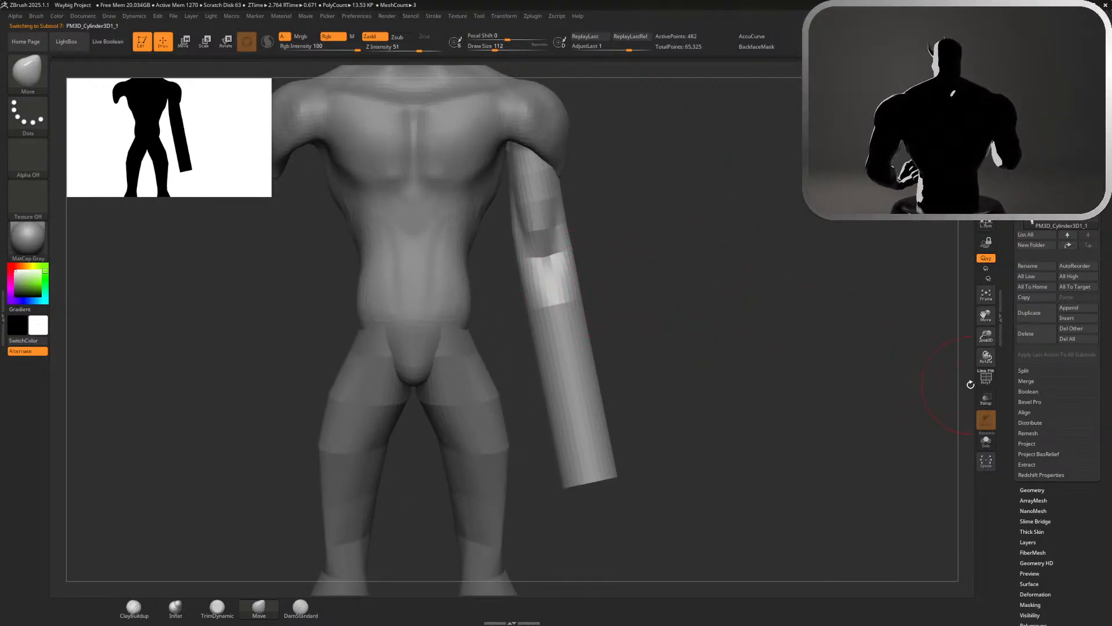
key(s)
drag(690, 294, 675, 288)
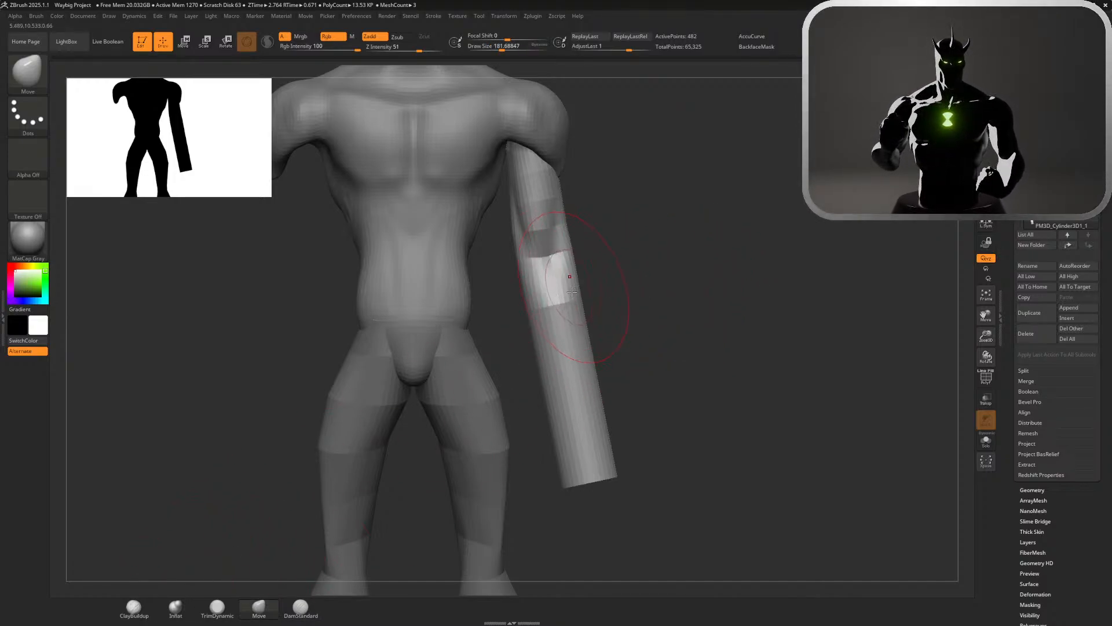
Try to widen the outer and inner sides of the forearm below the elbow with the Move brush
drag(606, 273, 606, 315)
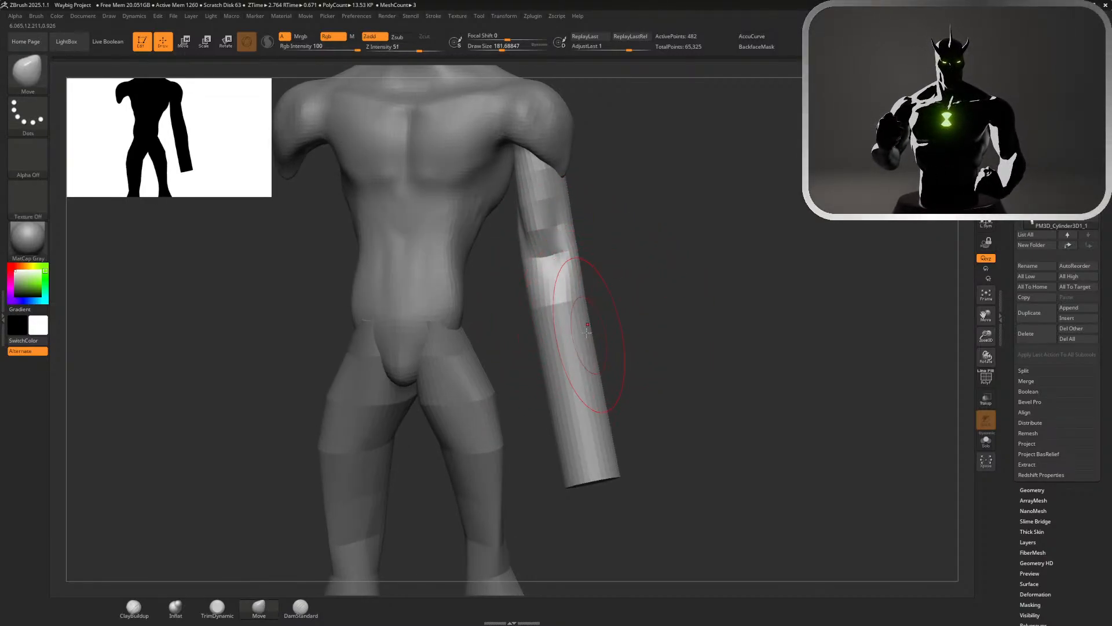
drag(601, 329, 608, 329)
drag(534, 318, 525, 317)
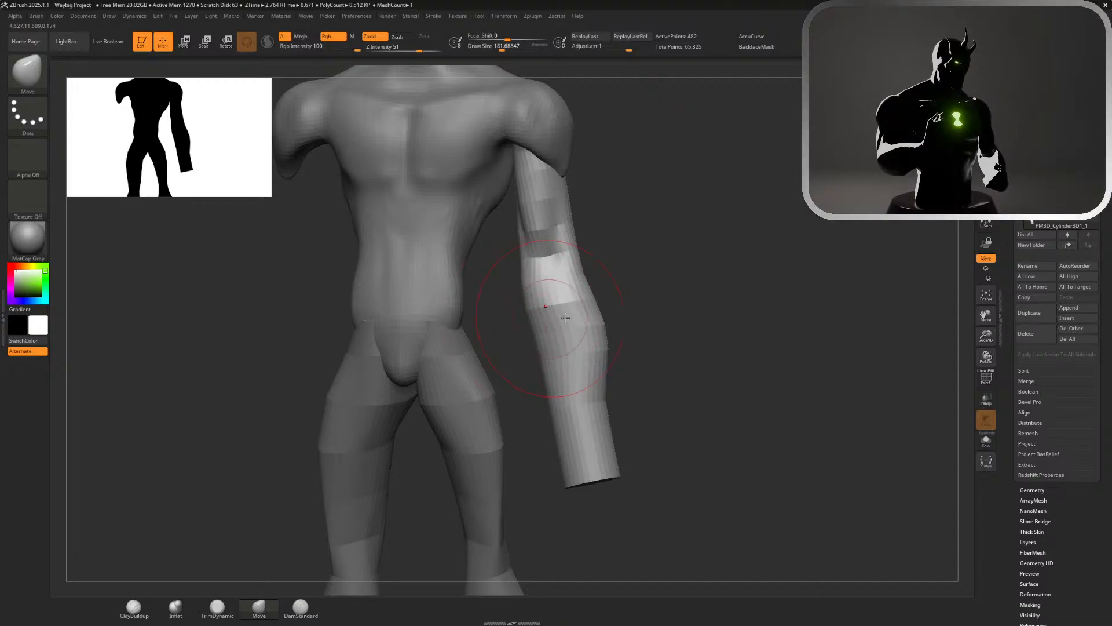
Undo the last Move strokes on the forearm
key(ctrl+z)
key(ctrl+z)
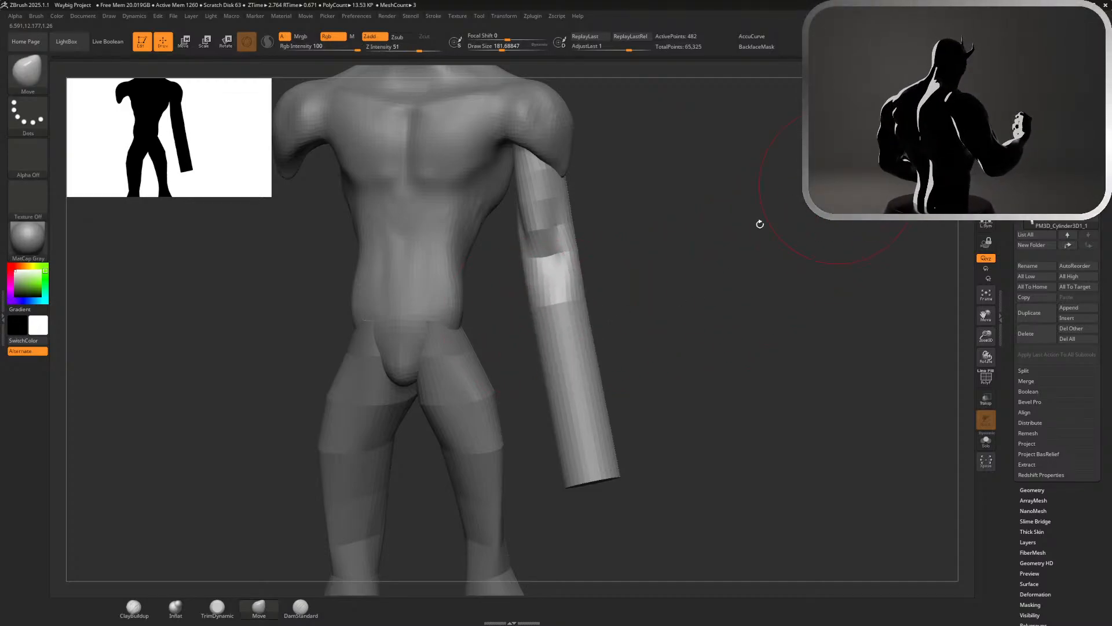
key(ctrl+z)
key(ctrl+z)
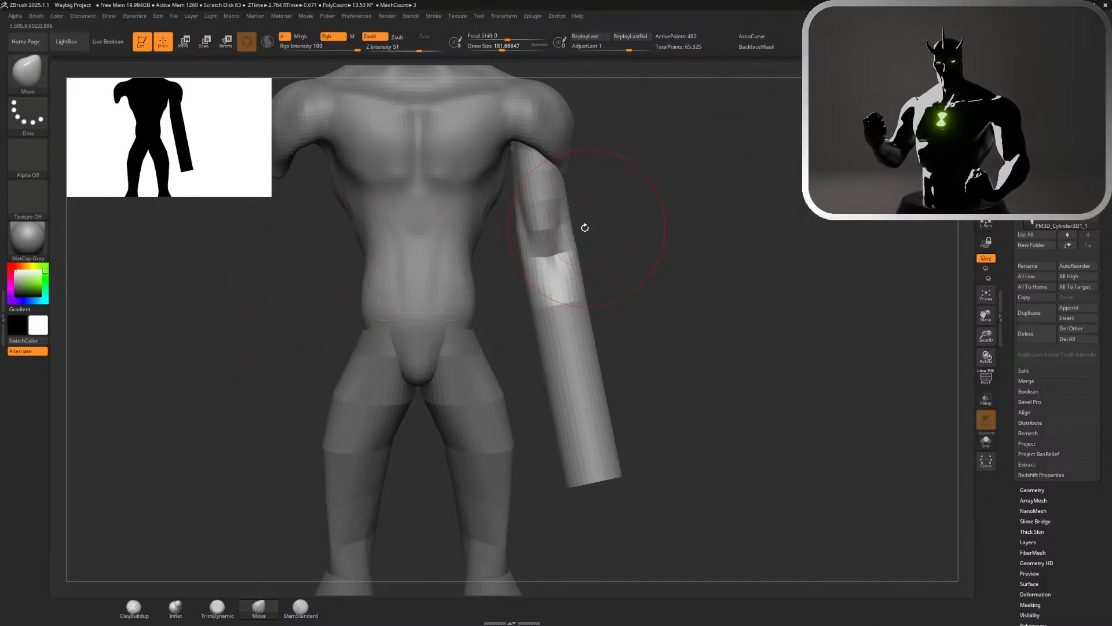
key(w)
drag(540, 132, 531, 129)
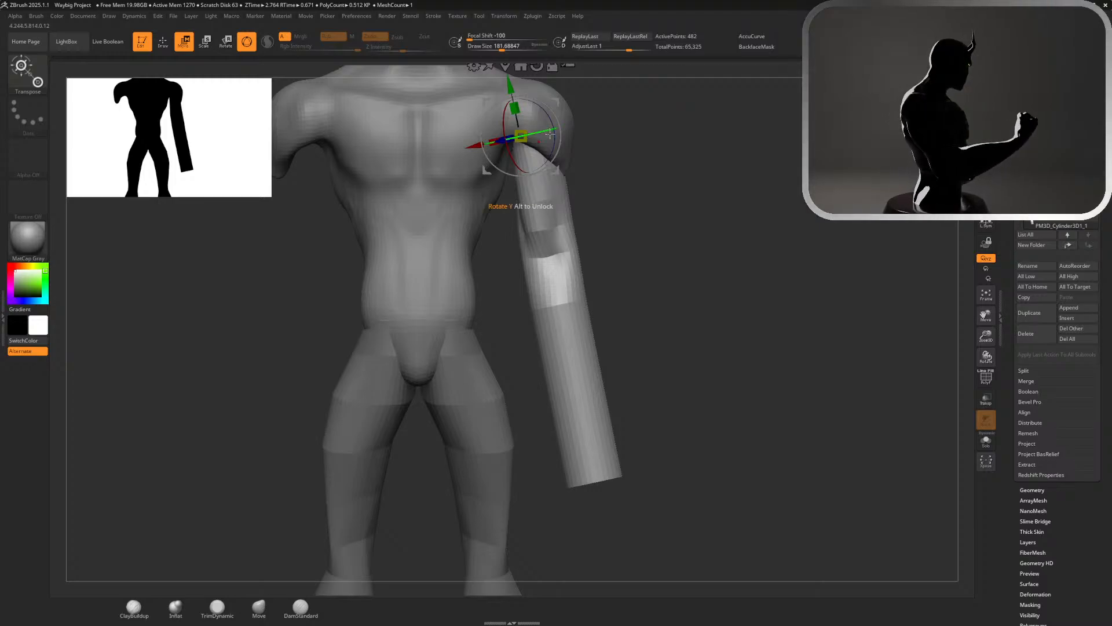
key(q)
Try to push the outer side of the elbow inward with the Move brush
alt+drag(633, 211, 574, 225)
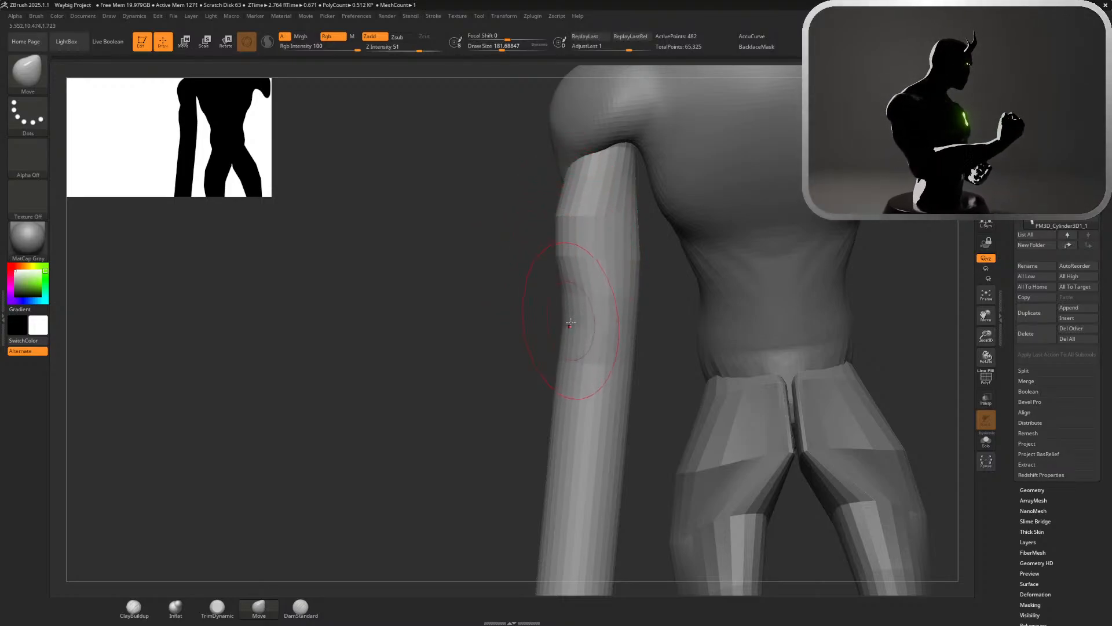
drag(520, 302, 684, 162)
alt+drag(633, 260, 729, 386)
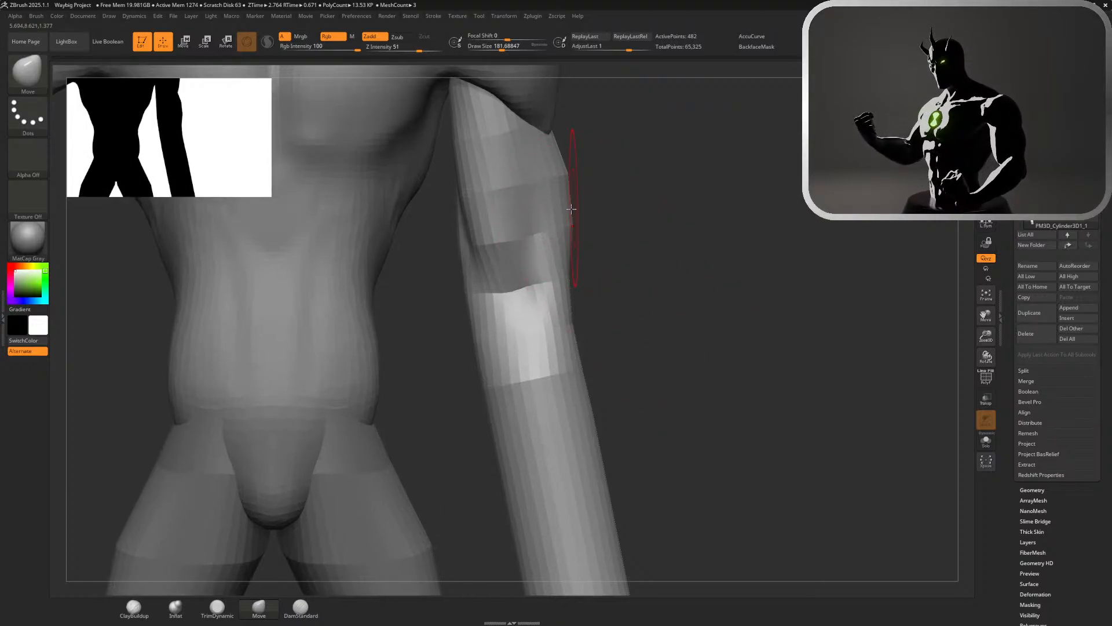
drag(567, 270, 548, 302)
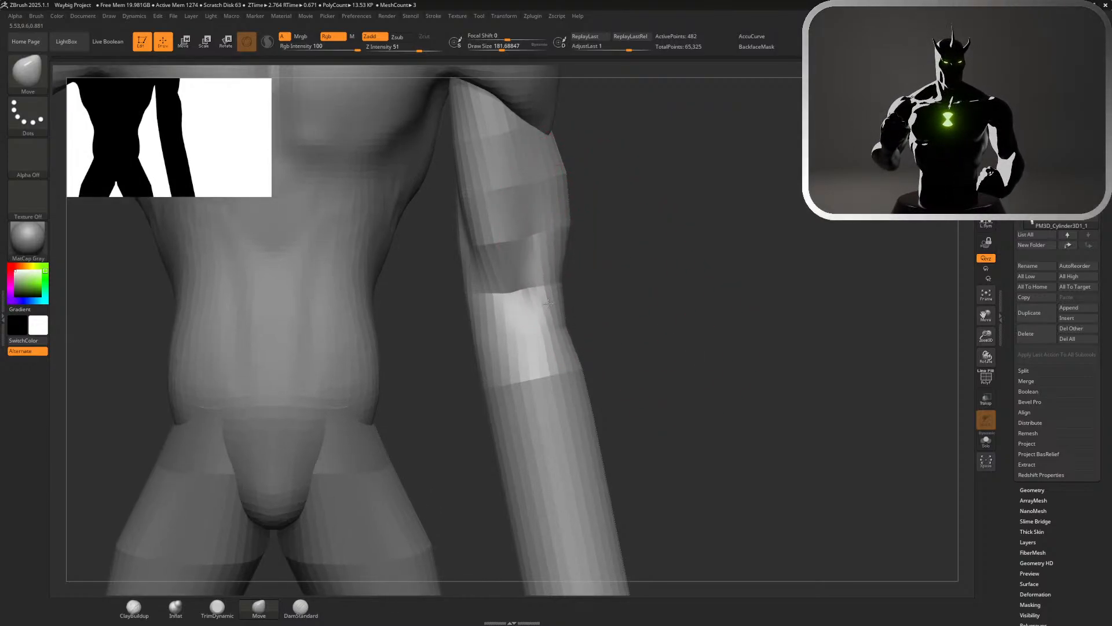
drag(447, 322, 464, 320)
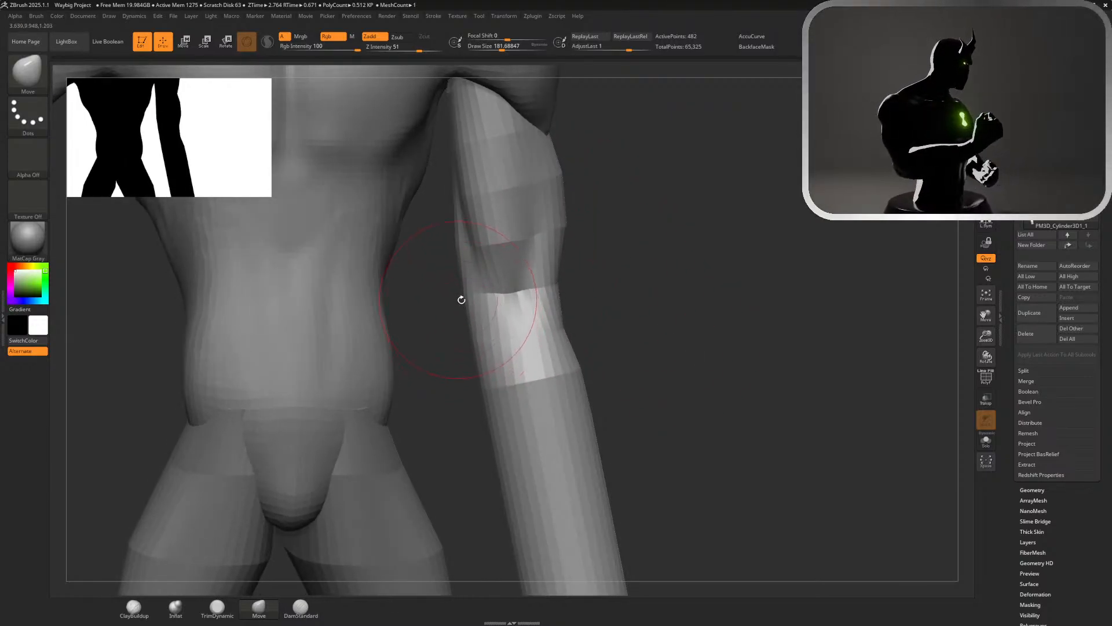
key(ctrl+z)
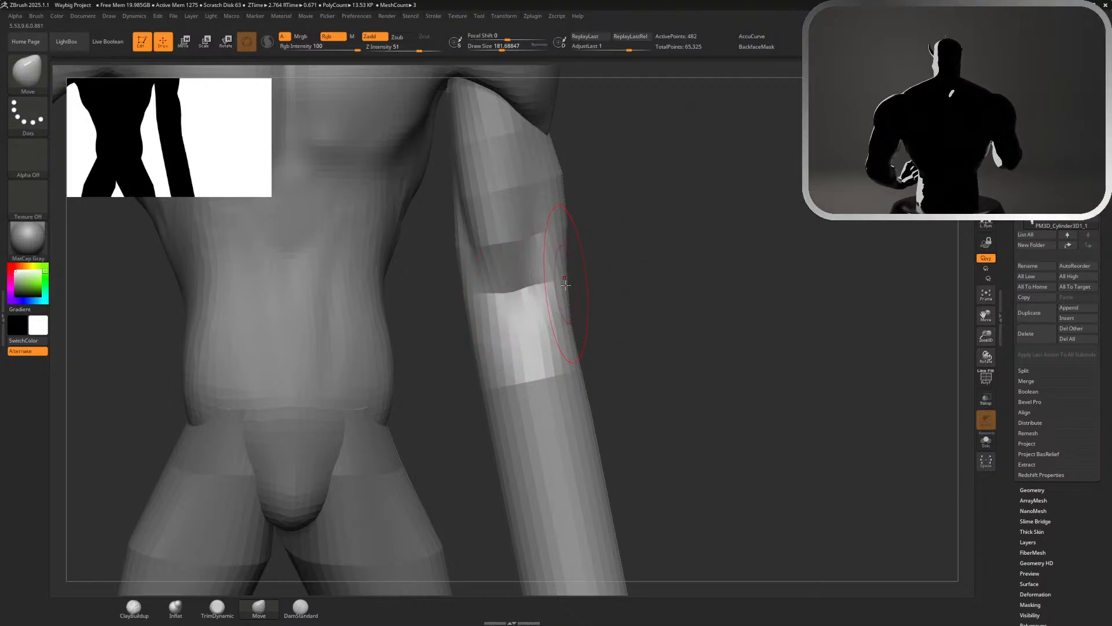
Shift the elbow away from the body with the Move brush, pulling out its outer side and pushing in its inner side
drag(561, 288, 581, 279)
drag(472, 310, 486, 317)
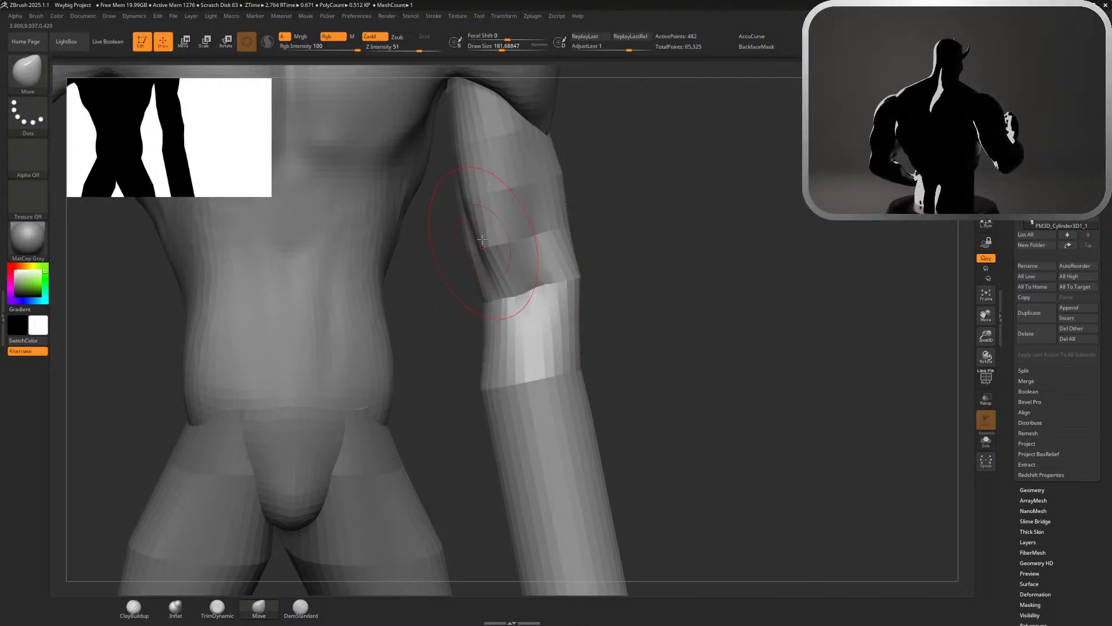
key(shift)
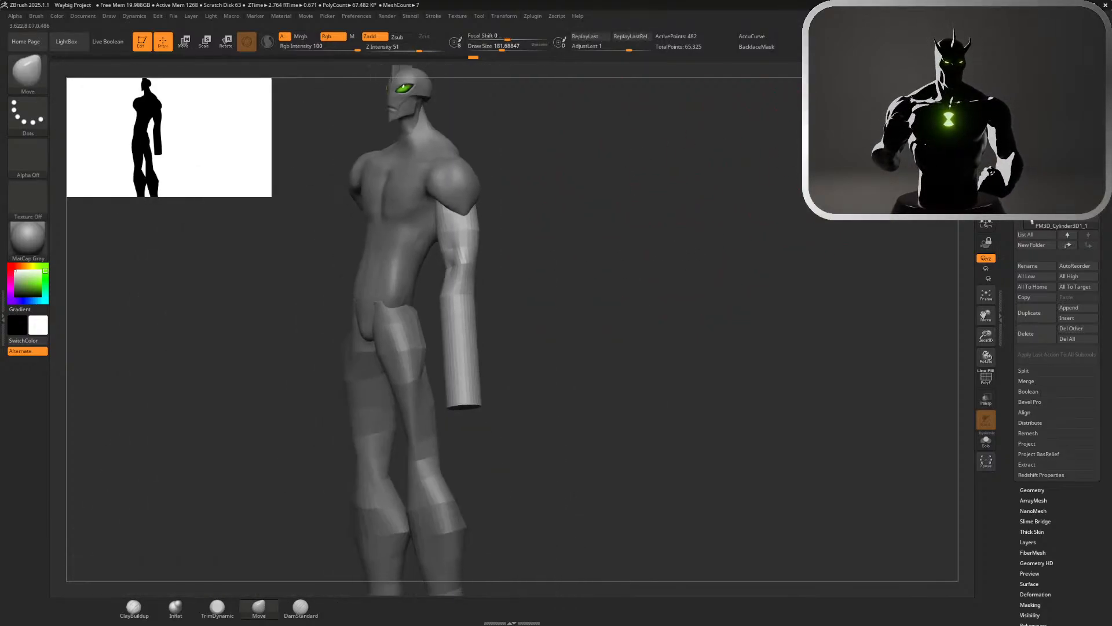
Bulge the upper forearm just below the elbow with the Move brush, widening its outer and inner sides
drag(626, 347, 741, 348)
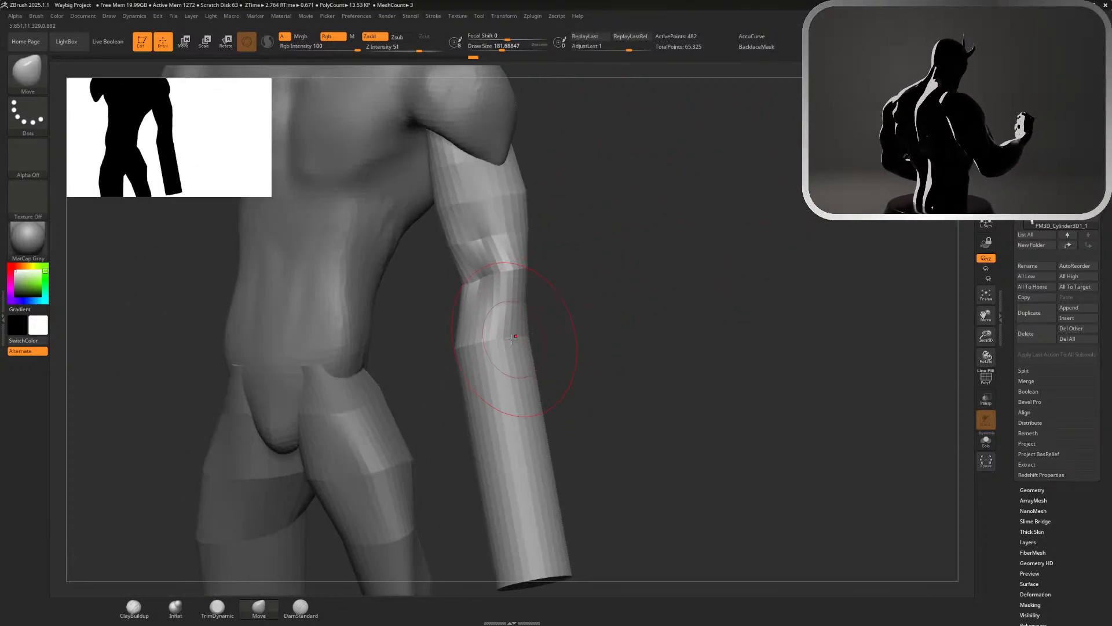
drag(523, 345, 538, 320)
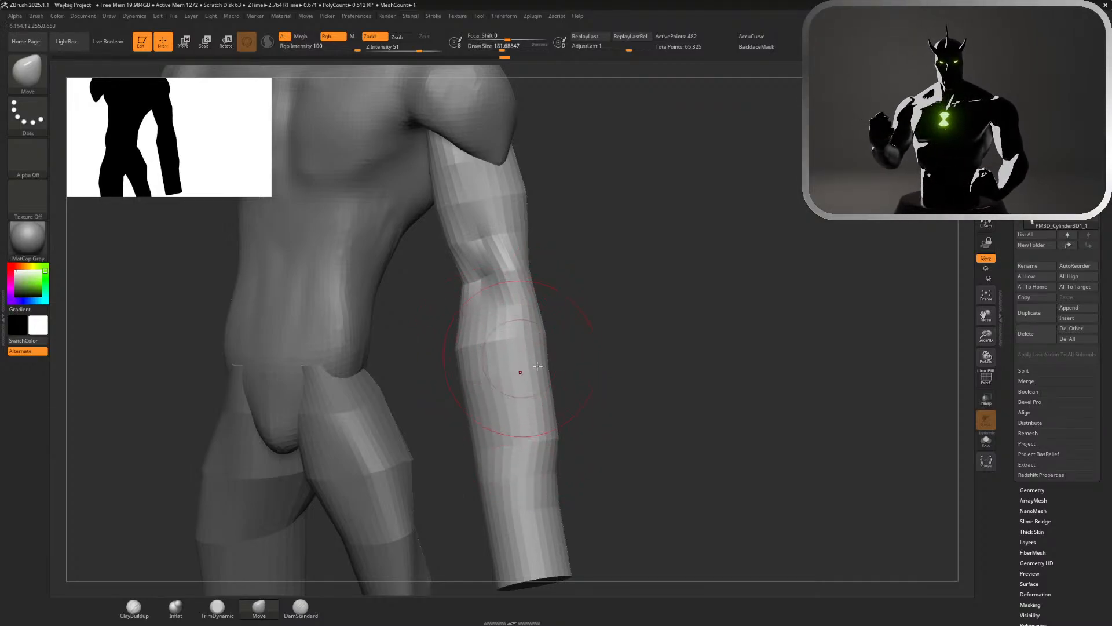
shift+drag(541, 377, 551, 432)
mouse_move(540, 391)
right_down()
mouse_move(629, 365)
mouse_move(548, 362)
mouse_move(559, 332)
mouse_move(427, 345)
right_up()
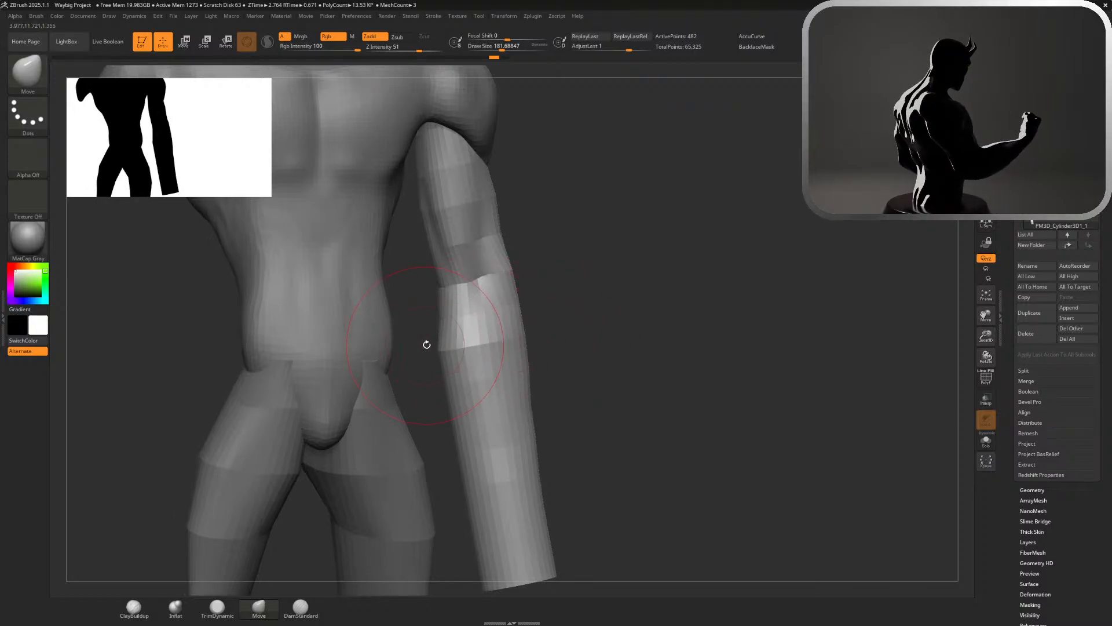
drag(433, 340, 412, 344)
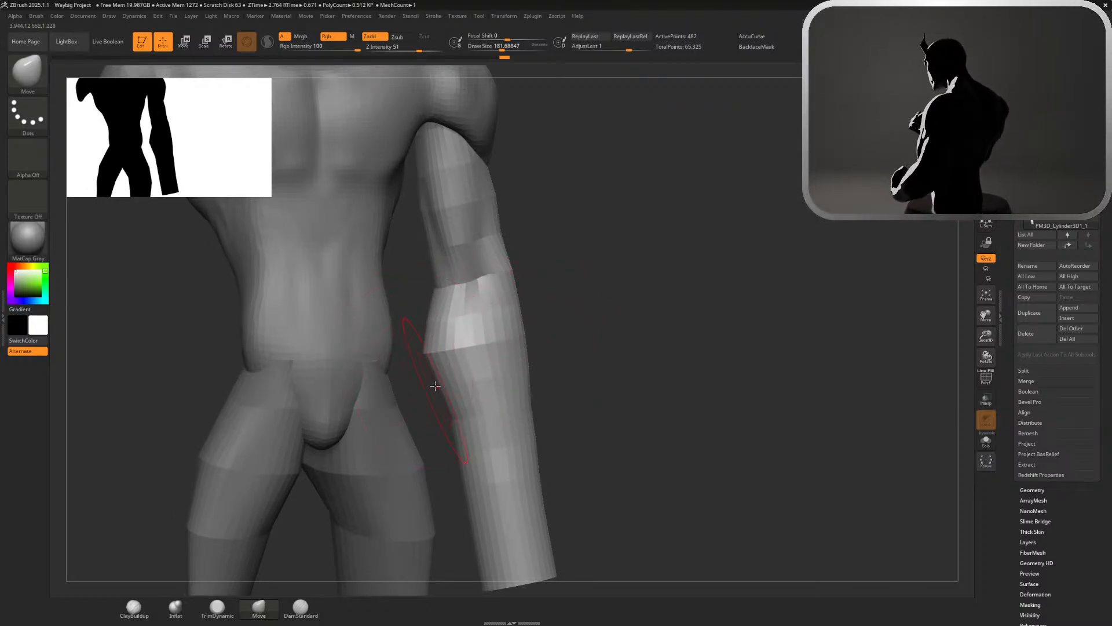
mouse_move(523, 335)
mouse_down()
mouse_move(562, 336)
mouse_move(547, 338)
mouse_up()
drag(519, 285, 526, 283)
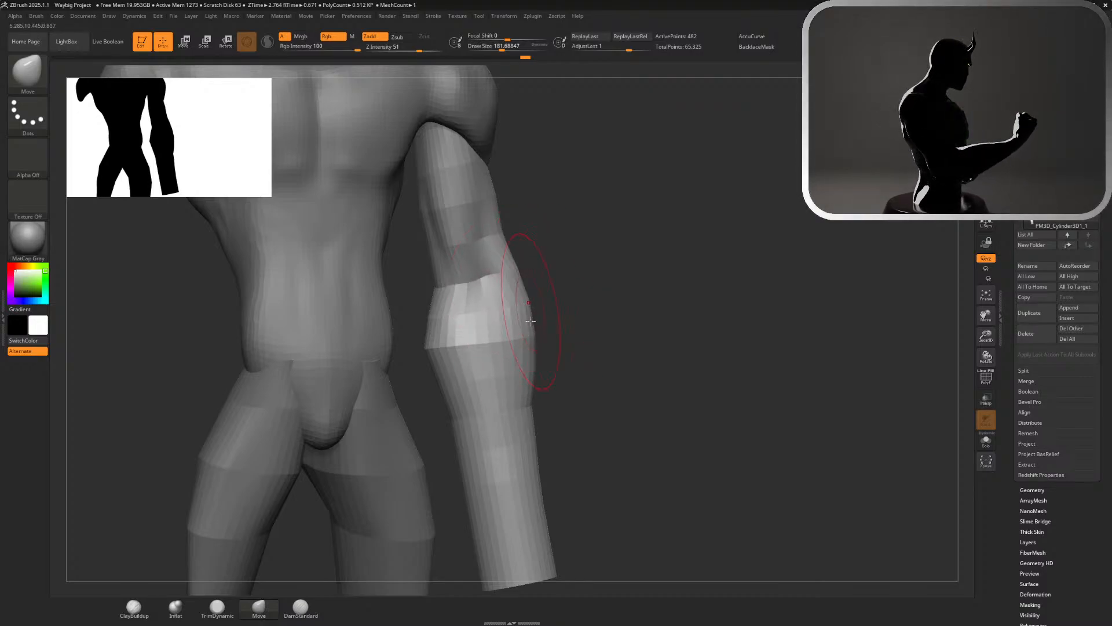
Nudge the lower forearm and thicken the upper forearm from front to back in side view with the Move brush
ctrl+right_drag(565, 425, 555, 348)
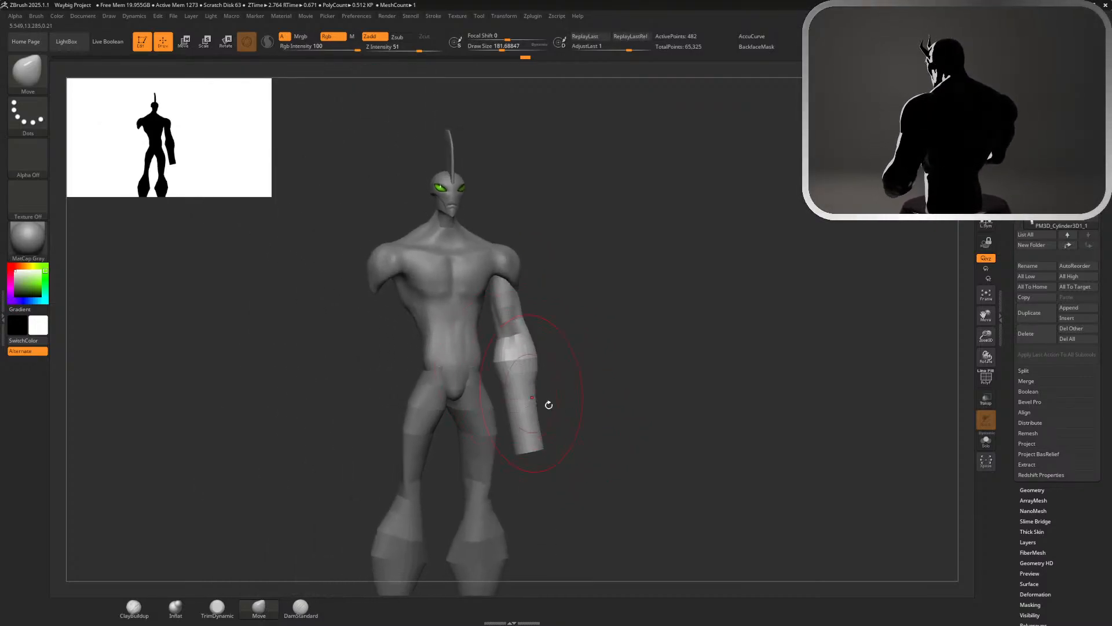
ctrl+right_drag(597, 413, 710, 477)
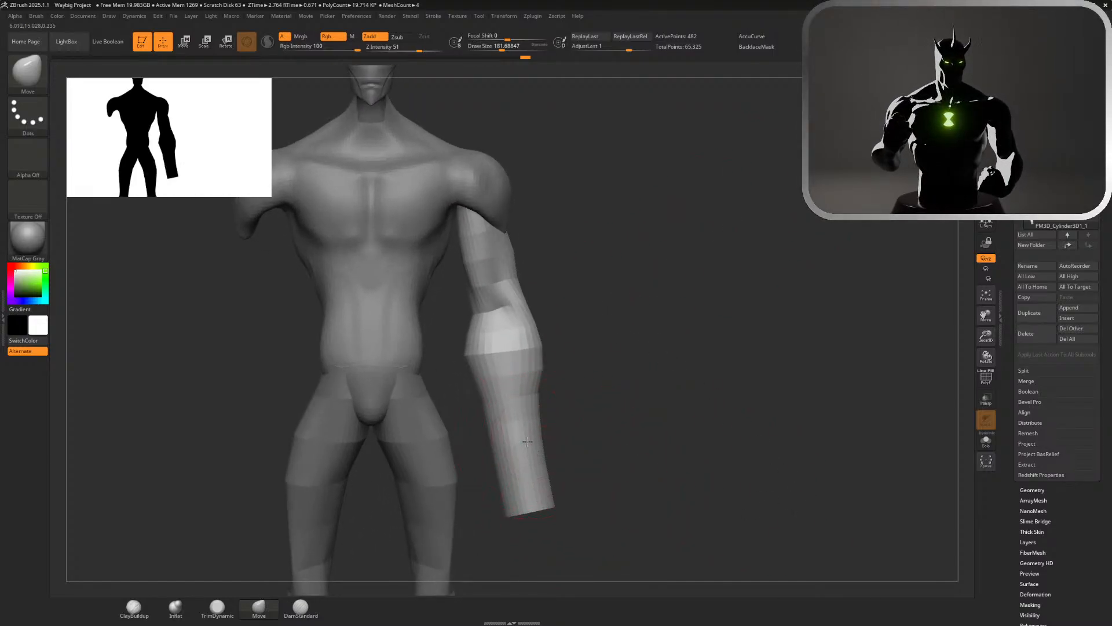
drag(528, 442, 535, 444)
mouse_move(707, 484)
right_down()
mouse_move(536, 493)
mouse_move(783, 282)
mouse_move(760, 282)
right_up()
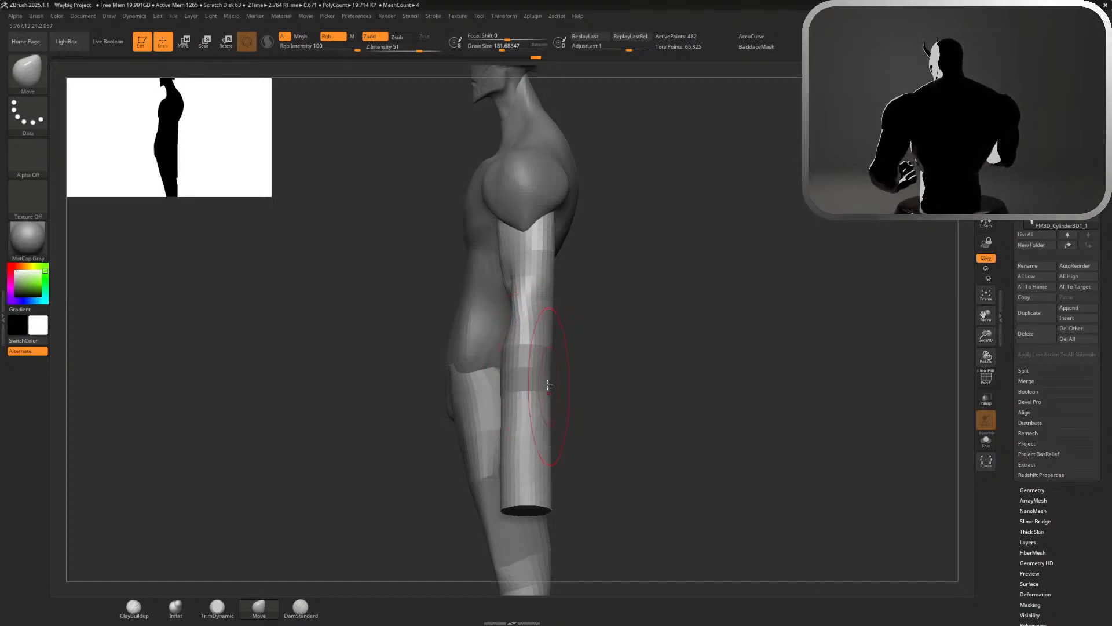
mouse_move(550, 380)
mouse_down()
mouse_move(564, 380)
mouse_move(495, 392)
mouse_up()
ctrl+right_drag(611, 414, 567, 377)
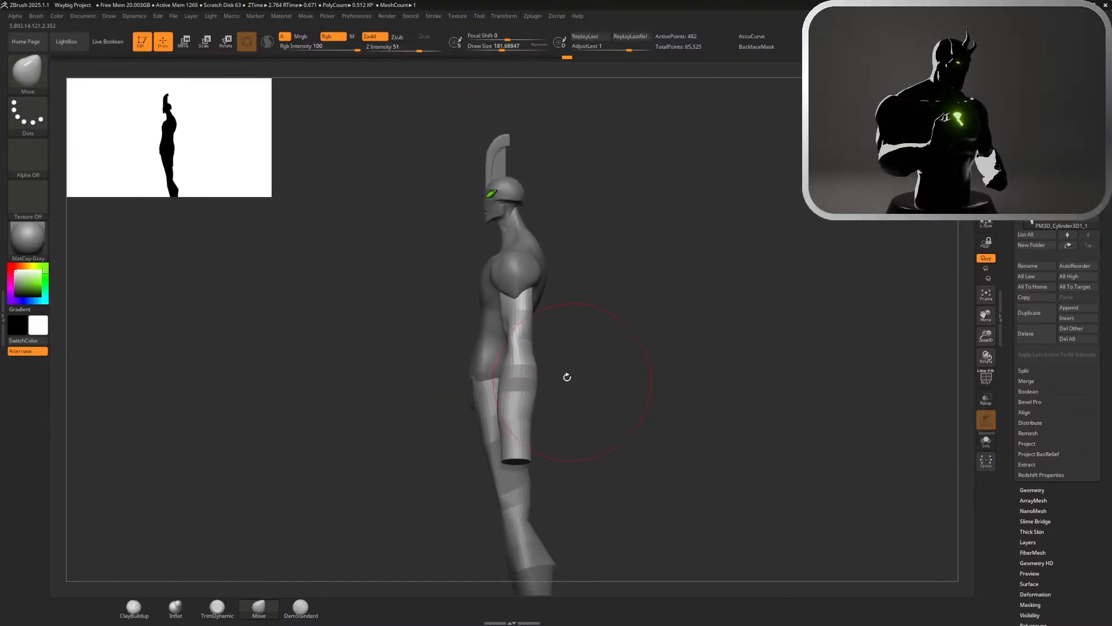
Make the arm cylinder active and isolate it in Solo mode
alt+click(490, 352)
alt+click(490, 391)
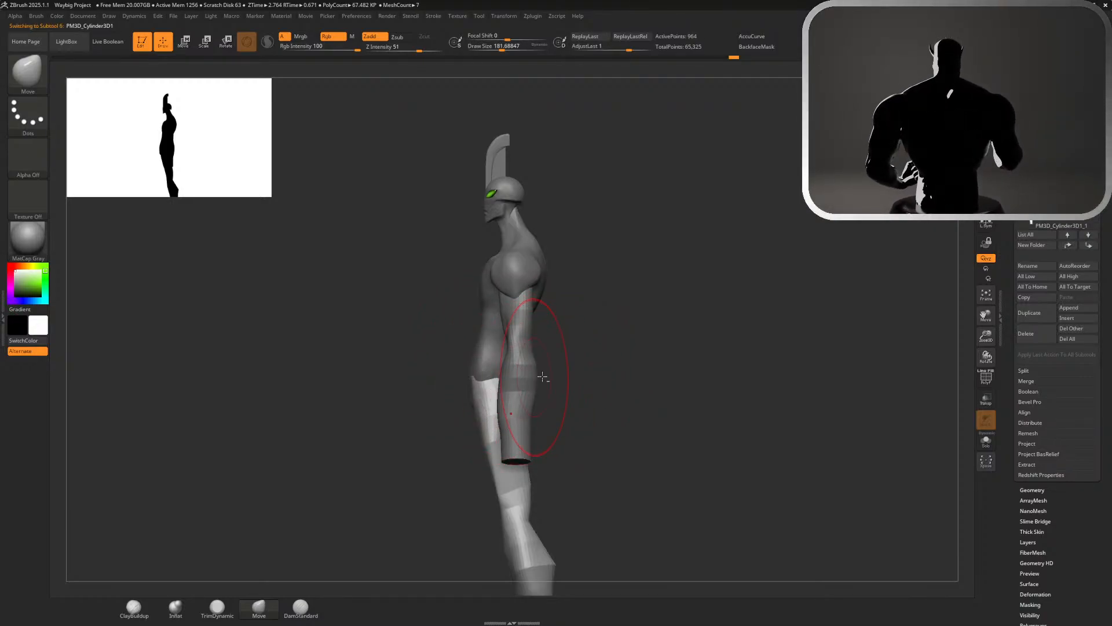
click(988, 444)
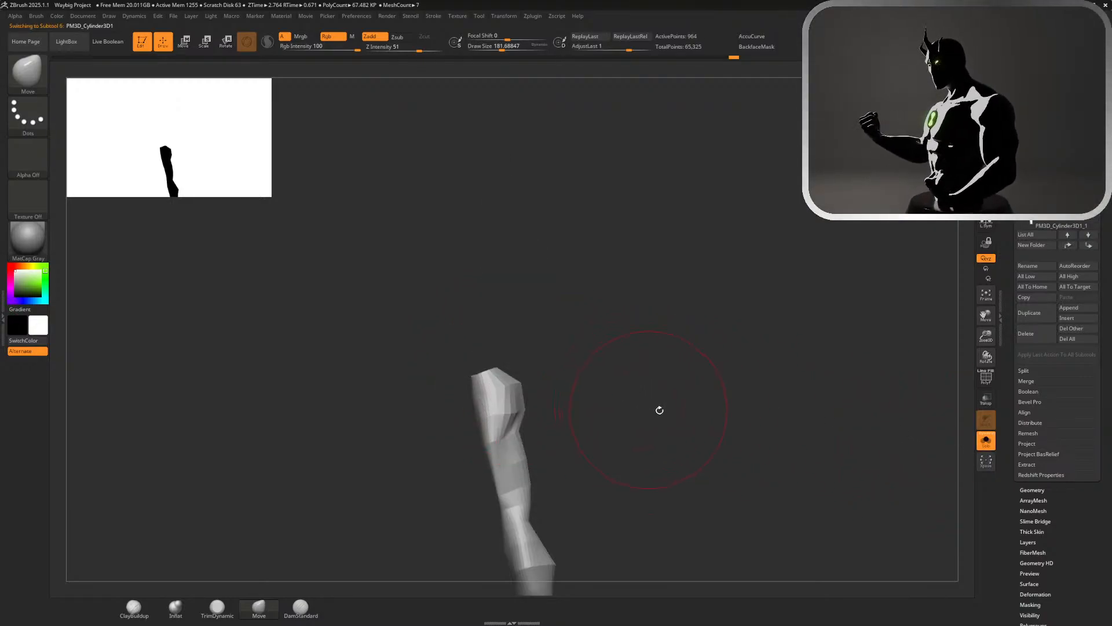
click(986, 441)
alt+click(528, 363)
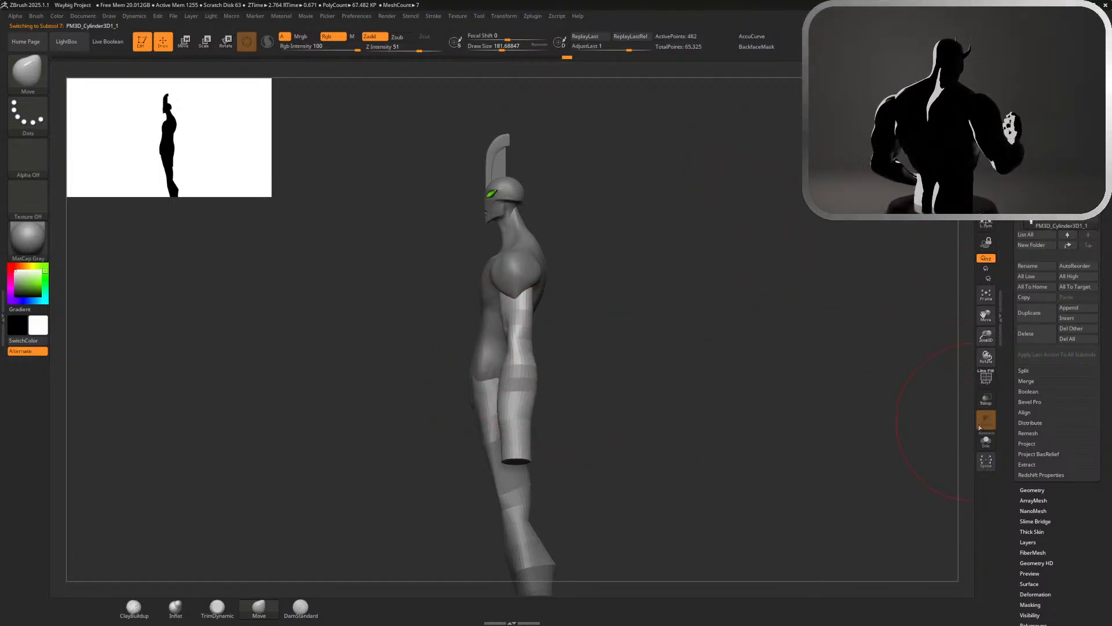
click(987, 443)
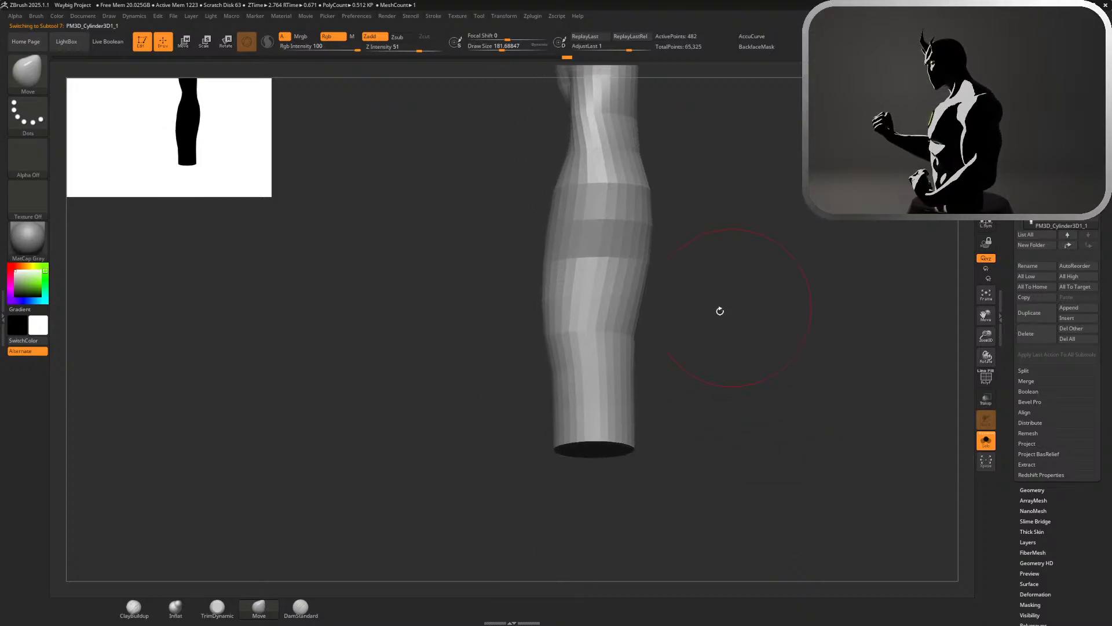
Even out the front contour of the forearm with the Move brush, pulling its lower part slightly forward
drag(560, 387, 542, 384)
drag(545, 332, 553, 333)
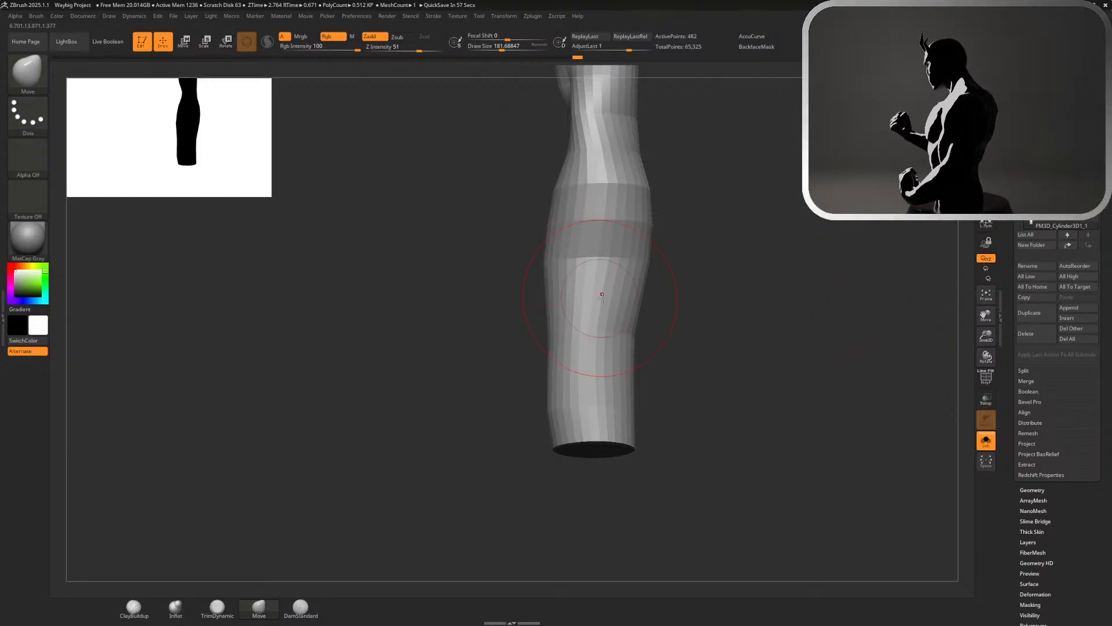
mouse_move(767, 298)
mouse_down()
mouse_move(658, 223)
mouse_move(712, 389)
mouse_move(703, 387)
mouse_up()
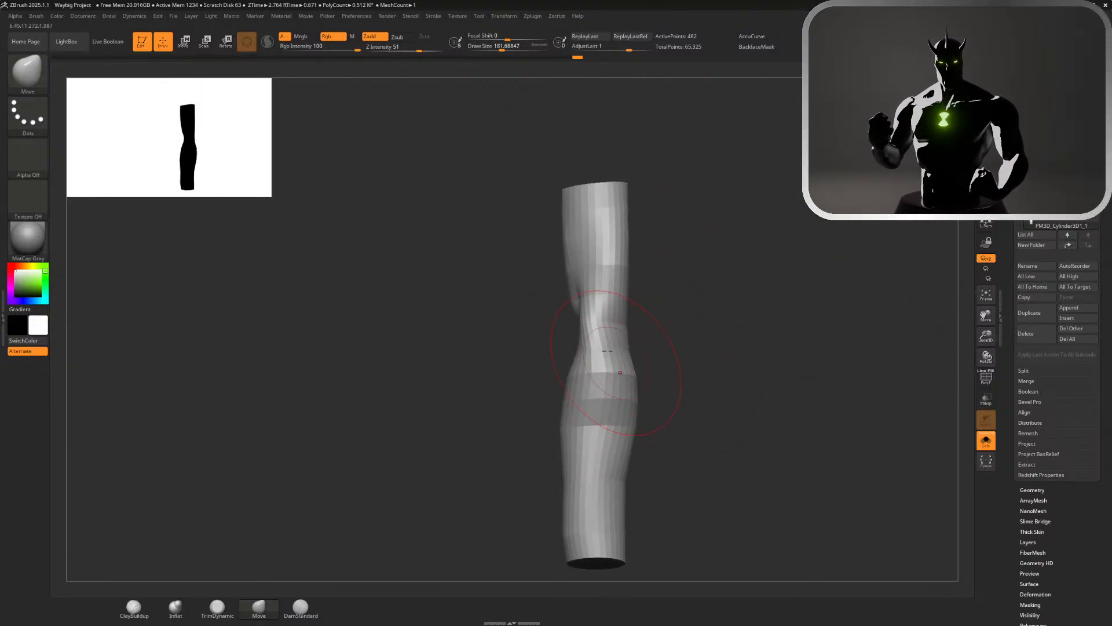
Try to reshape the inner bend of the elbow with the Move brush, using draw sizes of about 101 and 140
mouse_move(634, 296)
mouse_down()
mouse_move(658, 299)
mouse_move(616, 321)
mouse_move(597, 282)
mouse_up()
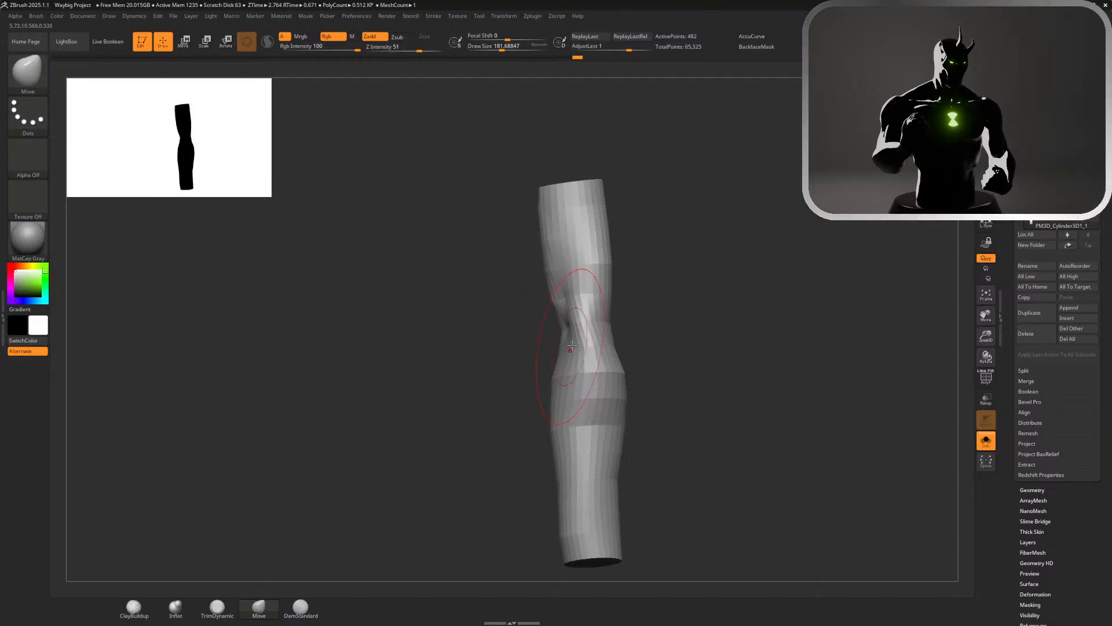
drag(649, 307, 589, 324)
key(ctrl)
key(ctrl)
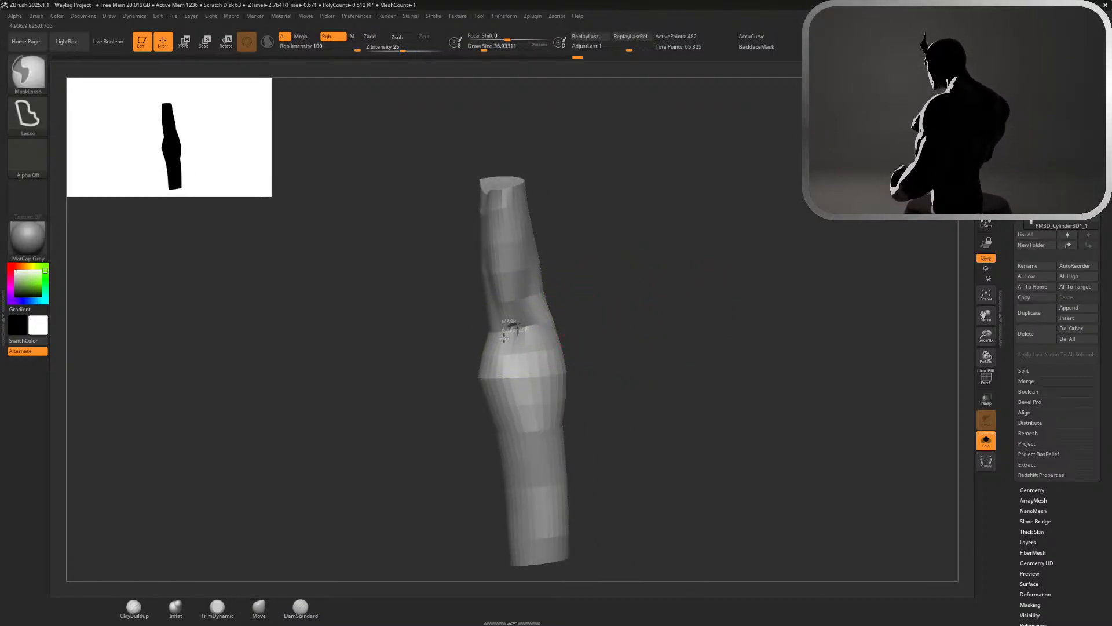
mouse_move(504, 338)
ctrl+mouse_down()
mouse_move(520, 303)
mouse_move(497, 329)
mouse_move(510, 350)
mouse_move(522, 313)
ctrl+mouse_up()
key(s)
mouse_move(651, 286)
mouse_down()
mouse_move(638, 282)
mouse_move(649, 282)
mouse_up()
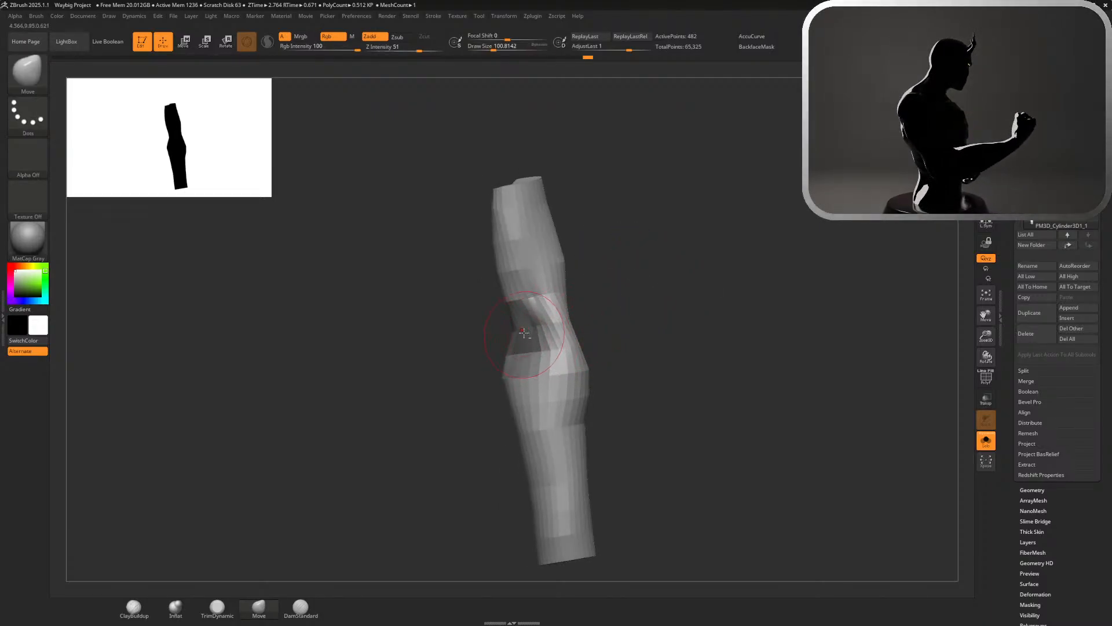
key(s)
drag(615, 317, 620, 317)
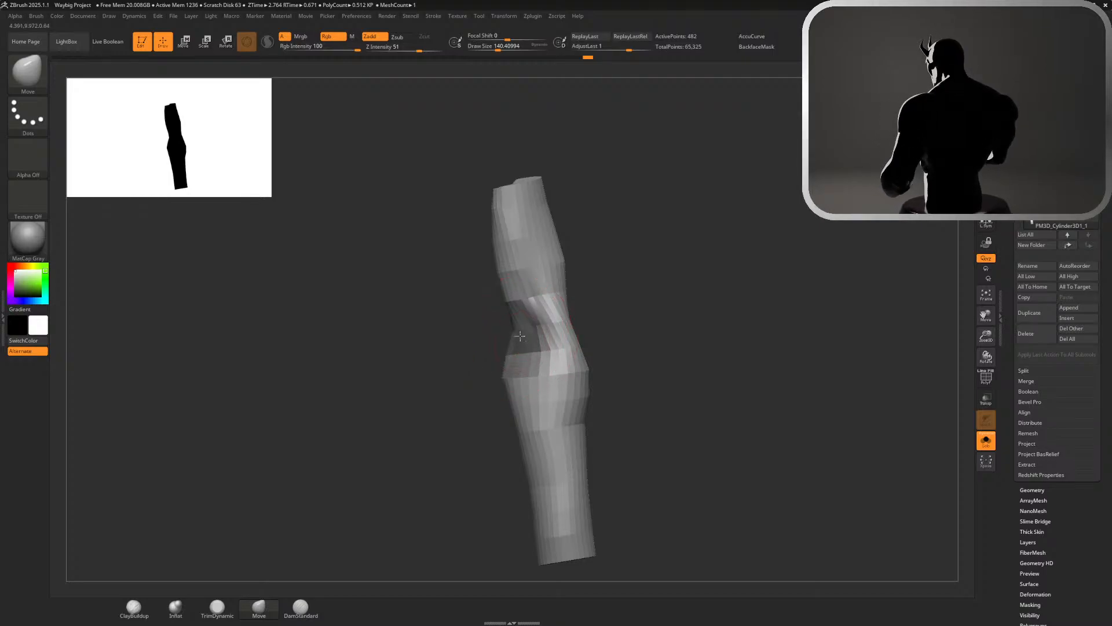
key(ctrl+z)
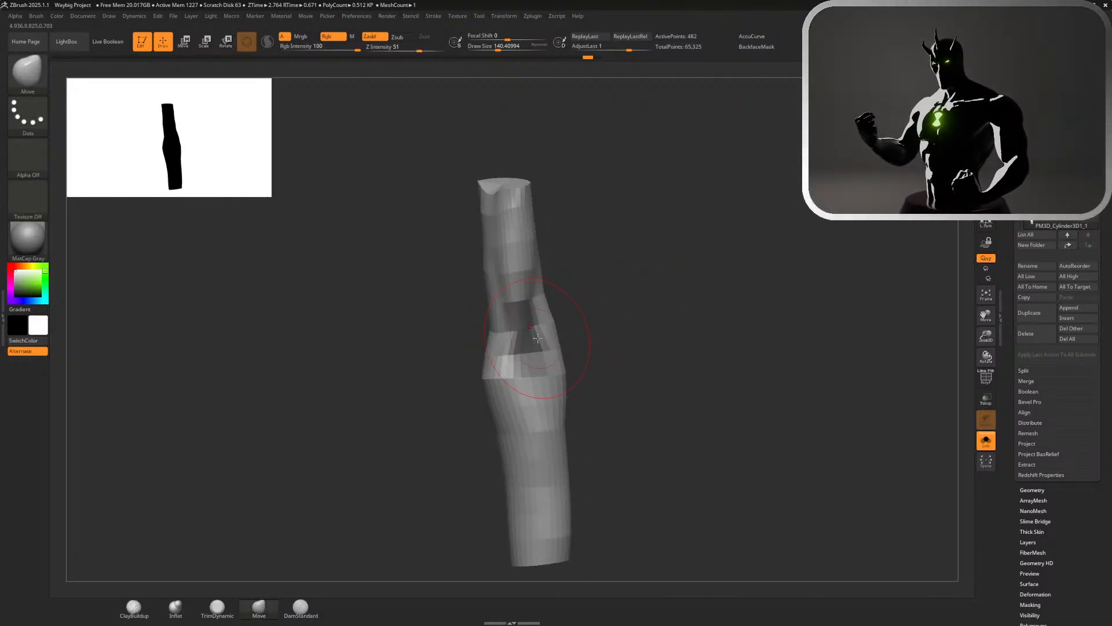
key(ctrl+z)
Form the crease at the inner bend of the elbow with the Move brush and smooth the surrounding surface
mouse_move(609, 334)
mouse_down()
mouse_move(592, 331)
mouse_move(608, 325)
mouse_move(599, 334)
mouse_up()
mouse_move(540, 362)
mouse_down()
mouse_move(520, 368)
mouse_move(536, 361)
mouse_move(528, 357)
mouse_up()
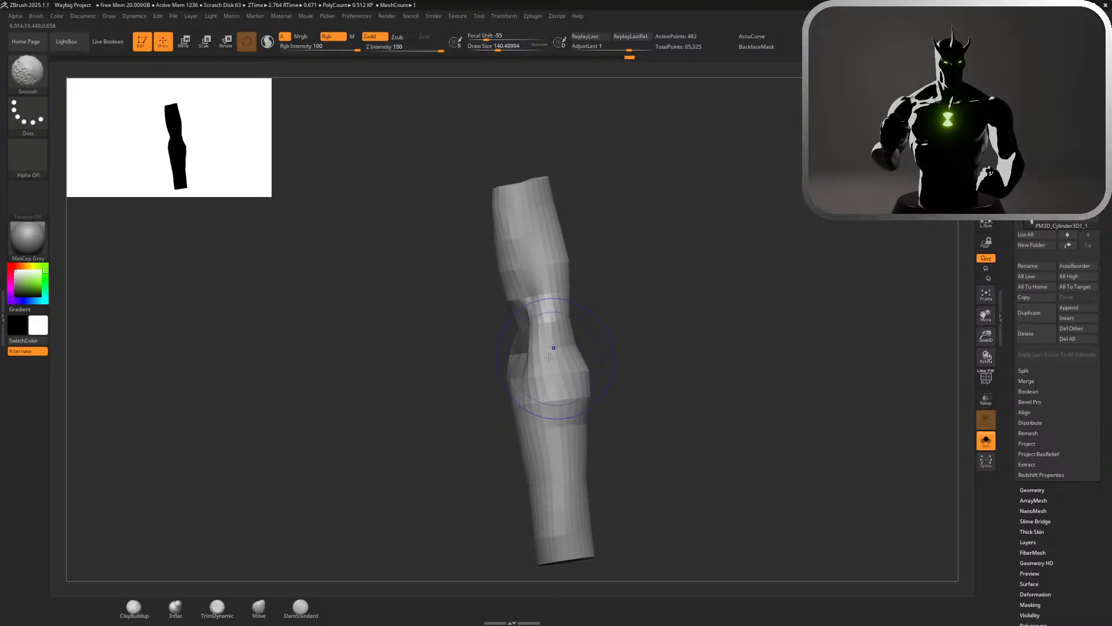
mouse_move(639, 357)
mouse_down()
mouse_move(623, 344)
mouse_move(767, 344)
mouse_move(588, 355)
mouse_up()
Refine the elbow crease and the top of the forearm with the Move brush at draw sizes of about 51 and 120
key(s)
mouse_move(586, 349)
mouse_down()
mouse_move(530, 328)
mouse_move(526, 348)
mouse_up()
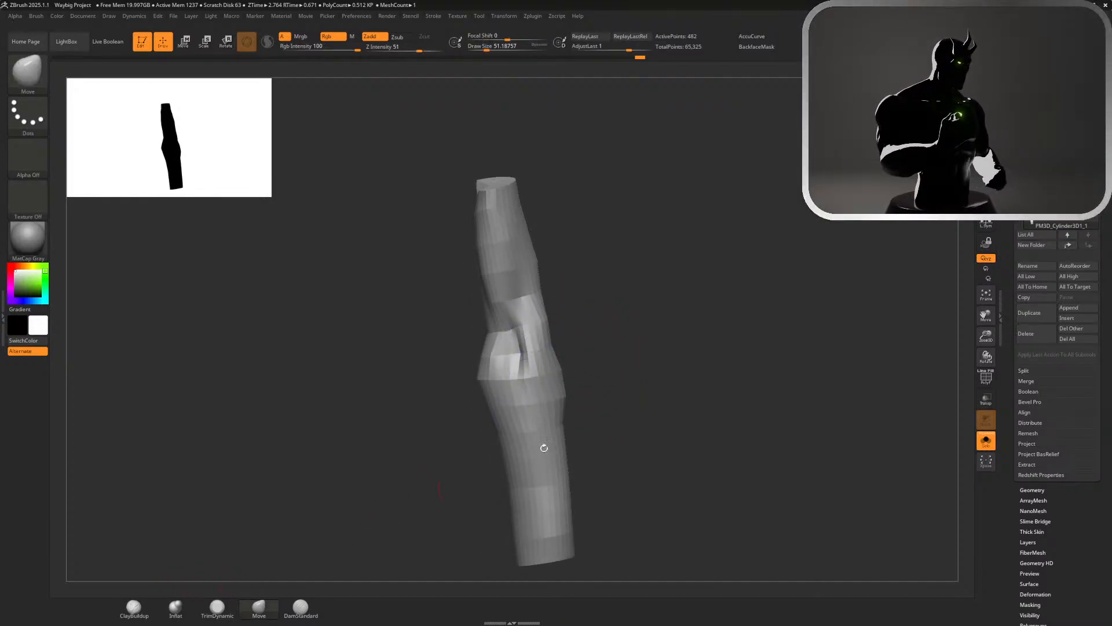
key(s)
mouse_move(648, 365)
mouse_down()
mouse_move(657, 365)
mouse_move(568, 334)
mouse_move(544, 342)
mouse_move(581, 338)
mouse_up()
drag(539, 348, 533, 366)
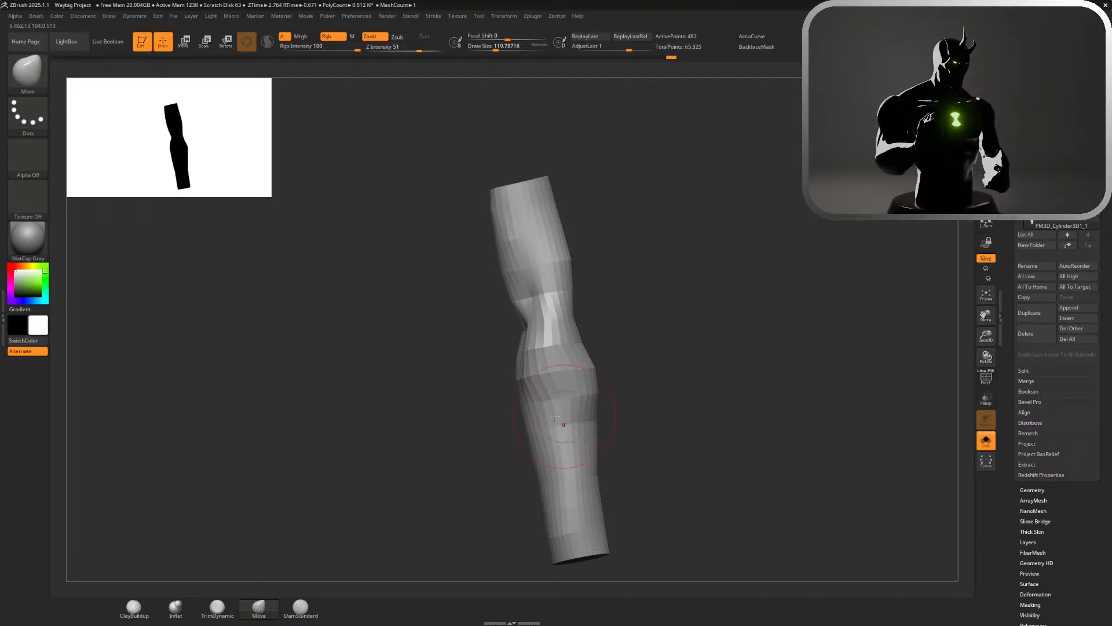
Pull out the side of the upper forearm and push in the contour above the wrist with the Move brush
drag(662, 391, 682, 387)
drag(534, 422, 523, 422)
drag(646, 400, 628, 409)
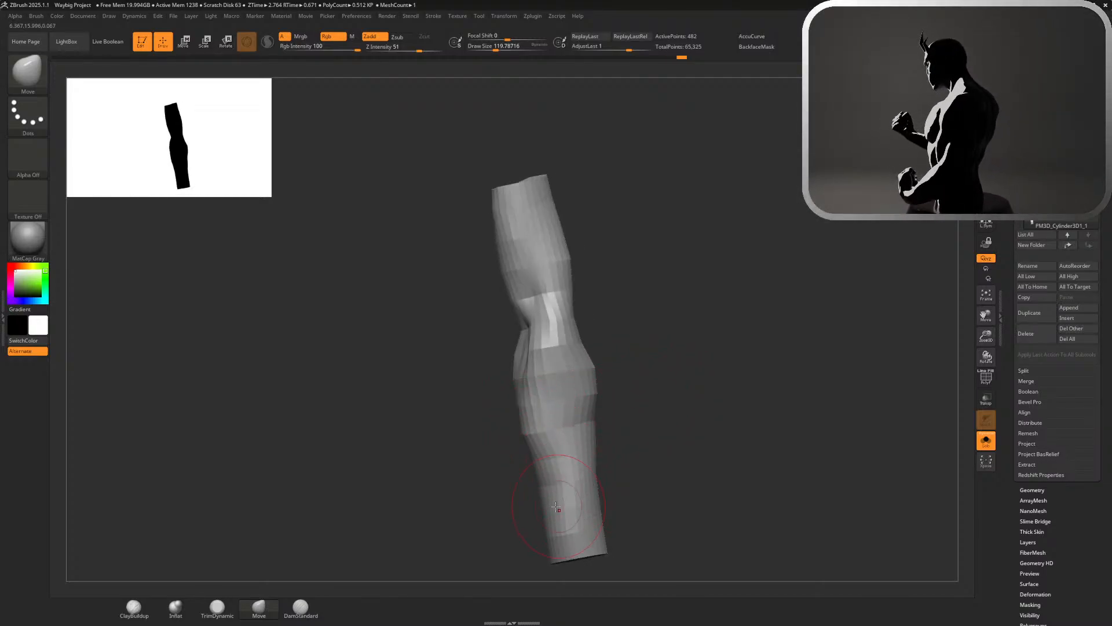
drag(538, 496, 563, 508)
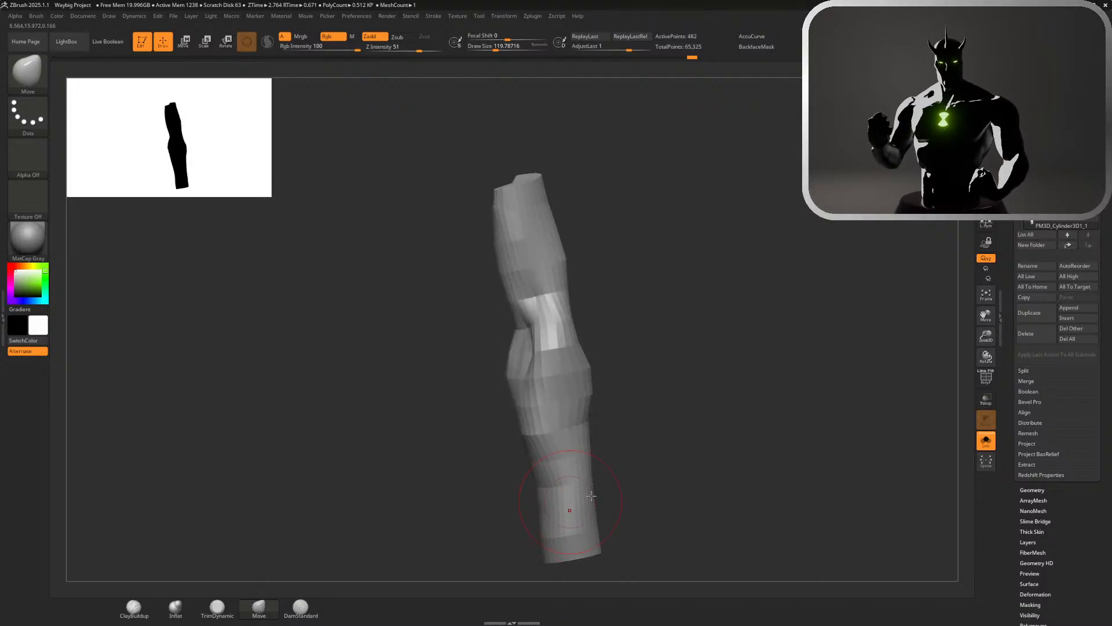
Enlarge the Move brush to a draw size of about 202 and taper the lower forearm toward the wrist
key(s)
mouse_move(639, 490)
mouse_down()
mouse_move(613, 488)
mouse_move(631, 486)
mouse_move(645, 389)
mouse_up()
drag(560, 434, 566, 435)
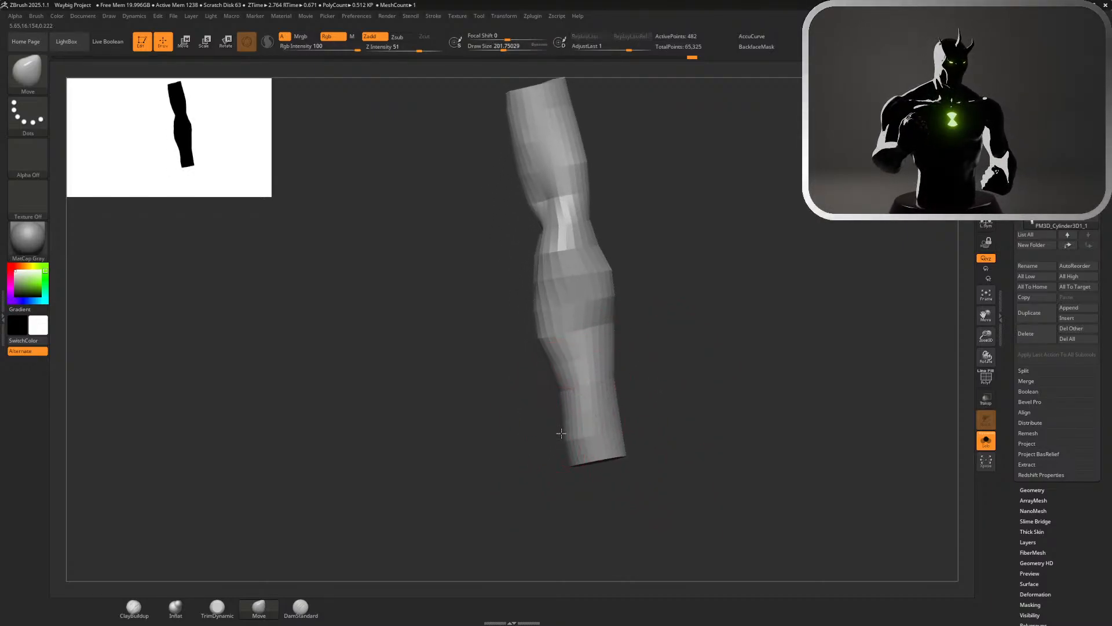
mouse_move(650, 419)
mouse_down()
mouse_move(630, 417)
mouse_move(649, 416)
mouse_up()
drag(564, 430, 611, 424)
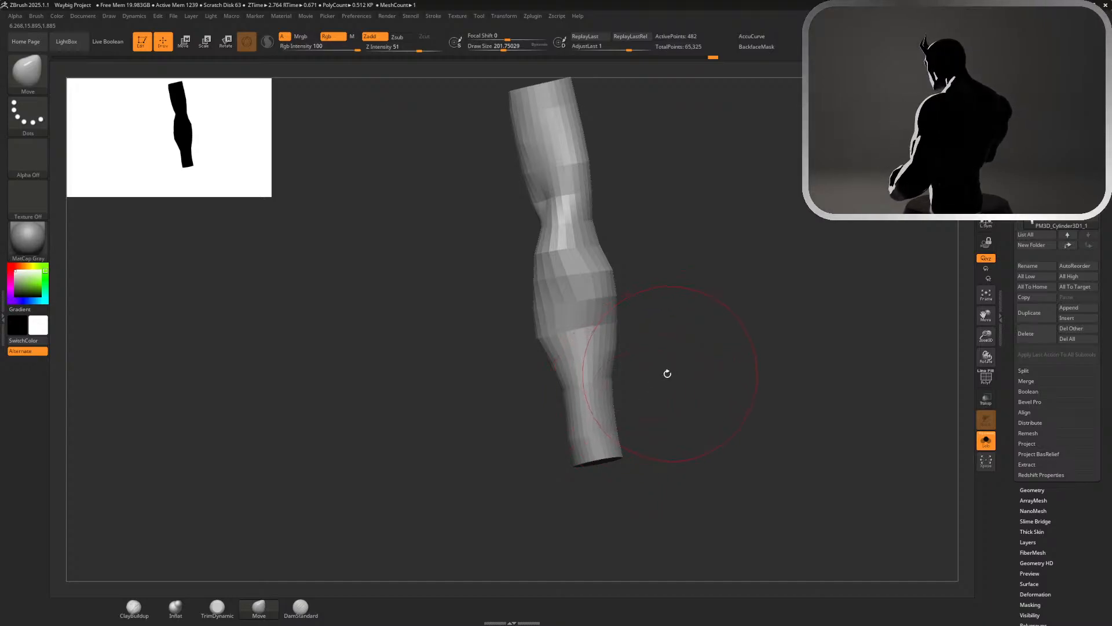
Switch to the ClayBuildup brush at a draw size of about 77 and smooth the upper forearm just below the elbow
drag(706, 359, 718, 426)
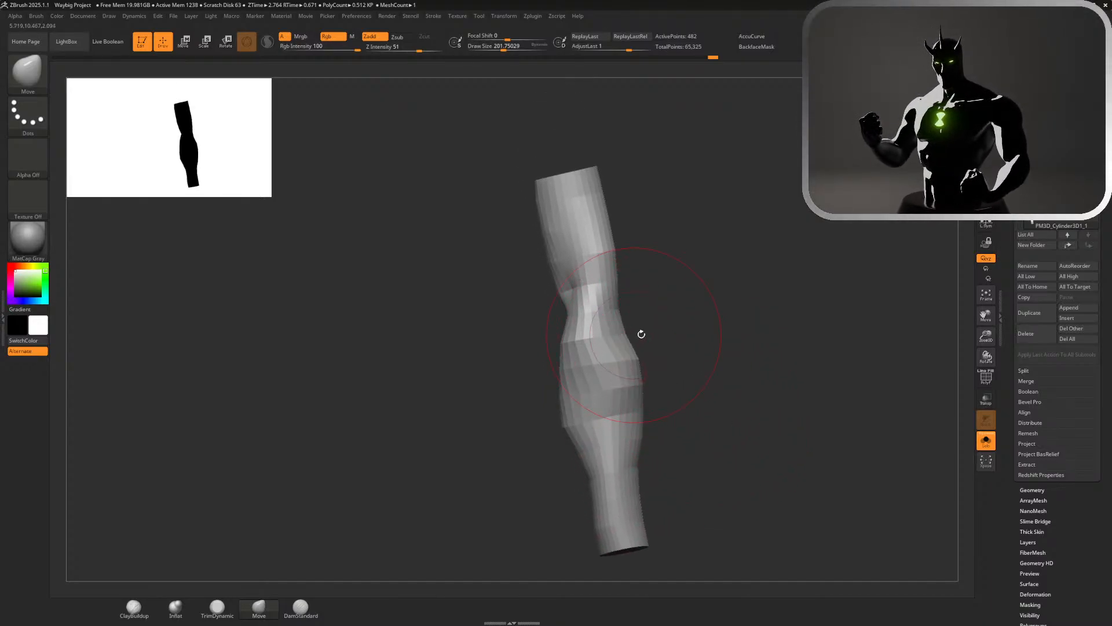
key(s)
mouse_move(660, 334)
mouse_down()
mouse_move(699, 329)
mouse_move(675, 328)
mouse_up()
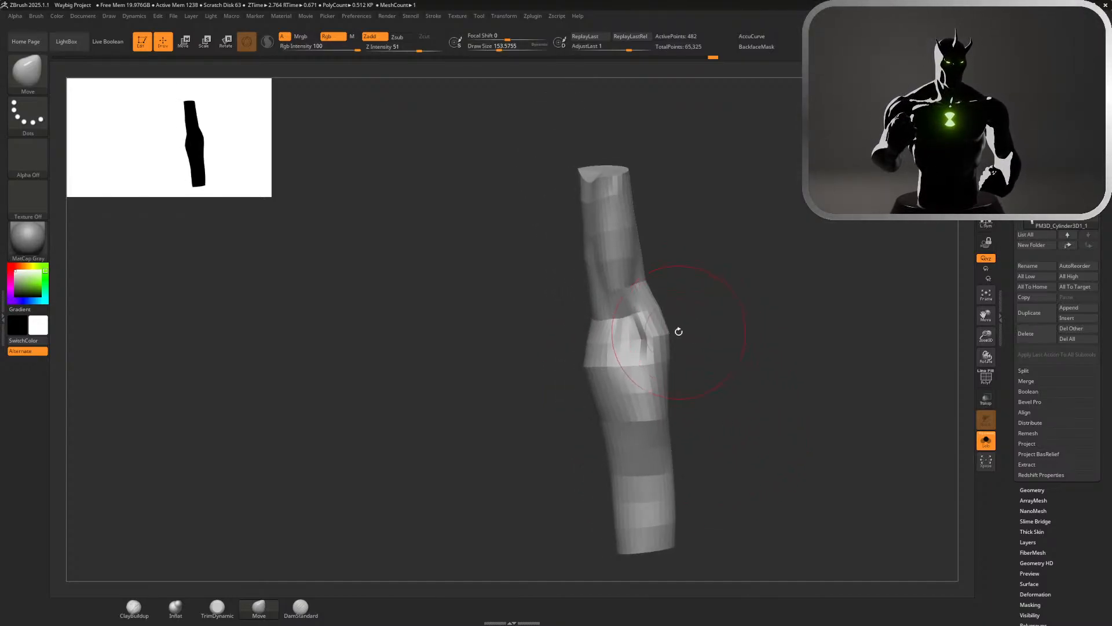
click(134, 606)
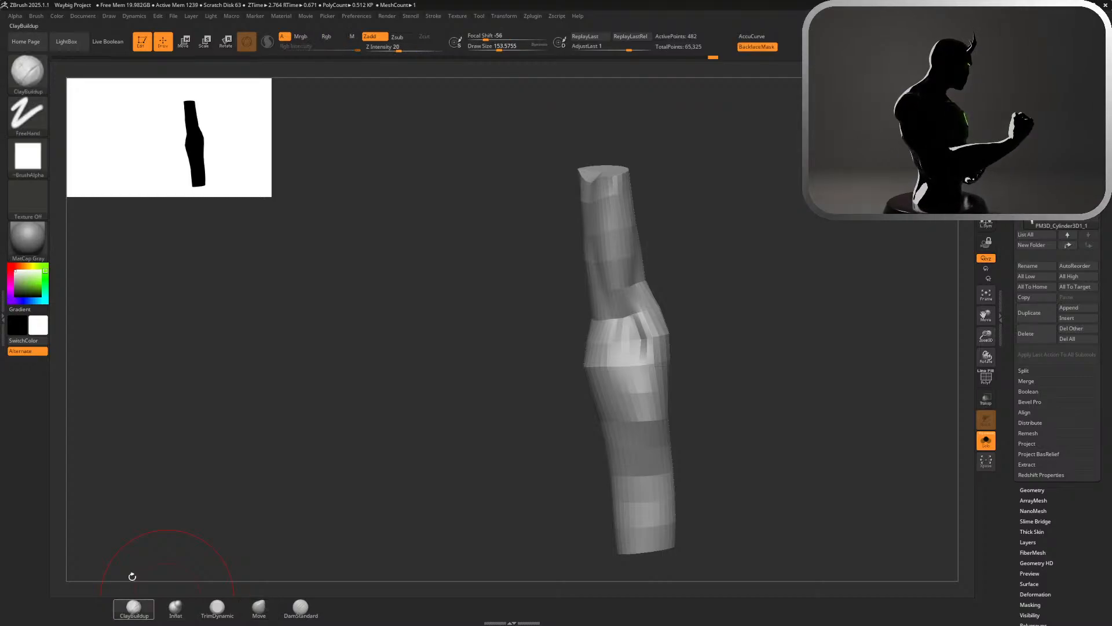
mouse_move(692, 349)
mouse_down()
mouse_move(701, 336)
mouse_move(679, 335)
mouse_up()
key(s)
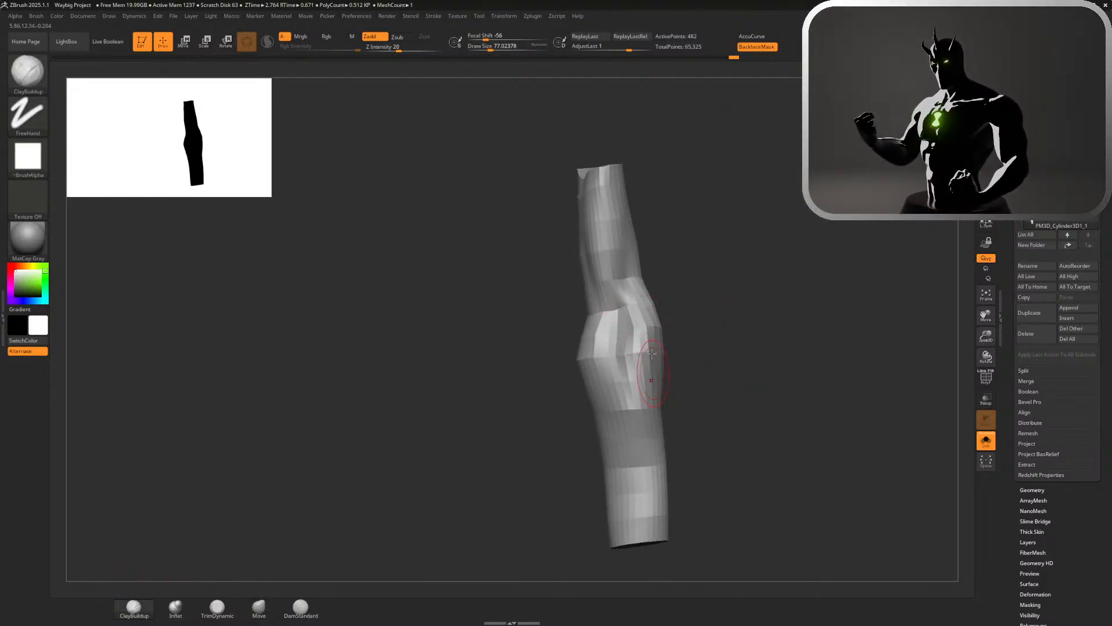
key(shift)
shift+drag(648, 376, 643, 345)
Build up the outer side of the elbow with ClayBuildup and smooth the forearm down toward the wrist
alt+drag(684, 299, 710, 376)
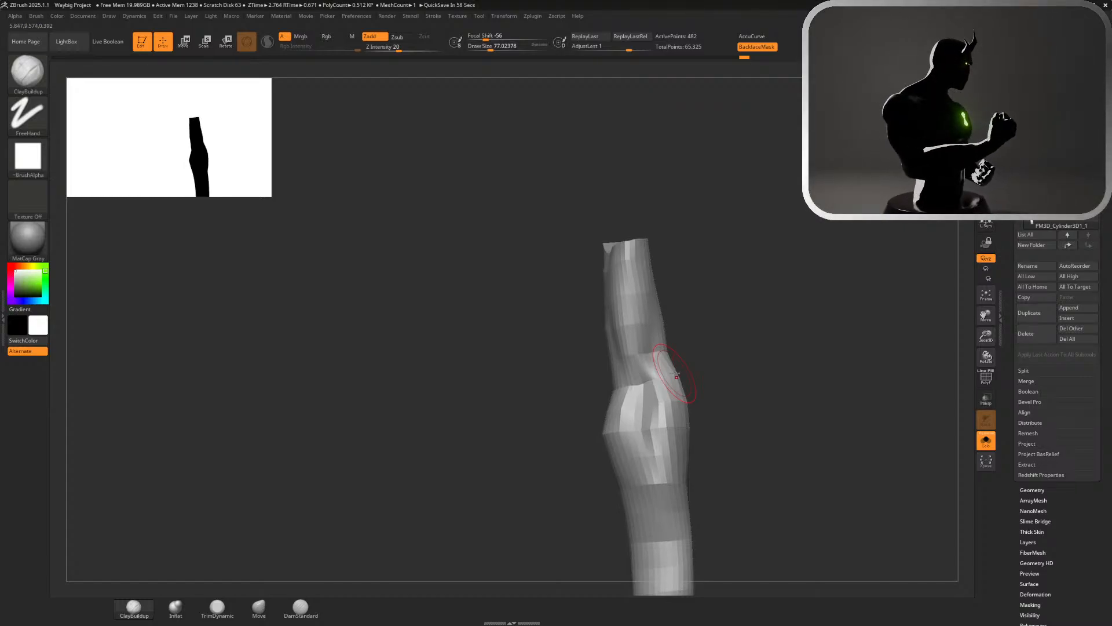
drag(724, 295, 684, 297)
drag(756, 386, 732, 385)
drag(690, 435, 675, 466)
alt+drag(793, 436, 857, 220)
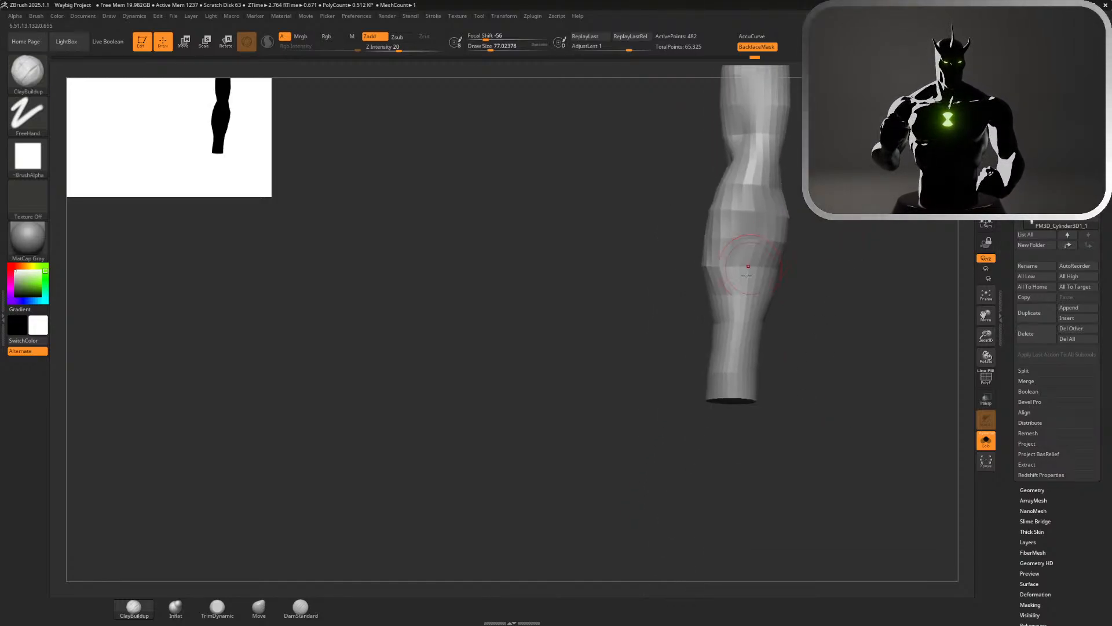
mouse_move(736, 271)
mouse_down()
mouse_move(734, 333)
mouse_move(724, 293)
mouse_move(736, 343)
mouse_up()
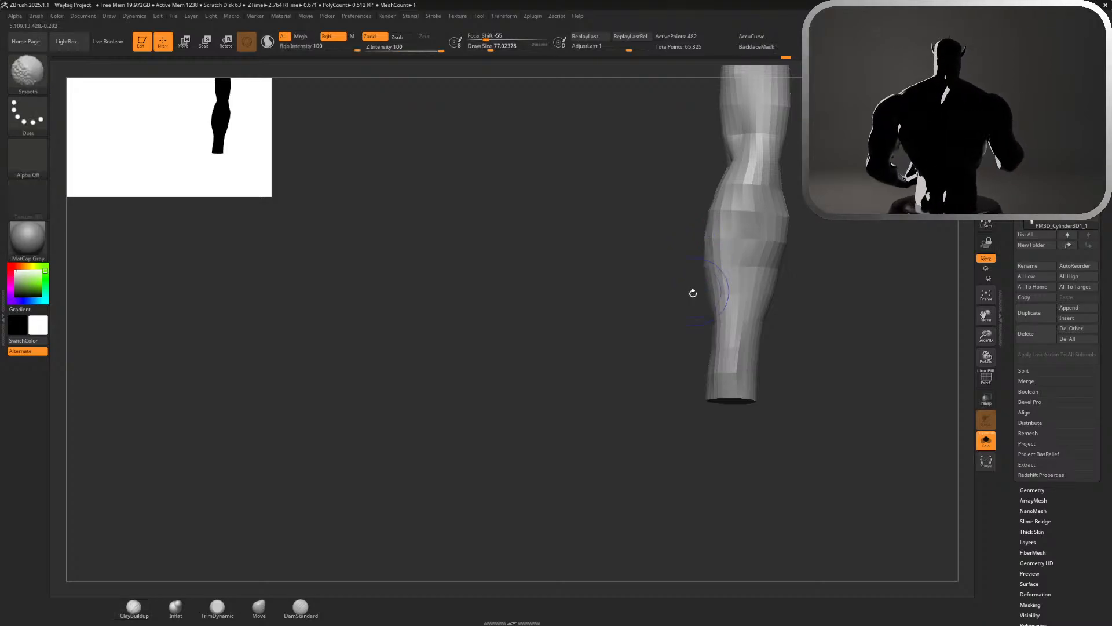
drag(665, 263, 809, 273)
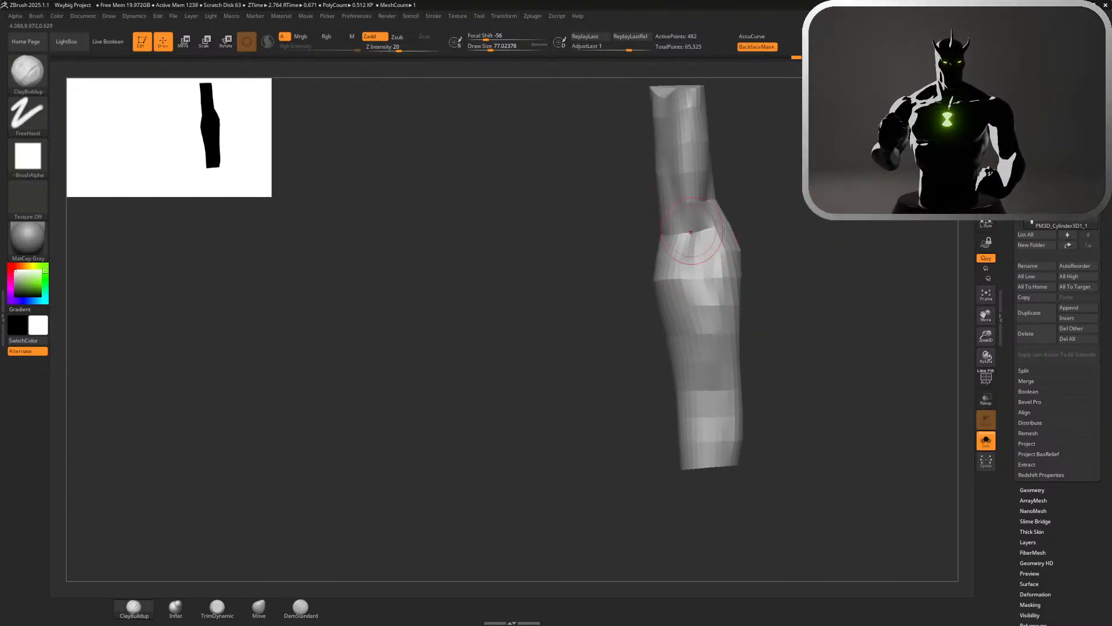
Build up the inner forearm lengthwise below the elbow crease with ClayBuildup
mouse_move(766, 225)
mouse_down()
mouse_move(700, 285)
mouse_move(770, 298)
mouse_up()
shift+drag(711, 296, 717, 400)
alt+drag(809, 372, 814, 218)
drag(806, 290, 690, 292)
mouse_move(759, 293)
alt+mouse_down()
mouse_move(573, 435)
mouse_move(660, 487)
alt+mouse_up()
mouse_move(680, 403)
alt+mouse_down()
mouse_move(649, 509)
mouse_move(649, 489)
mouse_move(640, 493)
alt+mouse_up()
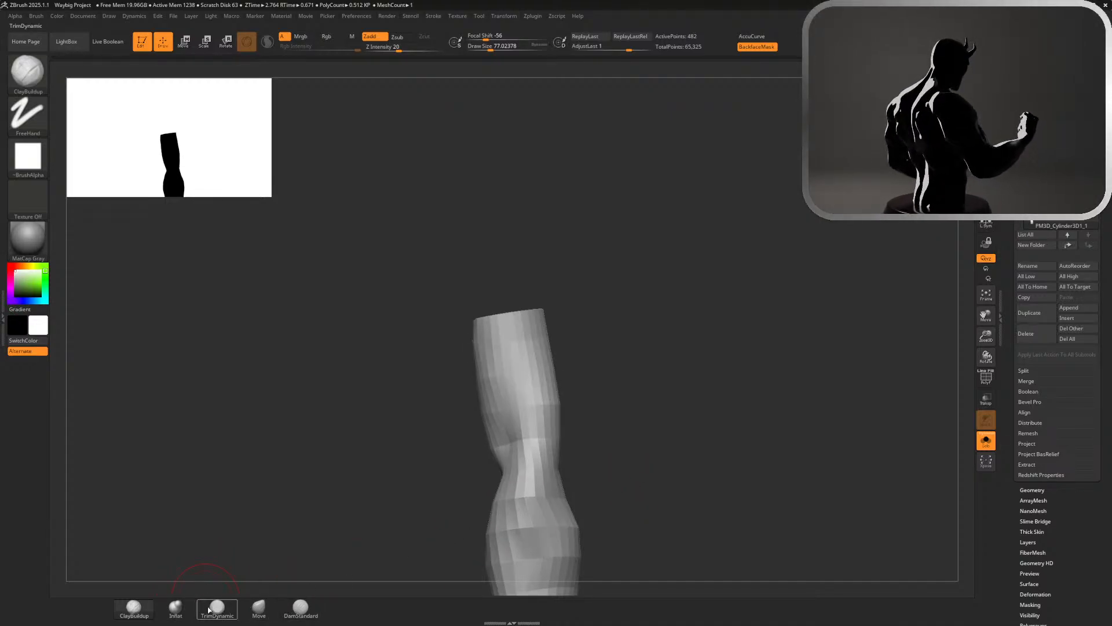
Try to reshape the contour around the elbow with the Move brush
click(259, 606)
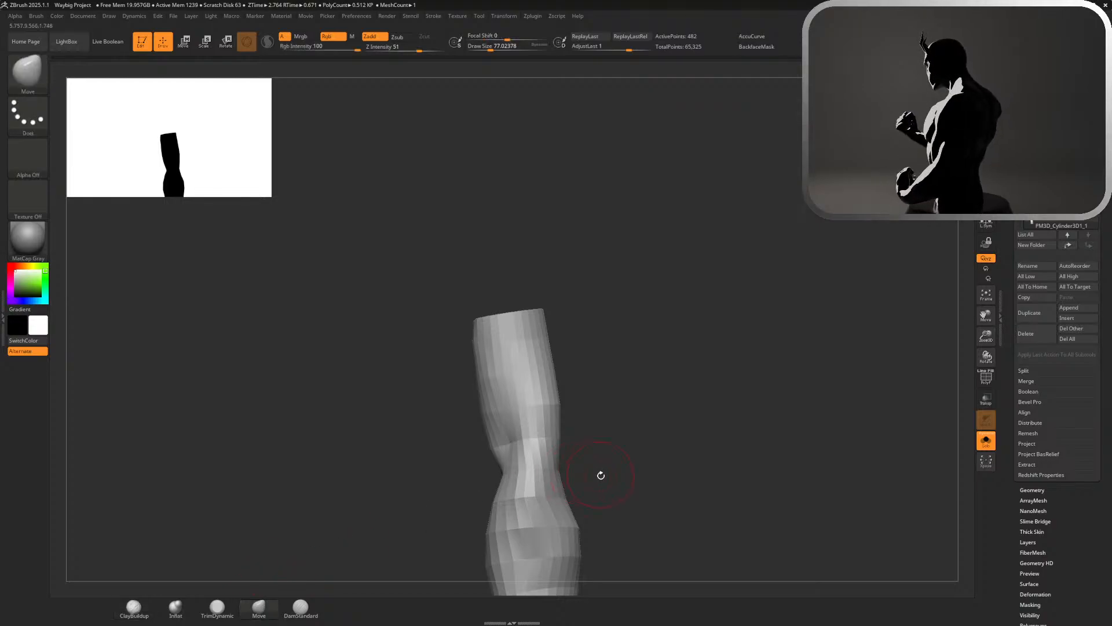
mouse_move(599, 472)
mouse_down()
mouse_move(576, 497)
mouse_move(550, 489)
mouse_move(600, 460)
mouse_move(647, 490)
mouse_up()
mouse_move(672, 318)
mouse_down()
mouse_move(621, 338)
mouse_move(608, 327)
mouse_move(620, 326)
mouse_move(648, 397)
mouse_move(645, 432)
mouse_up()
key(ctrl+z)
Carve a diagonal groove from the elbow into the upper forearm with the DamStandard brush
mouse_move(661, 348)
mouse_down()
mouse_move(747, 353)
mouse_move(757, 256)
mouse_move(806, 245)
mouse_move(819, 162)
mouse_up()
alt+drag(832, 217, 785, 151)
ctrl+drag(732, 274, 716, 306)
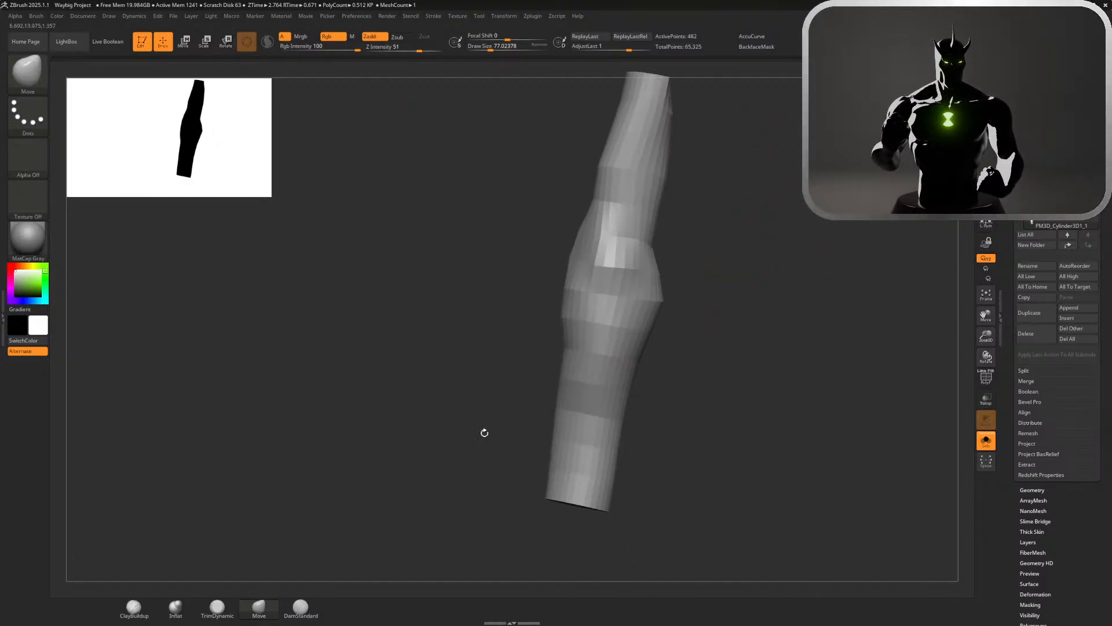
click(300, 606)
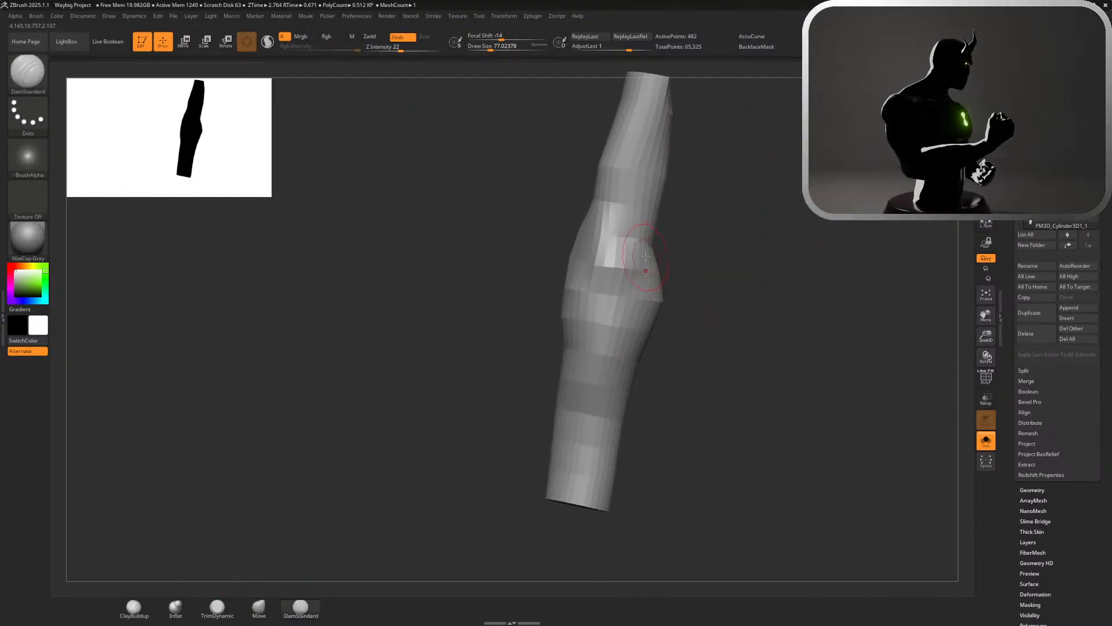
drag(645, 256, 606, 344)
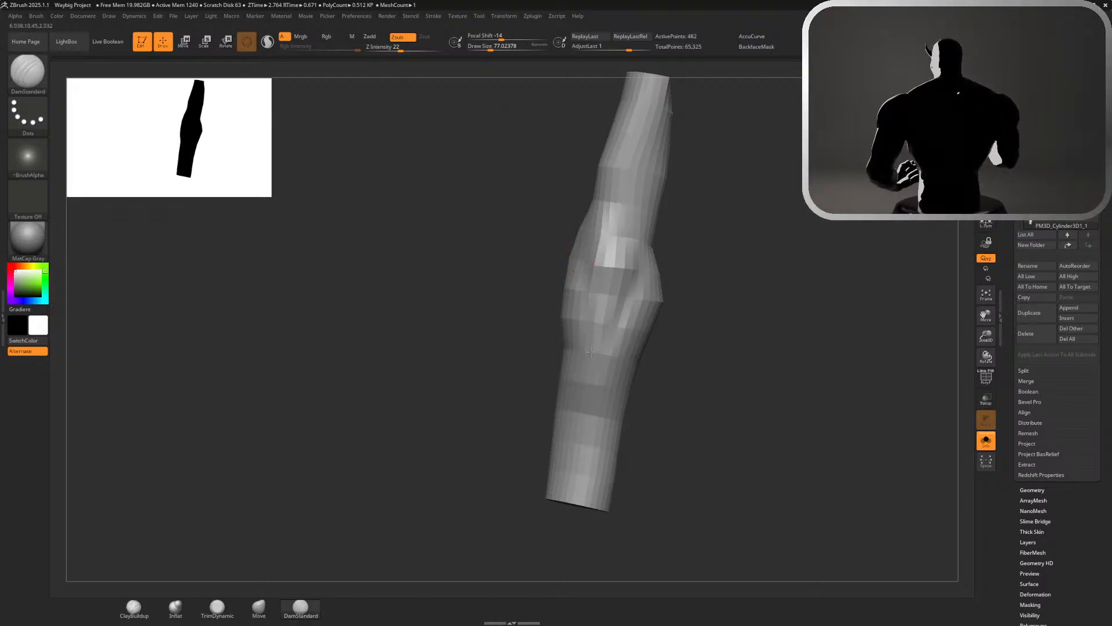
mouse_move(691, 312)
mouse_down()
mouse_move(718, 315)
mouse_move(686, 317)
mouse_up()
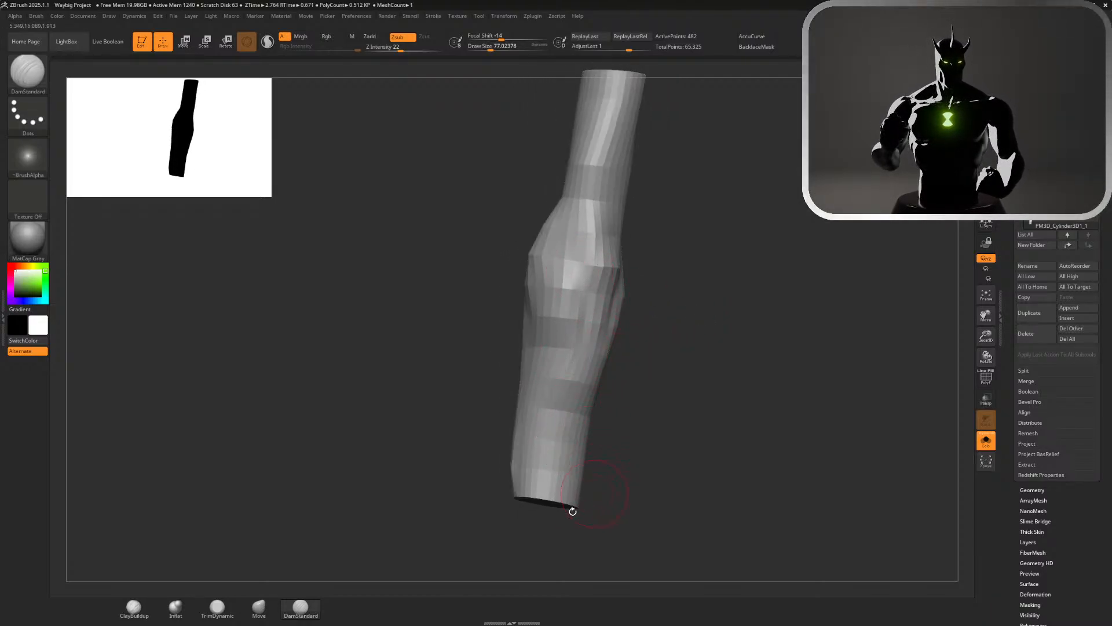
Return to ClayBuildup, undo the last stroke and rework the forearm volume beside the carved groove
click(134, 607)
drag(669, 423, 671, 411)
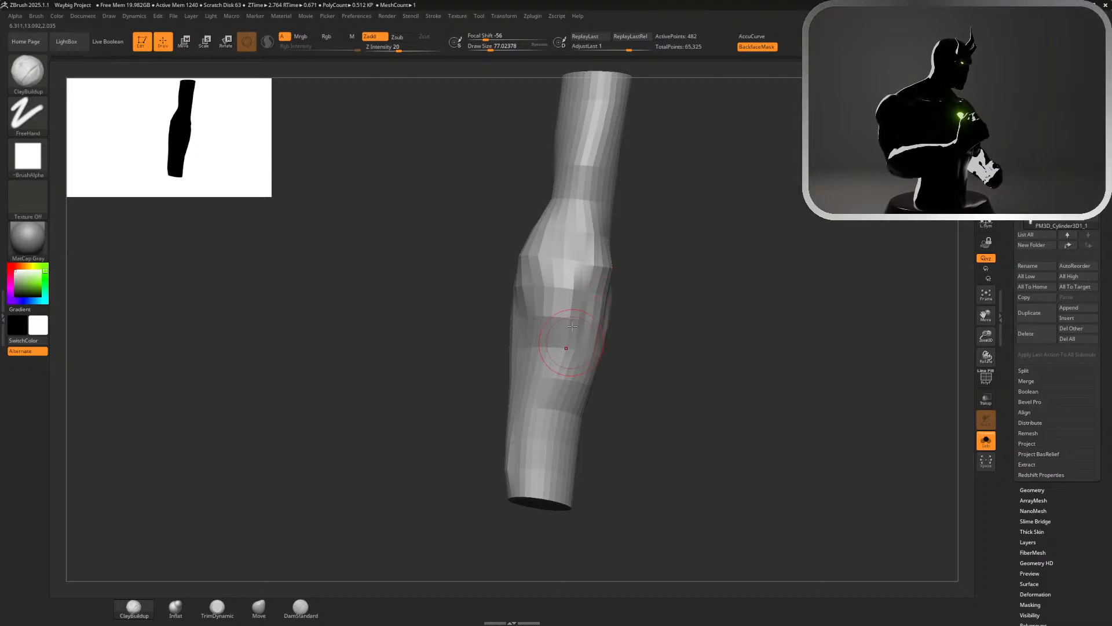
key(ctrl+z)
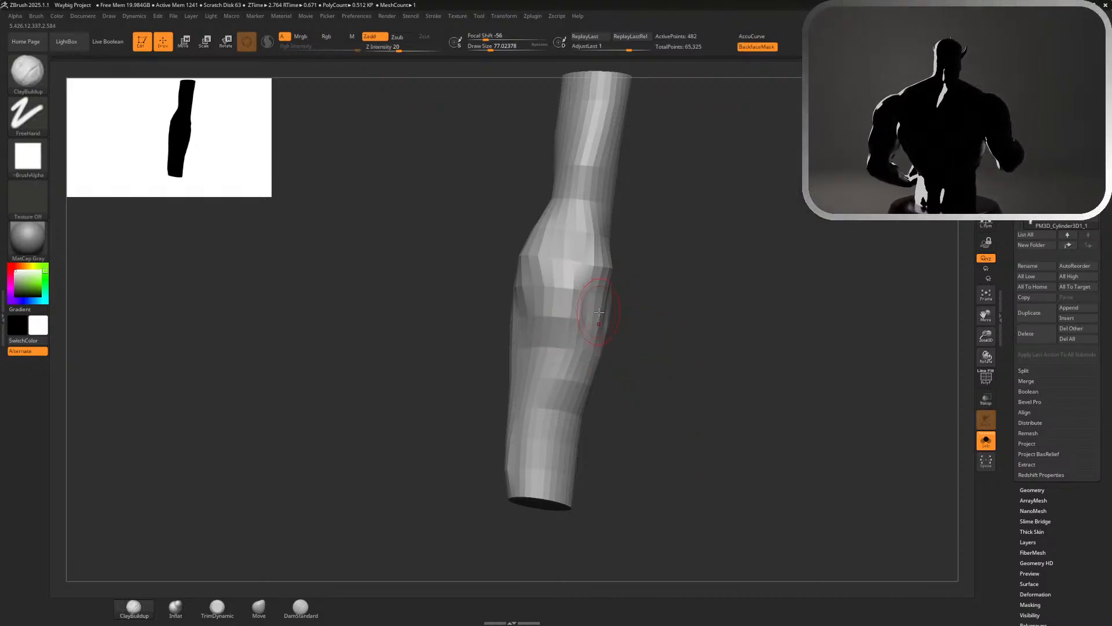
drag(651, 302, 607, 296)
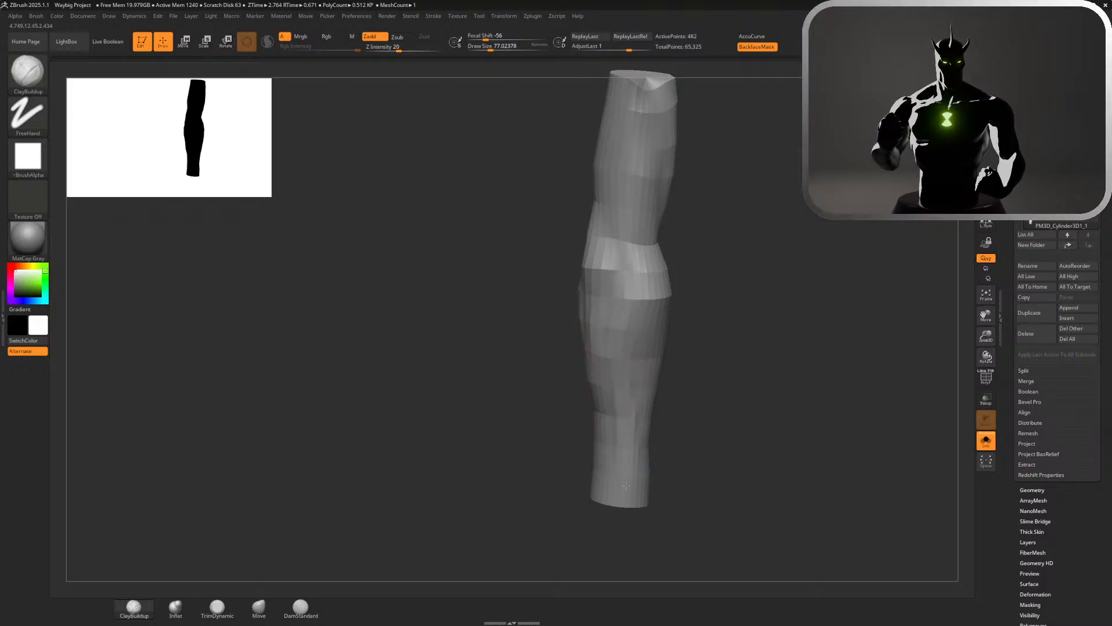
drag(721, 383, 678, 378)
drag(798, 390, 763, 396)
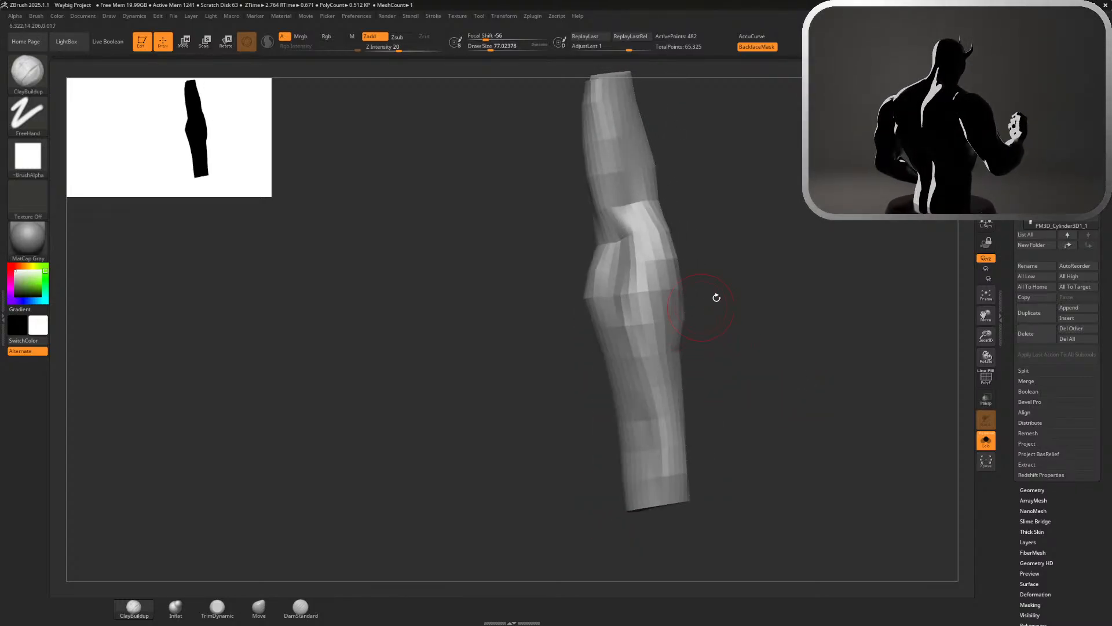
Build up the muscle mass along the upper and middle forearm with ClayBuildup, blending it toward the wrist
drag(718, 297, 617, 249)
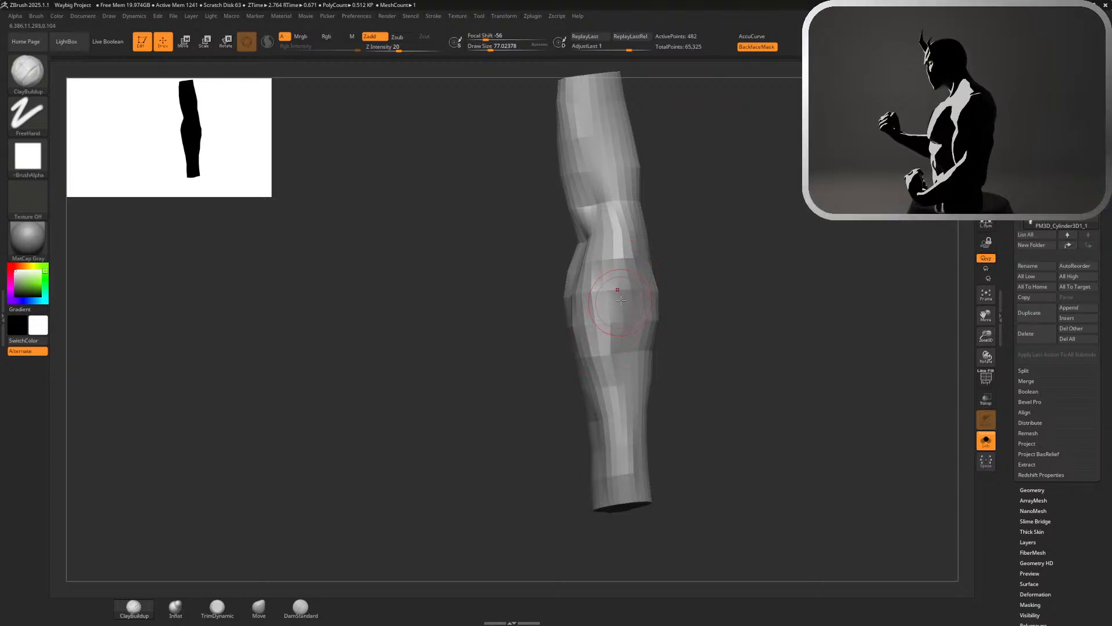
drag(666, 385, 635, 326)
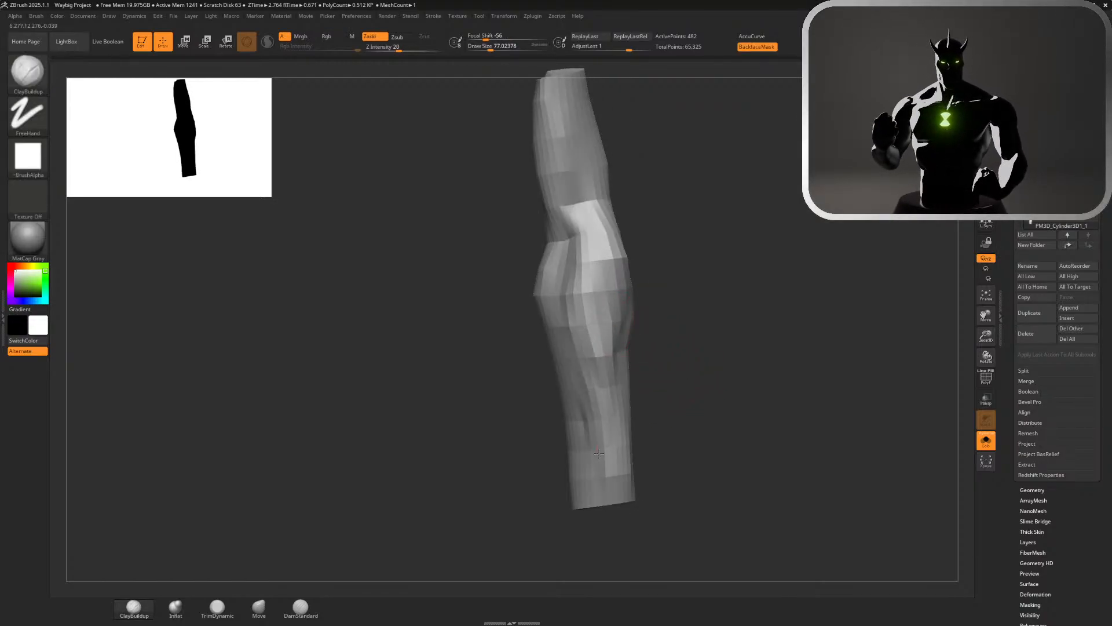
drag(641, 424, 626, 419)
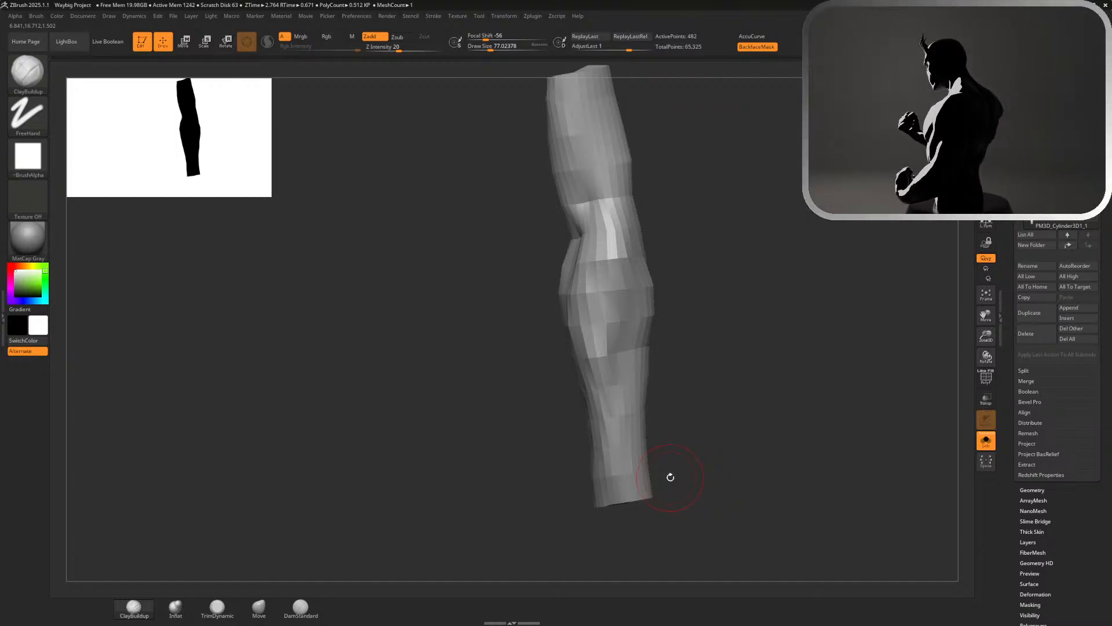
drag(764, 417, 612, 369)
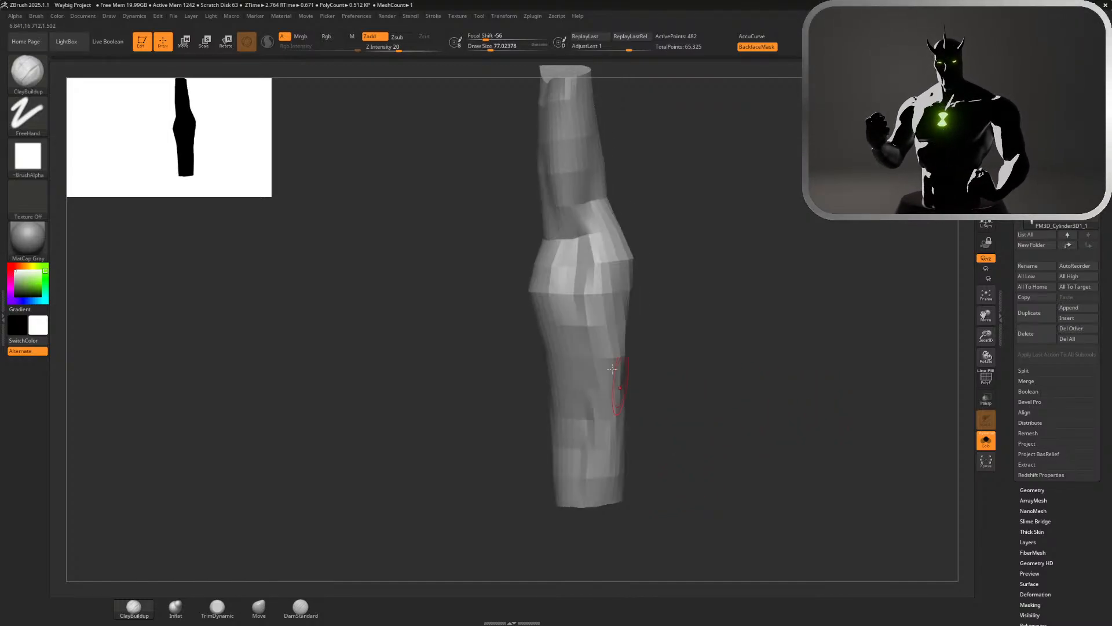
Check the arm's overall silhouette from a distance and turn off Solo mode to show the whole body
alt+drag(738, 440, 666, 261)
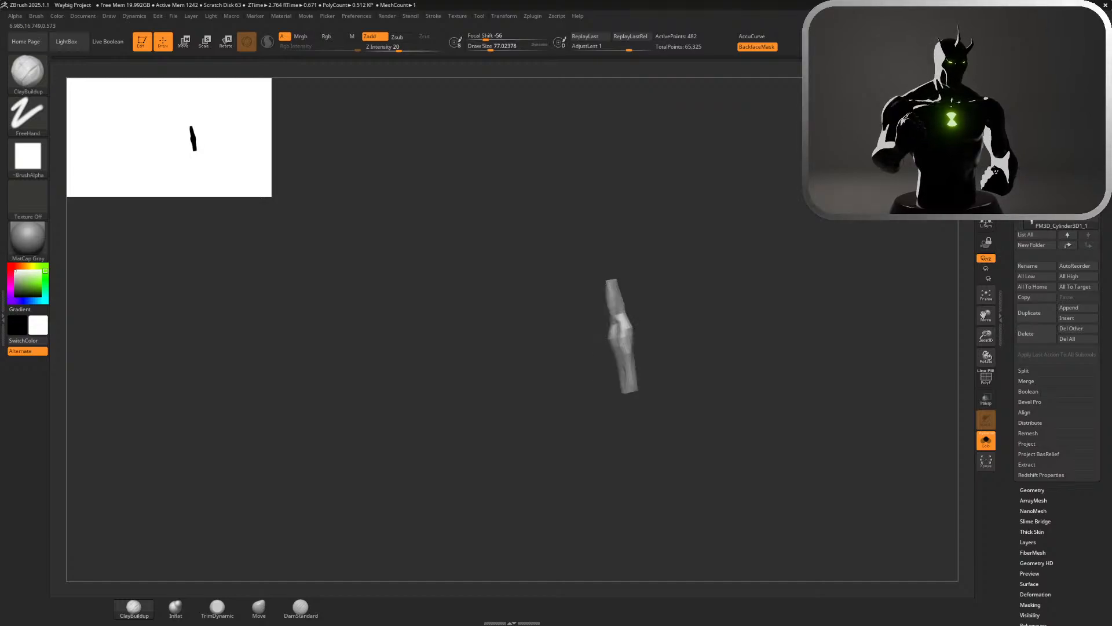
alt+drag(741, 278, 695, 333)
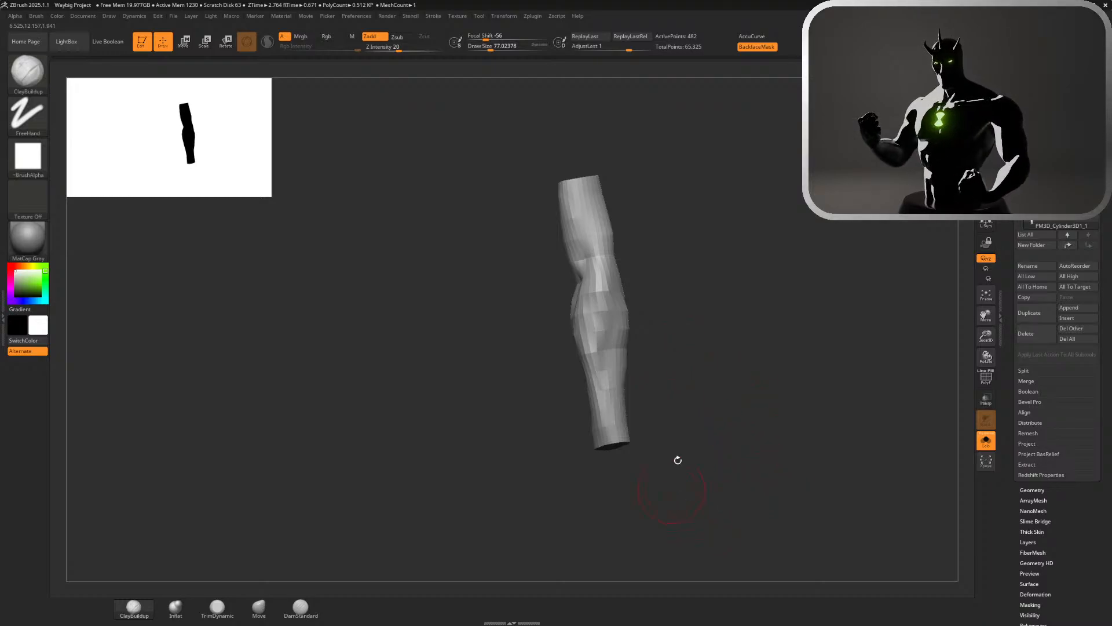
click(987, 442)
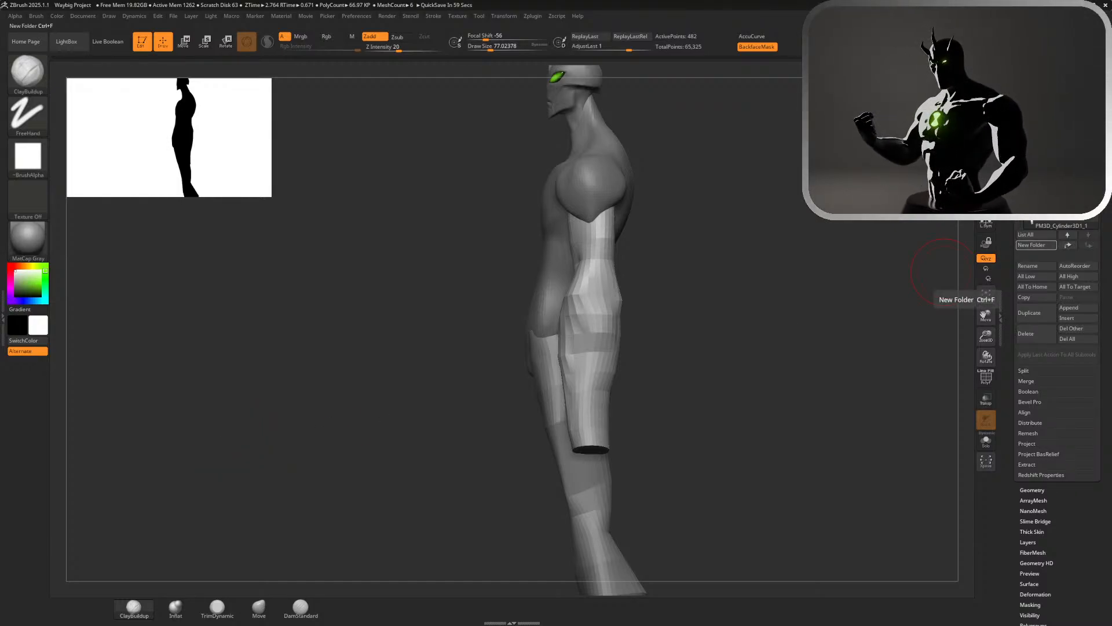
Mask the forearm with a lasso and adjust the unmasked upper arm and elbow with the Move gizmo
key(ctrl)
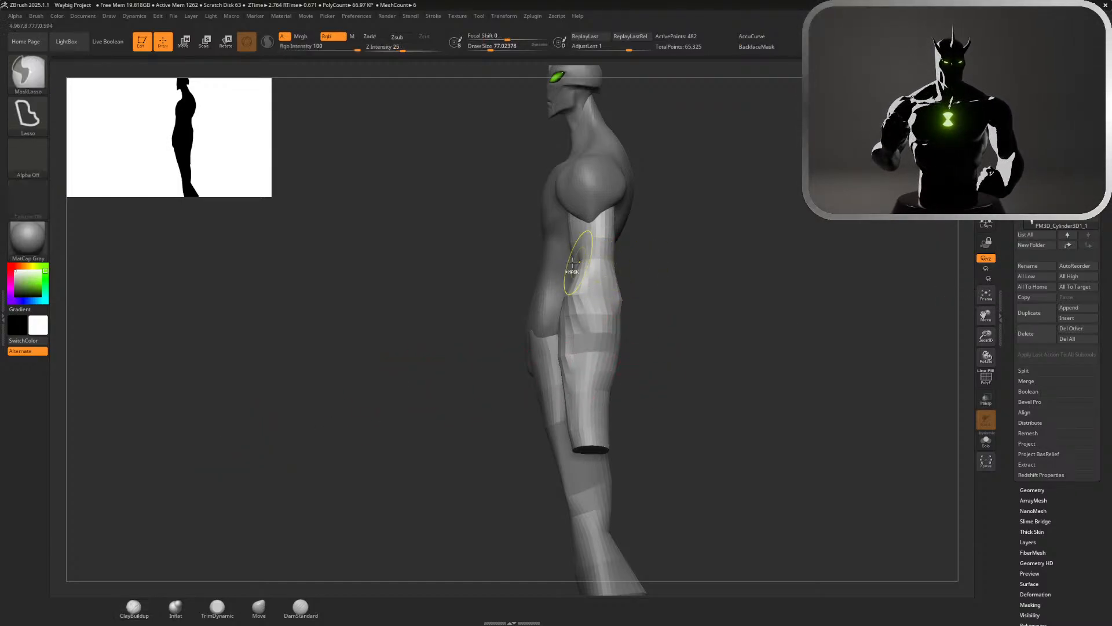
mouse_move(559, 260)
ctrl+mouse_down()
mouse_move(600, 270)
mouse_move(631, 313)
mouse_move(427, 504)
mouse_move(434, 499)
ctrl+mouse_up()
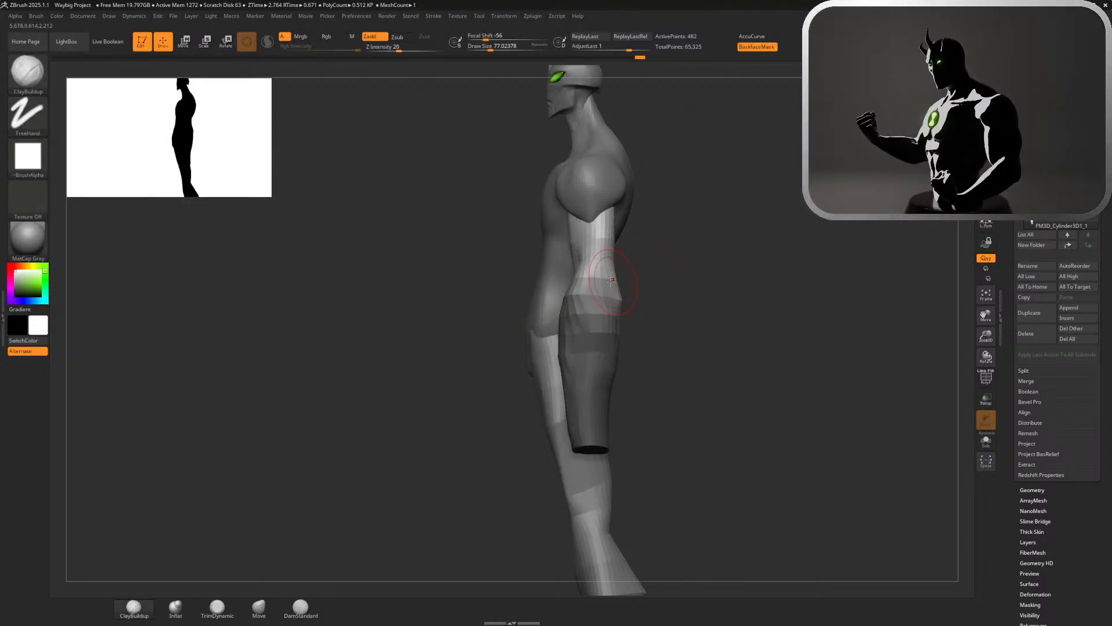
key(w)
alt+drag(589, 148, 590, 225)
click(621, 202)
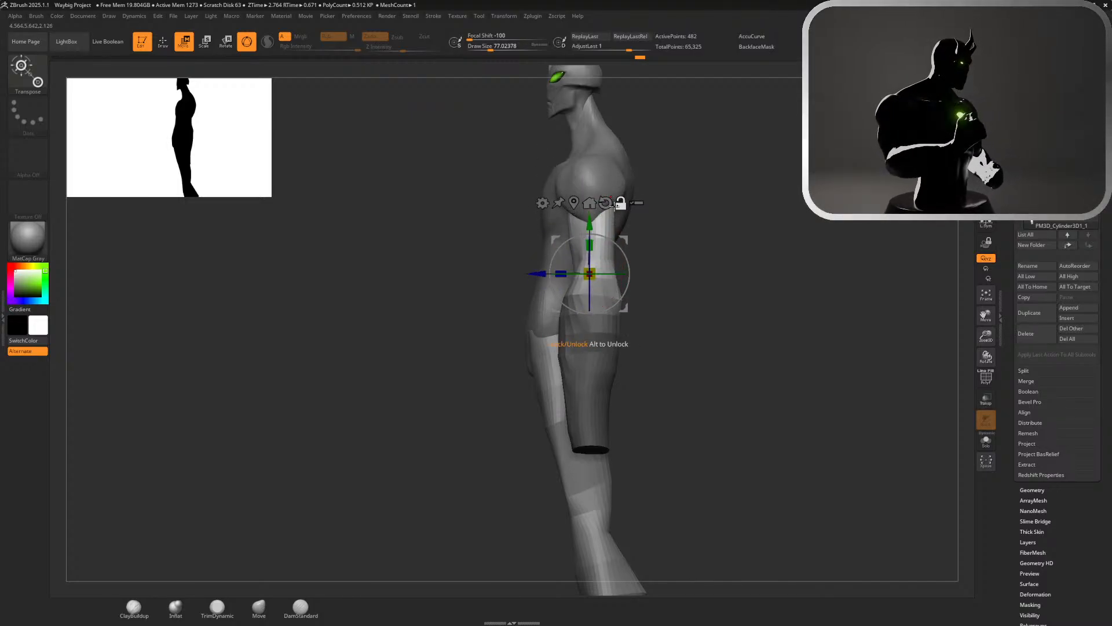
drag(534, 274, 545, 274)
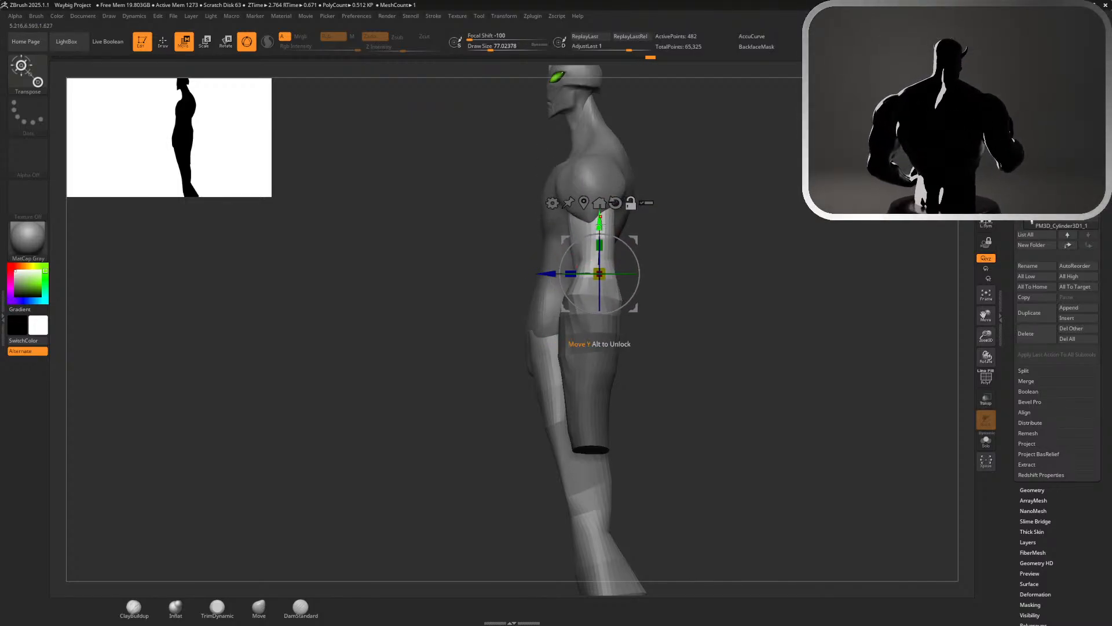
alt+drag(601, 223, 600, 232)
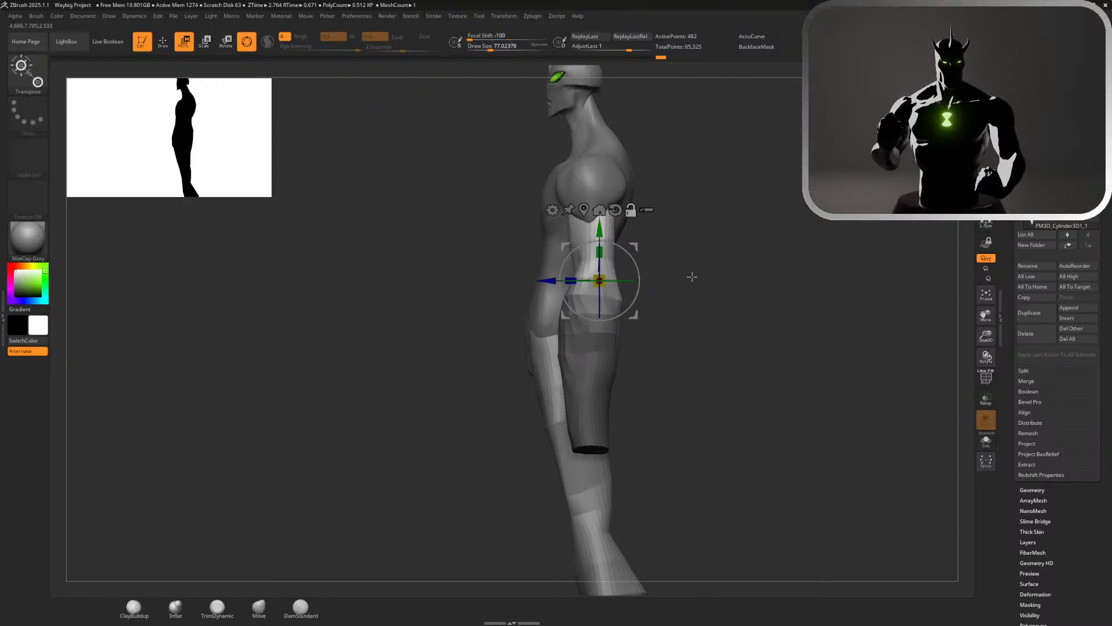
drag(656, 269, 656, 280)
key(q)
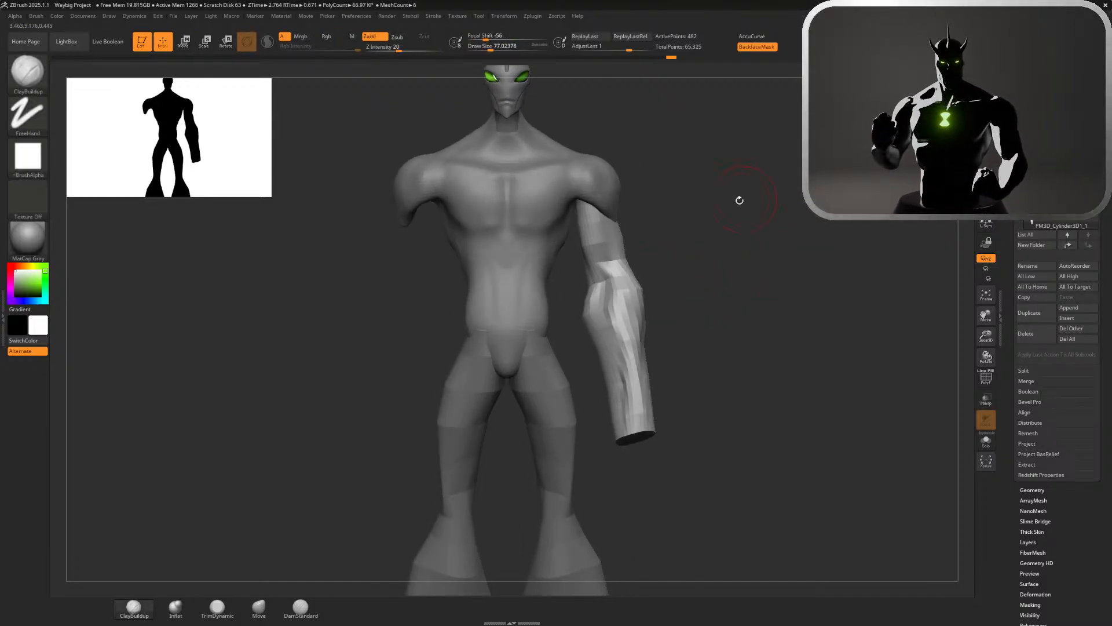
Smooth the elbow crease, the forearm and the open wrist end of the arm
ctrl+right_drag(740, 200, 710, 234)
key(b)
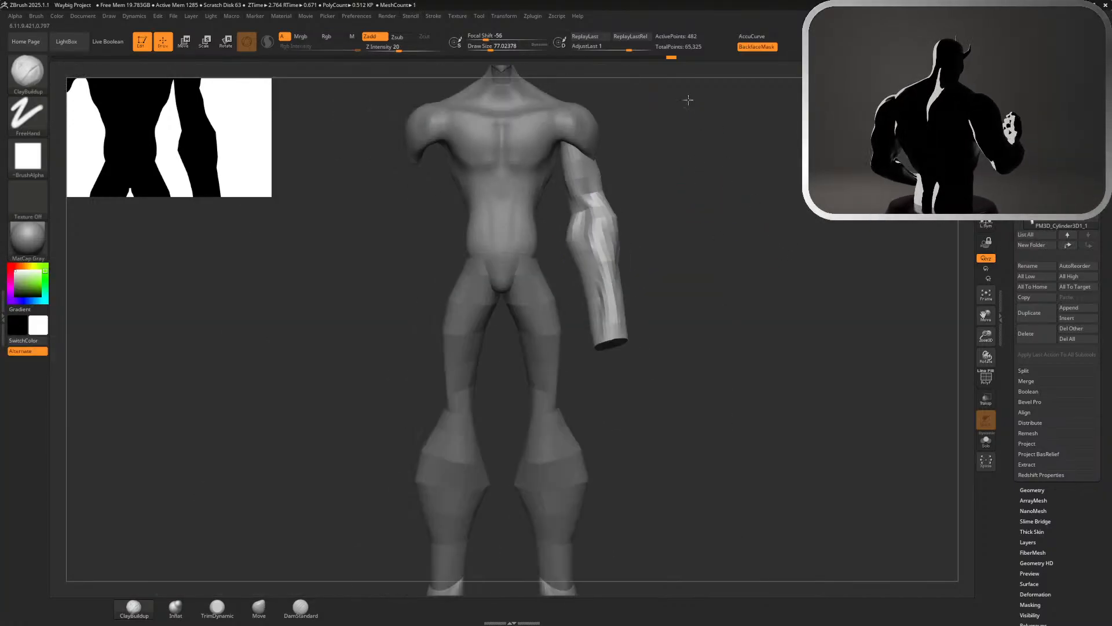
ctrl+right_drag(688, 99, 687, 88)
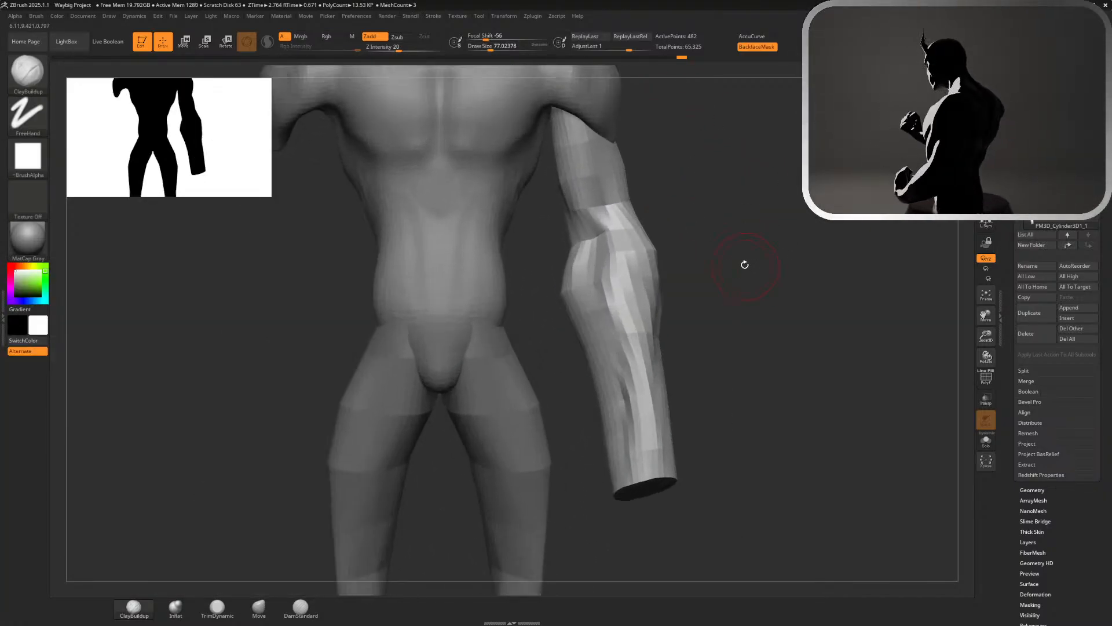
mouse_move(652, 350)
mouse_down()
mouse_move(629, 457)
mouse_move(643, 391)
mouse_move(646, 422)
mouse_up()
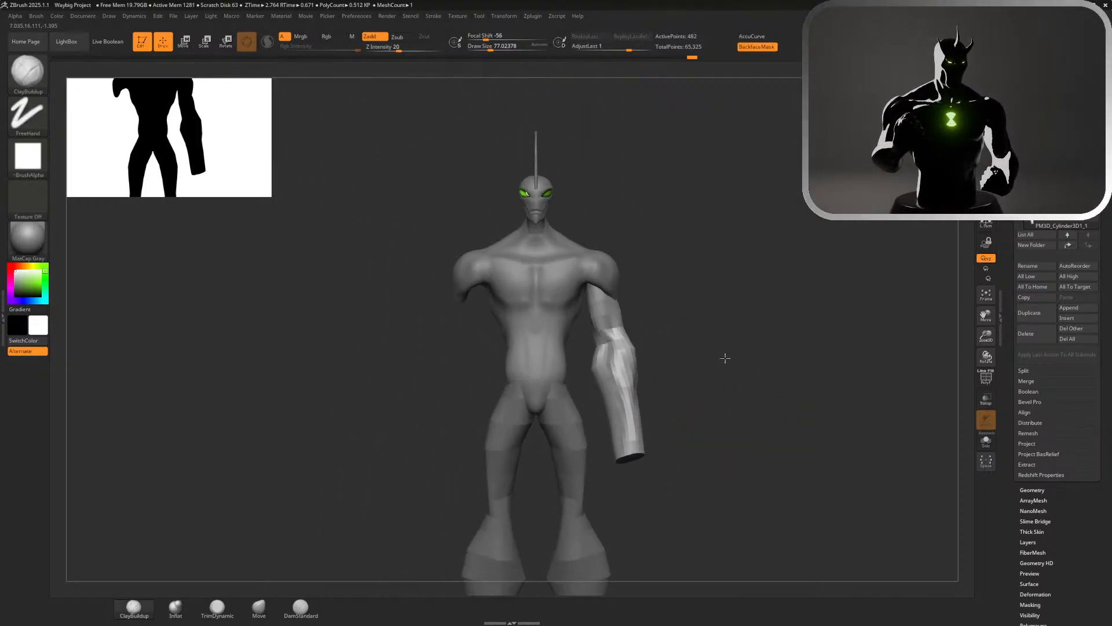
mouse_move(757, 355)
mouse_down()
mouse_move(697, 363)
mouse_move(802, 432)
mouse_move(785, 420)
mouse_move(834, 410)
mouse_move(777, 382)
mouse_up()
mouse_move(625, 470)
shift+mouse_down()
mouse_move(642, 467)
mouse_move(630, 464)
shift+mouse_up()
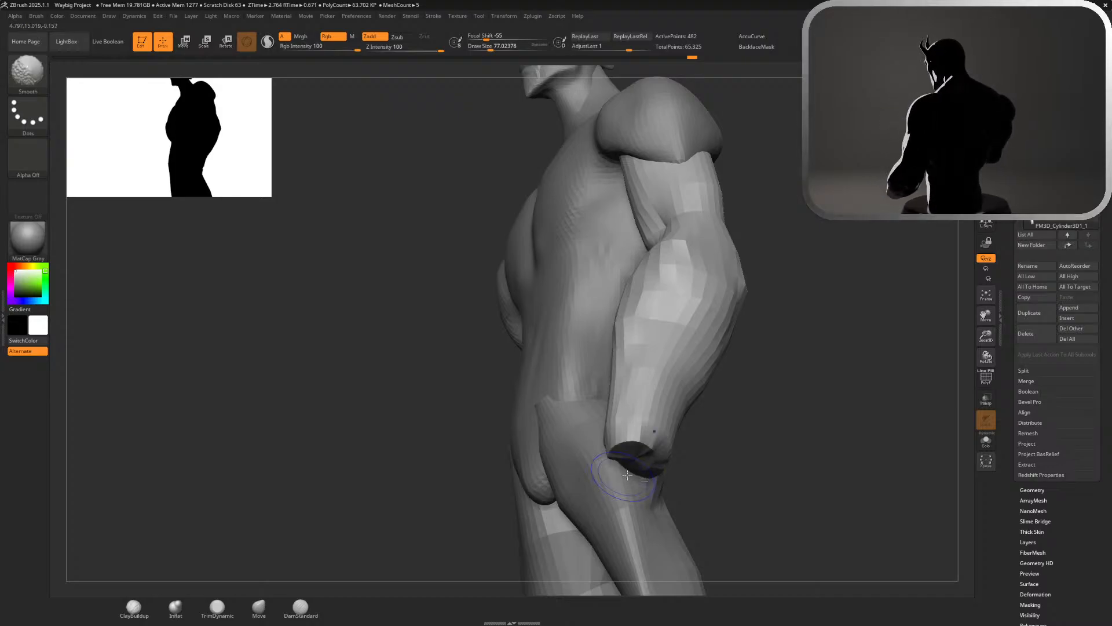
Build up the back of the upper arm and the elbow area with ClayBuildup strokes, checking the whole figure
mouse_move(736, 484)
mouse_down()
mouse_move(680, 472)
mouse_move(756, 481)
mouse_up()
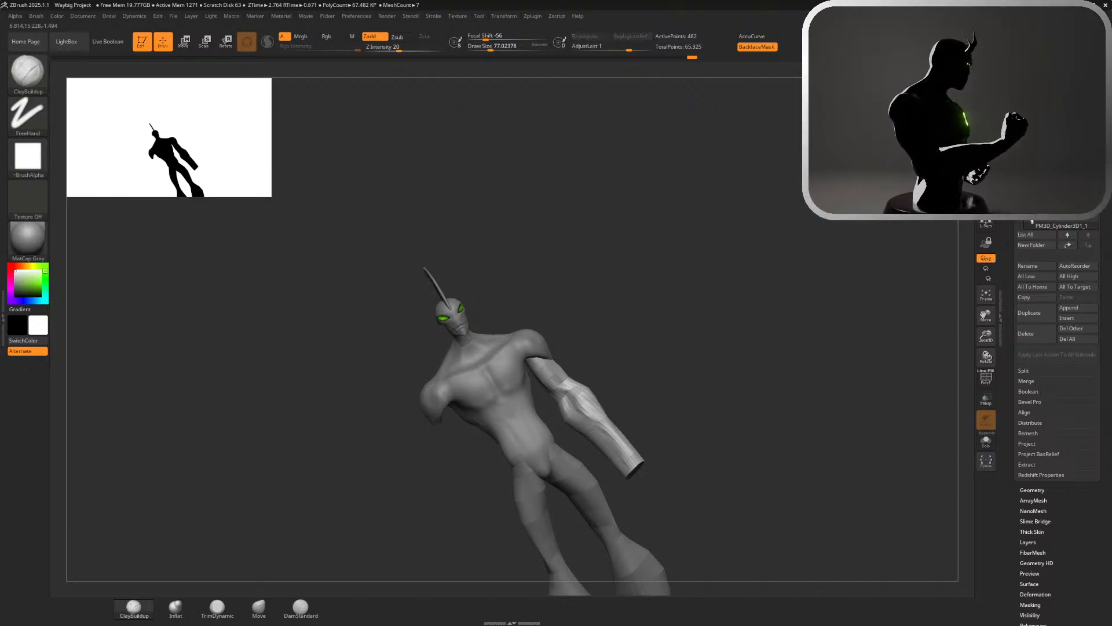
drag(696, 371, 730, 348)
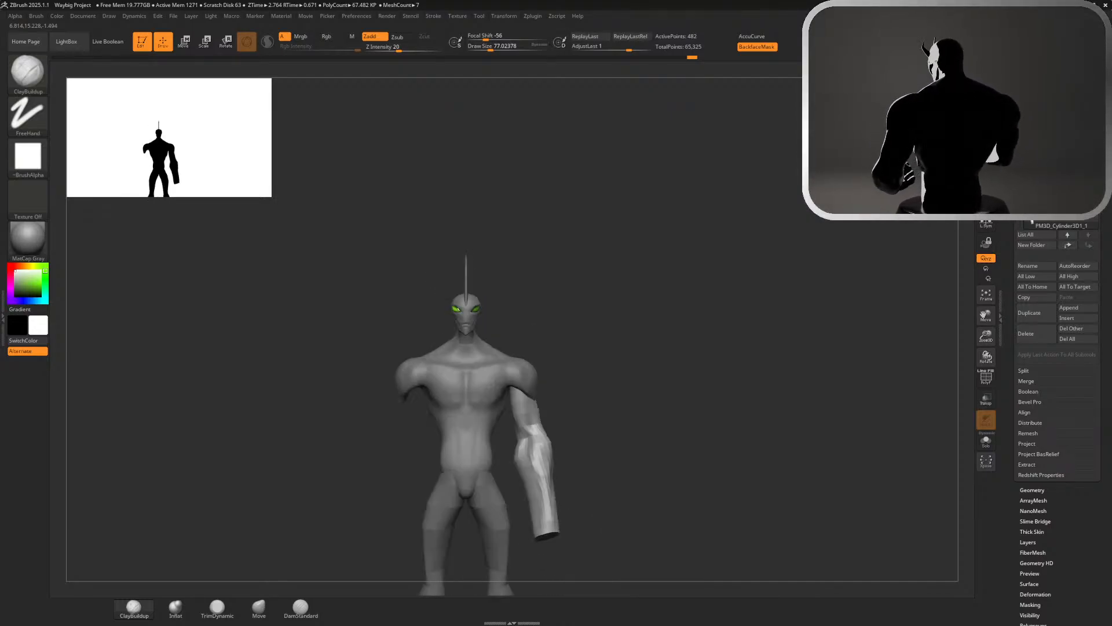
drag(857, 324, 727, 319)
alt+drag(728, 232, 384, 513)
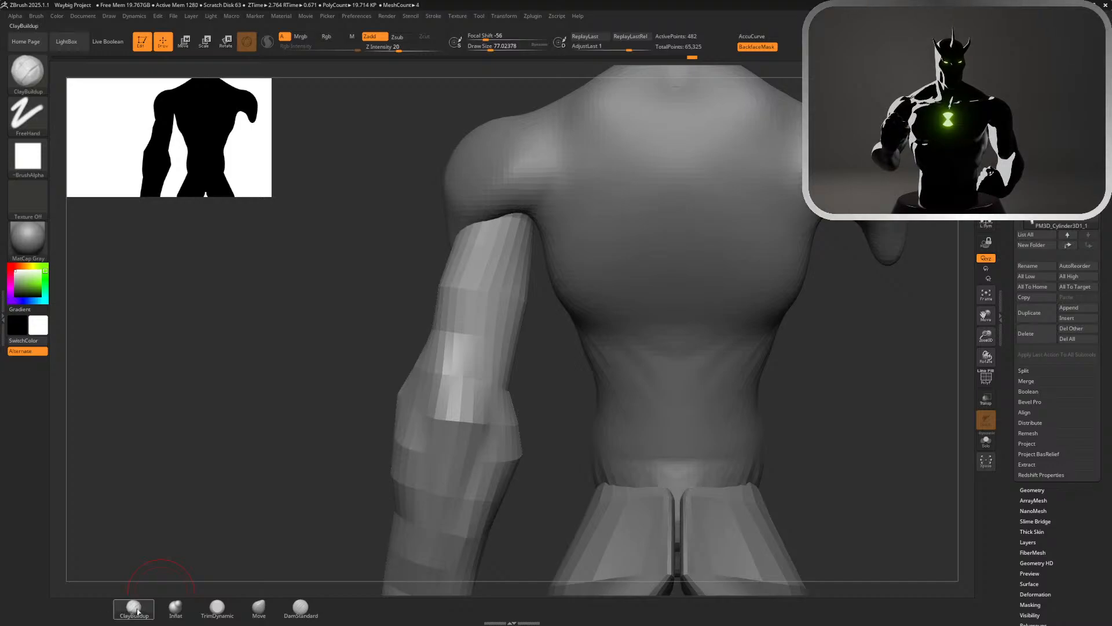
mouse_move(462, 350)
mouse_down()
mouse_move(468, 371)
mouse_move(505, 272)
mouse_move(455, 308)
mouse_move(448, 333)
mouse_move(461, 263)
mouse_move(499, 255)
mouse_move(513, 310)
mouse_up()
mouse_move(510, 240)
shift+mouse_down()
mouse_move(502, 264)
mouse_move(515, 252)
shift+mouse_up()
mouse_move(548, 390)
ctrl+right_down()
mouse_move(449, 224)
mouse_move(462, 246)
mouse_move(510, 268)
ctrl+right_up()
mouse_move(580, 290)
ctrl+right_down()
mouse_move(623, 323)
mouse_move(700, 333)
ctrl+right_up()
mouse_move(503, 222)
shift+mouse_down()
mouse_move(513, 250)
mouse_move(511, 210)
mouse_move(511, 226)
shift+mouse_up()
ctrl+right_drag(575, 346, 547, 255)
mouse_move(575, 319)
right_down()
mouse_move(596, 315)
mouse_move(551, 325)
mouse_move(579, 347)
right_up()
Try a larger ClayBuildup stroke of about 145 on the arm and undo it
key(s)
drag(584, 349, 585, 349)
mouse_move(427, 449)
mouse_down()
mouse_move(403, 443)
mouse_move(397, 487)
mouse_move(466, 371)
mouse_move(446, 379)
mouse_move(422, 463)
mouse_up()
key(ctrl+z)
drag(562, 330, 530, 380)
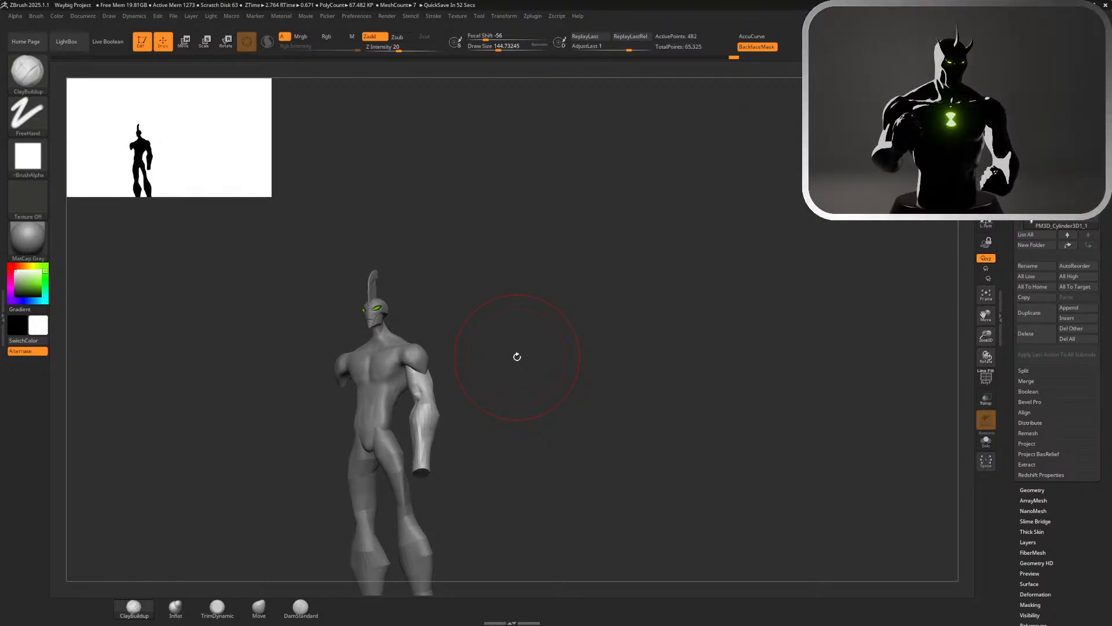
Reshape the upper arm below the shoulder from the front and back with a Move brush of about 158
mouse_move(725, 273)
mouse_down()
mouse_move(696, 286)
mouse_move(749, 281)
mouse_move(727, 278)
mouse_up()
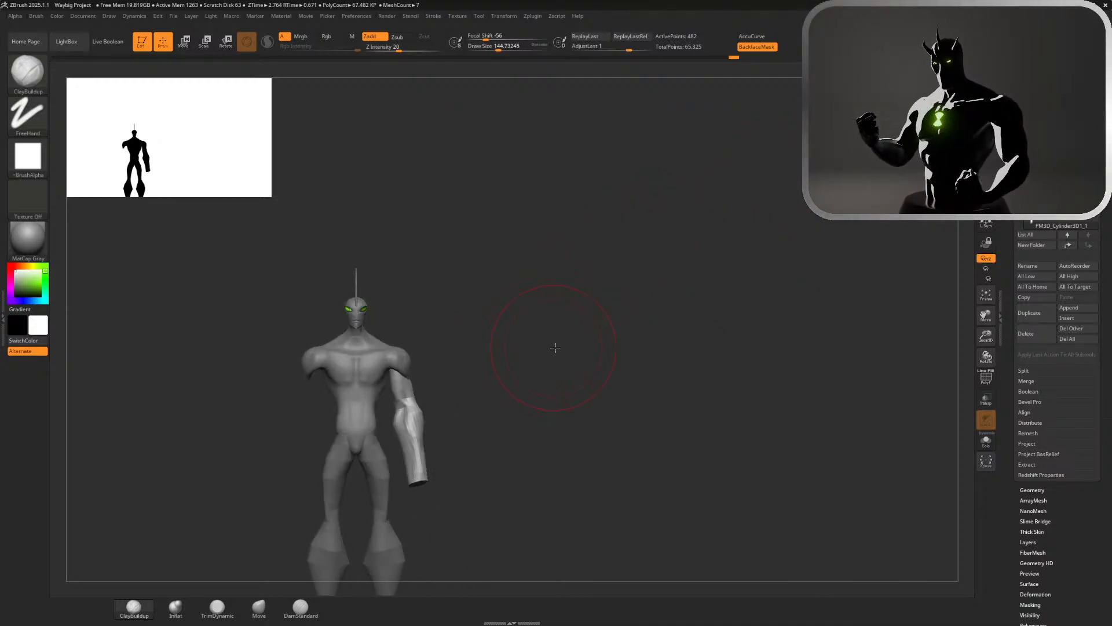
mouse_move(555, 347)
mouse_down()
mouse_move(415, 388)
mouse_move(532, 378)
mouse_move(501, 397)
mouse_up()
alt+click(373, 383)
key(s)
alt+click(416, 397)
key(s)
click(259, 606)
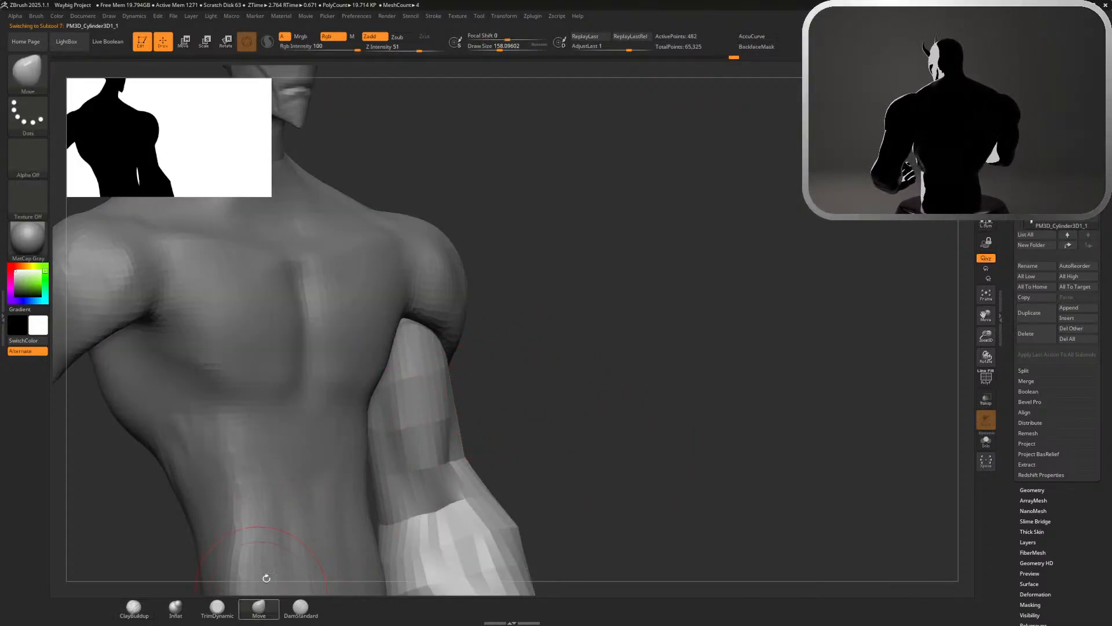
mouse_move(574, 382)
mouse_down()
mouse_move(487, 415)
mouse_move(450, 415)
mouse_up()
key(shift)
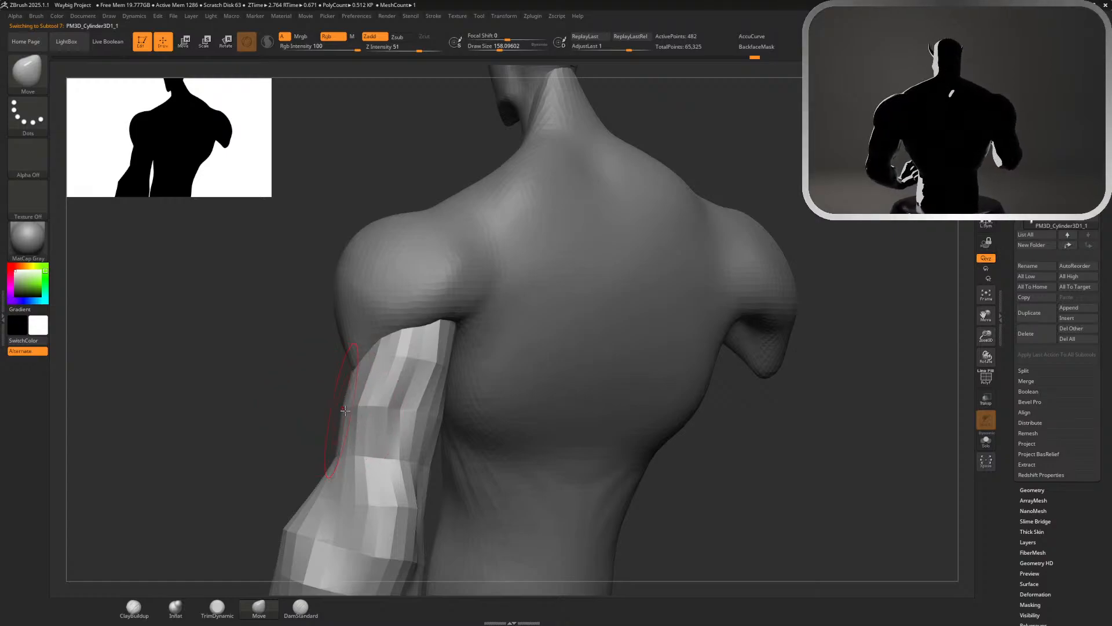
drag(315, 402, 442, 348)
drag(441, 348, 458, 337)
shift+drag(834, 152, 810, 152)
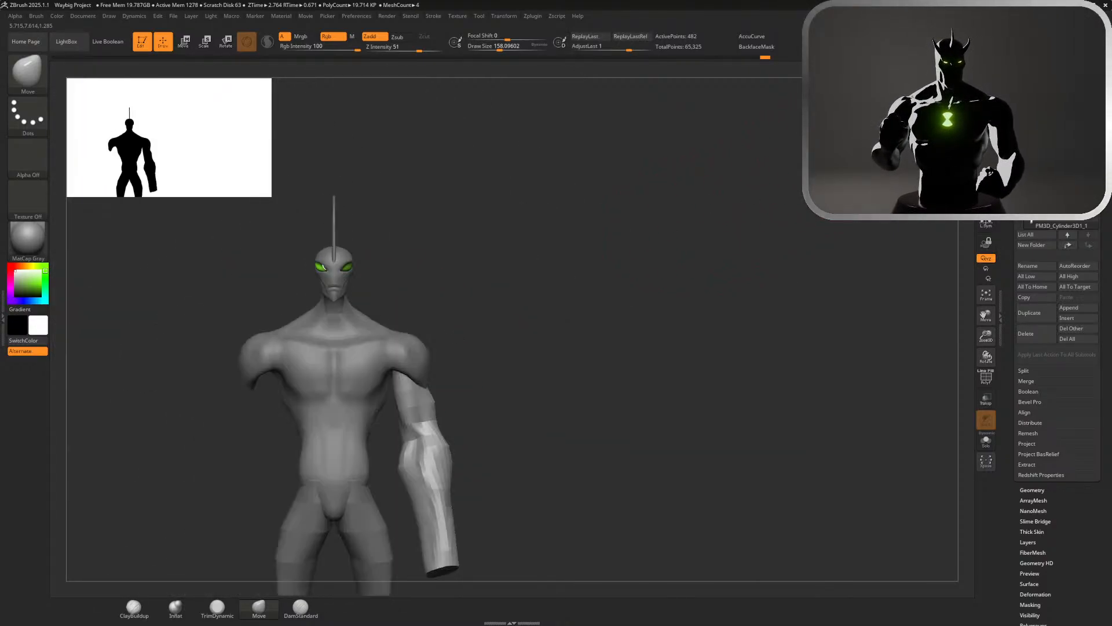
Try to carve the inner elbow crease with a DamStandard brush of about 97 and undo the strokes
mouse_move(501, 348)
alt+mouse_down()
mouse_move(518, 354)
mouse_move(497, 346)
alt+mouse_up()
key(s)
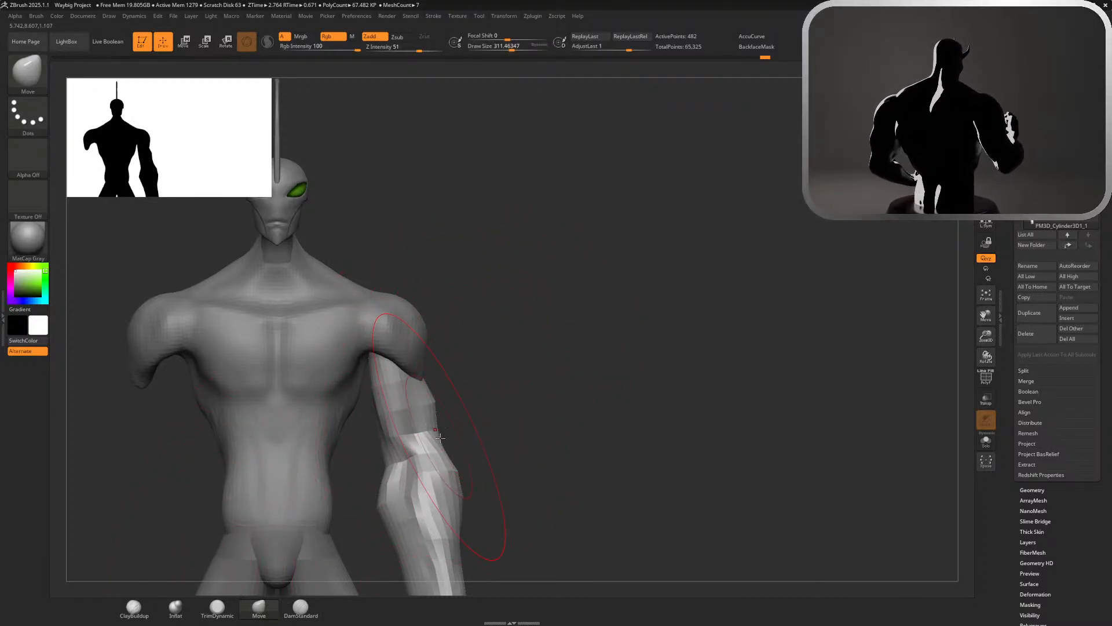
click(301, 606)
mouse_move(533, 446)
mouse_down()
mouse_move(555, 418)
mouse_move(609, 418)
mouse_move(594, 419)
mouse_move(671, 322)
mouse_move(655, 328)
mouse_up()
key(s)
key(s)
mouse_move(513, 420)
mouse_down()
mouse_move(528, 399)
mouse_move(518, 414)
mouse_up()
key(ctrl+z)
key(ctrl+z)
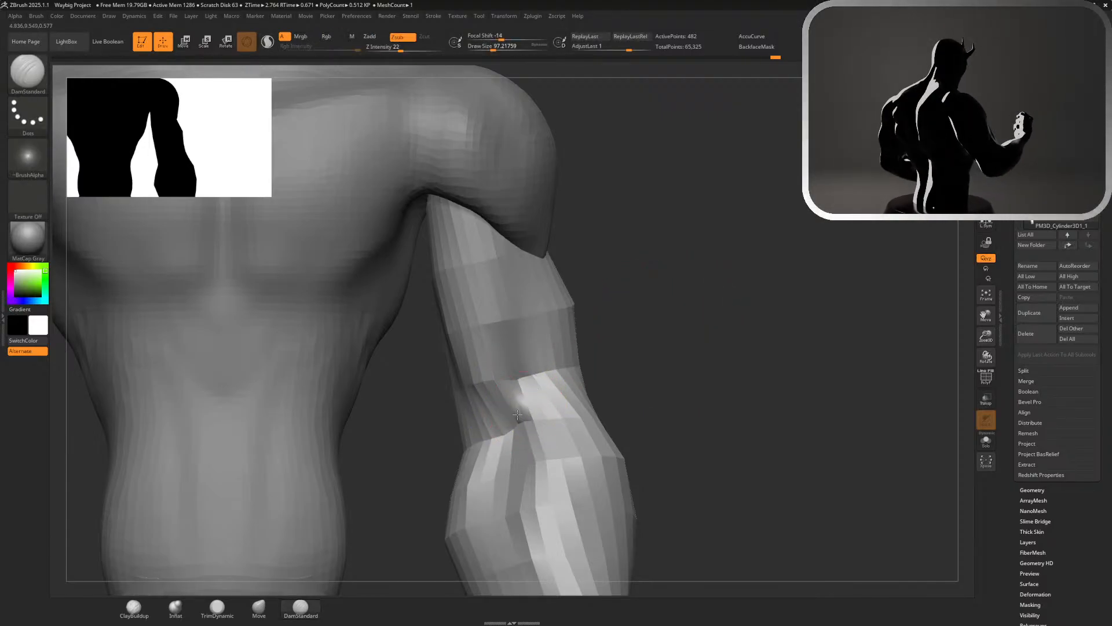
Try to inflate the upper arm with an Inflat brush of about 212 and undo it
key(f)
key(s)
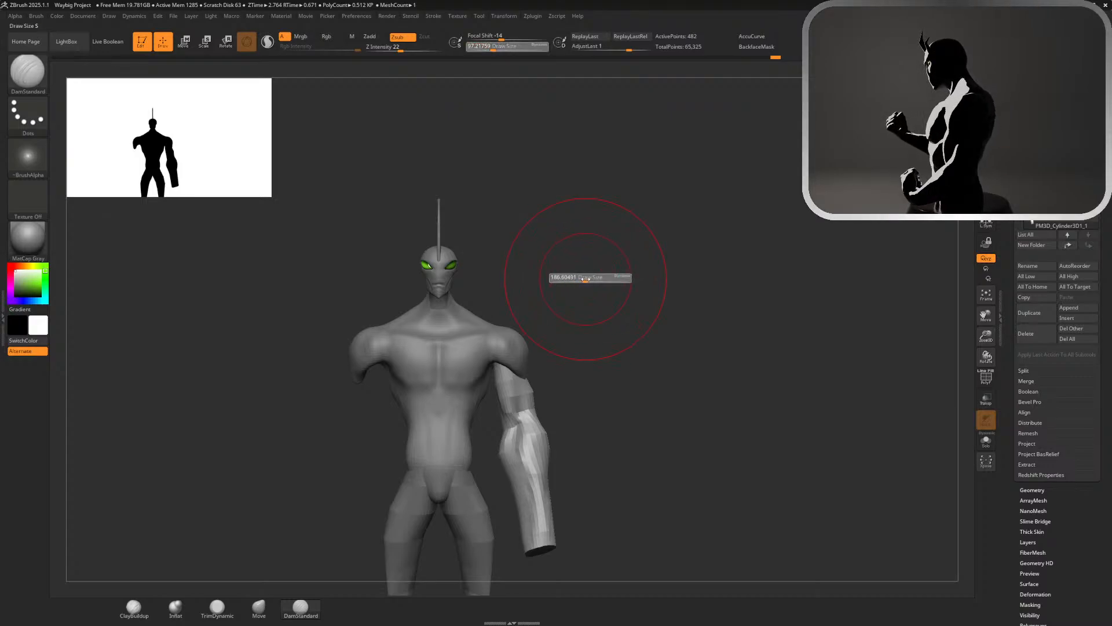
drag(585, 279, 591, 280)
click(217, 606)
click(175, 606)
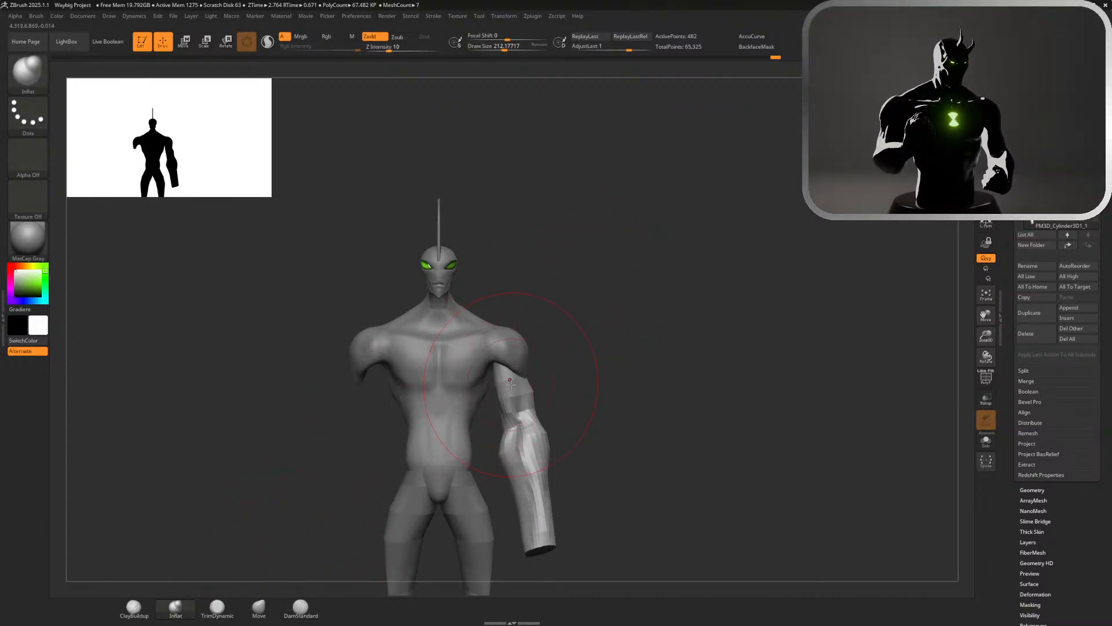
drag(510, 388, 508, 382)
key(ctrl+z)
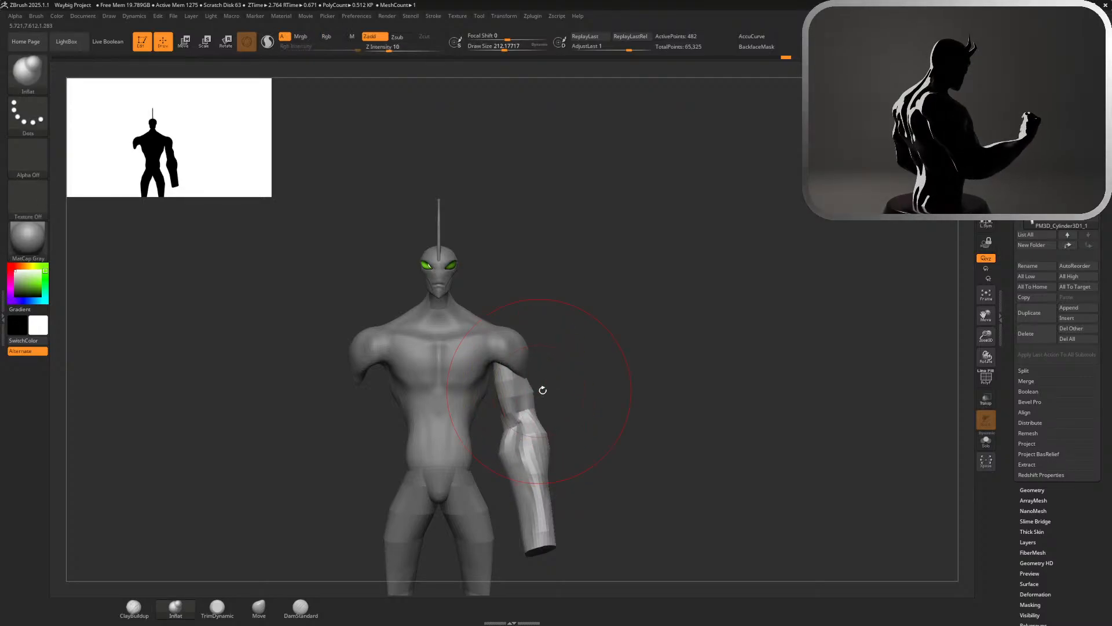
Mask the forearm with a lasso and inflate the unmasked upper arm using an Inflat brush of about 393
ctrl+right_drag(541, 388, 624, 398)
key(s)
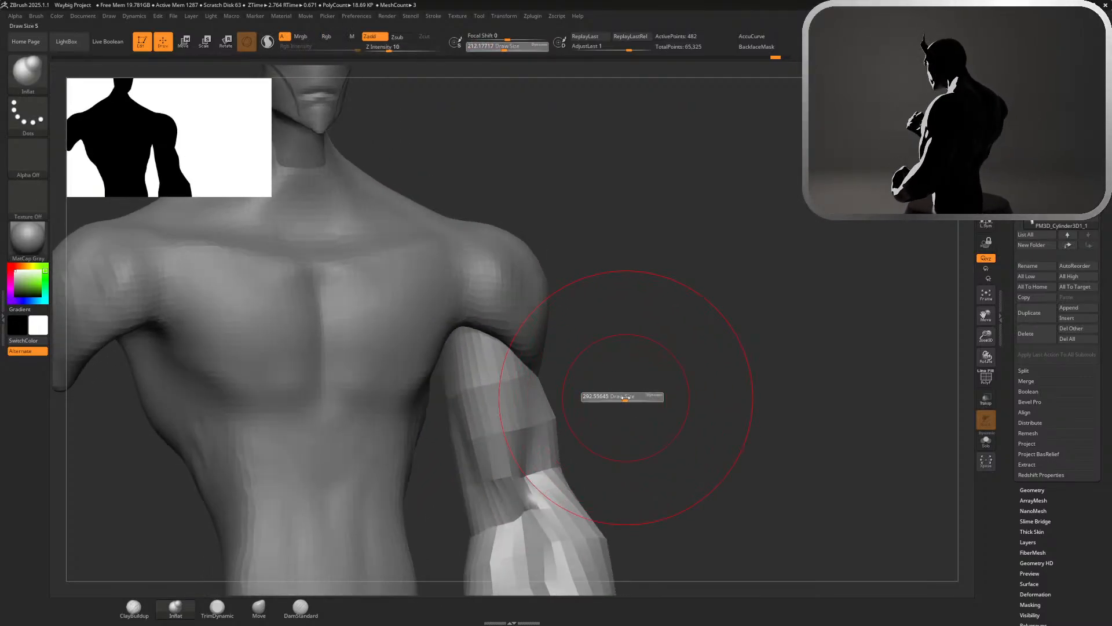
drag(623, 397, 626, 397)
key(s)
drag(511, 419, 524, 419)
key(ctrl)
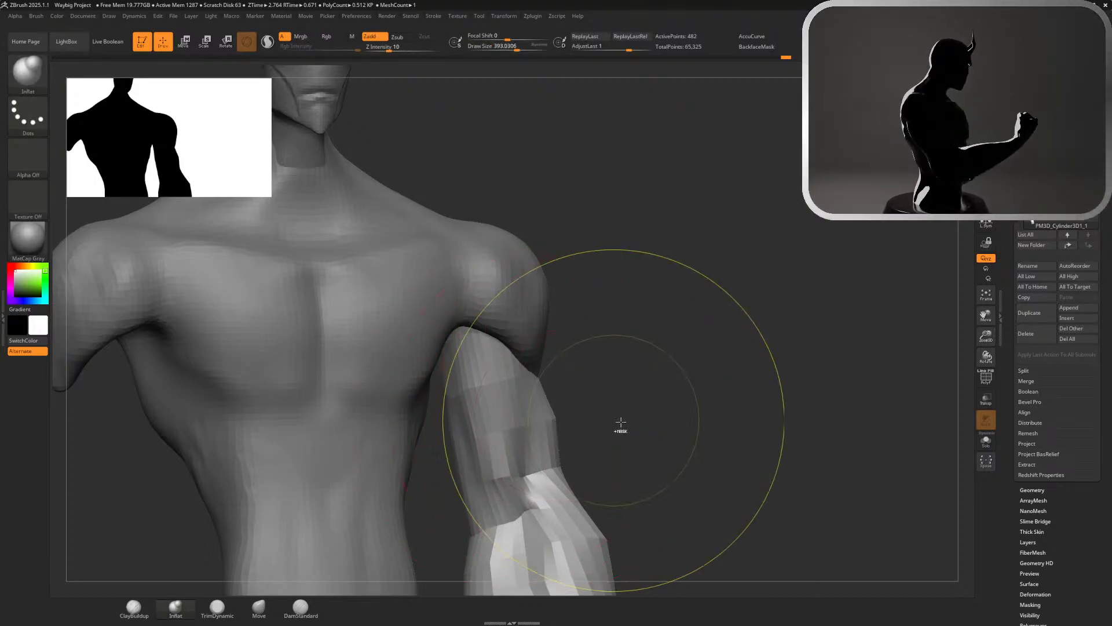
ctrl+right_drag(653, 437, 521, 309)
mouse_move(566, 454)
ctrl+mouse_down()
mouse_move(626, 455)
mouse_move(562, 428)
mouse_move(535, 450)
mouse_move(654, 525)
mouse_move(646, 470)
ctrl+mouse_up()
mouse_move(620, 430)
right_down()
mouse_move(567, 438)
mouse_move(551, 408)
right_up()
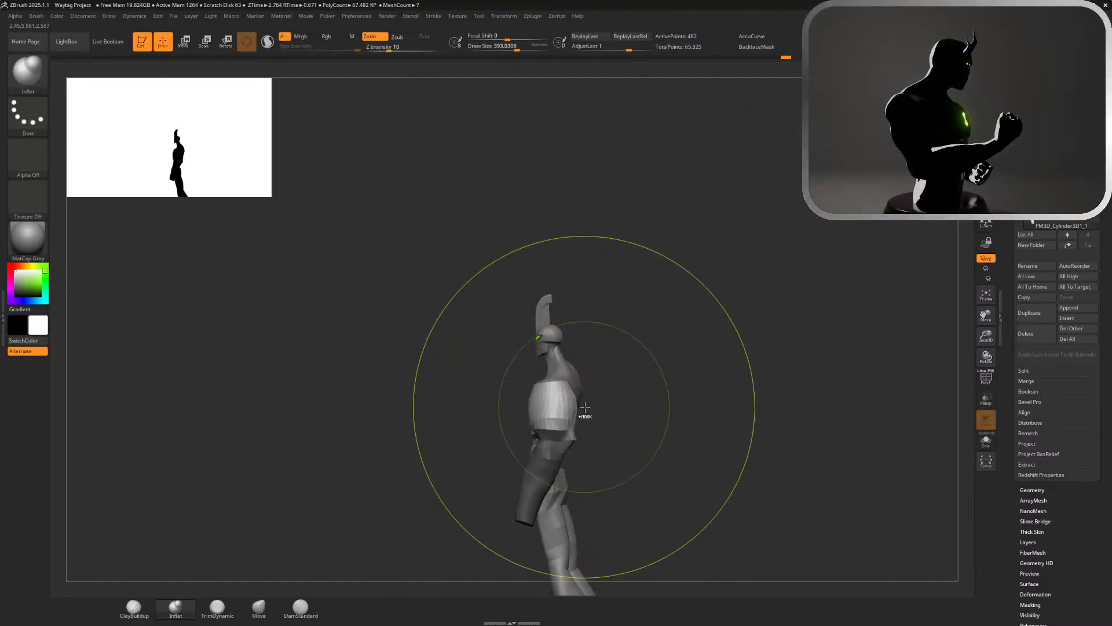
right_drag(549, 409, 751, 336)
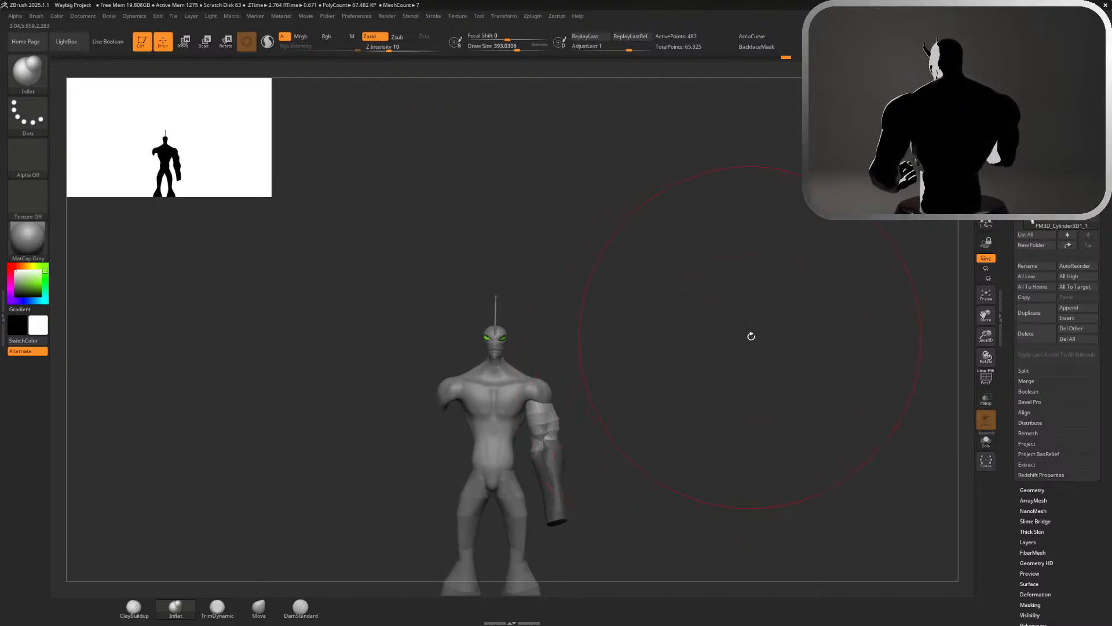
right_drag(904, 139, 950, 110)
ctrl+right_drag(630, 273, 680, 382)
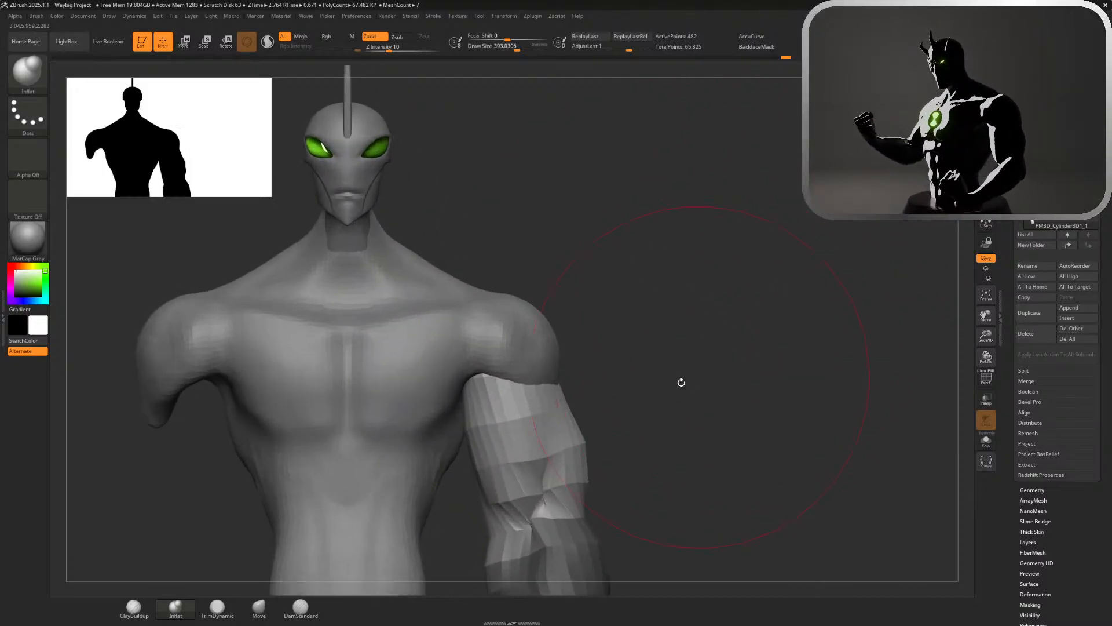
Undo the upper arm's inflation and try another Inflat stroke with the brush enlarged to about 724
drag(522, 441, 597, 435)
key(s)
key(ctrl+z)
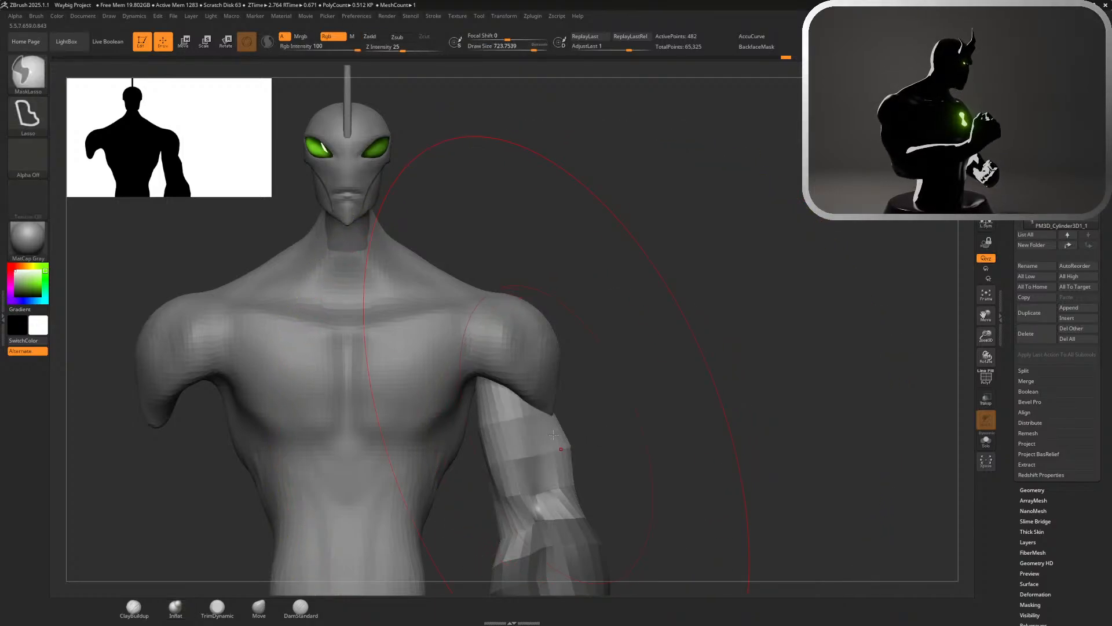
alt+drag(527, 438, 533, 444)
key(ctrl+z)
Clear the forearm mask and move the whole arm slightly inward toward the torso with the Move gizmo
key(w)
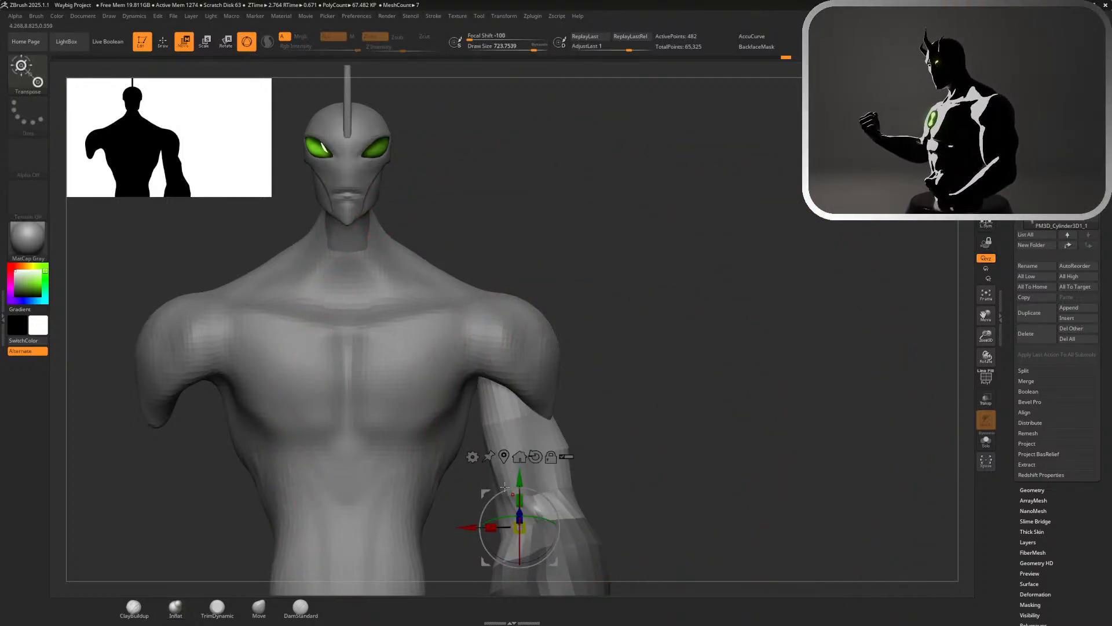
mouse_move(469, 527)
mouse_down()
mouse_move(479, 522)
mouse_move(452, 525)
mouse_up()
ctrl+click(546, 500)
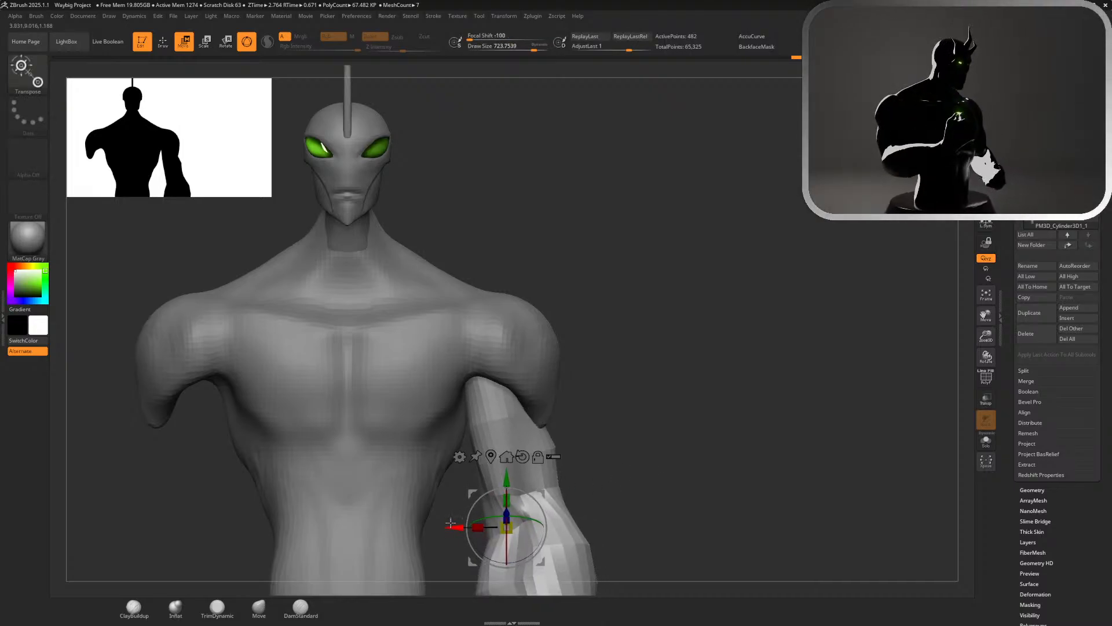
key(Tab)
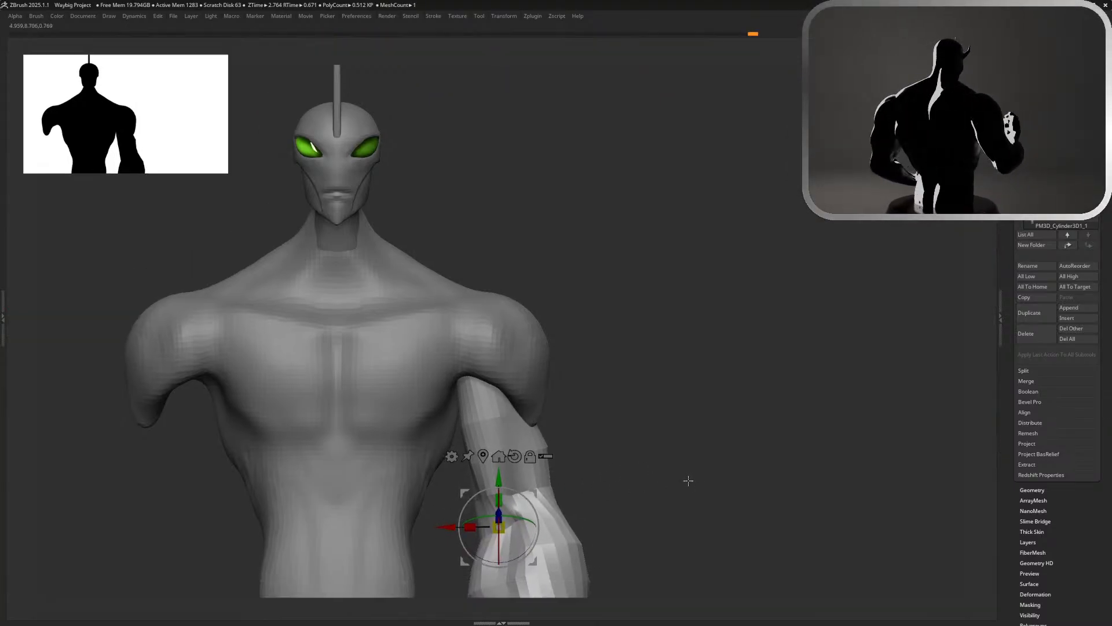
key(Tab)
key(q)
mouse_move(666, 467)
ctrl+right_down()
mouse_move(541, 348)
mouse_move(608, 186)
mouse_move(656, 330)
mouse_move(572, 364)
ctrl+right_up()
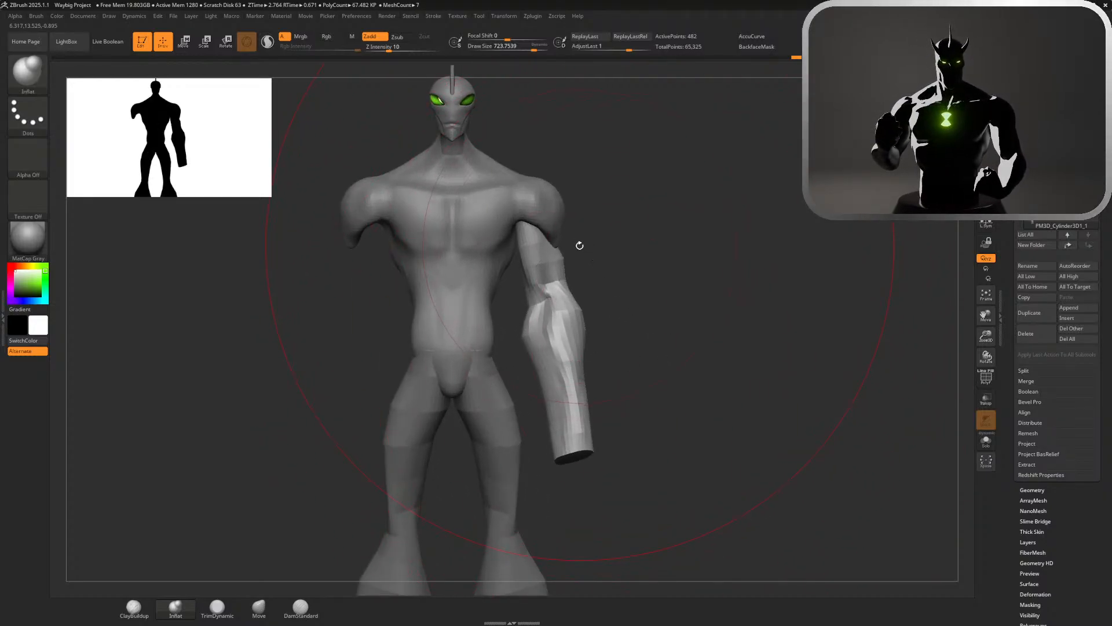
Lasso-mask the forearm, invert the mask to protect the upper arm, and slightly inflate the forearm
mouse_move(582, 289)
ctrl+mouse_down()
mouse_move(491, 380)
mouse_move(605, 363)
mouse_move(578, 285)
mouse_move(484, 396)
mouse_move(629, 309)
ctrl+mouse_up()
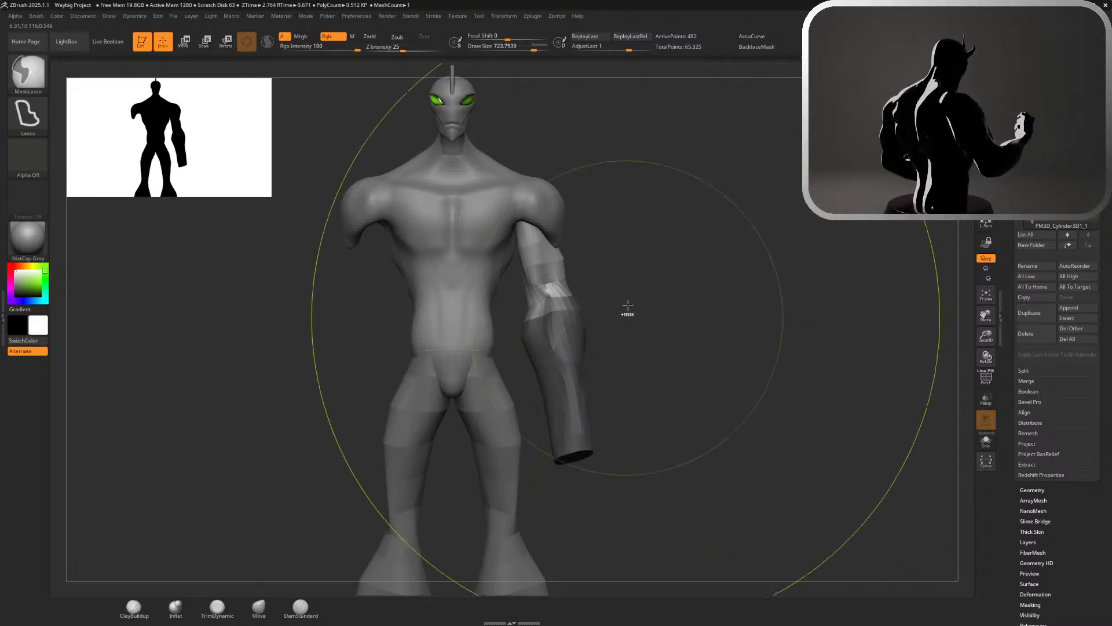
ctrl+click(635, 310)
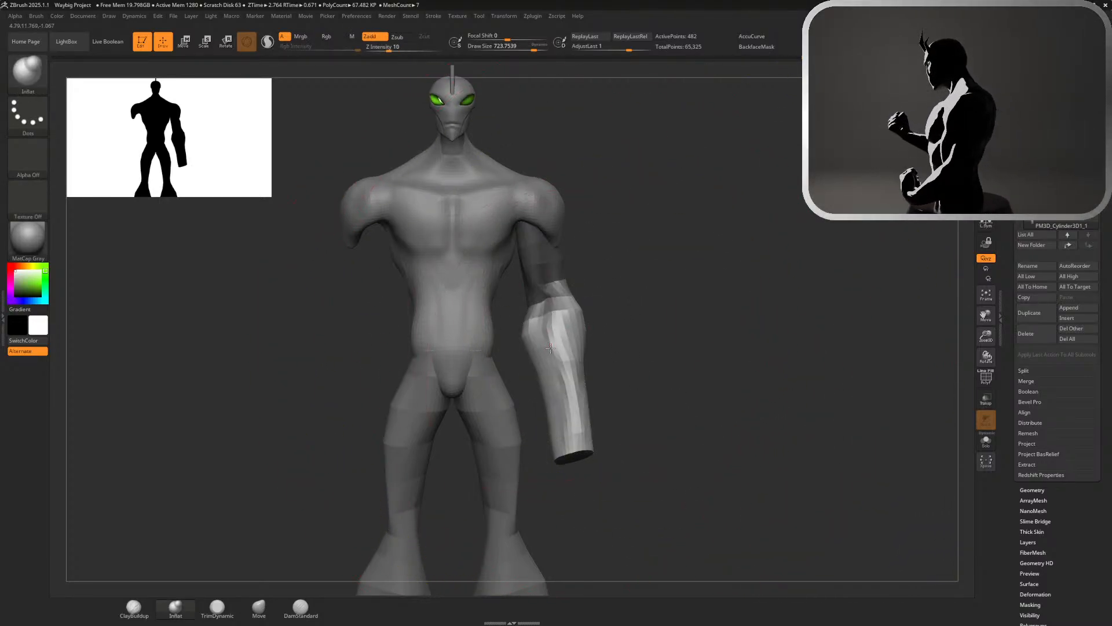
drag(550, 347, 551, 346)
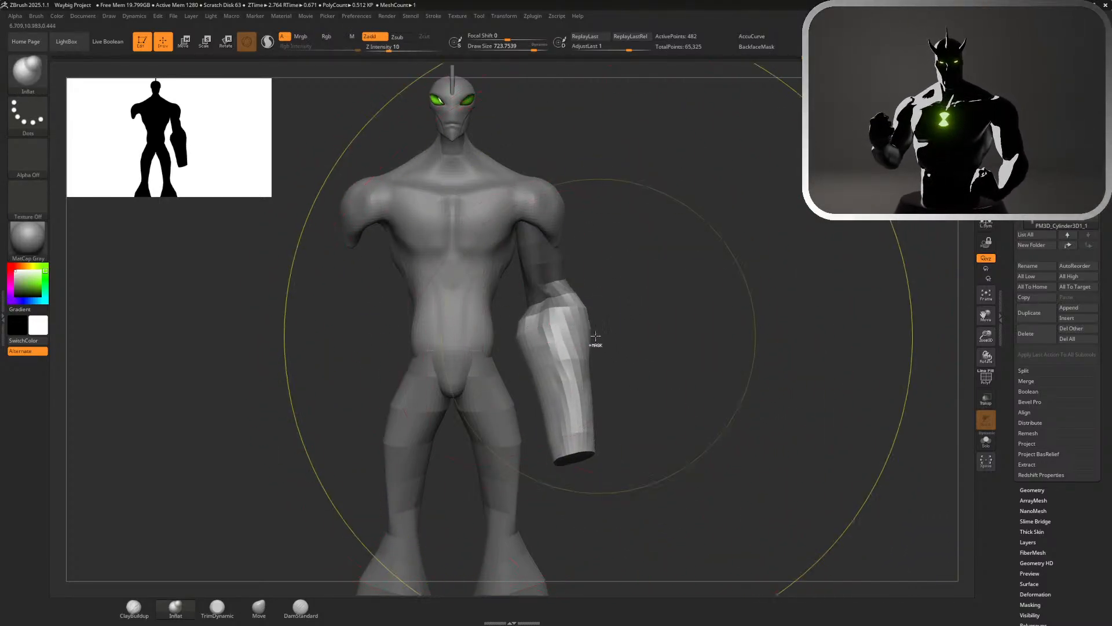
key(ctrl+z)
drag(559, 377, 560, 376)
Refine the forearm's taper into the wrist with an Inflat brush of about 245 and clear the mask
key(s)
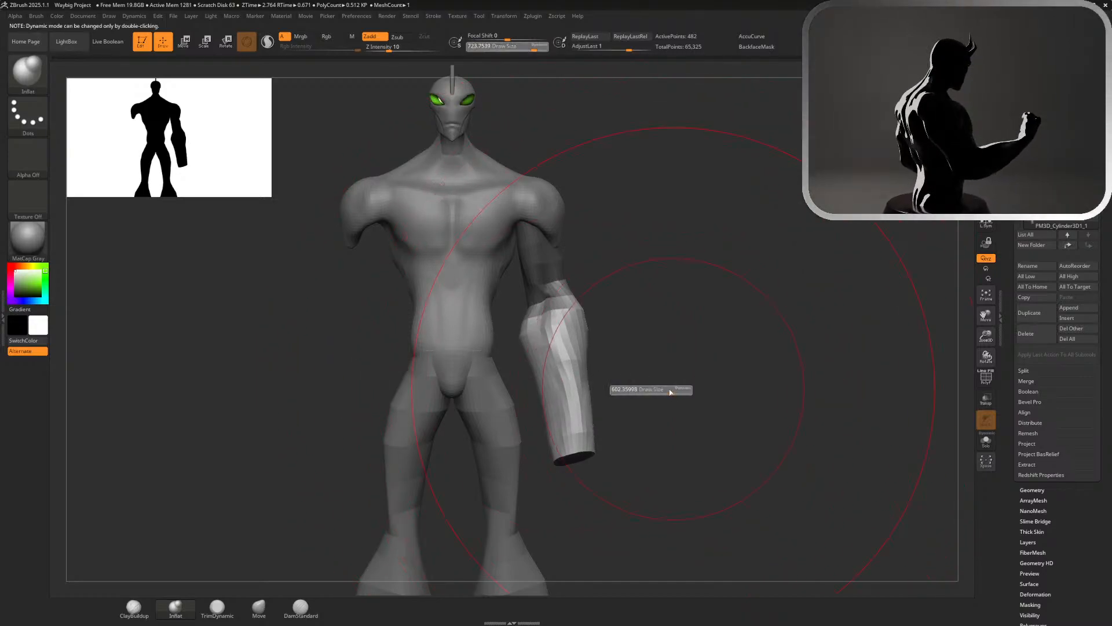
drag(658, 391, 651, 391)
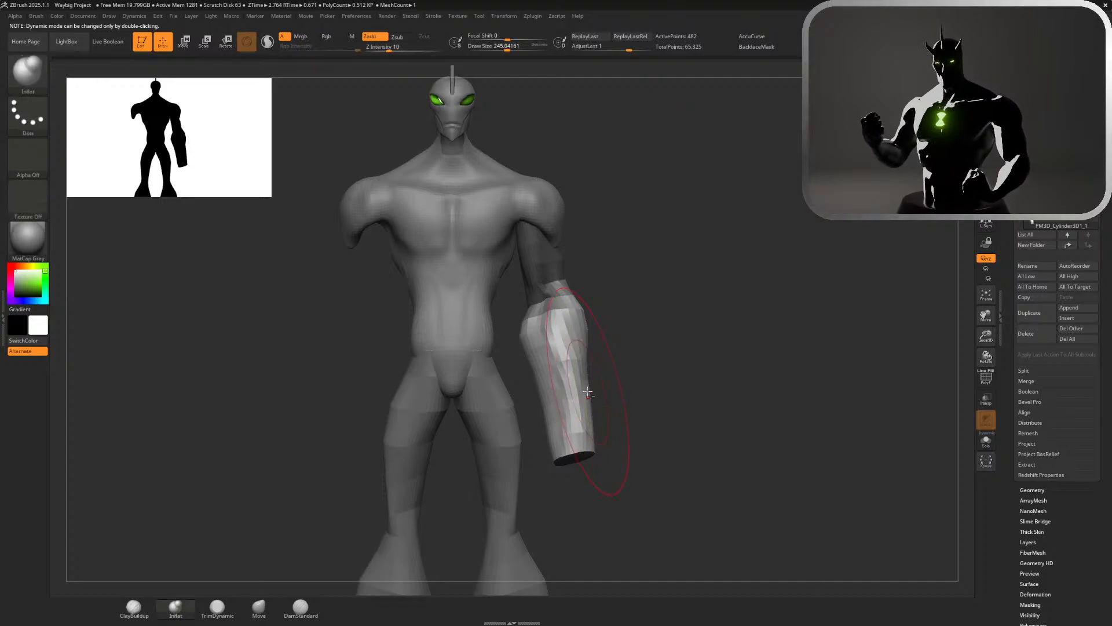
mouse_move(590, 394)
mouse_down()
mouse_move(585, 409)
mouse_move(543, 420)
mouse_up()
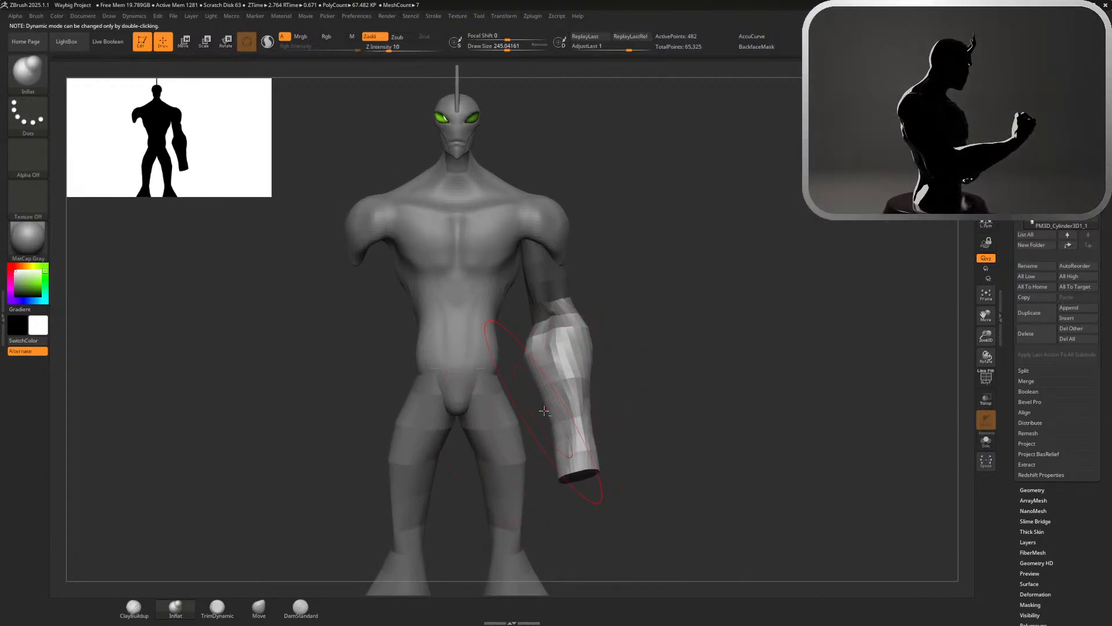
alt+drag(641, 441, 834, 458)
mouse_move(755, 430)
mouse_down()
mouse_move(701, 407)
mouse_move(792, 405)
mouse_move(738, 410)
mouse_move(762, 437)
mouse_move(718, 264)
mouse_up()
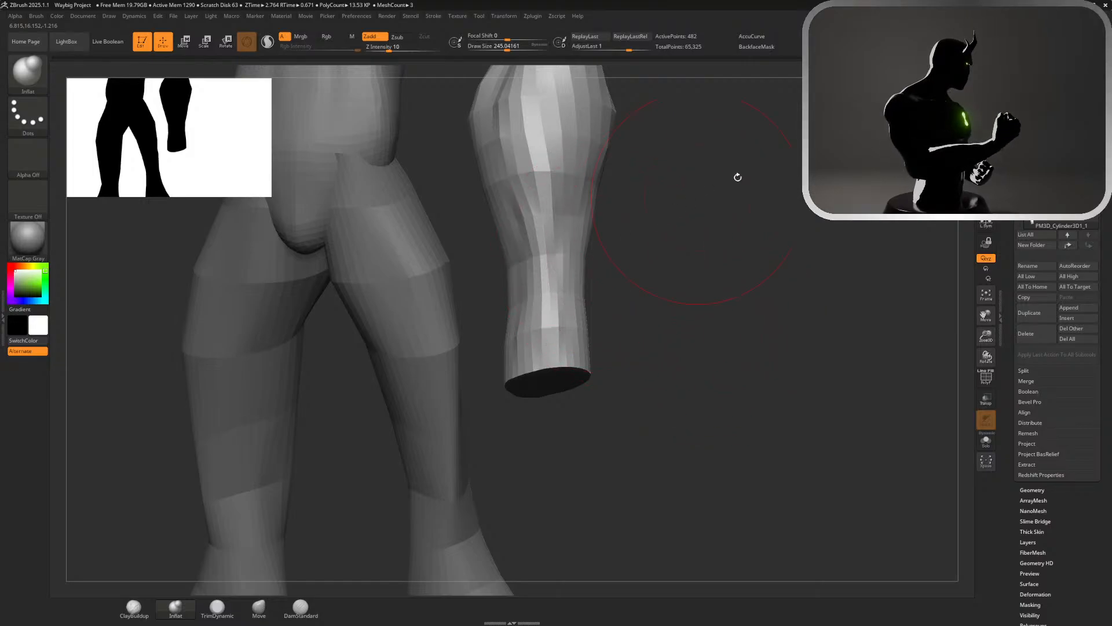
shift+drag(911, 110, 912, 110)
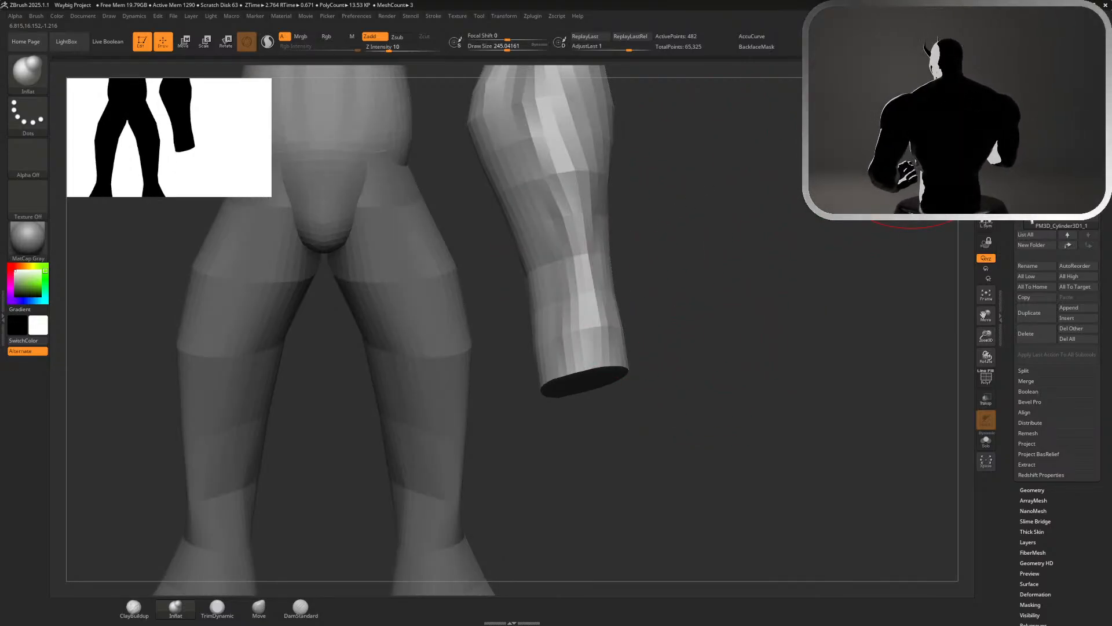
drag(840, 258, 672, 319)
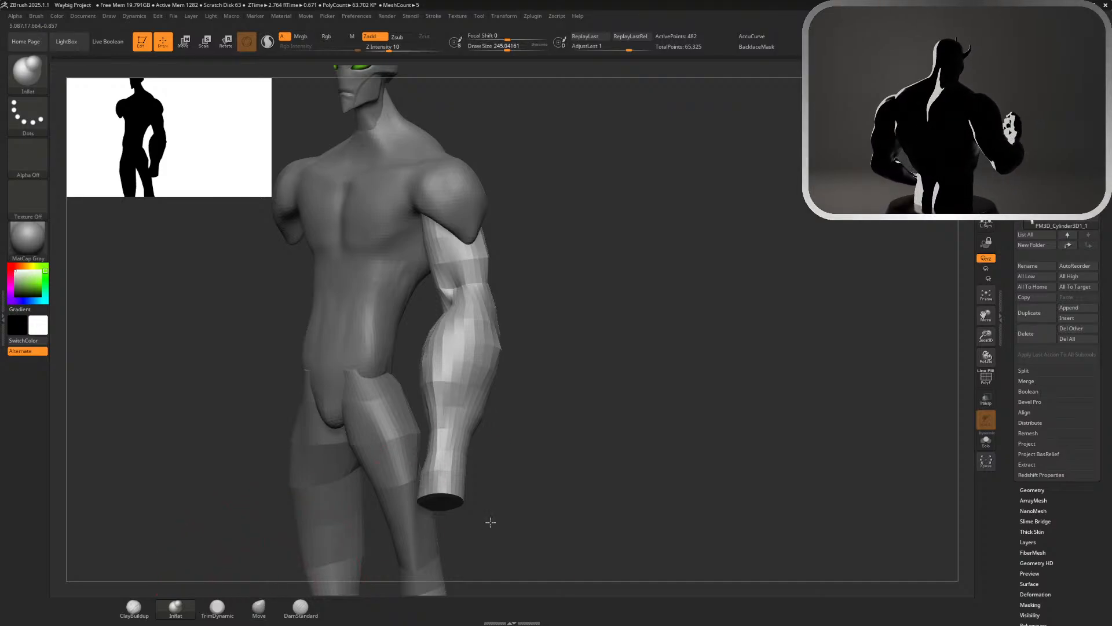
drag(491, 522, 605, 258)
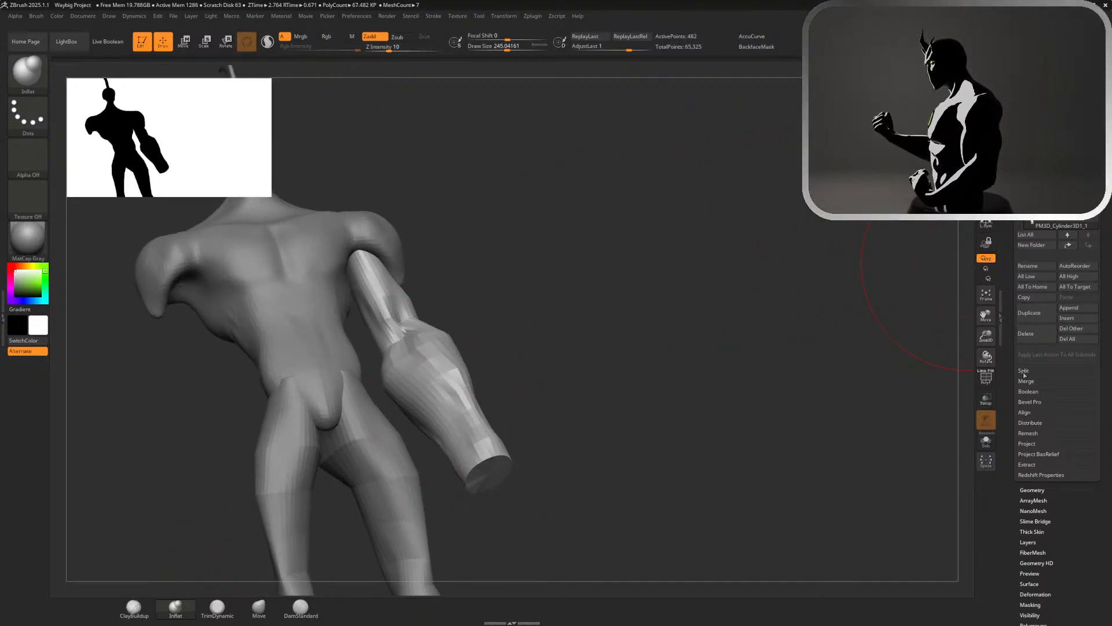
Try to DynaMesh the arm at resolution 128 and undo it
click(1033, 490)
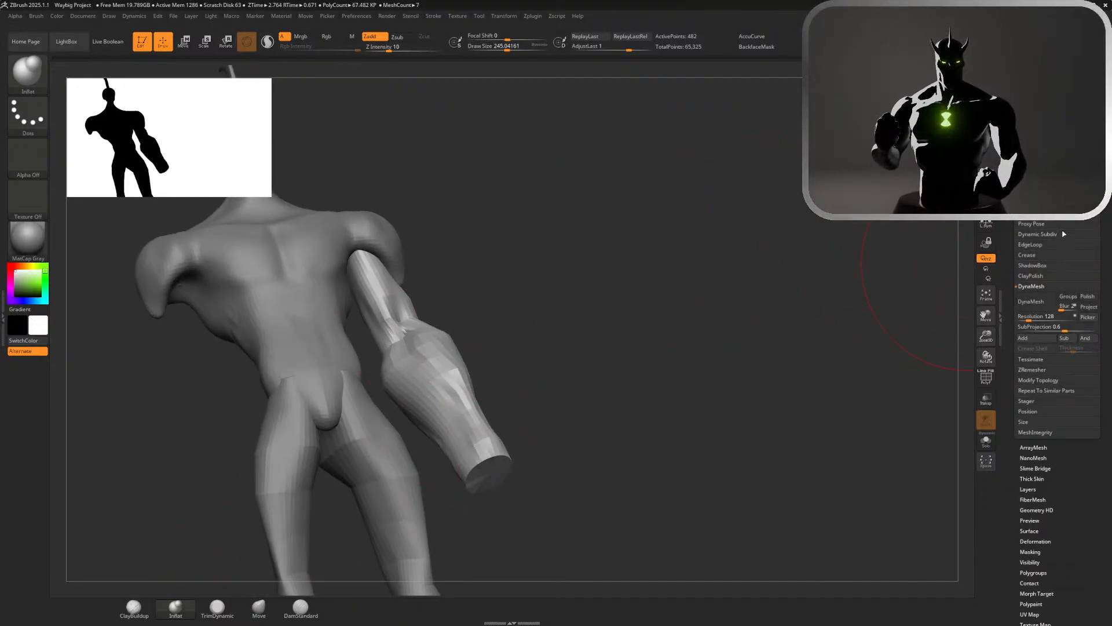
click(1044, 308)
key(ctrl)
key(ctrl+z)
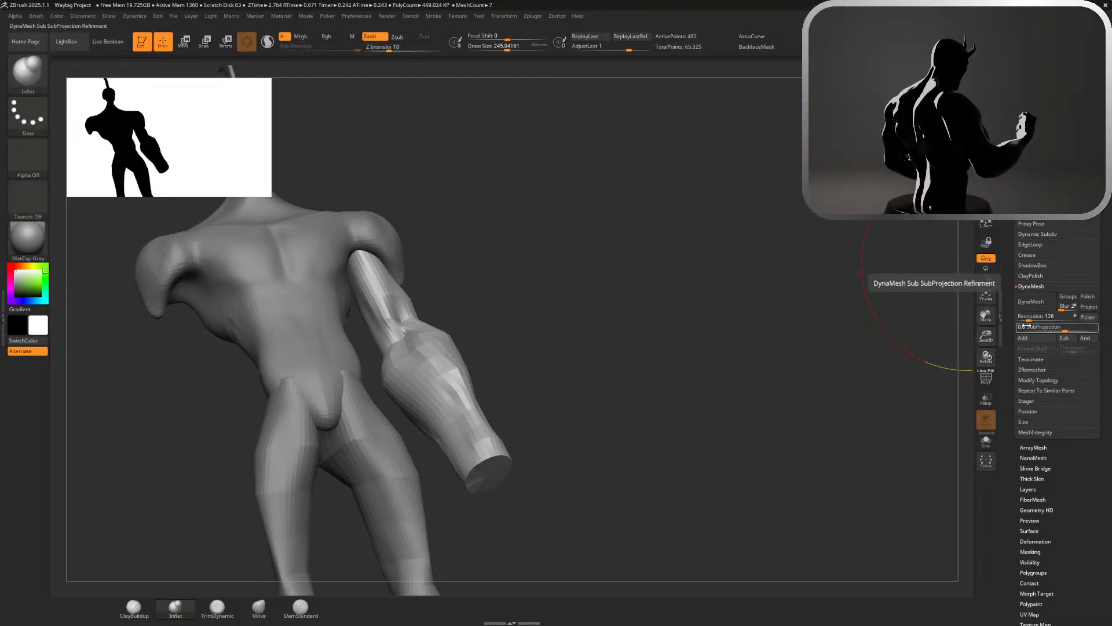
Try to DynaMesh the arm at resolution 40 and undo it
click(1028, 320)
drag(1025, 322, 1024, 317)
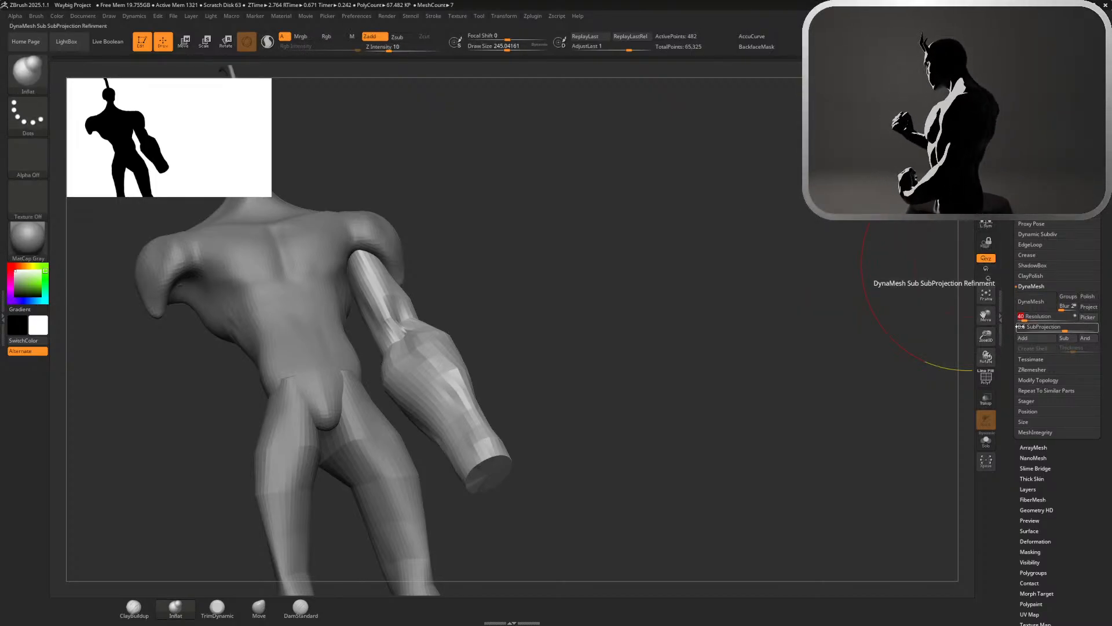
click(1027, 306)
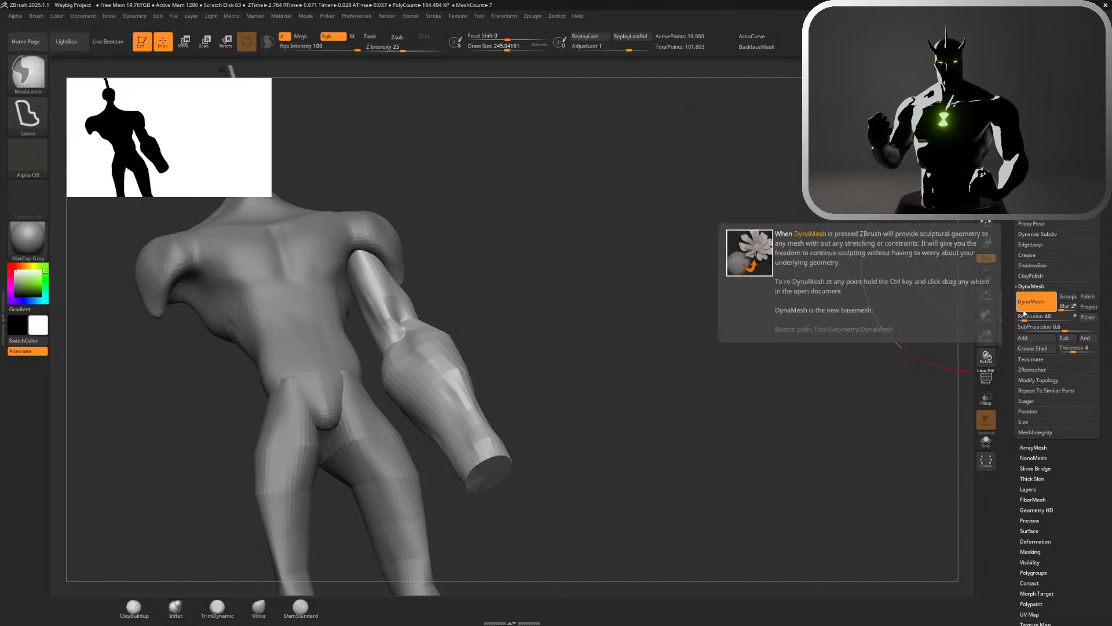
key(ctrl+z)
DynaMesh the arm at resolution 16
drag(1024, 315, 1021, 321)
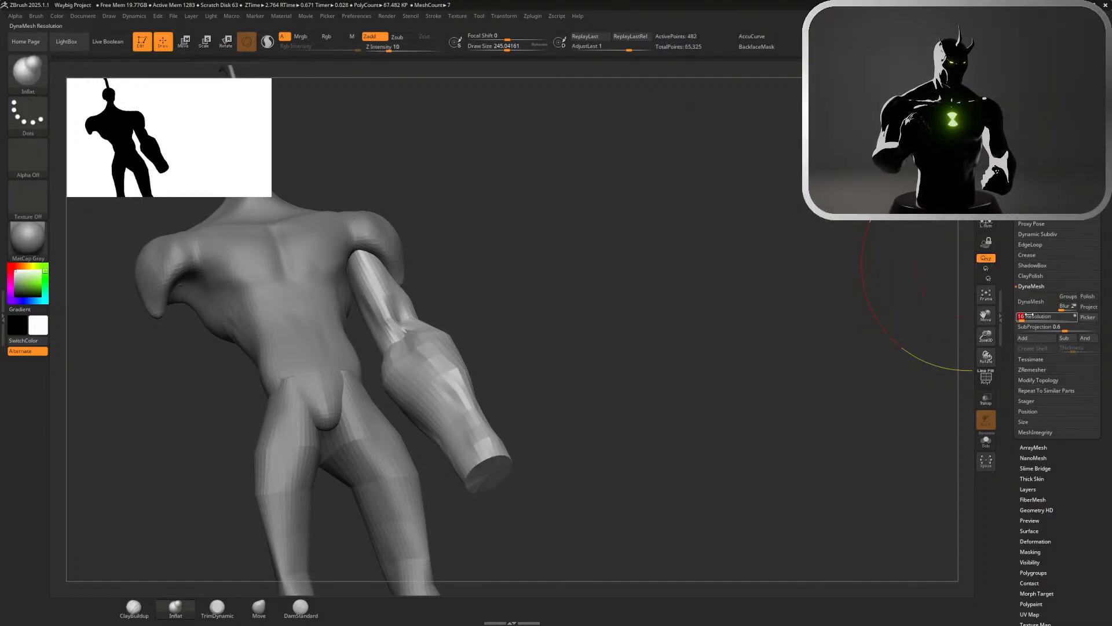
click(1037, 301)
drag(783, 360, 836, 253)
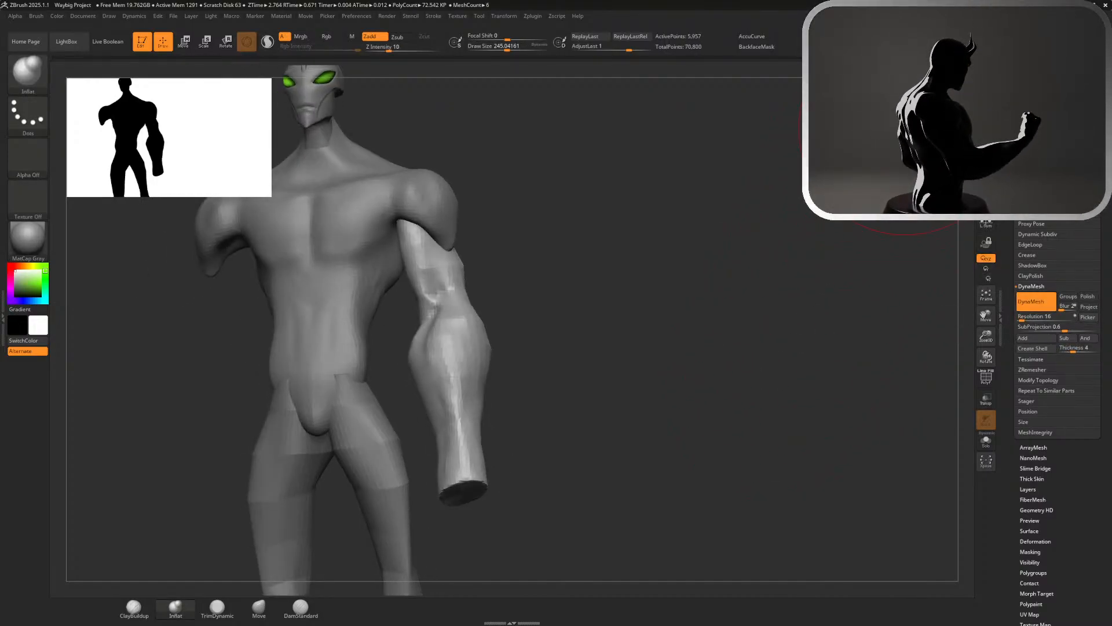
Build up a rough fist-like hand mass from the wrist's open end with a ClayBuildup brush of about 182 and re-DynaMesh the arm
mouse_move(776, 307)
shift+mouse_down()
mouse_move(685, 369)
mouse_move(698, 301)
mouse_move(701, 359)
mouse_move(701, 341)
shift+mouse_up()
key(s)
mouse_move(679, 450)
mouse_down()
mouse_move(723, 422)
mouse_move(678, 419)
mouse_up()
key(s)
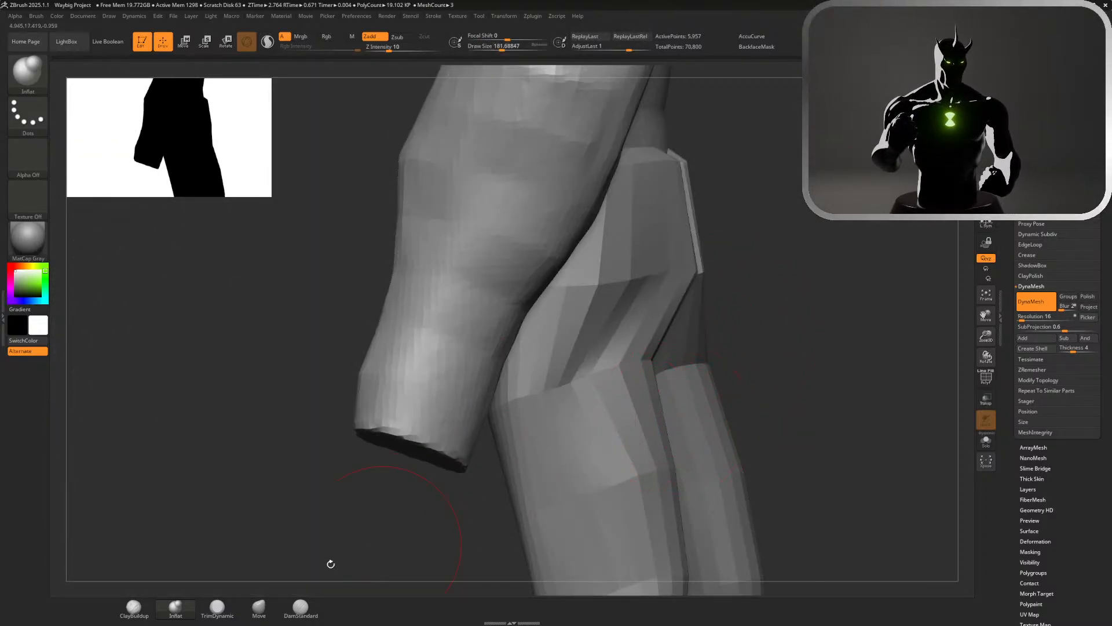
click(134, 607)
drag(195, 459, 403, 421)
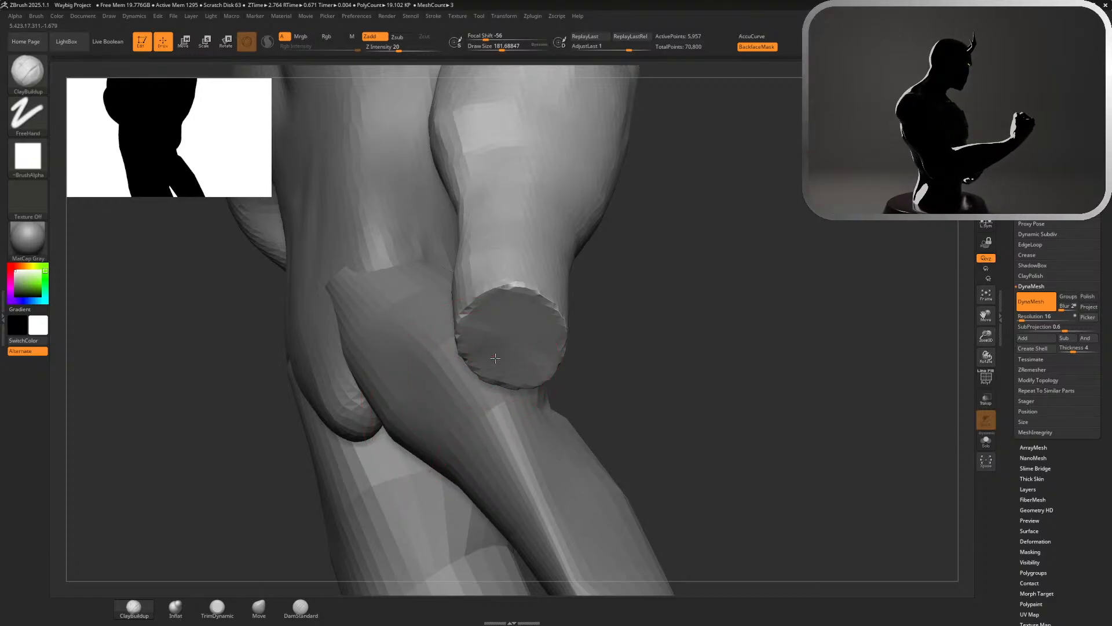
mouse_move(493, 339)
mouse_down()
mouse_move(525, 339)
mouse_move(504, 348)
mouse_move(514, 378)
mouse_move(516, 353)
mouse_move(505, 371)
mouse_move(530, 382)
mouse_up()
drag(625, 371, 443, 377)
mouse_move(499, 348)
mouse_down()
mouse_move(464, 370)
mouse_move(428, 314)
mouse_up()
mouse_move(354, 307)
mouse_down()
mouse_move(498, 324)
mouse_move(580, 307)
mouse_up()
mouse_move(504, 348)
mouse_down()
mouse_move(442, 410)
mouse_move(486, 400)
mouse_move(536, 423)
mouse_up()
mouse_move(664, 371)
ctrl+mouse_down()
mouse_move(698, 409)
mouse_move(666, 278)
mouse_move(340, 175)
ctrl+mouse_up()
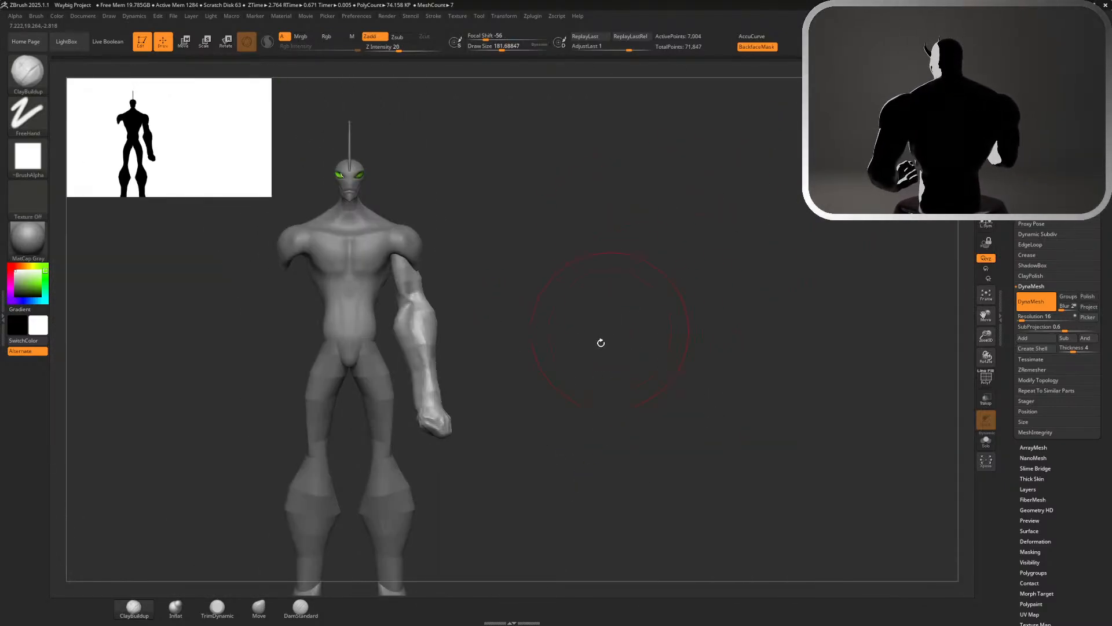
Add volume to the back of the hand just below the wrist with a ClayBuildup brush of about 104
alt+drag(601, 343, 720, 402)
alt+drag(597, 404, 732, 353)
drag(724, 333, 775, 286)
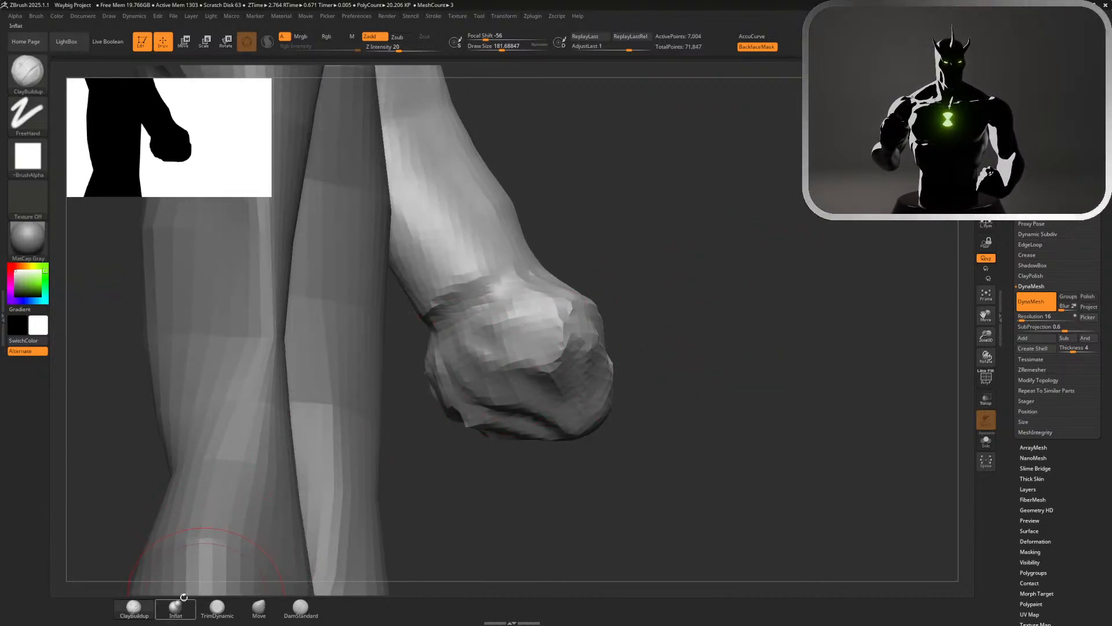
drag(646, 471, 497, 522)
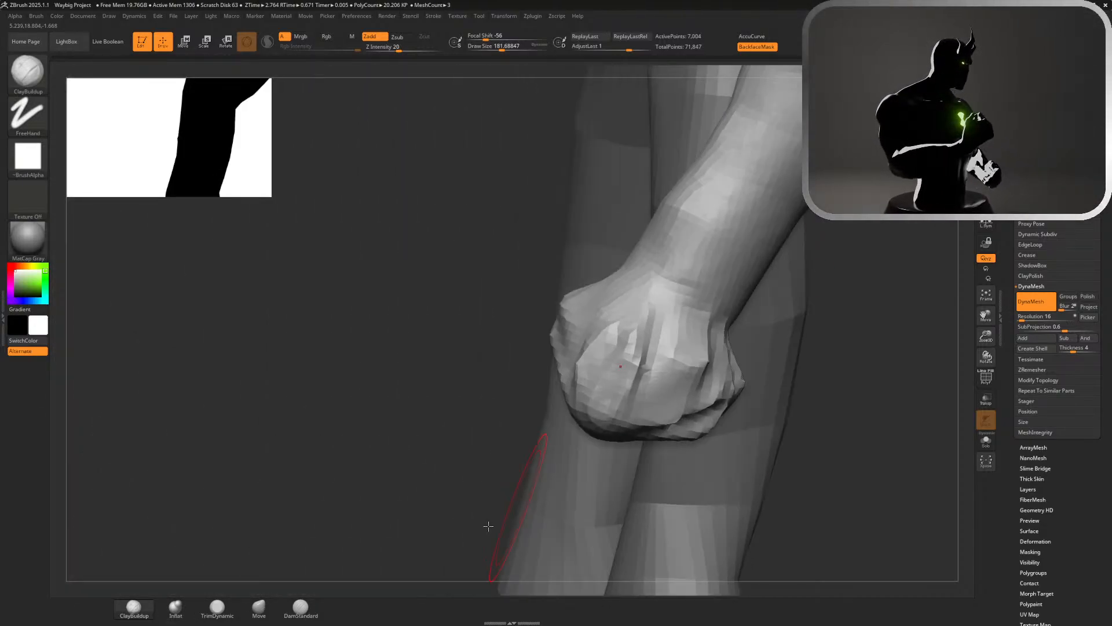
click(218, 608)
alt+drag(823, 440, 886, 324)
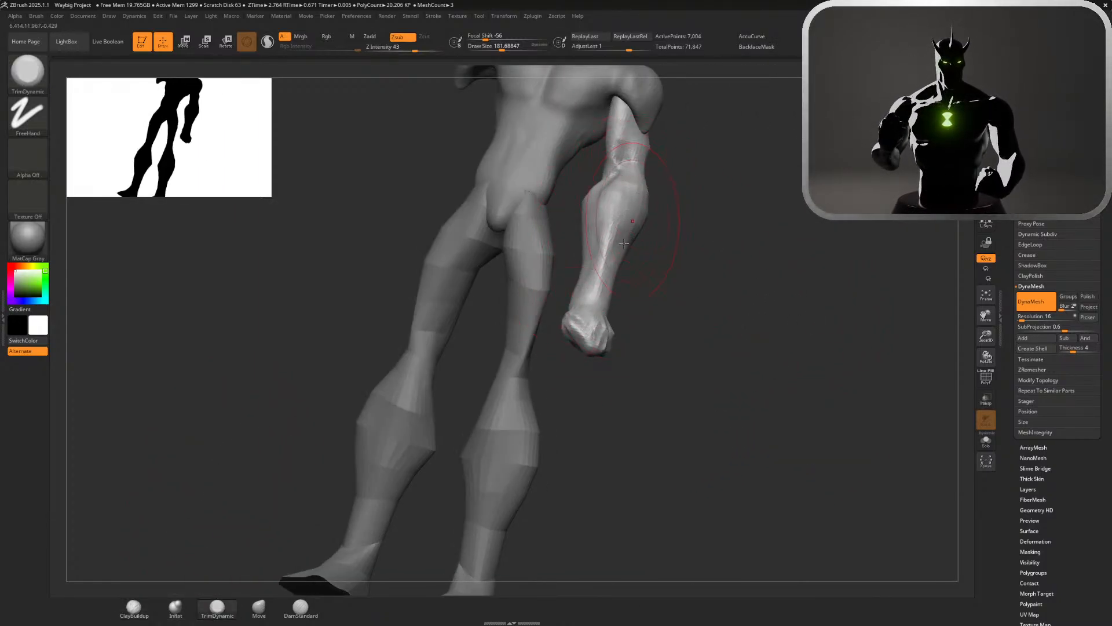
drag(666, 340, 642, 339)
alt+drag(735, 361, 731, 405)
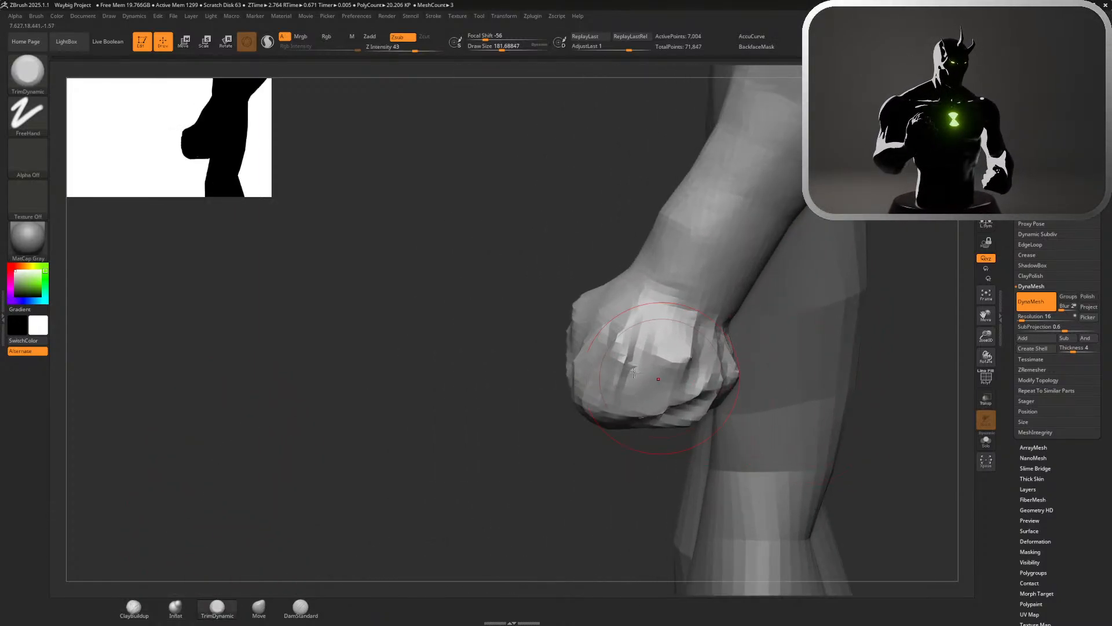
click(136, 608)
key(s)
drag(473, 467, 459, 465)
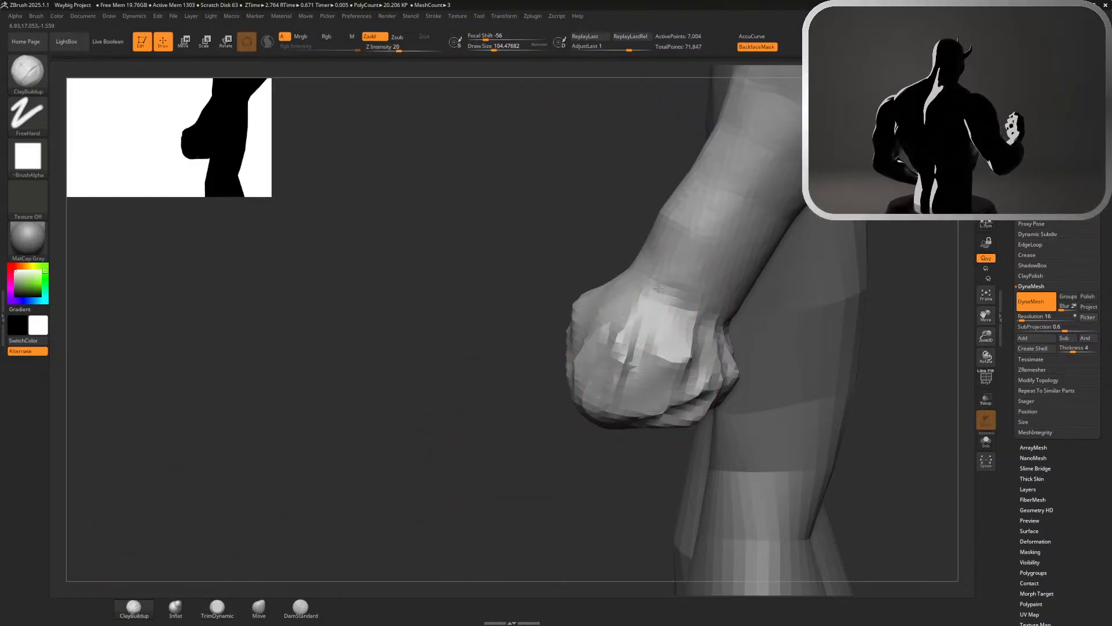
drag(659, 288, 675, 319)
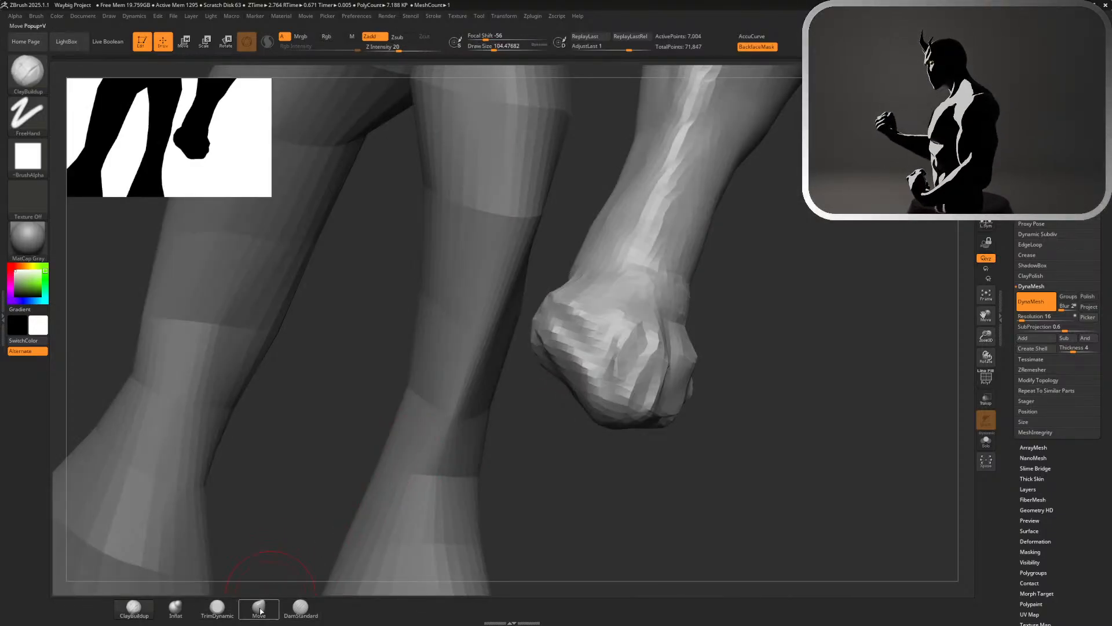
Flatten the hand's sides and knuckle area with TrimDynamic to give it a simpler, planar block shape
click(217, 607)
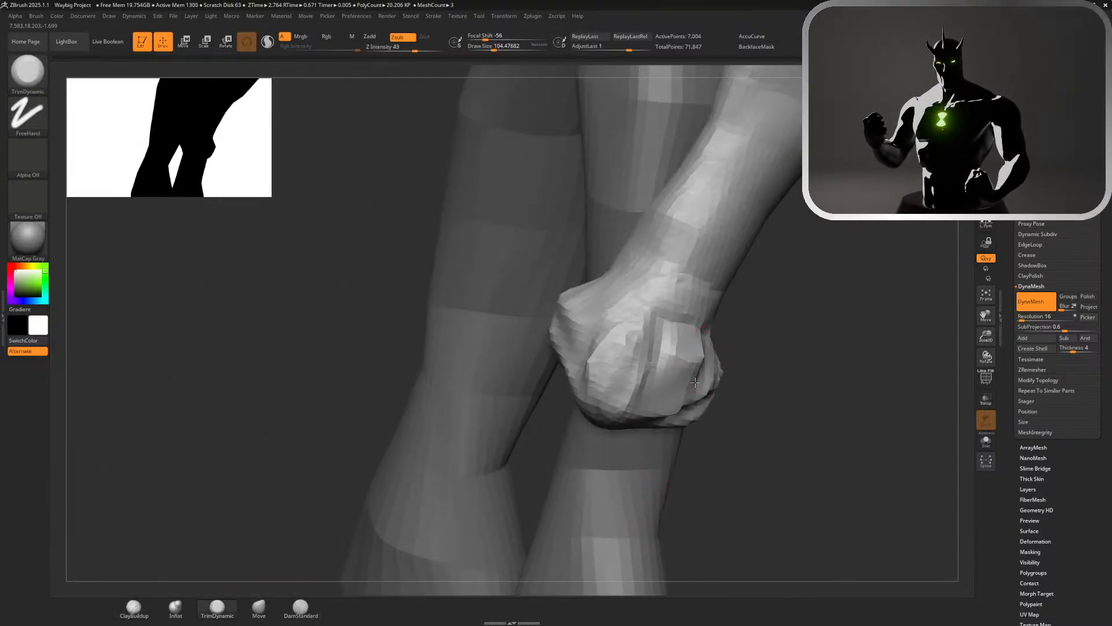
mouse_move(695, 383)
mouse_down()
mouse_move(630, 385)
mouse_move(636, 398)
mouse_move(676, 371)
mouse_move(647, 341)
mouse_move(693, 400)
mouse_move(661, 408)
mouse_up()
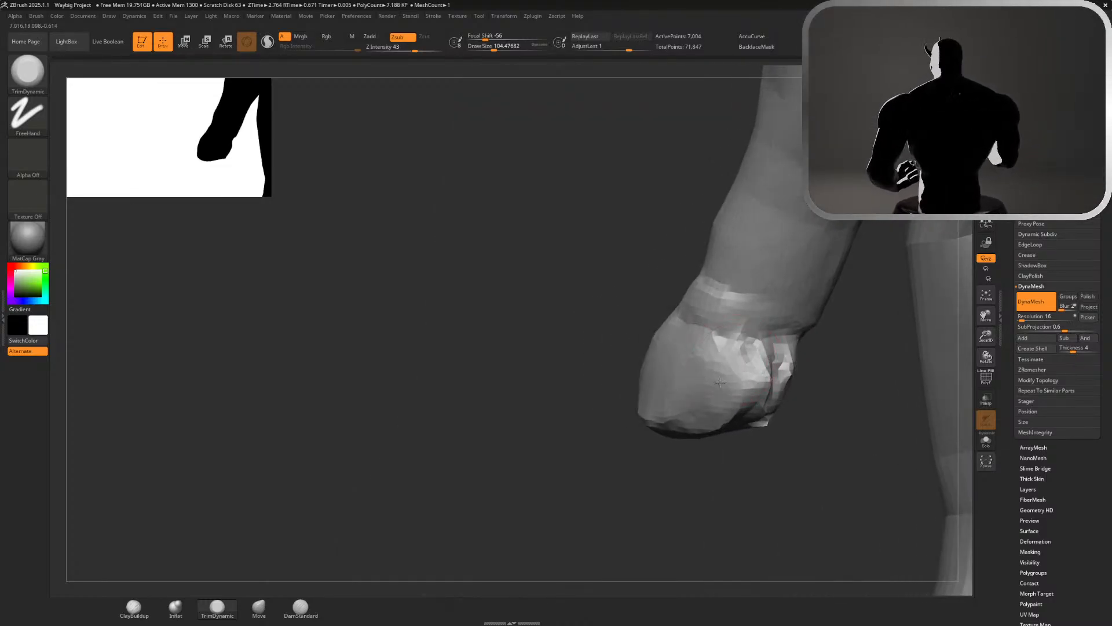
drag(720, 382, 663, 402)
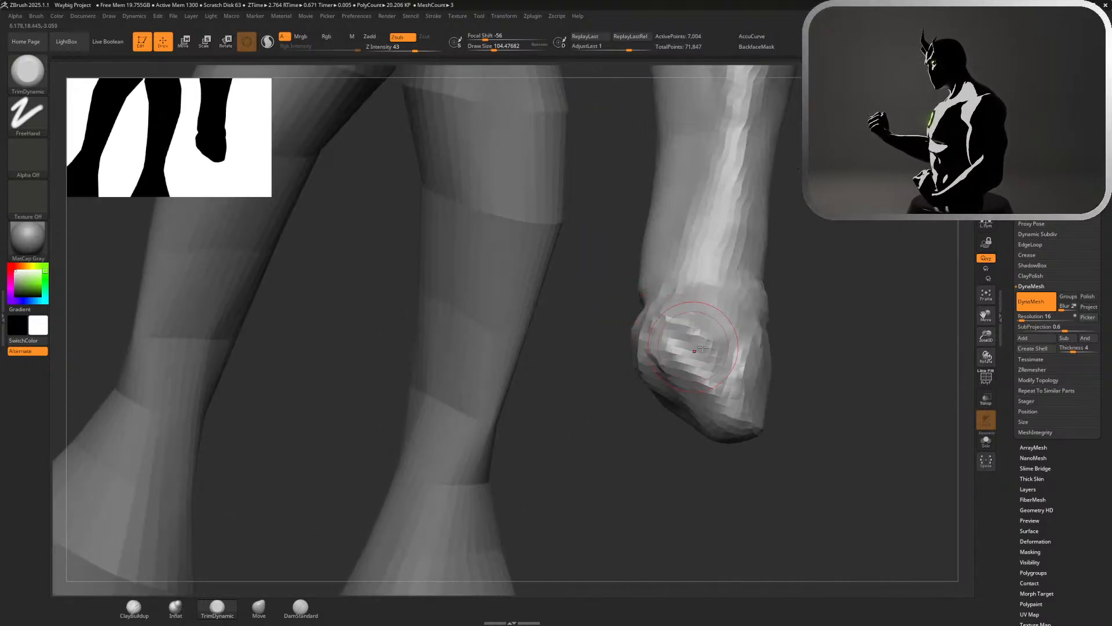
drag(703, 318, 733, 379)
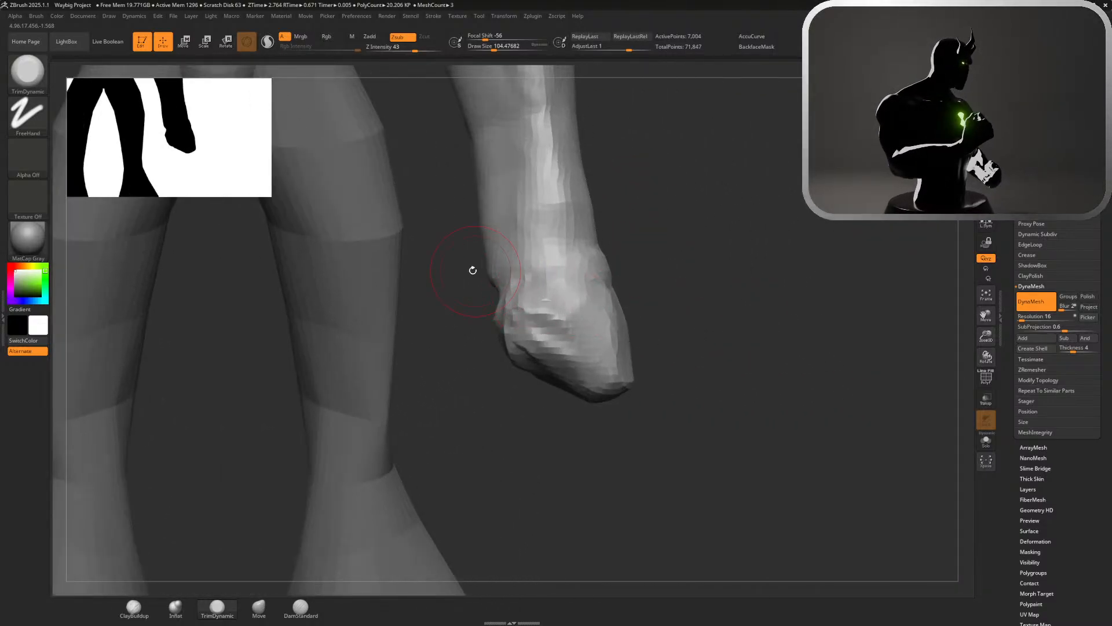
drag(473, 270, 507, 244)
Fill out and blend the wrist and lower forearm into the hand with a ClayBuildup brush of about 207
key(s)
drag(619, 266, 629, 267)
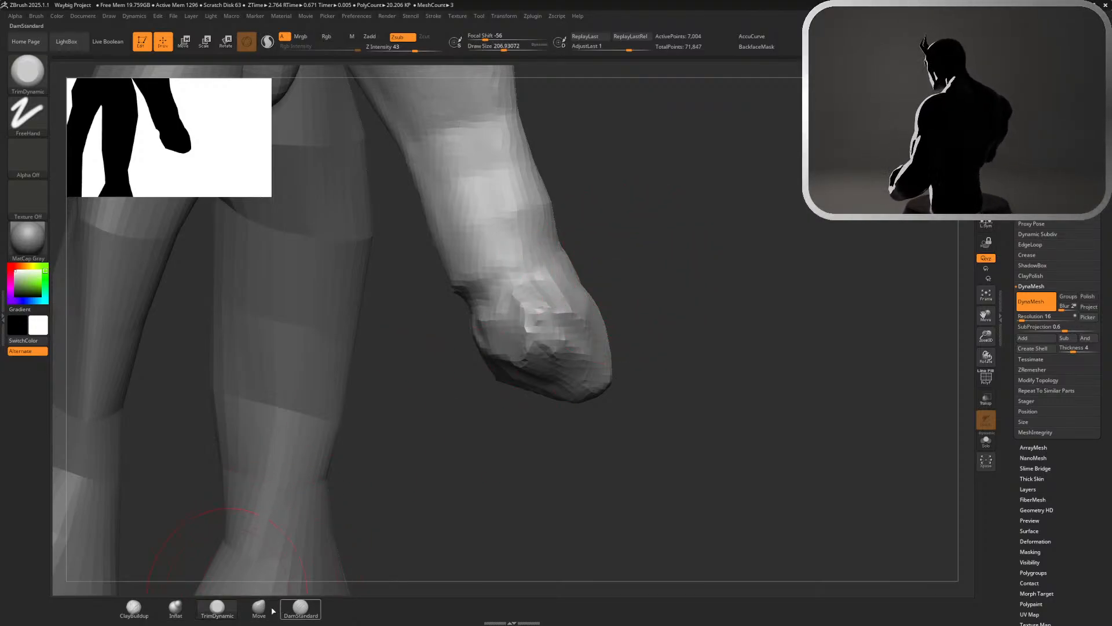
click(134, 607)
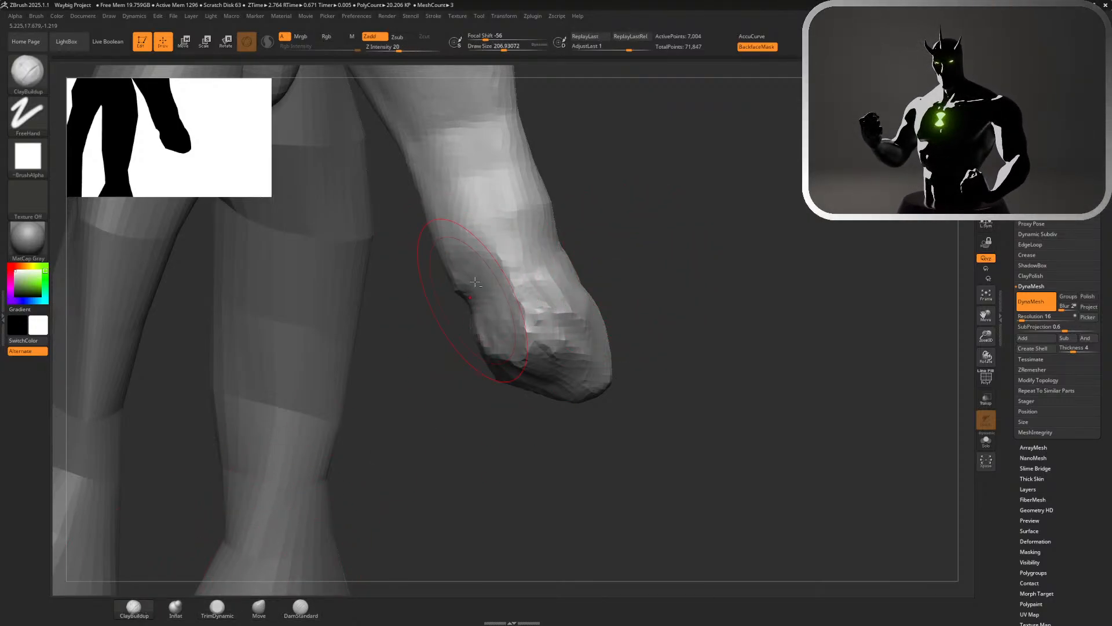
mouse_move(475, 282)
mouse_down()
mouse_move(517, 341)
mouse_move(550, 316)
mouse_up()
mouse_move(499, 289)
shift+mouse_down()
mouse_move(509, 342)
mouse_move(513, 307)
shift+mouse_up()
mouse_move(642, 288)
mouse_down()
mouse_move(618, 293)
mouse_move(631, 271)
mouse_move(645, 284)
mouse_up()
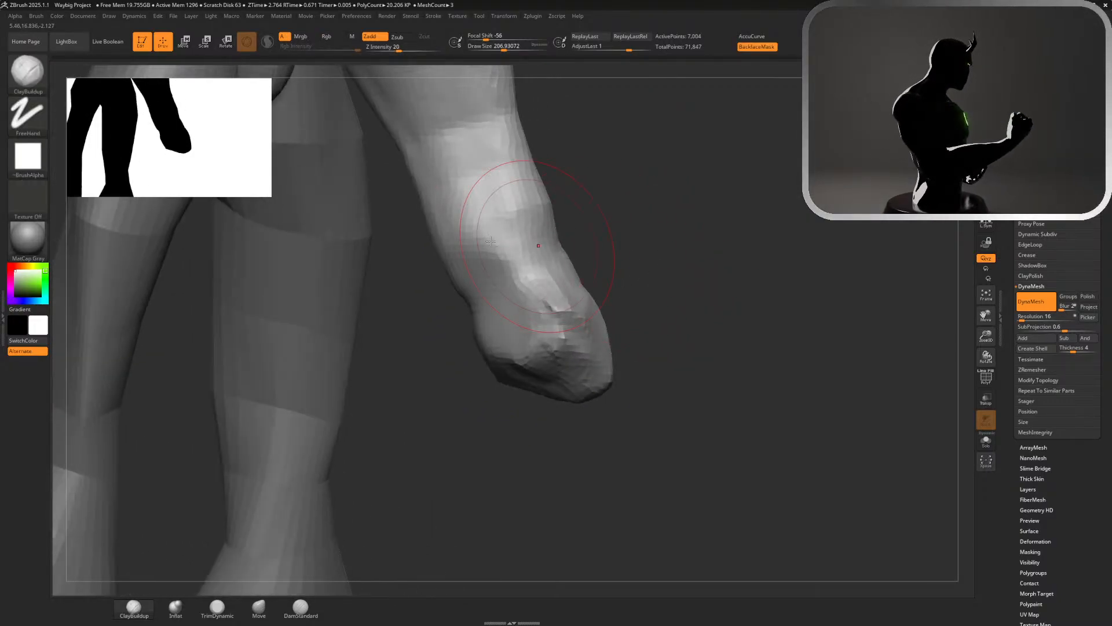
mouse_move(491, 241)
mouse_down()
mouse_move(445, 223)
mouse_move(449, 232)
mouse_up()
drag(458, 272, 484, 223)
mouse_move(475, 215)
shift+mouse_down()
mouse_move(450, 223)
mouse_move(453, 264)
shift+mouse_up()
mouse_move(686, 297)
alt+mouse_down()
mouse_move(808, 174)
mouse_move(834, 168)
mouse_move(800, 163)
alt+mouse_up()
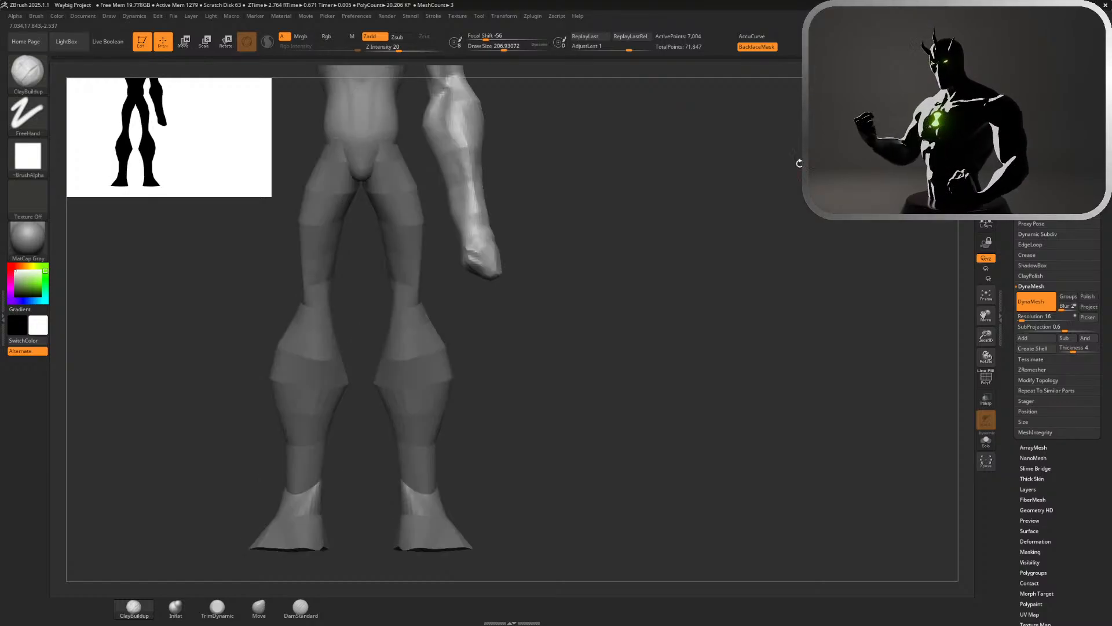
alt+drag(621, 229, 710, 292)
Pull a downward-pointing thumb out of the hand's front edge with a Move brush of about 101
click(268, 611)
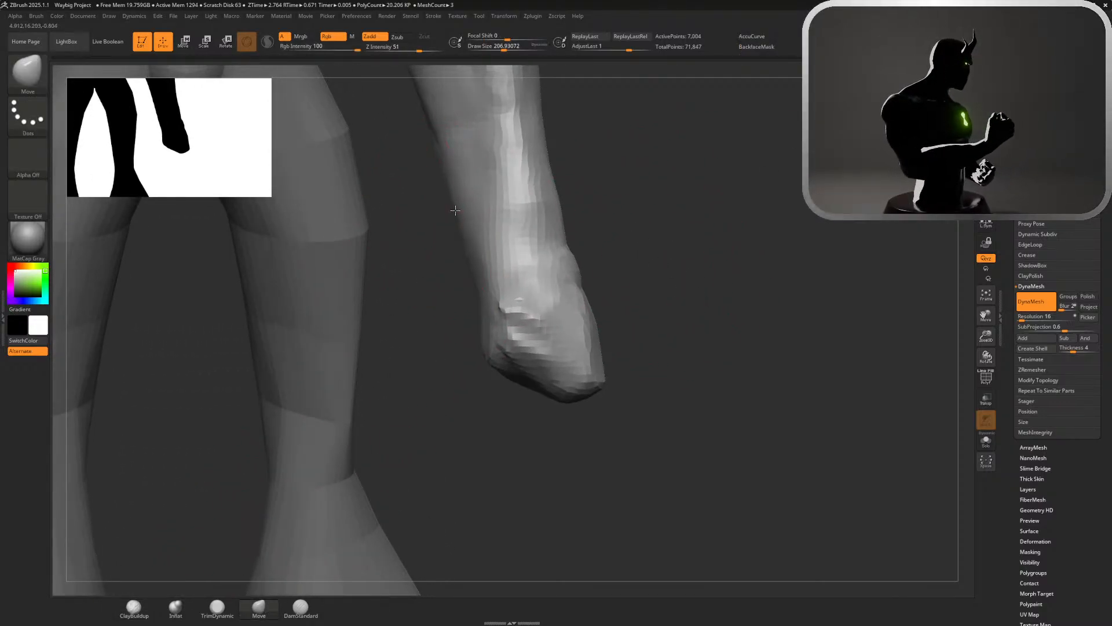
alt+drag(710, 290, 760, 171)
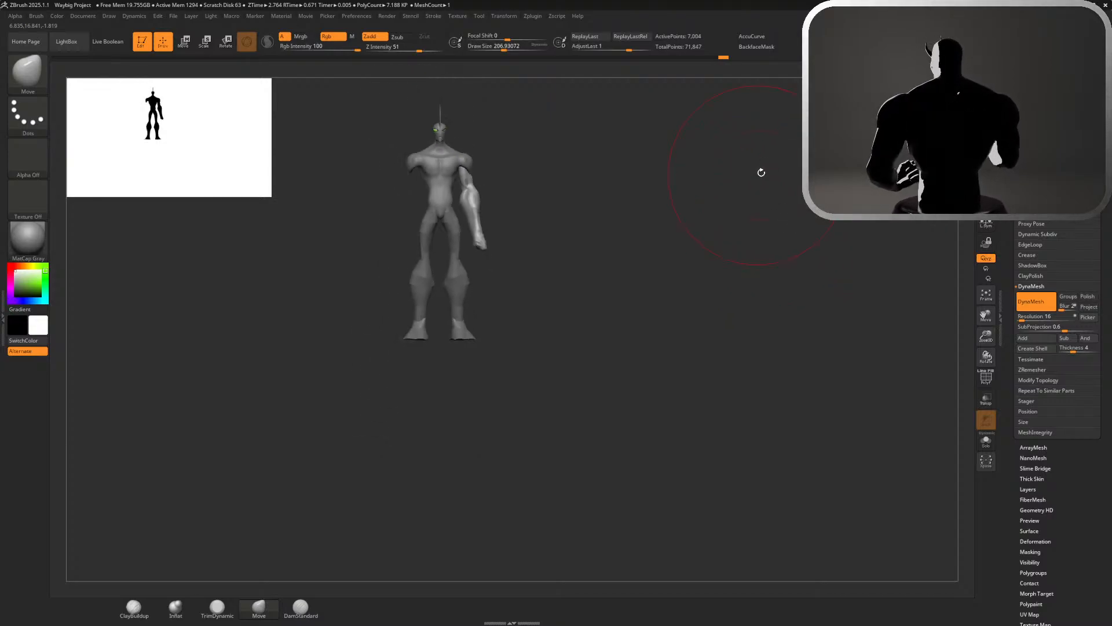
mouse_move(724, 231)
mouse_down()
mouse_move(556, 232)
mouse_move(707, 232)
mouse_up()
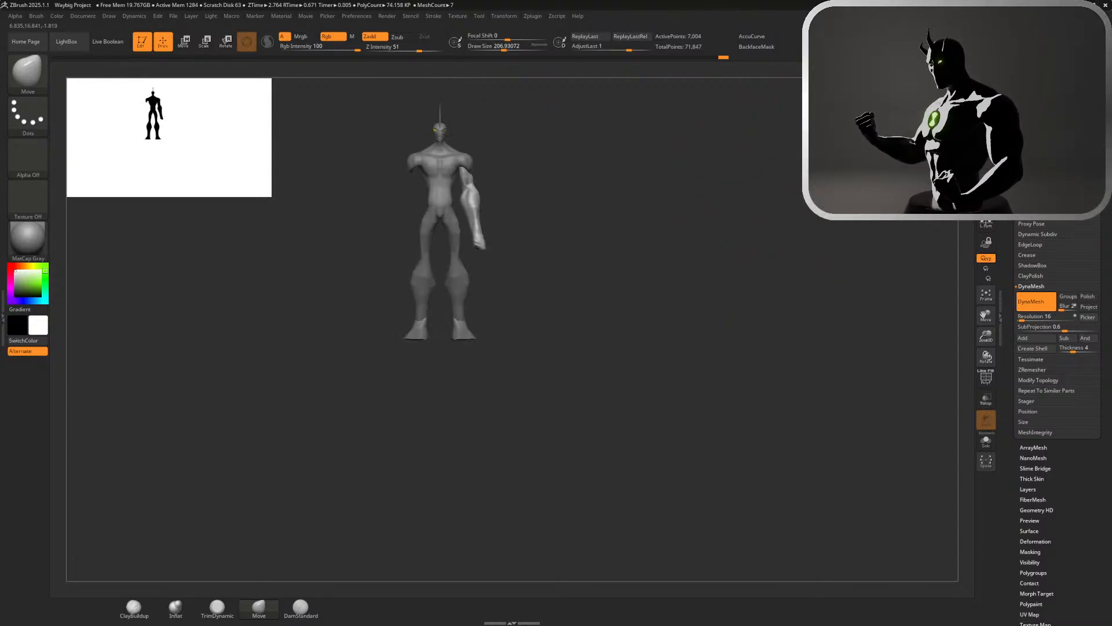
alt+drag(806, 215, 628, 349)
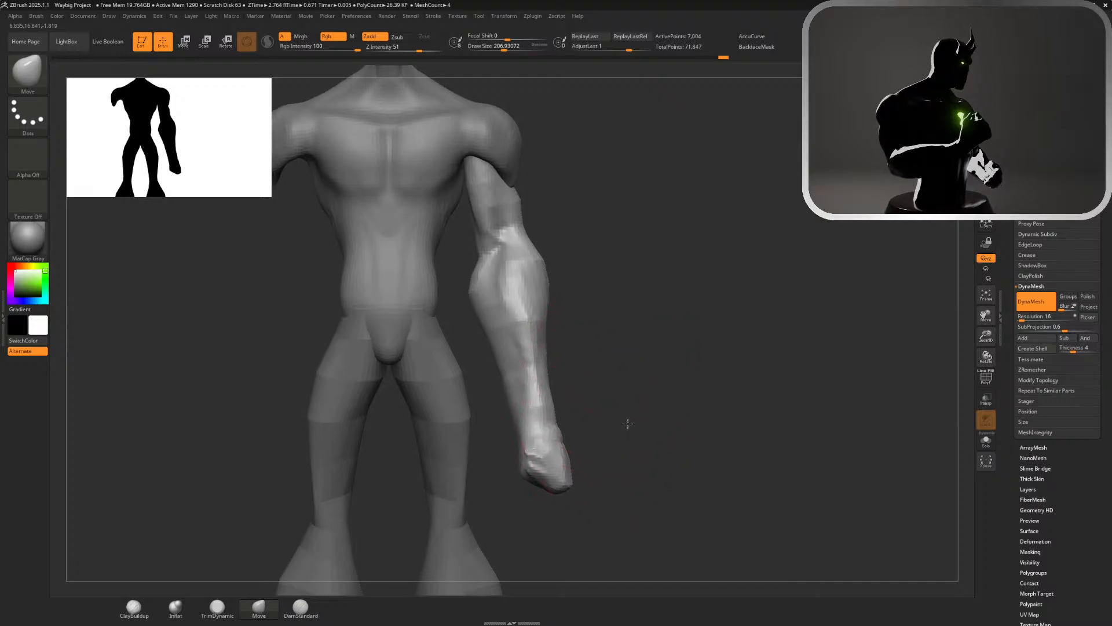
mouse_move(626, 423)
alt+mouse_down()
mouse_move(651, 246)
mouse_move(705, 263)
mouse_move(655, 298)
mouse_move(730, 281)
alt+mouse_up()
key(s)
drag(729, 281, 718, 281)
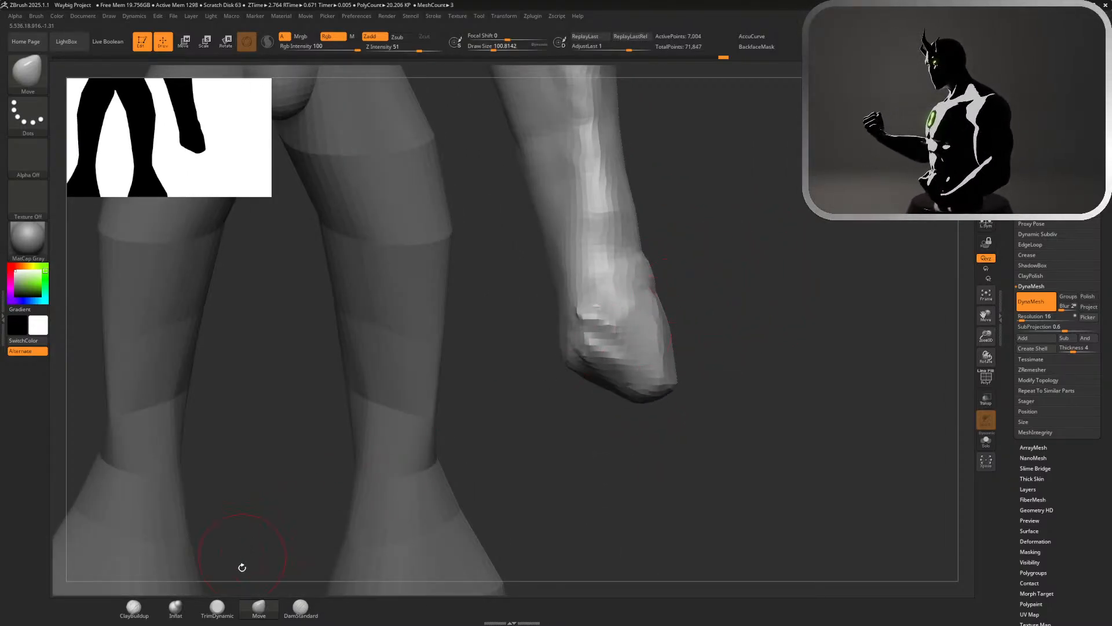
mouse_move(719, 394)
mouse_down()
mouse_move(735, 398)
mouse_move(792, 348)
mouse_up()
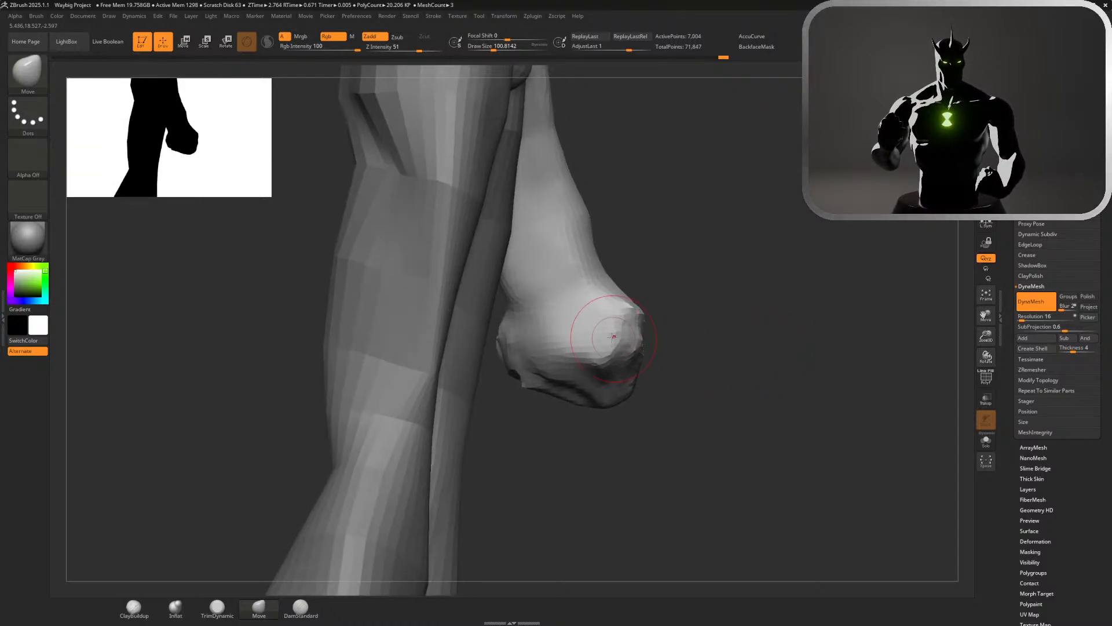
drag(616, 337, 707, 392)
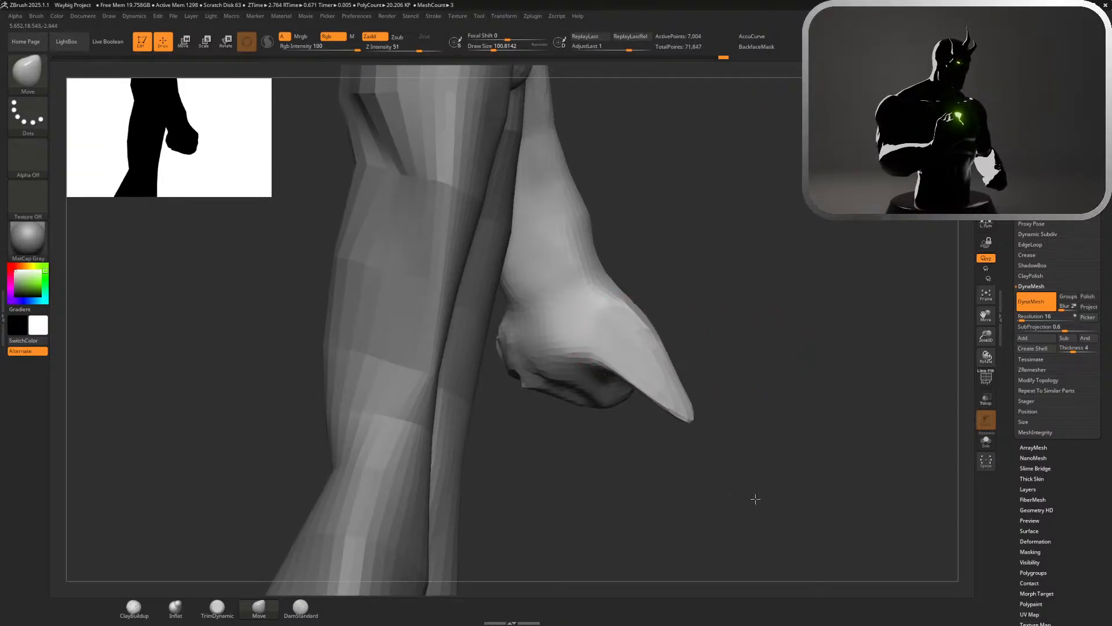
mouse_move(737, 458)
mouse_down()
mouse_move(703, 472)
mouse_move(707, 485)
mouse_up()
mouse_move(665, 362)
mouse_down()
mouse_move(643, 374)
mouse_move(644, 419)
mouse_up()
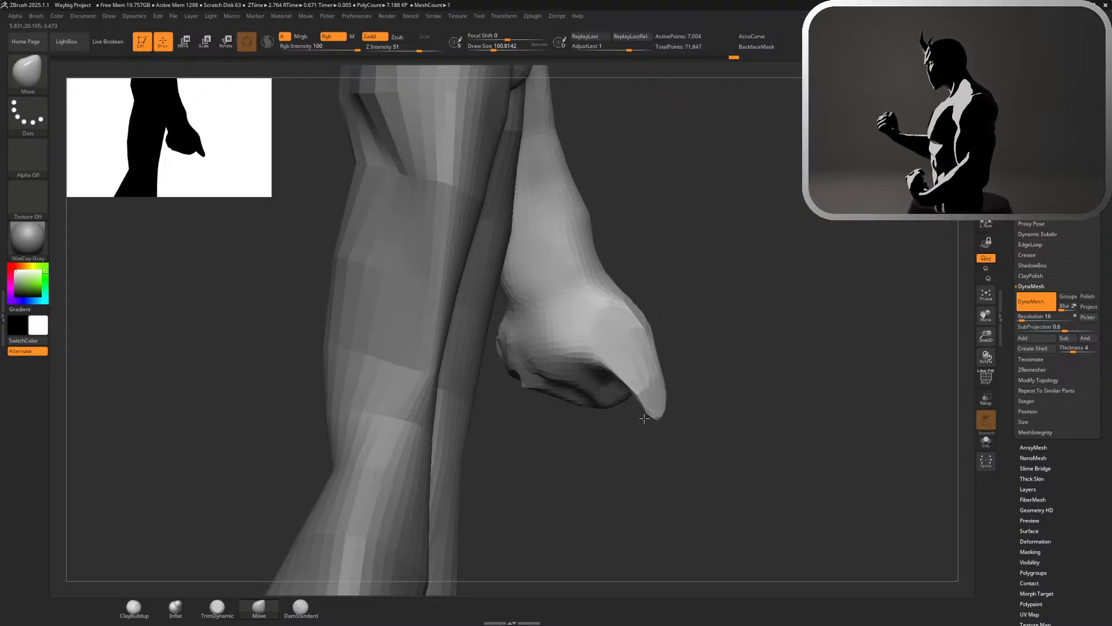
Stretch the end of the hand downward into a broad finger block with a Move brush of about 154
mouse_move(738, 364)
mouse_down()
mouse_move(705, 410)
mouse_move(811, 388)
mouse_move(782, 398)
mouse_move(786, 372)
mouse_up()
key(s)
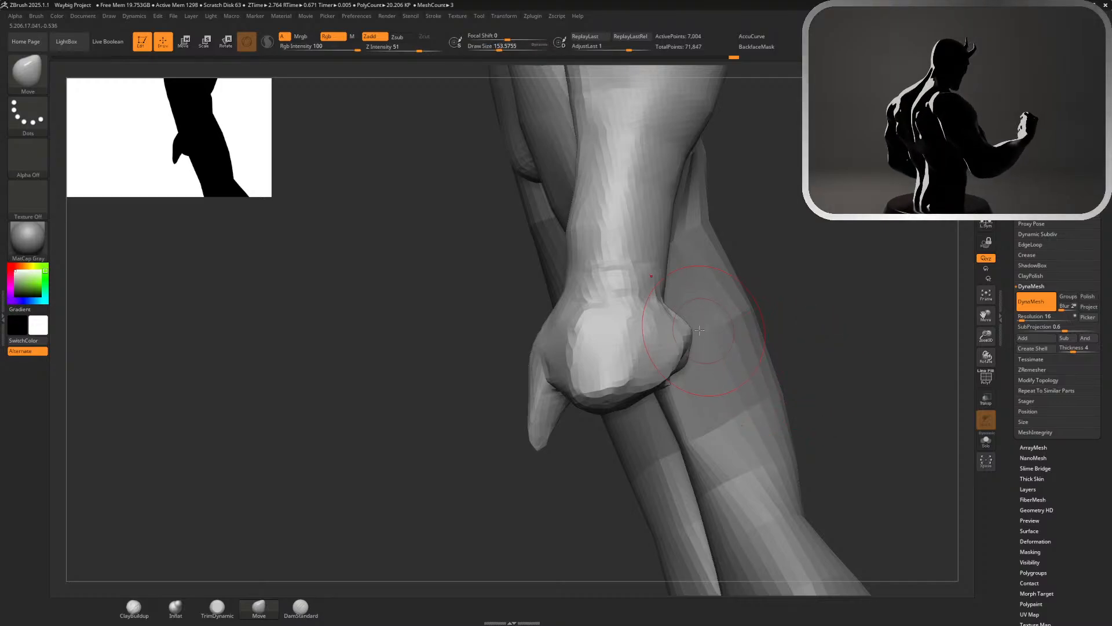
mouse_move(686, 333)
mouse_down()
mouse_move(662, 334)
mouse_move(677, 354)
mouse_up()
drag(630, 383, 665, 539)
drag(591, 415, 585, 549)
mouse_move(662, 452)
mouse_down()
mouse_move(725, 475)
mouse_move(707, 478)
mouse_up()
mouse_move(665, 403)
shift+mouse_down()
mouse_move(652, 443)
mouse_move(626, 416)
shift+mouse_up()
mouse_move(783, 345)
mouse_down()
mouse_move(815, 327)
mouse_move(724, 325)
mouse_up()
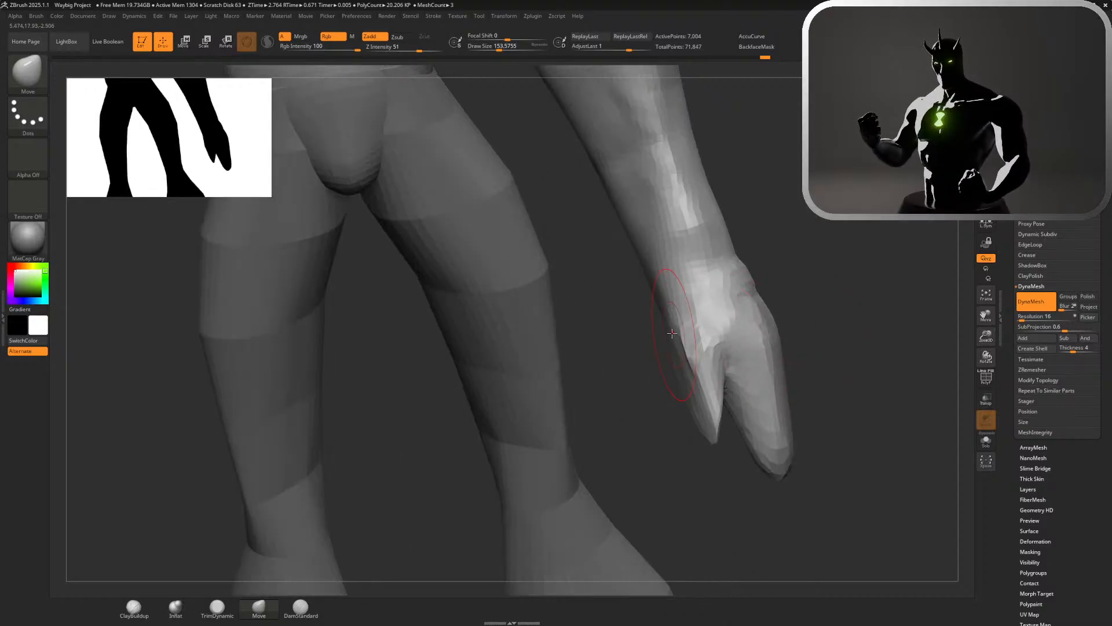
Shape the palm between the thumb and the finger block with ClayBuildup and smooth its surface
drag(814, 328, 642, 401)
click(133, 608)
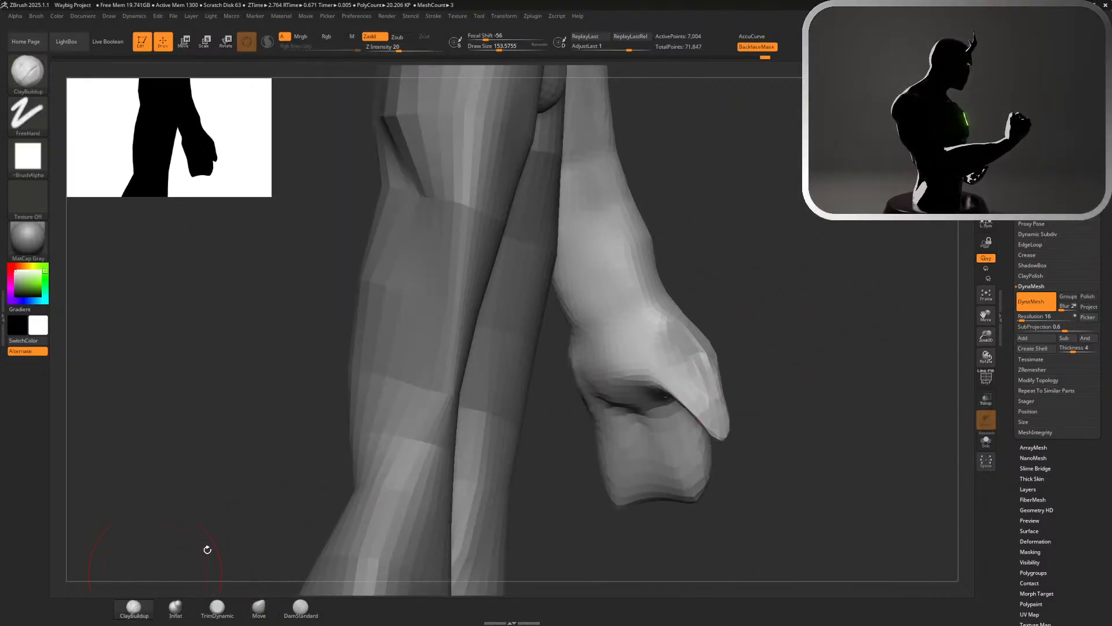
mouse_move(636, 355)
alt+mouse_down()
mouse_move(617, 376)
mouse_move(640, 386)
mouse_move(643, 325)
mouse_move(666, 376)
mouse_move(625, 386)
alt+mouse_up()
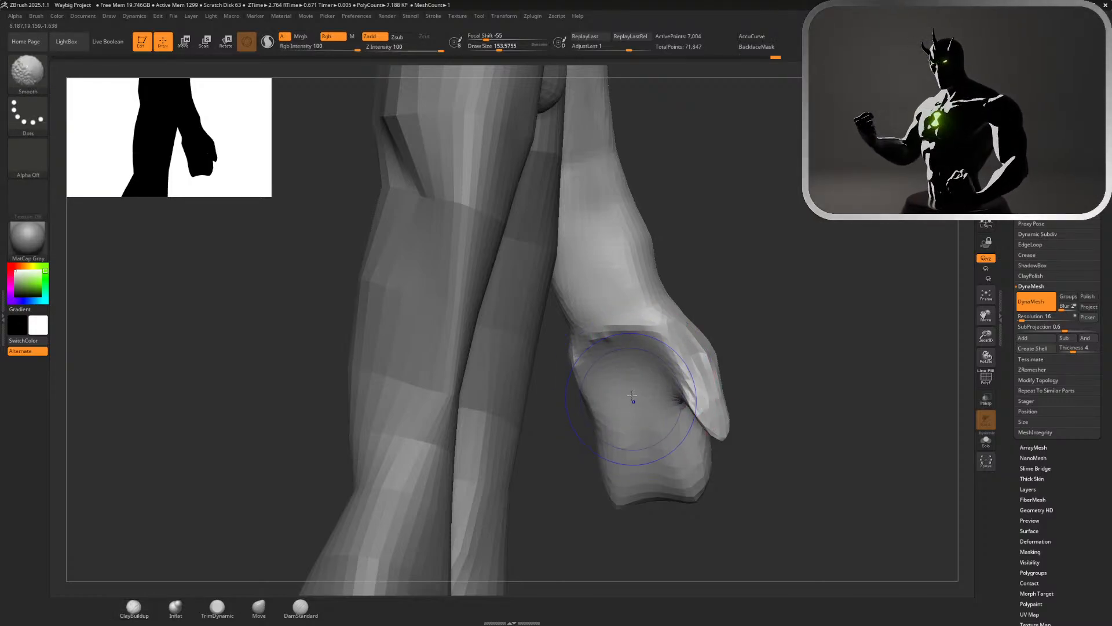
mouse_move(672, 414)
alt+mouse_down()
mouse_move(643, 434)
mouse_move(620, 426)
mouse_move(666, 441)
alt+mouse_up()
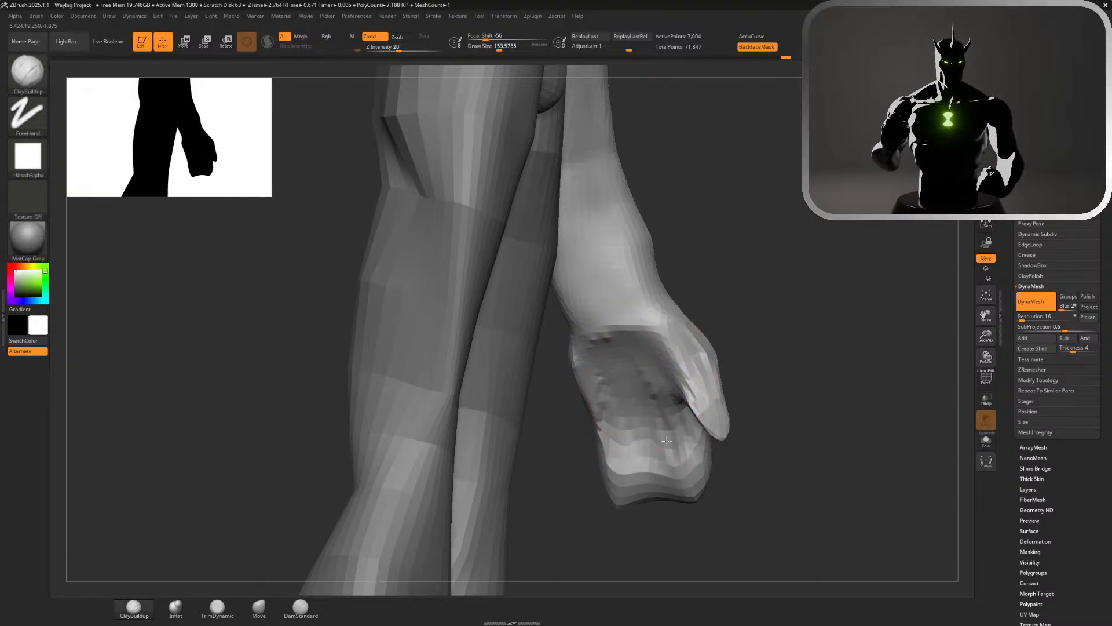
mouse_move(606, 406)
alt+mouse_down()
mouse_move(630, 382)
mouse_move(649, 412)
alt+mouse_up()
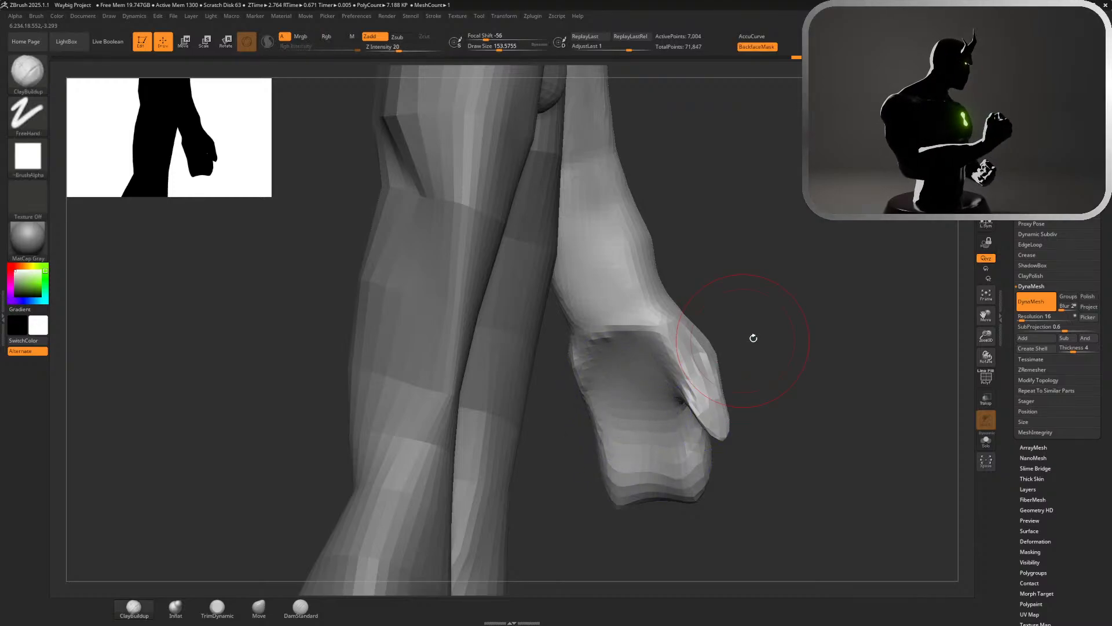
mouse_move(753, 338)
ctrl+right_down()
mouse_move(704, 228)
mouse_move(544, 231)
ctrl+right_up()
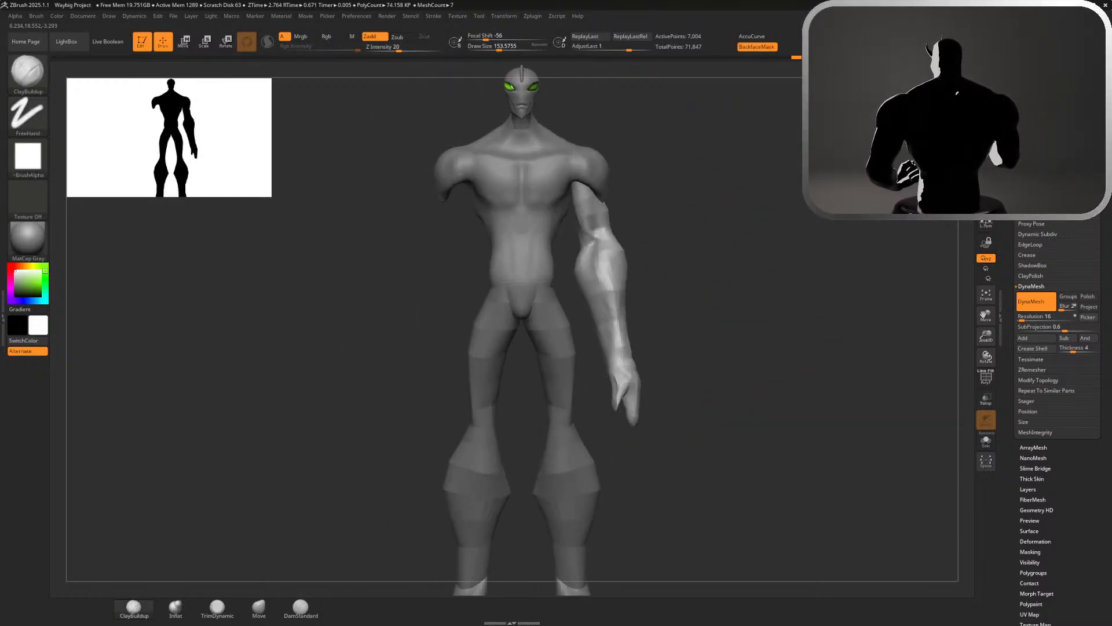
Square off the end of the finger block and refine the hand's side contours with a Move brush of about 154
ctrl+right_drag(727, 297, 708, 355)
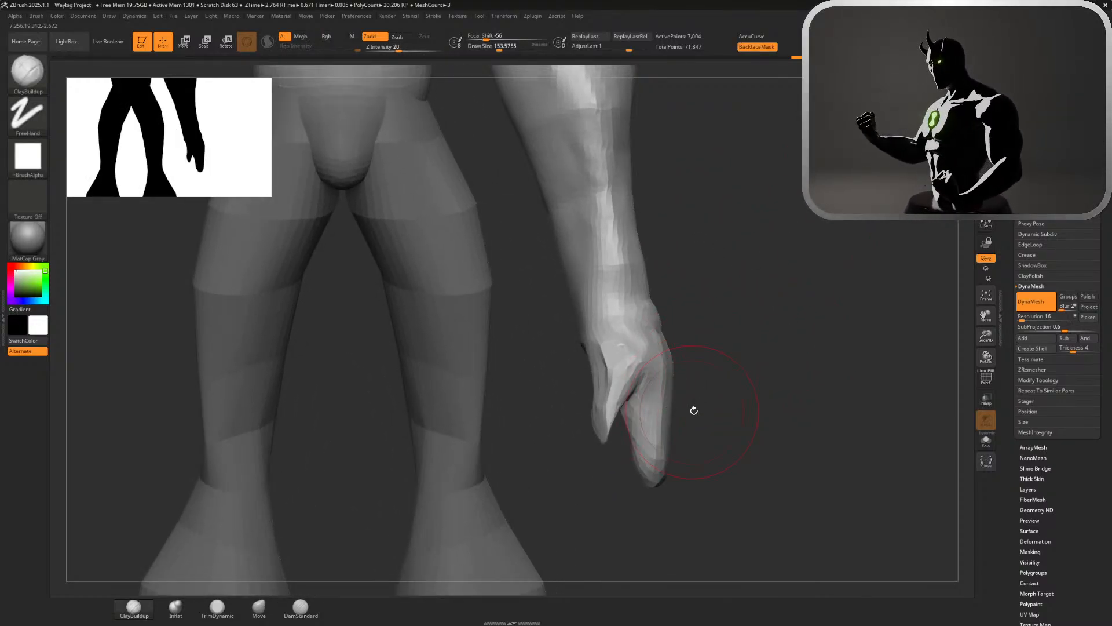
click(217, 608)
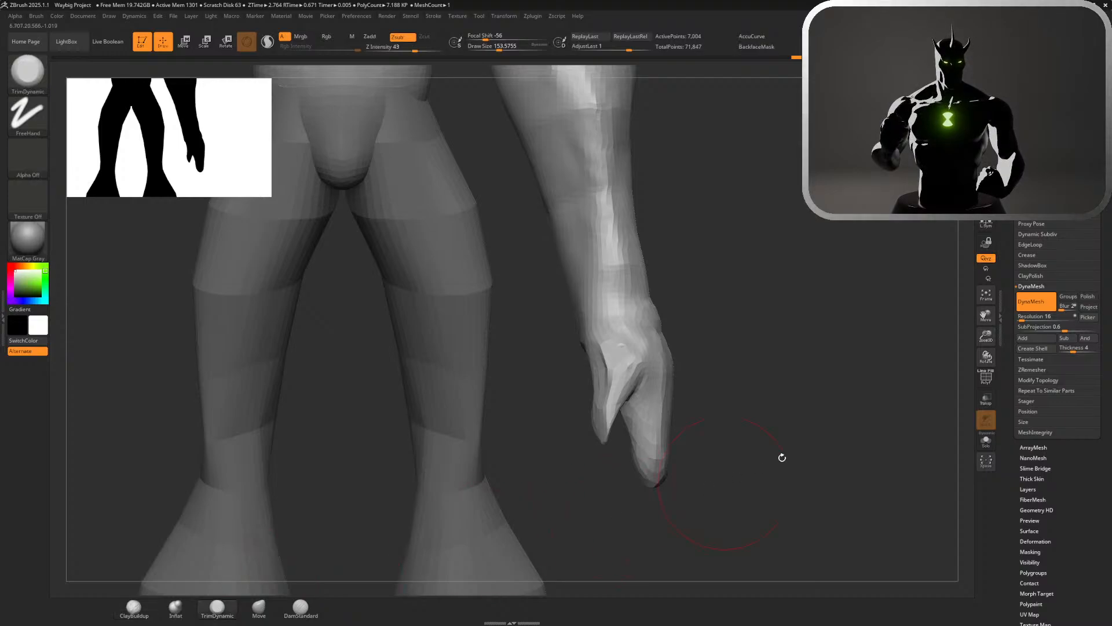
right_drag(782, 454, 695, 378)
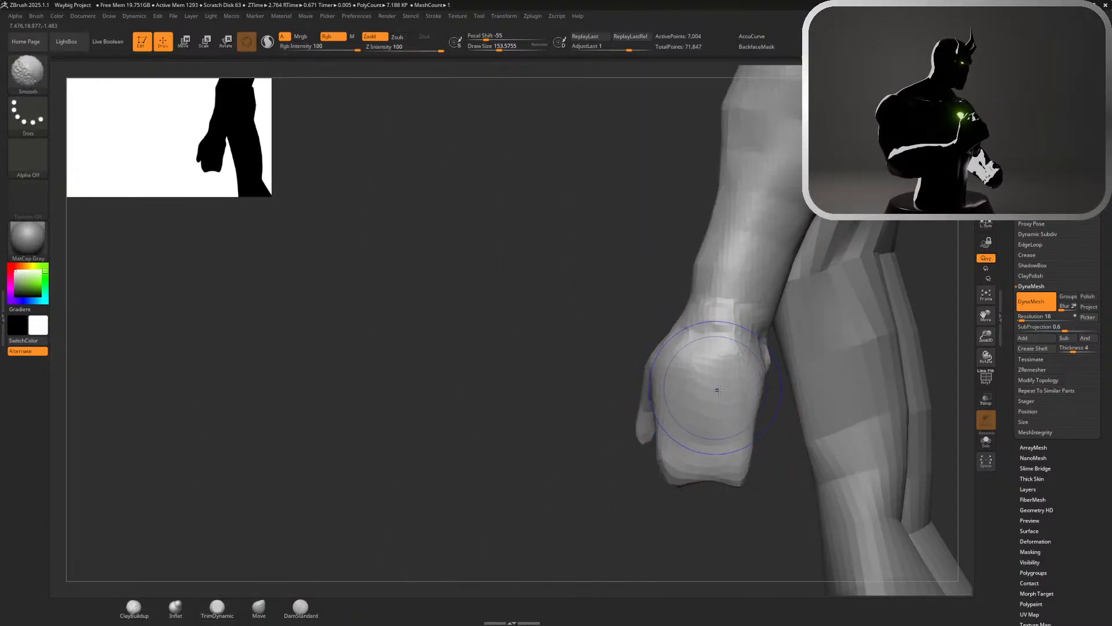
click(243, 617)
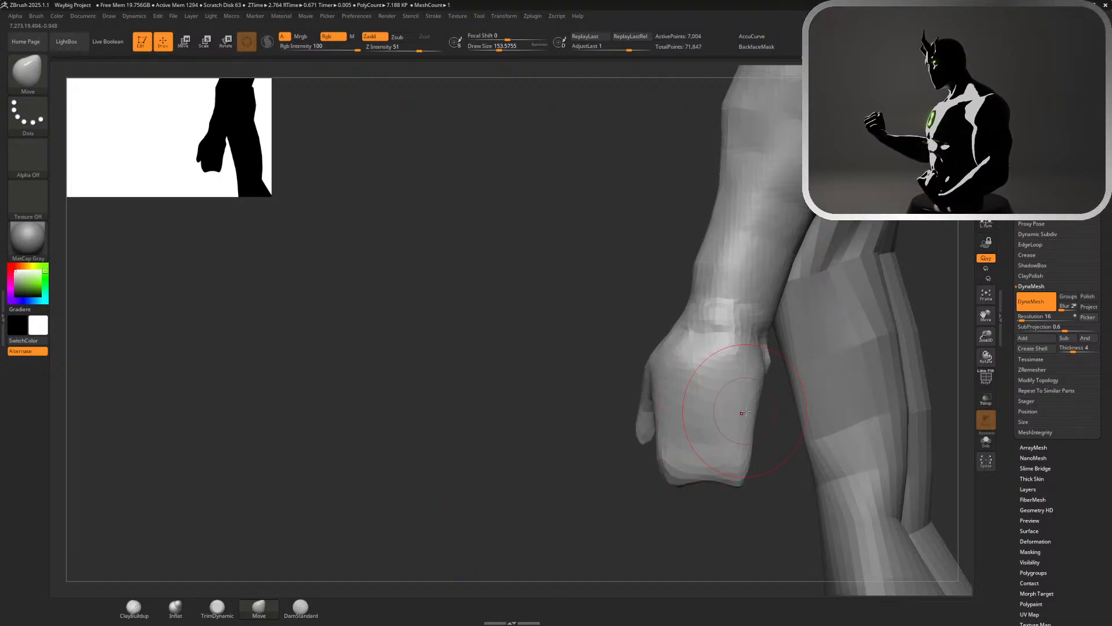
key(shift)
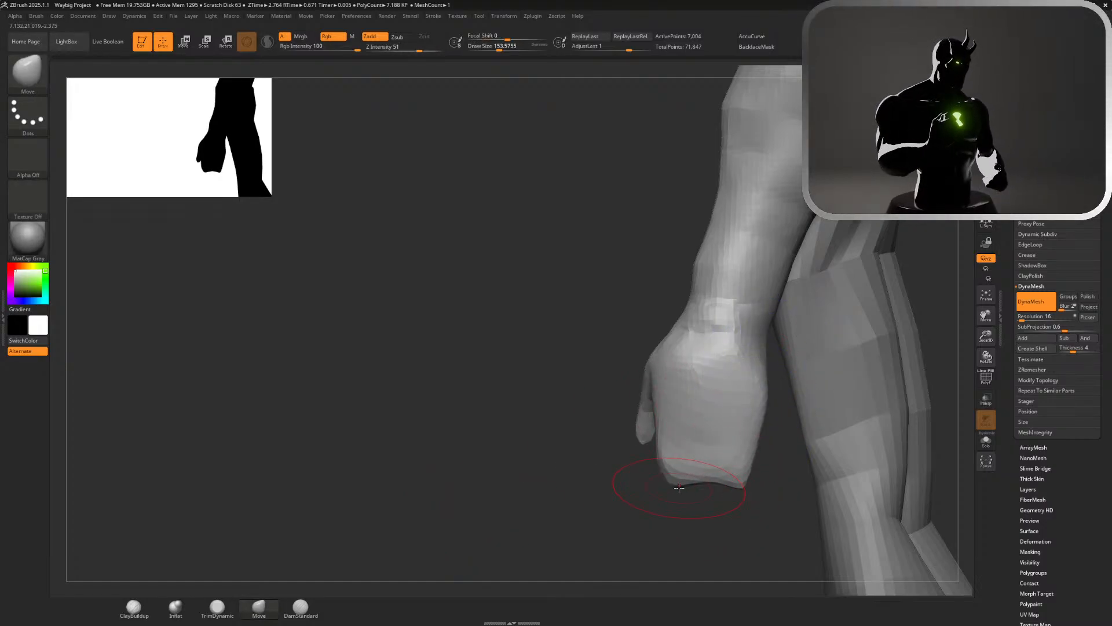
drag(679, 488, 693, 499)
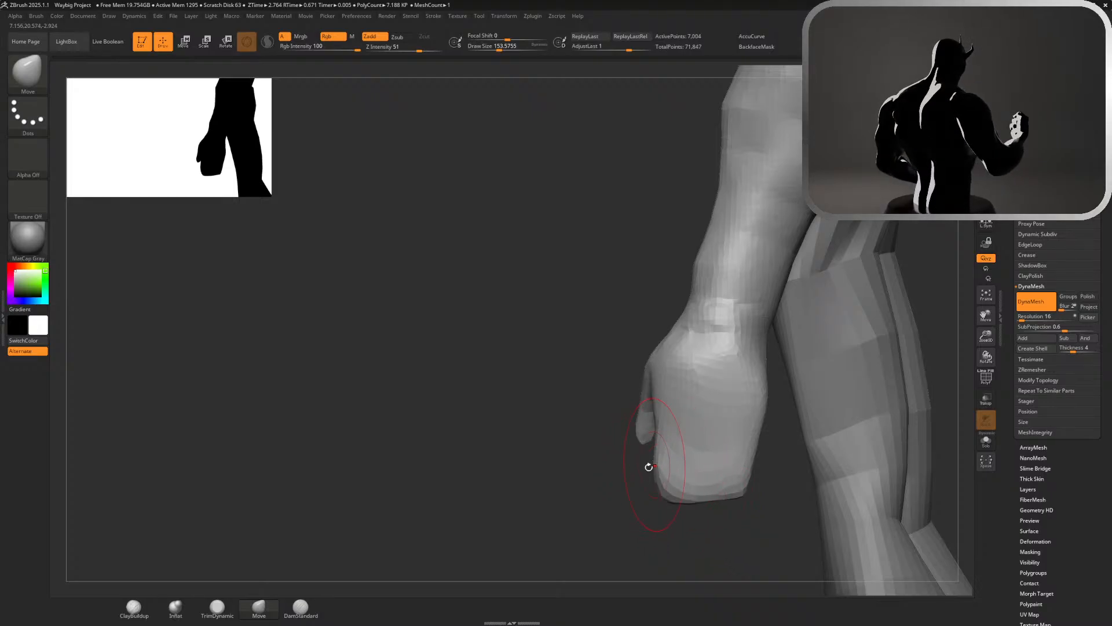
drag(649, 467, 671, 483)
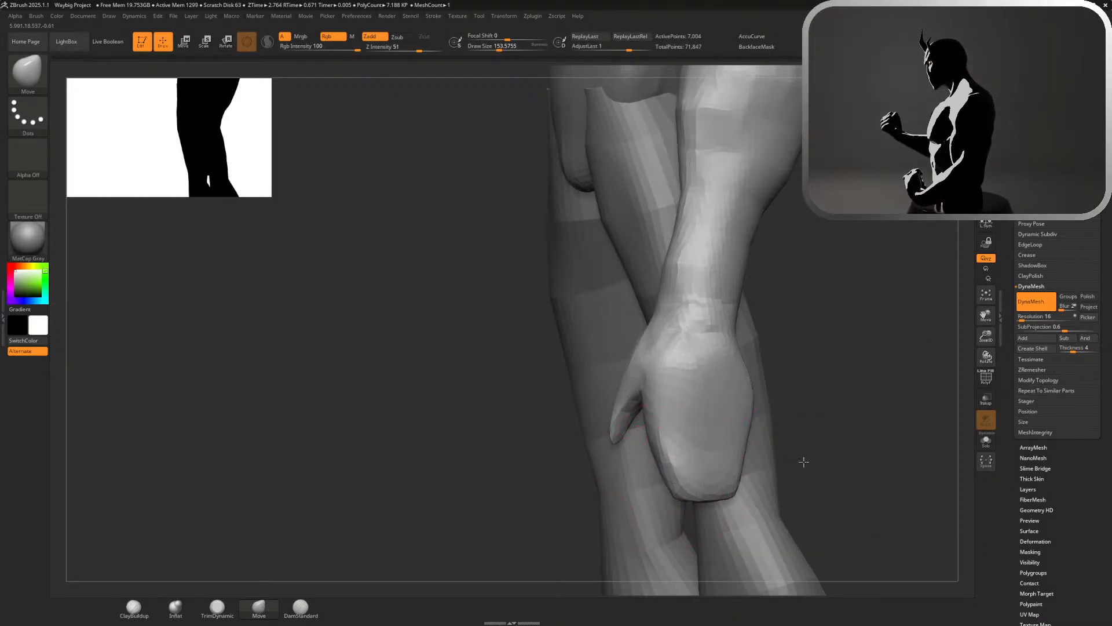
drag(803, 462, 795, 459)
drag(703, 472, 726, 452)
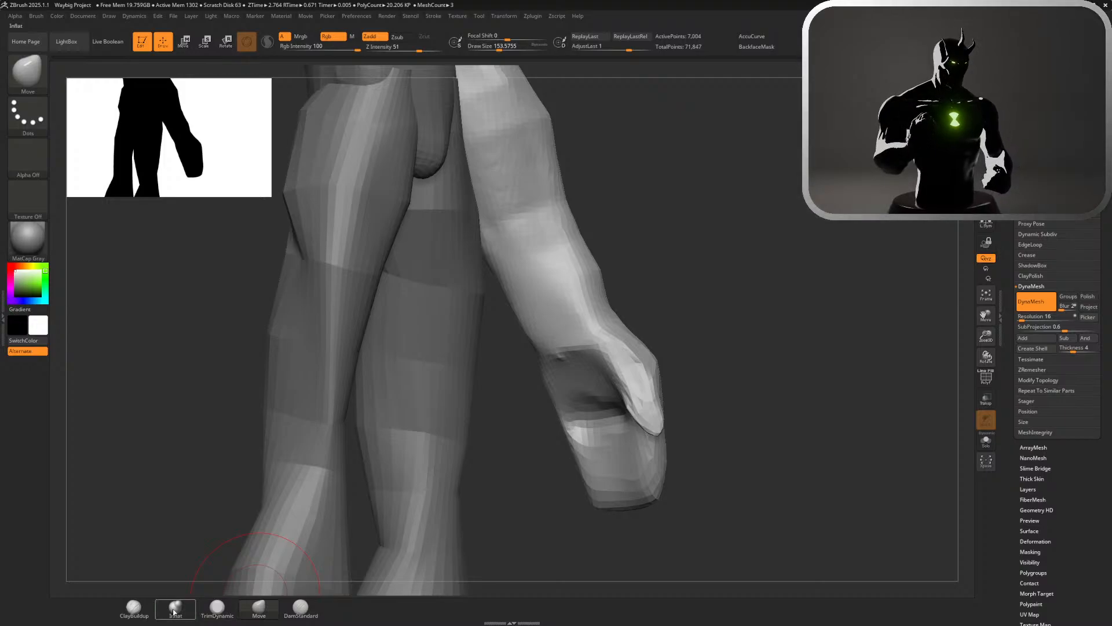
Flatten the palm side of the finger block with the TrimDynamic brush at a Z Intensity of 43
click(218, 610)
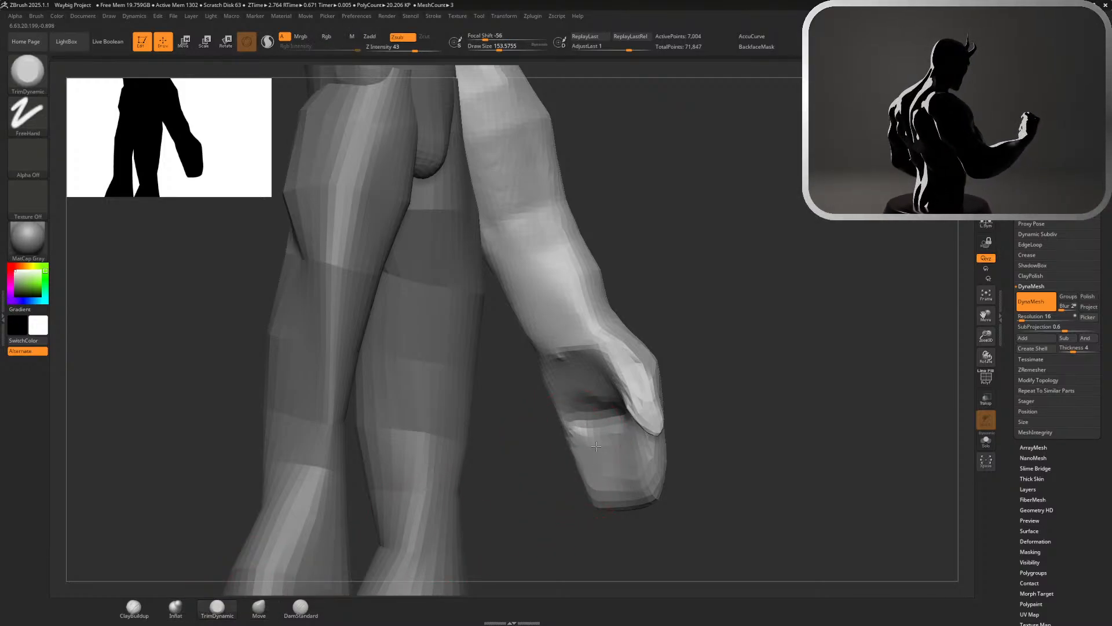
mouse_move(610, 470)
mouse_down()
mouse_move(631, 470)
mouse_move(607, 479)
mouse_move(728, 427)
mouse_move(720, 395)
mouse_move(688, 427)
mouse_move(664, 432)
mouse_move(732, 419)
mouse_up()
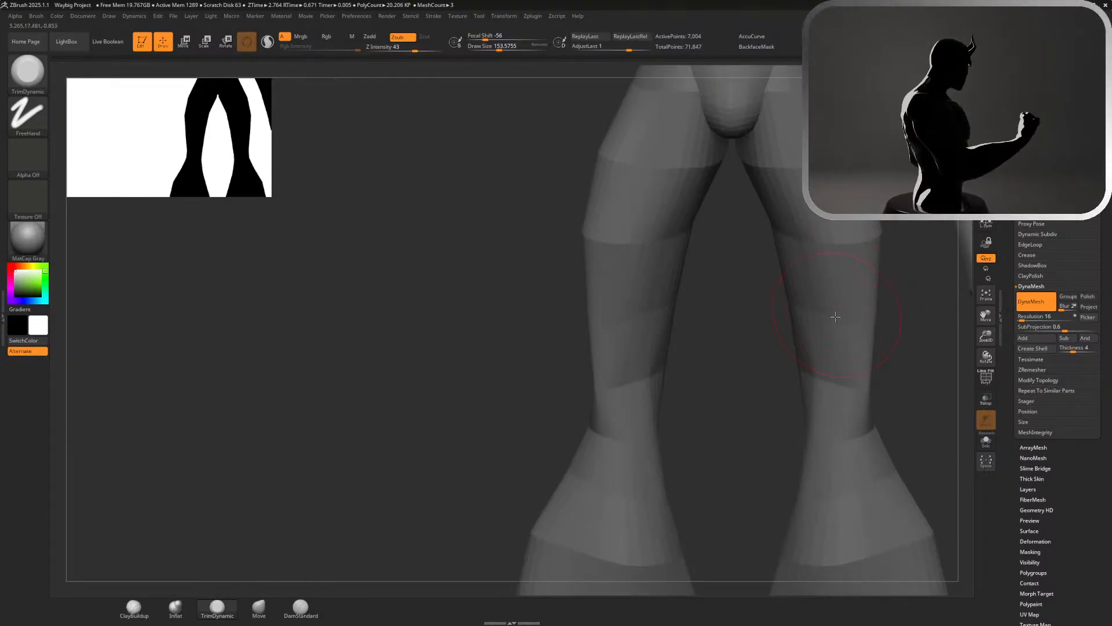
alt+drag(901, 312, 710, 159)
alt+drag(791, 224, 347, 288)
drag(768, 292, 848, 379)
Refine the front contour of the wrist and lower forearm with the Move brush
click(259, 606)
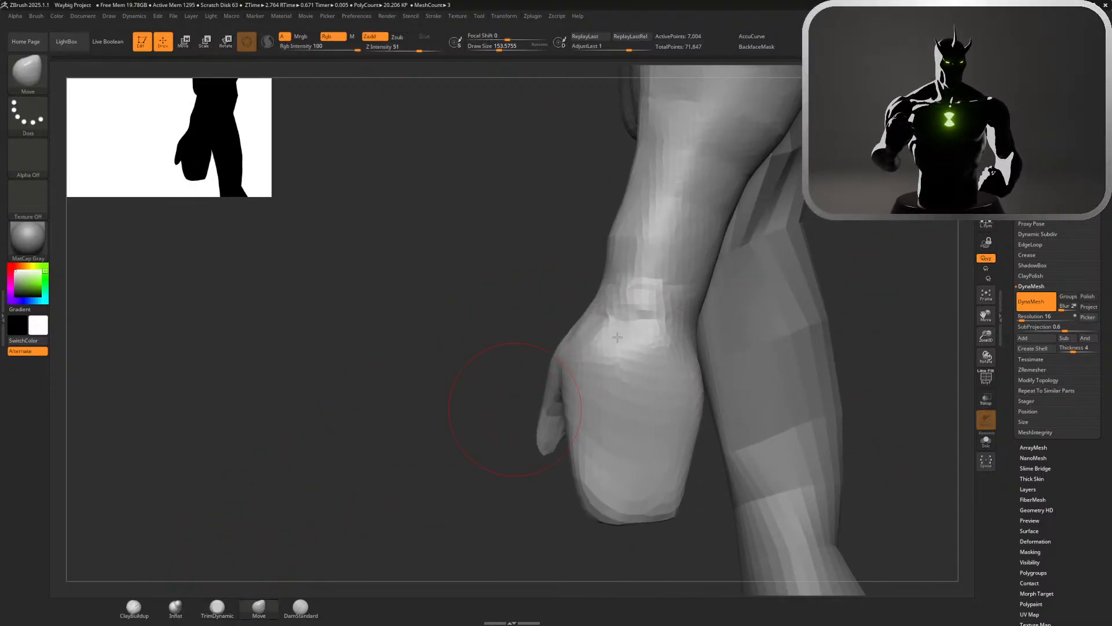
mouse_move(607, 232)
mouse_down()
mouse_move(625, 235)
mouse_move(644, 186)
mouse_move(616, 245)
mouse_up()
drag(490, 298, 585, 301)
click(134, 606)
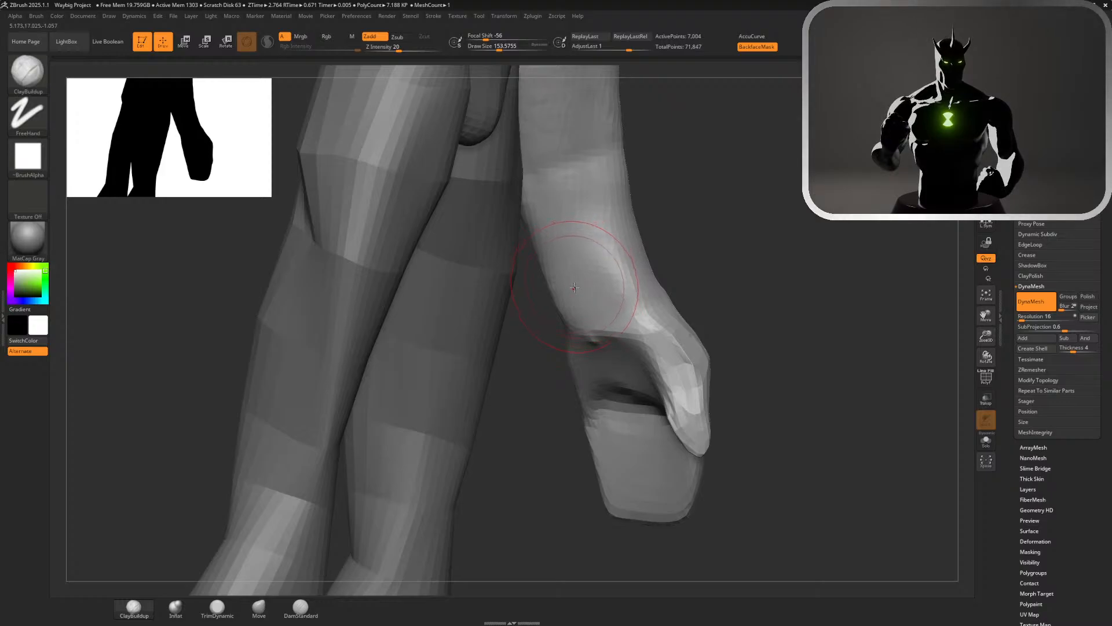
drag(587, 246, 600, 269)
key(super)
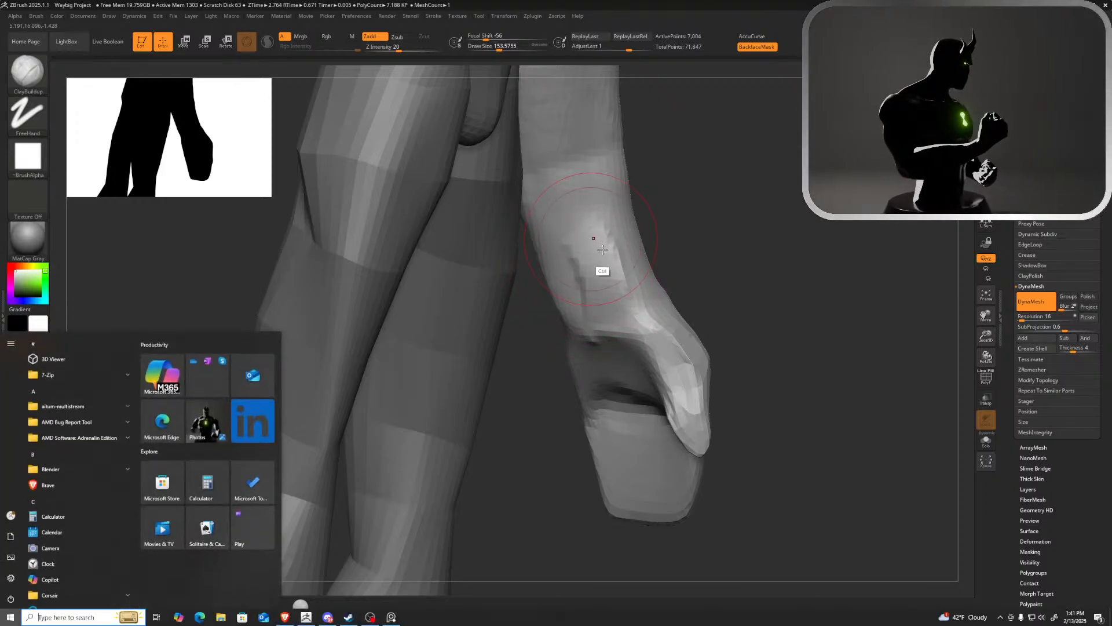
click(757, 242)
key(ctrl+z)
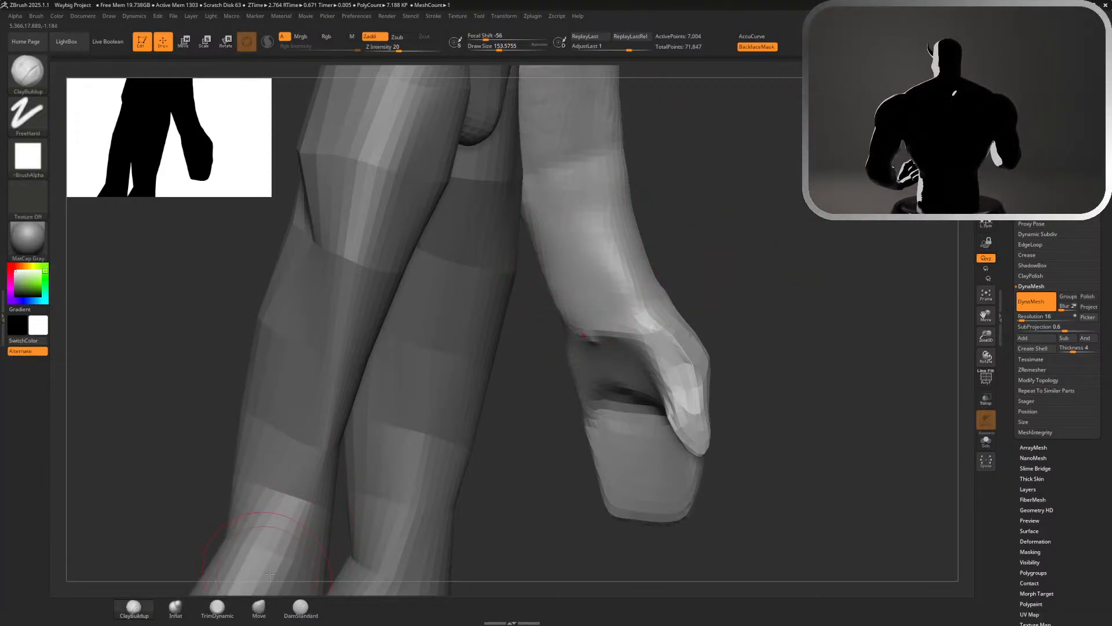
Sculpt soft tendon forms along the inner wrist with a Standard brush of about 154 at a Z Intensity of 25
key(b)
key(s)
key(t)
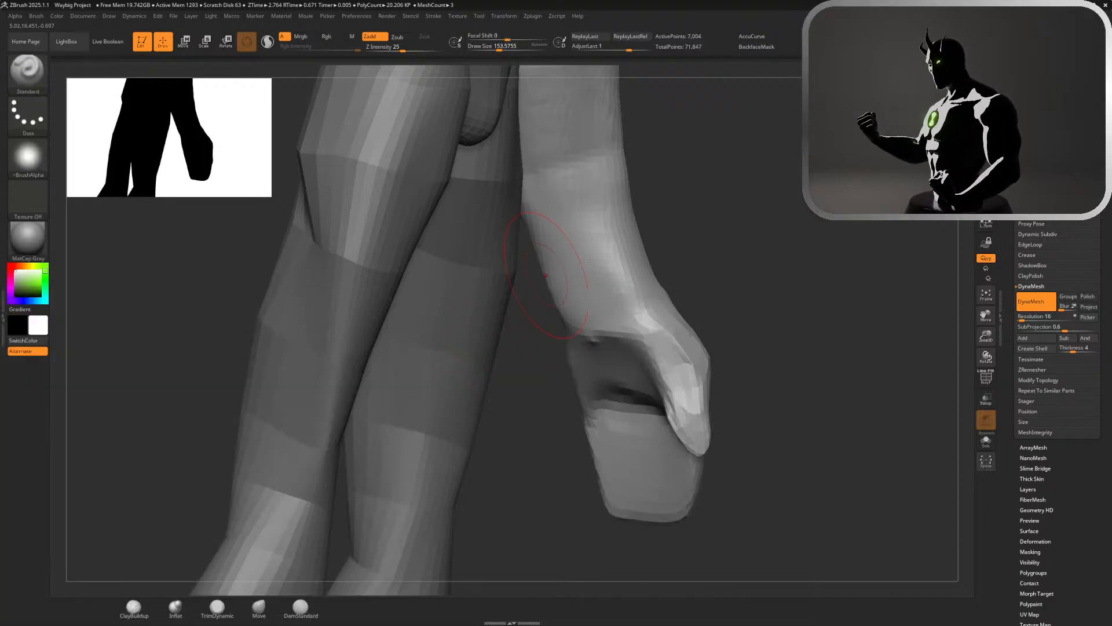
drag(601, 246, 607, 310)
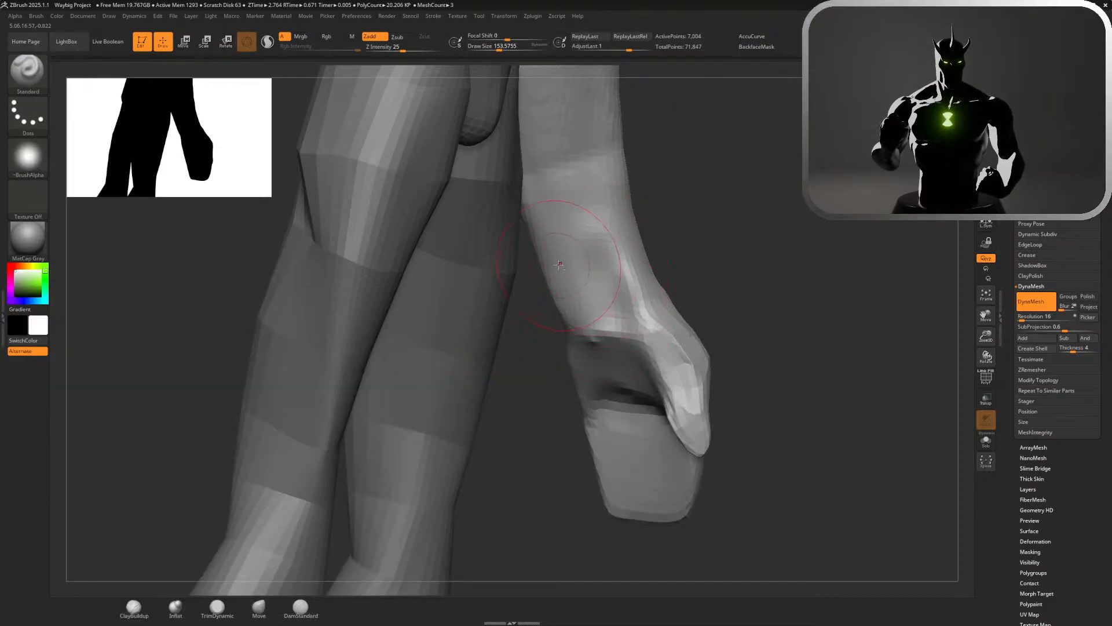
alt+drag(560, 265, 581, 307)
mouse_move(585, 301)
right_down()
mouse_move(747, 228)
mouse_move(829, 232)
right_up()
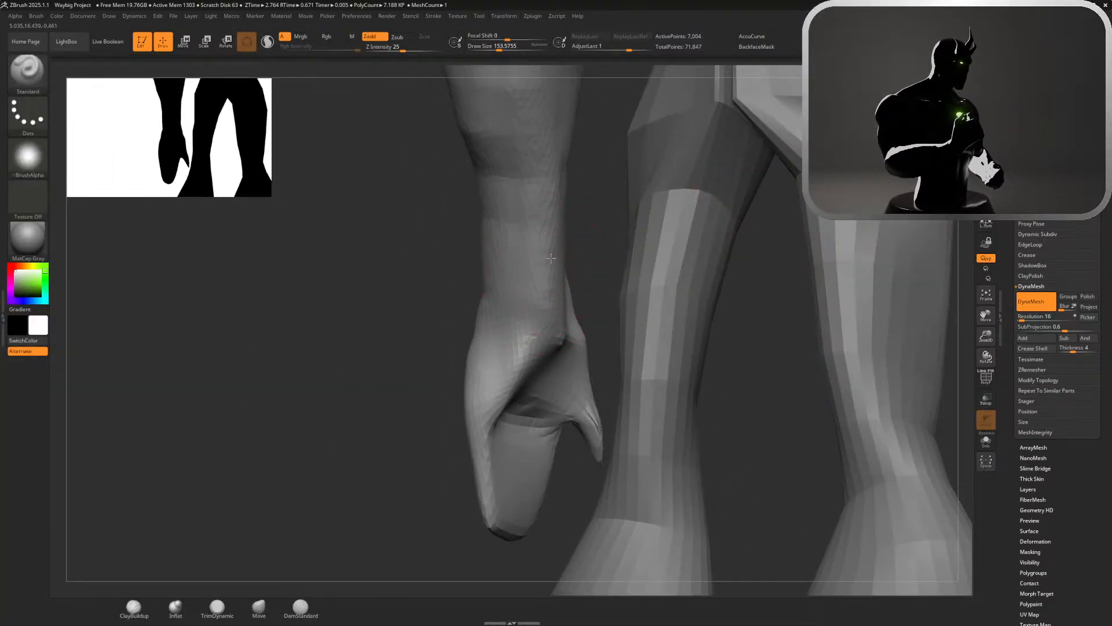
mouse_move(551, 258)
alt+mouse_down()
mouse_move(530, 354)
mouse_move(539, 325)
alt+mouse_up()
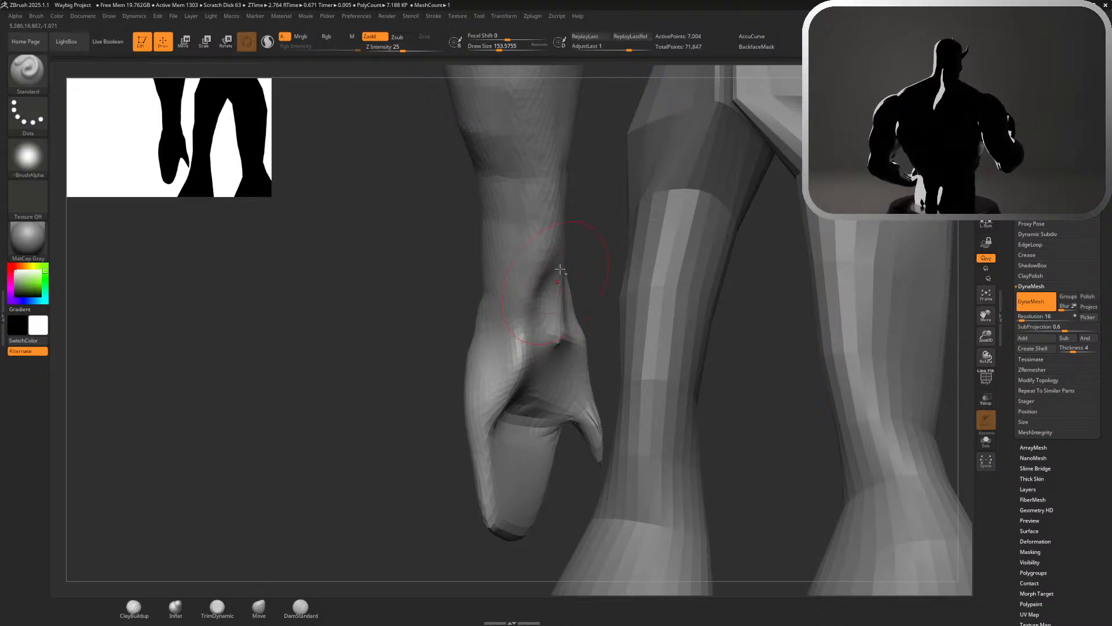
right_drag(581, 290, 771, 121)
ctrl+right_drag(743, 203, 741, 270)
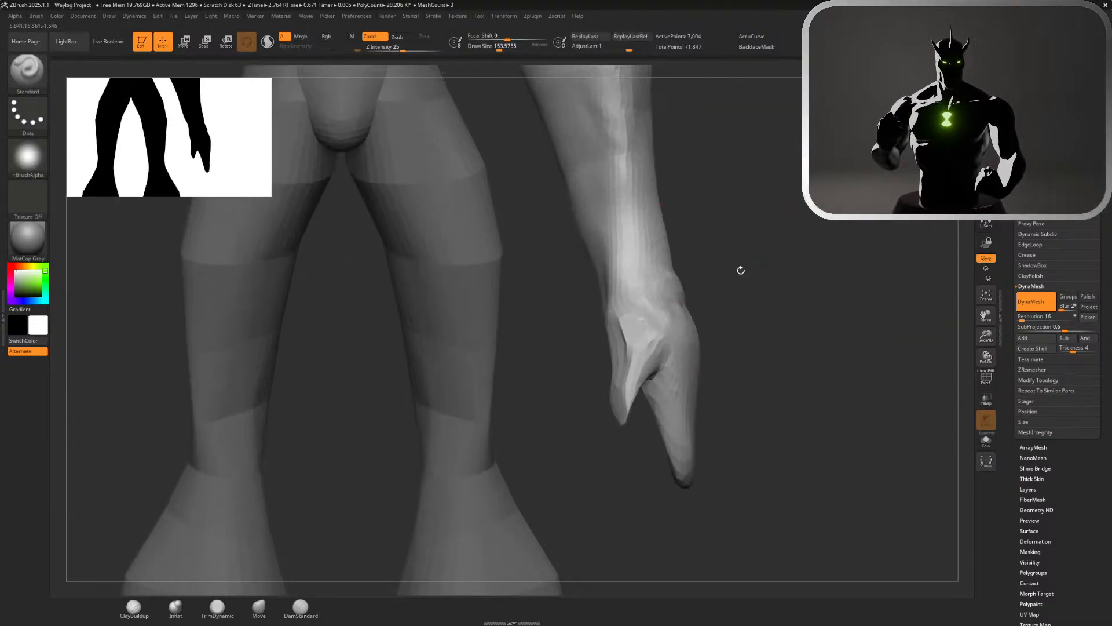
Adjust the silhouette of the forearm and wrist from several angles with the Move brush
click(268, 601)
drag(579, 225, 610, 306)
ctrl+right_drag(716, 261, 726, 152)
alt+right_drag(758, 242, 758, 341)
ctrl+right_drag(757, 342, 756, 414)
mouse_move(669, 273)
ctrl+right_down()
mouse_move(640, 223)
mouse_move(536, 176)
mouse_move(481, 178)
mouse_move(623, 180)
ctrl+right_up()
right_drag(682, 296, 694, 298)
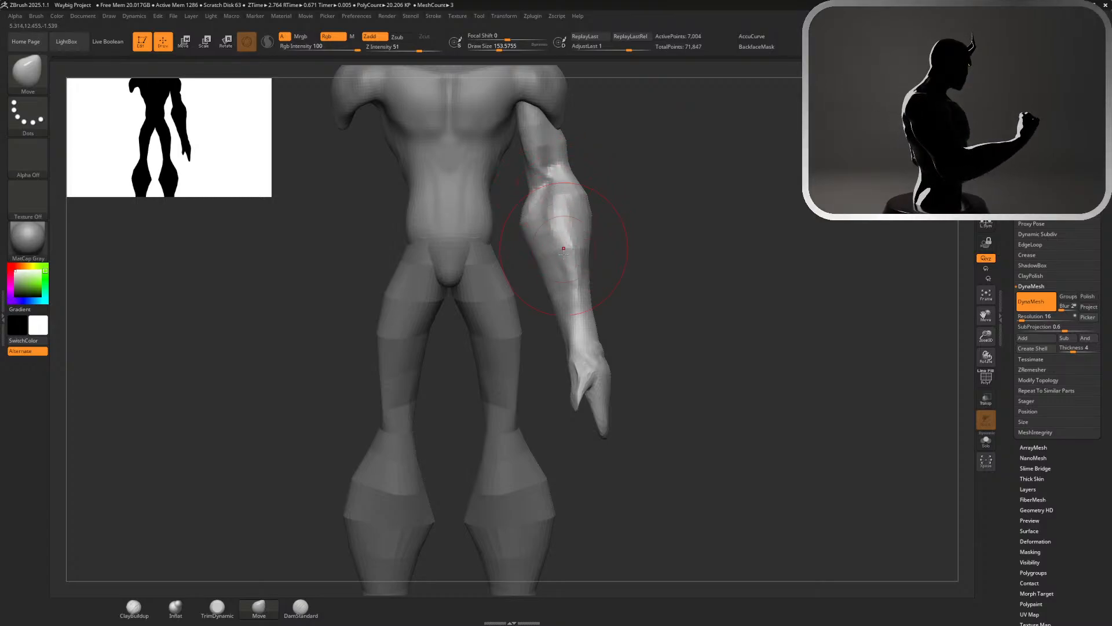
Leave only the hand unmasked with an inverted mask and place the Gizmo at the wrist
key(ctrl)
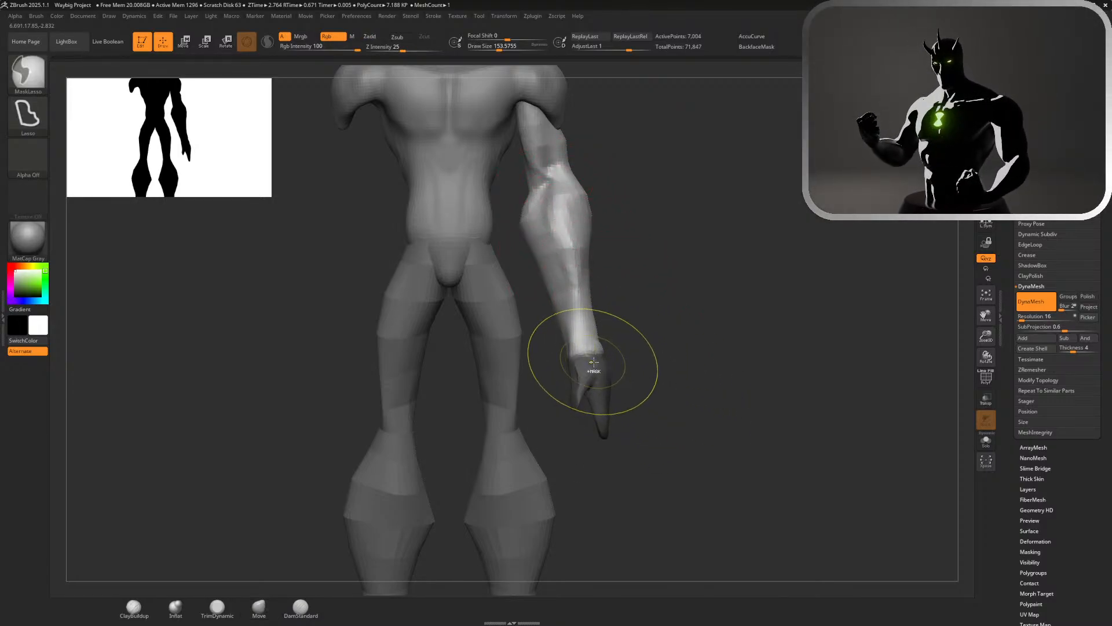
key(w)
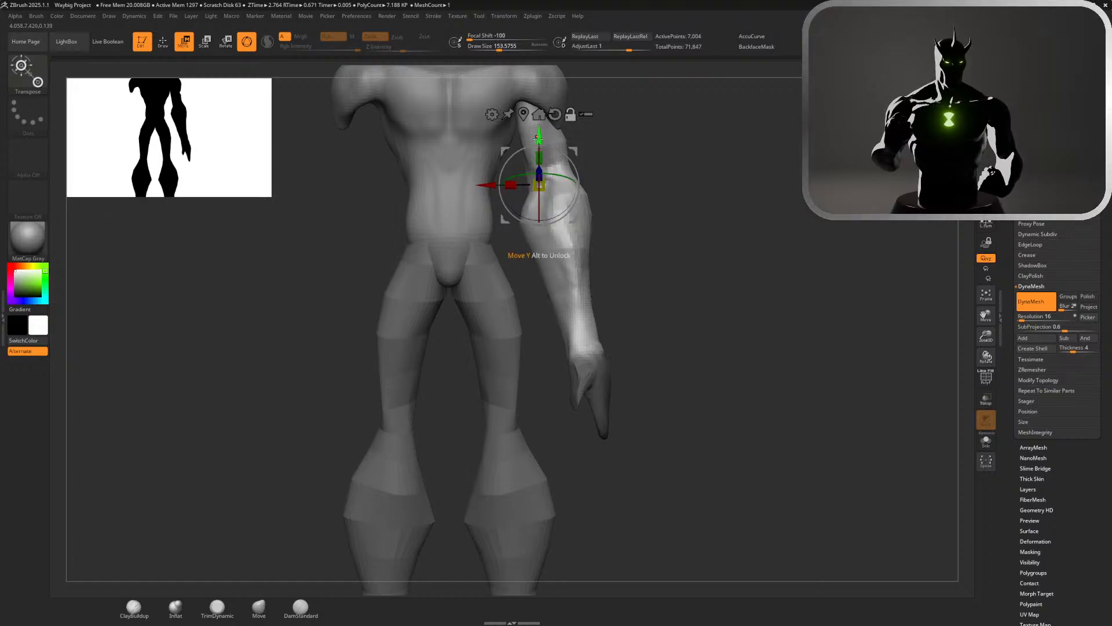
alt+drag(538, 137, 538, 308)
alt+drag(490, 350, 538, 349)
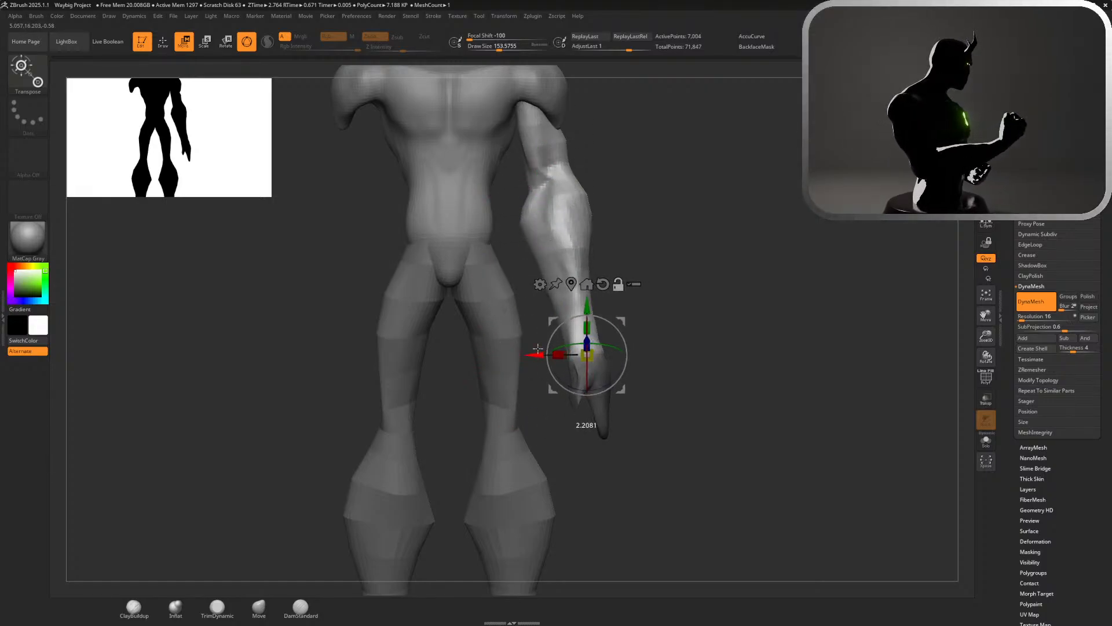
ctrl+click(663, 351)
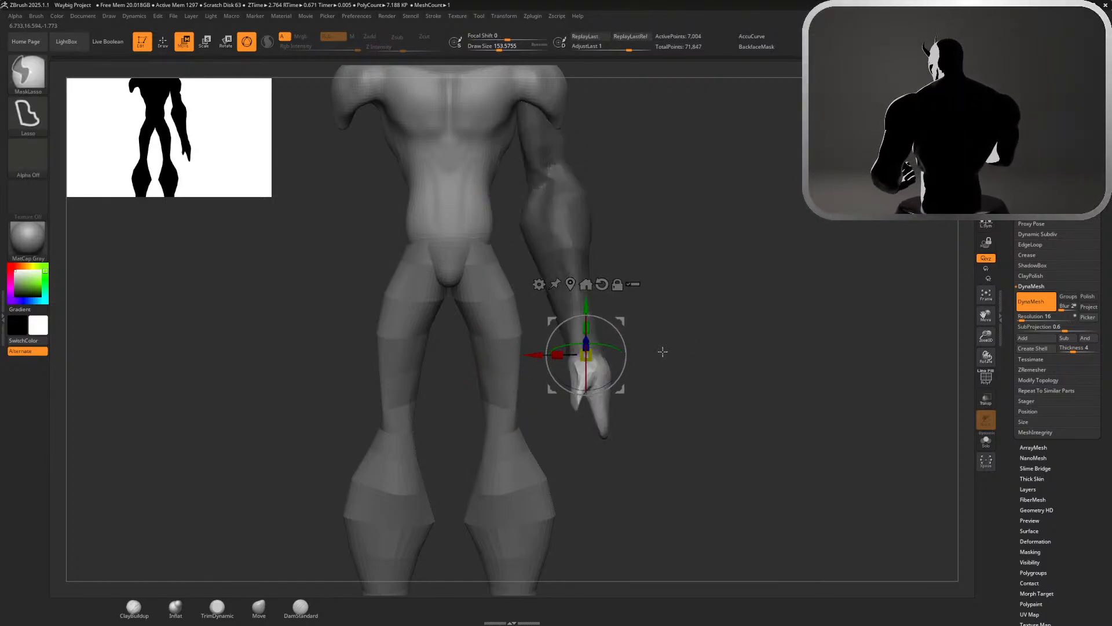
mouse_move(625, 351)
mouse_down()
mouse_move(623, 341)
mouse_move(582, 346)
mouse_move(612, 348)
mouse_up()
key(ctrl+z)
key(ctrl+z)
Center the Gizmo on the wrist in side view and tilt the hand slightly backward to follow the forearm
drag(673, 328, 672, 299)
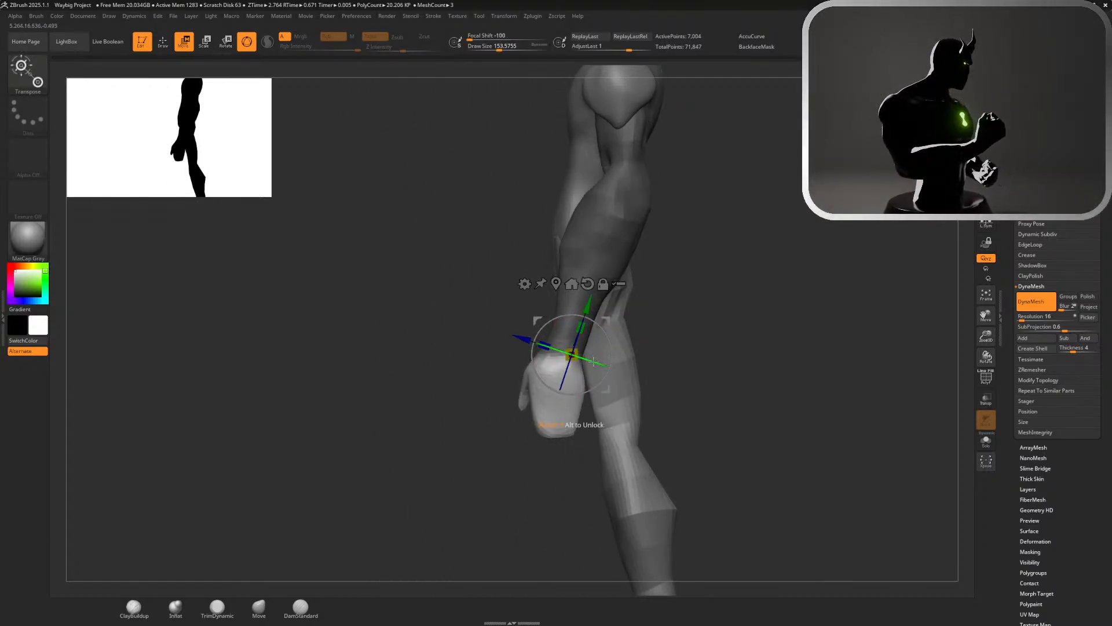
drag(589, 360, 593, 346)
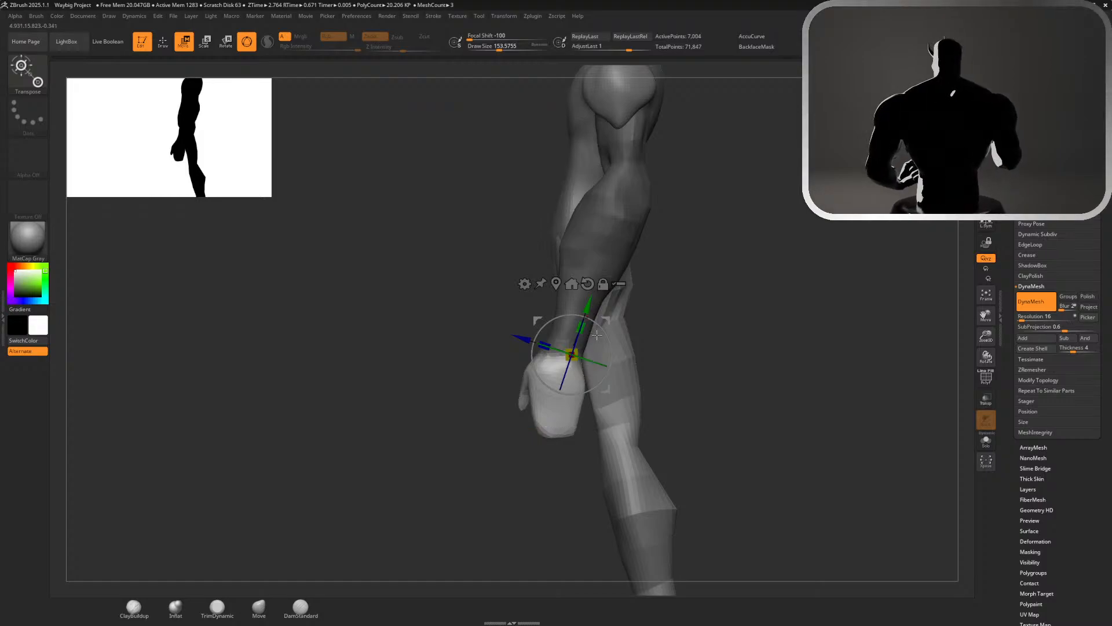
mouse_move(521, 339)
alt+mouse_down()
mouse_move(503, 334)
mouse_move(516, 335)
alt+mouse_up()
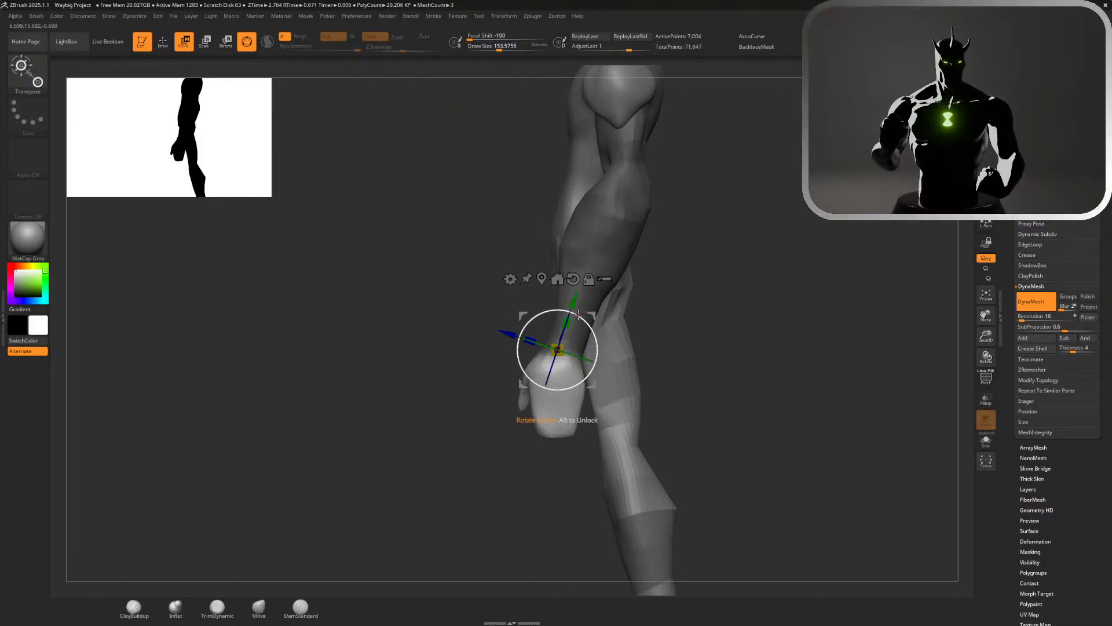
mouse_move(576, 314)
mouse_down()
mouse_move(561, 309)
mouse_move(588, 322)
mouse_move(571, 308)
mouse_up()
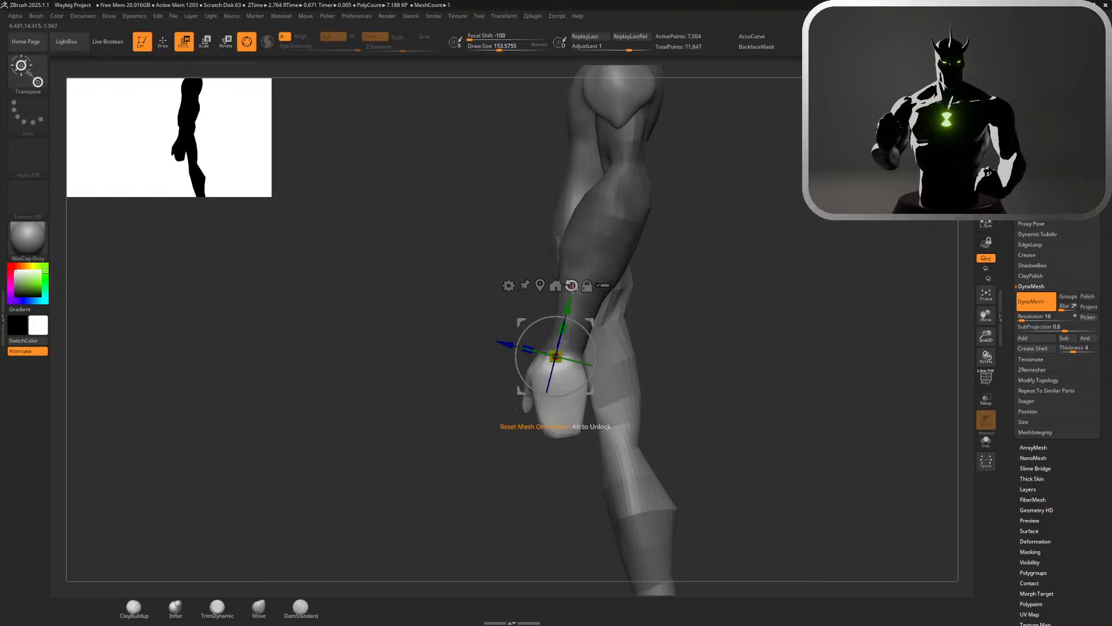
Reset the Gizmo's orientation and turn the hand about its vertical axis so its broad side faces more forward
click(572, 287)
drag(572, 350, 577, 327)
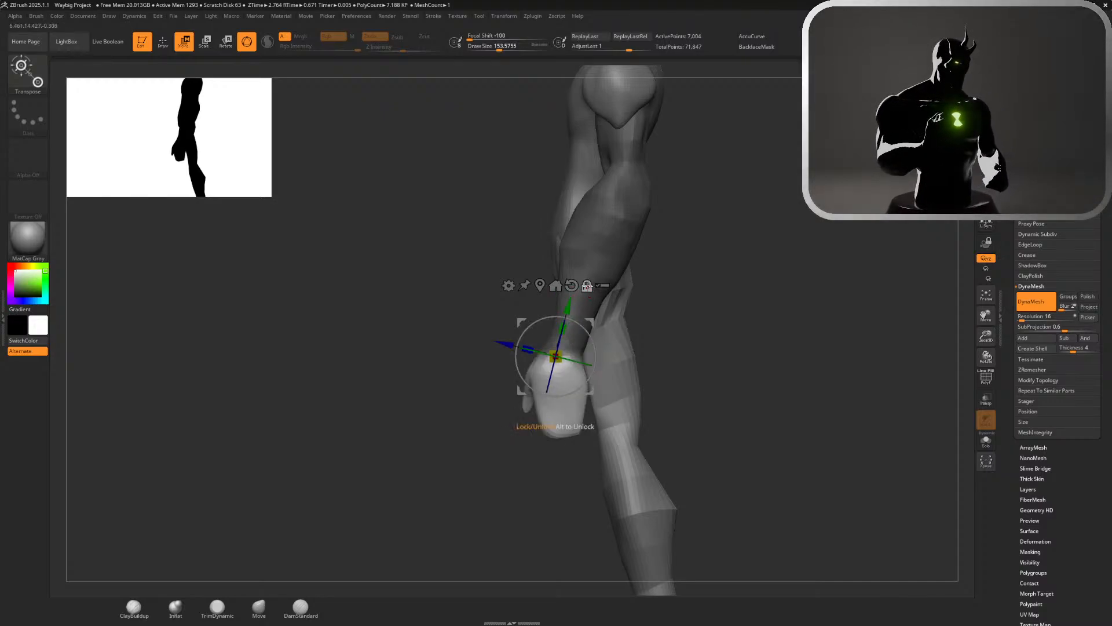
click(572, 285)
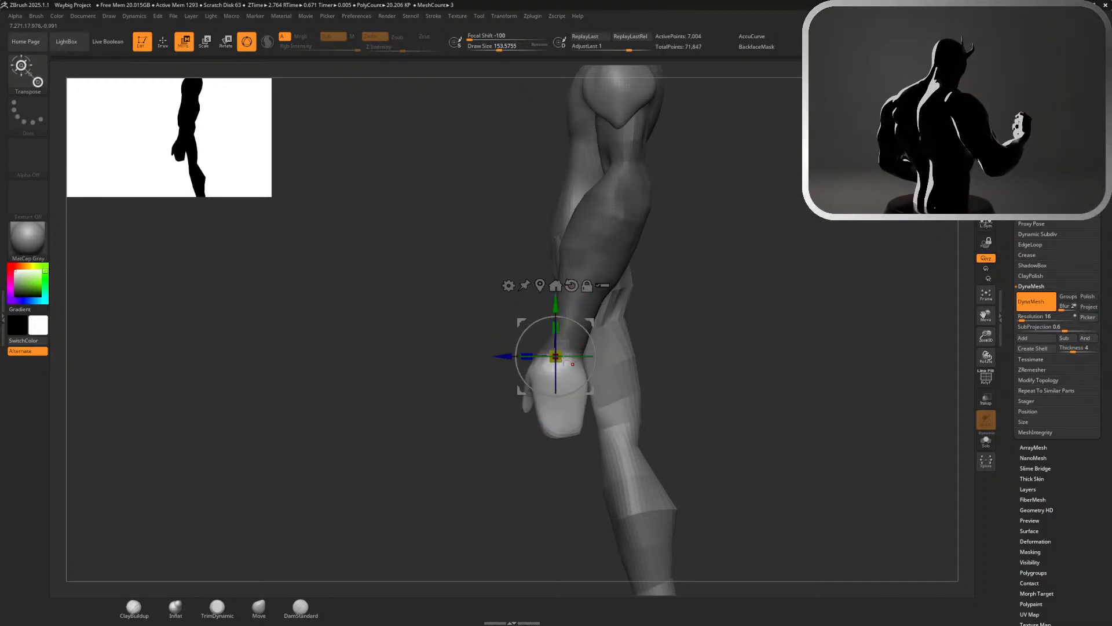
key(q)
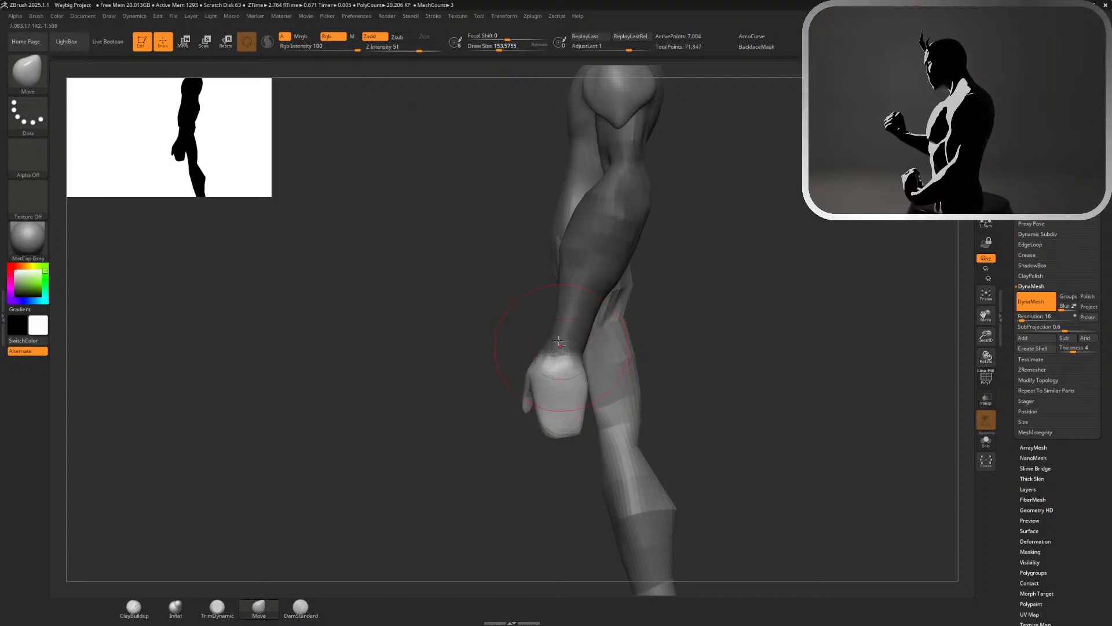
key(w)
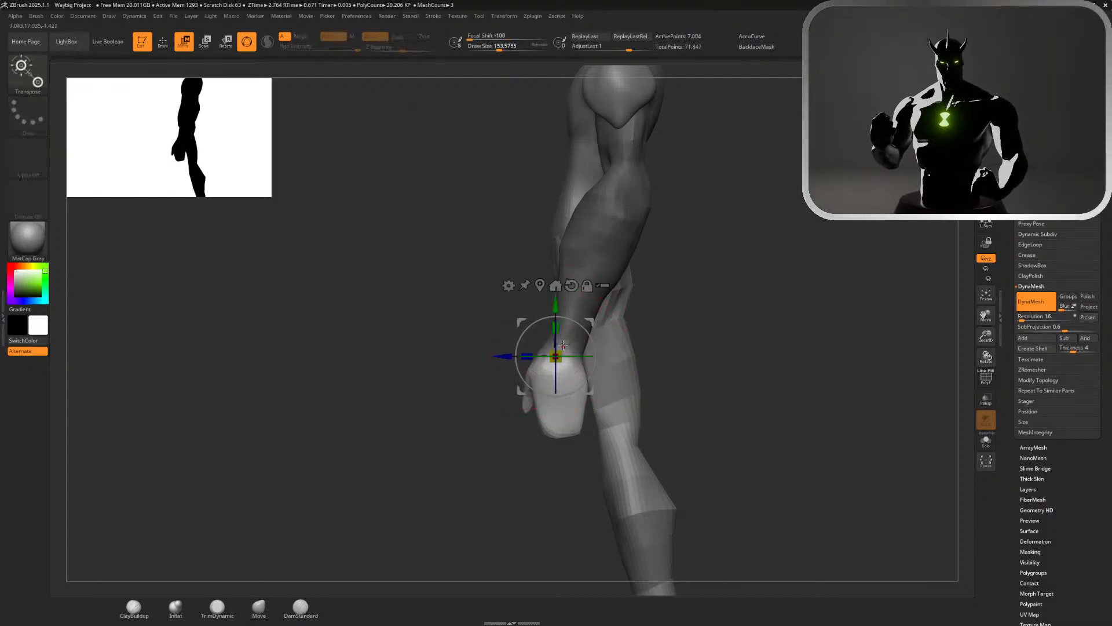
mouse_move(574, 357)
mouse_down()
mouse_move(556, 356)
mouse_move(757, 353)
mouse_move(727, 337)
mouse_up()
Clear the mask from the arm and check the turned hand against the whole figure and up close
key(q)
key(ctrl)
key(f)
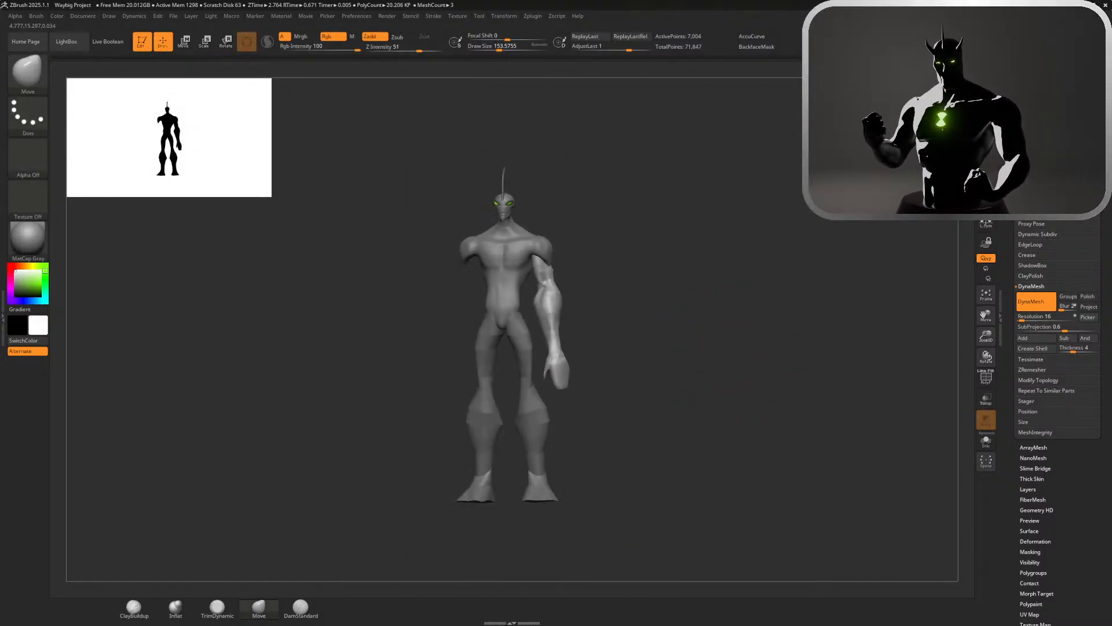
drag(707, 348, 727, 344)
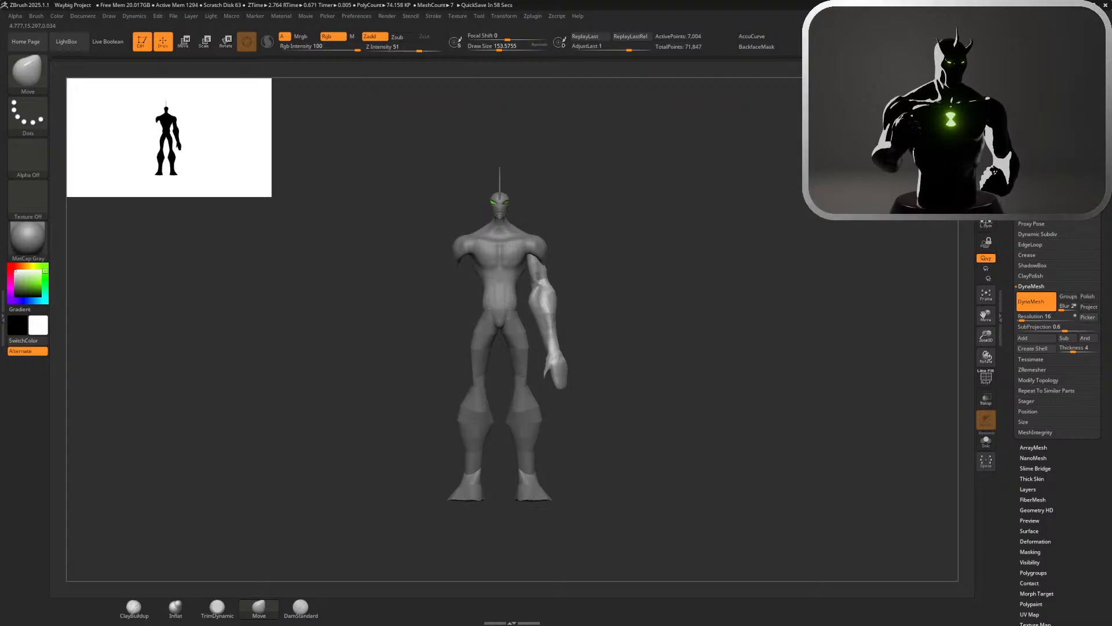
mouse_move(625, 351)
mouse_down()
mouse_move(556, 353)
mouse_move(626, 353)
mouse_up()
ctrl+right_drag(626, 354, 770, 464)
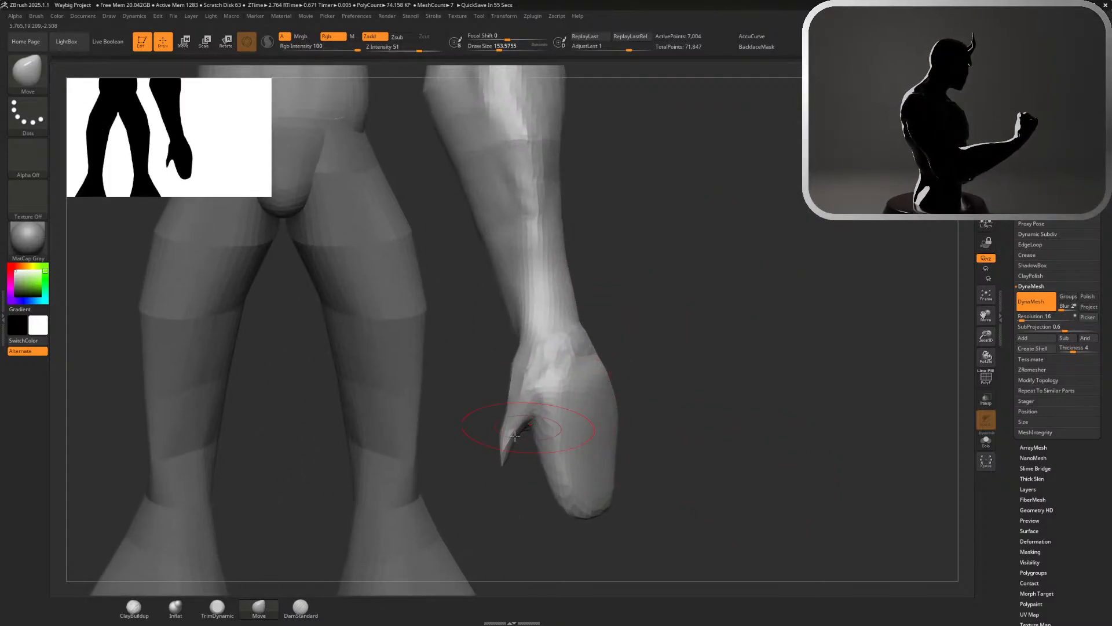
Thicken the thin, pointed thumb with the Inflat brush at a draw size of about 101 and smooth it
key(shift)
shift+drag(507, 437, 568, 443)
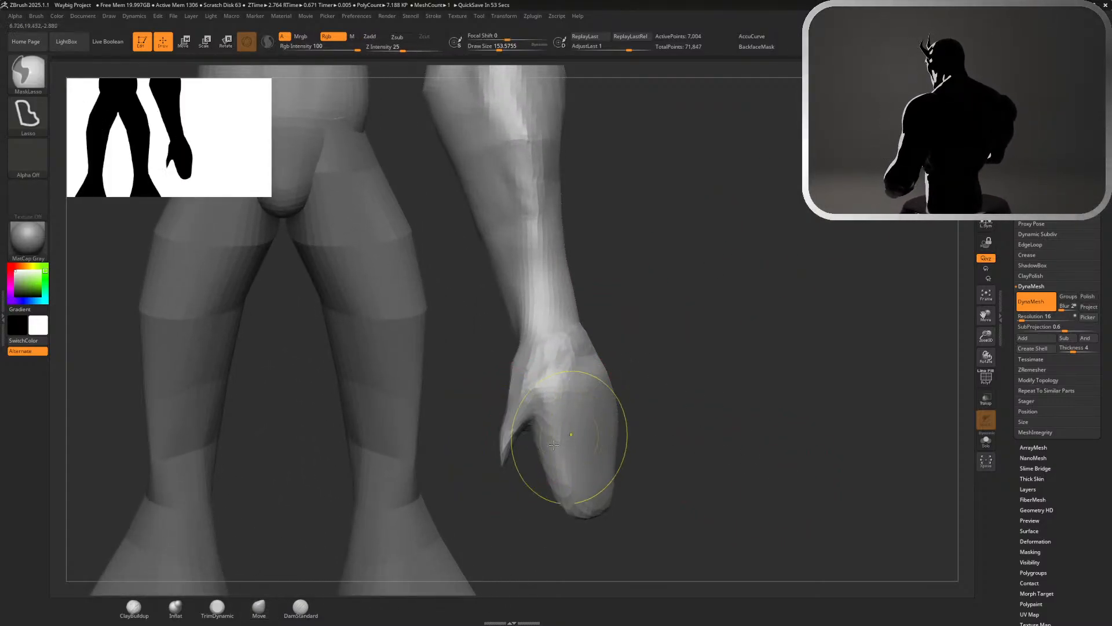
click(301, 607)
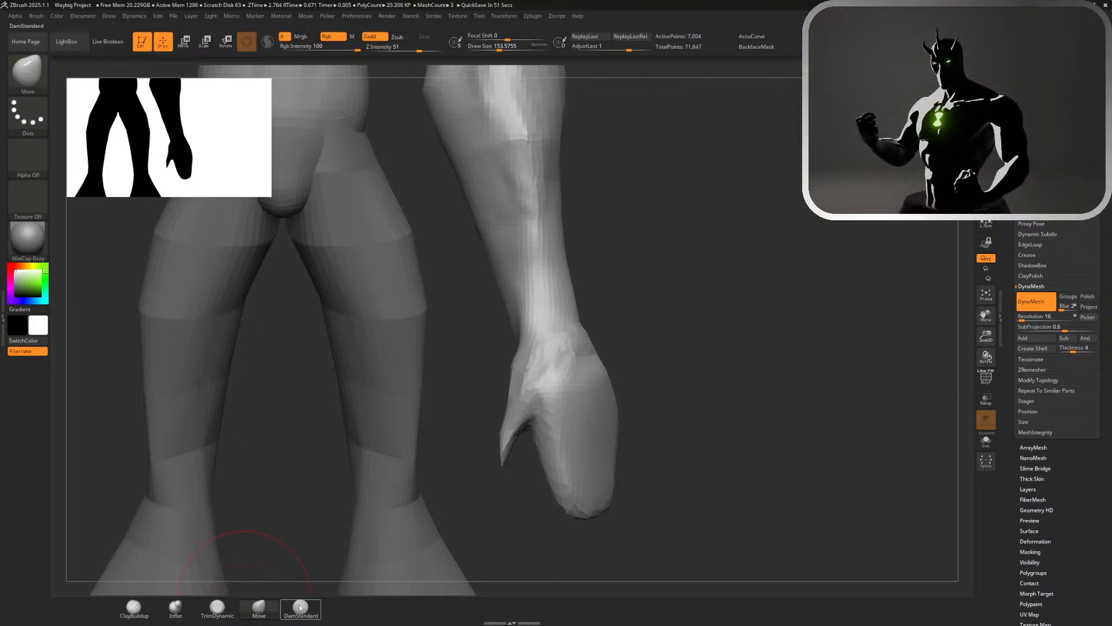
click(185, 608)
mouse_move(507, 443)
mouse_down()
mouse_move(524, 436)
mouse_move(501, 445)
mouse_up()
key(ctrl+z)
key(s)
key(ctrl+z)
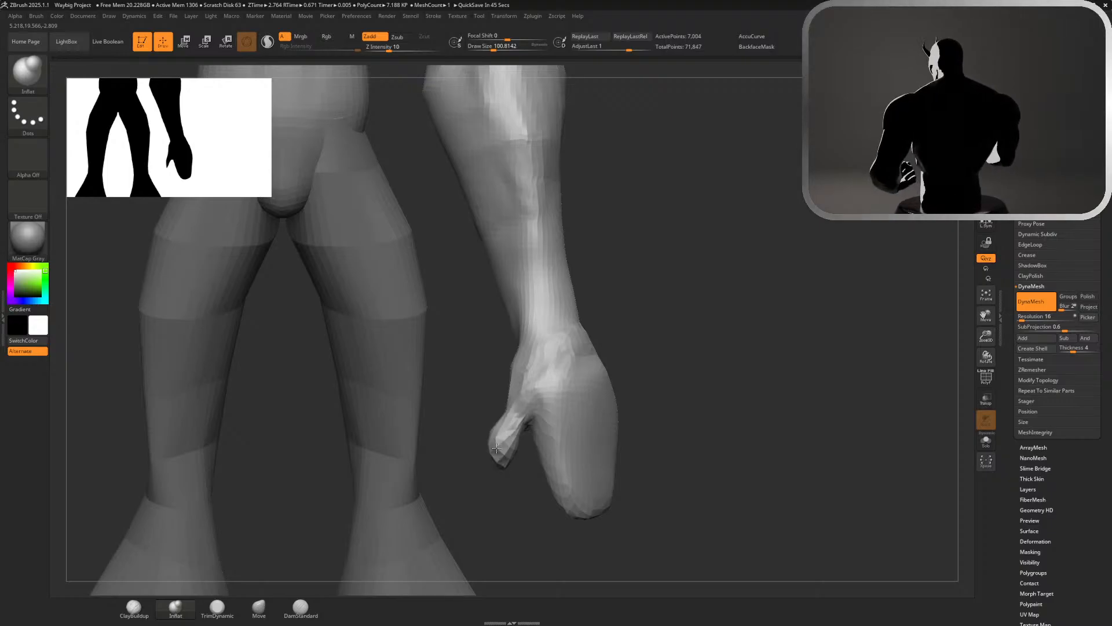
key(shift)
mouse_move(637, 354)
mouse_down()
mouse_move(651, 348)
mouse_move(559, 350)
mouse_move(489, 371)
mouse_up()
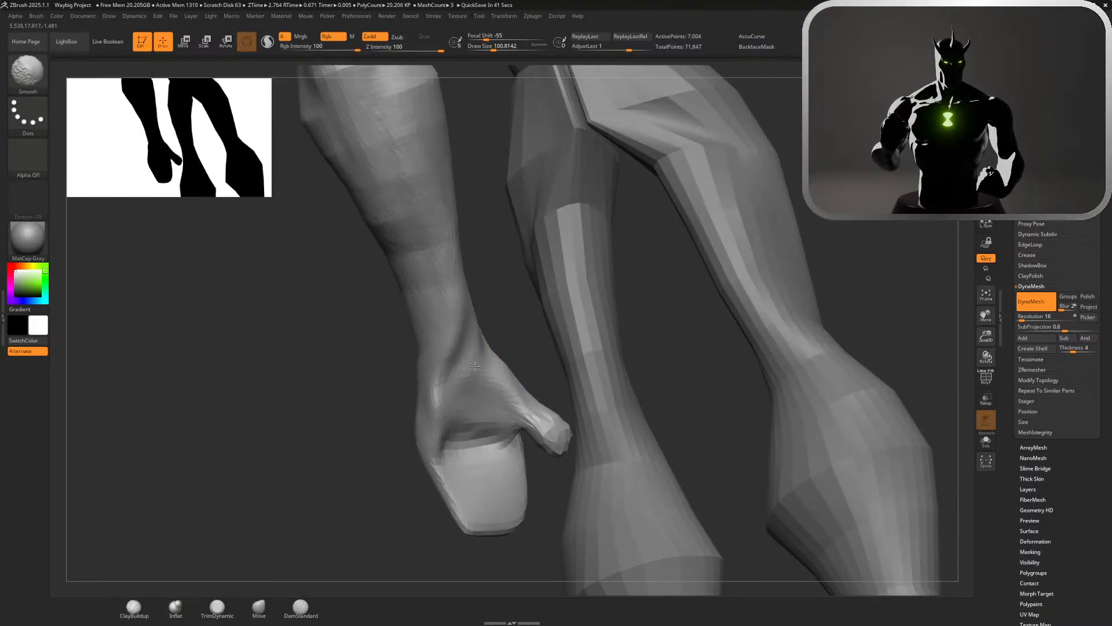
Refine the lower forearm and wrist from behind with the Move brush at a draw size of about 158 and smooth their surface
drag(504, 316, 556, 325)
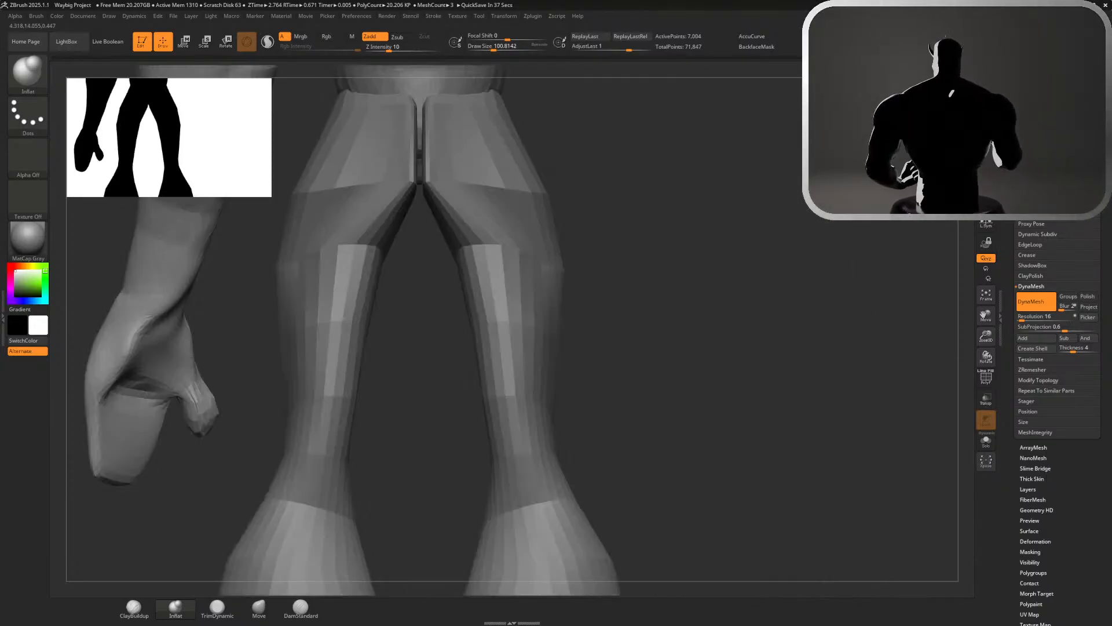
alt+drag(843, 230, 772, 198)
alt+drag(728, 251, 668, 317)
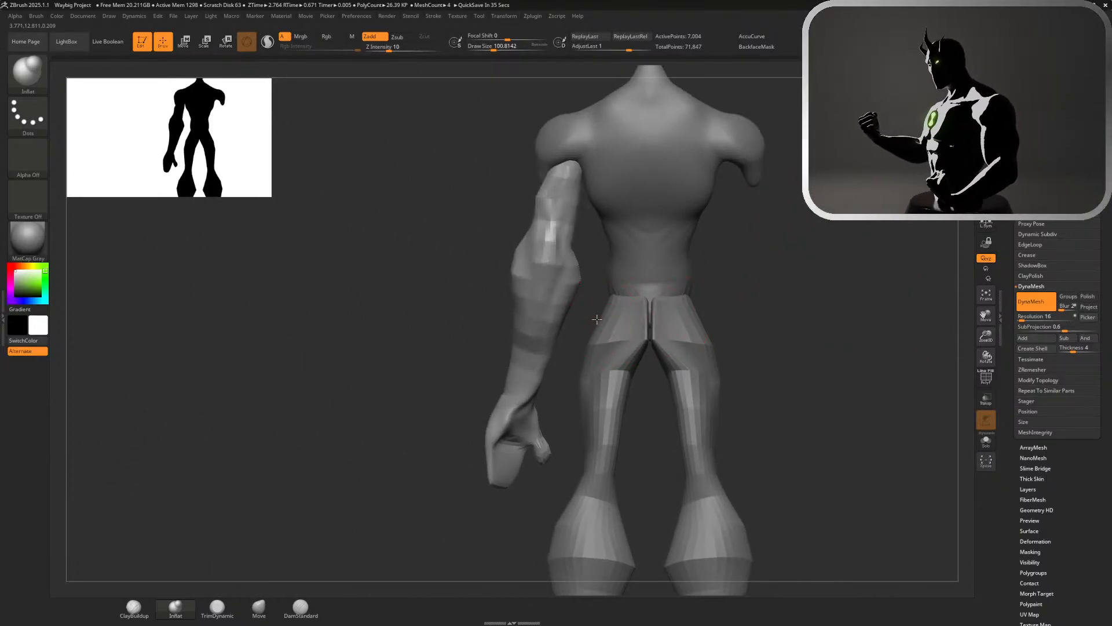
alt+drag(588, 319, 386, 536)
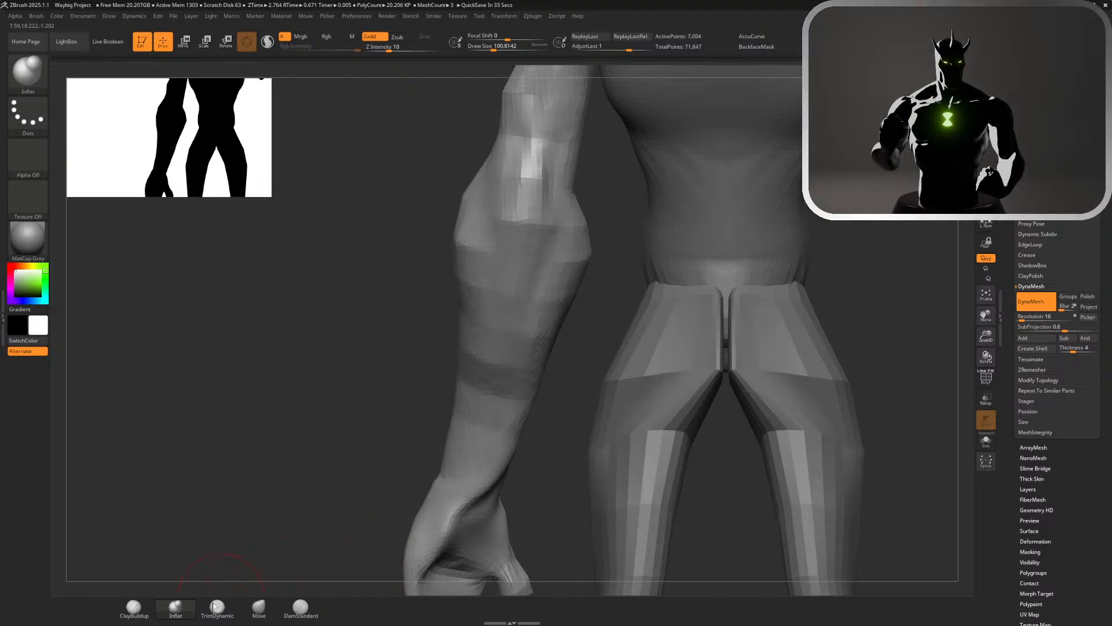
click(276, 608)
key(s)
drag(582, 453, 588, 453)
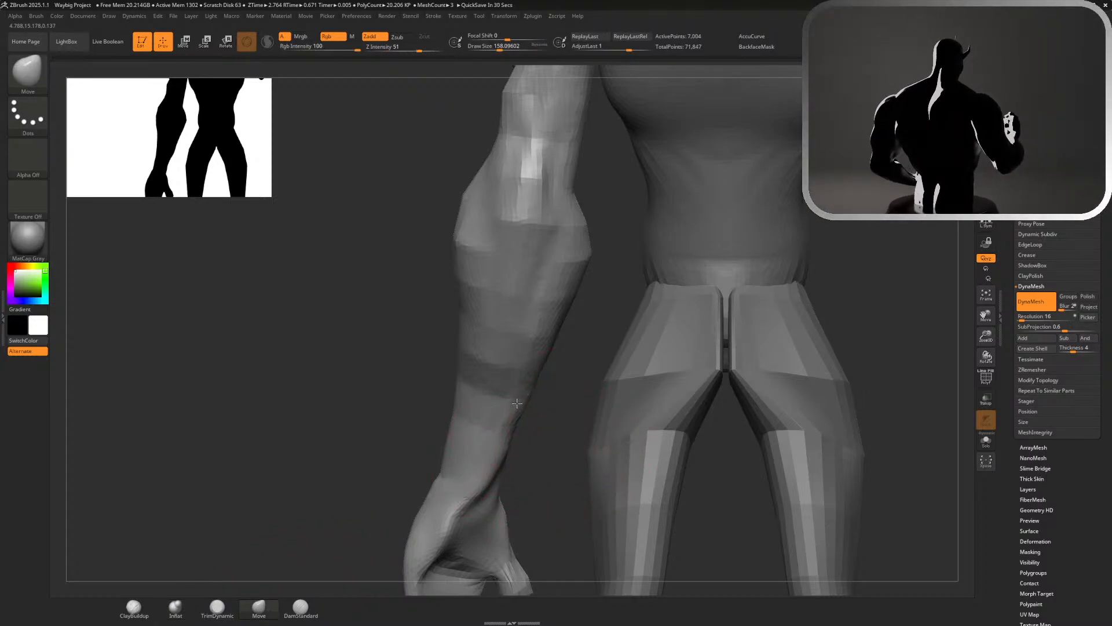
key(shift)
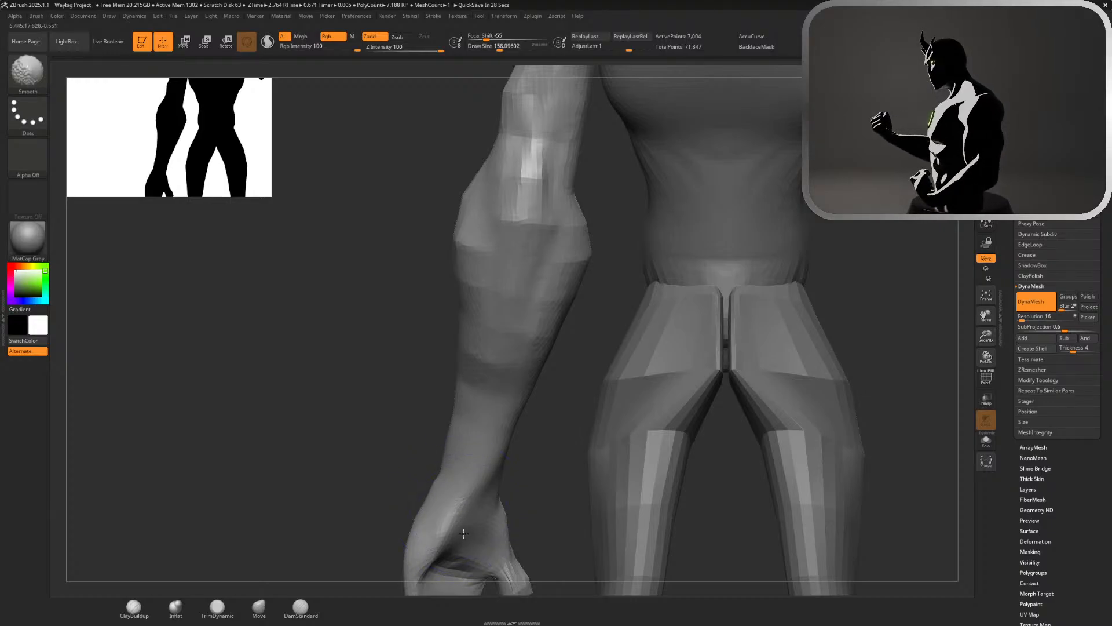
Build up the fleshy thumb base and the heel of the palm with the ClayBuildup brush
mouse_move(565, 413)
alt+mouse_down()
mouse_move(606, 293)
mouse_move(618, 315)
mouse_move(644, 324)
alt+mouse_up()
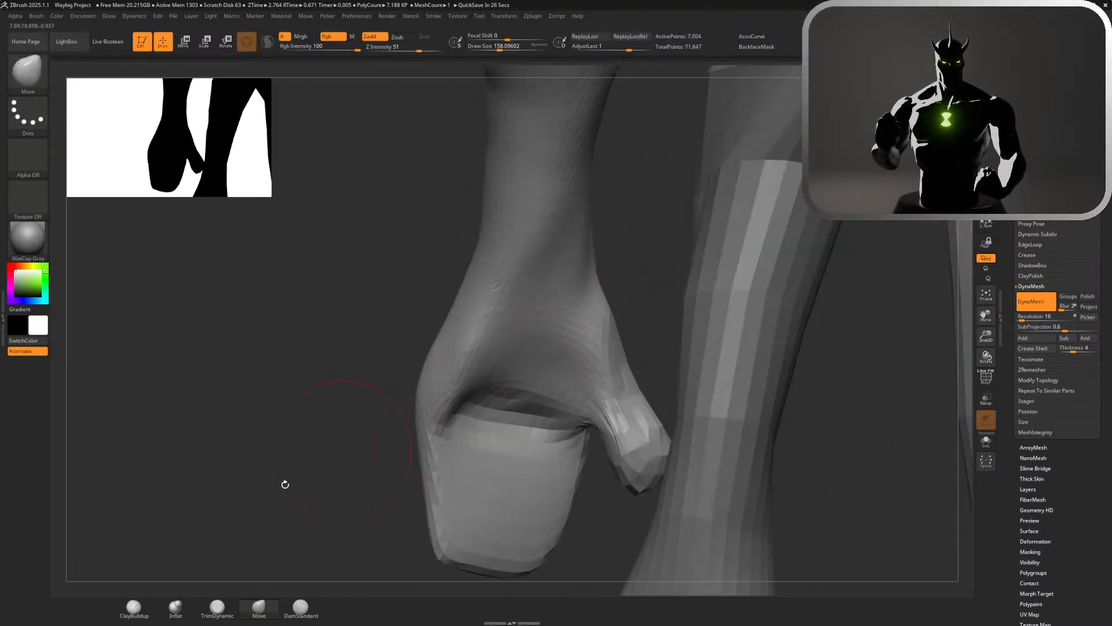
click(139, 606)
mouse_move(591, 371)
mouse_down()
mouse_move(565, 362)
mouse_move(574, 380)
mouse_move(591, 363)
mouse_move(556, 341)
mouse_move(614, 406)
mouse_move(636, 298)
mouse_up()
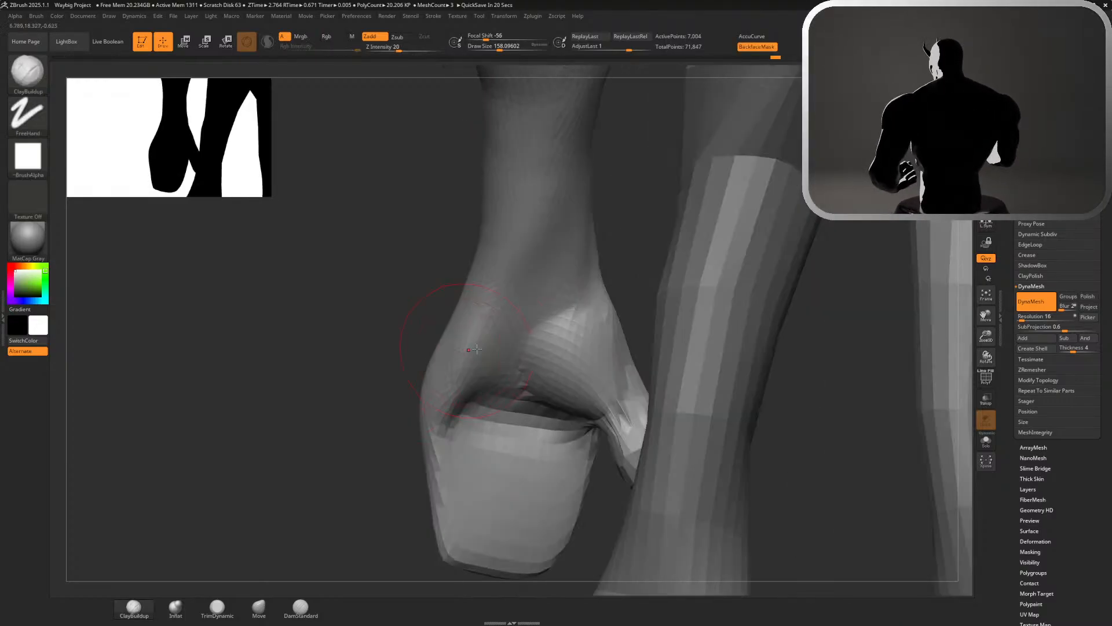
mouse_move(498, 333)
mouse_down()
mouse_move(490, 376)
mouse_move(458, 426)
mouse_up()
mouse_move(522, 313)
shift+mouse_down()
mouse_move(504, 394)
mouse_move(546, 346)
shift+mouse_up()
drag(396, 341, 548, 385)
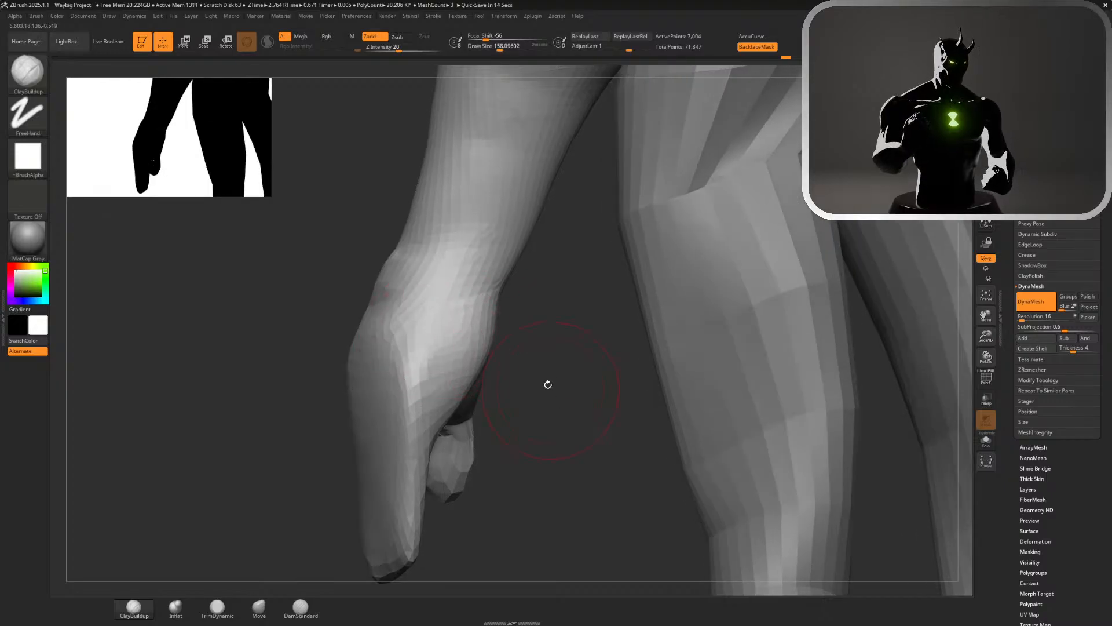
Undo the last ClayBuildup stroke, add volume across the wrist with a draw size of about 108, and smooth it
drag(554, 309, 536, 381)
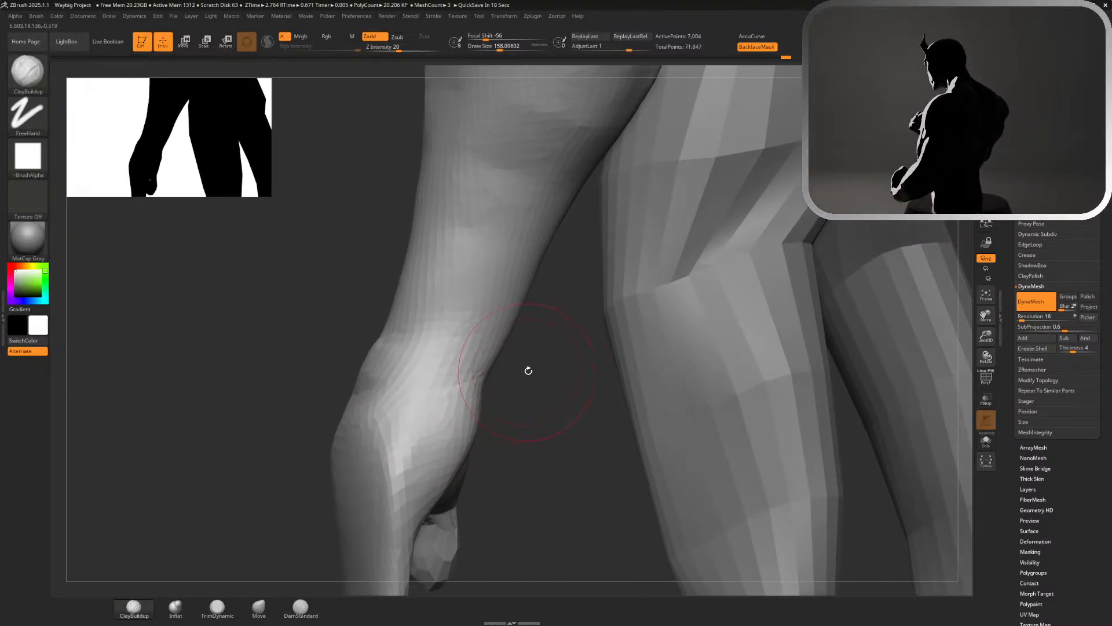
mouse_move(527, 370)
mouse_down()
mouse_move(550, 373)
mouse_move(400, 372)
mouse_move(497, 378)
mouse_move(474, 359)
mouse_move(452, 370)
mouse_move(479, 333)
mouse_up()
key(ctrl+z)
key(s)
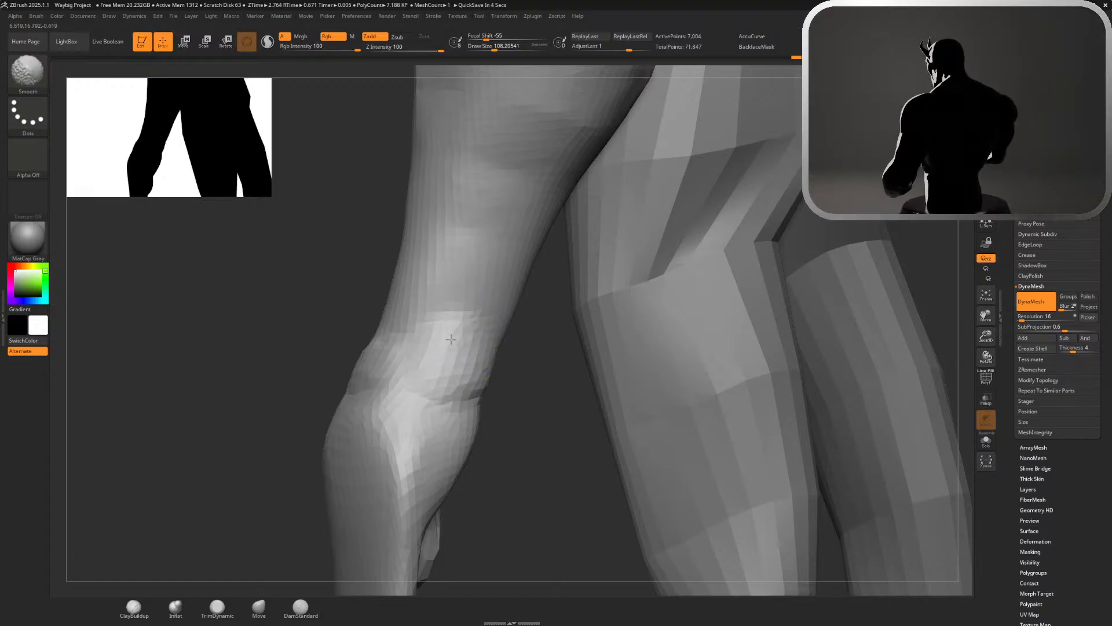
mouse_move(536, 432)
alt+mouse_down()
mouse_move(485, 388)
mouse_move(549, 395)
mouse_move(523, 394)
alt+mouse_up()
Build up a small bony bump on the wrist's inner edge with the ClayBuildup brush at a draw size of about 77
key(s)
click(554, 397)
key(s)
mouse_move(447, 380)
mouse_down()
mouse_move(427, 380)
mouse_move(475, 397)
mouse_move(431, 385)
mouse_move(481, 354)
mouse_move(460, 348)
mouse_move(488, 369)
mouse_up()
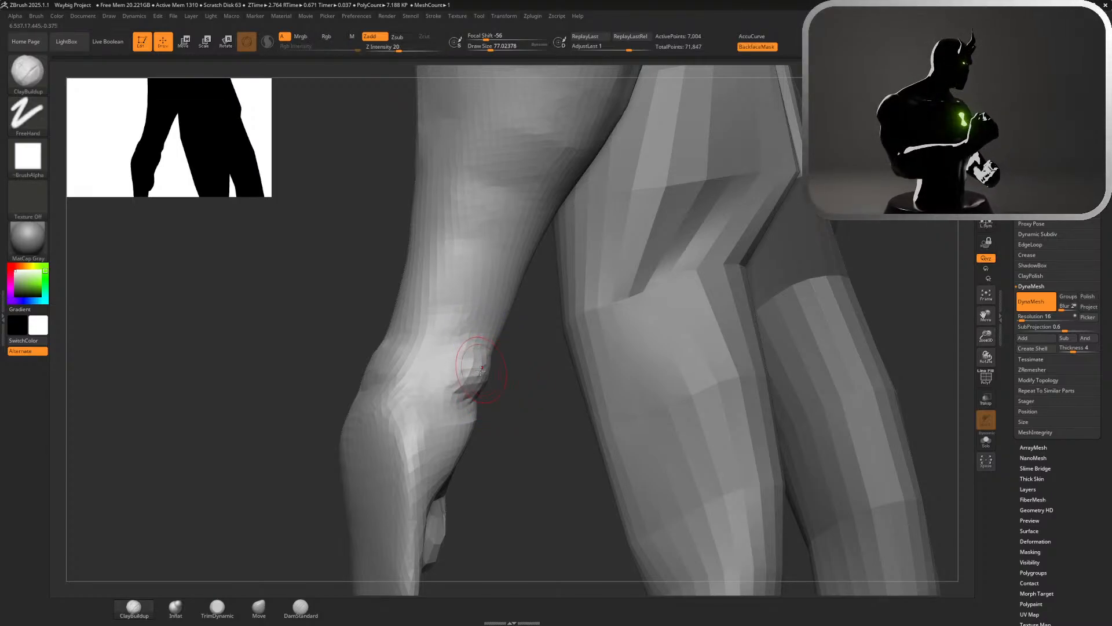
mouse_move(497, 422)
mouse_down()
mouse_move(538, 398)
mouse_move(506, 377)
mouse_up()
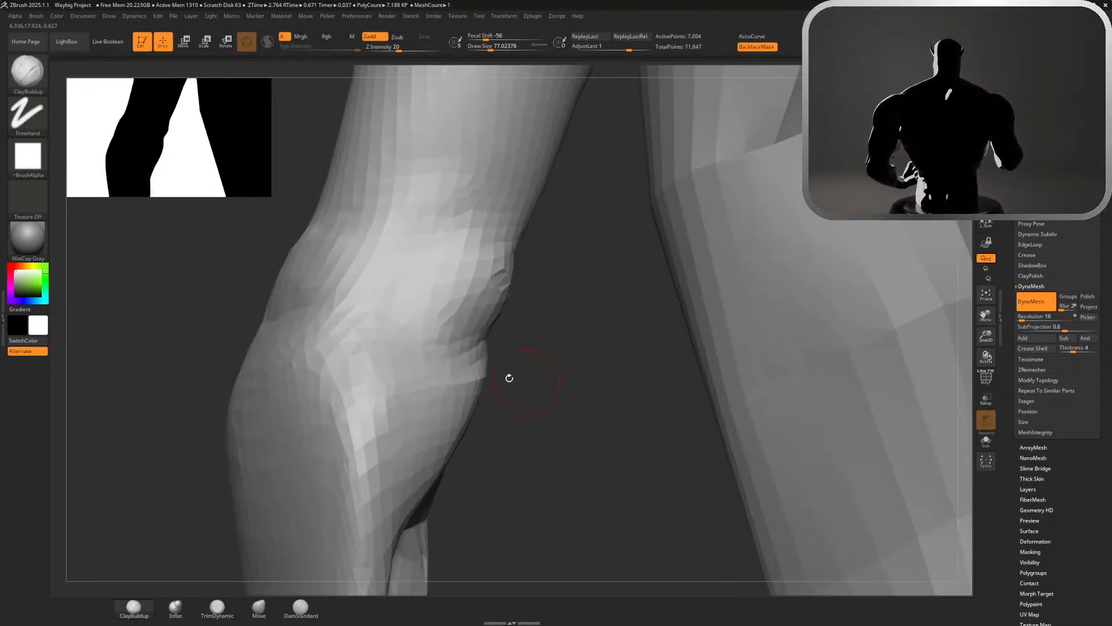
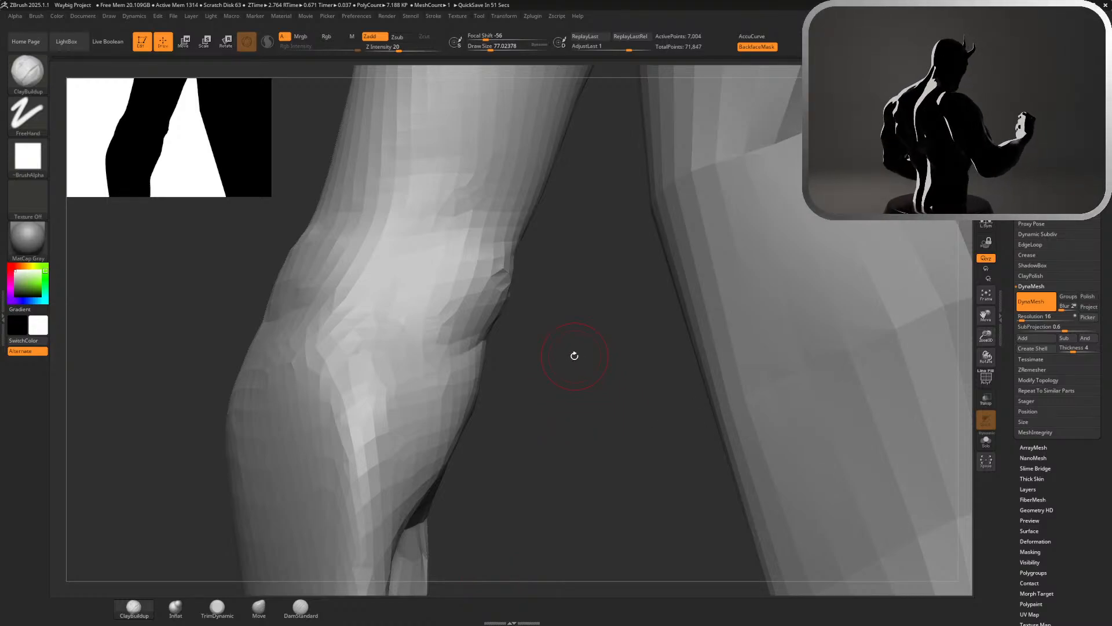
Smooth the wrist's bony bump and the surrounding wrist surface at a draw size of about 239
key(s)
drag(575, 356, 599, 360)
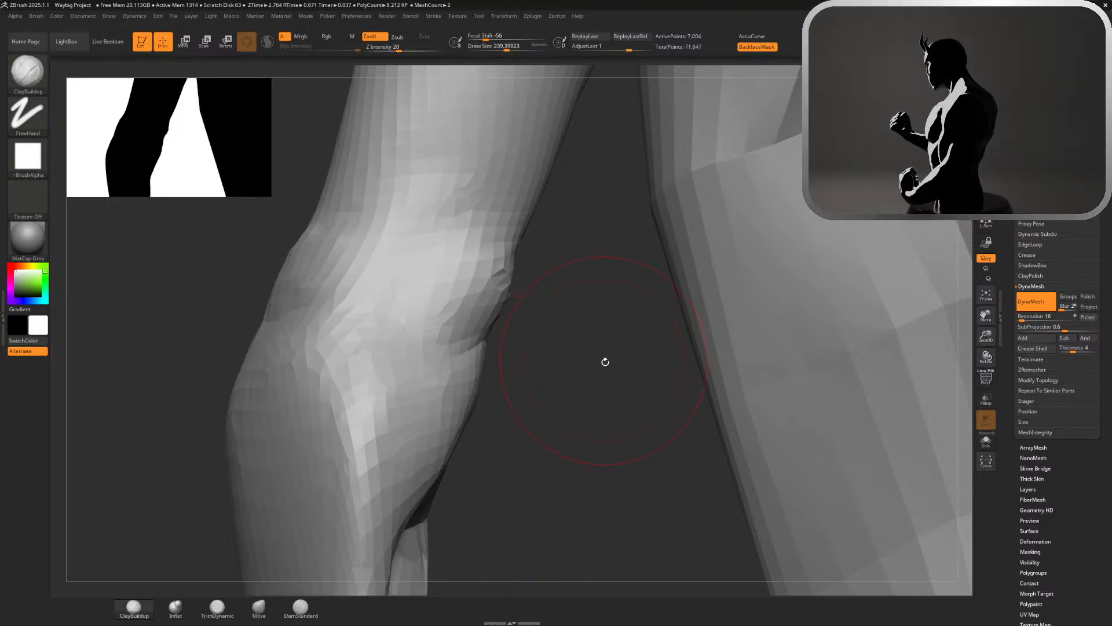
mouse_move(400, 315)
mouse_down()
mouse_move(350, 255)
mouse_move(362, 231)
mouse_move(348, 255)
mouse_up()
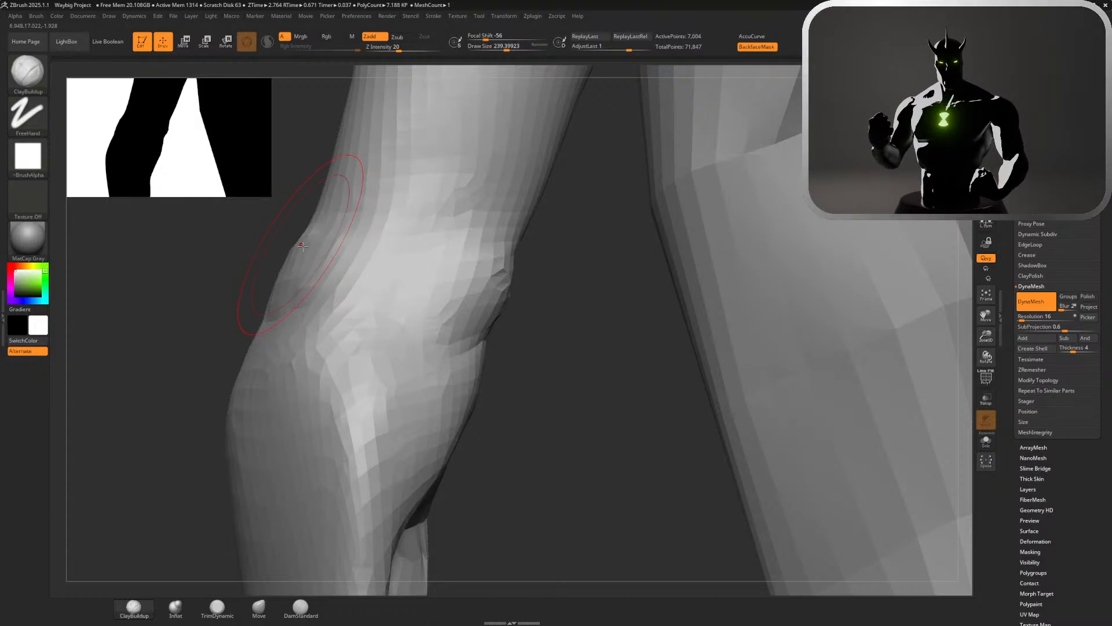
drag(236, 259, 342, 288)
drag(443, 290, 417, 288)
mouse_move(316, 301)
mouse_down()
mouse_move(273, 285)
mouse_move(215, 301)
mouse_move(376, 237)
mouse_up()
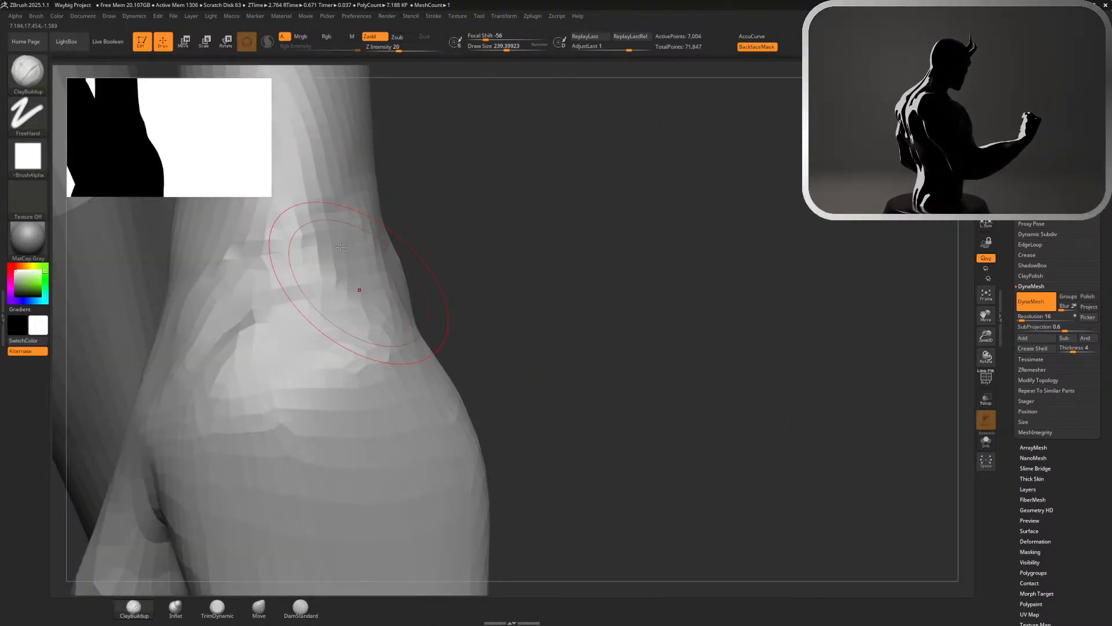
mouse_move(360, 290)
mouse_down()
mouse_move(268, 257)
mouse_move(232, 342)
mouse_move(313, 325)
mouse_move(253, 378)
mouse_up()
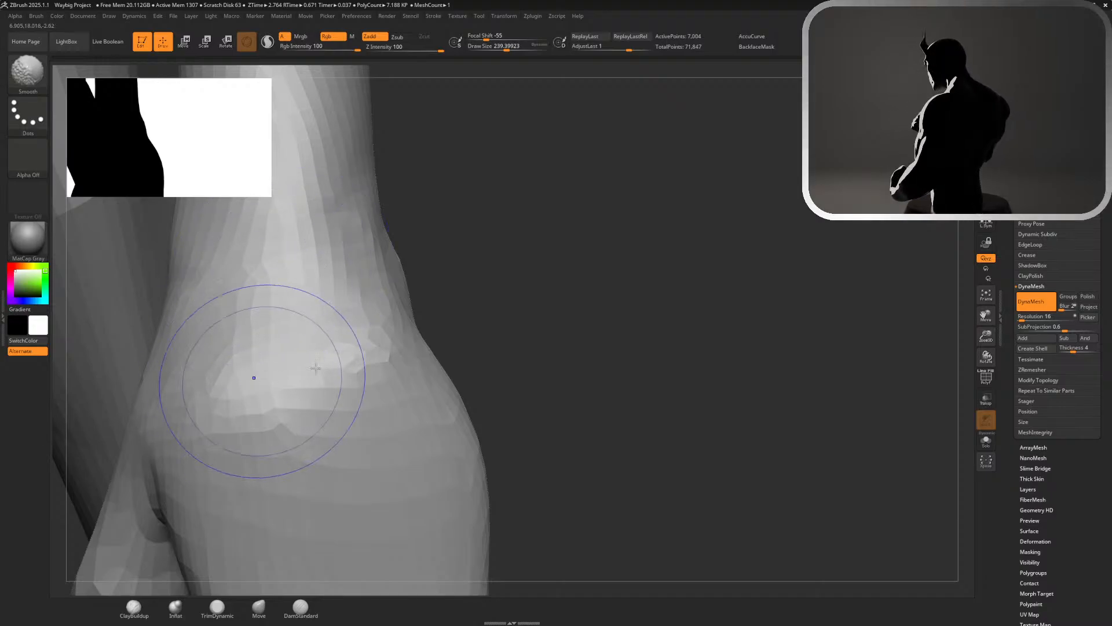
Examine the arm's shape and proportions against the whole figure from the front and the back
mouse_move(493, 359)
alt+mouse_down()
mouse_move(515, 285)
mouse_move(725, 253)
mouse_move(608, 194)
mouse_move(650, 264)
mouse_move(823, 191)
mouse_move(911, 116)
alt+mouse_up()
alt+drag(614, 300, 686, 191)
drag(947, 168, 183, 89)
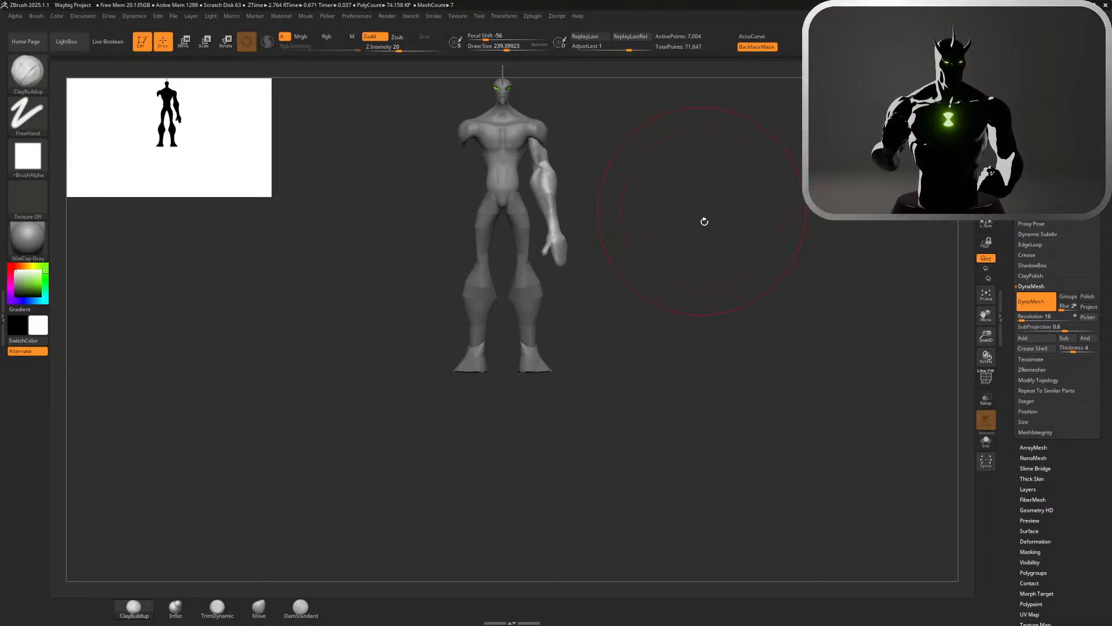
drag(704, 222, 563, 432)
key(shift)
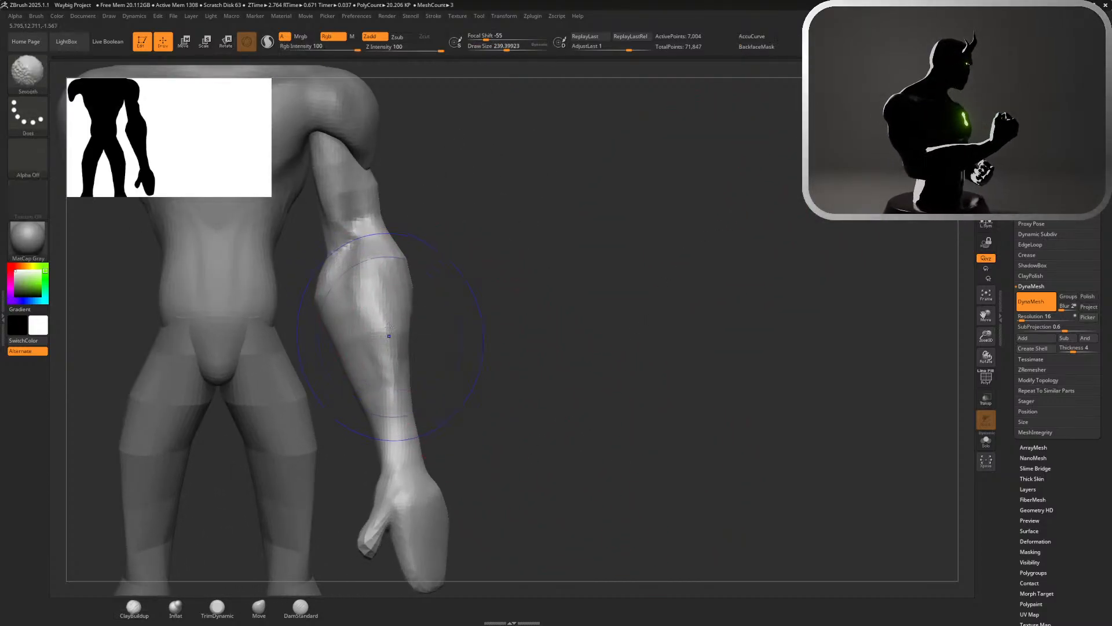
mouse_move(519, 415)
alt+mouse_down()
mouse_move(470, 285)
mouse_move(402, 290)
mouse_move(296, 199)
alt+mouse_up()
key(shift)
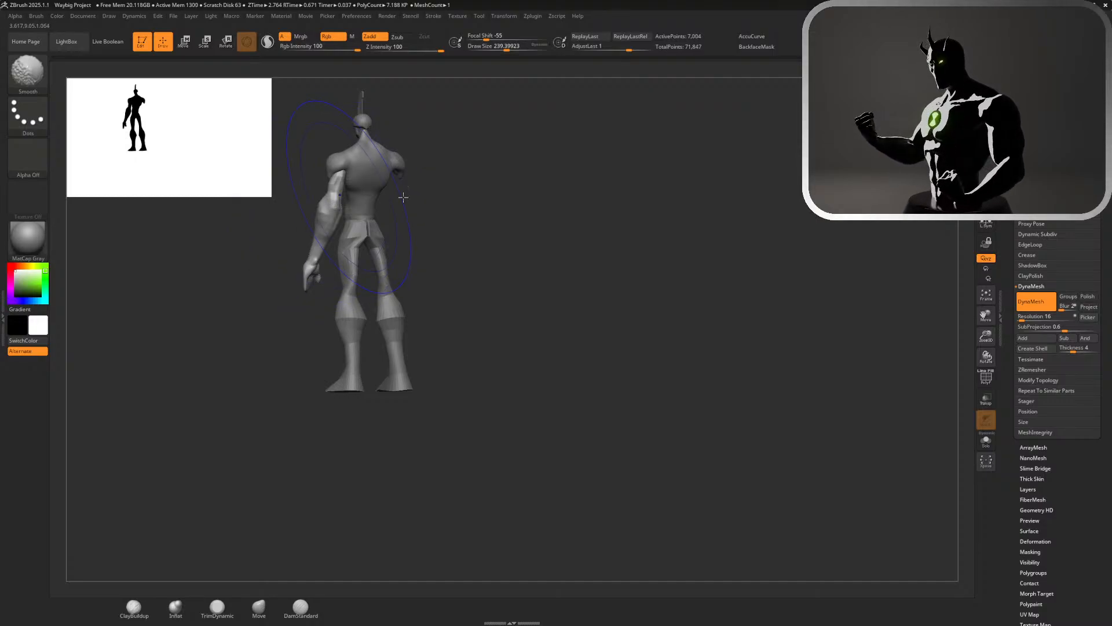
alt+drag(490, 228, 521, 293)
alt+drag(353, 93, 653, 203)
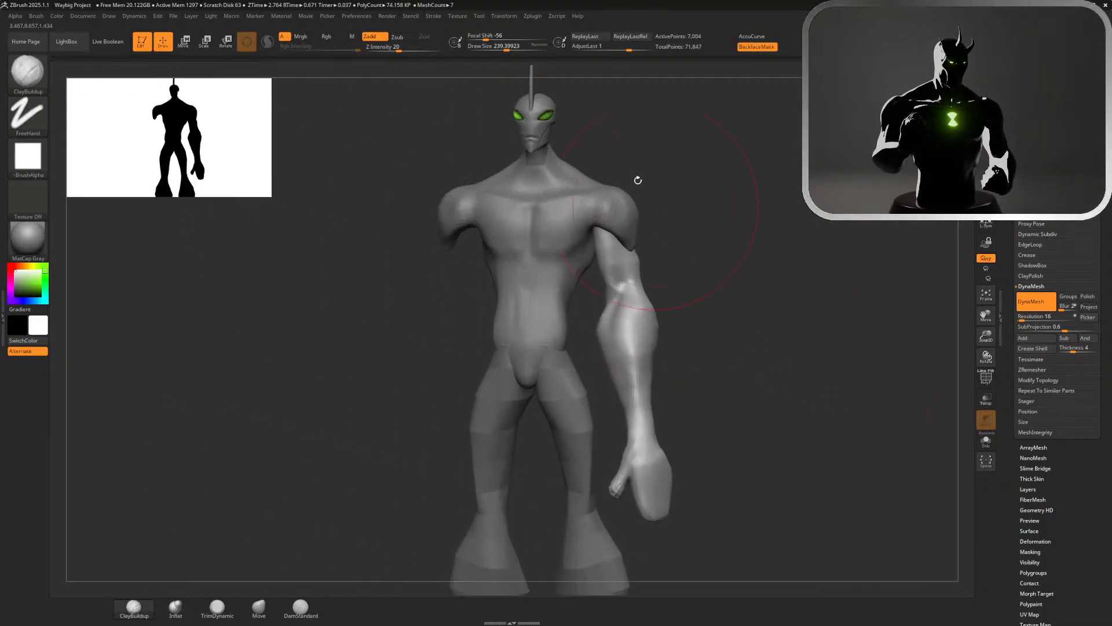
Mirror the arm across the X axis and merge it into one SubTool
click(533, 17)
click(600, 208)
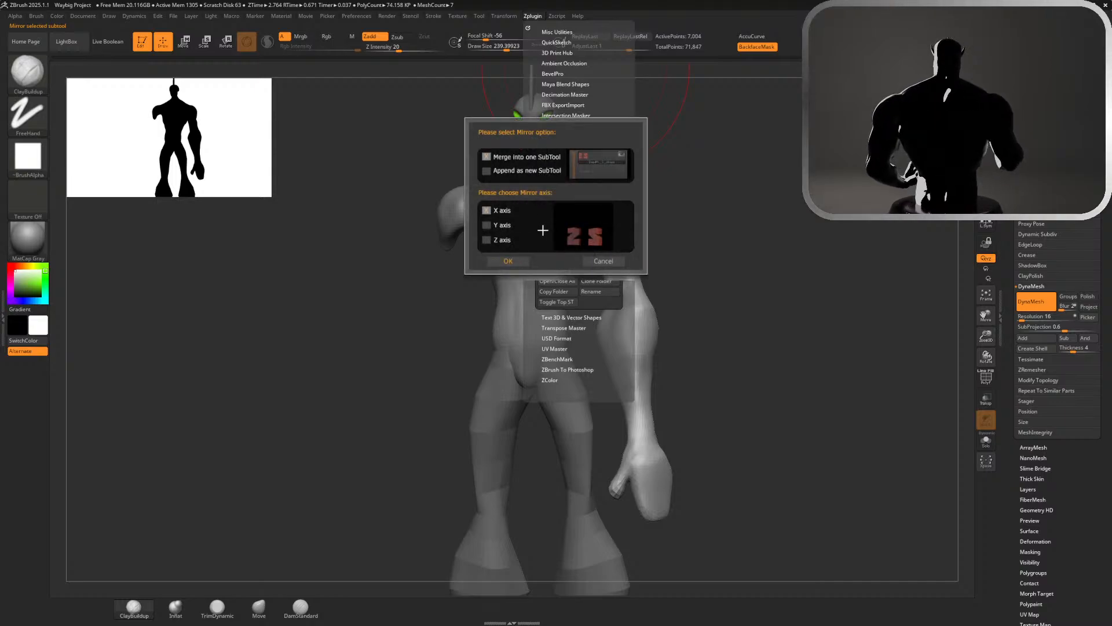
click(513, 260)
Try to isolate the hands with a lasso mask at the wrist and reposition them with the transform gizmo
alt+drag(767, 293, 934, 131)
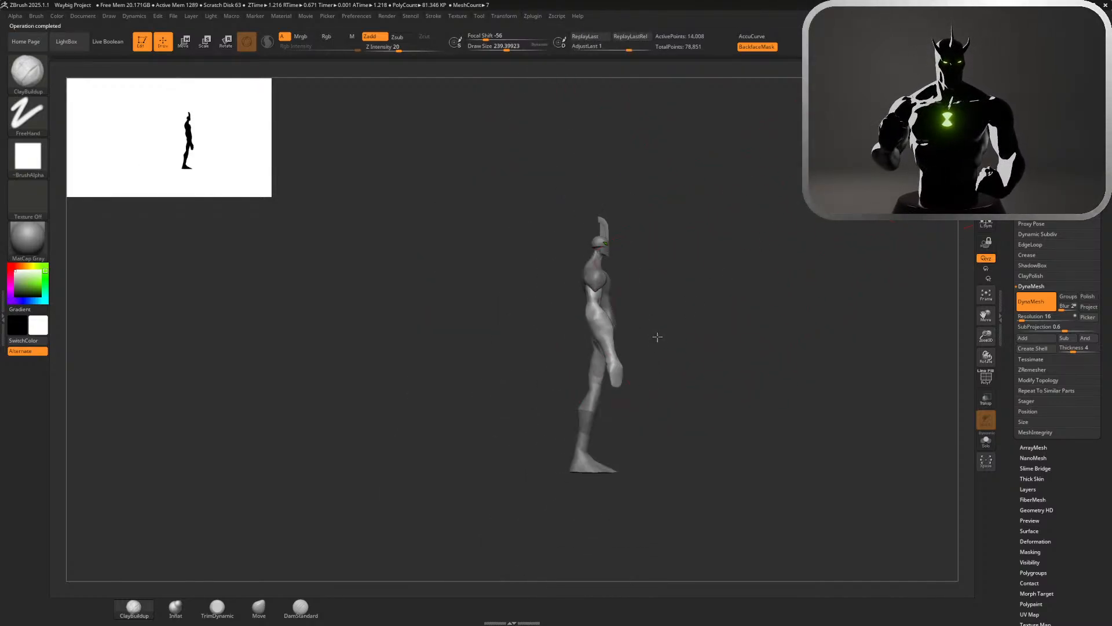
alt+drag(658, 337, 699, 255)
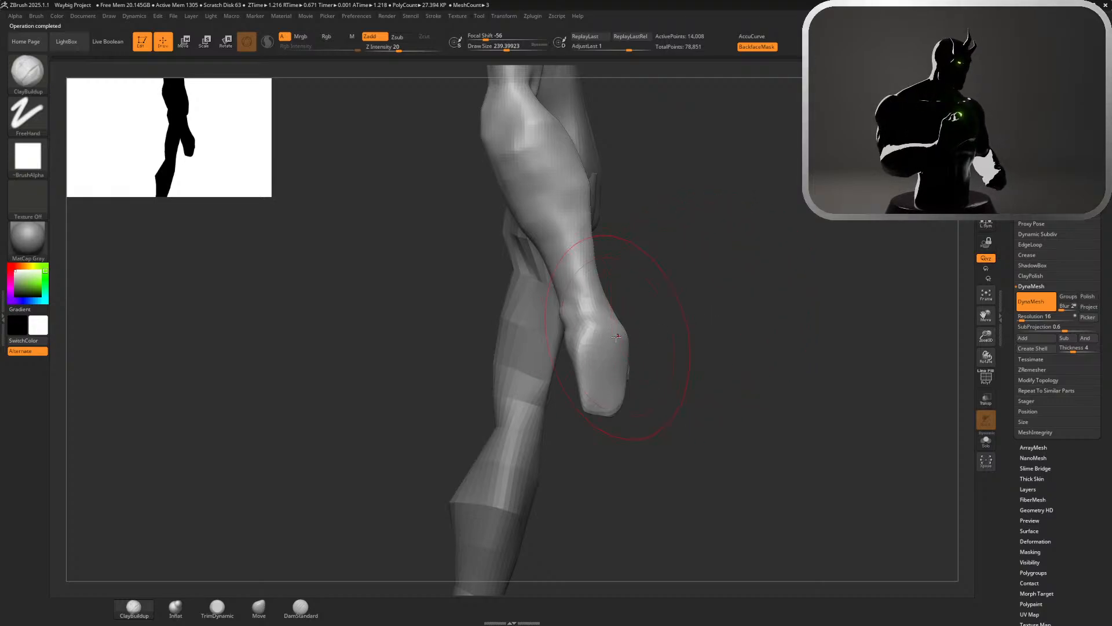
drag(711, 310, 698, 313)
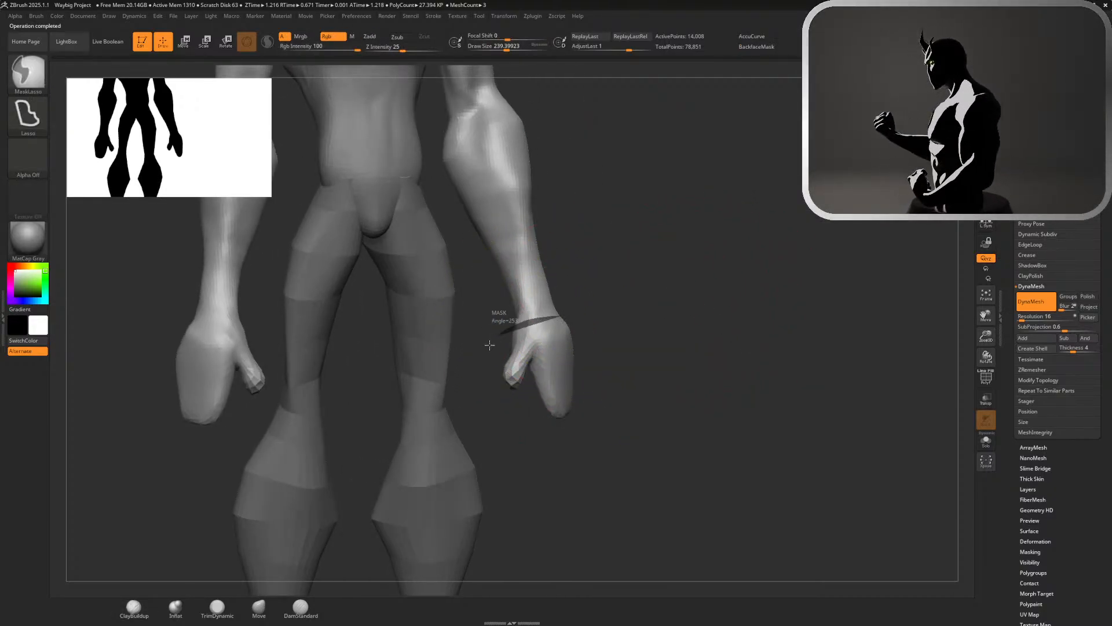
mouse_move(497, 320)
ctrl+mouse_down()
mouse_move(653, 352)
mouse_move(525, 323)
mouse_move(653, 328)
mouse_move(638, 252)
mouse_move(262, 201)
mouse_move(767, 216)
mouse_move(602, 214)
ctrl+mouse_up()
key(w)
key(ctrl+z)
click(645, 290)
key(ctrl+z)
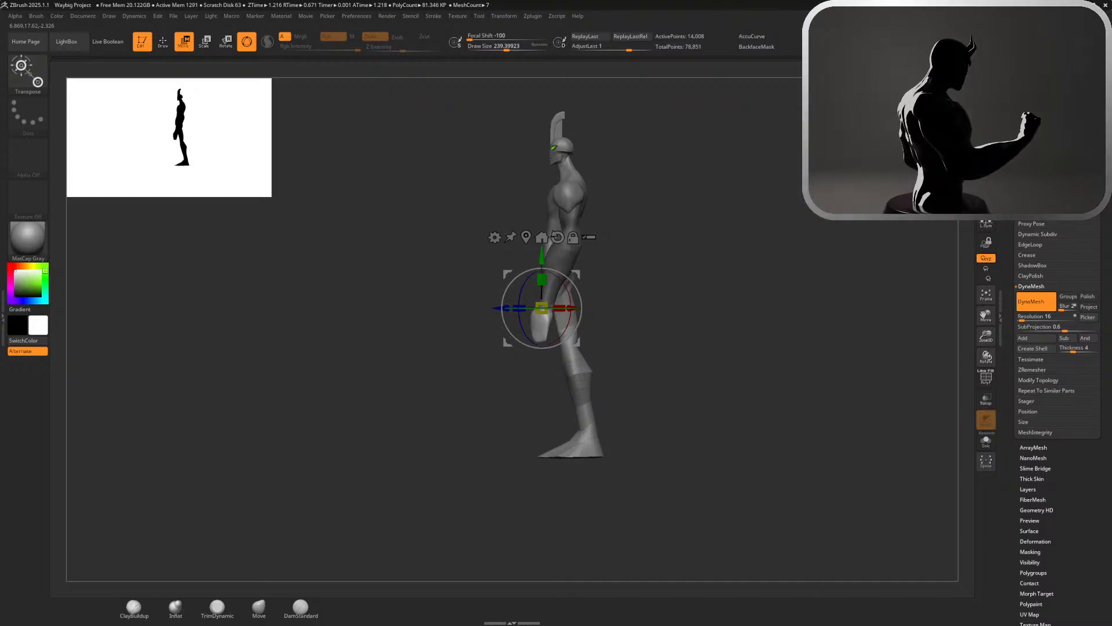
alt+drag(687, 245, 751, 279)
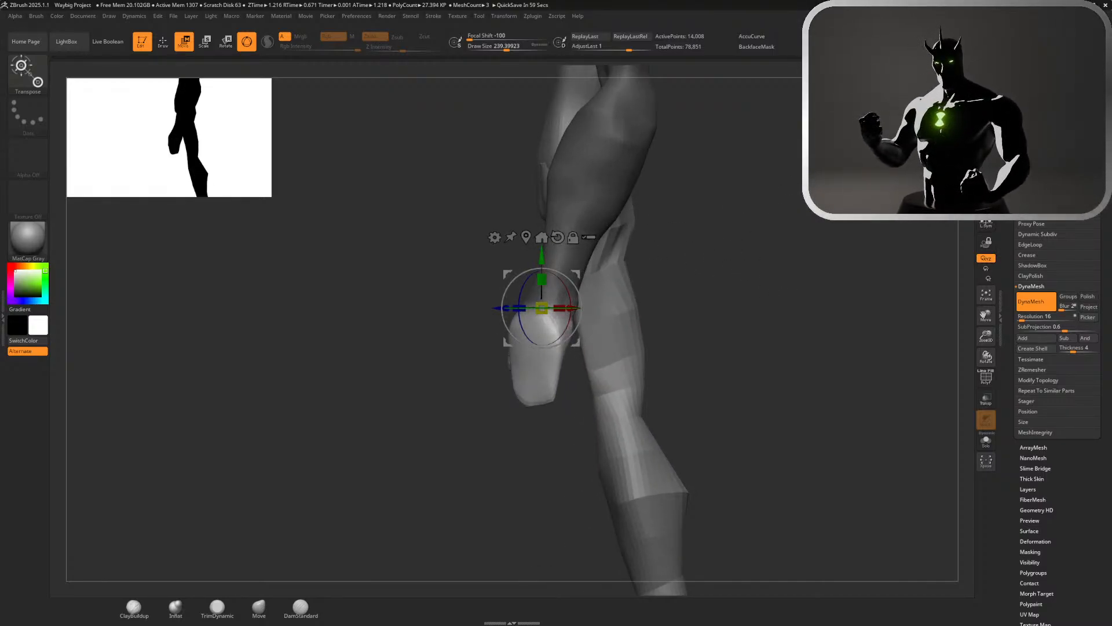
key(q)
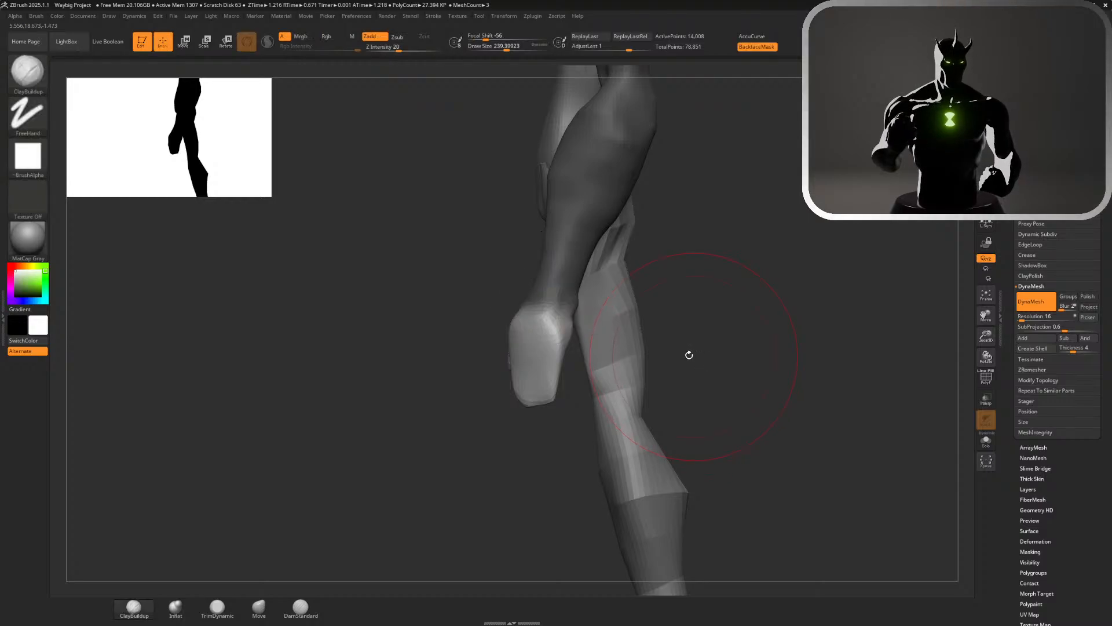
Build up the curled-finger mass on the palm side of the hand with the ClayBuildup brush at a draw size of about 108
drag(692, 350, 575, 418)
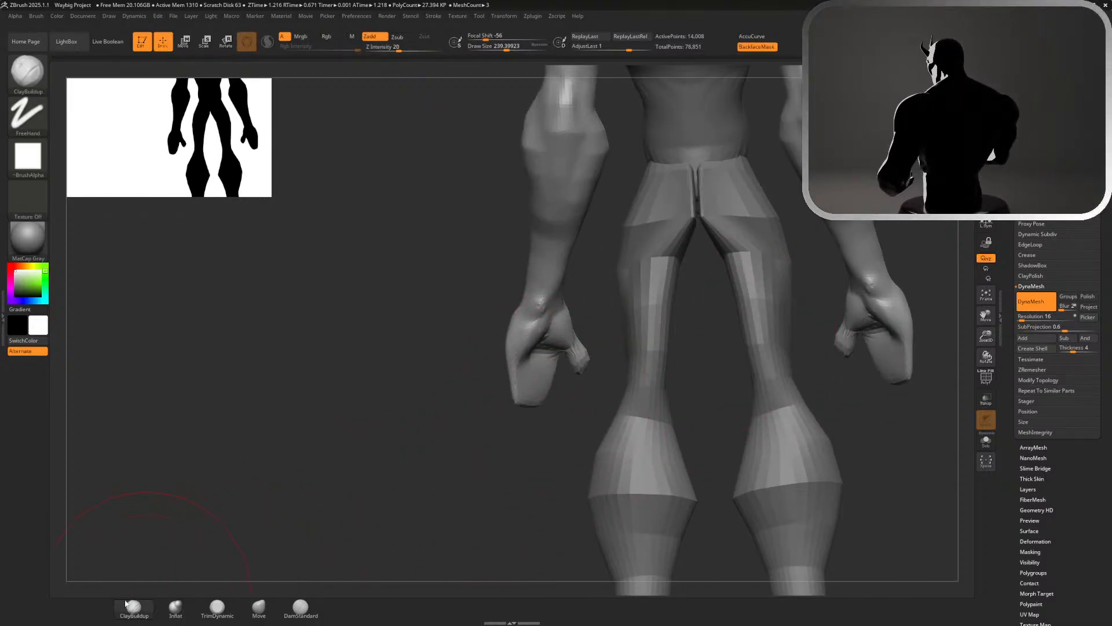
alt+drag(431, 481, 539, 516)
key(s)
drag(638, 428, 625, 429)
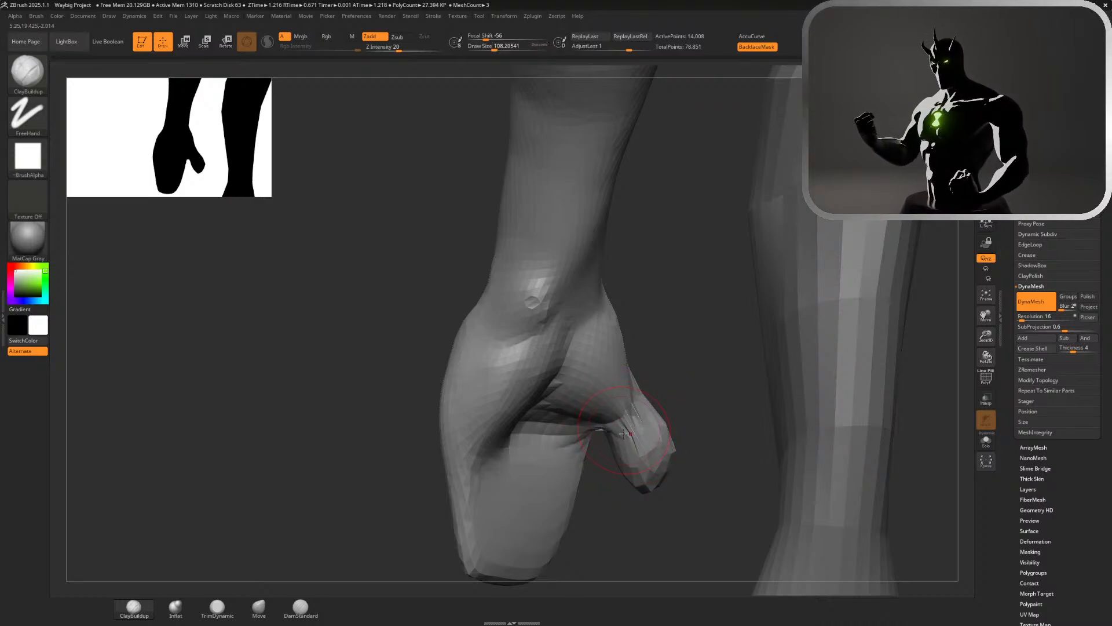
drag(702, 458, 666, 475)
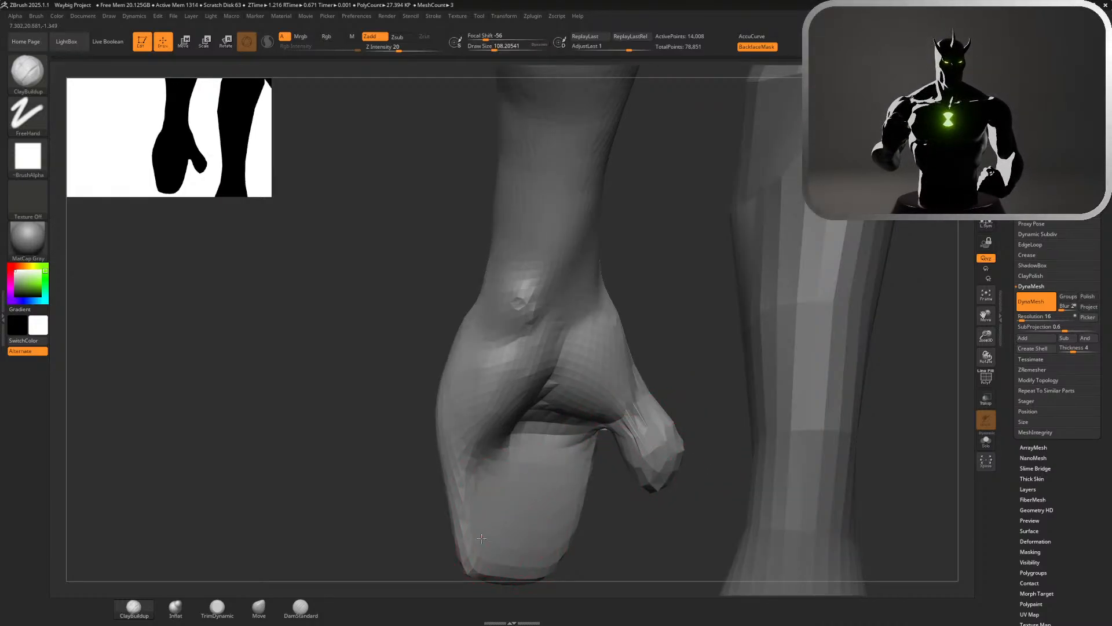
mouse_move(481, 538)
mouse_down()
mouse_move(550, 533)
mouse_move(510, 516)
mouse_move(579, 504)
mouse_move(576, 484)
mouse_move(522, 463)
mouse_move(550, 498)
mouse_move(510, 521)
mouse_move(580, 543)
mouse_up()
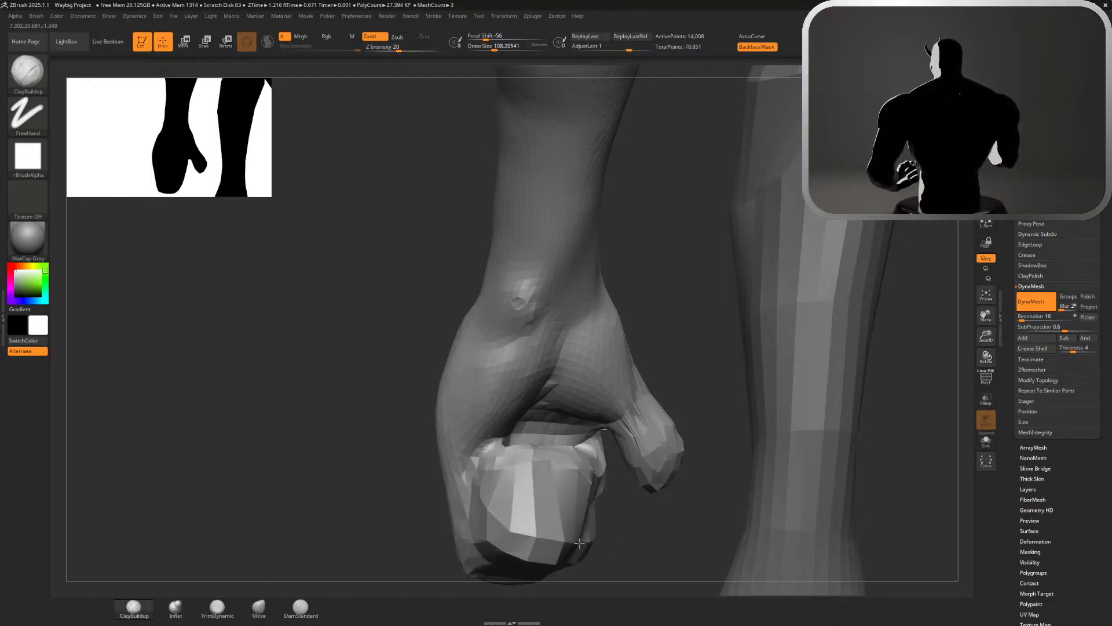
mouse_move(368, 504)
mouse_down()
mouse_move(380, 417)
mouse_move(625, 457)
mouse_move(646, 325)
mouse_move(616, 348)
mouse_up()
drag(510, 368, 571, 406)
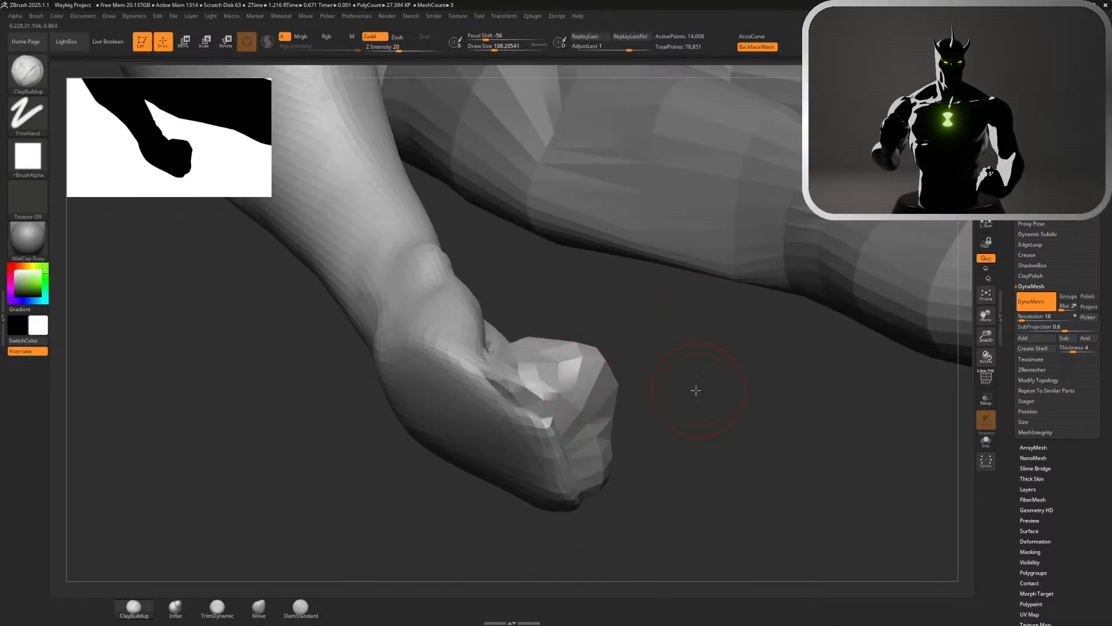
Add ClayBuildup strokes across the back of the hand along the knuckle area
mouse_move(695, 390)
mouse_down()
mouse_move(666, 310)
mouse_move(649, 313)
mouse_move(666, 405)
mouse_move(537, 443)
mouse_move(565, 499)
mouse_up()
mouse_move(716, 478)
mouse_down()
mouse_move(740, 442)
mouse_move(557, 392)
mouse_up()
drag(463, 386, 417, 478)
drag(464, 406, 415, 504)
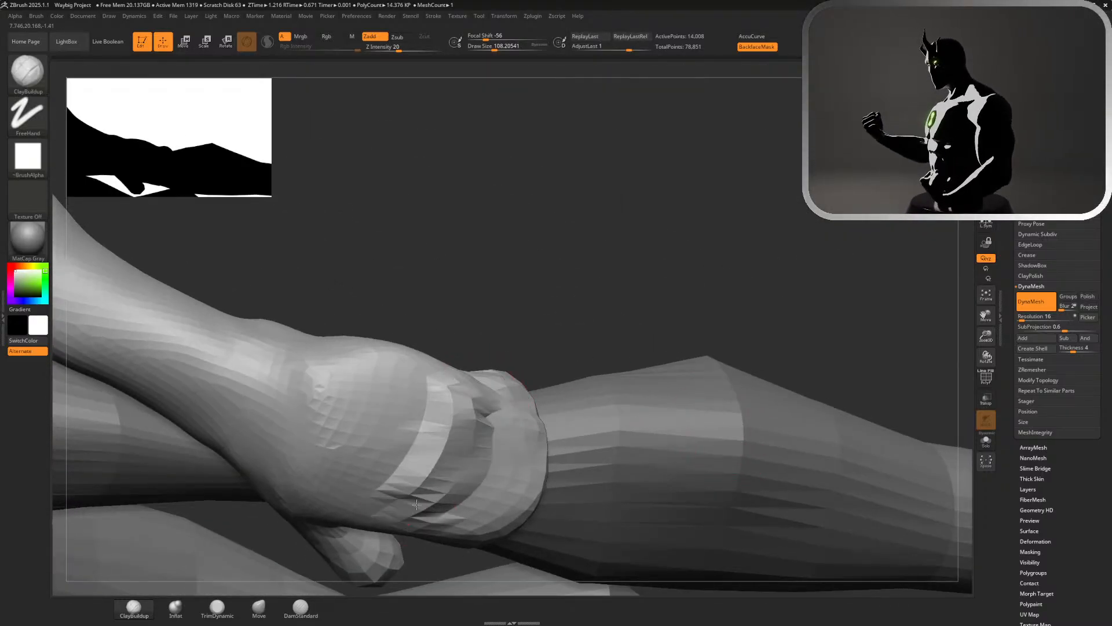
Smooth the outer edge and back of the hand and refine its outline with the Move brush at a draw size of about 167
mouse_move(556, 284)
alt+mouse_down()
mouse_move(560, 202)
mouse_move(691, 205)
mouse_move(715, 261)
alt+mouse_up()
drag(571, 352, 527, 370)
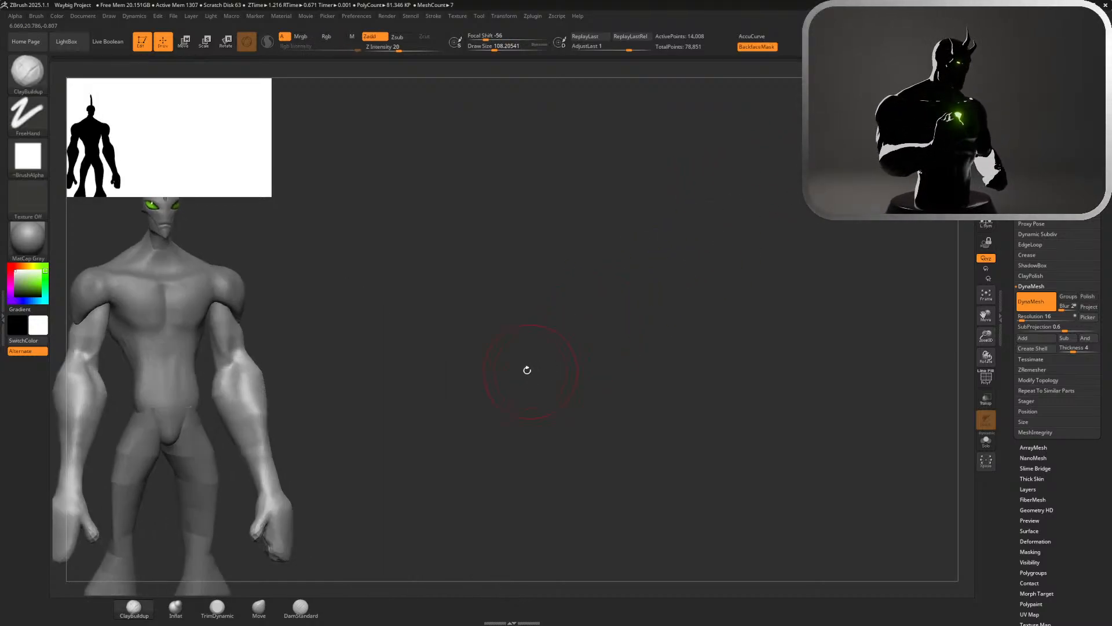
mouse_move(453, 415)
alt+mouse_down()
mouse_move(558, 439)
mouse_move(612, 381)
mouse_move(674, 379)
alt+mouse_up()
key(s)
drag(537, 348, 543, 349)
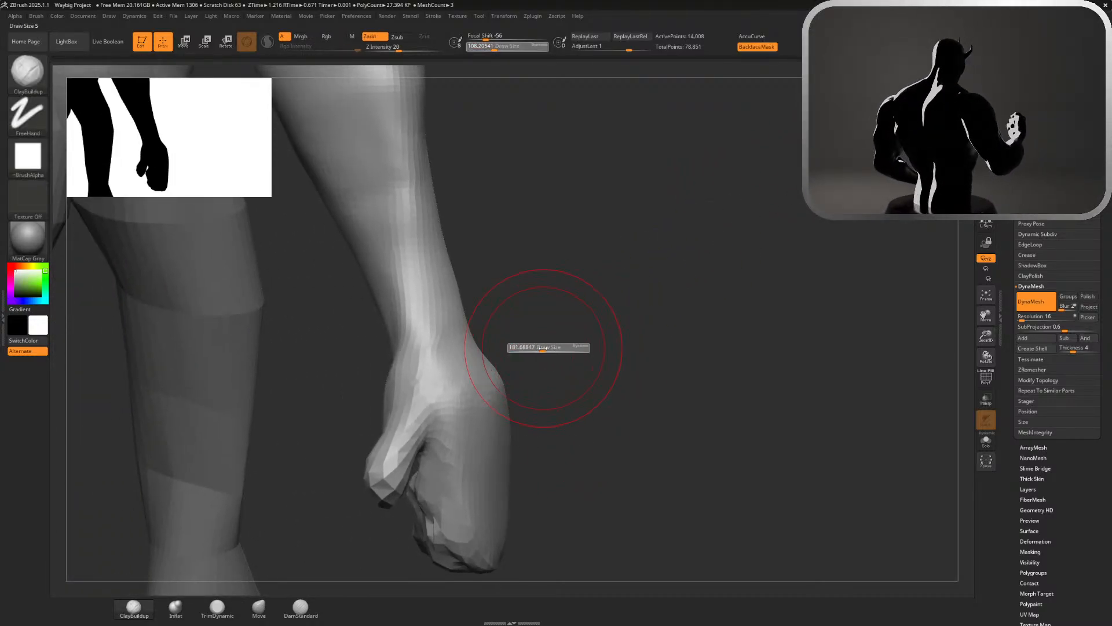
click(257, 607)
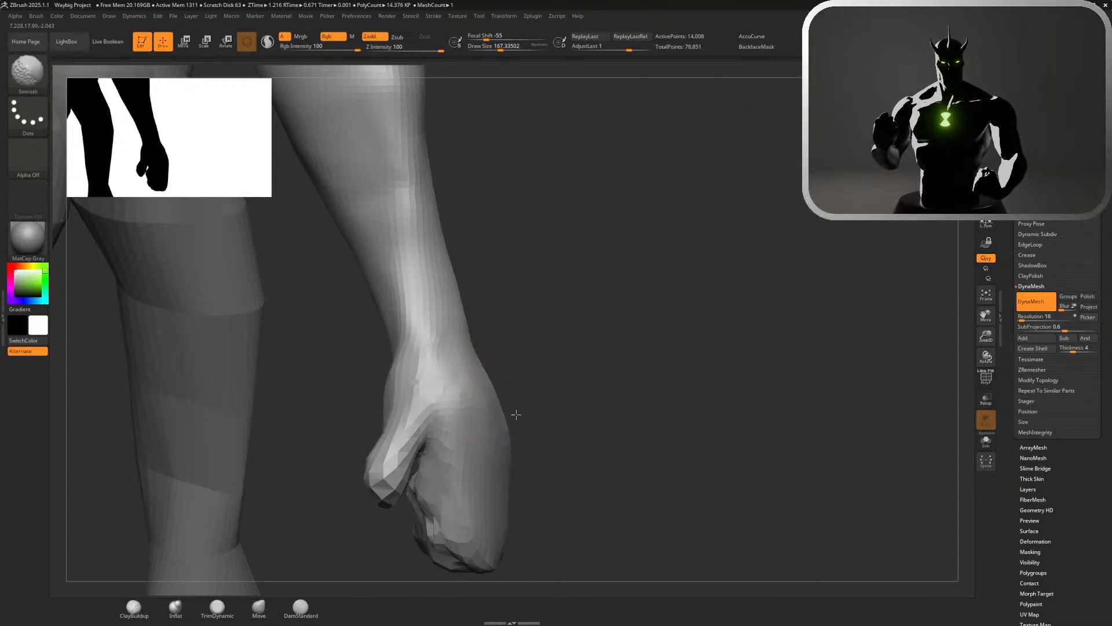
drag(564, 427, 567, 429)
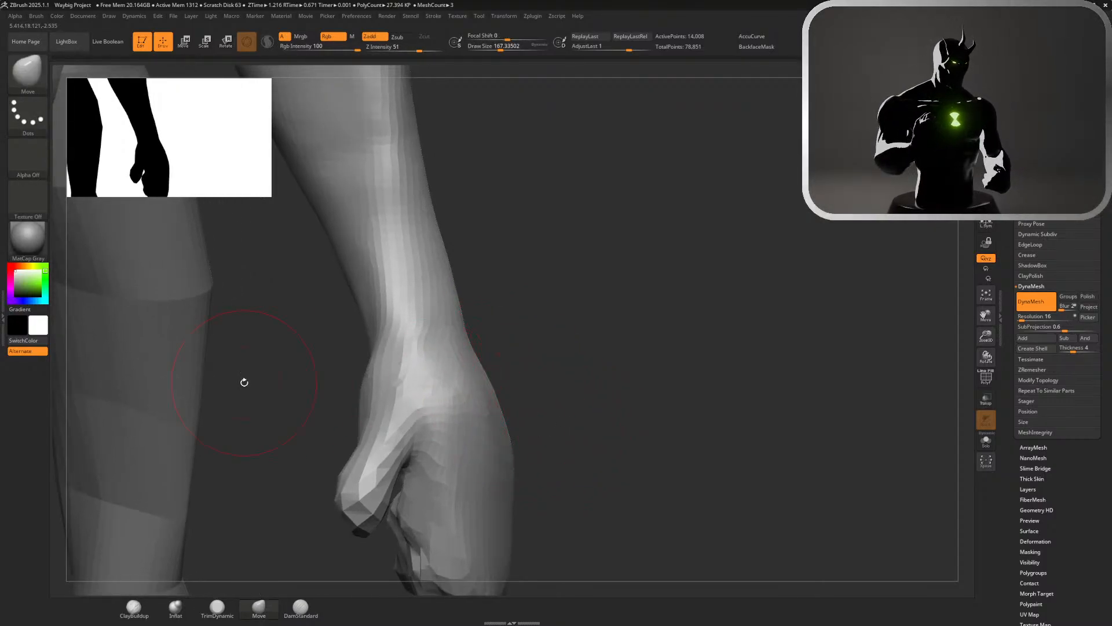
drag(590, 420, 487, 505)
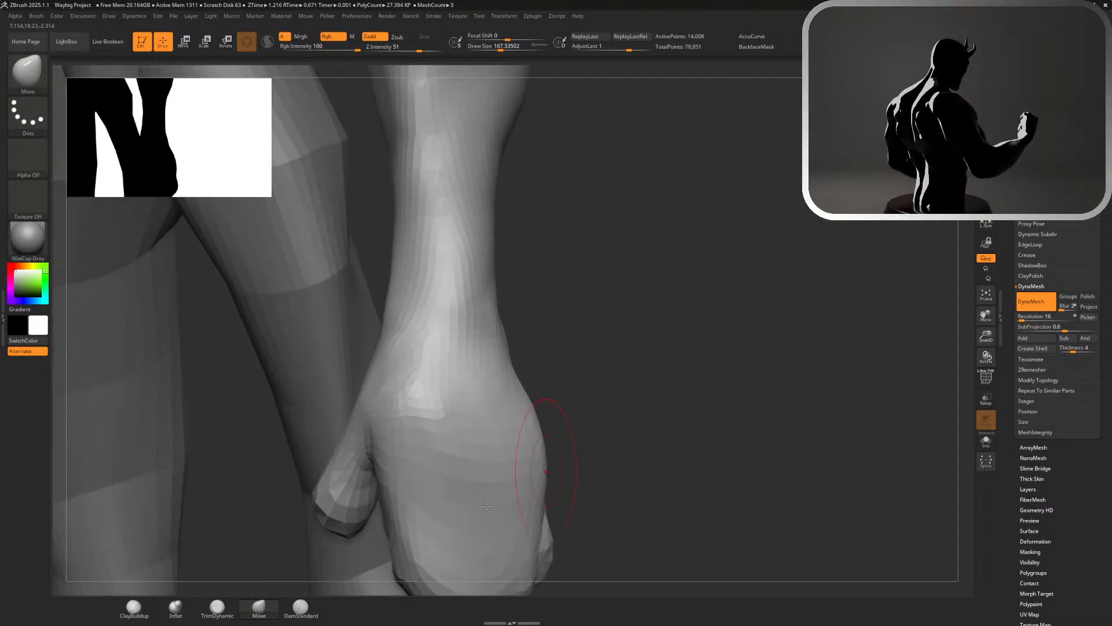
Carve a crease across the back of the hand below the knuckles with the DamStandard brush, undoing the first stroke
click(318, 611)
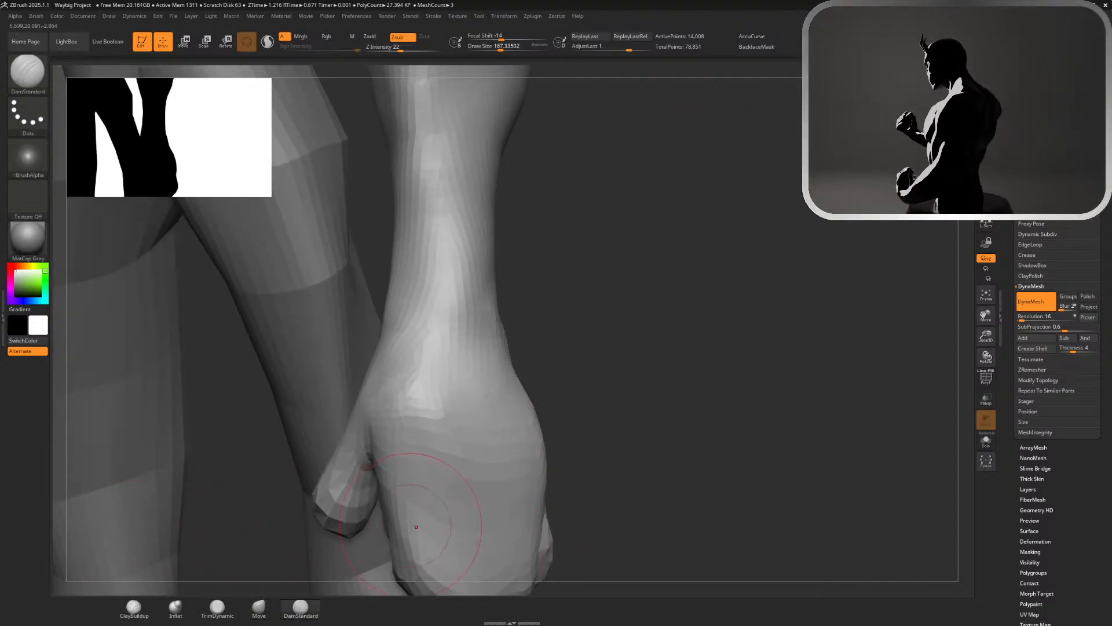
drag(411, 526, 522, 514)
key(ctrl+z)
mouse_move(419, 514)
mouse_down()
mouse_move(446, 528)
mouse_move(558, 507)
mouse_up()
mouse_move(415, 523)
mouse_down()
mouse_move(565, 515)
mouse_move(539, 492)
mouse_move(499, 500)
mouse_up()
drag(686, 394, 808, 284)
drag(449, 376, 607, 375)
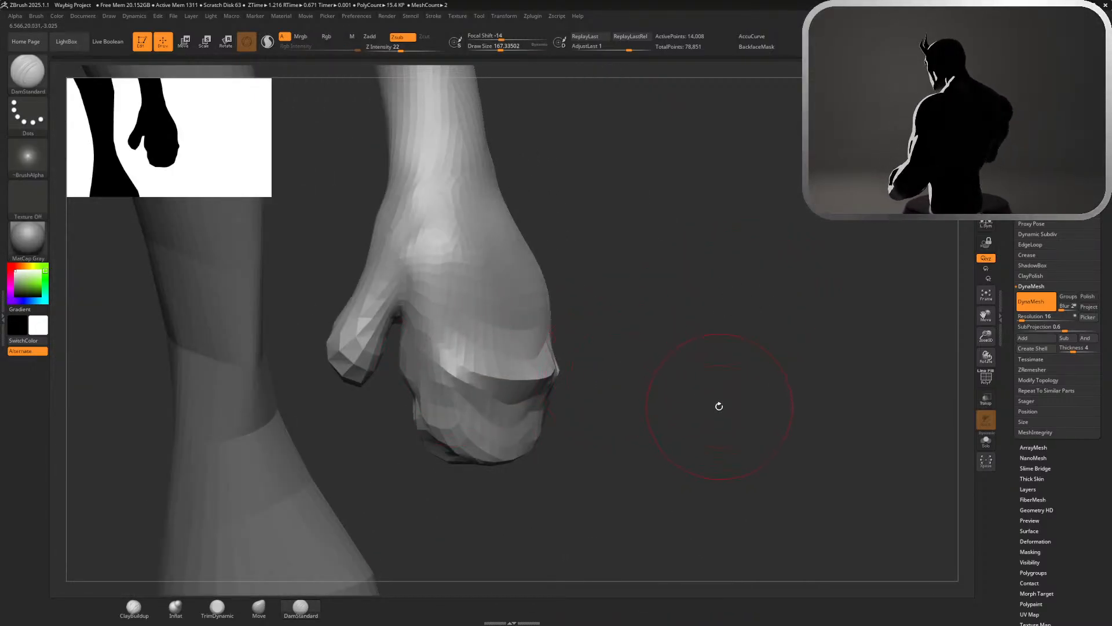
Build up the finger block below the knuckle crease with the ClayBuildup brush and smooth it
drag(717, 410, 701, 402)
drag(694, 403, 638, 399)
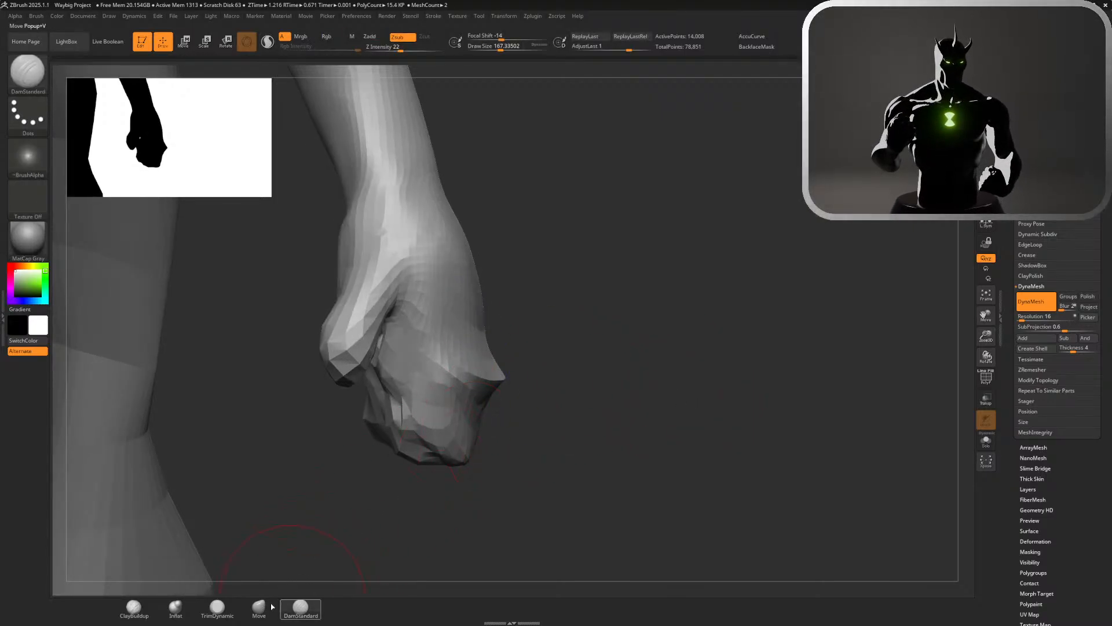
click(134, 607)
drag(441, 521, 505, 499)
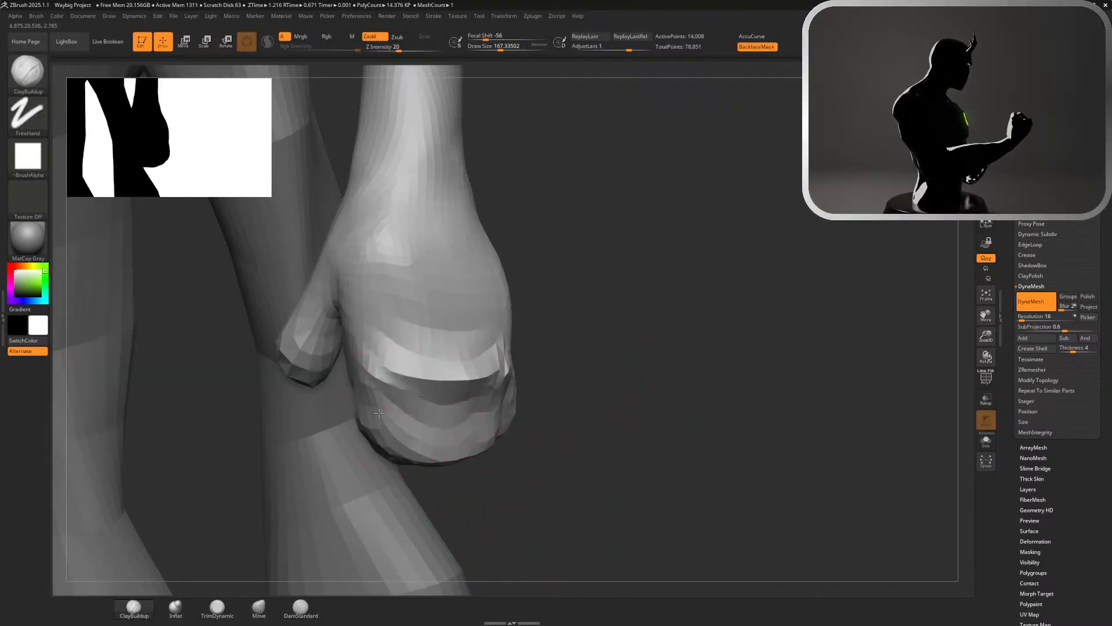
drag(379, 413, 496, 406)
drag(383, 394, 469, 403)
shift+drag(405, 438, 464, 446)
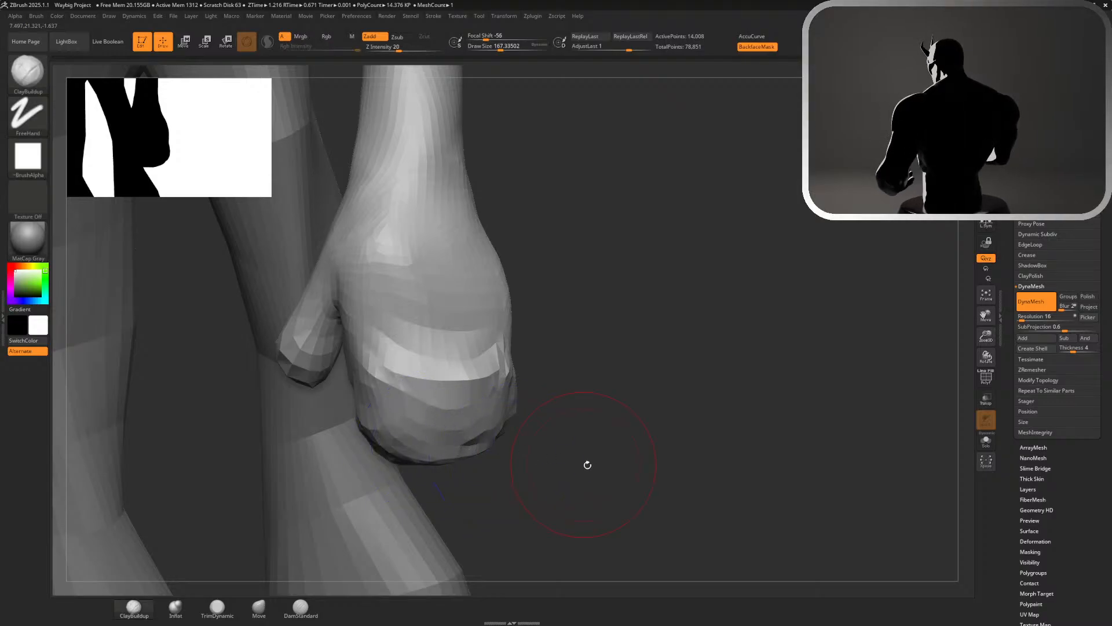
Flatten the front and underside planes of the folded finger block with the TrimDynamic brush
drag(588, 465, 586, 372)
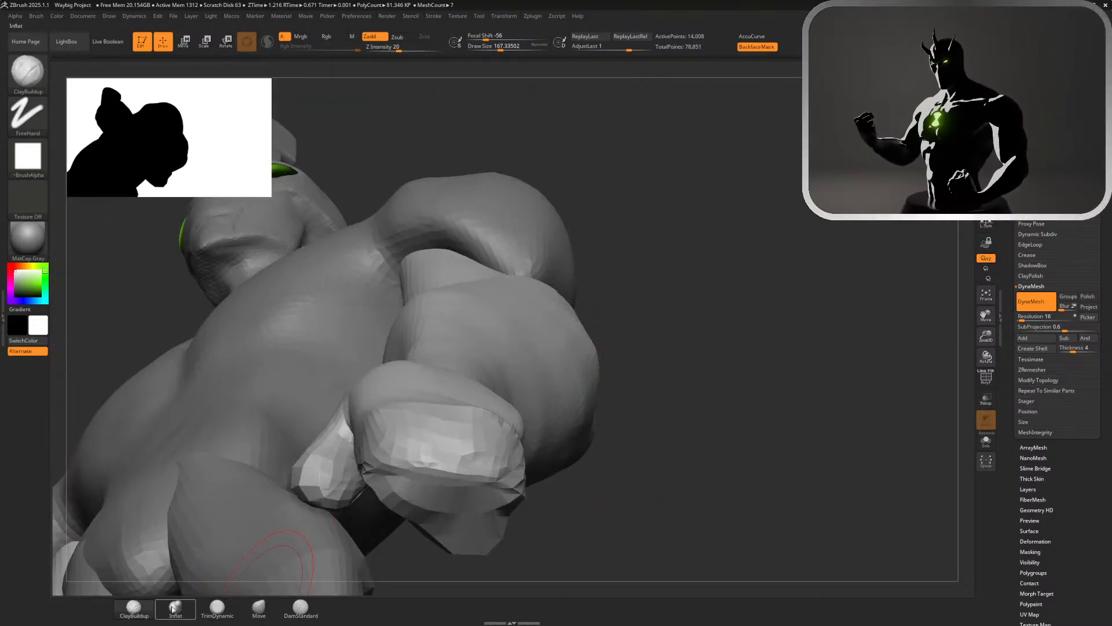
click(218, 607)
drag(397, 481, 511, 493)
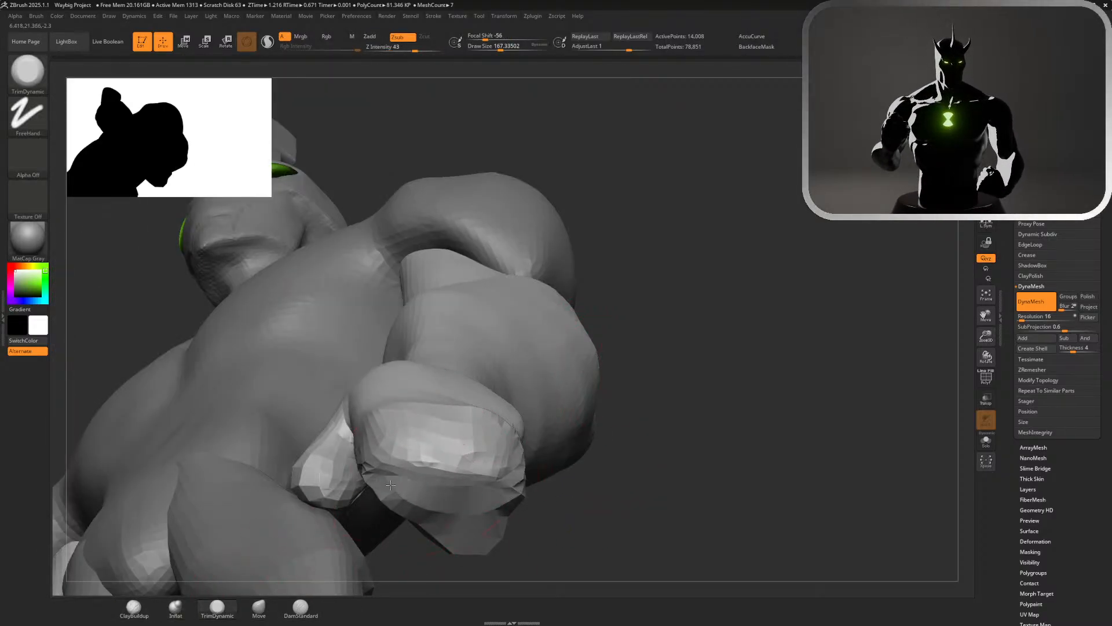
mouse_move(404, 502)
mouse_down()
mouse_move(508, 499)
mouse_move(486, 498)
mouse_up()
mouse_move(556, 529)
mouse_down()
mouse_move(587, 474)
mouse_move(542, 331)
mouse_up()
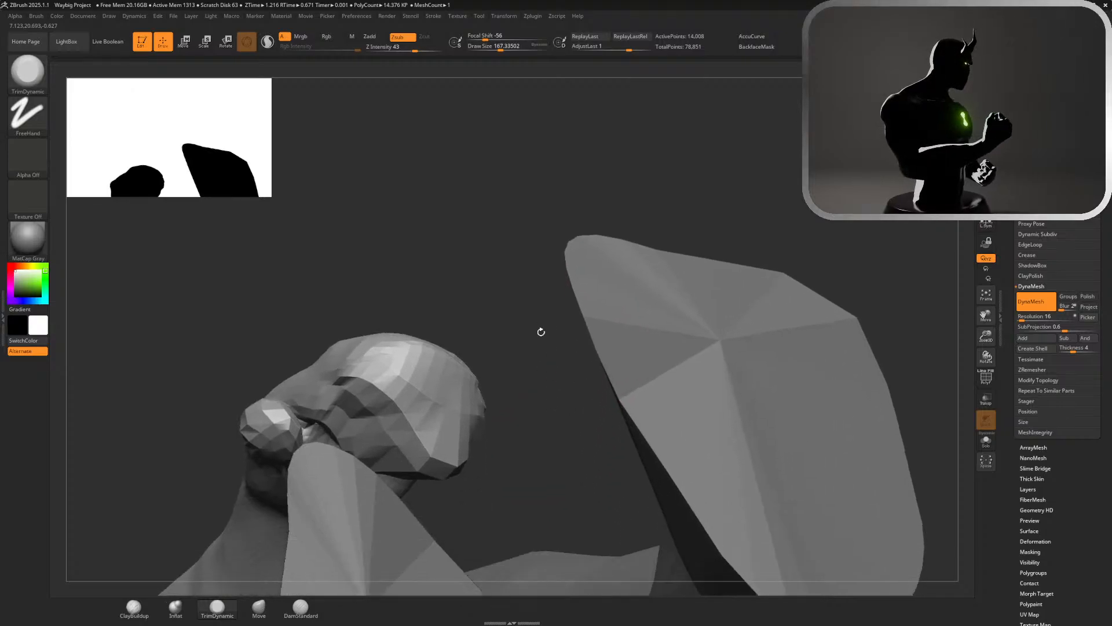
mouse_move(390, 458)
mouse_down()
mouse_move(451, 457)
mouse_move(439, 463)
mouse_up()
drag(556, 498, 383, 491)
mouse_move(428, 459)
mouse_down()
mouse_move(467, 454)
mouse_move(442, 441)
mouse_up()
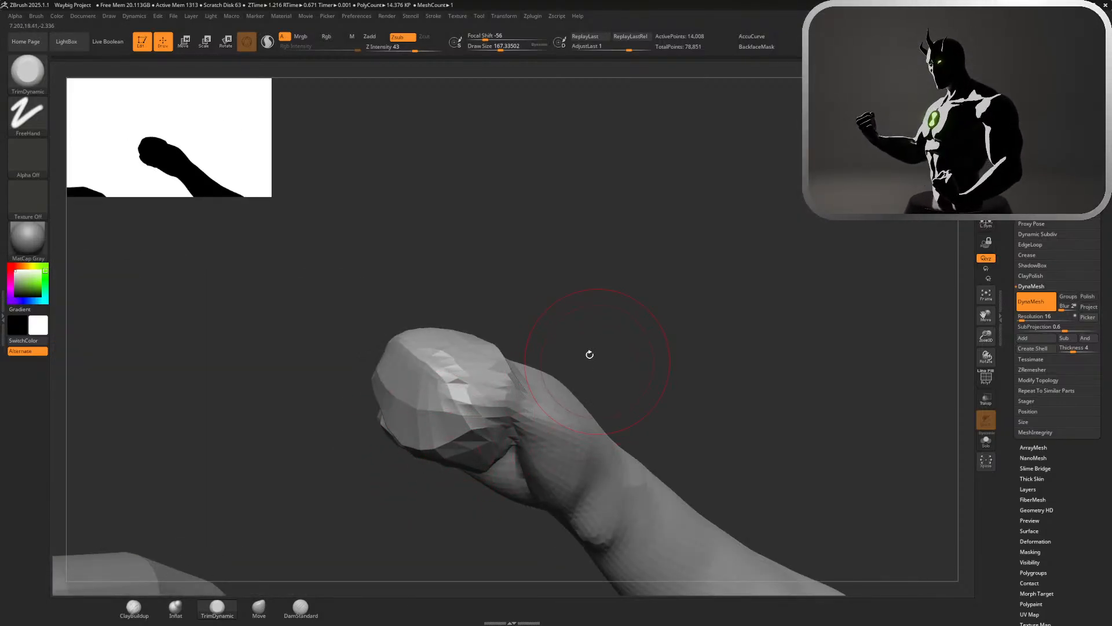
Flatten the thumb-side face of the folded finger block with the TrimDynamic brush
drag(590, 355, 804, 191)
alt+drag(479, 383, 649, 507)
ctrl+click(365, 360)
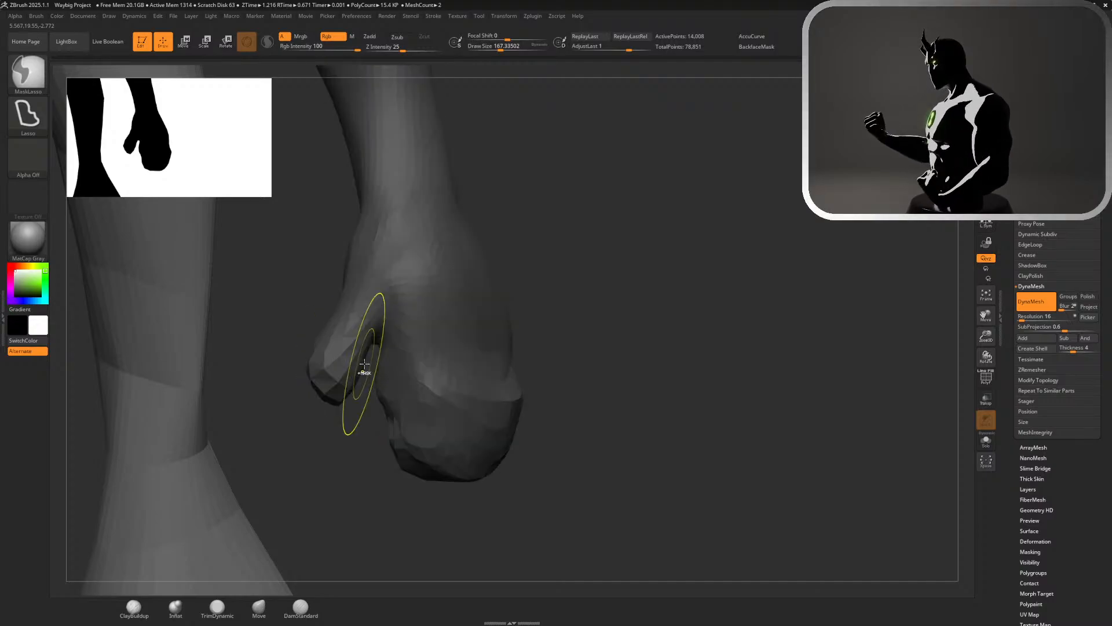
ctrl+click(611, 348)
drag(390, 422, 416, 373)
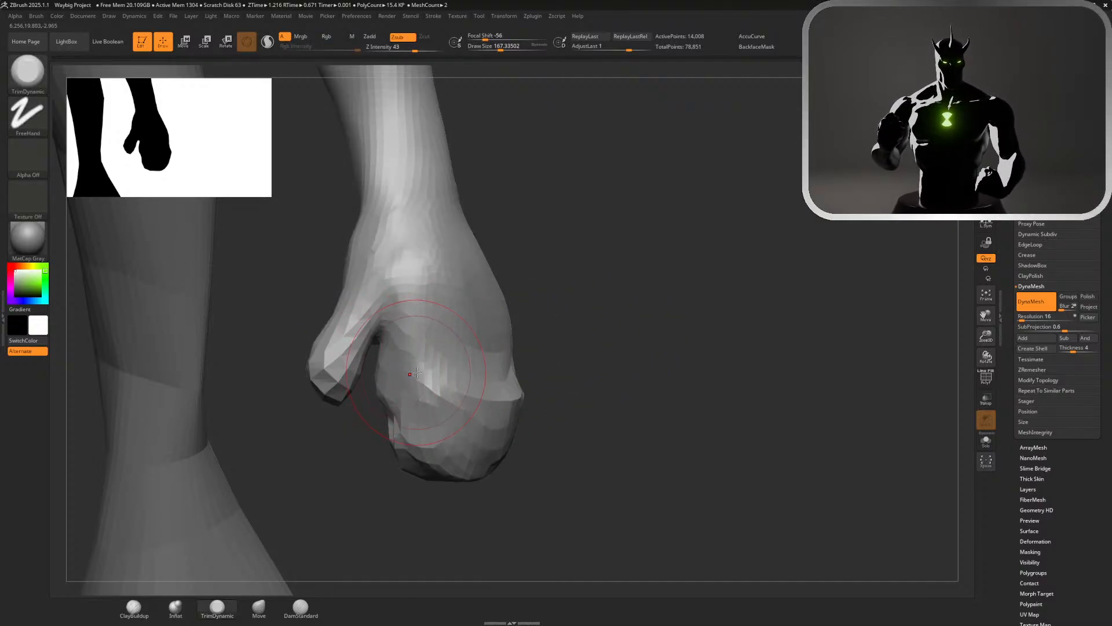
mouse_move(556, 359)
mouse_down()
mouse_move(638, 347)
mouse_move(606, 348)
mouse_move(615, 348)
mouse_up()
Reshape the folded finger block into a tighter fist with the Move brush at a draw size of about 299
key(s)
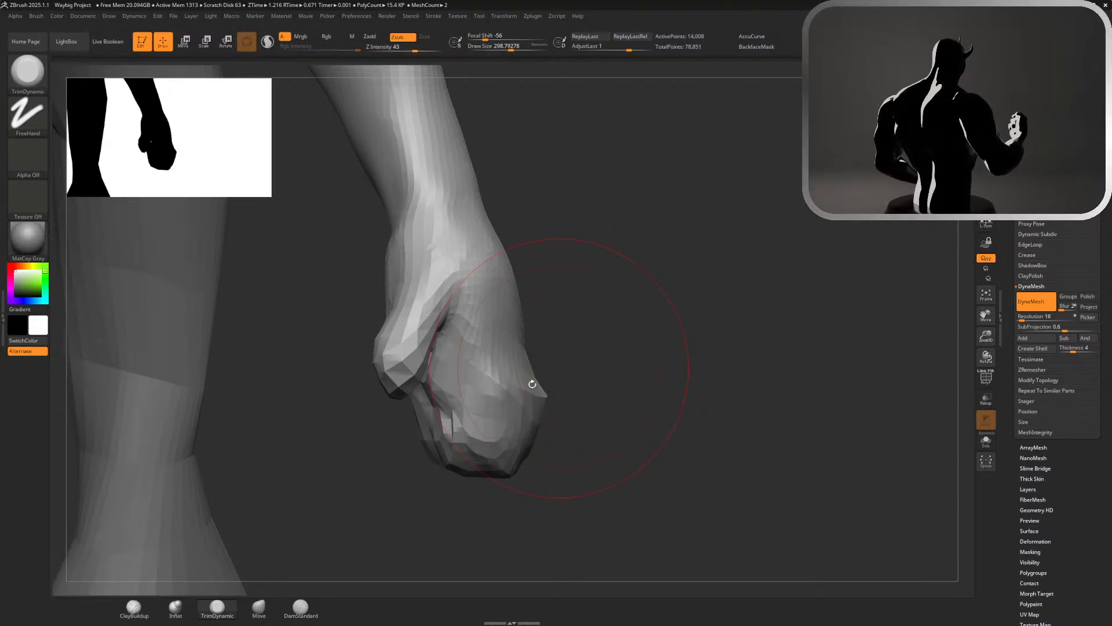
click(261, 613)
drag(486, 483, 444, 472)
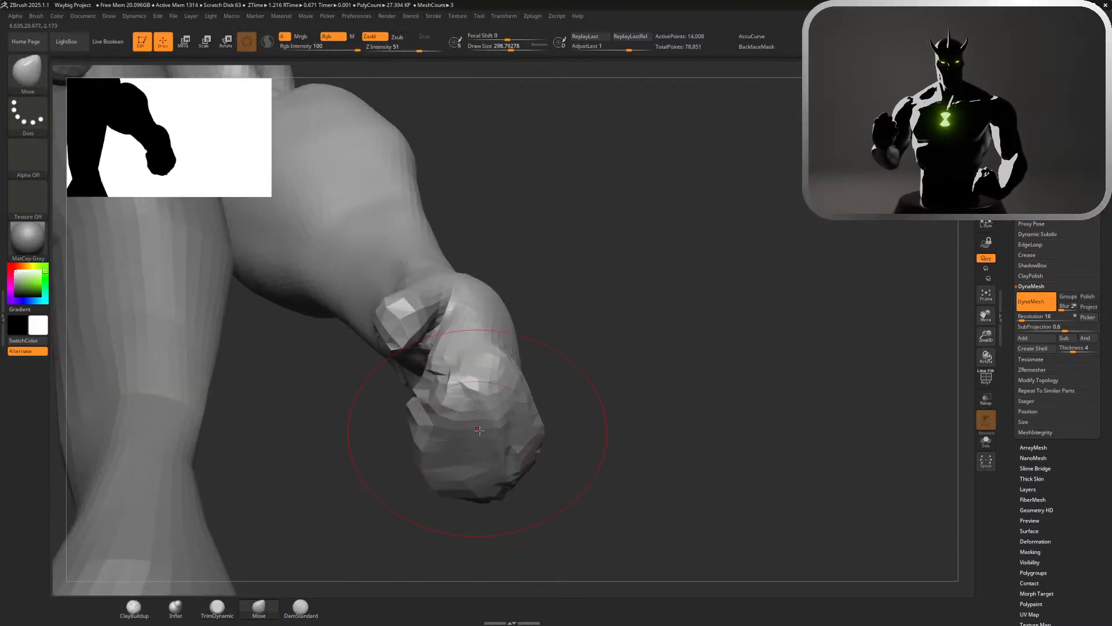
drag(476, 394, 480, 408)
mouse_move(586, 380)
mouse_down()
mouse_move(706, 422)
mouse_move(598, 412)
mouse_move(416, 454)
mouse_up()
mouse_move(525, 273)
mouse_down()
mouse_move(521, 286)
mouse_move(448, 313)
mouse_up()
key(s)
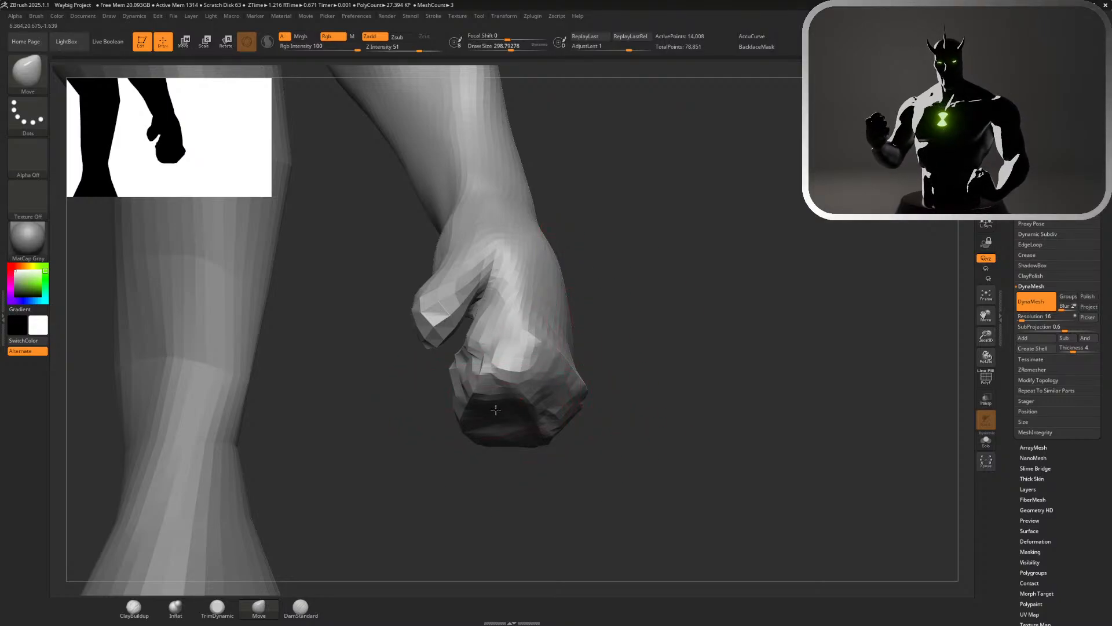
drag(496, 410, 536, 421)
mouse_move(661, 341)
mouse_down()
mouse_move(668, 380)
mouse_move(660, 355)
mouse_up()
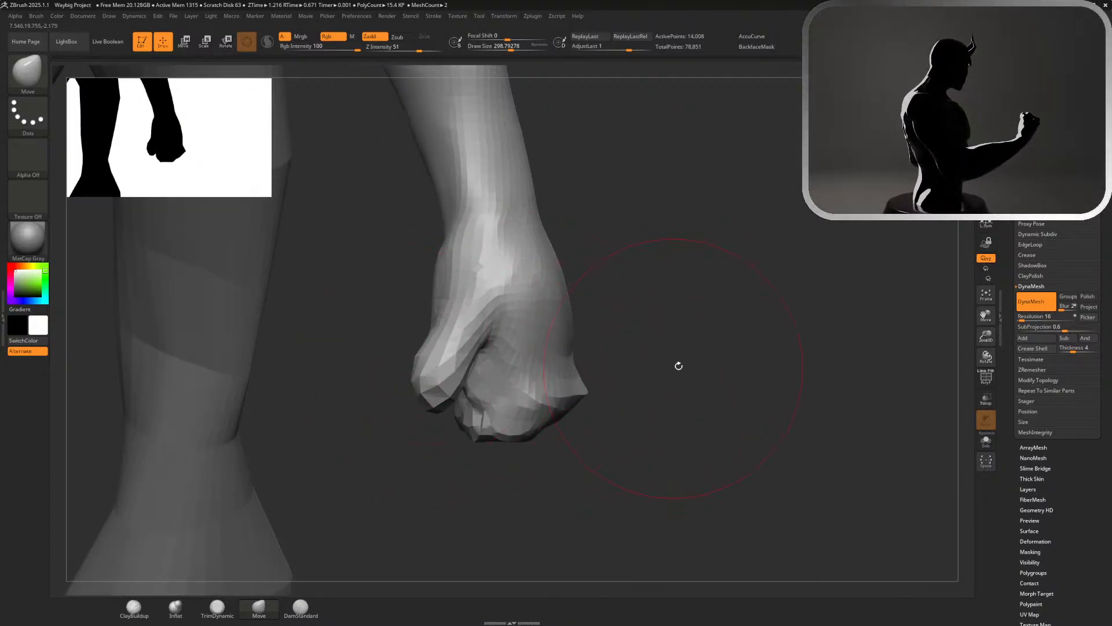
Set the Move brush's draw size to about 167 and try pulling the thumb down beside the fingers, undoing the stroke
key(s)
drag(716, 340, 693, 340)
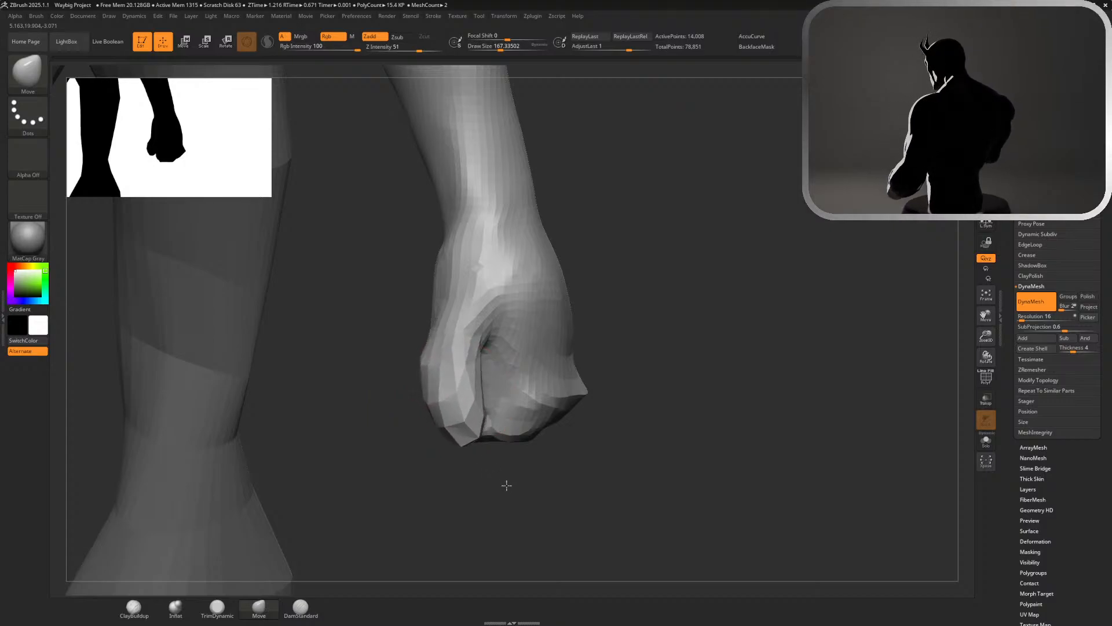
key(ctrl+z)
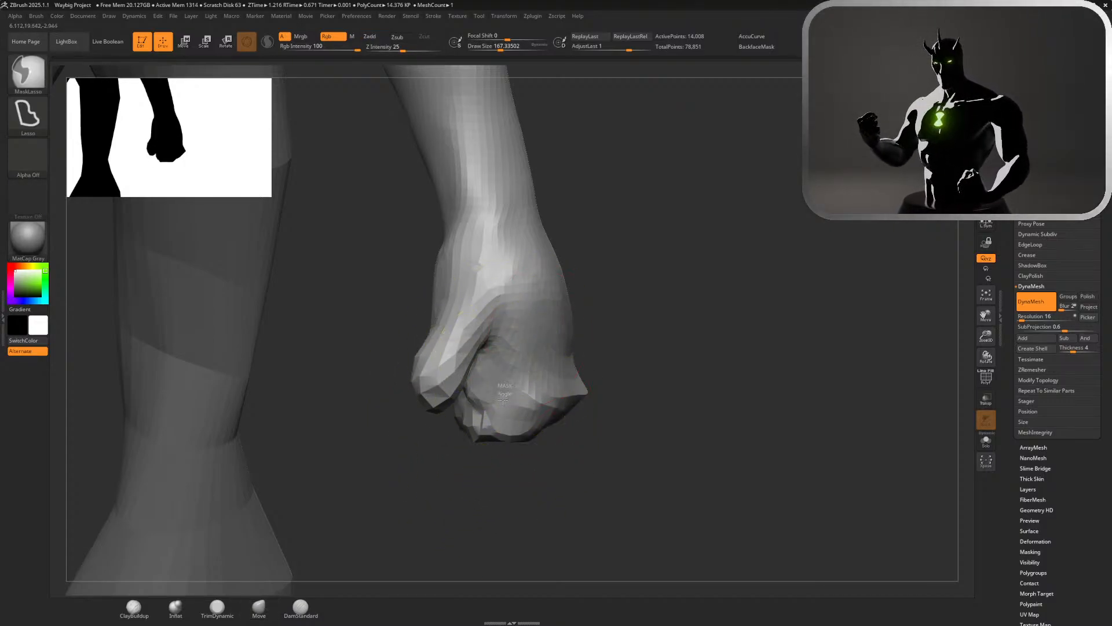
Mask the folded finger block with the MaskLasso brush, leaving the thumb unmasked
mouse_move(505, 387)
ctrl+mouse_down()
mouse_move(540, 391)
mouse_move(533, 377)
ctrl+mouse_up()
mouse_move(470, 351)
ctrl+mouse_down()
mouse_move(653, 407)
mouse_move(633, 352)
mouse_move(436, 408)
ctrl+mouse_up()
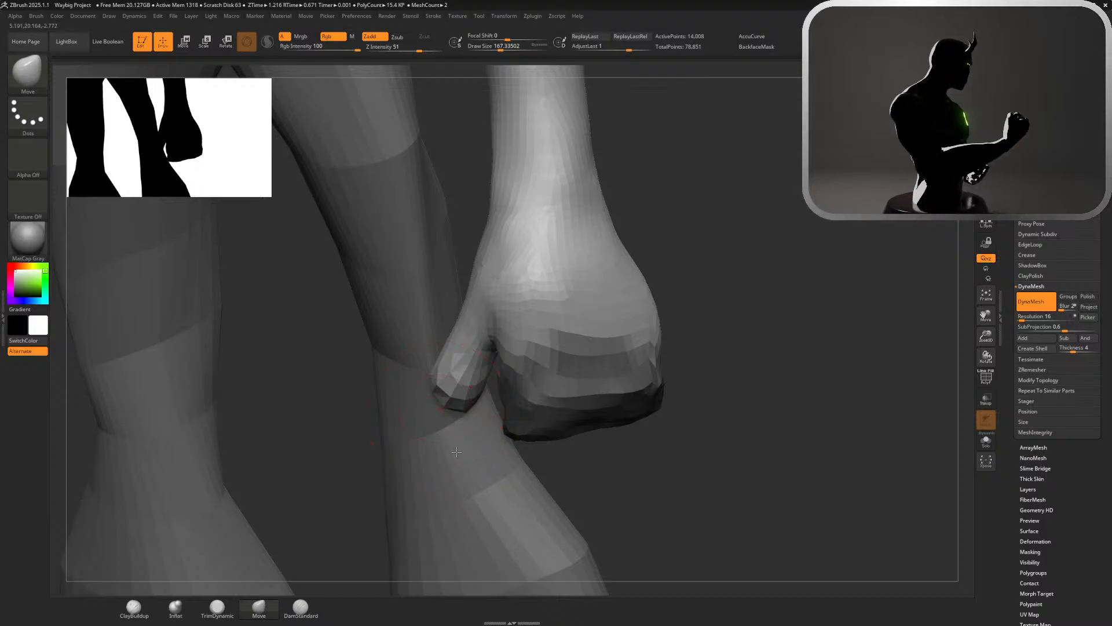
ctrl+click(447, 369)
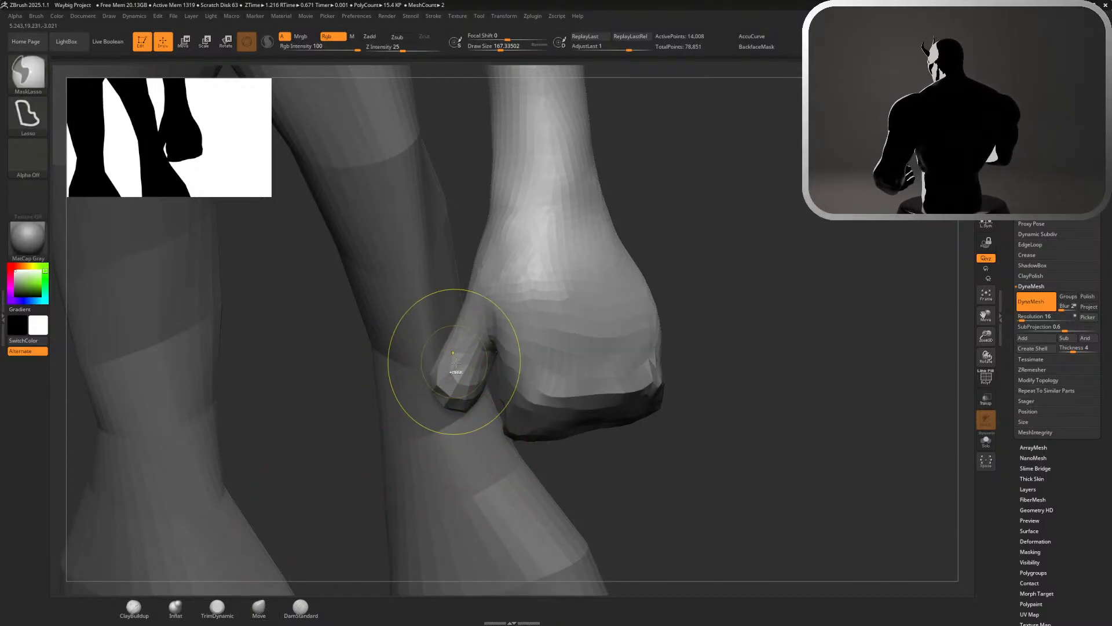
ctrl+click(467, 375)
Lengthen the thumb downward with the Move brush and adjust its base, undoing the last stroke
key(b)
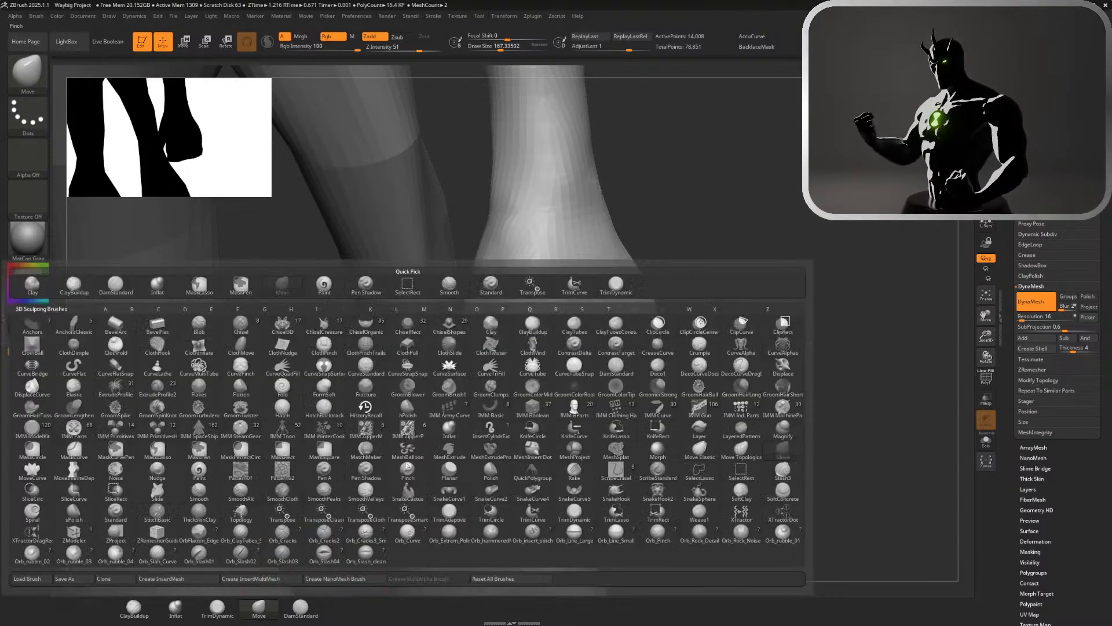
key(m)
key(v)
mouse_move(465, 409)
mouse_down()
mouse_move(479, 506)
mouse_move(505, 509)
mouse_up()
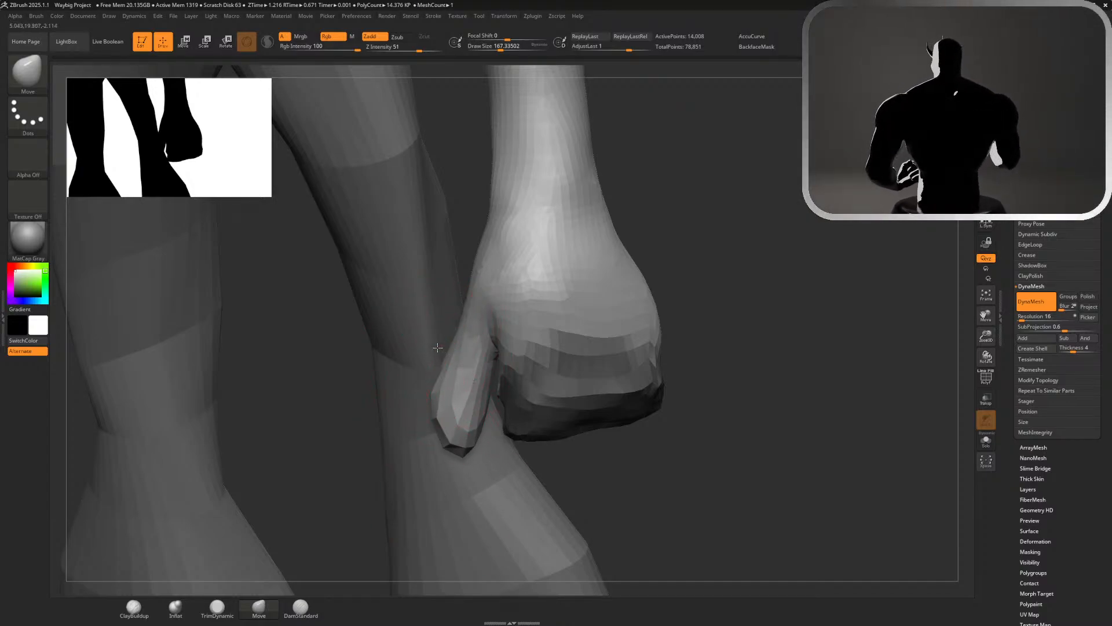
drag(464, 326, 423, 325)
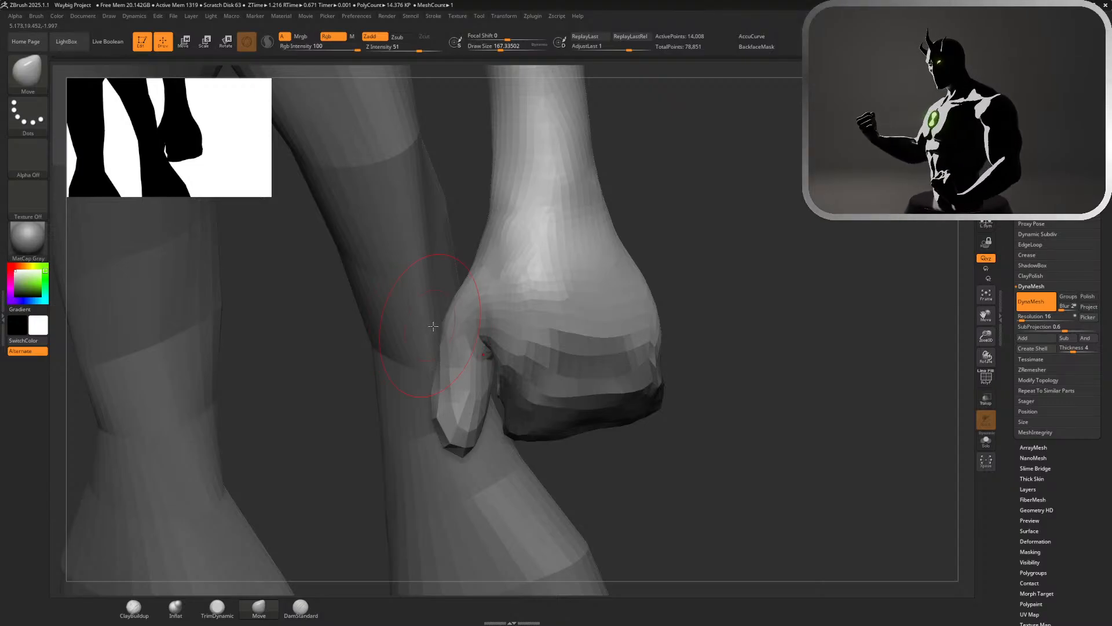
key(ctrl+z)
Isolate the arms in Solo mode and check the thumb and fist from several sides
mouse_move(796, 231)
mouse_down()
mouse_move(630, 277)
mouse_move(1007, 429)
mouse_up()
click(985, 441)
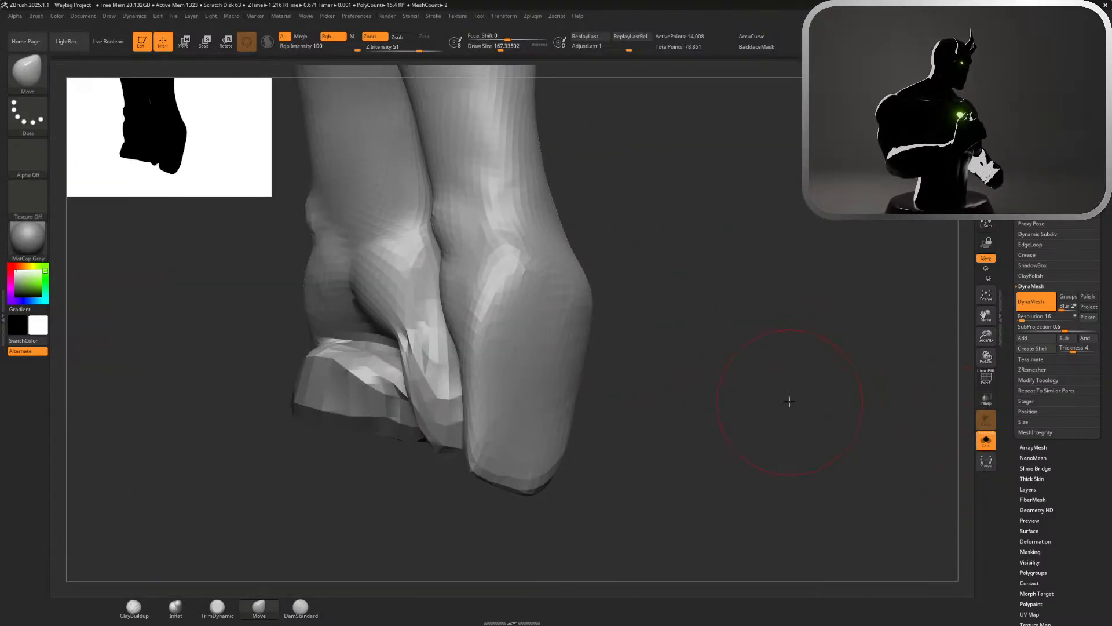
drag(786, 402, 484, 307)
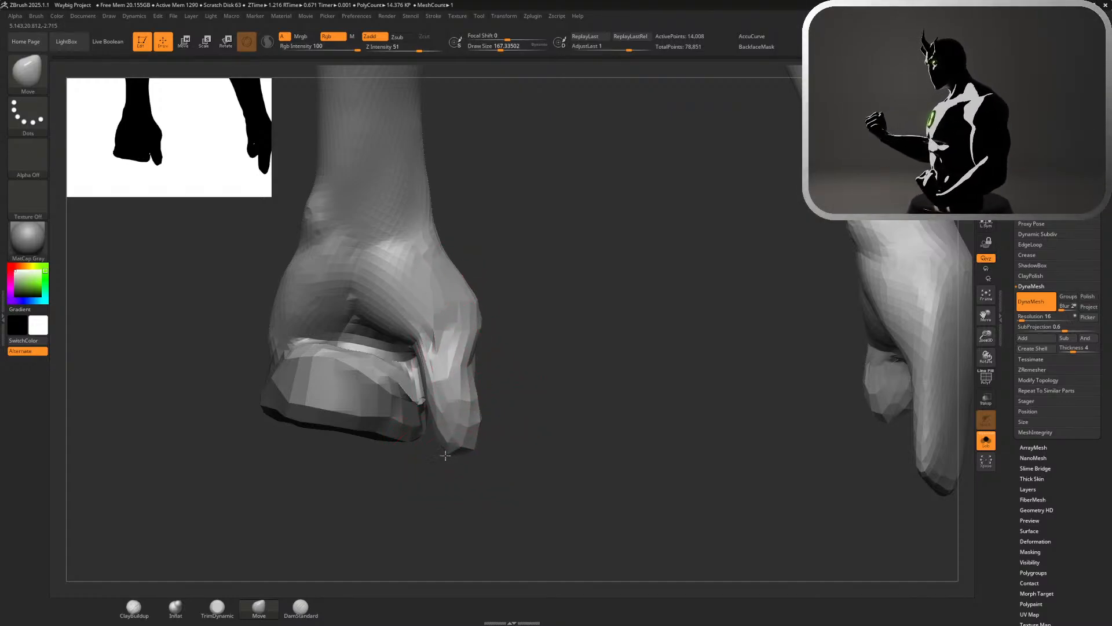
drag(553, 403, 641, 410)
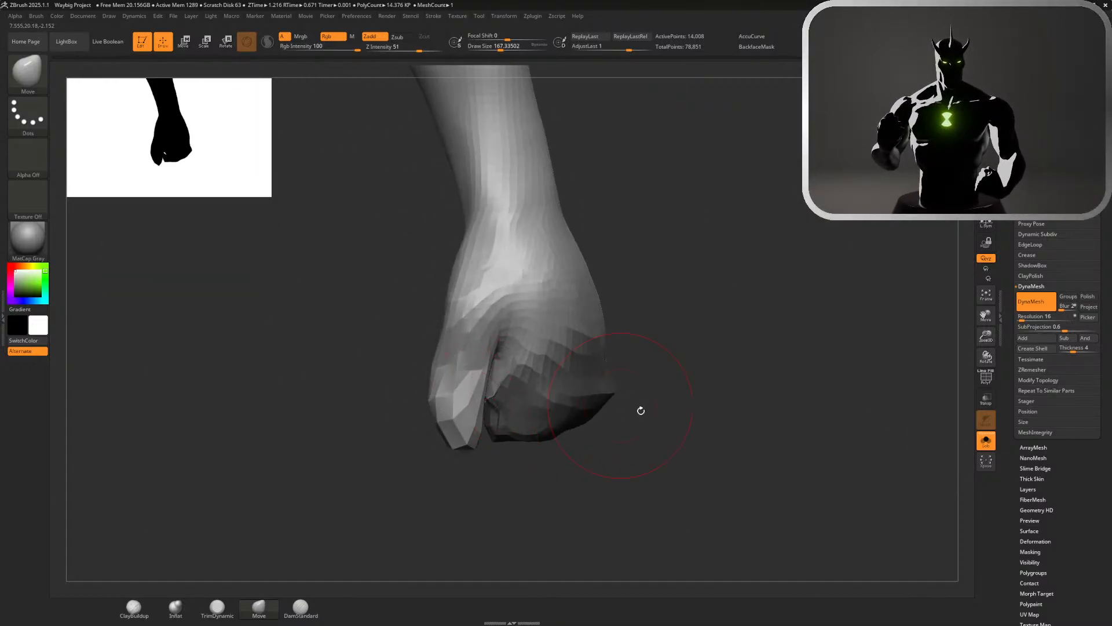
mouse_move(723, 420)
alt+mouse_down()
mouse_move(606, 276)
mouse_move(733, 246)
mouse_move(732, 266)
alt+mouse_up()
alt+drag(603, 298, 486, 241)
drag(493, 255, 624, 455)
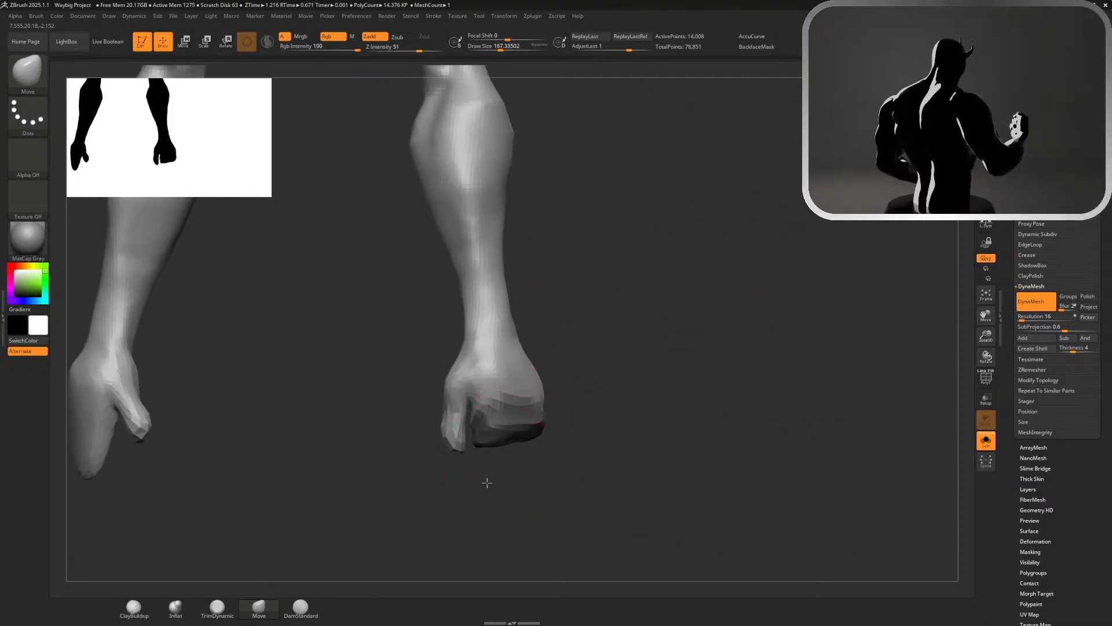
alt+drag(487, 483, 541, 493)
Refine the thumb's outer contour with the Move brush and smooth its surface
shift+drag(449, 437, 427, 392)
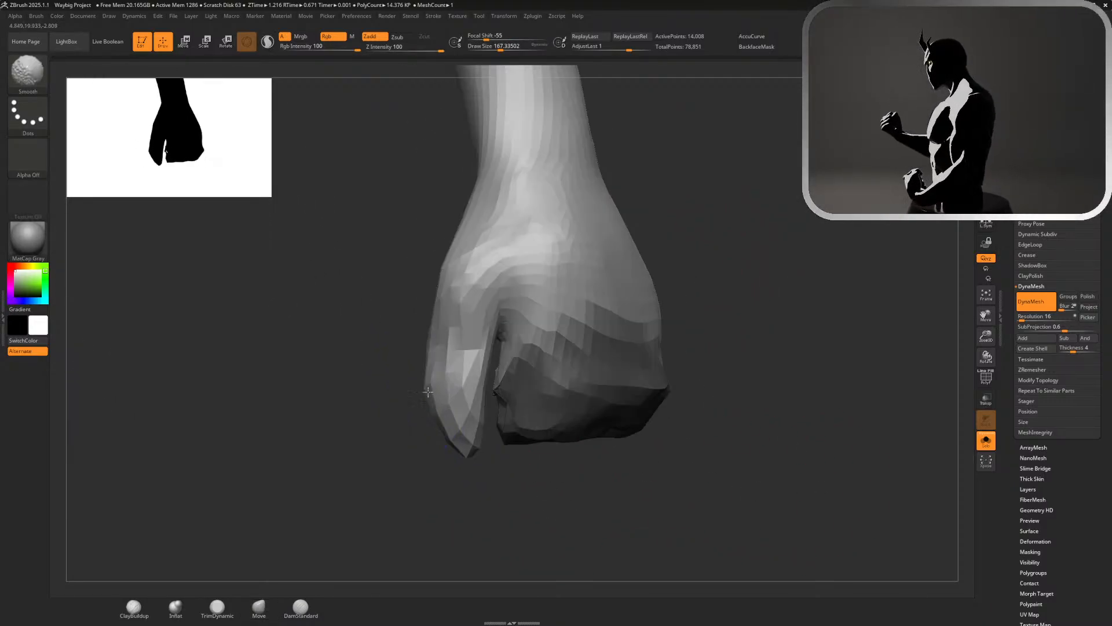
mouse_move(556, 475)
mouse_down()
mouse_move(596, 475)
mouse_move(566, 444)
mouse_move(620, 449)
mouse_up()
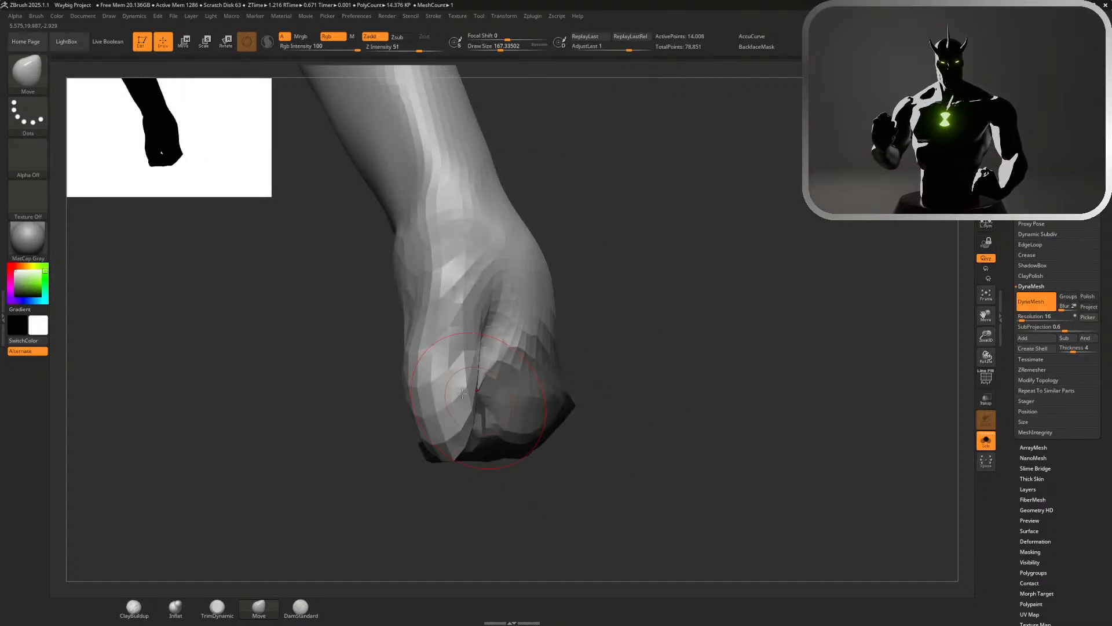
drag(424, 373, 415, 396)
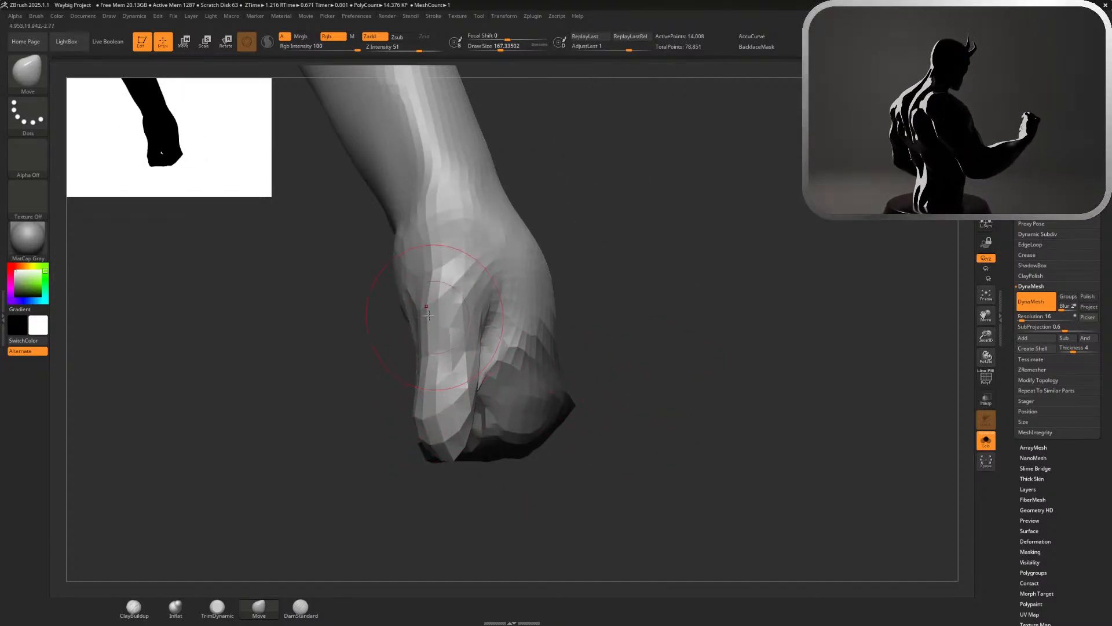
mouse_move(601, 285)
mouse_down()
mouse_move(578, 281)
mouse_move(633, 272)
mouse_move(401, 298)
mouse_move(399, 323)
mouse_up()
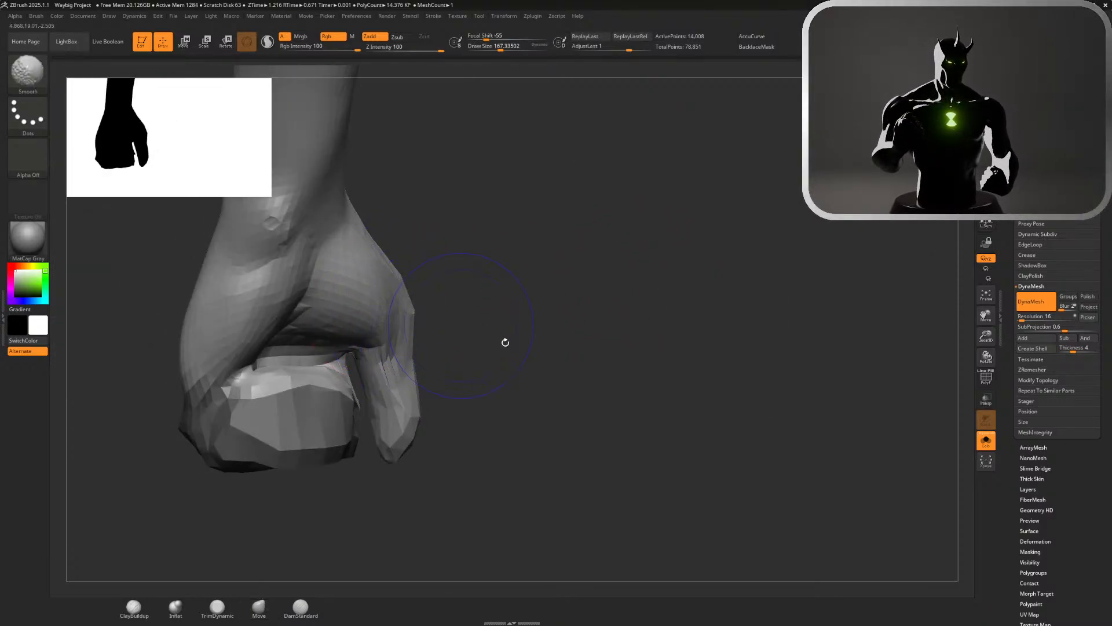
mouse_move(505, 343)
alt+mouse_down()
mouse_move(433, 262)
mouse_move(422, 270)
mouse_move(516, 350)
alt+mouse_up()
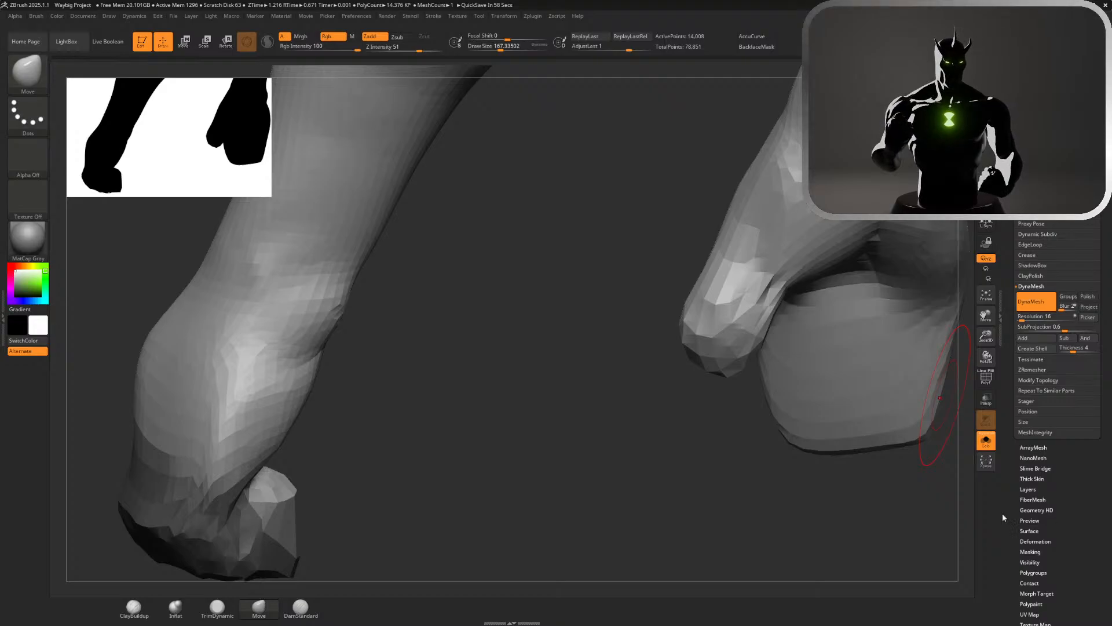
Clear the finger mask, adjust the outer edge of the hand, and smooth the ragged thumb-side edge of the finger block
drag(413, 380, 604, 346)
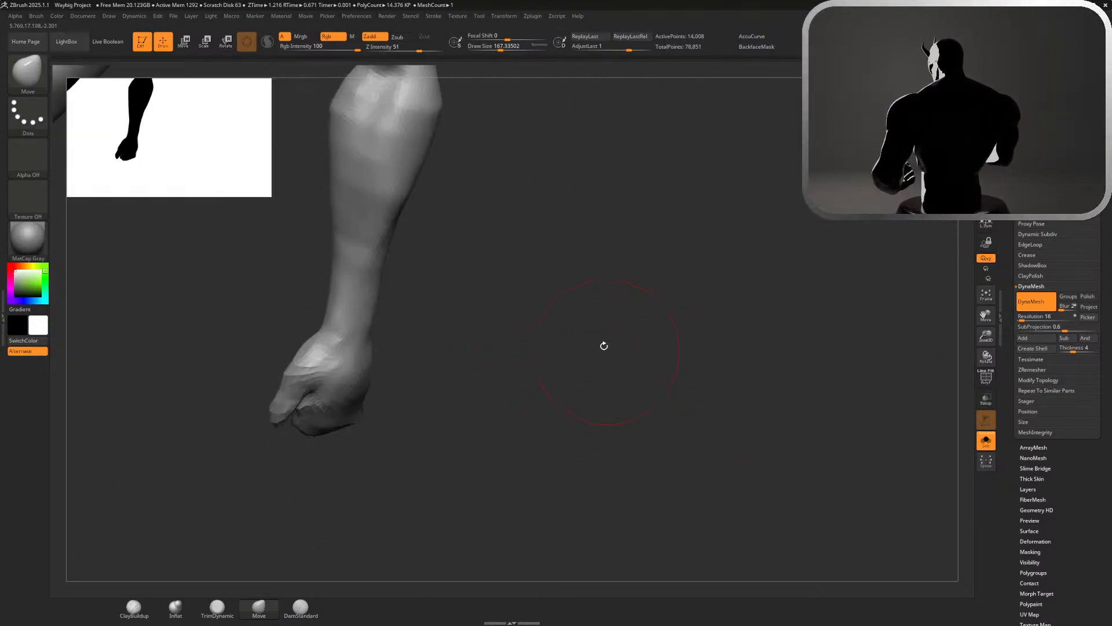
drag(836, 136, 927, 139)
mouse_move(764, 359)
right_down()
mouse_move(770, 276)
mouse_move(790, 363)
mouse_move(756, 300)
mouse_move(692, 318)
right_up()
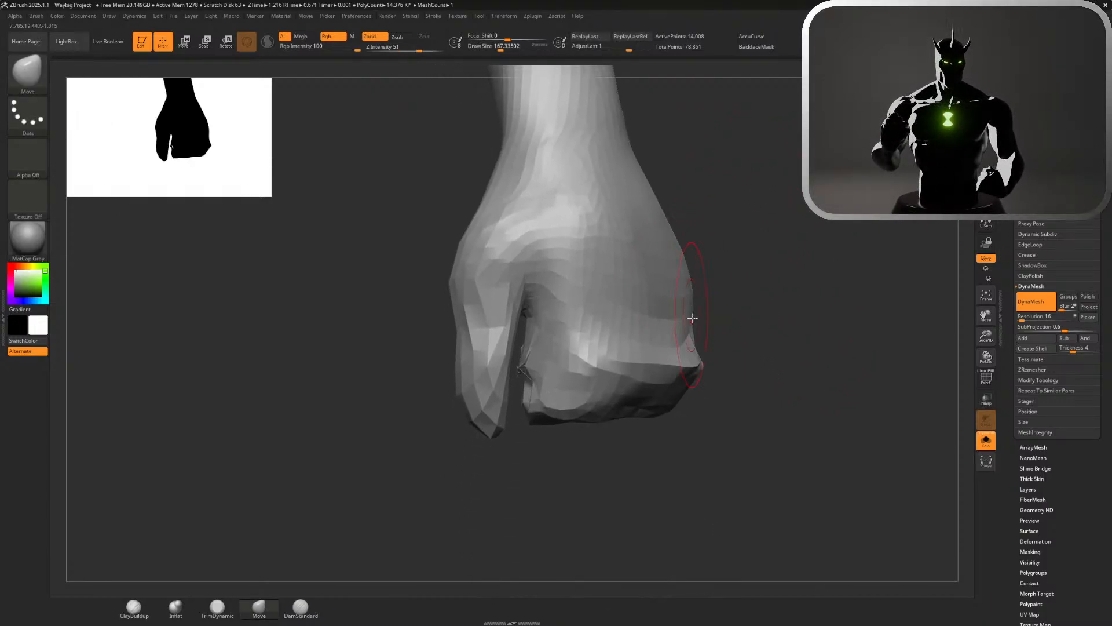
click(176, 607)
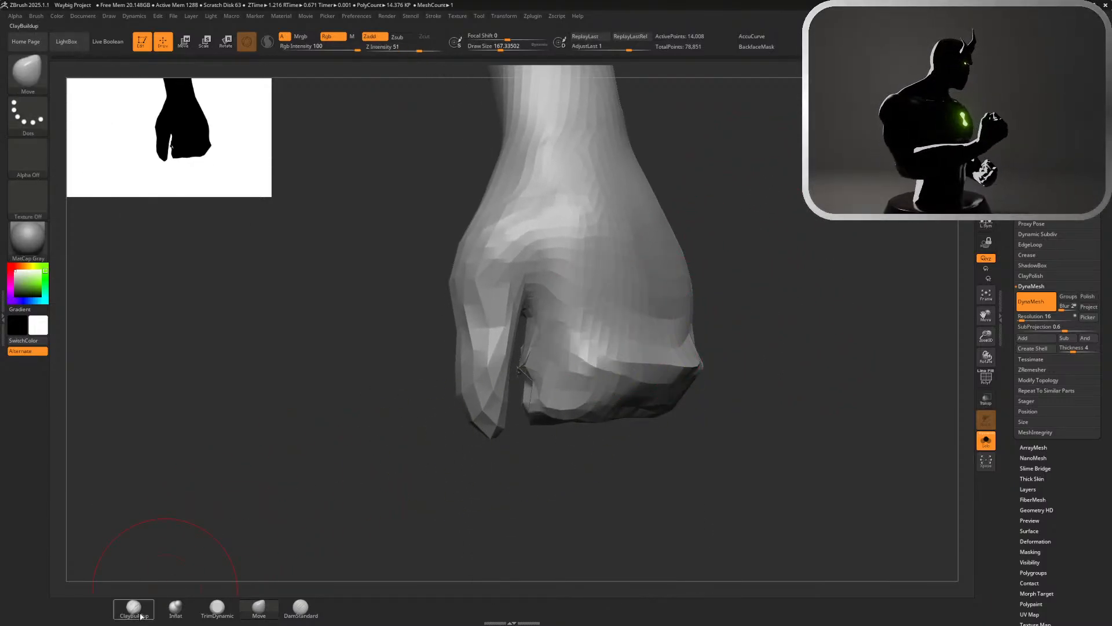
mouse_move(529, 383)
shift+mouse_down()
mouse_move(537, 374)
mouse_move(528, 361)
shift+mouse_up()
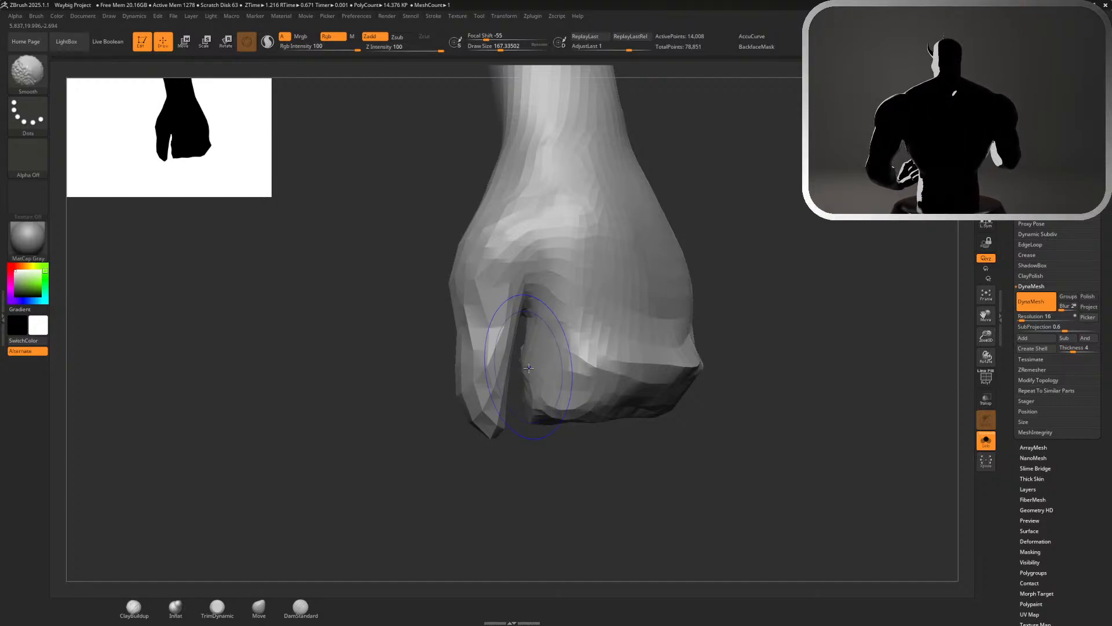
Mask the hand except for the thumb and rotate the thumb across the fingers with the transform gizmo
mouse_move(395, 273)
mouse_down()
mouse_move(420, 270)
mouse_move(407, 260)
mouse_up()
mouse_move(407, 256)
ctrl+mouse_down()
mouse_move(522, 321)
mouse_move(529, 373)
mouse_move(510, 451)
mouse_move(359, 264)
ctrl+mouse_up()
key(ctrl+z)
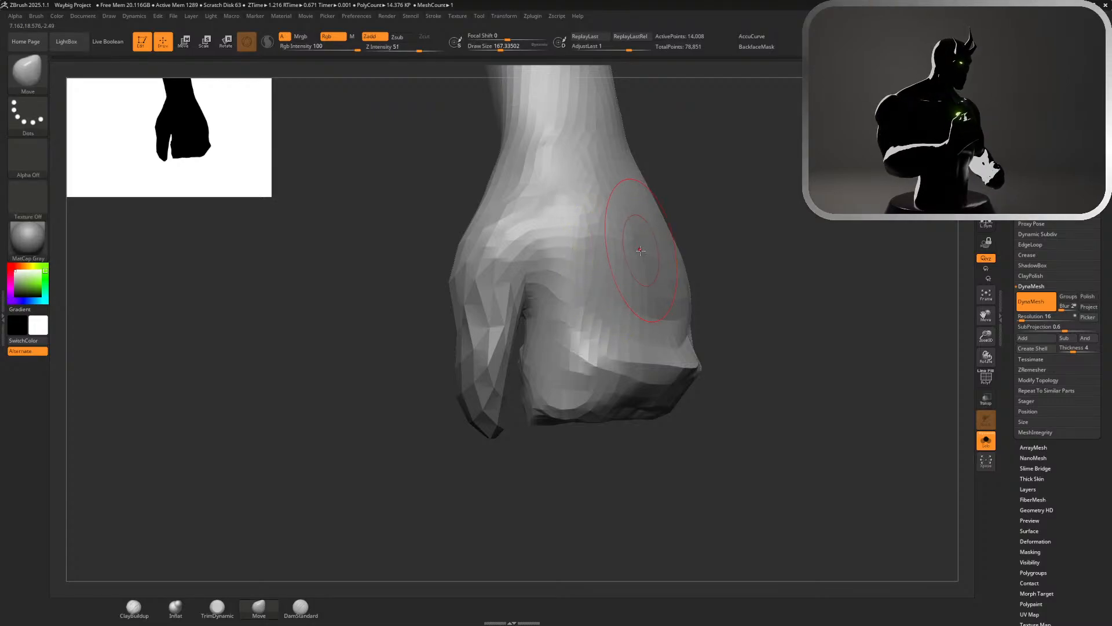
key(w)
drag(749, 231, 732, 196)
ctrl+click(733, 197)
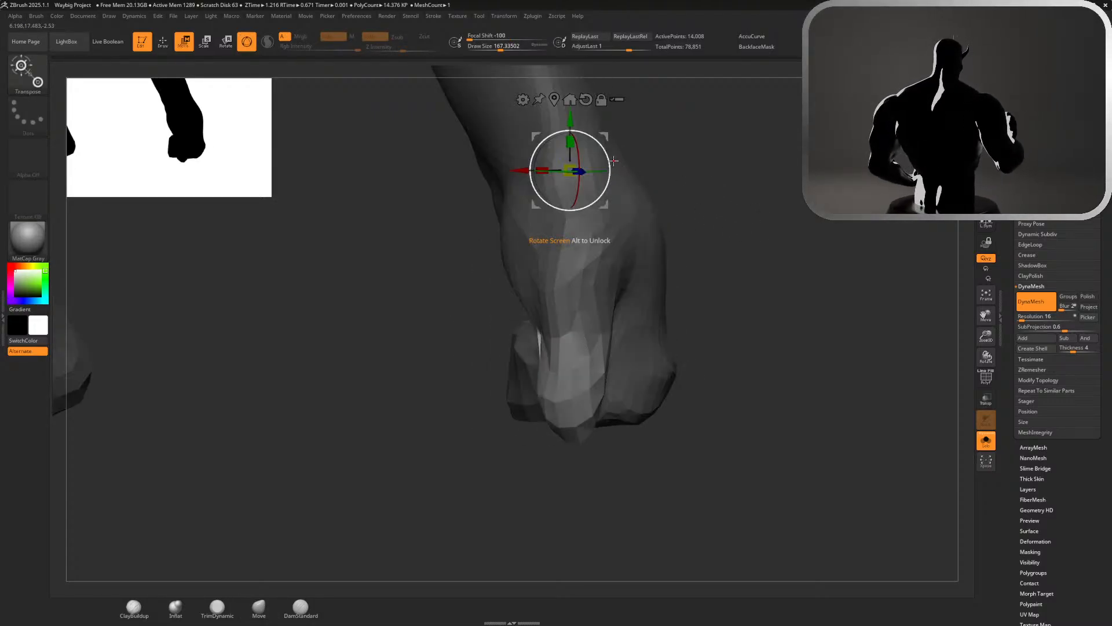
drag(609, 160, 626, 191)
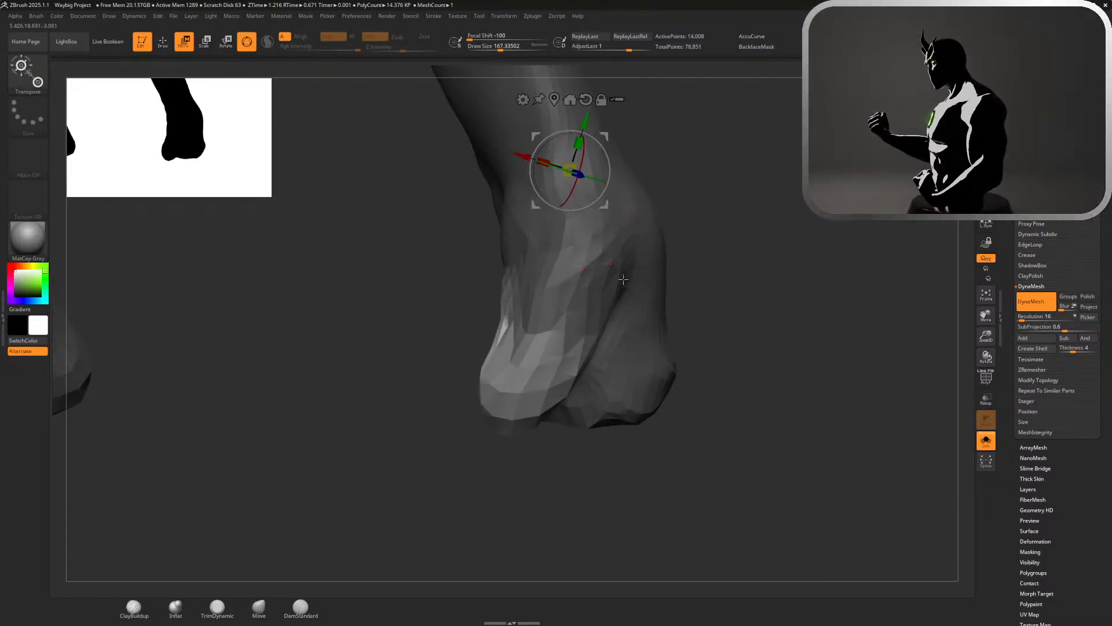
Narrow the finger-facing side of the rotated thumb with the Move brush at a draw size of about 293
key(q)
key(s)
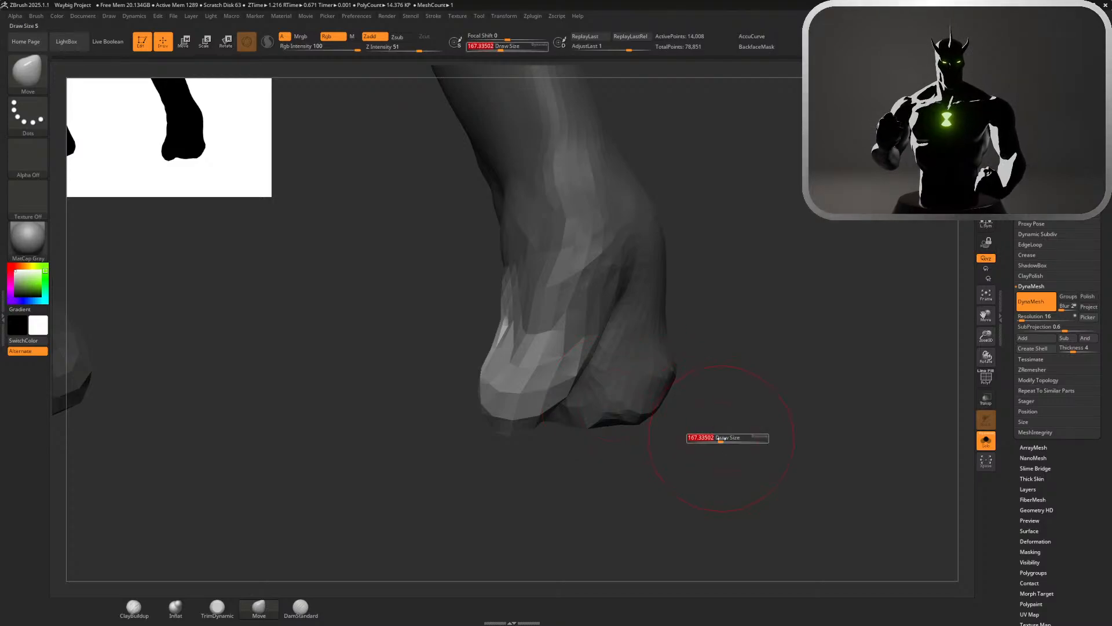
drag(720, 438, 728, 439)
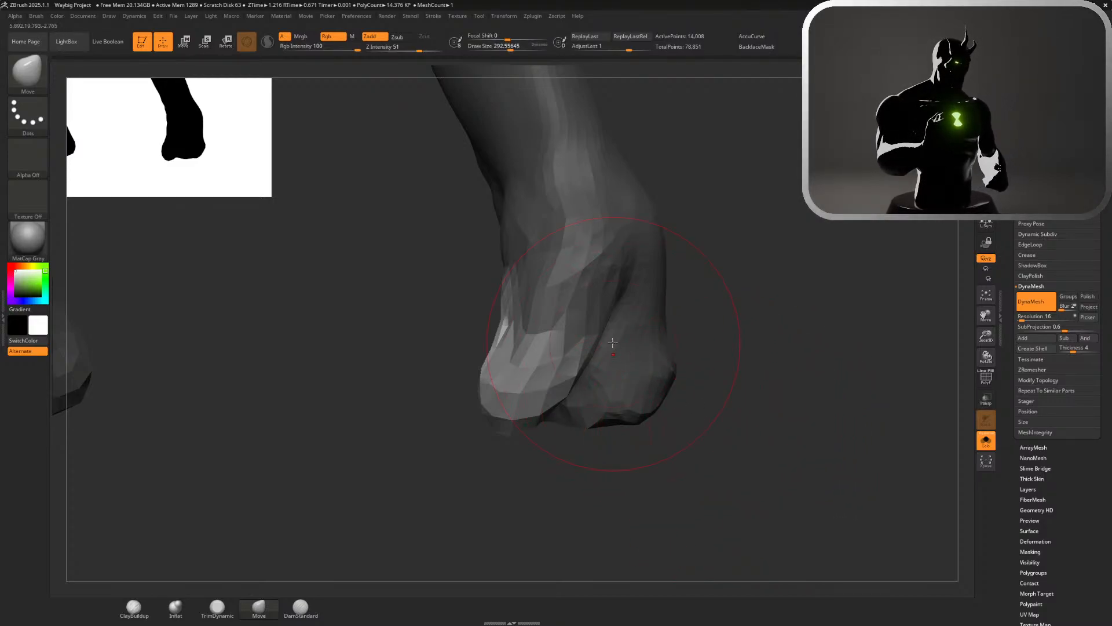
drag(566, 324, 614, 319)
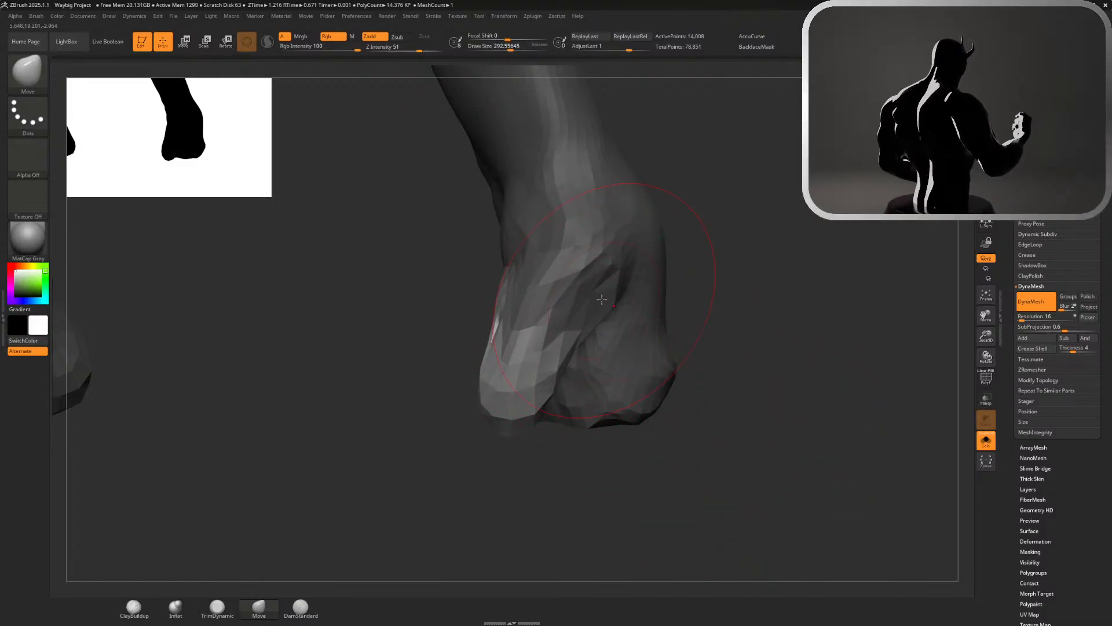
Smooth the stretched facets along the rotated thumb from its base to its tip
drag(716, 329, 733, 340)
key(shift)
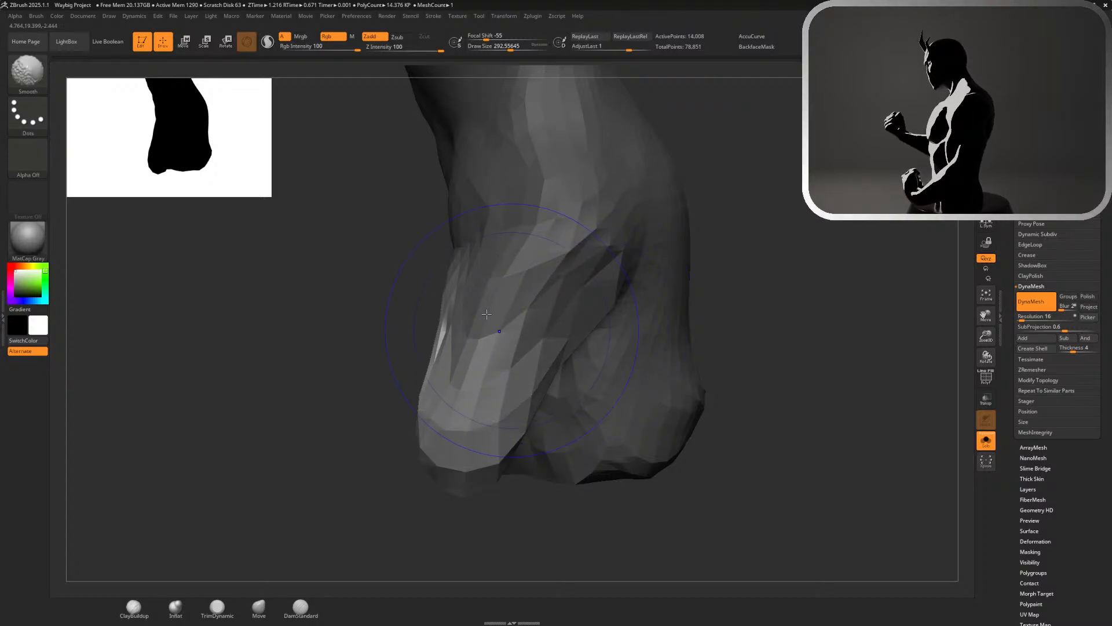
mouse_move(487, 314)
shift+mouse_down()
mouse_move(467, 348)
mouse_move(478, 324)
mouse_move(462, 283)
shift+mouse_up()
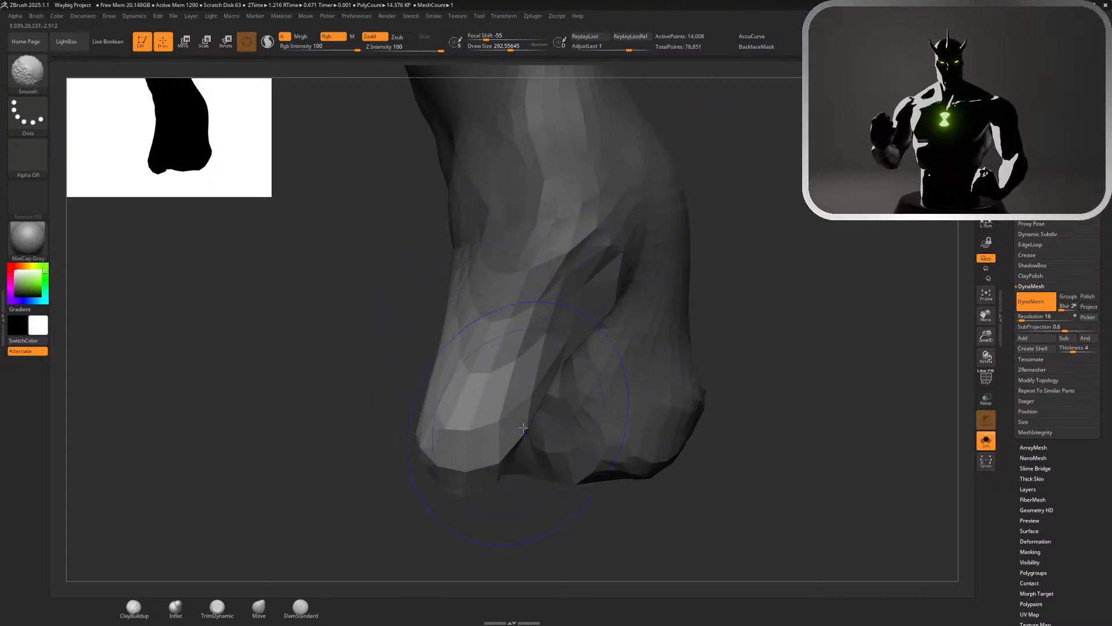
mouse_move(523, 428)
shift+mouse_down()
mouse_move(478, 432)
mouse_move(486, 405)
shift+mouse_up()
mouse_move(719, 371)
alt+mouse_down()
mouse_move(690, 335)
mouse_move(547, 281)
mouse_move(581, 283)
mouse_move(641, 348)
mouse_move(519, 323)
mouse_move(633, 388)
alt+mouse_up()
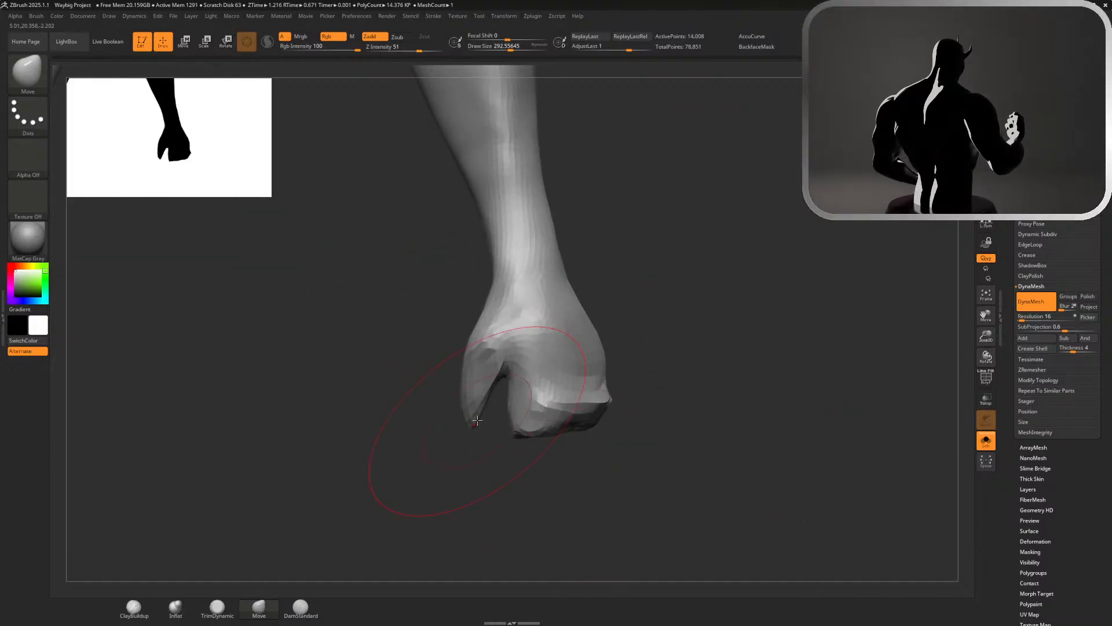
Smooth the hand around the gap between the thumb and the finger block at a draw size of about 228
mouse_move(422, 427)
shift+mouse_down()
mouse_move(475, 406)
mouse_move(504, 422)
shift+mouse_up()
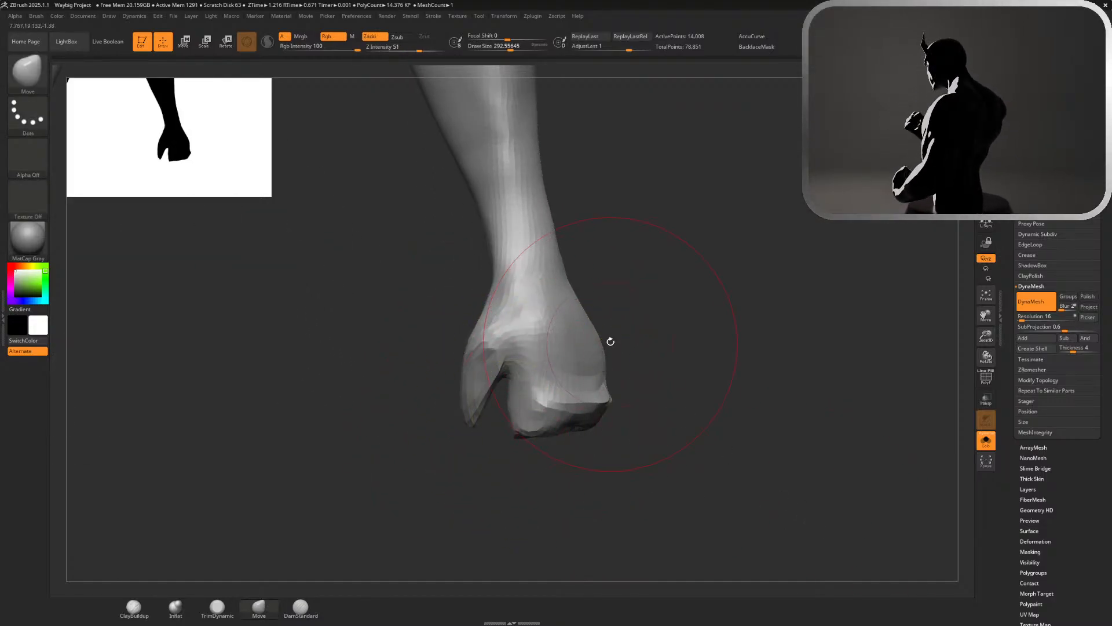
mouse_move(611, 342)
mouse_down()
mouse_move(630, 329)
mouse_move(561, 337)
mouse_up()
key(s)
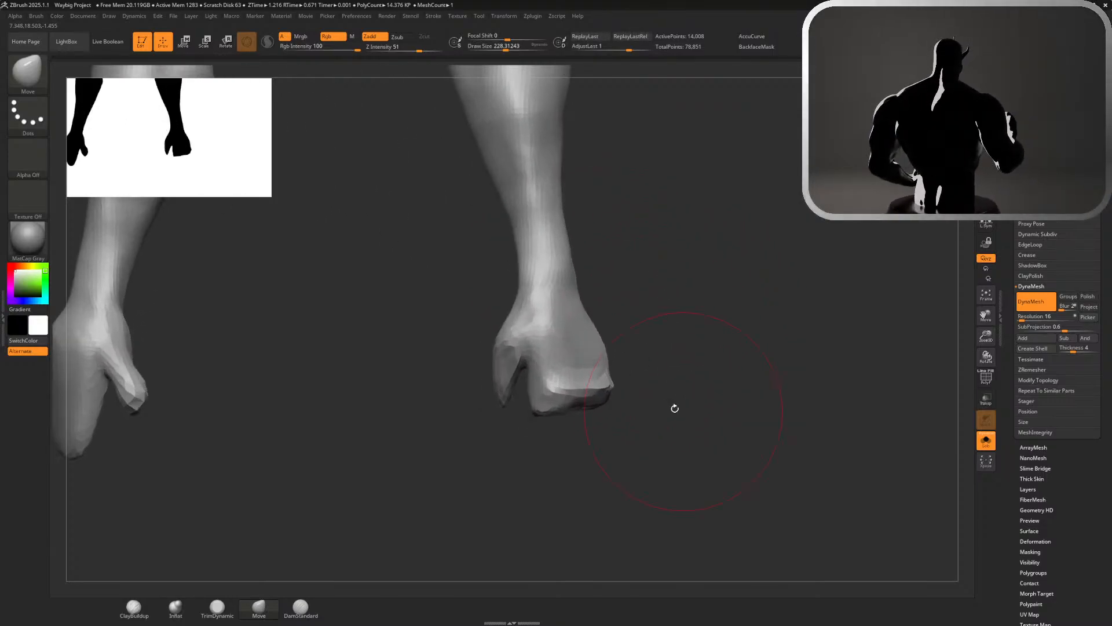
key(shift)
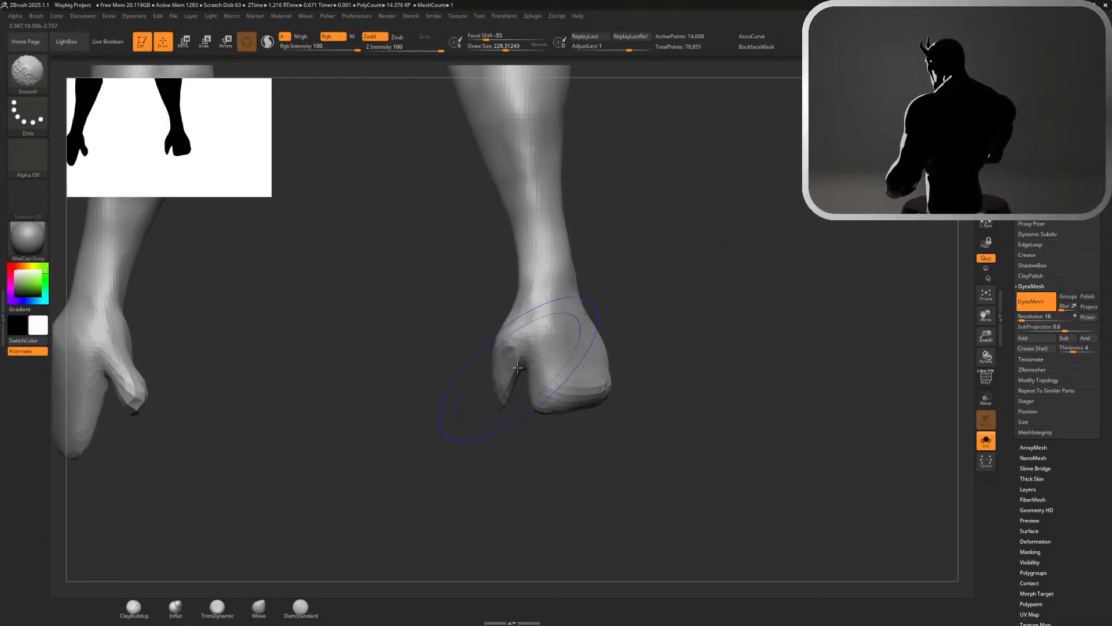
shift+drag(517, 367, 523, 368)
drag(689, 380, 583, 278)
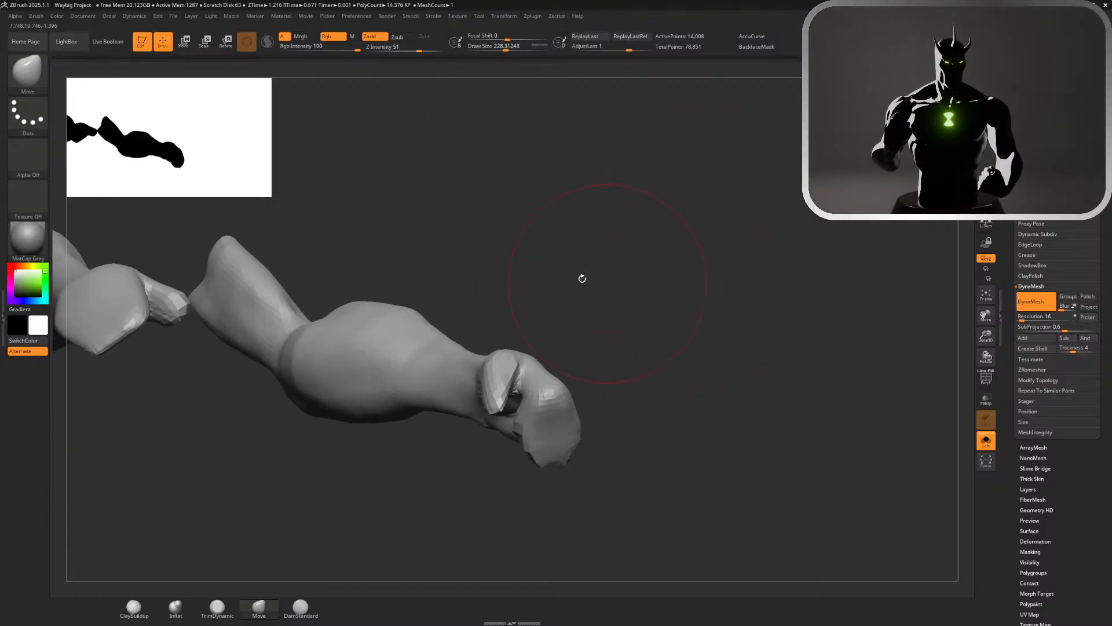
drag(650, 320, 570, 273)
key(ctrl+z)
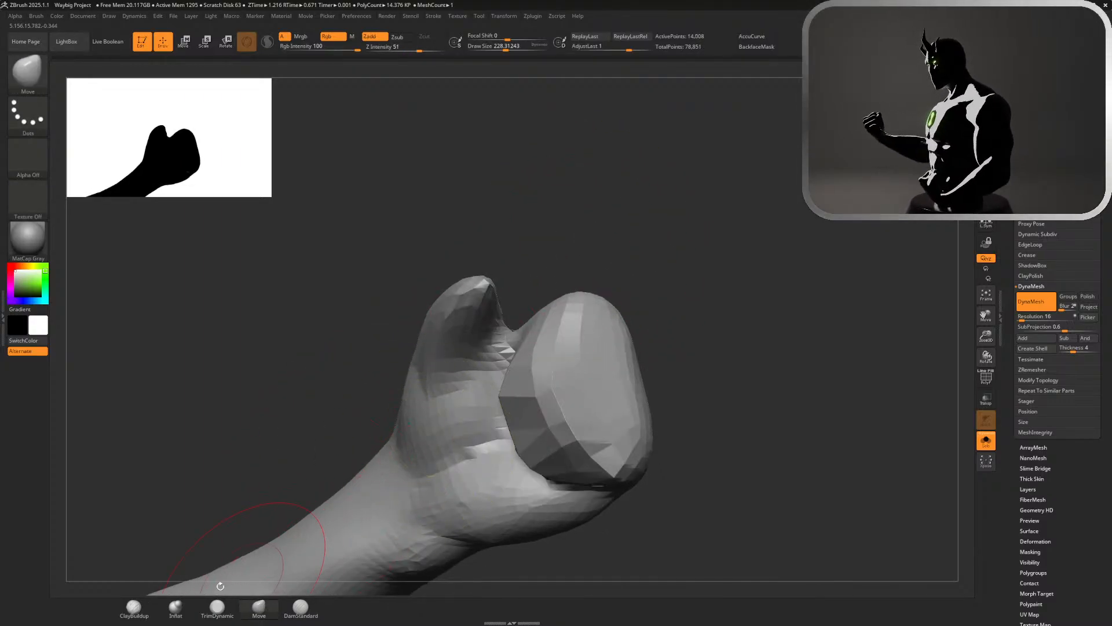
Build up volume on the palm side of the thumb with the ClayBuildup brush at a draw size of about 140
click(134, 605)
key(s)
mouse_move(432, 355)
mouse_down()
mouse_move(480, 333)
mouse_move(474, 316)
mouse_up()
mouse_move(544, 263)
mouse_down()
mouse_move(585, 249)
mouse_move(606, 216)
mouse_move(602, 229)
mouse_up()
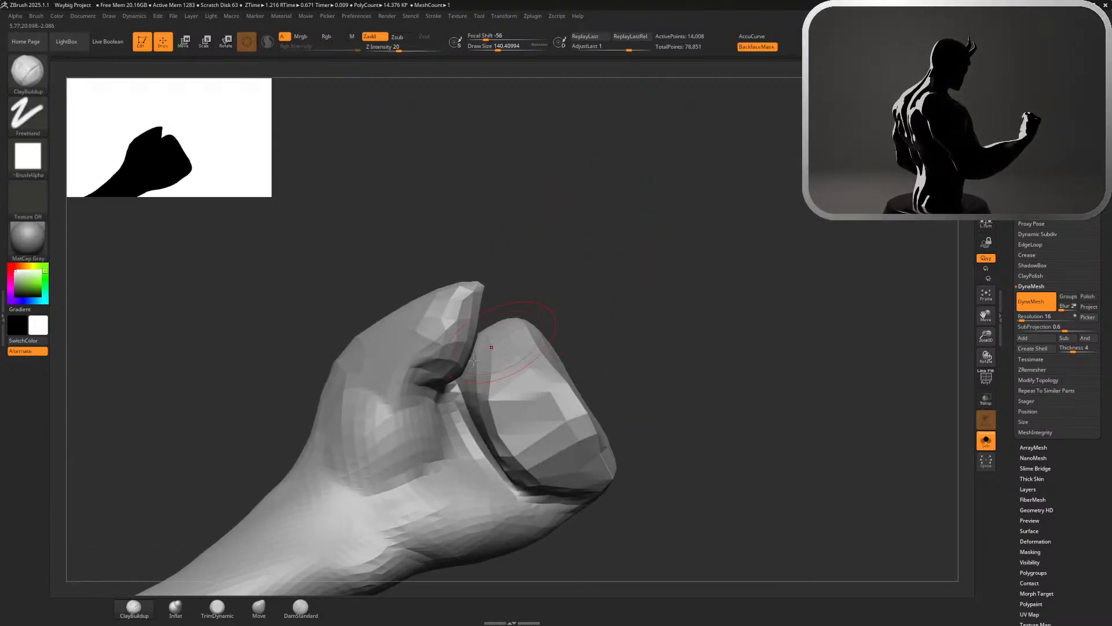
Fill out the thumb's lower side and fold its tip down toward the fingers with the Move brush
click(259, 605)
mouse_move(445, 376)
mouse_down()
mouse_move(468, 389)
mouse_move(465, 400)
mouse_move(391, 407)
mouse_move(414, 377)
mouse_move(390, 379)
mouse_move(403, 371)
mouse_up()
drag(475, 285, 457, 310)
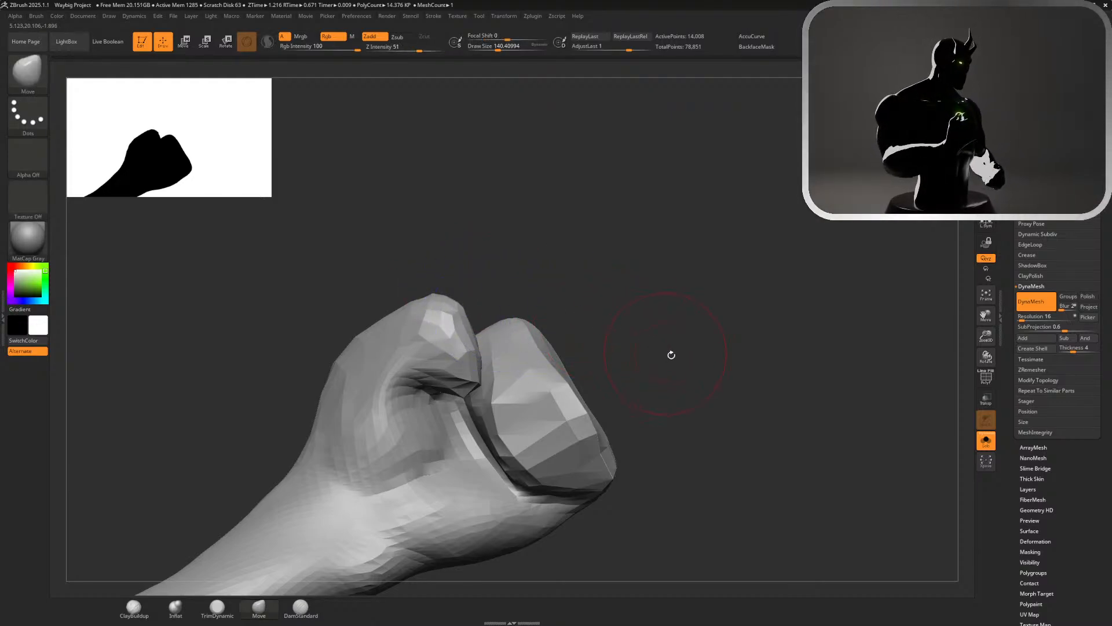
mouse_move(670, 355)
alt+mouse_down()
mouse_move(509, 242)
mouse_move(618, 328)
mouse_move(635, 423)
mouse_move(551, 464)
mouse_move(569, 458)
alt+mouse_up()
drag(674, 244, 597, 399)
Pull the base of the thumb outward below the wrist with the Move brush at a draw size of about 74
drag(438, 228, 467, 227)
alt+drag(643, 252, 646, 149)
drag(747, 162, 812, 208)
alt+drag(619, 242, 602, 348)
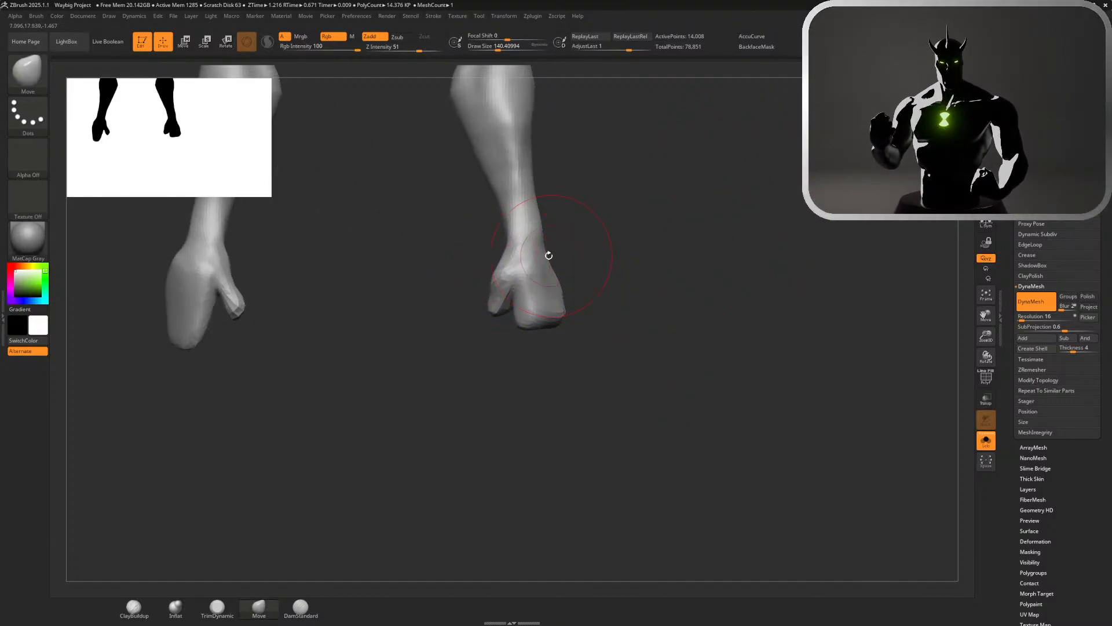
key(s)
drag(514, 262, 498, 259)
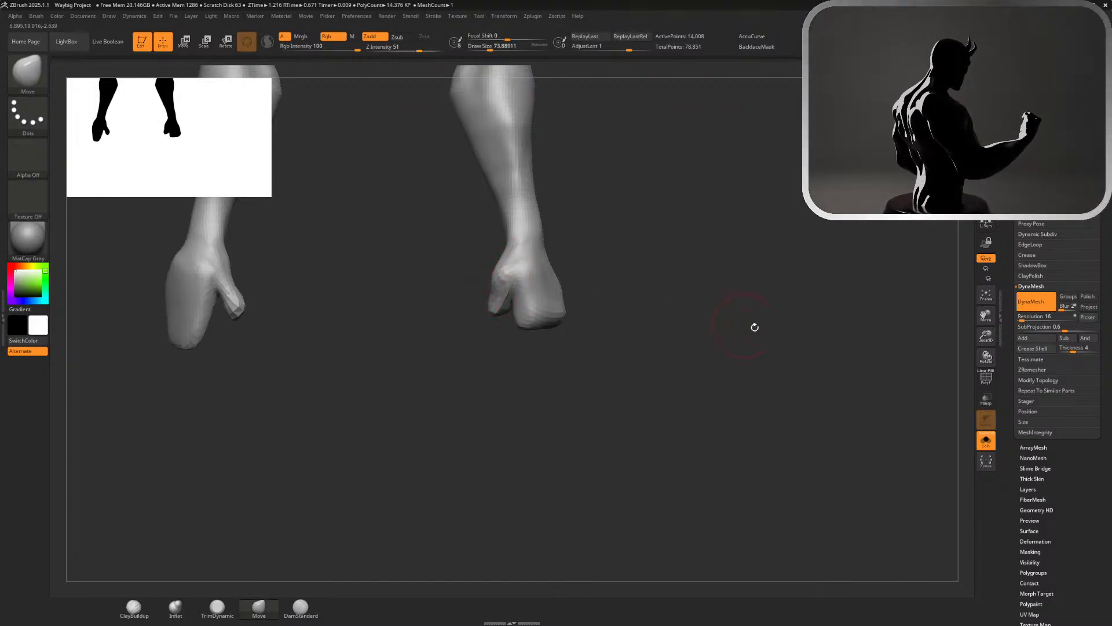
Turn off Solo mode and check the arms and hands against the full body
click(987, 441)
alt+drag(689, 359, 626, 278)
drag(629, 287, 449, 296)
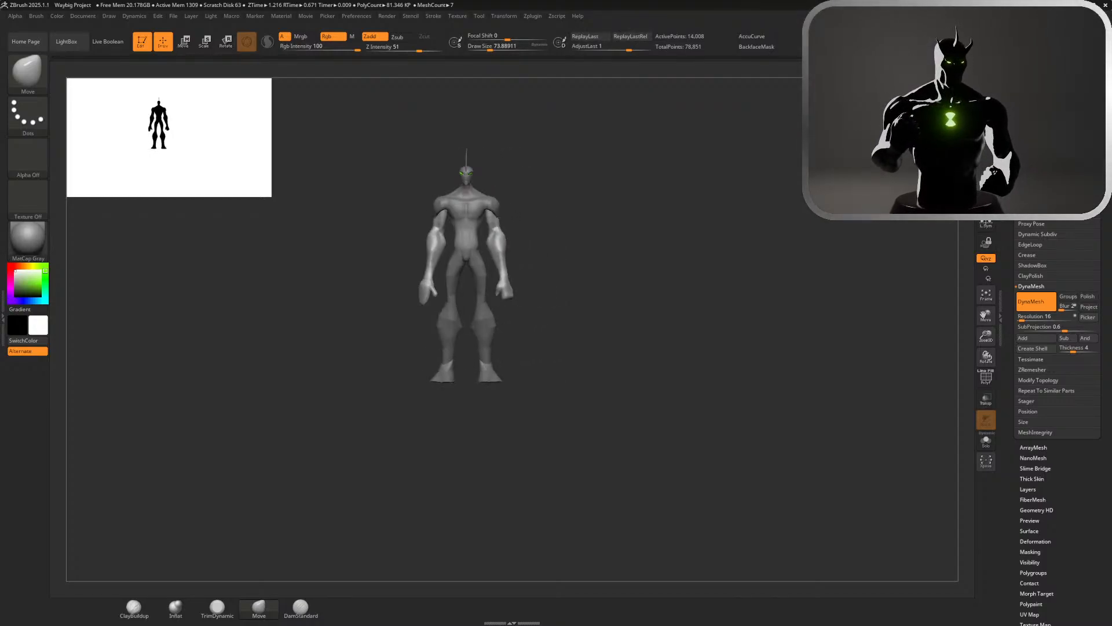
alt+drag(571, 236, 663, 382)
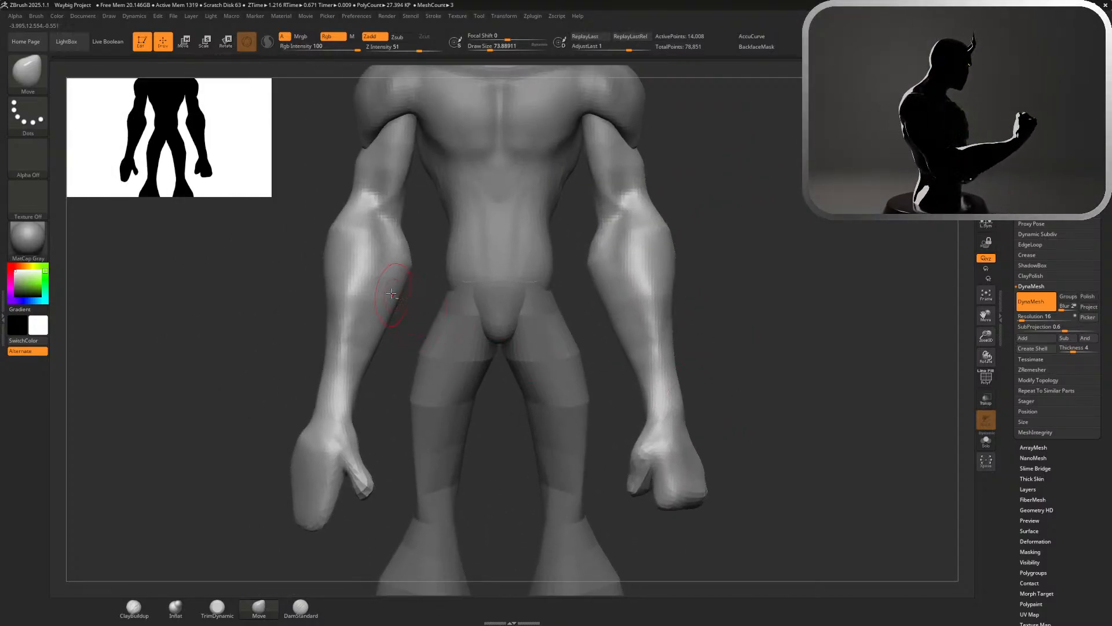
Flip the arms subtool to the opposite side with the Mirror deformation
click(1029, 116)
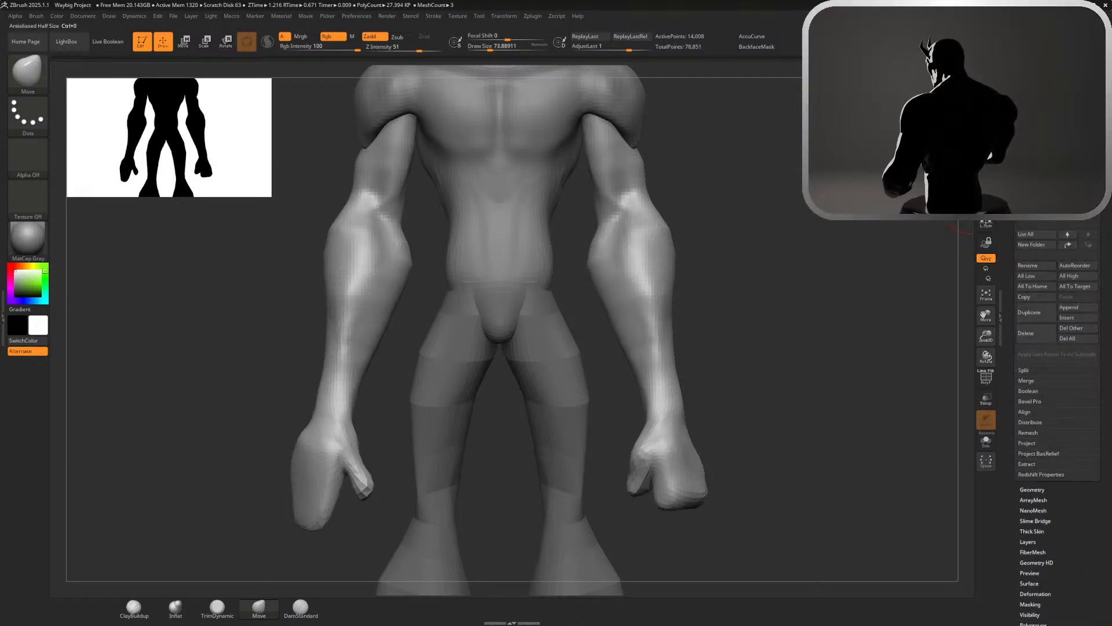
alt+drag(811, 324, 790, 200)
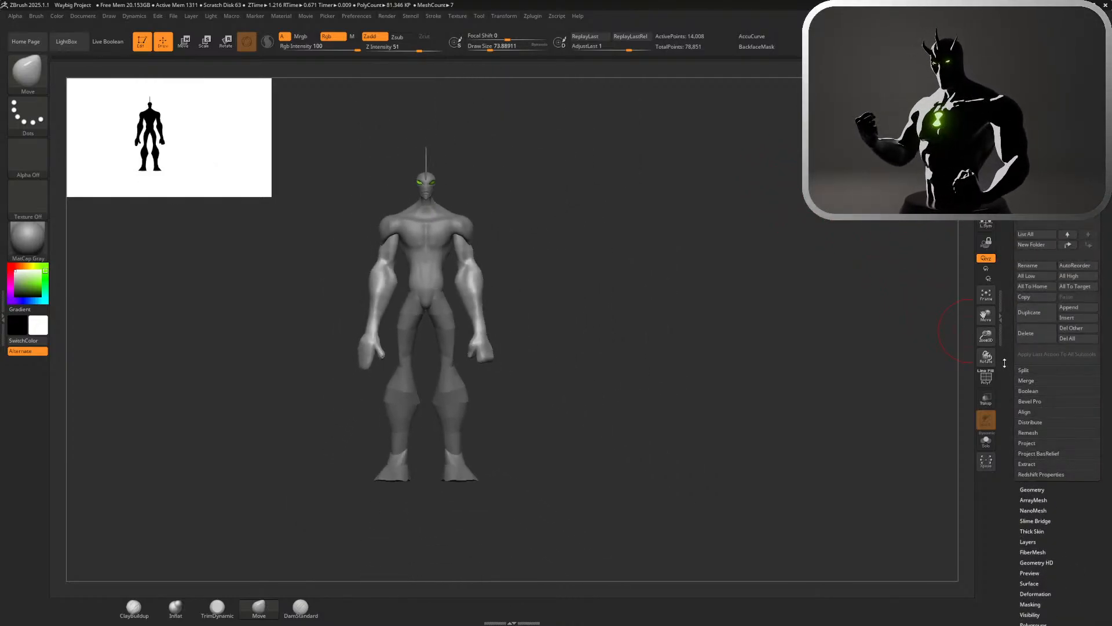
scroll(1005, 363, down, 3)
click(1030, 357)
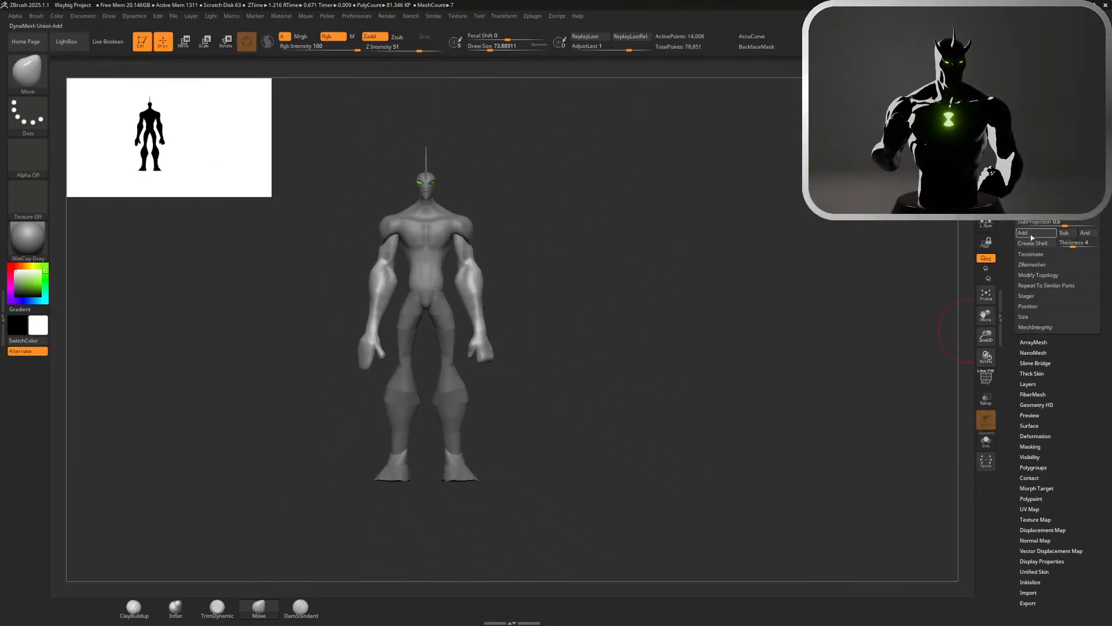
click(1043, 276)
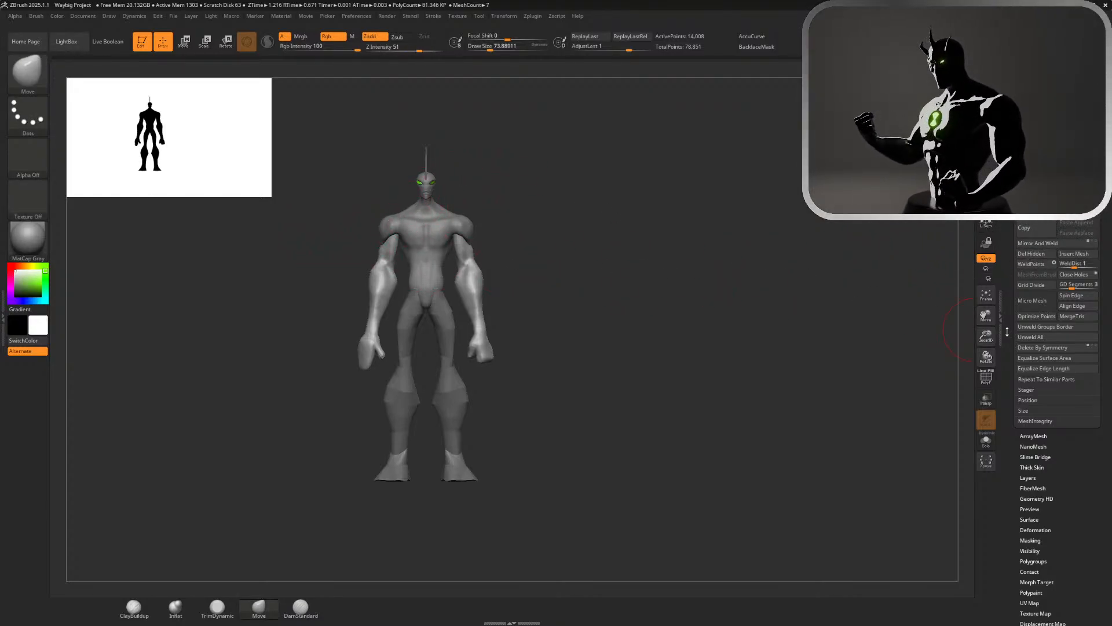
click(1016, 311)
drag(1014, 308, 1014, 12)
click(1035, 154)
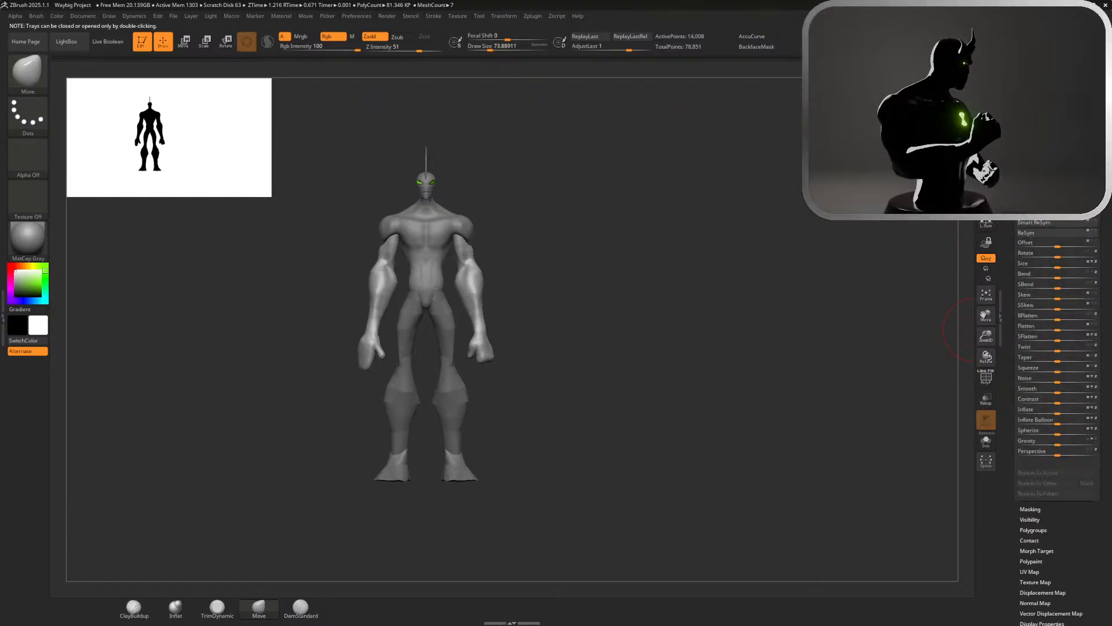
click(1035, 139)
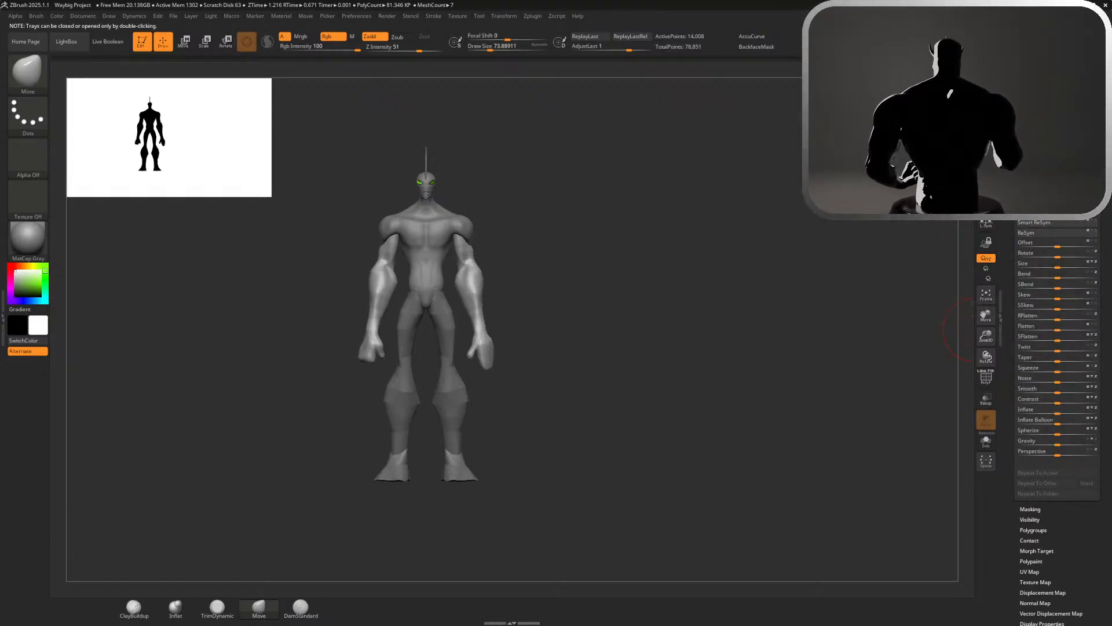
Copy the fist to the other arm with Mirror And Weld
drag(1014, 316, 1014, 482)
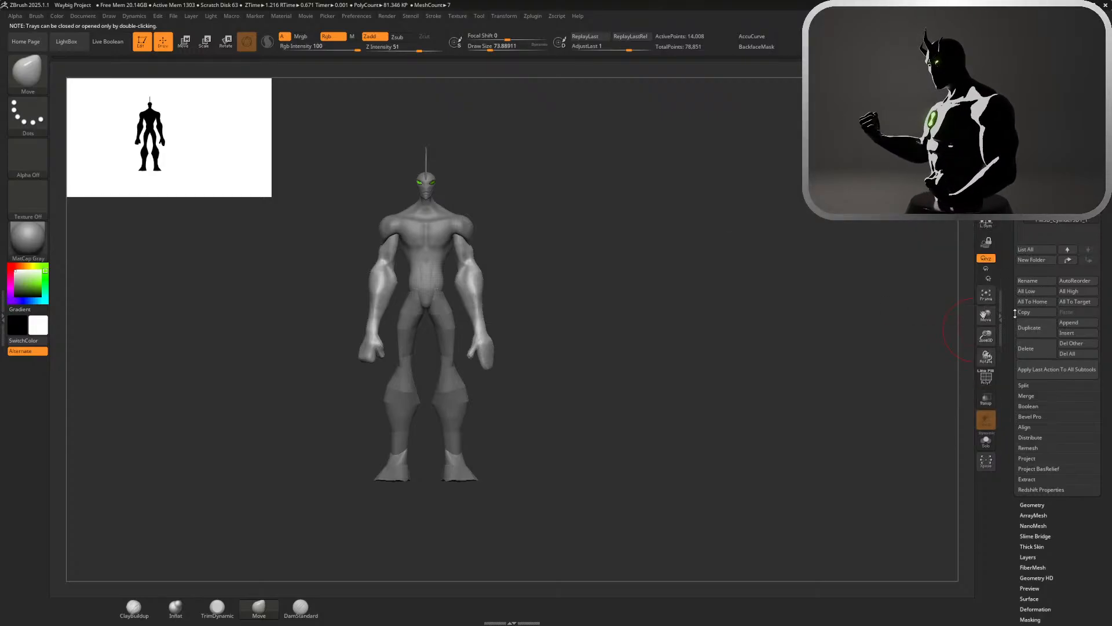
click(1035, 285)
drag(1014, 290, 1014, 573)
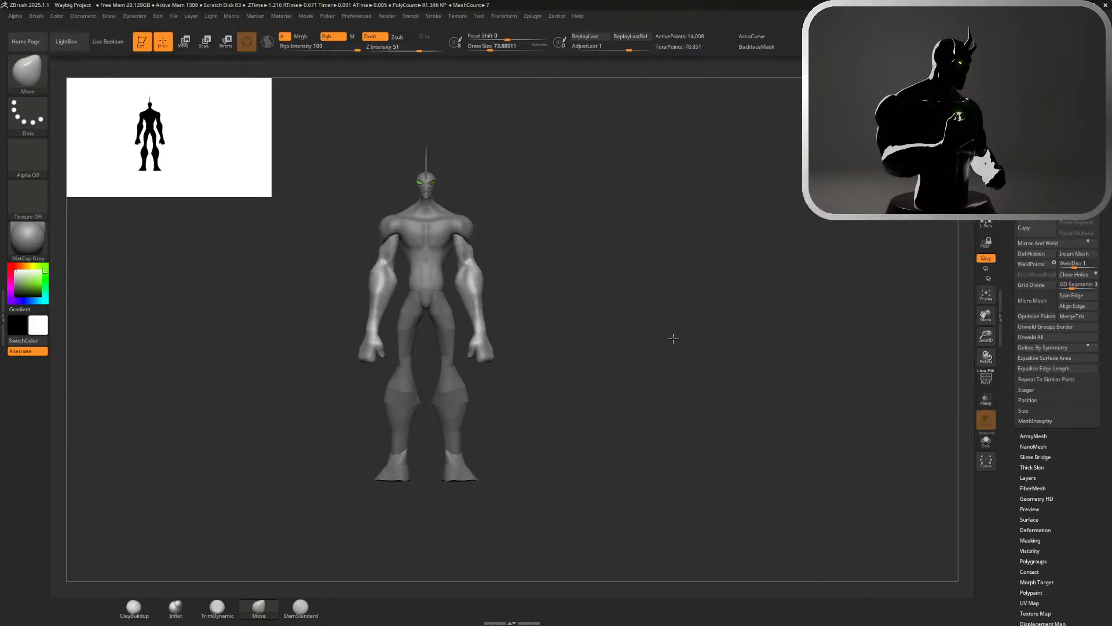
Push the outer edge of the fist outward with the Move brush at a draw size of about 128
drag(673, 337, 446, 310)
shift+drag(596, 234, 748, 177)
shift+drag(822, 175, 843, 174)
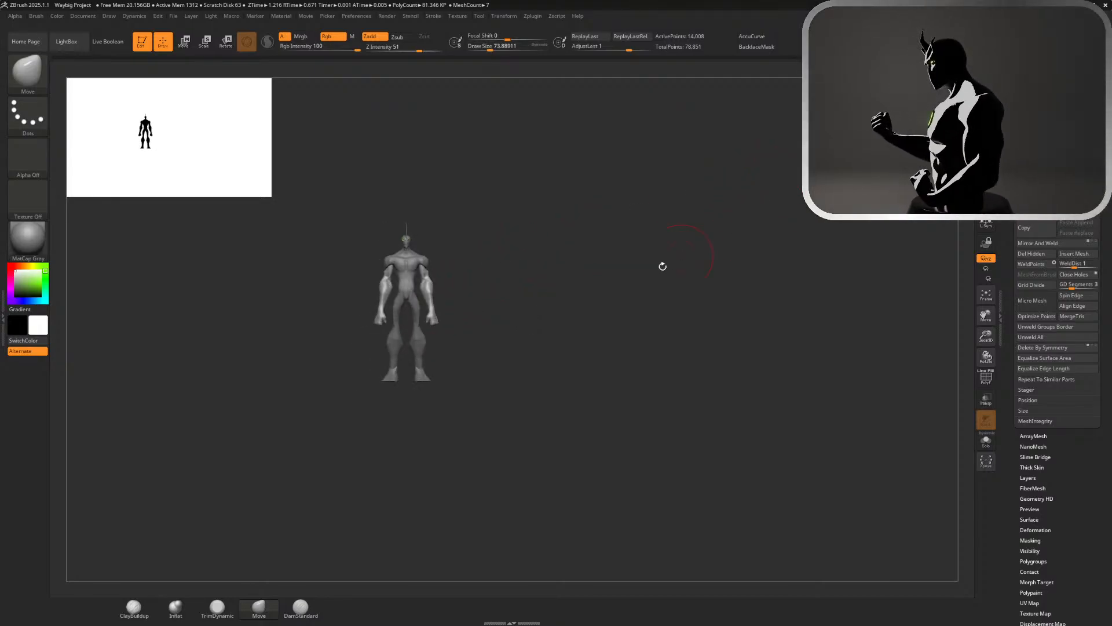
alt+drag(663, 266, 836, 482)
mouse_move(777, 447)
mouse_down()
mouse_move(793, 445)
mouse_move(780, 439)
mouse_up()
key(s)
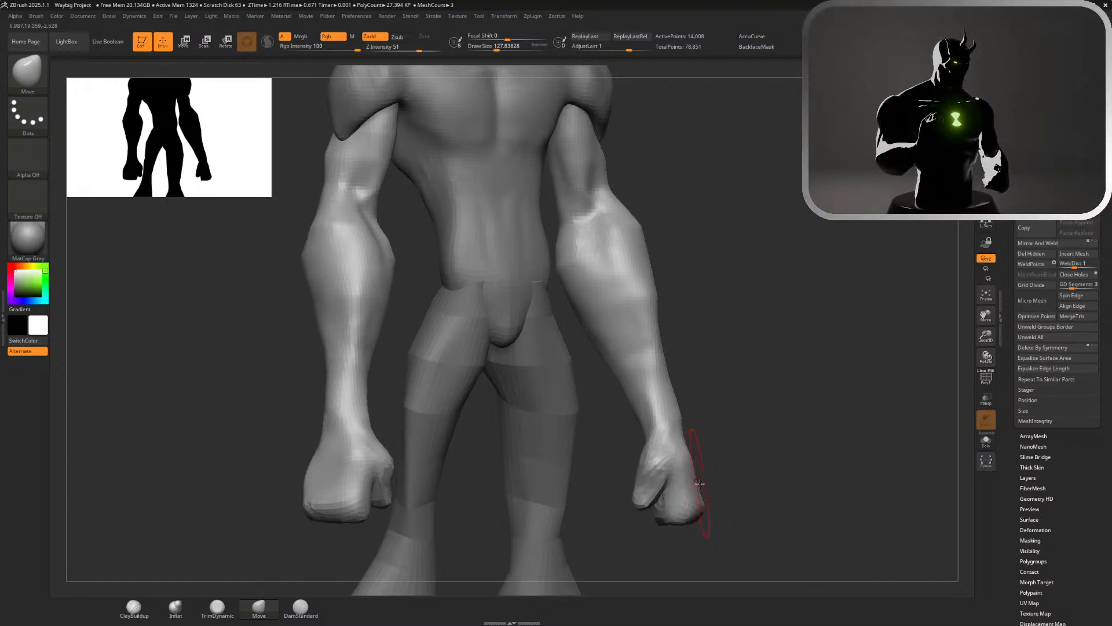
drag(693, 480, 711, 482)
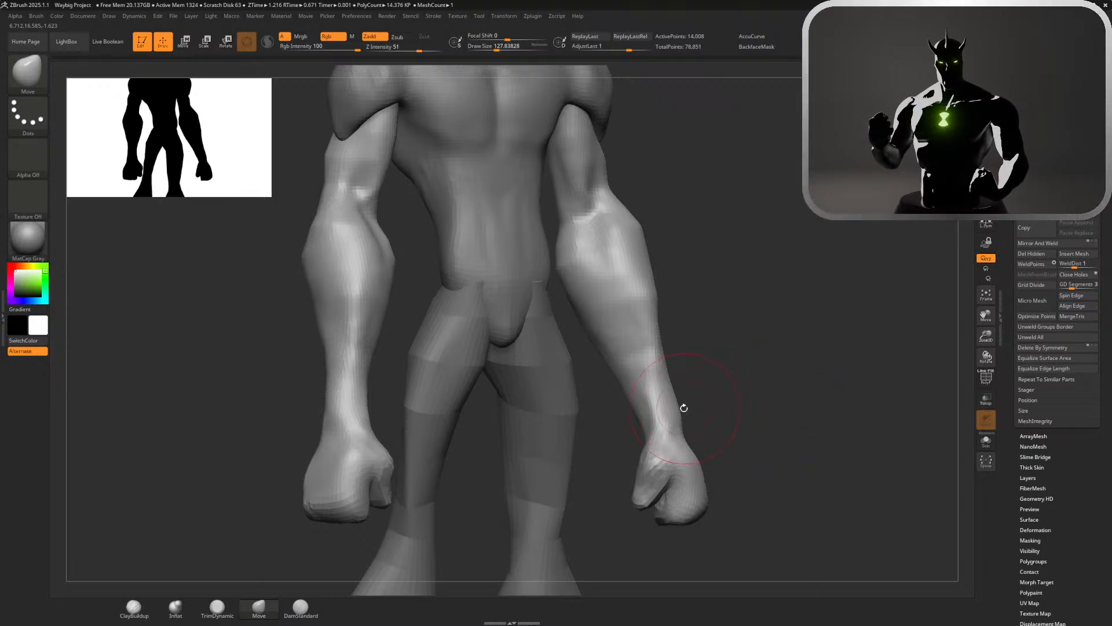
Carve a muscle groove from the inner elbow down the forearm with the DamStandard brush and soften it
ctrl+right_drag(739, 393, 708, 274)
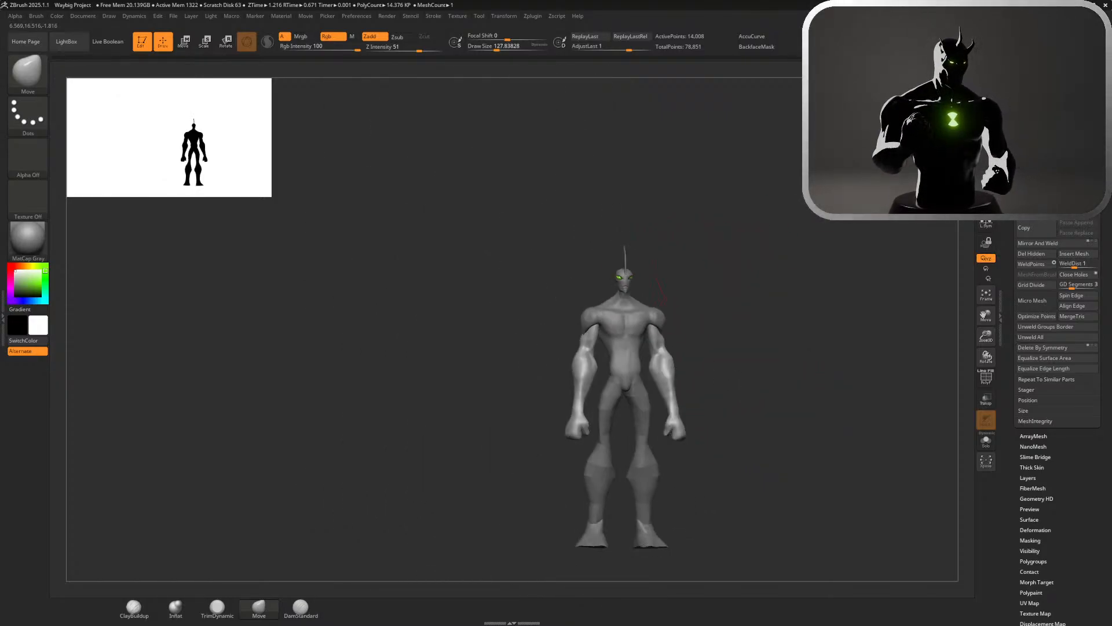
ctrl+right_drag(814, 226, 802, 338)
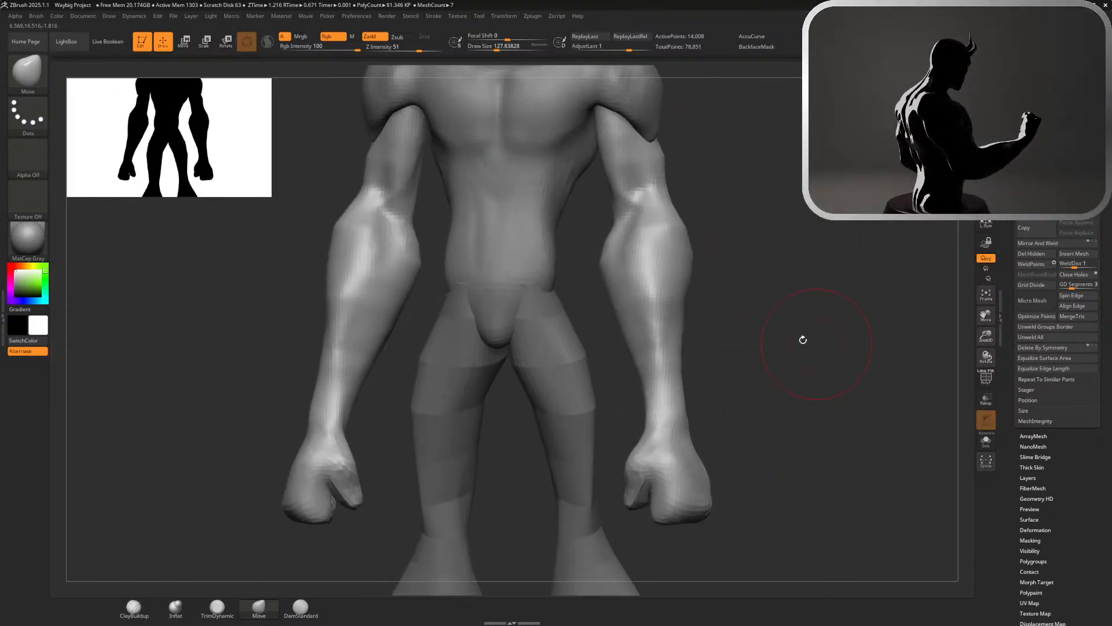
right_drag(481, 388, 420, 407)
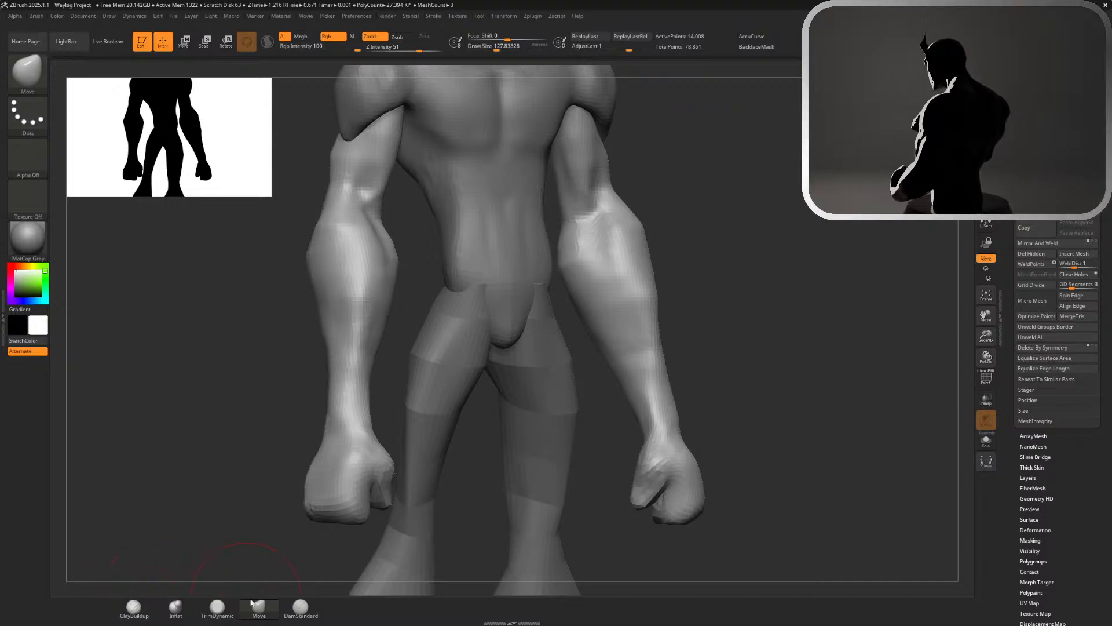
click(301, 607)
drag(593, 227, 624, 348)
drag(597, 252, 627, 370)
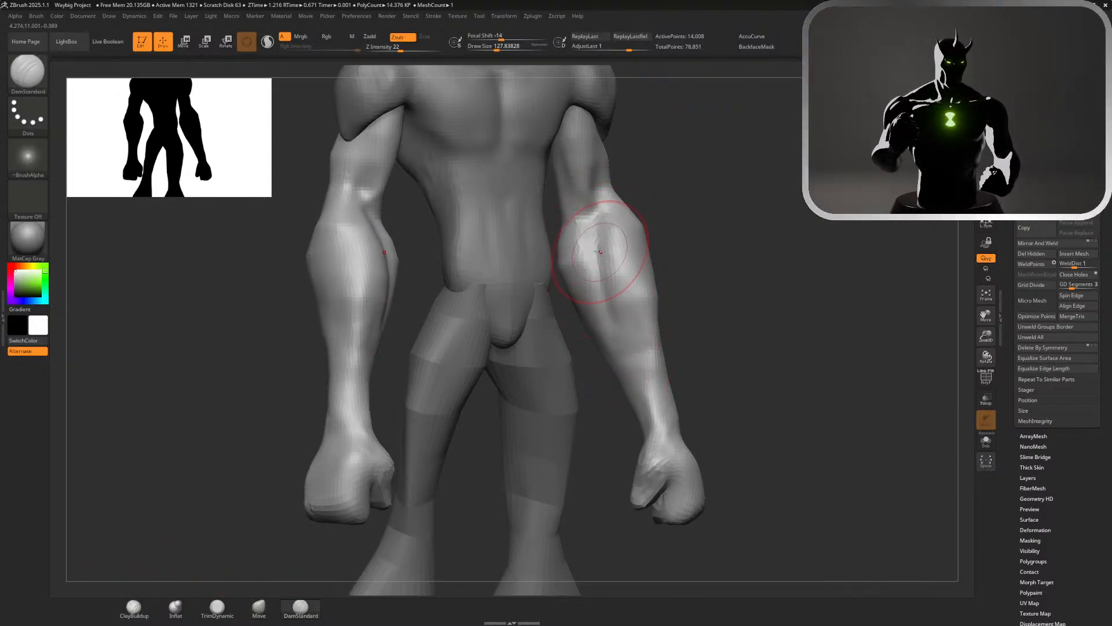
mouse_move(602, 244)
mouse_down()
mouse_move(611, 309)
mouse_move(637, 365)
mouse_up()
key(shift)
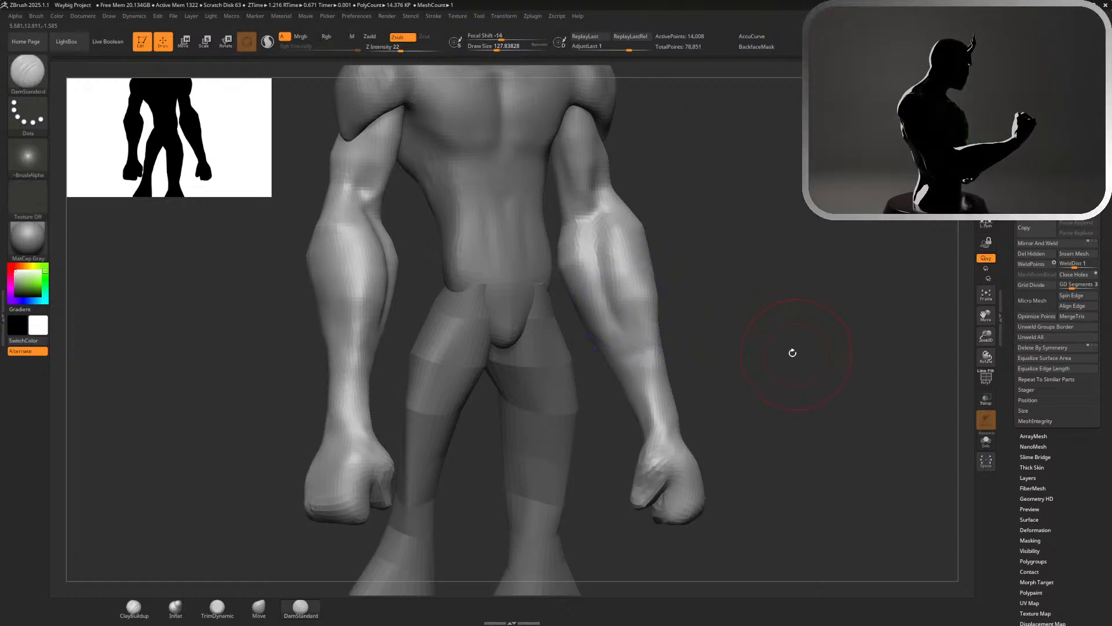
Deepen the inner forearm groove and extend it toward the wrist with the DamStandard brush
key(ctrl)
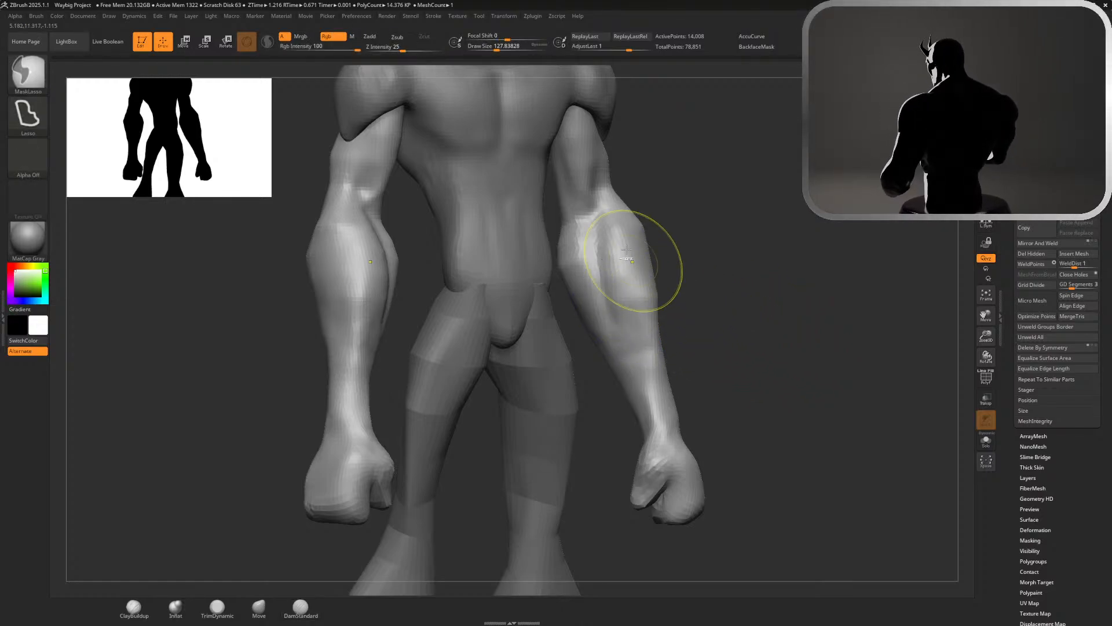
mouse_move(605, 231)
mouse_down()
mouse_move(598, 284)
mouse_move(606, 268)
mouse_move(605, 311)
mouse_move(603, 255)
mouse_move(621, 343)
mouse_up()
key(ctrl)
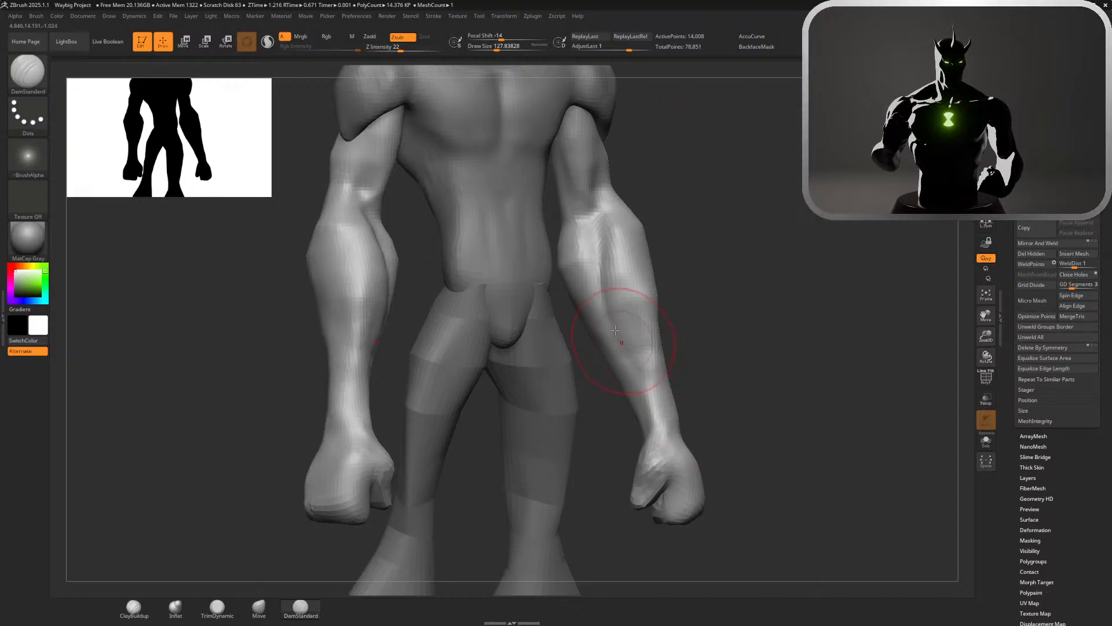
drag(609, 225, 647, 407)
drag(663, 313, 614, 327)
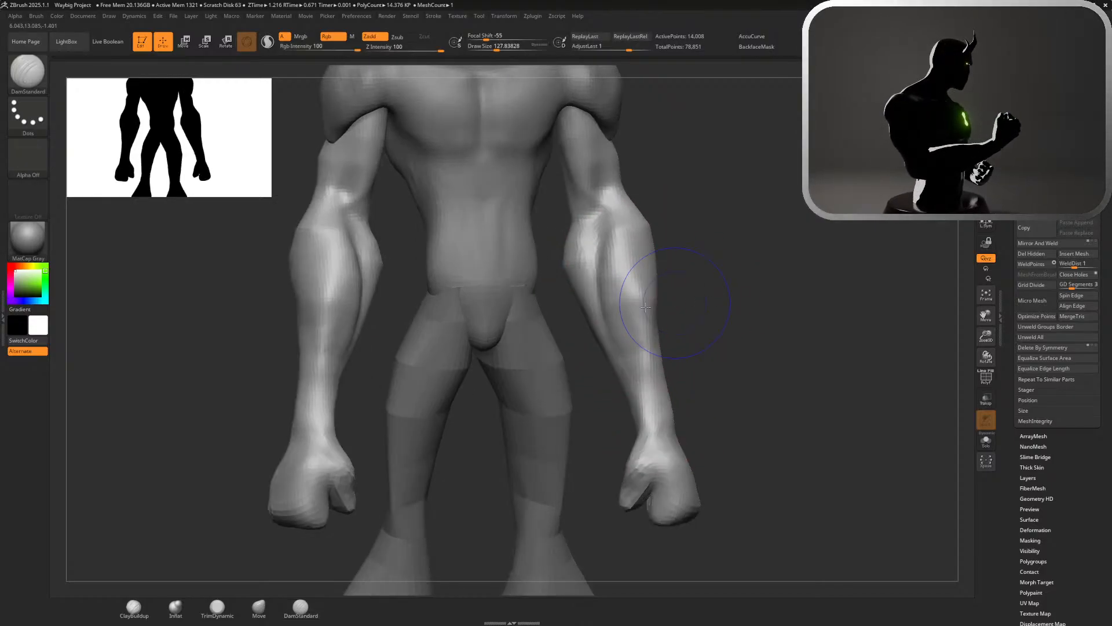
alt+drag(777, 375, 730, 323)
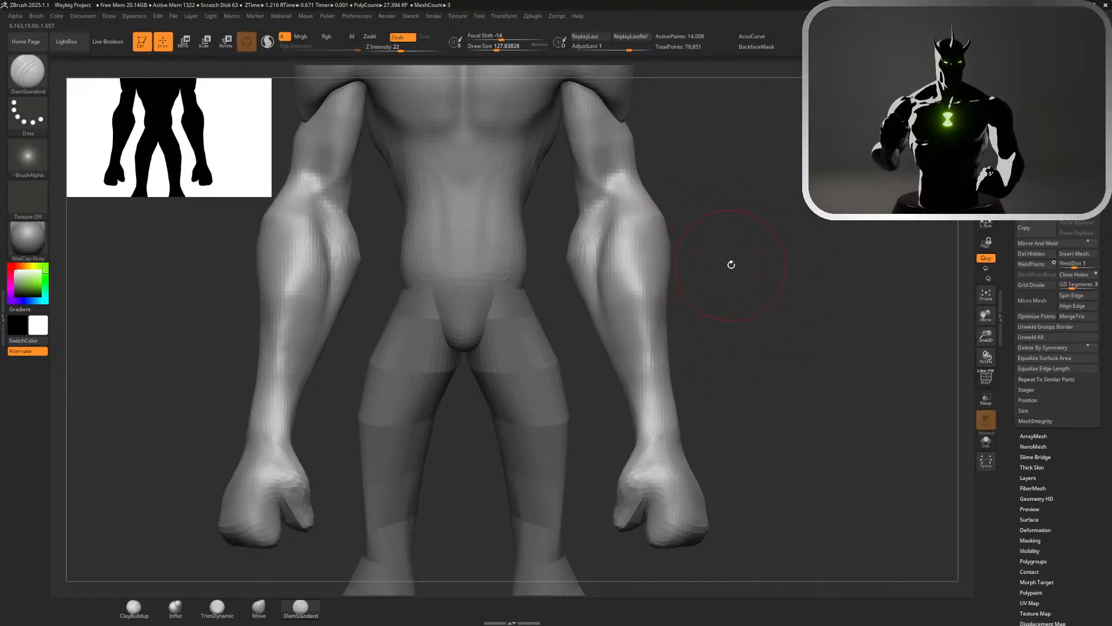
Undo the short lower forearm stroke and carve a groove along the outer side of the forearm
drag(731, 264, 686, 255)
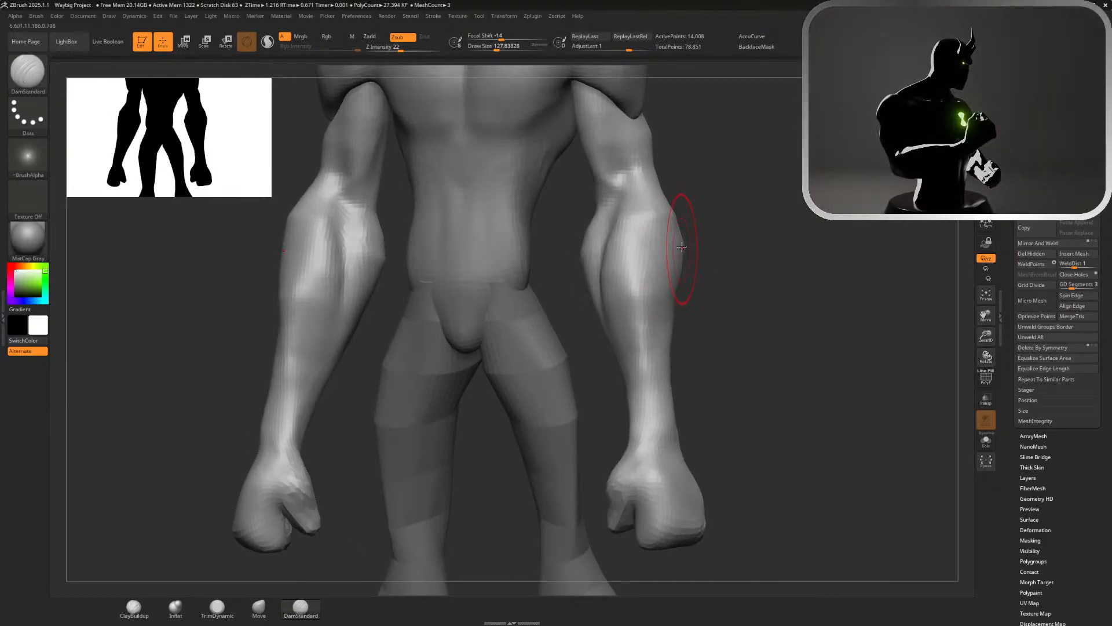
drag(638, 355, 640, 368)
key(ctrl+z)
mouse_move(669, 272)
mouse_down()
mouse_move(652, 364)
mouse_move(657, 348)
mouse_up()
shift+drag(665, 284, 653, 377)
Undo the last groove stroke and carve a crease from the elbow down the outer upper forearm with DamStandard
mouse_move(731, 234)
mouse_down()
mouse_move(678, 238)
mouse_move(693, 243)
mouse_move(683, 303)
mouse_move(666, 290)
mouse_up()
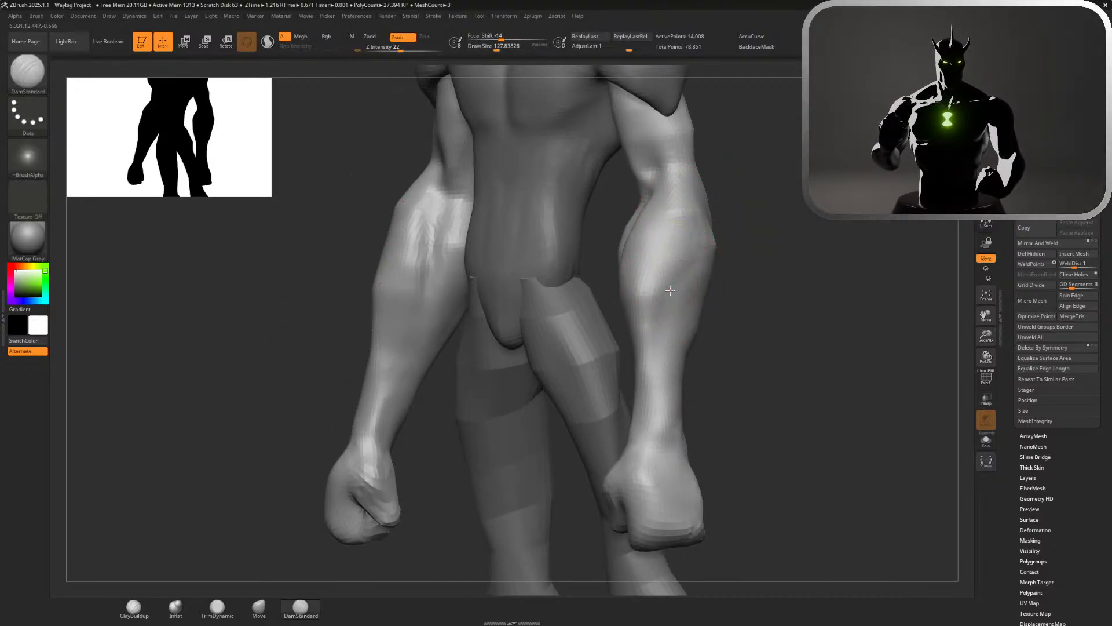
key(ctrl+z)
mouse_move(688, 179)
mouse_down()
mouse_move(686, 246)
mouse_move(669, 283)
mouse_up()
mouse_move(678, 217)
shift+mouse_down()
mouse_move(666, 268)
mouse_move(670, 259)
shift+mouse_up()
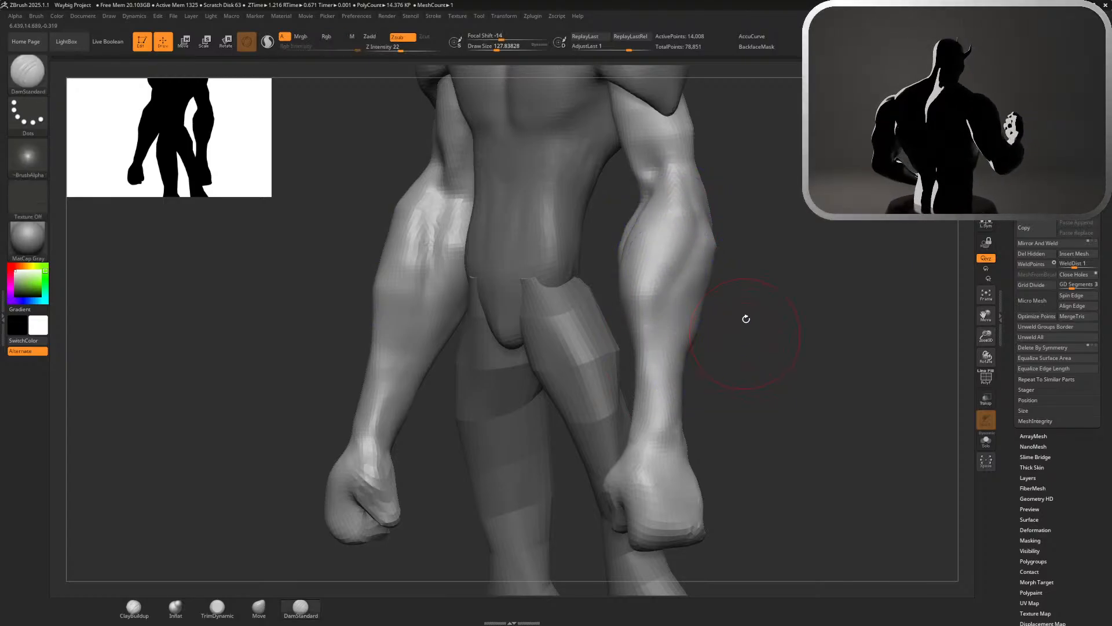
mouse_move(745, 318)
alt+mouse_down()
mouse_move(783, 220)
mouse_move(759, 221)
mouse_move(770, 315)
mouse_move(676, 204)
alt+mouse_up()
key(ctrl)
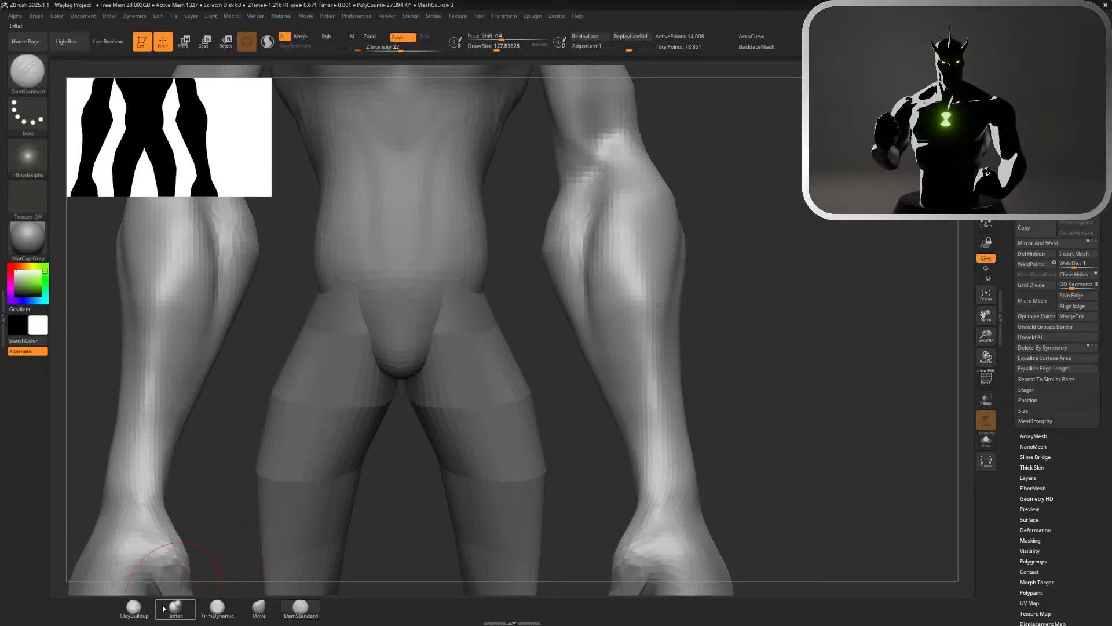
Build up the outer forearm muscle just below the elbow with the ClayBuildup brush and smooth it
drag(708, 174, 676, 164)
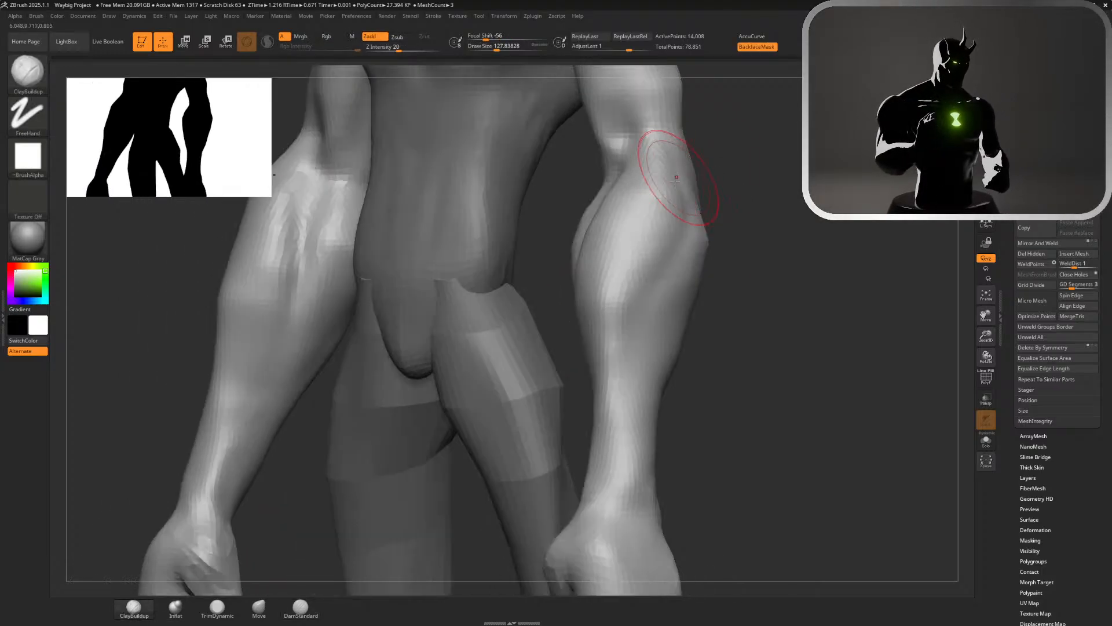
key(shift)
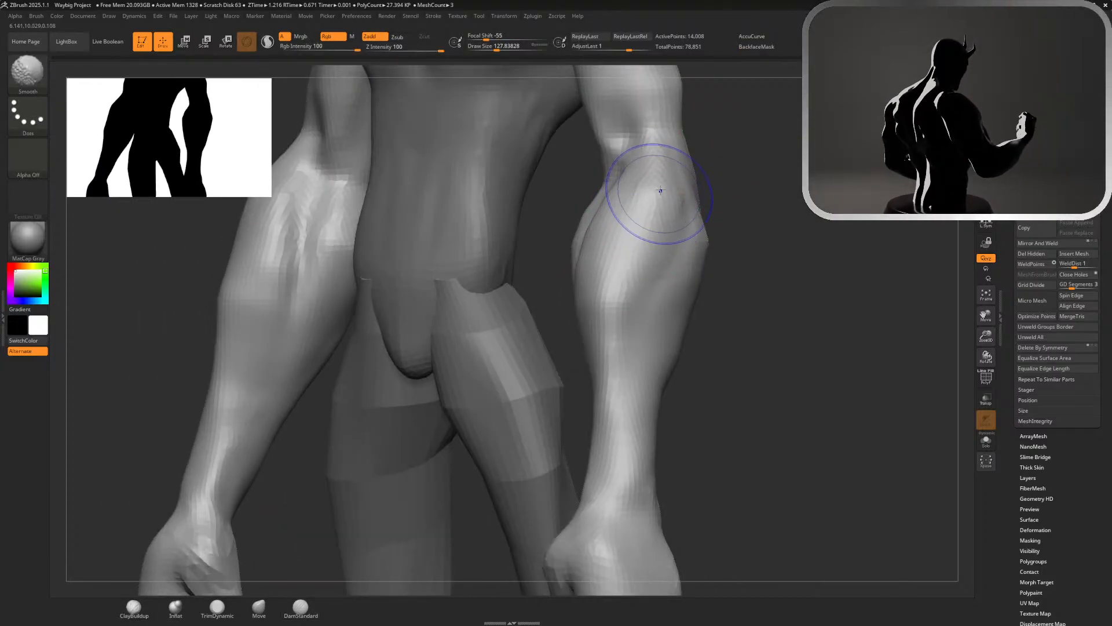
drag(722, 173, 800, 166)
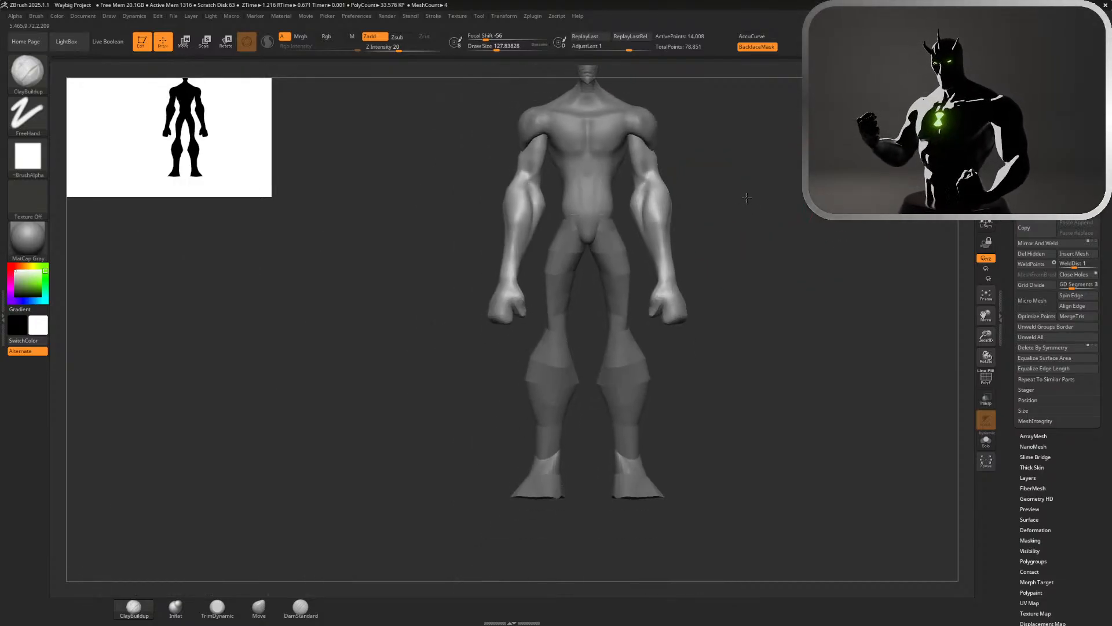
mouse_move(747, 196)
alt+mouse_down()
mouse_move(704, 175)
mouse_move(730, 191)
mouse_move(759, 251)
mouse_move(777, 390)
mouse_move(756, 330)
mouse_move(782, 333)
mouse_move(679, 301)
mouse_move(631, 357)
alt+mouse_up()
mouse_move(616, 304)
mouse_down()
mouse_move(636, 359)
mouse_move(610, 332)
mouse_move(617, 360)
mouse_up()
mouse_move(619, 306)
mouse_down()
mouse_move(620, 369)
mouse_move(613, 332)
mouse_move(615, 354)
mouse_up()
drag(725, 313, 720, 311)
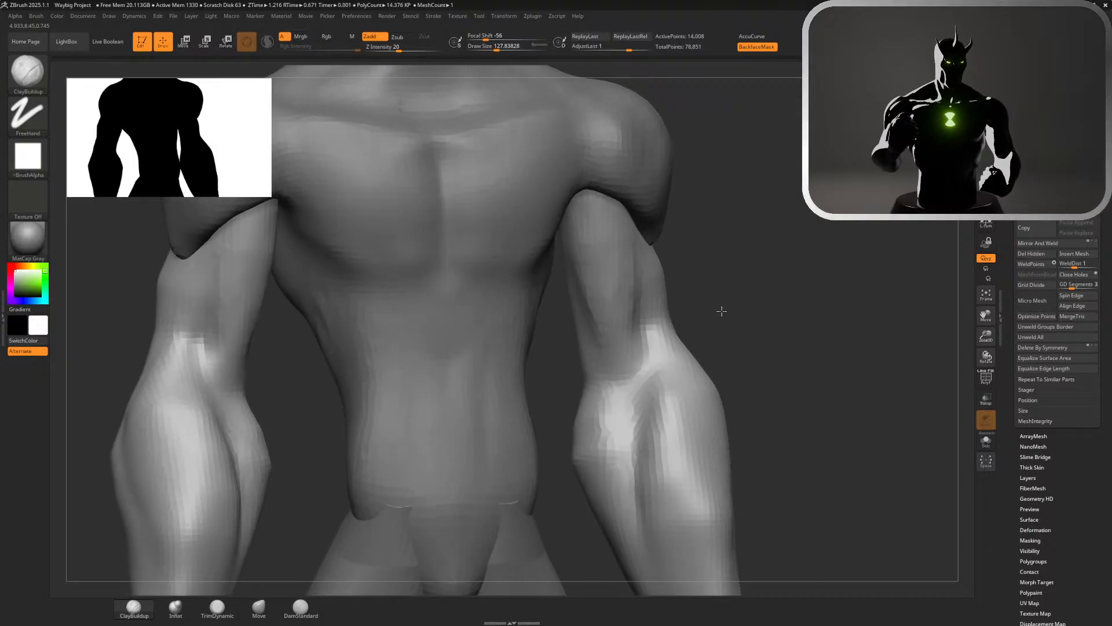
Carve creases at the front of the elbow where the upper arm meets the forearm with DamStandard
click(301, 607)
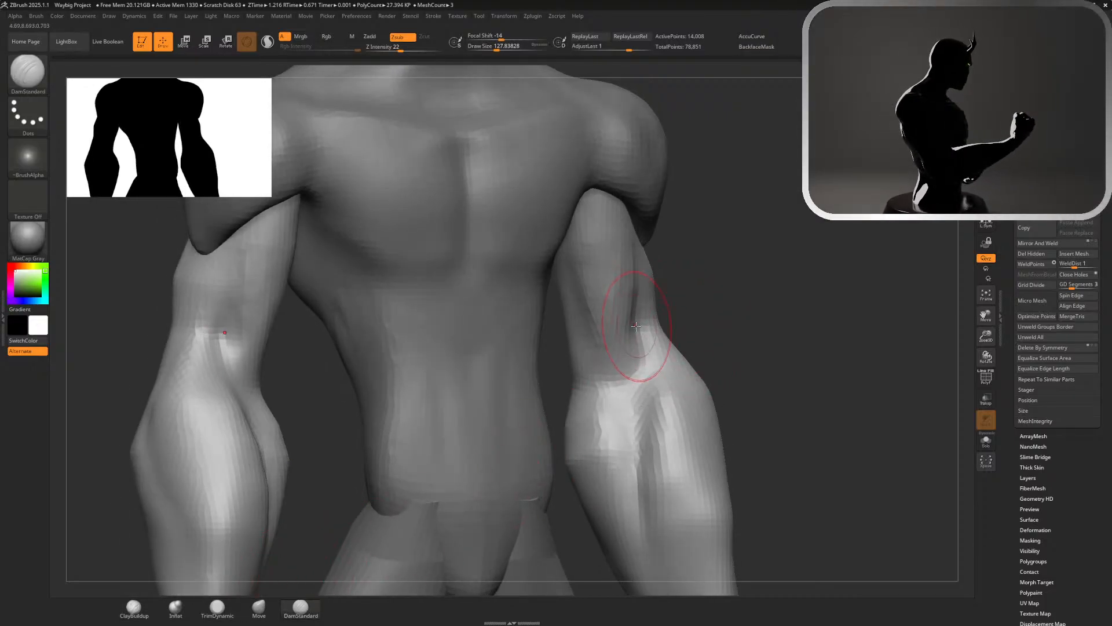
drag(640, 335, 618, 387)
drag(589, 334, 631, 412)
mouse_move(727, 325)
mouse_down()
mouse_move(690, 315)
mouse_move(722, 313)
mouse_move(707, 317)
mouse_up()
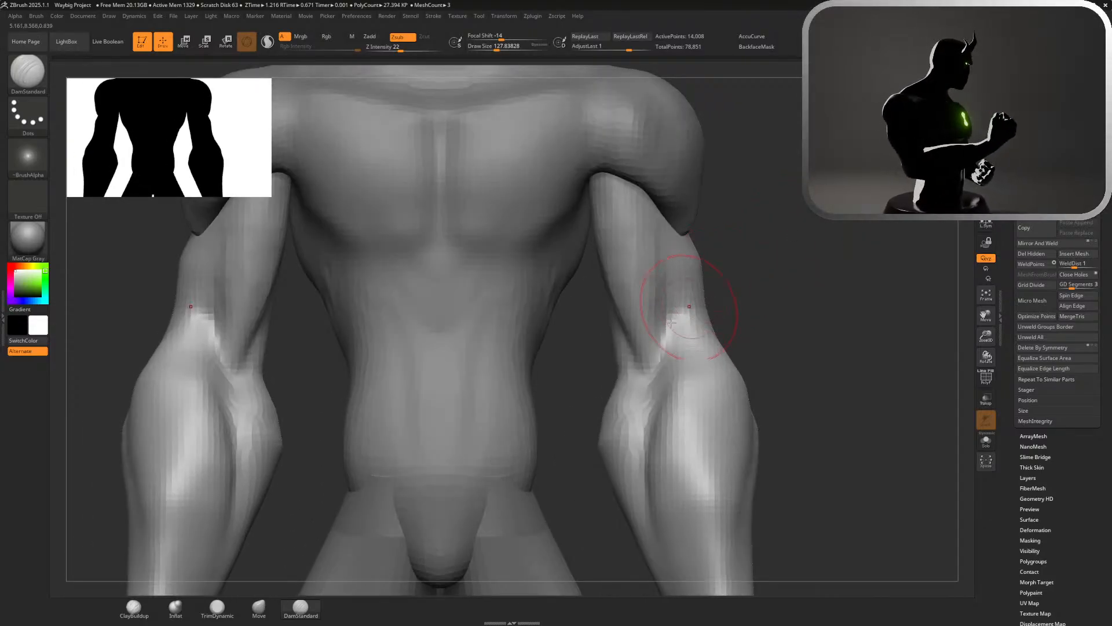
Enlarge the Move brush to about 163 and push the outer contour of the upper arm above the elbow inward
click(259, 606)
key(s)
drag(766, 270, 772, 269)
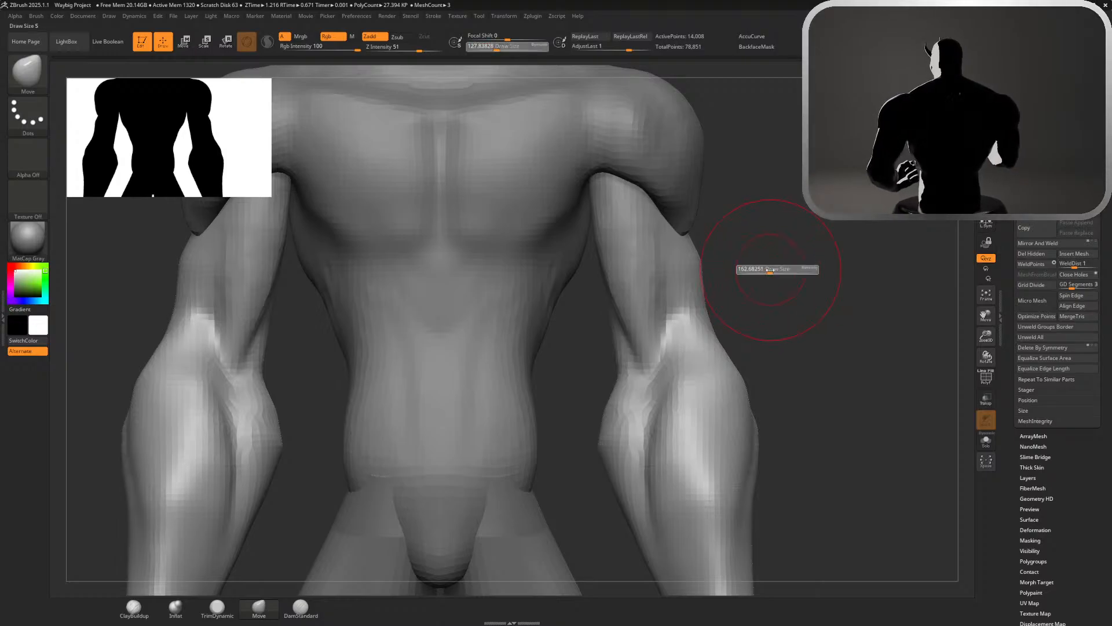
drag(704, 309, 684, 316)
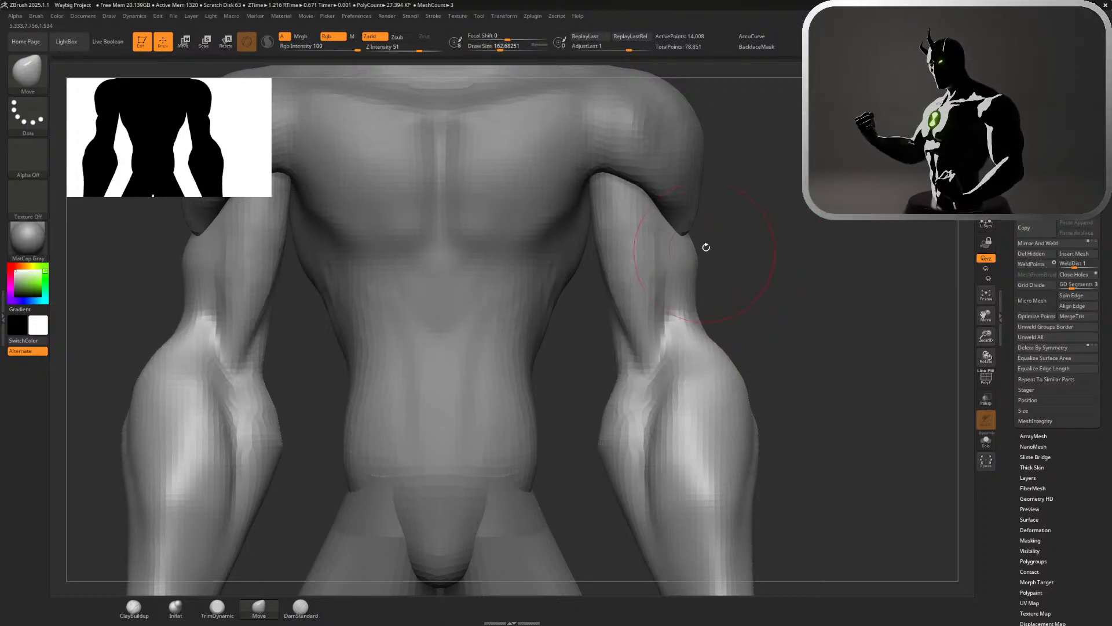
drag(692, 251, 686, 251)
ctrl+right_drag(769, 330, 711, 216)
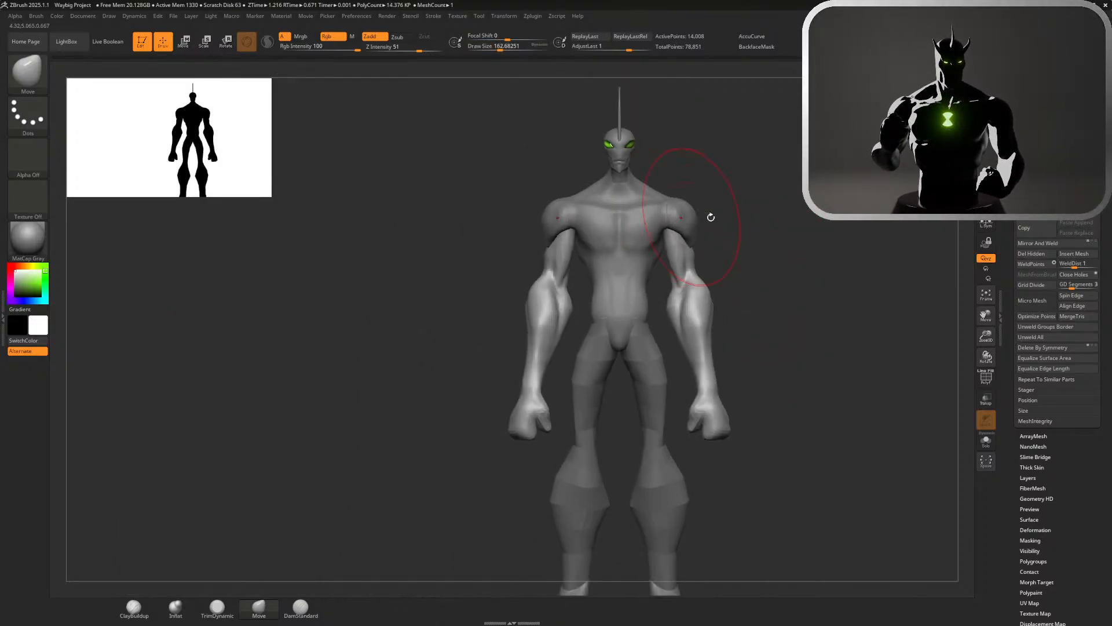
Select the torso mesh and pull the chest and abdomen forward in side profile with the Move brush
ctrl+right_drag(744, 279, 875, 290)
alt+click(562, 242)
right_drag(782, 244, 840, 250)
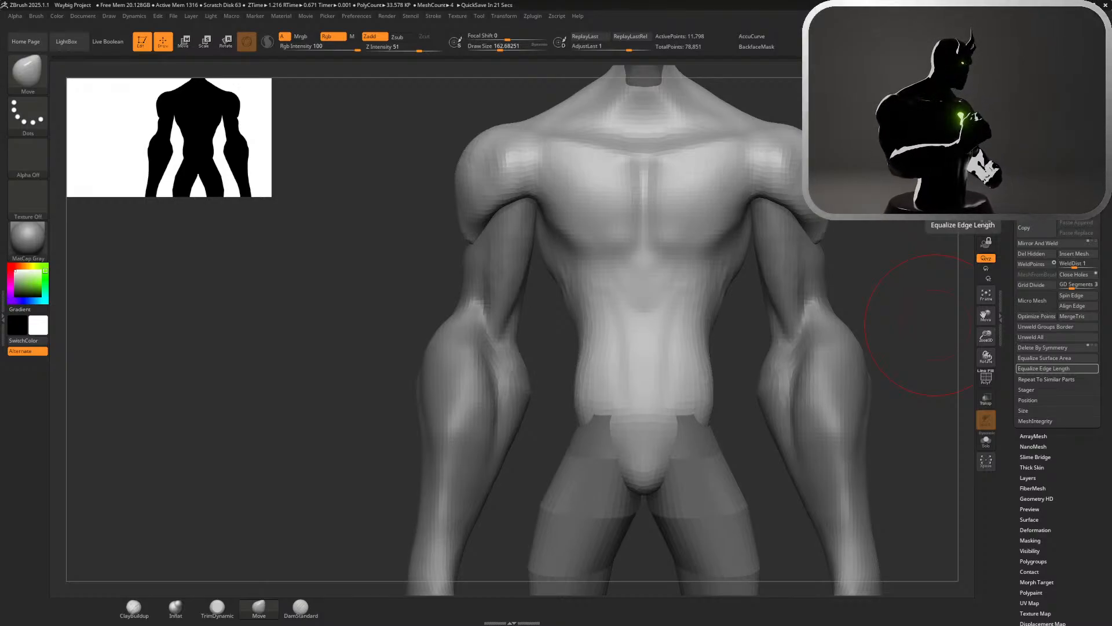
click(133, 606)
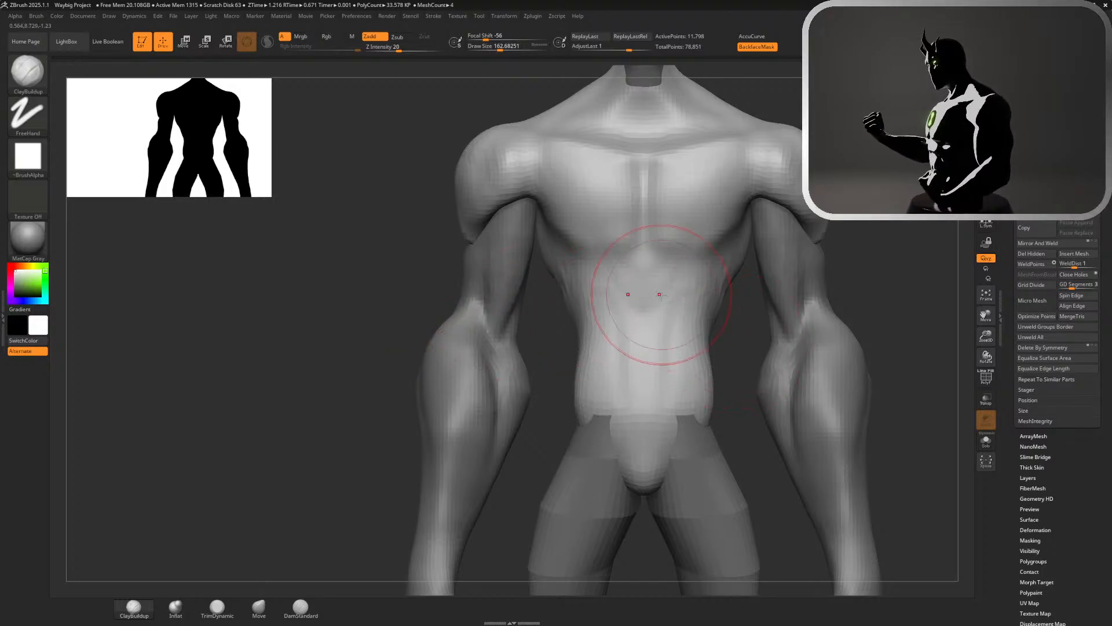
drag(861, 228, 892, 215)
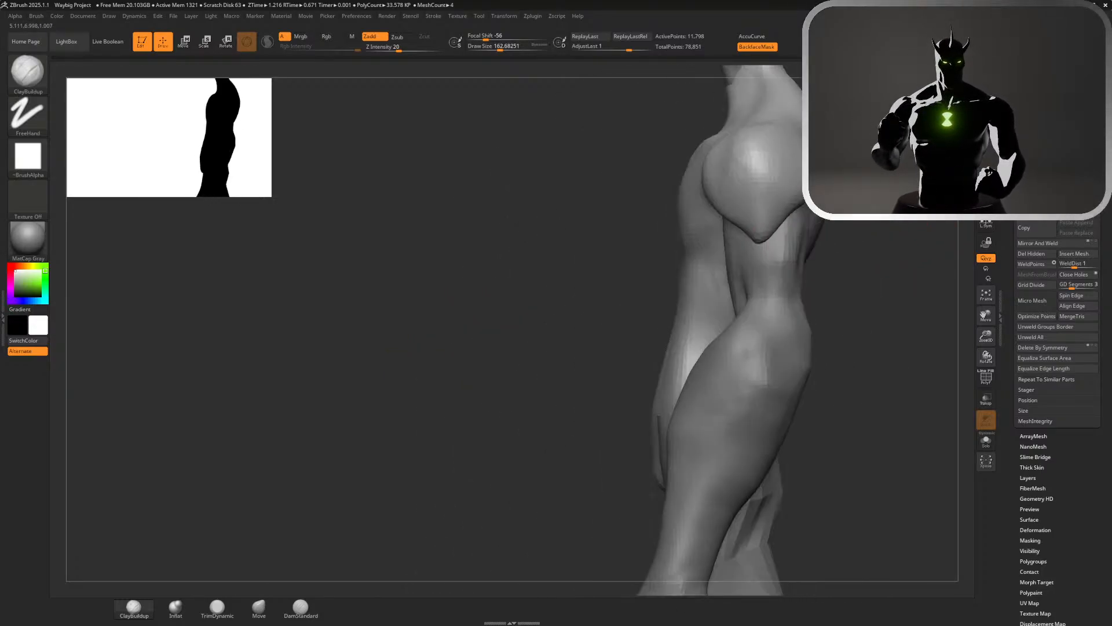
click(259, 606)
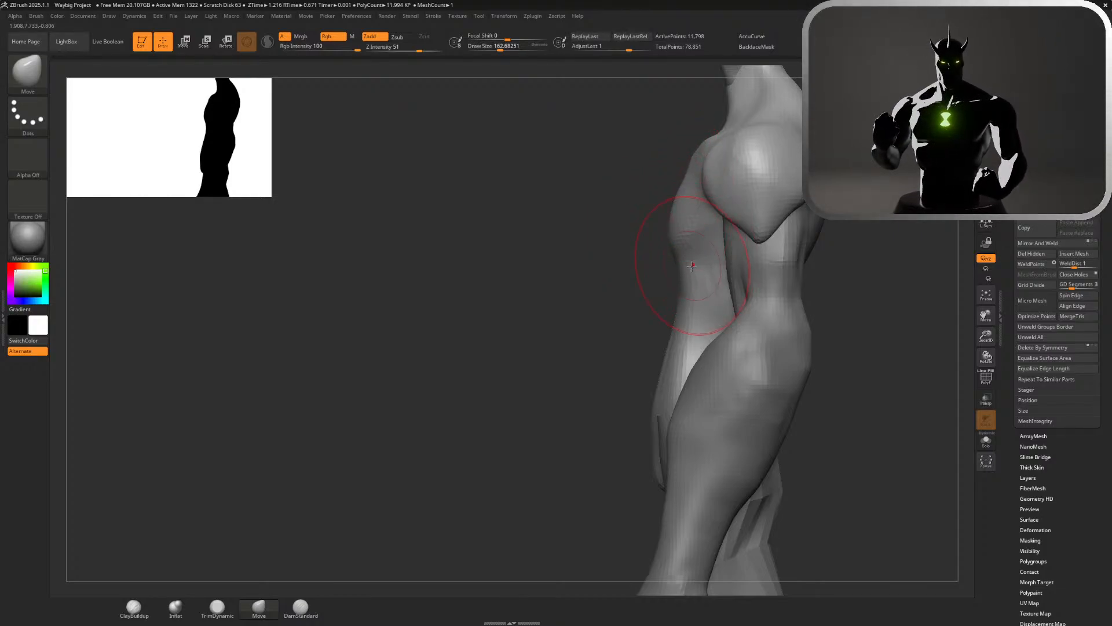
drag(690, 185, 675, 181)
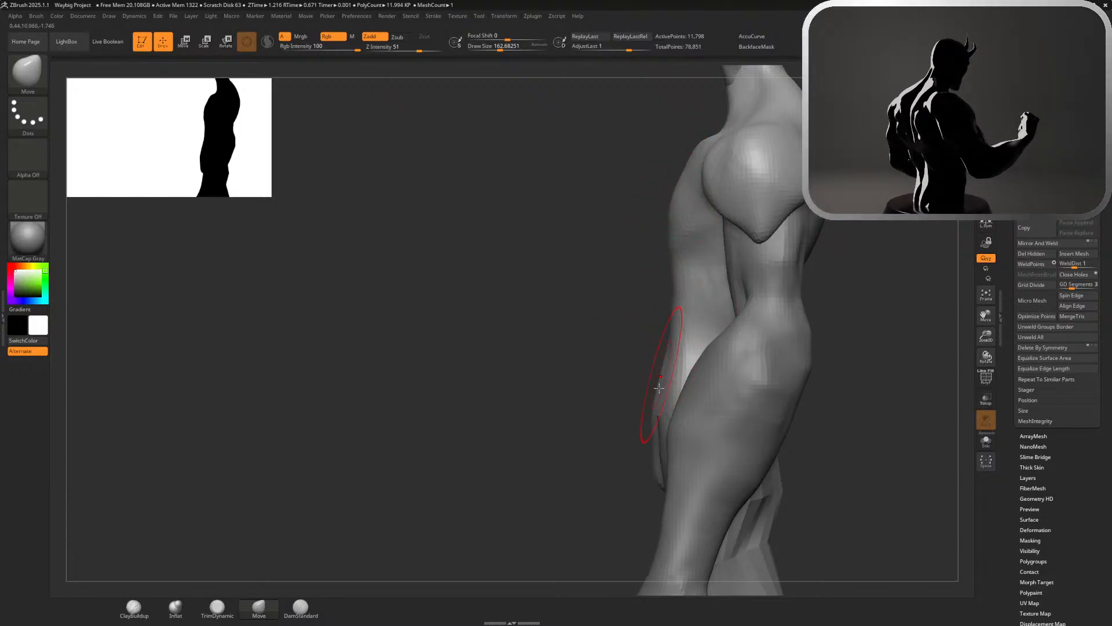
mouse_move(628, 325)
mouse_down()
mouse_move(708, 324)
mouse_move(737, 311)
mouse_move(724, 324)
mouse_up()
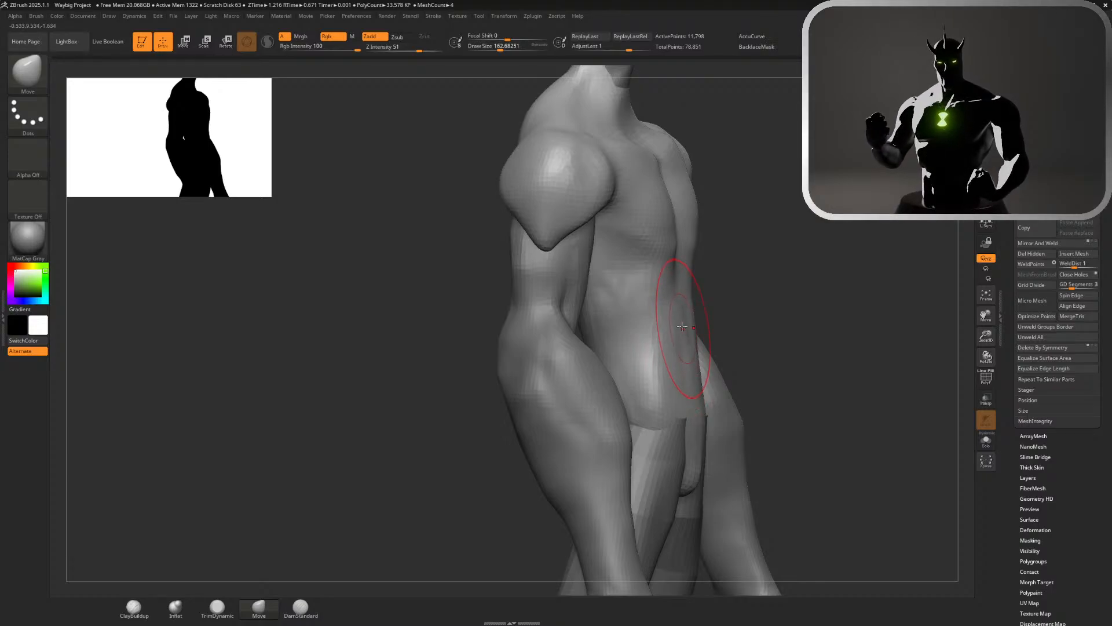
mouse_move(683, 264)
mouse_down()
mouse_move(701, 267)
mouse_move(690, 215)
mouse_move(774, 236)
mouse_move(763, 237)
mouse_up()
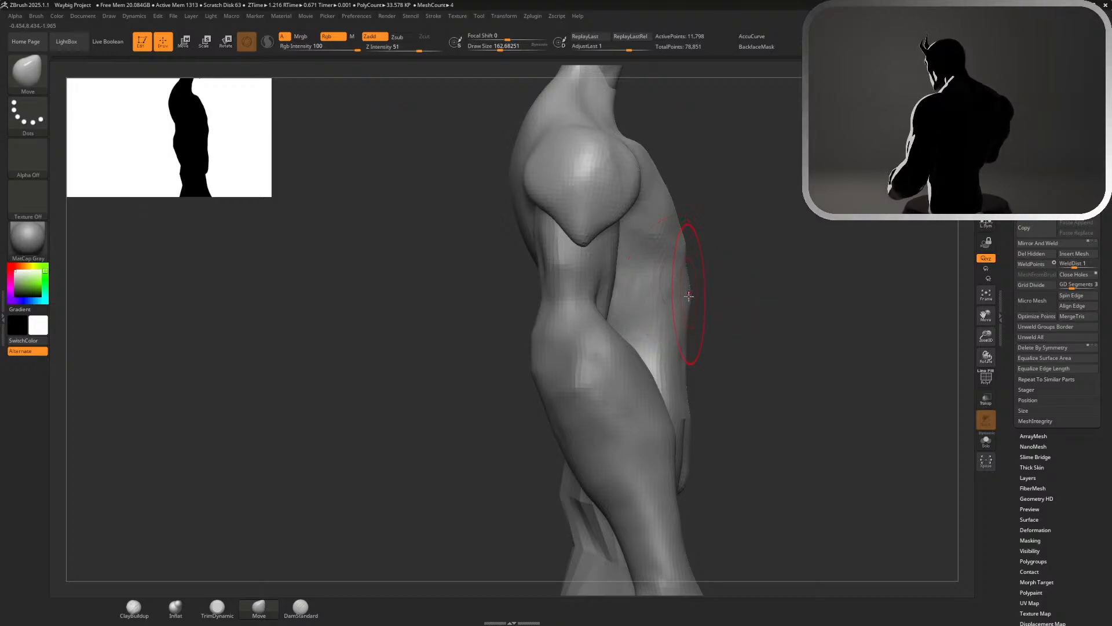
Reduce the Move brush size to about 104 and refine the torso profile just below the chest
key(s)
drag(717, 275, 685, 283)
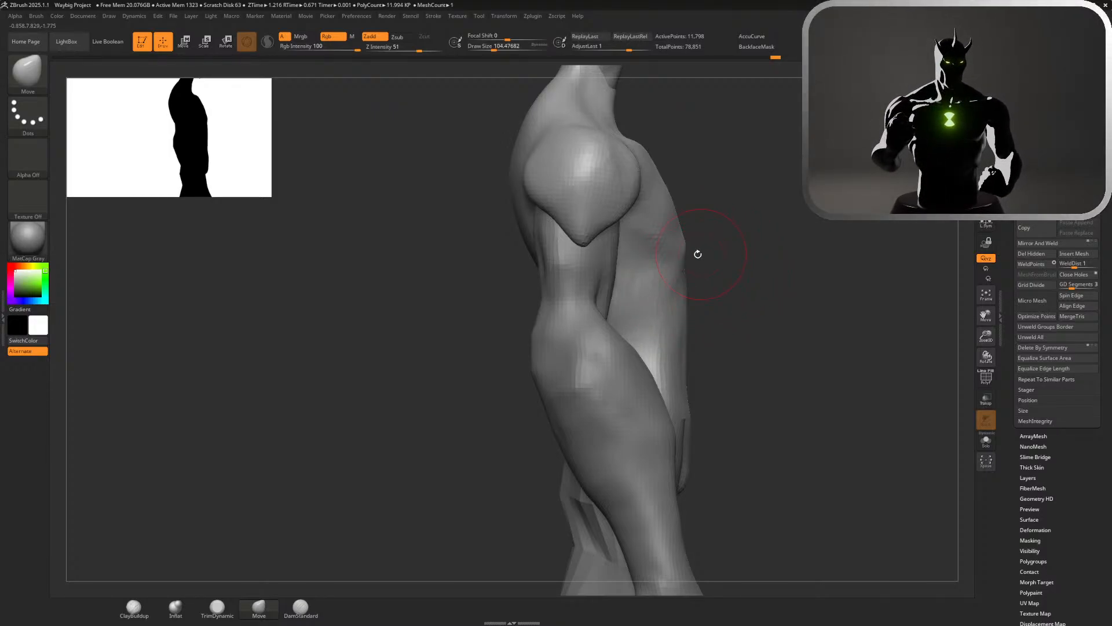
drag(708, 268, 696, 267)
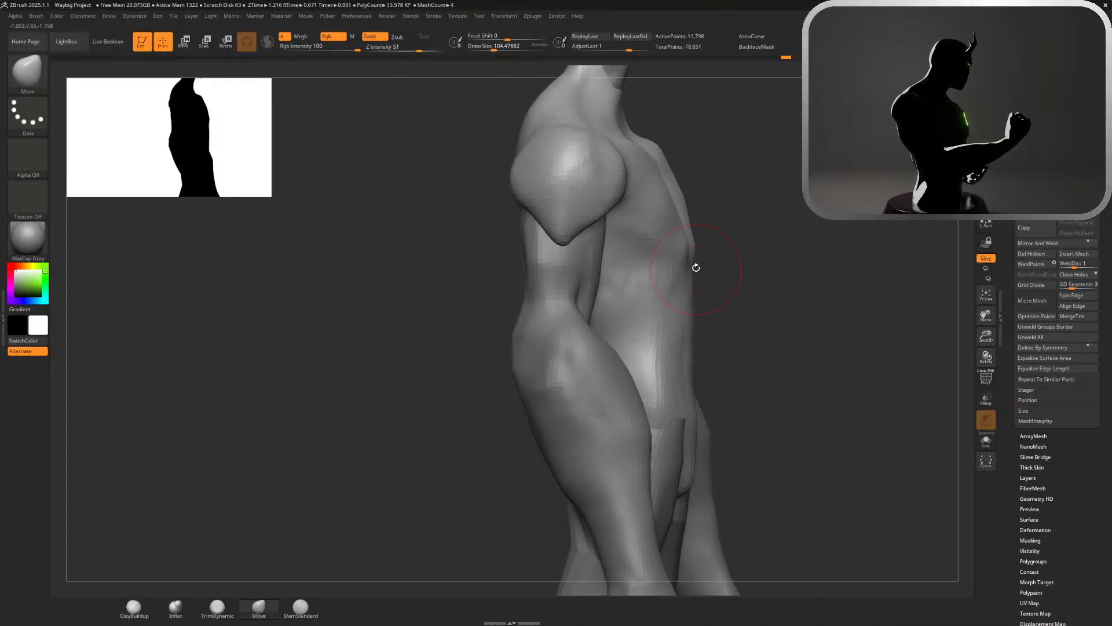
Build up the lower edge of the pectorals and the rib cage arch beneath them with ClayBuildup
alt+drag(826, 312, 849, 171)
drag(881, 335, 840, 265)
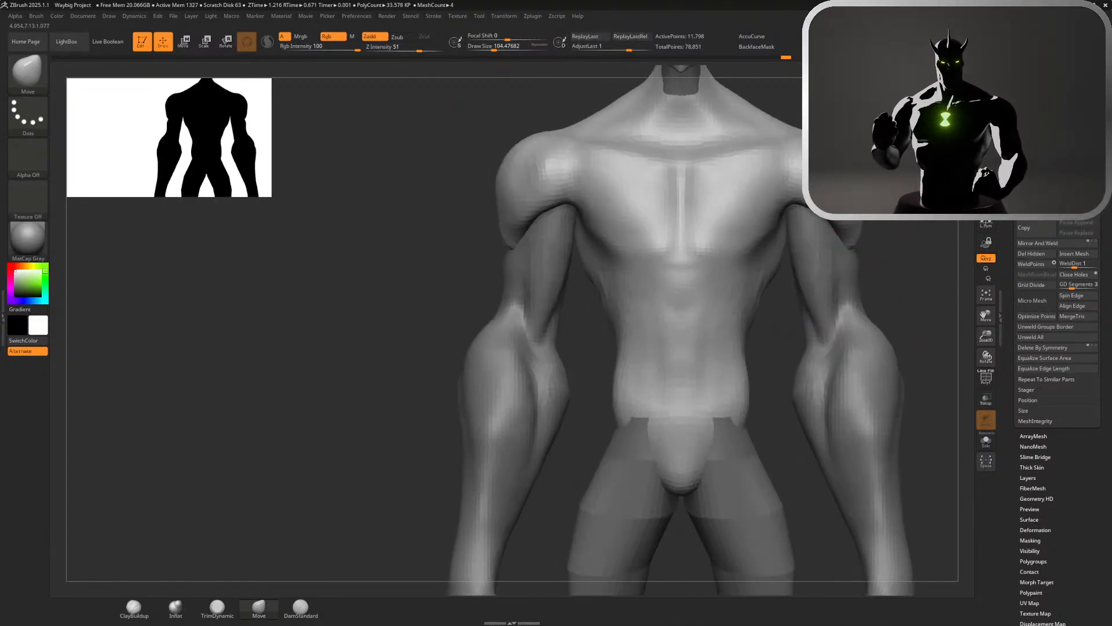
click(133, 609)
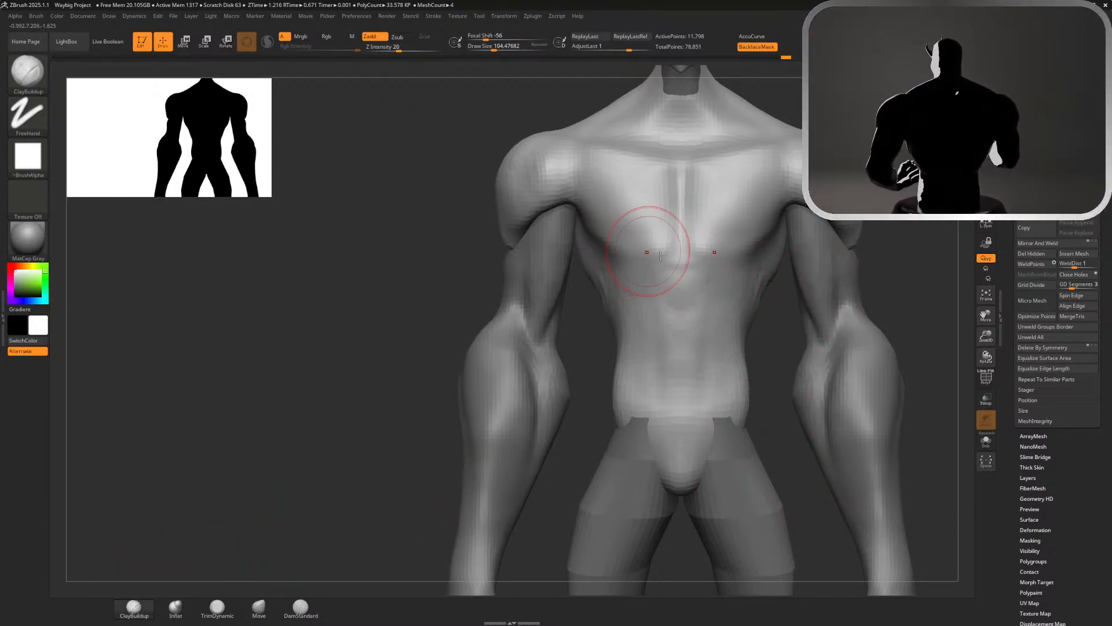
mouse_move(603, 247)
mouse_down()
mouse_move(649, 241)
mouse_move(627, 255)
mouse_move(648, 262)
mouse_up()
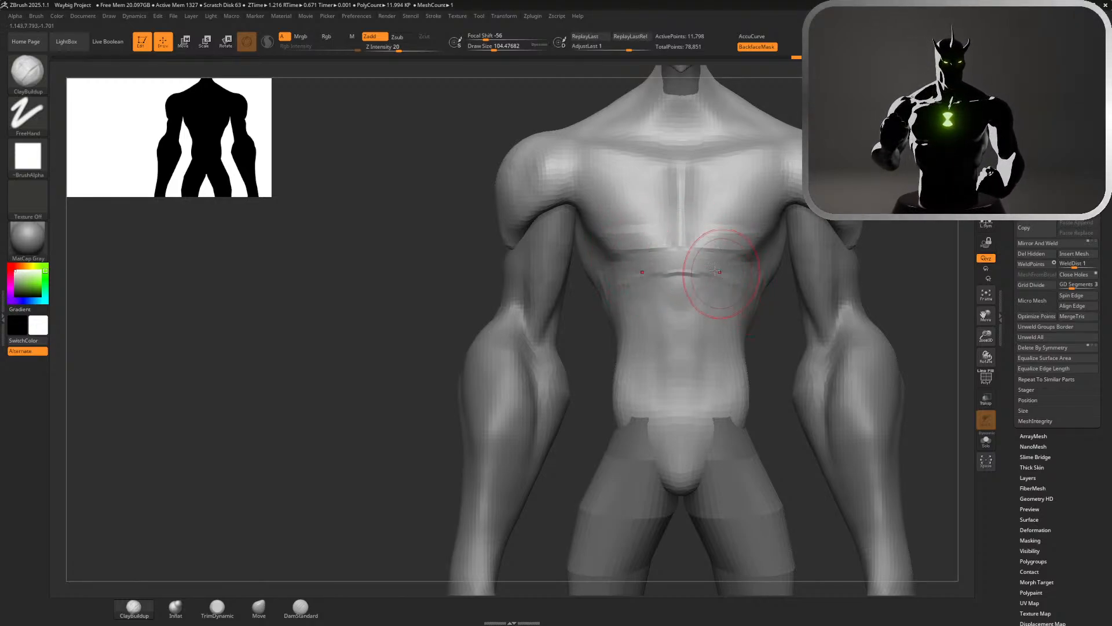
drag(733, 274, 690, 270)
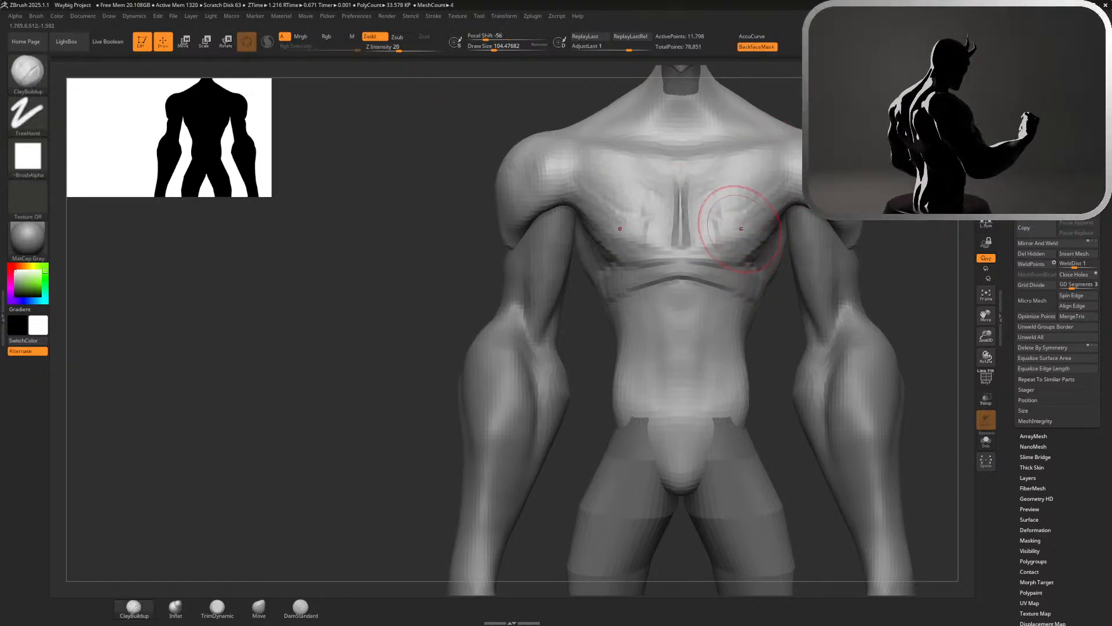
Add clay volume across both pectorals and smooth the strokes
key(ctrl)
key(shift)
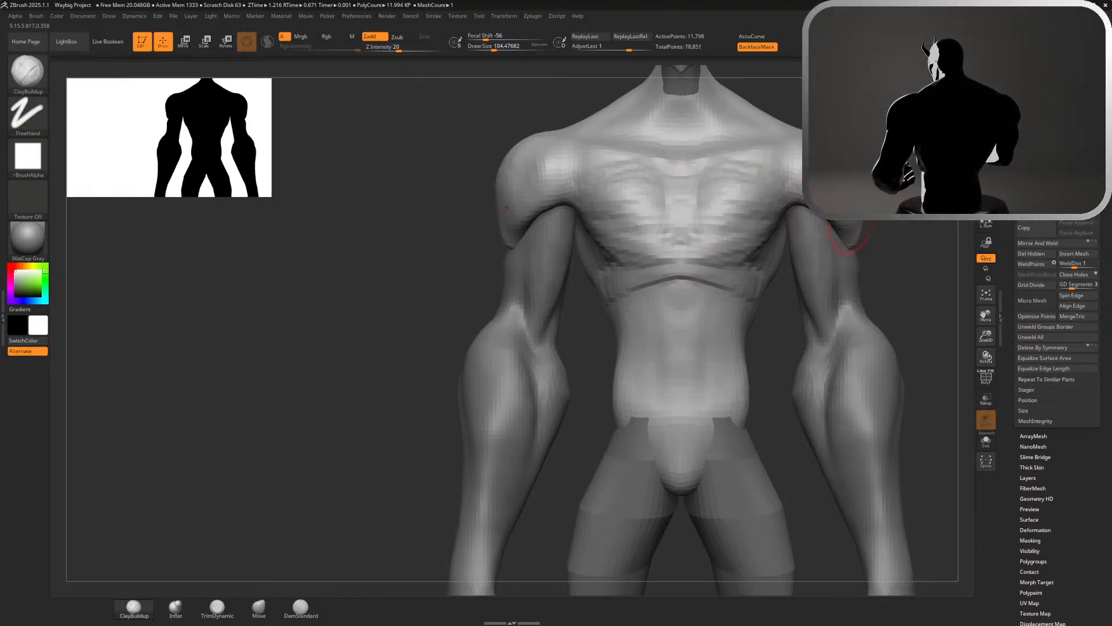
mouse_move(904, 249)
alt+mouse_down()
mouse_move(904, 145)
mouse_move(811, 249)
mouse_move(904, 249)
alt+mouse_up()
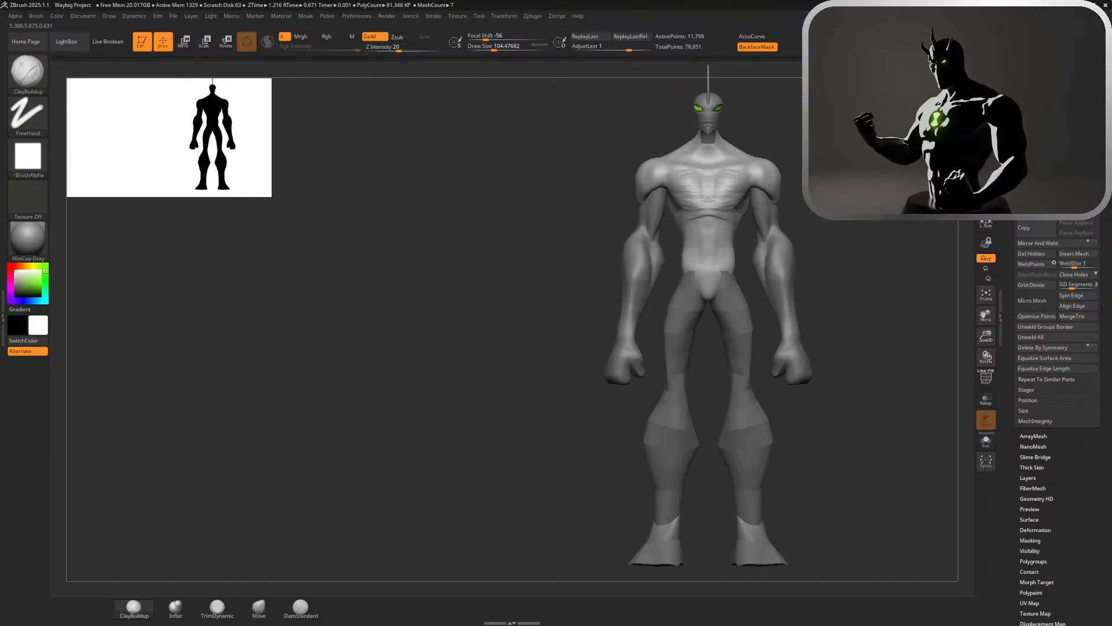
ctrl+right_drag(731, 145, 731, 225)
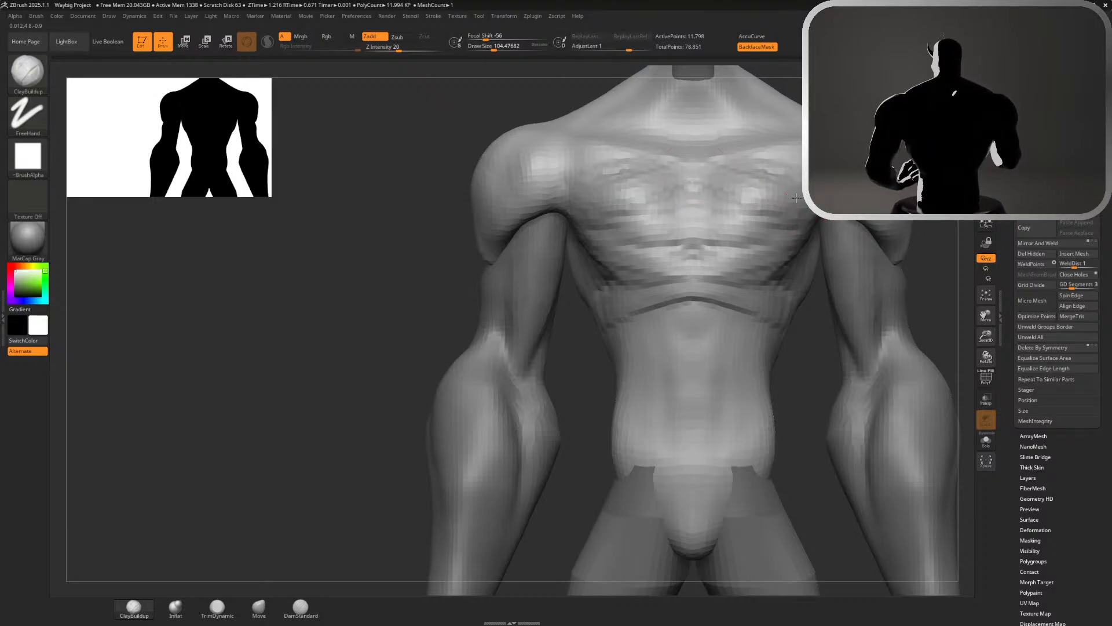
key(shift)
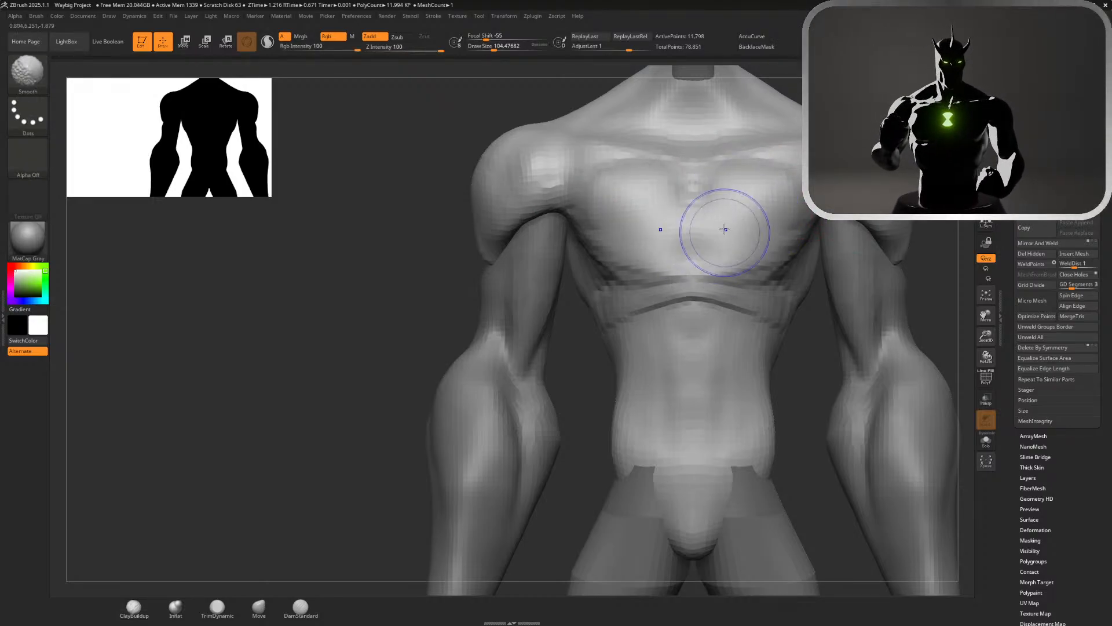
Add more clay to the pectorals and smooth their outer edges toward the armpits and shoulders
mouse_move(802, 204)
mouse_down()
mouse_move(910, 237)
mouse_move(886, 237)
mouse_move(857, 261)
mouse_move(822, 244)
mouse_move(895, 261)
mouse_move(841, 255)
mouse_move(886, 269)
mouse_move(836, 251)
mouse_move(887, 239)
mouse_move(845, 252)
mouse_up()
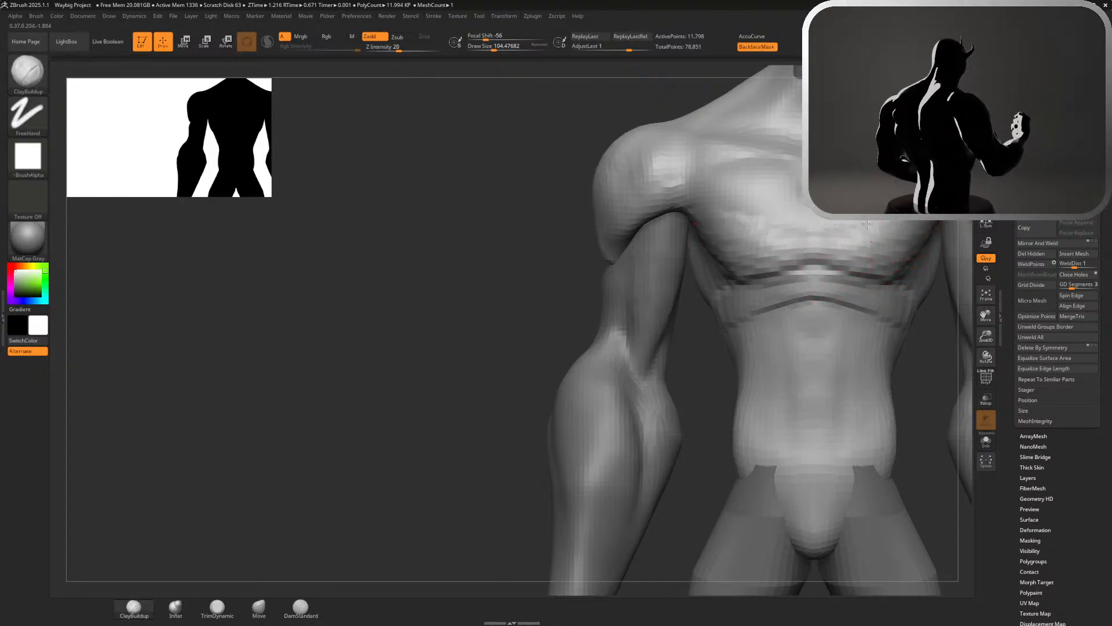
key(shift)
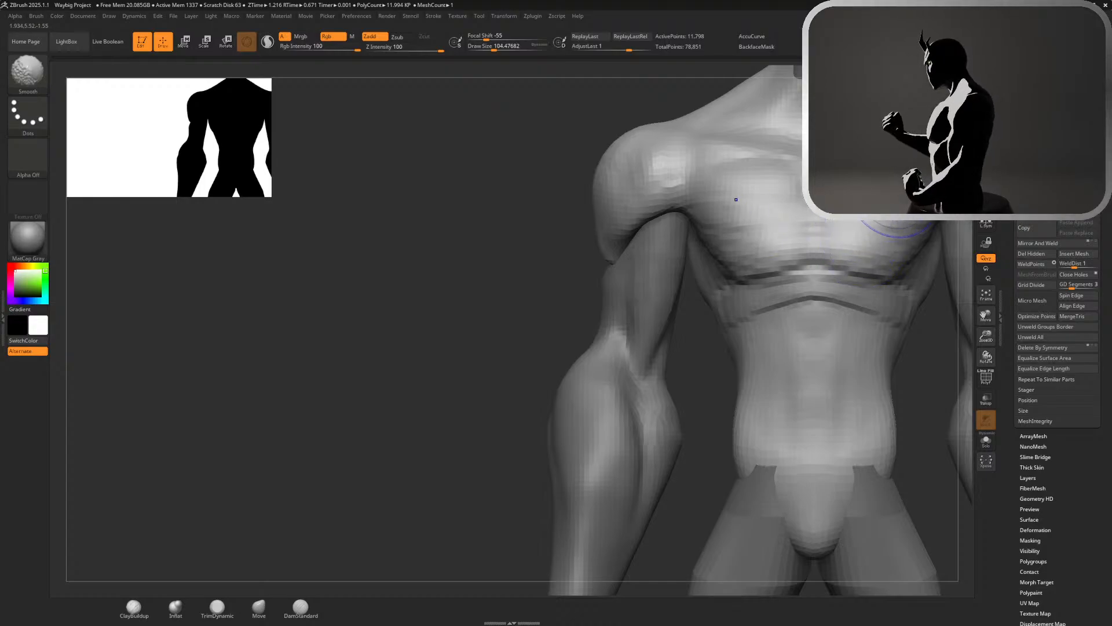
shift+drag(893, 200, 927, 240)
mouse_move(702, 232)
alt+mouse_down()
mouse_move(715, 251)
mouse_move(707, 237)
alt+mouse_up()
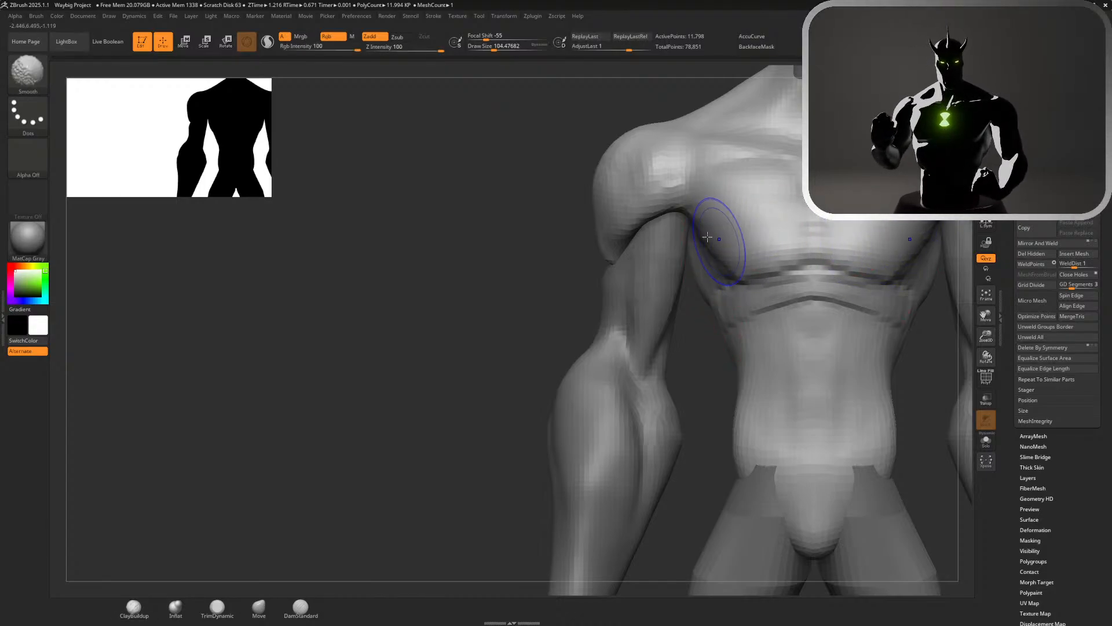
mouse_move(718, 179)
mouse_down()
mouse_move(688, 160)
mouse_move(632, 185)
mouse_move(675, 154)
mouse_move(671, 162)
mouse_move(703, 179)
mouse_move(696, 222)
mouse_move(702, 200)
mouse_move(722, 236)
mouse_move(729, 223)
mouse_move(706, 216)
mouse_up()
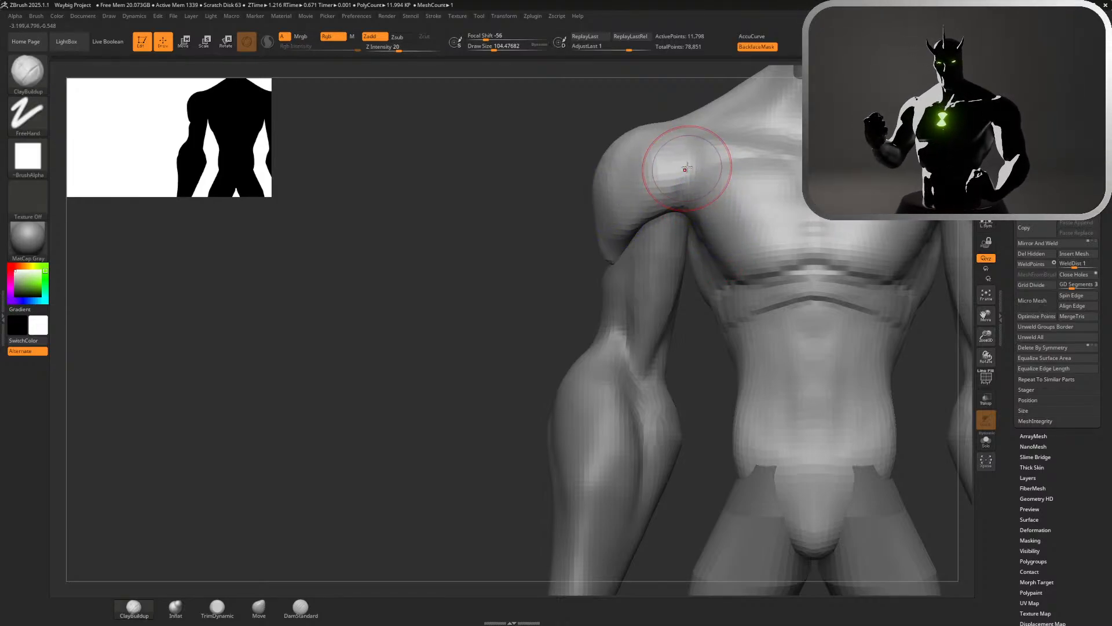
Build up the front of the shoulder where it meets the chest, undoing the unwanted stroke
mouse_move(688, 169)
mouse_down()
mouse_move(652, 169)
mouse_move(669, 154)
mouse_up()
key(ctrl+z)
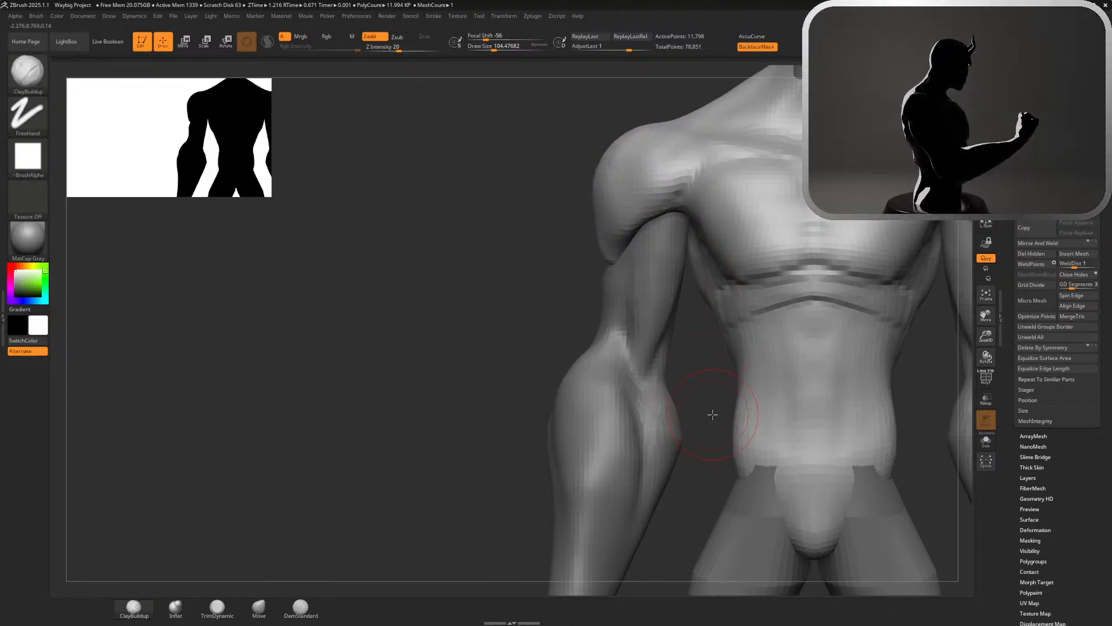
alt+drag(713, 414, 643, 295)
alt+drag(784, 266, 828, 336)
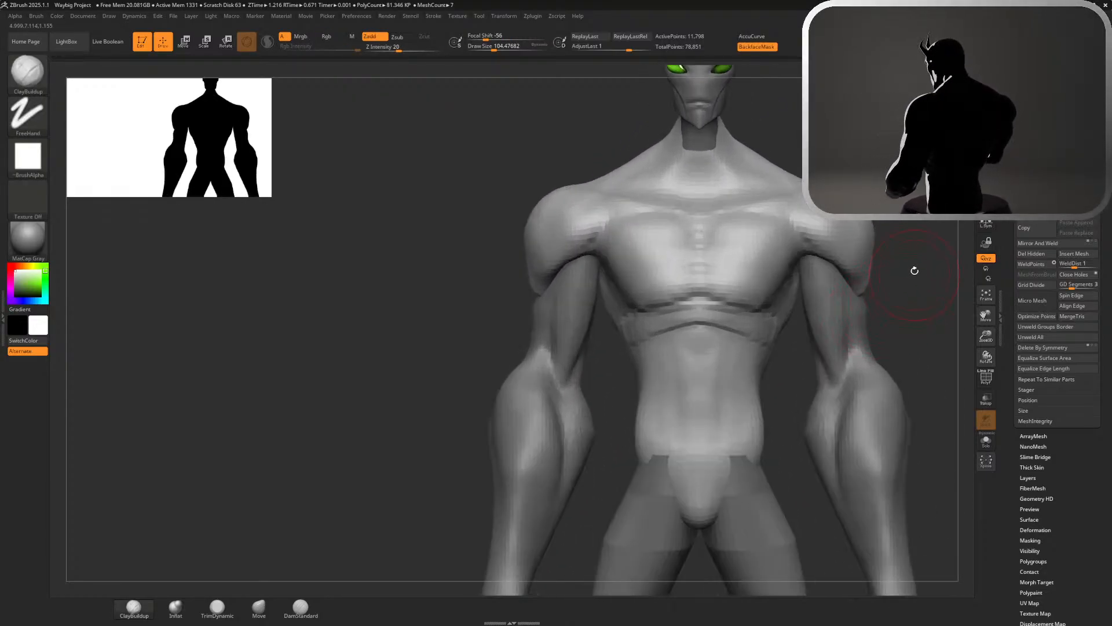
Build up the rib band beneath the pectoral on the torso's side with ClayBuildup and undo the last stroke
alt+drag(915, 270, 816, 151)
drag(673, 241, 637, 250)
mouse_move(564, 212)
mouse_down()
mouse_move(519, 205)
mouse_move(605, 243)
mouse_up()
key(ctrl+z)
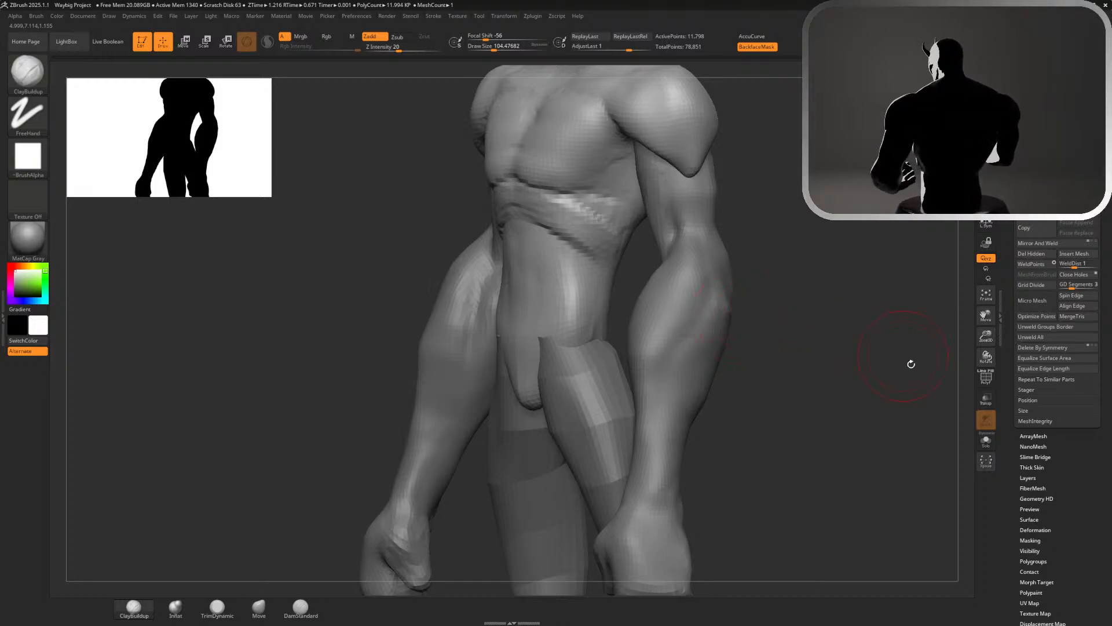
Check the torso's topology with the polyframe display, turn that display off and isolate the torso from the other meshes
click(989, 380)
ctrl+right_drag(839, 323, 874, 327)
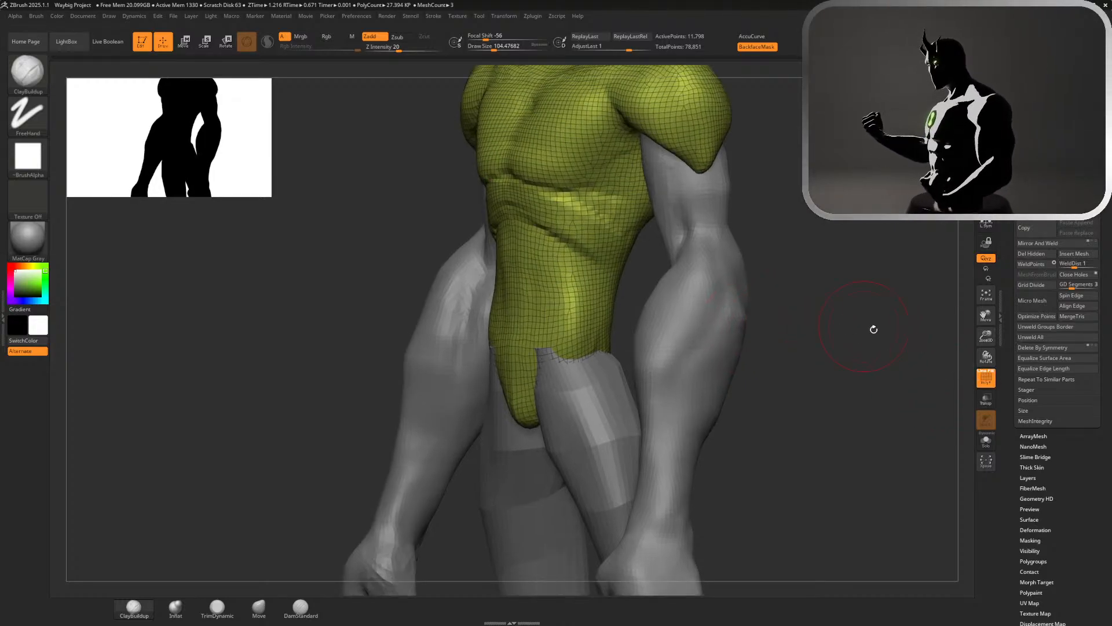
click(989, 380)
click(986, 440)
mouse_move(911, 397)
mouse_down()
mouse_move(857, 417)
mouse_move(799, 378)
mouse_up()
drag(851, 402, 760, 337)
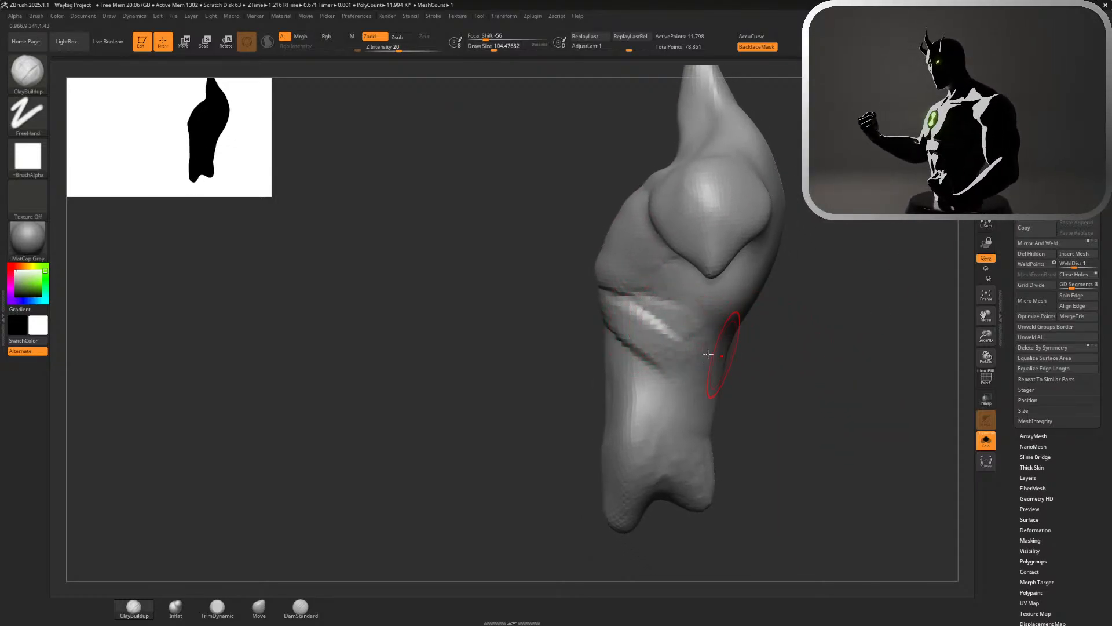
Build up the rib band on the torso's side and the muscle mass below the armpit with ClayBuildup
drag(665, 359, 731, 335)
drag(653, 338, 728, 328)
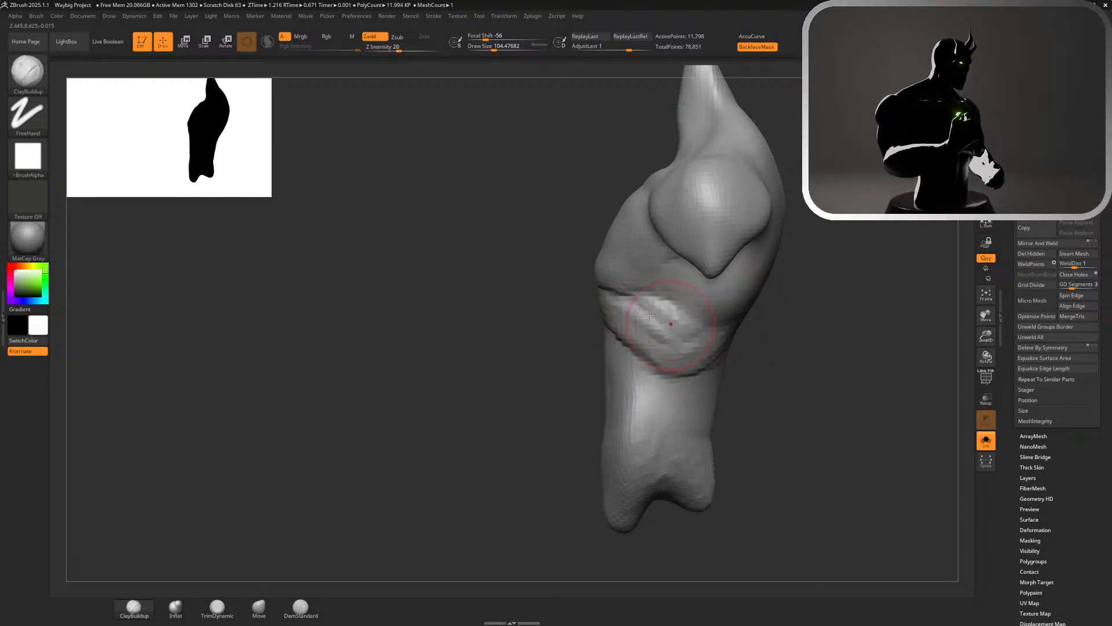
mouse_move(847, 331)
mouse_down()
mouse_move(817, 331)
mouse_move(848, 332)
mouse_up()
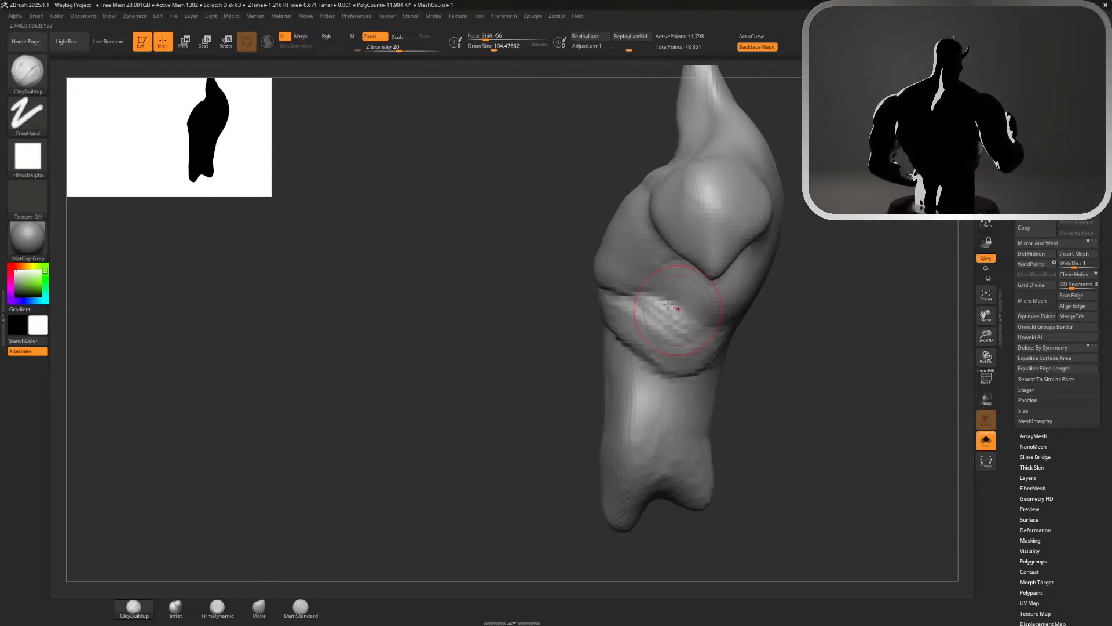
drag(665, 291, 737, 335)
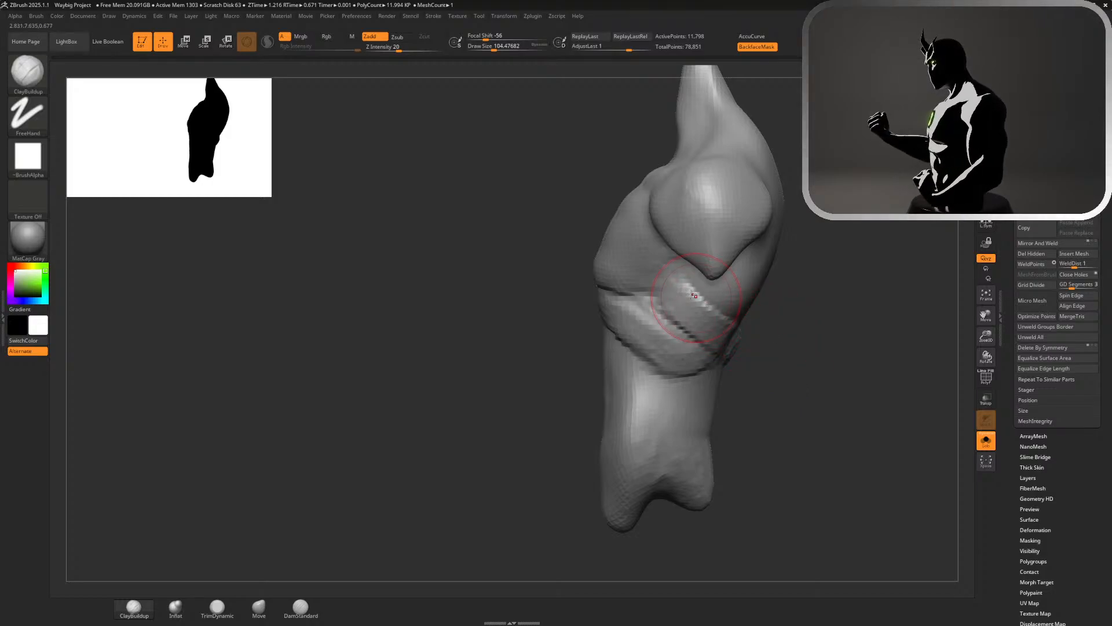
mouse_move(805, 347)
mouse_down()
mouse_move(836, 345)
mouse_move(808, 345)
mouse_up()
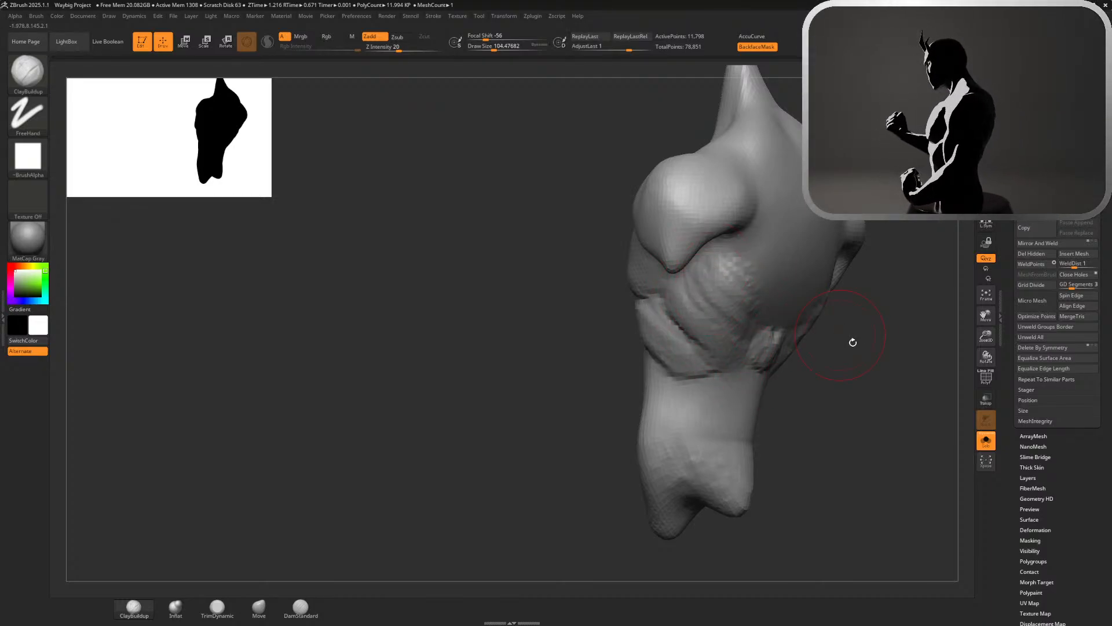
Add more clay to the side muscle between armpit and rib band with a draw size of about 163, undoing the last strokes
drag(852, 342, 915, 316)
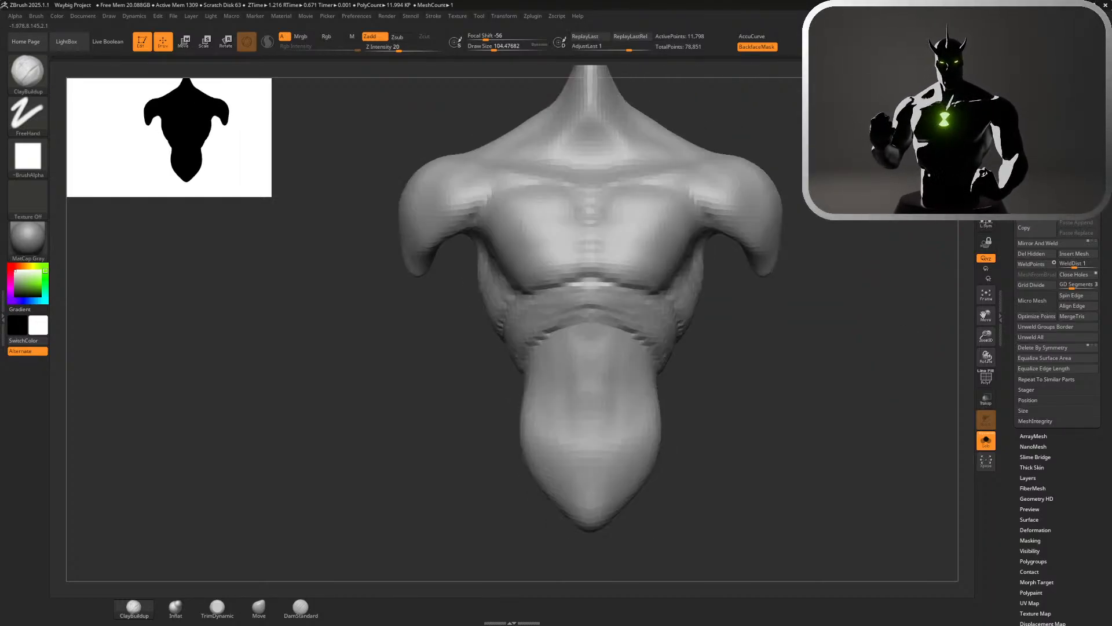
mouse_move(771, 343)
alt+mouse_down()
mouse_move(781, 376)
mouse_move(710, 313)
alt+mouse_up()
key(s)
mouse_move(708, 243)
mouse_down()
mouse_move(751, 258)
mouse_move(678, 237)
mouse_move(734, 330)
mouse_up()
drag(451, 305, 510, 316)
mouse_move(731, 368)
shift+mouse_down()
mouse_move(758, 363)
mouse_move(755, 388)
mouse_move(705, 365)
mouse_move(735, 373)
shift+mouse_up()
mouse_move(670, 315)
shift+mouse_down()
mouse_move(695, 378)
mouse_move(644, 367)
mouse_move(634, 417)
shift+mouse_up()
mouse_move(717, 434)
mouse_down()
mouse_move(772, 373)
mouse_move(703, 248)
mouse_up()
key(ctrl)
key(ctrl+z)
key(ctrl+z)
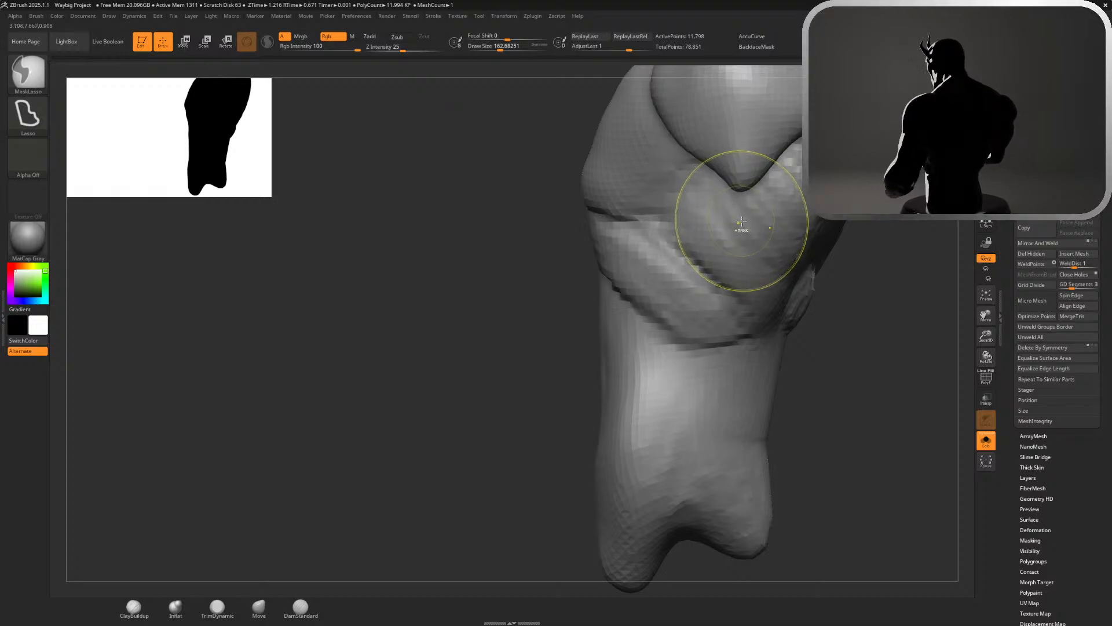
Refine the transition between the rib band and the side muscle below the armpit, smoothing it after switching to DamStandard
drag(864, 265, 857, 226)
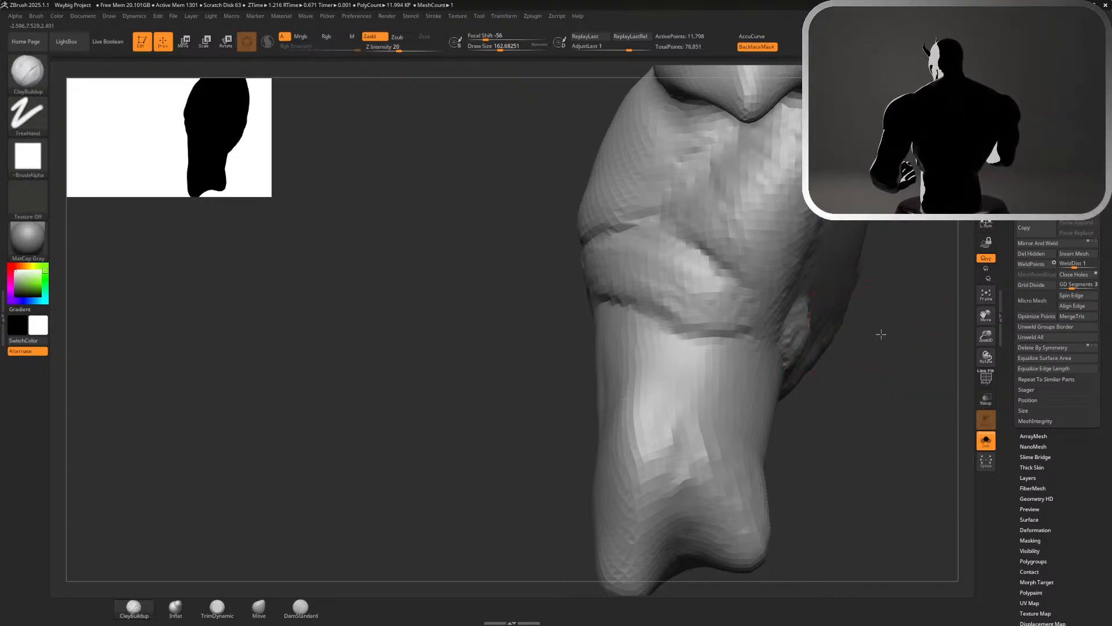
drag(882, 331, 758, 334)
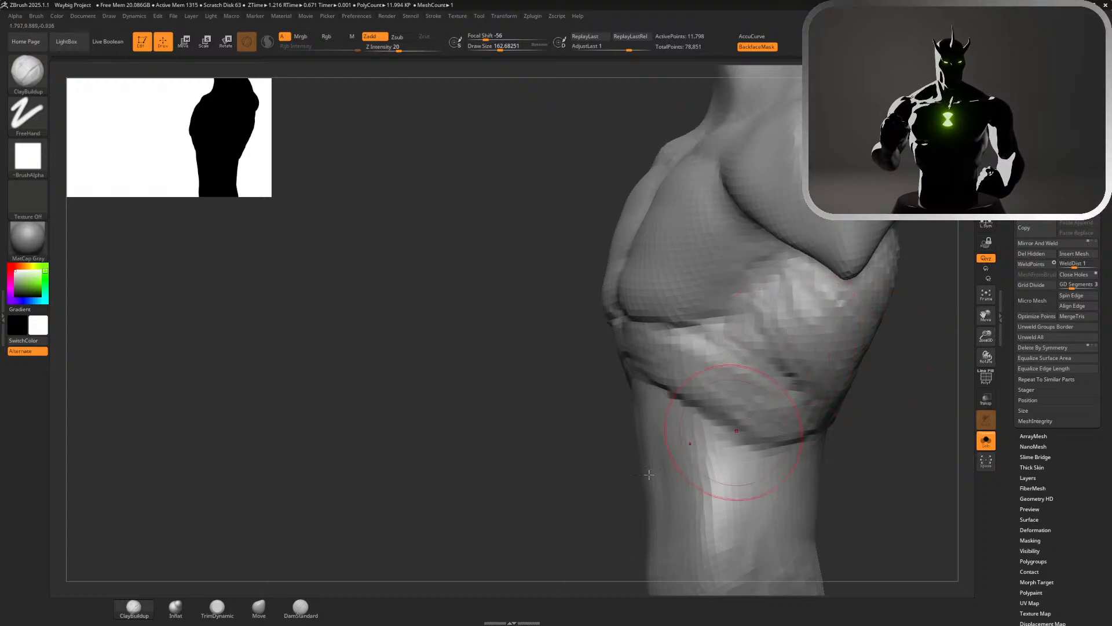
click(300, 606)
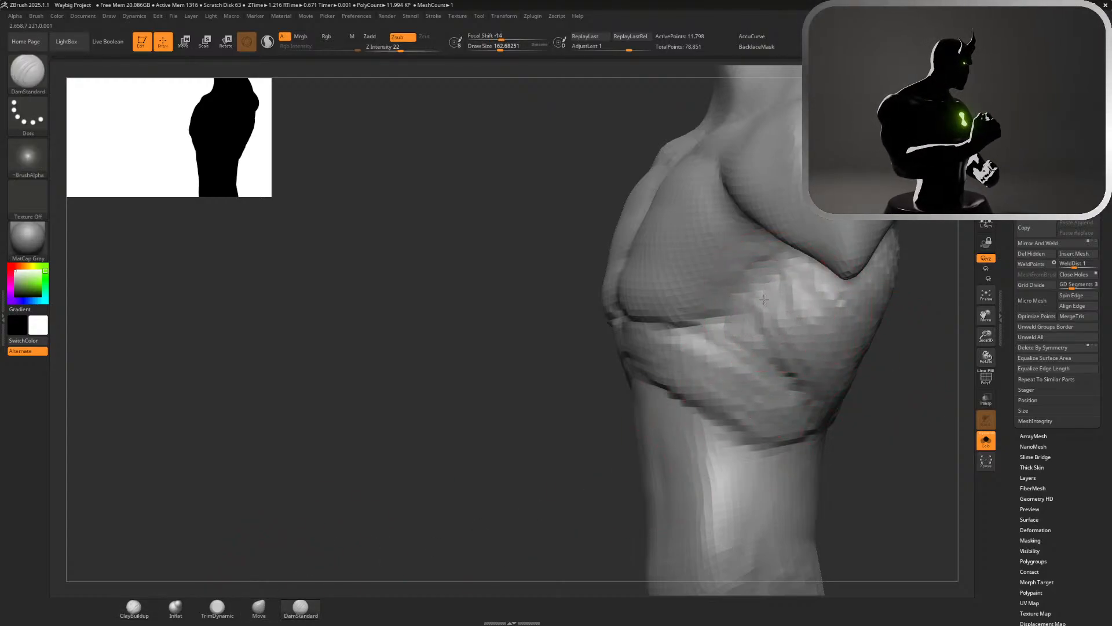
key(shift)
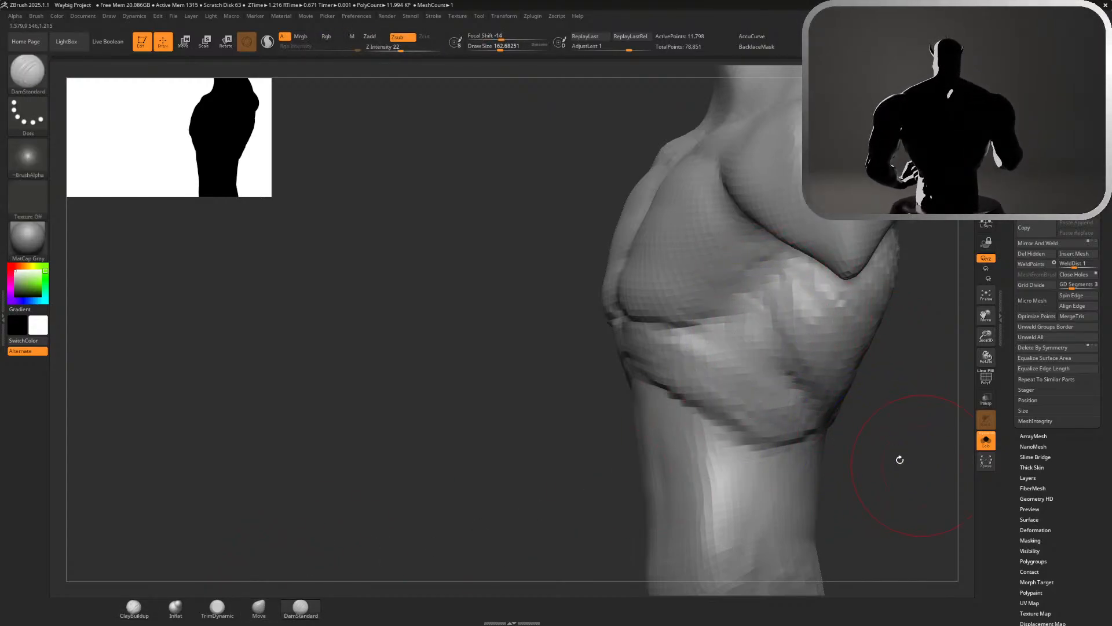
mouse_move(900, 459)
alt+mouse_down()
mouse_move(900, 393)
mouse_move(973, 371)
alt+mouse_up()
alt+drag(974, 174, 986, 110)
mouse_move(869, 307)
mouse_down()
mouse_move(902, 300)
mouse_move(776, 231)
mouse_move(758, 303)
mouse_move(293, 527)
mouse_up()
Pull the outer edges of the pectorals outward toward the armpits with the Move brush
click(259, 606)
drag(763, 407, 666, 410)
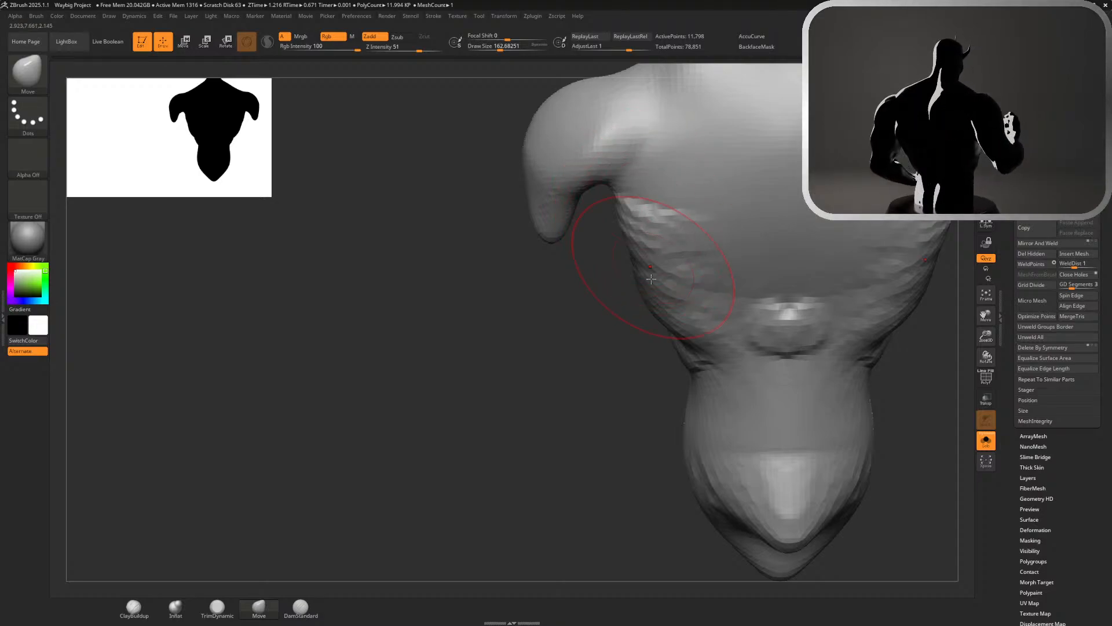
drag(583, 357, 796, 249)
alt+drag(737, 297, 844, 437)
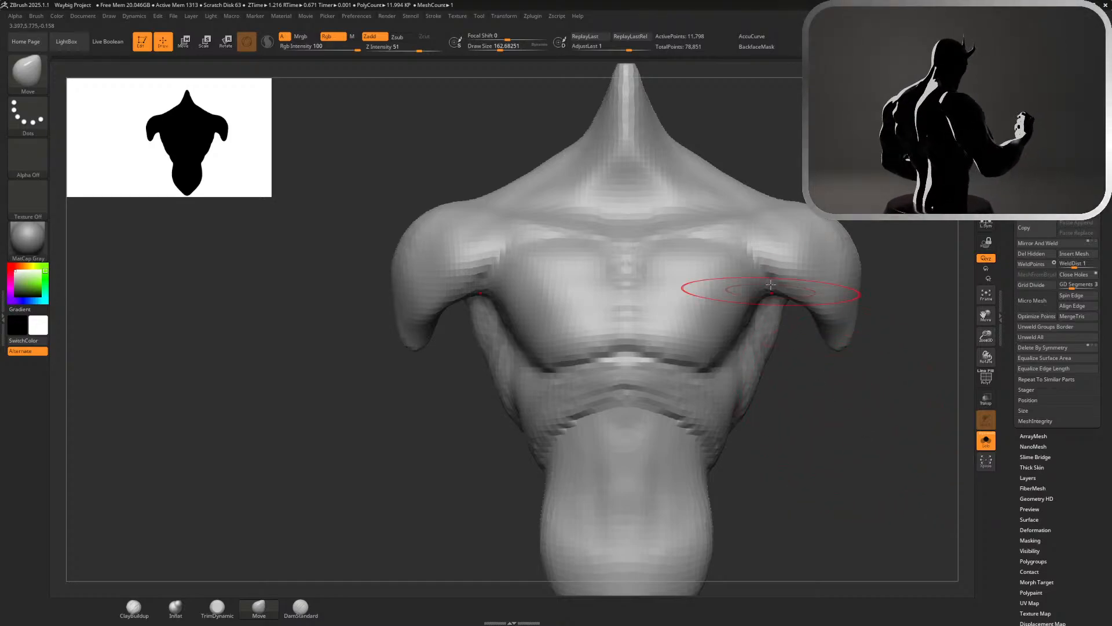
mouse_move(745, 302)
mouse_down()
mouse_move(792, 283)
mouse_move(772, 301)
mouse_up()
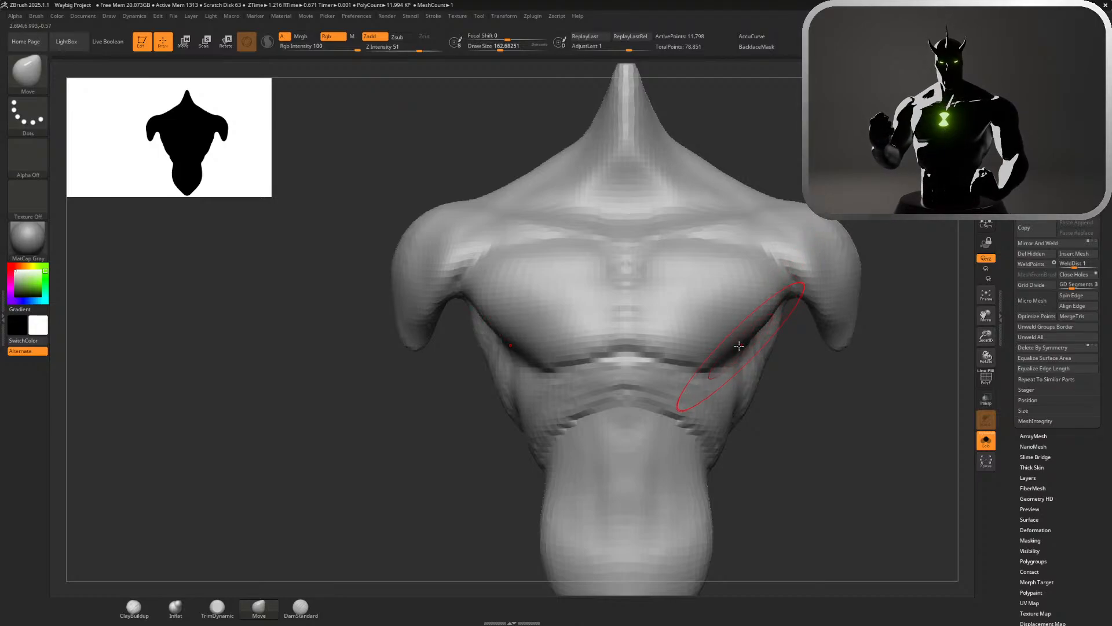
Reshape the lower outer corners of the pectorals with the Move brush at draw size 112, undoing the unwanted strokes
key(s)
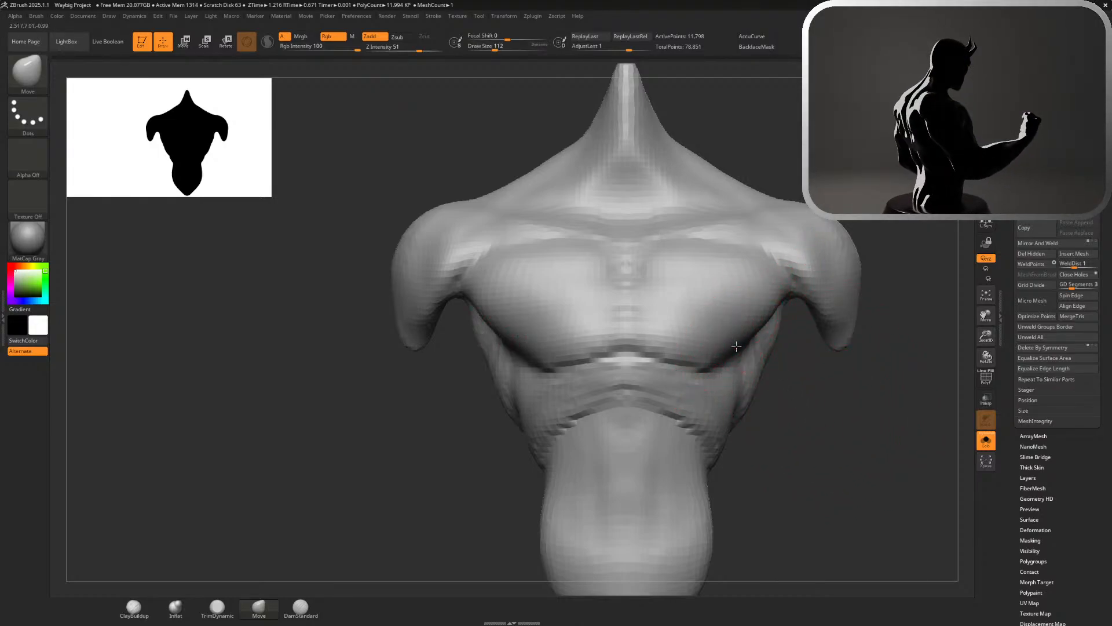
mouse_move(736, 347)
mouse_down()
mouse_move(745, 354)
mouse_move(750, 333)
mouse_move(740, 359)
mouse_up()
key(ctrl+z)
key(ctrl+z)
key(ctrl+z)
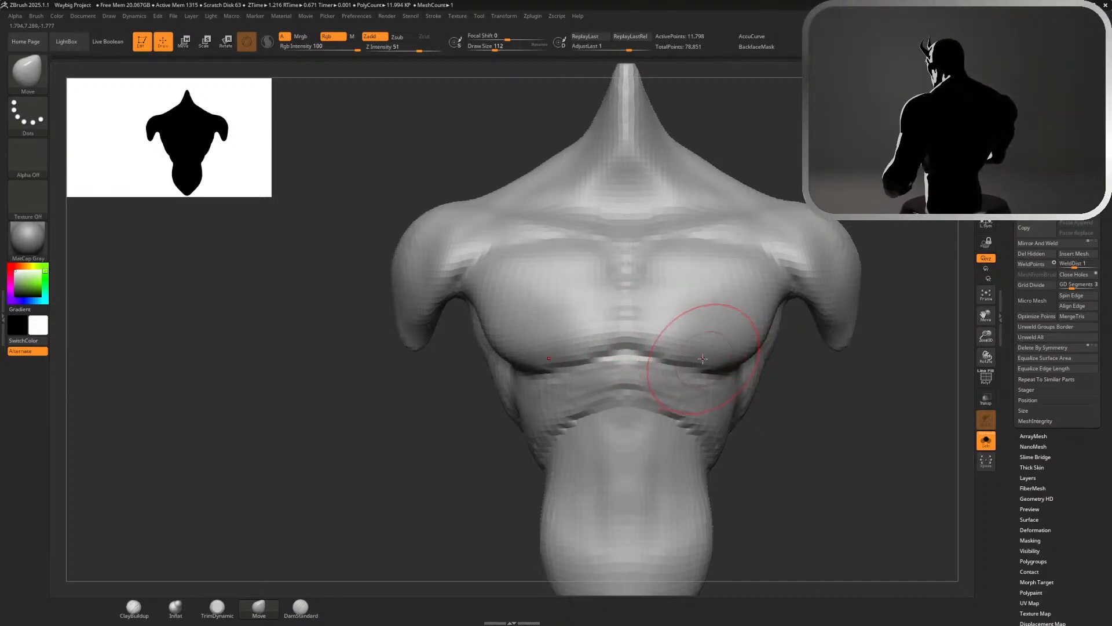
Adjust the pectorals' lower and outer contours with larger Move brush sizes of about 187 and 145, undoing the last stroke
key(s)
drag(705, 360, 690, 361)
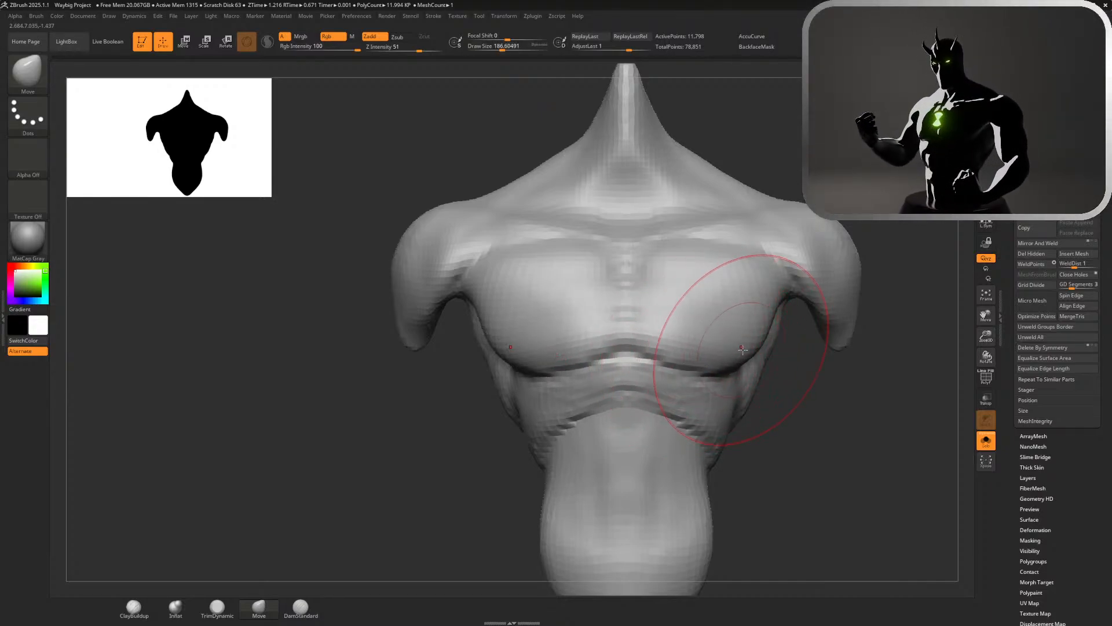
mouse_move(811, 396)
alt+mouse_down()
mouse_move(797, 390)
mouse_move(810, 390)
alt+mouse_up()
key(s)
drag(760, 340, 750, 336)
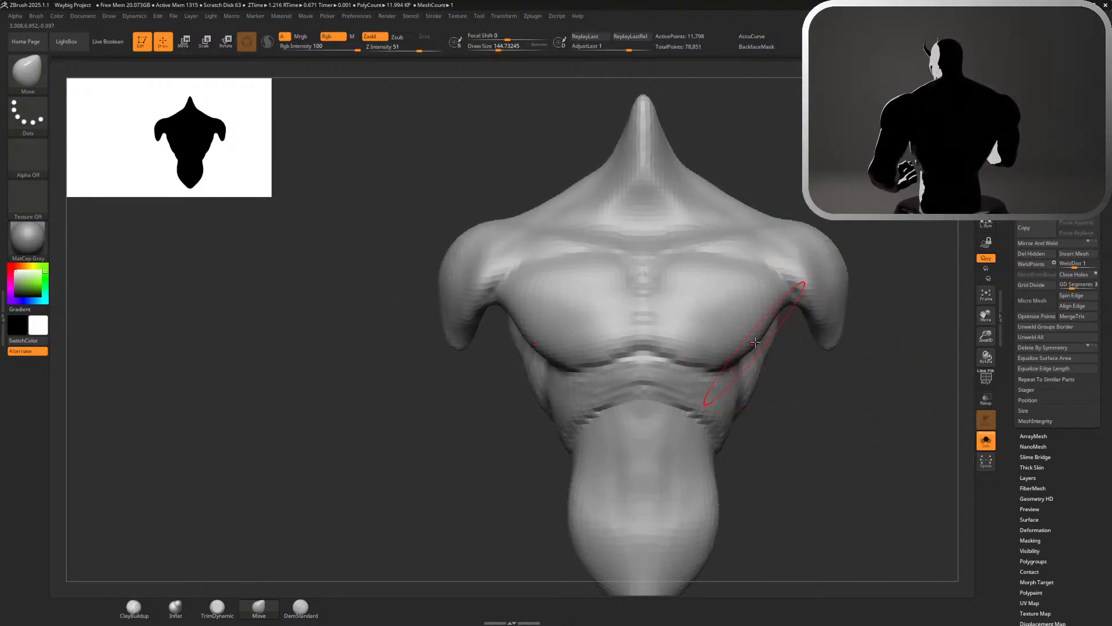
key(s)
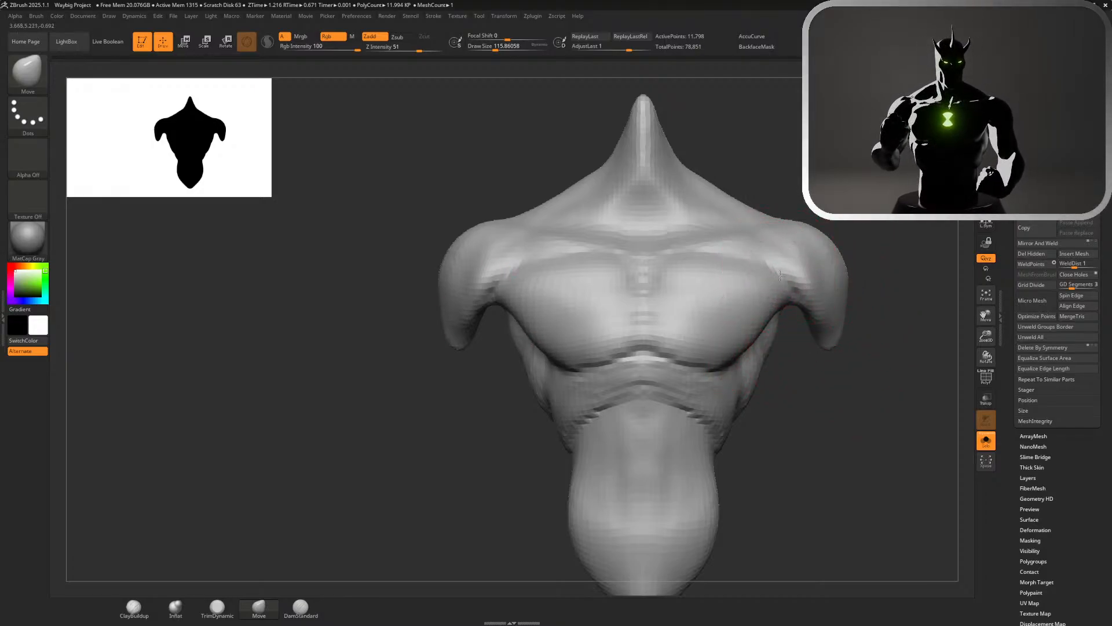
key(ctrl+z)
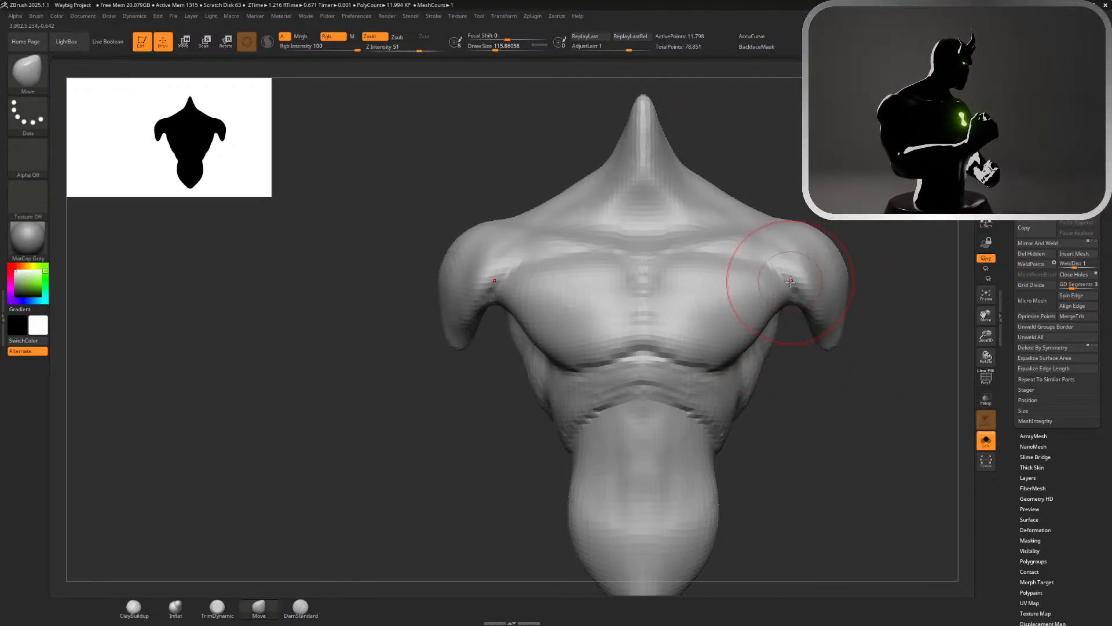
Build up the upper pectorals beneath the collarbones toward the shoulders with ClayBuildup
mouse_move(885, 225)
alt+mouse_down()
mouse_move(925, 271)
mouse_move(876, 261)
alt+mouse_up()
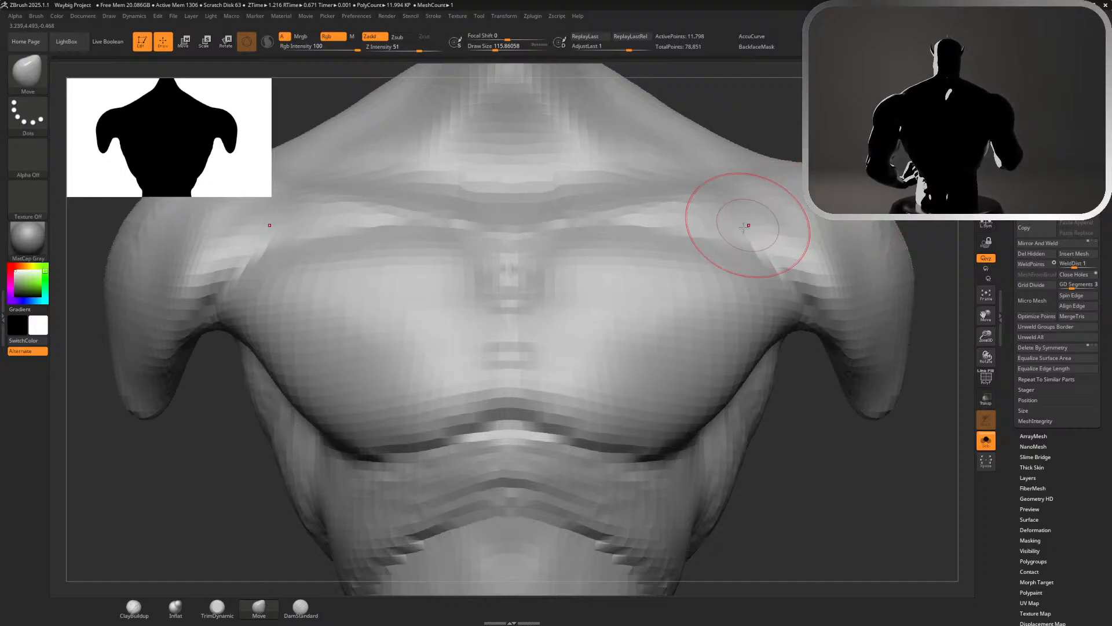
click(134, 606)
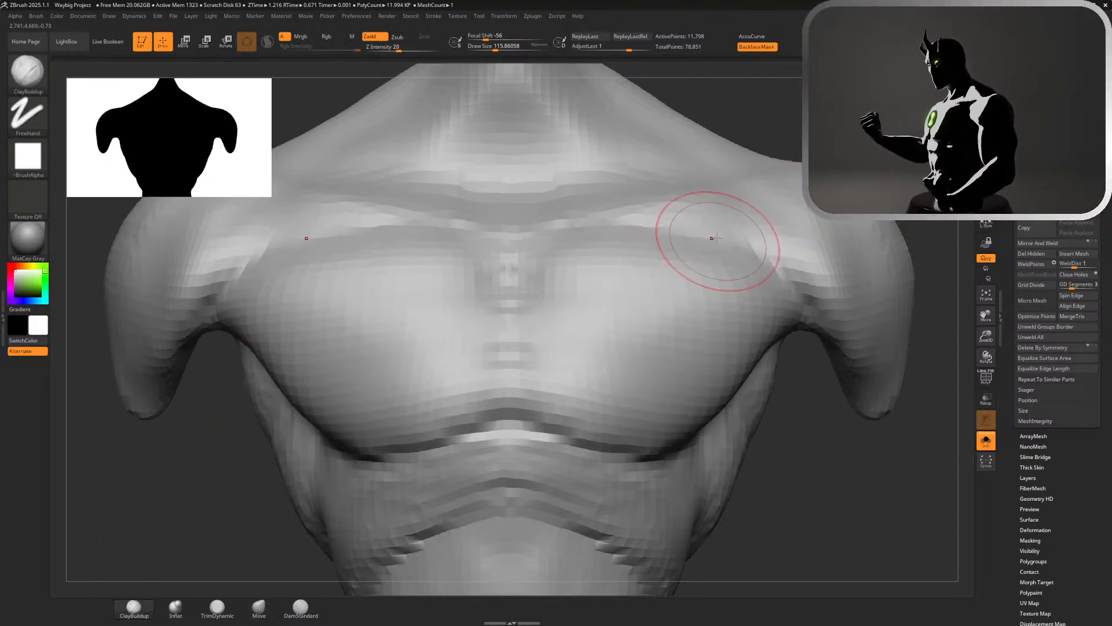
drag(696, 247, 707, 259)
mouse_move(644, 231)
mouse_down()
mouse_move(655, 254)
mouse_move(747, 263)
mouse_up()
mouse_move(615, 233)
shift+mouse_down()
mouse_move(744, 232)
mouse_move(718, 230)
shift+mouse_up()
mouse_move(803, 496)
alt+mouse_down()
mouse_move(822, 241)
mouse_move(772, 271)
mouse_move(784, 306)
mouse_move(846, 377)
alt+mouse_up()
Reduce the draw size to about 74 and refine and smooth the upper inner chest beside the sternum
key(s)
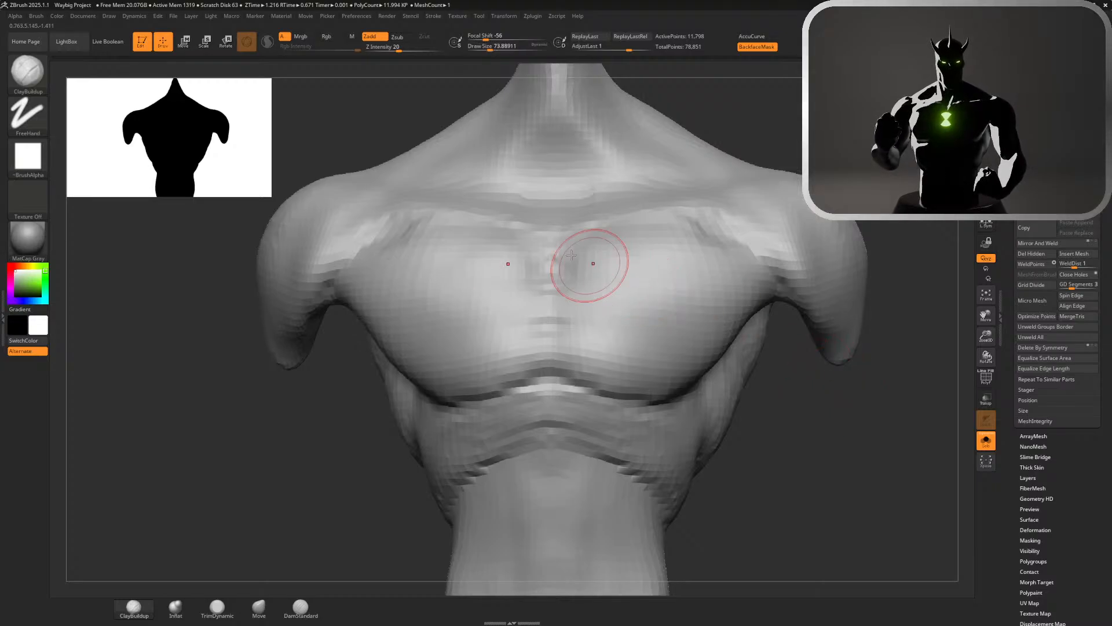
key(shift)
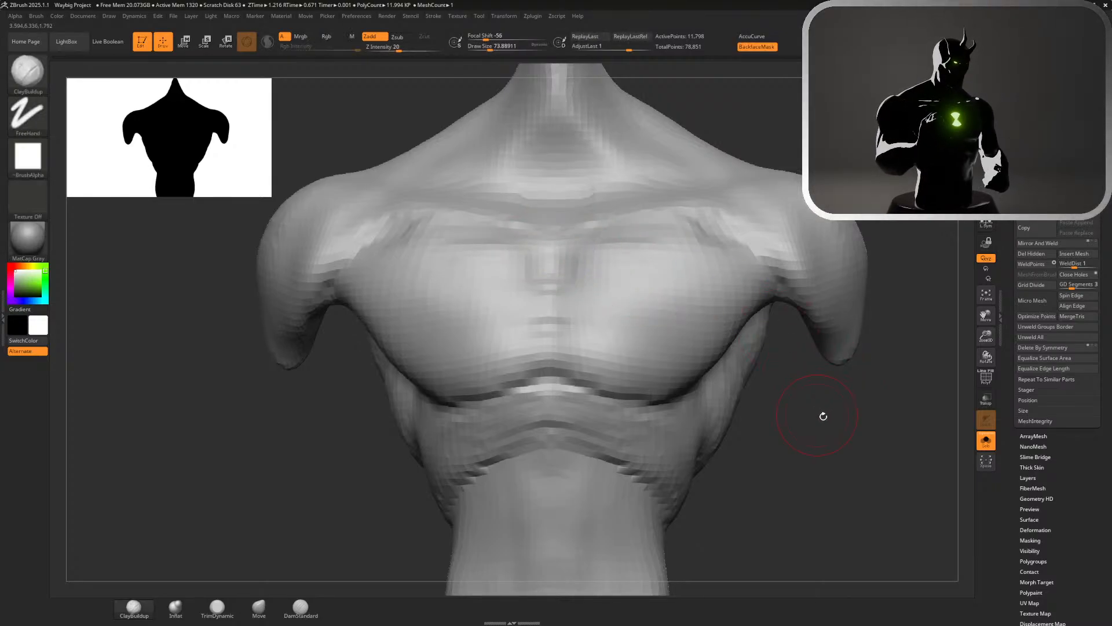
alt+drag(823, 416, 779, 342)
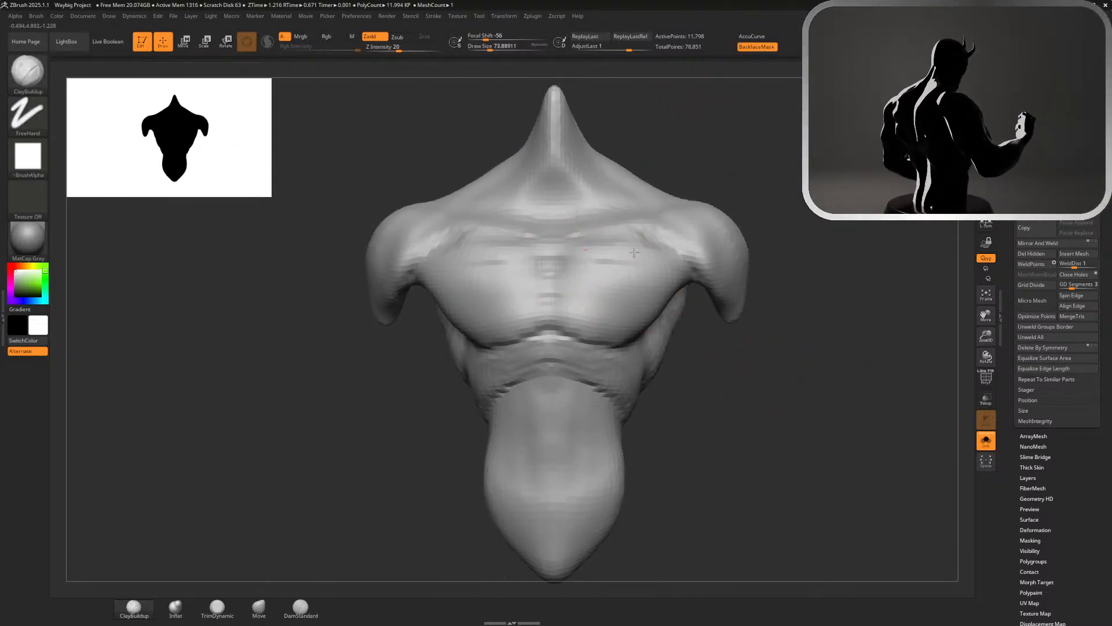
key(shift)
mouse_move(558, 251)
shift+mouse_down()
mouse_move(629, 284)
mouse_move(610, 253)
shift+mouse_up()
Widen the waist below the rib band by pulling its sides outward with the Move brush at draw size about 167
mouse_move(779, 348)
mouse_down()
mouse_move(746, 350)
mouse_move(719, 195)
mouse_move(778, 216)
mouse_move(780, 477)
mouse_move(766, 254)
mouse_up()
key(s)
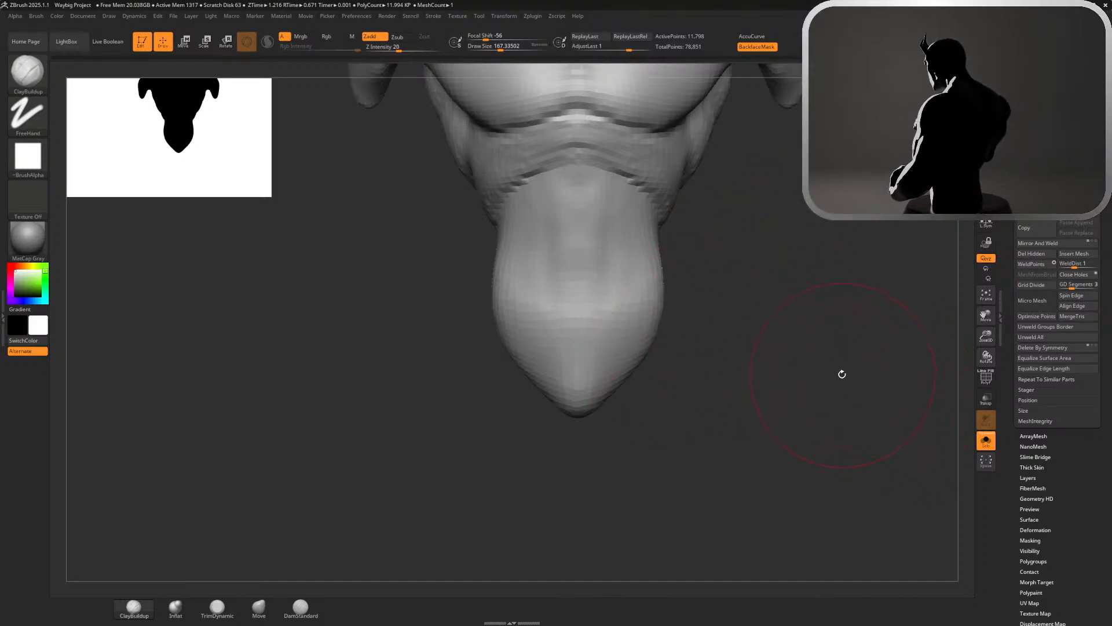
click(258, 607)
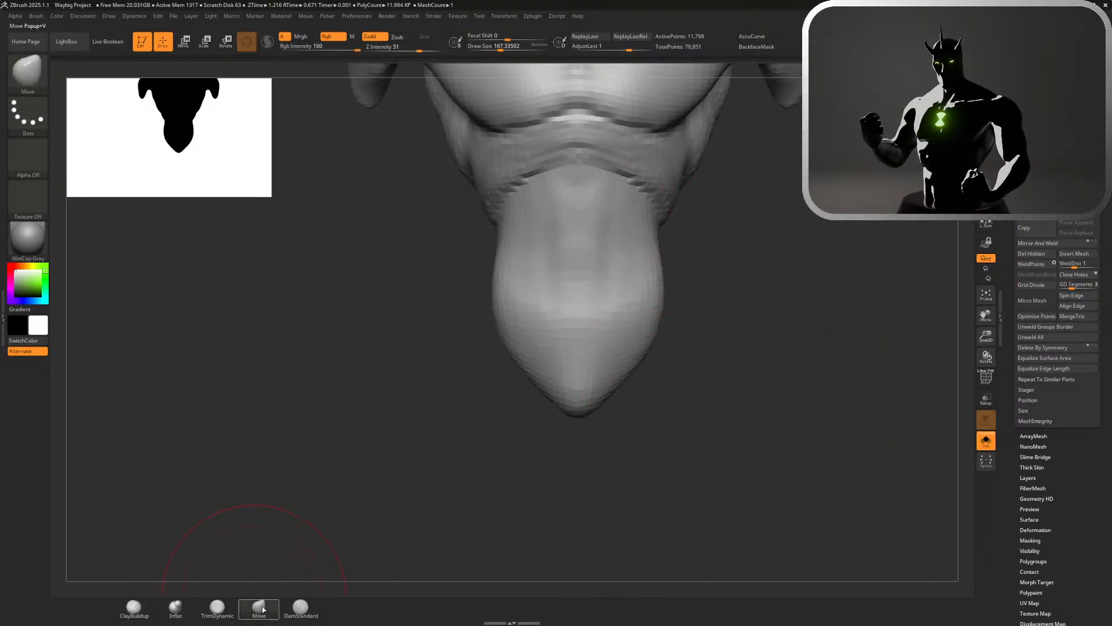
drag(653, 215, 664, 221)
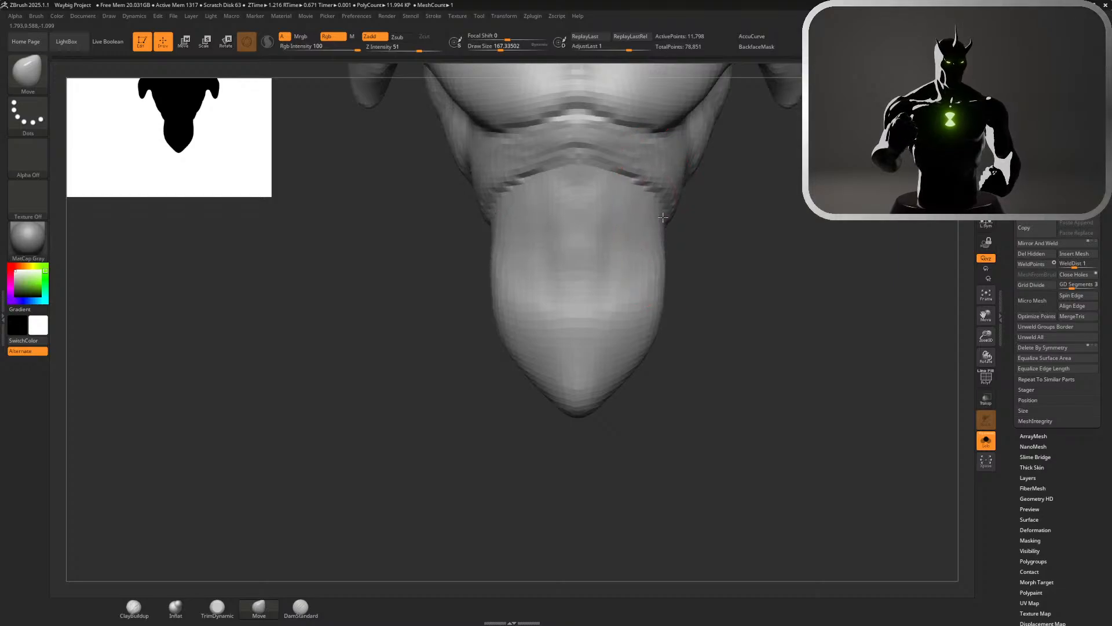
drag(650, 283, 654, 284)
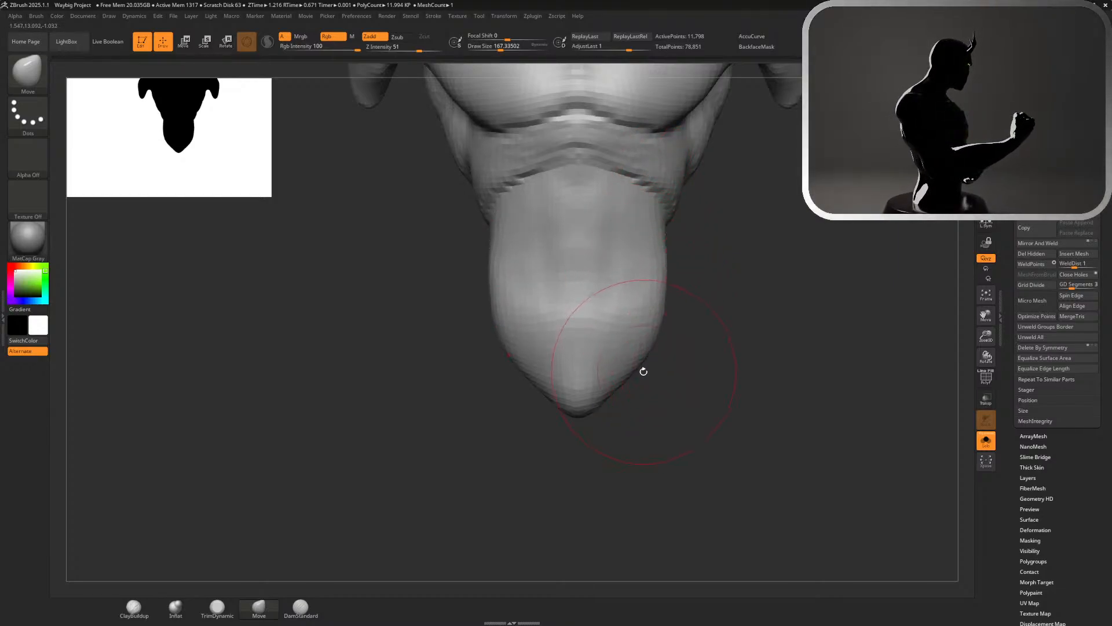
Sculpt a hollow above the notch at the torso's hip with ClayBuildup at draw size about 90
drag(644, 371, 740, 363)
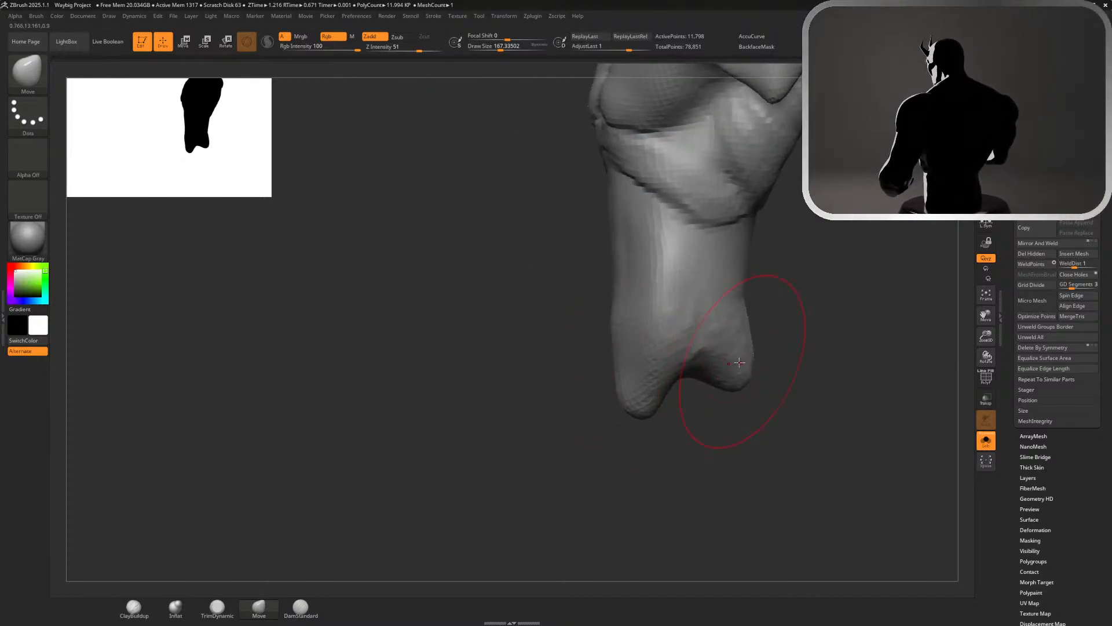
click(134, 606)
key(s)
drag(832, 311, 827, 311)
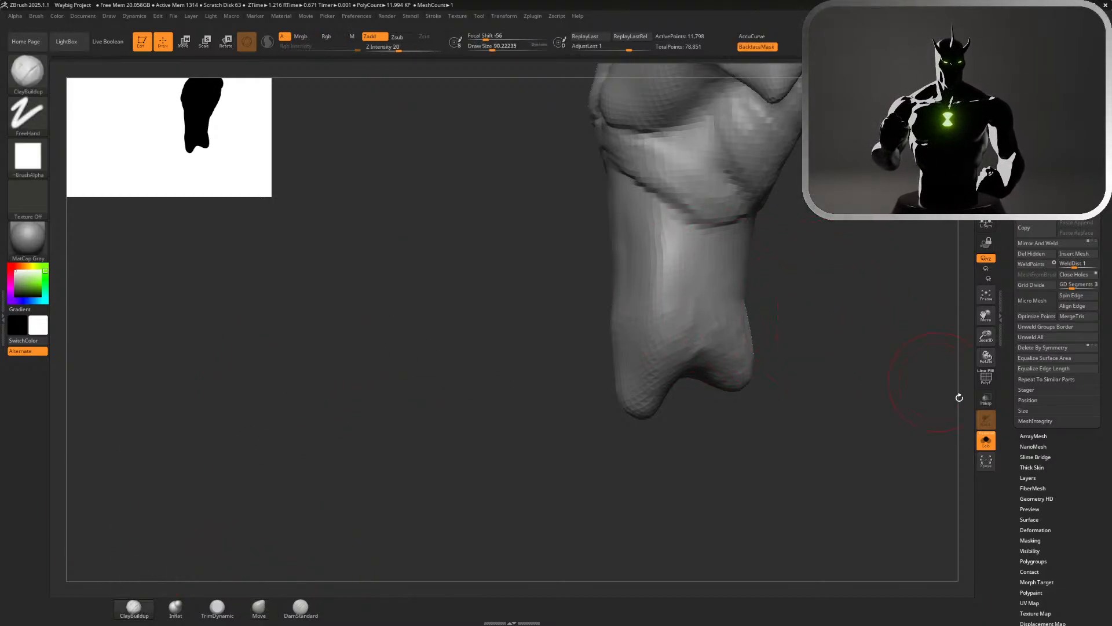
click(986, 440)
click(985, 441)
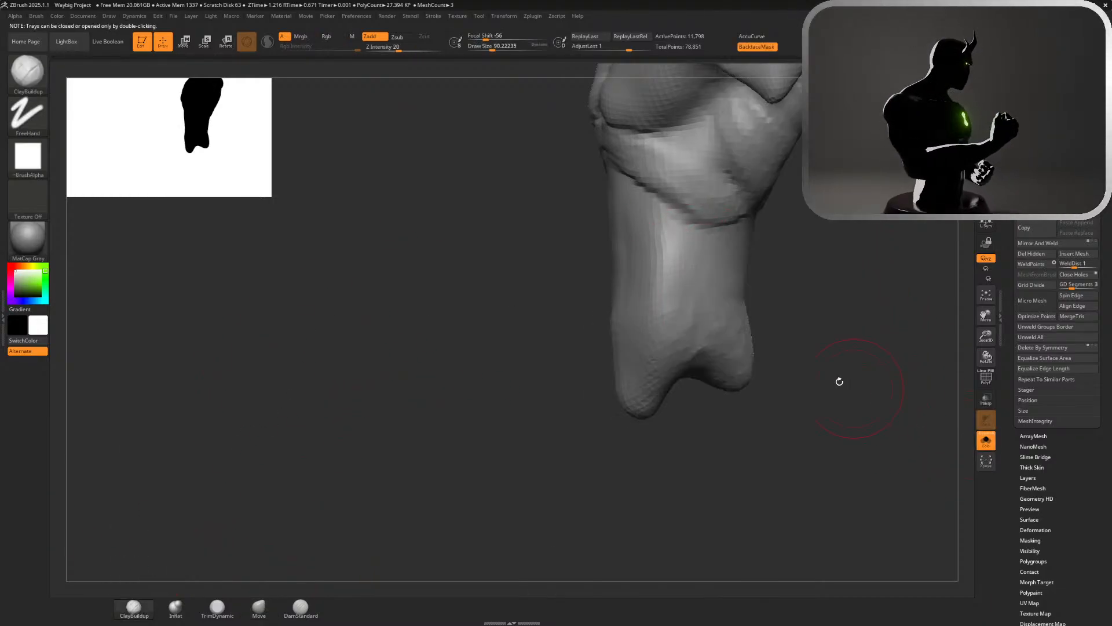
mouse_move(659, 362)
mouse_down()
mouse_move(710, 348)
mouse_move(672, 371)
mouse_move(723, 359)
mouse_up()
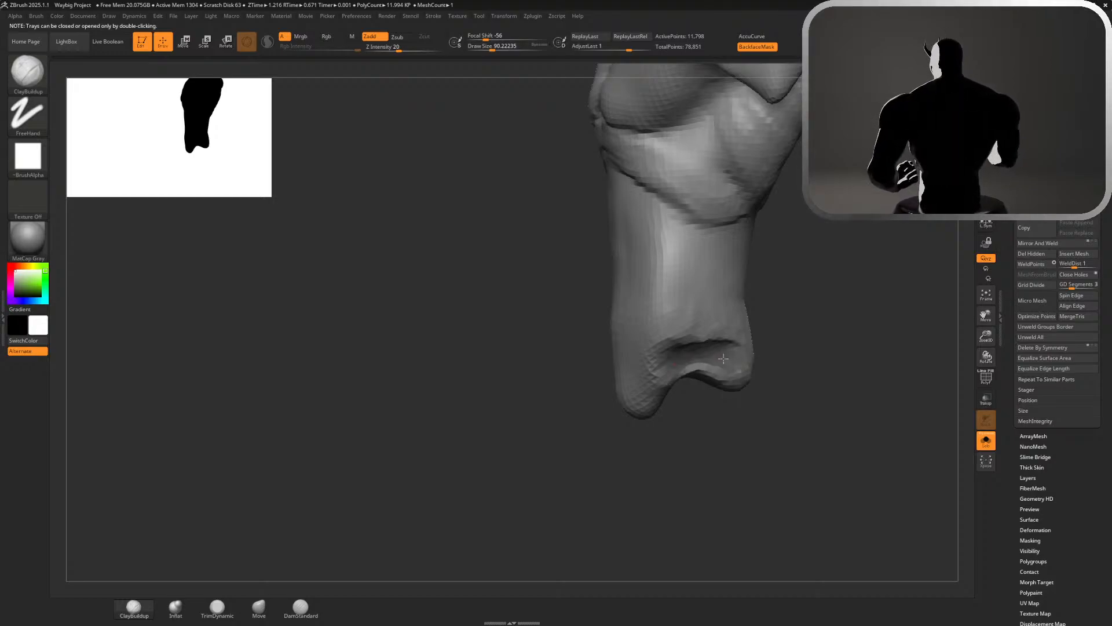
Build up the oblique muscle on the waist's side between the rib band and the hip hollow
drag(710, 250, 671, 320)
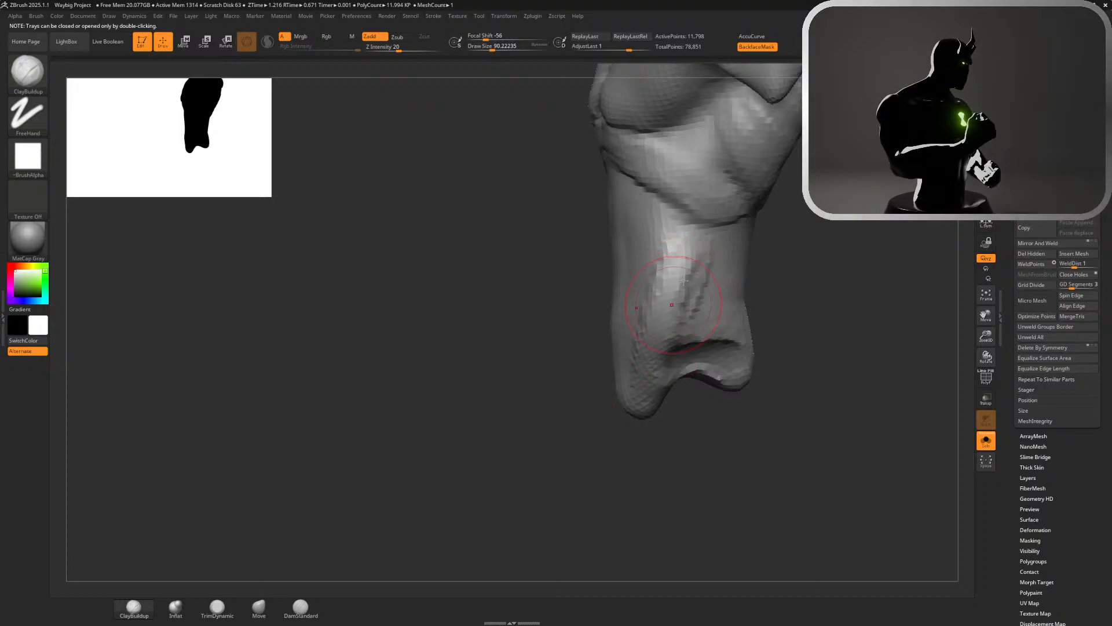
mouse_move(762, 257)
mouse_down()
mouse_move(719, 255)
mouse_move(732, 253)
mouse_move(698, 239)
mouse_up()
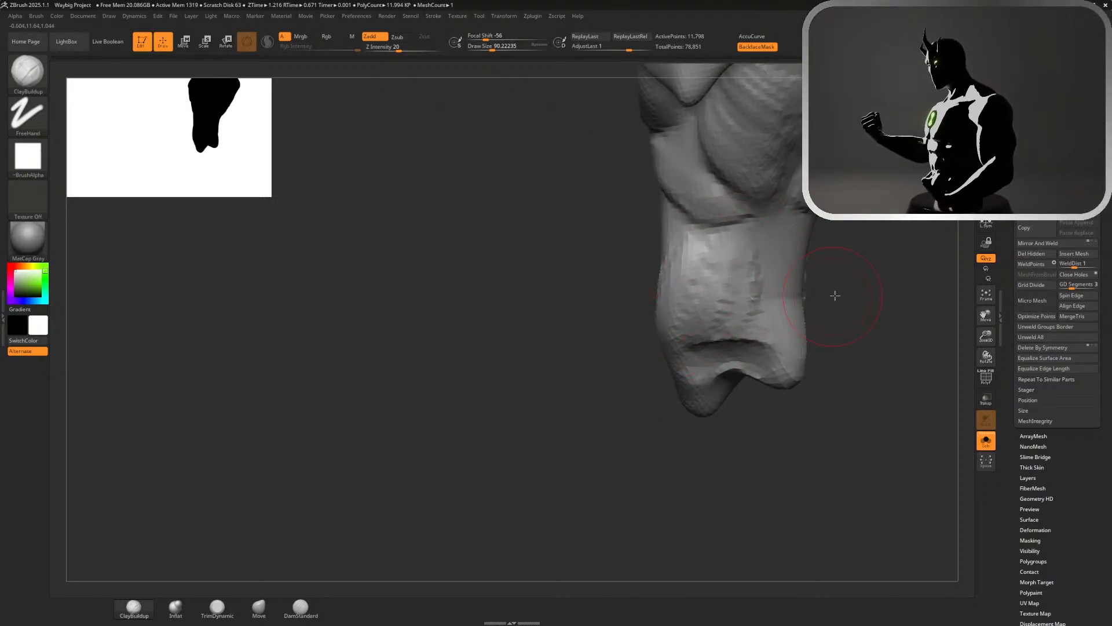
drag(835, 296, 661, 290)
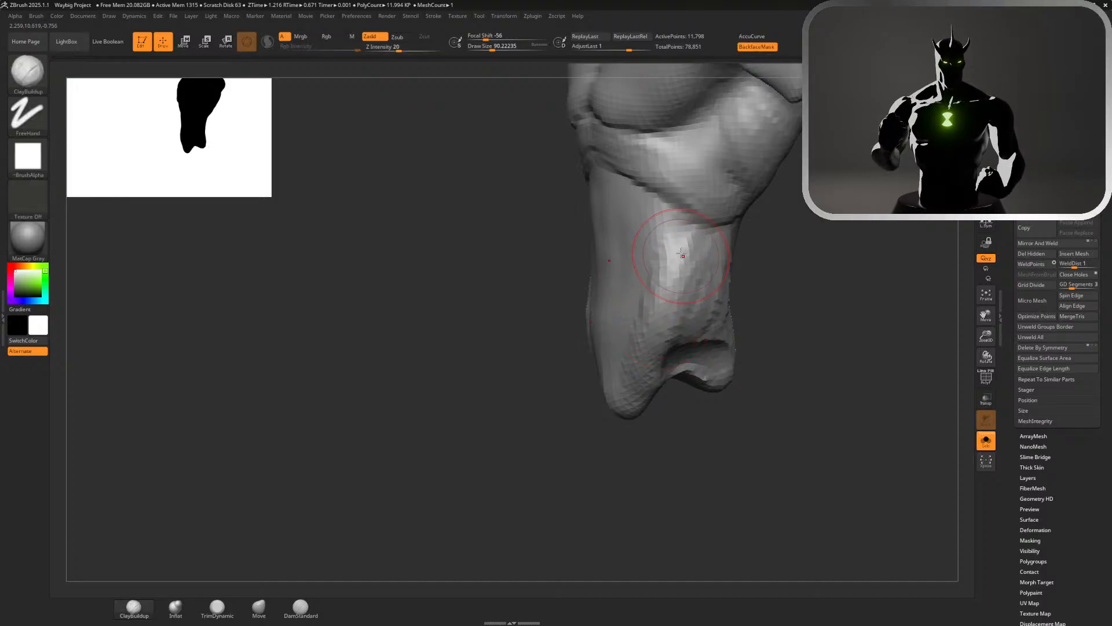
Refine the oblique's volume toward the hip hollow with ClayBuildup strokes at draw size about 90
mouse_move(678, 259)
shift+mouse_down()
mouse_move(665, 284)
mouse_move(637, 296)
mouse_move(707, 312)
shift+mouse_up()
shift+drag(725, 259, 688, 303)
drag(794, 330, 898, 334)
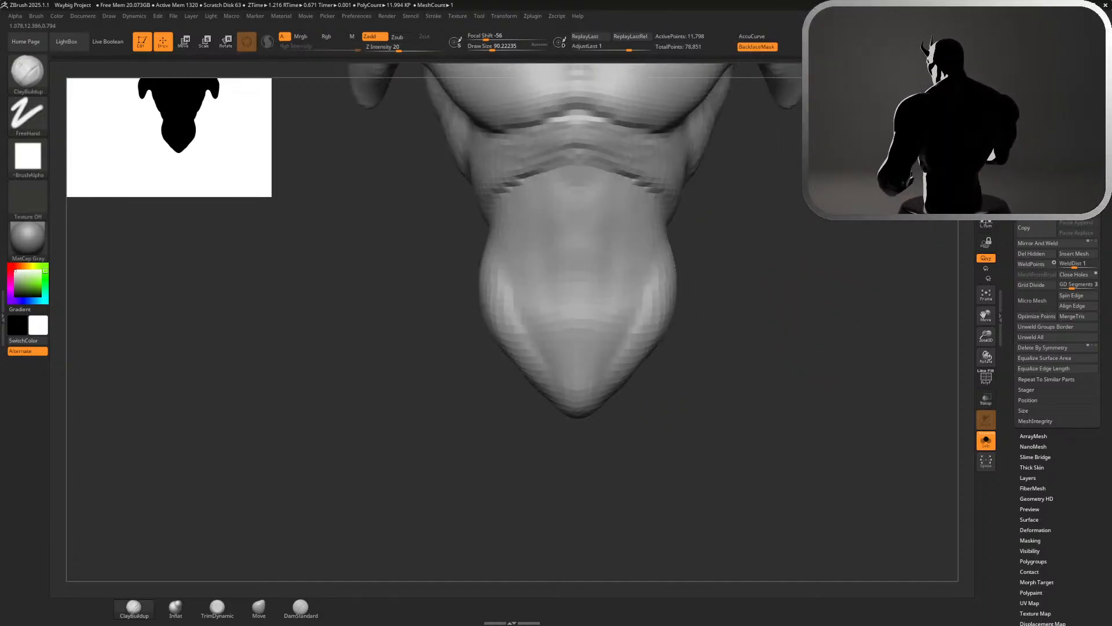
Reshape the lower waist's side silhouette with the Move brush at draw size about 172
click(256, 615)
key(s)
drag(753, 279, 763, 279)
drag(678, 286, 666, 325)
key(ctrl+z)
key(ctrl+z)
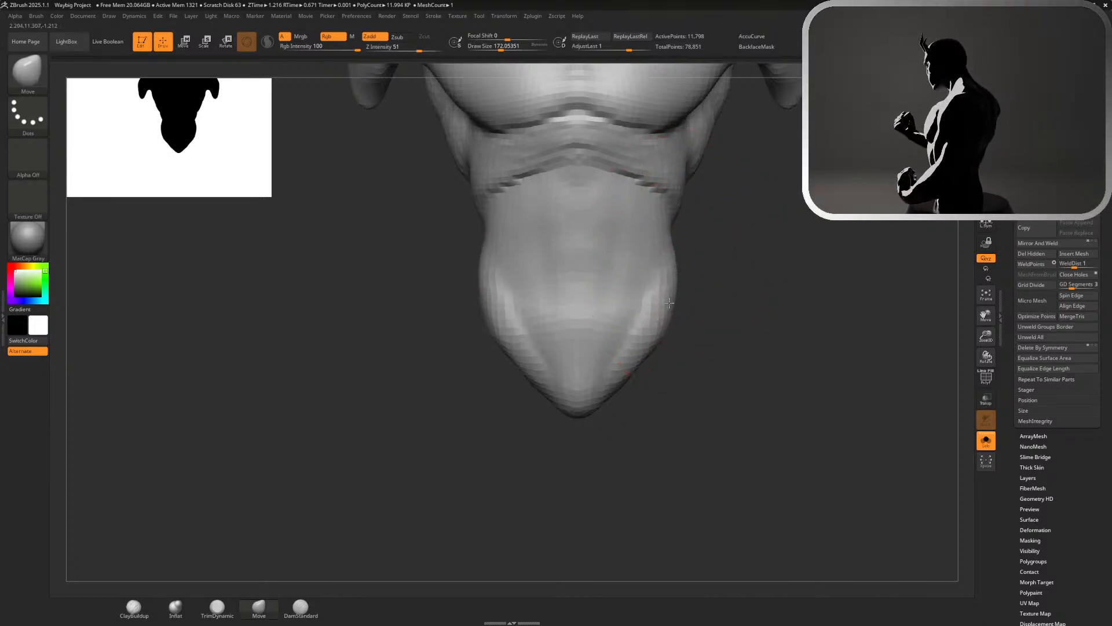
drag(706, 290, 682, 300)
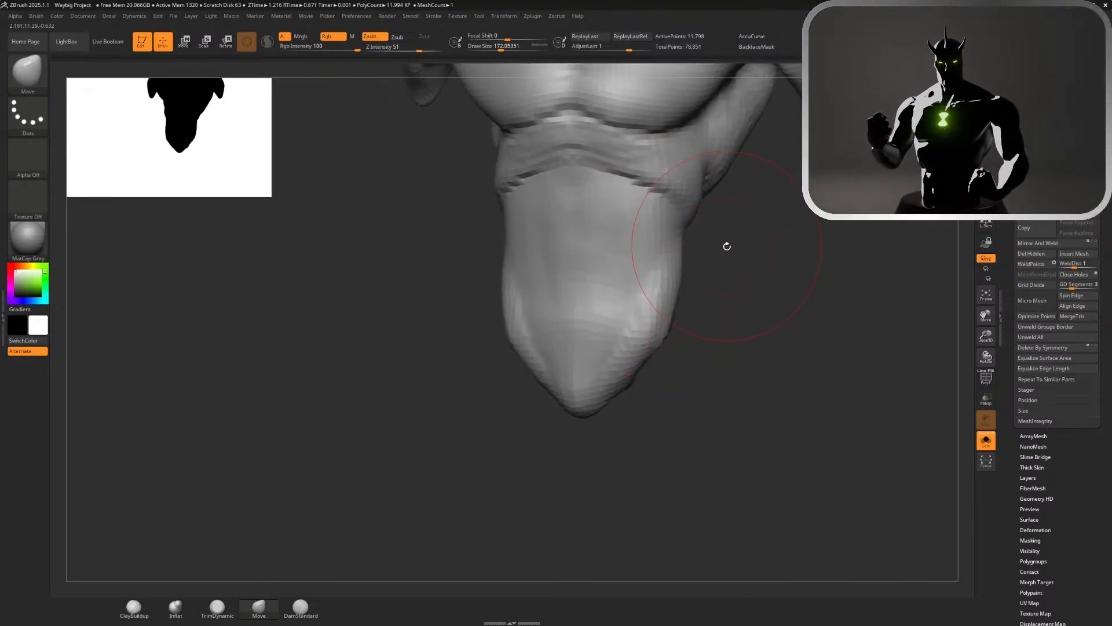
mouse_move(728, 245)
mouse_down()
mouse_move(705, 248)
mouse_move(721, 250)
mouse_up()
Build up the oblique along the waist's side below the rib band with ClayBuildup at draw size 112
key(s)
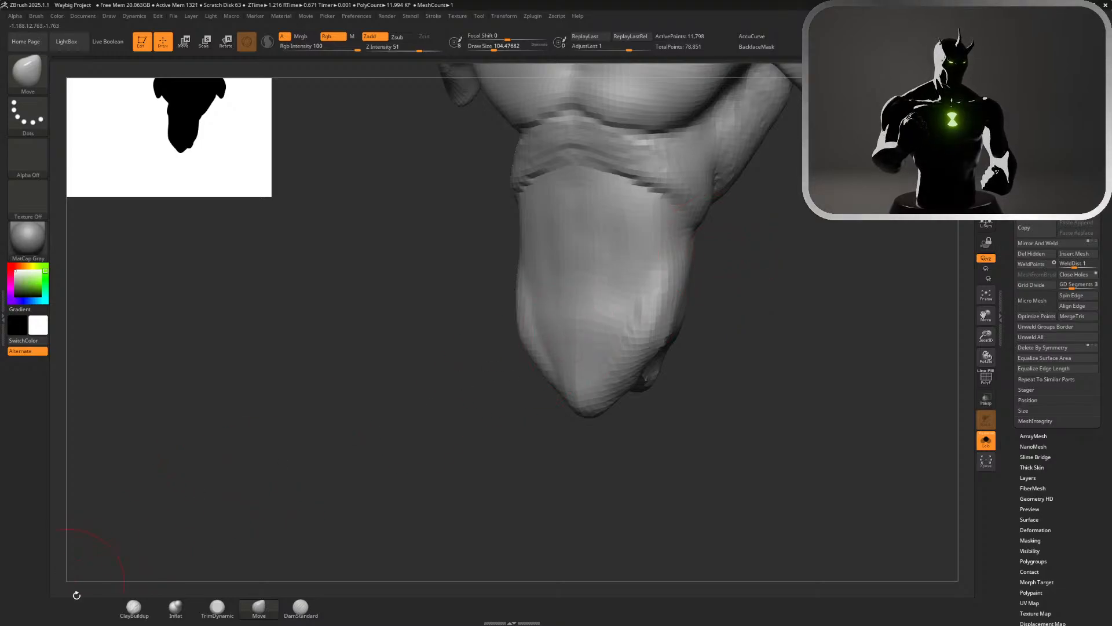
click(134, 609)
mouse_move(790, 328)
mouse_down()
mouse_move(772, 318)
mouse_move(791, 305)
mouse_up()
key(s)
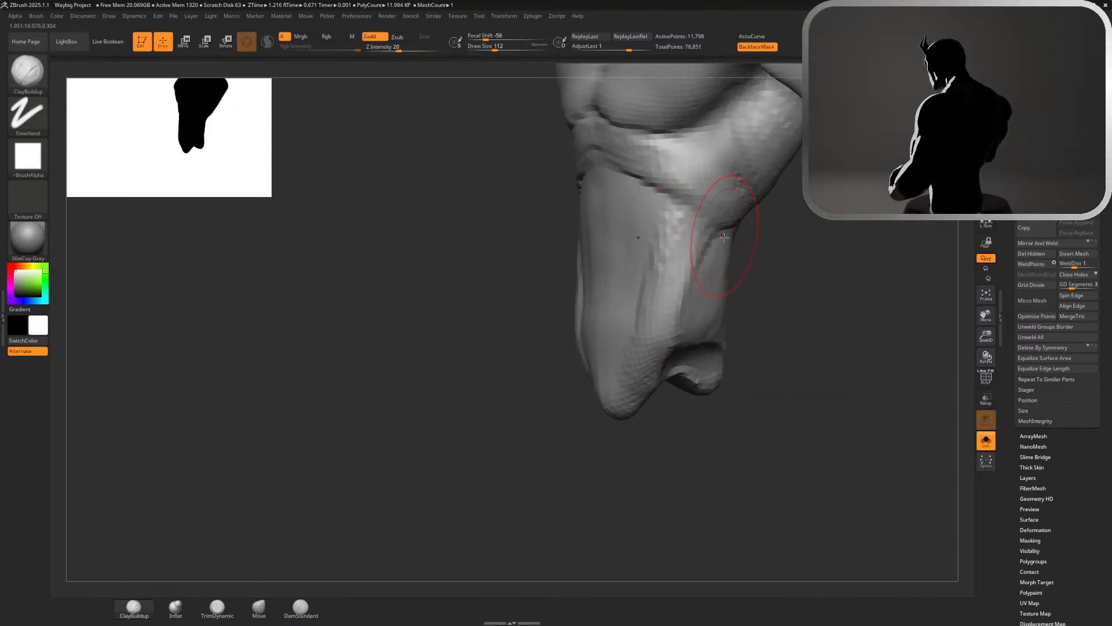
mouse_move(693, 248)
shift+mouse_down()
mouse_move(667, 333)
mouse_move(702, 291)
shift+mouse_up()
drag(774, 312, 704, 315)
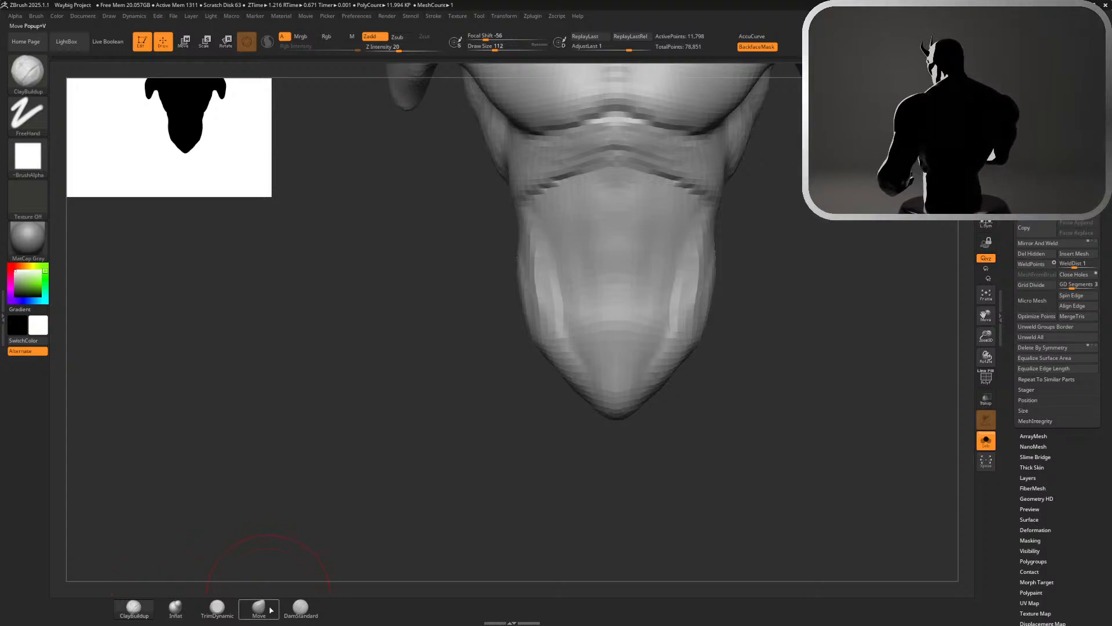
Carve the abdomen's outline below the rib band and beside the obliques with DamStandard at draw size 112
click(300, 608)
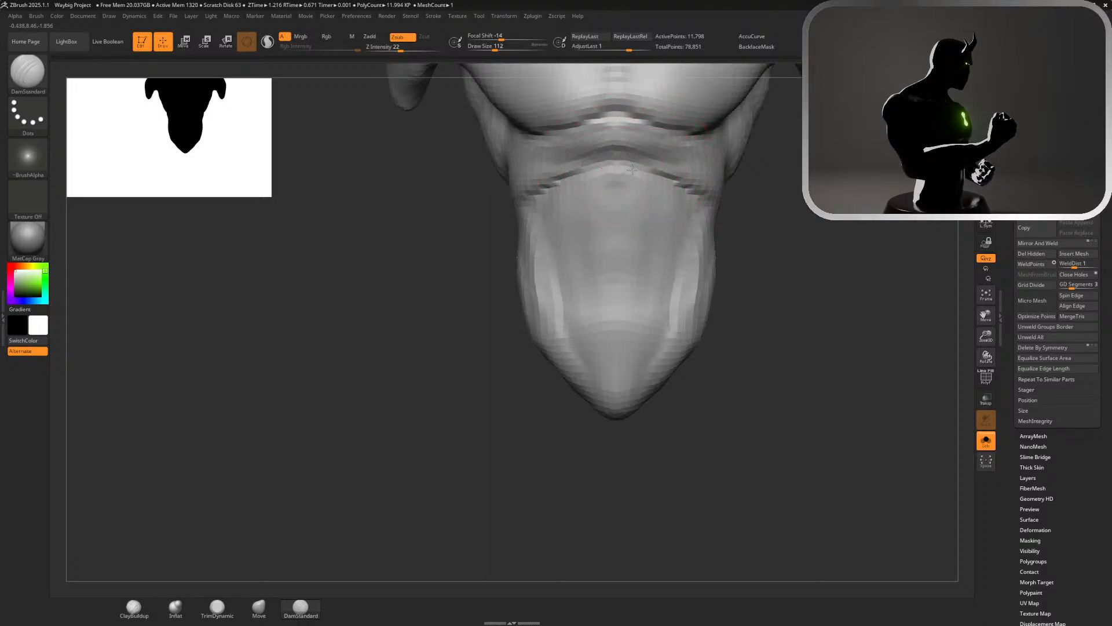
key(ctrl)
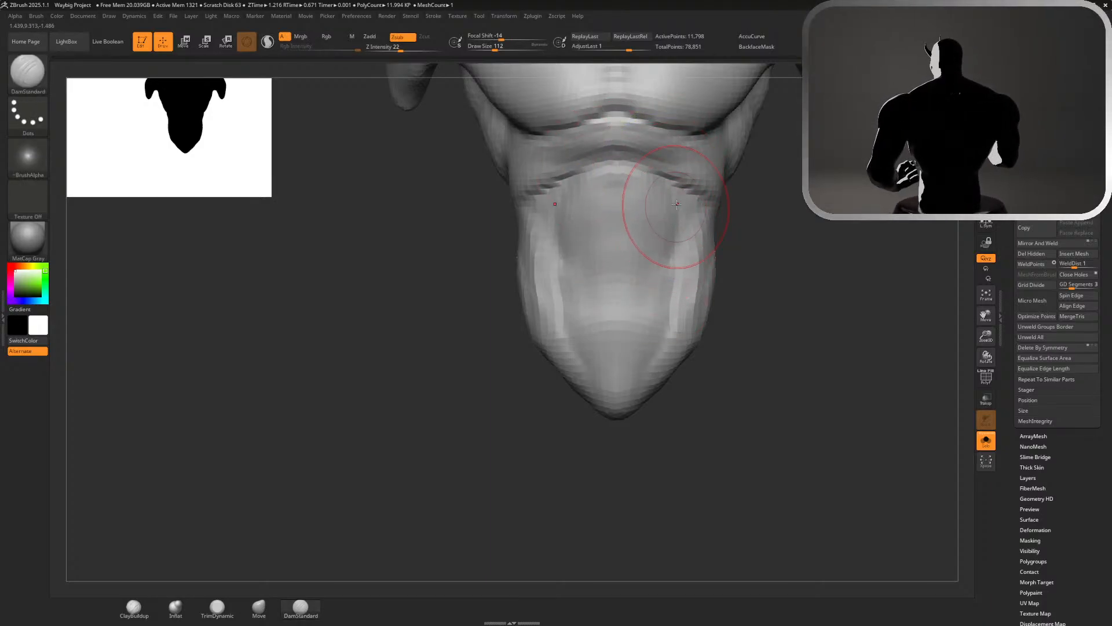
key(ctrl)
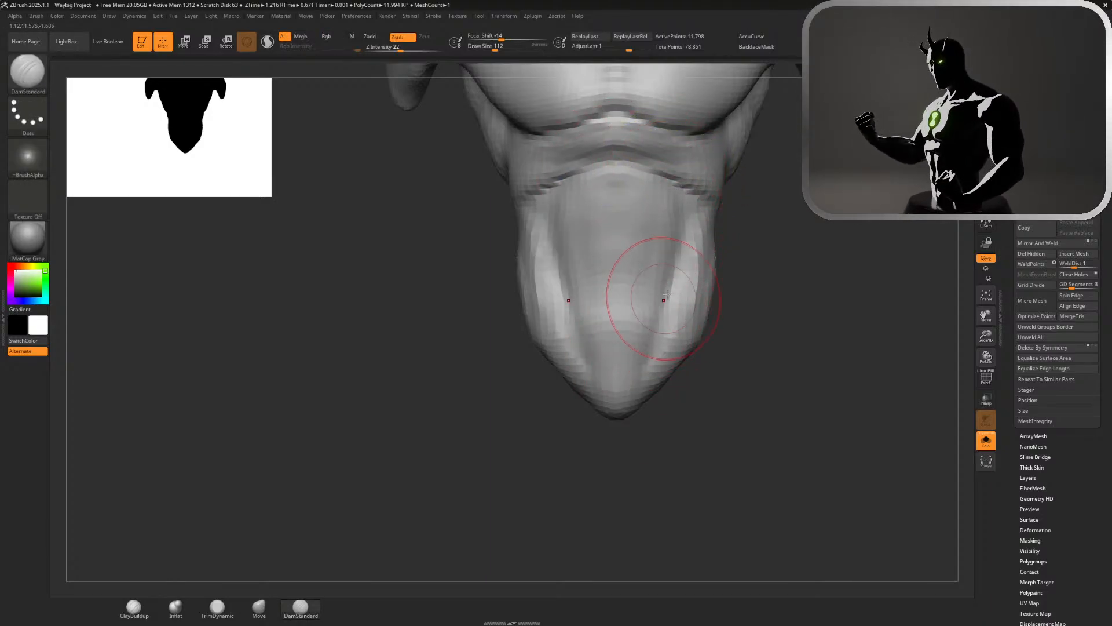
mouse_move(794, 299)
mouse_down()
mouse_move(763, 296)
mouse_move(827, 300)
mouse_move(794, 264)
mouse_move(686, 262)
mouse_up()
Build up the rib band beneath the pectorals with ClayBuildup at draw size about 94, undoing the unwanted strokes
click(136, 608)
mouse_move(818, 367)
alt+mouse_down()
mouse_move(805, 544)
mouse_move(849, 474)
mouse_move(829, 447)
alt+mouse_up()
key(s)
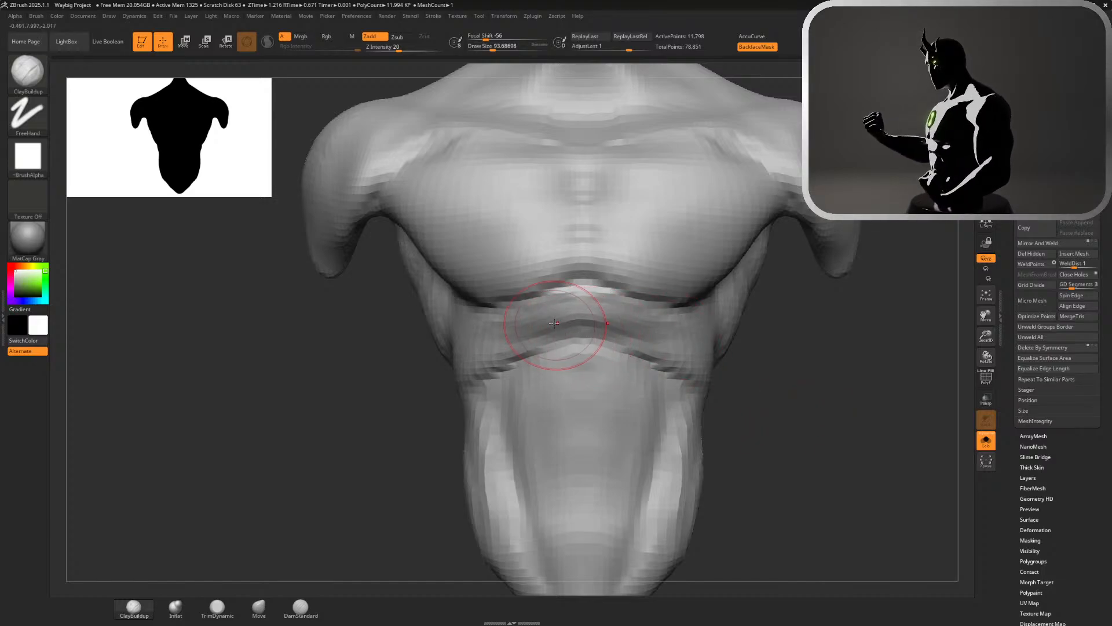
mouse_move(551, 323)
mouse_down()
mouse_move(657, 330)
mouse_move(642, 326)
mouse_move(682, 344)
mouse_up()
key(ctrl+z)
key(ctrl+z)
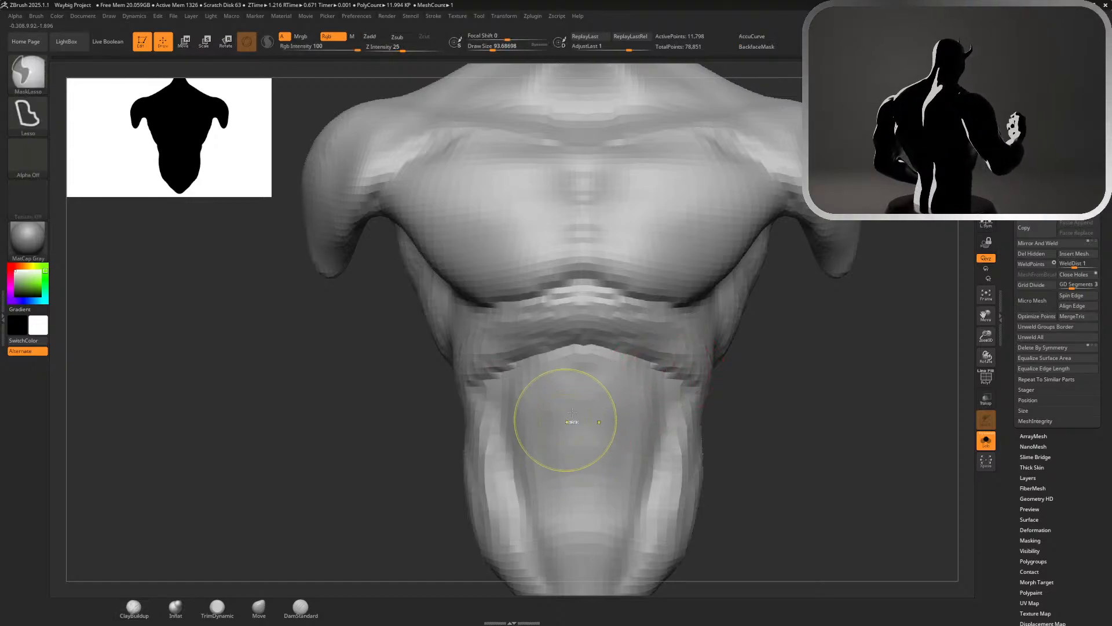
Adjust the rib band's lower edge with the Move brush at draw size about 94
click(252, 618)
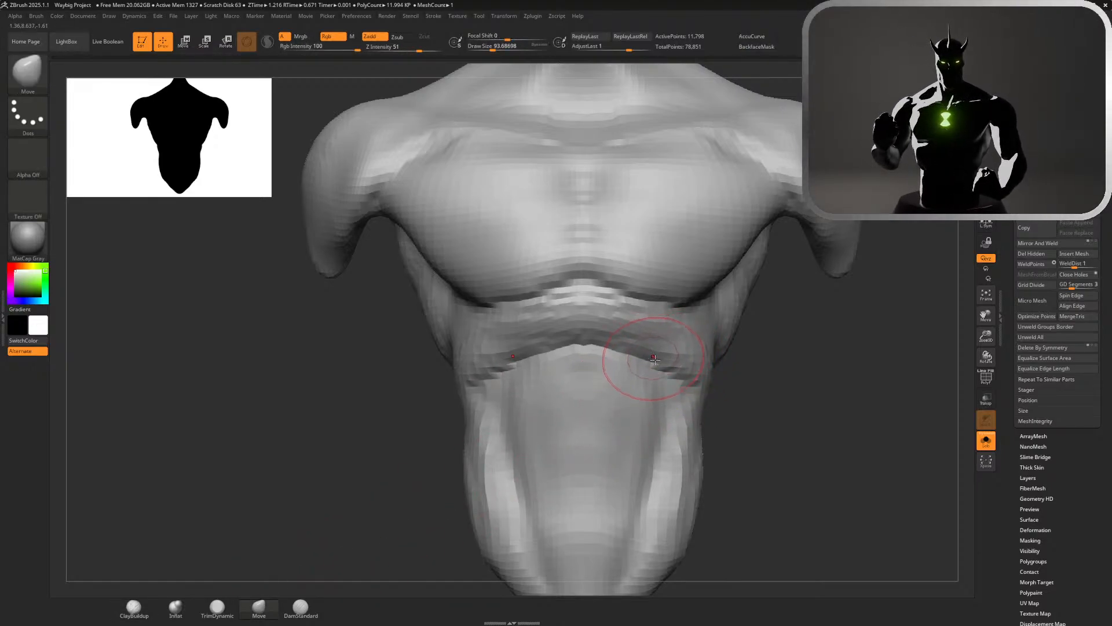
mouse_move(655, 357)
mouse_down()
mouse_move(605, 348)
mouse_move(656, 363)
mouse_up()
drag(760, 408, 774, 410)
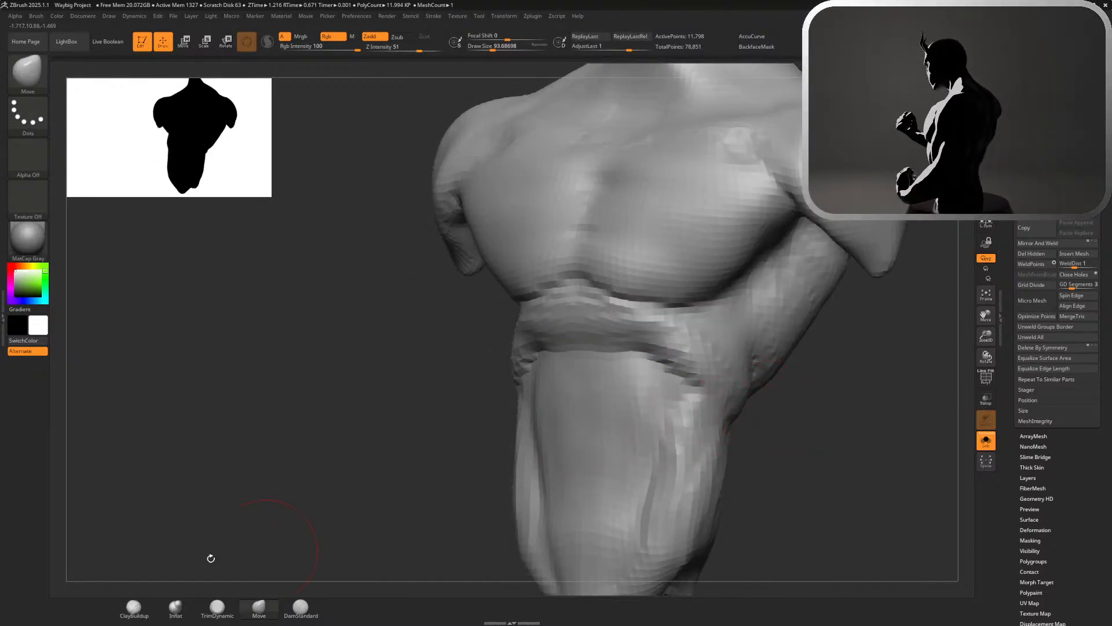
Fill and smooth the outer end of the rib band with ClayBuildup at draw size about 94
click(134, 606)
mouse_move(659, 333)
mouse_down()
mouse_move(712, 354)
mouse_move(680, 349)
mouse_up()
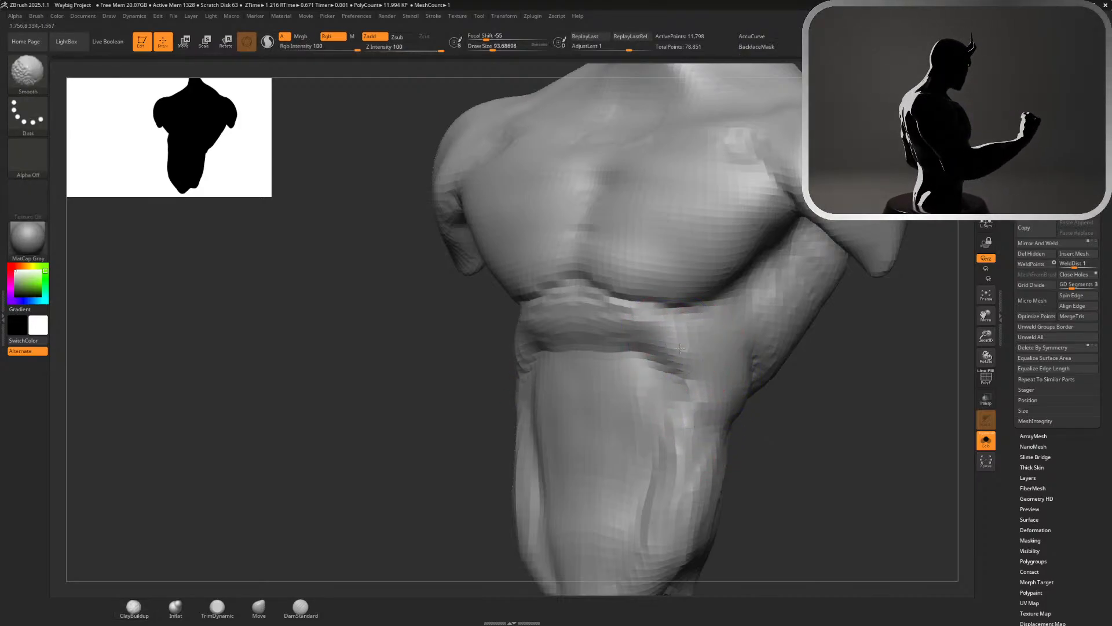
mouse_move(819, 423)
mouse_down()
mouse_move(859, 442)
mouse_move(852, 371)
mouse_move(814, 371)
mouse_move(811, 510)
mouse_up()
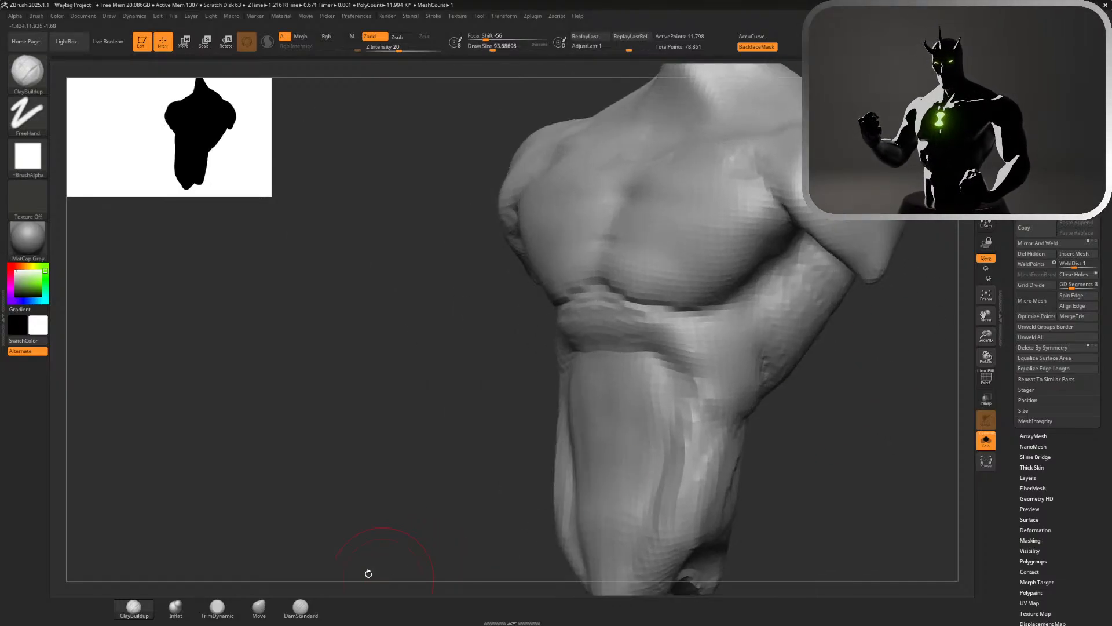
Deepen the crease between the pectorals and the rib band with DamStandard at draw size about 94
click(302, 614)
mouse_move(294, 556)
mouse_down()
mouse_move(558, 335)
mouse_move(606, 327)
mouse_move(695, 371)
mouse_move(708, 443)
mouse_up()
mouse_move(609, 310)
shift+mouse_down()
mouse_move(575, 298)
mouse_move(730, 315)
shift+mouse_up()
drag(607, 290, 729, 314)
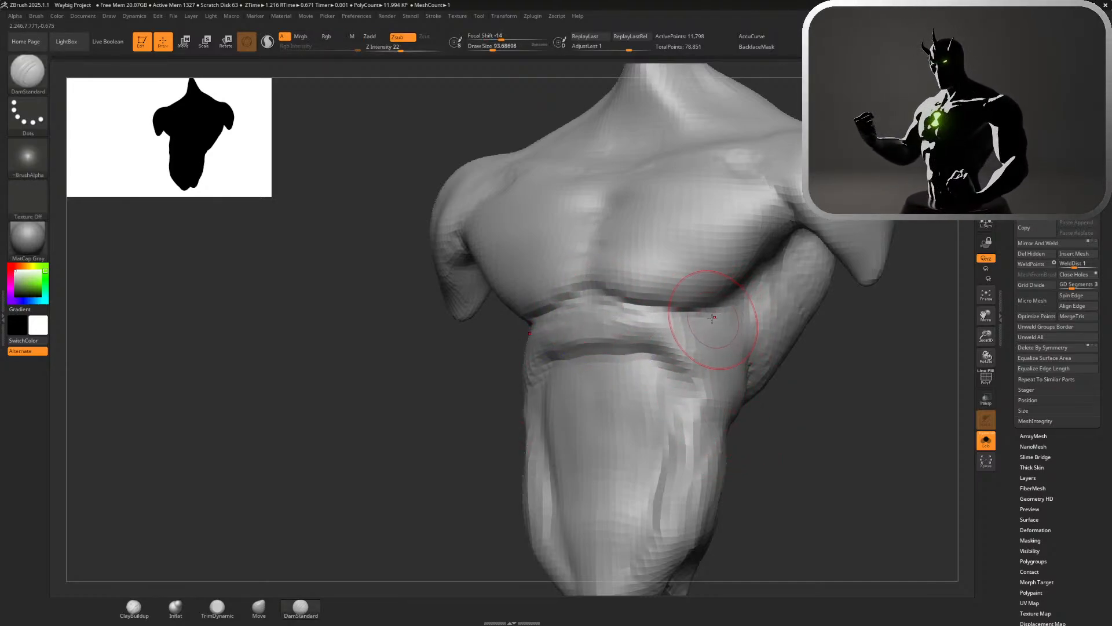
alt+drag(814, 438, 858, 191)
mouse_move(765, 299)
mouse_down()
mouse_move(723, 350)
mouse_move(739, 457)
mouse_up()
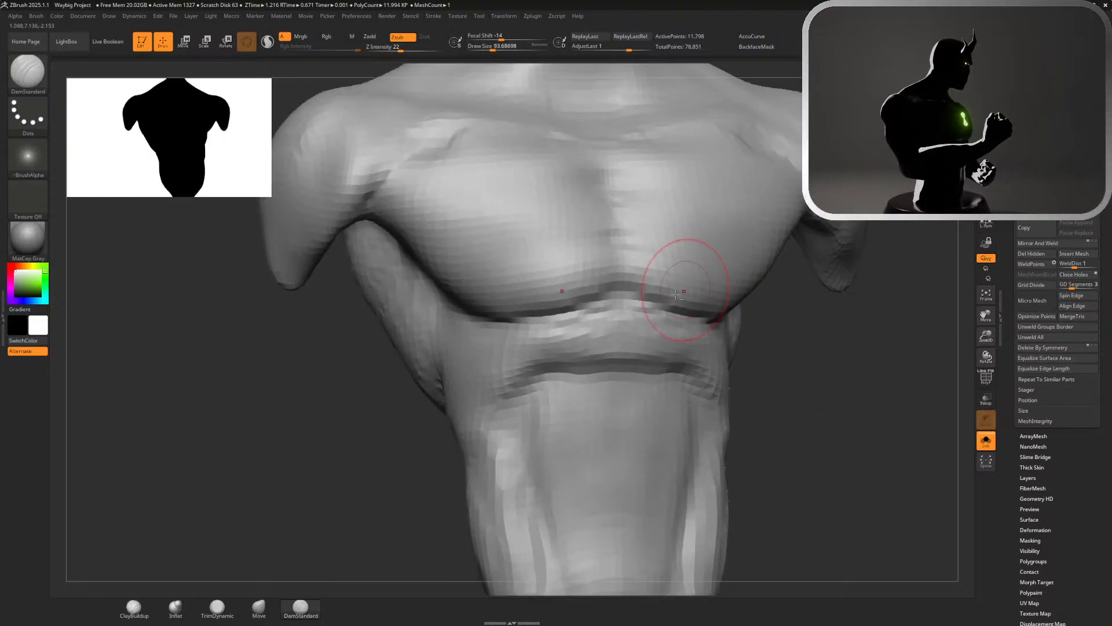
drag(615, 285, 722, 315)
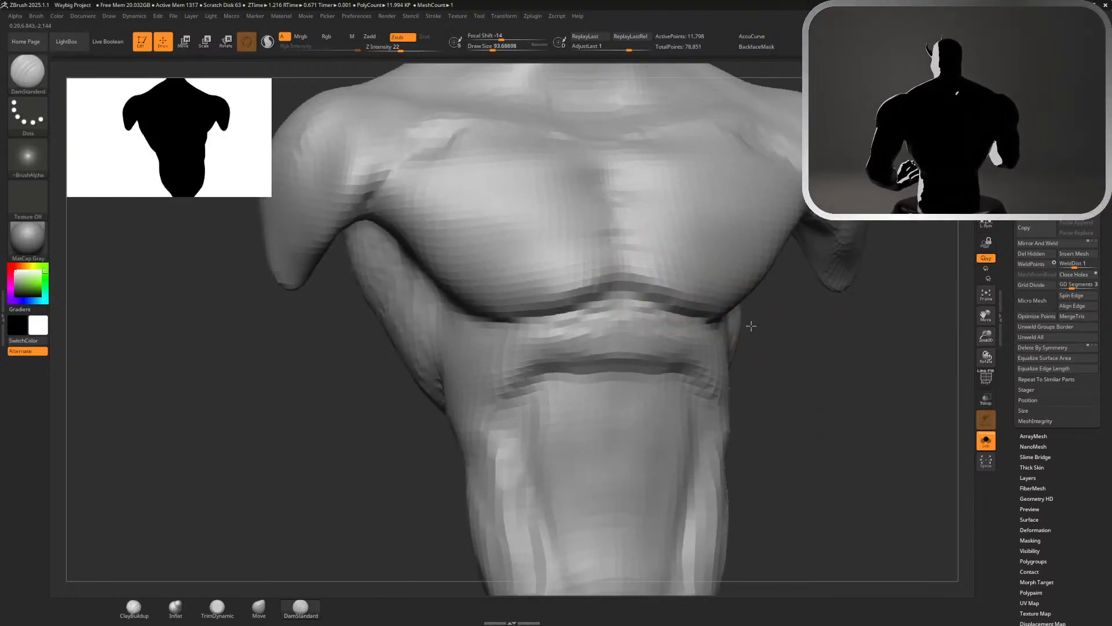
Undo the last crease stroke and recarve the pectoral's outer lower edge from the armpit toward the rib band
drag(820, 323, 742, 304)
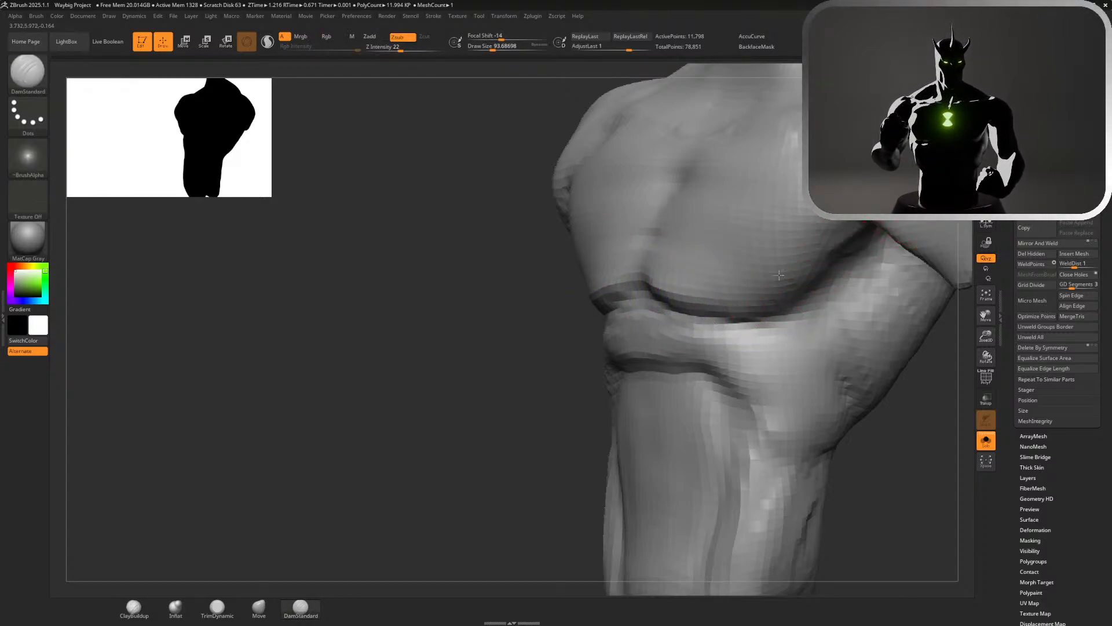
key(ctrl+z)
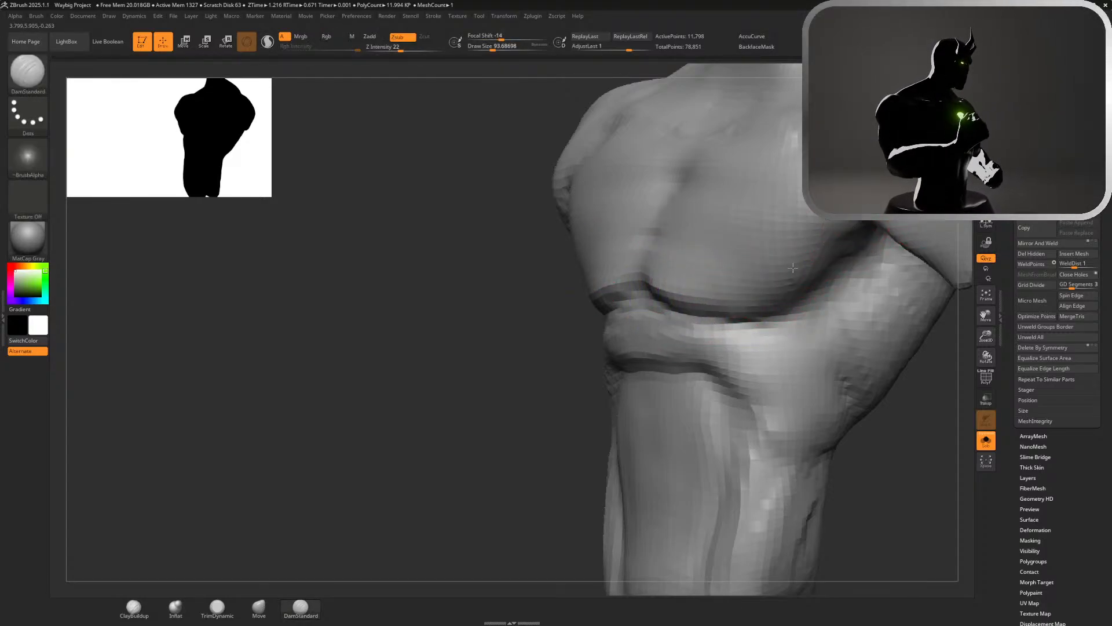
drag(845, 239, 757, 285)
shift+drag(830, 257, 753, 315)
mouse_move(506, 514)
alt+mouse_down()
mouse_move(556, 278)
mouse_move(614, 253)
mouse_move(696, 261)
alt+mouse_up()
mouse_move(877, 367)
alt+mouse_down()
mouse_move(711, 367)
mouse_move(780, 397)
alt+mouse_up()
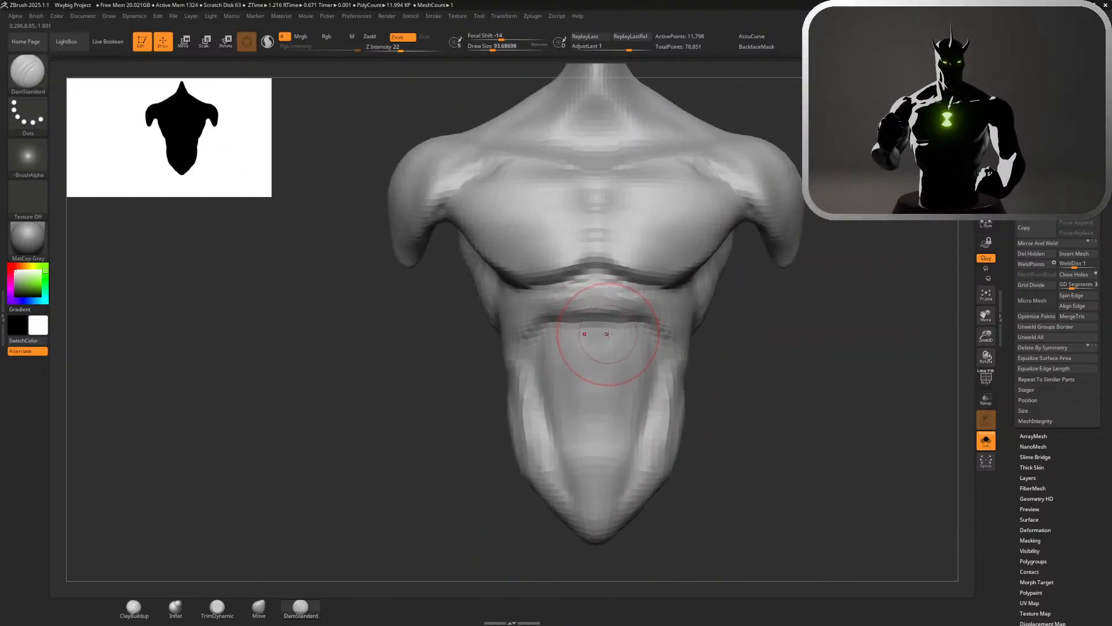
Block out the stacked abdominal segments below the rib band with ClayBuildup at draw size about 94
drag(722, 377, 474, 471)
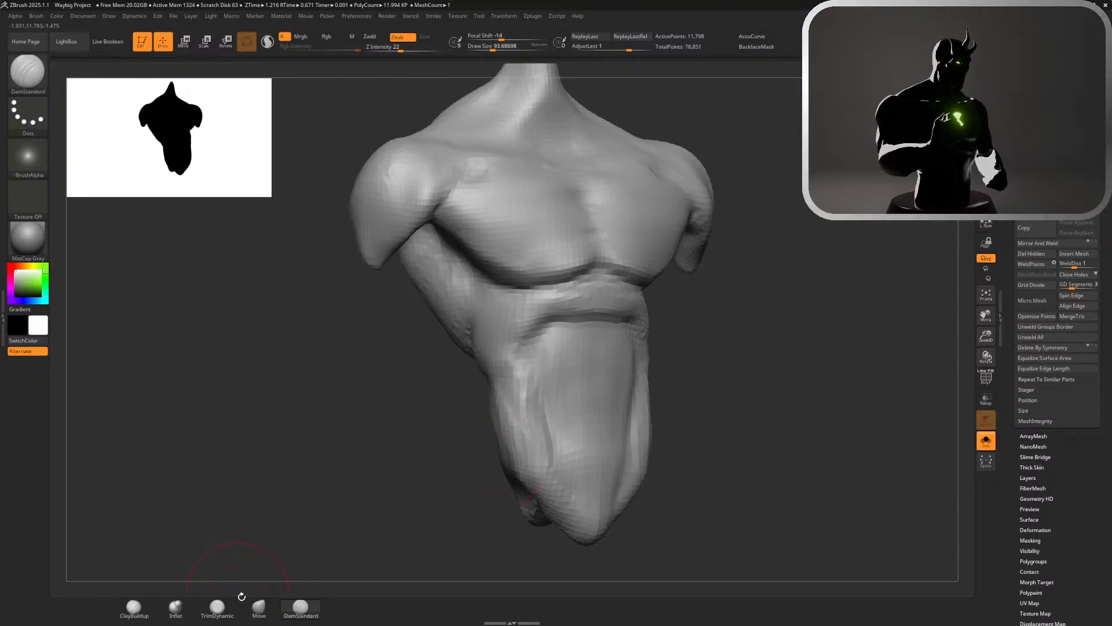
click(136, 610)
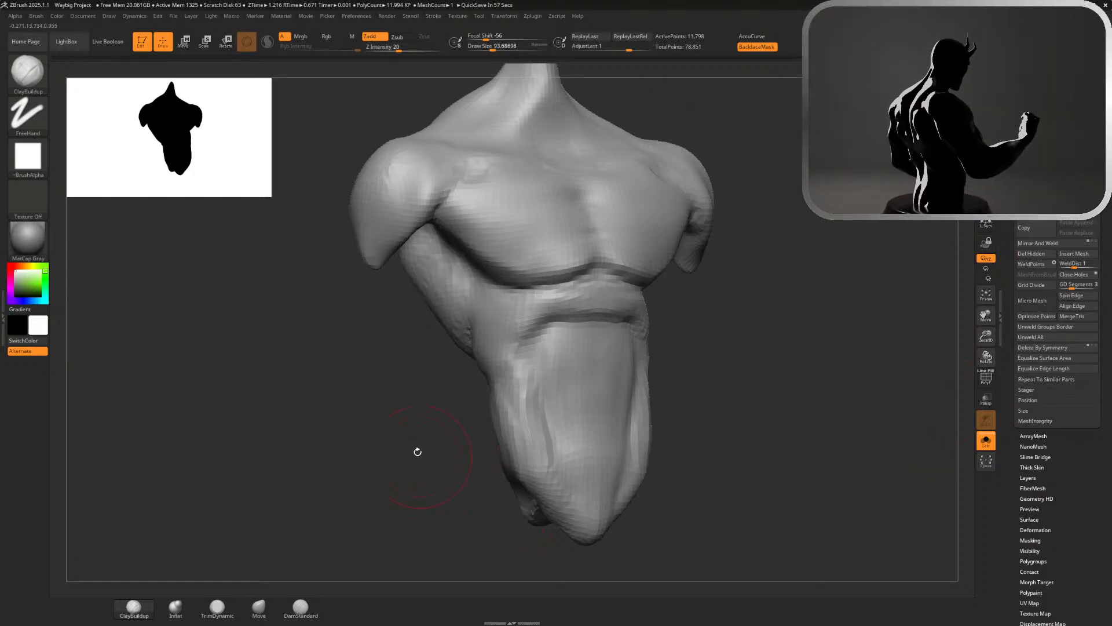
mouse_move(587, 347)
mouse_down()
mouse_move(635, 366)
mouse_move(569, 375)
mouse_move(623, 405)
mouse_move(579, 390)
mouse_move(602, 399)
mouse_move(573, 418)
mouse_up()
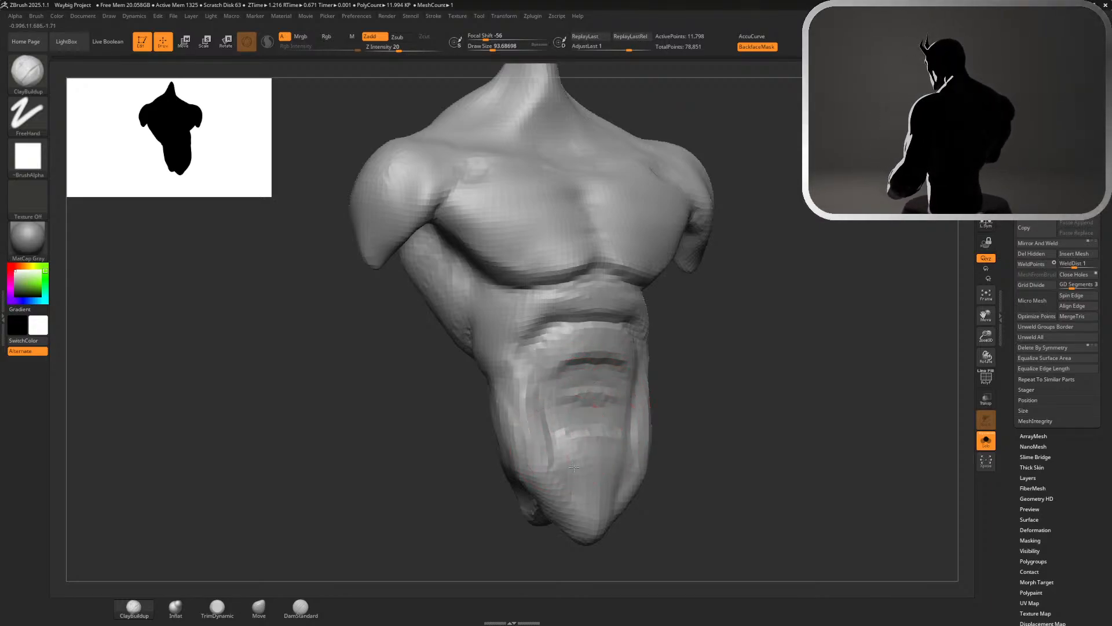
mouse_move(573, 467)
mouse_down()
mouse_move(583, 447)
mouse_move(608, 449)
mouse_up()
mouse_move(605, 380)
shift+mouse_down()
mouse_move(607, 409)
mouse_move(606, 365)
mouse_move(621, 449)
shift+mouse_up()
Pull the abdomen's profile forward with the Move brush at draw size about 207 and push the oblique's front edge back at about 149
mouse_move(696, 412)
alt+mouse_down()
mouse_move(690, 347)
mouse_move(792, 351)
alt+mouse_up()
alt+drag(642, 355, 637, 496)
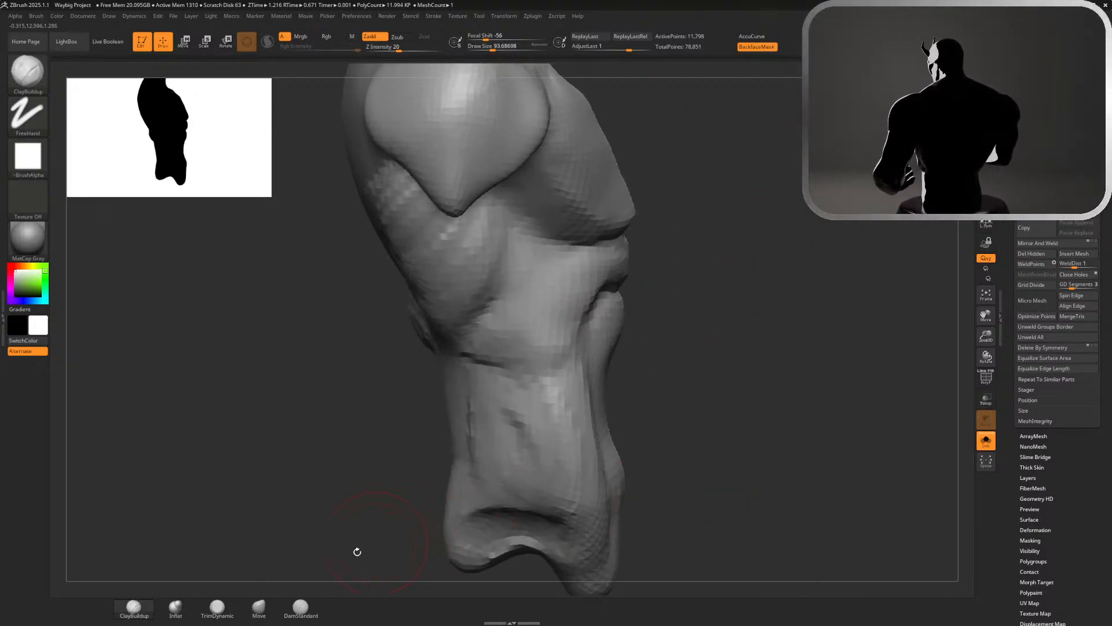
click(264, 607)
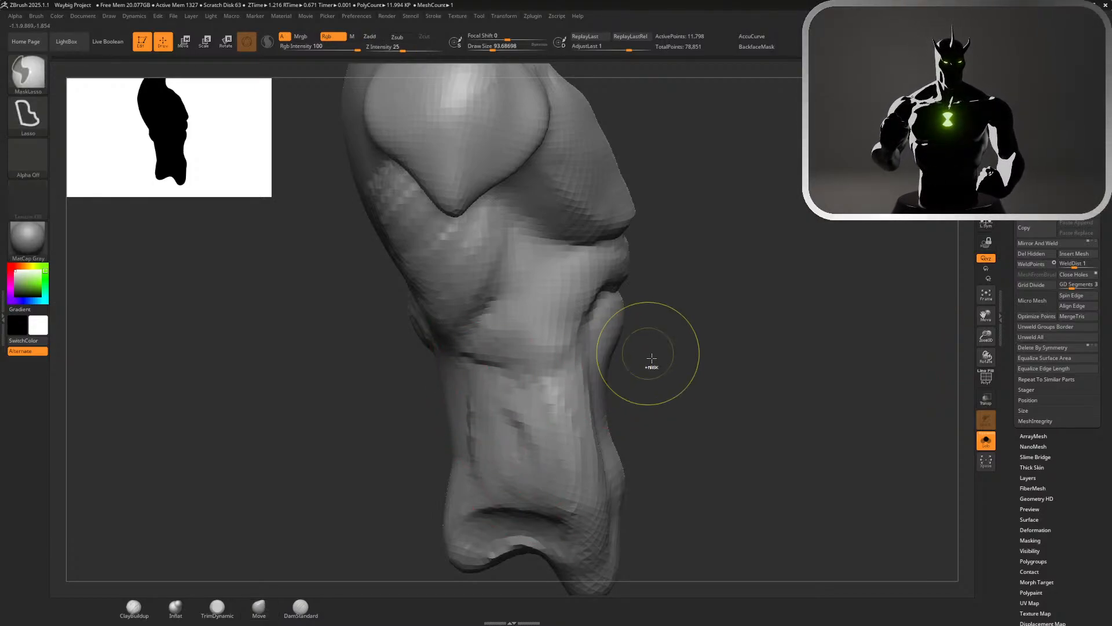
key(s)
drag(647, 362, 657, 361)
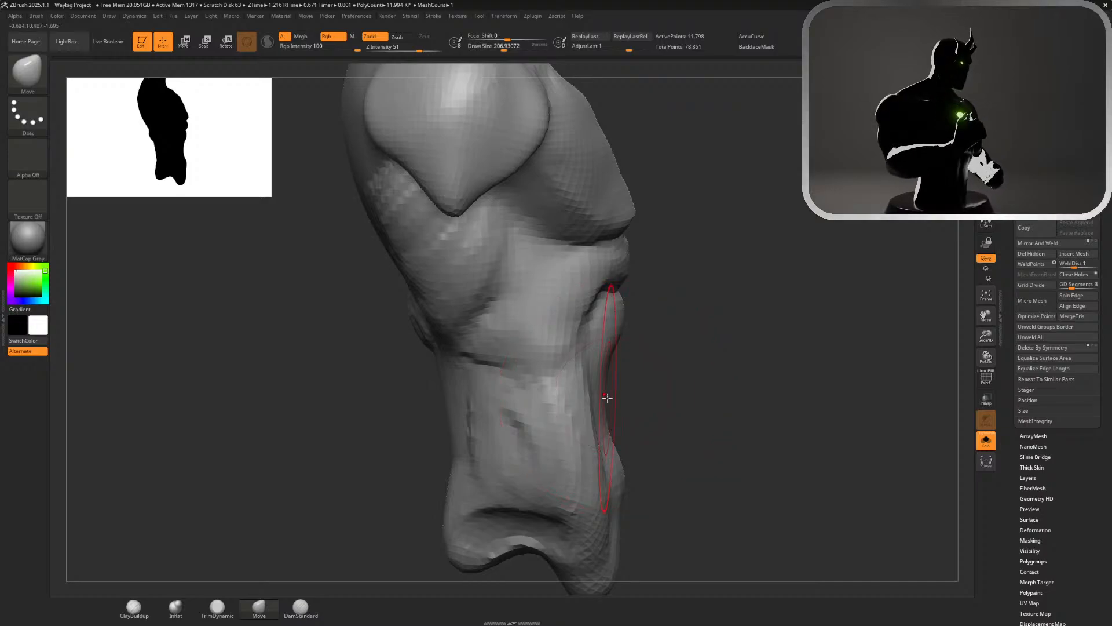
mouse_move(607, 398)
mouse_down()
mouse_move(628, 396)
mouse_move(618, 398)
mouse_up()
key(ctrl+z)
key(s)
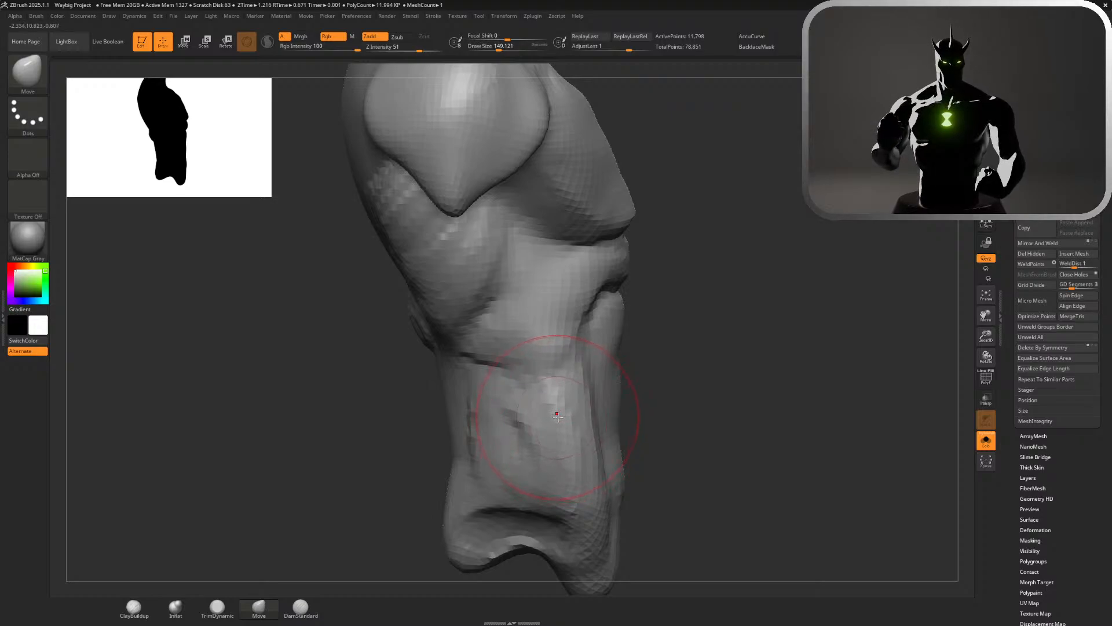
drag(572, 405, 548, 408)
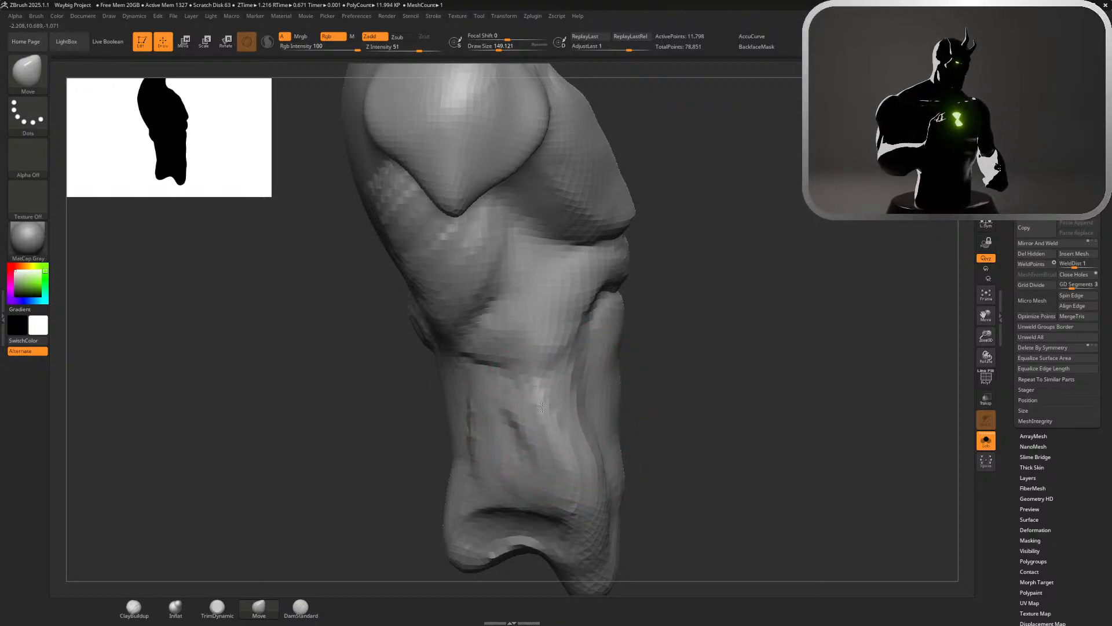
Build up and smooth the oblique's upper front edge with ClayBuildup at draw size about 56
click(135, 609)
key(s)
drag(721, 358, 711, 358)
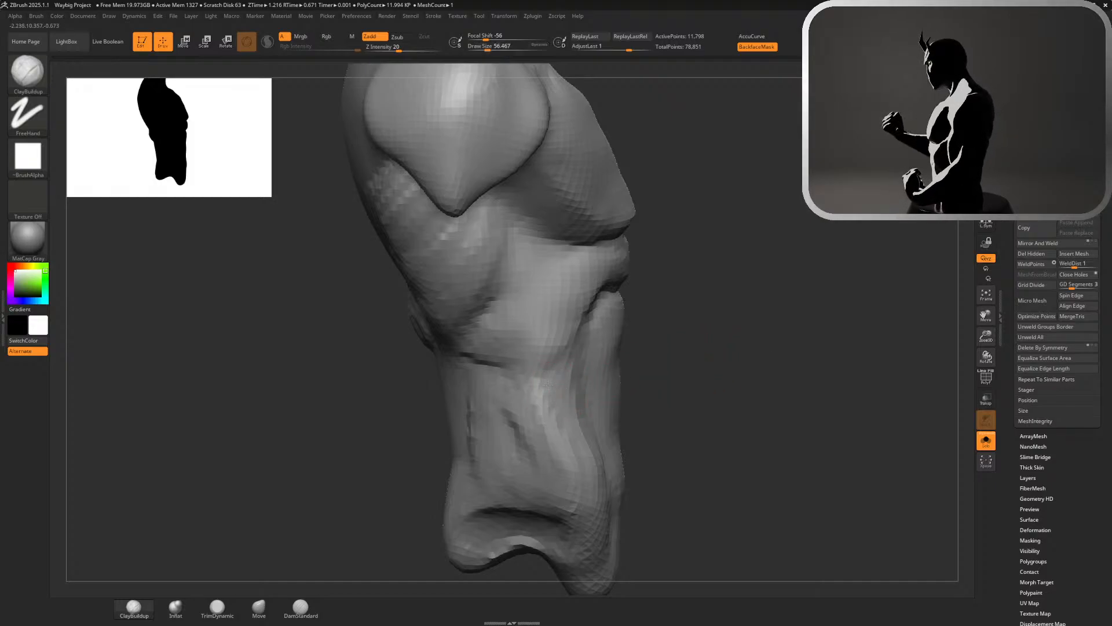
mouse_move(563, 391)
mouse_down()
mouse_move(548, 408)
mouse_move(551, 387)
mouse_move(562, 426)
mouse_up()
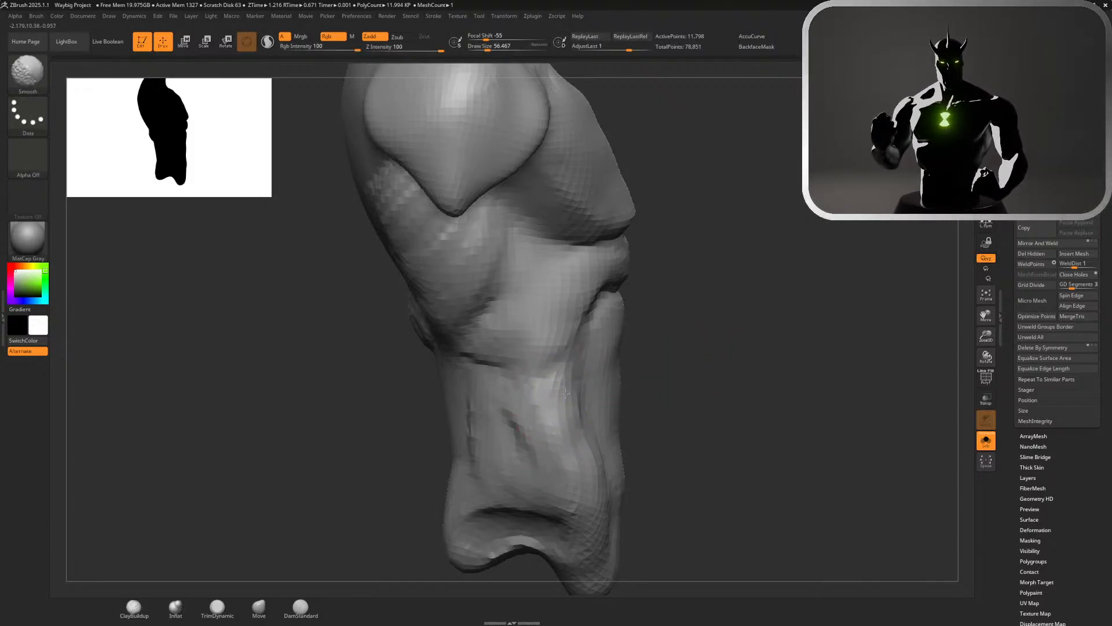
drag(696, 400, 637, 401)
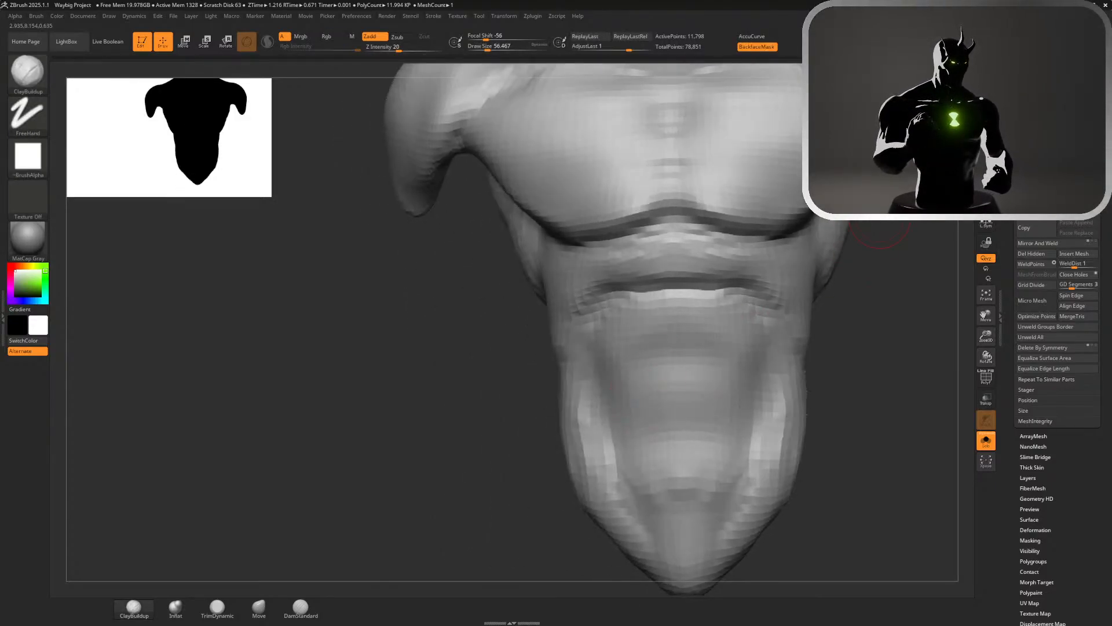
Carve two horizontal creases between the abdominal segments with DamStandard at draw size 112
shift+drag(937, 134, 922, 138)
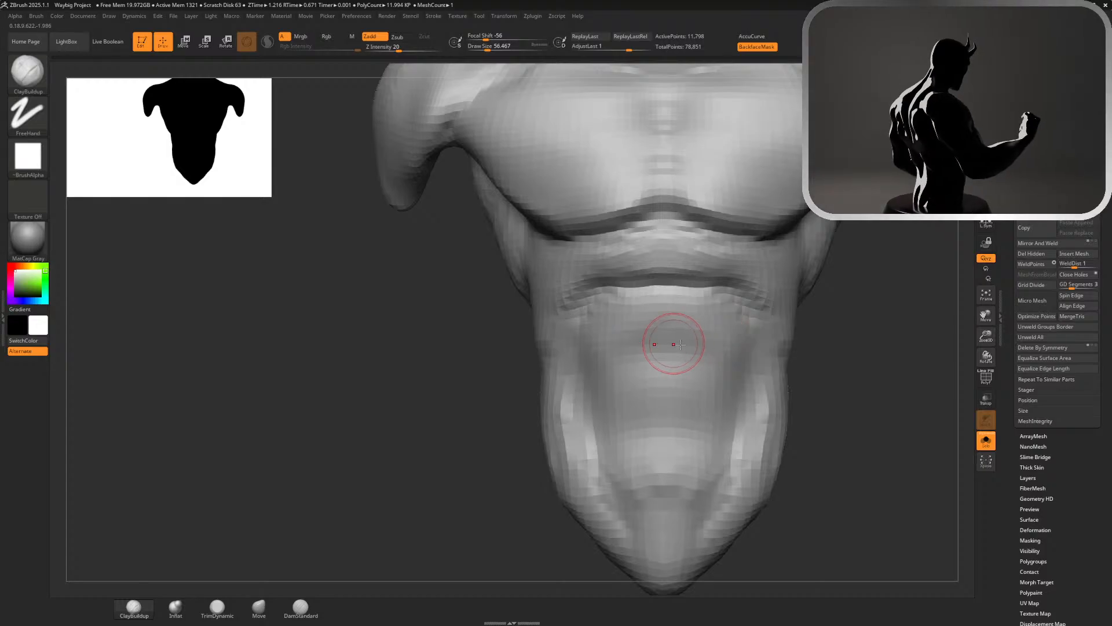
drag(883, 214, 970, 203)
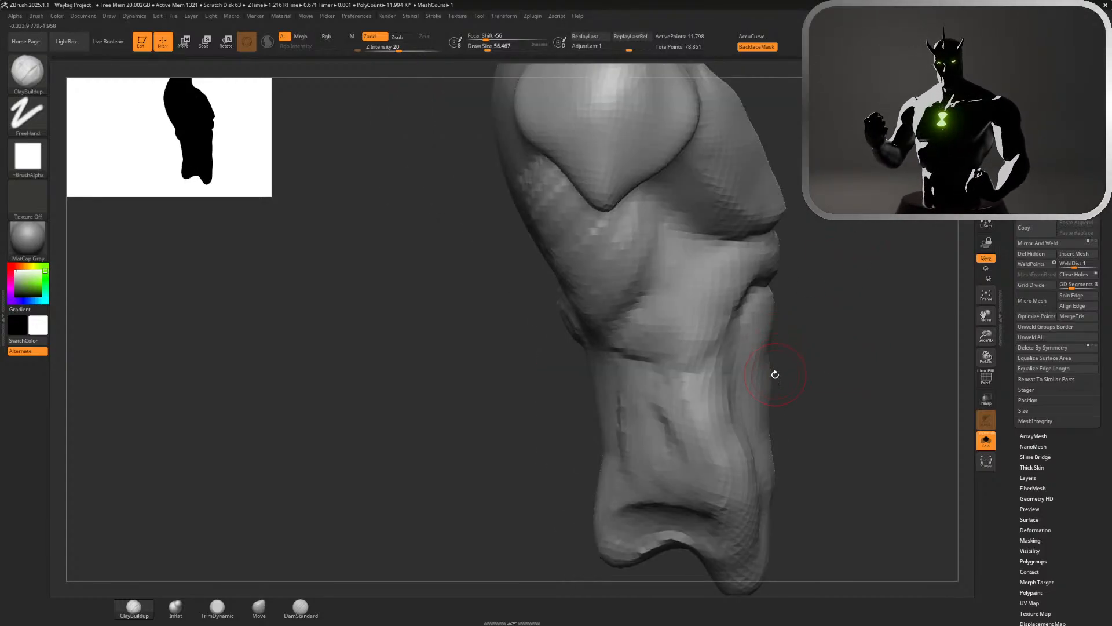
mouse_move(822, 381)
mouse_down()
mouse_move(749, 381)
mouse_move(721, 405)
mouse_move(690, 401)
mouse_up()
click(287, 613)
key(s)
drag(692, 401, 700, 402)
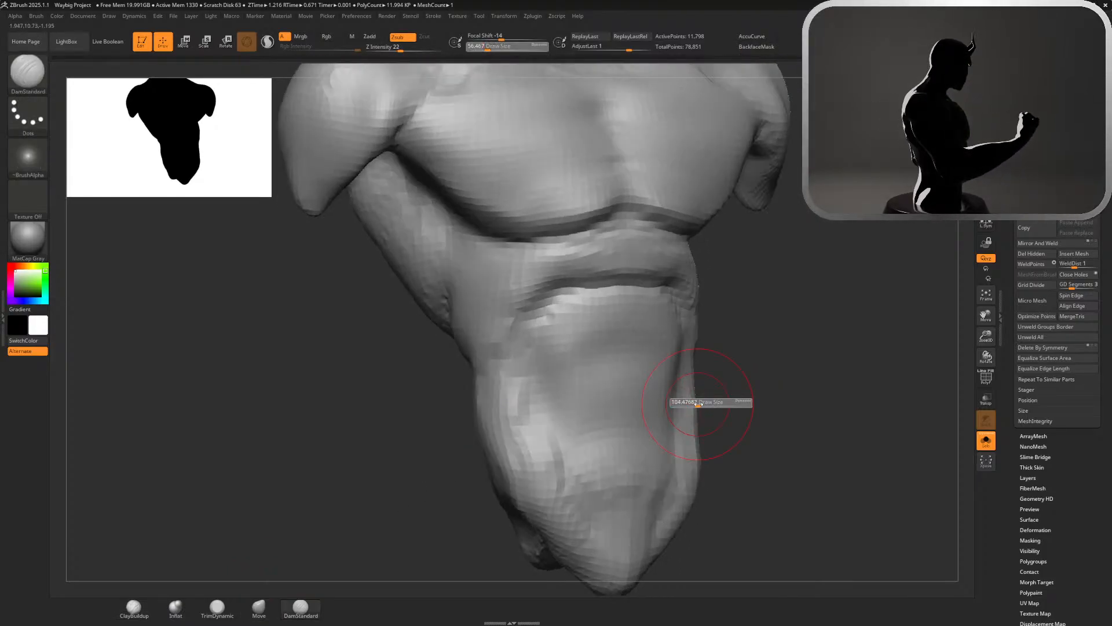
drag(574, 383, 690, 378)
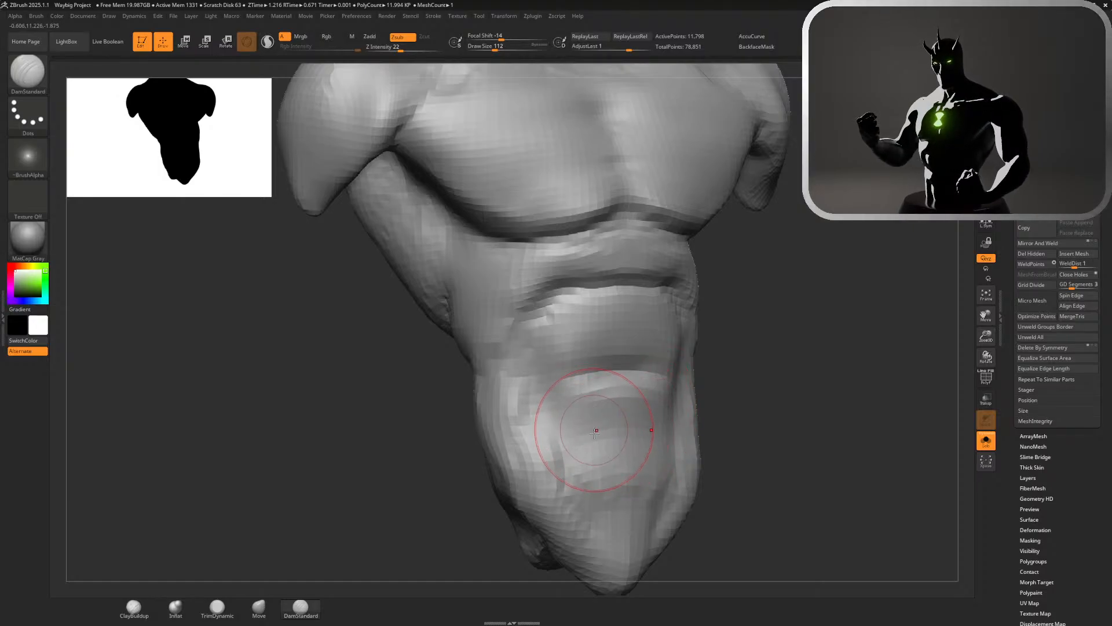
drag(574, 436, 679, 424)
key(ctrl+z)
key(ctrl+z)
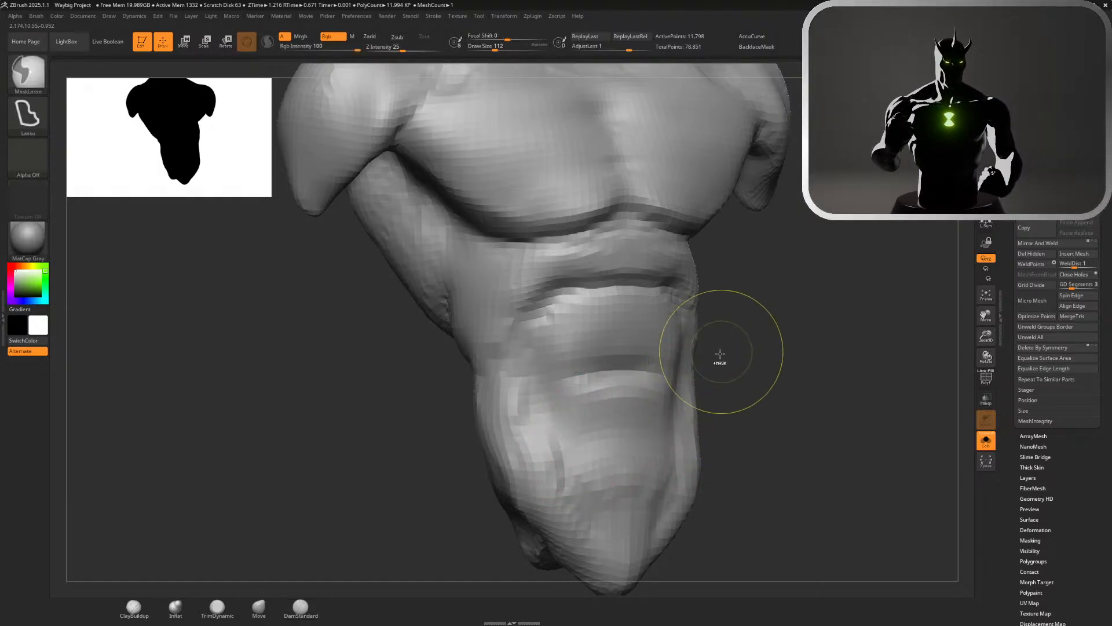
drag(573, 445, 650, 431)
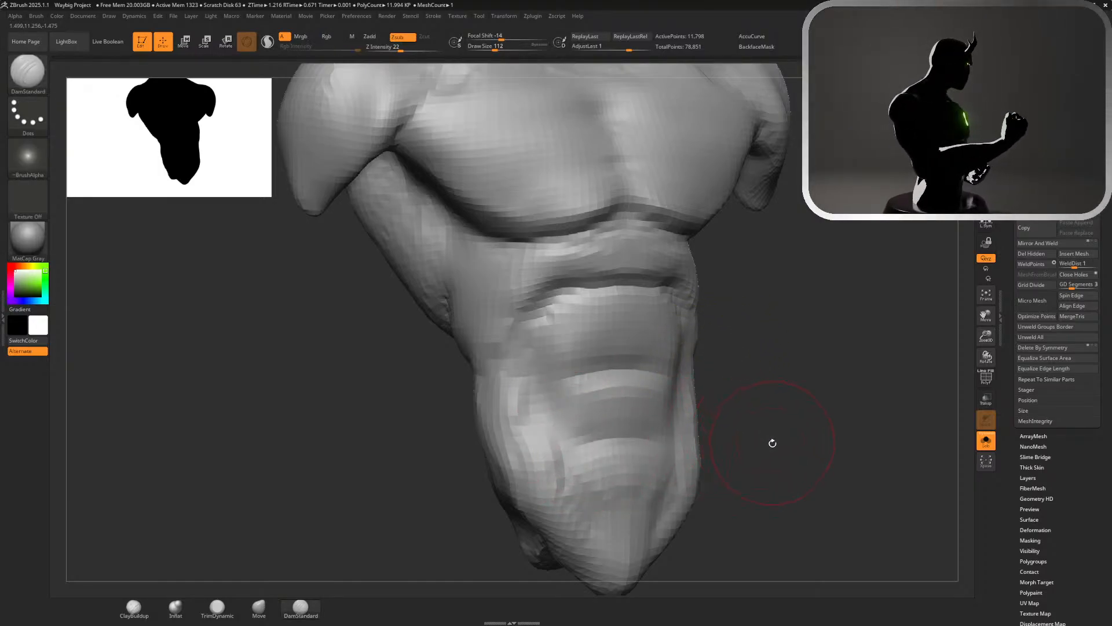
mouse_move(770, 442)
mouse_down()
mouse_move(815, 442)
mouse_move(779, 431)
mouse_move(720, 258)
mouse_move(759, 259)
mouse_move(739, 258)
mouse_up()
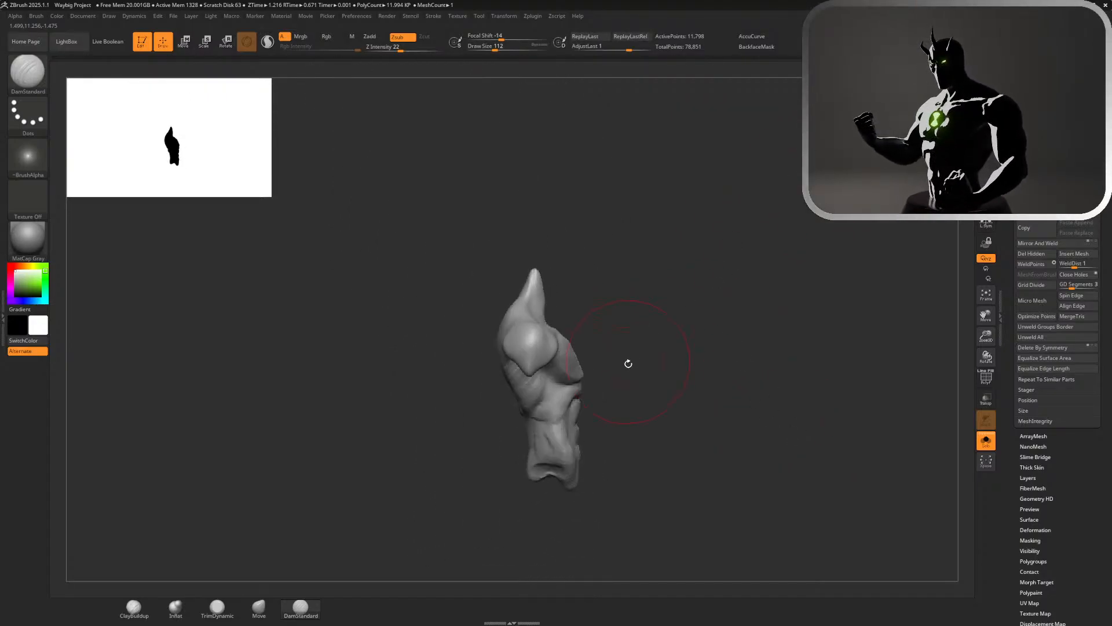
alt+drag(629, 363, 788, 549)
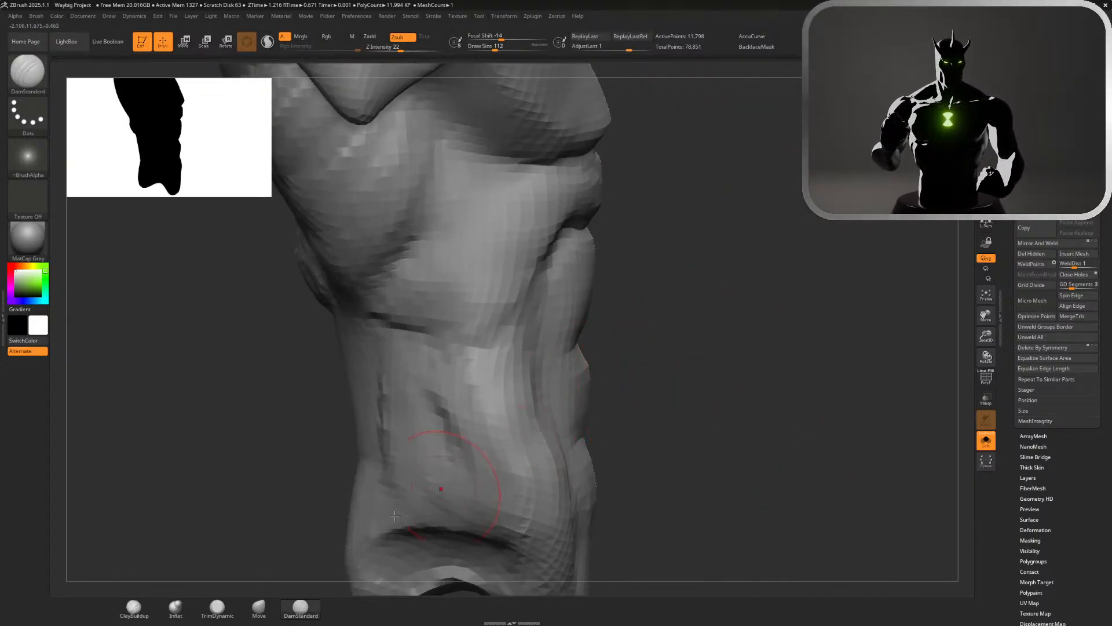
click(259, 611)
drag(698, 400, 625, 387)
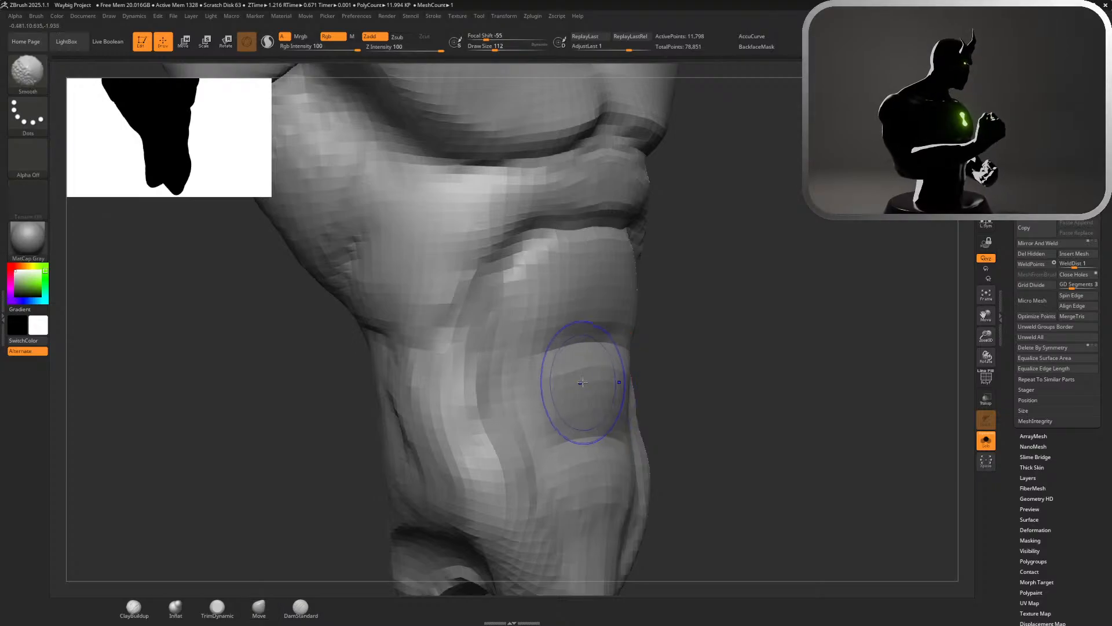
drag(812, 290, 716, 294)
drag(553, 300, 646, 294)
key(ctrl+z)
Build up the abdominal segments between the creases with ClayBuildup at draw size 112 and smooth their outer sides
click(134, 607)
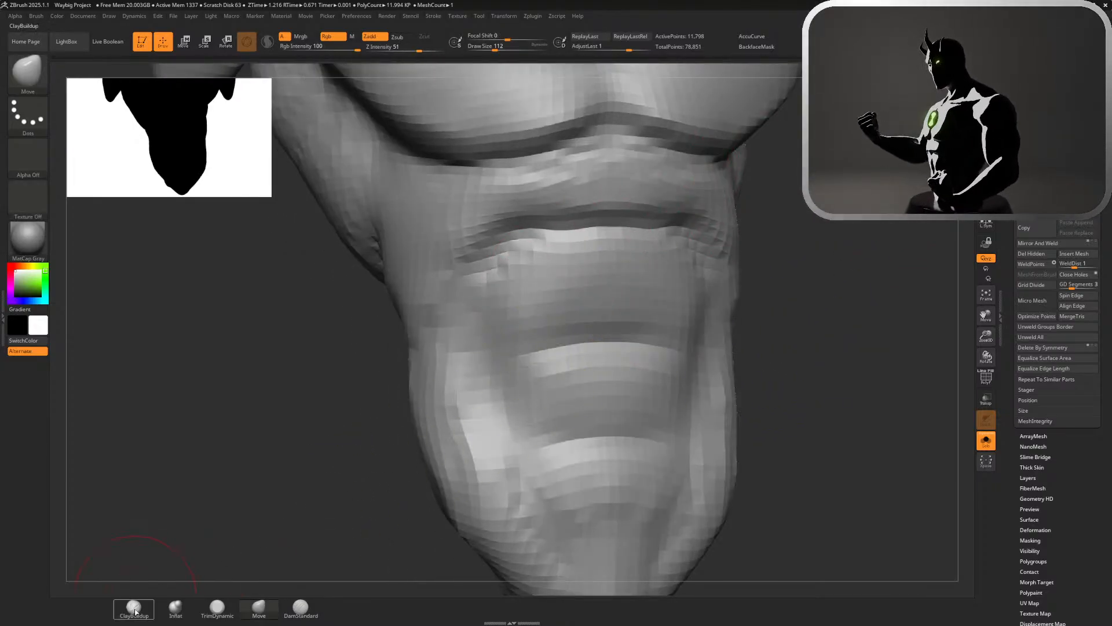
mouse_move(636, 324)
mouse_down()
mouse_move(659, 310)
mouse_move(617, 305)
mouse_move(657, 299)
mouse_move(658, 284)
mouse_move(585, 292)
mouse_move(675, 296)
mouse_move(576, 286)
mouse_move(651, 285)
mouse_up()
key(ctrl+z)
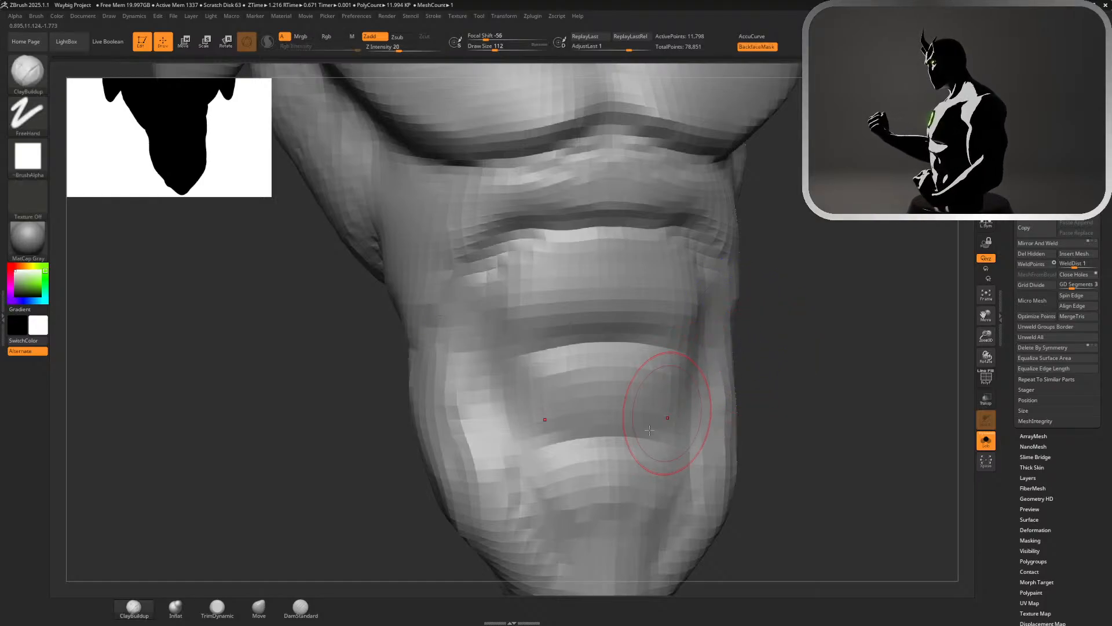
mouse_move(590, 461)
mouse_down()
mouse_move(704, 472)
mouse_move(586, 472)
mouse_move(652, 475)
mouse_up()
mouse_move(608, 400)
mouse_down()
mouse_move(658, 399)
mouse_move(614, 385)
mouse_move(660, 386)
mouse_up()
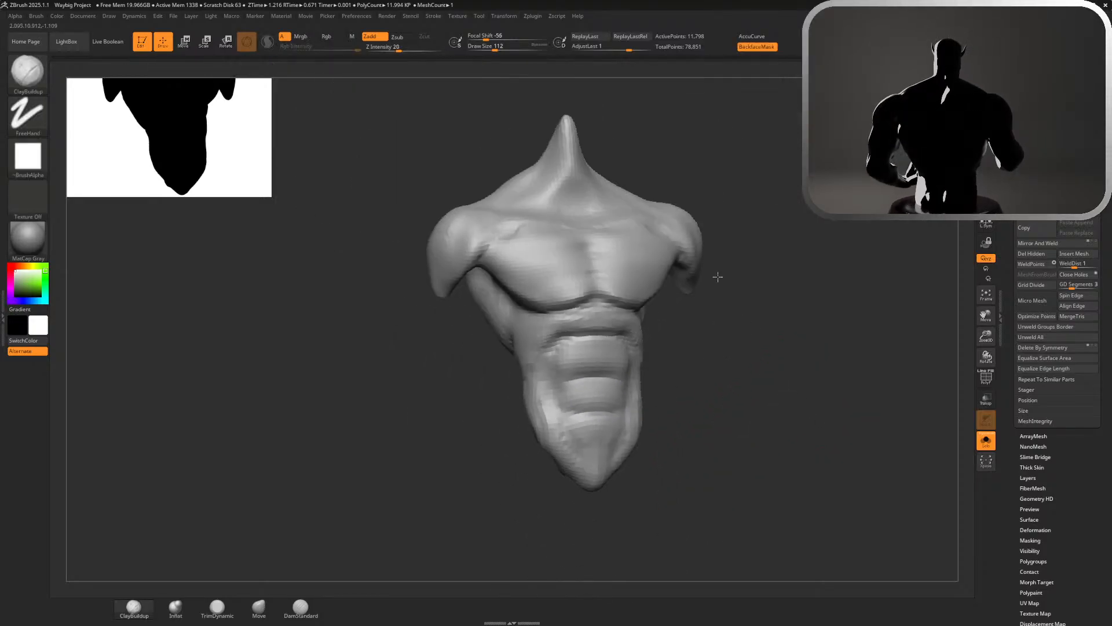
scroll(720, 273, down, 3)
drag(765, 347, 696, 348)
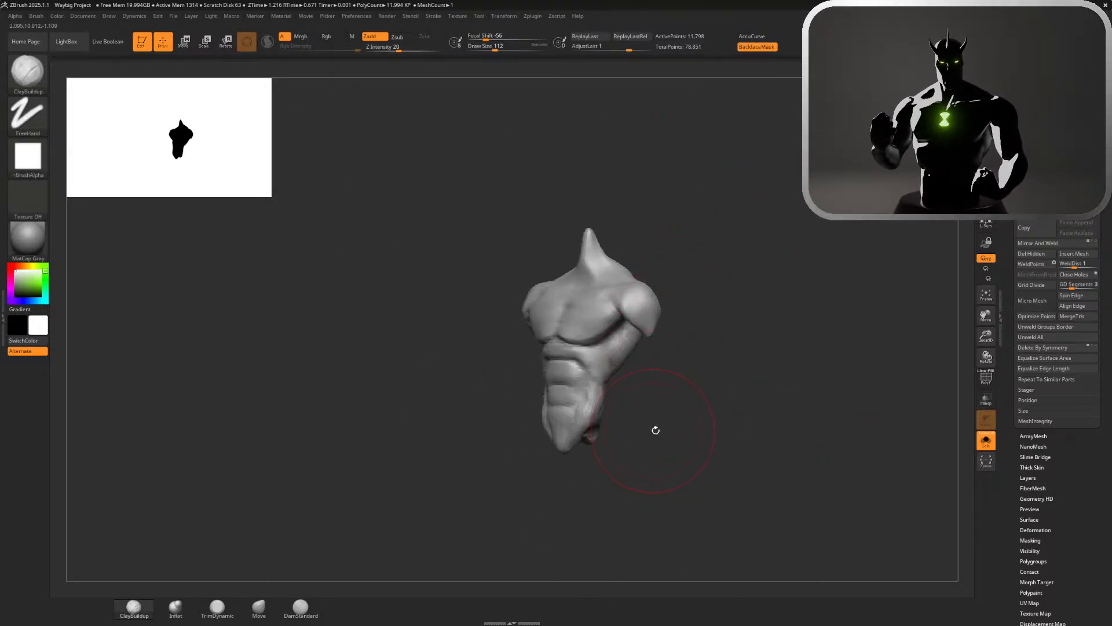
drag(656, 430, 666, 394)
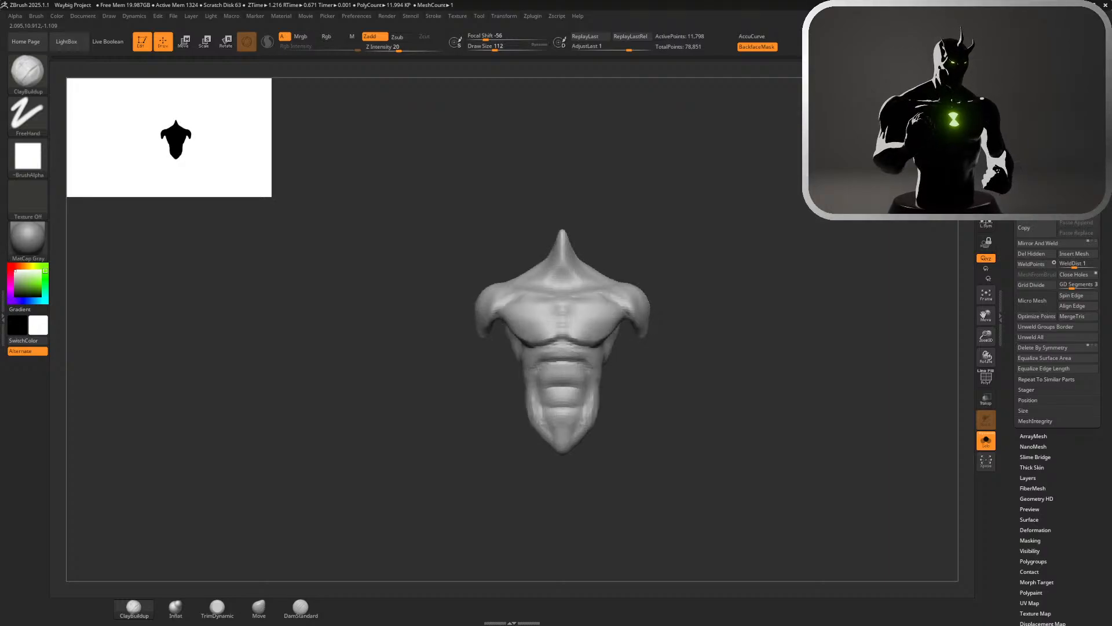
Try to carve a vertical midline groove down the abdominals with DamStandard at draw size about 31
alt+drag(708, 309, 788, 389)
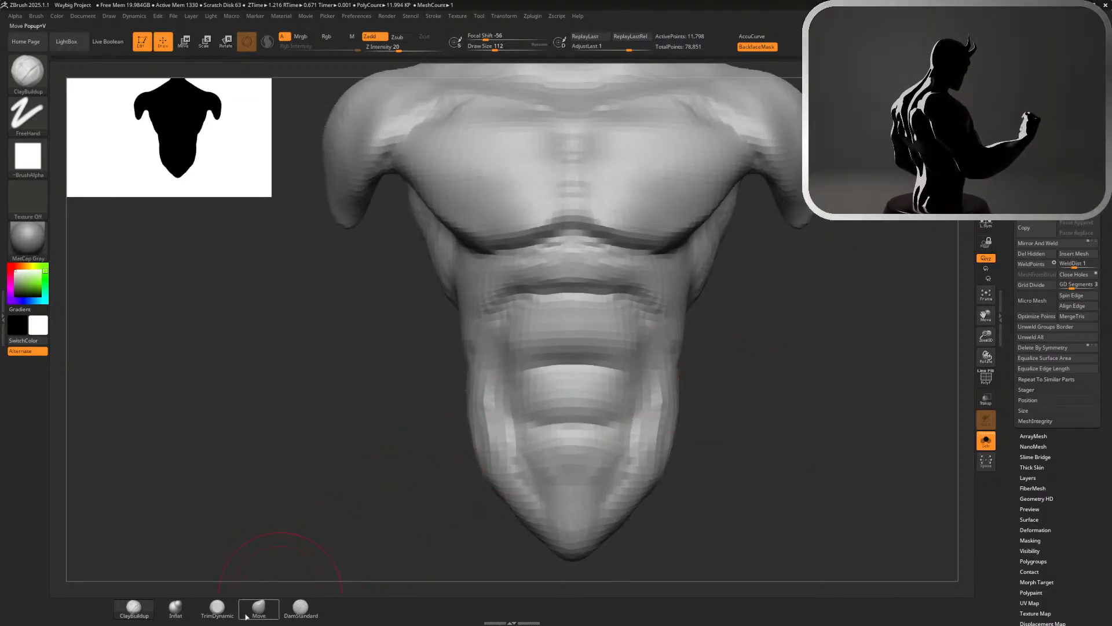
click(300, 606)
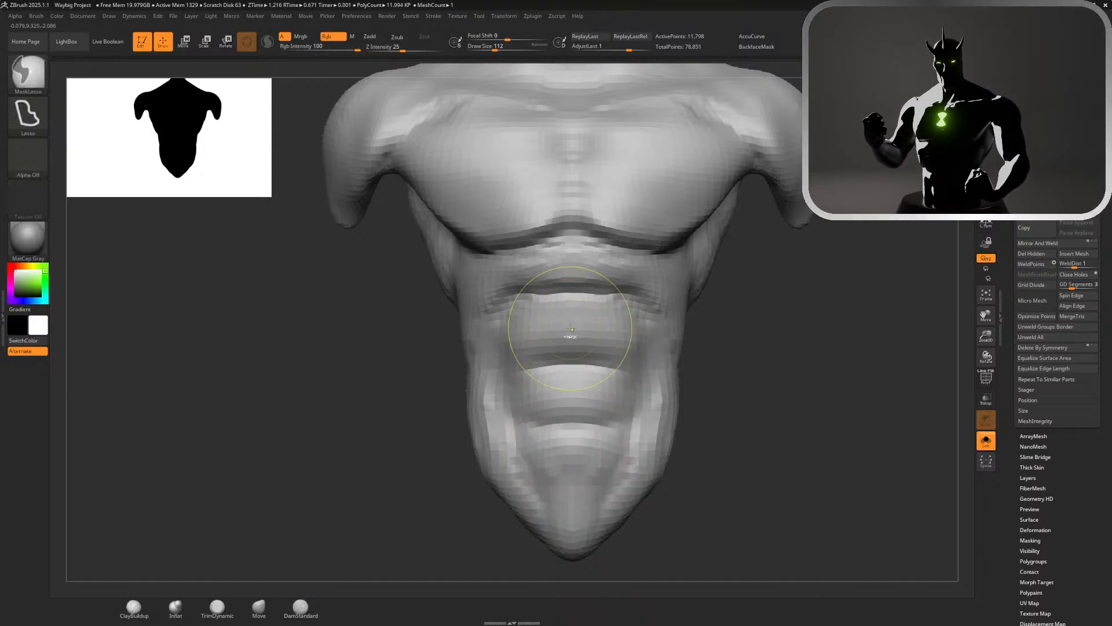
key(s)
drag(575, 328, 568, 303)
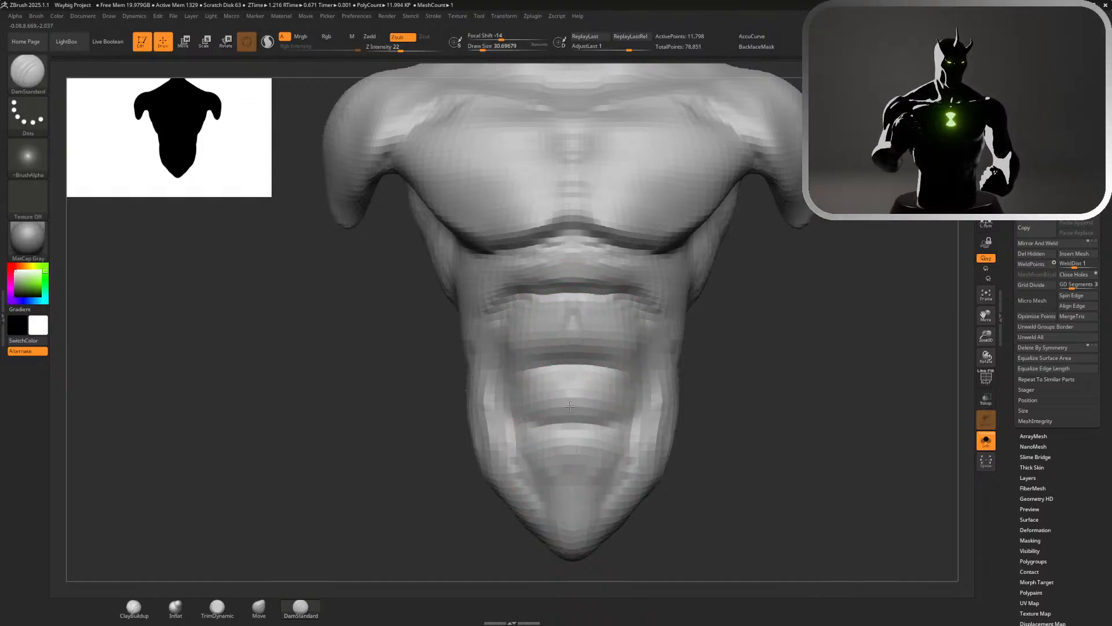
drag(571, 433, 574, 328)
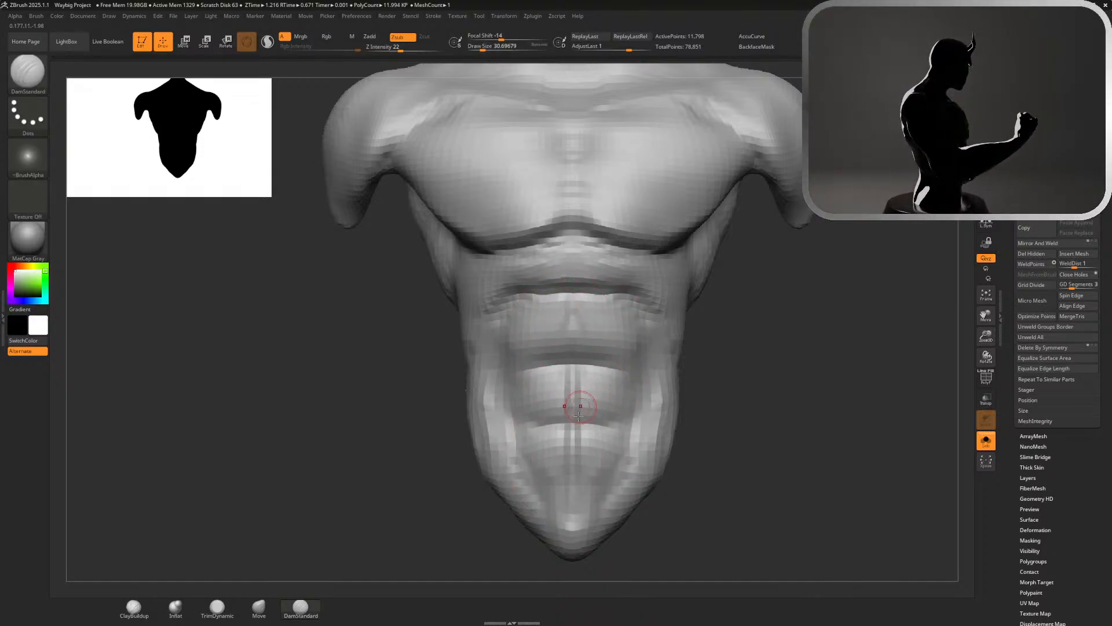
alt+drag(774, 433, 855, 352)
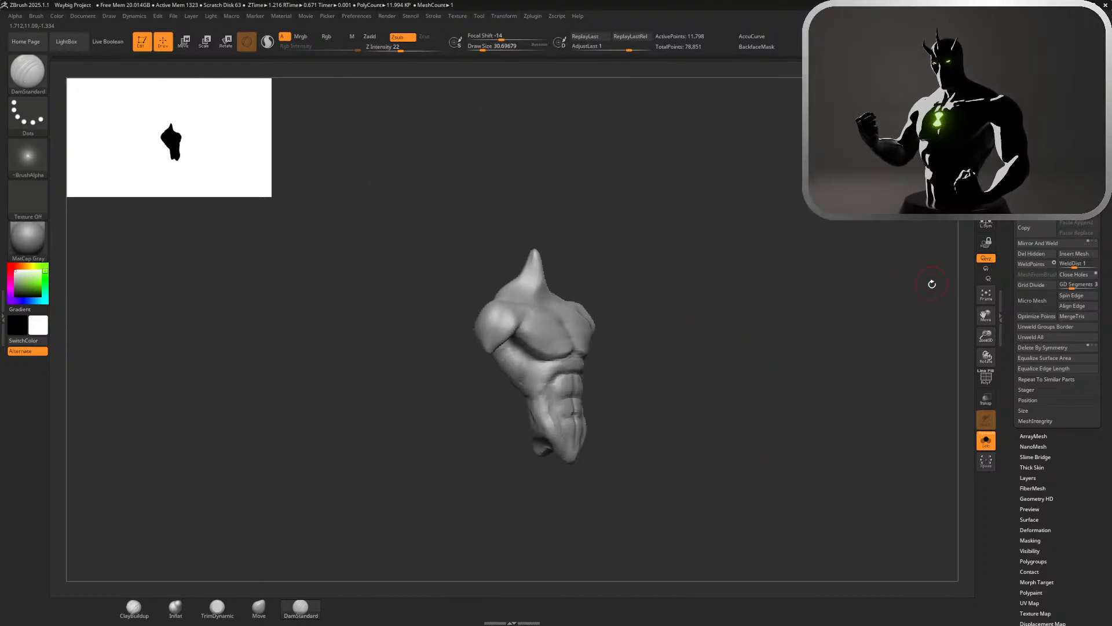
key(ctrl+z)
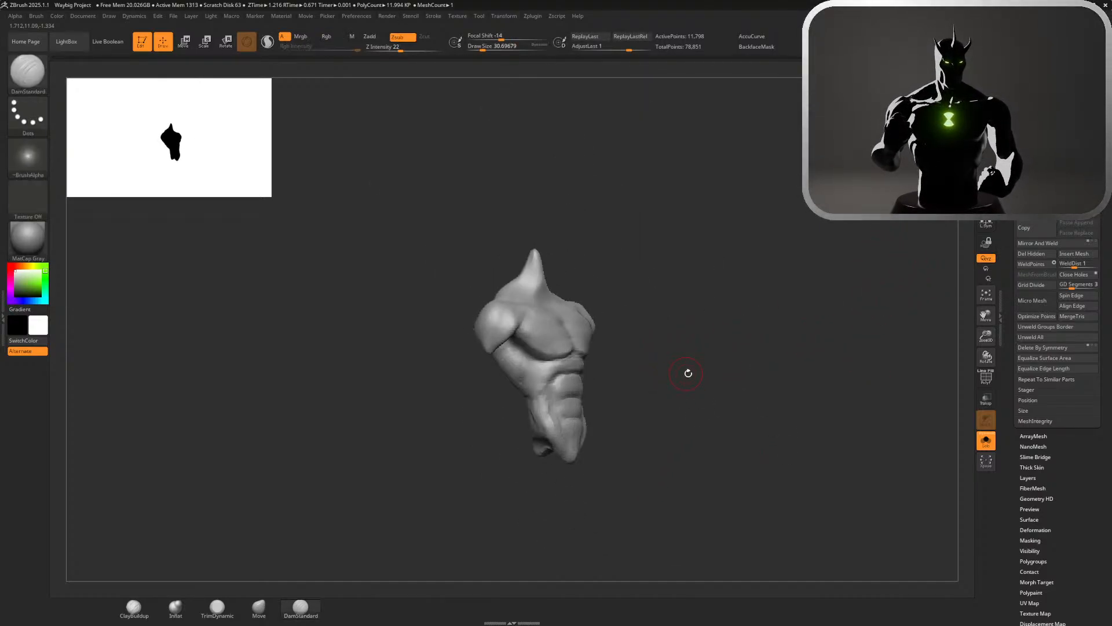
Deepen the centre of the lower abdominal crease and carve the rib cage's lower front edge down to the oblique with DamStandard at about 65
mouse_move(688, 372)
shift+mouse_down()
mouse_move(673, 348)
mouse_move(863, 442)
shift+mouse_up()
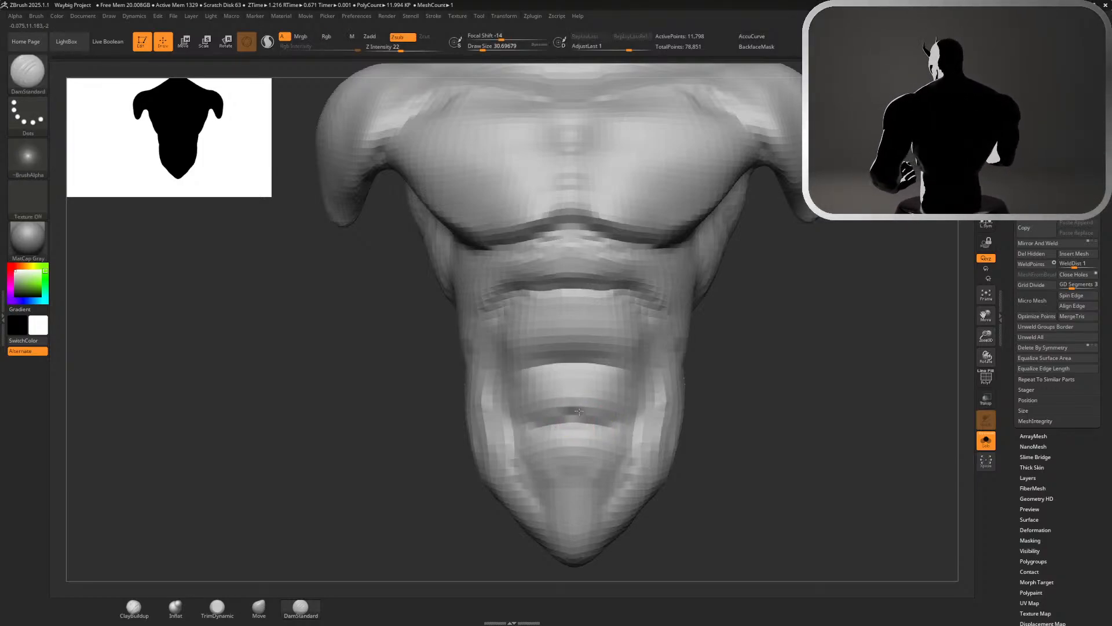
drag(580, 409, 584, 407)
mouse_move(830, 491)
alt+mouse_down()
mouse_move(762, 420)
mouse_move(726, 434)
mouse_move(841, 430)
mouse_move(744, 420)
mouse_move(805, 427)
mouse_move(785, 404)
alt+mouse_up()
key(s)
mouse_move(790, 371)
mouse_down()
mouse_move(755, 338)
mouse_move(693, 317)
mouse_up()
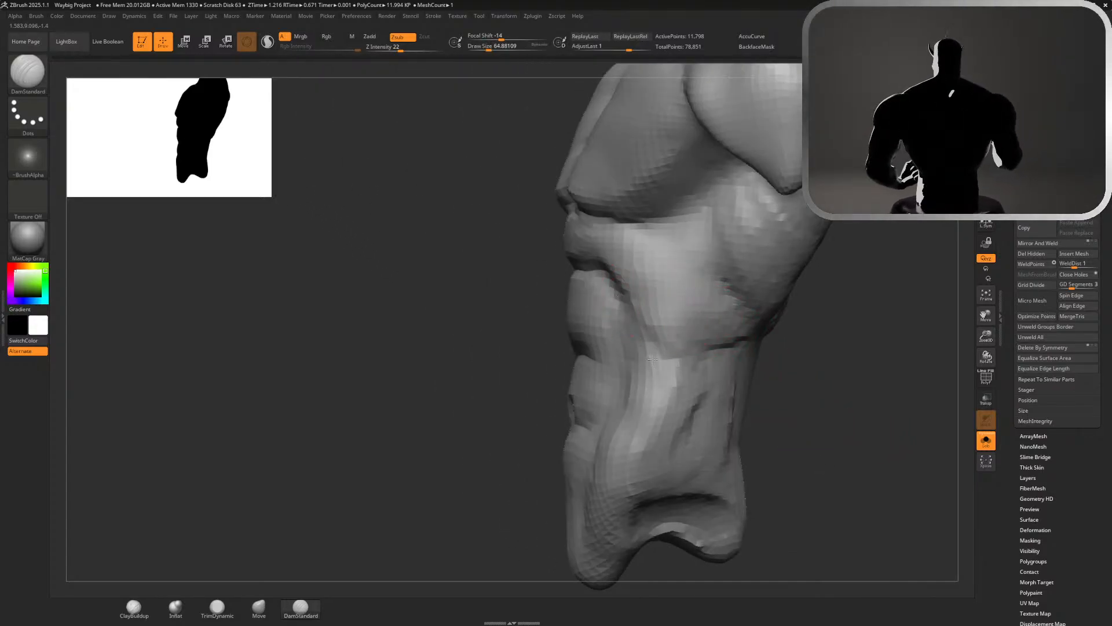
mouse_move(652, 360)
mouse_down()
mouse_move(660, 371)
mouse_move(627, 385)
mouse_up()
key(ctrl+z)
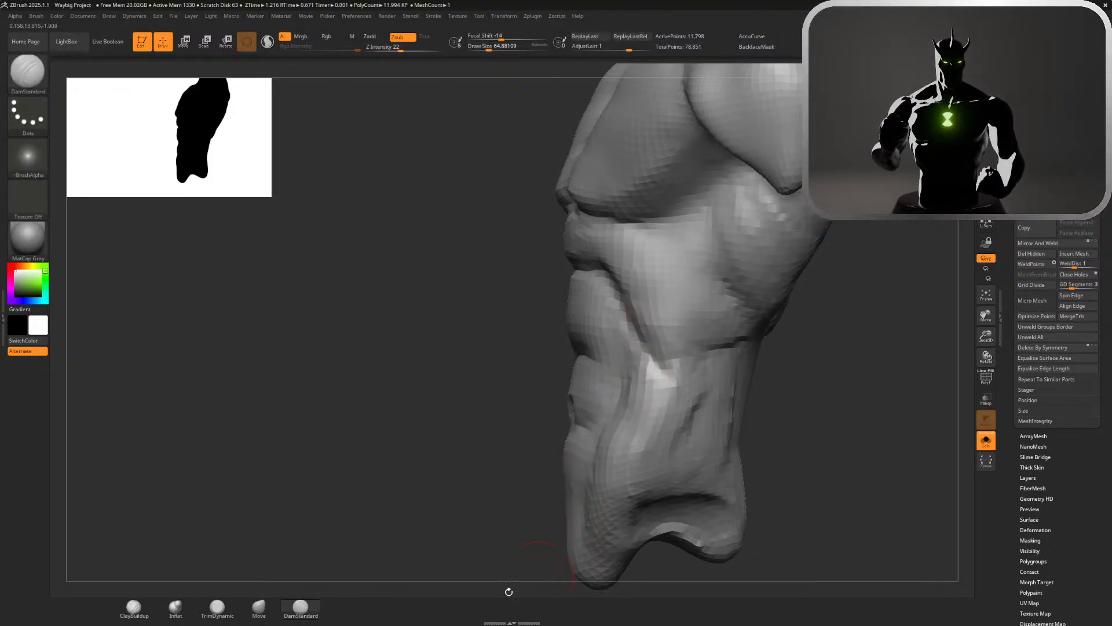
Build up the strip between the abdominals and the oblique with ClayBuildup at draw size about 80
click(143, 607)
key(s)
drag(647, 418, 628, 427)
key(ctrl+z)
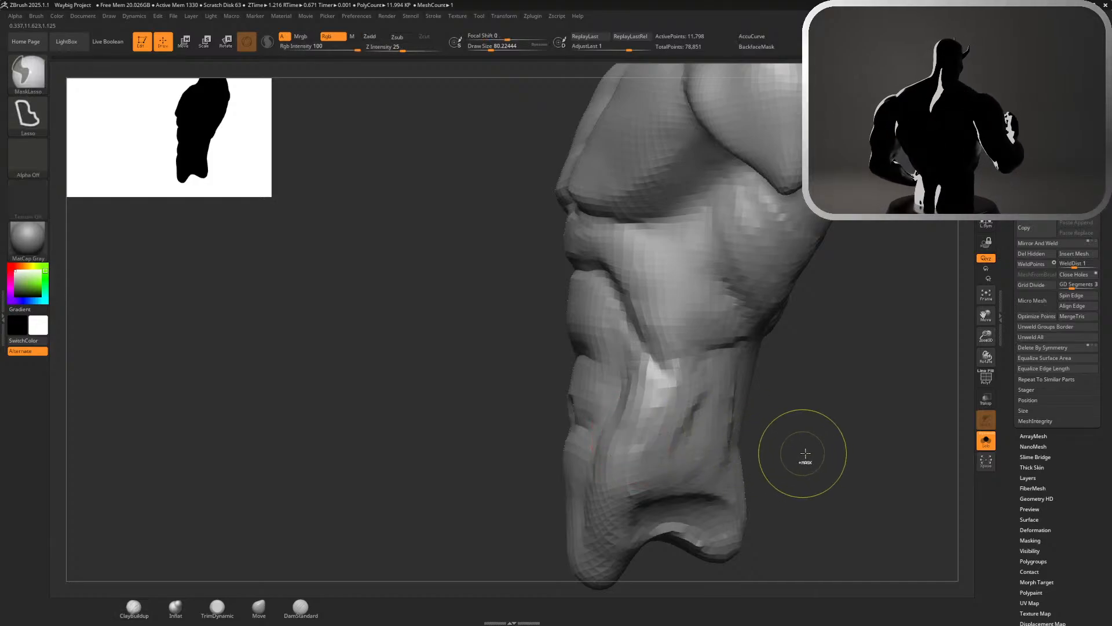
drag(805, 455, 869, 457)
mouse_move(631, 401)
mouse_down()
mouse_move(626, 382)
mouse_move(618, 432)
mouse_move(641, 429)
mouse_move(638, 397)
mouse_up()
Smooth away the lump in the middle of the lower back at draw size about 80
mouse_move(747, 400)
shift+mouse_down()
mouse_move(793, 397)
mouse_move(773, 388)
mouse_move(762, 353)
mouse_move(754, 263)
mouse_move(682, 266)
shift+mouse_up()
alt+drag(795, 353, 797, 405)
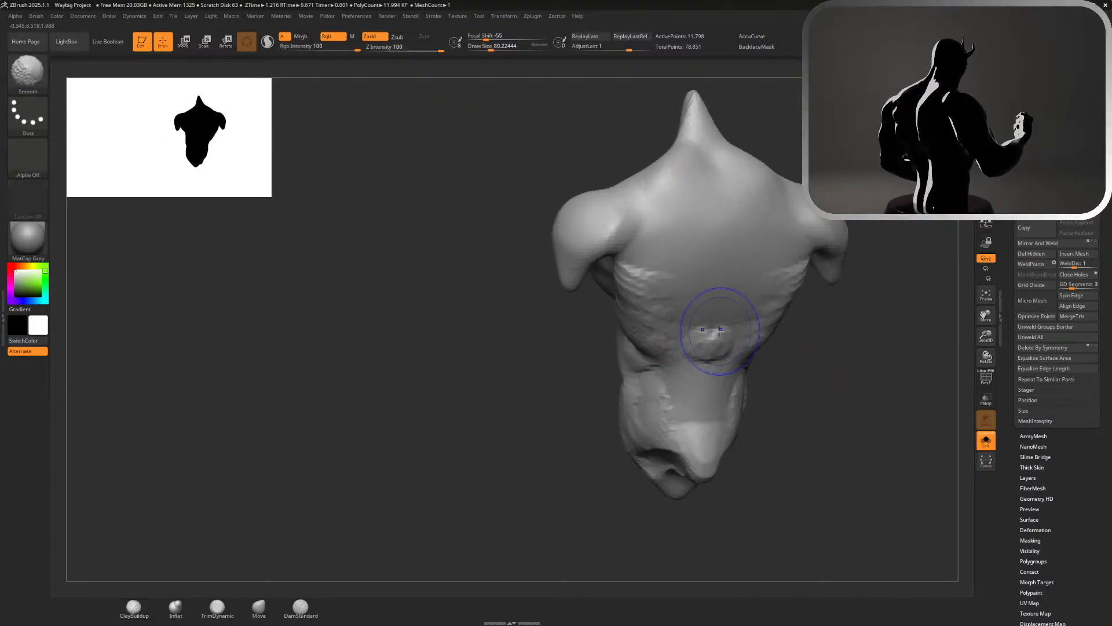
shift+drag(718, 332, 710, 338)
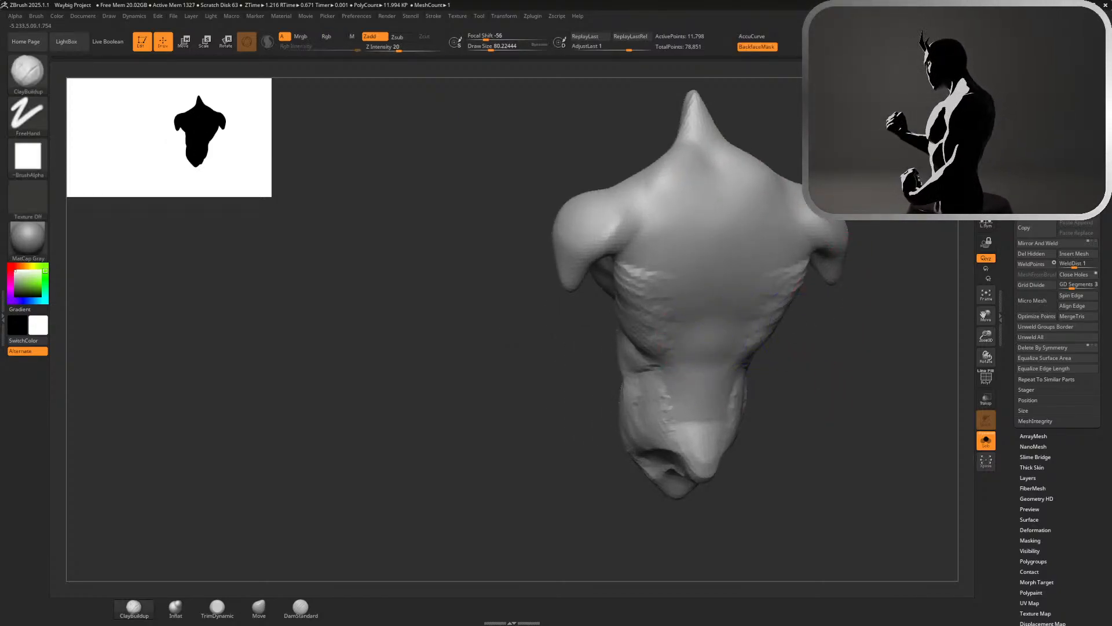
shift+drag(824, 320, 804, 328)
mouse_move(816, 389)
mouse_down()
mouse_move(834, 388)
mouse_move(812, 385)
mouse_move(779, 440)
mouse_up()
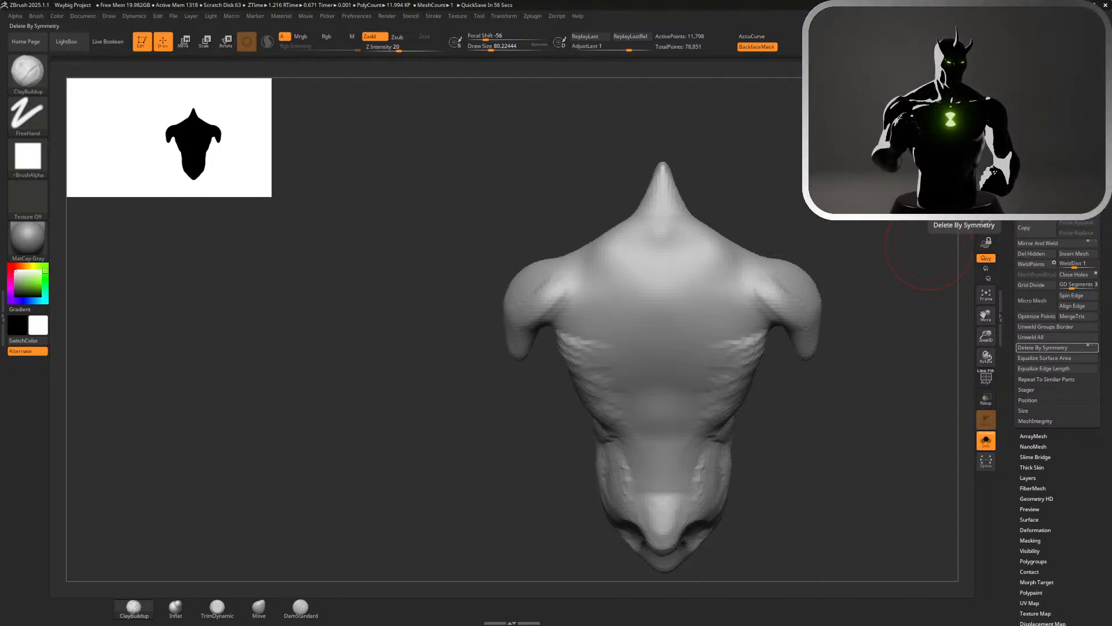
Turn off Solo mode and check the torso against the full figure from front and back
click(987, 443)
ctrl+right_drag(927, 400, 909, 356)
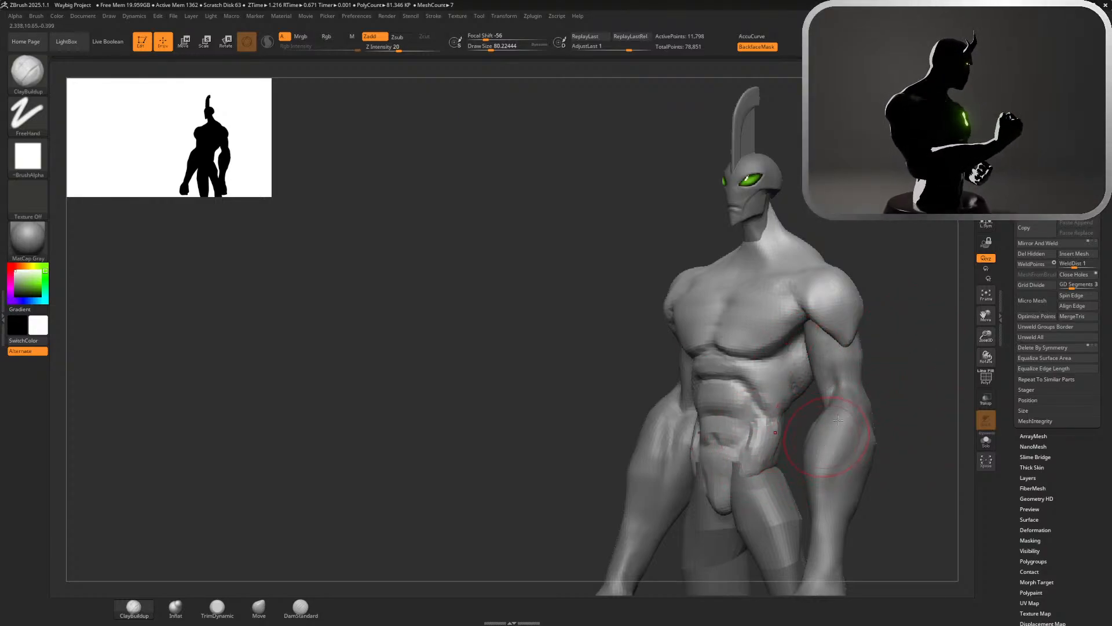
right_drag(851, 400, 829, 322)
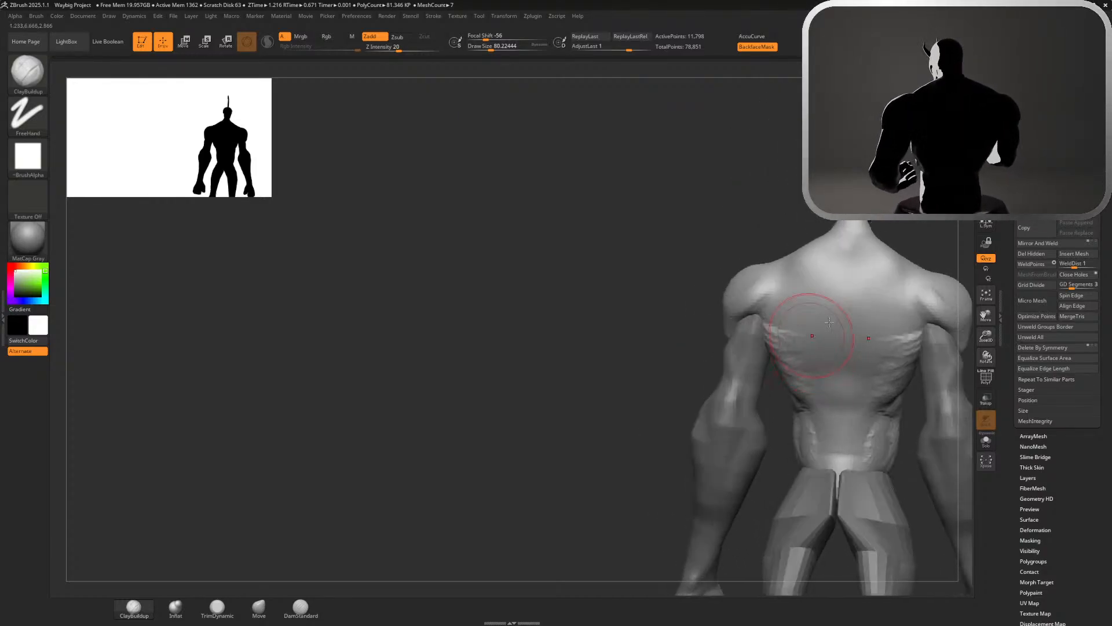
right_drag(938, 226, 871, 277)
shift+right_drag(871, 328, 887, 333)
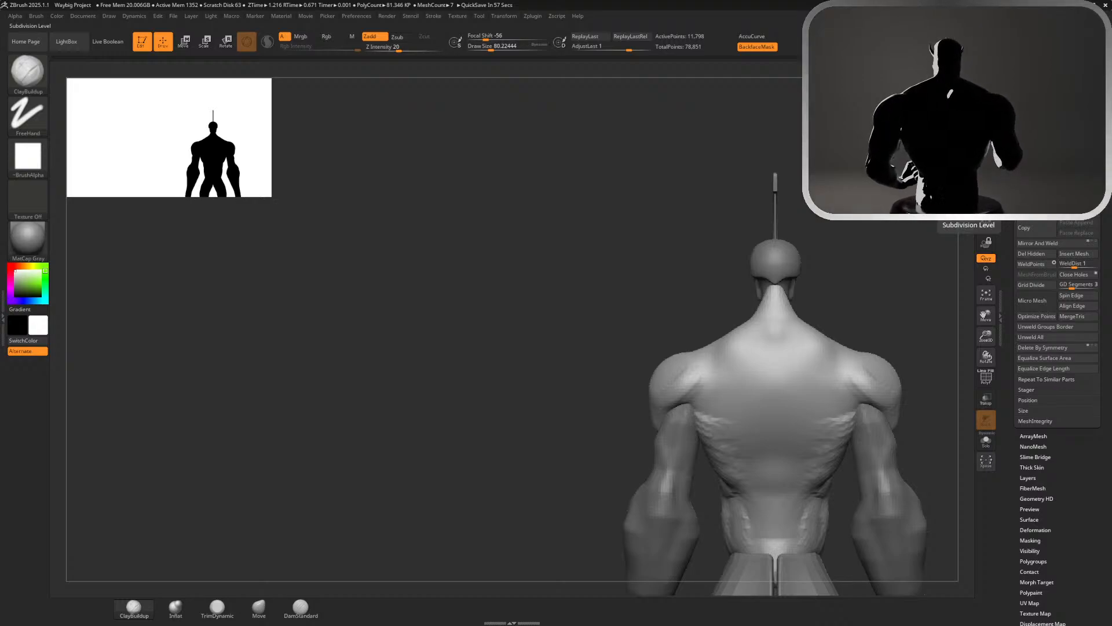
ctrl+right_drag(864, 219, 694, 204)
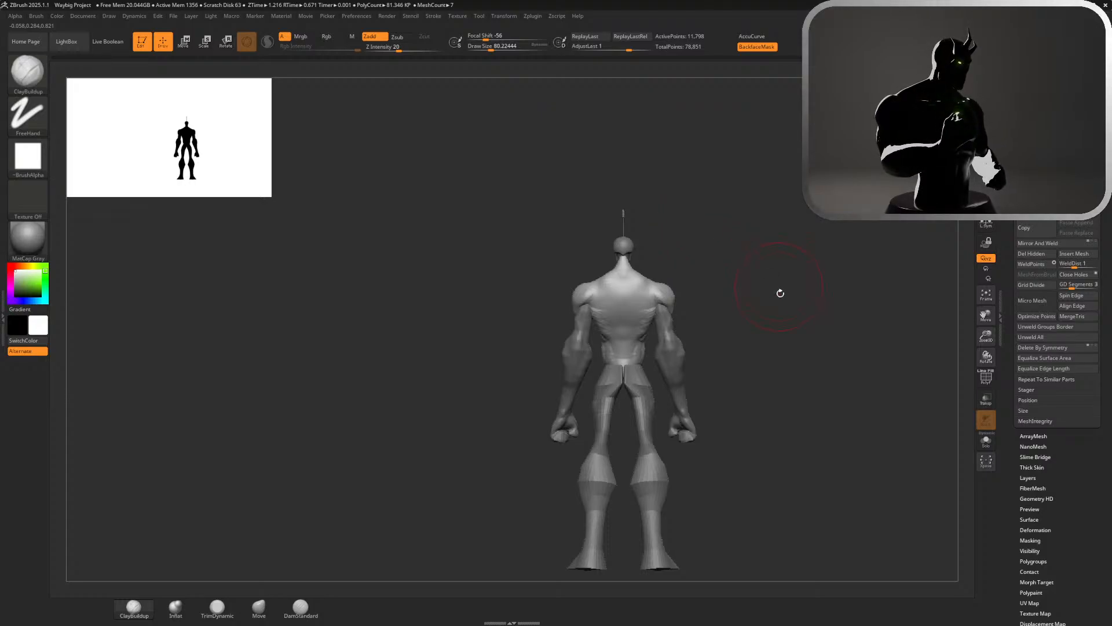
ctrl+right_drag(781, 293, 870, 303)
Scale the torso slightly narrower across its width with the transform gizmo, undoing the first try, and return to sculpting
key(w)
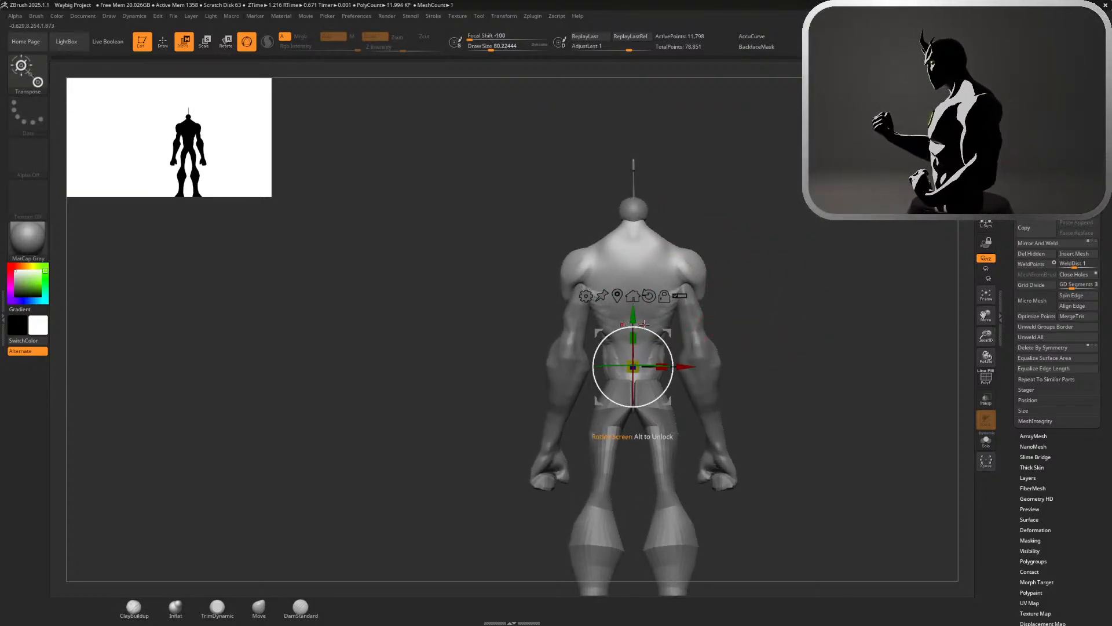
drag(767, 340, 846, 334)
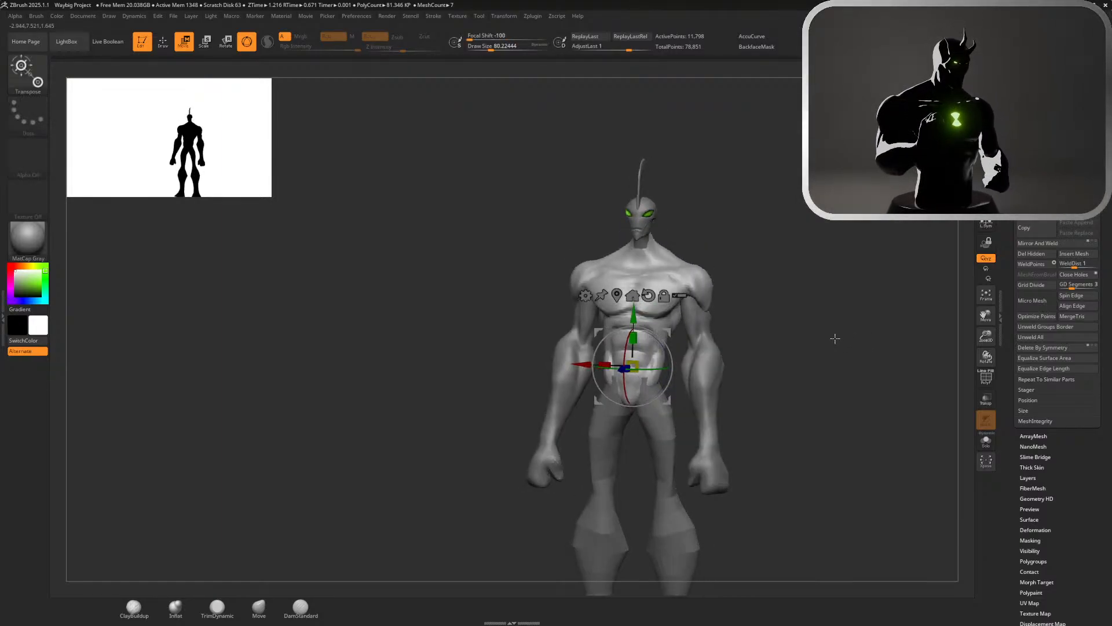
drag(606, 363, 612, 364)
drag(811, 293, 832, 294)
key(ctrl+z)
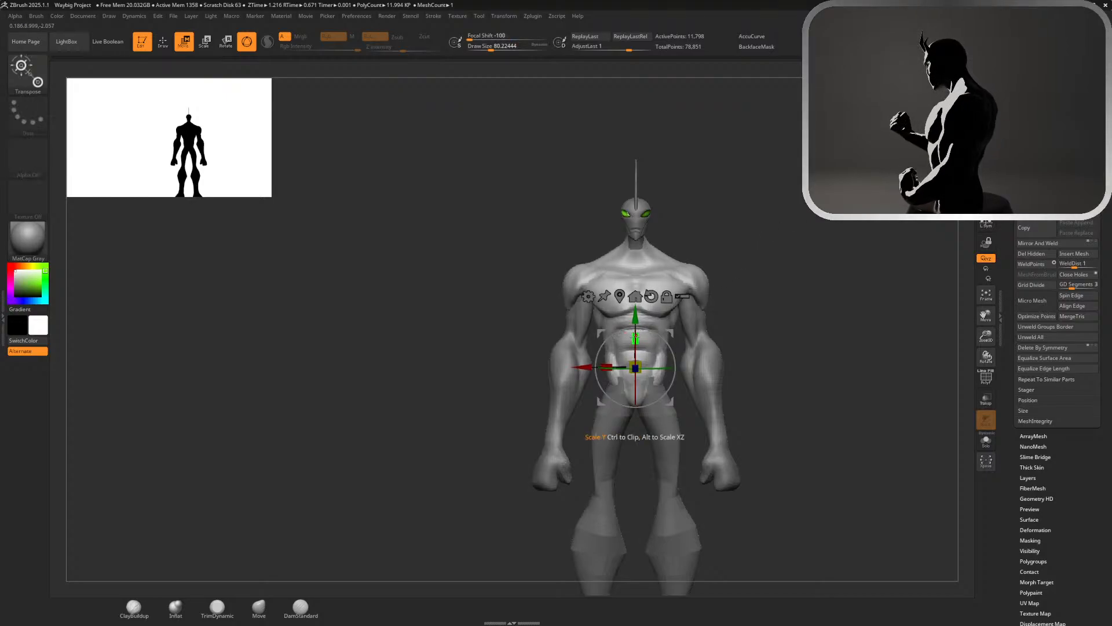
drag(606, 365, 609, 364)
key(q)
drag(830, 273, 772, 282)
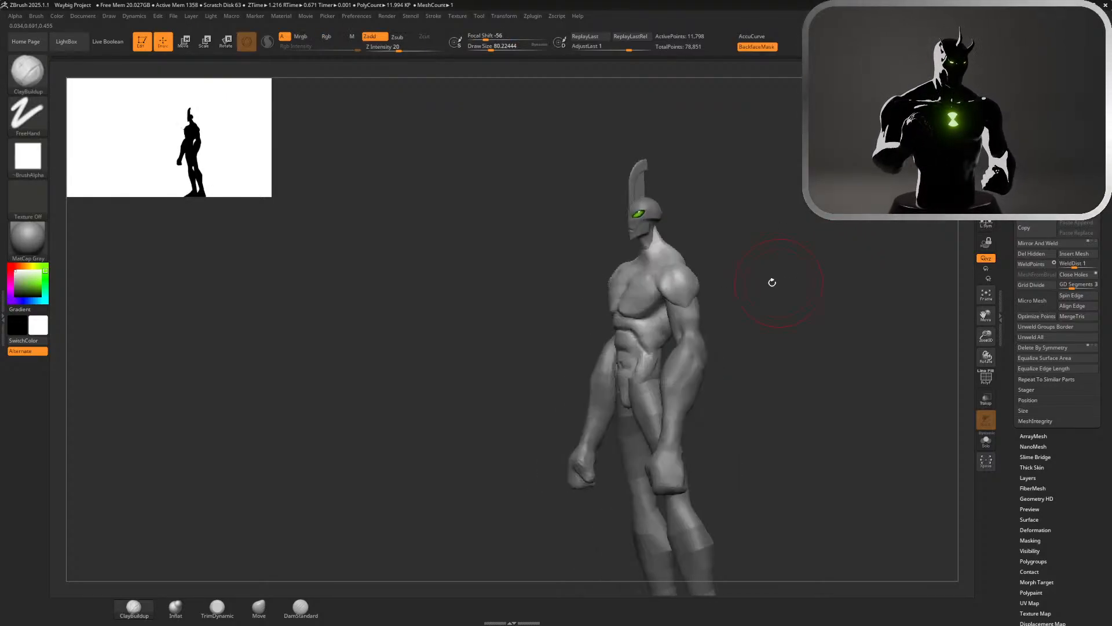
Pull the lower sides of the torso down and outward over the hips with the Move brush at draw size about 132
drag(840, 249, 872, 249)
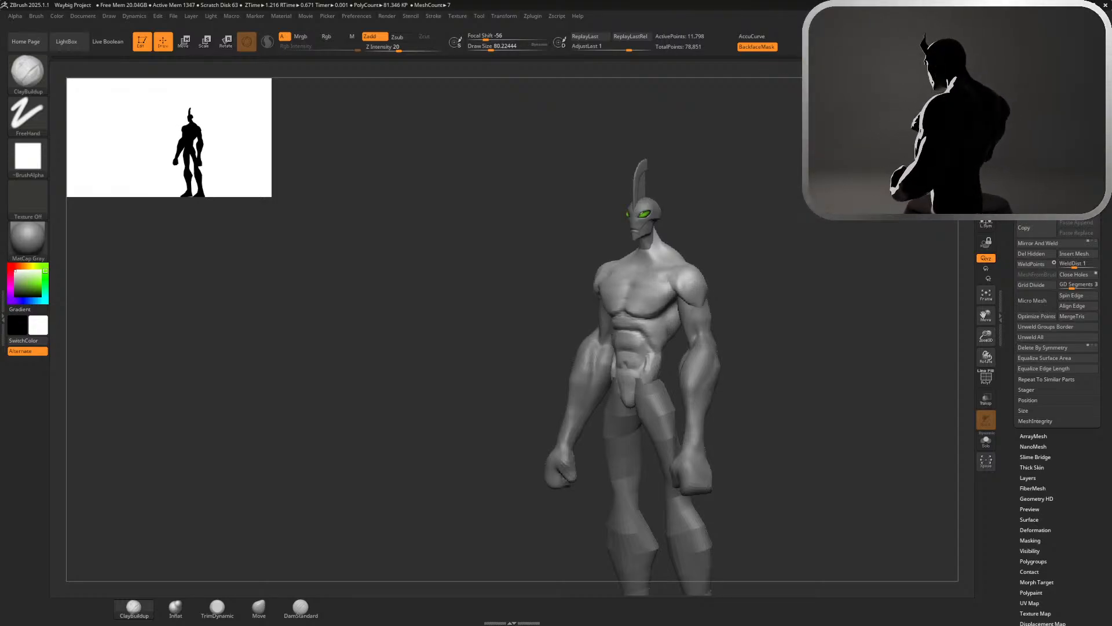
shift+drag(828, 255, 869, 255)
alt+drag(744, 268, 816, 323)
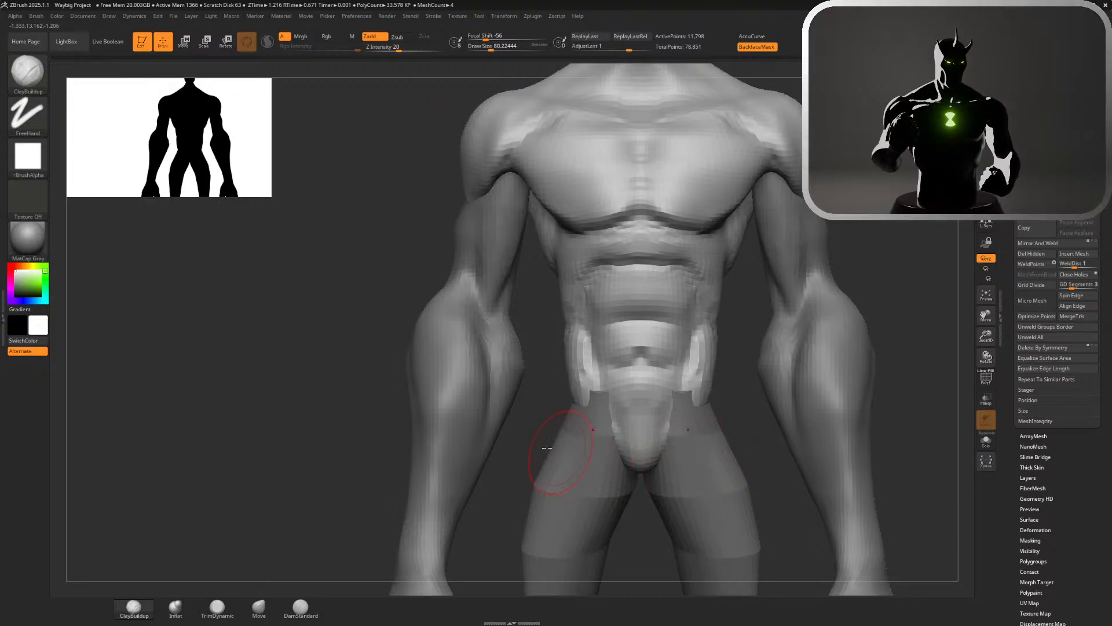
click(259, 606)
key(s)
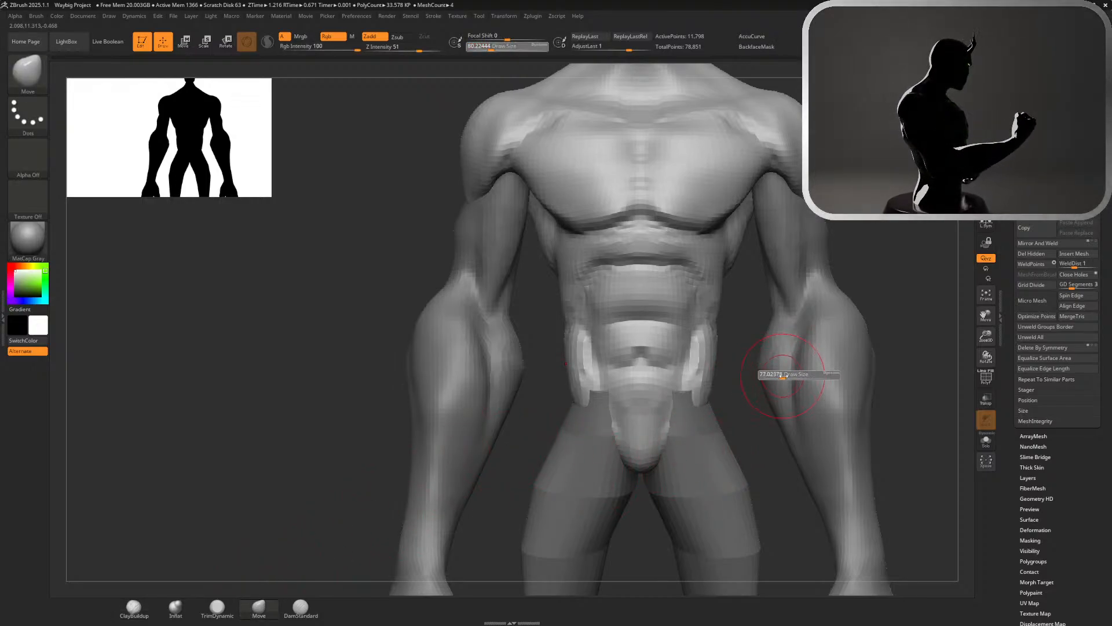
mouse_move(707, 399)
mouse_down()
mouse_move(703, 414)
mouse_move(691, 395)
mouse_move(714, 392)
mouse_up()
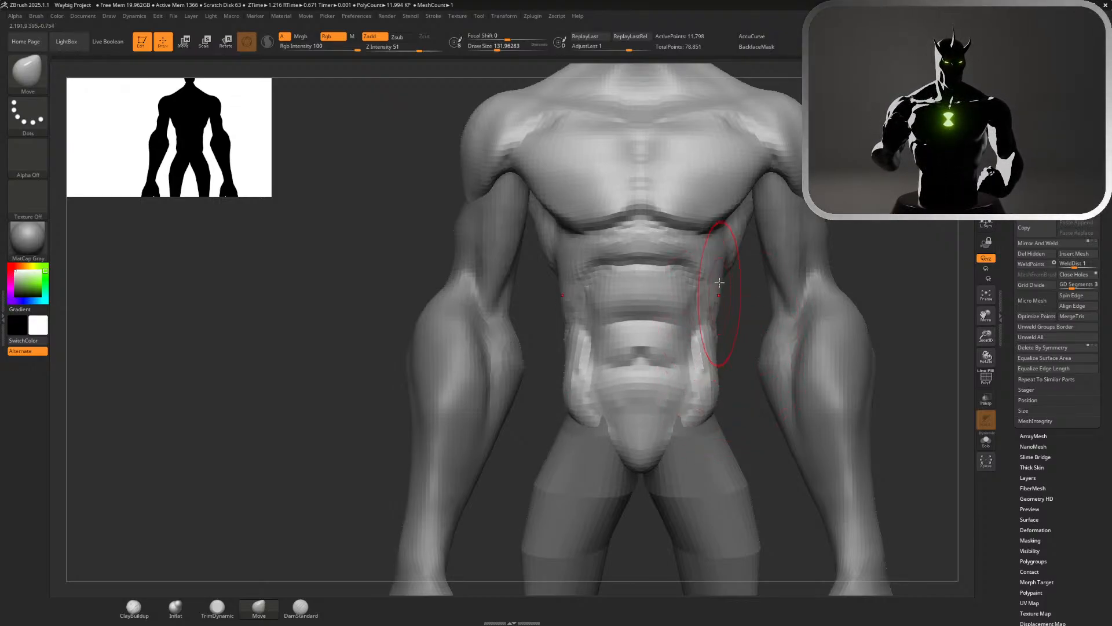
mouse_move(740, 303)
mouse_down()
mouse_move(726, 248)
mouse_move(740, 257)
mouse_up()
key(ctrl+z)
key(ctrl+z)
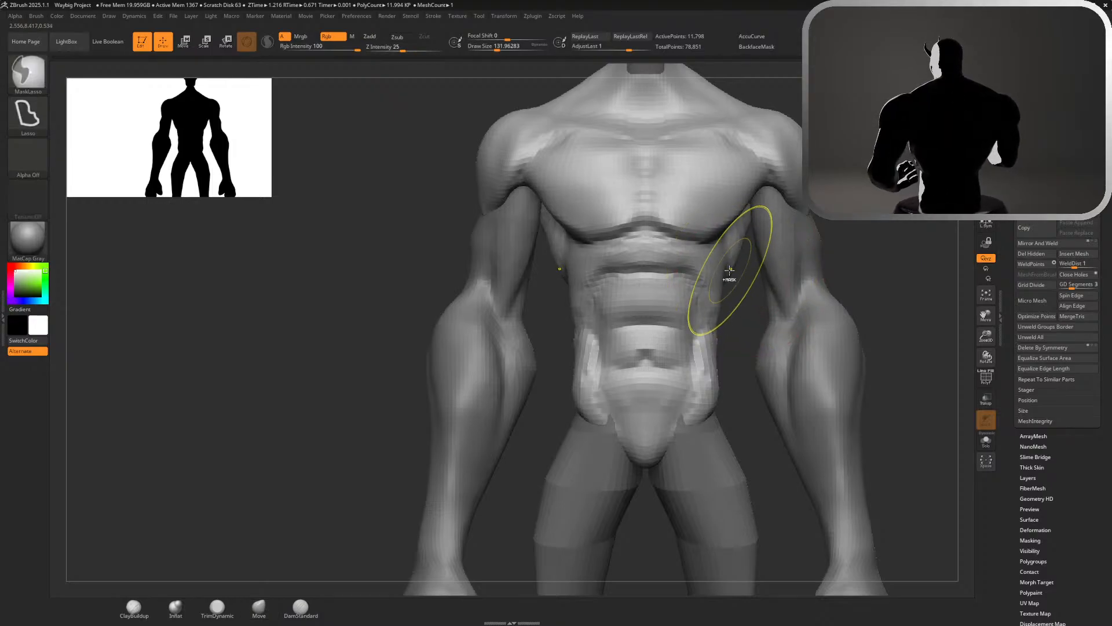
Nudge the torso's side contour below the armpit slightly outward and check the figure from behind
drag(722, 239, 729, 242)
mouse_move(744, 264)
ctrl+right_down()
mouse_move(755, 140)
mouse_move(473, 142)
ctrl+right_up()
mouse_move(817, 156)
alt+right_down()
mouse_move(780, 295)
mouse_move(807, 313)
alt+right_up()
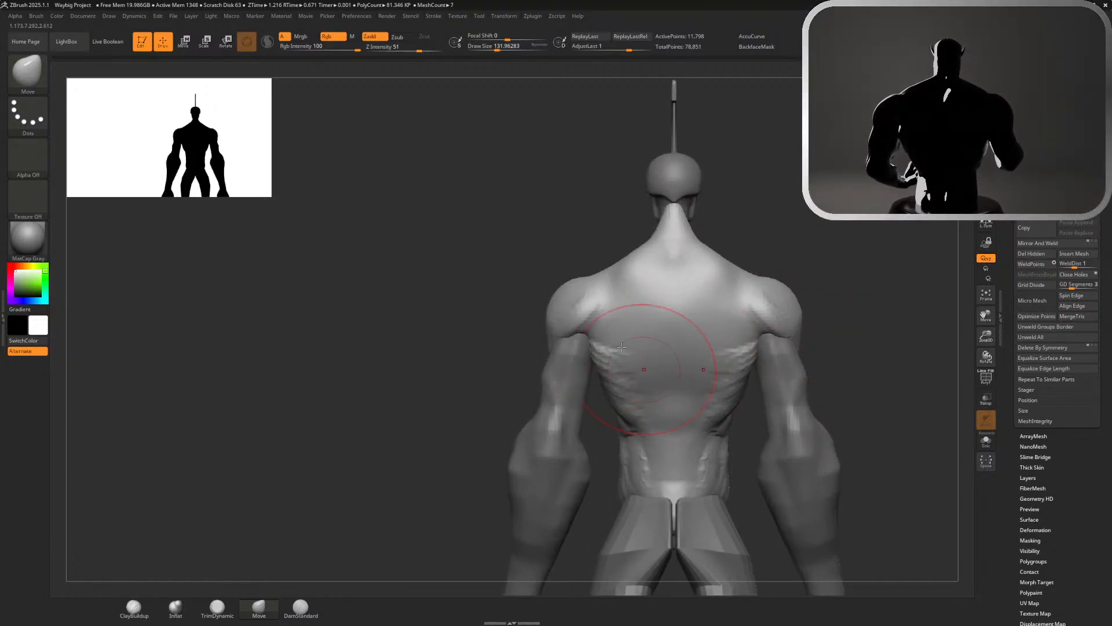
Make the torso the active subtool and widen the back of the neck below the skull with the Move brush
alt+click(788, 369)
alt+click(713, 275)
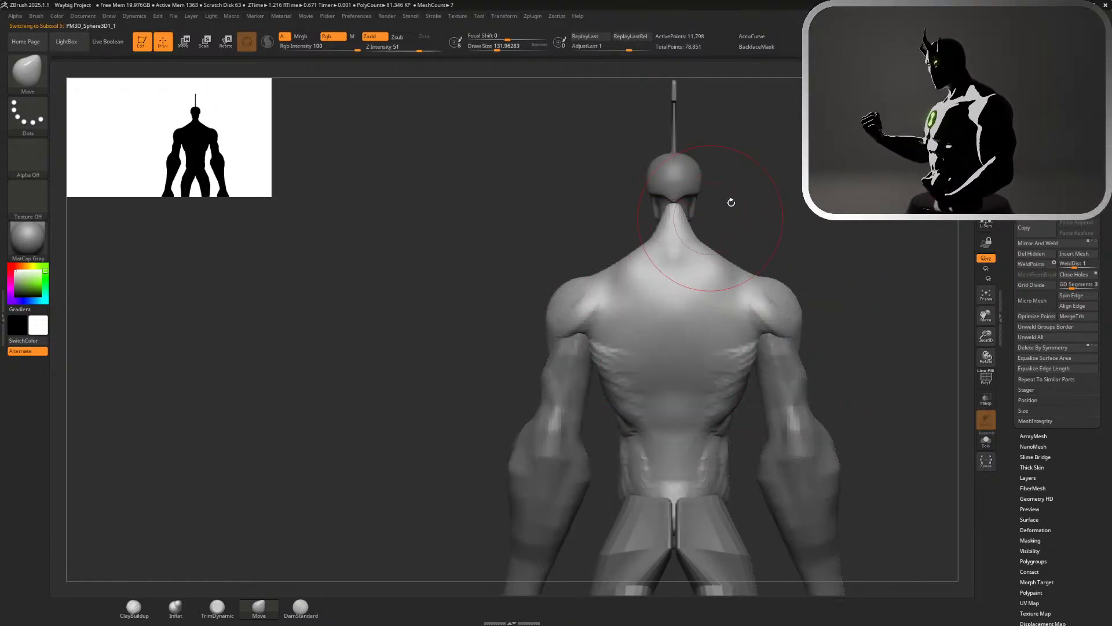
alt+drag(730, 201, 754, 314)
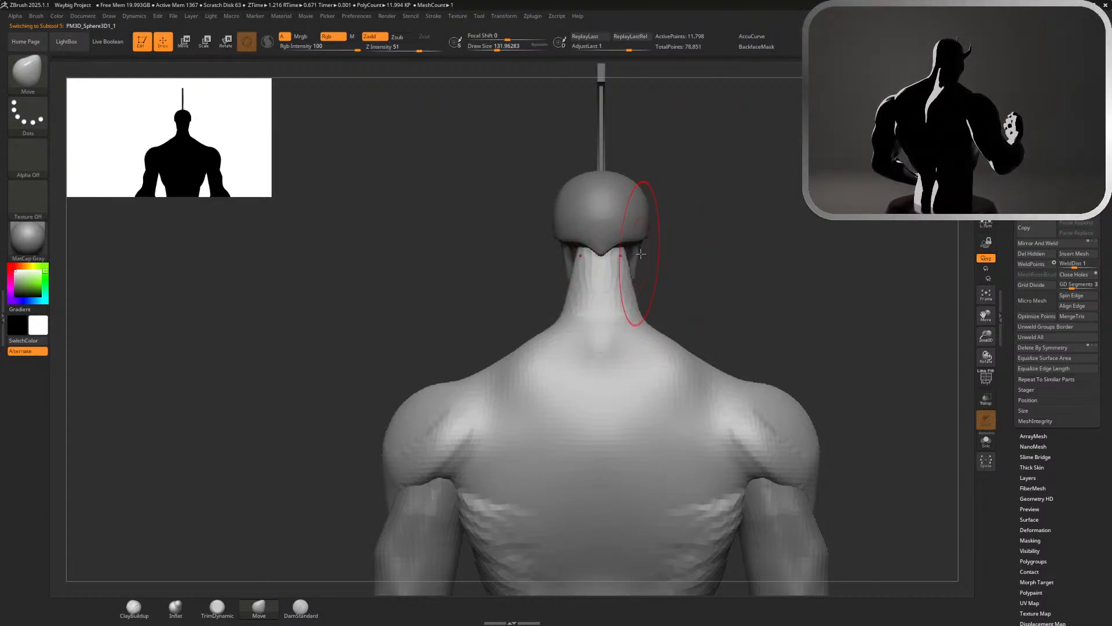
mouse_move(666, 340)
mouse_down()
mouse_move(707, 196)
mouse_move(755, 211)
mouse_move(834, 208)
mouse_up()
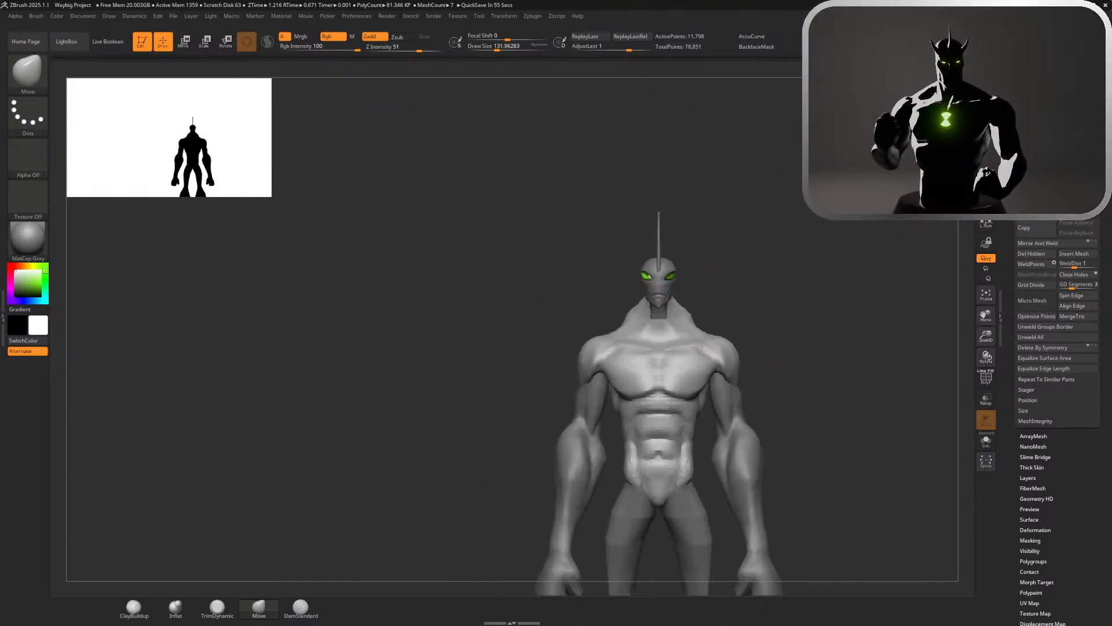
Smooth the slope of the trapezius between neck and shoulder from behind at draw size about 132
mouse_move(842, 256)
mouse_down()
mouse_move(816, 254)
mouse_move(951, 380)
mouse_up()
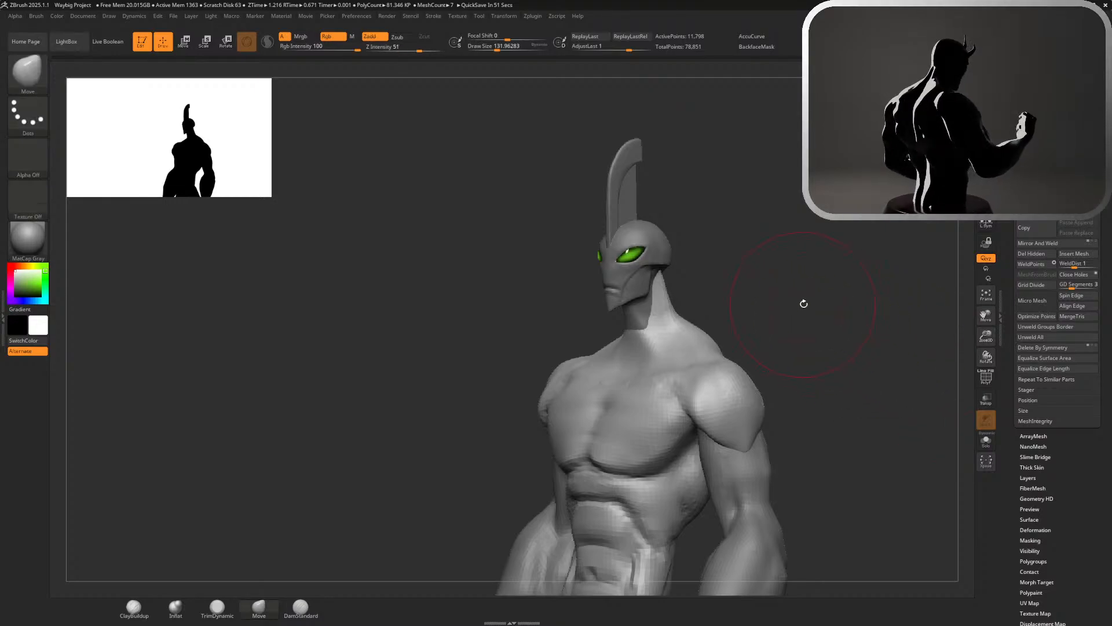
drag(804, 304, 724, 308)
shift+drag(560, 349, 587, 345)
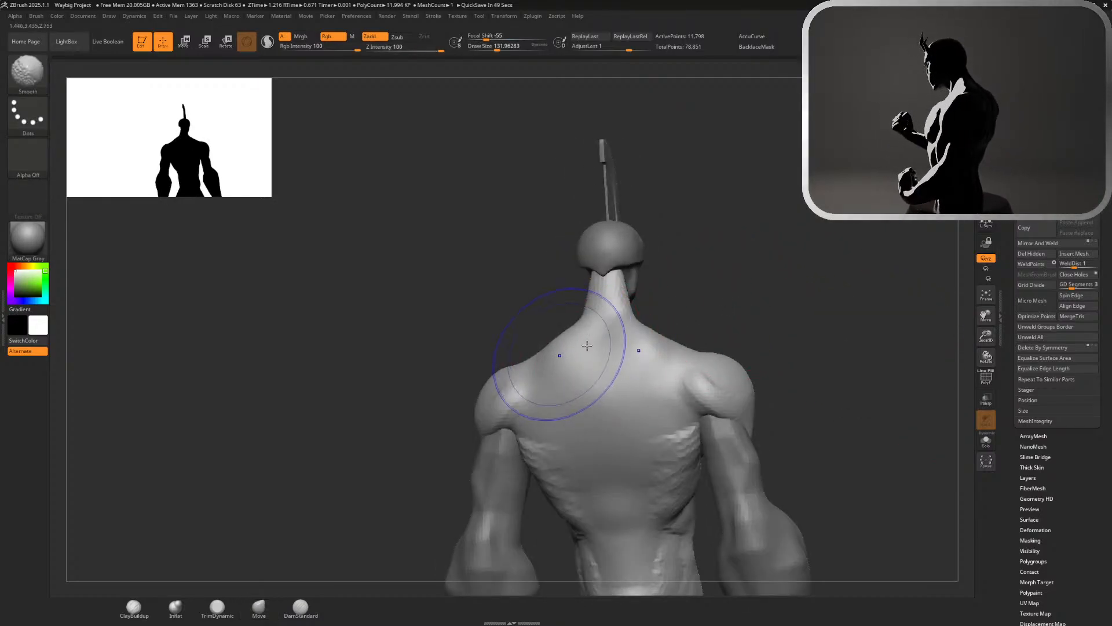
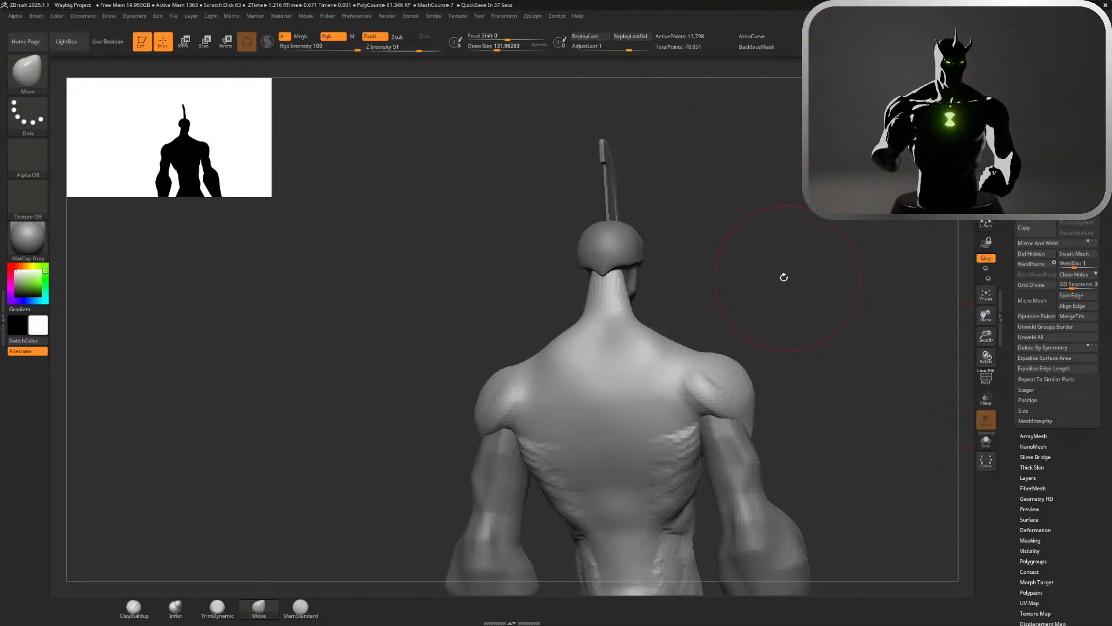
Build up the shoulder blade ridges across the upper back with ClayBuildup at a draw size of about 94
mouse_move(793, 285)
mouse_down()
mouse_move(811, 303)
mouse_move(762, 296)
mouse_up()
key(s)
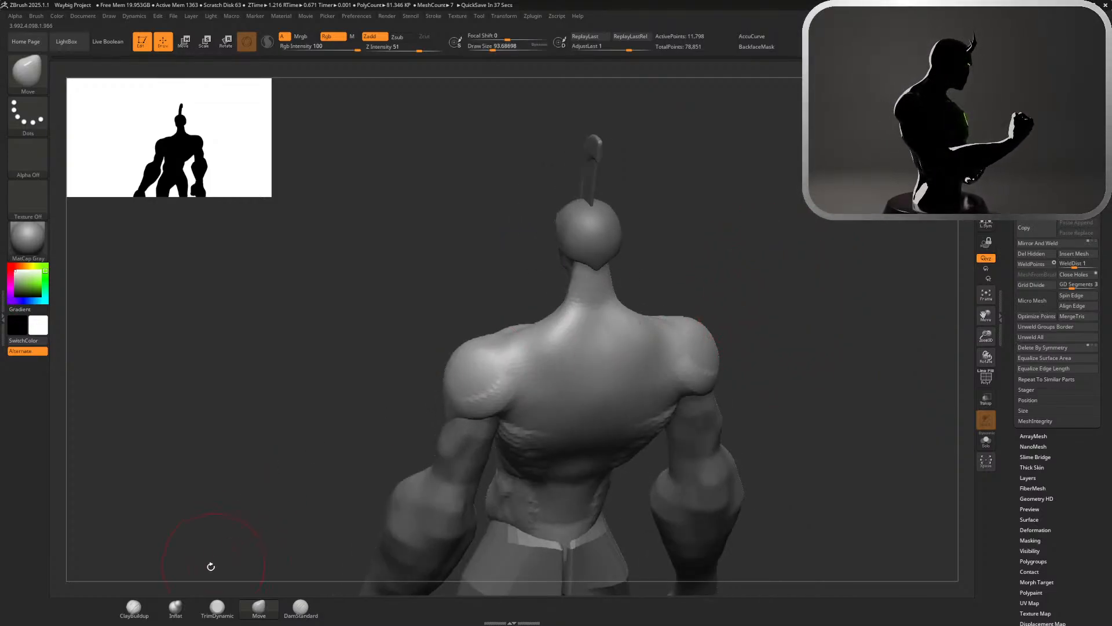
click(134, 607)
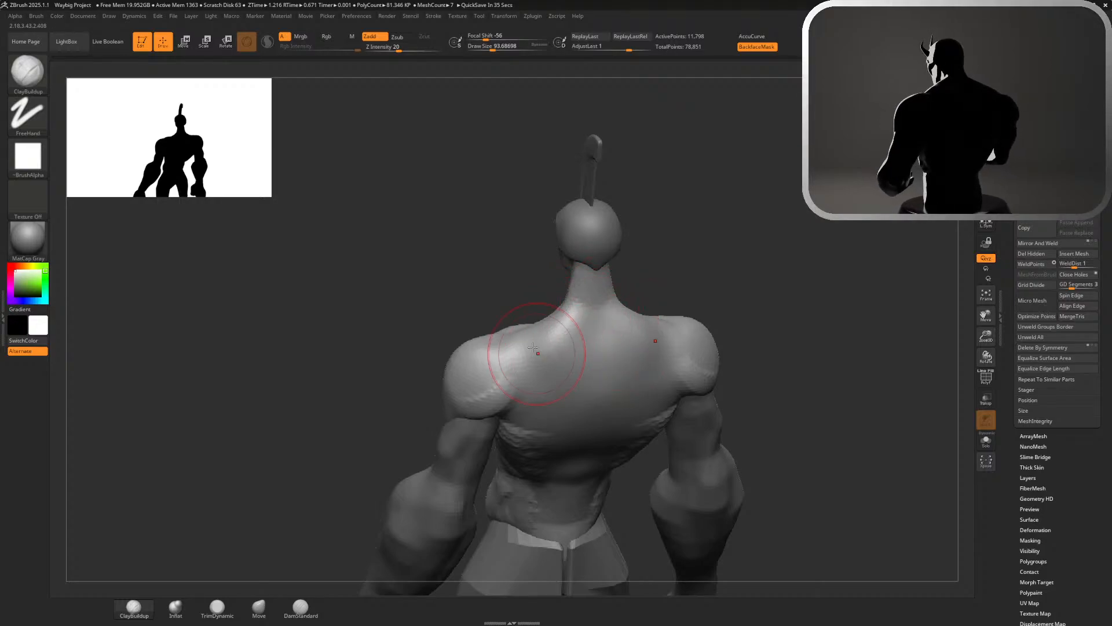
drag(514, 353, 556, 352)
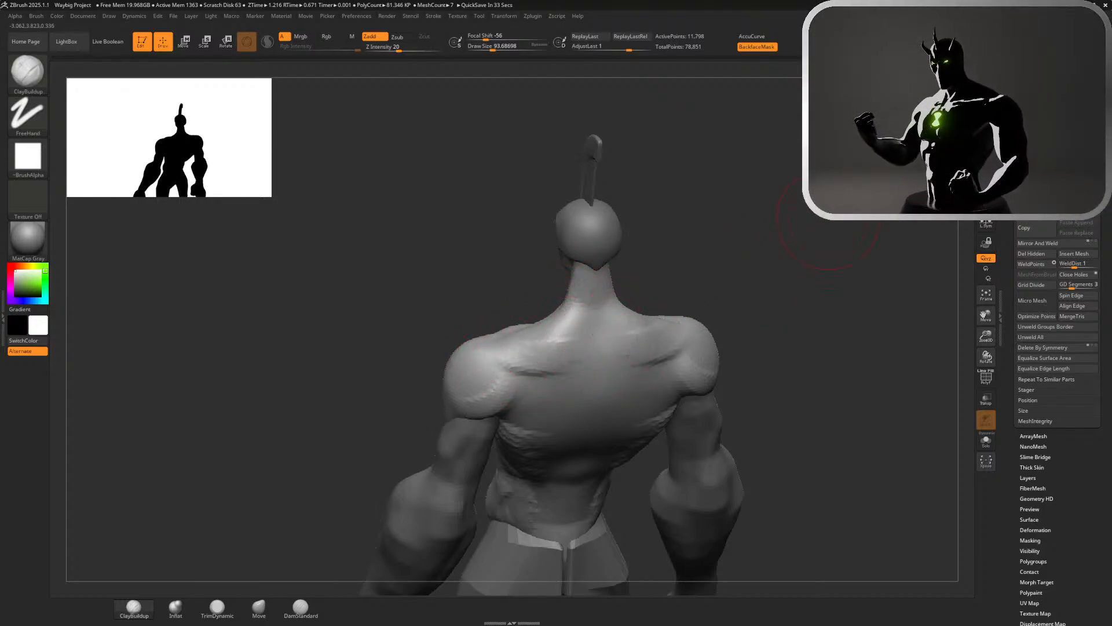
Carve the spine groove from the neck base down to the lower back with DamStandard at a draw size of about 87
mouse_move(796, 278)
shift+mouse_down()
mouse_move(768, 272)
mouse_move(752, 244)
mouse_move(752, 121)
shift+mouse_up()
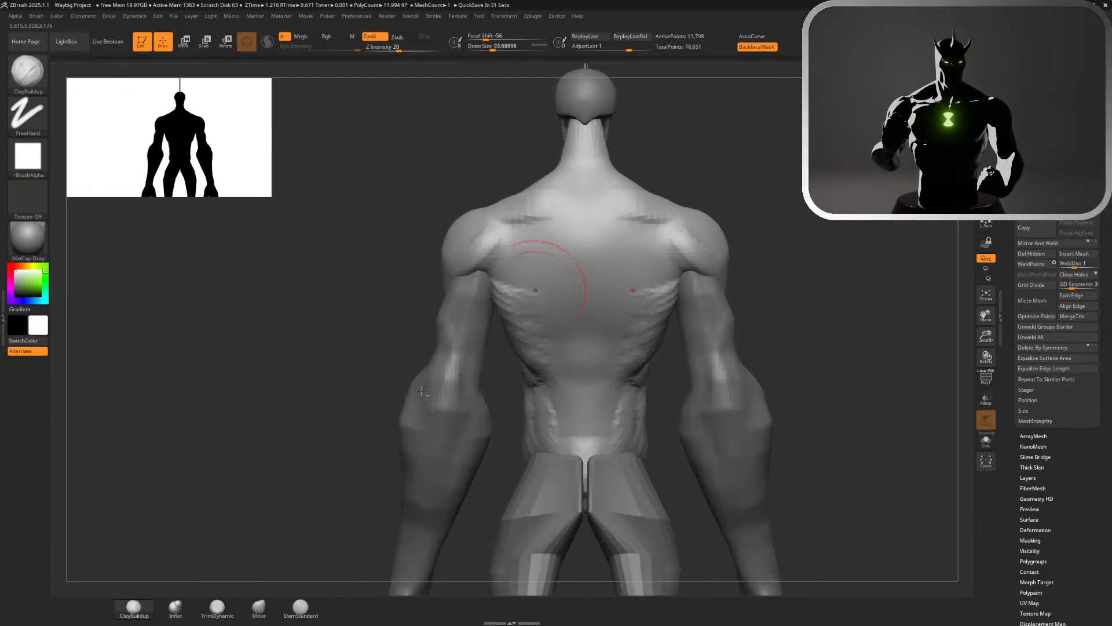
click(301, 607)
key(s)
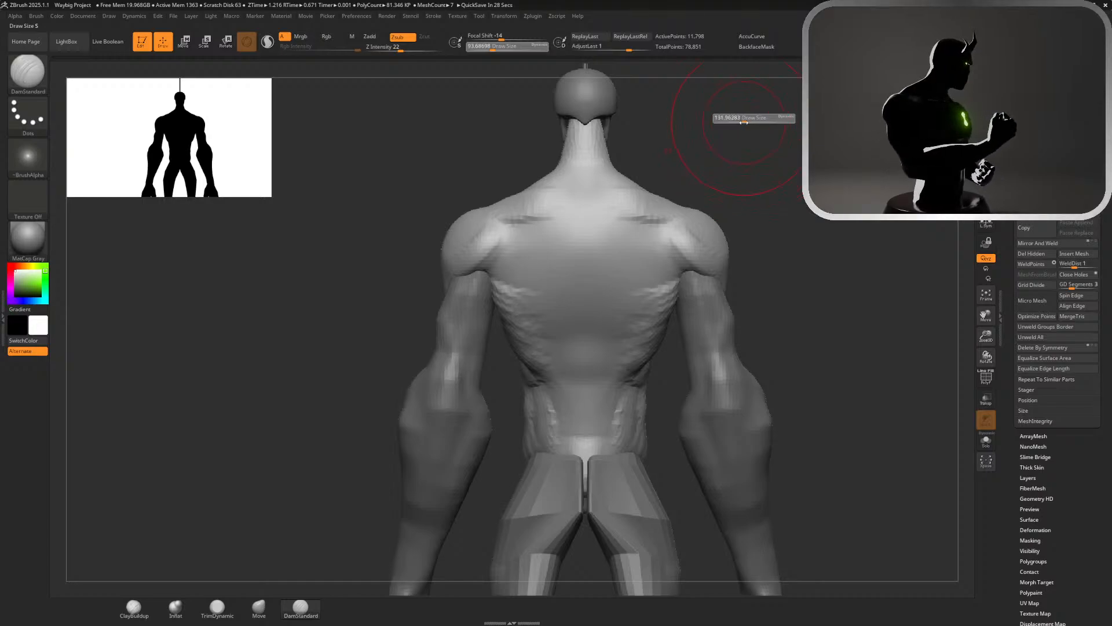
drag(734, 124, 731, 123)
drag(587, 179, 586, 200)
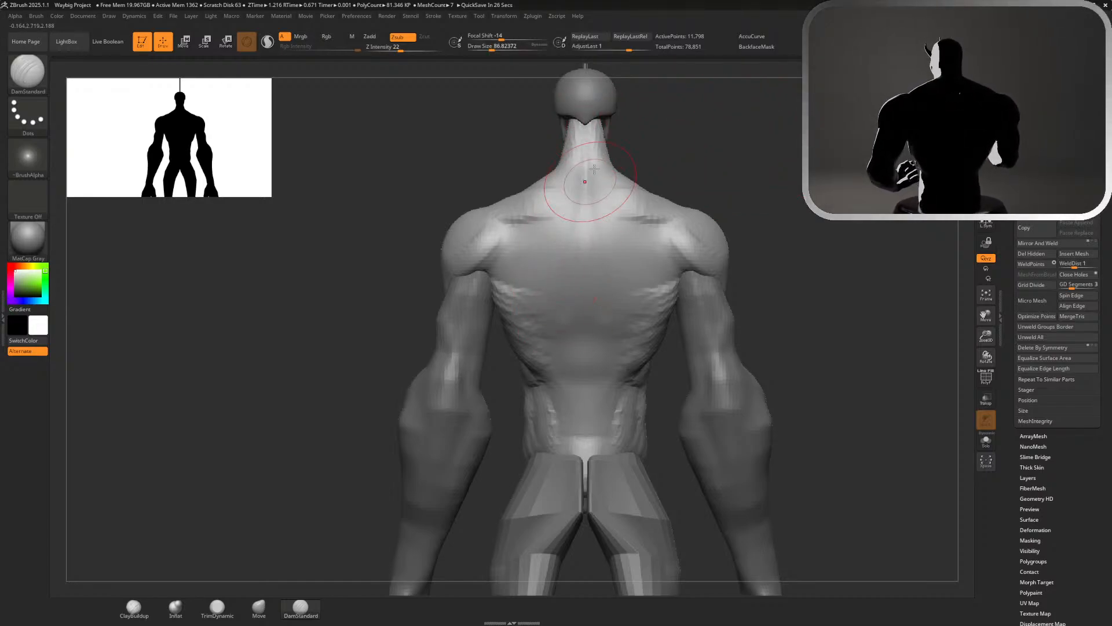
key(ctrl+z)
key(ctrl+z)
drag(582, 131, 584, 288)
key(ctrl+z)
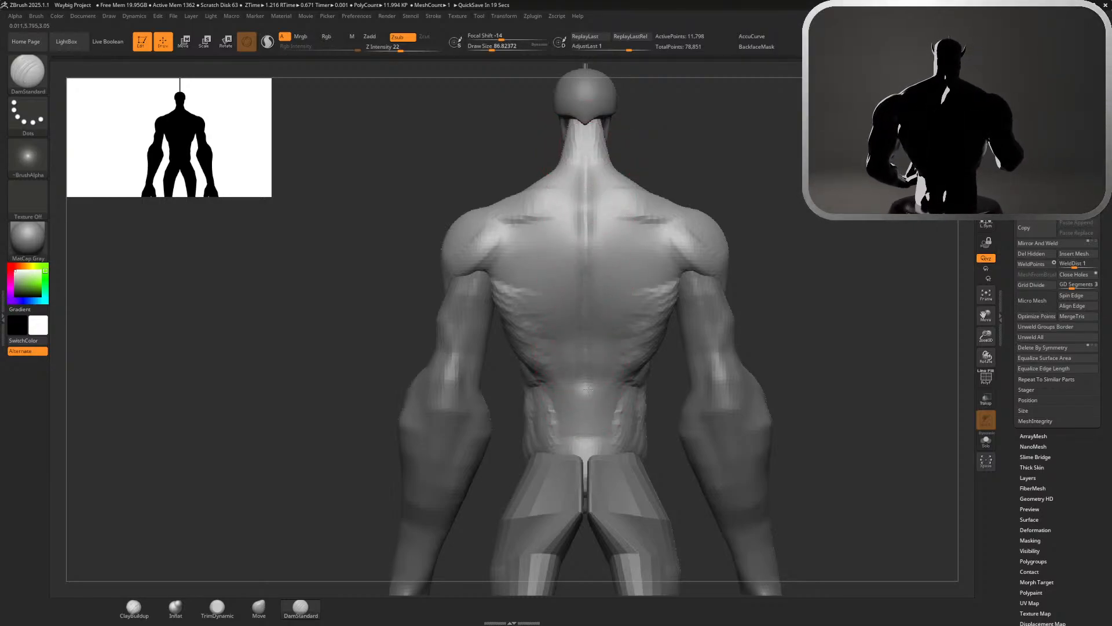
drag(589, 421, 581, 493)
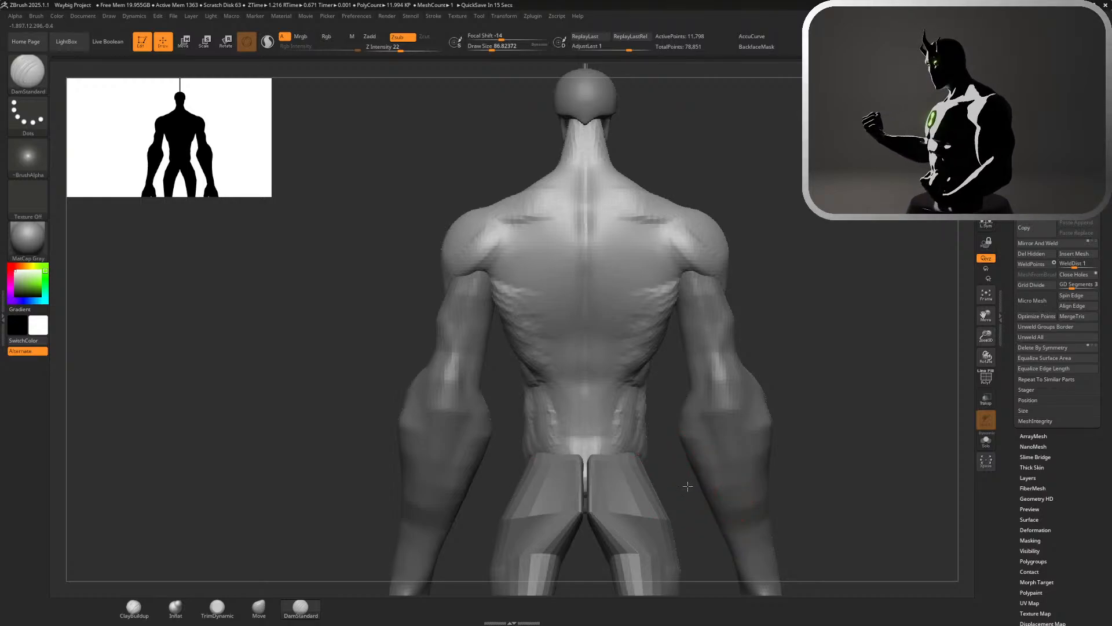
Sculpt the transition between the trapezius and deltoid on top of the shoulders with ClayBuildup at a draw size of about 23
alt+drag(687, 486, 647, 406)
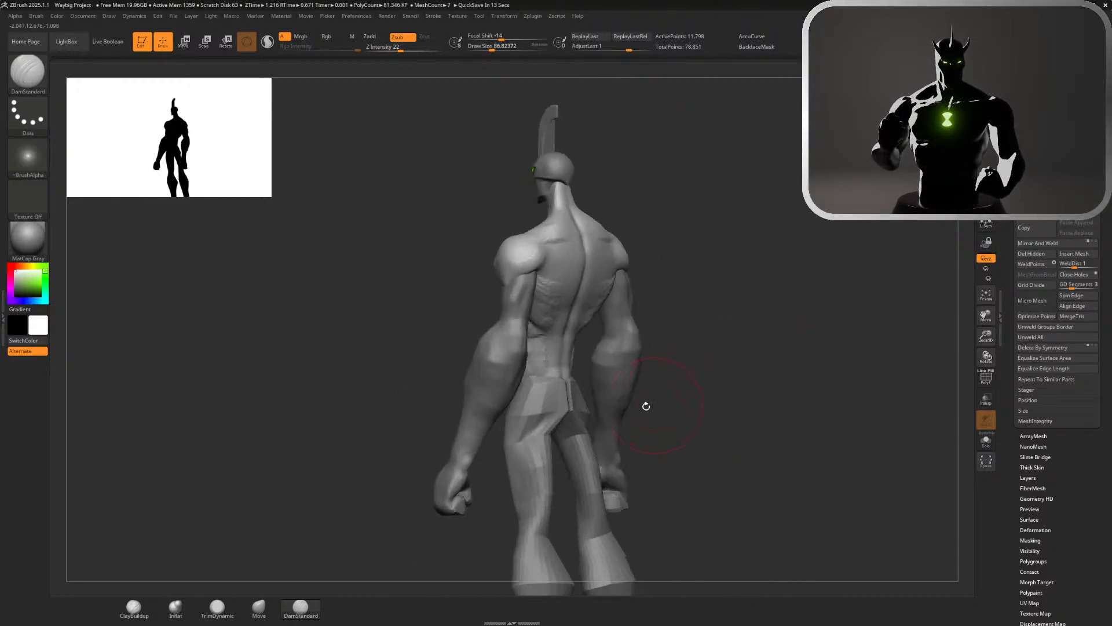
mouse_move(705, 285)
mouse_down()
mouse_move(695, 273)
mouse_move(737, 265)
mouse_move(790, 395)
mouse_up()
click(134, 607)
key(s)
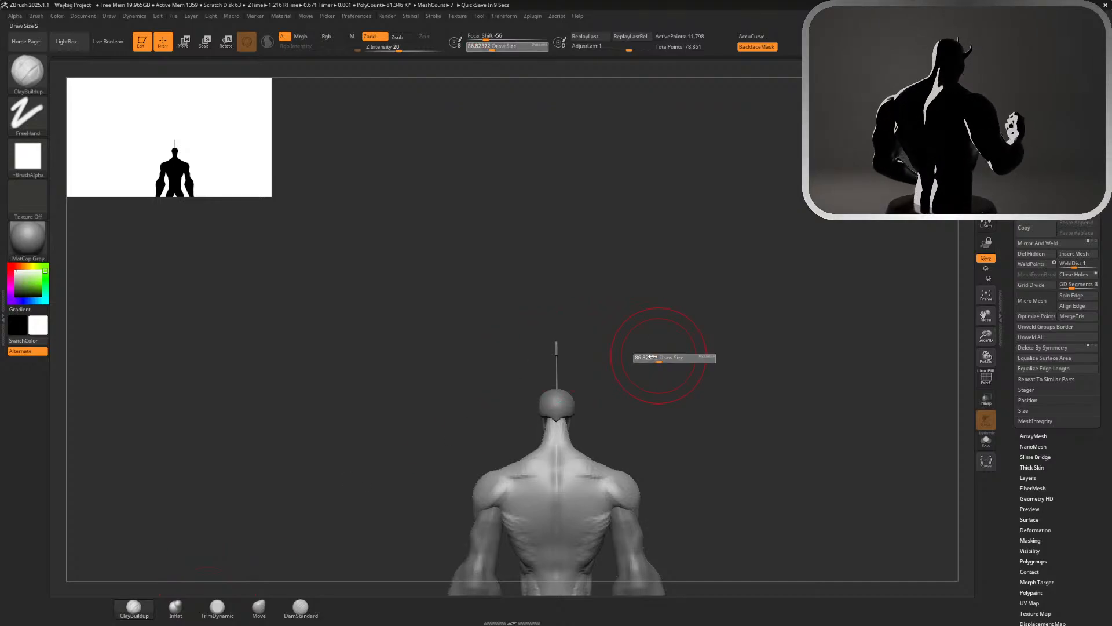
mouse_move(654, 358)
mouse_down()
mouse_move(644, 358)
mouse_move(663, 429)
mouse_move(707, 442)
mouse_move(650, 474)
mouse_move(659, 442)
mouse_move(653, 469)
mouse_move(649, 445)
mouse_up()
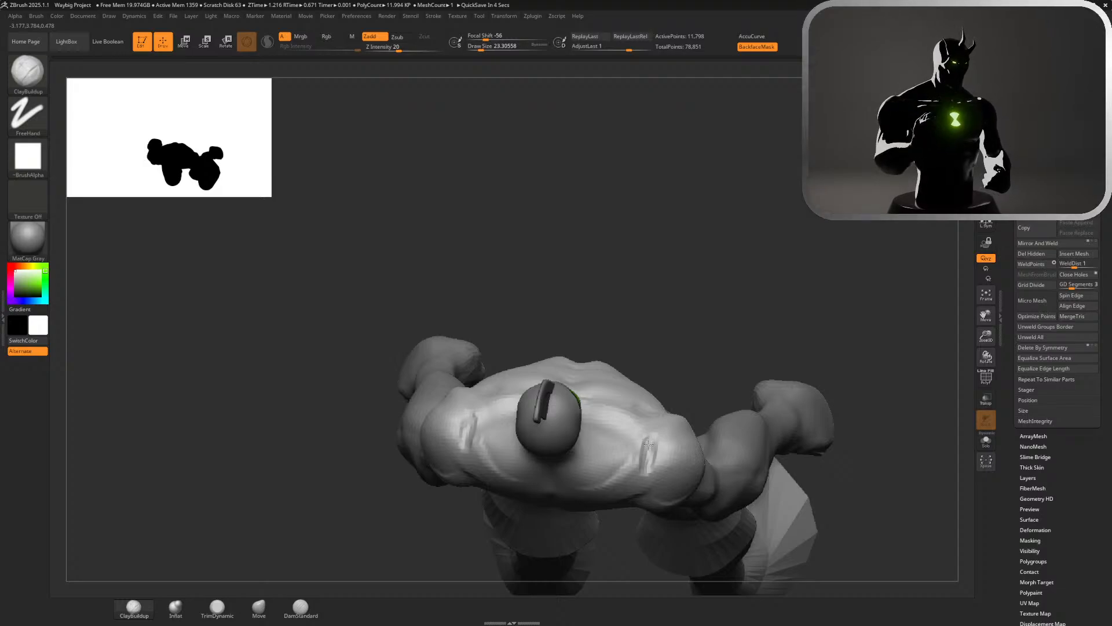
drag(732, 287, 708, 200)
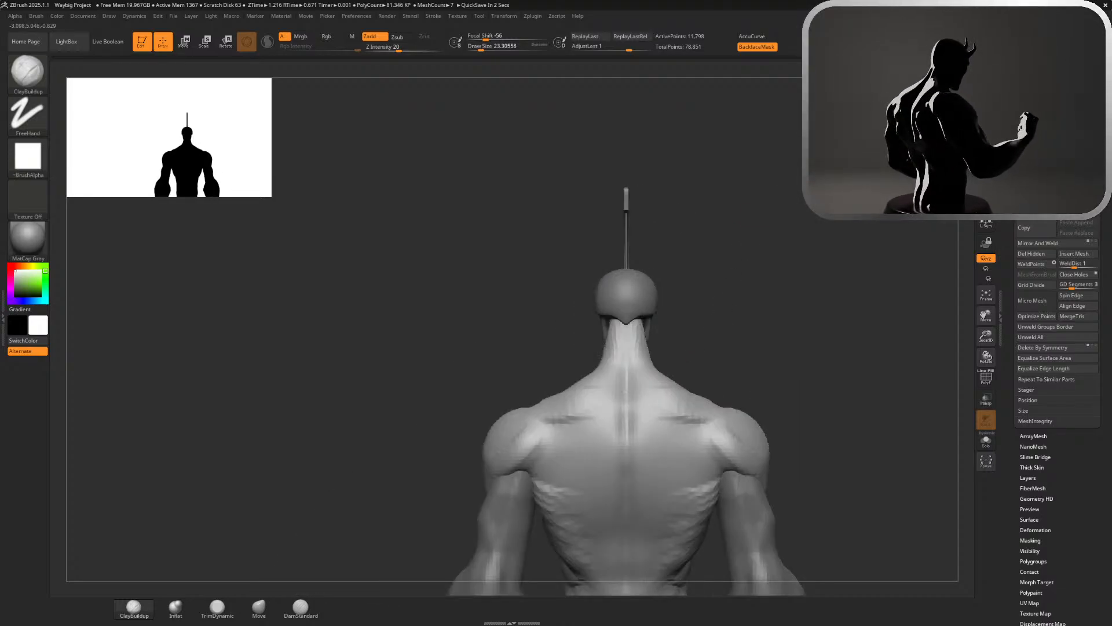
drag(747, 278, 672, 279)
drag(744, 284, 681, 343)
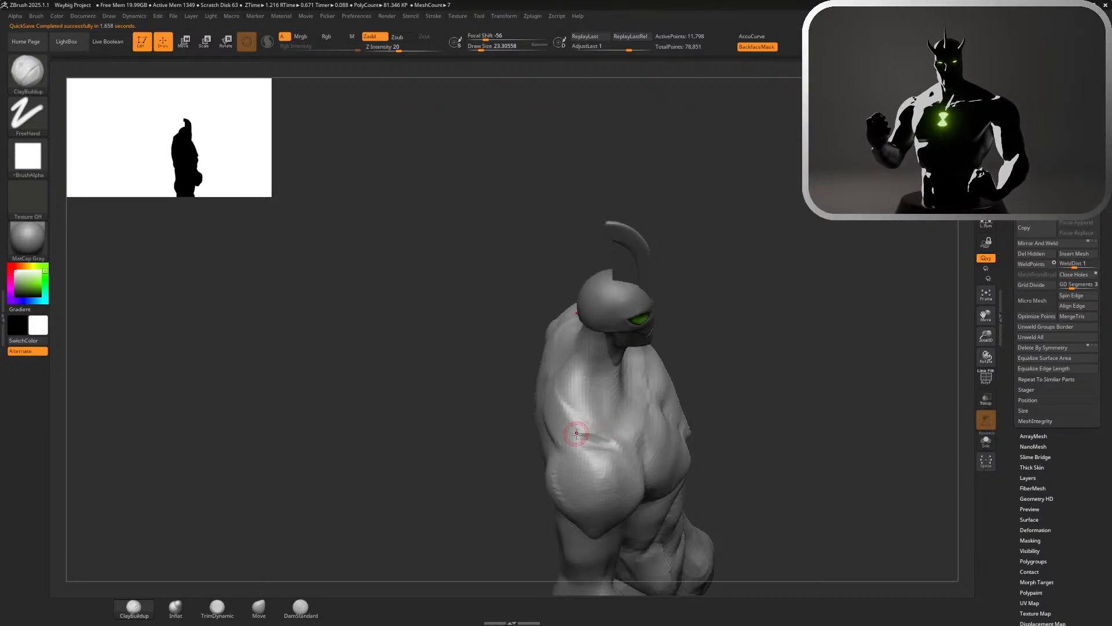
drag(609, 446, 570, 442)
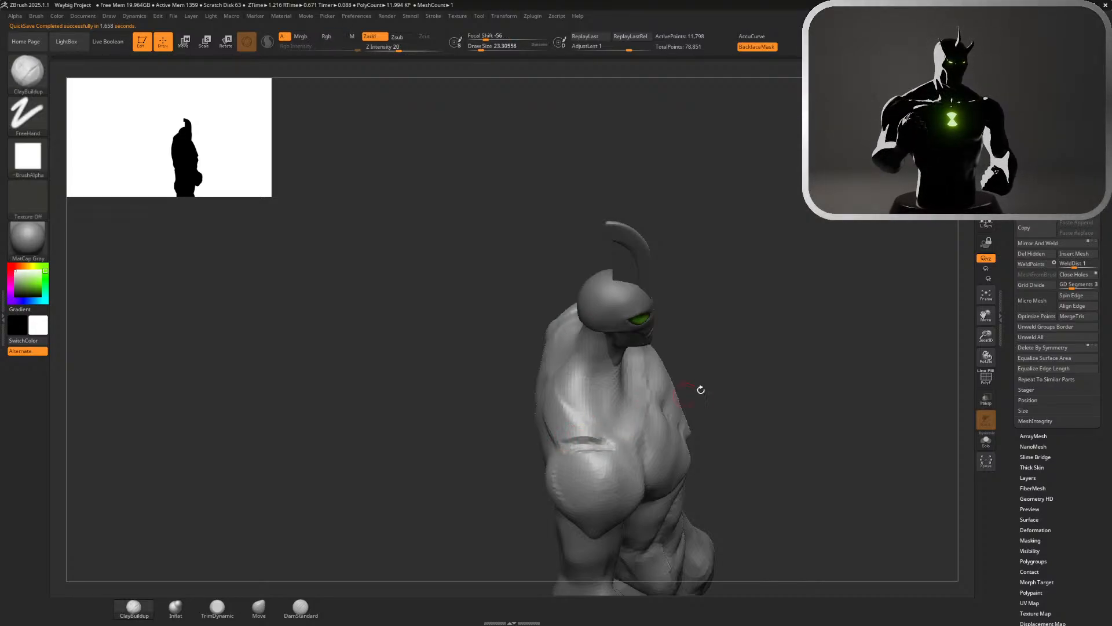
drag(701, 389, 735, 387)
shift+drag(570, 435, 571, 441)
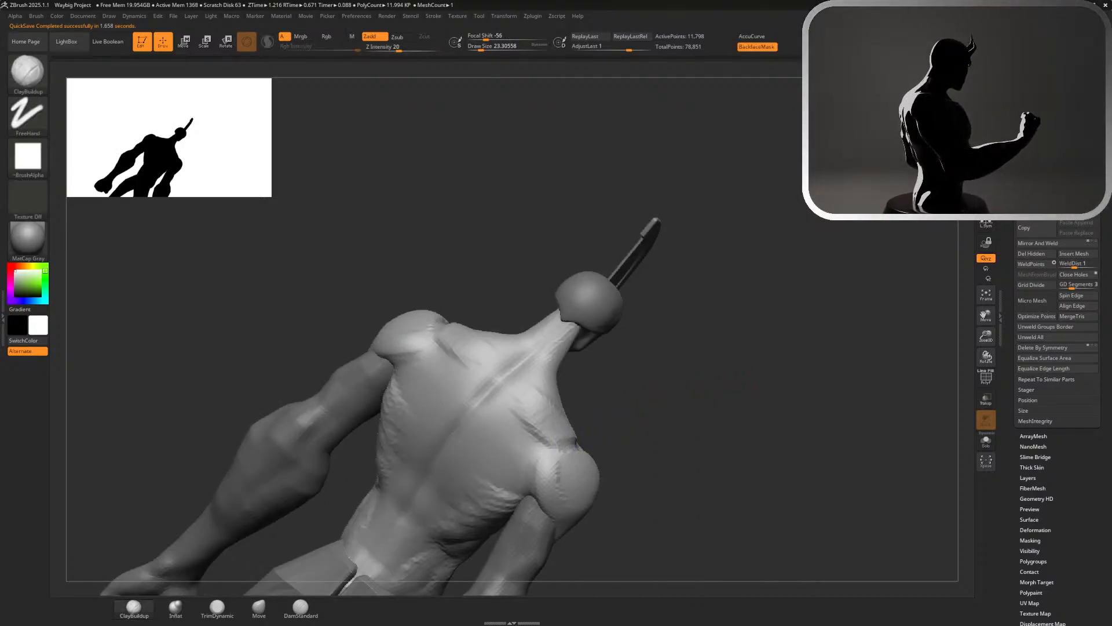
Build up the trapezius between the neck and shoulders with ClayBuildup at a draw size of about 87
drag(740, 323, 832, 243)
alt+drag(714, 344, 657, 234)
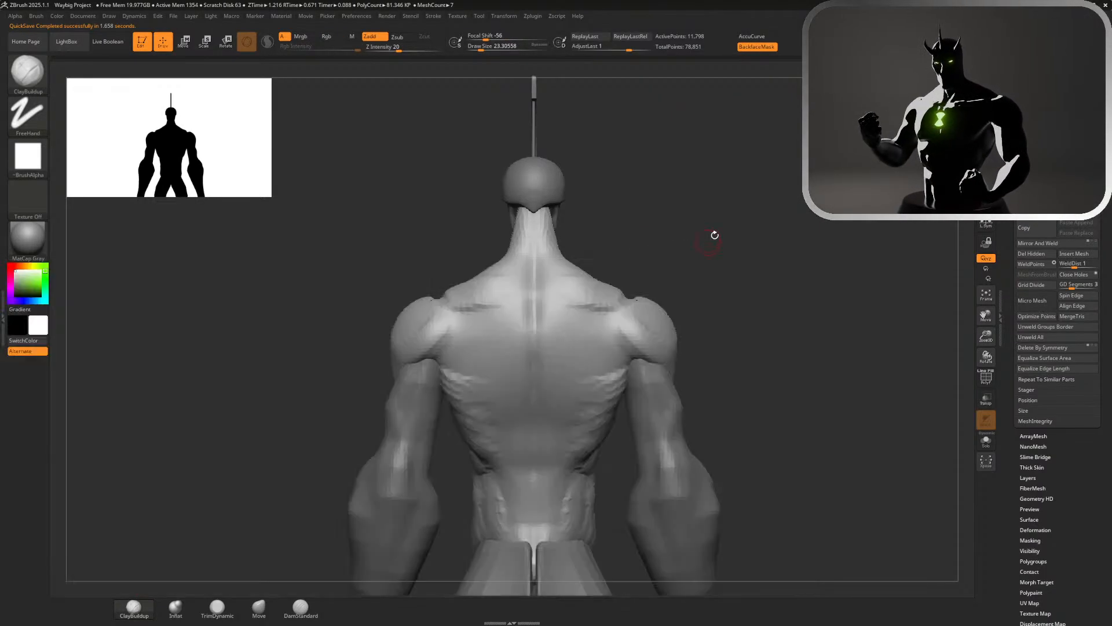
key(s)
mouse_move(688, 229)
mouse_down()
mouse_move(715, 258)
mouse_move(722, 310)
mouse_up()
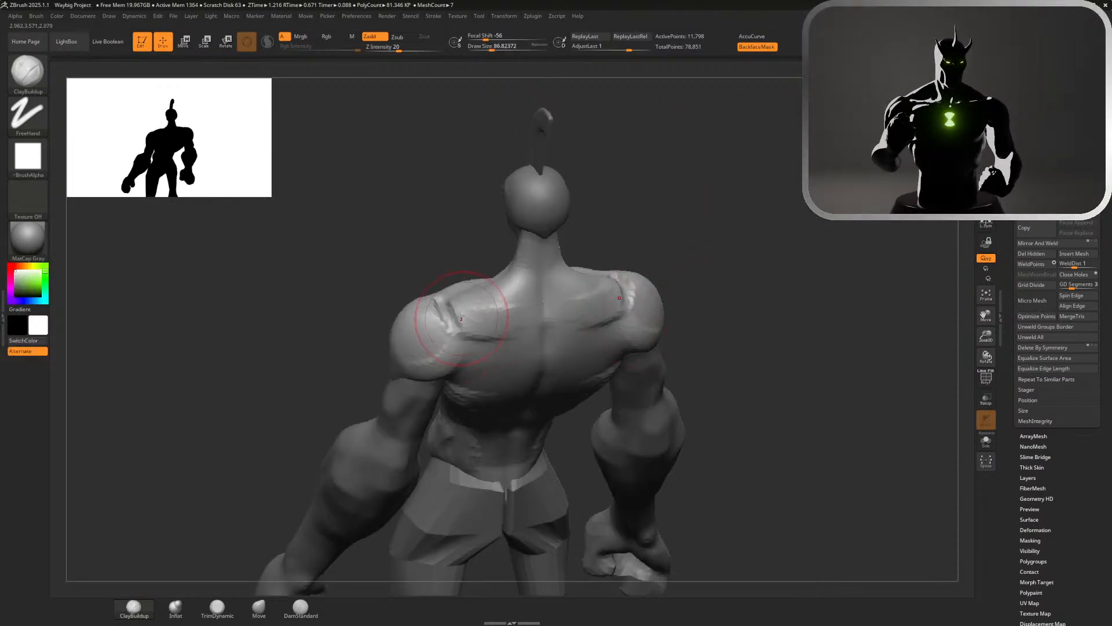
drag(445, 302, 495, 305)
shift+drag(817, 161, 830, 174)
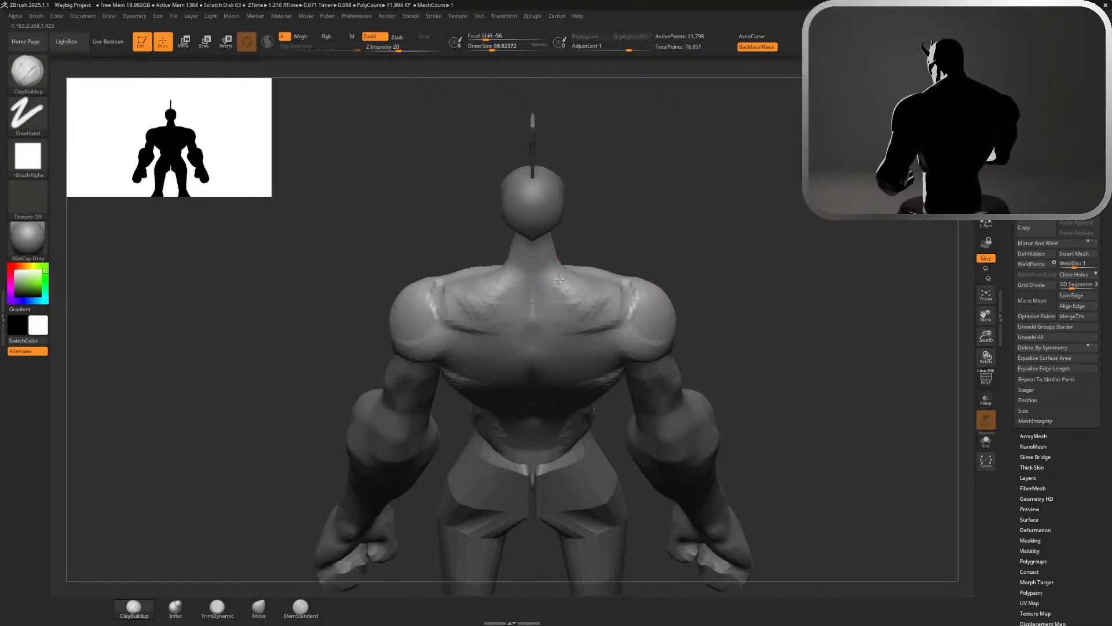
mouse_move(688, 244)
mouse_down()
mouse_move(745, 266)
mouse_move(614, 266)
mouse_move(624, 272)
mouse_up()
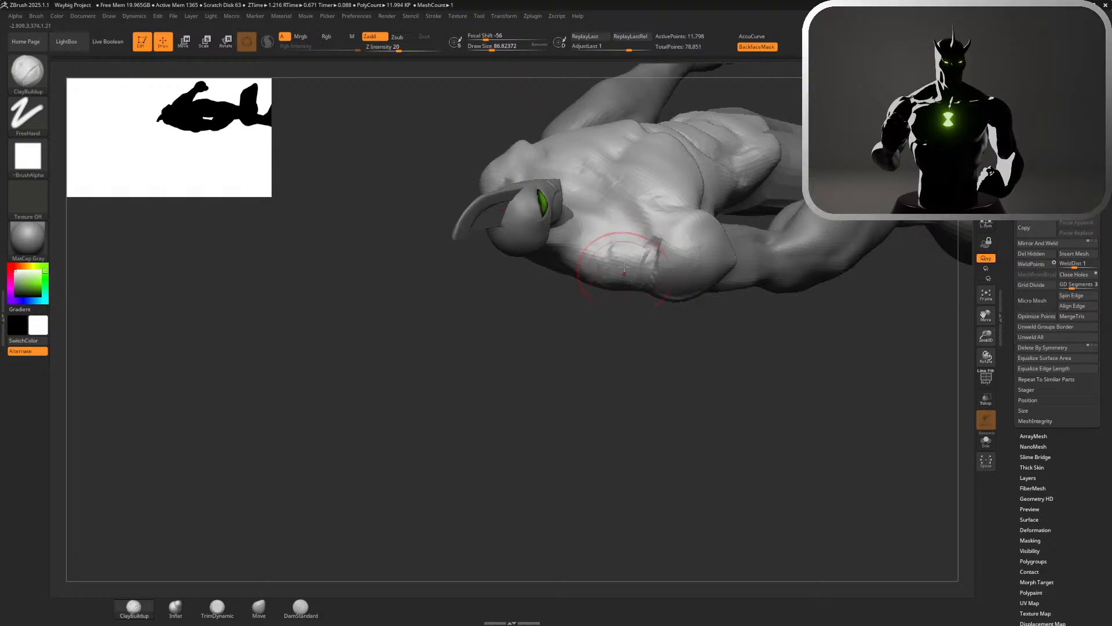
Shape the front of the neck, the throat and the slopes above the collarbones with symmetrical ClayBuildup strokes
drag(644, 409, 823, 400)
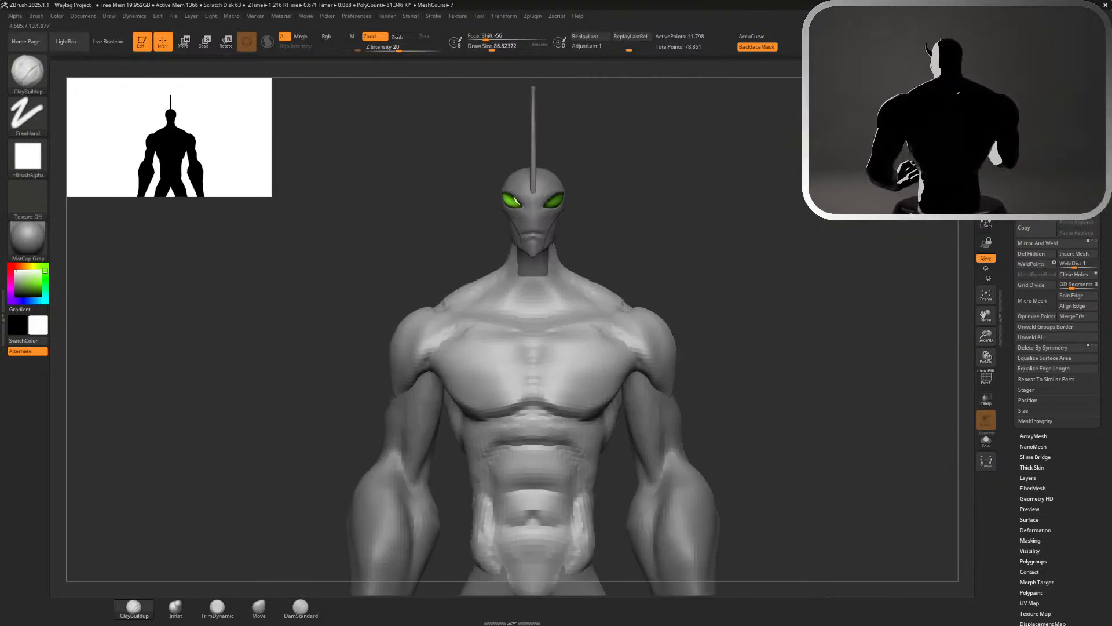
alt+drag(689, 245, 689, 325)
drag(625, 272, 593, 342)
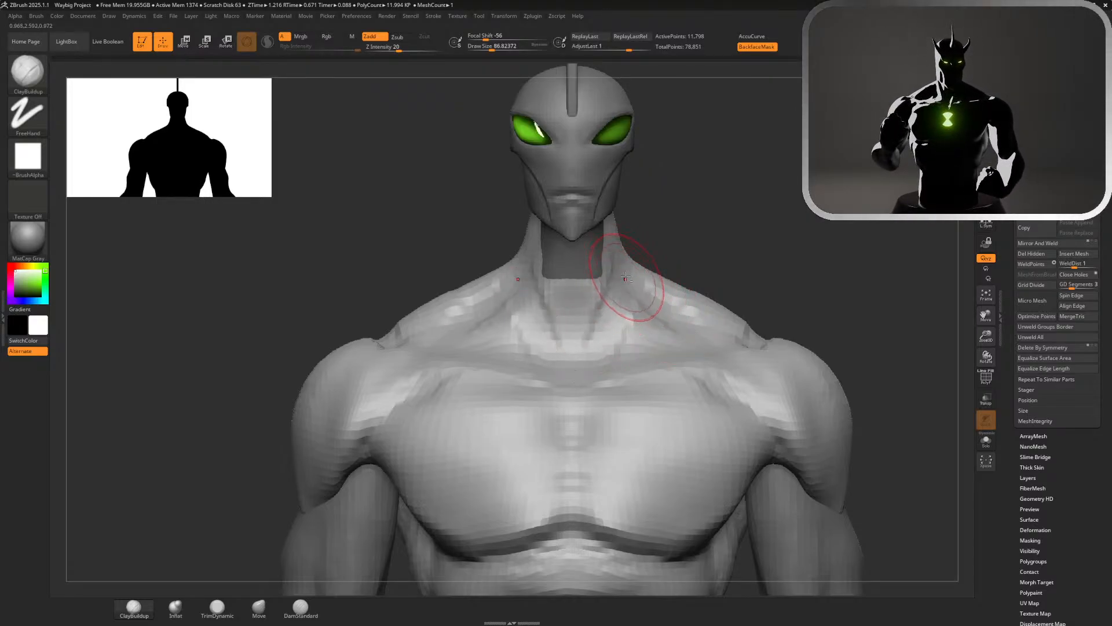
drag(626, 277, 601, 347)
mouse_move(637, 290)
shift+mouse_down()
mouse_move(675, 265)
mouse_move(672, 299)
shift+mouse_up()
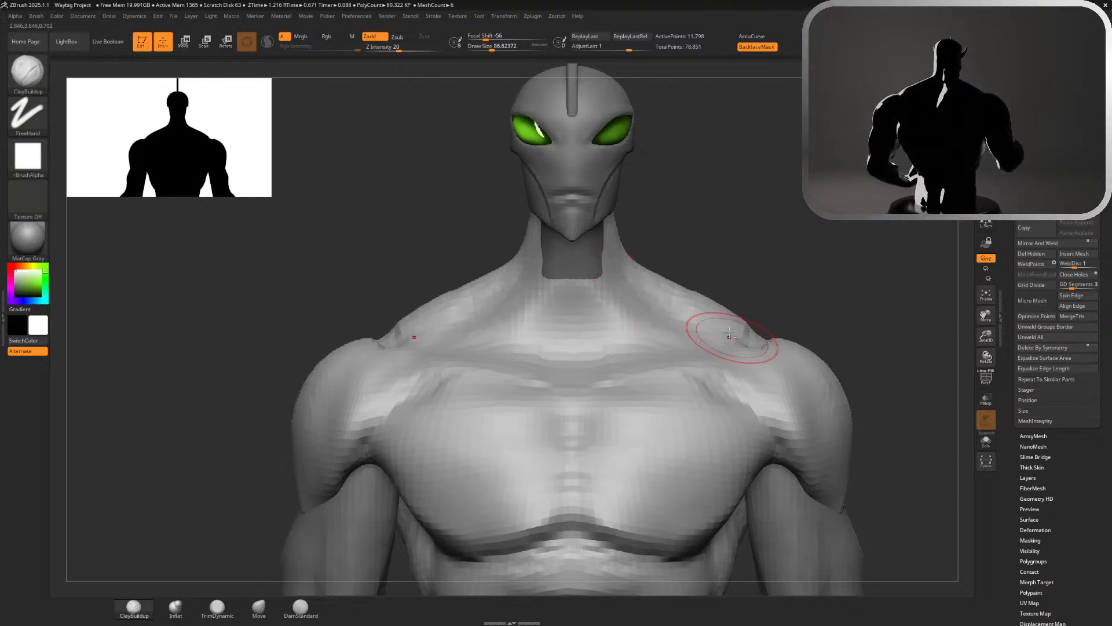
mouse_move(595, 285)
mouse_down()
mouse_move(567, 350)
mouse_move(584, 343)
mouse_move(575, 324)
mouse_move(560, 362)
mouse_up()
Build up the side of the neck above the collarbone with ClayBuildup at a draw size of about 80, undoing the last stroke
drag(685, 211, 695, 186)
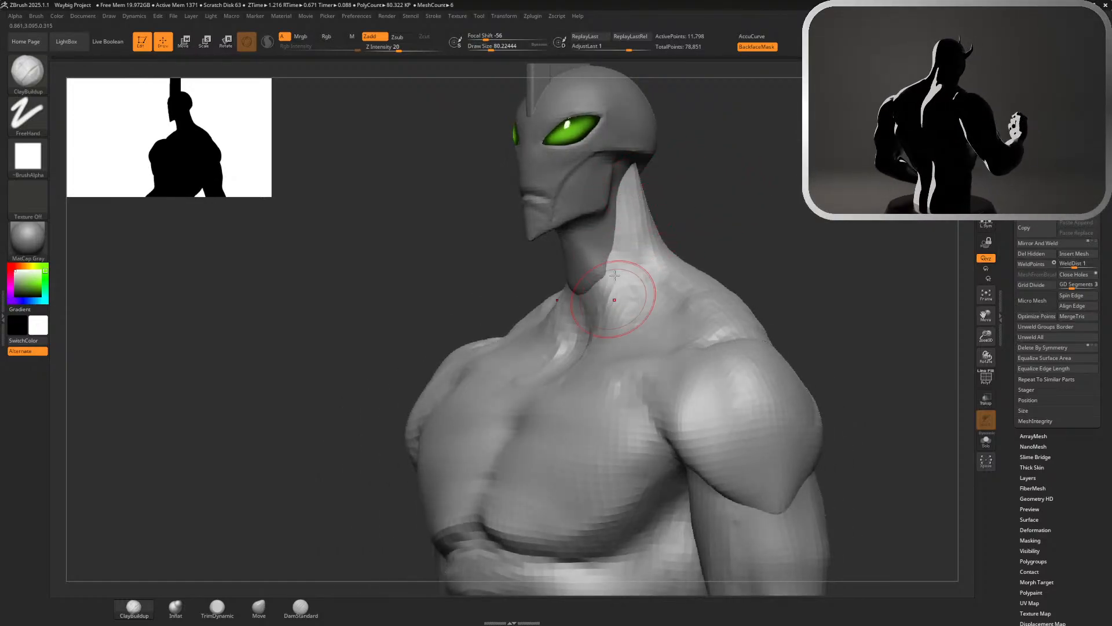
drag(615, 275, 612, 324)
drag(627, 249, 630, 301)
key(ctrl+z)
Add small raised forms at the inner ends of the collarbones with ClayBuildup at a draw size of about 44
drag(706, 230, 782, 258)
key(s)
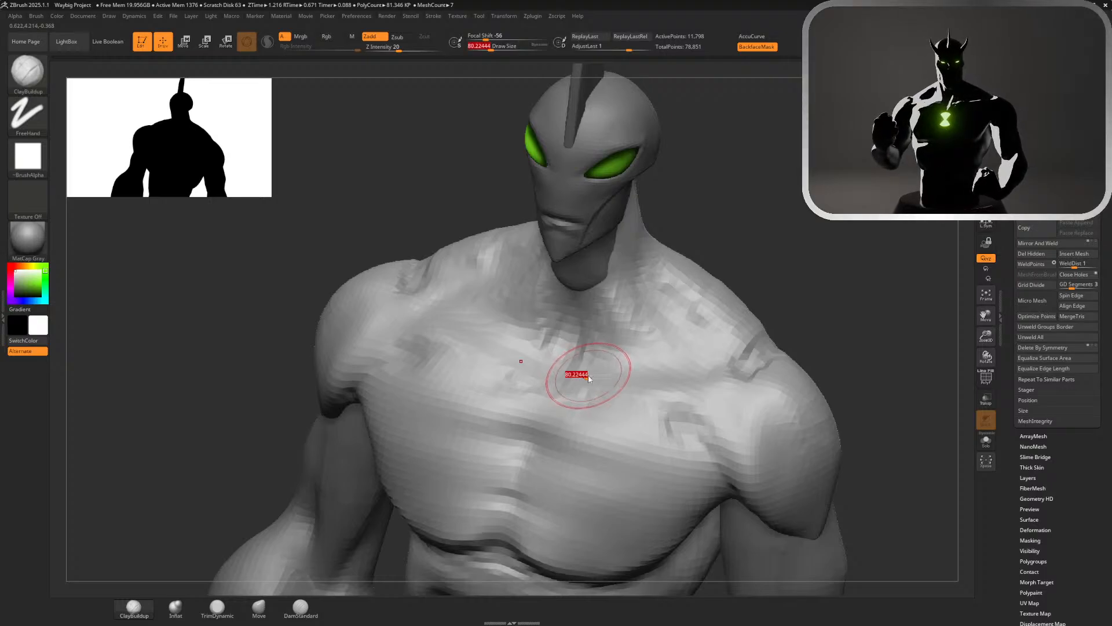
drag(588, 377, 576, 378)
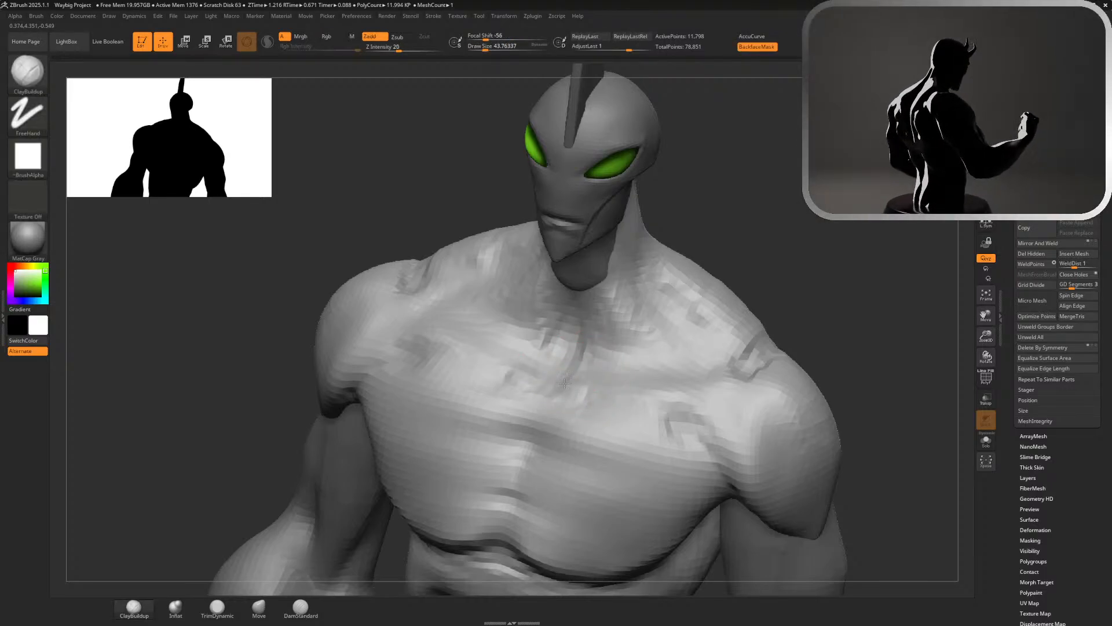
drag(564, 383, 569, 382)
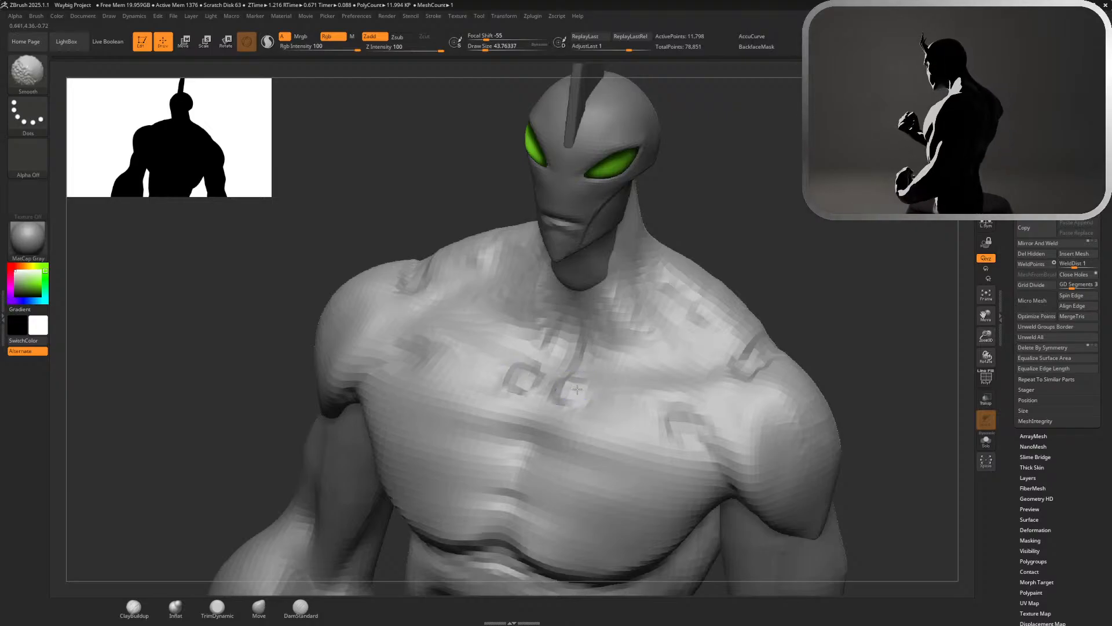
Sculpt the side of the neck from behind the jaw to the collarbone with ClayBuildup at a draw size of about 56
key(s)
drag(740, 249, 586, 359)
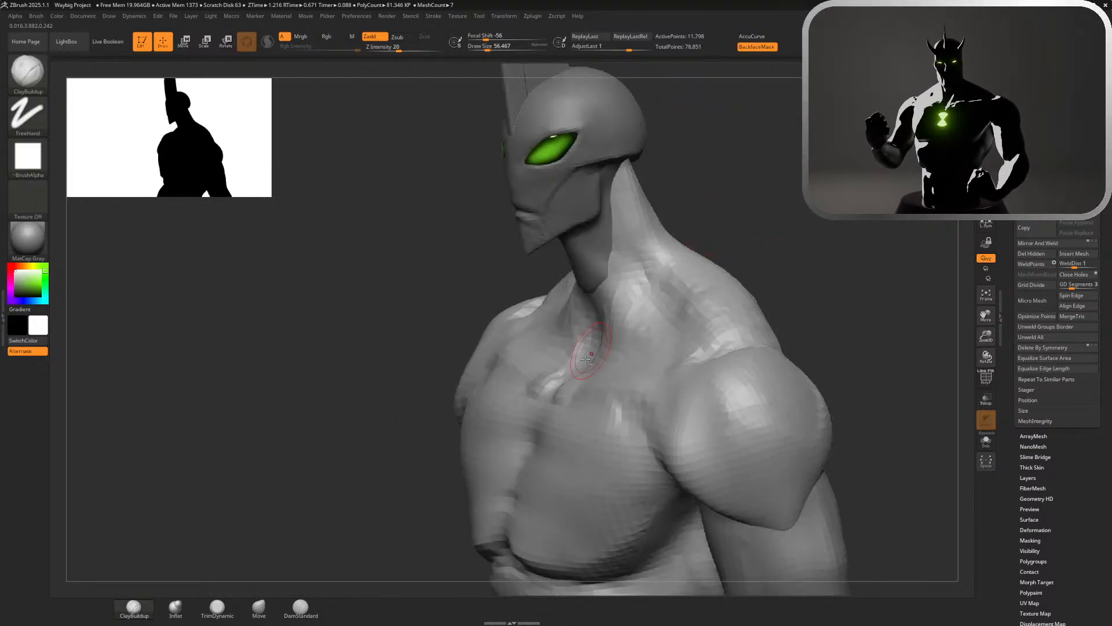
drag(621, 325, 651, 255)
mouse_move(629, 203)
mouse_down()
mouse_move(621, 281)
mouse_move(592, 354)
mouse_up()
Undo the last neck stroke and build pronounced muscle bands running from behind the jaw to the inner collarbones
drag(743, 209, 616, 268)
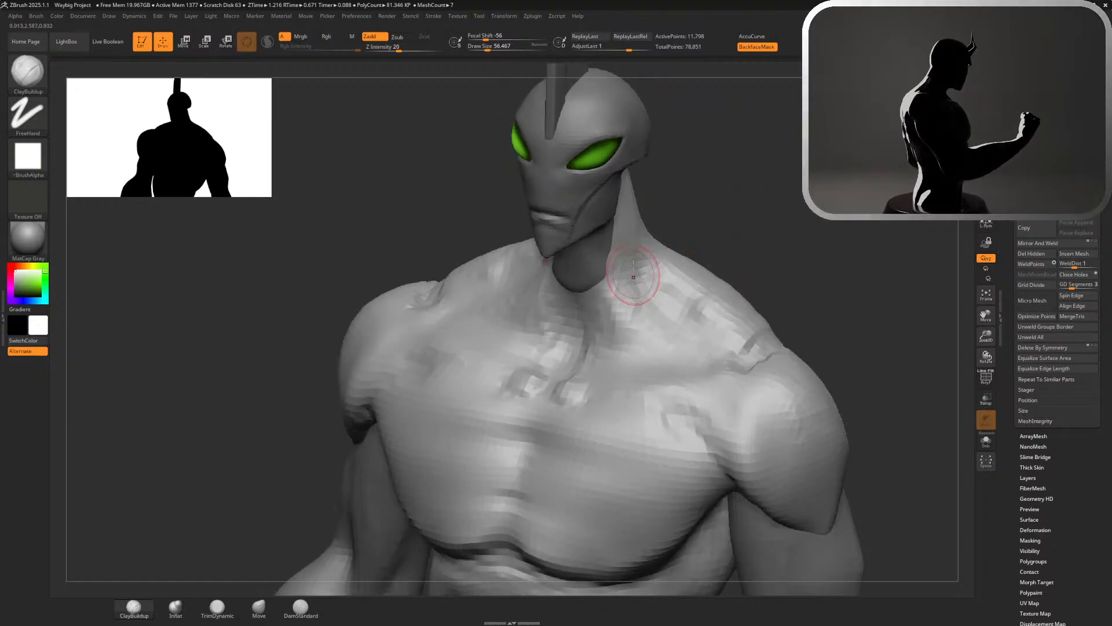
key(ctrl)
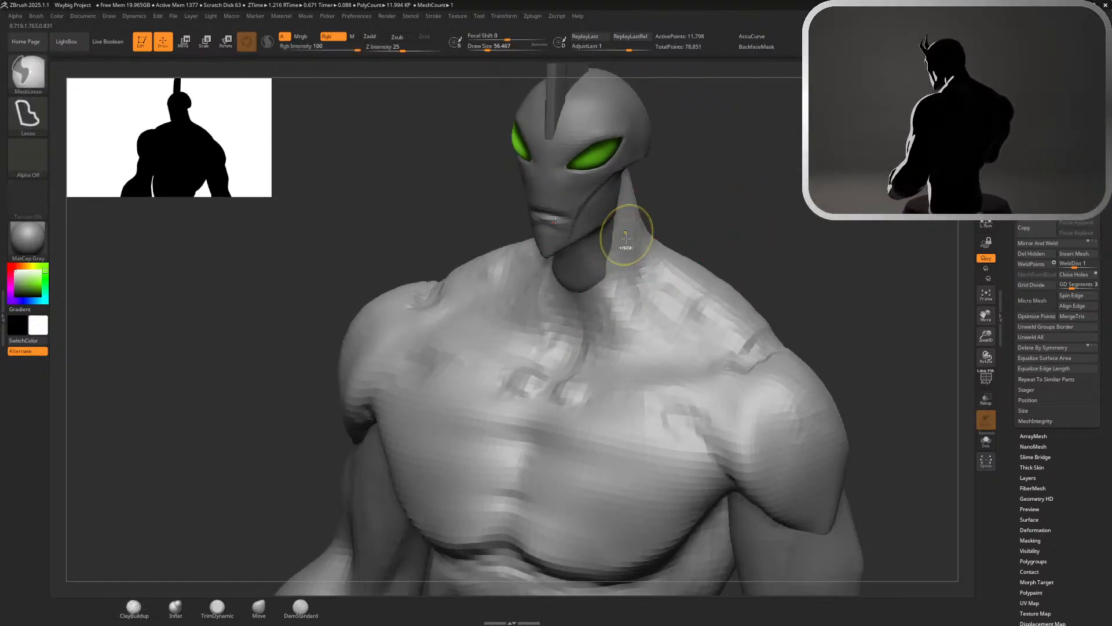
key(ctrl+z)
drag(628, 240, 592, 360)
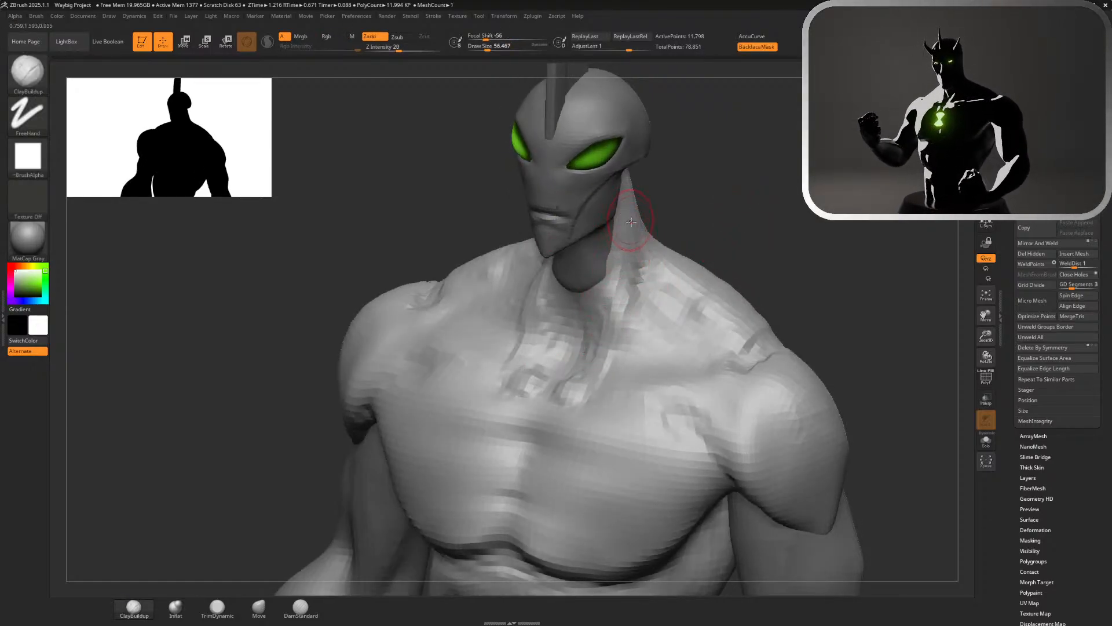
drag(631, 219, 596, 371)
drag(641, 255, 579, 363)
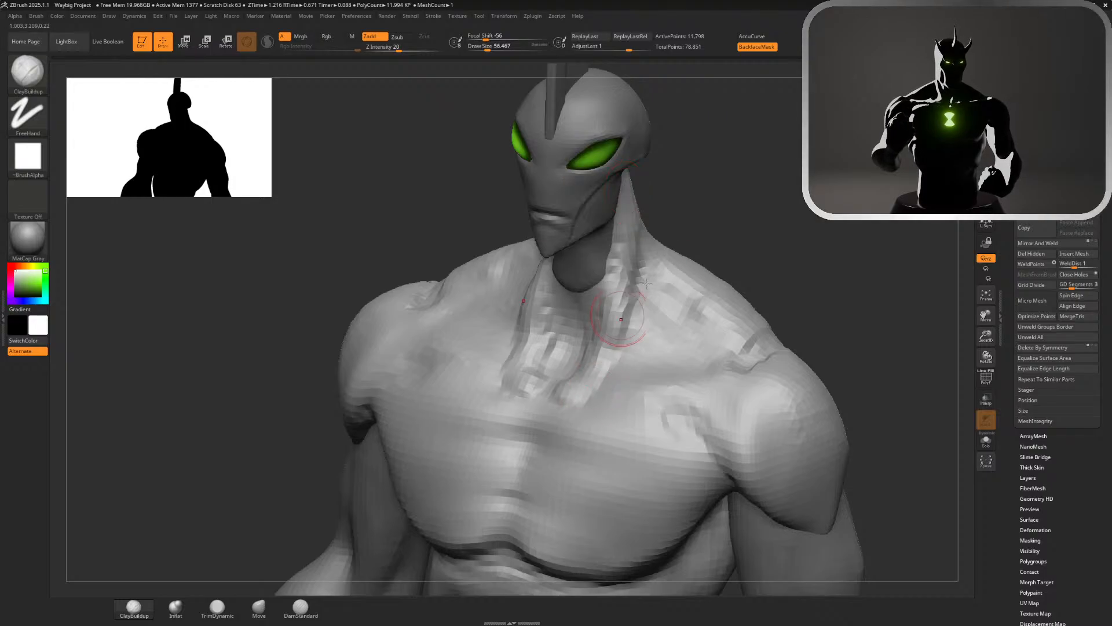
Pull the neck muscle bands inward toward the throat with the Move brush at a draw size of about 132
shift+drag(743, 208, 811, 197)
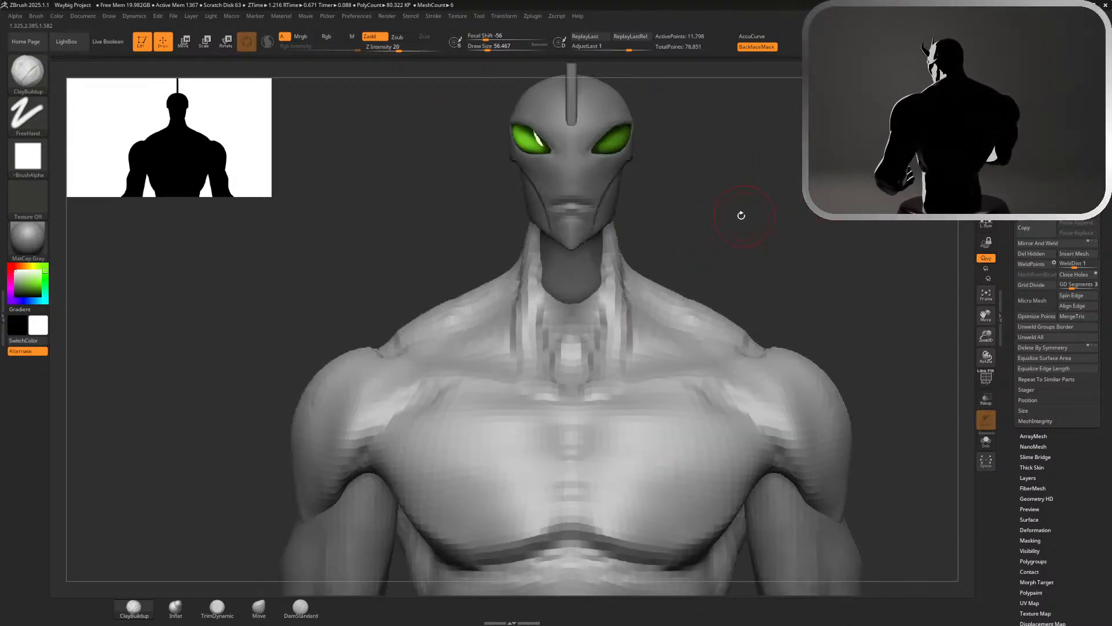
alt+drag(742, 215, 727, 203)
key(s)
drag(727, 200, 737, 200)
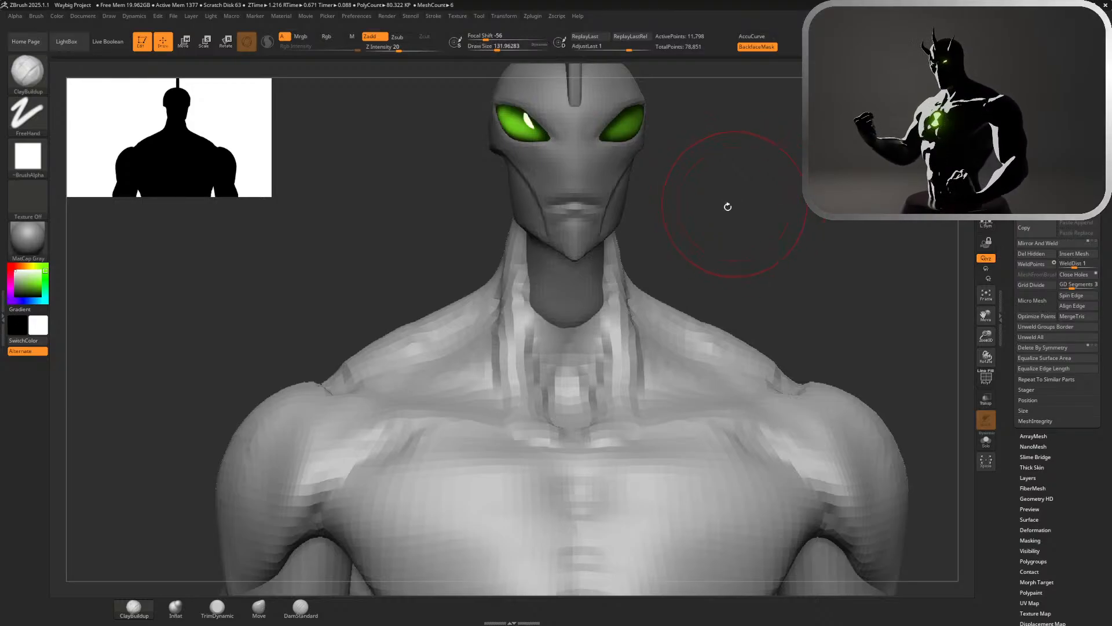
click(259, 607)
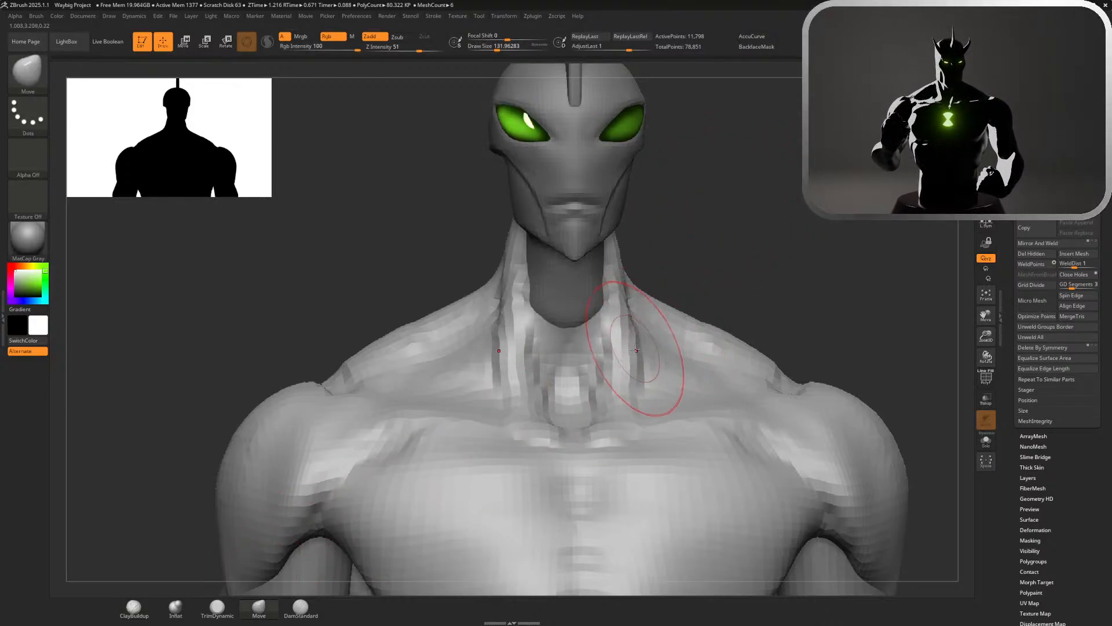
mouse_move(635, 350)
mouse_down()
mouse_move(603, 333)
mouse_move(614, 301)
mouse_move(629, 322)
mouse_up()
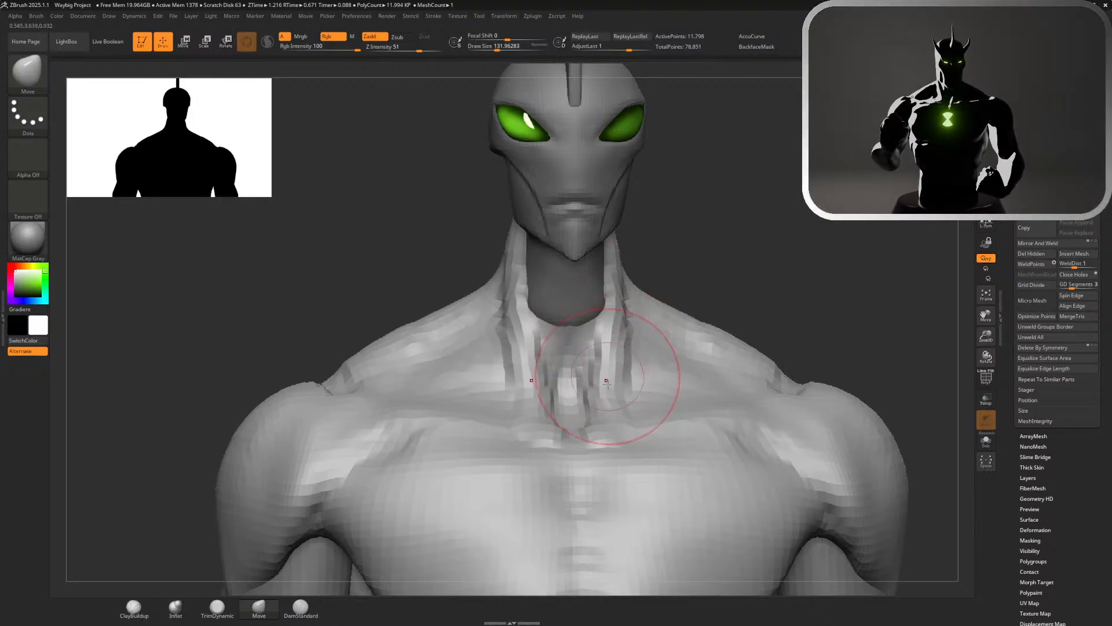
Smooth the trapezius slopes between the neck and the shoulders at a draw size of about 154
mouse_move(781, 259)
mouse_down()
mouse_move(731, 404)
mouse_move(681, 402)
mouse_move(699, 401)
mouse_up()
key(s)
shift+drag(619, 313, 734, 267)
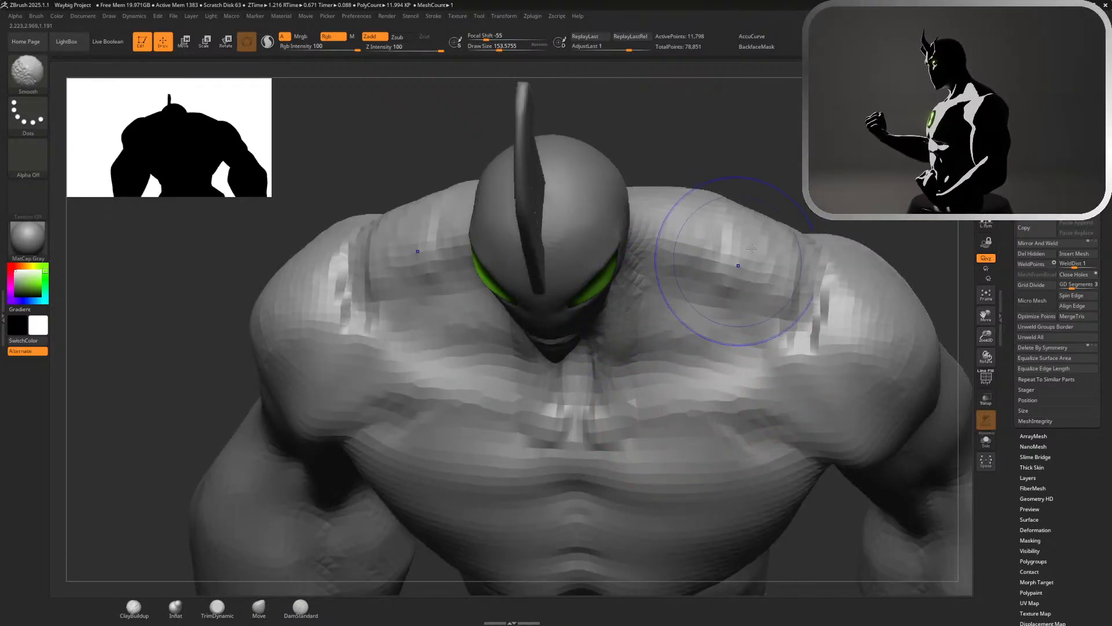
alt+drag(759, 165, 818, 101)
drag(814, 180, 817, 87)
alt+drag(792, 244, 785, 176)
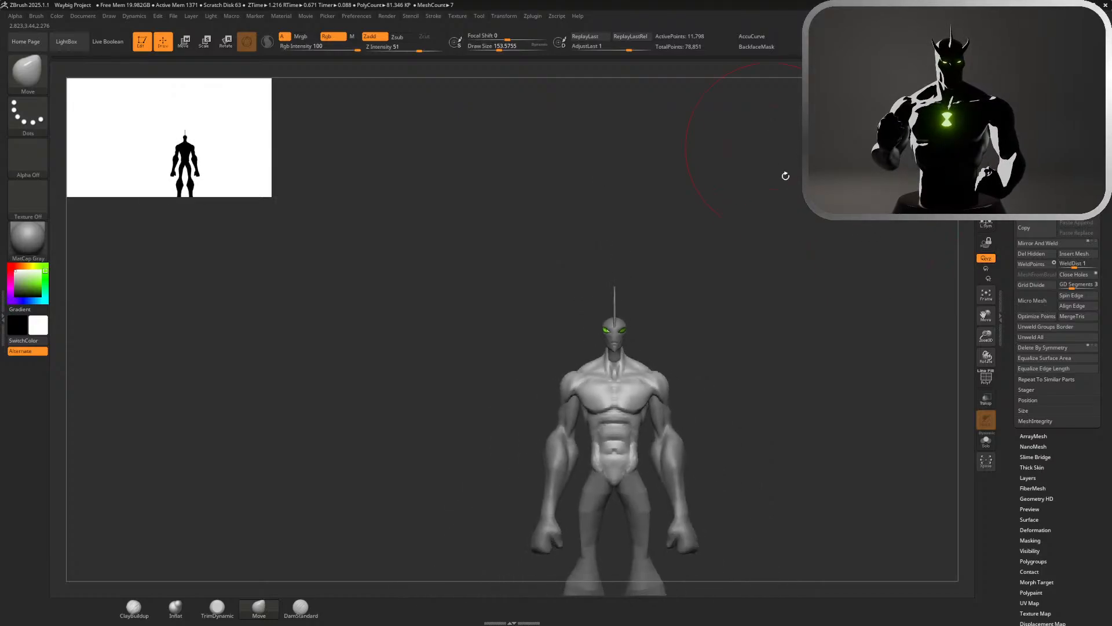
Build up the upper trapezius and the inner edges of the shoulder blades with ClayBuildup at a draw size of about 59
drag(825, 226, 791, 400)
mouse_move(621, 323)
shift+mouse_down()
mouse_move(626, 345)
mouse_move(643, 343)
shift+mouse_up()
mouse_move(727, 331)
mouse_down()
mouse_move(738, 305)
mouse_move(785, 322)
mouse_move(742, 176)
mouse_up()
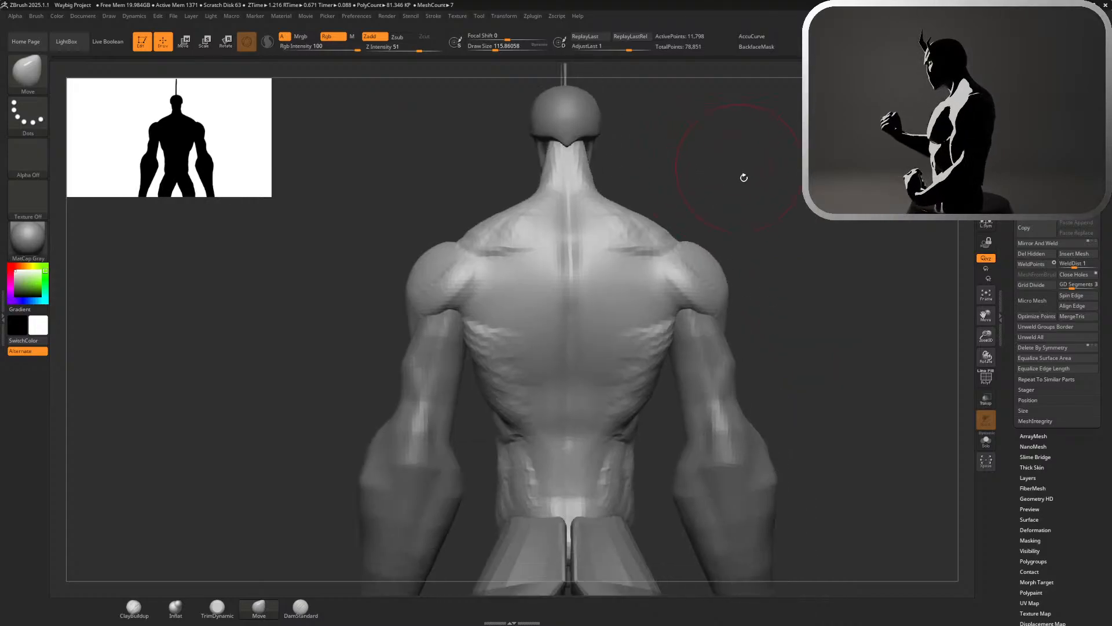
click(135, 608)
key(s)
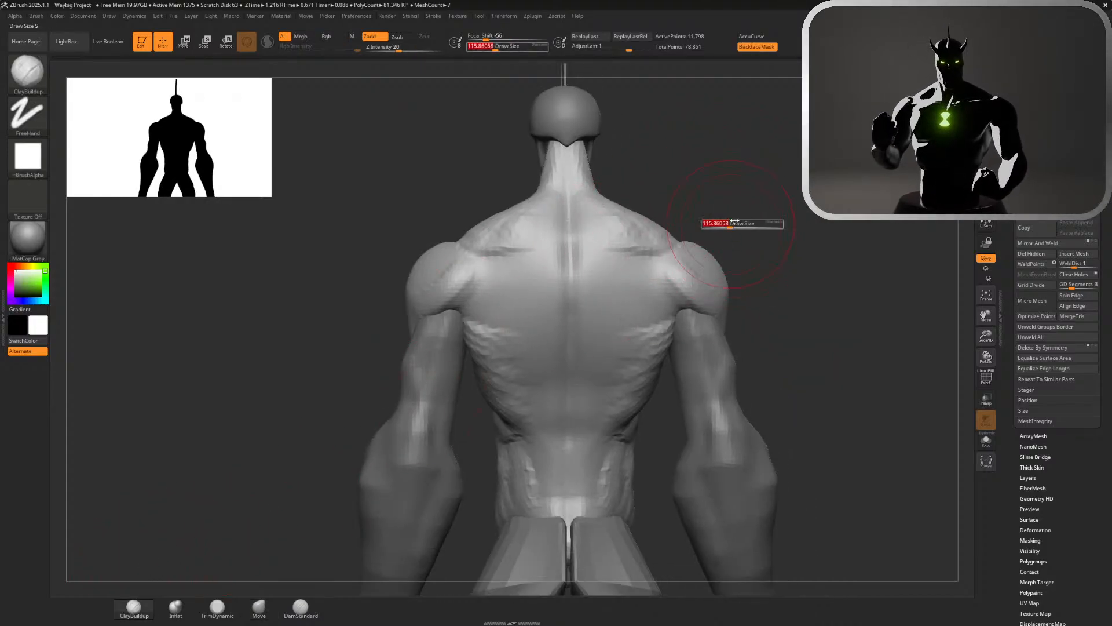
drag(733, 224, 722, 223)
mouse_move(600, 223)
mouse_down()
mouse_move(571, 197)
mouse_move(566, 214)
mouse_move(638, 240)
mouse_move(600, 238)
mouse_move(600, 284)
mouse_move(611, 293)
mouse_up()
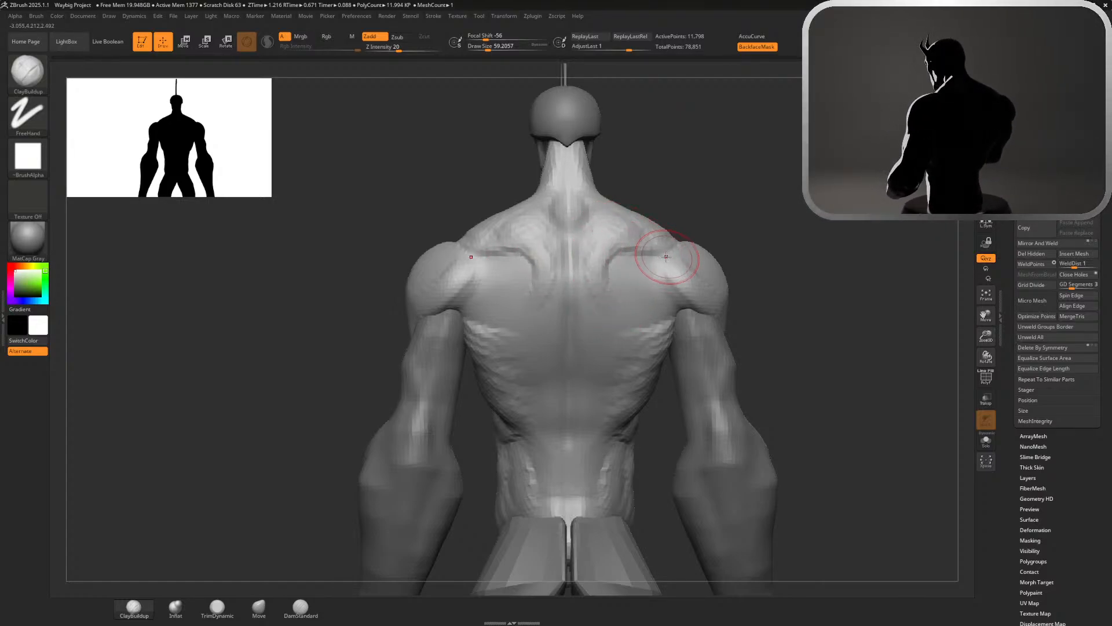
Build the lower trapezius as a V tapering toward the middle of the spine and smooth its surface
mouse_move(604, 270)
mouse_down()
mouse_move(607, 302)
mouse_move(569, 381)
mouse_up()
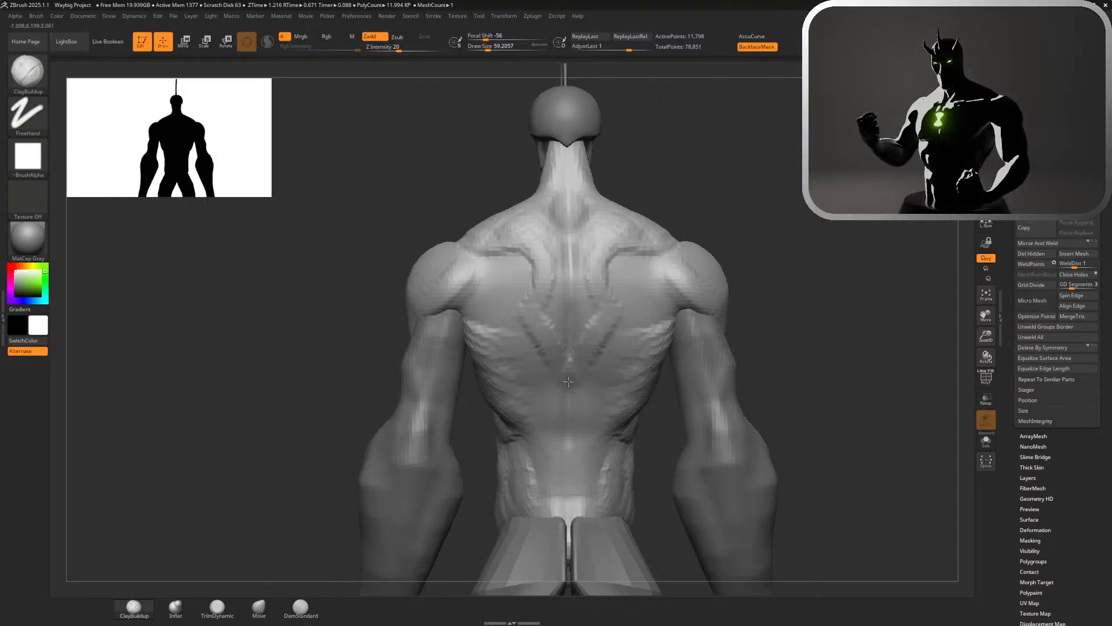
mouse_move(592, 337)
mouse_down()
mouse_move(587, 346)
mouse_move(569, 333)
mouse_move(590, 301)
mouse_move(583, 277)
mouse_move(595, 251)
mouse_up()
mouse_move(579, 316)
shift+mouse_down()
mouse_move(570, 347)
mouse_move(595, 298)
mouse_move(585, 266)
mouse_move(597, 246)
shift+mouse_up()
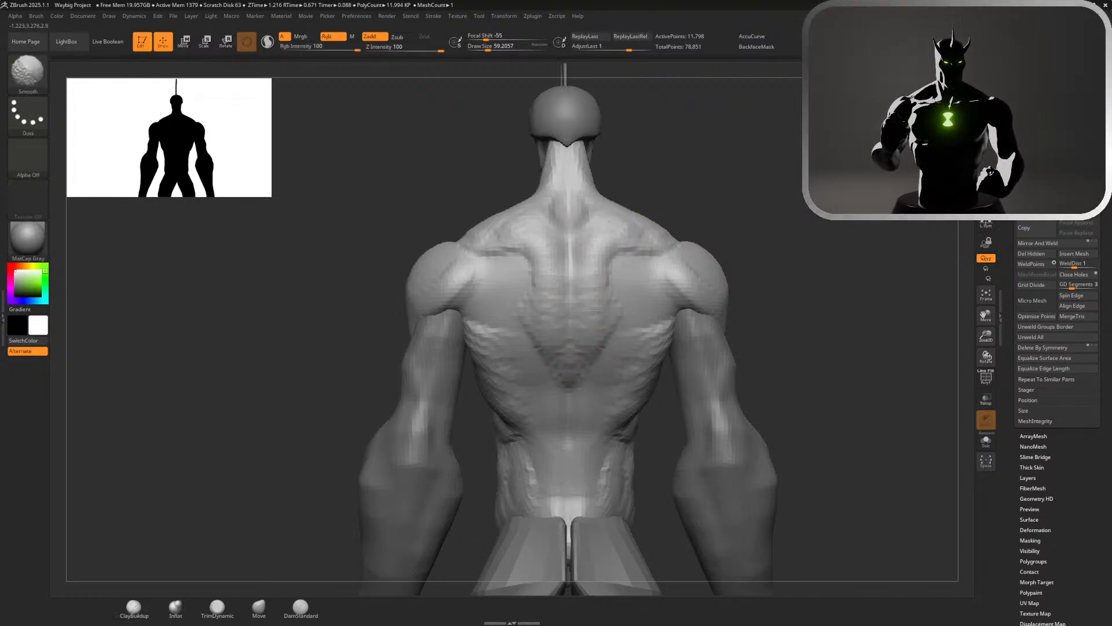
mouse_move(576, 333)
shift+mouse_down()
mouse_move(596, 311)
mouse_move(586, 343)
shift+mouse_up()
click(301, 607)
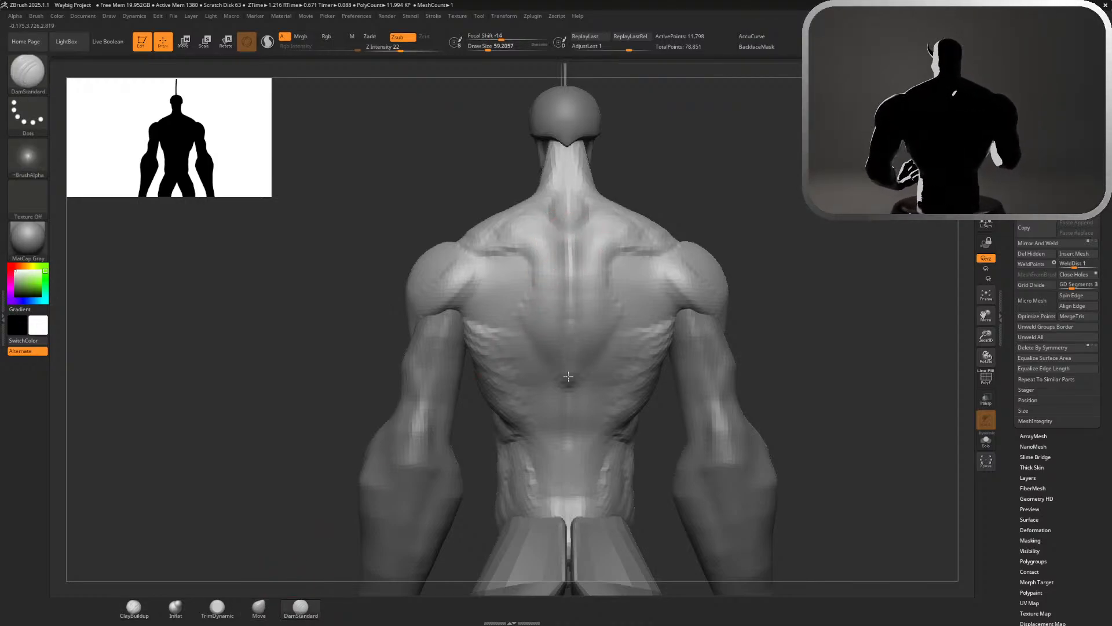
mouse_move(795, 260)
mouse_down()
mouse_move(722, 228)
mouse_move(813, 214)
mouse_up()
alt+drag(728, 214, 725, 324)
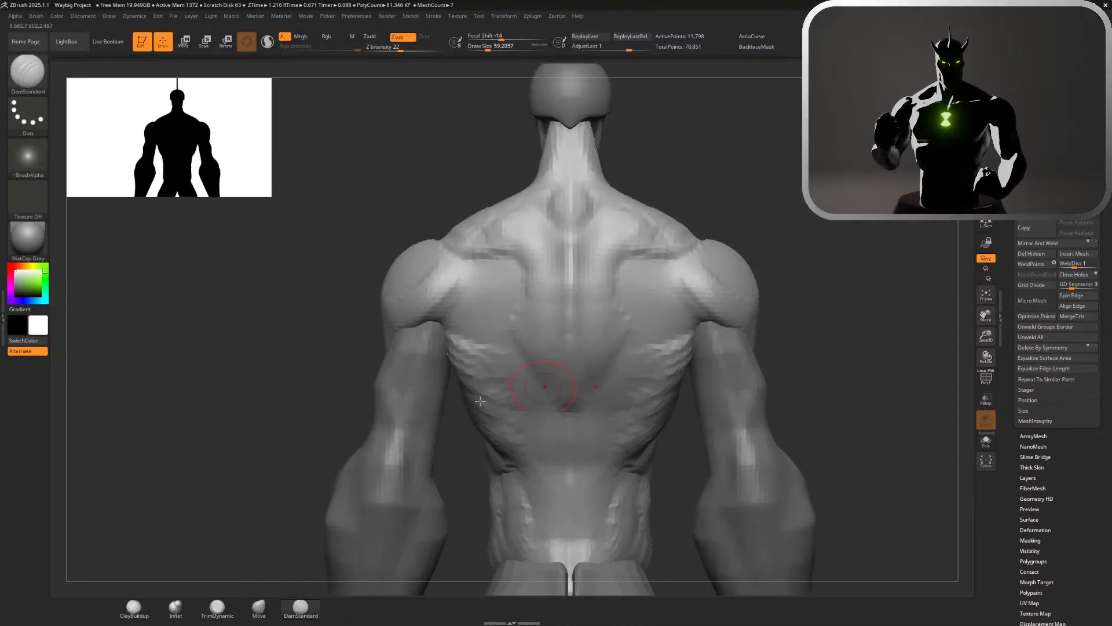
Build rounded muscle masses behind the armpits with ClayBuildup at a draw size of about 71, undoing and reworking the unwanted strokes
click(139, 607)
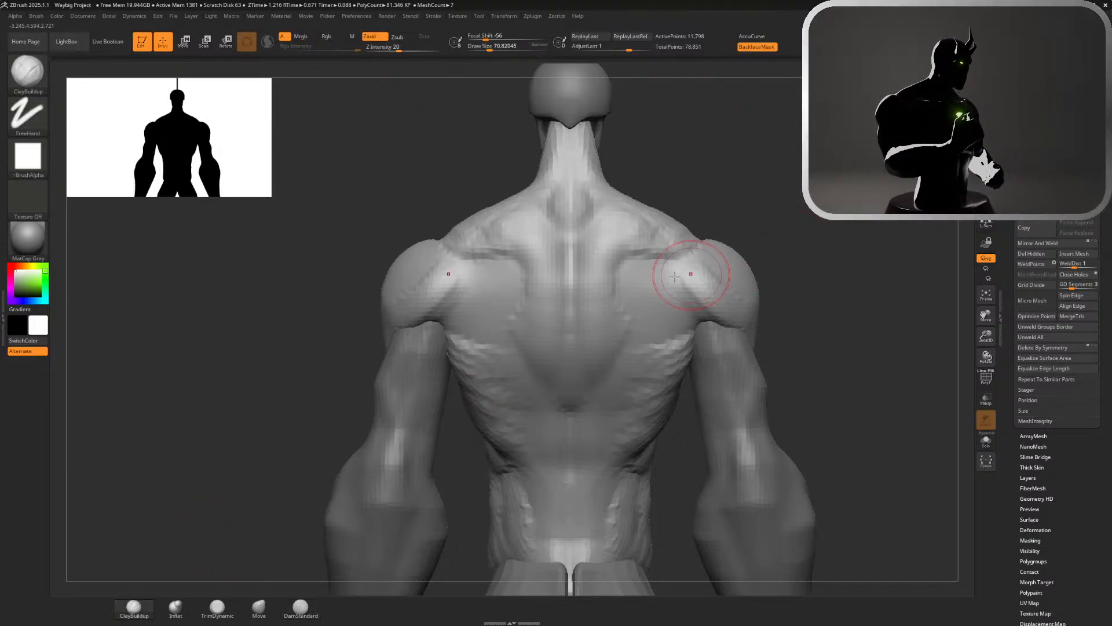
mouse_move(685, 299)
mouse_down()
mouse_move(636, 328)
mouse_move(661, 301)
mouse_move(696, 313)
mouse_up()
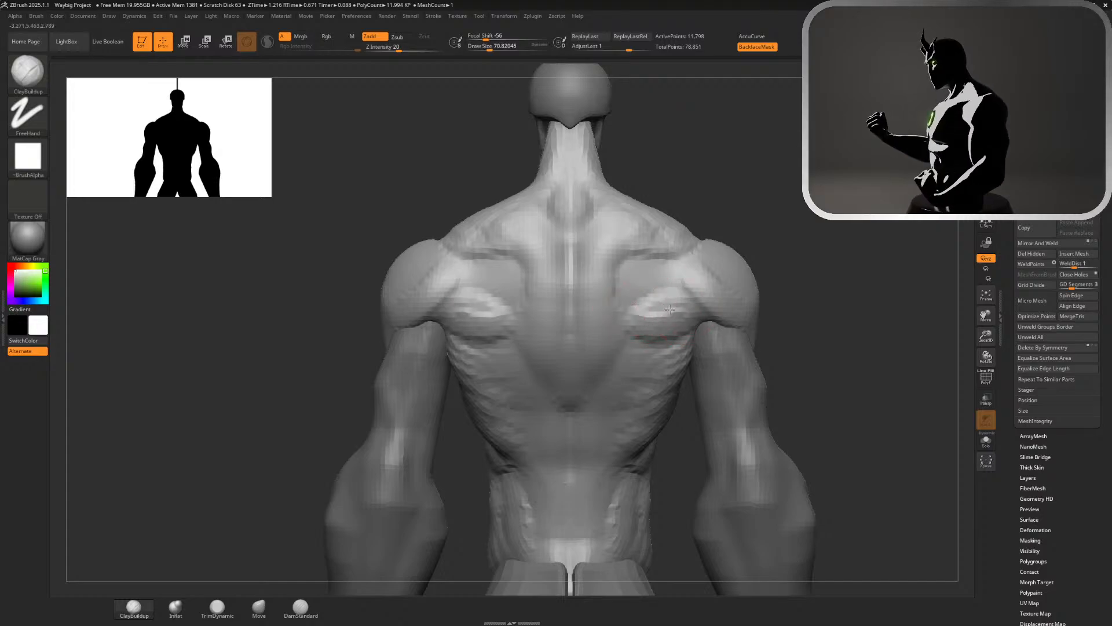
key(ctrl)
key(ctrl+z)
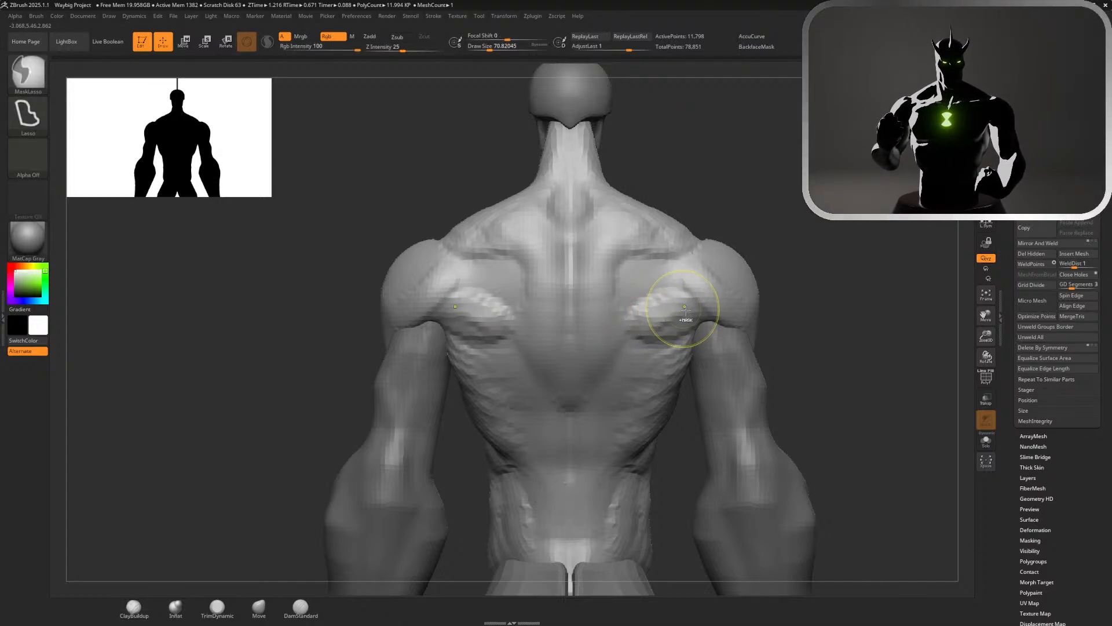
mouse_move(683, 306)
mouse_down()
mouse_move(644, 319)
mouse_move(660, 326)
mouse_move(659, 266)
mouse_move(626, 294)
mouse_move(655, 283)
mouse_move(659, 268)
mouse_move(684, 276)
mouse_up()
key(ctrl+z)
drag(698, 268, 674, 289)
drag(707, 271, 682, 295)
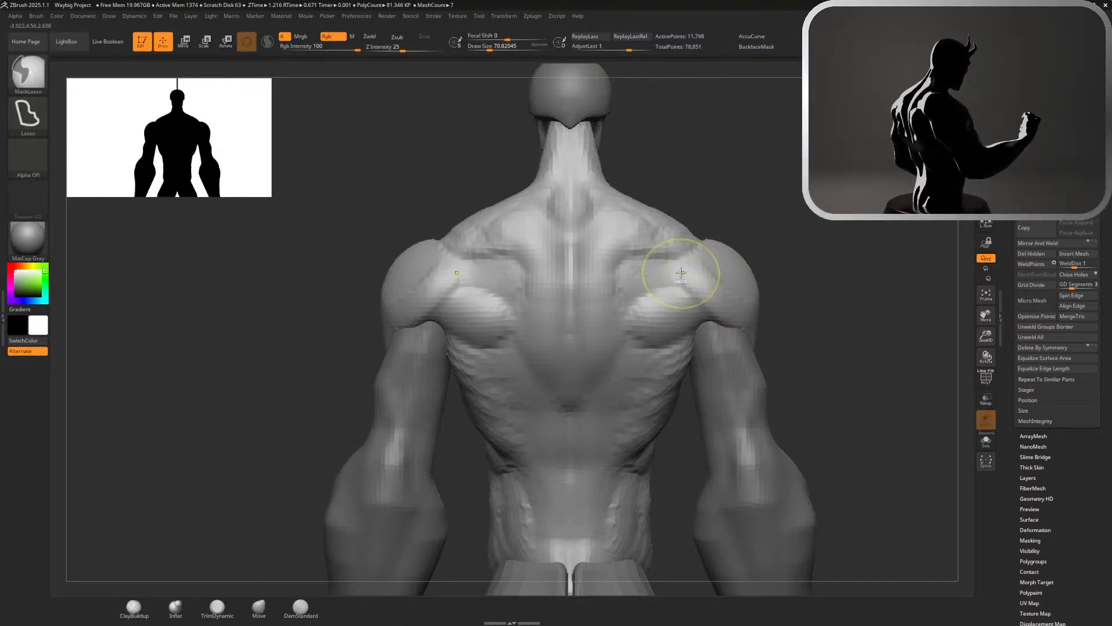
key(shift)
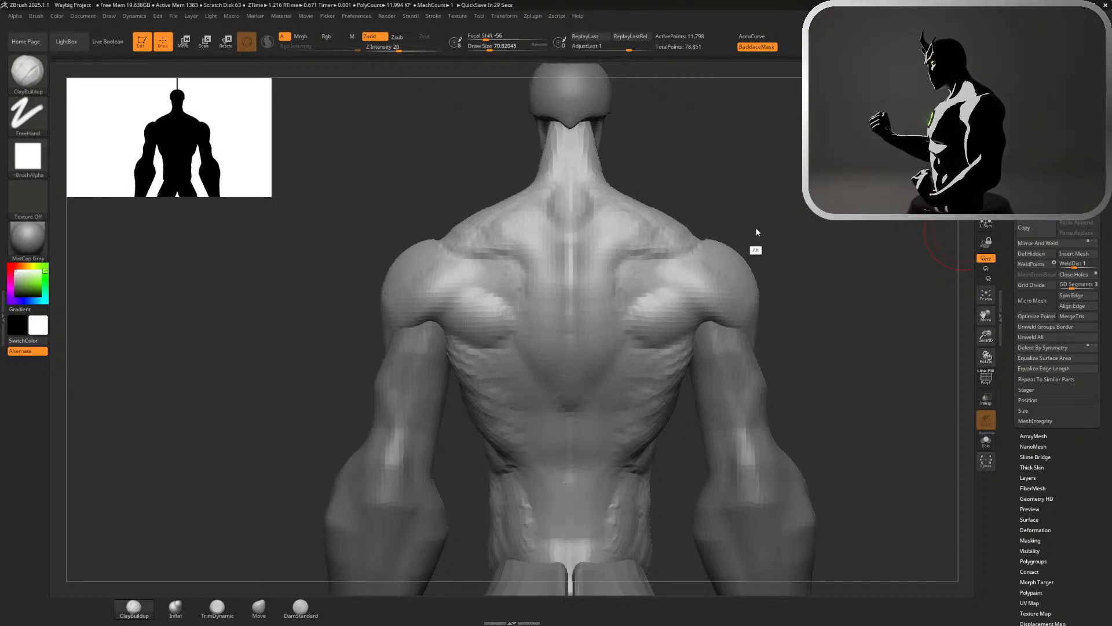
Fill out and smooth the muscle between the inner shoulder-blade edge and the rear shoulder with ClayBuildup
click(300, 607)
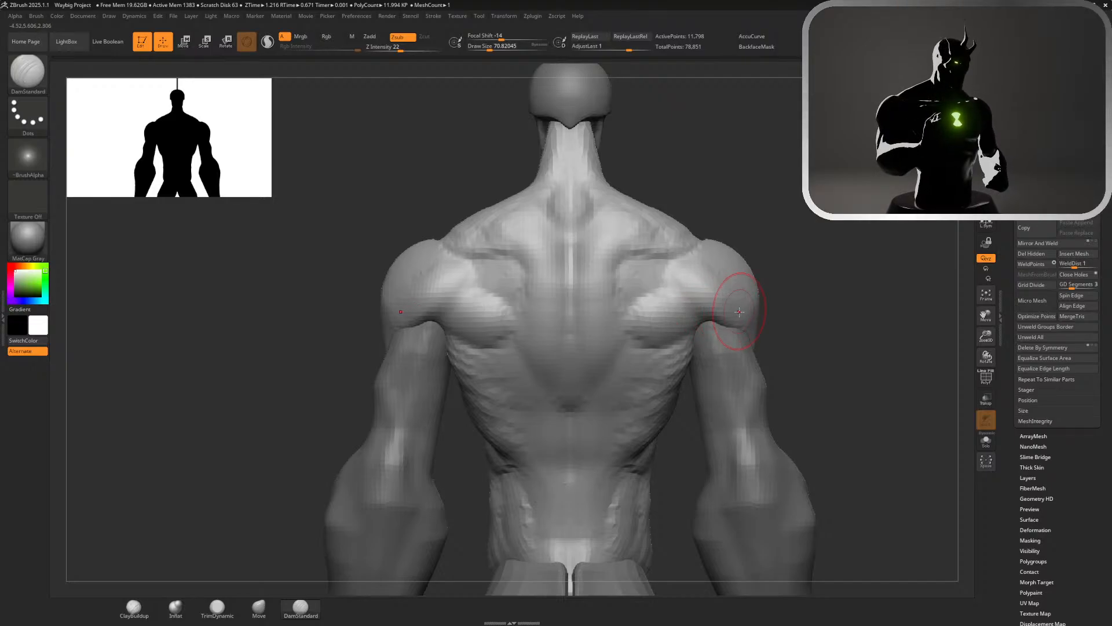
click(141, 614)
mouse_move(745, 194)
alt+mouse_down()
mouse_move(747, 215)
mouse_move(789, 231)
mouse_move(745, 266)
alt+mouse_up()
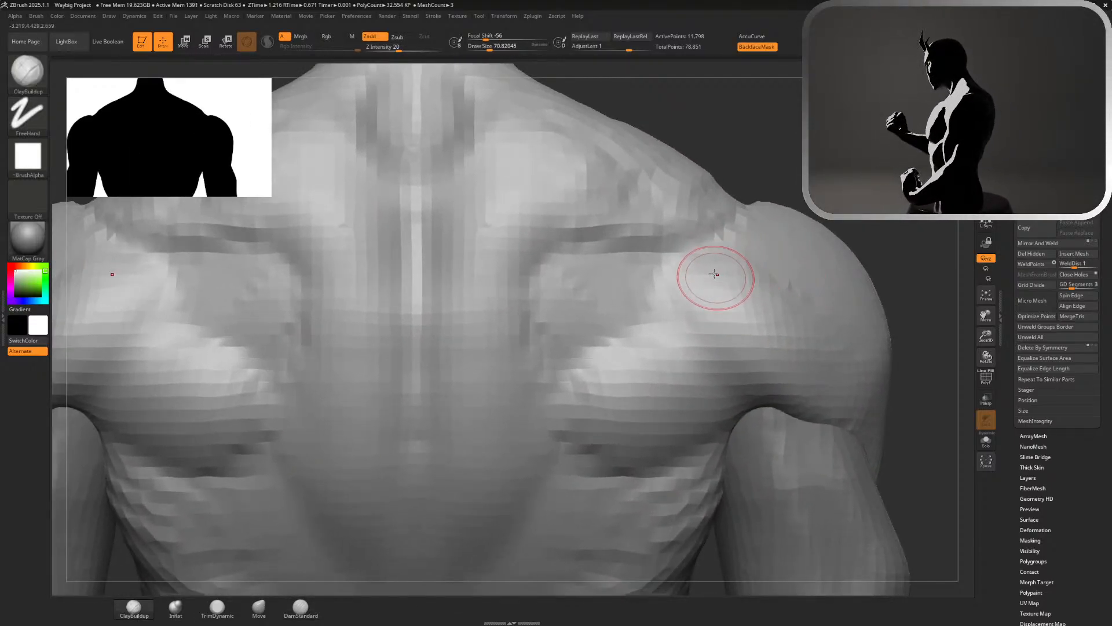
mouse_move(574, 264)
mouse_down()
mouse_move(547, 300)
mouse_move(574, 276)
mouse_move(542, 334)
mouse_up()
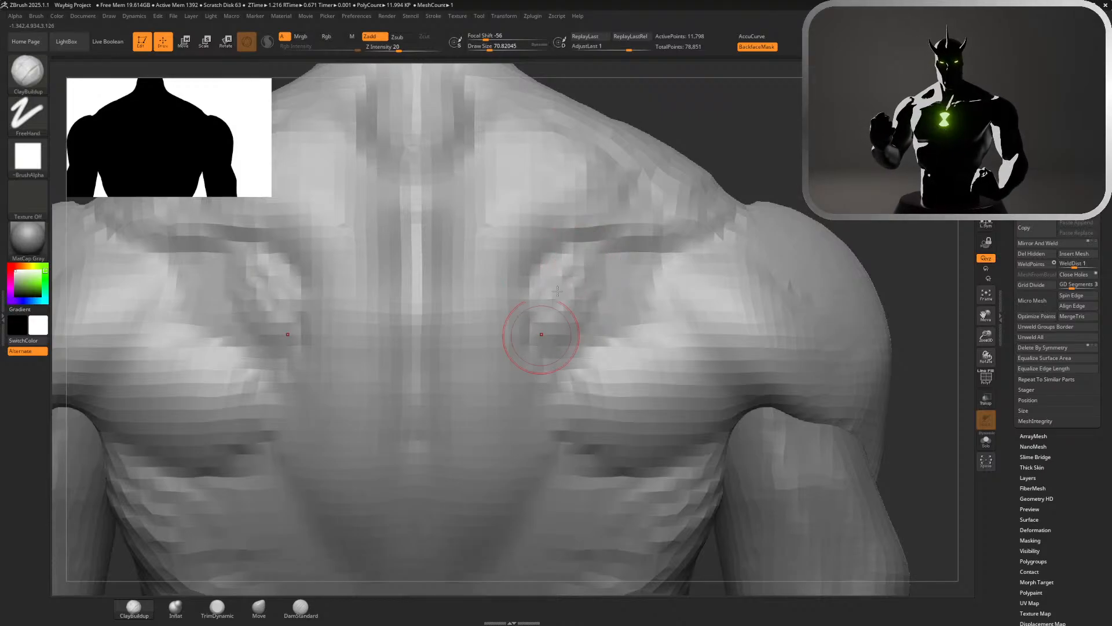
drag(557, 290, 554, 303)
mouse_move(585, 251)
shift+mouse_down()
mouse_move(587, 309)
mouse_move(584, 267)
mouse_move(548, 344)
shift+mouse_up()
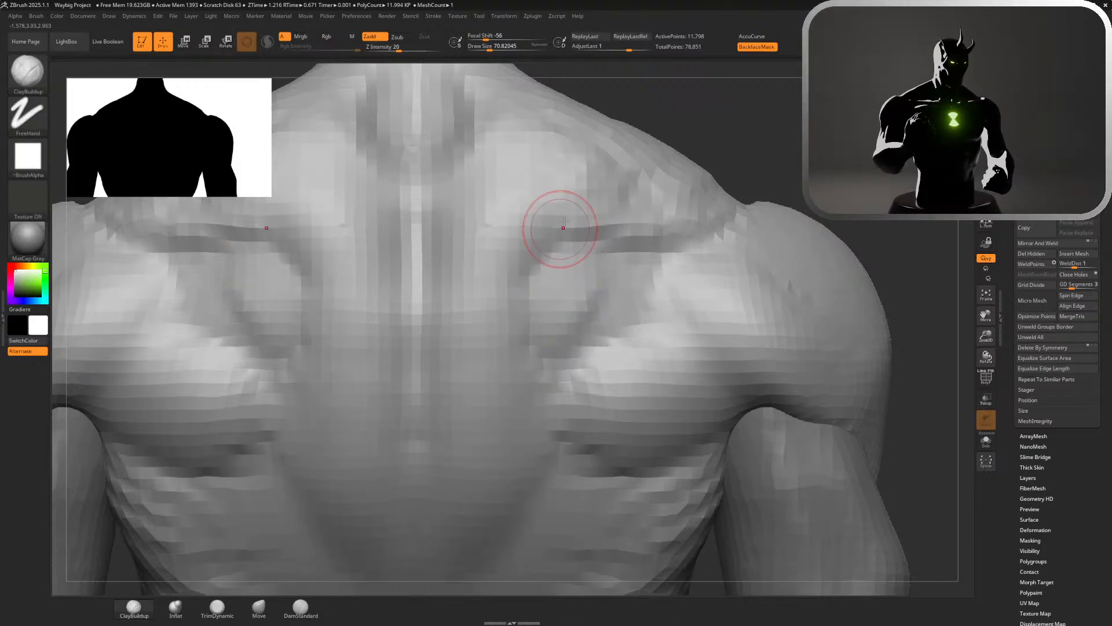
mouse_move(563, 225)
mouse_down()
mouse_move(525, 326)
mouse_move(484, 273)
mouse_move(489, 210)
mouse_move(538, 207)
mouse_up()
mouse_move(820, 255)
alt+mouse_down()
mouse_move(806, 158)
mouse_move(797, 195)
mouse_move(760, 190)
mouse_move(759, 238)
mouse_move(729, 268)
alt+mouse_up()
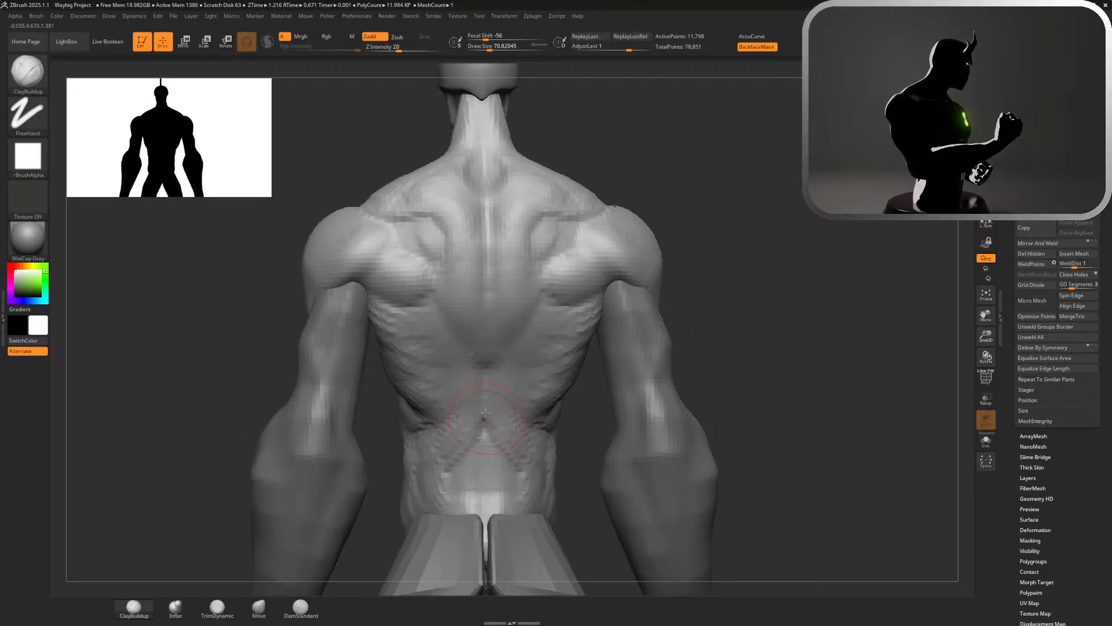
Sculpt the lower edge of the back muscles from the spine toward the ribs, undoing two of the strokes
mouse_move(498, 419)
mouse_down()
mouse_move(492, 412)
mouse_move(497, 455)
mouse_move(488, 407)
mouse_move(516, 404)
mouse_move(479, 374)
mouse_move(545, 353)
mouse_move(571, 324)
mouse_move(529, 363)
mouse_move(568, 347)
mouse_move(547, 331)
mouse_move(580, 302)
mouse_move(607, 342)
mouse_up()
key(ctrl+z)
key(ctrl+z)
alt+drag(799, 343, 750, 404)
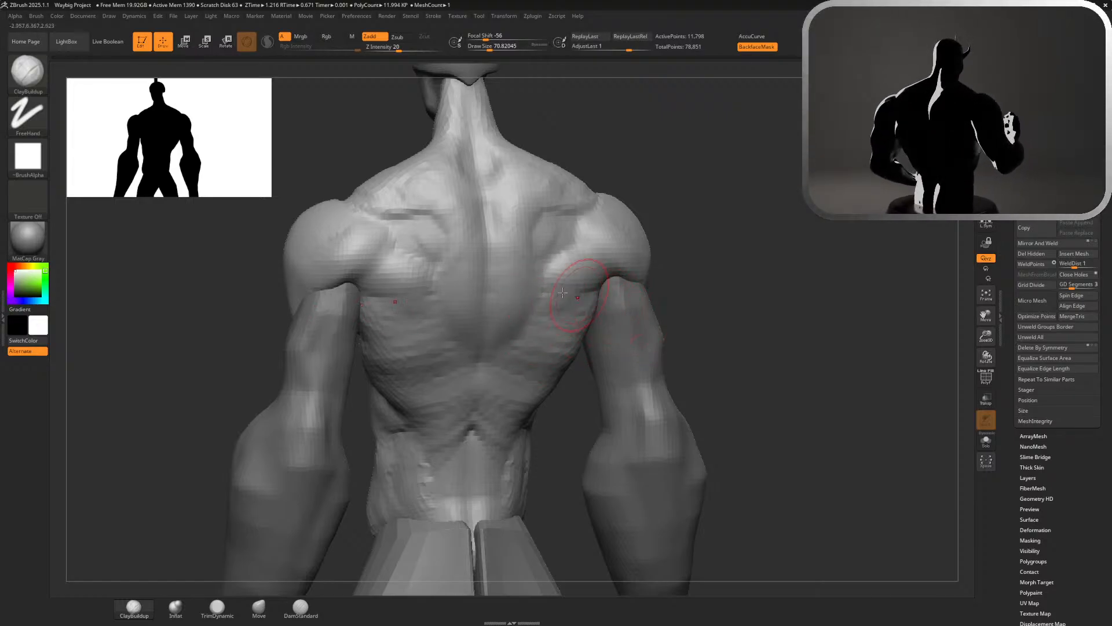
alt+drag(772, 329, 811, 220)
alt+drag(718, 273, 792, 305)
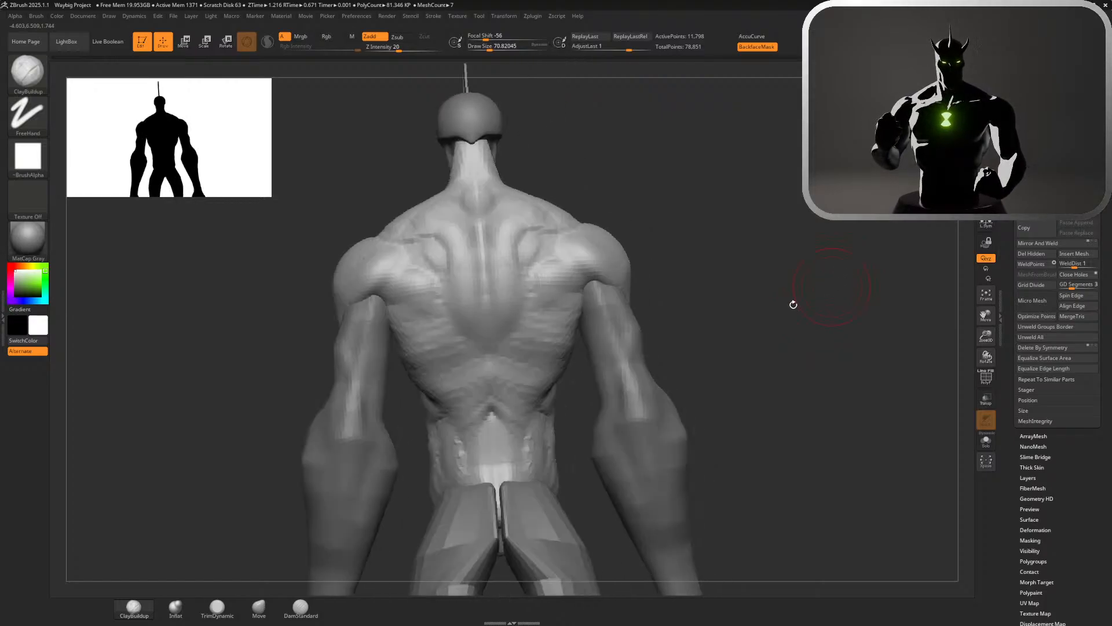
alt+drag(687, 378, 782, 321)
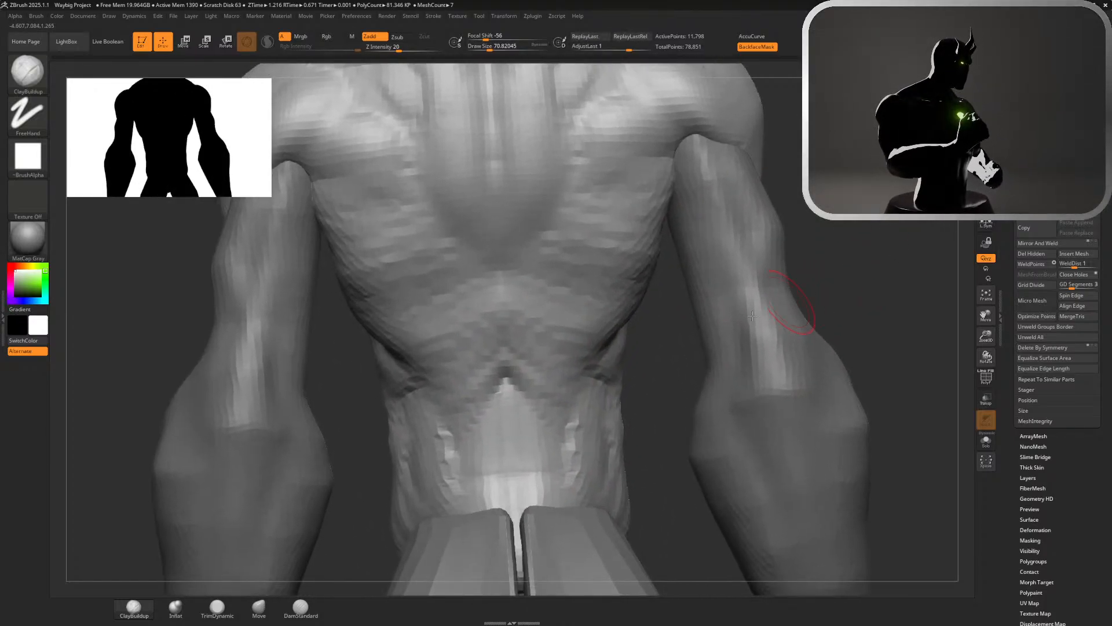
Carve the spine line up the lower back with DamStandard and build up its base with ClayBuildup
click(301, 607)
drag(518, 506, 505, 376)
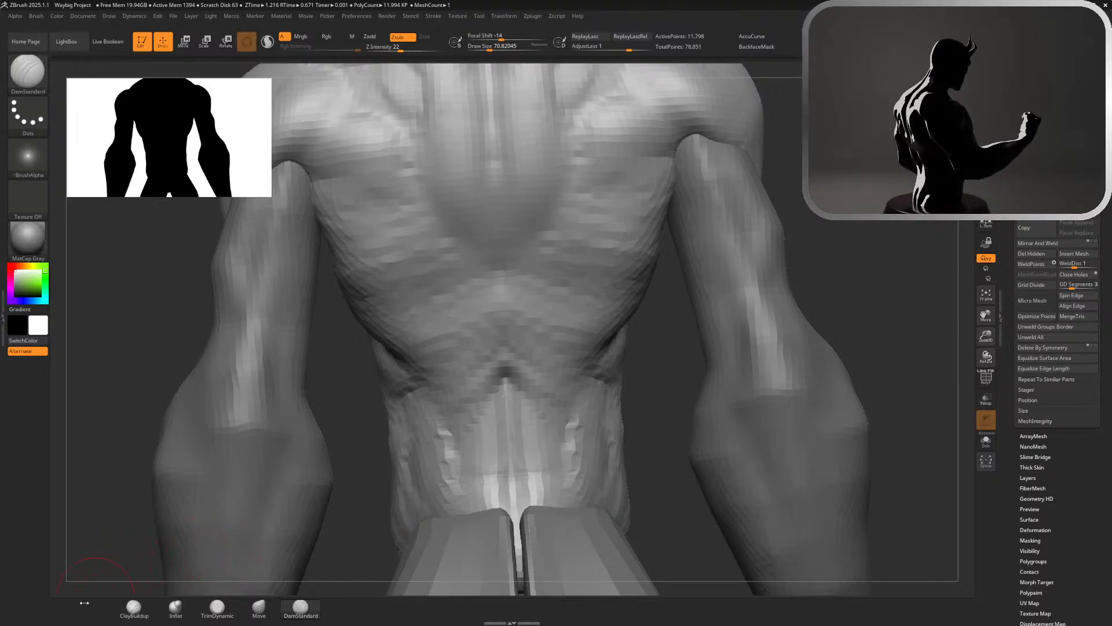
click(133, 607)
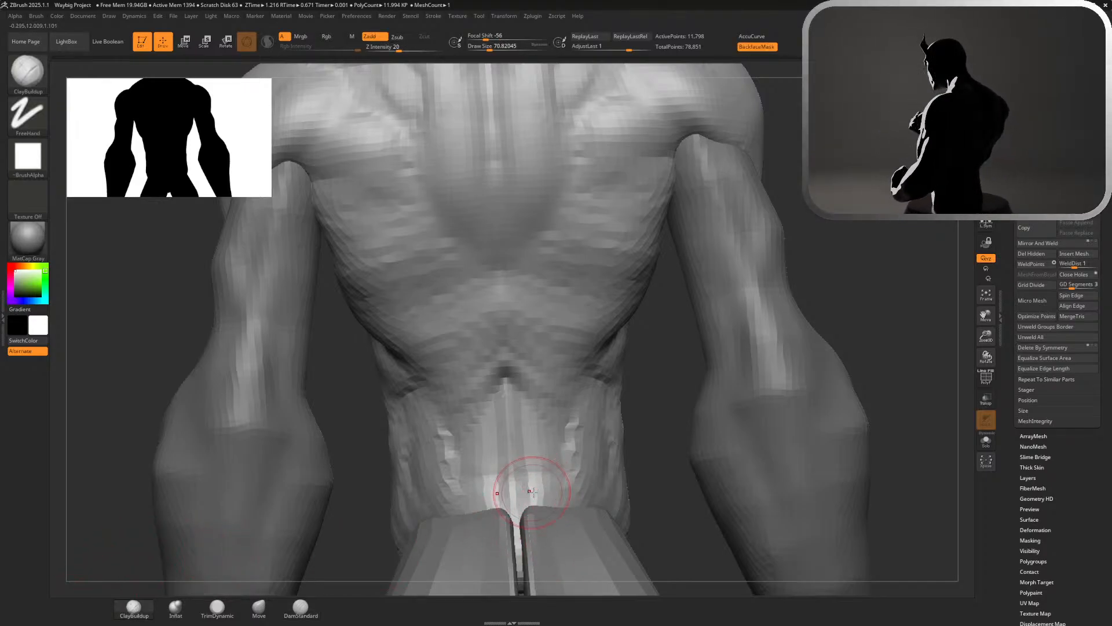
drag(532, 492, 533, 481)
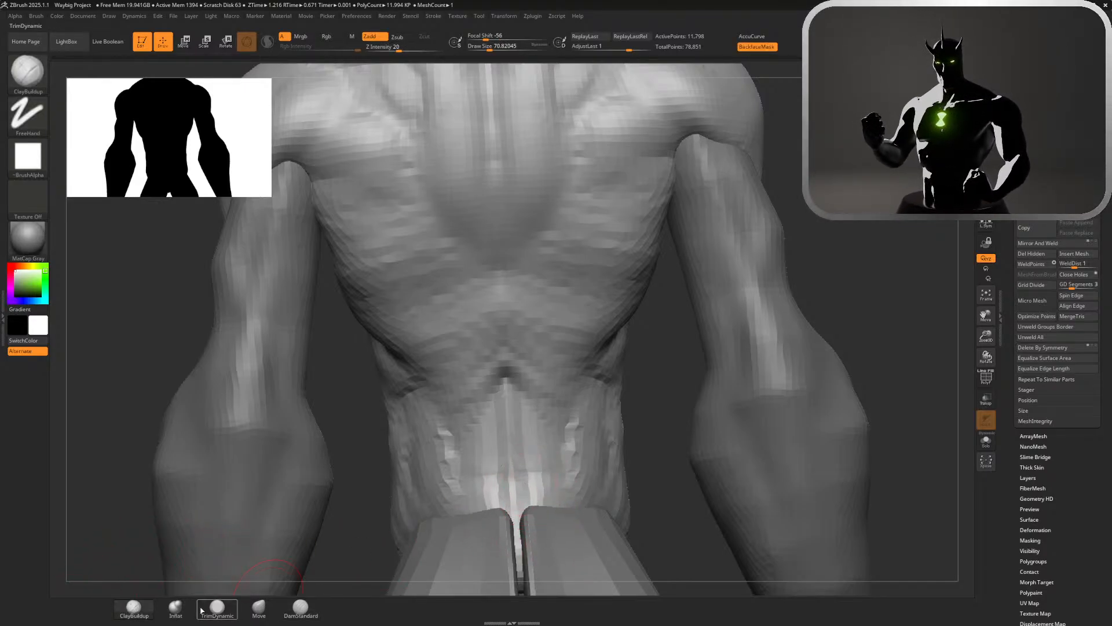
Carve the outer borders of the lower-back muscle columns down toward the pelvis with DamStandard, undoing and redrawing the first stroke
click(301, 607)
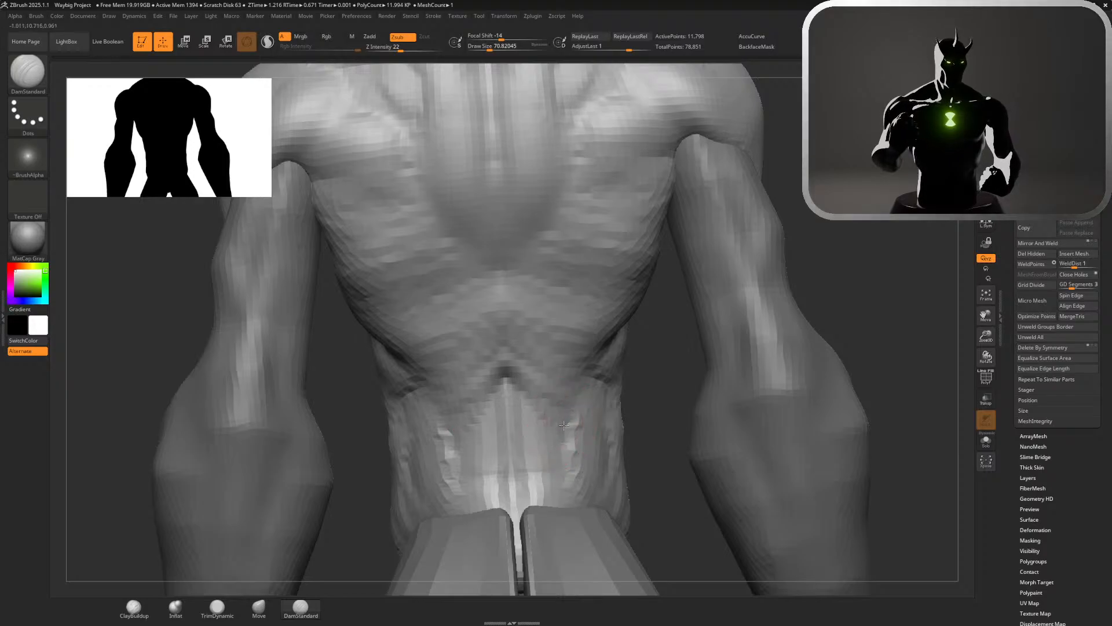
drag(564, 425, 547, 506)
key(ctrl+z)
key(ctrl+z)
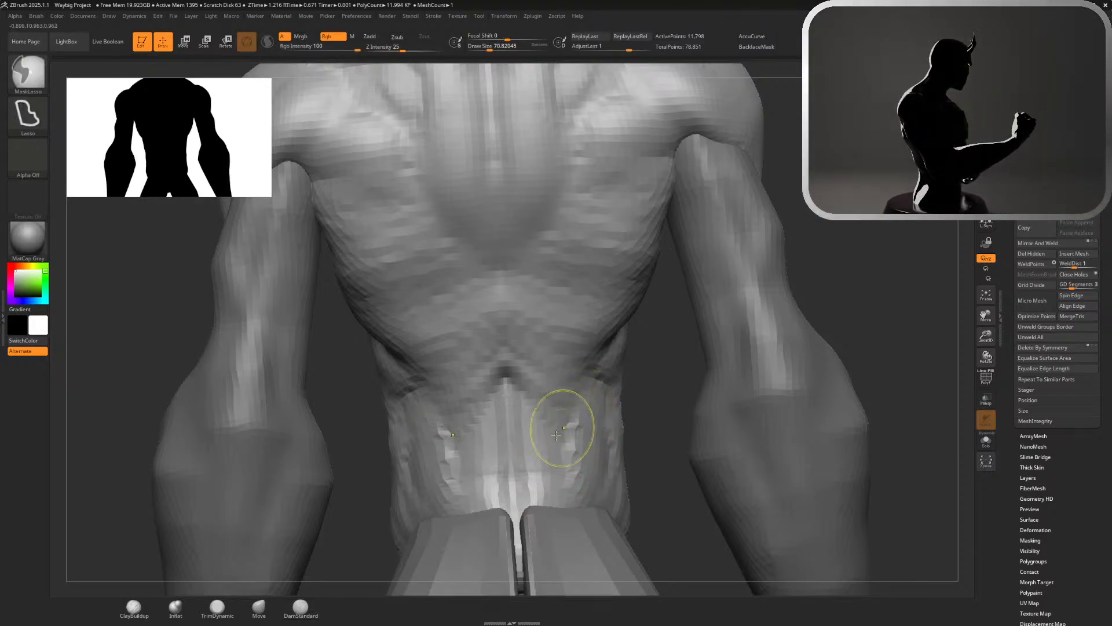
drag(563, 430, 546, 507)
drag(565, 442, 547, 508)
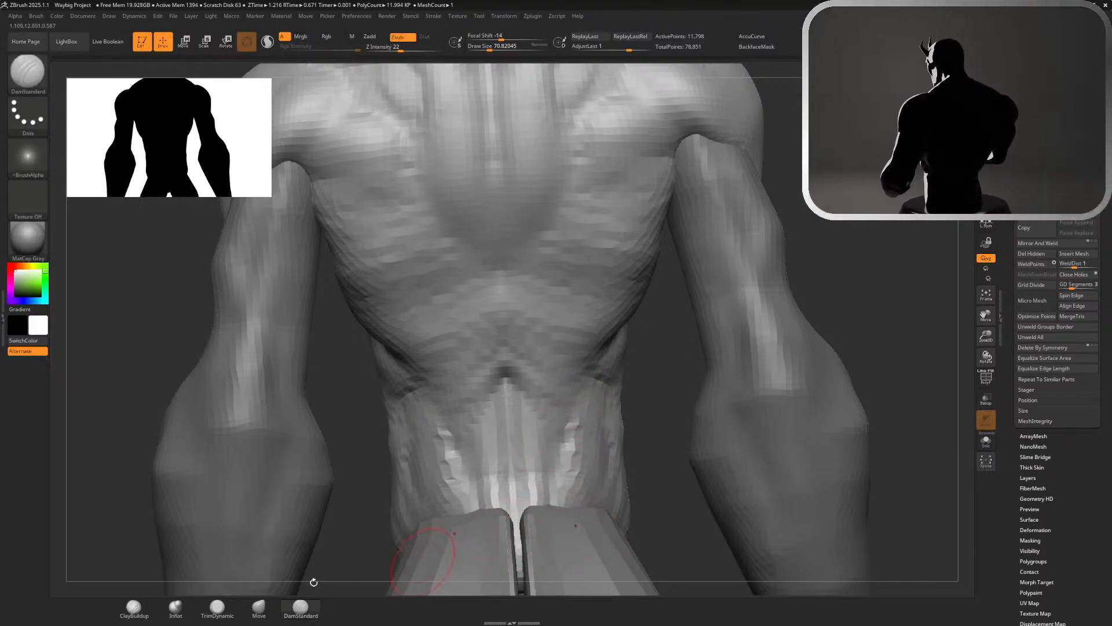
Add volume to the lower-back muscles beside the base of the spine with ClayBuildup and check the whole figure
click(134, 606)
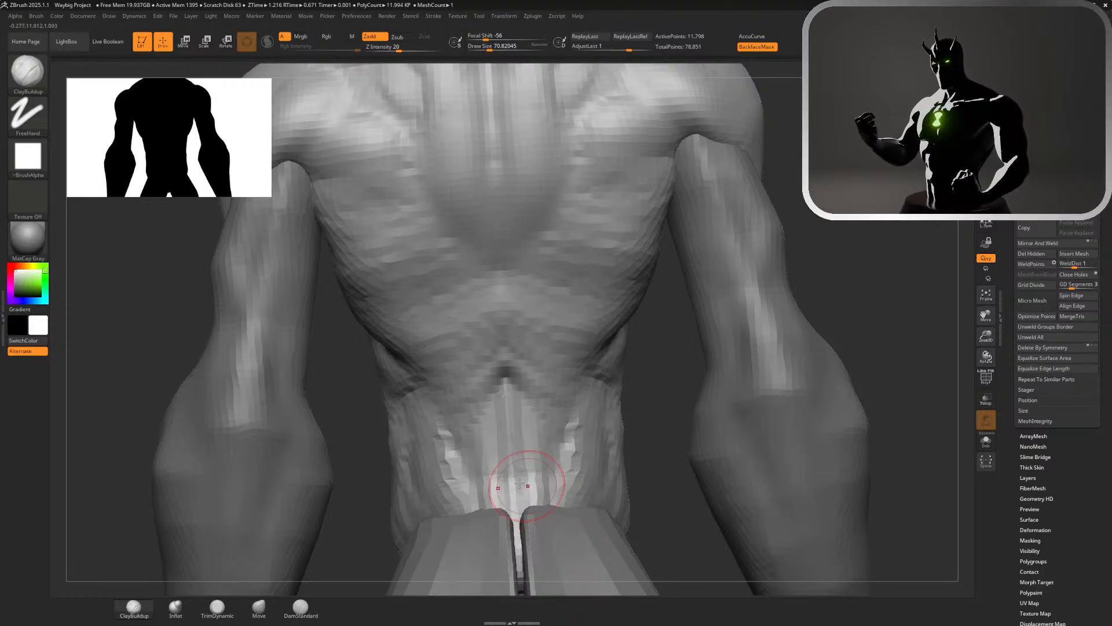
mouse_move(519, 483)
mouse_down()
mouse_move(539, 416)
mouse_move(571, 452)
mouse_move(591, 435)
mouse_up()
mouse_move(597, 437)
ctrl+right_down()
mouse_move(725, 249)
mouse_move(758, 251)
mouse_move(748, 246)
ctrl+right_up()
ctrl+right_drag(822, 270, 754, 131)
ctrl+right_drag(664, 302, 736, 255)
mouse_move(806, 318)
right_down()
mouse_move(760, 323)
mouse_move(948, 413)
right_up()
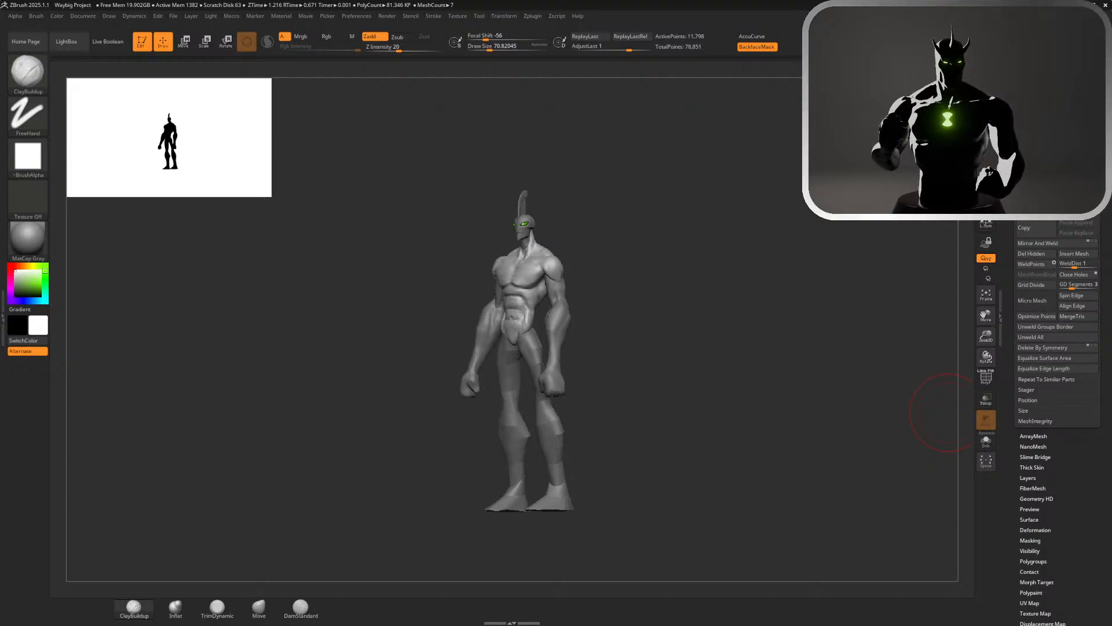
Carve the crease down the side of the neck toward the collarbone with DamStandard, then reduce the draw size to about 51
ctrl+right_drag(608, 240, 728, 258)
alt+right_drag(734, 152, 744, 474)
right_drag(747, 310, 729, 375)
key(shift)
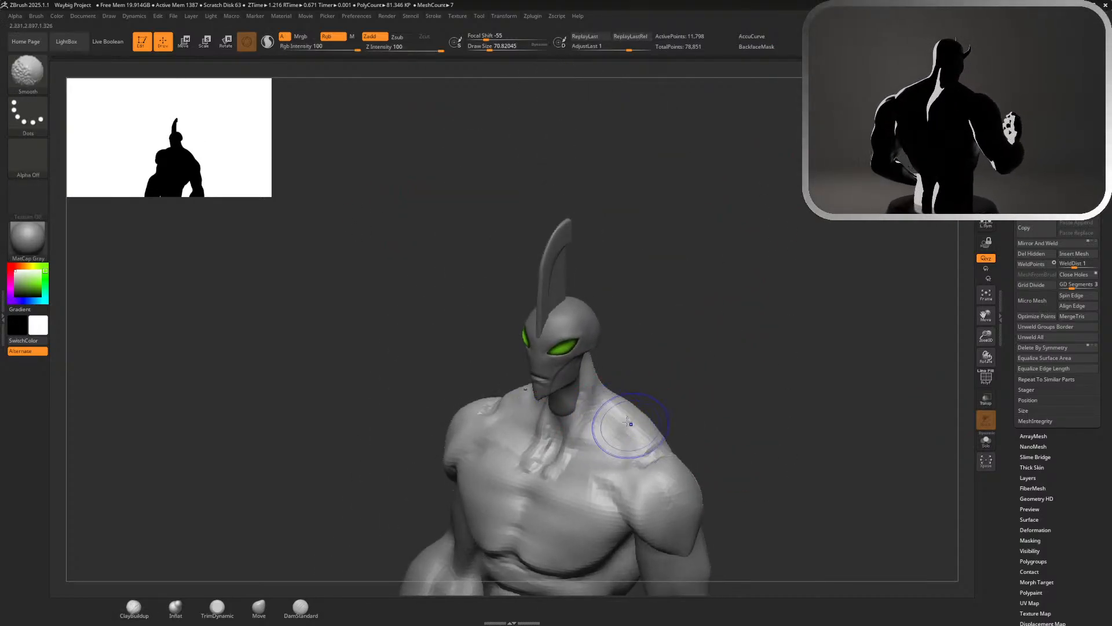
click(300, 608)
right_drag(658, 347, 586, 319)
drag(598, 387, 579, 453)
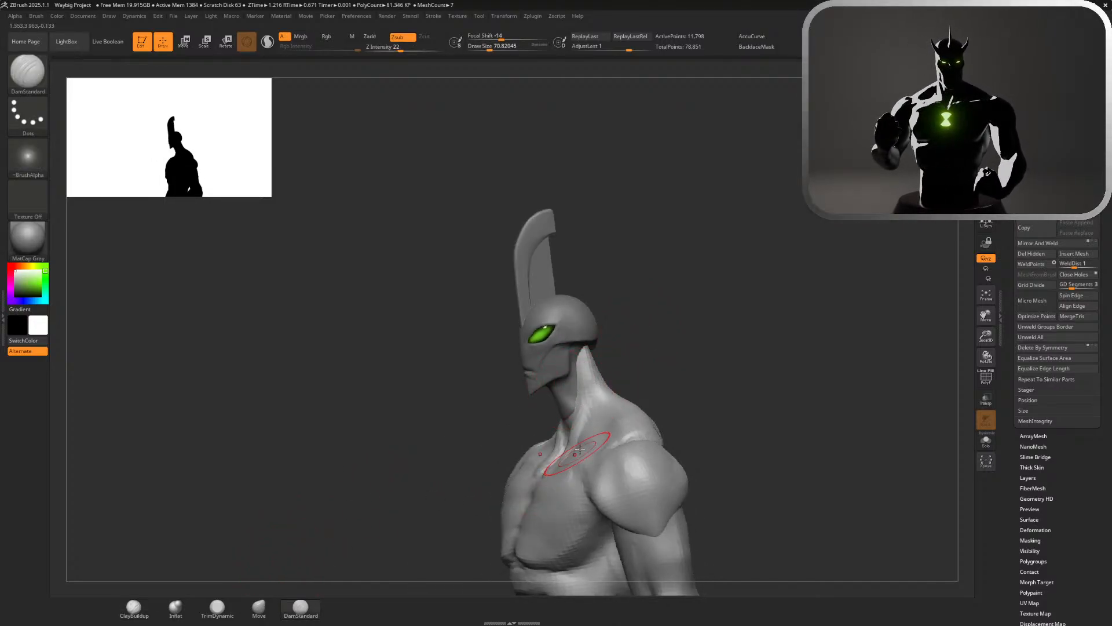
drag(600, 384, 589, 425)
key(s)
key(s)
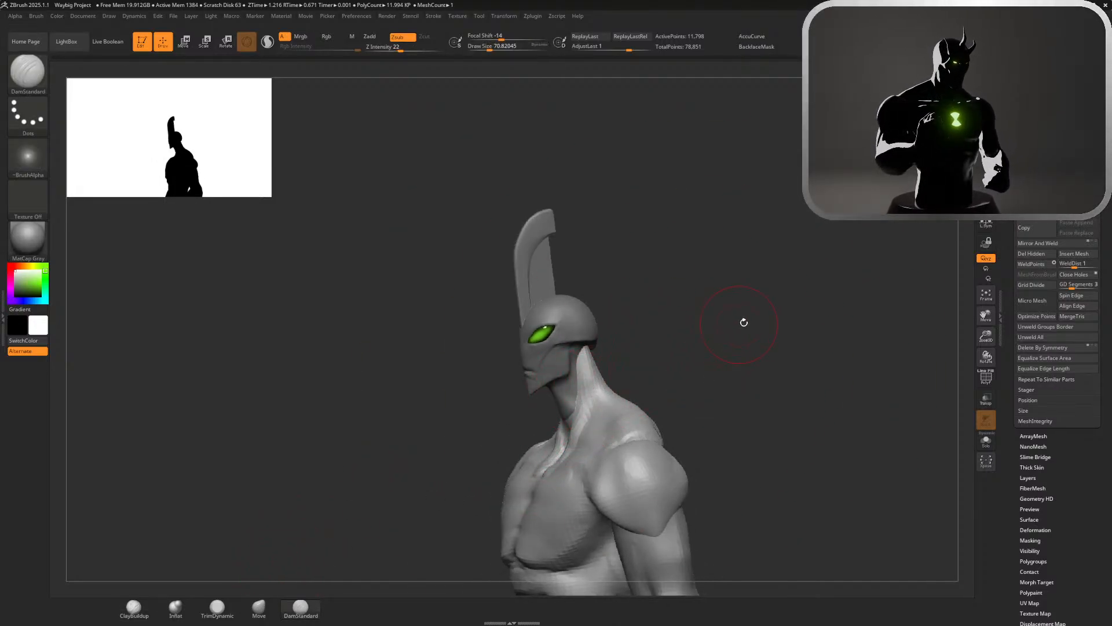
drag(721, 332, 720, 332)
ctrl+right_drag(723, 339, 740, 399)
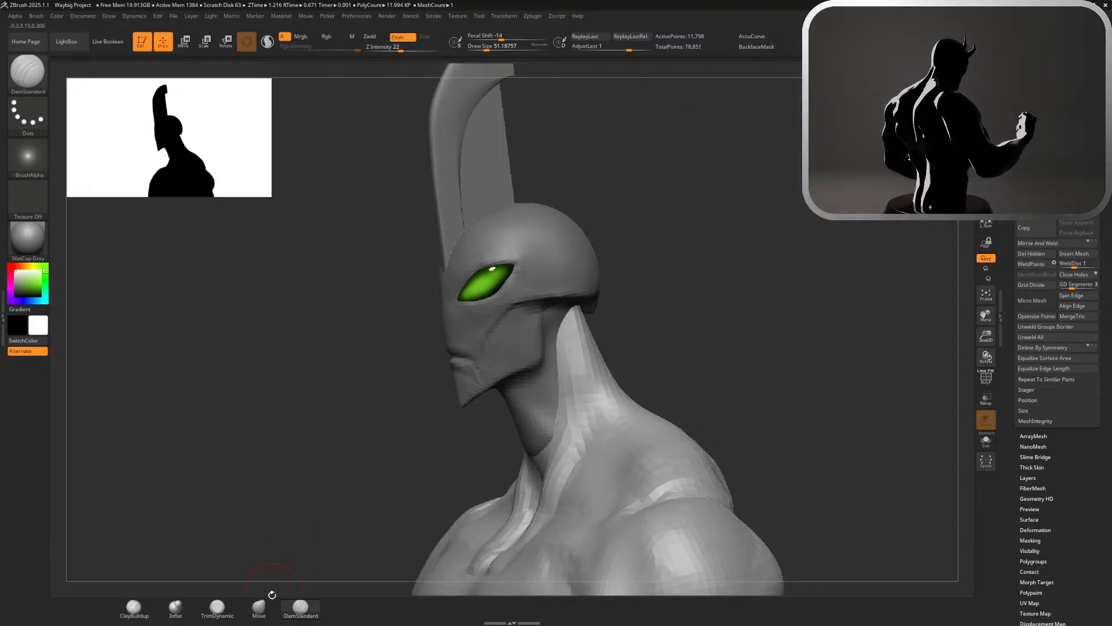
Reshape the neck muscle above the collarbone with the Move brush at a draw size of about 101, undoing the first pull
click(260, 606)
drag(552, 478, 546, 479)
key(ctrl+z)
key(s)
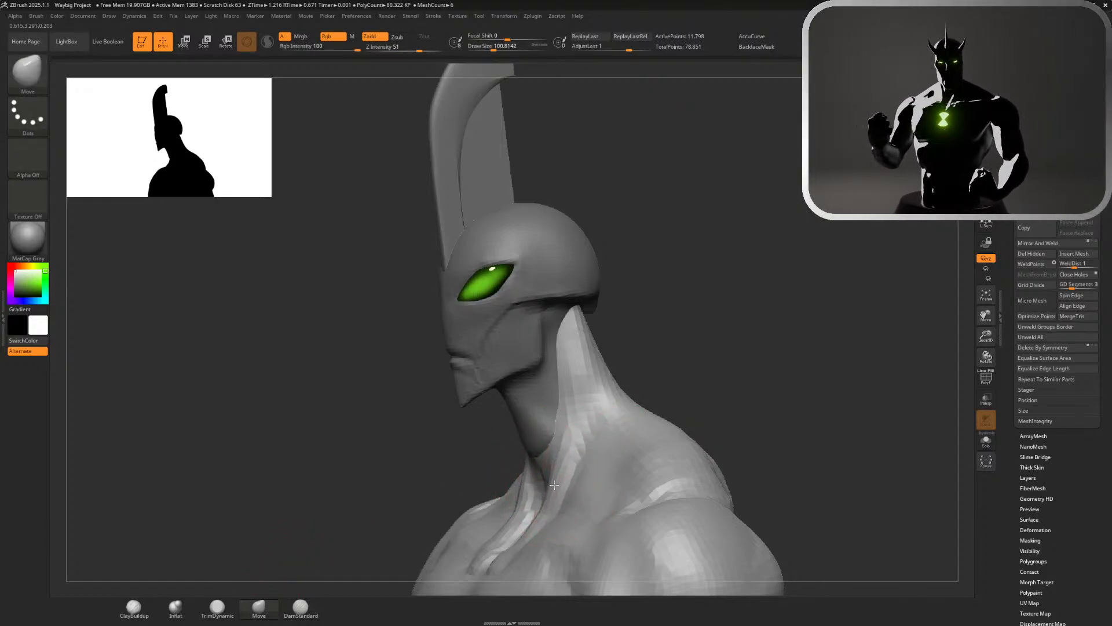
right_drag(640, 404, 744, 389)
mouse_move(527, 491)
mouse_down()
mouse_move(518, 498)
mouse_move(526, 510)
mouse_up()
ctrl+right_drag(738, 440, 666, 356)
alt+right_drag(756, 354, 776, 107)
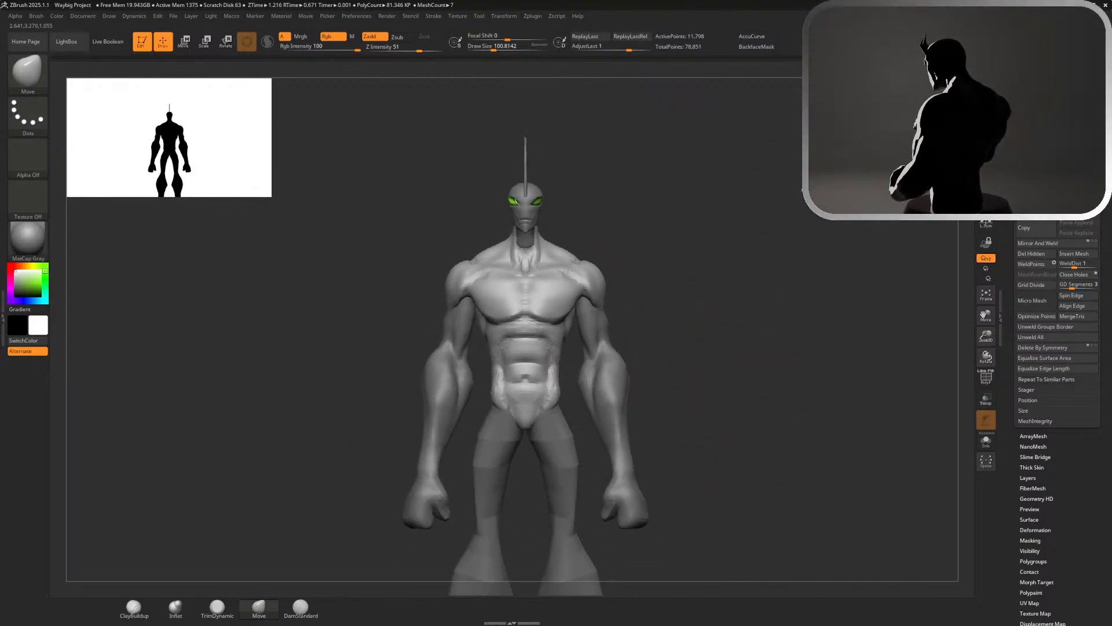
Set the draw size to about 97, select ClayBuildup and smooth the junction between the collarbone and the shoulder
mouse_move(682, 249)
ctrl+right_down()
mouse_move(757, 313)
mouse_move(789, 260)
ctrl+right_up()
key(s)
click(778, 259)
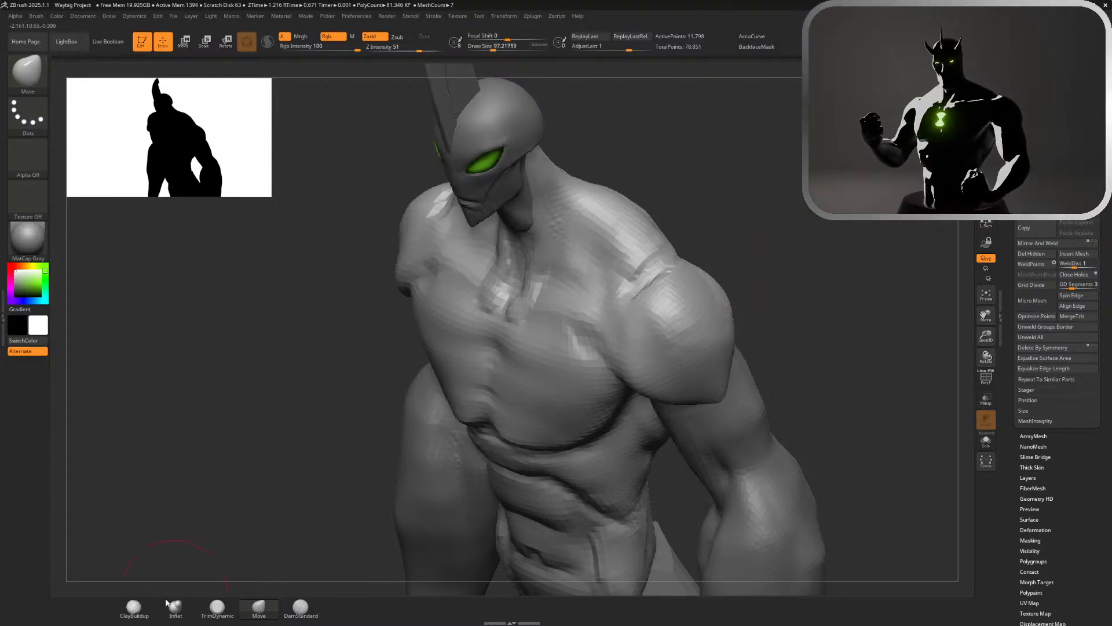
click(134, 606)
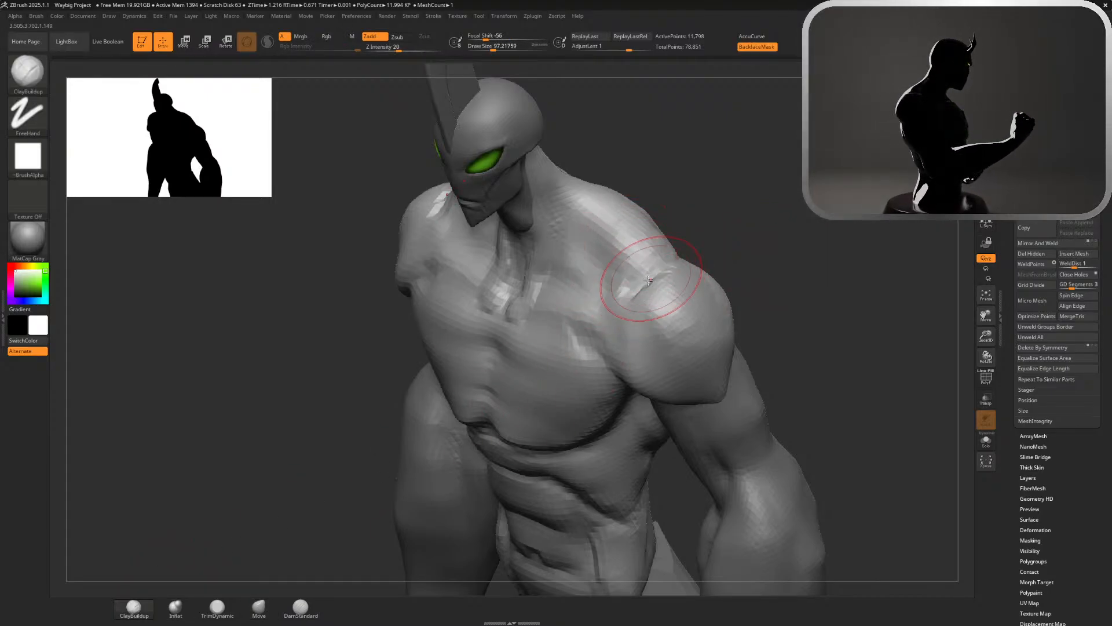
key(shift)
shift+drag(670, 288, 653, 307)
alt+drag(859, 303, 829, 202)
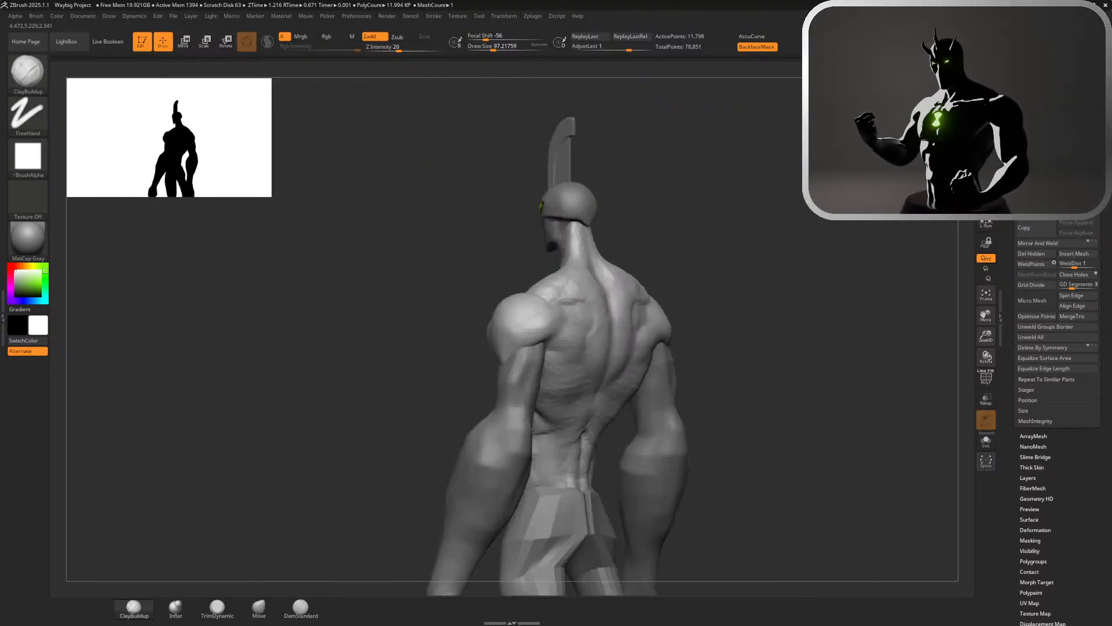
Pull the base of the lower back down between the hips into a point with the Move brush
alt+drag(868, 299, 812, 235)
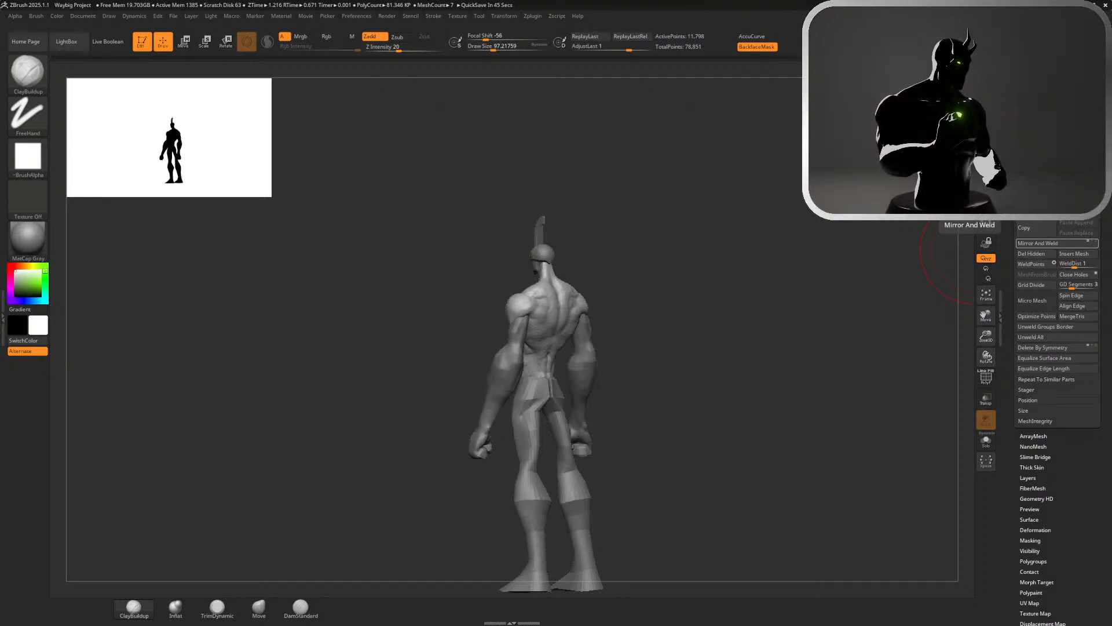
drag(869, 377, 725, 415)
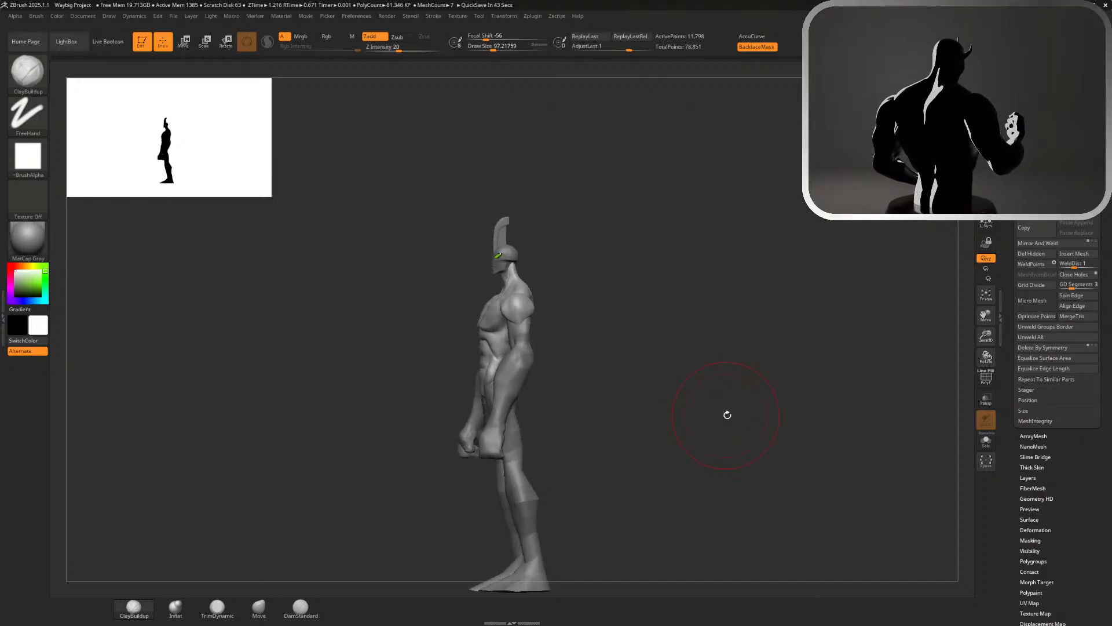
drag(713, 398, 614, 351)
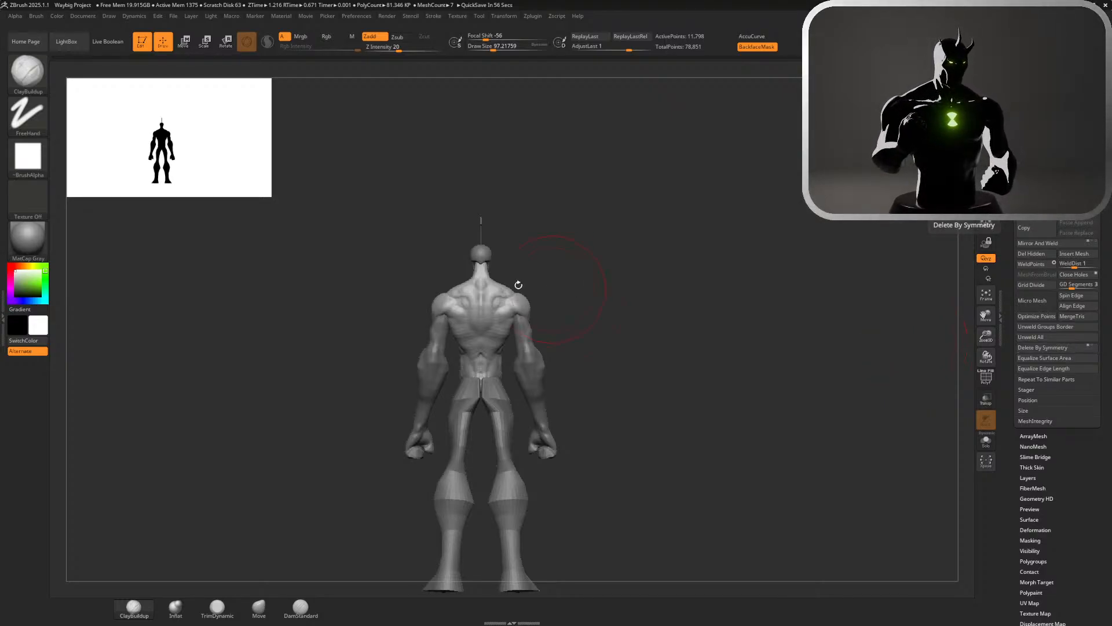
alt+drag(689, 324, 790, 266)
alt+drag(740, 362, 709, 373)
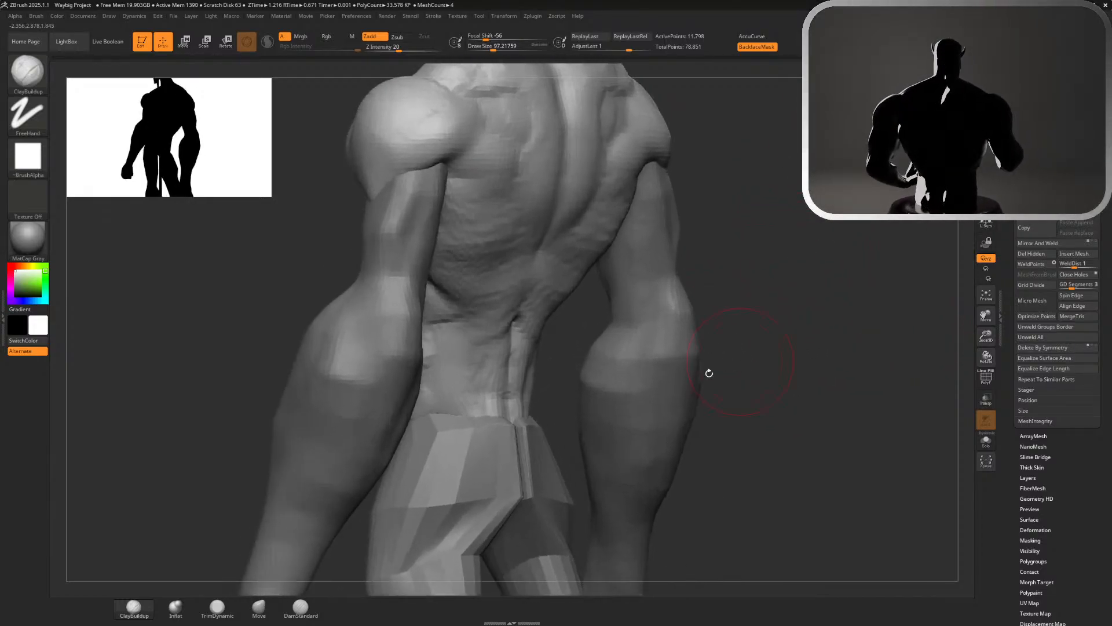
click(259, 606)
mouse_move(513, 437)
mouse_down()
mouse_move(536, 441)
mouse_move(522, 441)
mouse_up()
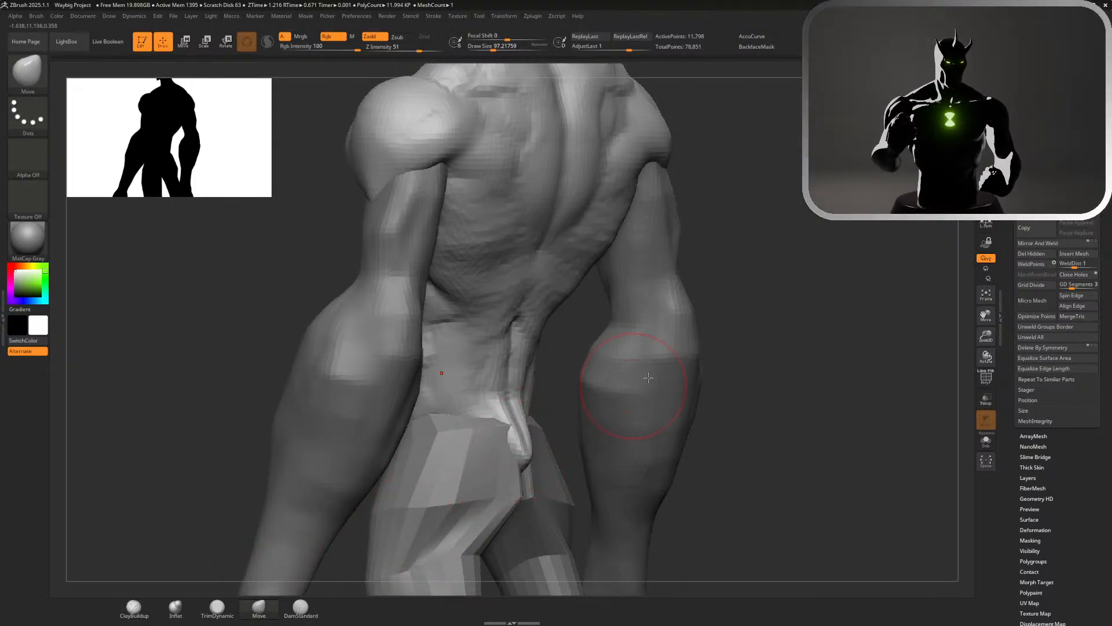
alt+click(537, 433)
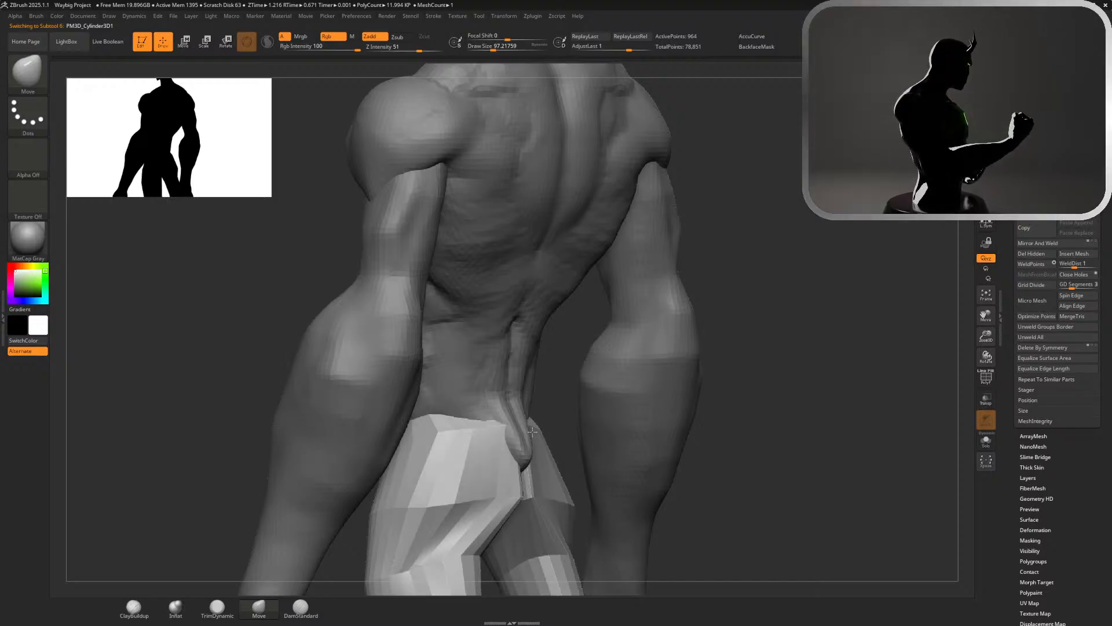
alt+click(526, 468)
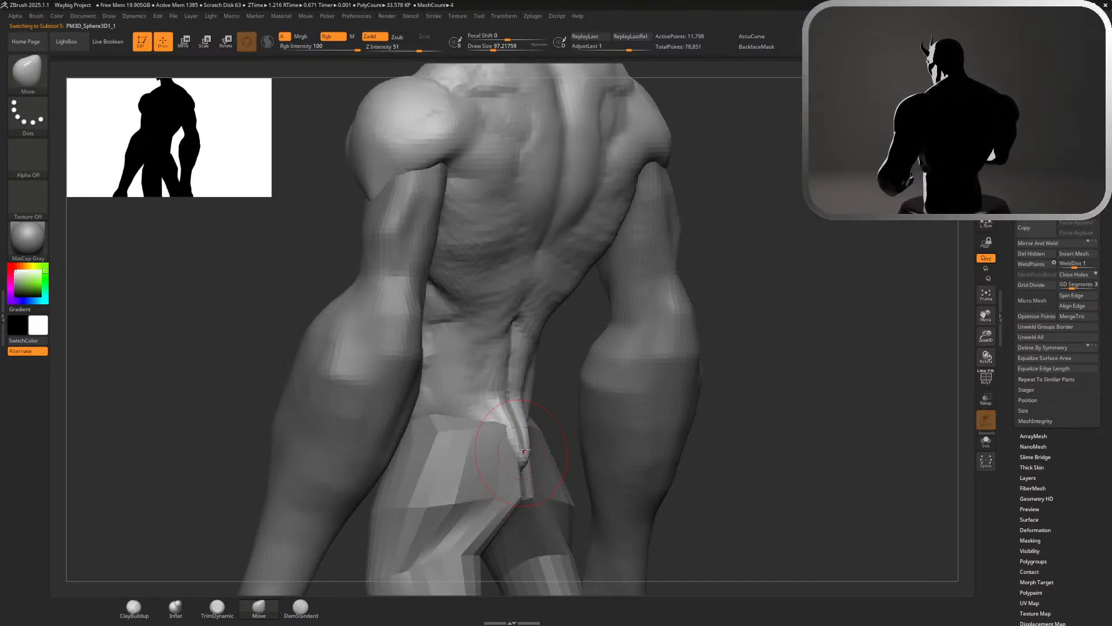
key(f)
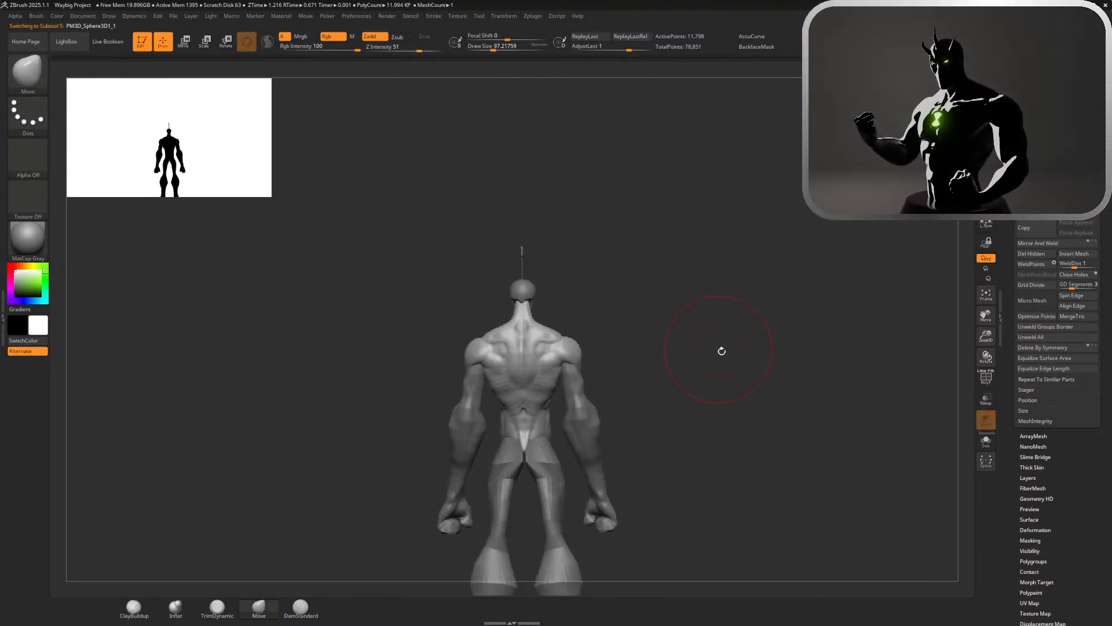
Inspect the whole figure's silhouette and proportions from the back and the front
ctrl+right_drag(722, 351, 641, 257)
right_drag(663, 316, 635, 326)
ctrl+right_drag(634, 325, 814, 591)
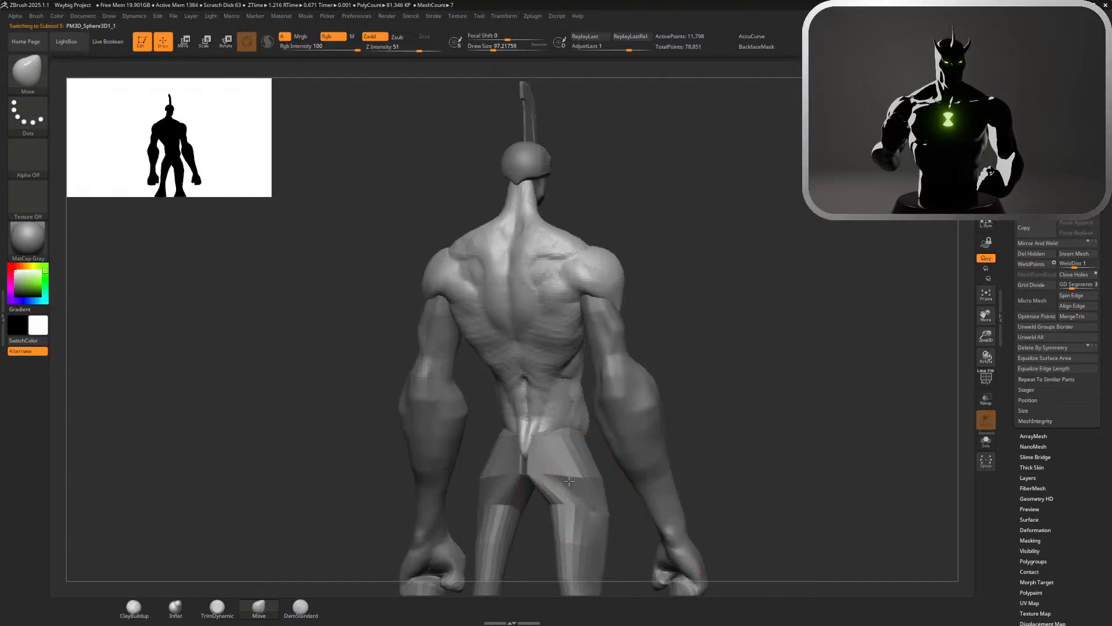
alt+click(569, 481)
ctrl+right_drag(770, 385, 657, 271)
right_drag(725, 344, 589, 381)
ctrl+right_drag(644, 387, 726, 482)
alt+right_drag(708, 433, 665, 435)
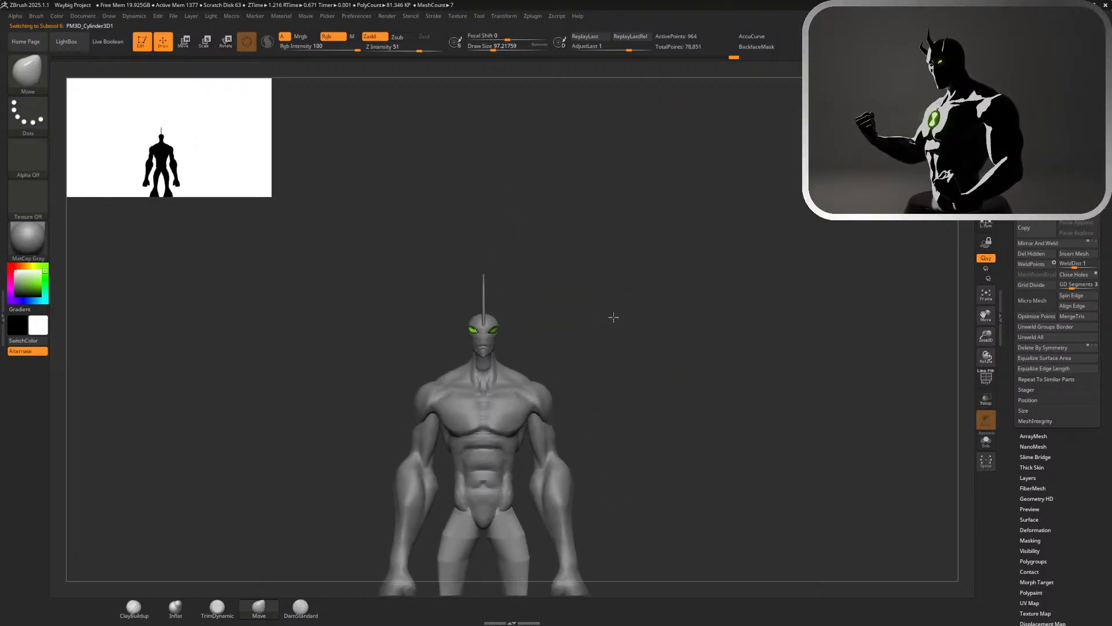
ctrl+right_drag(614, 317, 704, 412)
alt+right_drag(730, 196, 744, 403)
Select the neck piece and build up and smooth its sides below the jaw with ClayBuildup at a draw size of about 71
alt+click(582, 325)
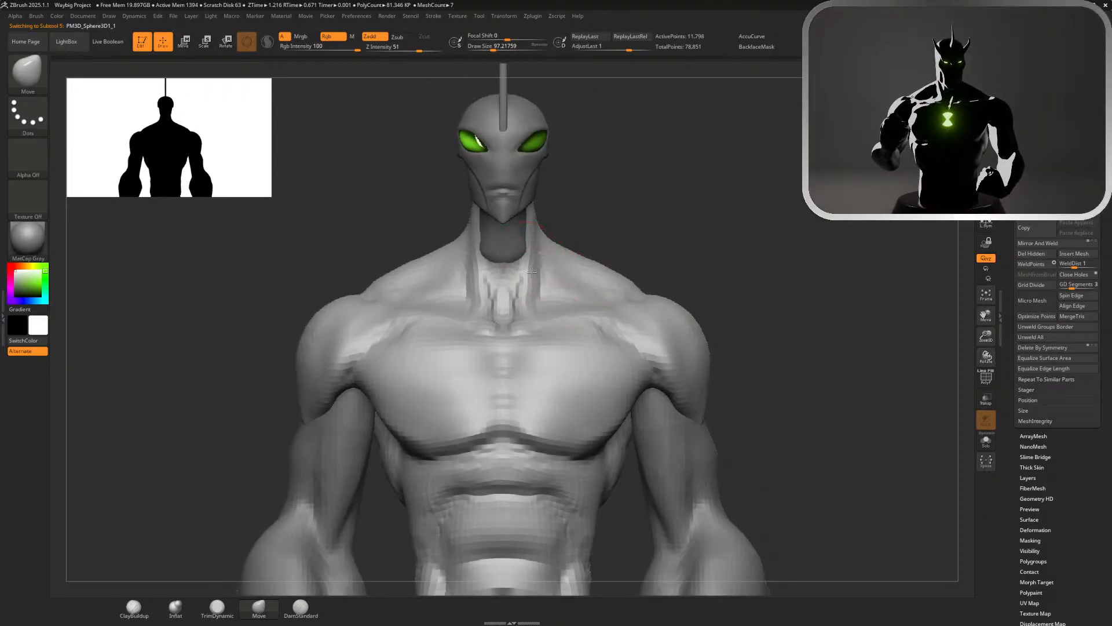
mouse_move(576, 249)
right_down()
mouse_move(690, 211)
mouse_move(670, 258)
mouse_move(767, 293)
mouse_move(663, 261)
mouse_move(684, 359)
right_up()
alt+click(515, 231)
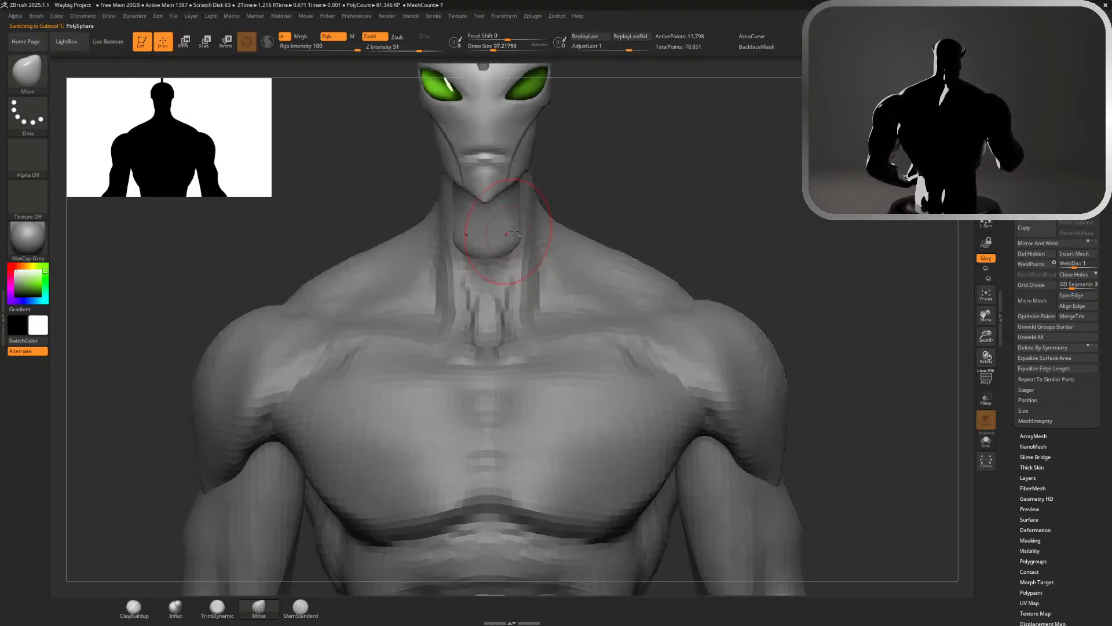
key(s)
drag(633, 196, 627, 196)
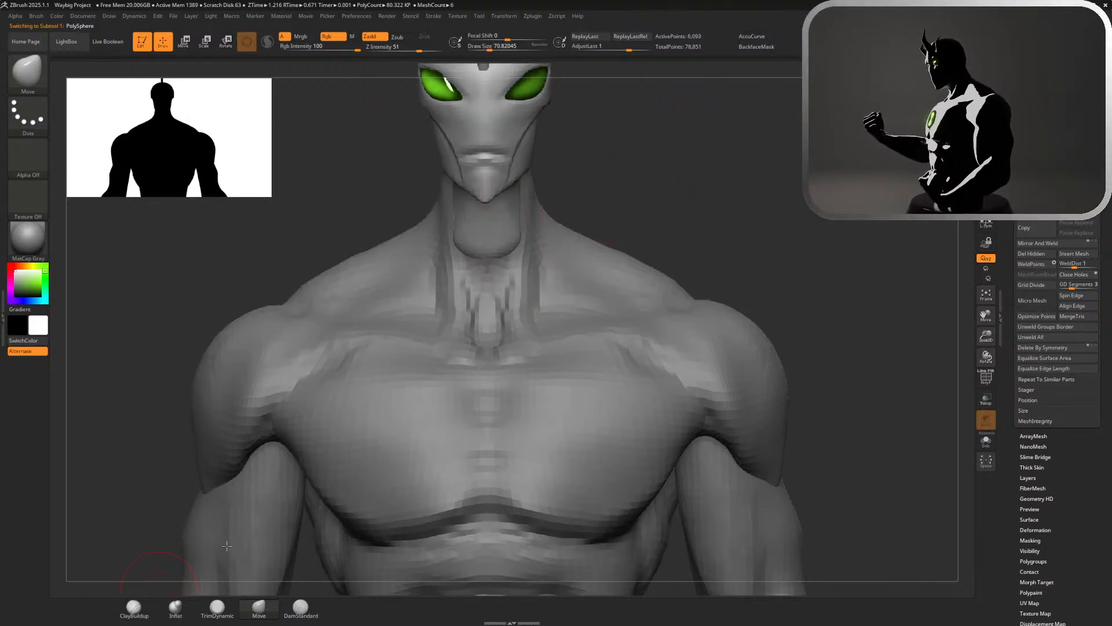
click(134, 607)
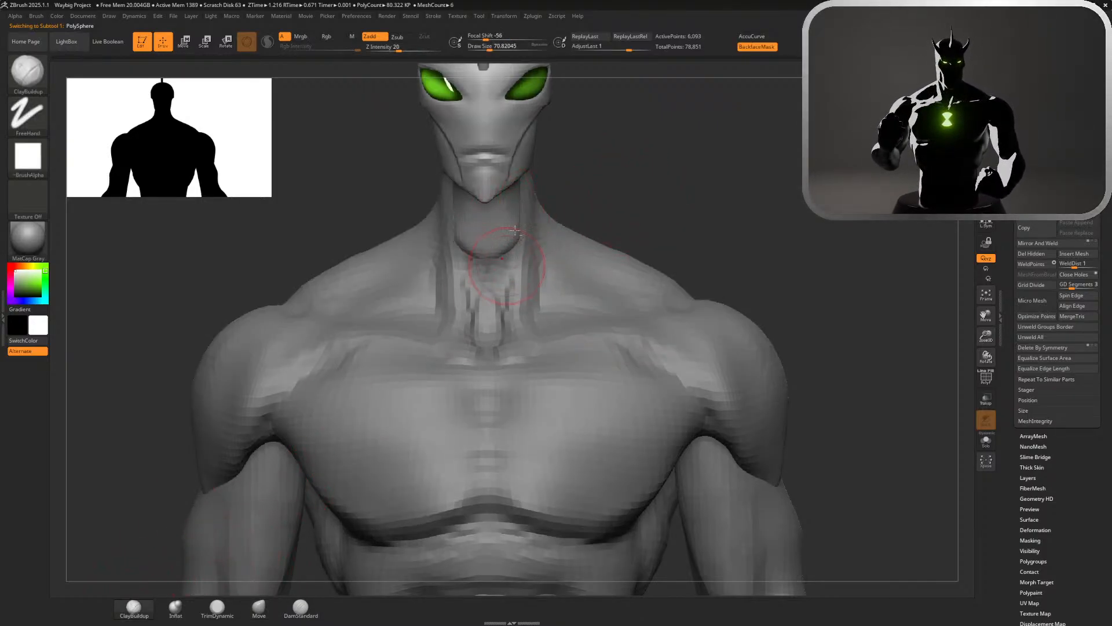
mouse_move(515, 230)
mouse_down()
mouse_move(509, 223)
mouse_move(490, 238)
mouse_move(512, 238)
mouse_move(518, 210)
mouse_up()
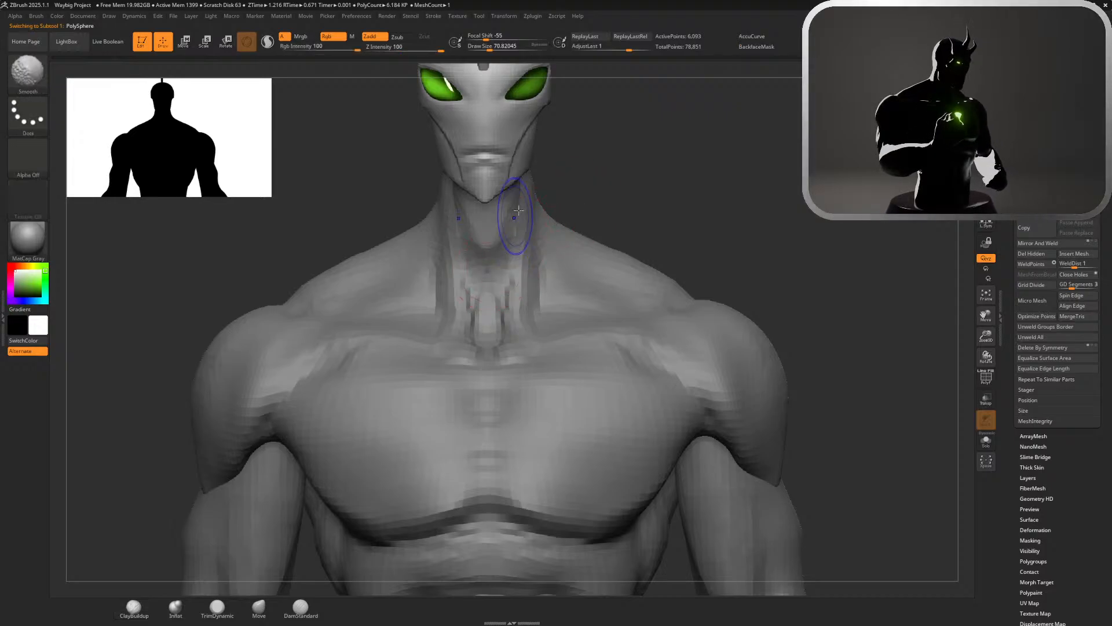
alt+drag(650, 220, 617, 182)
mouse_move(617, 182)
mouse_down()
mouse_move(671, 213)
mouse_move(607, 155)
mouse_up()
alt+drag(601, 228, 631, 265)
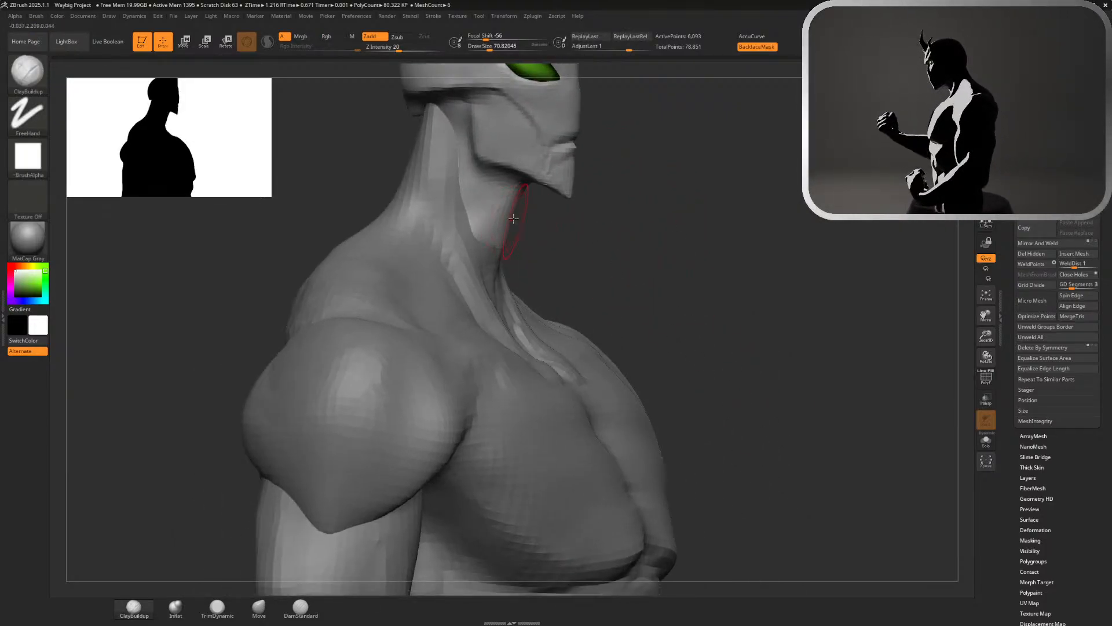
Try to adjust the front contour of the neck with the Move brush and undo the changes
click(259, 607)
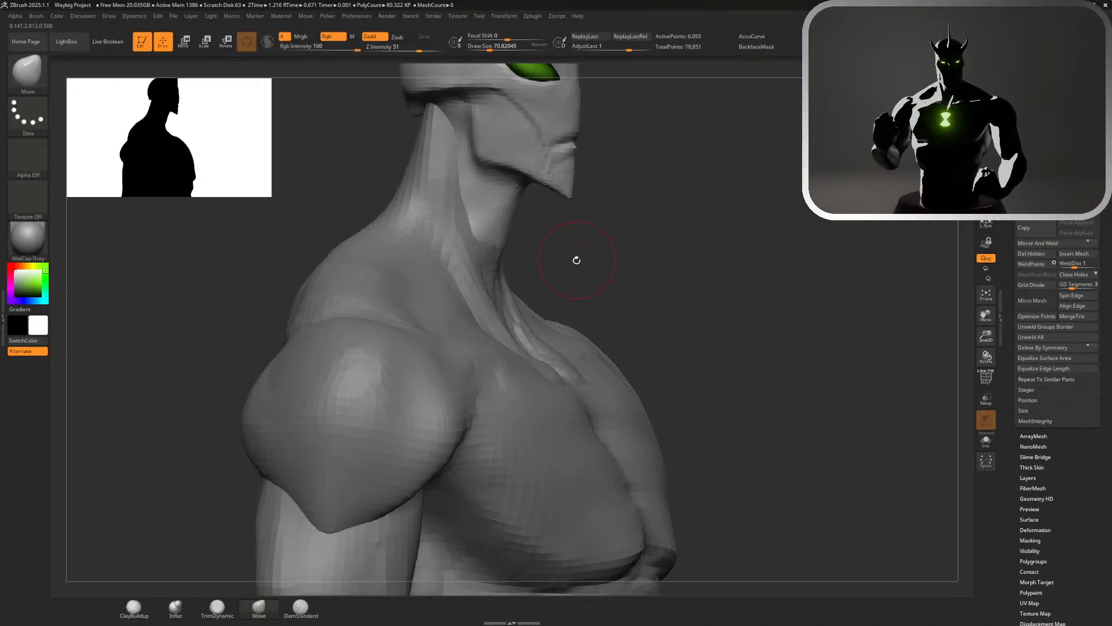
key(s)
drag(576, 259, 578, 259)
mouse_move(514, 225)
mouse_down()
mouse_move(530, 228)
mouse_move(514, 210)
mouse_move(515, 220)
mouse_up()
key(ctrl+z)
key(s)
key(ctrl+z)
Check the full figure from head to feet, turning it around to the back
mouse_move(645, 295)
alt+mouse_down()
mouse_move(721, 211)
mouse_move(773, 214)
mouse_move(631, 216)
alt+mouse_up()
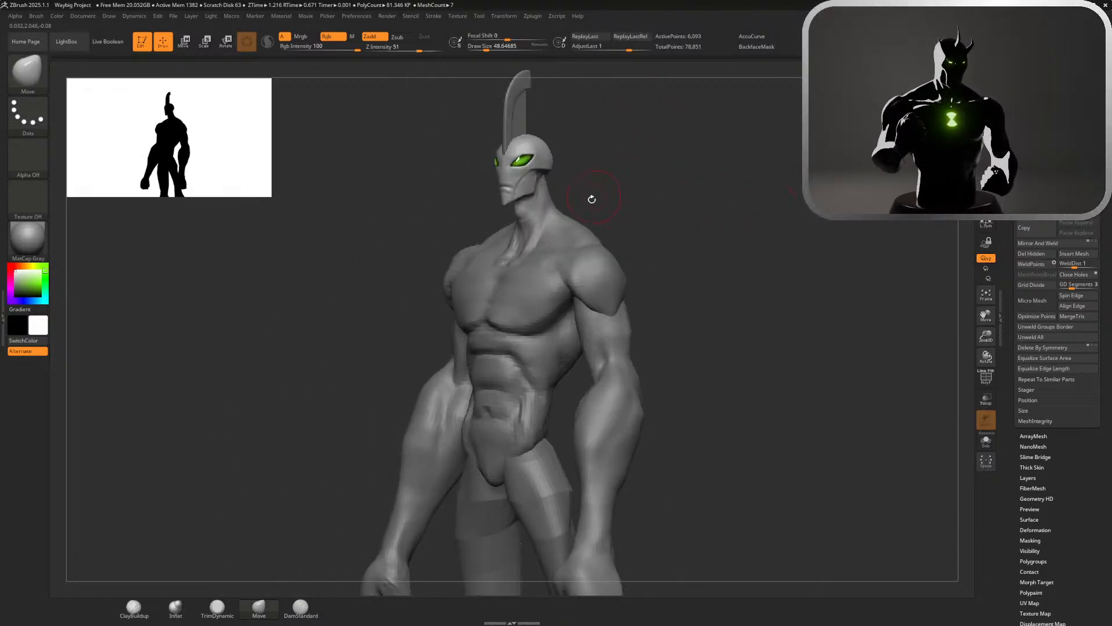
alt+drag(712, 238, 655, 166)
alt+drag(659, 248, 663, 166)
alt+click(523, 258)
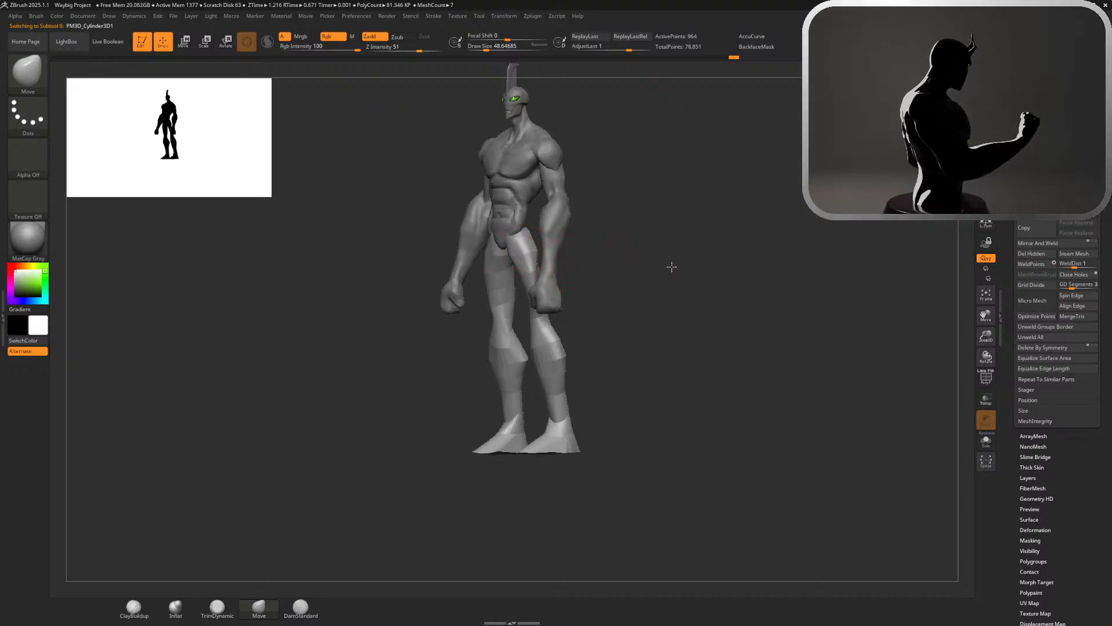
alt+drag(671, 267, 670, 238)
drag(689, 238, 708, 172)
drag(713, 223, 631, 214)
Select the arms at a draw size of about 90 and refine the outer contour of the forearms with the Move brush
key(s)
alt+click(380, 244)
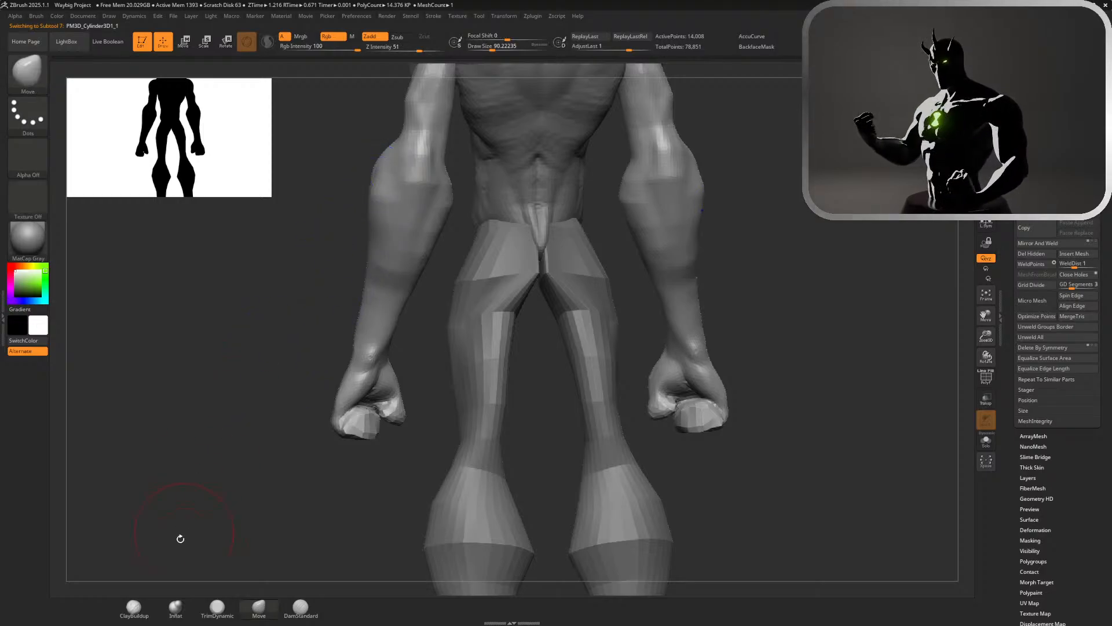
click(301, 607)
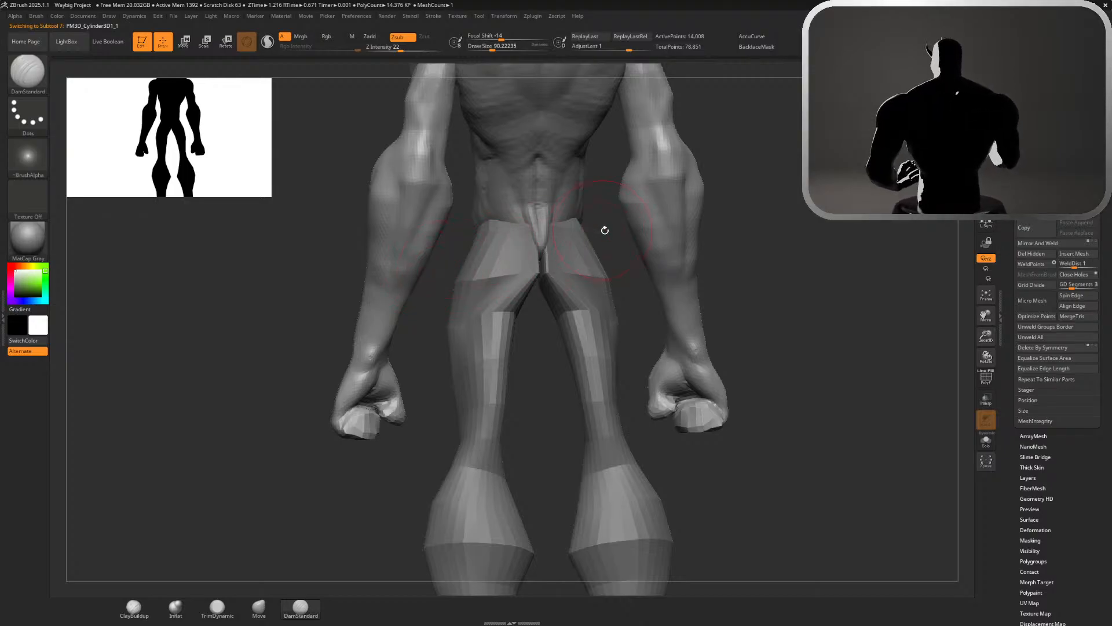
ctrl+right_drag(716, 229, 545, 333)
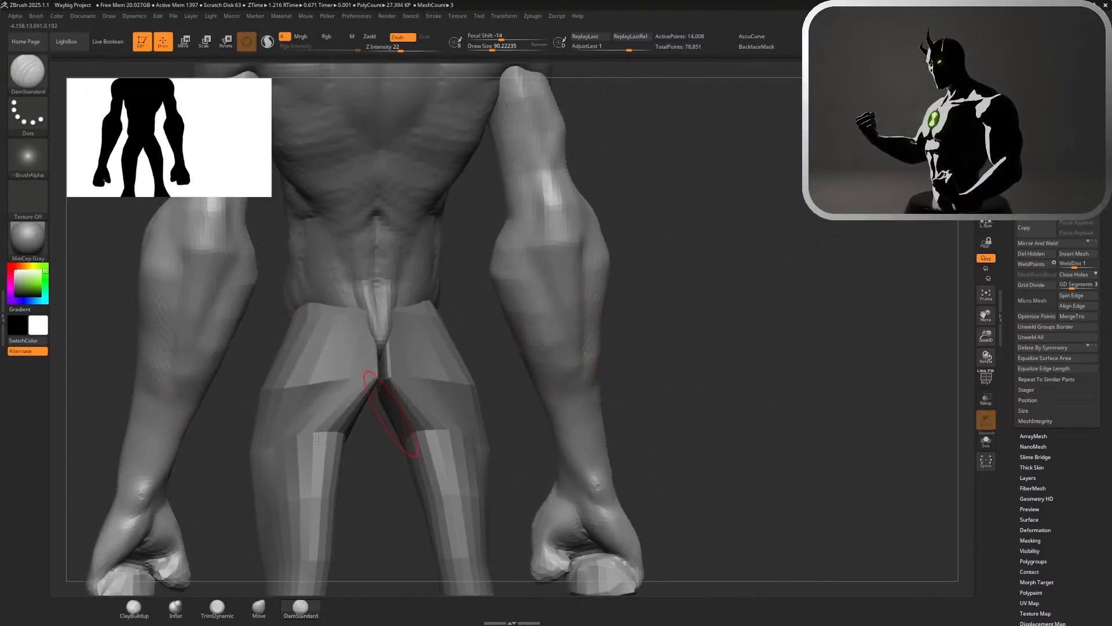
click(259, 606)
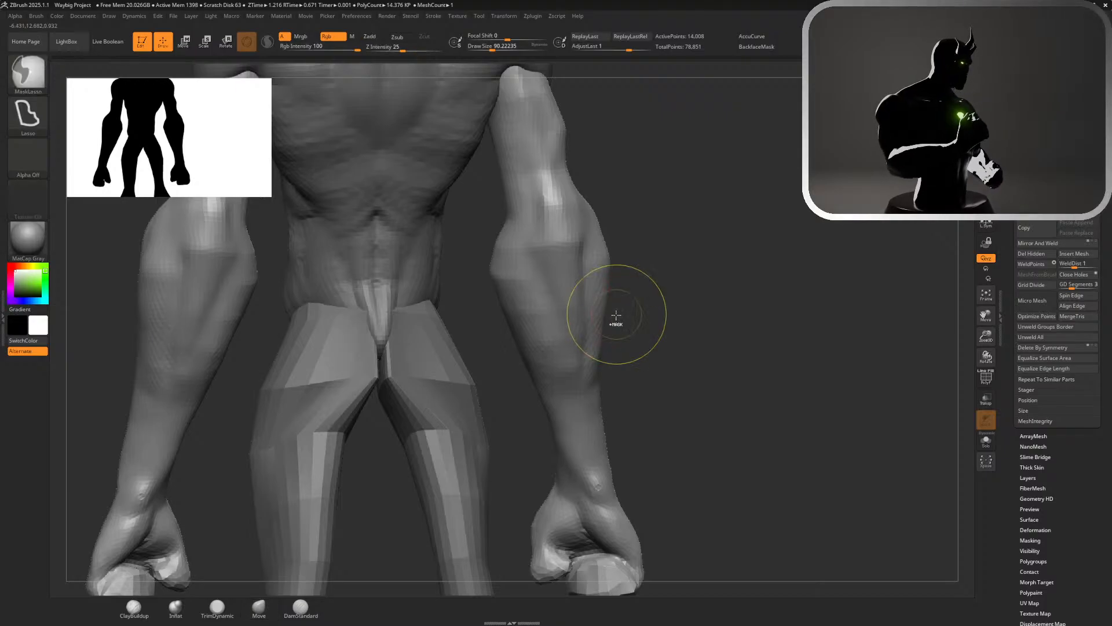
right_drag(616, 318, 647, 325)
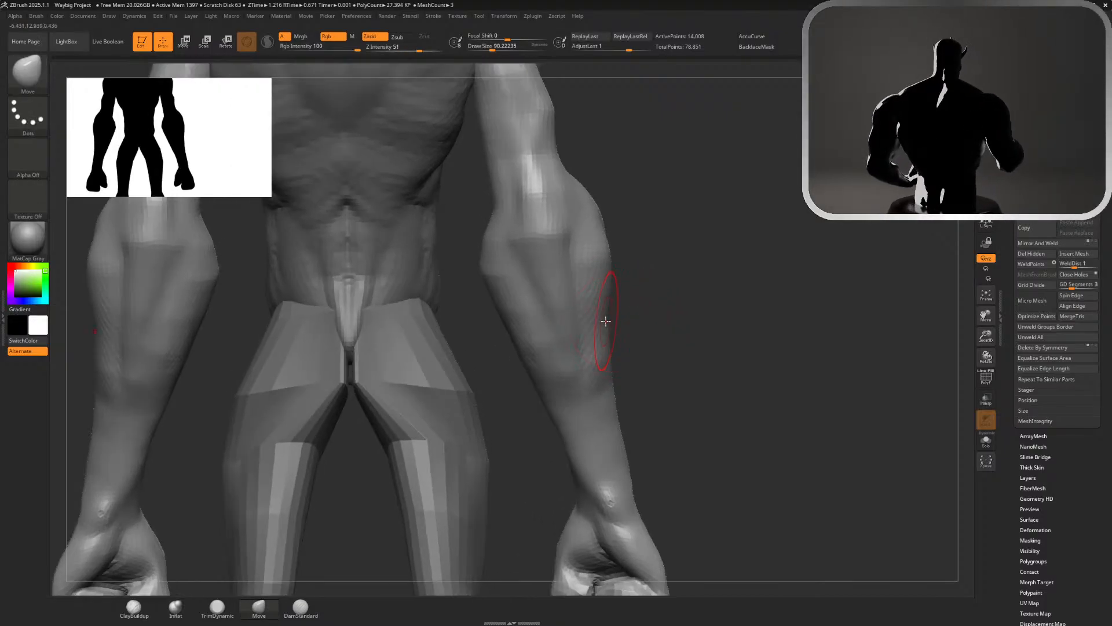
key(f)
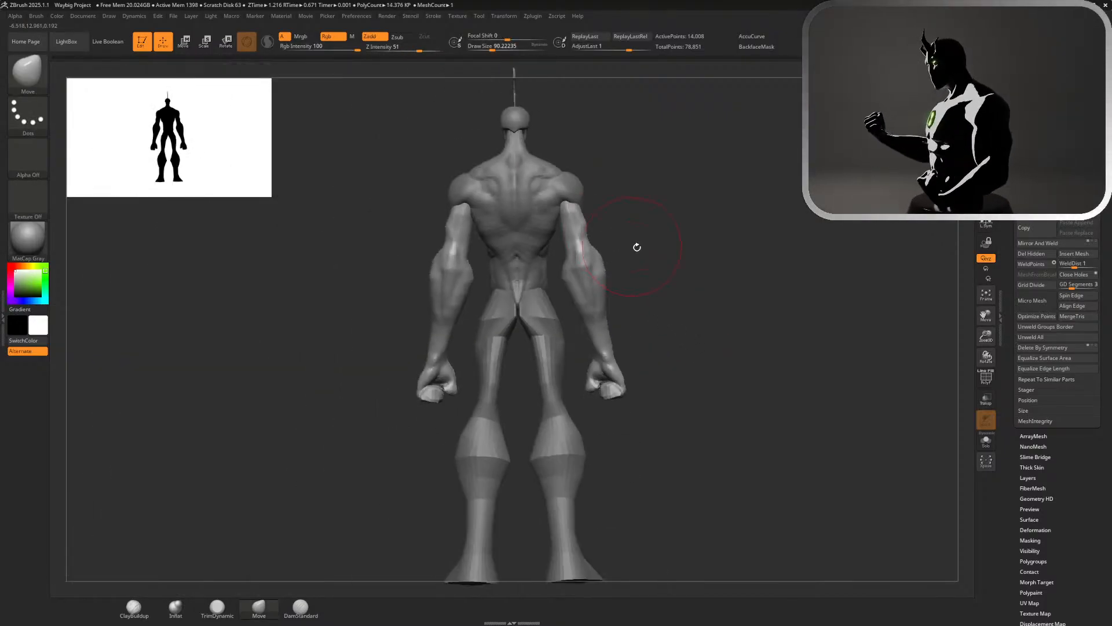
mouse_move(636, 246)
right_down()
mouse_move(655, 248)
mouse_move(693, 308)
mouse_move(663, 339)
mouse_move(612, 355)
right_up()
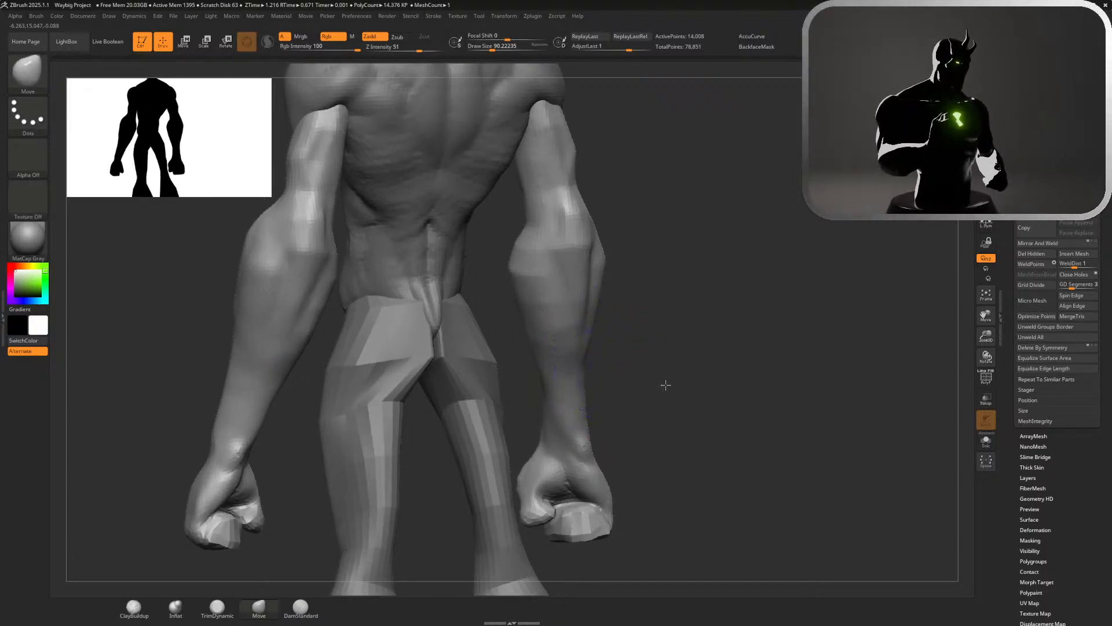
Build up the back of the elbow with ClayBuildup at a draw size of about 83
key(f)
right_drag(657, 258, 770, 283)
click(134, 608)
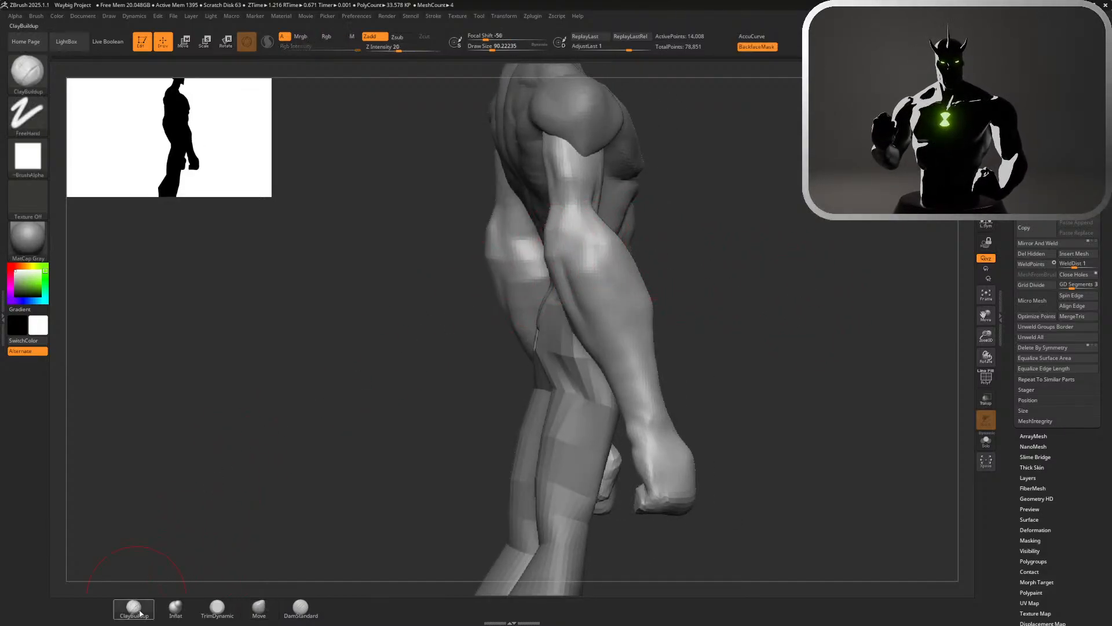
key(s)
drag(733, 192, 729, 192)
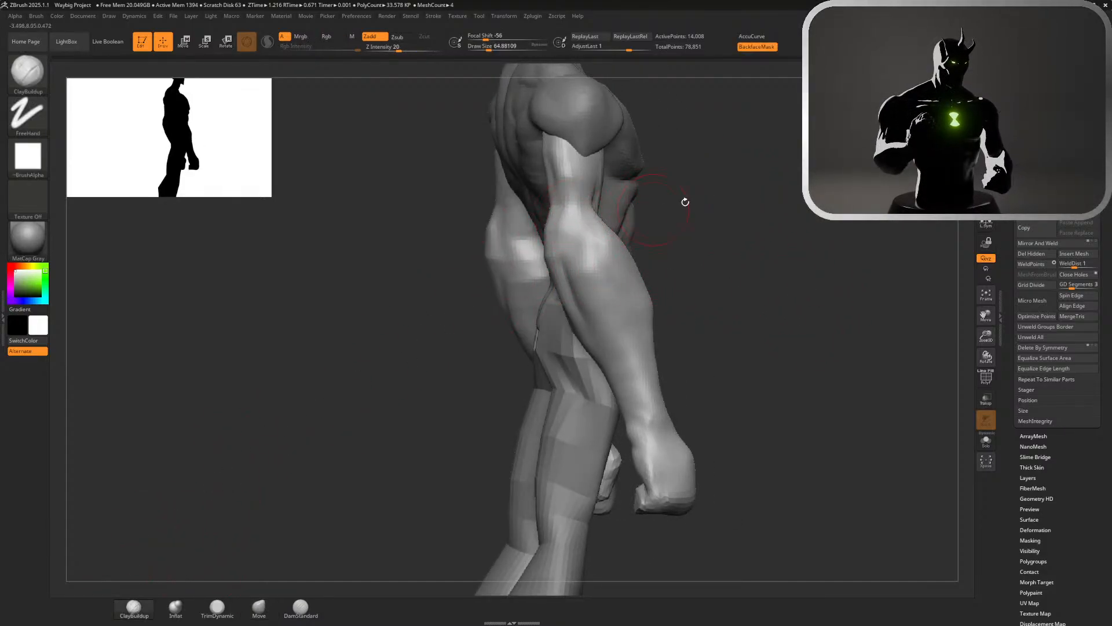
mouse_move(685, 203)
right_down()
mouse_move(738, 303)
mouse_move(728, 284)
right_up()
key(s)
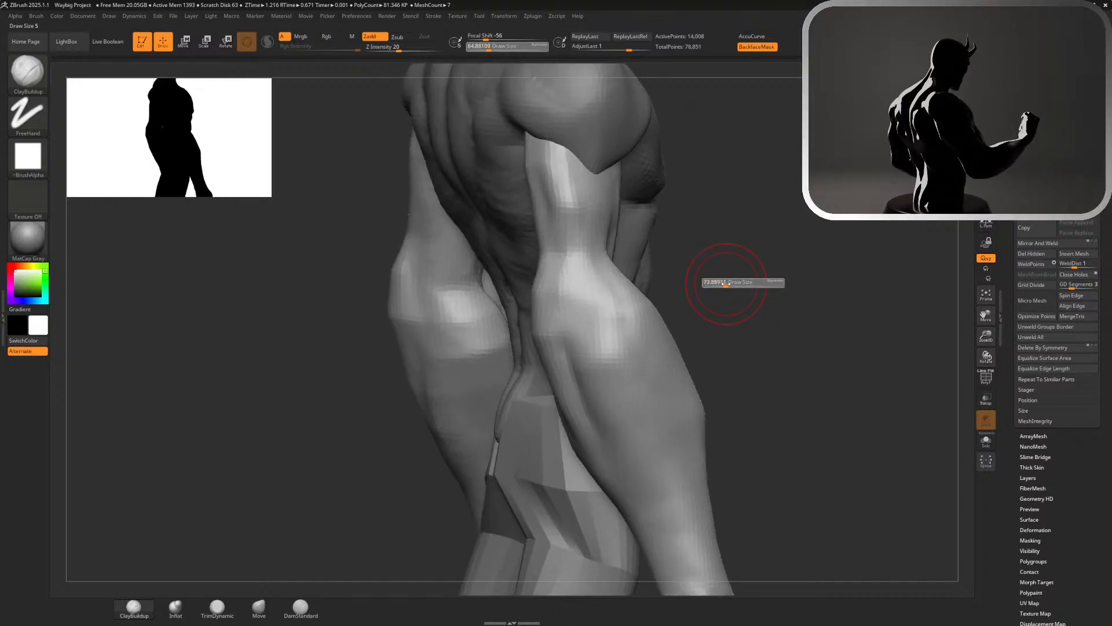
drag(724, 283, 728, 283)
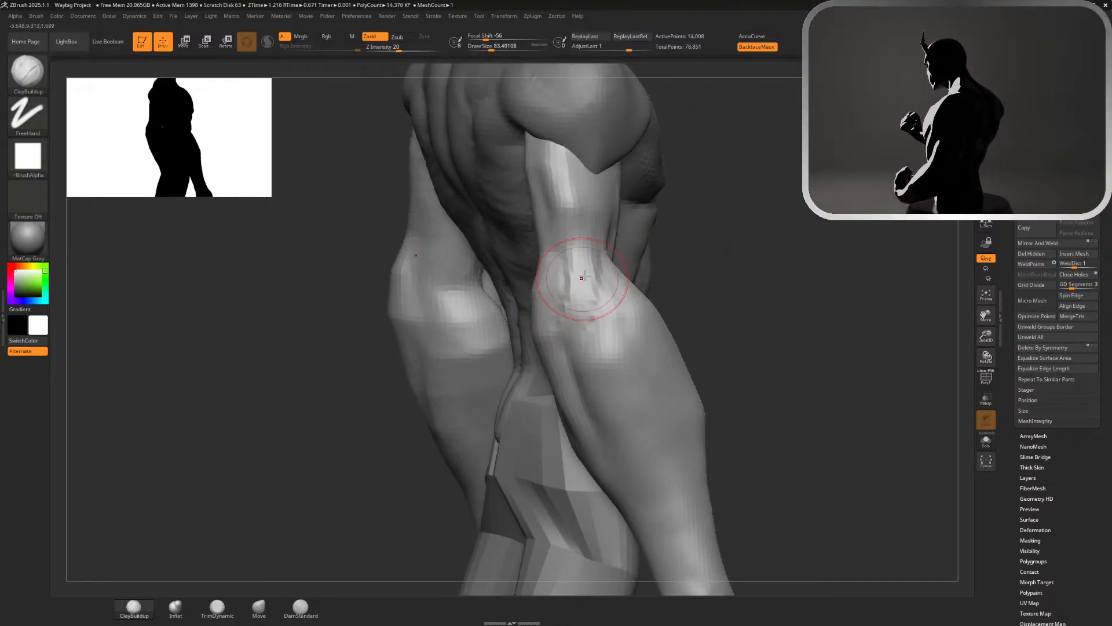
key(ctrl)
right_drag(577, 299, 543, 321)
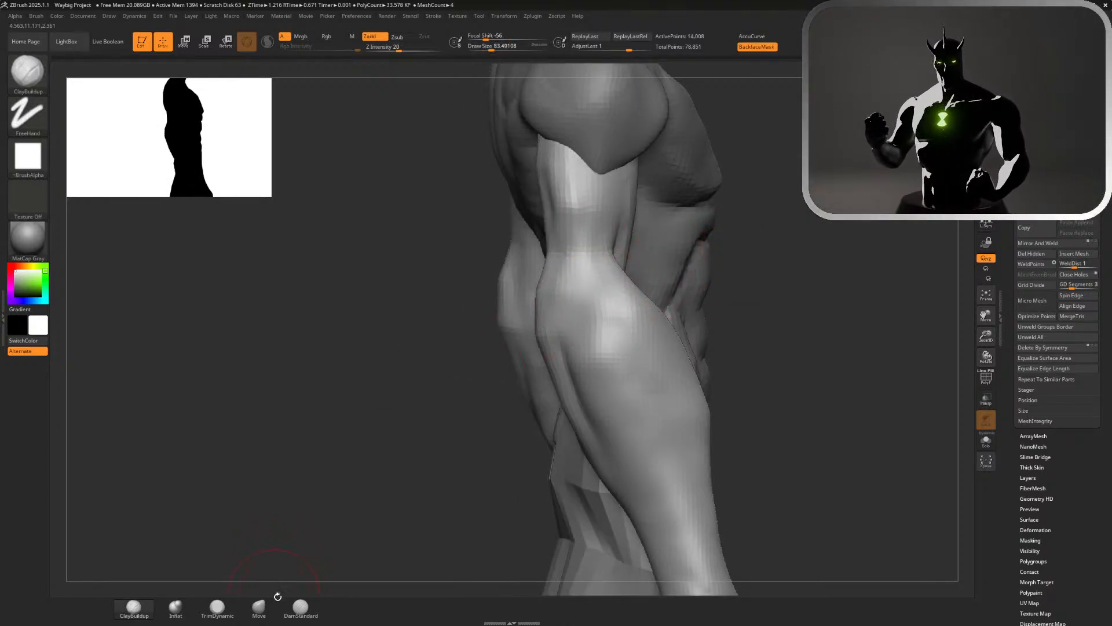
Carve a crease around the outer side of the elbow with DamStandard, undoing the unwanted strokes
click(301, 607)
key(ctrl)
key(ctrl)
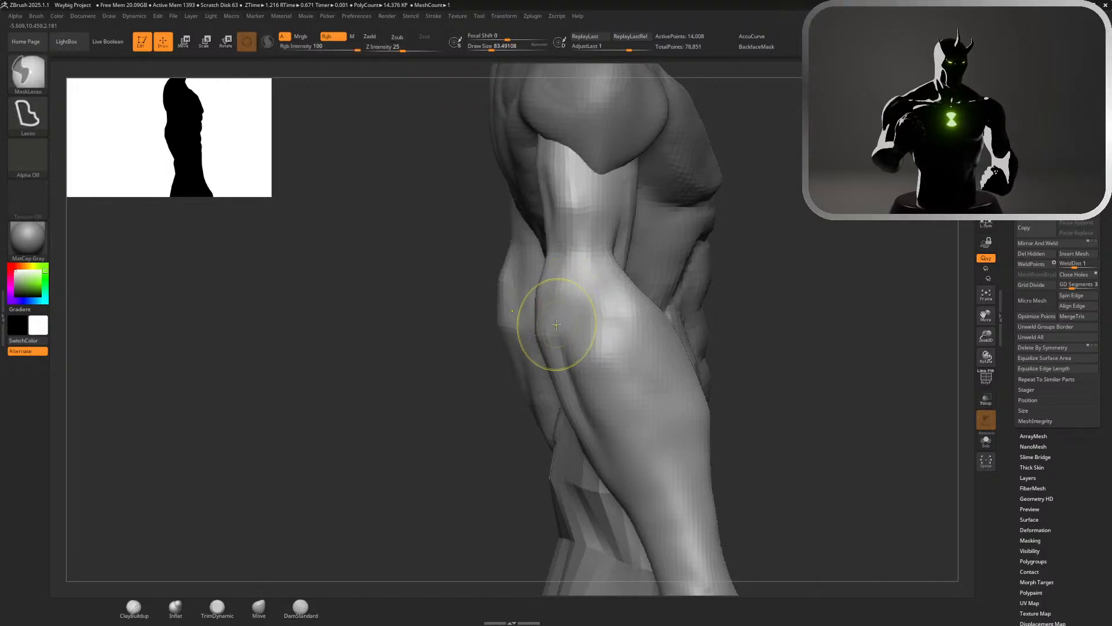
key(ctrl+z)
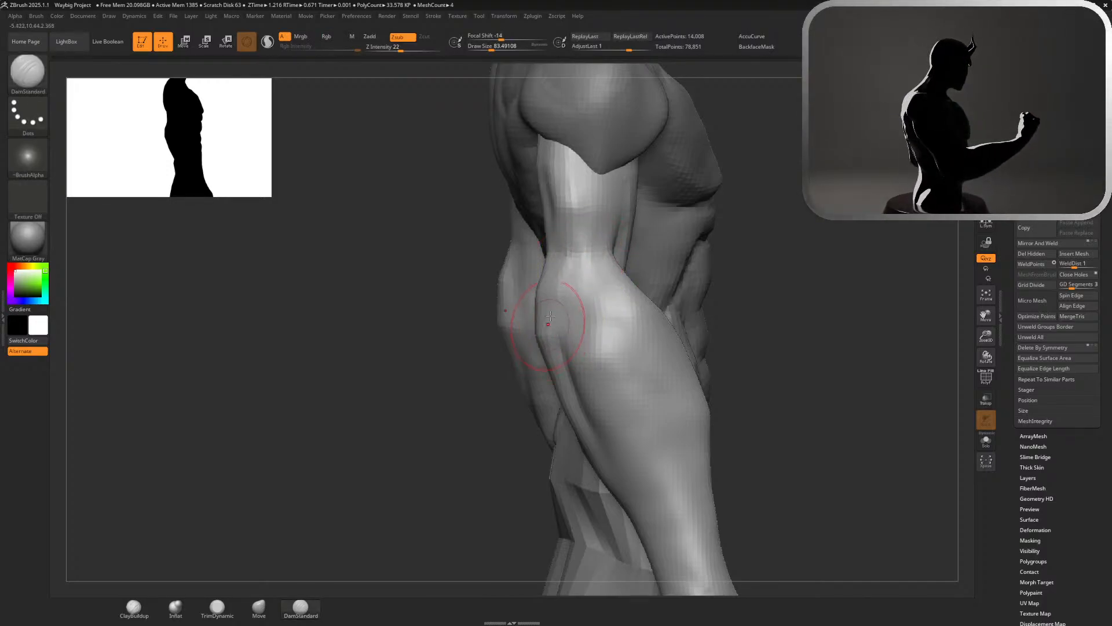
key(ctrl+z)
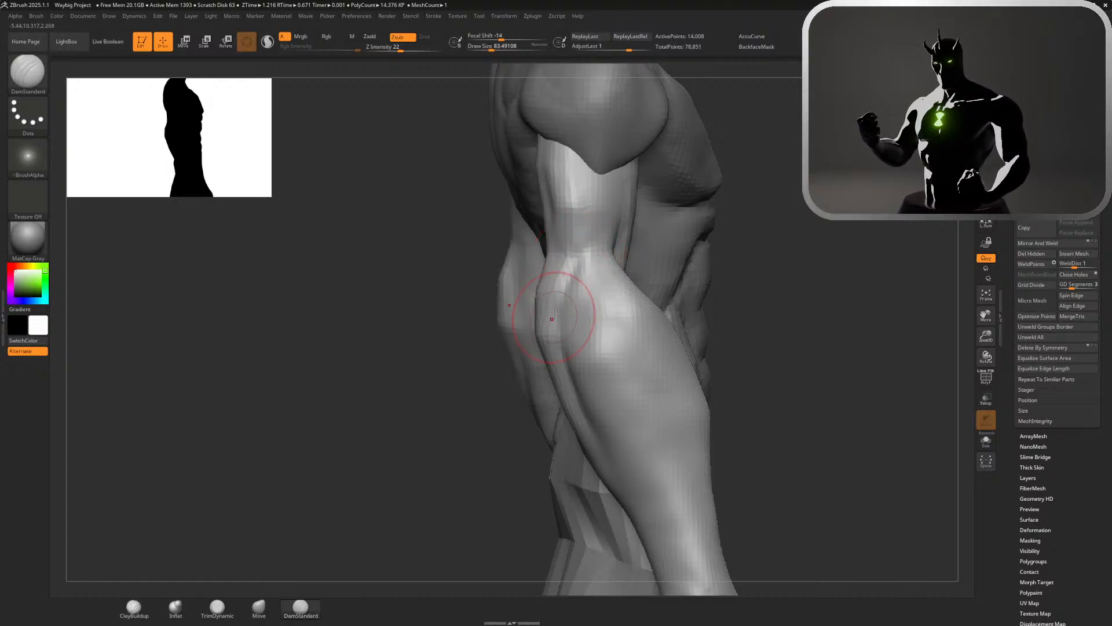
key(ctrl+z)
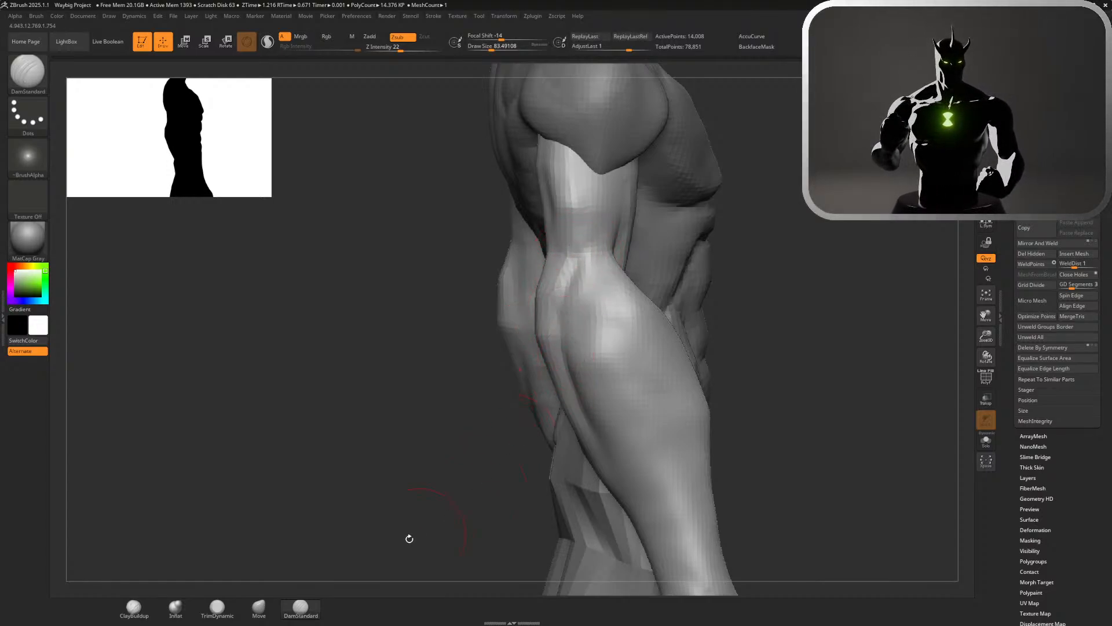
Reshape the outer elbow with the Move brush and smooth the area from the back view
click(267, 609)
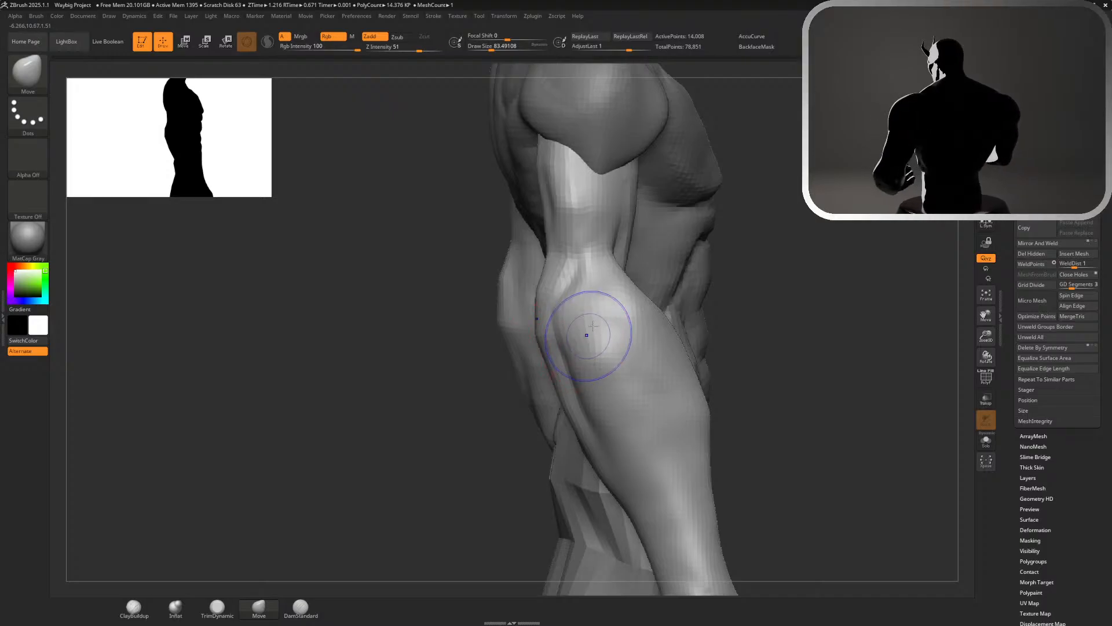
drag(768, 335, 656, 374)
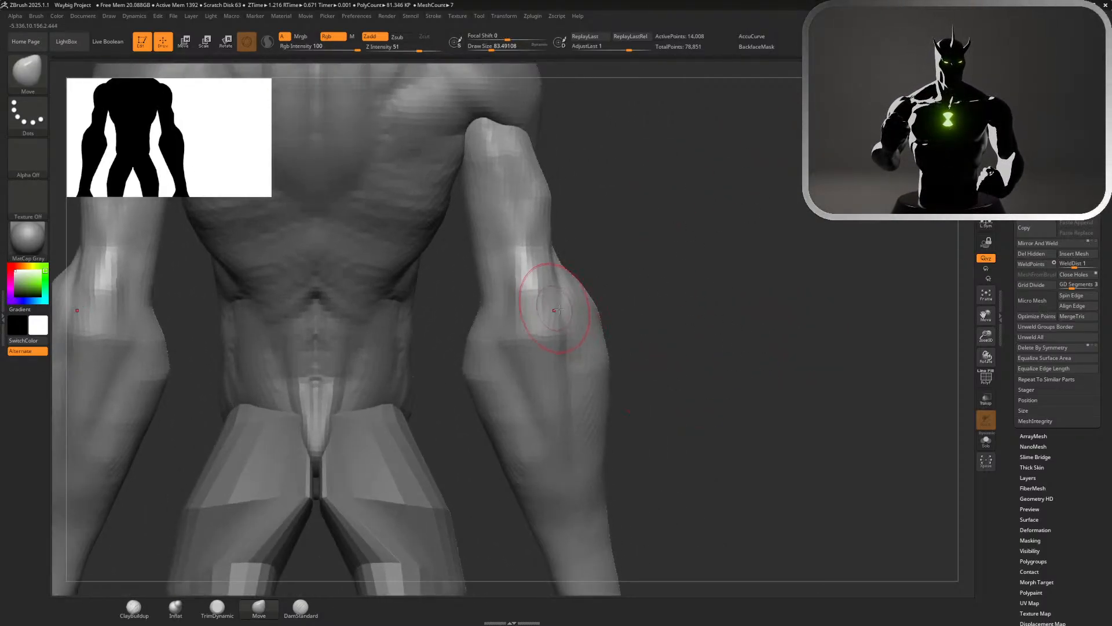
key(shift)
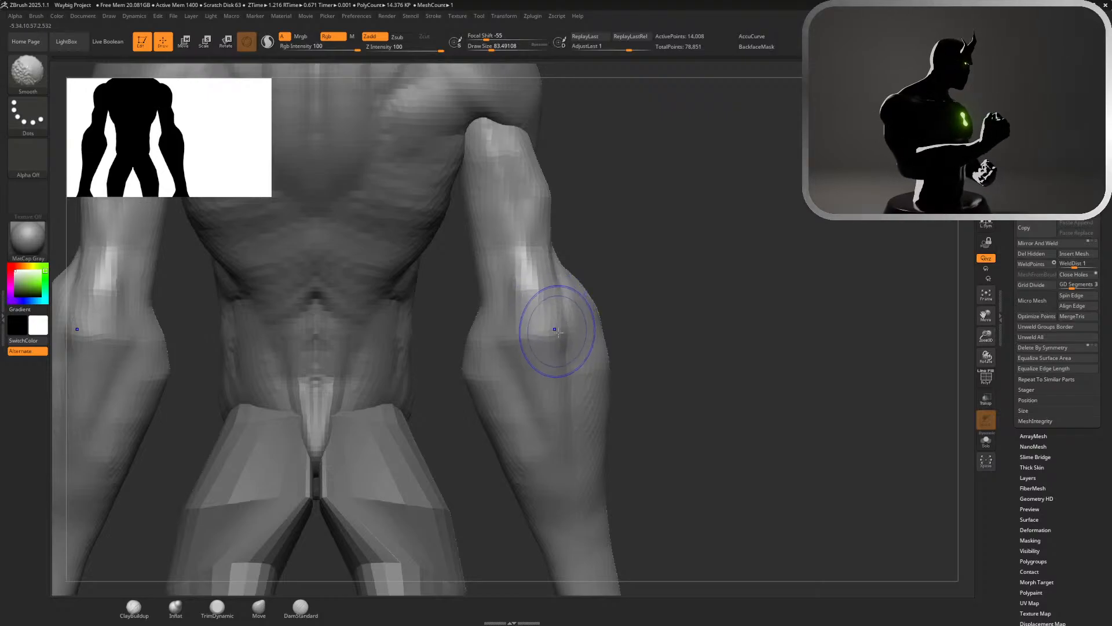
key(f)
mouse_move(659, 315)
mouse_down()
mouse_move(660, 342)
mouse_move(705, 332)
mouse_up()
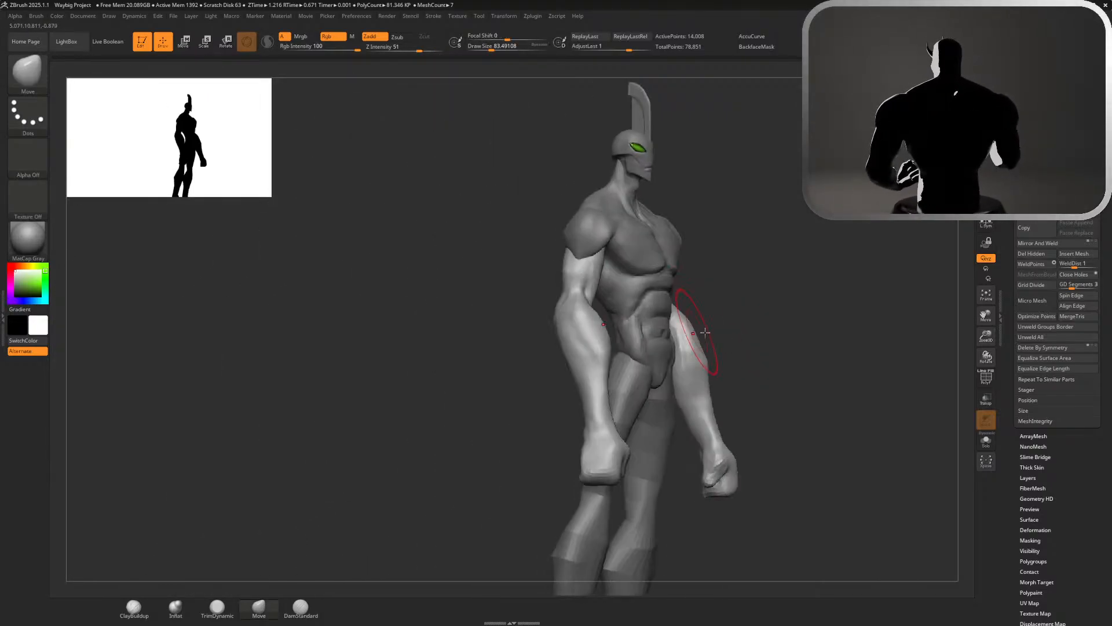
Smooth the back of the upper forearm below the elbow, checking the arm from several sides
alt+drag(774, 346, 745, 315)
mouse_move(744, 316)
mouse_down()
mouse_move(757, 320)
mouse_move(657, 320)
mouse_move(789, 325)
mouse_move(748, 325)
mouse_move(765, 323)
mouse_move(774, 431)
mouse_up()
key(ctrl)
shift+drag(498, 376, 506, 389)
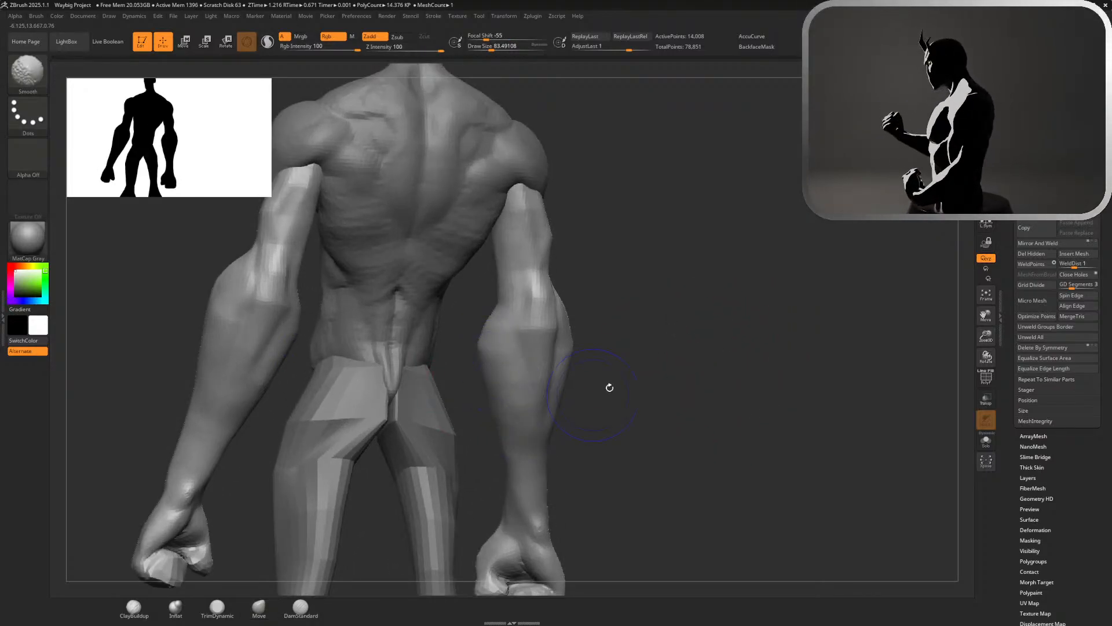
mouse_move(610, 388)
mouse_down()
mouse_move(613, 375)
mouse_move(558, 389)
mouse_up()
mouse_move(680, 427)
alt+mouse_down()
mouse_move(638, 259)
mouse_move(525, 260)
alt+mouse_up()
mouse_move(673, 289)
alt+mouse_down()
mouse_move(747, 340)
mouse_move(762, 382)
alt+mouse_up()
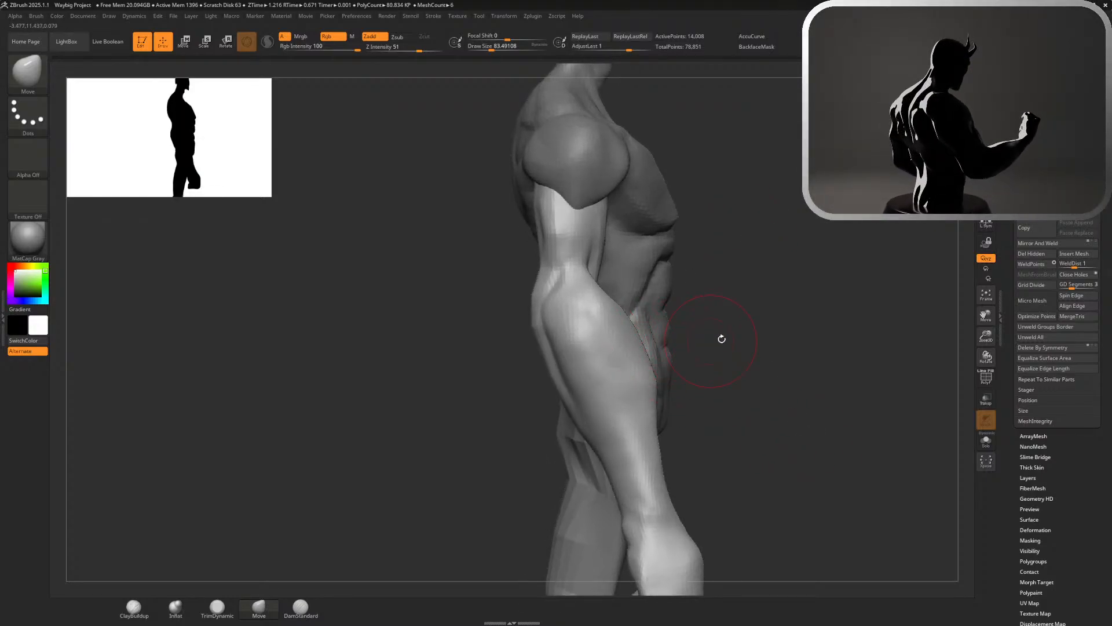
Set the Move brush to a draw size of about 132 and check the arms on the full figure
mouse_move(721, 338)
mouse_down()
mouse_move(683, 339)
mouse_move(693, 340)
mouse_move(666, 354)
mouse_move(670, 370)
mouse_move(648, 381)
mouse_move(668, 360)
mouse_move(661, 311)
mouse_move(672, 295)
mouse_up()
key(s)
drag(692, 294, 680, 293)
drag(744, 331, 688, 328)
alt+drag(827, 322, 823, 278)
mouse_move(759, 325)
mouse_down()
mouse_move(696, 326)
mouse_move(756, 325)
mouse_up()
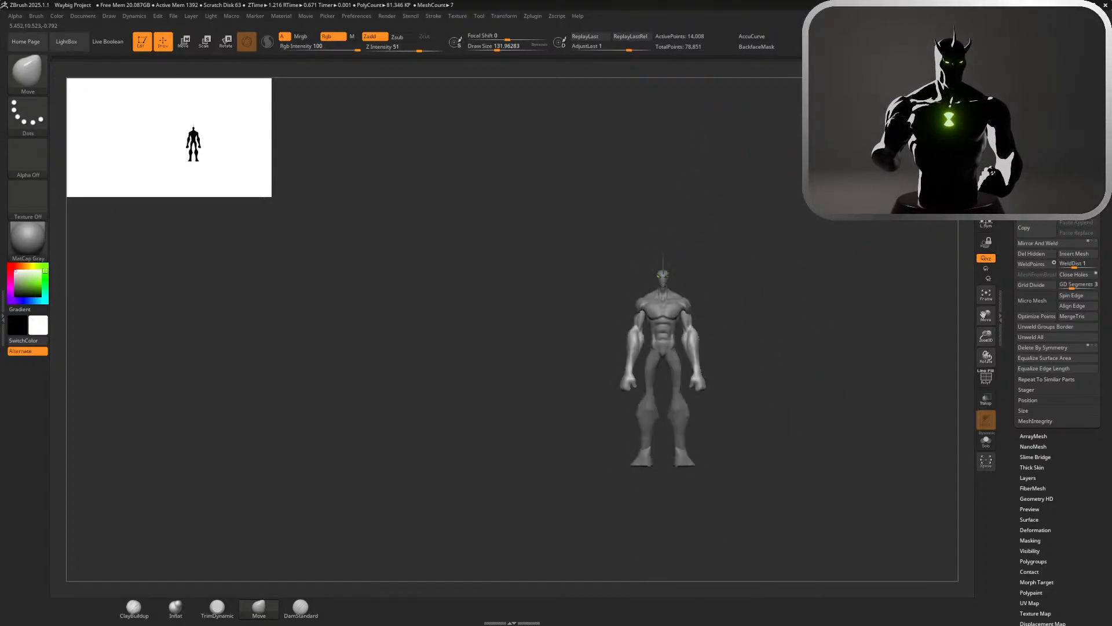
alt+drag(748, 221, 834, 331)
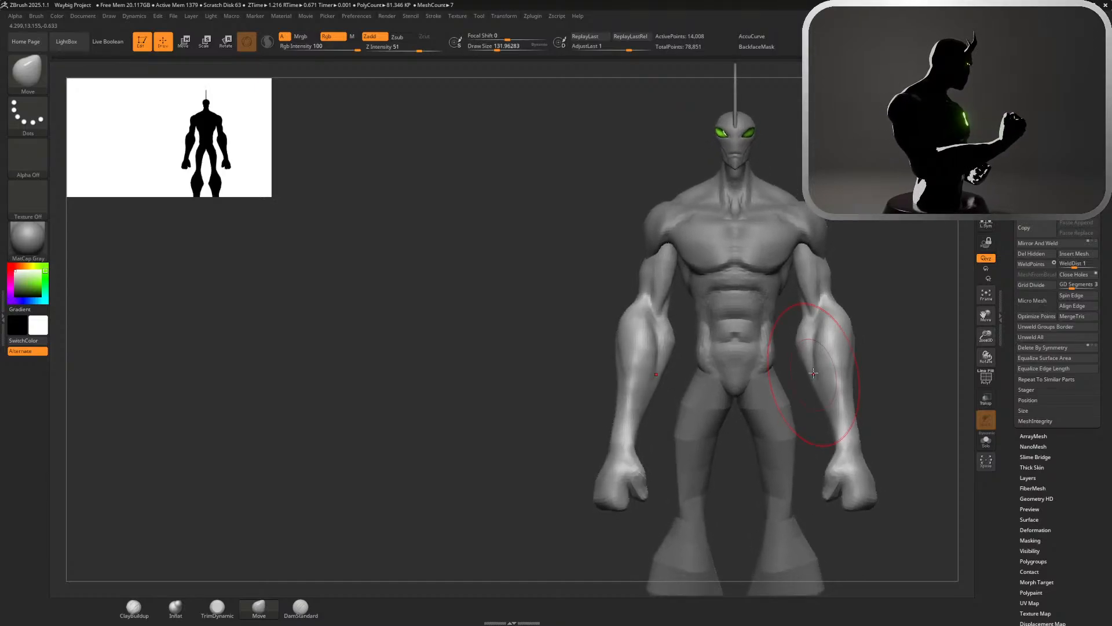
Try to move the arms lower with the transform gizmo and undo the changes
key(w)
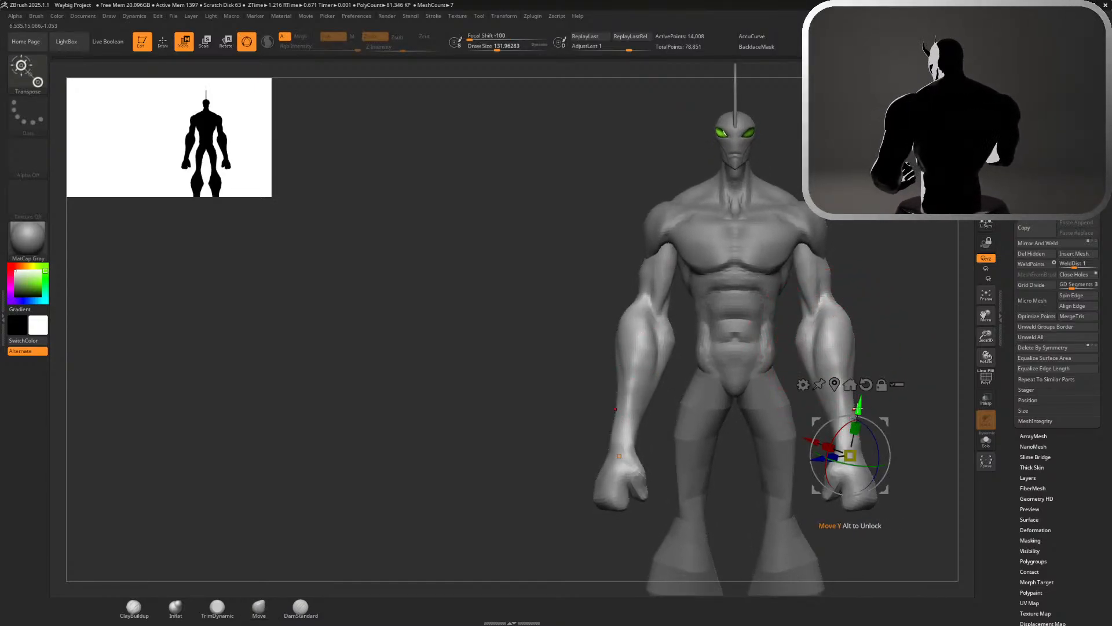
drag(860, 409, 859, 435)
mouse_move(946, 365)
alt+mouse_down()
mouse_move(877, 238)
mouse_move(701, 136)
alt+mouse_up()
key(q)
mouse_move(822, 174)
shift+mouse_down()
mouse_move(927, 174)
mouse_move(828, 194)
shift+mouse_up()
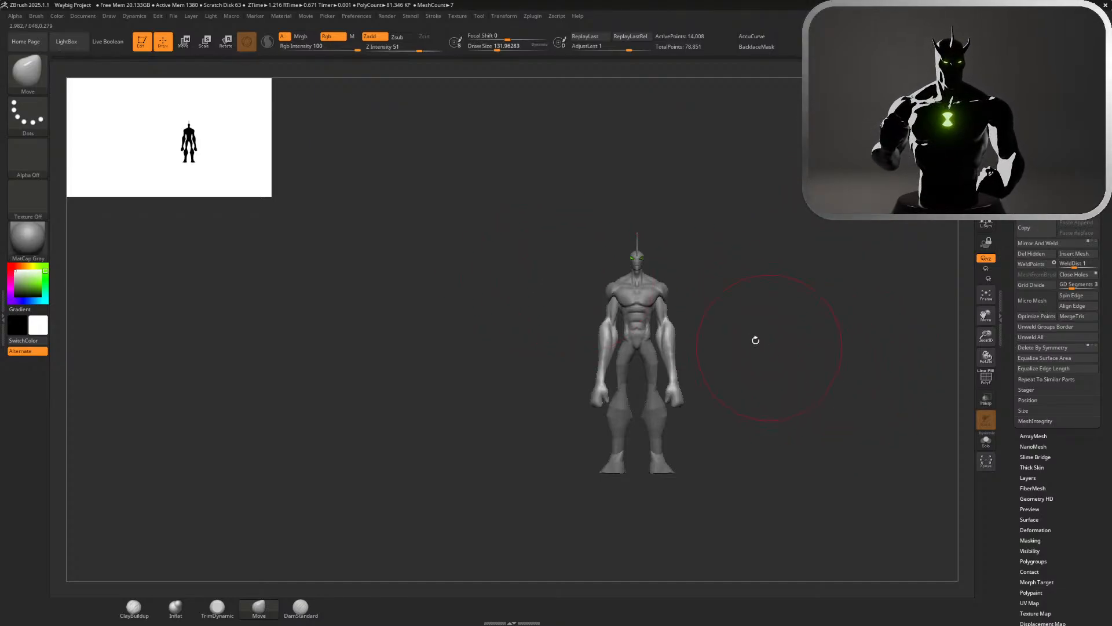
key(ctrl+z)
key(ctrl+z)
Select the legs and bring the full figure into a front view
mouse_move(757, 350)
alt+mouse_down()
mouse_move(733, 349)
mouse_move(740, 382)
alt+mouse_up()
alt+click(640, 436)
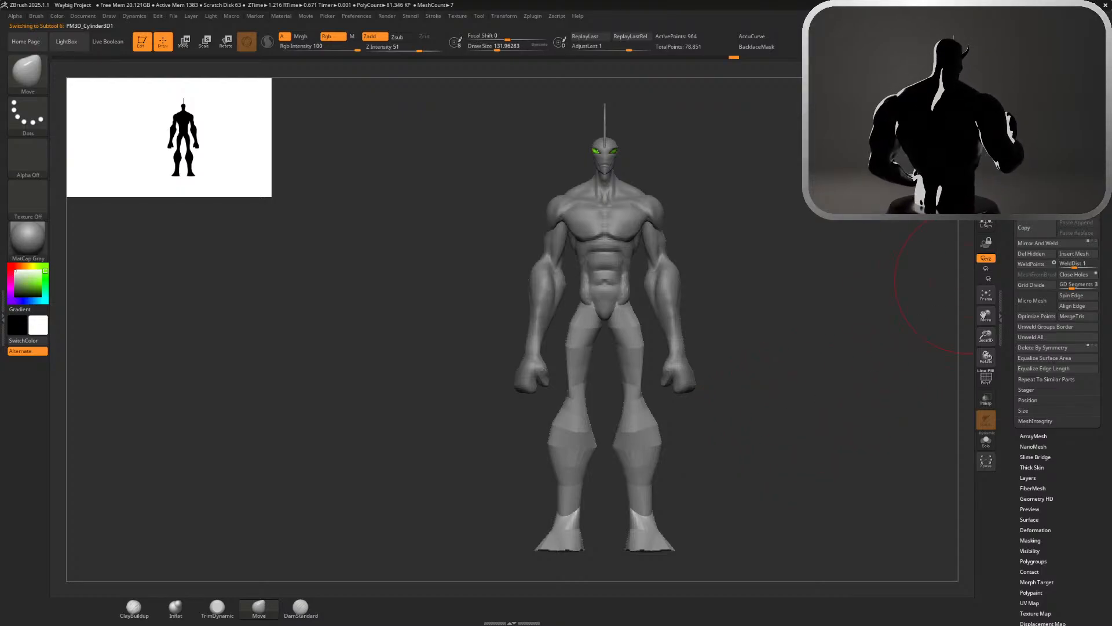
drag(880, 223, 840, 249)
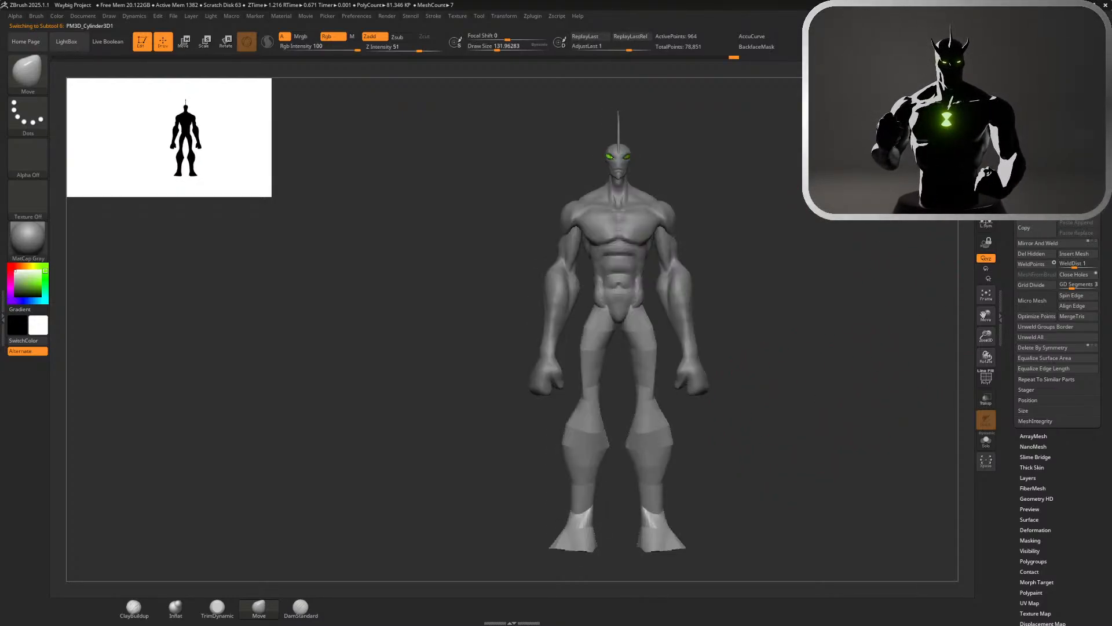
Render a preview of the full figure and change the direction of the scene light
click(986, 71)
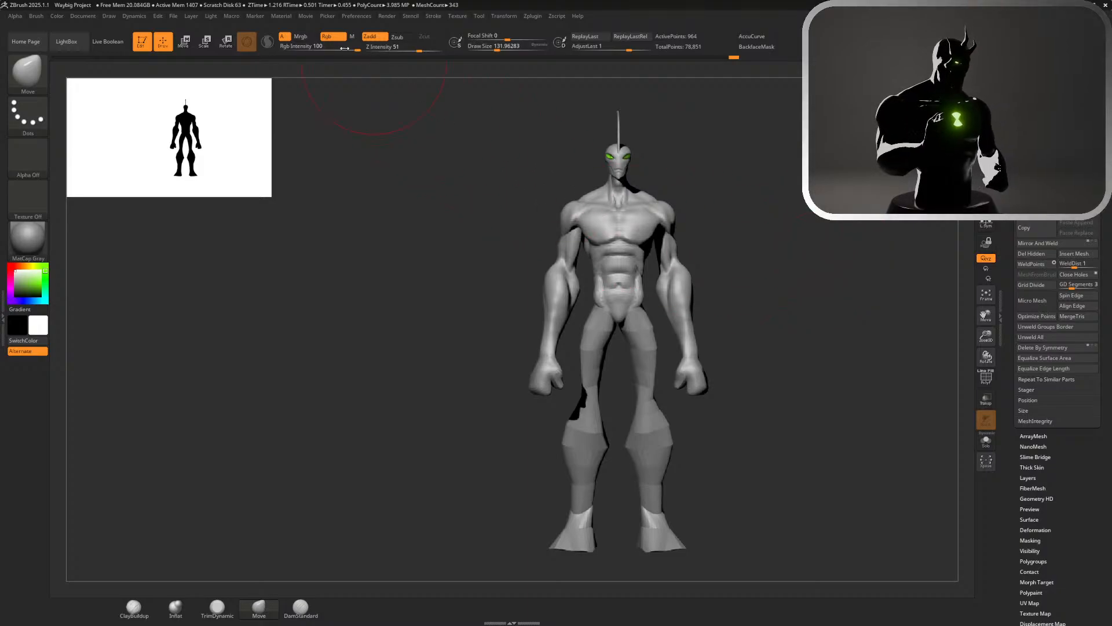
click(210, 16)
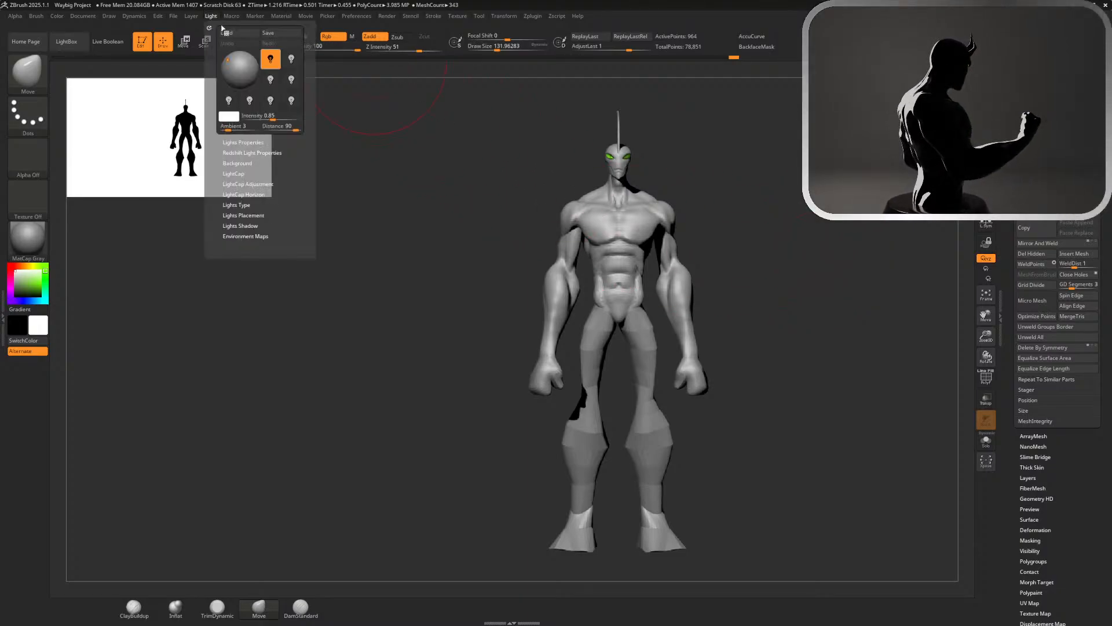
click(233, 58)
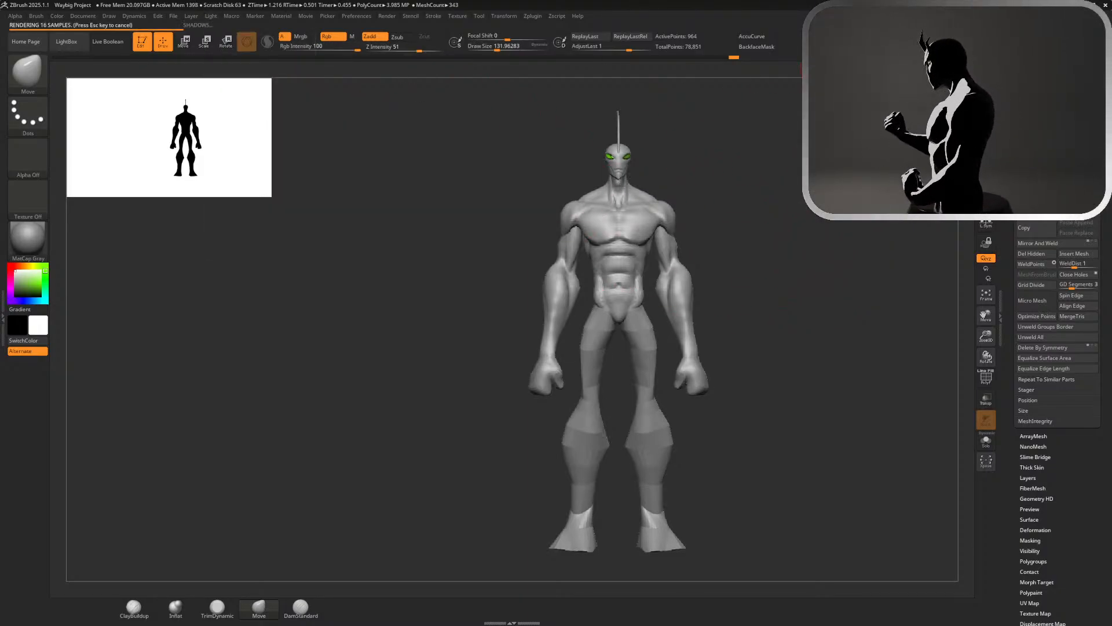
click(764, 267)
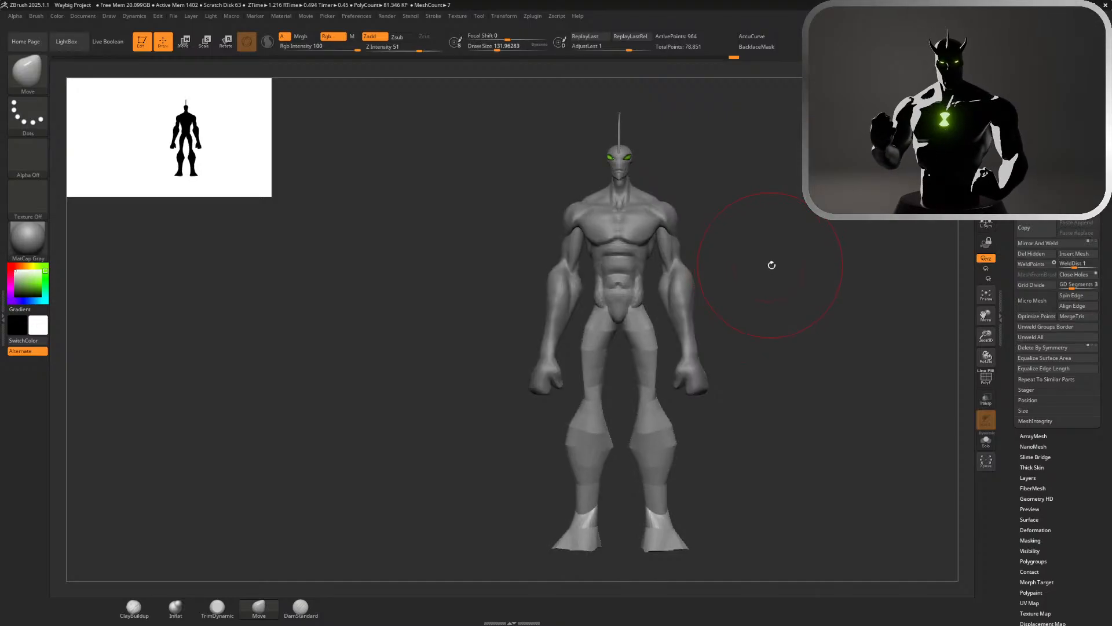
Examine the shape and proportions of the legs against the rest of the body from several angles
drag(770, 264, 731, 273)
alt+drag(803, 289, 802, 249)
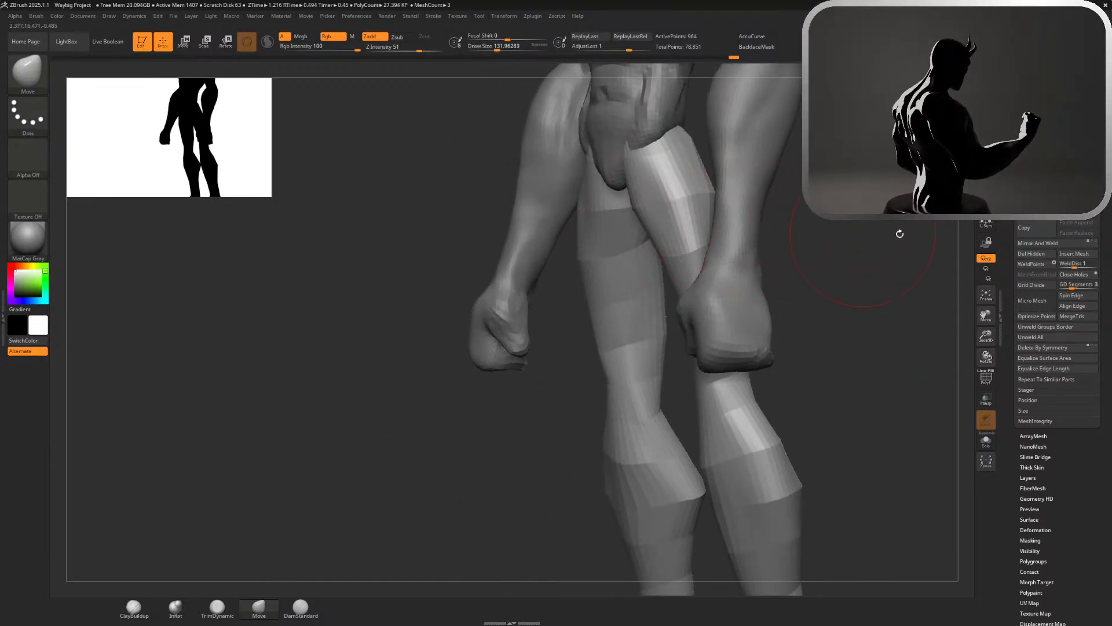
shift+drag(899, 232, 916, 230)
click(982, 185)
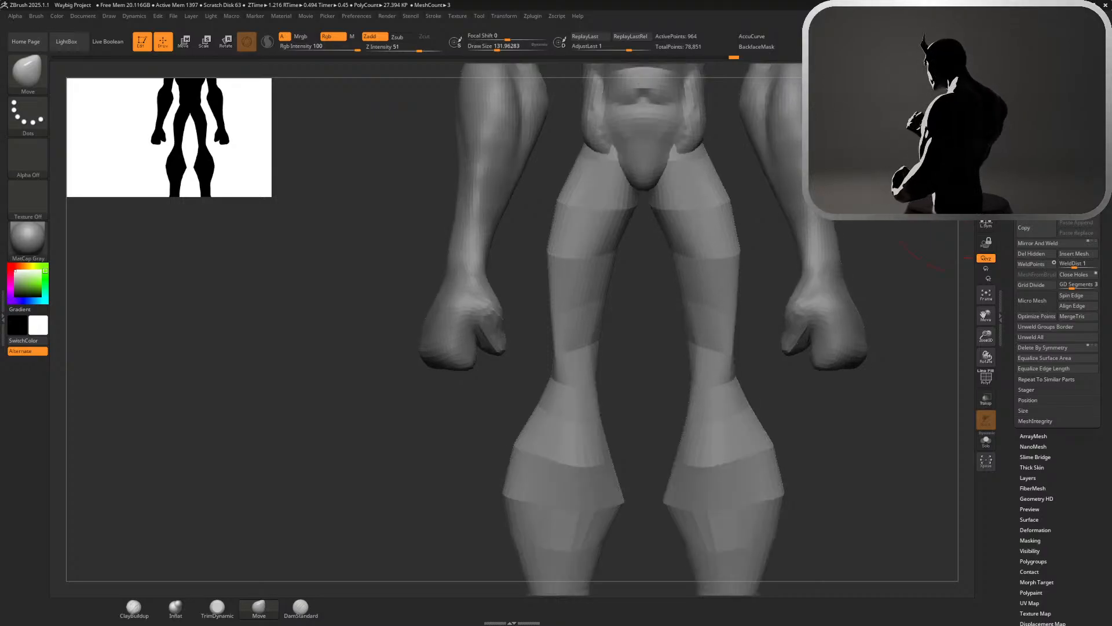
alt+drag(892, 278, 811, 232)
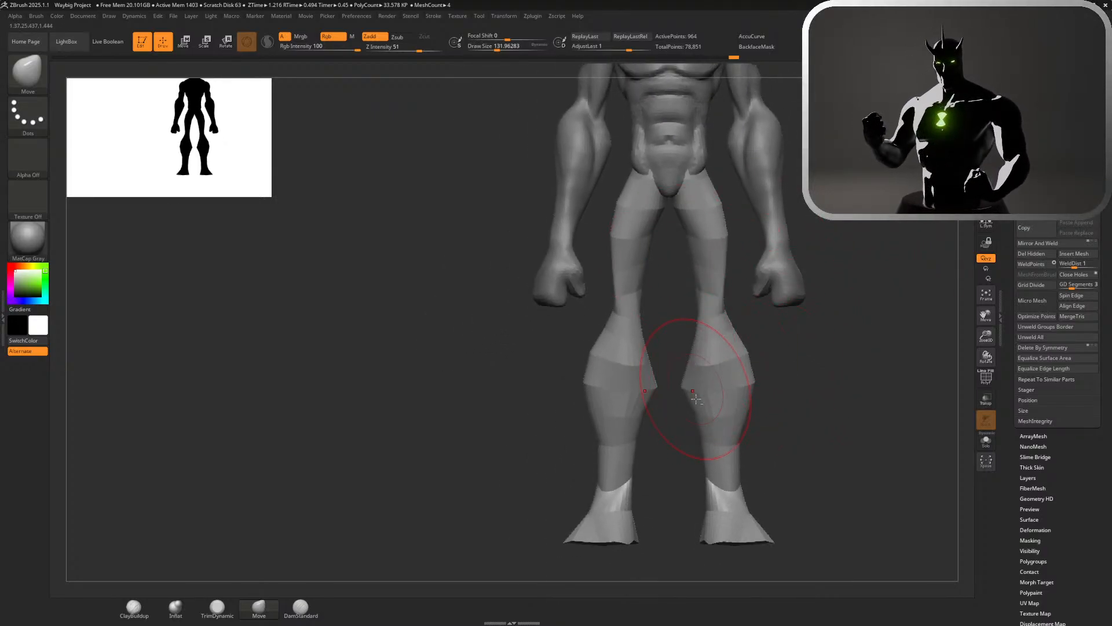
alt+drag(777, 418, 752, 383)
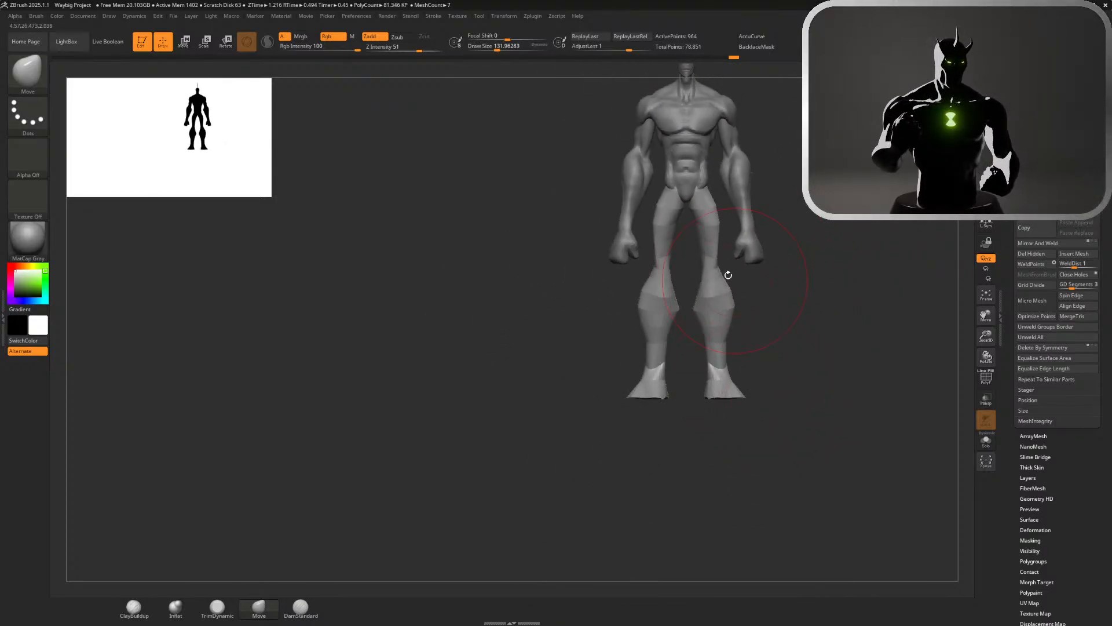
mouse_move(912, 346)
mouse_down()
mouse_move(828, 298)
mouse_move(863, 299)
mouse_up()
Try to stretch the legs vertically, undo it, and try moving them down with the gizmo instead
key(w)
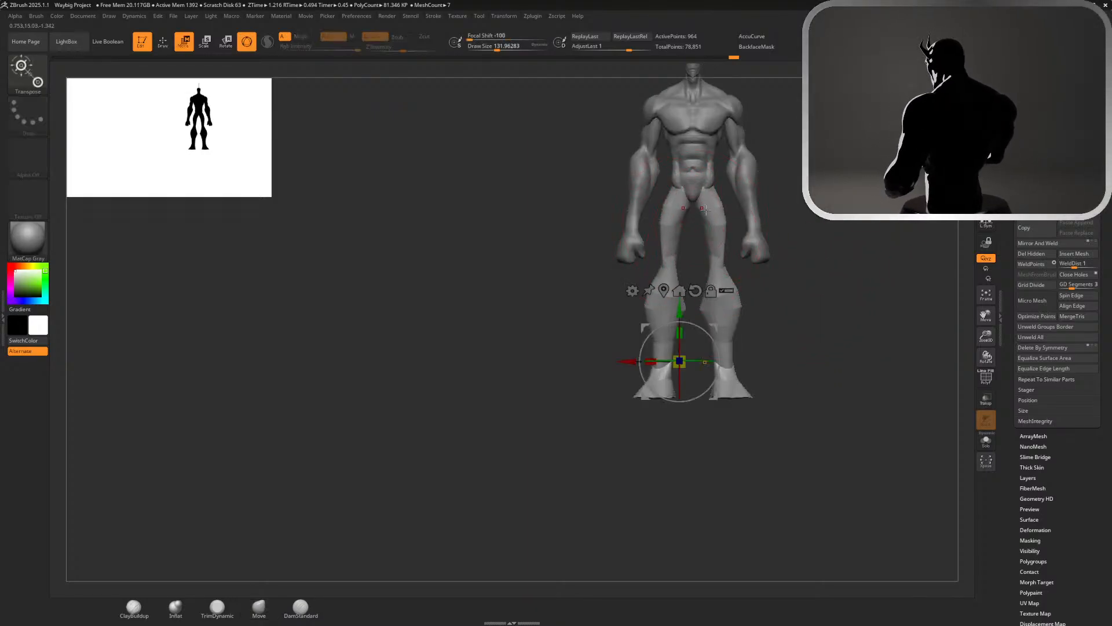
drag(682, 302, 683, 330)
key(ctrl+z)
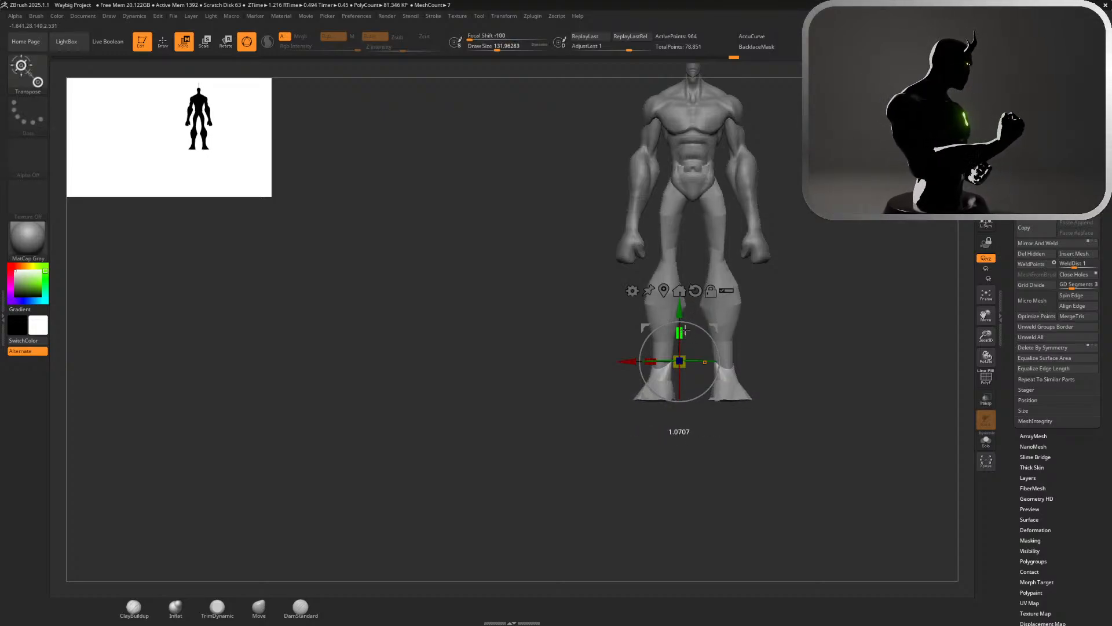
drag(681, 313, 682, 319)
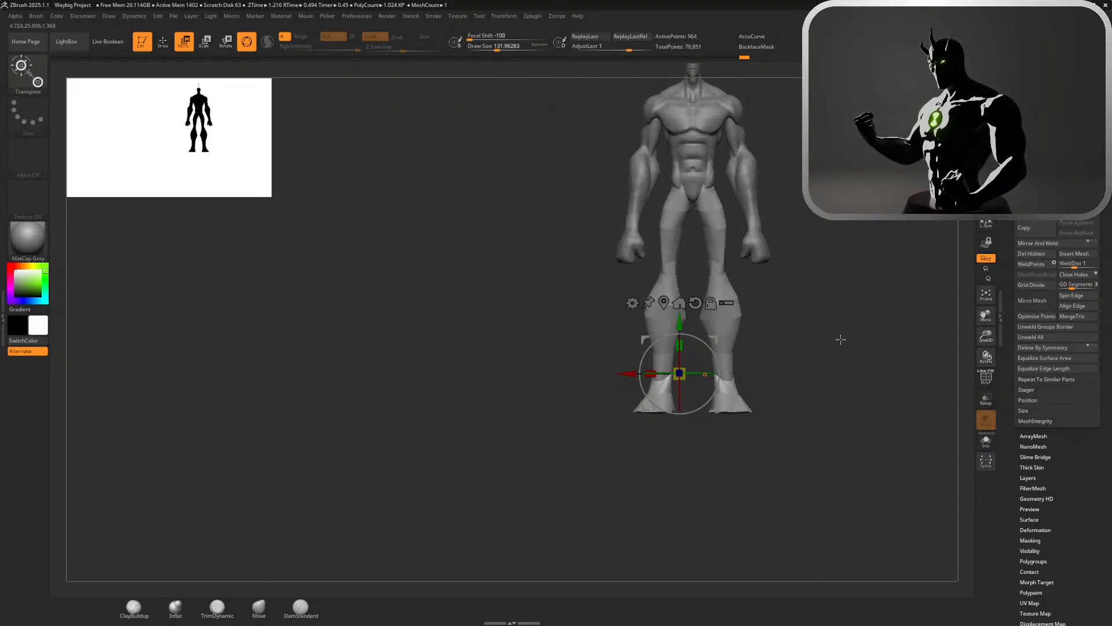
Reposition the gizmo at the hips and lengthen the legs by scaling them vertically, undoing the first attempt
drag(849, 347, 782, 333)
alt+drag(683, 312, 683, 141)
drag(829, 290, 810, 380)
drag(649, 250, 650, 222)
drag(850, 268, 832, 244)
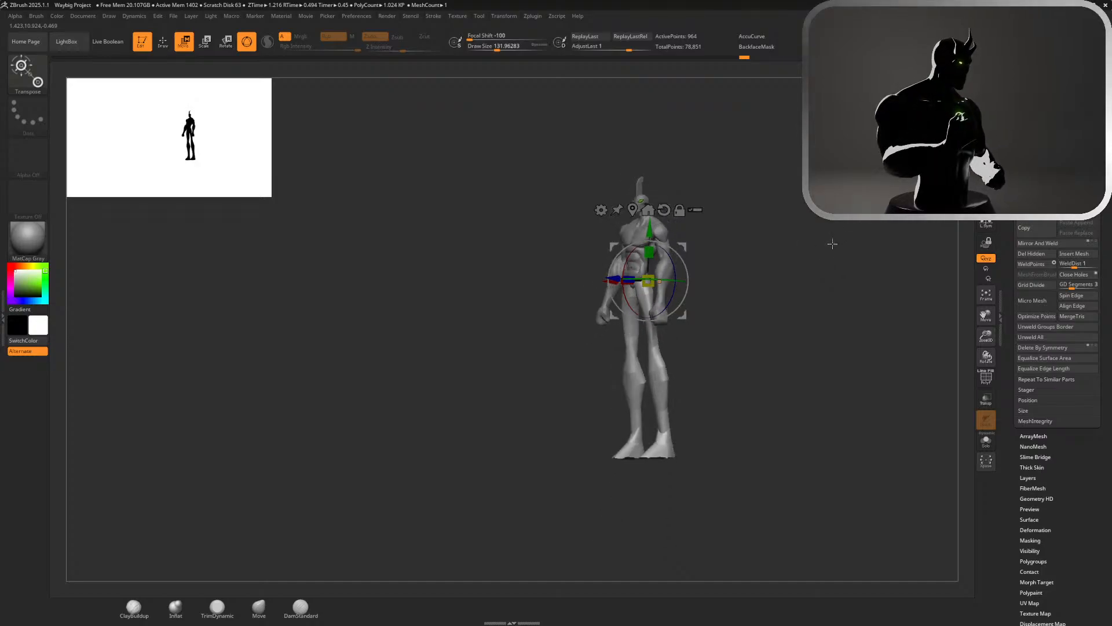
key(ctrl+z)
mouse_move(723, 267)
mouse_down()
mouse_move(759, 263)
mouse_move(735, 267)
mouse_move(758, 265)
mouse_move(757, 297)
mouse_up()
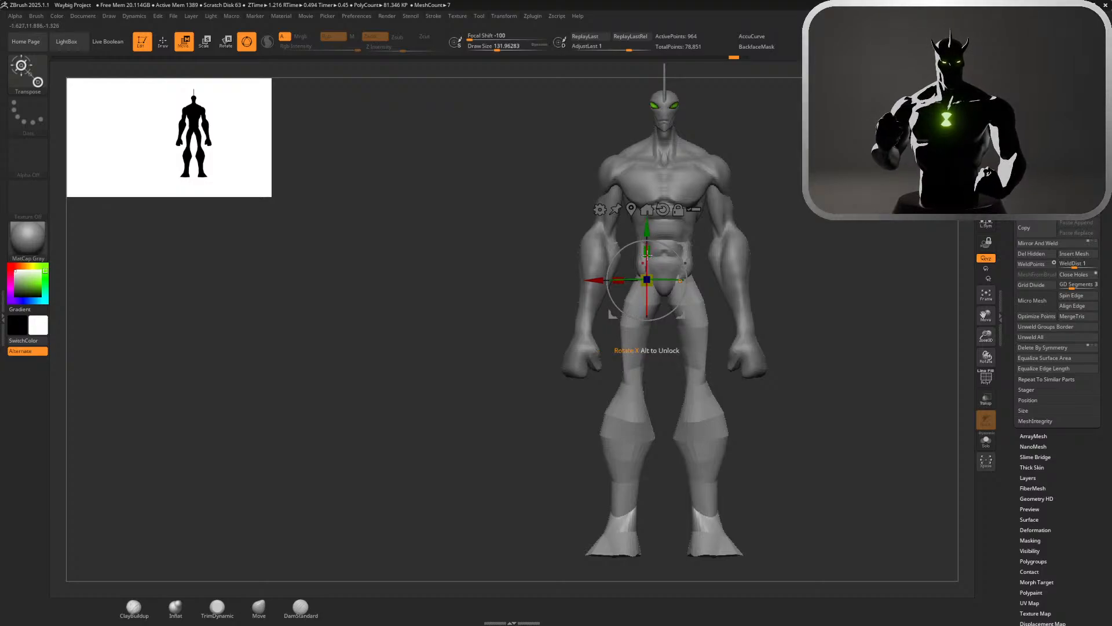
drag(647, 254, 654, 234)
mouse_move(838, 266)
mouse_down()
mouse_move(817, 270)
mouse_move(768, 233)
mouse_move(736, 243)
mouse_move(747, 290)
mouse_move(718, 246)
mouse_move(547, 245)
mouse_up()
key(q)
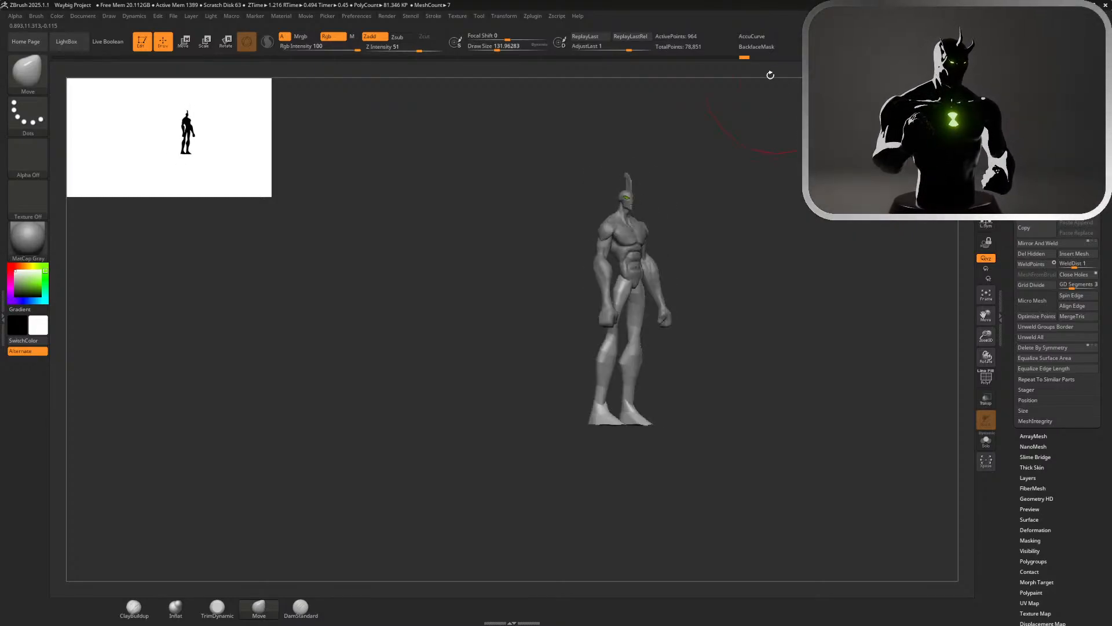
Reduce the Move brush's draw size to about 90 and select the torso mesh at the upper arm
mouse_move(744, 57)
mouse_down()
mouse_move(662, 68)
mouse_move(788, 86)
mouse_move(719, 94)
mouse_move(772, 97)
mouse_up()
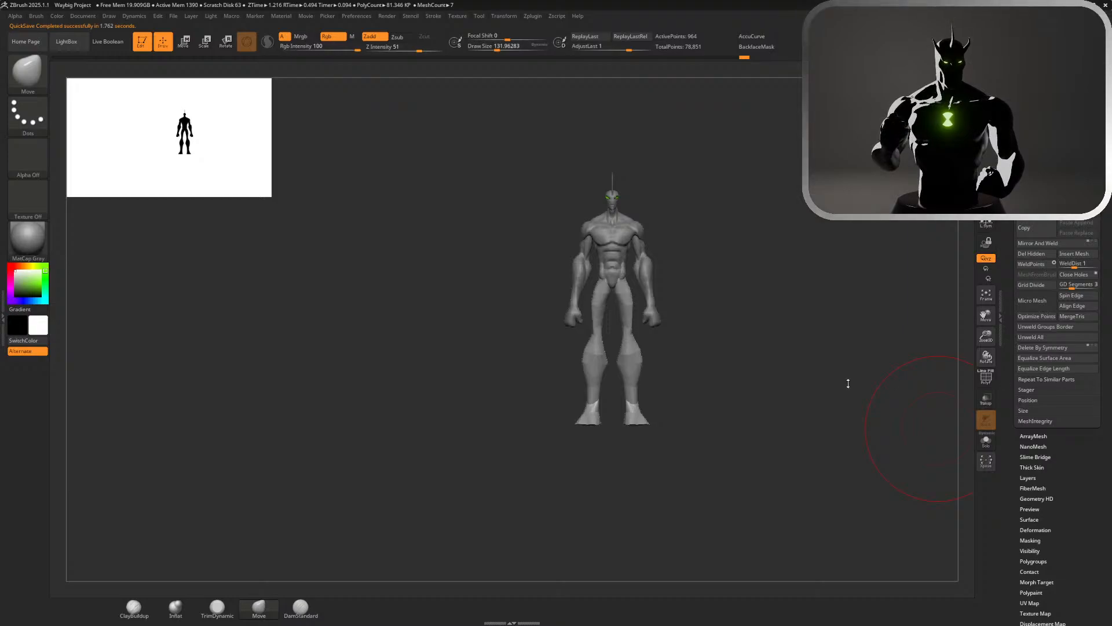
drag(731, 264, 753, 257)
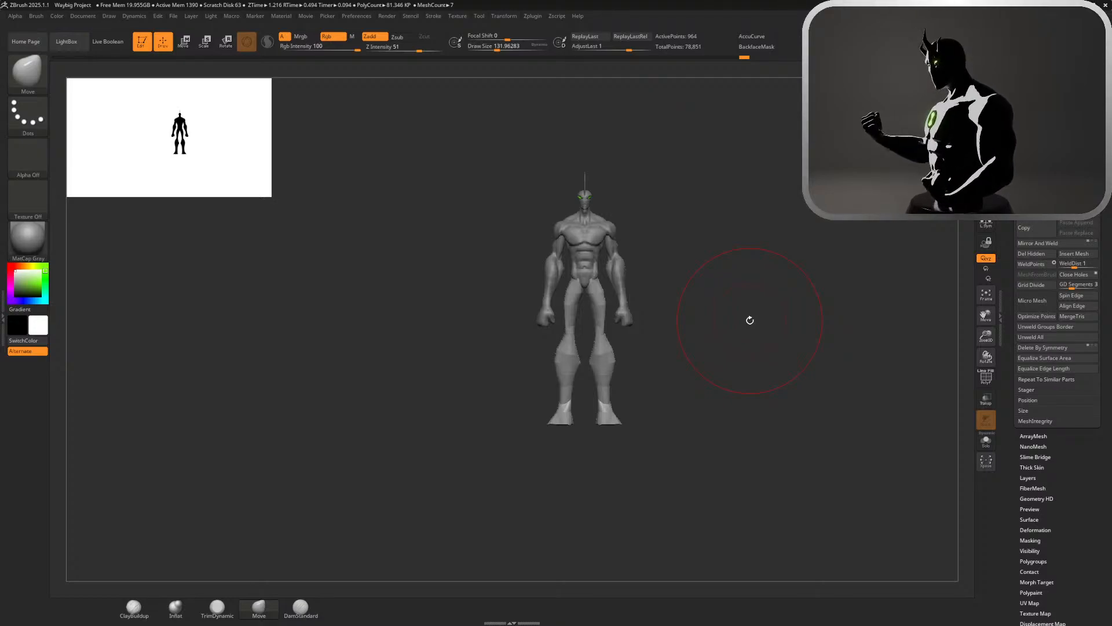
drag(707, 298, 794, 271)
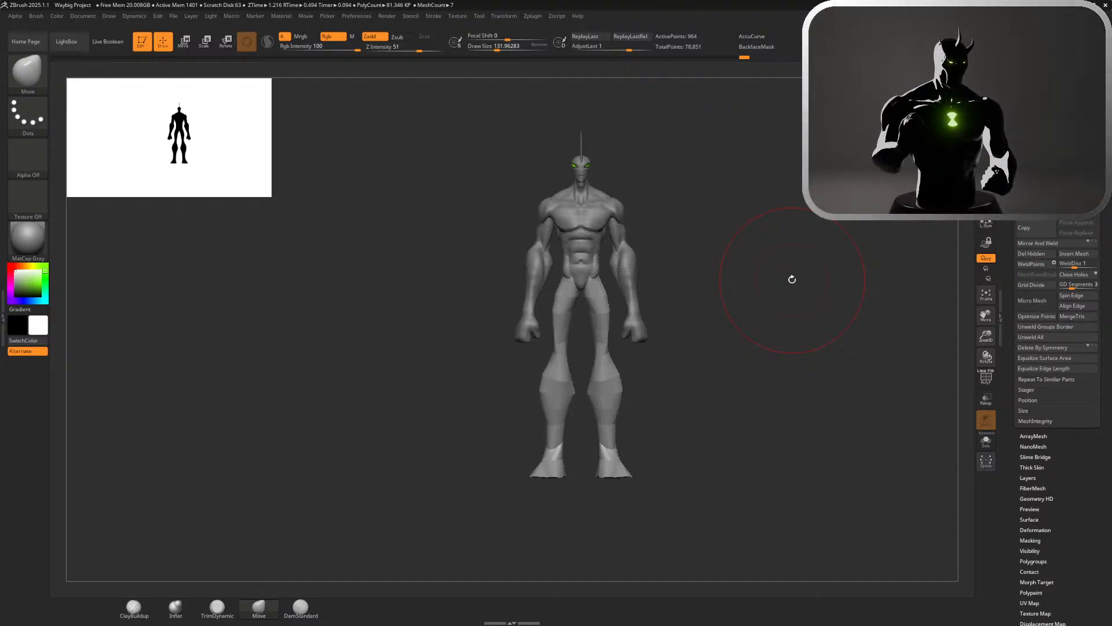
drag(417, 201, 504, 213)
mouse_move(741, 157)
alt+mouse_down()
mouse_move(721, 244)
mouse_move(721, 301)
alt+mouse_up()
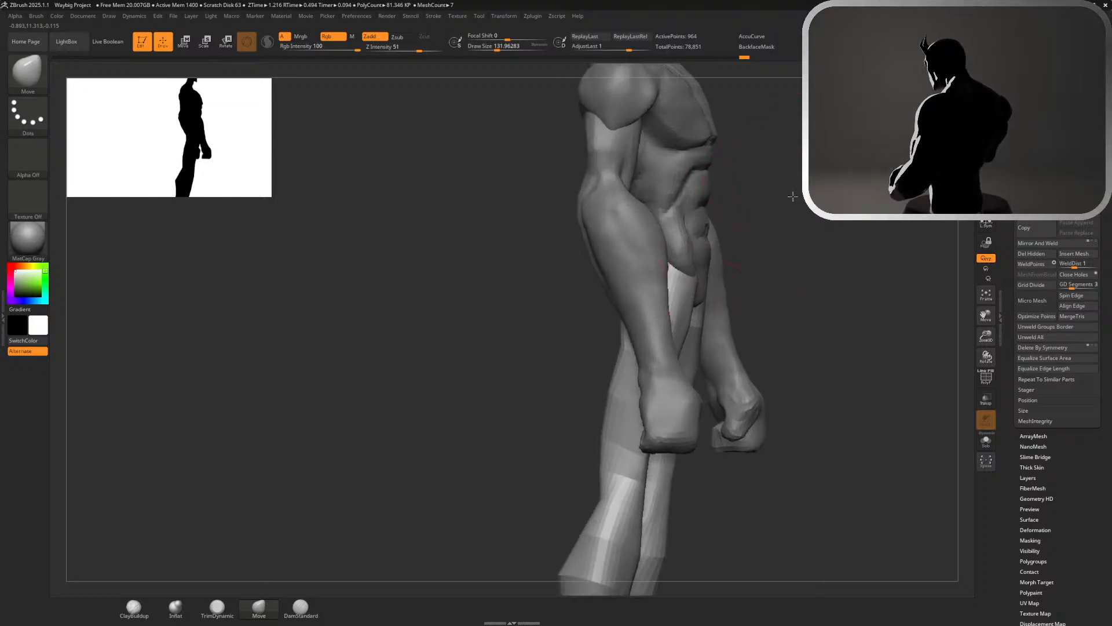
alt+drag(792, 196, 750, 330)
key(s)
drag(741, 269, 736, 268)
alt+click(566, 270)
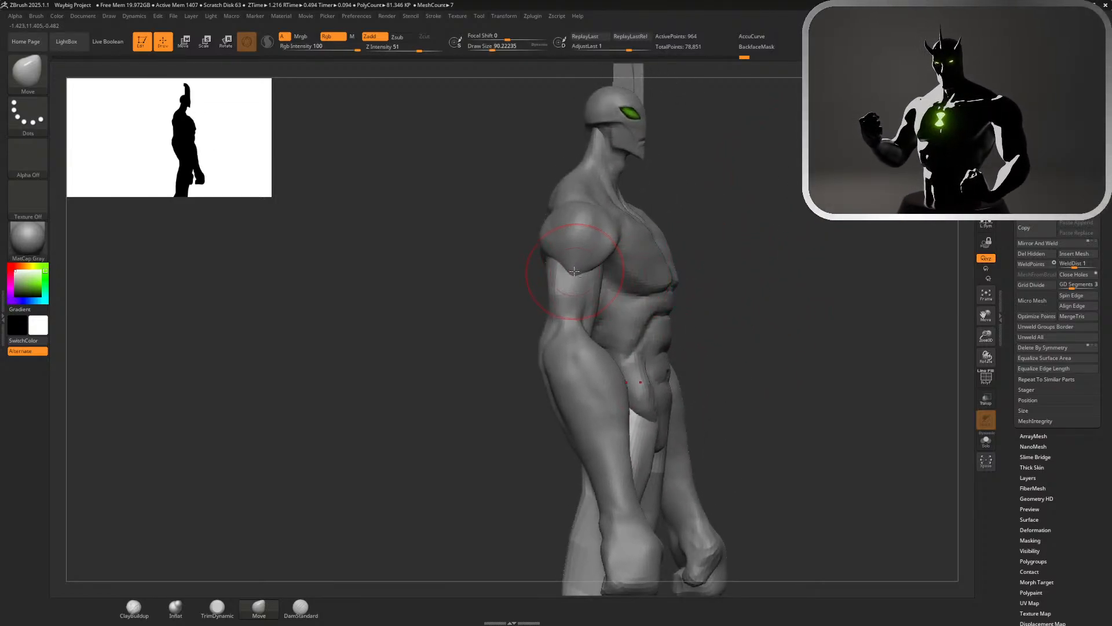
Adjust the outline of the shoulders with the Move brush, checking the shape from the front, side and back
alt+drag(788, 304, 682, 238)
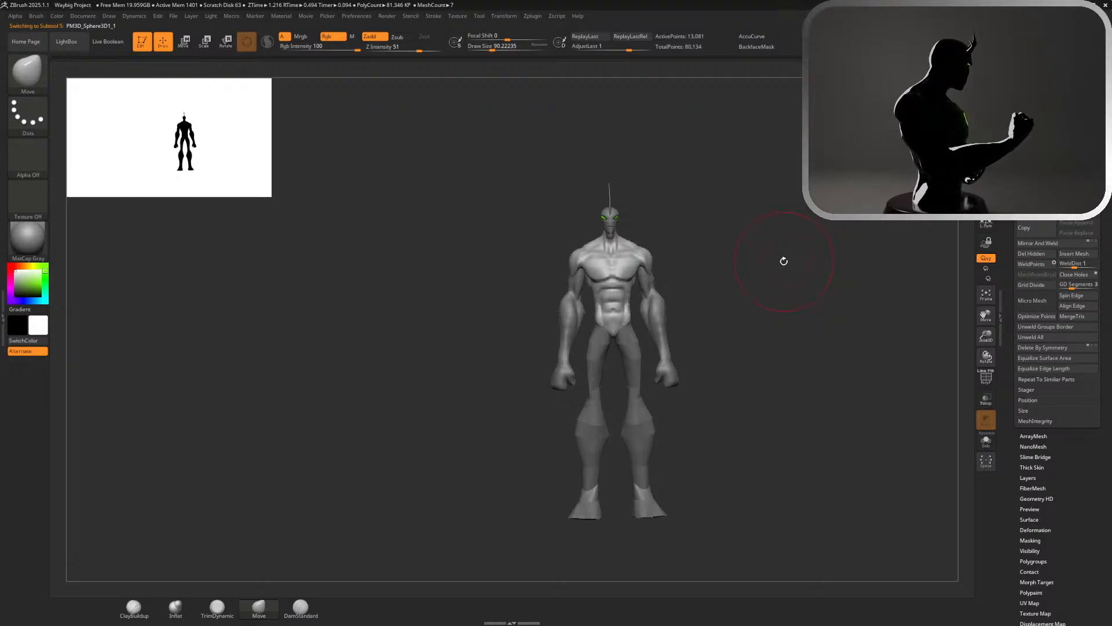
alt+drag(767, 258, 830, 290)
mouse_move(732, 228)
alt+mouse_down()
mouse_move(758, 249)
mouse_move(751, 272)
alt+mouse_up()
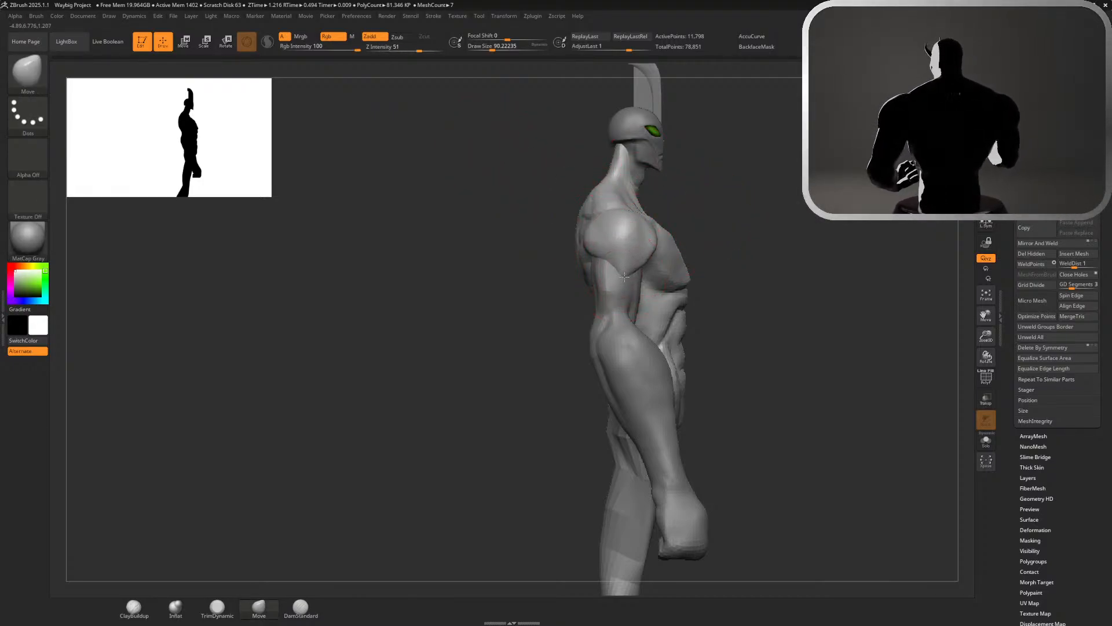
alt+drag(834, 240, 800, 216)
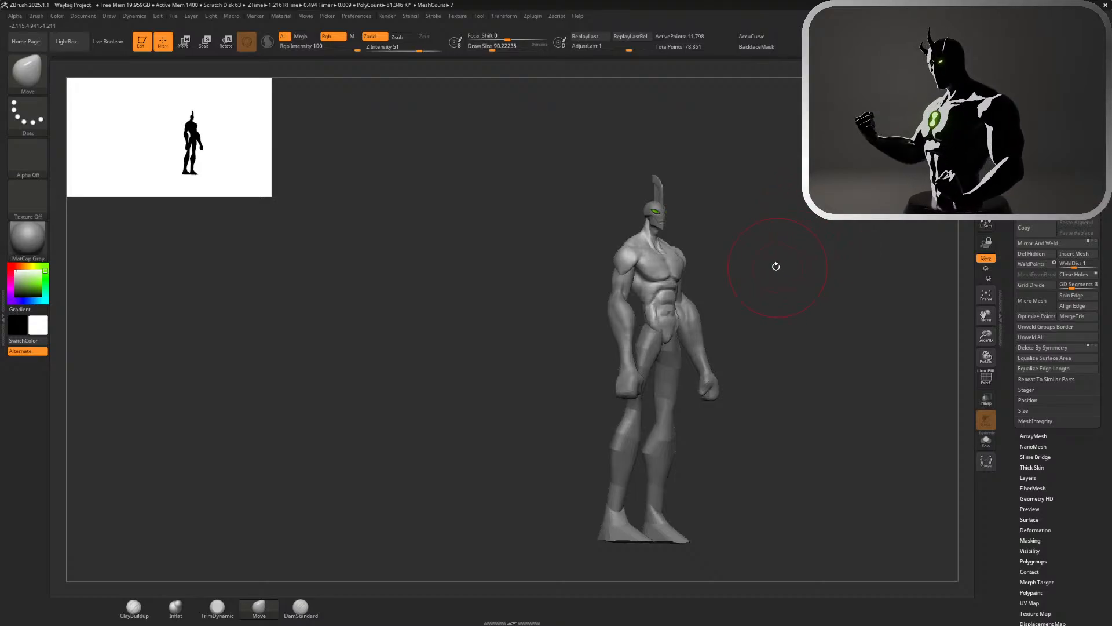
alt+drag(741, 233, 644, 215)
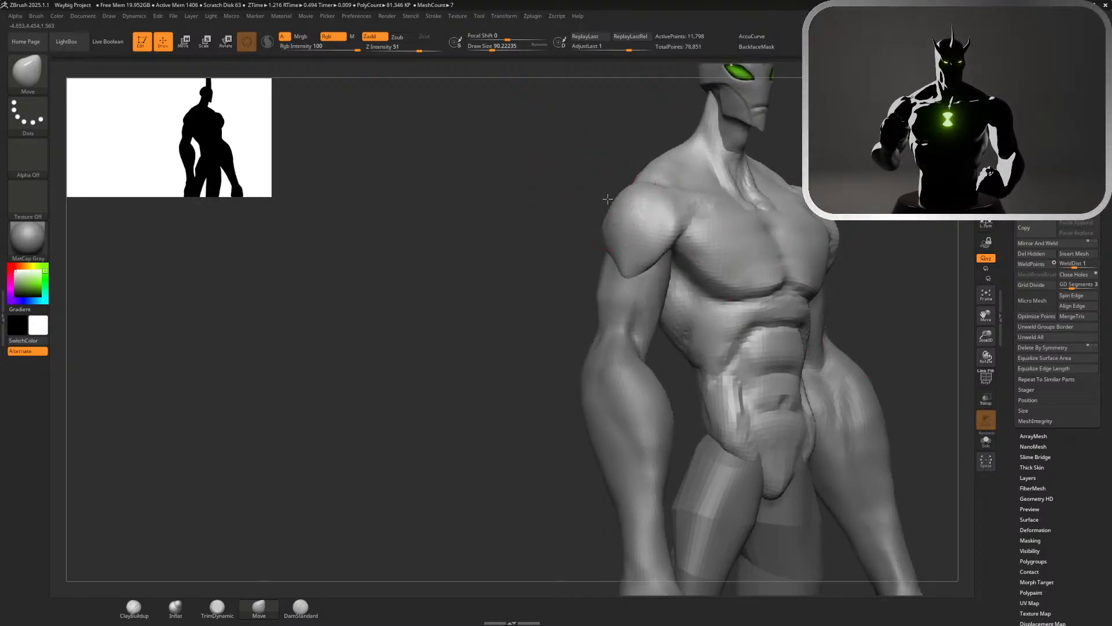
mouse_move(908, 214)
ctrl+right_down()
mouse_move(806, 185)
mouse_move(800, 218)
mouse_move(778, 202)
mouse_move(546, 157)
mouse_move(599, 162)
mouse_move(617, 179)
ctrl+right_up()
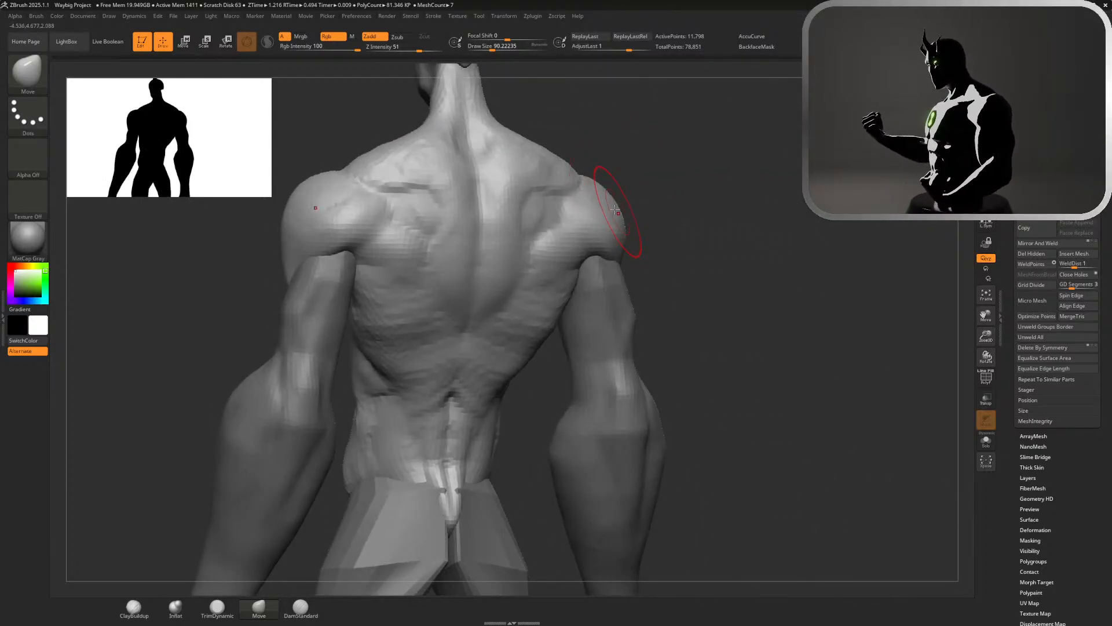
mouse_move(688, 228)
right_down()
mouse_move(758, 239)
mouse_move(658, 139)
right_up()
right_drag(704, 172, 670, 176)
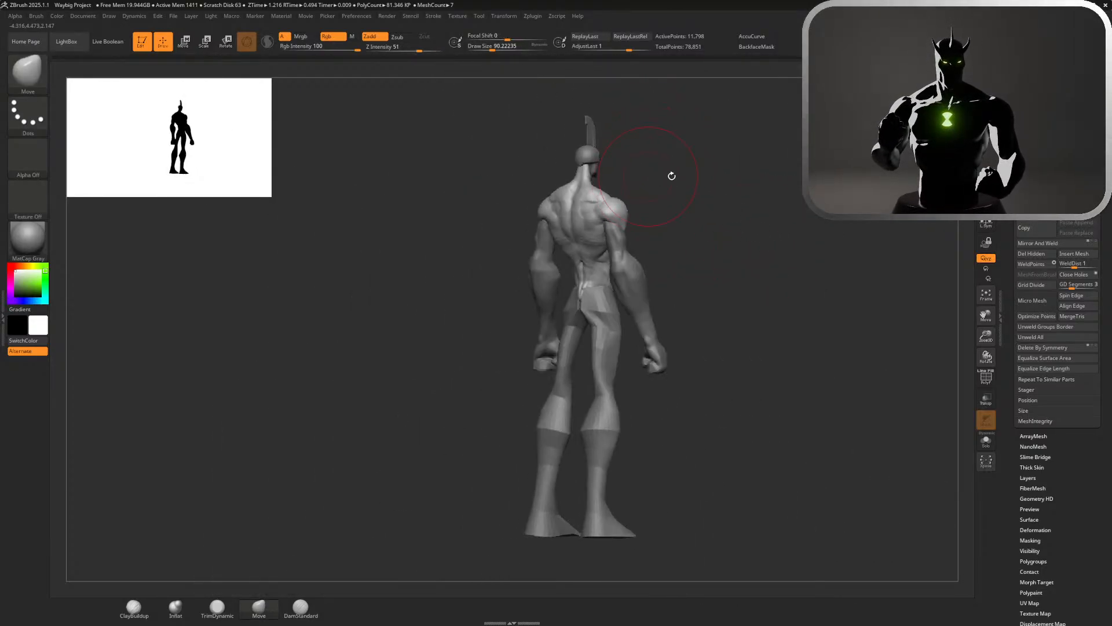
right_drag(765, 186, 695, 152)
Switch to the transform gizmo and center it on the head, keeping the body out of the transformation
alt+click(664, 165)
alt+click(653, 308)
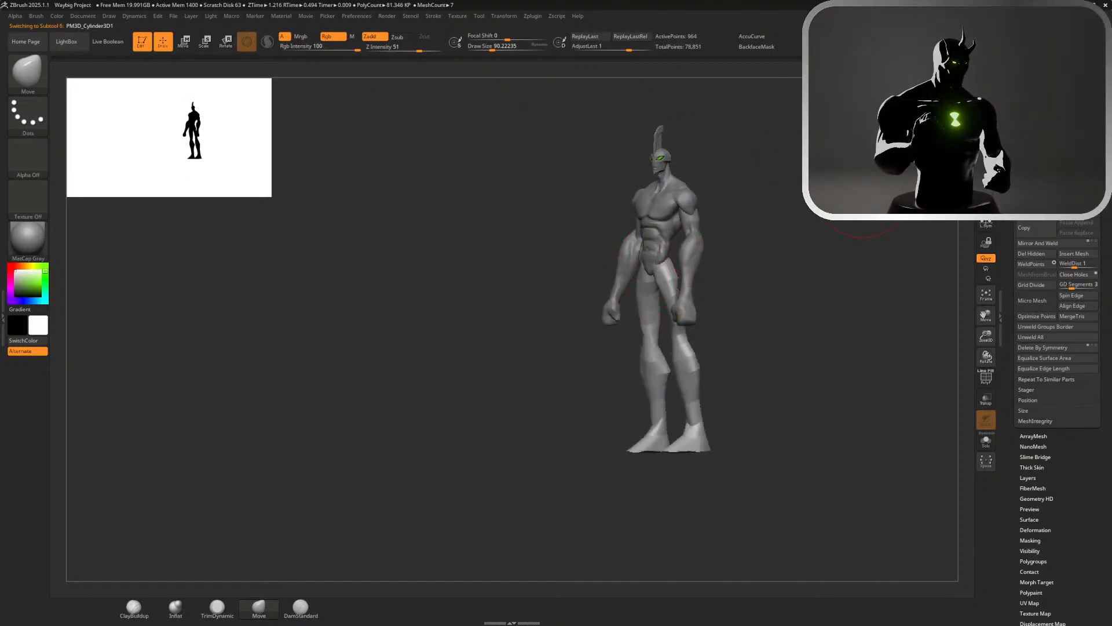
shift+right_drag(652, 308, 678, 309)
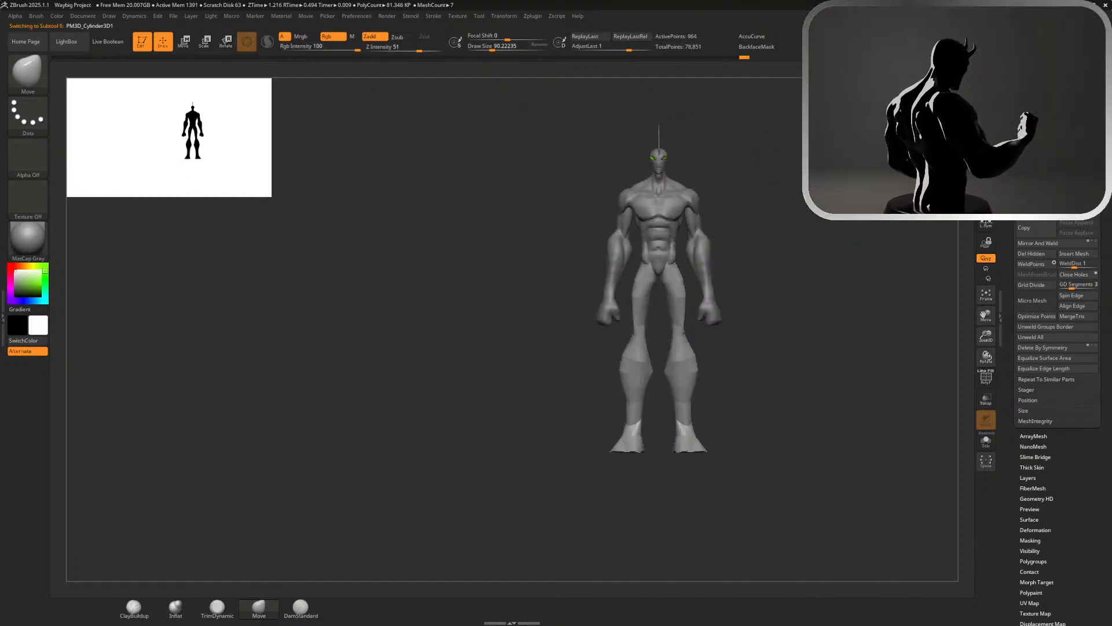
click(1030, 35)
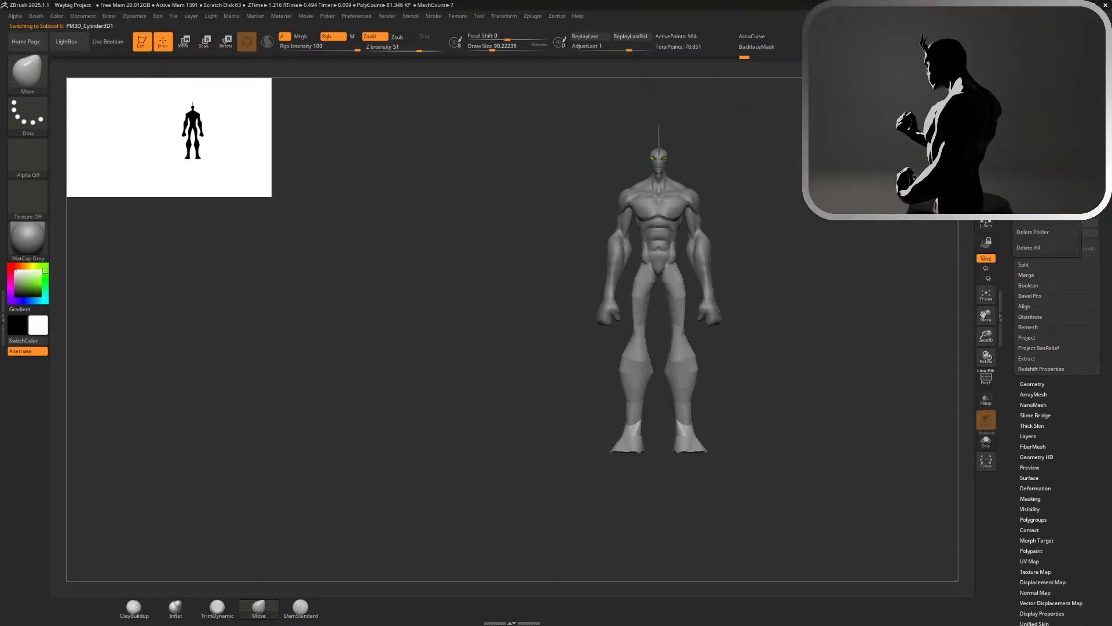
key(w)
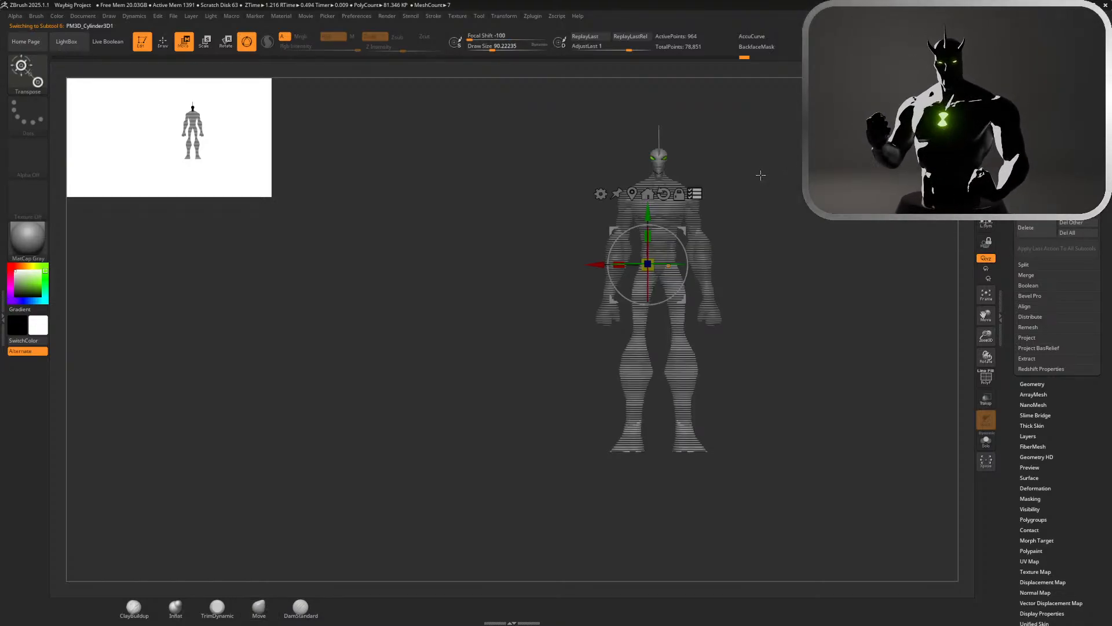
mouse_move(708, 163)
alt+mouse_down()
mouse_move(664, 296)
mouse_move(770, 234)
mouse_move(648, 180)
mouse_move(648, 219)
mouse_move(764, 237)
mouse_move(698, 167)
alt+mouse_up()
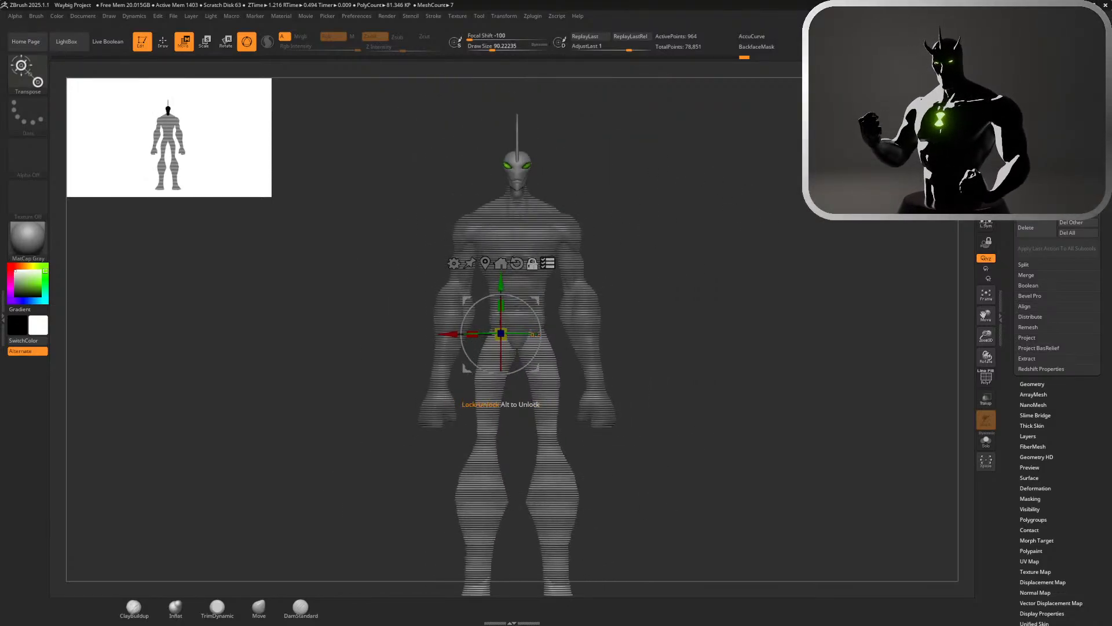
click(533, 264)
click(504, 266)
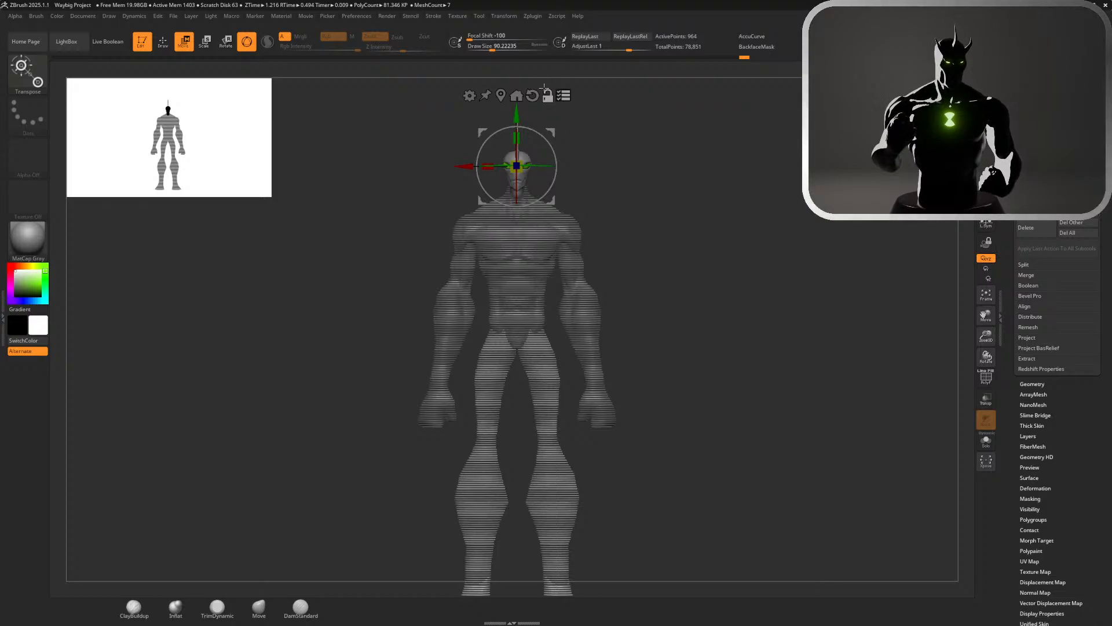
Try to pose the head by tilting it and turning it about the vertical axis with the gizmo
drag(585, 134, 742, 176)
alt+drag(568, 166, 551, 165)
drag(503, 122, 530, 157)
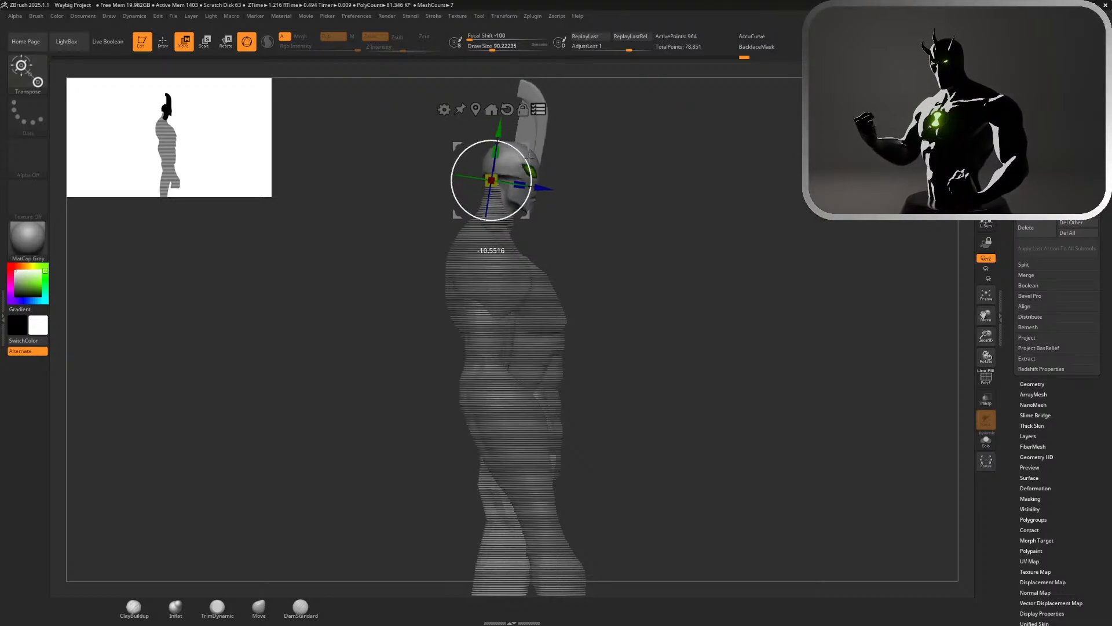
shift+drag(616, 181, 568, 176)
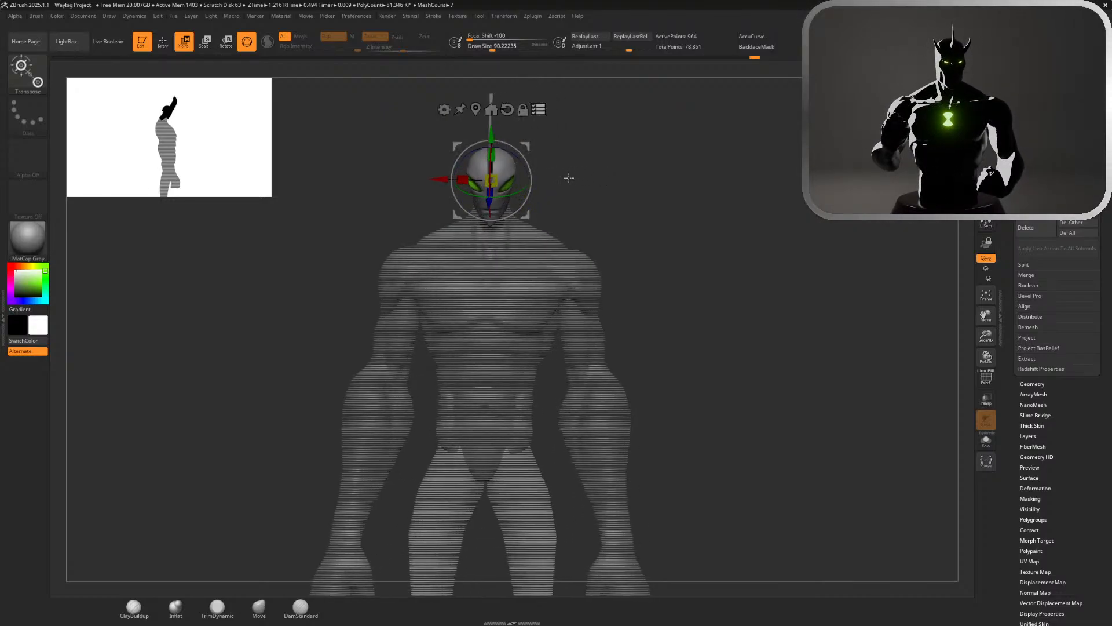
alt+drag(710, 215, 708, 155)
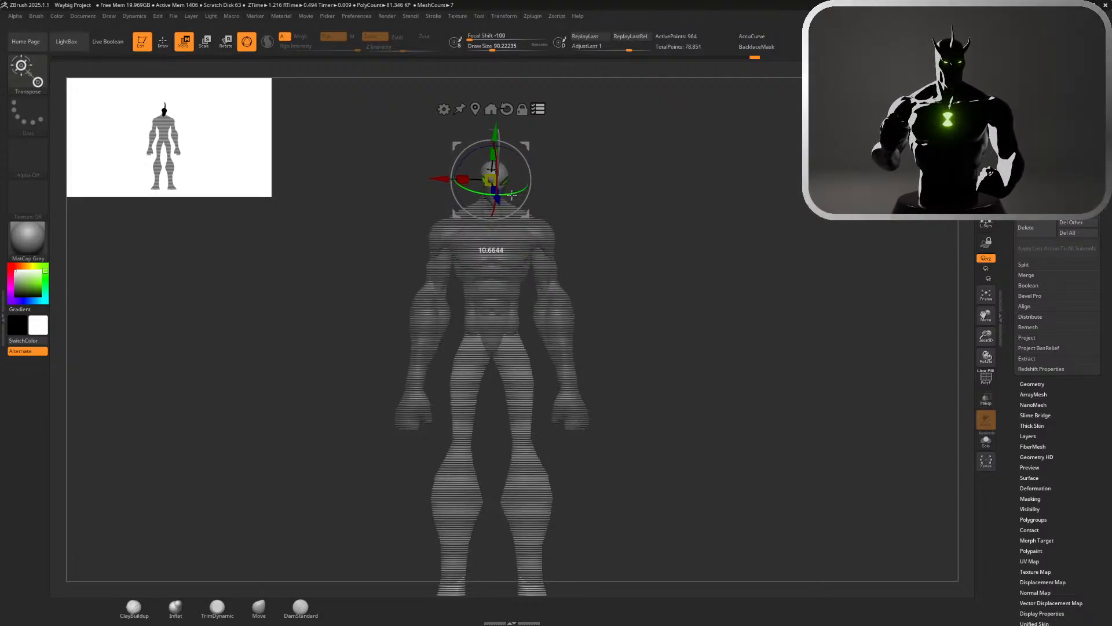
alt+drag(597, 190, 809, 151)
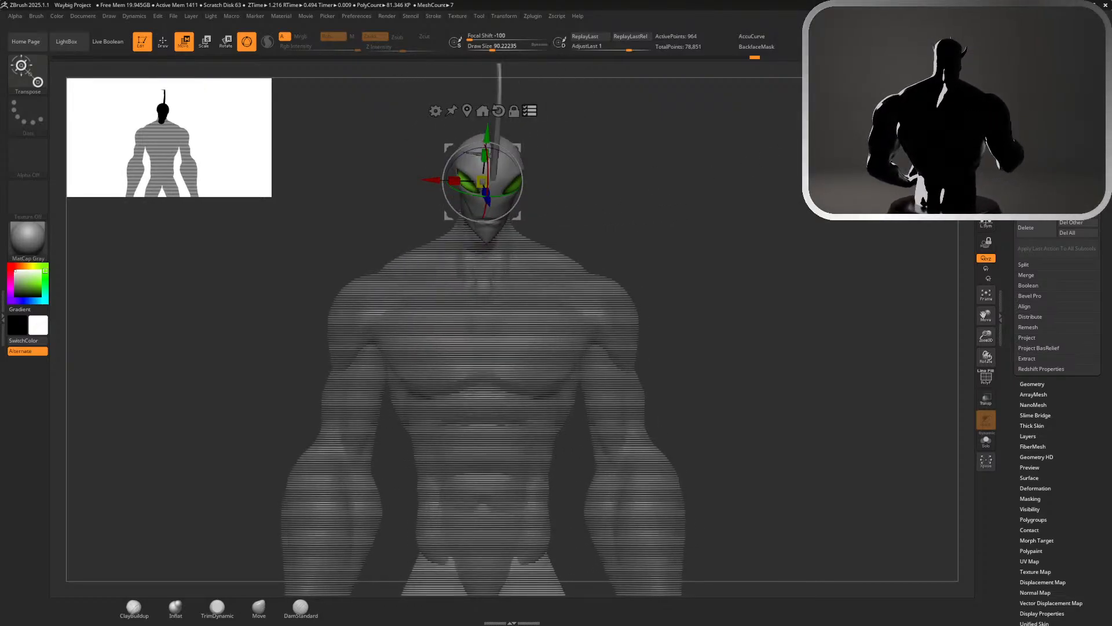
key(q)
Preview the figure with smooth subdivision, turn the preview off and undo the head rotation
mouse_move(734, 243)
alt+mouse_down()
mouse_move(705, 228)
mouse_move(755, 137)
alt+mouse_up()
key(d)
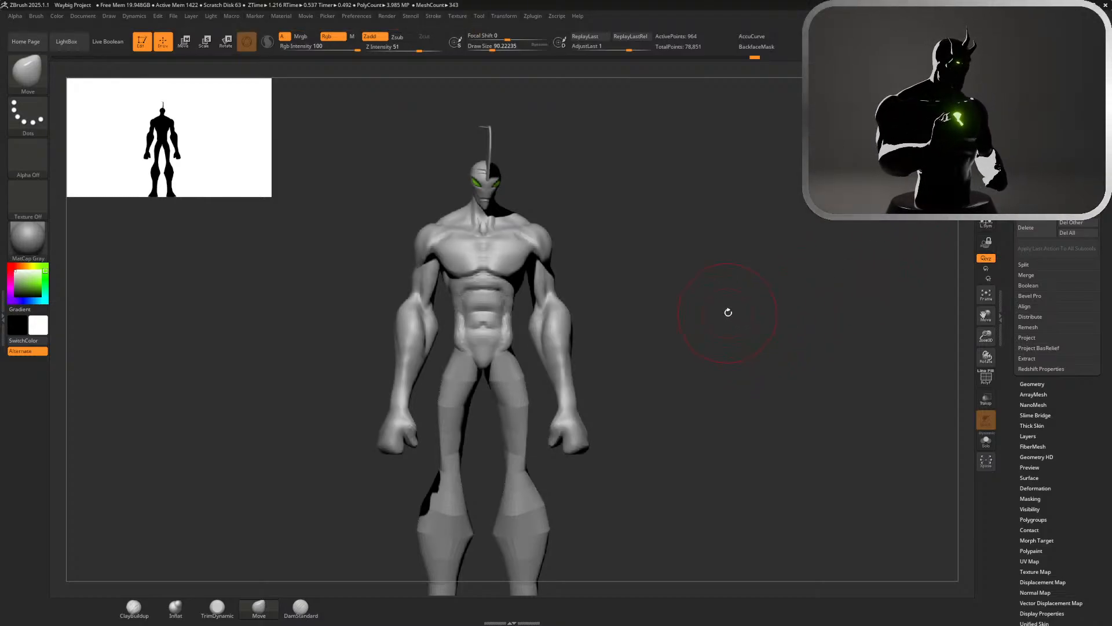
key(d)
key(ctrl)
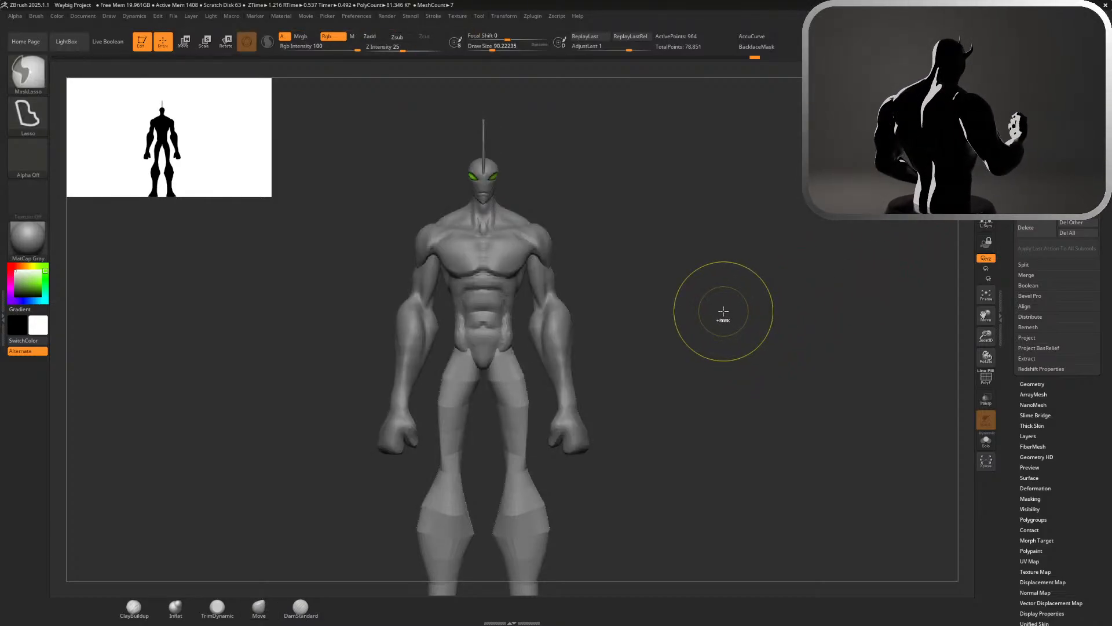
alt+drag(658, 273, 763, 312)
mouse_move(707, 267)
mouse_down()
mouse_move(728, 266)
mouse_move(690, 248)
mouse_up()
key(f)
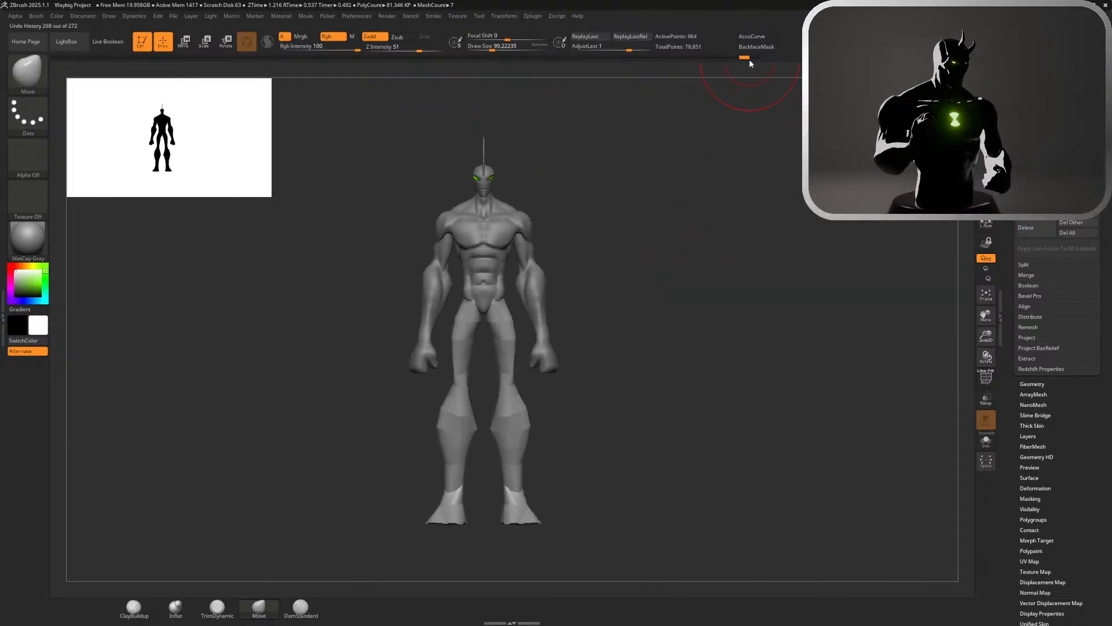
Select the torso mesh and enlarge the Move brush's draw size to about 172 for work on the trapezius
alt+click(488, 170)
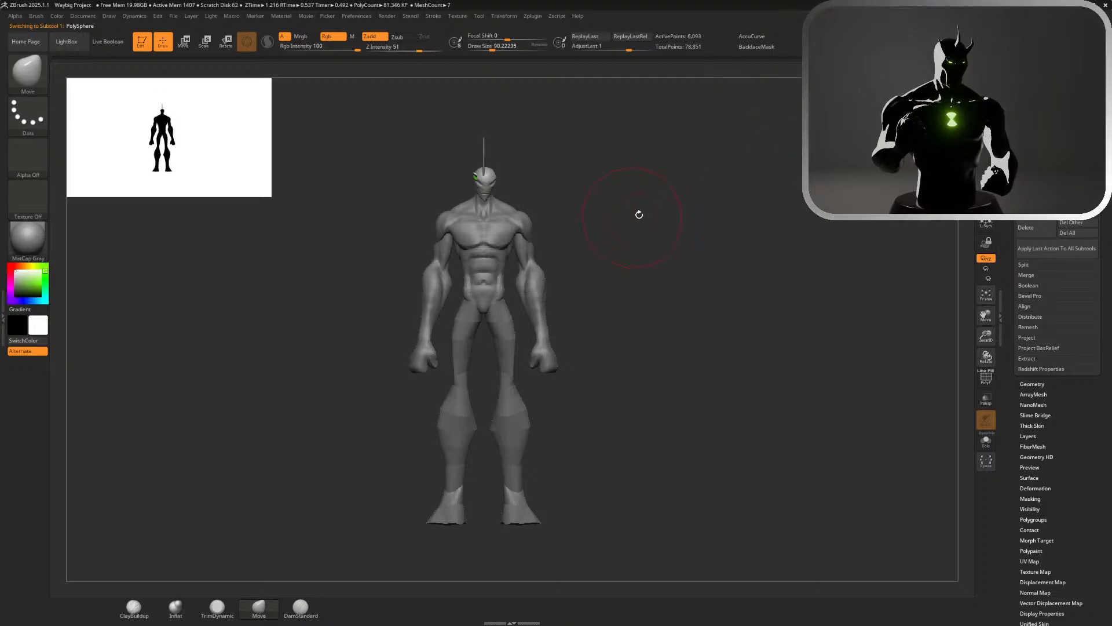
mouse_move(639, 214)
mouse_down()
mouse_move(658, 224)
mouse_move(650, 216)
mouse_move(591, 308)
mouse_up()
alt+click(591, 308)
alt+drag(683, 307, 635, 261)
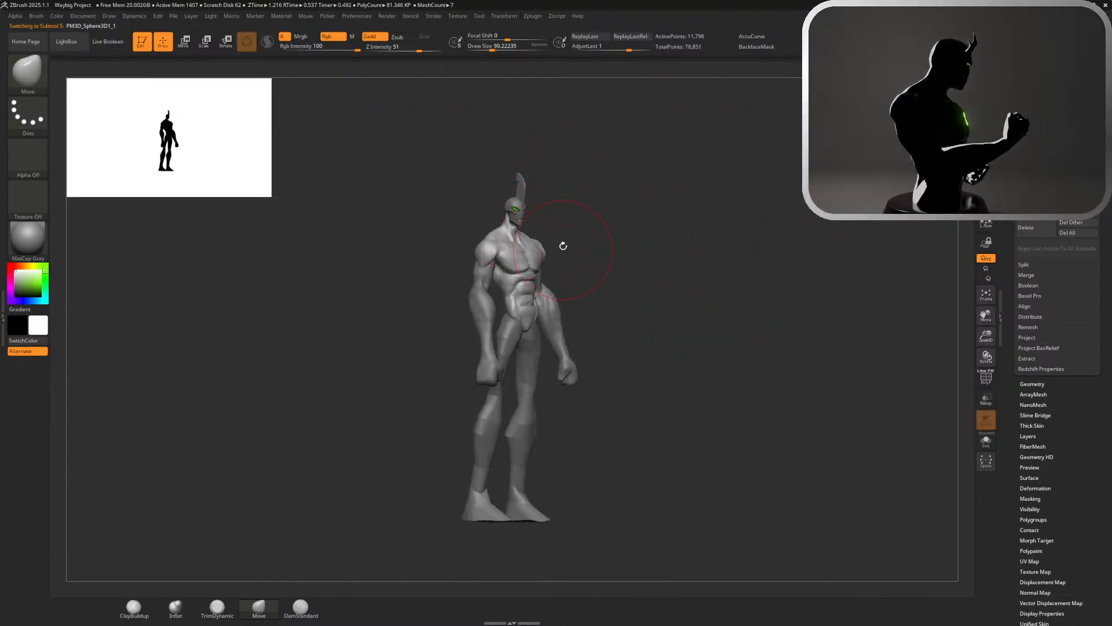
alt+drag(563, 245, 724, 346)
key(s)
drag(403, 222, 427, 263)
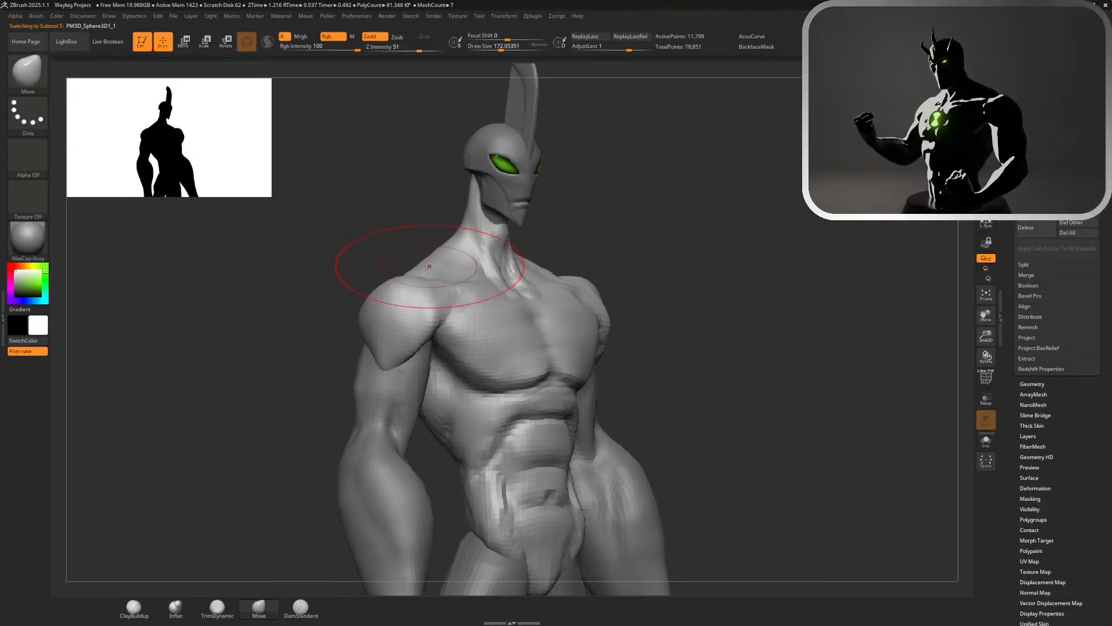
Build up the slope of the trapezius between the neck and the shoulders with the Move brush
shift+drag(748, 231, 763, 112)
mouse_move(878, 162)
shift+mouse_down()
mouse_move(923, 139)
mouse_move(869, 152)
shift+mouse_up()
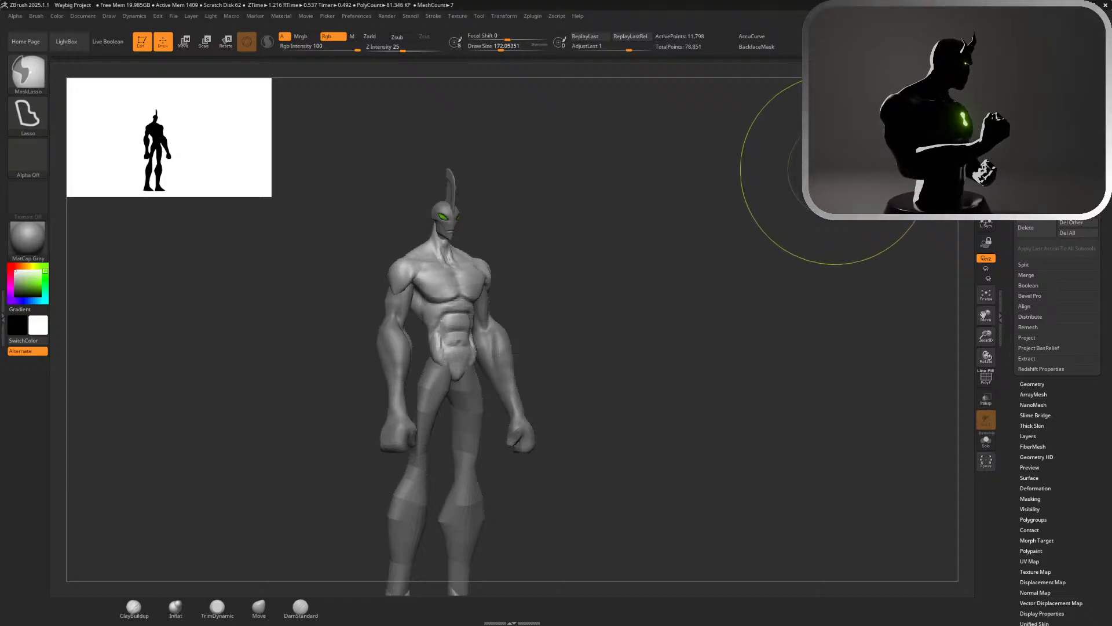
drag(743, 202, 720, 202)
alt+drag(617, 228, 696, 348)
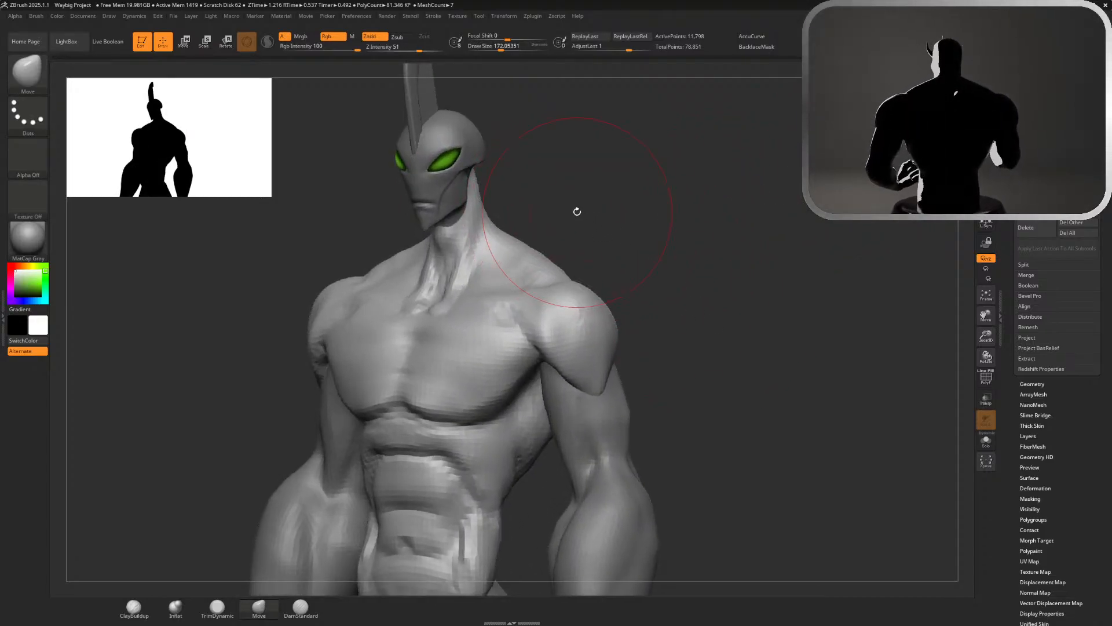
drag(593, 211, 561, 219)
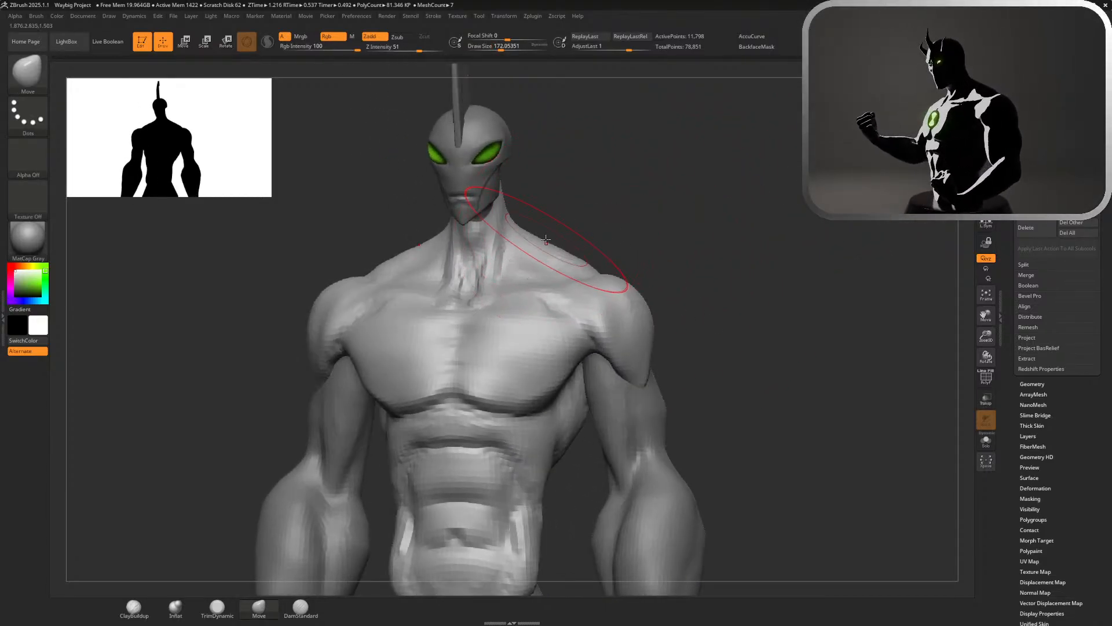
drag(634, 203, 559, 211)
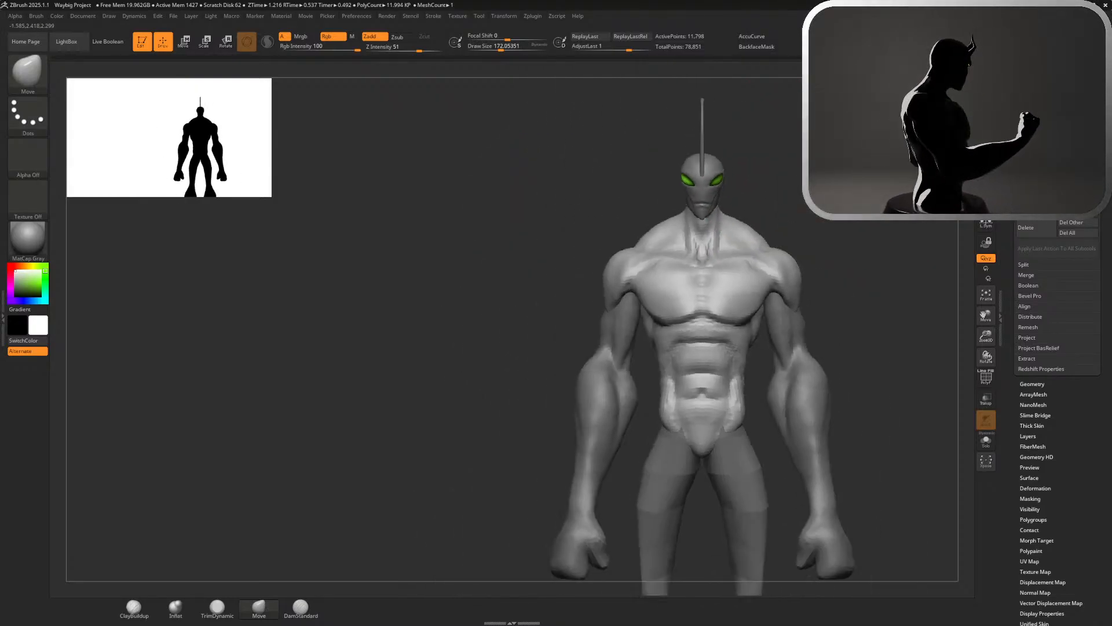
Pull the trapezius outward along the back of the neck and check it against the full figure
mouse_move(748, 116)
mouse_down()
mouse_move(768, 110)
mouse_move(796, 154)
mouse_move(705, 149)
mouse_move(715, 157)
mouse_move(621, 188)
mouse_move(787, 271)
mouse_move(716, 210)
mouse_up()
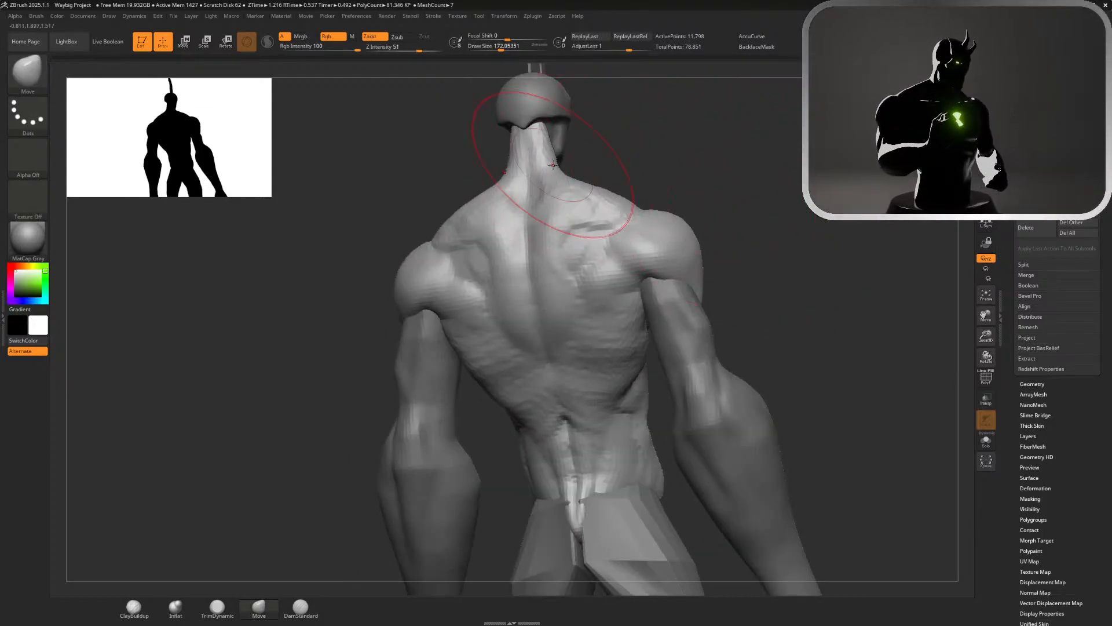
drag(553, 164, 579, 157)
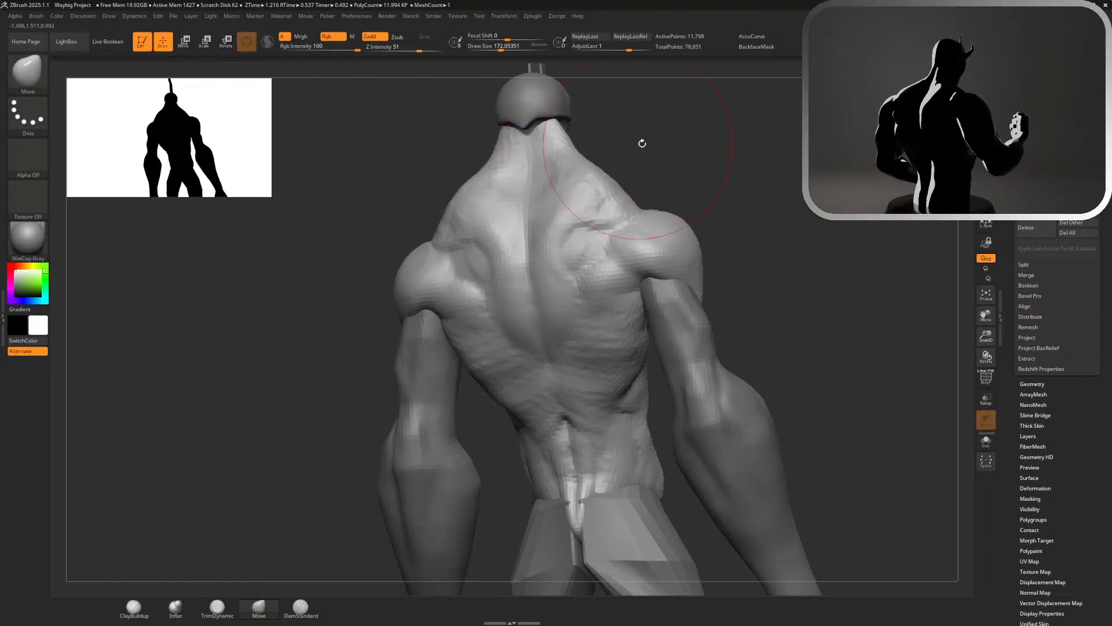
drag(642, 143, 811, 132)
mouse_move(797, 174)
alt+mouse_down()
mouse_move(733, 109)
mouse_move(762, 167)
alt+mouse_up()
key(ctrl)
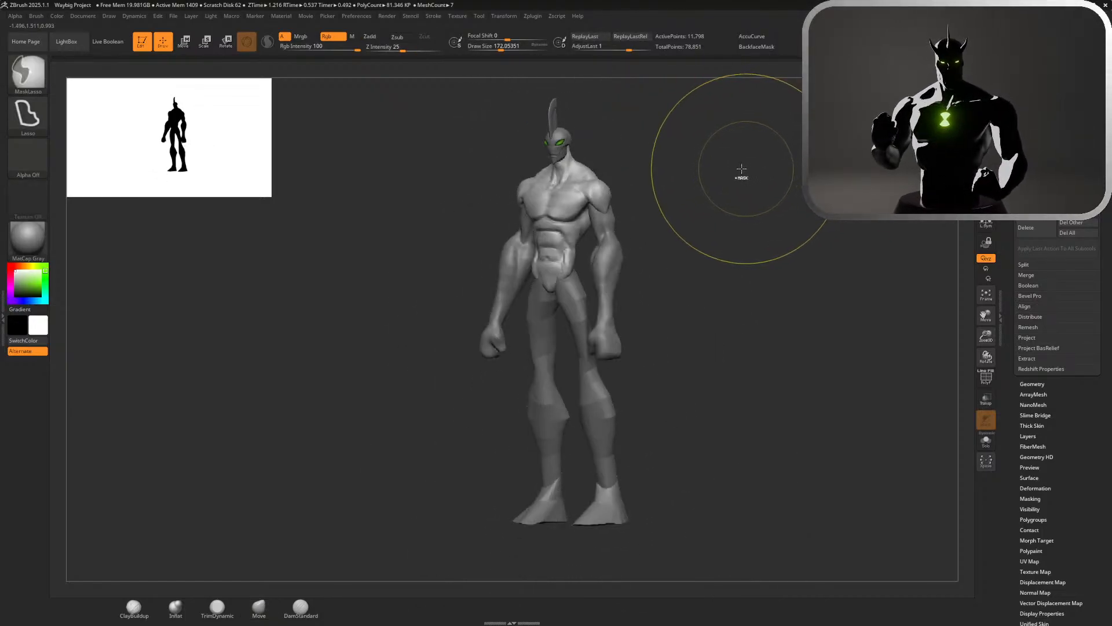
mouse_move(695, 169)
mouse_down()
mouse_move(683, 168)
mouse_move(800, 261)
mouse_move(757, 195)
mouse_move(723, 189)
mouse_move(746, 205)
mouse_move(704, 152)
mouse_move(753, 156)
mouse_move(700, 155)
mouse_move(817, 298)
mouse_up()
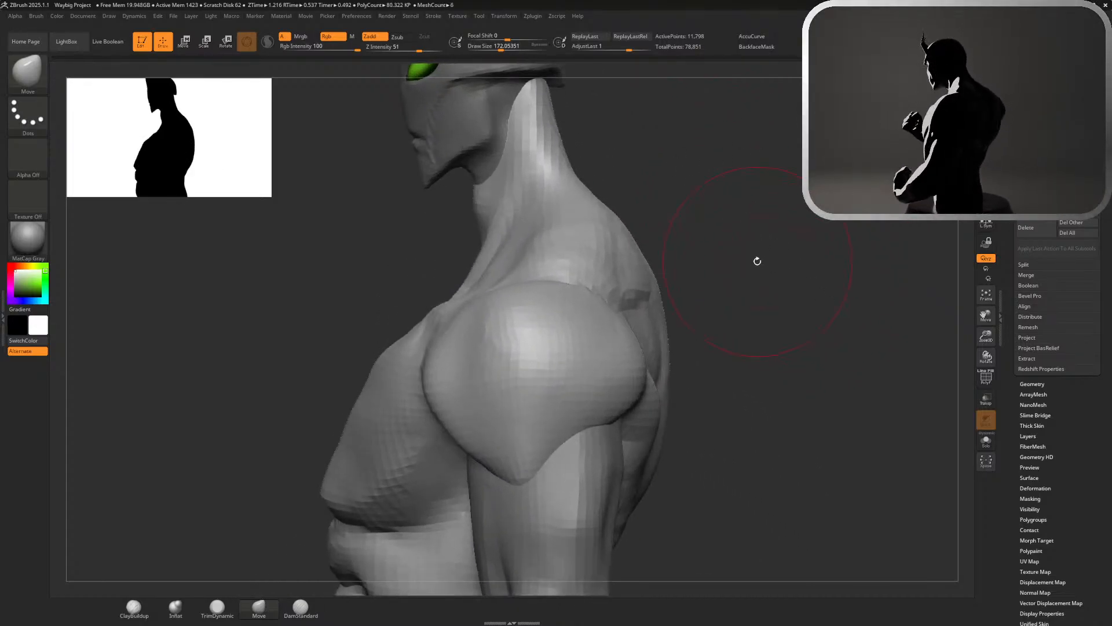
Reshape the front of the neck under the jaw with the Move brush, adjusting the neck and adjoining meshes
key(ctrl)
mouse_move(707, 208)
alt+mouse_down()
mouse_move(800, 273)
mouse_move(834, 324)
alt+mouse_up()
drag(318, 268, 286, 251)
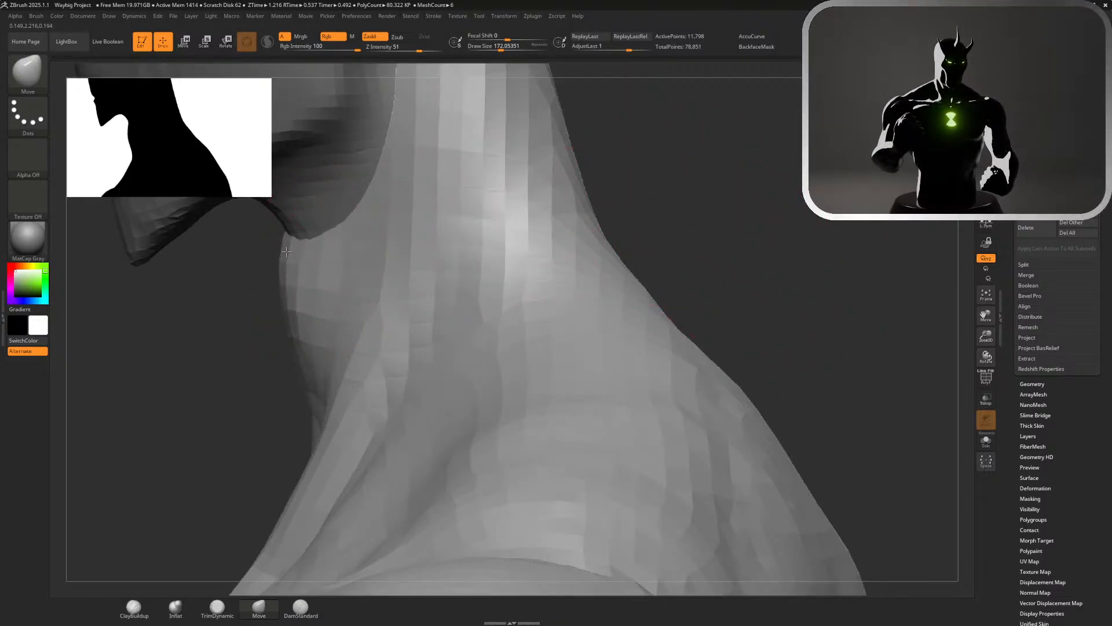
alt+click(289, 254)
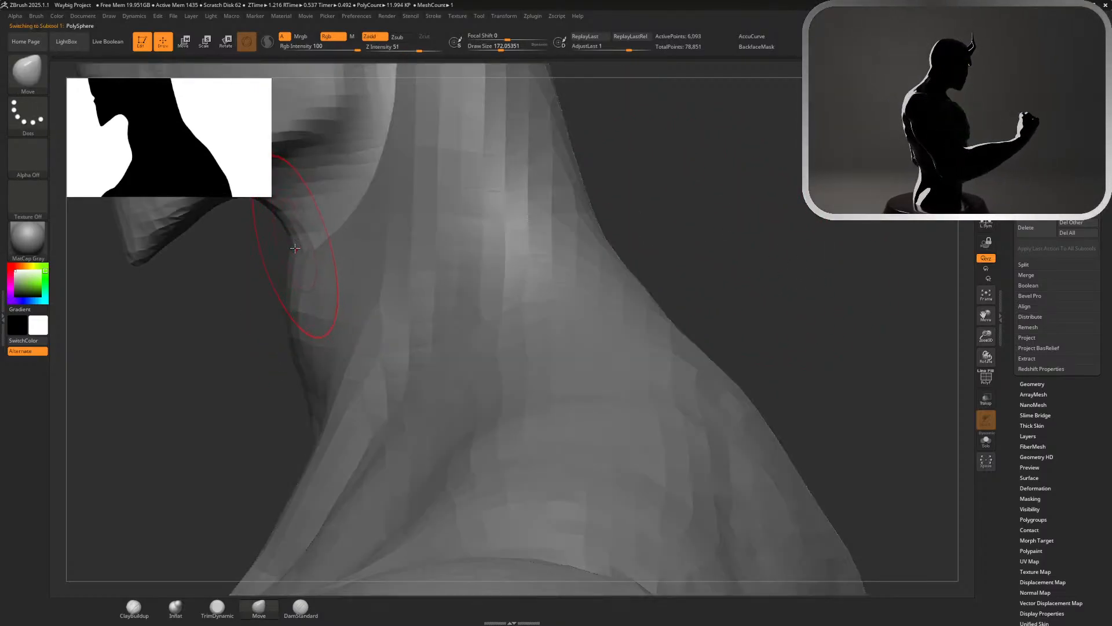
mouse_move(291, 256)
mouse_down()
mouse_move(278, 251)
mouse_move(276, 274)
mouse_move(291, 298)
mouse_up()
alt+click(295, 293)
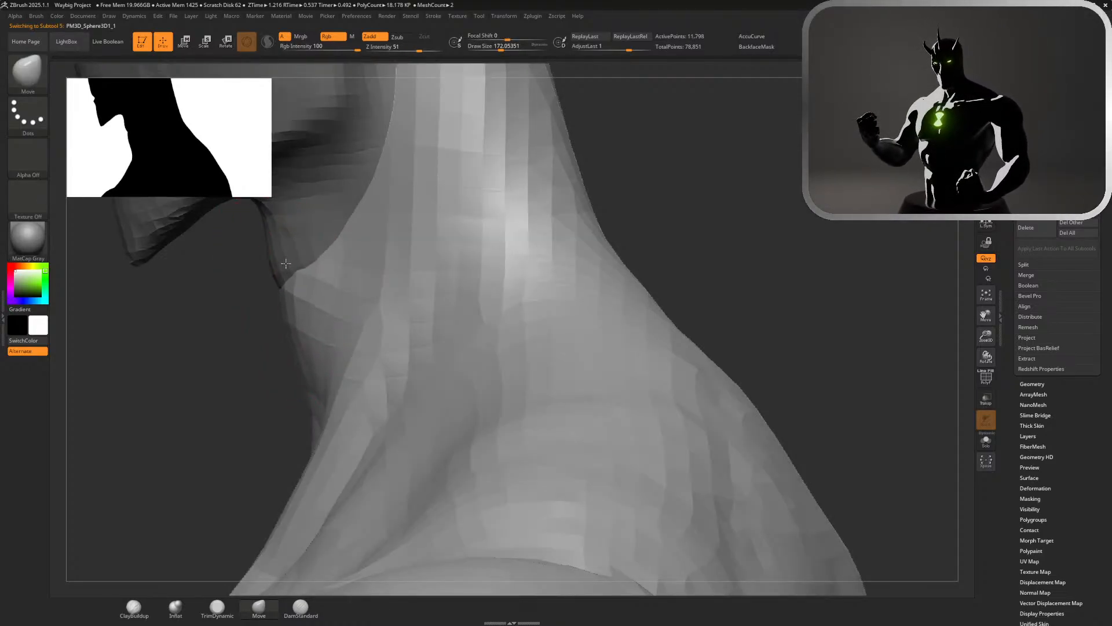
drag(293, 348, 312, 339)
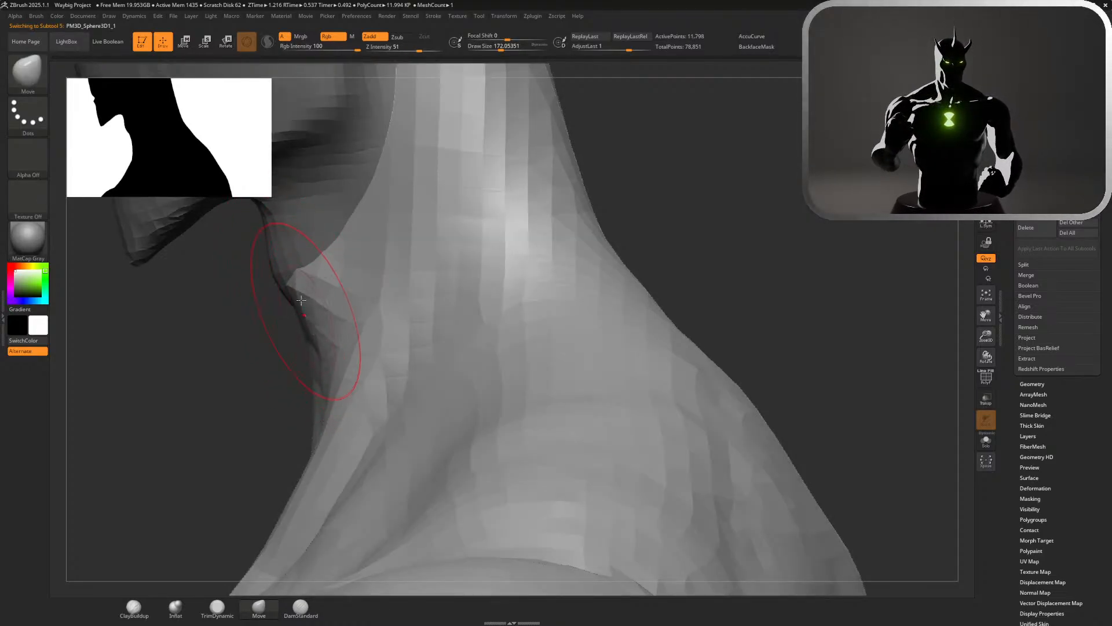
mouse_move(292, 285)
mouse_down()
mouse_move(280, 284)
mouse_move(291, 310)
mouse_up()
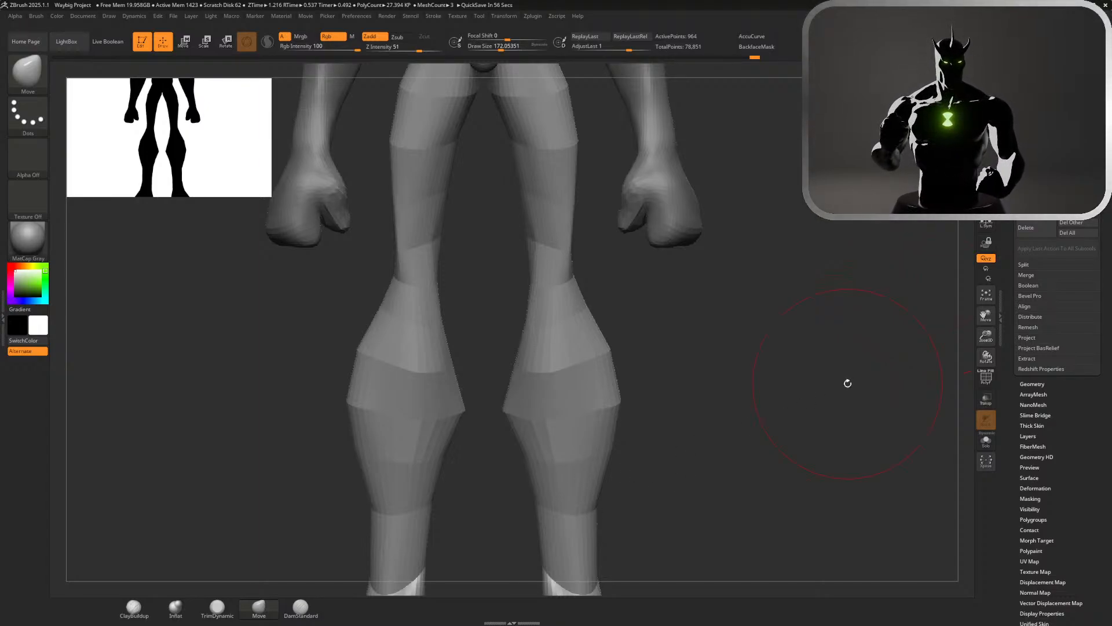
Check the reshaped neck and trapezius against the full figure from the back, with the torso mesh selected
drag(847, 383, 313, 244)
shift+drag(880, 197, 699, 183)
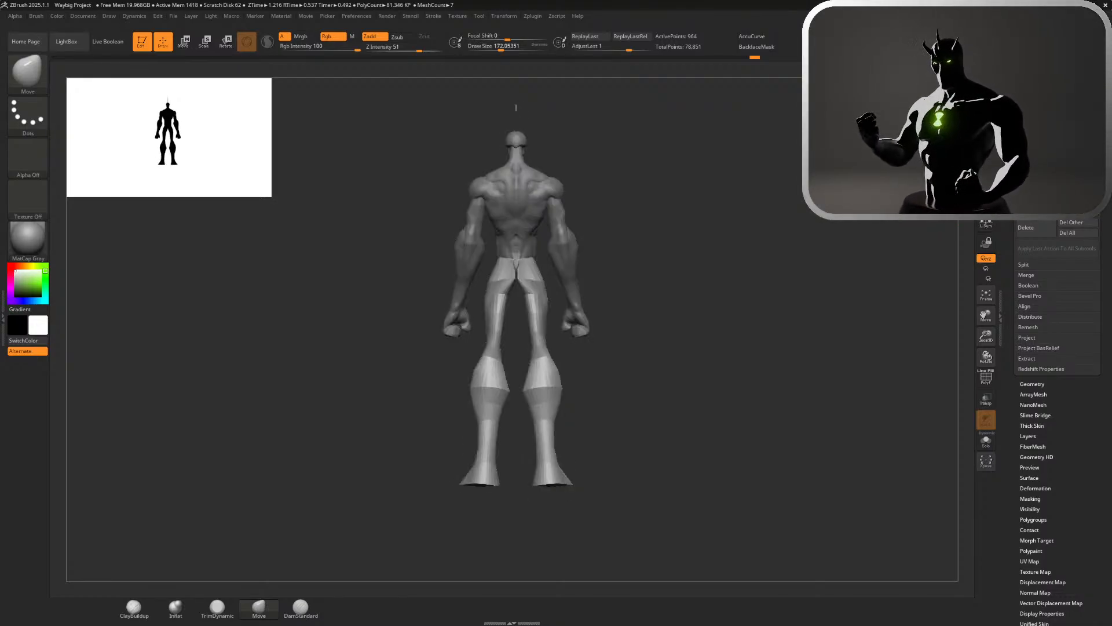
alt+click(543, 209)
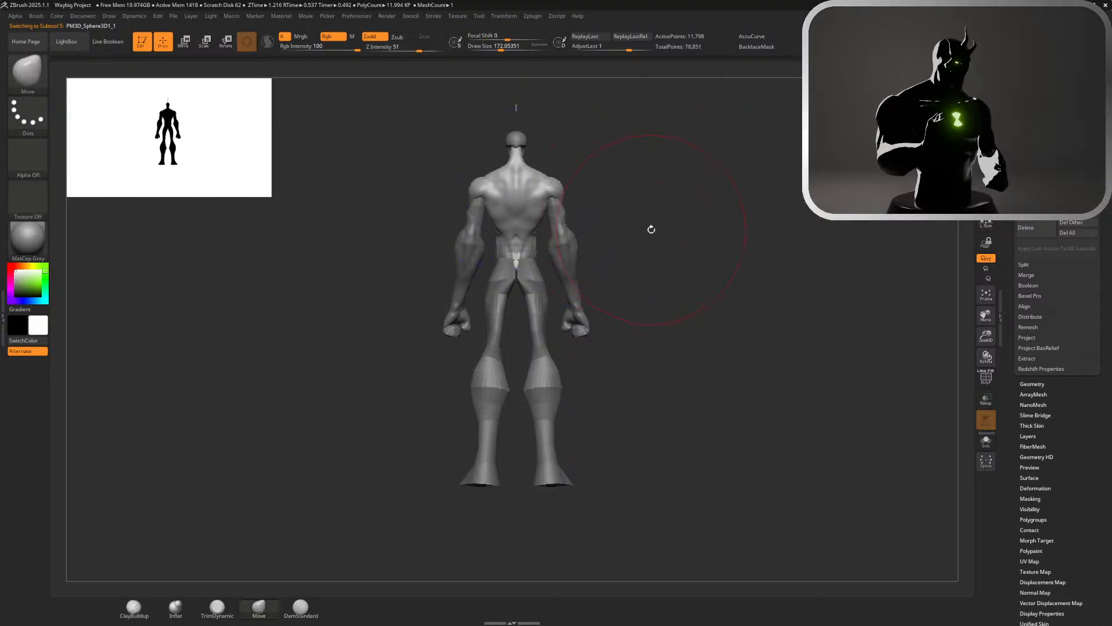
mouse_move(650, 228)
mouse_down()
mouse_move(631, 206)
mouse_move(655, 229)
mouse_up()
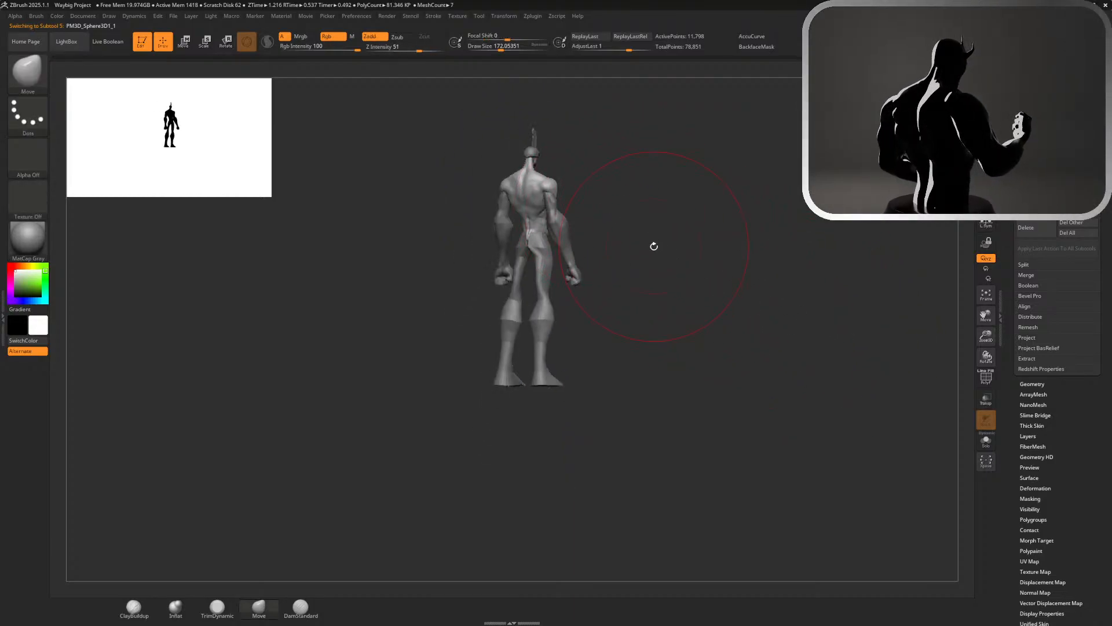
key(f)
mouse_move(788, 318)
mouse_down()
mouse_move(716, 285)
mouse_move(574, 292)
mouse_up()
Select the arm mesh and refine the upper arm below the deltoid with the DamStandard brush at draw size about 132
mouse_move(823, 266)
mouse_down()
mouse_move(842, 269)
mouse_move(800, 308)
mouse_move(754, 299)
mouse_up()
key(s)
drag(796, 301, 721, 297)
click(299, 609)
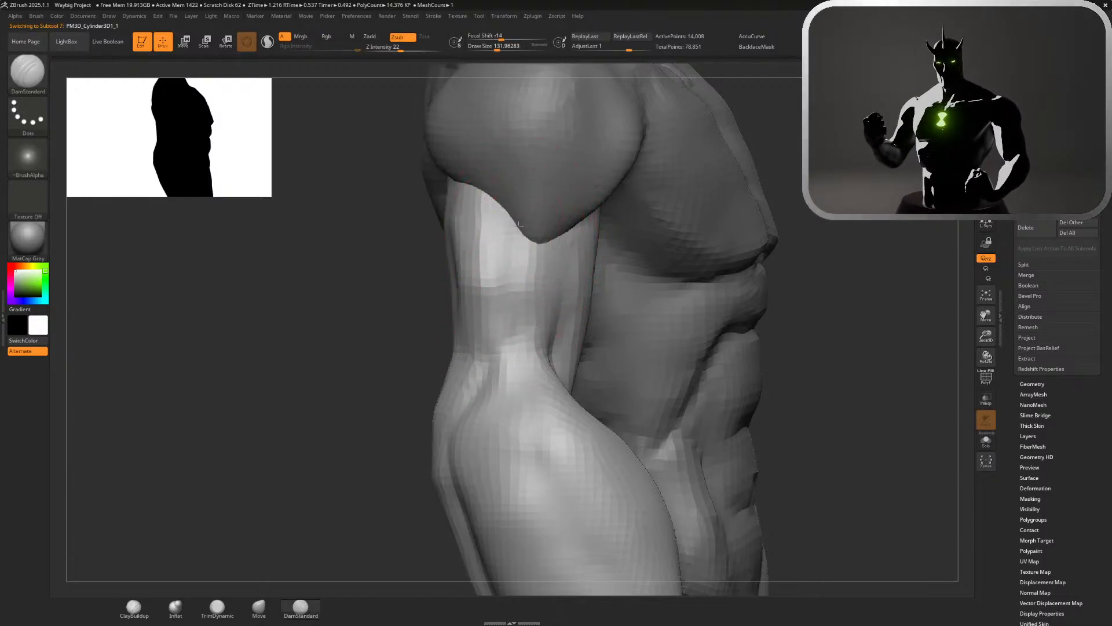
mouse_move(815, 323)
mouse_down()
mouse_move(788, 321)
mouse_move(816, 320)
mouse_up()
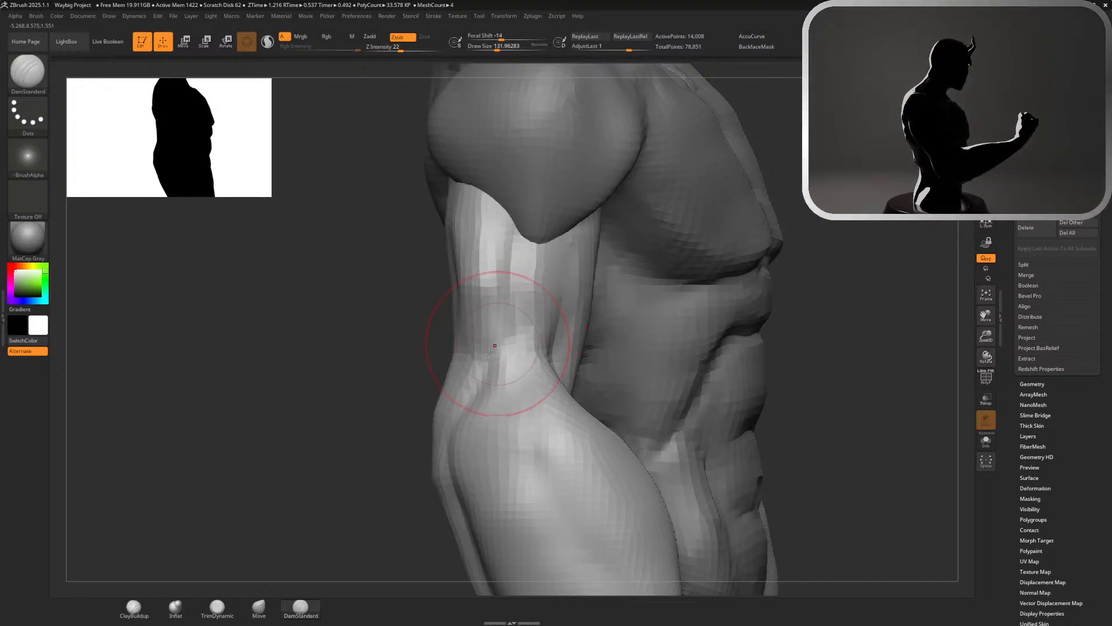
Try to reshape the upper arm's outline with the Move brush, then undo the last change
click(259, 607)
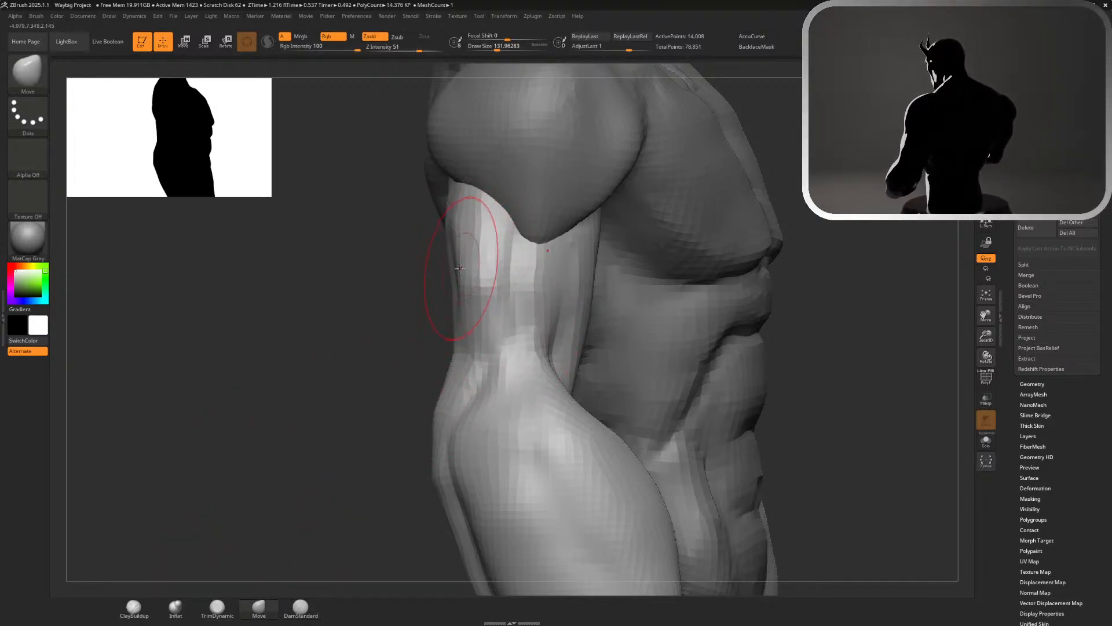
key(f)
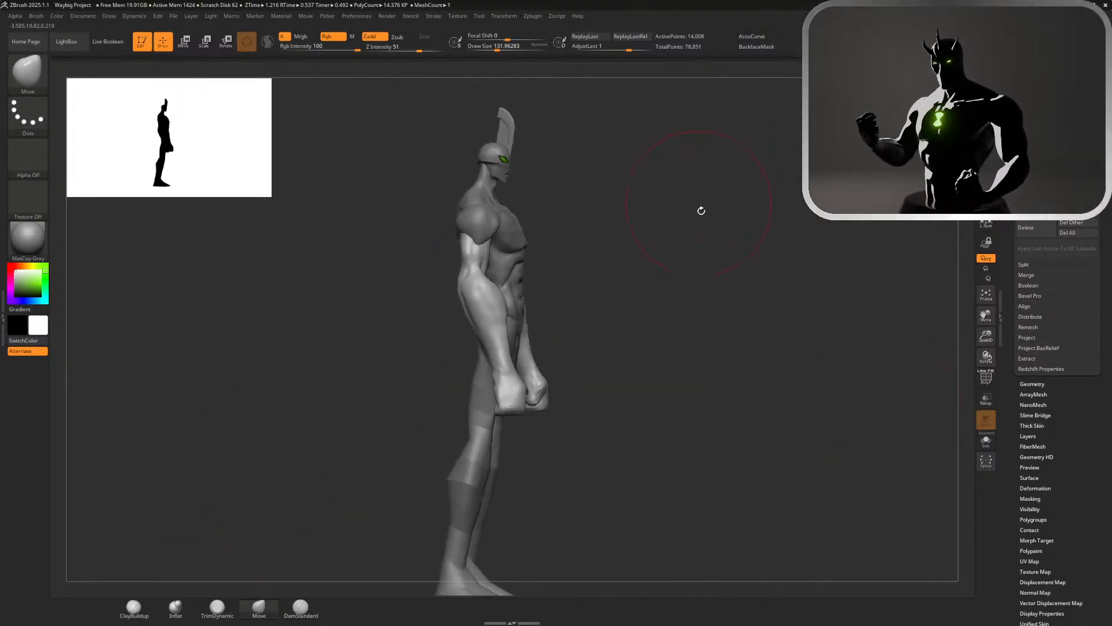
drag(700, 211, 769, 377)
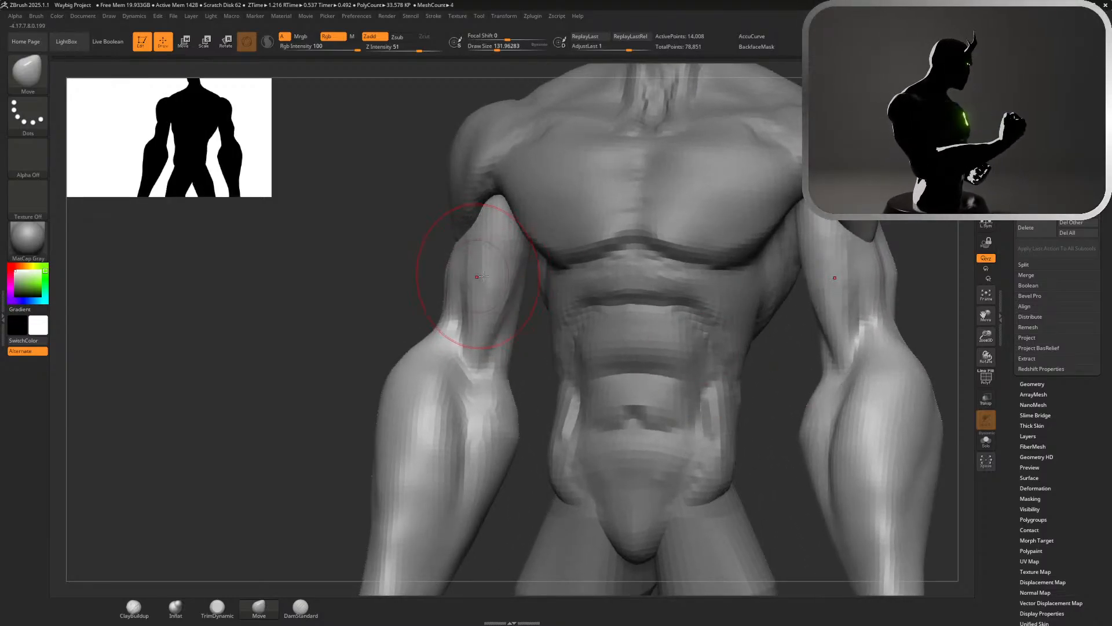
mouse_move(381, 266)
mouse_down()
mouse_move(446, 264)
mouse_move(434, 280)
mouse_move(440, 253)
mouse_up()
key(ctrl+z)
Define the muscle groove along the front of the upper arm with the DamStandard brush at draw size about 97
key(s)
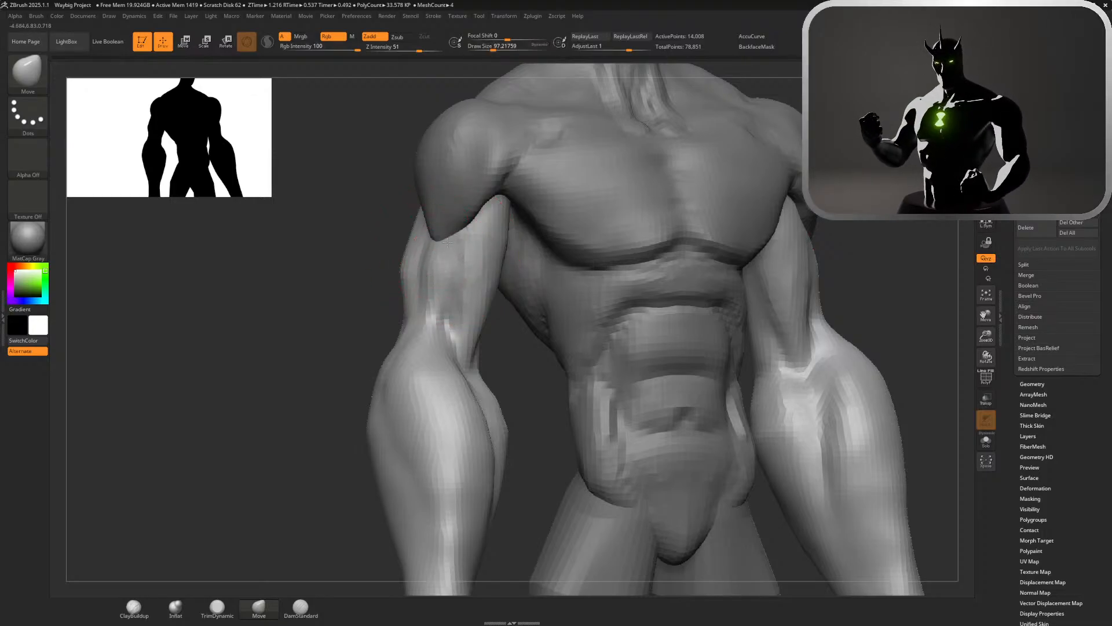
click(299, 614)
drag(355, 241, 441, 272)
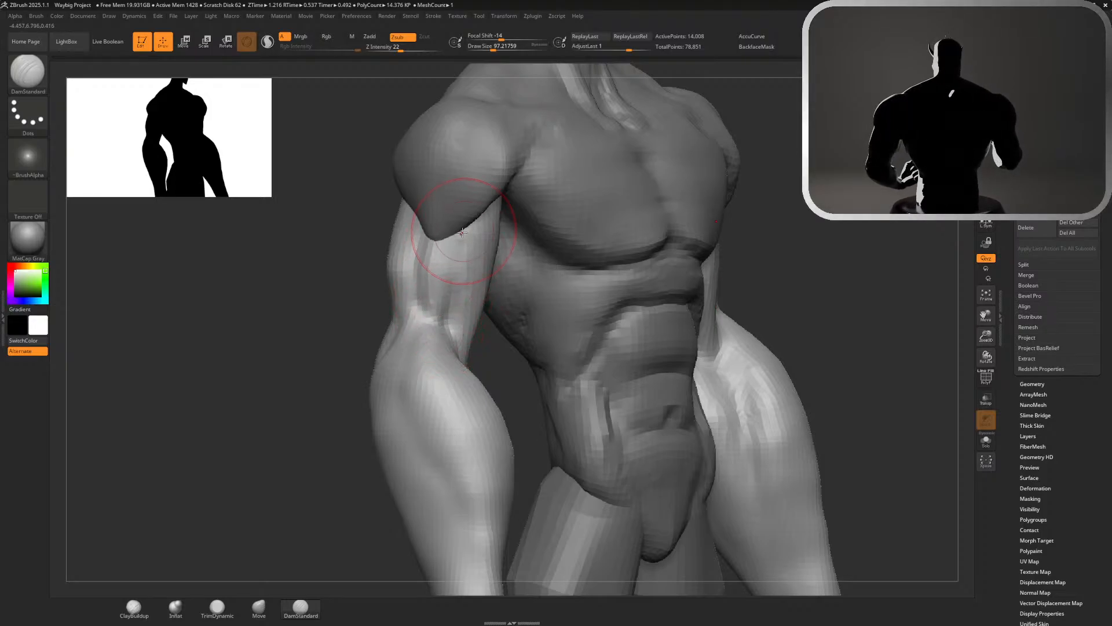
key(ctrl)
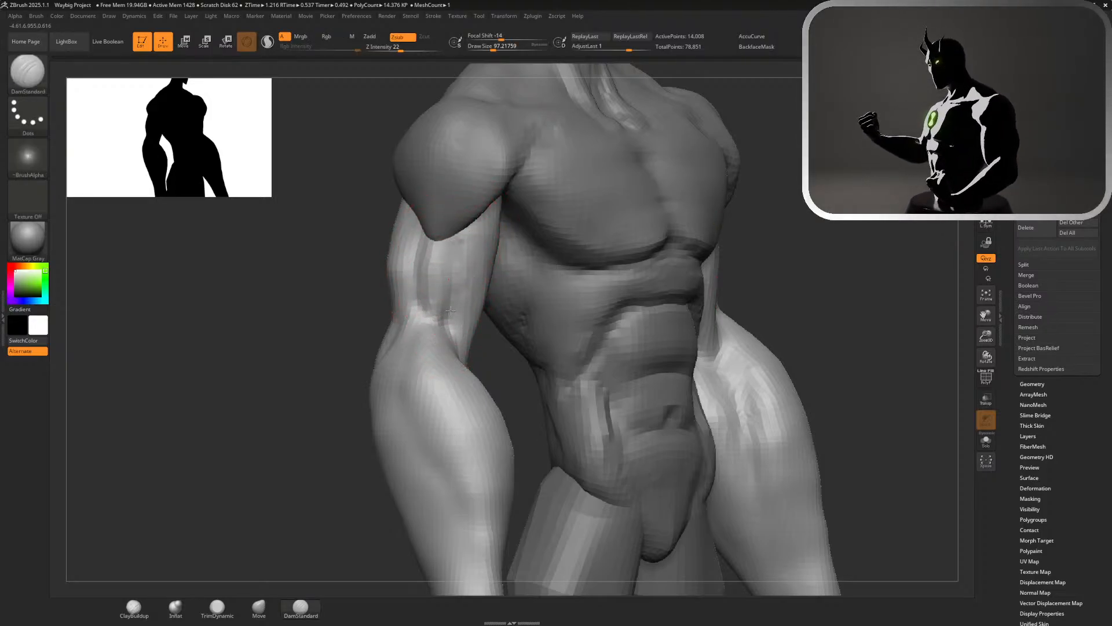
Build up the inner elbow with the ClayBuildup brush at draw size about 37 and smooth it into the forearm
click(142, 616)
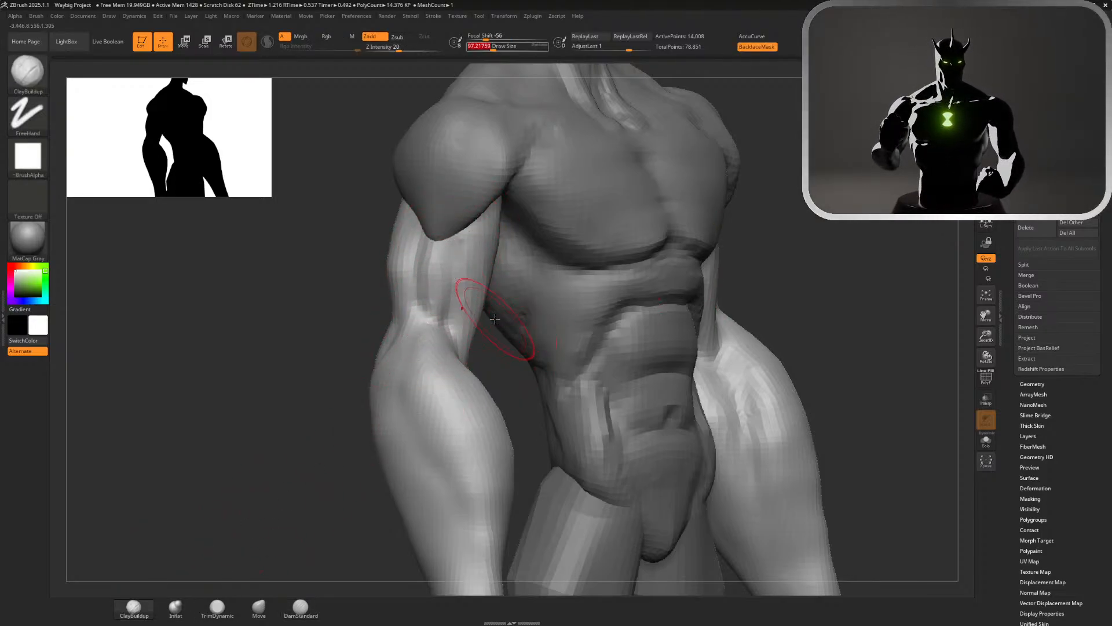
key(s)
drag(490, 323, 485, 323)
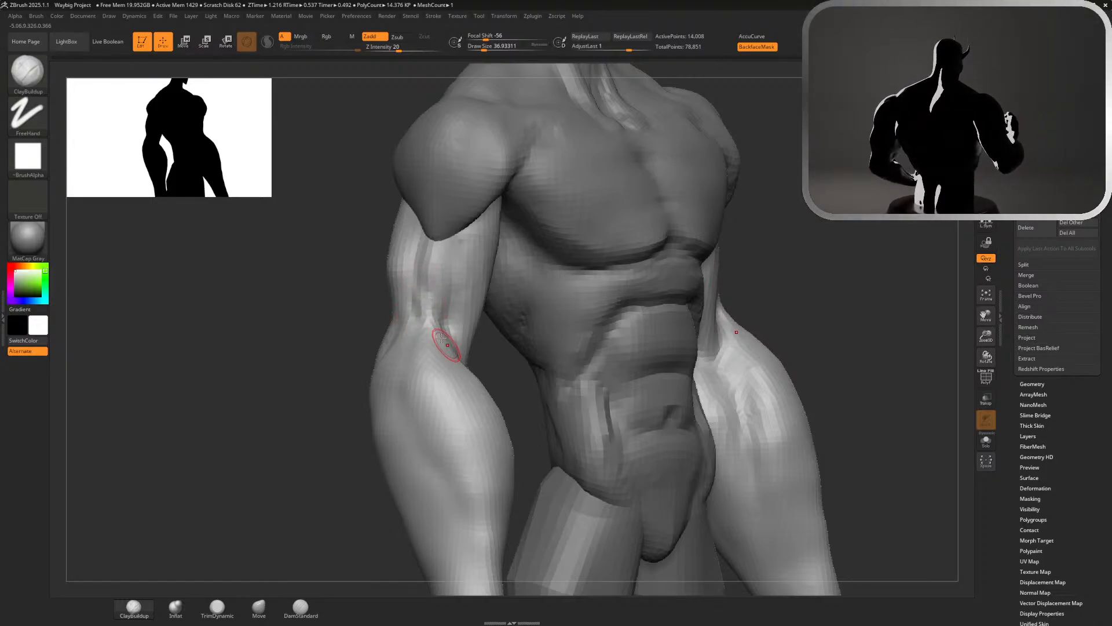
key(shift)
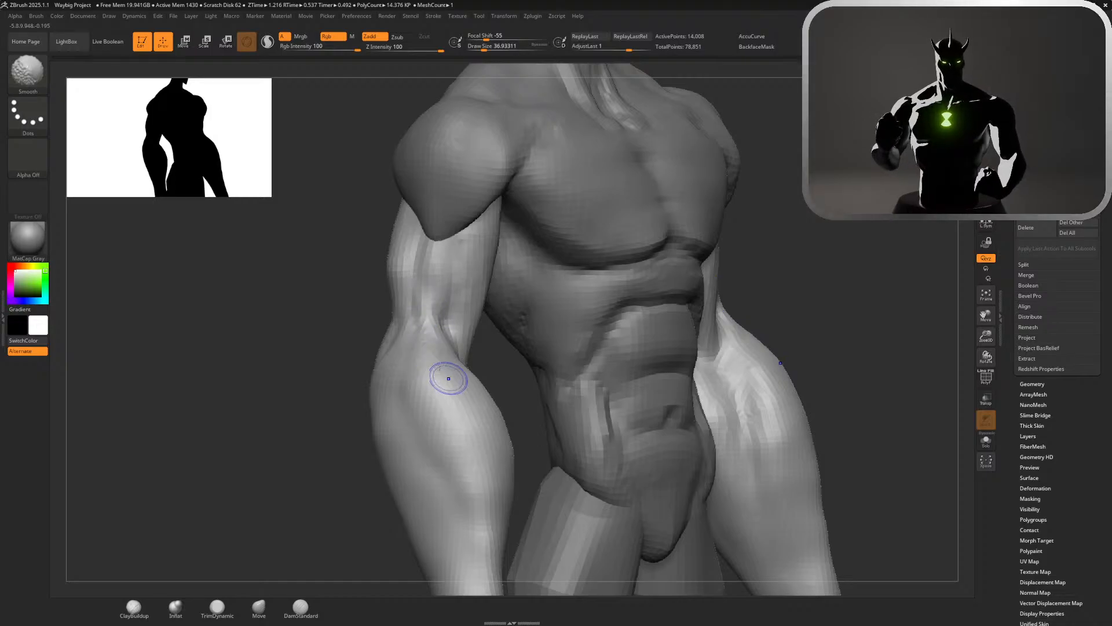
Carve the crease where the biceps meets the forearm with the DamStandard brush and smooth its edges
mouse_move(789, 249)
alt+mouse_down()
mouse_move(672, 229)
mouse_move(442, 439)
alt+mouse_up()
mouse_move(258, 395)
mouse_down()
mouse_move(273, 443)
mouse_move(535, 301)
mouse_up()
click(300, 607)
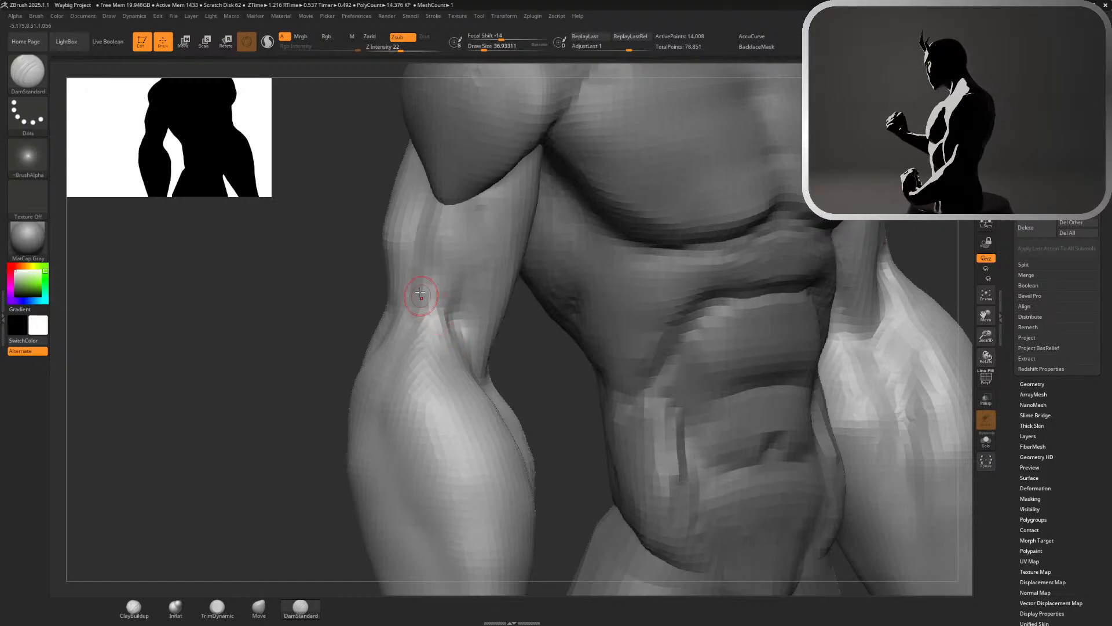
drag(419, 295, 444, 336)
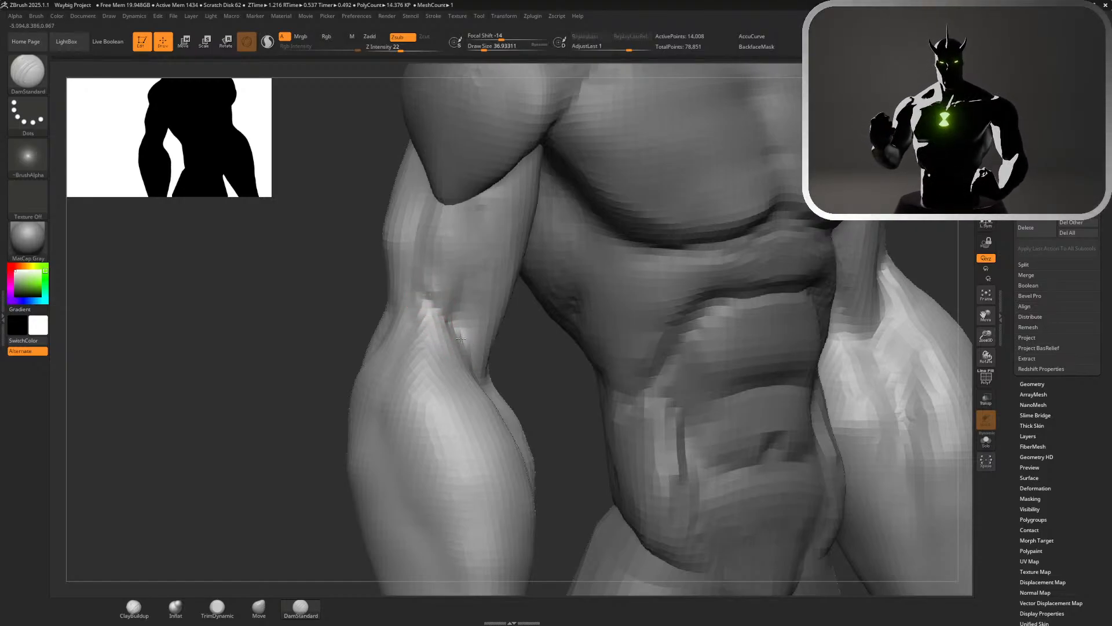
key(shift)
shift+drag(439, 287, 461, 309)
Build up and smooth the triceps on the back of the upper arm with the ClayBuildup brush at draw size about 104
mouse_move(531, 370)
alt+mouse_down()
mouse_move(522, 336)
mouse_move(497, 325)
mouse_move(710, 246)
alt+mouse_up()
key(shift)
alt+drag(636, 259, 546, 307)
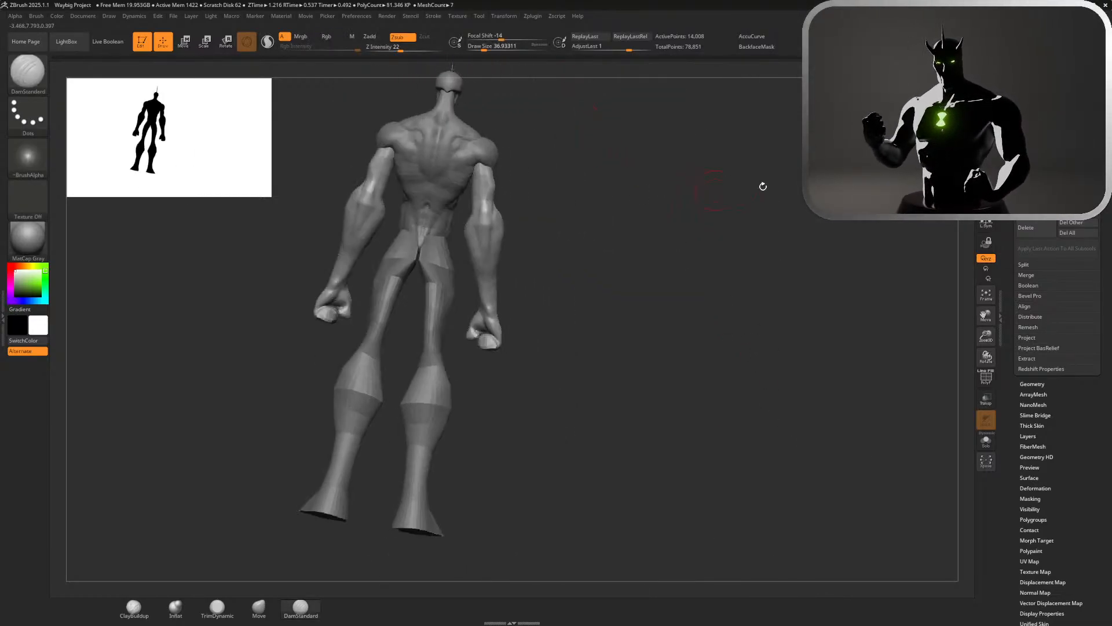
drag(660, 208, 559, 298)
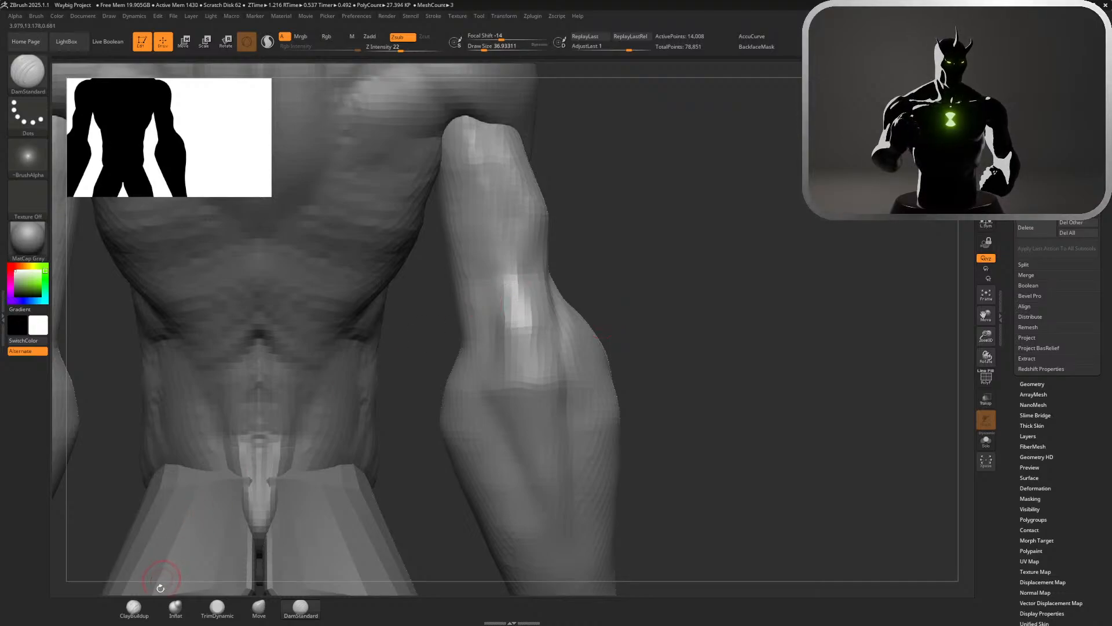
click(132, 605)
key(s)
drag(625, 216, 635, 216)
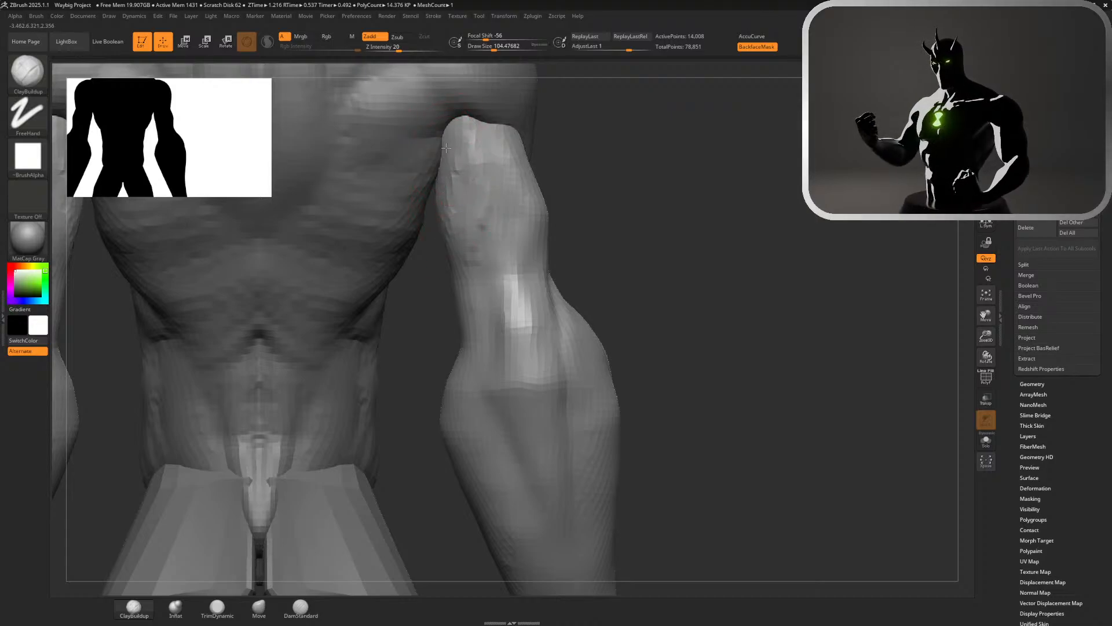
mouse_move(449, 167)
shift+mouse_down()
mouse_move(506, 170)
mouse_move(490, 174)
shift+mouse_up()
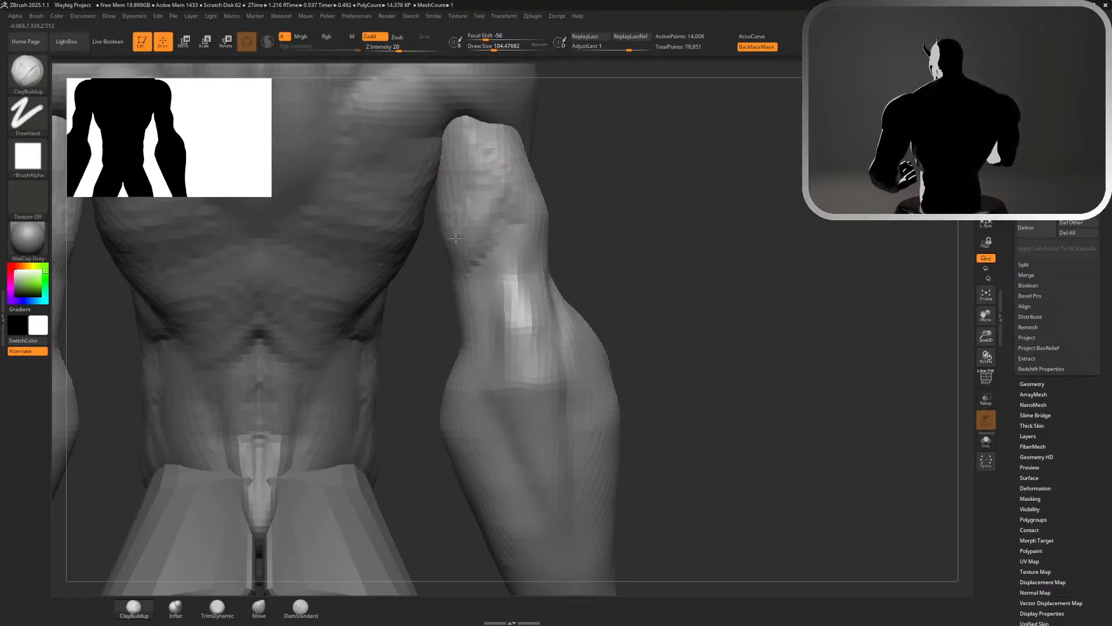
drag(461, 176, 464, 242)
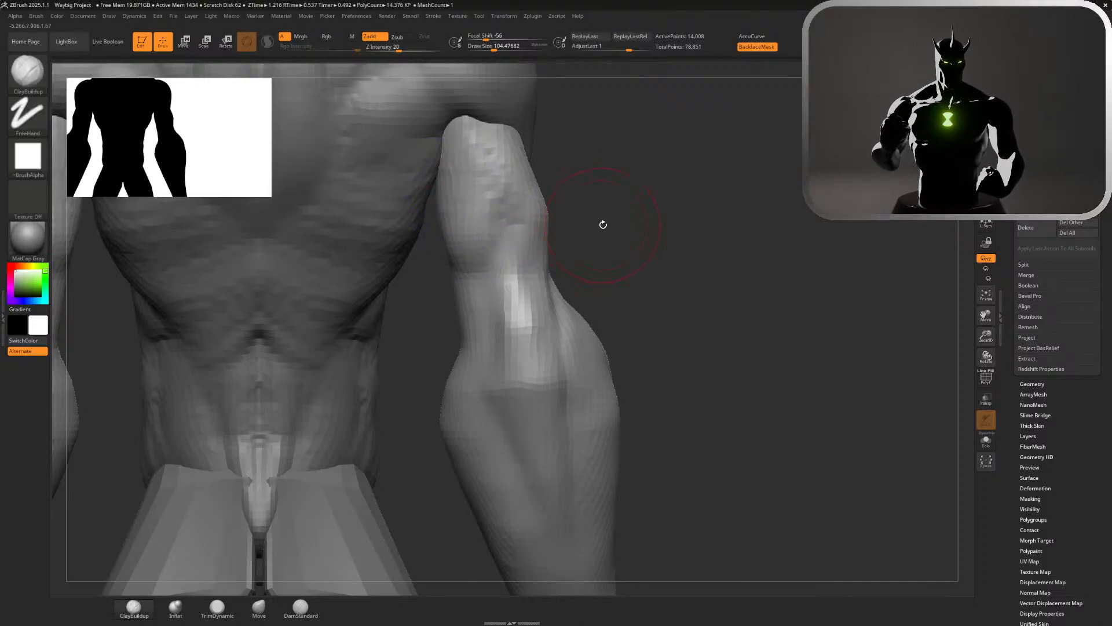
Refine the triceps' lower edge with the ClayBuildup brush at draw size about 68 and check it against the full figure
mouse_move(601, 224)
mouse_down()
mouse_move(534, 211)
mouse_move(532, 225)
mouse_move(500, 149)
mouse_up()
key(s)
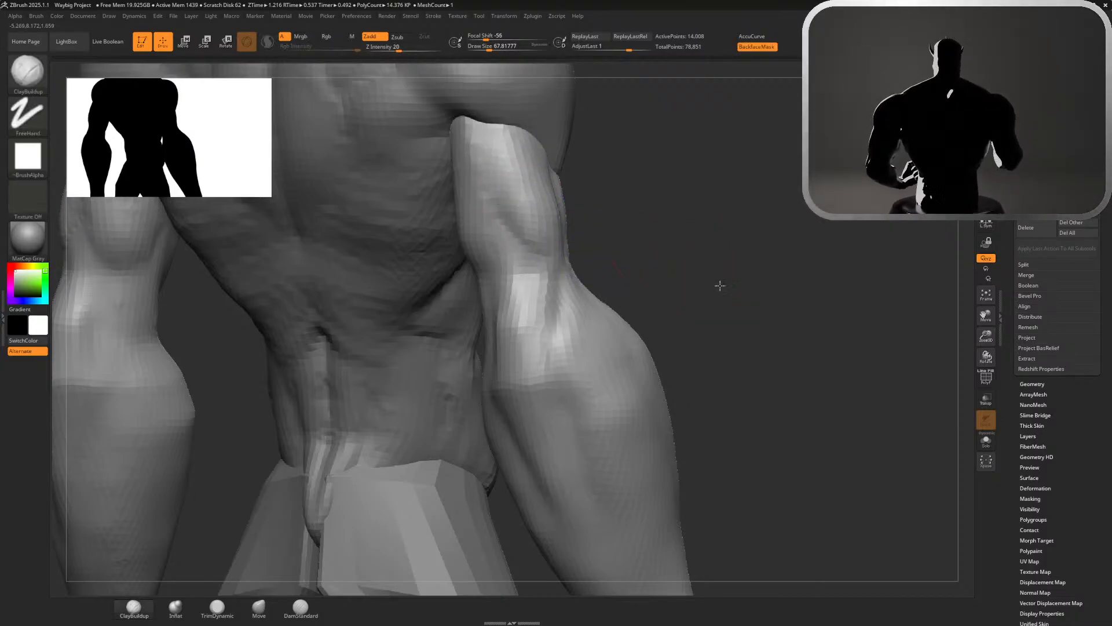
key(f)
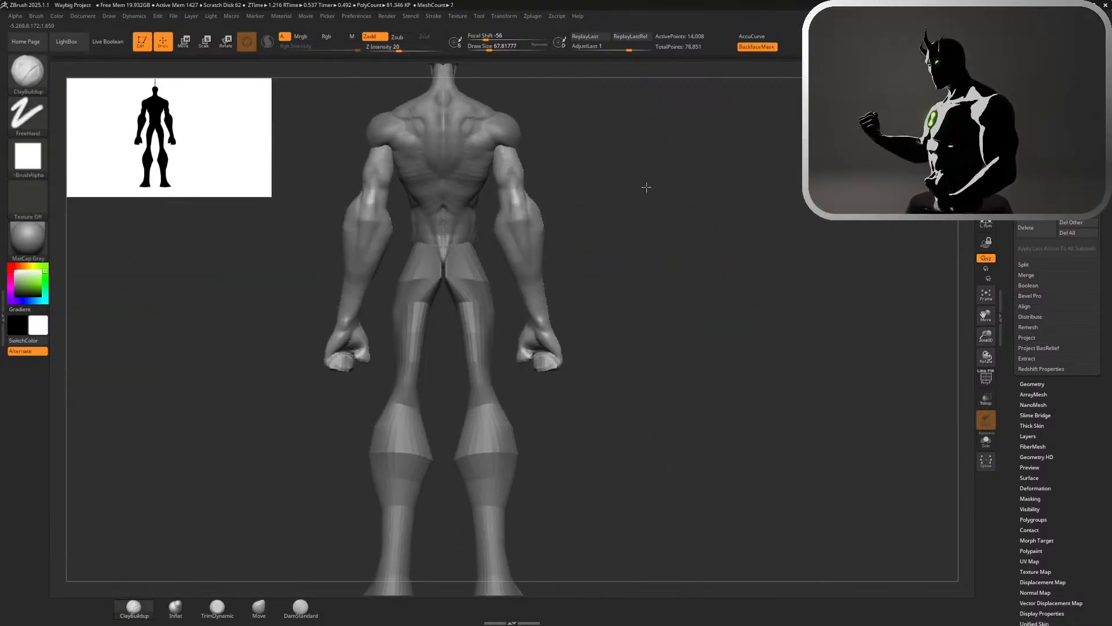
alt+drag(646, 187, 722, 270)
drag(569, 196, 529, 219)
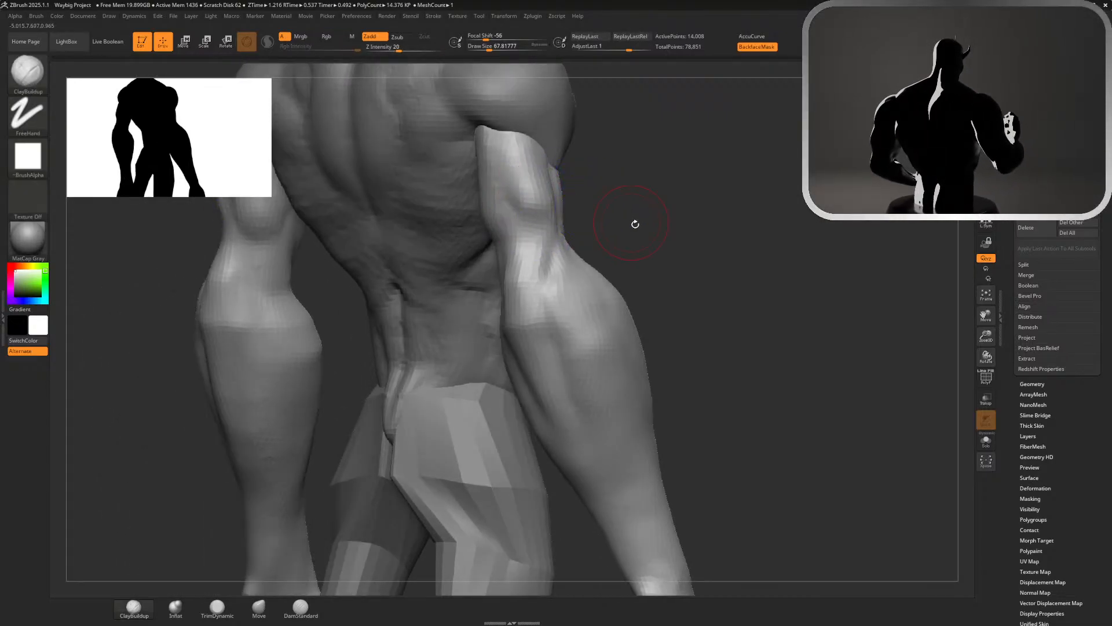
Add volume to the back of the arm above the elbow with the ClayBuildup brush at draw size about 87
key(f)
drag(677, 177, 719, 175)
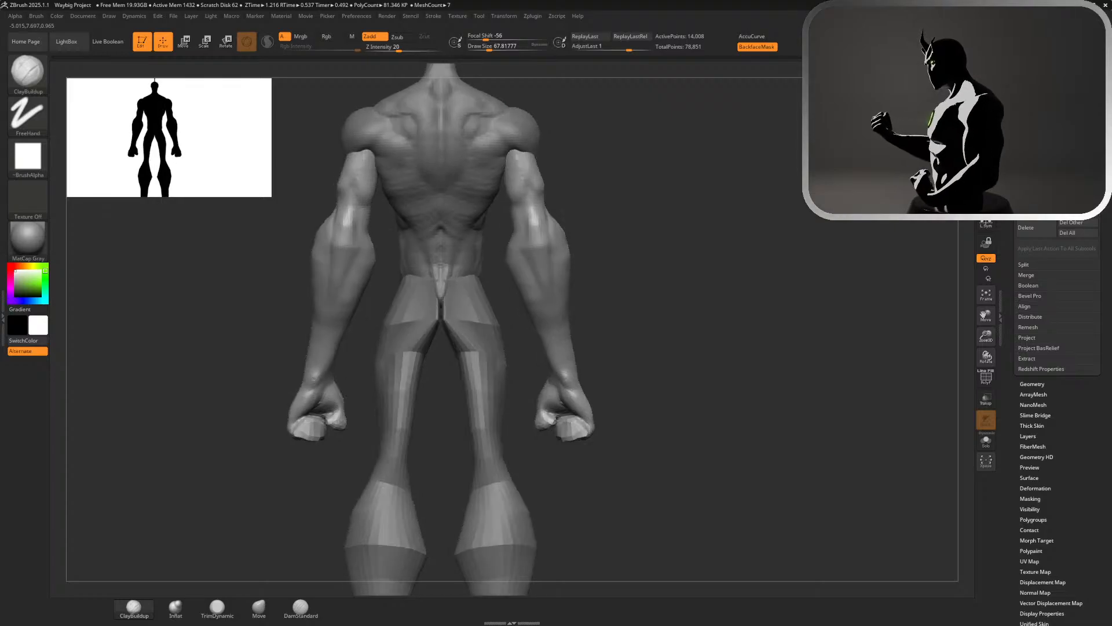
mouse_move(539, 156)
shift+mouse_down()
mouse_move(517, 173)
mouse_move(517, 162)
shift+mouse_up()
alt+drag(583, 216, 700, 338)
key(s)
drag(672, 279, 668, 278)
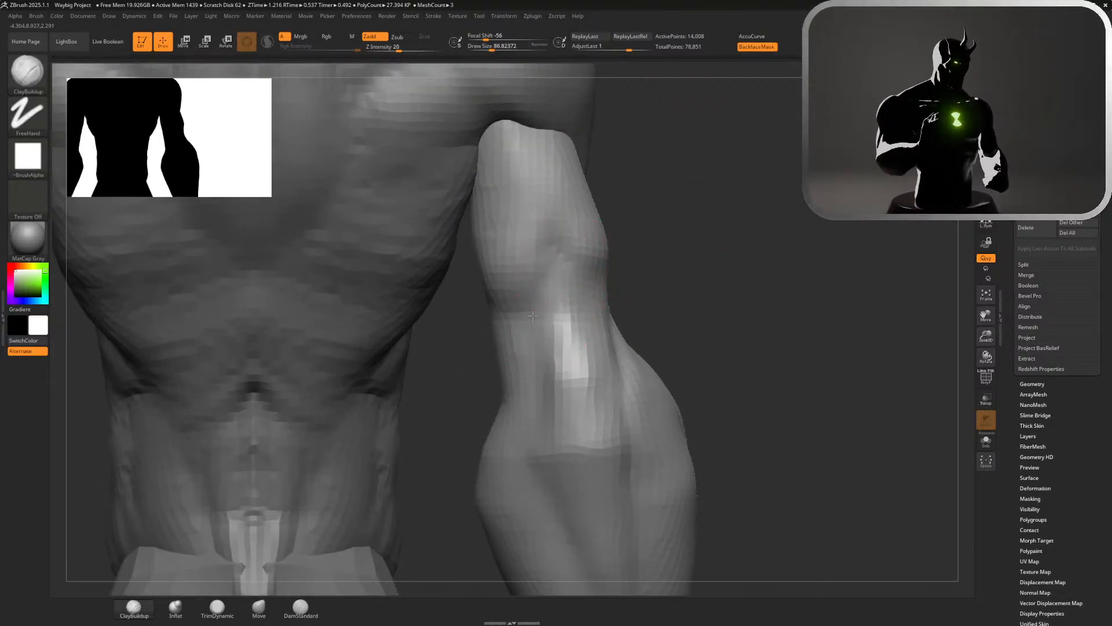
drag(533, 316, 536, 353)
mouse_move(690, 284)
mouse_down()
mouse_move(653, 284)
mouse_move(602, 327)
mouse_move(579, 320)
mouse_move(537, 345)
mouse_move(524, 338)
mouse_up()
key(f)
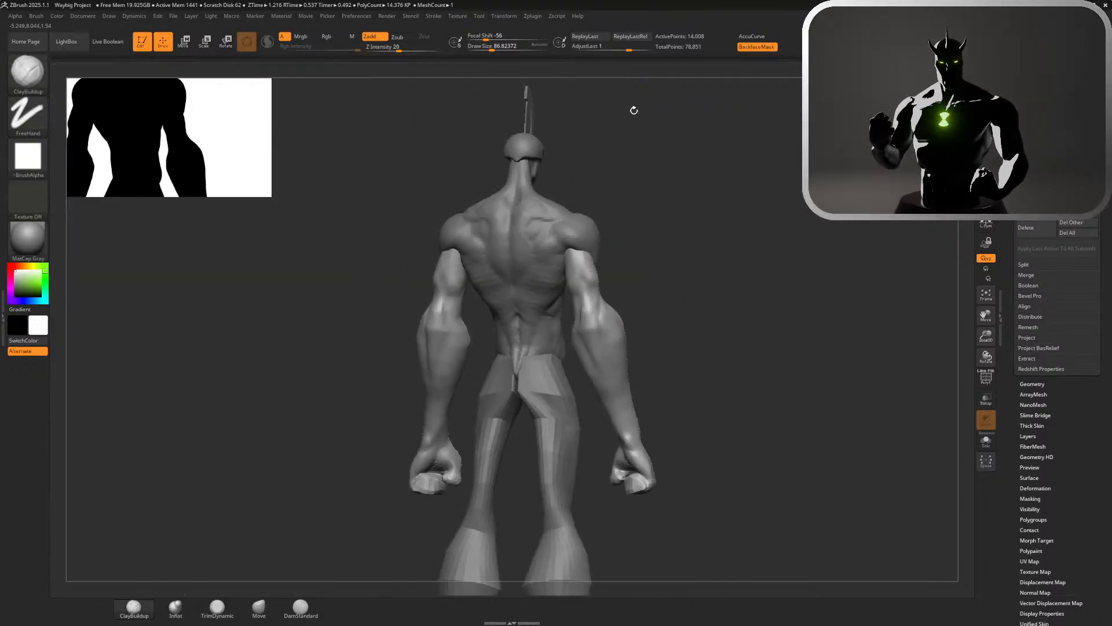
Smooth the back of the upper arms while checking them against the full figure from behind
alt+drag(662, 278, 560, 139)
mouse_move(624, 203)
mouse_down()
mouse_move(643, 203)
mouse_move(625, 224)
mouse_move(643, 286)
mouse_move(658, 263)
mouse_move(647, 266)
mouse_move(608, 196)
mouse_move(597, 255)
mouse_up()
drag(687, 246, 628, 238)
mouse_move(614, 200)
shift+mouse_down()
mouse_move(608, 237)
mouse_move(620, 237)
shift+mouse_up()
alt+drag(423, 296, 482, 243)
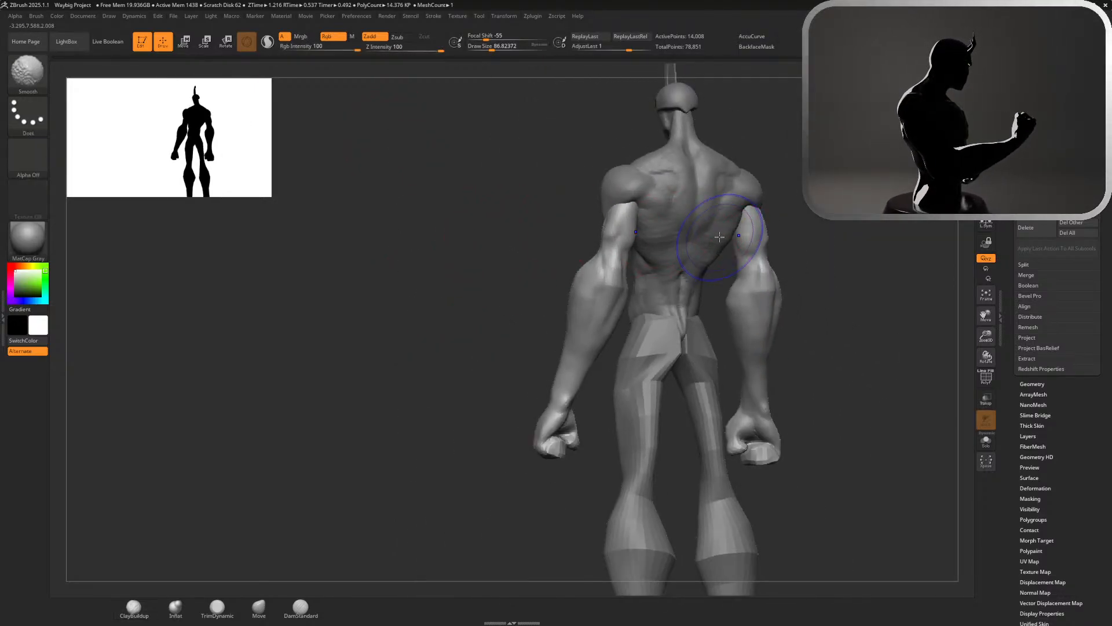
shift+drag(723, 236, 743, 230)
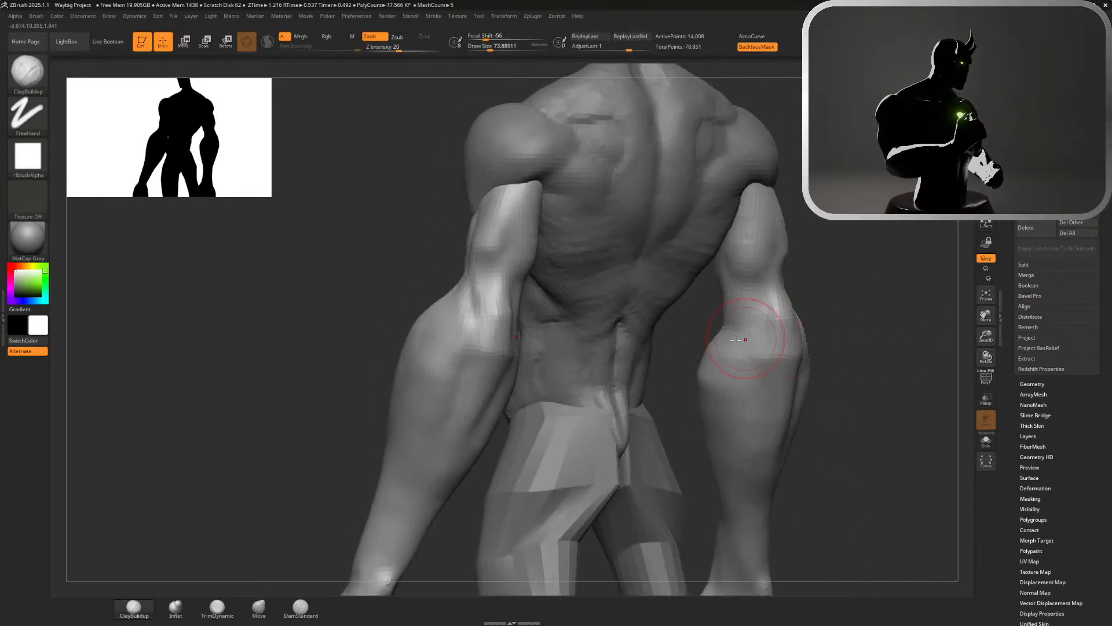
Shape the inner bony point of the elbow with the ClayBuildup brush at draw size about 29 and smooth it
key(s)
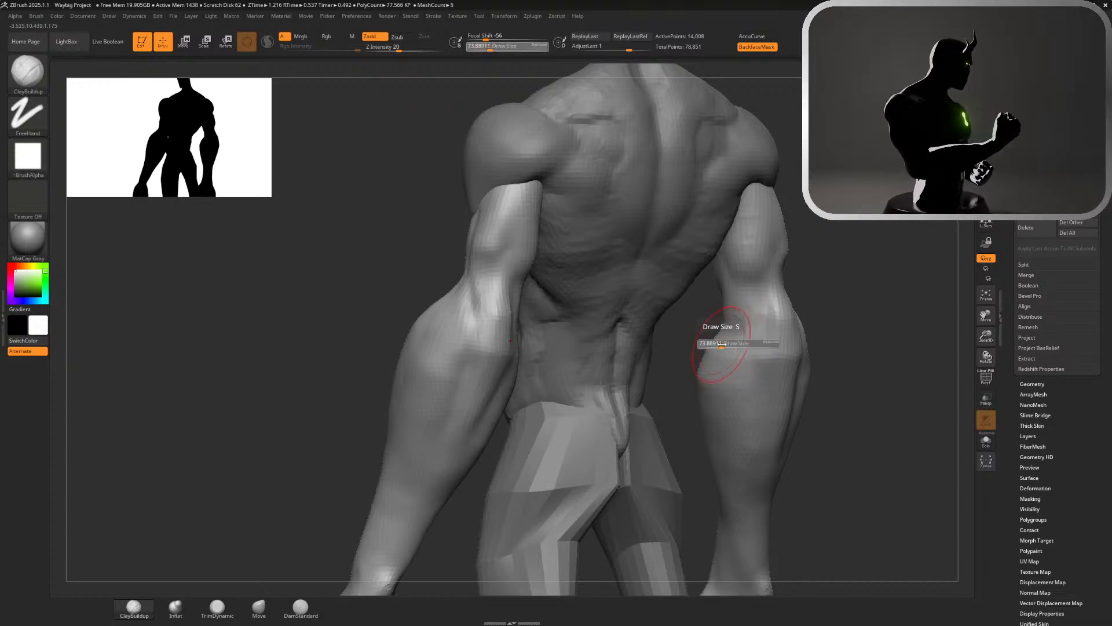
drag(717, 343, 713, 343)
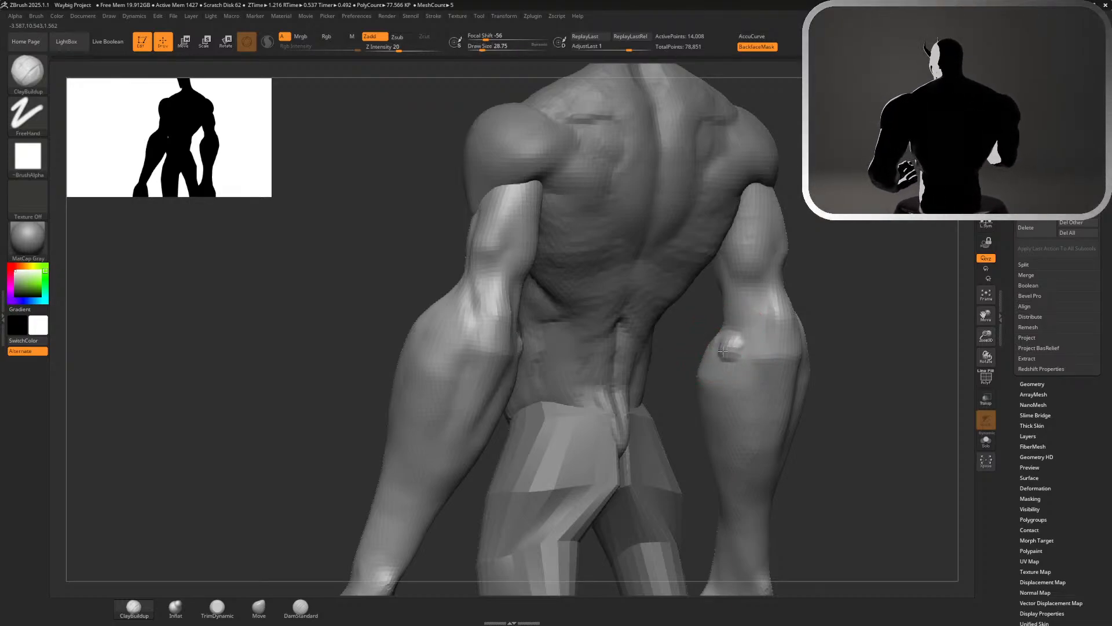
key(shift)
key(ctrl+z)
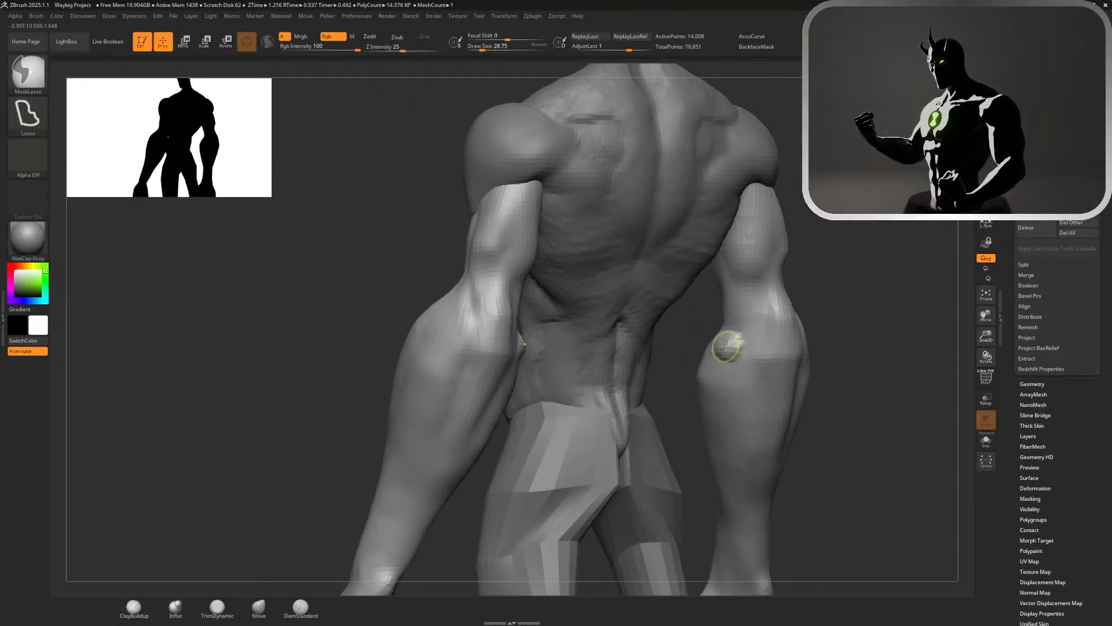
drag(727, 347, 733, 336)
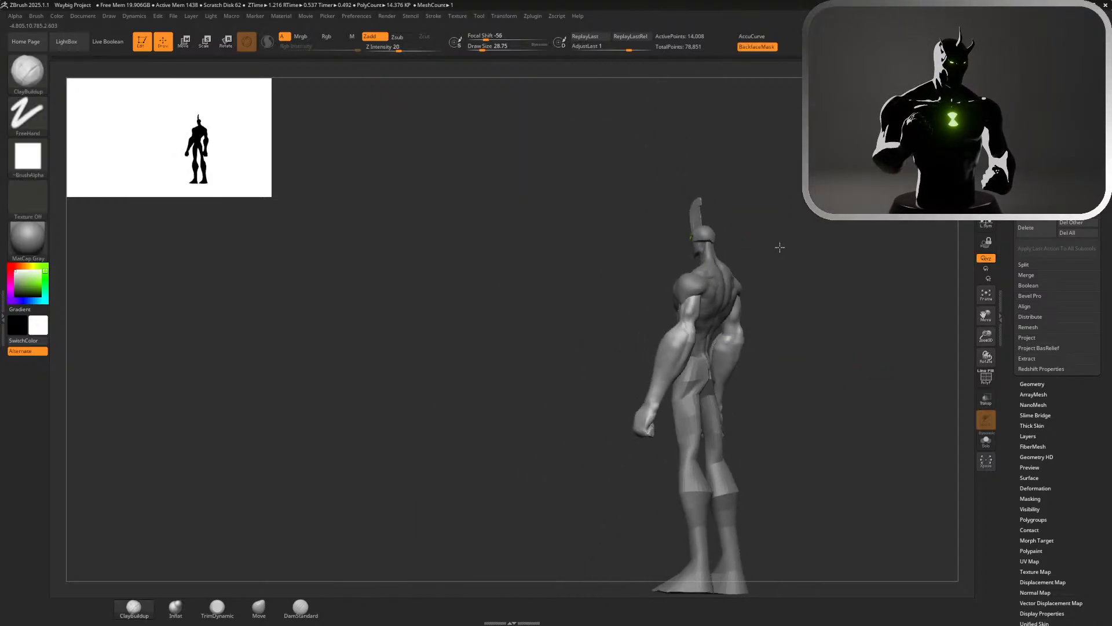
Try to place the transform gizmo's pivot on the arm's shoulder joint and align its orientation
mouse_move(780, 246)
mouse_down()
mouse_move(855, 259)
mouse_move(866, 218)
mouse_move(814, 238)
mouse_move(845, 283)
mouse_move(866, 256)
mouse_move(881, 258)
mouse_up()
key(w)
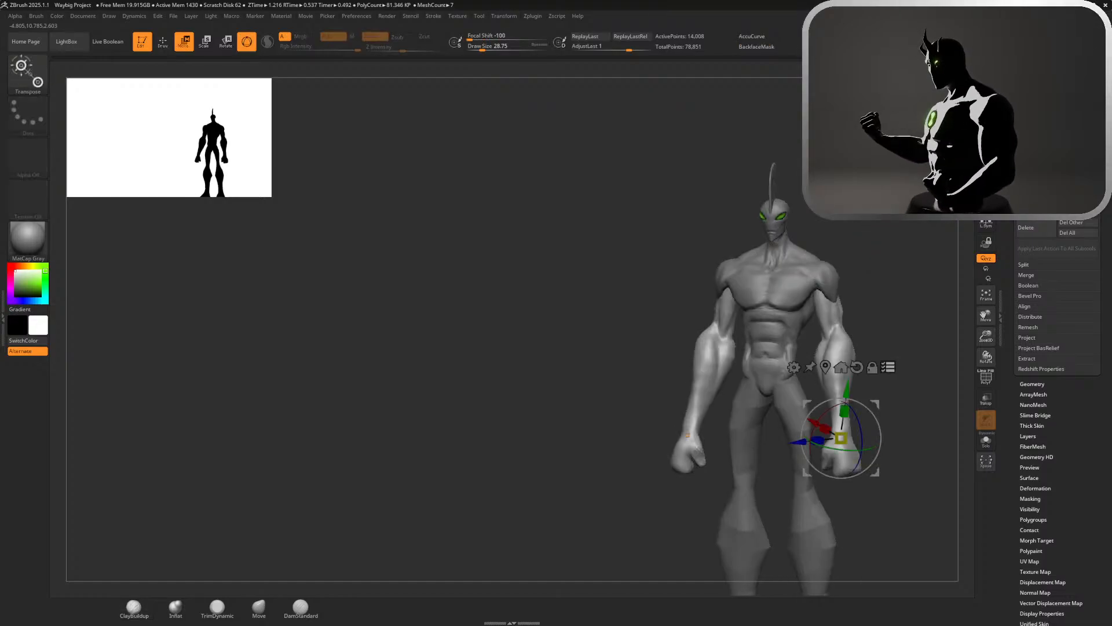
click(901, 365)
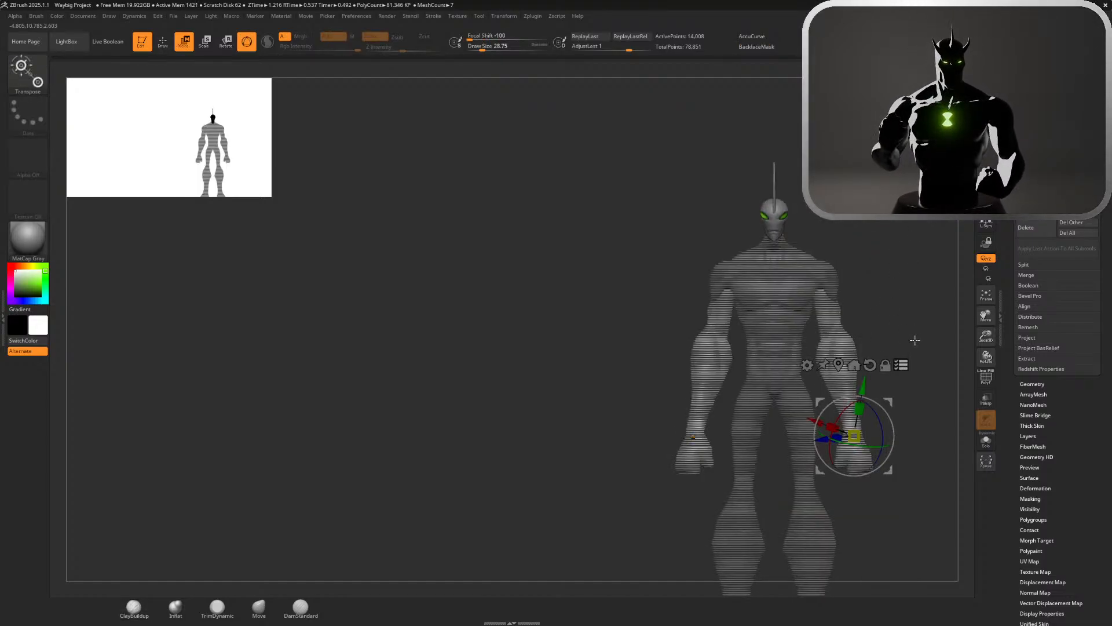
click(901, 365)
alt+drag(863, 386, 864, 222)
click(899, 194)
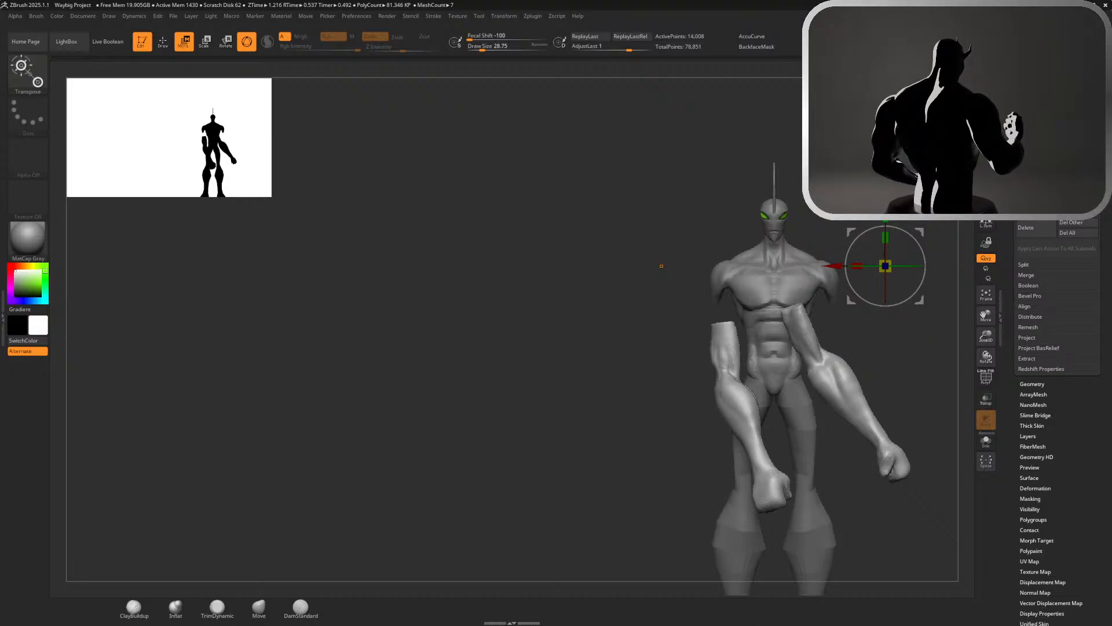
key(ctrl+z)
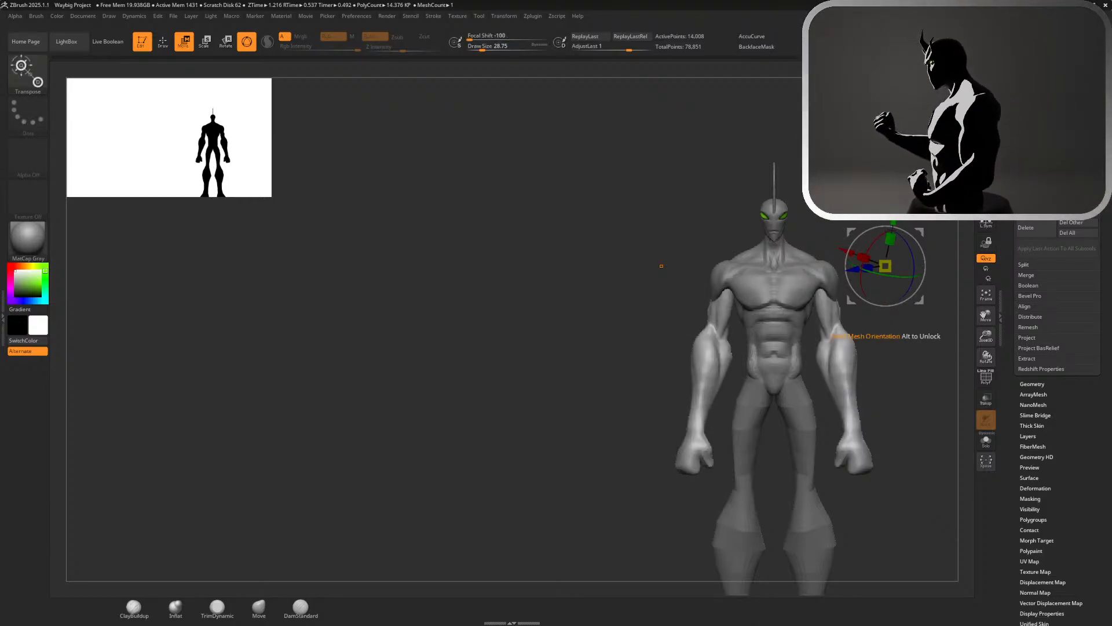
alt+click(899, 195)
mouse_move(830, 266)
alt+mouse_down()
mouse_move(789, 245)
mouse_move(823, 233)
mouse_move(821, 248)
alt+mouse_up()
key(ctrl+z)
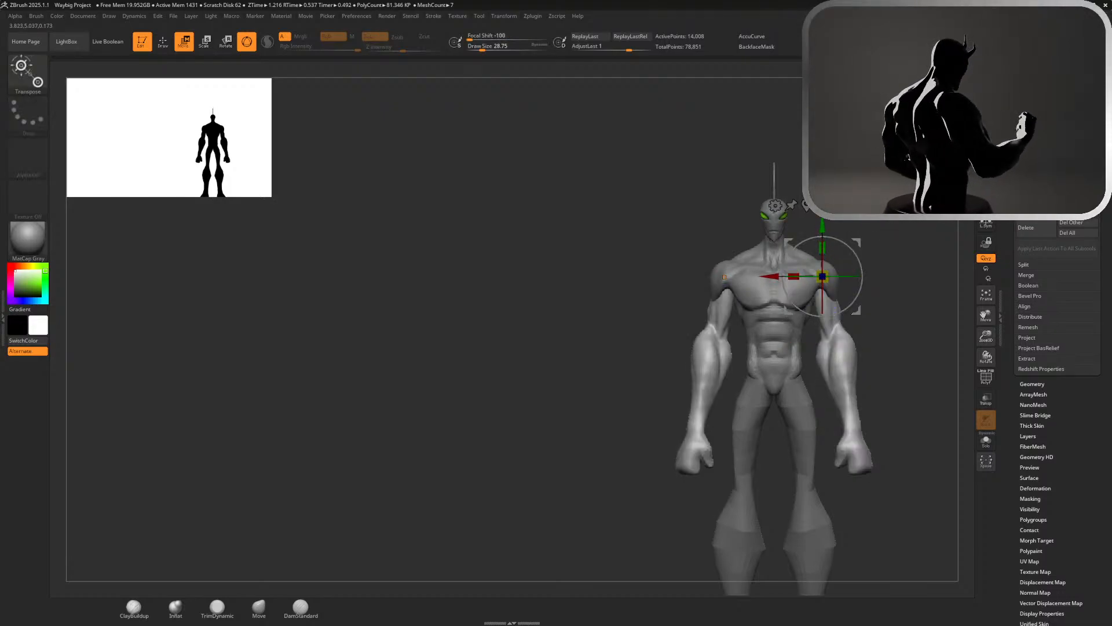
Try to repose the arms about the shoulders with the transform gizmo
right_drag(822, 250, 716, 253)
alt+drag(708, 277, 730, 446)
right_drag(730, 447, 951, 232)
mouse_move(950, 232)
right_down()
mouse_move(855, 235)
mouse_move(872, 241)
mouse_move(882, 315)
mouse_move(840, 313)
right_up()
key(q)
key(ctrl+z)
key(w)
drag(846, 250, 923, 366)
mouse_move(869, 370)
right_down()
mouse_move(919, 387)
mouse_move(918, 319)
mouse_move(893, 320)
mouse_move(851, 263)
mouse_move(871, 283)
mouse_move(770, 270)
mouse_move(812, 215)
mouse_move(843, 231)
mouse_move(772, 489)
right_up()
key(q)
key(ctrl+z)
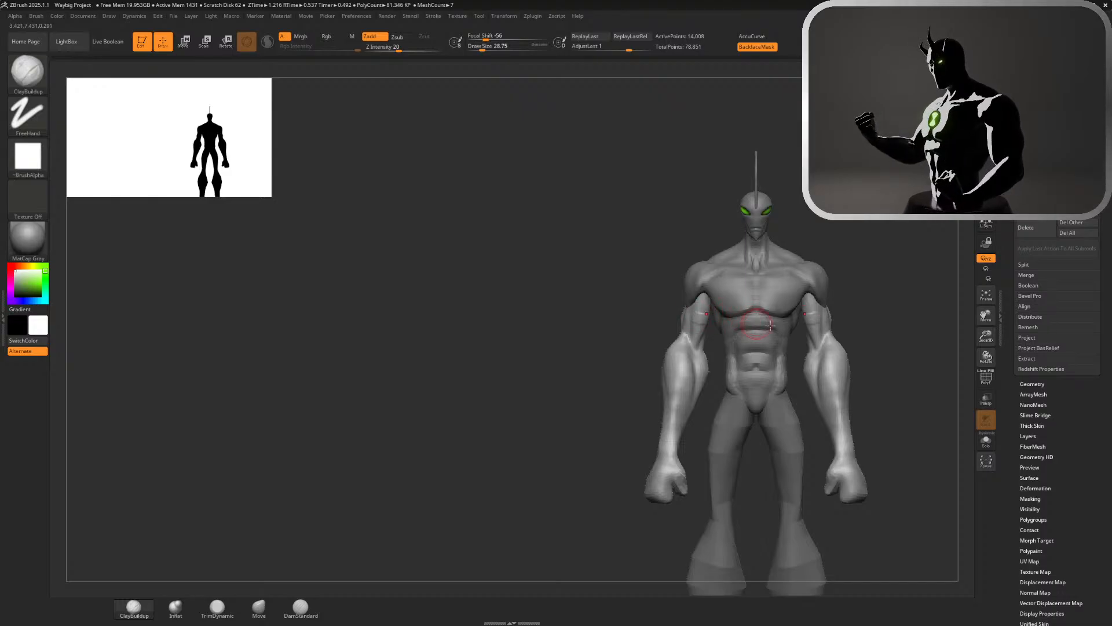
Select the torso subtool and isolate it in Solo mode, viewed from the side
mouse_move(770, 326)
right_down()
mouse_move(852, 311)
mouse_move(766, 305)
right_up()
alt+click(708, 328)
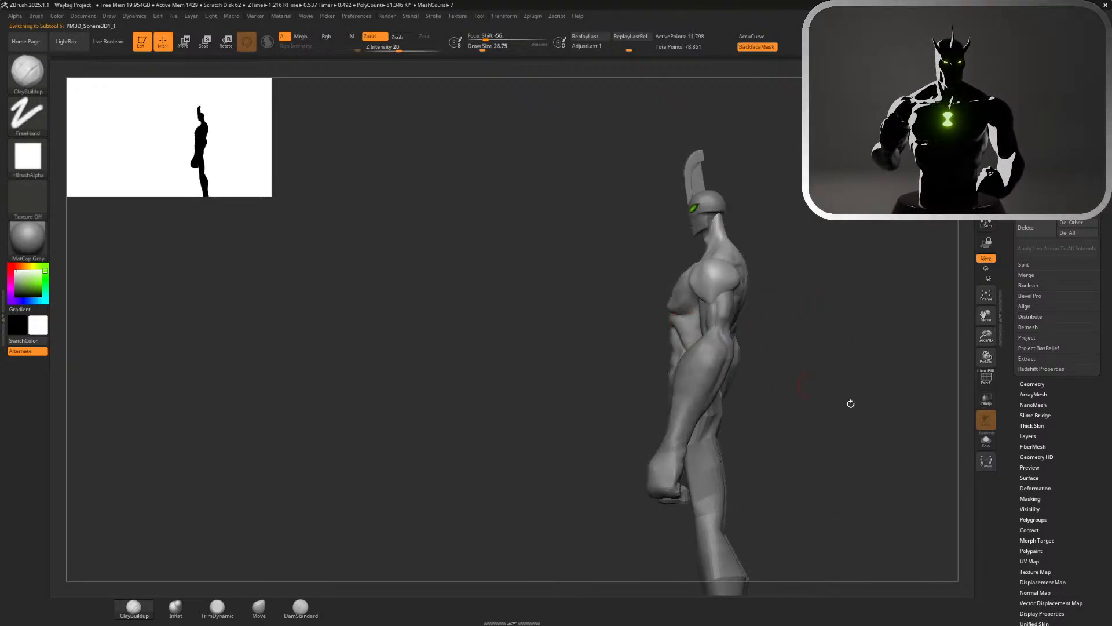
scroll(994, 455, up, 3)
scroll(989, 450, down, 2)
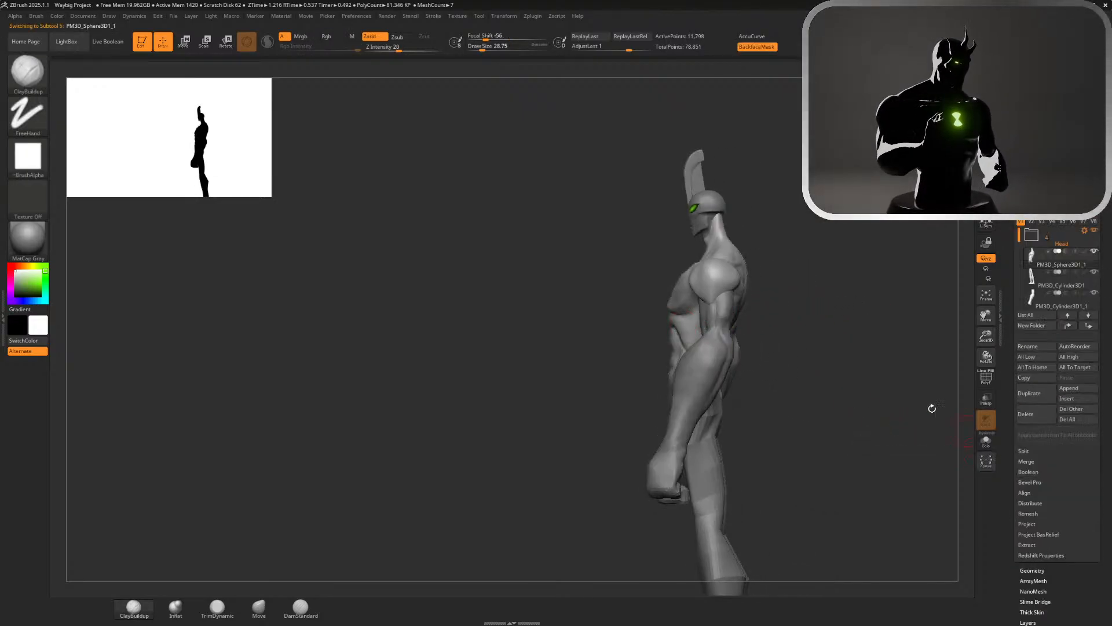
click(992, 443)
click(986, 440)
ctrl+right_drag(887, 398, 837, 366)
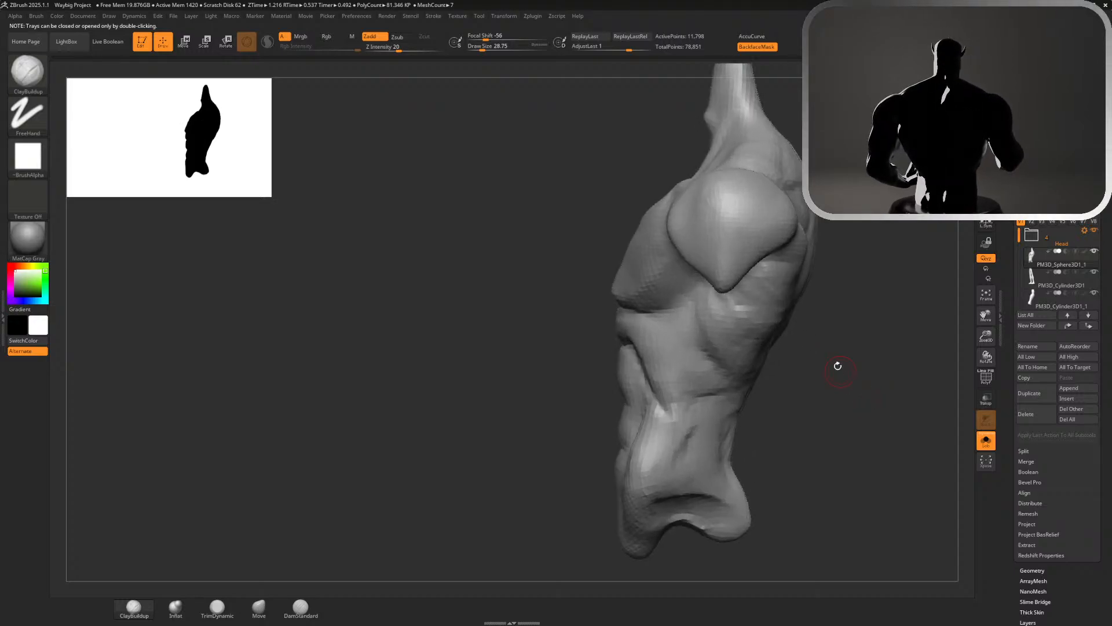
Build up the latissimus below the rear deltoid with the ClayBuildup brush at draw size about 101
key(s)
drag(833, 362, 843, 360)
mouse_move(858, 361)
right_down()
mouse_move(815, 320)
mouse_move(734, 300)
right_up()
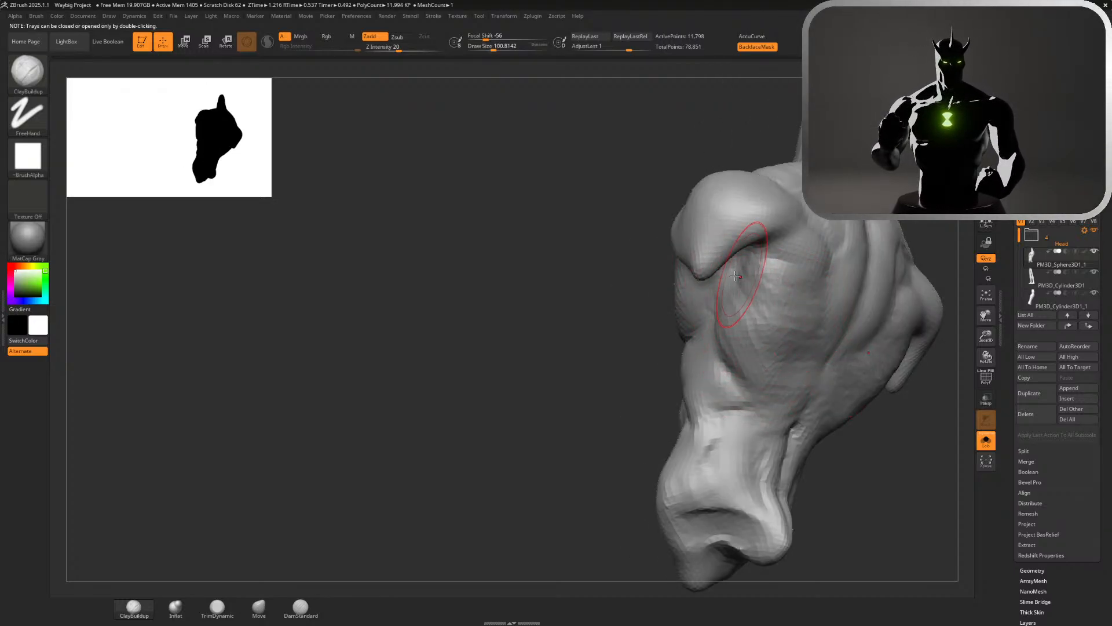
mouse_move(782, 313)
shift+mouse_down()
mouse_move(752, 352)
mouse_move(753, 377)
shift+mouse_up()
drag(835, 491, 912, 497)
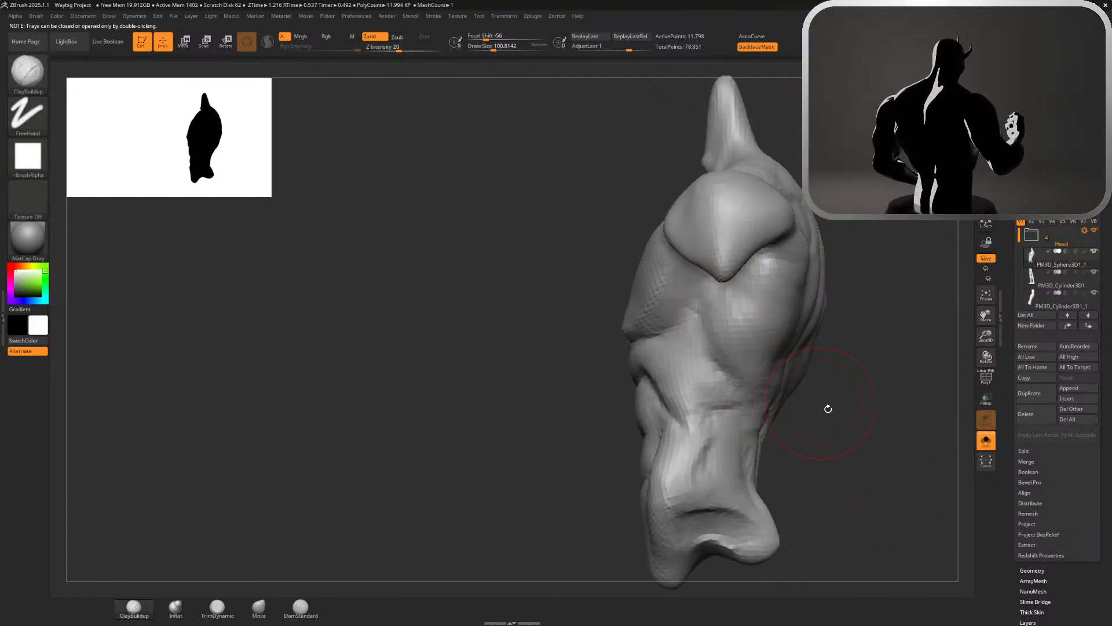
Set the draw size to about 71 and try to build up the ribs beside the chest with the ClayBuildup brush
key(s)
drag(836, 416, 830, 416)
mouse_move(698, 361)
mouse_down()
mouse_move(700, 345)
mouse_move(698, 374)
mouse_move(719, 377)
mouse_move(720, 364)
mouse_up()
key(ctrl+z)
key(ctrl+z)
key(ctrl+z)
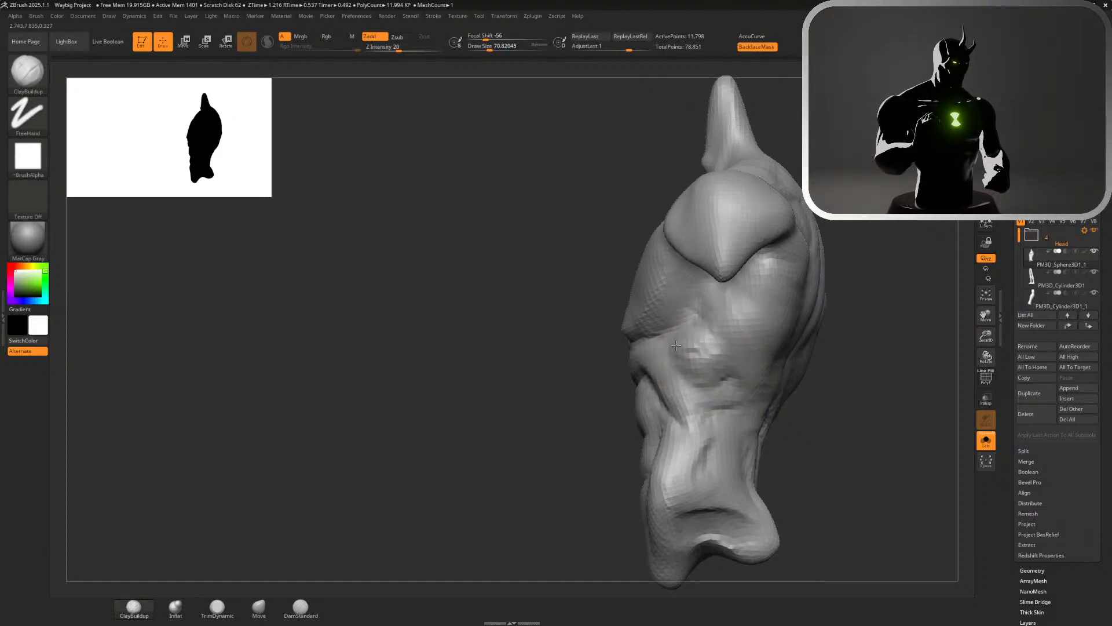
drag(852, 394, 887, 397)
drag(812, 390, 858, 324)
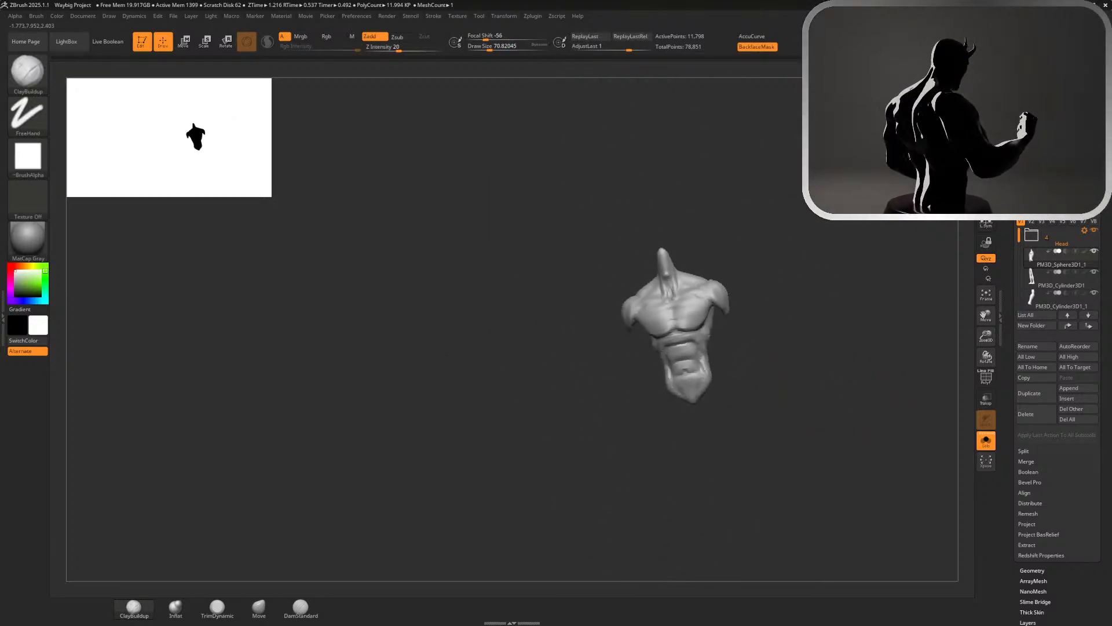
drag(749, 397, 774, 492)
Carve the serratus and rib grooves on the side of the torso below the chest with the DamStandard brush
click(298, 608)
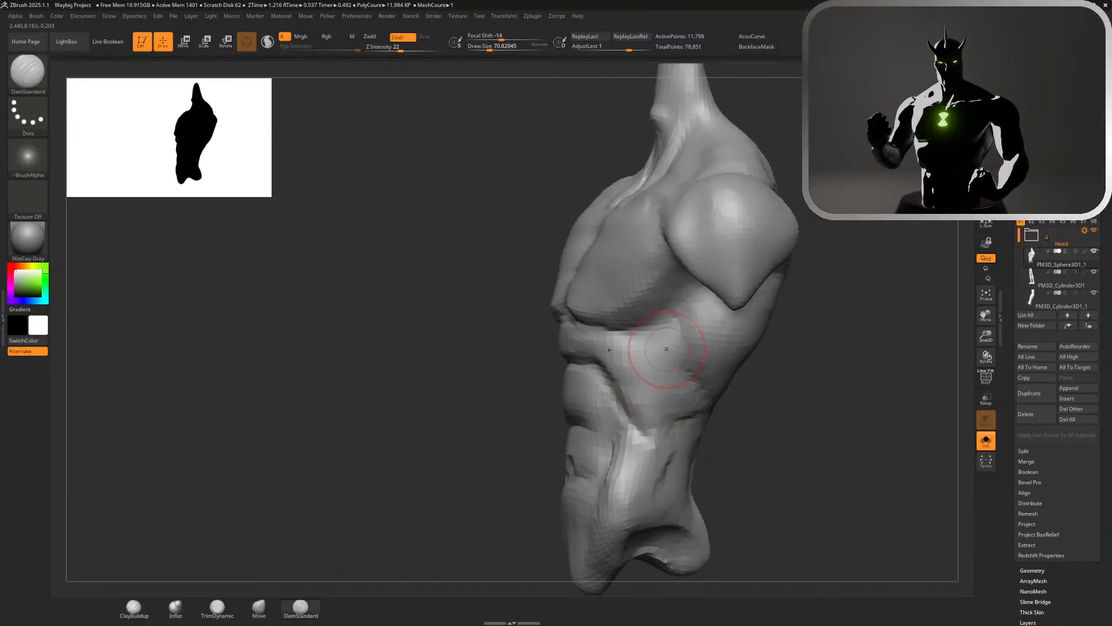
drag(682, 374, 592, 404)
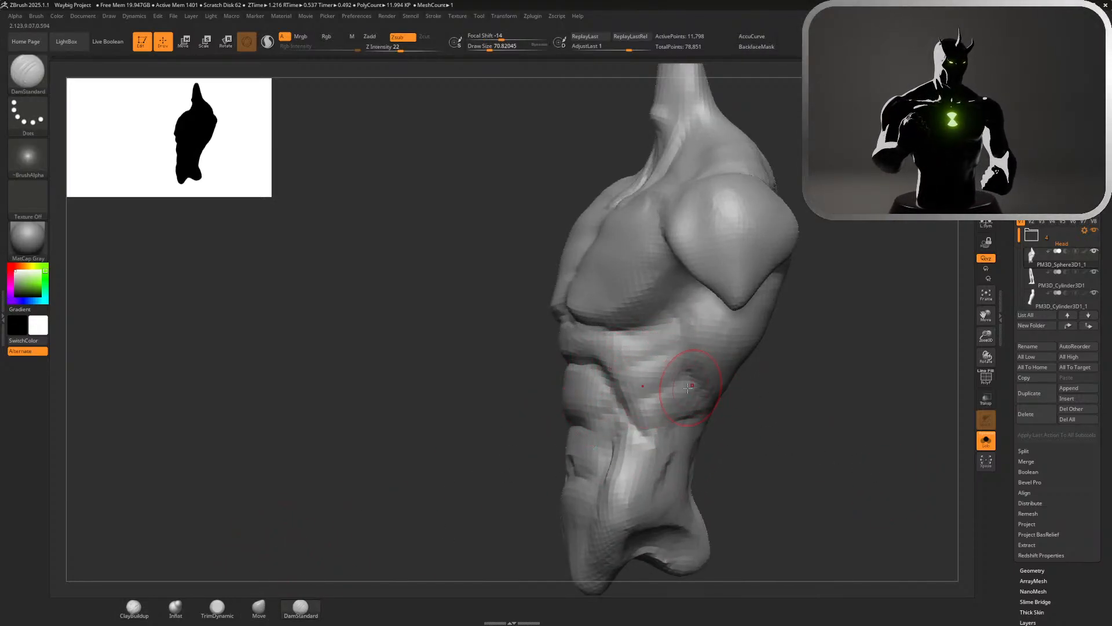
drag(658, 356, 632, 389)
drag(657, 331, 645, 361)
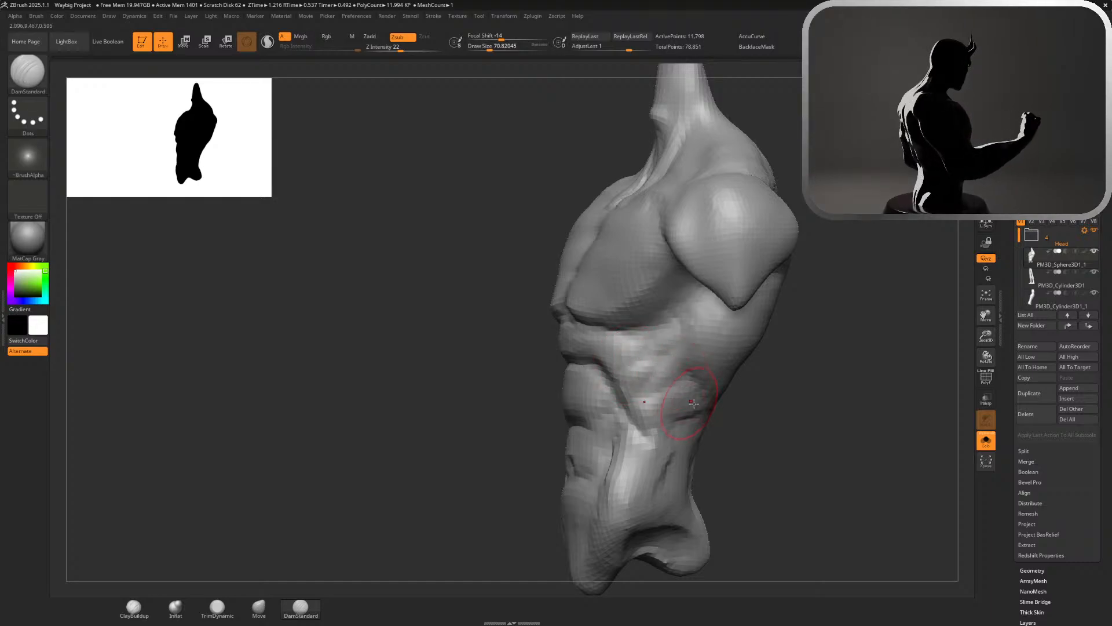
drag(704, 400, 641, 396)
drag(796, 443, 904, 441)
mouse_move(904, 440)
alt+mouse_down()
mouse_move(799, 325)
mouse_move(795, 273)
alt+mouse_up()
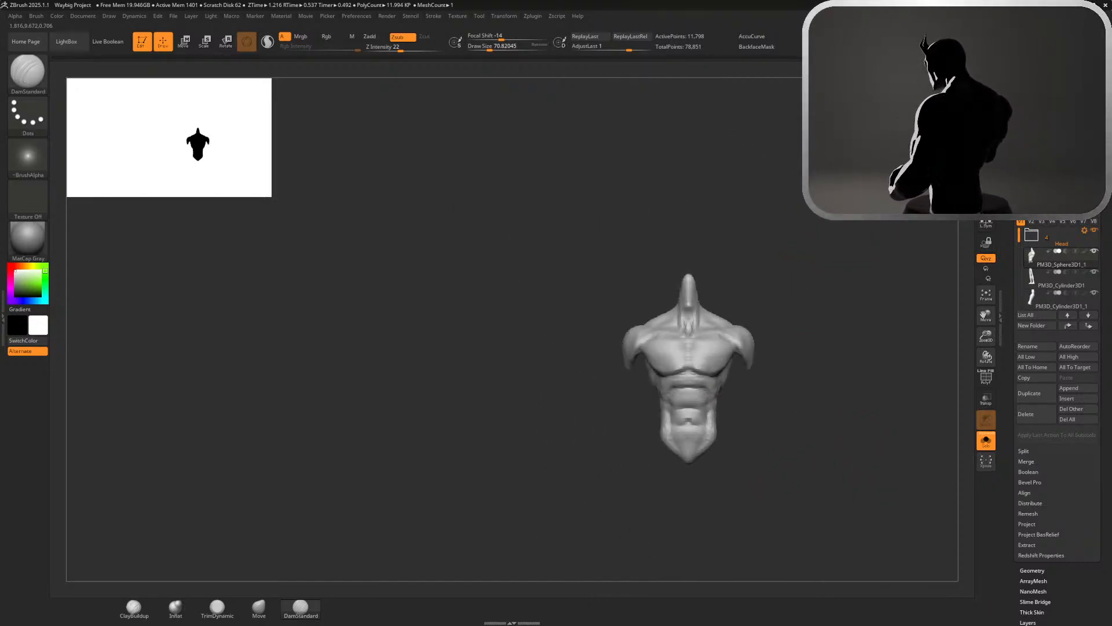
drag(886, 267, 806, 257)
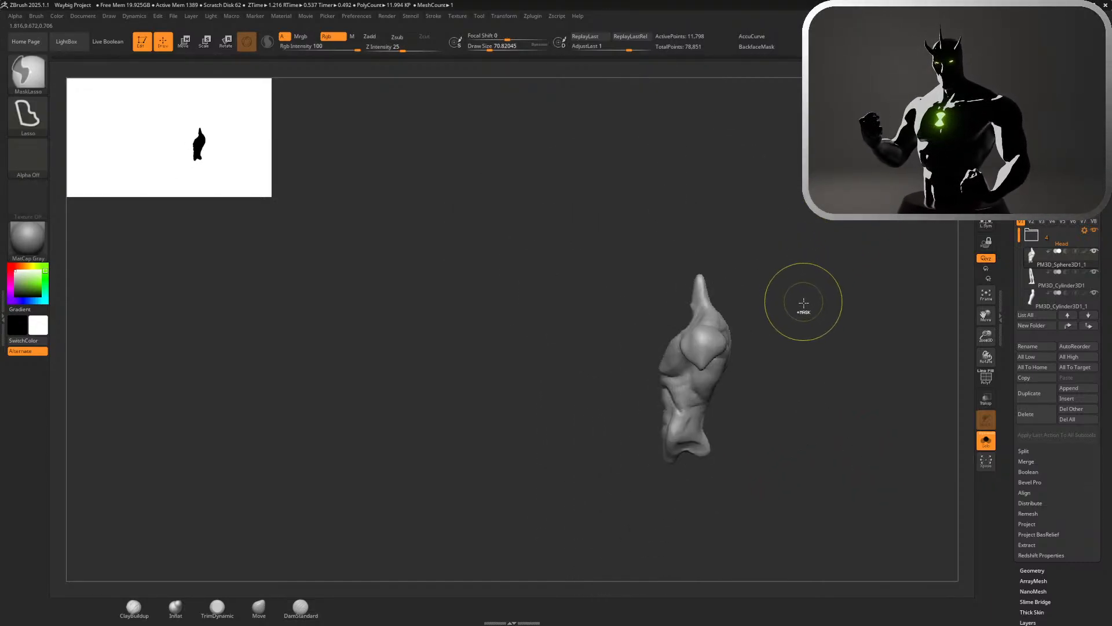
Pull the center of the lower chest line upward between the pectorals with the Move brush
drag(800, 326, 857, 317)
alt+drag(780, 278, 896, 445)
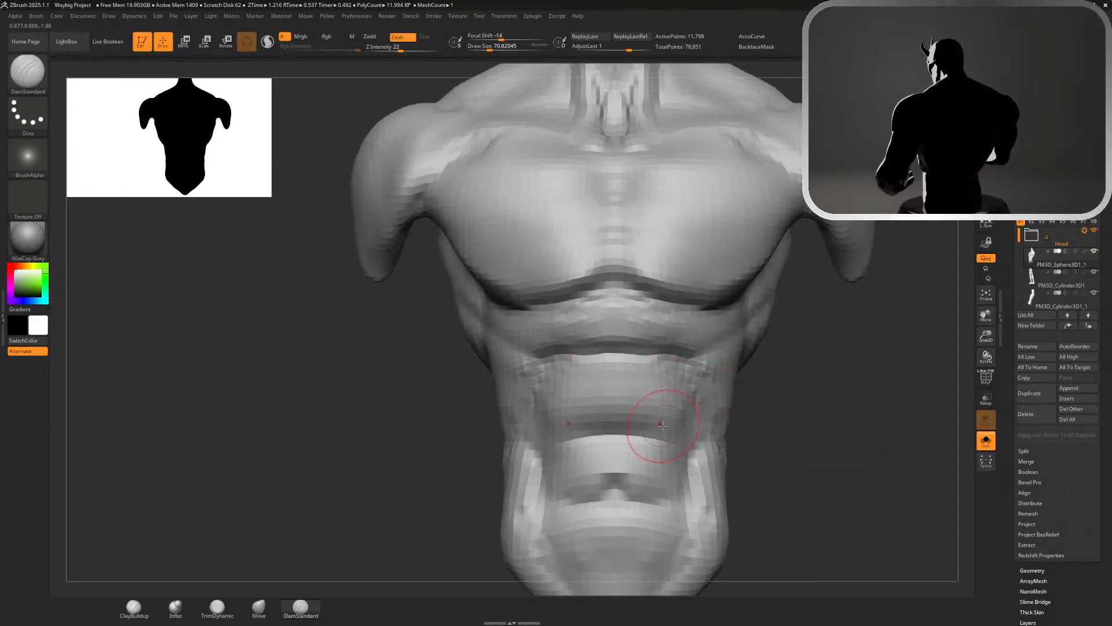
mouse_move(819, 356)
alt+mouse_down()
mouse_move(819, 318)
mouse_move(805, 336)
mouse_move(840, 357)
alt+mouse_up()
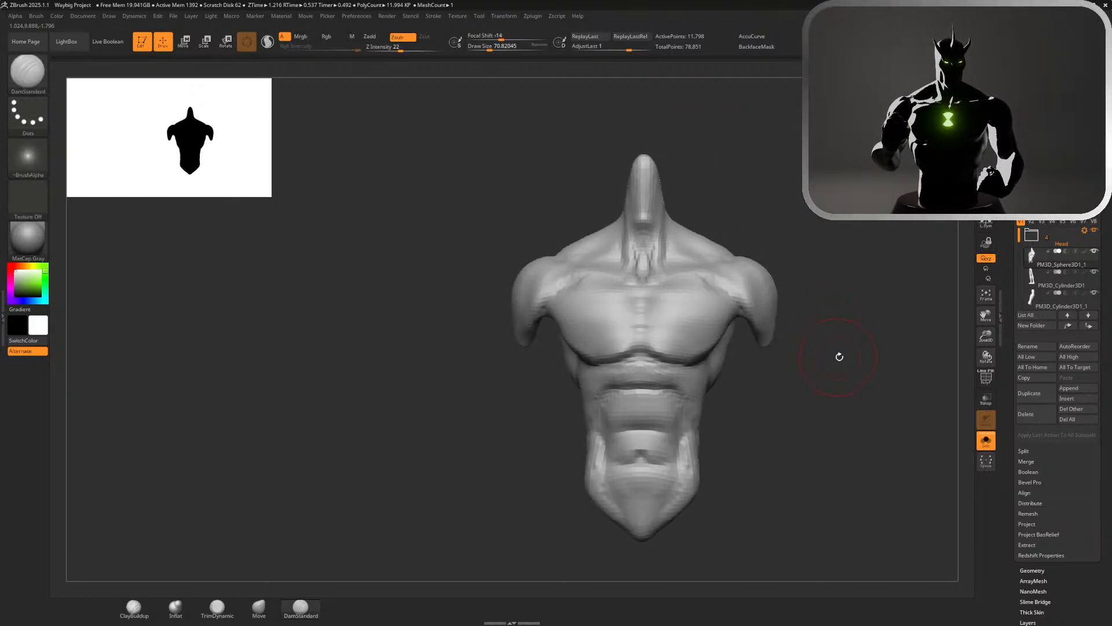
alt+drag(769, 437, 844, 493)
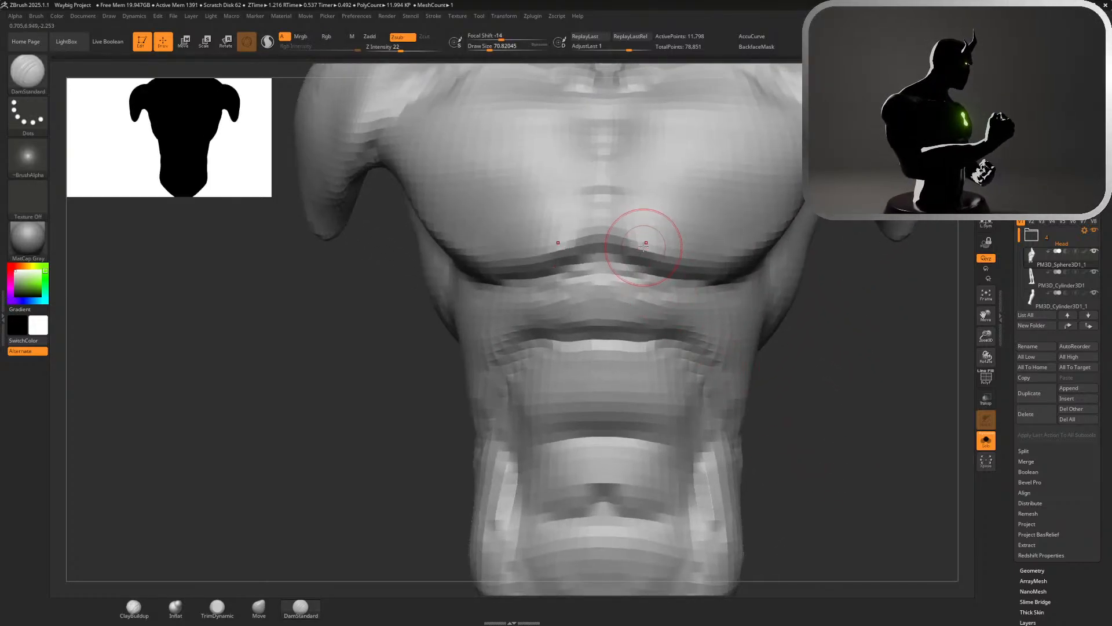
click(259, 607)
drag(622, 246, 627, 232)
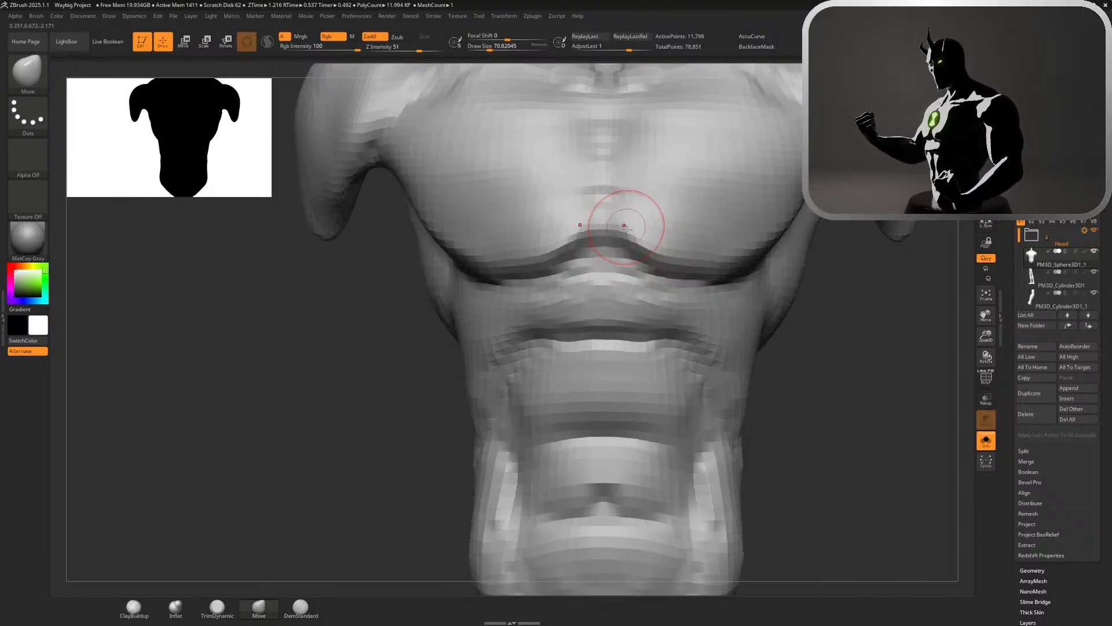
ctrl+right_drag(799, 322, 692, 183)
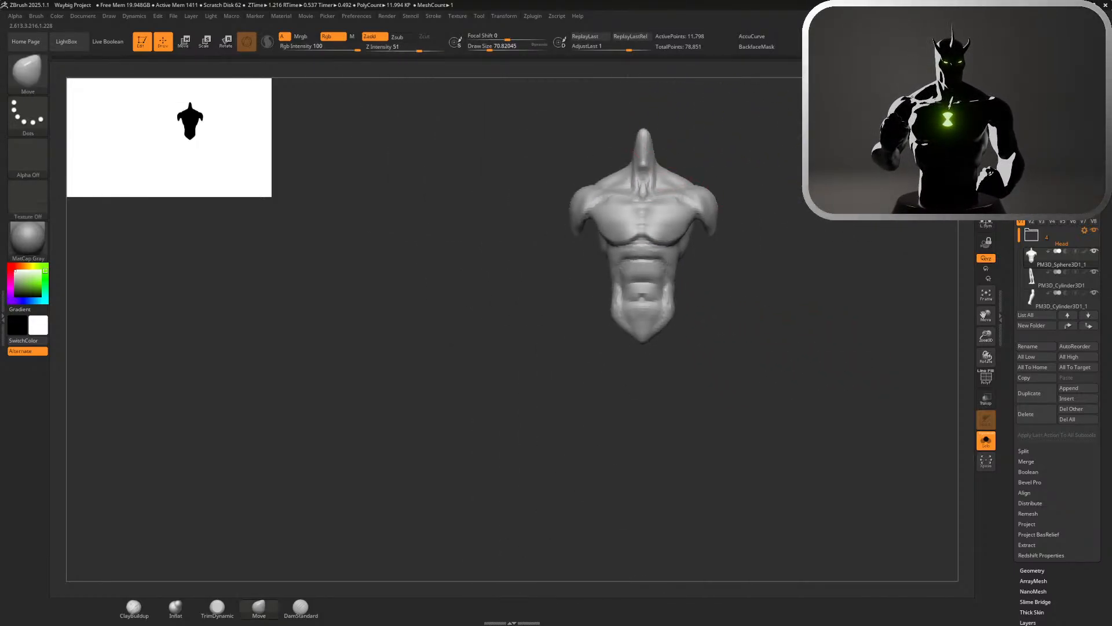
Turn off Solo mode and check the reshaped torso against the full figure
ctrl+right_drag(796, 238, 777, 142)
right_drag(802, 186, 886, 348)
click(986, 441)
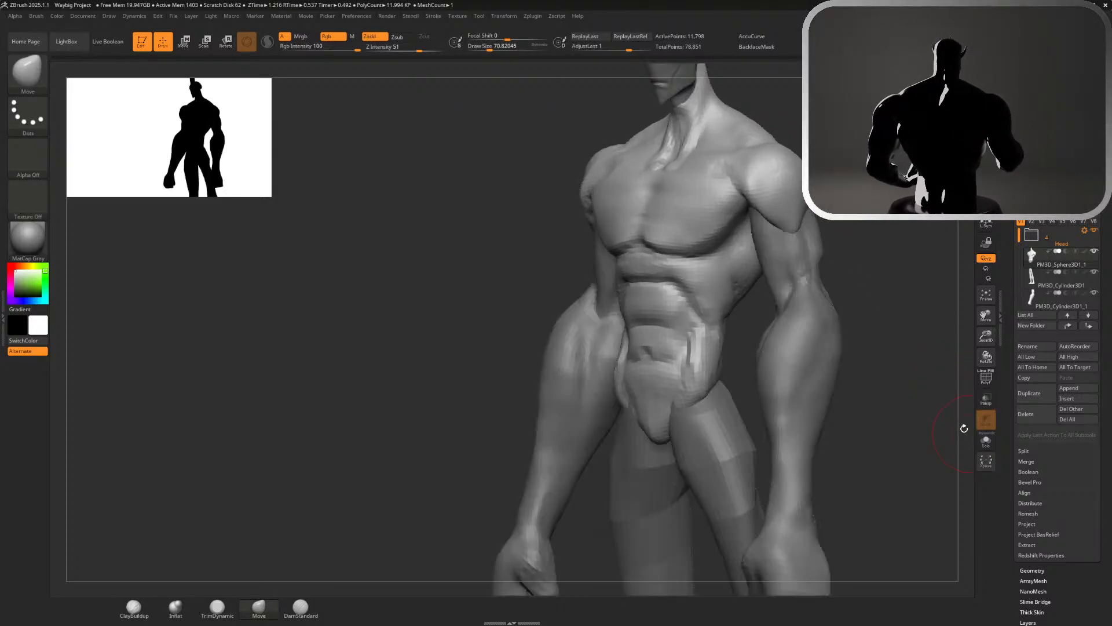
ctrl+right_drag(910, 395, 904, 203)
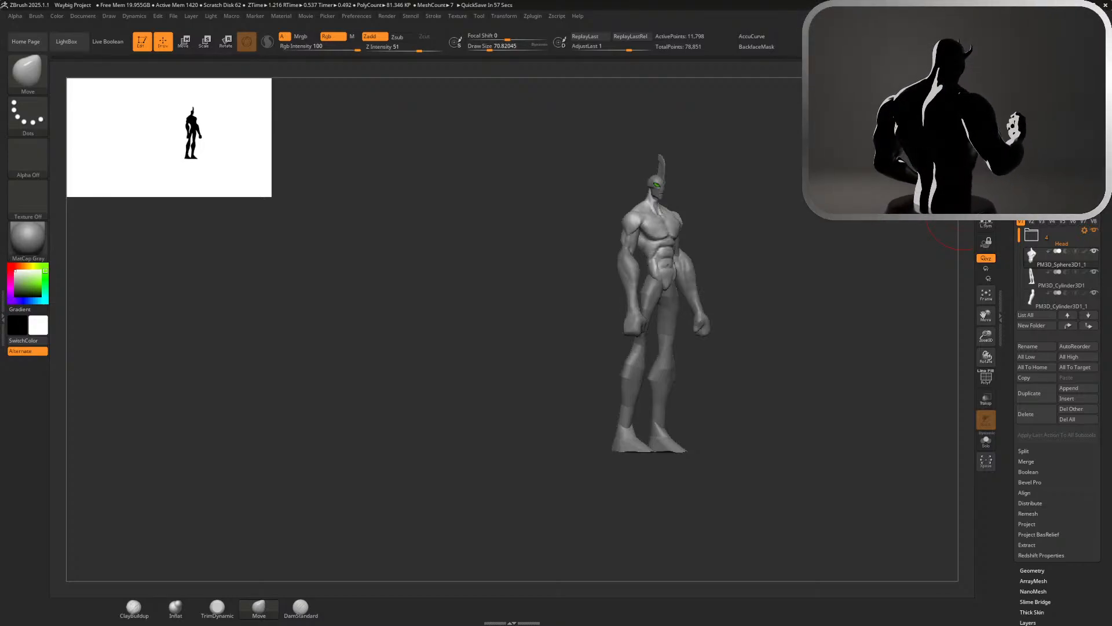
Select the arms and carve the forearm muscle groove just below the elbow with the DamStandard brush, softening it with Smooth
alt+click(630, 289)
ctrl+right_drag(833, 316, 846, 423)
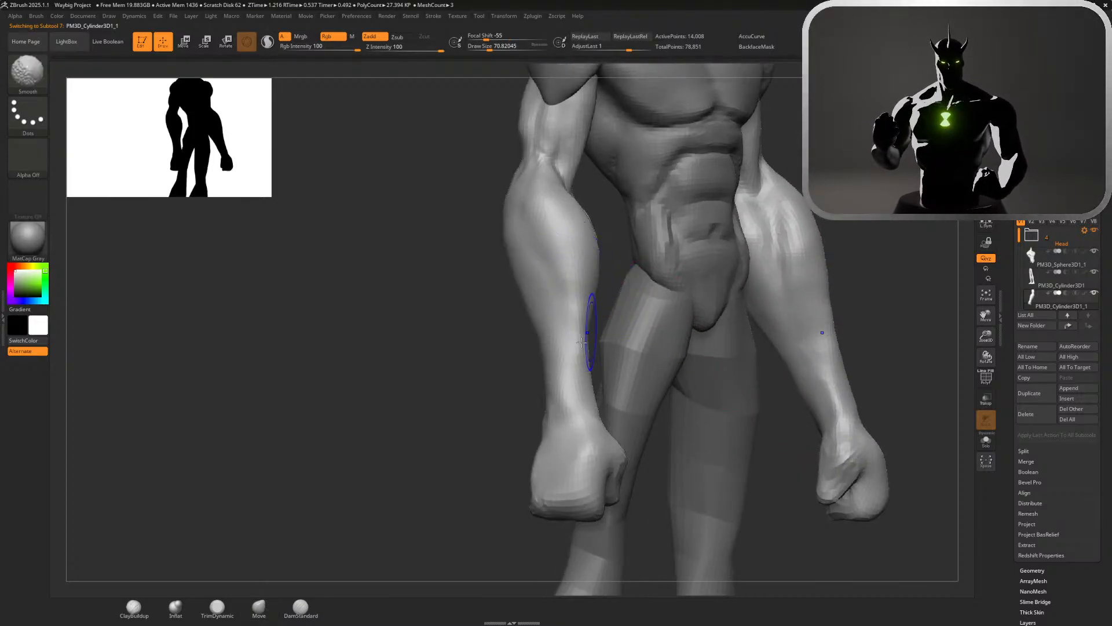
click(301, 607)
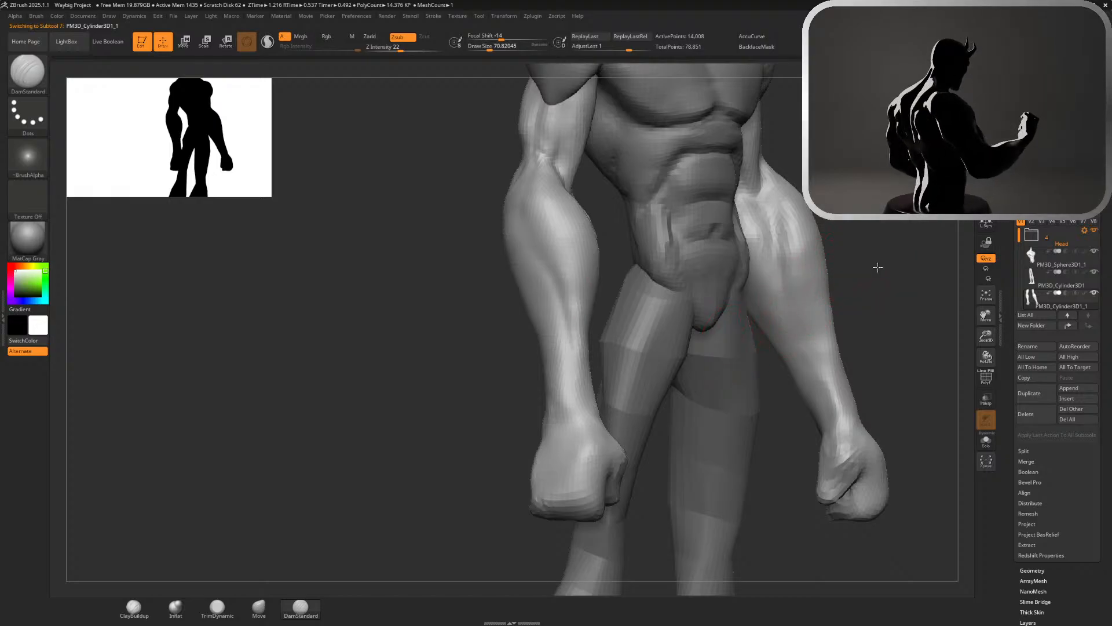
mouse_move(878, 267)
right_down()
mouse_move(653, 315)
mouse_move(529, 201)
mouse_move(494, 224)
mouse_move(528, 232)
right_up()
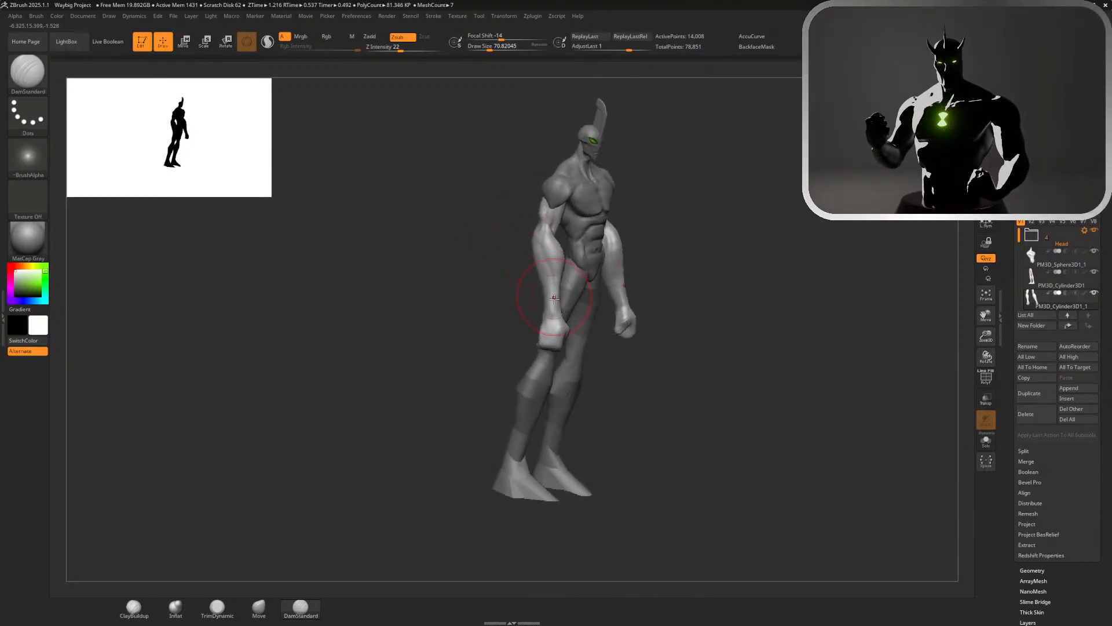
ctrl+right_drag(774, 322, 843, 426)
right_drag(383, 310, 410, 320)
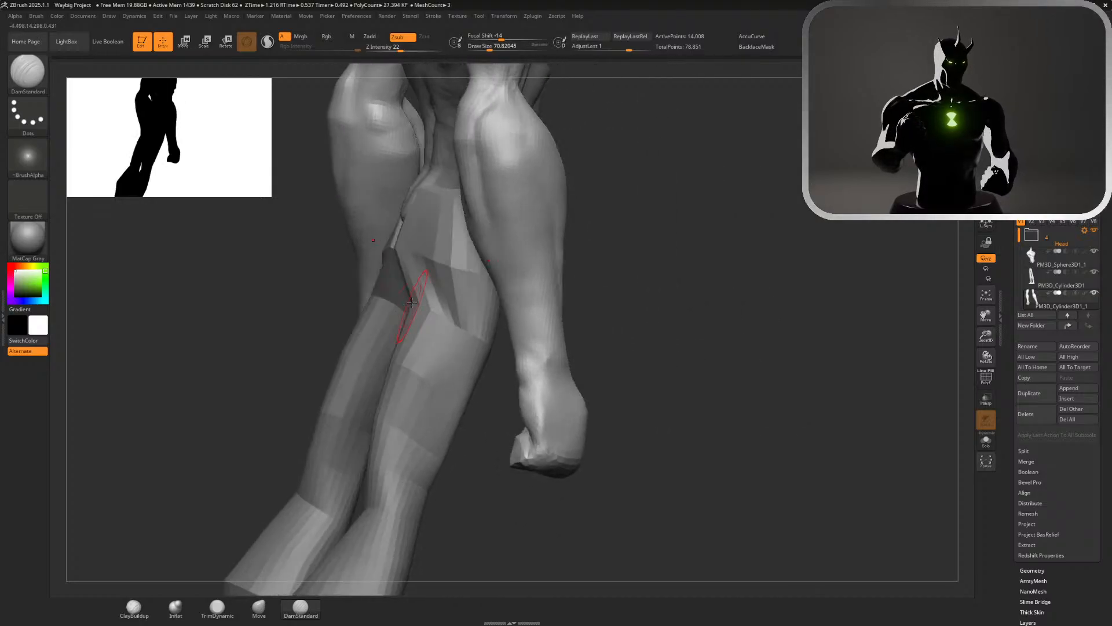
mouse_move(591, 186)
right_down()
mouse_move(600, 186)
mouse_move(505, 132)
right_up()
key(shift)
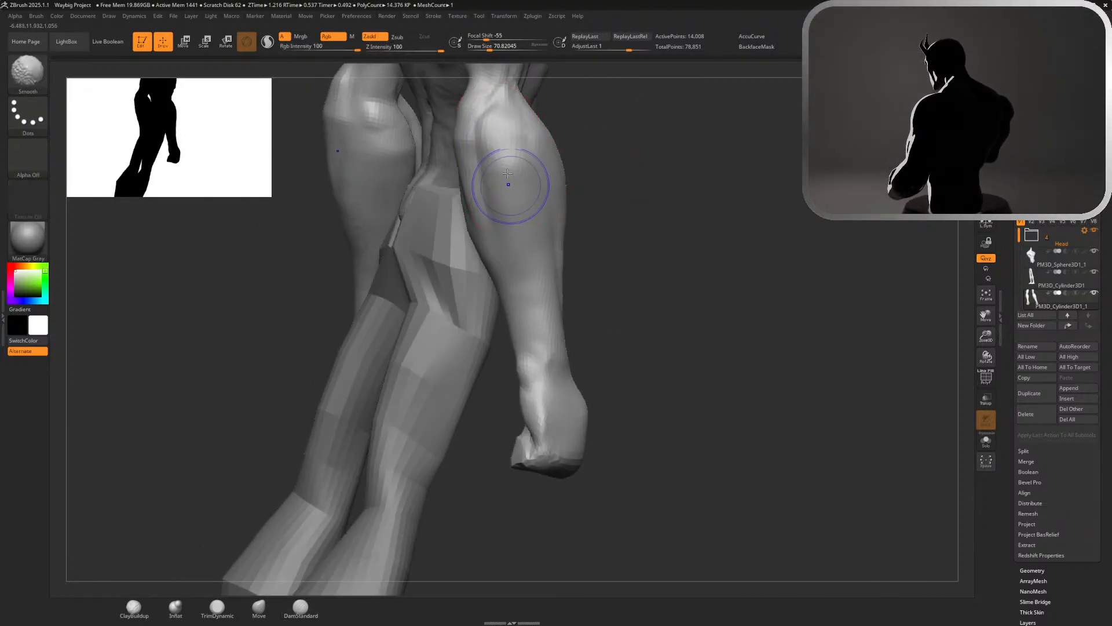
Smooth the outer forearm and deepen the muscle separation near the elbow with short DamStandard strokes
mouse_move(675, 226)
mouse_down()
mouse_move(604, 219)
mouse_move(649, 234)
mouse_move(636, 194)
mouse_move(575, 209)
mouse_move(615, 215)
mouse_up()
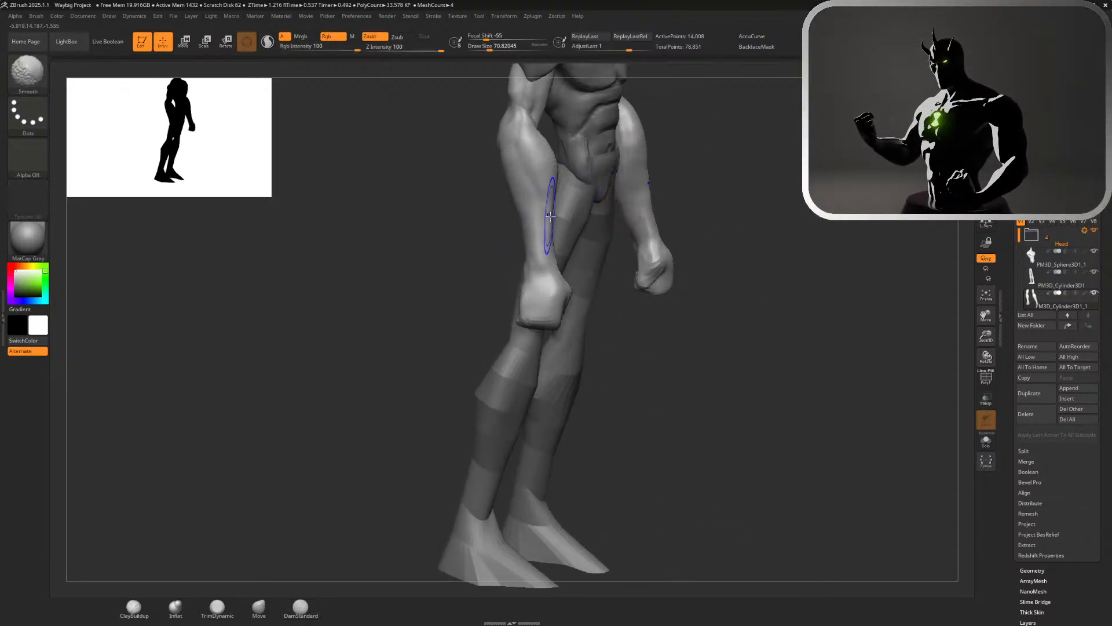
drag(696, 190, 697, 181)
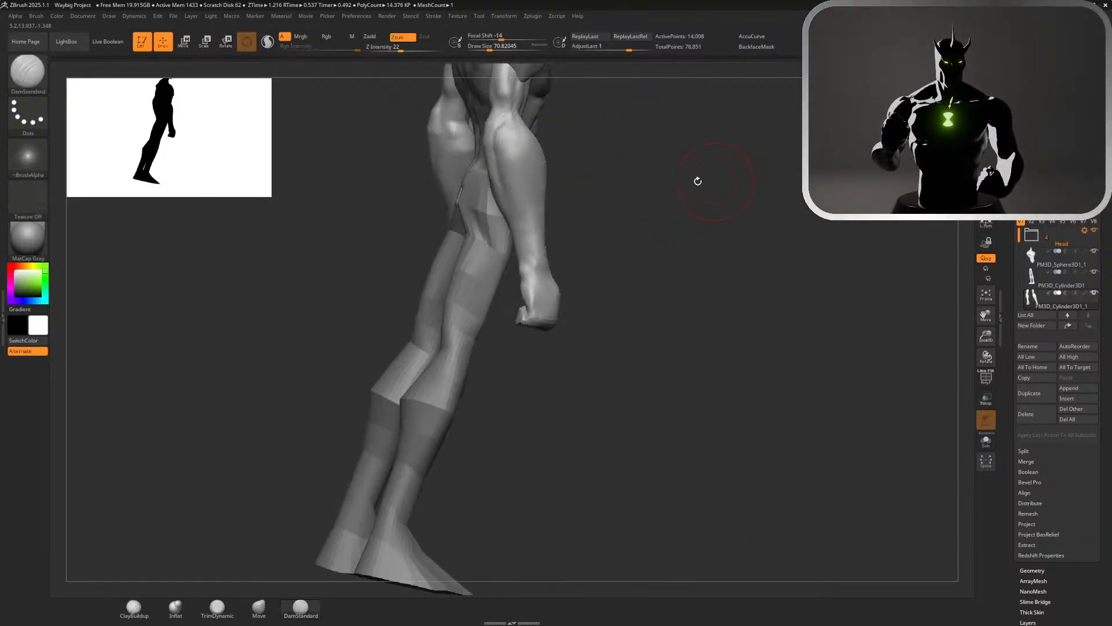
key(shift)
shift+drag(506, 182, 505, 151)
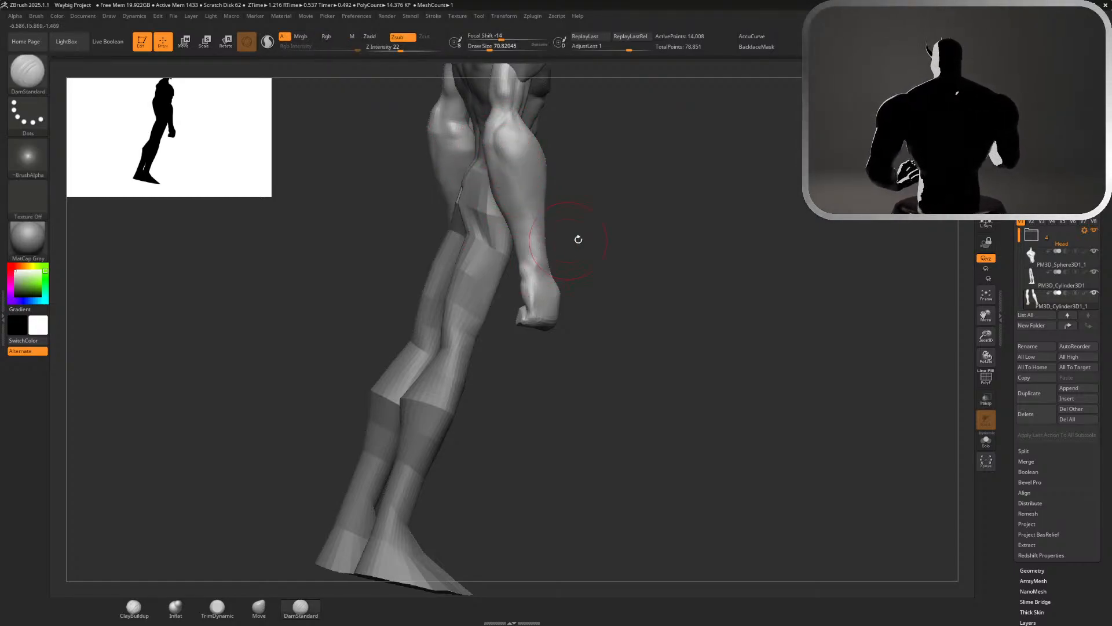
drag(578, 238, 508, 163)
drag(644, 200, 703, 182)
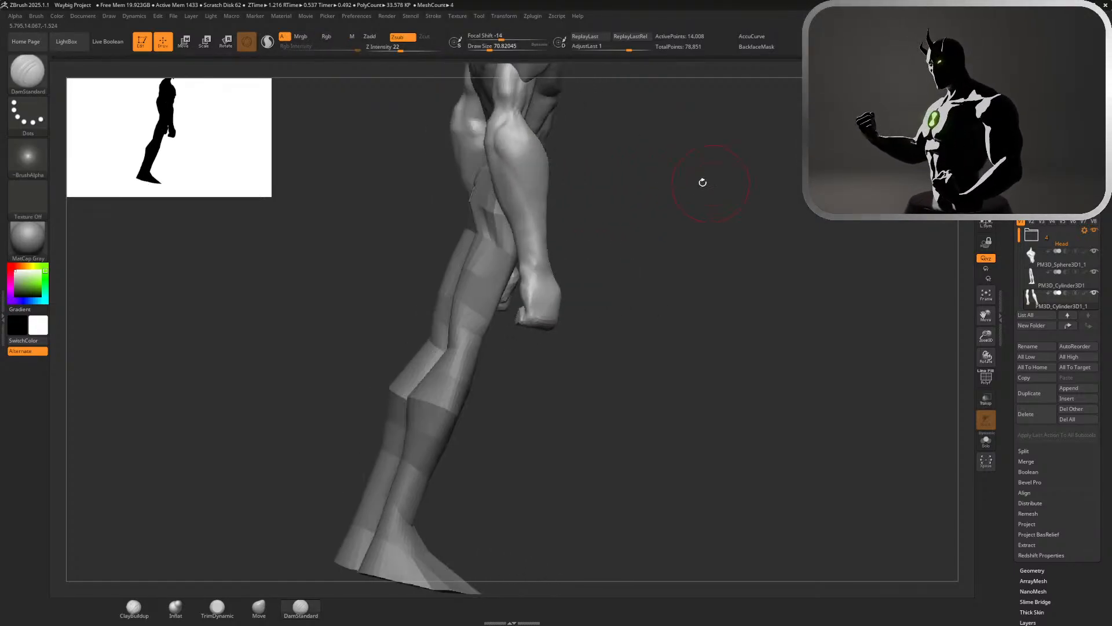
Carve a line down the outer forearm toward the wrist with DamStandard, redoing the rejected stroke, and smooth the forearm surface
drag(499, 164, 534, 233)
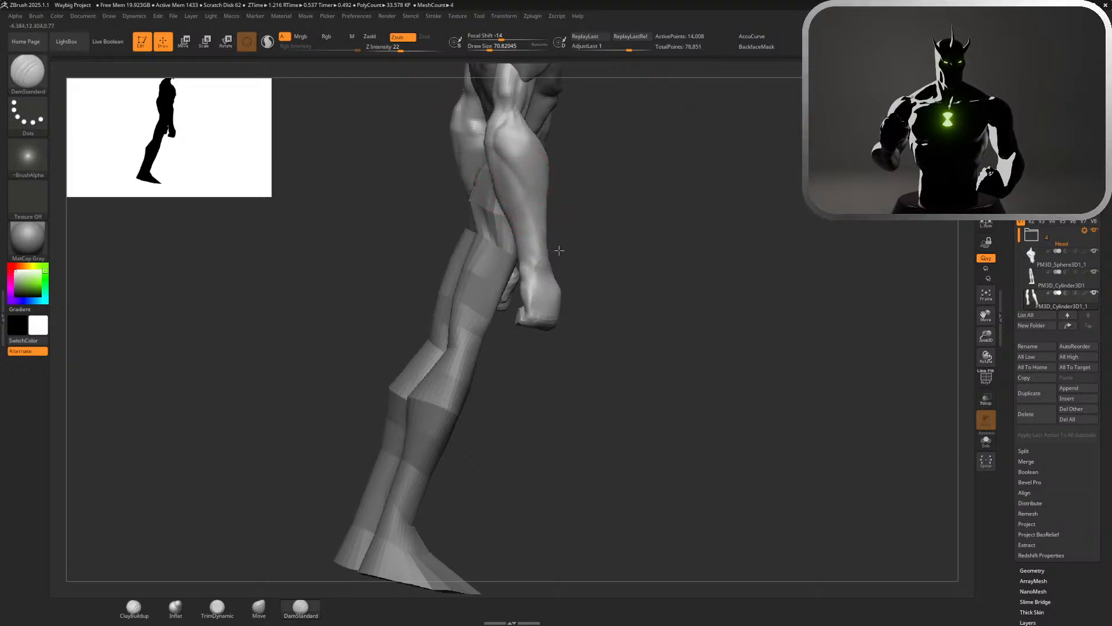
drag(631, 203, 568, 196)
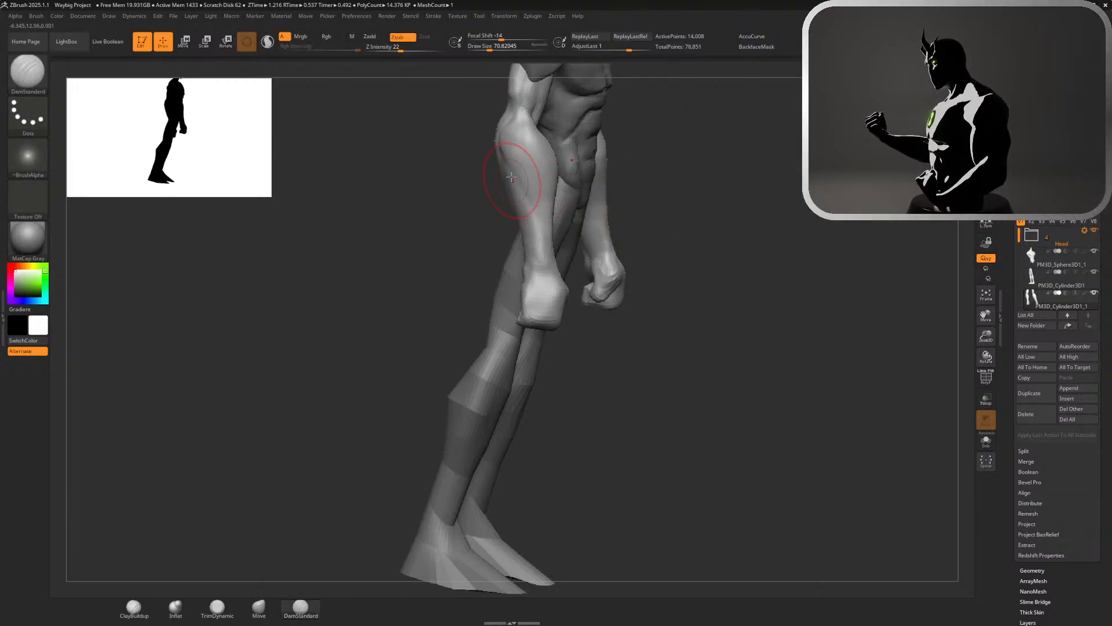
key(ctrl+z)
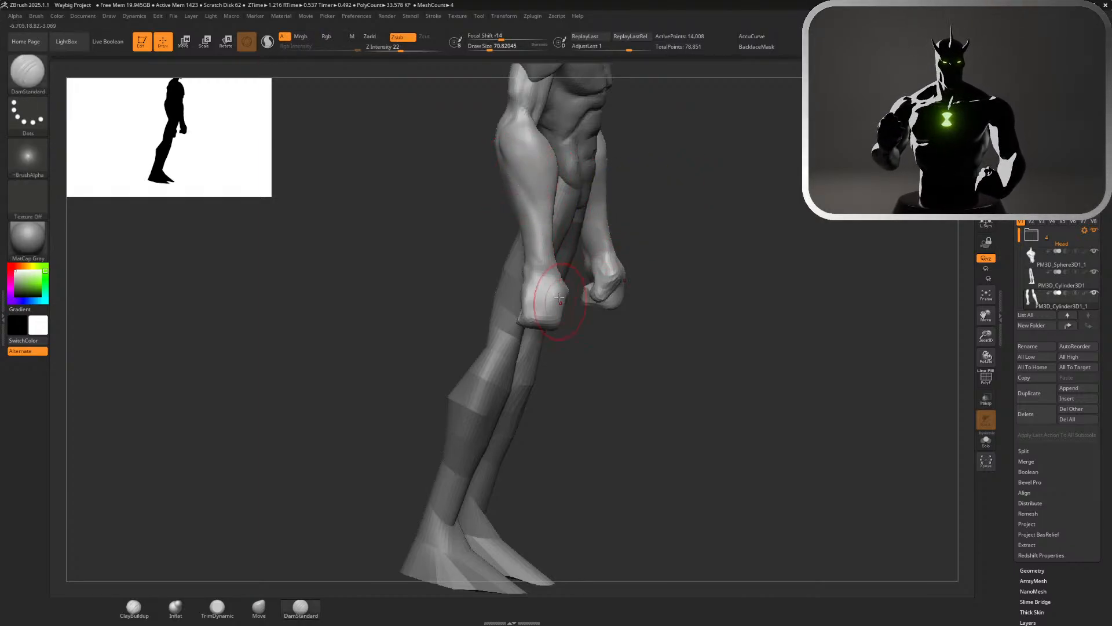
mouse_move(635, 200)
mouse_down()
mouse_move(504, 205)
mouse_move(621, 214)
mouse_up()
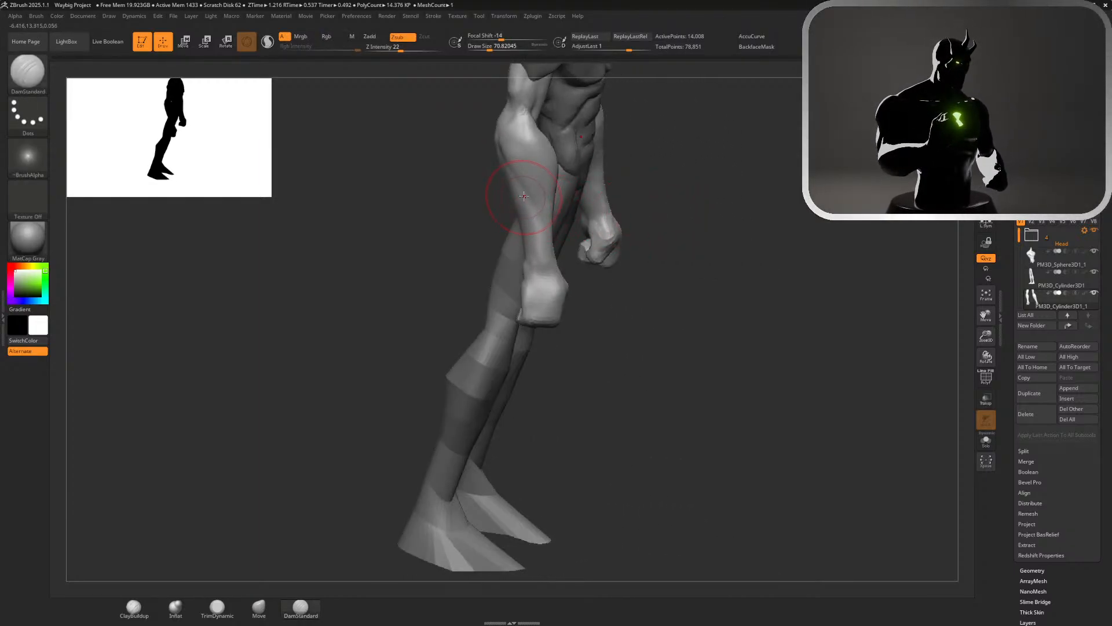
mouse_move(537, 212)
mouse_down()
mouse_move(560, 280)
mouse_move(568, 273)
mouse_up()
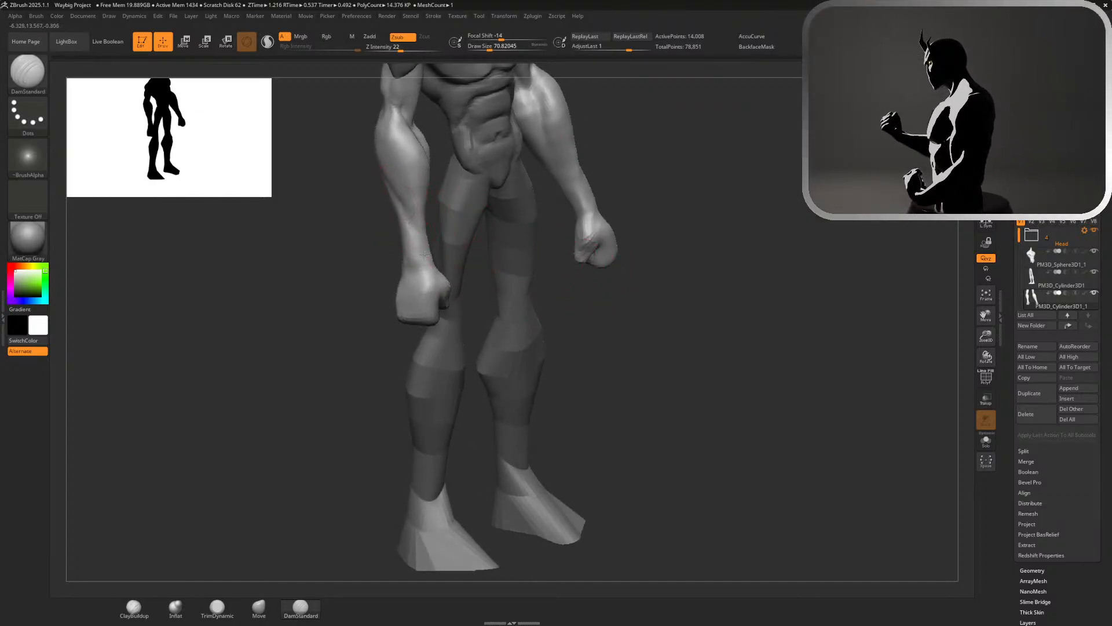
key(shift)
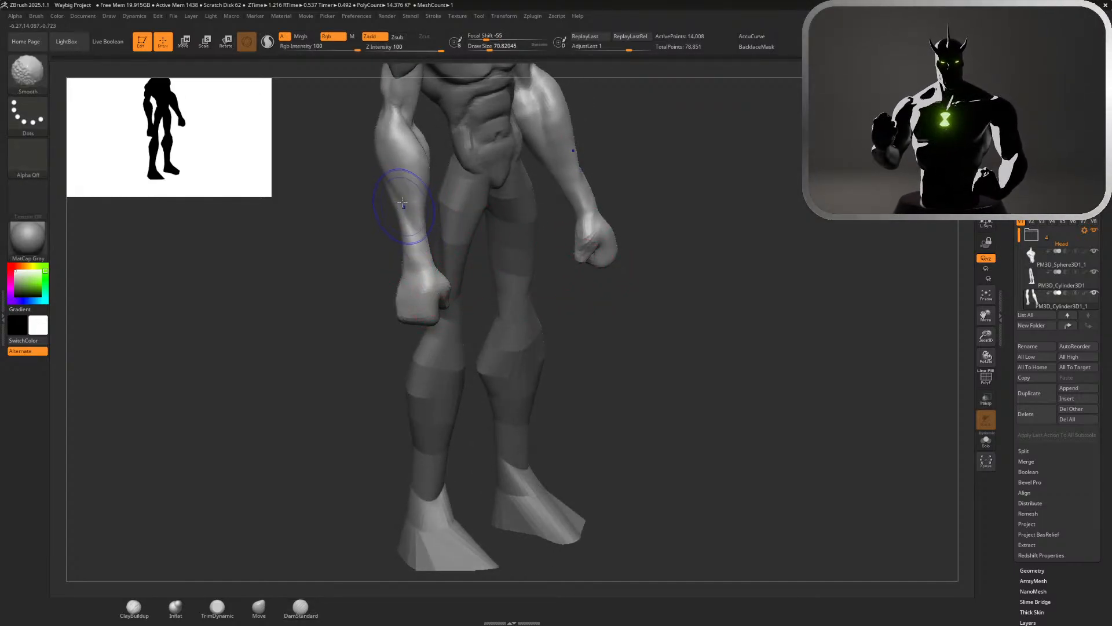
shift+drag(388, 163, 411, 223)
drag(564, 271, 546, 252)
alt+drag(719, 226, 701, 153)
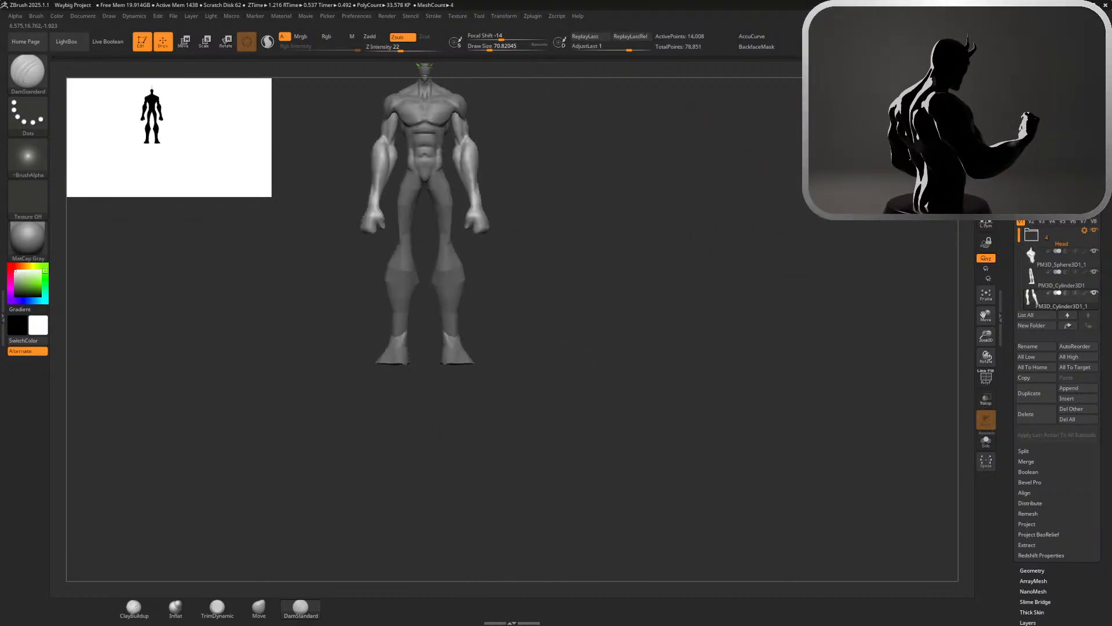
Recarve the diagonal muscle separation from below the elbow toward the wrist on the back of the forearm, and smooth it
mouse_move(712, 196)
mouse_down()
mouse_move(690, 186)
mouse_move(719, 186)
mouse_move(658, 186)
mouse_move(752, 447)
mouse_up()
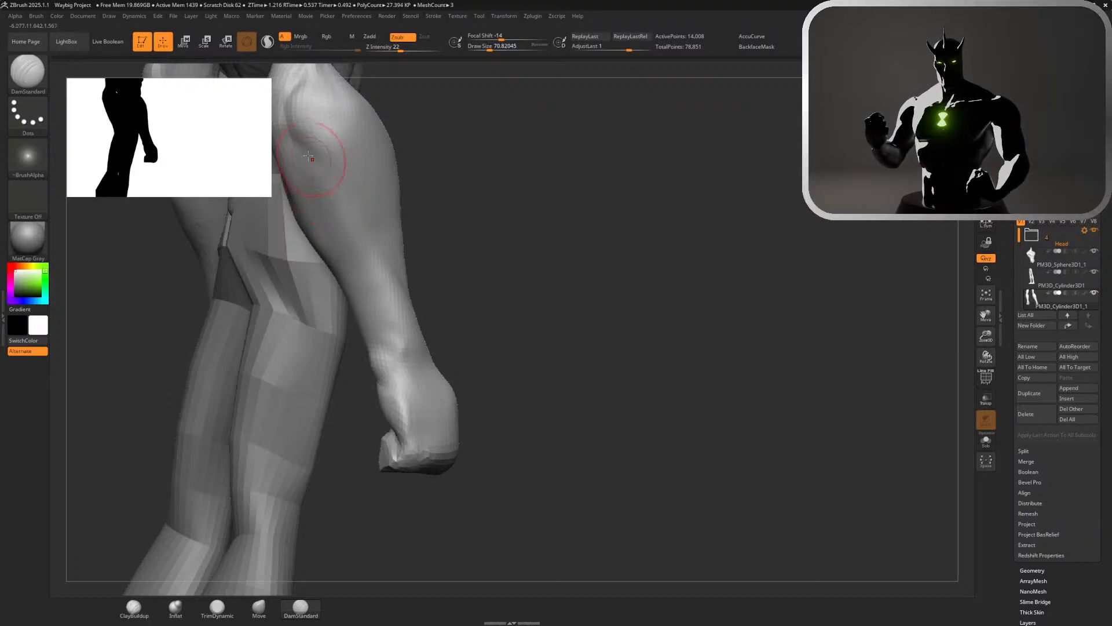
drag(321, 147, 412, 284)
key(ctrl+z)
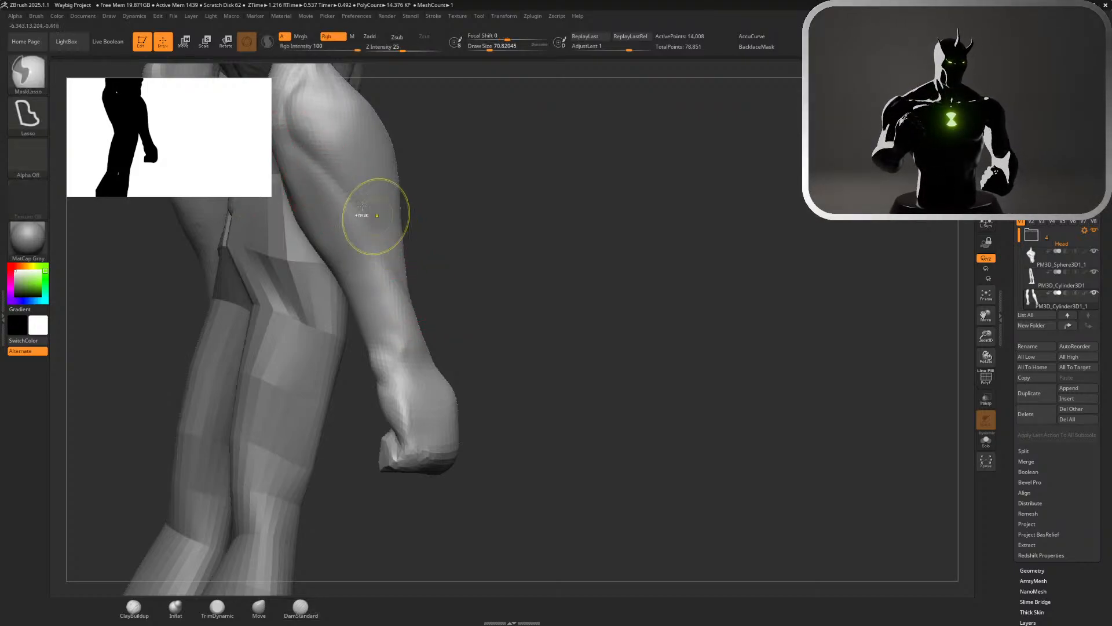
drag(312, 169, 392, 273)
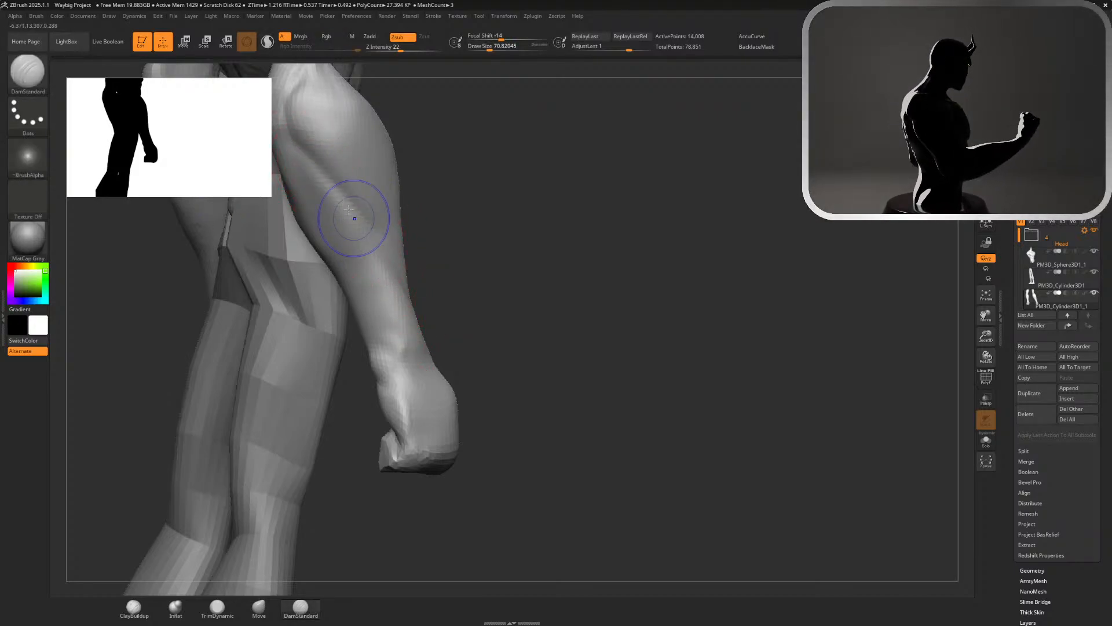
key(shift)
mouse_move(477, 282)
mouse_down()
mouse_move(797, 209)
mouse_move(771, 93)
mouse_up()
shift+drag(765, 174, 632, 130)
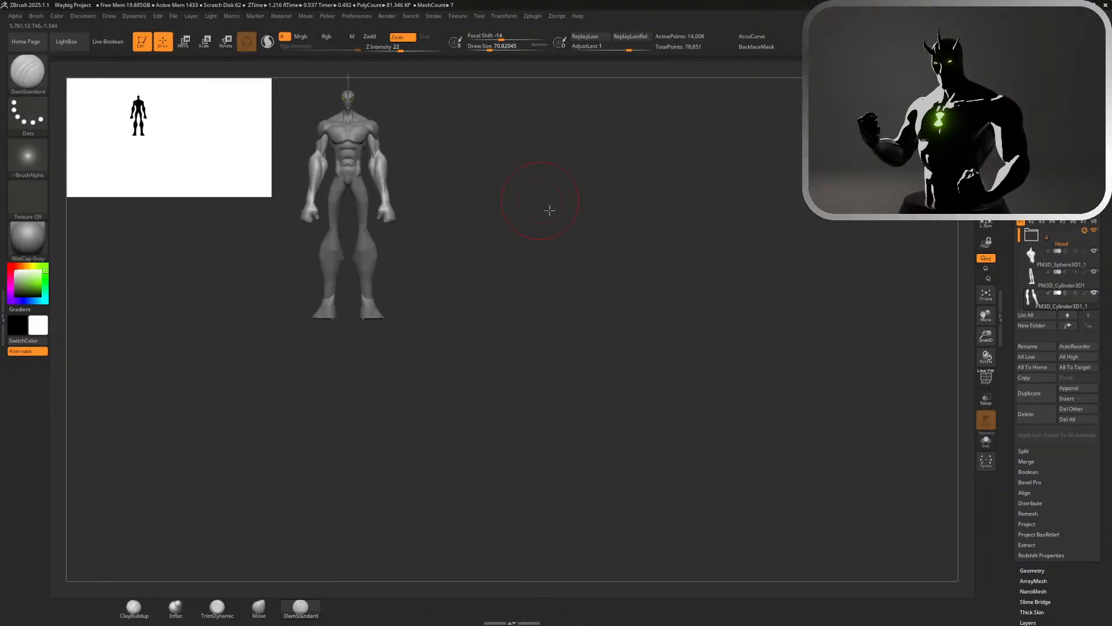
alt+drag(528, 179, 472, 292)
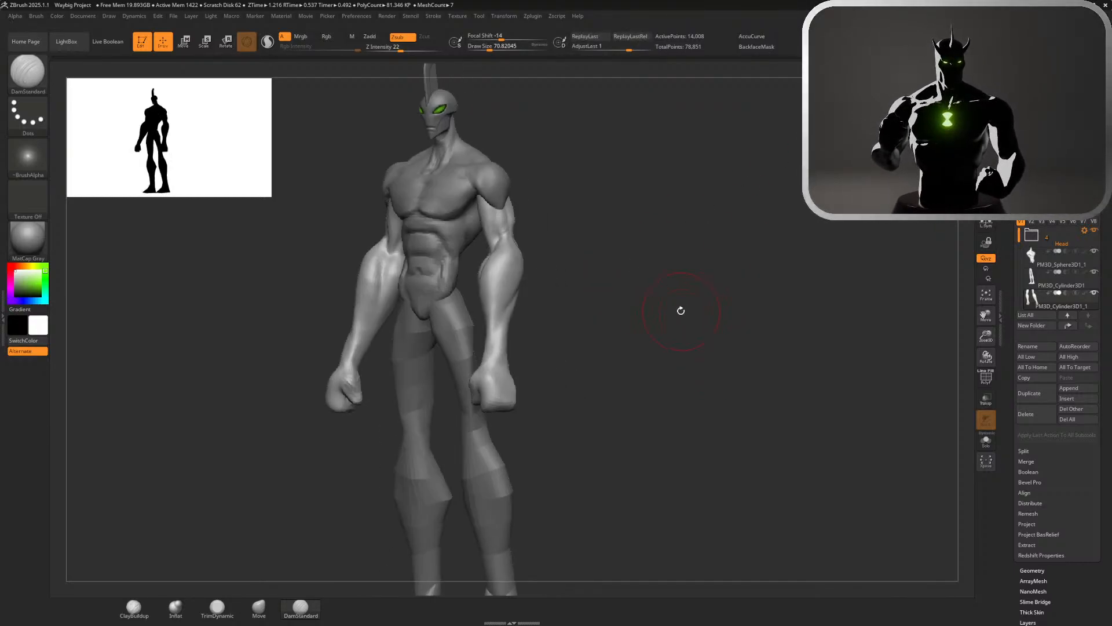
Make the legs the active subtool and render the front view of the upper body with Best Preview Render
alt+click(513, 327)
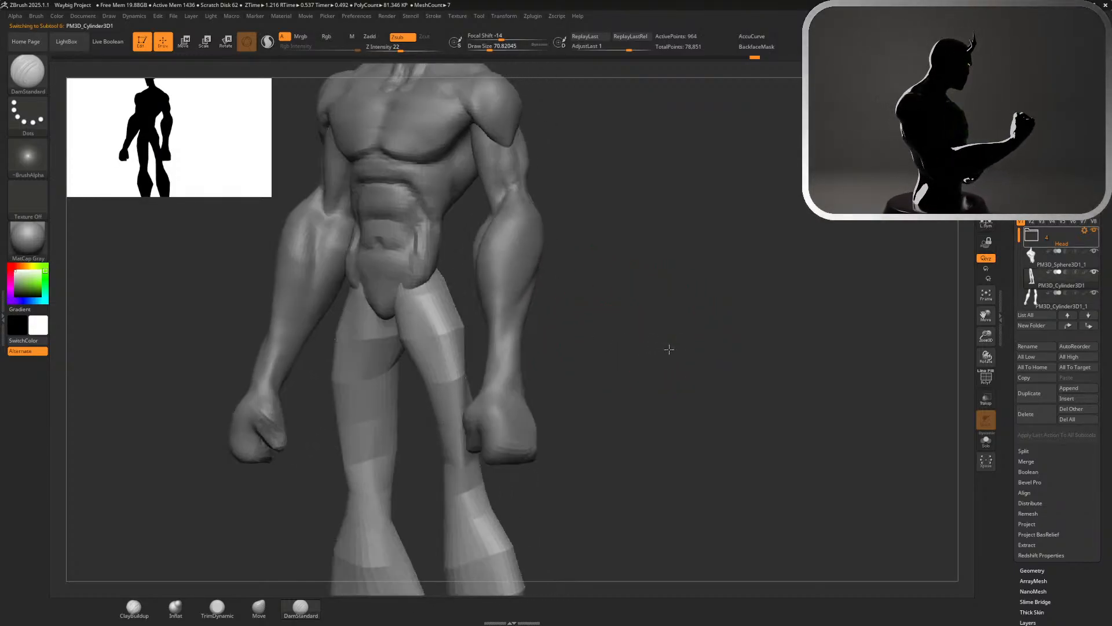
drag(669, 349, 714, 340)
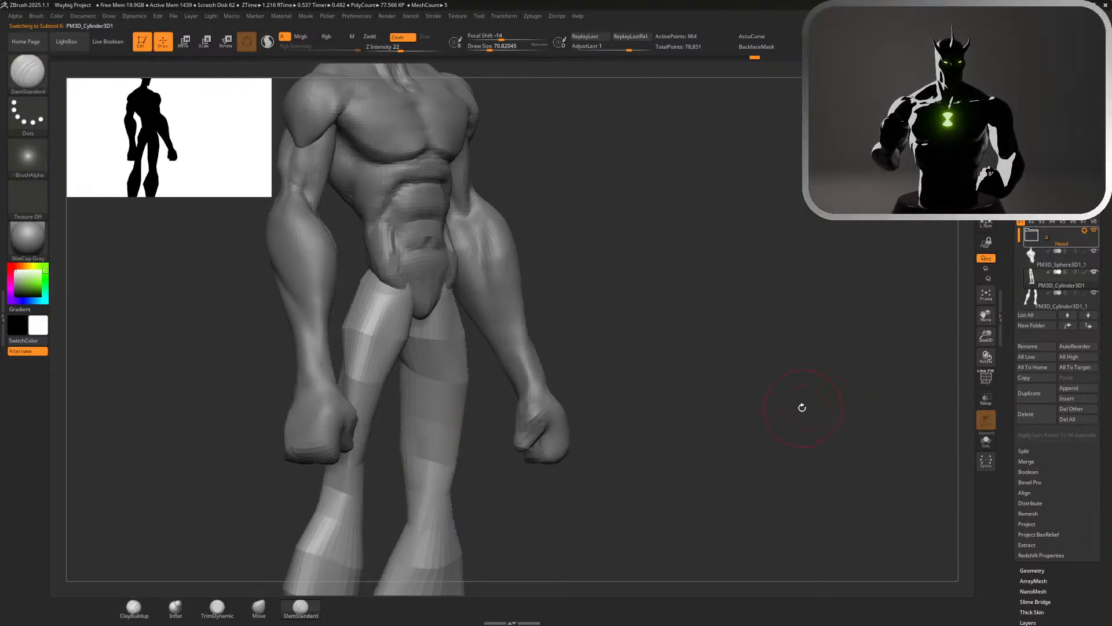
drag(802, 407, 837, 261)
shift+drag(875, 215, 857, 216)
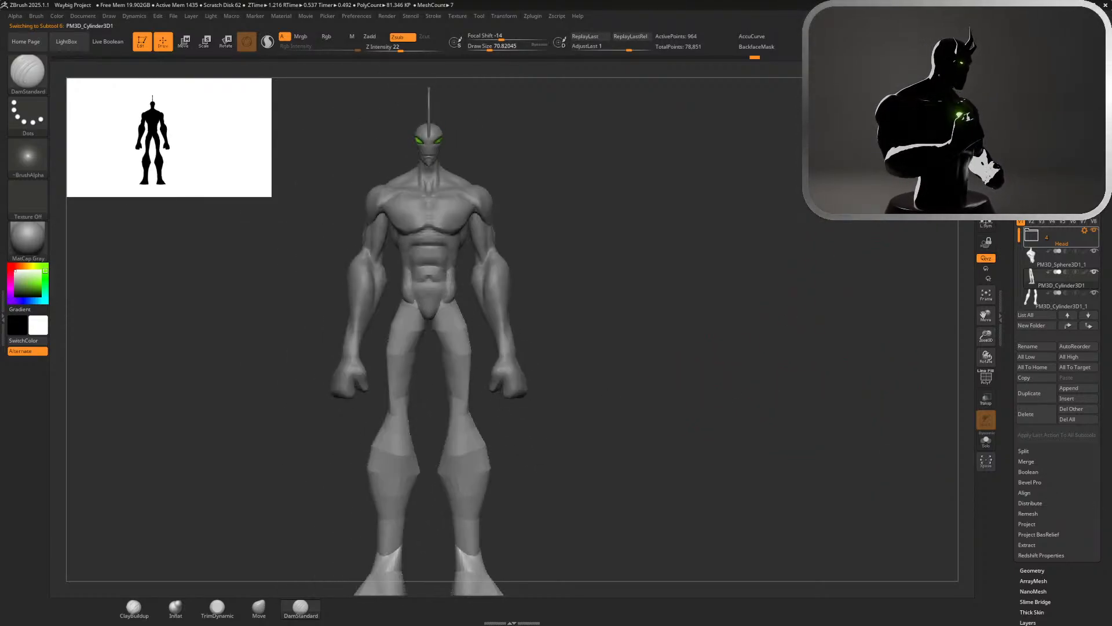
alt+drag(802, 275, 941, 510)
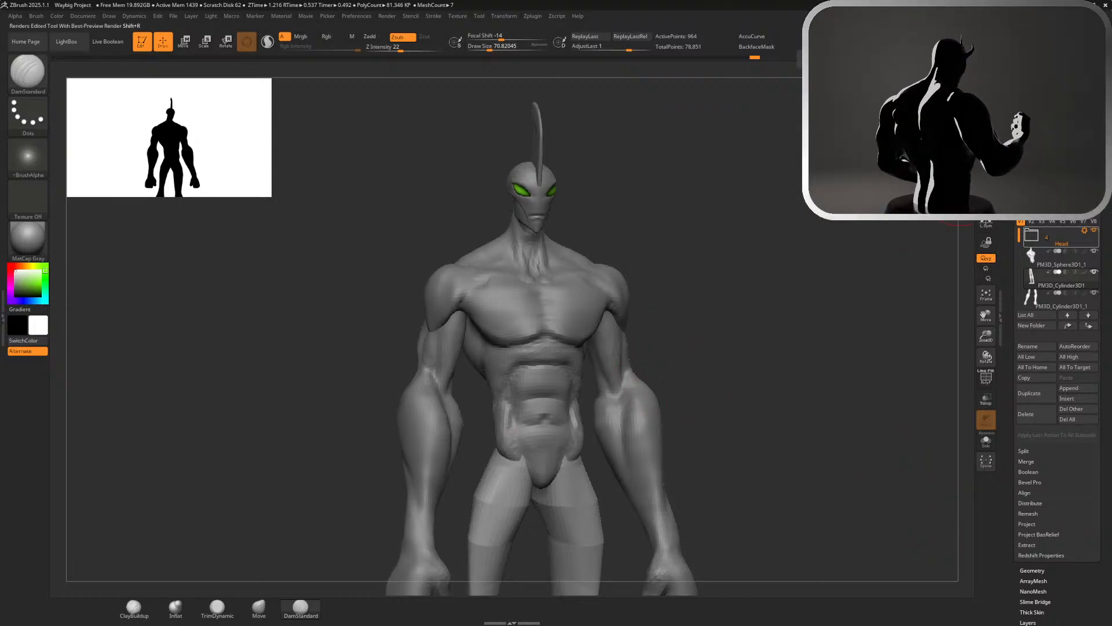
click(986, 71)
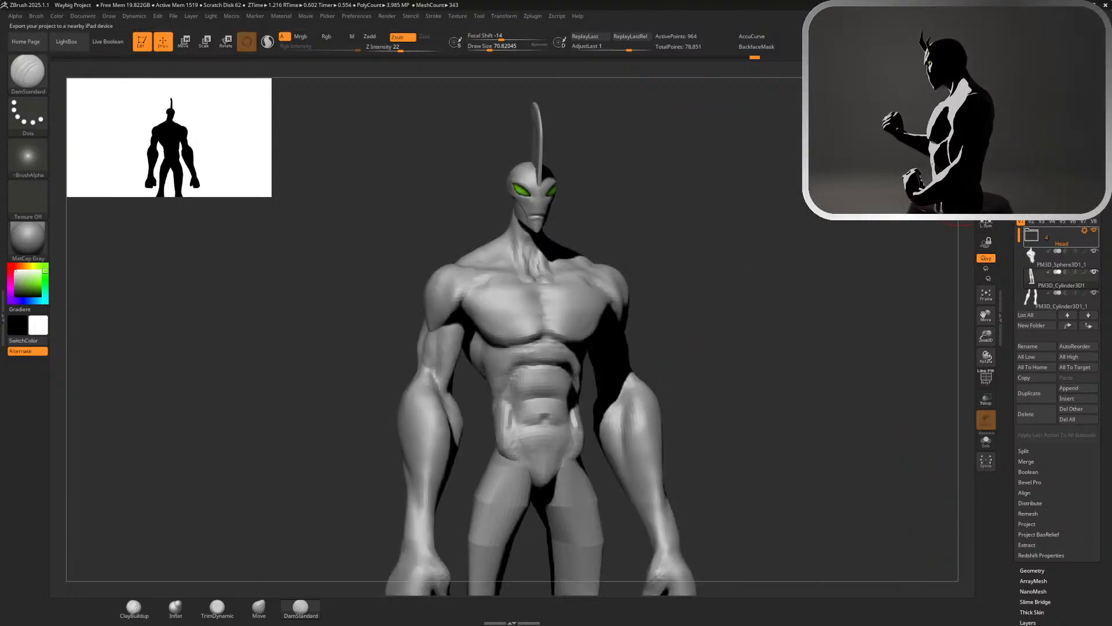